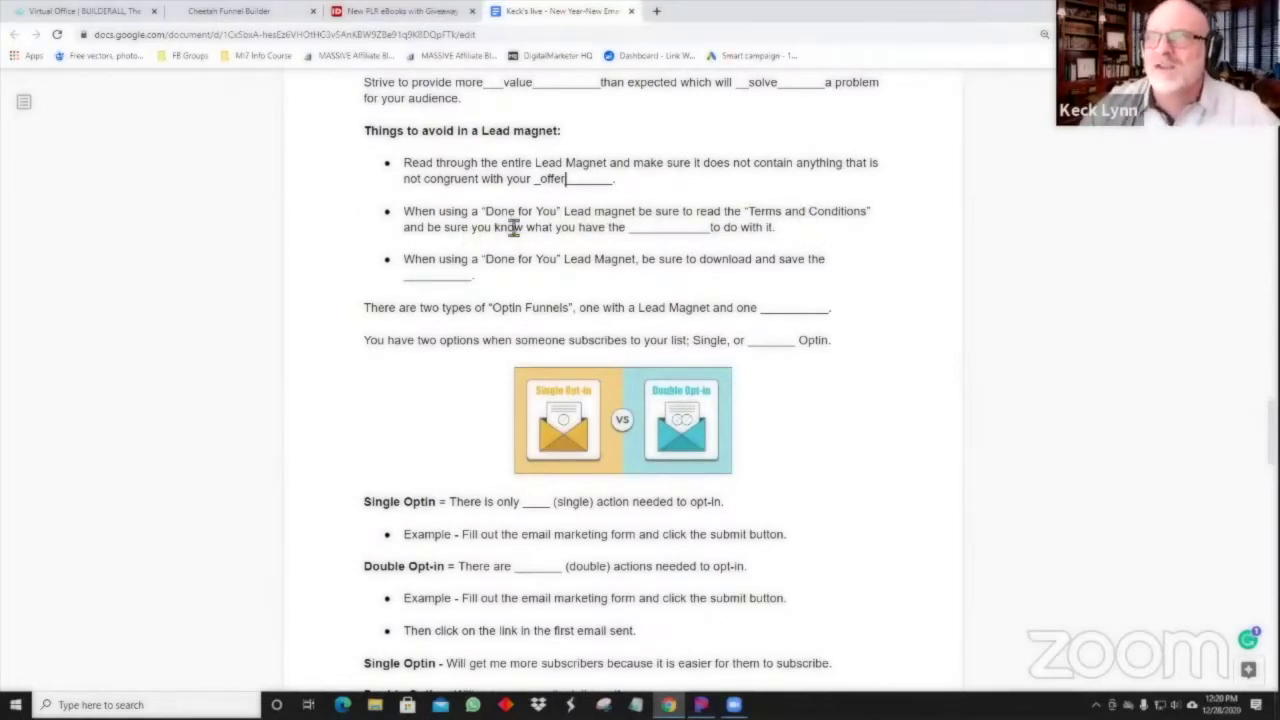
# Fill the worksheet blanks with 'right' and 'license', and the Optin Funnels blank with 'with out'.
pyautogui.click(652, 227)
pyautogui.write('right')
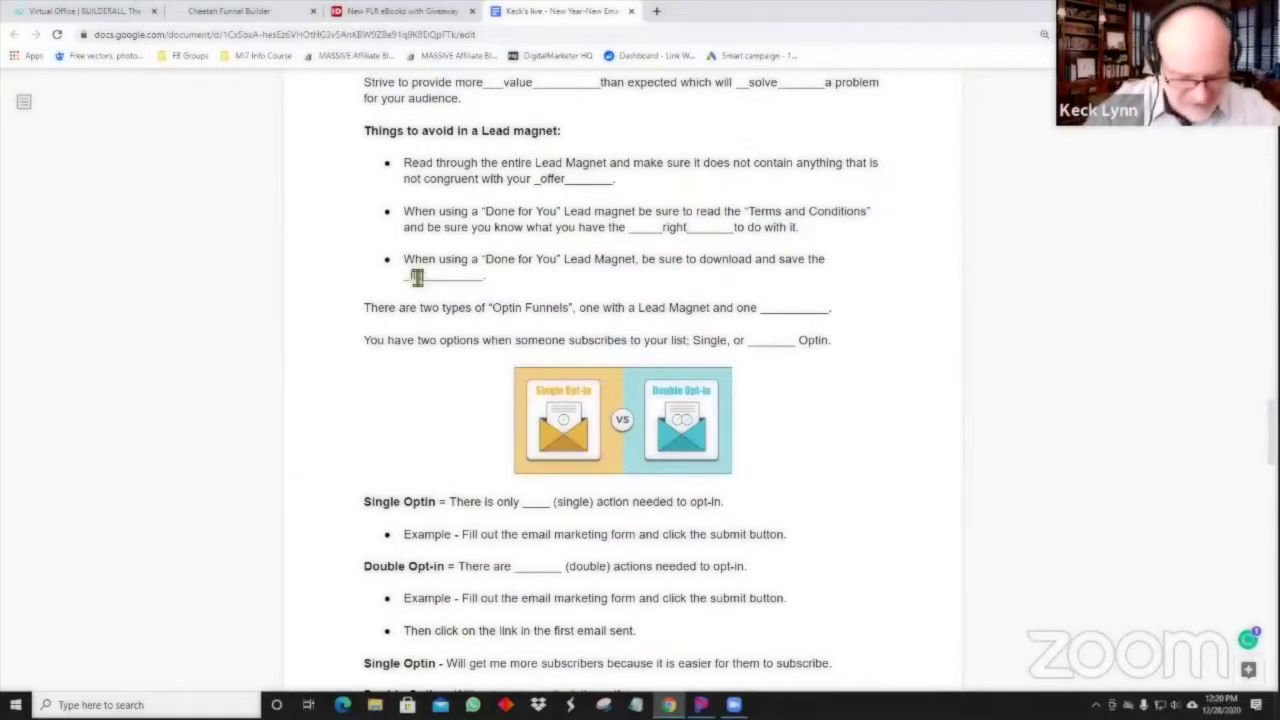
pyautogui.write('e')
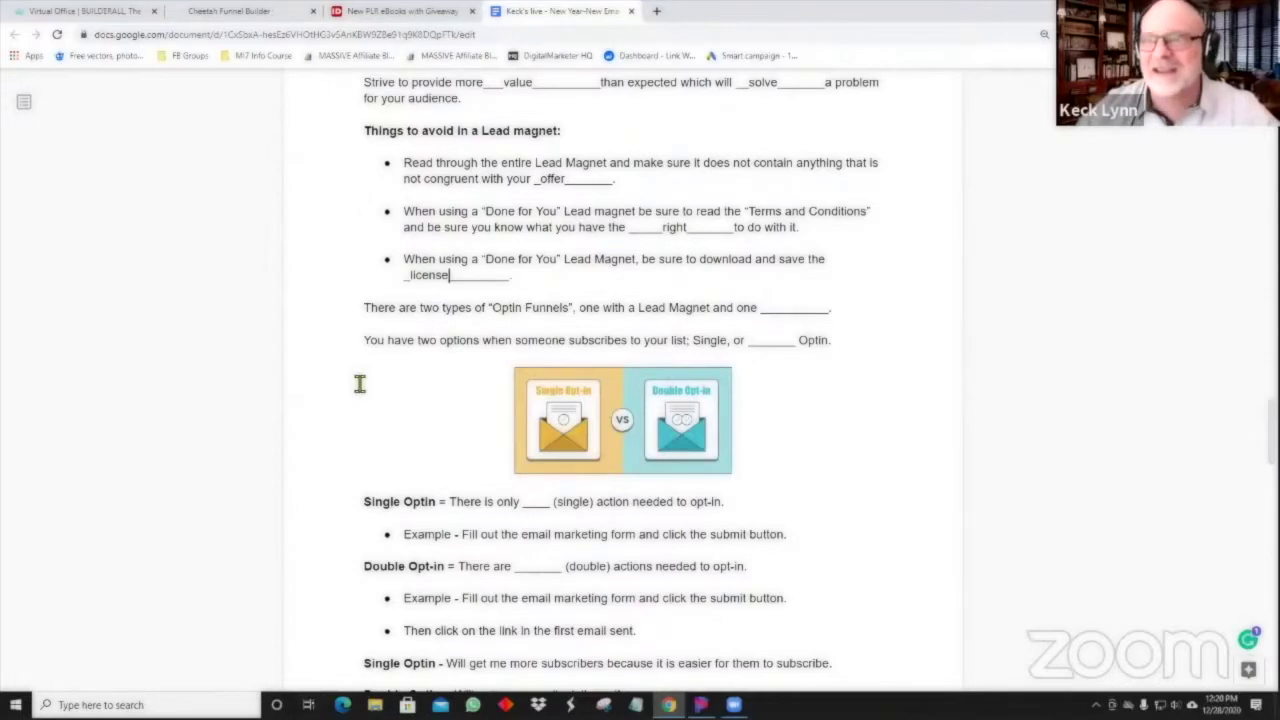
pyautogui.scroll(-1, 358, 380)
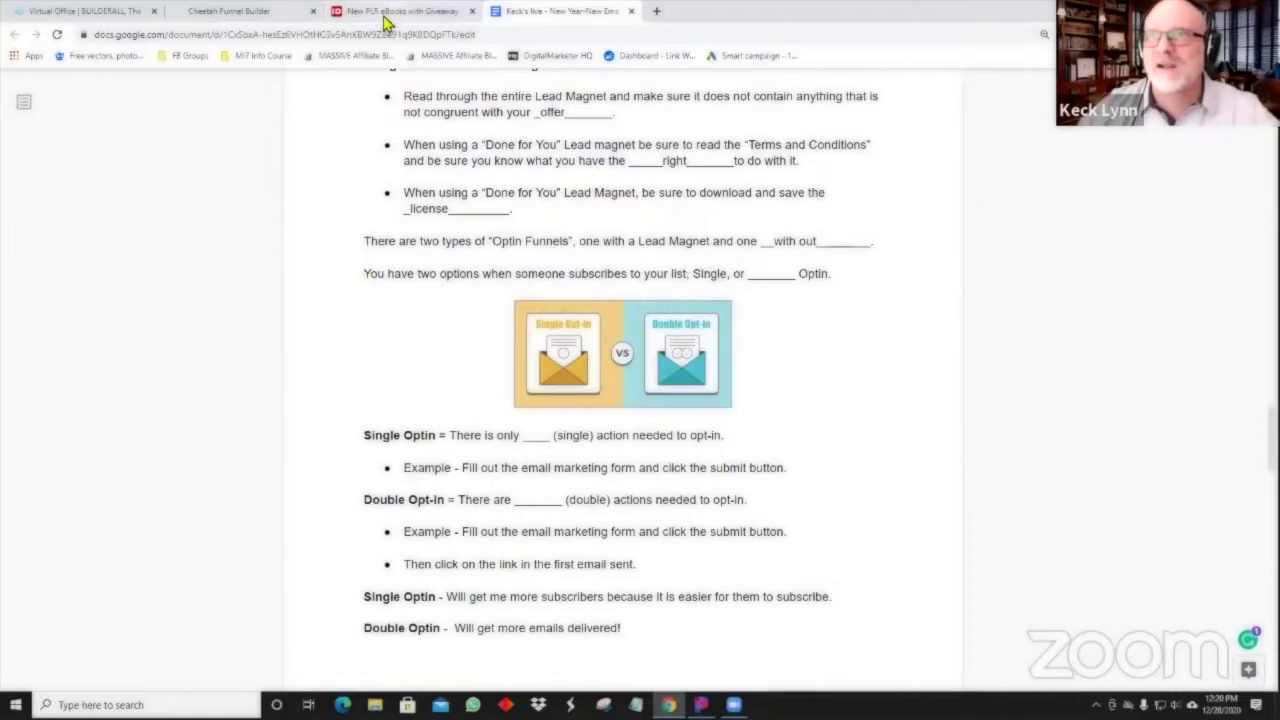
pyautogui.scroll(1, 612, 264)
pyautogui.scroll(1, 612, 264)
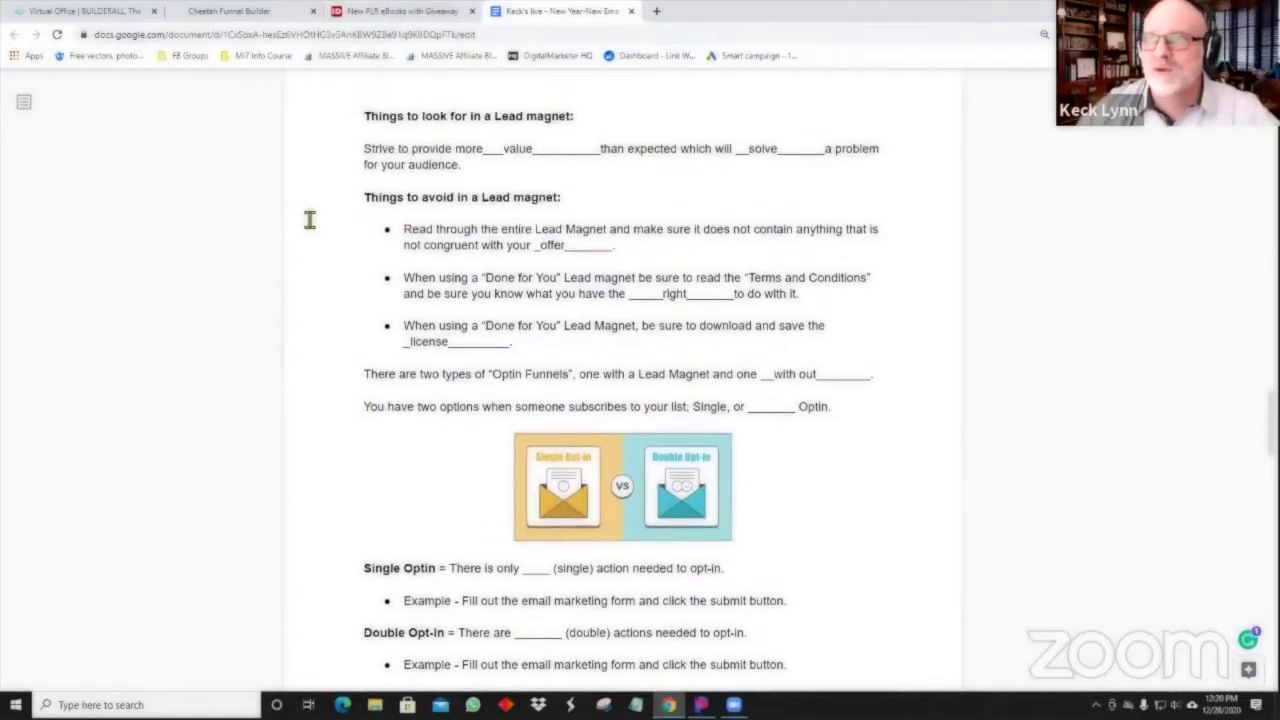
# Switch to IDPLR, browse the eBooks With Giveaway Rights listing and bring up the search options.
pyautogui.click(407, 18)
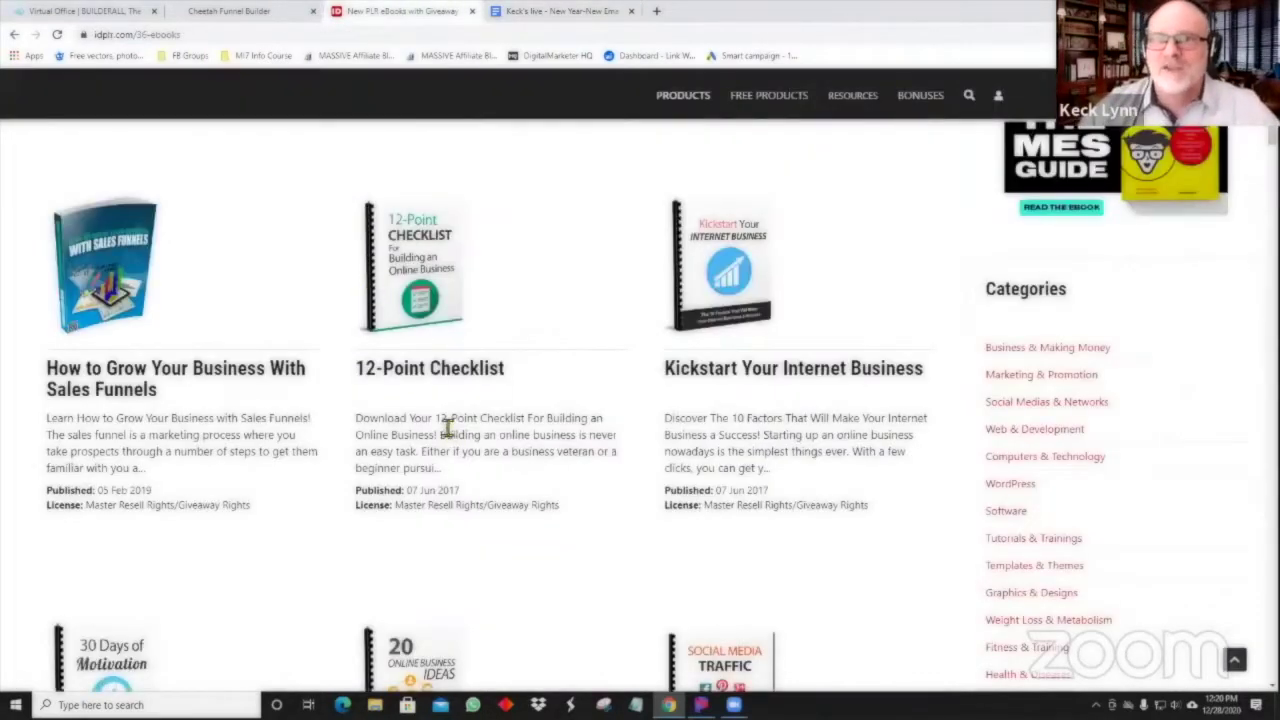
pyautogui.scroll(-1, 441, 425)
pyautogui.scroll(5, 441, 425)
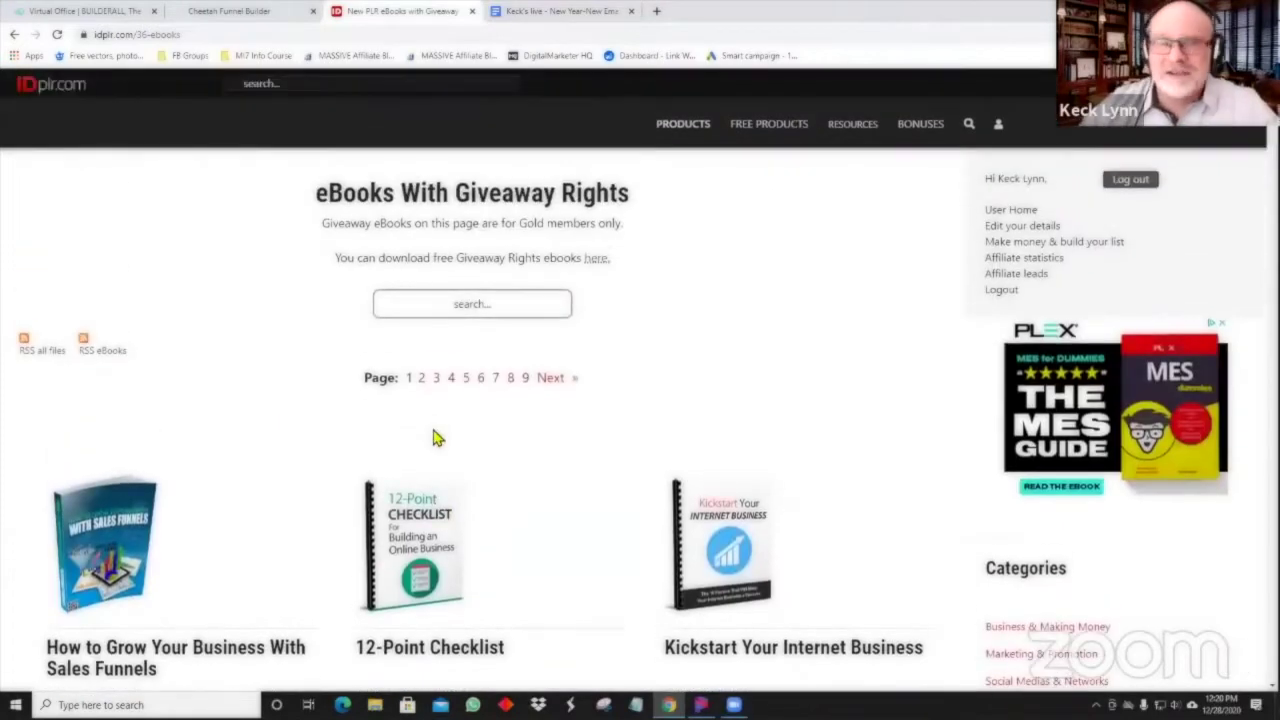
pyautogui.scroll(-1, 437, 440)
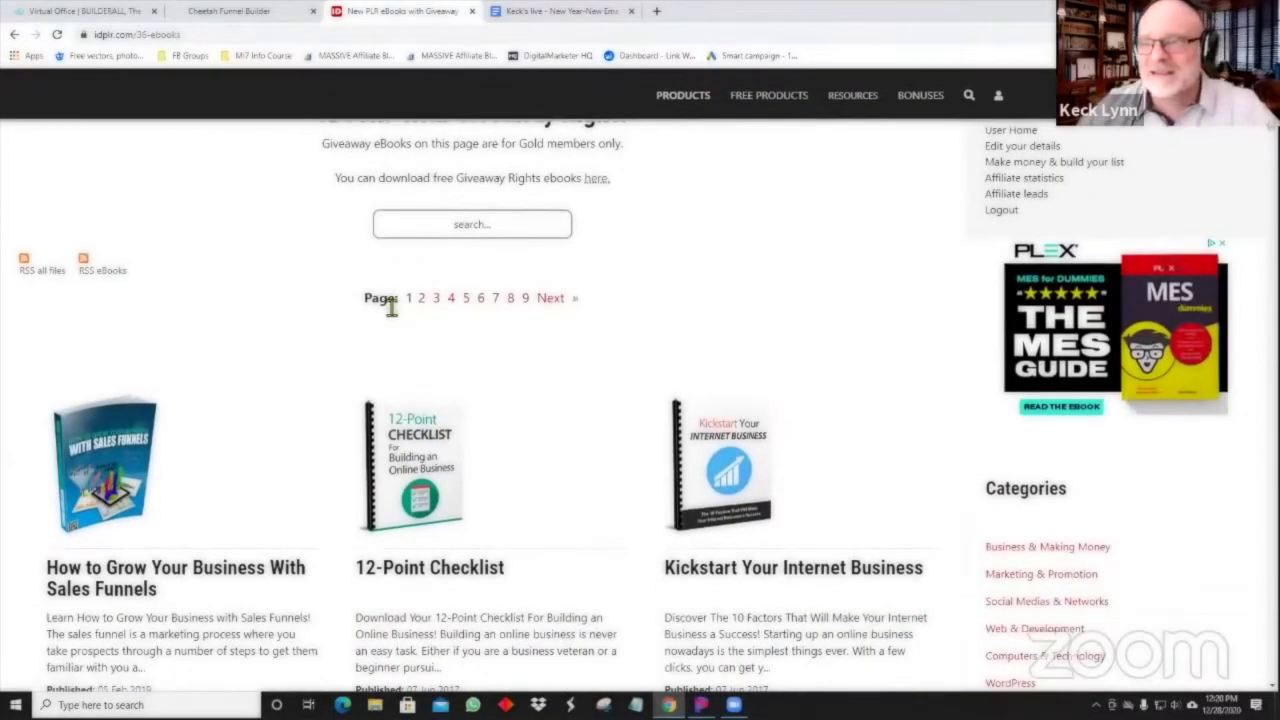
pyautogui.scroll(-4, 503, 463)
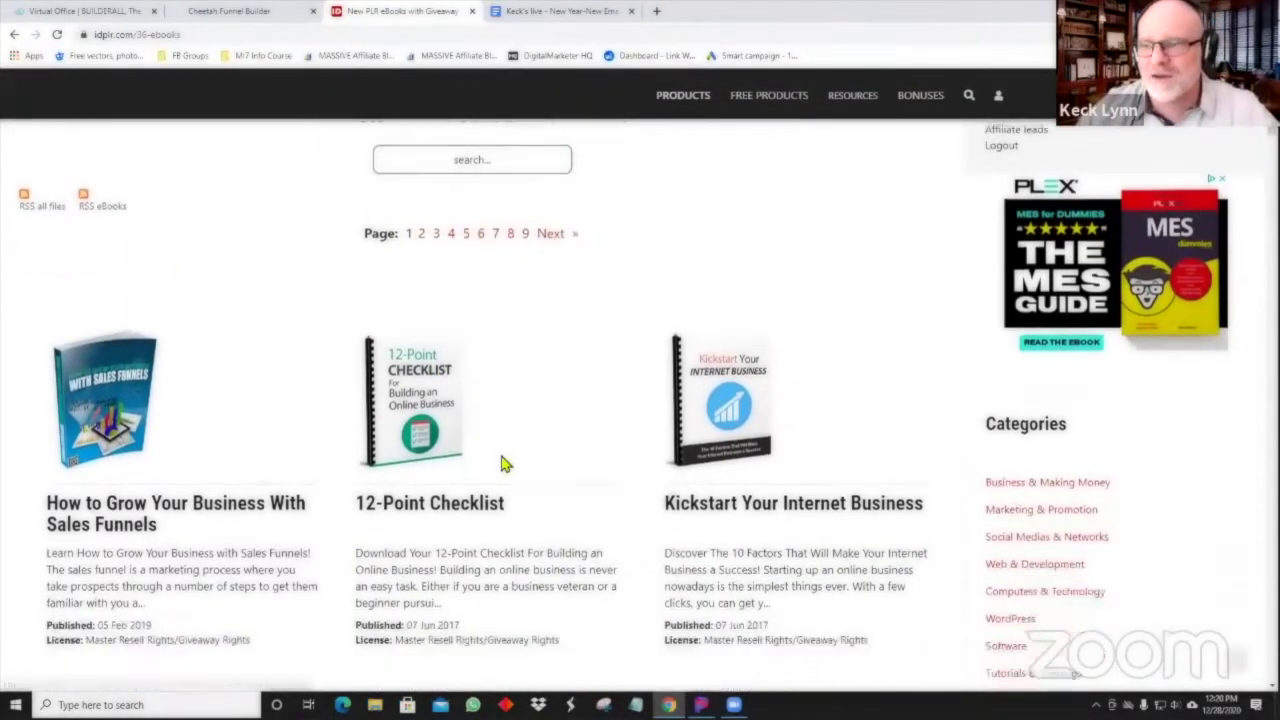
pyautogui.scroll(5, 490, 445)
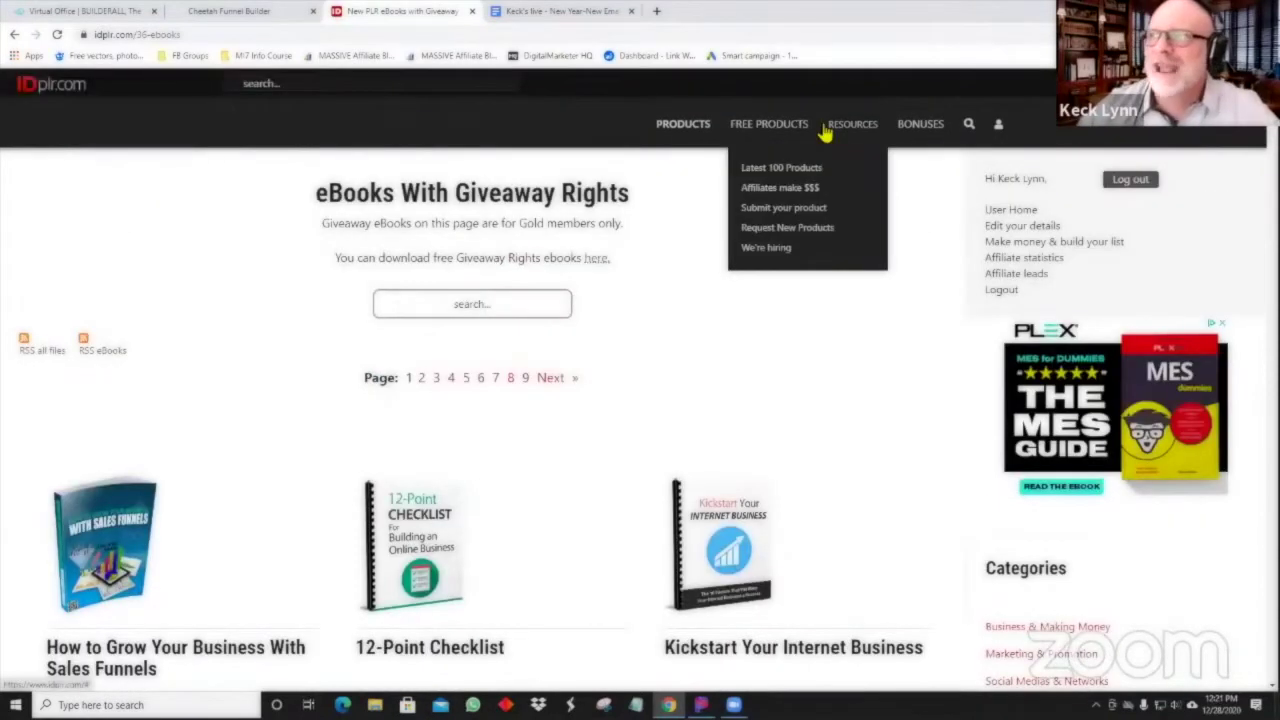
pyautogui.moveTo(683, 140)
pyautogui.moveTo(846, 135)
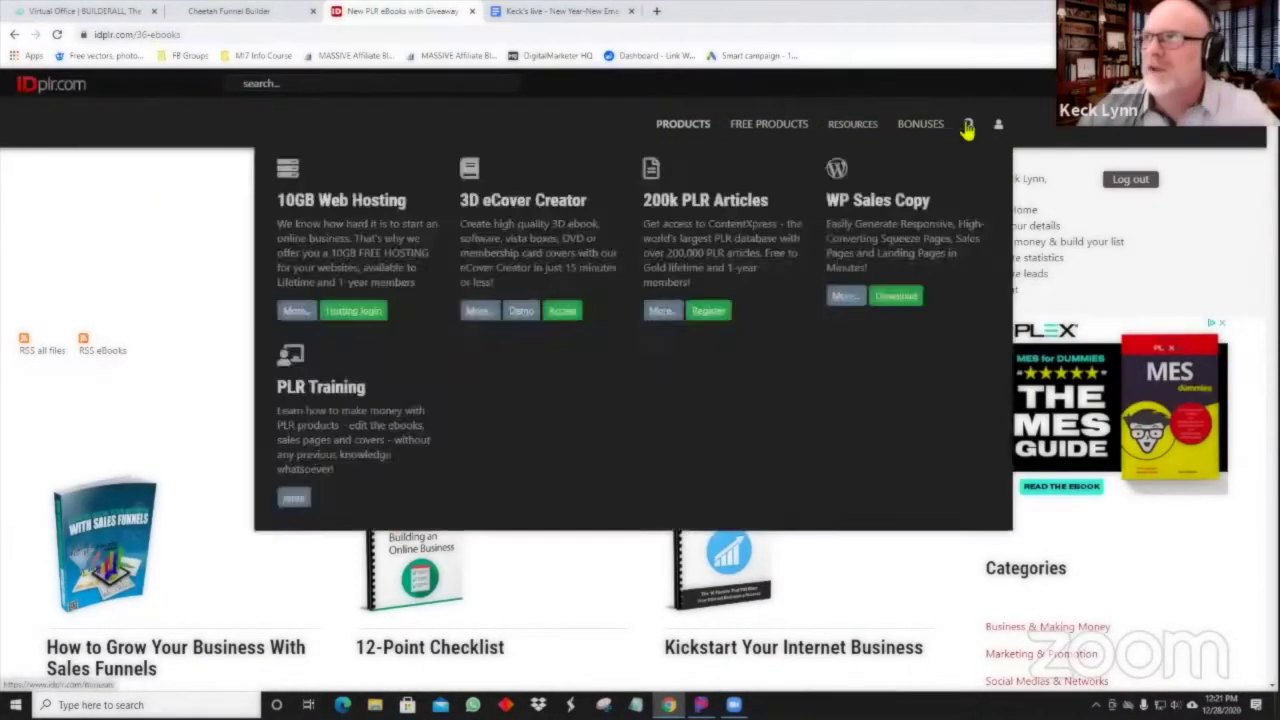
pyautogui.moveTo(970, 128)
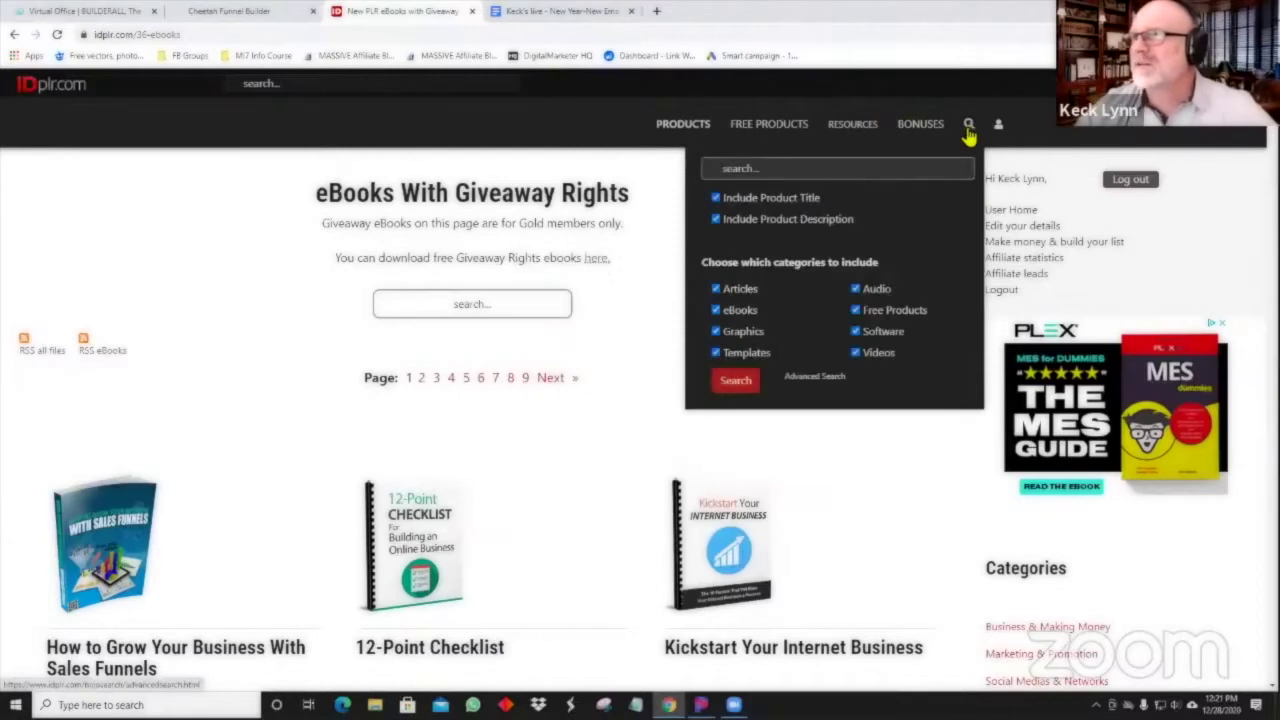
# Open Advanced Search and enter 'internet marketing' under All of these words.
pyautogui.click(830, 380)
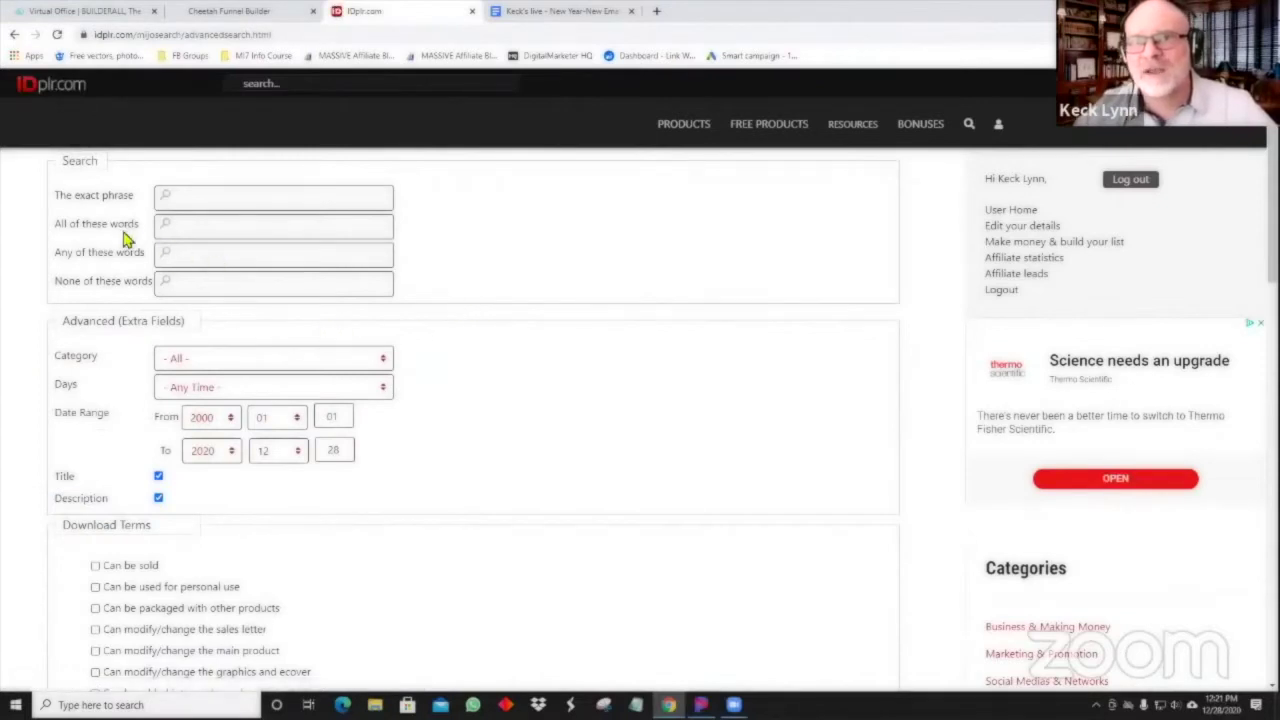
pyautogui.click(200, 257)
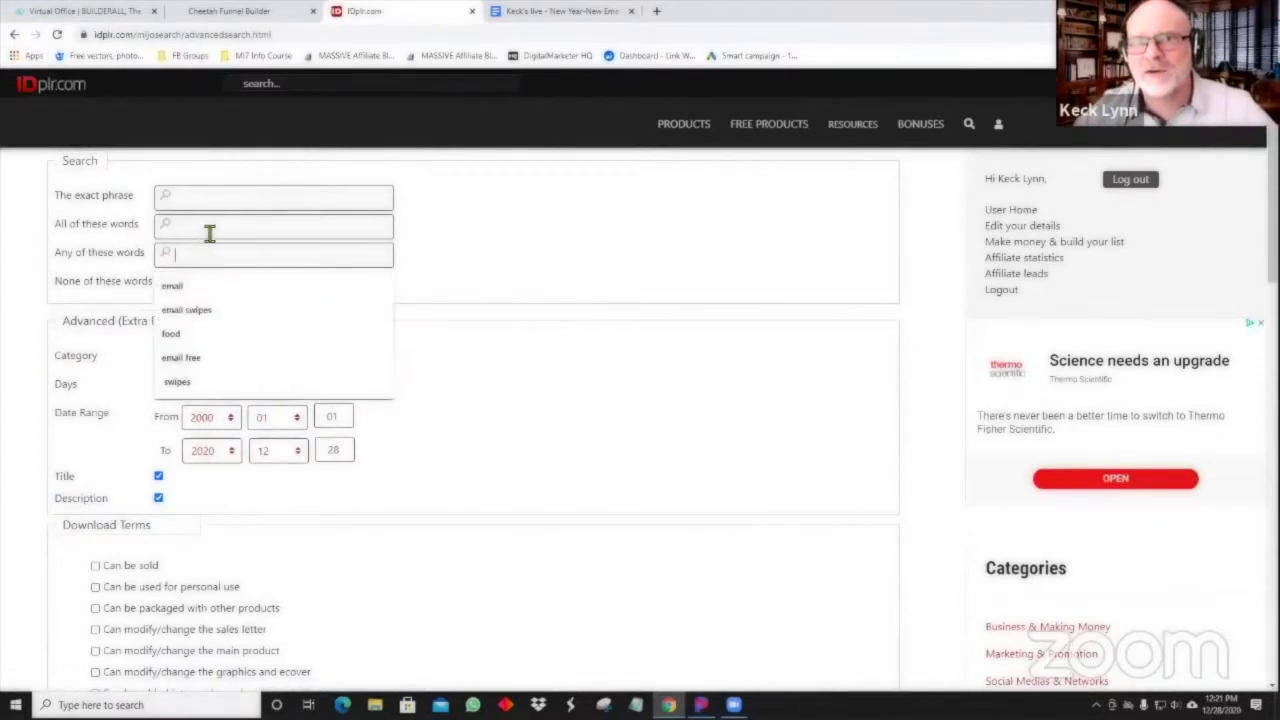
pyautogui.click(209, 230)
pyautogui.write('internet marketing')
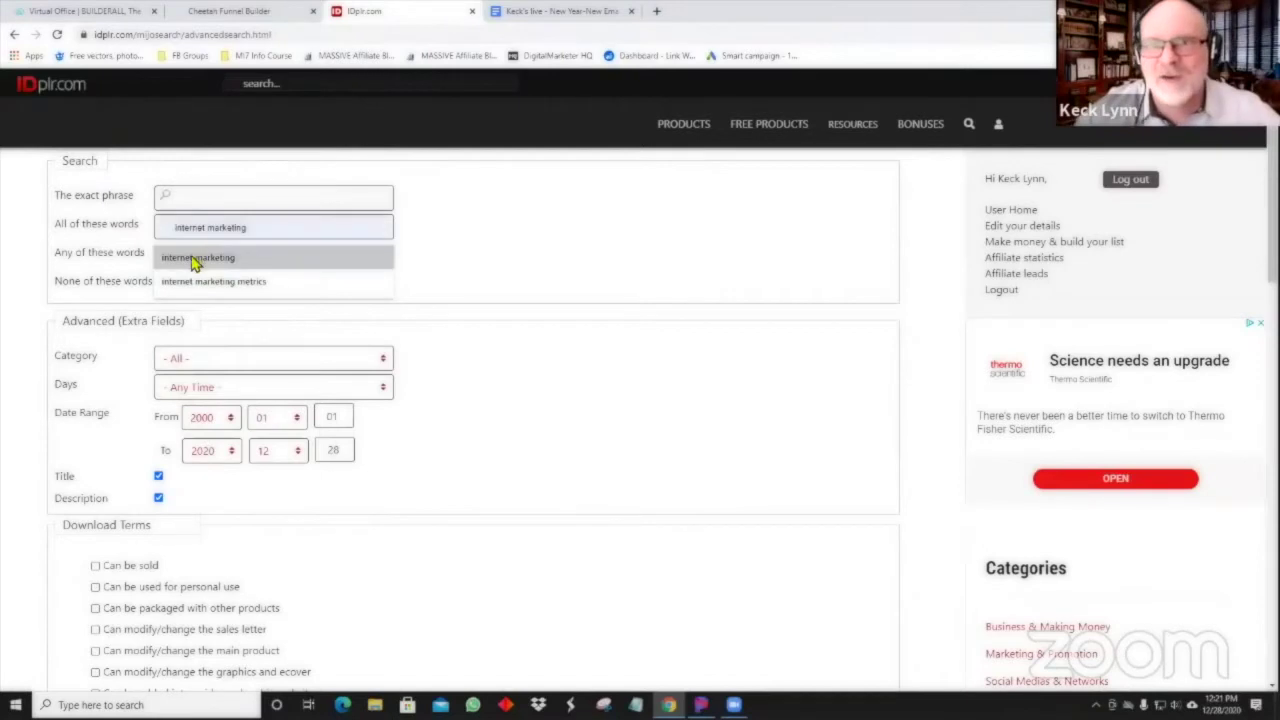
pyautogui.click(198, 257)
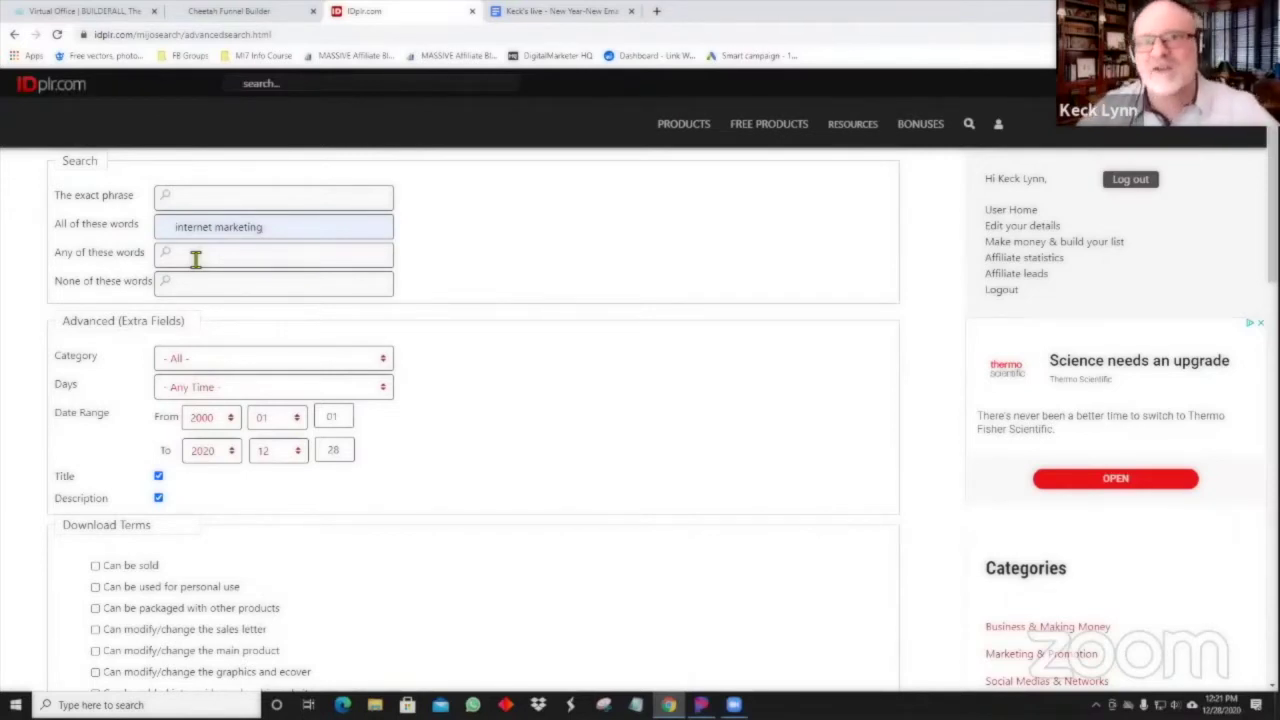
# Restrict the search to products that can be given away for free and run it.
pyautogui.scroll(-1, 394, 380)
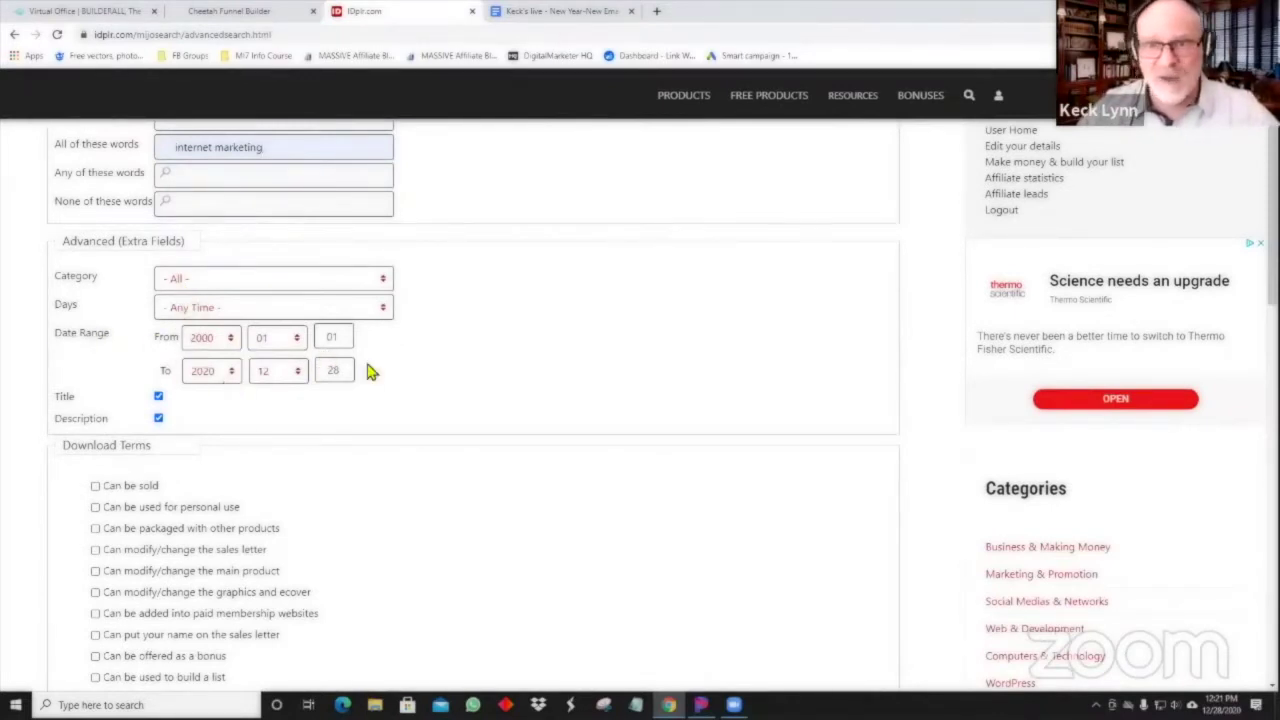
pyautogui.scroll(-1, 368, 372)
pyautogui.scroll(-2, 423, 260)
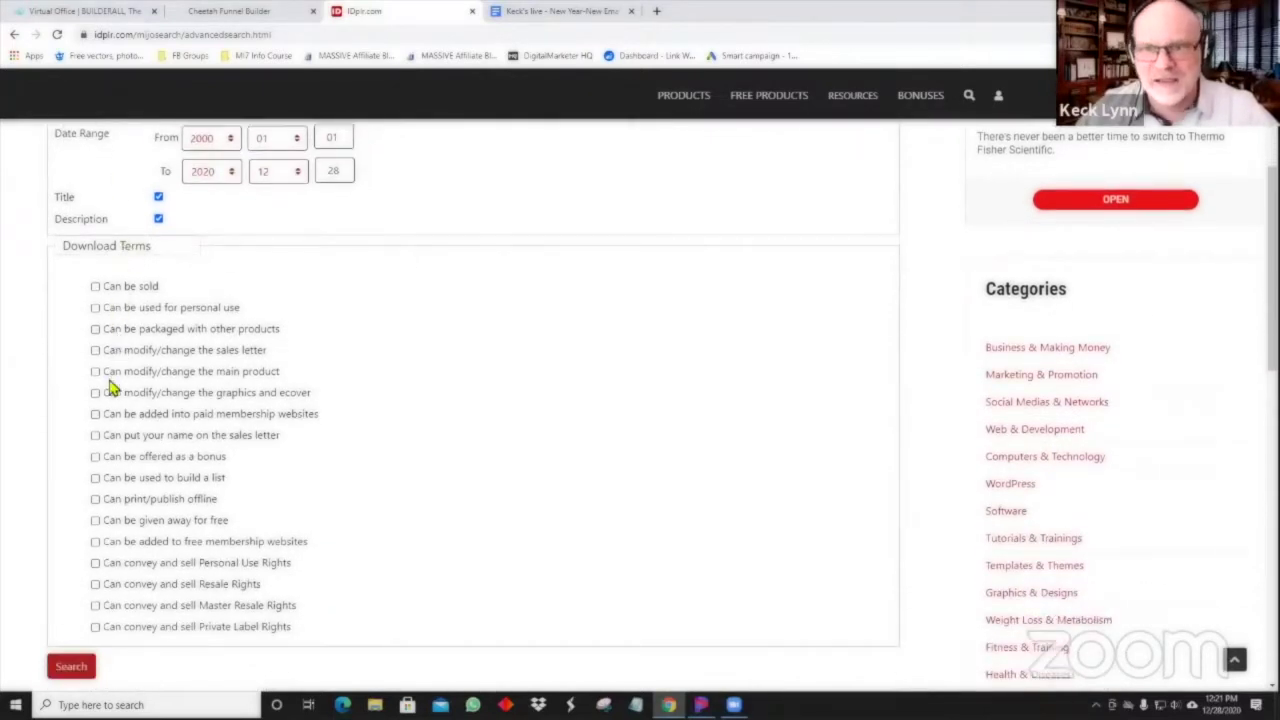
pyautogui.click(96, 521)
pyautogui.scroll(-2, 506, 506)
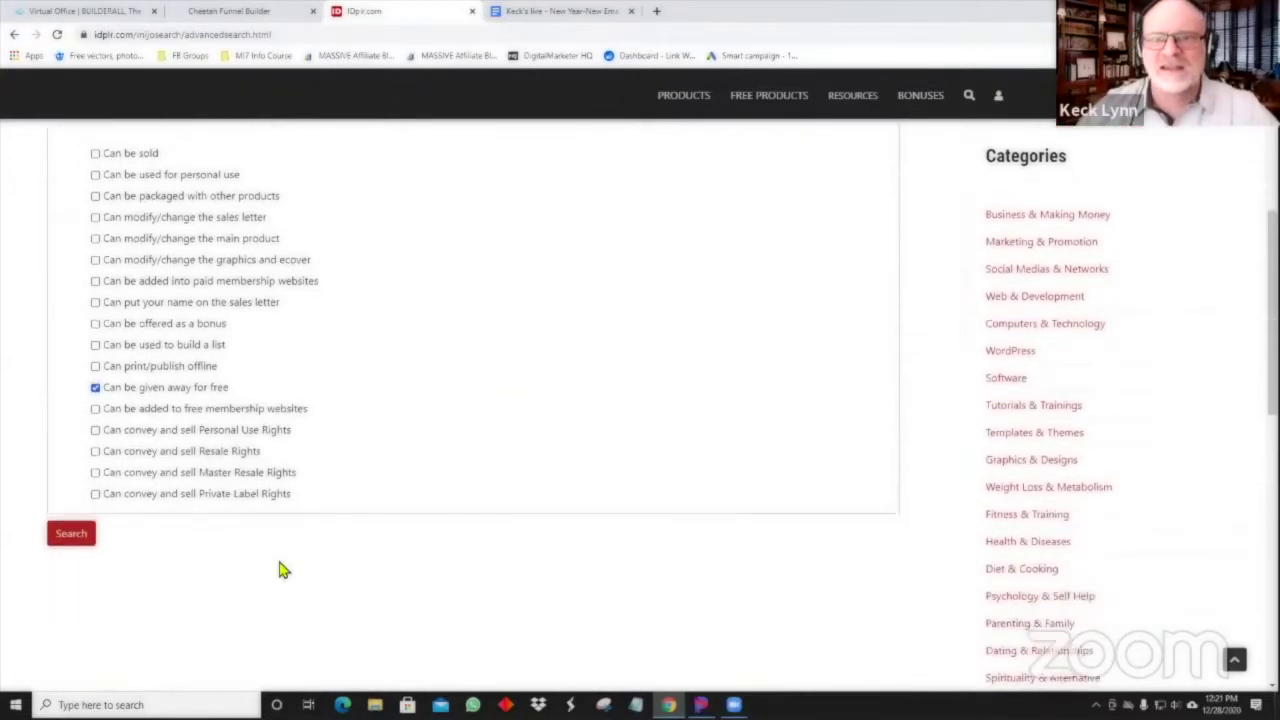
pyautogui.click(72, 536)
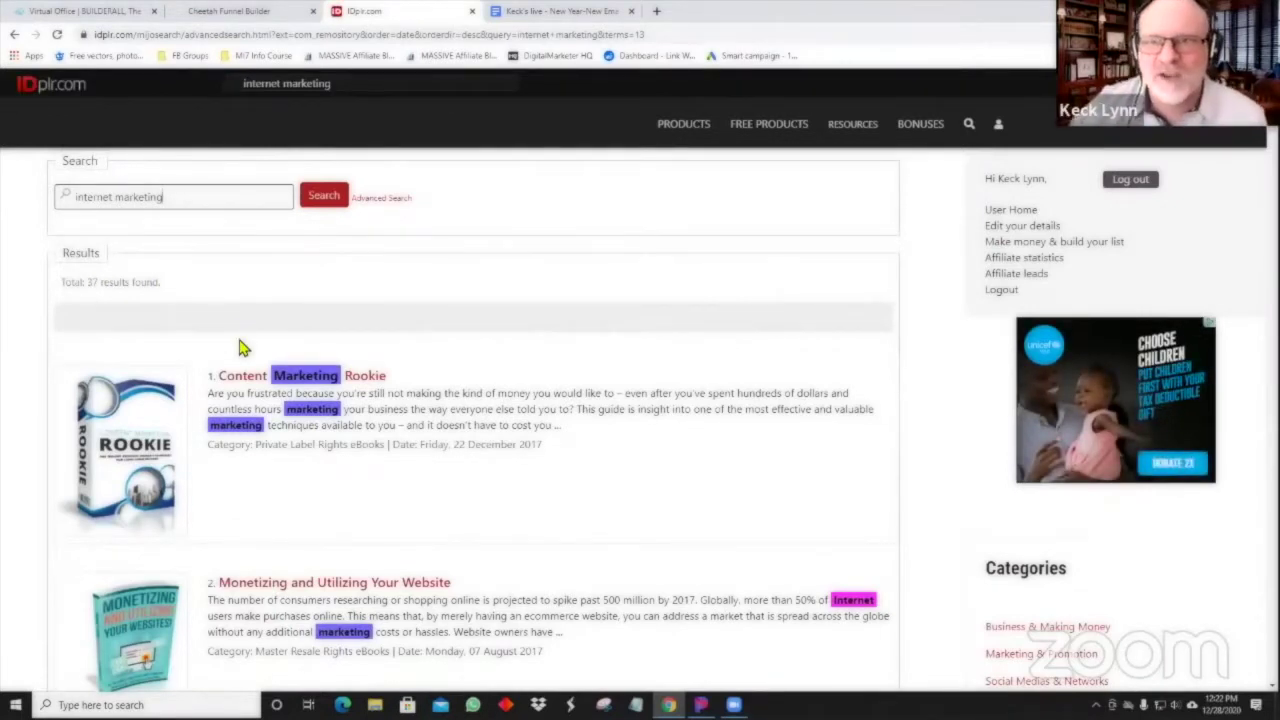
# Scroll the 37 giveaway results down to number 32, 'No Cost Online Marketing'.
pyautogui.scroll(-1, 240, 347)
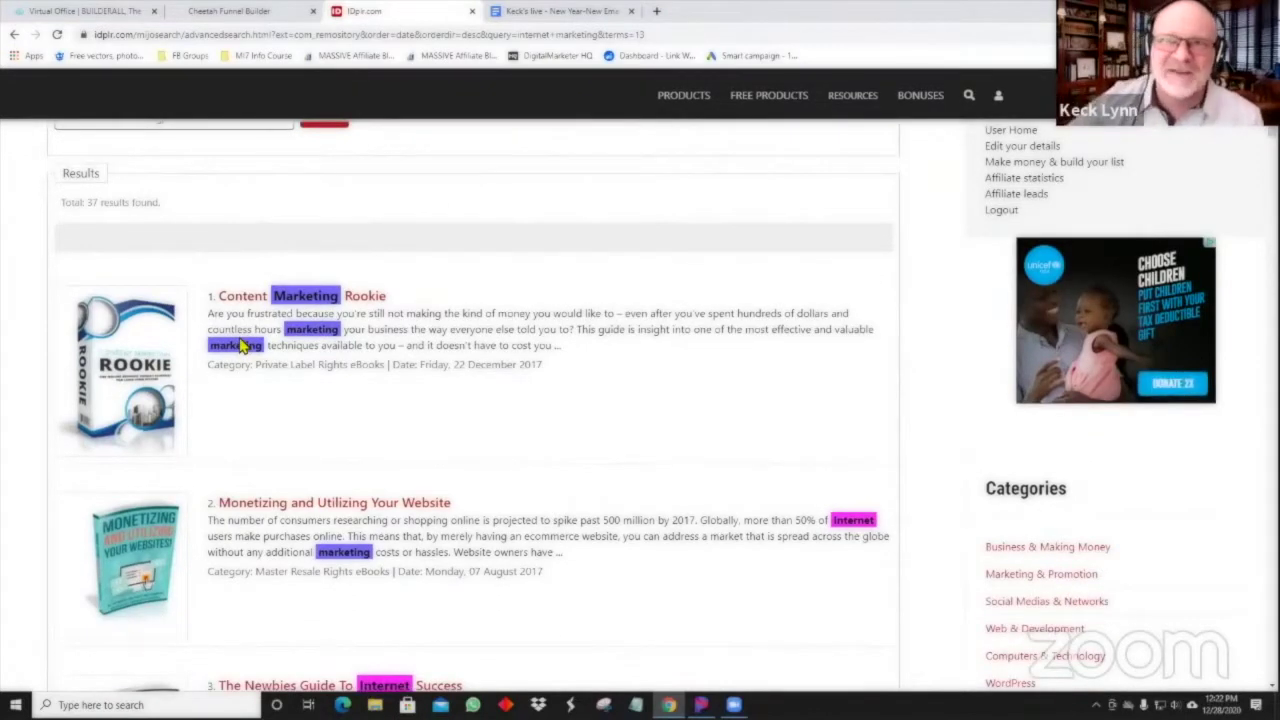
pyautogui.scroll(1, 145, 271)
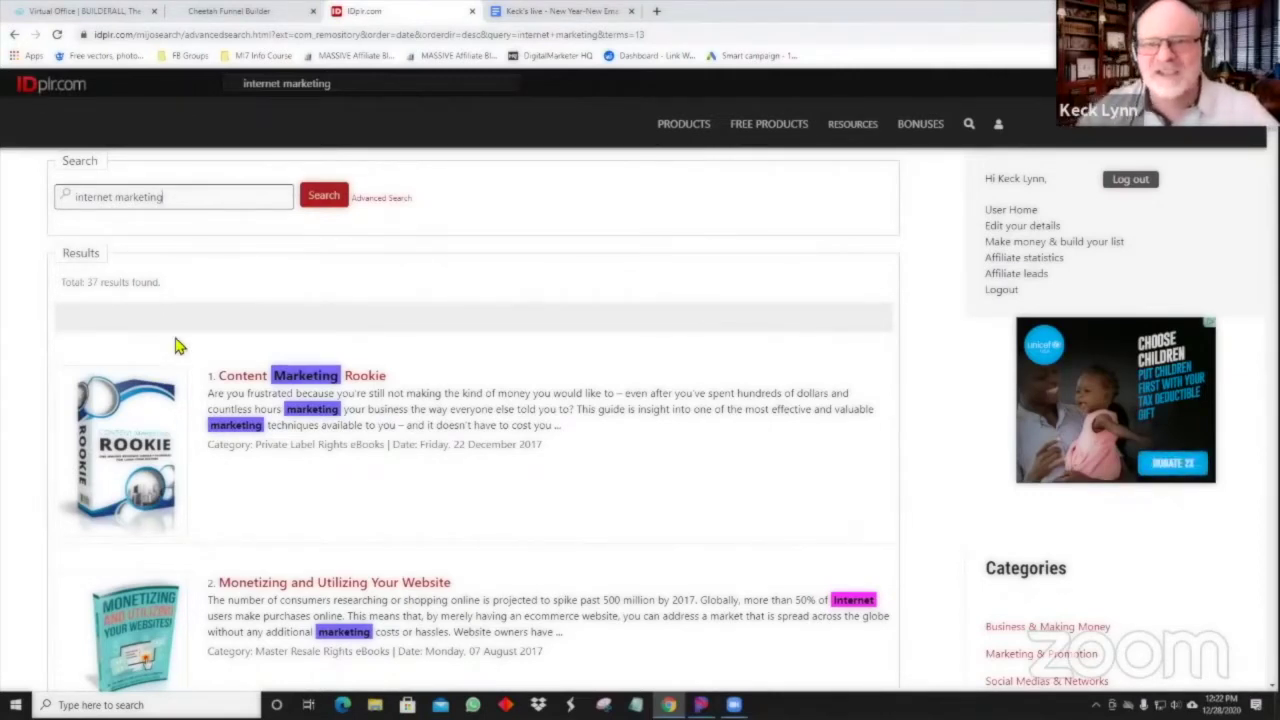
pyautogui.scroll(-3, 229, 449)
pyautogui.scroll(-4, 236, 446)
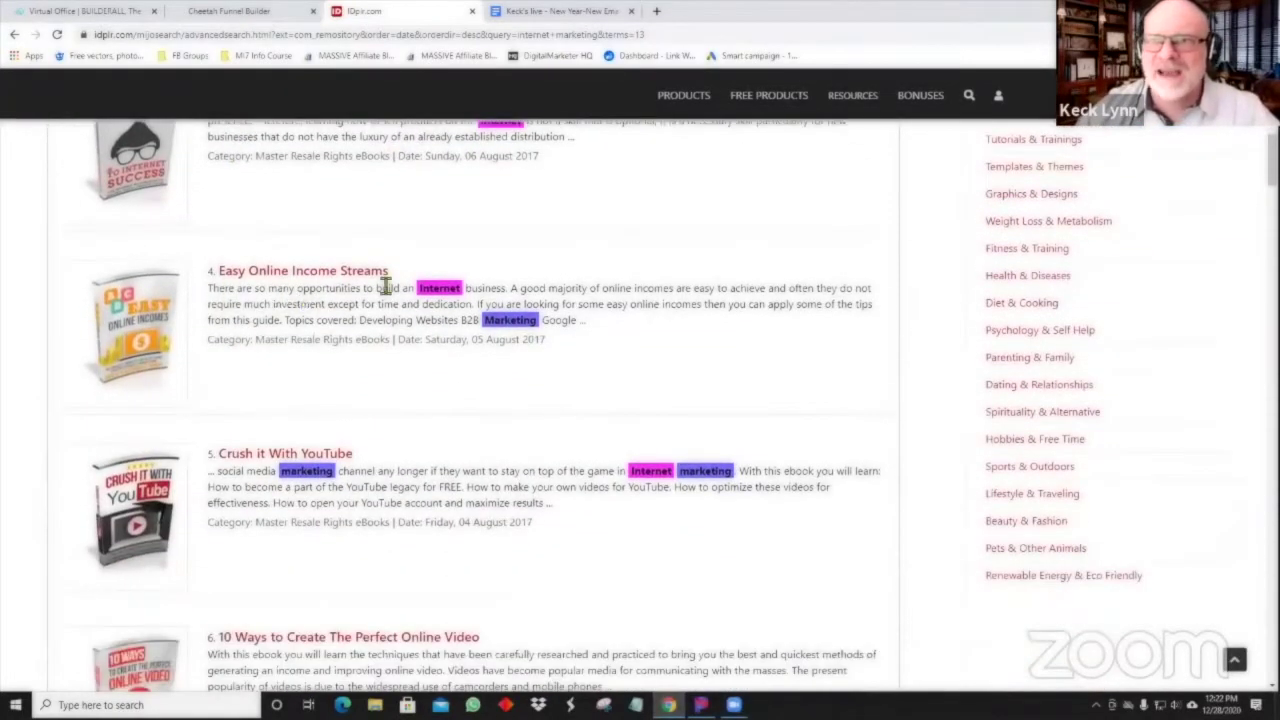
pyautogui.scroll(-1, 363, 343)
pyautogui.scroll(-2, 280, 395)
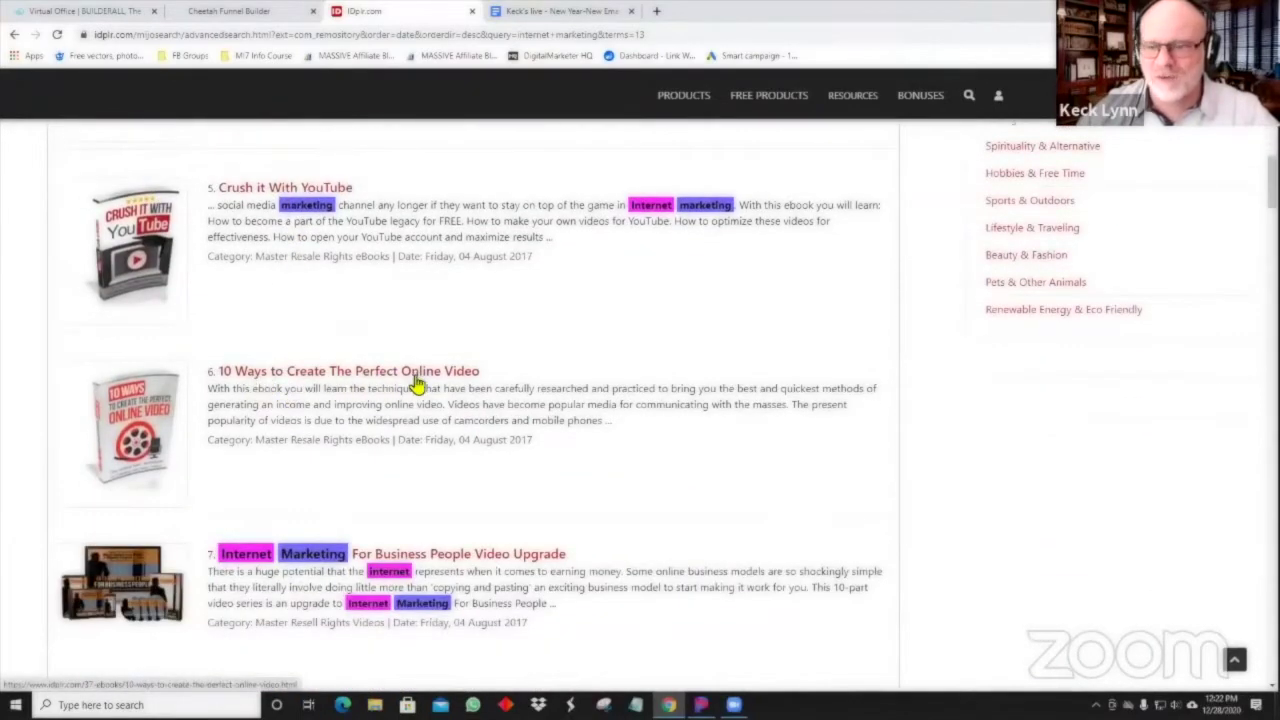
pyautogui.scroll(-3, 414, 380)
pyautogui.scroll(-2, 416, 381)
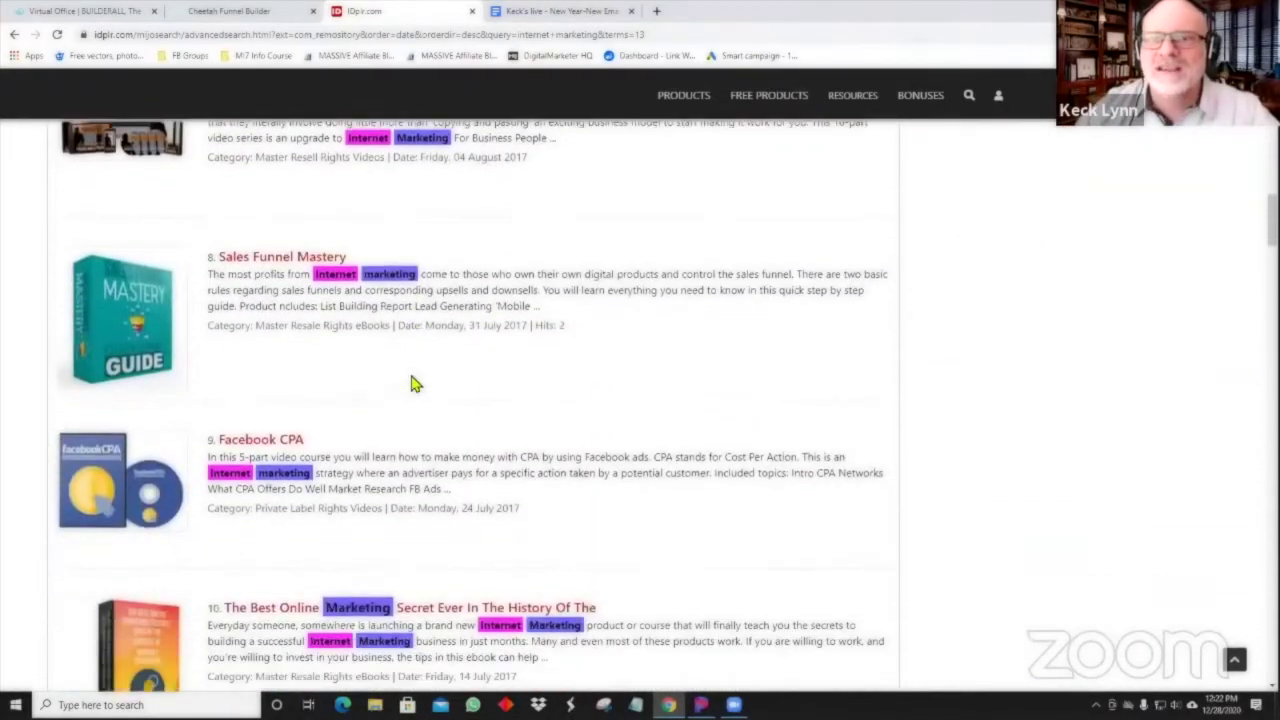
pyautogui.scroll(-1, 423, 380)
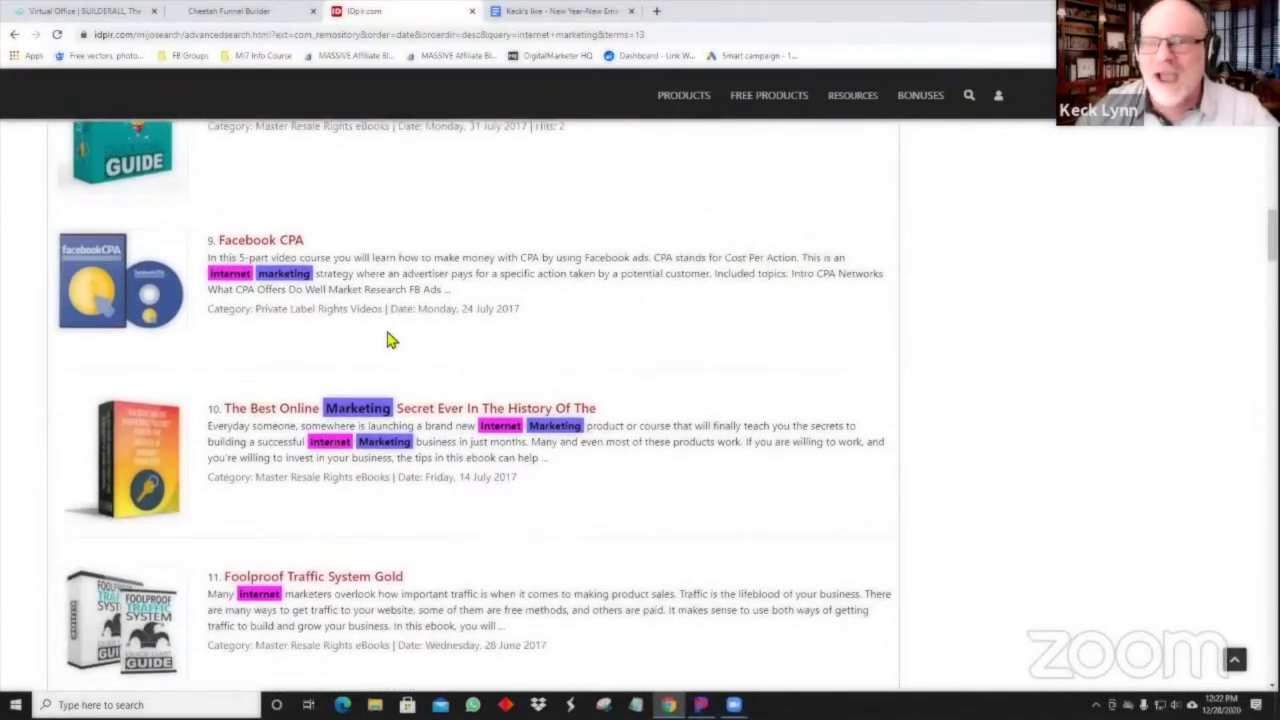
pyautogui.scroll(-1, 263, 380)
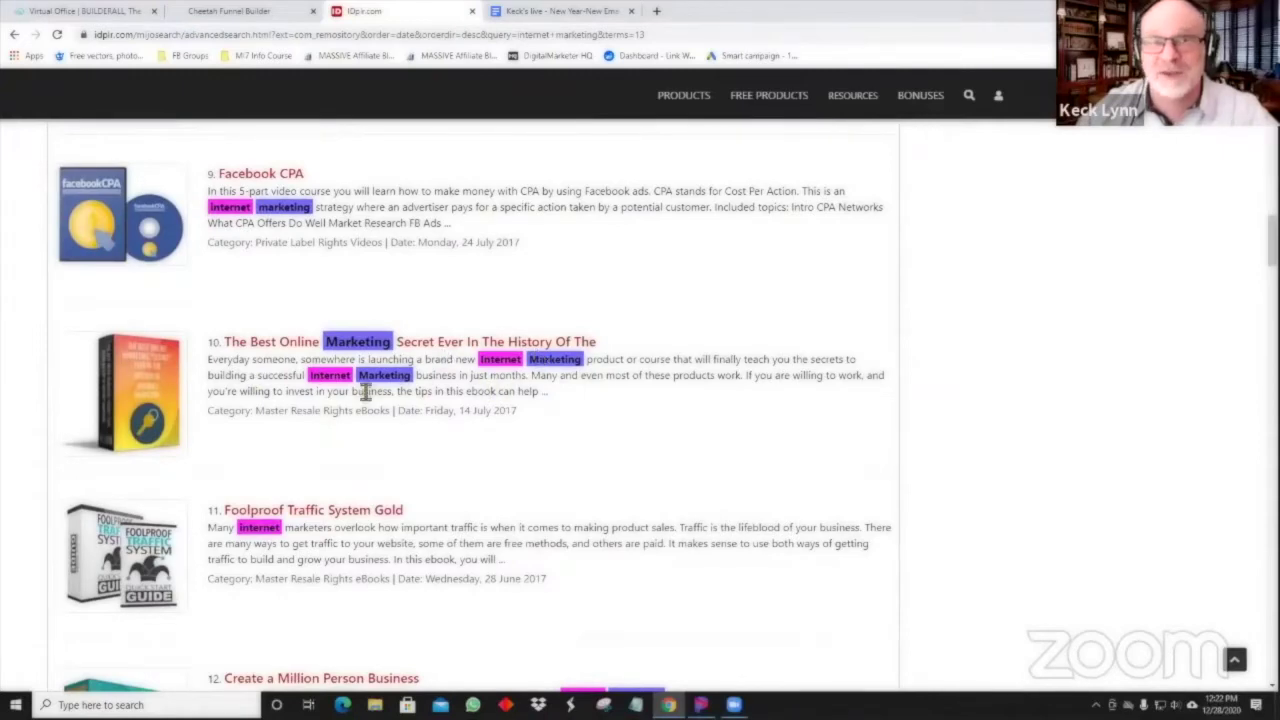
pyautogui.scroll(-5, 365, 391)
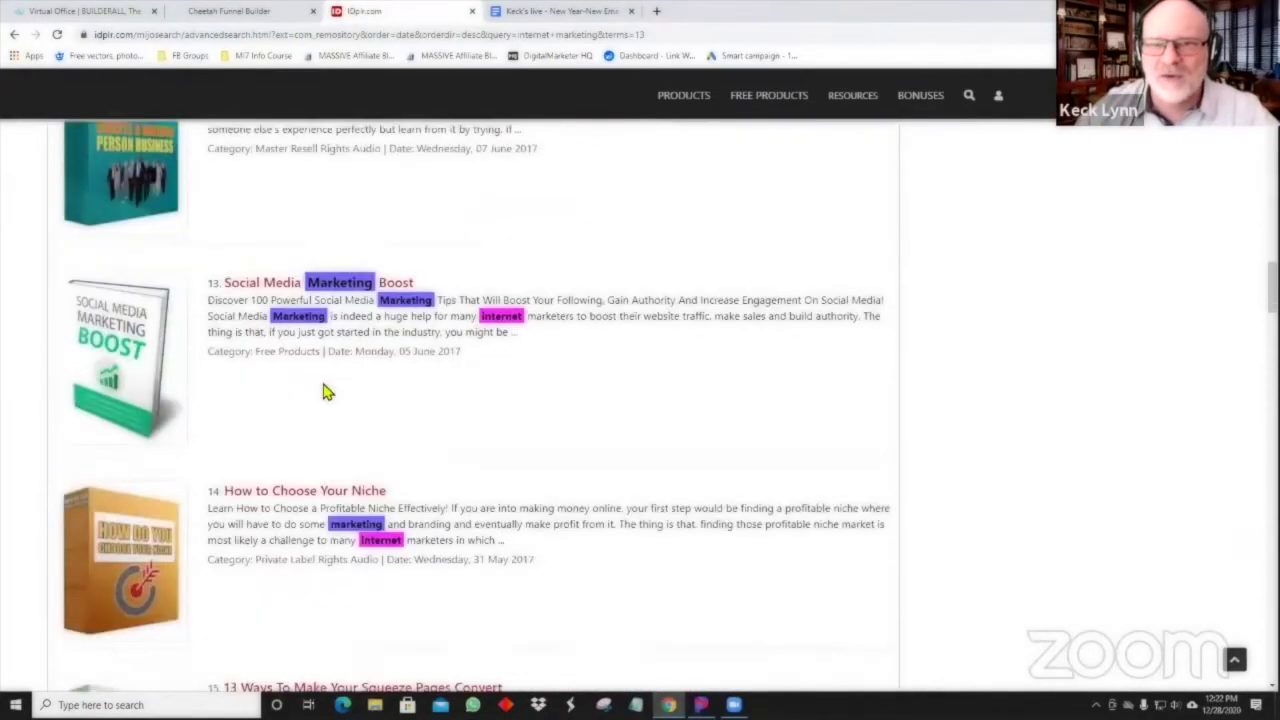
pyautogui.scroll(-8, 325, 391)
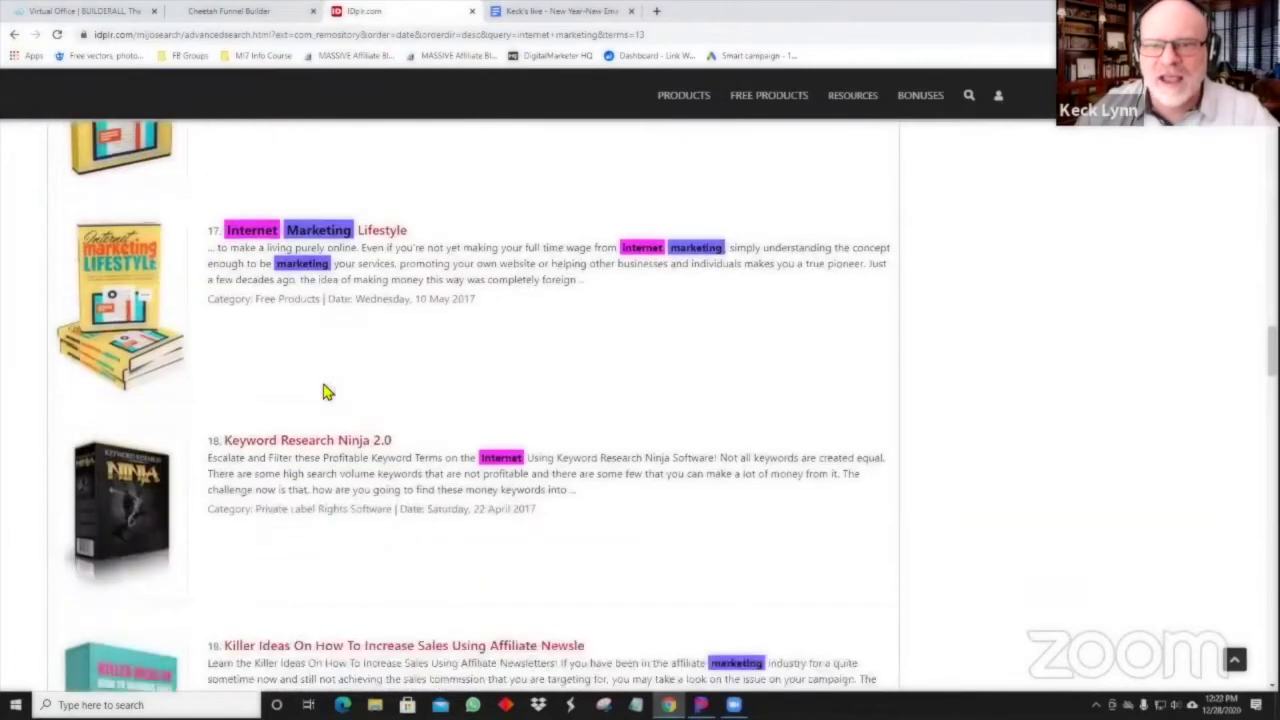
pyautogui.scroll(-9, 325, 391)
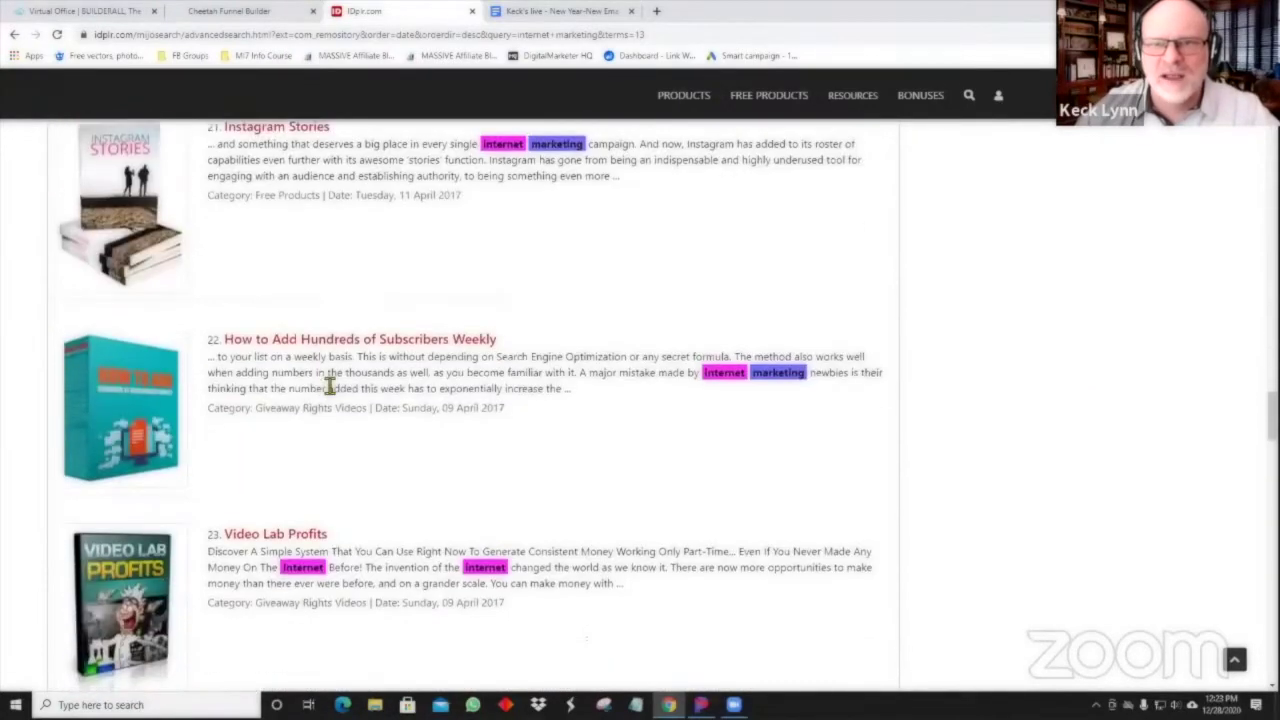
pyautogui.scroll(-8, 328, 389)
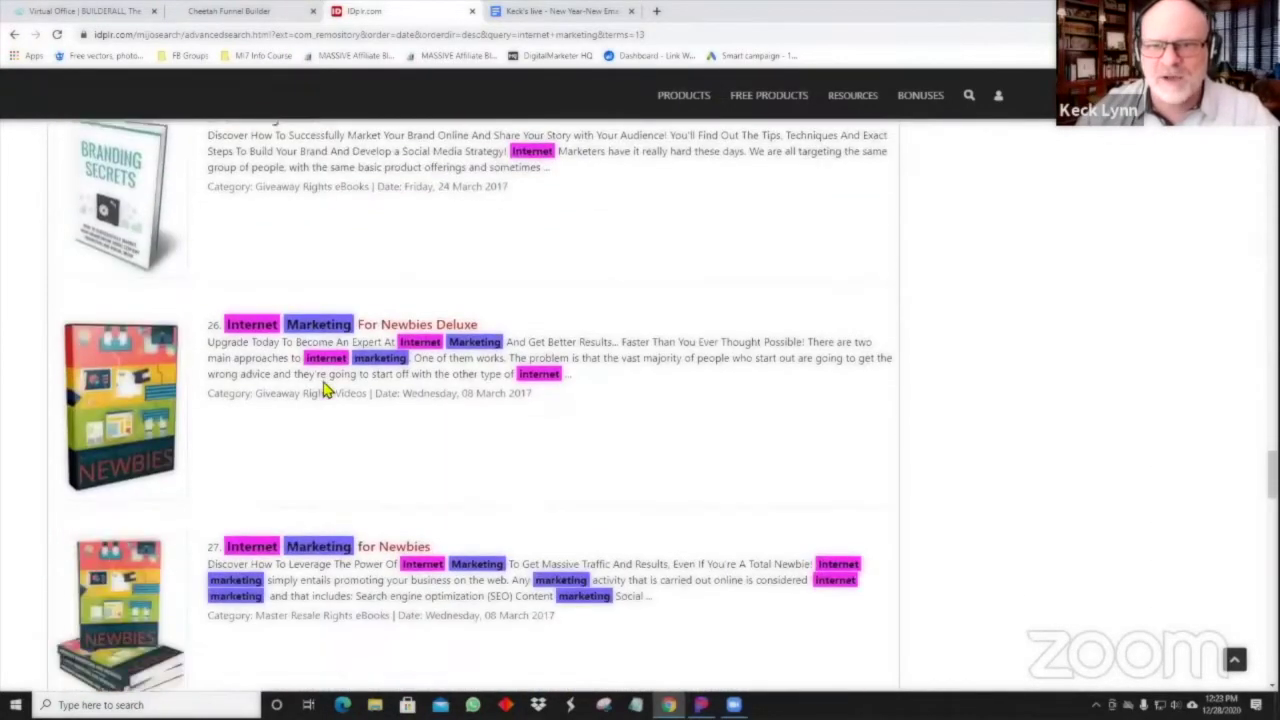
pyautogui.scroll(-7, 325, 391)
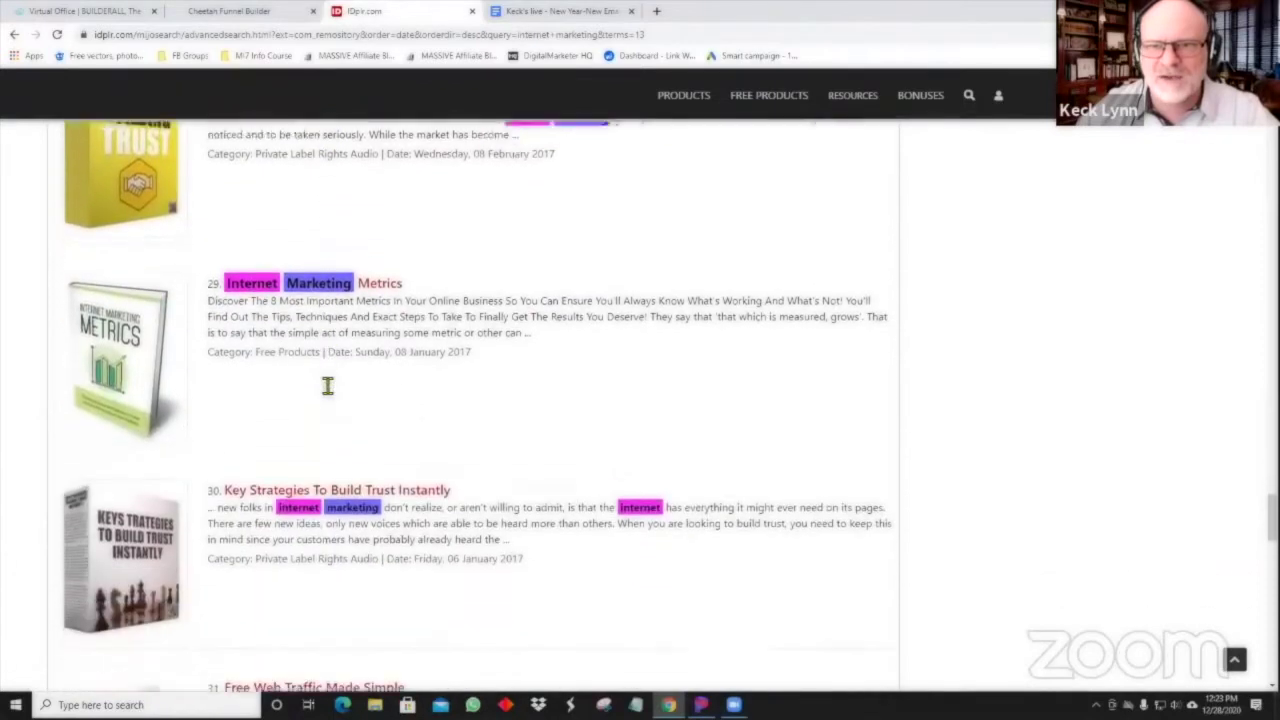
pyautogui.scroll(-4, 327, 386)
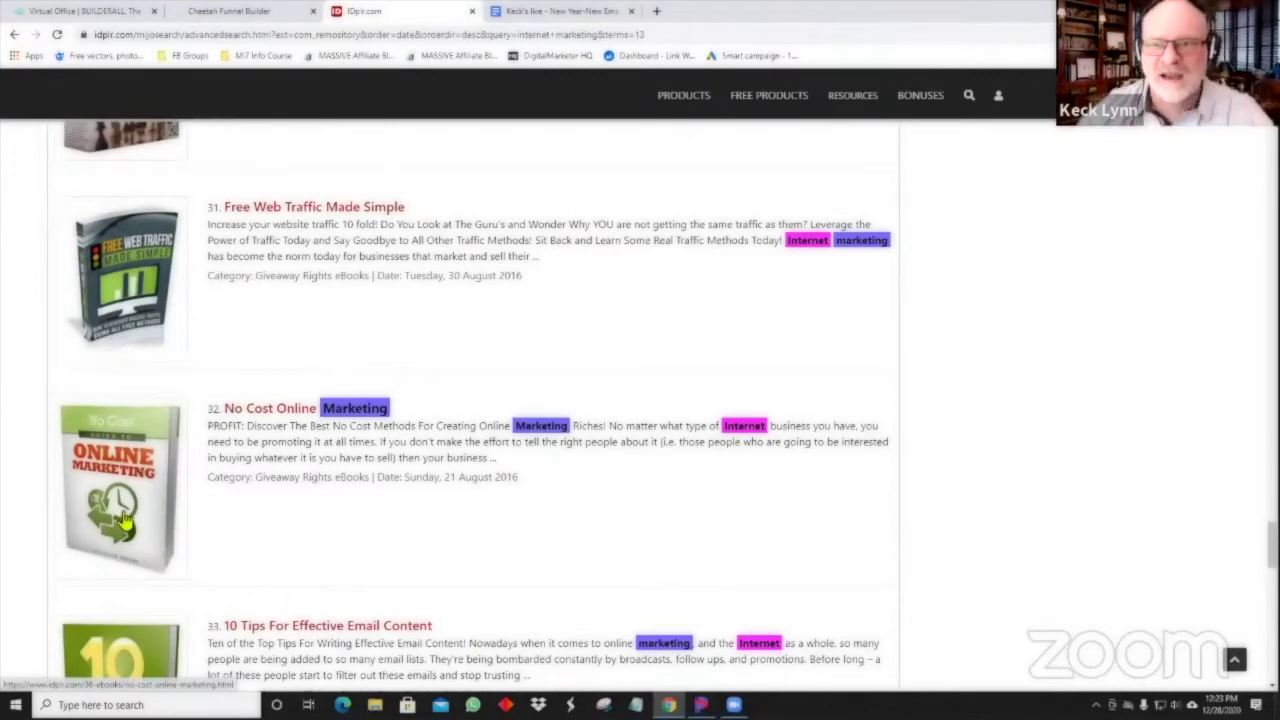
# Open the No Cost Online Marketing product page and expand its NoCostOnlineMarketing_mrrg package folder.
pyautogui.click(127, 519)
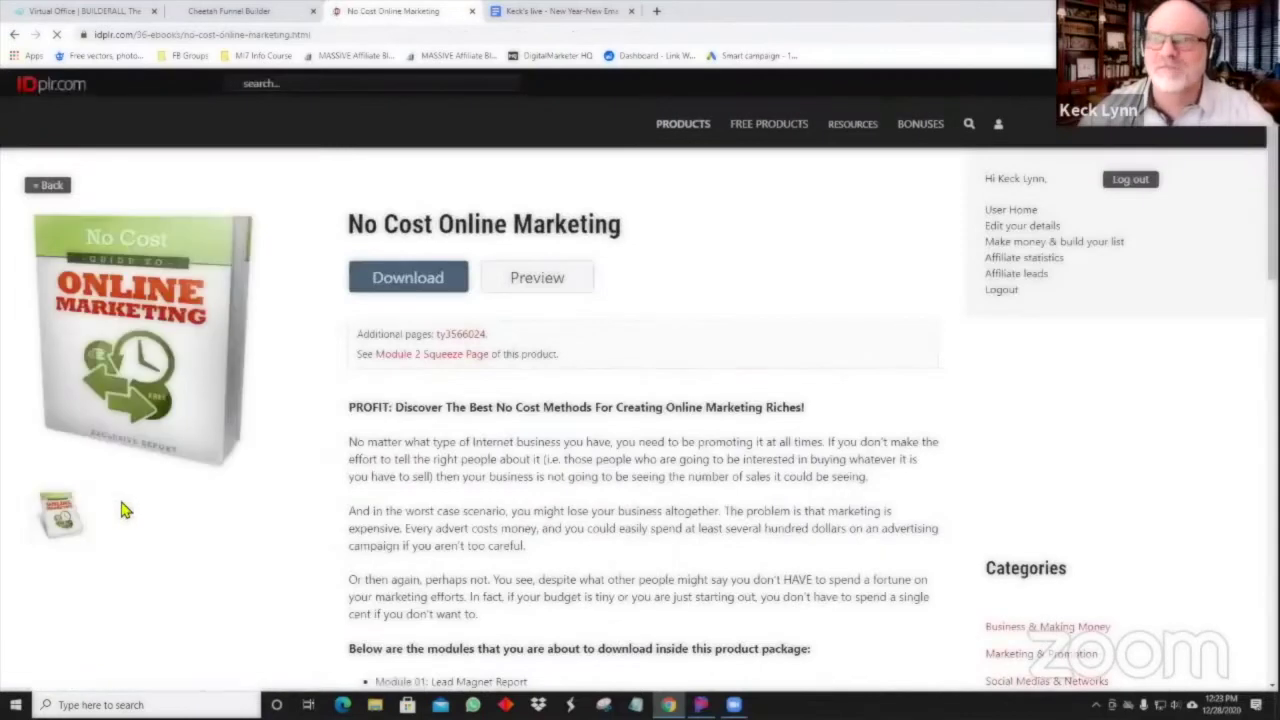
pyautogui.scroll(-1, 562, 388)
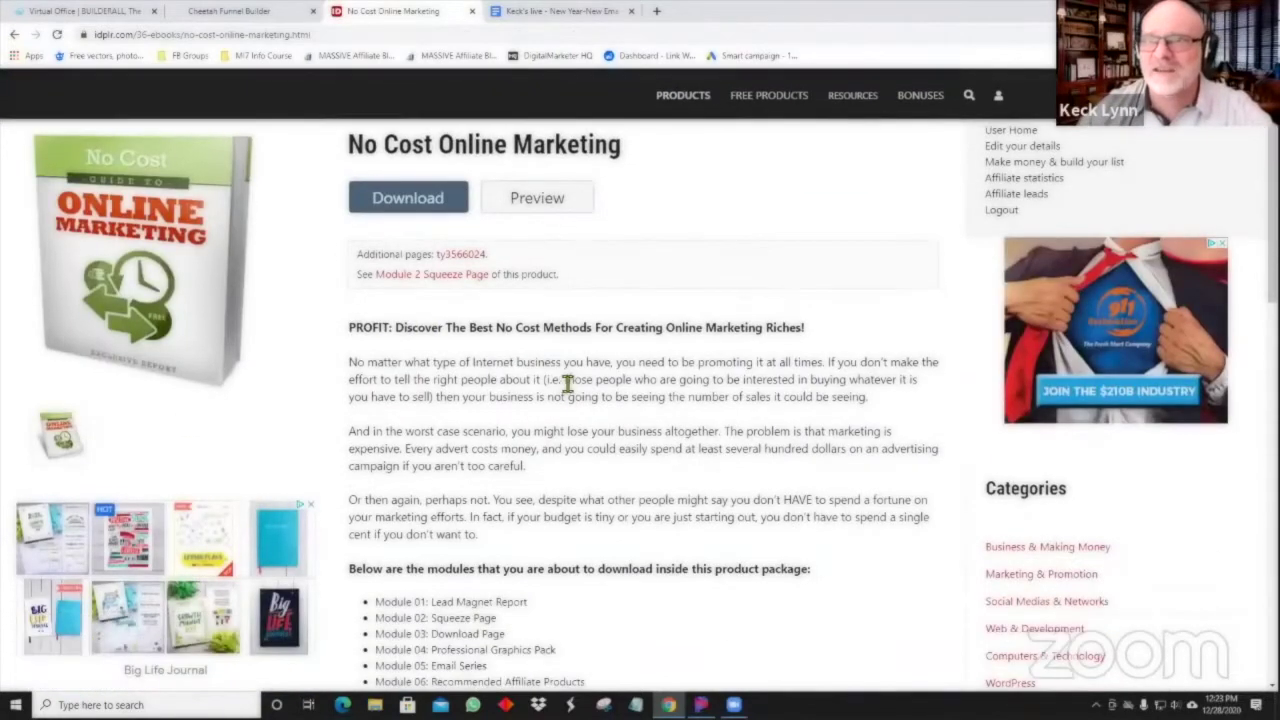
pyautogui.click(526, 200)
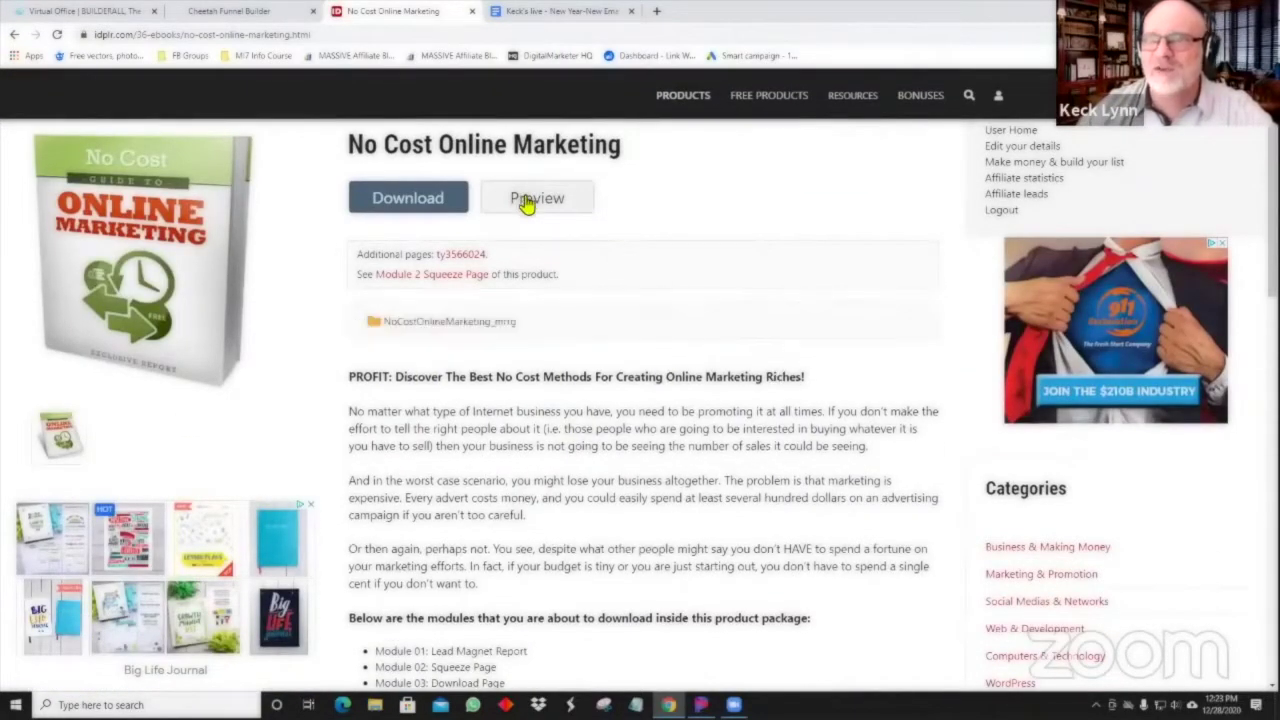
pyautogui.click(443, 328)
# Review the package's cover and eight modules along with the product terms.
pyautogui.scroll(-2, 608, 363)
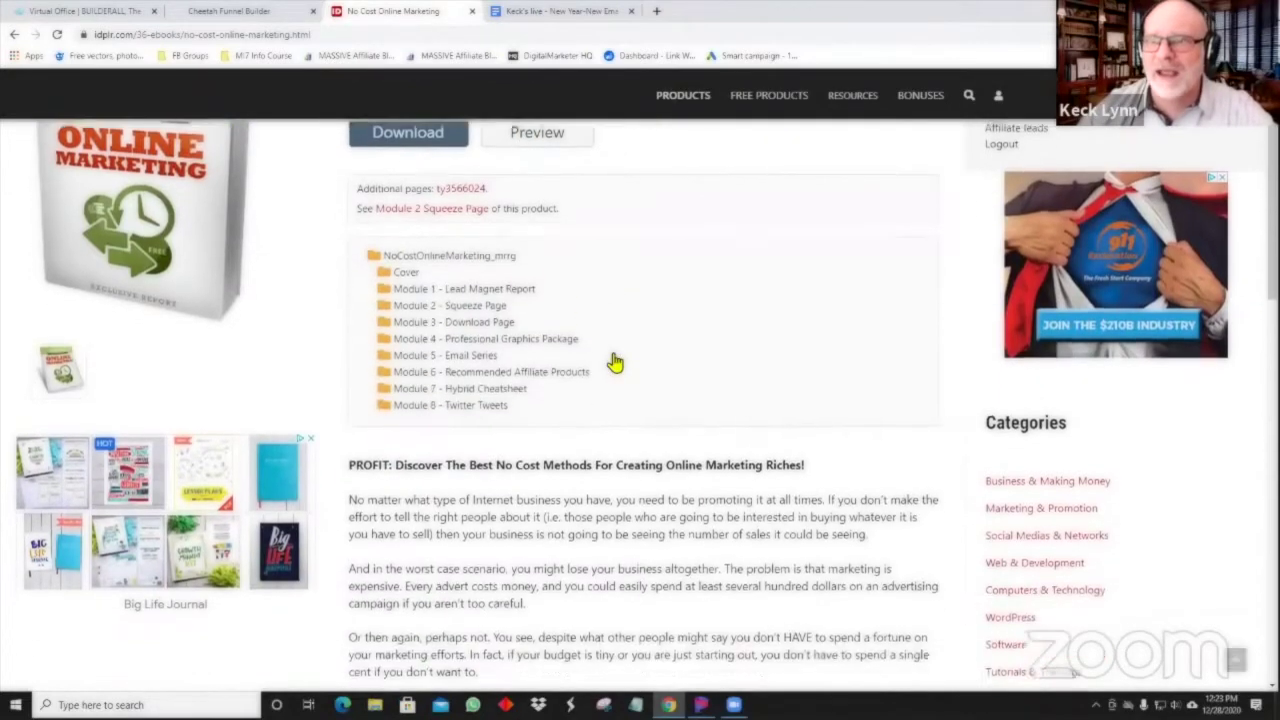
pyautogui.scroll(-1, 614, 362)
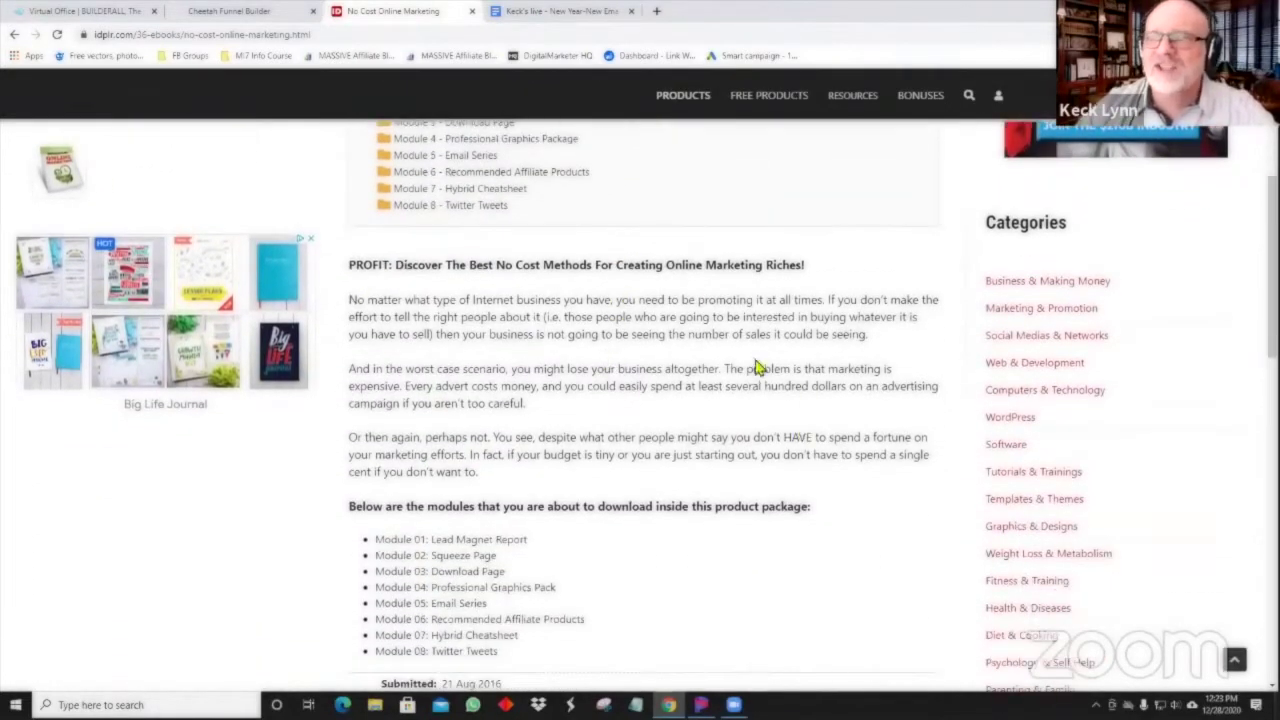
pyautogui.scroll(3, 497, 340)
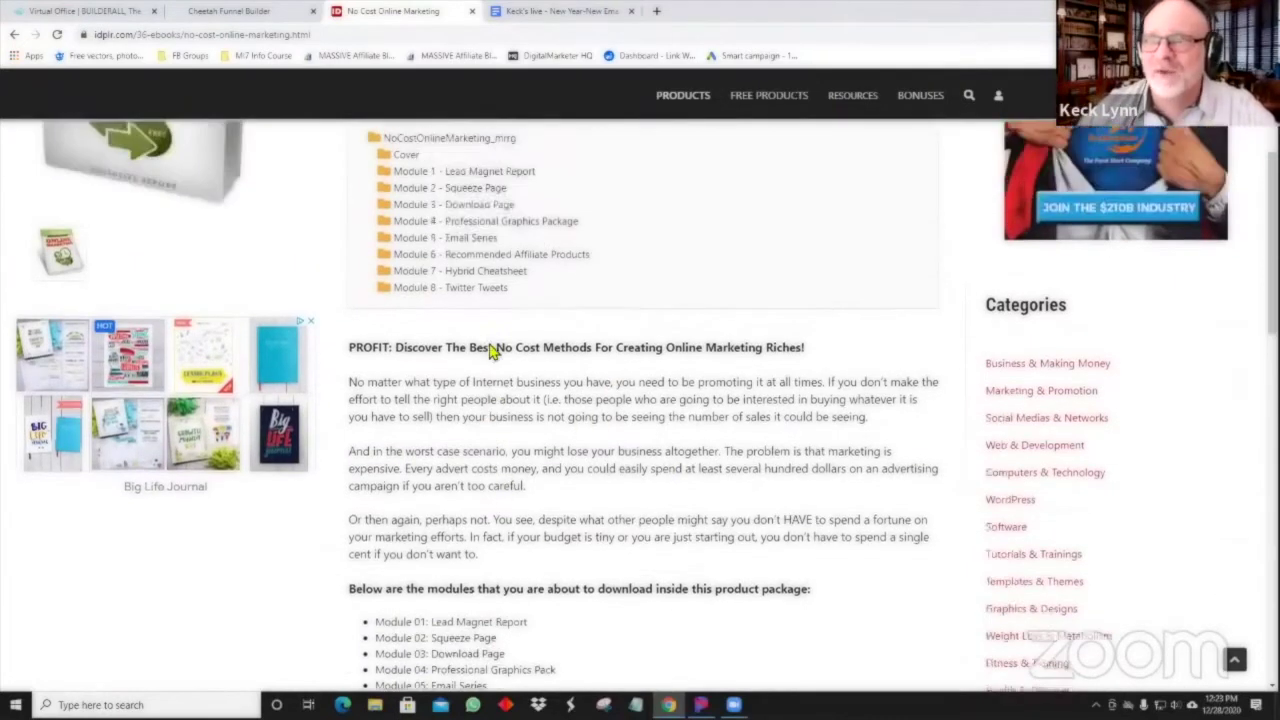
pyautogui.scroll(-4, 490, 352)
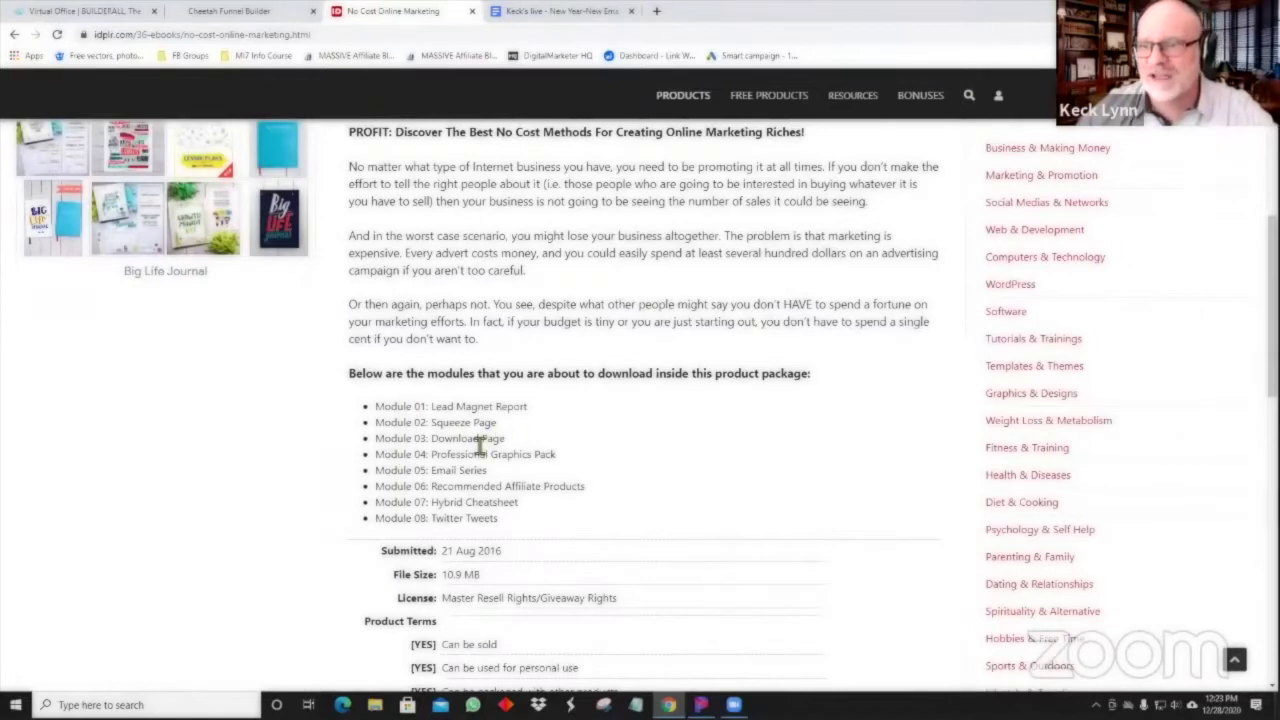
pyautogui.scroll(-3, 477, 440)
pyautogui.scroll(-1, 479, 444)
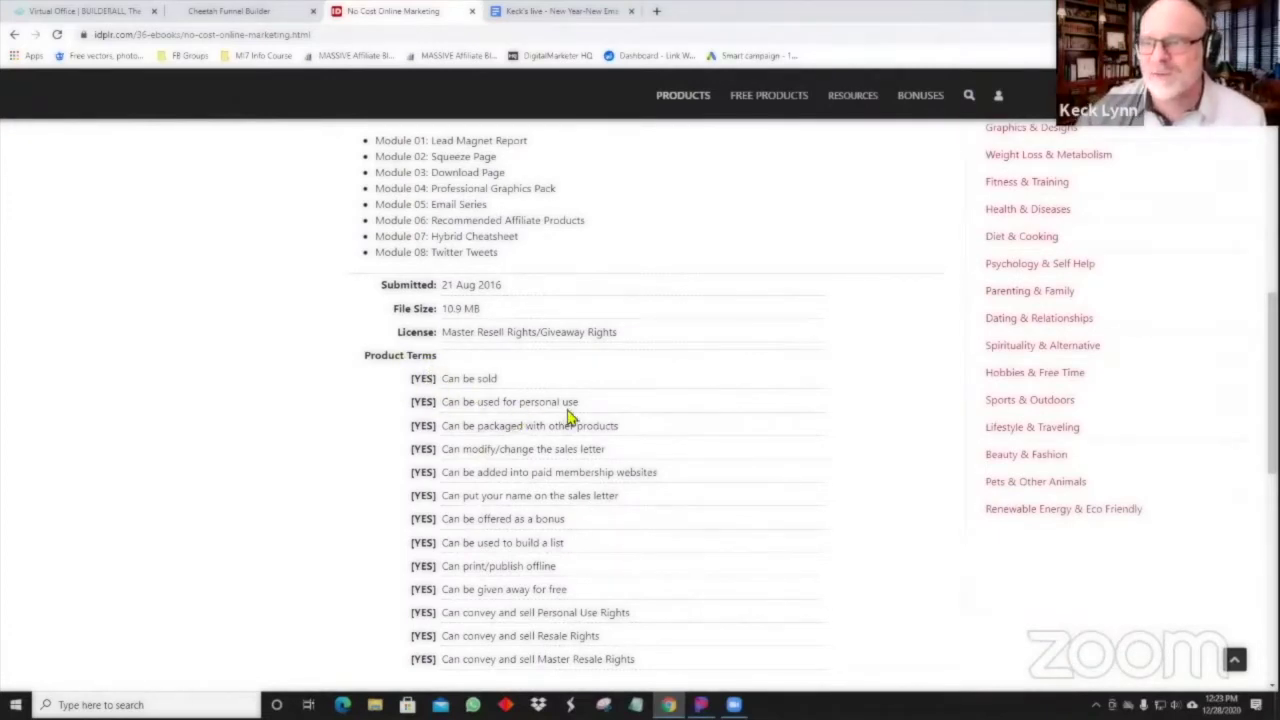
pyautogui.scroll(-3, 460, 436)
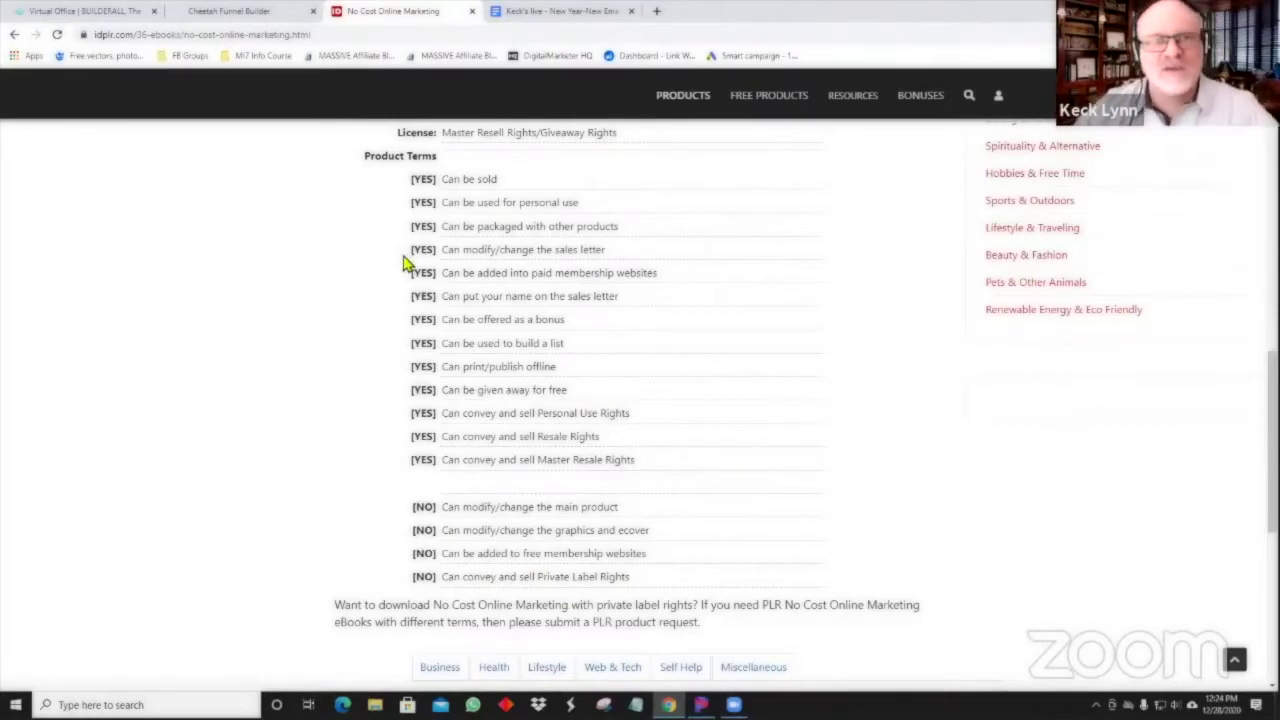
pyautogui.scroll(2, 490, 388)
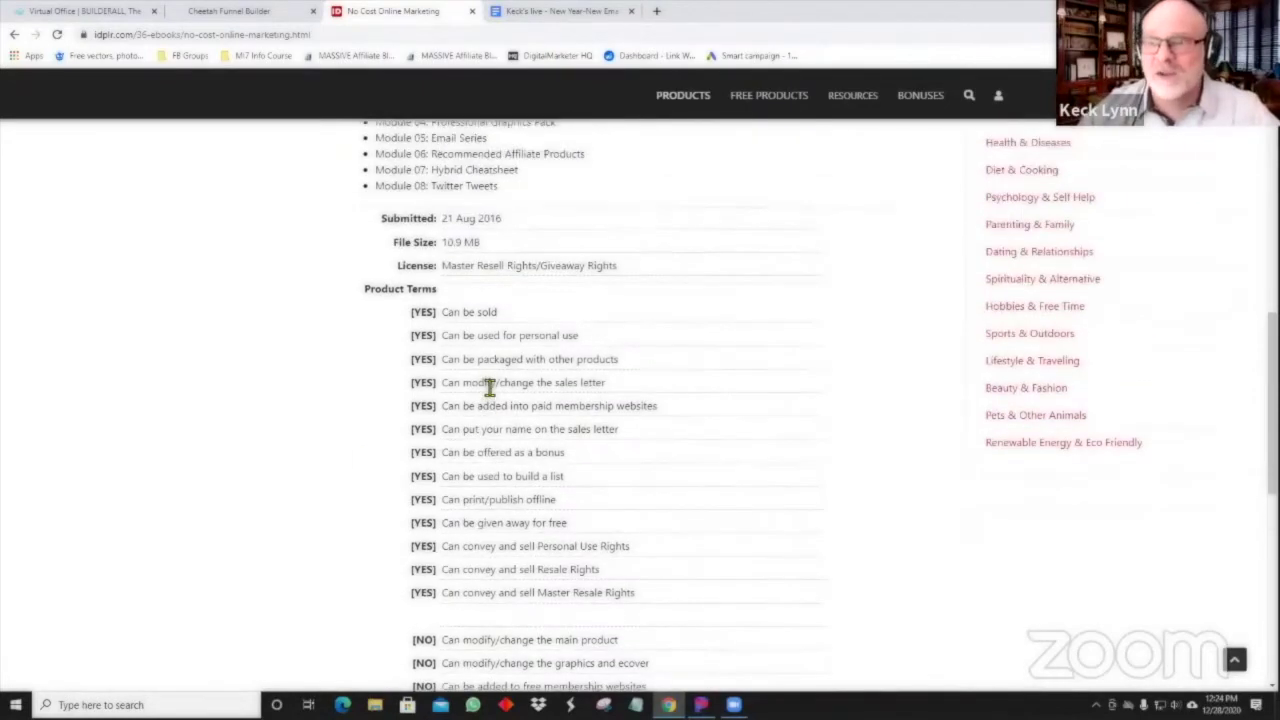
pyautogui.scroll(7, 490, 388)
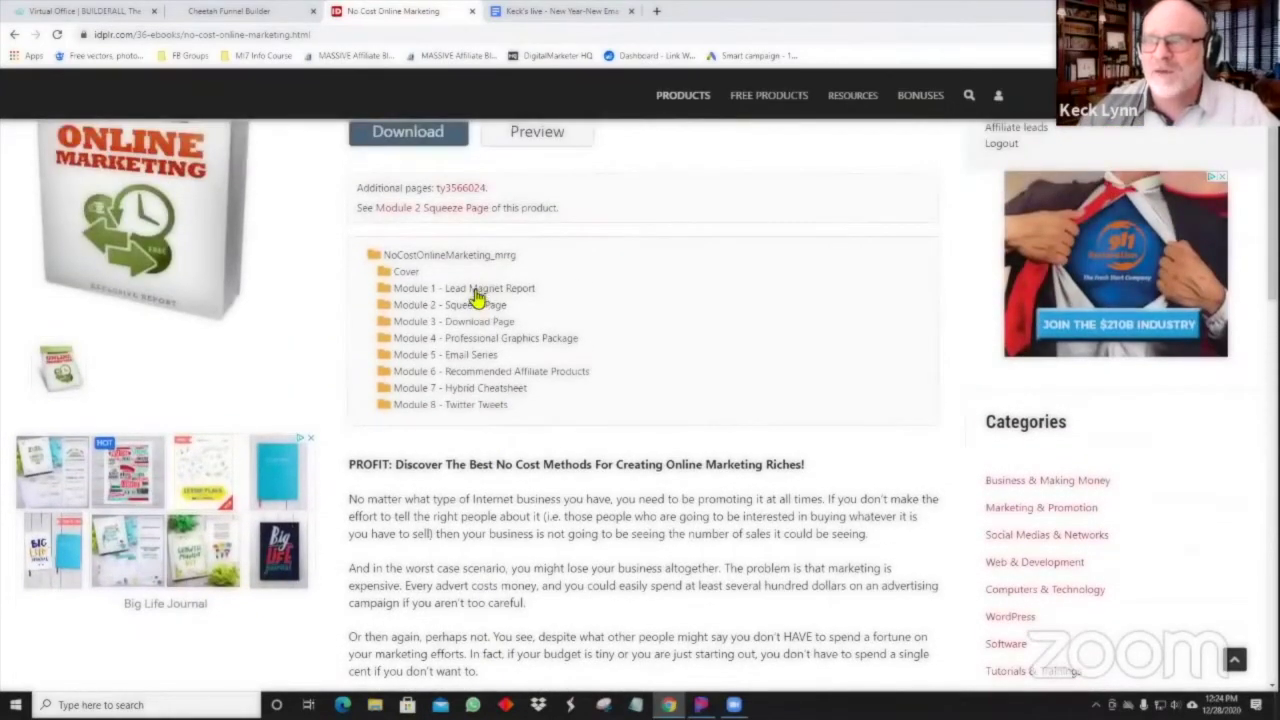
# Expand Module 1 - Lead Magnet Report and open the Report.pdf preview.
pyautogui.click(480, 291)
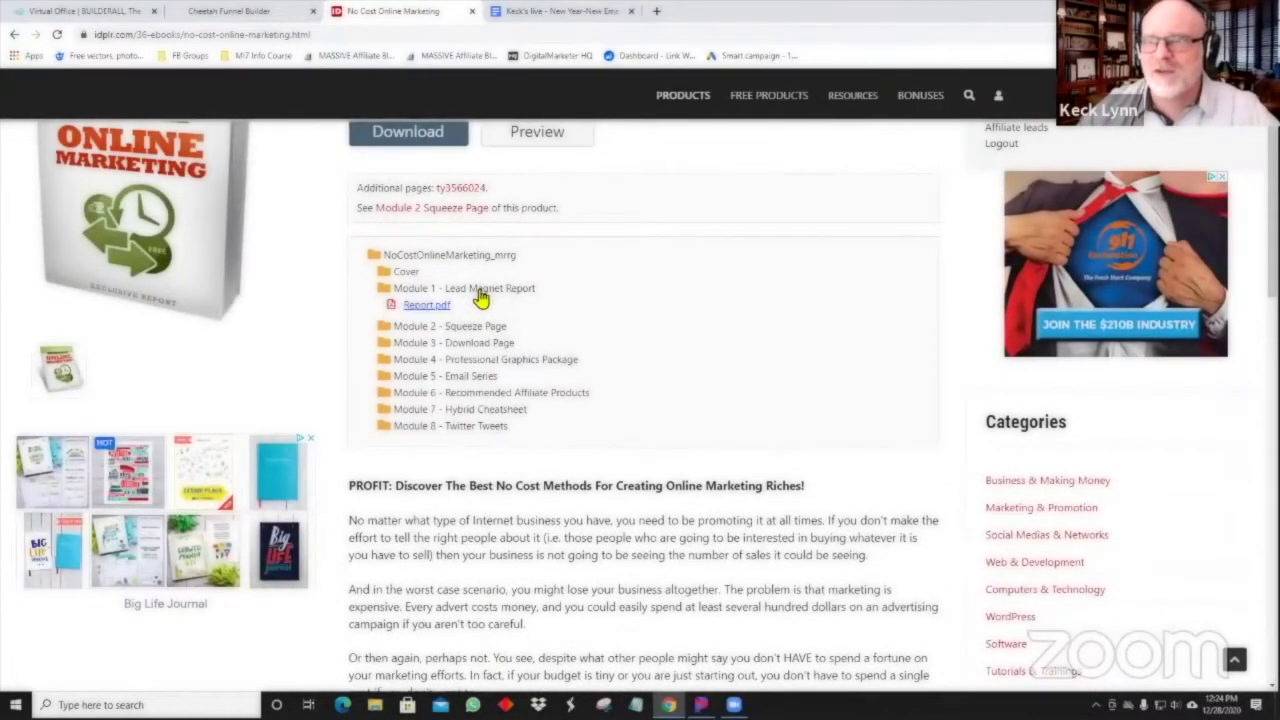
pyautogui.click(428, 308)
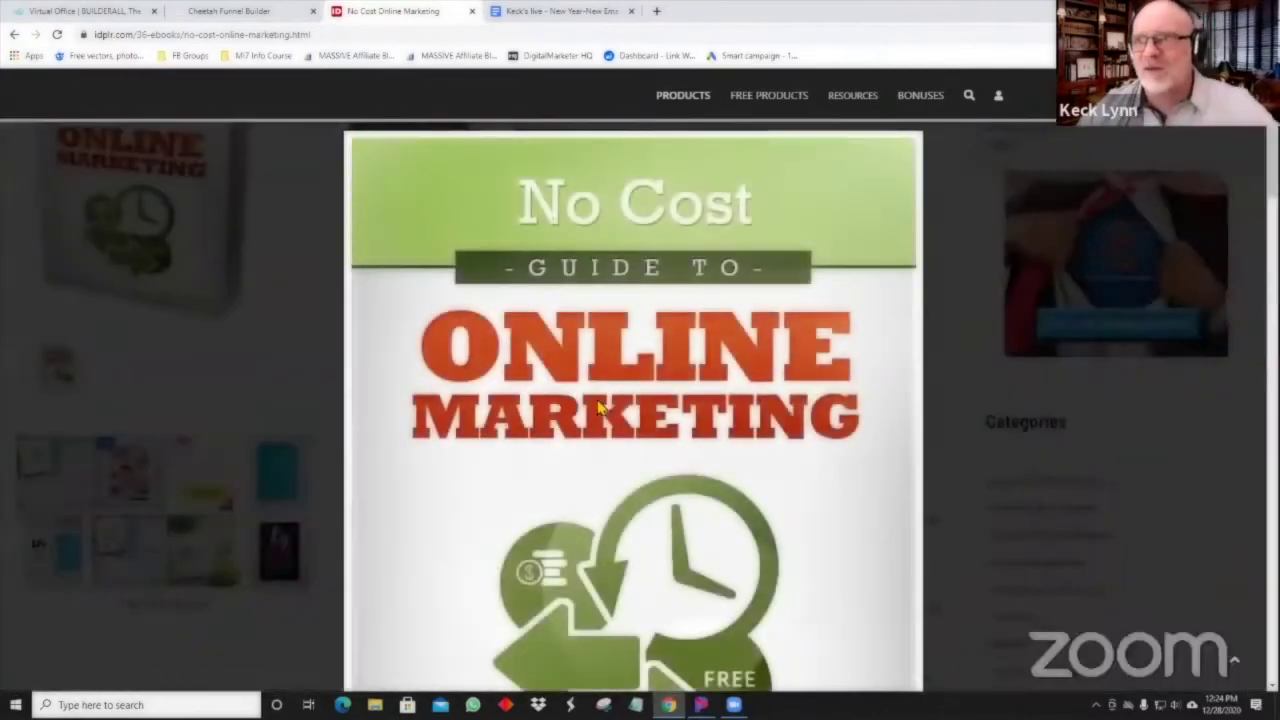
pyautogui.scroll(-4, 604, 415)
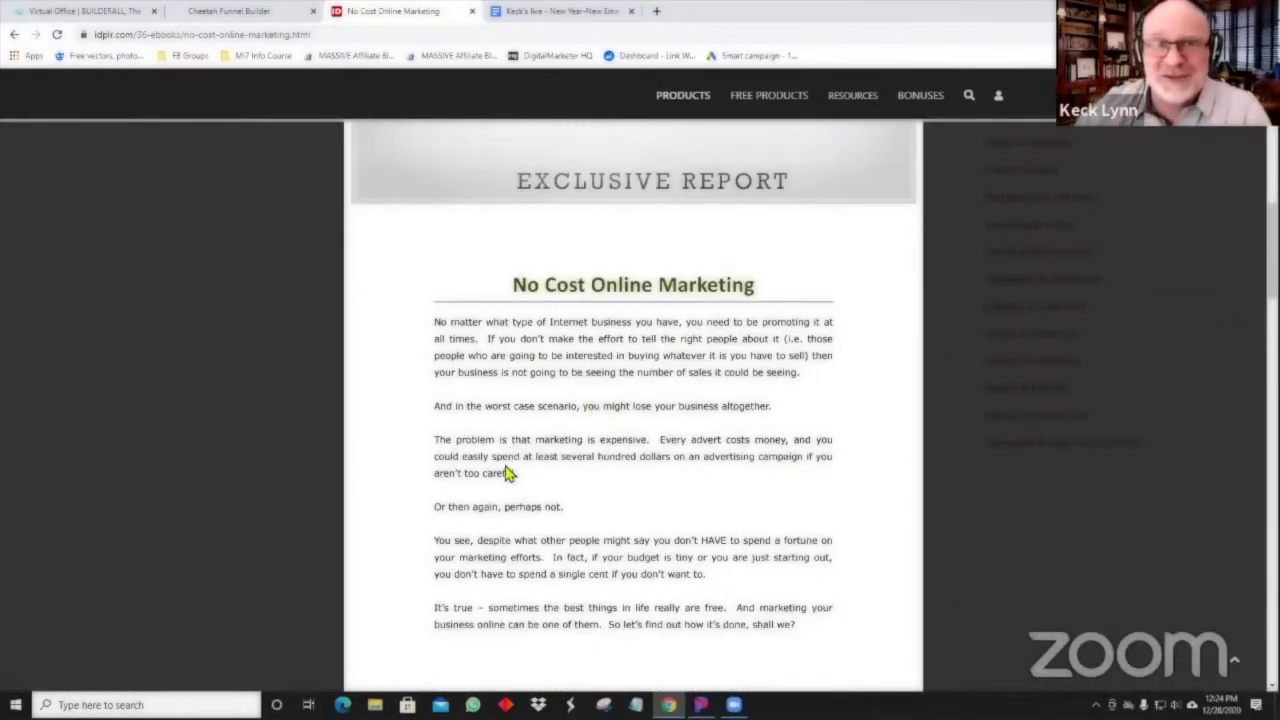
pyautogui.scroll(-5, 505, 473)
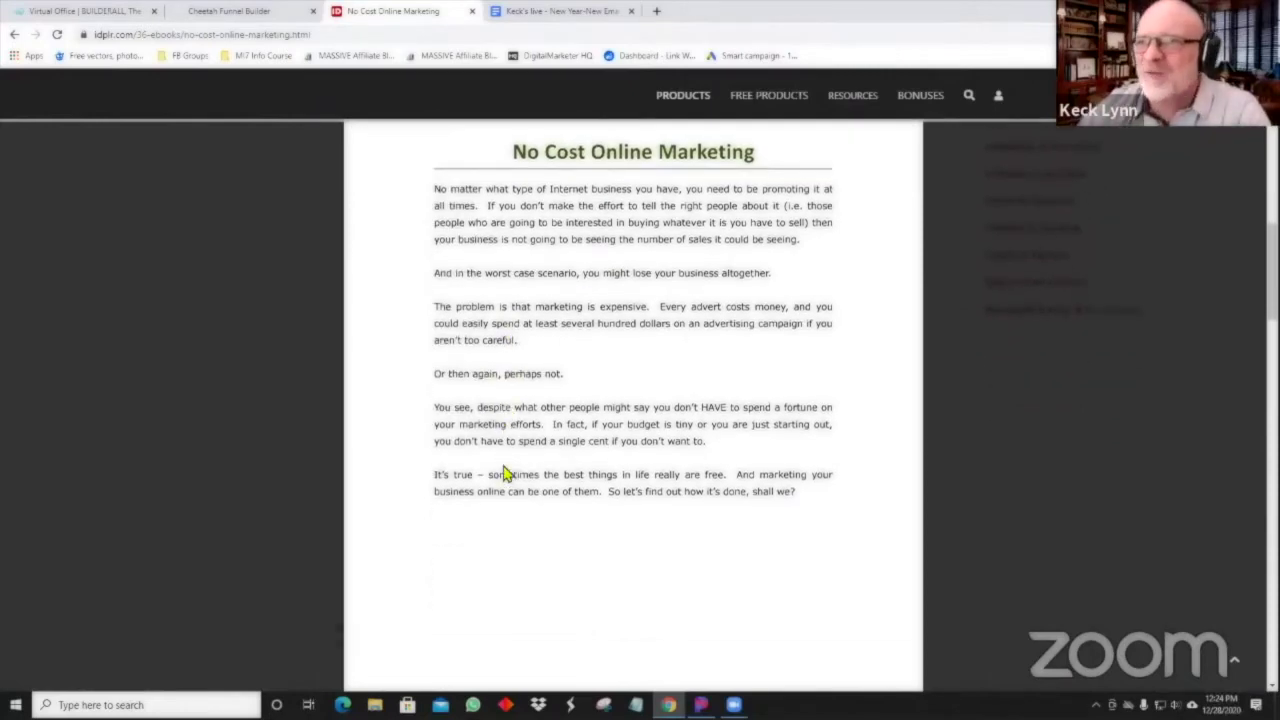
pyautogui.scroll(-7, 505, 473)
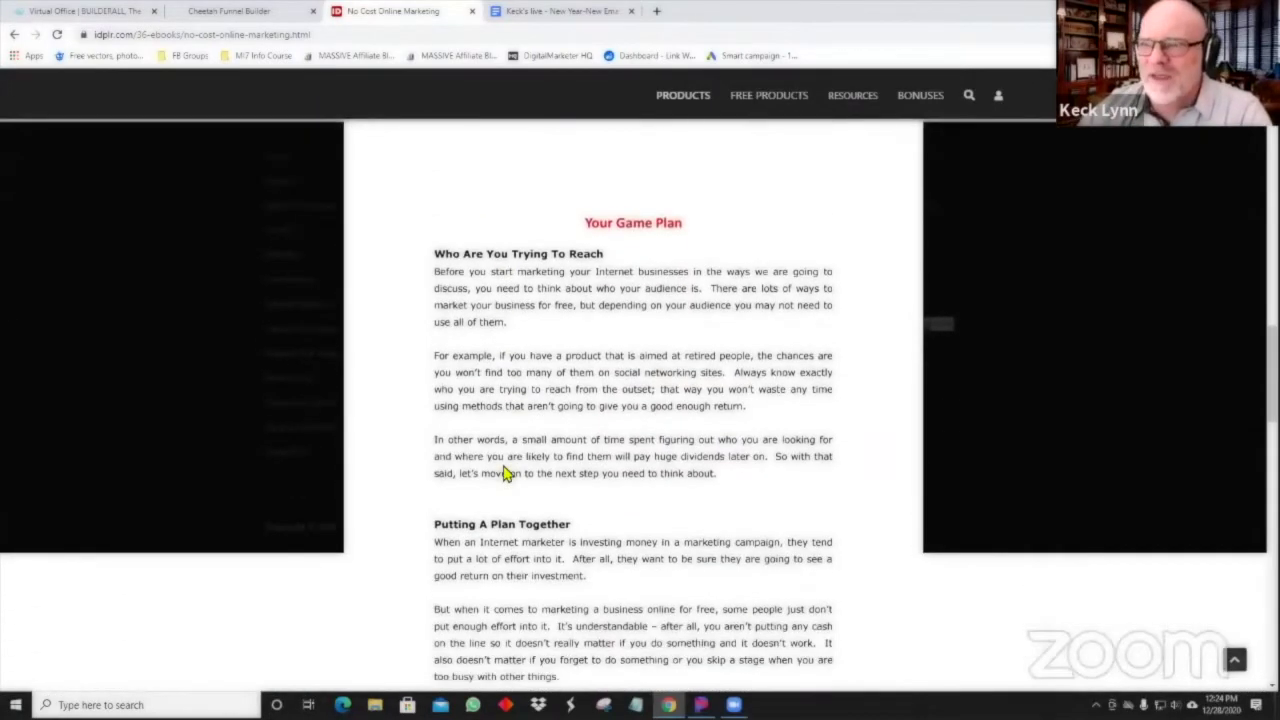
pyautogui.scroll(-3, 505, 473)
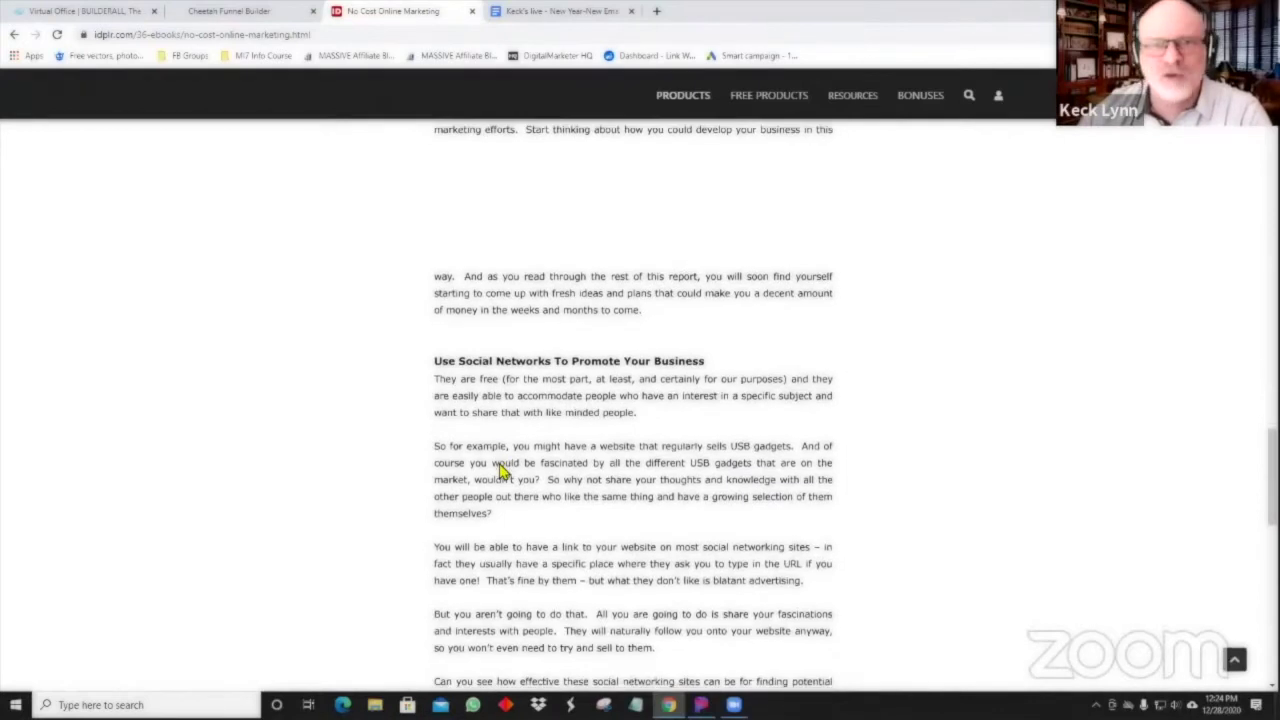
pyautogui.scroll(-1, 505, 470)
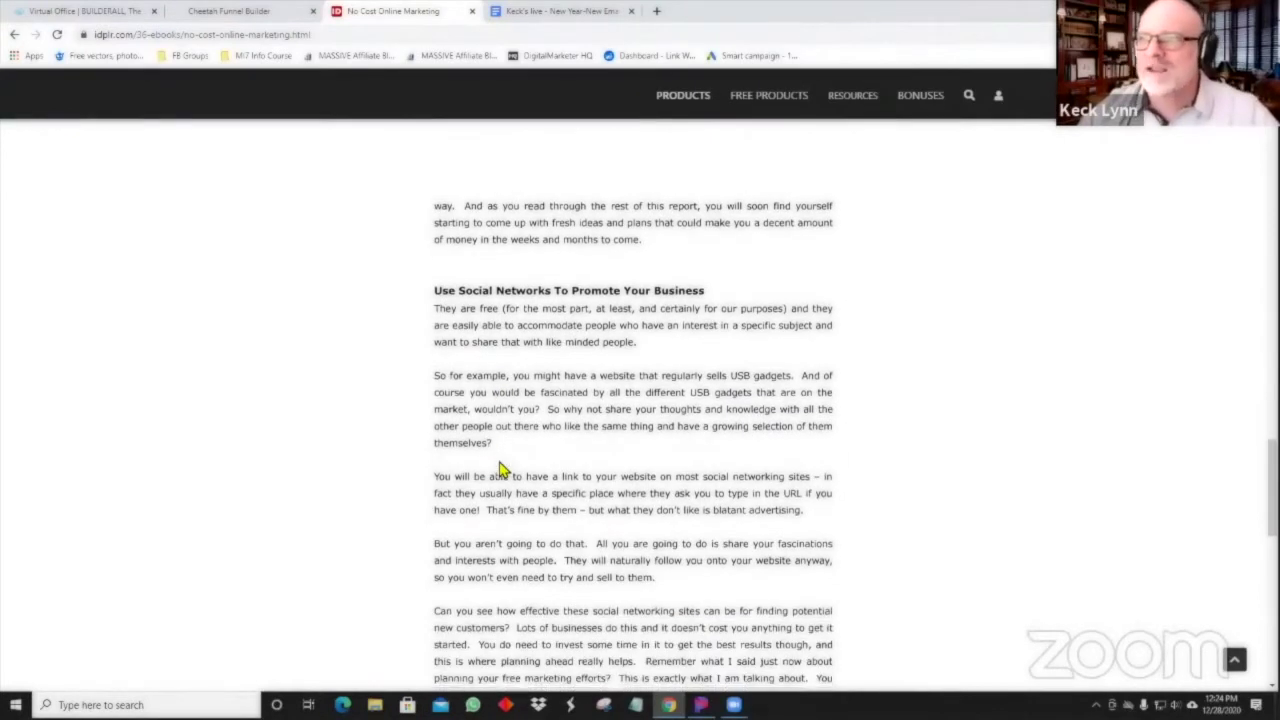
# Skim the report down to the Twitter section and close the preview.
pyautogui.scroll(-1, 503, 465)
pyautogui.scroll(-5, 503, 462)
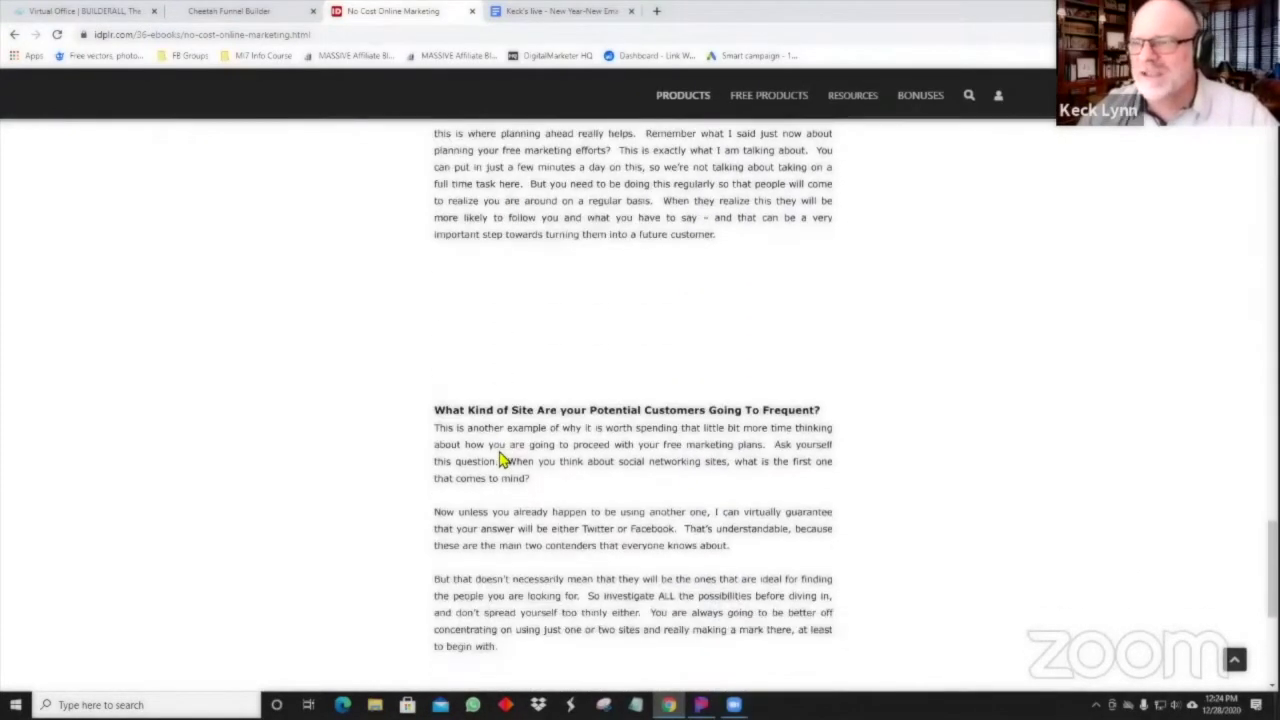
pyautogui.scroll(-2, 503, 461)
pyautogui.scroll(-2, 503, 458)
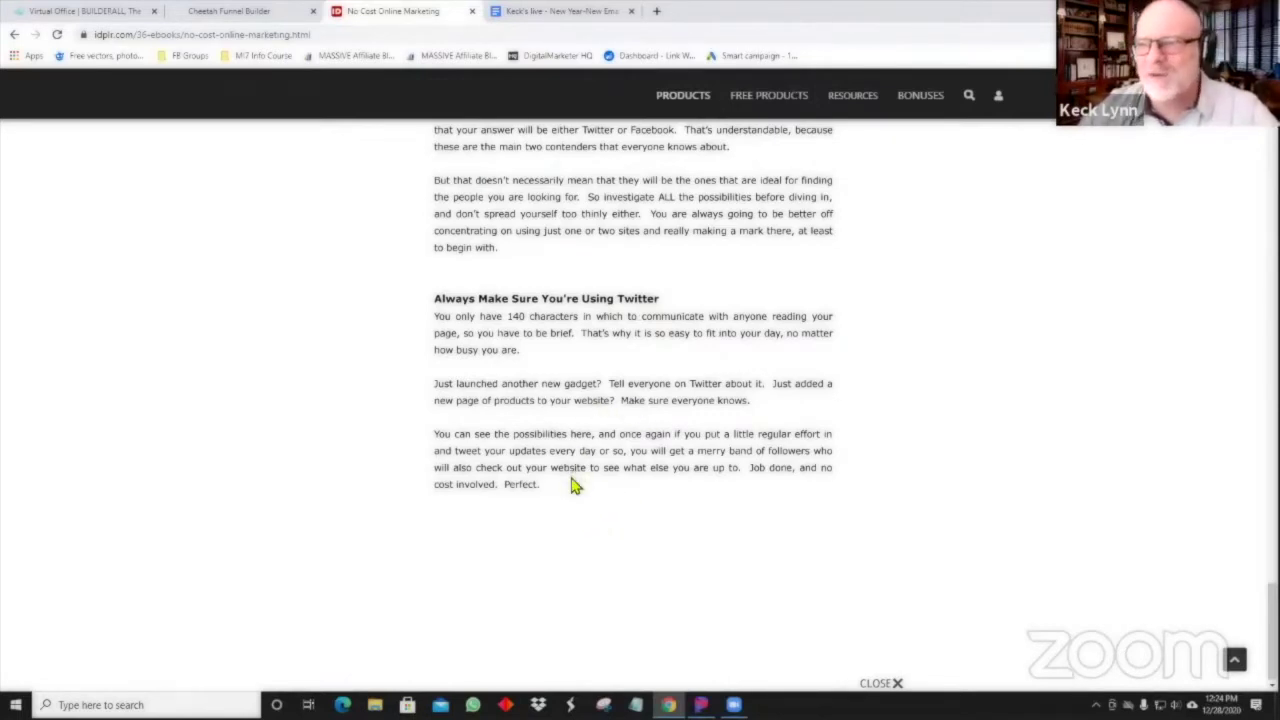
pyautogui.scroll(10, 560, 451)
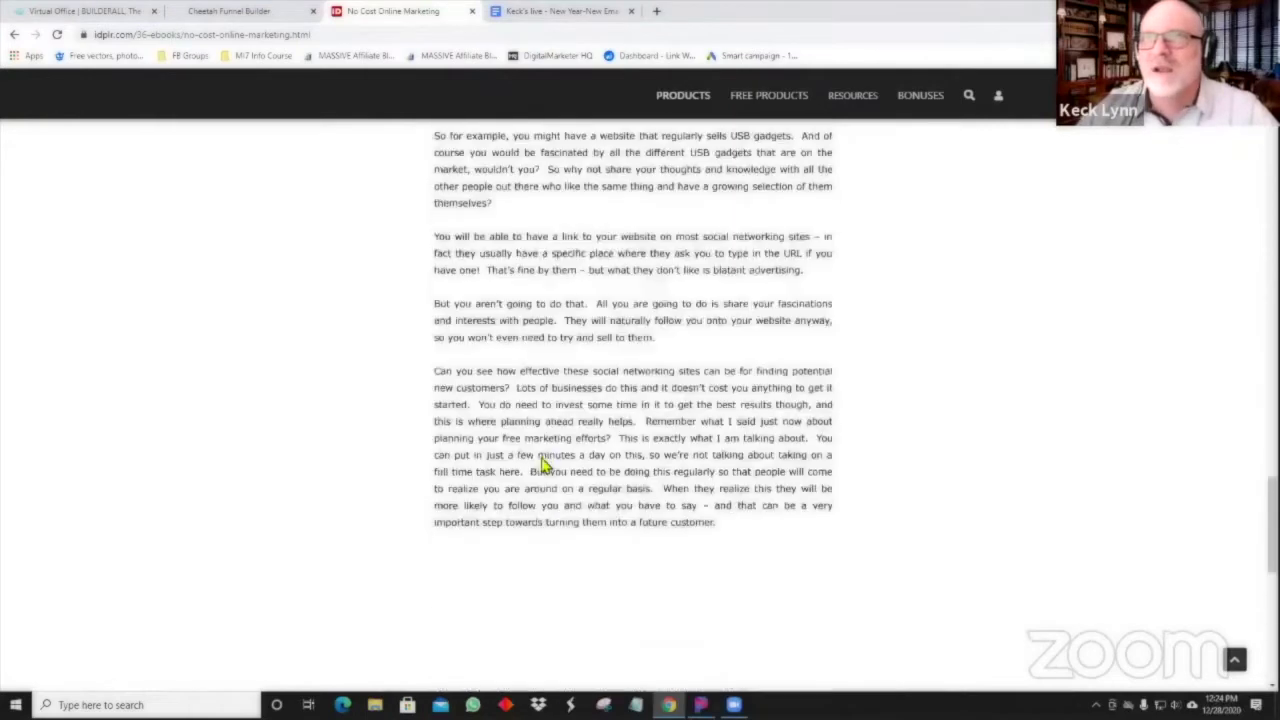
pyautogui.scroll(10, 546, 465)
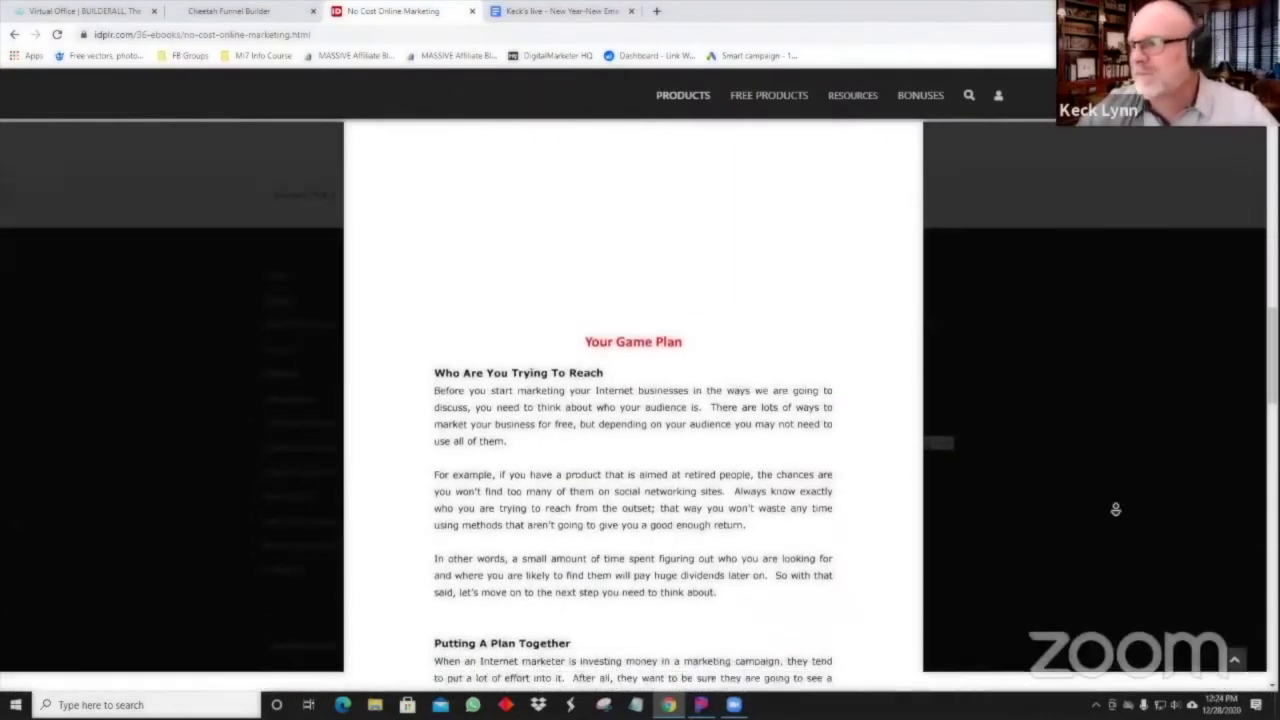
pyautogui.scroll(-15, 1106, 509)
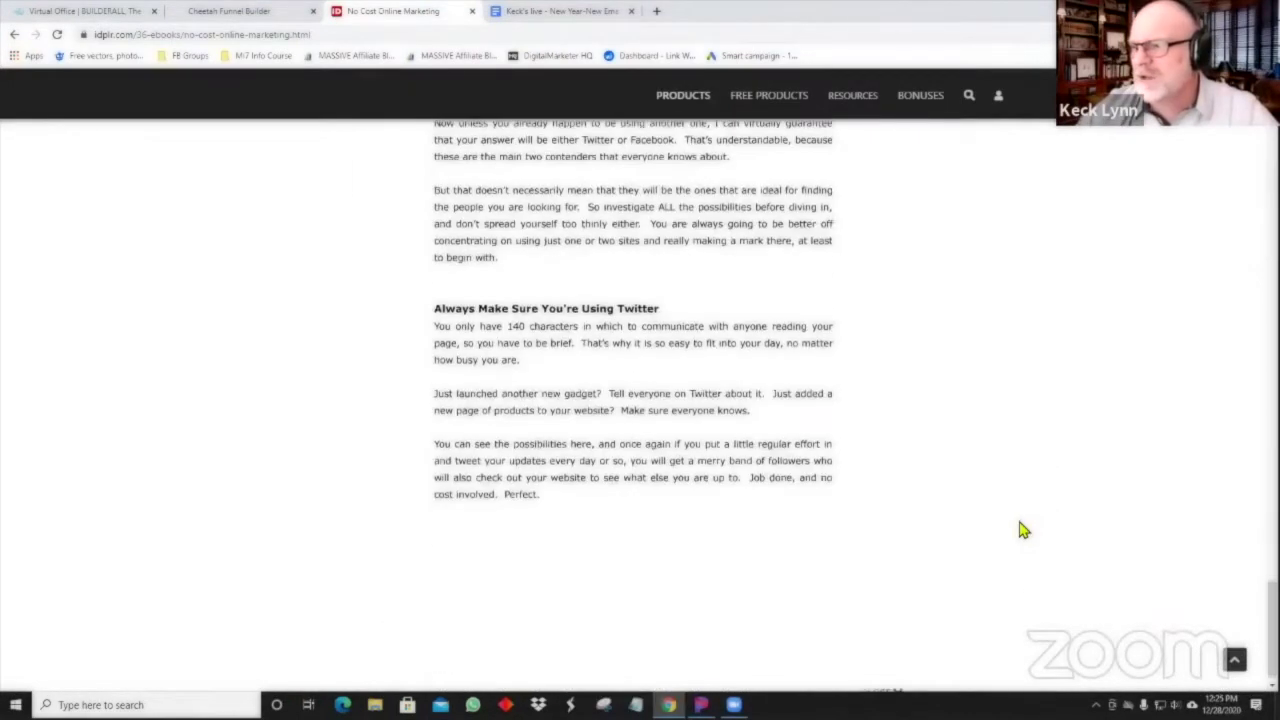
pyautogui.click(891, 677)
pyautogui.scroll(-10, 631, 360)
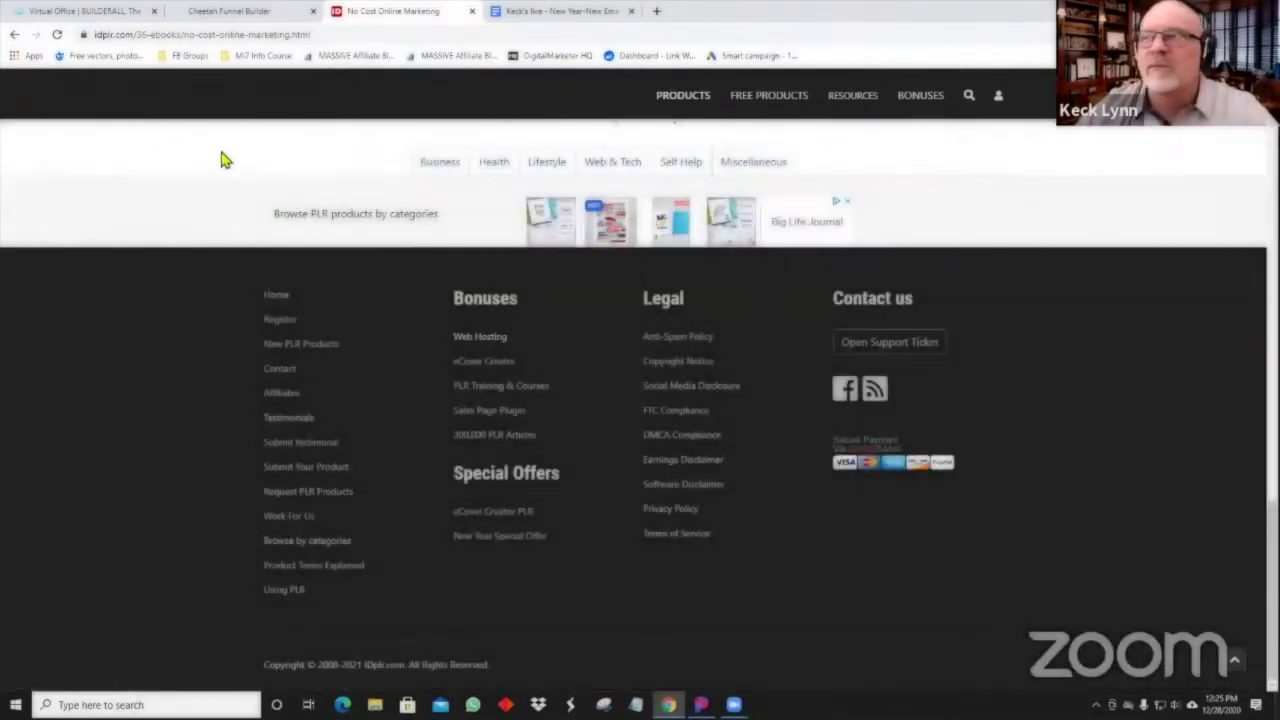
# Expand Module 6 and skim the Recommended Affiliate Products.pdf preview, then close it.
pyautogui.scroll(20, 508, 646)
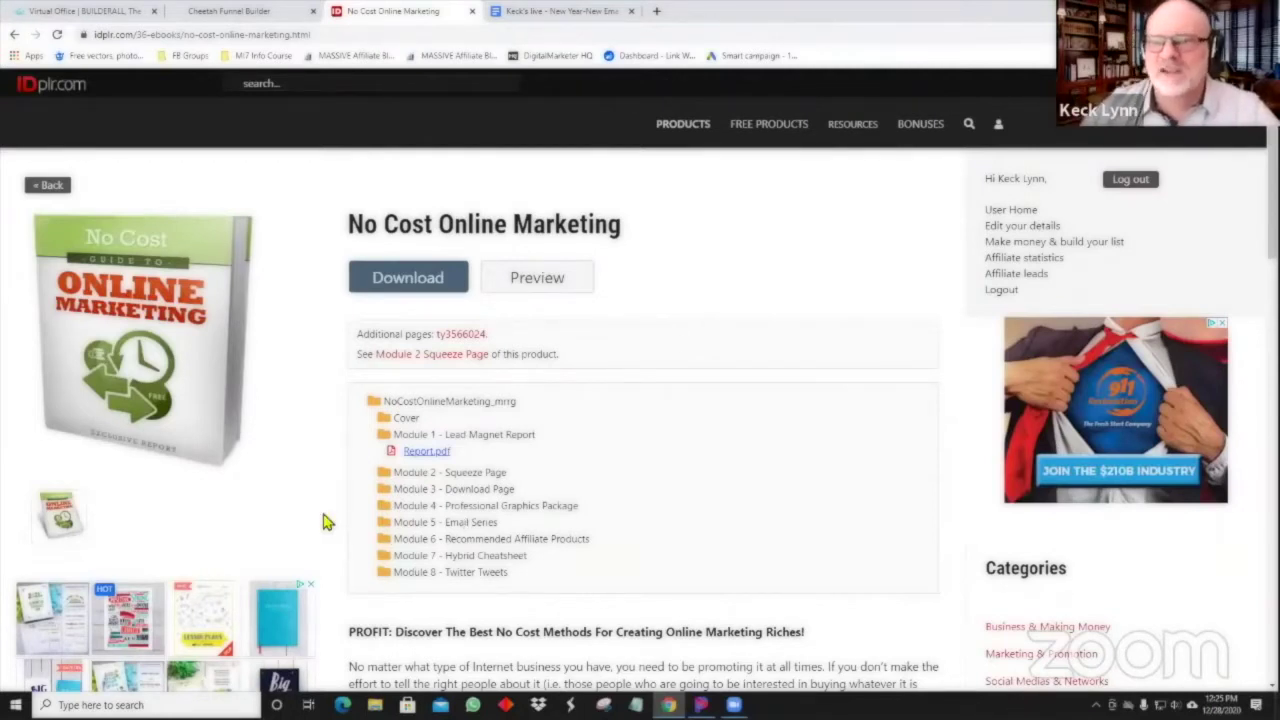
pyautogui.click(536, 540)
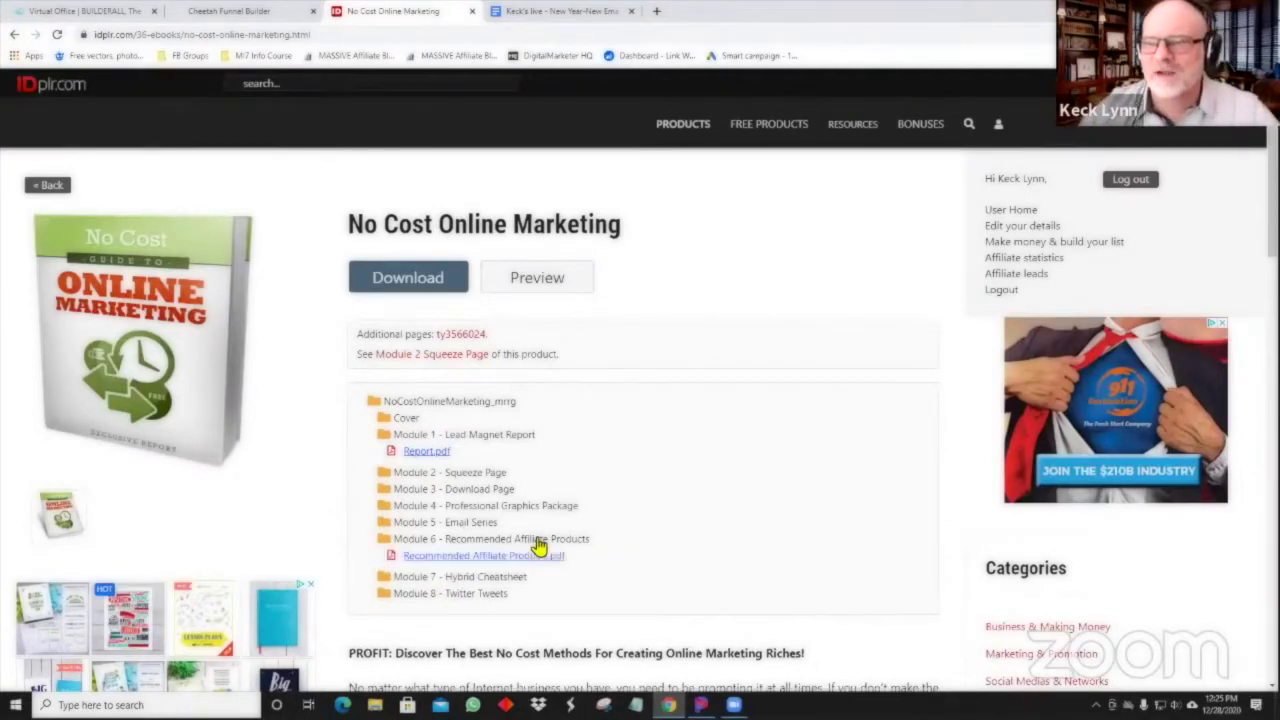
pyautogui.click(532, 557)
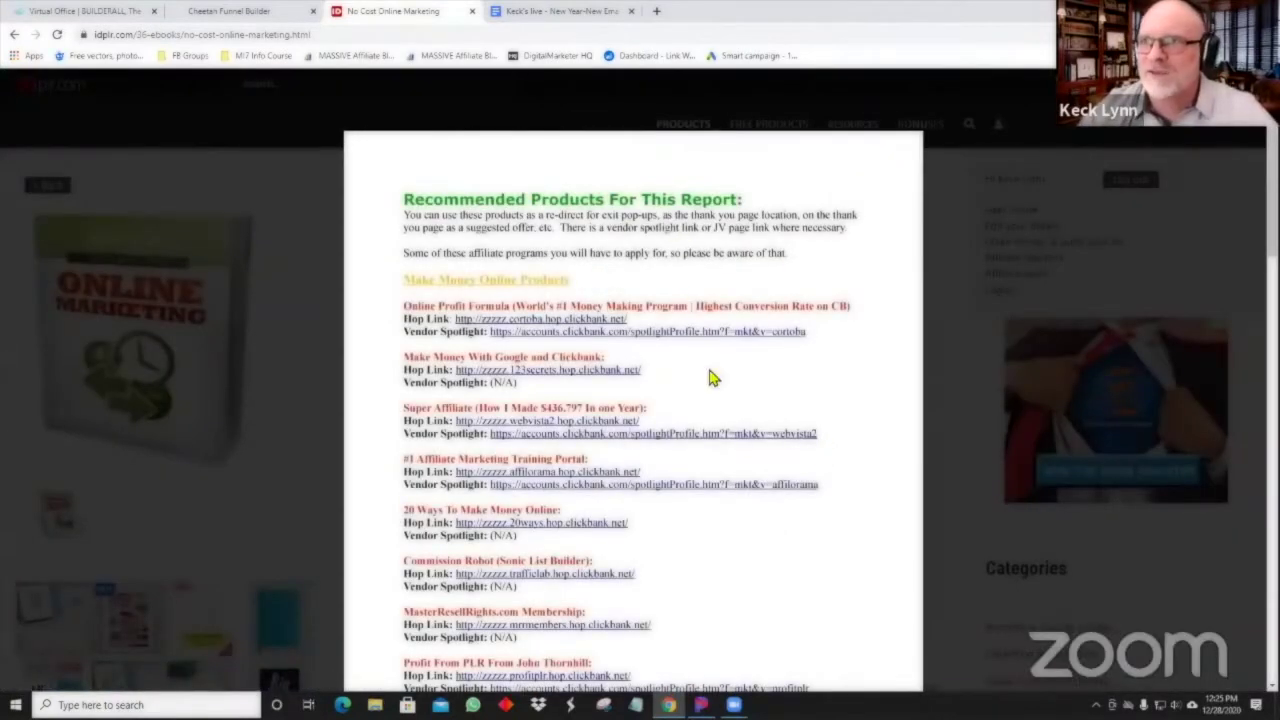
pyautogui.scroll(-1, 690, 372)
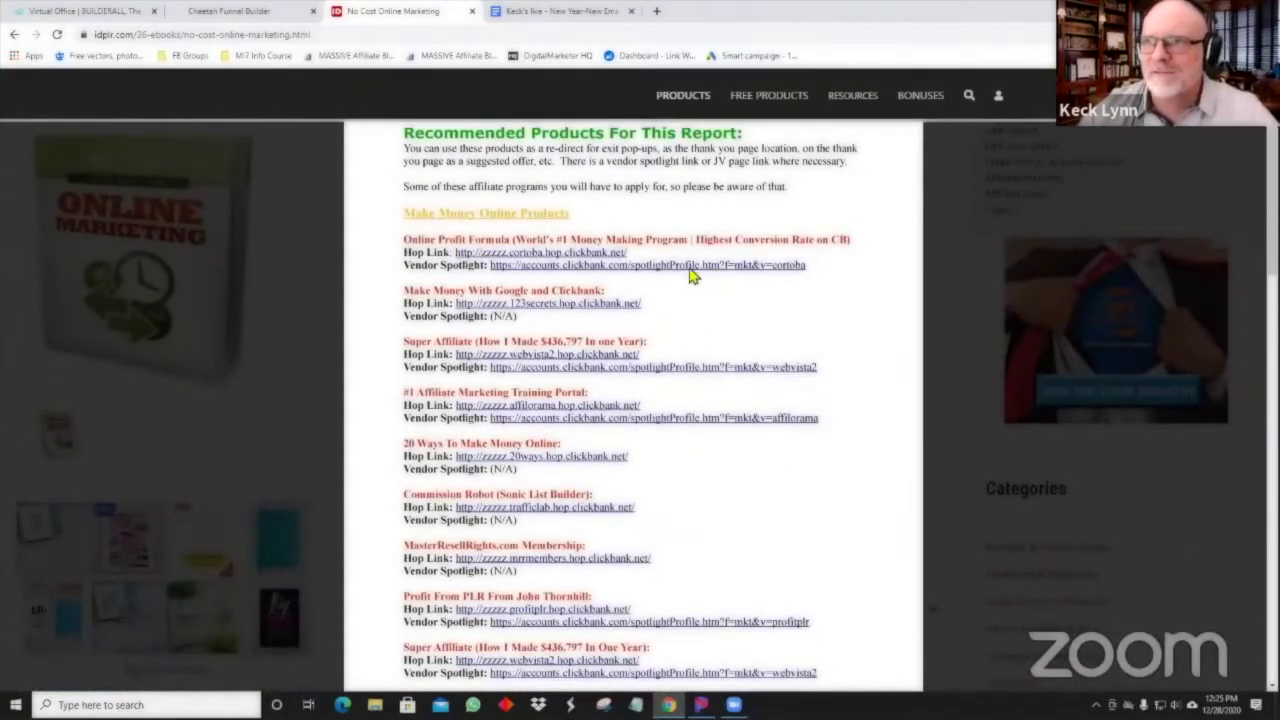
pyautogui.scroll(-1, 670, 388)
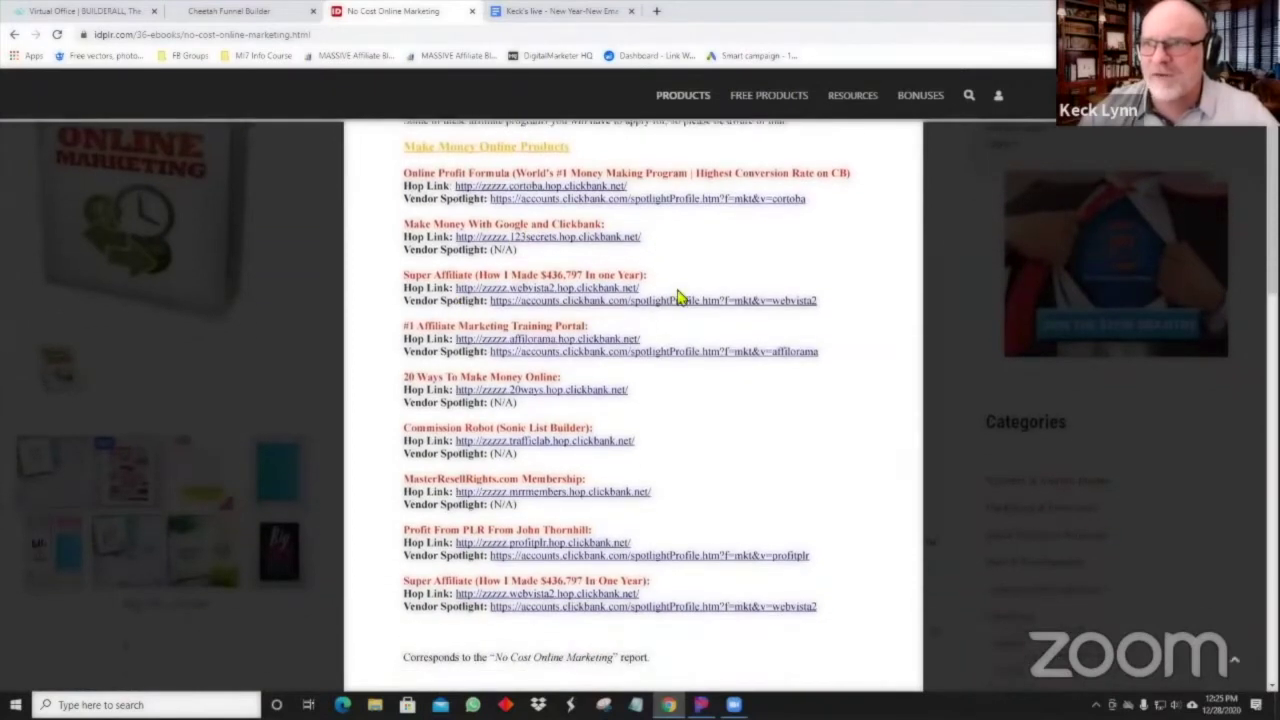
pyautogui.scroll(-1, 515, 325)
pyautogui.scroll(-1, 445, 395)
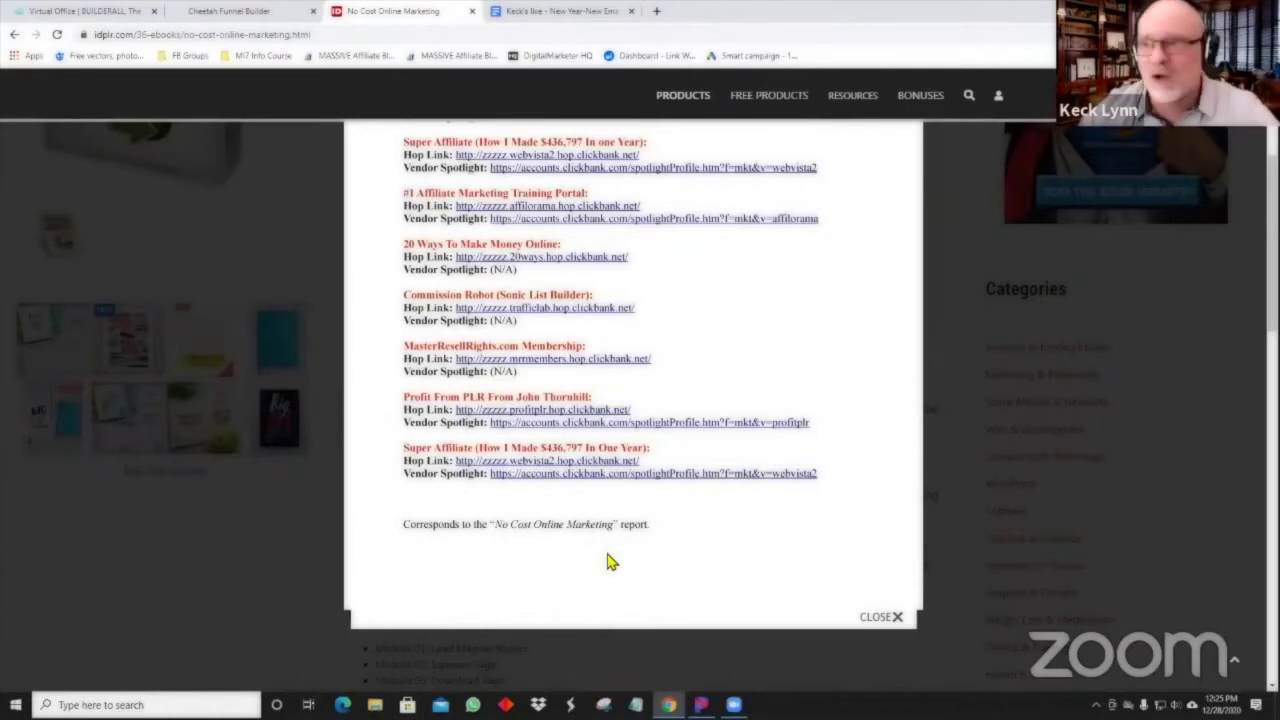
pyautogui.click(897, 619)
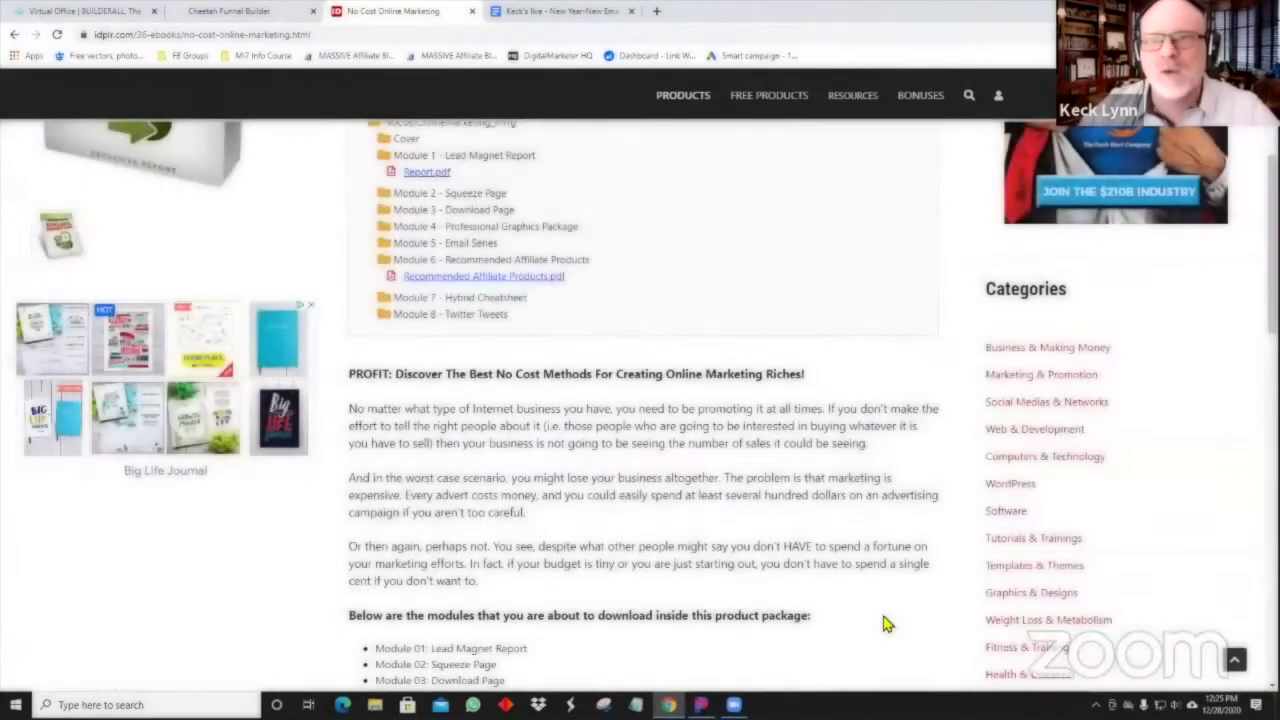
pyautogui.scroll(3, 505, 363)
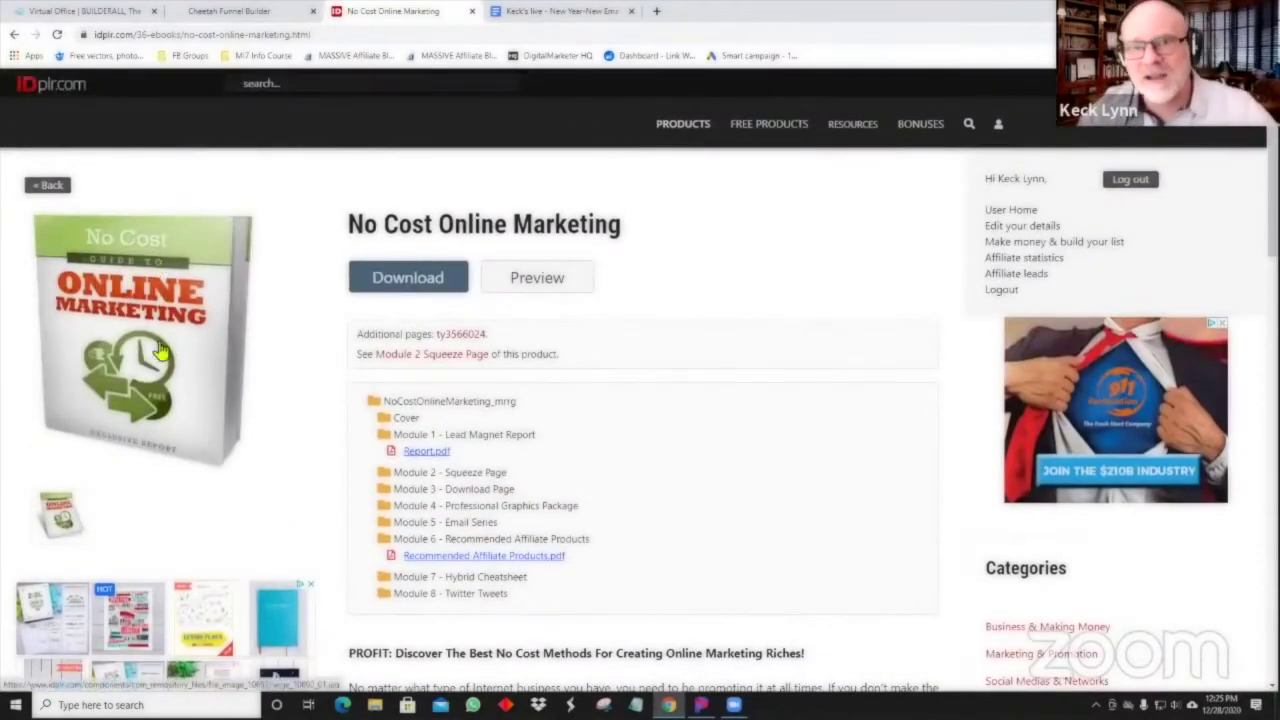
pyautogui.scroll(-2, 400, 423)
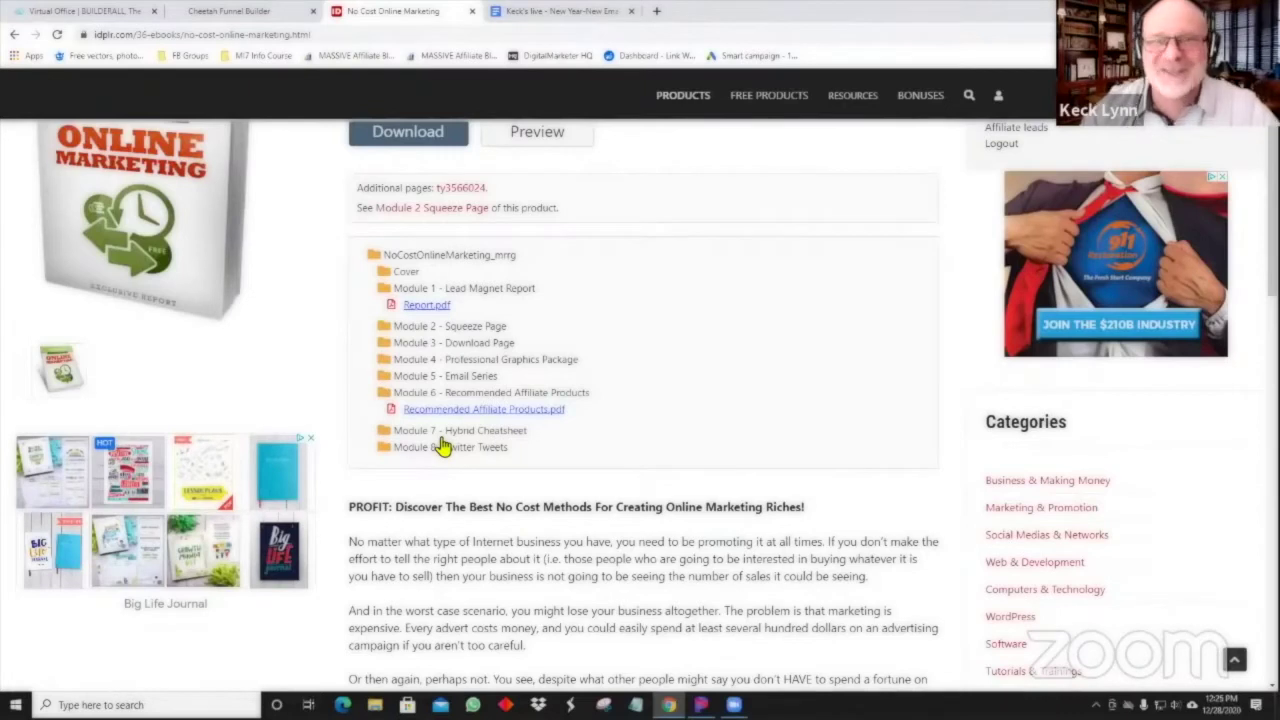
pyautogui.scroll(2, 443, 446)
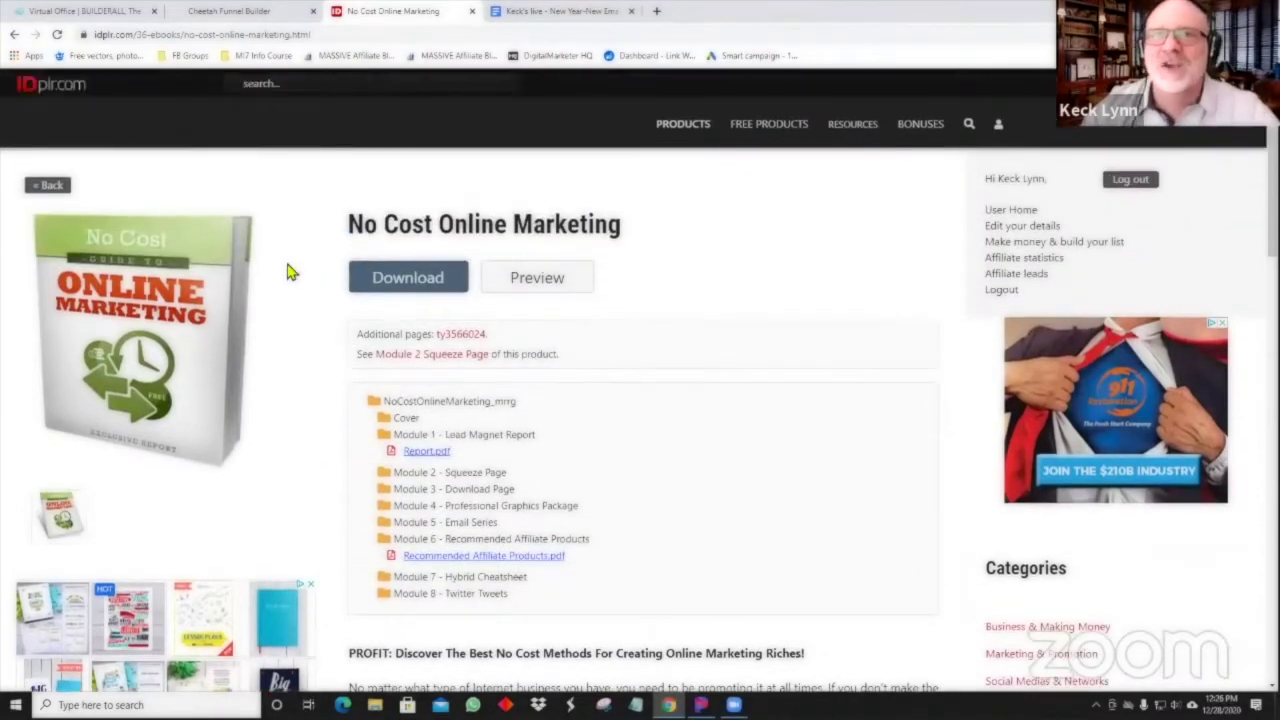
# Go back to the search results and open result 29, Internet Marketing Metrics.
pyautogui.click(60, 190)
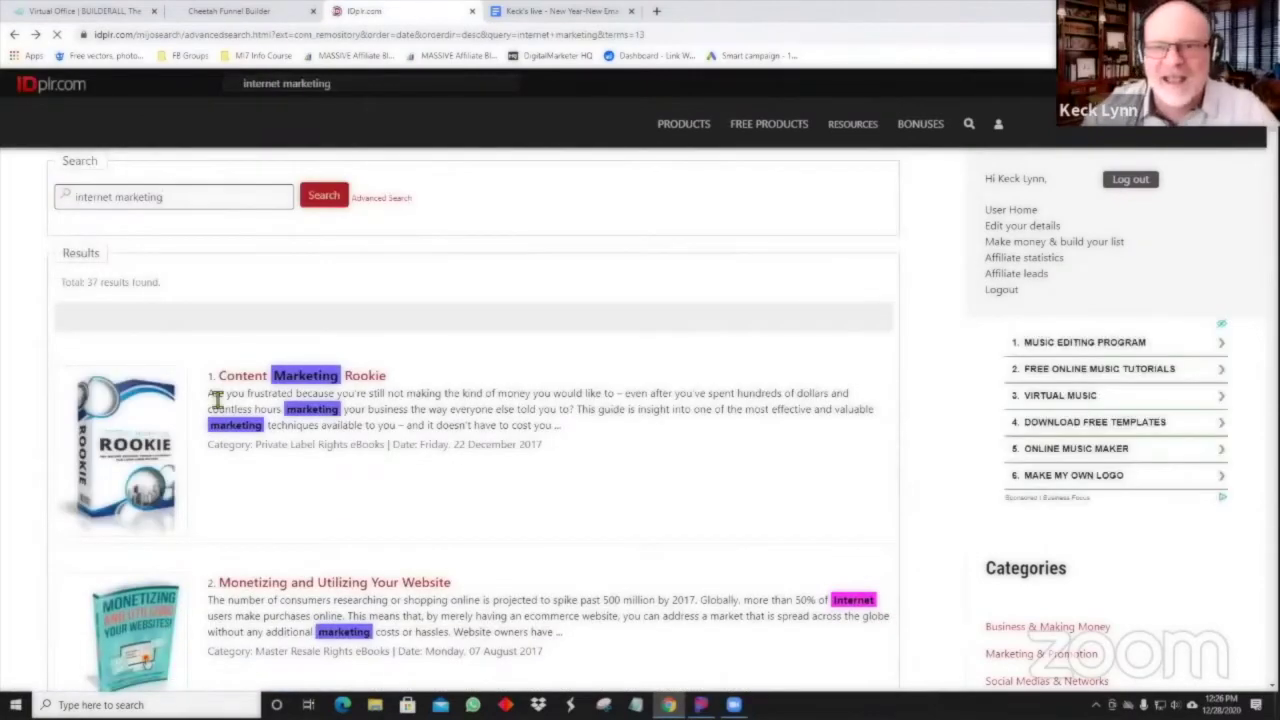
pyautogui.scroll(-3, 212, 402)
pyautogui.scroll(-15, 212, 402)
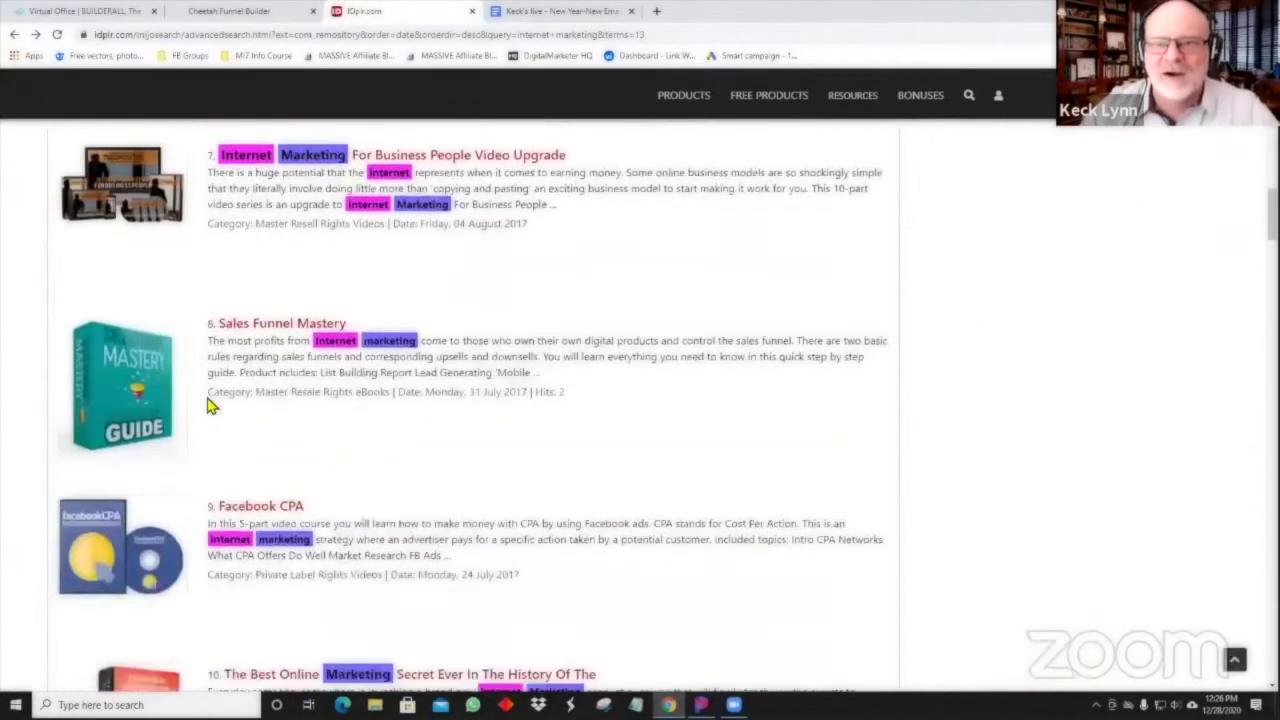
pyautogui.scroll(-12, 212, 405)
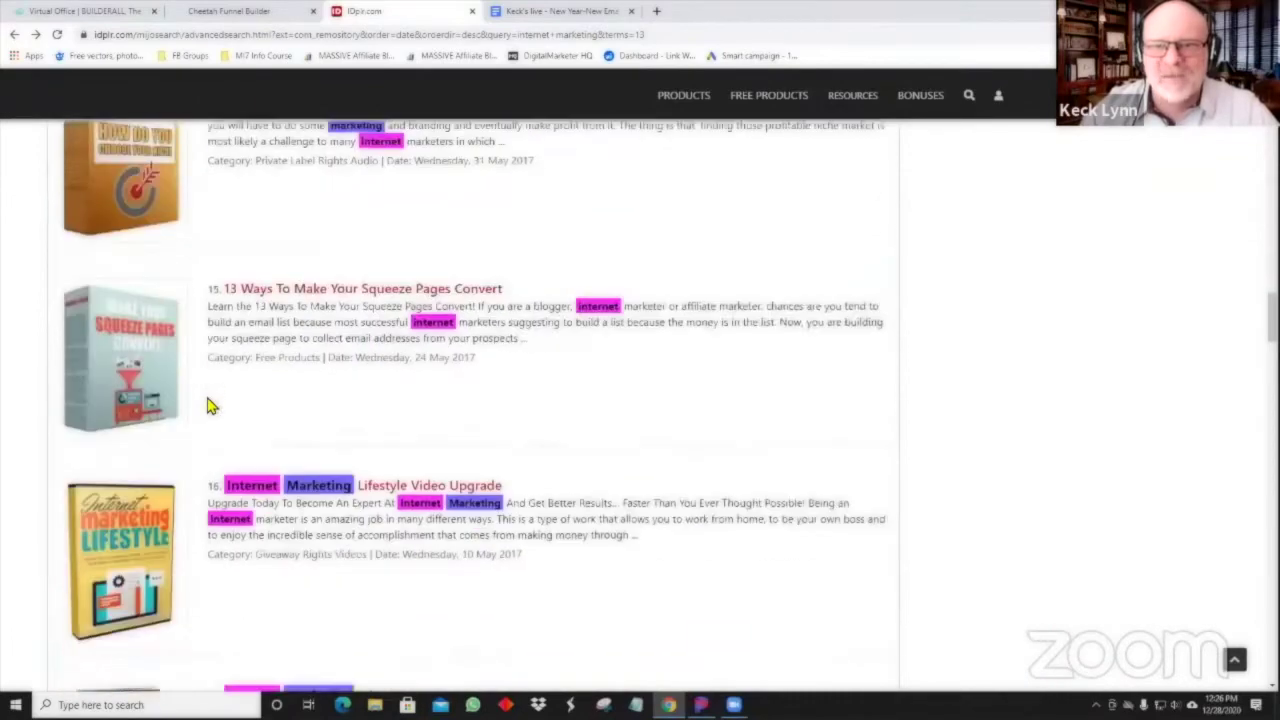
pyautogui.scroll(-18, 212, 404)
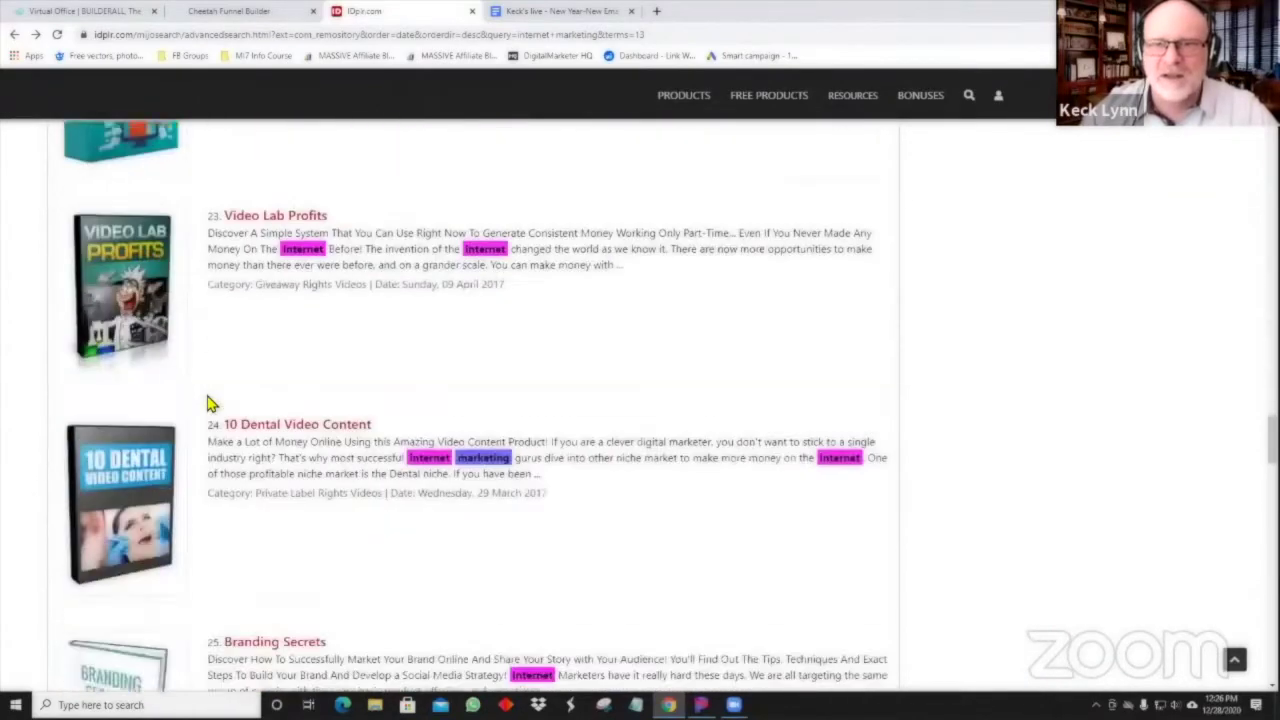
pyautogui.scroll(-8, 212, 404)
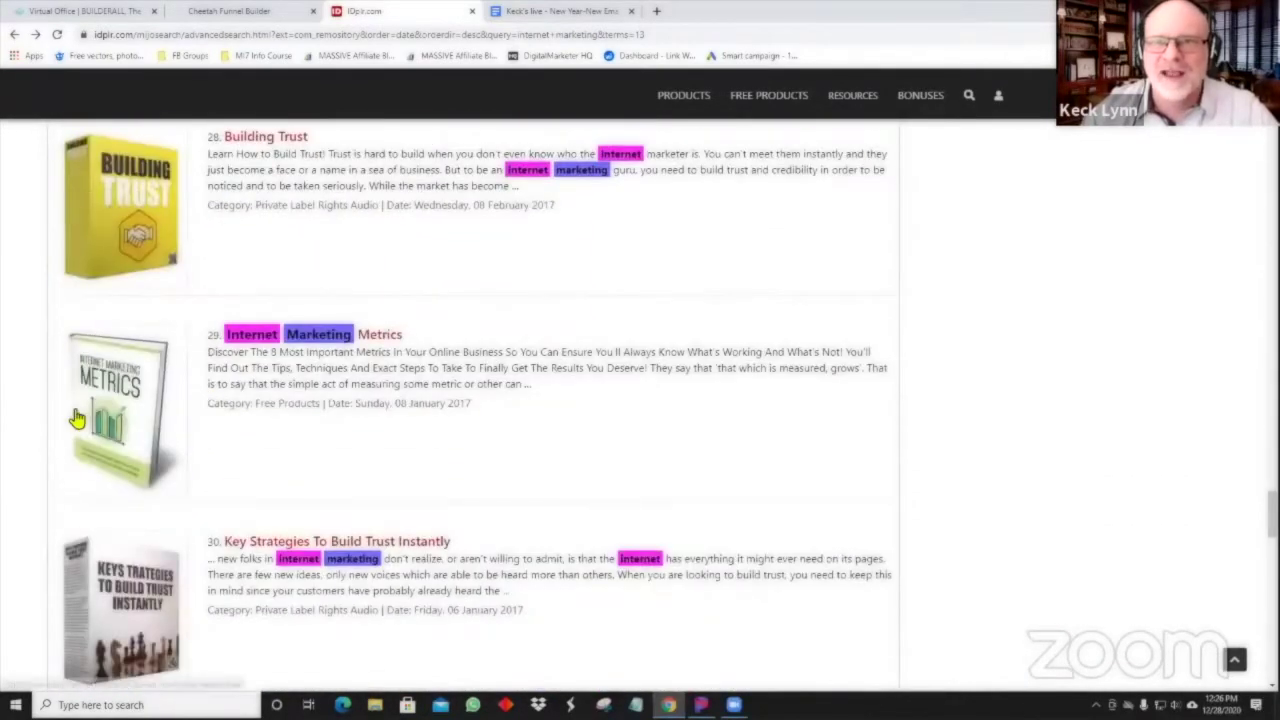
pyautogui.click(96, 402)
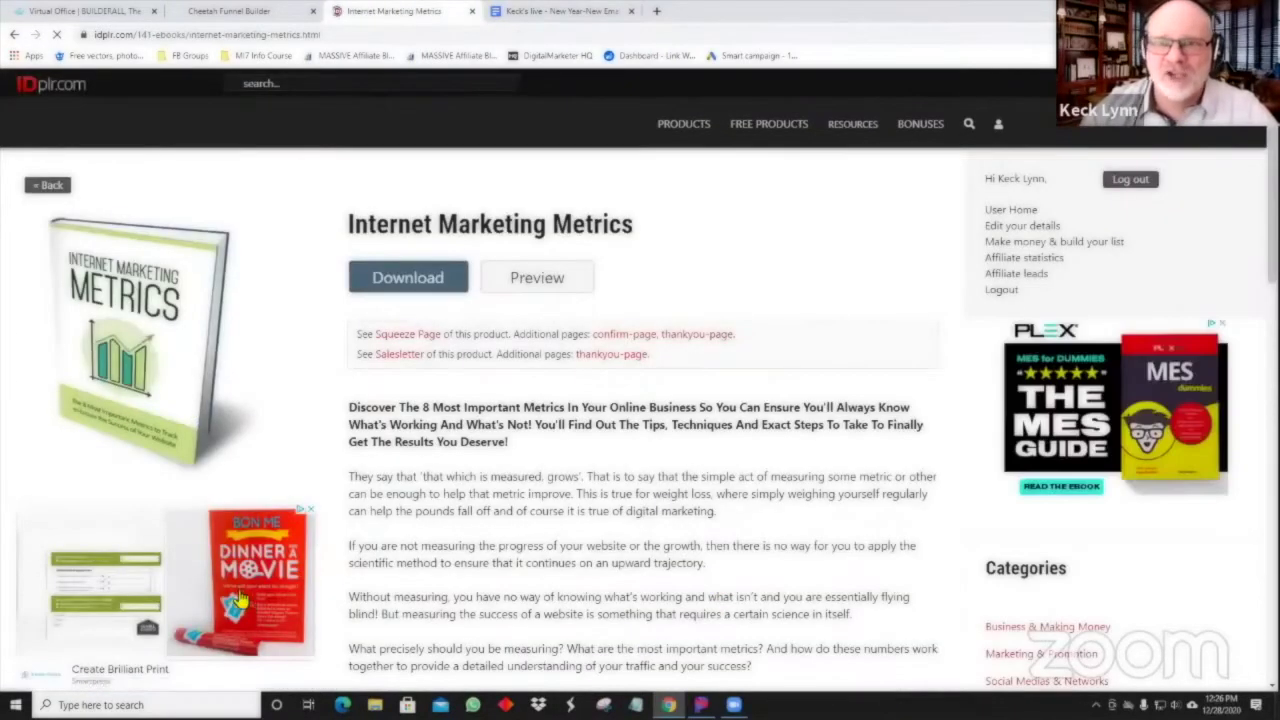
# Dismiss the side ad and expand InternetMarketingMetrics_mrrg to show its Bonus, Ebook and Website folders.
pyautogui.click(311, 509)
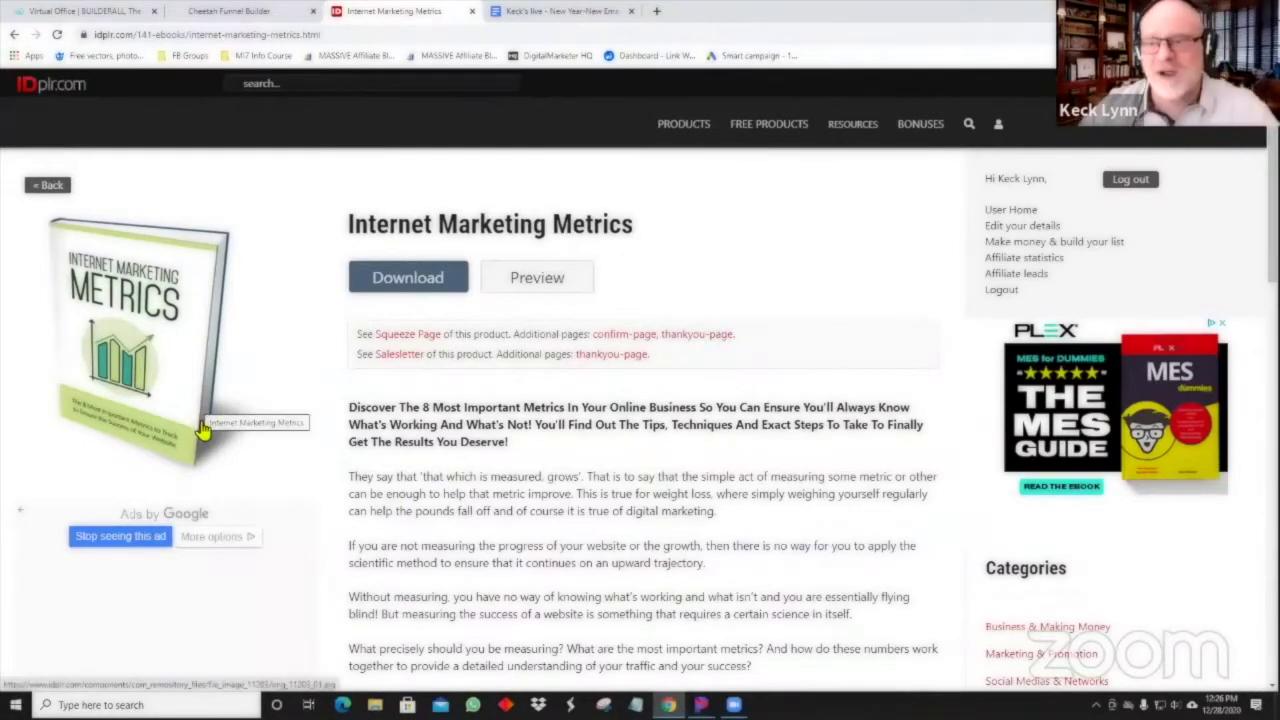
pyautogui.click(531, 285)
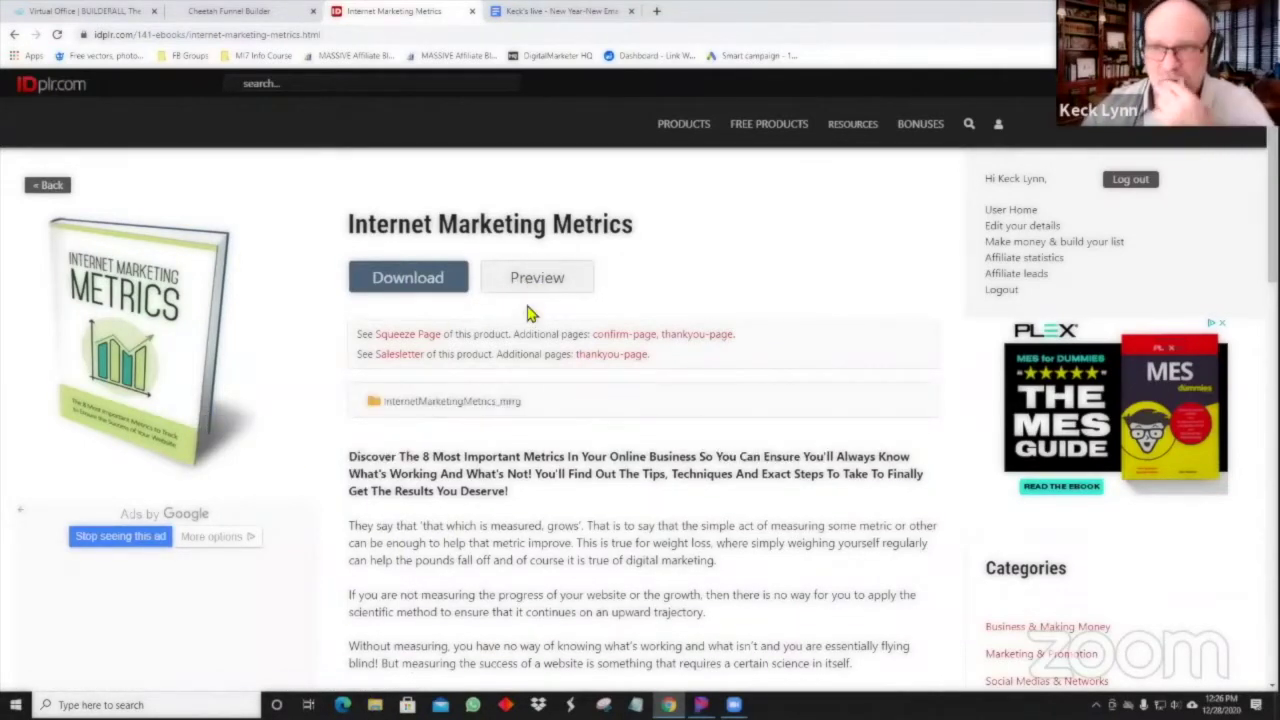
pyautogui.click(420, 400)
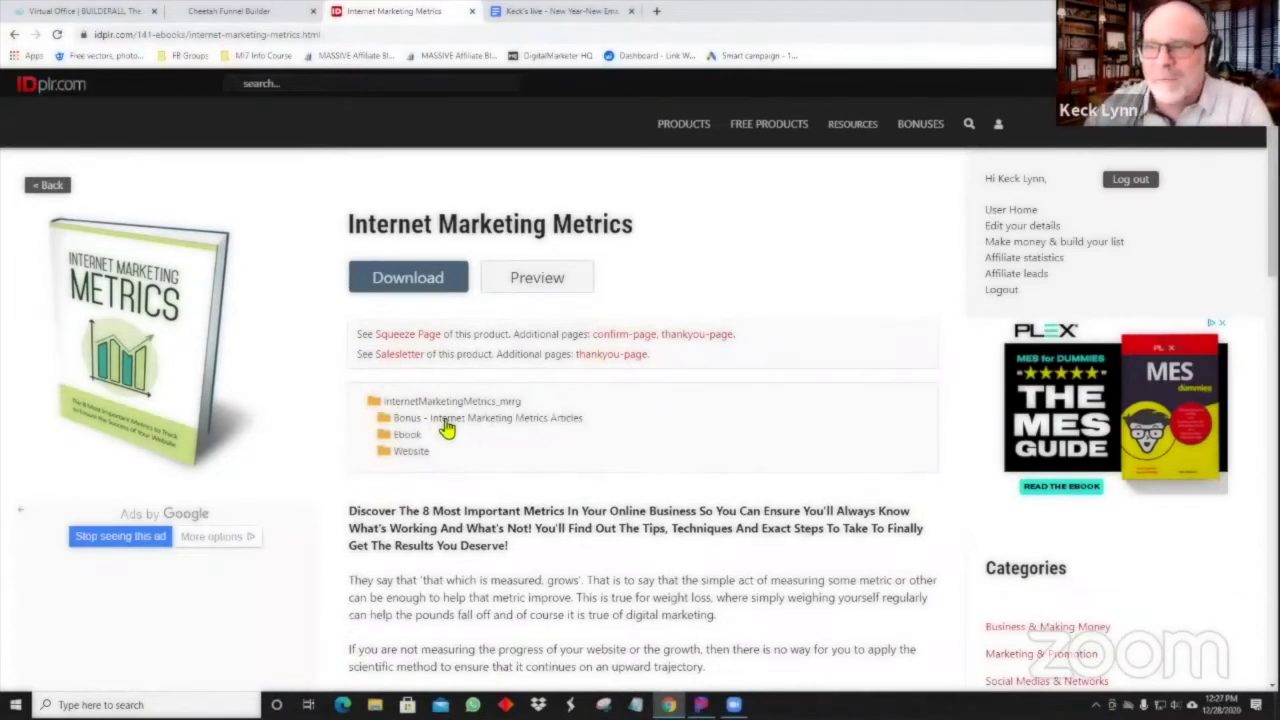
# Expand the Ebook folder and open the Internet-Marketing-Metrics.pdf preview at its contents.
pyautogui.click(412, 437)
pyautogui.click(450, 458)
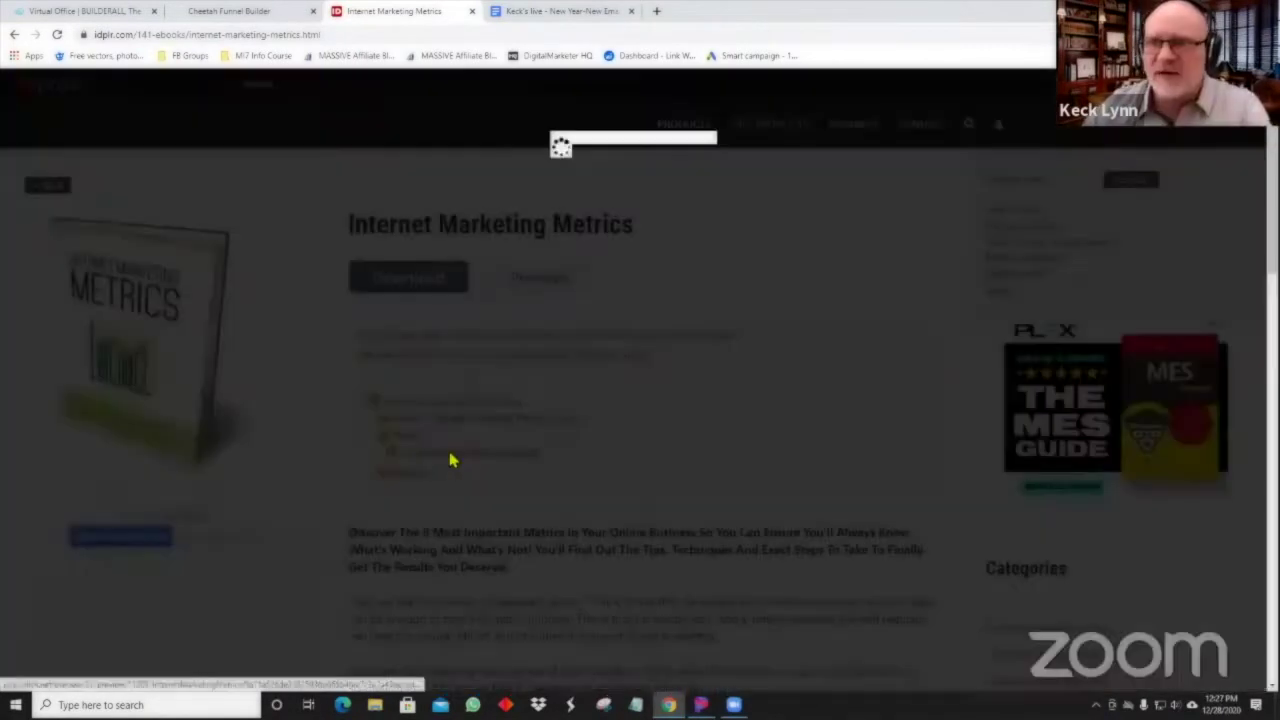
pyautogui.scroll(-3, 567, 338)
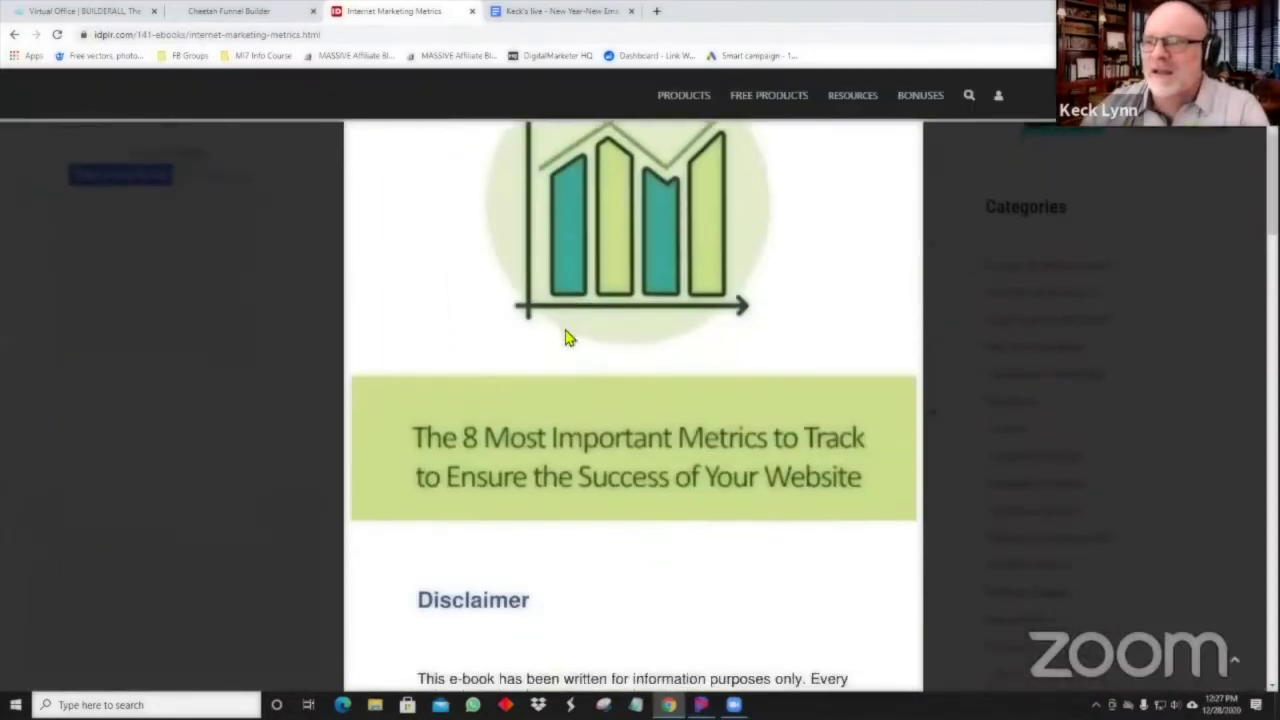
pyautogui.scroll(-12, 567, 338)
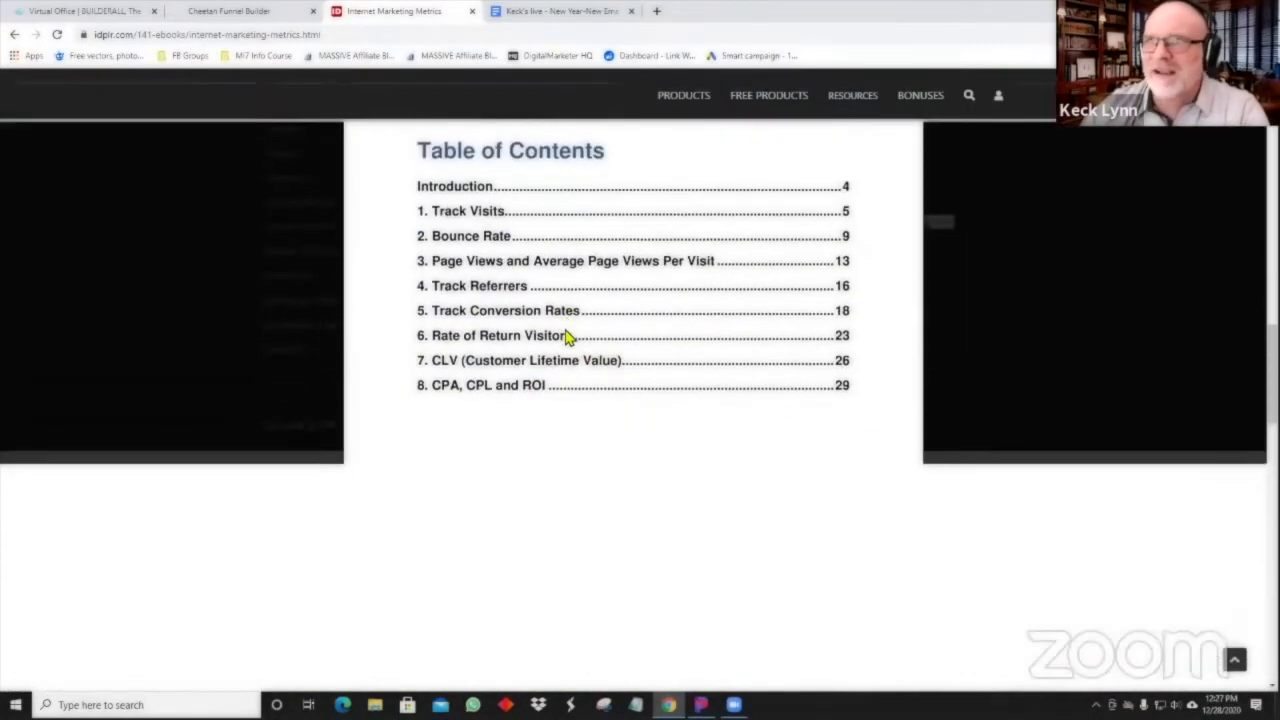
pyautogui.scroll(-5, 555, 365)
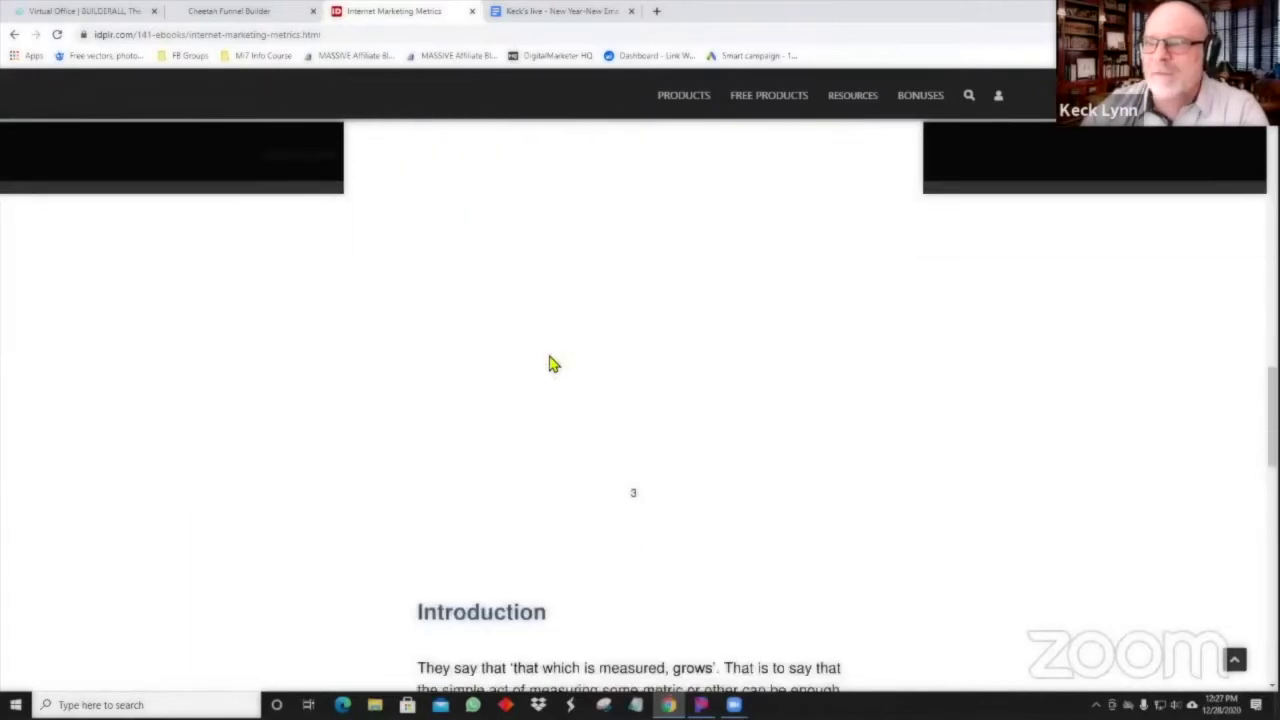
pyautogui.scroll(6, 530, 398)
pyautogui.scroll(10, 530, 398)
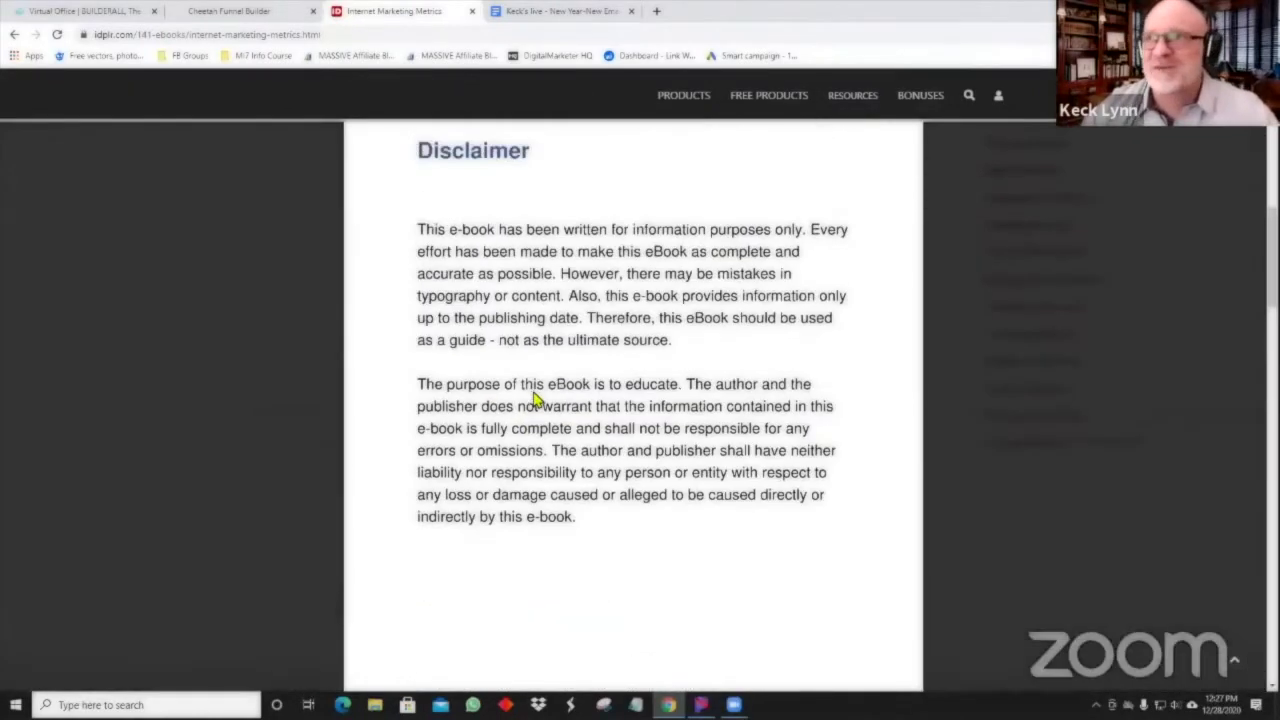
# Skim the eBook's disclaimer and first chapter, then close the preview.
pyautogui.scroll(-10, 937, 457)
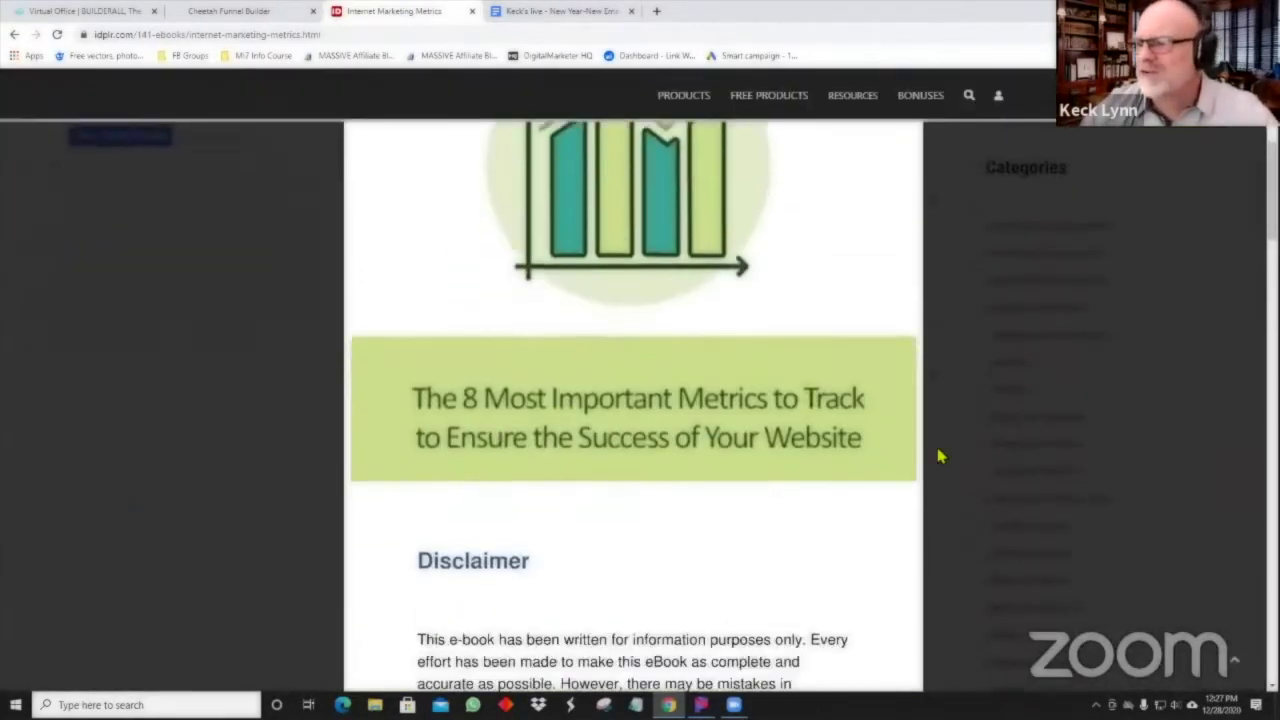
pyautogui.scroll(-10, 938, 368)
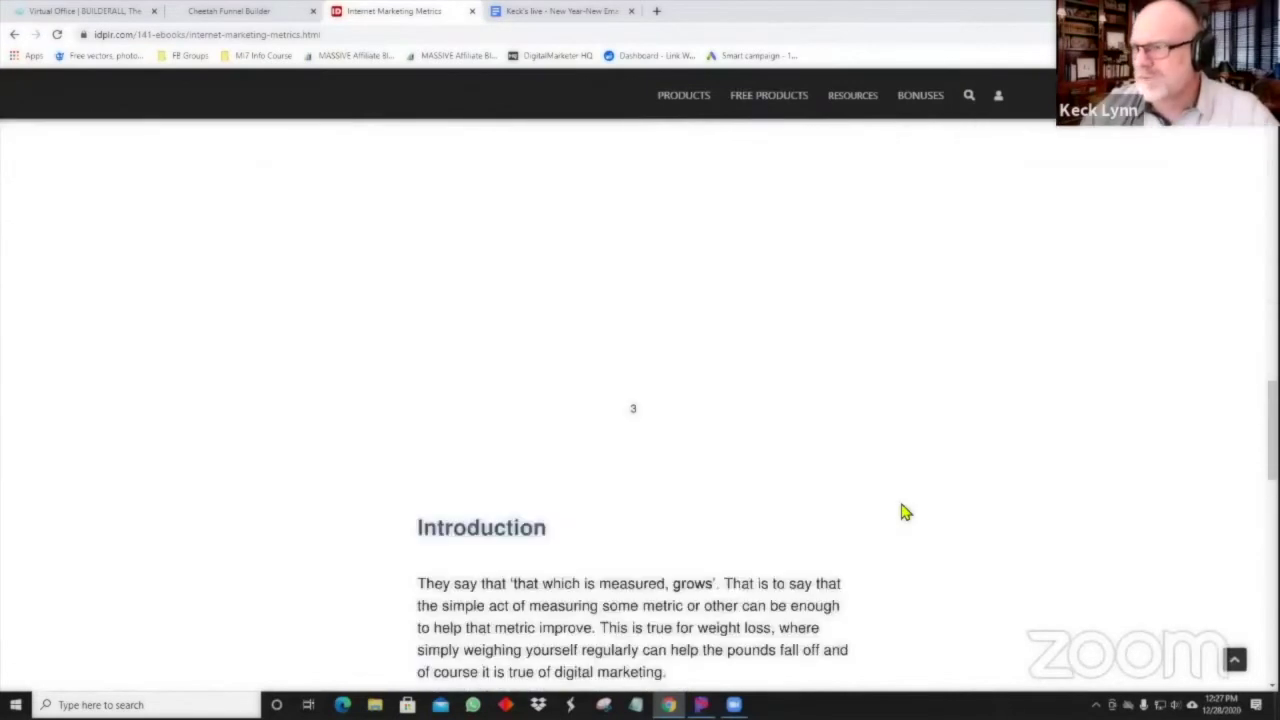
pyautogui.middleClick(949, 493)
pyautogui.scroll(-20, 866, 677)
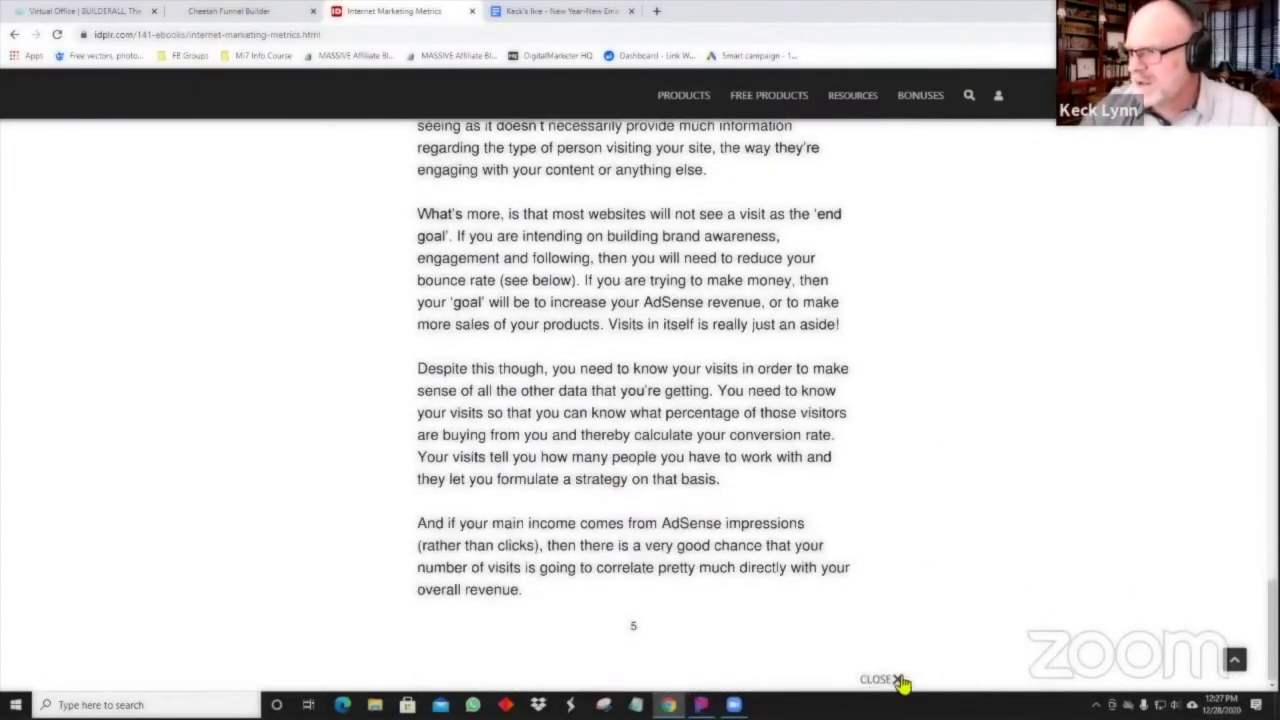
pyautogui.scroll(10, 665, 413)
pyautogui.scroll(15, 312, 443)
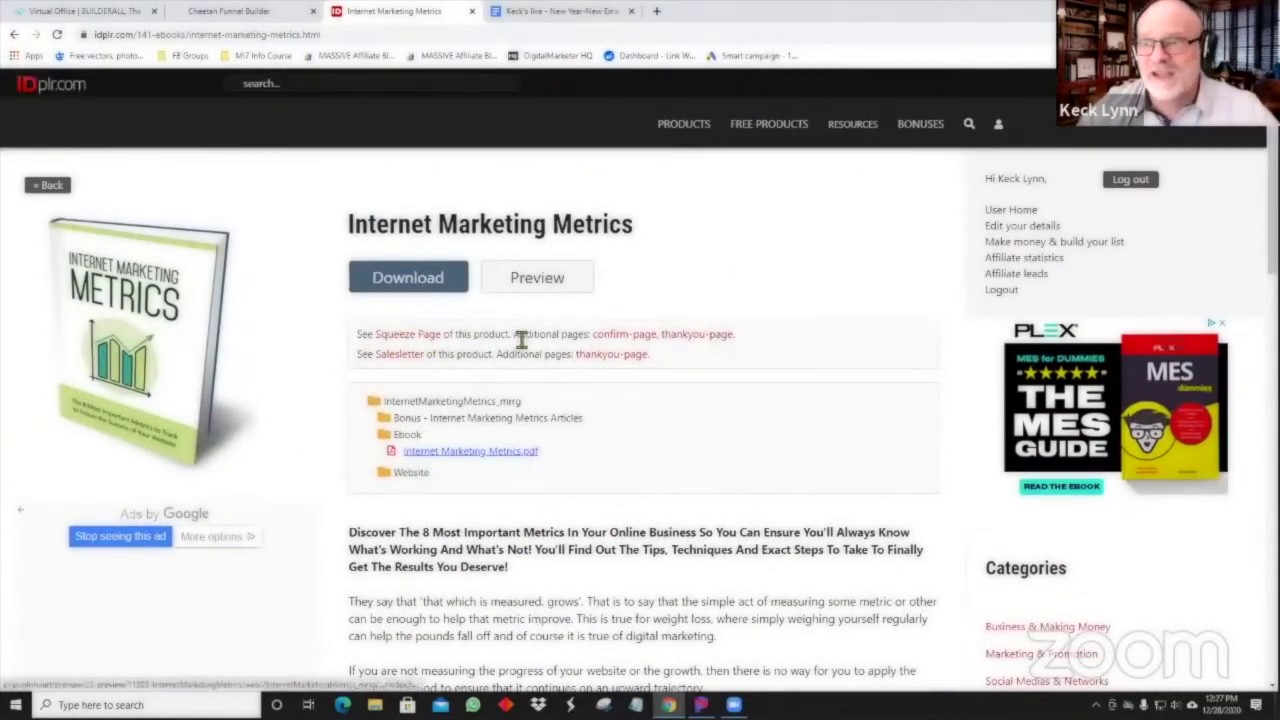
# Open the Internet Marketing Metrics sample squeeze page and scroll to its Download Now form.
pyautogui.click(427, 336)
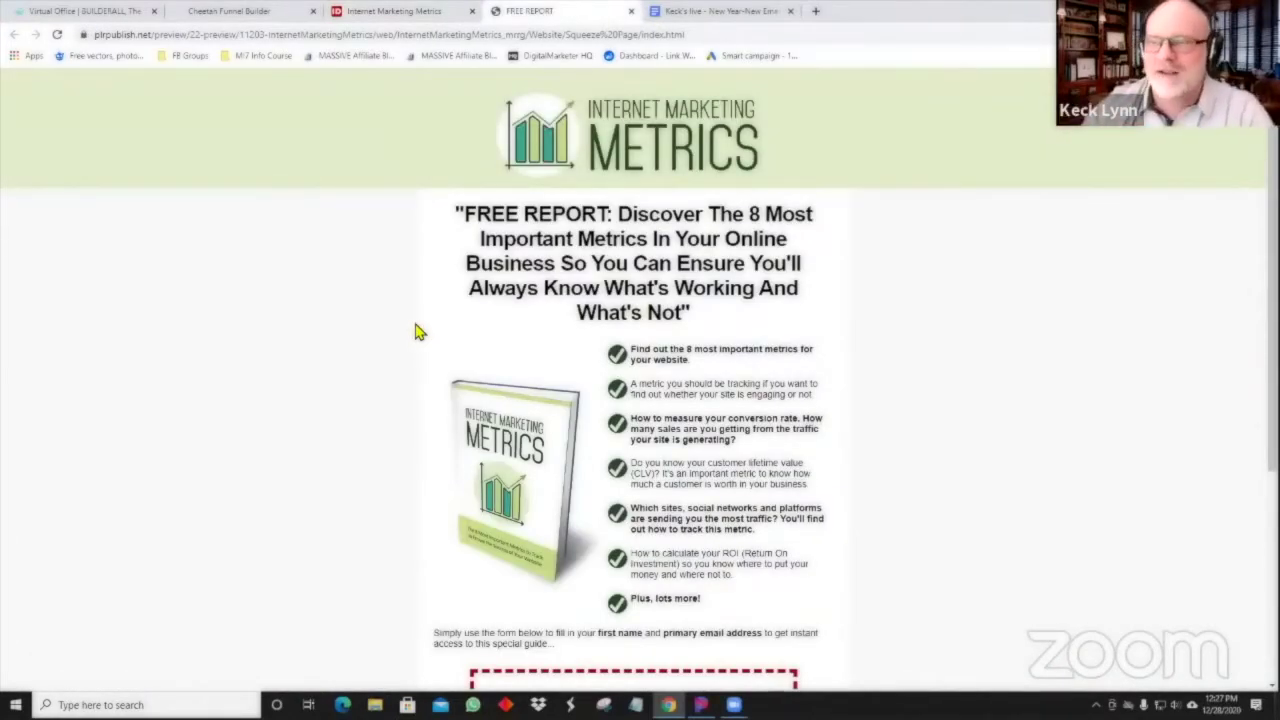
pyautogui.scroll(-2, 513, 331)
pyautogui.scroll(2, 614, 340)
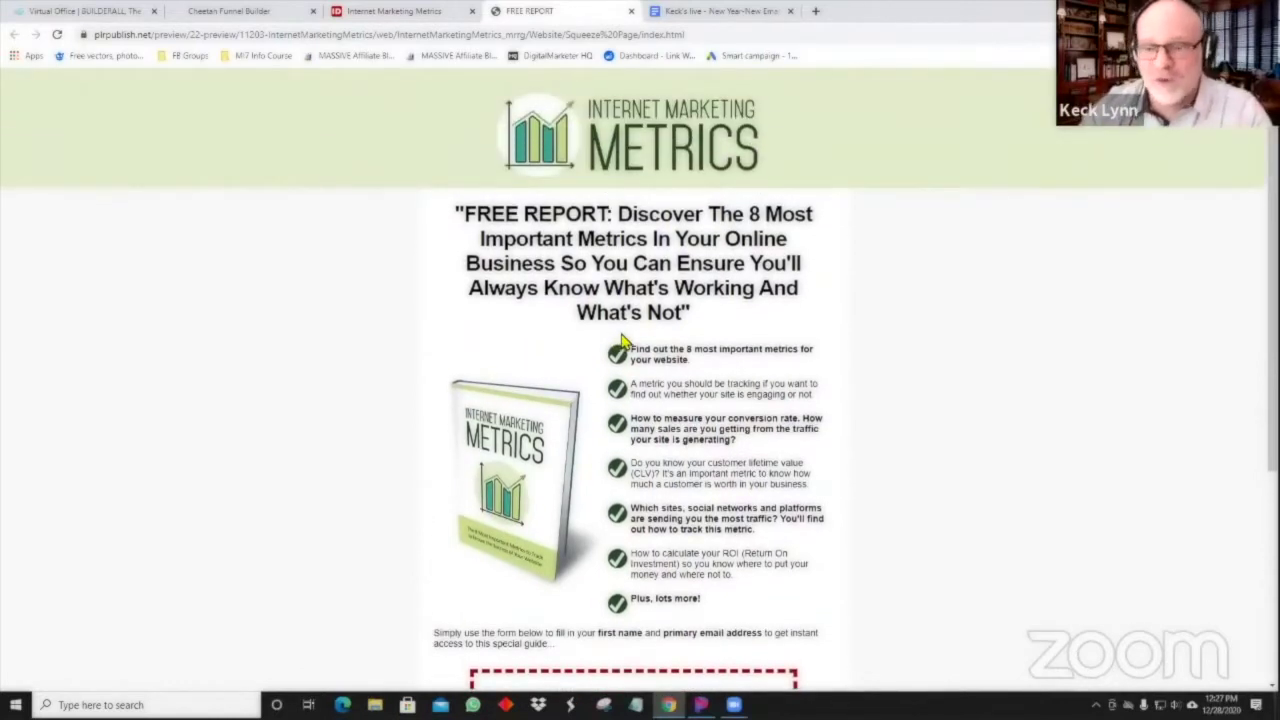
pyautogui.scroll(-1, 622, 341)
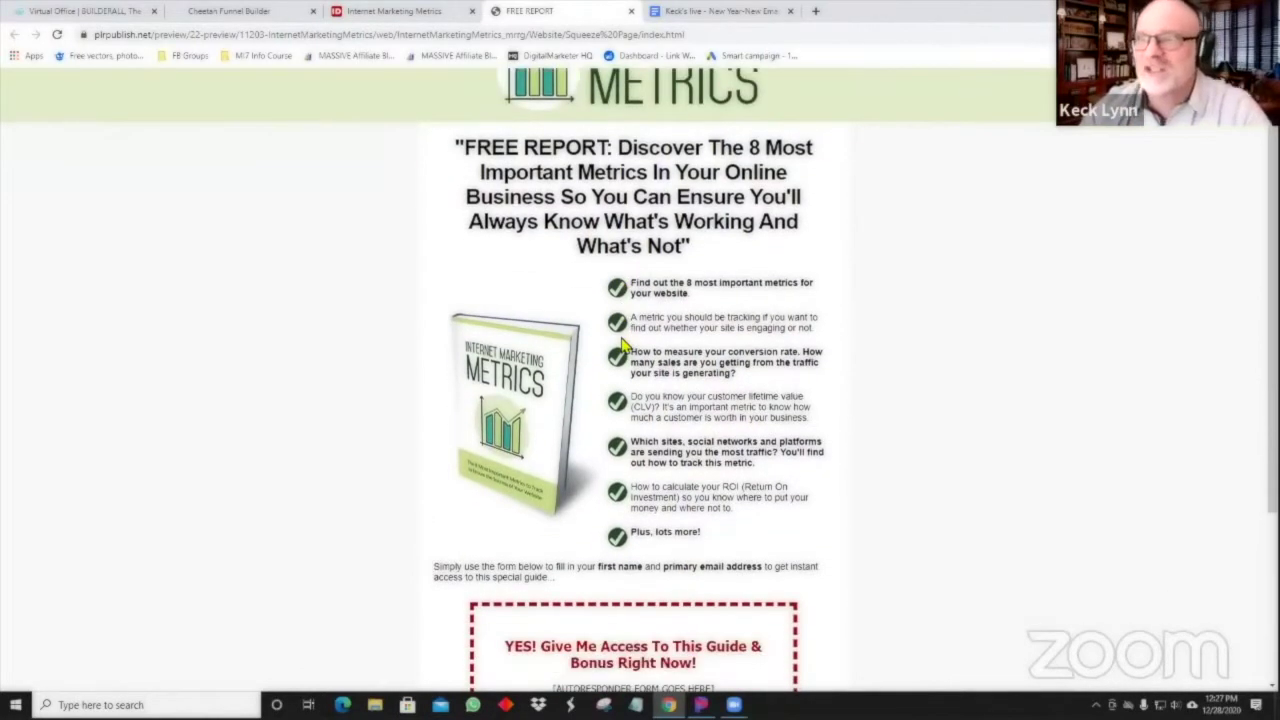
pyautogui.scroll(-4, 620, 340)
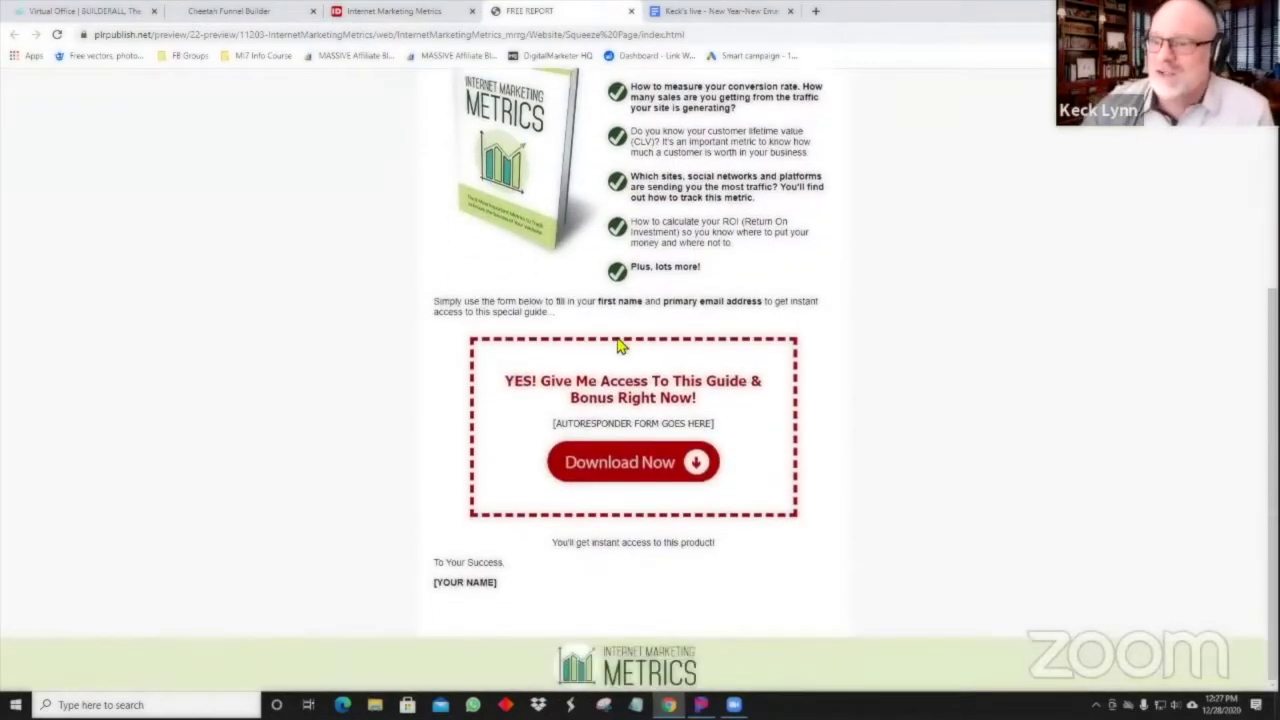
pyautogui.scroll(5, 614, 360)
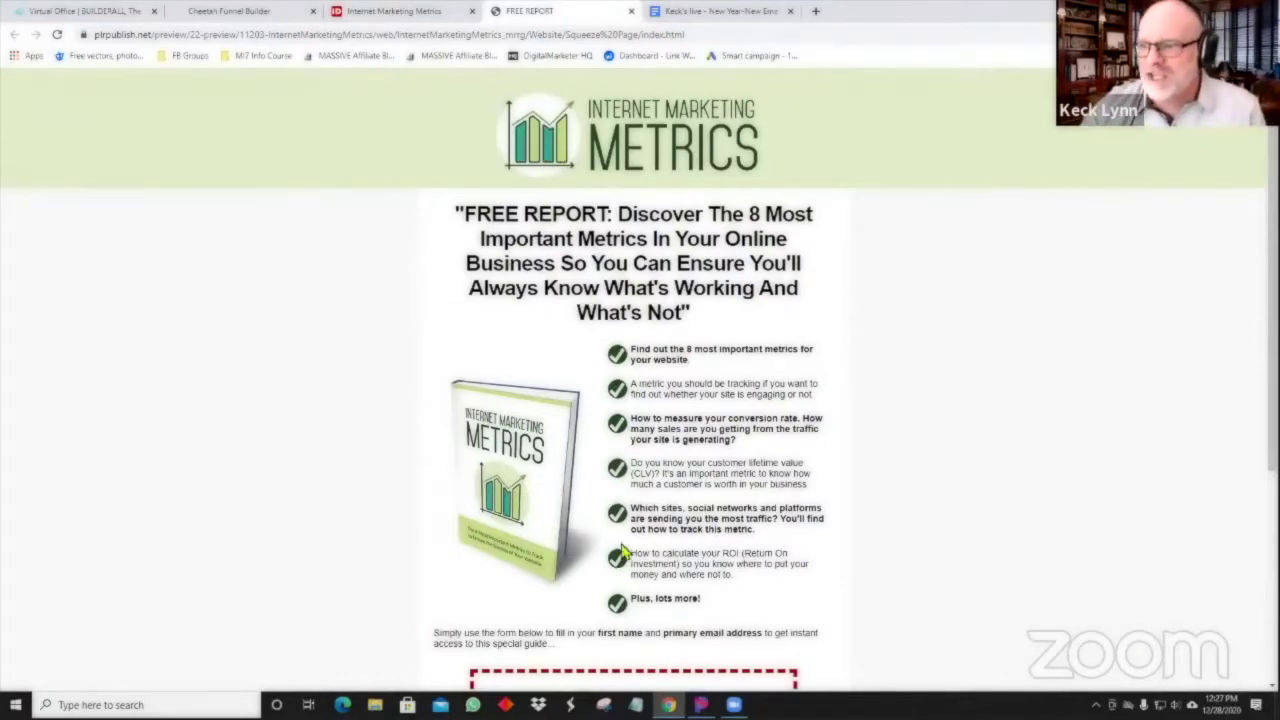
pyautogui.scroll(-3, 622, 549)
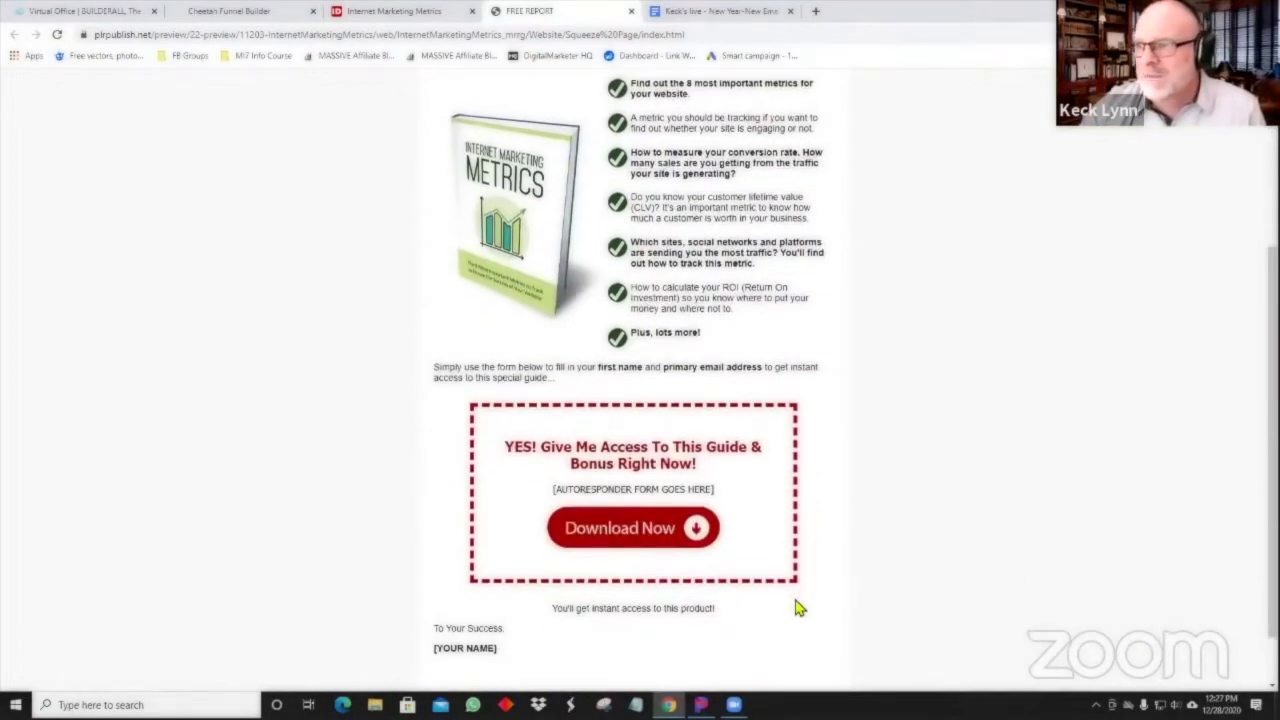
pyautogui.scroll(3, 586, 337)
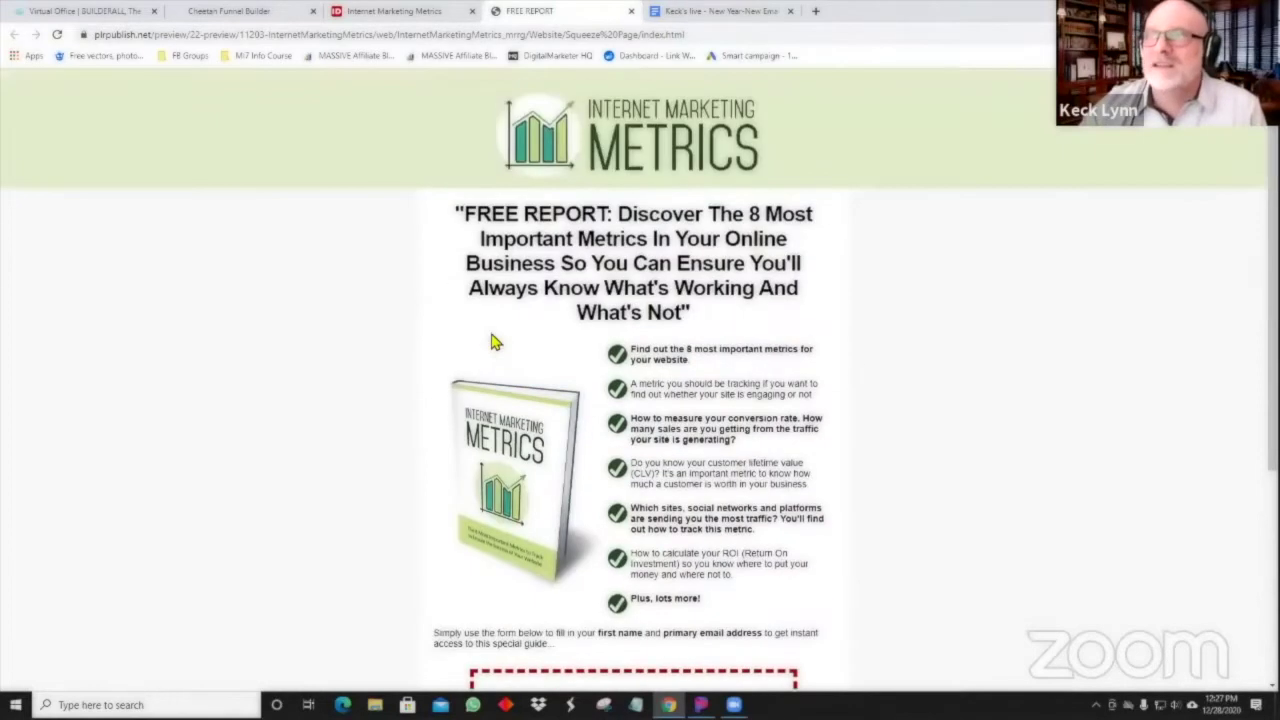
# Close the squeeze page, then preview and close the sample confirmation page.
pyautogui.click(632, 11)
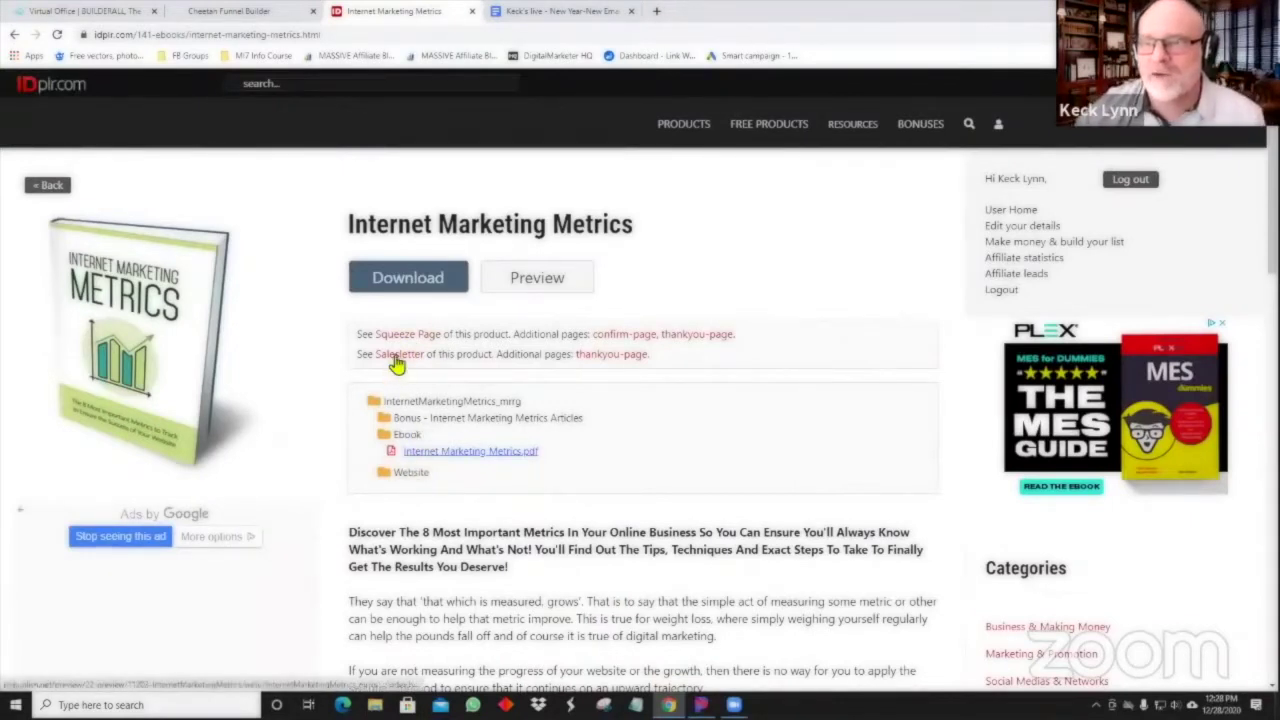
pyautogui.click(605, 338)
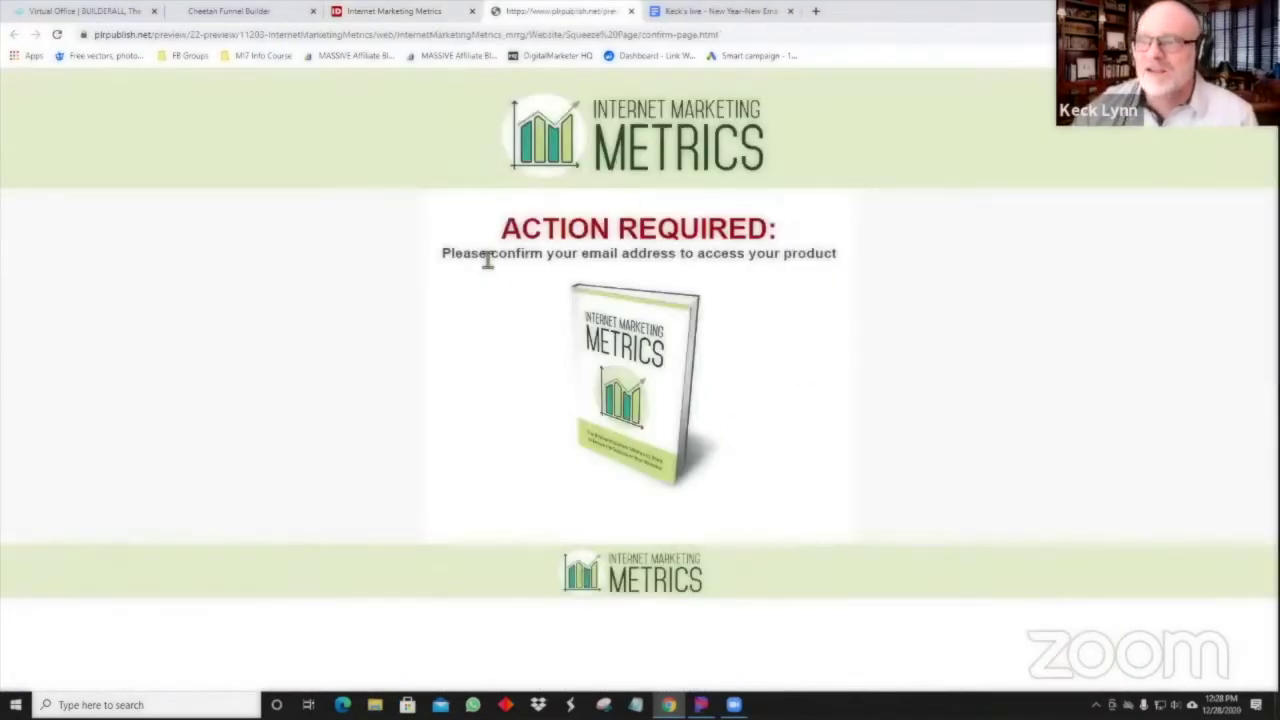
pyautogui.click(631, 11)
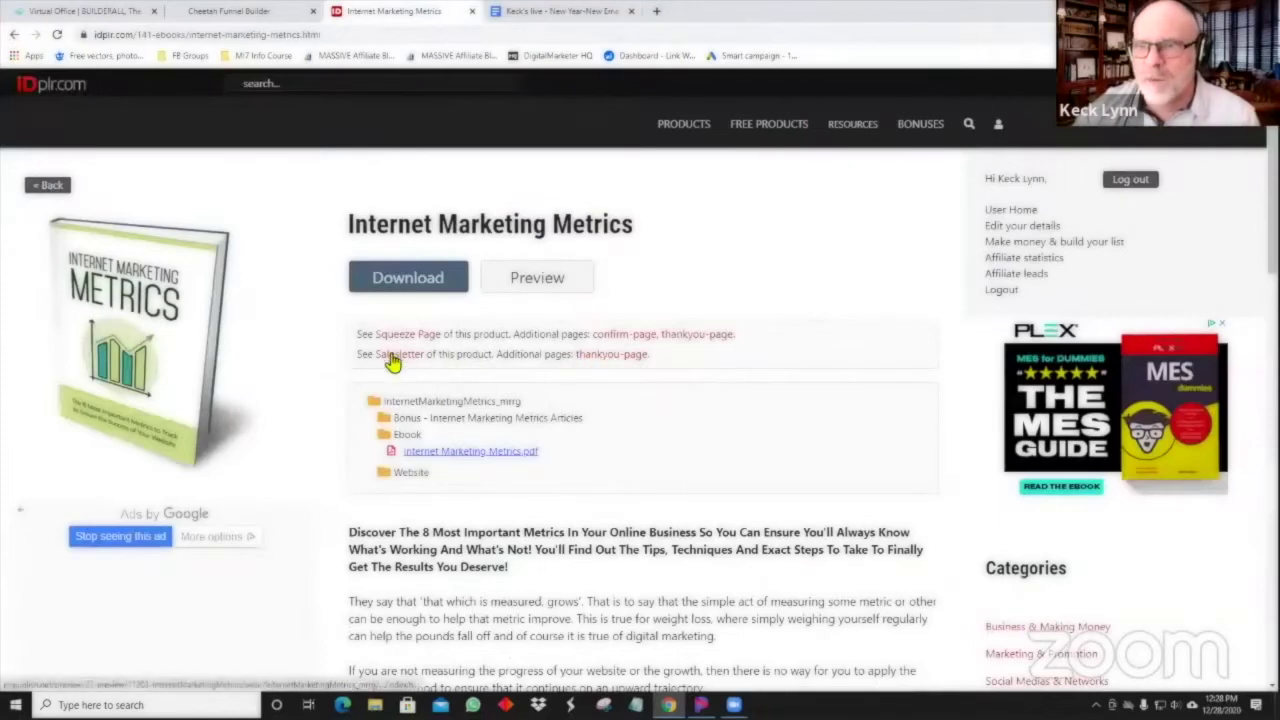
# Open the Internet Marketing Metrics sales letter and scroll through its $7.00 offer.
pyautogui.click(398, 355)
pyautogui.scroll(-15, 572, 419)
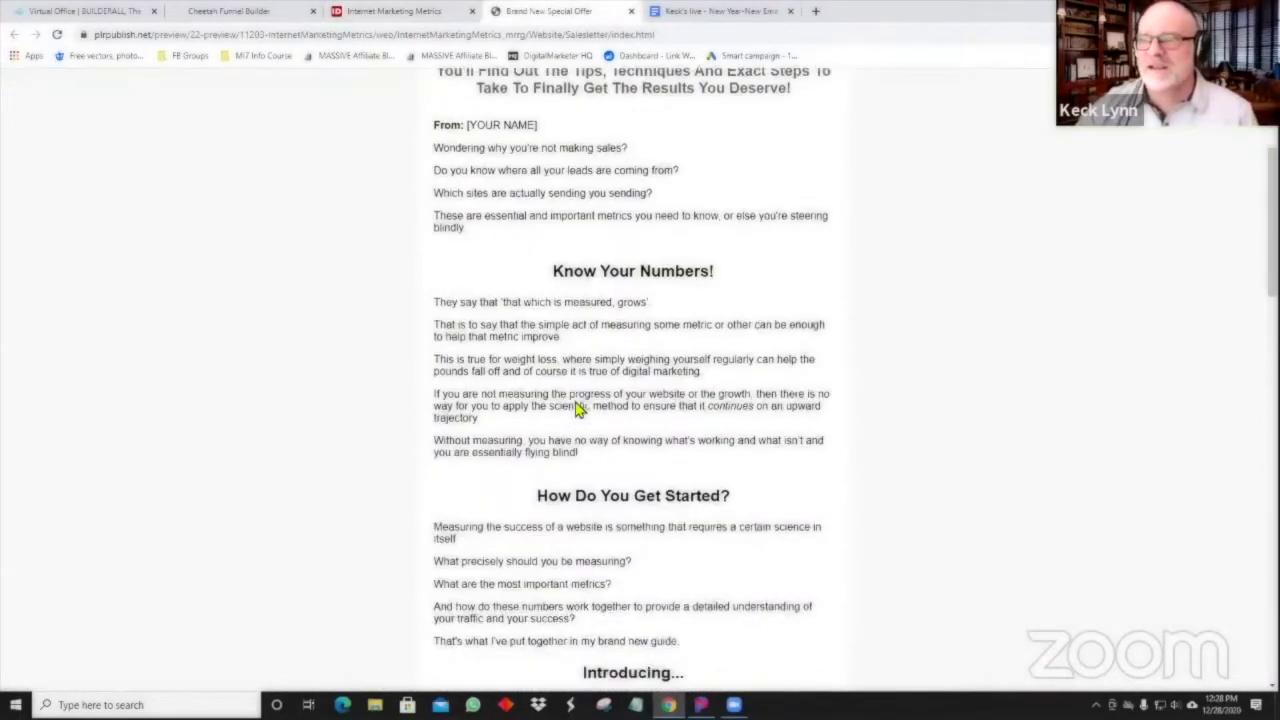
pyautogui.scroll(-5, 560, 408)
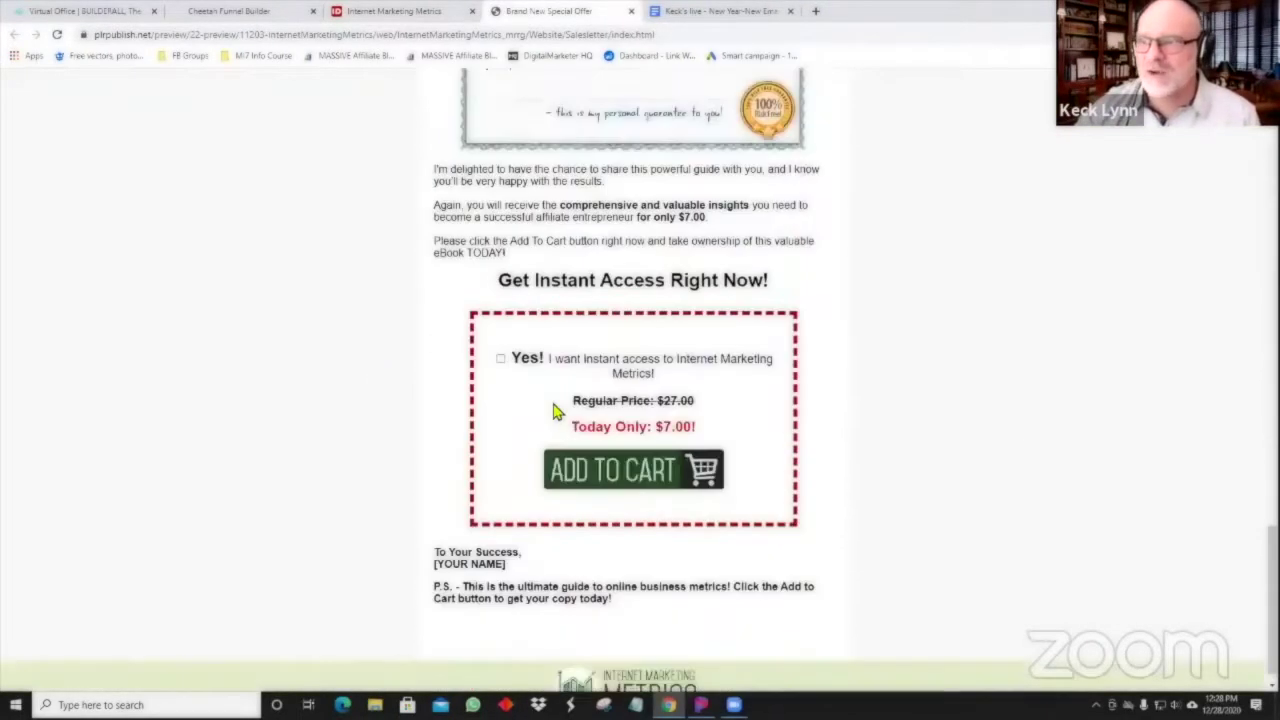
pyautogui.scroll(20, 550, 408)
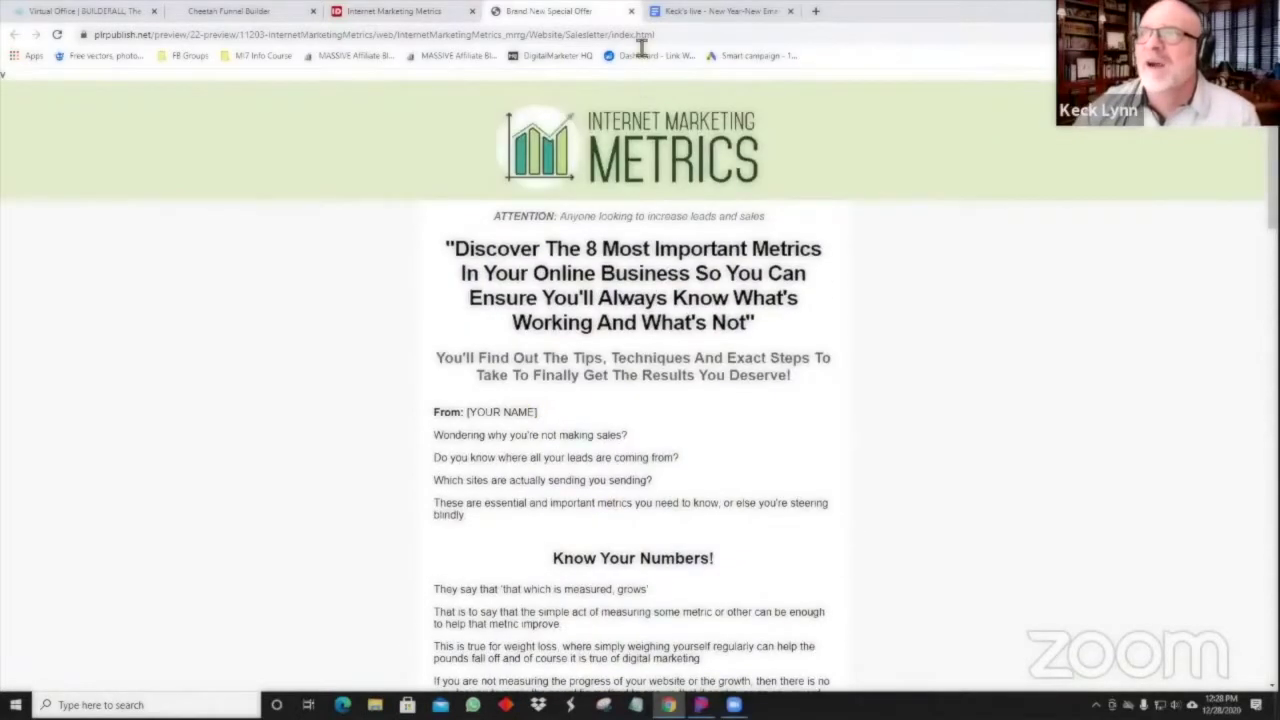
# Close the sales letter, expand the Bonus folder's ten articles, and download the product zip.
pyautogui.click(631, 11)
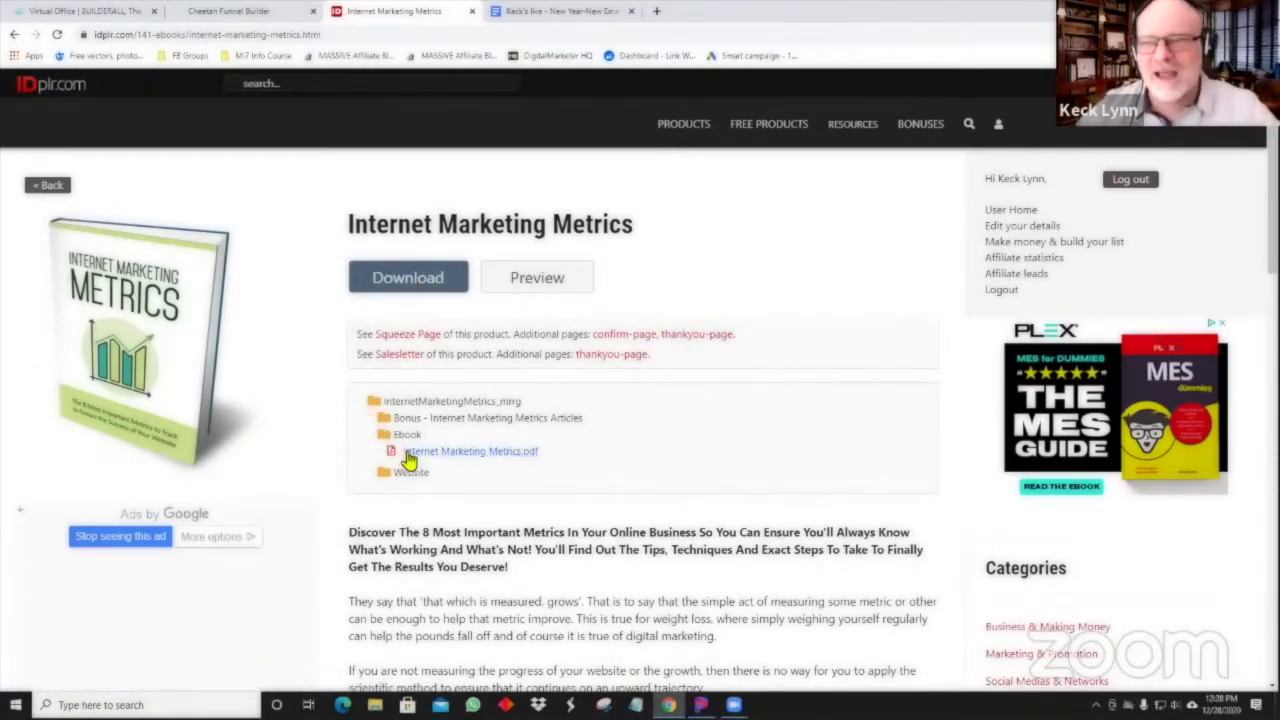
pyautogui.click(460, 424)
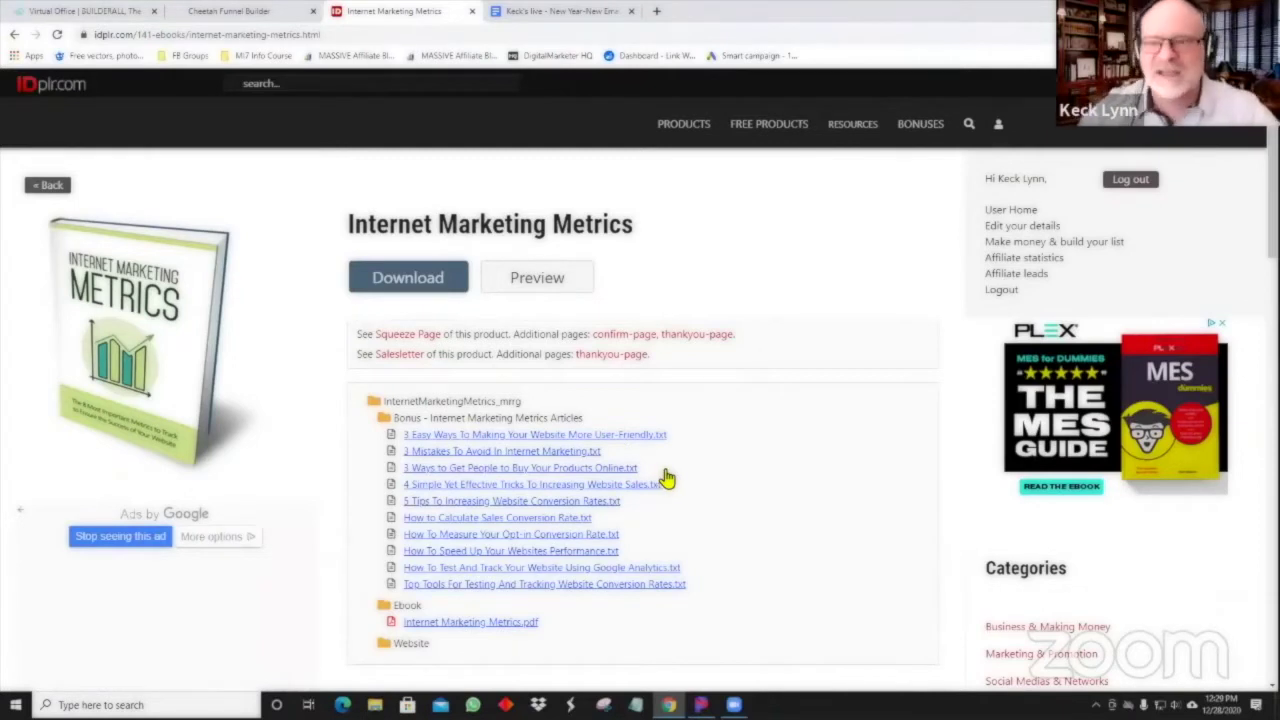
pyautogui.scroll(-1, 667, 479)
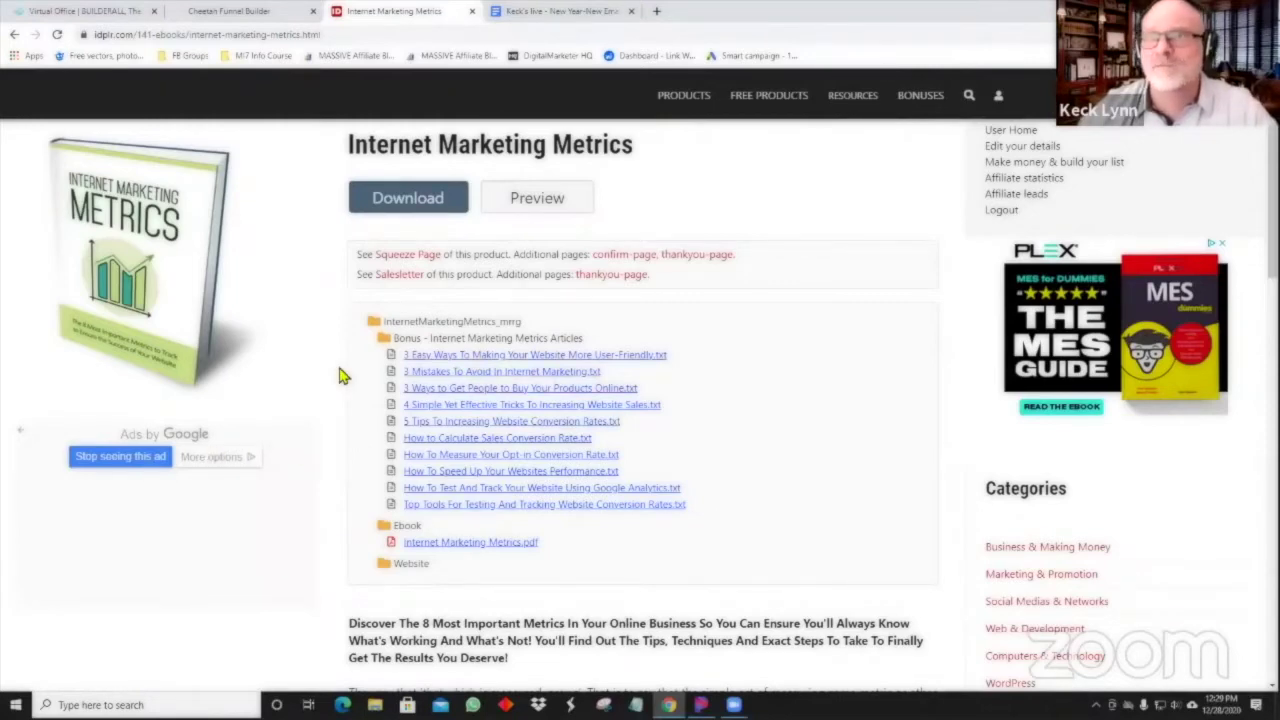
pyautogui.scroll(-2, 340, 383)
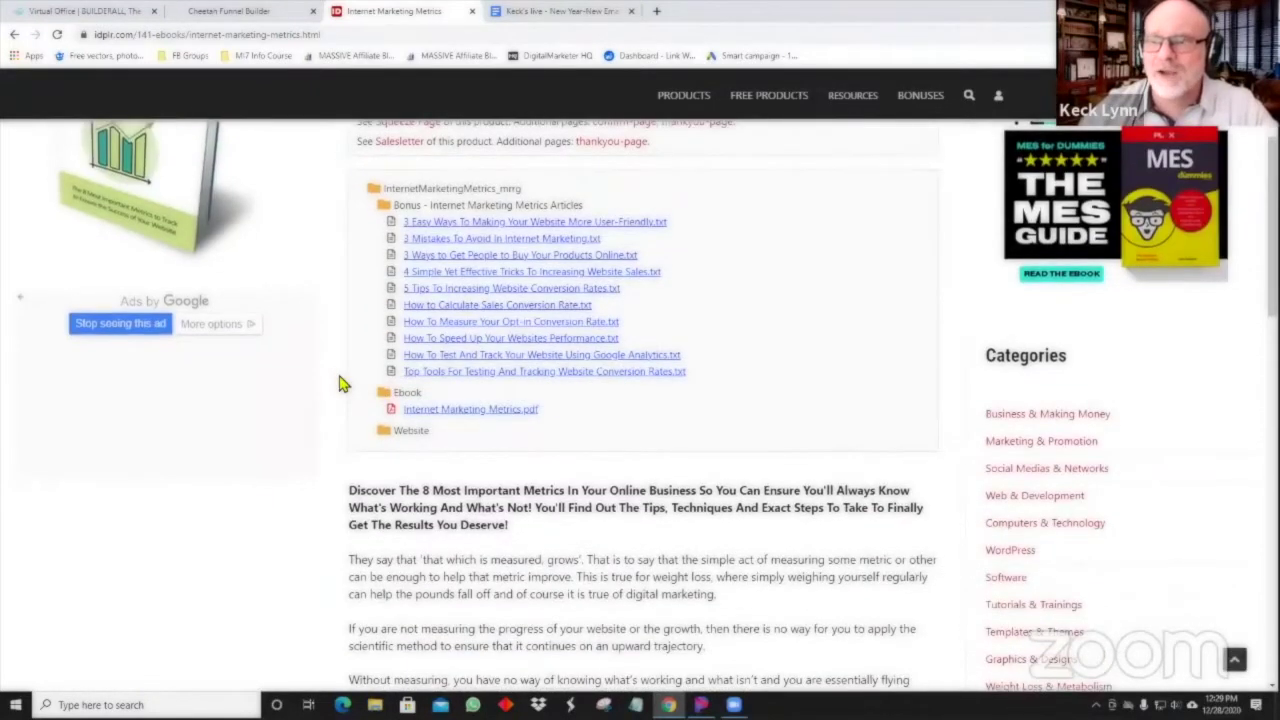
pyautogui.scroll(2, 340, 383)
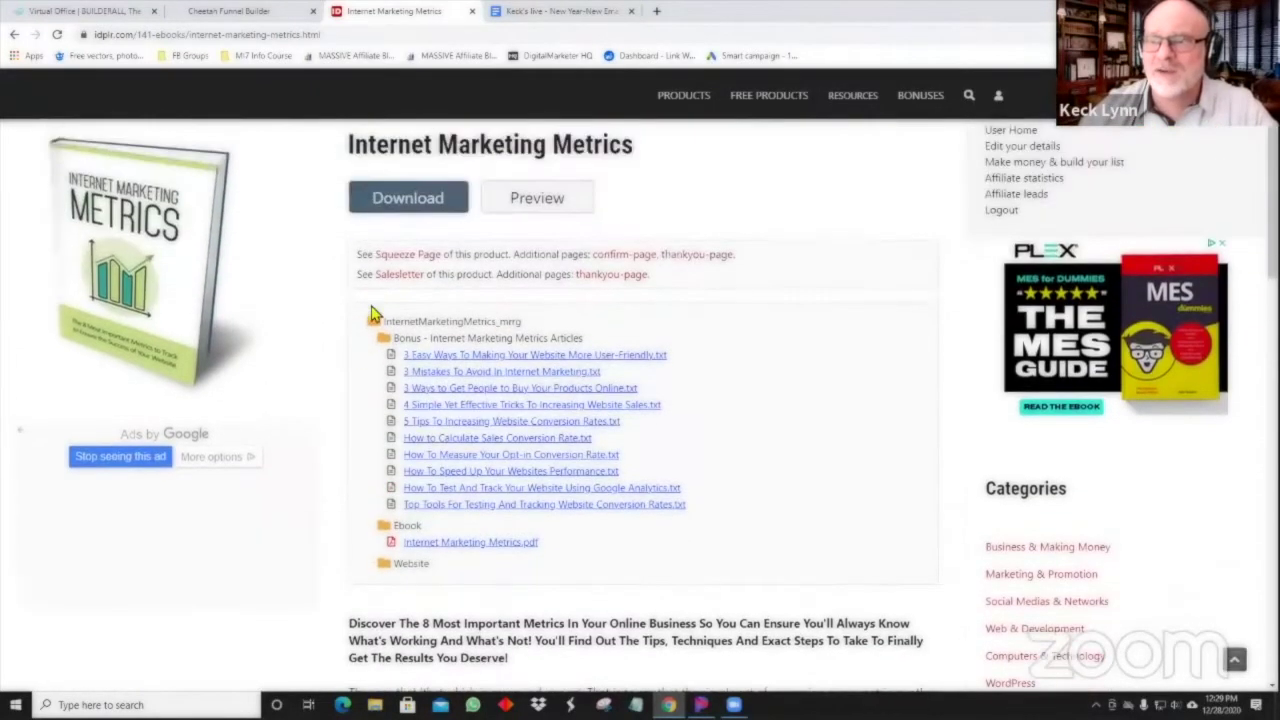
pyautogui.click(392, 205)
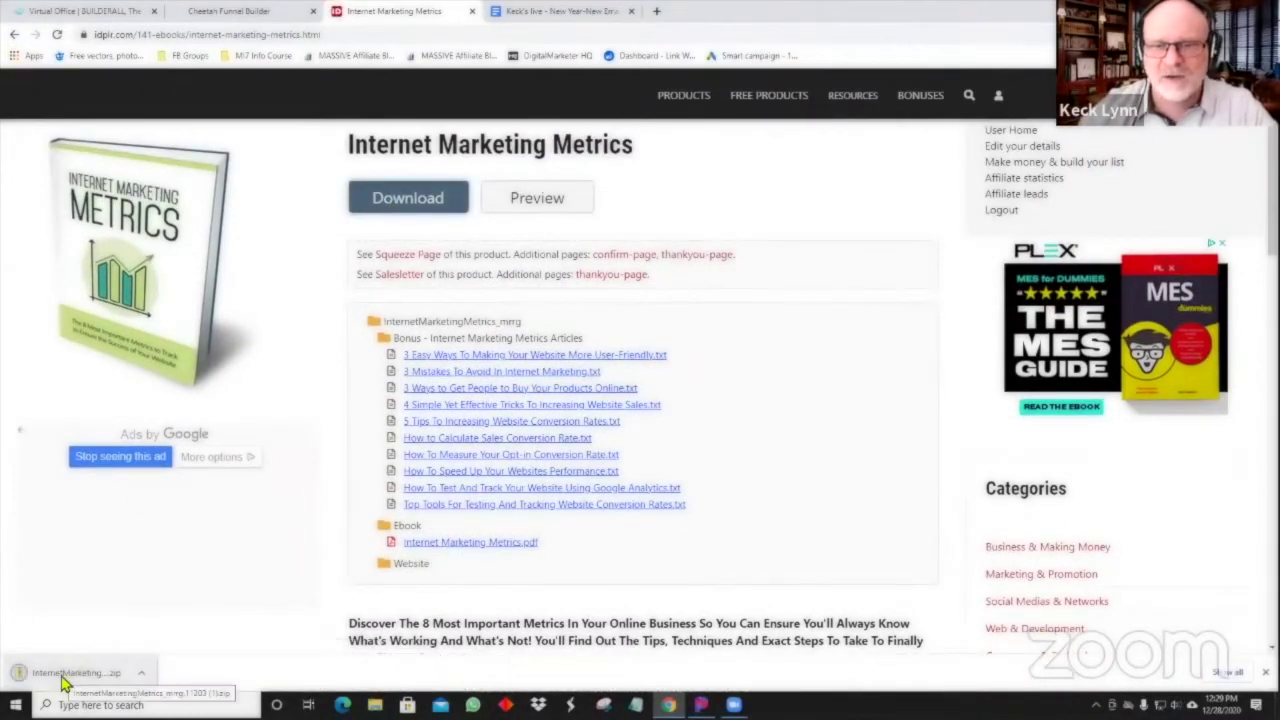
# Extract the Internet Marketing Metrics zip into the Downloads folder.
pyautogui.click(62, 678)
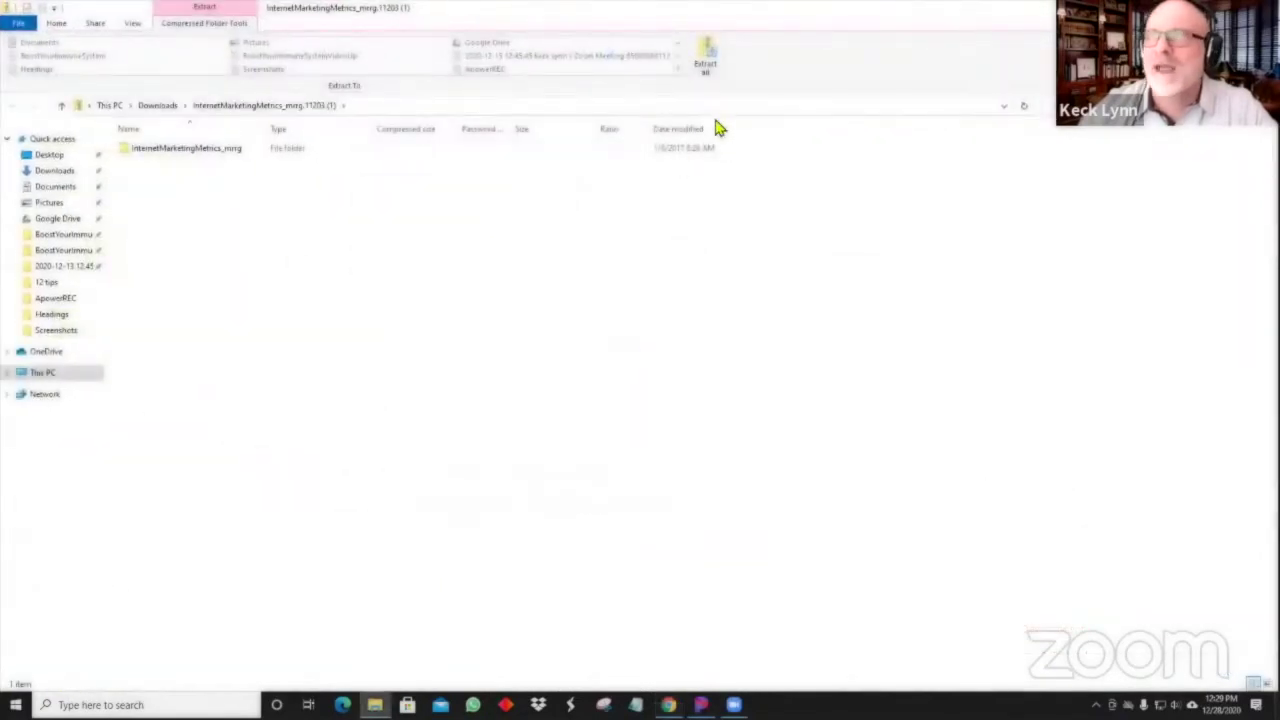
pyautogui.click(707, 62)
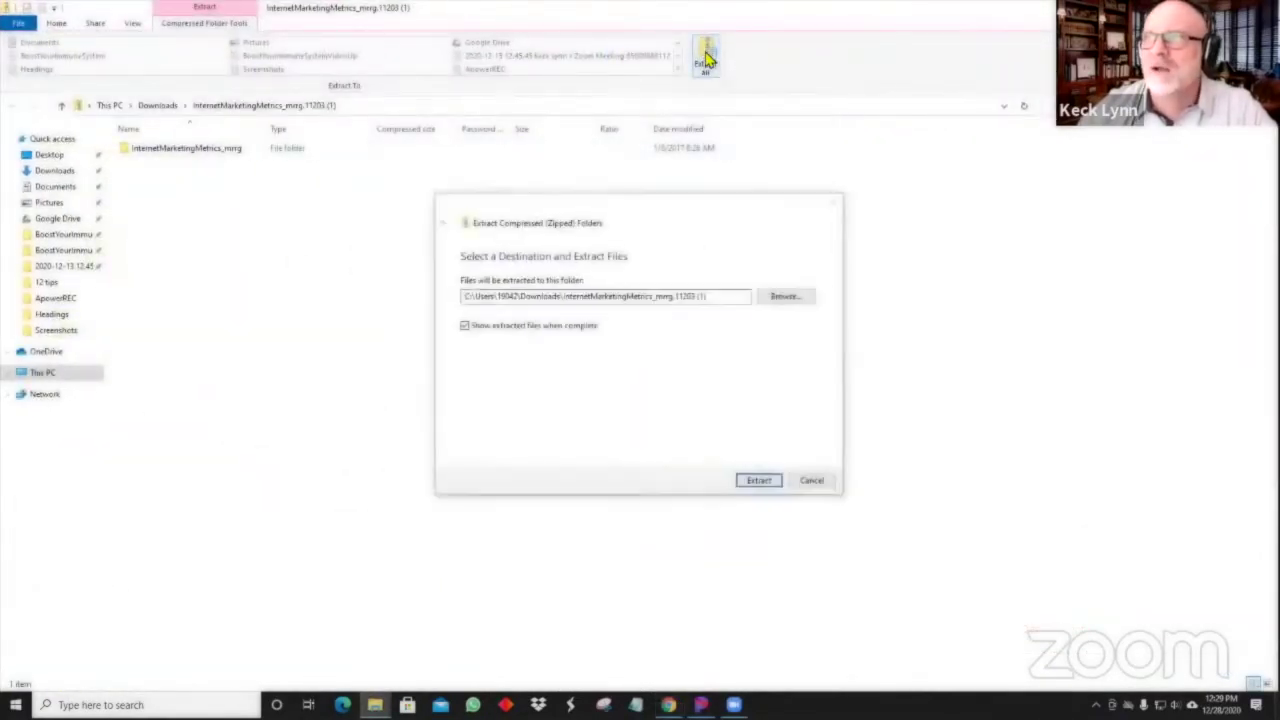
pyautogui.click(752, 484)
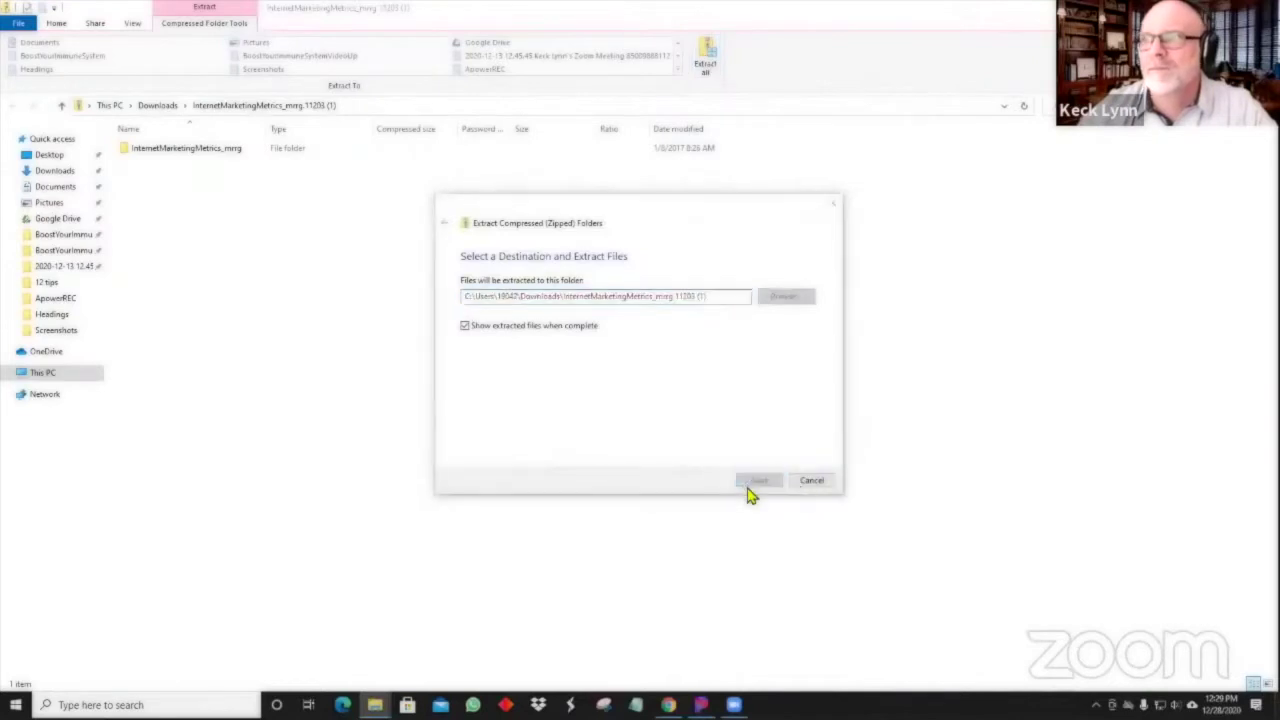
# Browse the extracted Ebook, Website and Bonus articles folders.
pyautogui.click(190, 155)
pyautogui.doubleClick(190, 155)
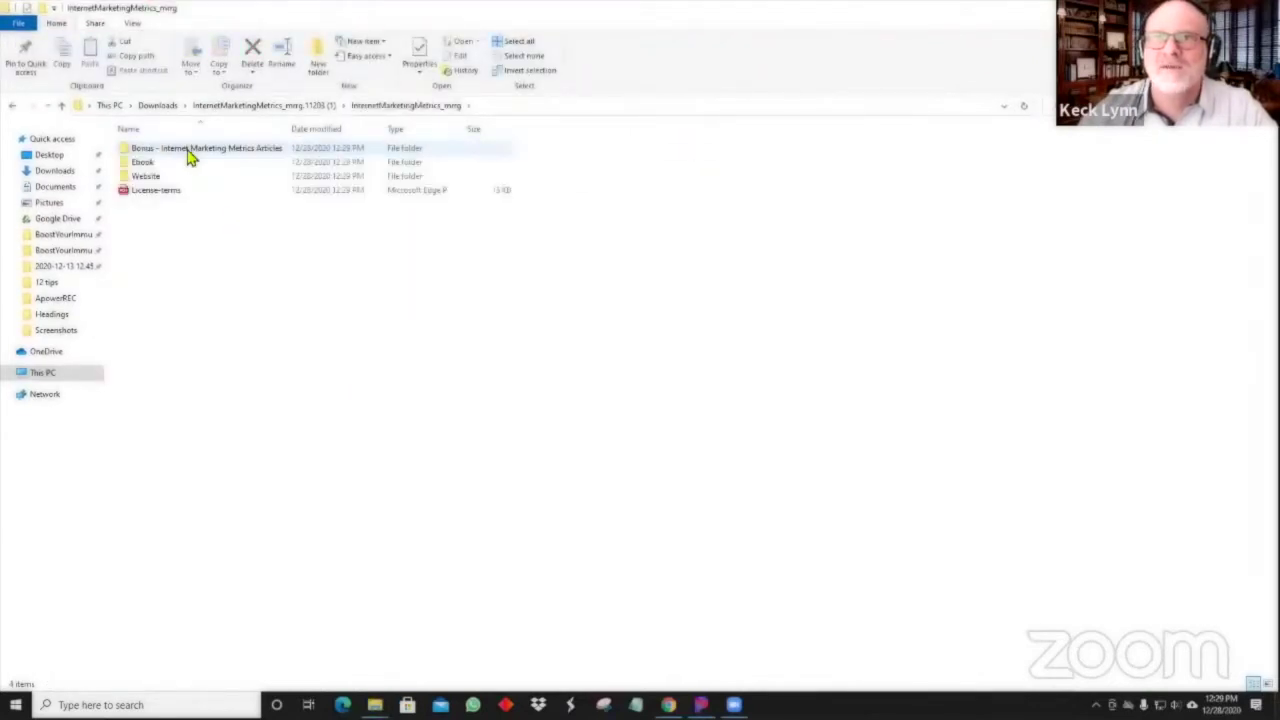
pyautogui.doubleClick(140, 164)
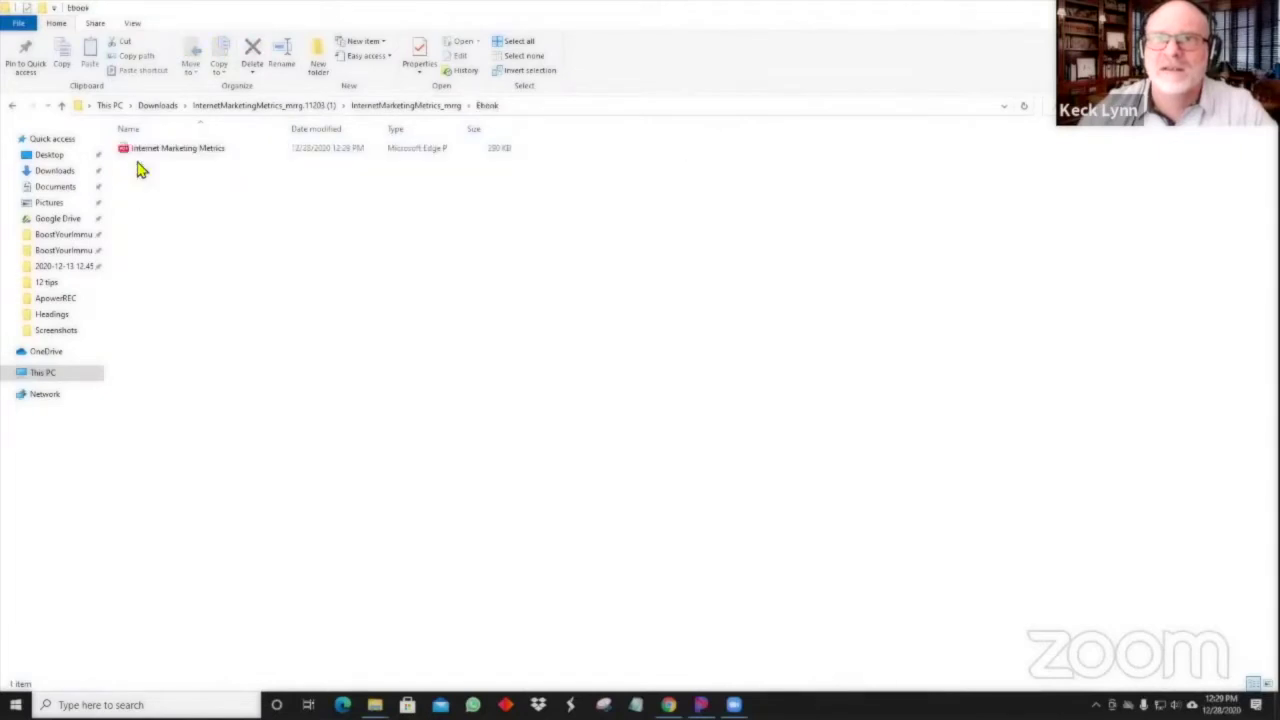
pyautogui.click(362, 105)
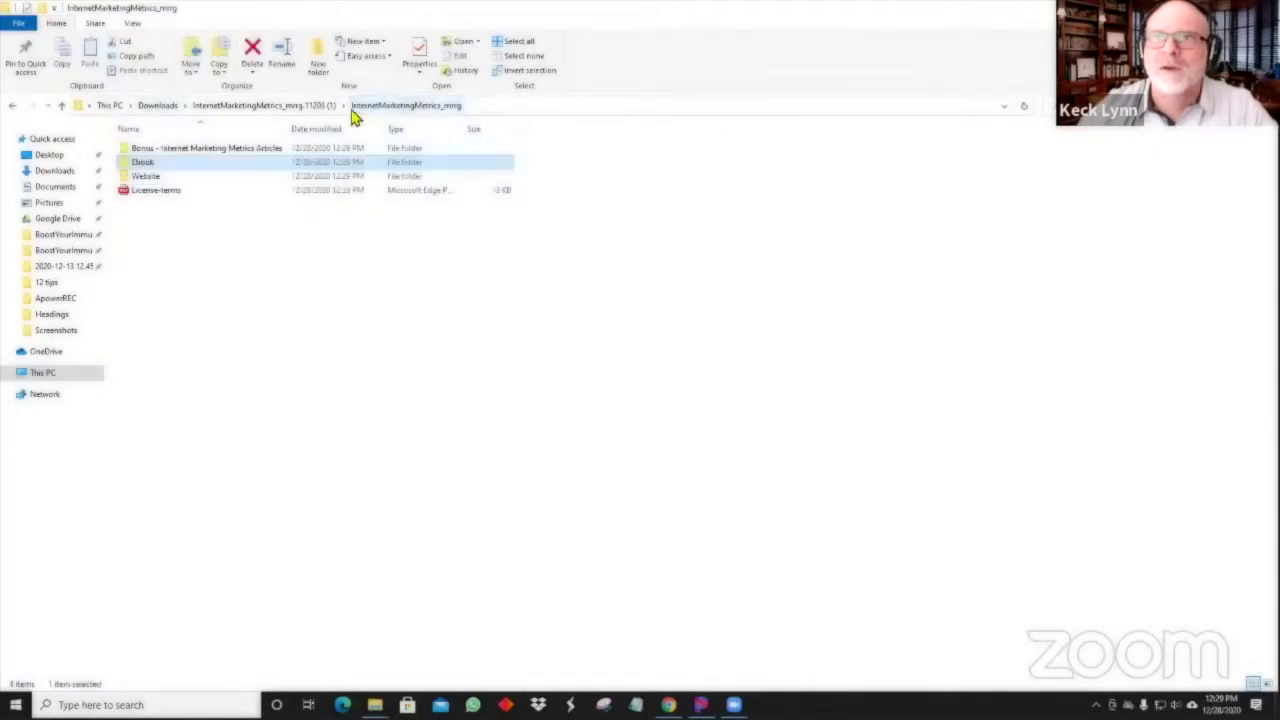
pyautogui.doubleClick(160, 178)
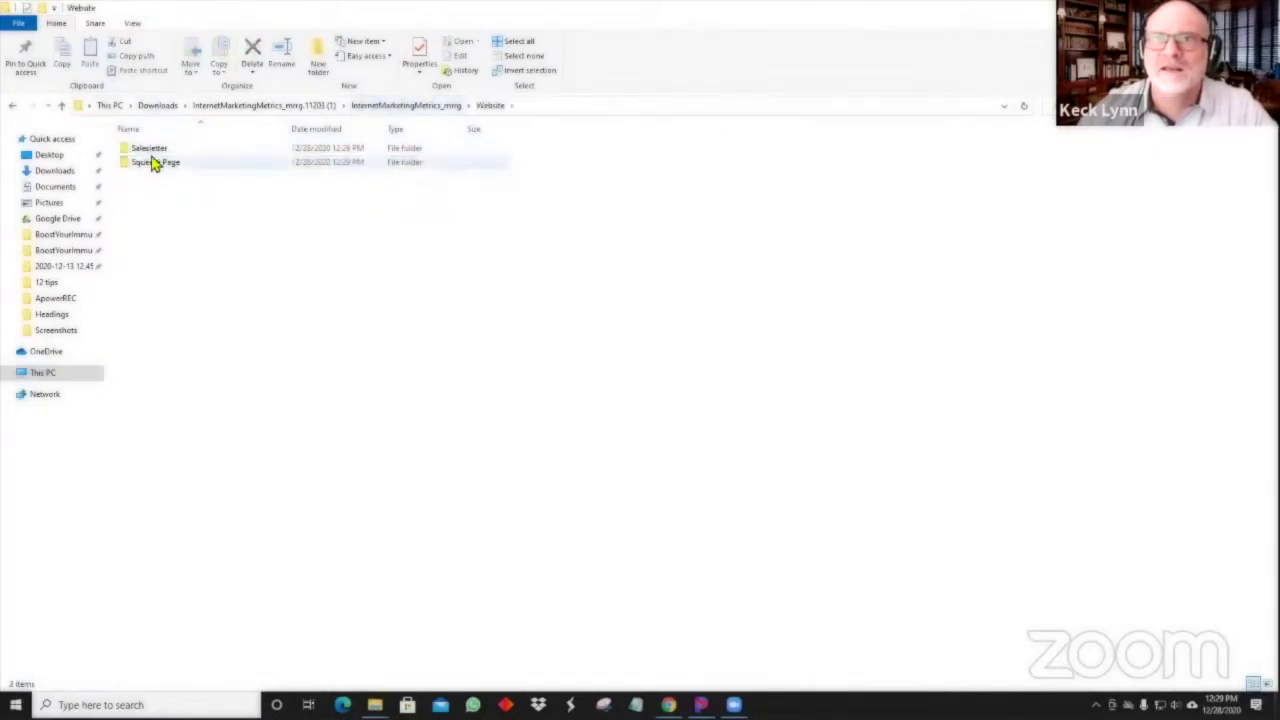
pyautogui.click(392, 108)
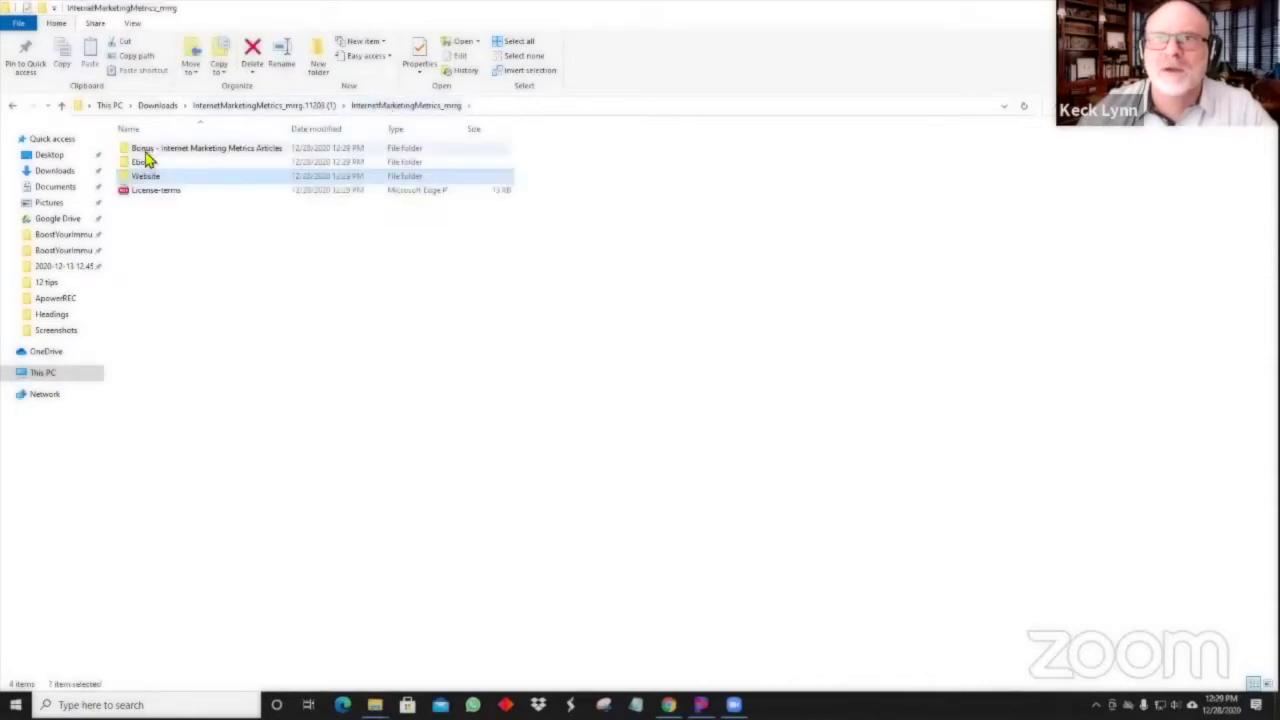
pyautogui.doubleClick(150, 152)
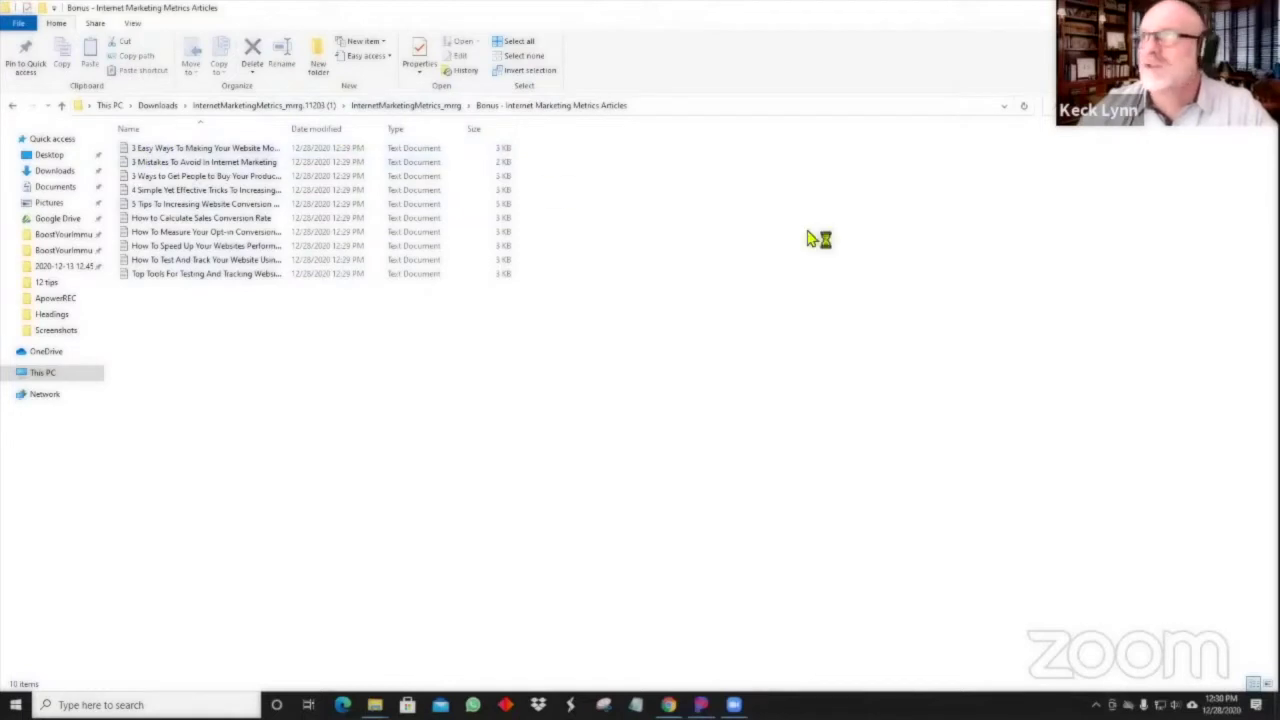
pyautogui.hotkey('alt', 'Up')
pyautogui.hotkey('alt', 'Up')
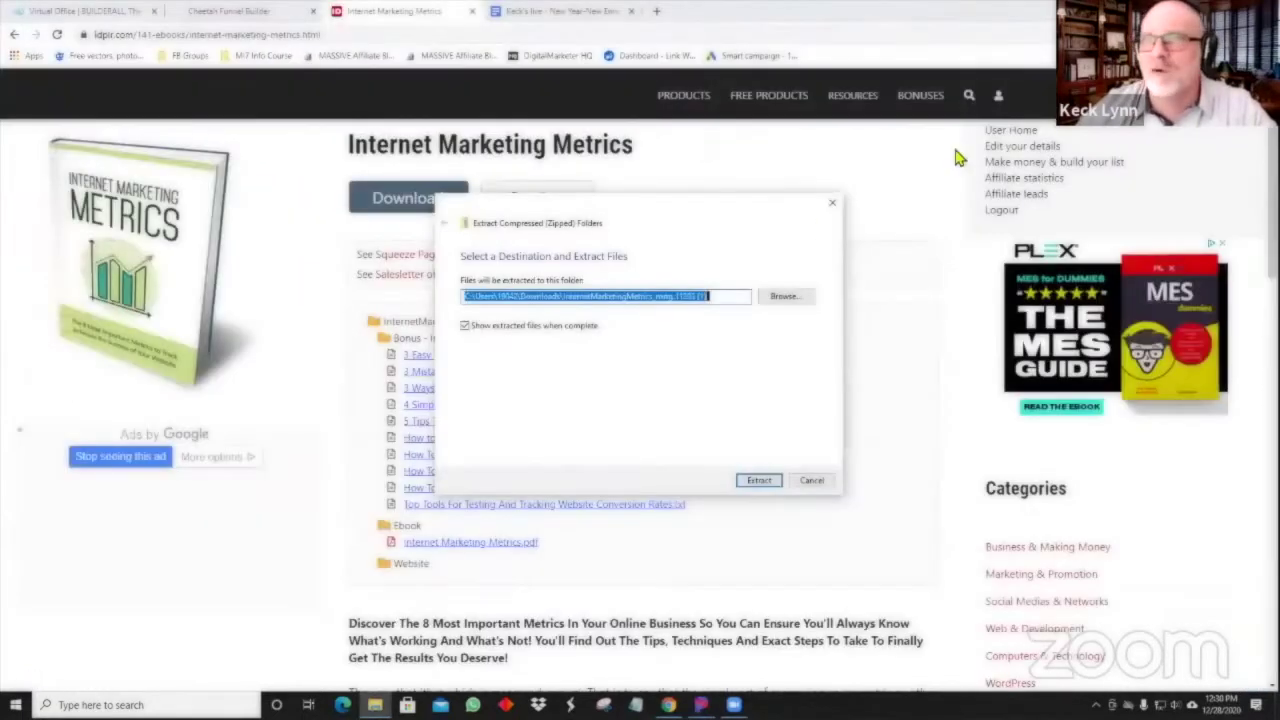
# Cancel the Extract Compressed Folders dialog and switch back to the lead-magnet worksheet.
pyautogui.click(817, 488)
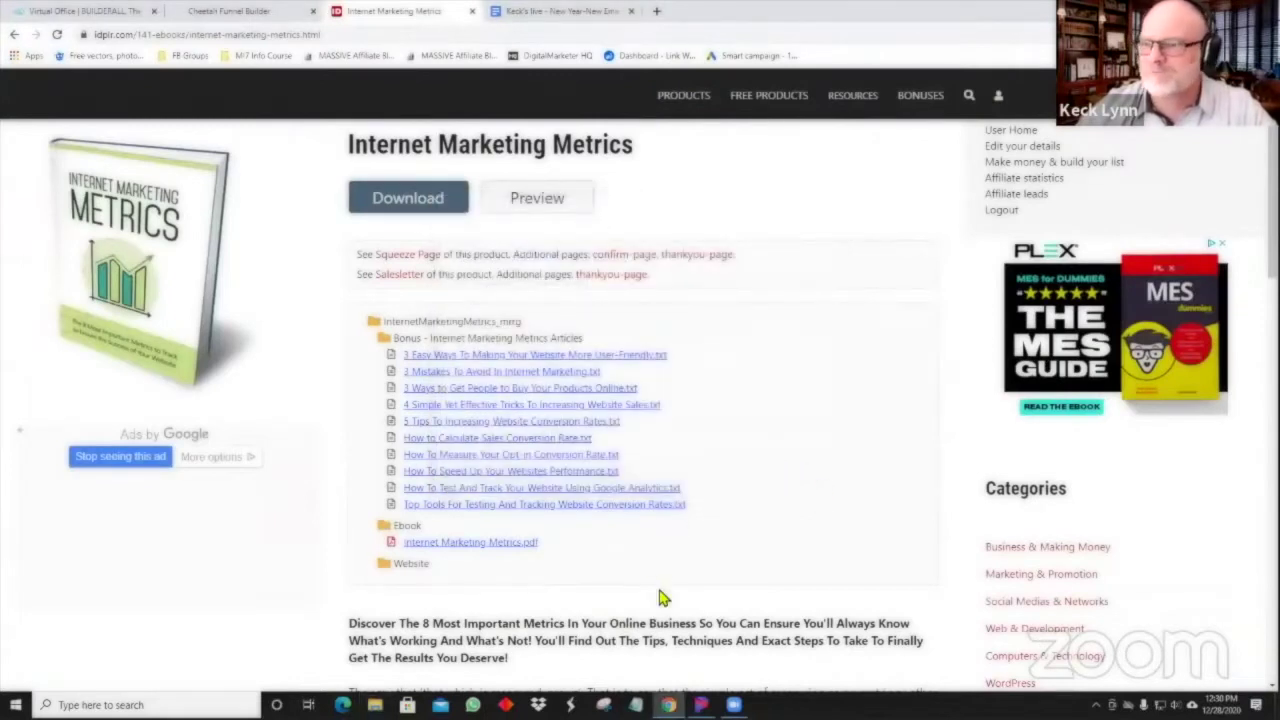
pyautogui.scroll(2, 620, 570)
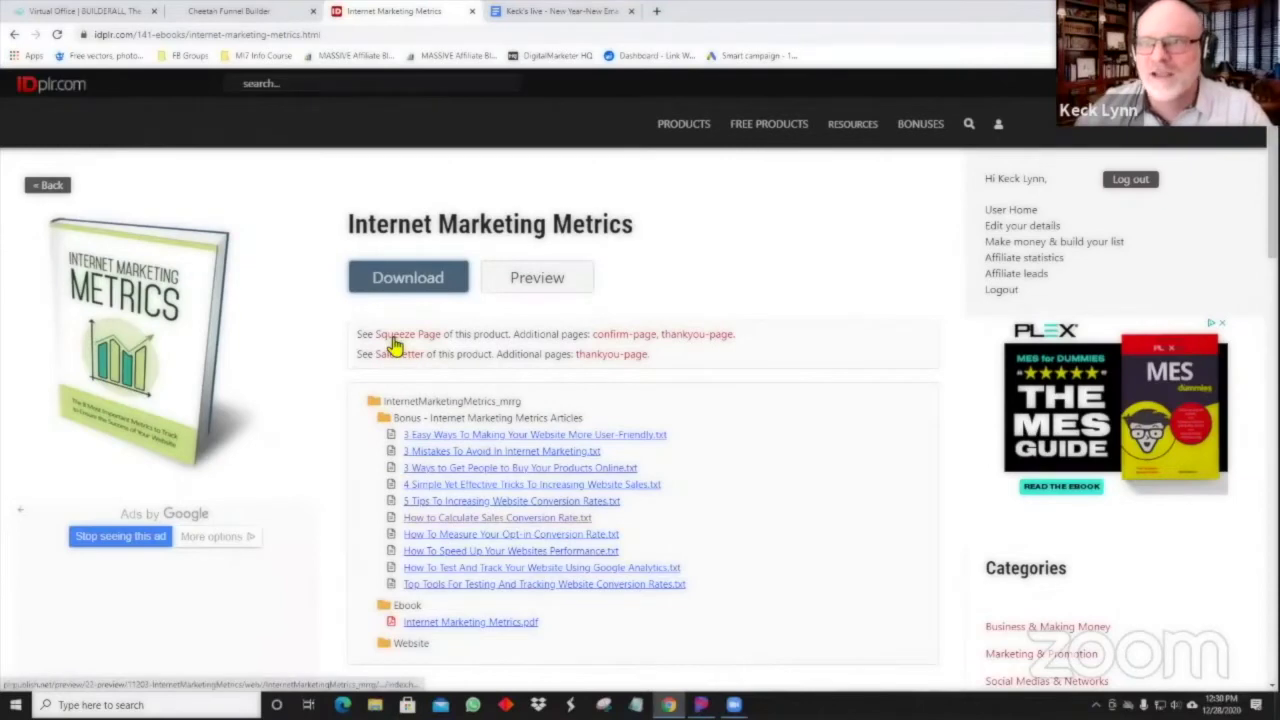
pyautogui.scroll(-3, 503, 430)
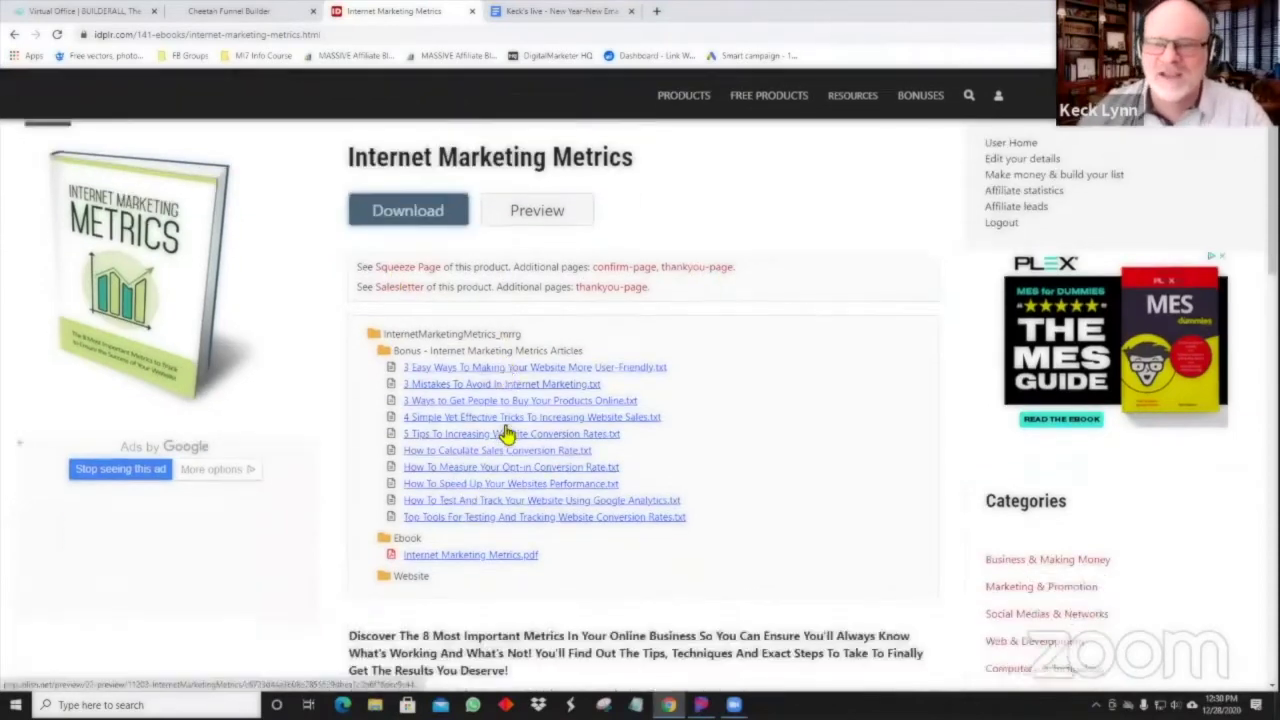
pyautogui.scroll(3, 503, 430)
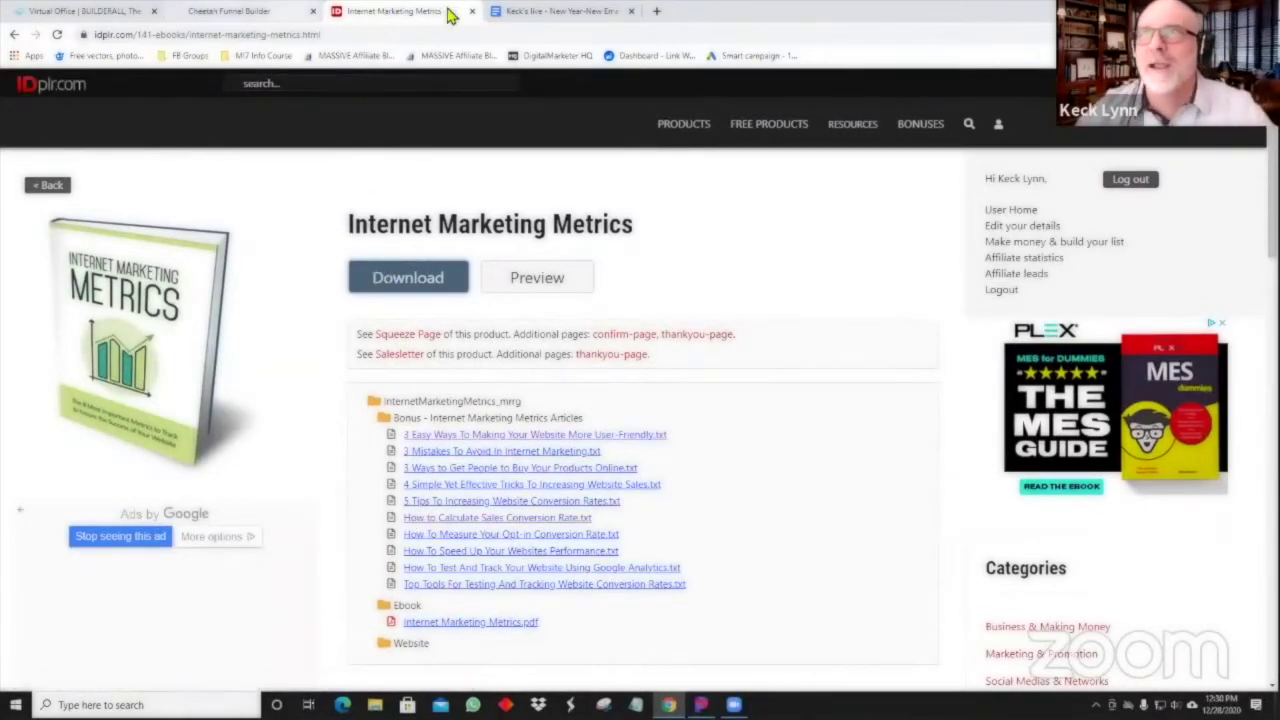
pyautogui.click(553, 12)
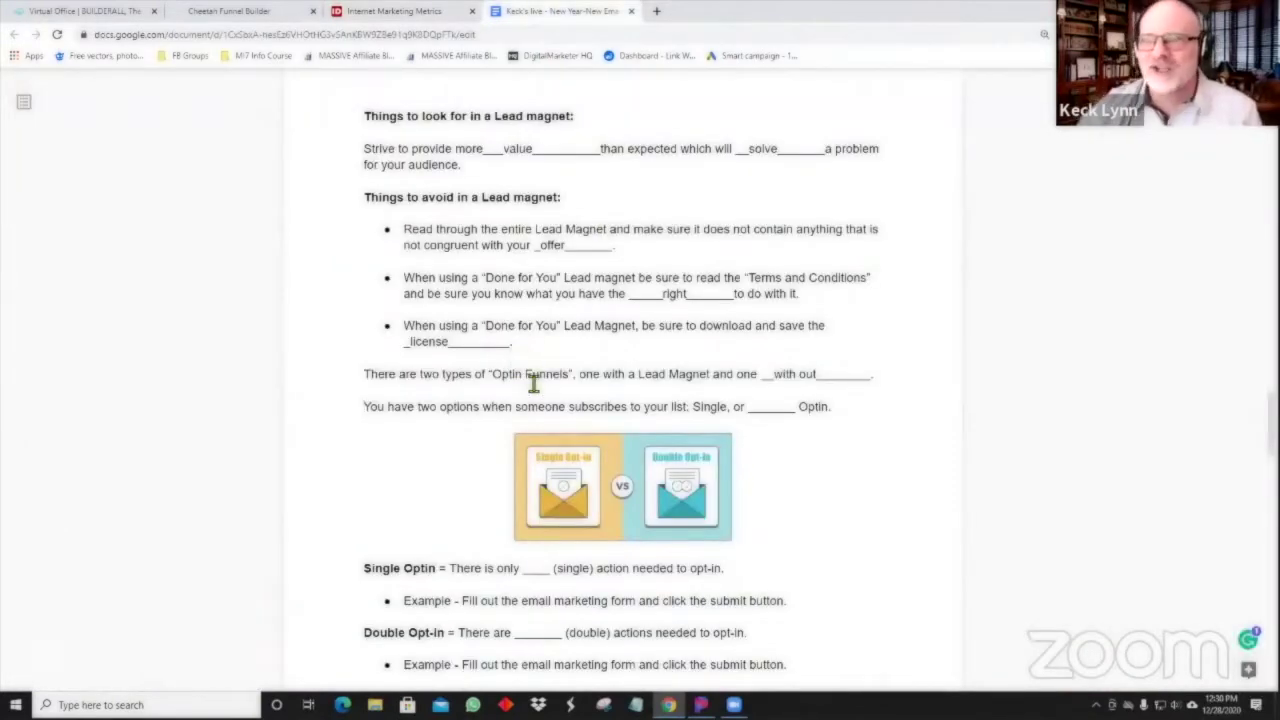
# Check the Cheetah Funnel Builder and IDPLR product tabs, then return to the worksheet.
pyautogui.scroll(-1, 531, 390)
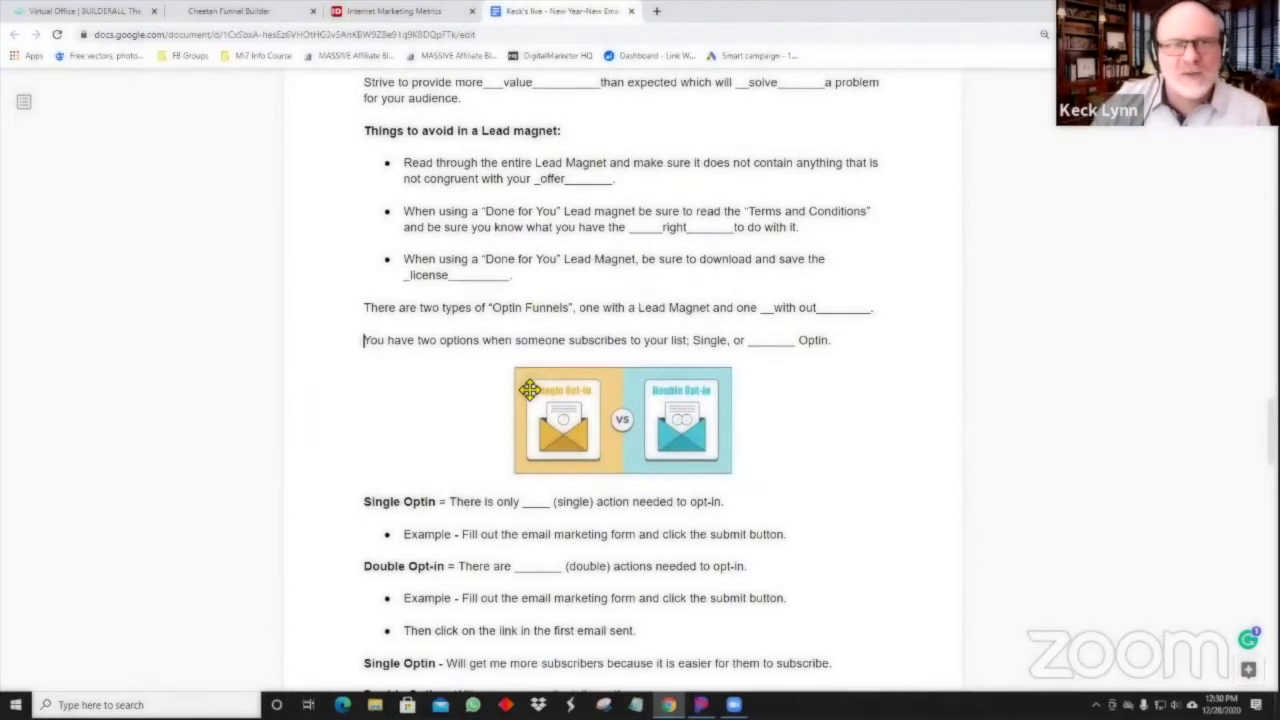
pyautogui.click(232, 14)
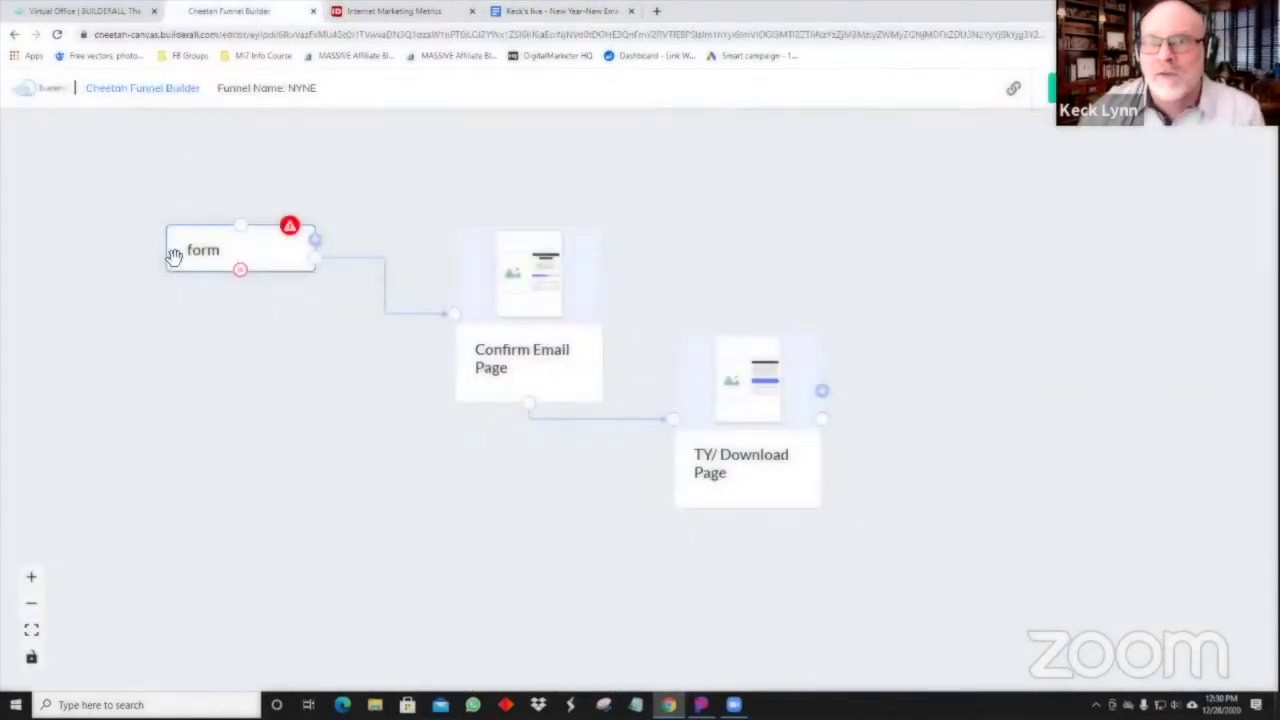
pyautogui.click(397, 14)
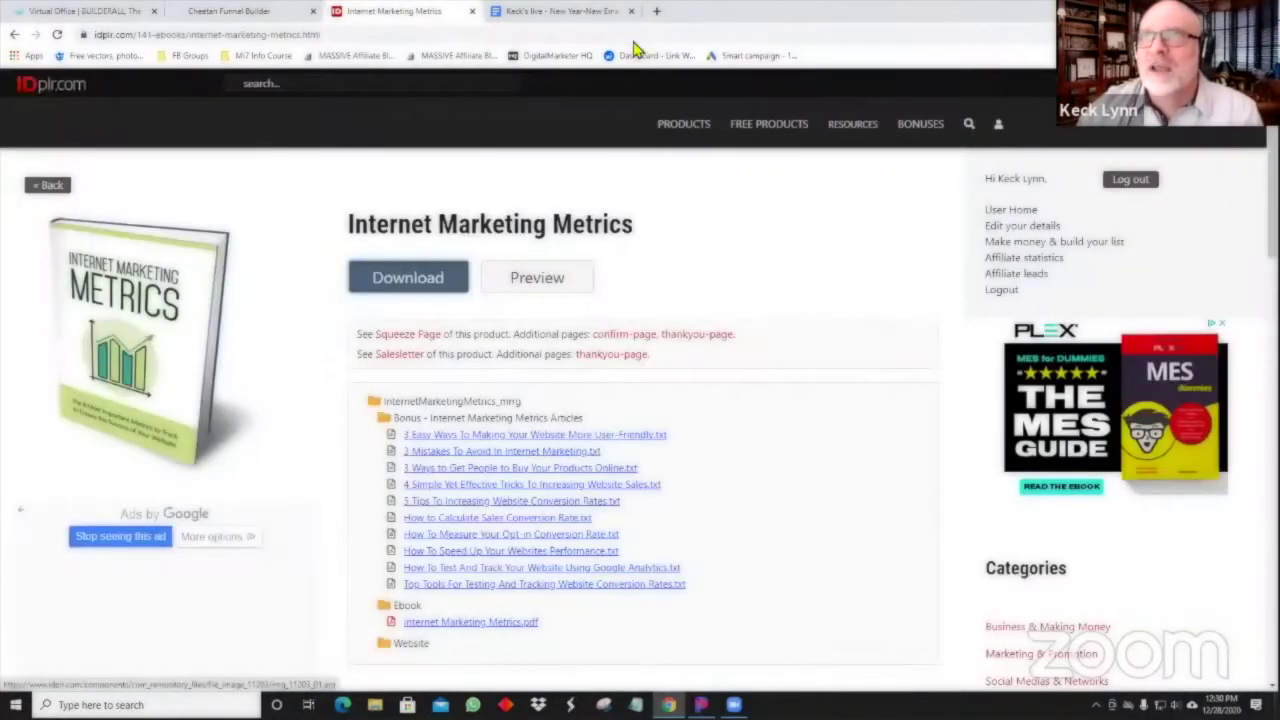
pyautogui.click(557, 12)
# Fill the Single-or-Optin blank with 'double'.
pyautogui.scroll(-1, 745, 377)
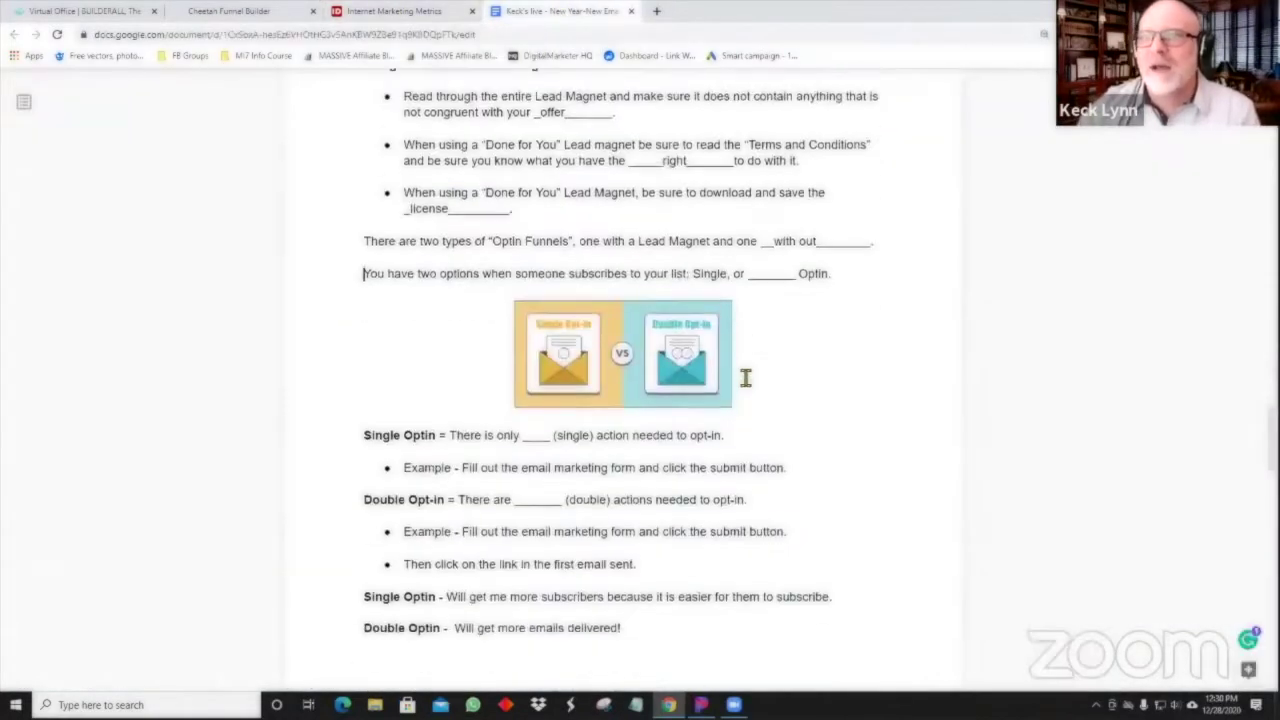
pyautogui.scroll(-1, 747, 375)
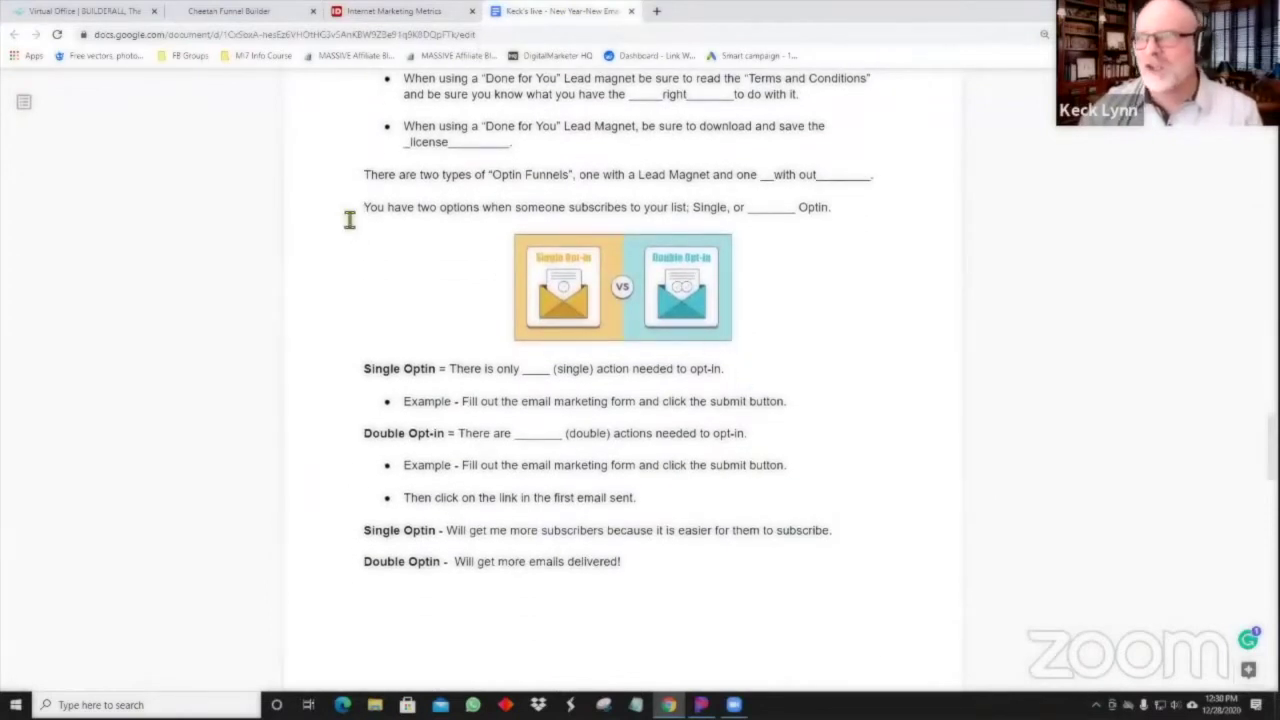
pyautogui.click(766, 207)
pyautogui.write('double')
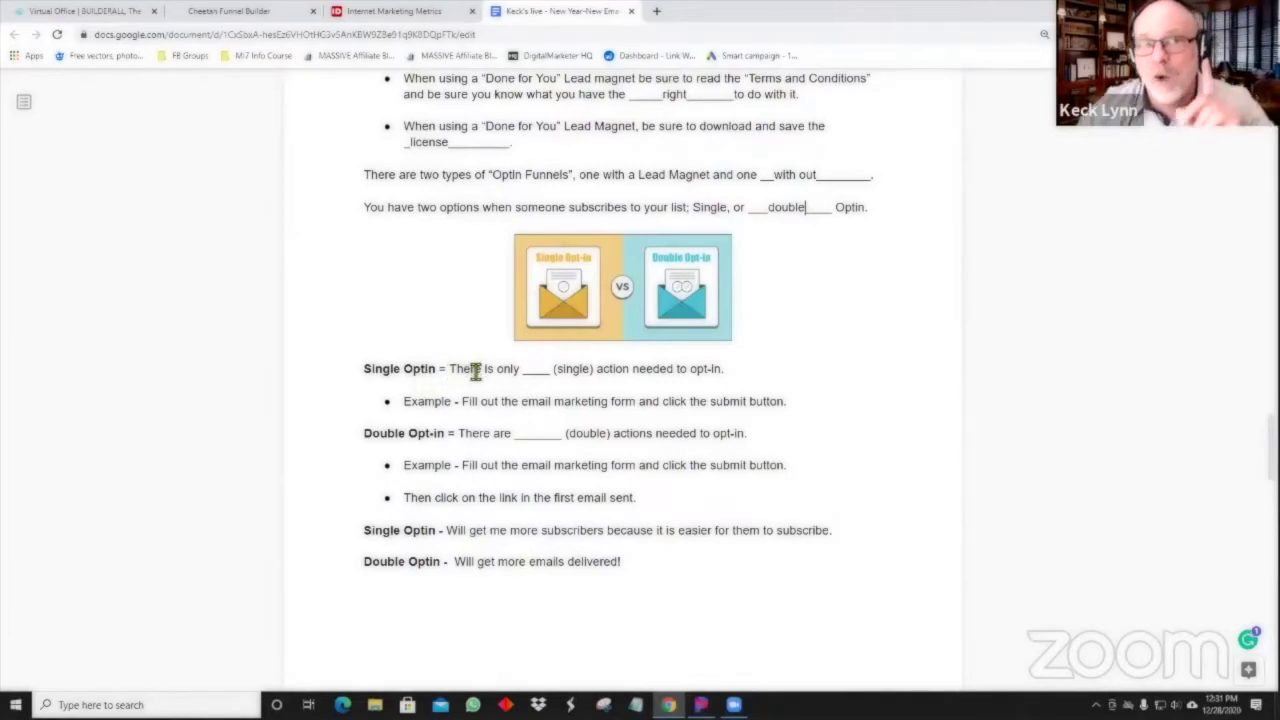
# Fill the opt-in definition blanks with 'one' for Single Optin and 'two' for Double Opt-in.
pyautogui.click(536, 362)
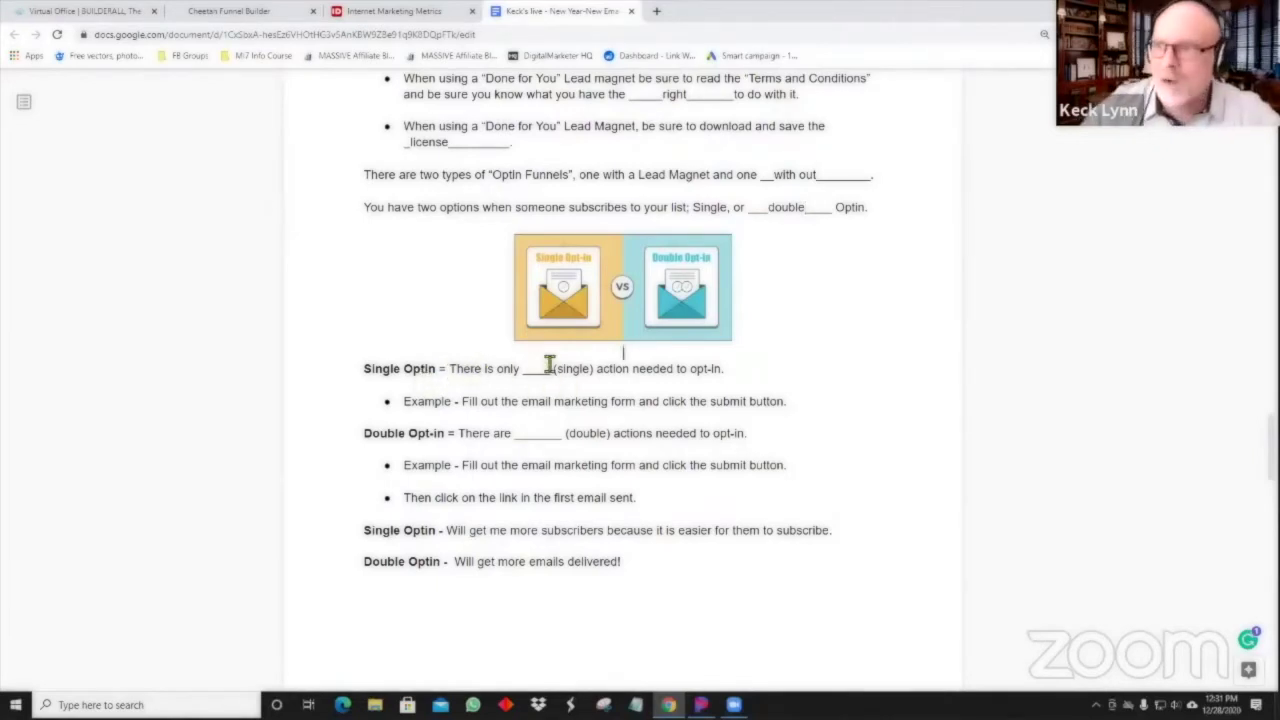
pyautogui.click(538, 366)
pyautogui.write('one')
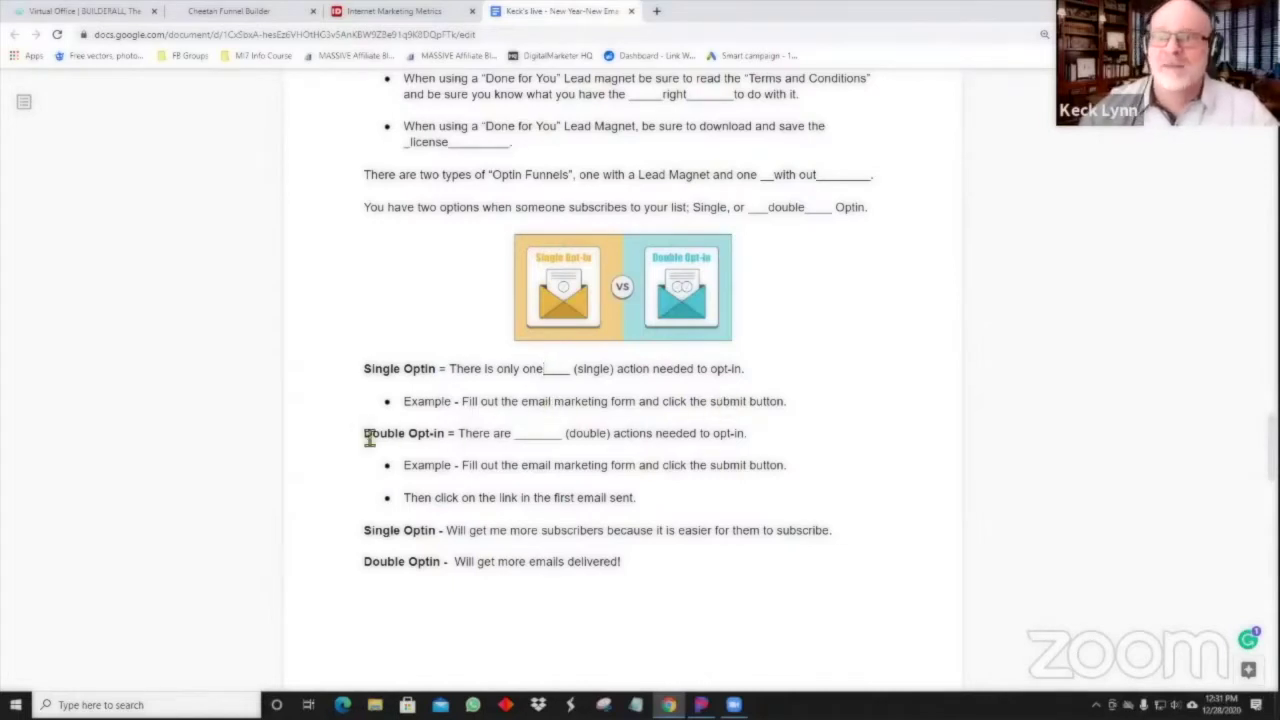
pyautogui.click(540, 437)
pyautogui.write('two')
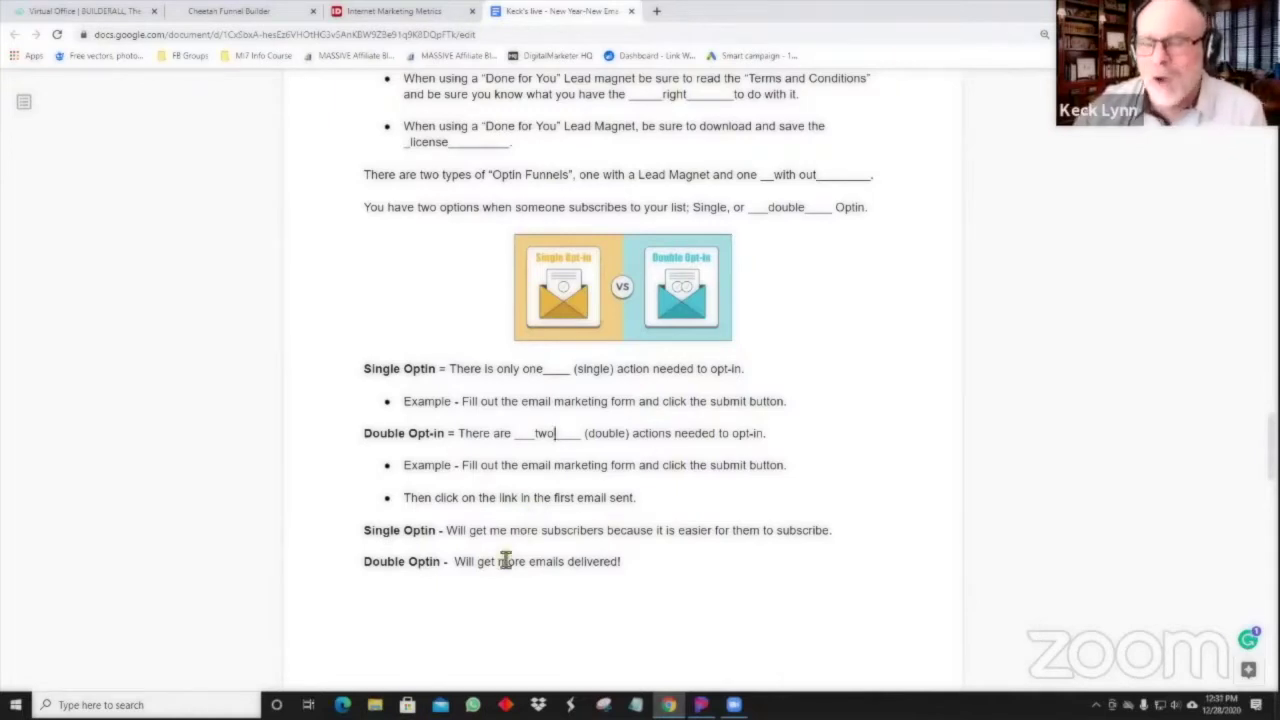
pyautogui.scroll(-1, 505, 561)
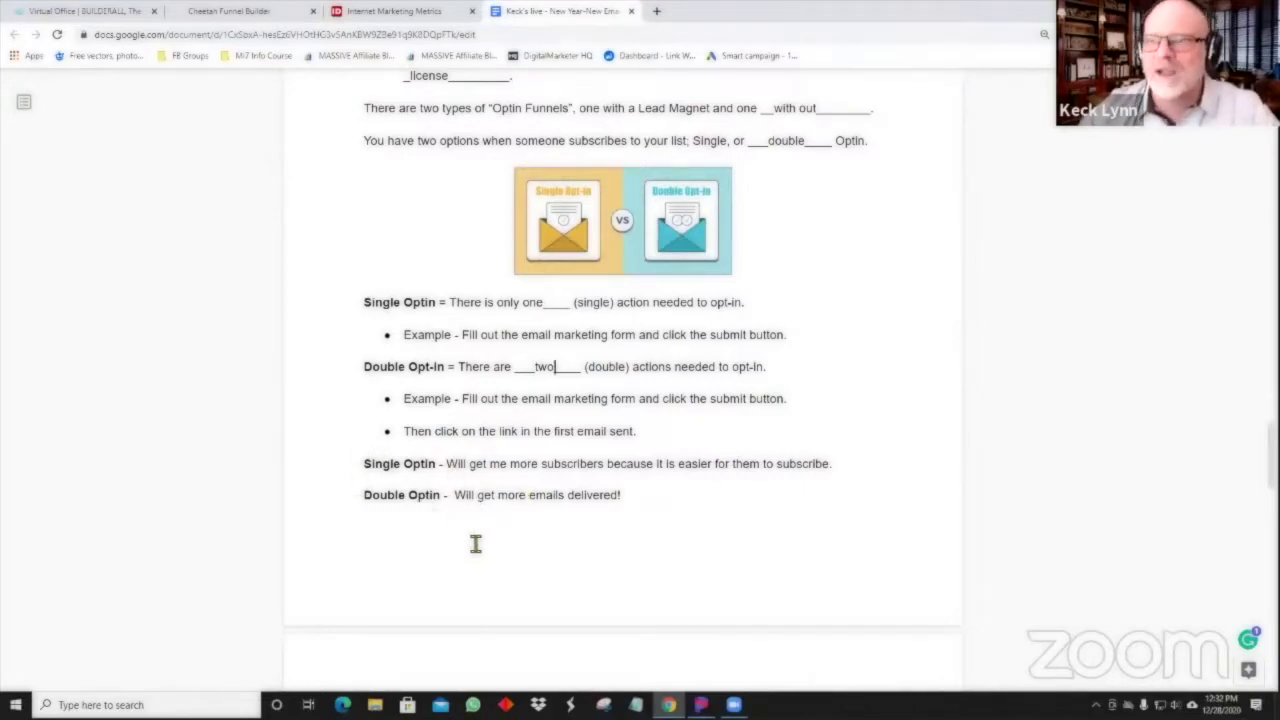
pyautogui.scroll(-2, 476, 543)
pyautogui.scroll(2, 476, 543)
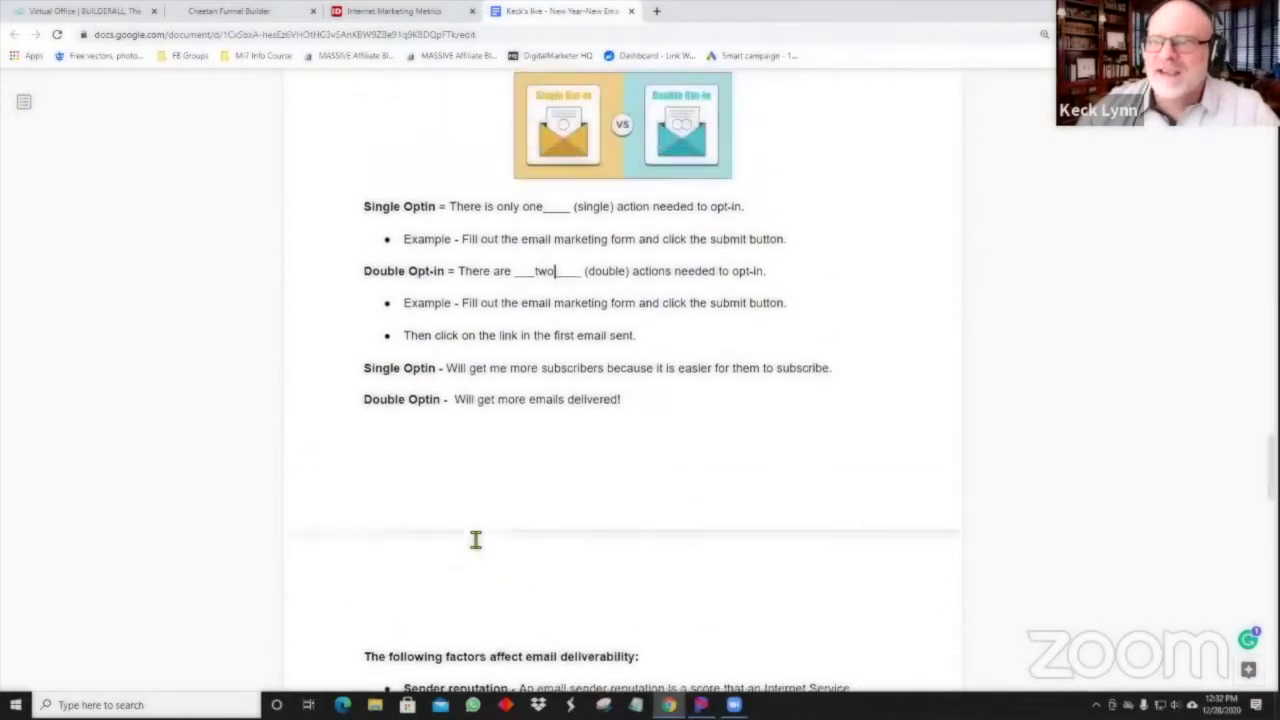
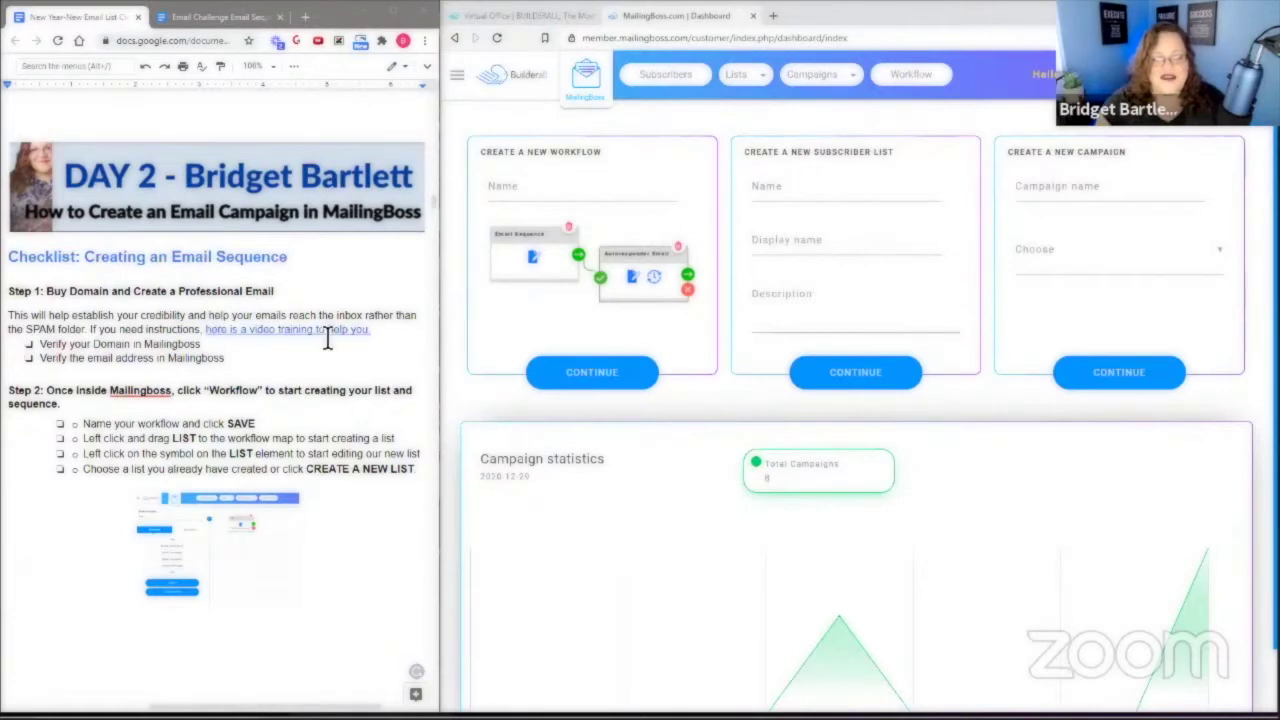
pyautogui.scroll(-1, 292, 352)
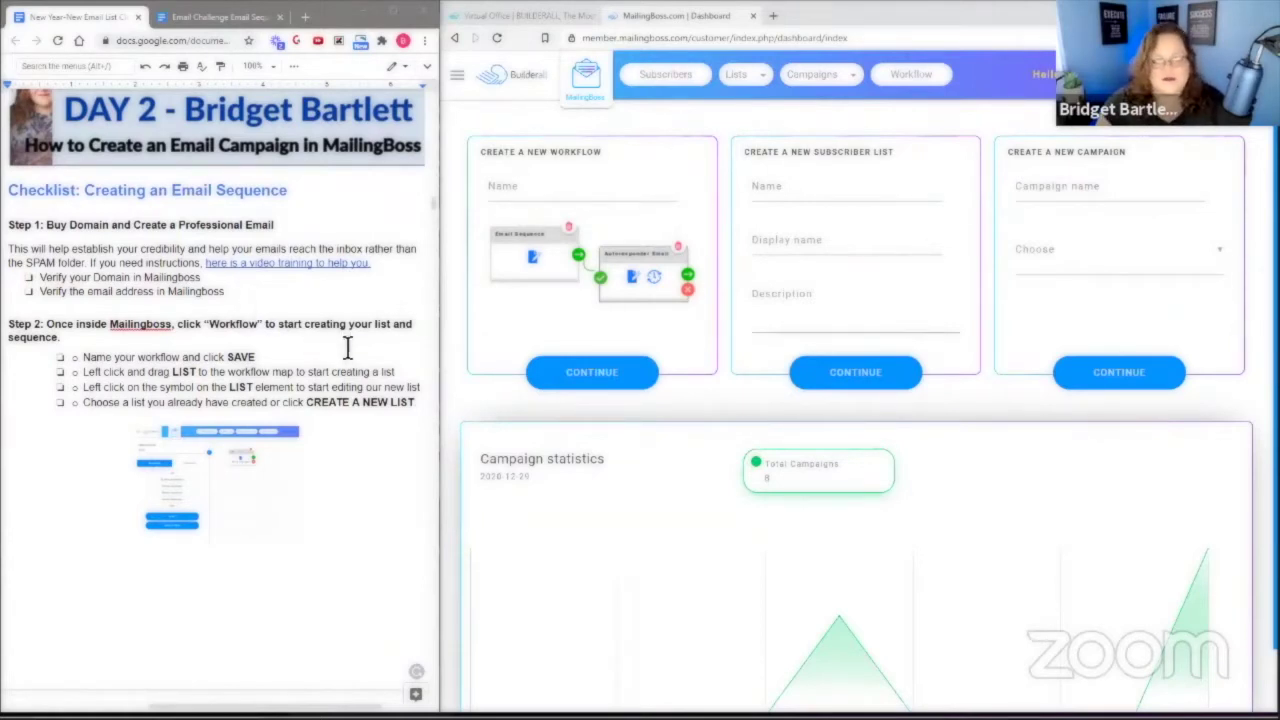
pyautogui.scroll(-2, 342, 350)
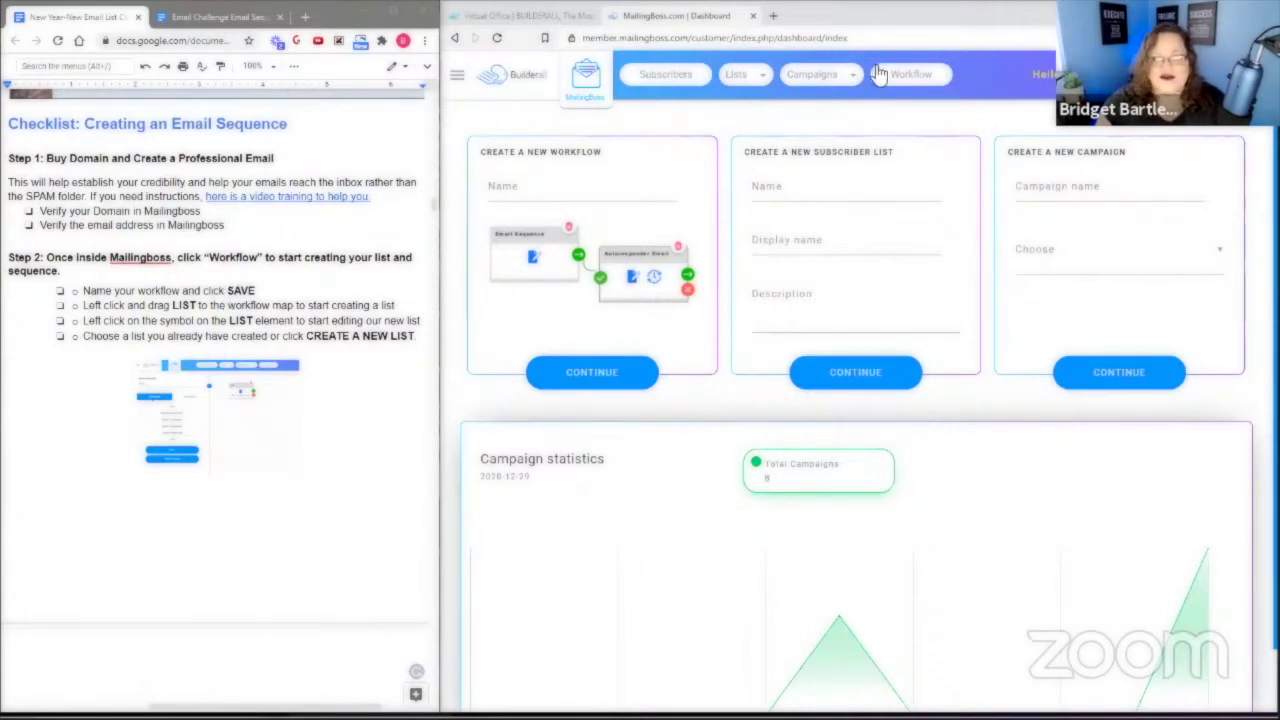
# Create a workflow named 'Internet Marketing Metrics' and save it.
pyautogui.click(910, 76)
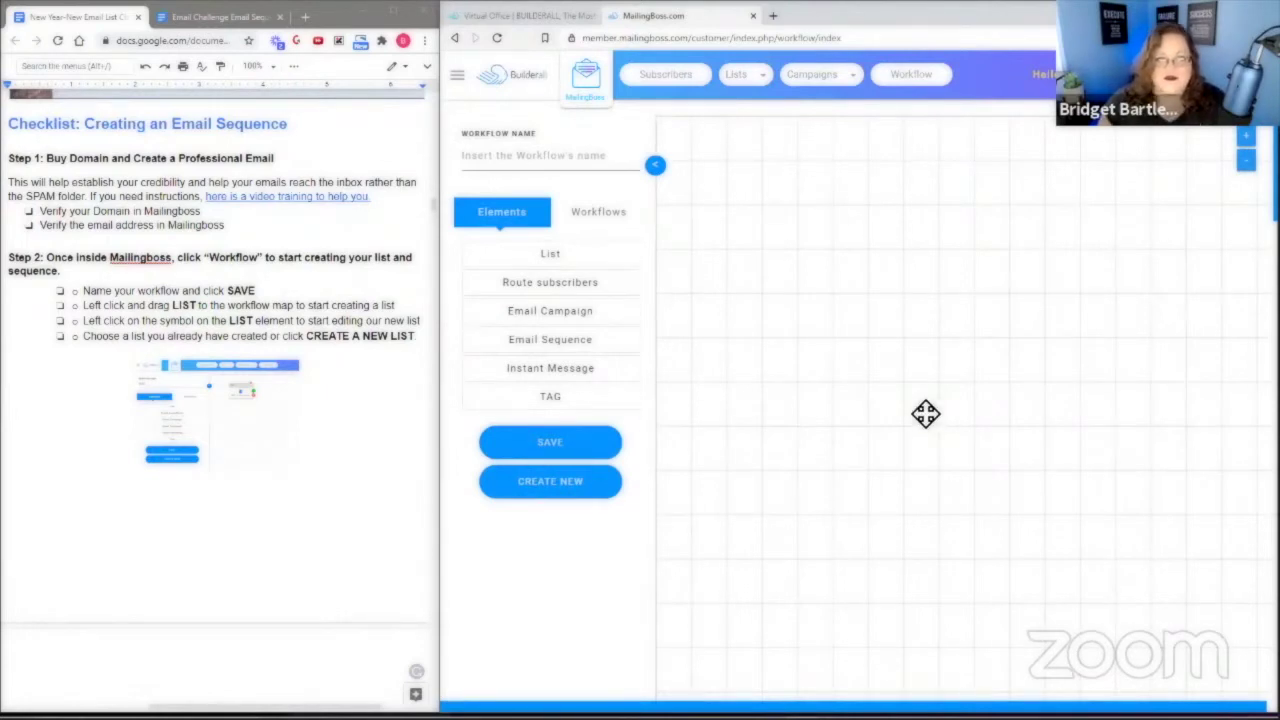
pyautogui.click(509, 158)
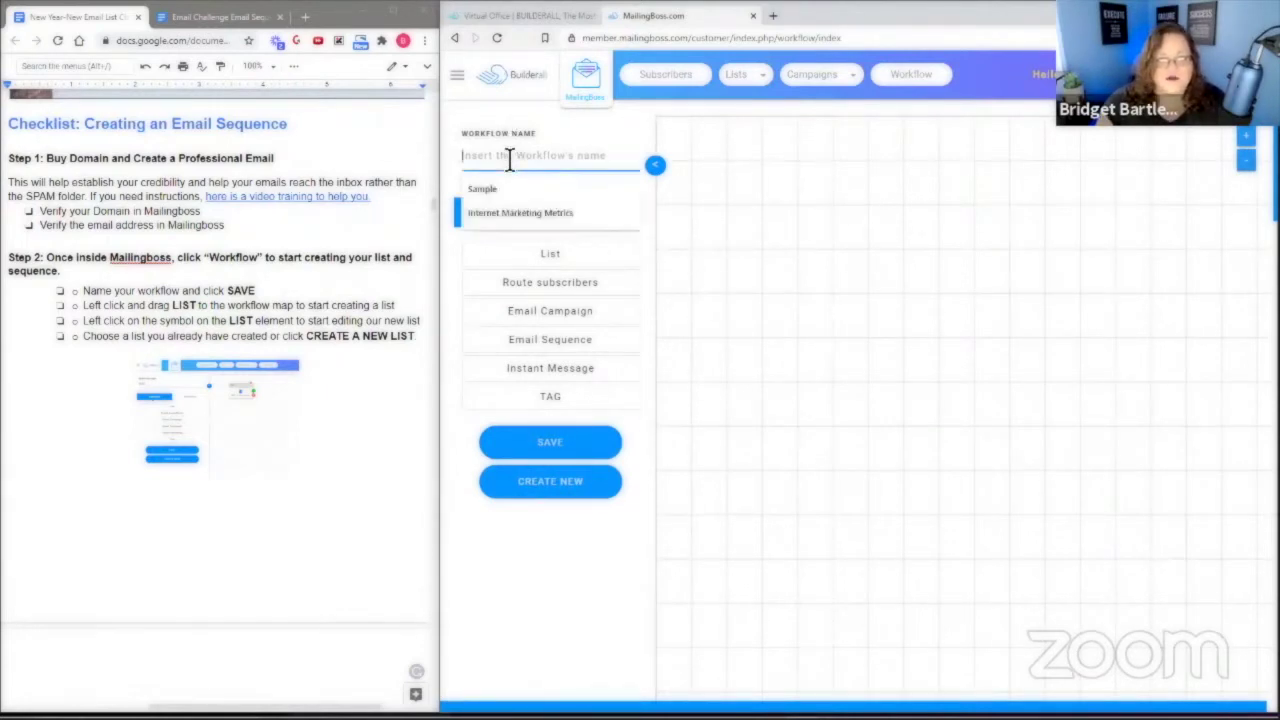
pyautogui.click(515, 211)
pyautogui.moveTo(616, 164); pyautogui.dragTo(457, 163)
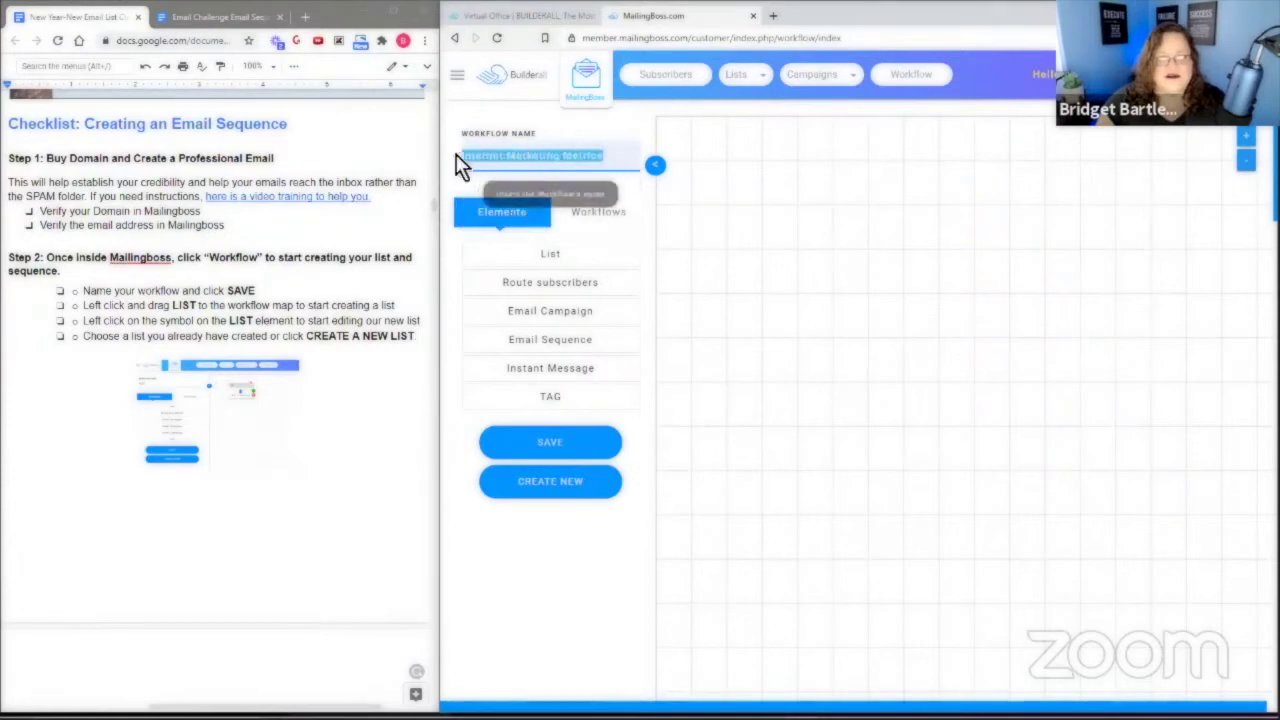
pyautogui.click(527, 133)
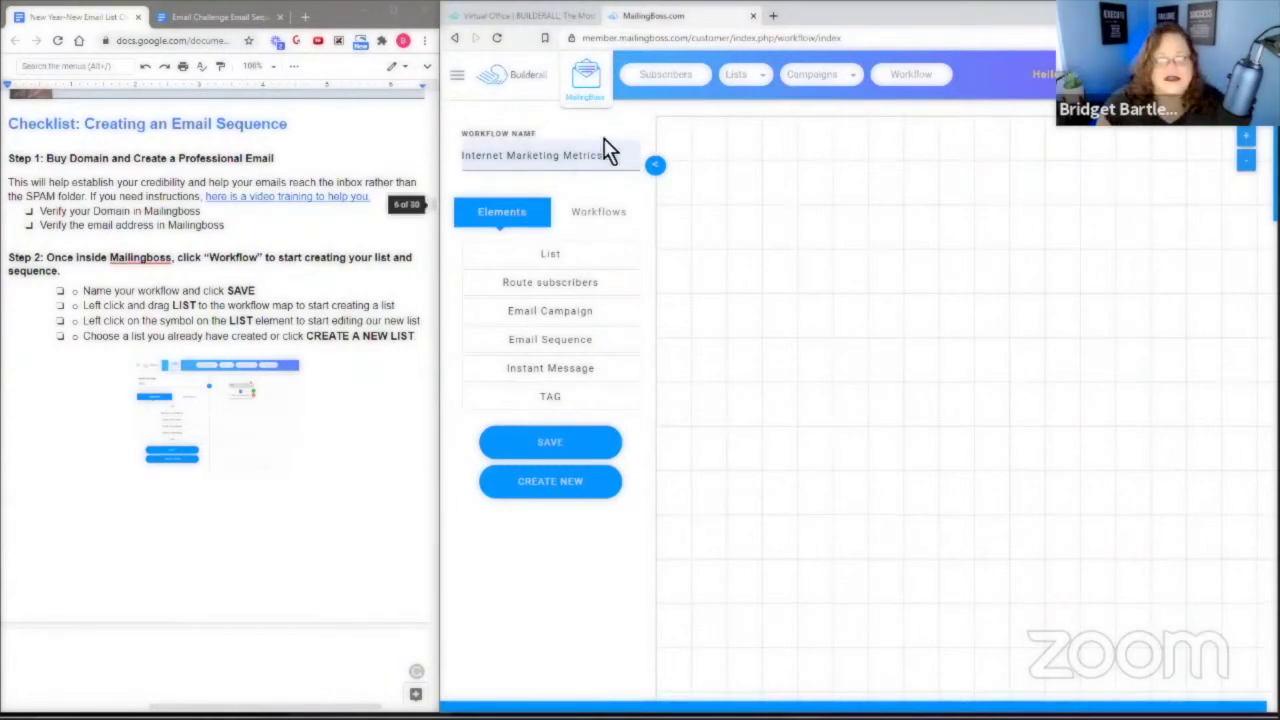
pyautogui.click(561, 447)
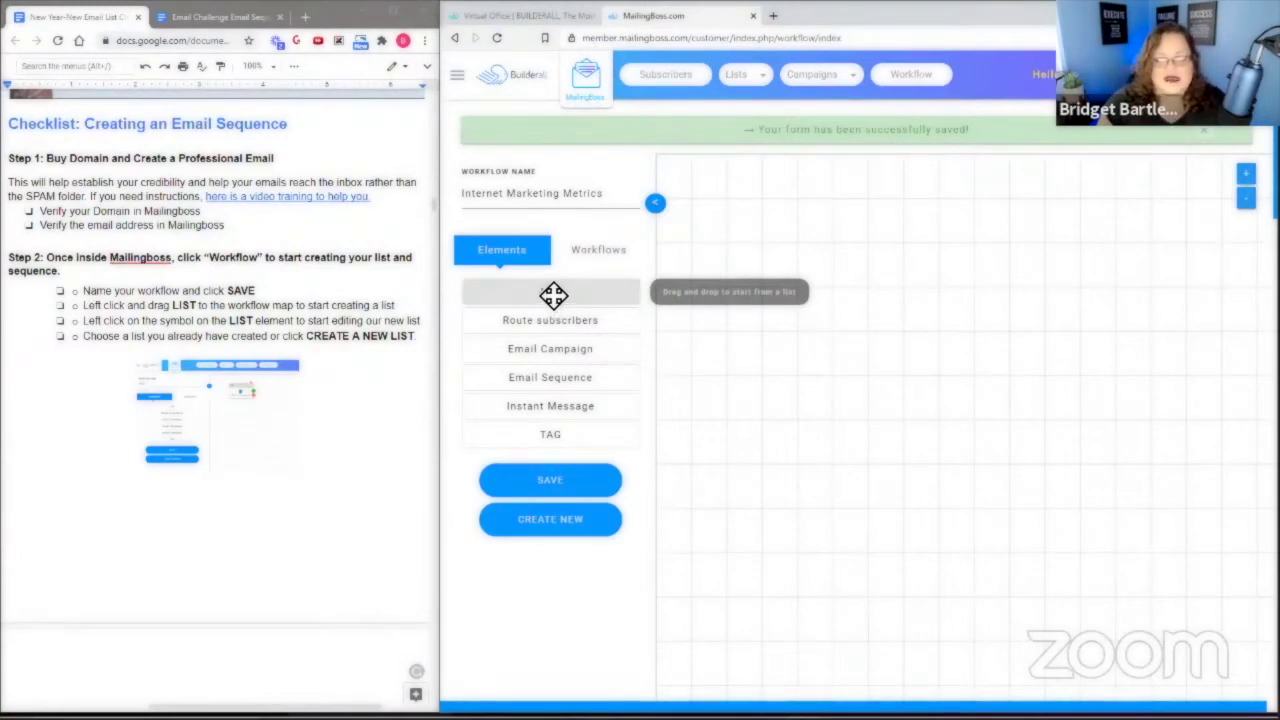
# Drop a List element onto the empty workflow map and open its list settings.
pyautogui.moveTo(560, 297); pyautogui.dragTo(829, 224)
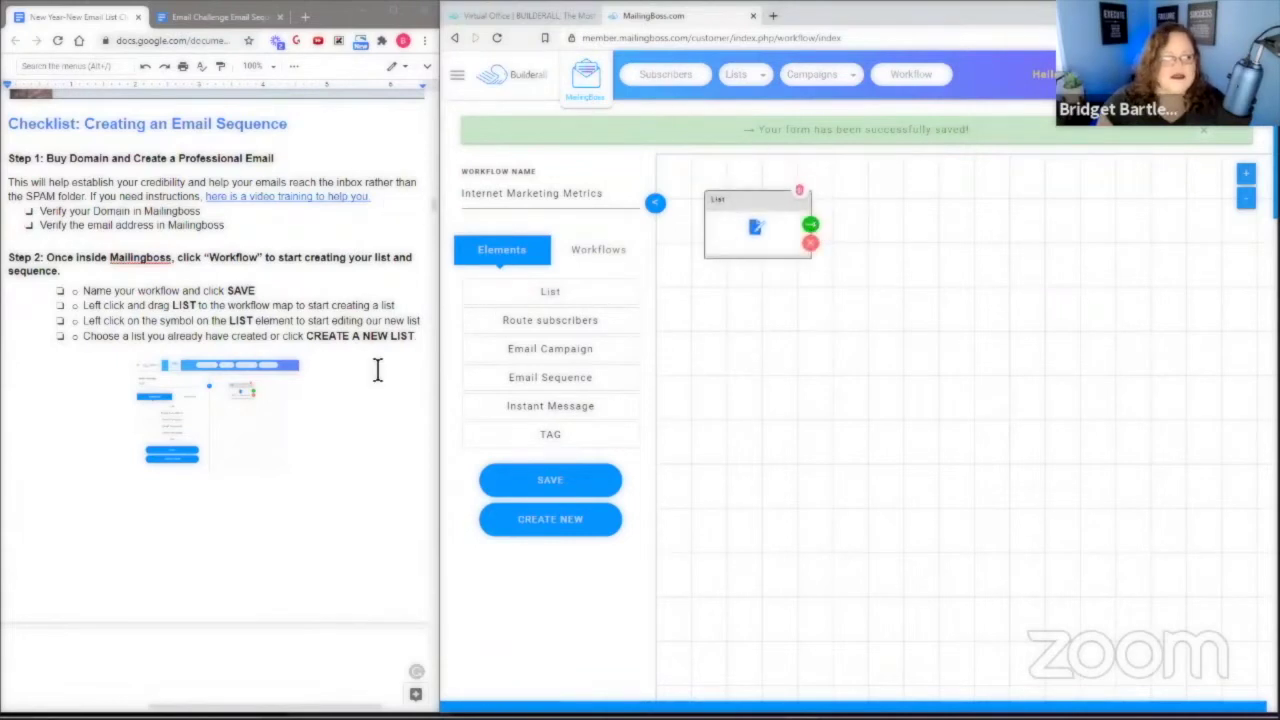
pyautogui.scroll(-1, 128, 214)
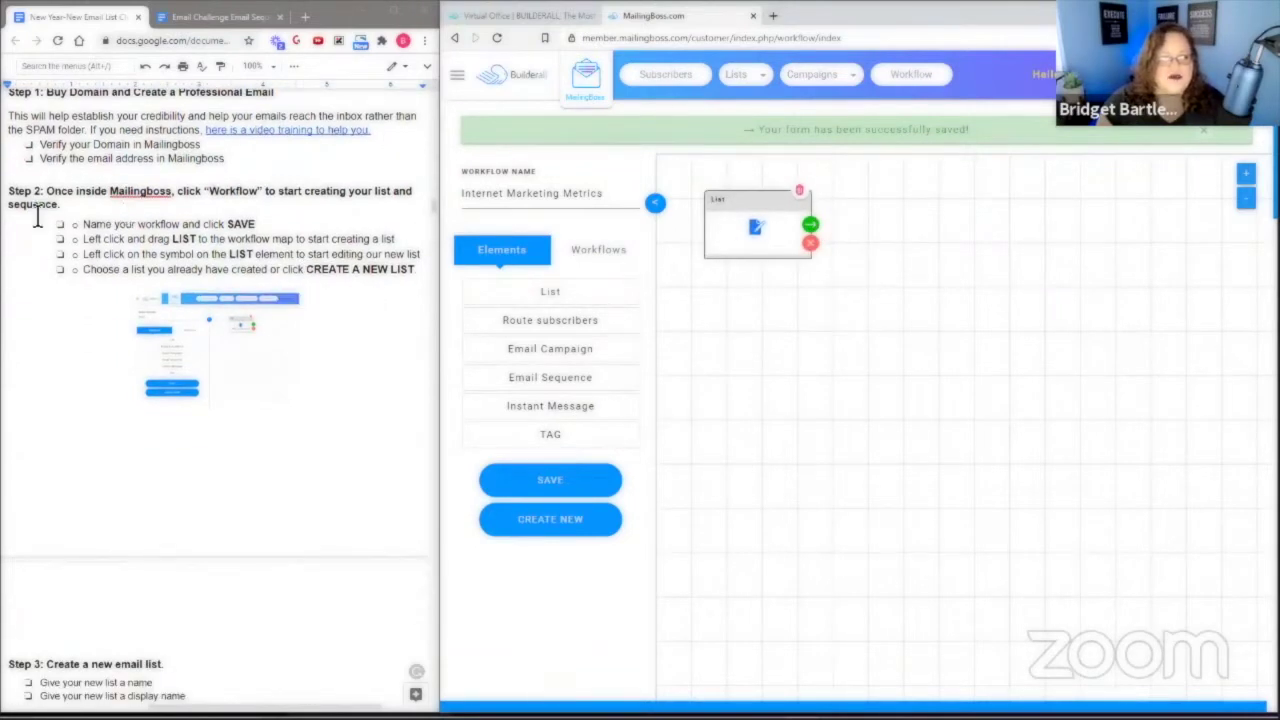
pyautogui.scroll(-1, 245, 258)
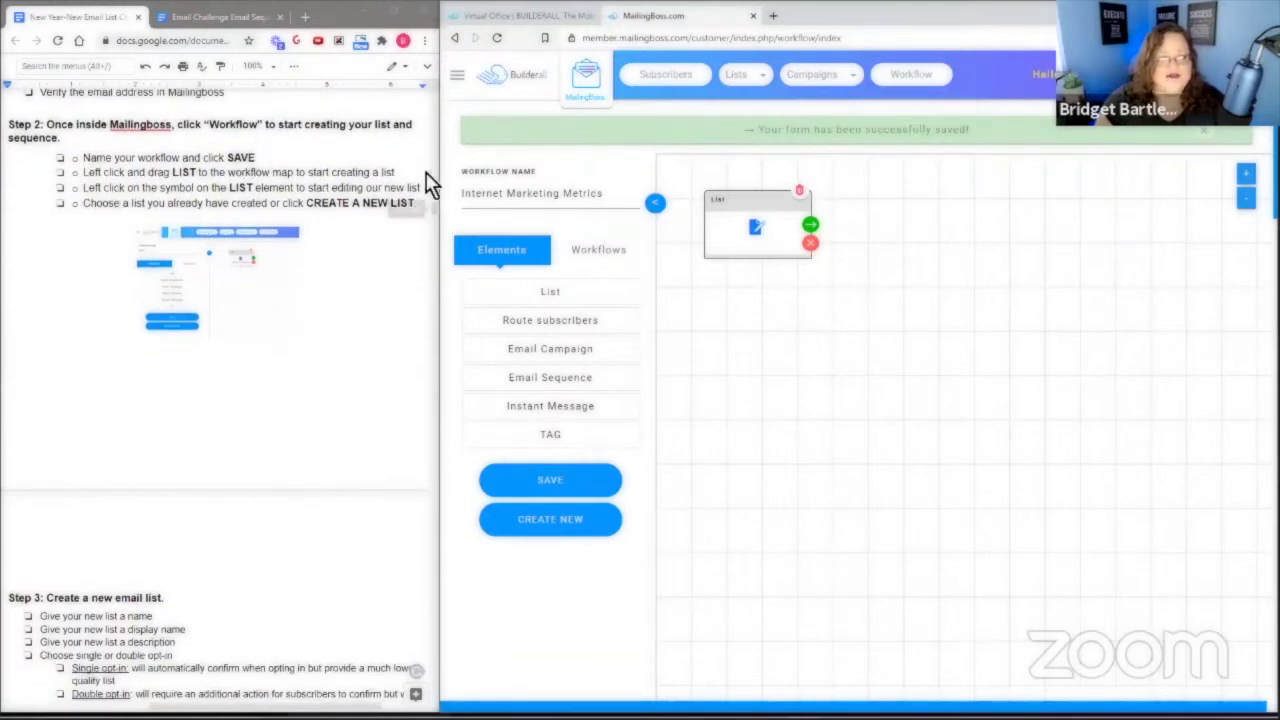
pyautogui.click(758, 232)
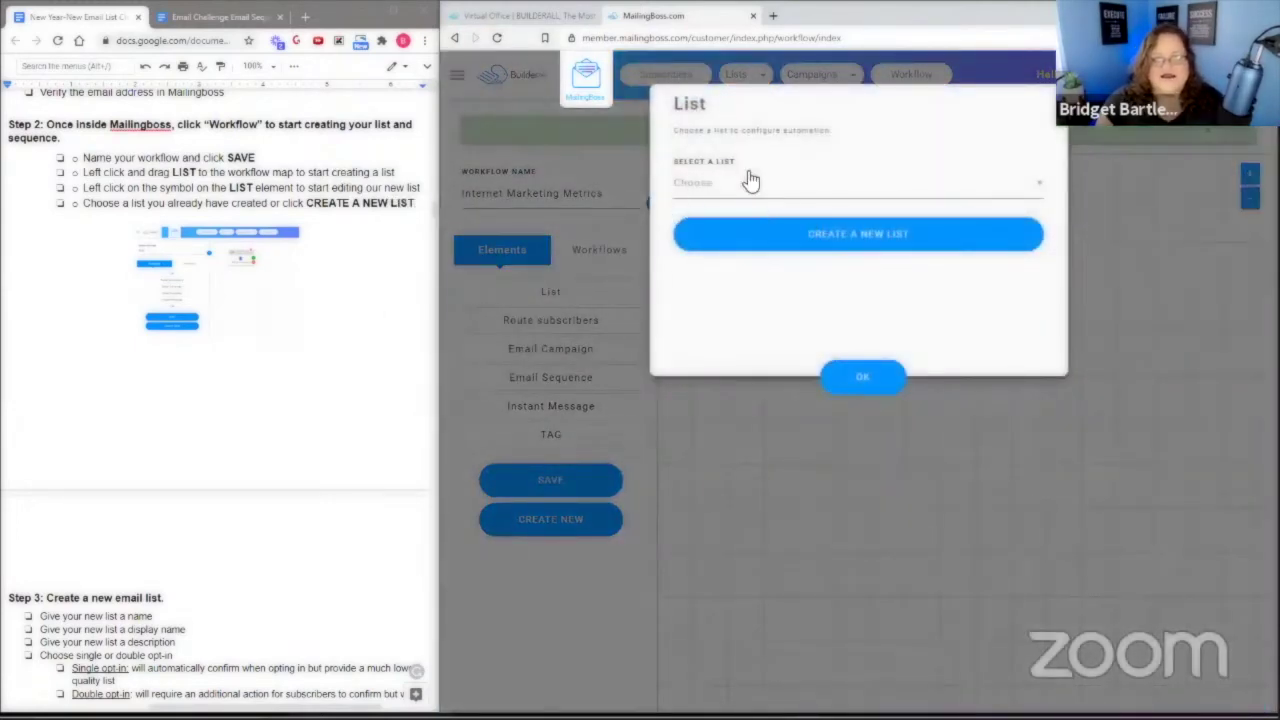
# Start a new list with name, display name and description 'Internet Marketing Metrics', keeping double opt-in.
pyautogui.click(855, 233)
pyautogui.click(705, 166)
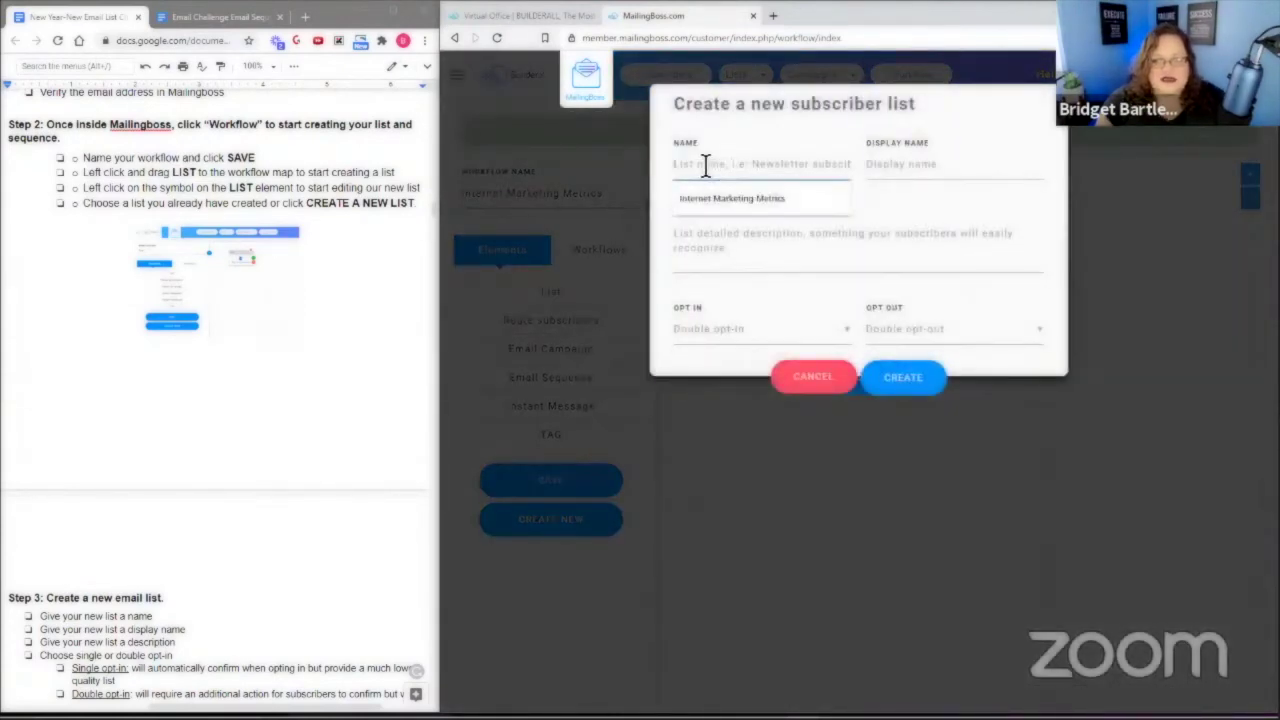
pyautogui.click(732, 198)
pyautogui.click(885, 166)
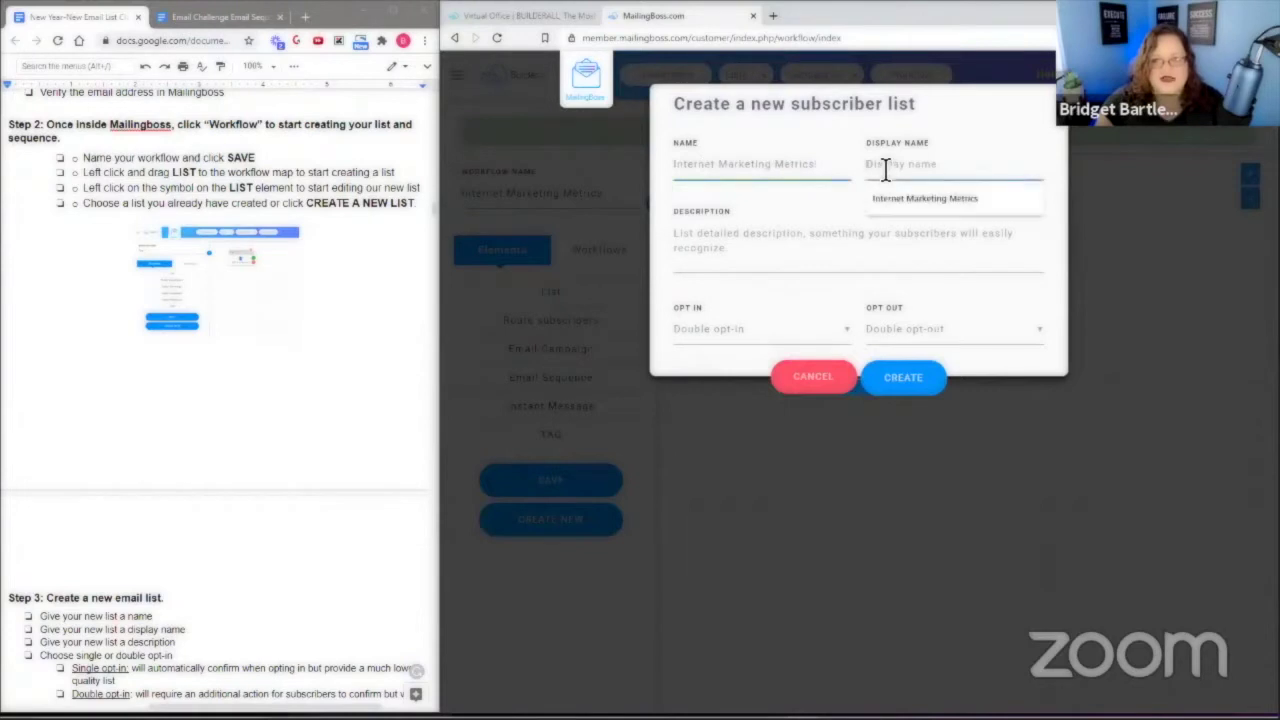
pyautogui.click(880, 198)
pyautogui.click(731, 236)
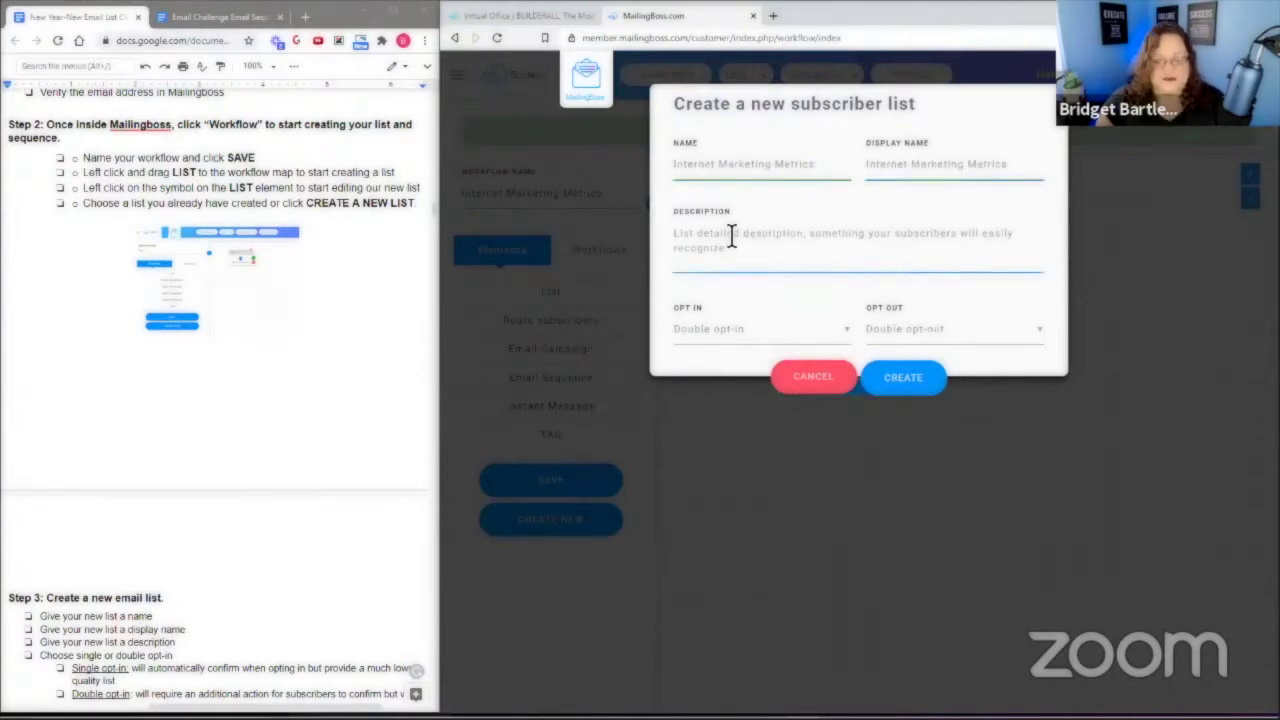
pyautogui.click(690, 290)
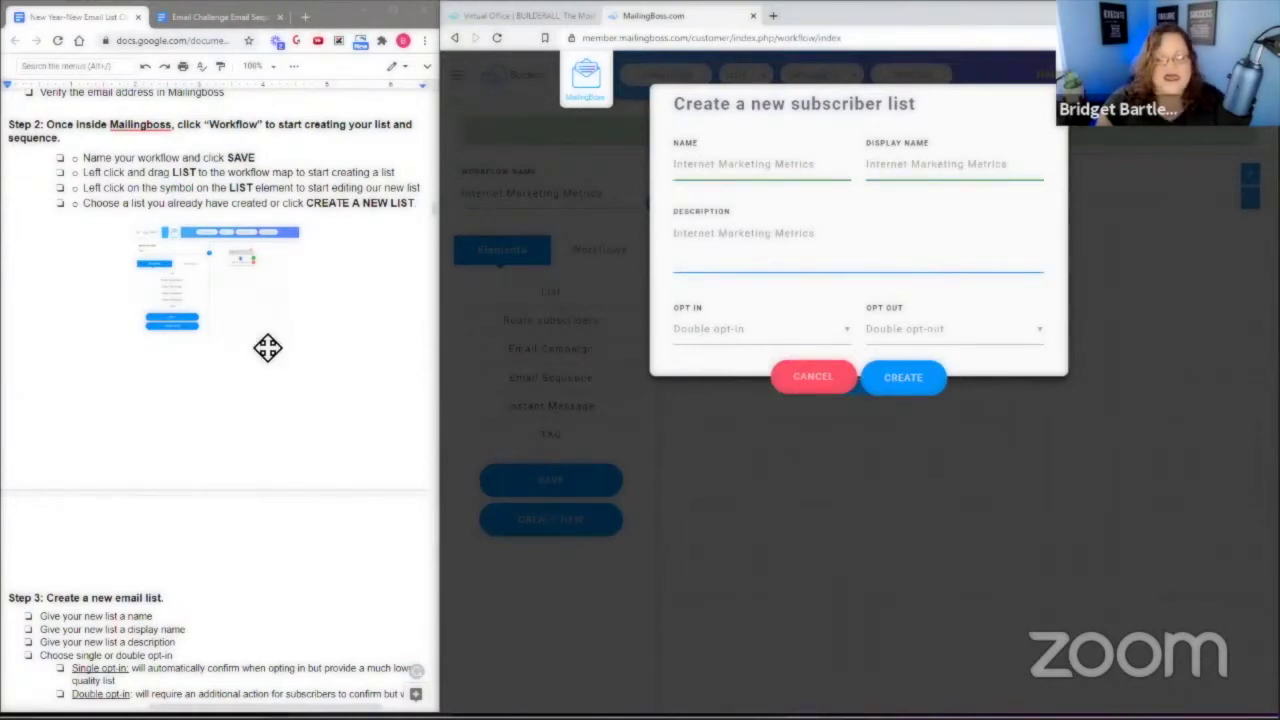
pyautogui.scroll(-3, 295, 347)
pyautogui.scroll(-3, 295, 347)
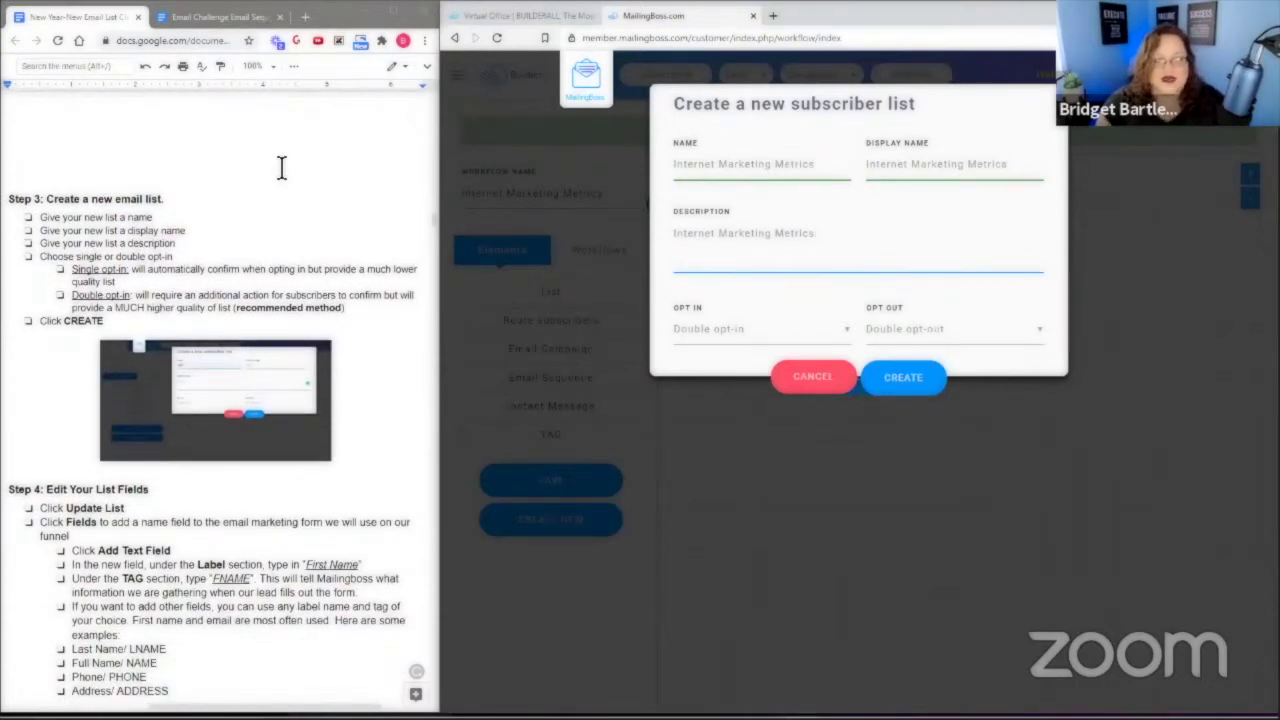
pyautogui.scroll(-1, 283, 169)
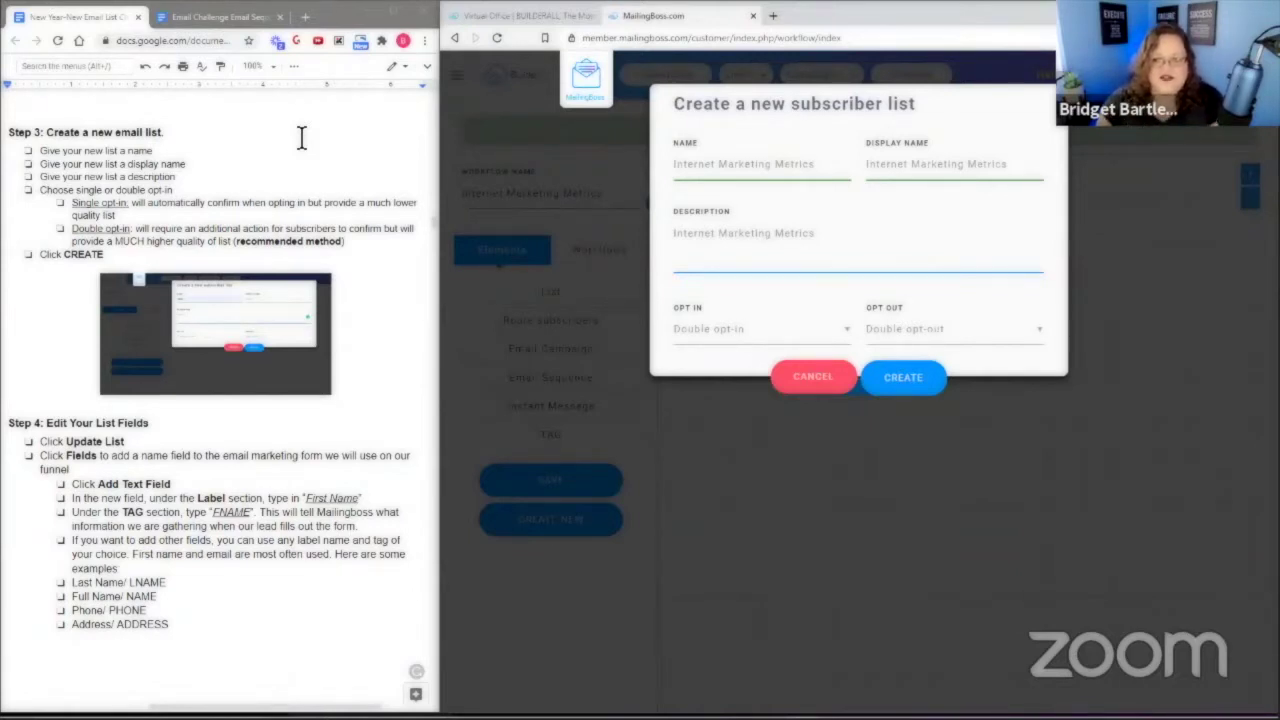
# Create the 'Internet Marketing Metrics' list and open its Update List page.
pyautogui.click(905, 378)
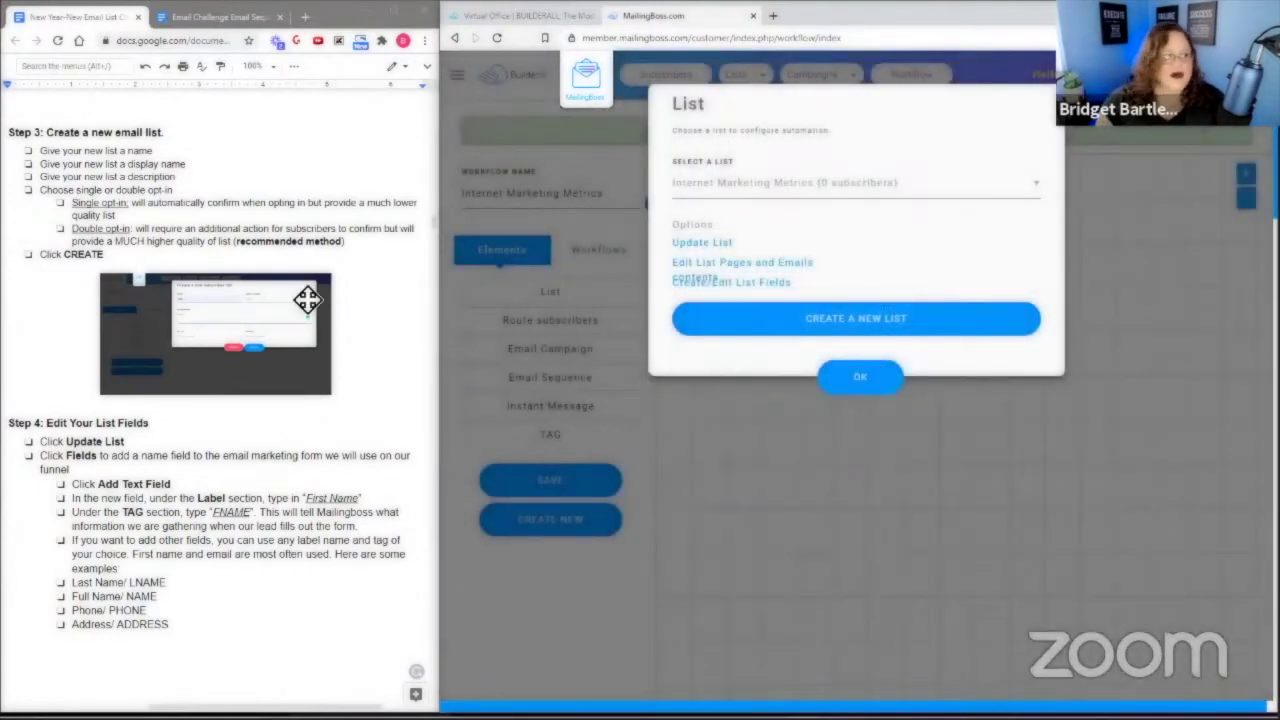
pyautogui.scroll(-3, 307, 300)
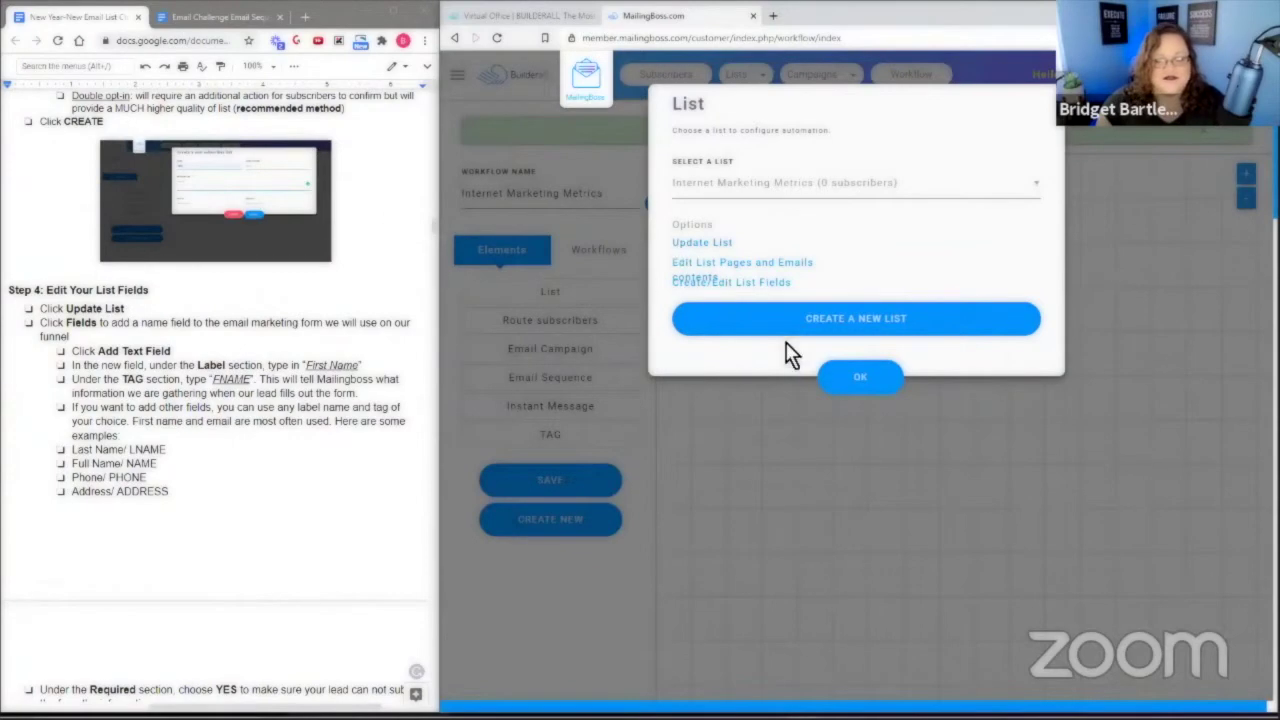
pyautogui.click(702, 246)
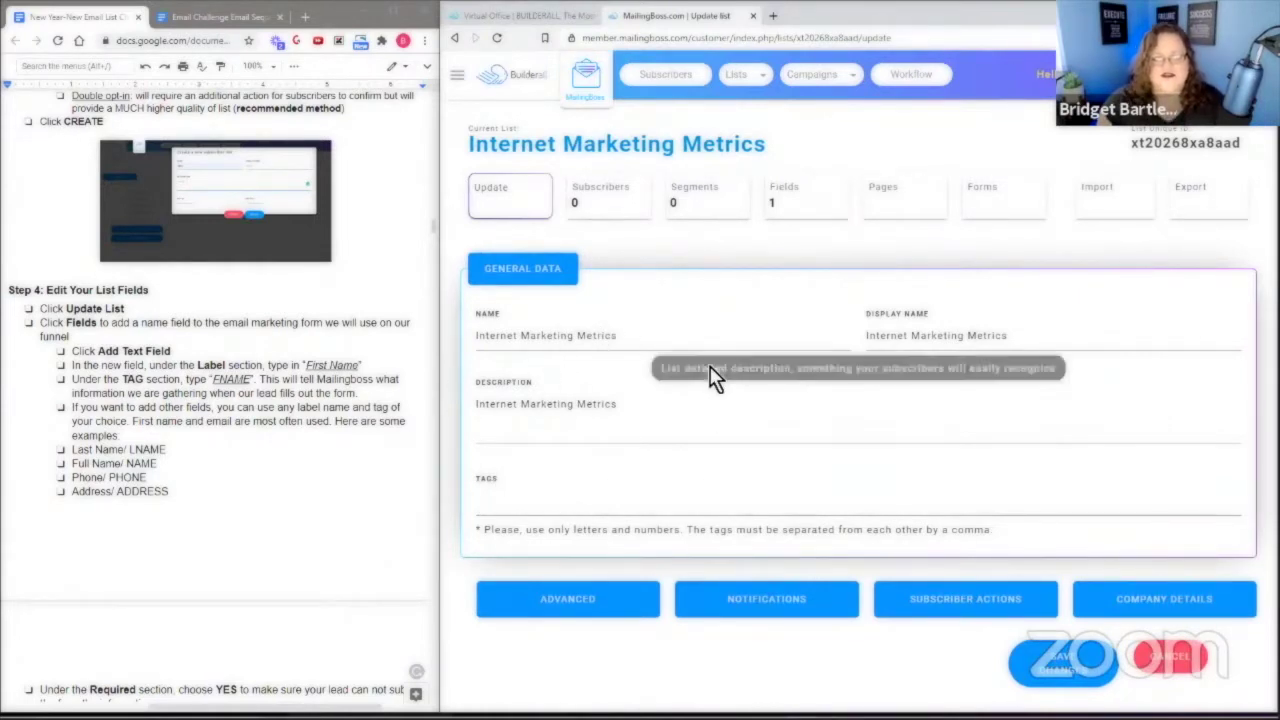
# In Advanced settings, choose the mailer.mailingboss.net address as the list's From Email.
pyautogui.click(567, 600)
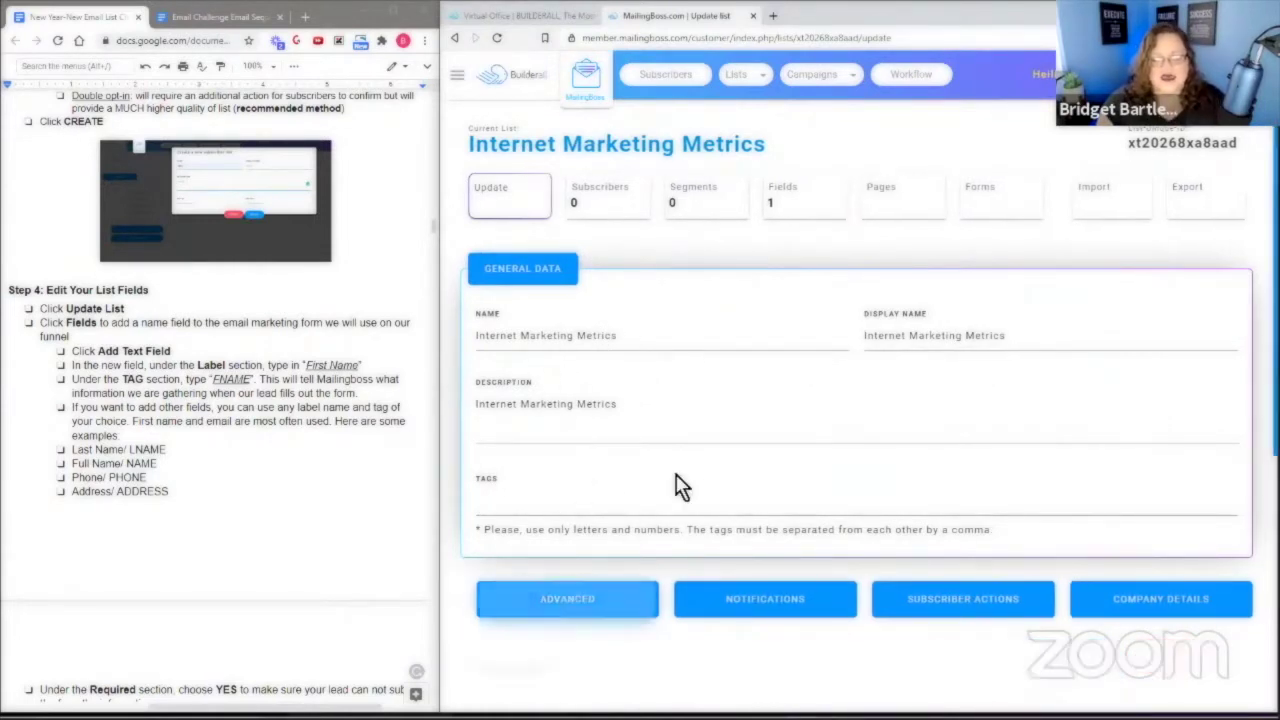
pyautogui.scroll(-1, 840, 395)
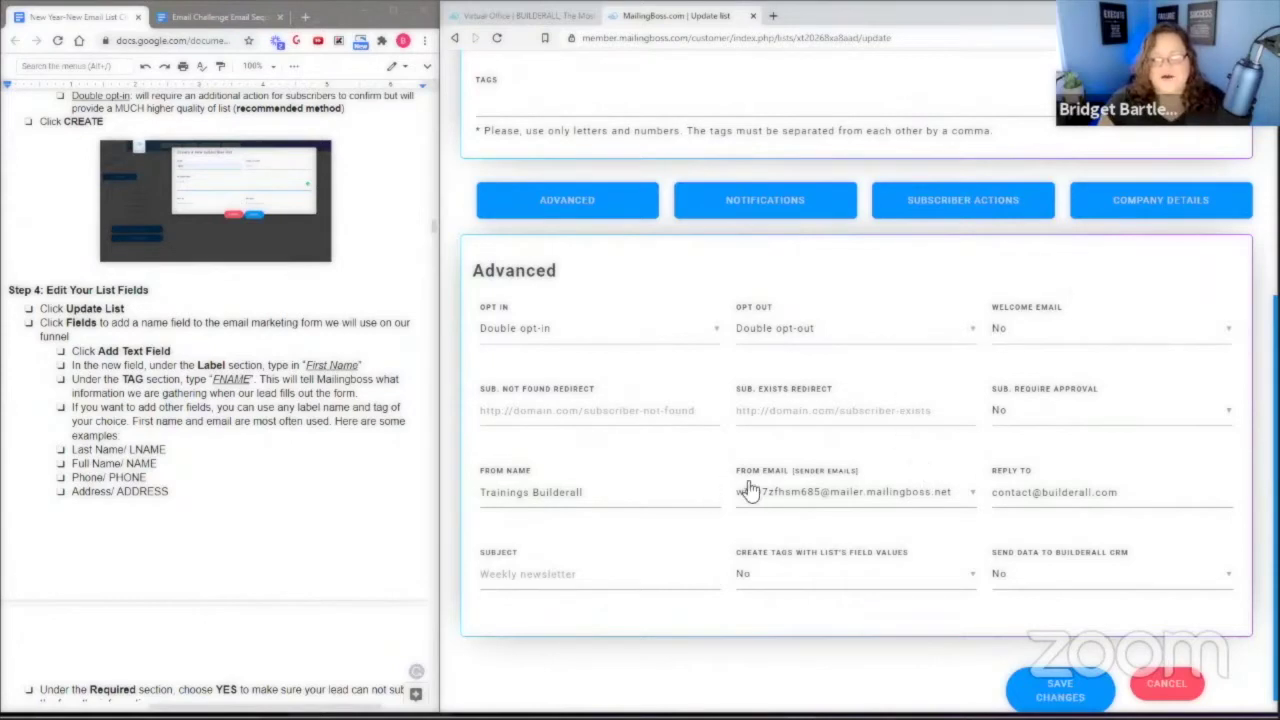
pyautogui.click(782, 495)
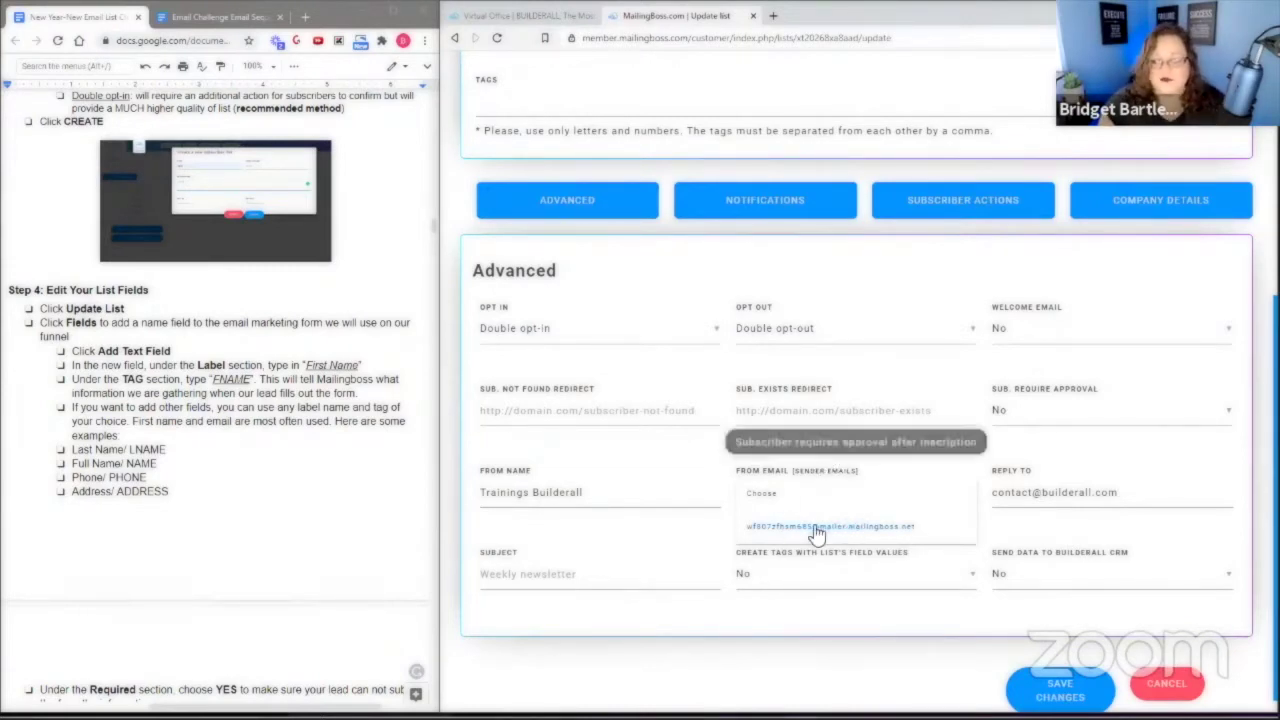
pyautogui.click(782, 522)
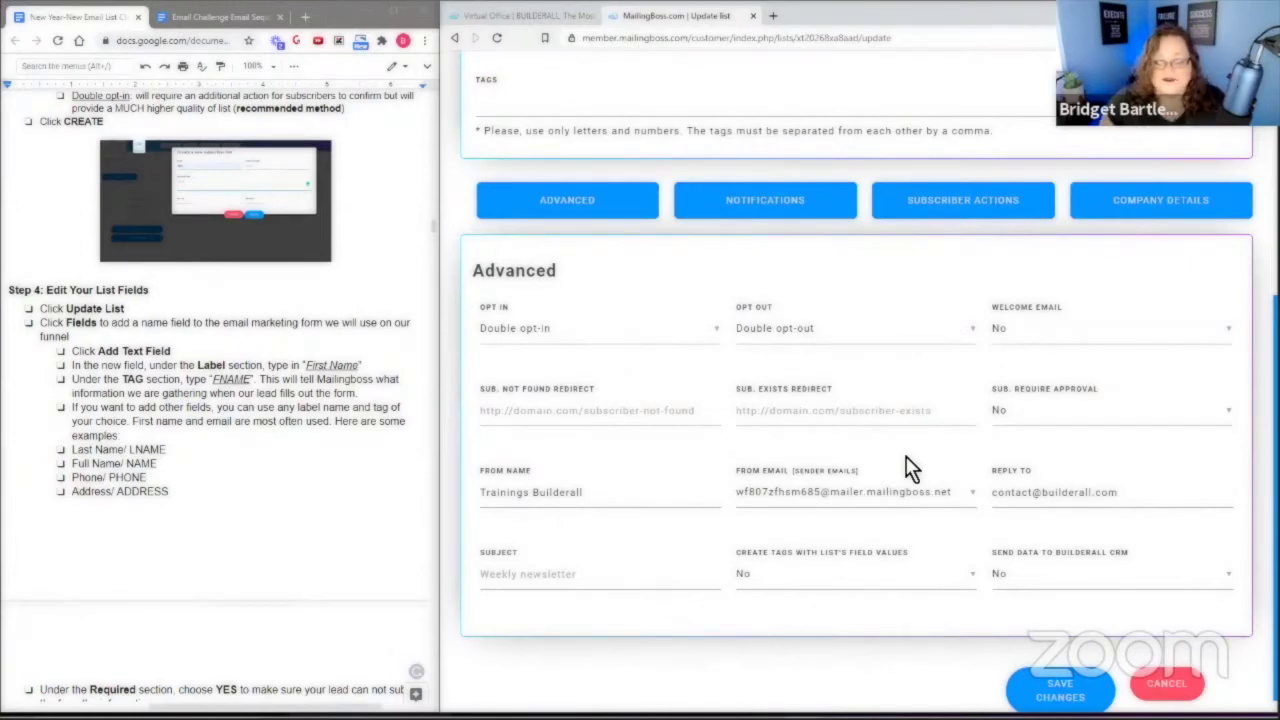
pyautogui.scroll(3, 629, 509)
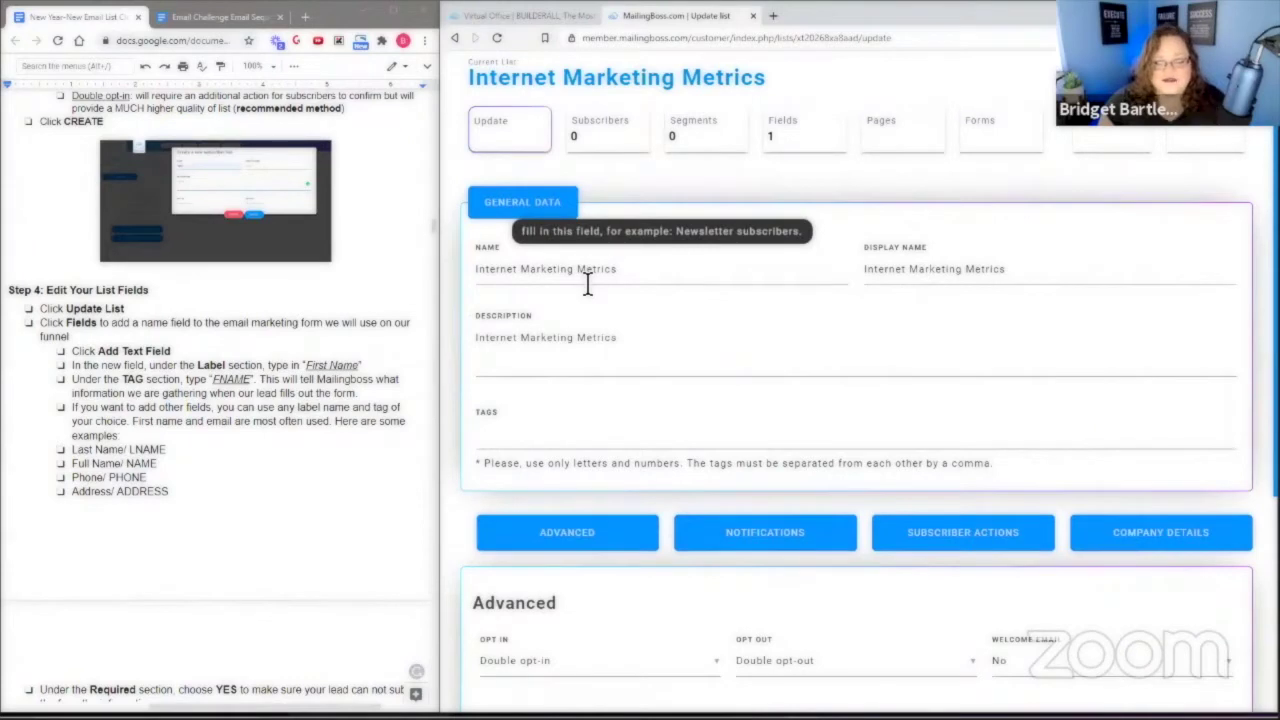
# Add a new text field to the list labelled 'First Name' with tag FNAME.
pyautogui.click(801, 130)
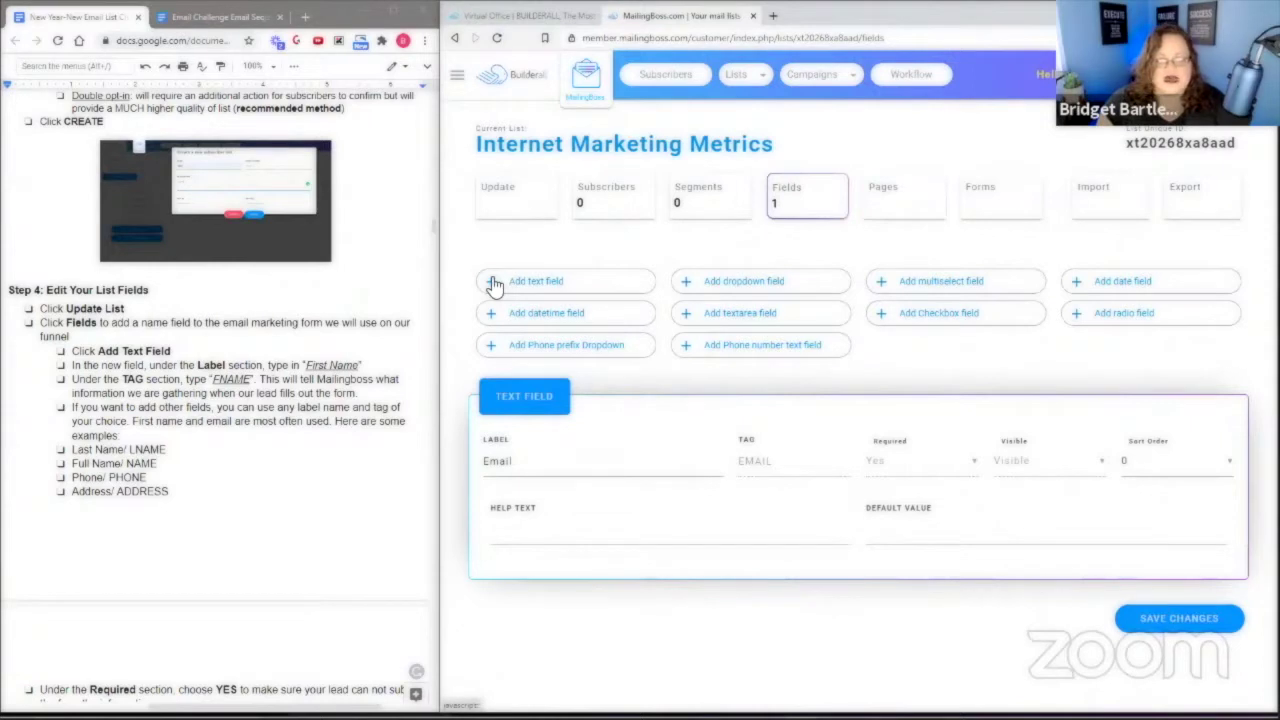
pyautogui.click(493, 283)
pyautogui.click(532, 460)
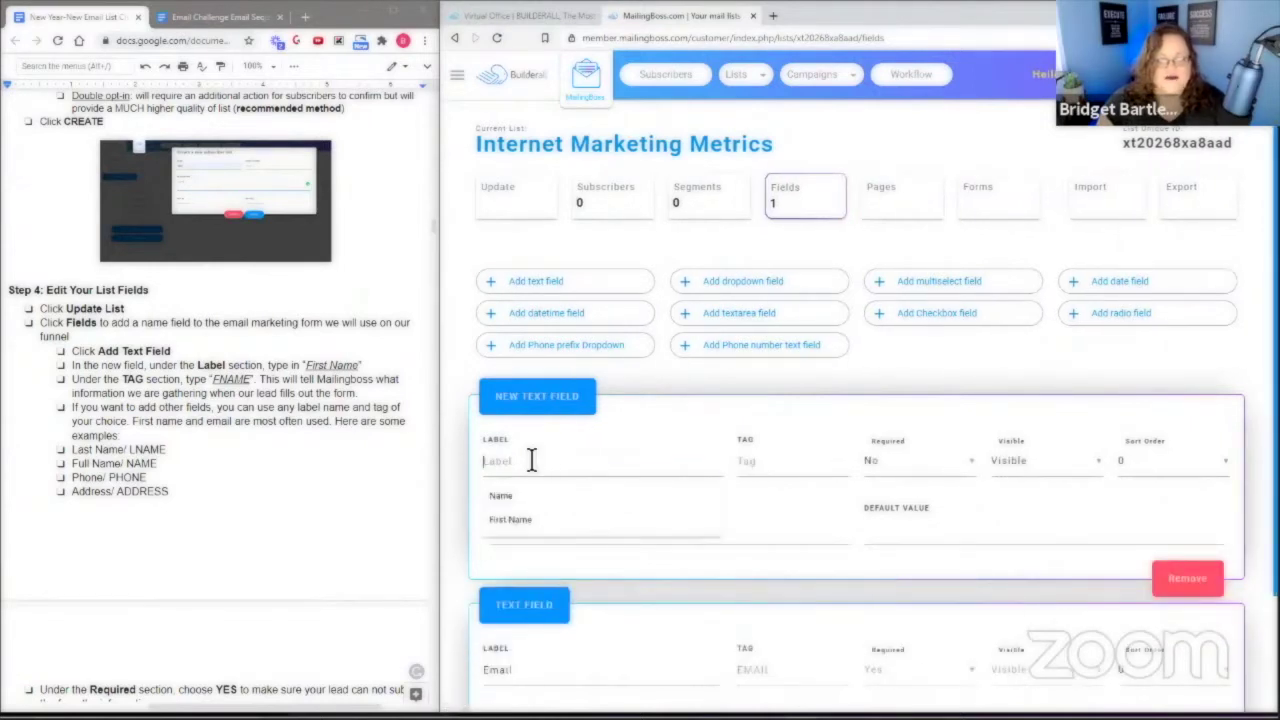
pyautogui.click(552, 524)
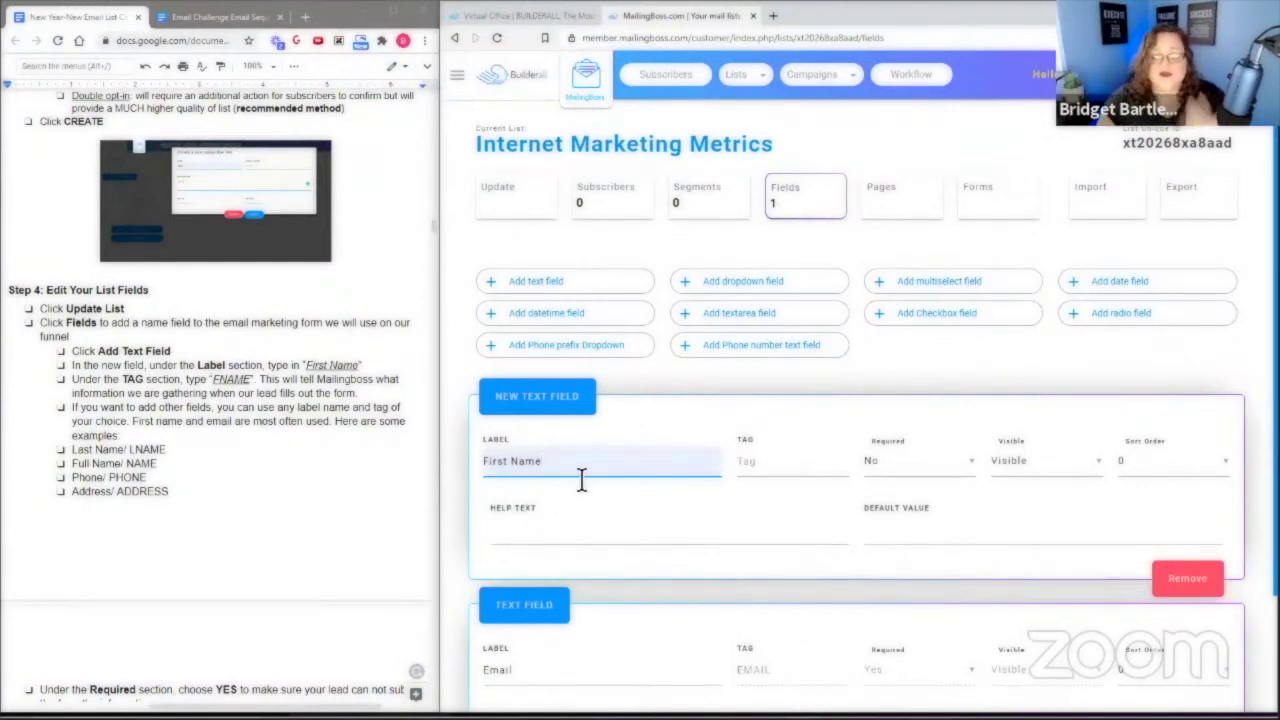
pyautogui.scroll(-1, 600, 476)
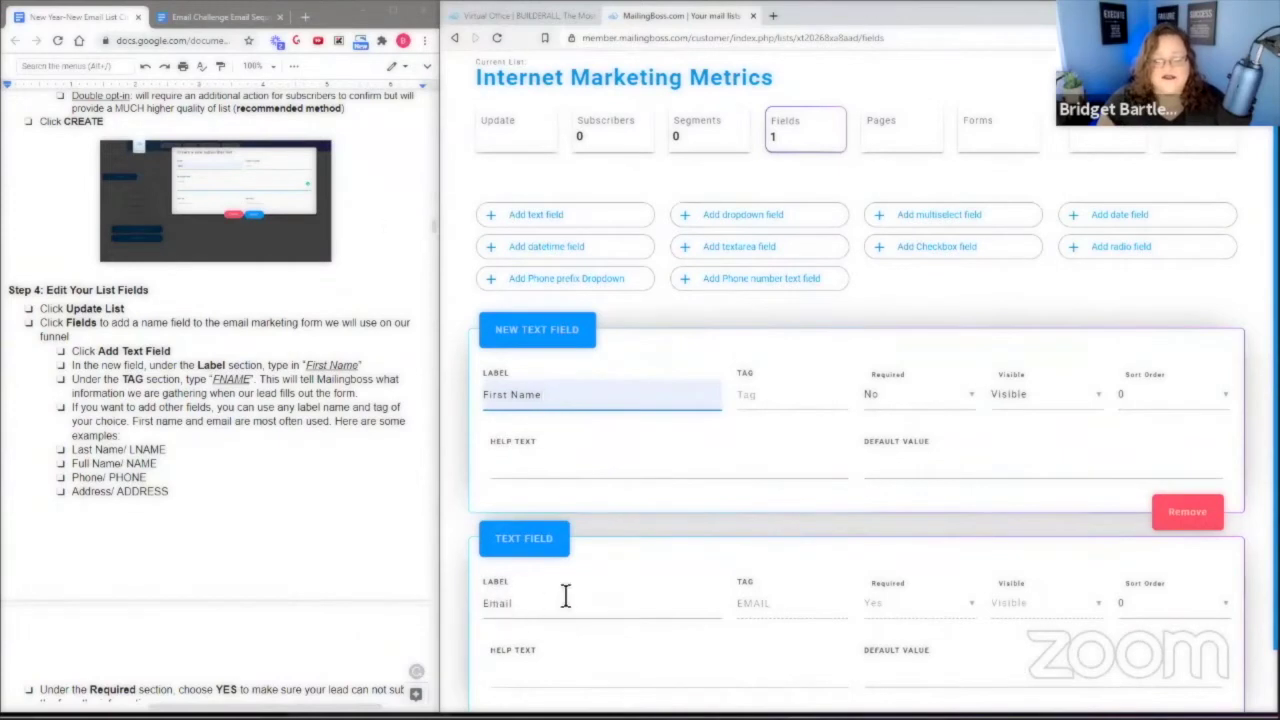
pyautogui.scroll(-1, 768, 471)
pyautogui.click(766, 331)
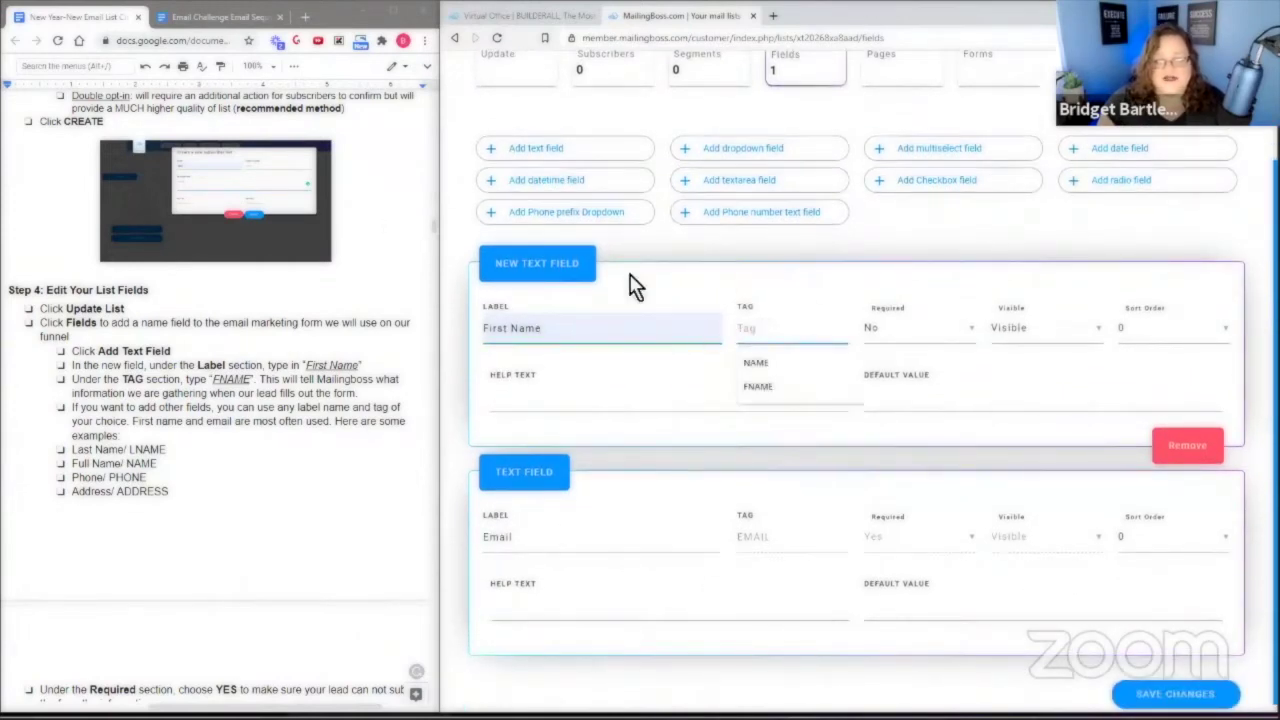
pyautogui.click(772, 388)
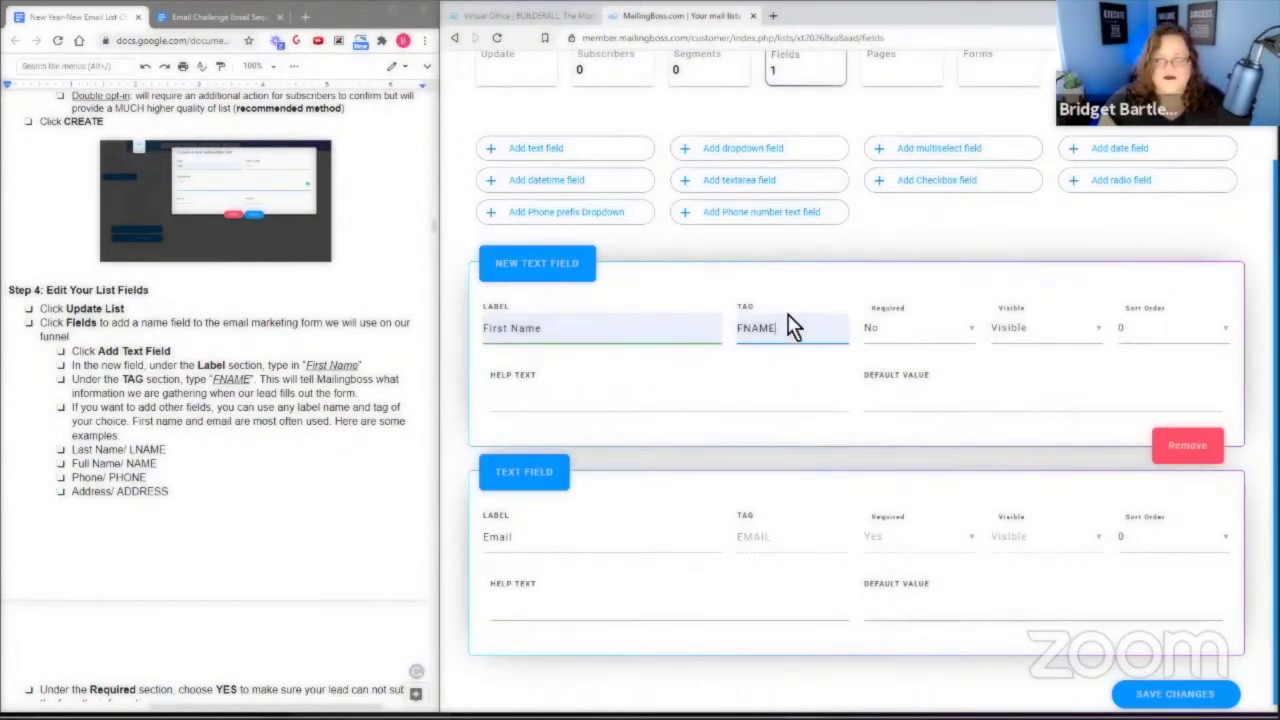
# Make First Name required with sort order 1, and set Email's sort order to 2.
pyautogui.click(890, 330)
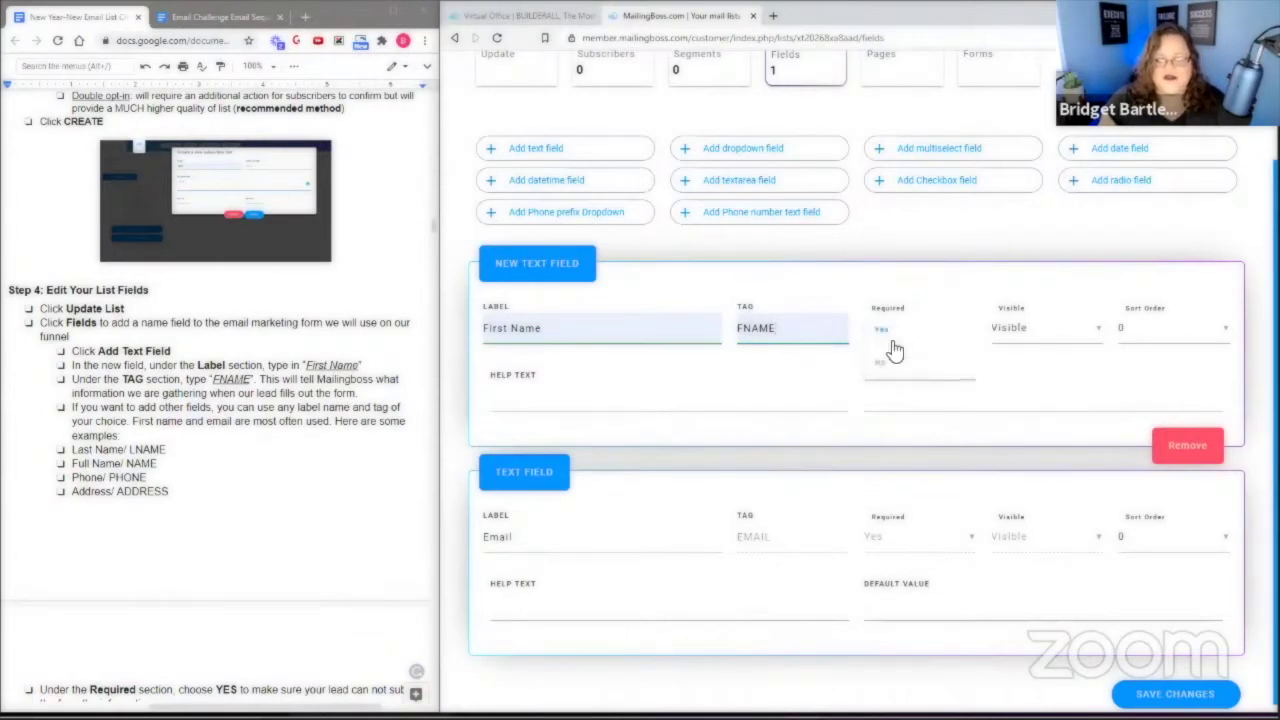
pyautogui.click(890, 345)
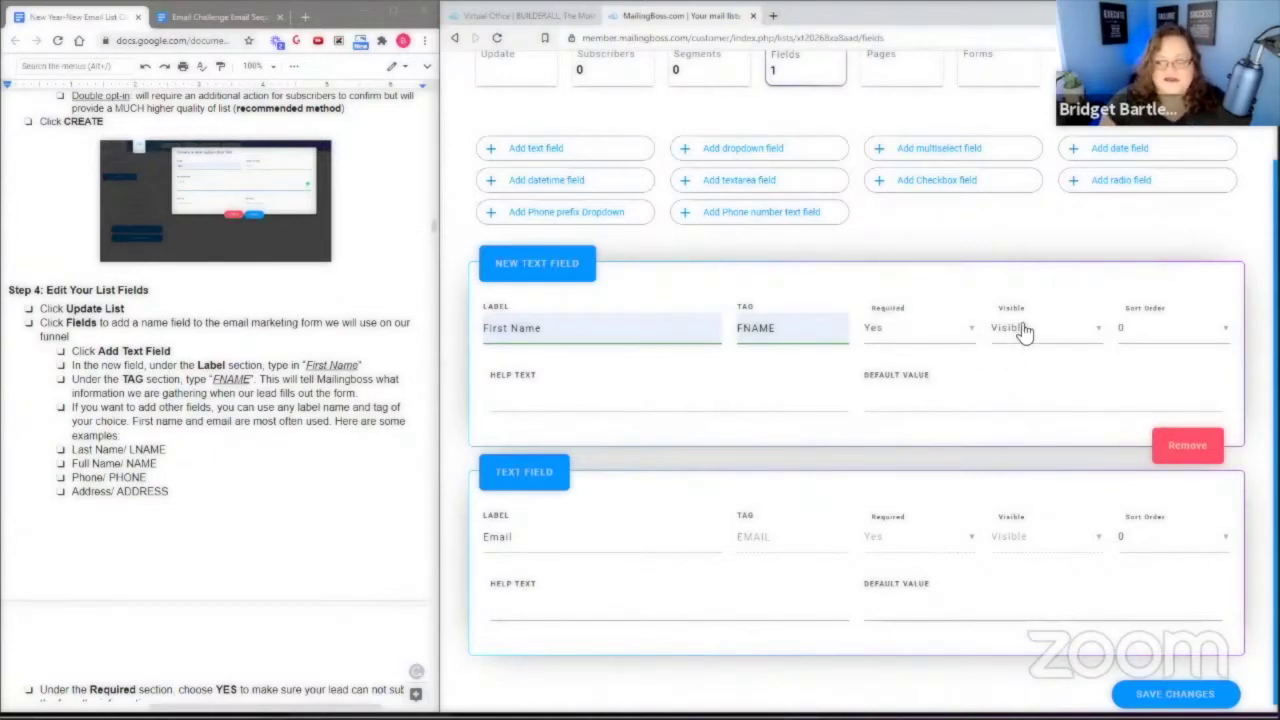
pyautogui.click(1137, 331)
pyautogui.click(1133, 371)
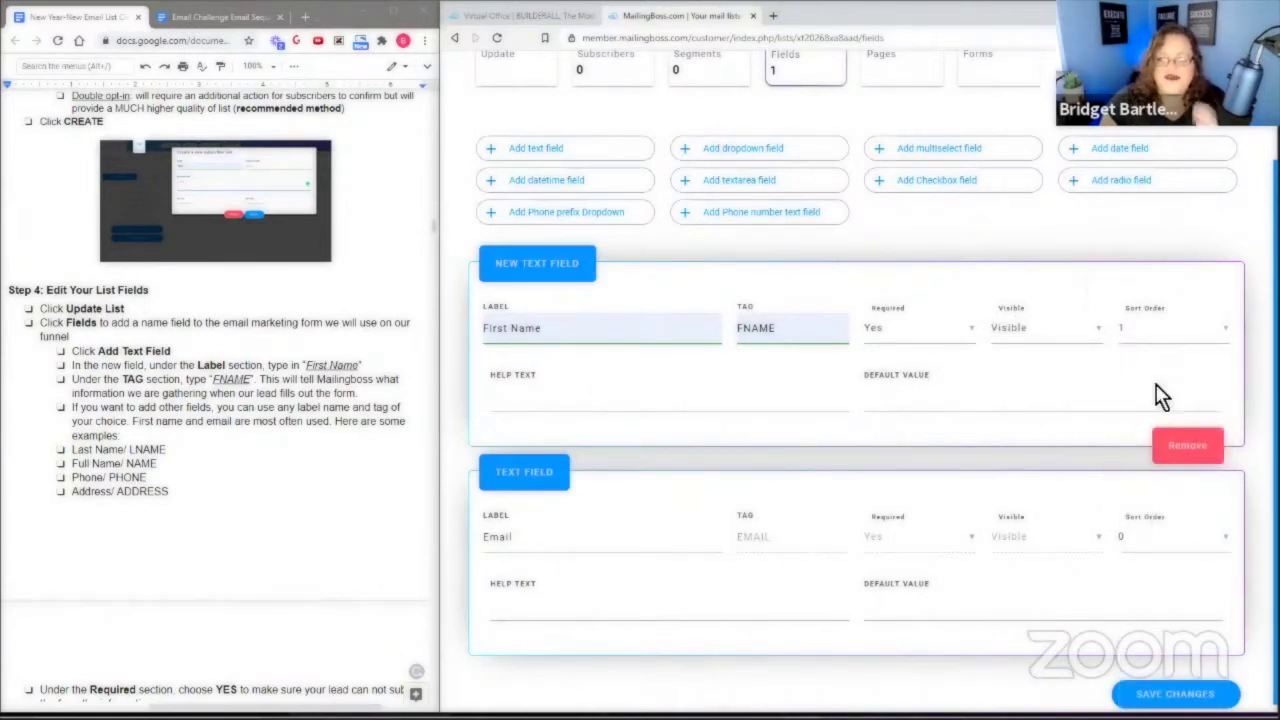
pyautogui.click(1130, 541)
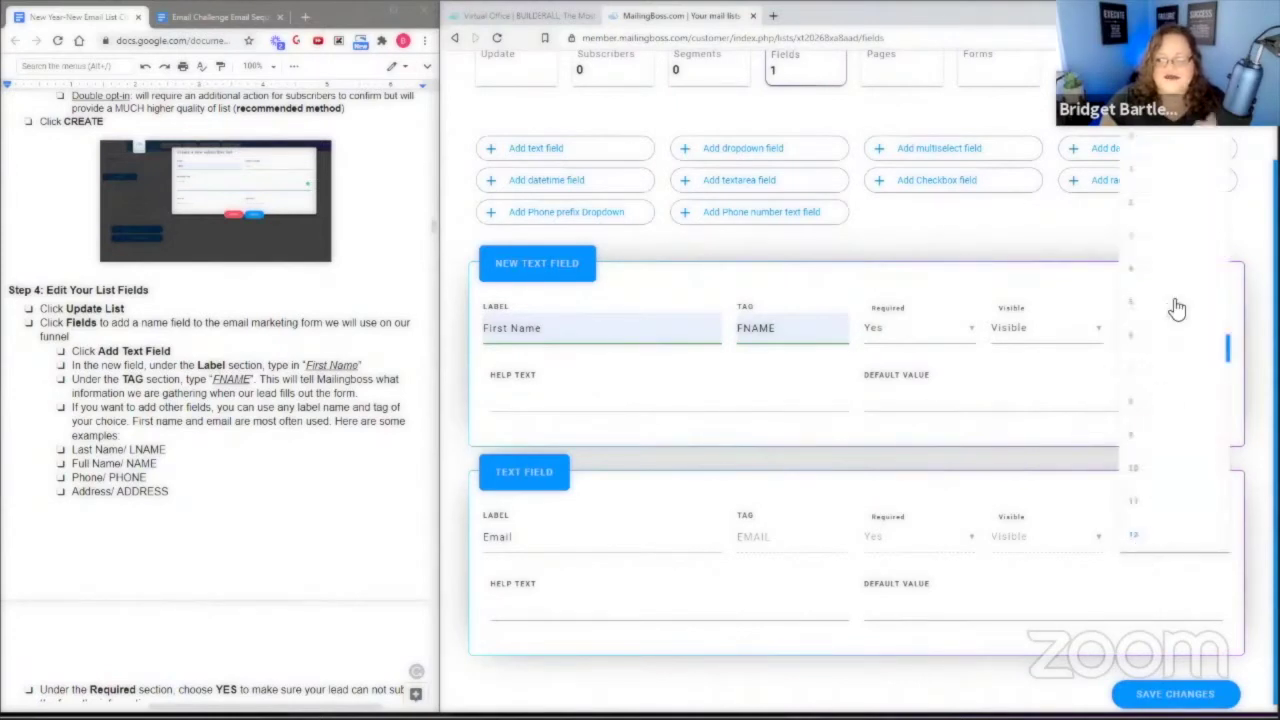
pyautogui.click(1135, 216)
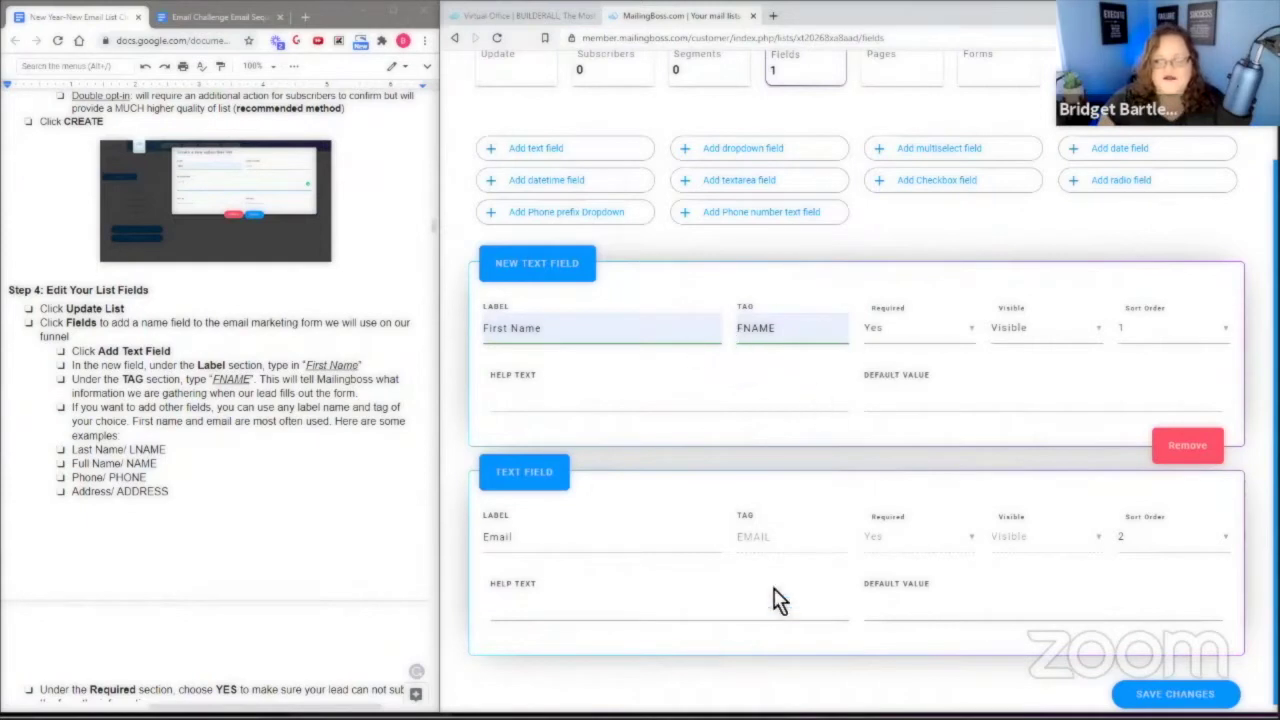
# Save the field changes and go to the list's Pages view.
pyautogui.scroll(-1, 1060, 675)
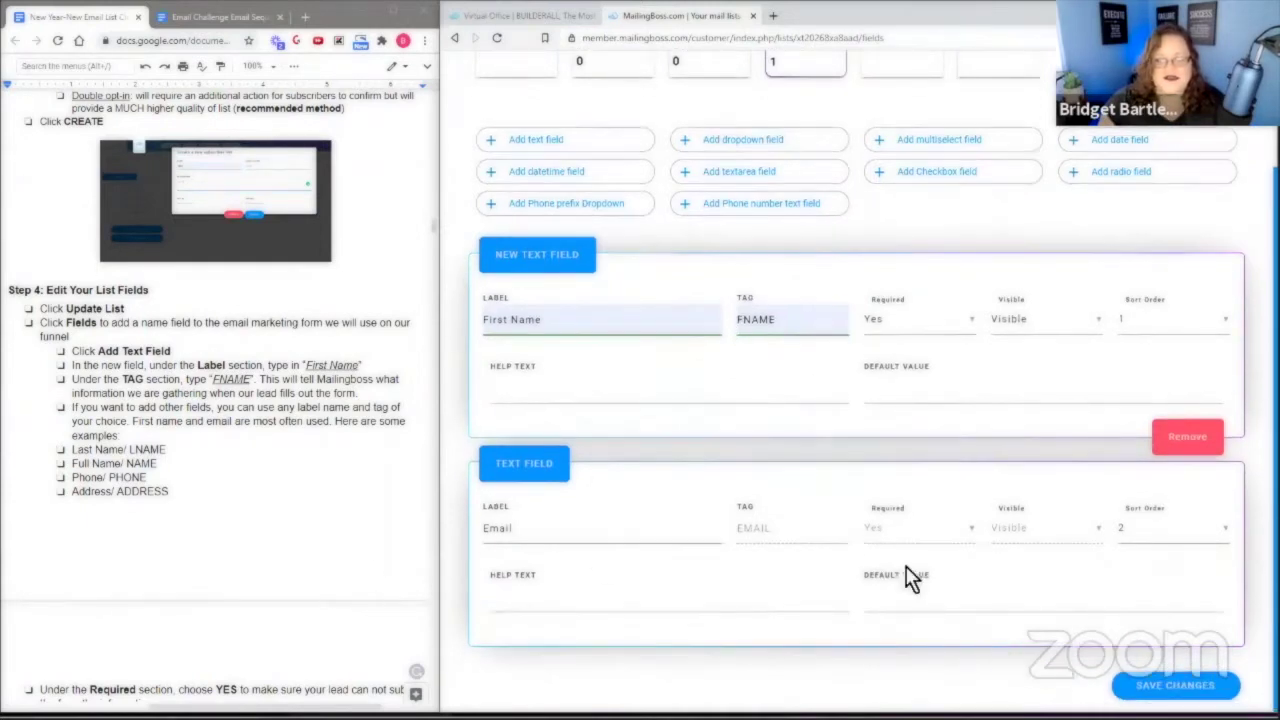
pyautogui.scroll(-1, 284, 459)
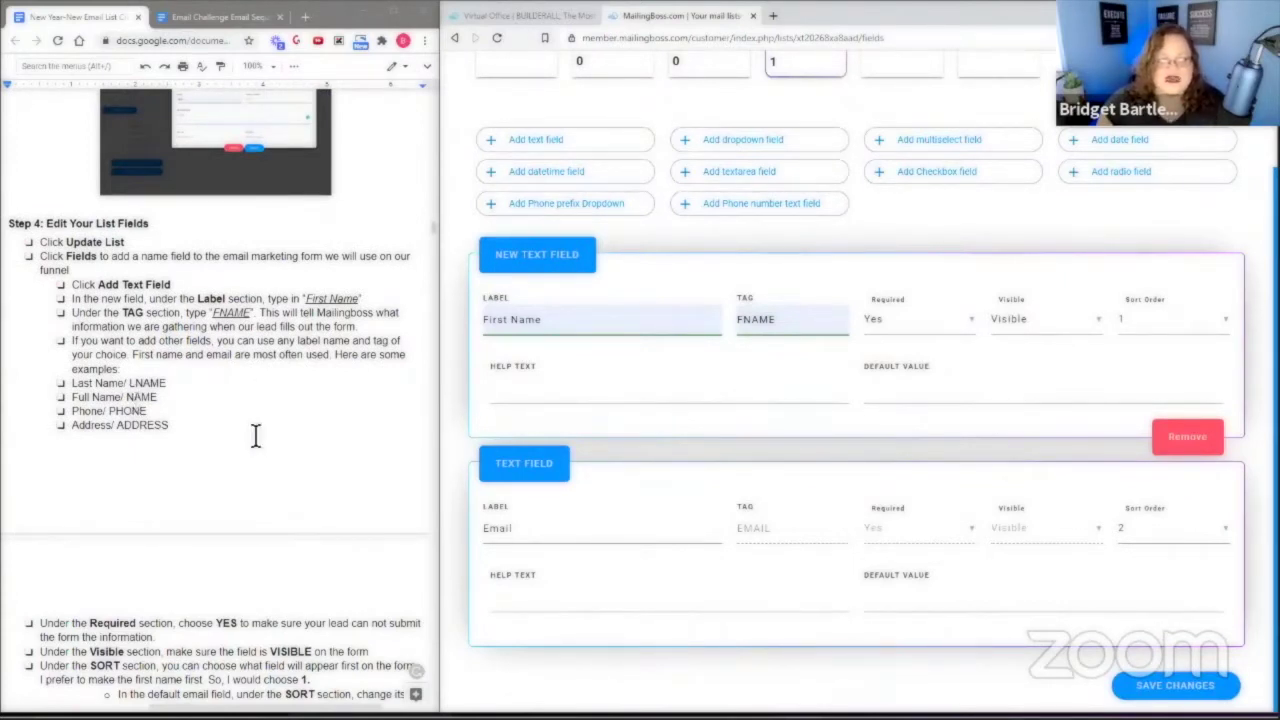
pyautogui.scroll(-2, 256, 436)
pyautogui.scroll(-2, 340, 335)
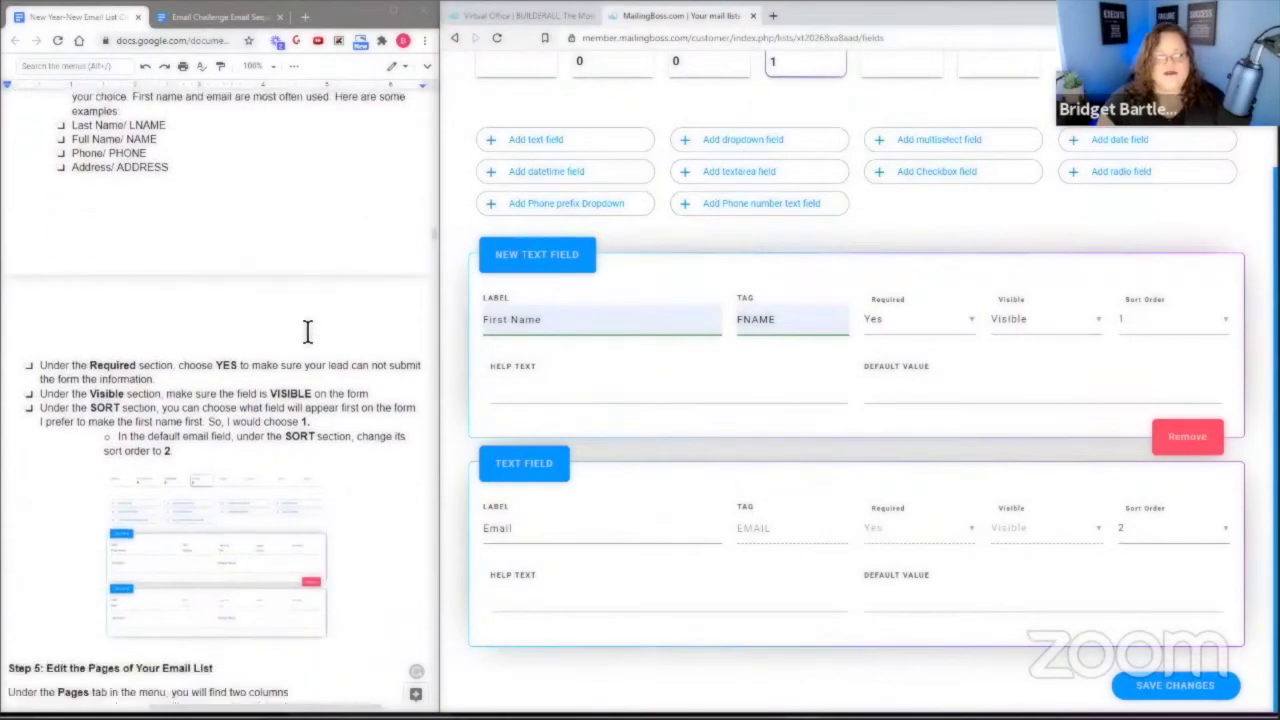
pyautogui.scroll(-6, 195, 392)
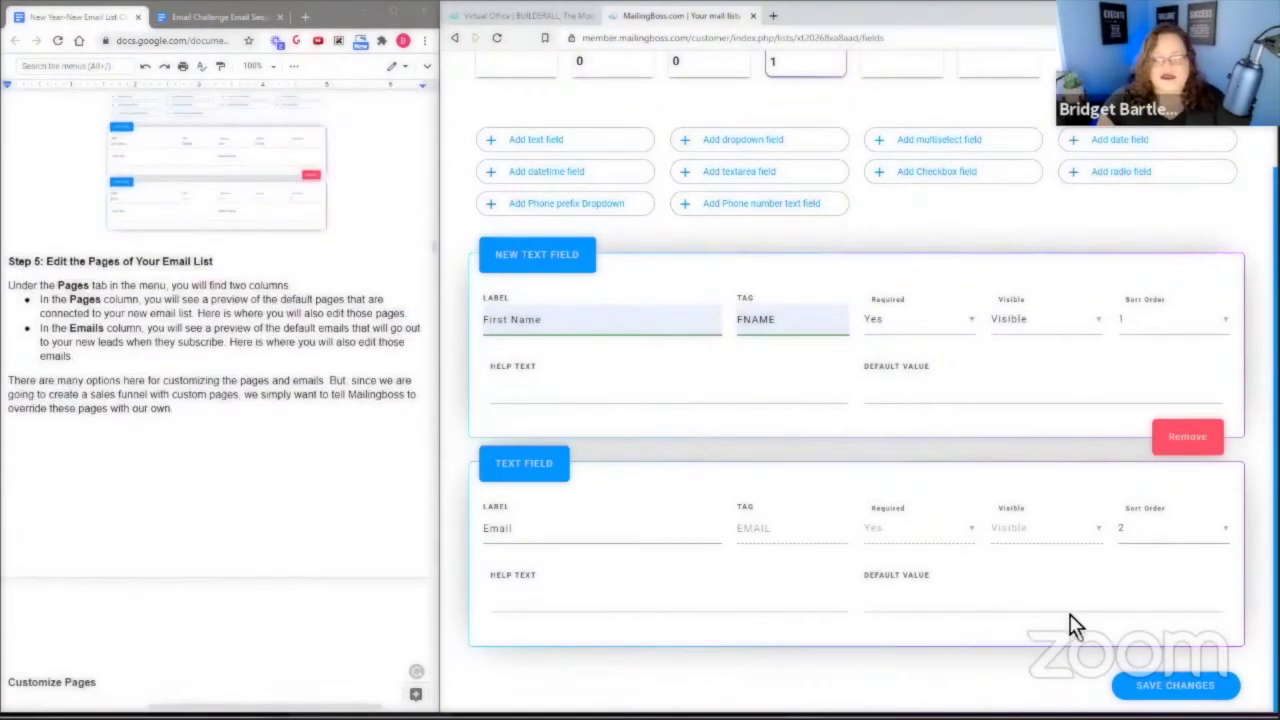
pyautogui.click(1180, 686)
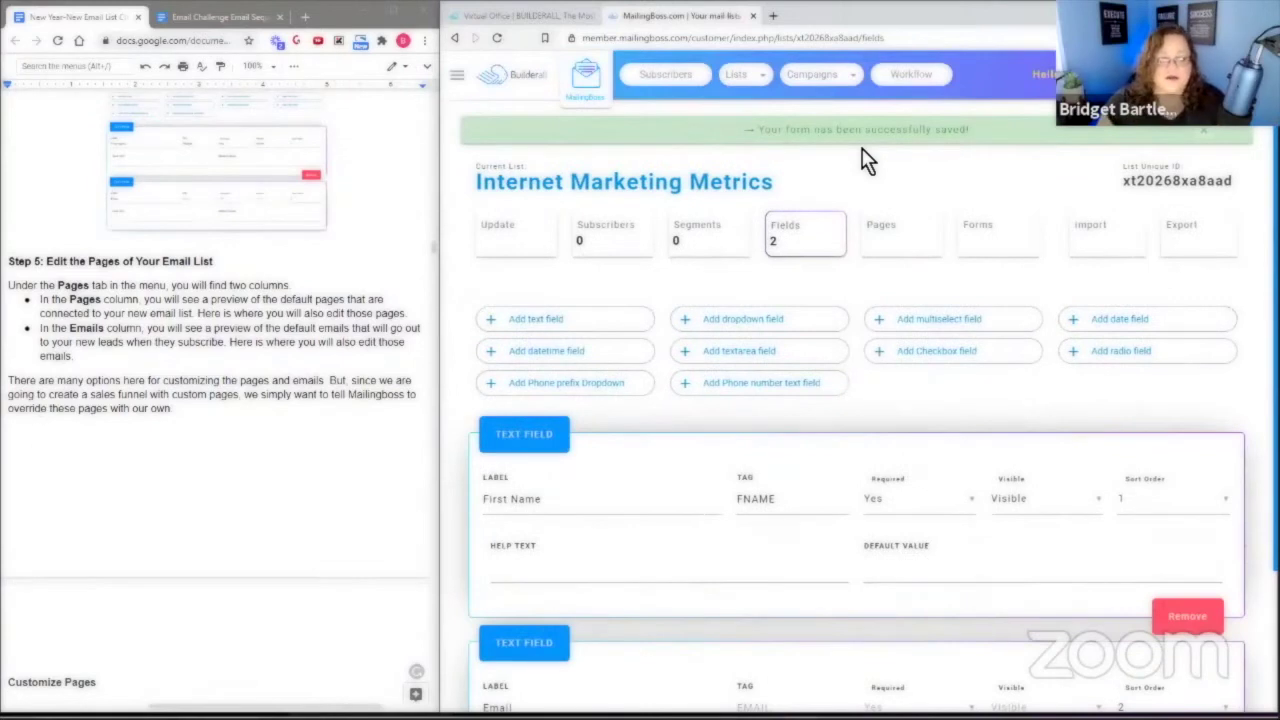
pyautogui.click(911, 250)
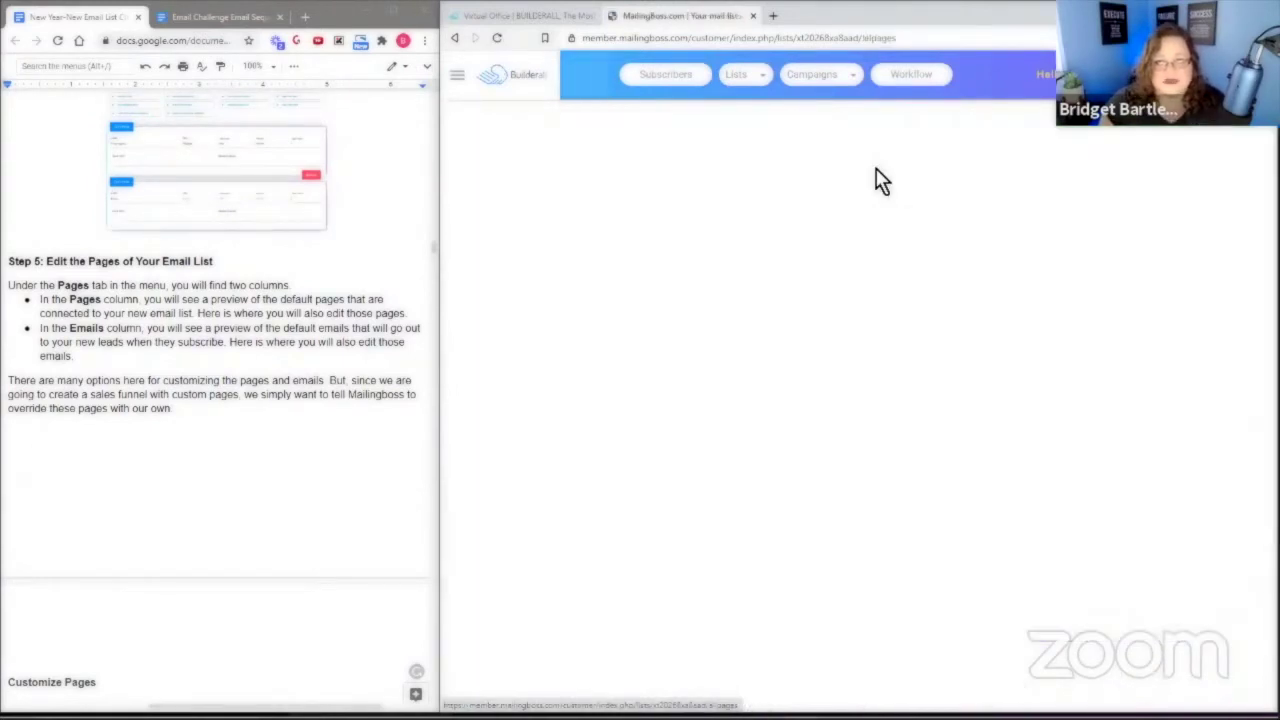
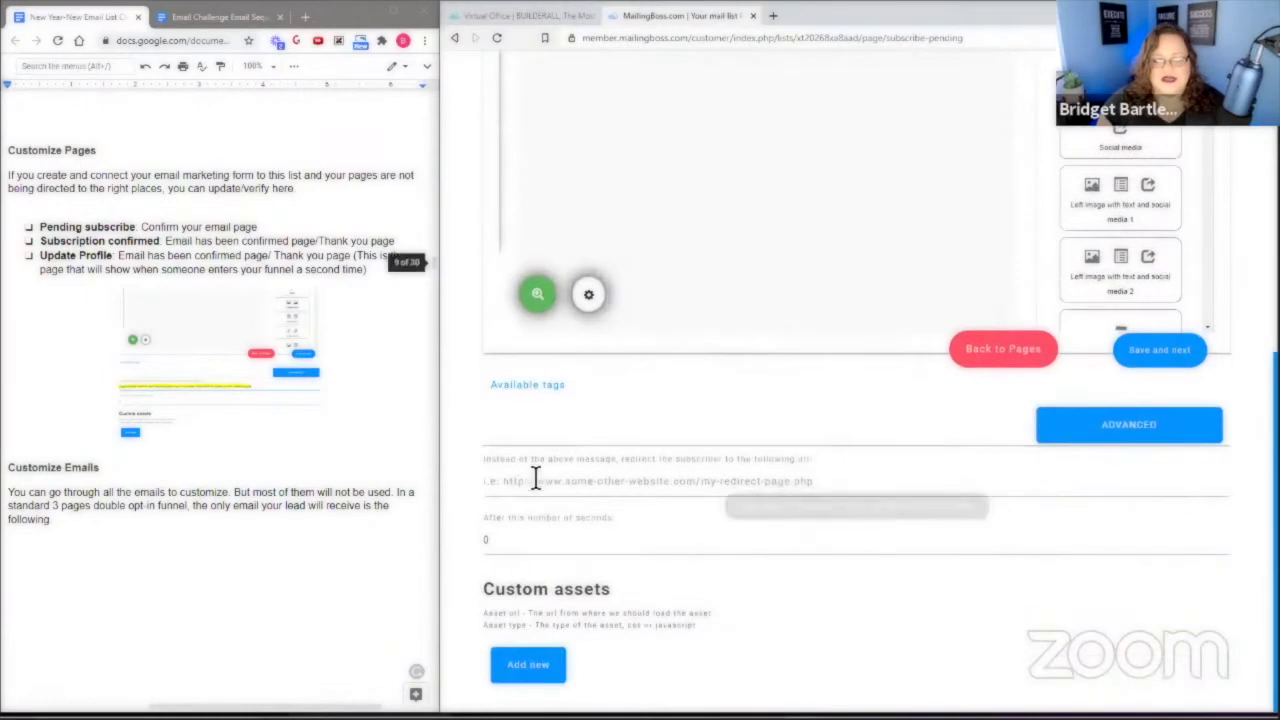
# Leave the Pending subscribe page editor and return to the Internet Marketing Metrics pages and emails overview.
pyautogui.click(514, 485)
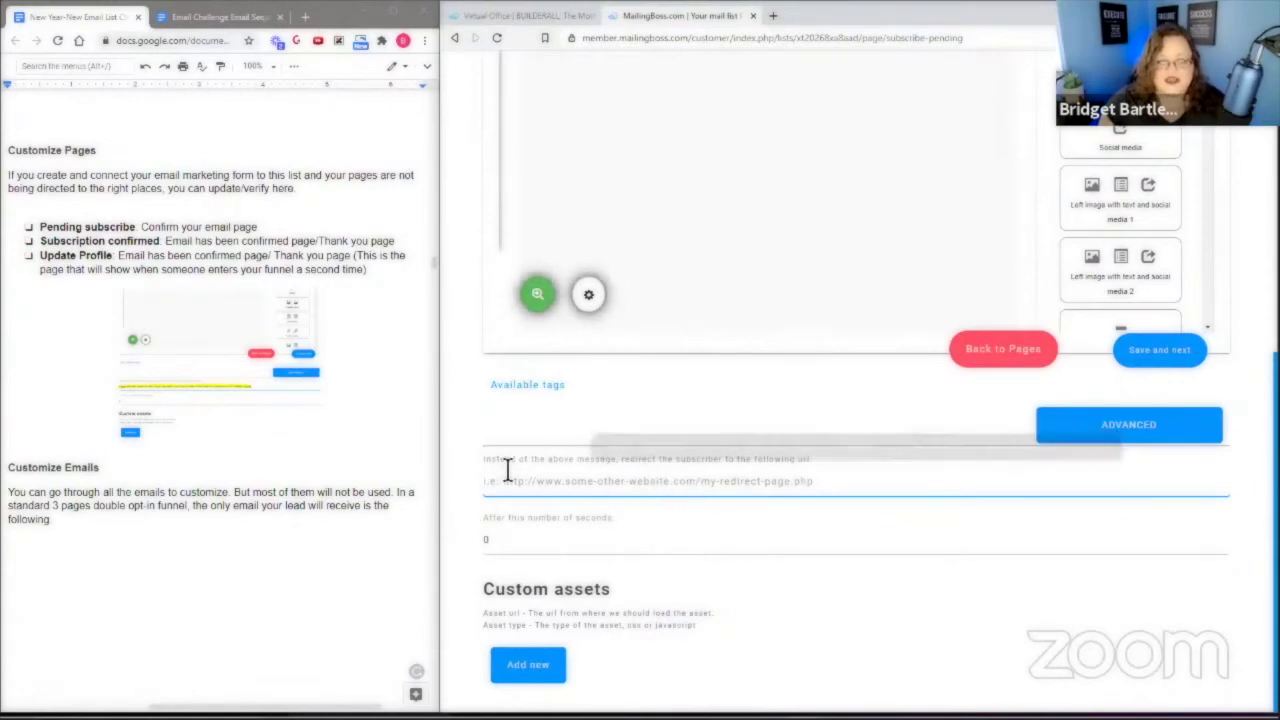
pyautogui.scroll(3, 1254, 513)
pyautogui.scroll(2, 1254, 513)
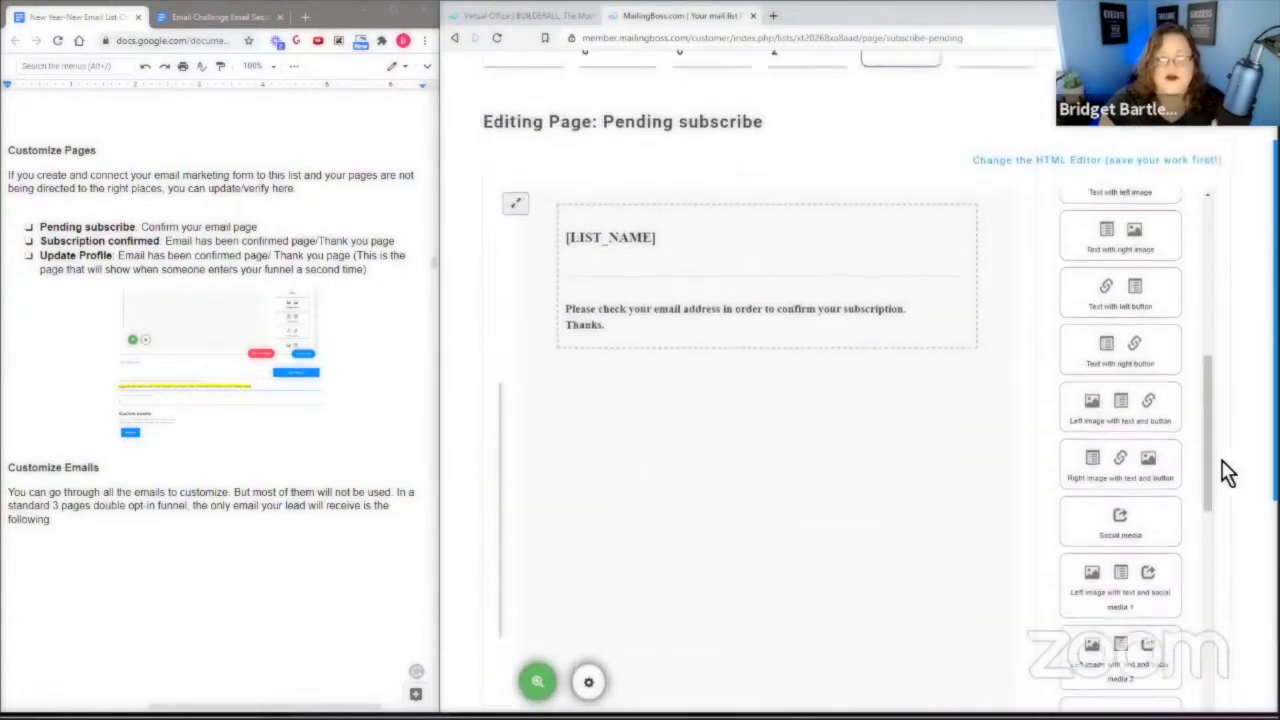
pyautogui.scroll(1, 908, 571)
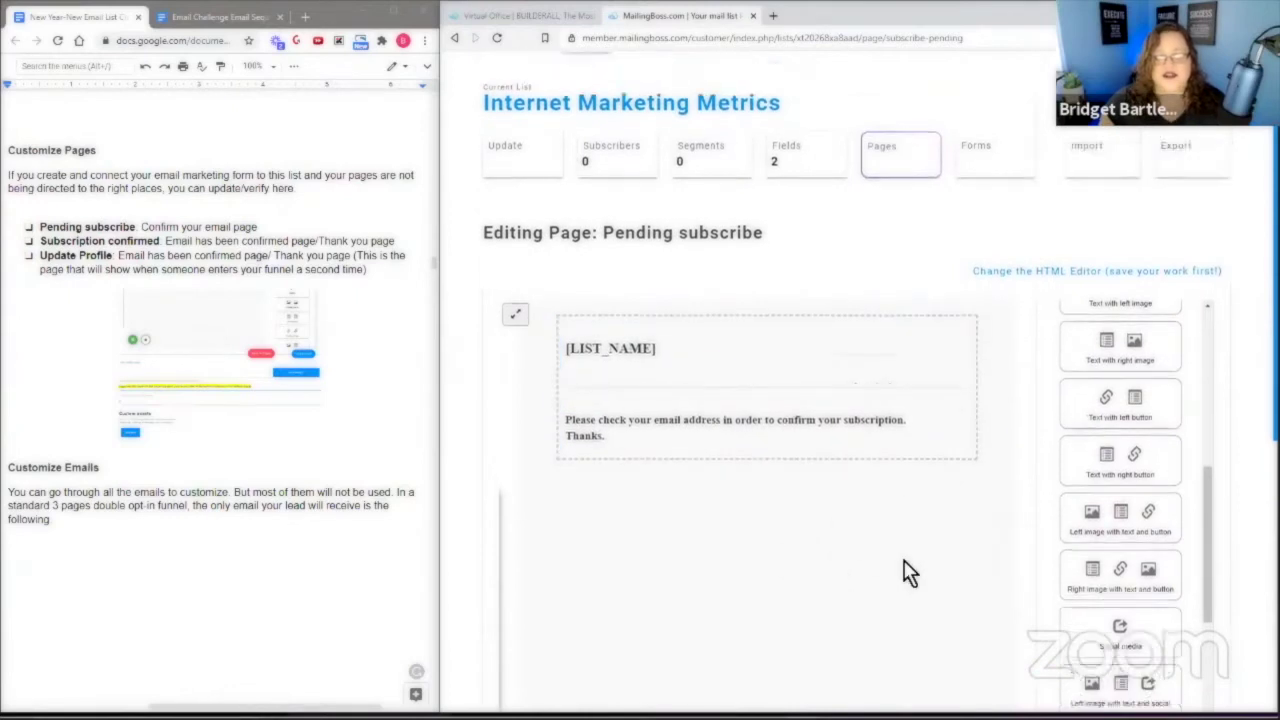
pyautogui.scroll(3, 1200, 557)
pyautogui.scroll(3, 1097, 513)
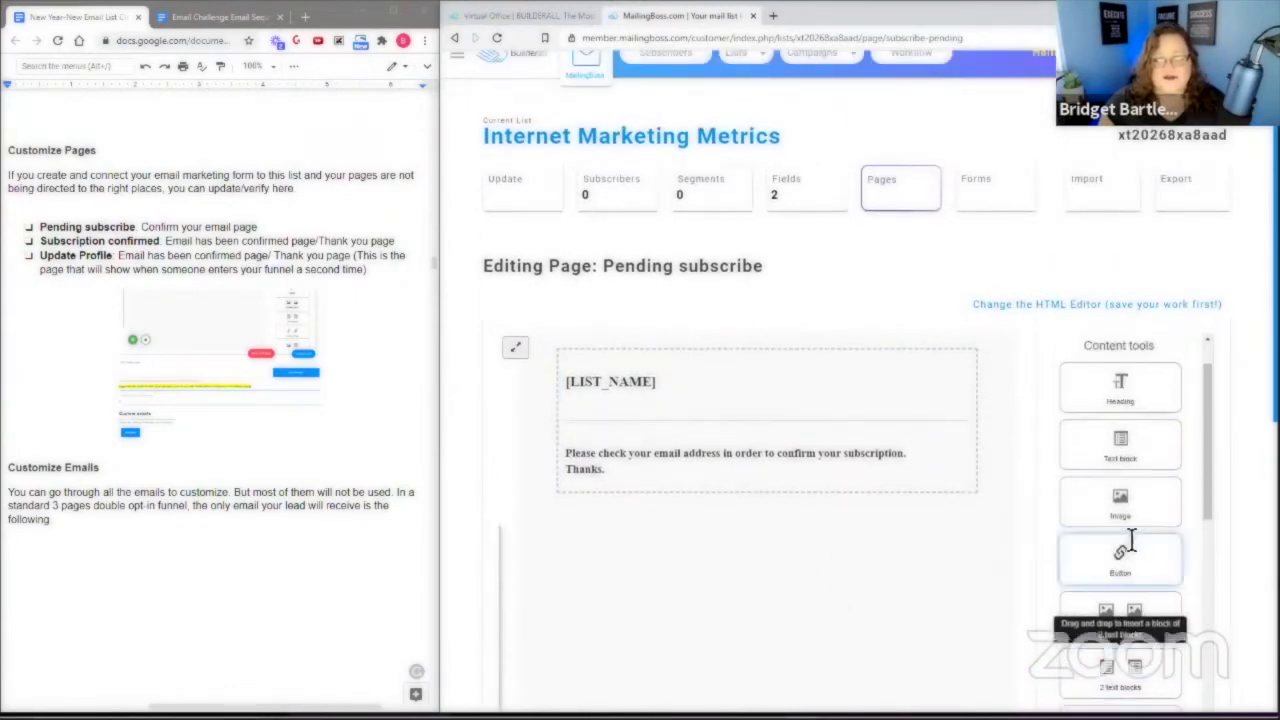
pyautogui.scroll(-3, 1172, 475)
pyautogui.scroll(-3, 1172, 475)
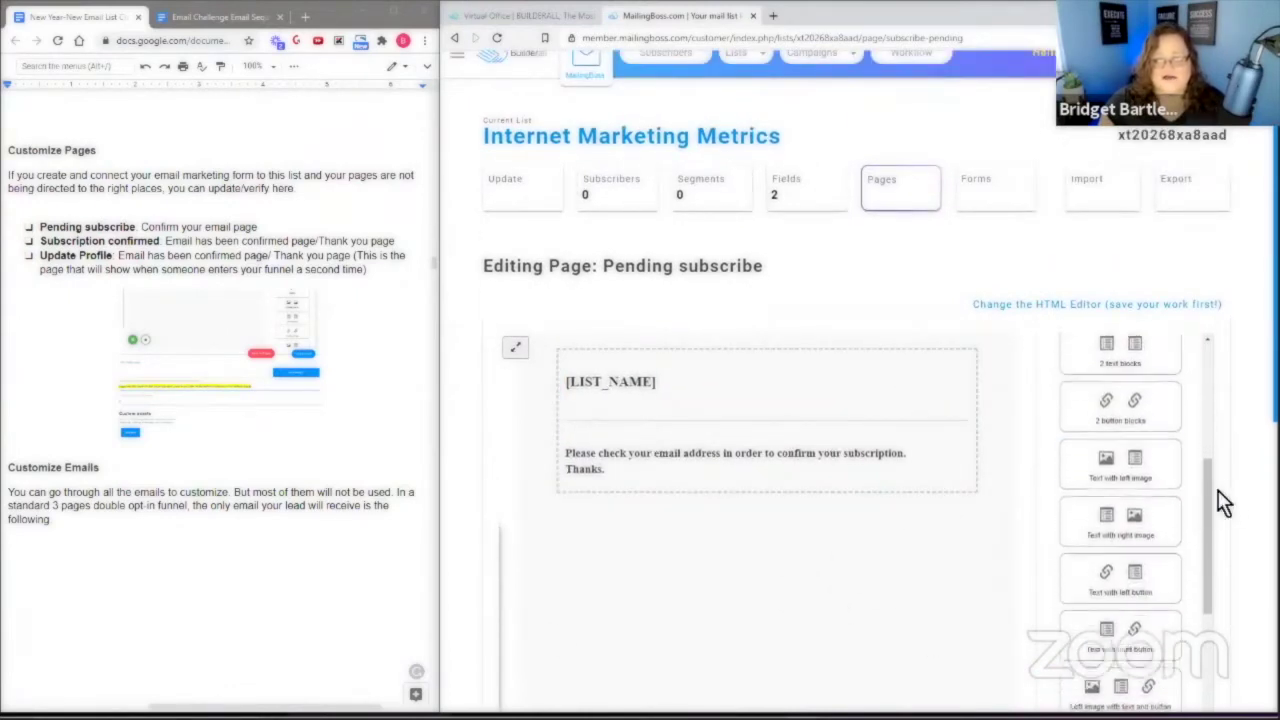
pyautogui.scroll(-5, 1249, 491)
pyautogui.scroll(2, 1250, 495)
pyautogui.scroll(3, 1249, 495)
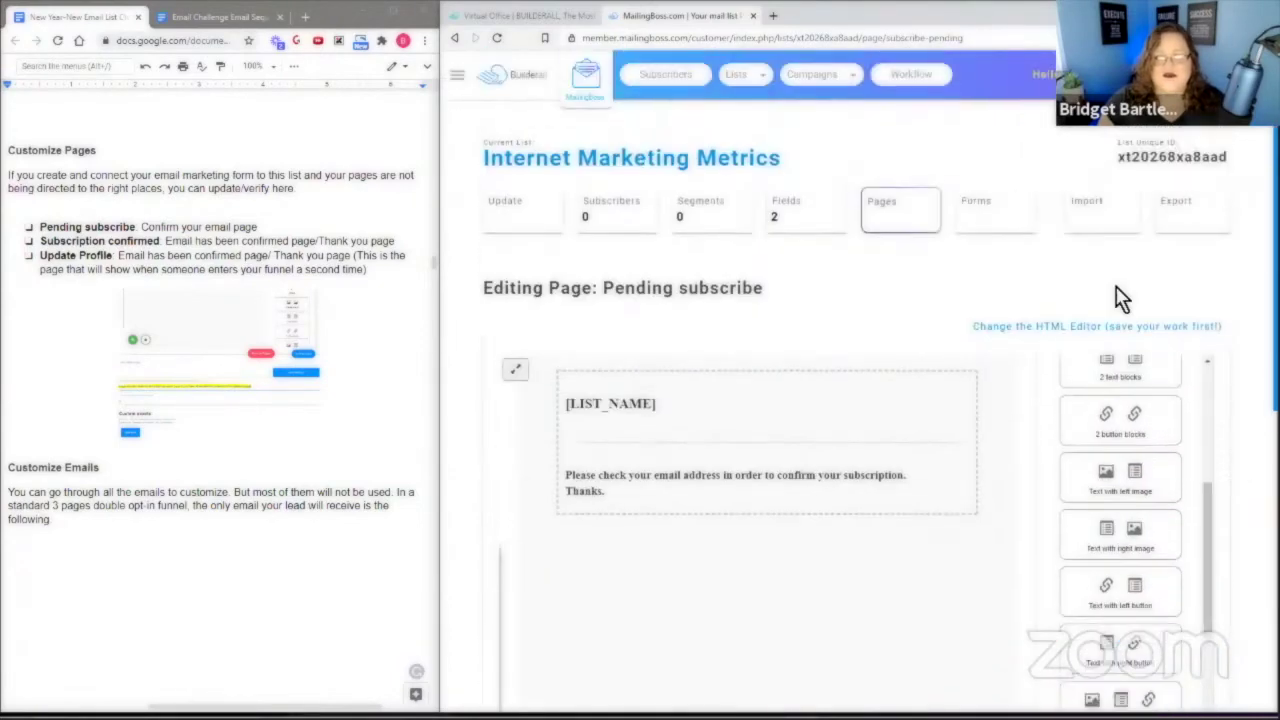
pyautogui.click(893, 212)
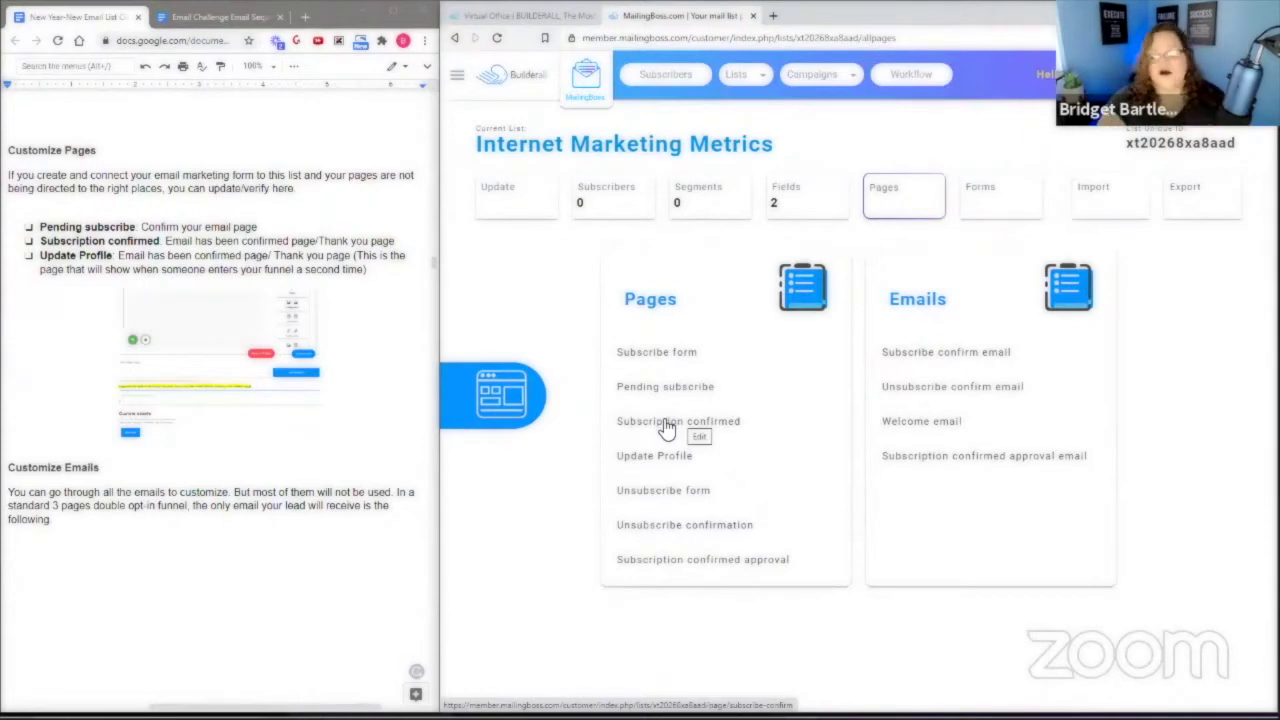
pyautogui.click(665, 430)
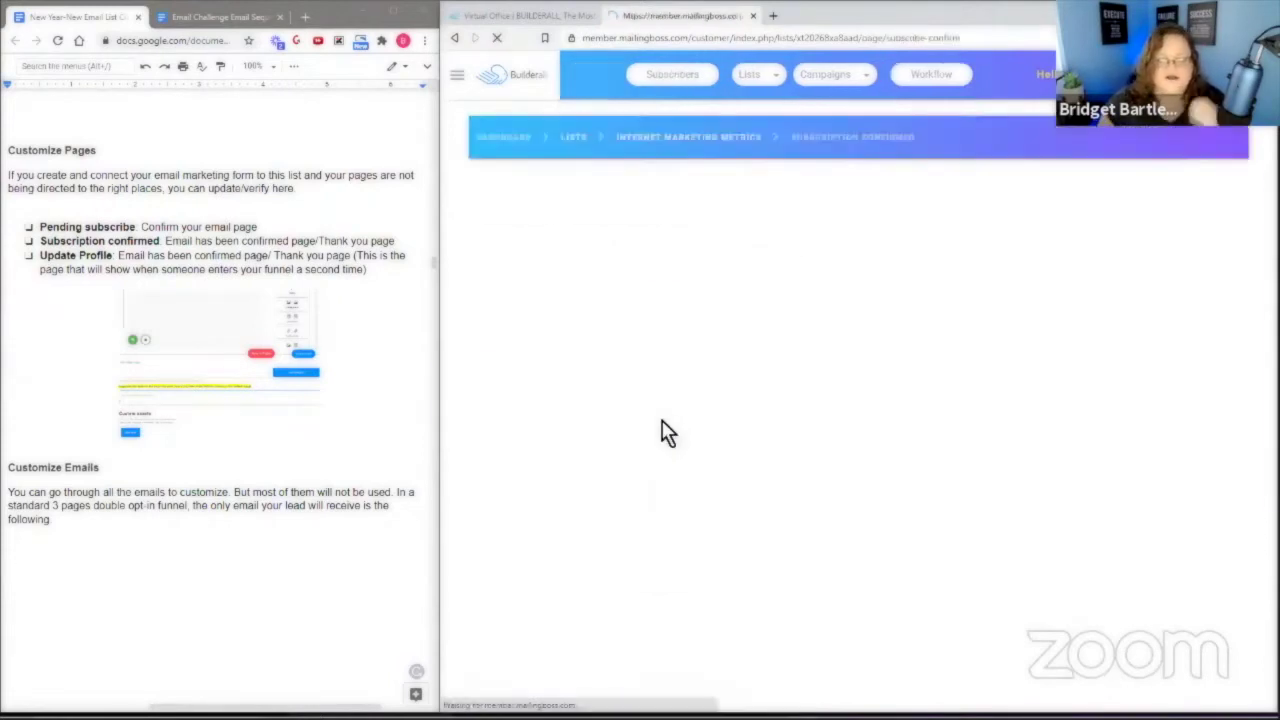
pyautogui.scroll(-3, 1232, 512)
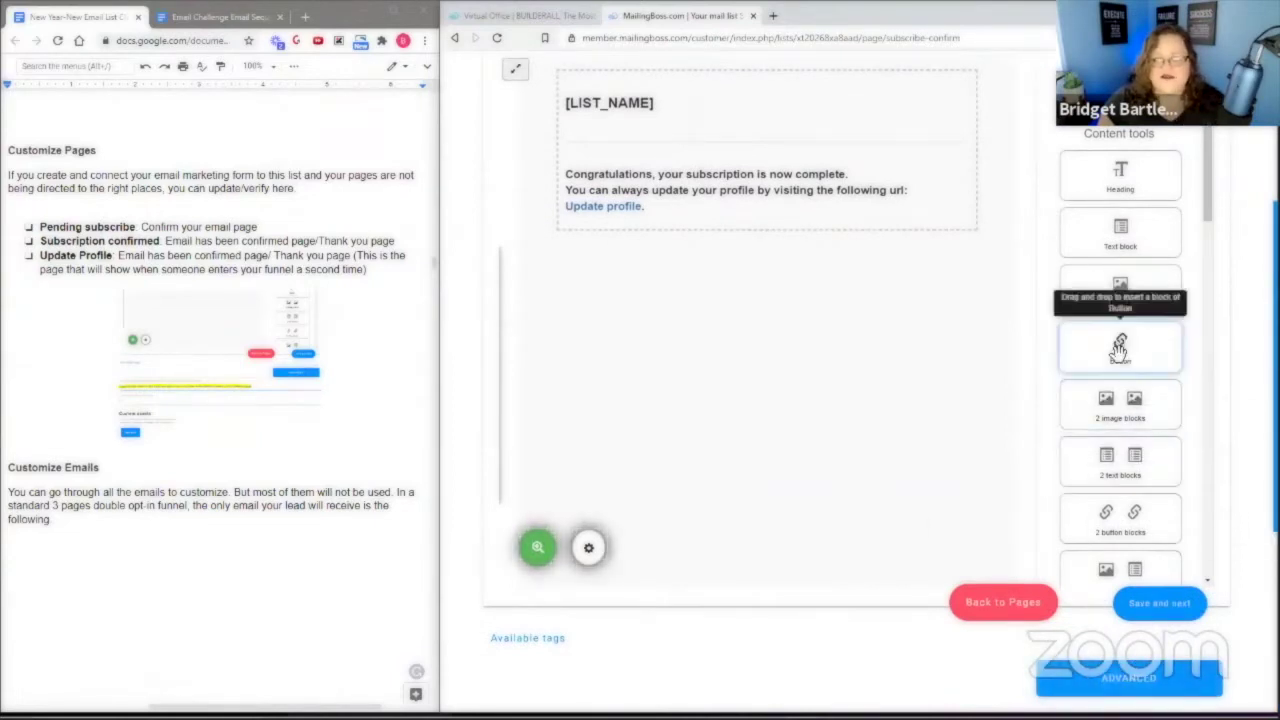
pyautogui.scroll(-5, 1150, 380)
pyautogui.scroll(-1, 1240, 400)
pyautogui.scroll(-3, 857, 549)
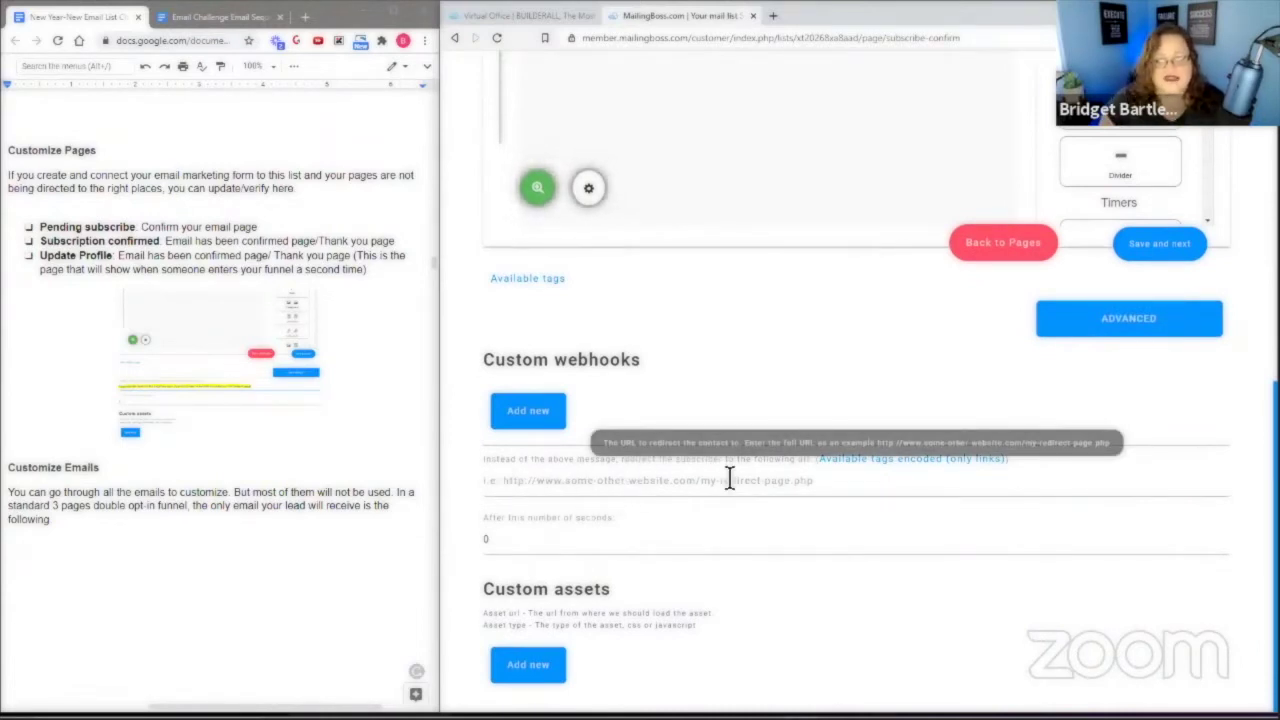
pyautogui.scroll(2, 897, 427)
pyautogui.scroll(6, 857, 571)
pyautogui.click(883, 148)
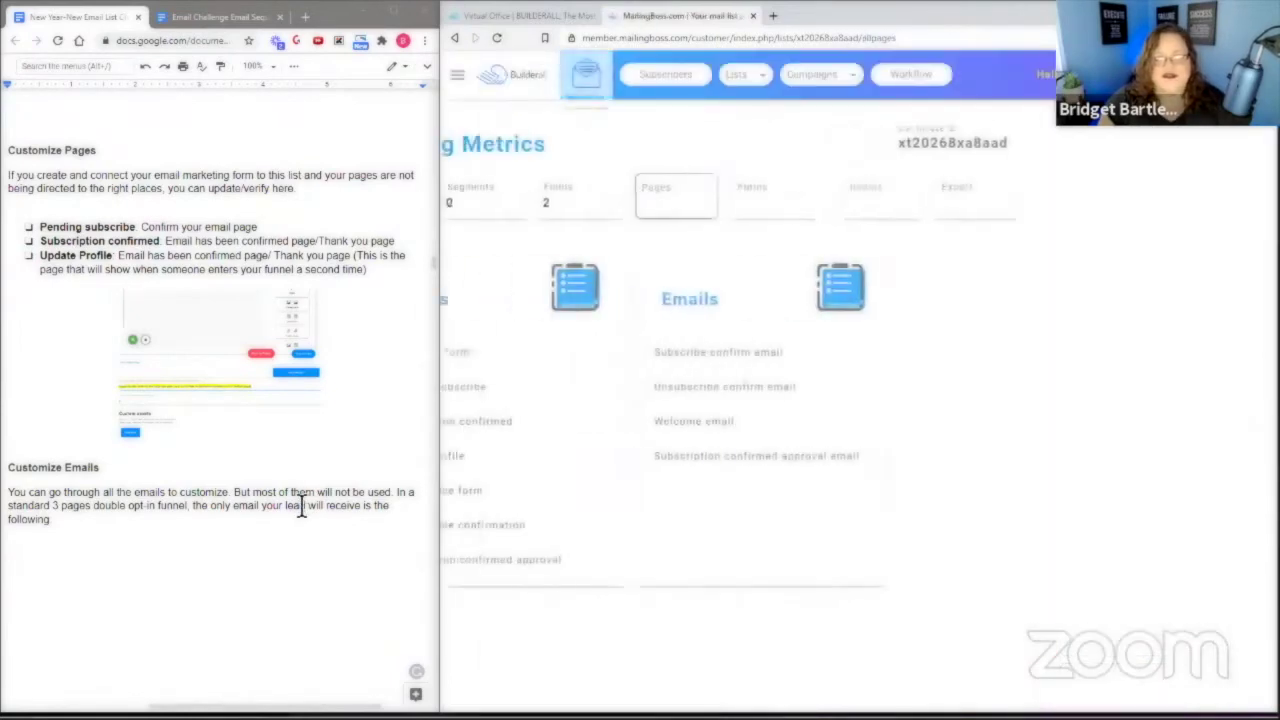
pyautogui.scroll(-3, 298, 508)
pyautogui.scroll(-2, 295, 493)
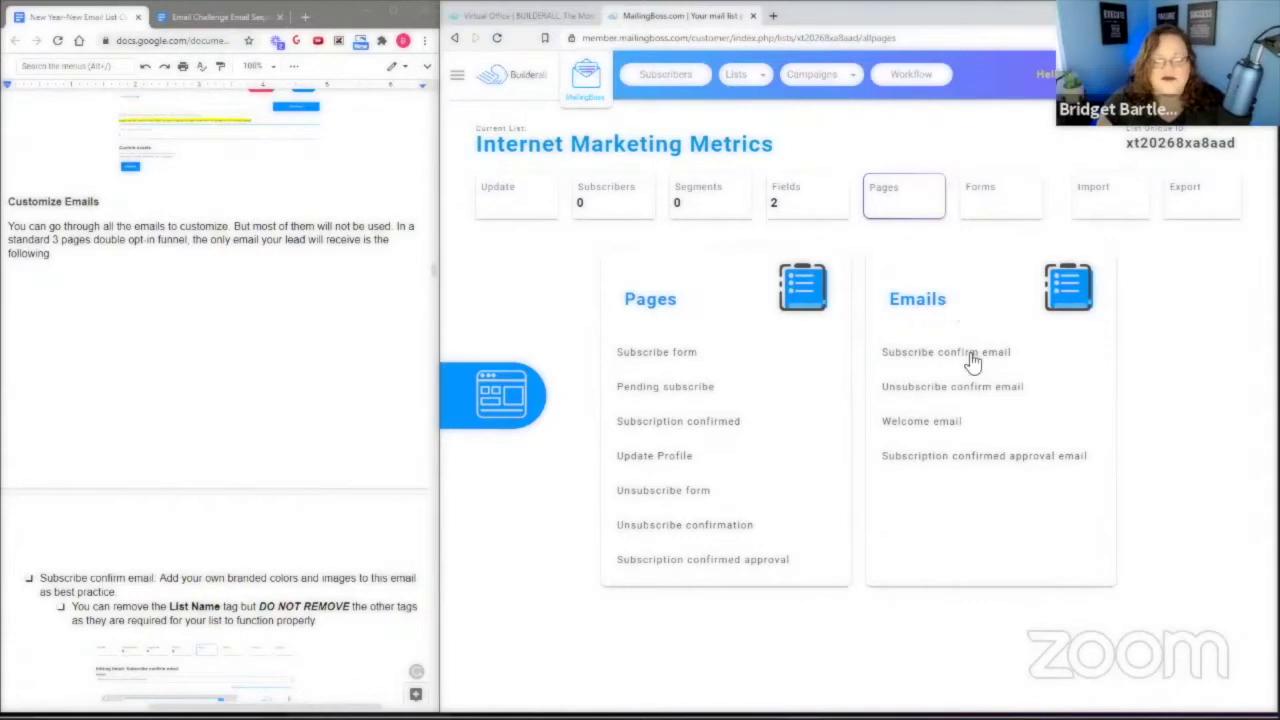
# Open the Subscribe confirm email and review its subject and body in the editor.
pyautogui.scroll(-3, 306, 497)
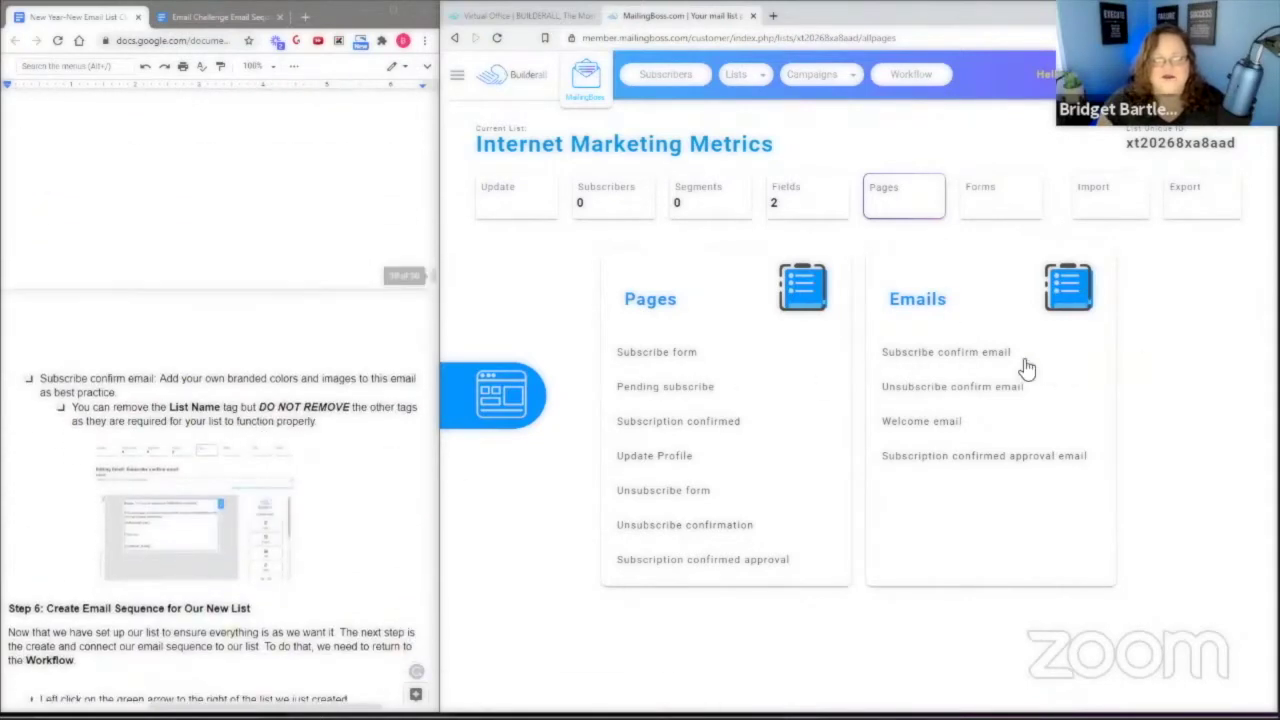
pyautogui.click(940, 352)
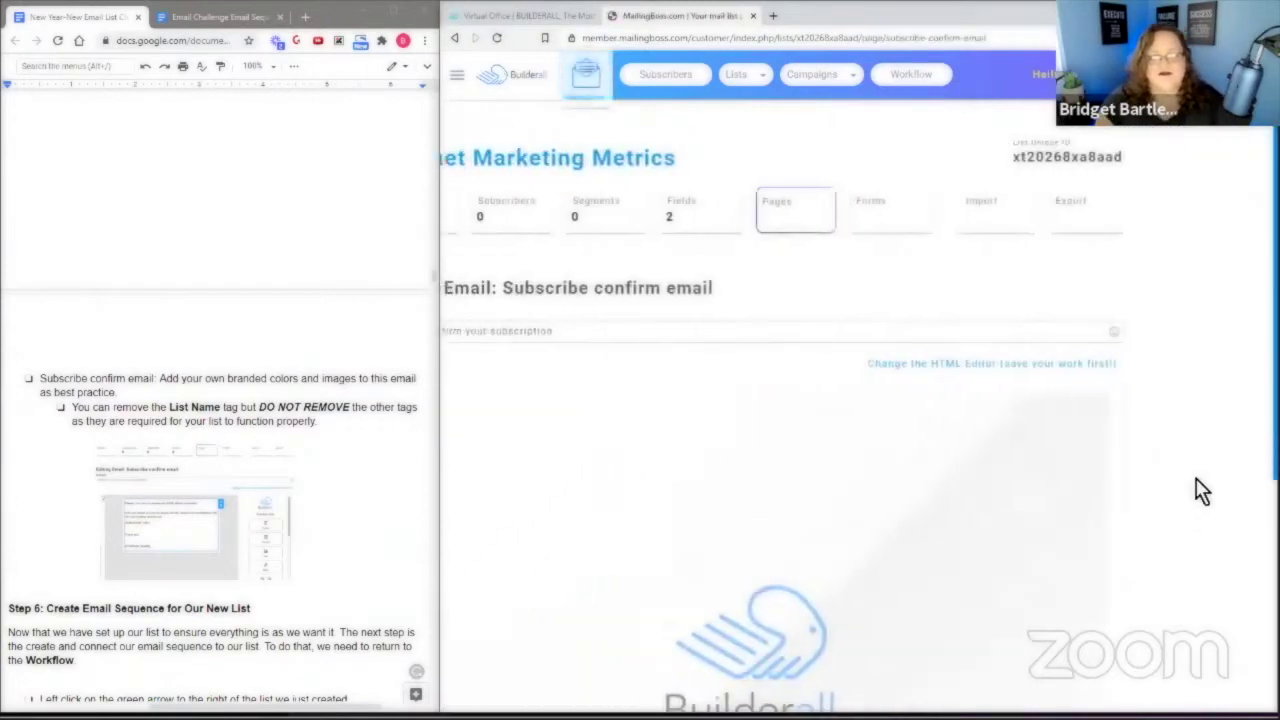
pyautogui.scroll(-1, 686, 494)
pyautogui.scroll(-1, 977, 491)
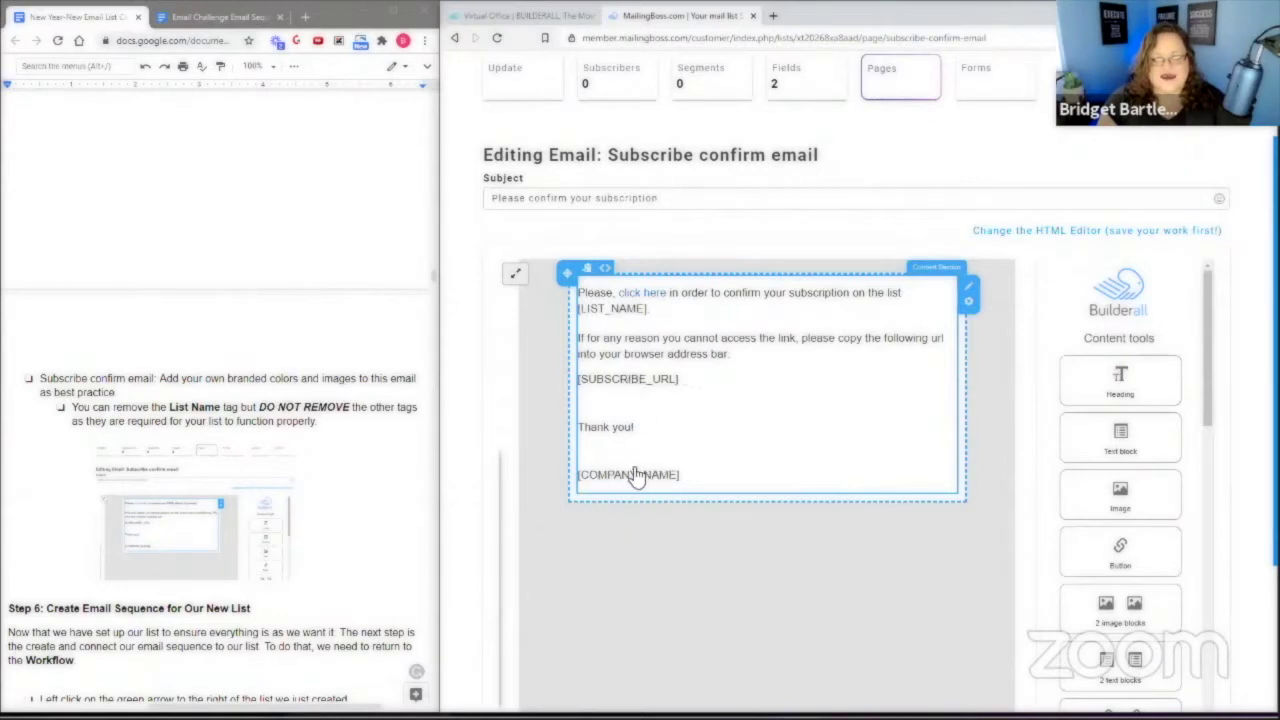
pyautogui.scroll(2, 697, 437)
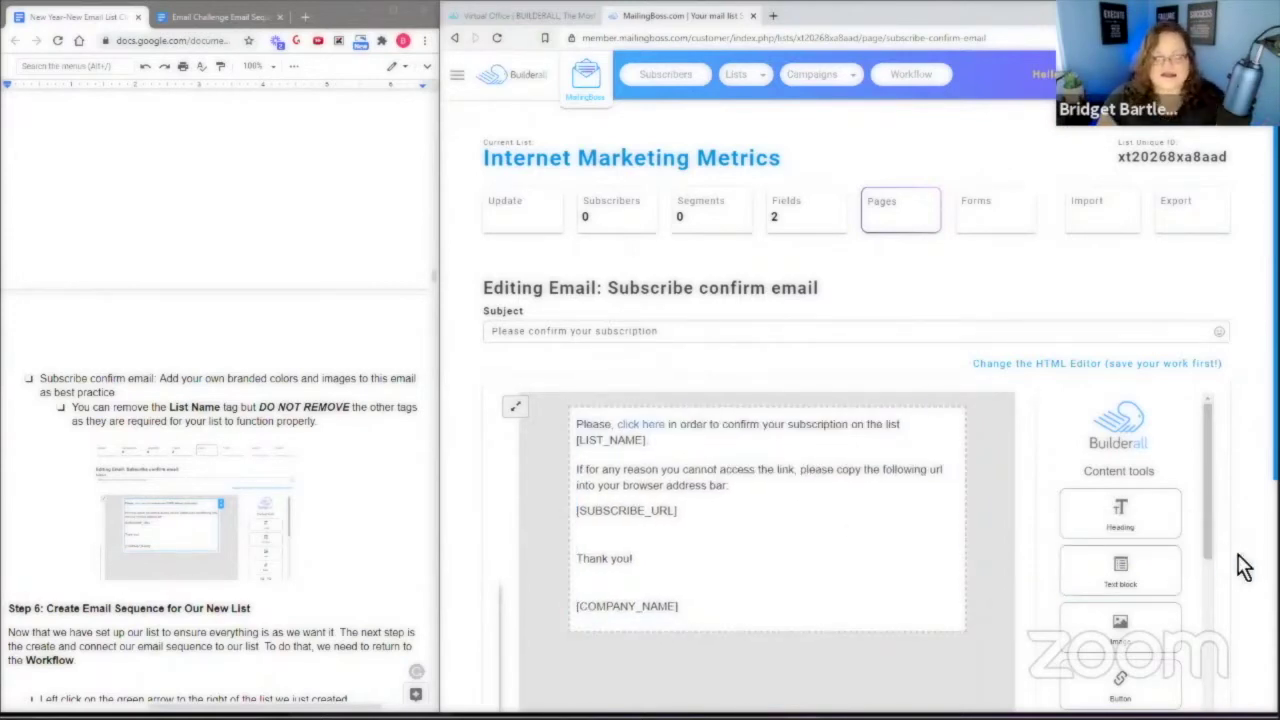
pyautogui.scroll(-2, 1243, 566)
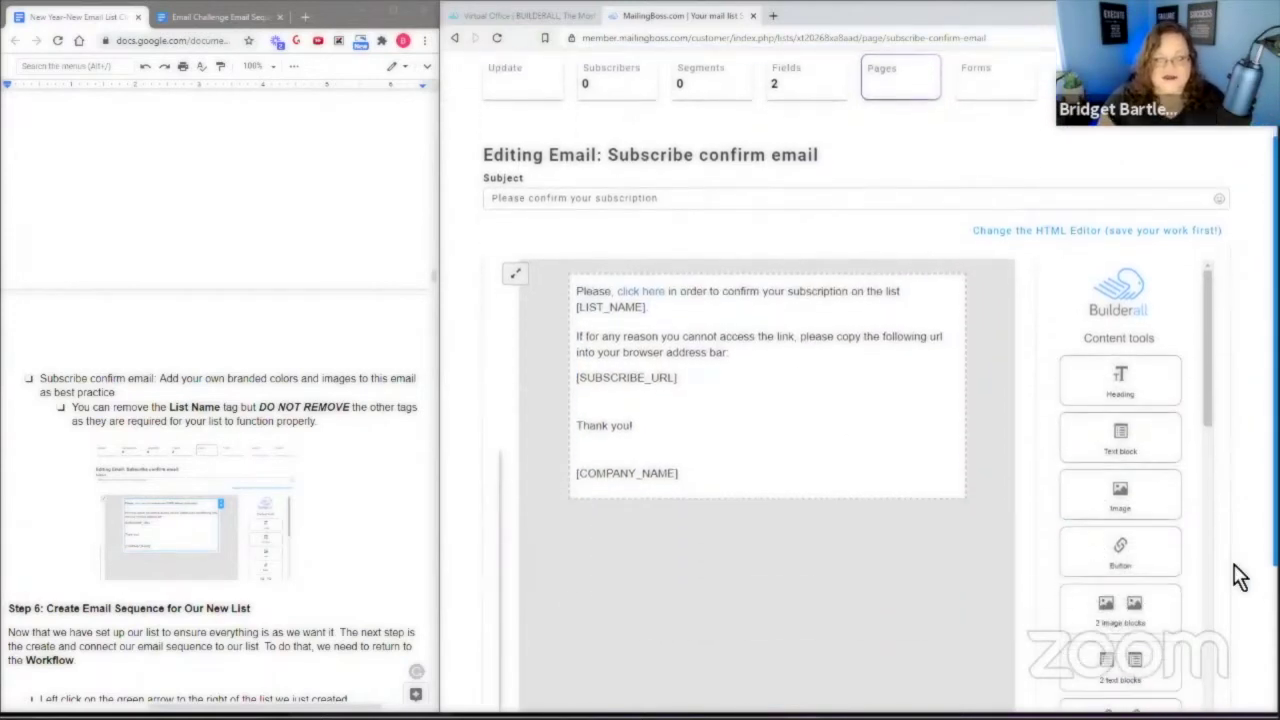
pyautogui.scroll(-2, 382, 566)
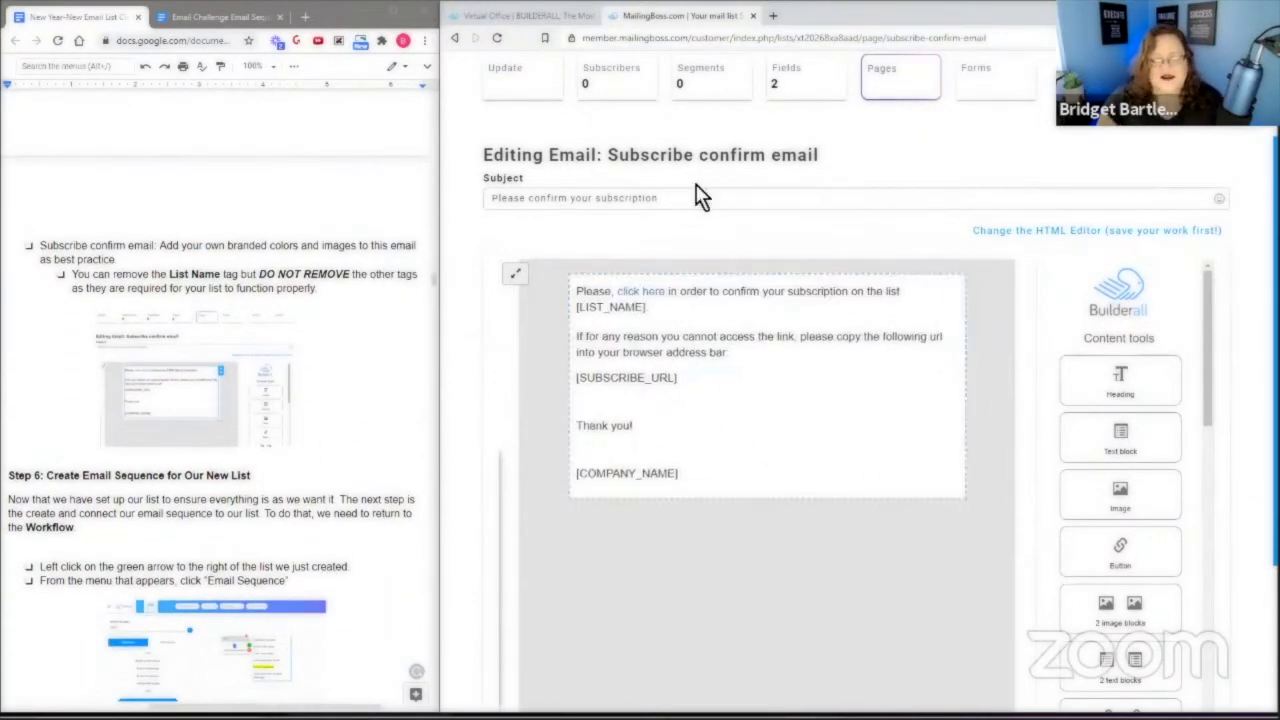
pyautogui.scroll(-2, 1125, 400)
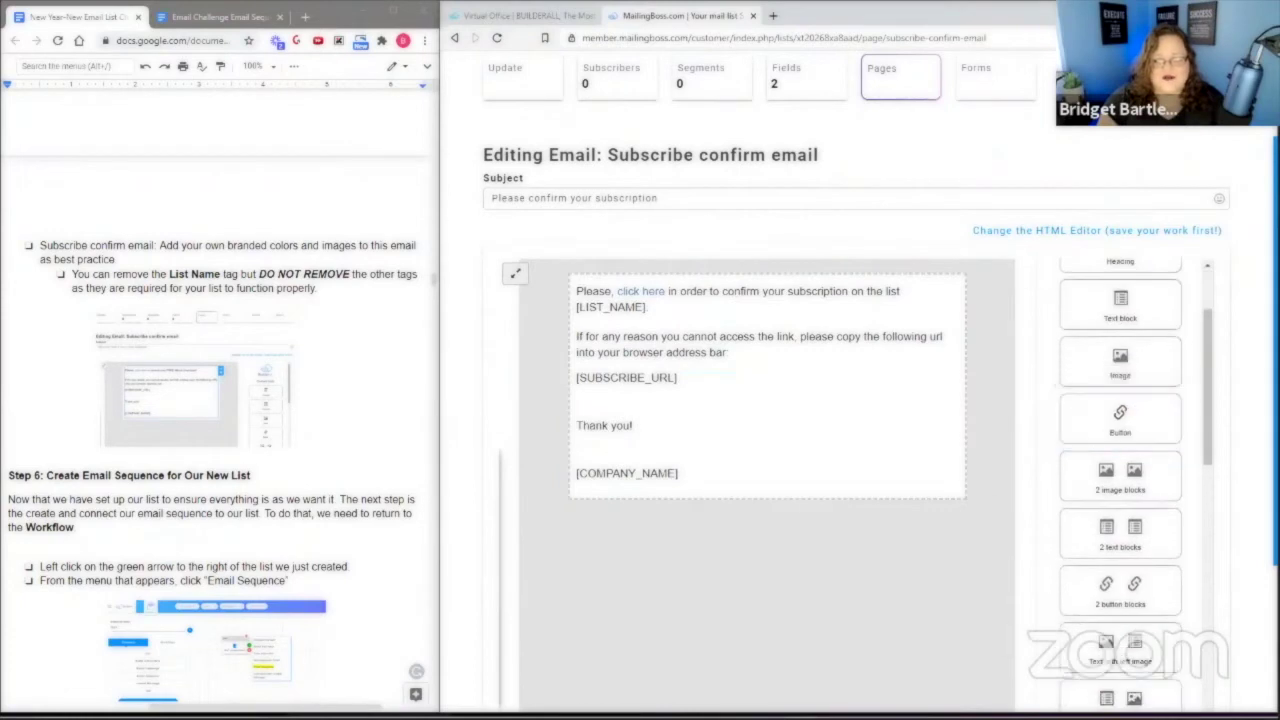
pyautogui.scroll(2, 1125, 400)
pyautogui.scroll(3, 1237, 509)
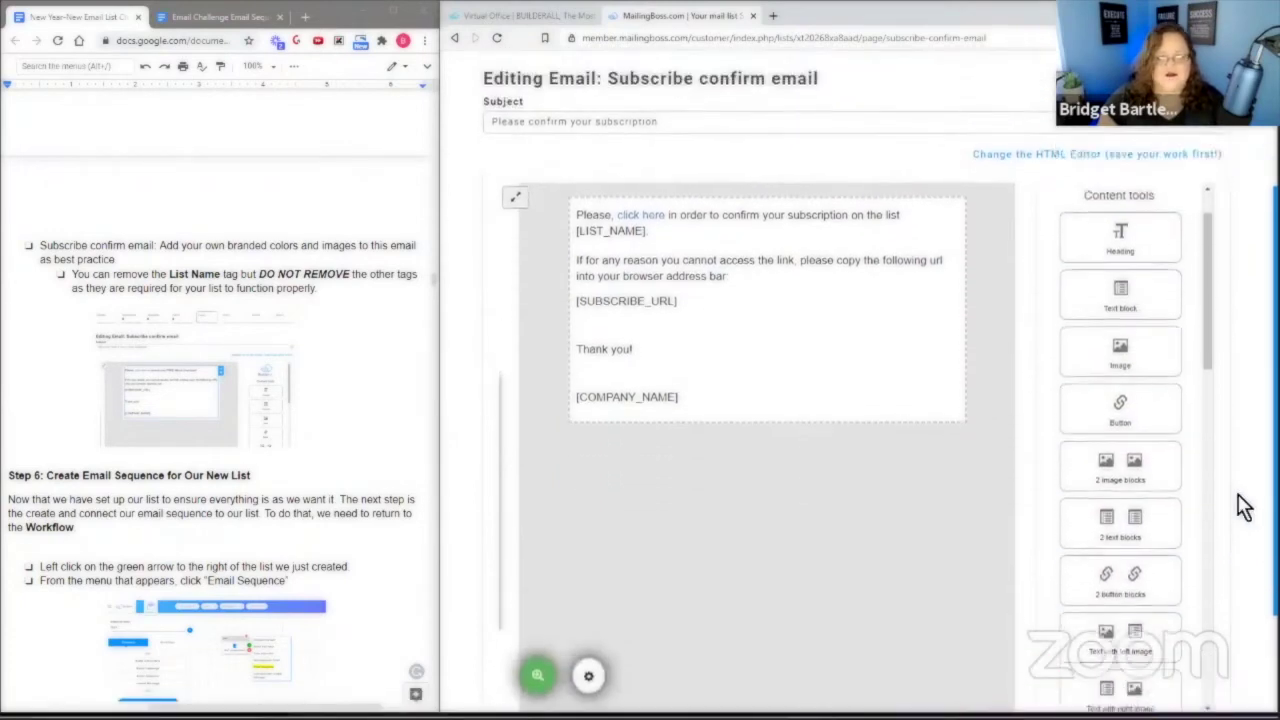
pyautogui.scroll(-5, 285, 565)
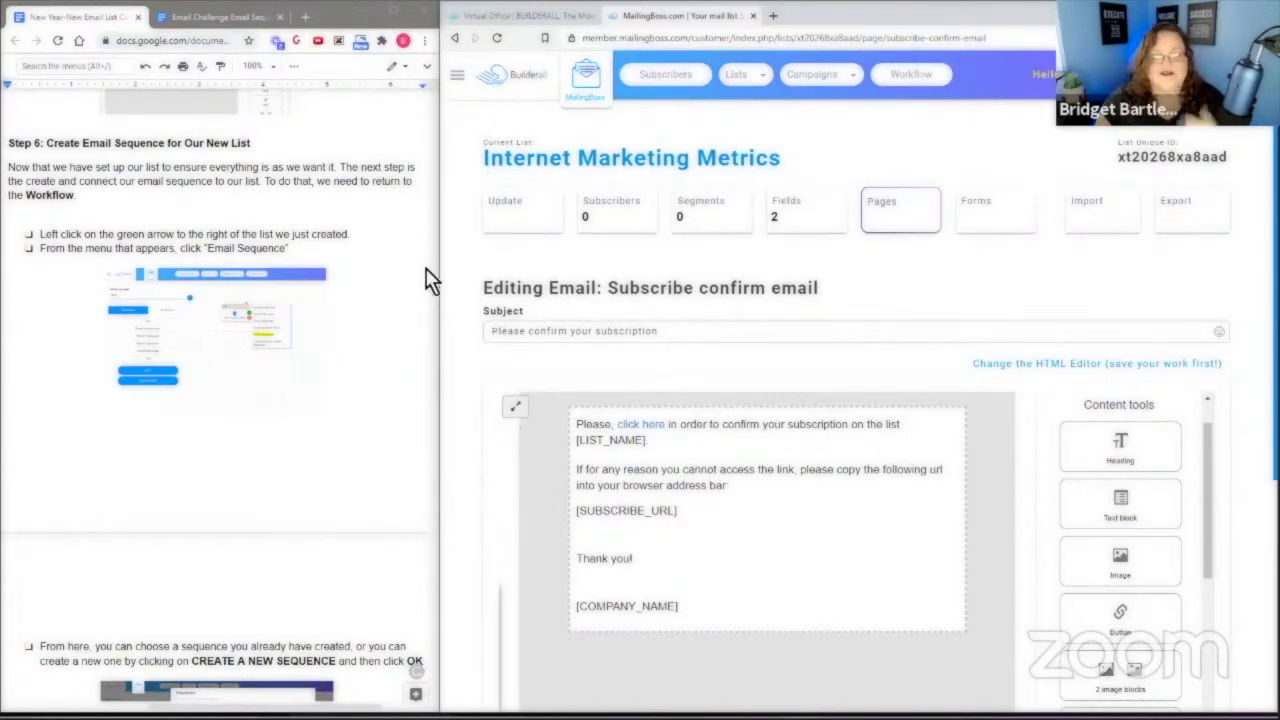
pyautogui.scroll(-4, 1211, 366)
# Save the Subscribe confirm email and add an Email Sequence after the list node in the Workflow.
pyautogui.click(1162, 588)
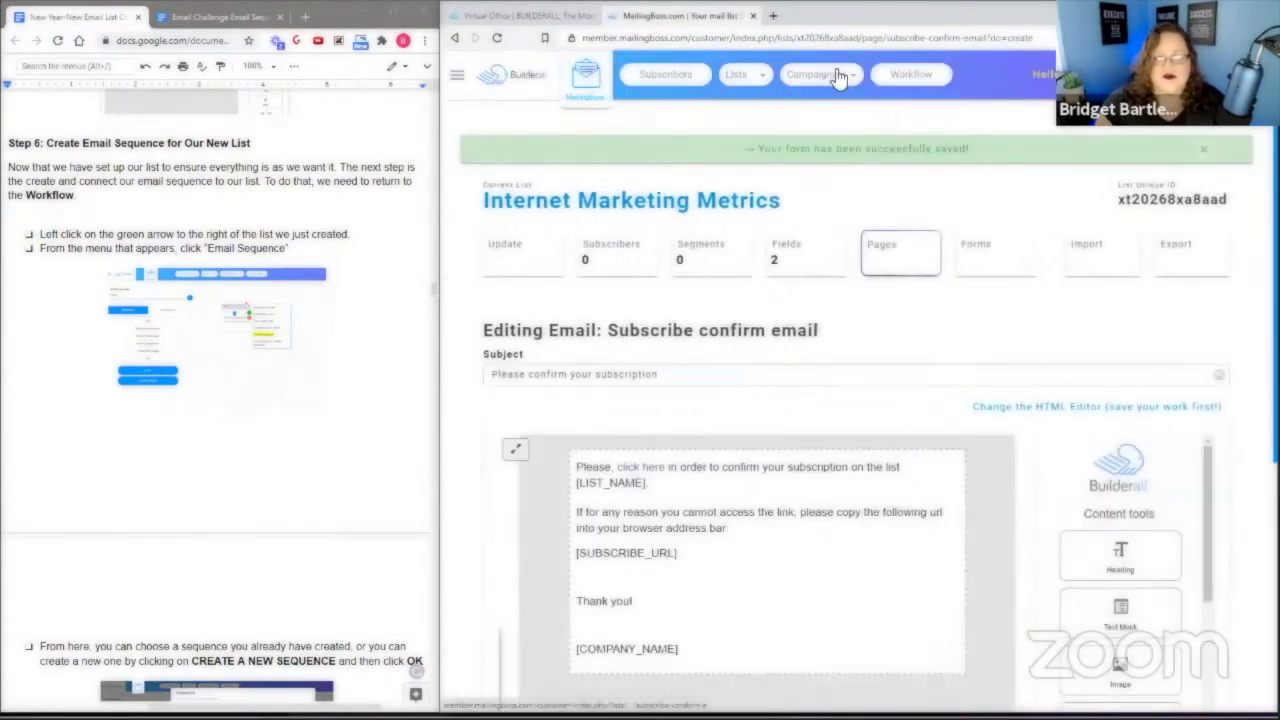
pyautogui.click(915, 77)
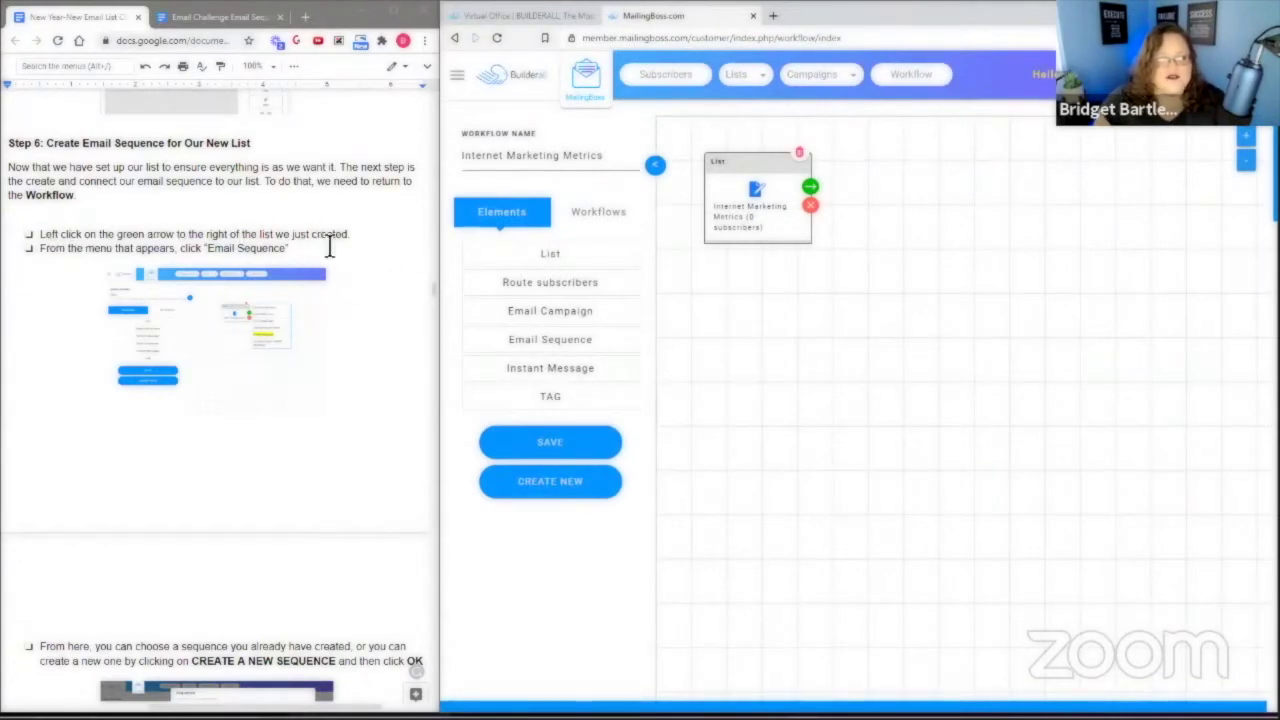
pyautogui.click(811, 188)
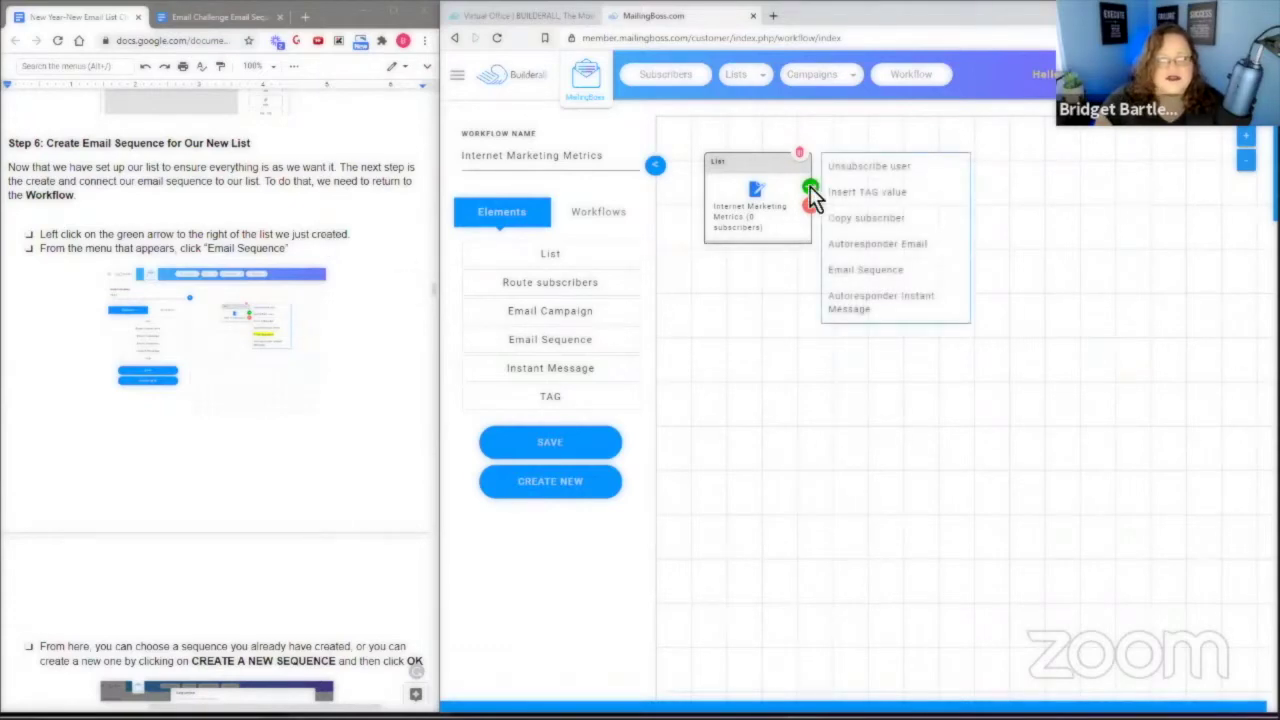
pyautogui.click(870, 270)
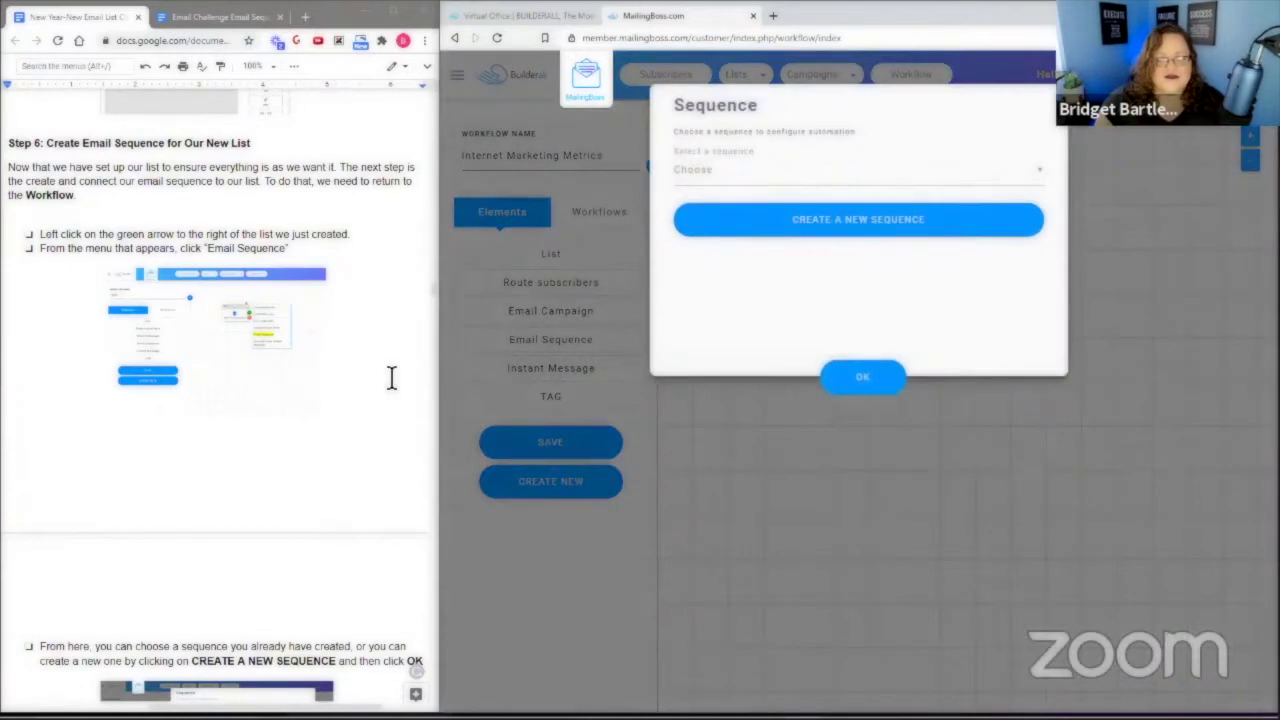
pyautogui.scroll(-5, 320, 370)
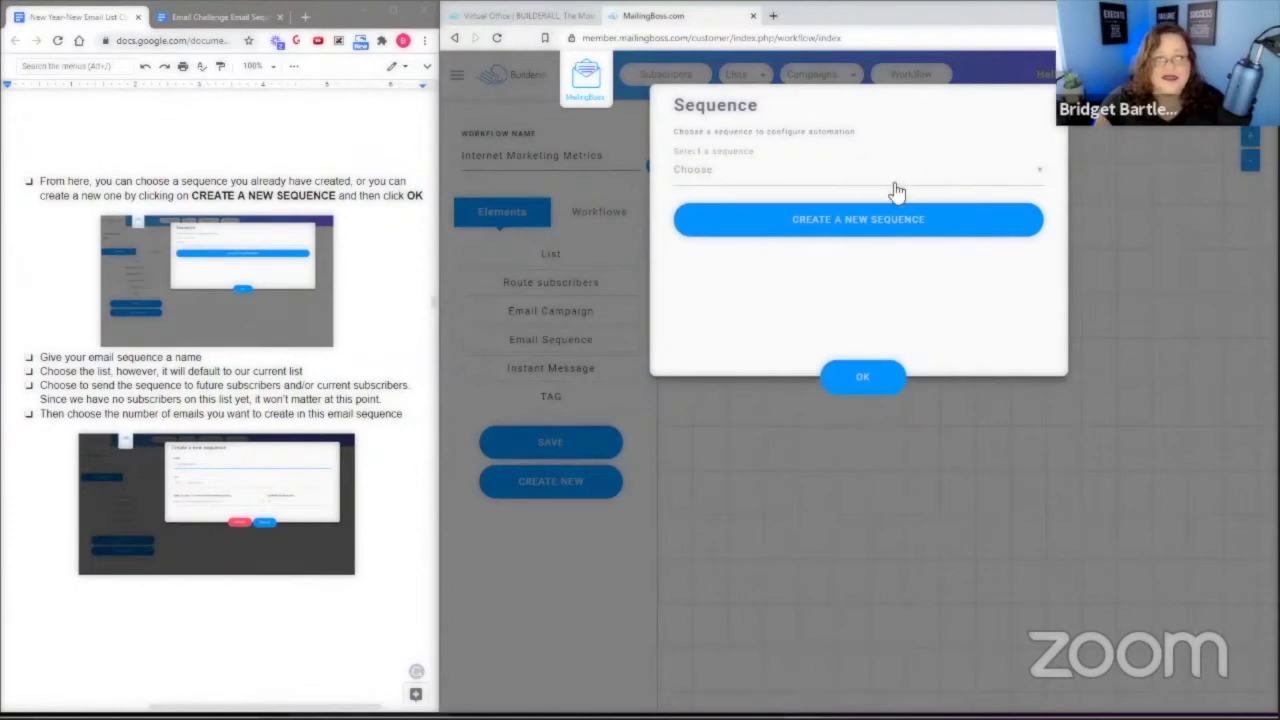
# Create the 'Internet Marketing Metrics' sequence with 5 messages, sent to future subscribers only.
pyautogui.click(870, 231)
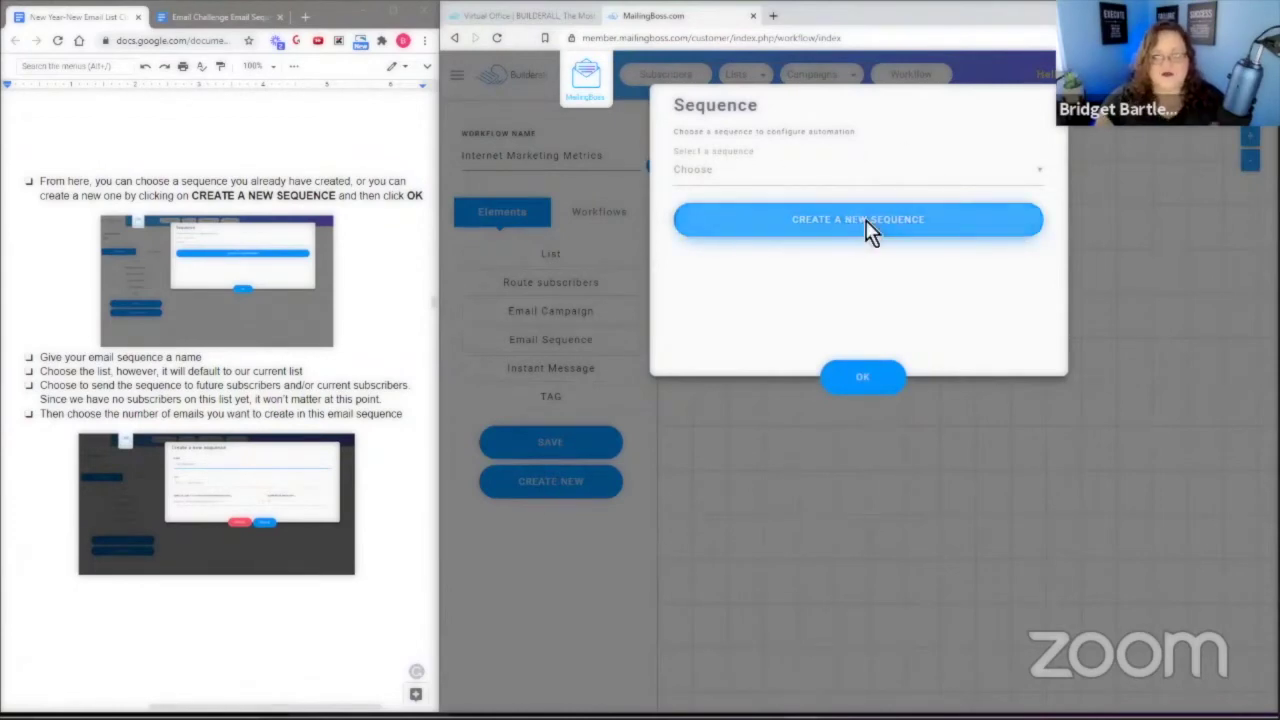
pyautogui.click(715, 176)
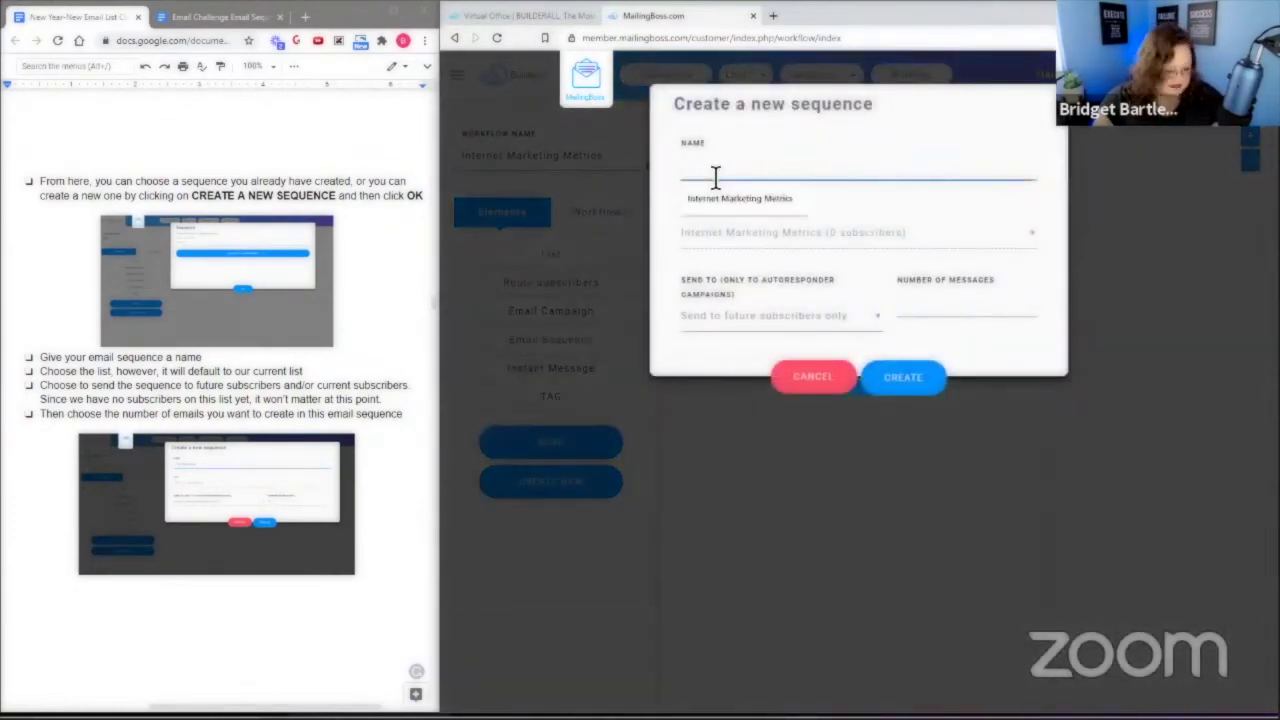
pyautogui.press('Down')
pyautogui.press('Return')
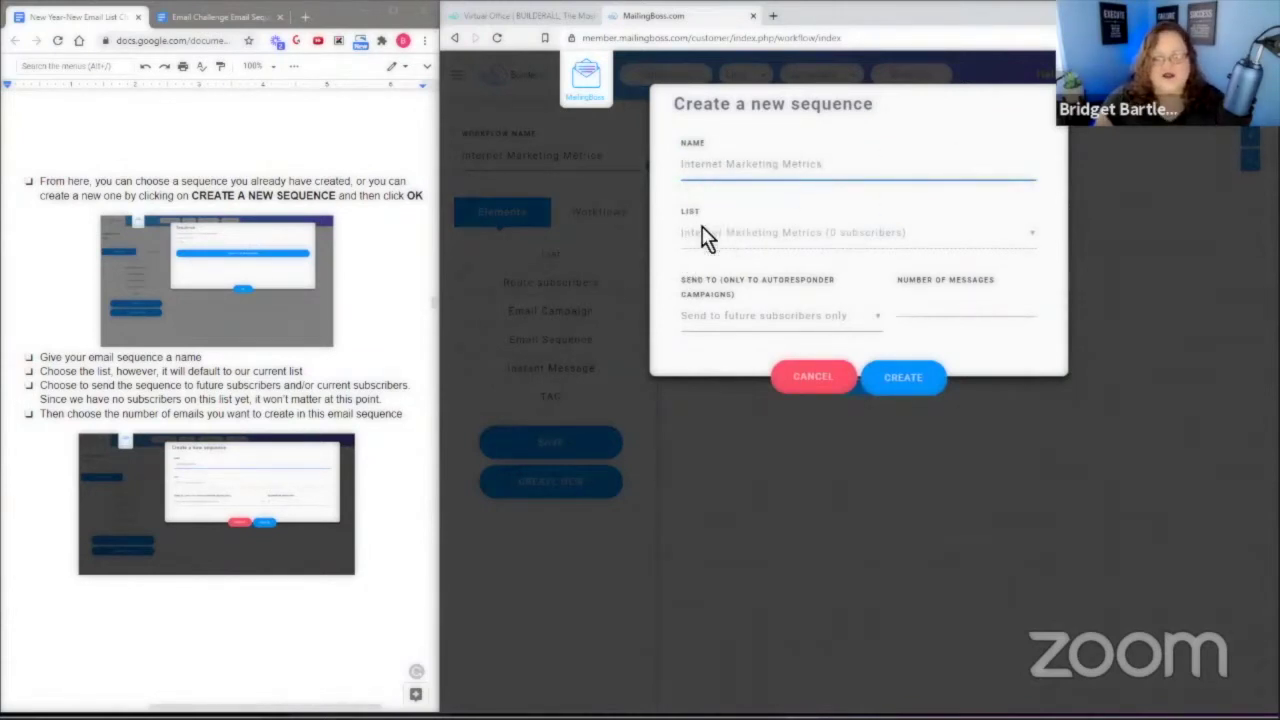
pyautogui.click(745, 322)
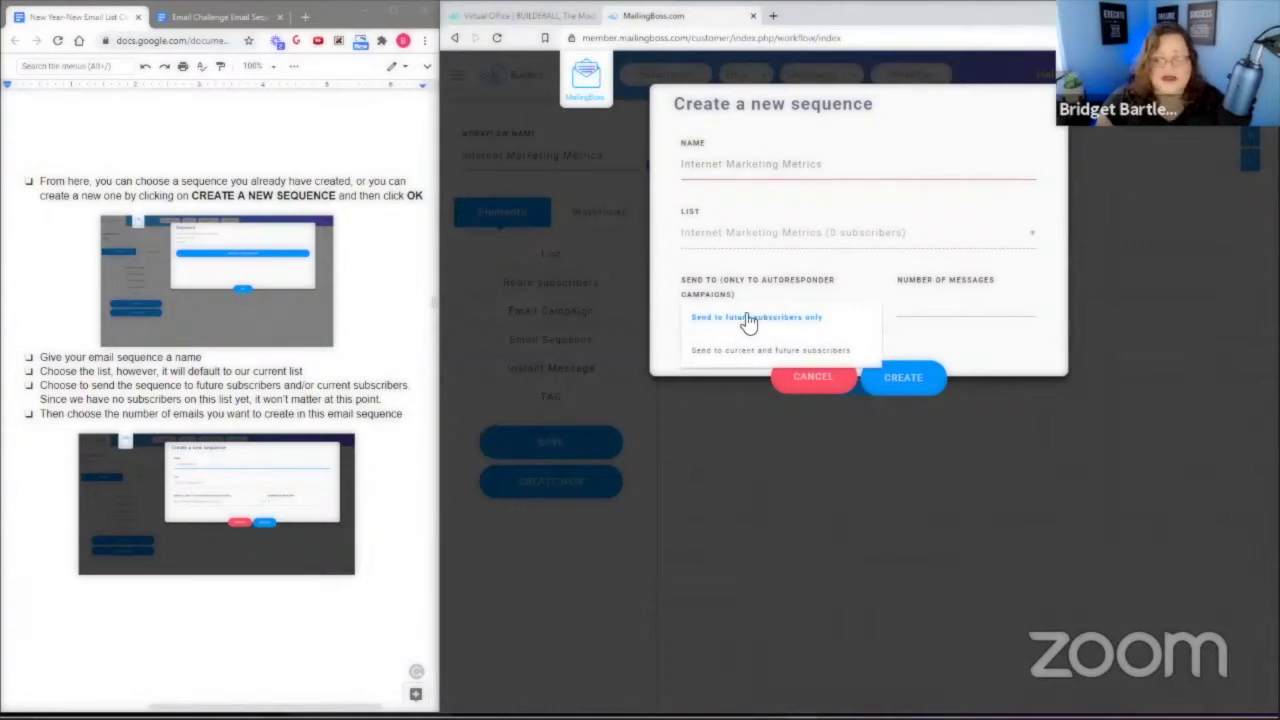
pyautogui.click(747, 318)
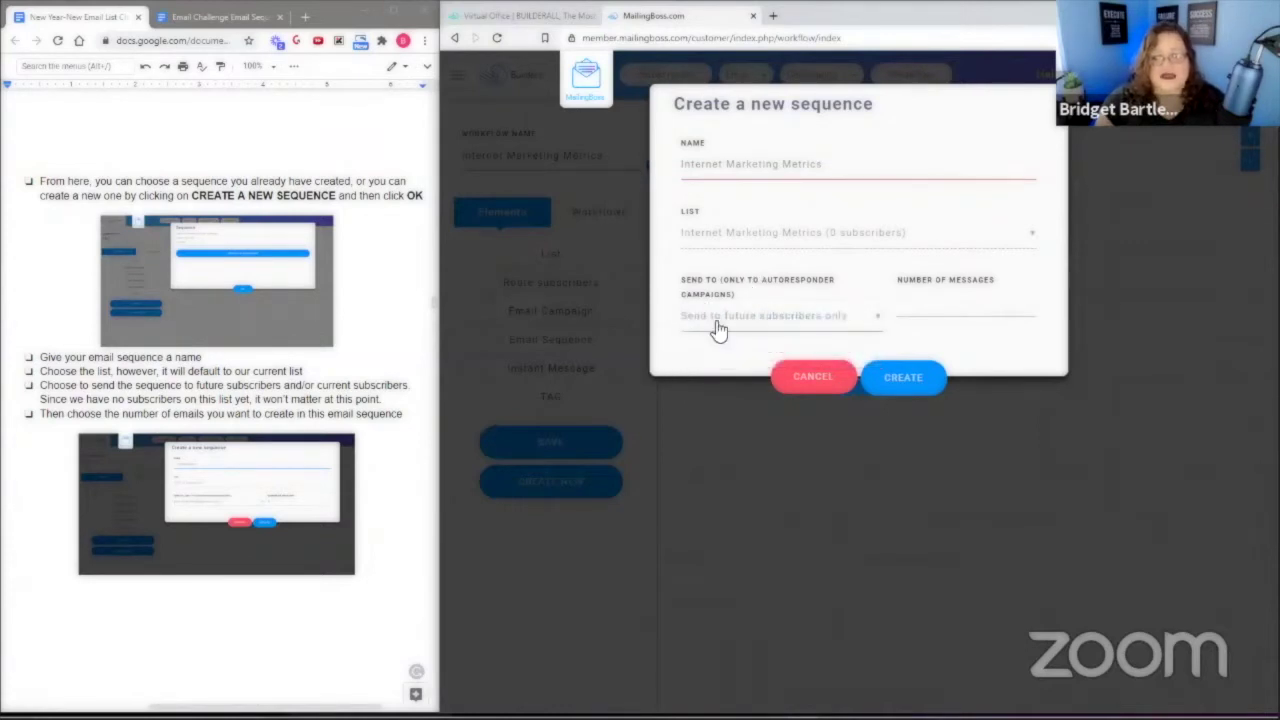
pyautogui.click(903, 335)
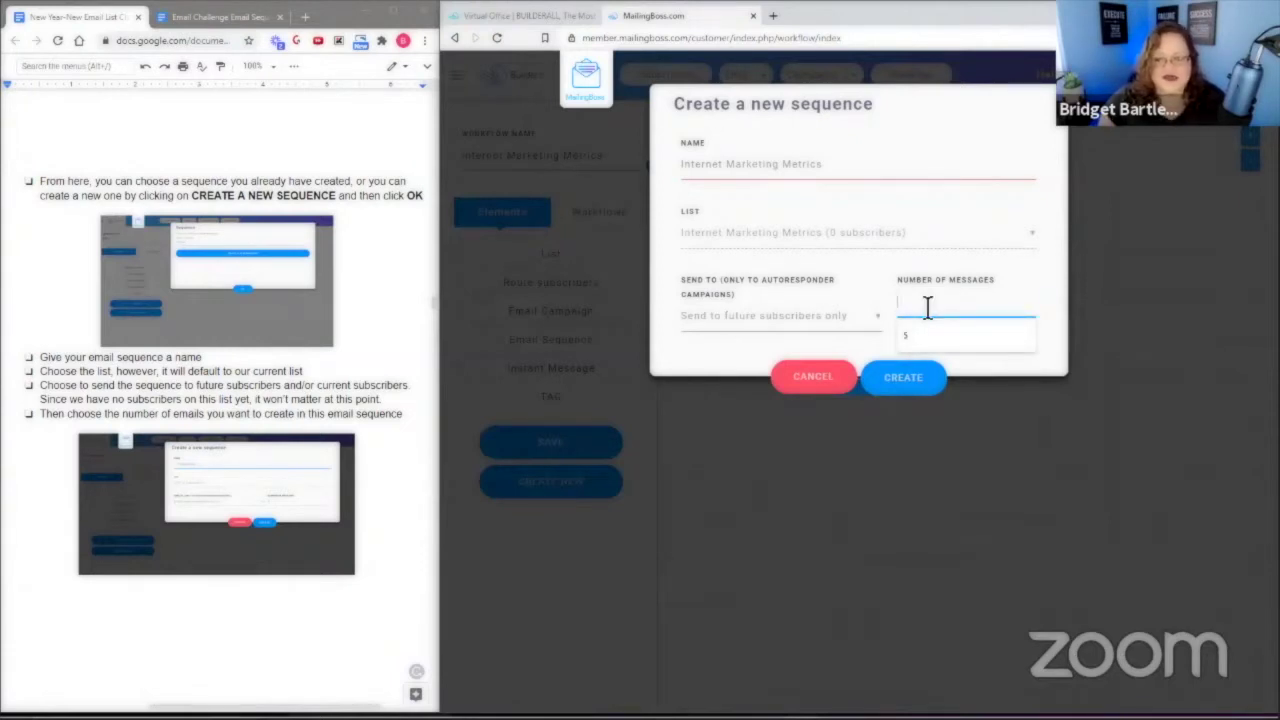
pyautogui.write('5')
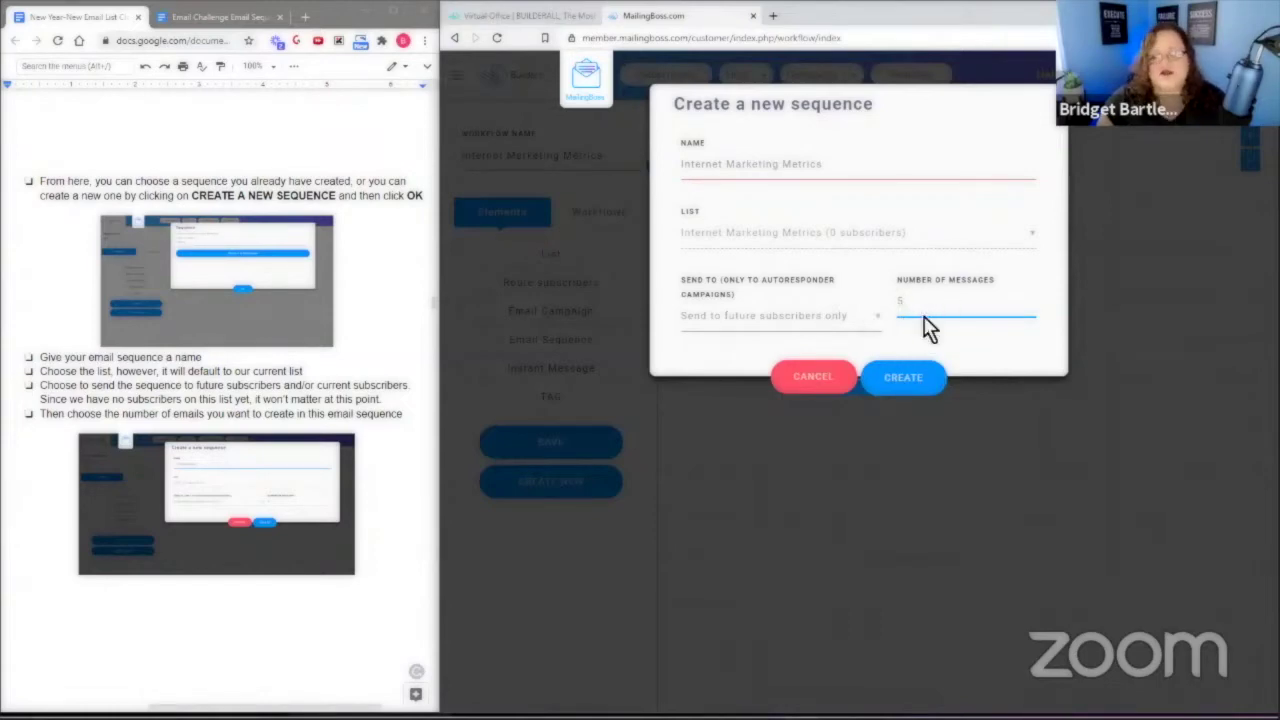
pyautogui.click(912, 386)
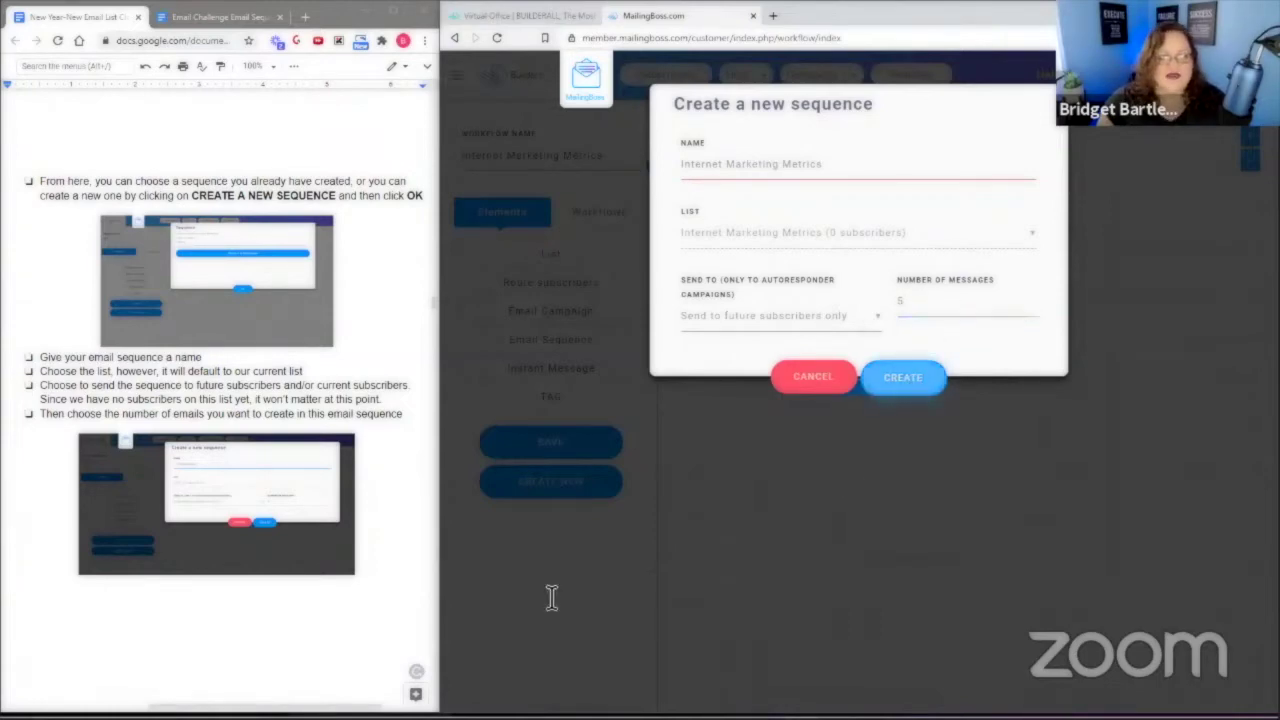
pyautogui.scroll(-2, 345, 450)
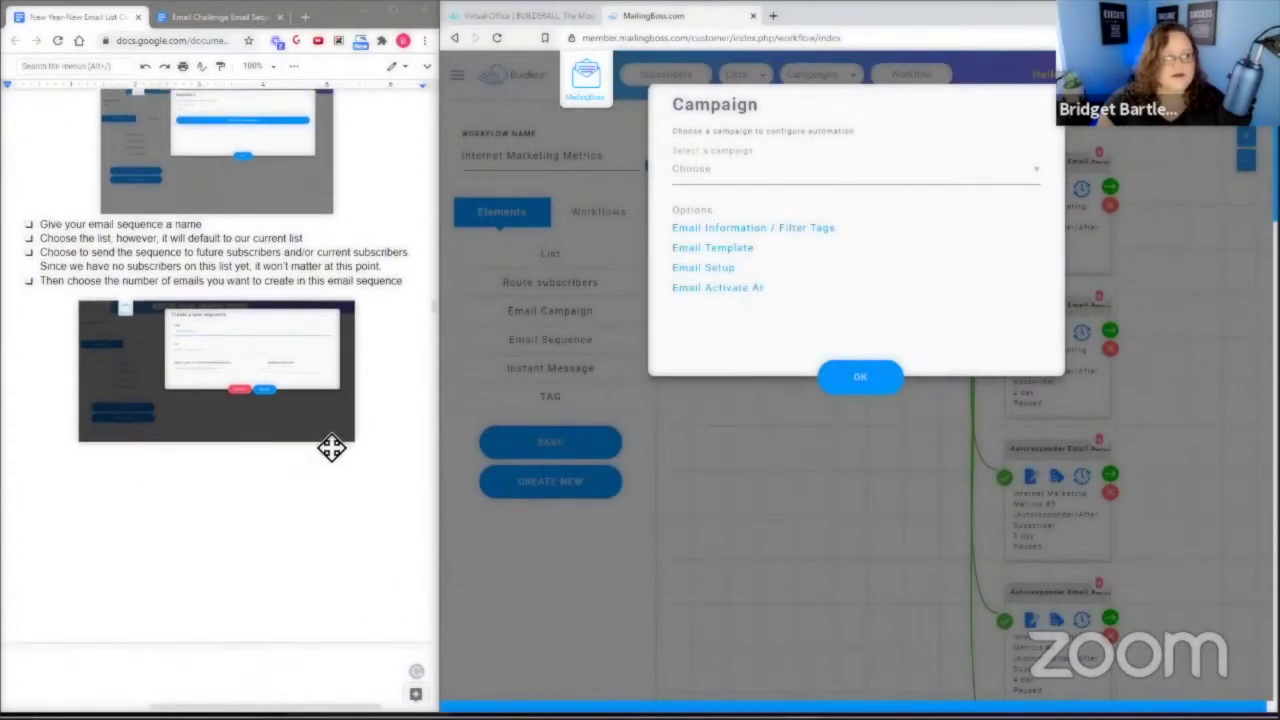
# Dismiss the Campaign prompt and open the settings of the Internet Marketing Metrics #5 email node.
pyautogui.scroll(2, 300, 323)
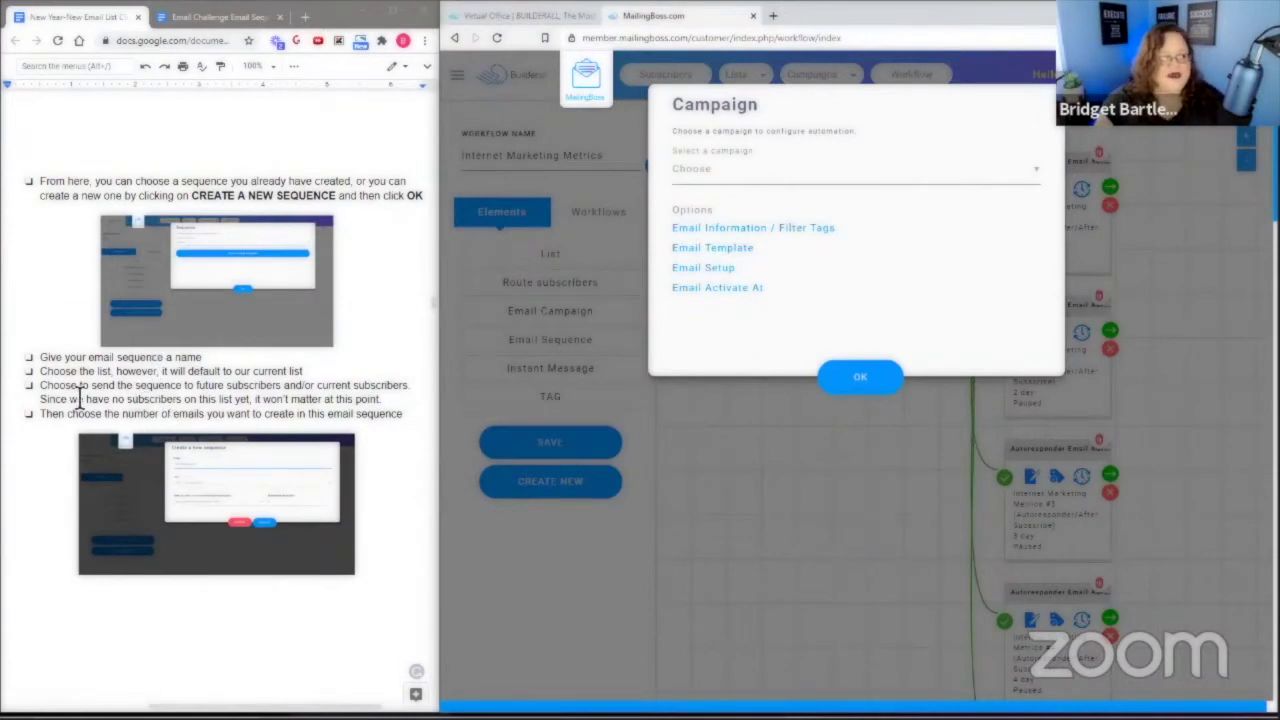
pyautogui.scroll(-5, 414, 480)
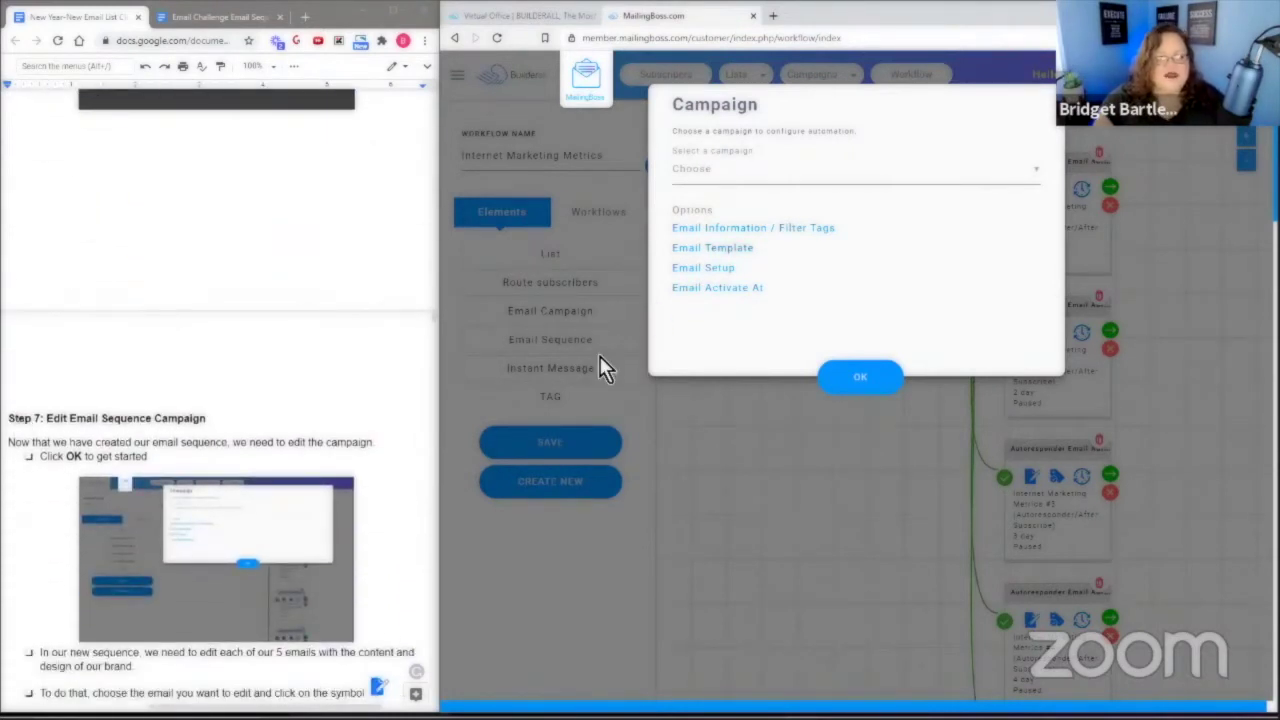
pyautogui.scroll(-1, 337, 440)
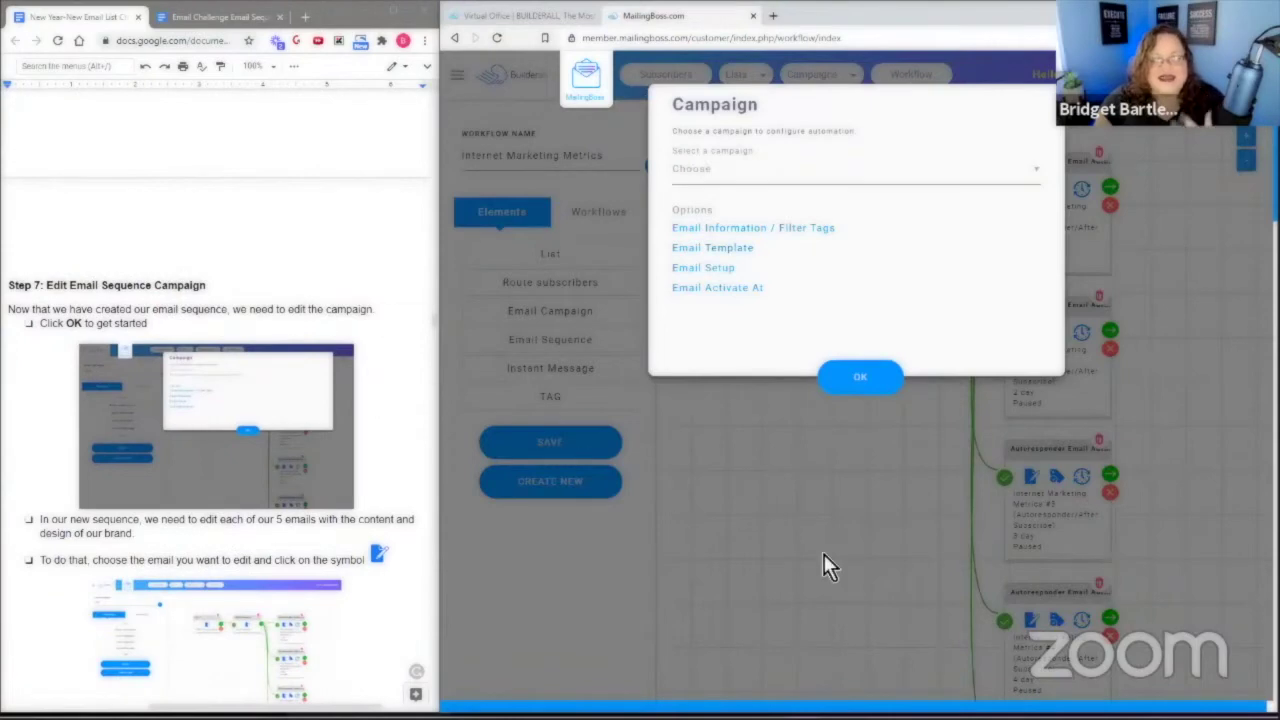
pyautogui.click(866, 385)
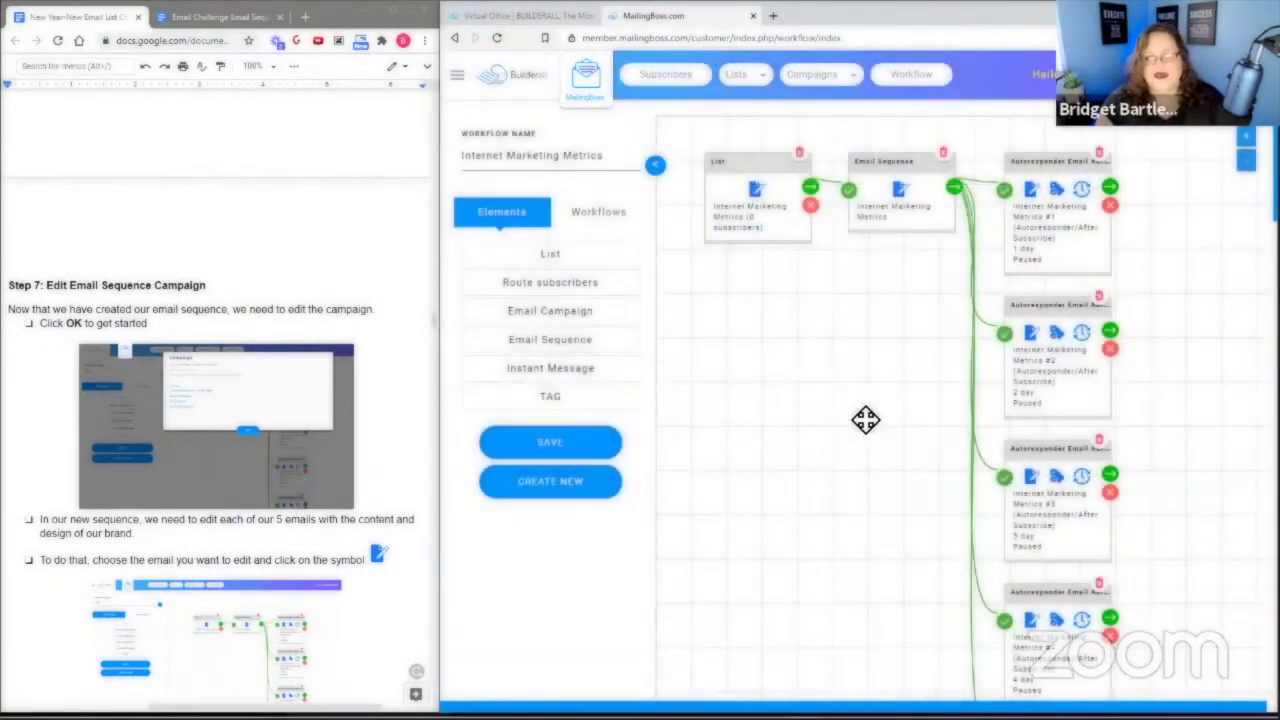
pyautogui.scroll(-4, 865, 420)
pyautogui.scroll(4, 883, 440)
pyautogui.scroll(-2, 894, 460)
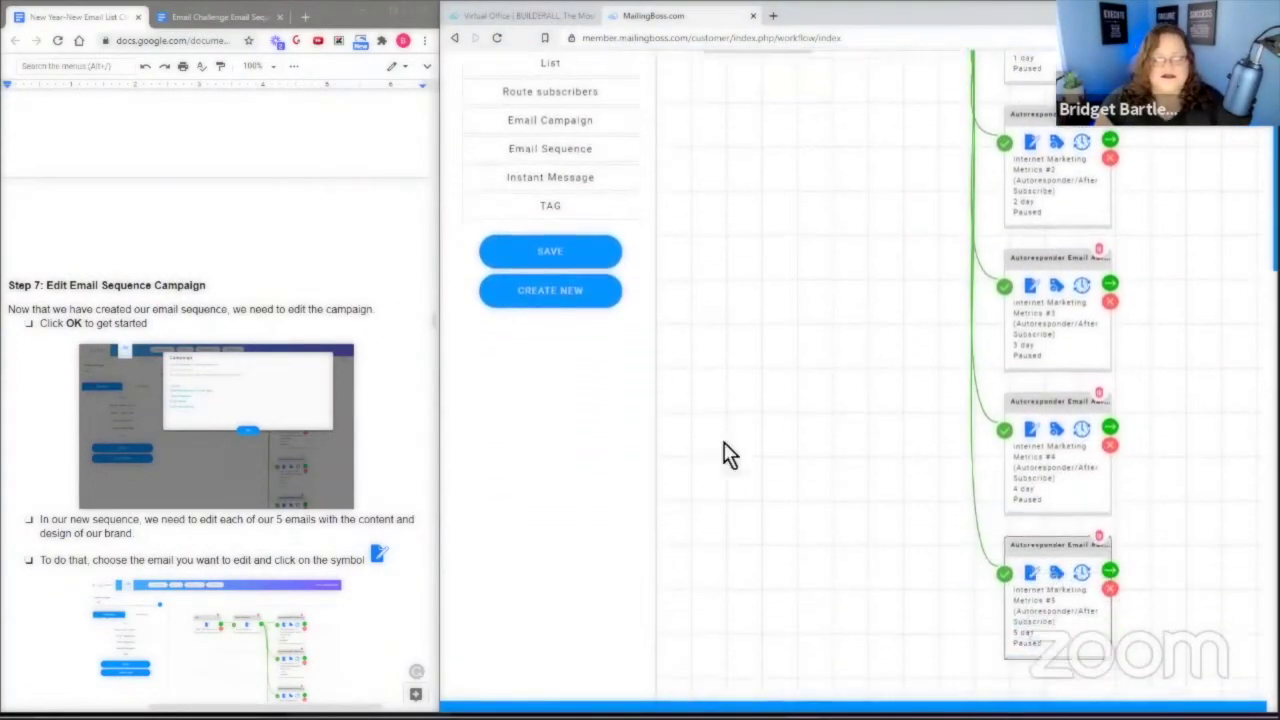
pyautogui.scroll(-1, 380, 434)
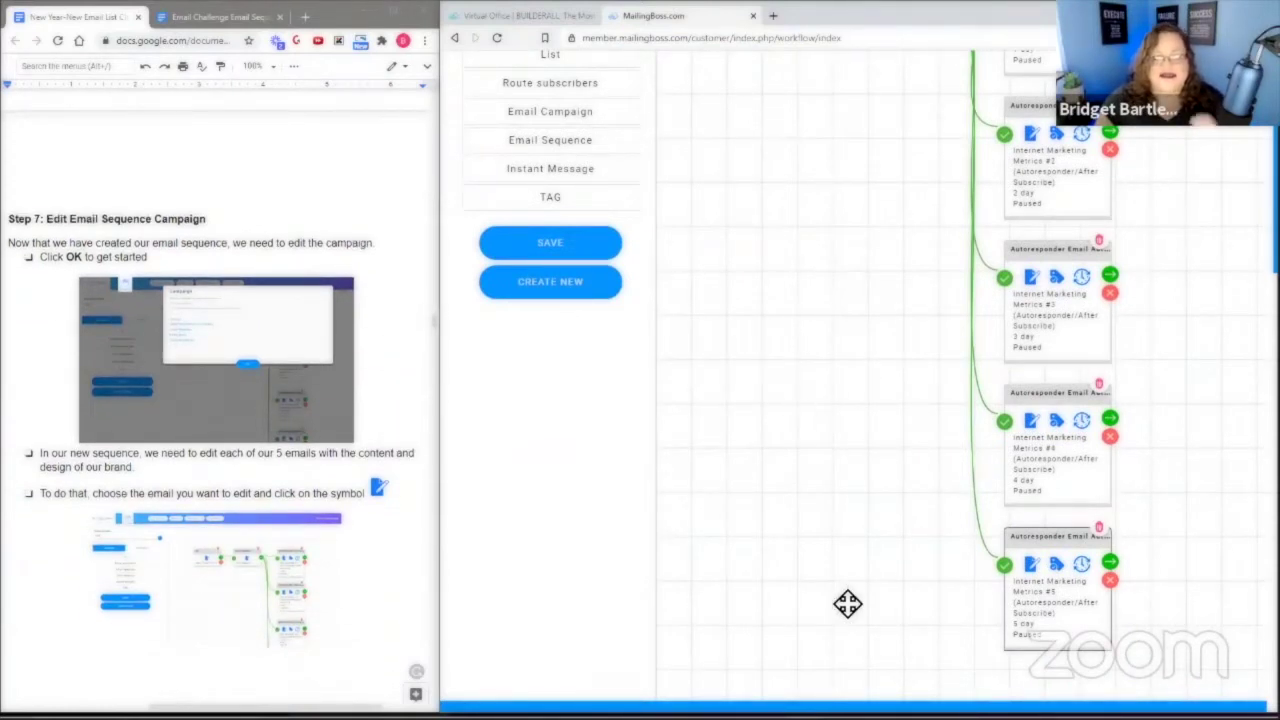
pyautogui.scroll(2, 417, 537)
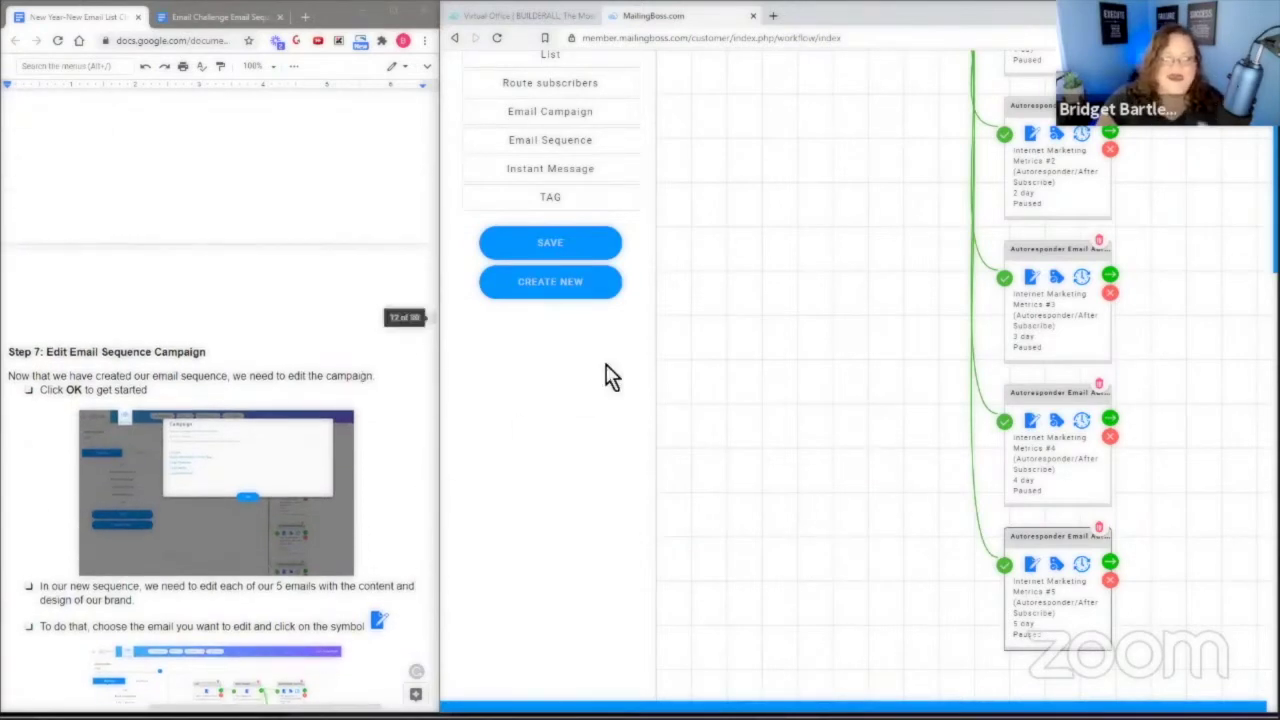
pyautogui.scroll(-1, 425, 480)
pyautogui.scroll(-2, 407, 481)
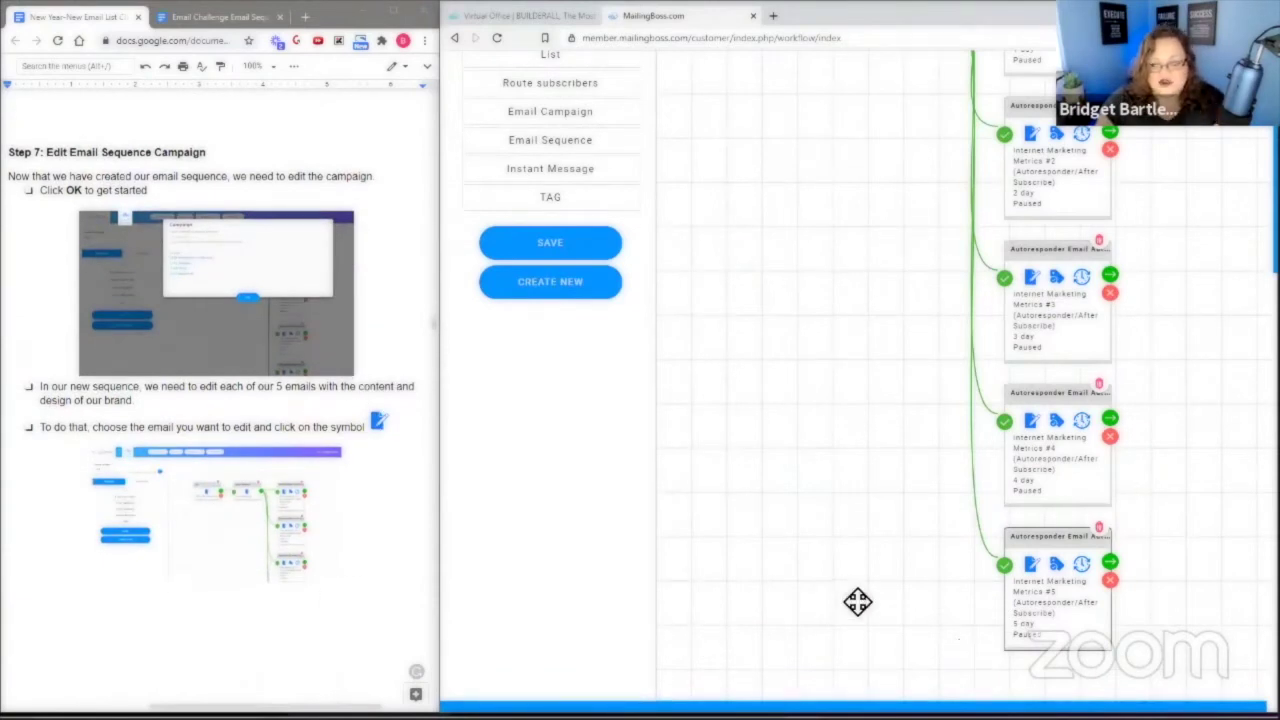
pyautogui.scroll(1, 852, 600)
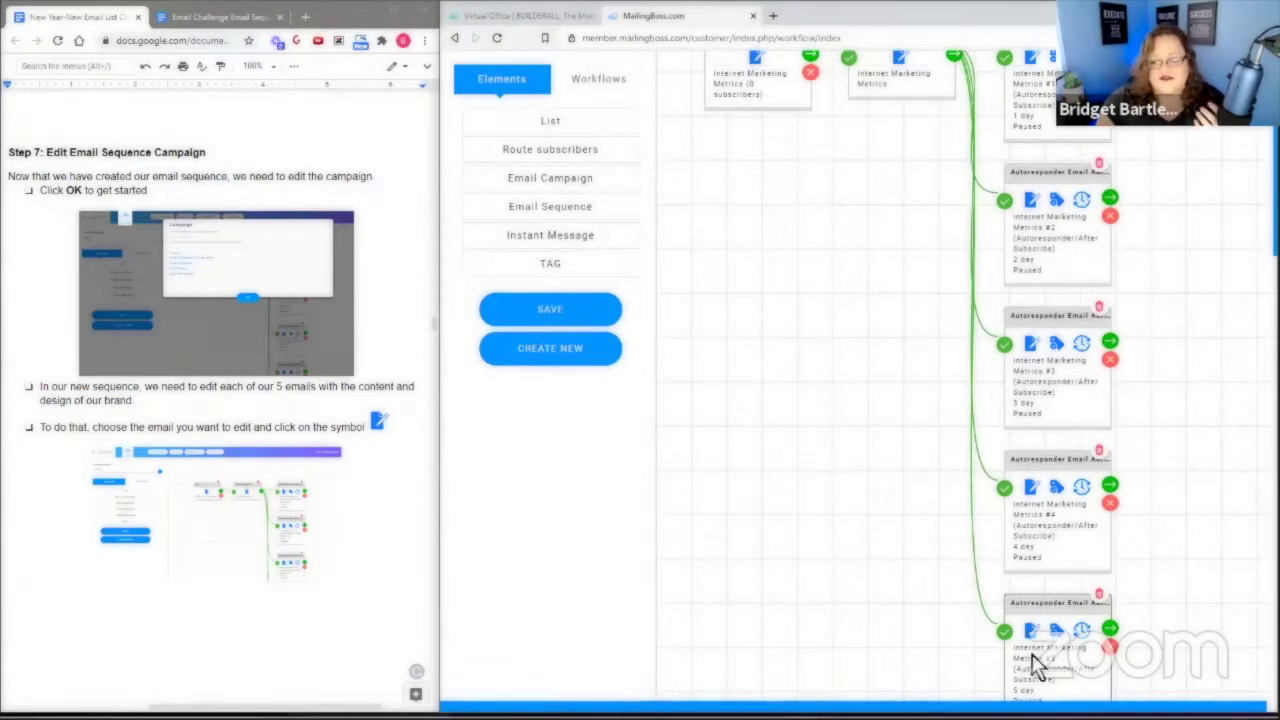
pyautogui.scroll(-1, 891, 633)
pyautogui.scroll(-1, 891, 633)
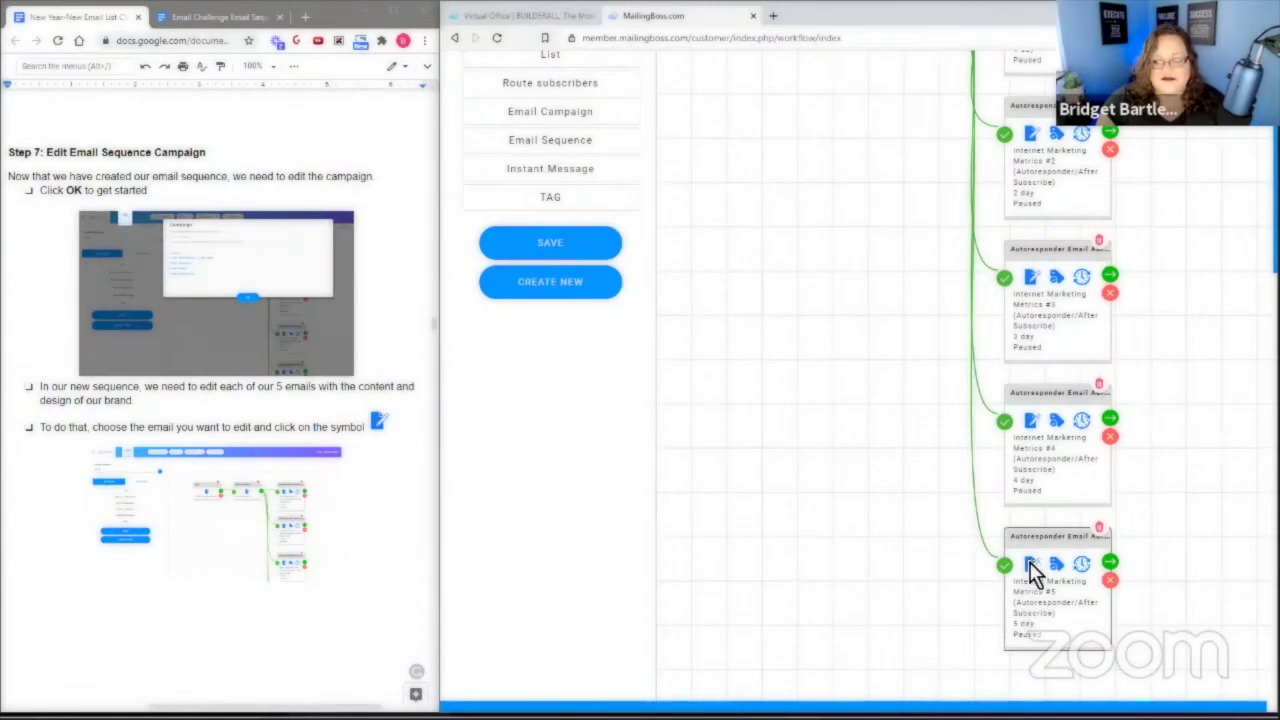
pyautogui.click(1031, 565)
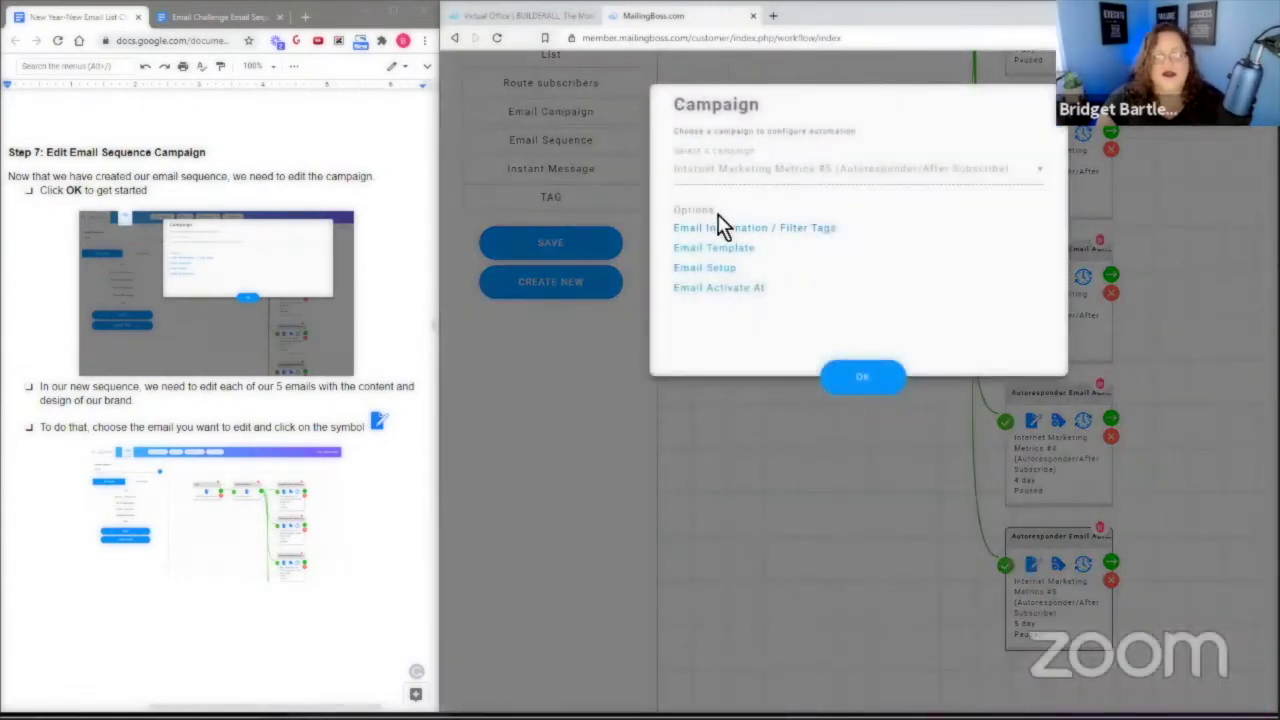
# Choose 'Email Information / Filter Tags' for the Internet Marketing Metrics #5 campaign.
pyautogui.click(749, 236)
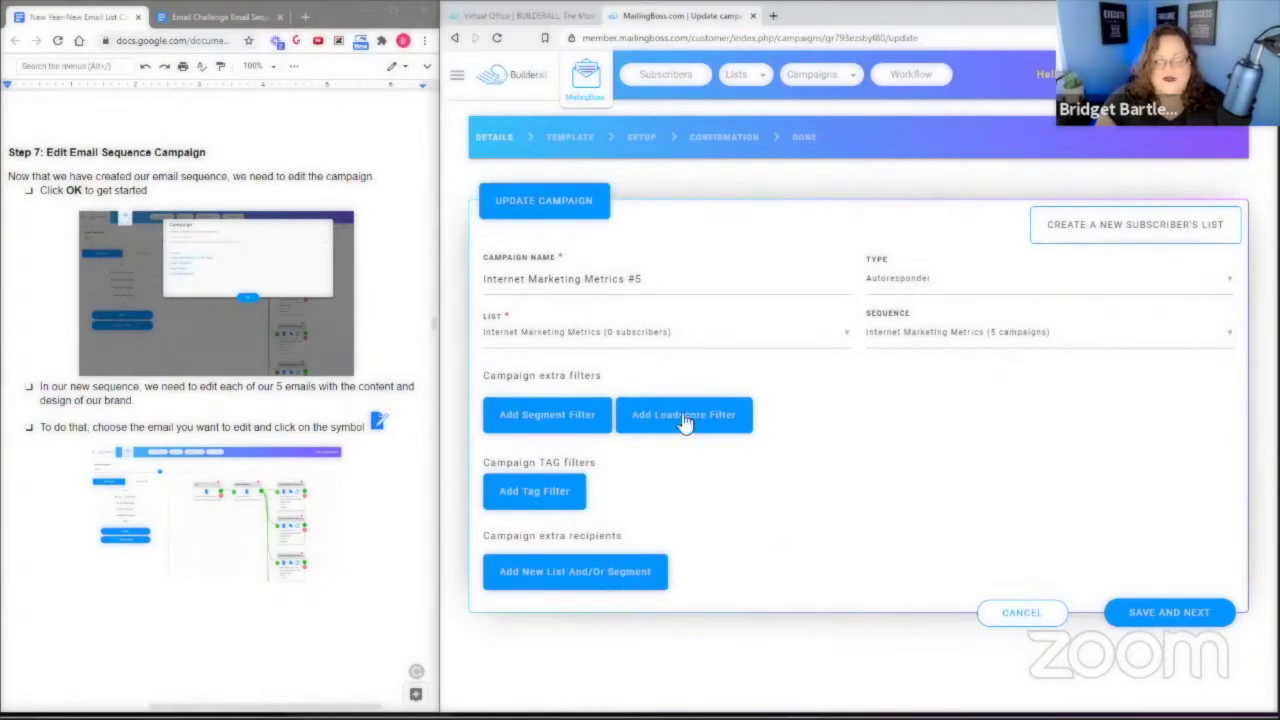
# Save the #5 campaign details and look through the Lorem Ipsum template editor.
pyautogui.click(1160, 620)
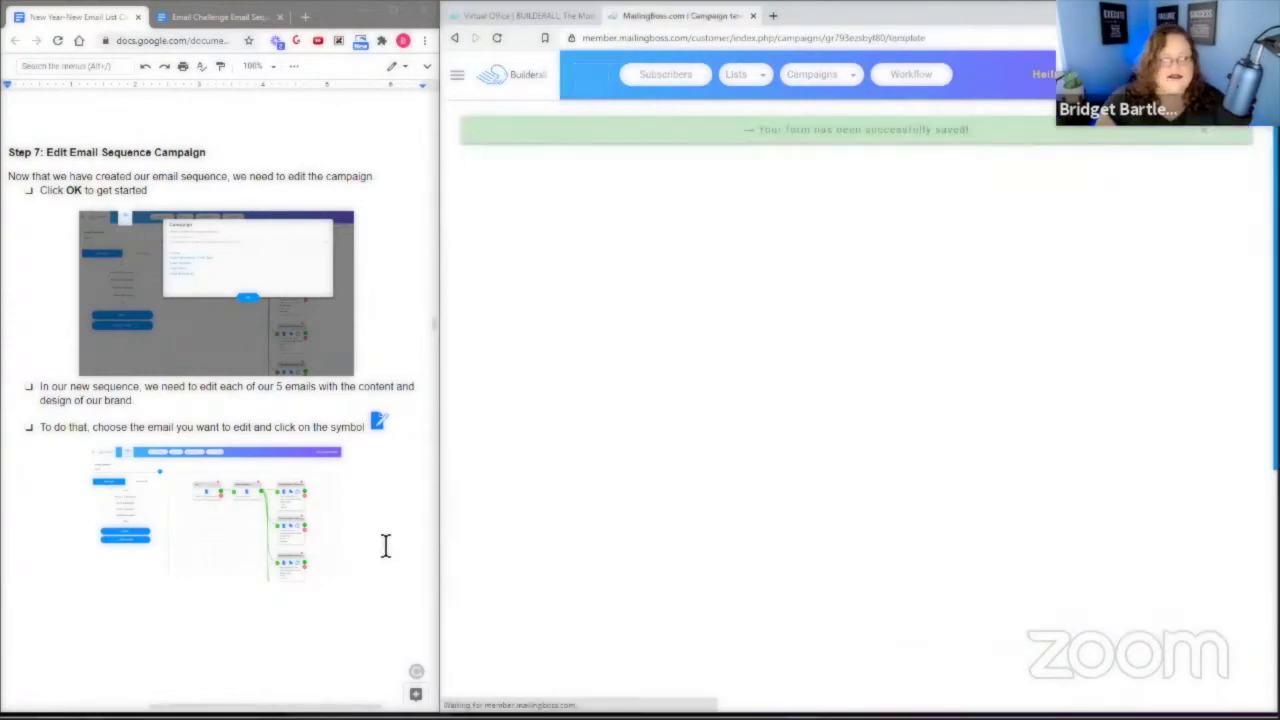
pyautogui.scroll(-5, 370, 530)
pyautogui.scroll(-1, 367, 523)
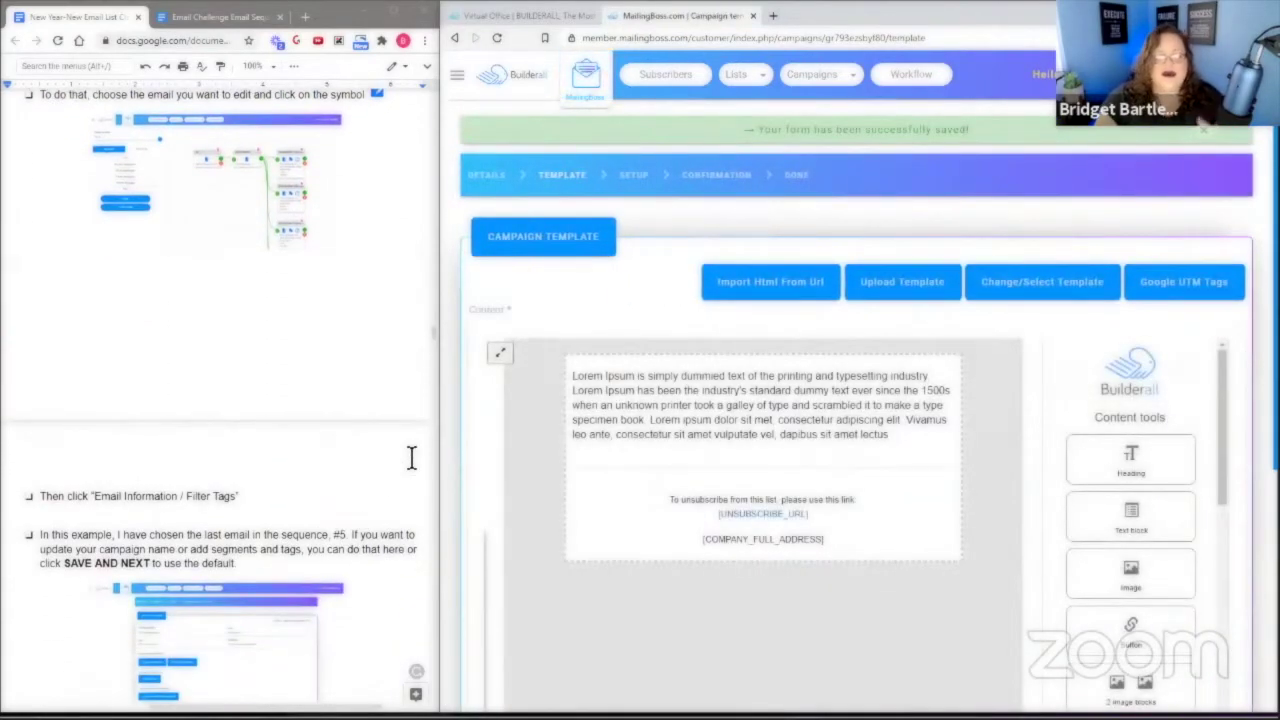
pyautogui.scroll(-1, 372, 451)
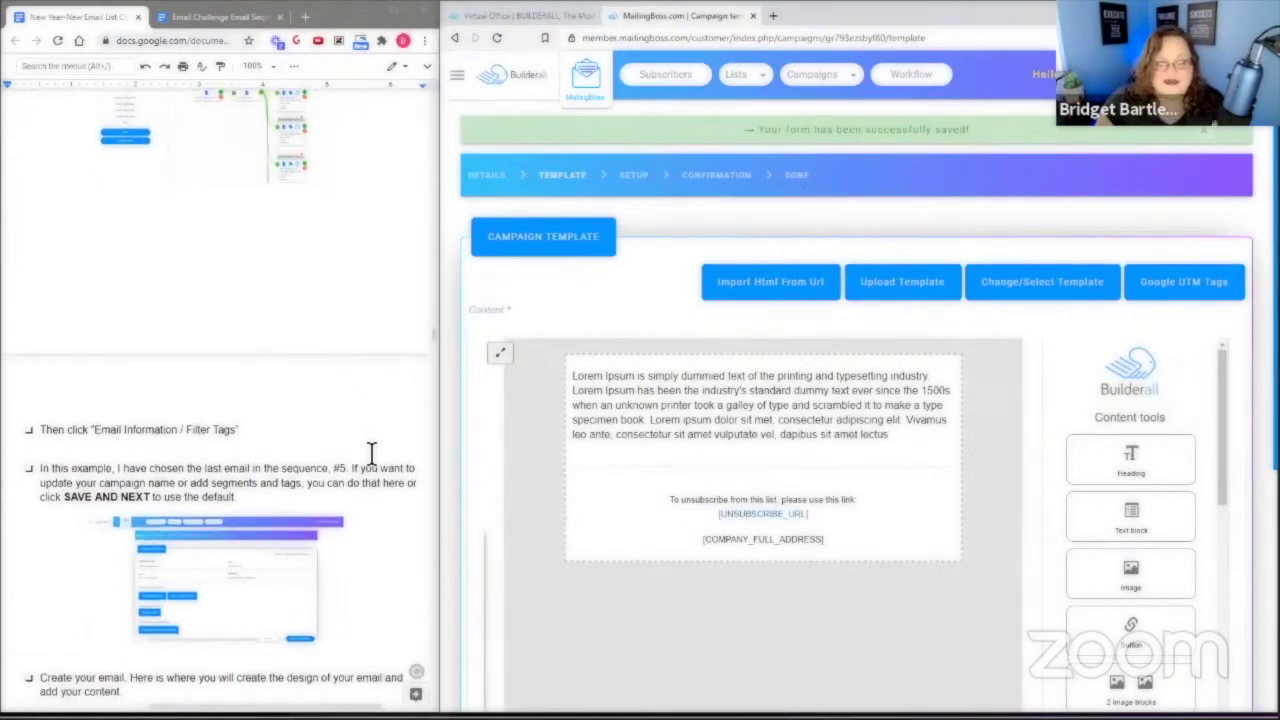
pyautogui.scroll(-1, 380, 470)
pyautogui.scroll(-2, 410, 490)
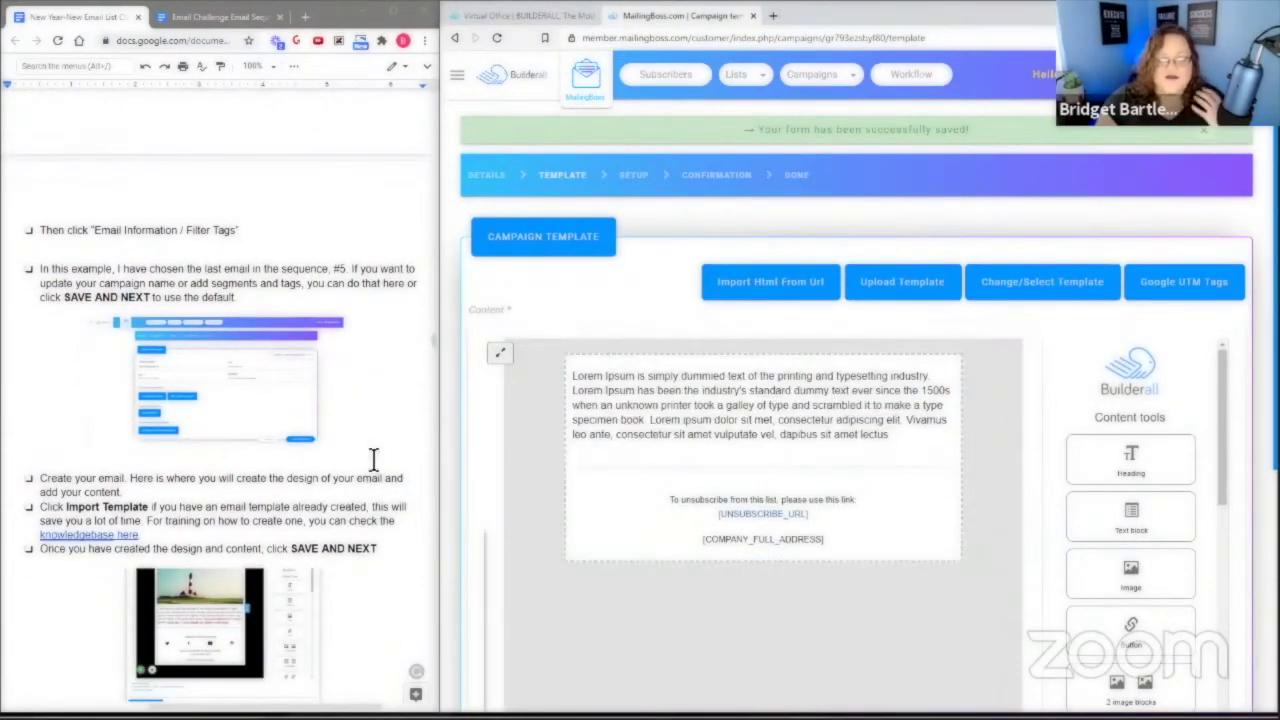
pyautogui.scroll(-1, 390, 478)
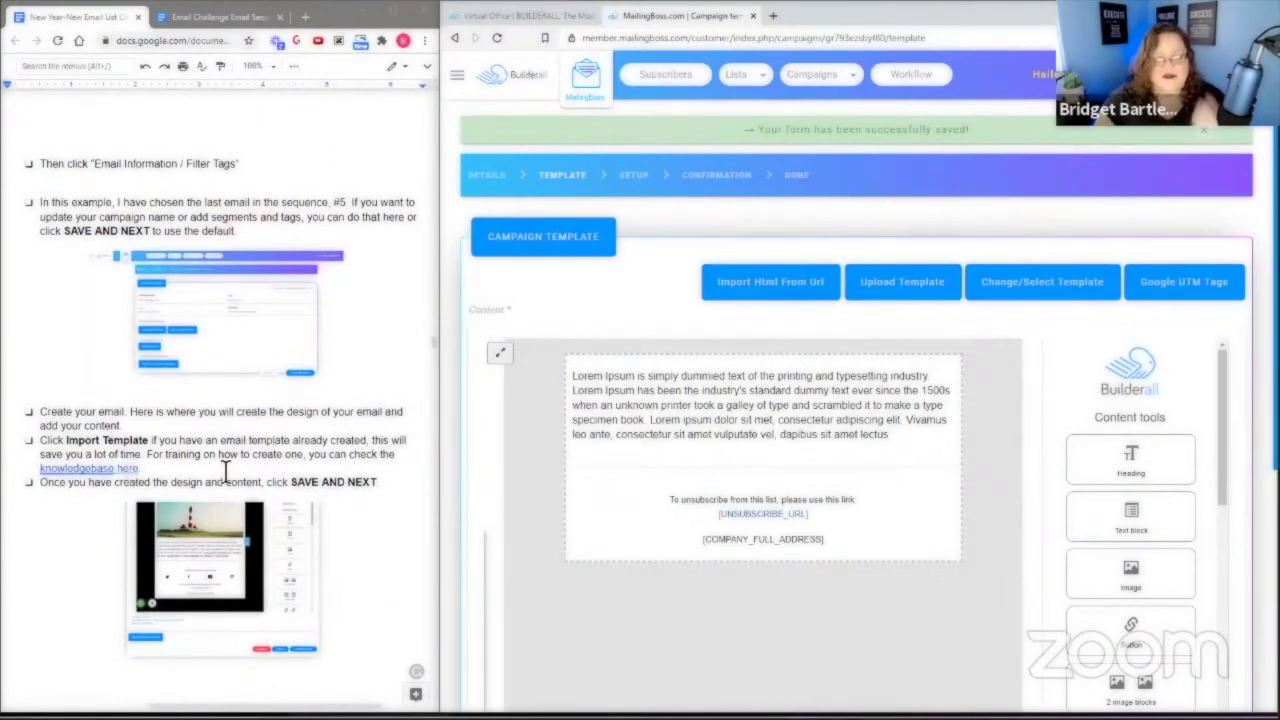
pyautogui.scroll(-1, 380, 450)
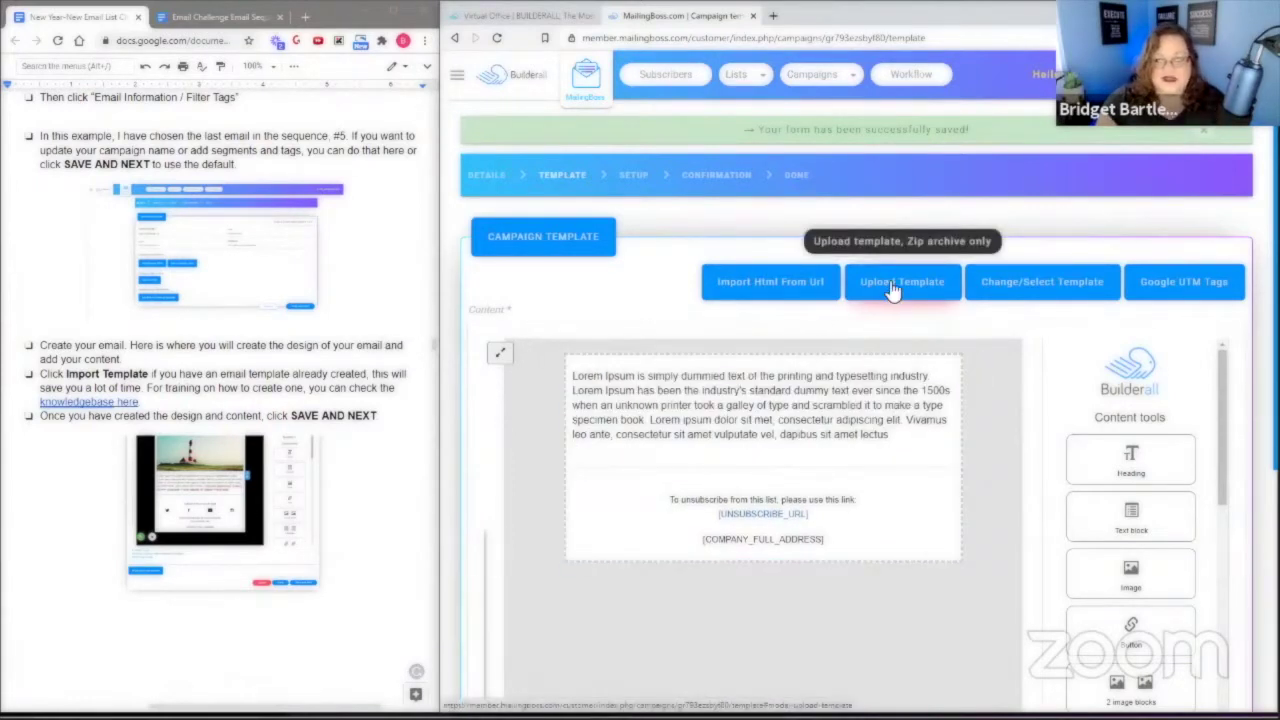
# Apply the saved Email Challenge template to email #5.
pyautogui.click(1042, 285)
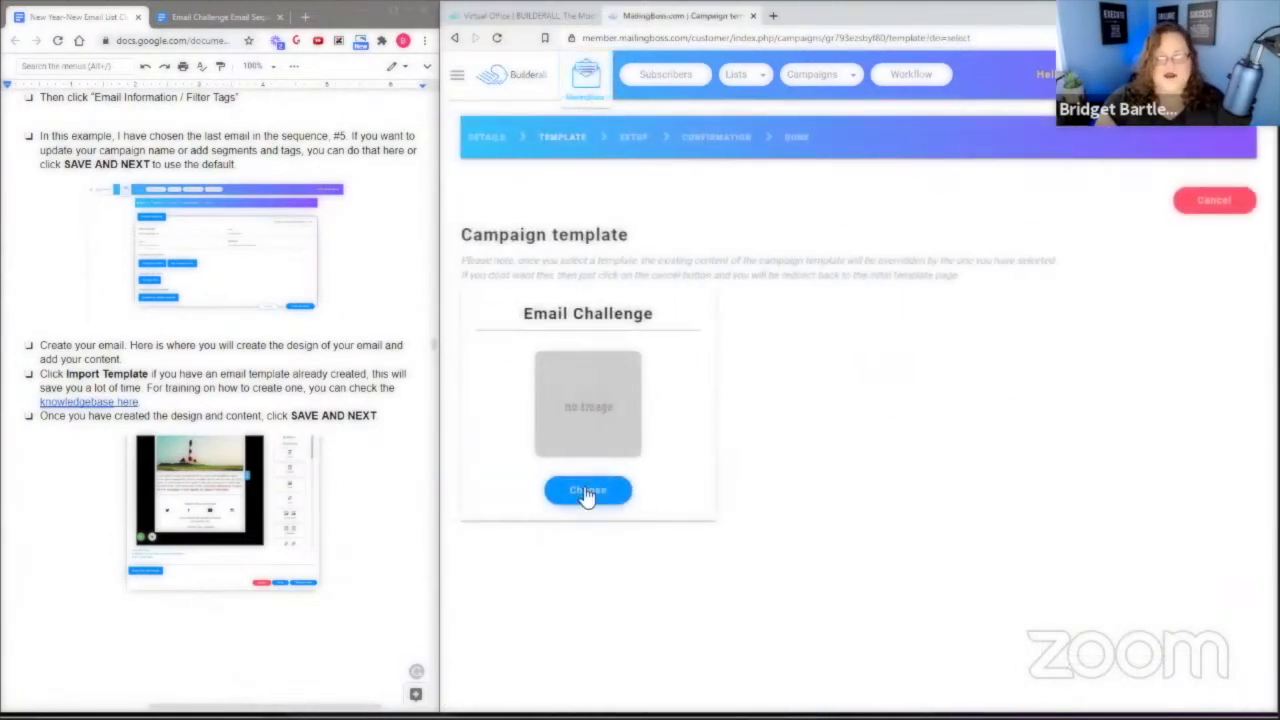
pyautogui.click(588, 490)
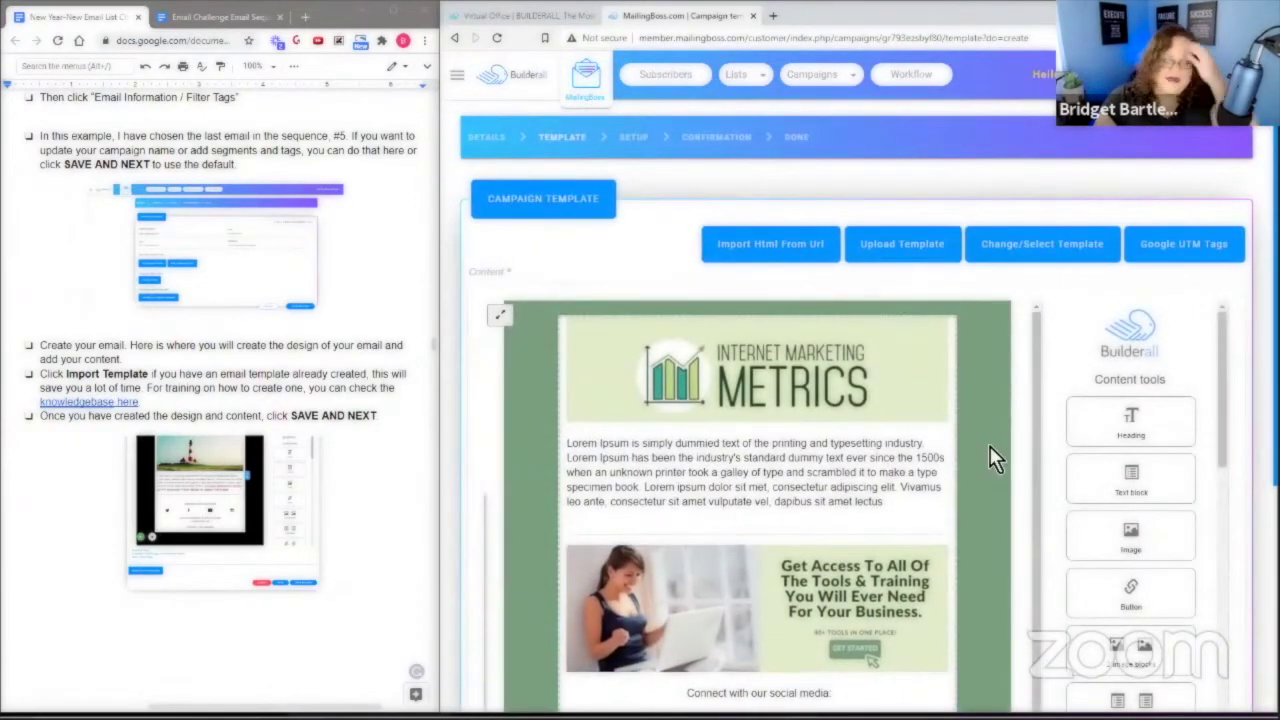
pyautogui.scroll(-3, 980, 525)
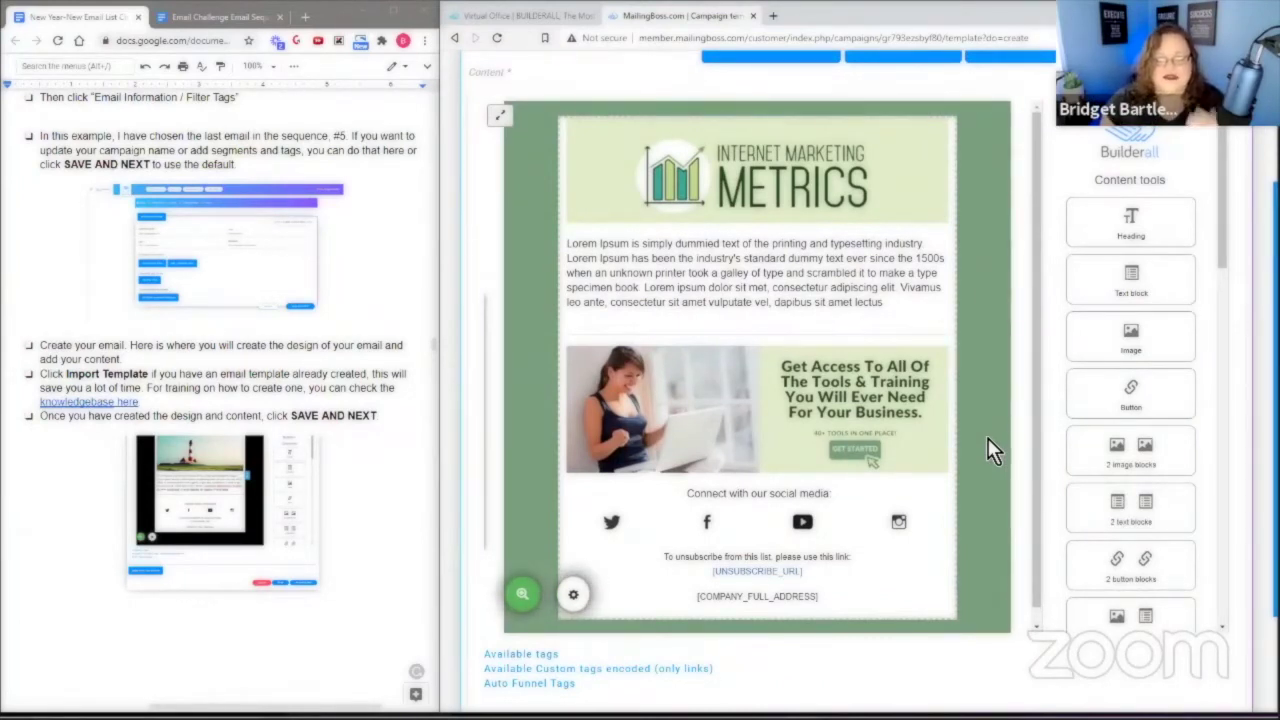
pyautogui.scroll(1, 985, 335)
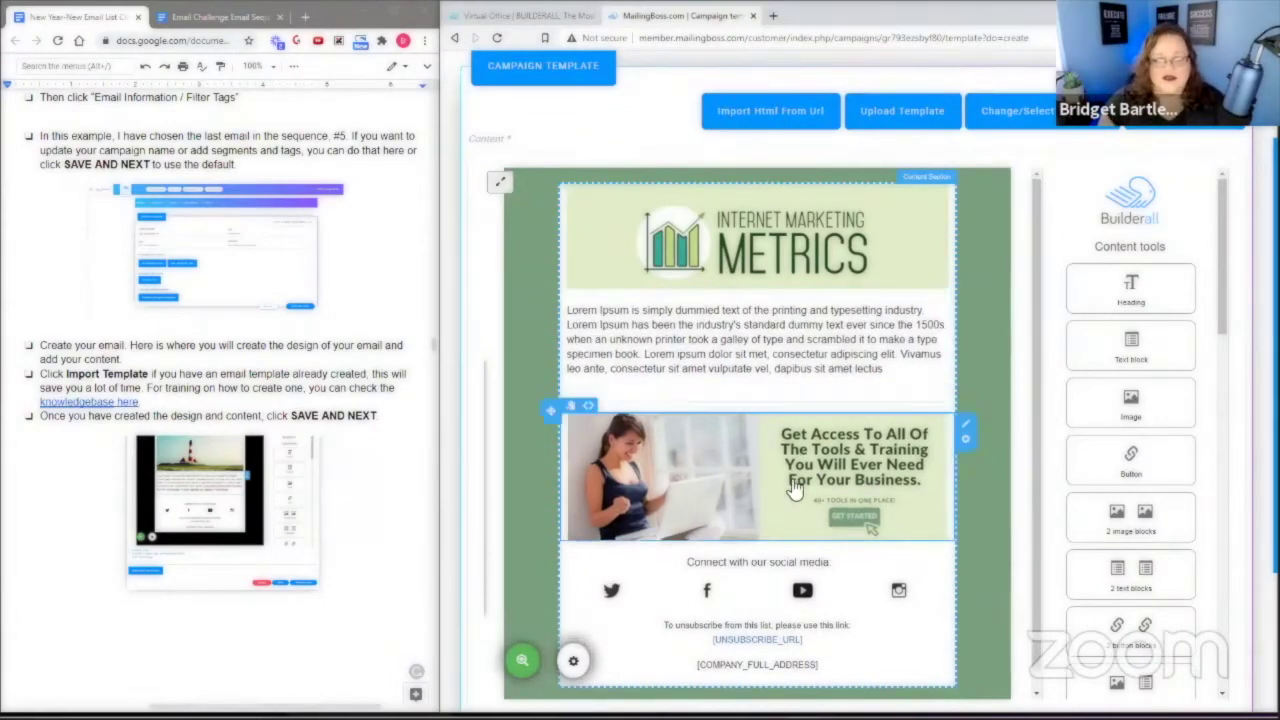
# Close the banner image settings and show Email #1's copy in the Email Challenge document.
pyautogui.click(697, 486)
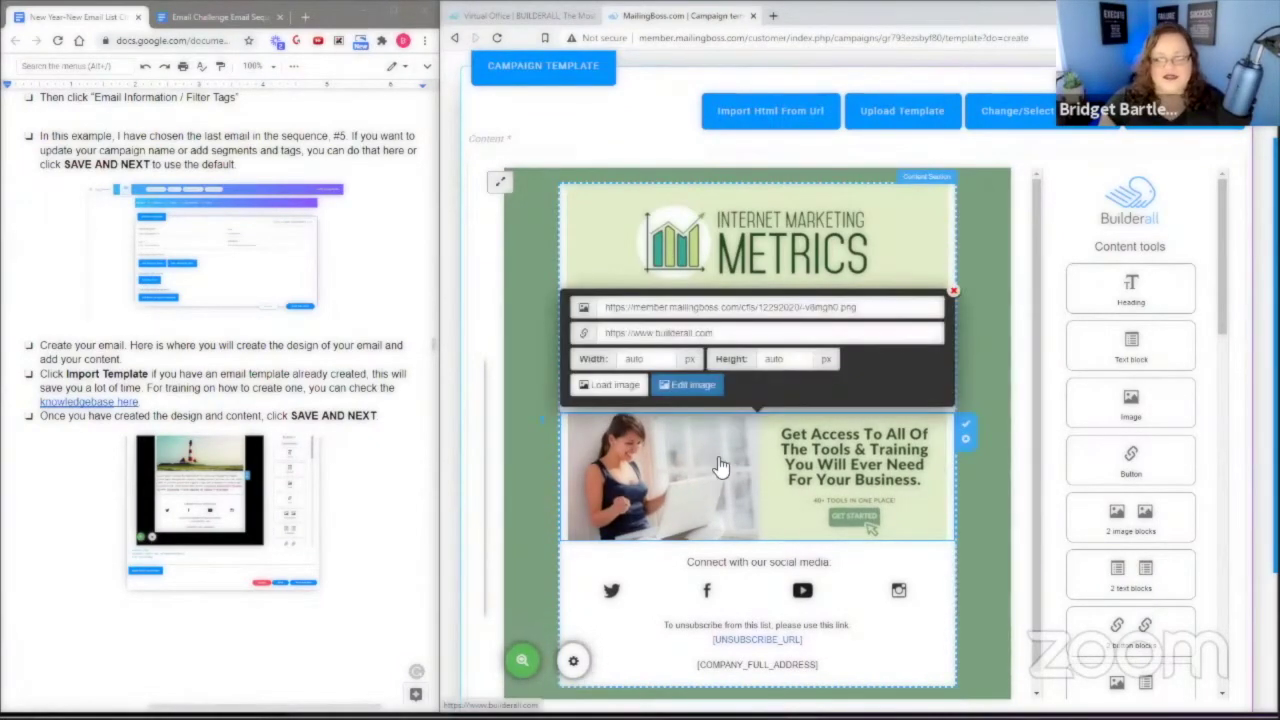
pyautogui.click(953, 291)
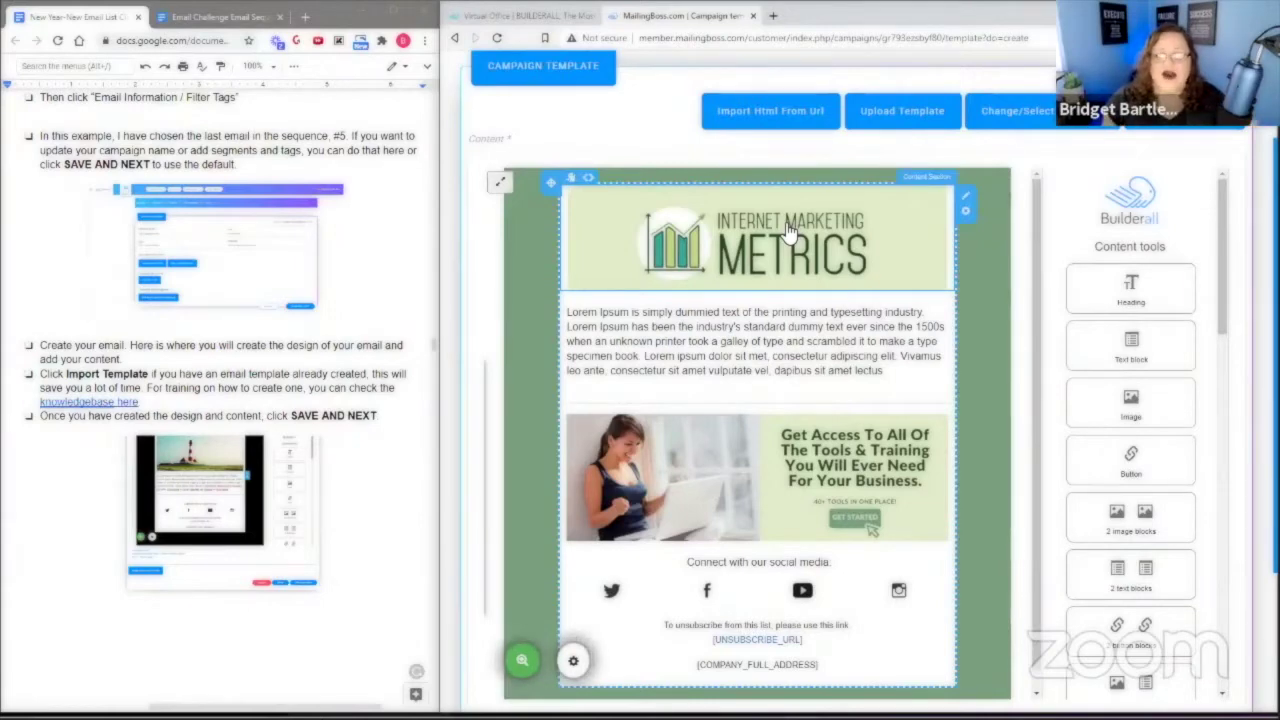
pyautogui.click(205, 18)
pyautogui.scroll(-1, 258, 245)
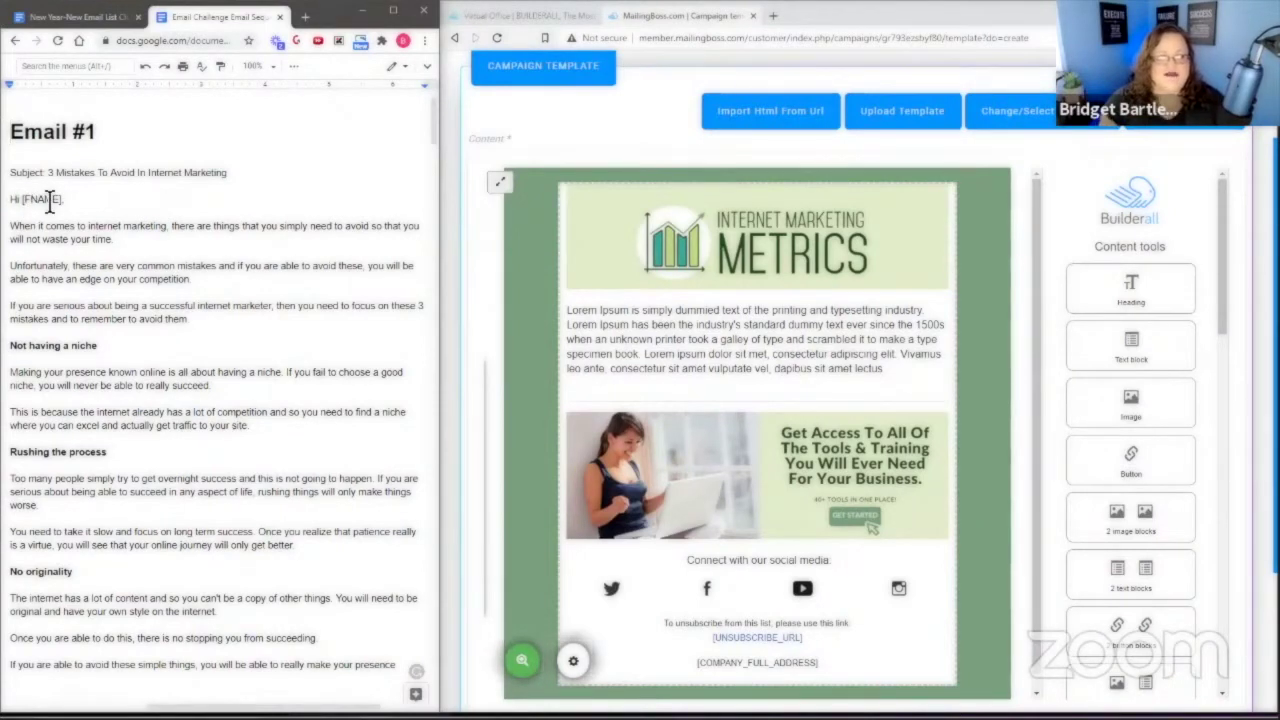
# Insert the [FNAME] tag at the start of the placeholder text block.
pyautogui.click(575, 297)
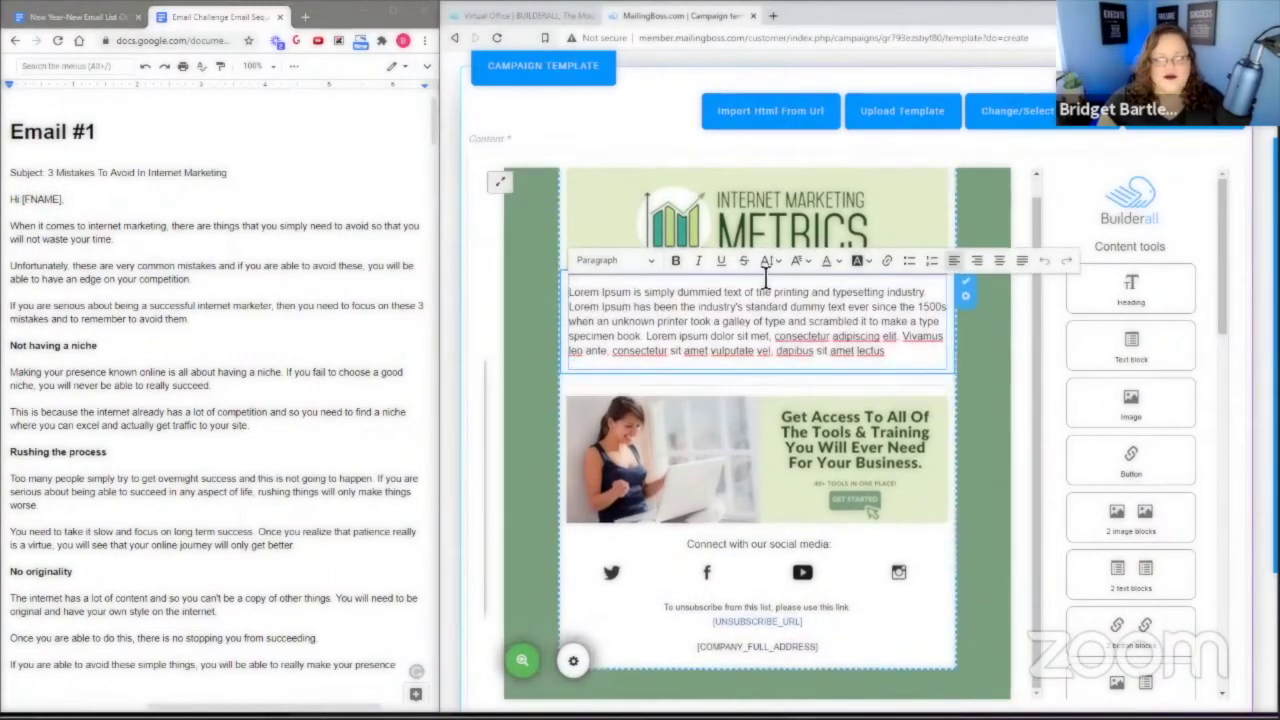
pyautogui.scroll(-3, 838, 336)
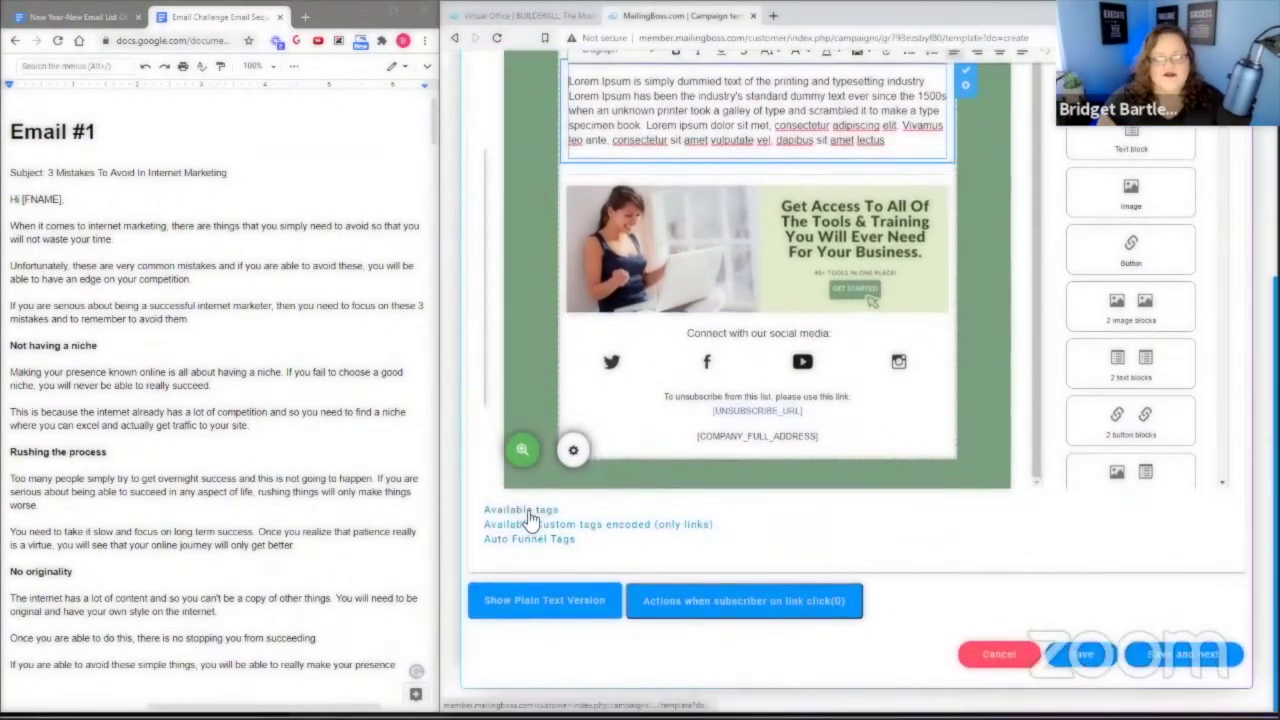
pyautogui.scroll(-10, 765, 250)
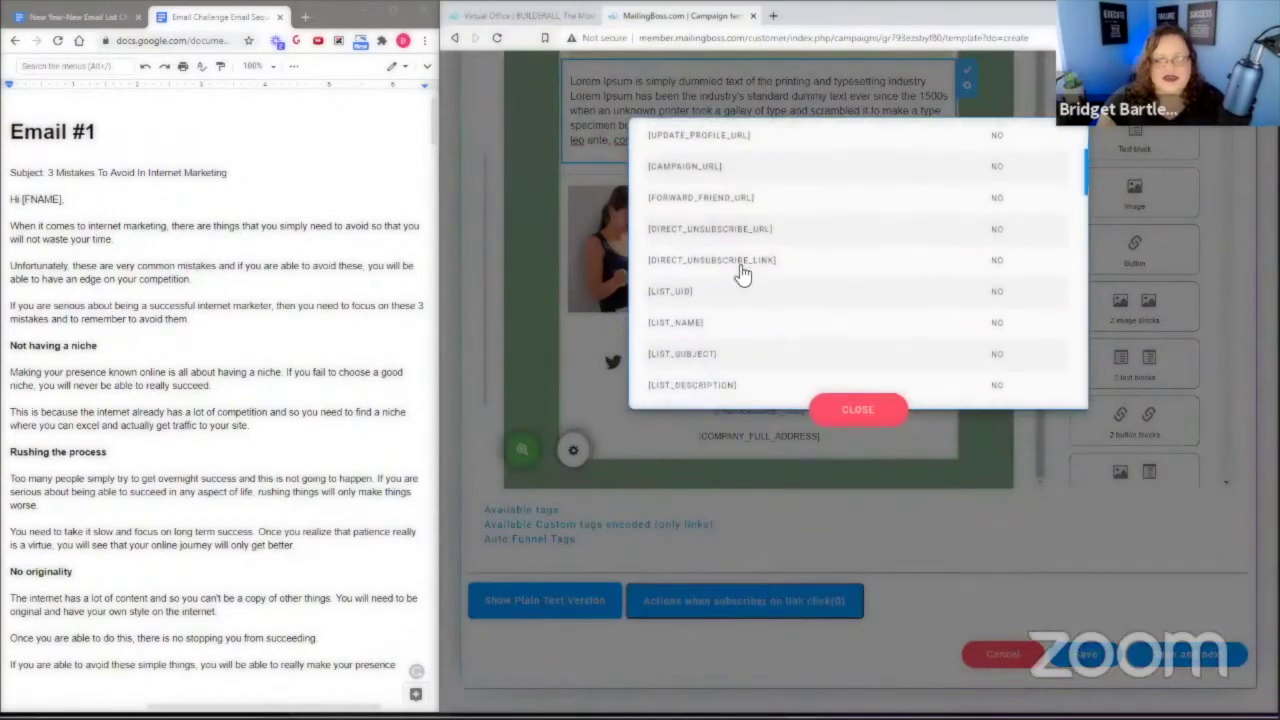
pyautogui.scroll(-10, 741, 320)
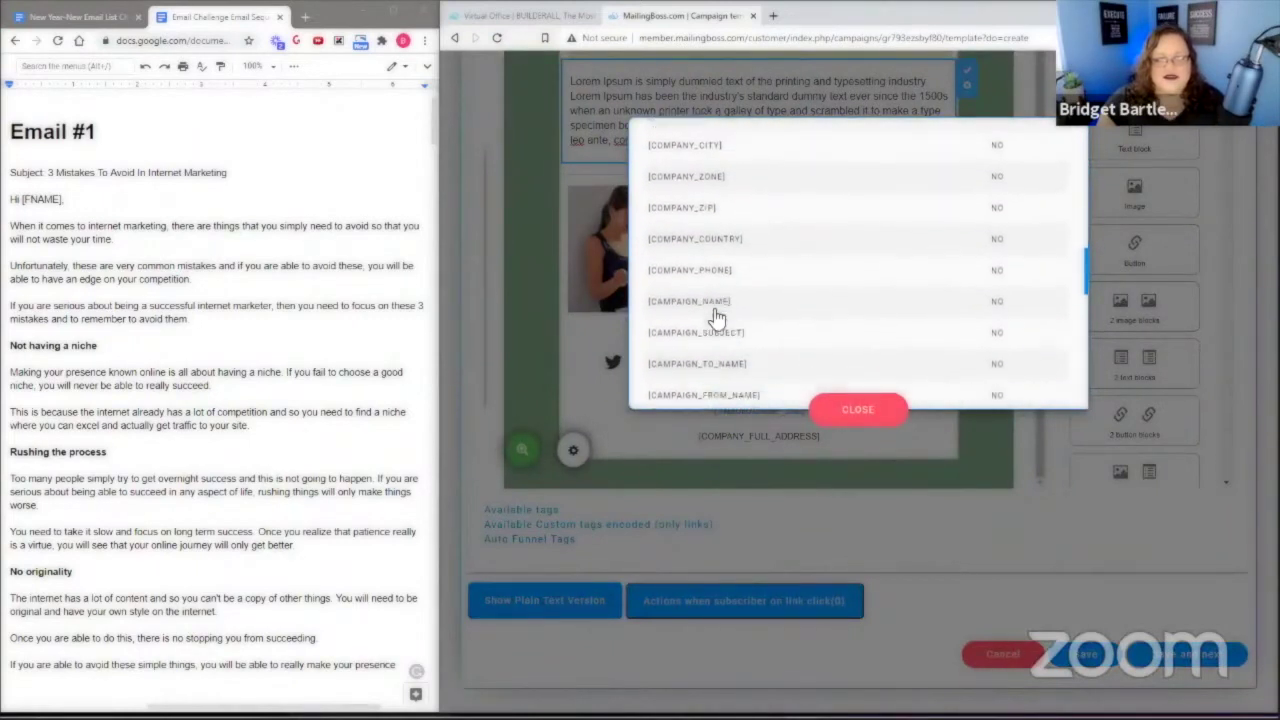
pyautogui.scroll(-4, 704, 340)
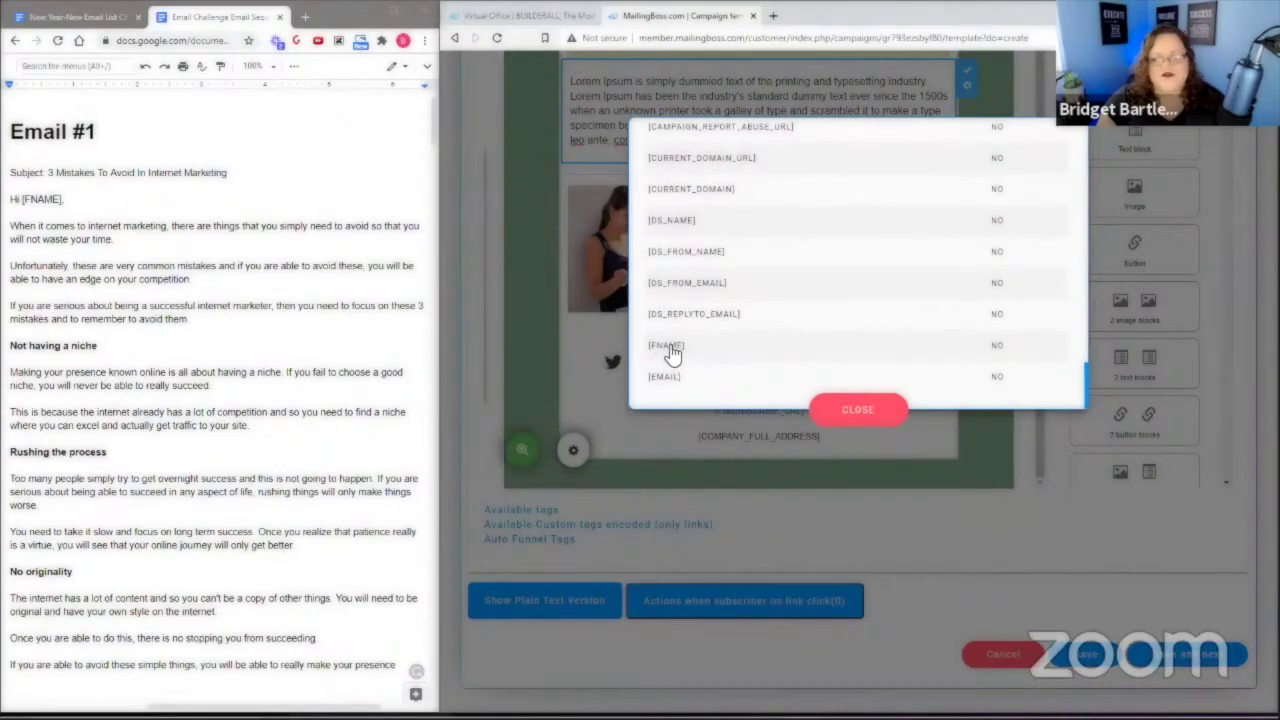
pyautogui.click(670, 350)
pyautogui.click(858, 407)
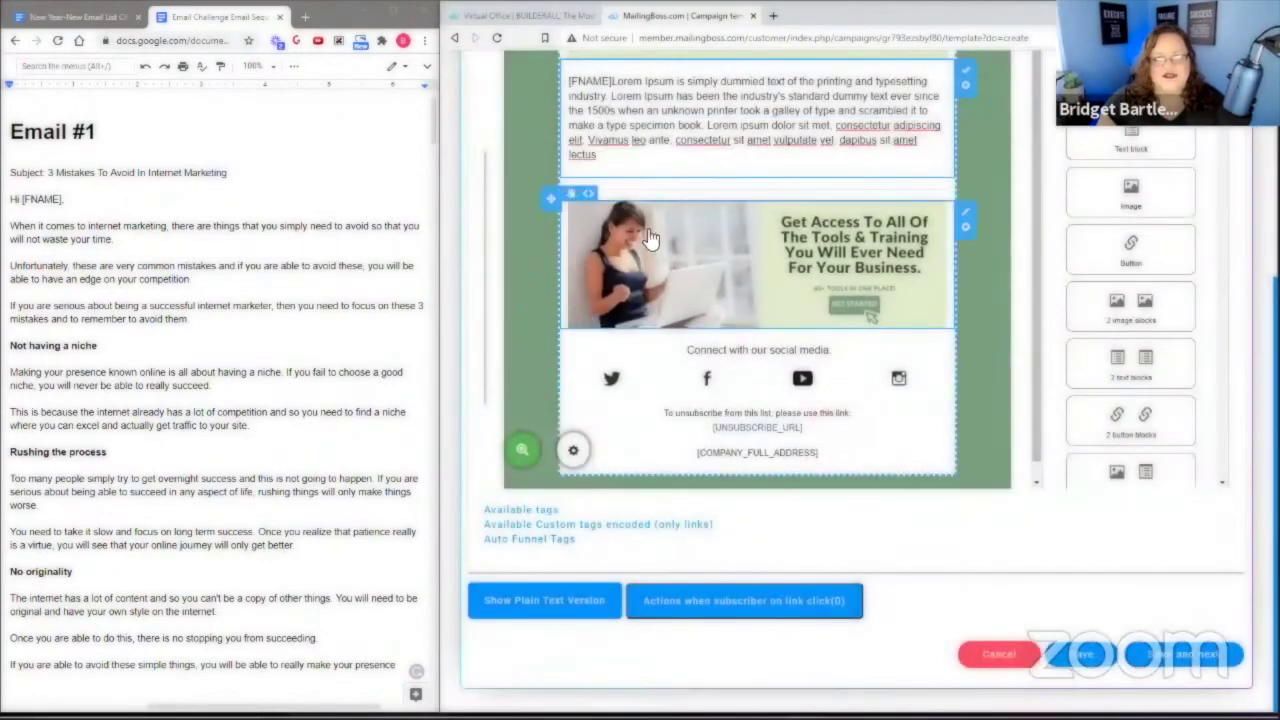
# Select the Email #1 body text, starting at 'Hi [FNAME],', in the copy document.
pyautogui.click(615, 82)
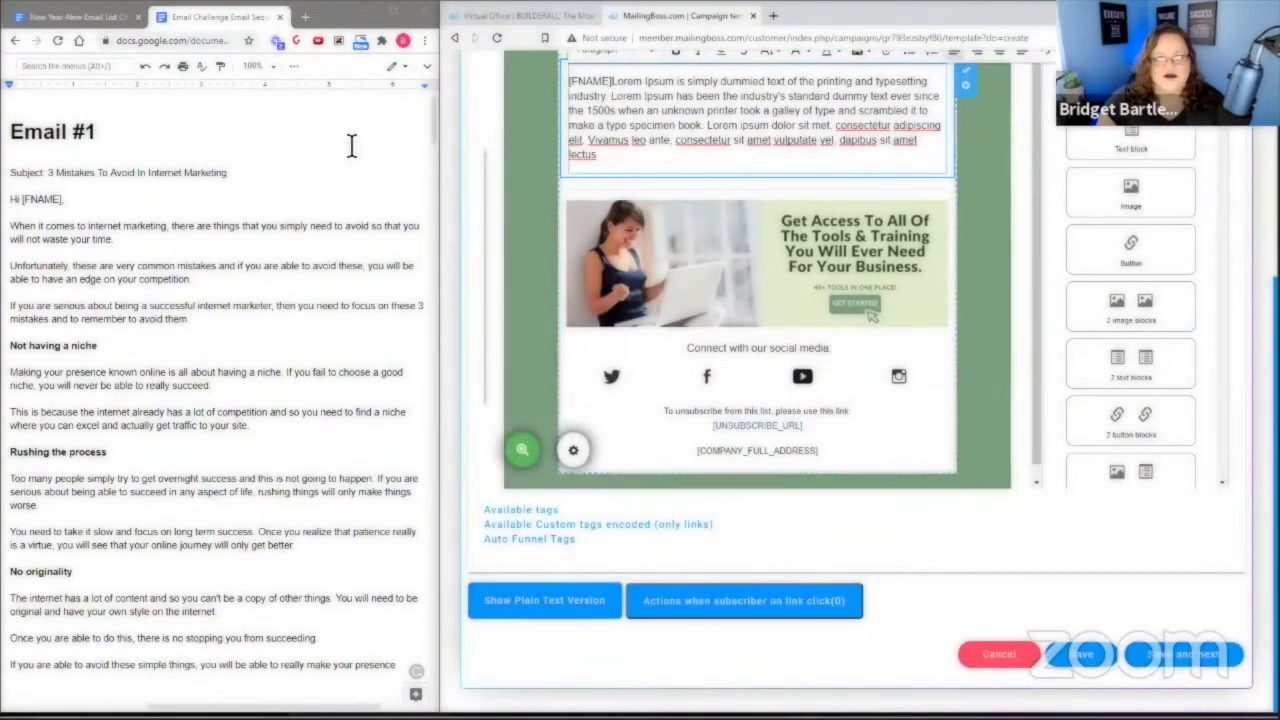
pyautogui.moveTo(14, 199); pyautogui.dragTo(233, 487)
pyautogui.scroll(-5, 314, 386)
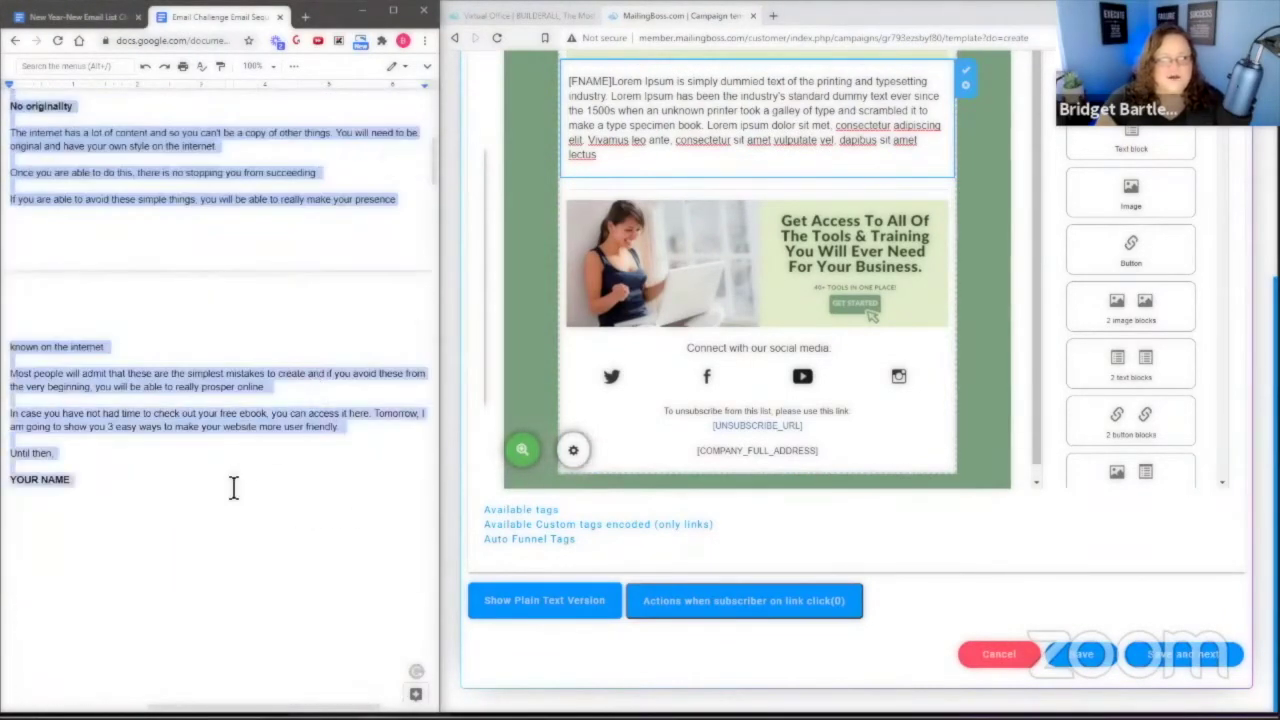
# Copy the Email #1 body from the doc and paste it over the Lorem Ipsum paragraph.
pyautogui.rightClick(189, 131)
pyautogui.click(215, 168)
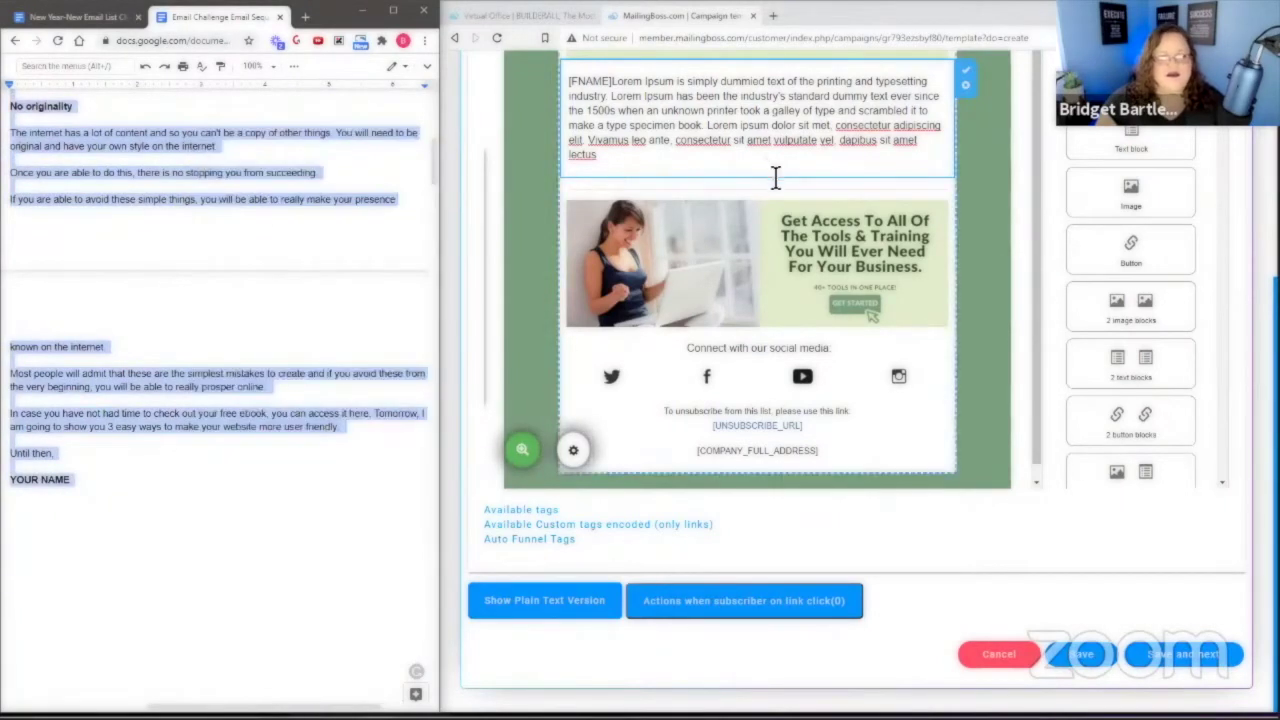
pyautogui.click(571, 88)
pyautogui.moveTo(571, 88); pyautogui.dragTo(633, 160)
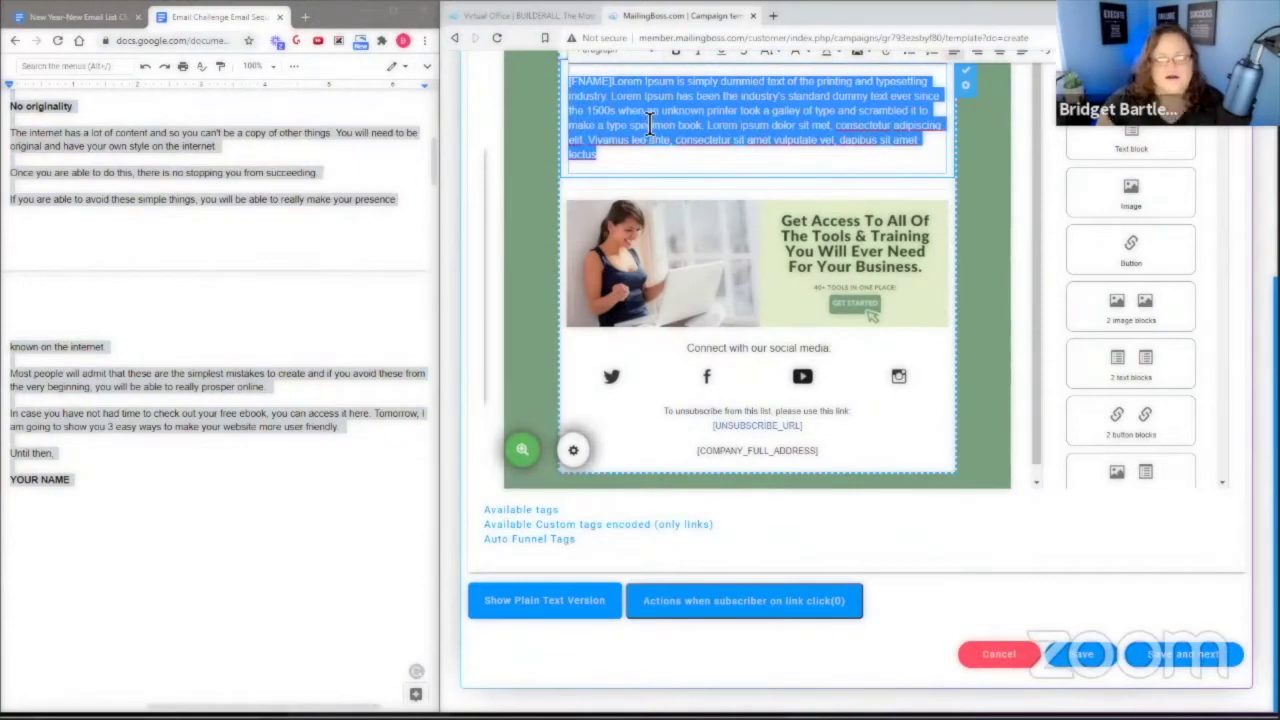
pyautogui.scroll(1, 640, 140)
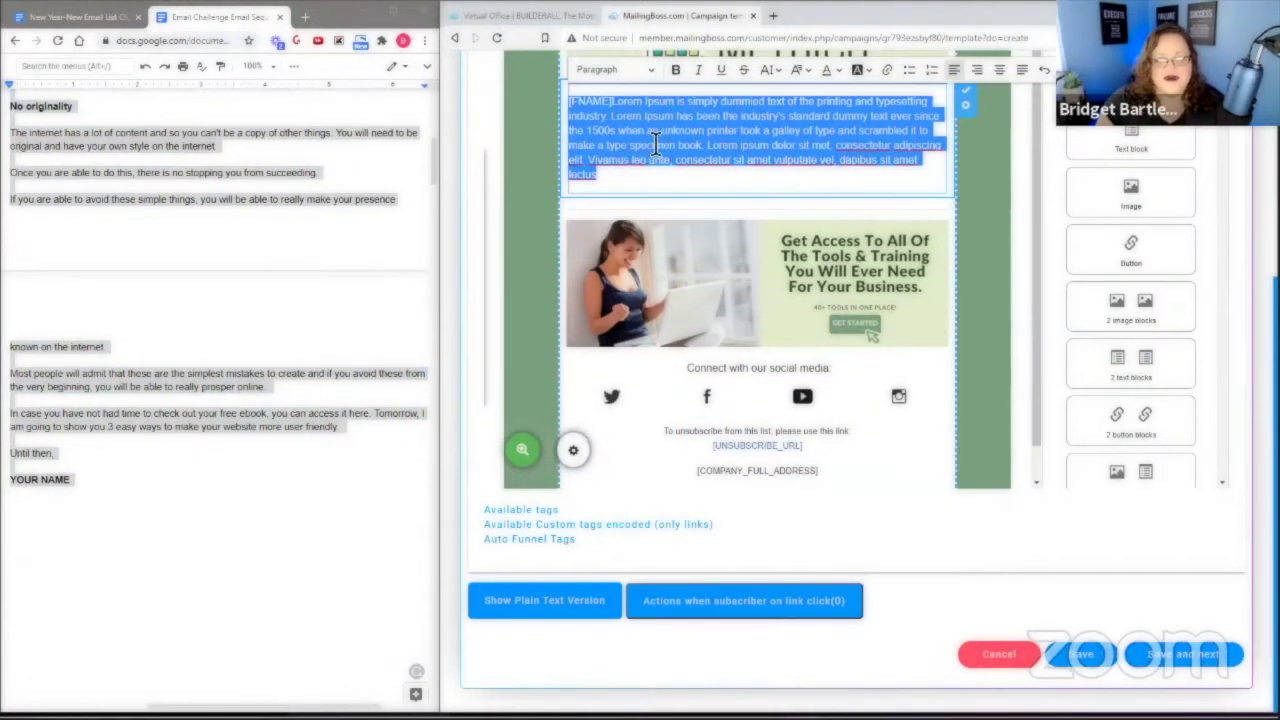
pyautogui.rightClick(678, 140)
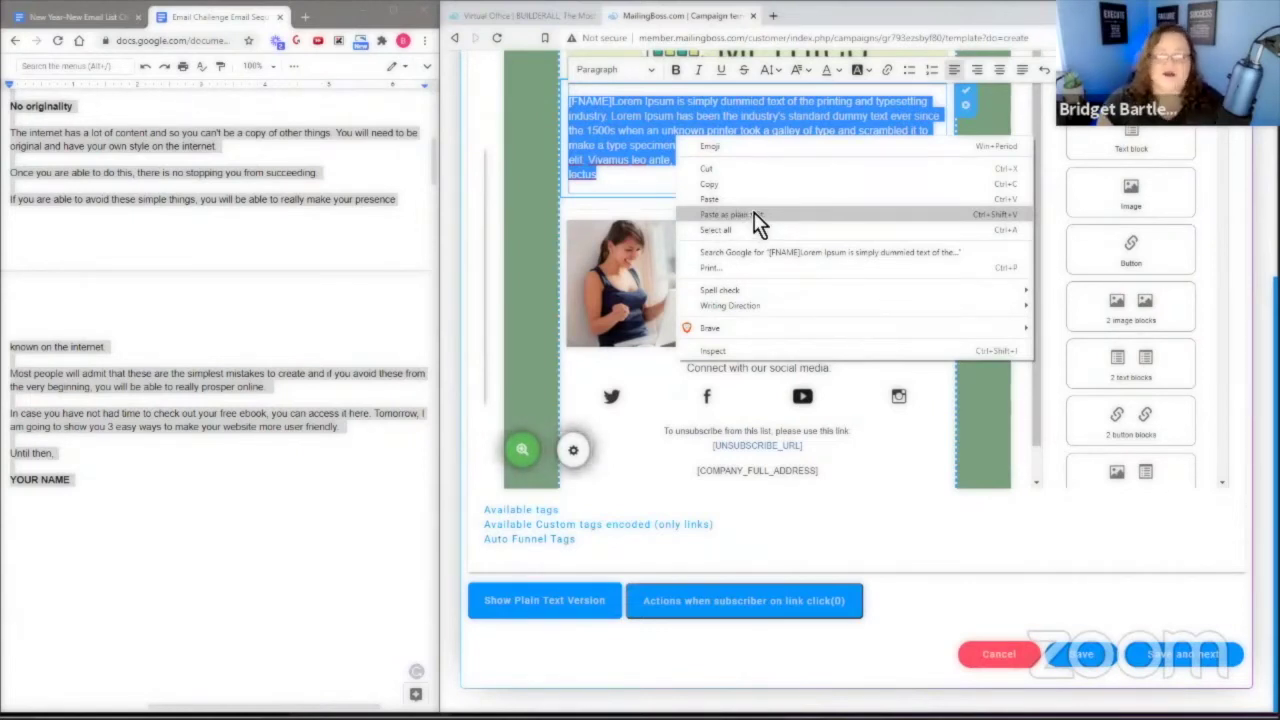
pyautogui.scroll(4, 273, 205)
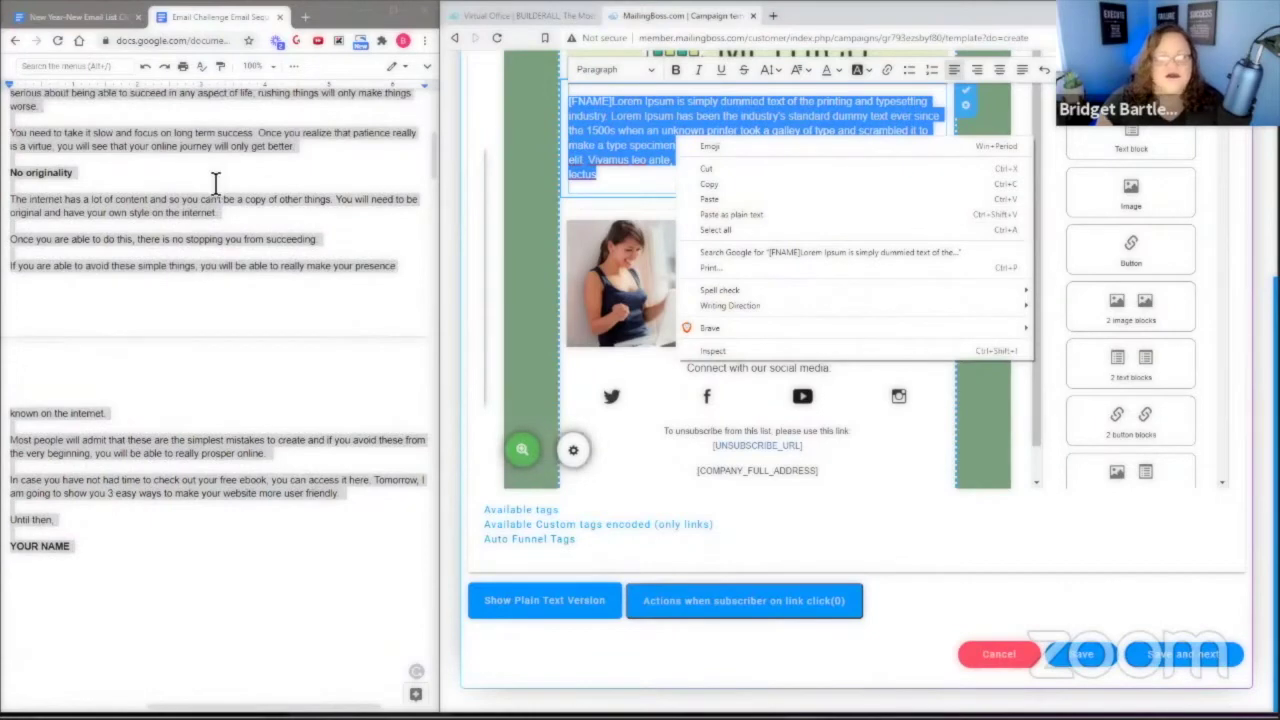
pyautogui.click(710, 199)
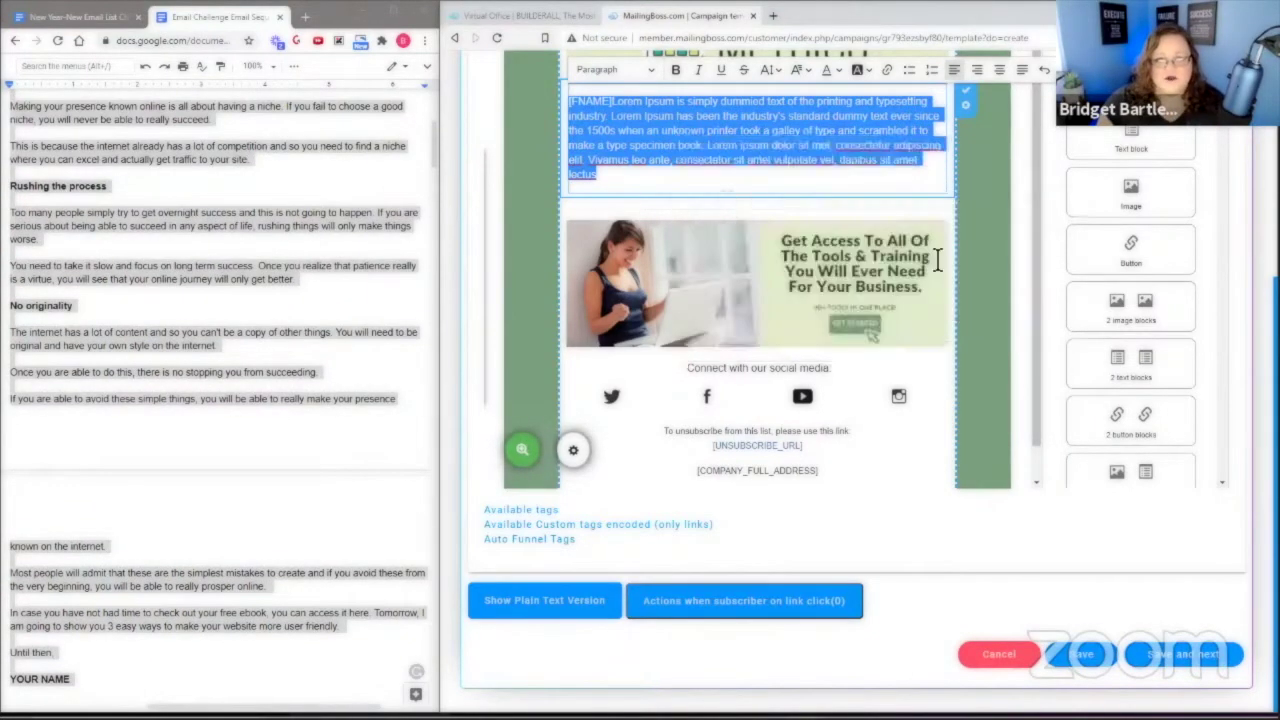
pyautogui.scroll(10, 651, 443)
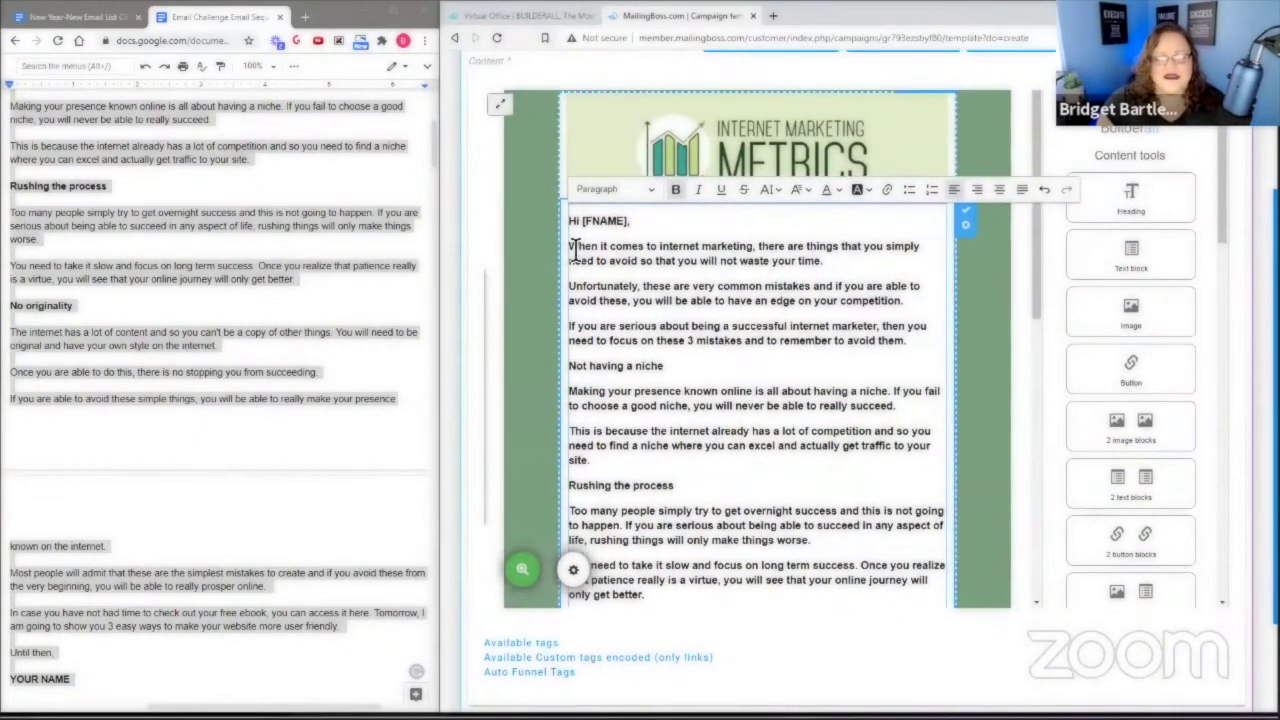
# Unbold the three intro paragraphs and the two paragraphs under 'Not having a niche'.
pyautogui.moveTo(573, 250); pyautogui.dragTo(703, 391)
pyautogui.moveTo(765, 328); pyautogui.dragTo(920, 340)
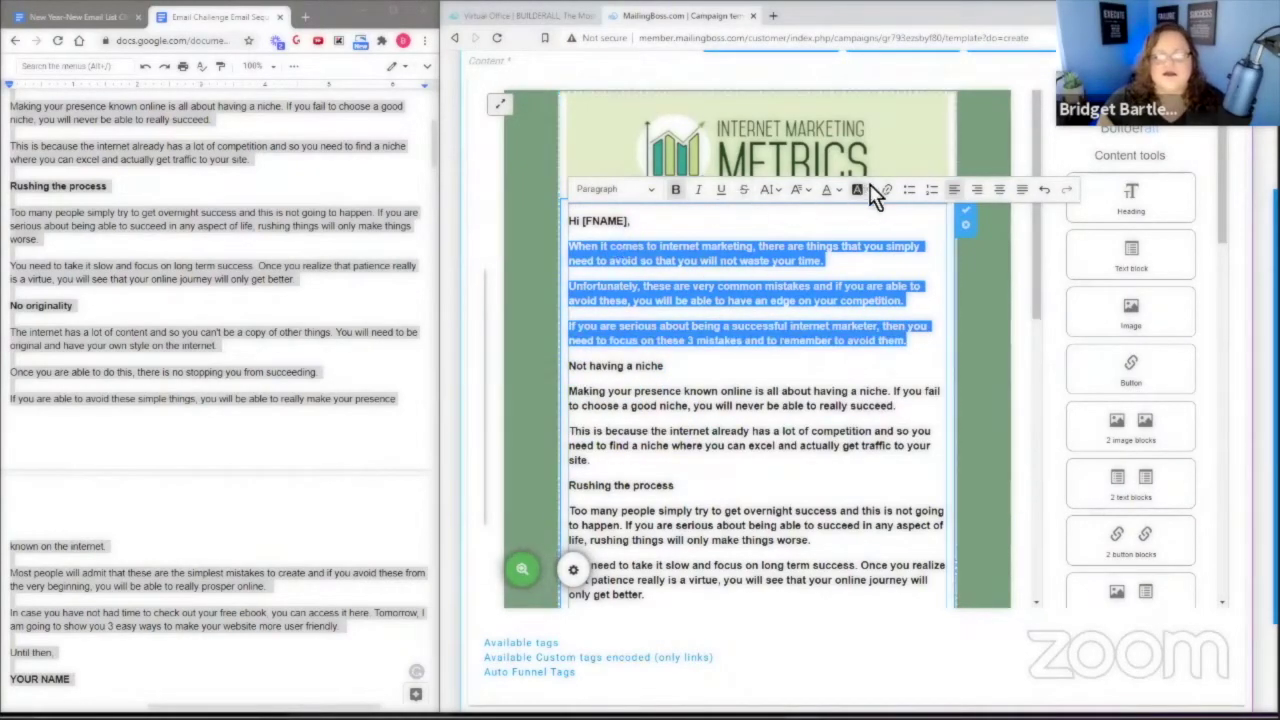
pyautogui.click(678, 195)
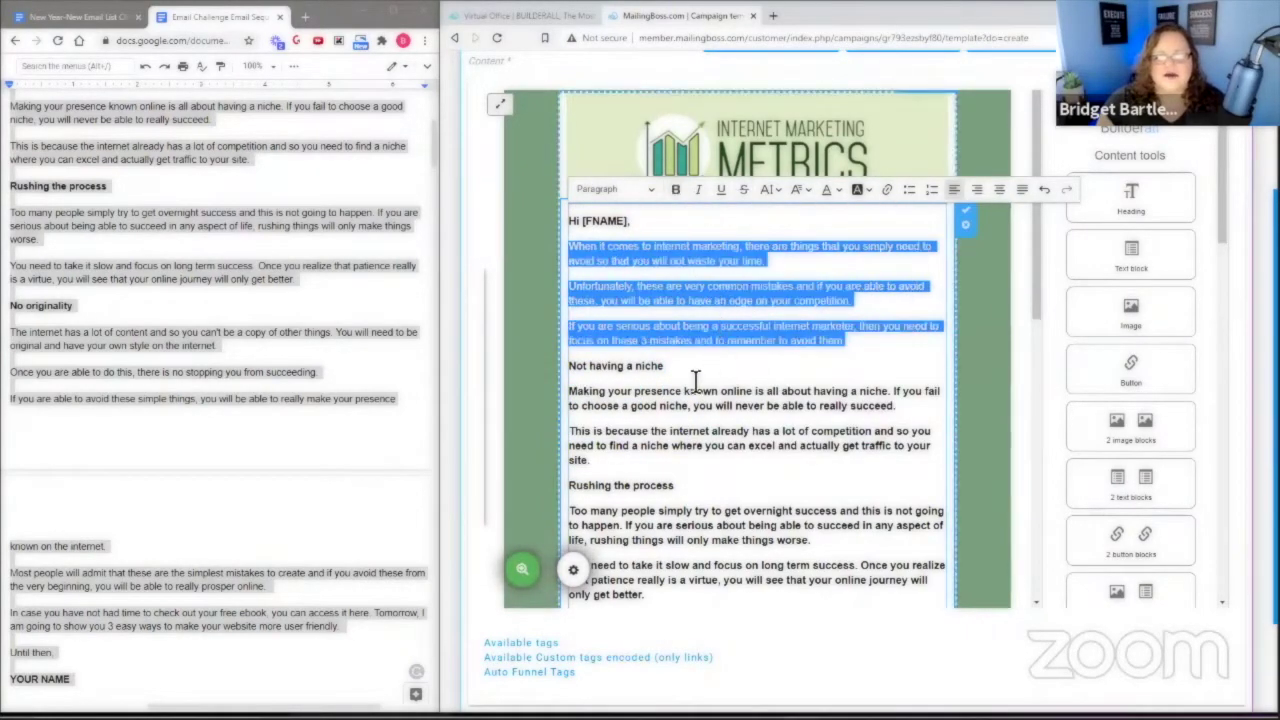
pyautogui.click(585, 413)
pyautogui.moveTo(569, 391); pyautogui.dragTo(597, 470)
pyautogui.click(675, 190)
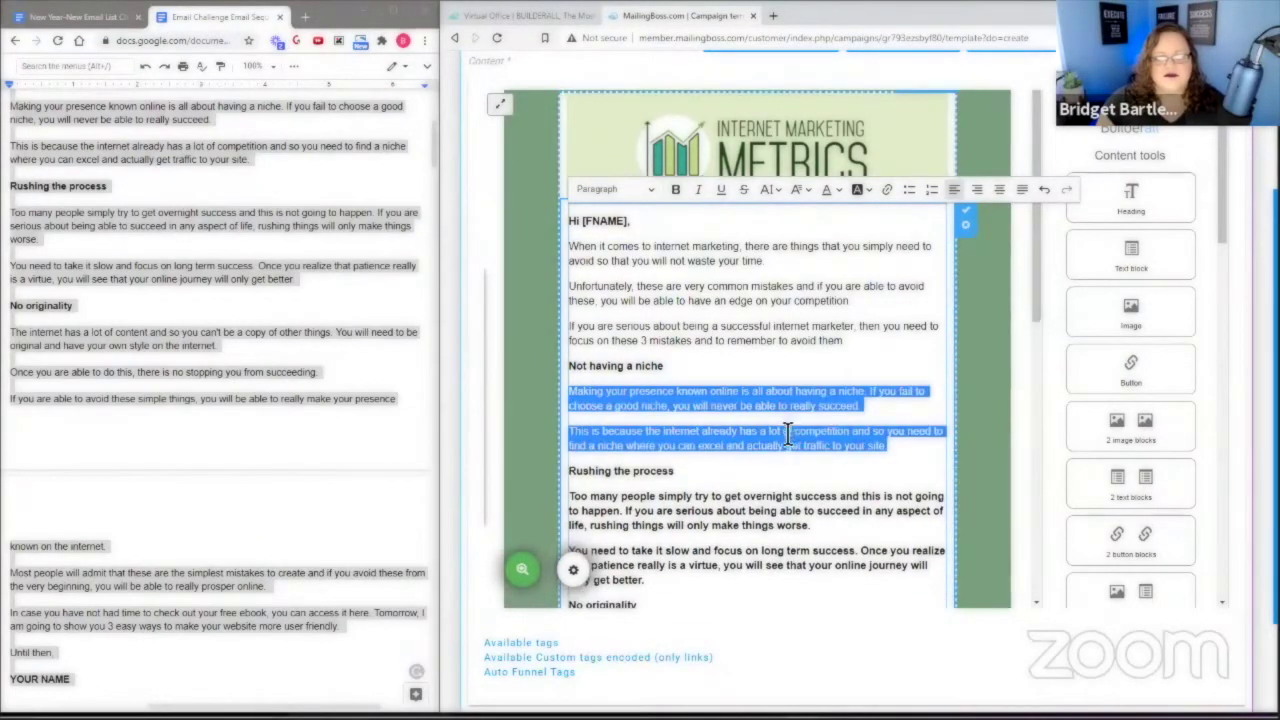
# Unbold the two paragraphs under 'Rushing the process' and the five after 'No originality'.
pyautogui.scroll(-2, 570, 305)
pyautogui.moveTo(569, 297); pyautogui.dragTo(648, 381)
pyautogui.click(676, 104)
pyautogui.scroll(-2, 610, 450)
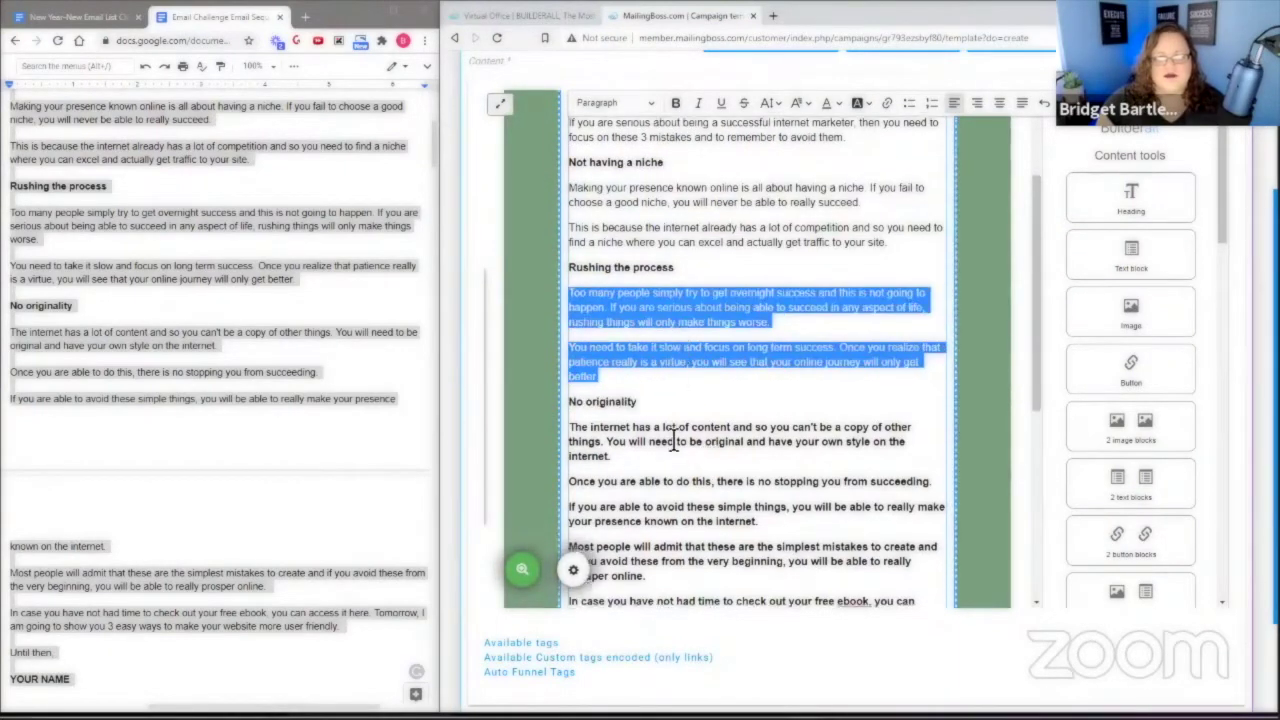
pyautogui.moveTo(572, 297); pyautogui.dragTo(741, 503)
pyautogui.click(676, 103)
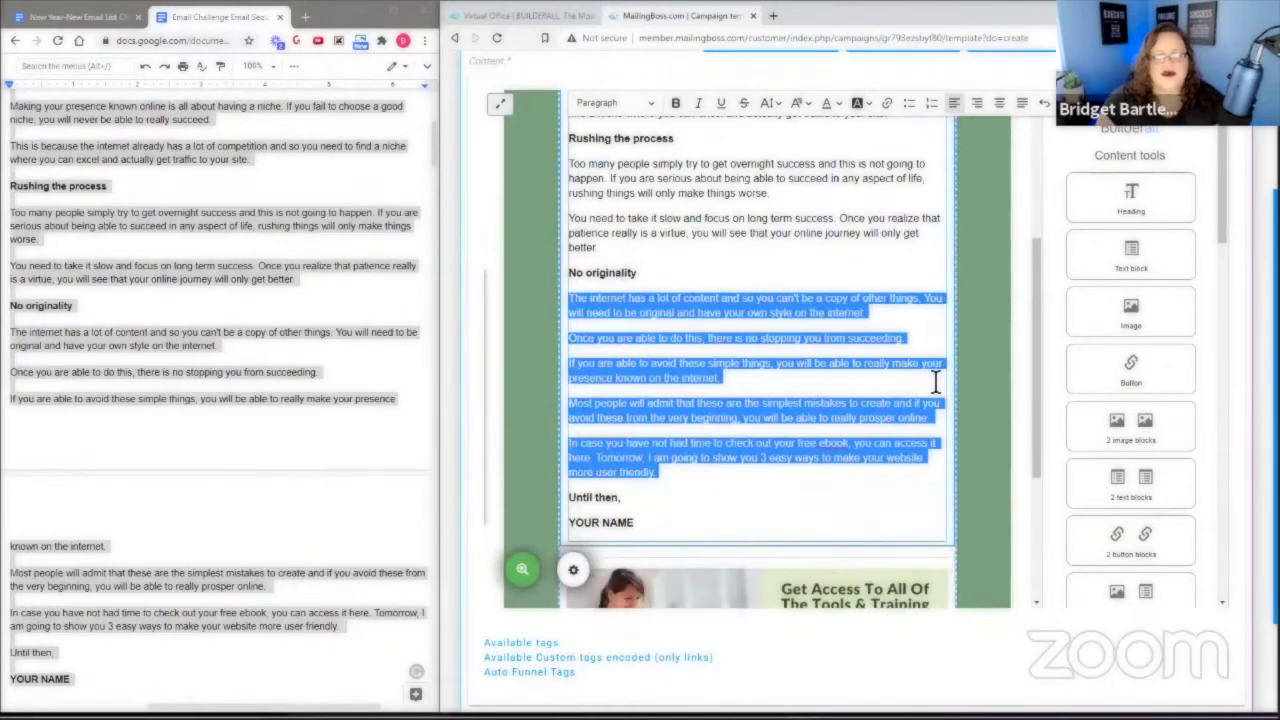
pyautogui.click(935, 380)
# Review the finished email and save the design to continue to campaign setup.
pyautogui.scroll(-1, 850, 305)
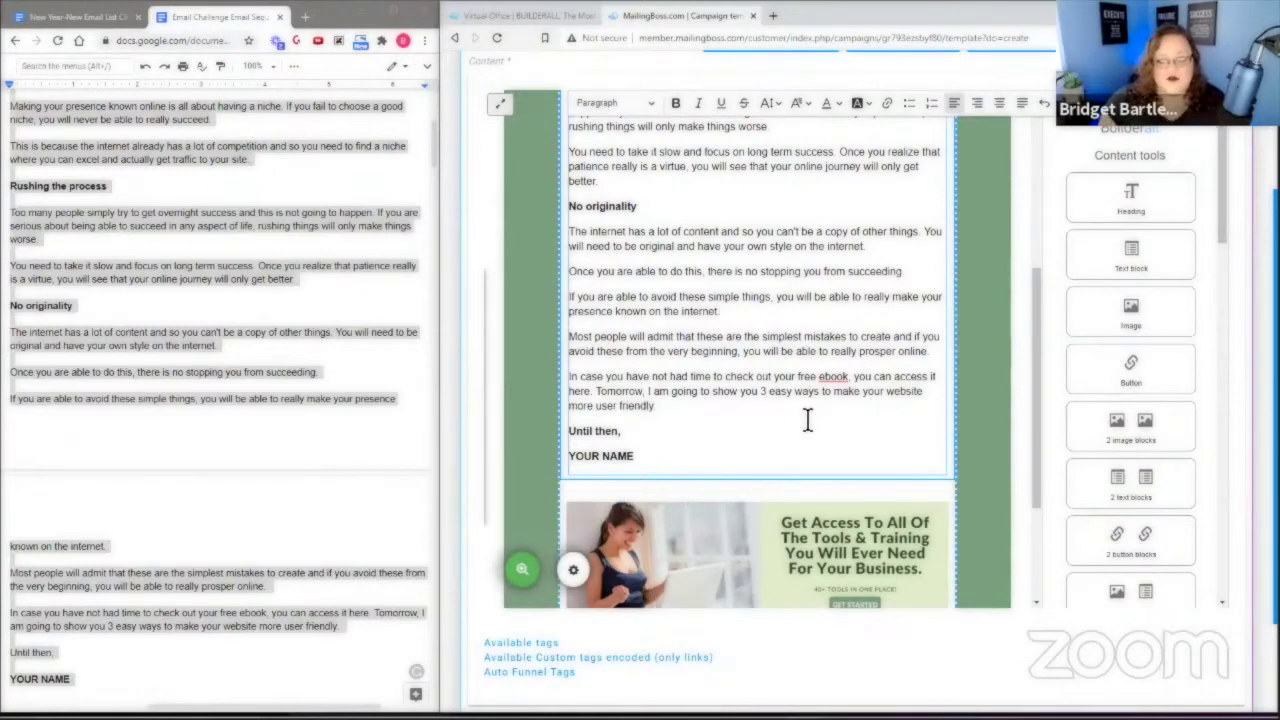
pyautogui.scroll(-1, 840, 440)
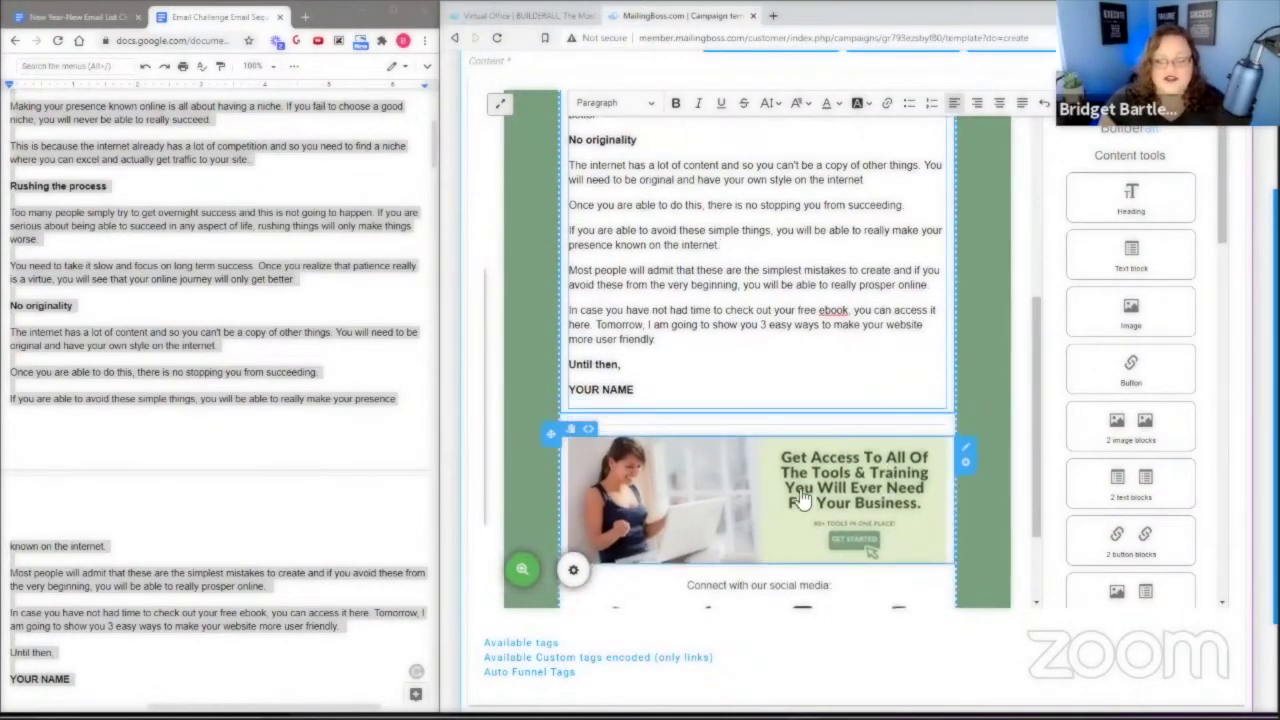
pyautogui.scroll(-2, 785, 503)
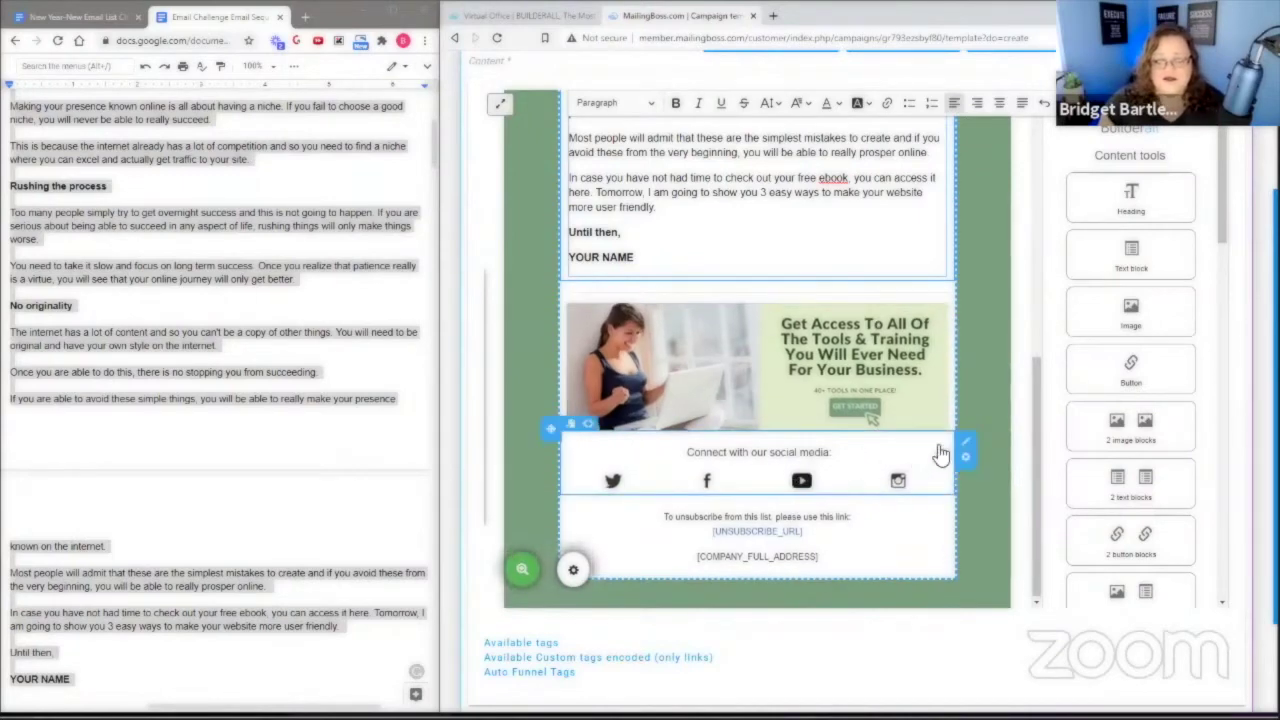
pyautogui.scroll(10, 988, 398)
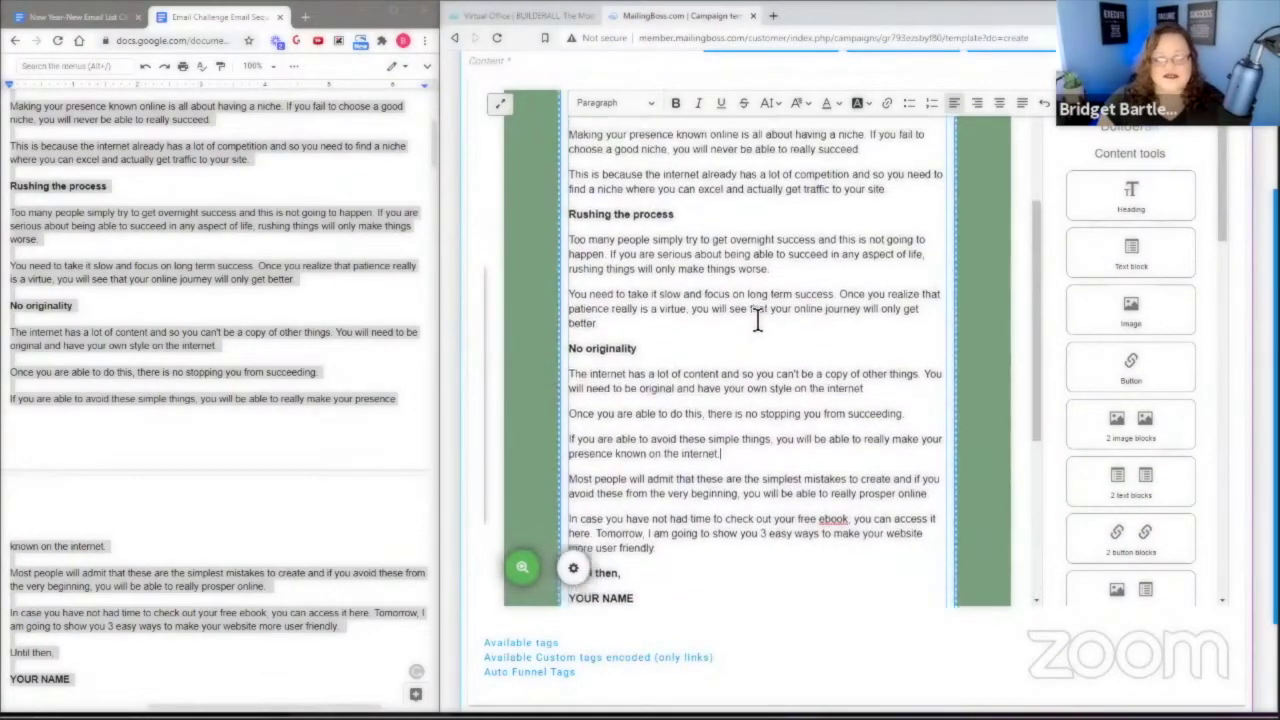
pyautogui.scroll(-3, 991, 354)
pyautogui.scroll(-5, 1174, 470)
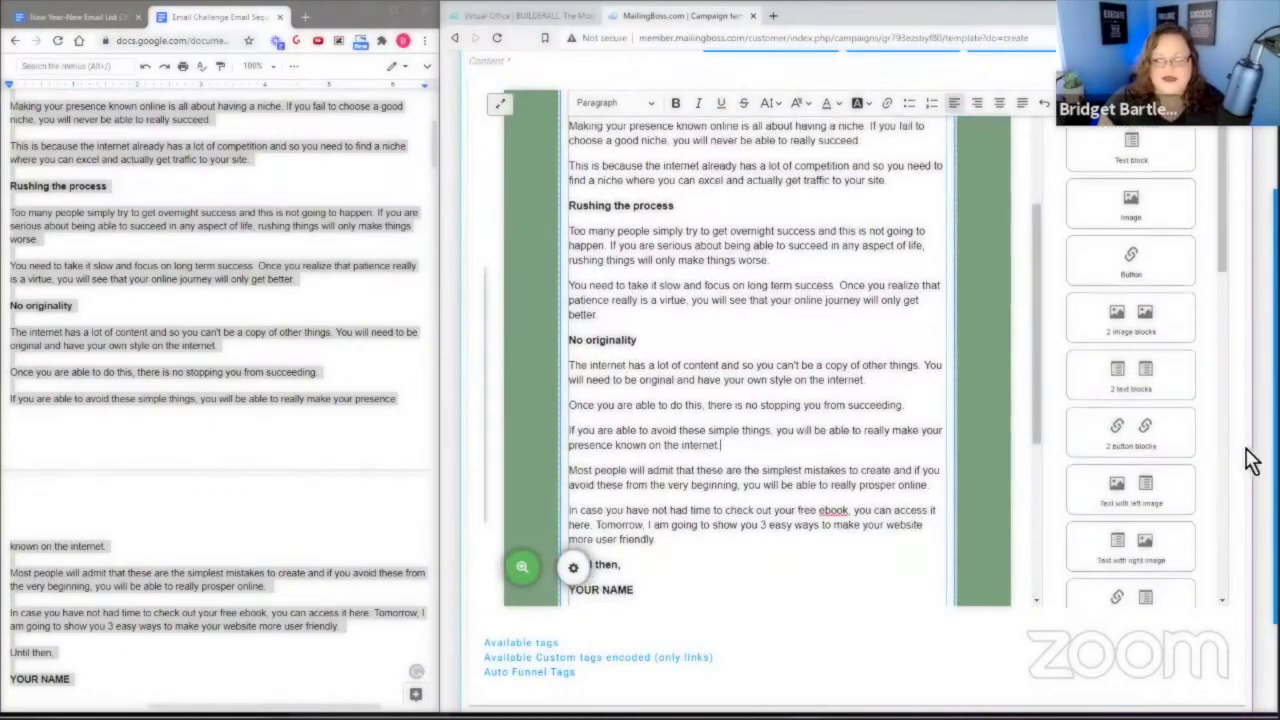
pyautogui.scroll(-2, 1189, 617)
pyautogui.click(1185, 654)
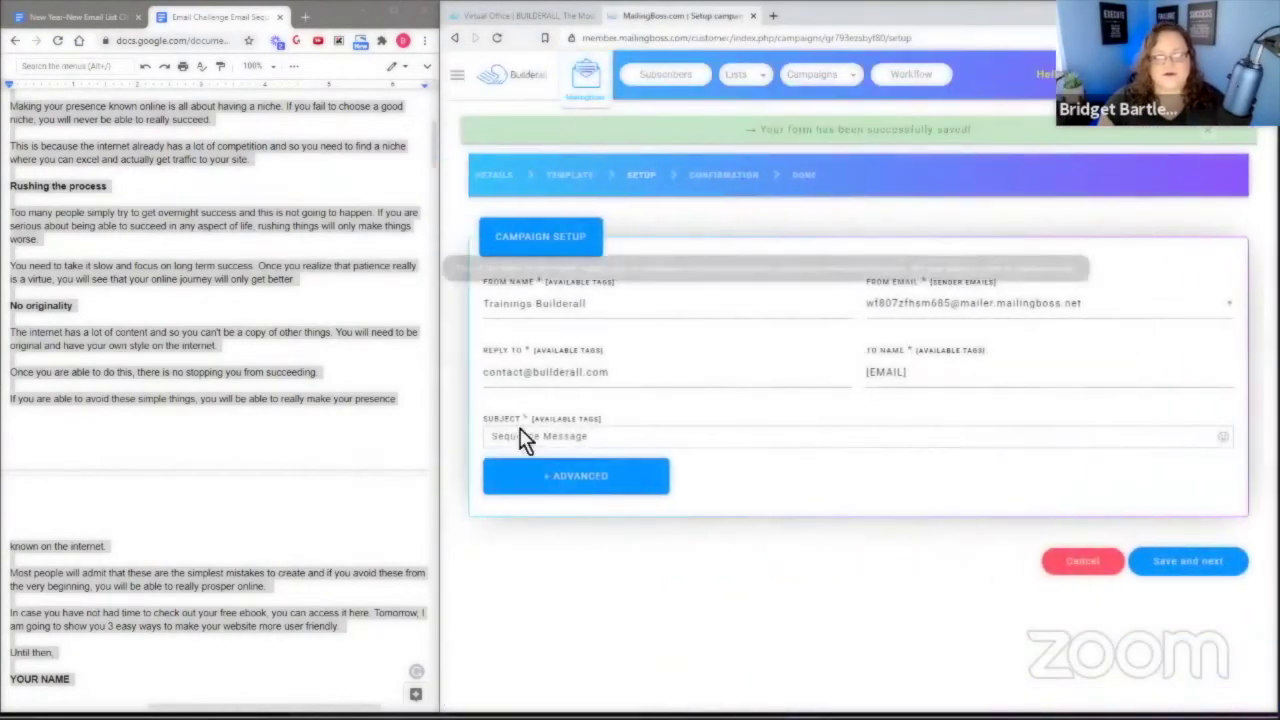
# Replace the 'Sequence Message' subject with '3 Mistakes To Avoid In Internet Marketing' copied from the doc.
pyautogui.click(266, 423)
pyautogui.scroll(5, 280, 420)
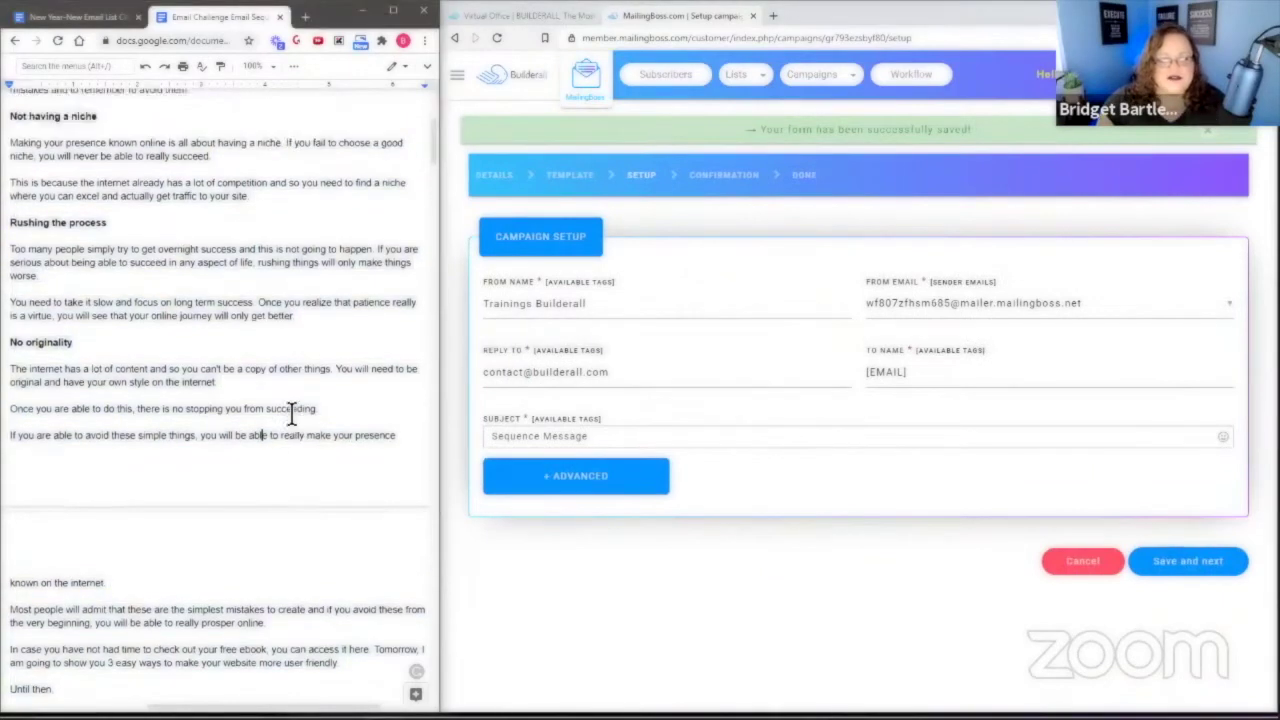
pyautogui.moveTo(50, 241); pyautogui.dragTo(248, 245)
pyautogui.rightClick(245, 244)
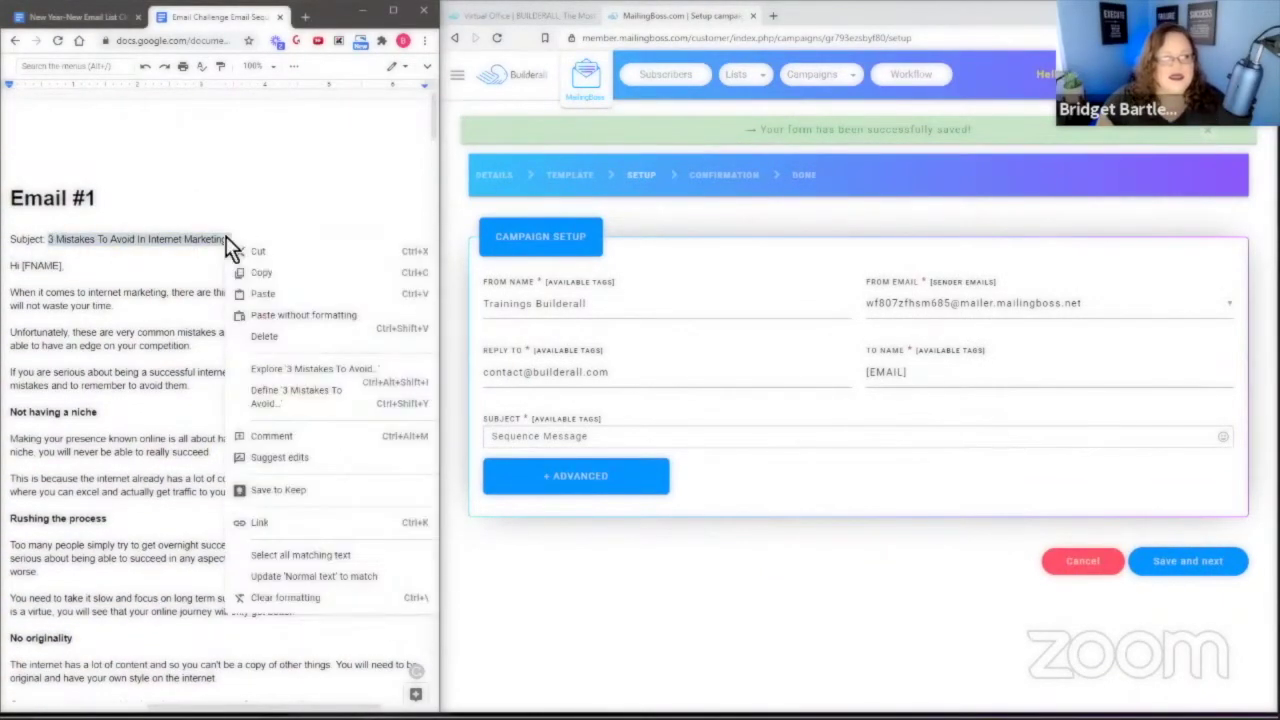
pyautogui.click(262, 272)
pyautogui.moveTo(626, 432); pyautogui.dragTo(490, 450)
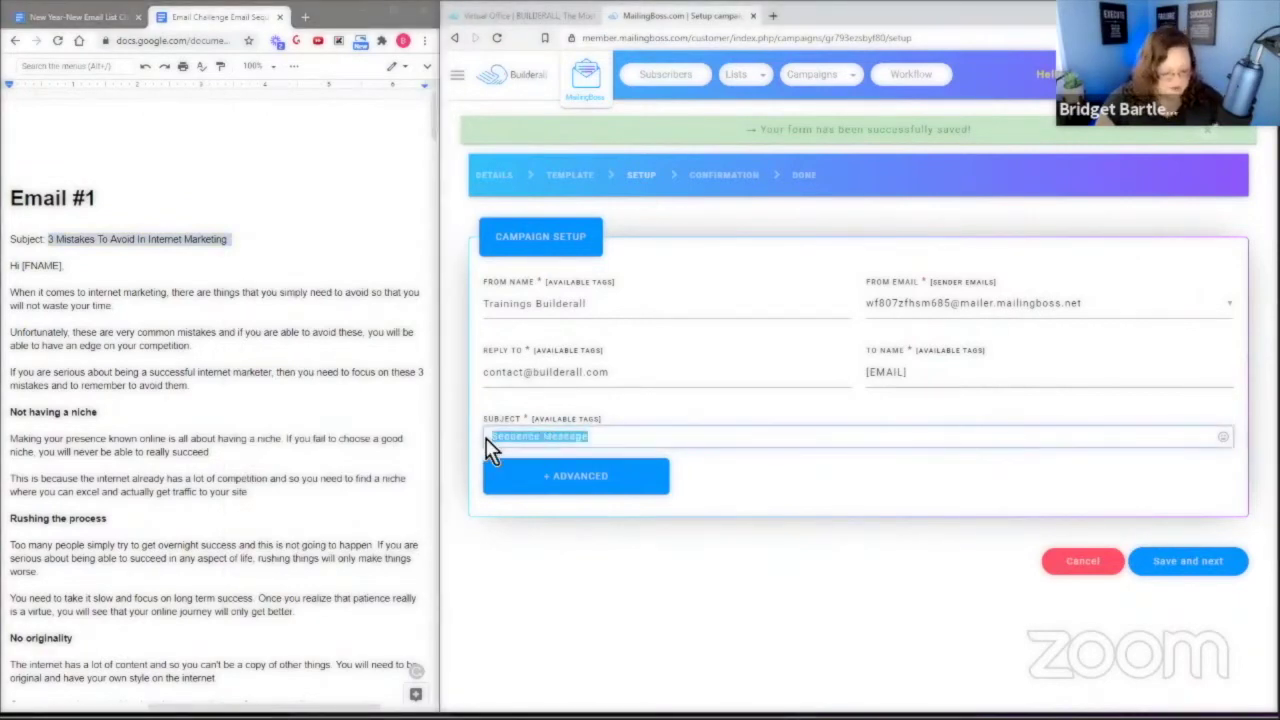
pyautogui.hotkey('ctrl', 'v')
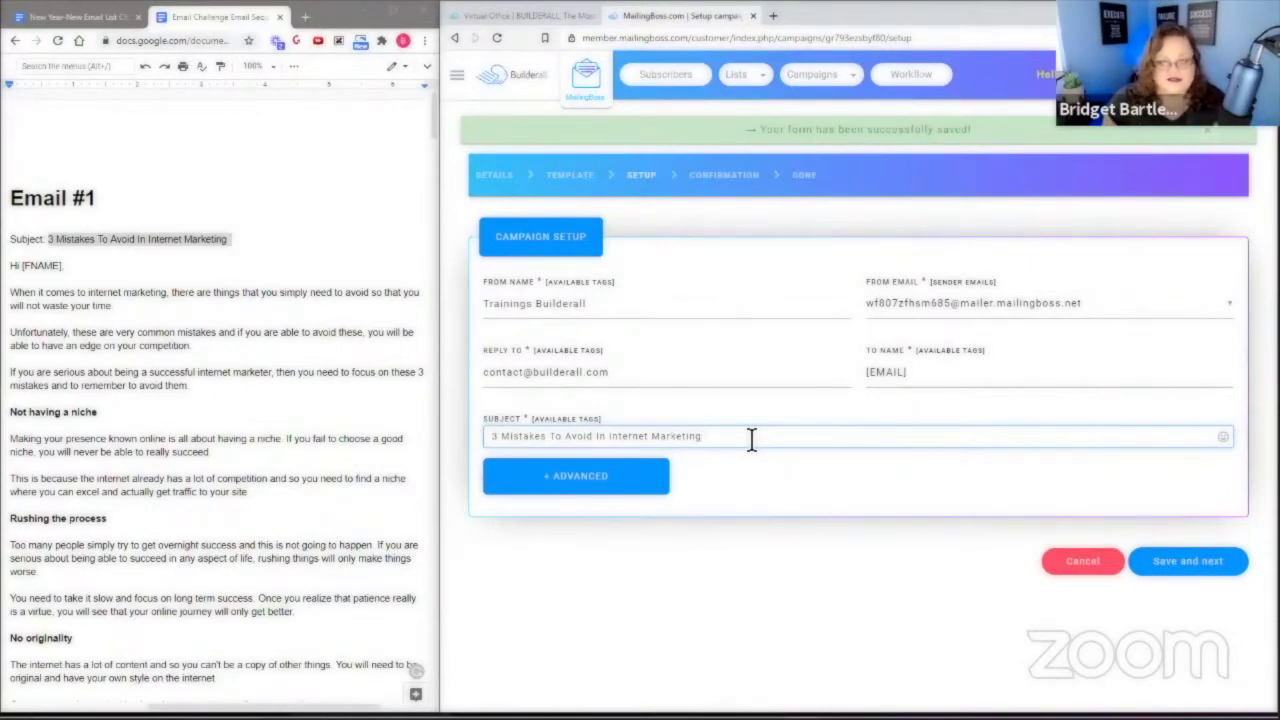
# Keep the same sender e-mail address and save the campaign setup.
pyautogui.click(913, 305)
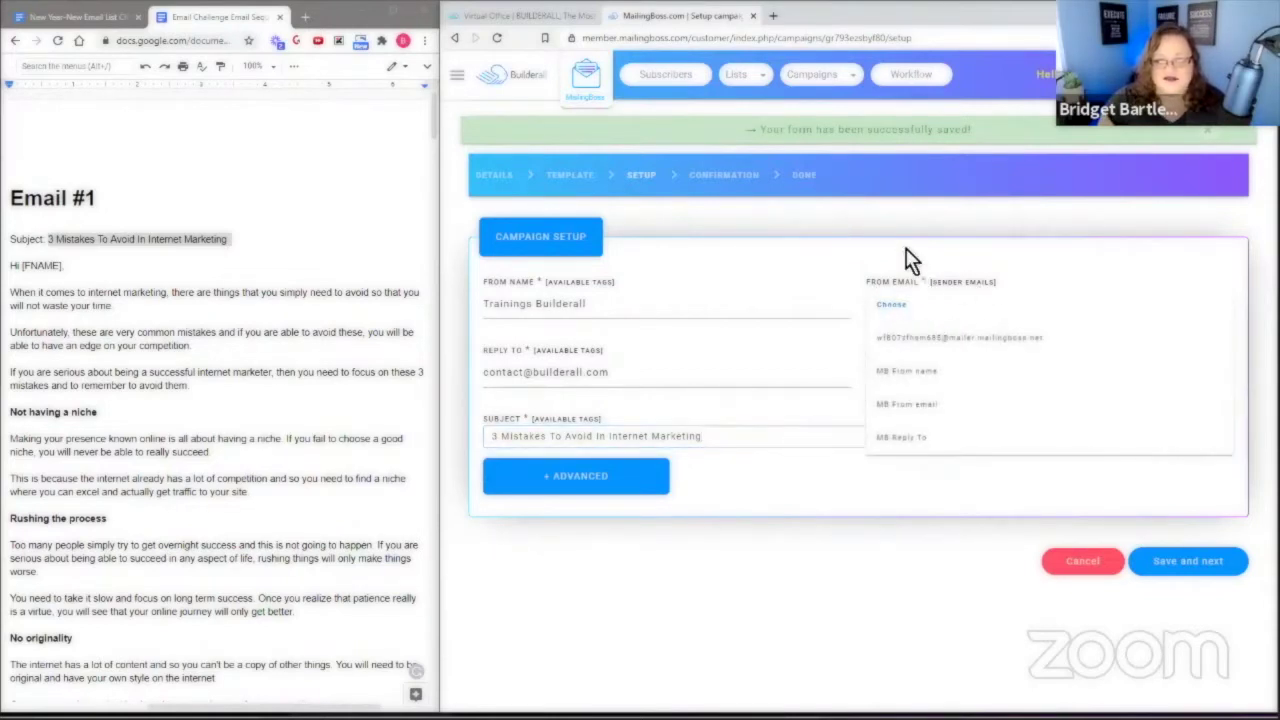
pyautogui.click(909, 262)
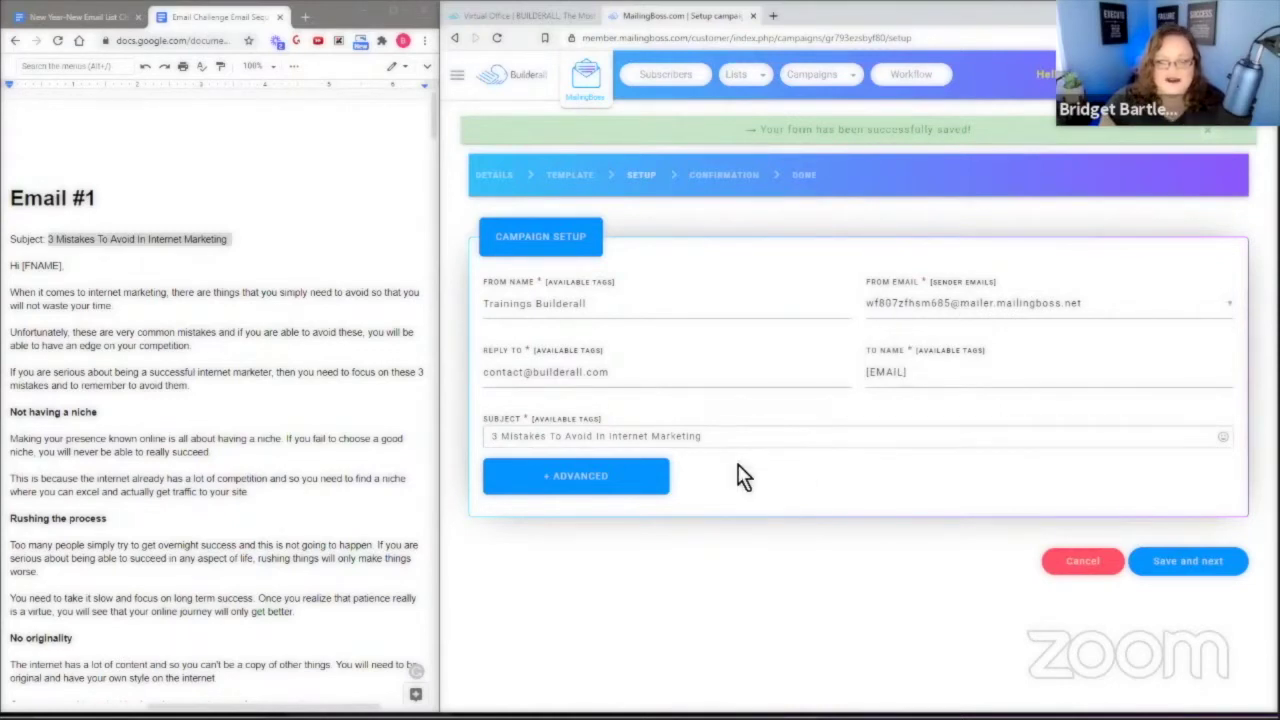
pyautogui.click(1188, 561)
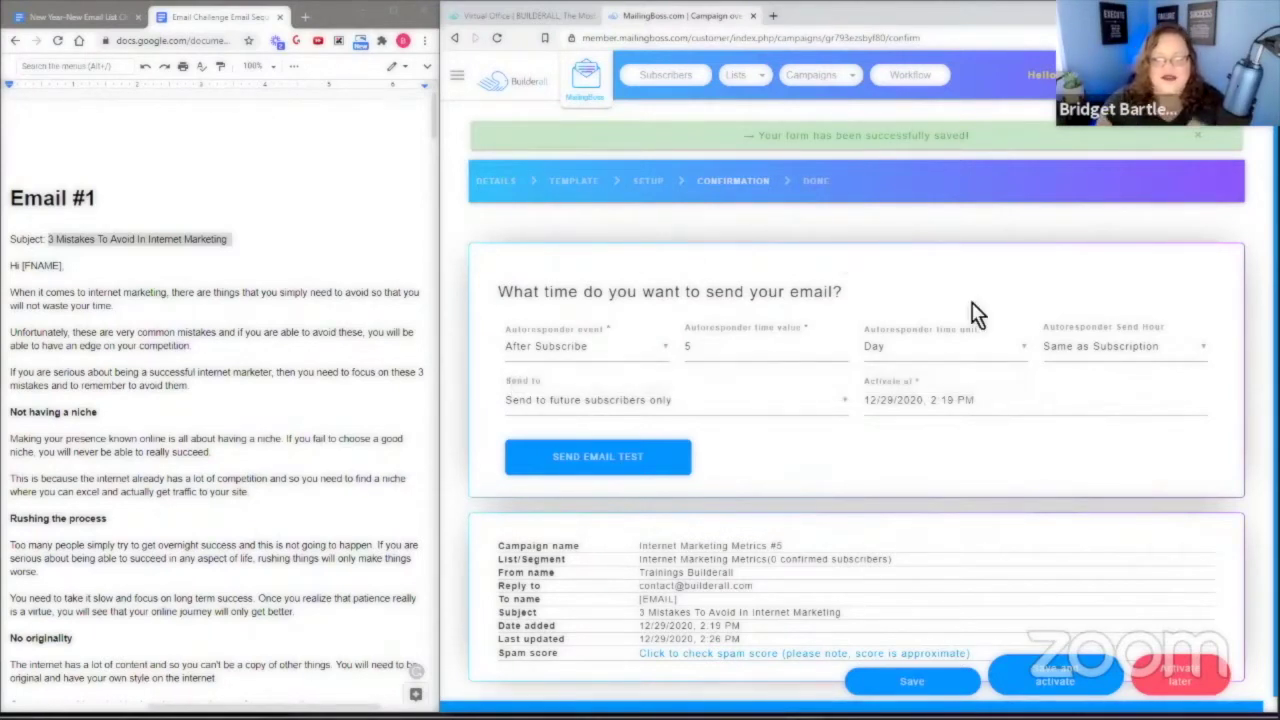
# Check the send hour options and consult the setup guide document.
pyautogui.click(1076, 352)
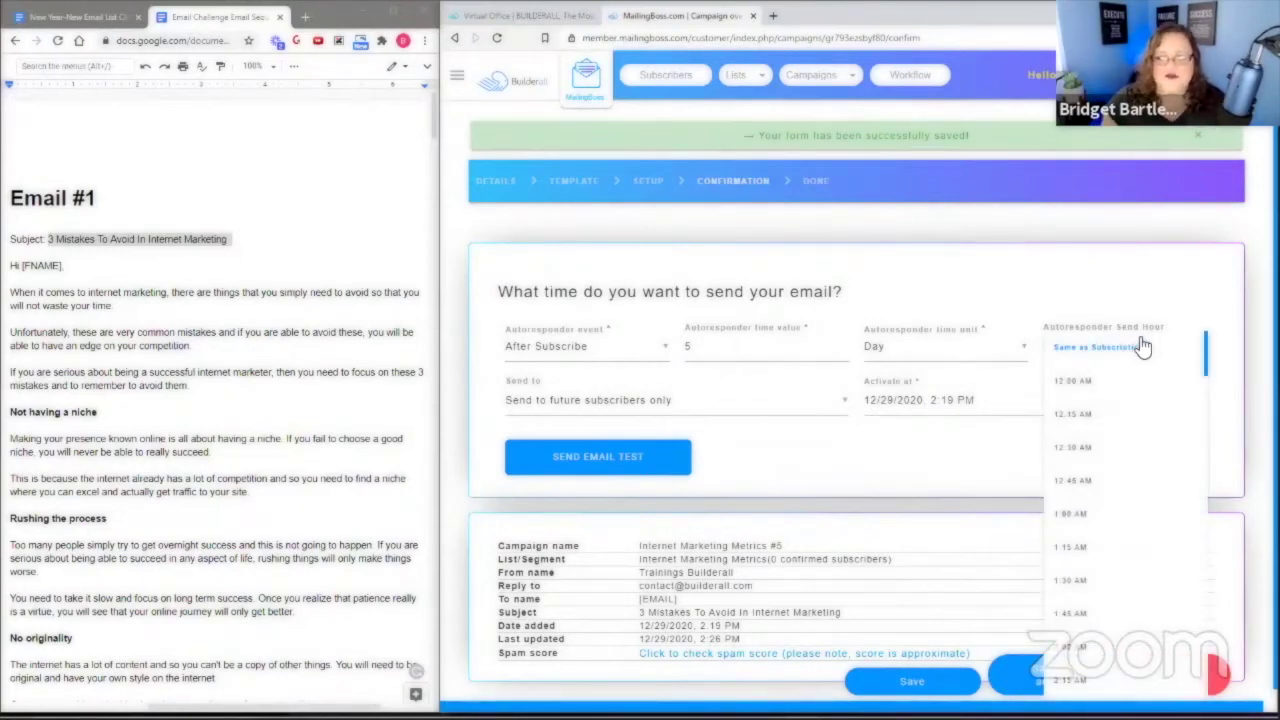
pyautogui.click(88, 17)
pyautogui.scroll(-10, 333, 420)
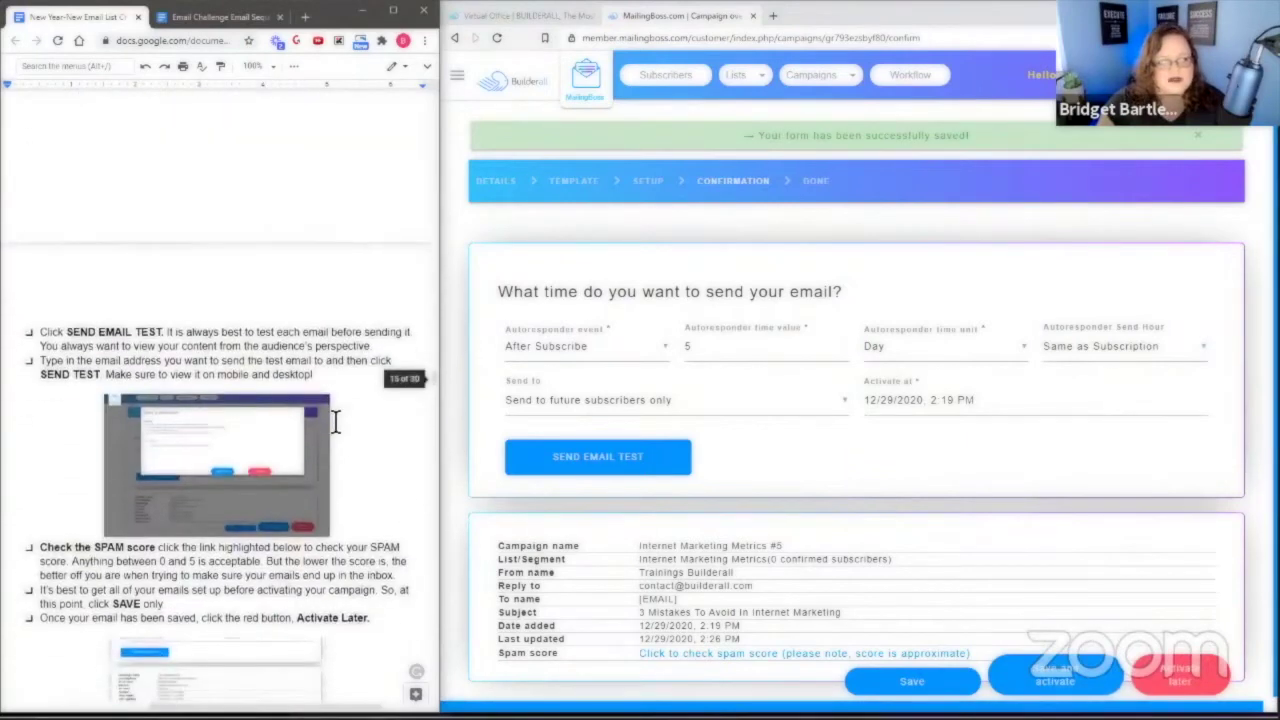
pyautogui.scroll(5, 333, 420)
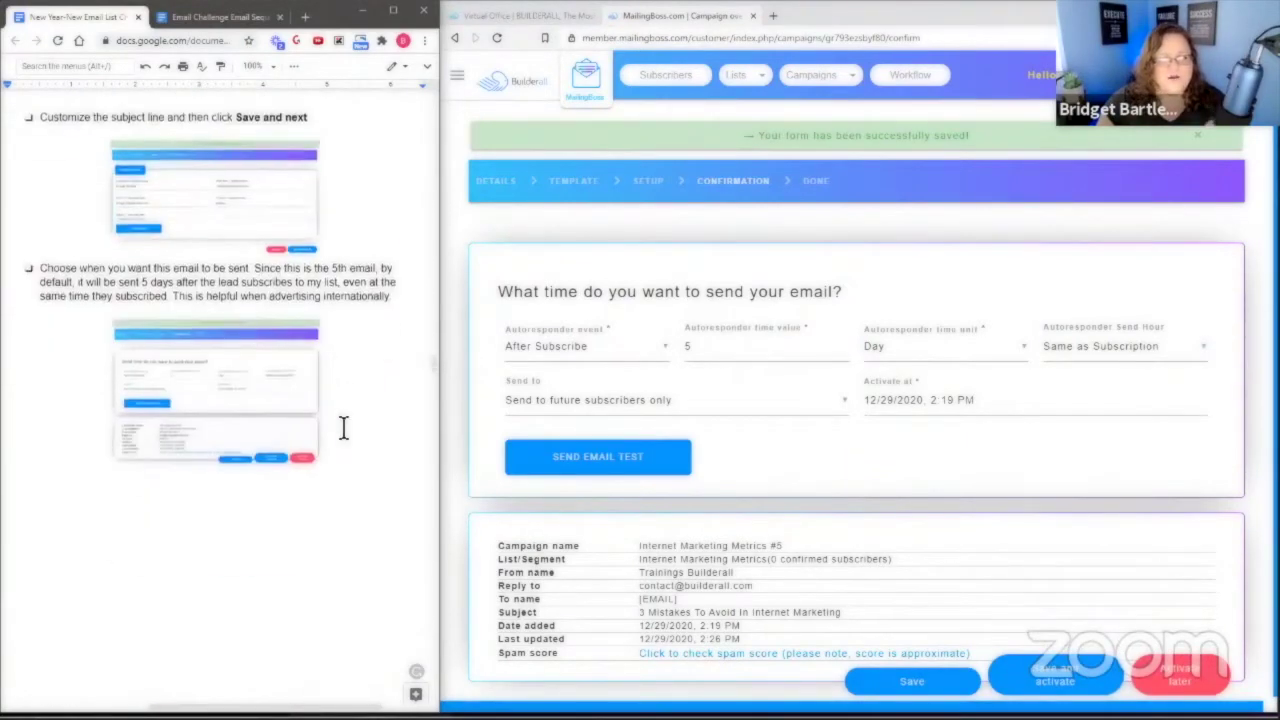
pyautogui.scroll(2, 363, 435)
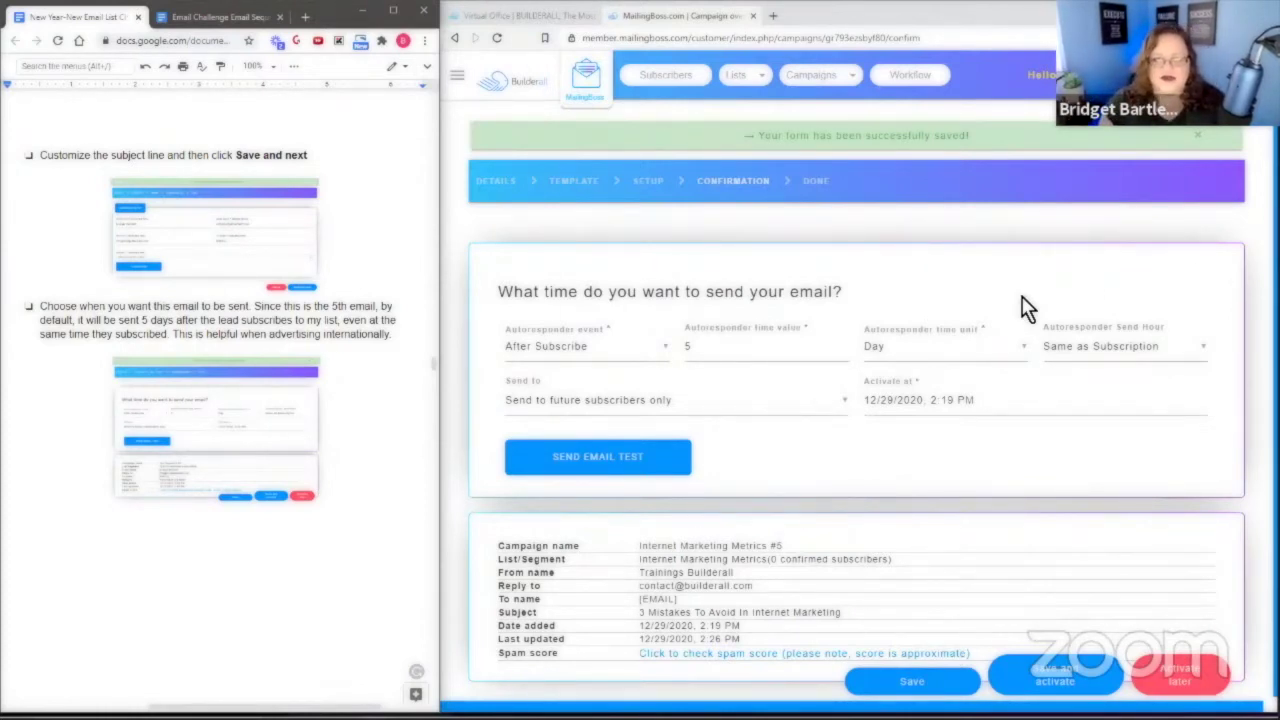
# Confirm the send hour, Day time unit and 5-day delay are left unchanged.
pyautogui.click(1080, 357)
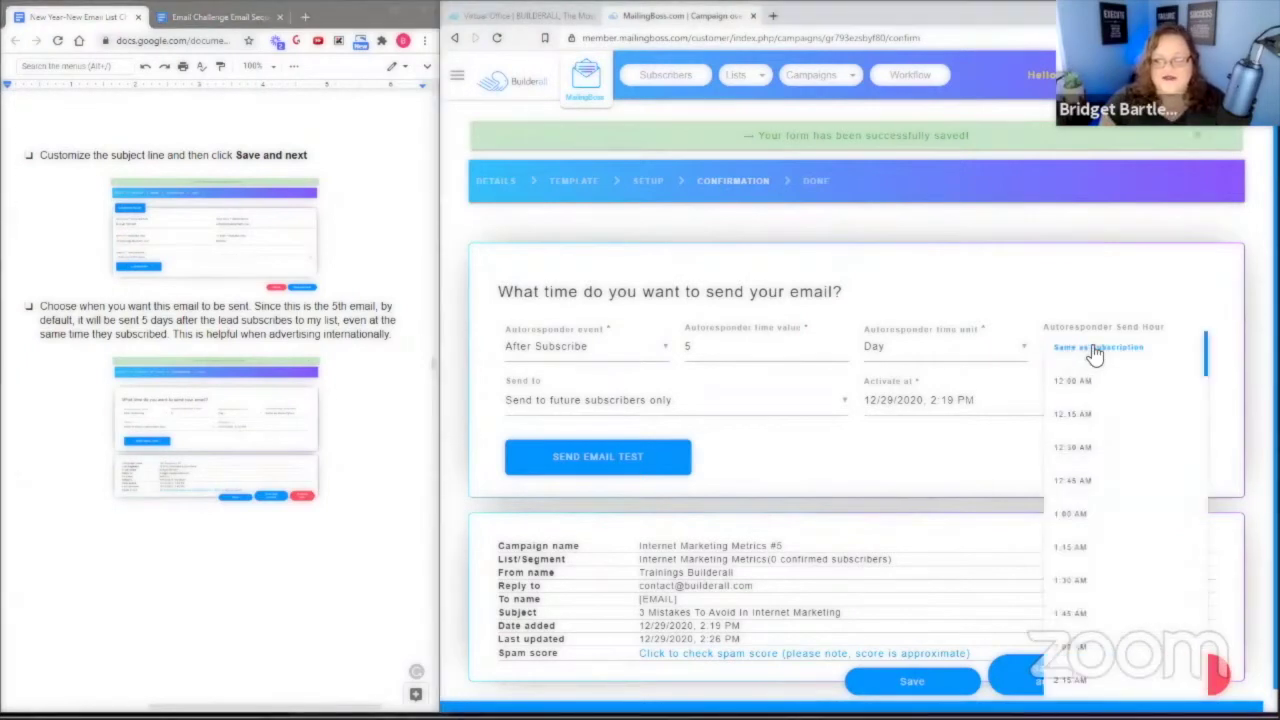
pyautogui.click(937, 349)
pyautogui.click(957, 350)
pyautogui.click(857, 286)
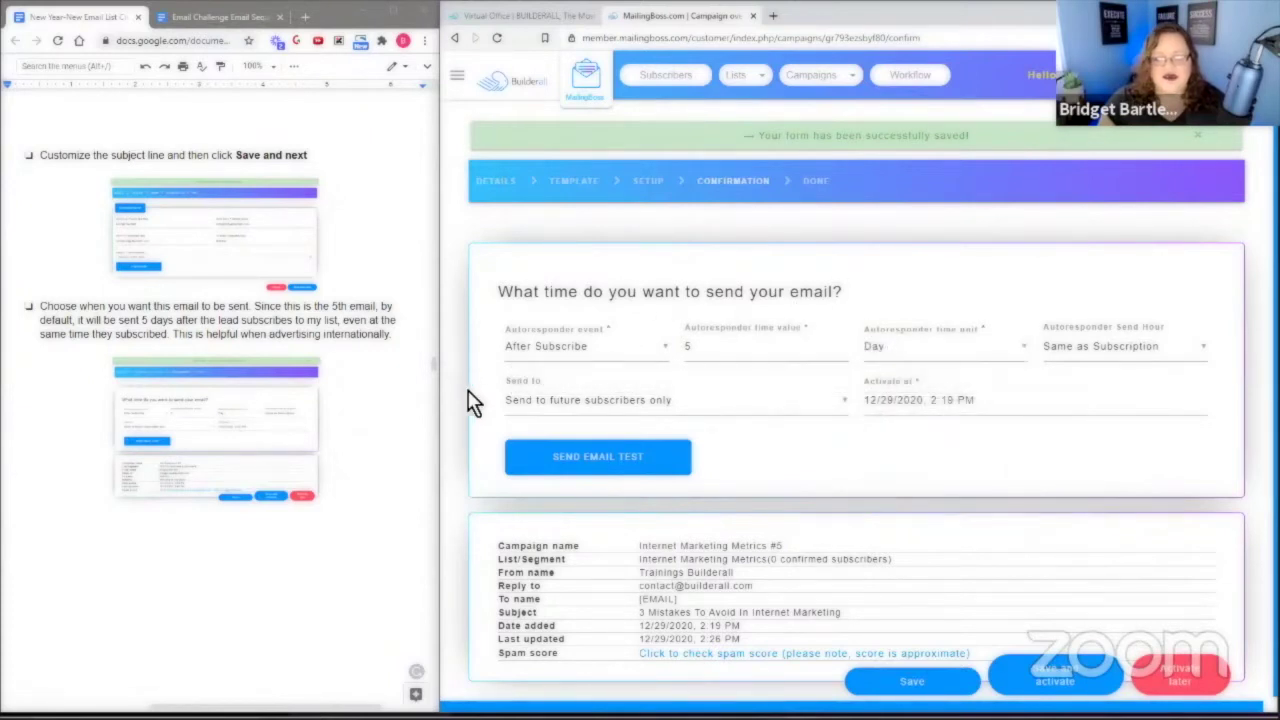
pyautogui.click(701, 345)
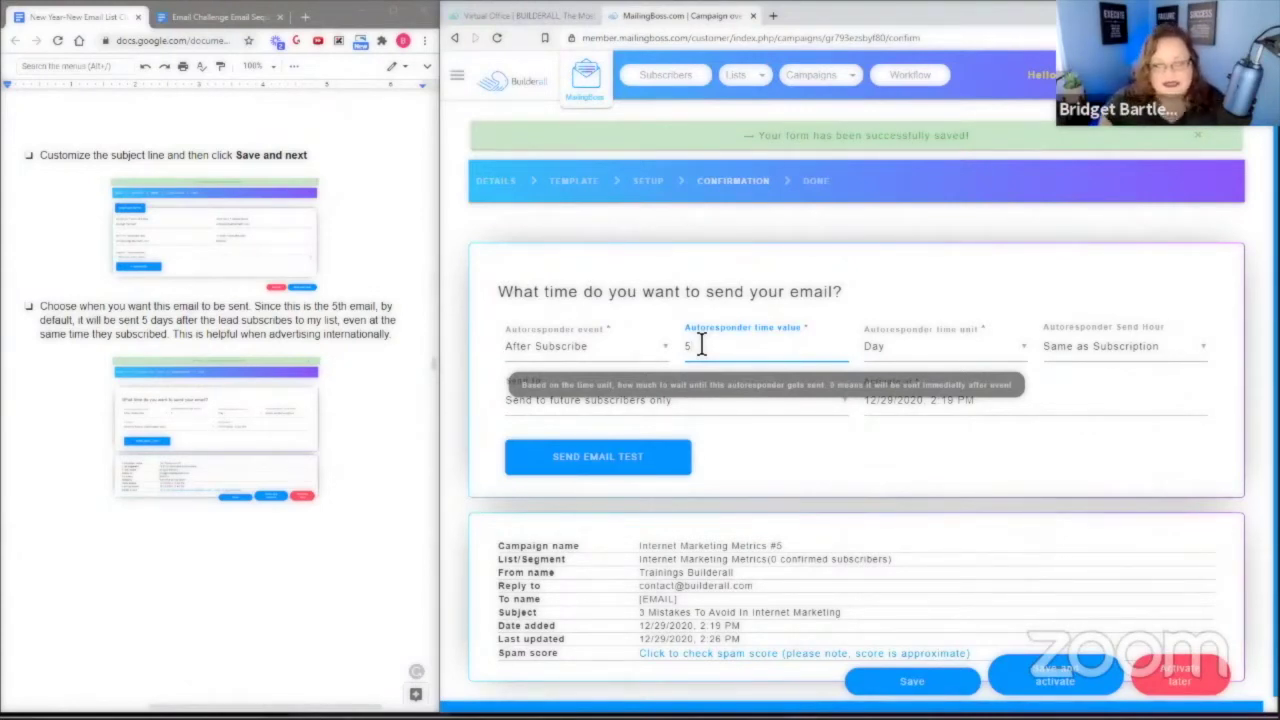
# Keep the audience set to future subscribers only.
pyautogui.click(523, 400)
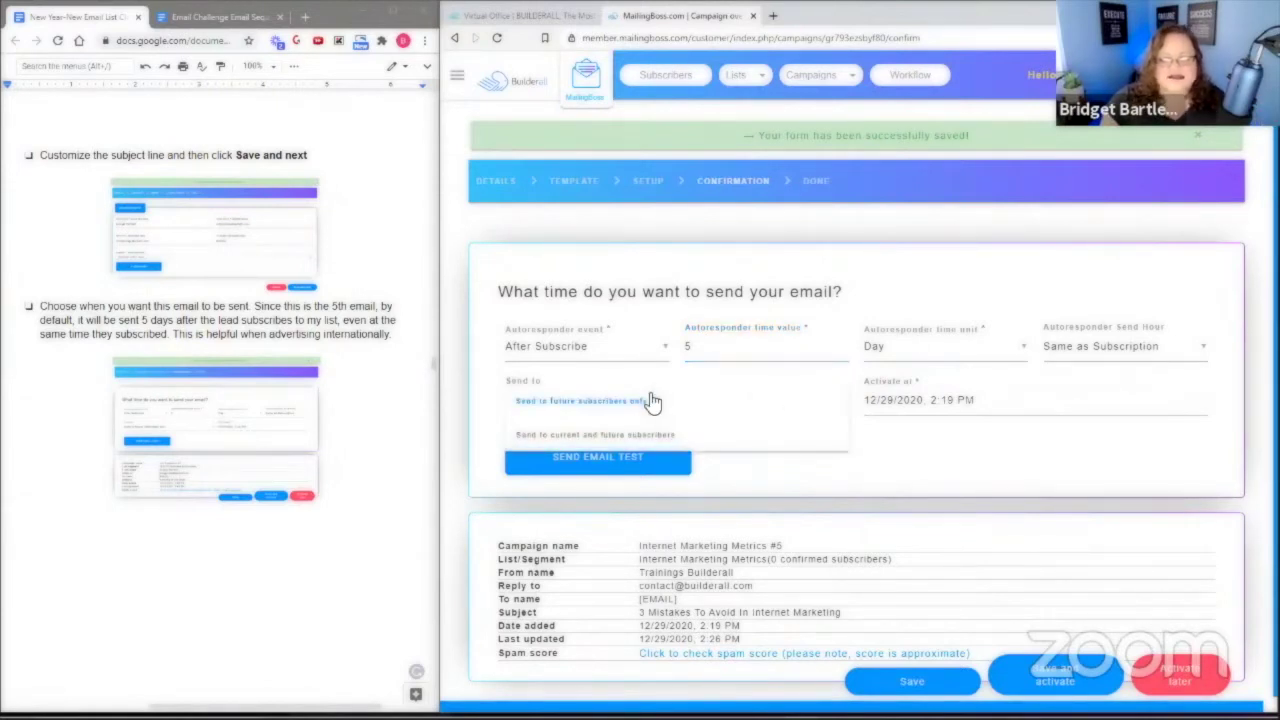
pyautogui.click(794, 481)
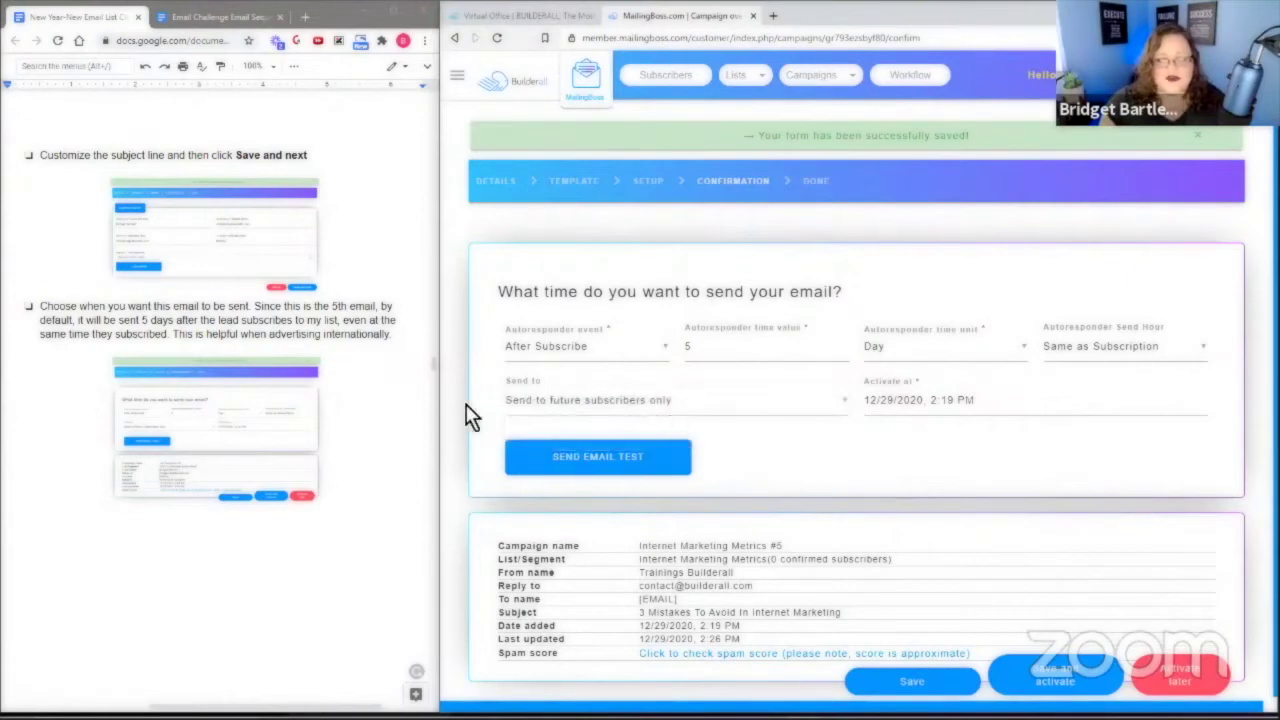
pyautogui.click(610, 405)
pyautogui.click(634, 403)
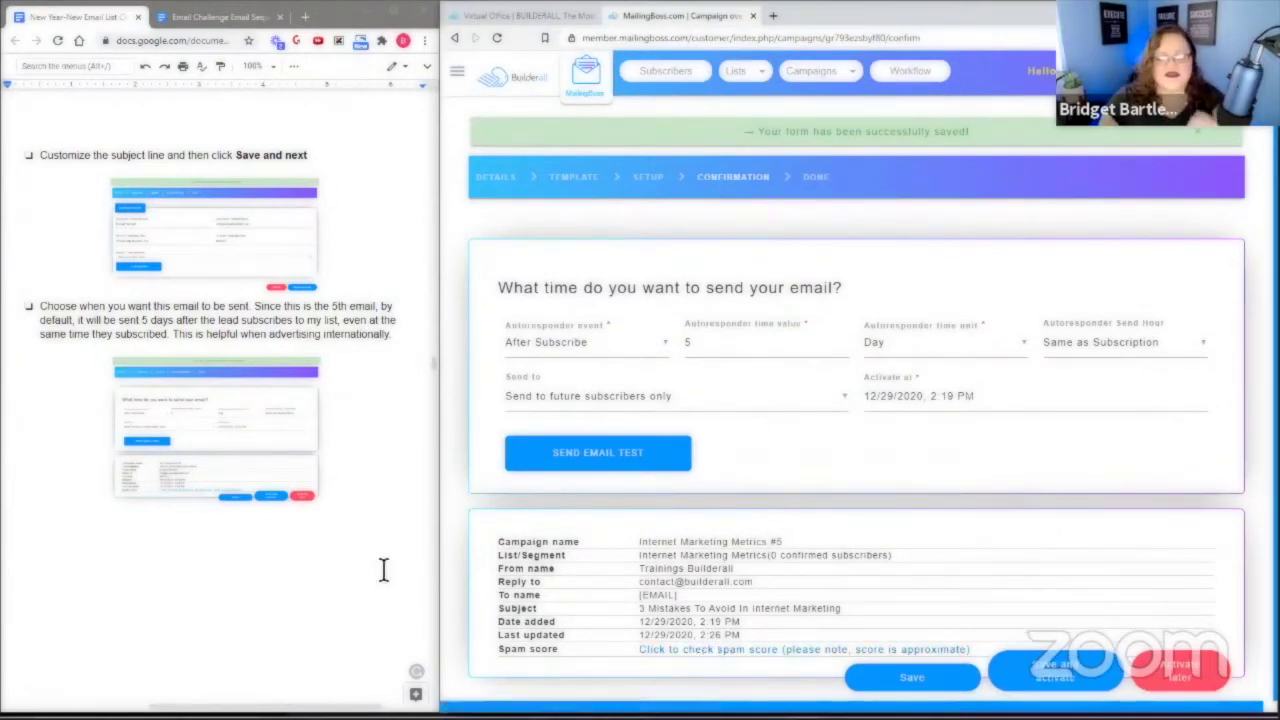
# Run the spam score check on email #5, save it, and choose Activate Later.
pyautogui.scroll(-6, 379, 537)
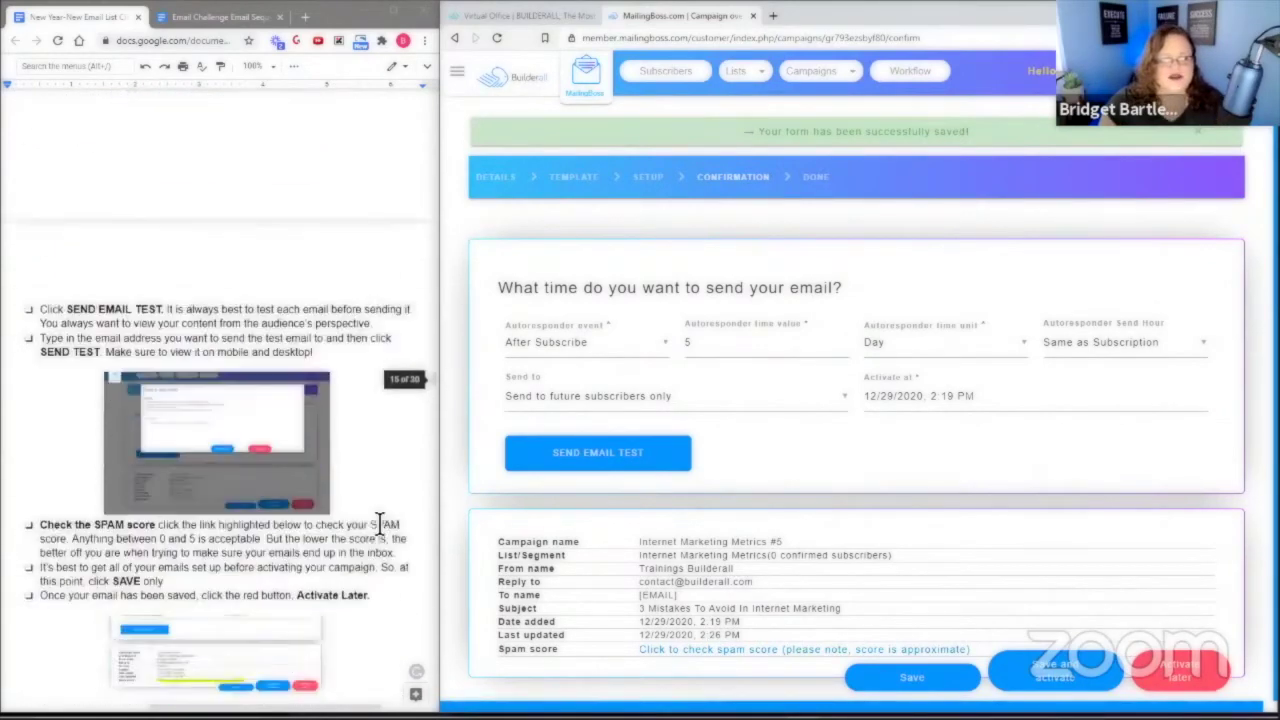
pyautogui.scroll(-2, 380, 471)
pyautogui.scroll(2, 374, 443)
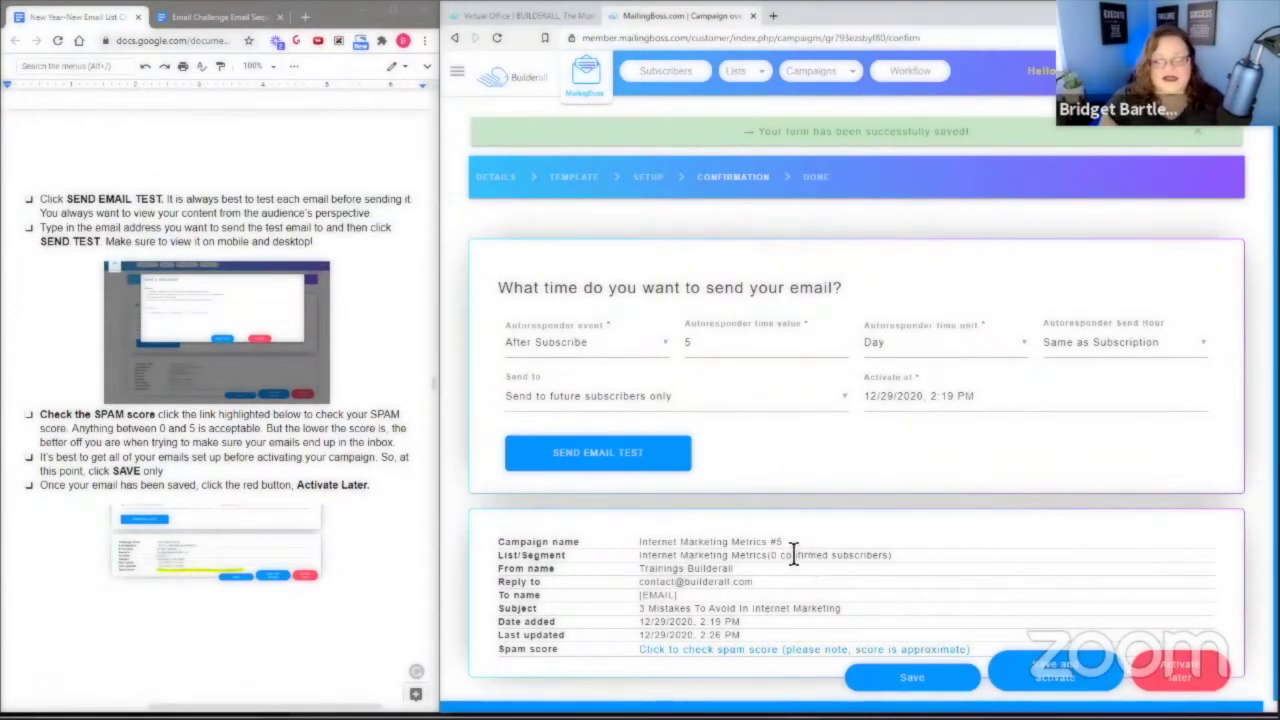
pyautogui.click(717, 651)
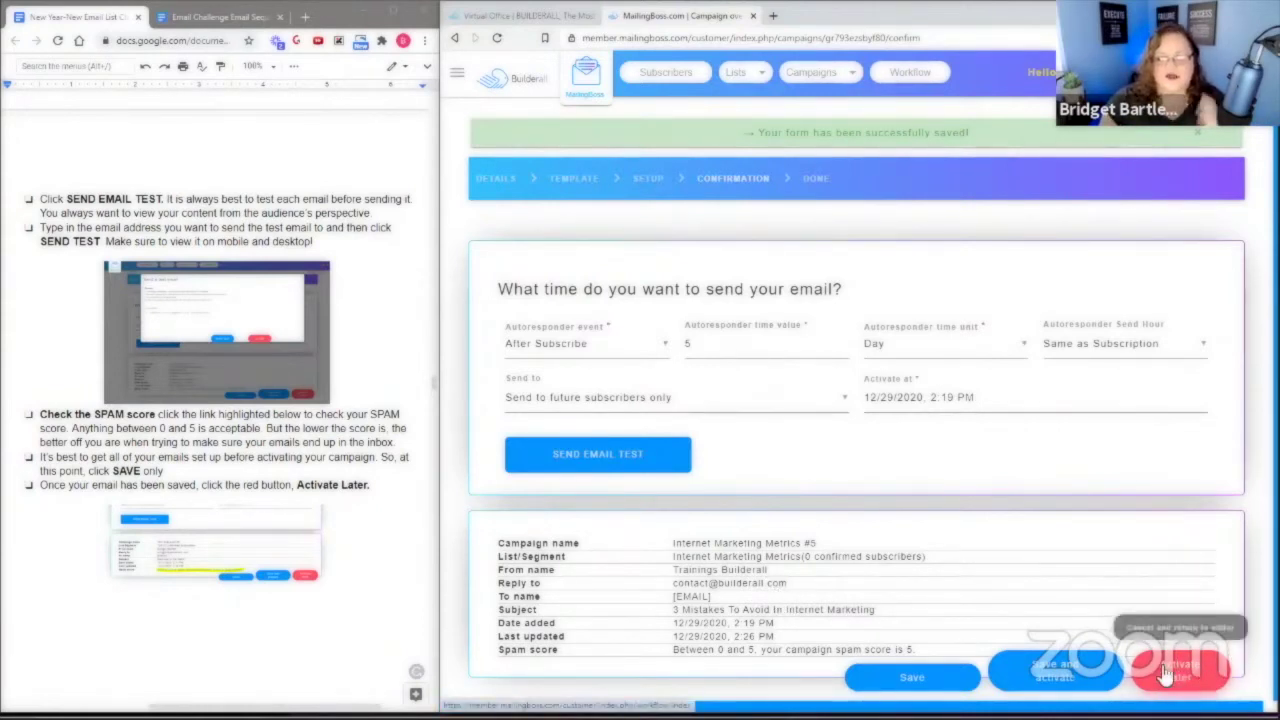
pyautogui.click(912, 677)
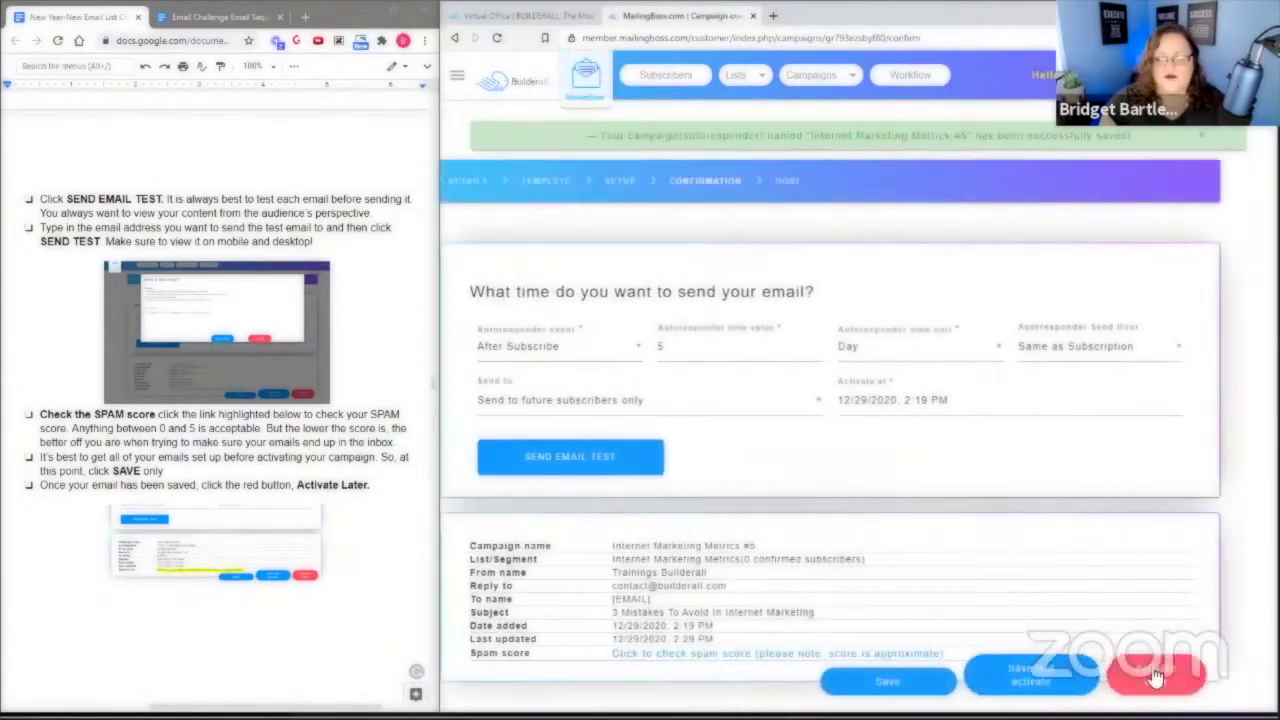
pyautogui.click(1195, 676)
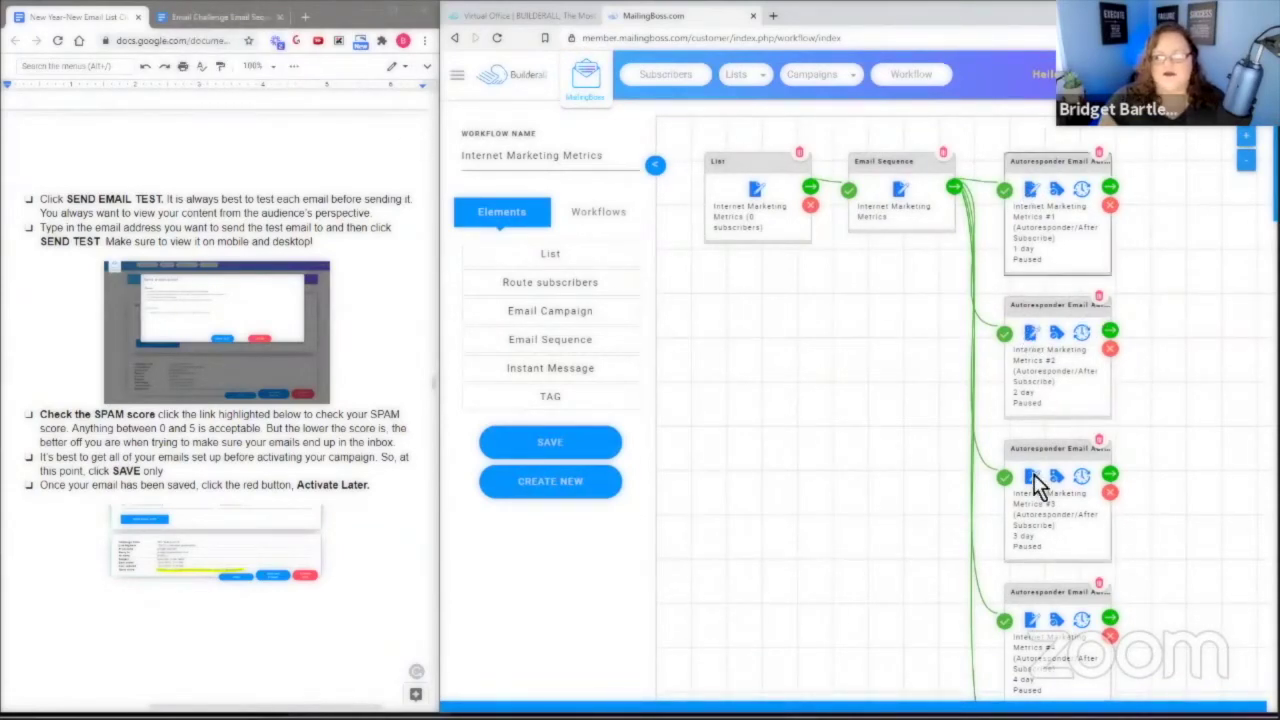
# Open Internet Marketing Metrics #1's email information settings and review the sequence document.
pyautogui.click(1031, 189)
pyautogui.click(855, 378)
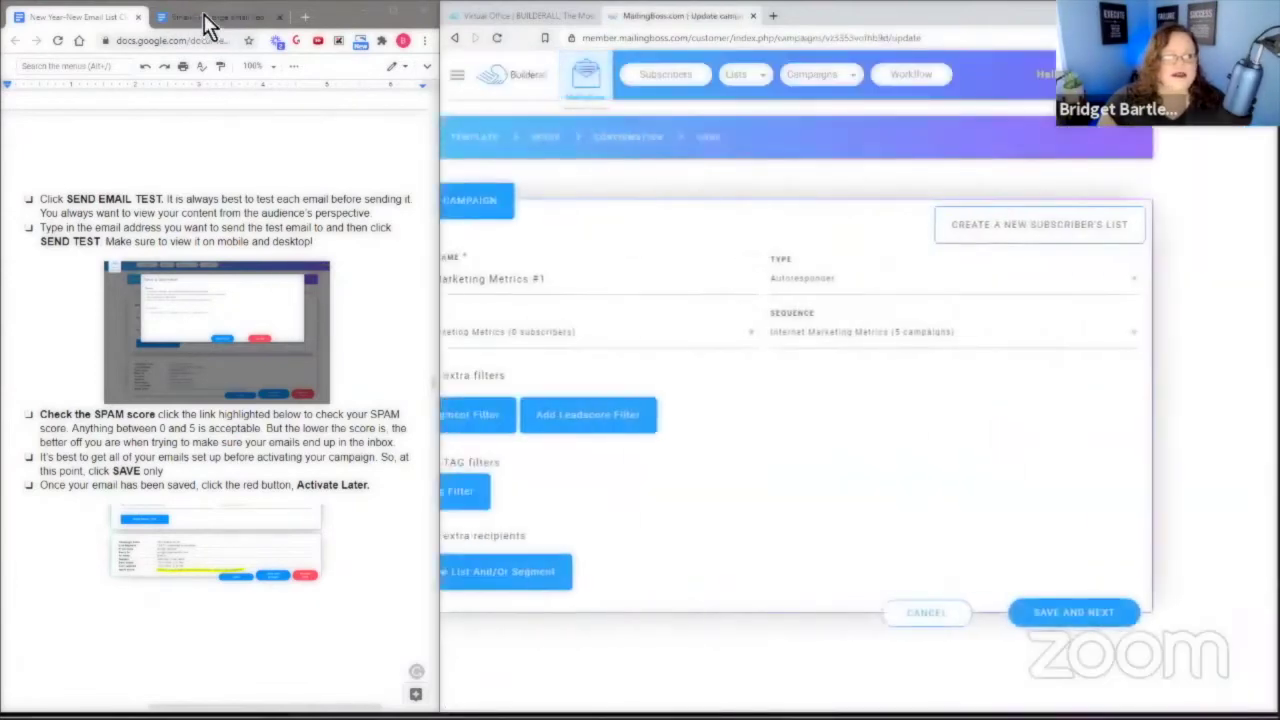
pyautogui.click(210, 17)
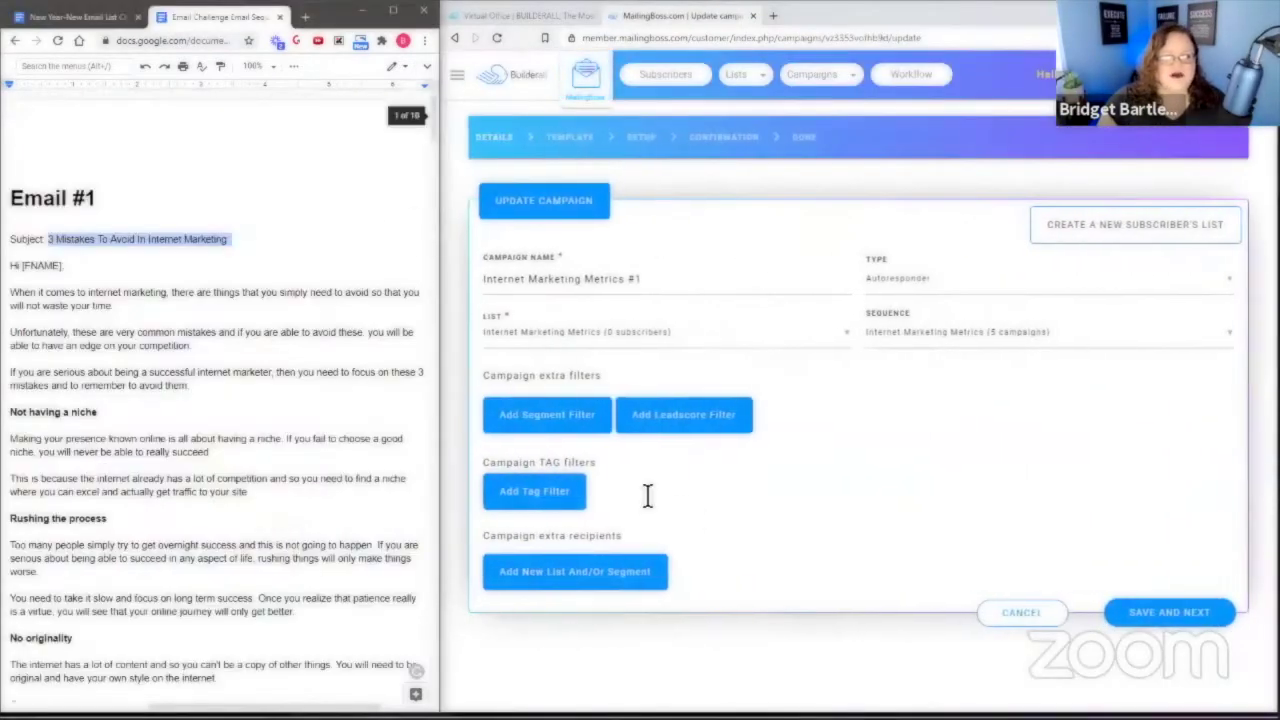
pyautogui.scroll(-5, 112, 360)
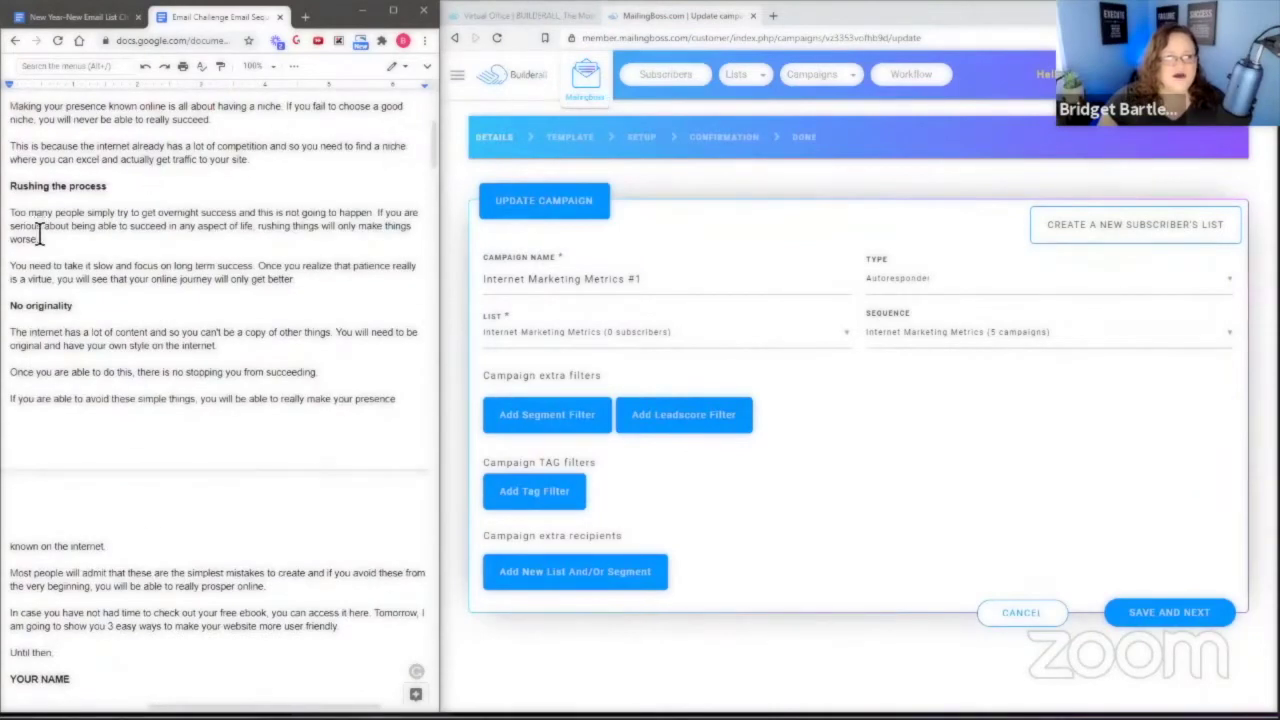
pyautogui.scroll(5, 91, 265)
pyautogui.scroll(-10, 88, 263)
pyautogui.scroll(-2, 91, 265)
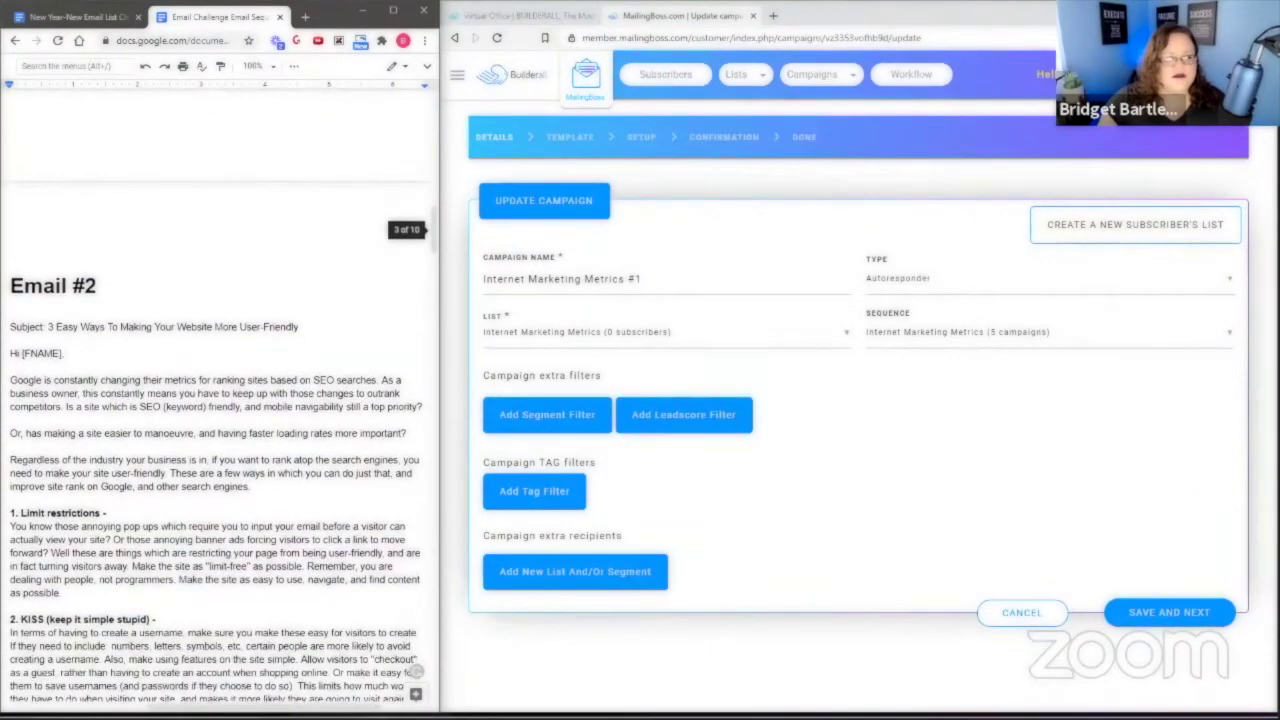
# Copy the Email #2 subject line from the doc and save the campaign details.
pyautogui.moveTo(48, 330); pyautogui.dragTo(313, 336)
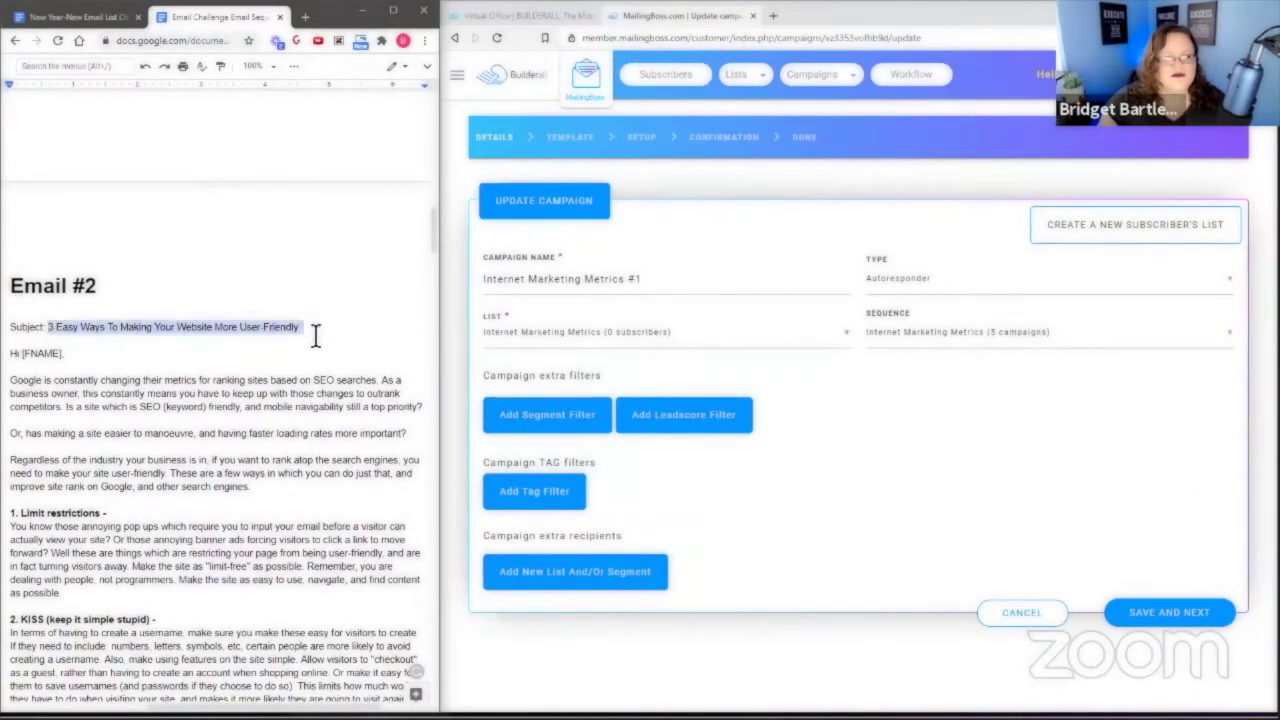
pyautogui.rightClick(292, 330)
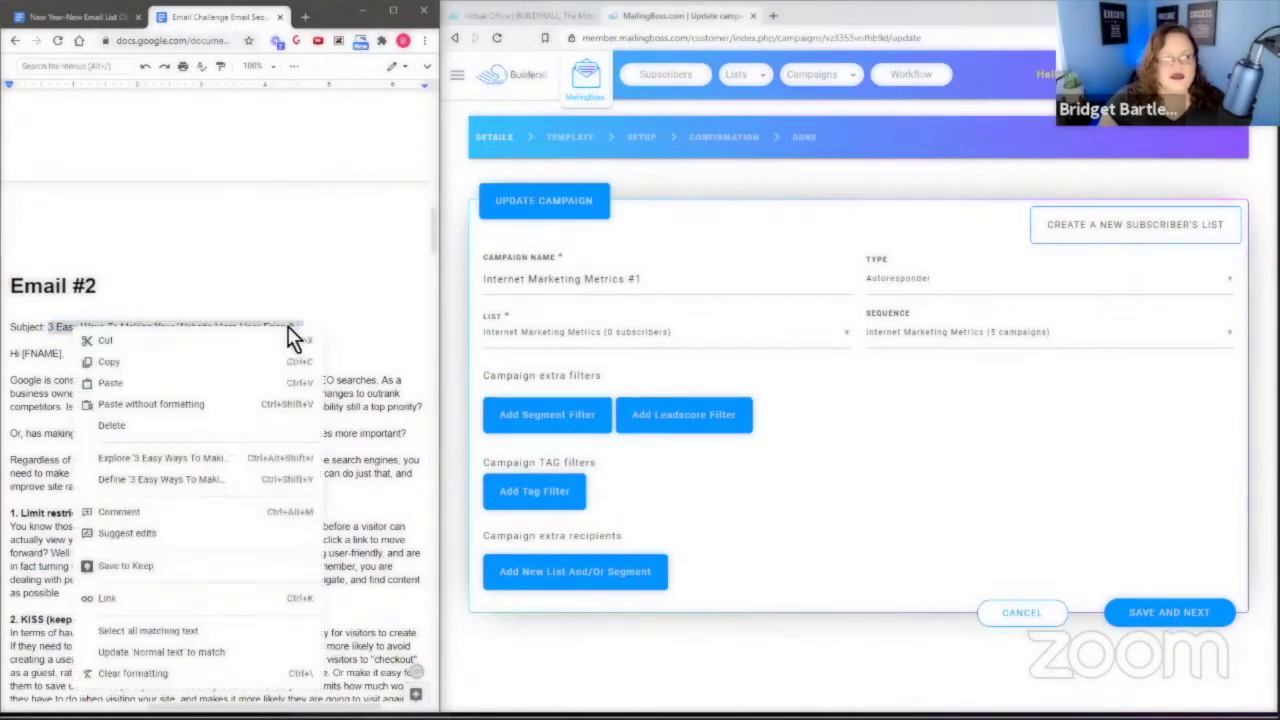
pyautogui.click(145, 365)
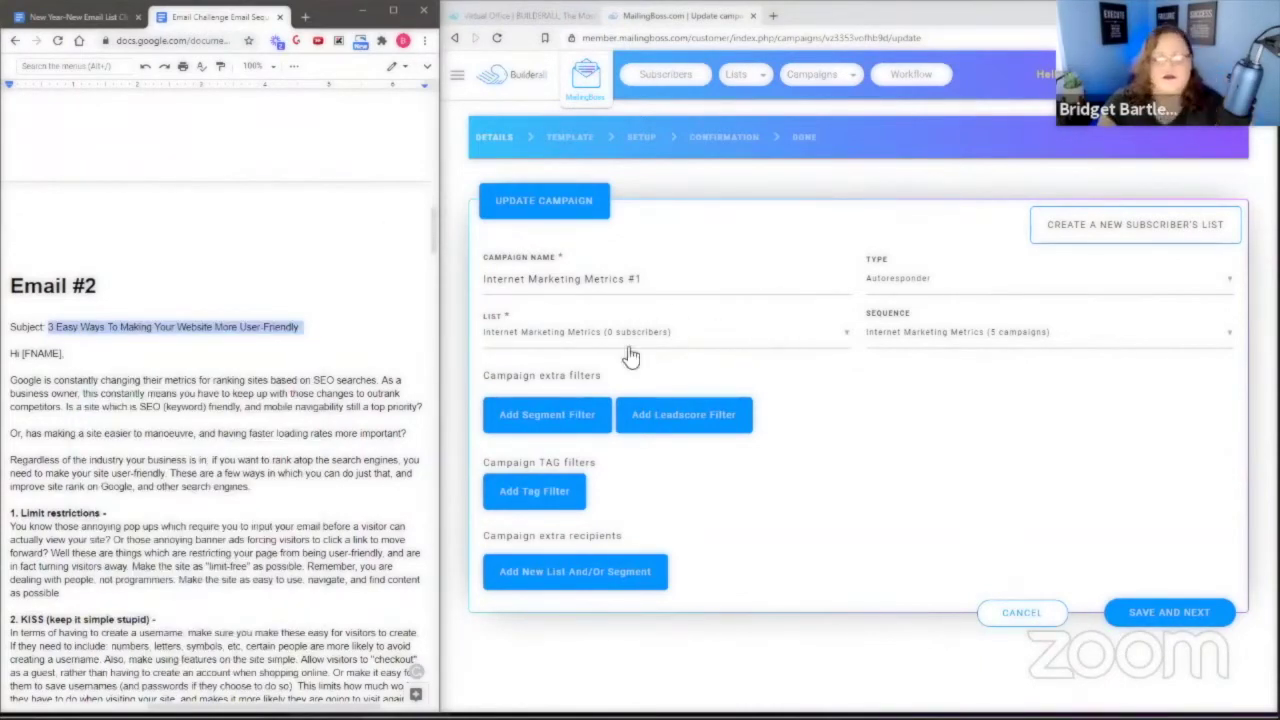
pyautogui.scroll(-10, 239, 304)
pyautogui.scroll(10, 239, 304)
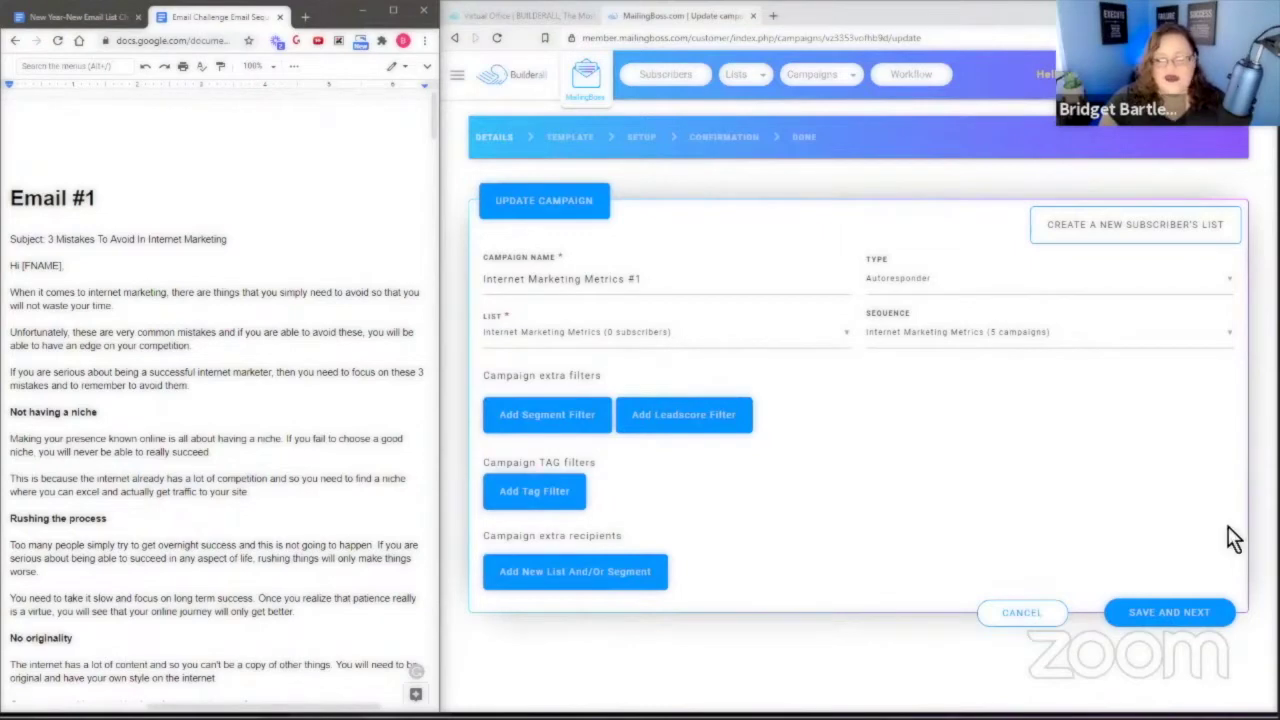
pyautogui.click(1160, 613)
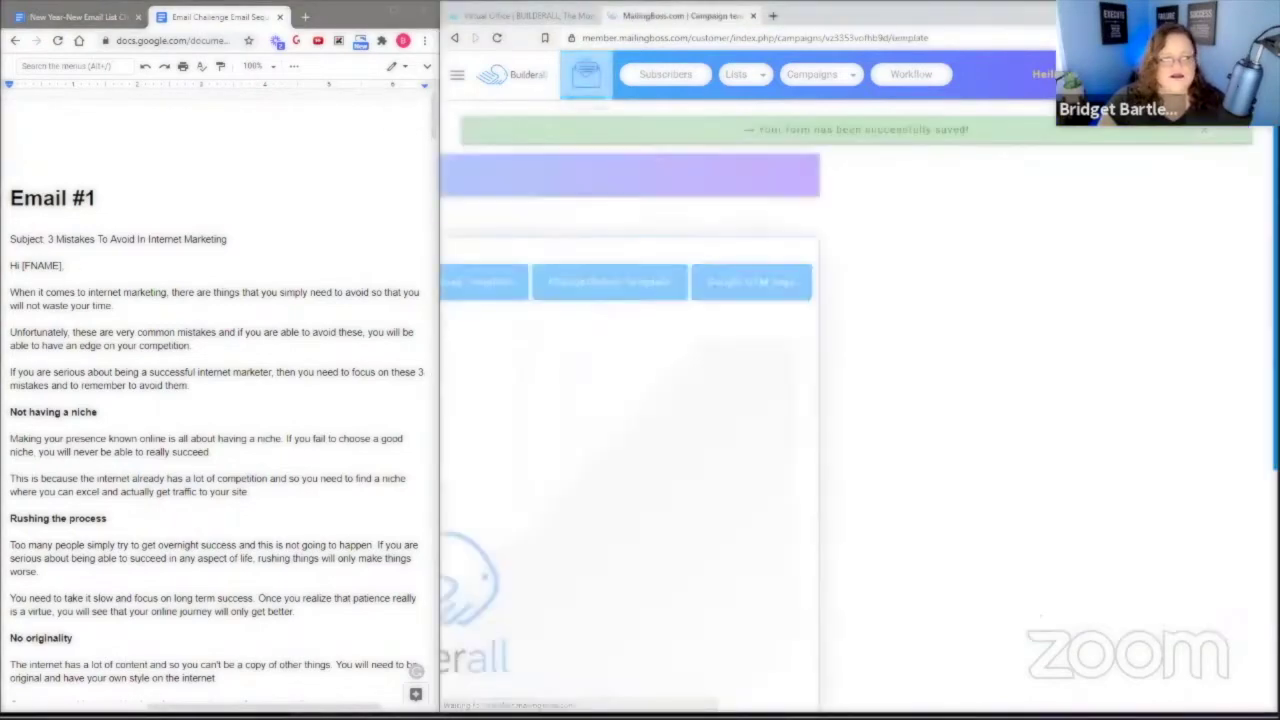
# Copy the Email #1 body from the doc and apply the Email Challenge template.
pyautogui.moveTo(12, 262); pyautogui.dragTo(112, 487)
pyautogui.scroll(-3, 210, 540)
pyautogui.scroll(-3, 306, 591)
pyautogui.rightClick(196, 130)
pyautogui.click(214, 171)
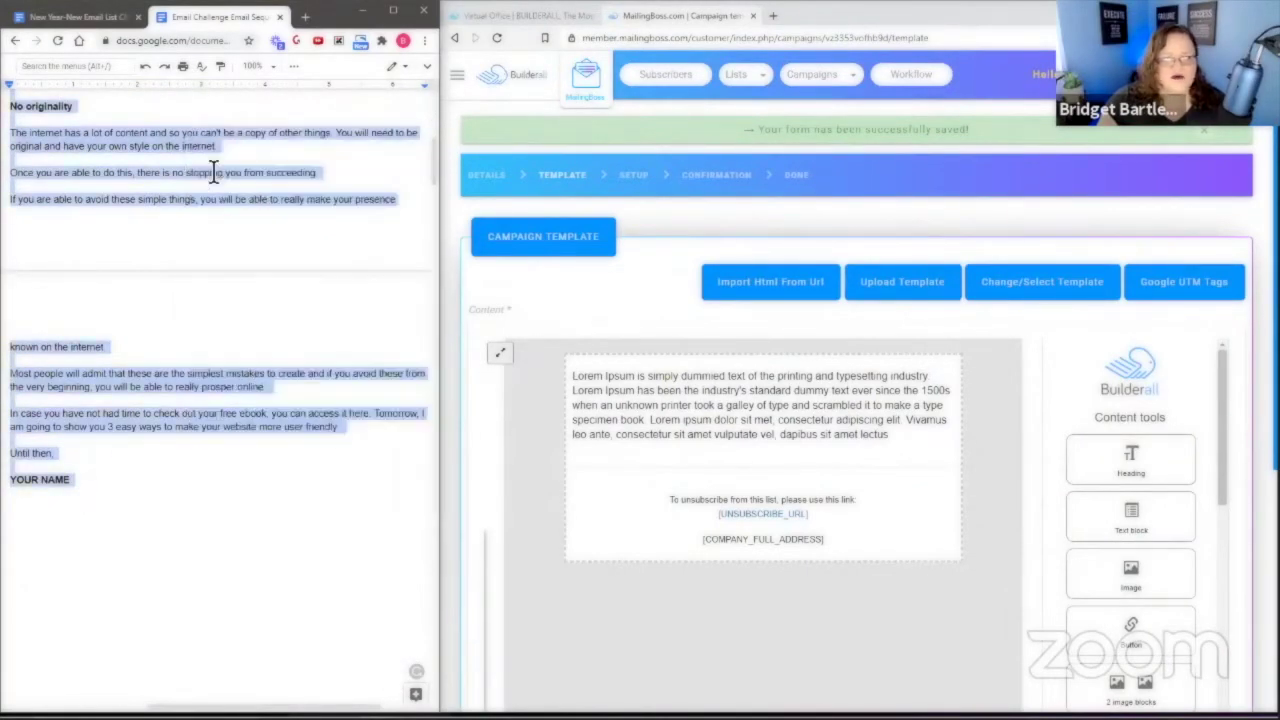
pyautogui.click(1023, 284)
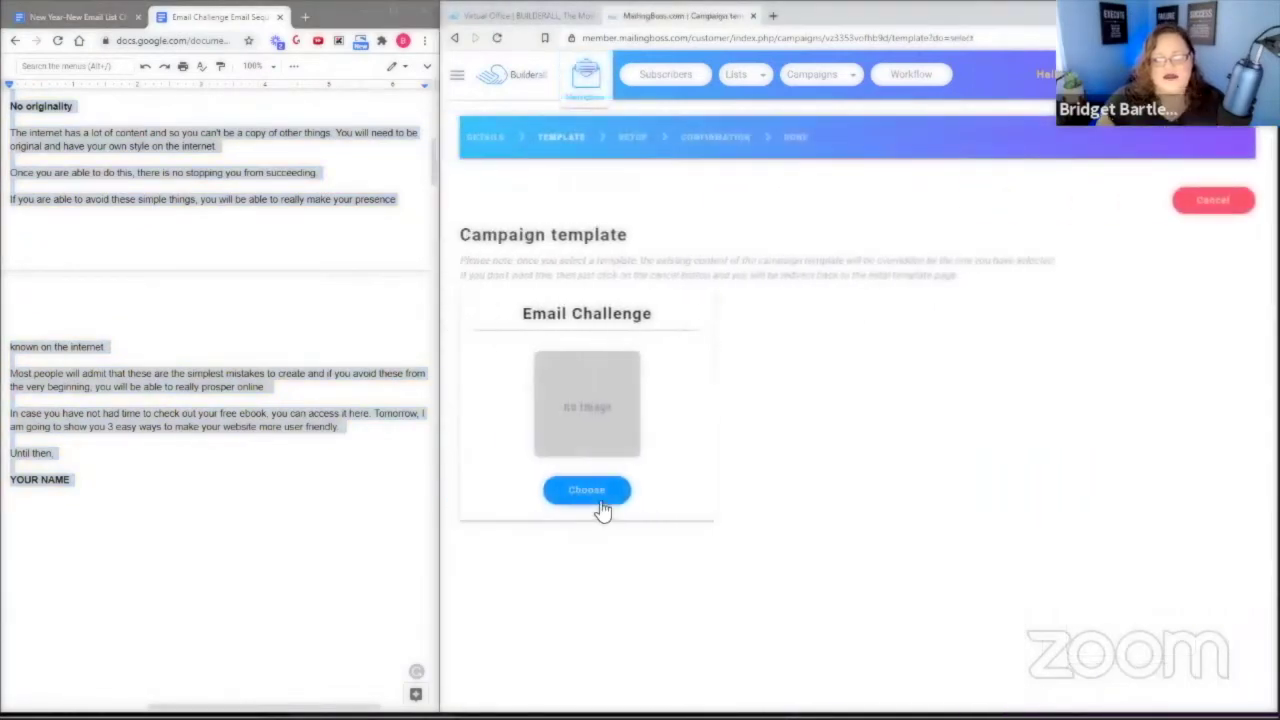
pyautogui.click(589, 492)
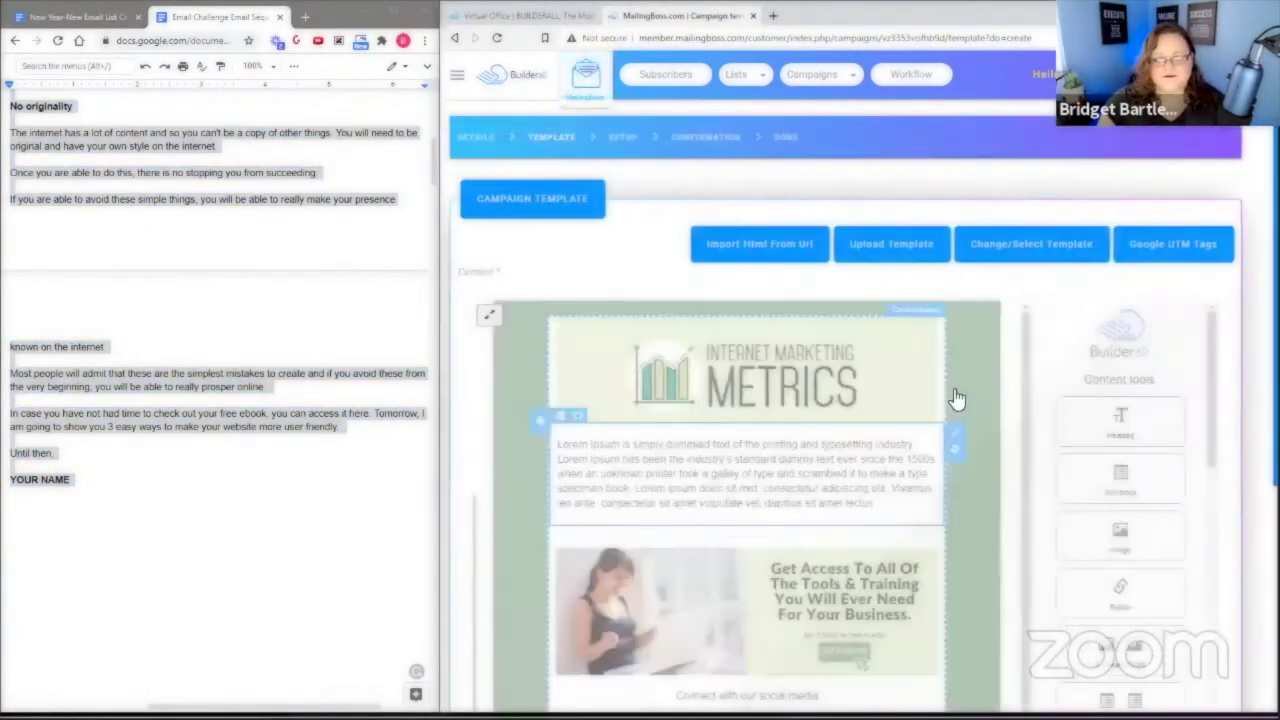
# Paste the Email #1 body, ending 'Until then, YOUR NAME', over the Lorem Ipsum paragraph and save.
pyautogui.click(580, 447)
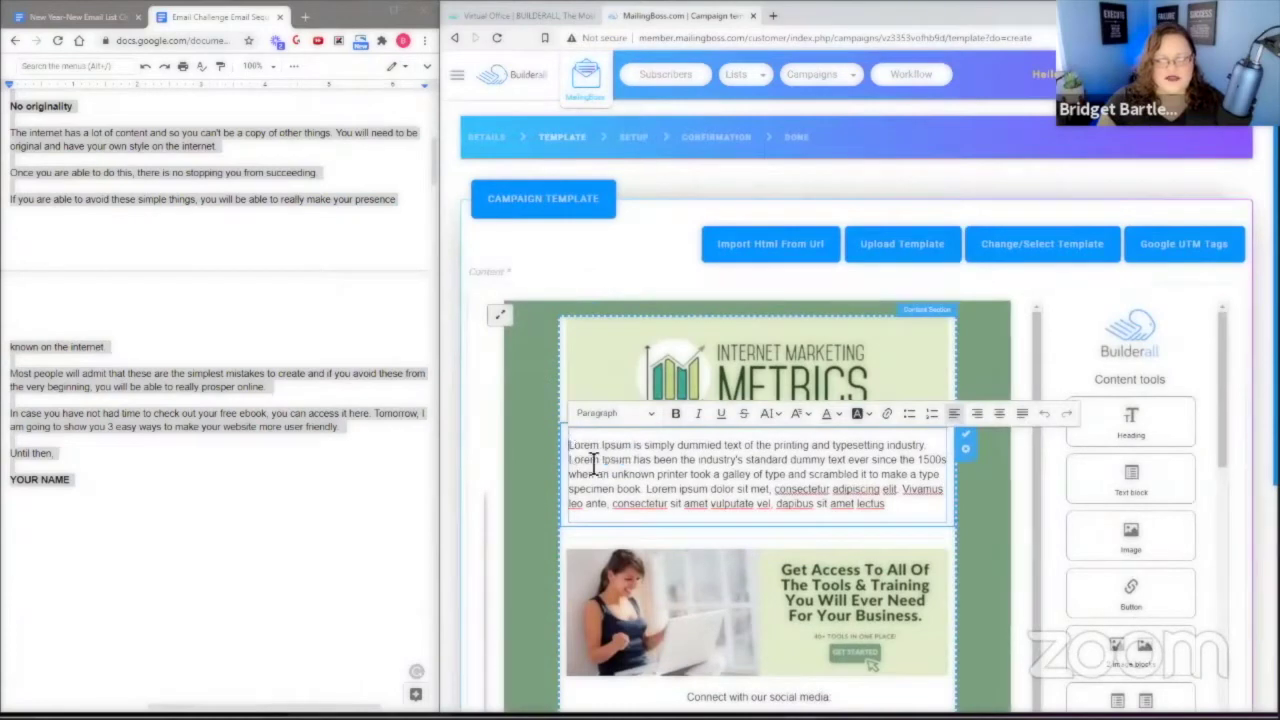
pyautogui.moveTo(575, 450); pyautogui.dragTo(882, 506)
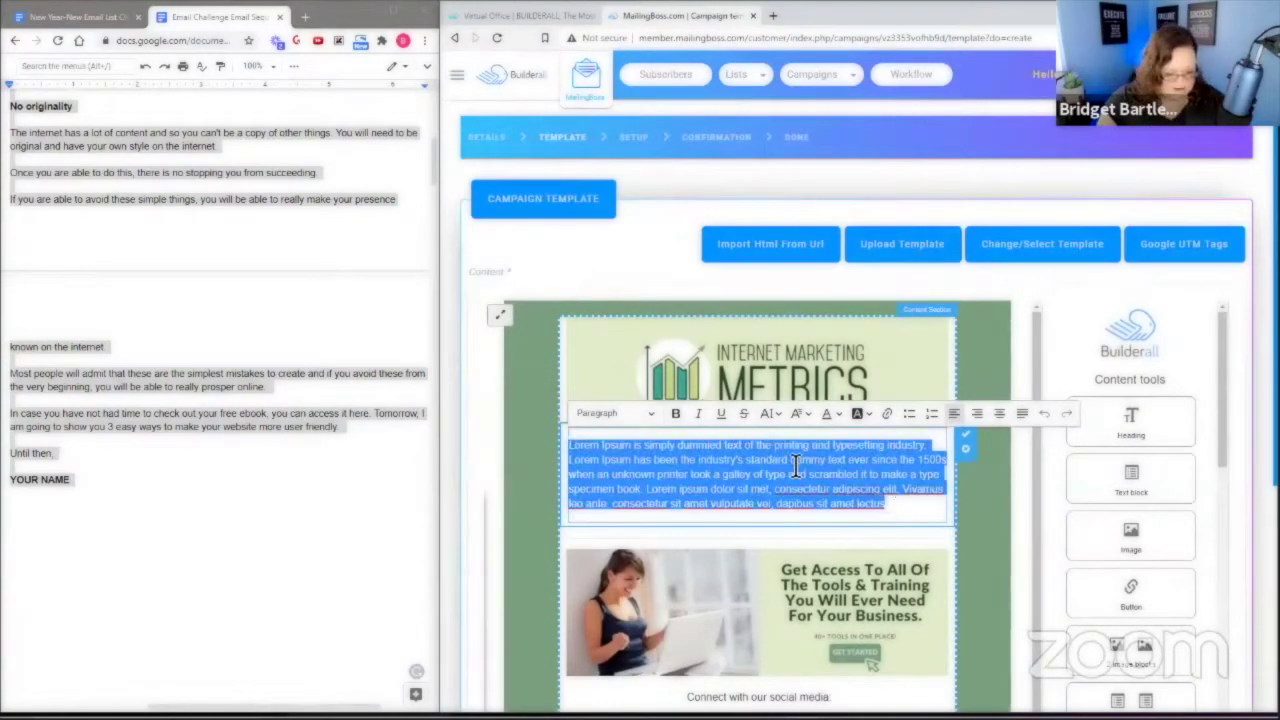
pyautogui.hotkey('ctrl', 'v')
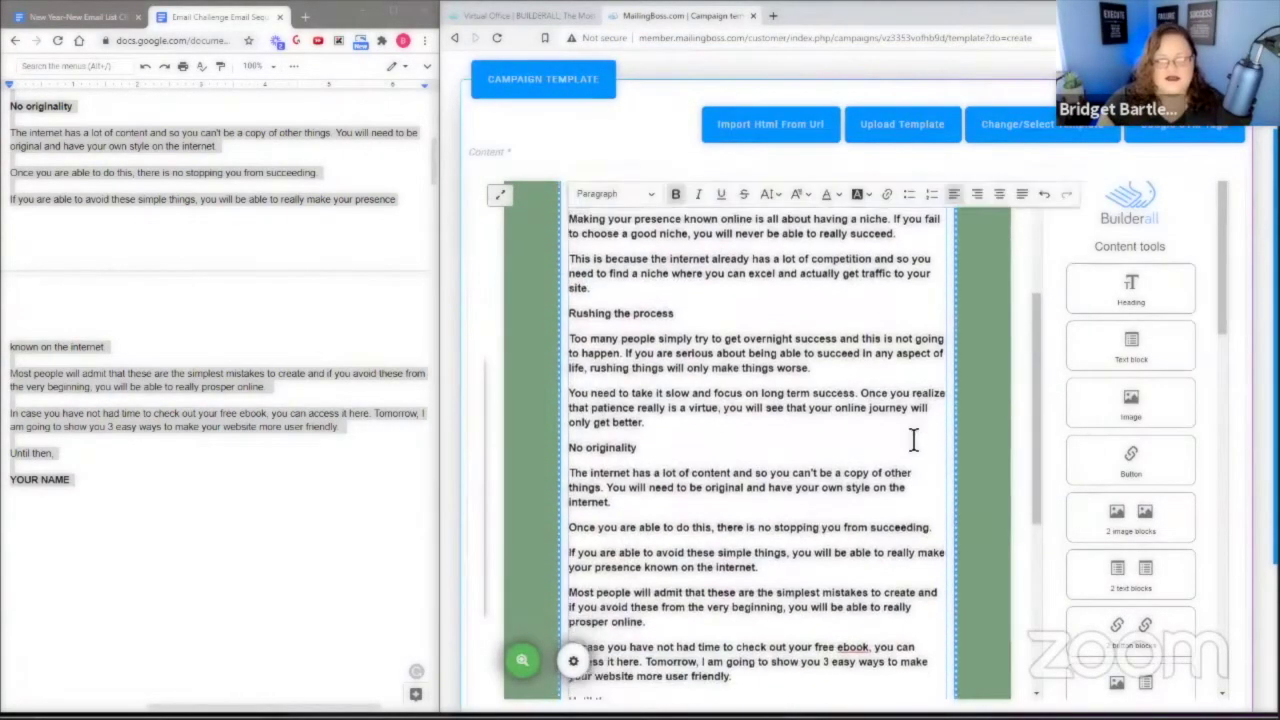
pyautogui.scroll(-4, 900, 460)
pyautogui.scroll(4, 970, 480)
pyautogui.scroll(-4, 940, 490)
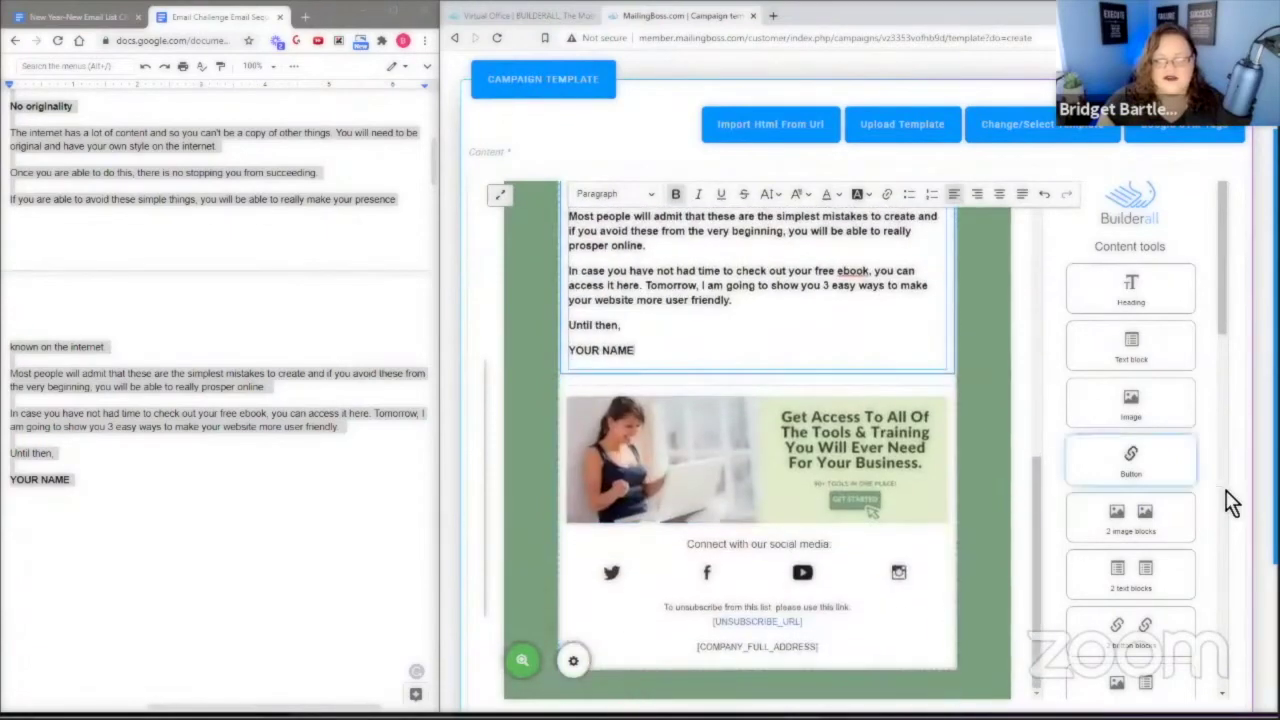
pyautogui.scroll(-3, 1006, 549)
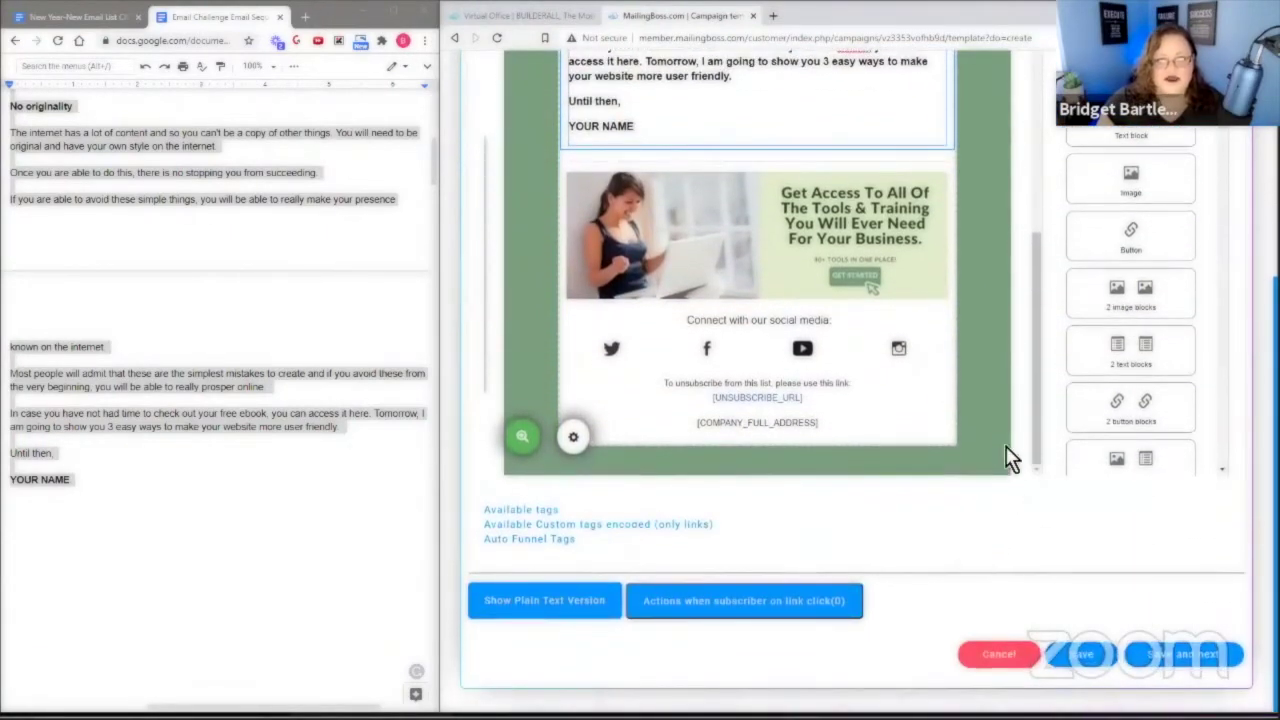
pyautogui.scroll(3, 997, 449)
pyautogui.scroll(-1, 991, 449)
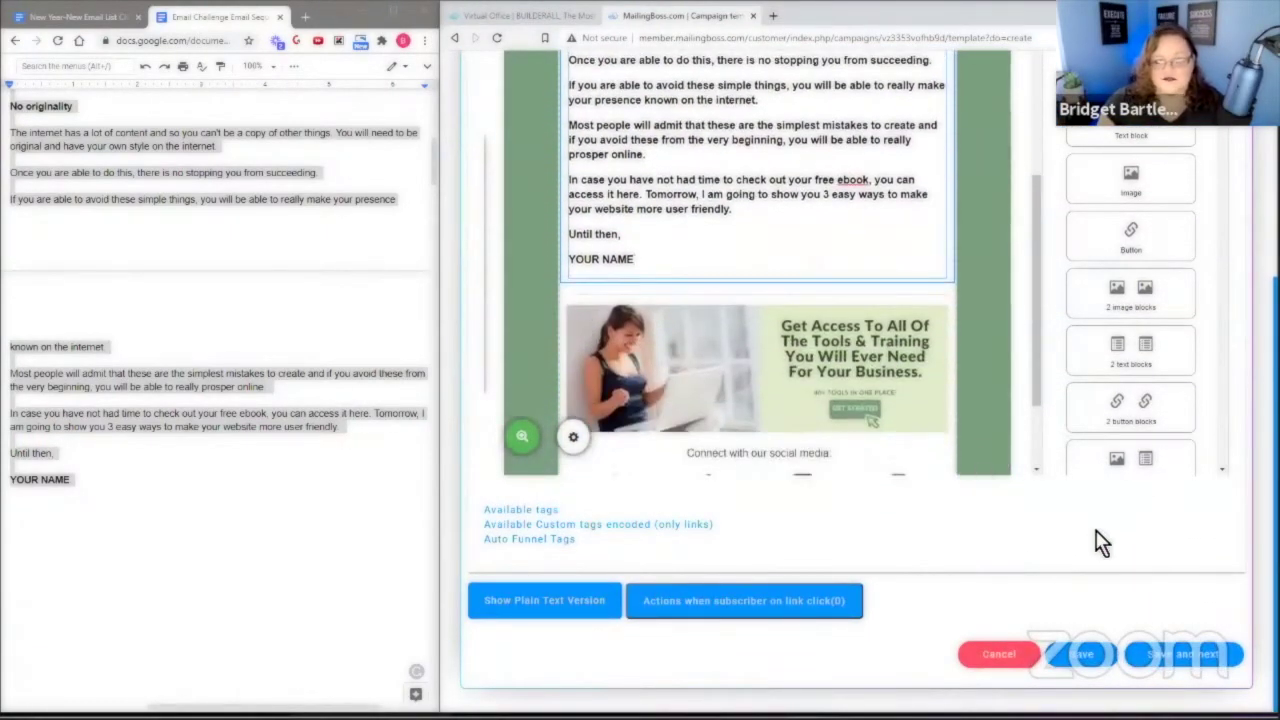
pyautogui.click(1185, 655)
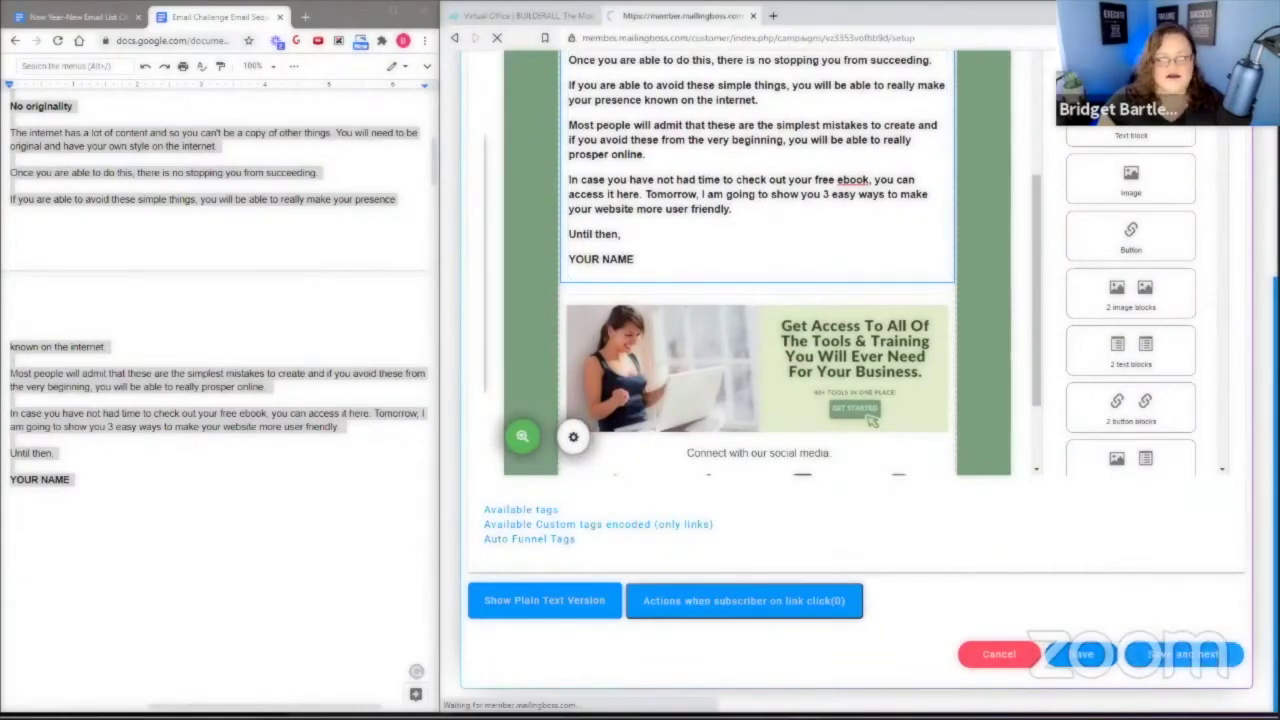
# Replace 'Welcome Message' with the subject '3 Mistakes To Avoid In Internet Marketing' from the doc.
pyautogui.scroll(5, 214, 517)
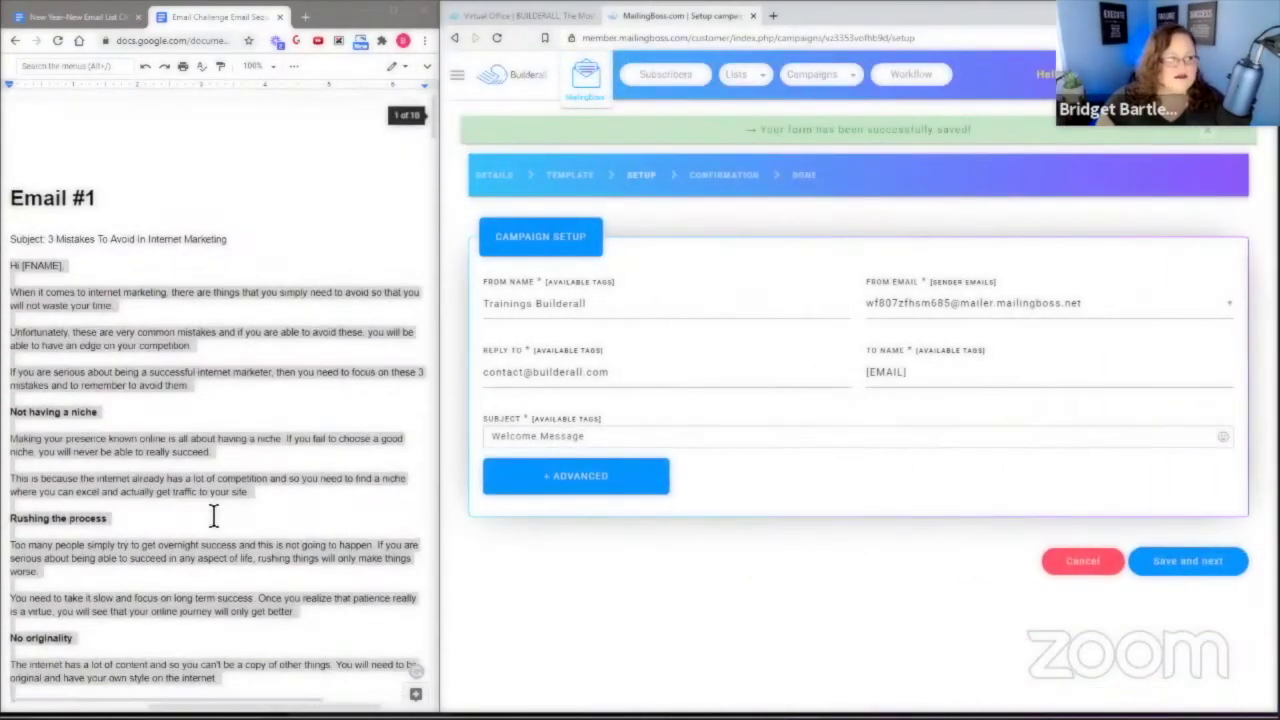
pyautogui.moveTo(48, 240); pyautogui.dragTo(241, 240)
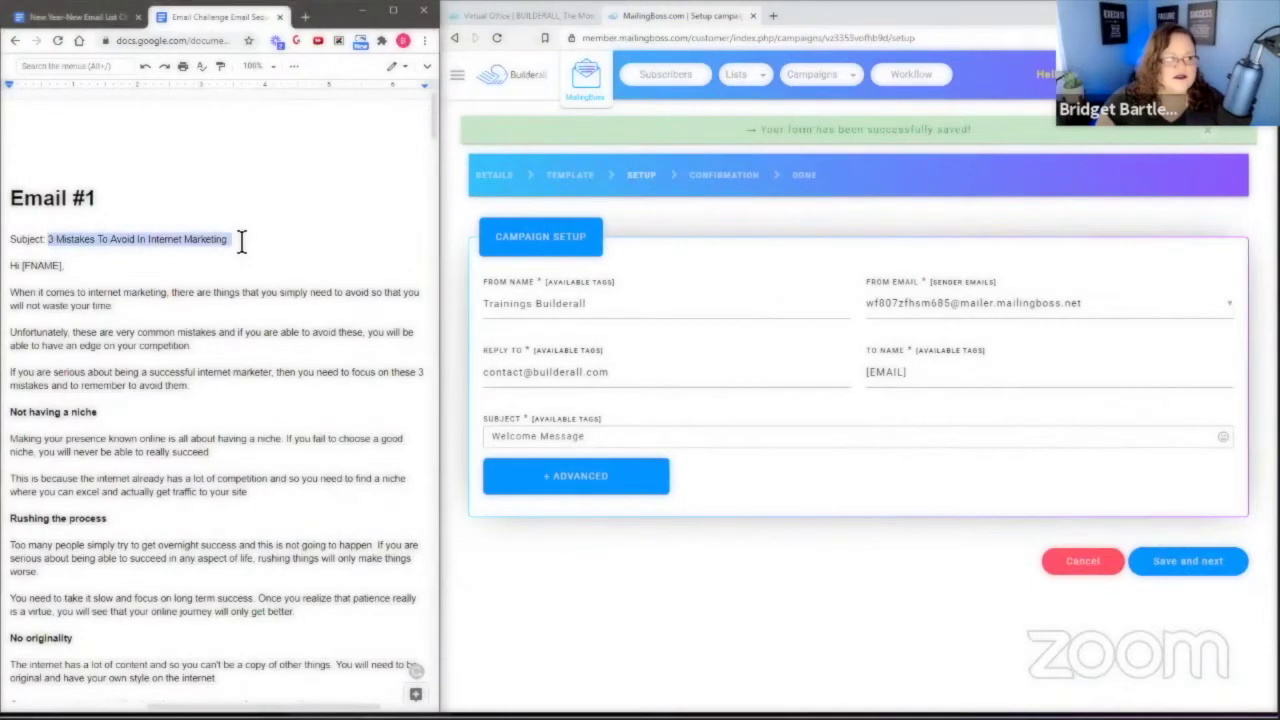
pyautogui.rightClick(230, 243)
pyautogui.click(290, 272)
pyautogui.tripleClick(500, 437)
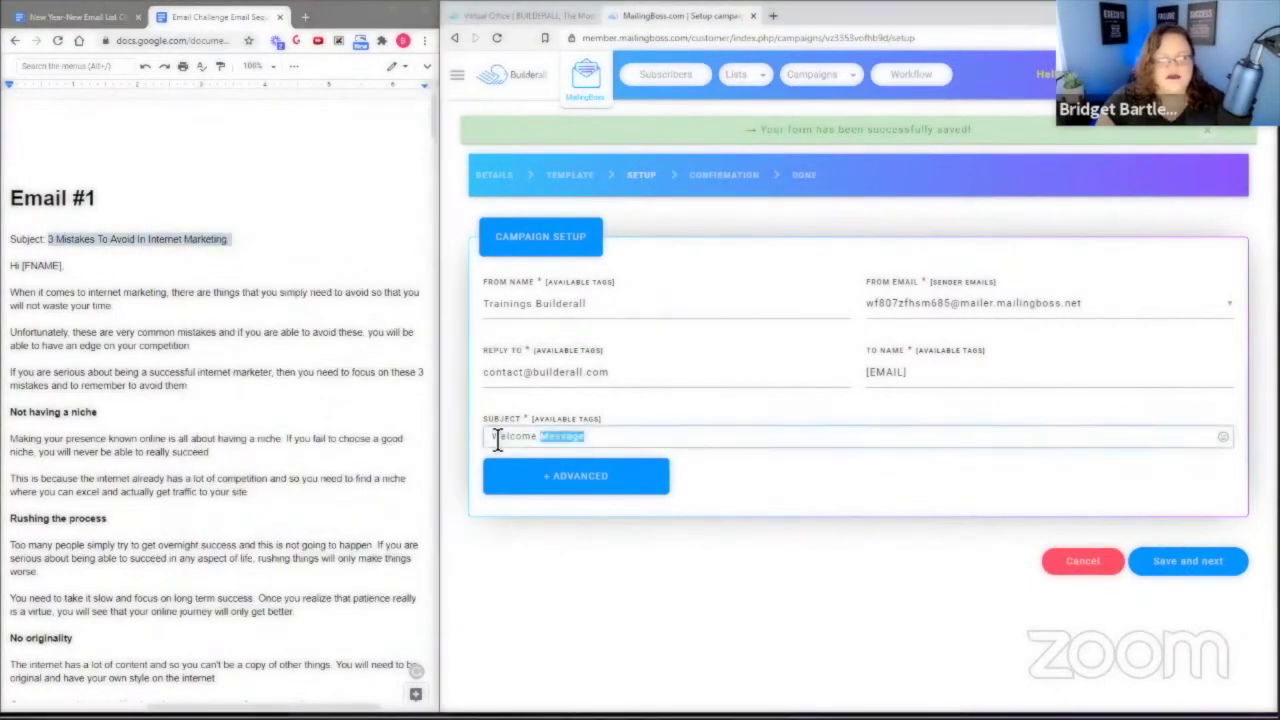
pyautogui.hotkey('ctrl', 'v')
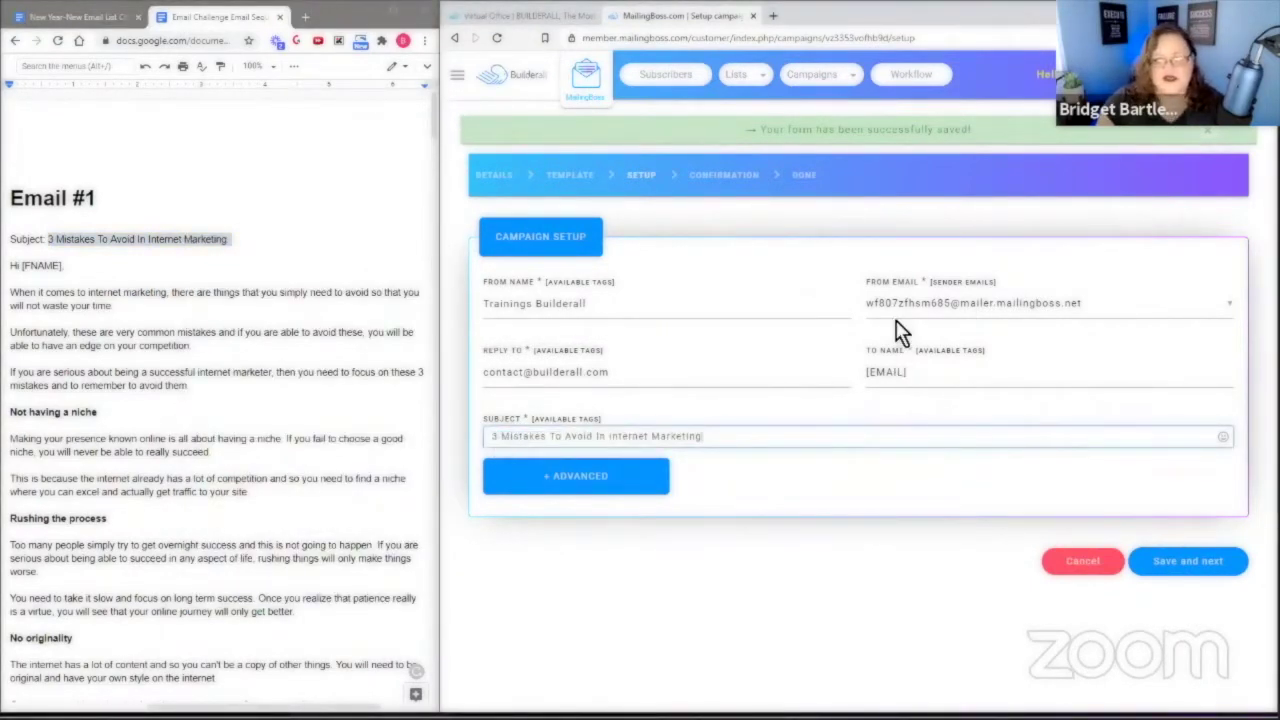
# Keep the existing sender e-mail address and save the campaign setup.
pyautogui.click(910, 308)
pyautogui.click(958, 338)
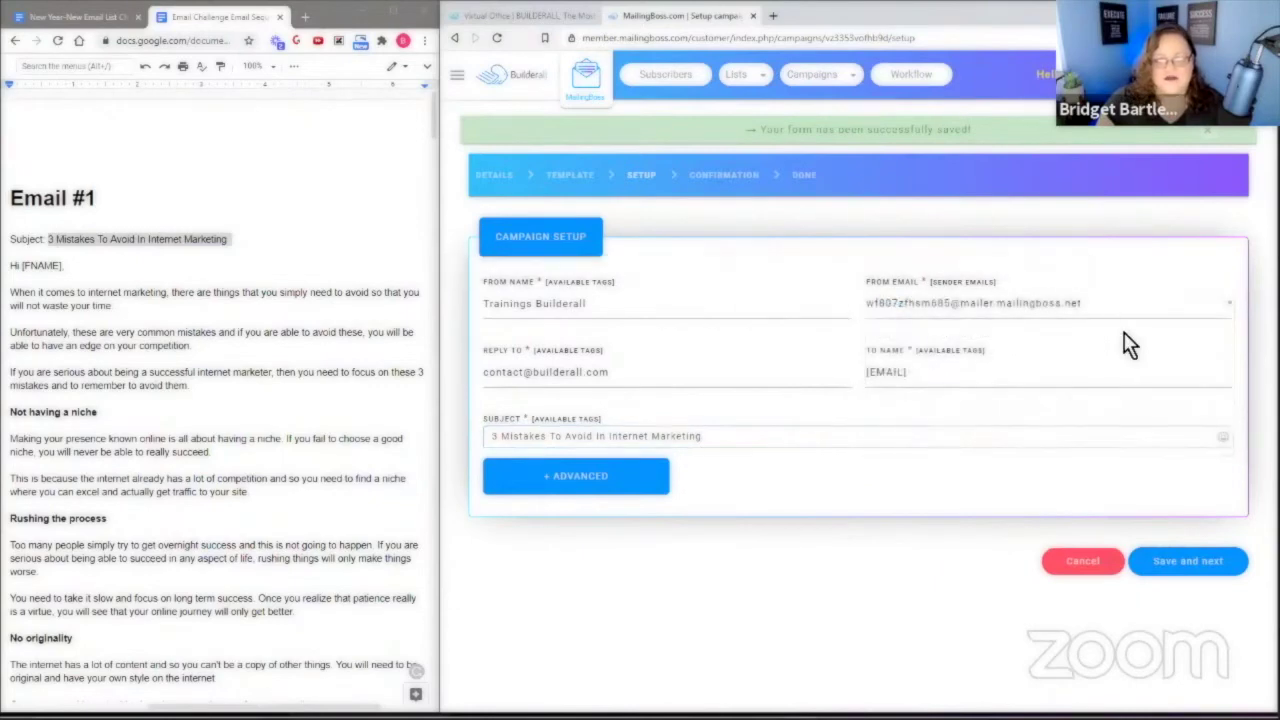
pyautogui.click(1210, 572)
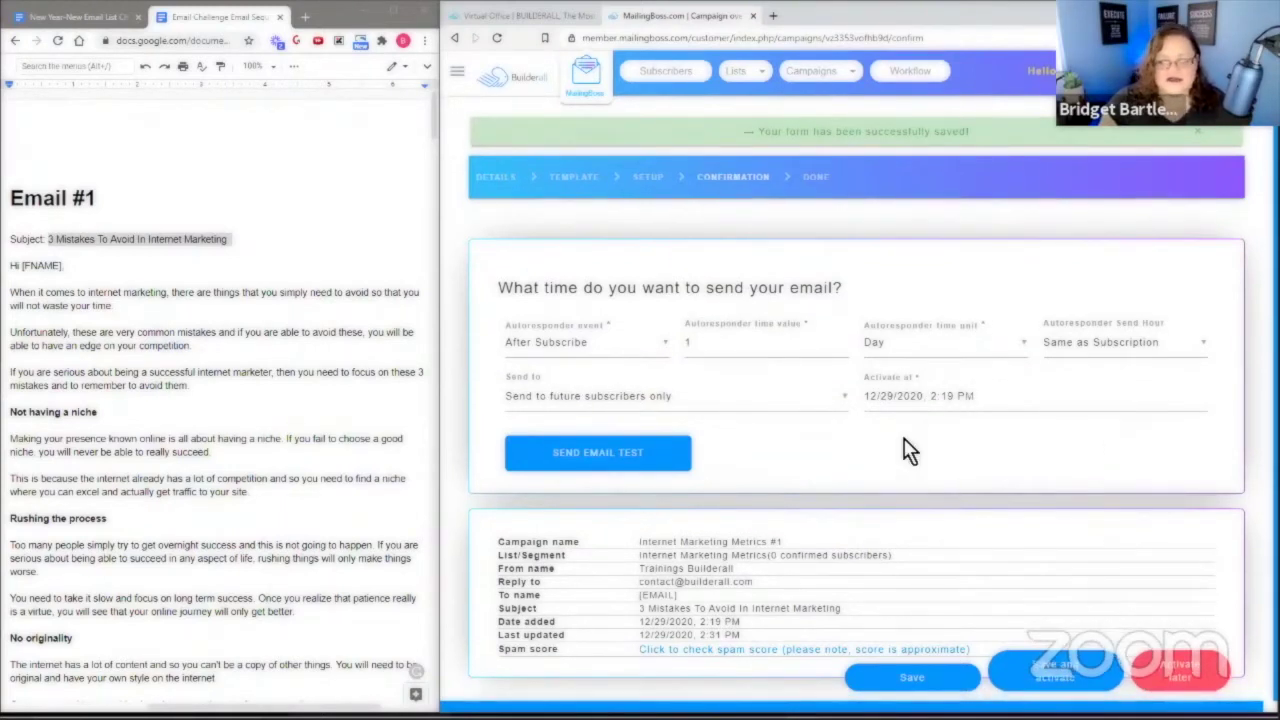
# Dismiss the test email dialog, run the spam check (score 5), save, and activate later.
pyautogui.click(580, 455)
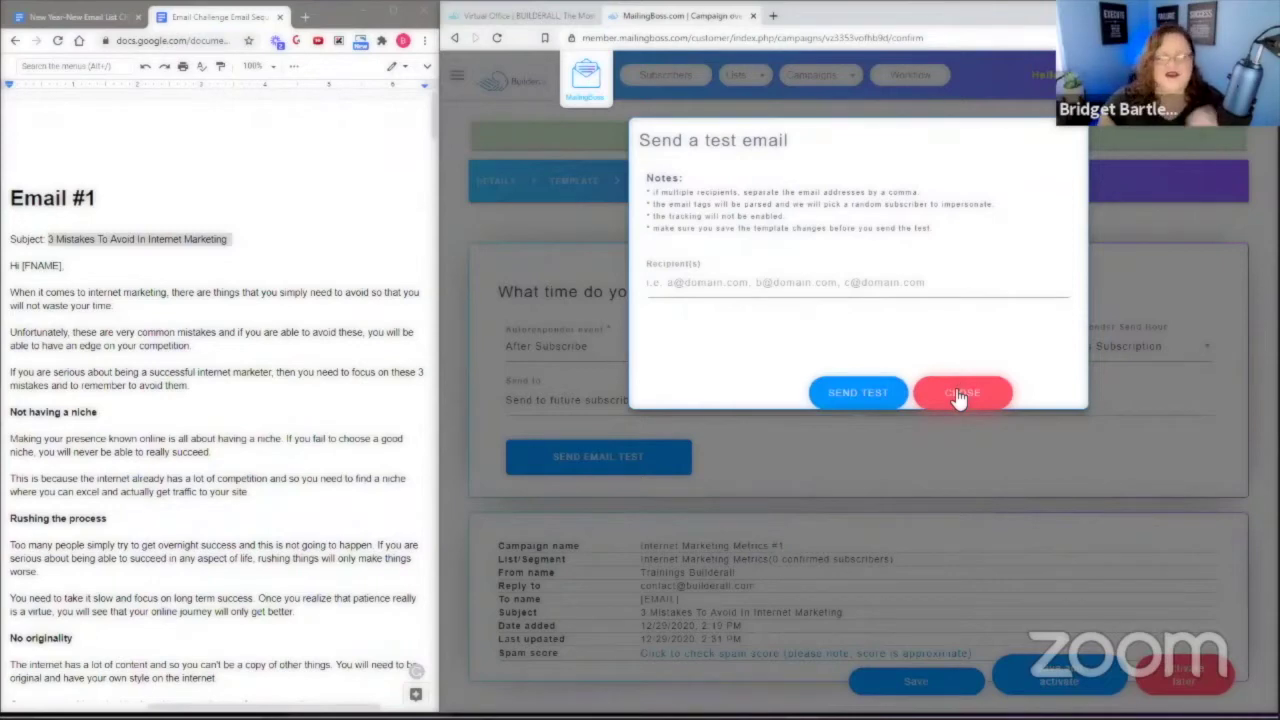
pyautogui.click(957, 394)
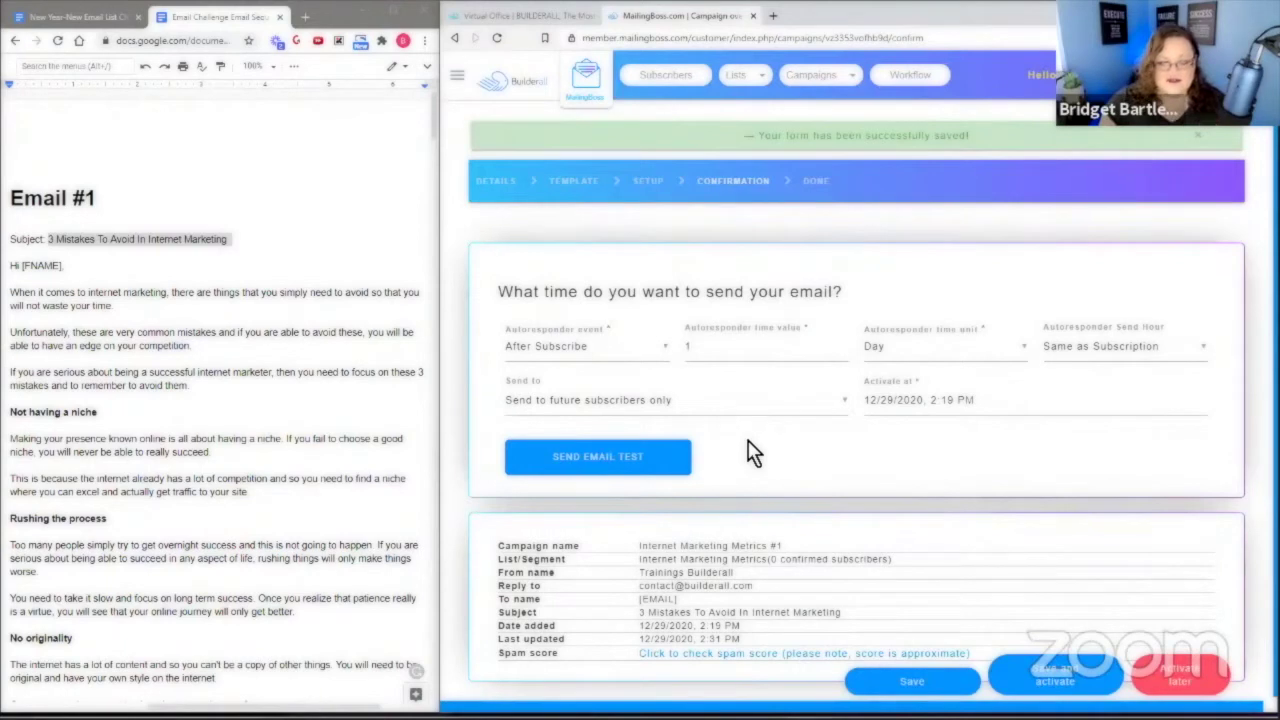
pyautogui.click(697, 652)
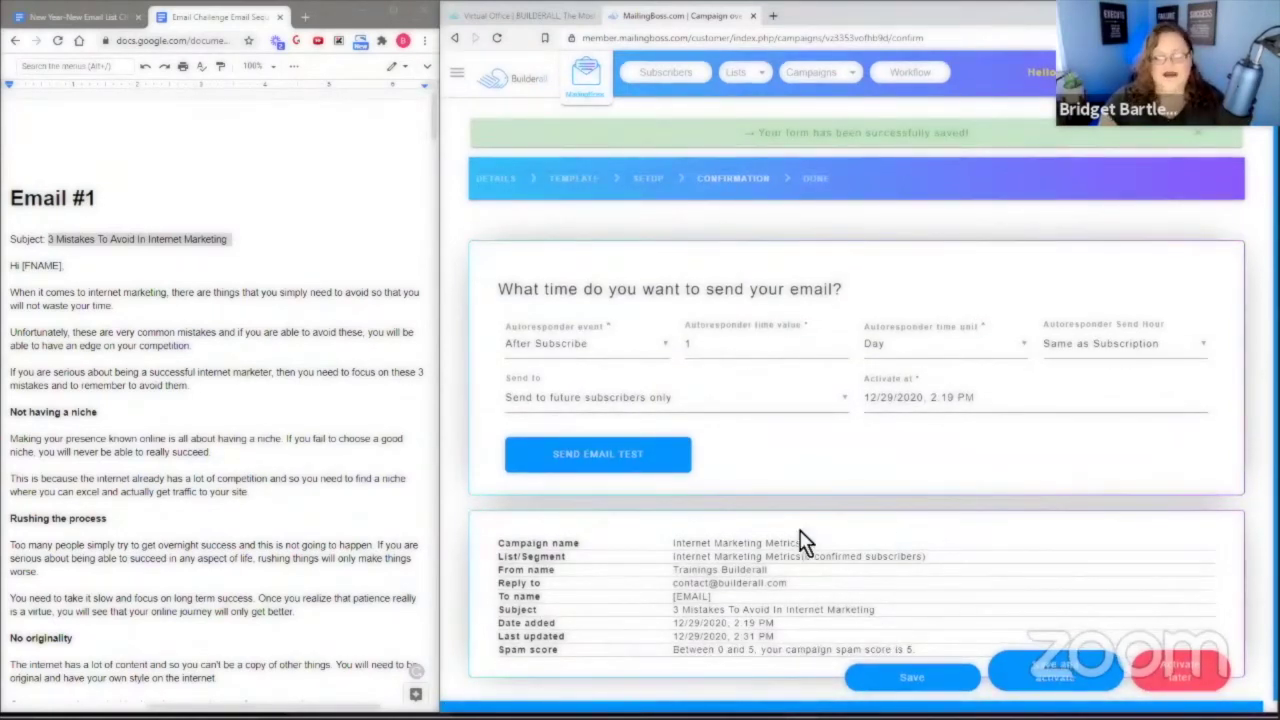
pyautogui.click(1240, 662)
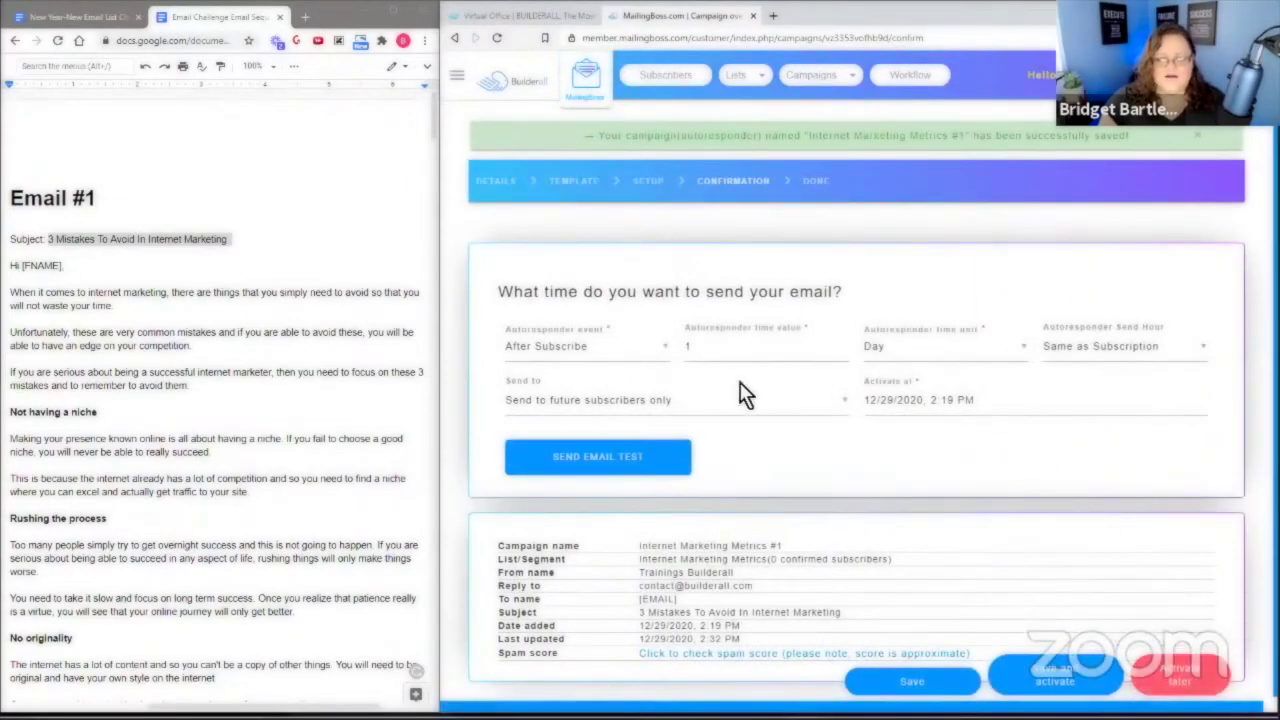
pyautogui.click(1180, 680)
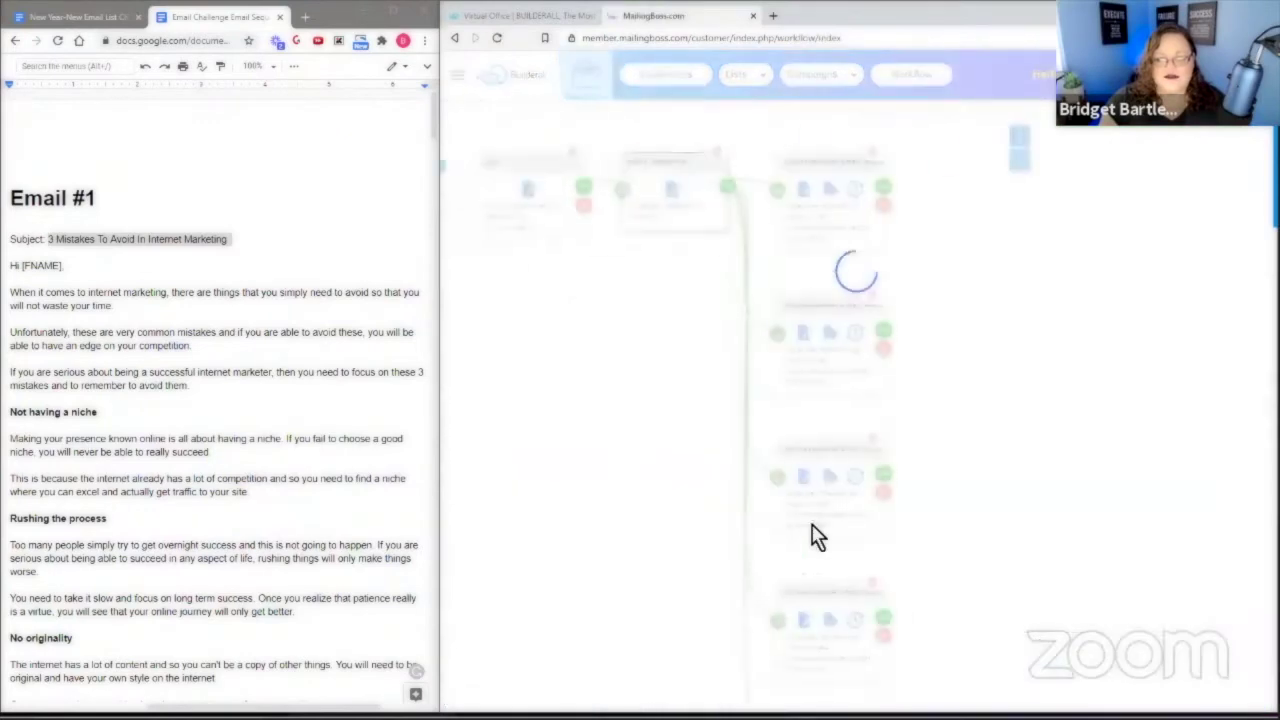
# Open Internet Marketing Metrics #2, save its details, and select the Email #2 body in the doc.
pyautogui.scroll(-15, 210, 430)
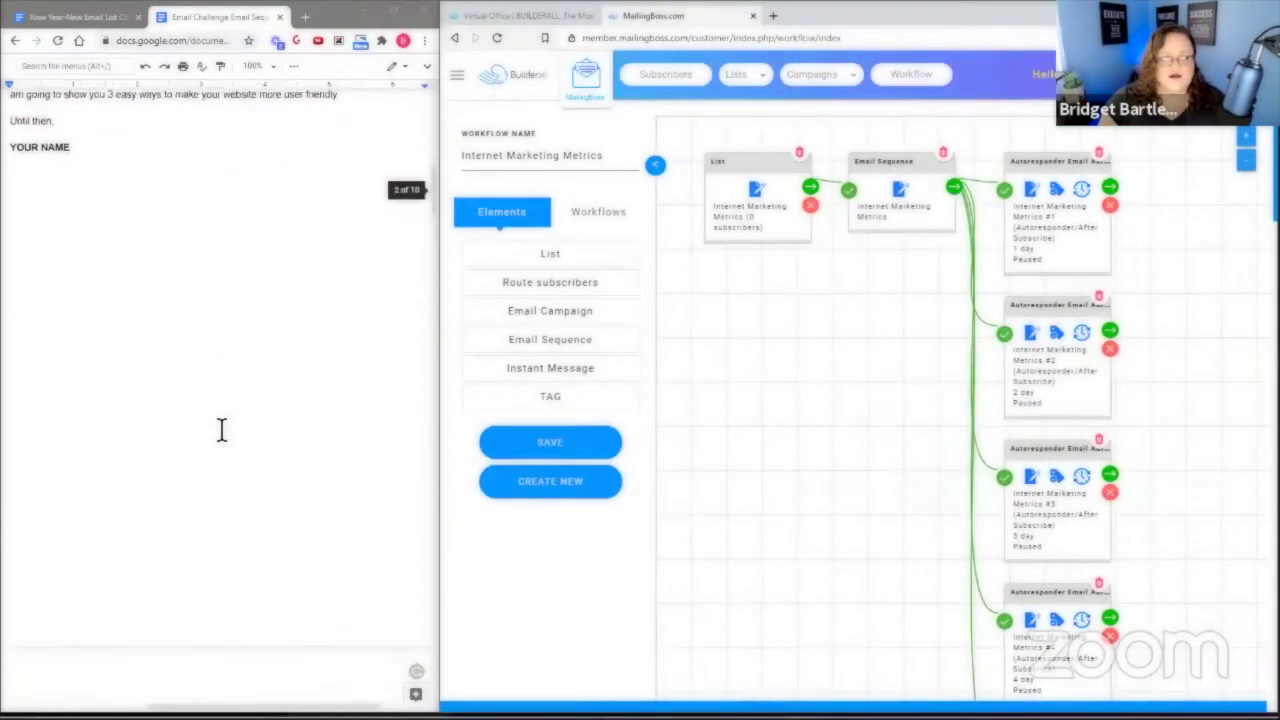
pyautogui.scroll(-5, 222, 430)
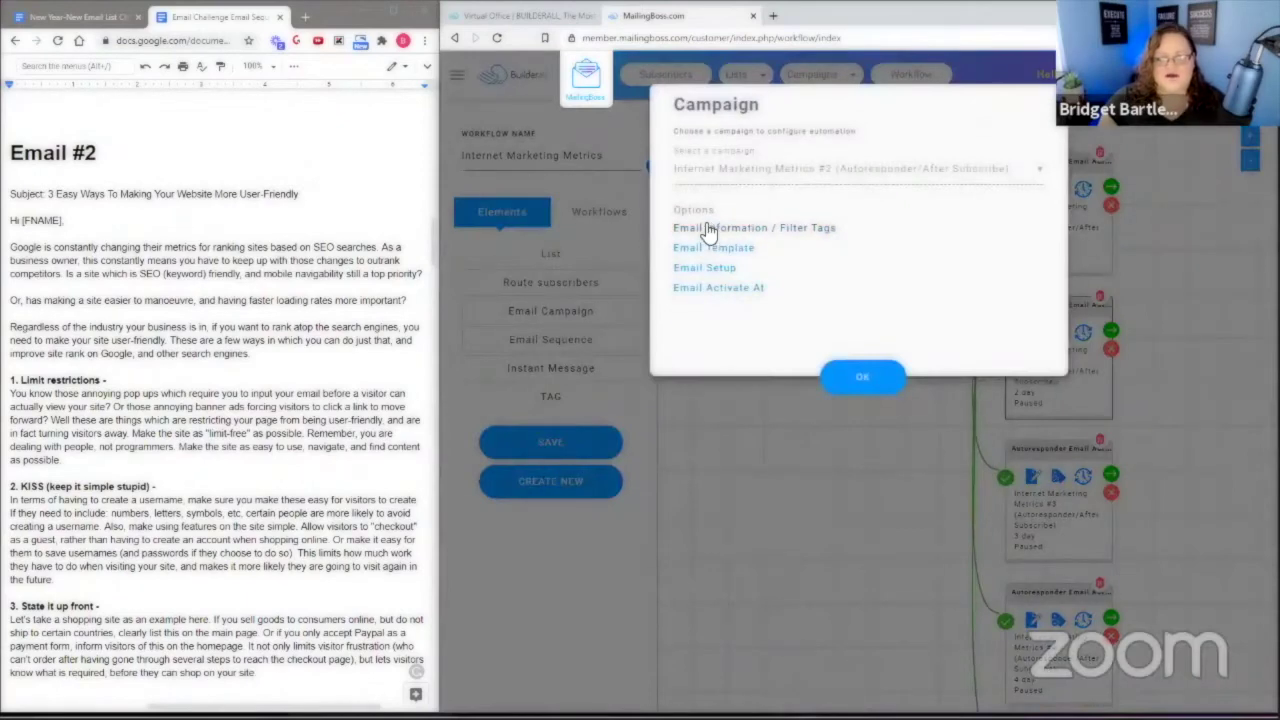
pyautogui.click(707, 229)
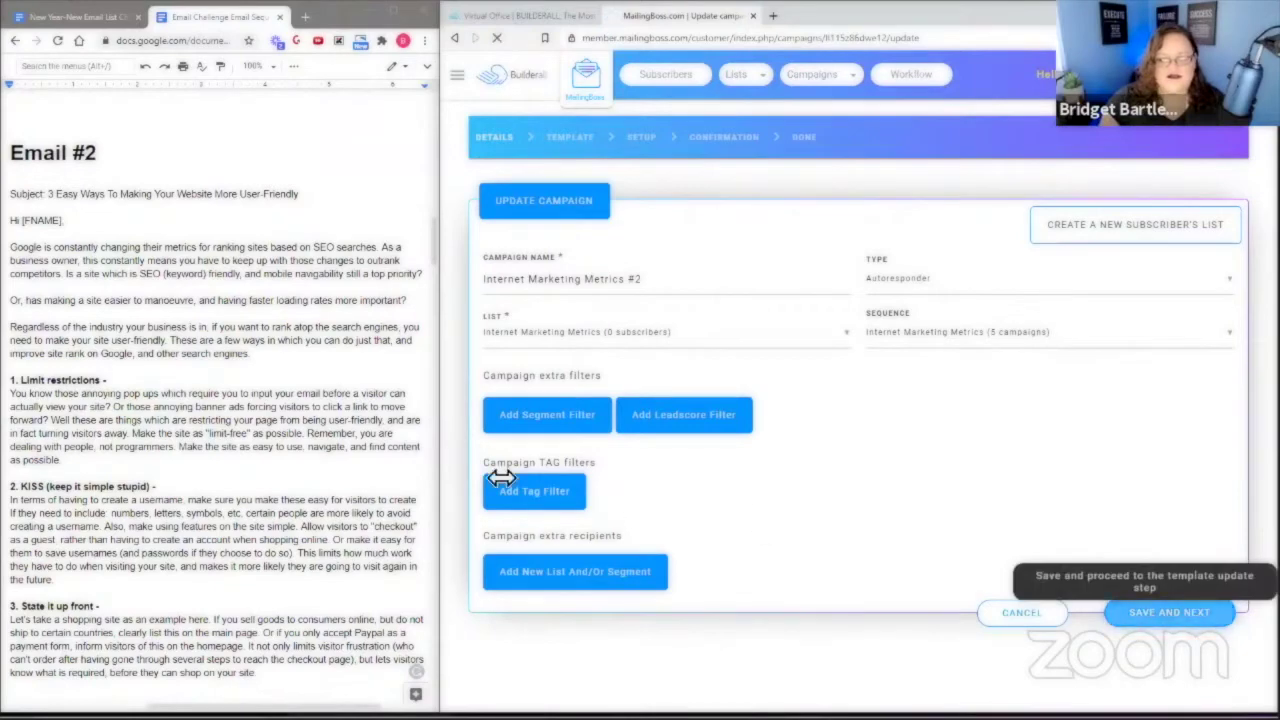
pyautogui.click(1175, 612)
pyautogui.moveTo(16, 222); pyautogui.dragTo(117, 519)
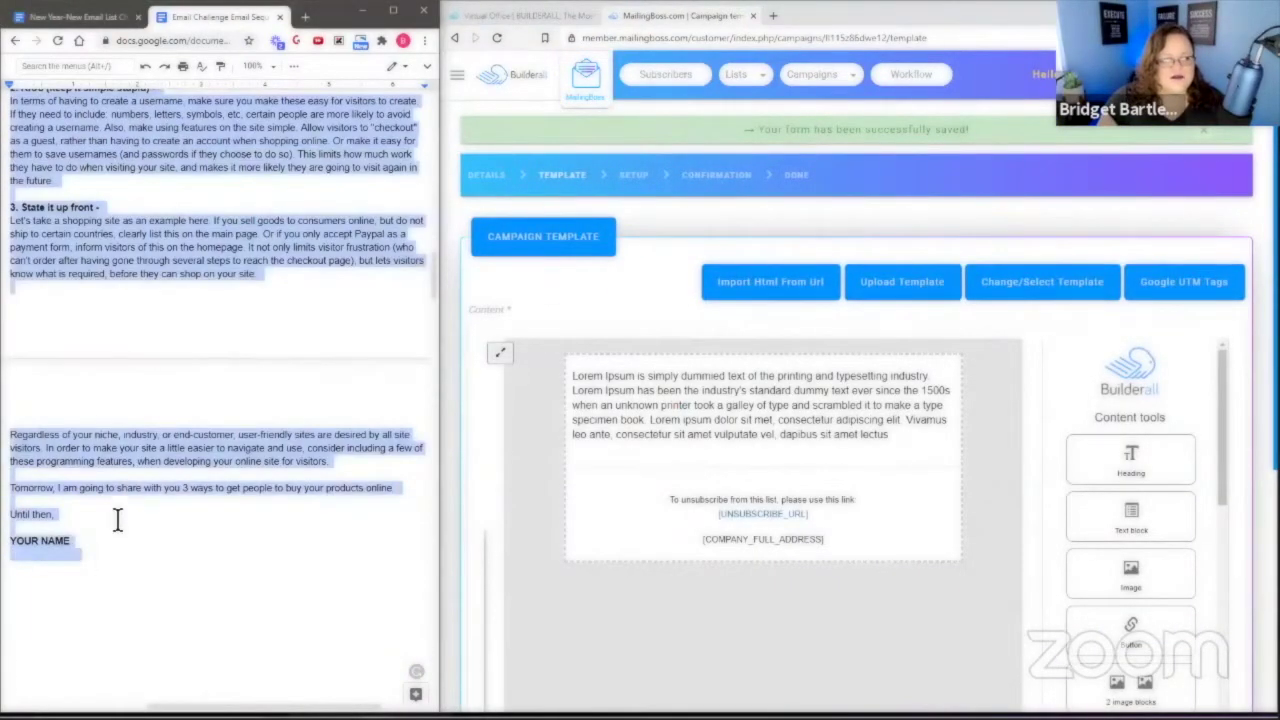
# Copy the Email #2 body from the doc and bring up the email templates.
pyautogui.rightClick(233, 250)
pyautogui.click(270, 283)
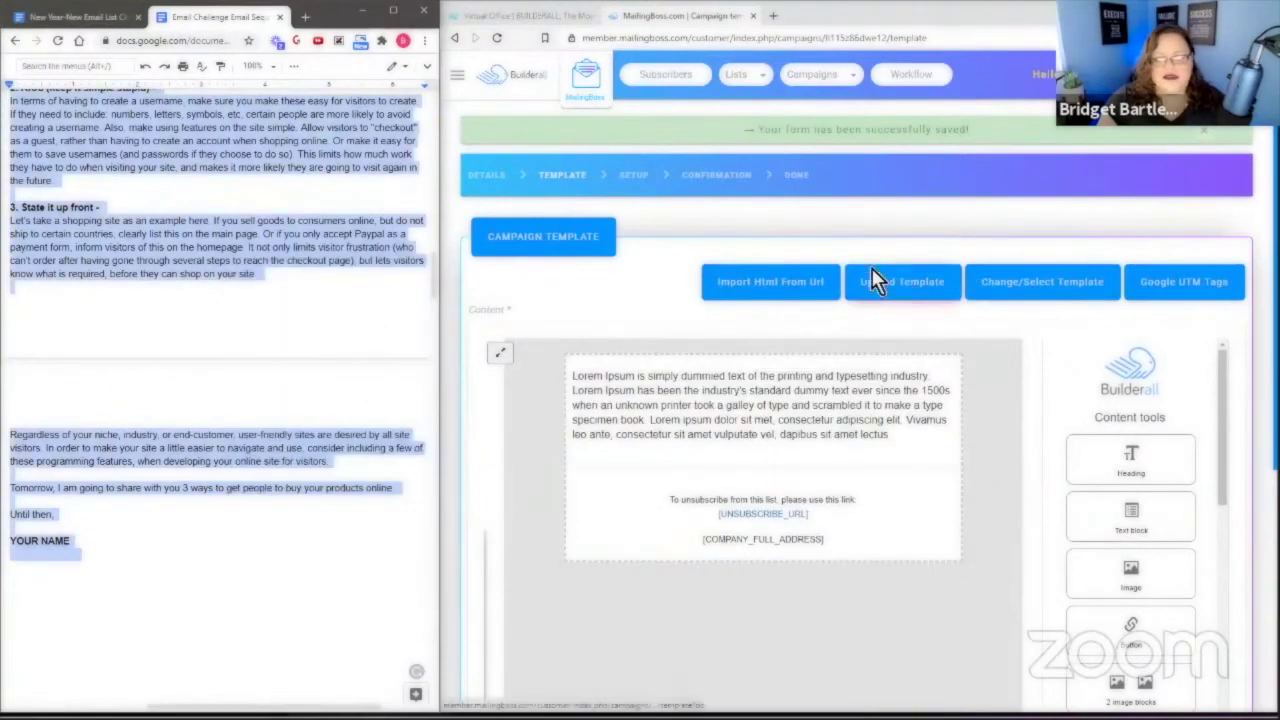
pyautogui.click(1018, 291)
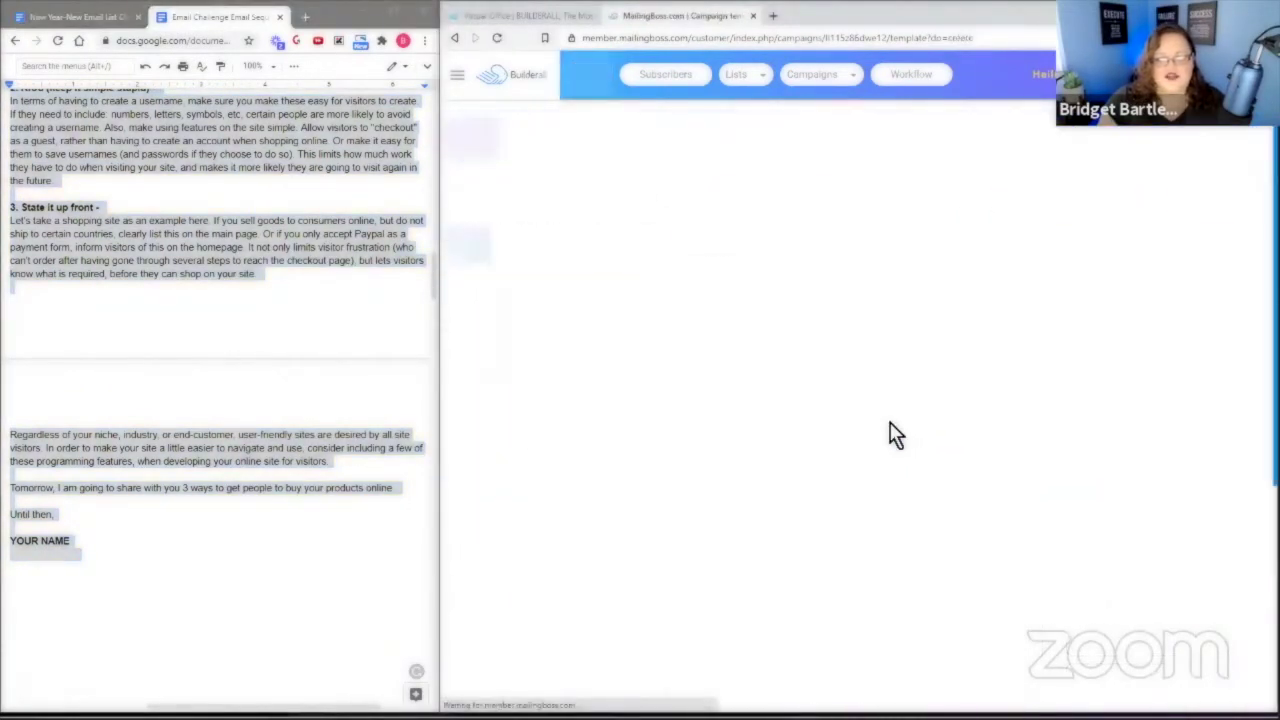
# Paste the Email #2 body over the Lorem Ipsum paragraph and save the template.
pyautogui.doubleClick(699, 445)
pyautogui.moveTo(569, 445); pyautogui.dragTo(905, 521)
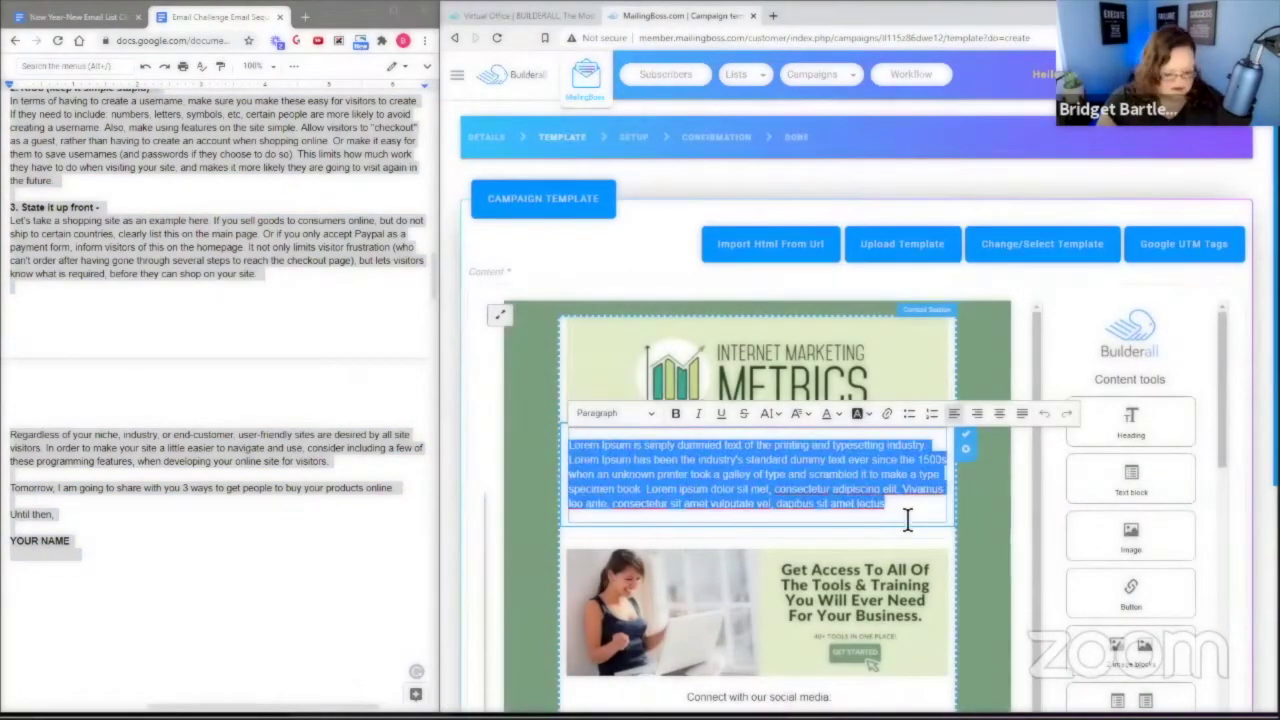
pyautogui.hotkey('ctrl', 'v')
pyautogui.scroll(-5, 934, 408)
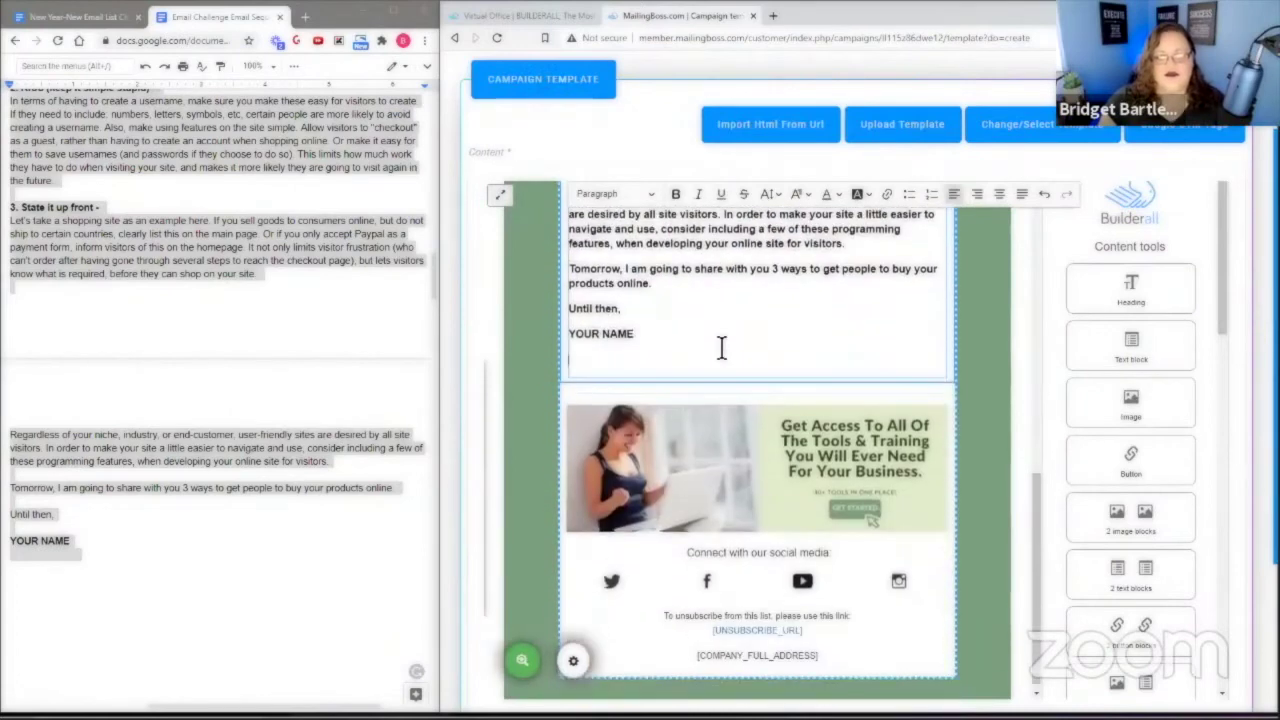
pyautogui.scroll(-3, 986, 457)
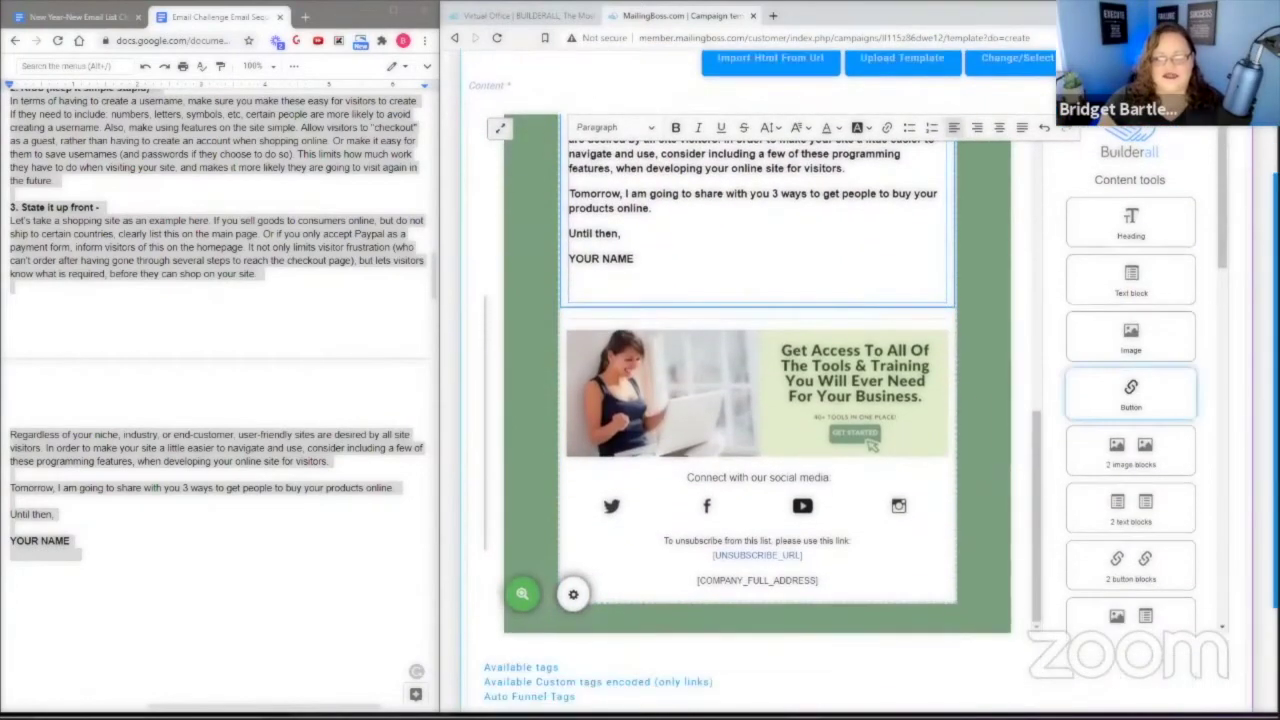
pyautogui.scroll(-3, 1074, 640)
pyautogui.click(1185, 655)
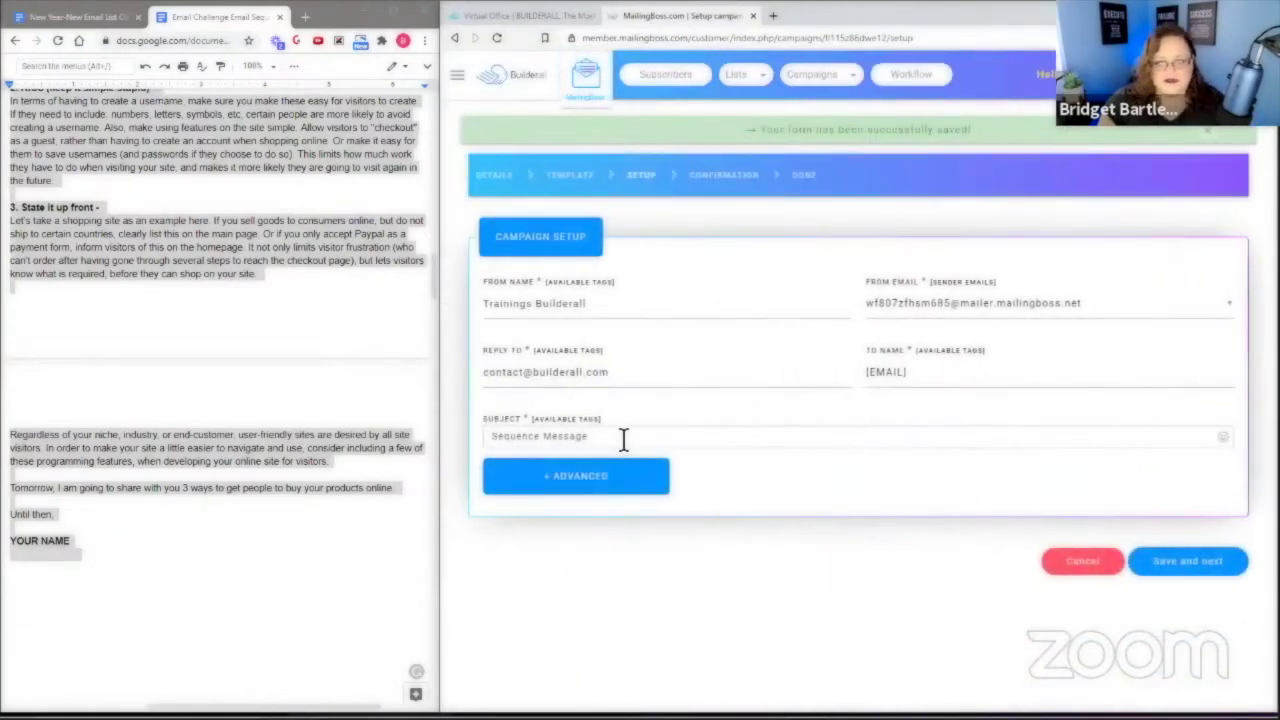
# Replace the 'Sequence Message' subject with '3 Easy Ways To Making Your Website More User-Friendly'.
pyautogui.scroll(5, 340, 390)
pyautogui.moveTo(47, 327); pyautogui.dragTo(310, 327)
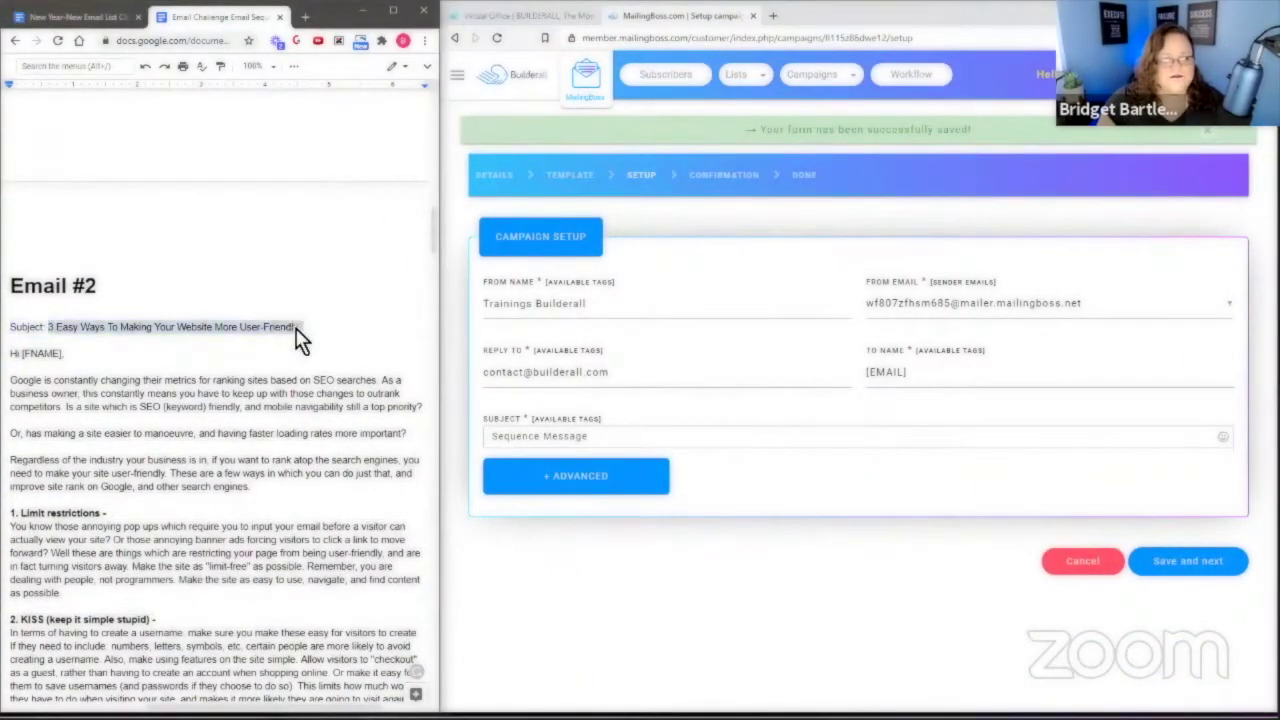
pyautogui.rightClick(112, 322)
pyautogui.click(194, 369)
pyautogui.click(609, 440)
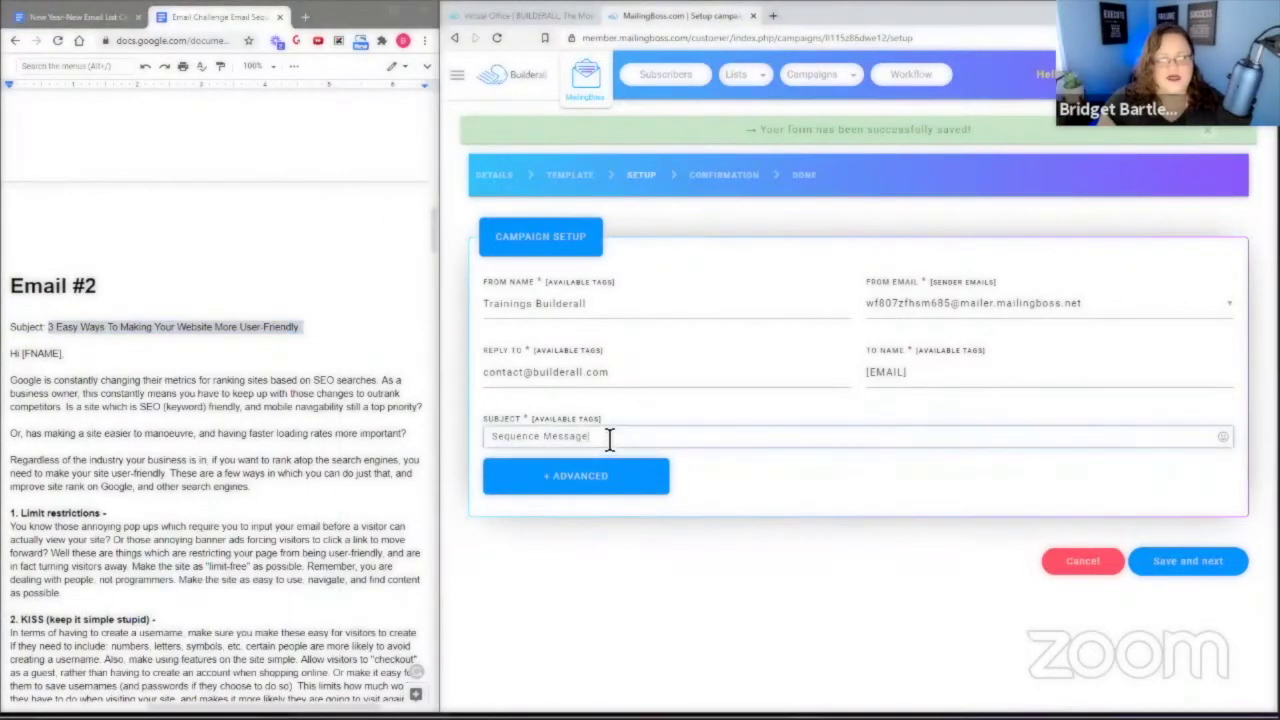
pyautogui.moveTo(609, 440); pyautogui.dragTo(483, 440)
pyautogui.hotkey('ctrl', 'v')
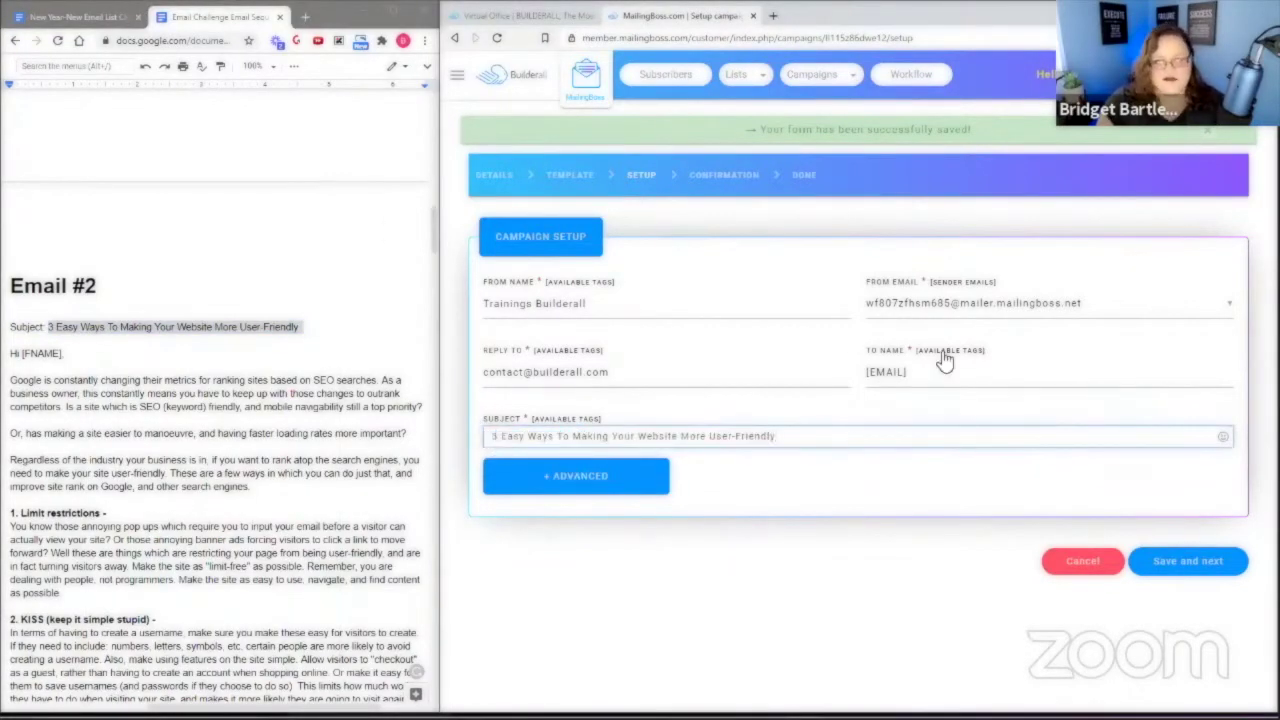
# Save the setup, check the spam score, choose Activate later and return to the workflow.
pyautogui.click(1170, 565)
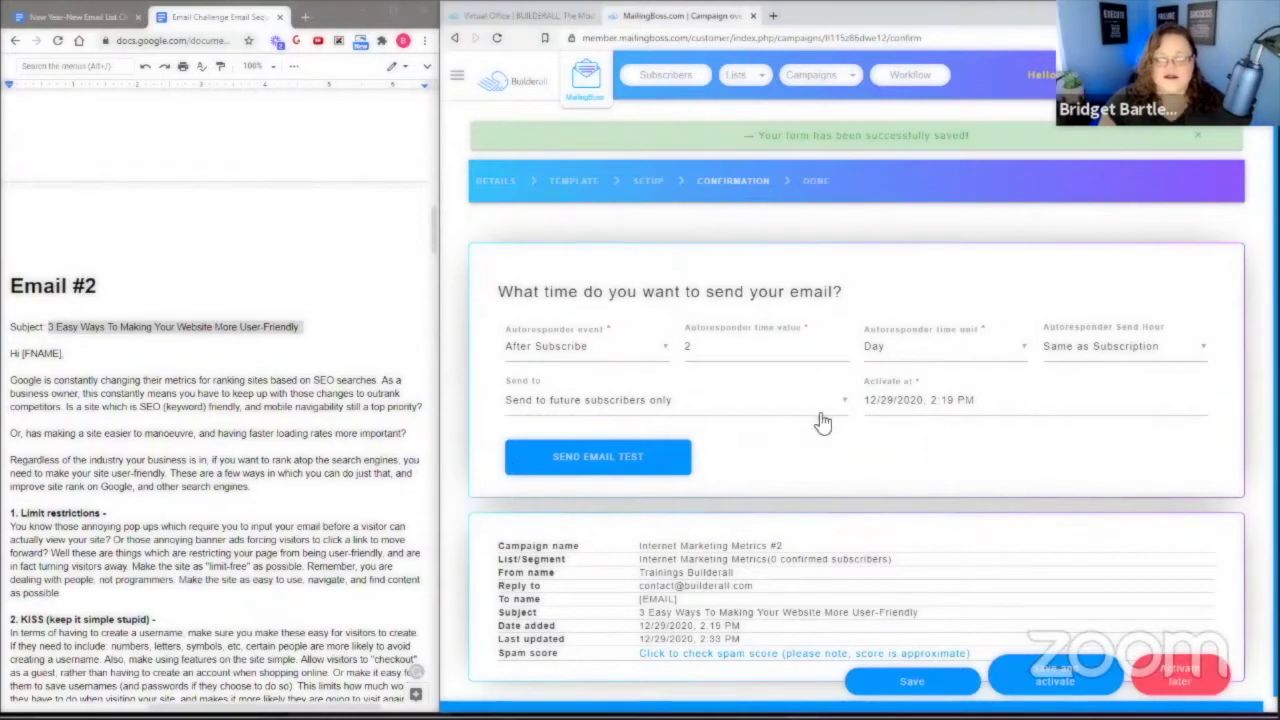
pyautogui.click(751, 653)
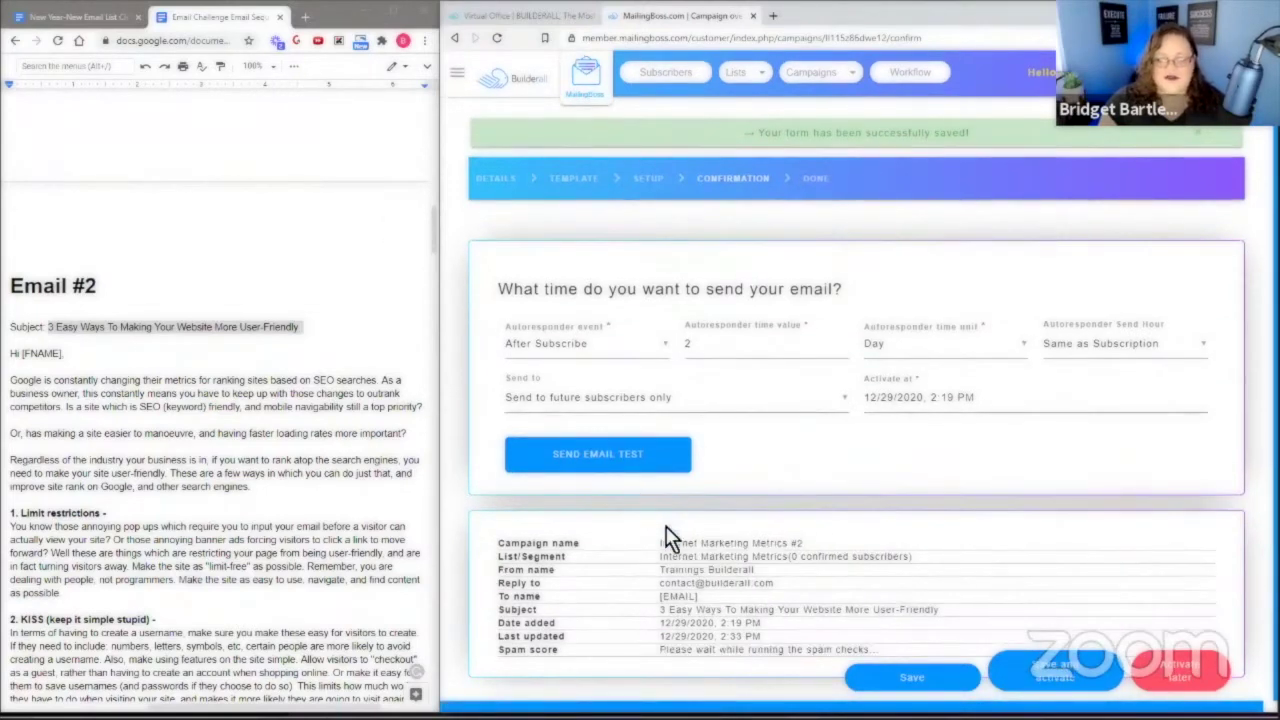
pyautogui.click(1206, 684)
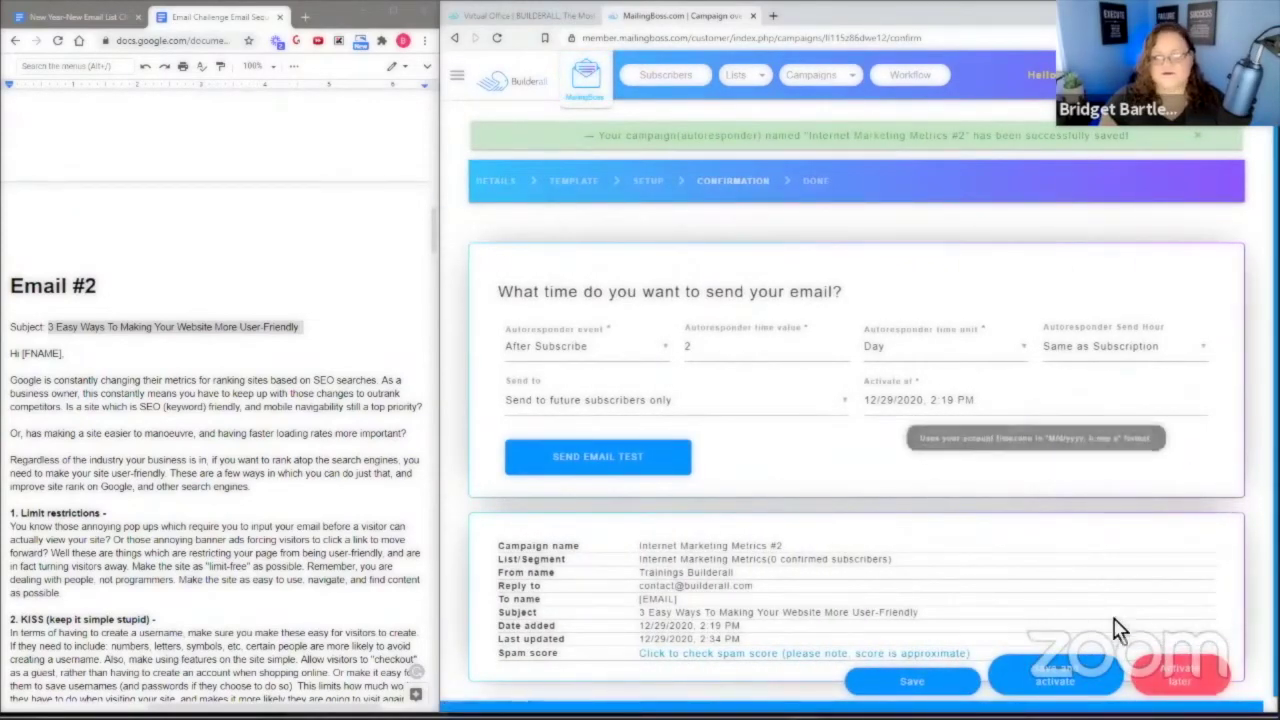
pyautogui.click(1200, 674)
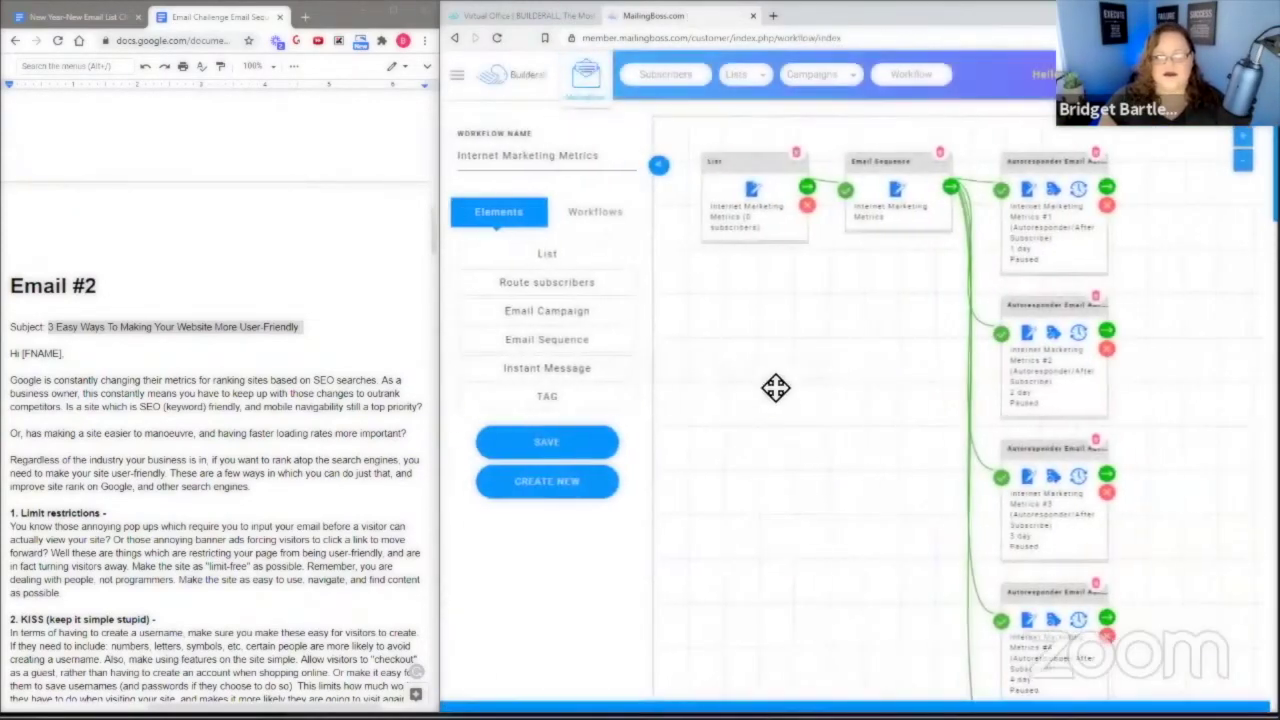
# Copy the Email #3 body text from the doc.
pyautogui.scroll(-5, 200, 385)
pyautogui.scroll(-20, 211, 392)
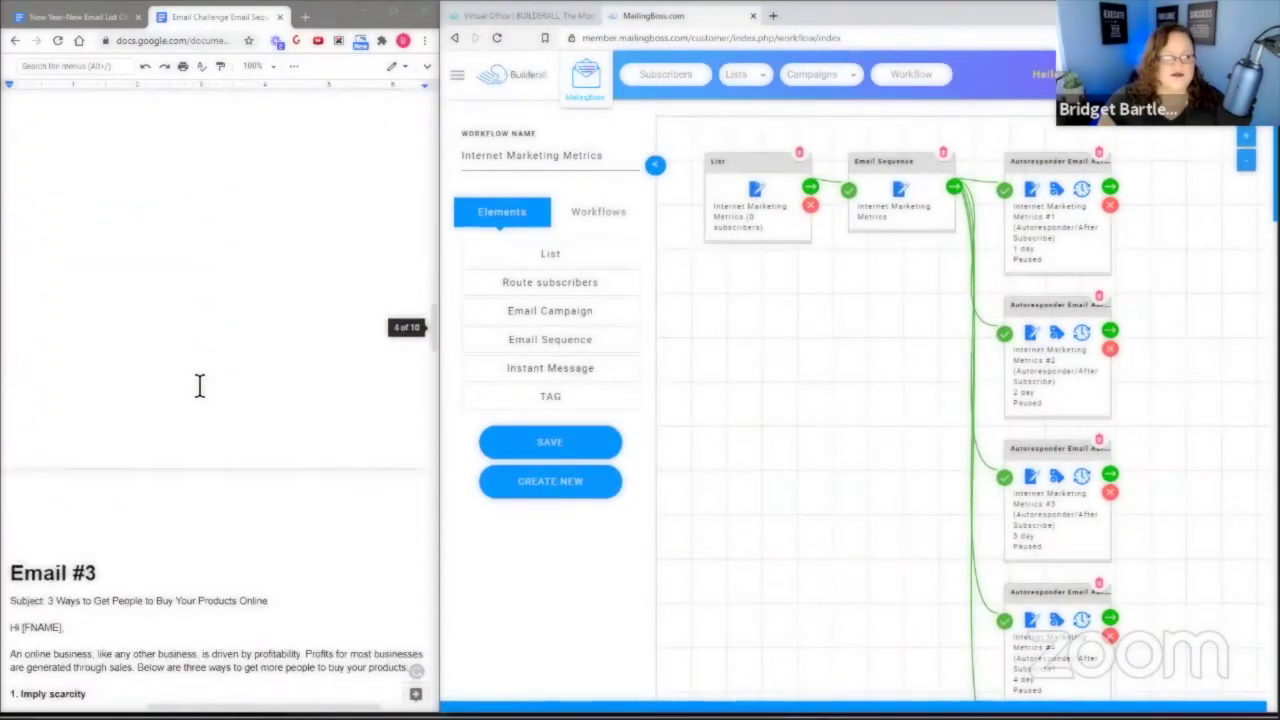
pyautogui.moveTo(15, 298); pyautogui.dragTo(117, 476)
pyautogui.rightClick(120, 410)
pyautogui.click(160, 372)
pyautogui.scroll(2, 310, 428)
pyautogui.scroll(8, 310, 428)
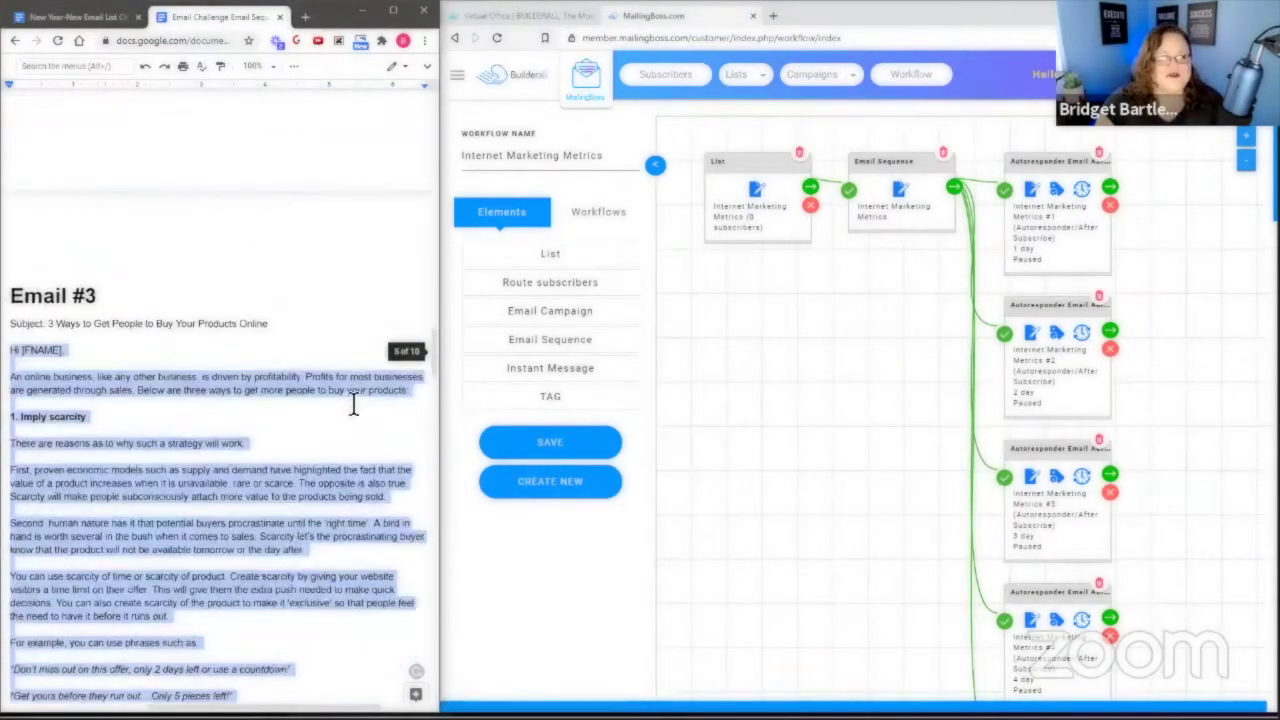
pyautogui.scroll(-1, 1089, 471)
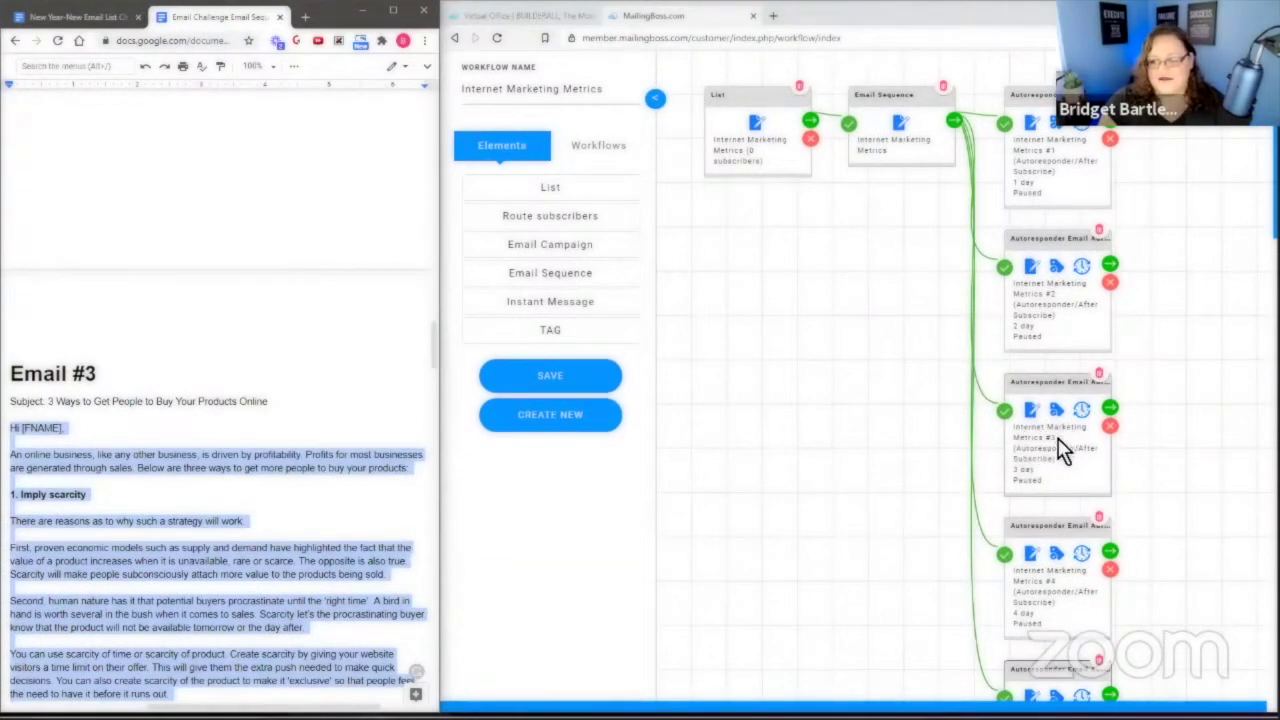
# Open campaign Internet Marketing Metrics #3's Email Information and save it to reach the template step.
pyautogui.click(1032, 410)
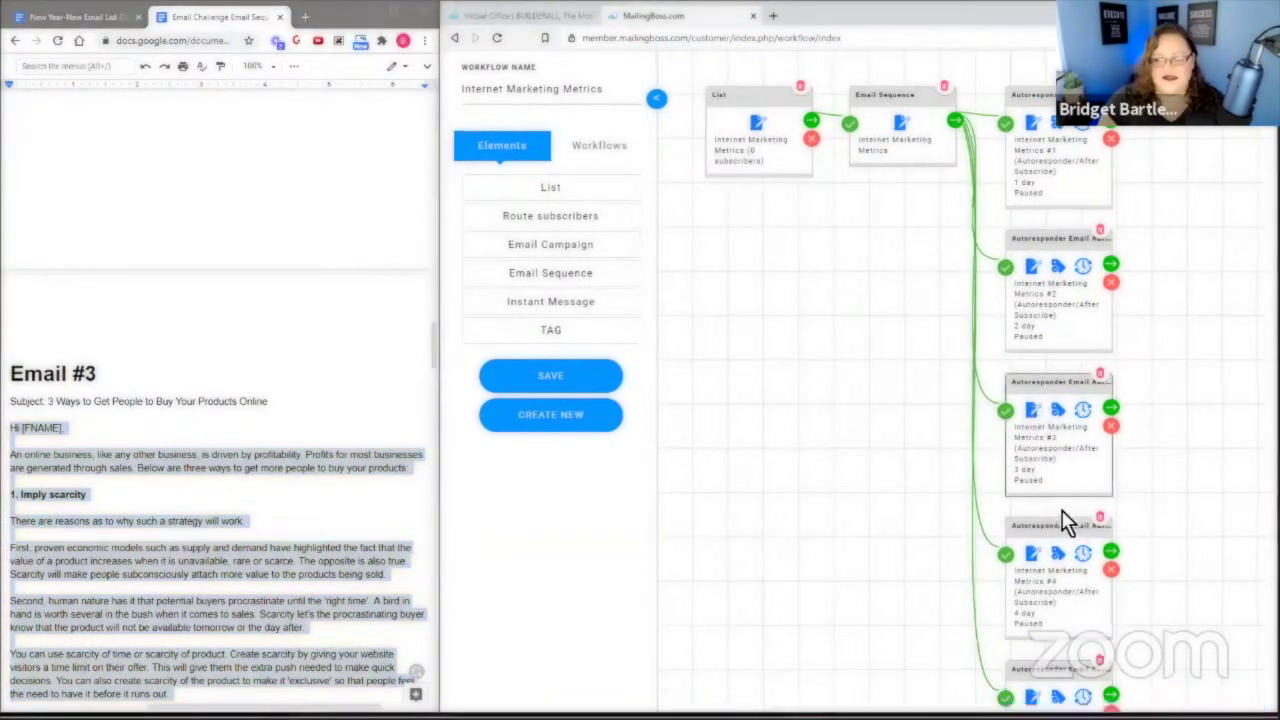
pyautogui.click(707, 229)
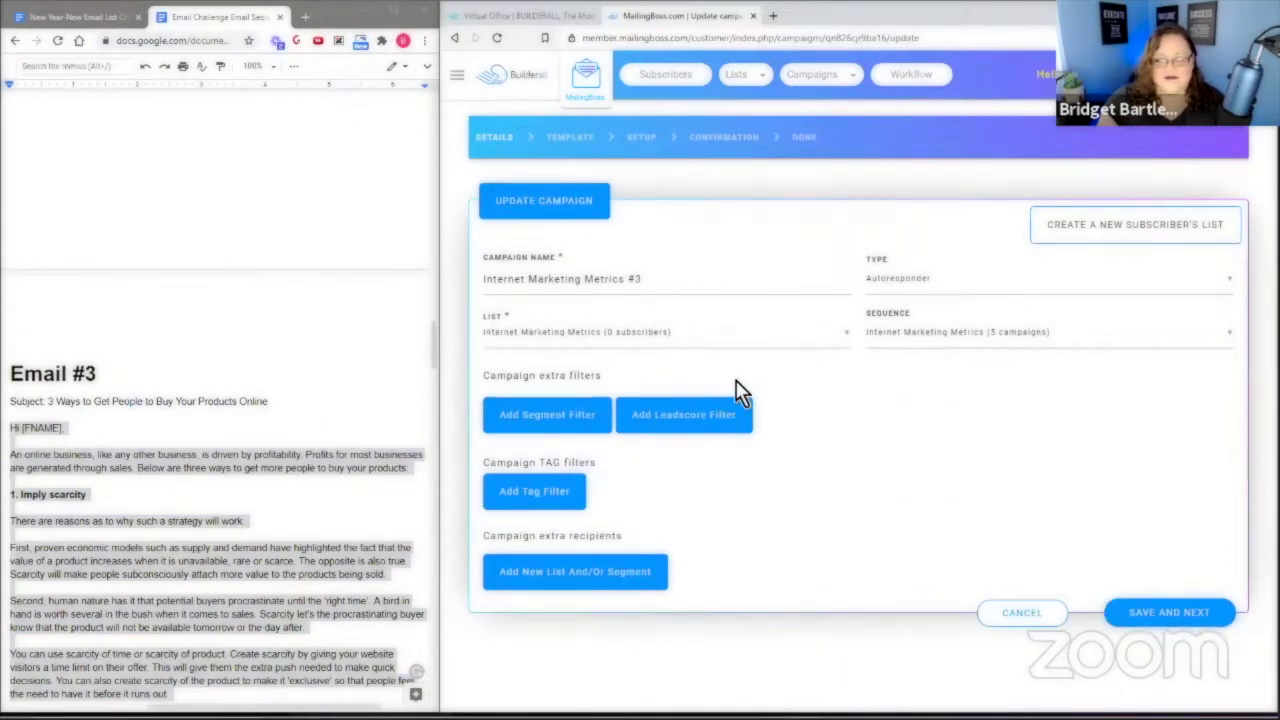
pyautogui.click(1183, 618)
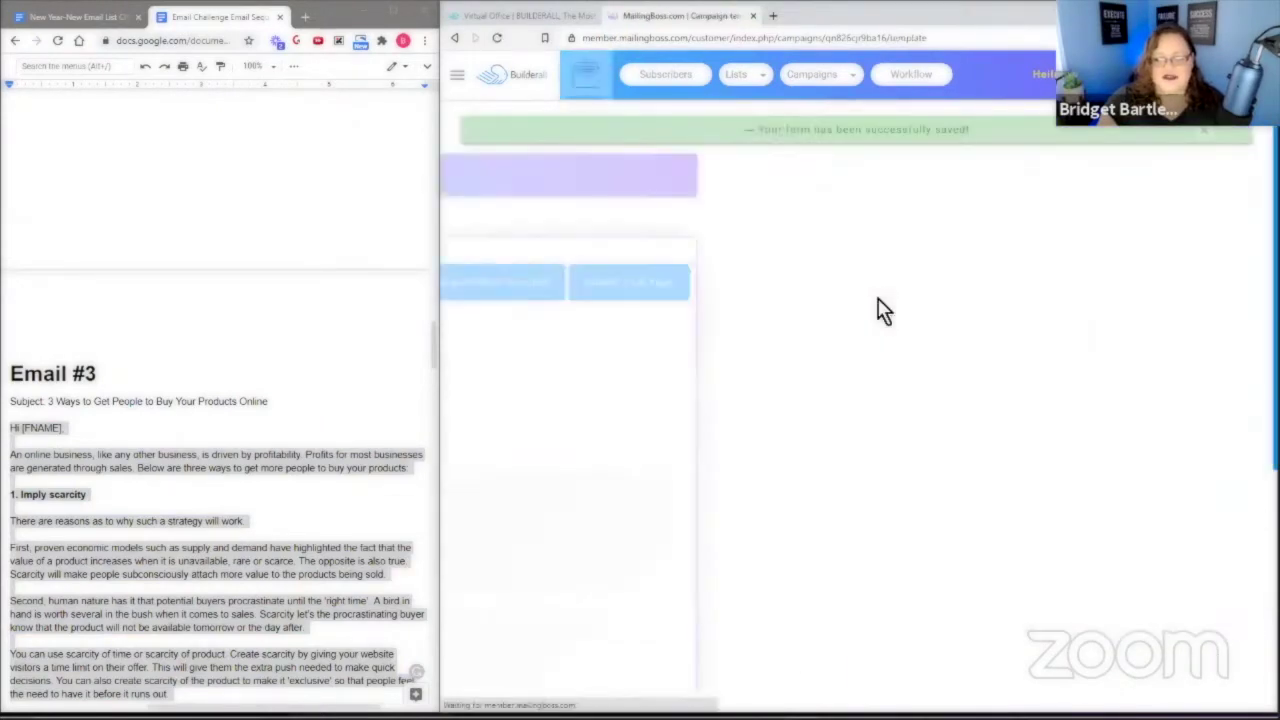
# Apply the Email Challenge template and paste the Email #3 body as plain text over Lorem Ipsum.
pyautogui.click(994, 290)
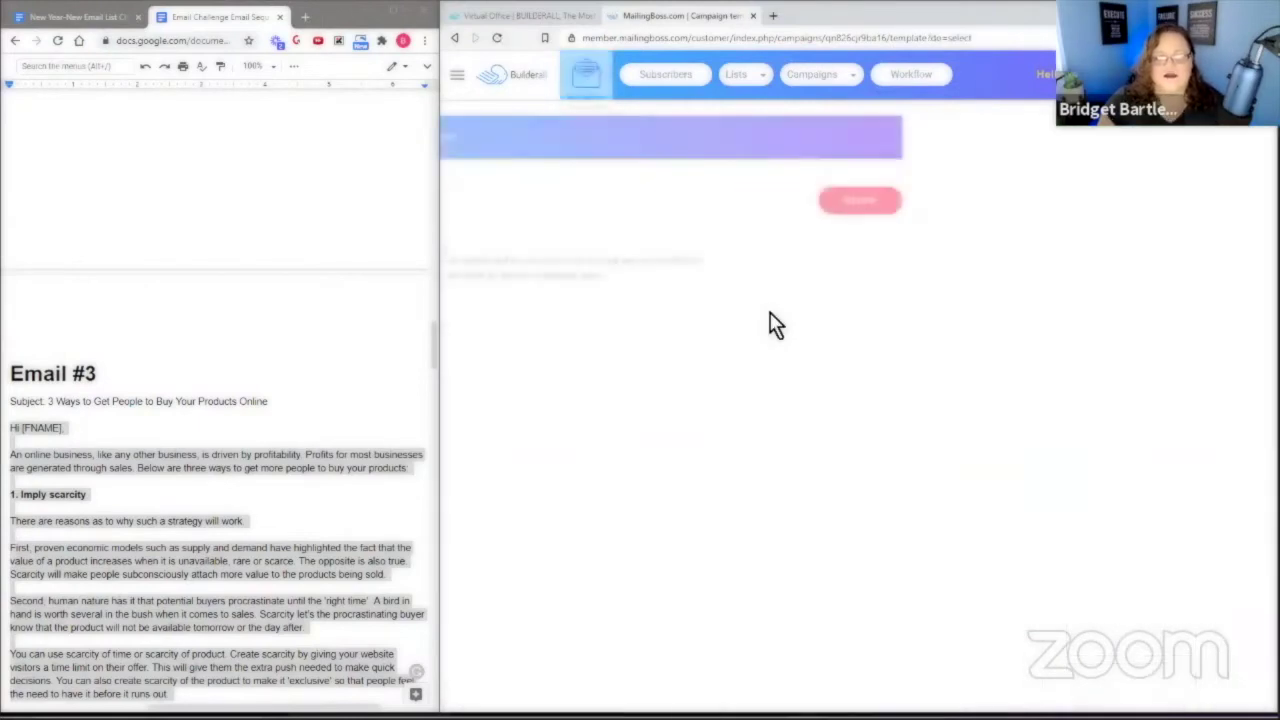
pyautogui.click(588, 489)
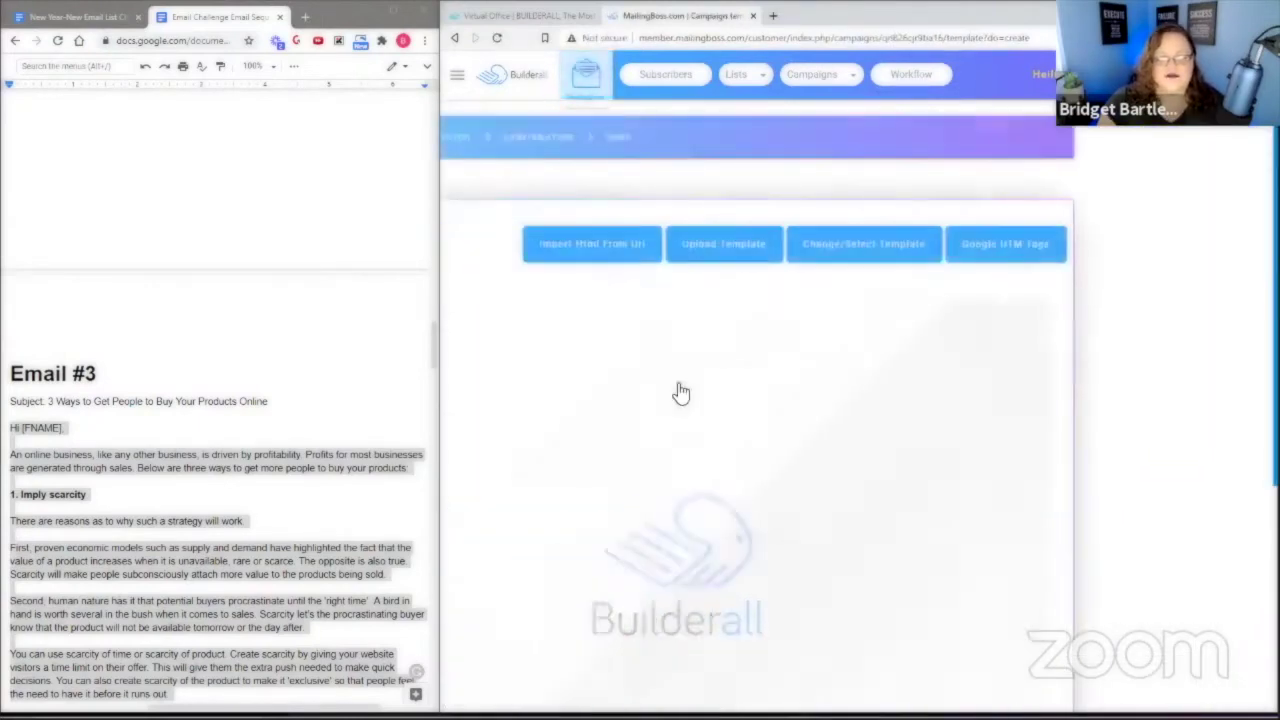
pyautogui.doubleClick(623, 446)
pyautogui.moveTo(572, 450); pyautogui.dragTo(896, 522)
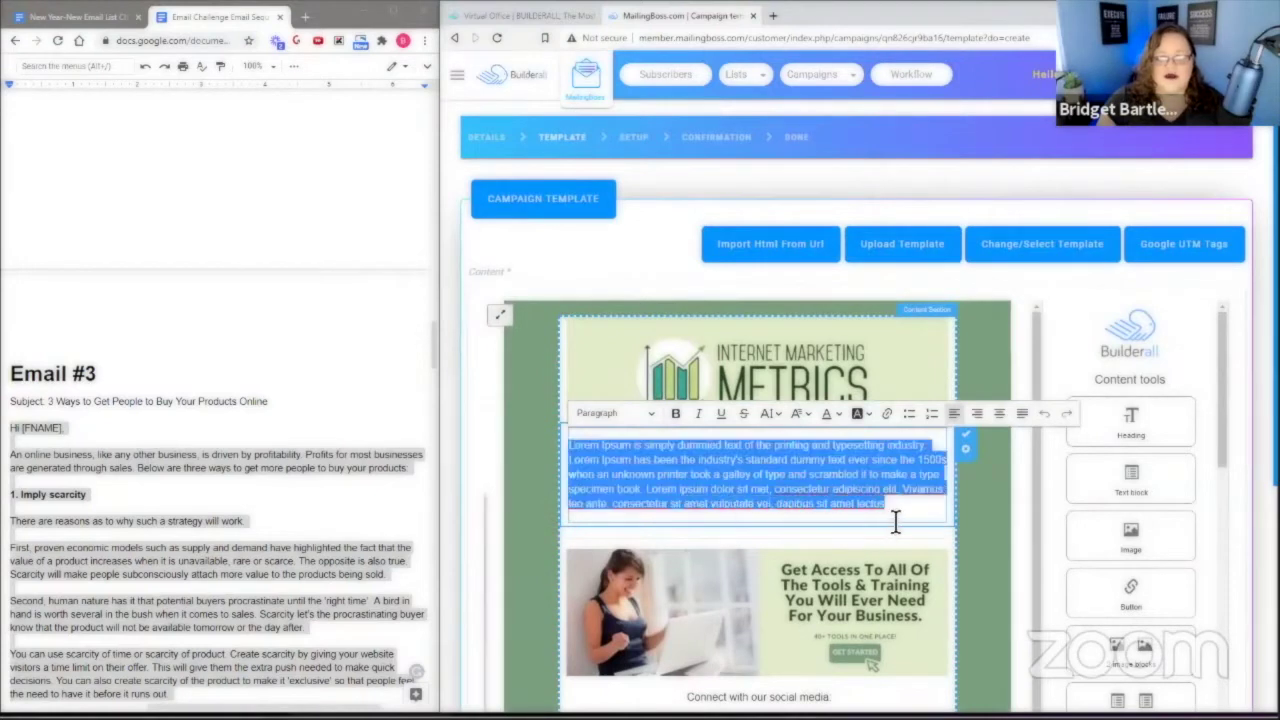
pyautogui.rightClick(677, 457)
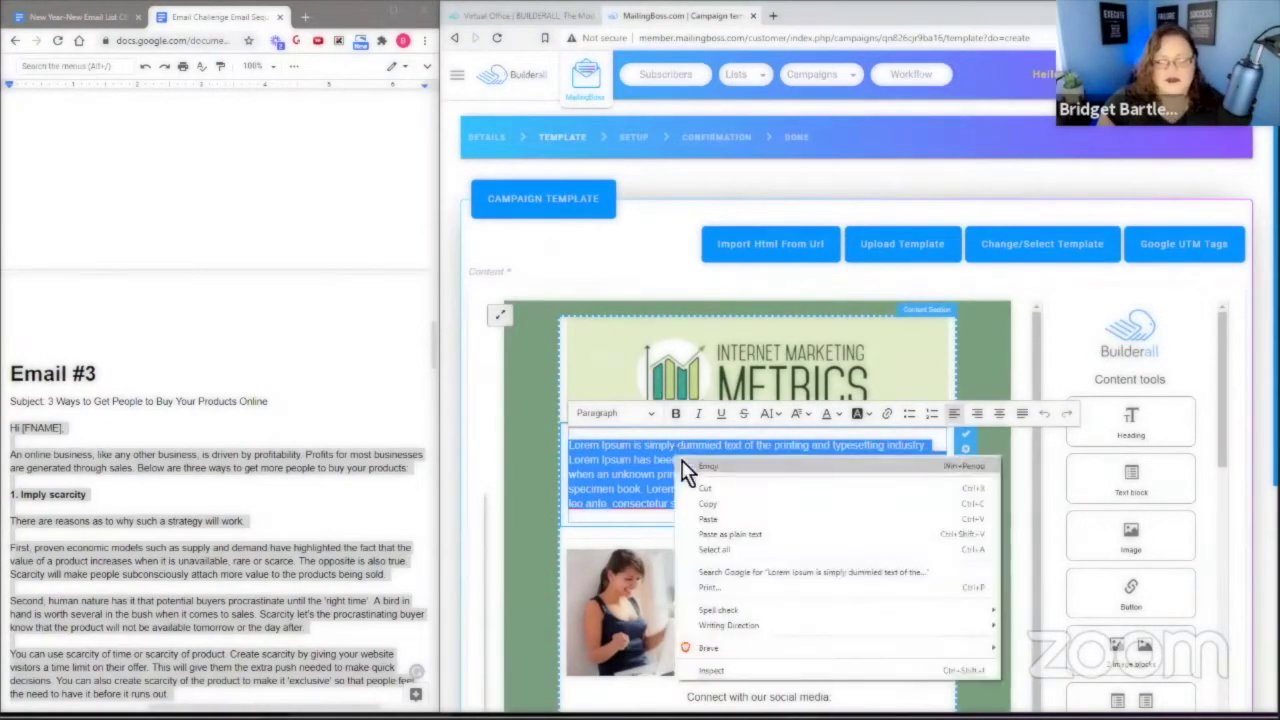
pyautogui.click(730, 534)
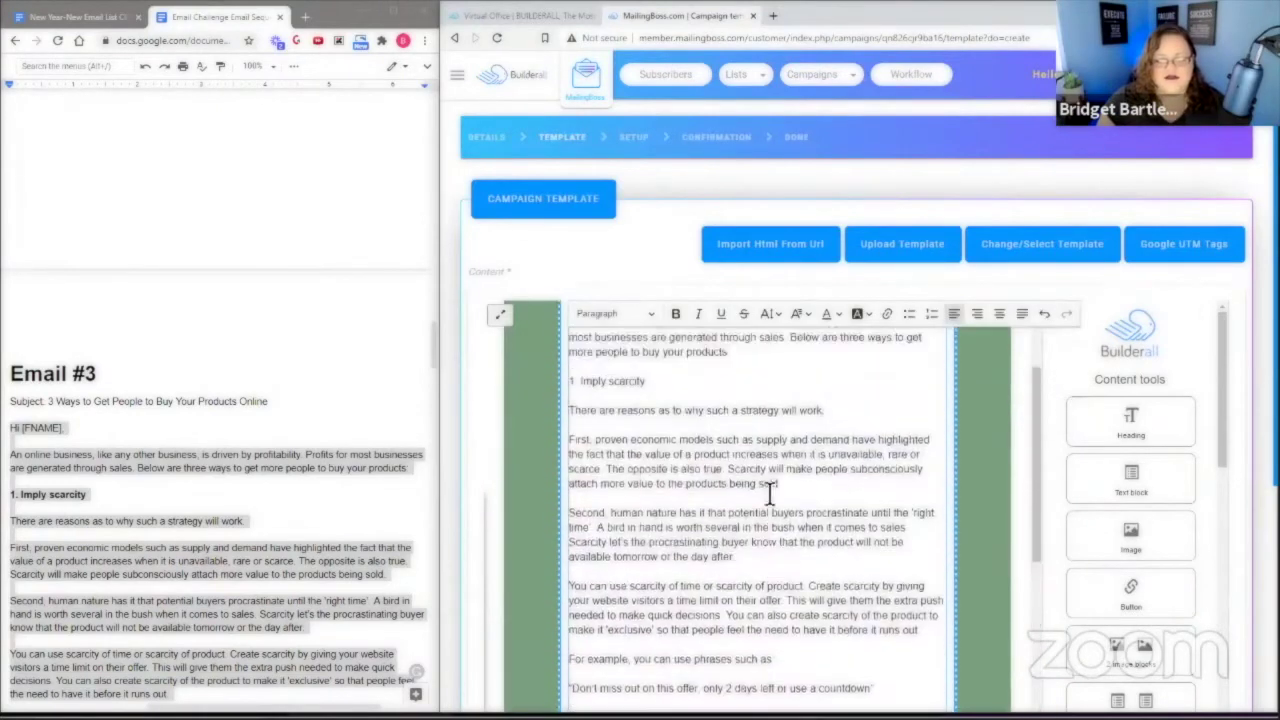
# Review the pasted Email #3 body down to 'Until then, YOUR NAME'.
pyautogui.scroll(-15, 745, 503)
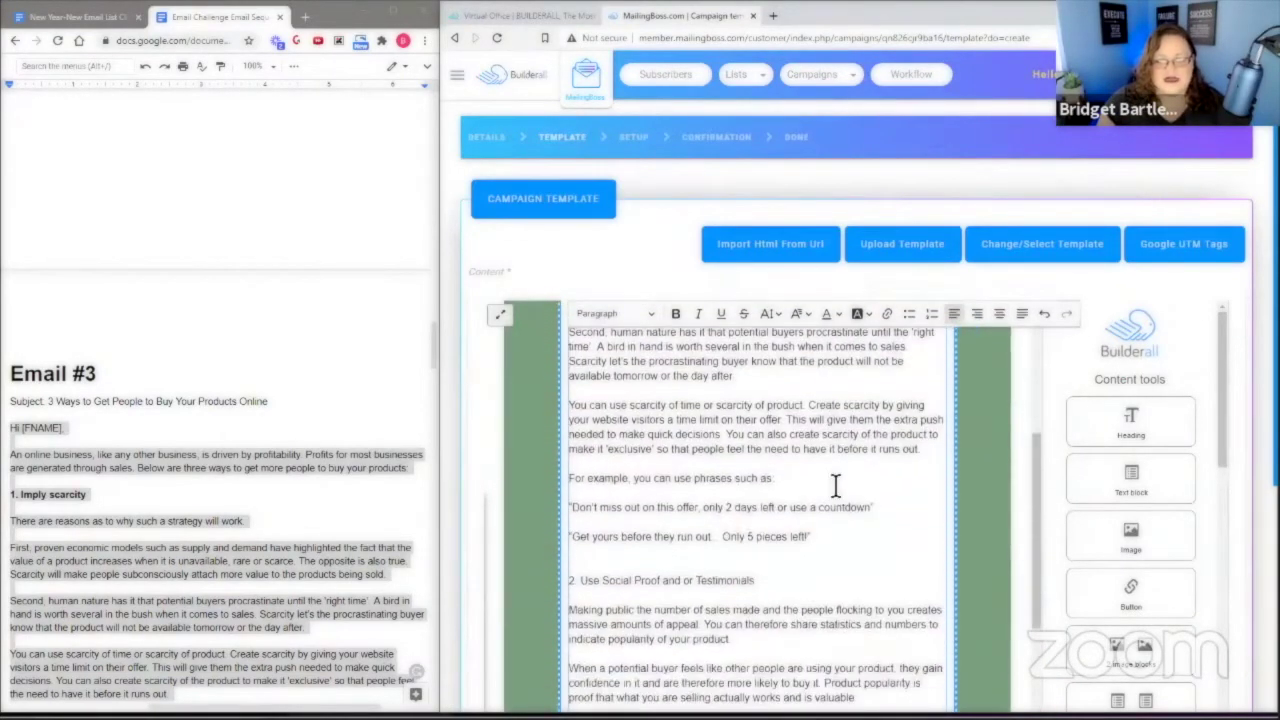
pyautogui.scroll(-1, 914, 363)
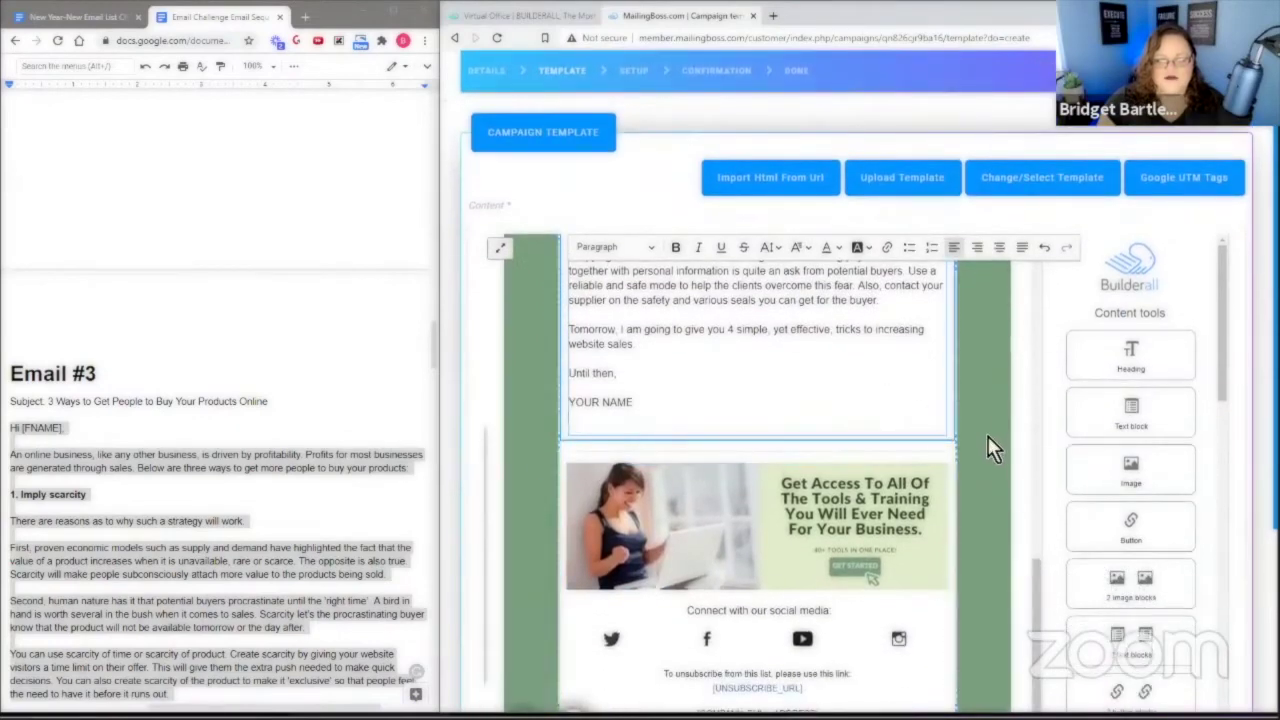
pyautogui.scroll(-3, 980, 445)
pyautogui.scroll(8, 986, 429)
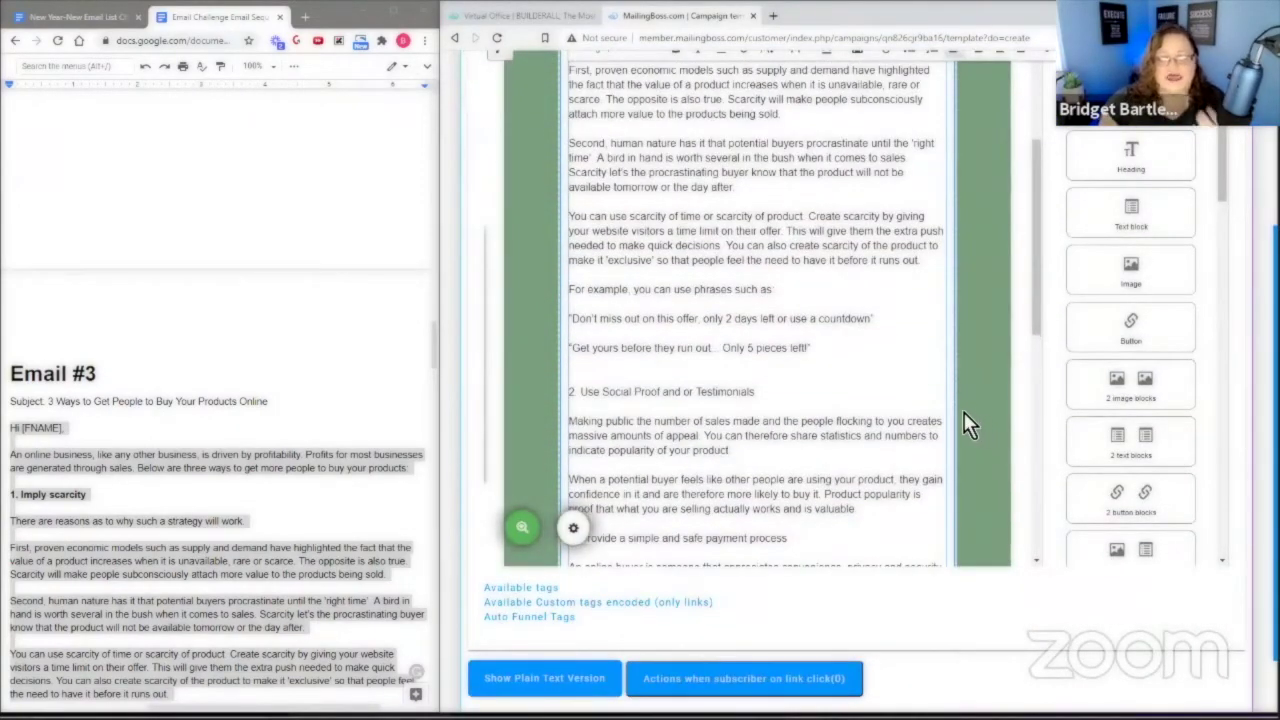
pyautogui.scroll(-1, 935, 418)
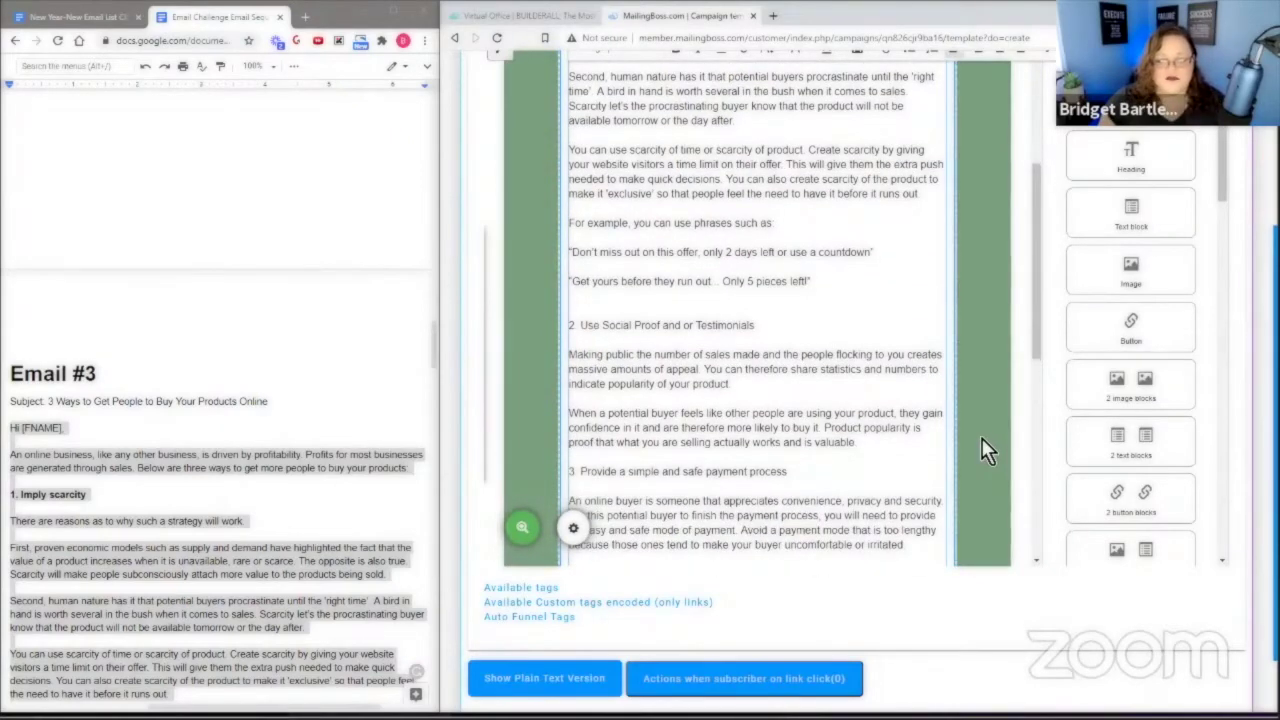
pyautogui.scroll(-1, 990, 448)
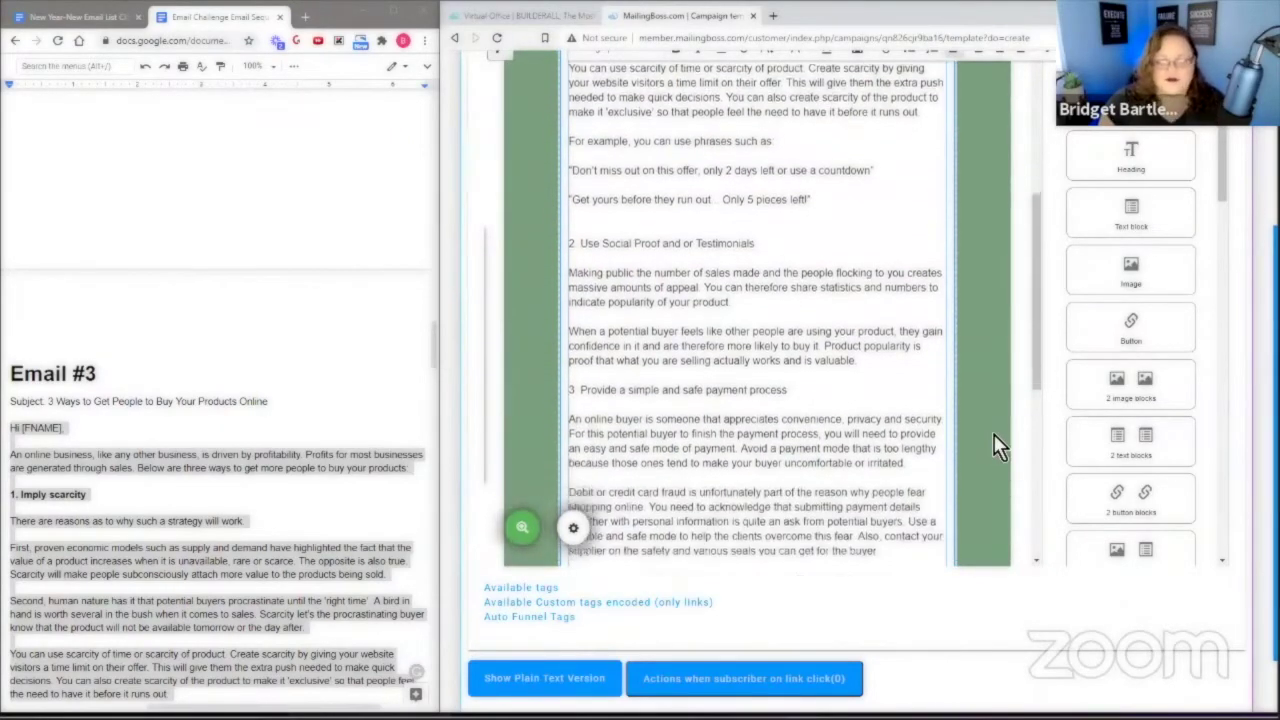
pyautogui.scroll(-5, 992, 447)
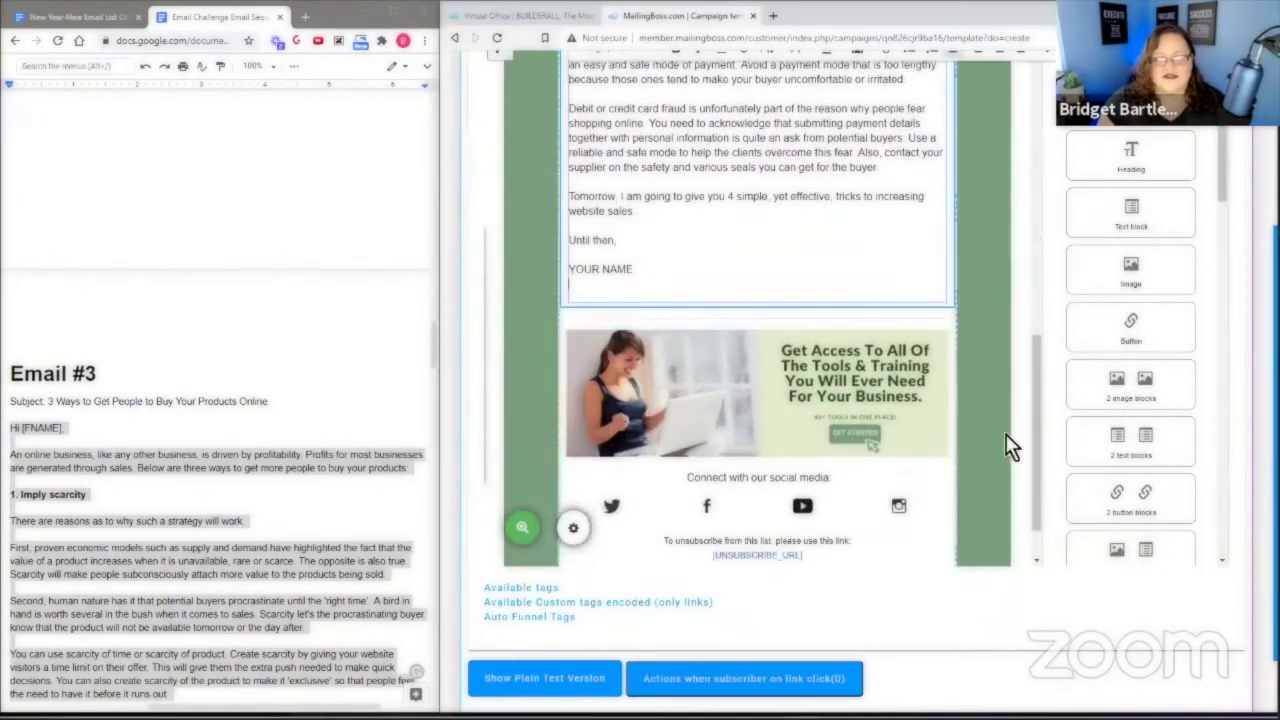
pyautogui.scroll(-3, 1012, 440)
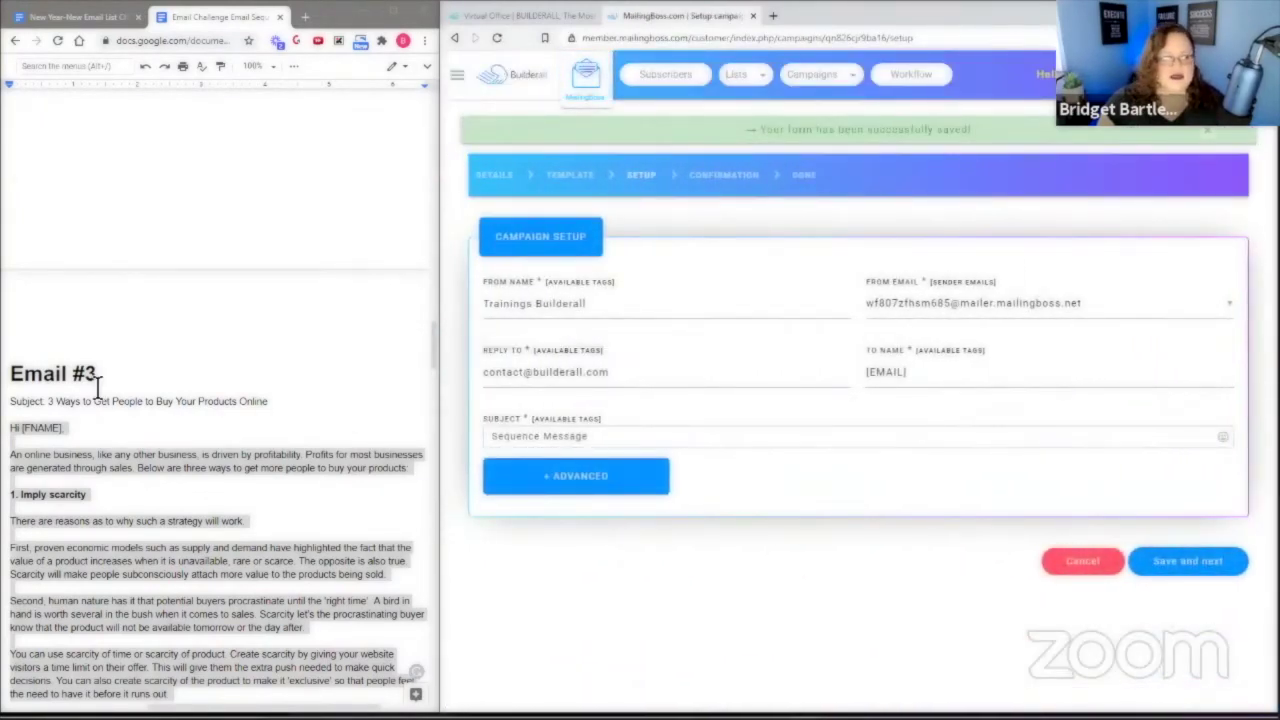
# Set the subject to '3 Ways to Get People to Buy Your Products Online' from the doc.
pyautogui.moveTo(47, 401); pyautogui.dragTo(222, 413)
pyautogui.rightClick(259, 401)
pyautogui.click(300, 370)
pyautogui.moveTo(588, 436); pyautogui.dragTo(490, 440)
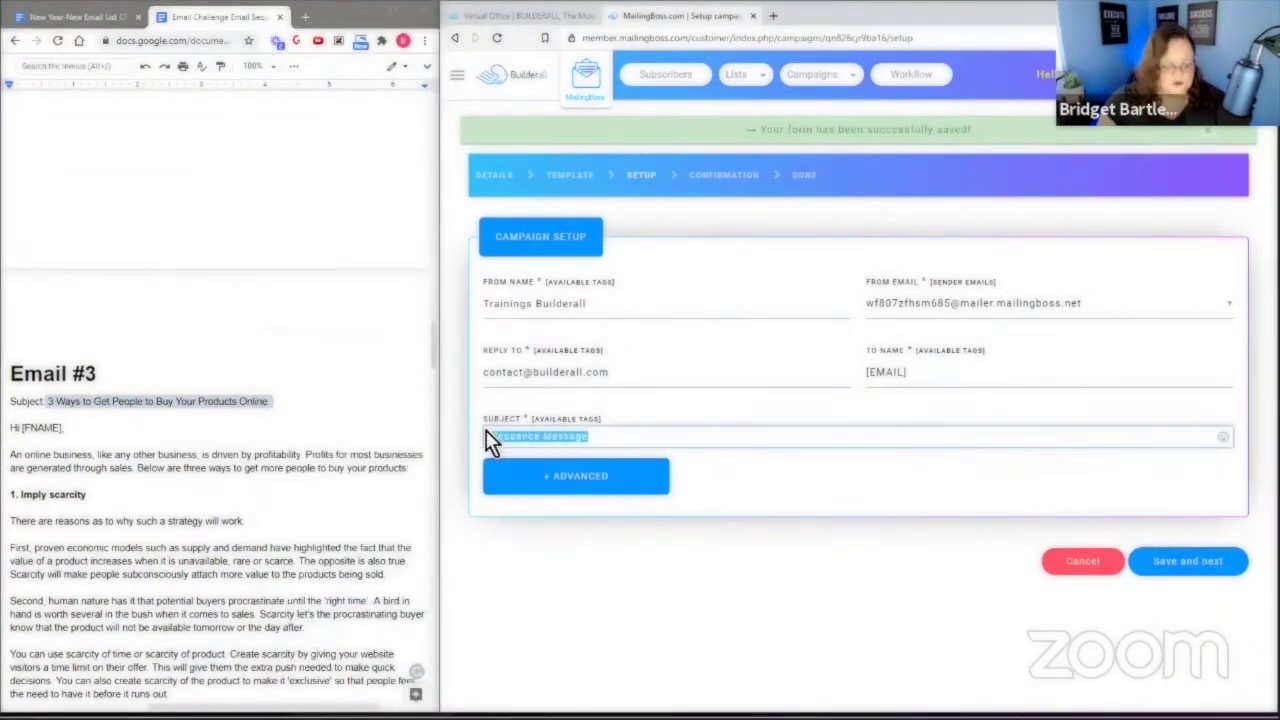
pyautogui.hotkey('ctrl', 'v')
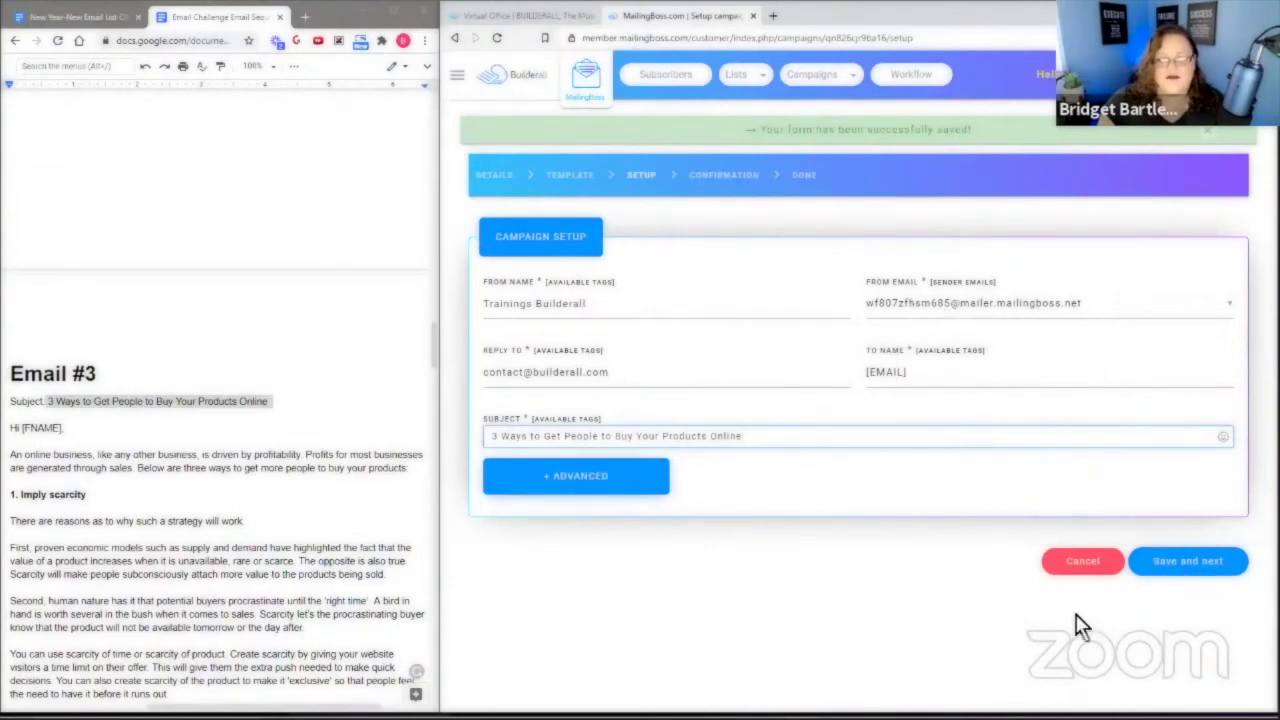
# Save the setup, check the spam score, save campaign #3 and return to the workflow.
pyautogui.click(1185, 566)
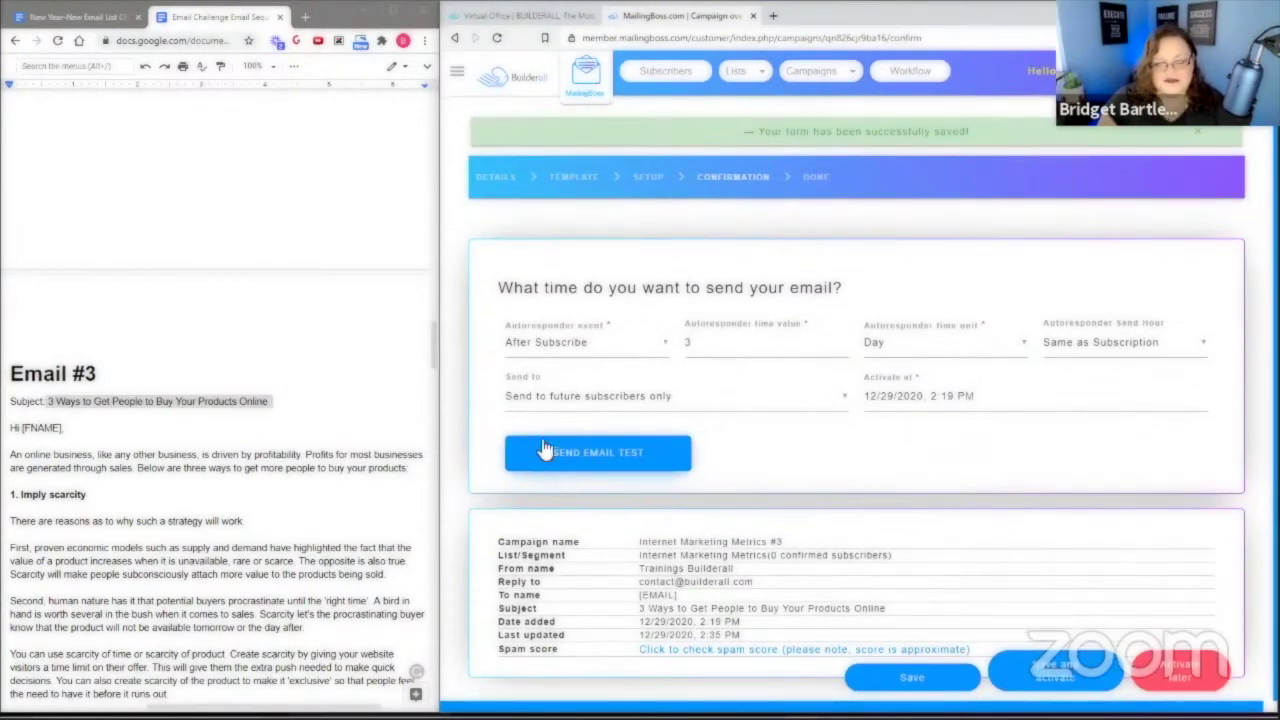
pyautogui.click(787, 653)
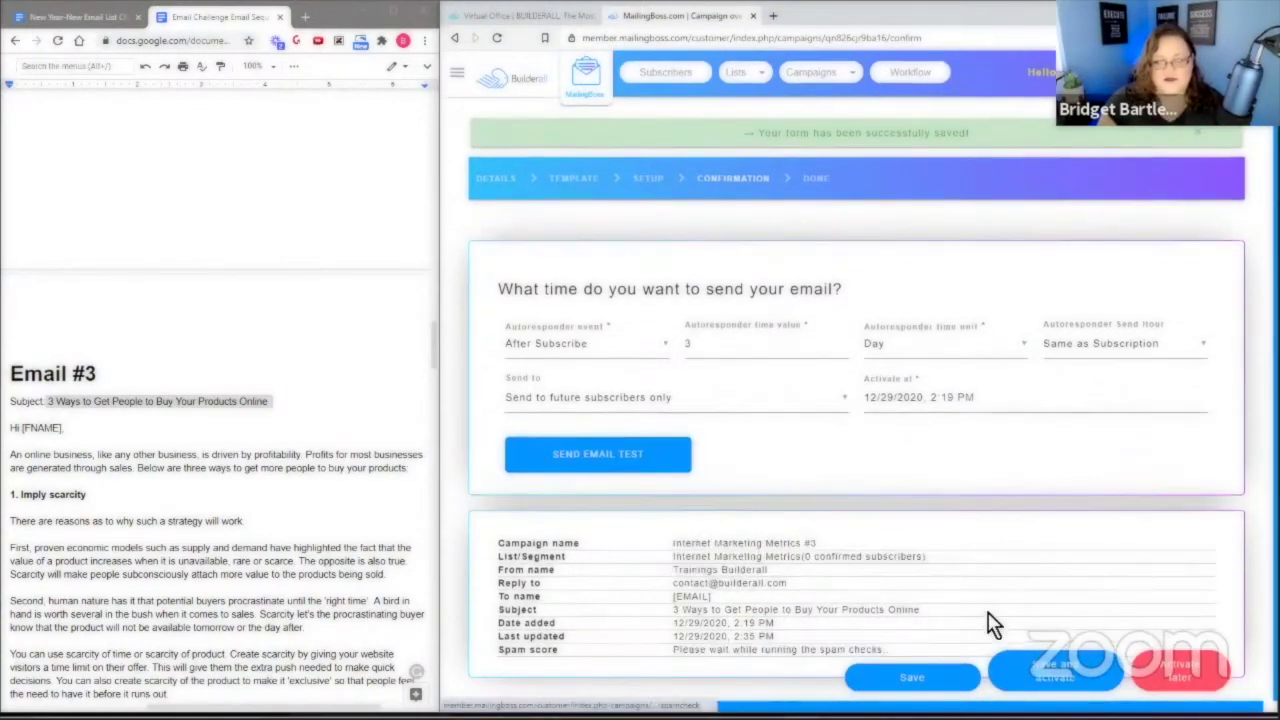
pyautogui.click(1188, 676)
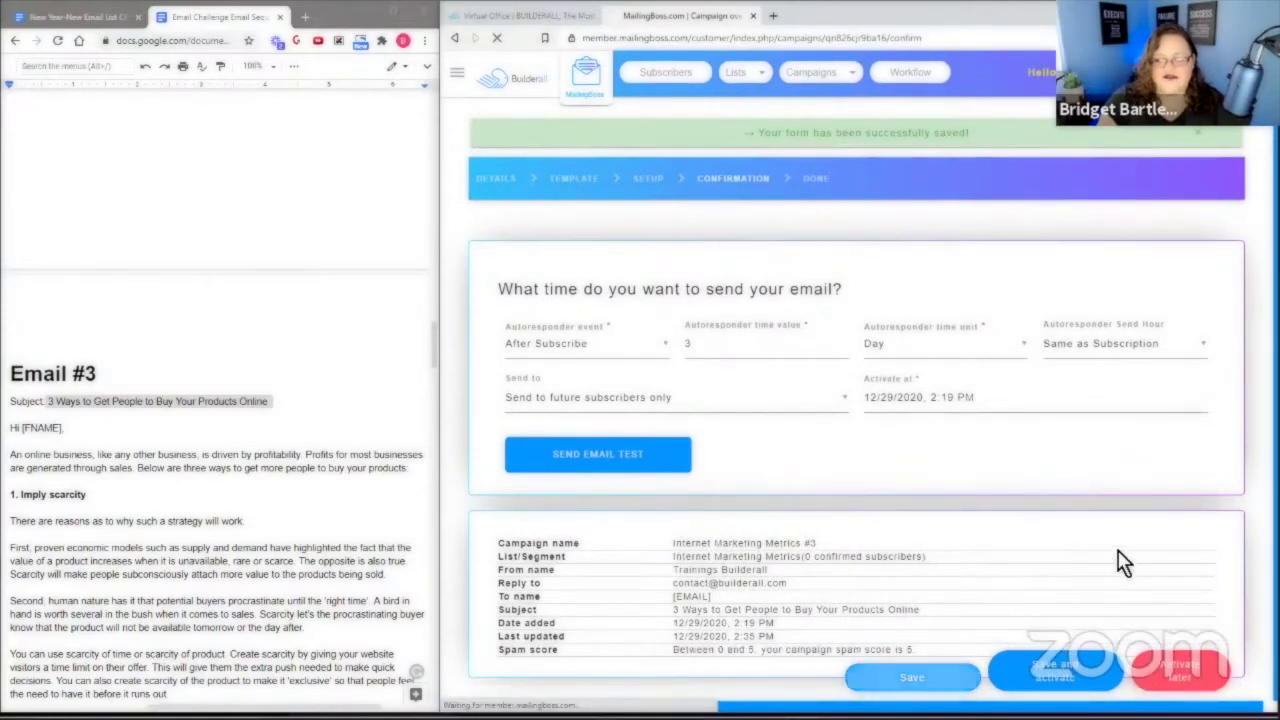
pyautogui.click(1157, 670)
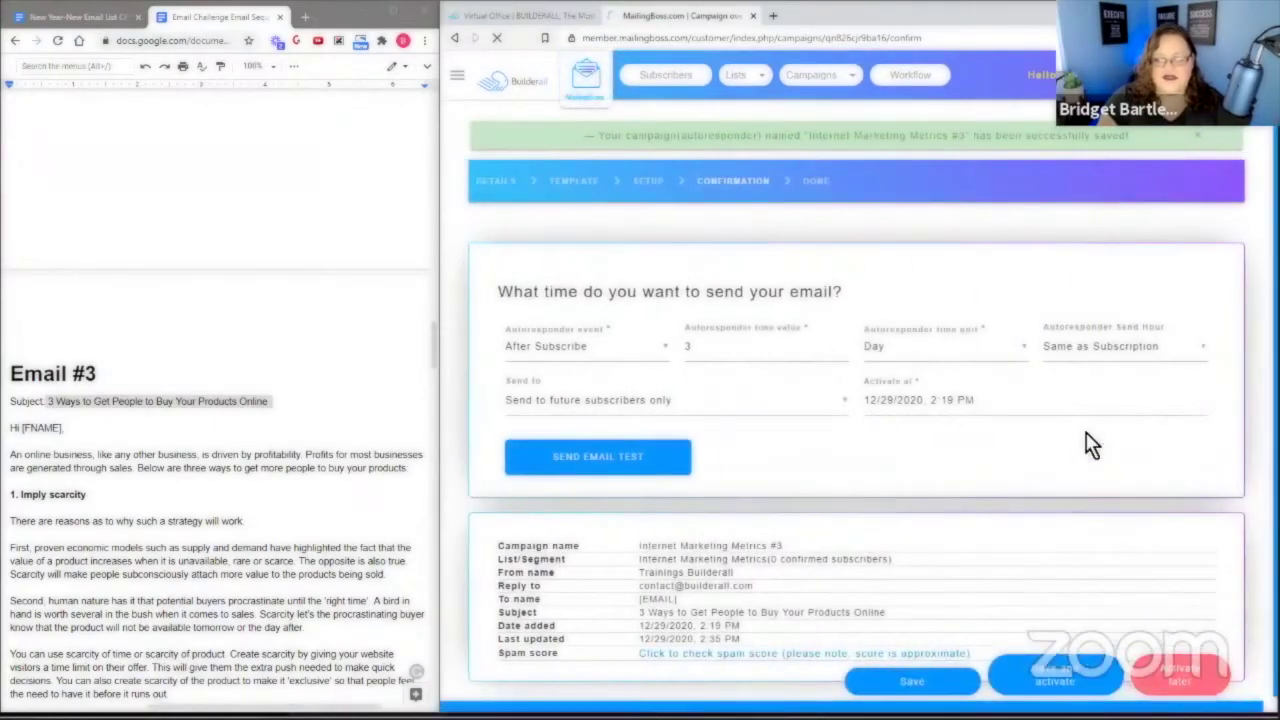
# Open autoresponder #4's Email Information / Filter Tags and save them to reach the template step.
pyautogui.scroll(-10, 191, 430)
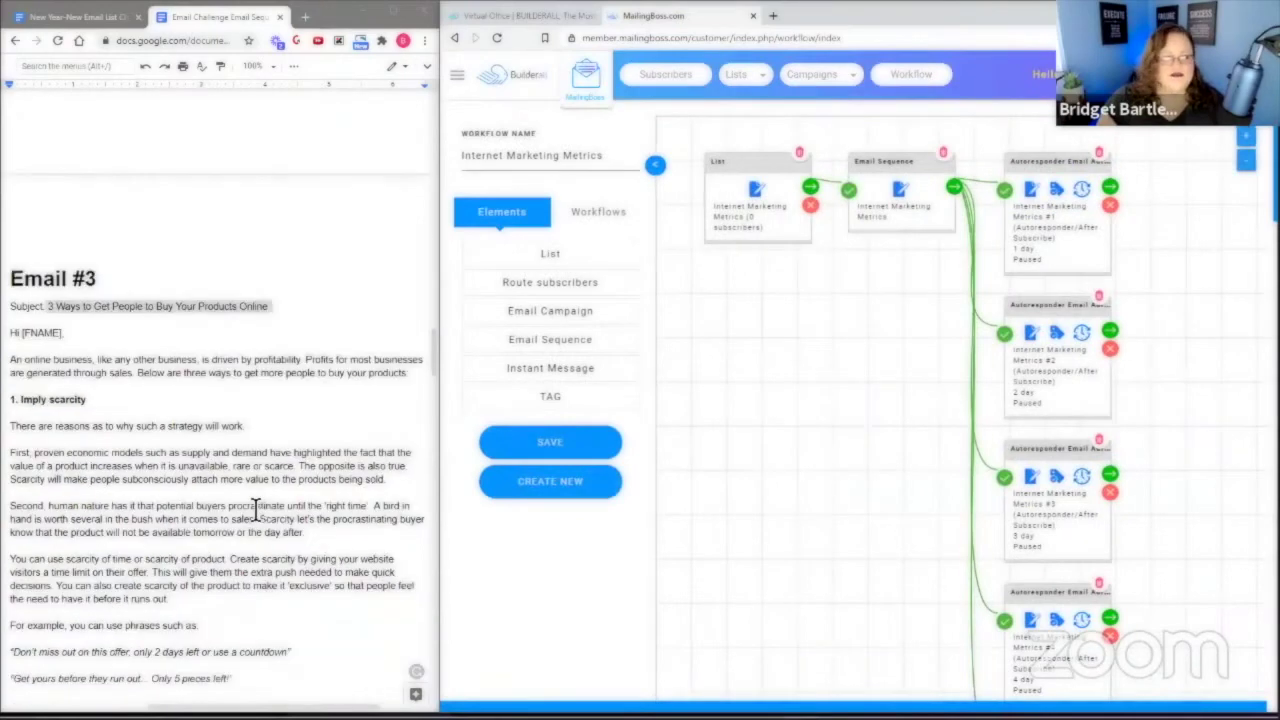
pyautogui.scroll(-5, 228, 484)
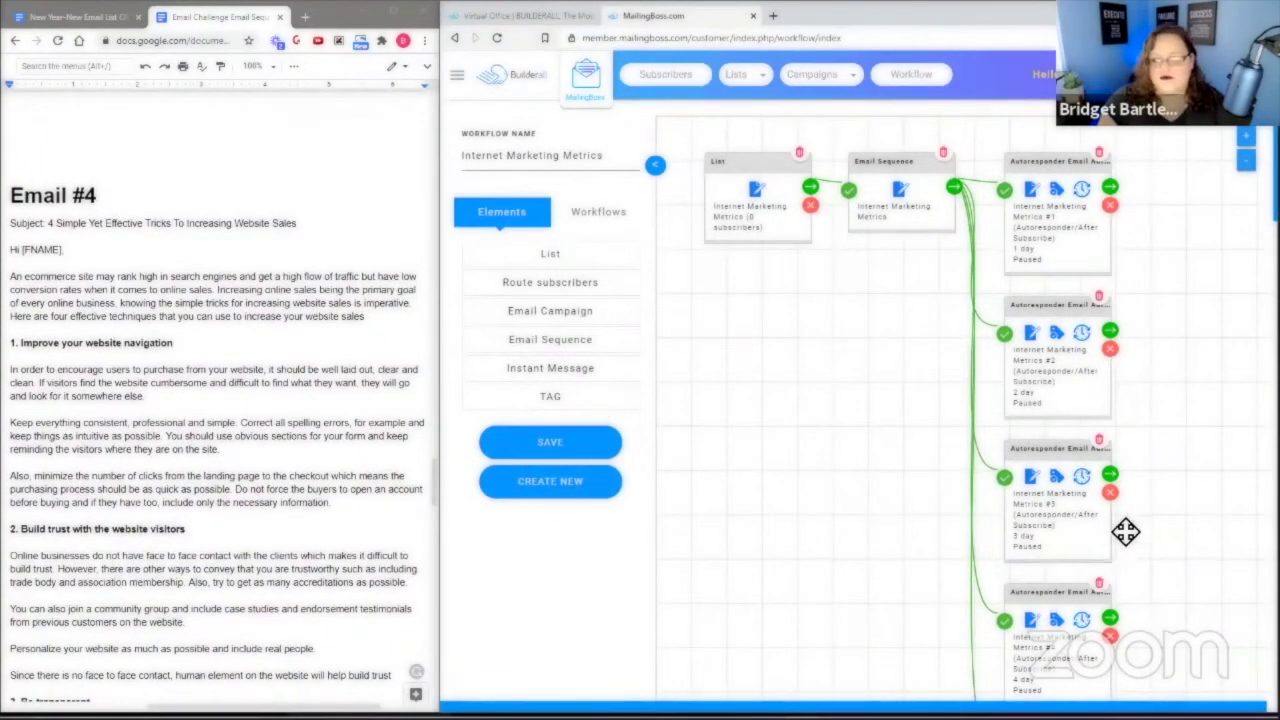
pyautogui.scroll(-2, 1126, 531)
pyautogui.click(1030, 421)
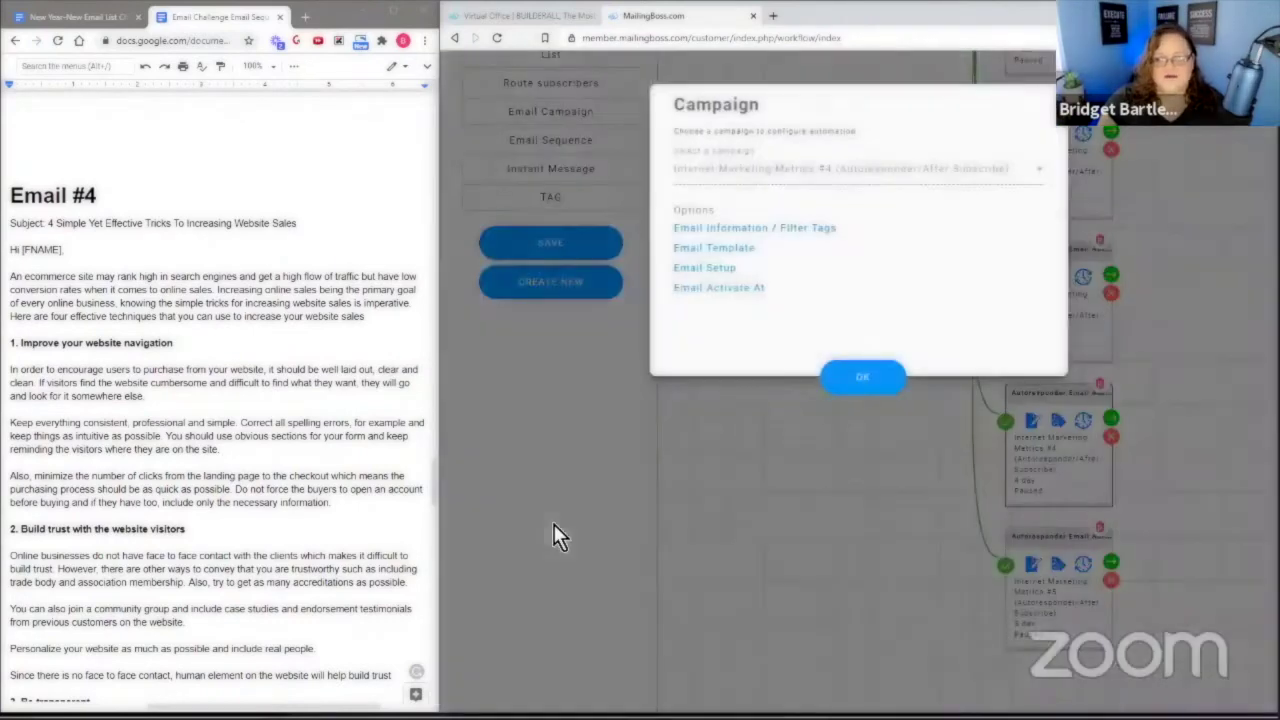
pyautogui.click(744, 230)
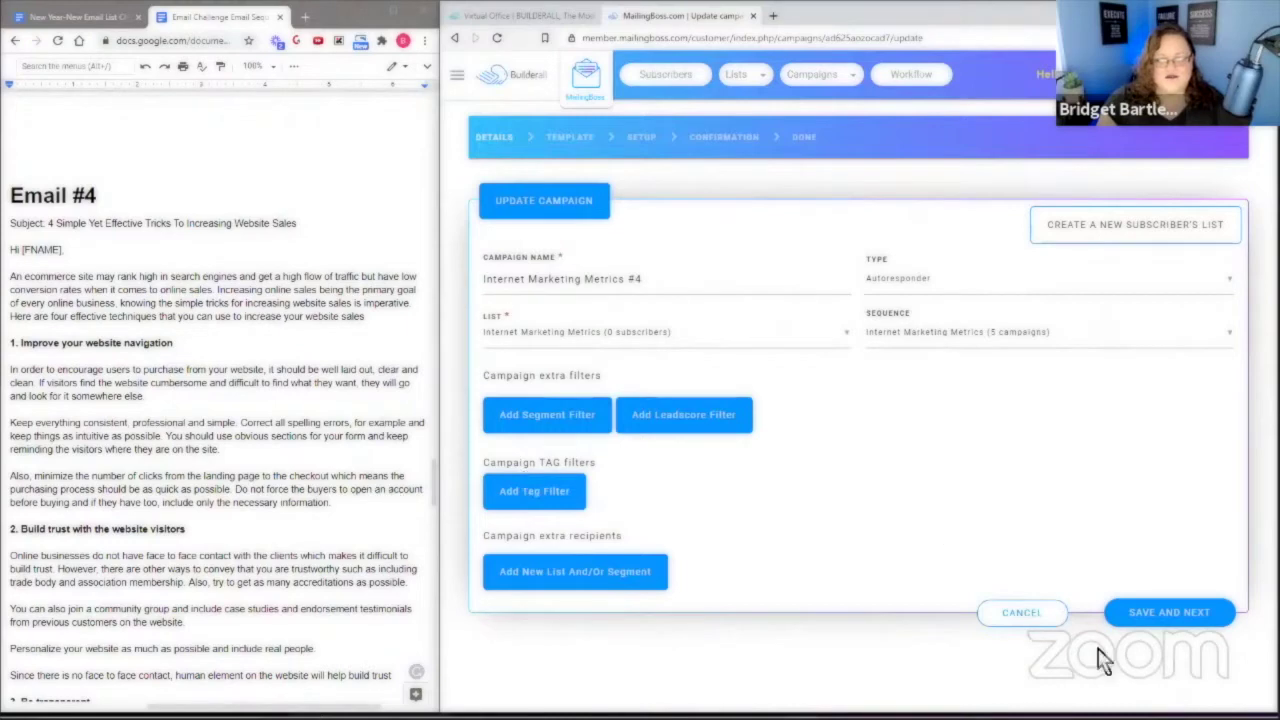
pyautogui.click(1185, 614)
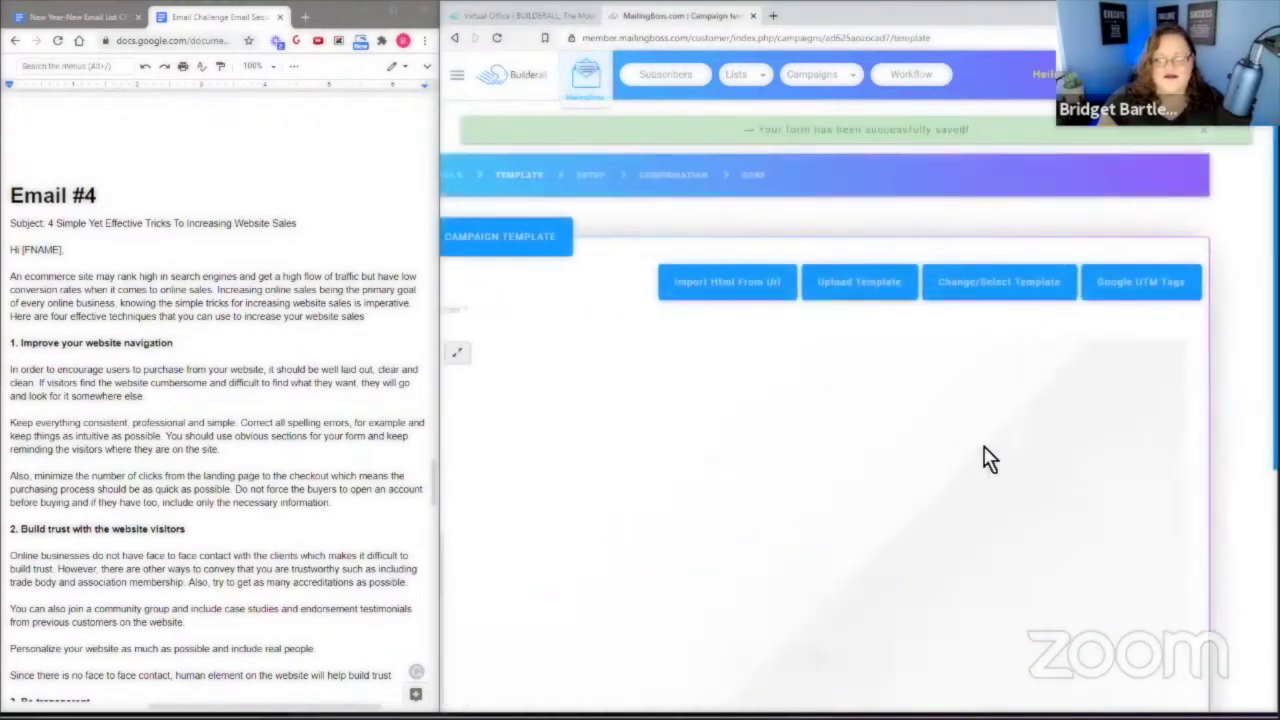
# Apply the Email Challenge template and copy the Email #4 body from the doc.
pyautogui.click(1045, 282)
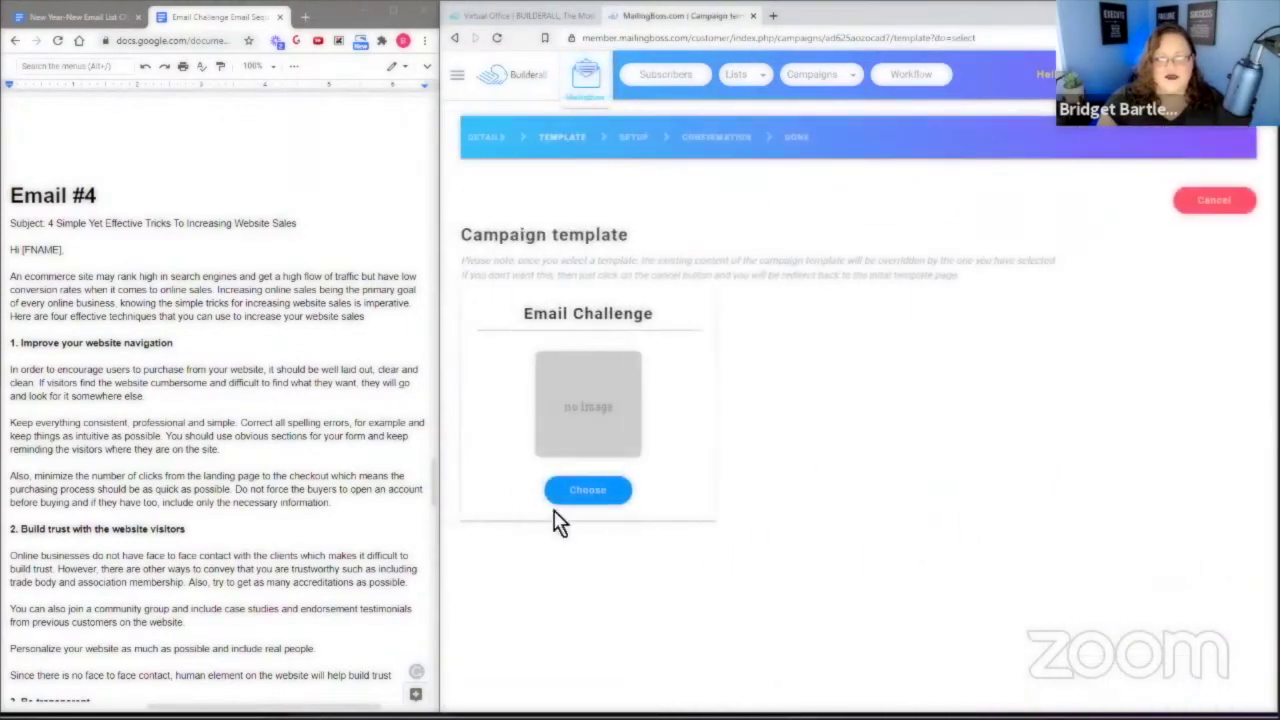
pyautogui.click(586, 490)
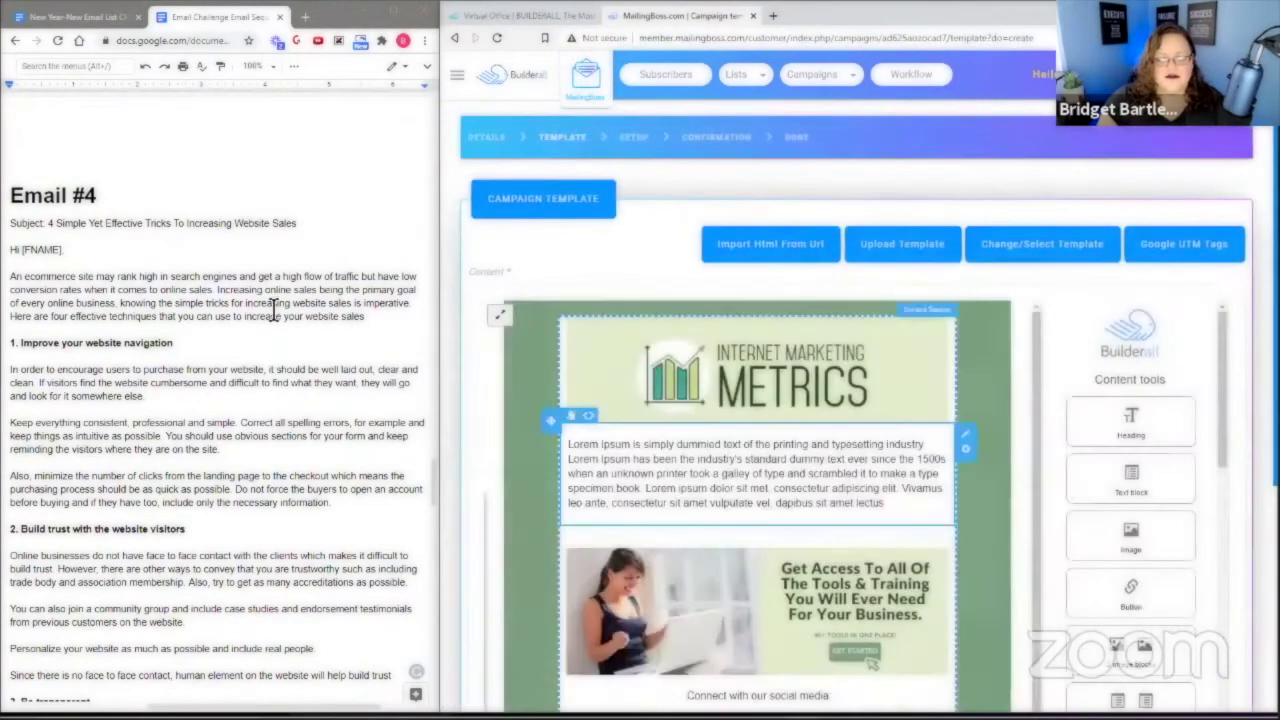
pyautogui.moveTo(15, 252); pyautogui.dragTo(152, 515)
pyautogui.rightClick(307, 255)
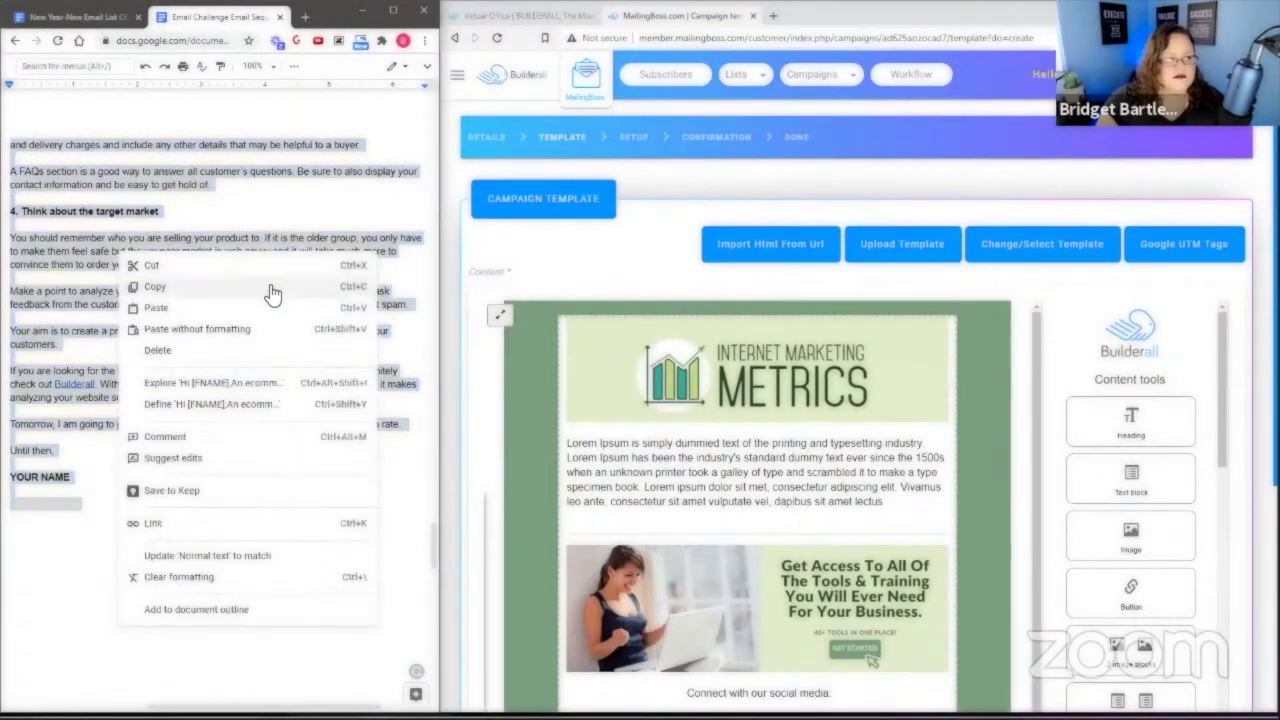
pyautogui.click(271, 291)
# Paste the Email #4 body over the Lorem Ipsum text and save the template.
pyautogui.click(748, 465)
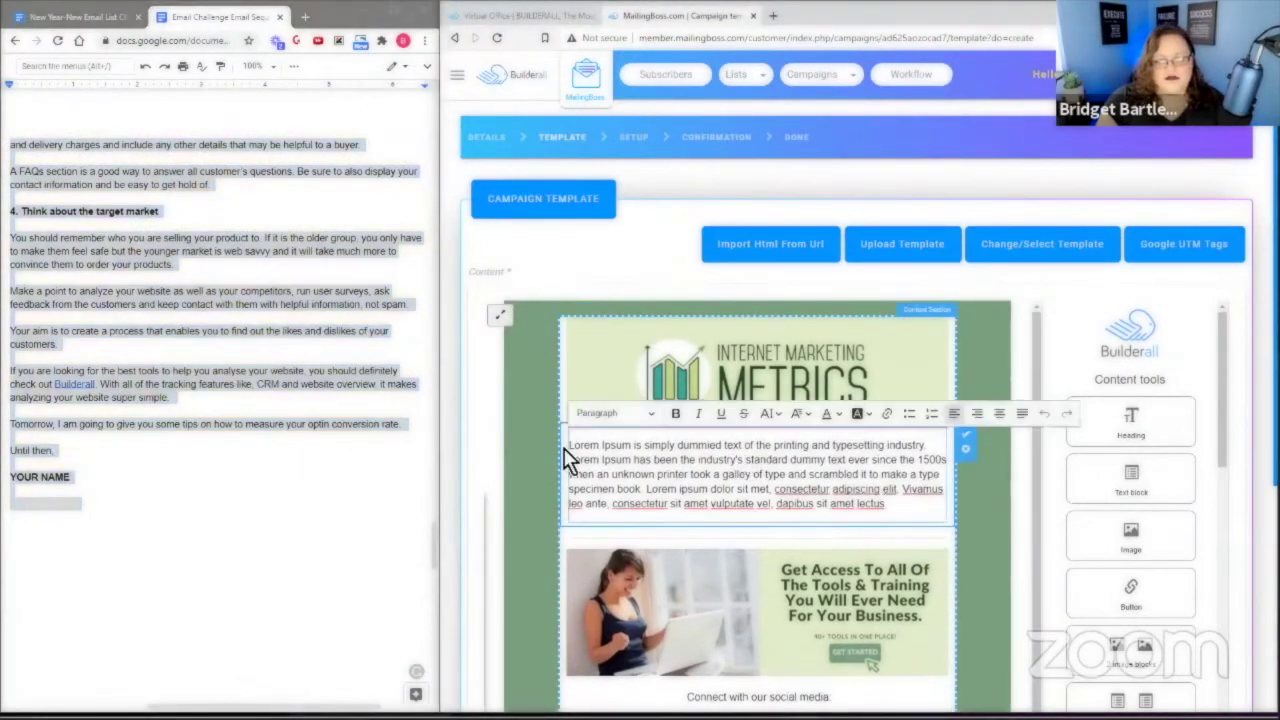
pyautogui.moveTo(572, 447); pyautogui.dragTo(922, 511)
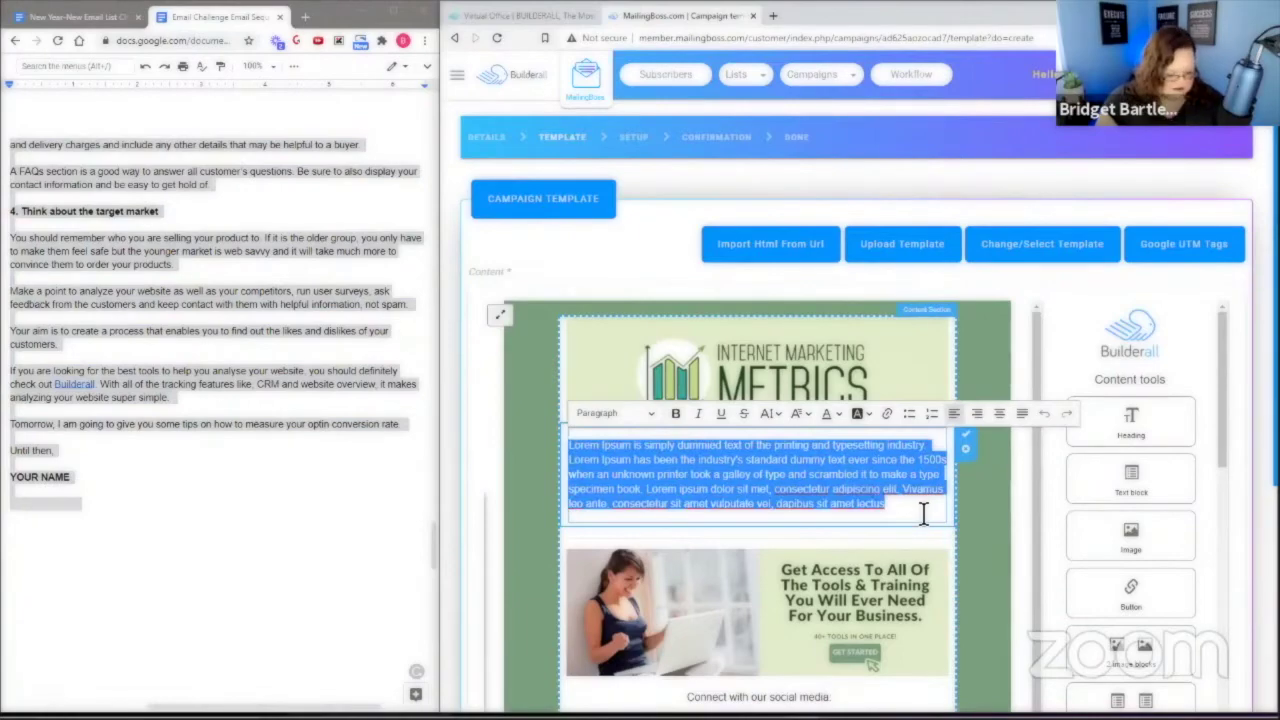
pyautogui.hotkey('ctrl', 'v')
pyautogui.scroll(5, 1030, 487)
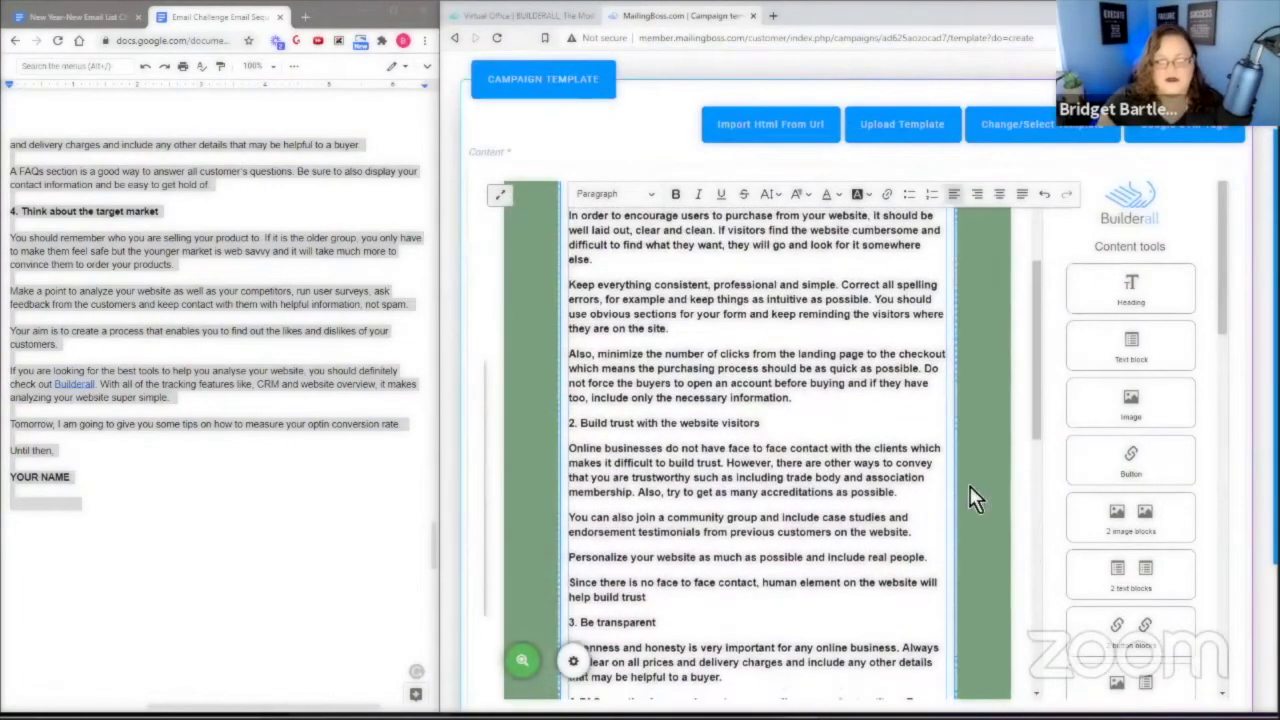
pyautogui.scroll(-10, 1229, 457)
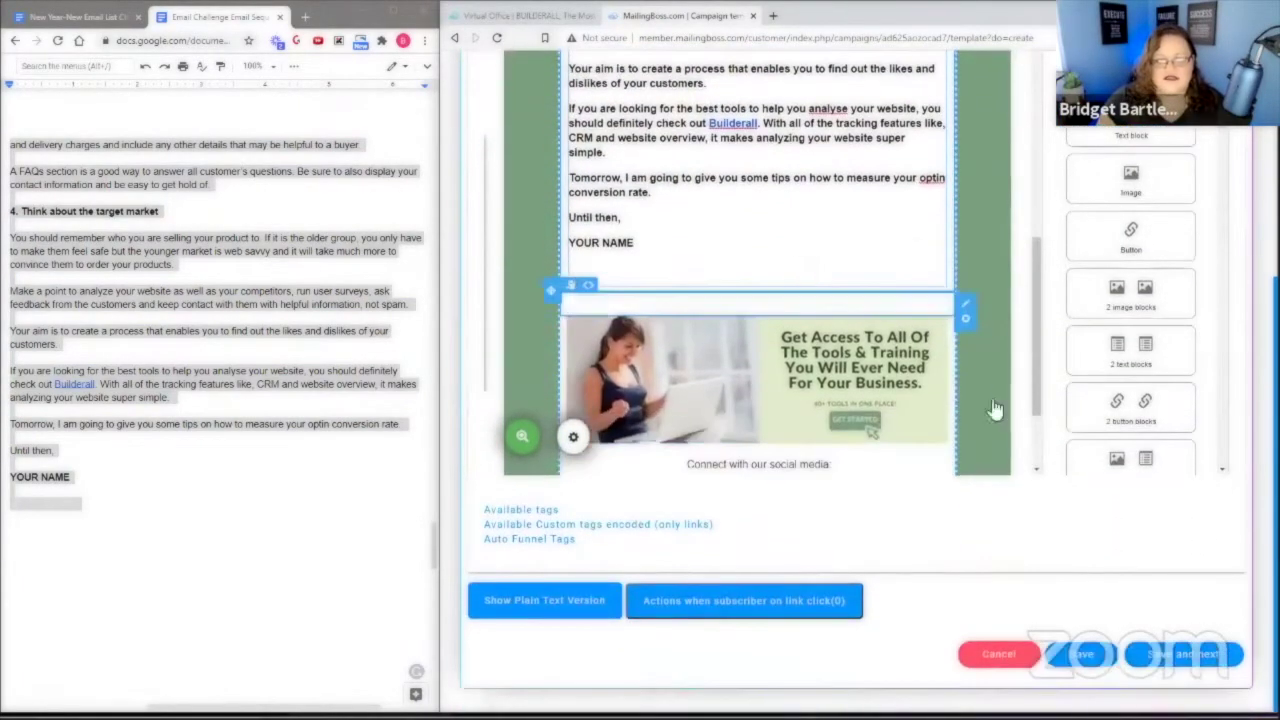
pyautogui.click(1183, 654)
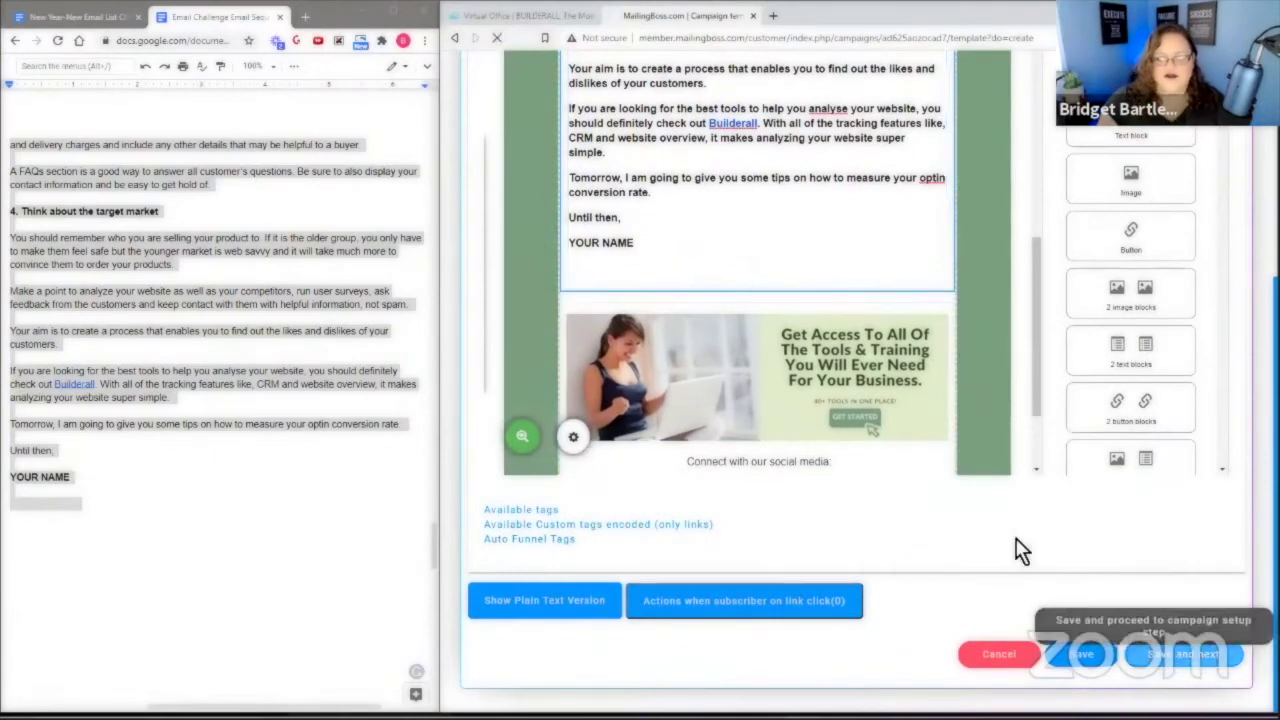
# Replace 'Sequence Message' with '4 Simple Yet Effective Tricks To Increasing Website Sales!'.
pyautogui.scroll(10, 175, 458)
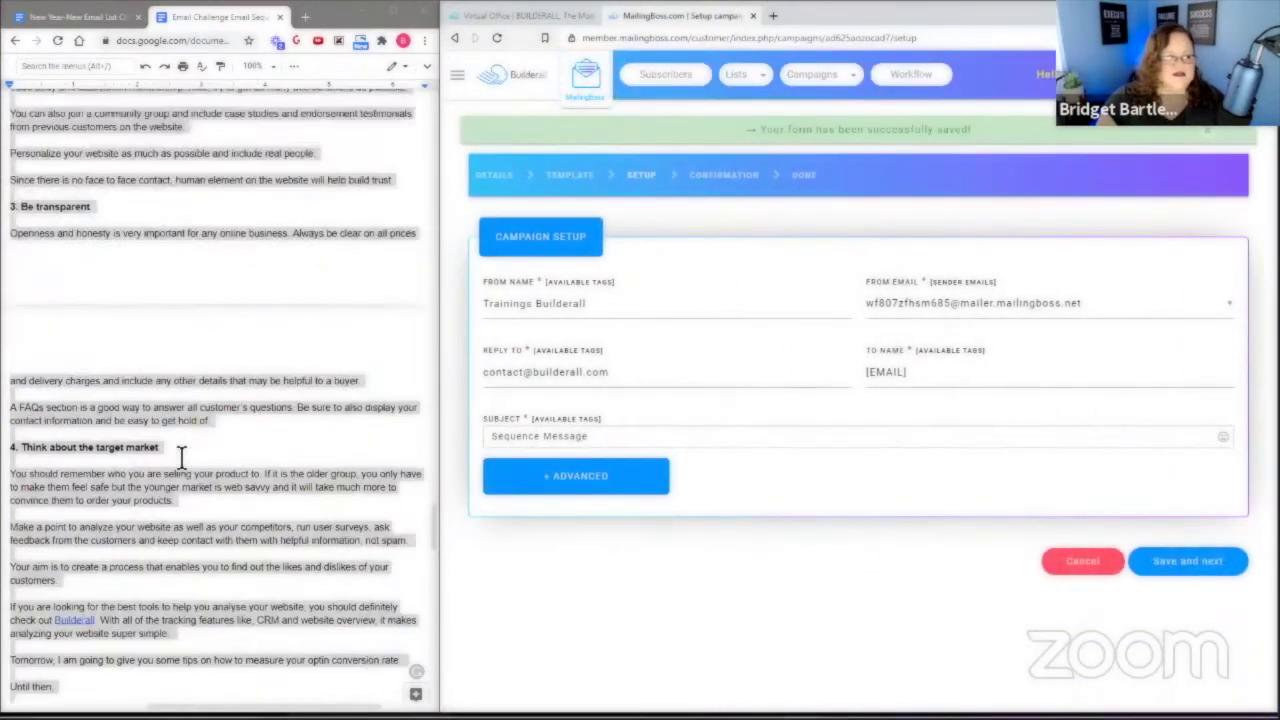
pyautogui.scroll(3, 167, 466)
pyautogui.moveTo(50, 360); pyautogui.dragTo(306, 360)
pyautogui.rightClick(300, 358)
pyautogui.click(325, 345)
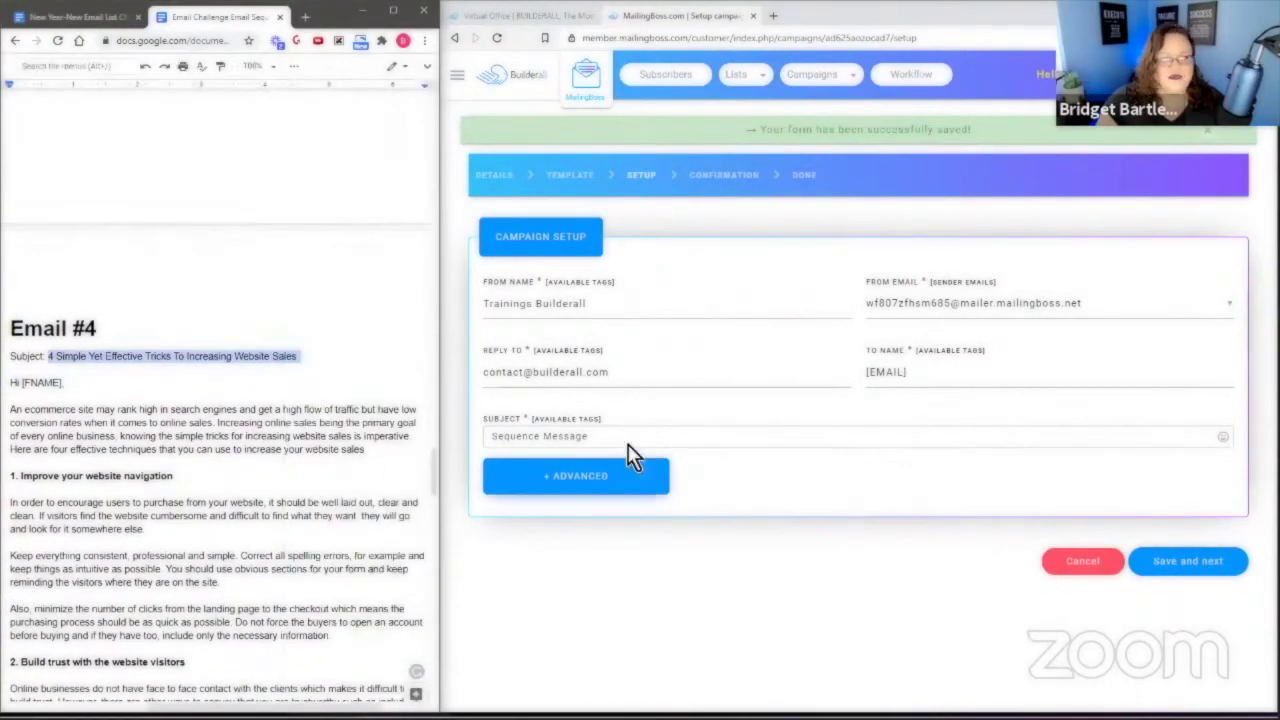
pyautogui.moveTo(590, 437); pyautogui.dragTo(494, 442)
pyautogui.hotkey('ctrl', 'v')
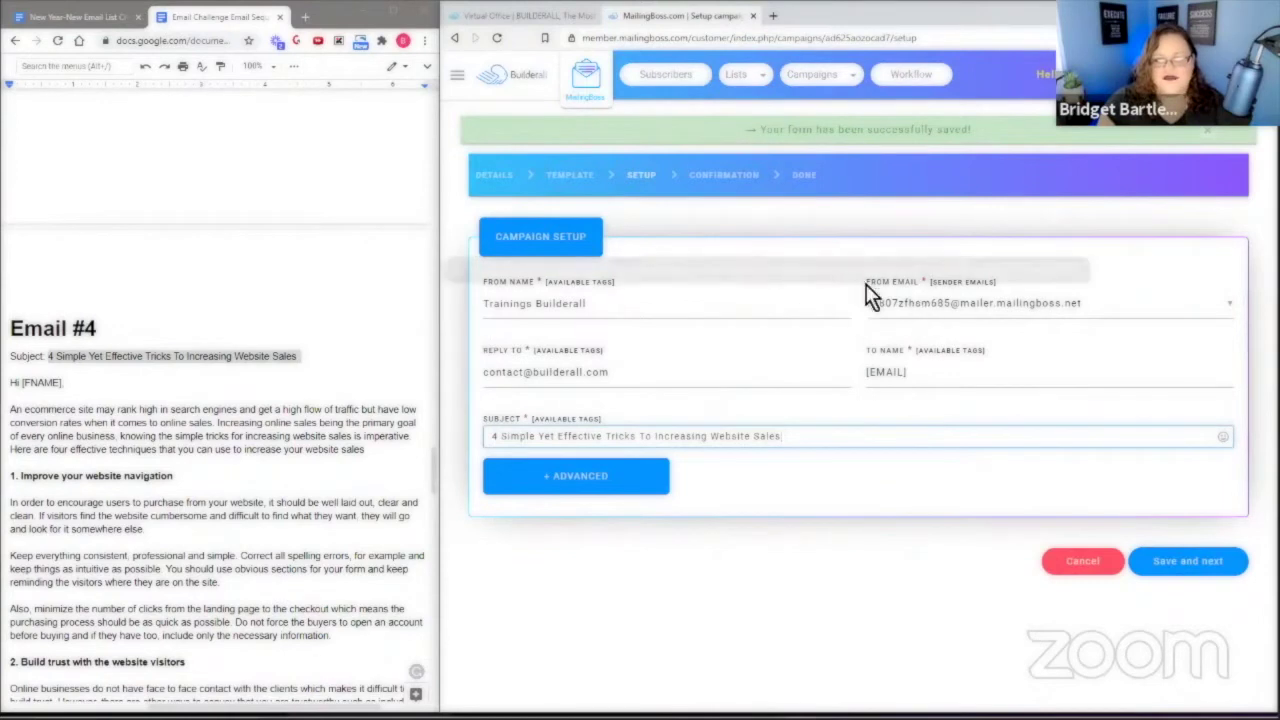
pyautogui.write('!')
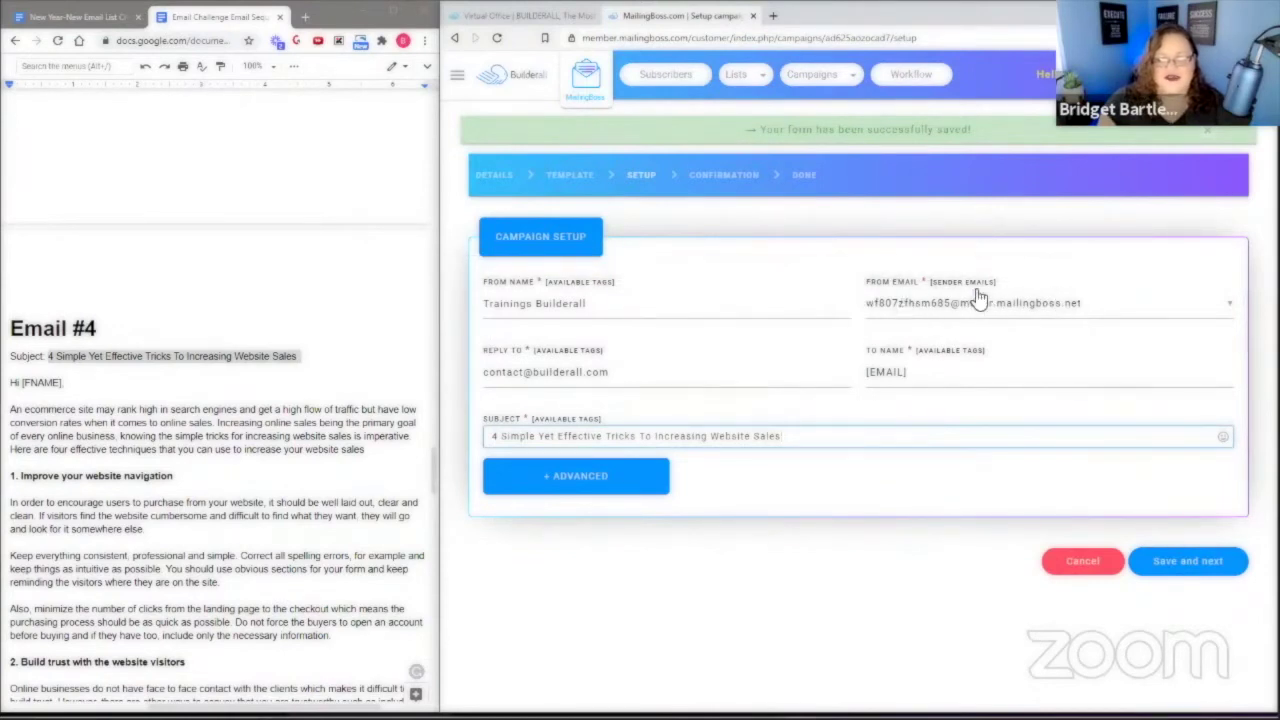
# Save the setup, run the spam score check and save campaign #4.
pyautogui.click(1184, 566)
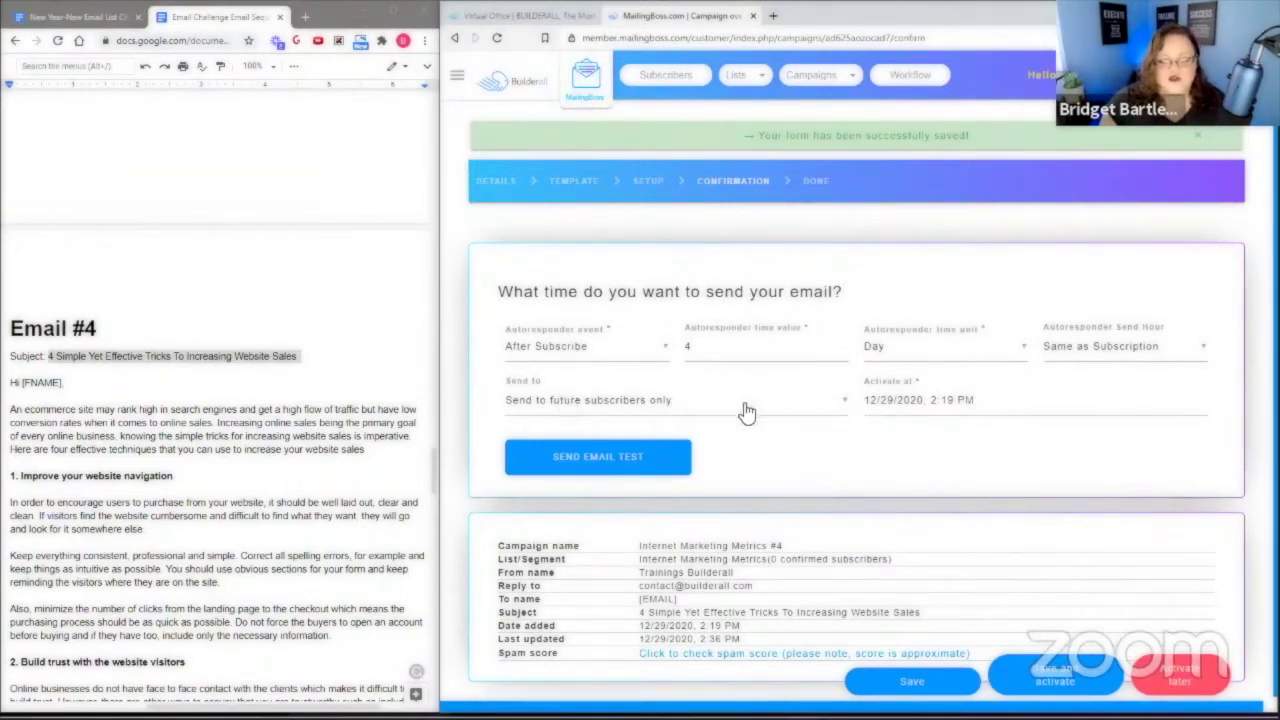
pyautogui.scroll(-1, 930, 435)
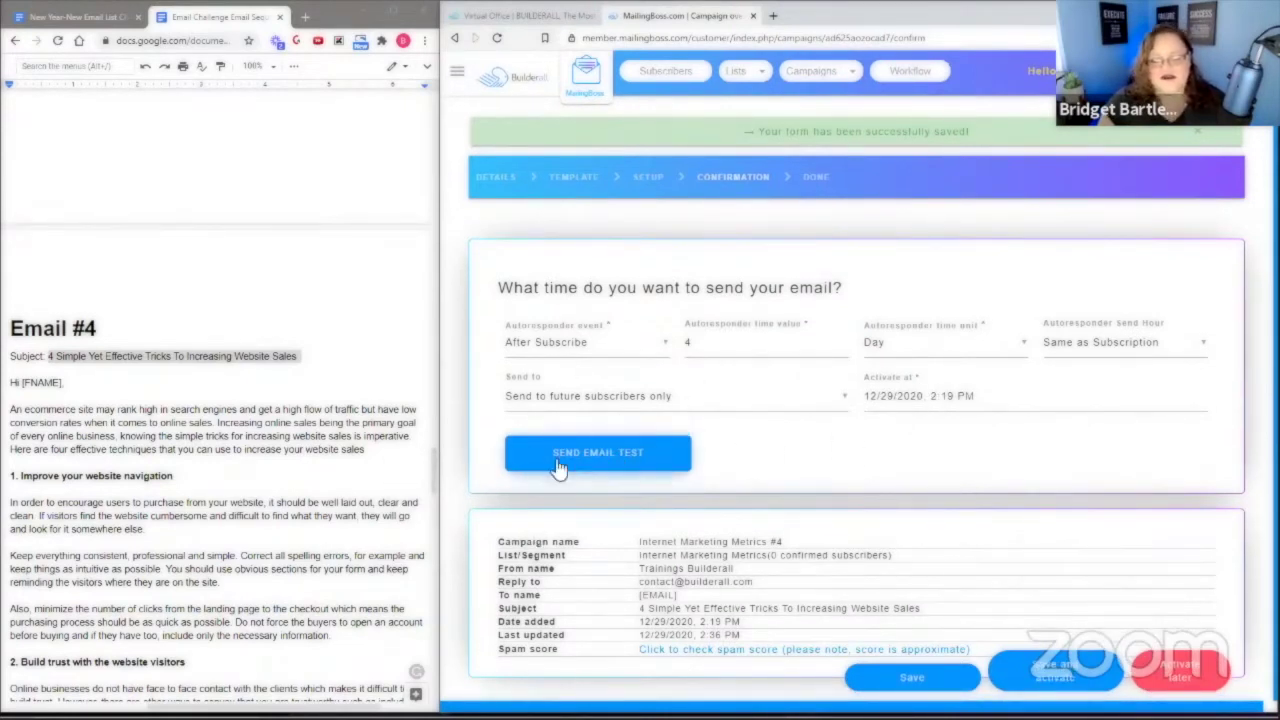
pyautogui.click(745, 641)
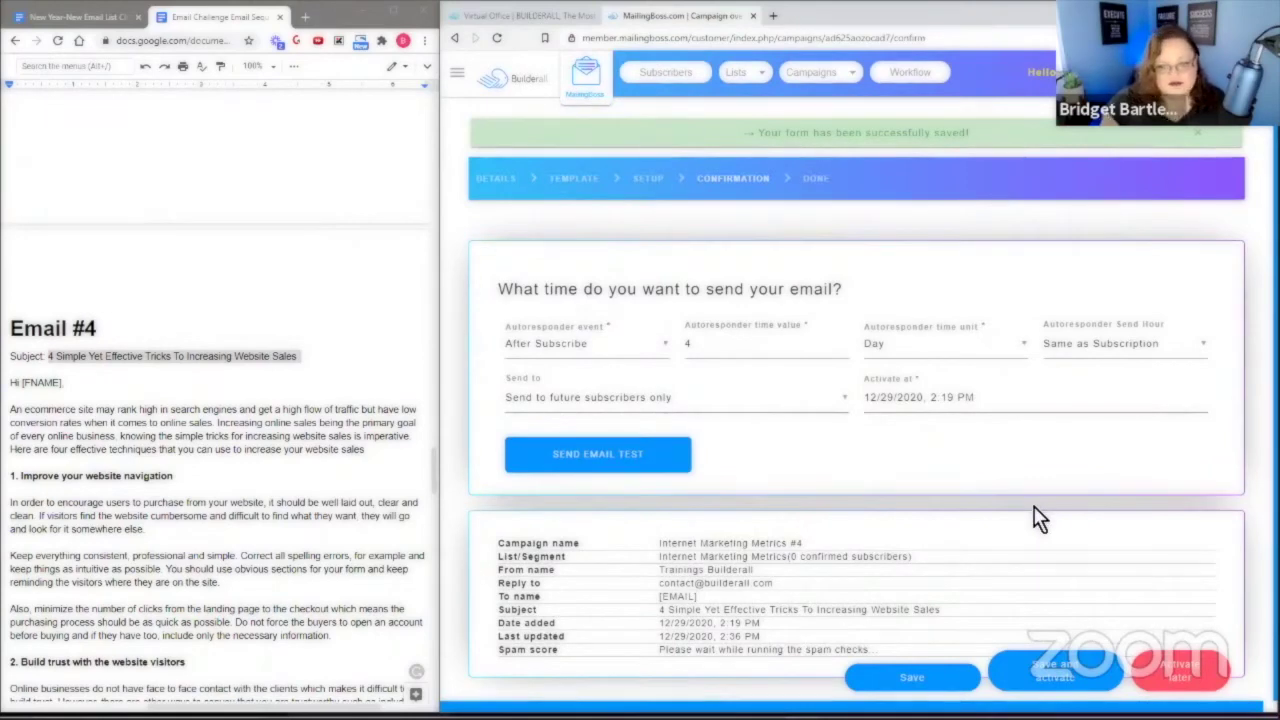
pyautogui.click(1055, 678)
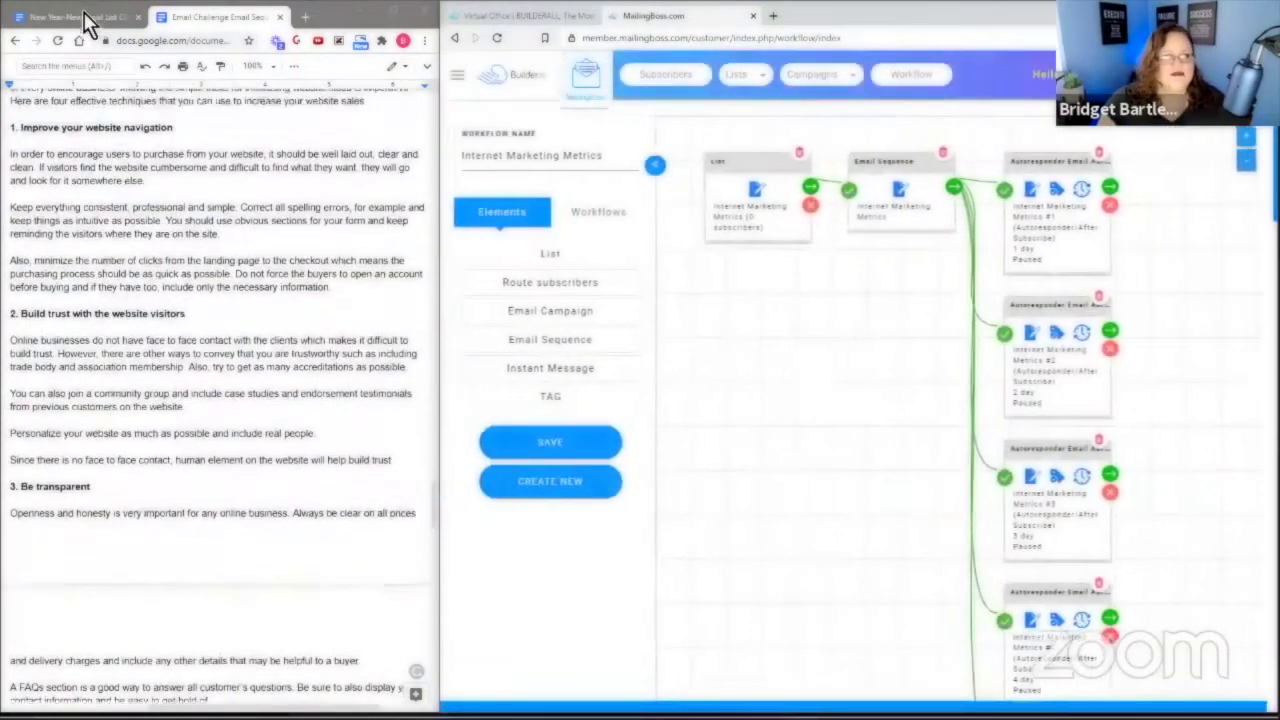
# Check the instructions doc, then open Campaign Options for the Paused Autoresponder Email #1.
pyautogui.click(86, 17)
pyautogui.scroll(-5, 222, 405)
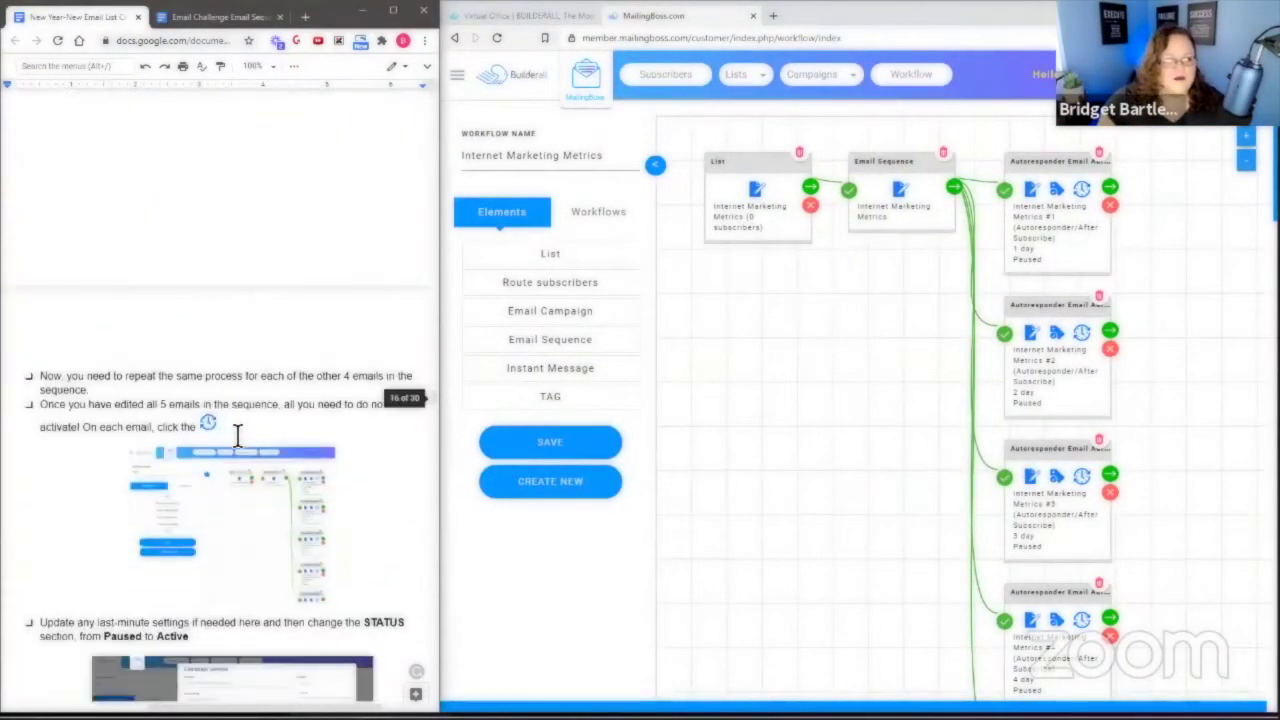
pyautogui.scroll(-3, 236, 435)
pyautogui.scroll(8, 236, 435)
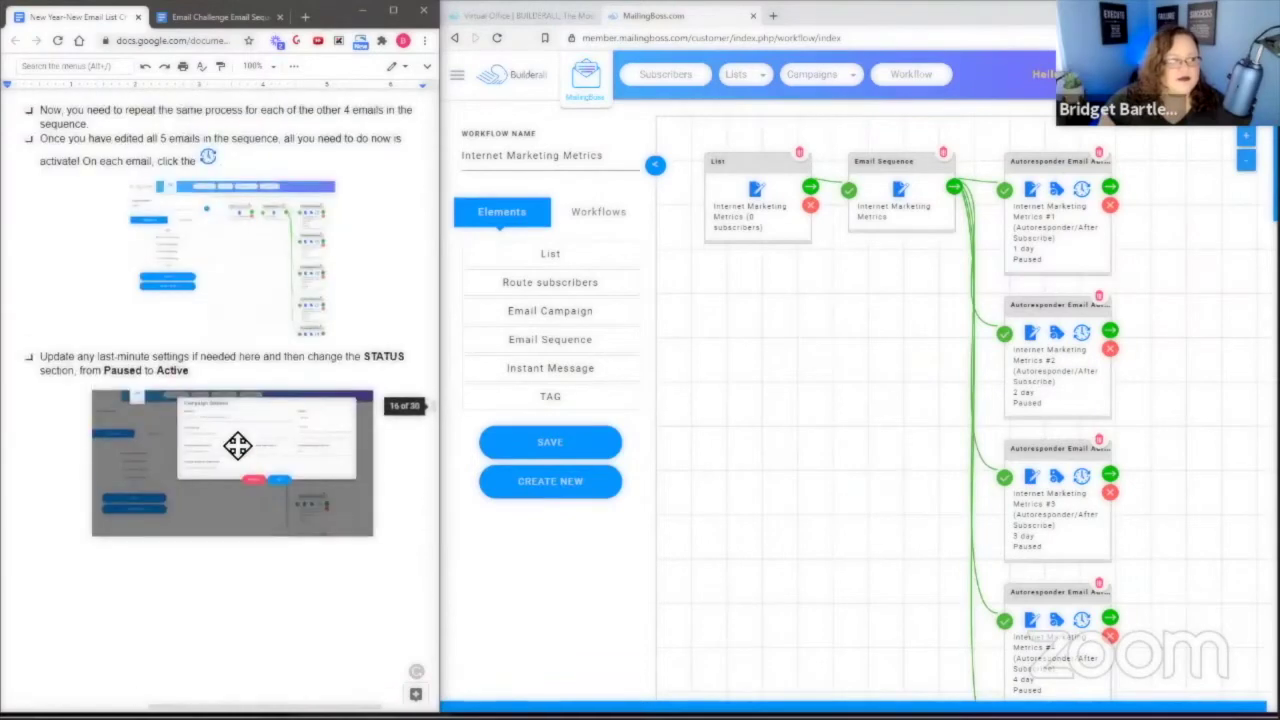
pyautogui.scroll(-5, 236, 433)
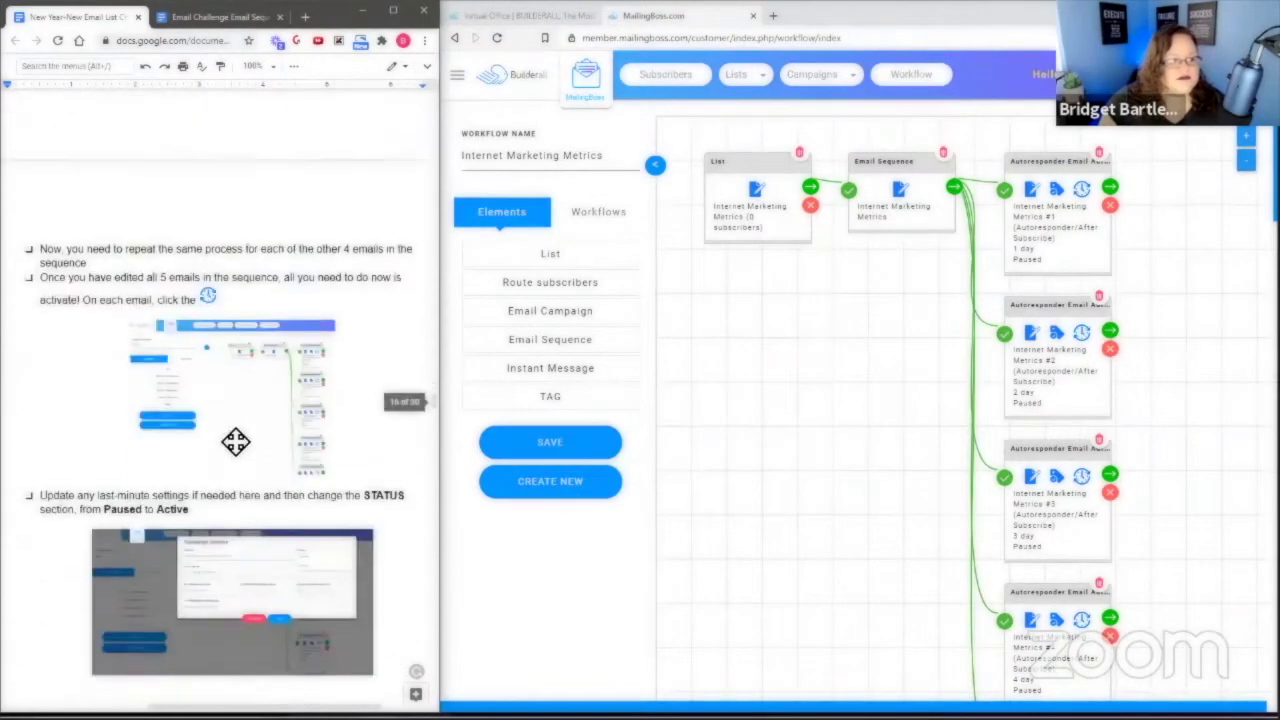
pyautogui.scroll(3, 233, 450)
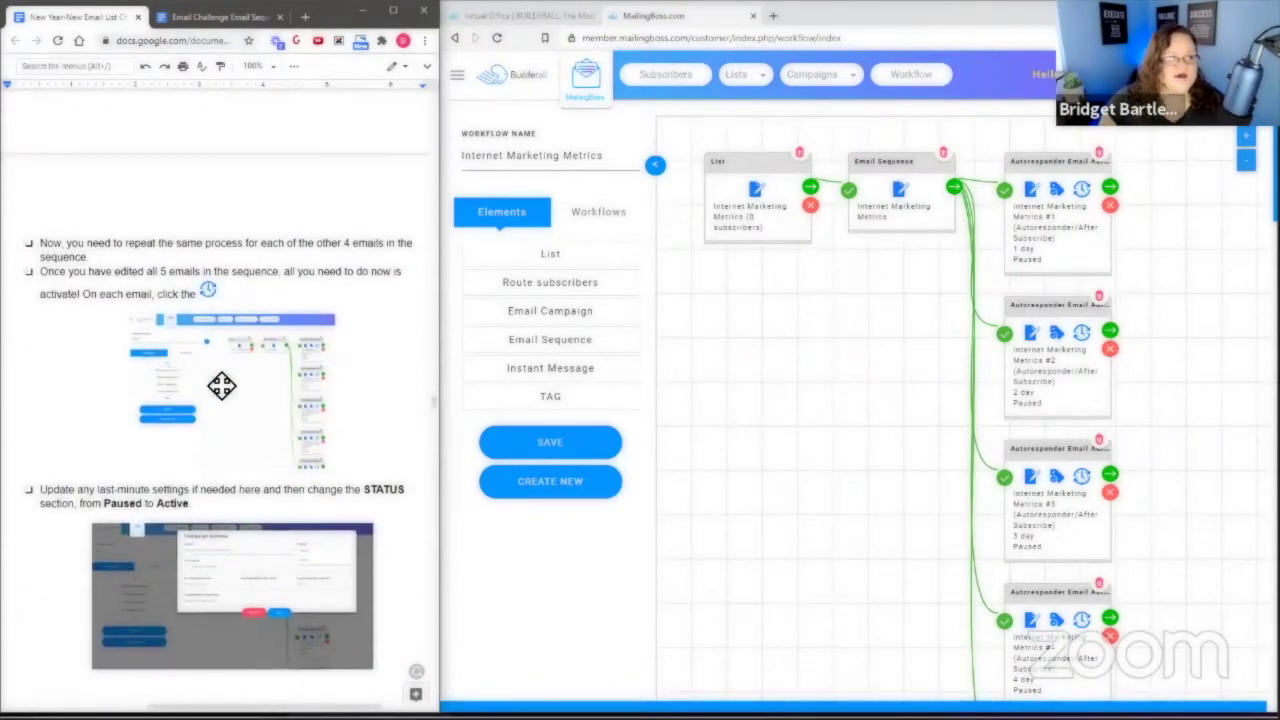
pyautogui.scroll(-1, 851, 537)
pyautogui.scroll(-3, 849, 531)
pyautogui.scroll(4, 843, 529)
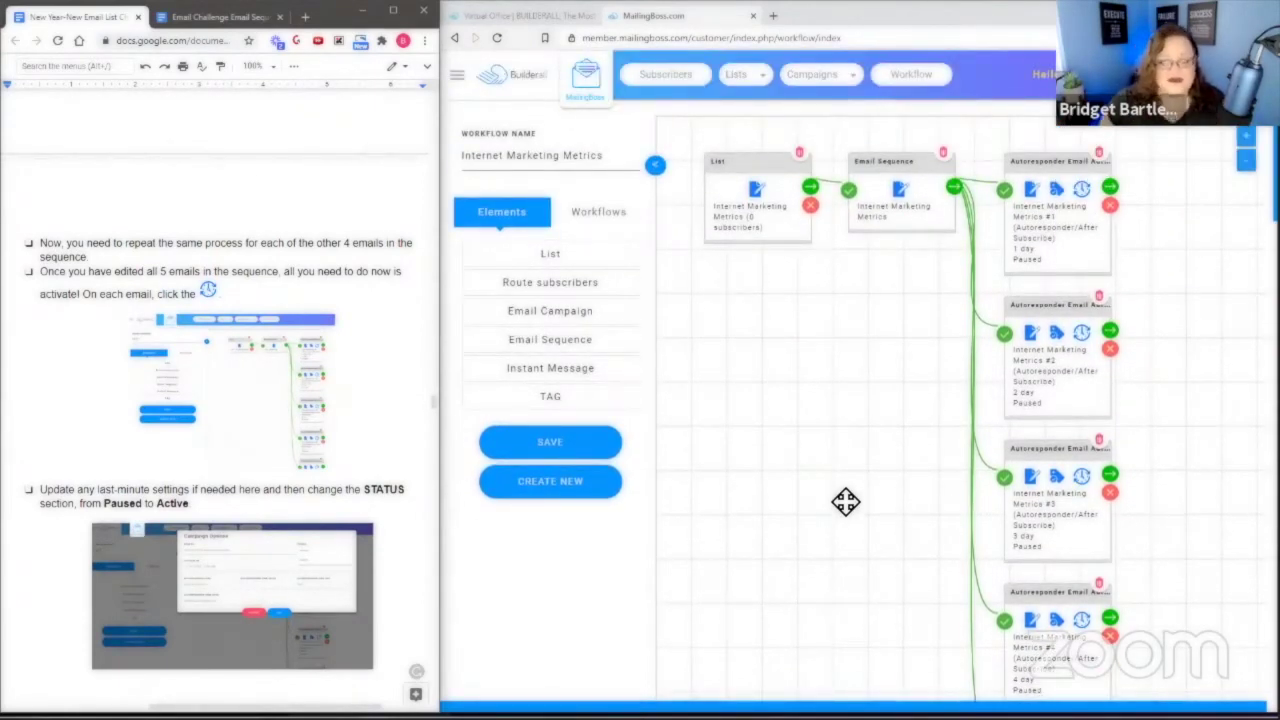
pyautogui.scroll(-1, 843, 503)
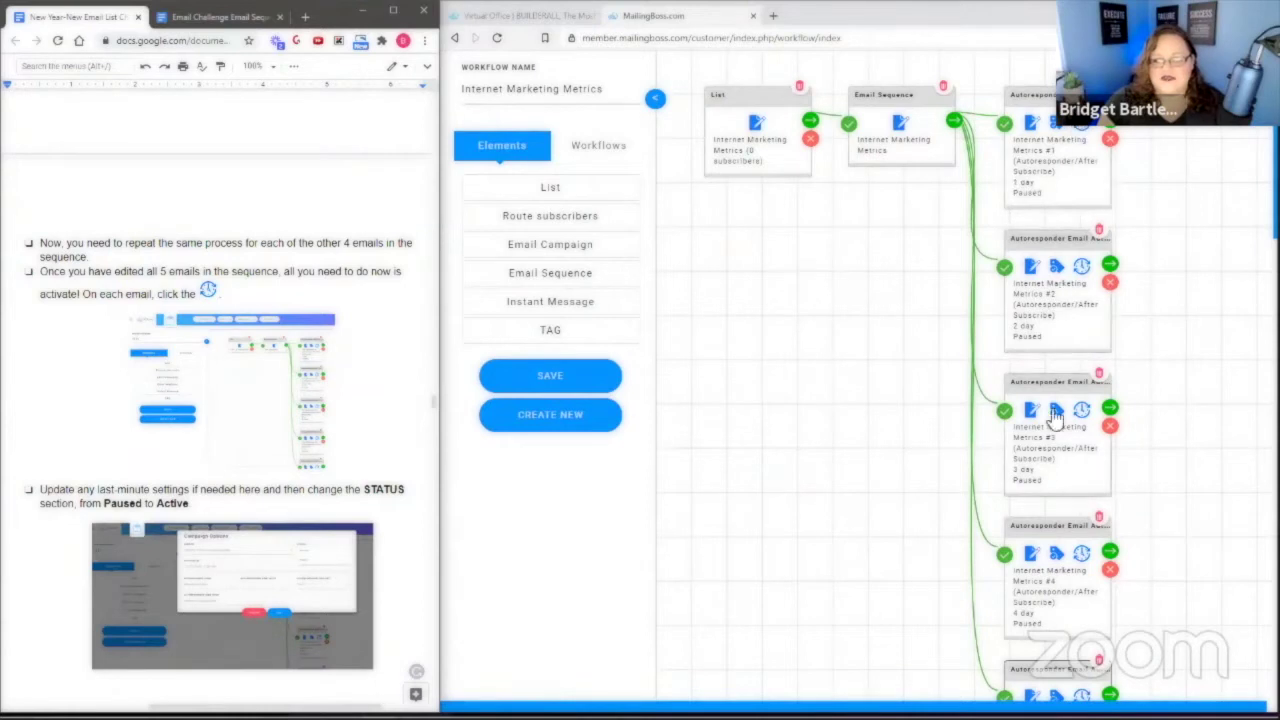
pyautogui.scroll(-1, 1187, 581)
pyautogui.scroll(-1, 1187, 581)
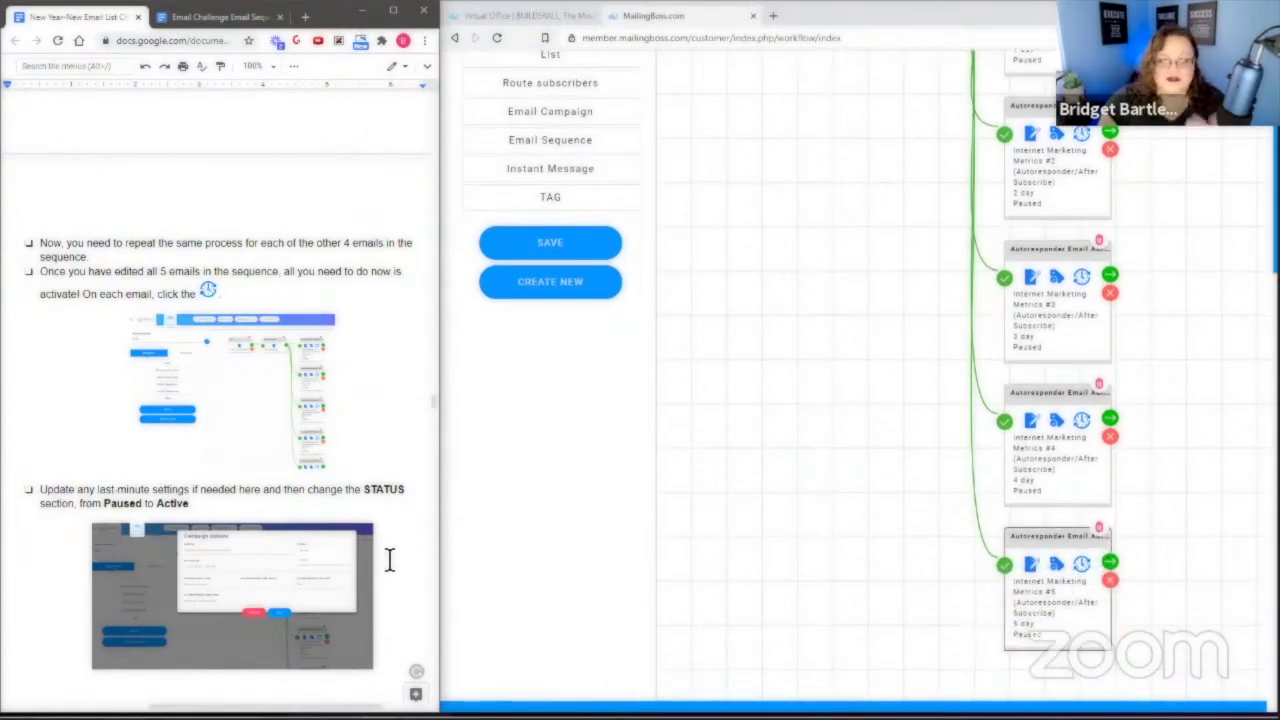
pyautogui.scroll(1, 887, 510)
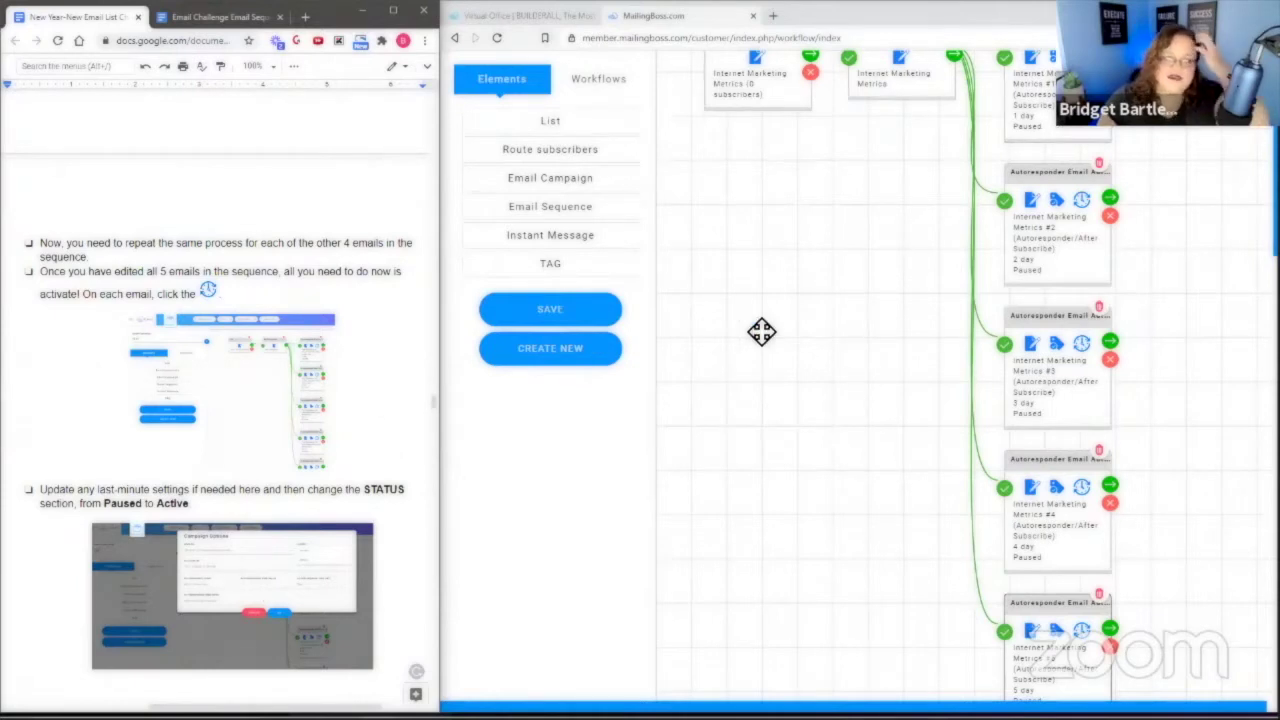
pyautogui.scroll(3, 1140, 212)
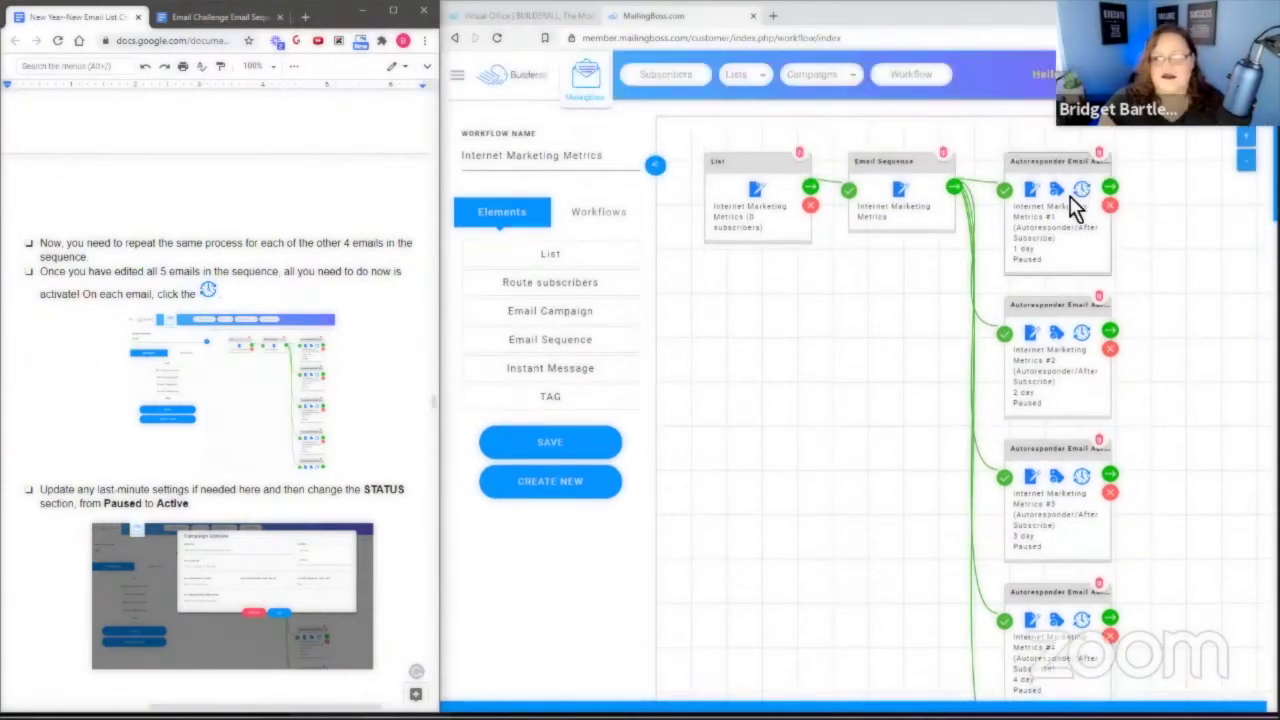
pyautogui.click(1082, 192)
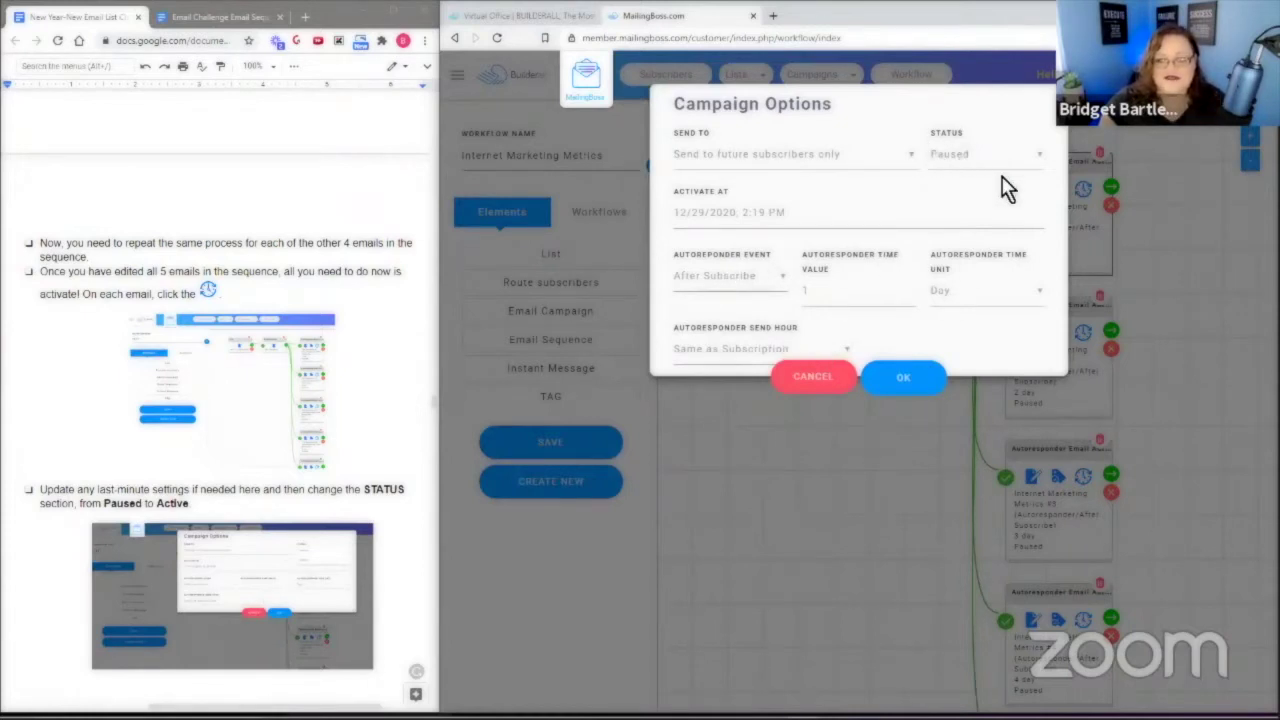
# Change the first and second autoresponder emails from Paused to Active.
pyautogui.click(960, 158)
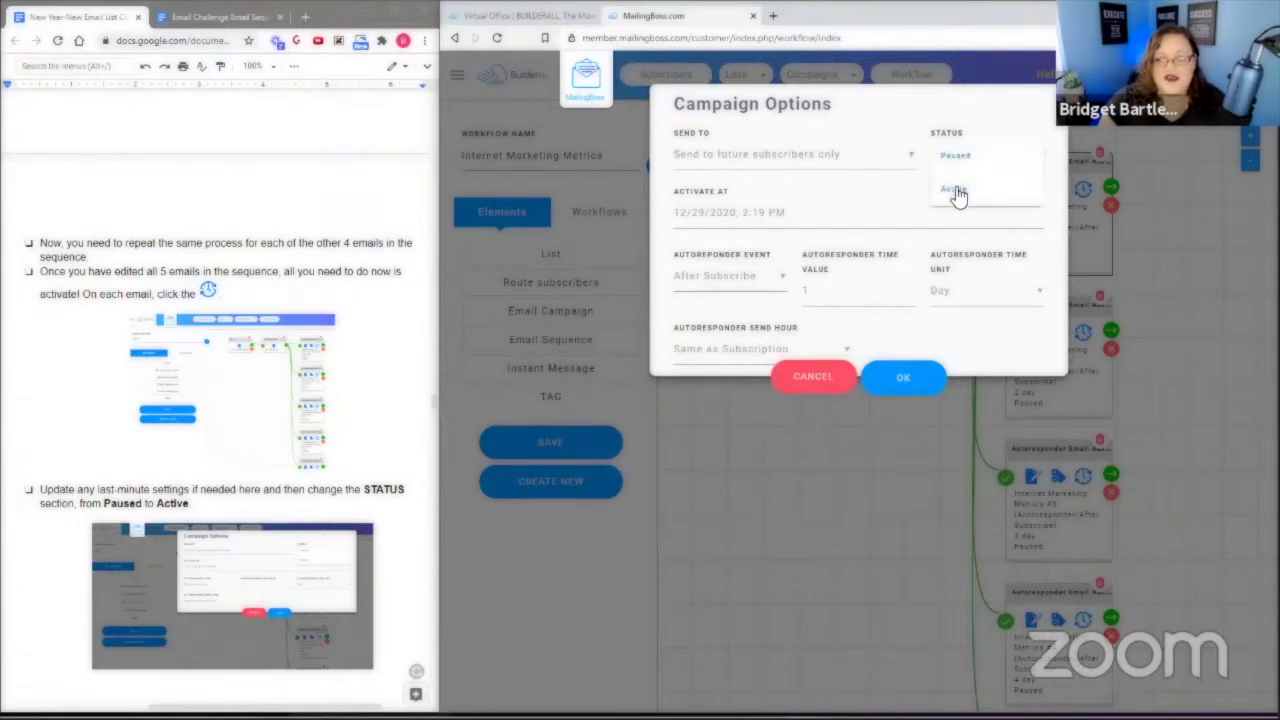
pyautogui.click(953, 190)
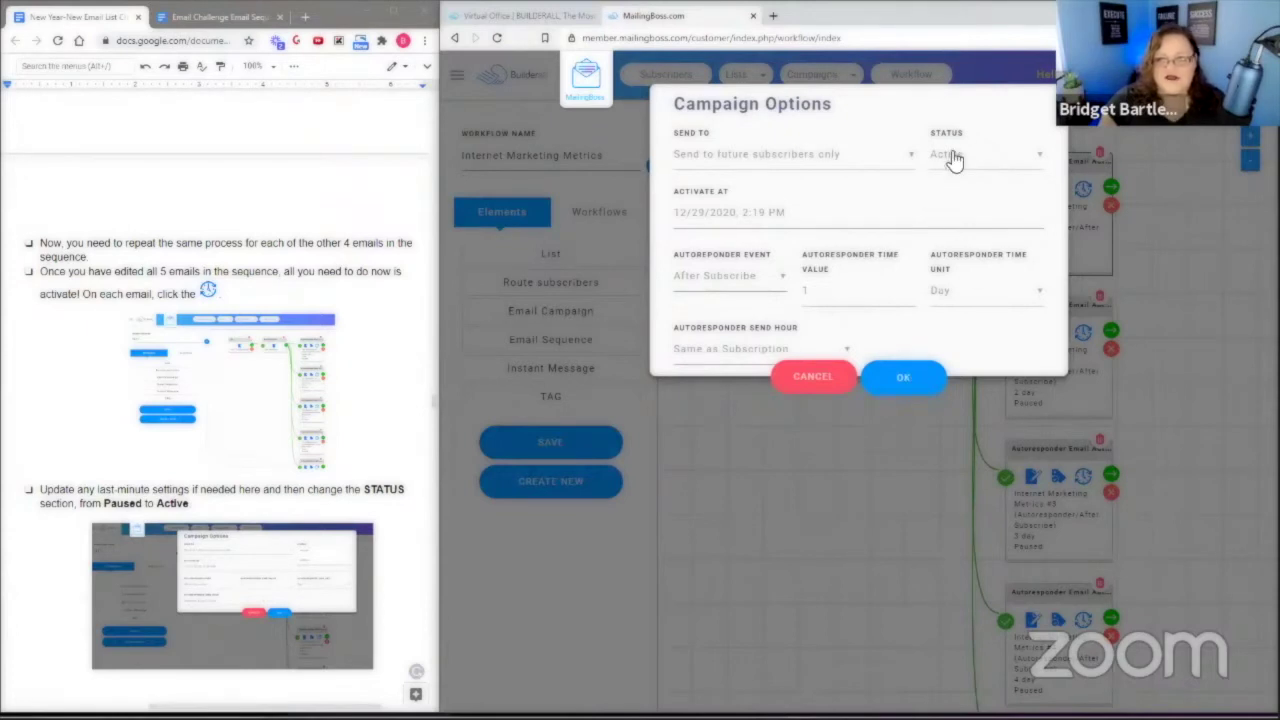
pyautogui.click(905, 378)
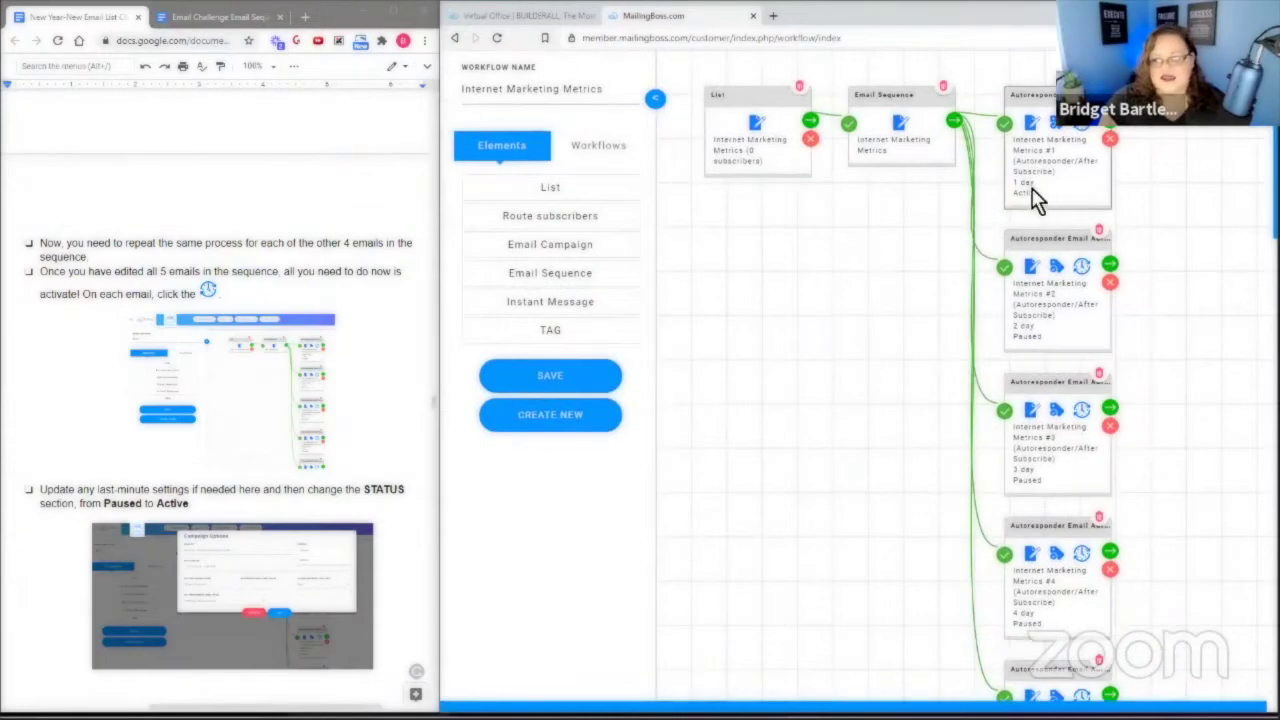
pyautogui.click(1083, 270)
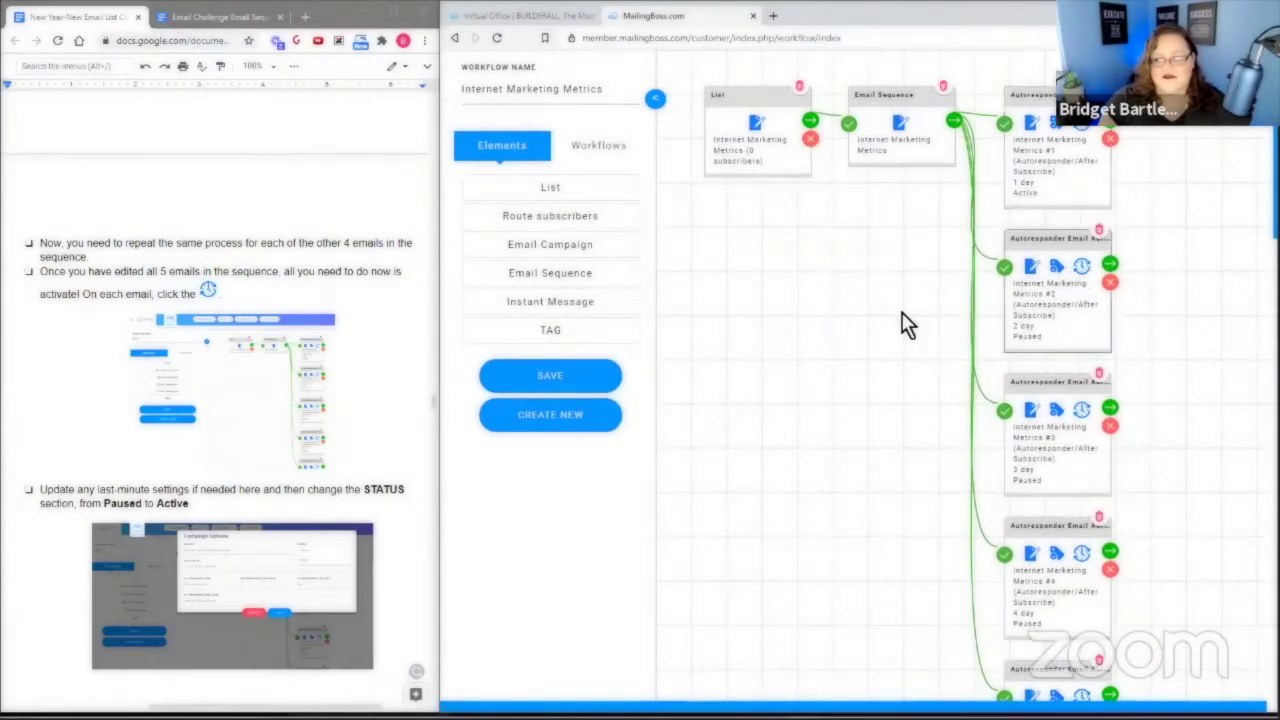
pyautogui.click(968, 155)
pyautogui.click(953, 190)
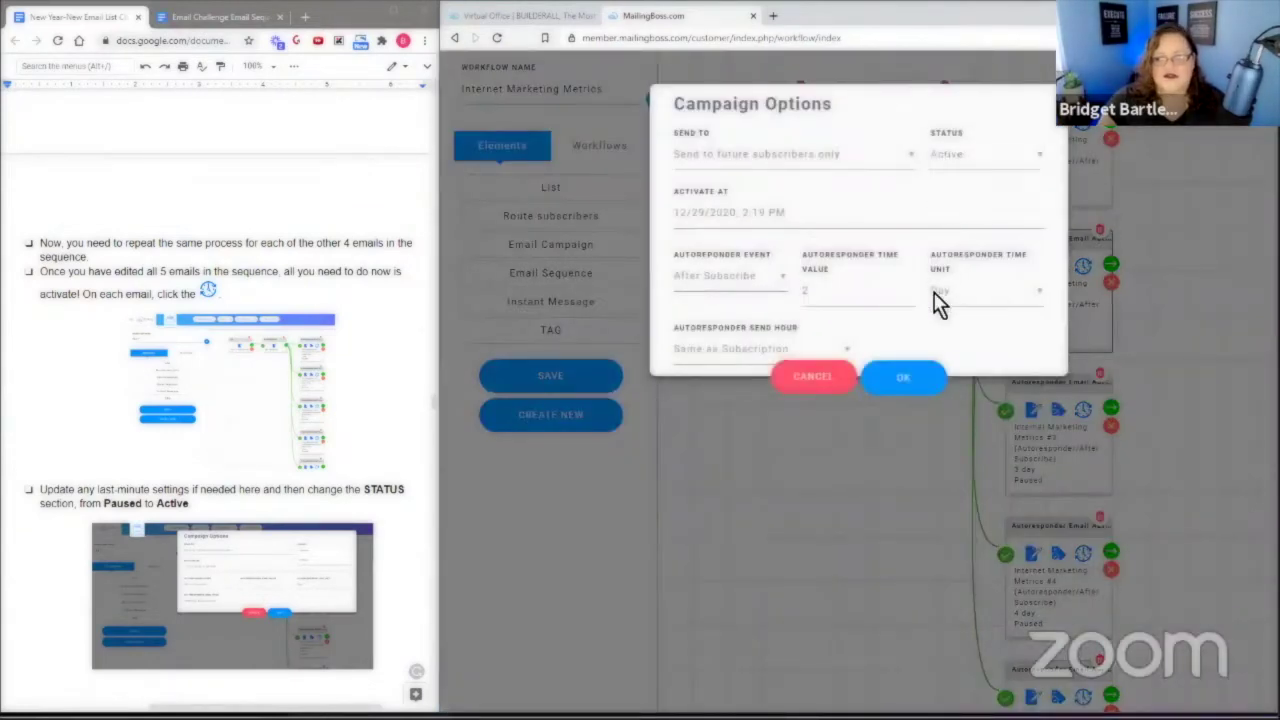
pyautogui.click(917, 380)
# Set the third and fourth autoresponder emails' status to Active.
pyautogui.scroll(-3, 1071, 314)
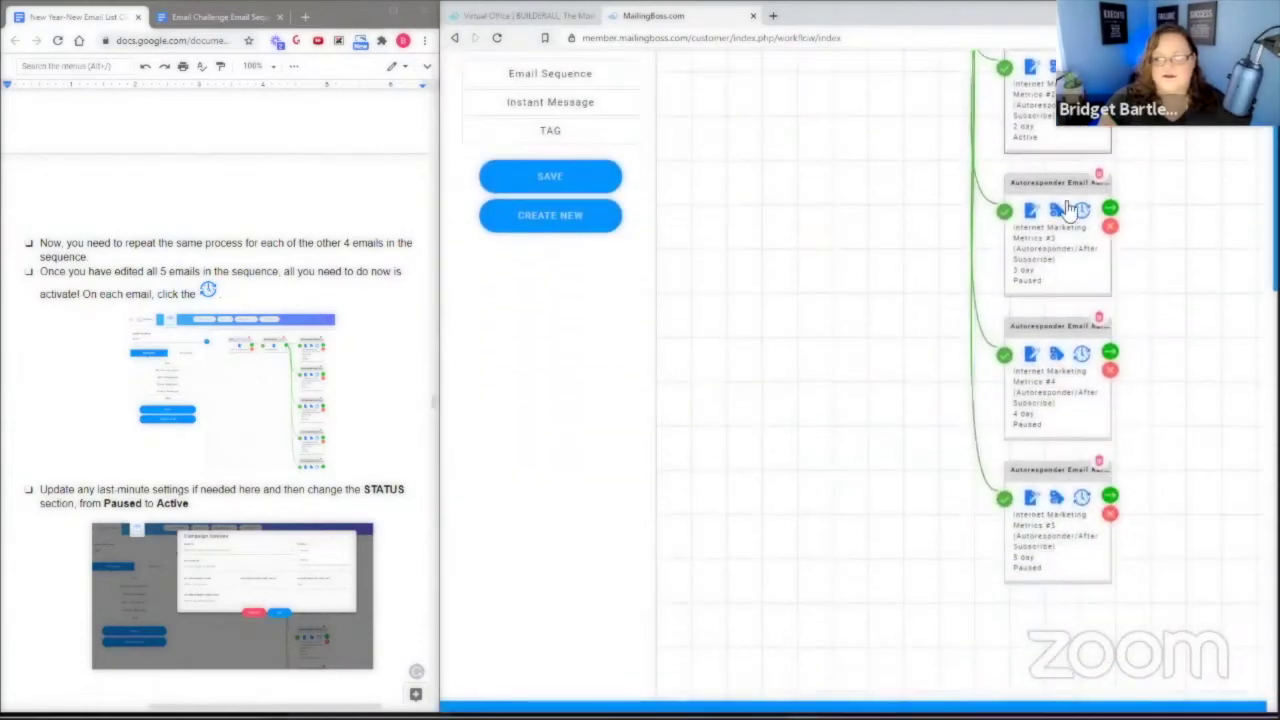
pyautogui.scroll(1, 1090, 150)
pyautogui.click(1082, 344)
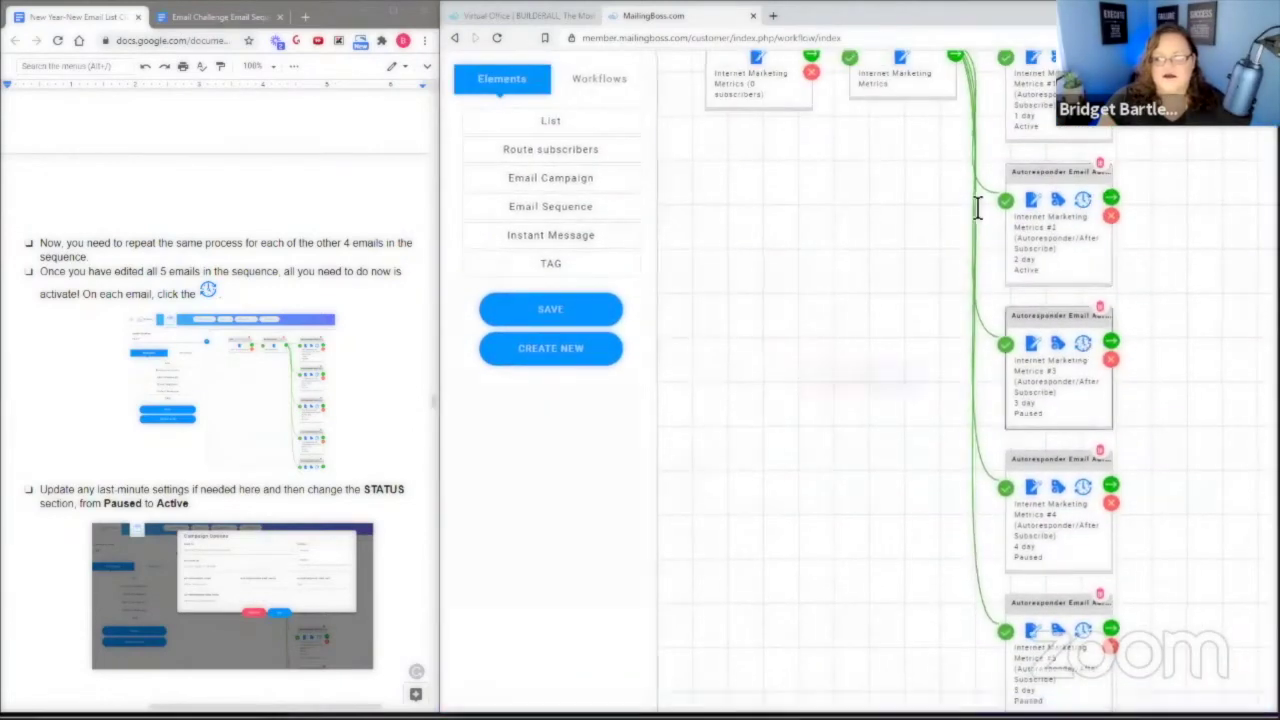
pyautogui.click(946, 178)
pyautogui.click(948, 192)
pyautogui.click(937, 382)
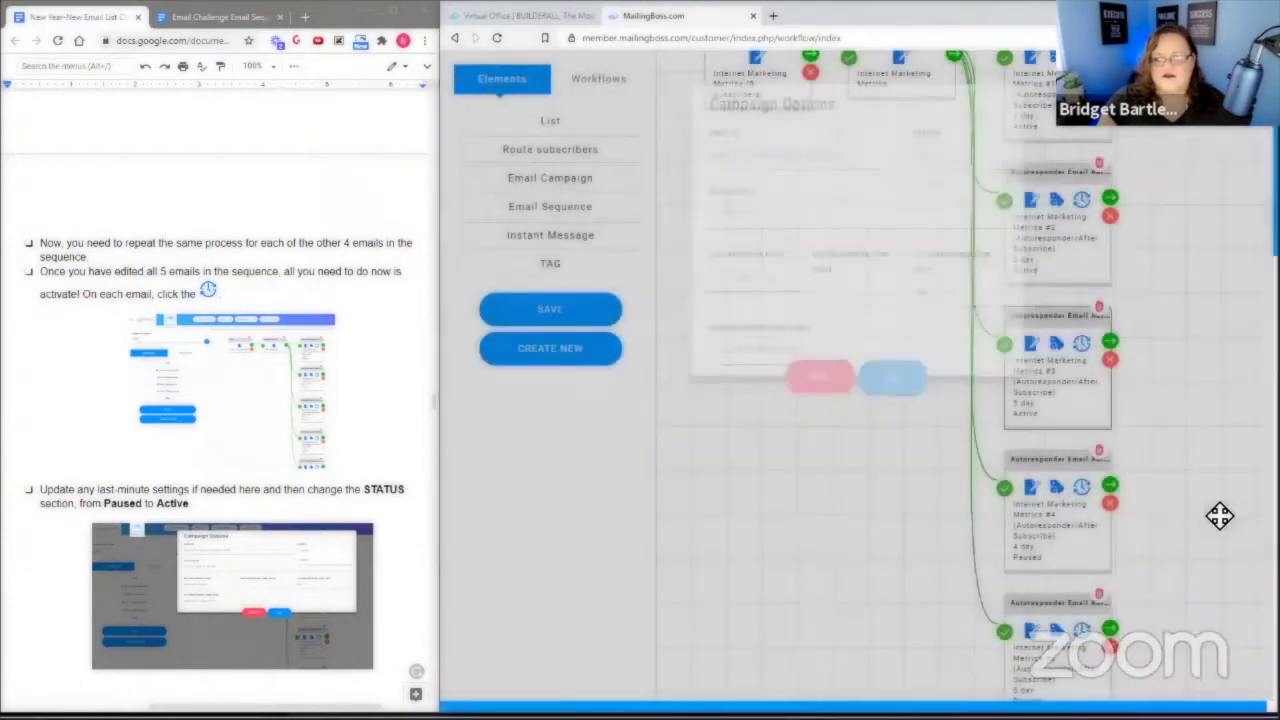
pyautogui.scroll(-3, 1057, 571)
pyautogui.click(1081, 288)
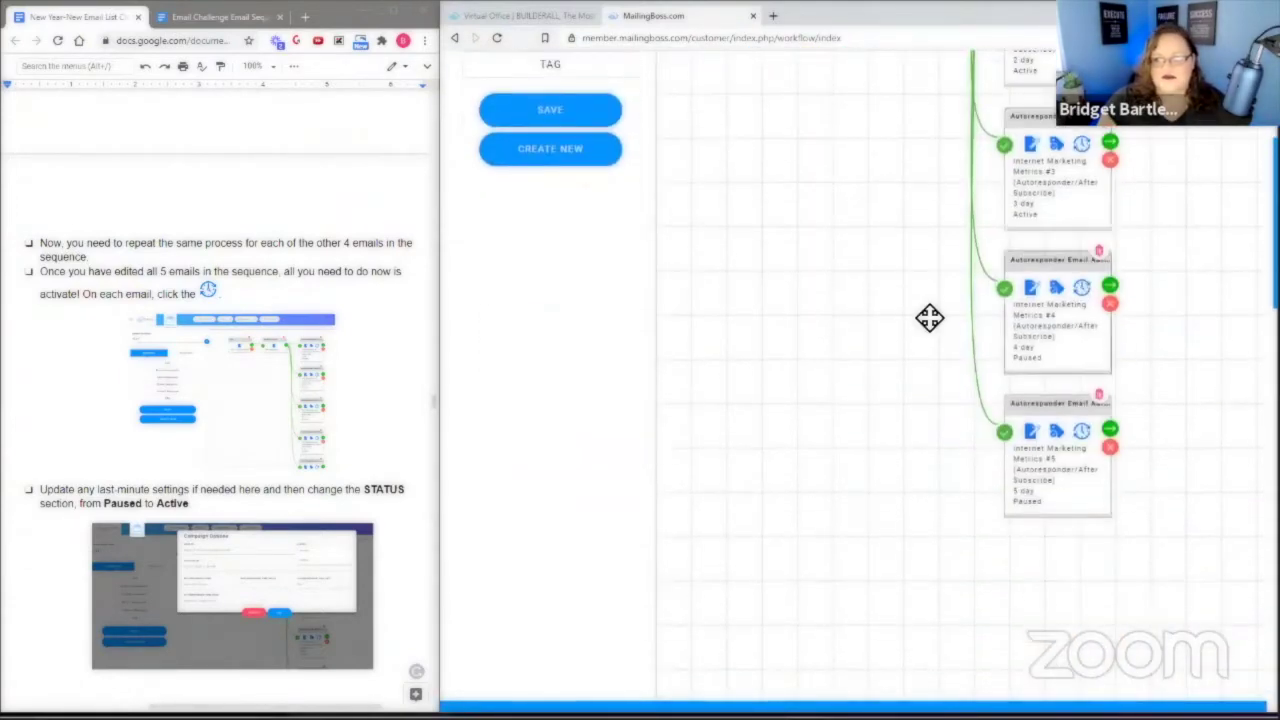
pyautogui.click(960, 155)
pyautogui.click(960, 190)
pyautogui.click(907, 370)
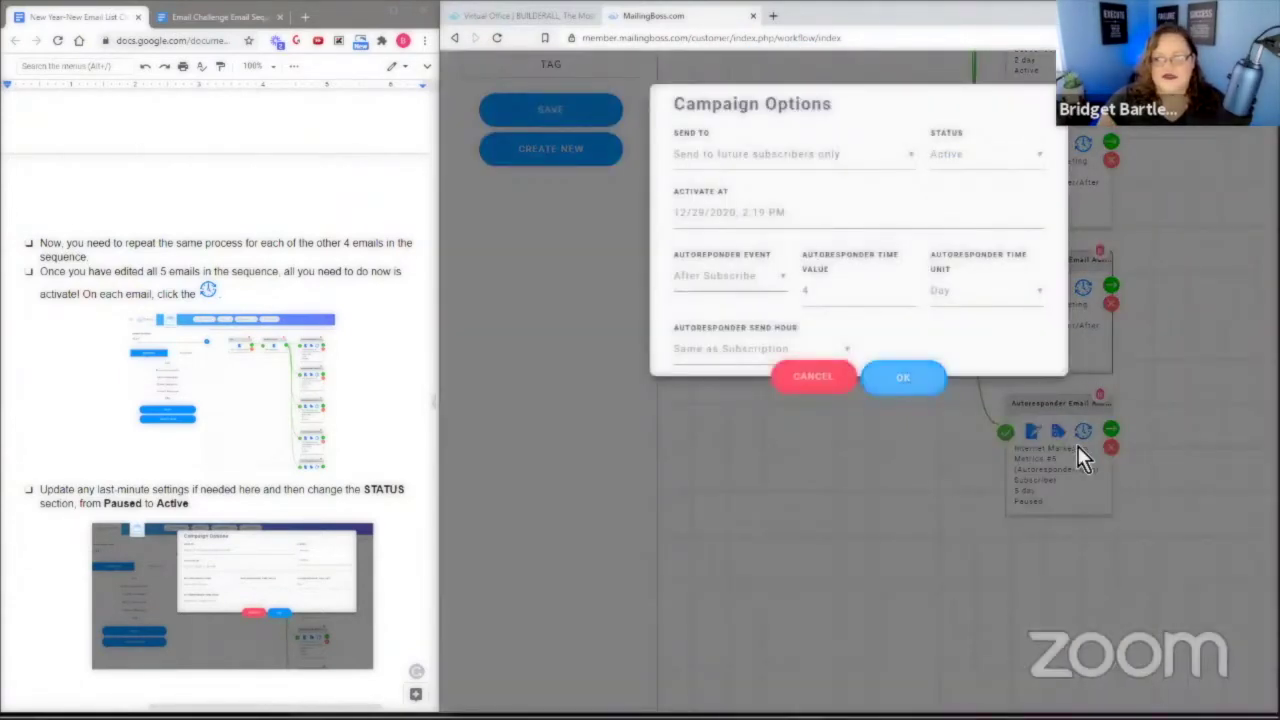
# Make the fifth autoresponder email Active and save the workflow.
pyautogui.click(1083, 430)
pyautogui.click(955, 155)
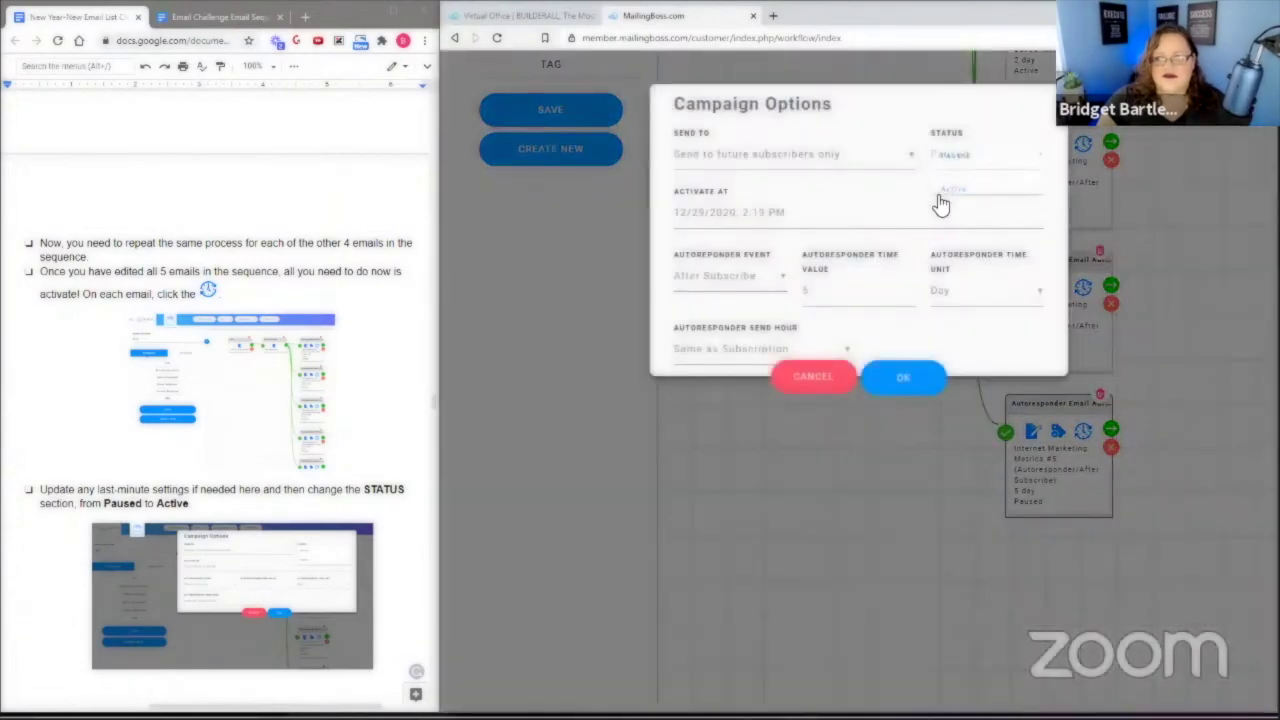
pyautogui.click(950, 192)
pyautogui.click(897, 380)
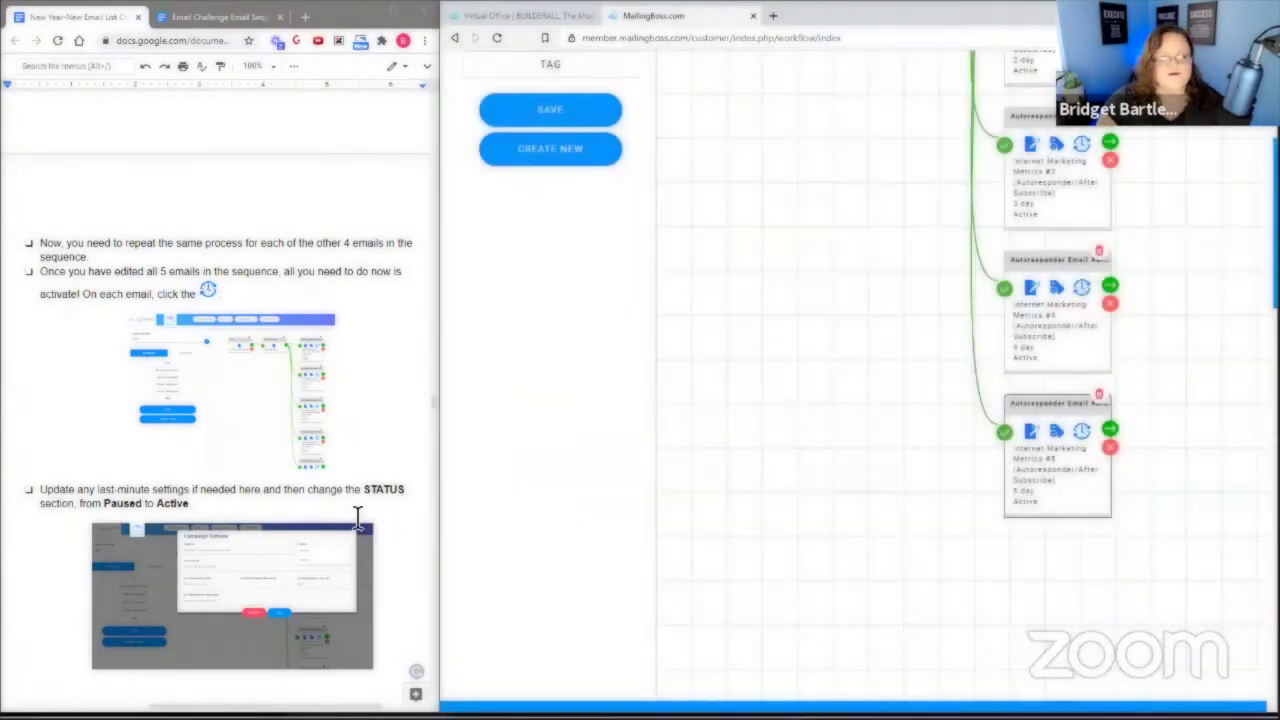
pyautogui.scroll(-10, 379, 510)
pyautogui.scroll(3, 379, 510)
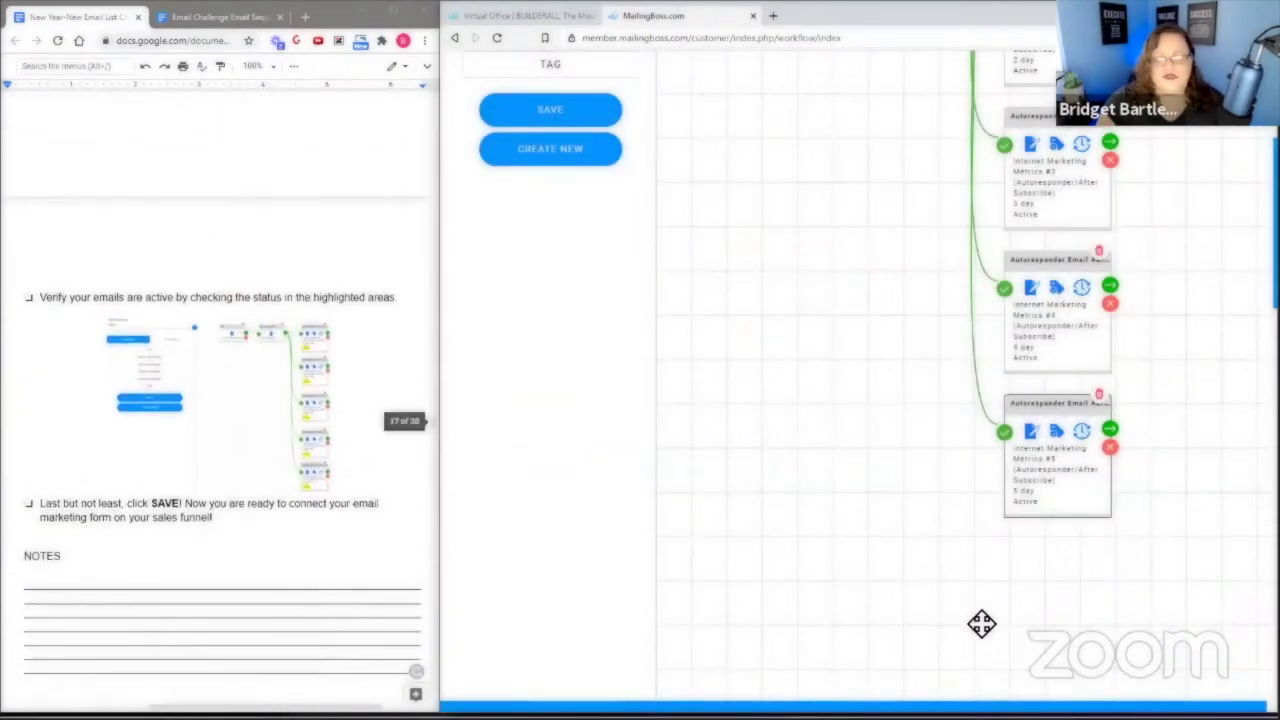
pyautogui.scroll(5, 934, 611)
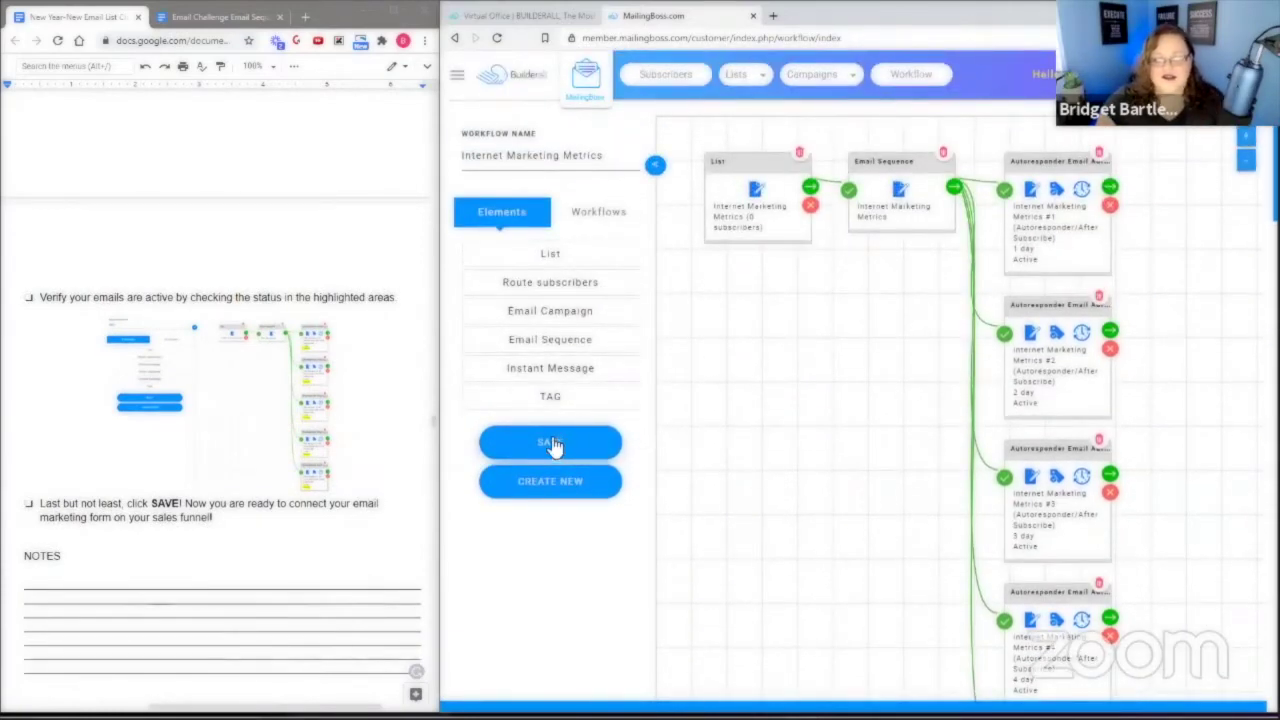
pyautogui.click(551, 445)
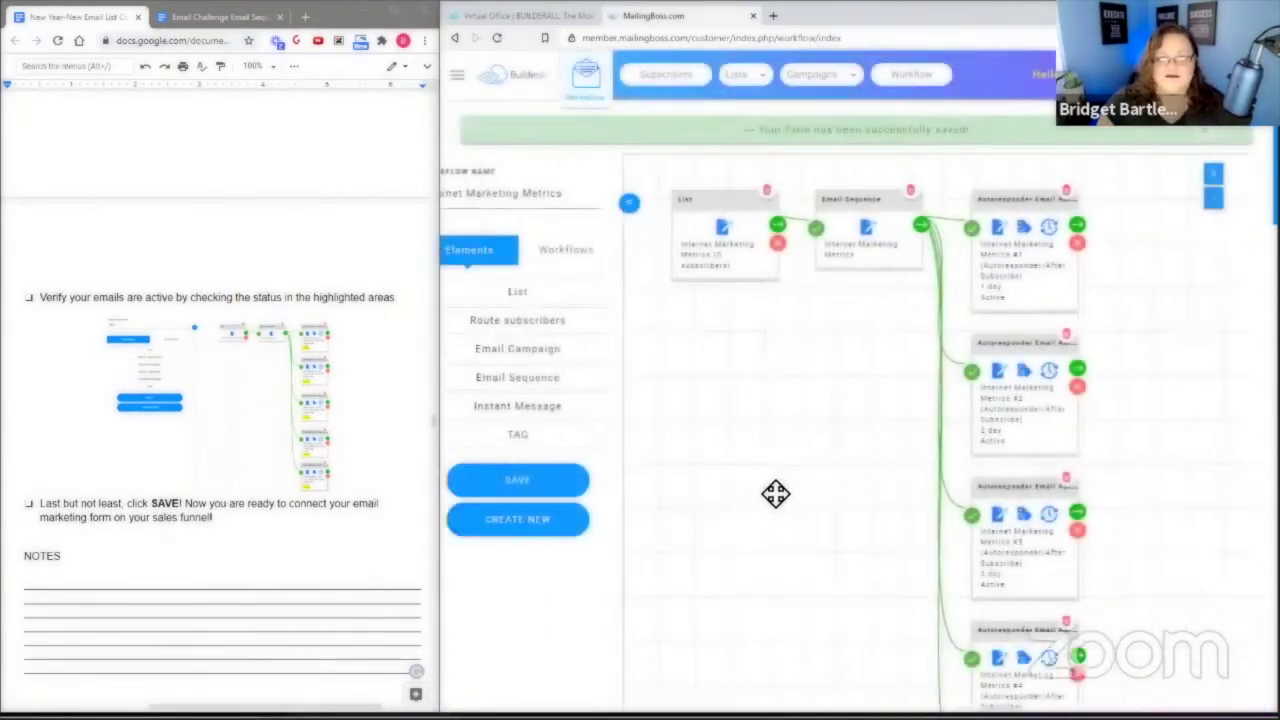
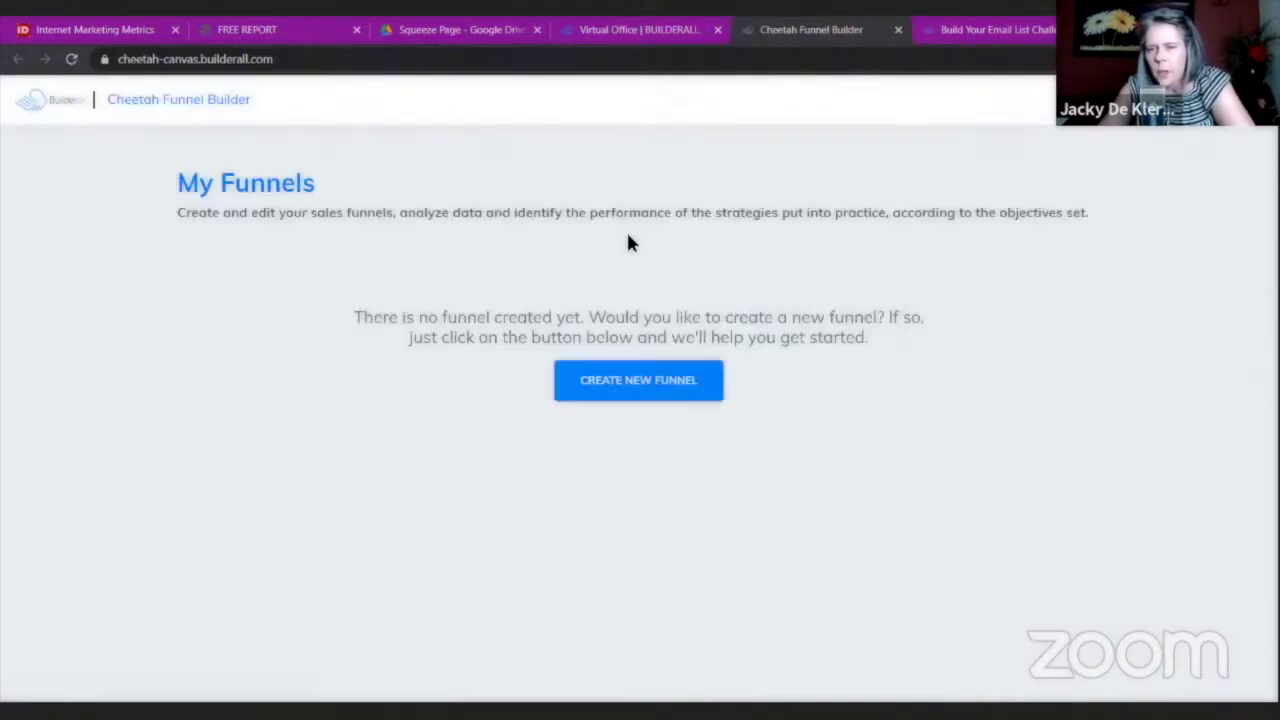
# Create a new funnel titled 'Internet Marketing Metrics' using the Blank Theme Funnel theme.
pyautogui.scroll(-1, 816, 327)
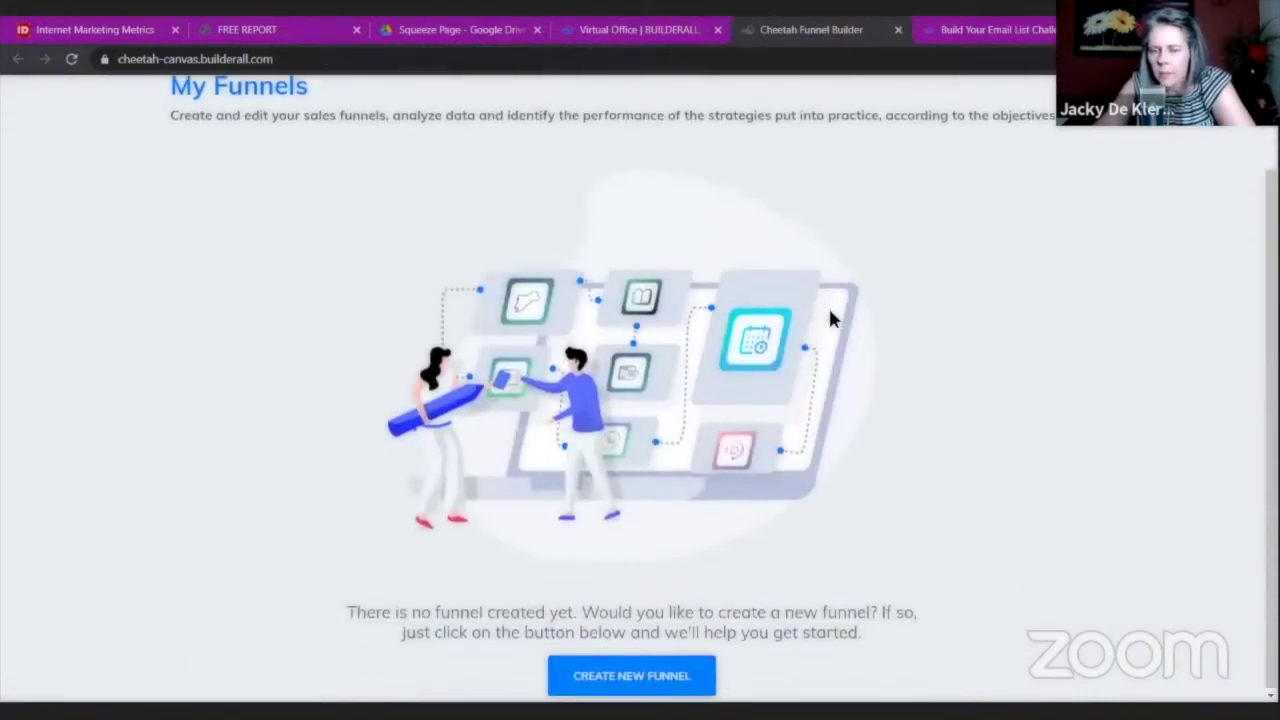
pyautogui.click(598, 677)
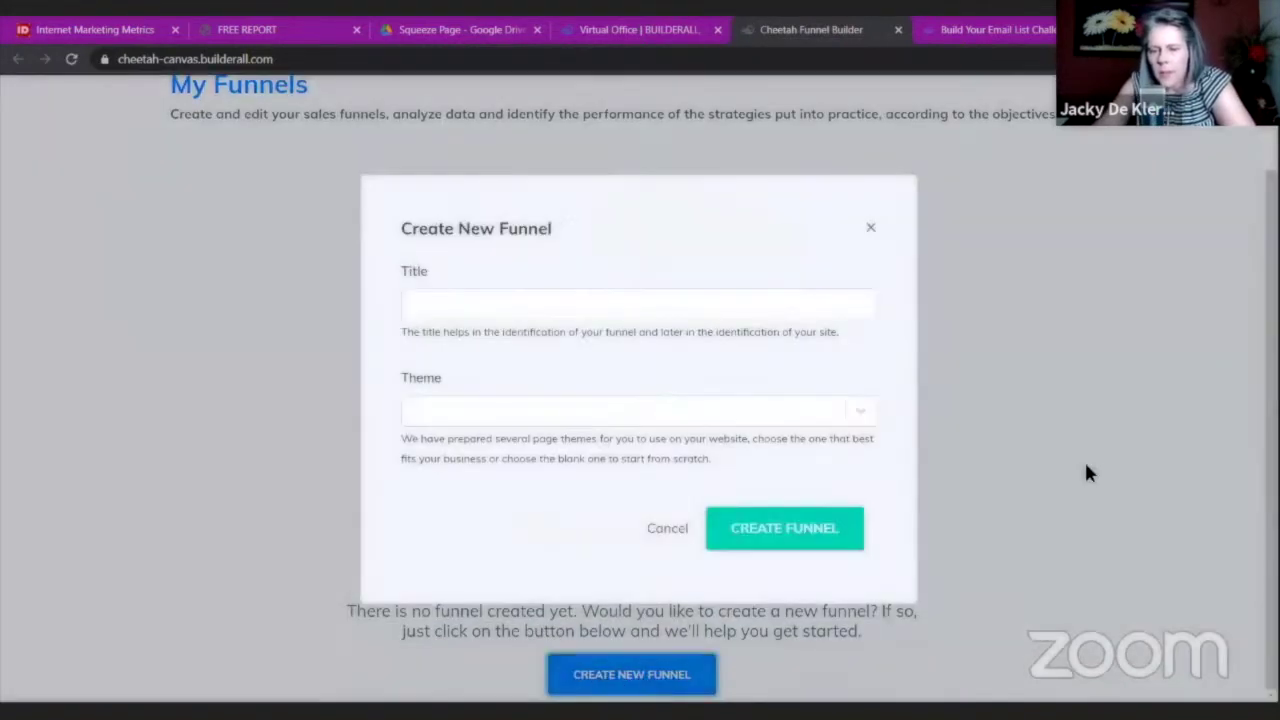
pyautogui.click(559, 306)
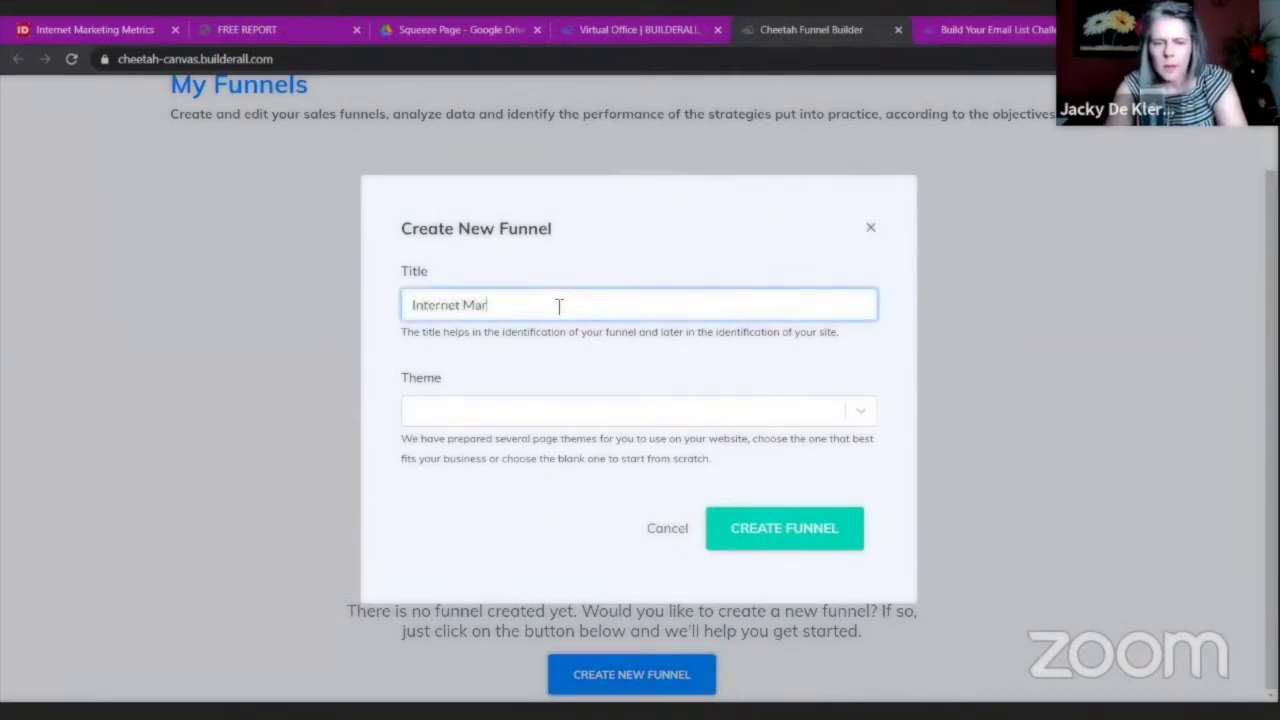
pyautogui.write('Internet Marketing Metrics')
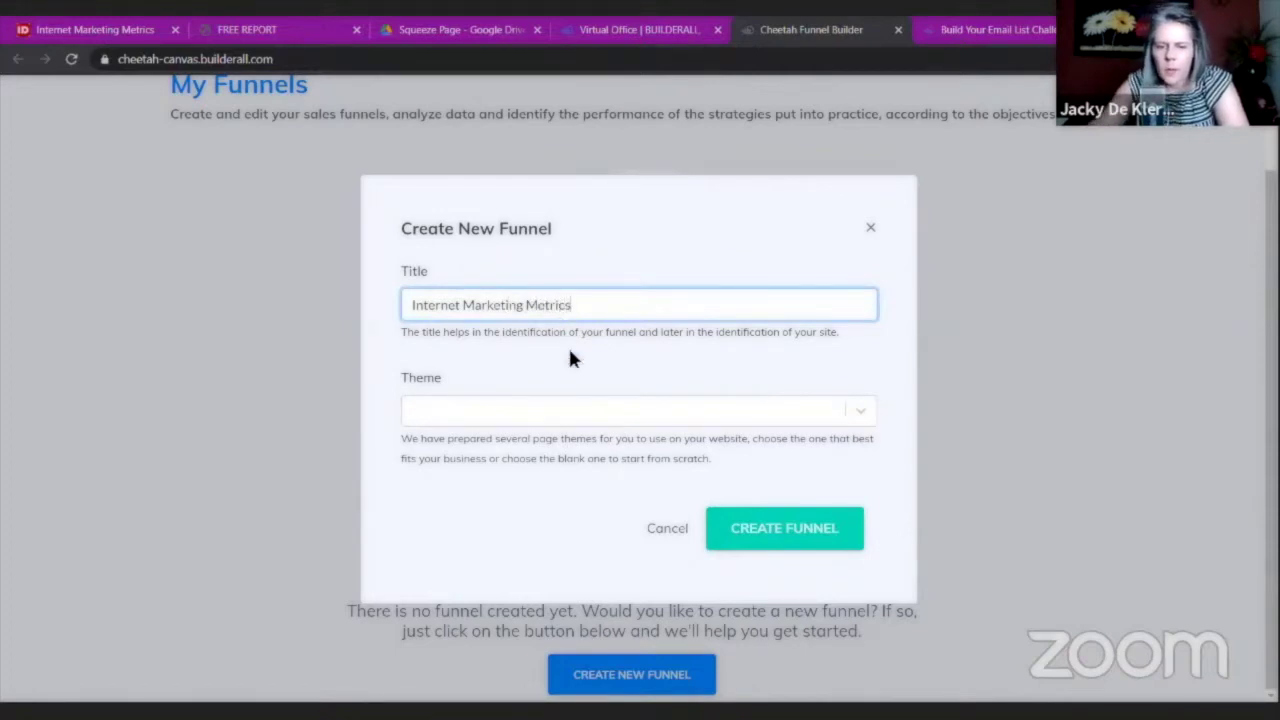
pyautogui.click(578, 416)
pyautogui.click(510, 451)
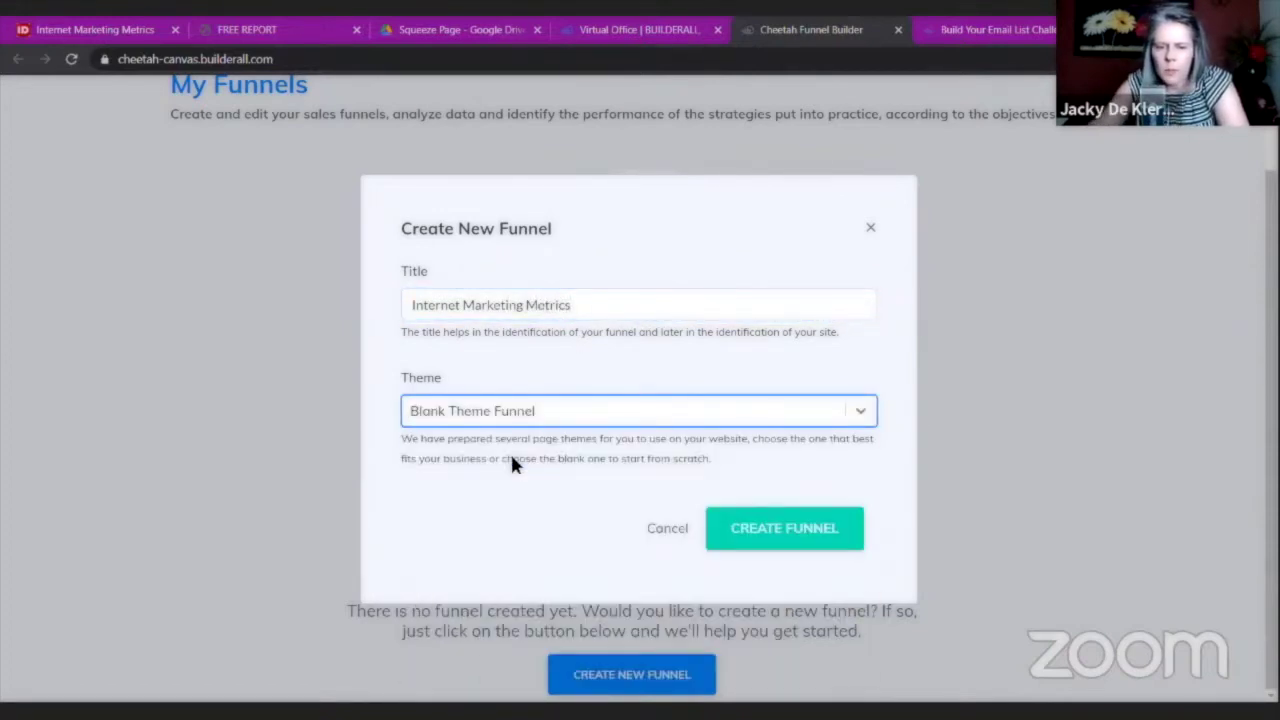
pyautogui.click(810, 537)
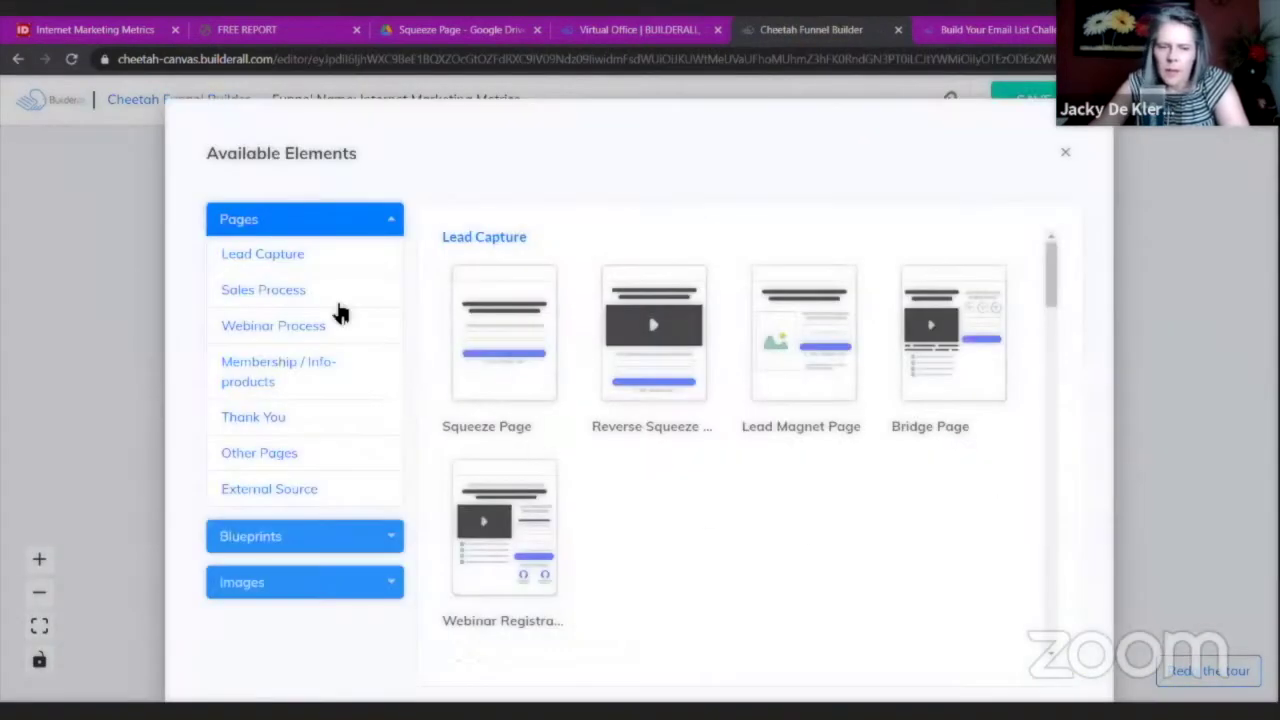
# Insert the Lead Magnet Funnel blueprint and move the Lead Magnet Page and form cards up.
pyautogui.click(272, 536)
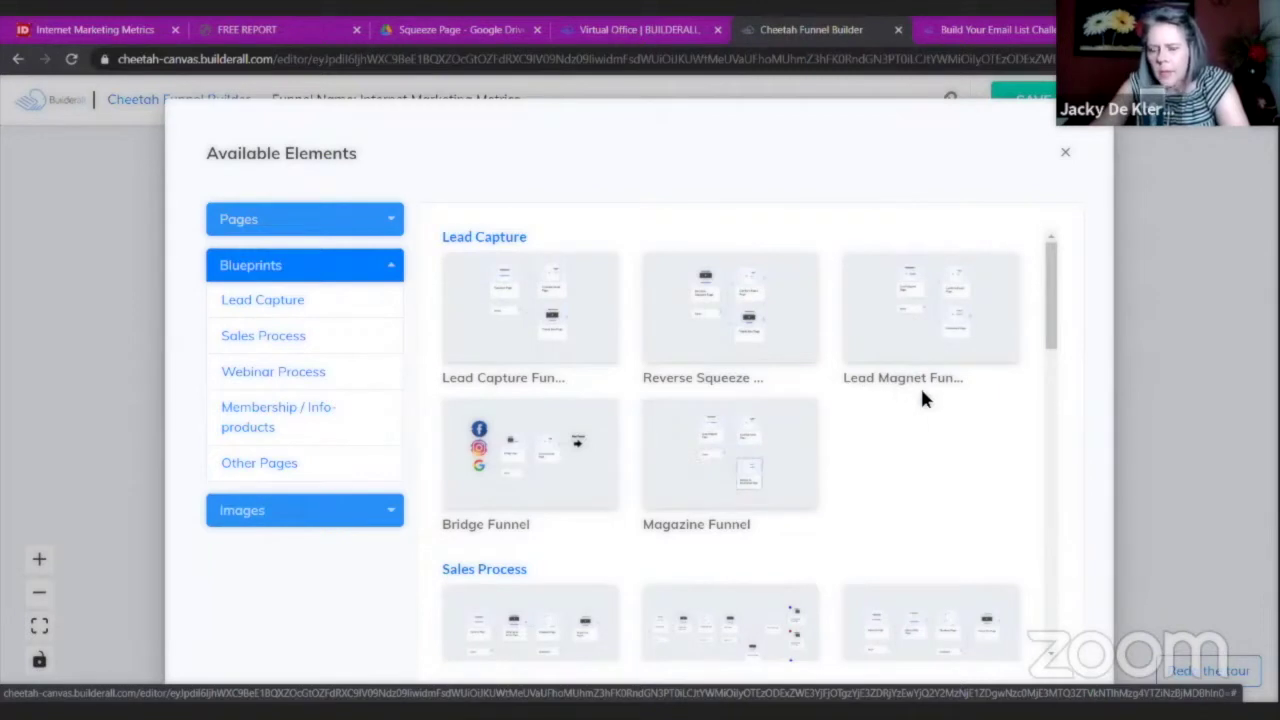
pyautogui.click(924, 319)
pyautogui.moveTo(297, 337); pyautogui.dragTo(277, 277)
pyautogui.moveTo(266, 560); pyautogui.dragTo(250, 466)
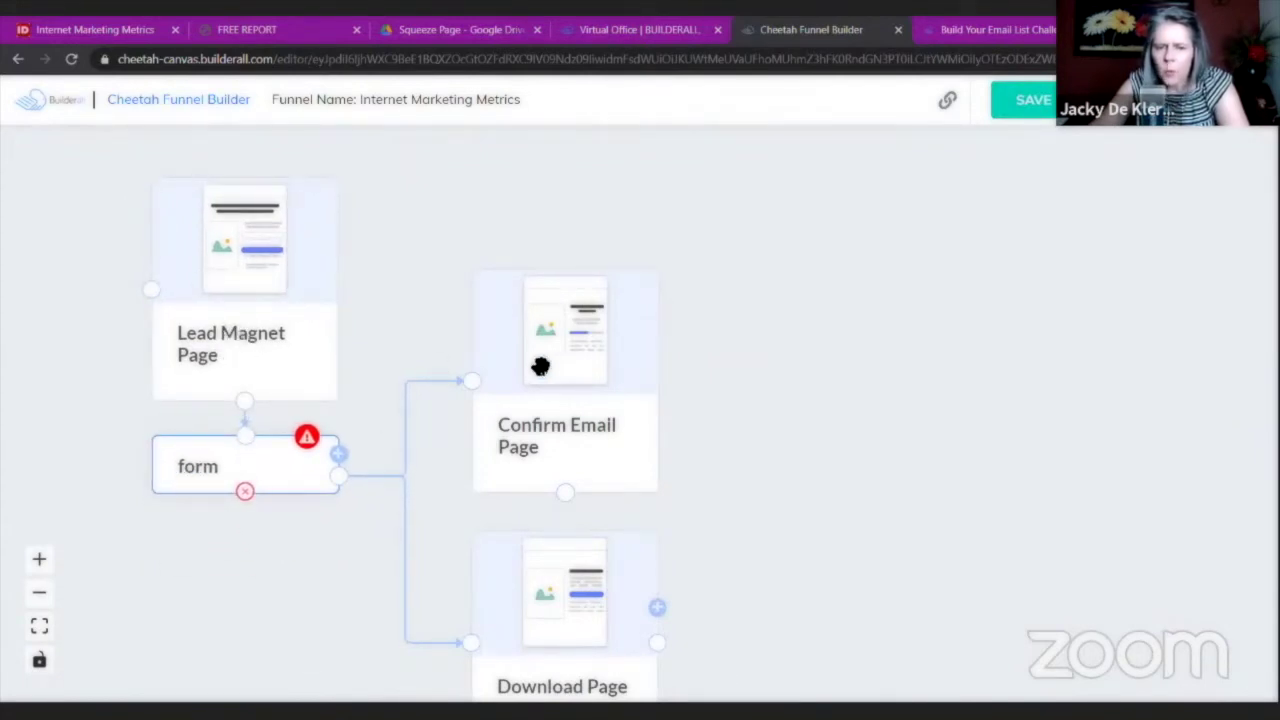
# Move Confirm Email Page up, place Download Page beneath it, and open the form step's settings.
pyautogui.moveTo(540, 366); pyautogui.dragTo(556, 270)
pyautogui.click(580, 624)
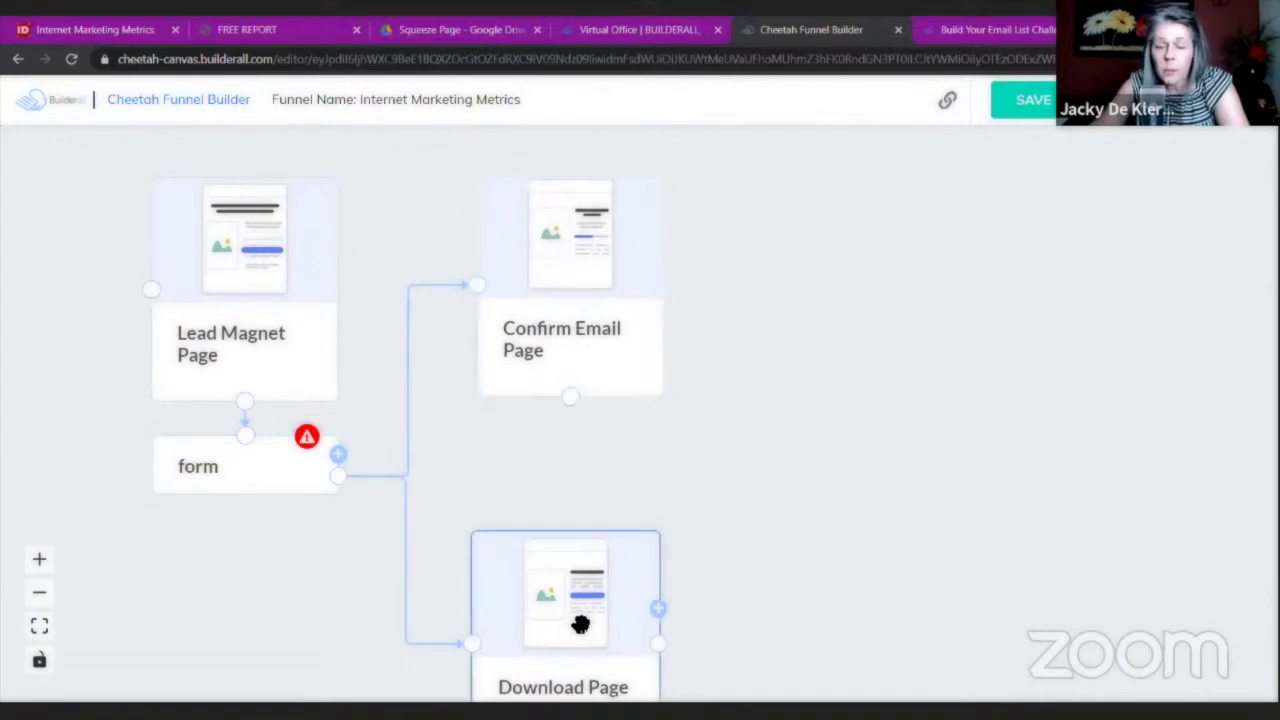
pyautogui.moveTo(580, 624); pyautogui.dragTo(586, 509)
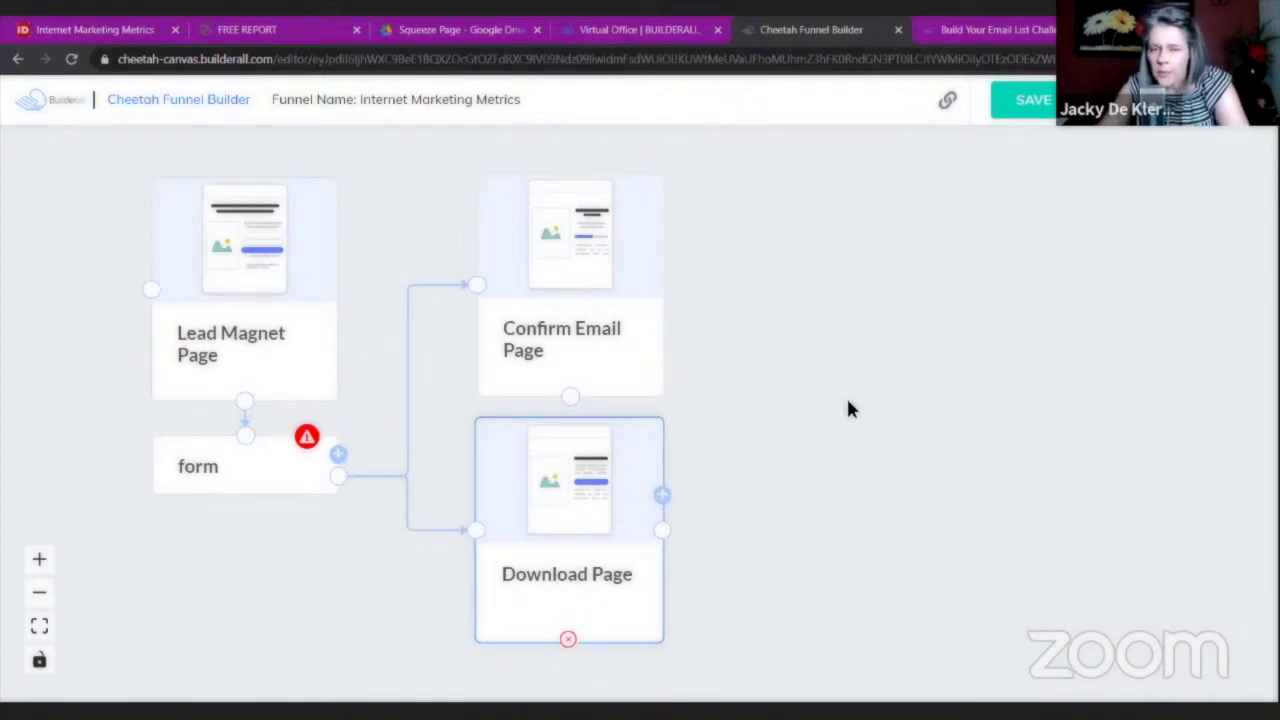
pyautogui.click(296, 465)
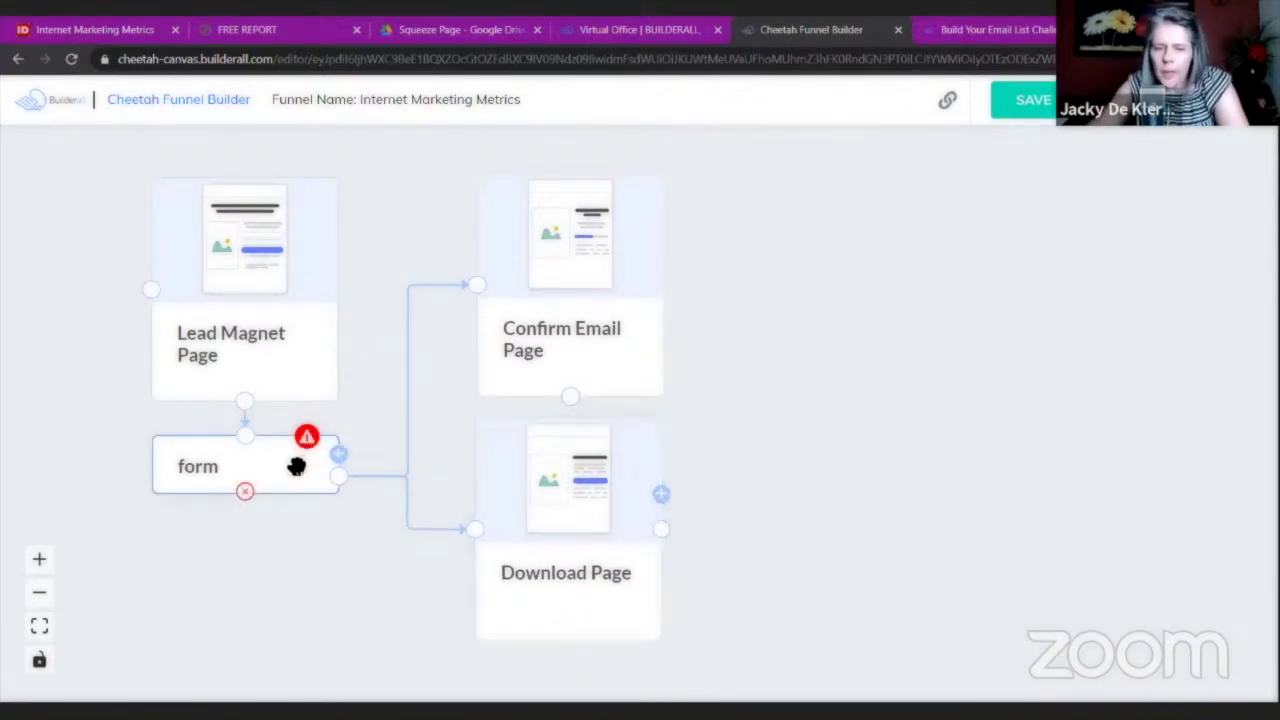
pyautogui.click(296, 465)
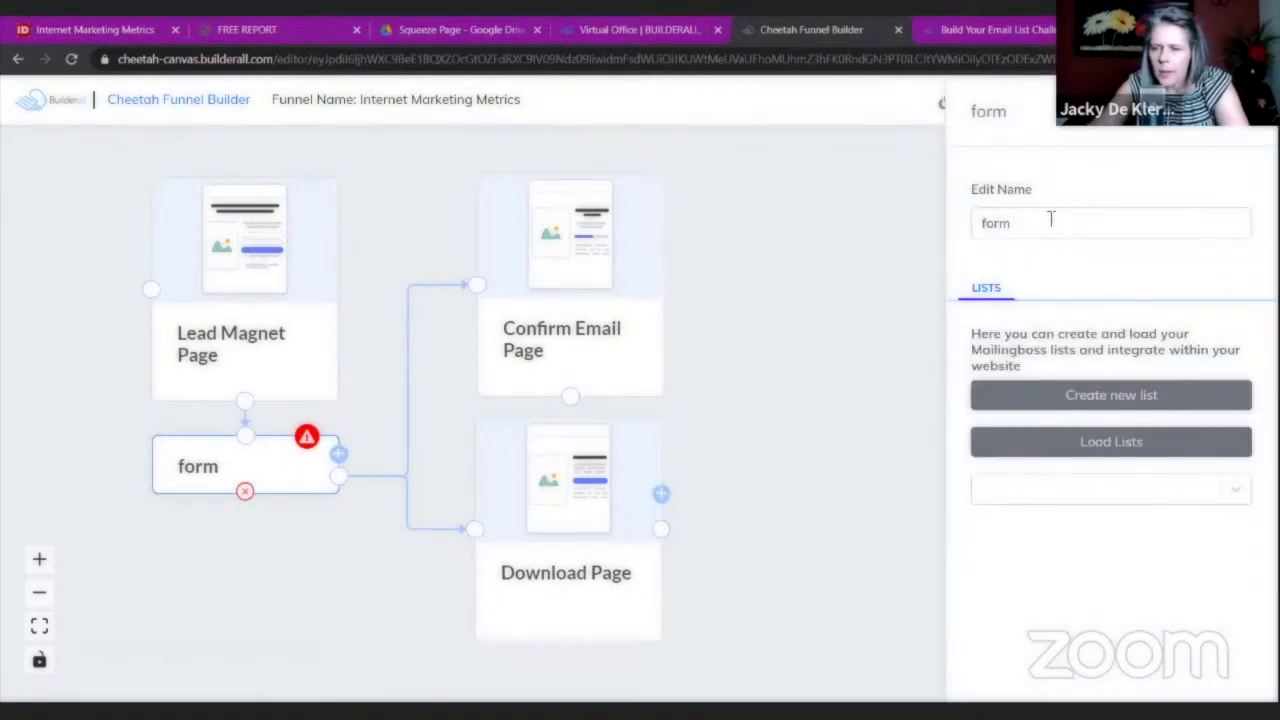
# Load the mailing lists and connect the form to the Internet Marketing Metrics list.
pyautogui.click(1104, 450)
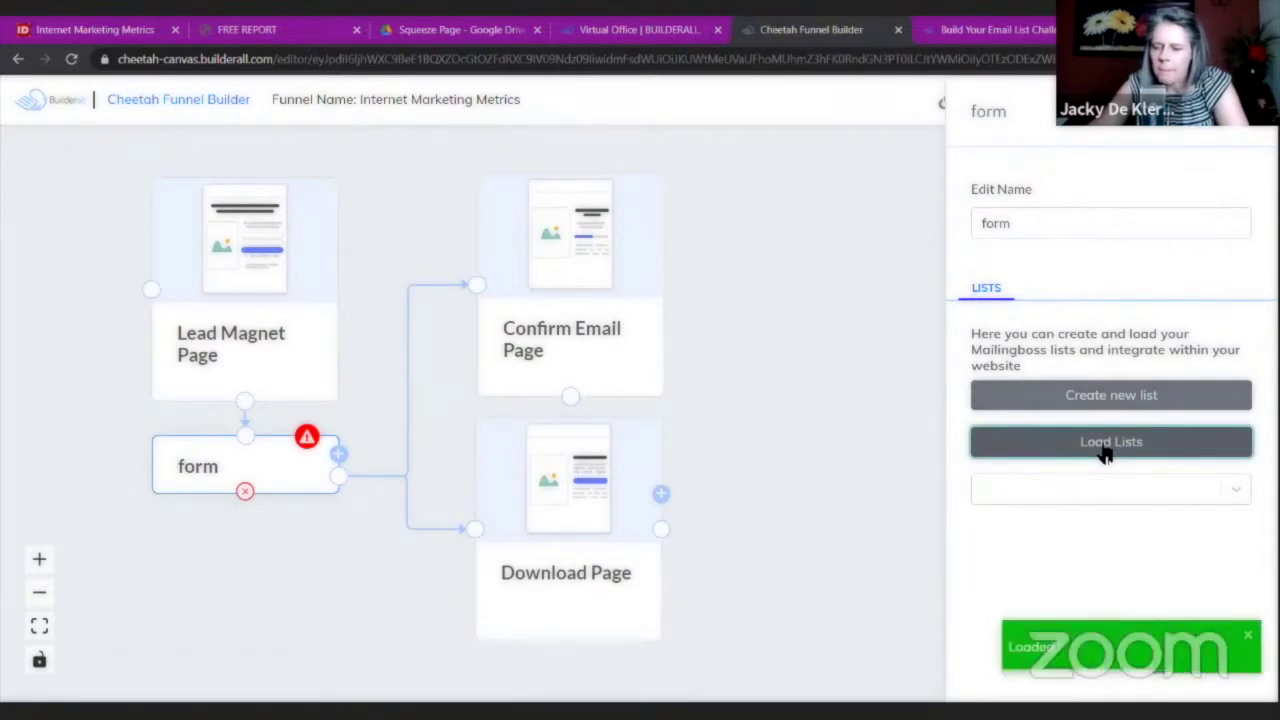
pyautogui.click(1236, 490)
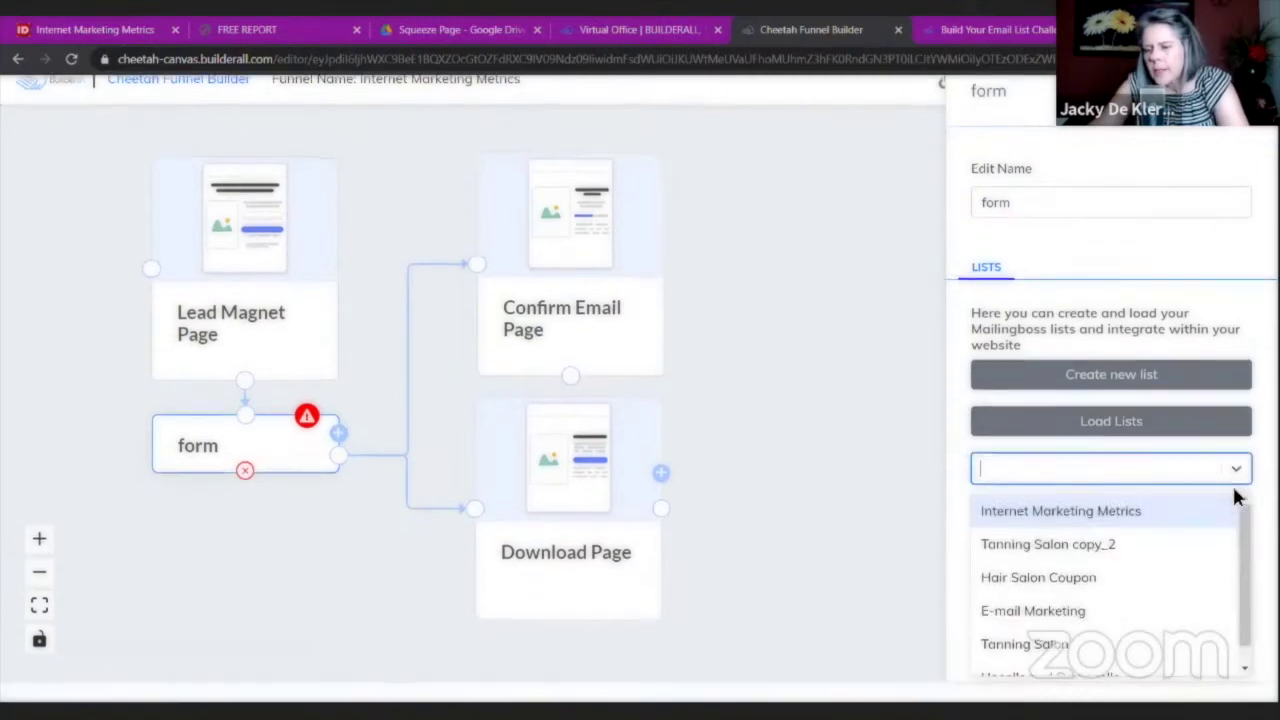
pyautogui.click(1048, 512)
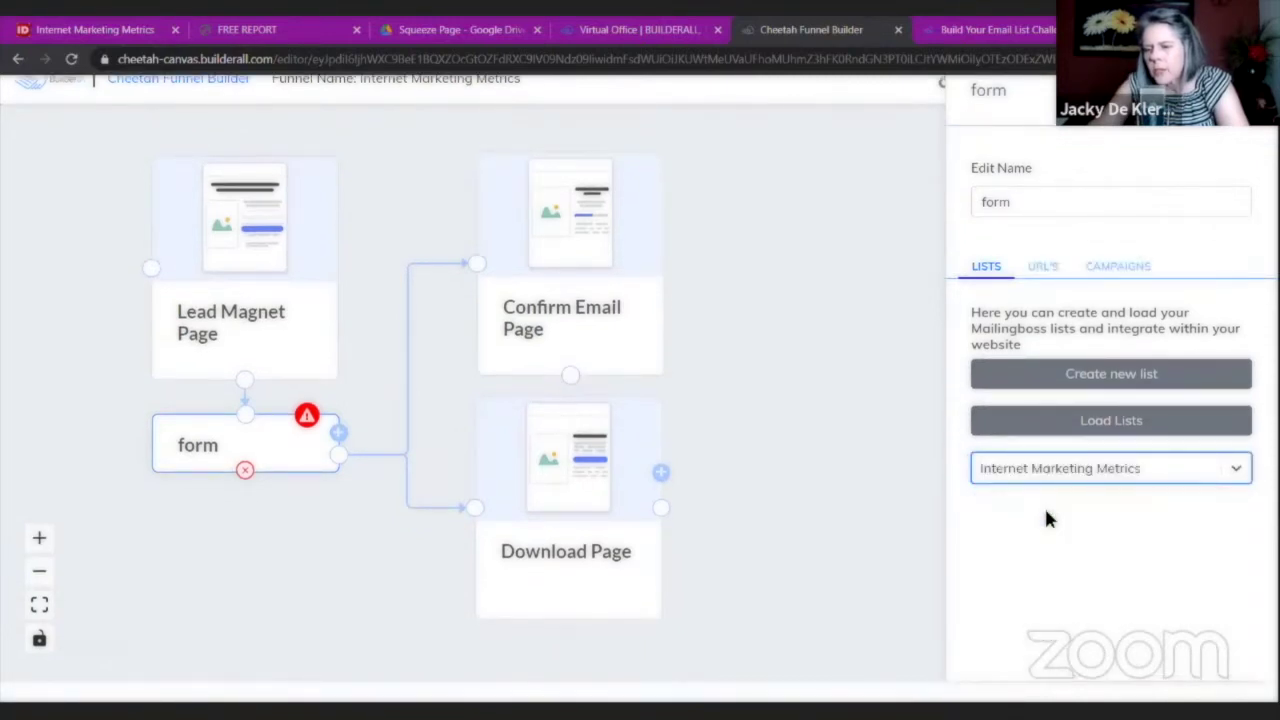
pyautogui.scroll(3, 1046, 512)
pyautogui.click(644, 287)
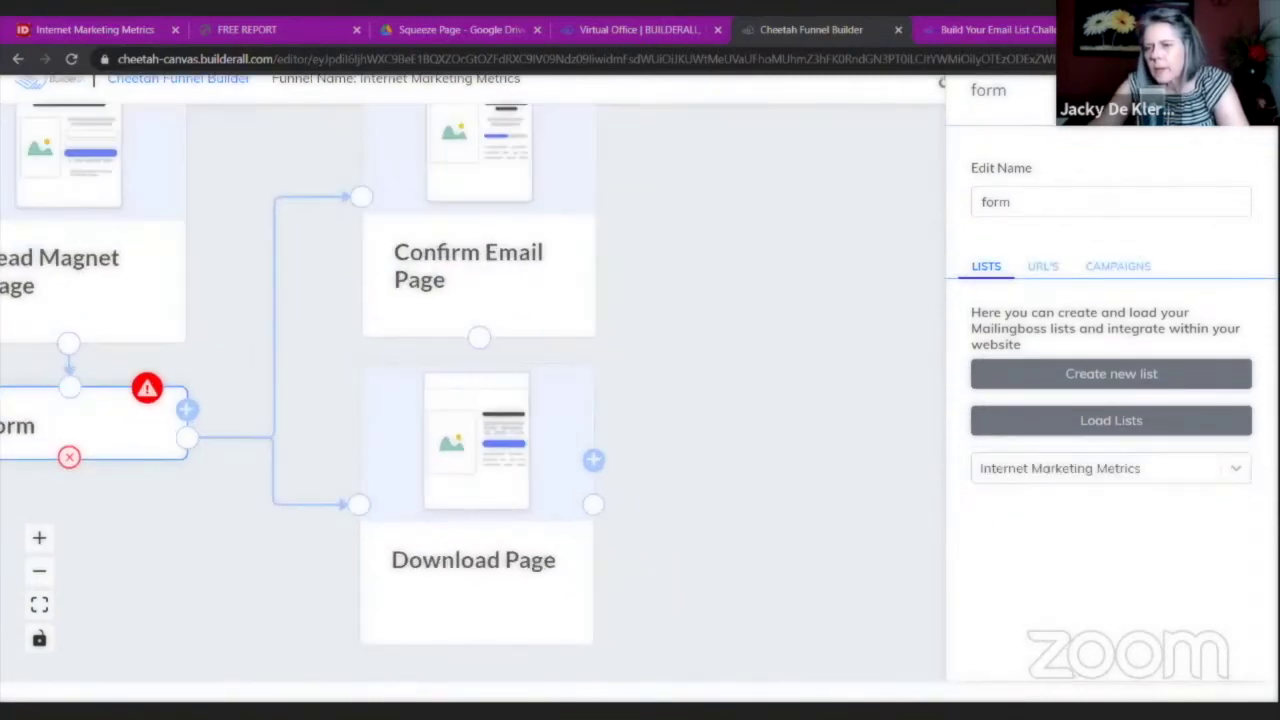
# Bring the funnel diagram back into view and check the Download Page settings.
pyautogui.moveTo(642, 287); pyautogui.dragTo(873, 350)
pyautogui.scroll(-2, 874, 345)
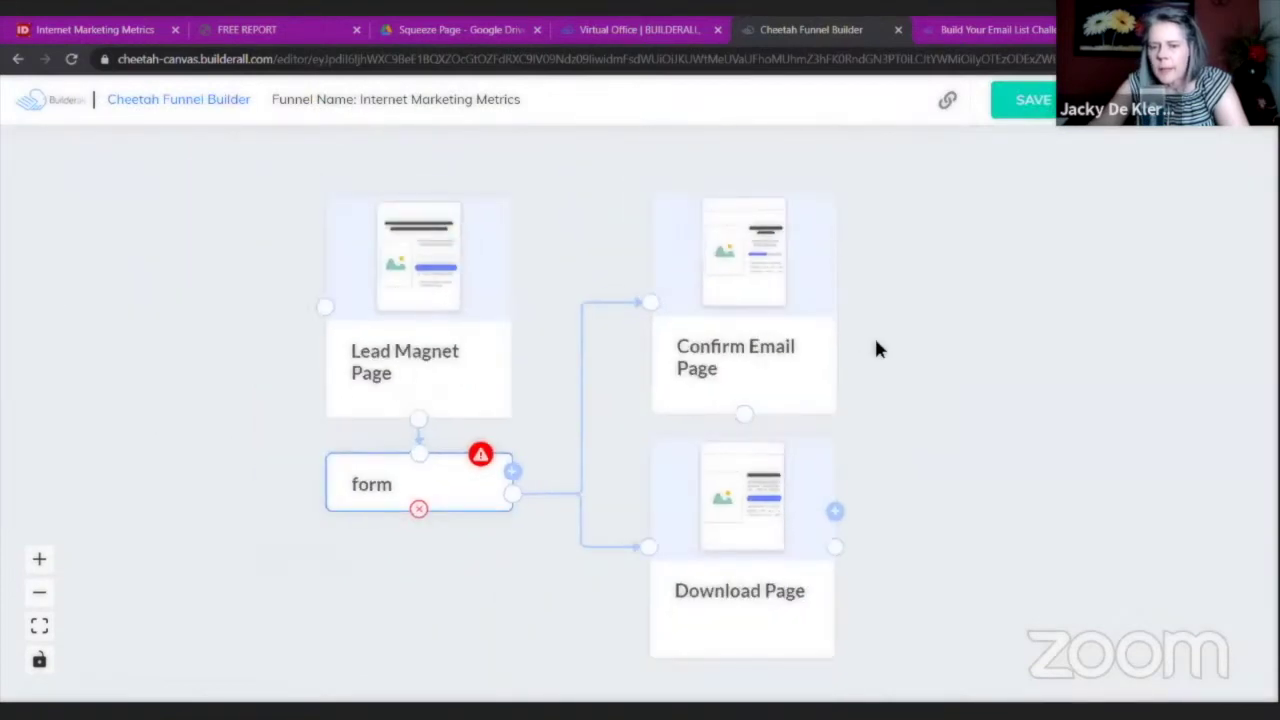
pyautogui.scroll(-1, 874, 335)
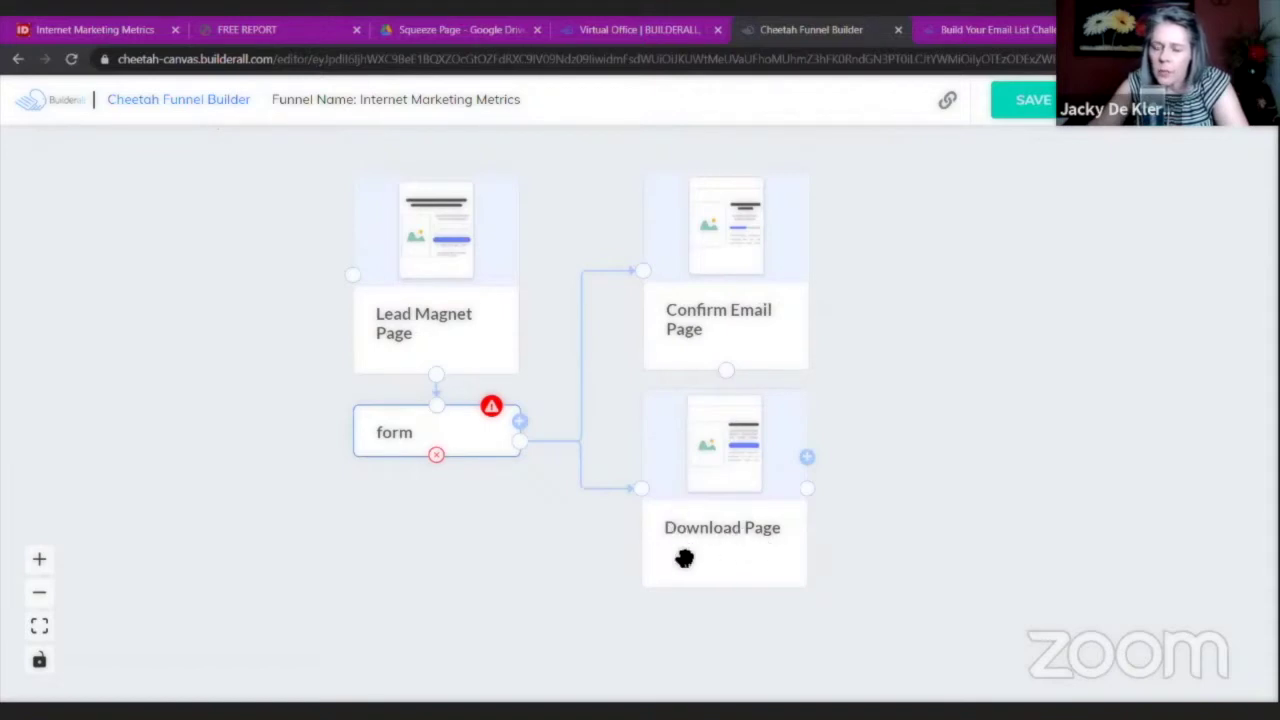
pyautogui.click(696, 462)
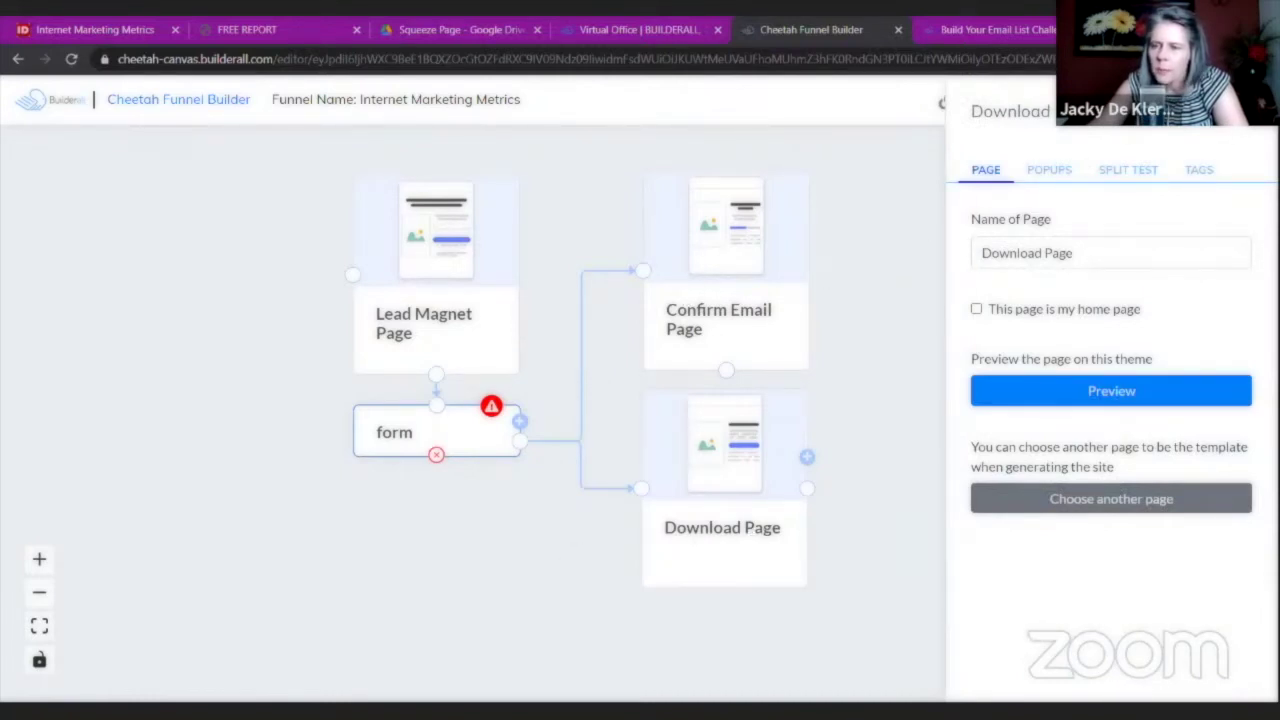
pyautogui.click(866, 318)
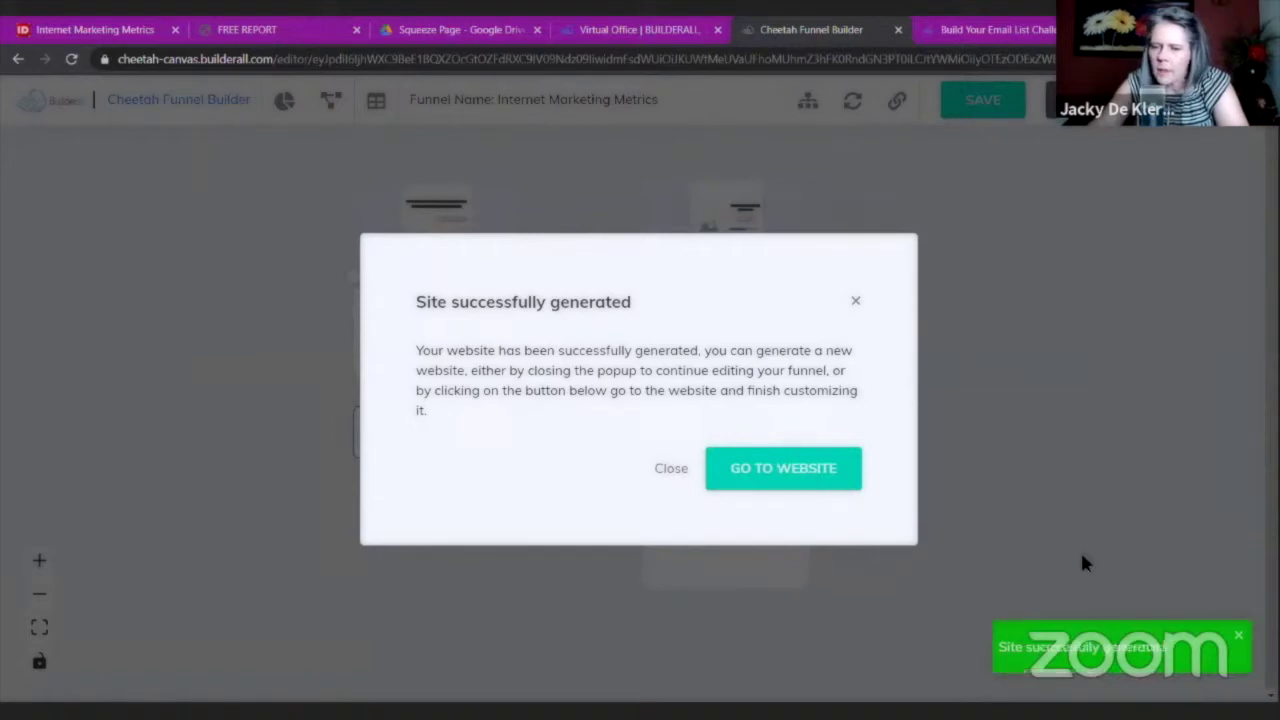
# Visit the generated website, close the funnel builder, and browse the websites dashboard.
pyautogui.click(785, 476)
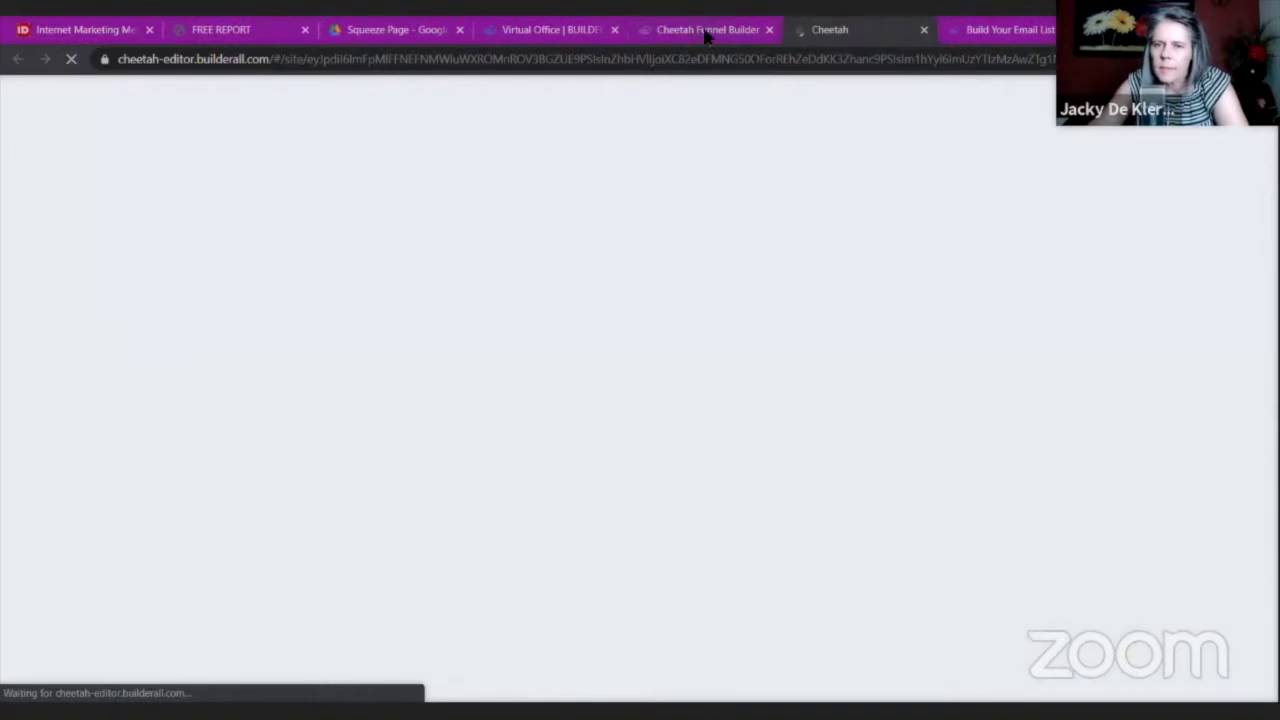
pyautogui.click(762, 32)
pyautogui.click(769, 30)
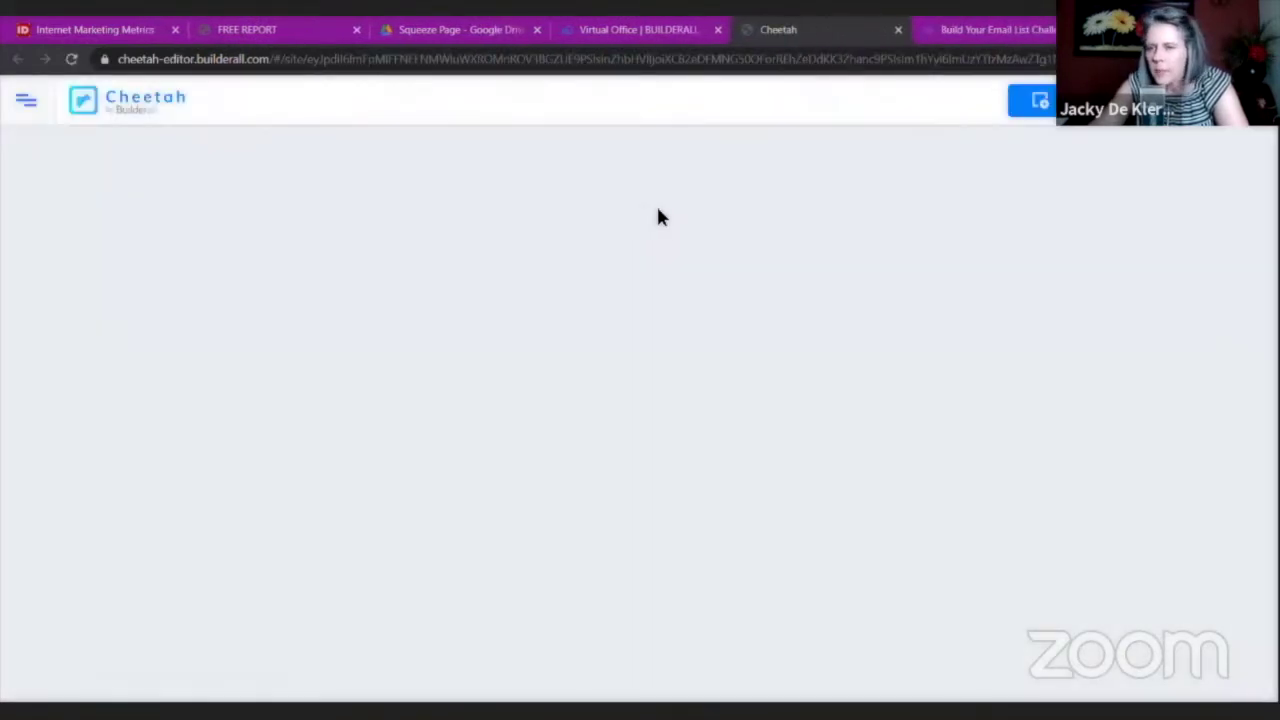
pyautogui.click(120, 104)
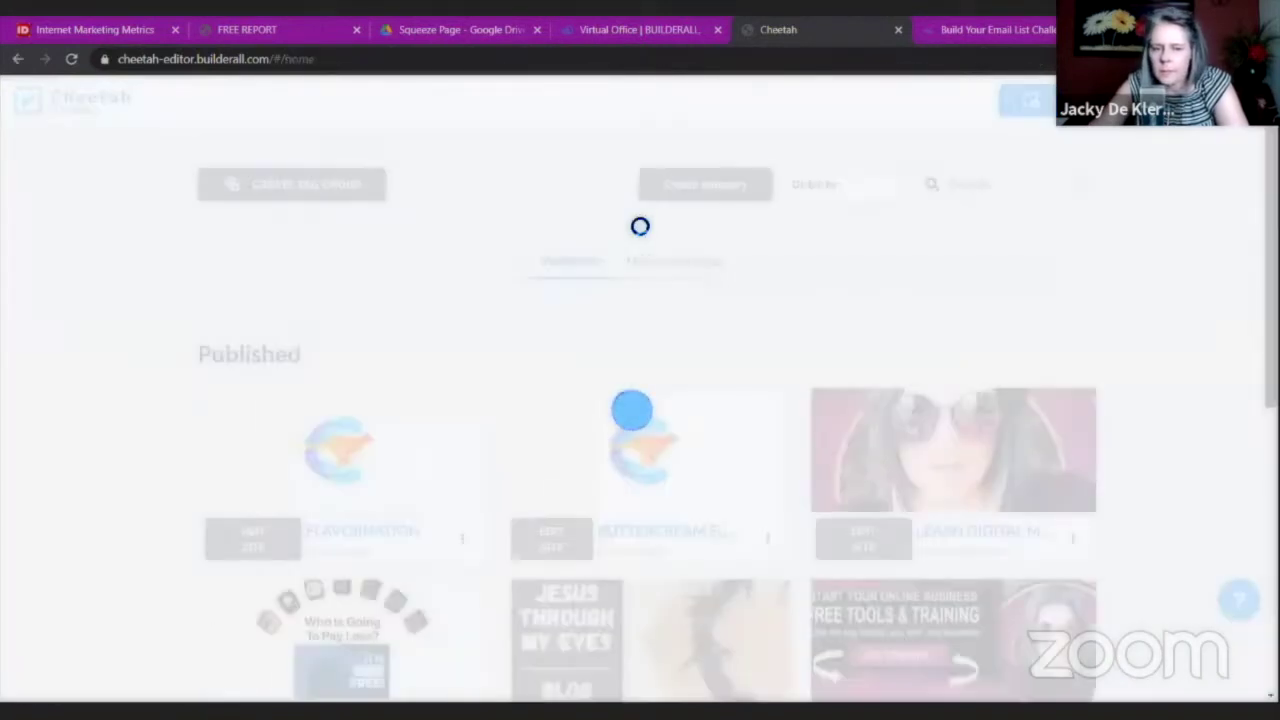
pyautogui.scroll(-1, 596, 420)
pyautogui.scroll(-5, 595, 419)
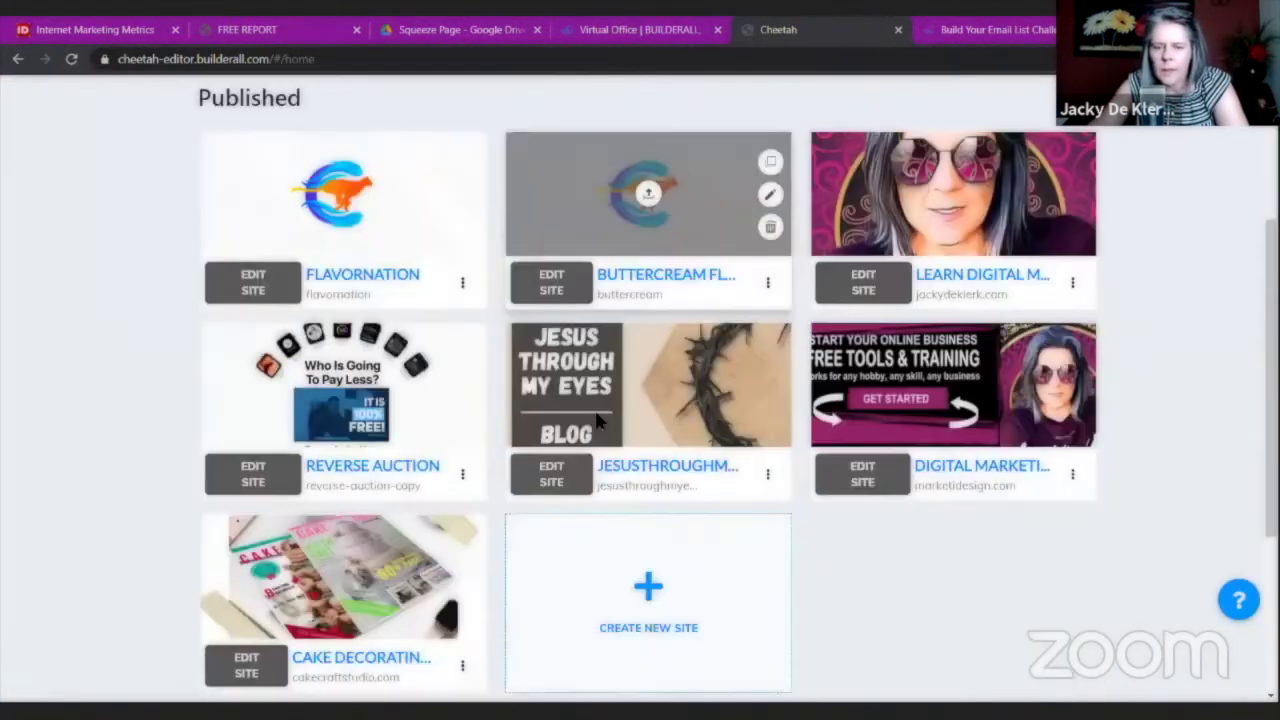
pyautogui.scroll(3, 595, 419)
pyautogui.scroll(3, 597, 419)
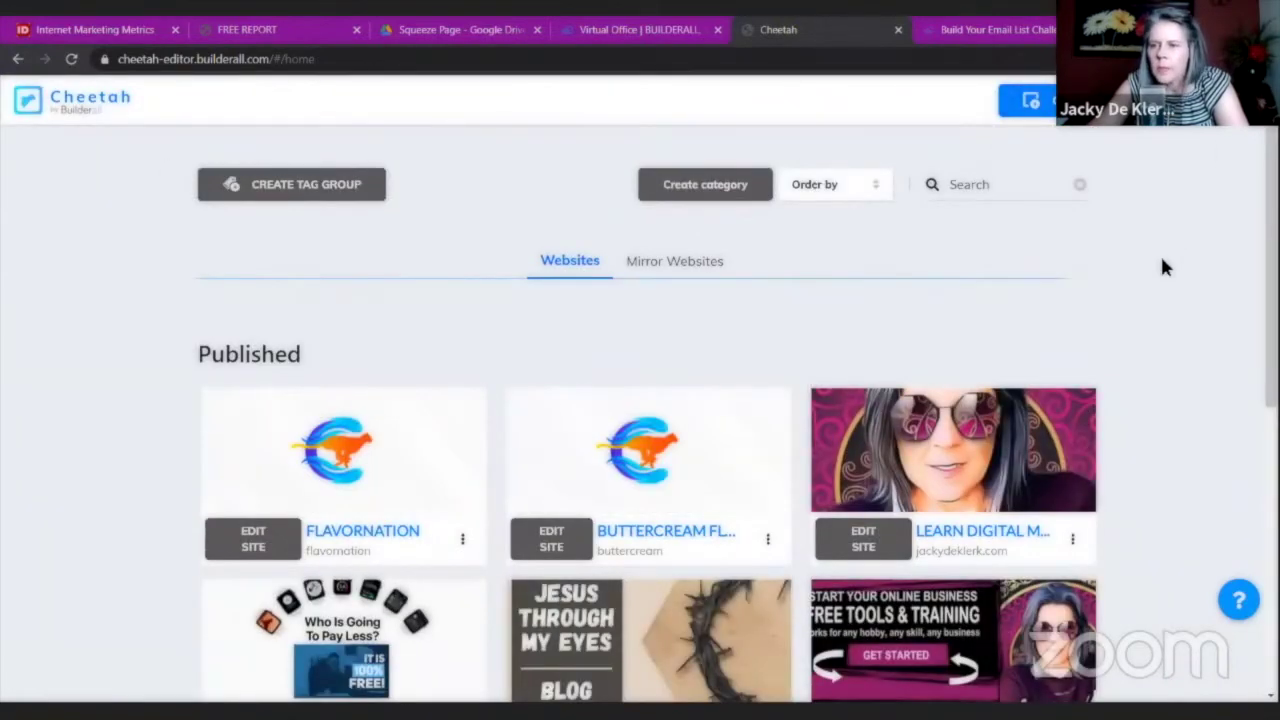
pyautogui.scroll(-1, 1162, 250)
pyautogui.scroll(1, 1174, 246)
# Close the Cheetah dashboard tab to return to Virtual Office.
pyautogui.click(1266, 59)
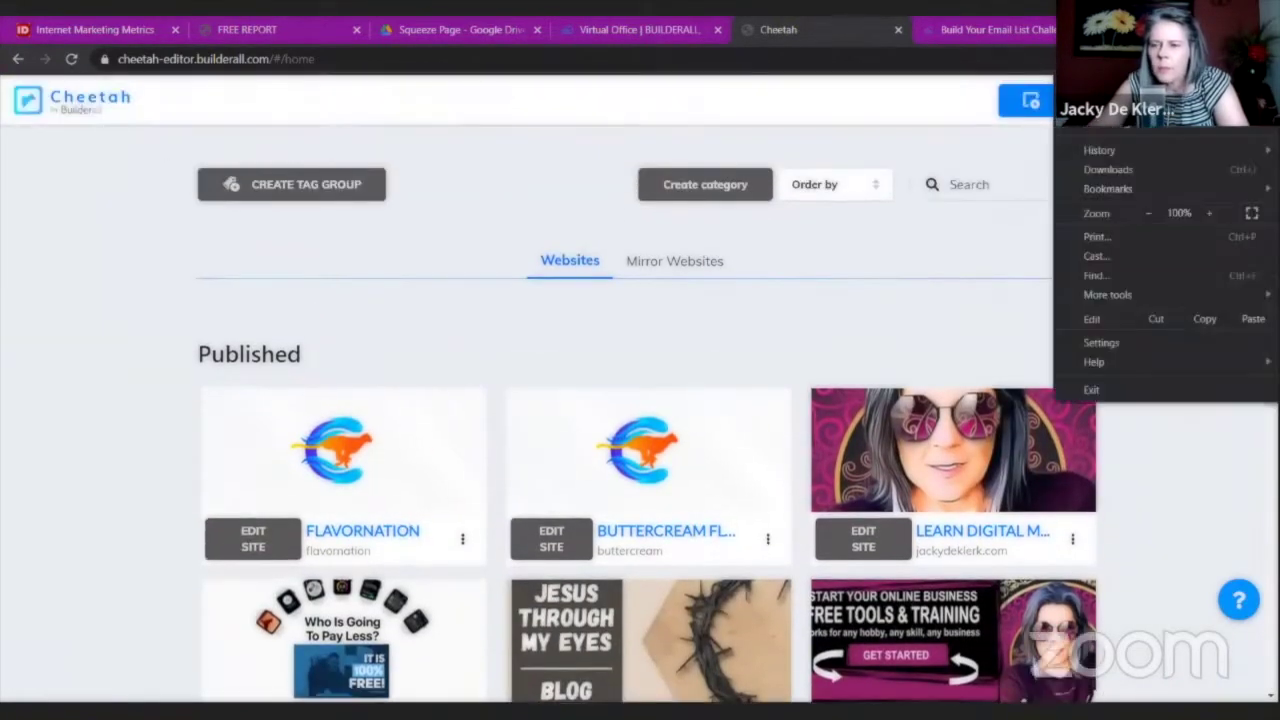
pyautogui.click(899, 33)
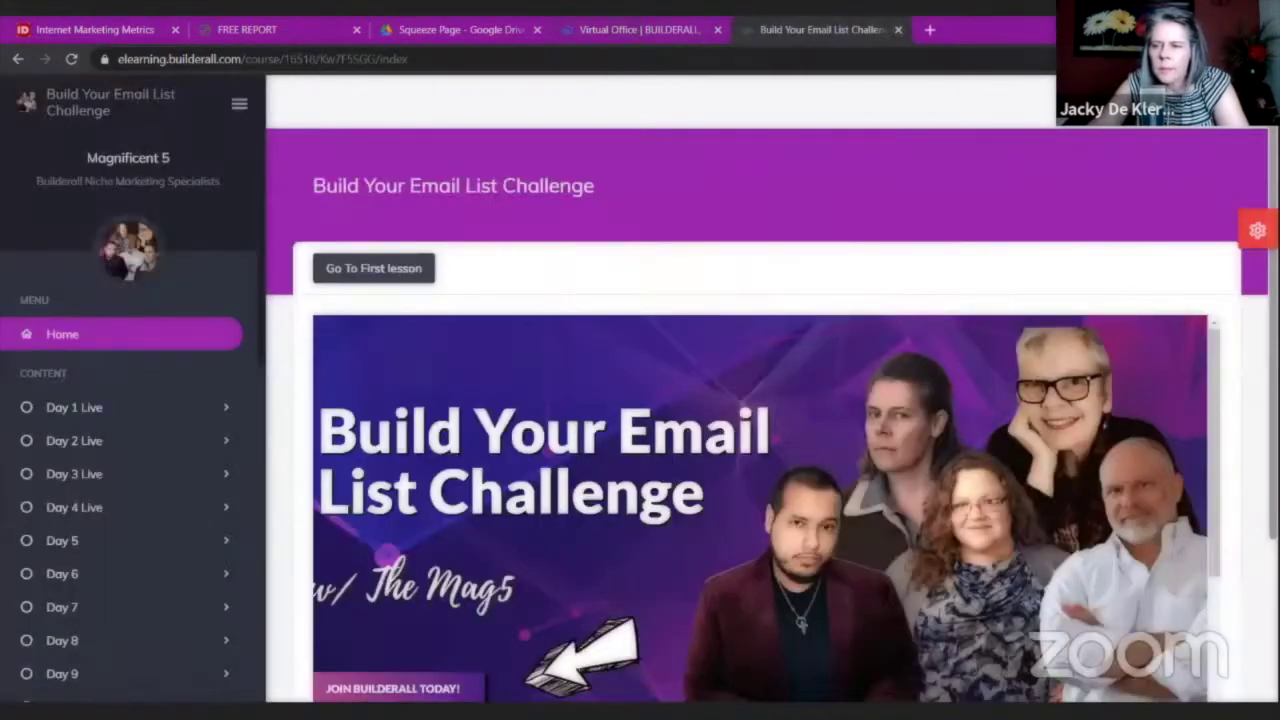
pyautogui.click(640, 29)
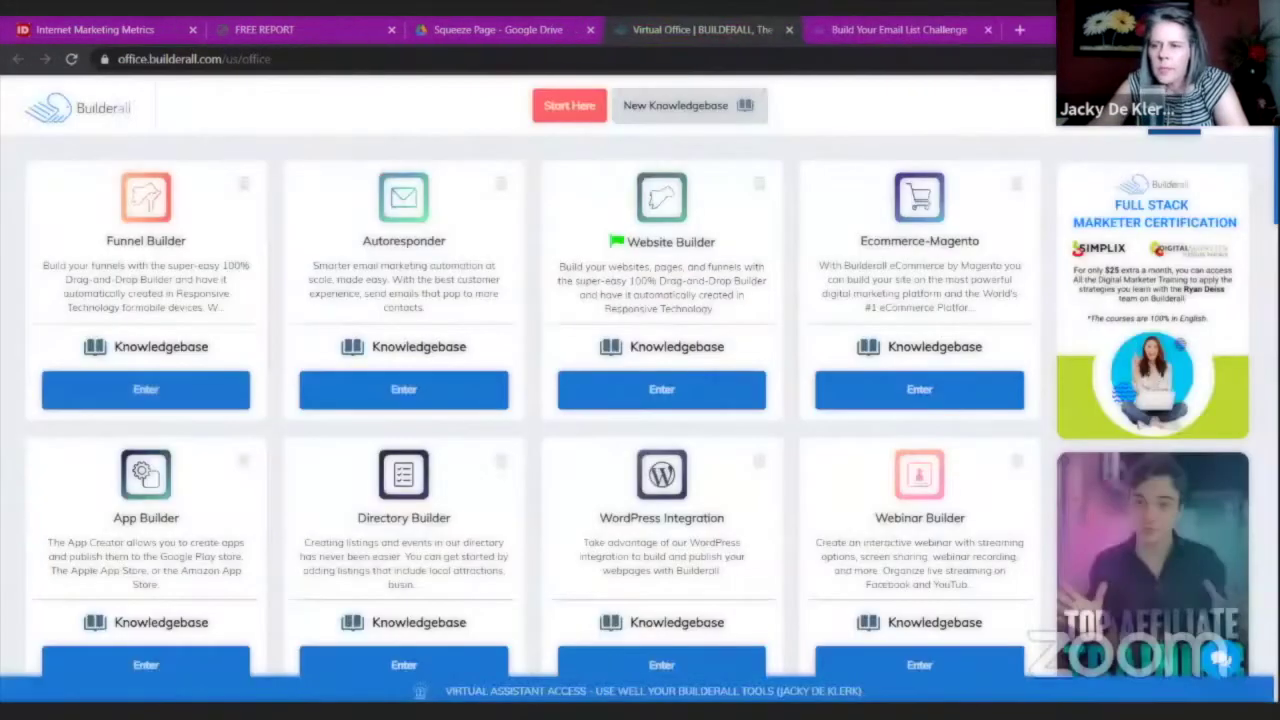
# Check the profile panel and other open tabs, then launch Website Builder from Virtual Office.
pyautogui.click(1224, 133)
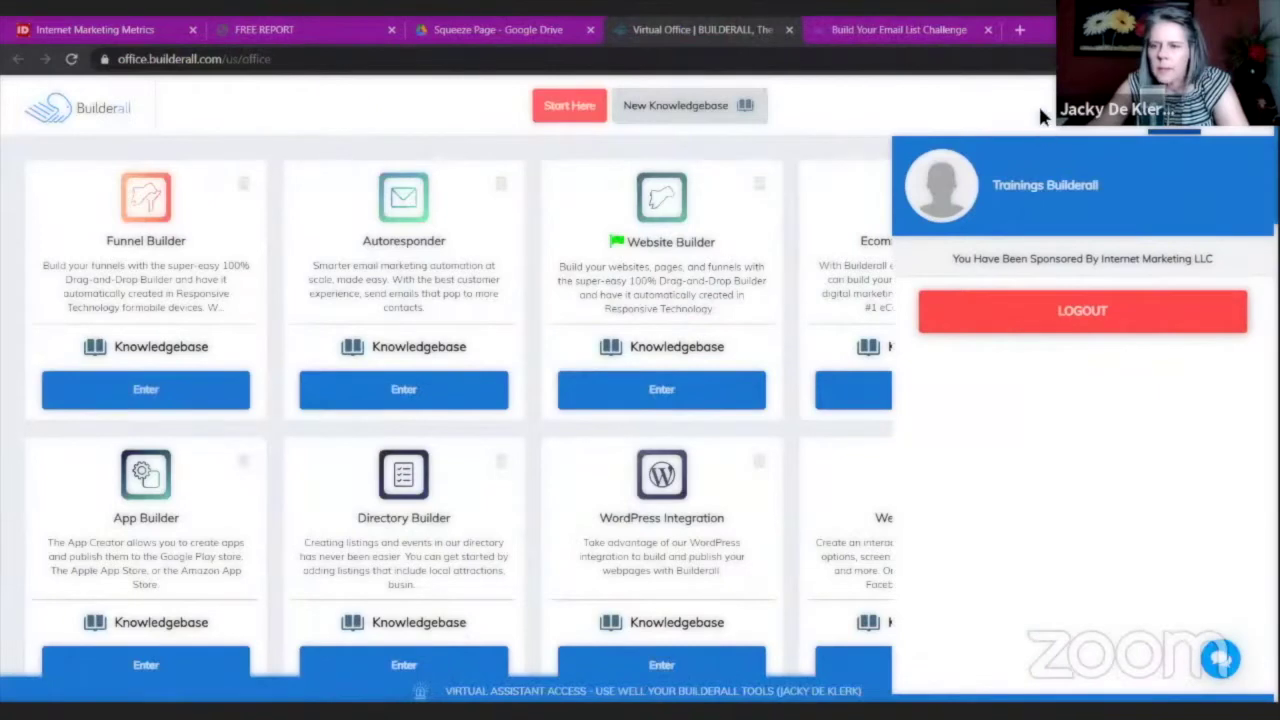
pyautogui.click(545, 30)
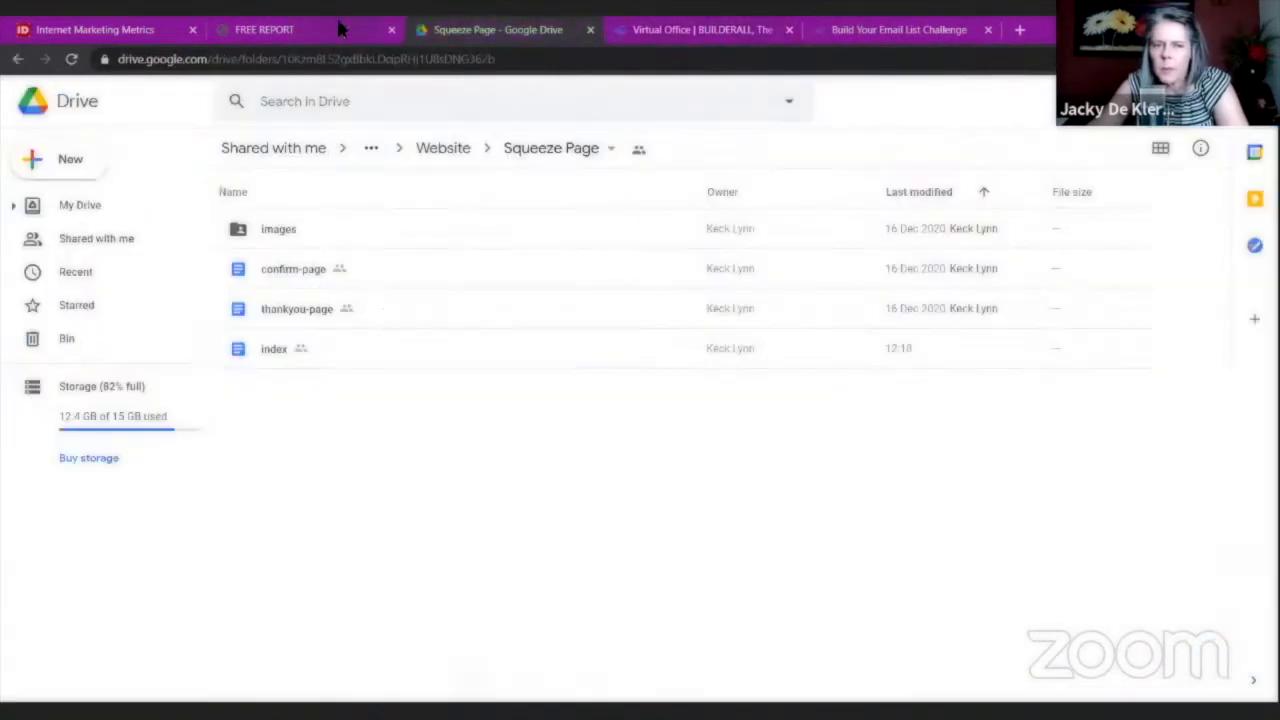
pyautogui.click(154, 27)
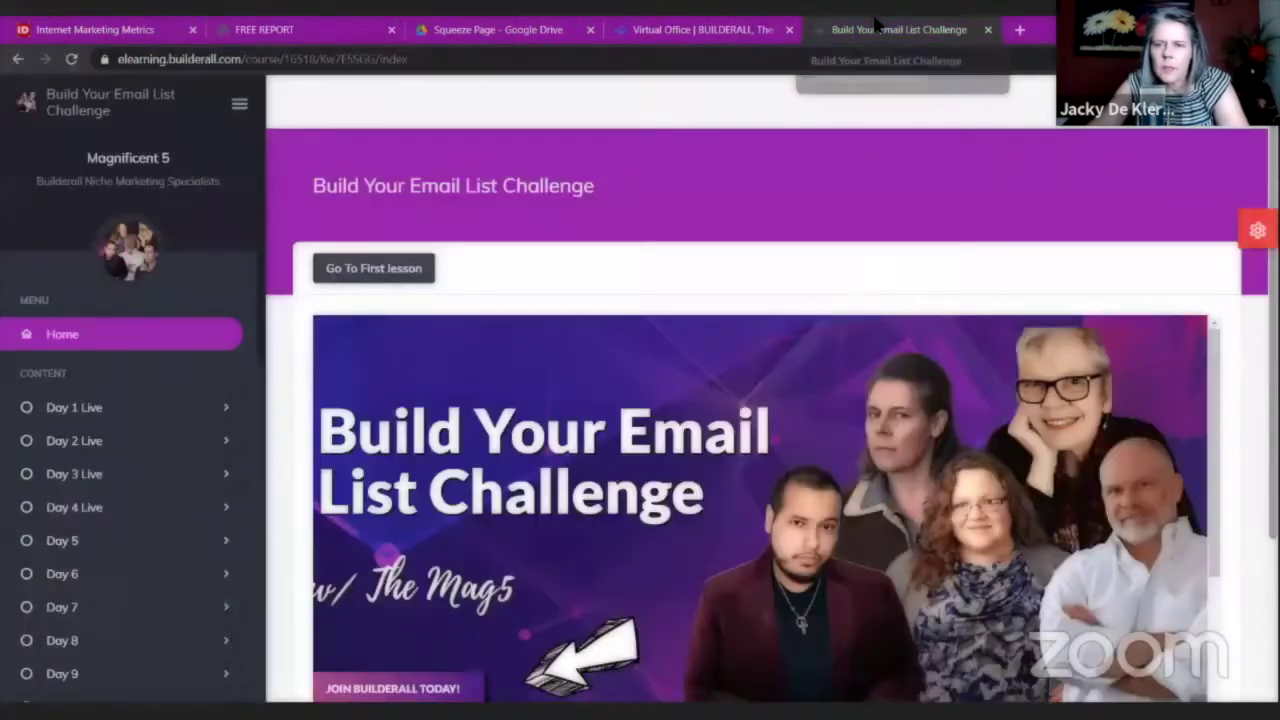
pyautogui.hotkey('ctrl', 'shift', 'Tab')
pyautogui.click(150, 29)
pyautogui.click(700, 29)
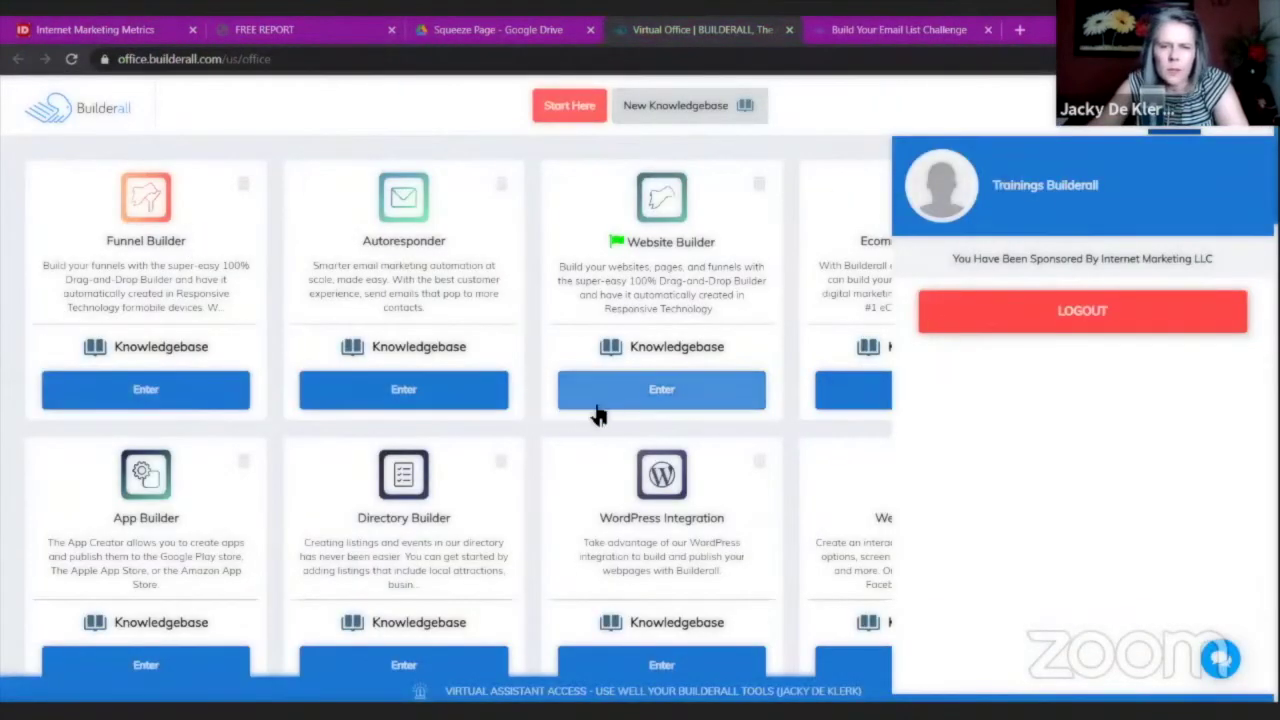
pyautogui.click(640, 395)
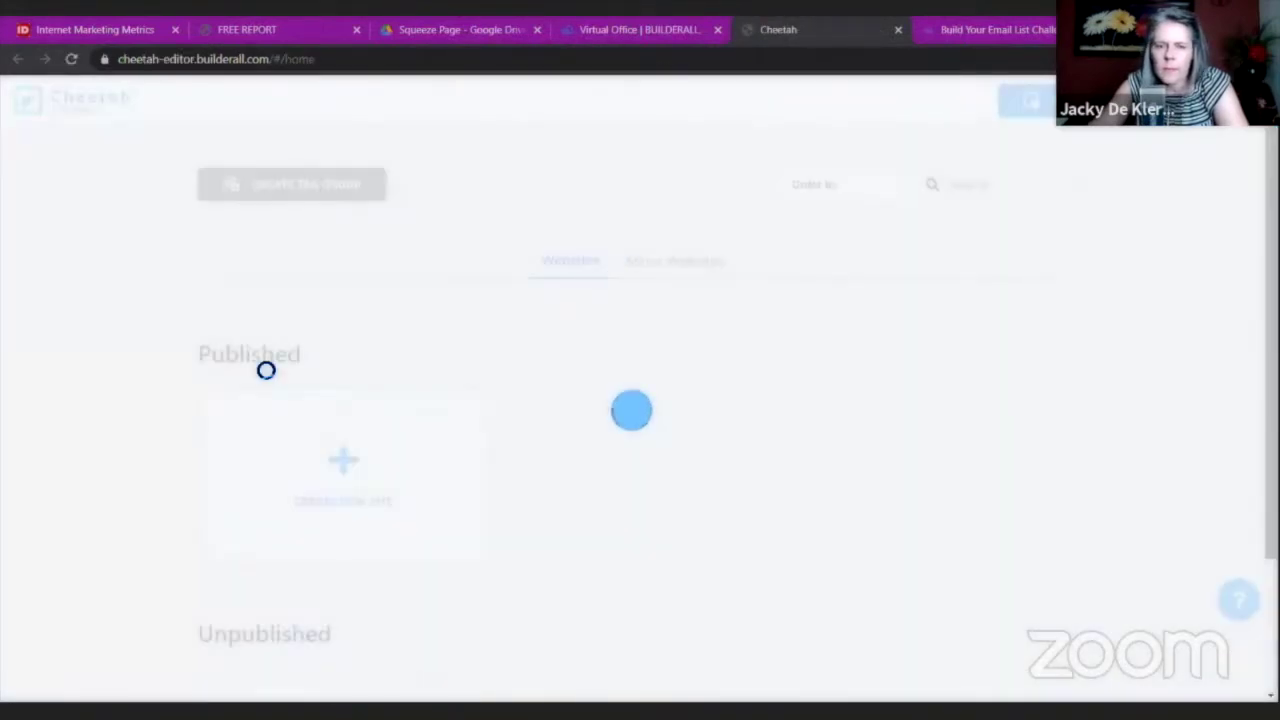
# Find Internet Marketing Metrics among the Unpublished sites and open it for editing.
pyautogui.scroll(-1, 436, 330)
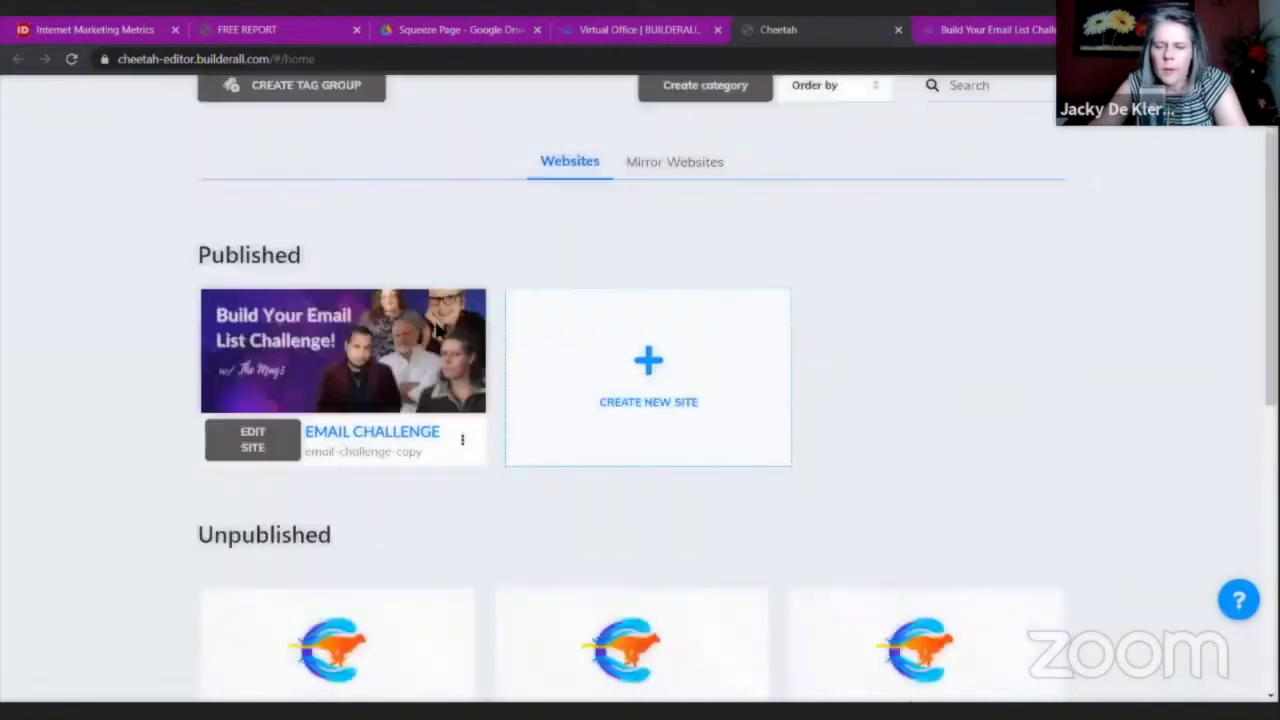
pyautogui.scroll(-4, 436, 331)
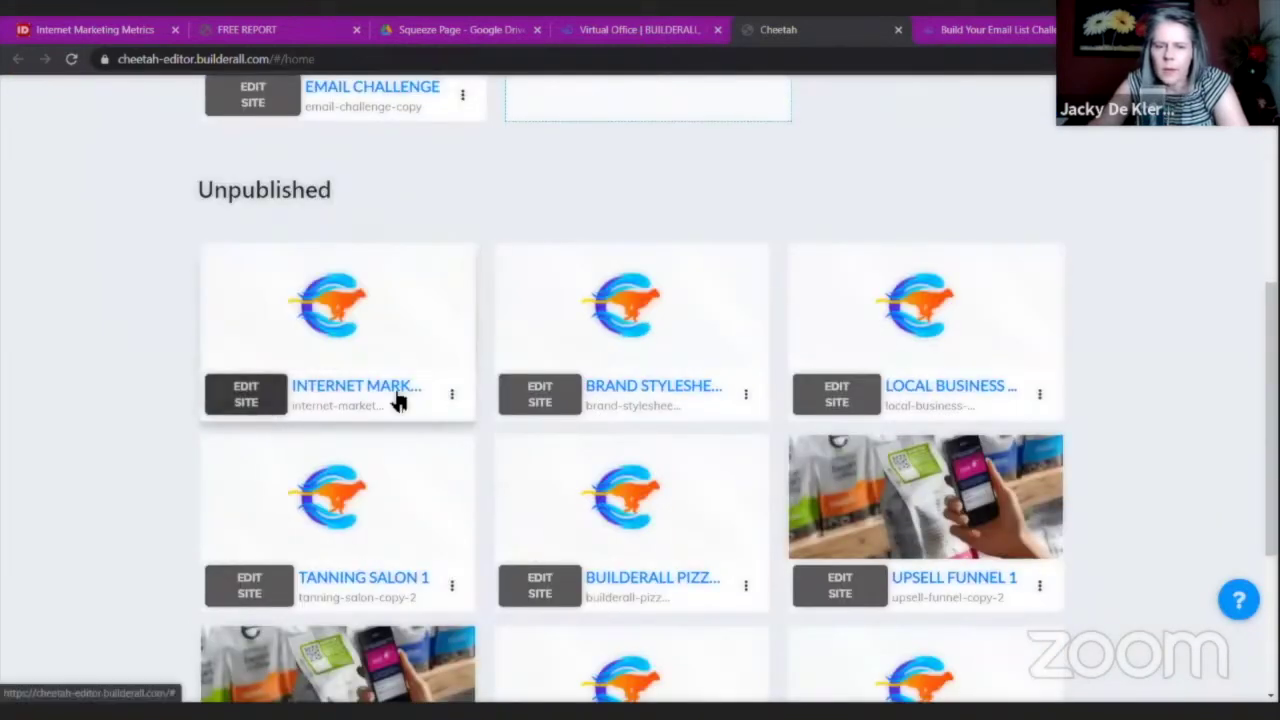
pyautogui.scroll(-3, 380, 415)
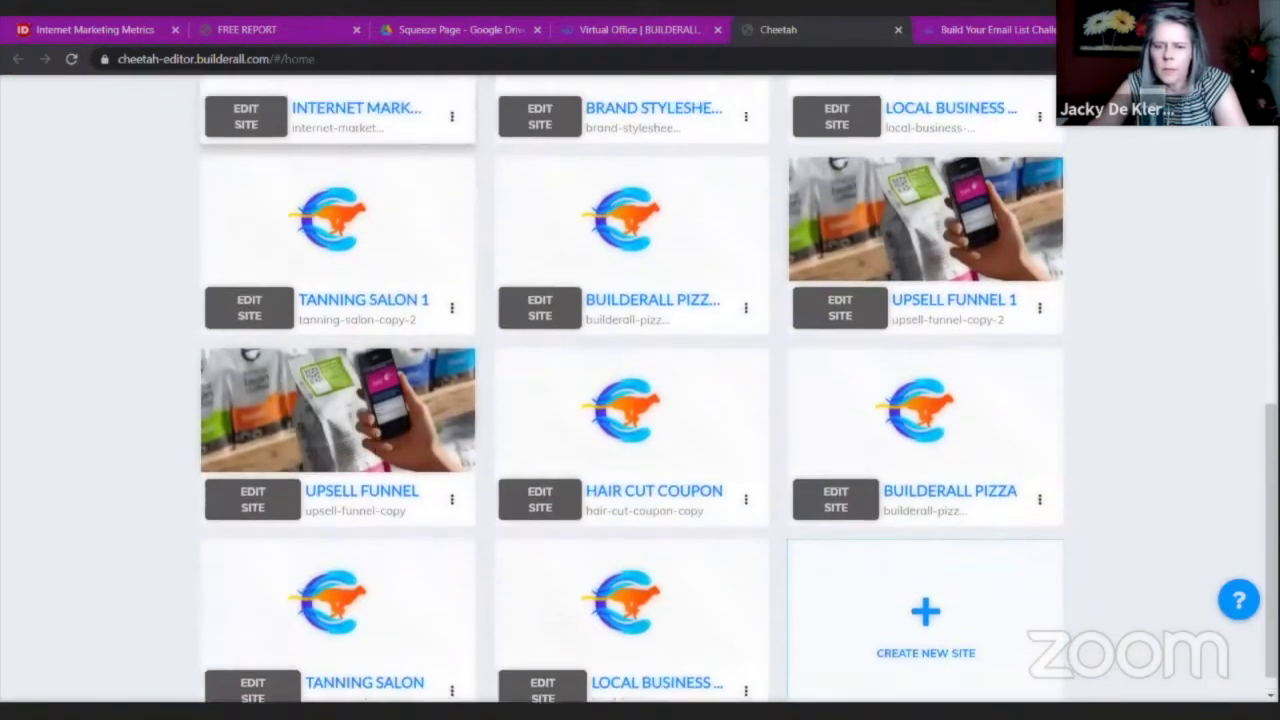
pyautogui.scroll(5, 380, 410)
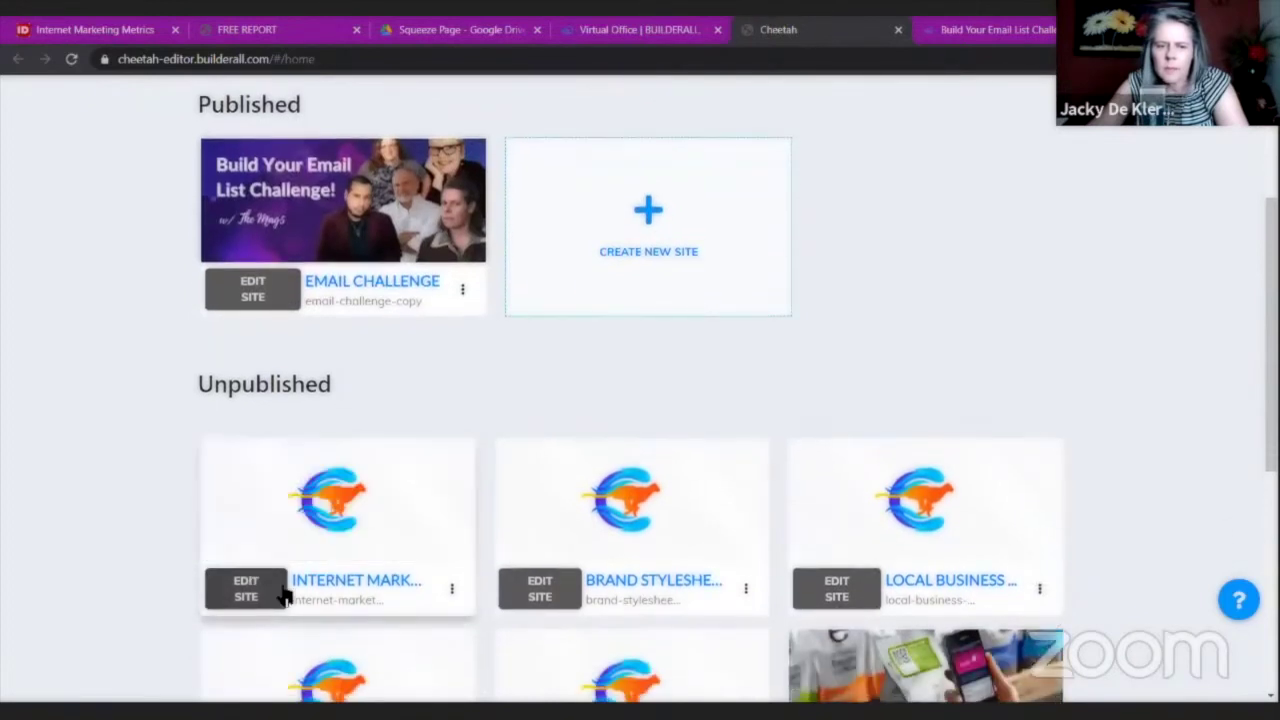
pyautogui.click(282, 592)
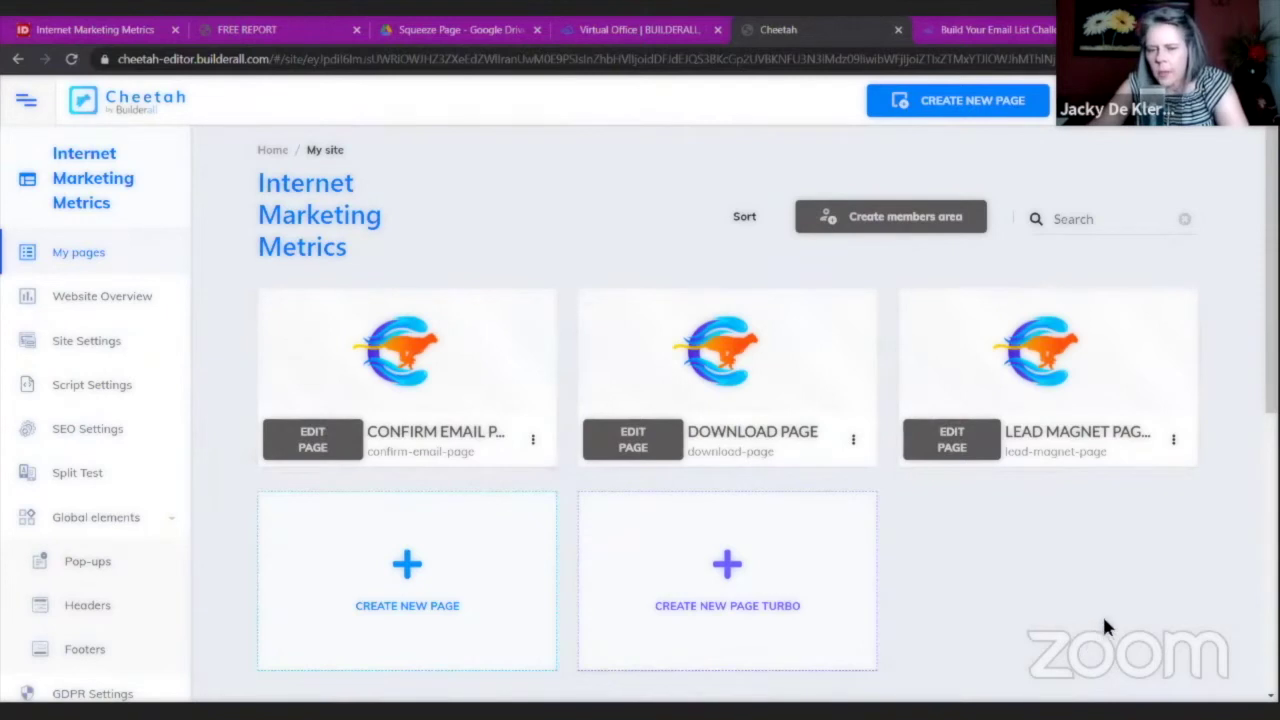
# Move the lead magnet page to first place in the page order and save the sort.
pyautogui.click(742, 220)
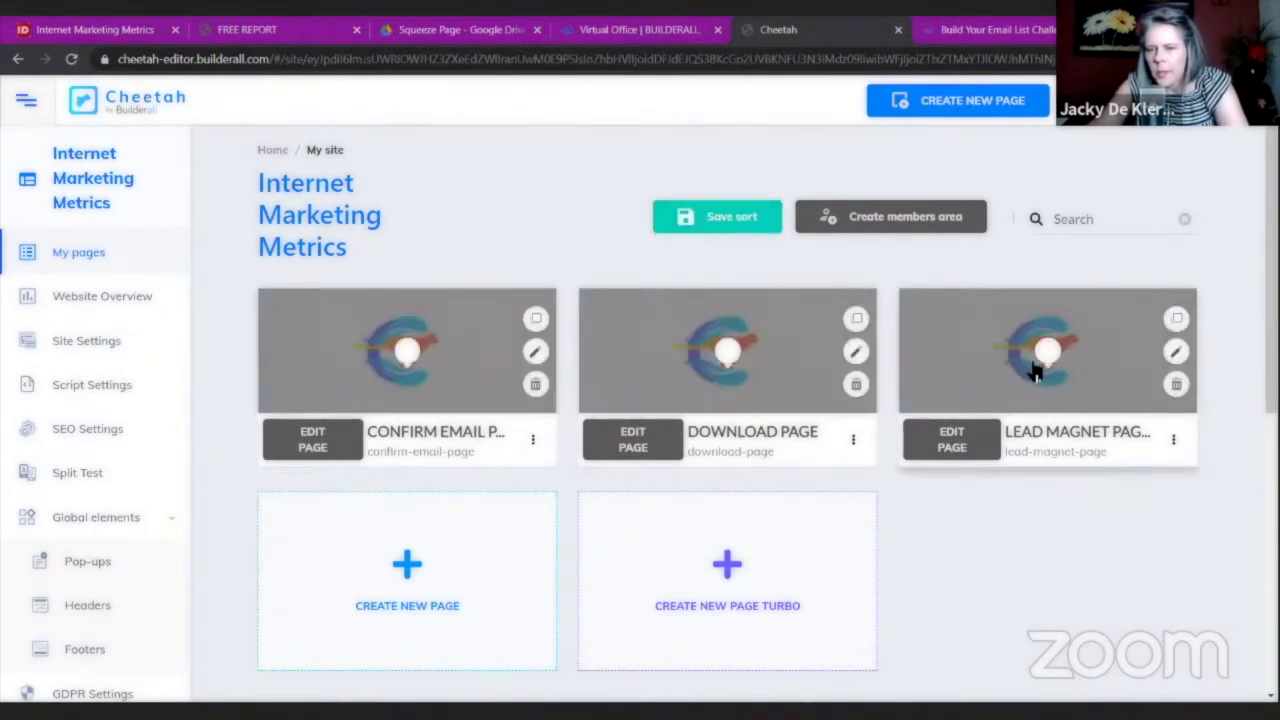
pyautogui.moveTo(1034, 355); pyautogui.dragTo(429, 357)
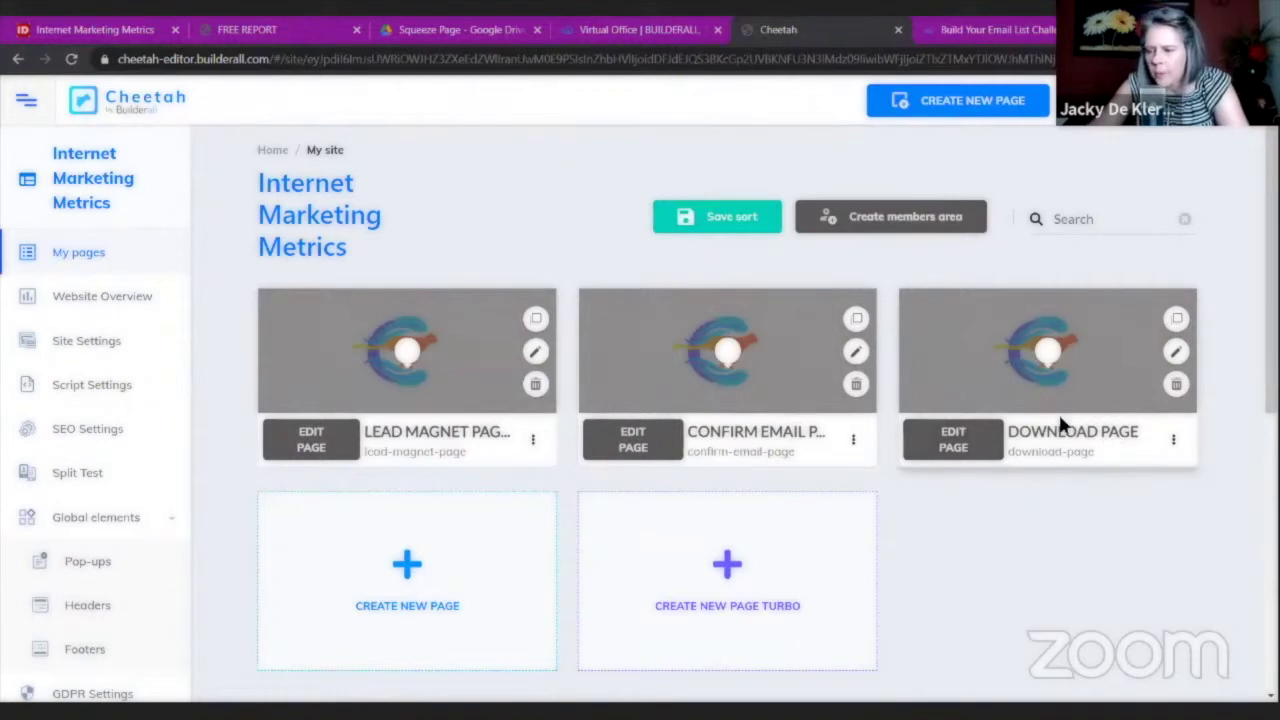
pyautogui.click(711, 217)
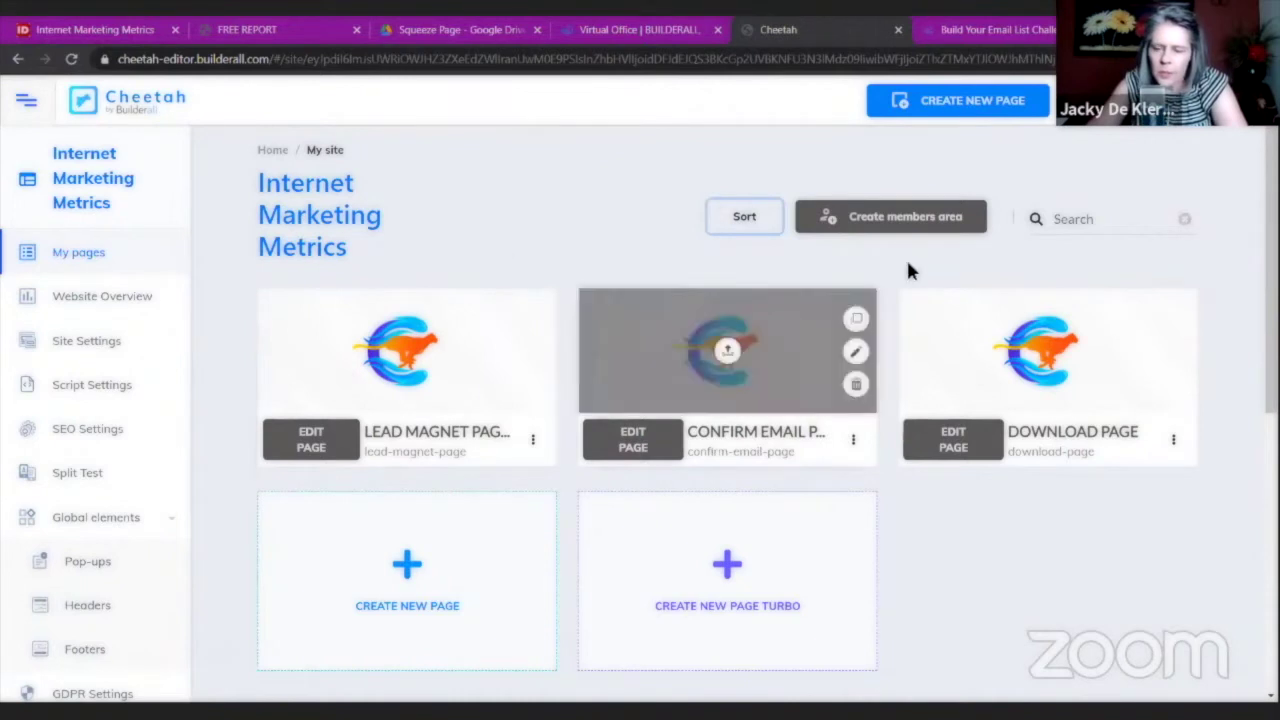
pyautogui.click(83, 610)
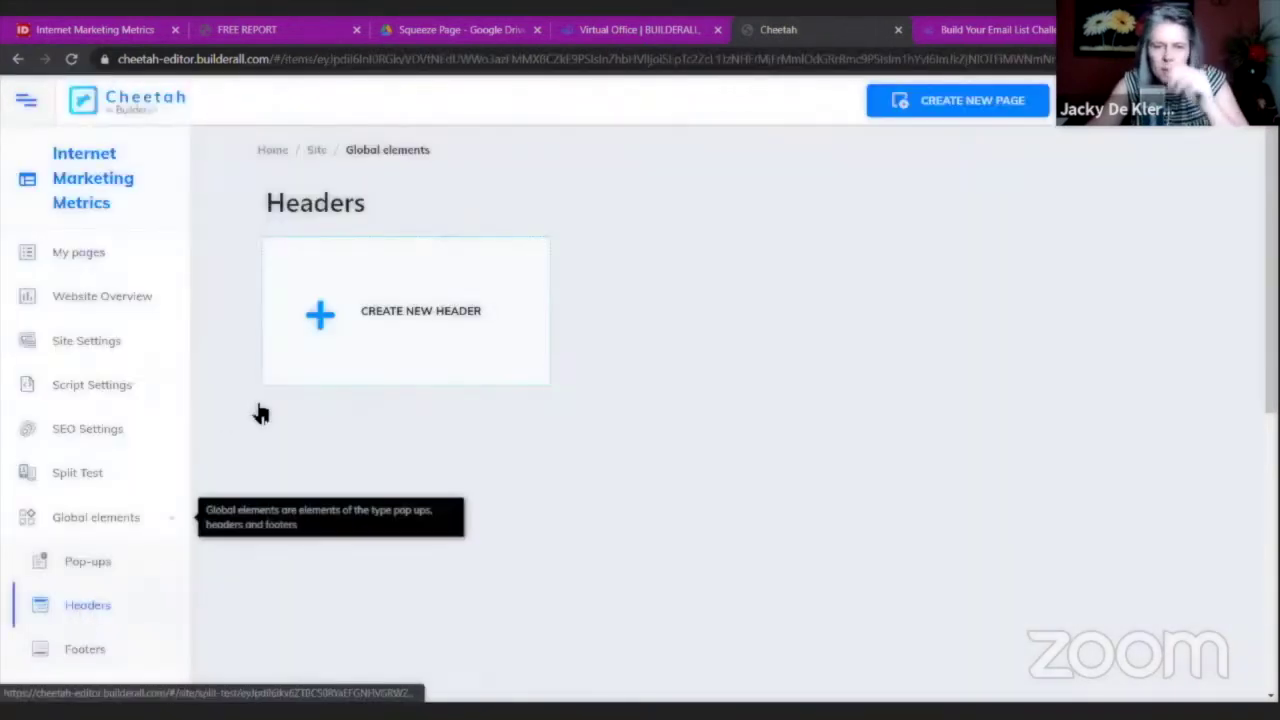
# Create a global header named 'Header IM' and open it in the header editor.
pyautogui.click(318, 314)
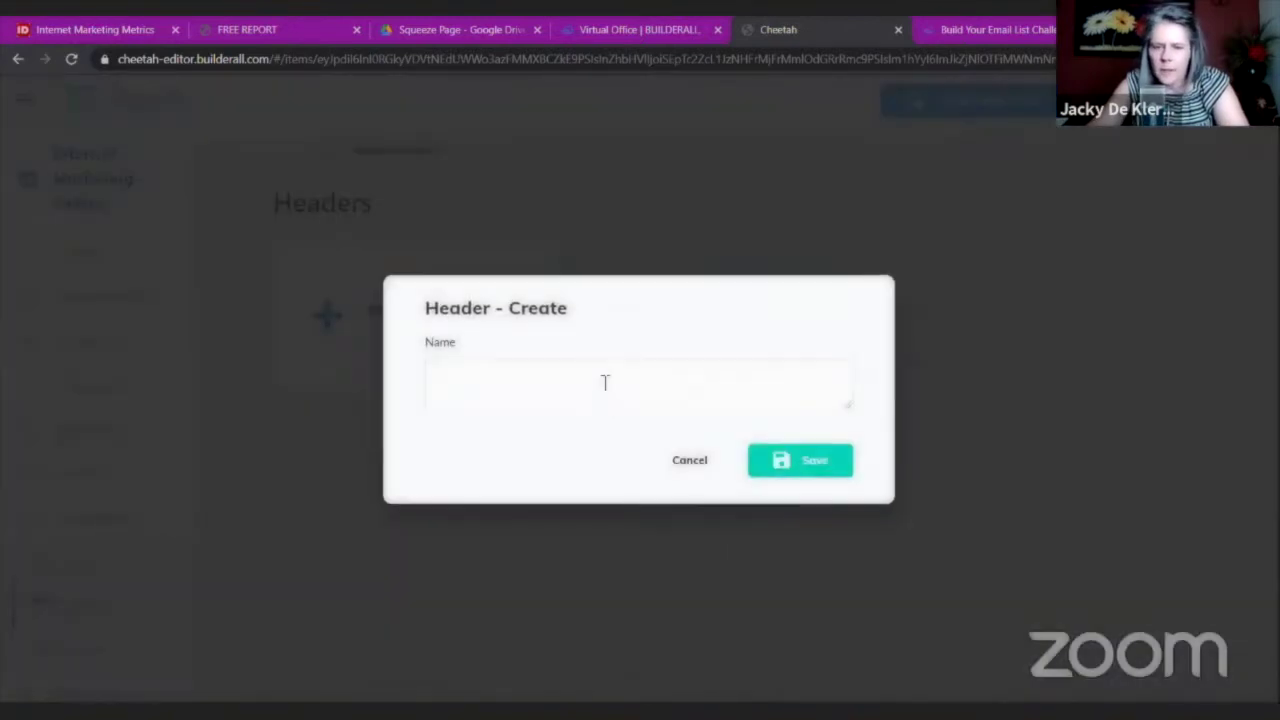
pyautogui.click(604, 381)
pyautogui.write('Hea')
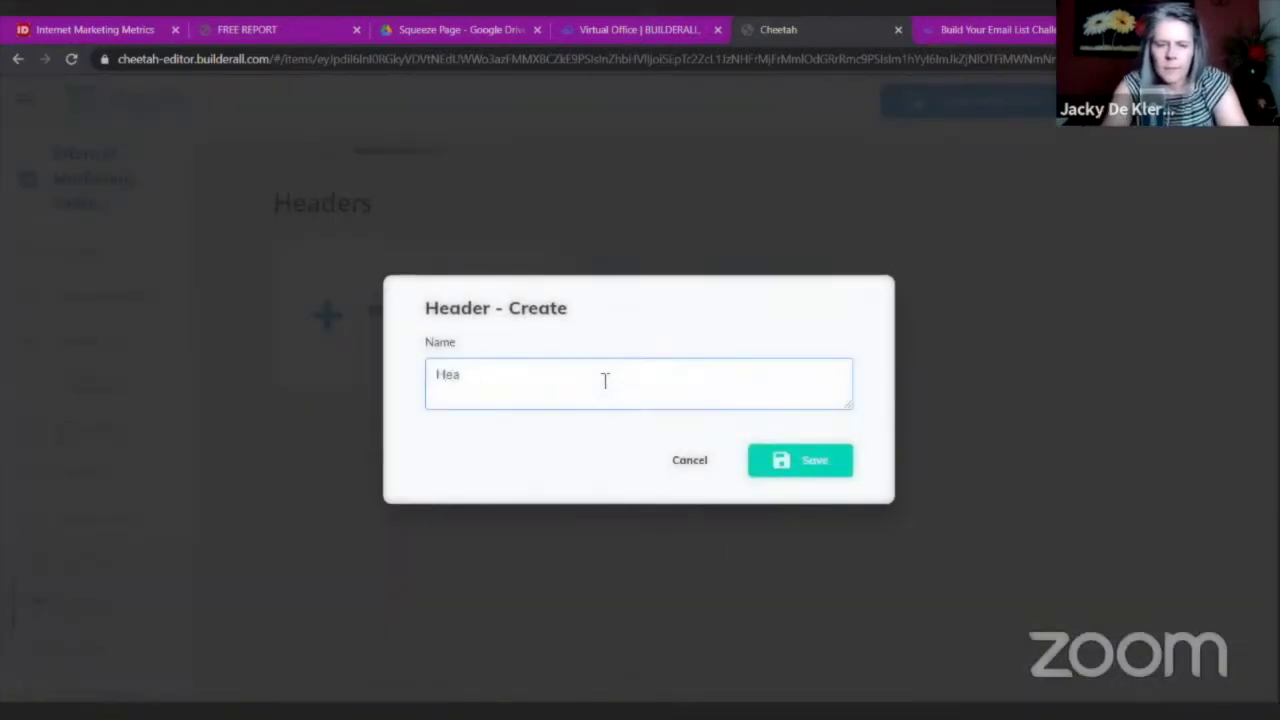
pyautogui.write('aderr IM')
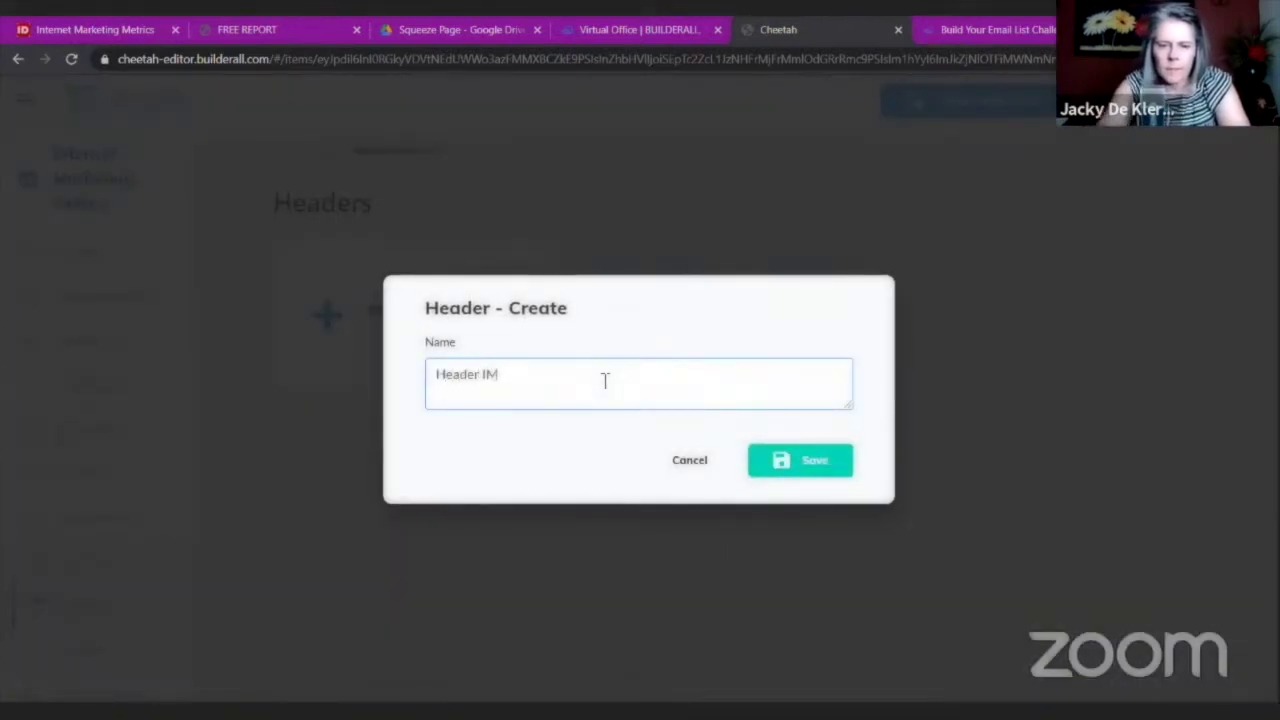
pyautogui.click(797, 468)
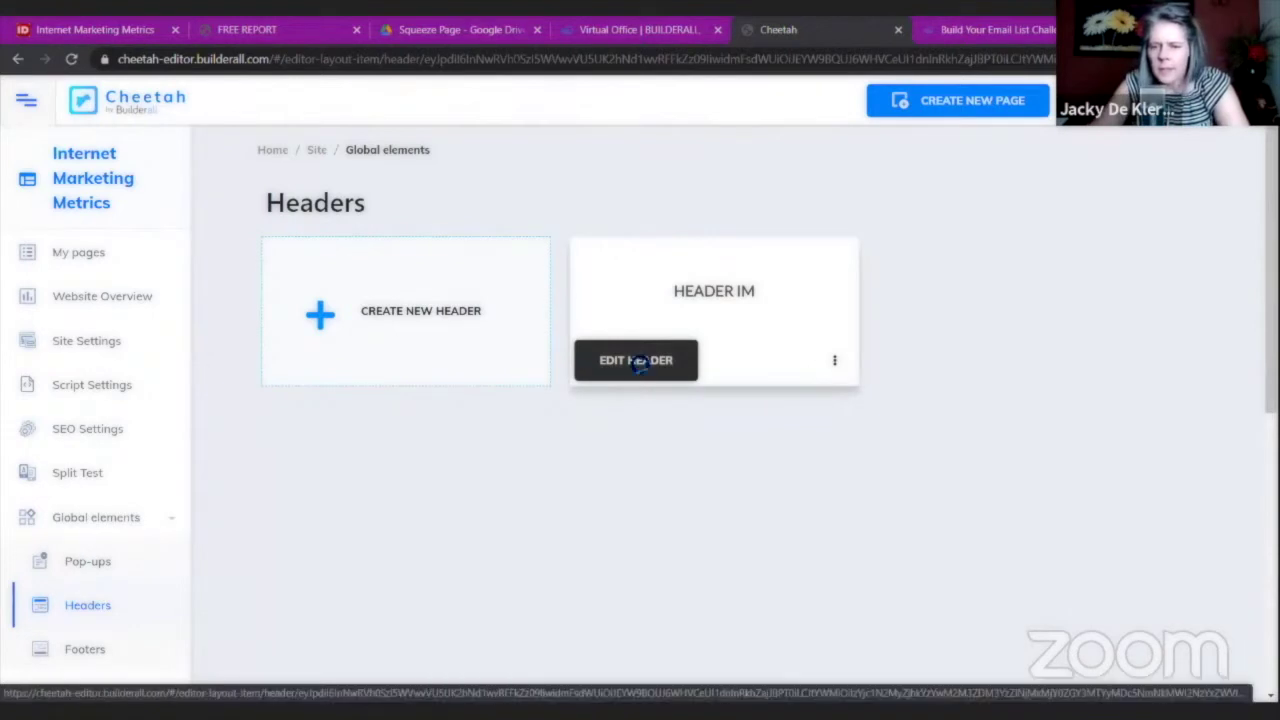
pyautogui.click(633, 365)
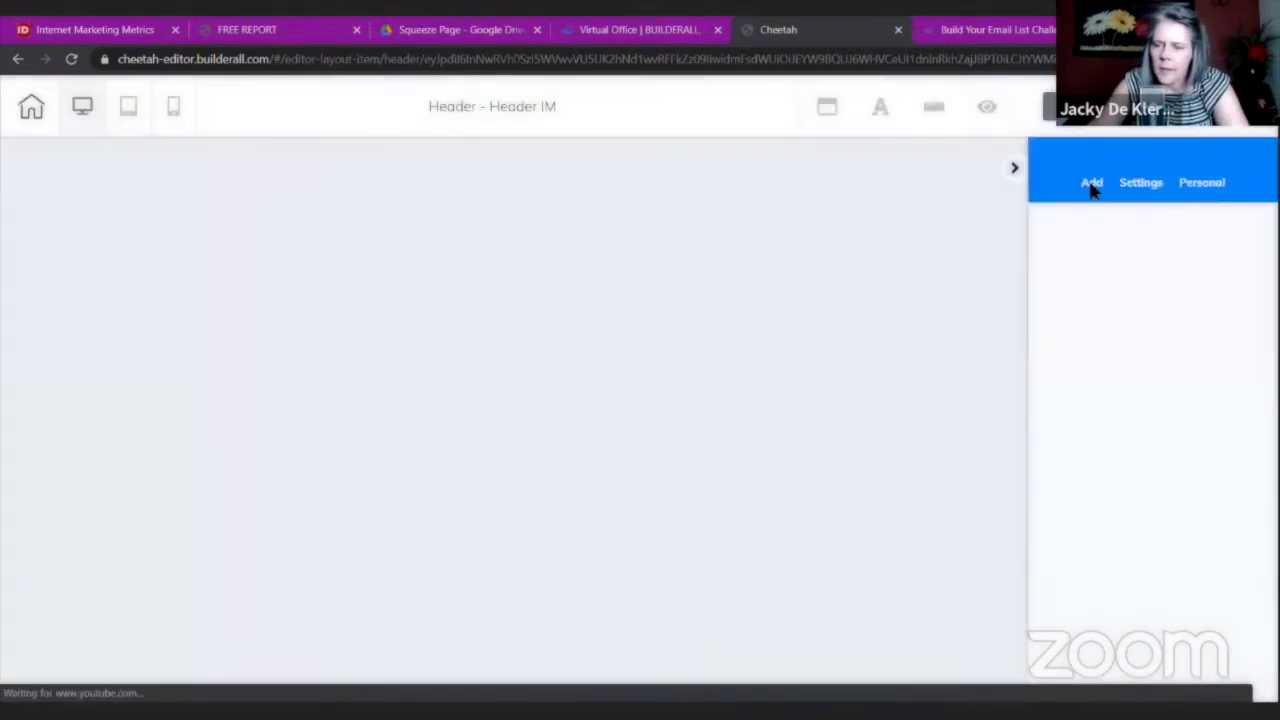
# Add a blank panel to the Header IM header.
pyautogui.click(1092, 186)
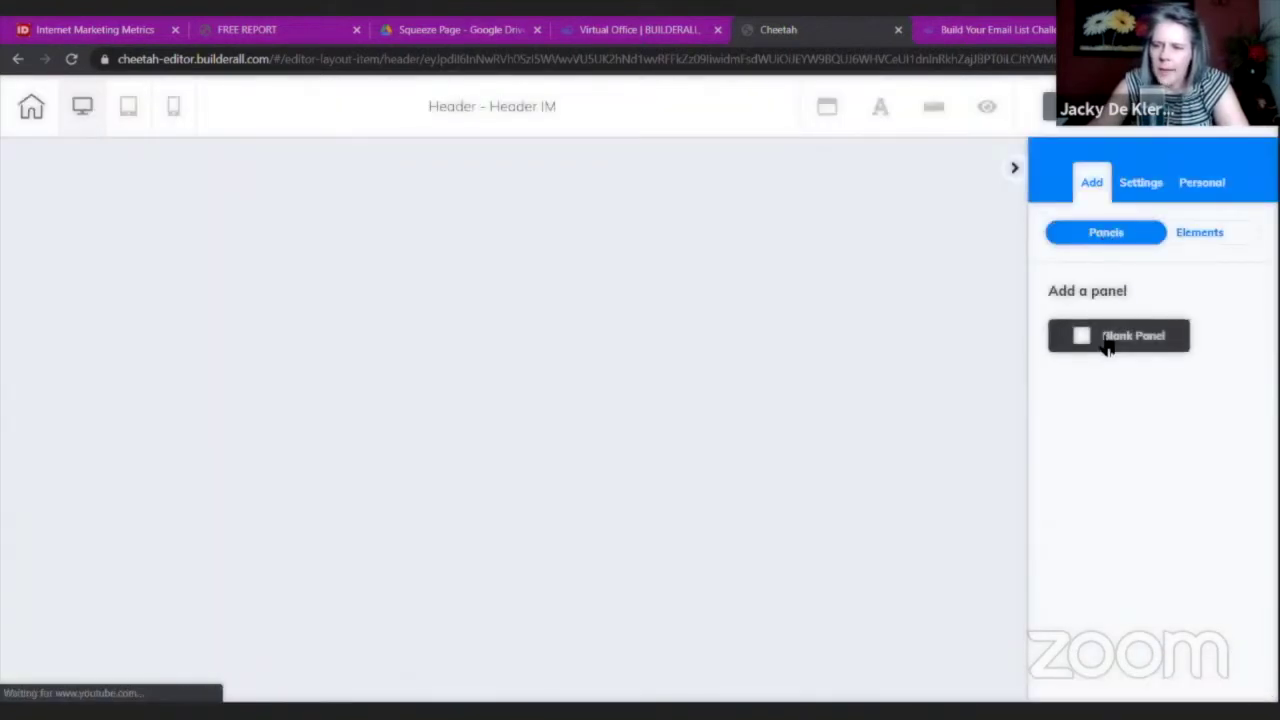
pyautogui.click(1107, 340)
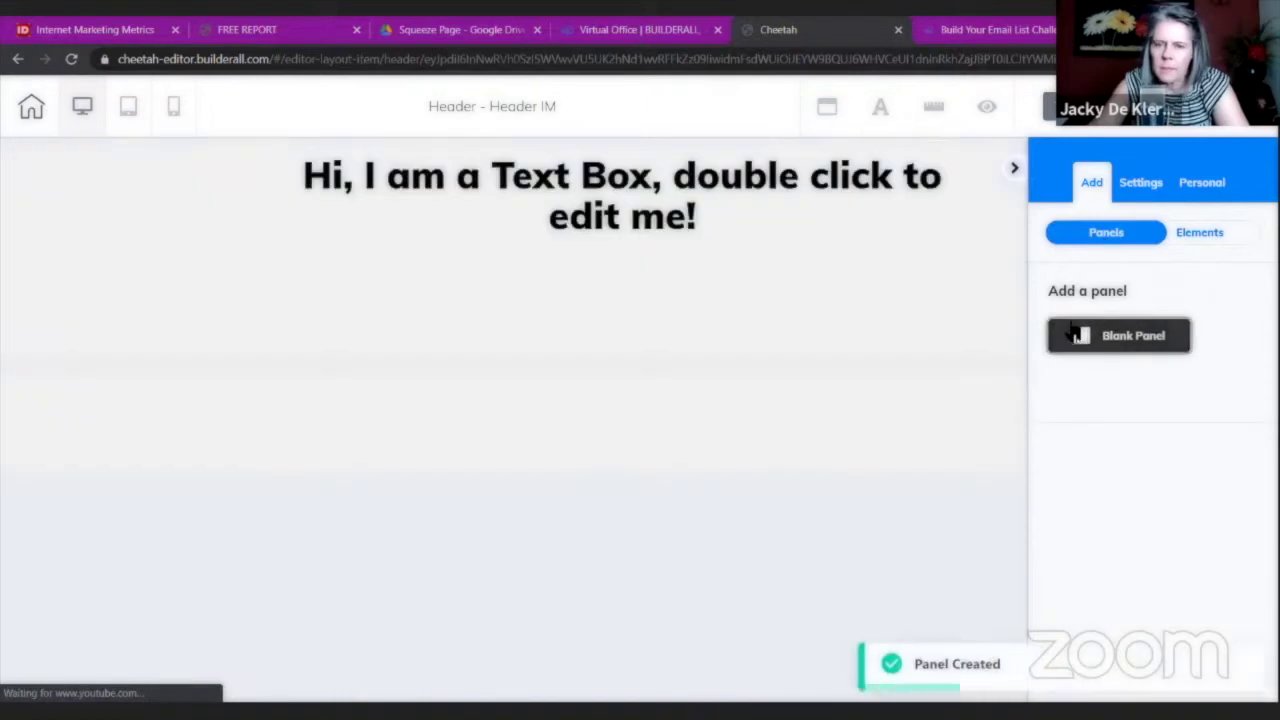
pyautogui.click(1196, 233)
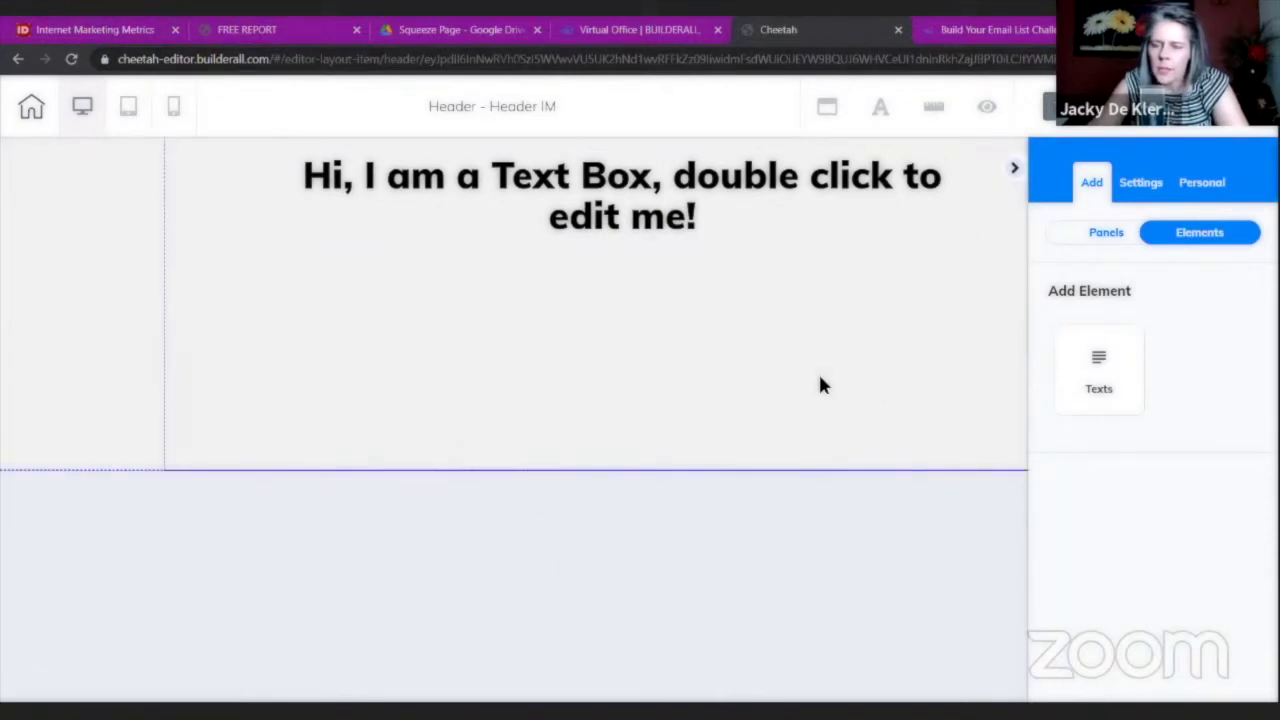
# Give the header panel a solid light green E2ECCA background.
pyautogui.click(856, 348)
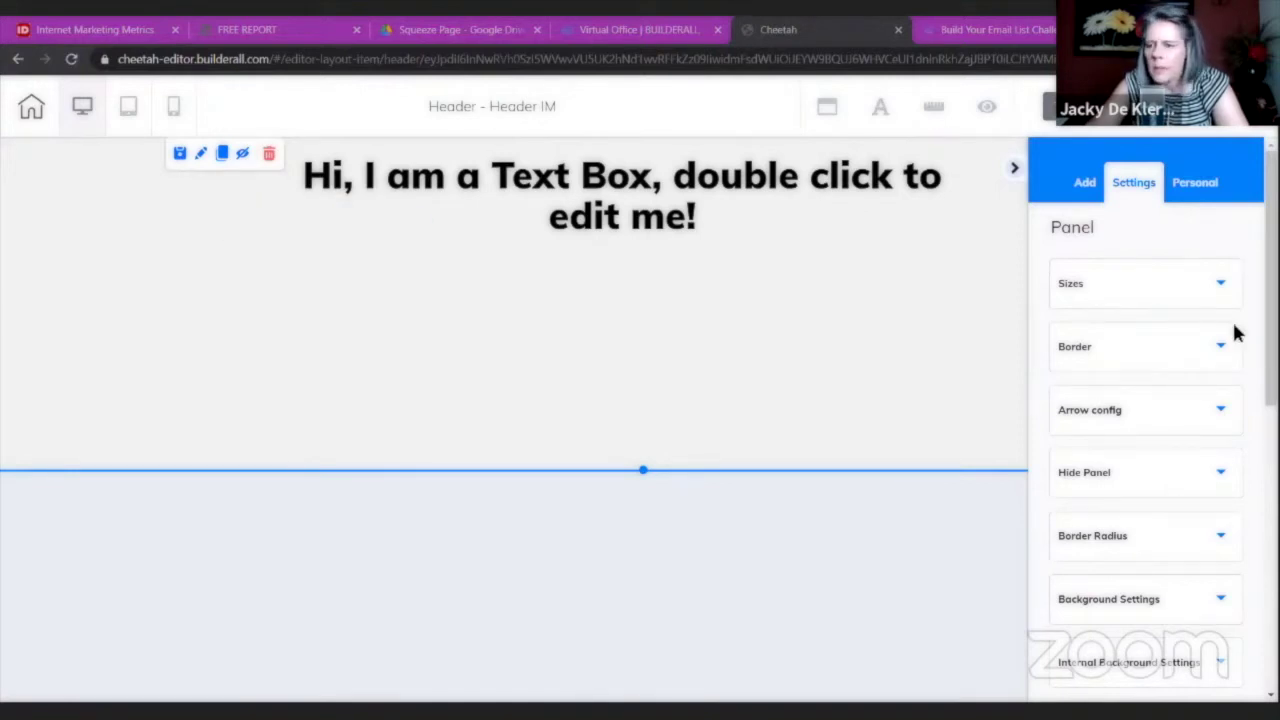
pyautogui.click(1157, 600)
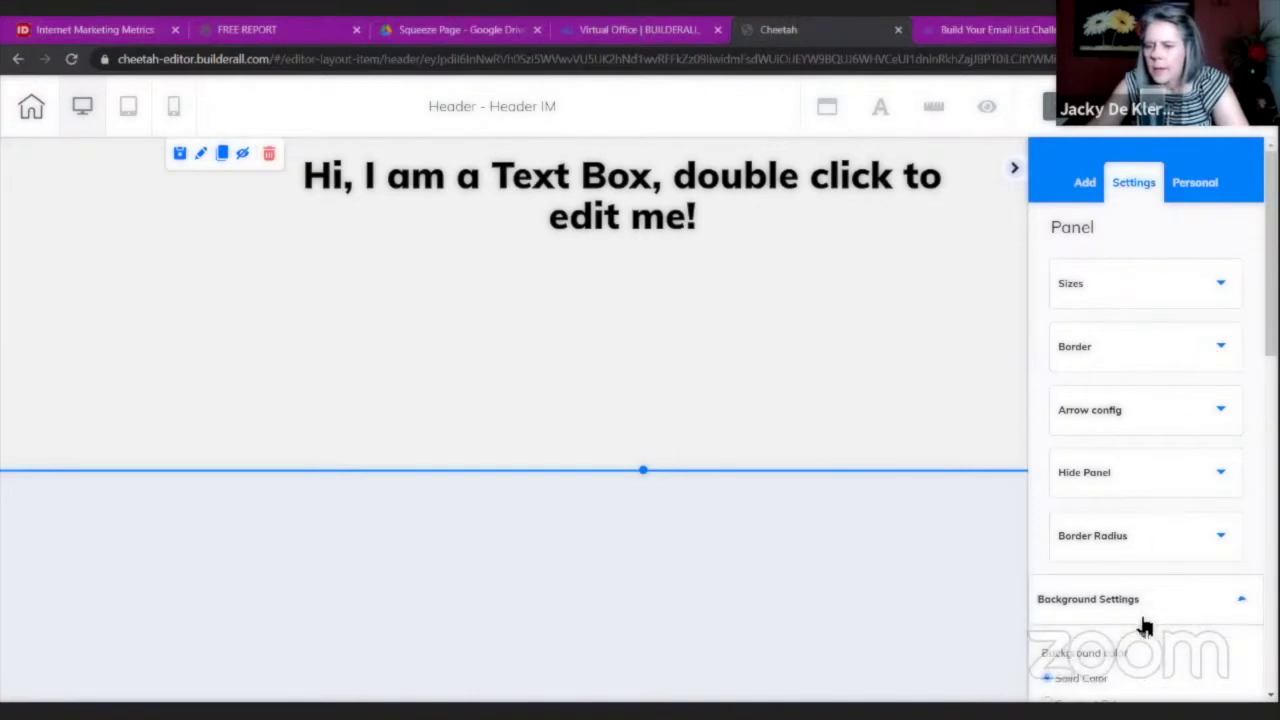
pyautogui.scroll(-4, 1143, 457)
pyautogui.click(1064, 355)
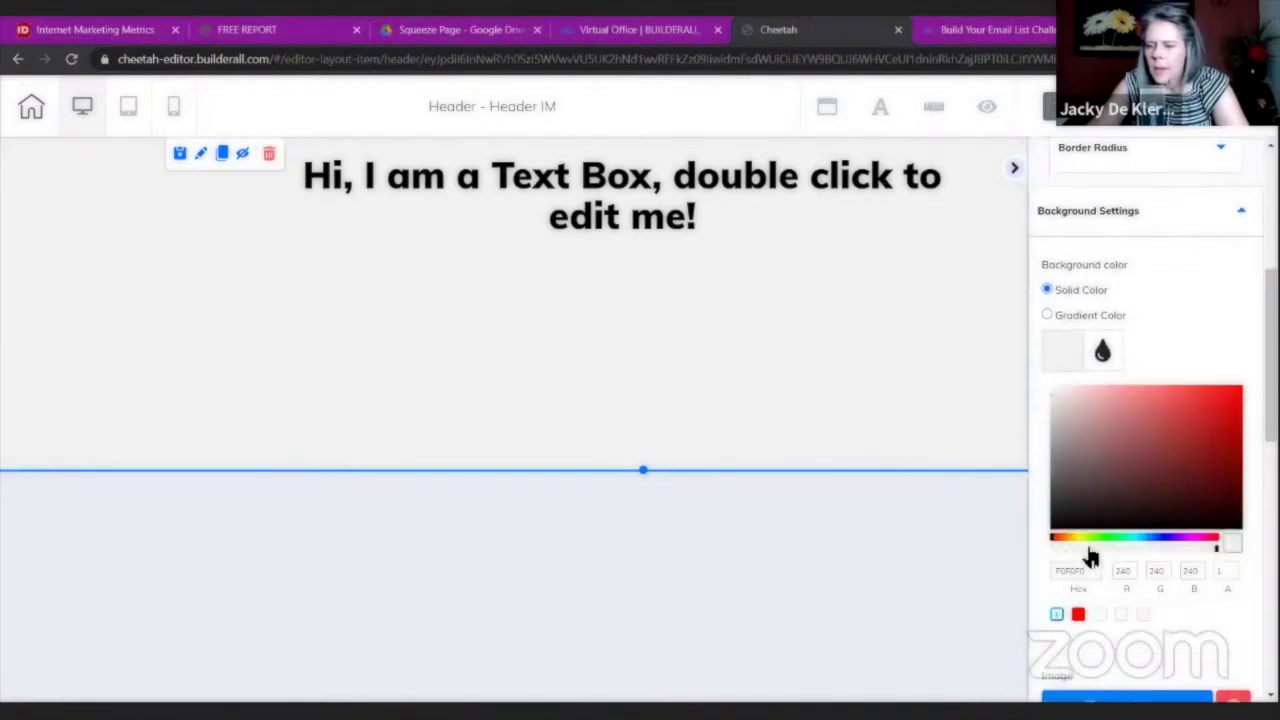
pyautogui.moveTo(1081, 570); pyautogui.dragTo(1050, 578)
pyautogui.write('E2ECCA')
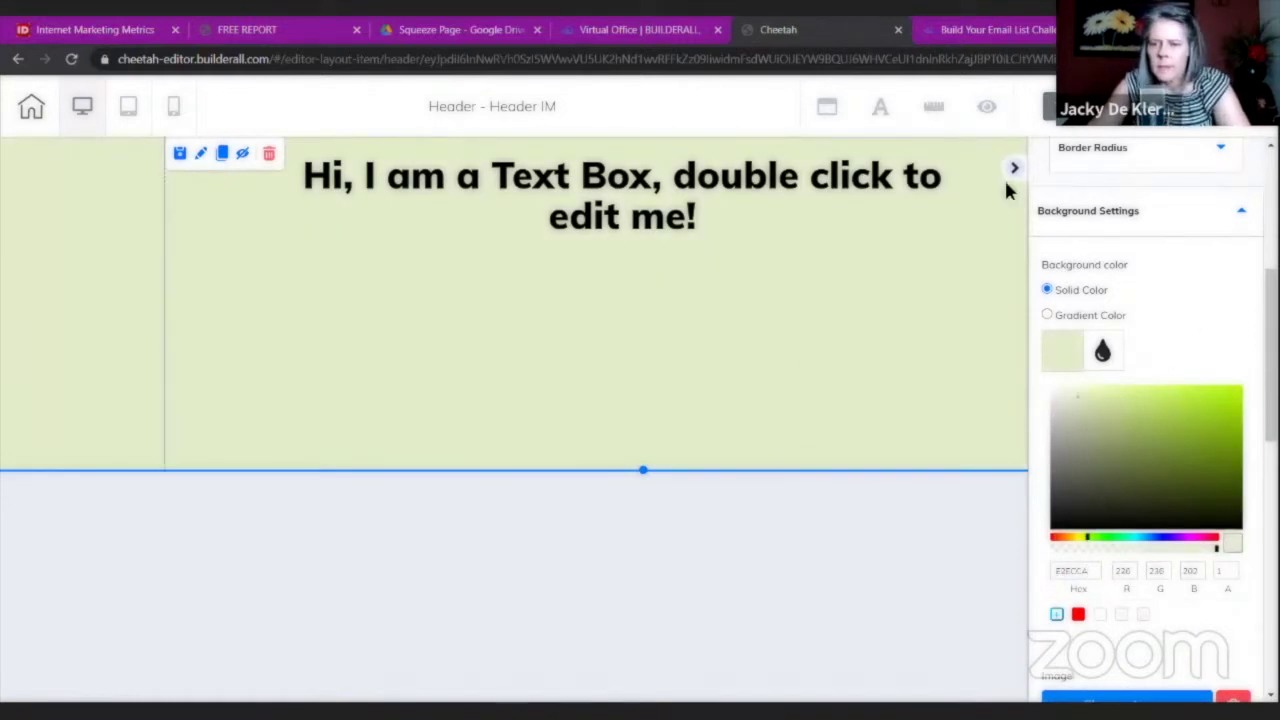
pyautogui.click(998, 217)
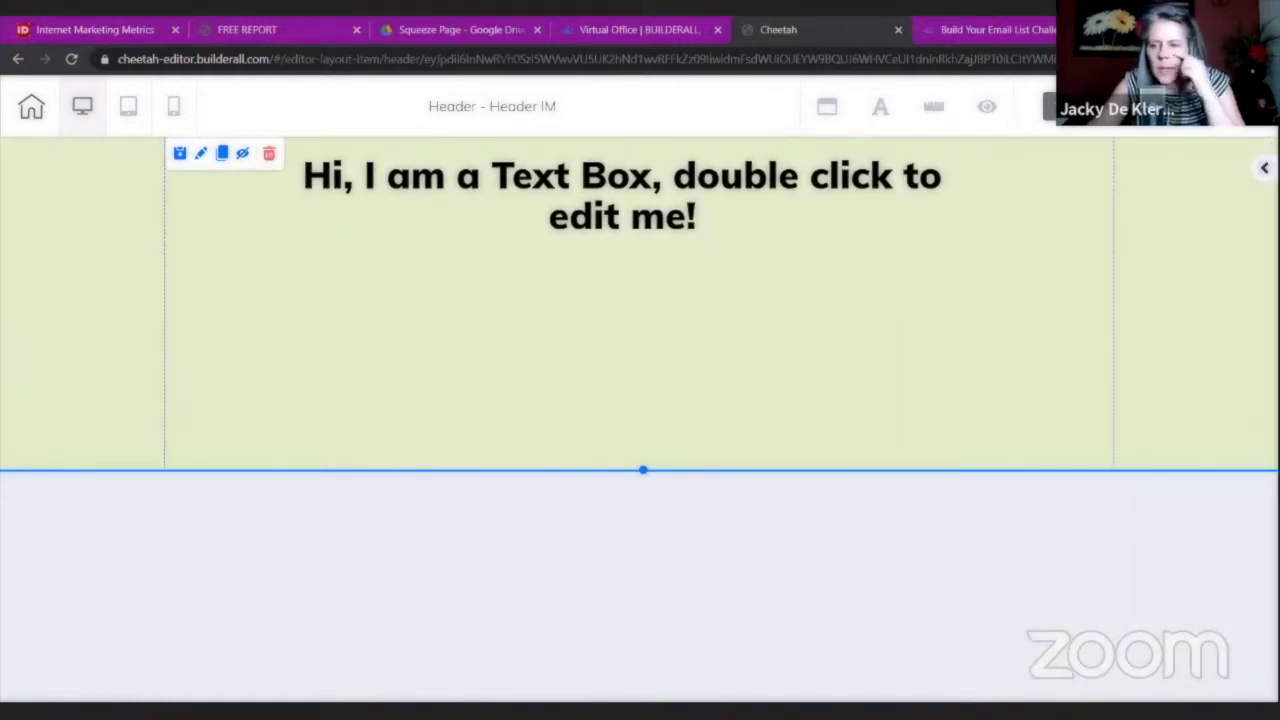
# Drag an Image element from the elements list into the header.
pyautogui.click(1264, 167)
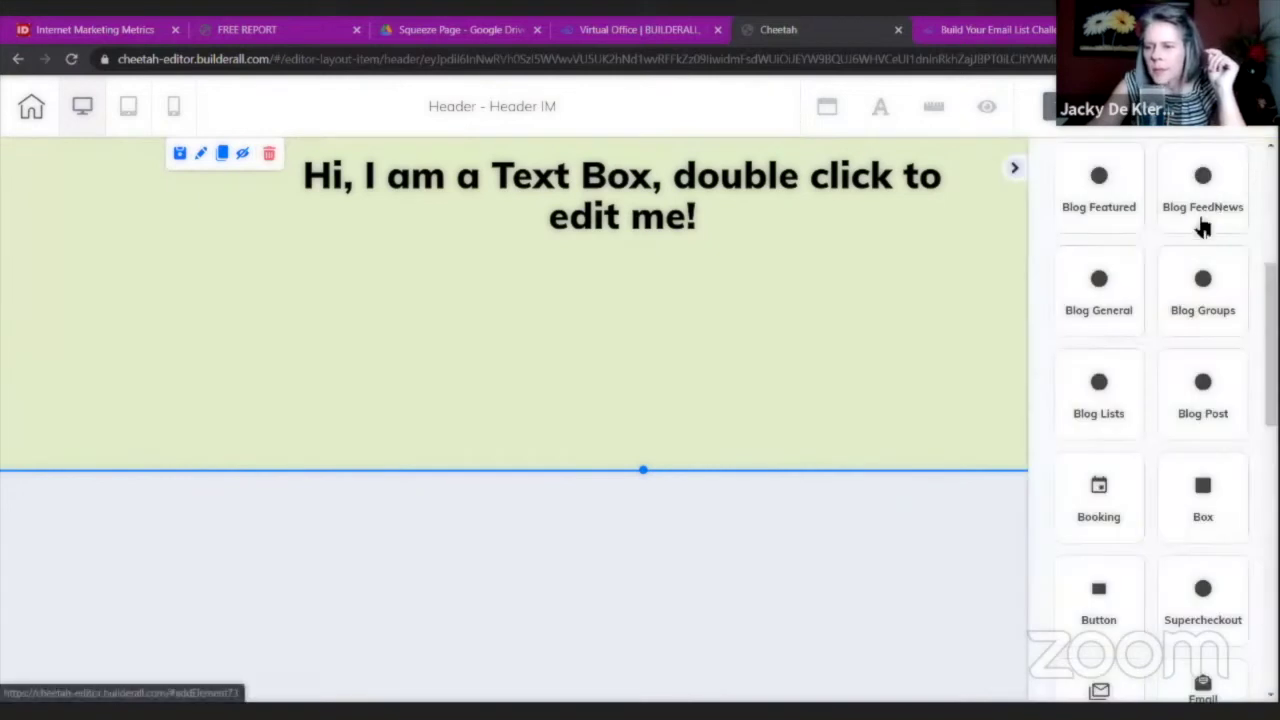
pyautogui.scroll(-5, 1203, 232)
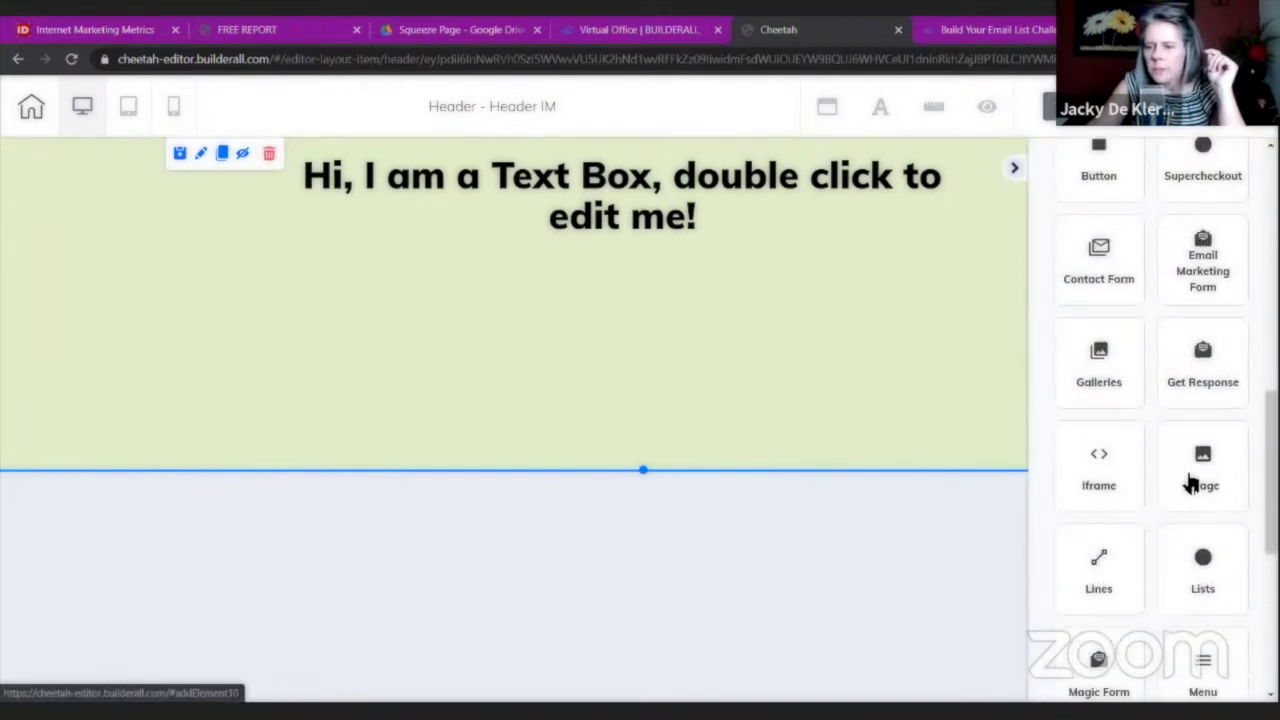
pyautogui.click(1190, 483)
pyautogui.moveTo(1166, 529); pyautogui.dragTo(776, 340)
pyautogui.click(1012, 170)
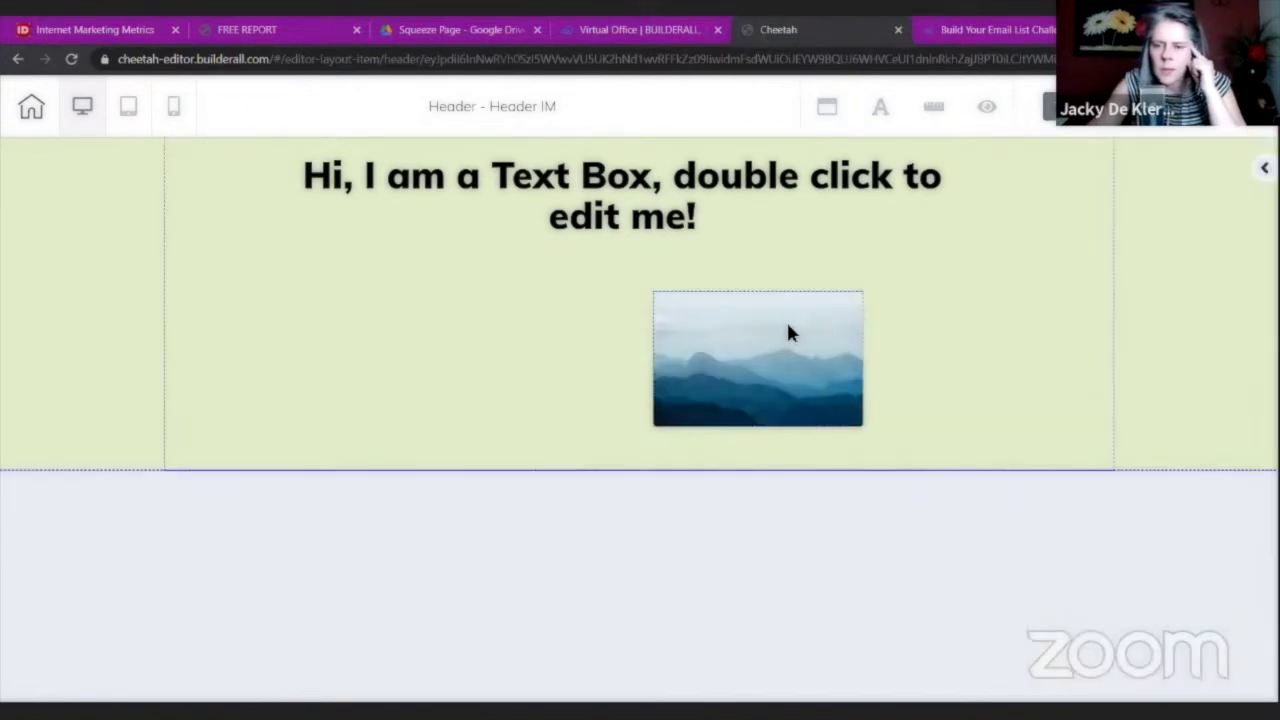
# Replace the placeholder mountain picture with the ecover-large image.
pyautogui.doubleClick(794, 327)
pyautogui.click(820, 412)
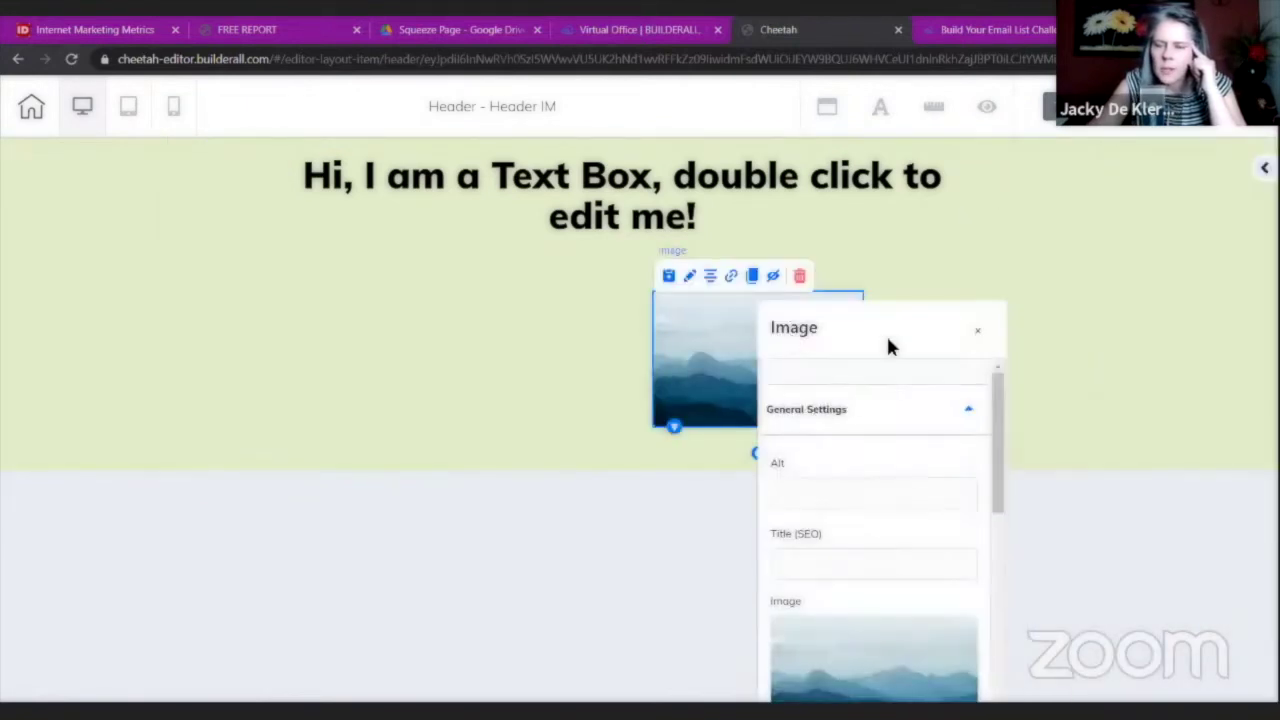
pyautogui.moveTo(889, 346); pyautogui.dragTo(1016, 135)
pyautogui.click(976, 553)
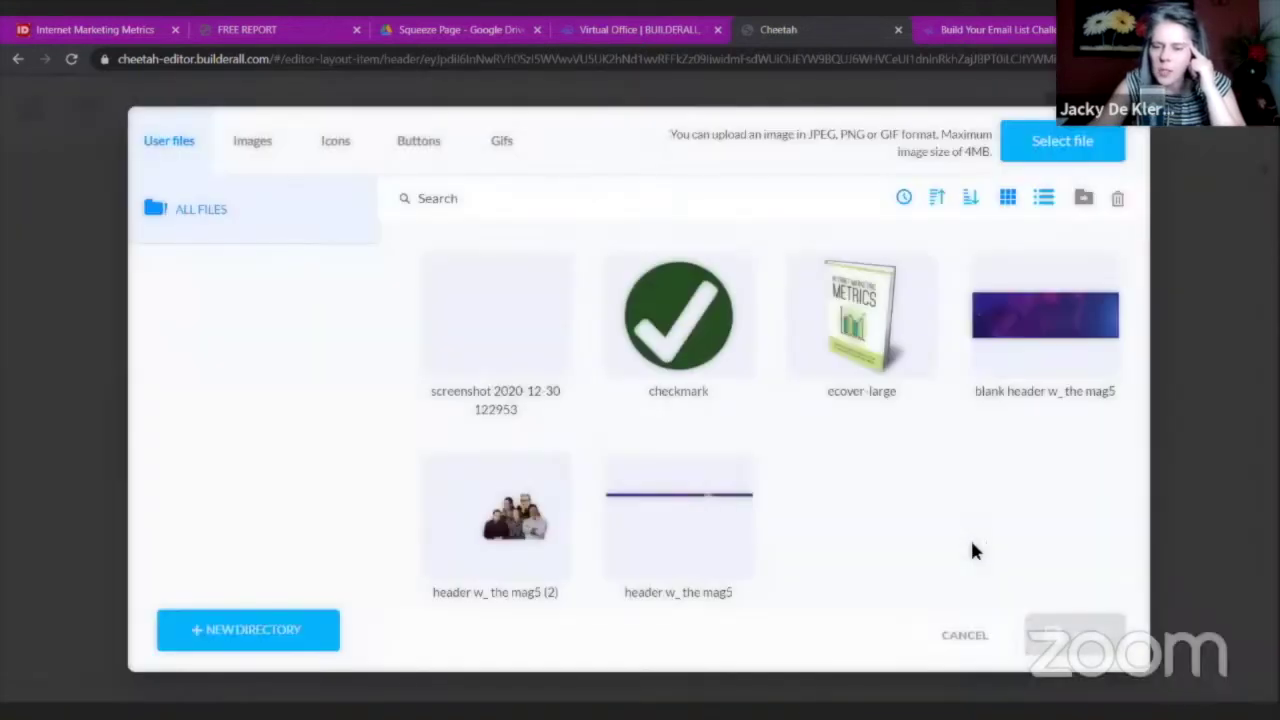
pyautogui.click(834, 369)
pyautogui.click(1050, 630)
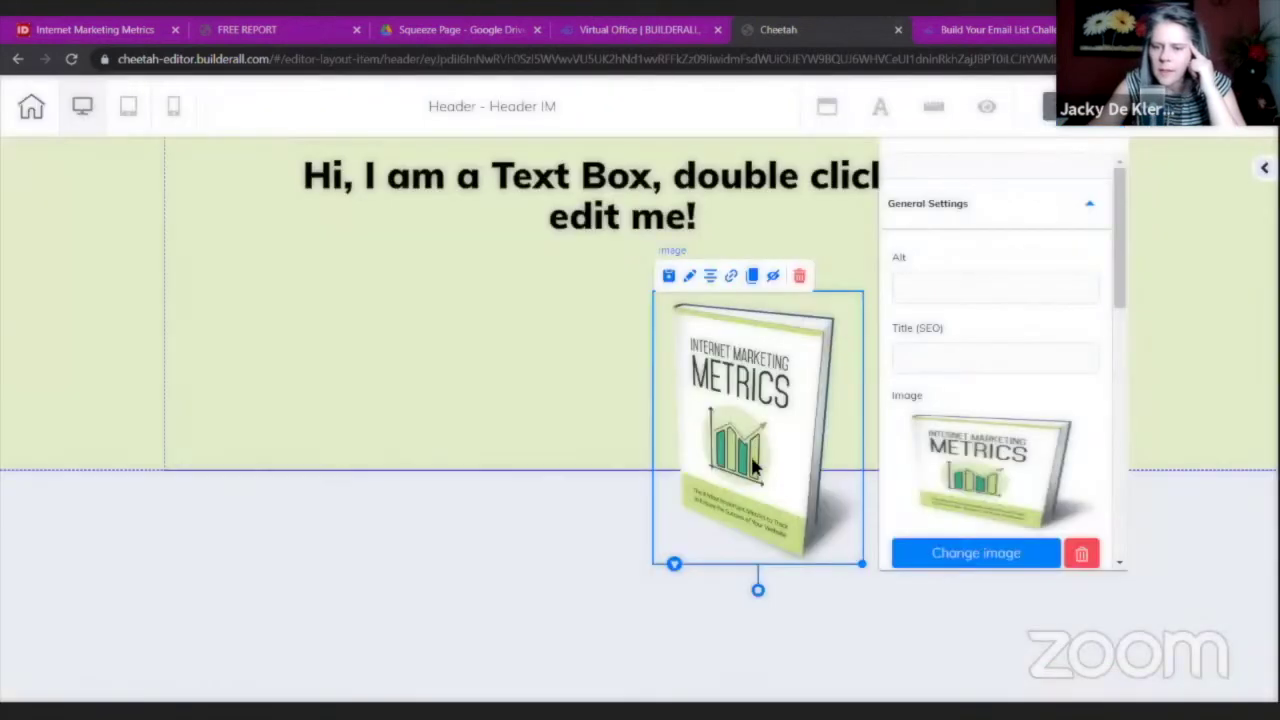
# Reposition the book cover under the heading, then delete it.
pyautogui.moveTo(755, 467); pyautogui.dragTo(646, 417)
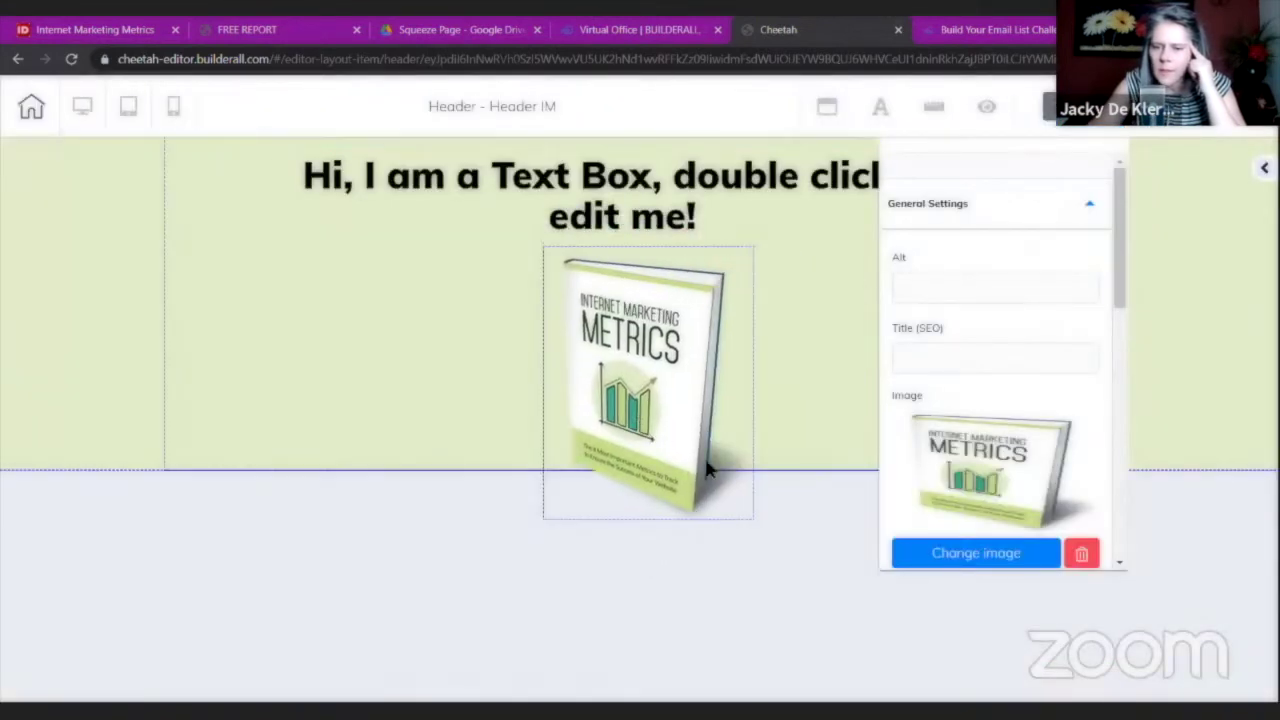
pyautogui.moveTo(459, 386); pyautogui.dragTo(460, 386)
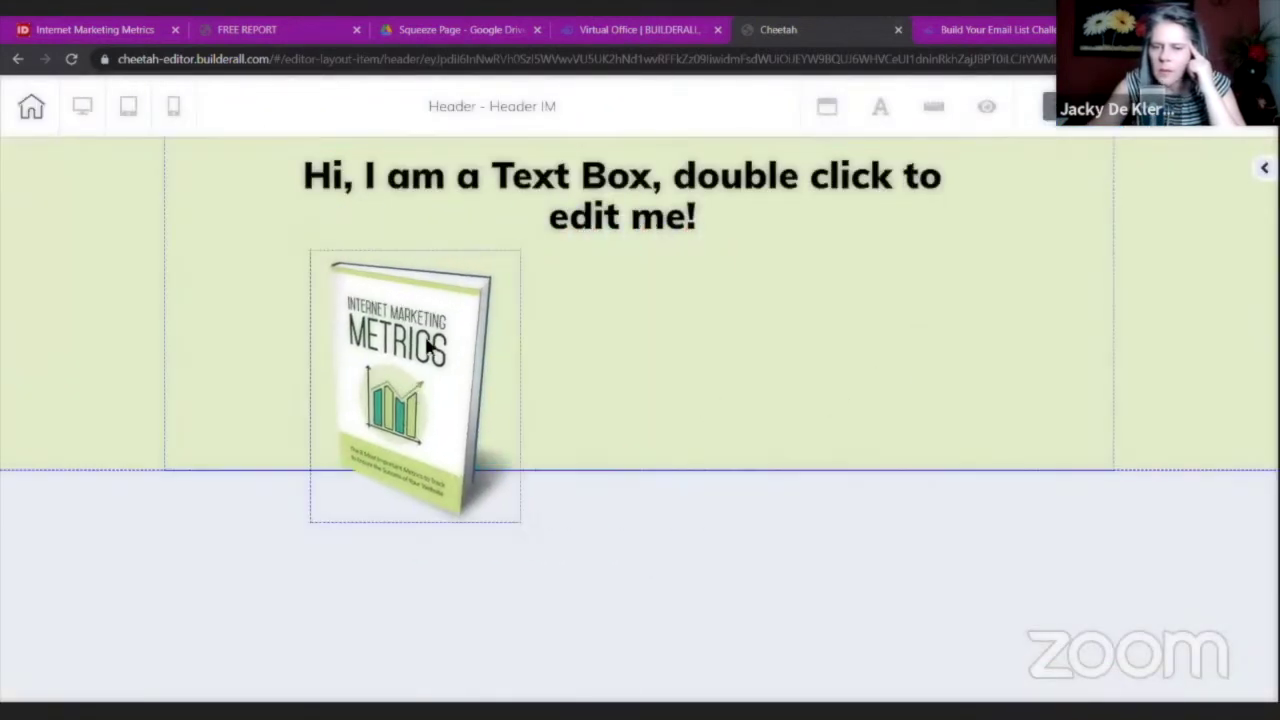
pyautogui.click(458, 237)
pyautogui.click(437, 397)
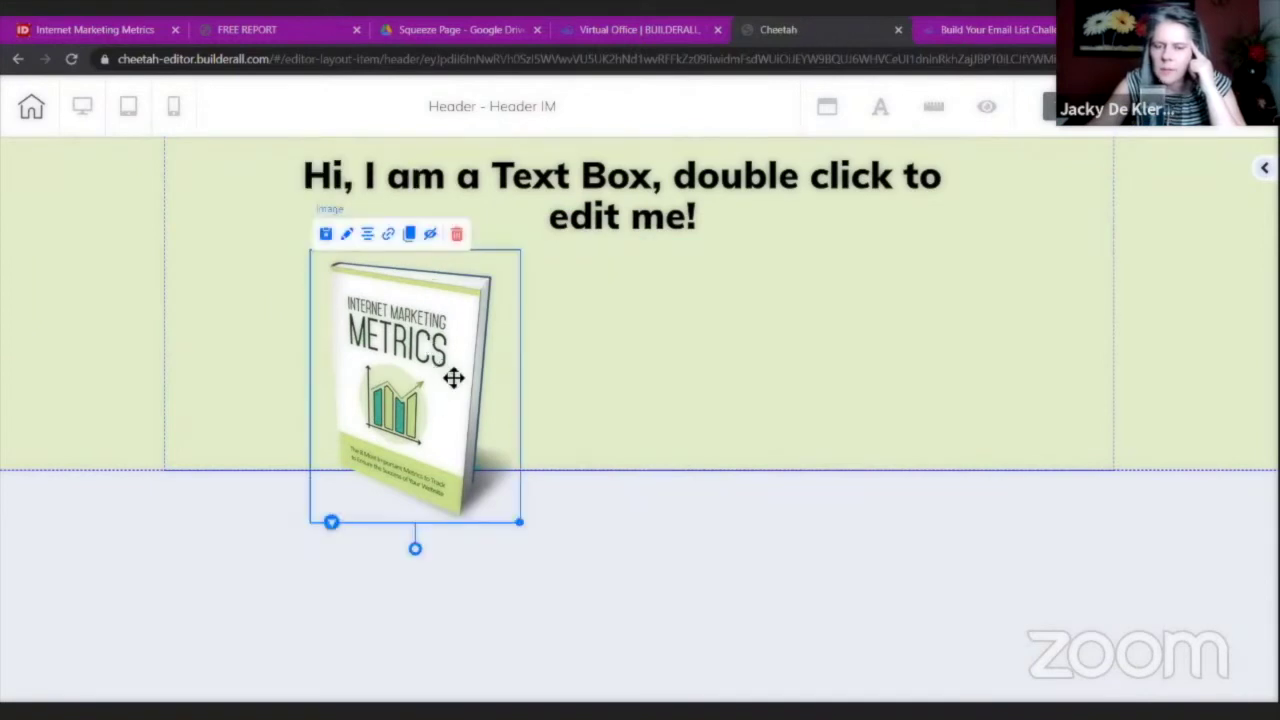
pyautogui.moveTo(451, 374); pyautogui.dragTo(476, 416)
pyautogui.click(468, 341)
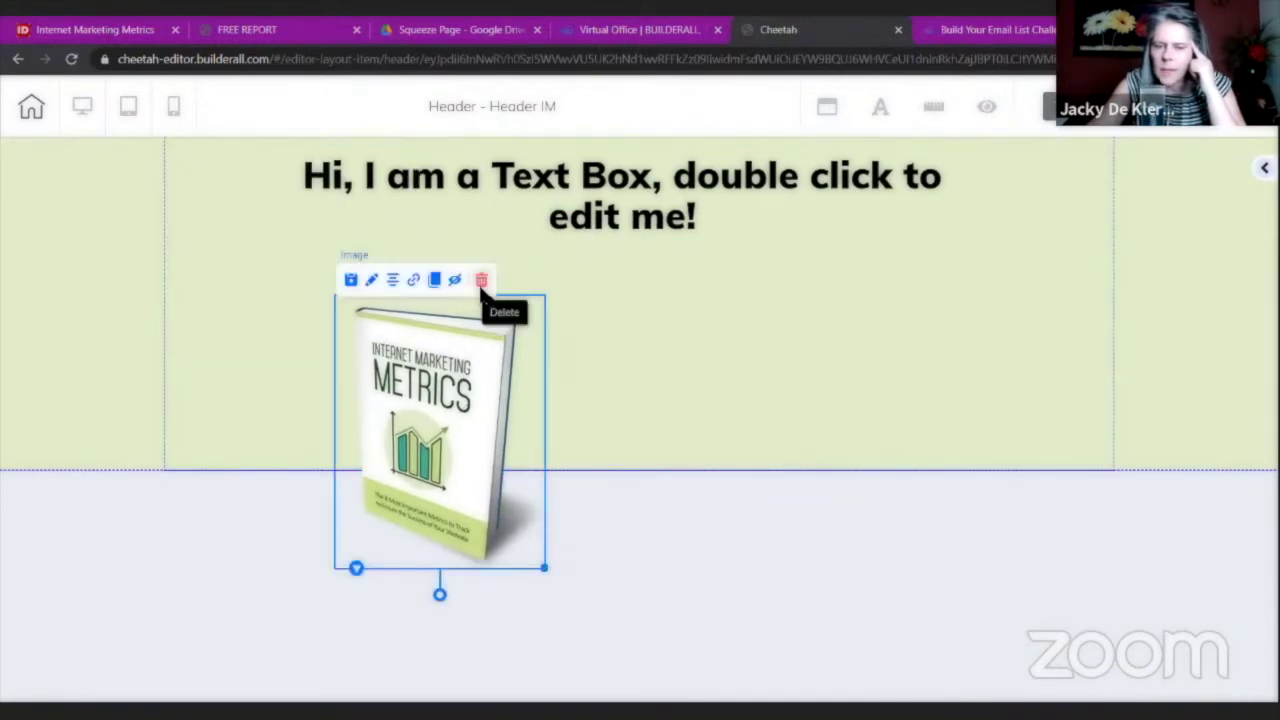
pyautogui.click(481, 280)
pyautogui.click(770, 438)
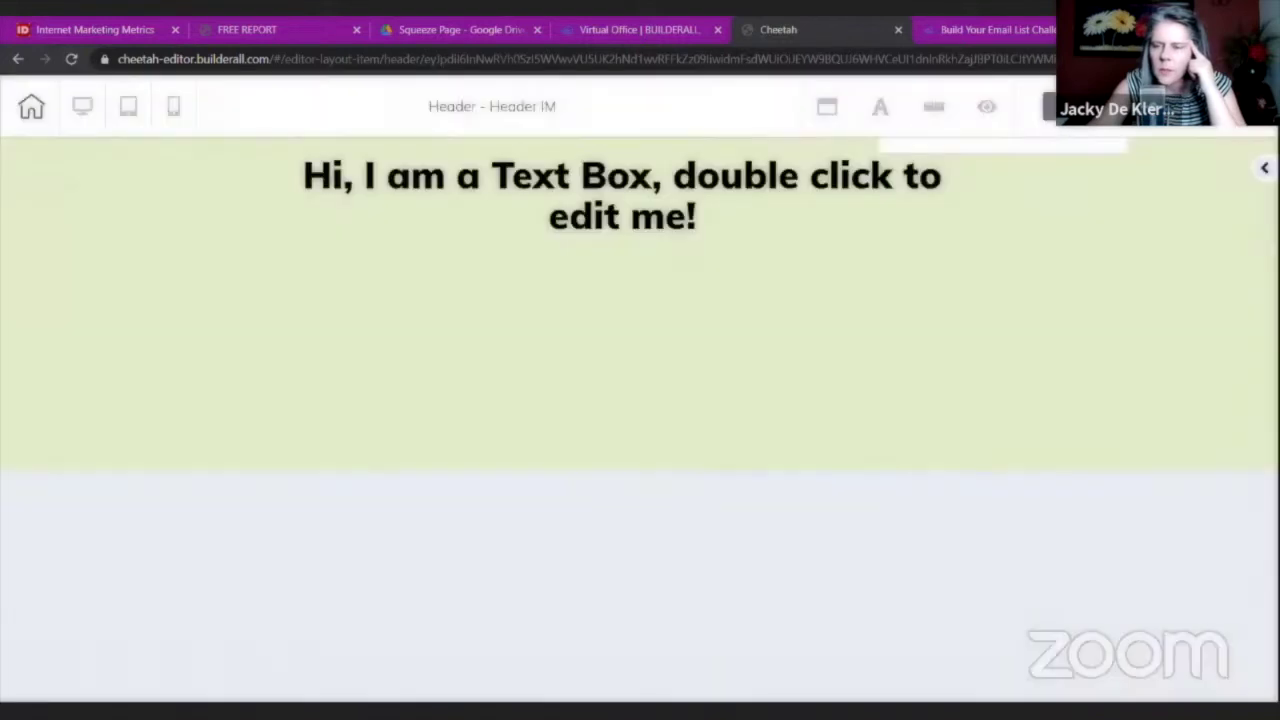
# Add a new header image and upload header.jpg from the Internet Metrics folder into it.
pyautogui.moveTo(1149, 532); pyautogui.dragTo(892, 366)
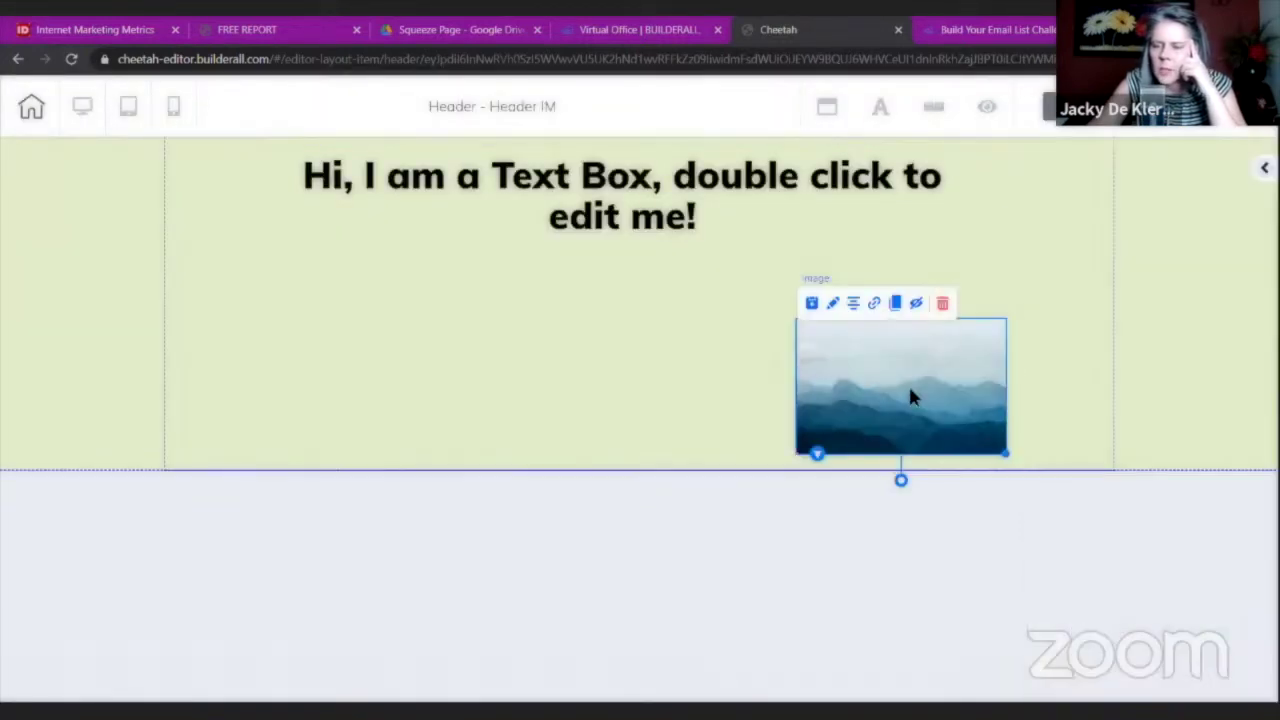
pyautogui.doubleClick(909, 395)
pyautogui.click(855, 562)
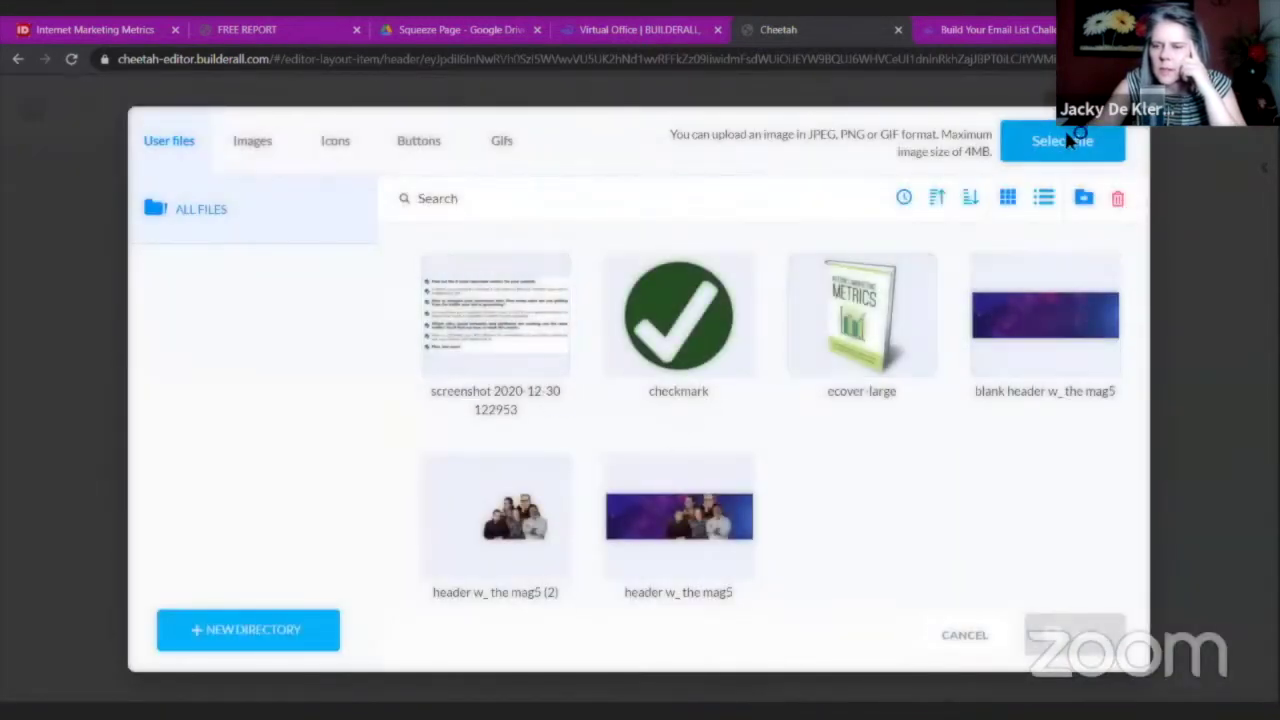
pyautogui.click(1064, 140)
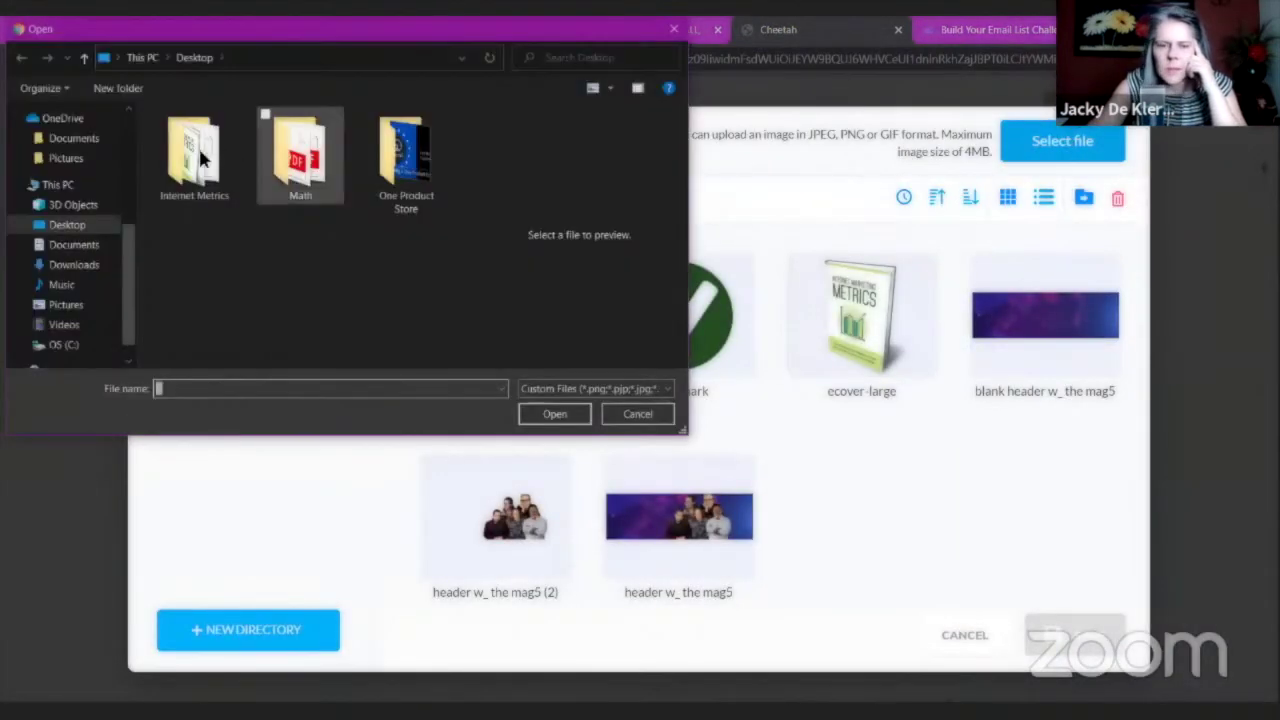
pyautogui.doubleClick(191, 155)
pyautogui.click(405, 170)
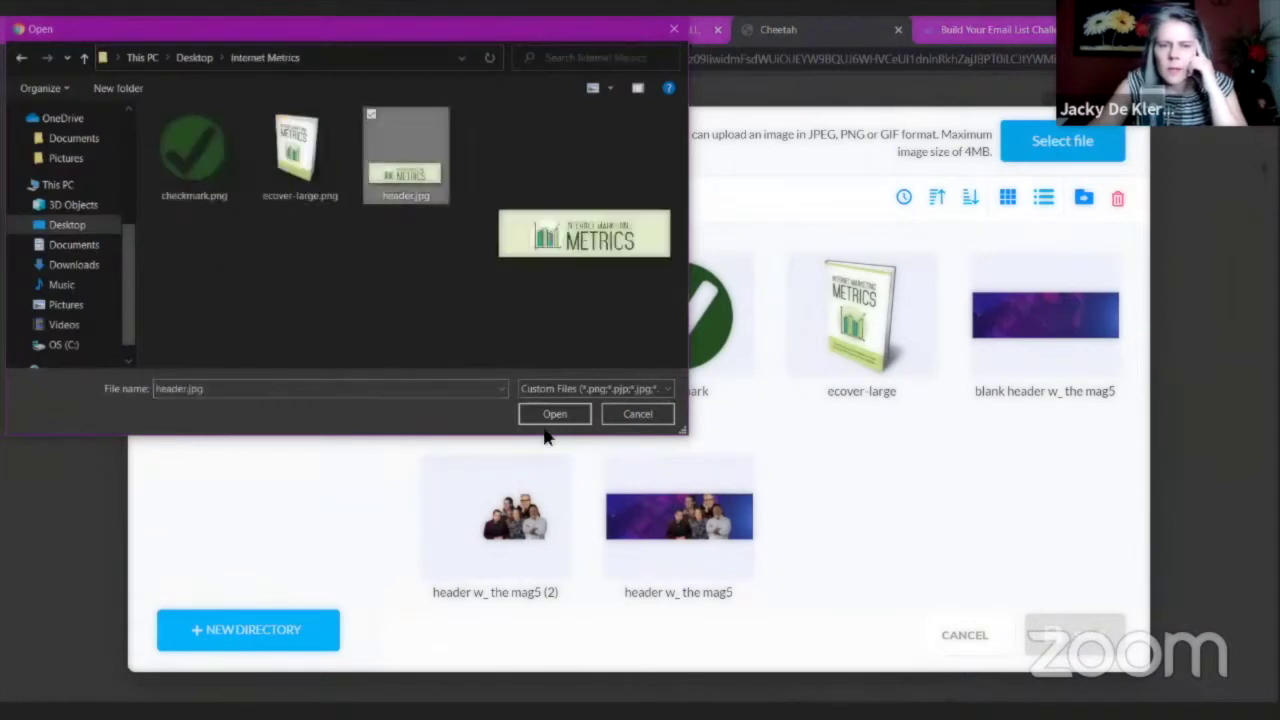
pyautogui.click(568, 418)
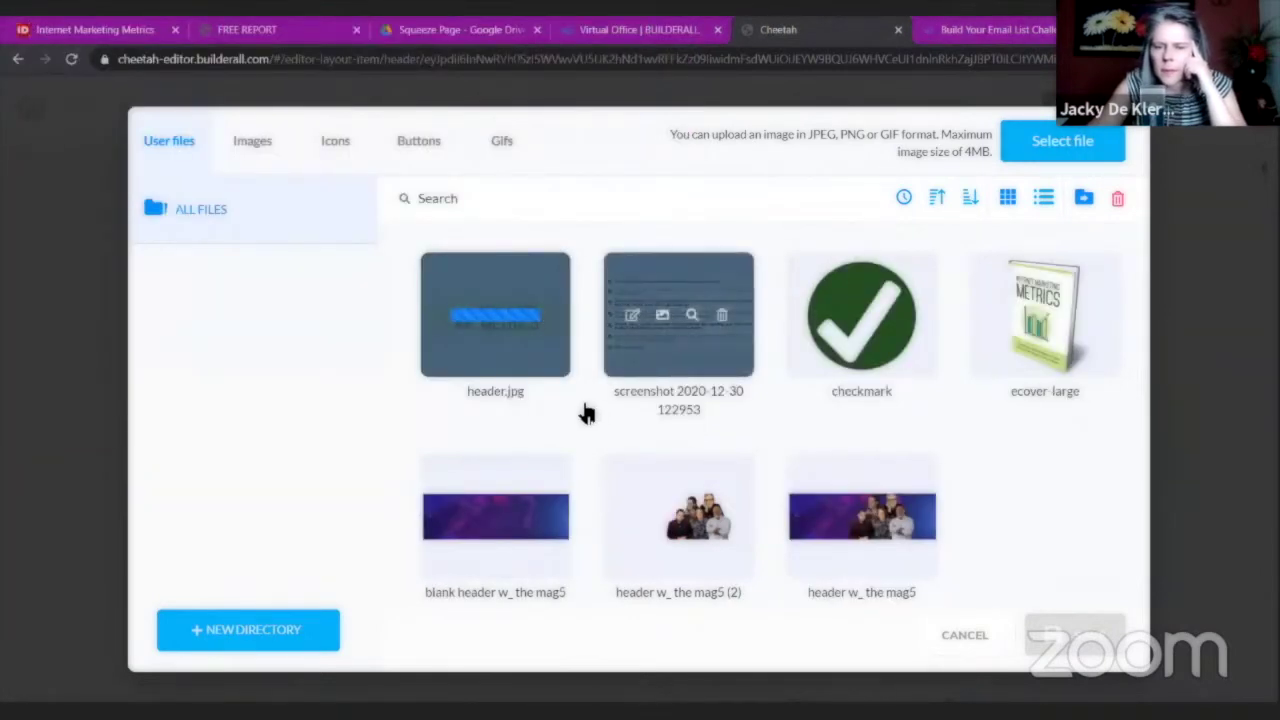
pyautogui.click(545, 358)
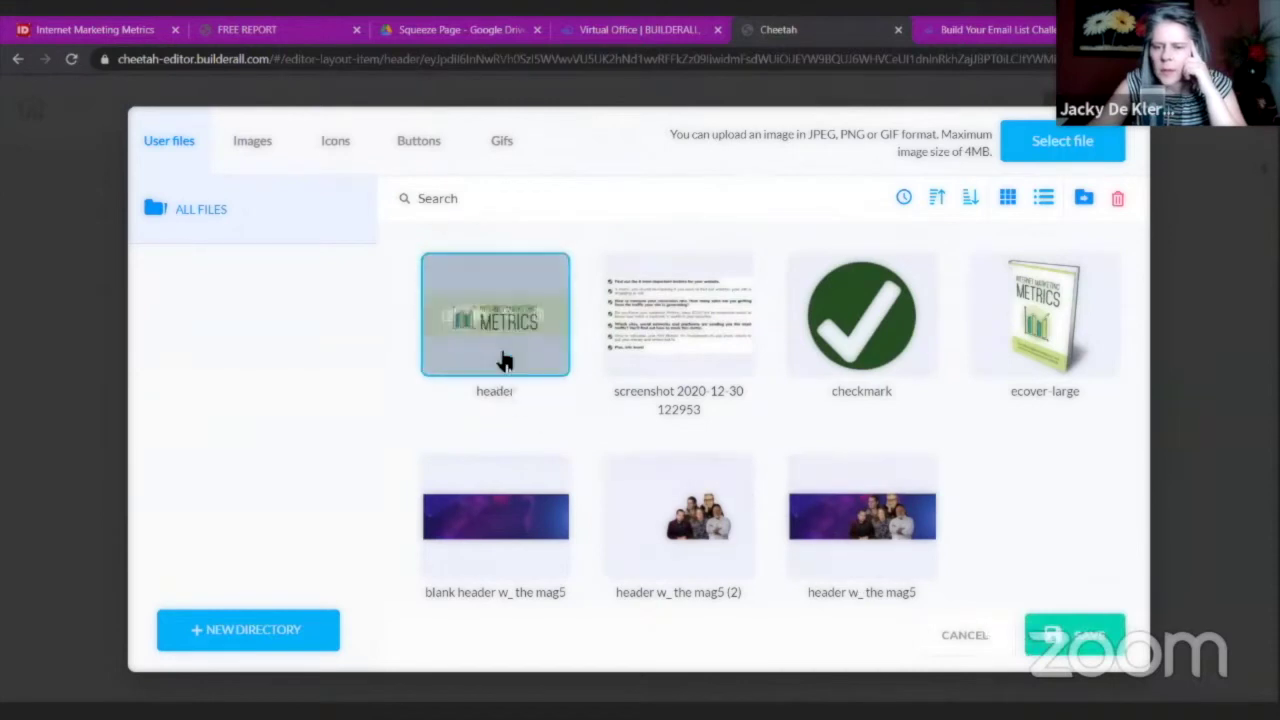
pyautogui.click(1058, 635)
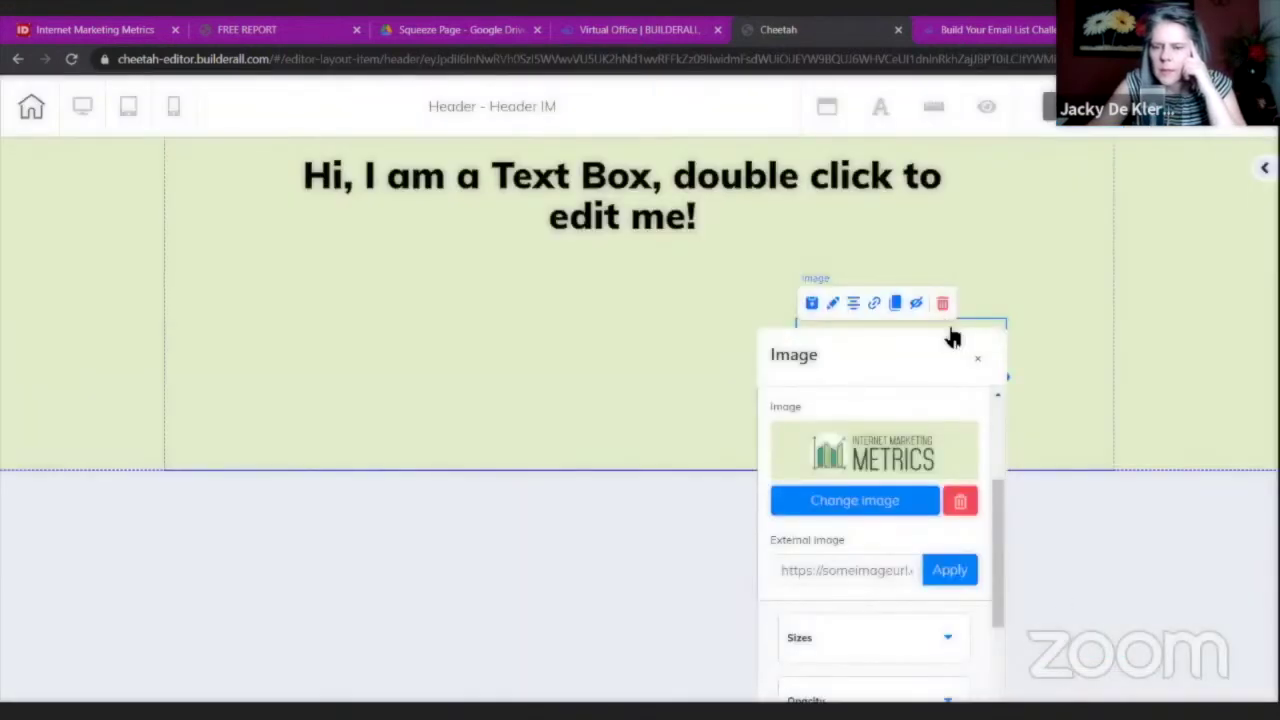
# Move the logo under the heading and enlarge it.
pyautogui.click(980, 360)
pyautogui.moveTo(978, 363); pyautogui.dragTo(986, 457)
pyautogui.click(810, 340)
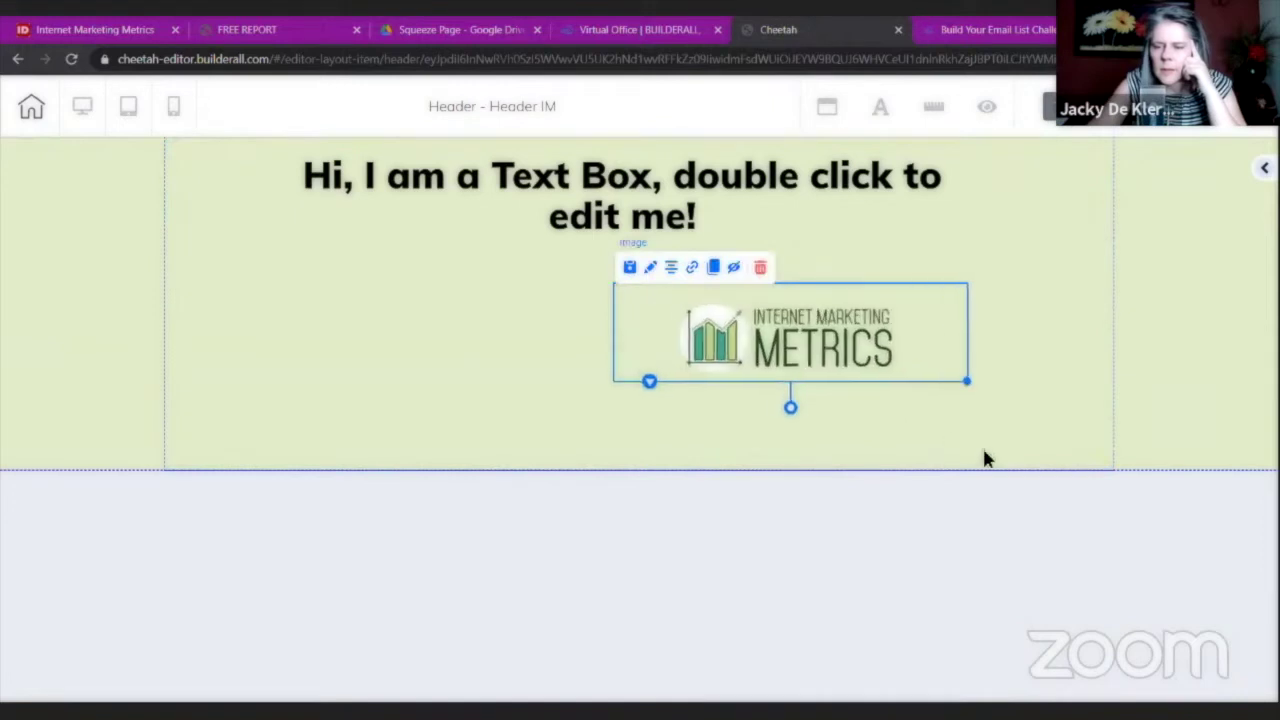
pyautogui.click(524, 180)
# Delete the placeholder headline text and drag the header section shorter.
pyautogui.click(416, 173)
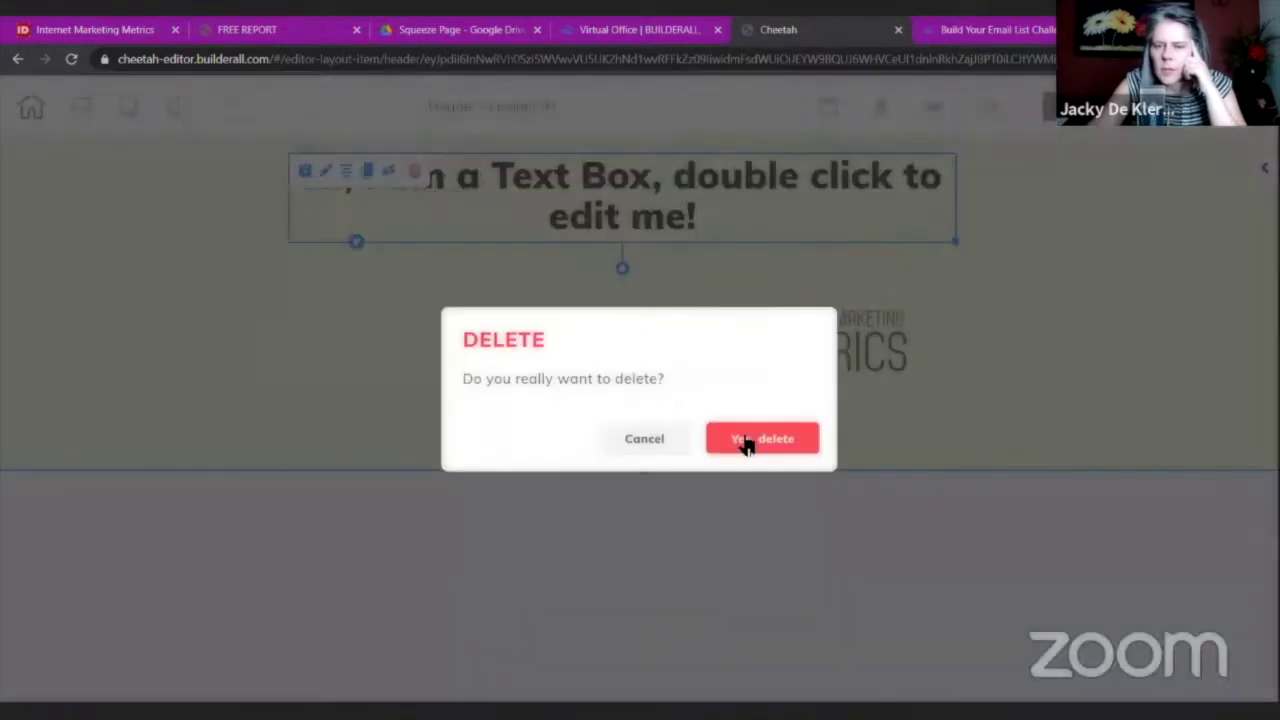
pyautogui.click(764, 438)
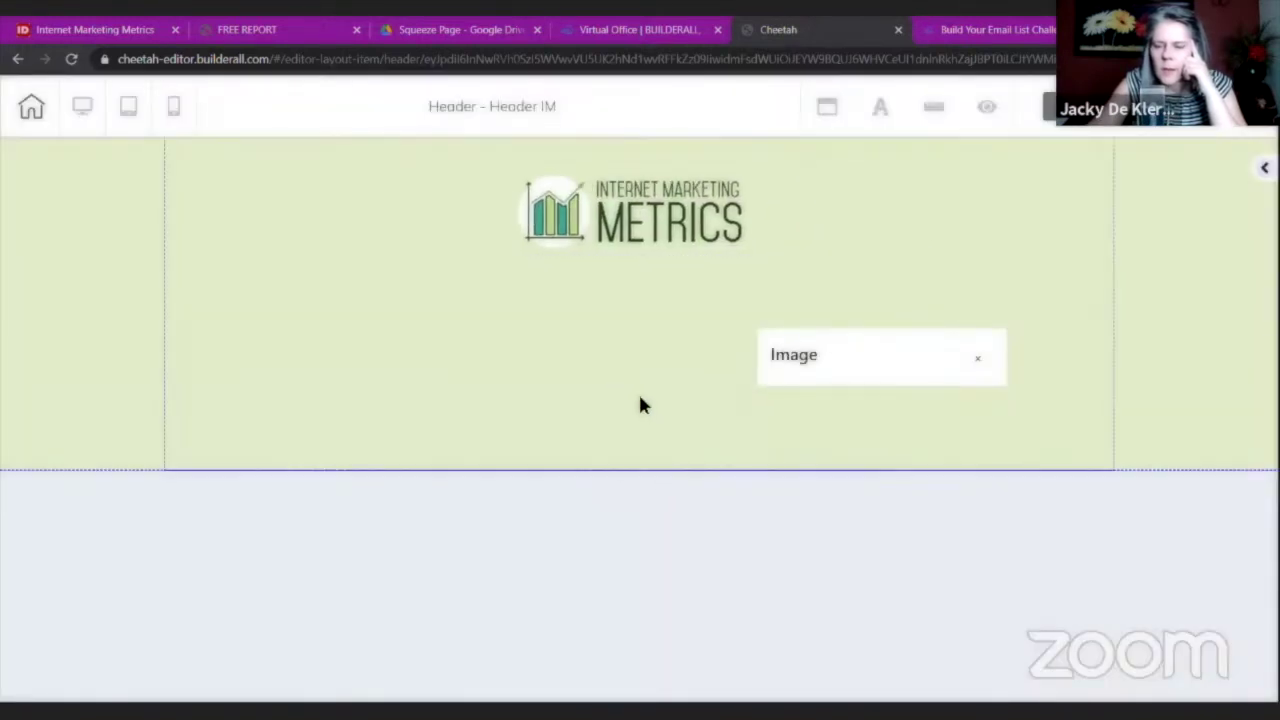
pyautogui.moveTo(643, 474); pyautogui.dragTo(650, 302)
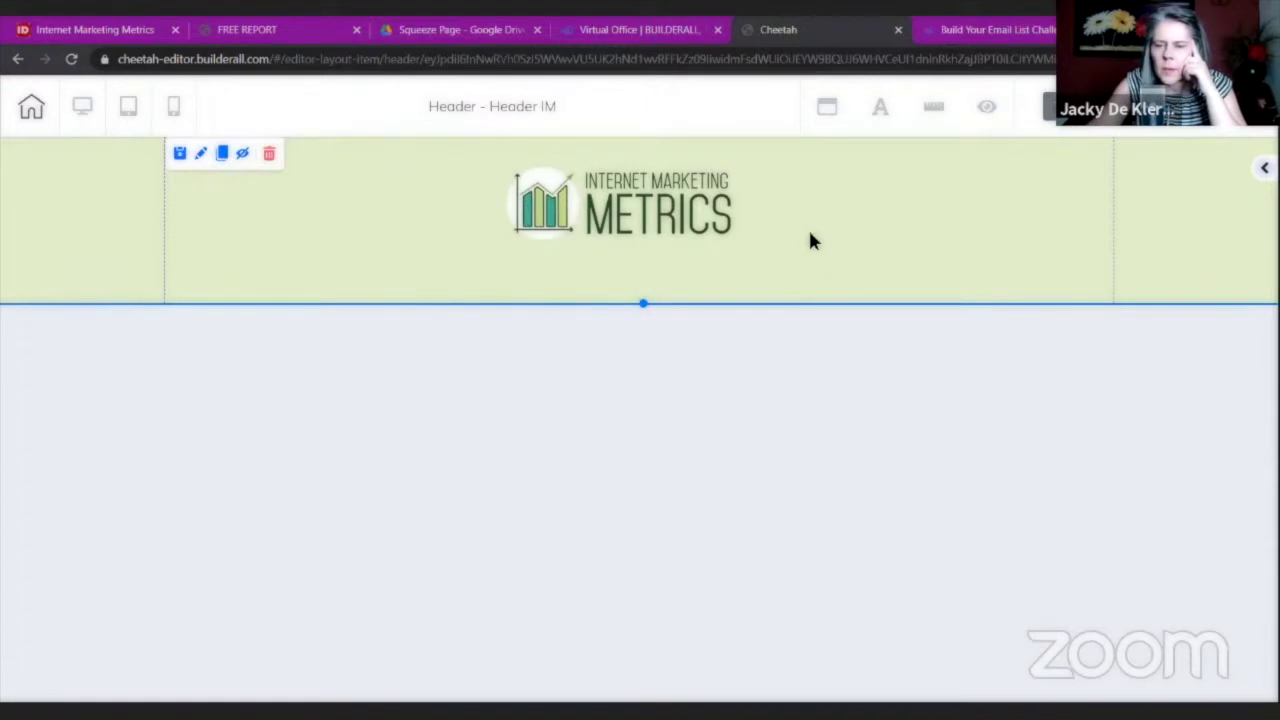
# Reduce the header's Min Height in its section settings.
pyautogui.rightClick(848, 240)
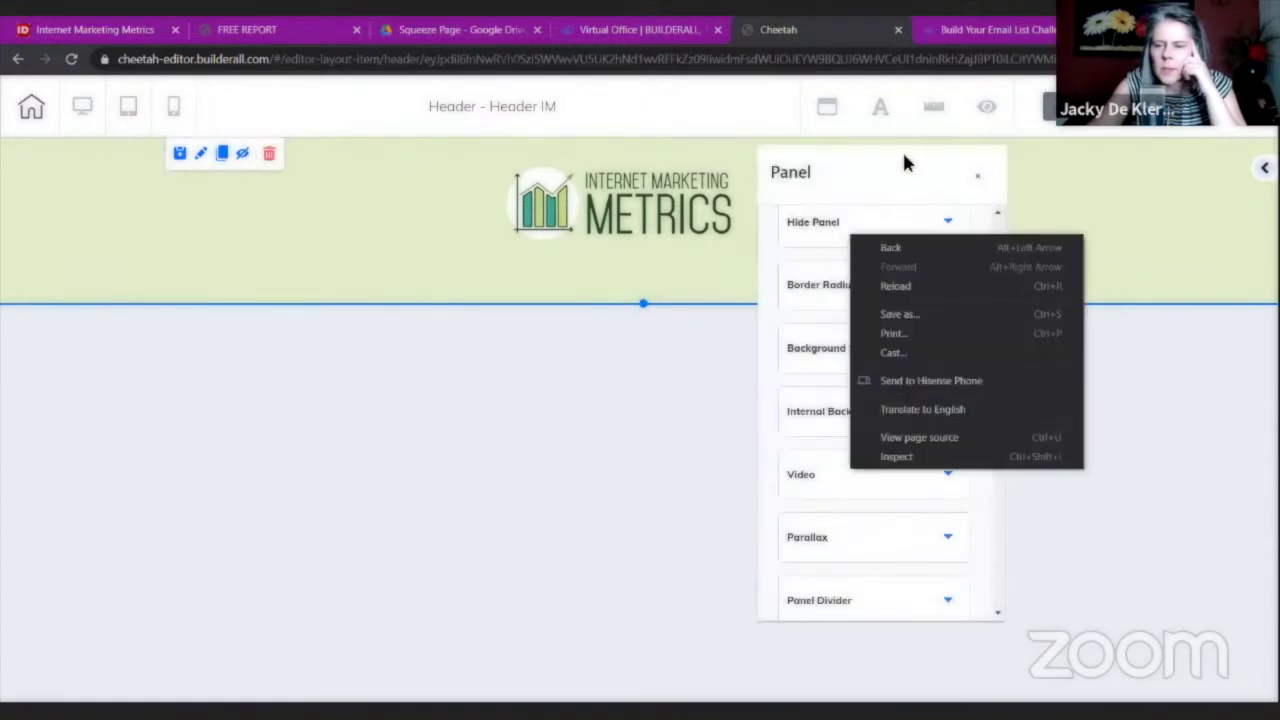
pyautogui.click(838, 245)
pyautogui.scroll(3, 860, 257)
pyautogui.click(852, 259)
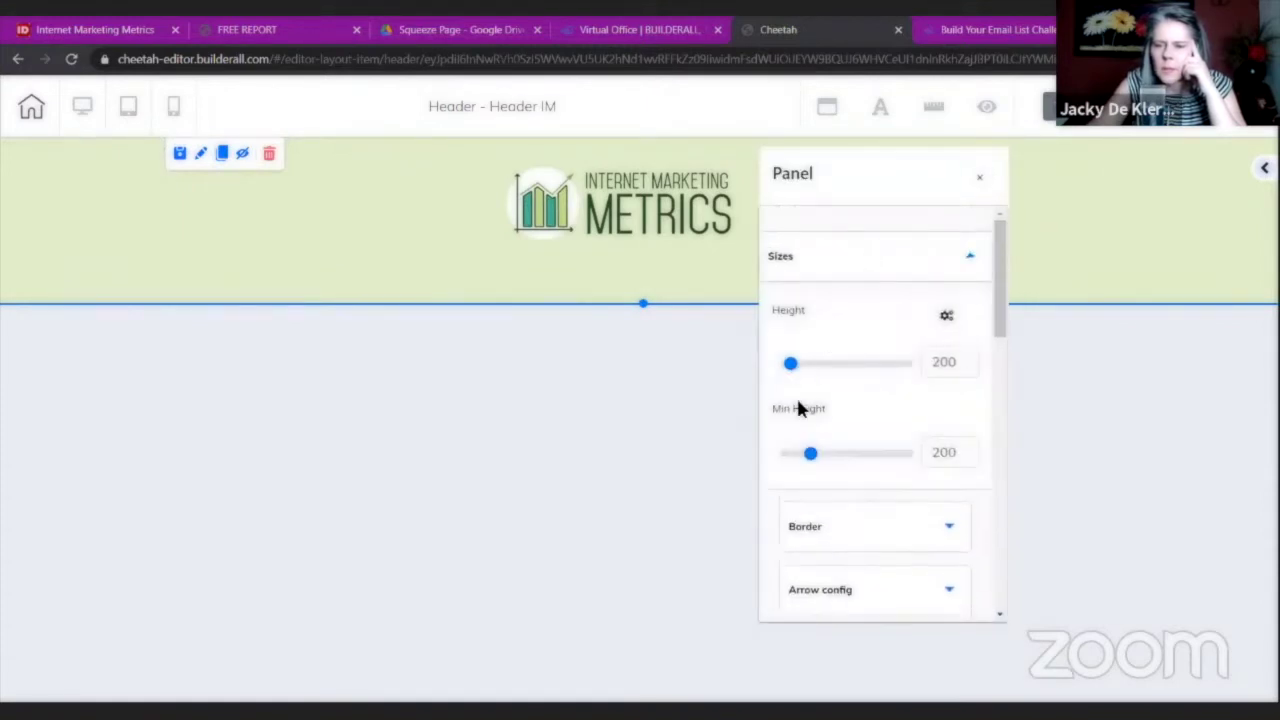
pyautogui.moveTo(812, 458); pyautogui.dragTo(786, 458)
pyautogui.click(670, 283)
pyautogui.moveTo(643, 304); pyautogui.dragTo(646, 206)
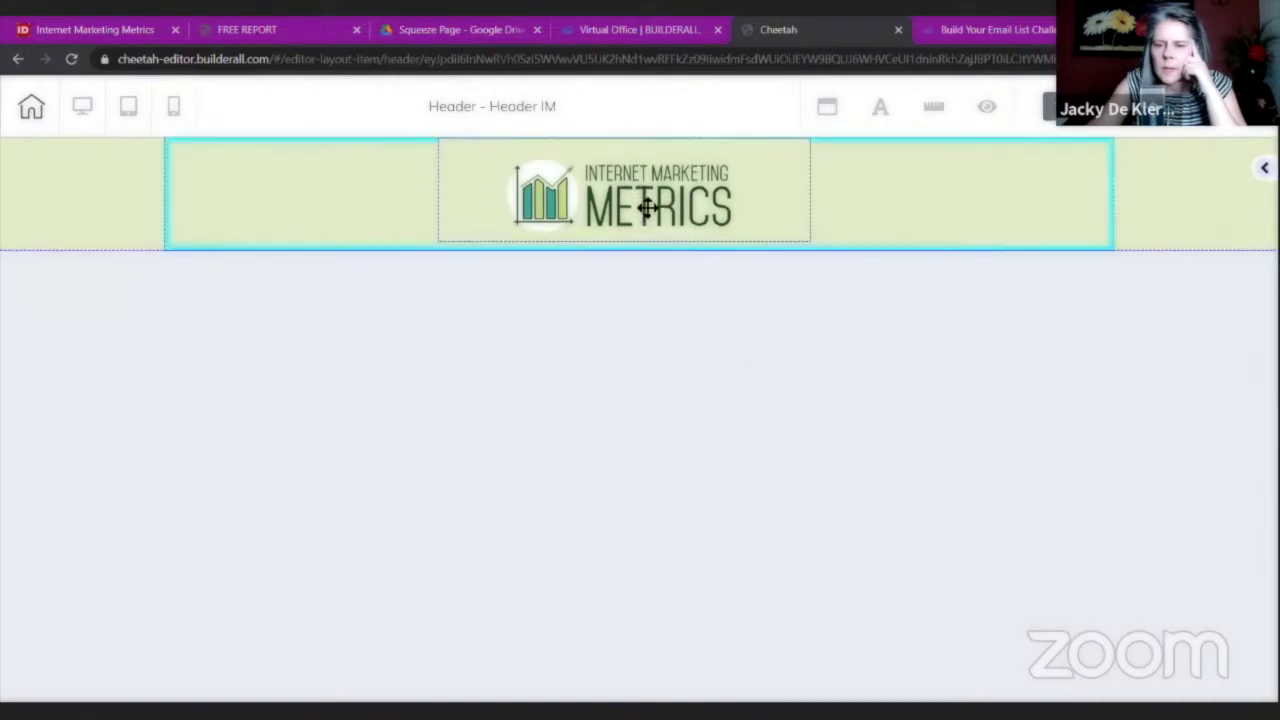
# Save the header and exit to the site's My pages list.
pyautogui.click(1217, 129)
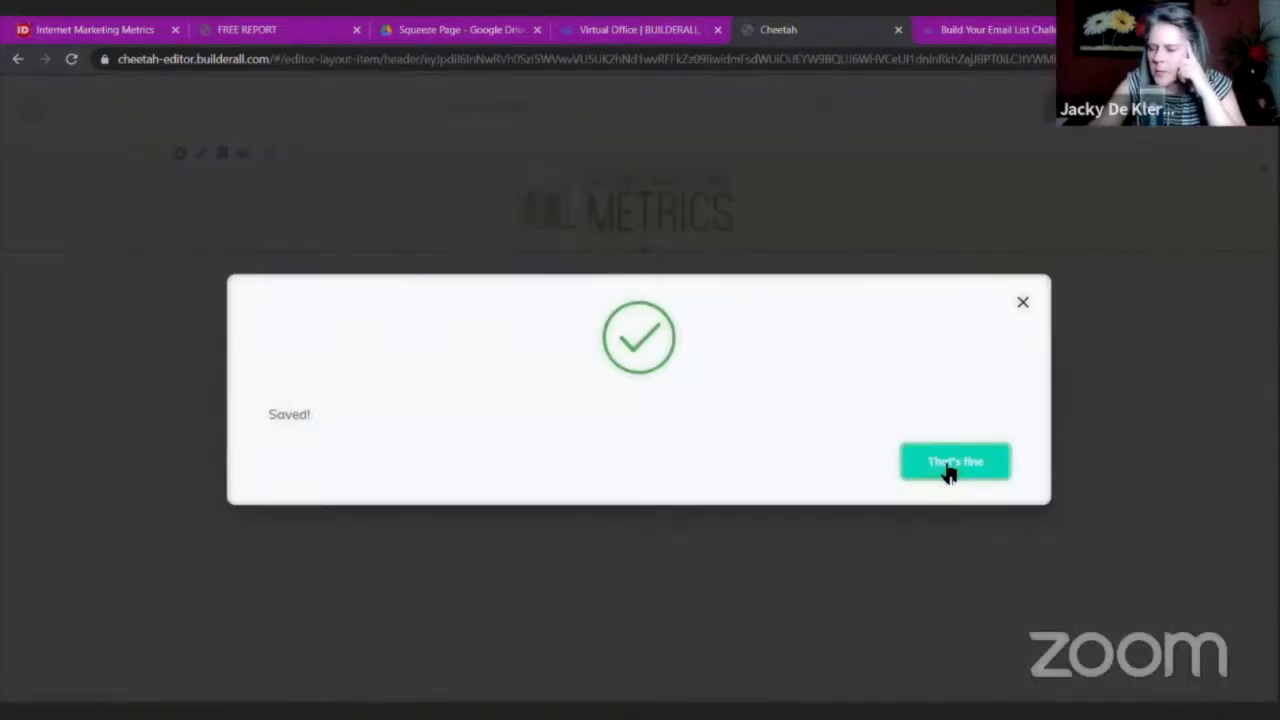
pyautogui.click(955, 462)
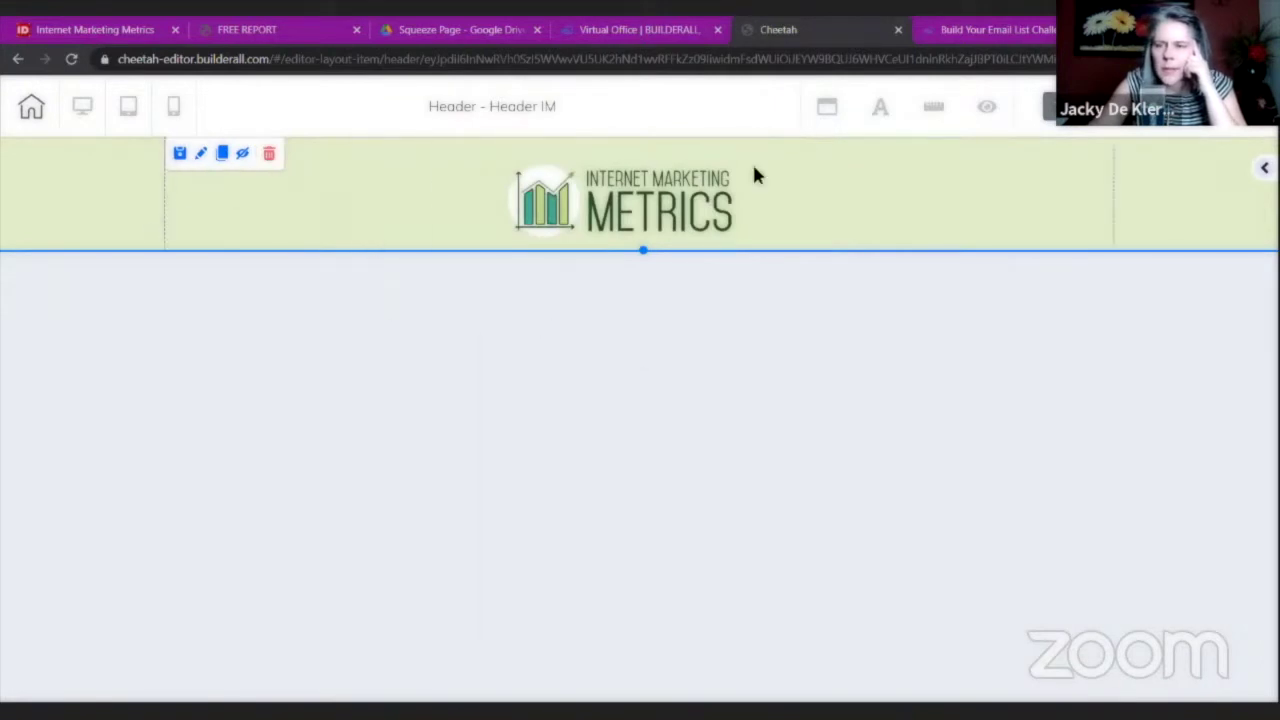
pyautogui.click(30, 107)
pyautogui.click(723, 434)
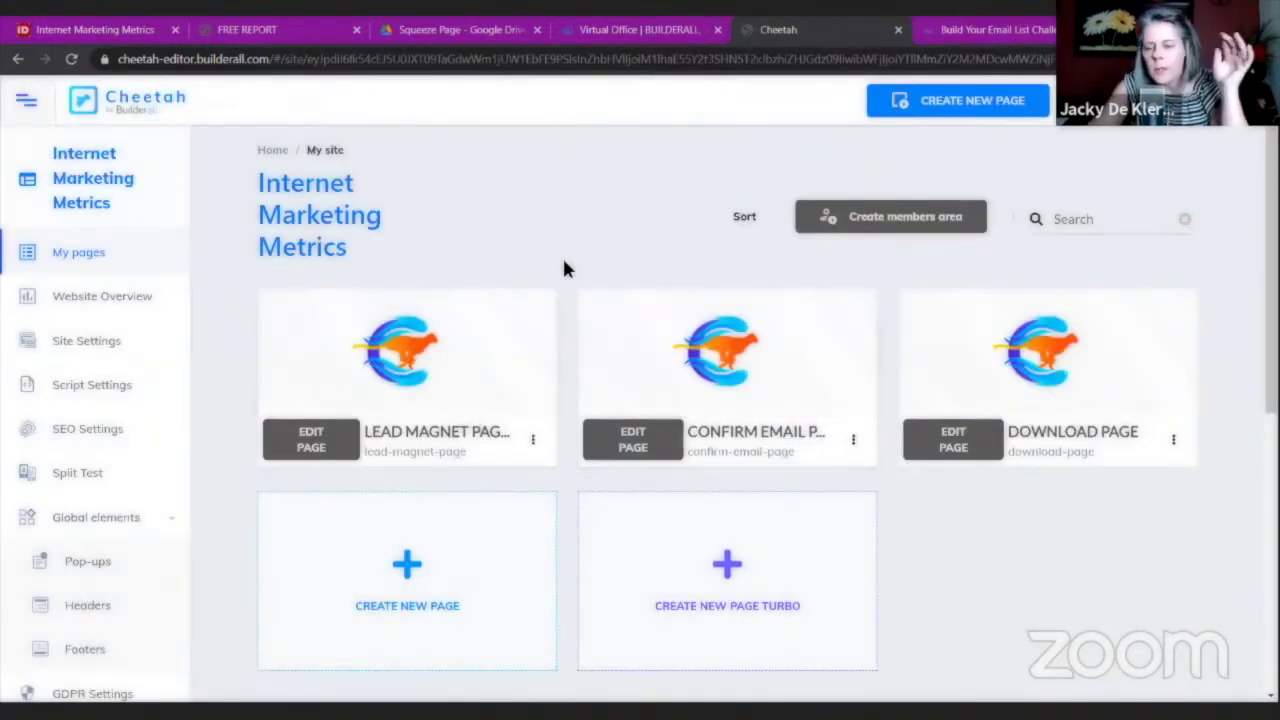
# Open the Lead Magnet Page card for editing from My pages.
pyautogui.moveTo(440, 293)
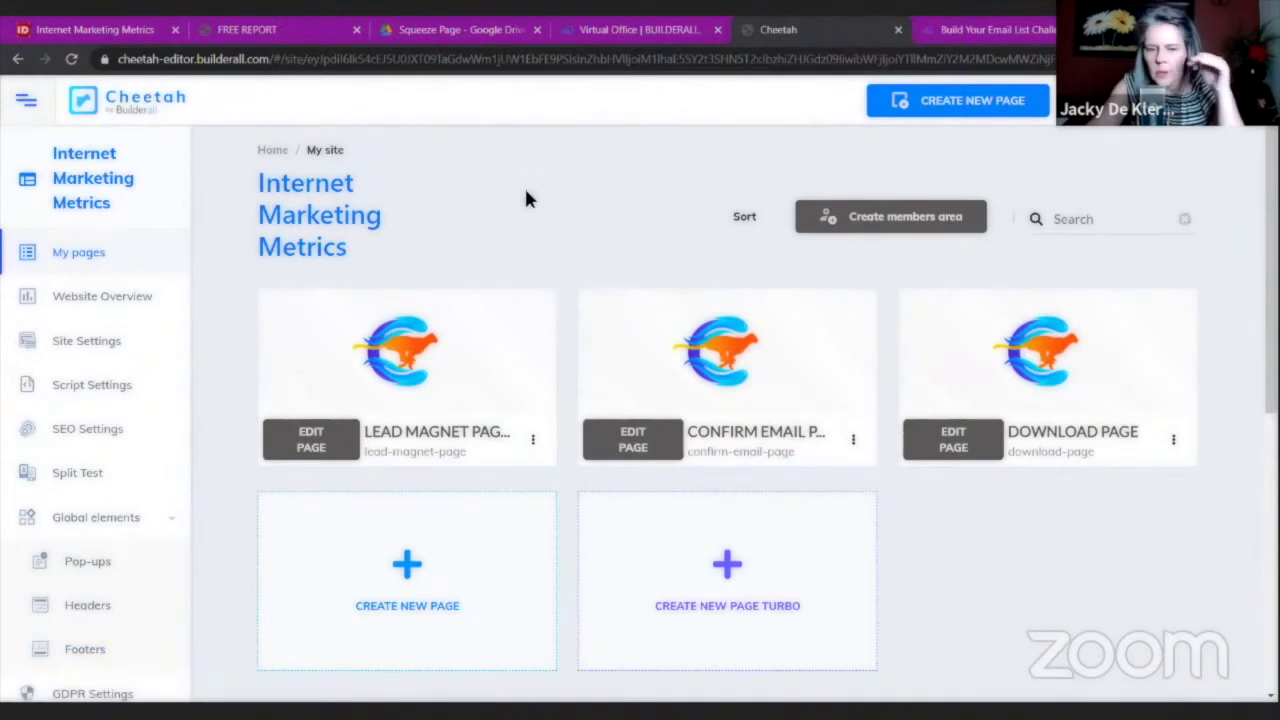
pyautogui.click(310, 438)
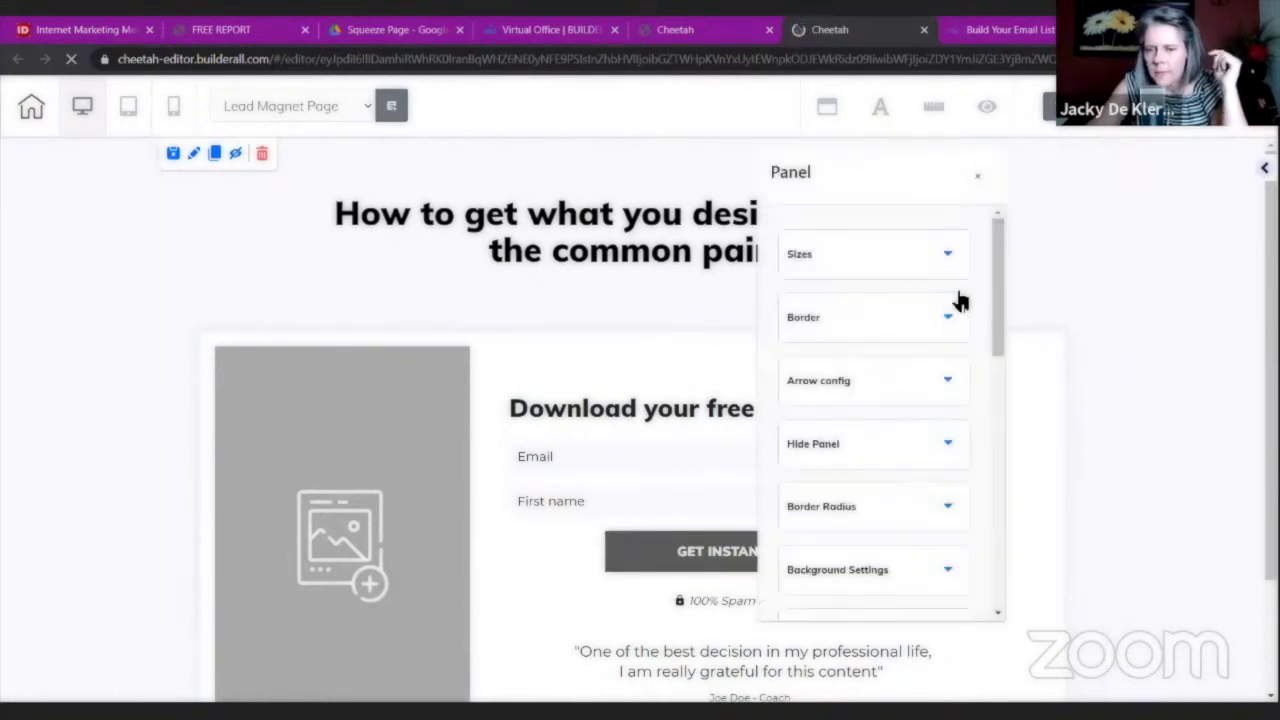
# Set the top section's solid background colour to green in Background Settings.
pyautogui.scroll(-2, 889, 286)
pyautogui.click(851, 456)
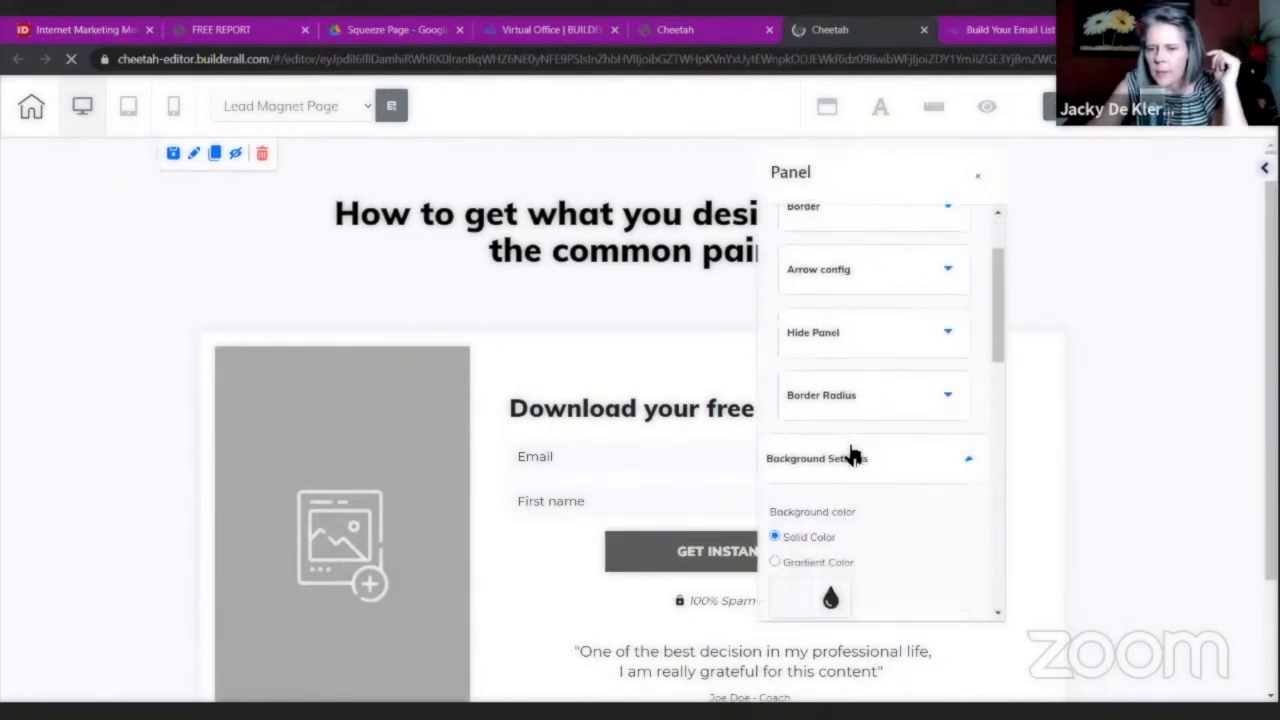
pyautogui.scroll(-3, 849, 451)
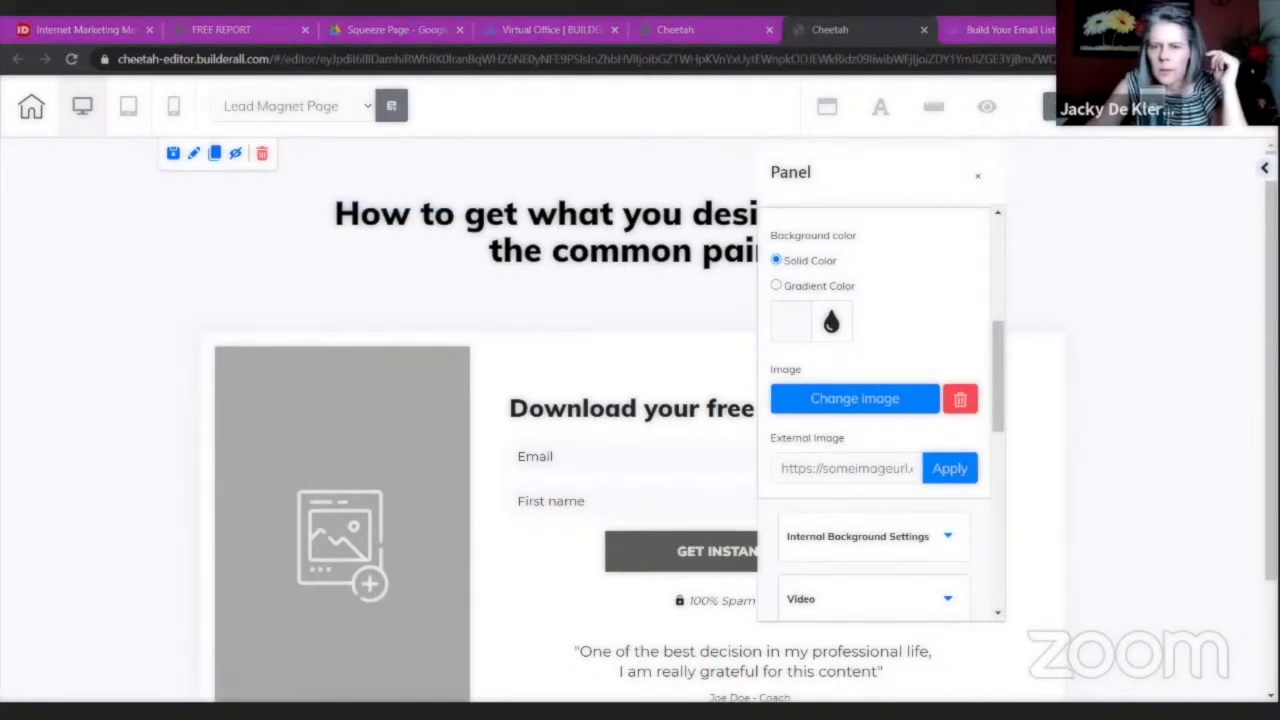
pyautogui.click(792, 321)
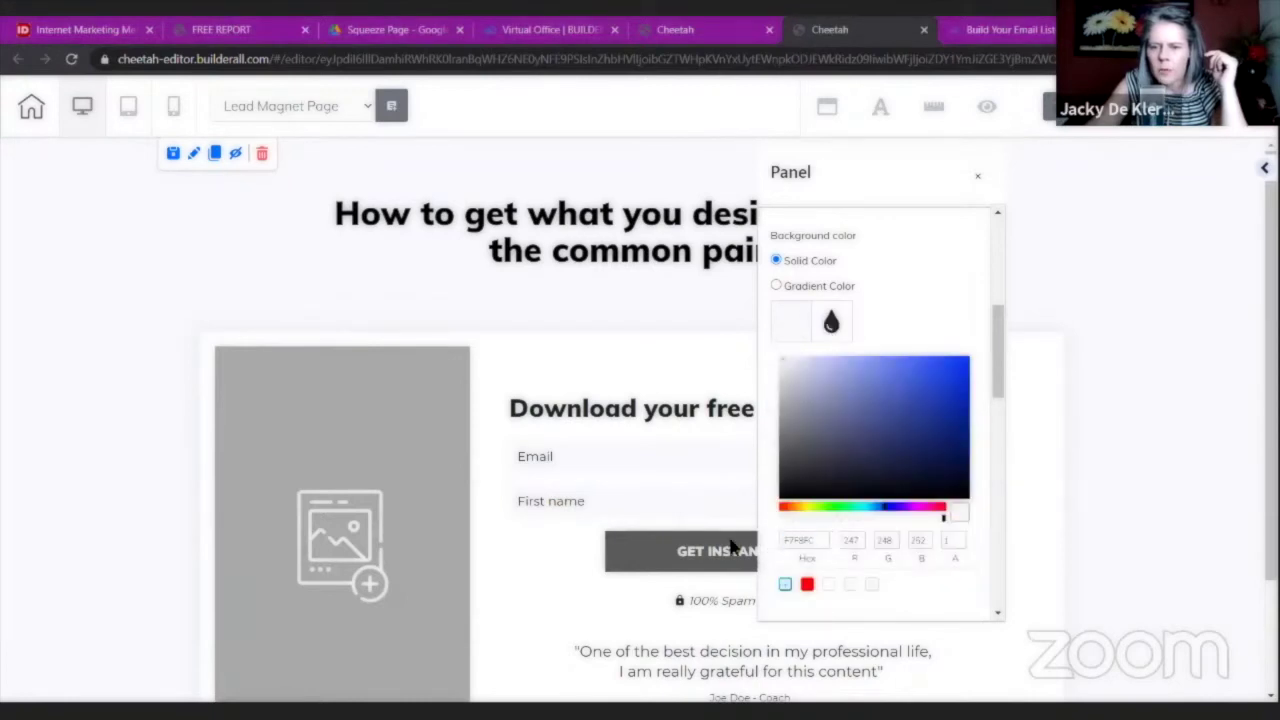
pyautogui.click(822, 506)
pyautogui.click(1004, 167)
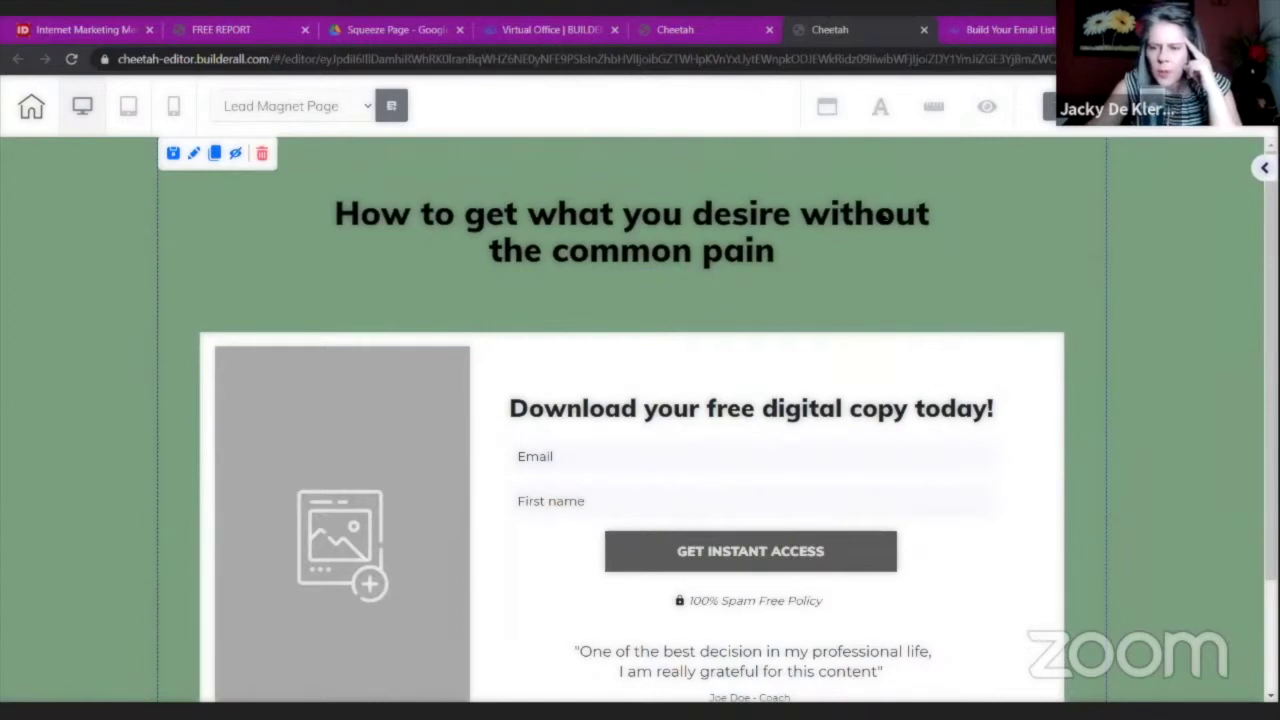
pyautogui.click(777, 211)
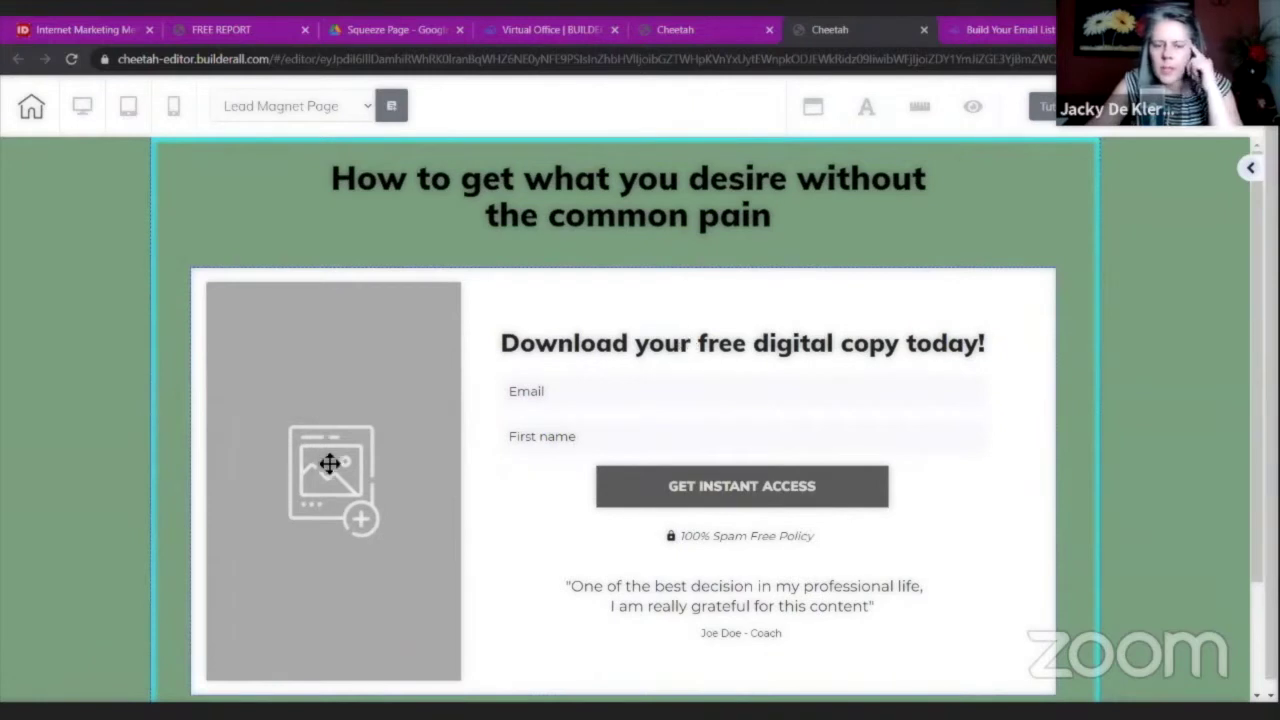
# Replace the grey placeholder with ecover-large and drag it left over the box's edge.
pyautogui.click(376, 435)
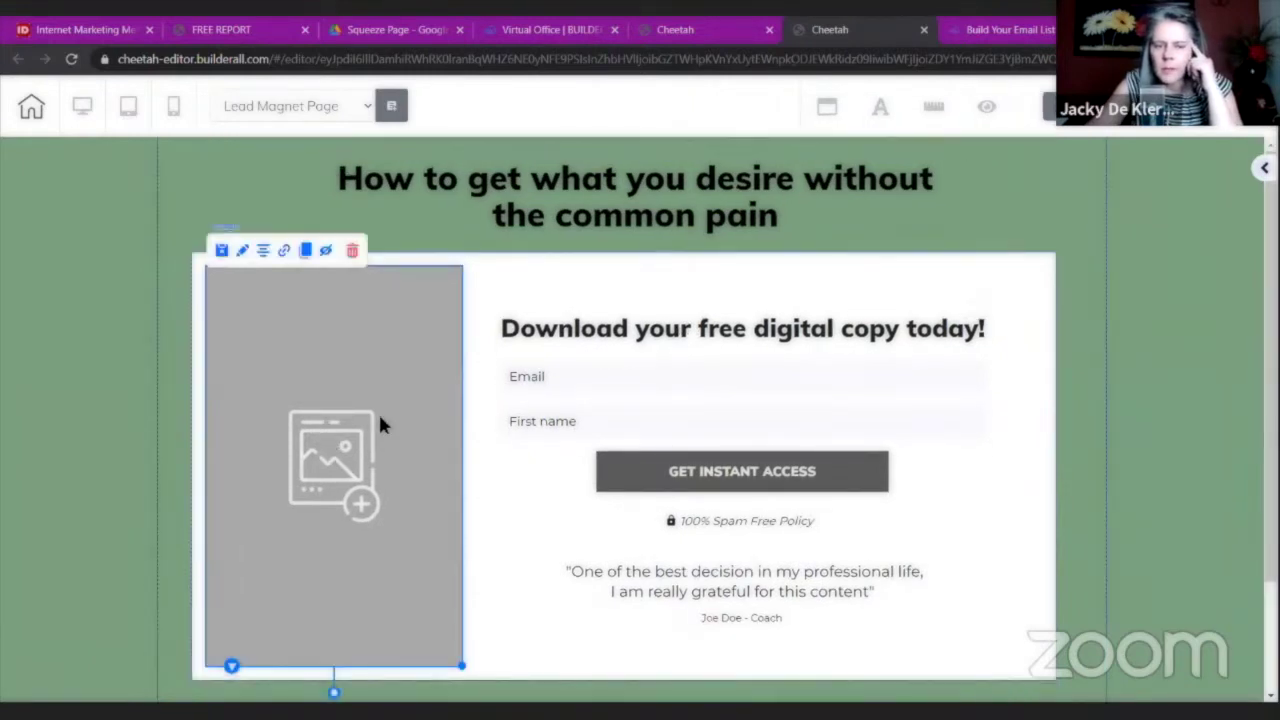
pyautogui.doubleClick(378, 411)
pyautogui.moveTo(540, 309); pyautogui.dragTo(835, 199)
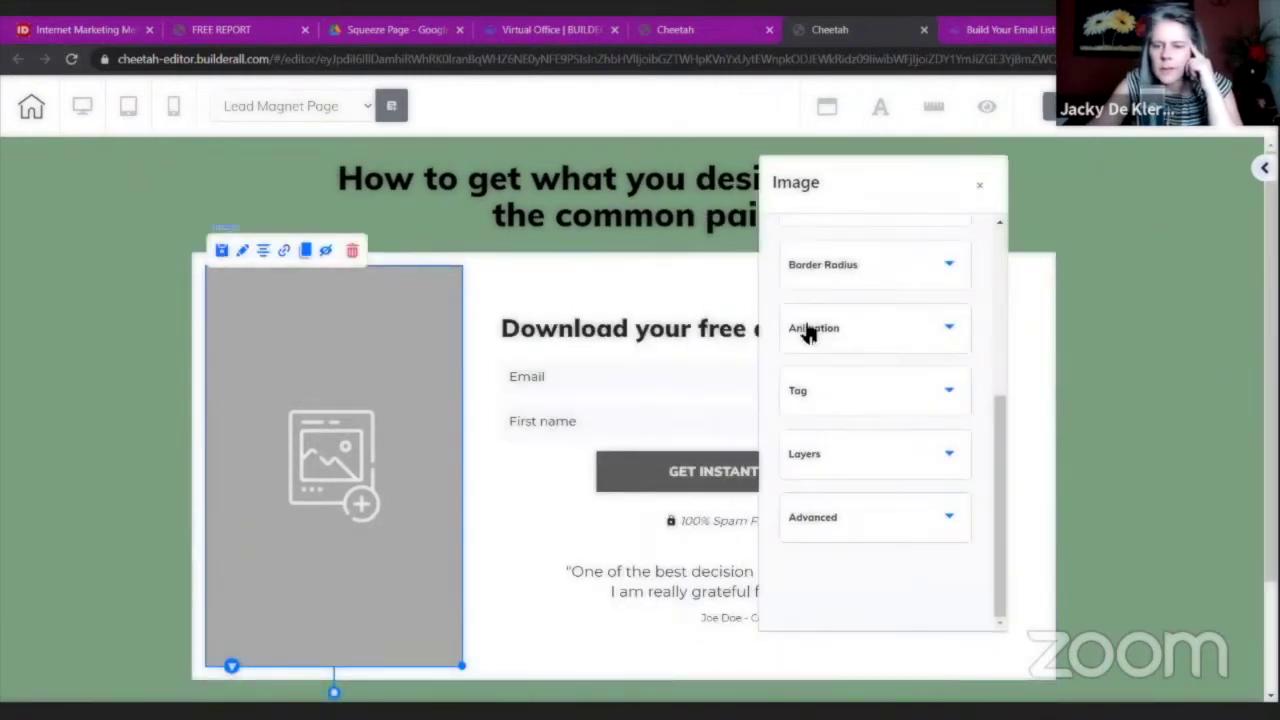
pyautogui.scroll(5, 806, 326)
pyautogui.click(851, 266)
pyautogui.scroll(-5, 826, 406)
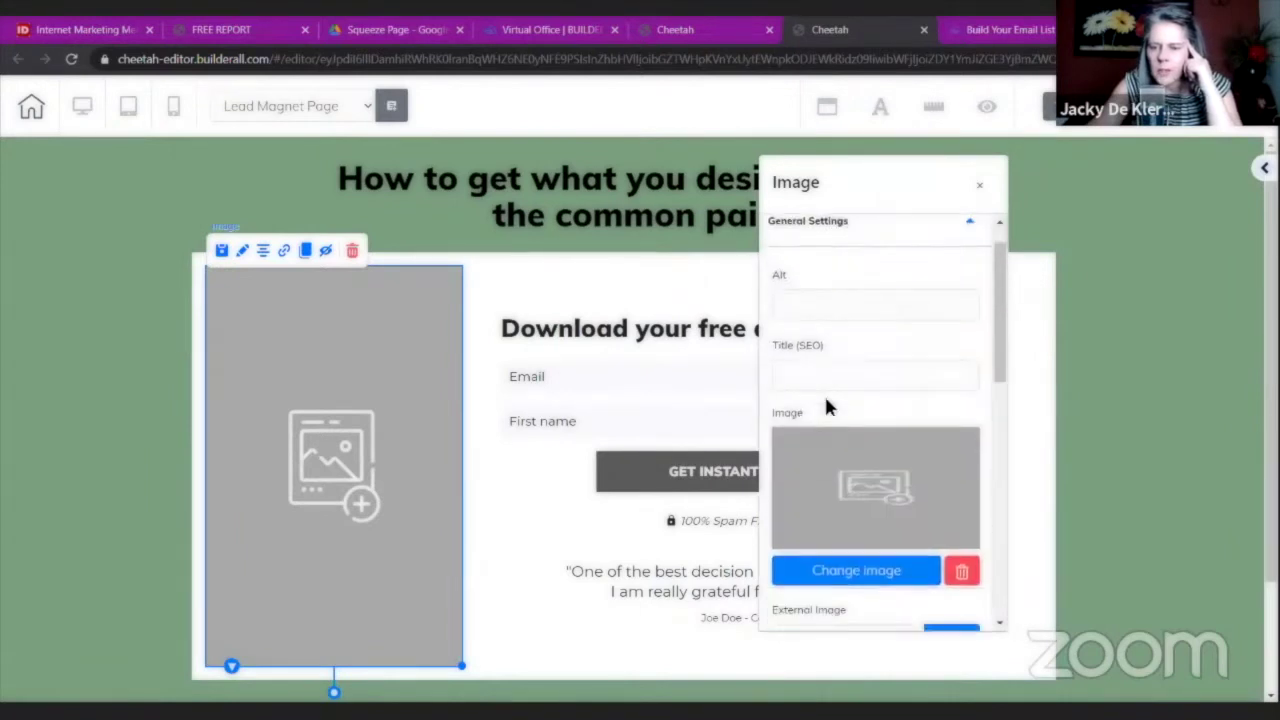
pyautogui.click(850, 510)
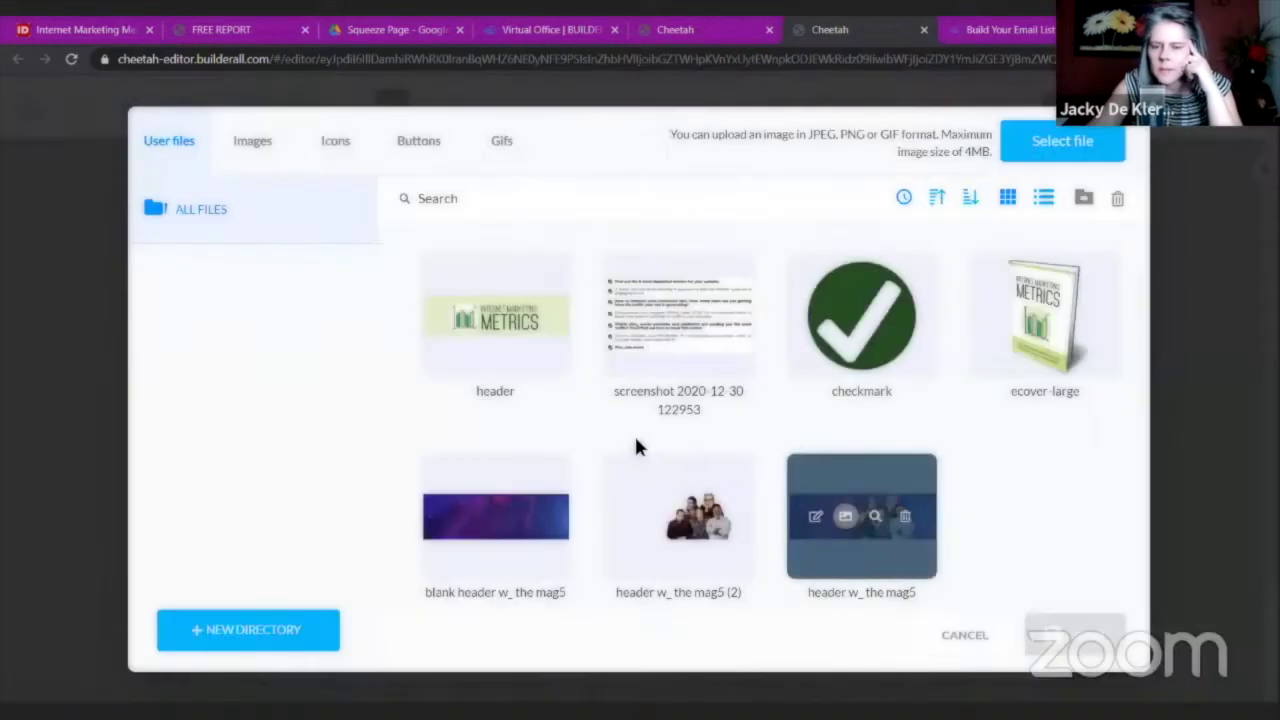
pyautogui.click(986, 363)
pyautogui.click(1073, 640)
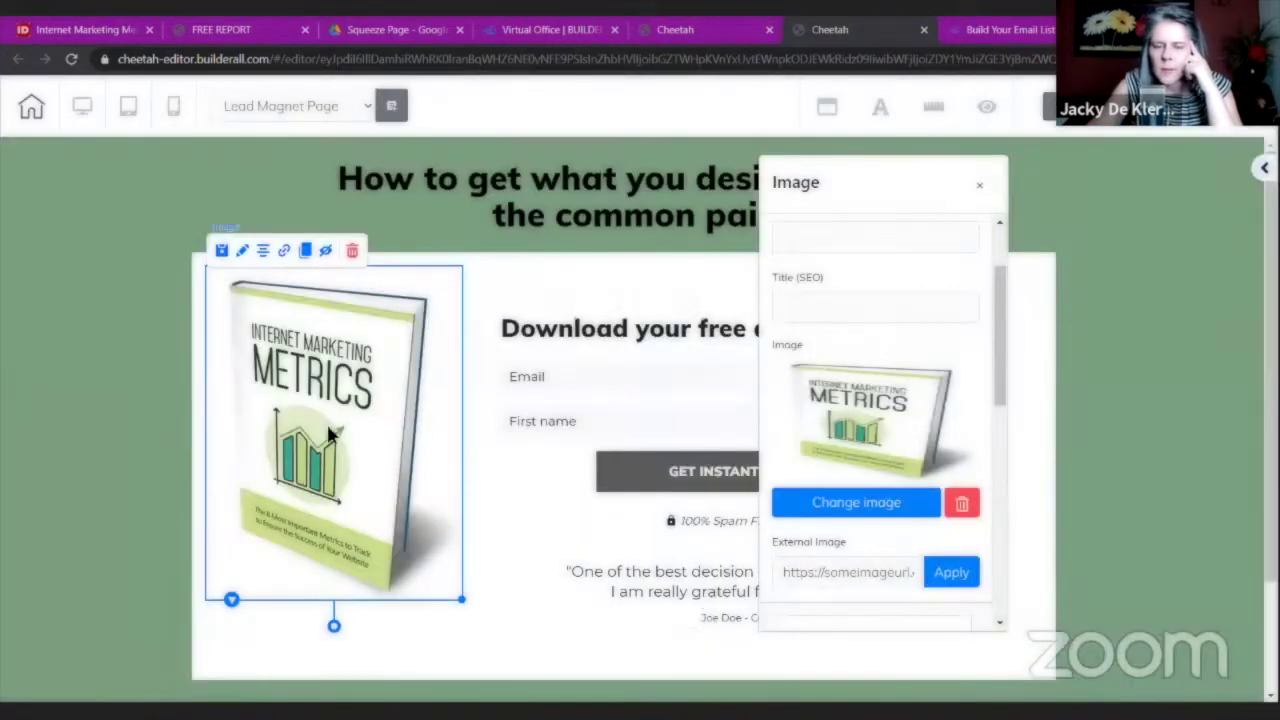
pyautogui.moveTo(330, 432); pyautogui.dragTo(254, 420)
pyautogui.click(545, 308)
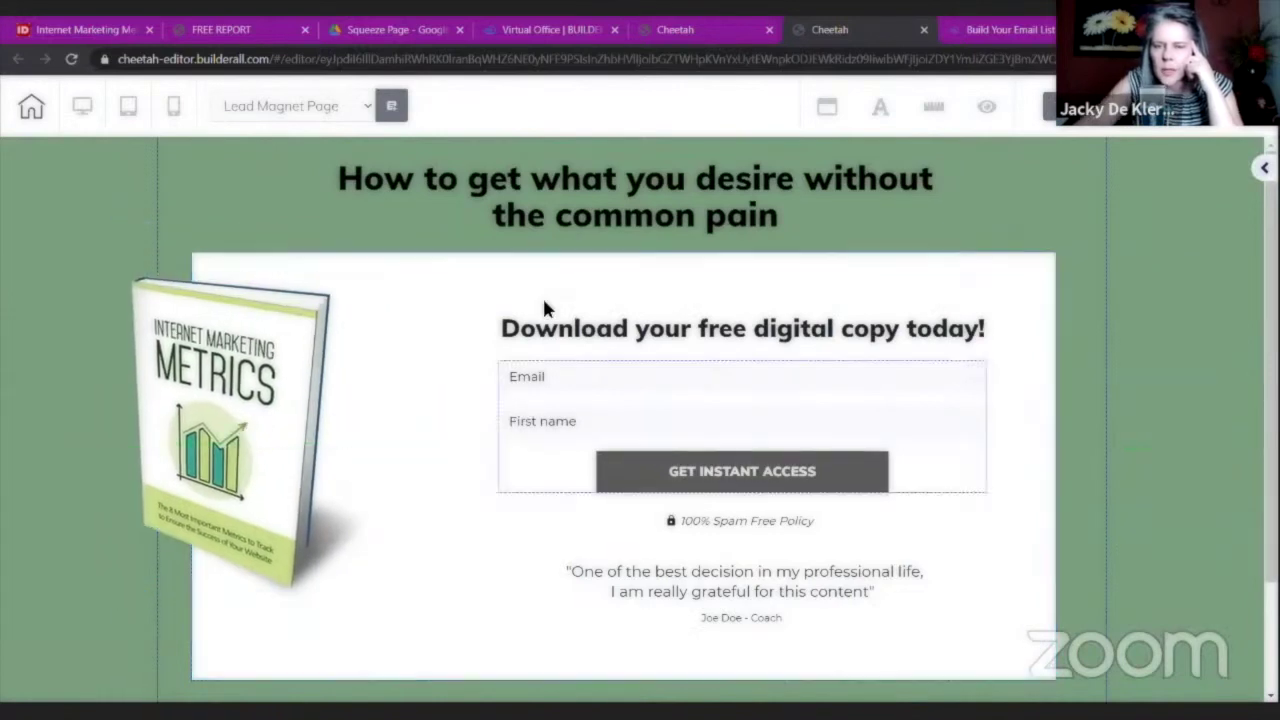
# Delete the signup form and move the 100% Spam Free Policy line bottom-left.
pyautogui.click(597, 449)
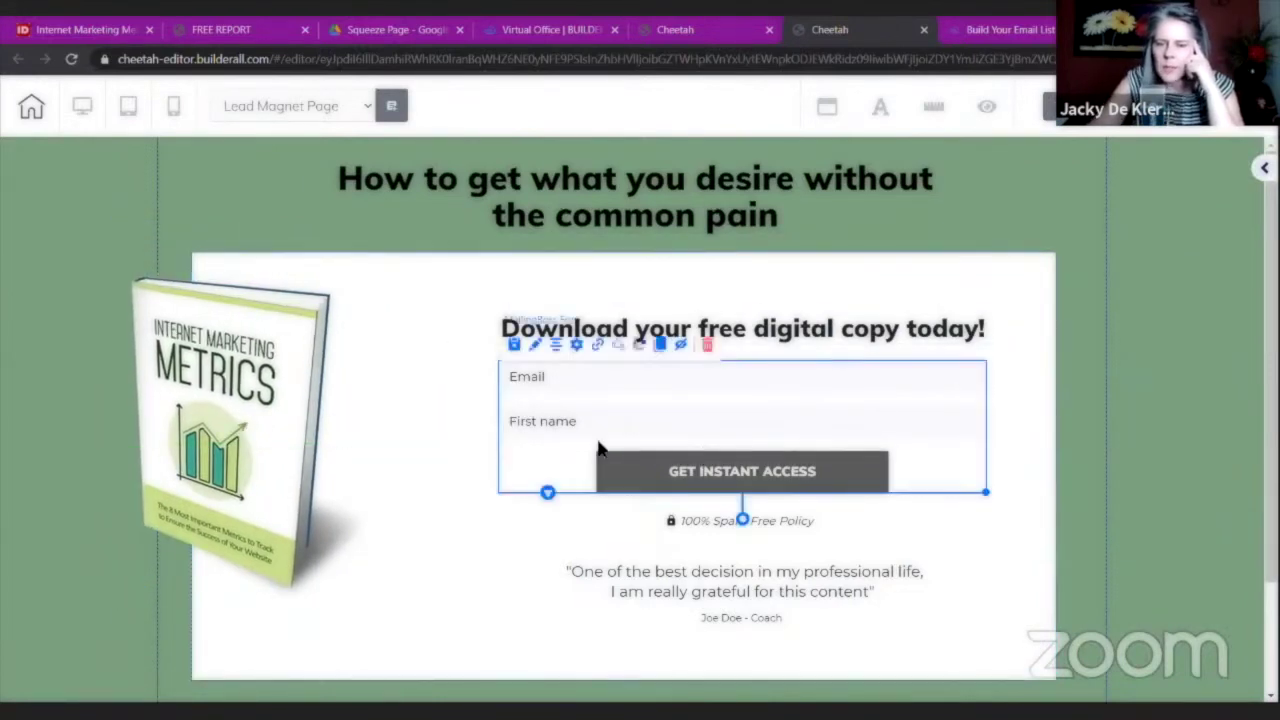
pyautogui.click(707, 357)
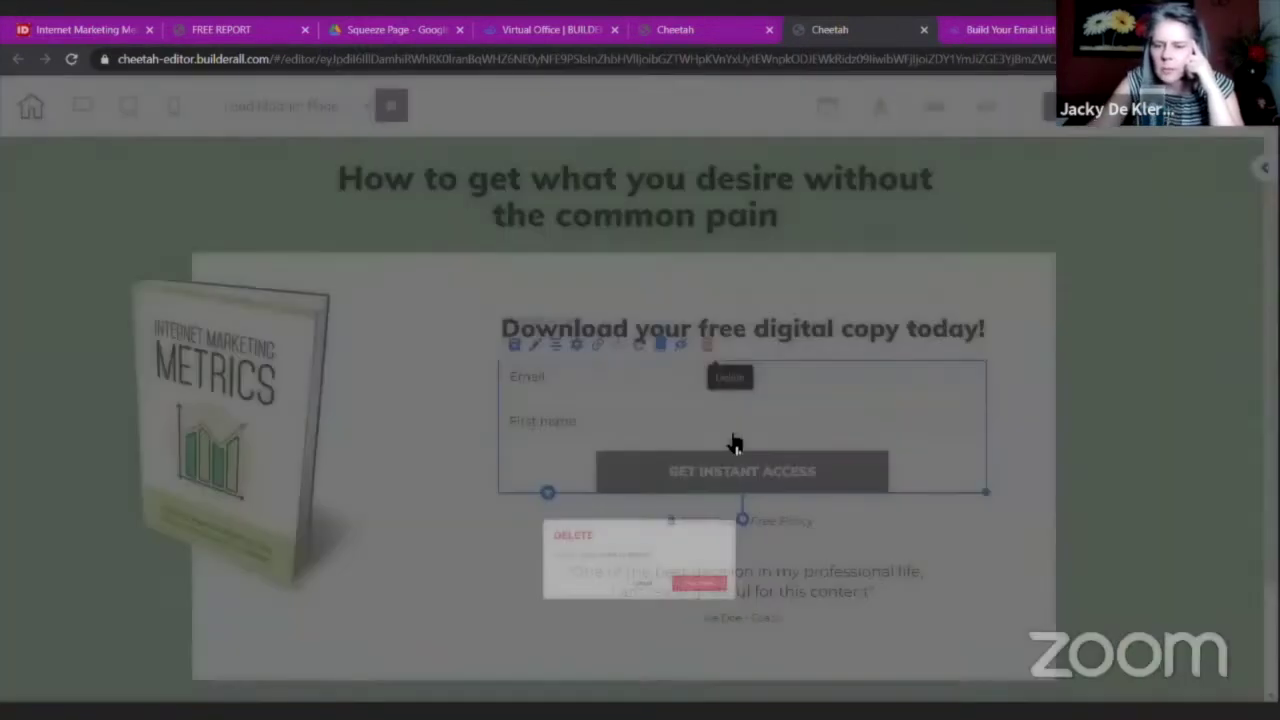
pyautogui.click(740, 444)
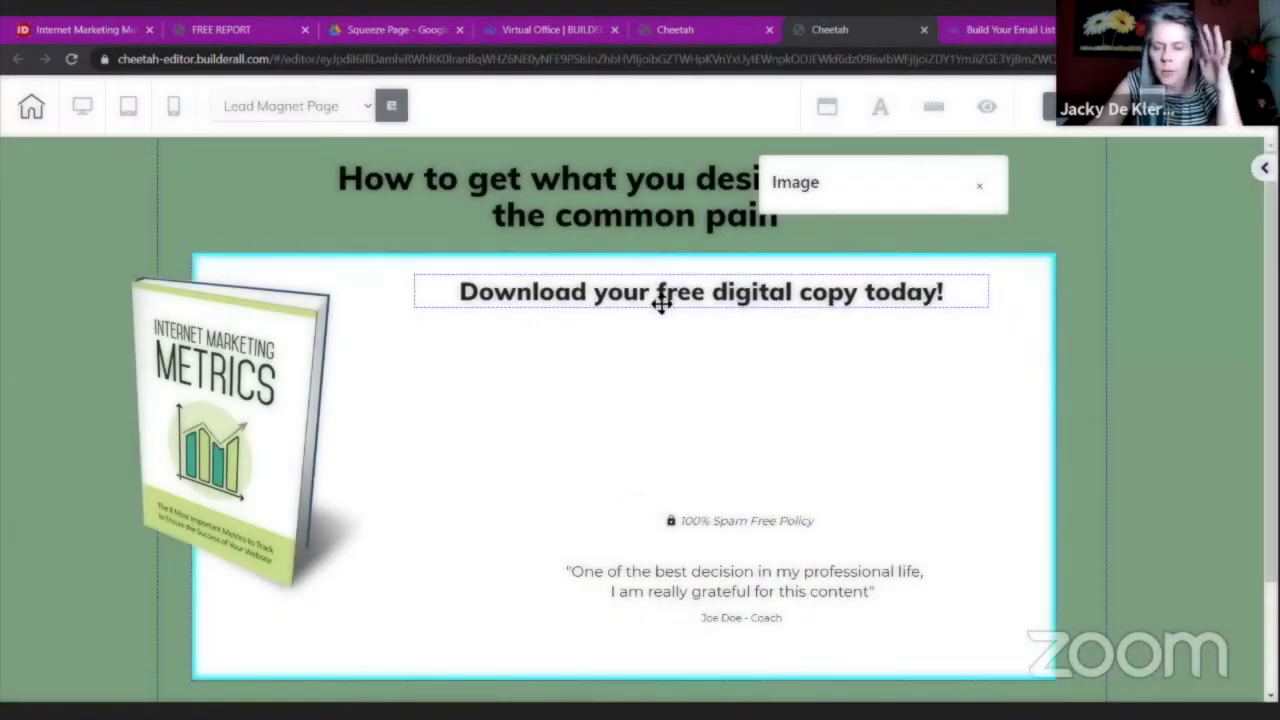
pyautogui.moveTo(708, 523); pyautogui.dragTo(330, 652)
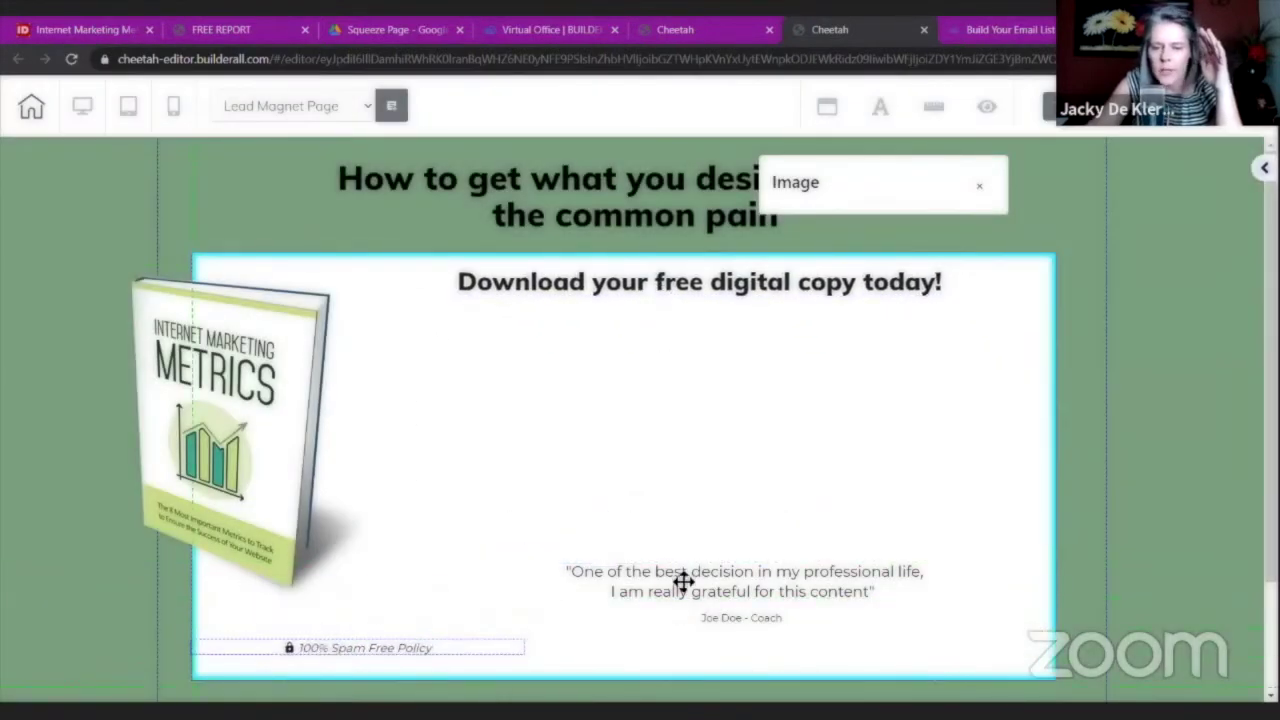
# Delete the testimonial quote and select the attribution line beneath it.
pyautogui.click(682, 577)
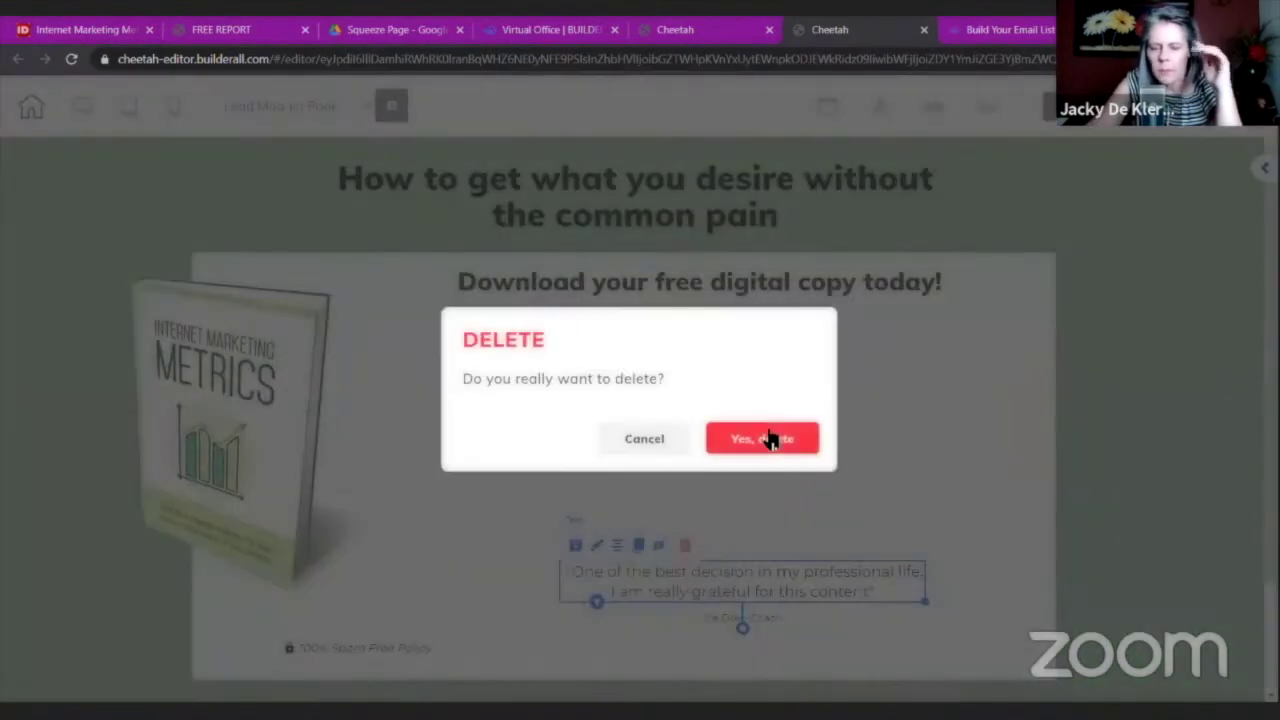
pyautogui.click(766, 437)
pyautogui.click(766, 618)
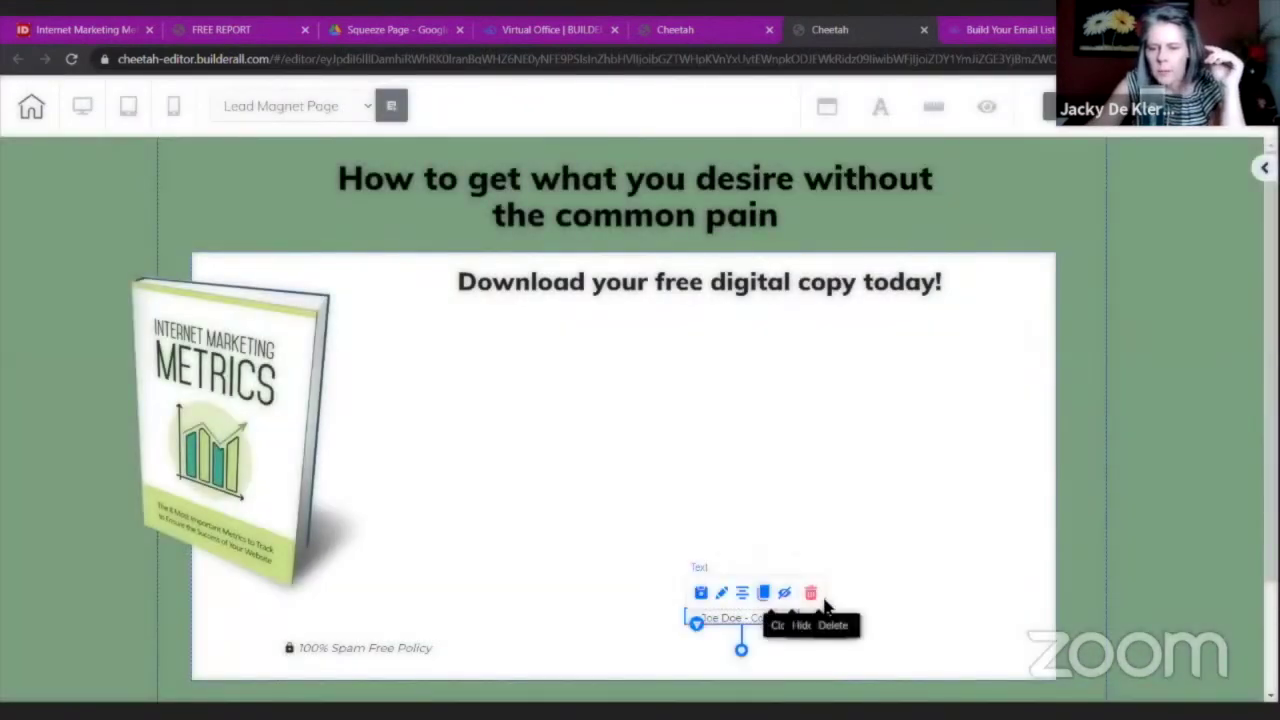
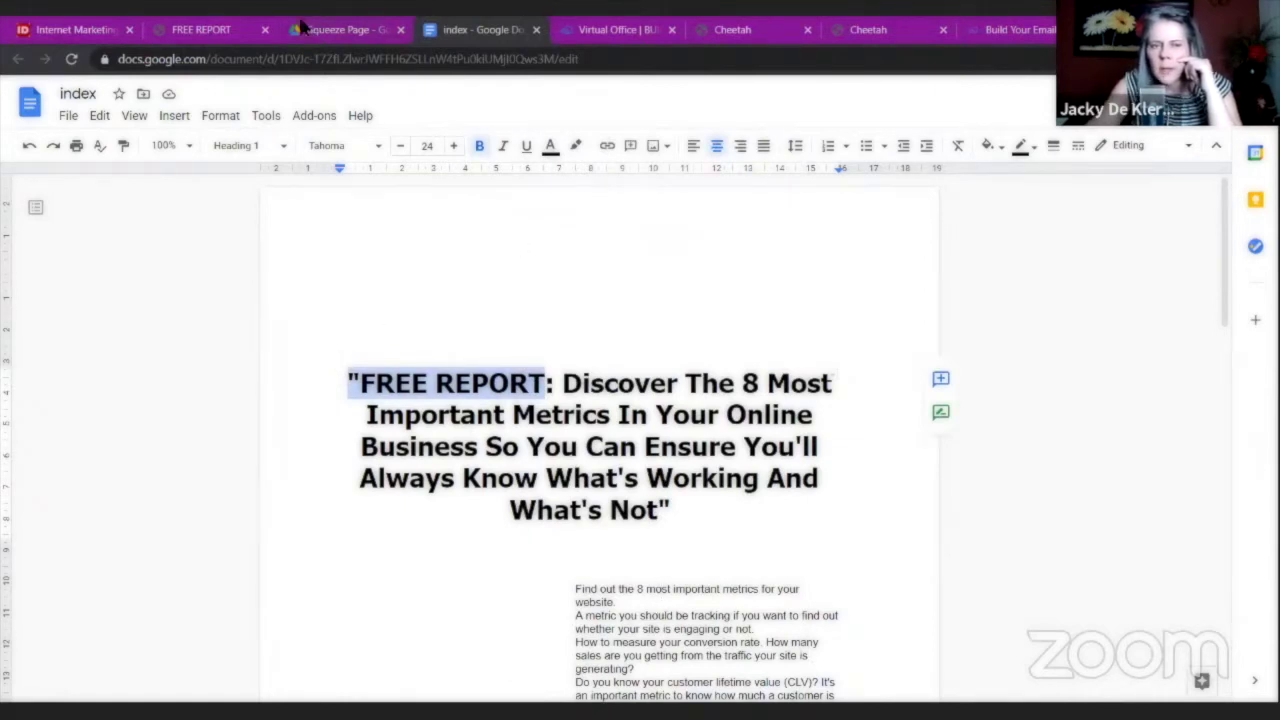
# Replace the lead magnet page's top headline with the pasted "FREE REPORT" in quotation marks.
pyautogui.click(611, 30)
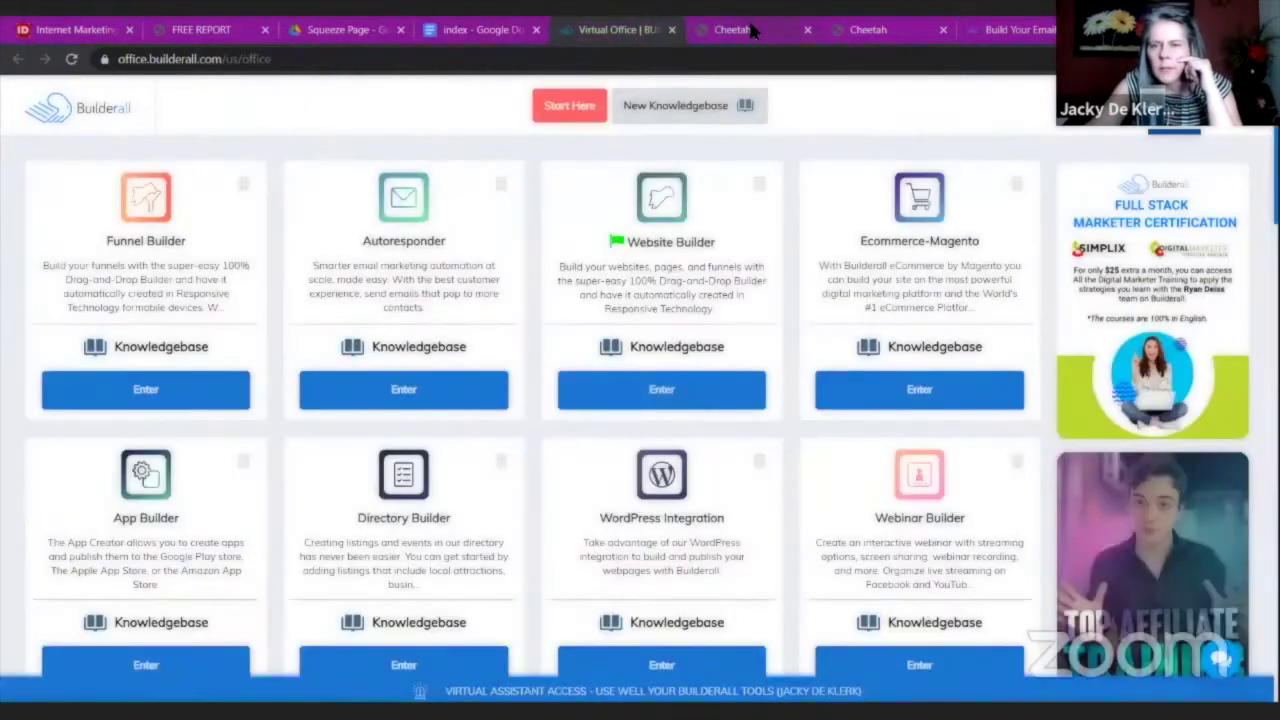
pyautogui.click(745, 29)
pyautogui.click(872, 30)
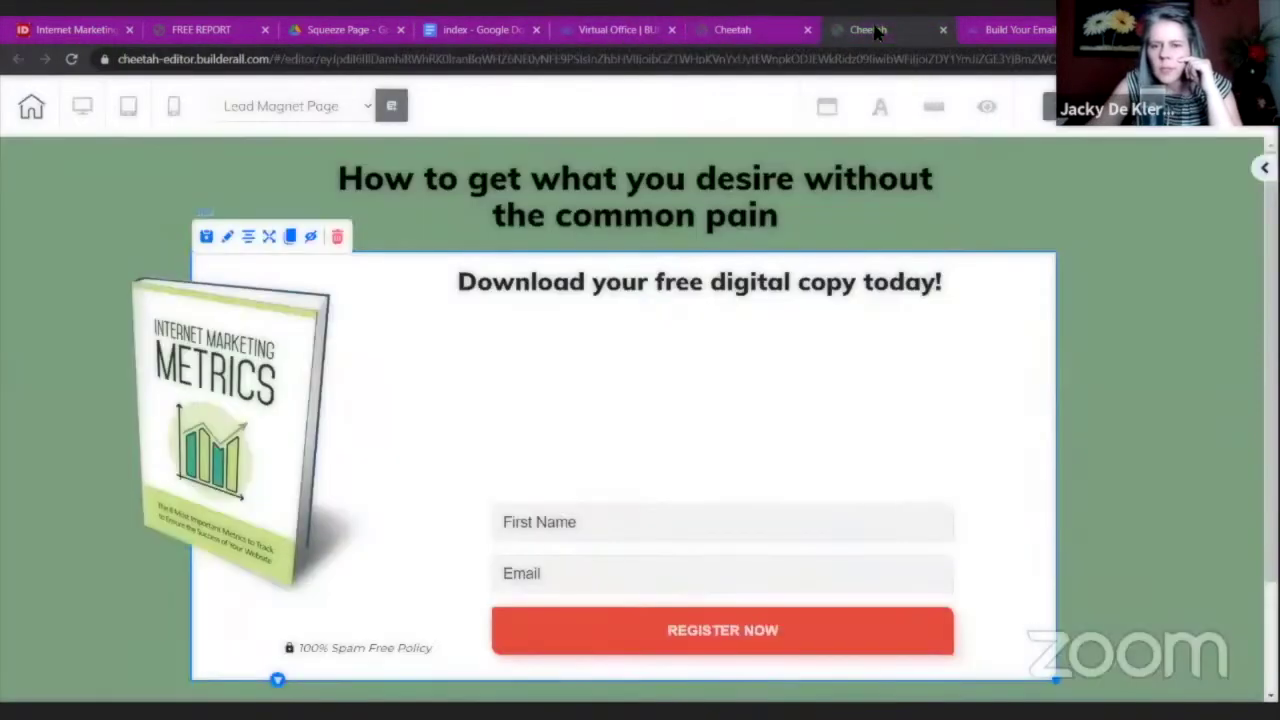
pyautogui.click(565, 227)
pyautogui.click(797, 231)
pyautogui.moveTo(797, 231); pyautogui.dragTo(328, 204)
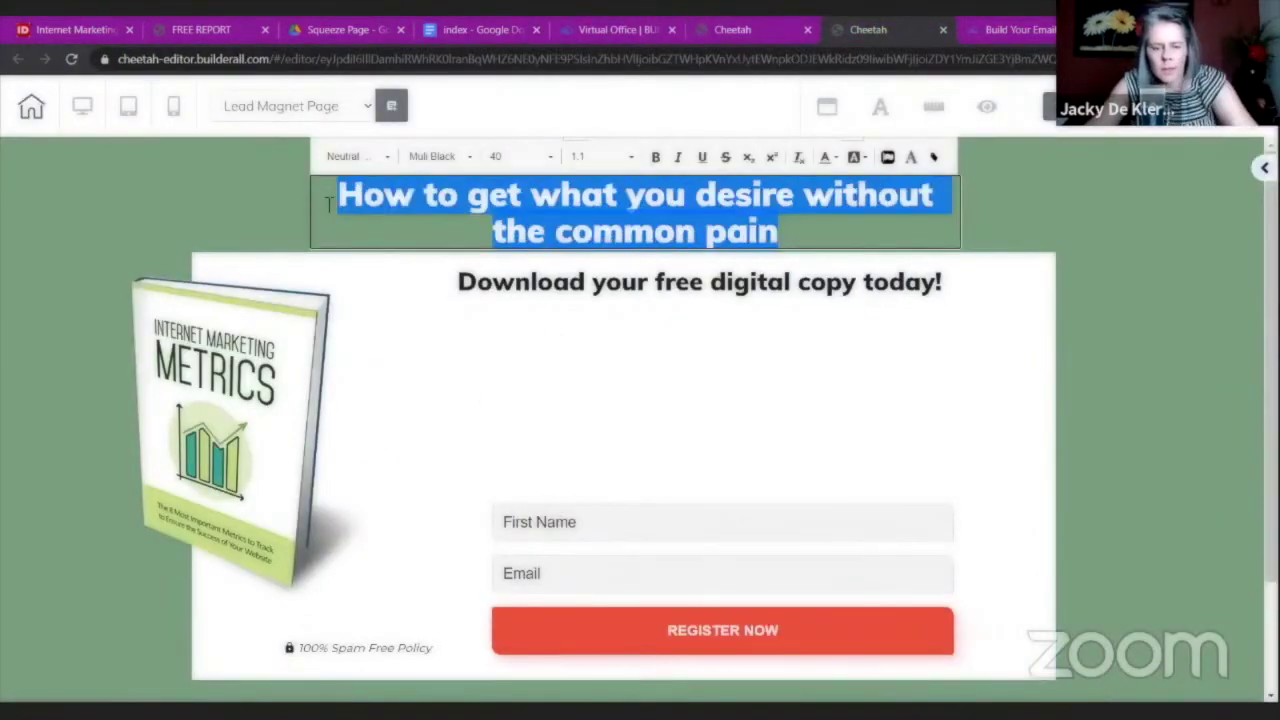
pyautogui.write('"FREE REPORT')
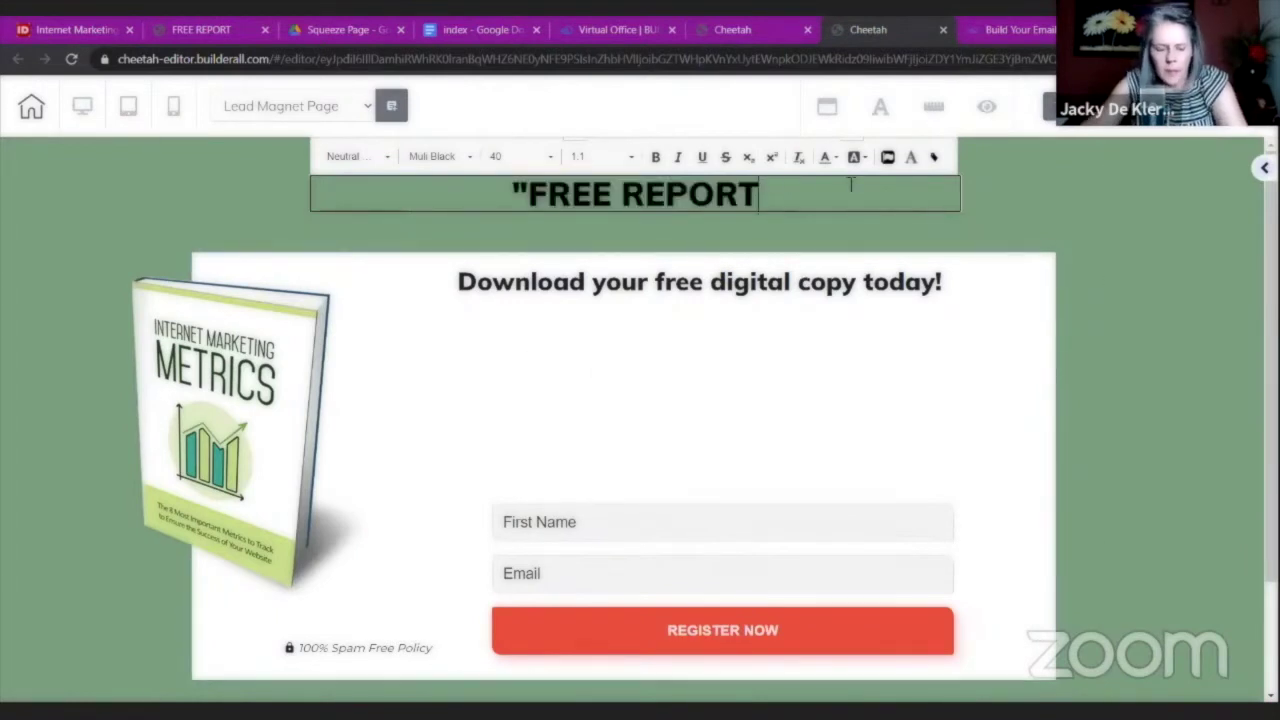
pyautogui.write('"')
pyautogui.click(812, 339)
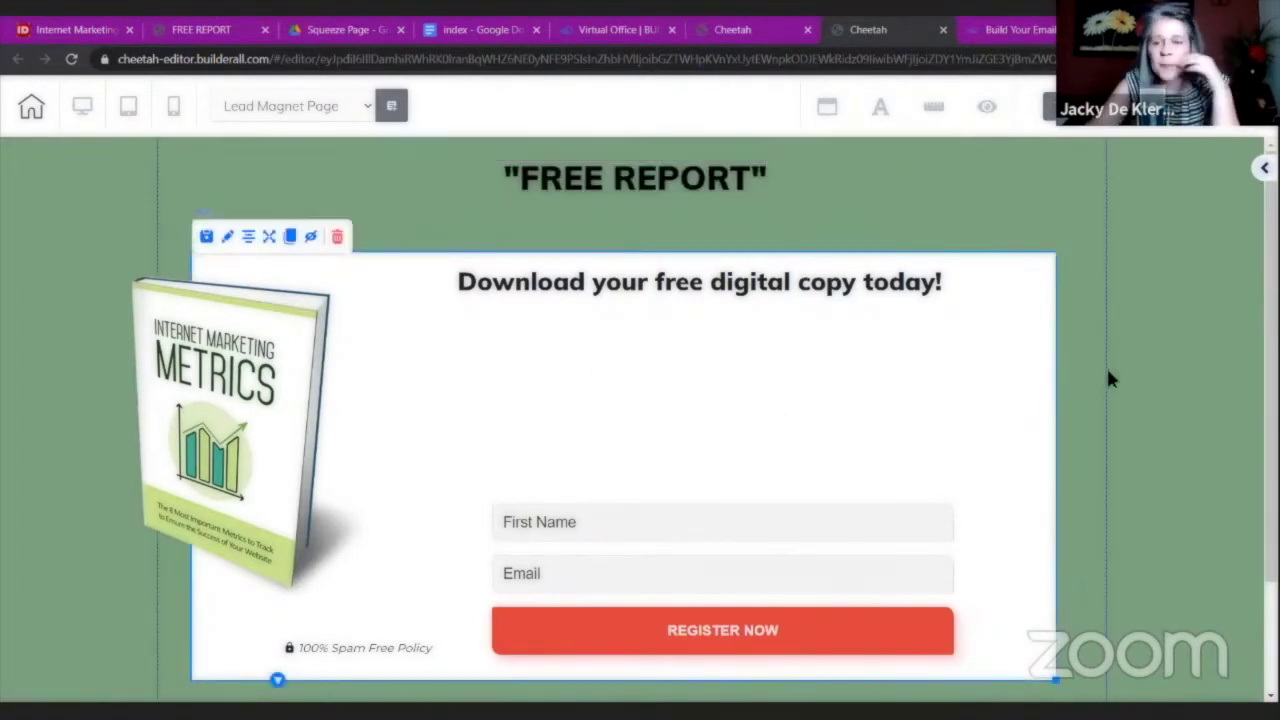
# Copy the 'Discover The 8 Most Important Metrics' phrase from the FREE REPORT page.
pyautogui.click(796, 286)
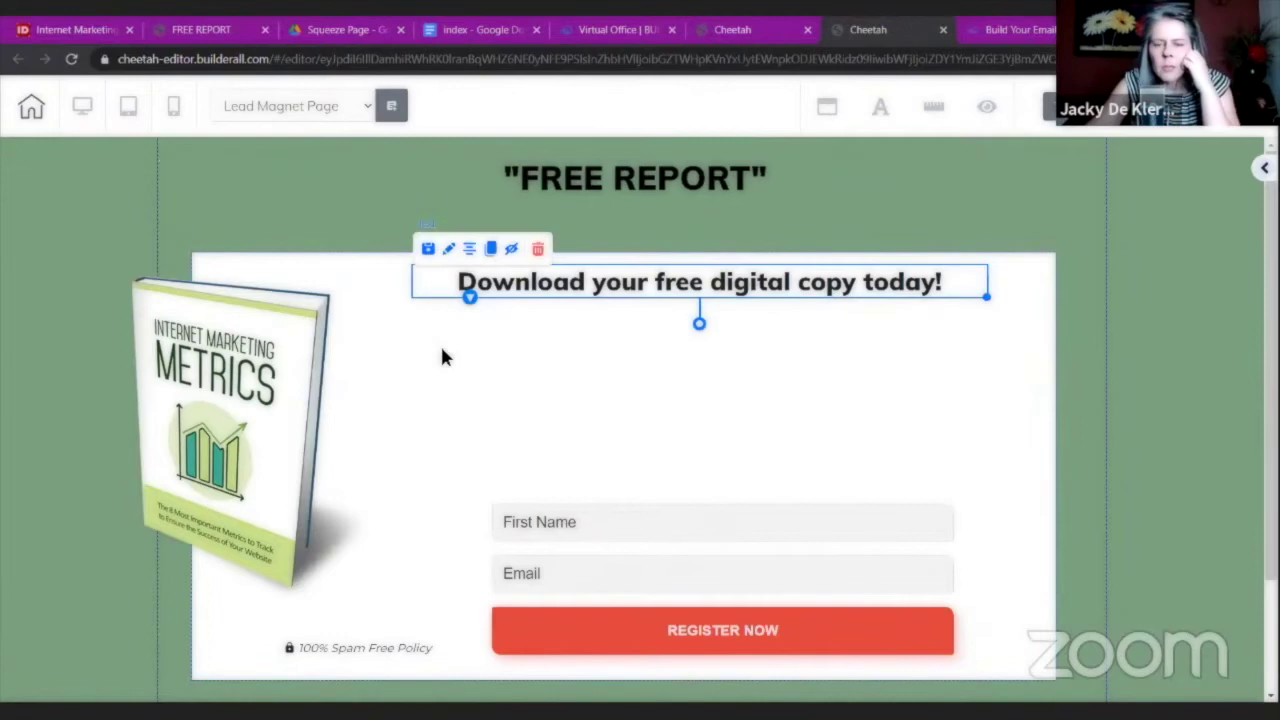
pyautogui.click(213, 31)
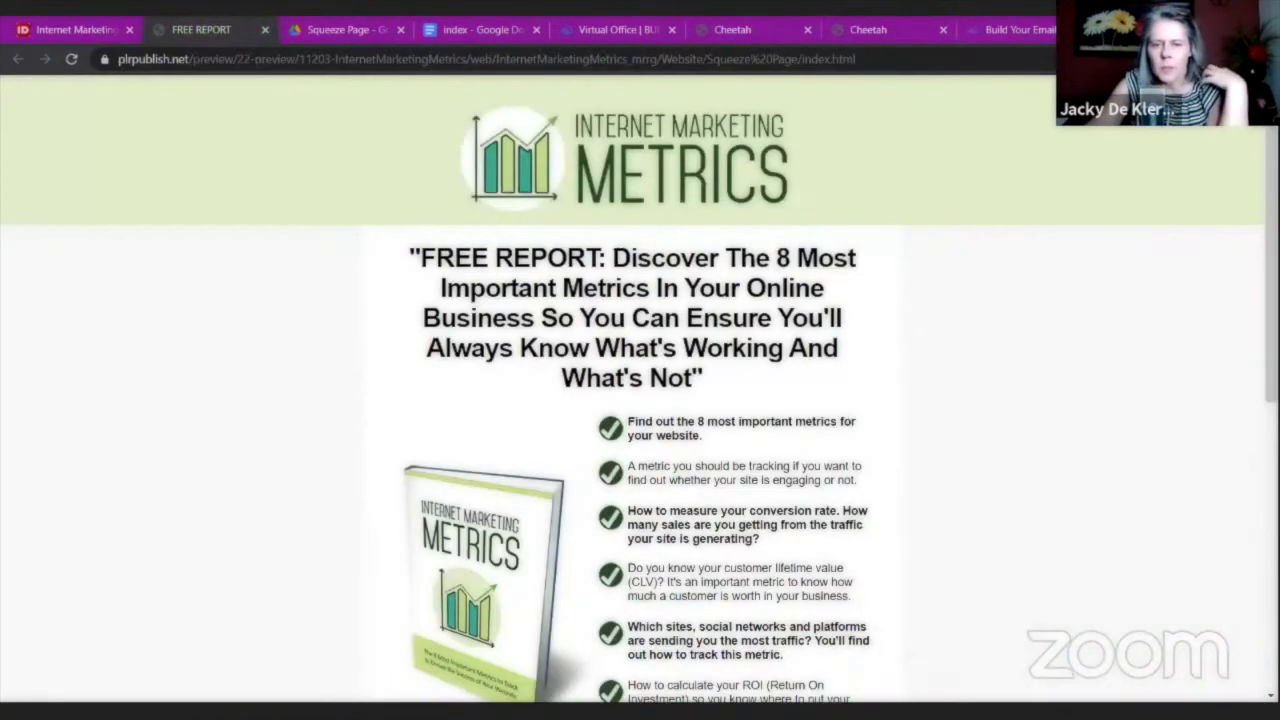
pyautogui.moveTo(612, 258); pyautogui.dragTo(540, 318)
pyautogui.rightClick(527, 318)
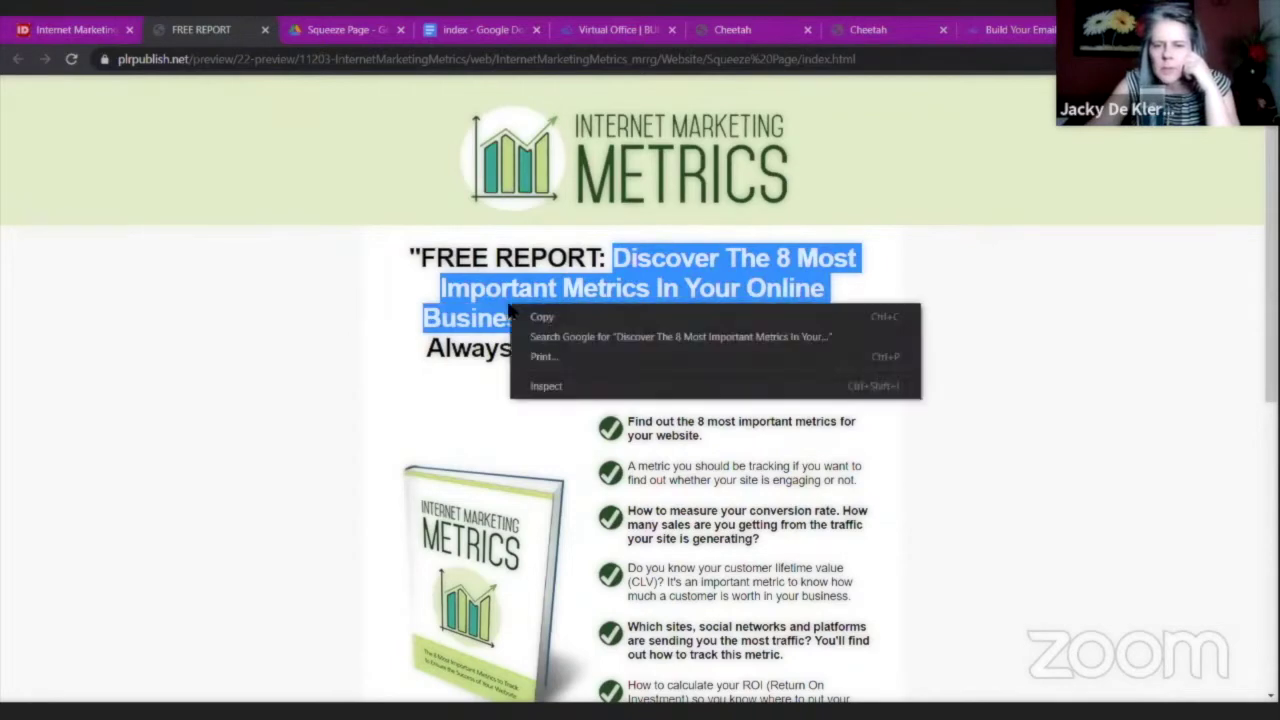
pyautogui.click(550, 313)
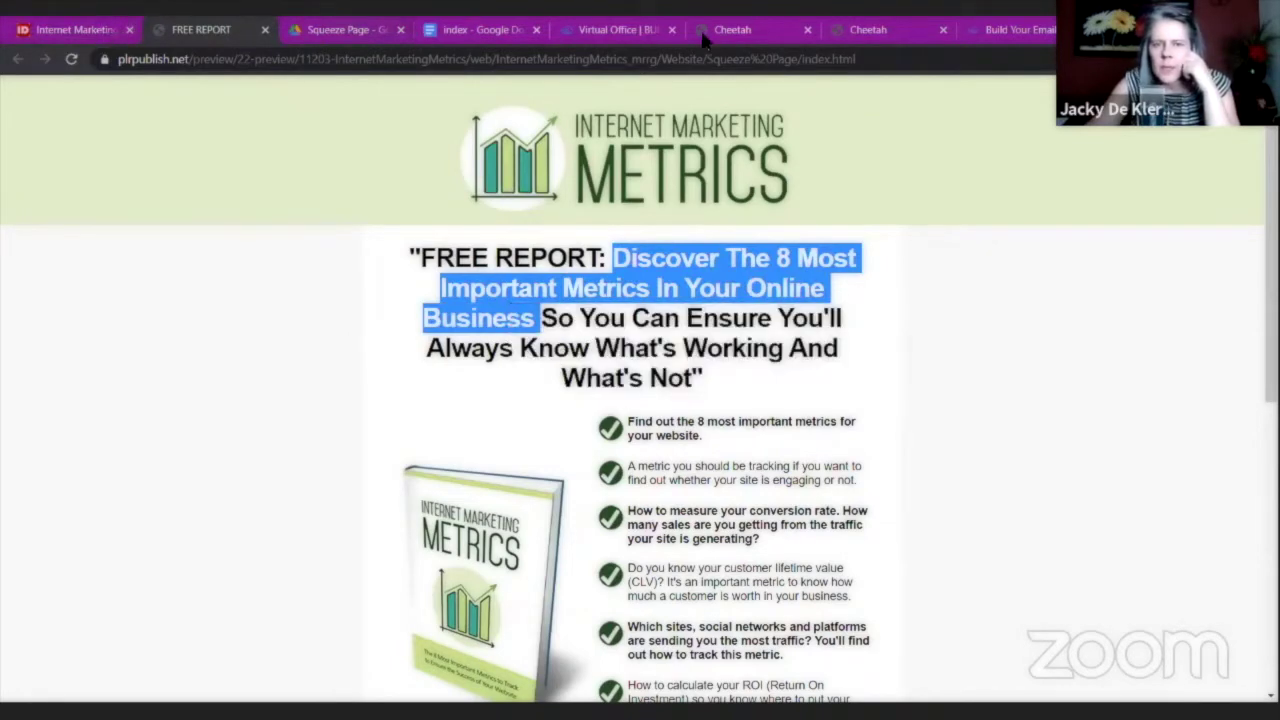
pyautogui.click(737, 31)
pyautogui.click(601, 30)
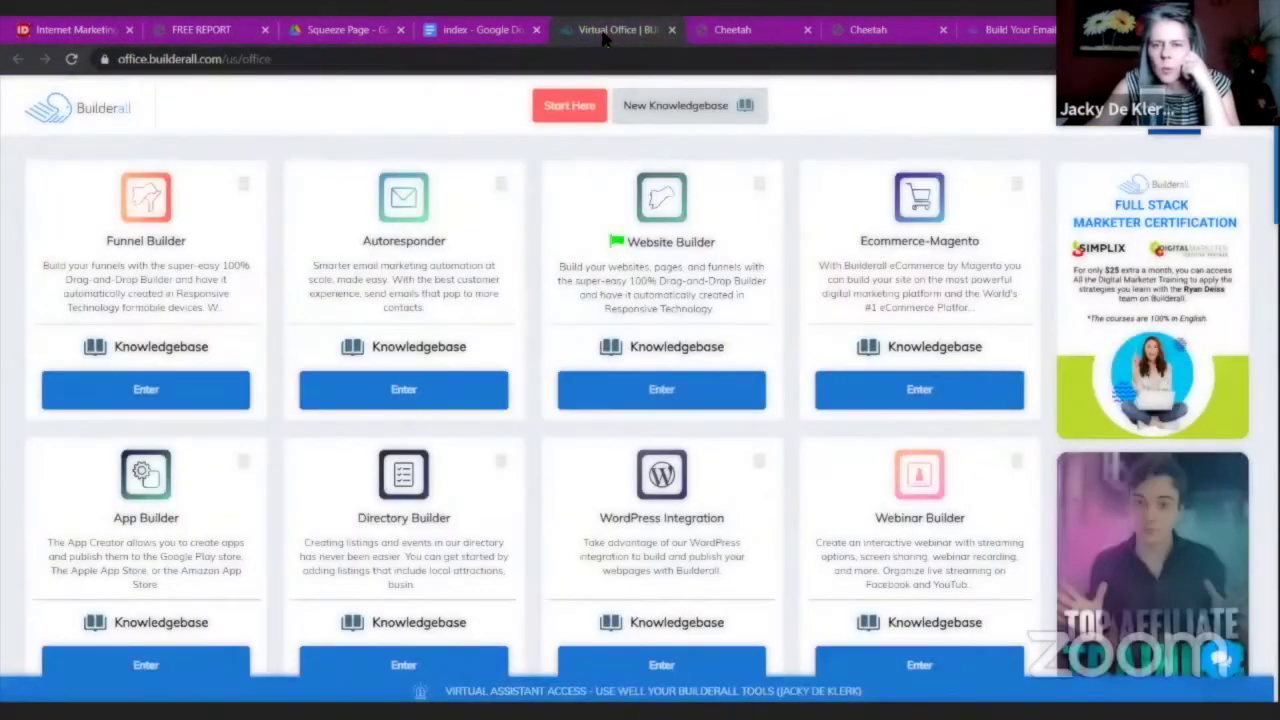
pyautogui.click(868, 31)
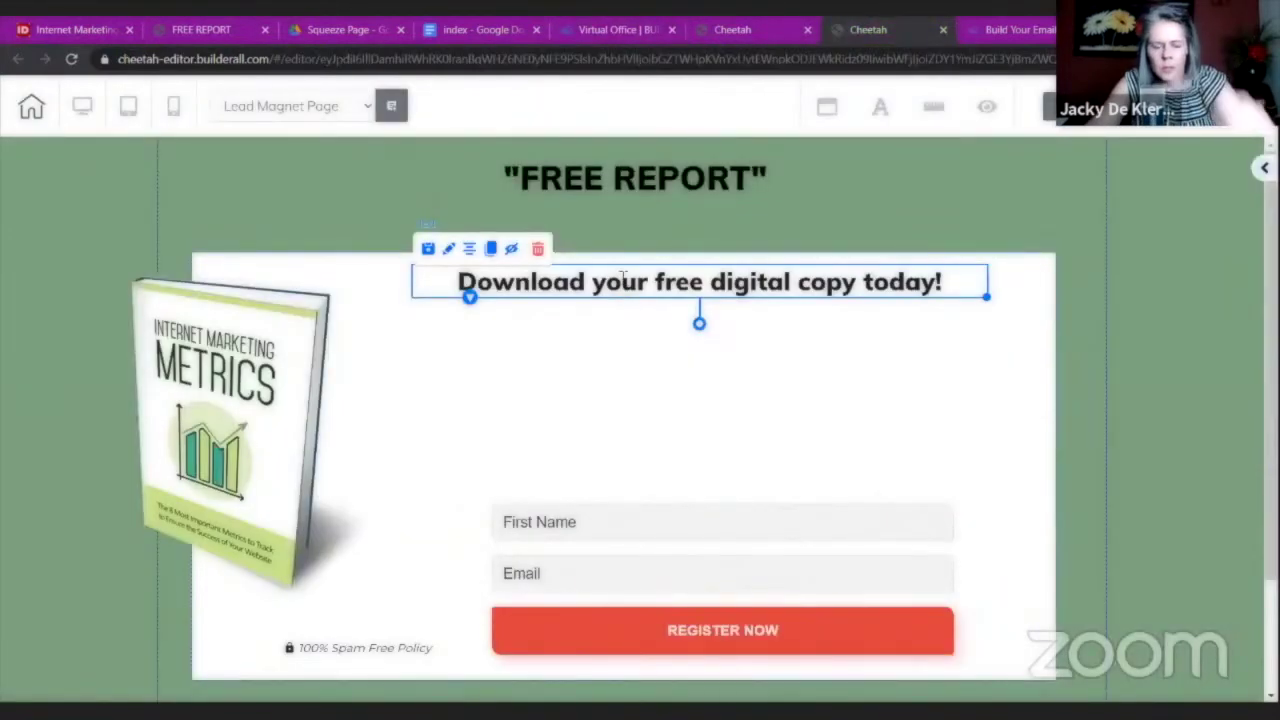
# Replace the second heading with the pasted 'Discover The 8 Most Important Metrics In Your Online Business'.
pyautogui.doubleClick(622, 277)
pyautogui.hotkey('ctrl', 'a')
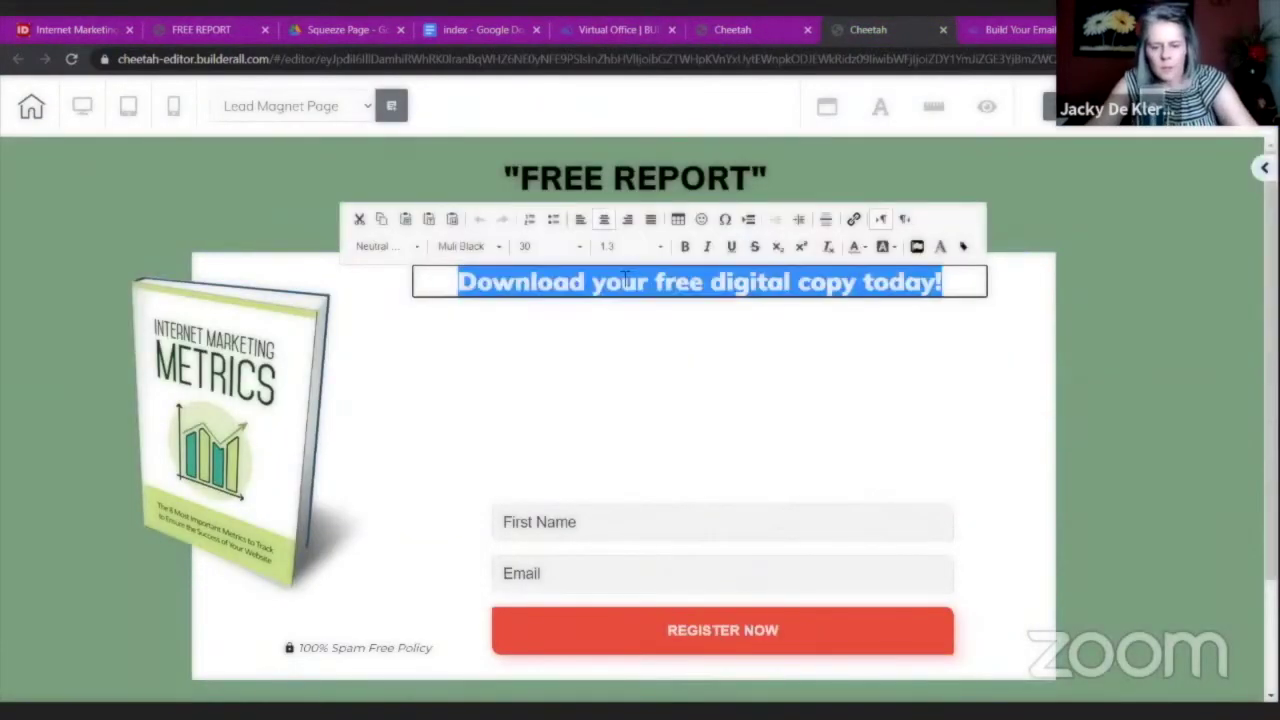
pyautogui.hotkey('ctrl', 'v')
pyautogui.click(697, 423)
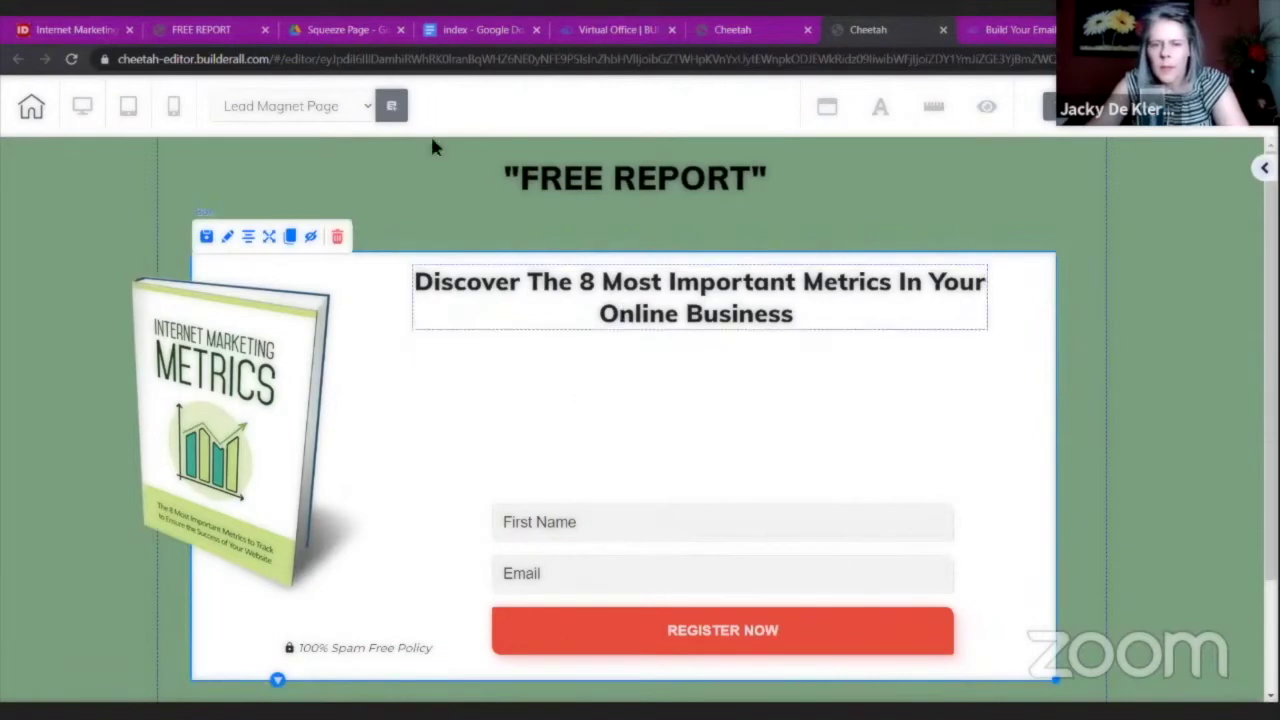
# Copy the rest of the report title, from 'So You Can Ensure' onward.
pyautogui.click(220, 32)
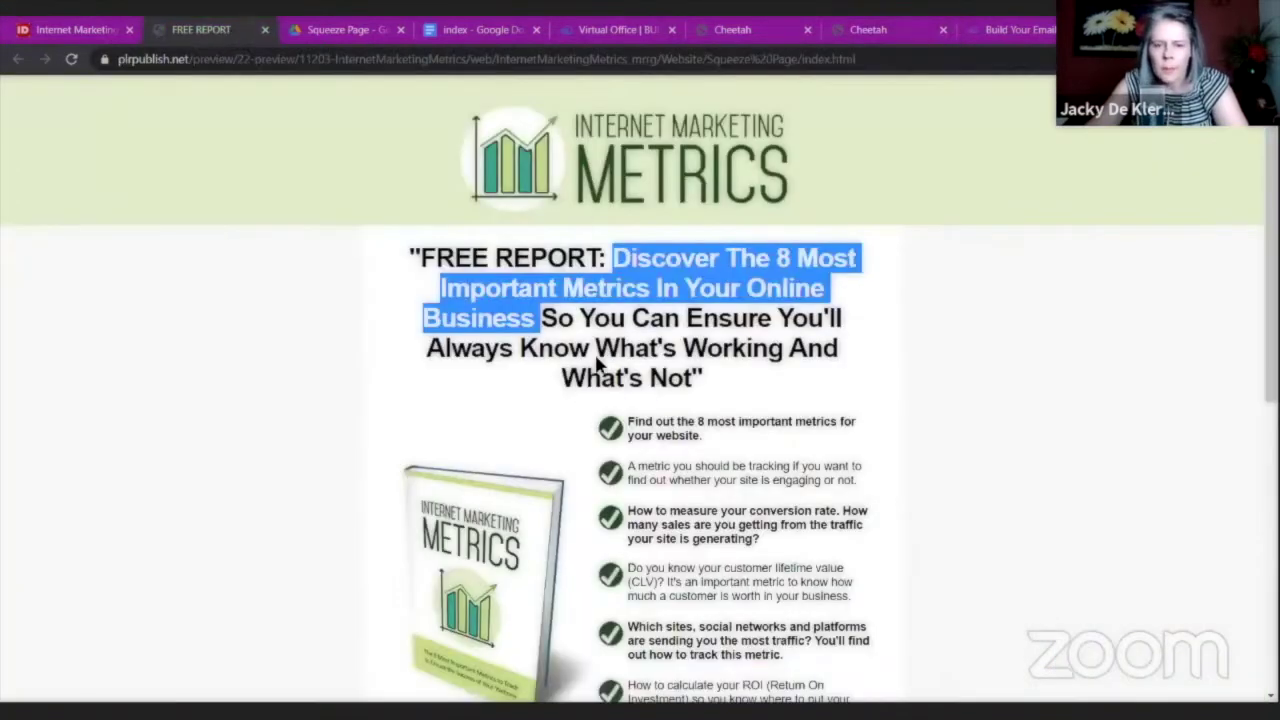
pyautogui.click(549, 316)
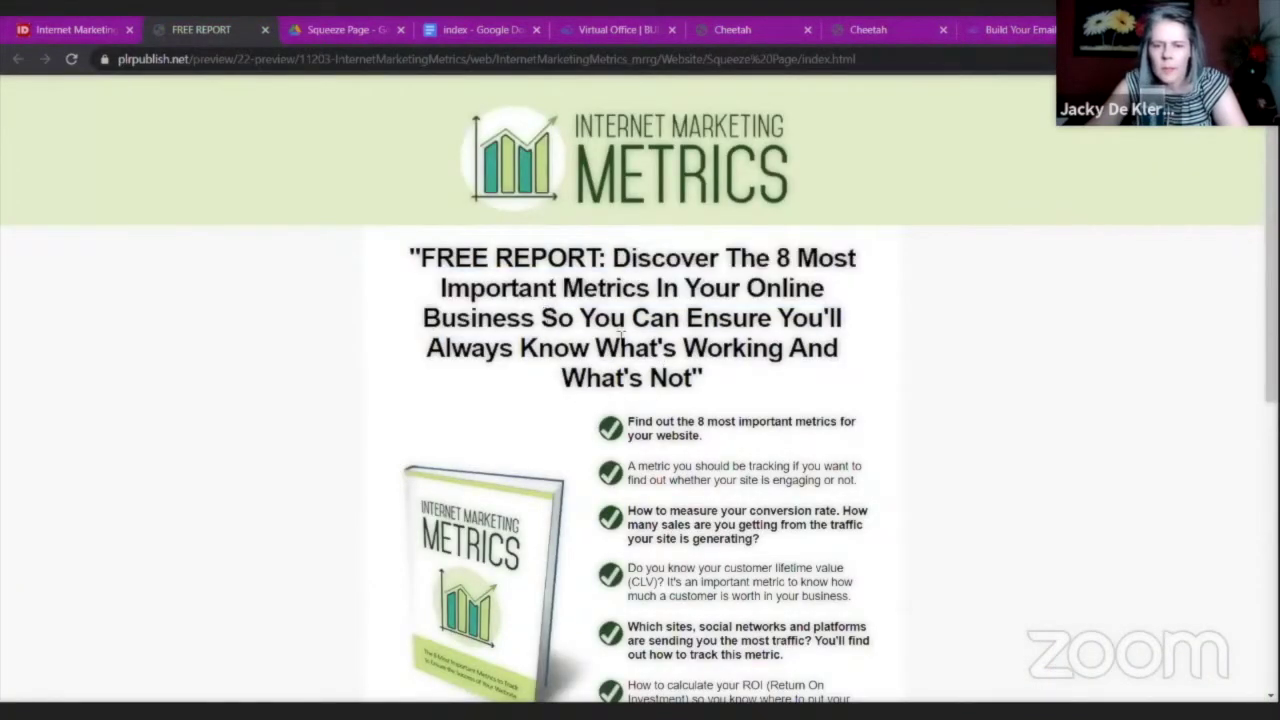
pyautogui.keyDown('shift'); pyautogui.click(705, 378); pyautogui.keyUp('shift')
pyautogui.rightClick(638, 365)
pyautogui.click(662, 372)
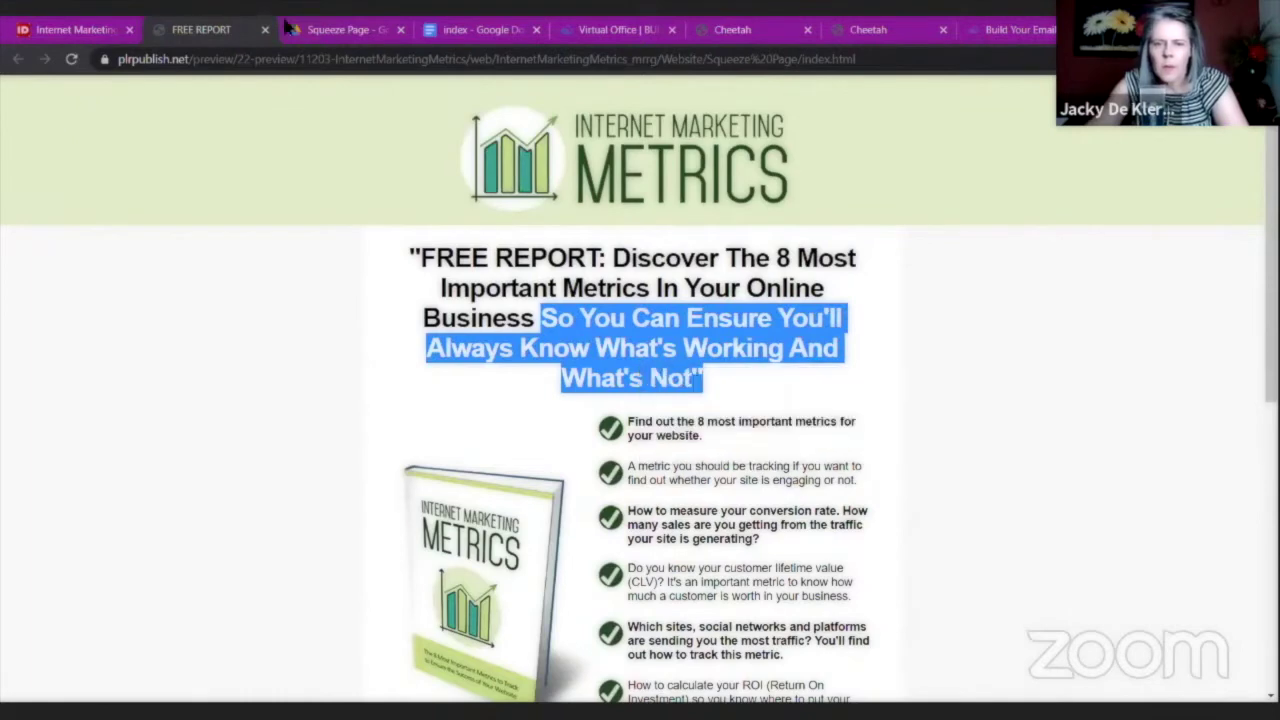
pyautogui.click(626, 36)
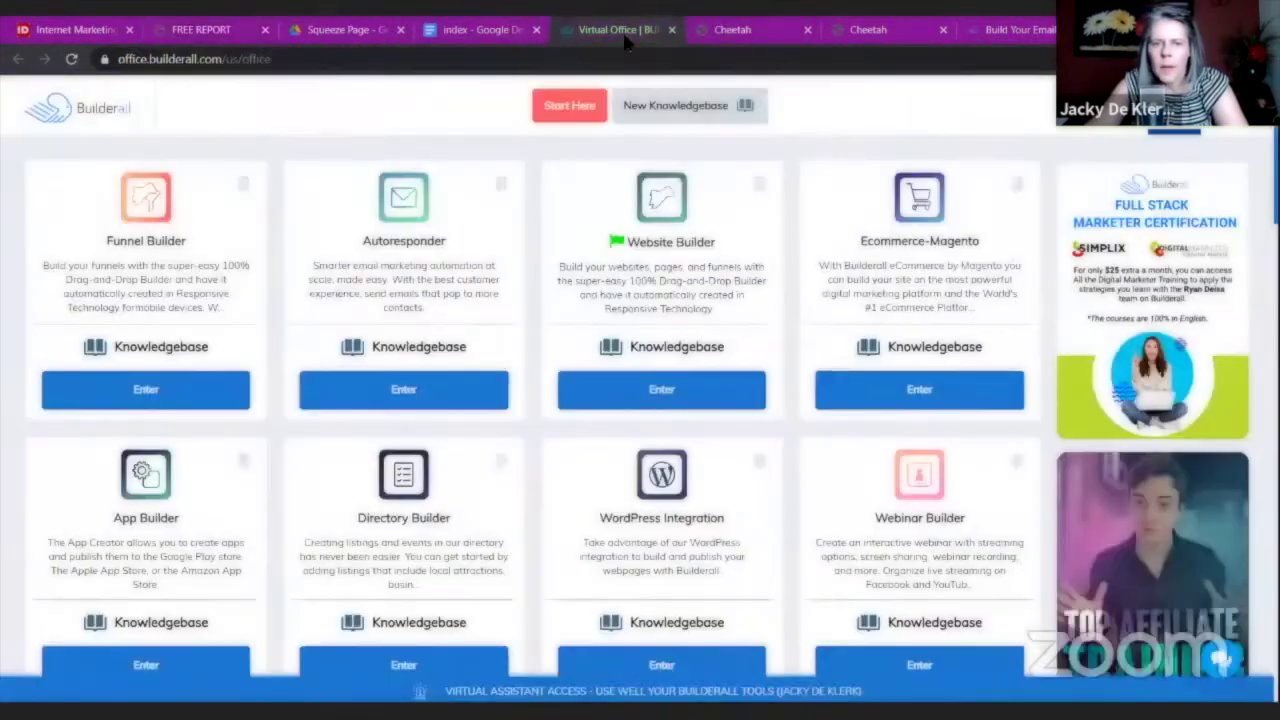
pyautogui.click(735, 32)
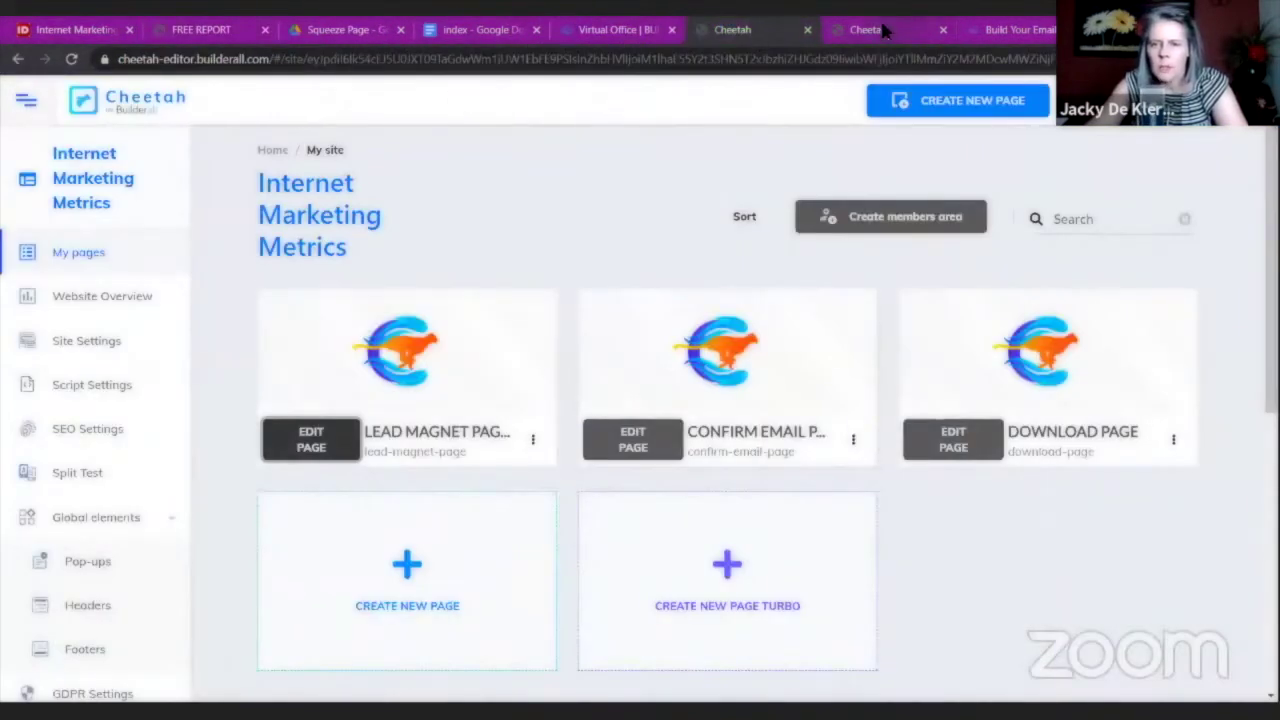
pyautogui.click(875, 29)
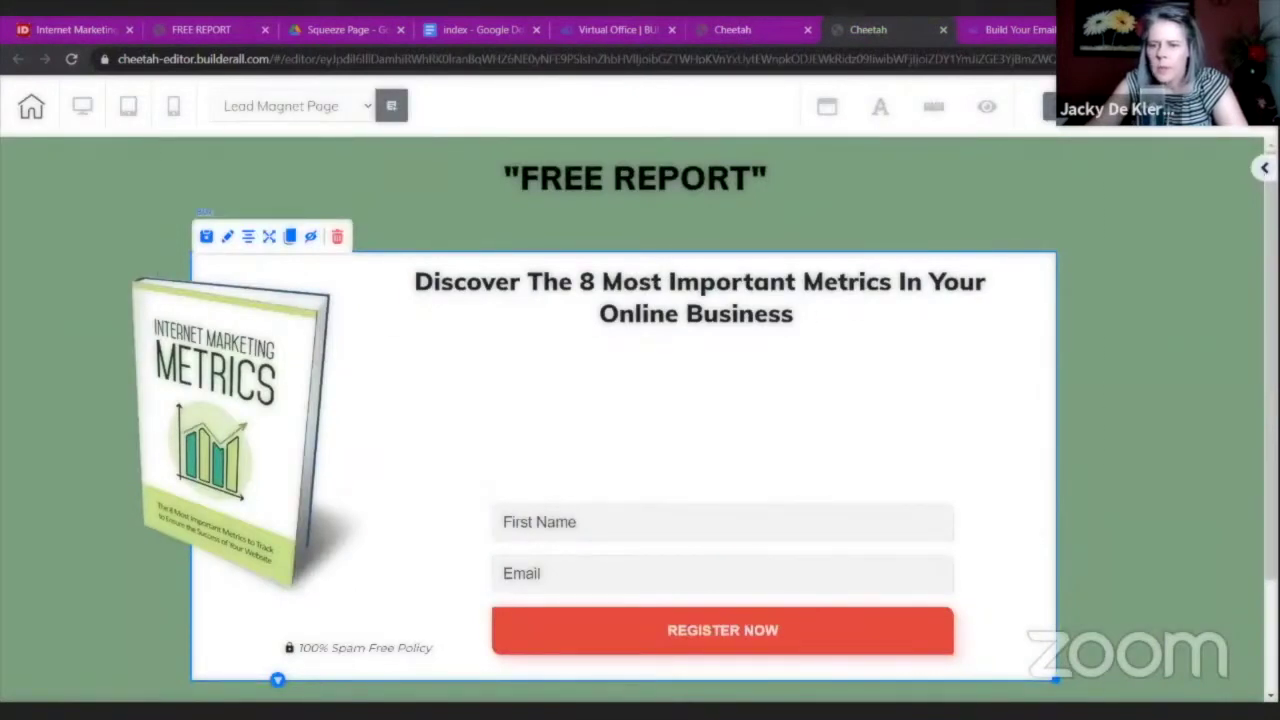
# Add a Title H6 element under the heading containing the pasted subtitle text.
pyautogui.click(1264, 168)
pyautogui.click(1064, 285)
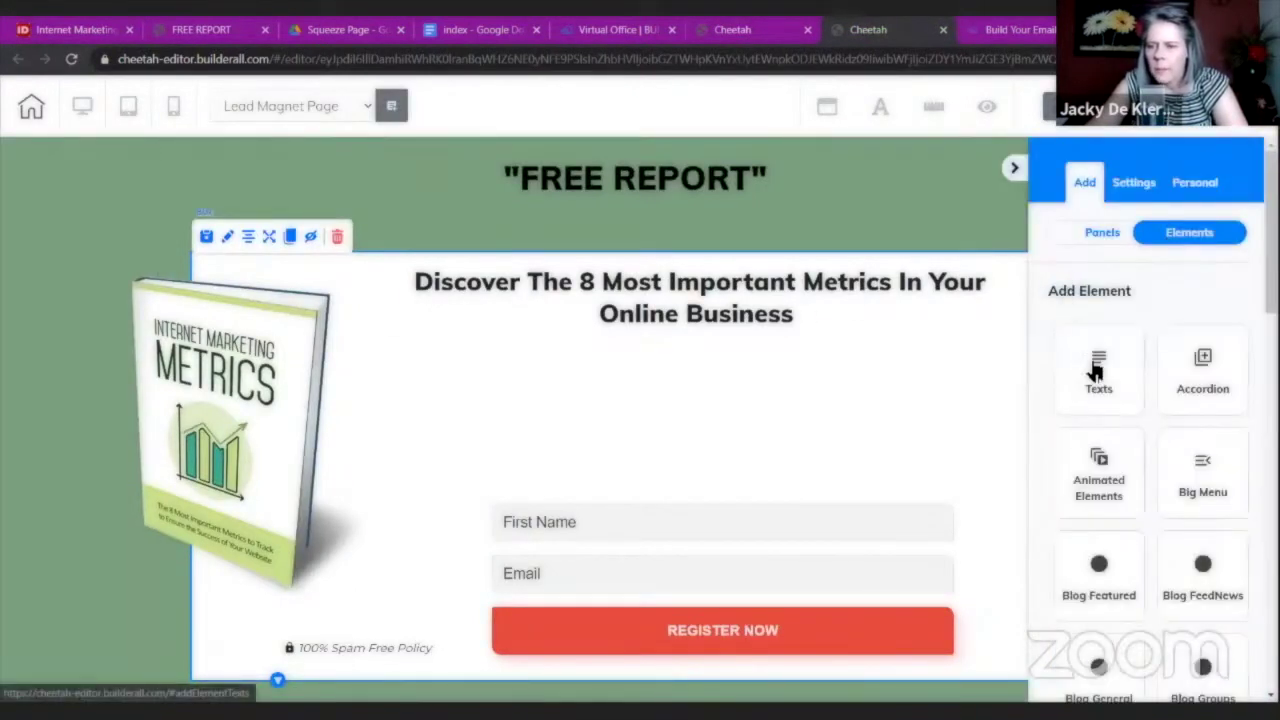
pyautogui.click(1094, 368)
pyautogui.scroll(-1, 1100, 380)
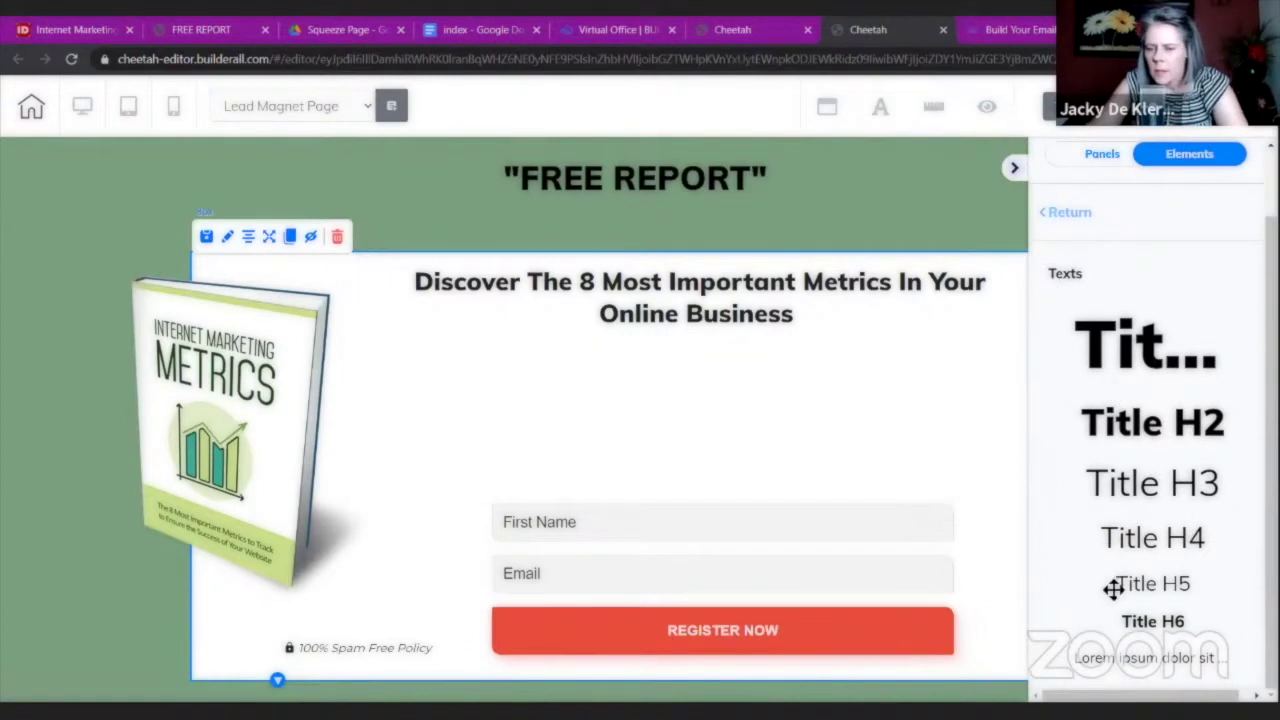
pyautogui.moveTo(1151, 622); pyautogui.dragTo(543, 374)
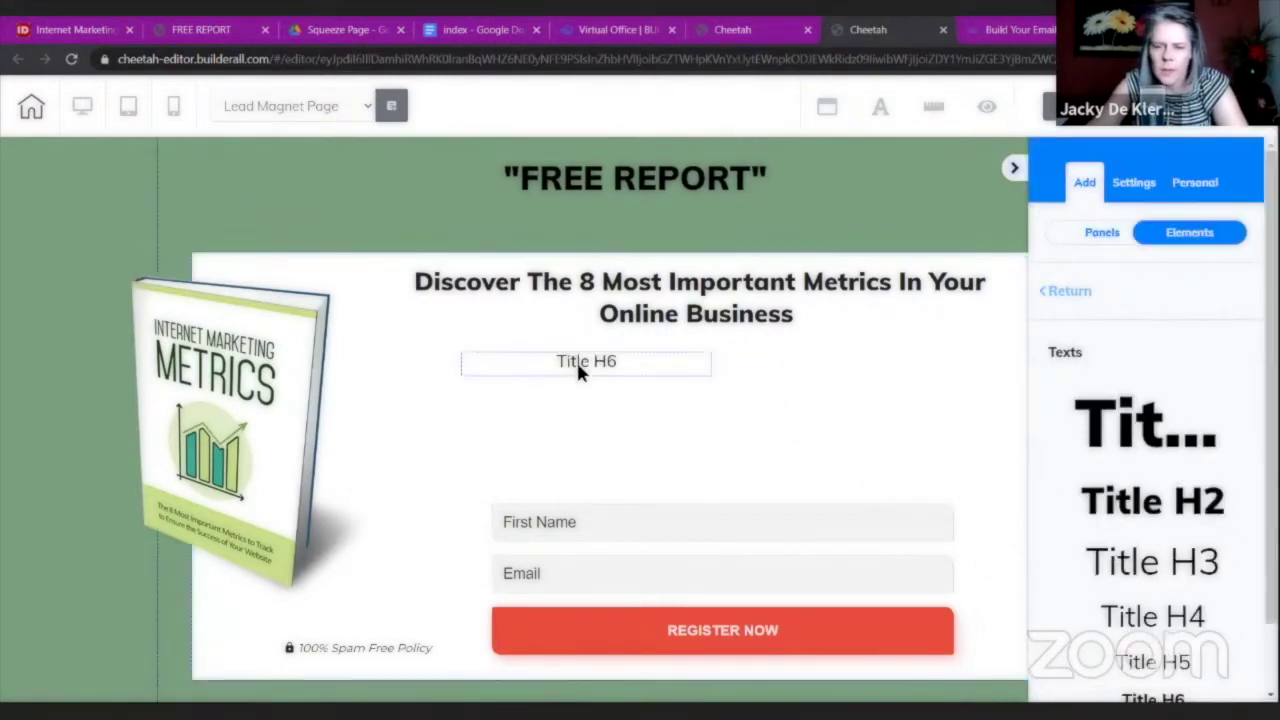
pyautogui.click(634, 366)
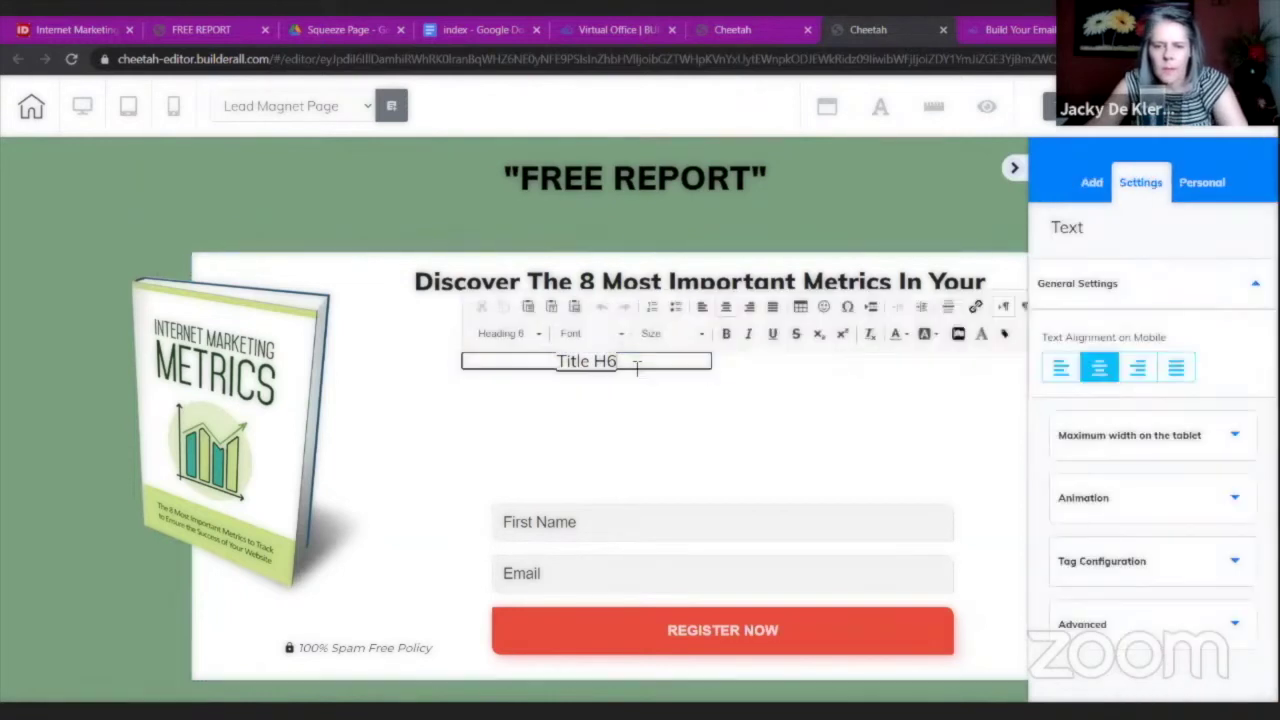
pyautogui.hotkey('ctrl', 'a')
pyautogui.hotkey('ctrl', 'v')
pyautogui.click(986, 193)
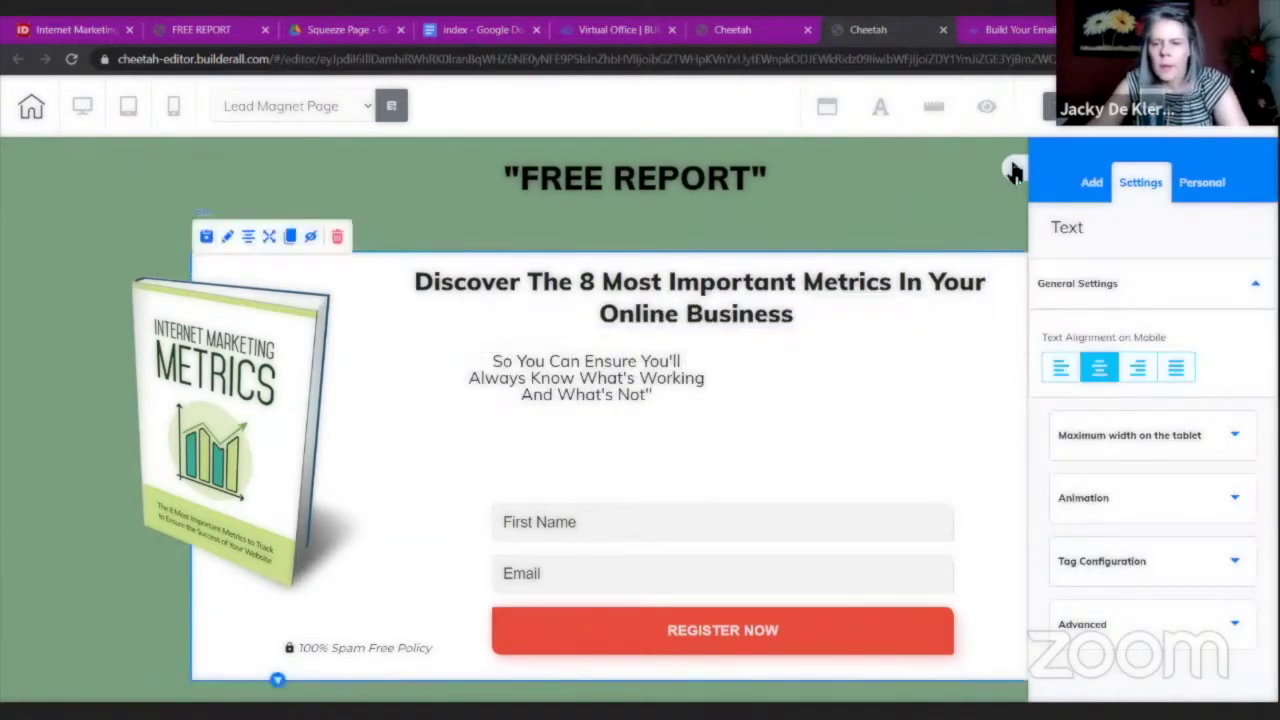
pyautogui.click(636, 397)
# Widen the subtitle box and shift the heading and subtitle up and left.
pyautogui.moveTo(705, 408); pyautogui.dragTo(1022, 392)
pyautogui.moveTo(680, 283); pyautogui.dragTo(636, 255)
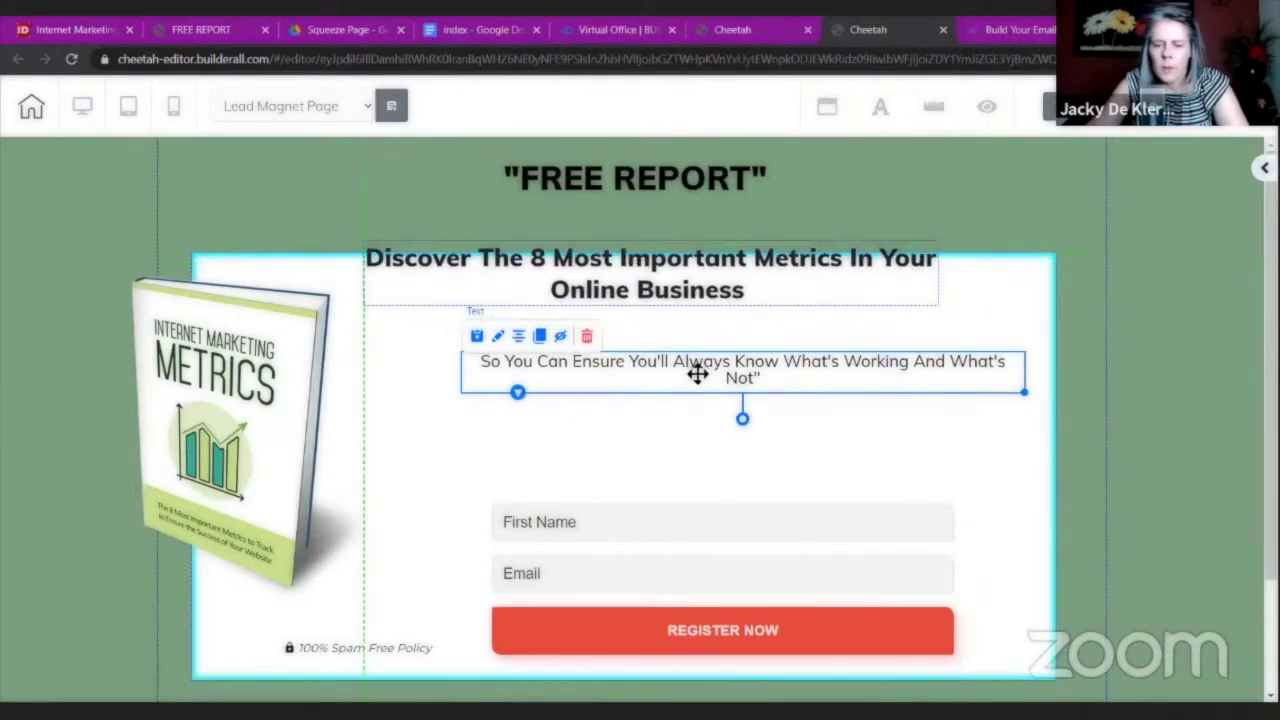
pyautogui.moveTo(686, 375); pyautogui.dragTo(648, 345)
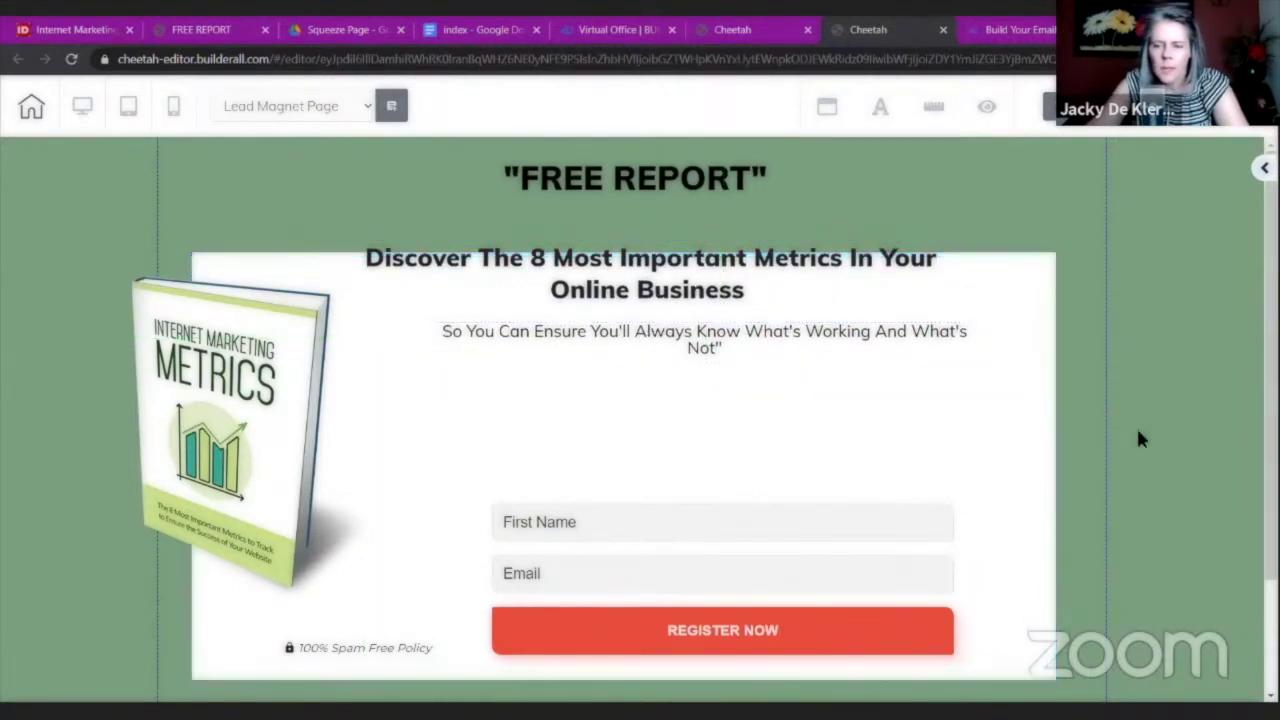
# Make the white signup section taller and move the signup form lower.
pyautogui.scroll(-2, 645, 607)
pyautogui.click(1030, 492)
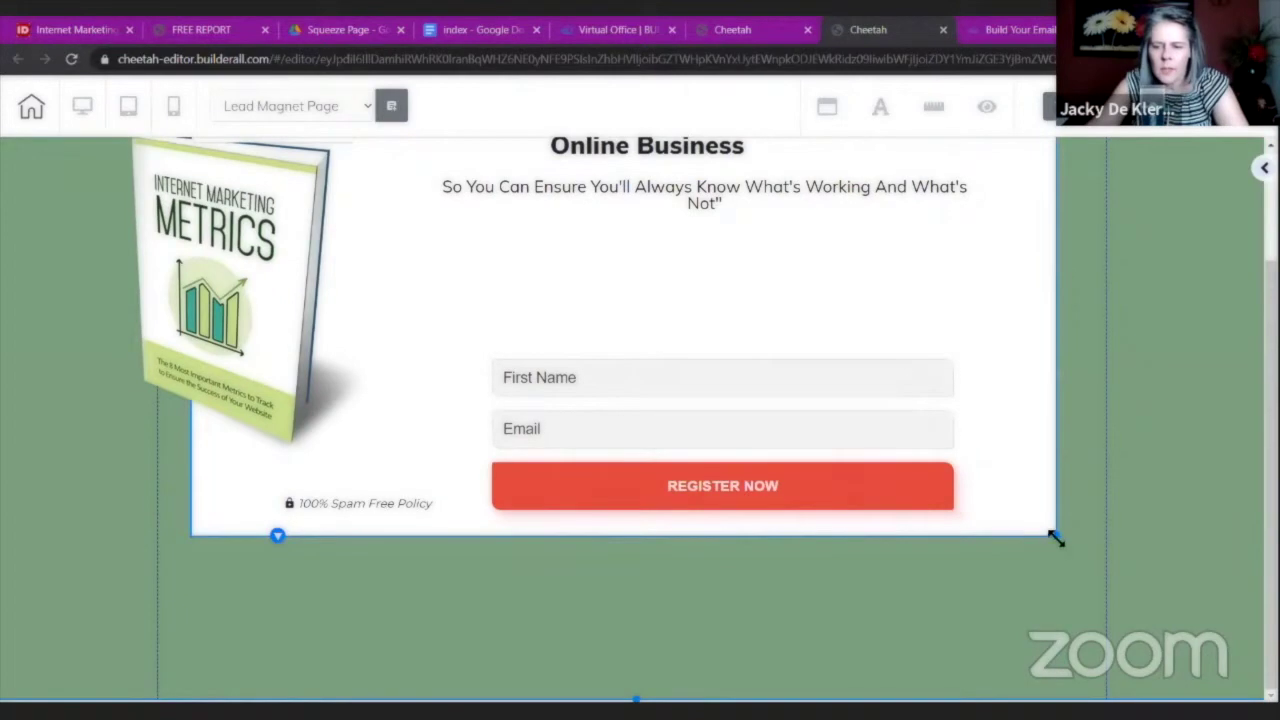
pyautogui.moveTo(1057, 535); pyautogui.dragTo(1050, 698)
pyautogui.moveTo(853, 497); pyautogui.dragTo(879, 651)
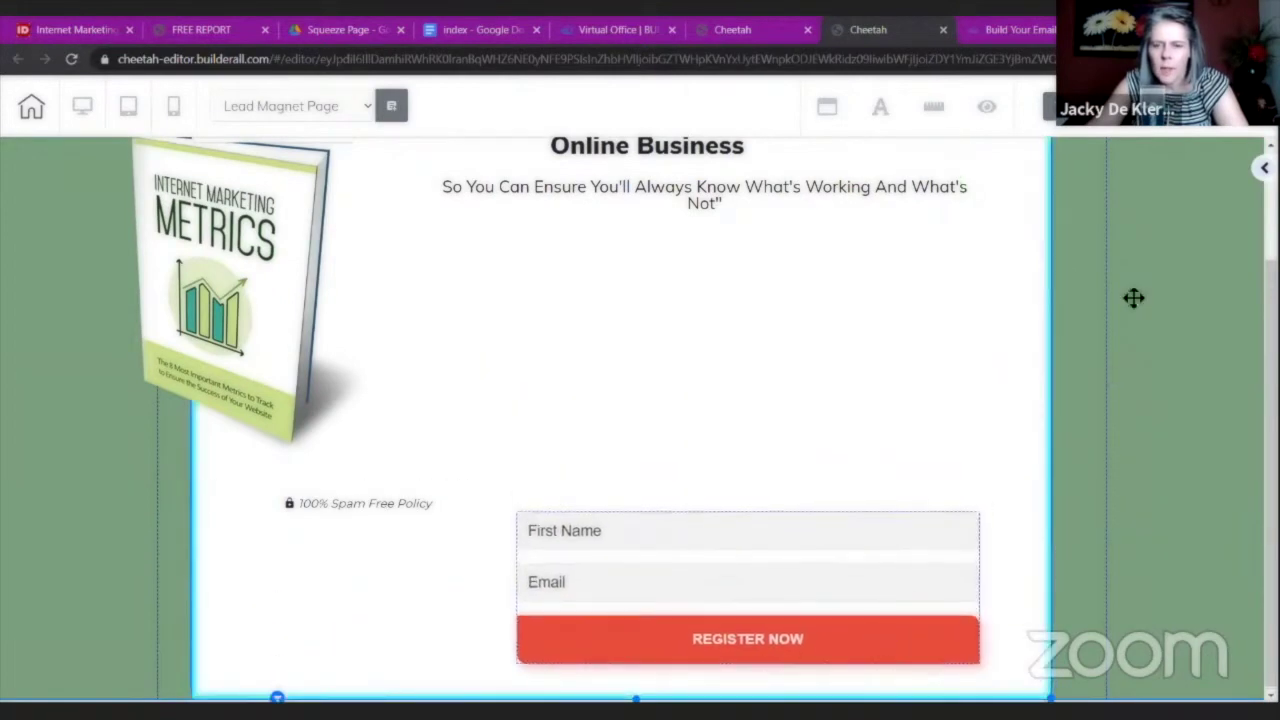
# Open the index document from the Squeeze Page Drive folder.
pyautogui.click(341, 31)
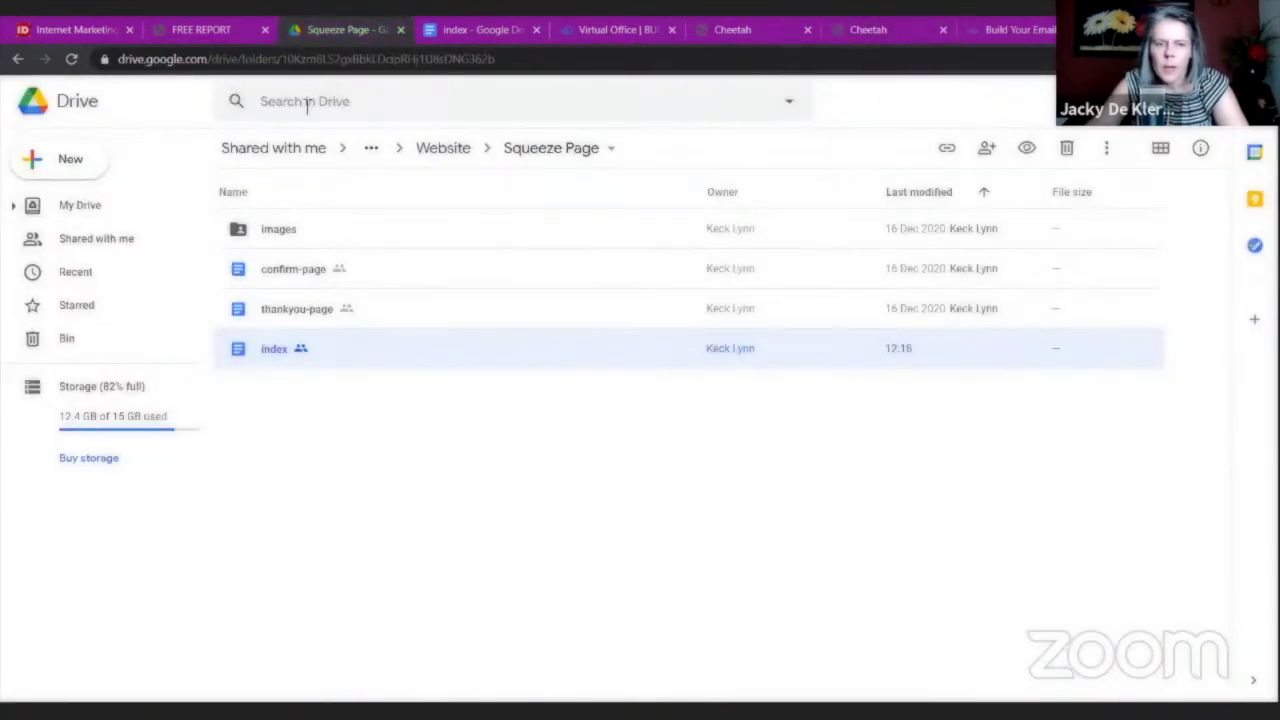
pyautogui.click(203, 32)
pyautogui.click(243, 273)
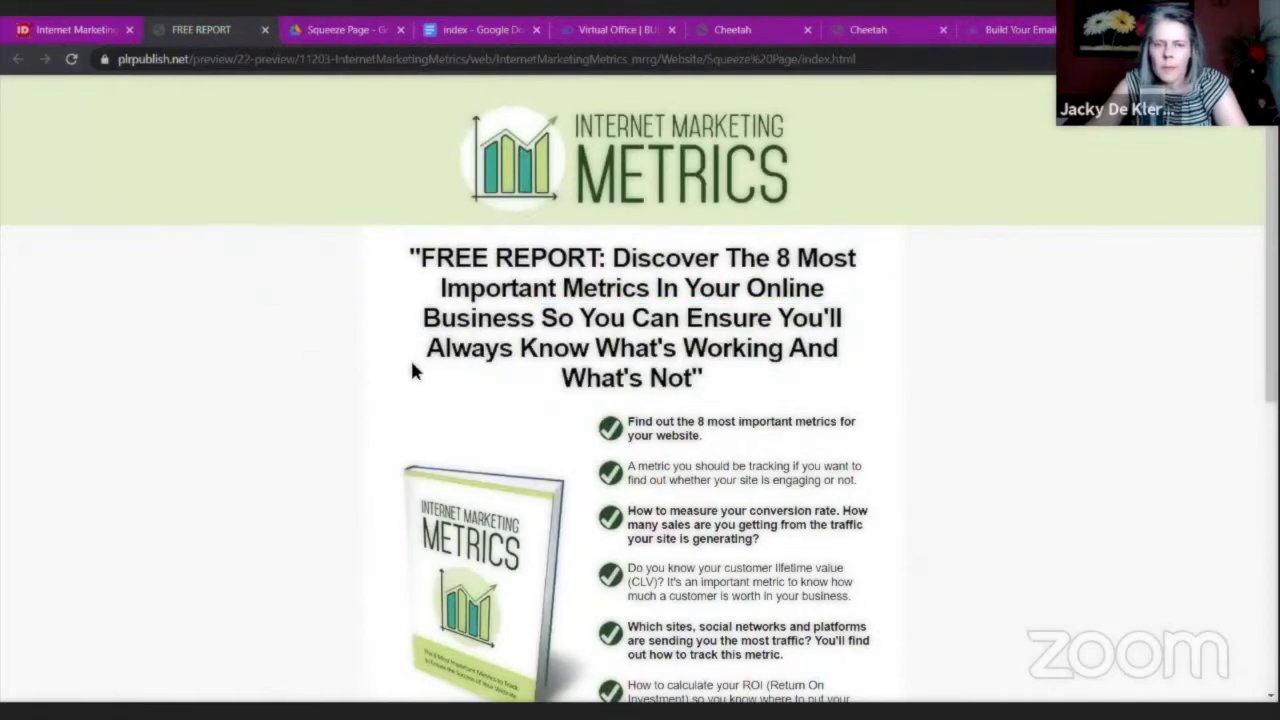
pyautogui.scroll(-2, 610, 423)
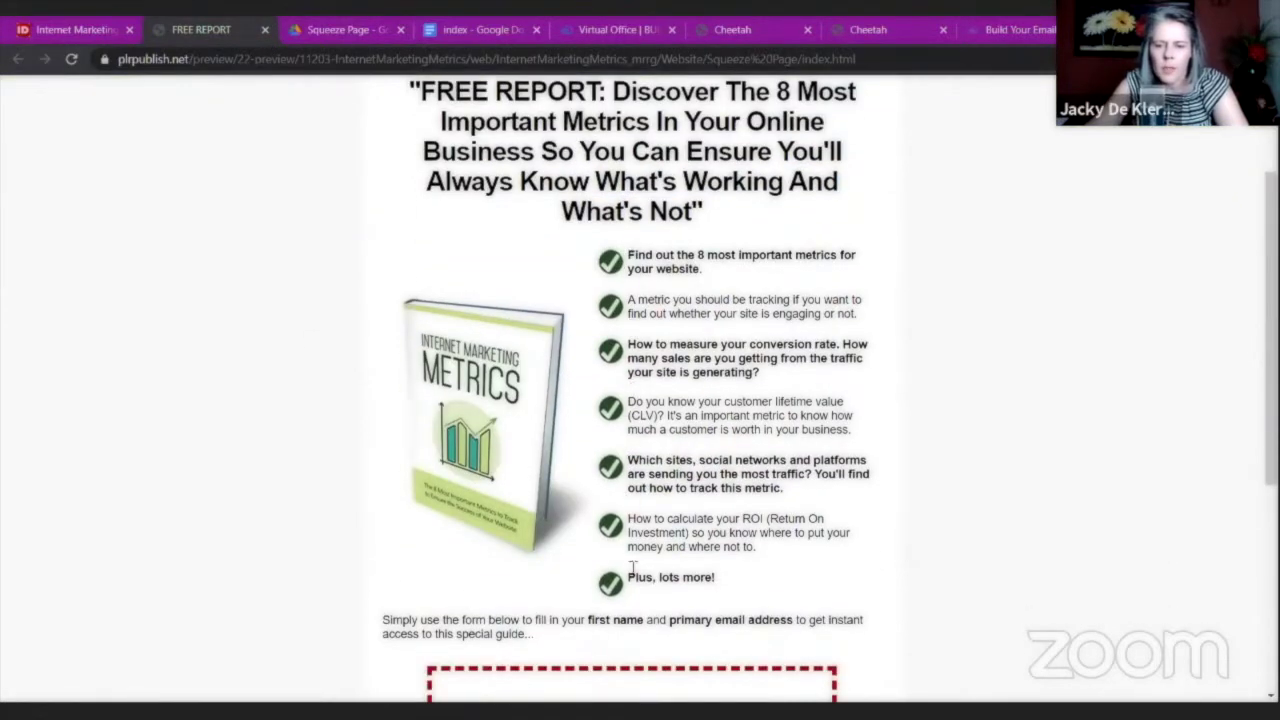
pyautogui.scroll(1, 283, 207)
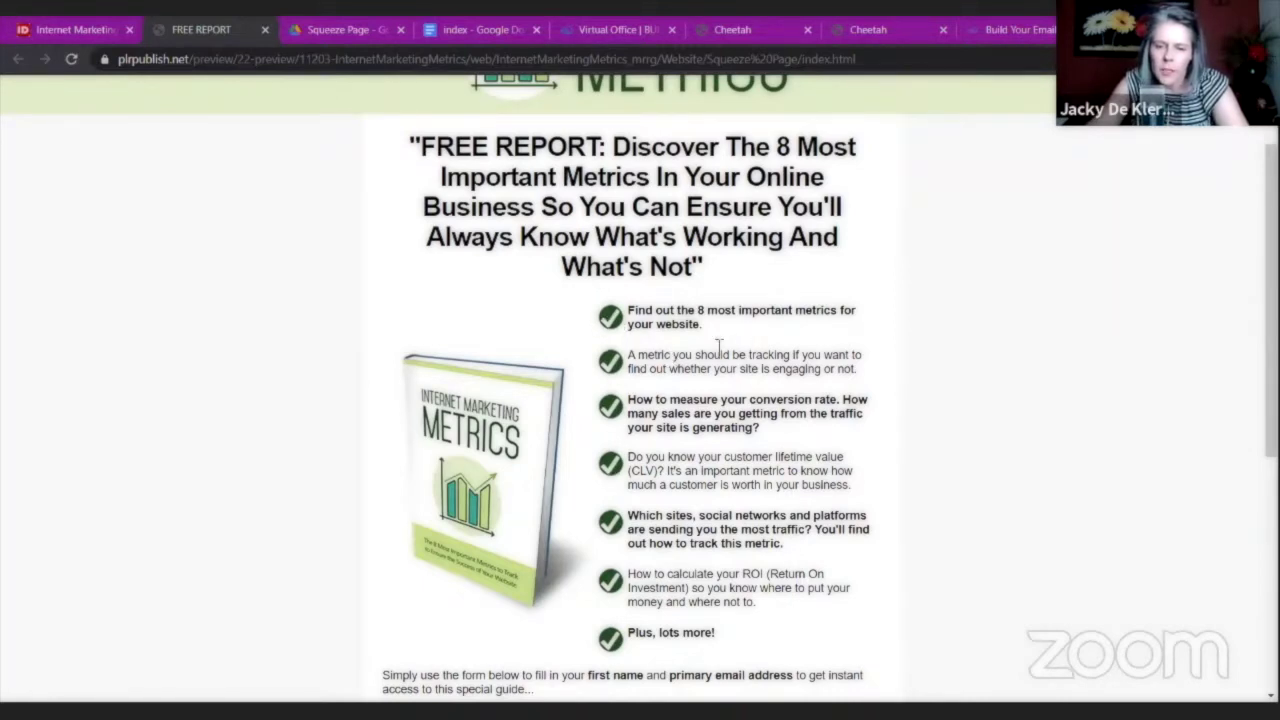
pyautogui.click(358, 31)
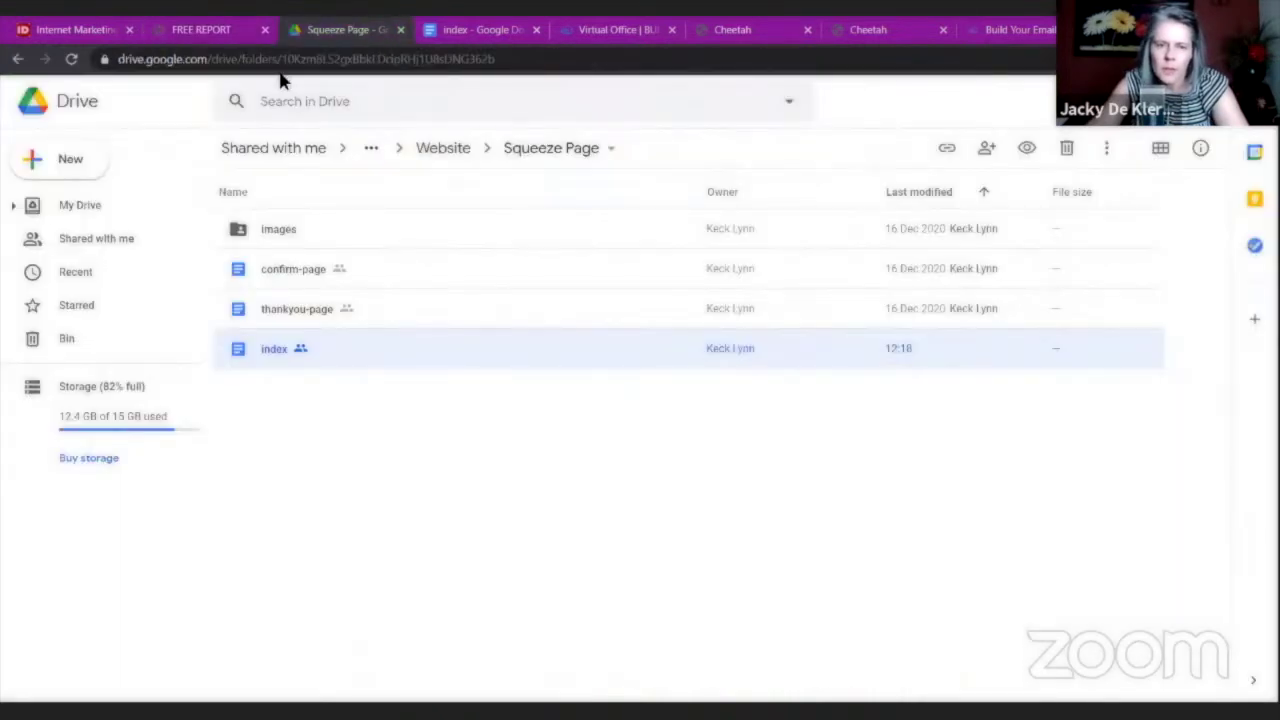
pyautogui.doubleClick(281, 350)
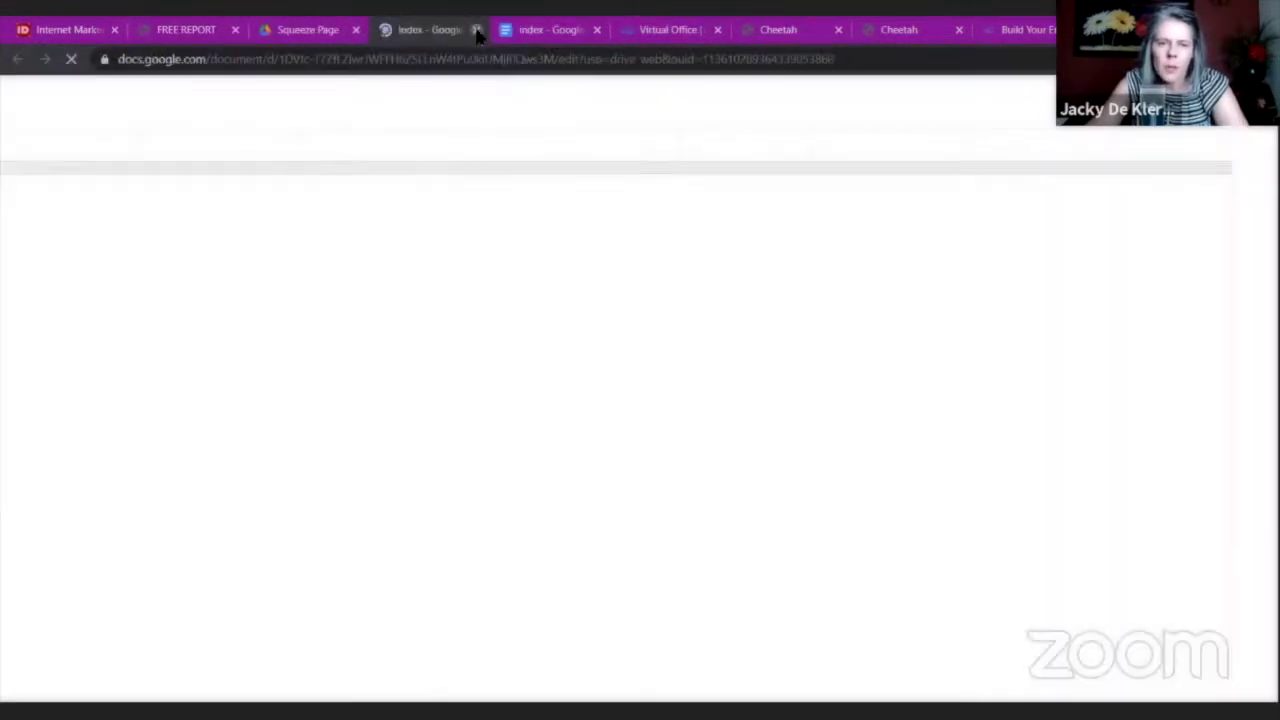
pyautogui.click(477, 30)
pyautogui.click(440, 30)
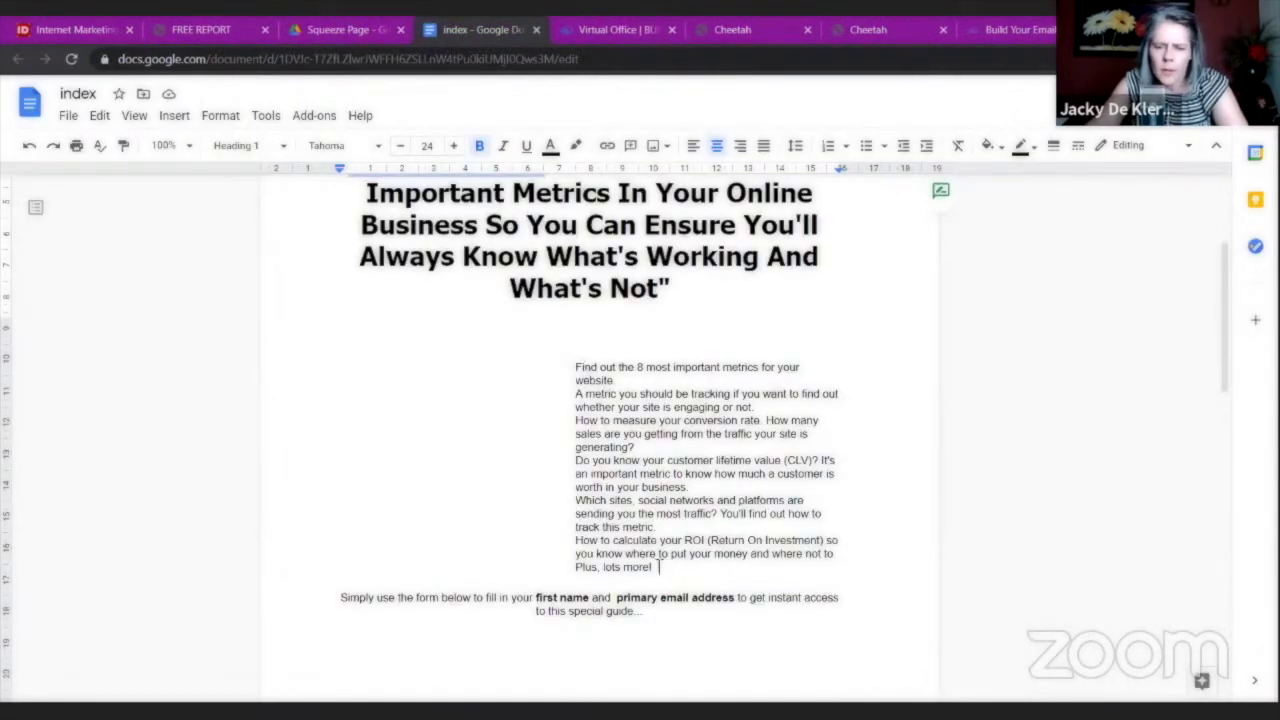
# Copy the whole bullet-point text block and return to the squeeze page editor.
pyautogui.moveTo(658, 567); pyautogui.dragTo(576, 366)
pyautogui.rightClick(600, 352)
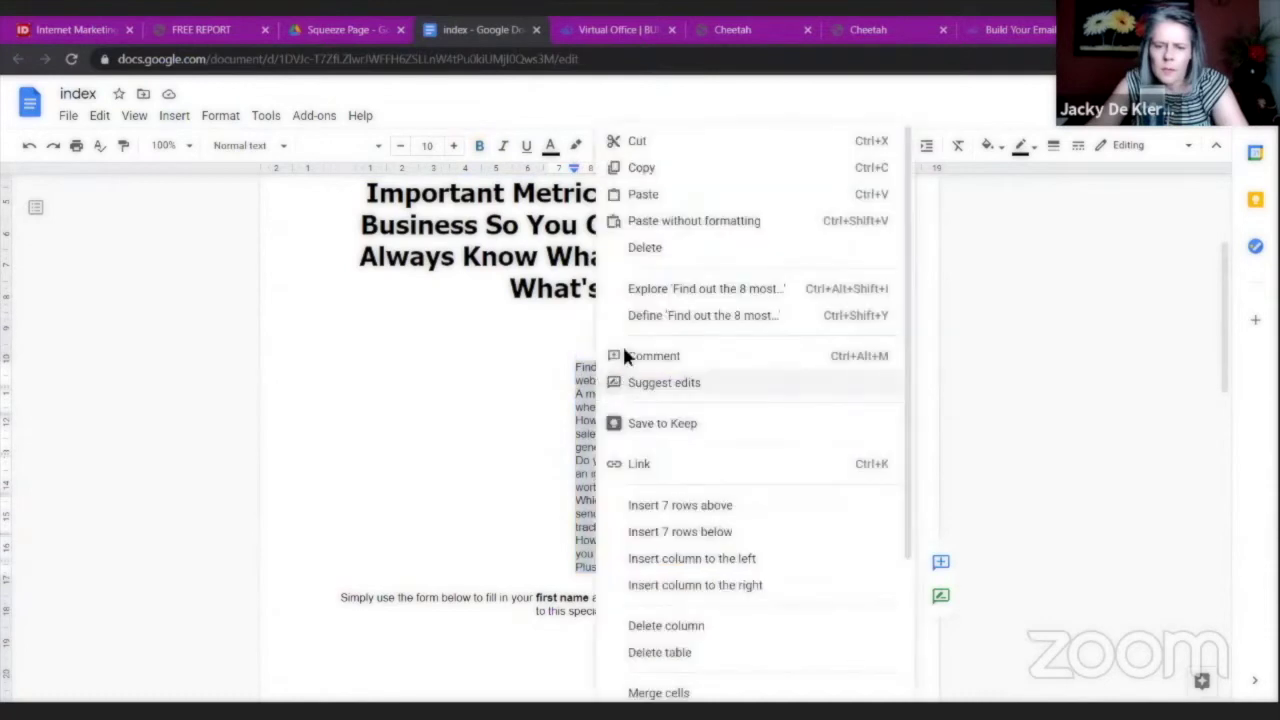
pyautogui.click(643, 168)
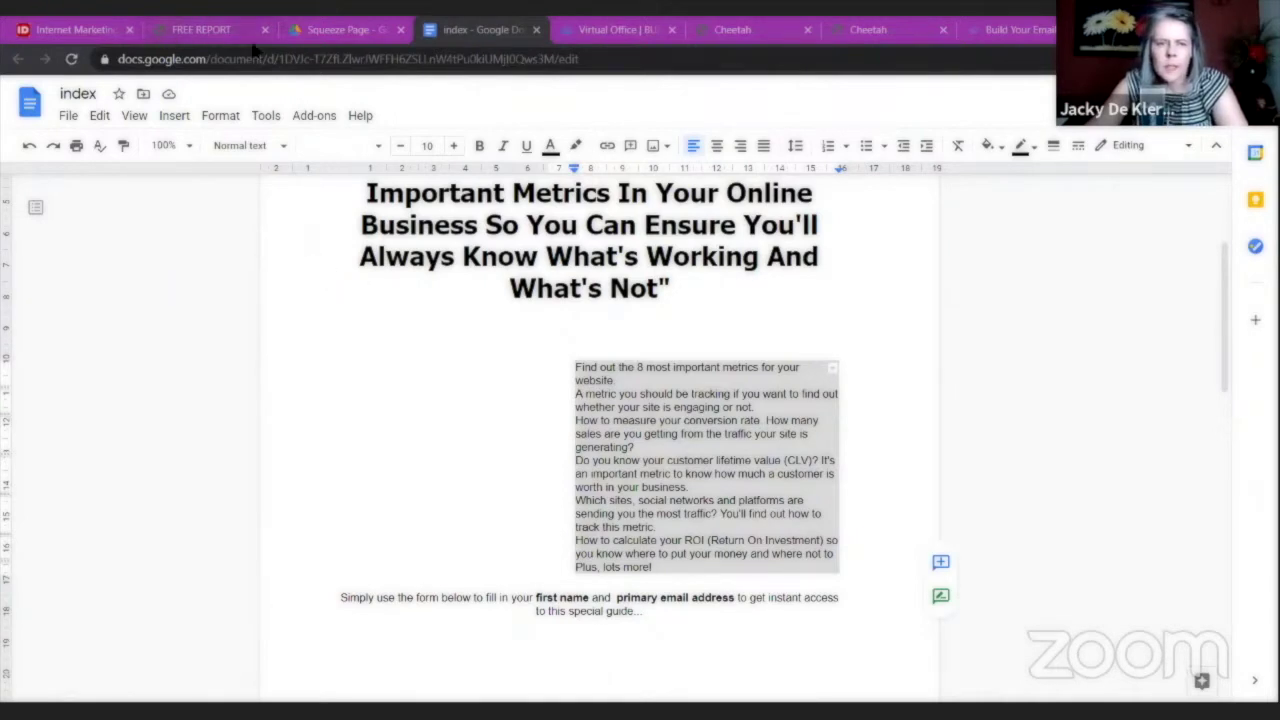
pyautogui.click(740, 32)
pyautogui.click(860, 30)
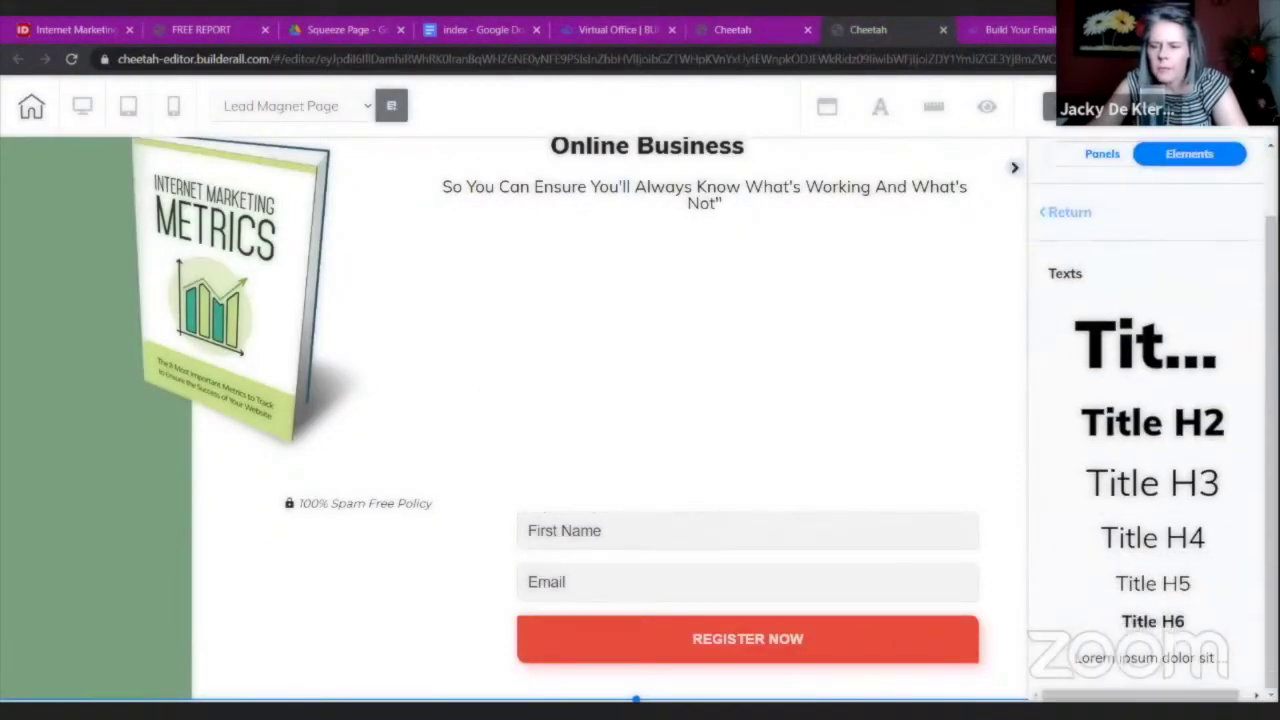
# Add a Text element, delete the ct-title-helper-p placeholder, and paste the metrics over Lorem ipsum.
pyautogui.moveTo(1118, 663); pyautogui.dragTo(594, 363)
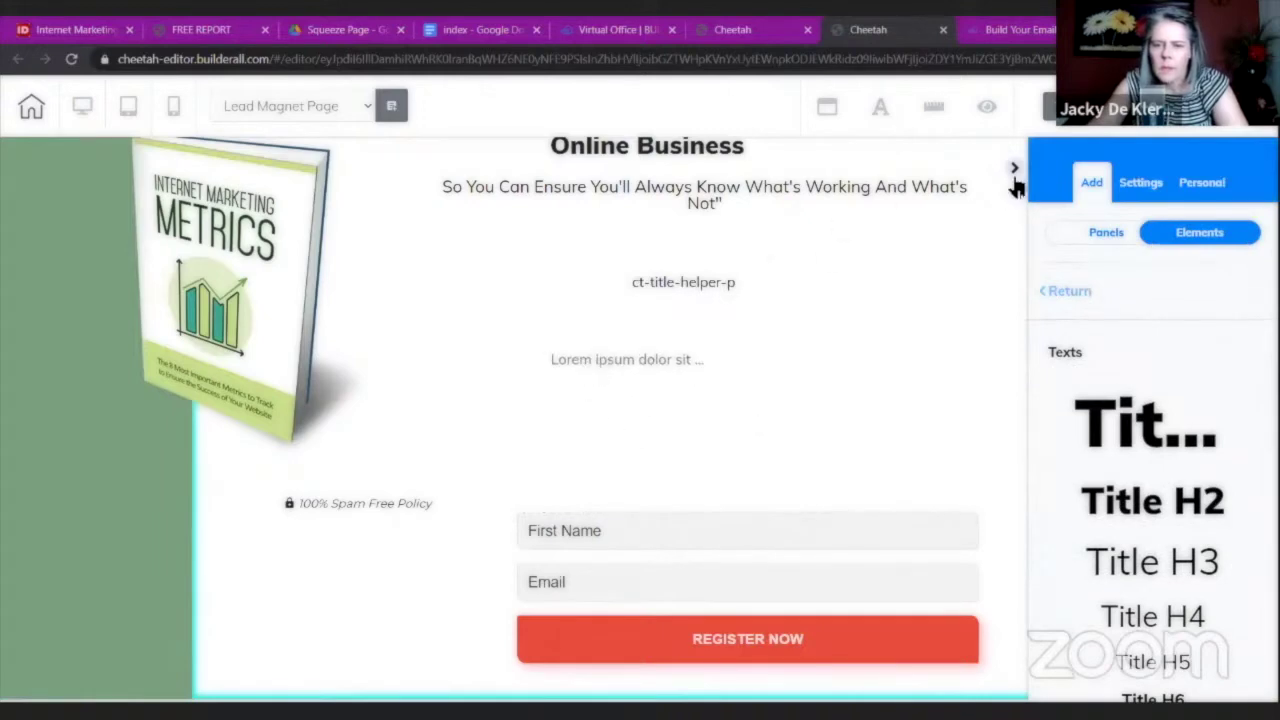
pyautogui.click(748, 283)
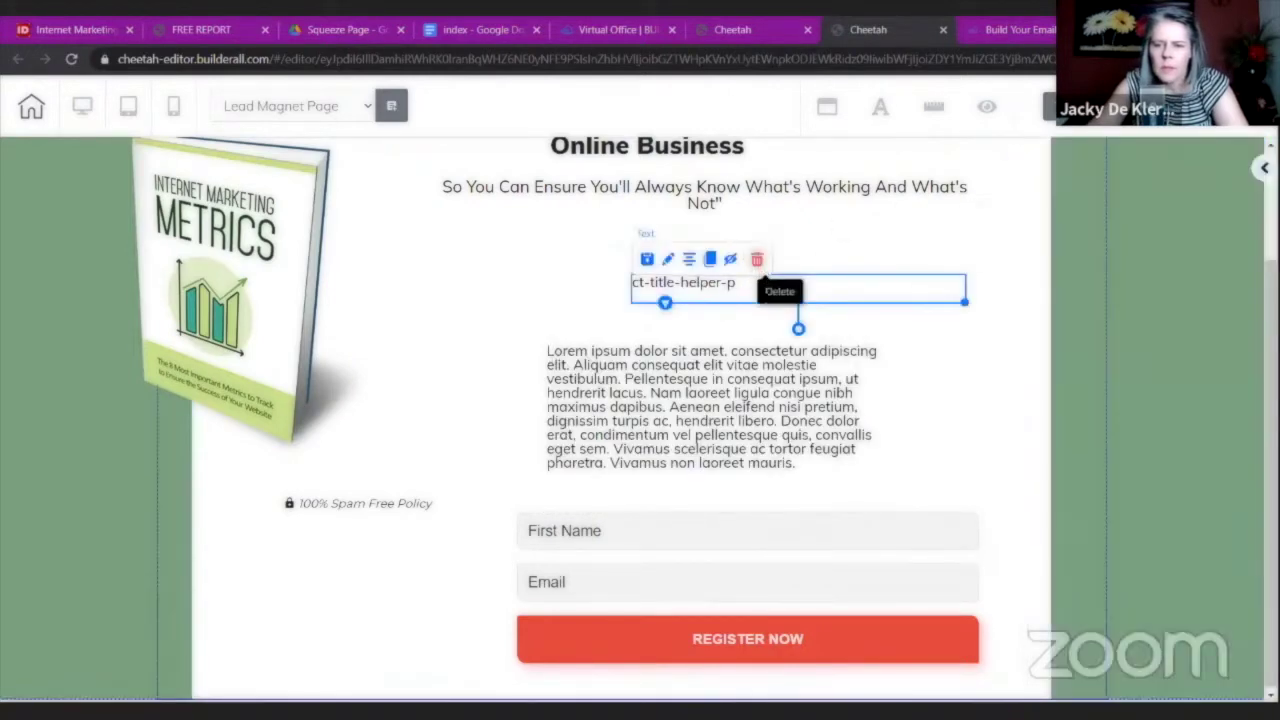
pyautogui.click(757, 260)
pyautogui.press('Return')
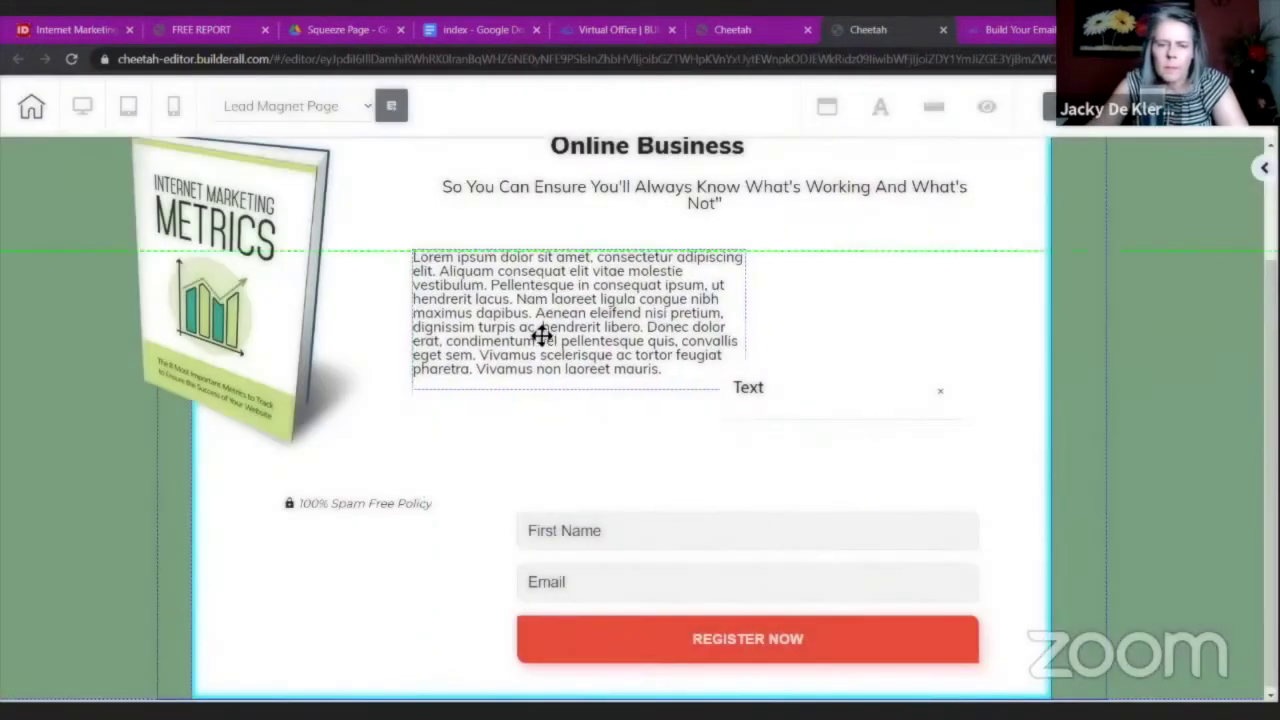
pyautogui.doubleClick(537, 336)
pyautogui.hotkey('ctrl', 'v')
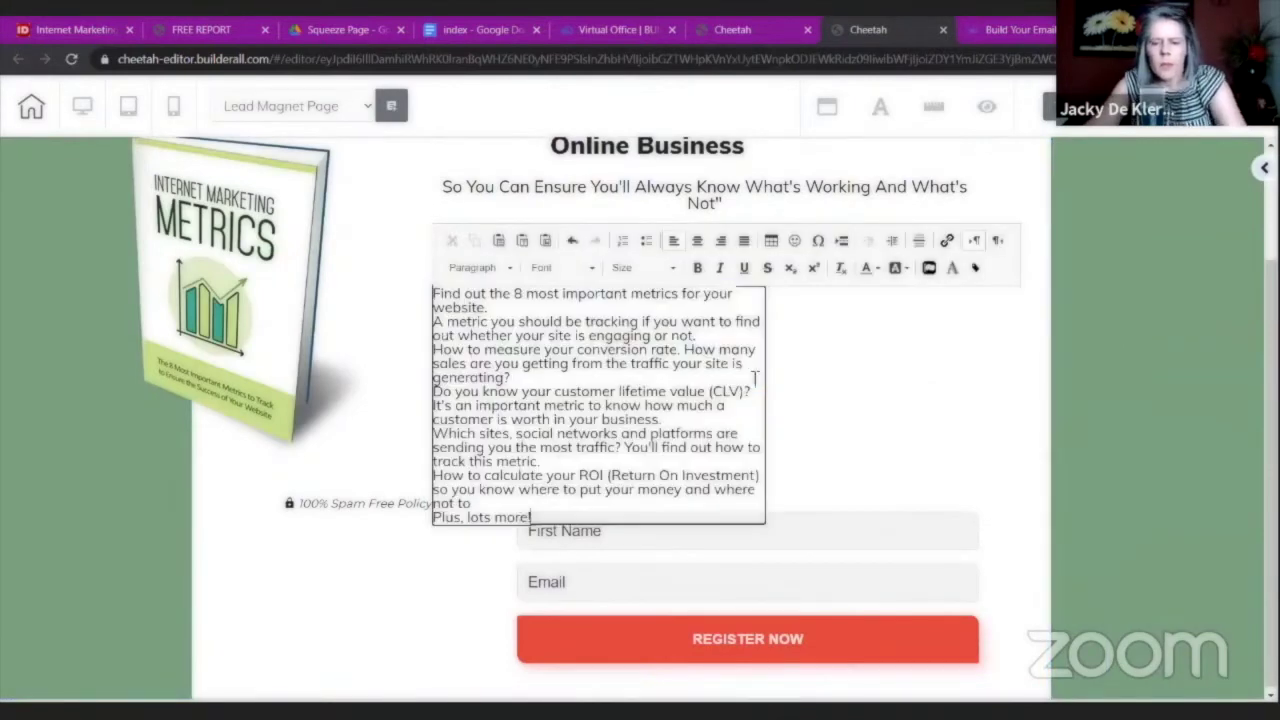
pyautogui.click(789, 363)
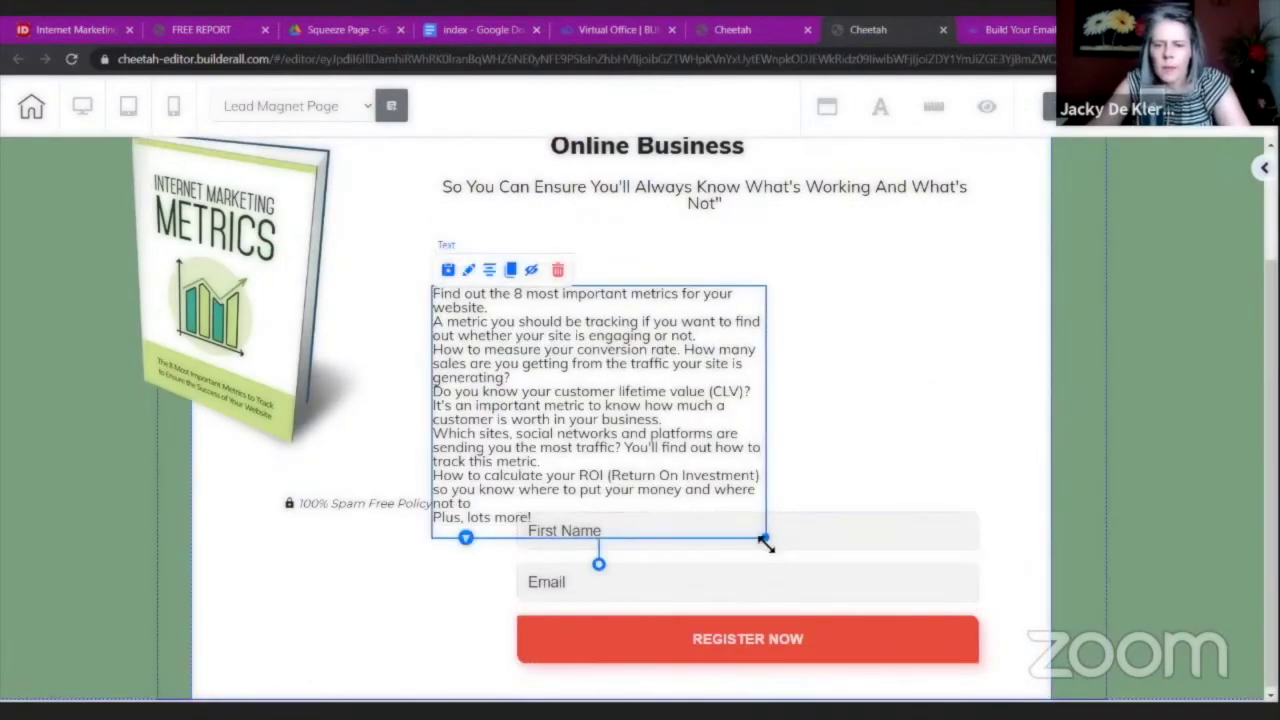
# Widen the metrics text box and move it up beside the ebook cover.
pyautogui.moveTo(766, 539); pyautogui.dragTo(966, 427)
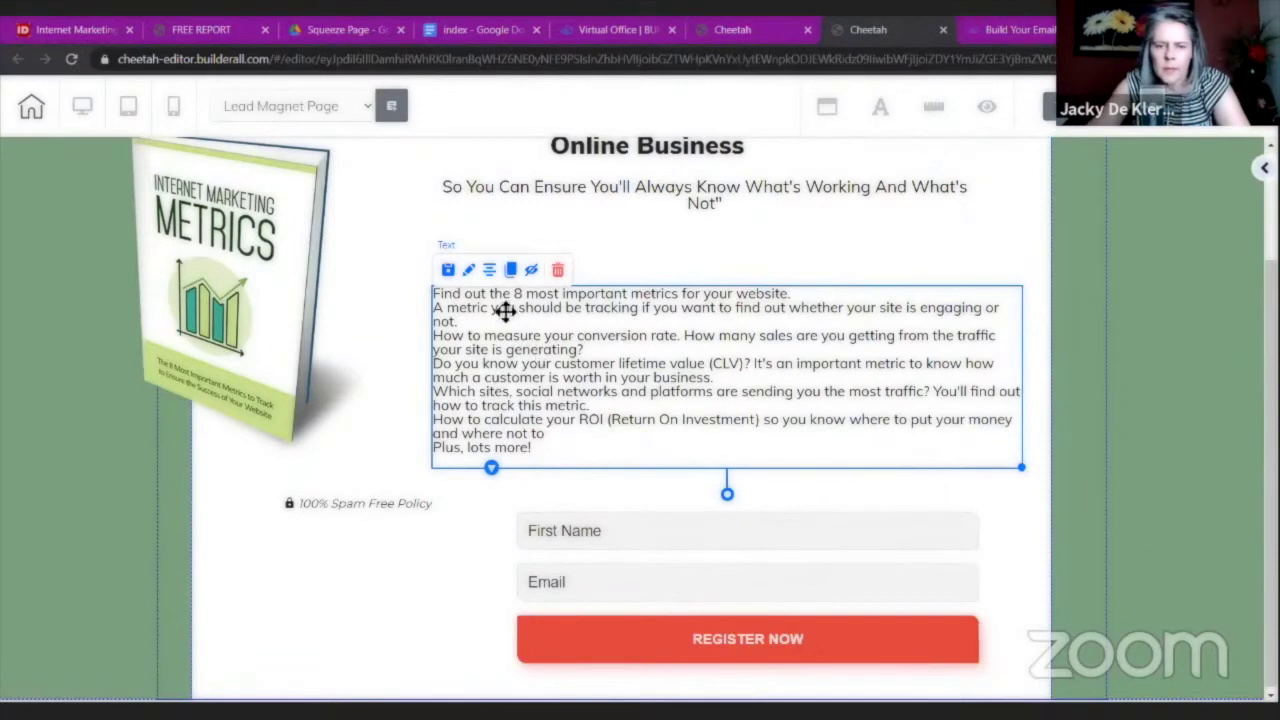
pyautogui.moveTo(503, 309); pyautogui.dragTo(469, 279)
pyautogui.click(968, 425)
pyautogui.click(955, 405)
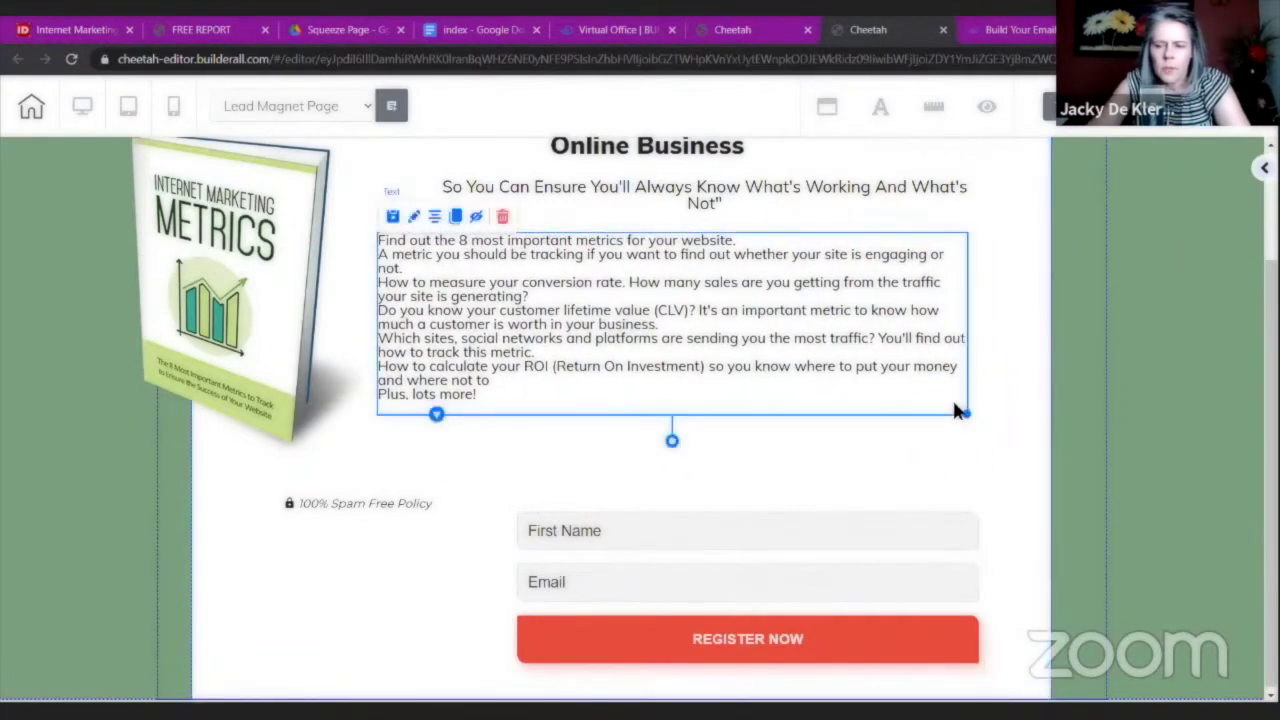
pyautogui.moveTo(967, 414); pyautogui.dragTo(1026, 400)
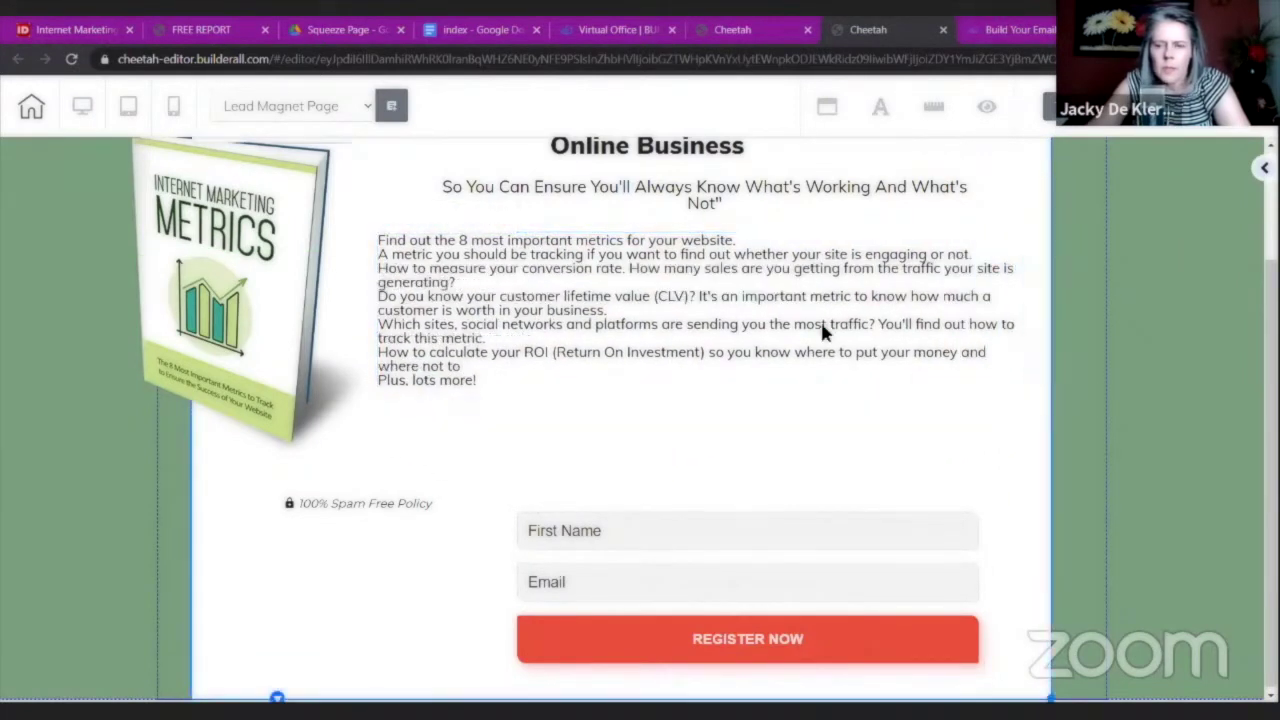
pyautogui.doubleClick(745, 276)
# Insert blank lines between each metric bullet and before 'Plus, lots more!'.
pyautogui.press('Return')
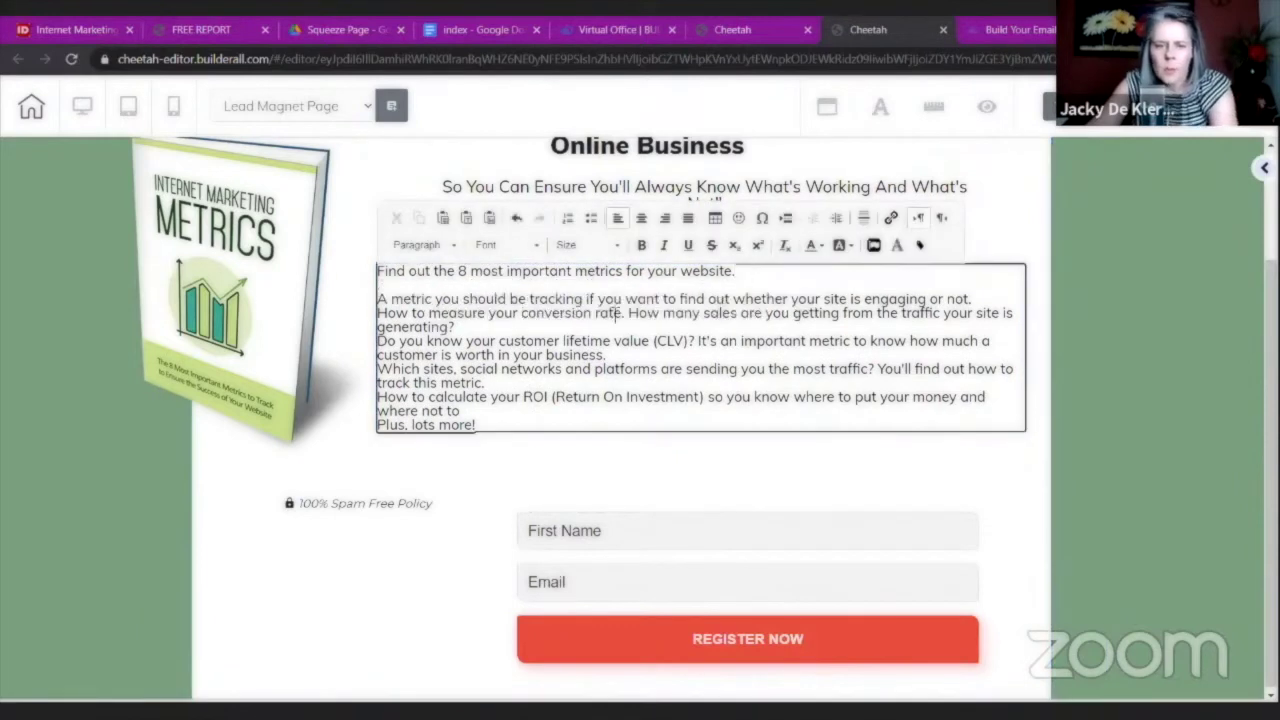
pyautogui.press('Return')
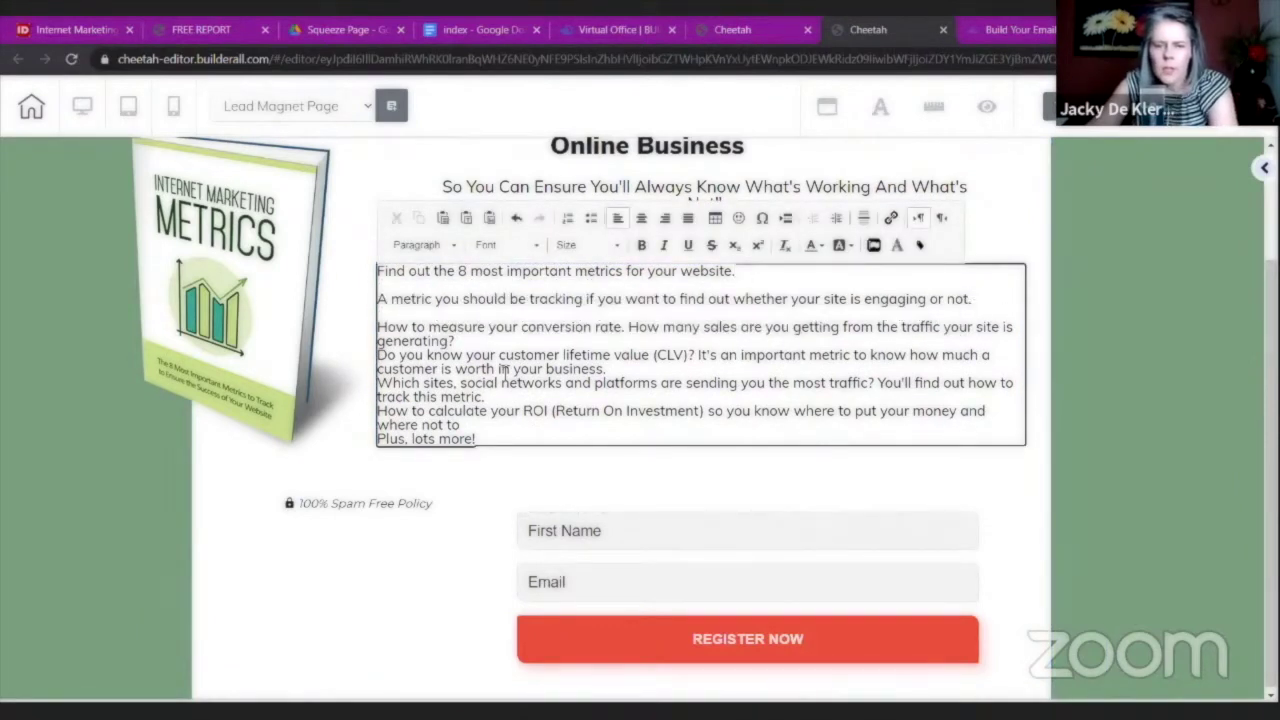
pyautogui.click(467, 355)
pyautogui.press('Return')
pyautogui.press('BackSpace')
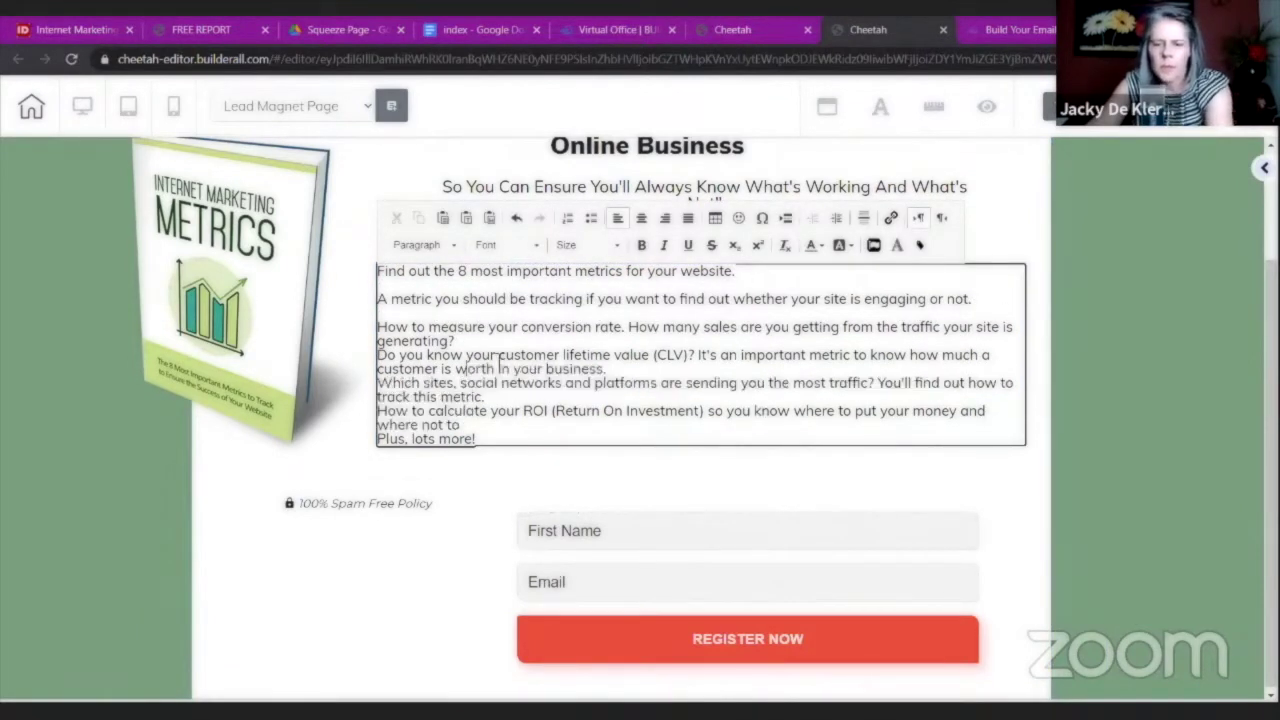
pyautogui.click(484, 344)
pyautogui.press('Return')
pyautogui.click(628, 382)
pyautogui.press('Return')
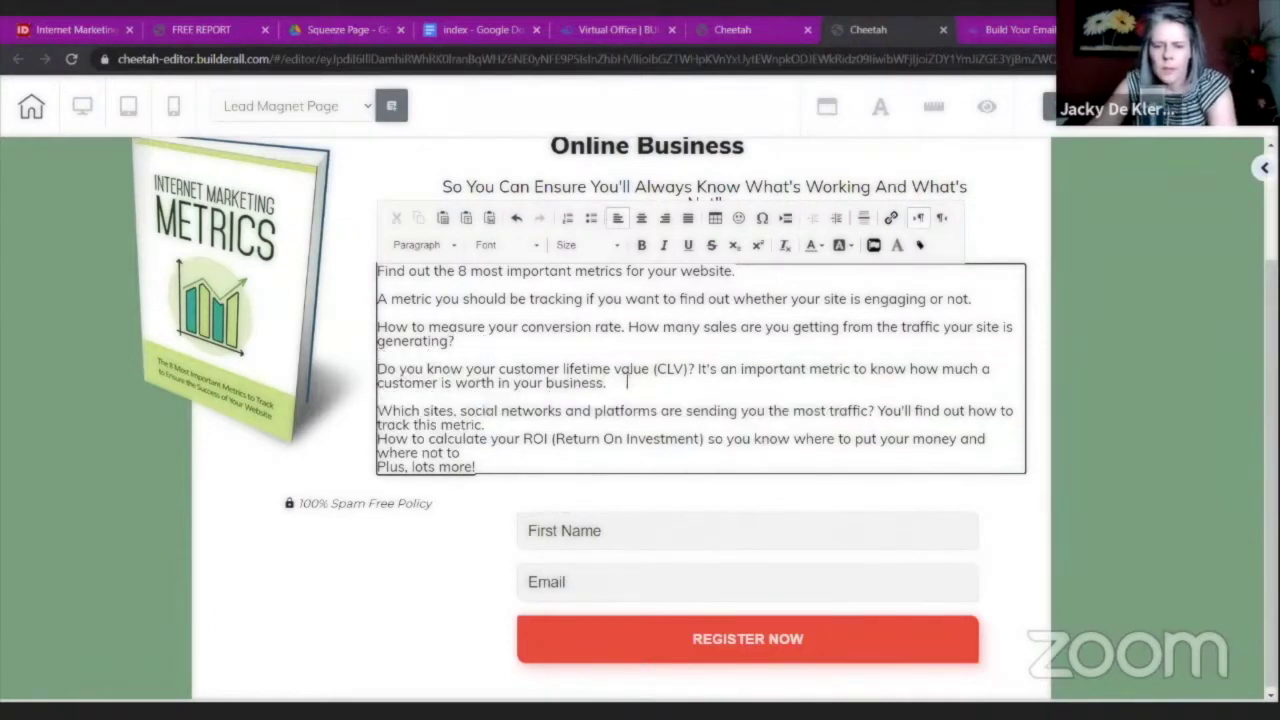
pyautogui.click(513, 423)
pyautogui.press('Return')
pyautogui.click(490, 467)
pyautogui.press('Return')
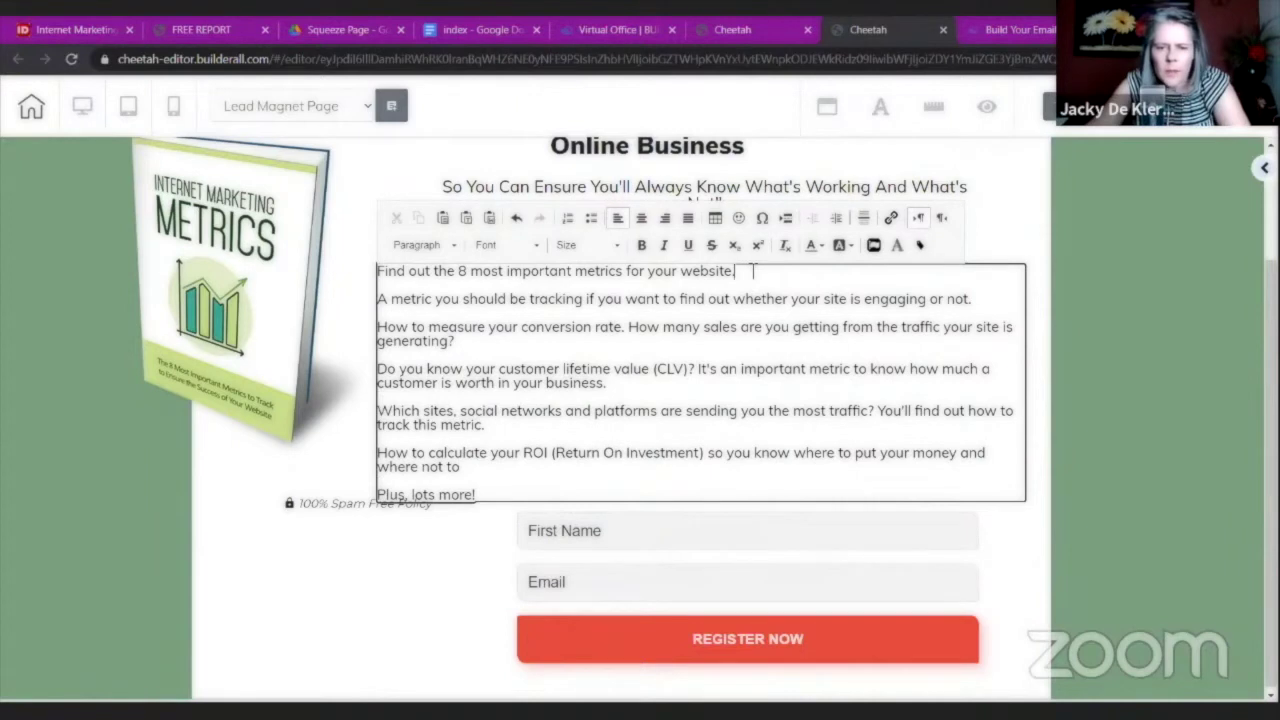
# Bold the first, conversion-rate and traffic-sources bullets plus 'Plus, lots more!'.
pyautogui.moveTo(753, 270); pyautogui.dragTo(377, 271)
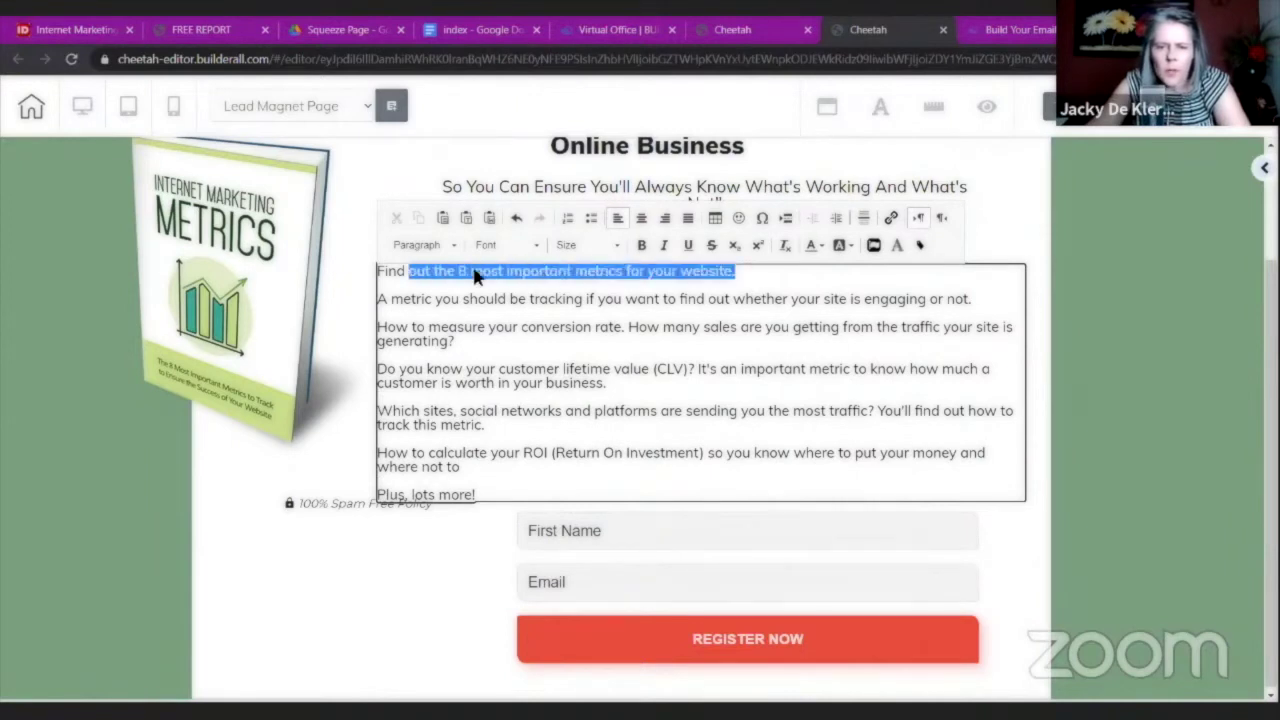
pyautogui.click(641, 246)
pyautogui.moveTo(460, 341); pyautogui.dragTo(377, 327)
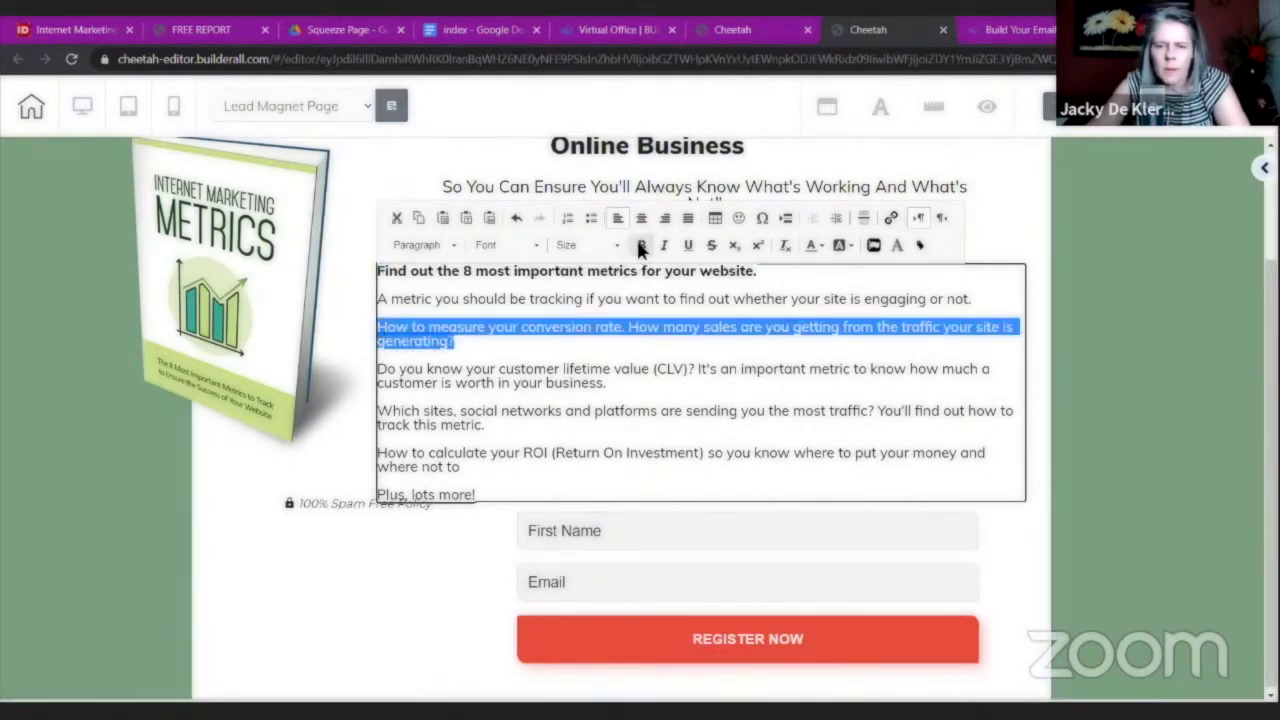
pyautogui.click(641, 246)
pyautogui.moveTo(491, 425); pyautogui.dragTo(352, 391)
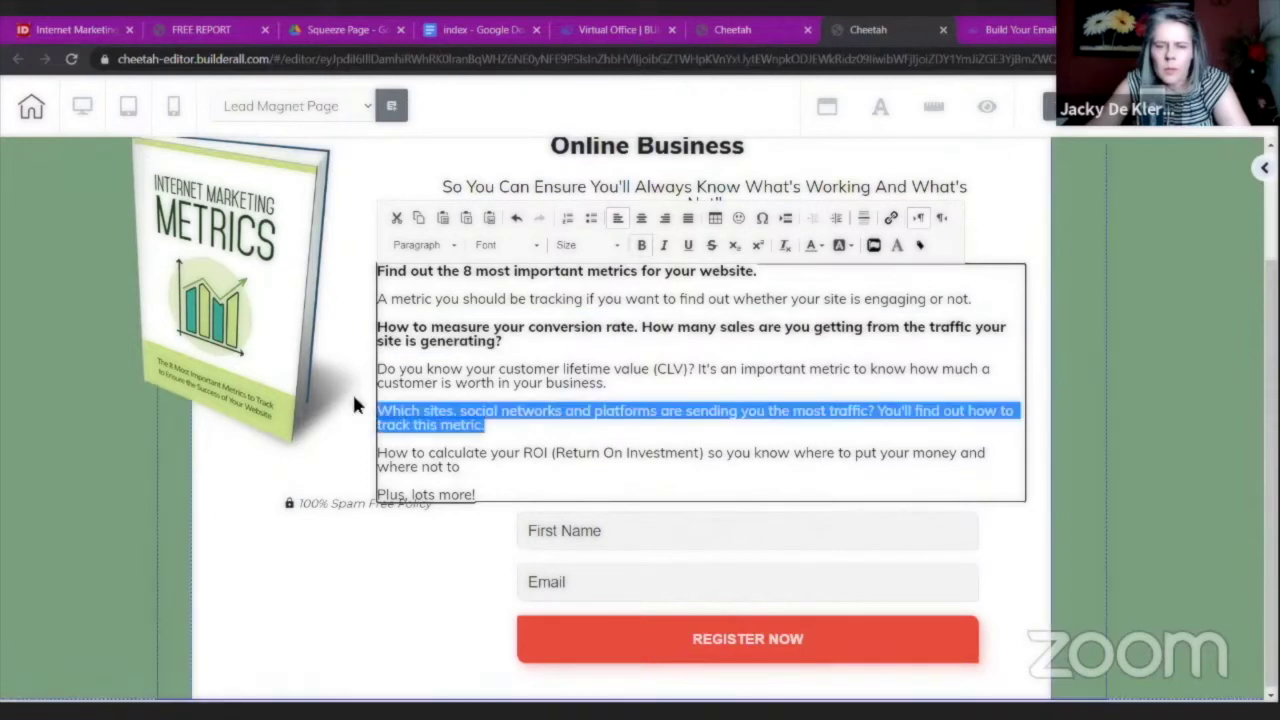
pyautogui.click(641, 246)
pyautogui.moveTo(478, 494); pyautogui.dragTo(377, 494)
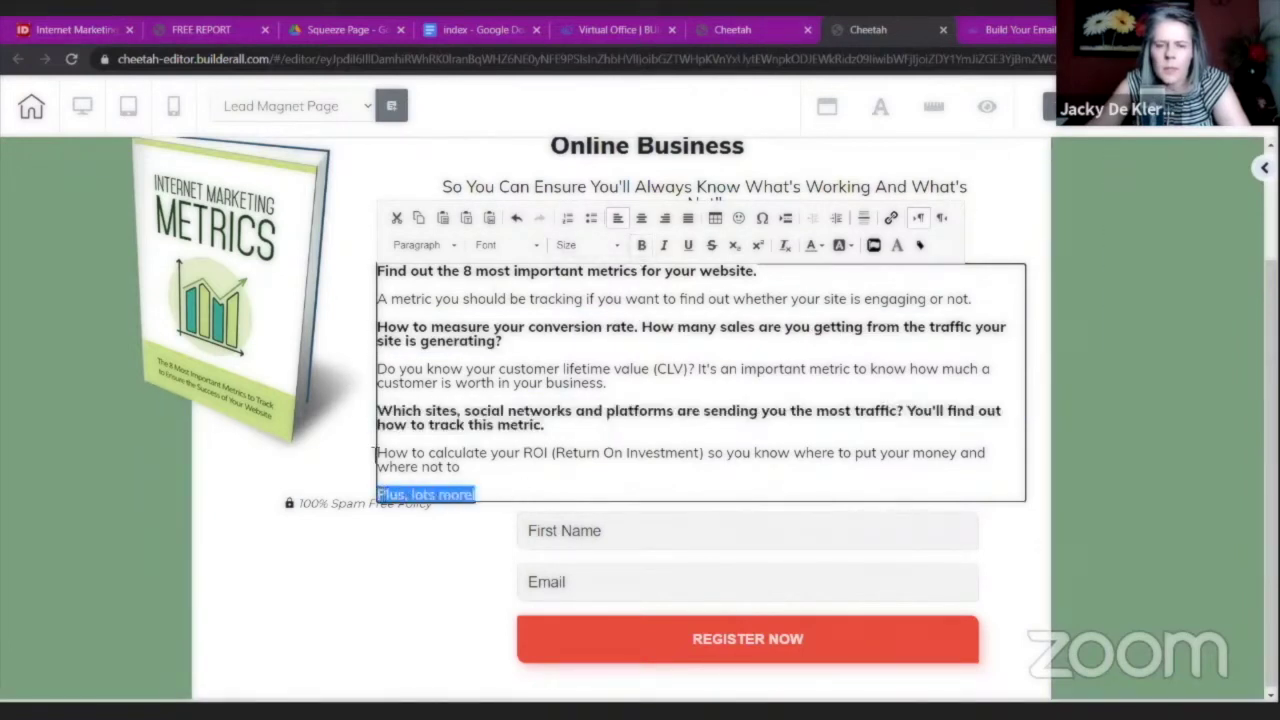
pyautogui.click(641, 246)
pyautogui.click(345, 287)
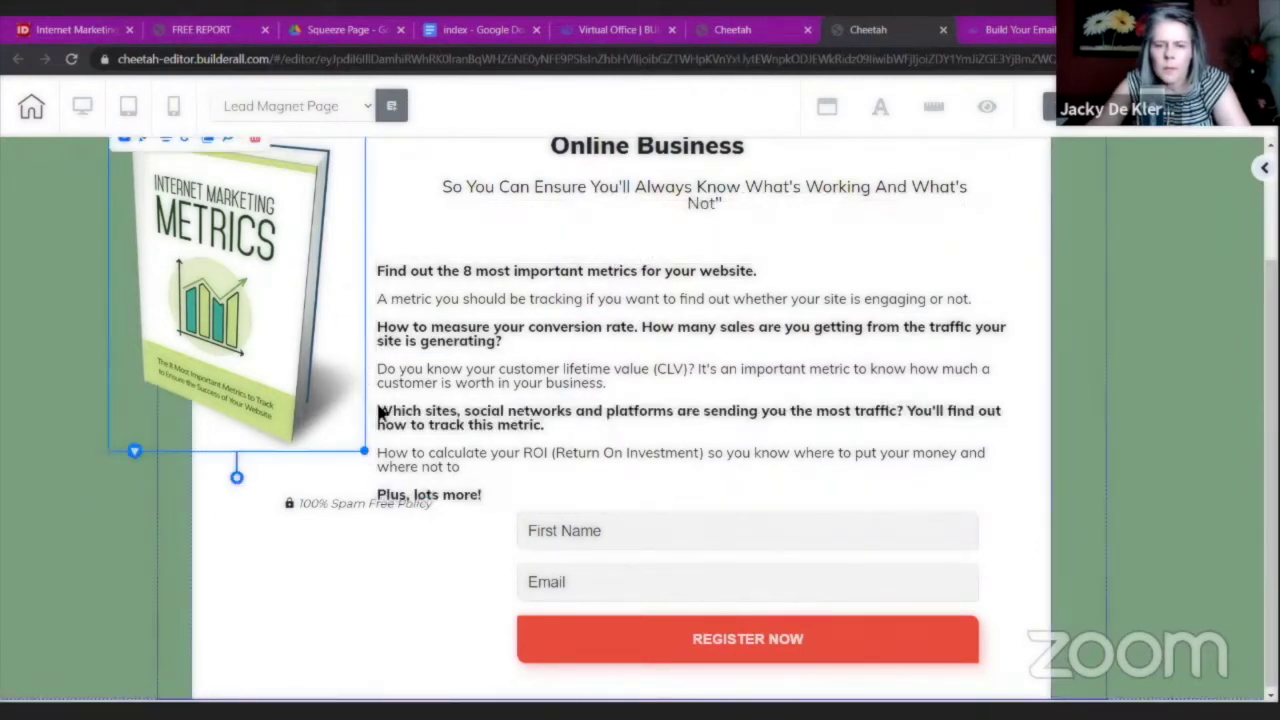
# Move the bullet text up under the subheadline and justify all of it.
pyautogui.moveTo(717, 360); pyautogui.dragTo(731, 343)
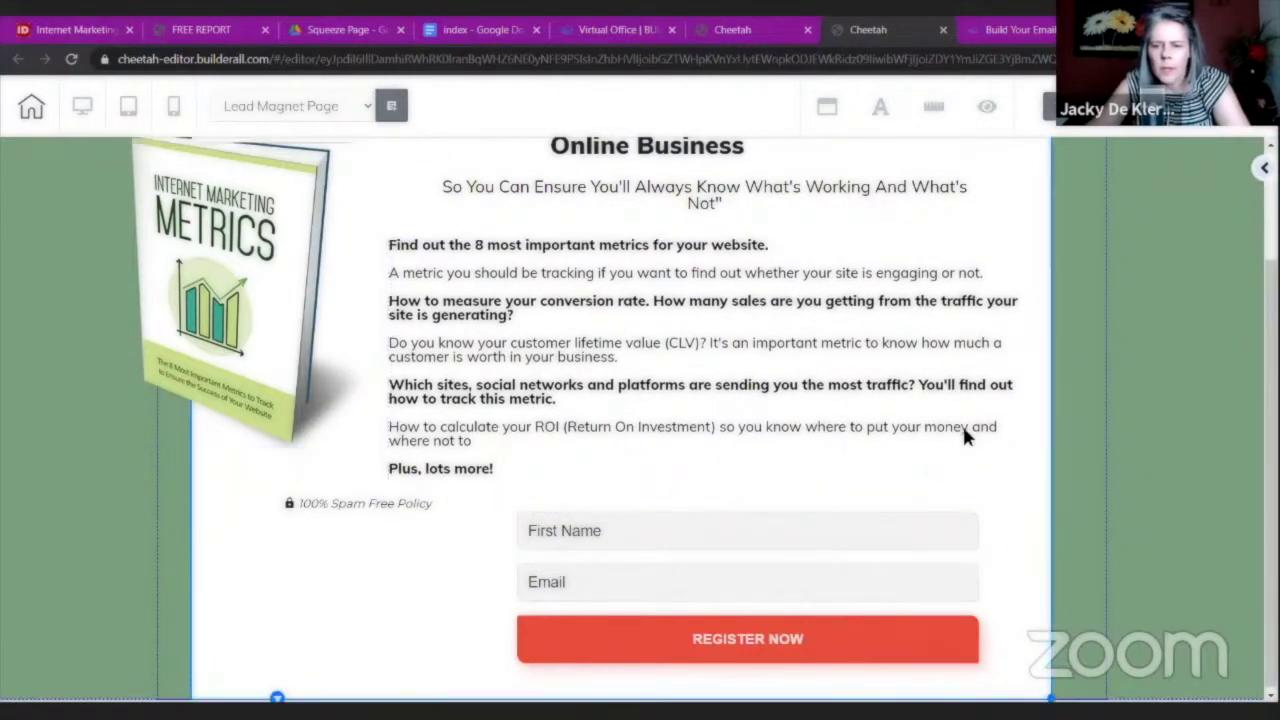
pyautogui.click(890, 400)
pyautogui.doubleClick(600, 423)
pyautogui.tripleClick(481, 470)
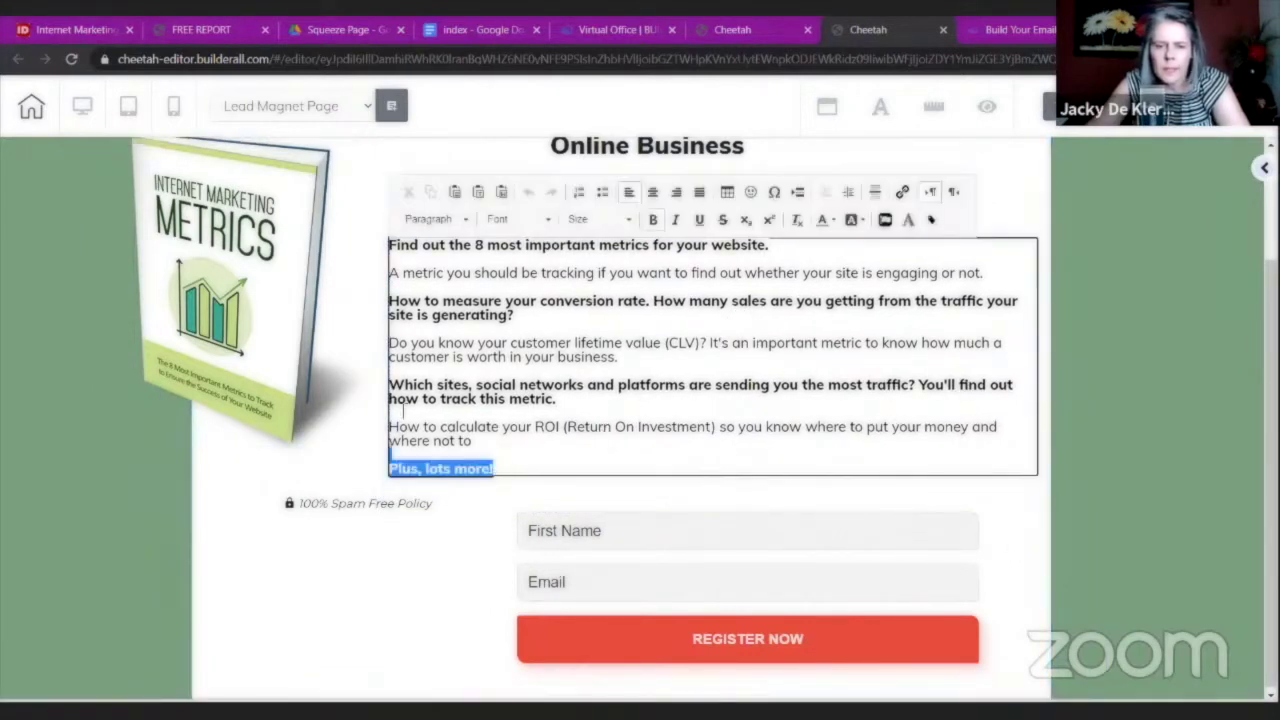
pyautogui.moveTo(481, 470); pyautogui.dragTo(370, 223)
pyautogui.click(699, 191)
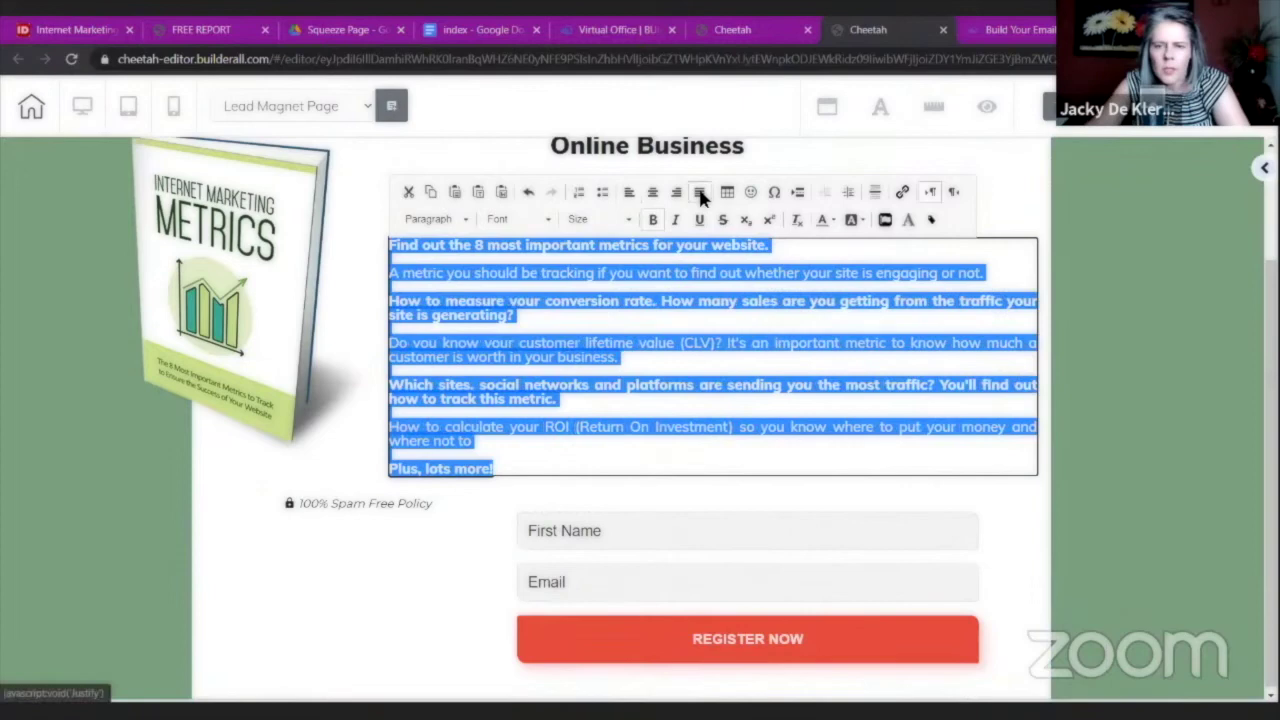
pyautogui.click(1016, 513)
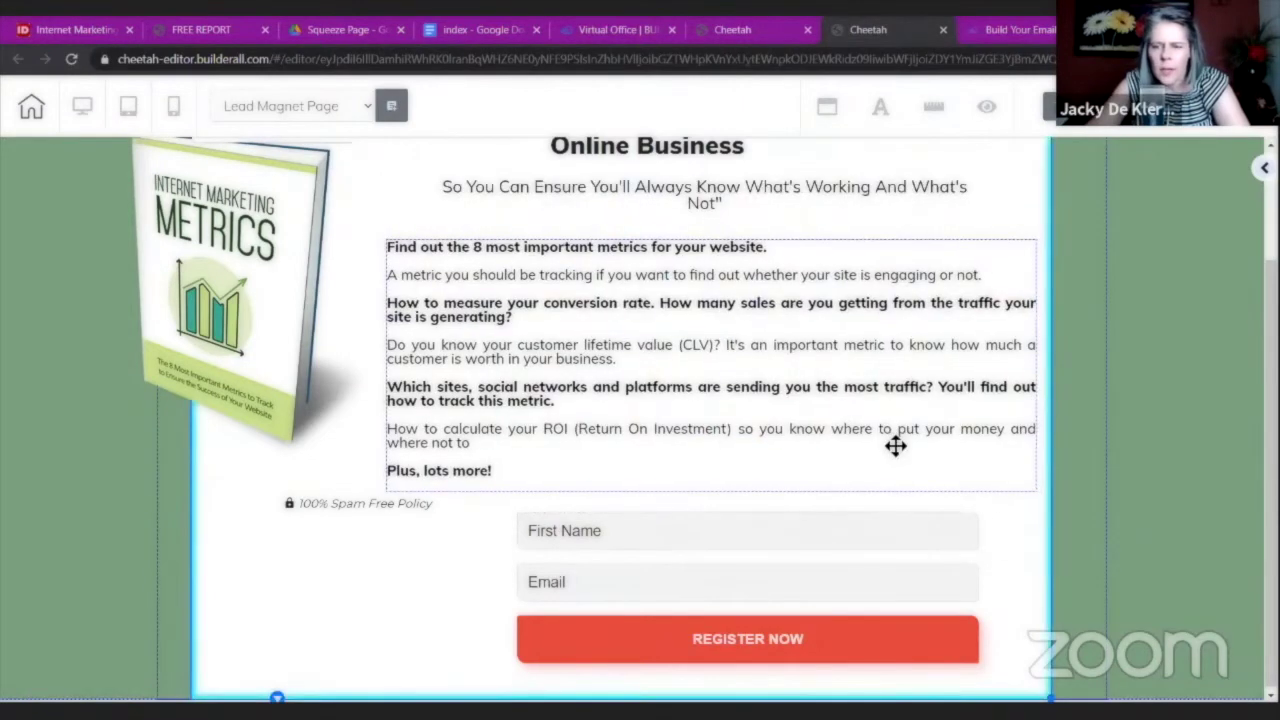
# Shift the ebook cover left, then narrow the bullet block and move it right.
pyautogui.moveTo(246, 349); pyautogui.dragTo(189, 371)
pyautogui.click(970, 390)
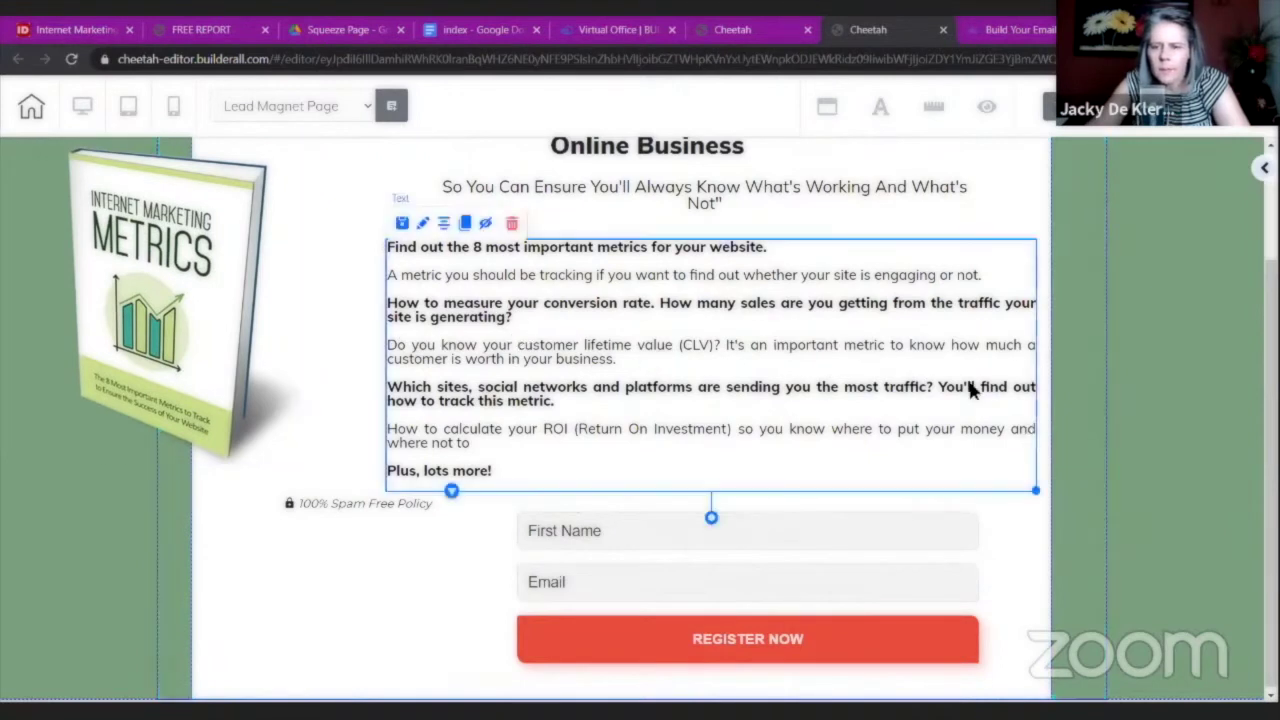
pyautogui.moveTo(1035, 490); pyautogui.dragTo(933, 502)
pyautogui.moveTo(788, 373); pyautogui.dragTo(840, 372)
pyautogui.click(1054, 549)
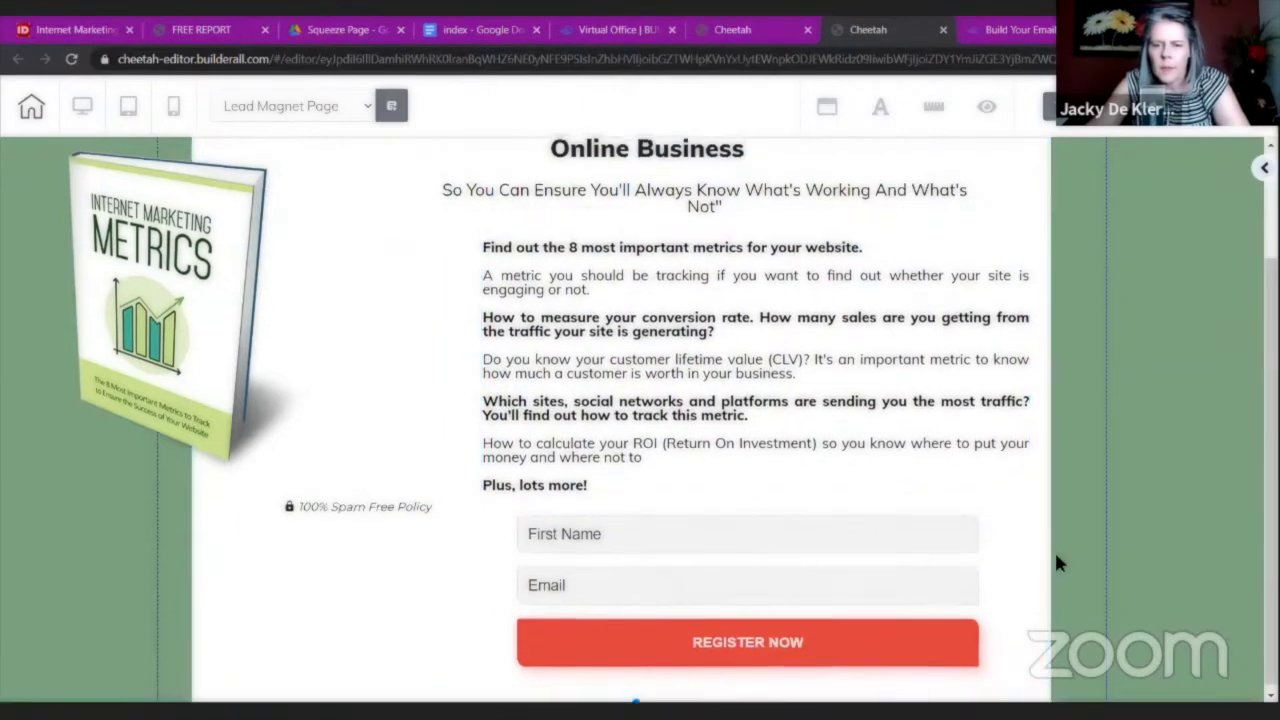
pyautogui.scroll(2, 1054, 549)
# Delete the old quoted "FREE REPORT" heading.
pyautogui.click(640, 185)
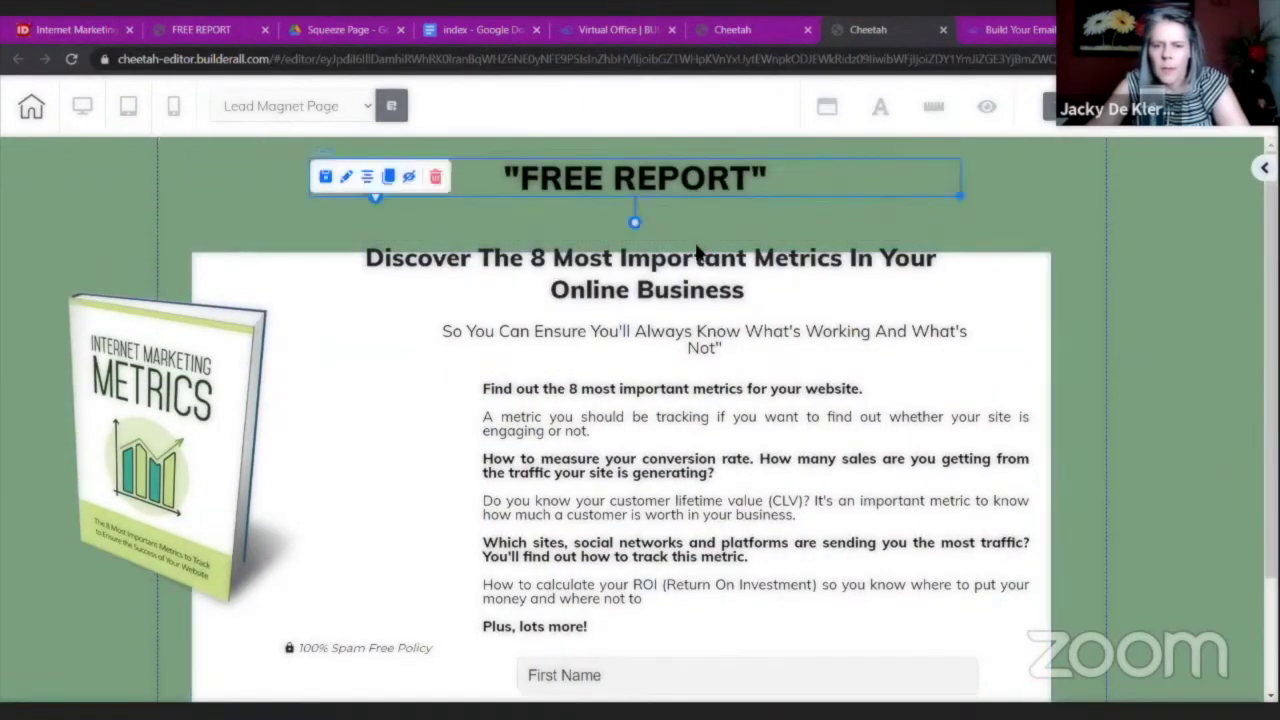
pyautogui.moveTo(705, 286); pyautogui.dragTo(684, 186)
pyautogui.doubleClick(684, 186)
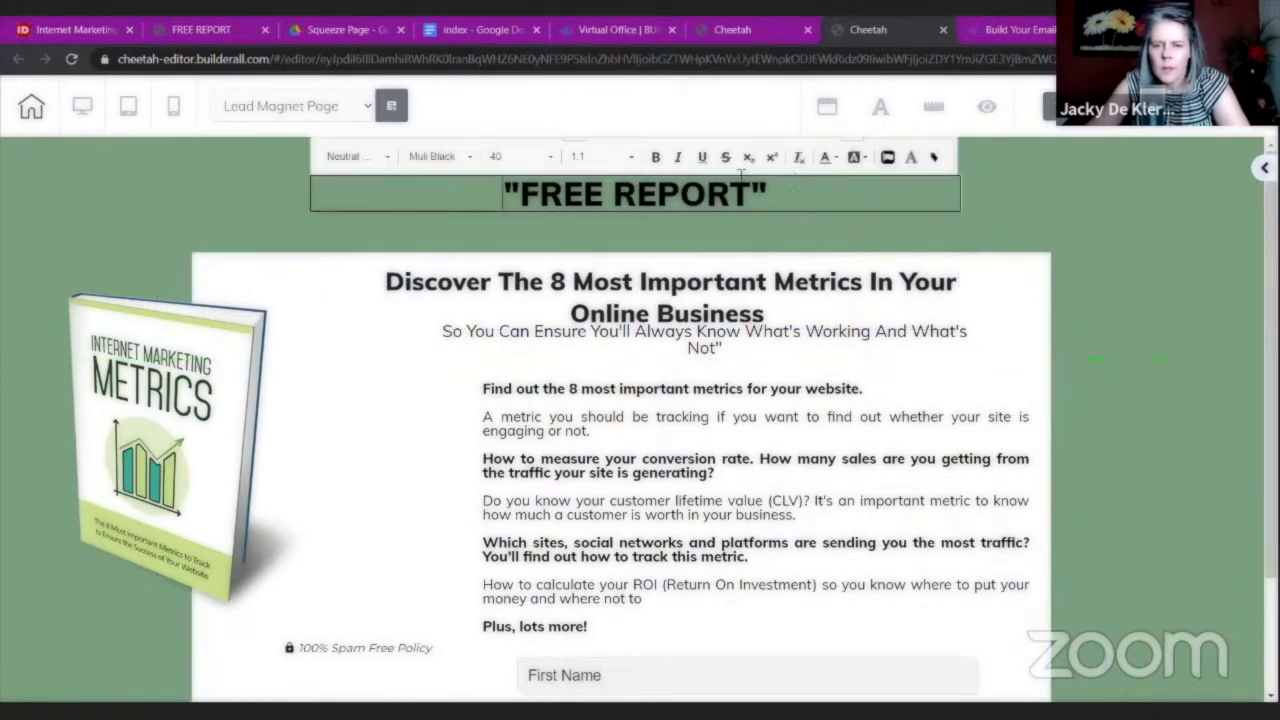
pyautogui.moveTo(786, 194); pyautogui.dragTo(424, 195)
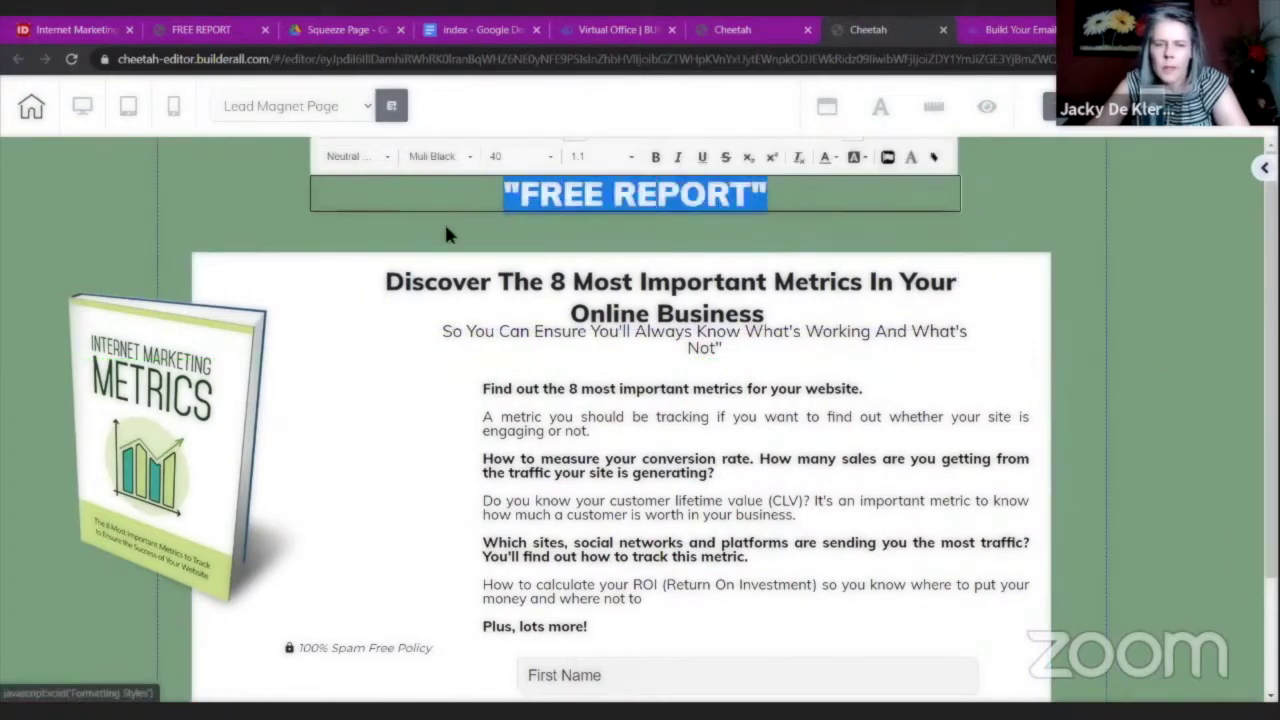
pyautogui.click(445, 224)
pyautogui.click(695, 185)
pyautogui.click(437, 177)
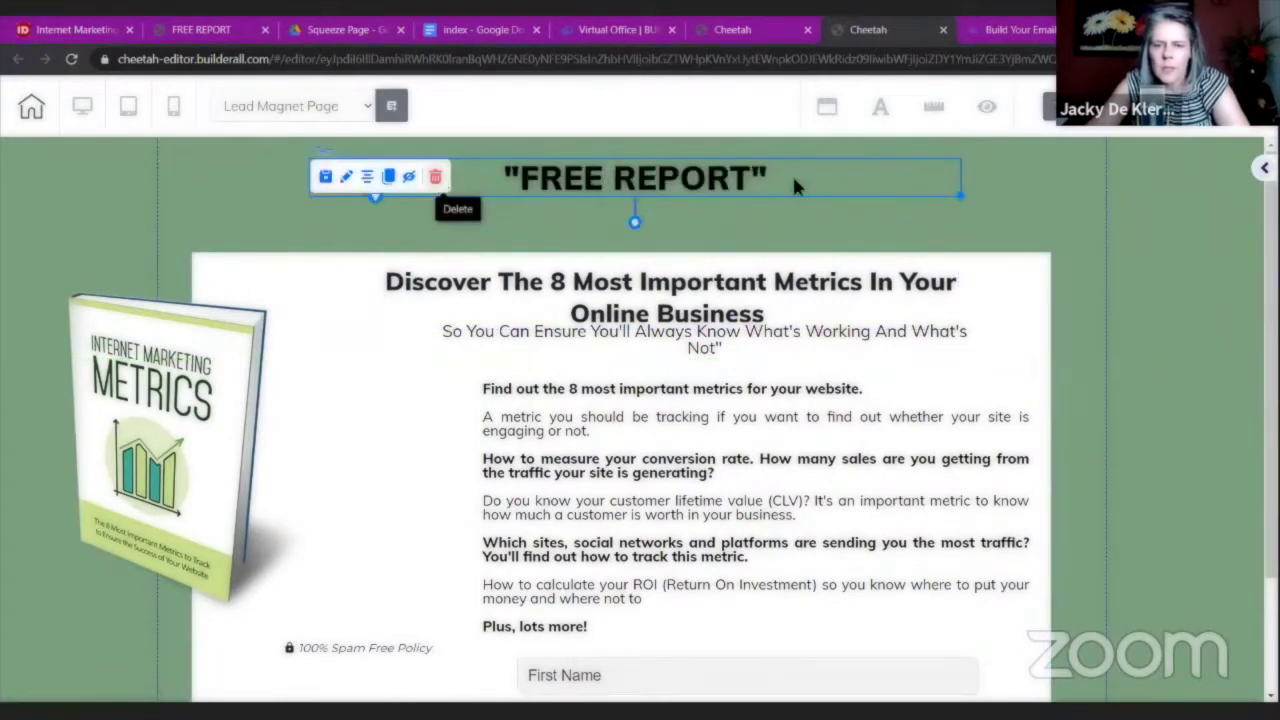
pyautogui.press('Return')
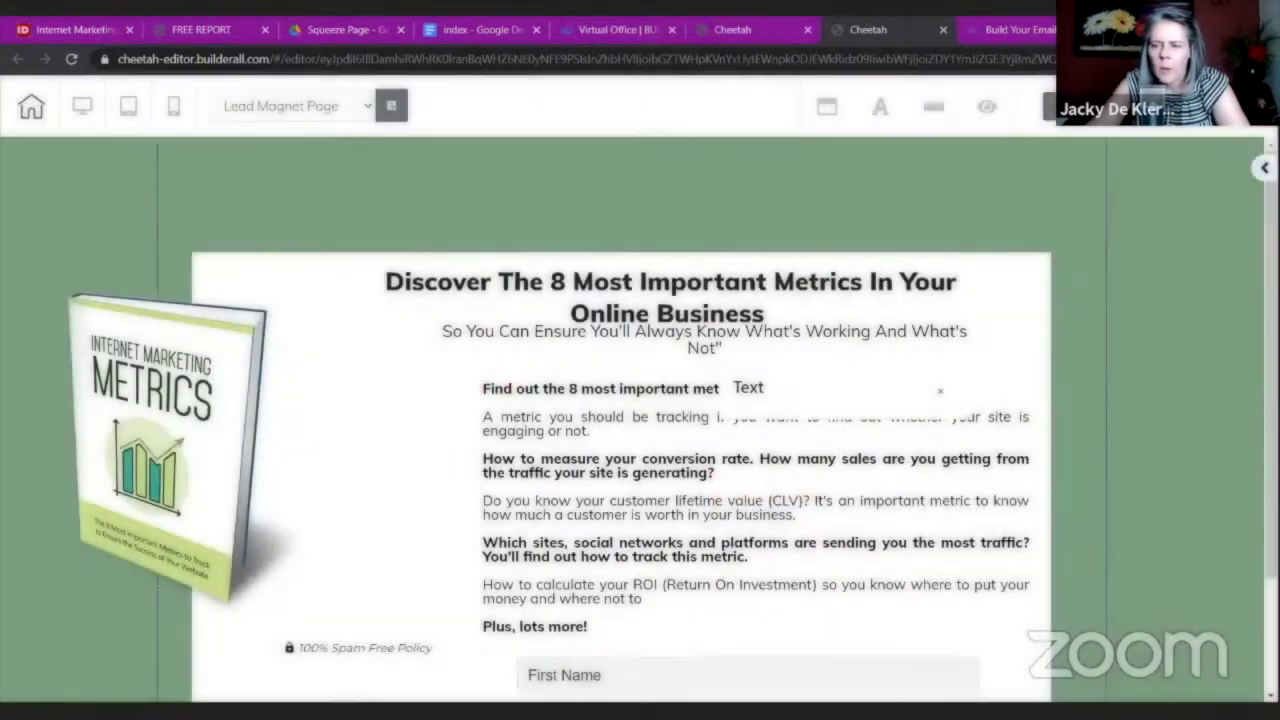
# Add a new H2 heading reading FREE REPORT, centred at the top of the green section.
pyautogui.click(1264, 168)
pyautogui.moveTo(1135, 508); pyautogui.dragTo(705, 190)
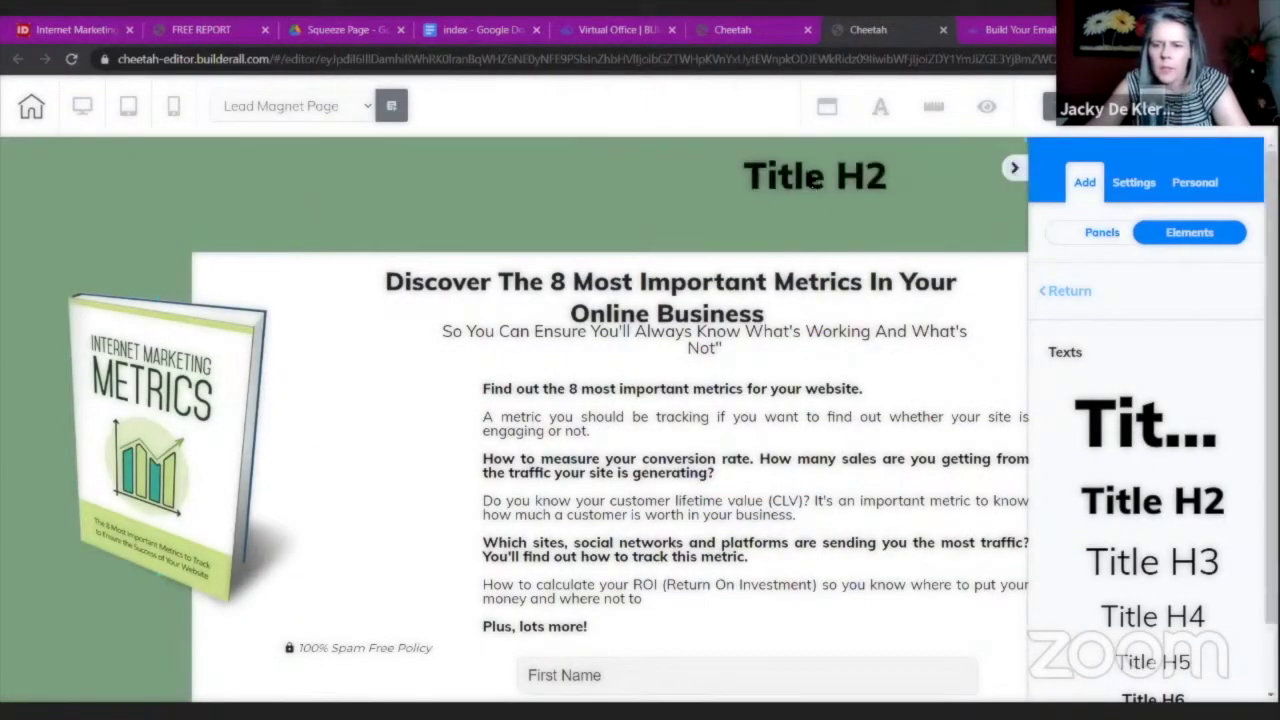
pyautogui.click(811, 185)
pyautogui.doubleClick(870, 197)
pyautogui.hotkey('ctrl', 'a')
pyautogui.write('fre')
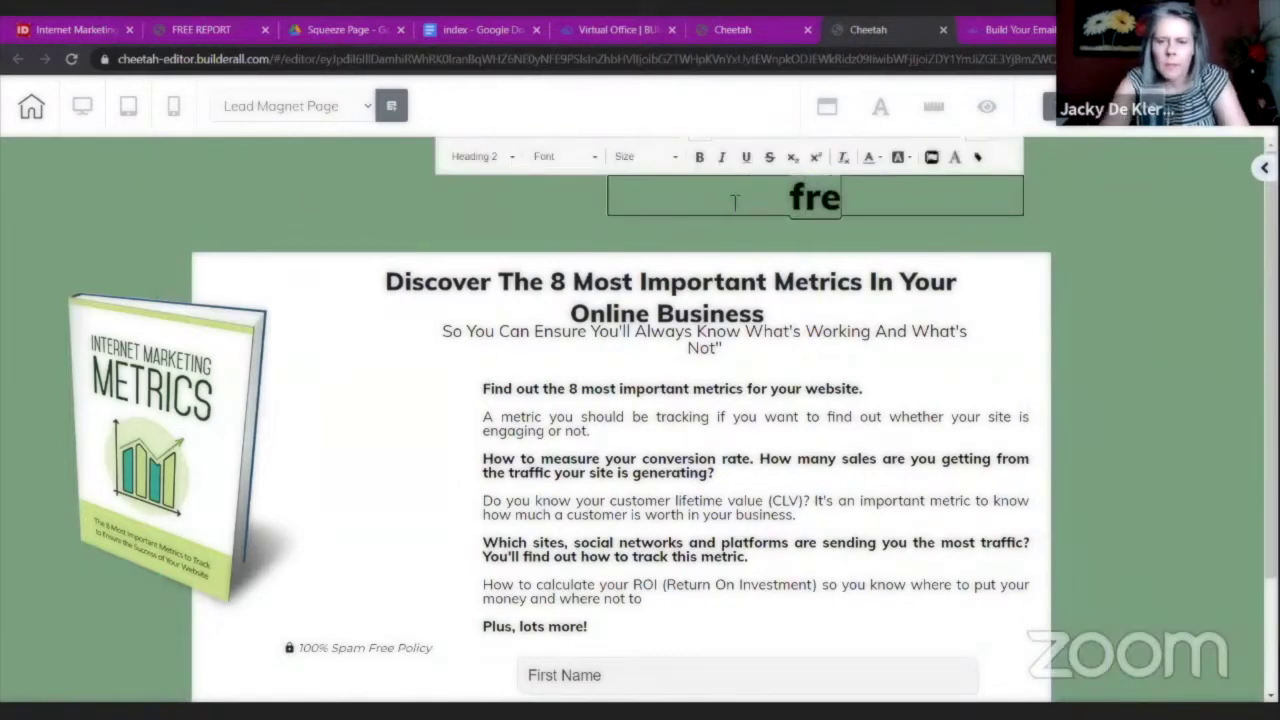
pyautogui.press('BackSpace')
pyautogui.press('BackSpace')
pyautogui.press('BackSpace')
pyautogui.write('FREE REPORT')
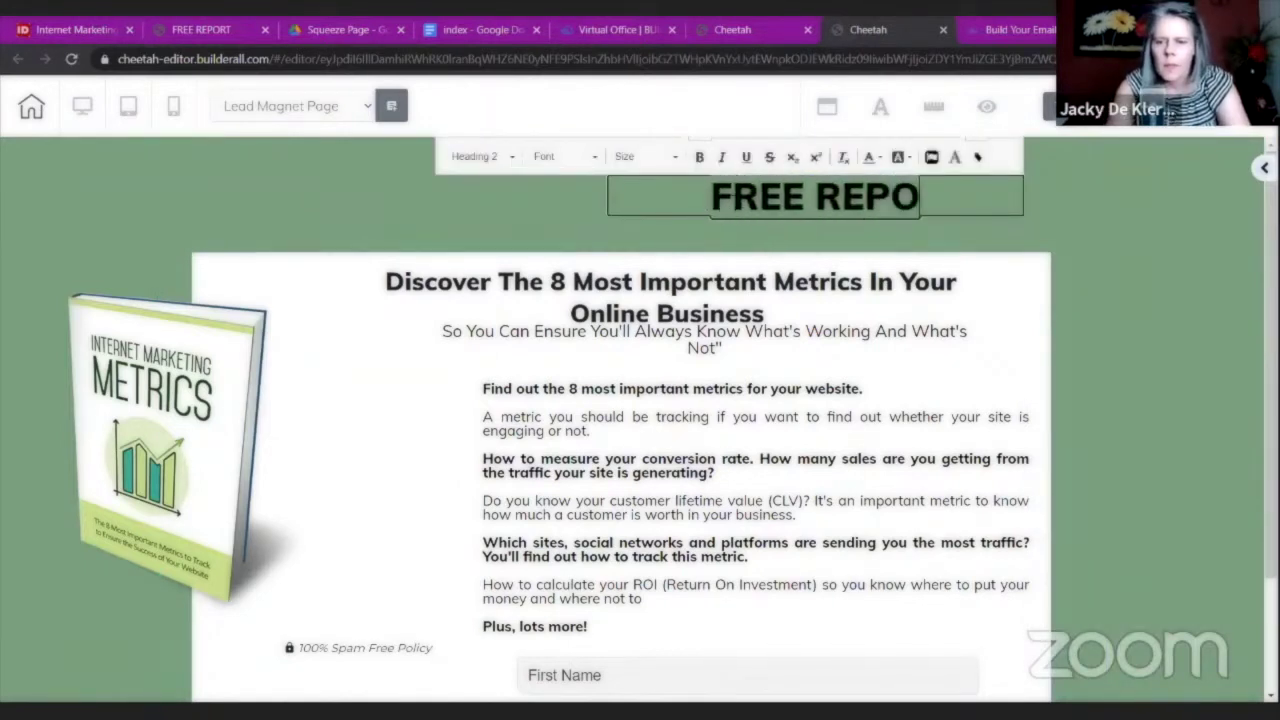
pyautogui.click(905, 315)
pyautogui.moveTo(917, 197); pyautogui.dragTo(721, 178)
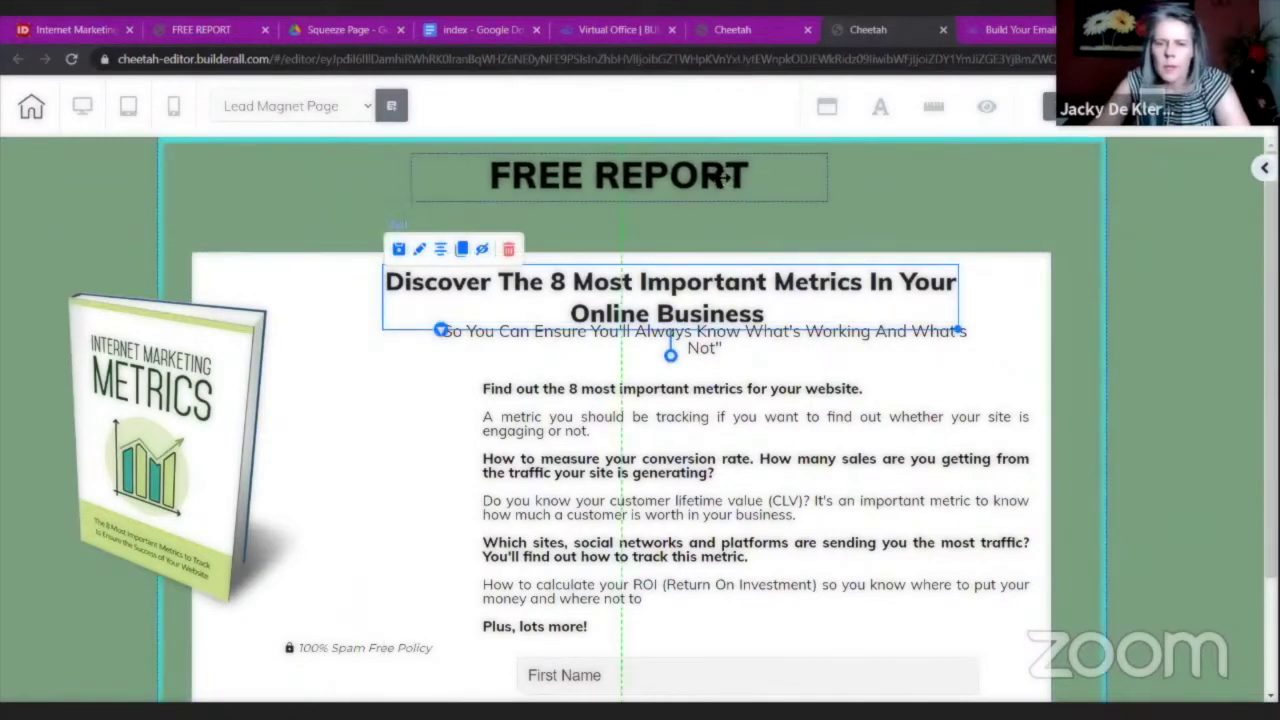
# Move the white content box up and fit the Discover headline and subtitle onto single lines.
pyautogui.click(1012, 280)
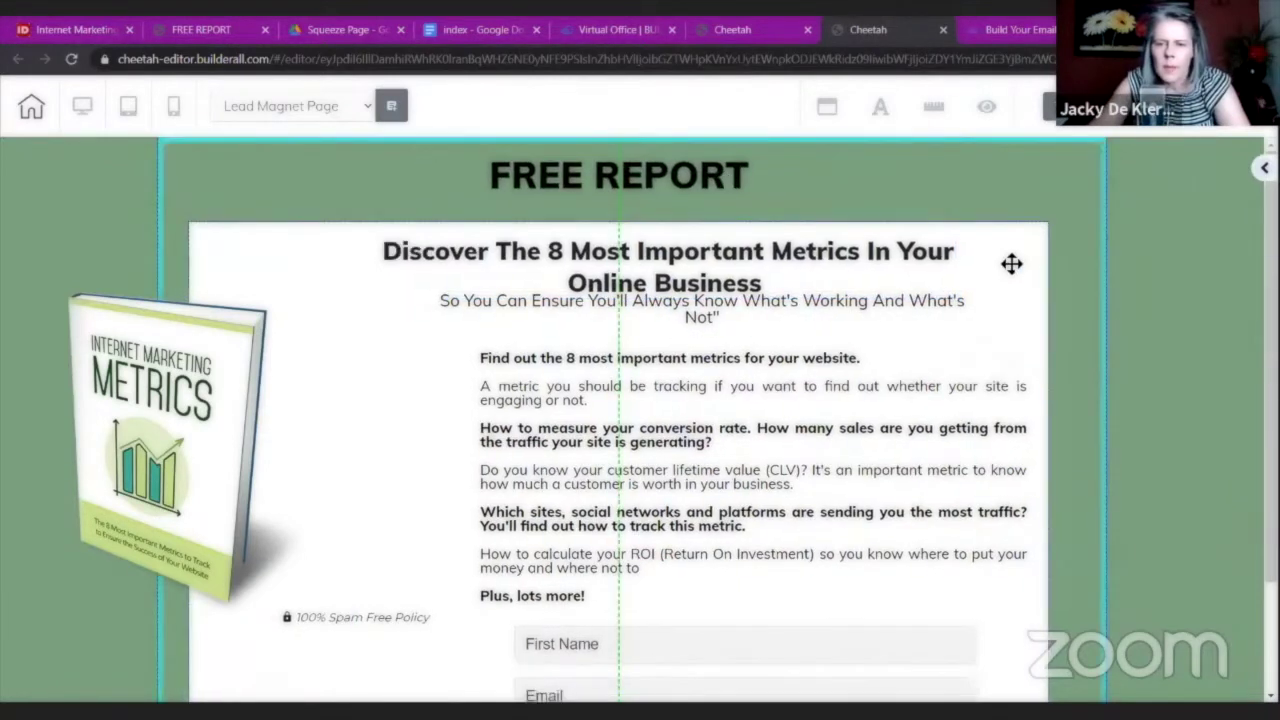
pyautogui.moveTo(1012, 258); pyautogui.dragTo(668, 242)
pyautogui.moveTo(592, 240); pyautogui.dragTo(1040, 264)
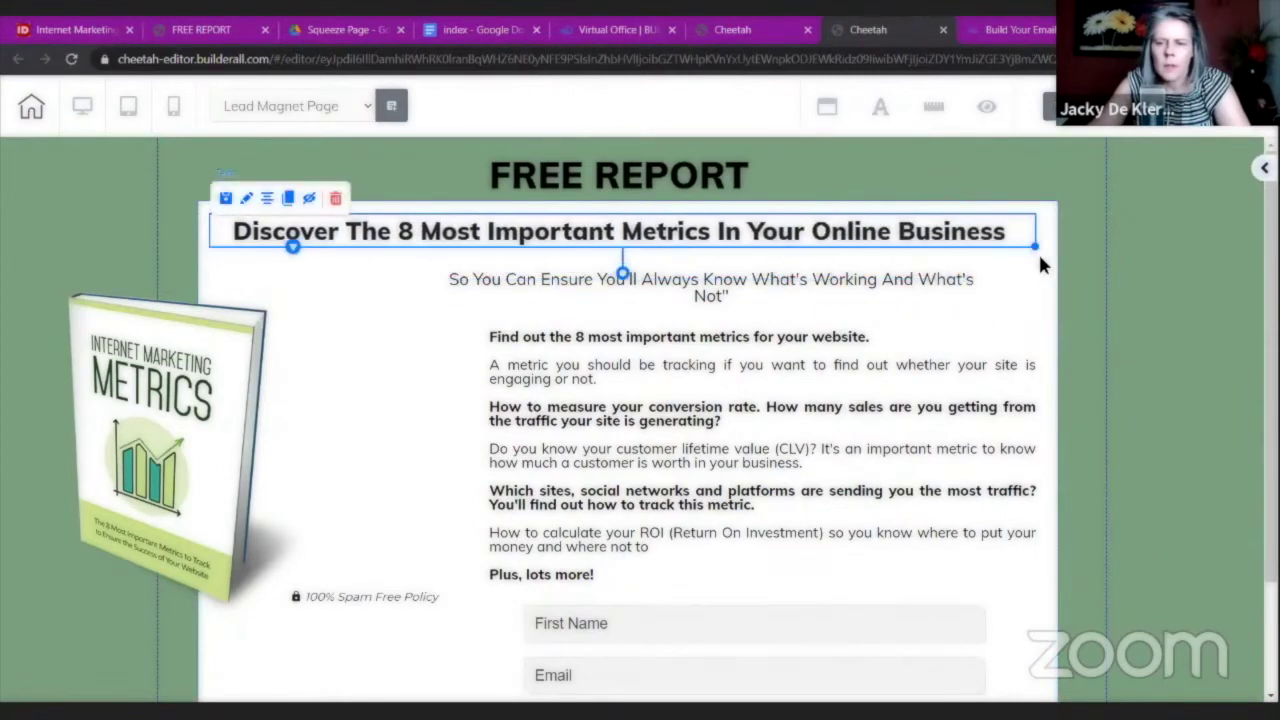
pyautogui.click(905, 292)
pyautogui.moveTo(928, 290); pyautogui.dragTo(1018, 284)
pyautogui.click(375, 230)
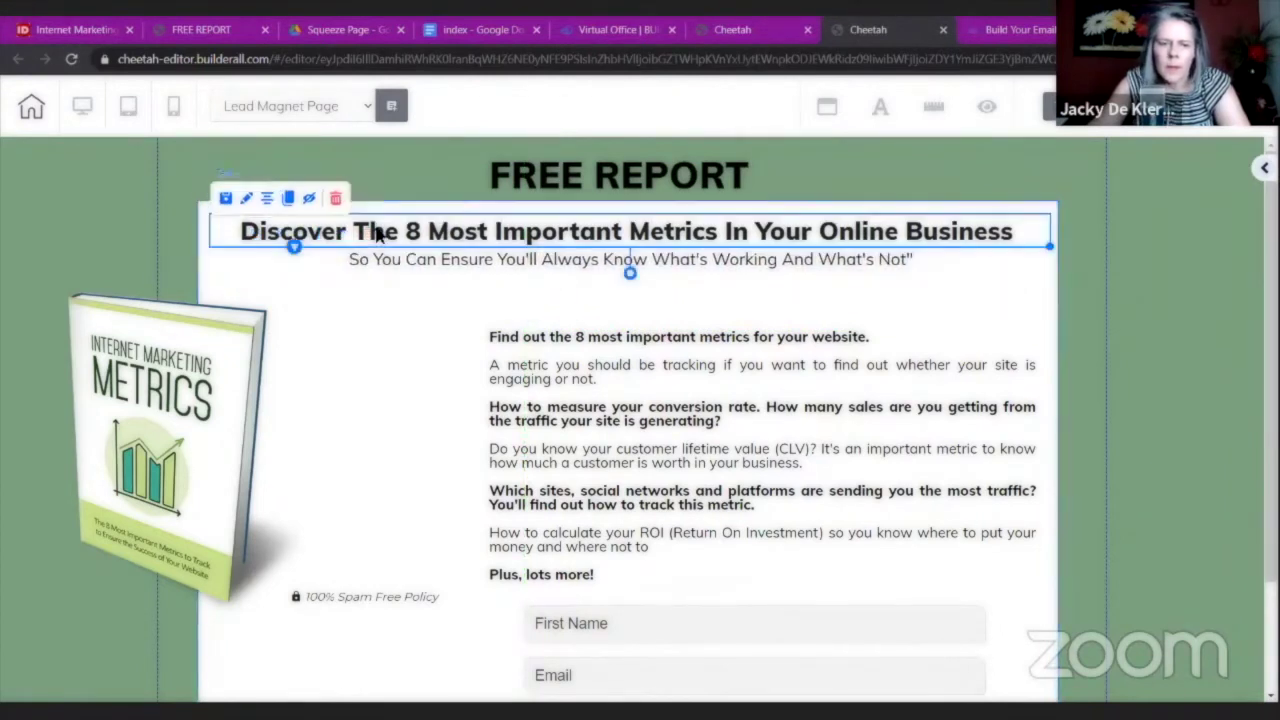
# Colour the headline phrase '8 Most Important Metrics' green using hex #79a07f.
pyautogui.doubleClick(378, 232)
pyautogui.moveTo(405, 232); pyautogui.dragTo(718, 232)
pyautogui.click(734, 195)
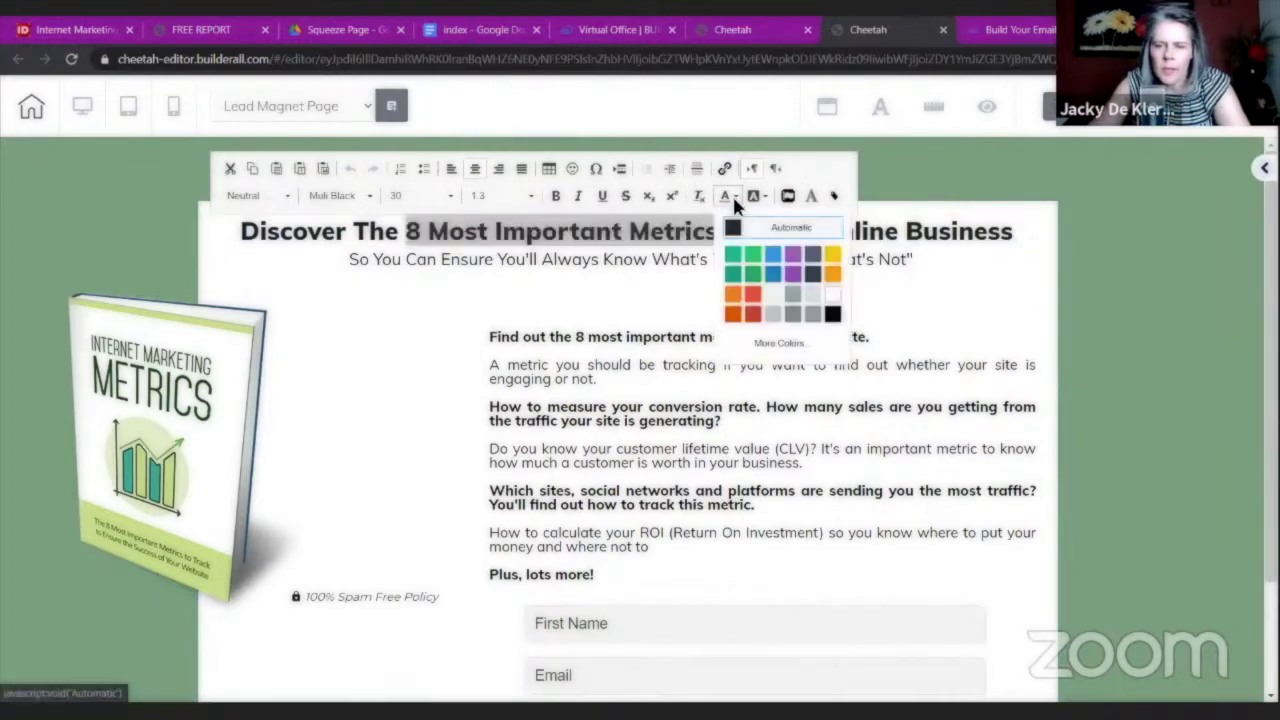
pyautogui.click(774, 340)
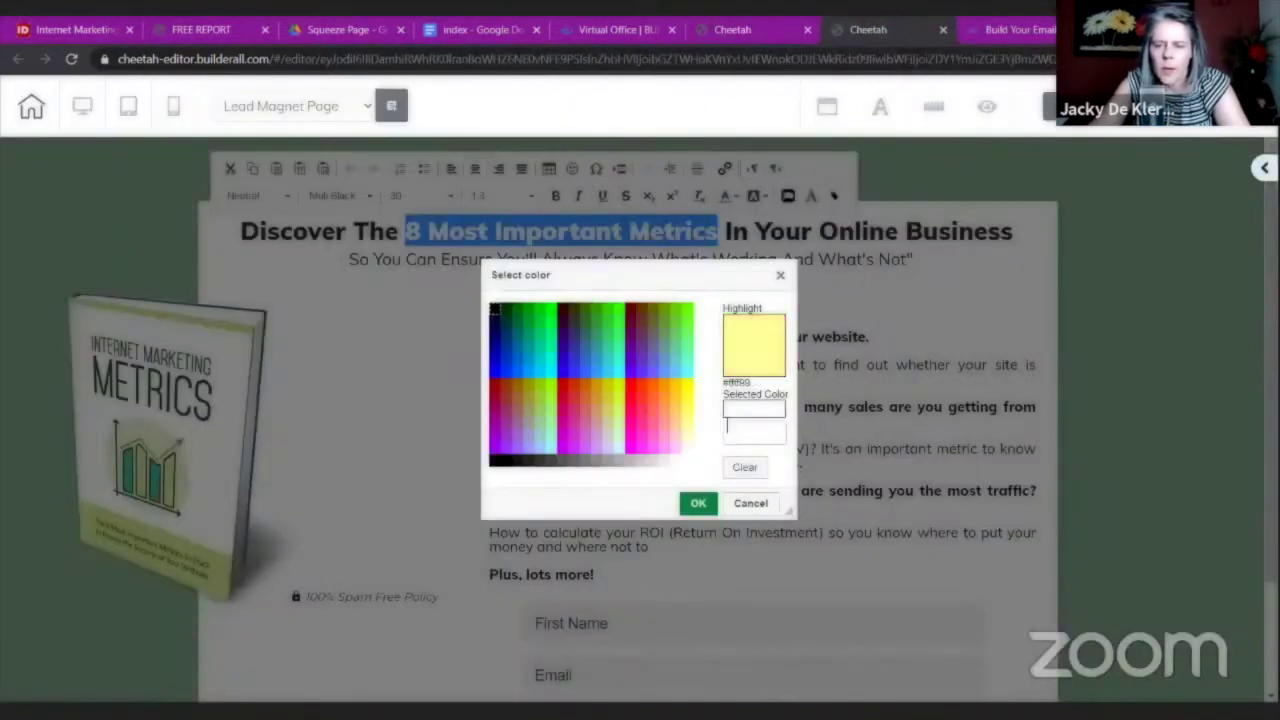
pyautogui.click(742, 432)
pyautogui.rightClick(742, 432)
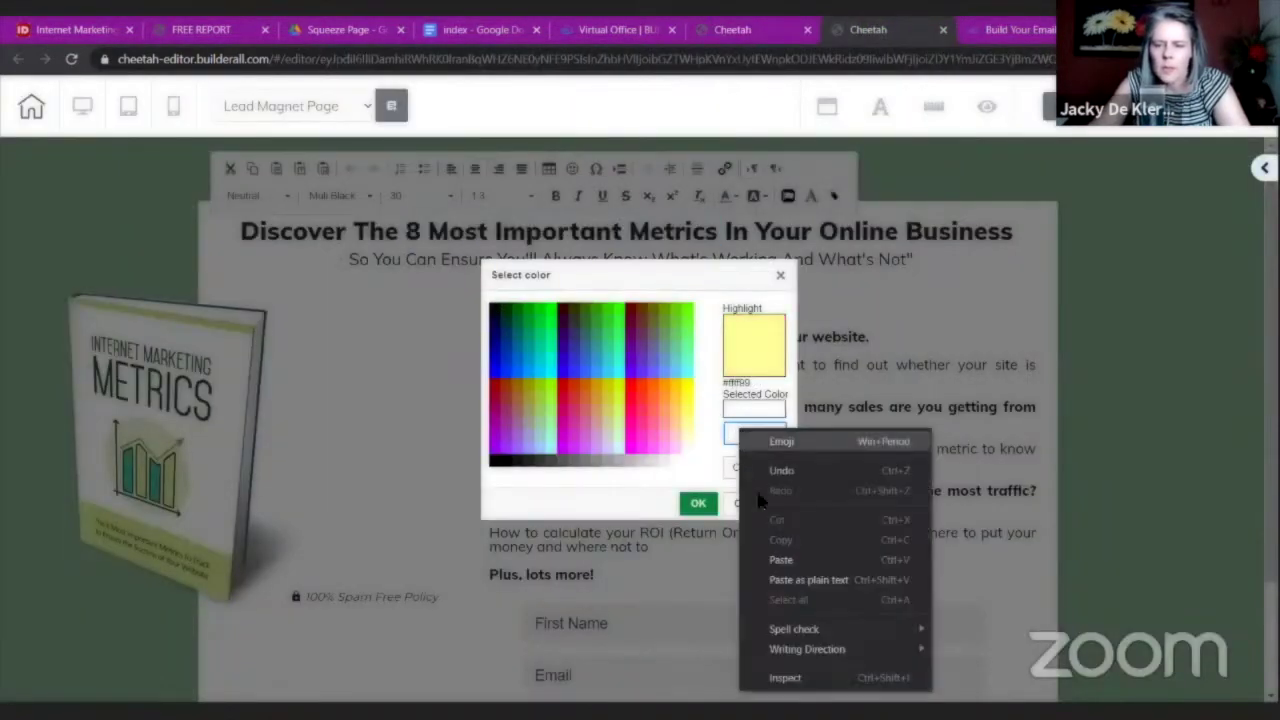
pyautogui.click(777, 560)
pyautogui.click(698, 503)
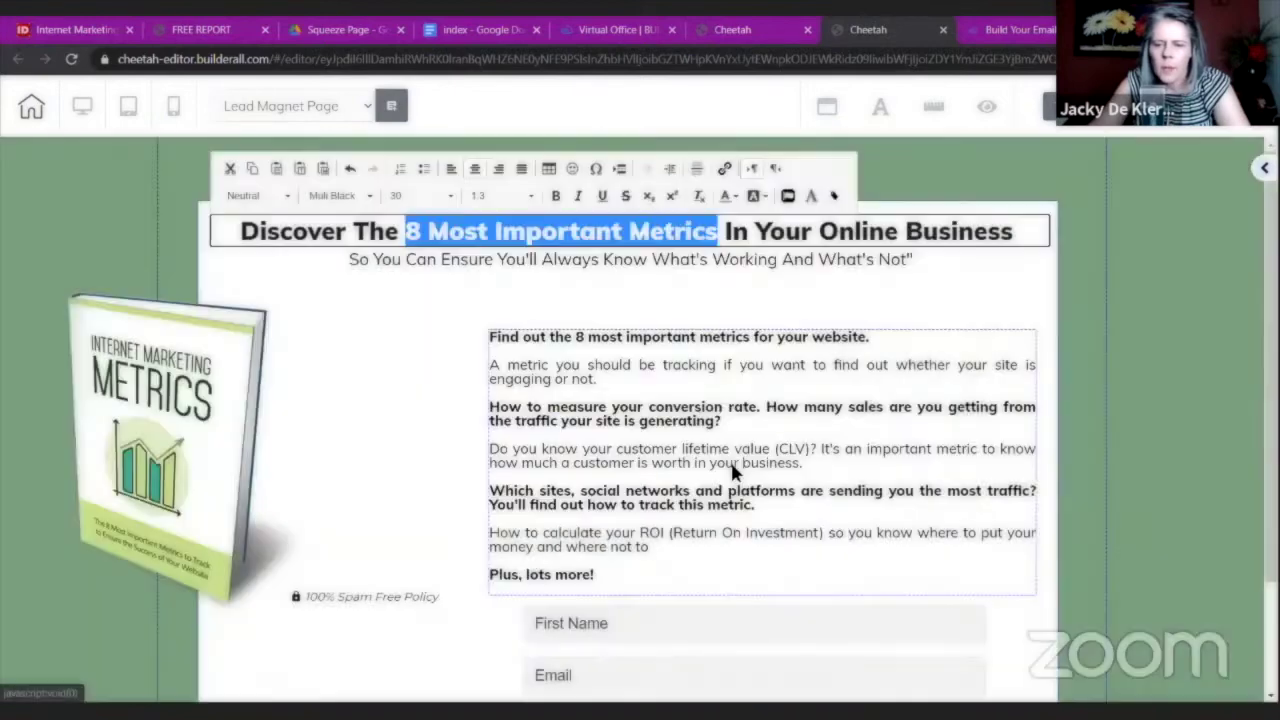
pyautogui.click(843, 350)
# Give the same phrase a text shadow with vertical offset 1 and blur 1.
pyautogui.click(716, 232)
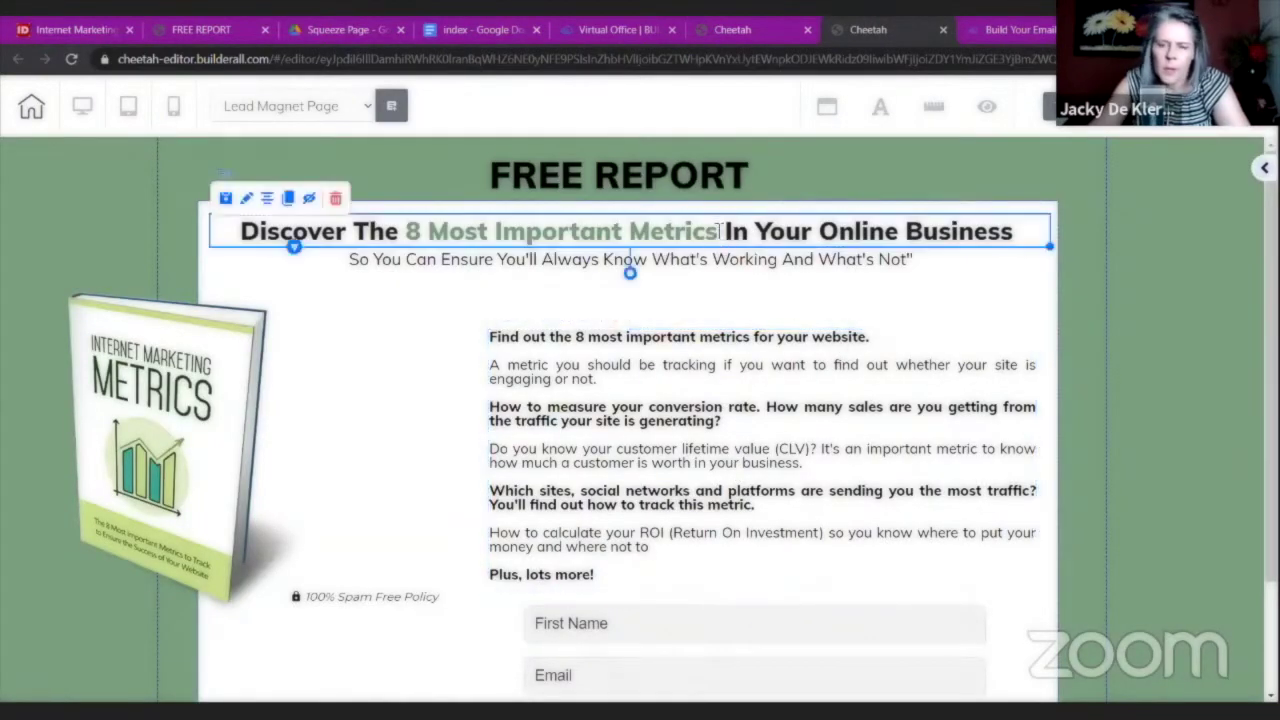
pyautogui.click(716, 232)
pyautogui.moveTo(718, 232); pyautogui.dragTo(412, 238)
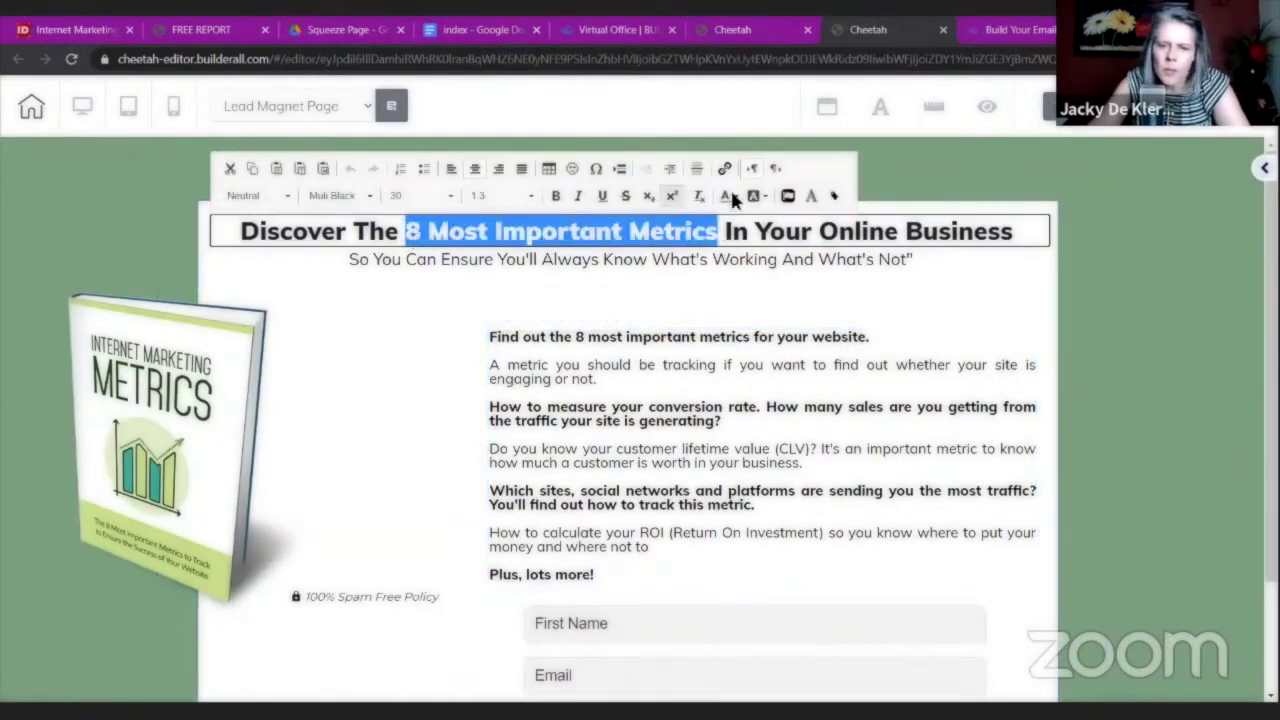
pyautogui.click(788, 196)
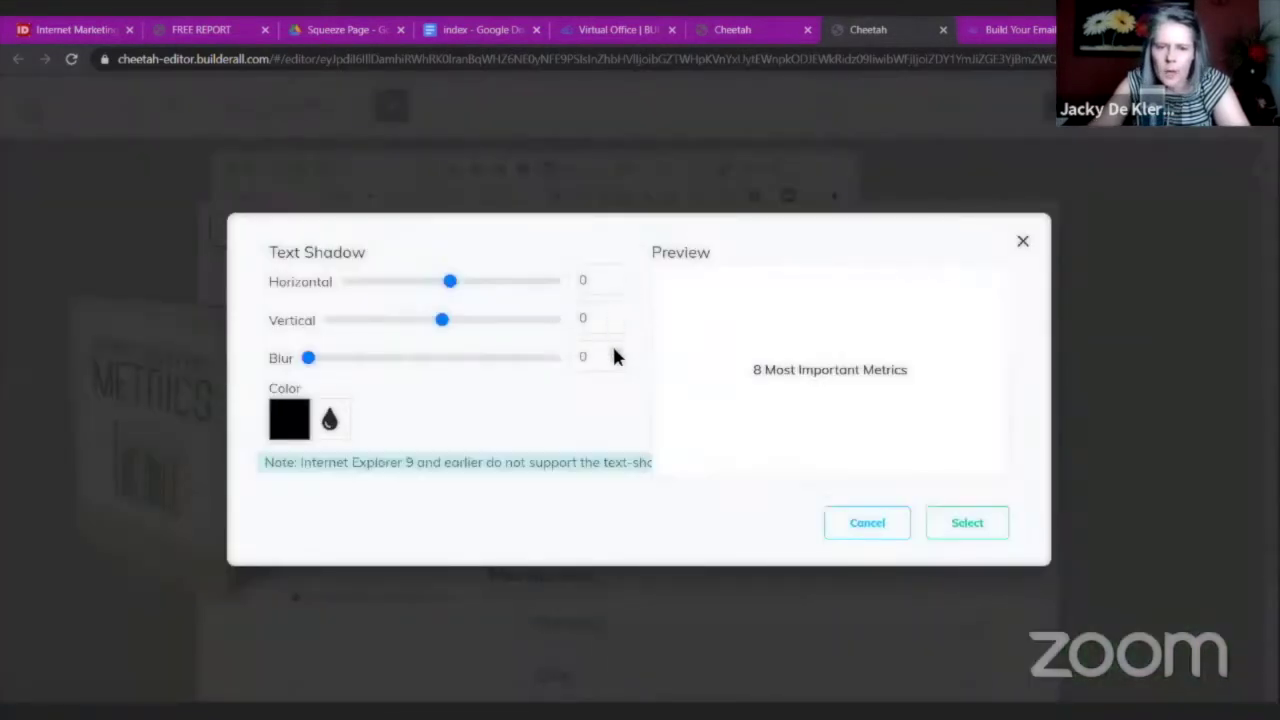
pyautogui.click(616, 353)
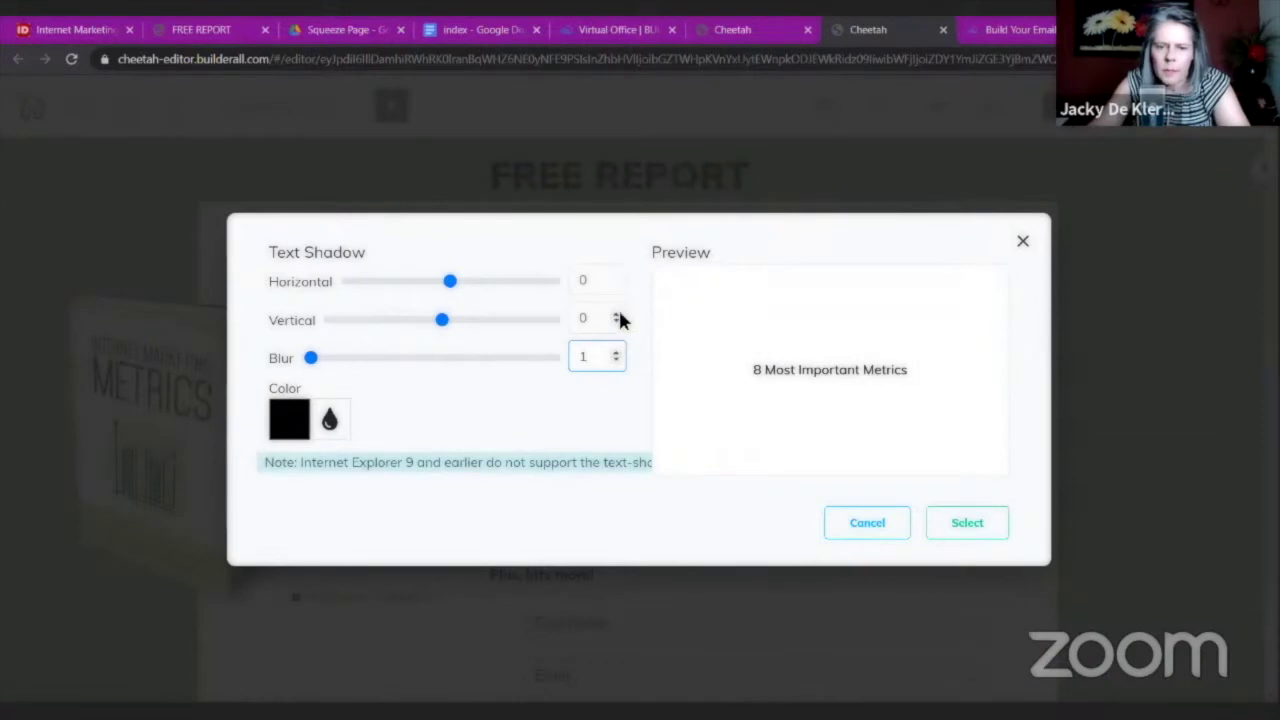
pyautogui.click(616, 315)
pyautogui.click(970, 529)
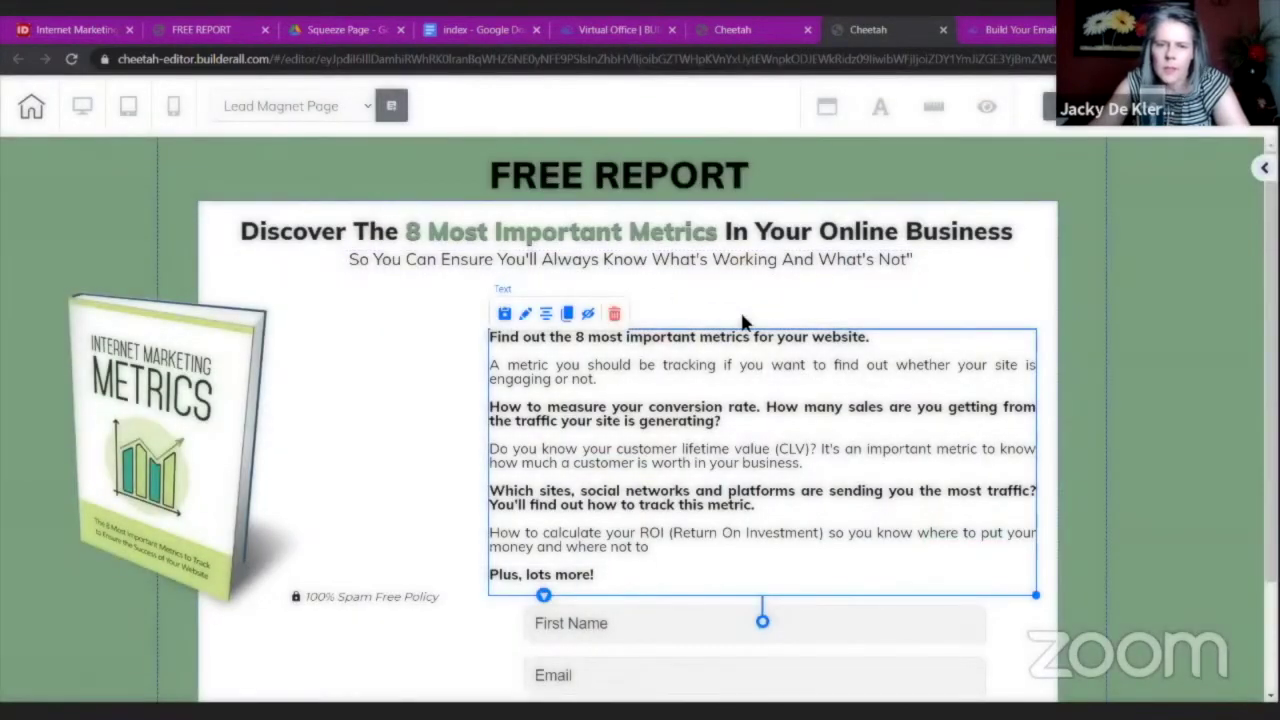
# Add a text shadow with vertical offset 1 and blur 1 to the FREE REPORT heading.
pyautogui.doubleClick(633, 178)
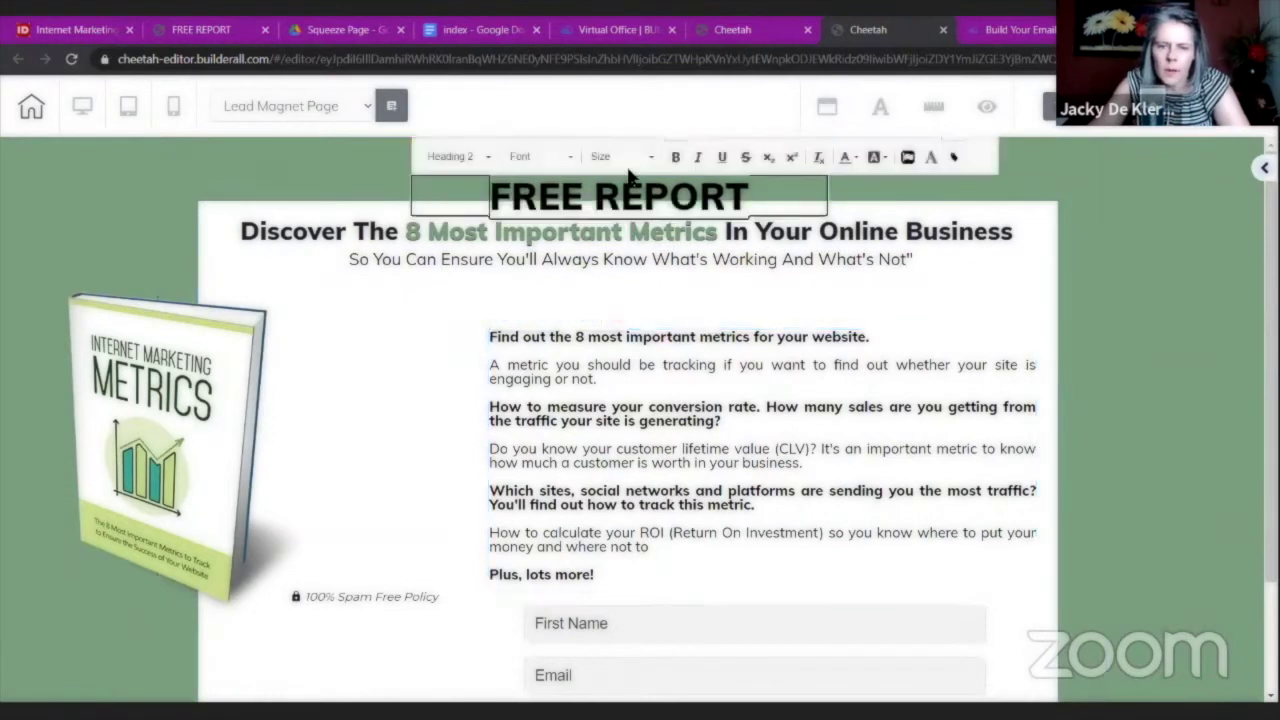
pyautogui.moveTo(766, 197); pyautogui.dragTo(479, 199)
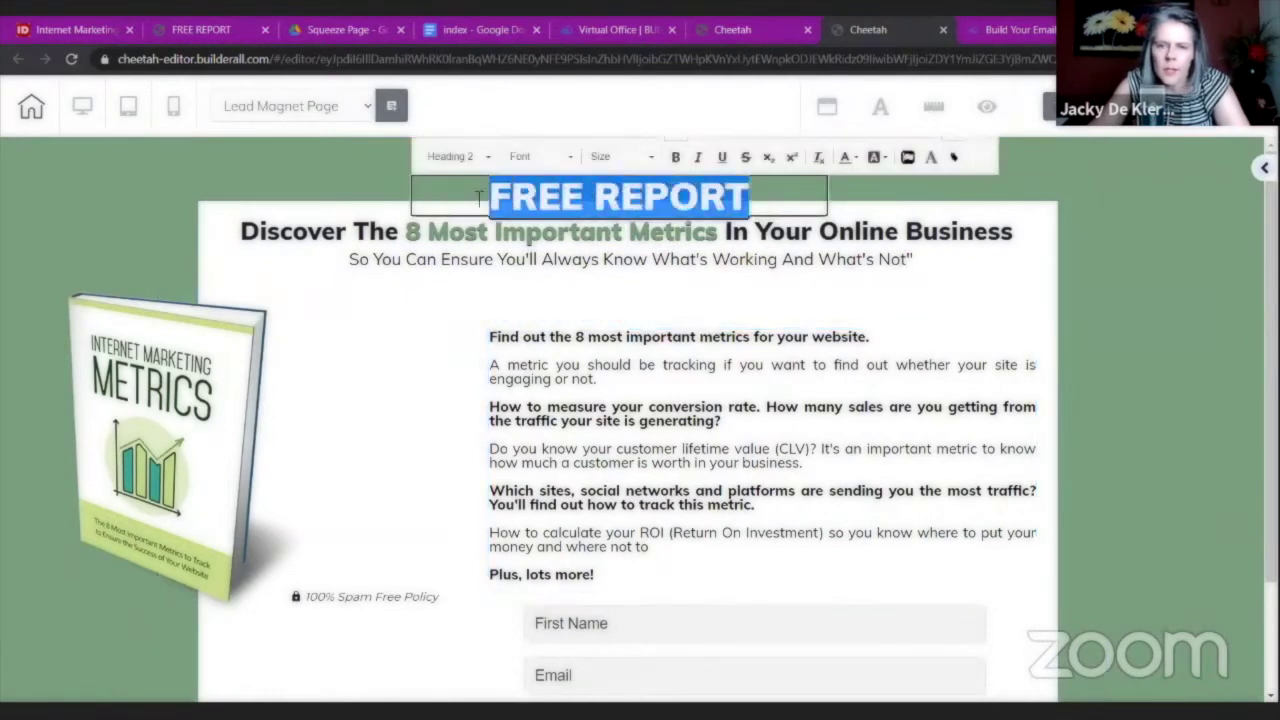
pyautogui.click(845, 158)
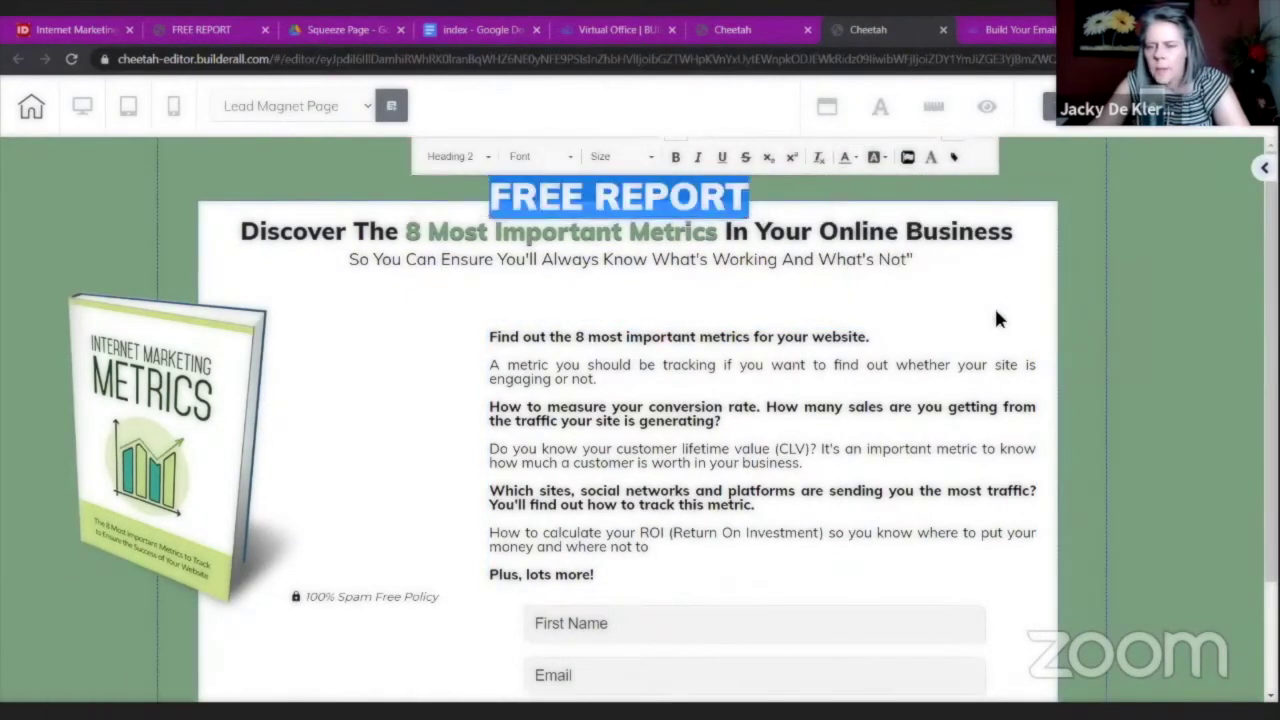
pyautogui.click(740, 200)
pyautogui.click(716, 163)
pyautogui.click(716, 163)
pyautogui.moveTo(776, 190); pyautogui.dragTo(458, 192)
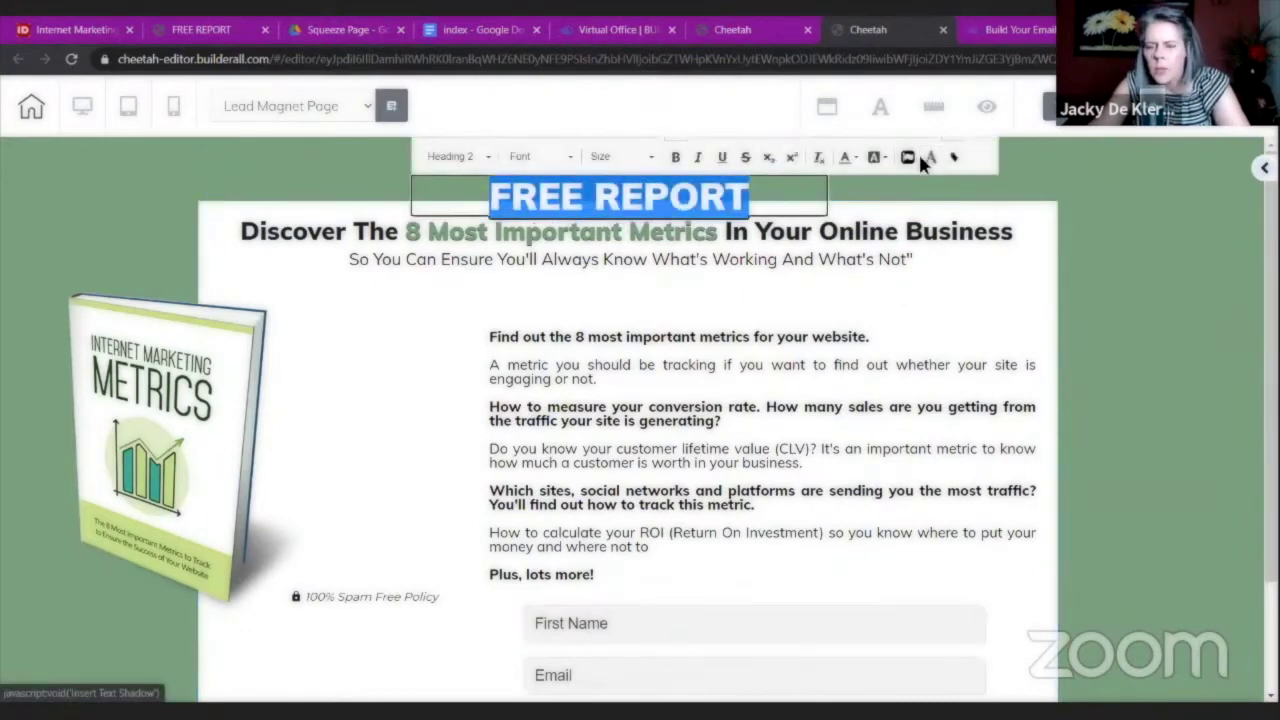
pyautogui.click(920, 158)
pyautogui.click(615, 314)
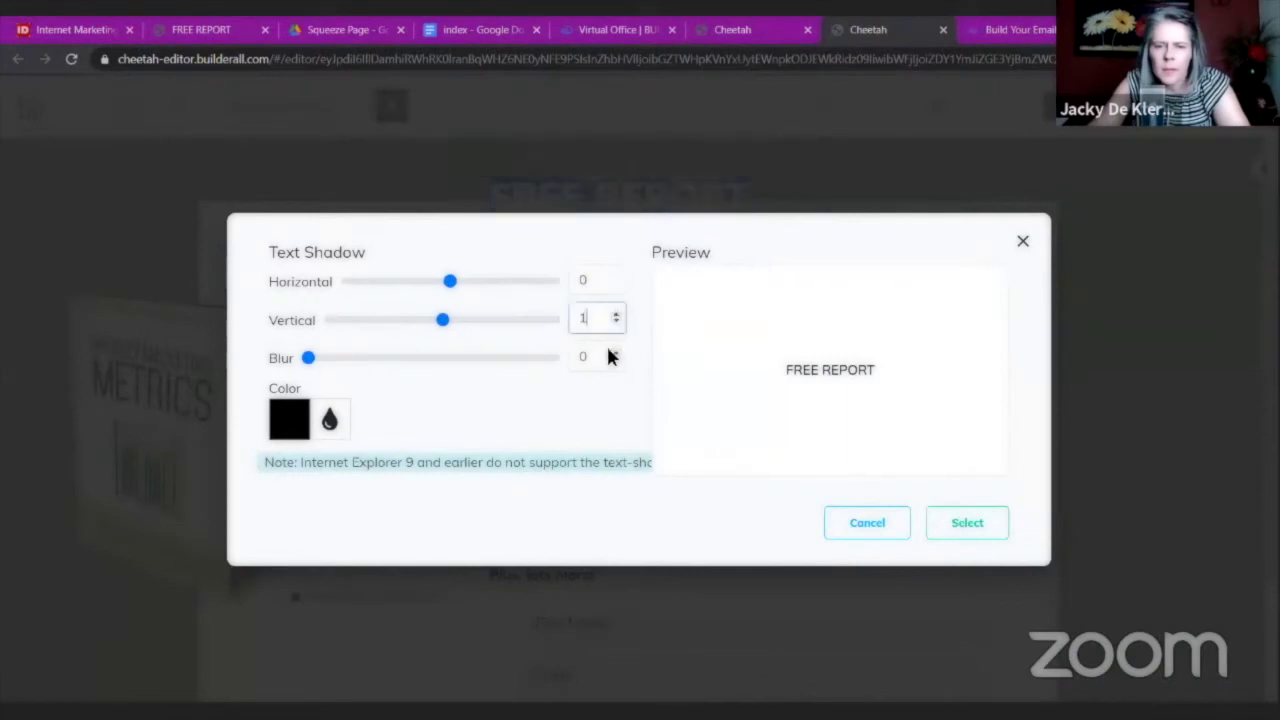
pyautogui.click(615, 355)
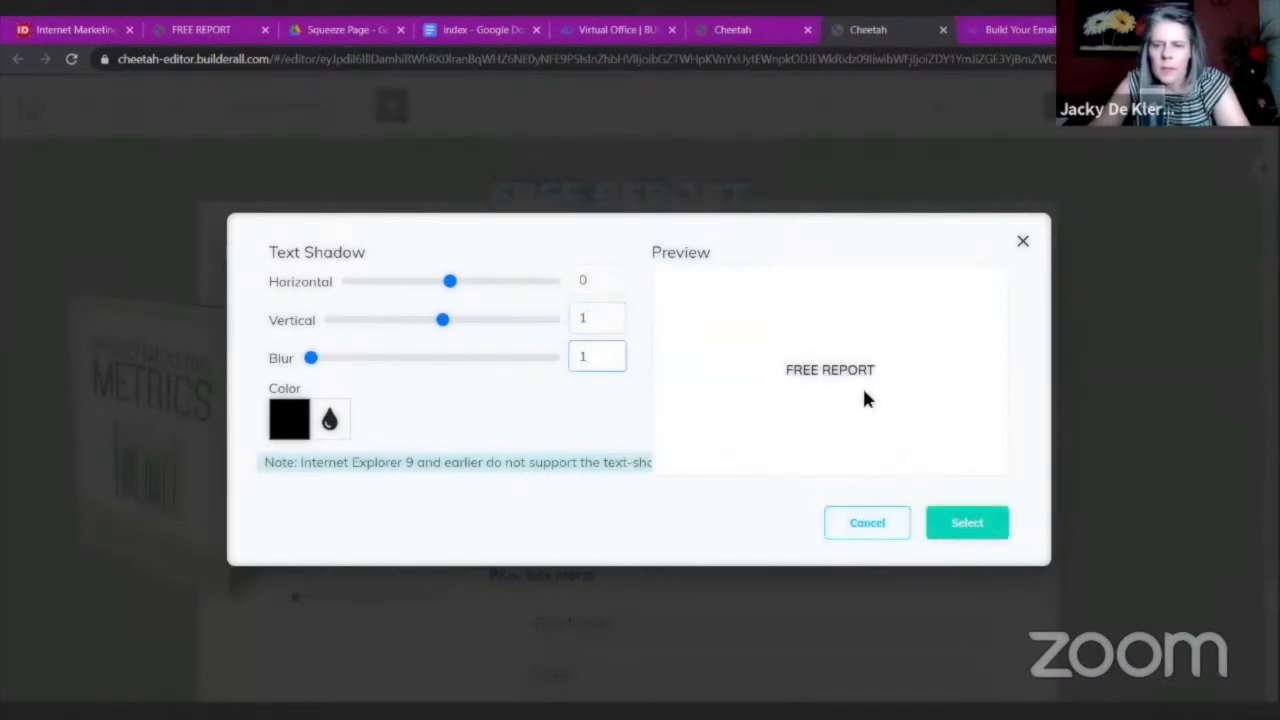
pyautogui.press('Return')
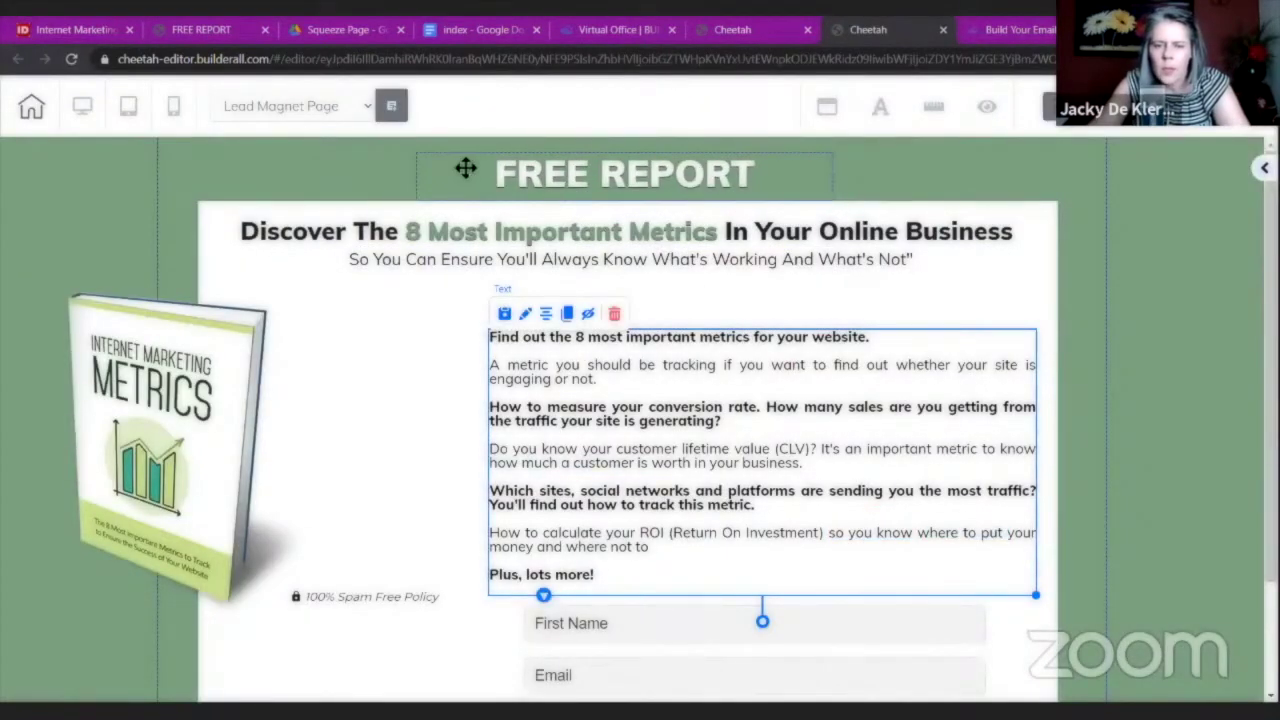
# Change the FREE REPORT heading format from Heading 2 to Heading 1.
pyautogui.doubleClick(705, 185)
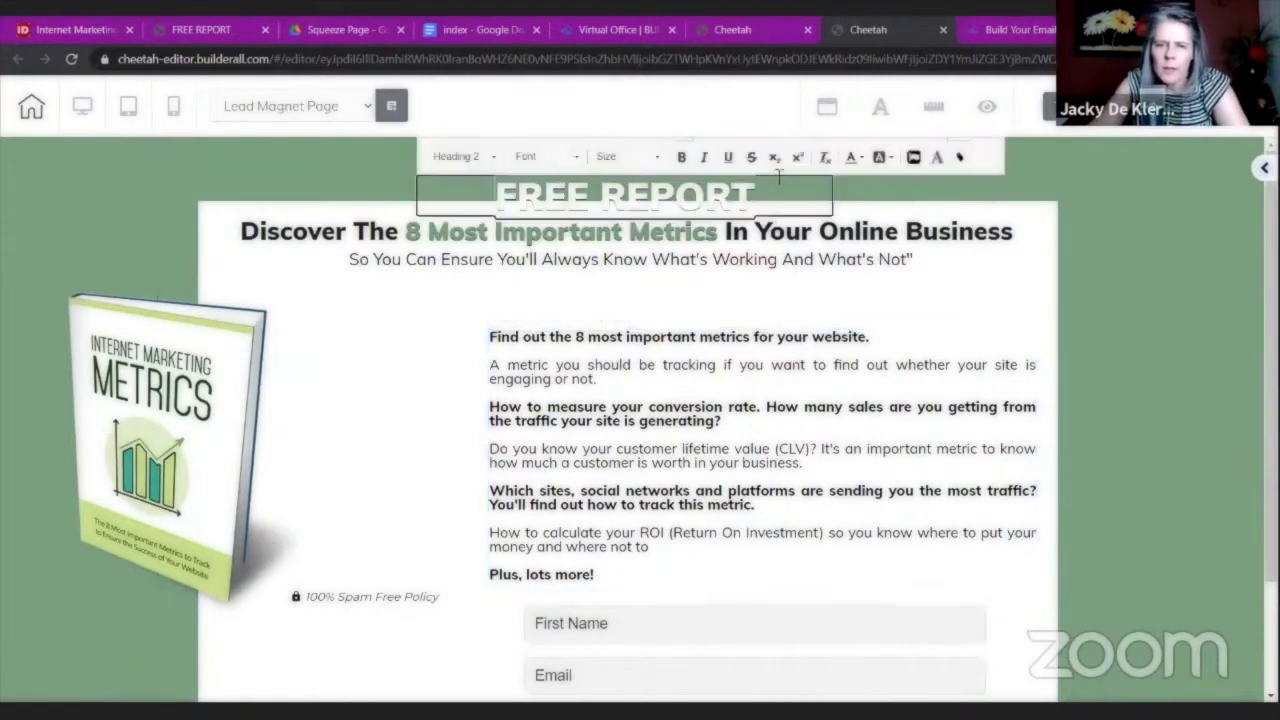
pyautogui.moveTo(778, 196); pyautogui.dragTo(477, 192)
pyautogui.click(493, 156)
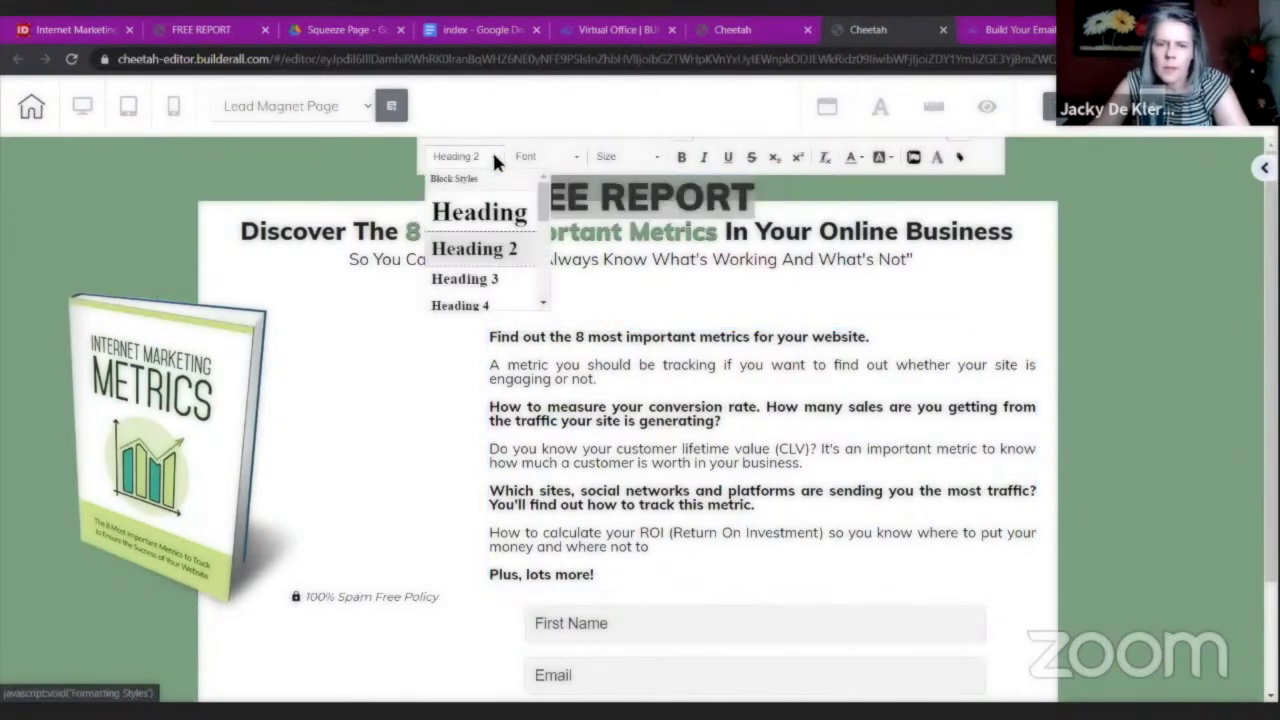
pyautogui.click(486, 211)
pyautogui.click(286, 323)
# Stretch the FREE REPORT text box across the full width of the green section.
pyautogui.click(772, 270)
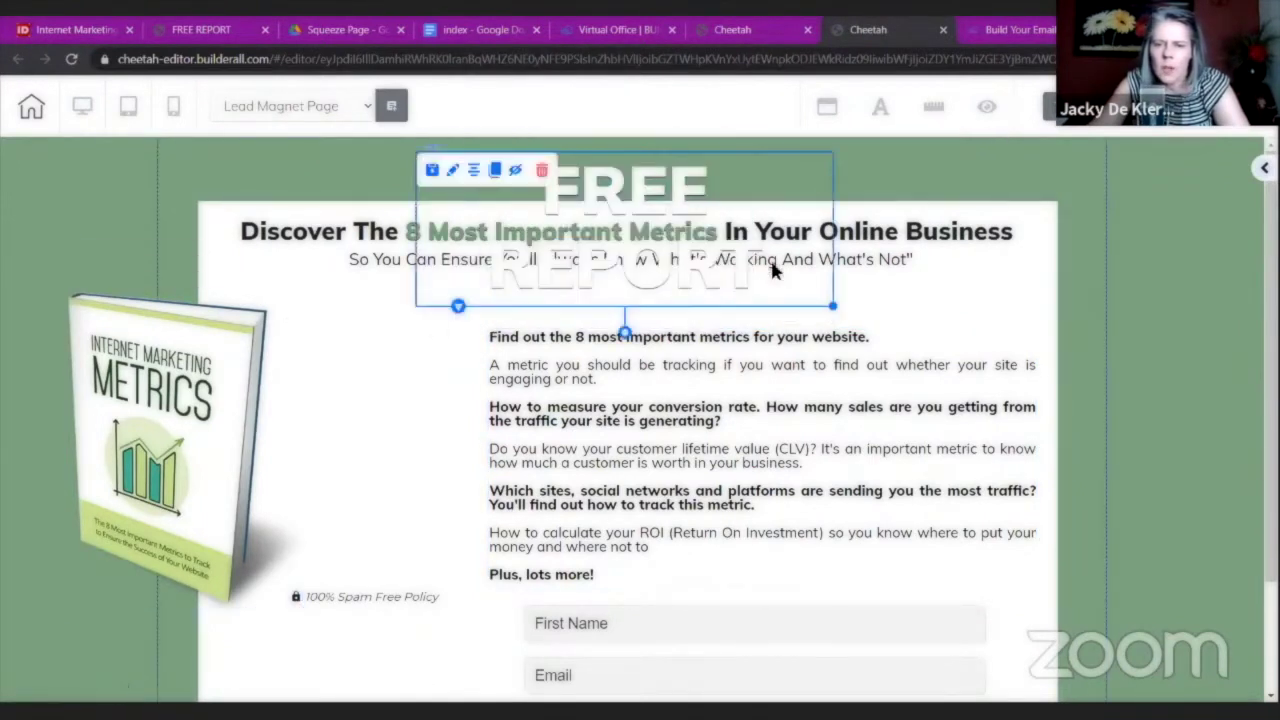
pyautogui.moveTo(831, 307); pyautogui.dragTo(1068, 241)
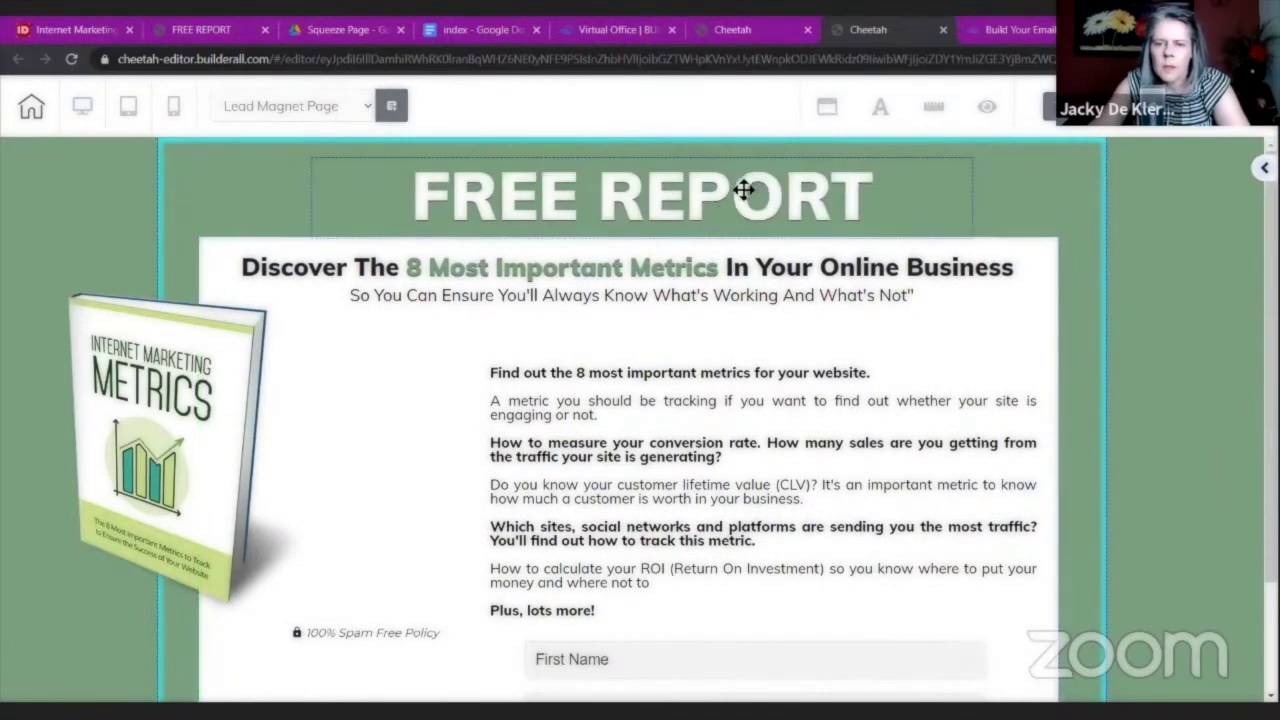
pyautogui.moveTo(740, 178); pyautogui.dragTo(623, 177)
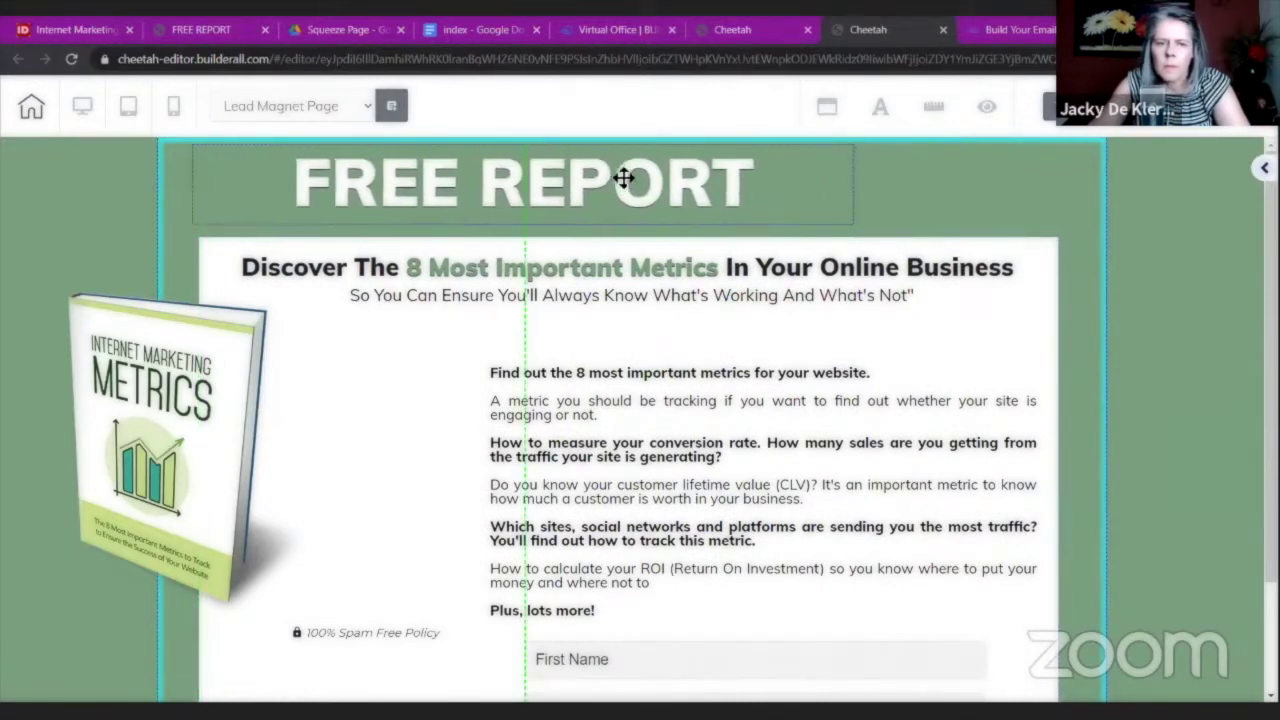
pyautogui.click(826, 192)
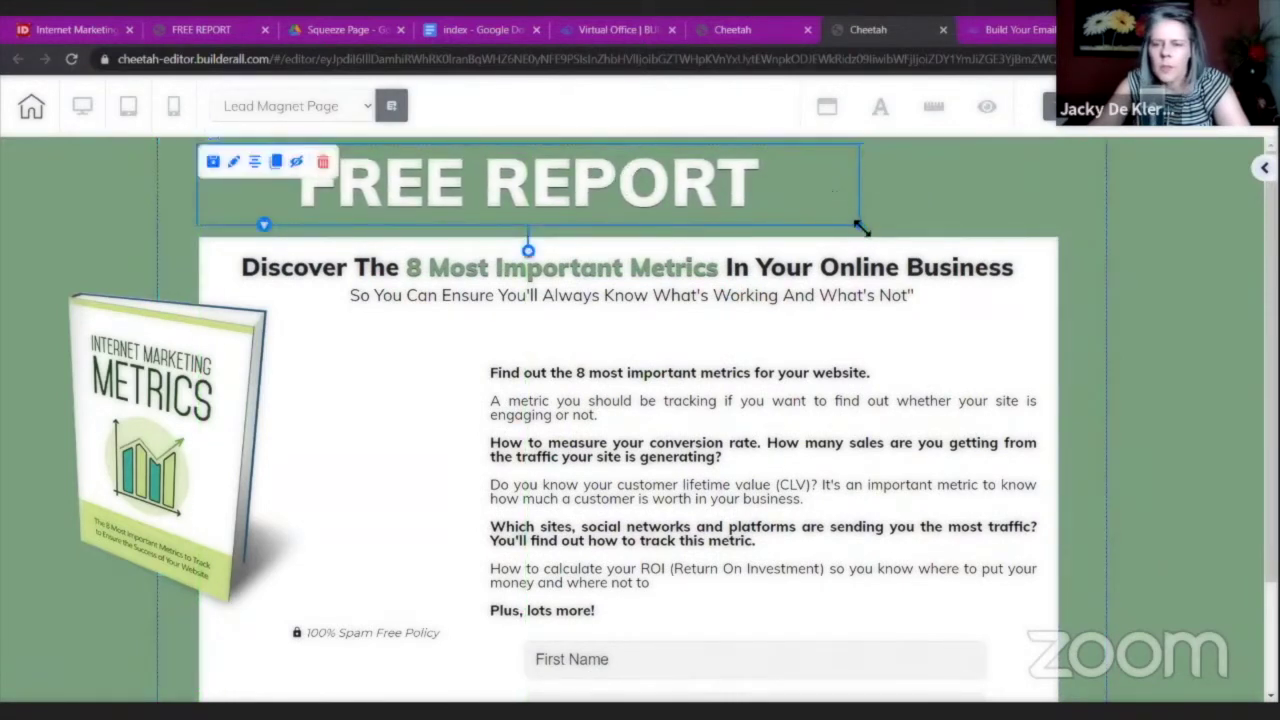
pyautogui.moveTo(860, 228); pyautogui.dragTo(1080, 309)
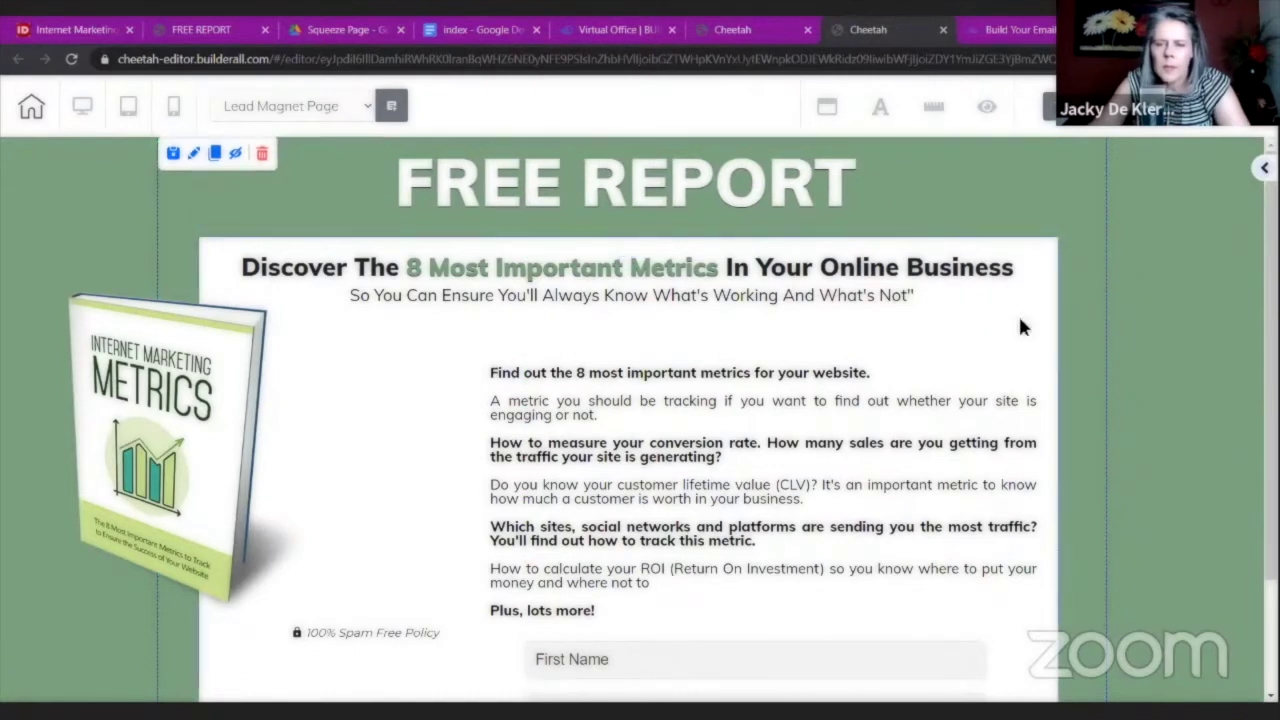
pyautogui.scroll(-2, 1117, 418)
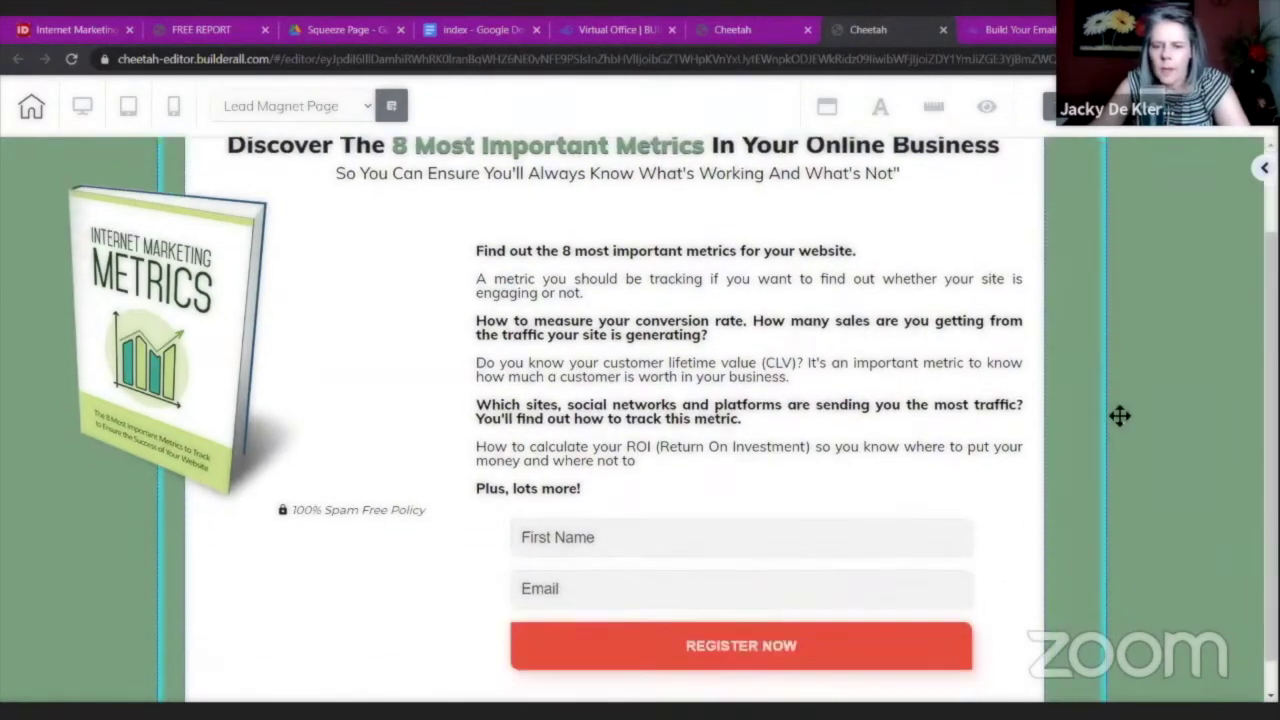
pyautogui.click(646, 326)
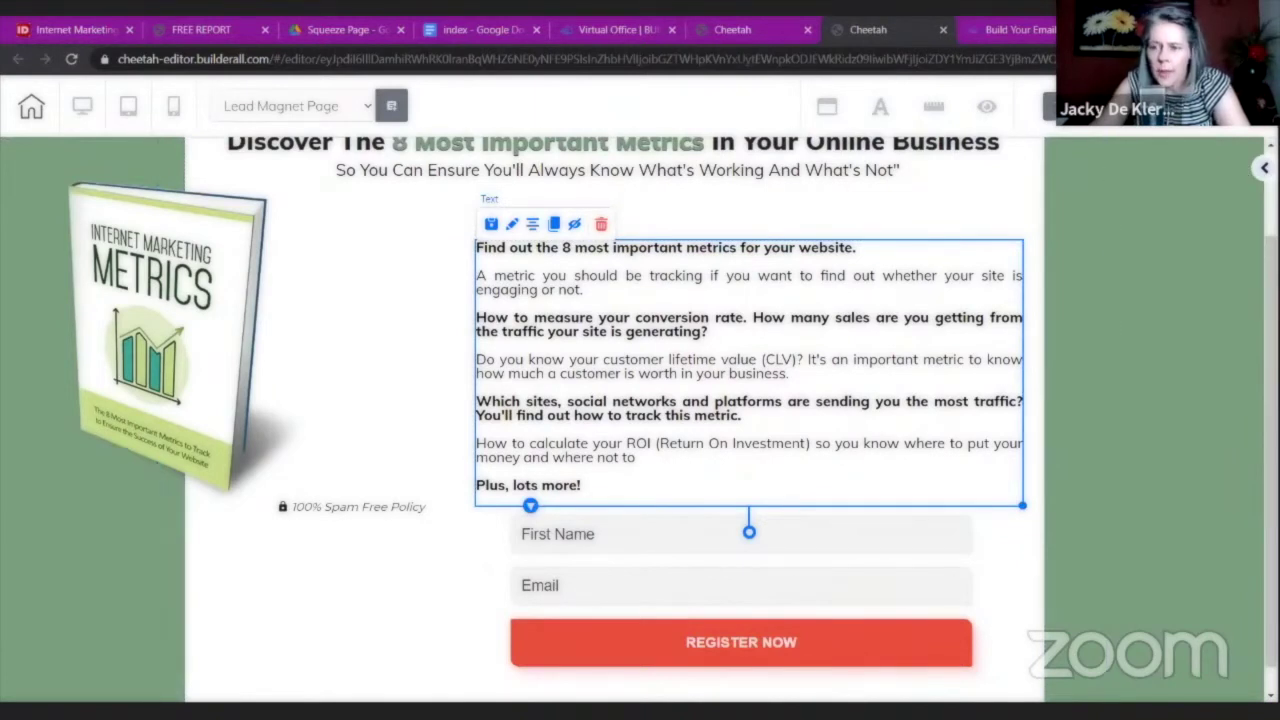
# Add an Image element and replace its placeholder picture with the green checkmark.
pyautogui.click(1264, 168)
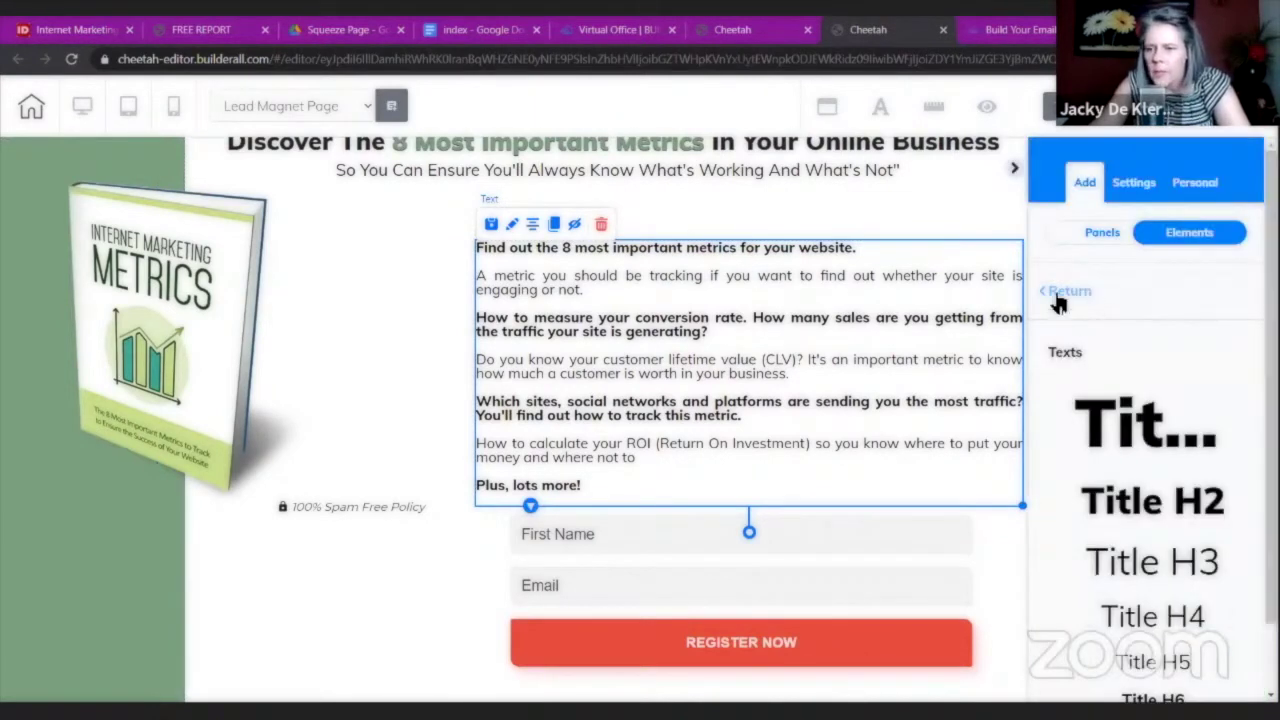
pyautogui.scroll(-9, 1100, 322)
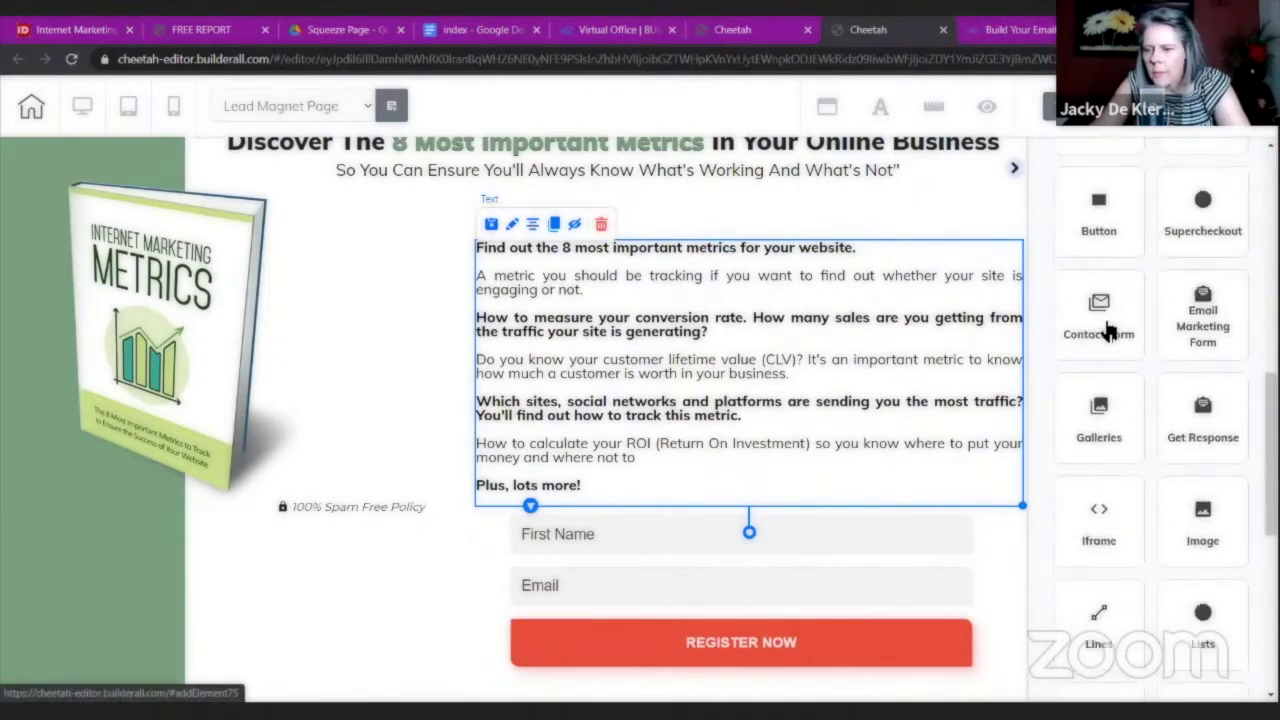
pyautogui.click(1224, 352)
pyautogui.moveTo(1106, 541); pyautogui.dragTo(1015, 172)
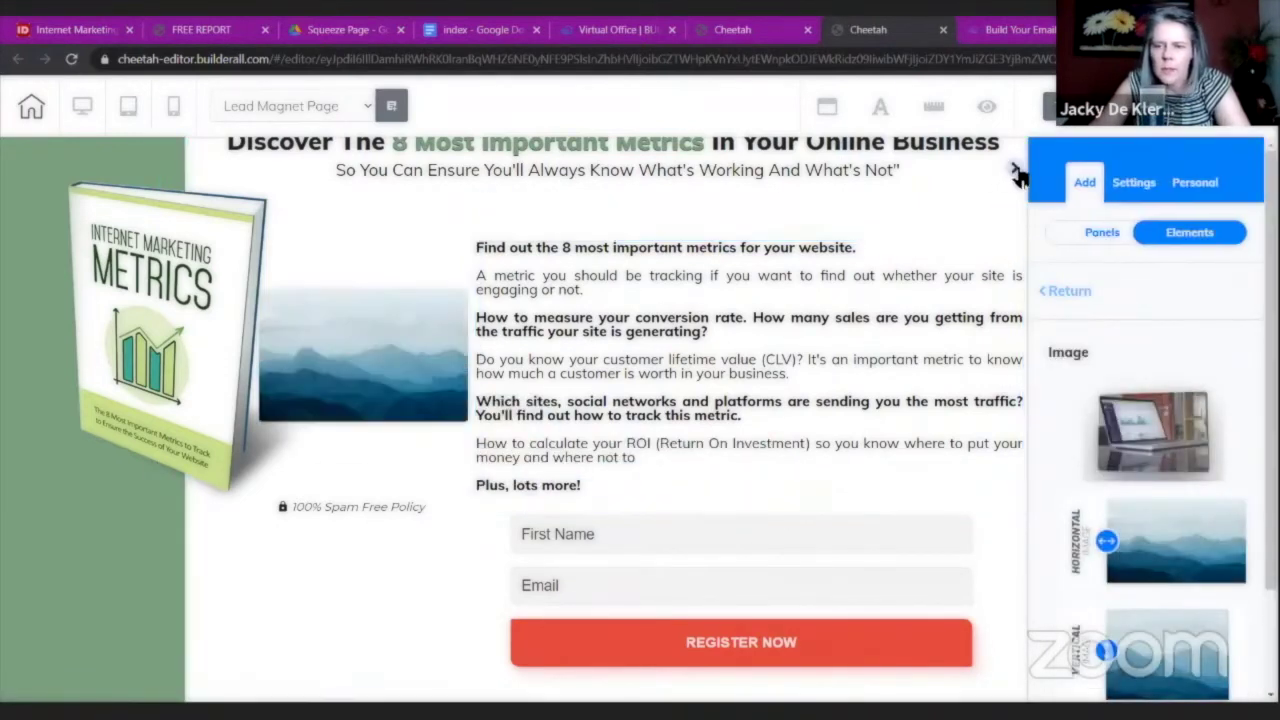
pyautogui.click(367, 330)
pyautogui.click(358, 271)
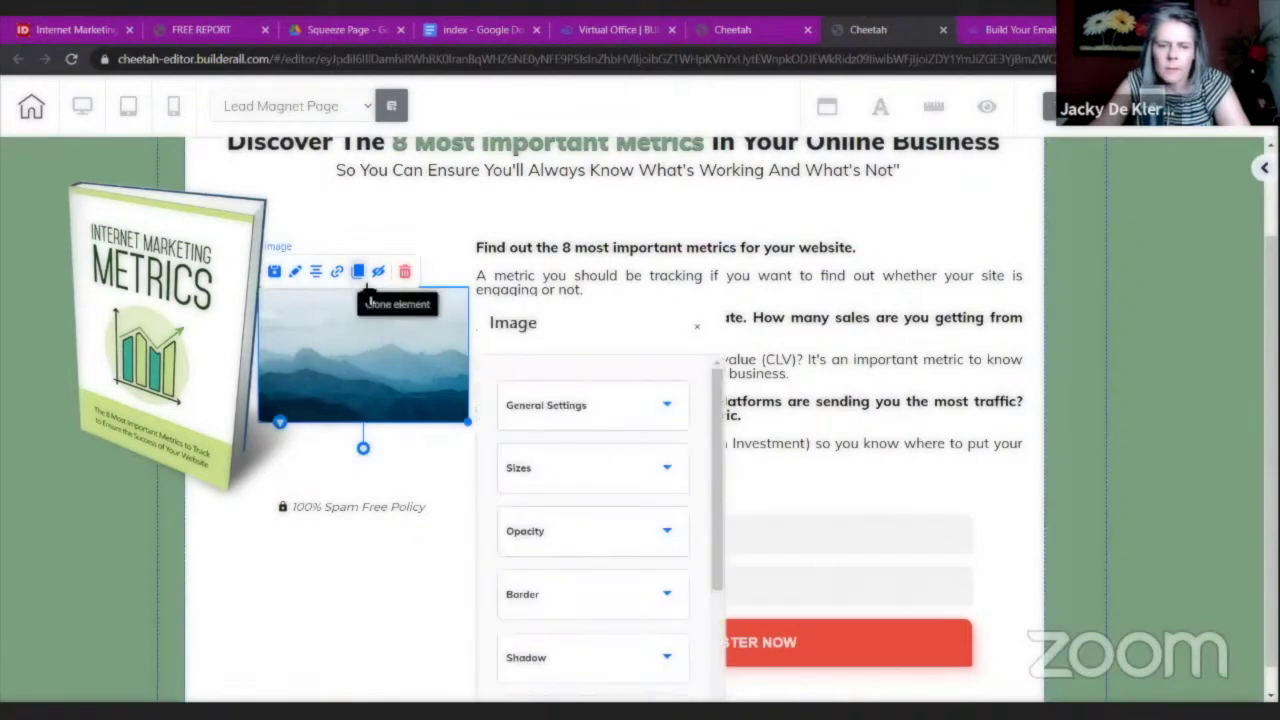
pyautogui.click(583, 408)
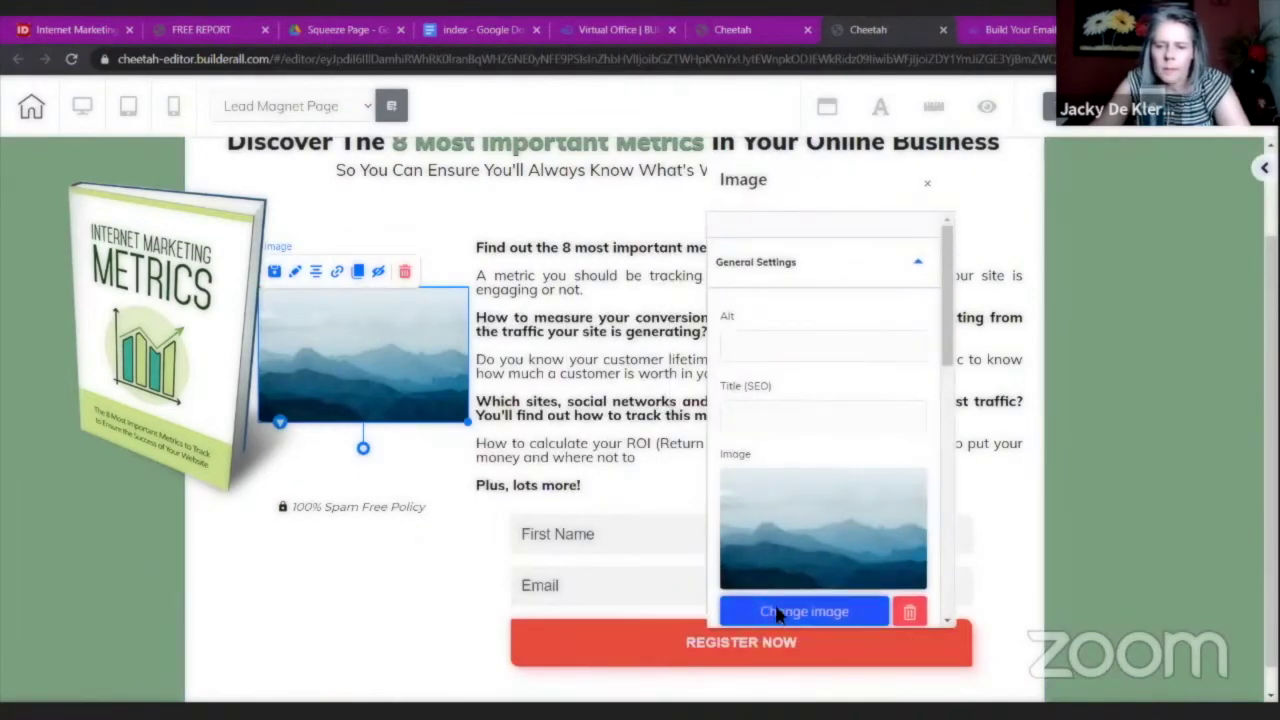
pyautogui.click(771, 610)
pyautogui.click(863, 318)
pyautogui.click(1071, 634)
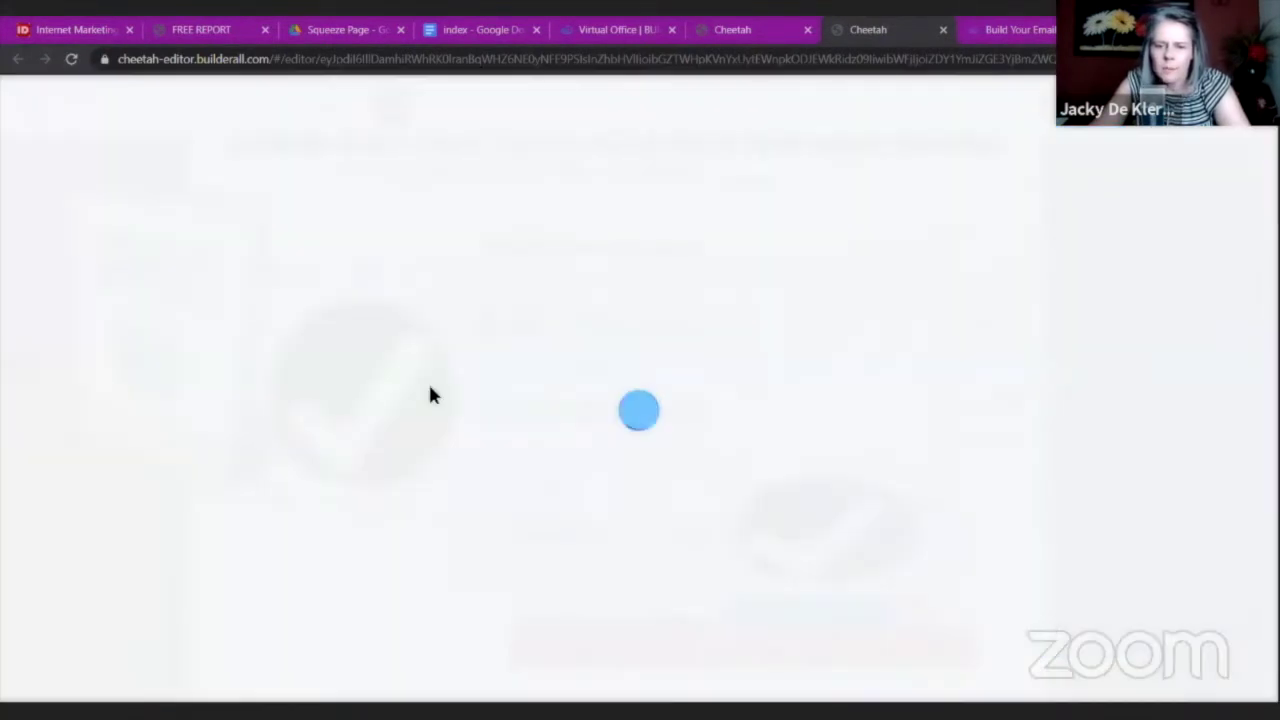
pyautogui.click(584, 267)
# Shrink the checkmark to icon size and place it beside the first bullet.
pyautogui.click(430, 477)
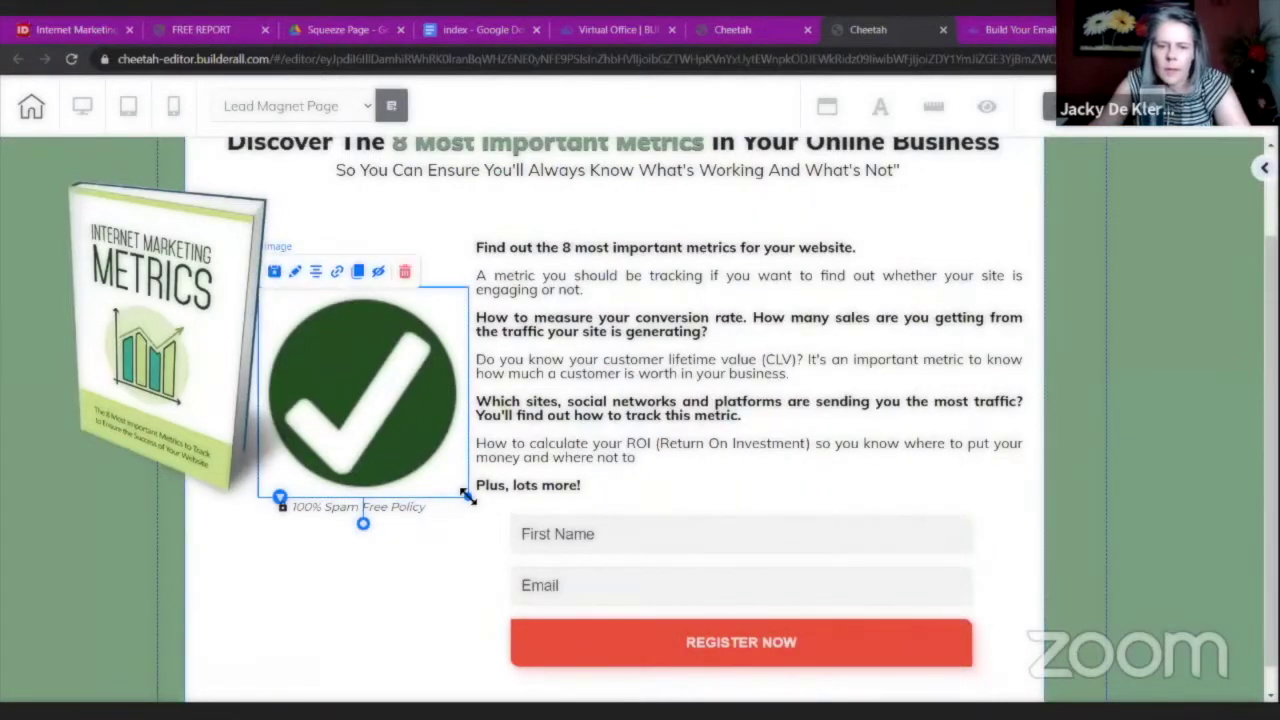
pyautogui.moveTo(434, 491); pyautogui.dragTo(287, 318)
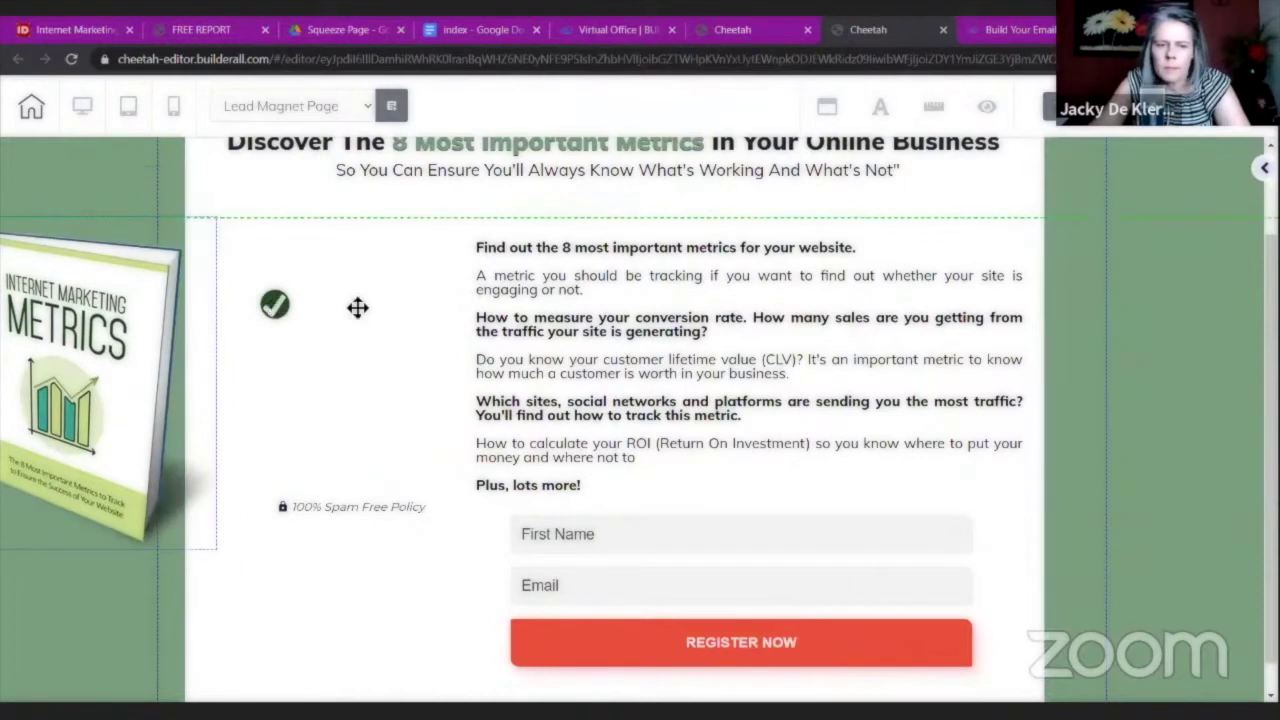
pyautogui.moveTo(358, 307); pyautogui.dragTo(401, 307)
pyautogui.click(404, 310)
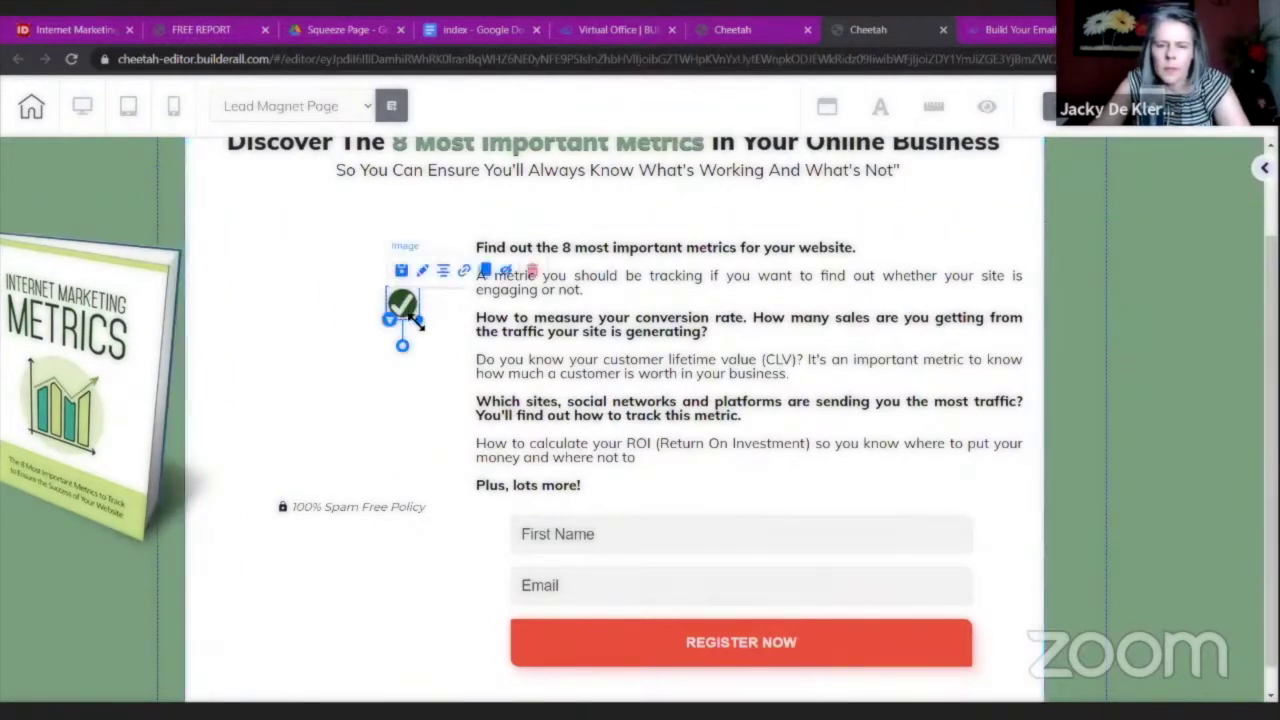
pyautogui.click(402, 336)
pyautogui.moveTo(392, 310); pyautogui.dragTo(454, 250)
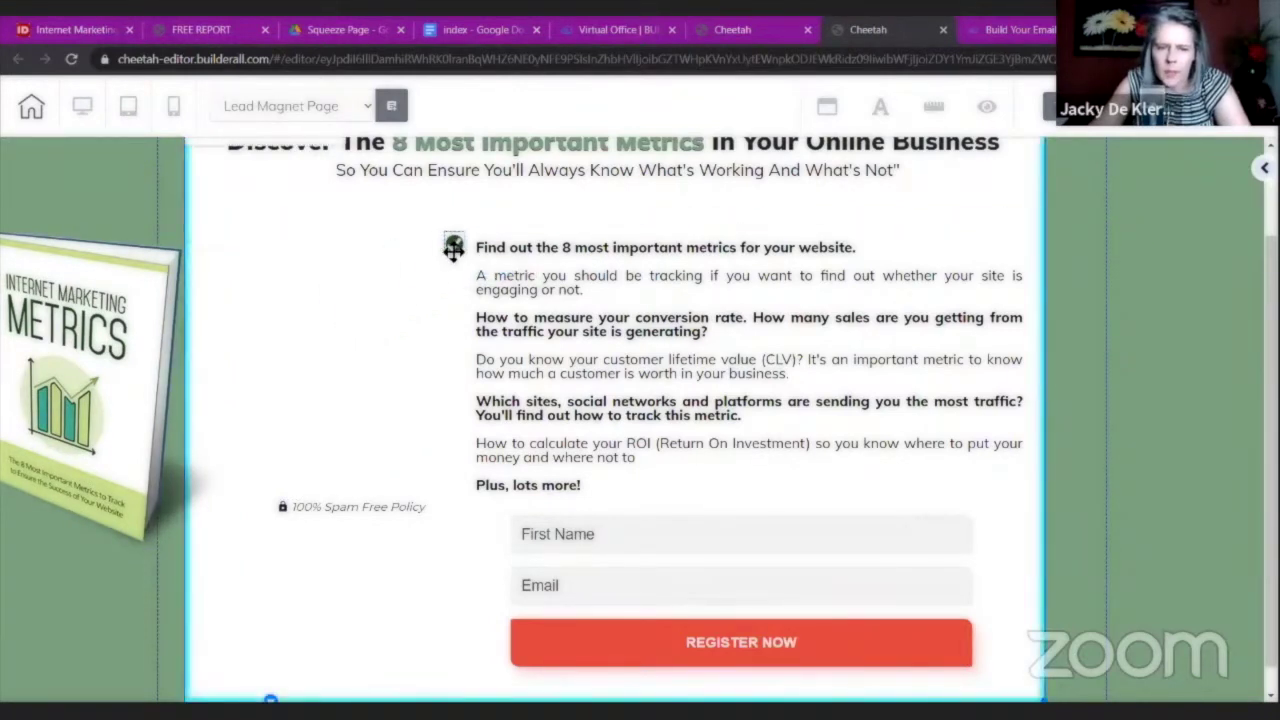
# Turn on rulers, add a guide at the list's edge, and clone a checkmark to the second bullet.
pyautogui.click(932, 110)
pyautogui.moveTo(496, 140); pyautogui.dragTo(470, 143)
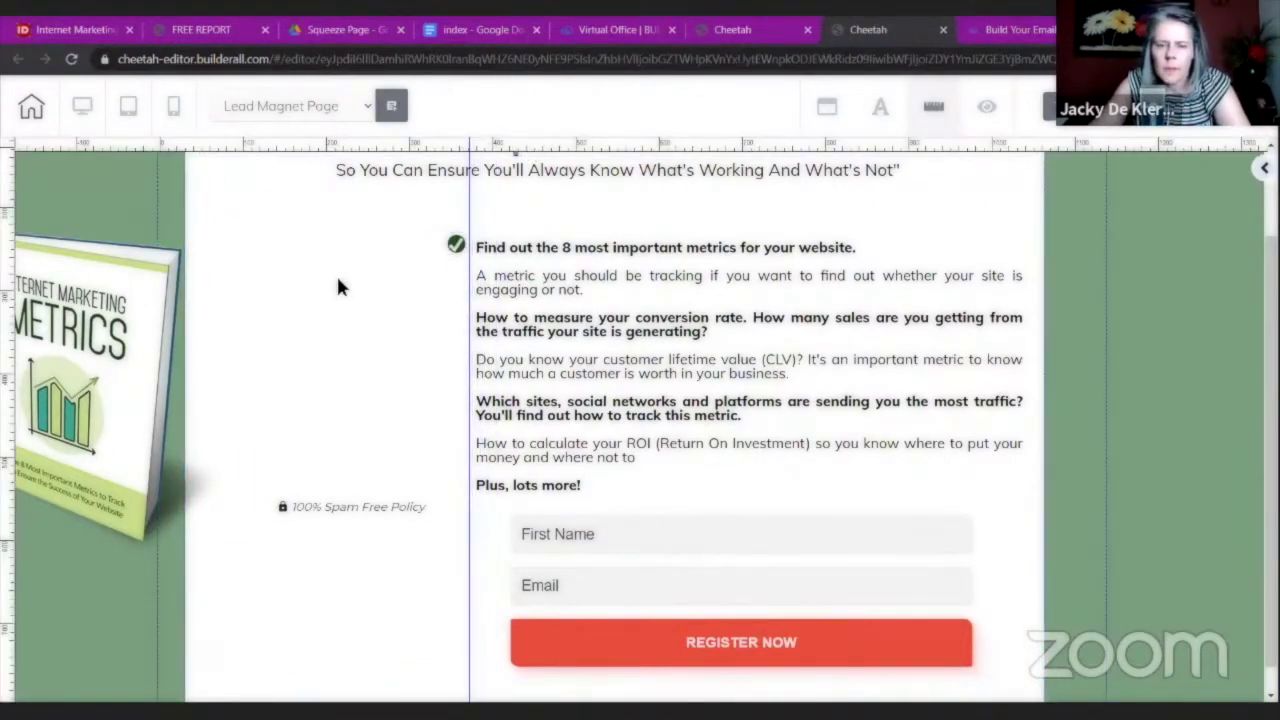
pyautogui.moveTo(455, 250); pyautogui.dragTo(457, 250)
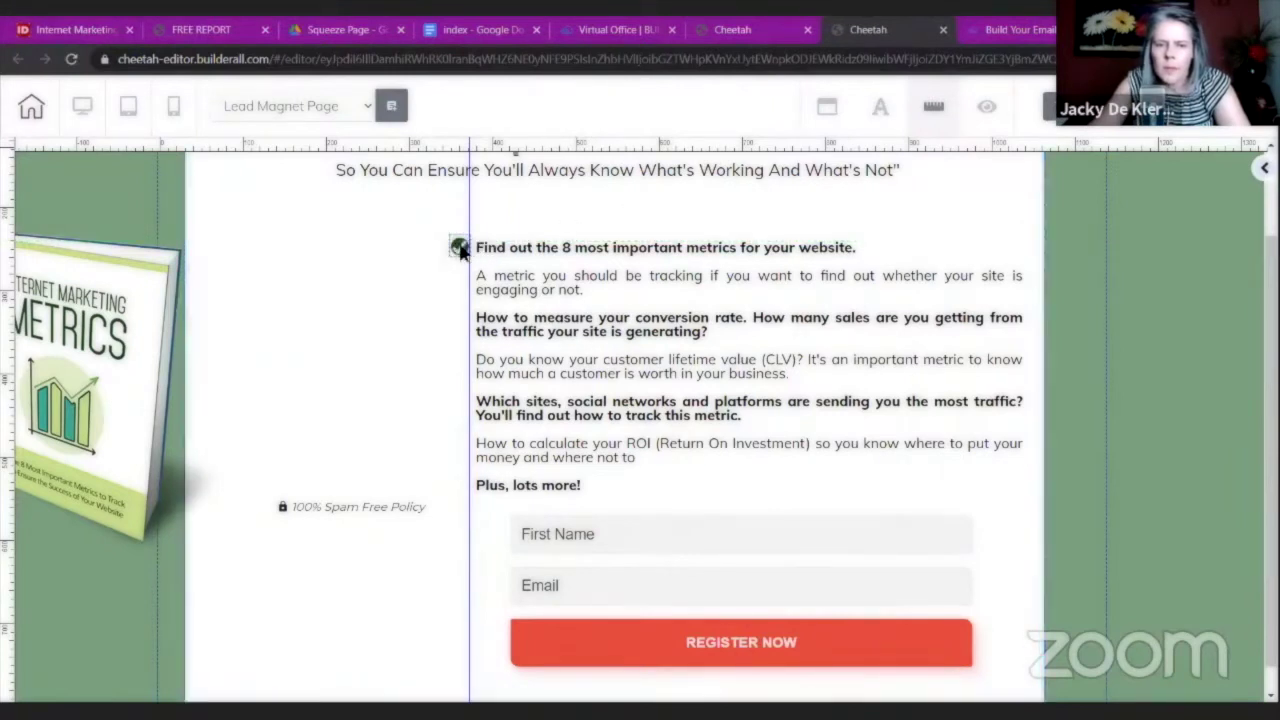
pyautogui.click(458, 248)
pyautogui.click(553, 232)
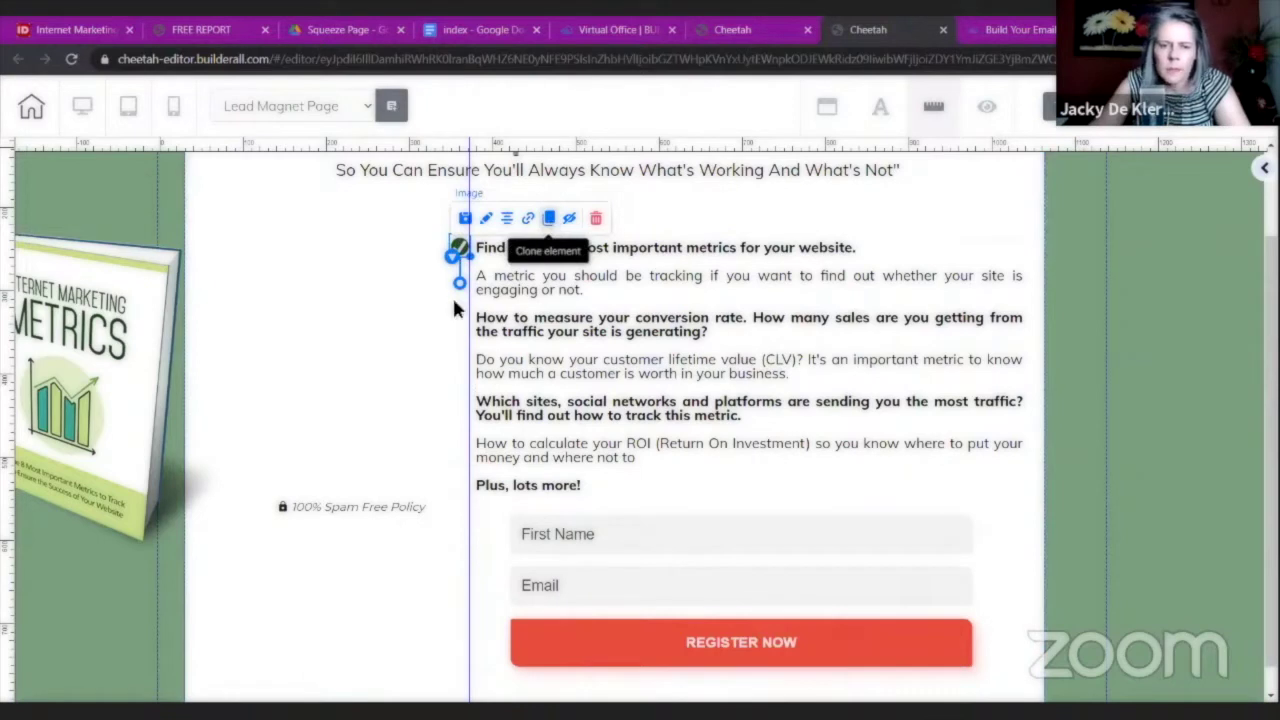
pyautogui.moveTo(471, 274); pyautogui.dragTo(464, 284)
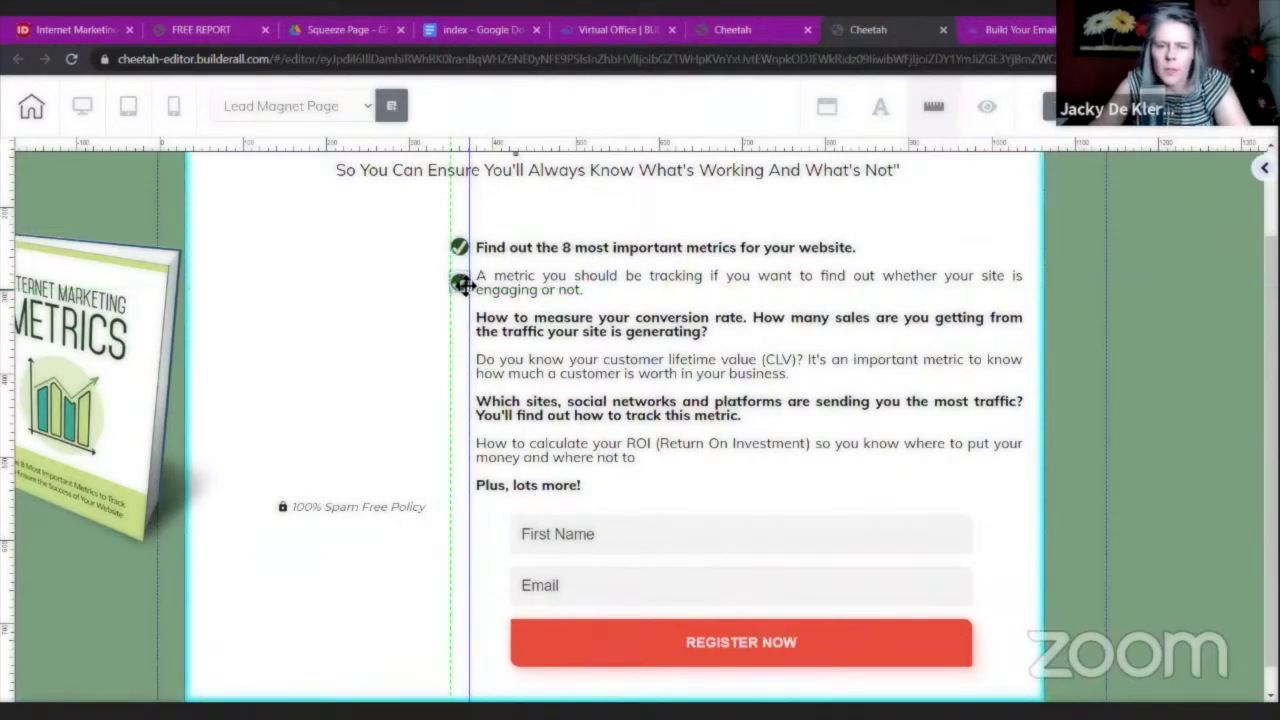
# Place cloned checkmarks beside the third, fourth and fifth bullets, aligned to the guide.
pyautogui.doubleClick(458, 283)
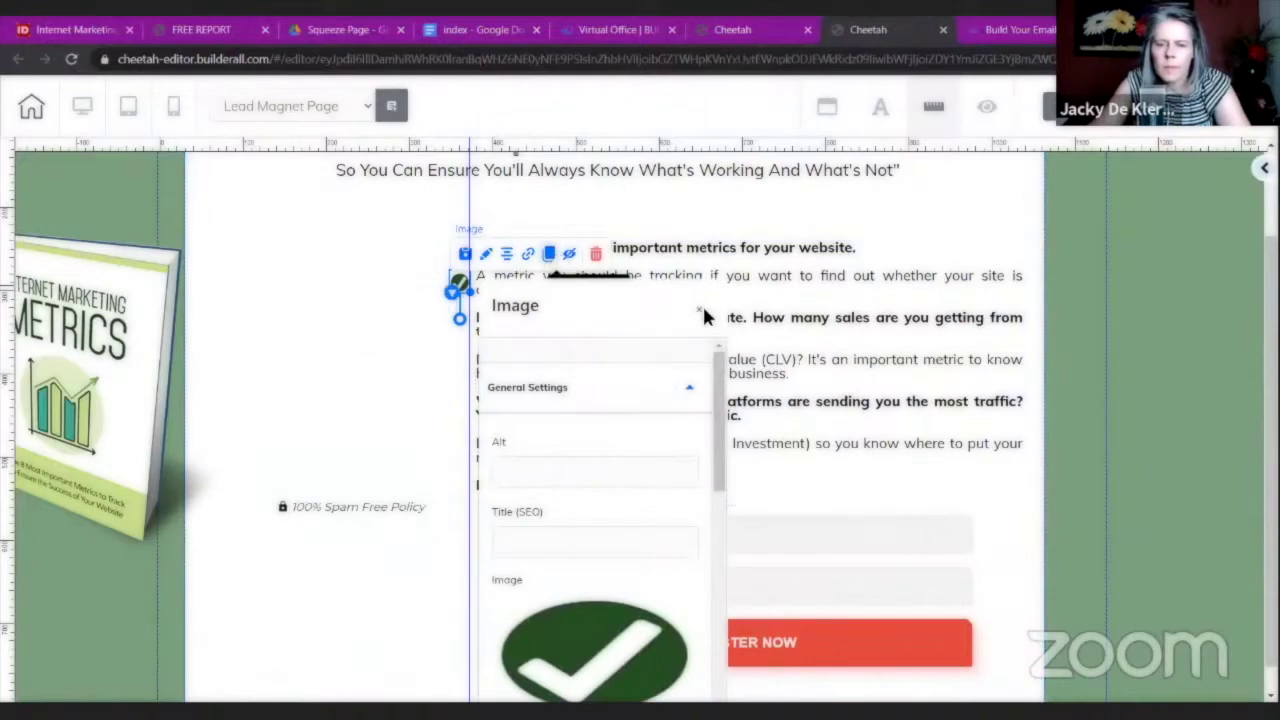
pyautogui.click(699, 309)
pyautogui.moveTo(494, 307); pyautogui.dragTo(463, 330)
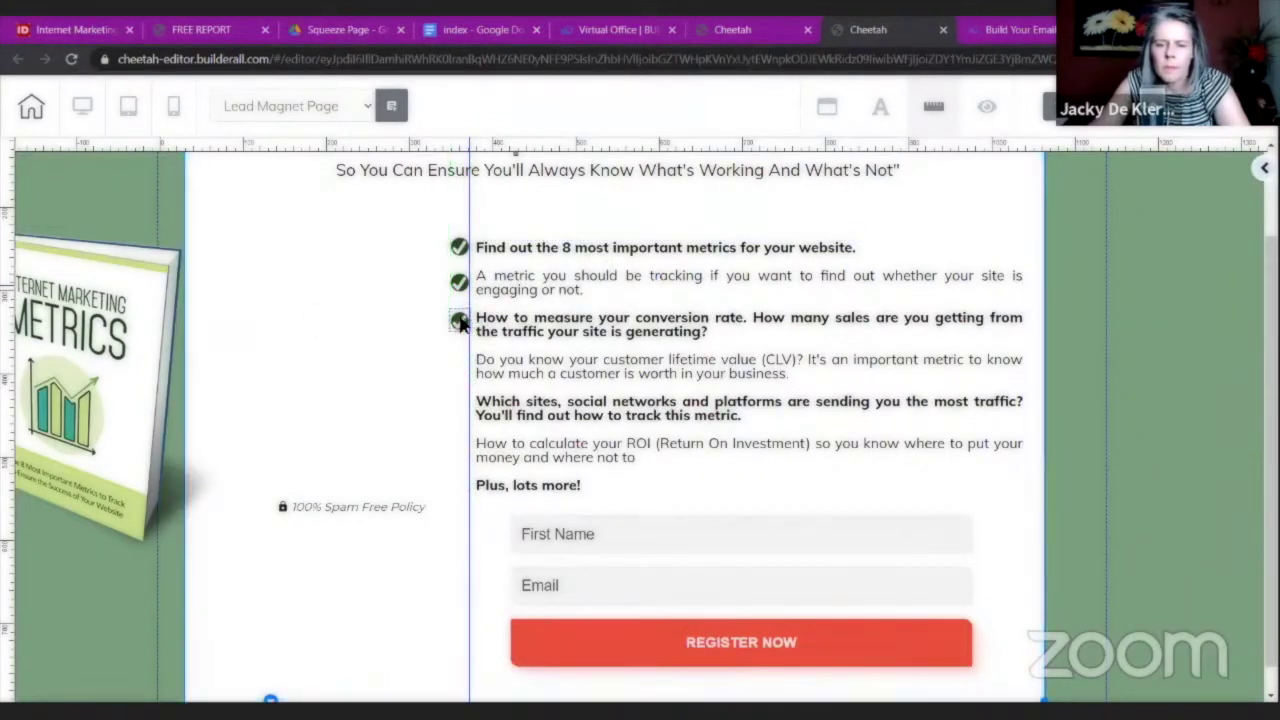
pyautogui.click(459, 324)
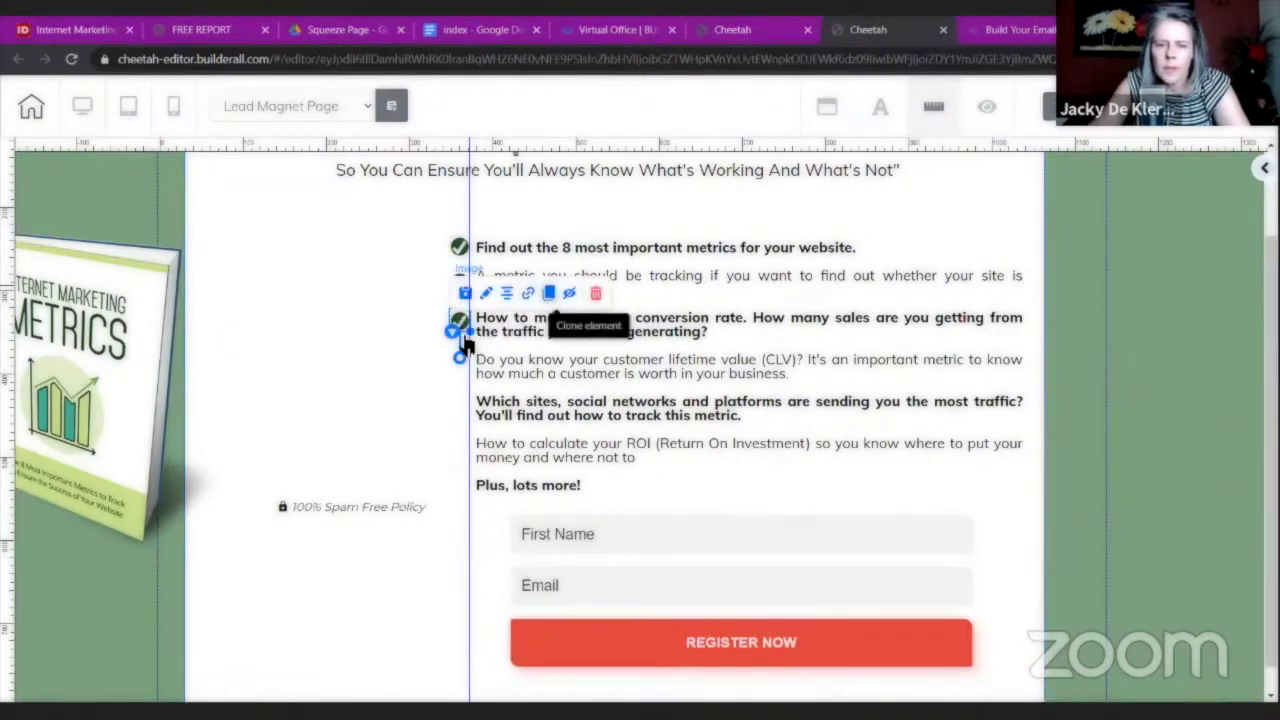
pyautogui.click(494, 338)
pyautogui.moveTo(470, 350); pyautogui.dragTo(461, 367)
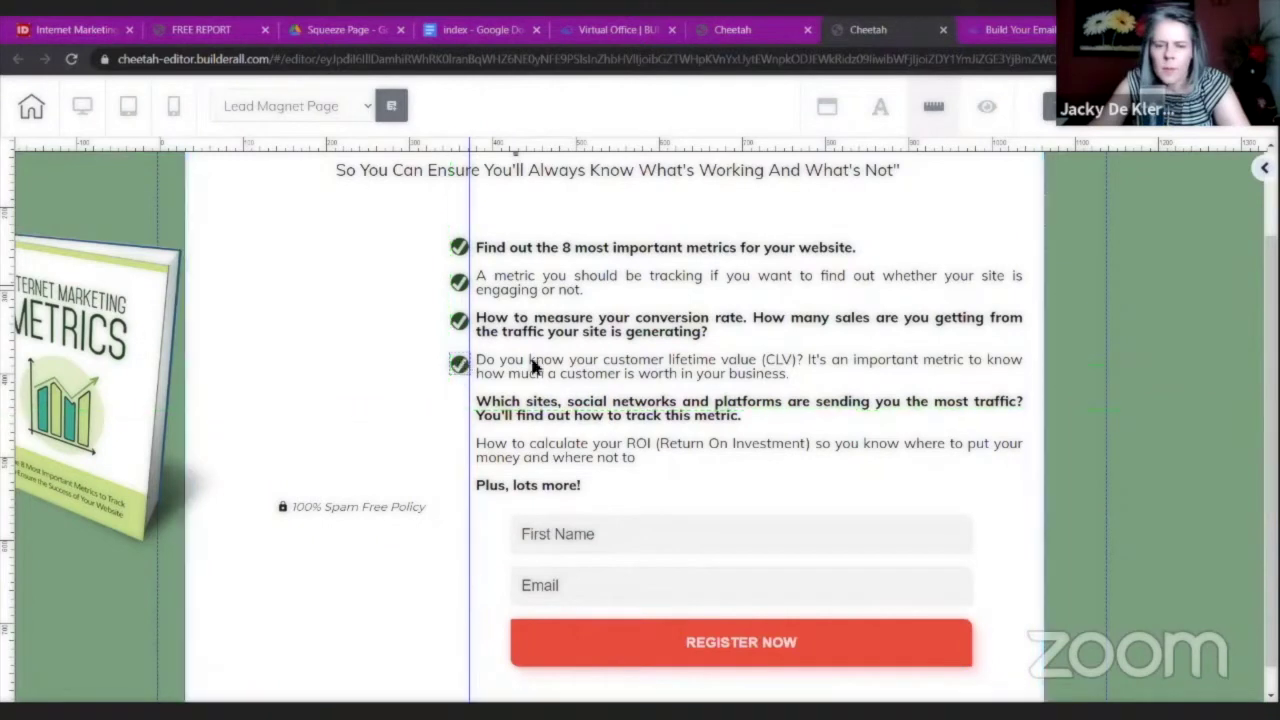
pyautogui.doubleClick(459, 364)
pyautogui.click(552, 371)
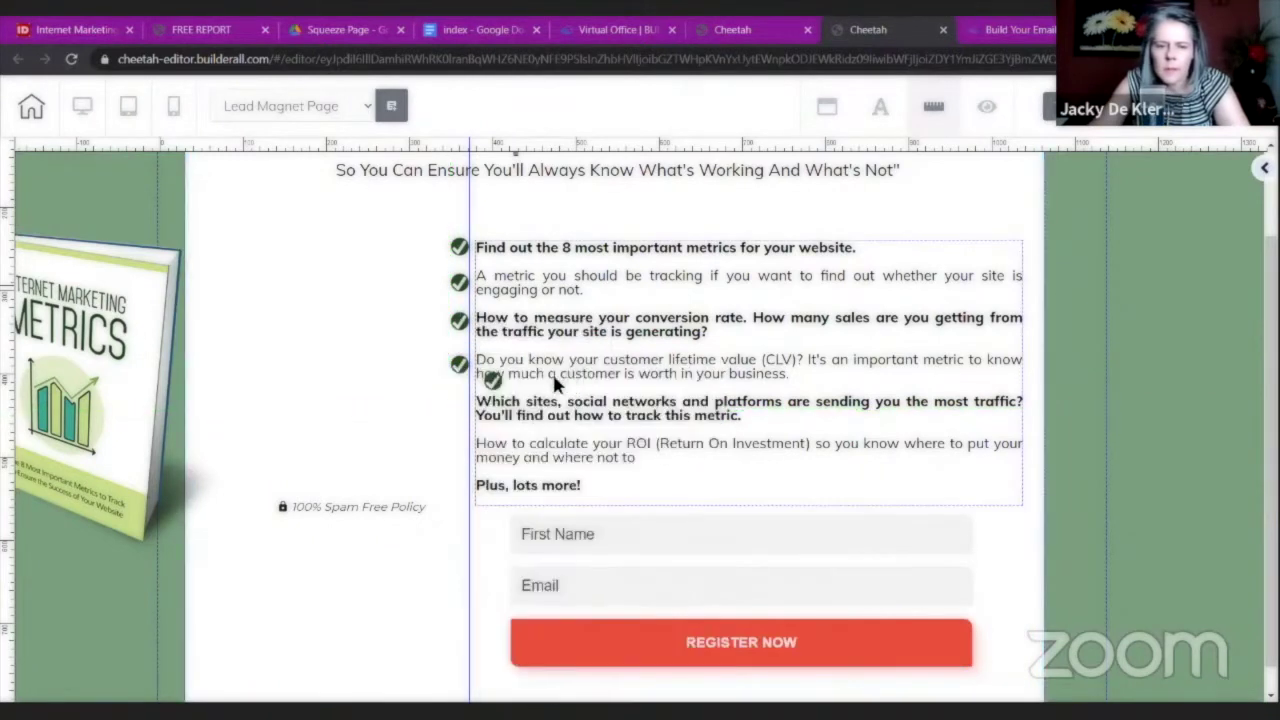
pyautogui.moveTo(463, 402); pyautogui.dragTo(460, 414)
pyautogui.moveTo(426, 304); pyautogui.dragTo(462, 412)
# Add checkmarks beside the sixth bullet and 'Plus, lots more!', then hide the rulers.
pyautogui.click(462, 414)
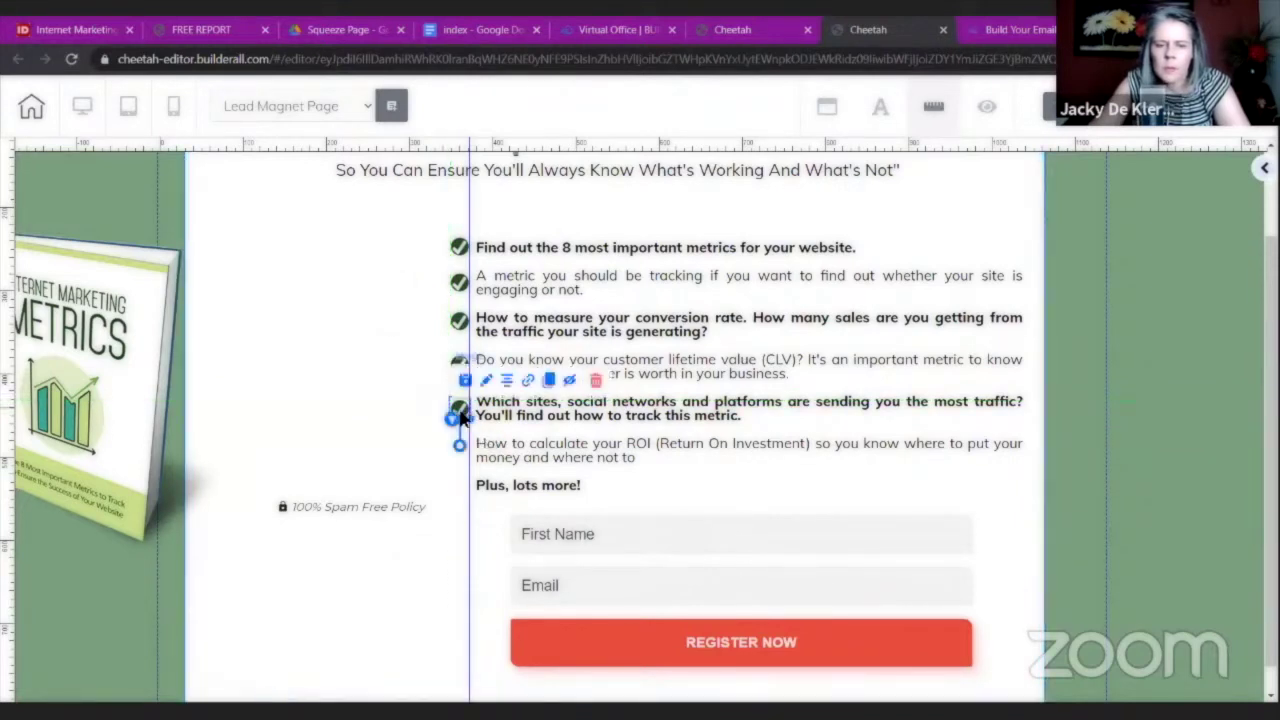
pyautogui.click(549, 380)
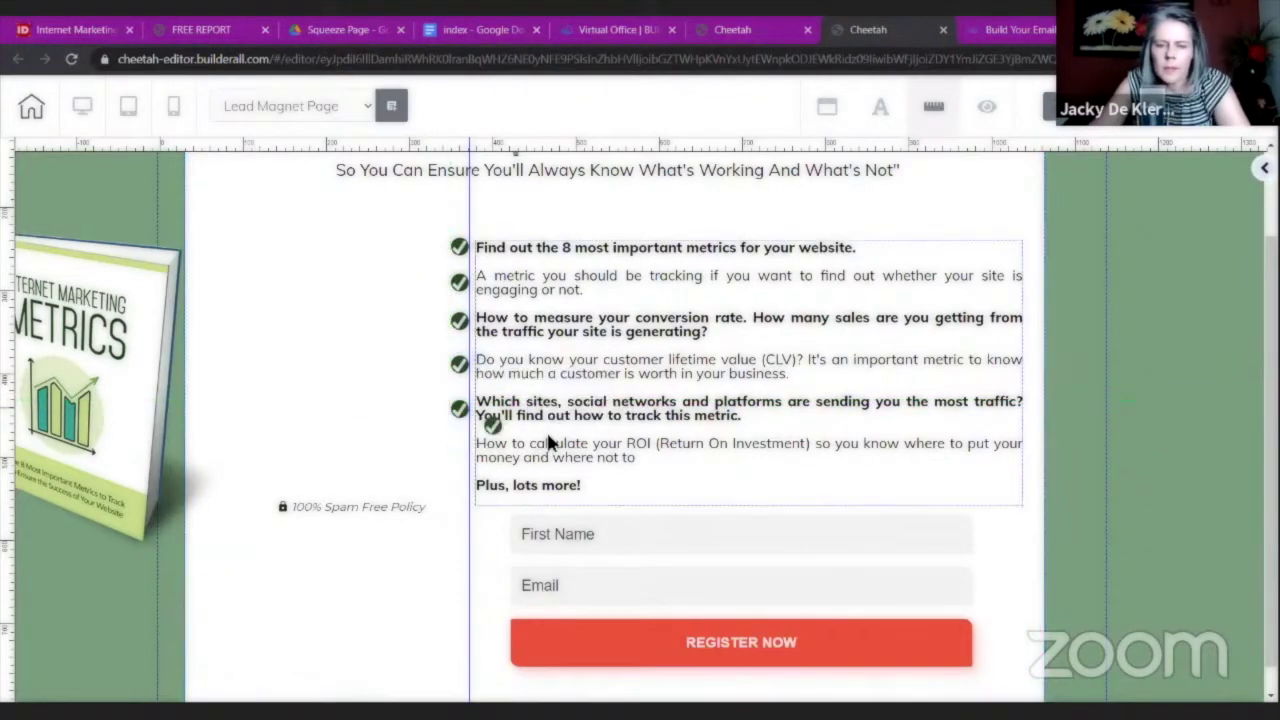
pyautogui.moveTo(462, 412); pyautogui.dragTo(459, 449)
pyautogui.click(458, 450)
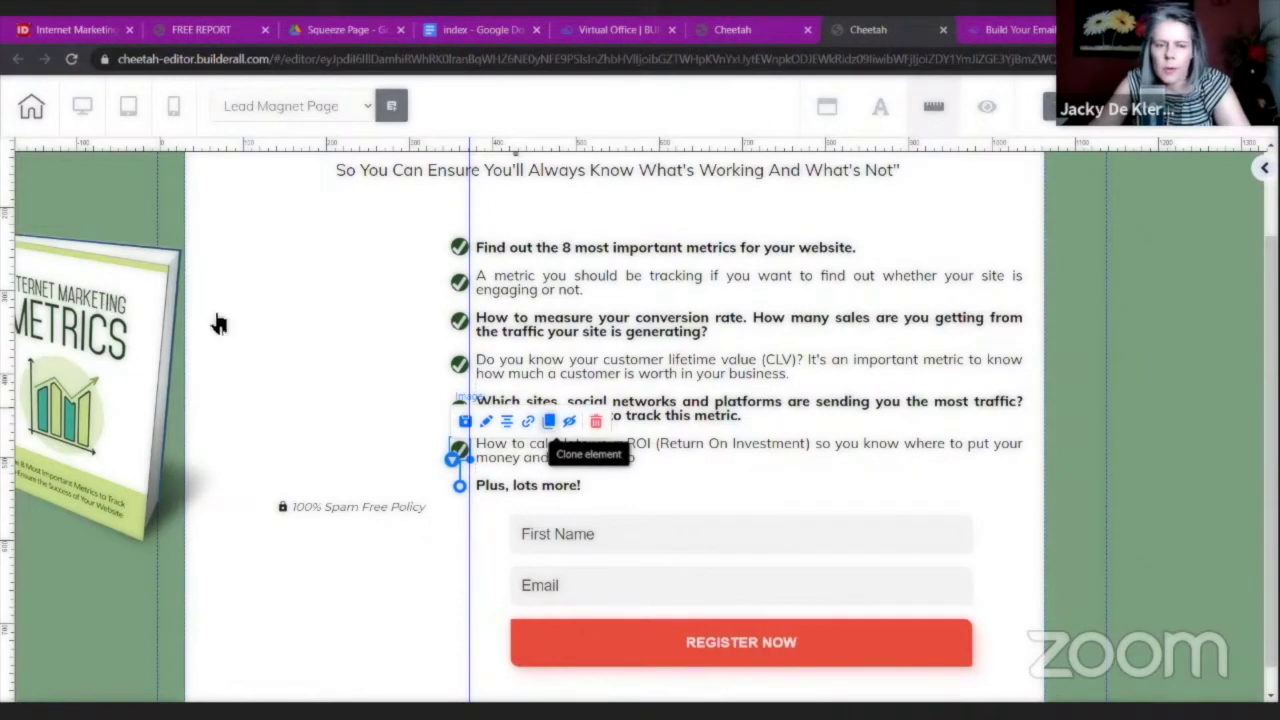
pyautogui.click(557, 421)
pyautogui.moveTo(492, 466); pyautogui.dragTo(459, 484)
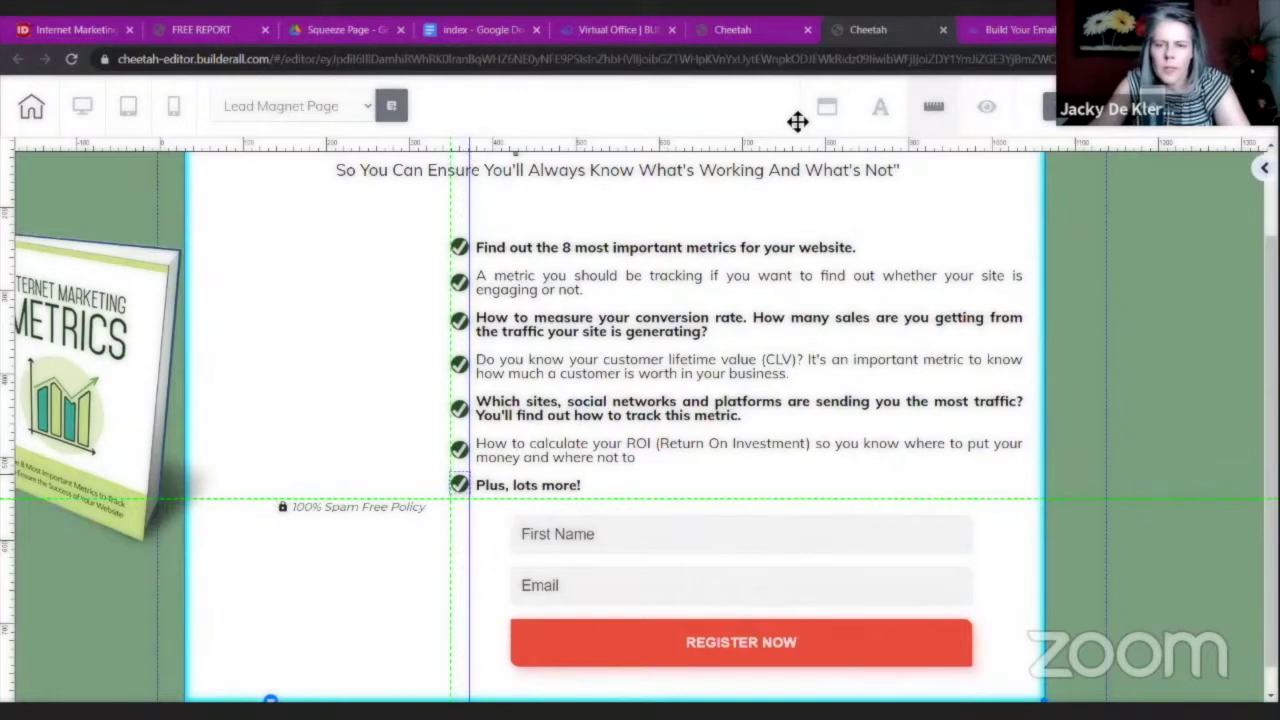
pyautogui.click(938, 115)
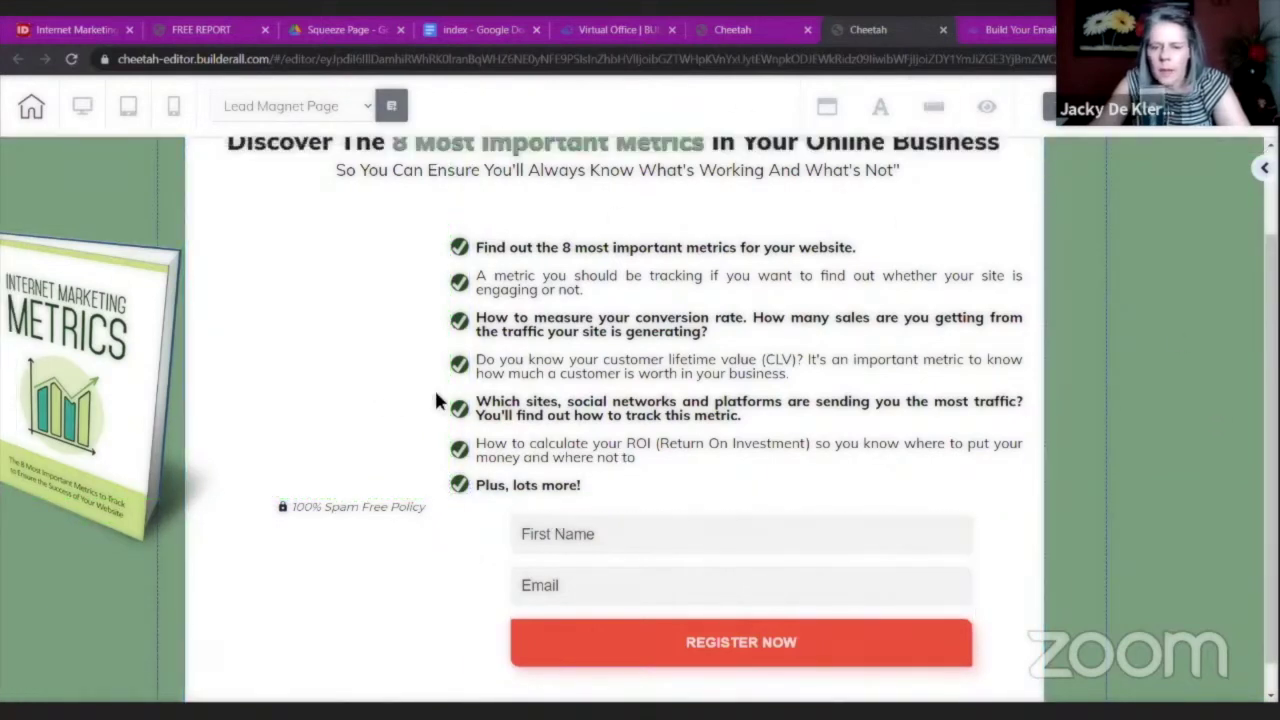
# Shift the MailingBoss opt-in form left under the bullets and widen it to match the list.
pyautogui.moveTo(392, 510); pyautogui.dragTo(360, 650)
pyautogui.scroll(-1, 1034, 480)
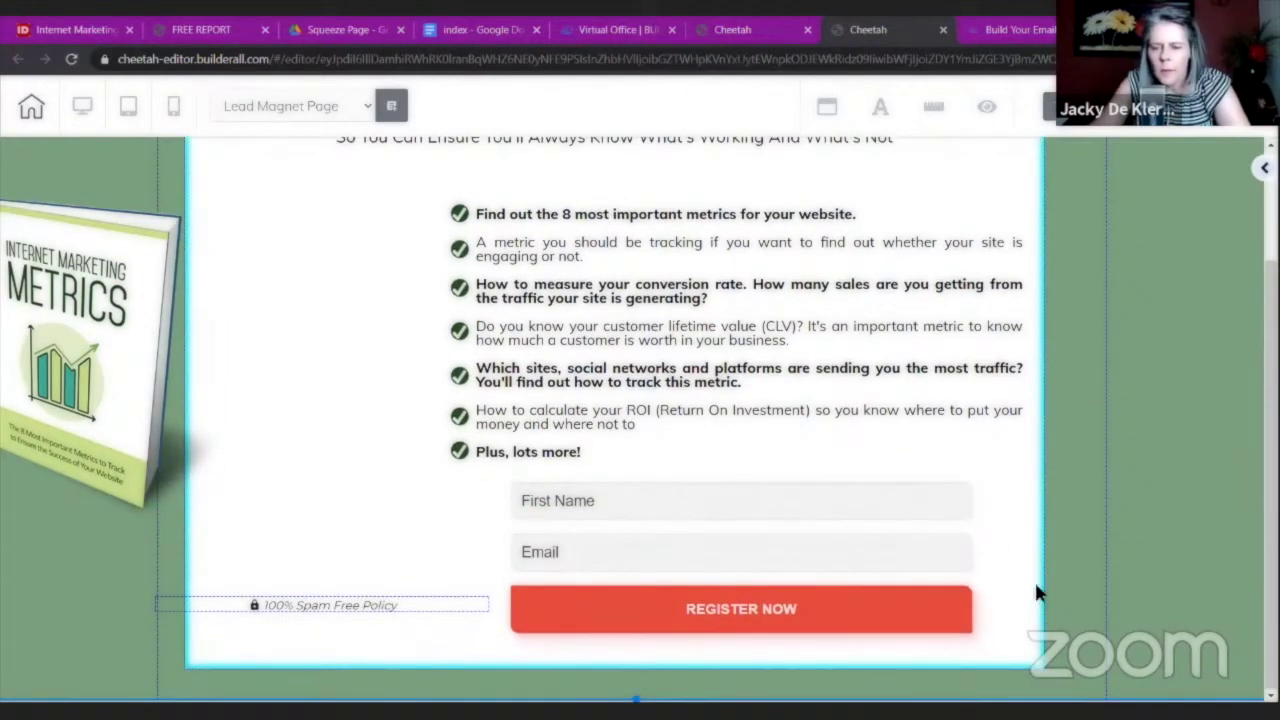
pyautogui.click(1036, 592)
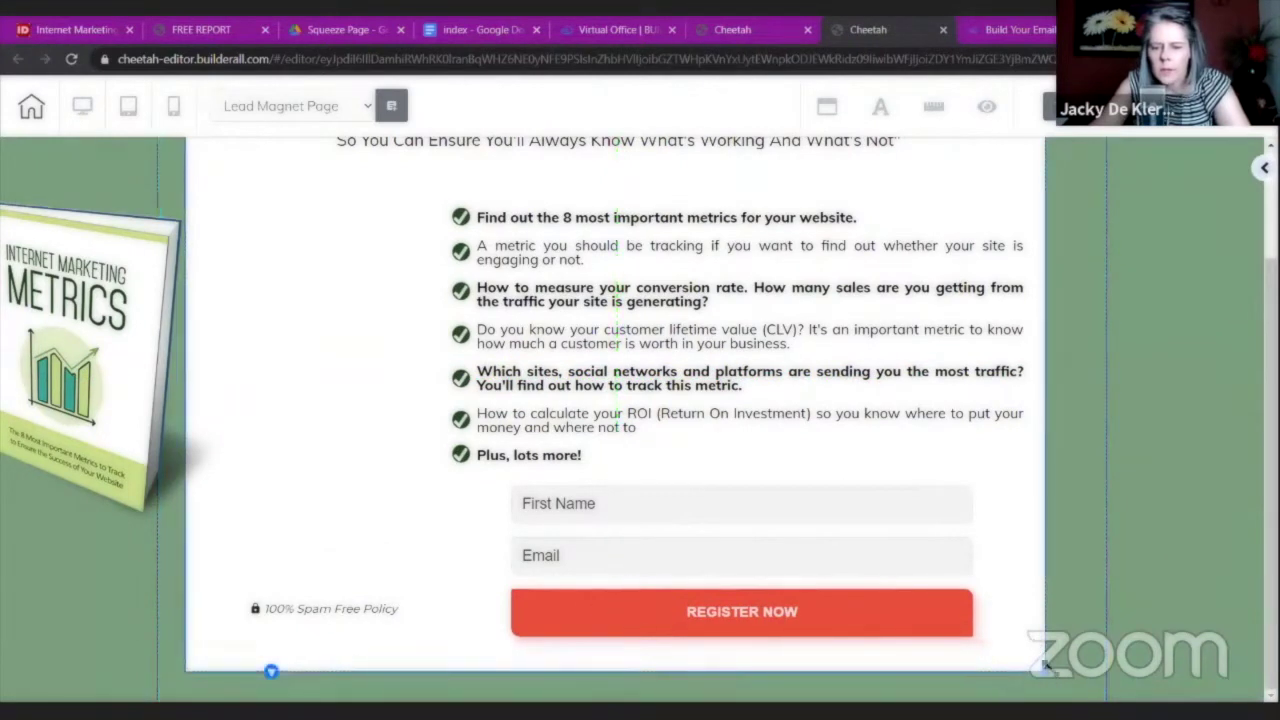
pyautogui.moveTo(742, 599); pyautogui.dragTo(698, 598)
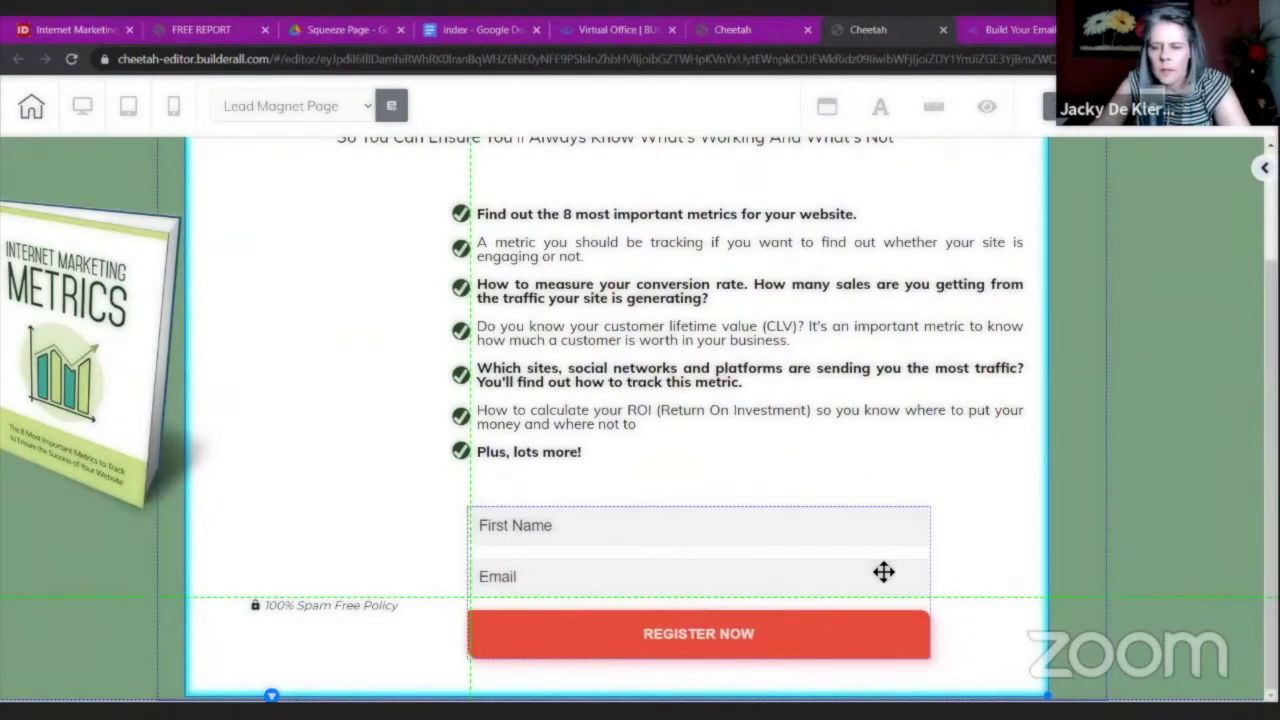
pyautogui.click(868, 545)
pyautogui.moveTo(930, 655); pyautogui.dragTo(1023, 653)
# Move the 100% Spam Free Policy note below Register Now and widen it to the form's width.
pyautogui.moveTo(351, 612); pyautogui.dragTo(666, 674)
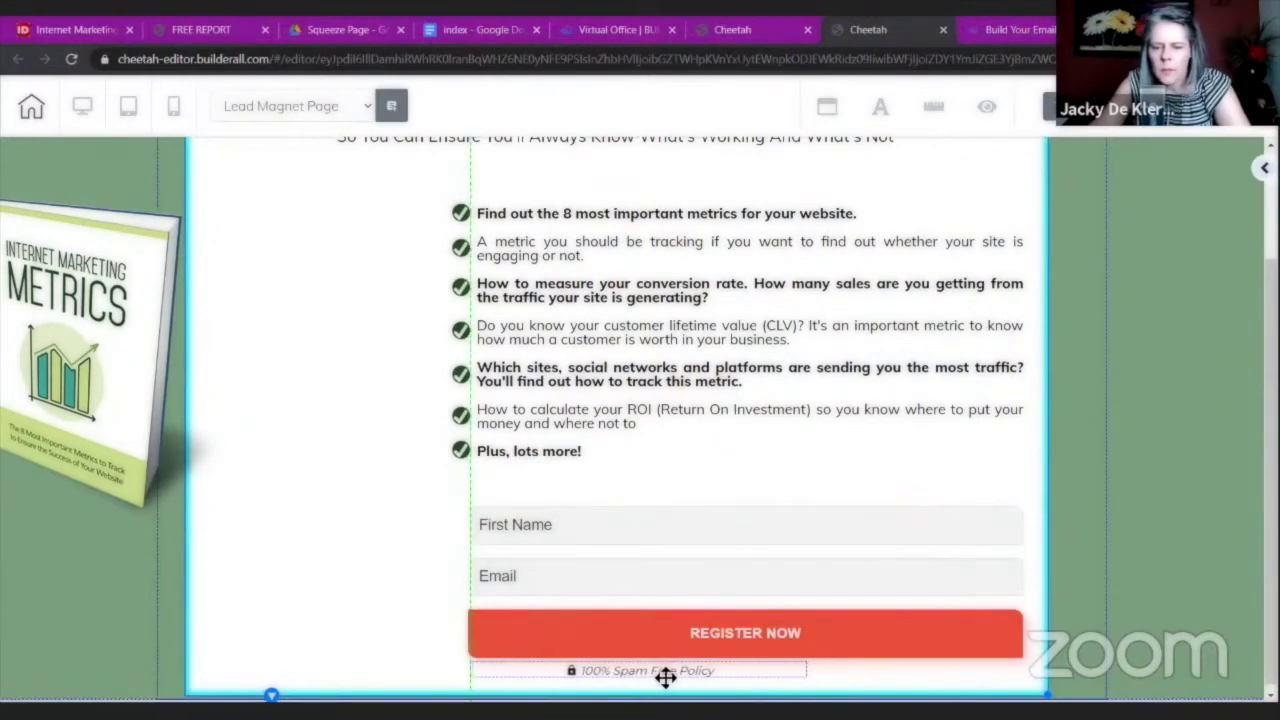
pyautogui.click(794, 673)
pyautogui.moveTo(808, 677); pyautogui.dragTo(1017, 679)
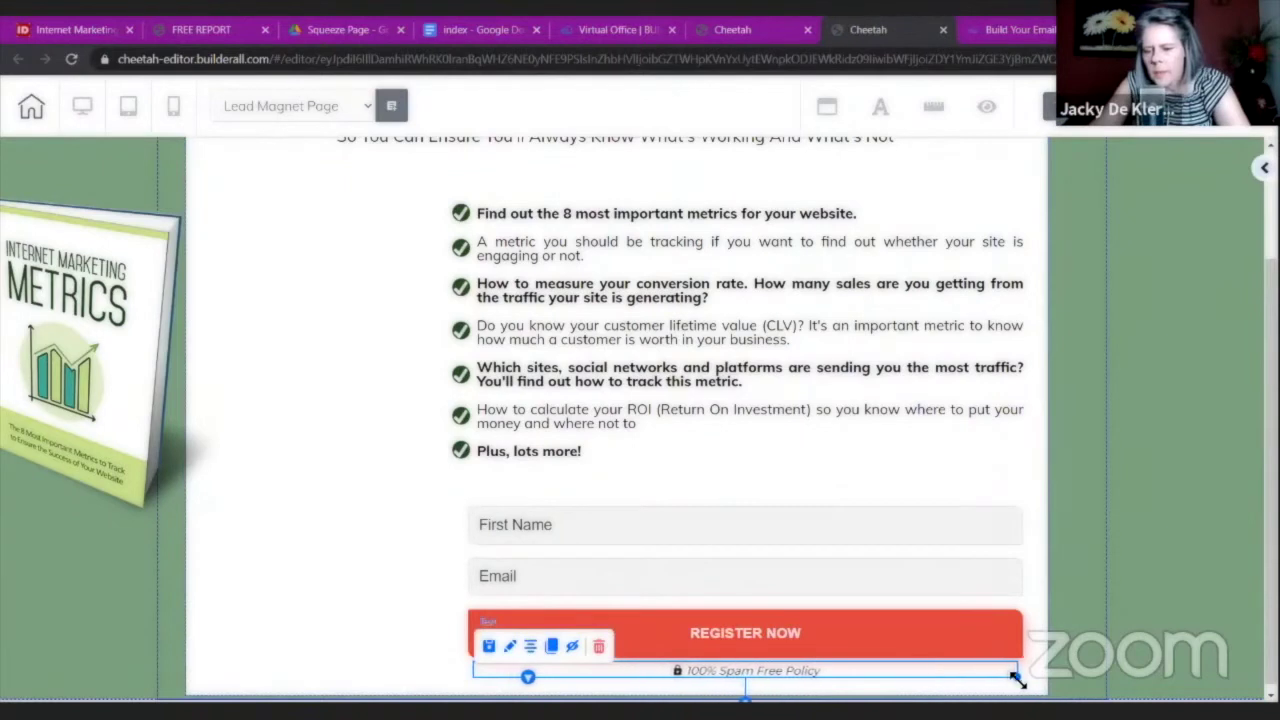
pyautogui.click(1086, 461)
pyautogui.scroll(2, 1048, 487)
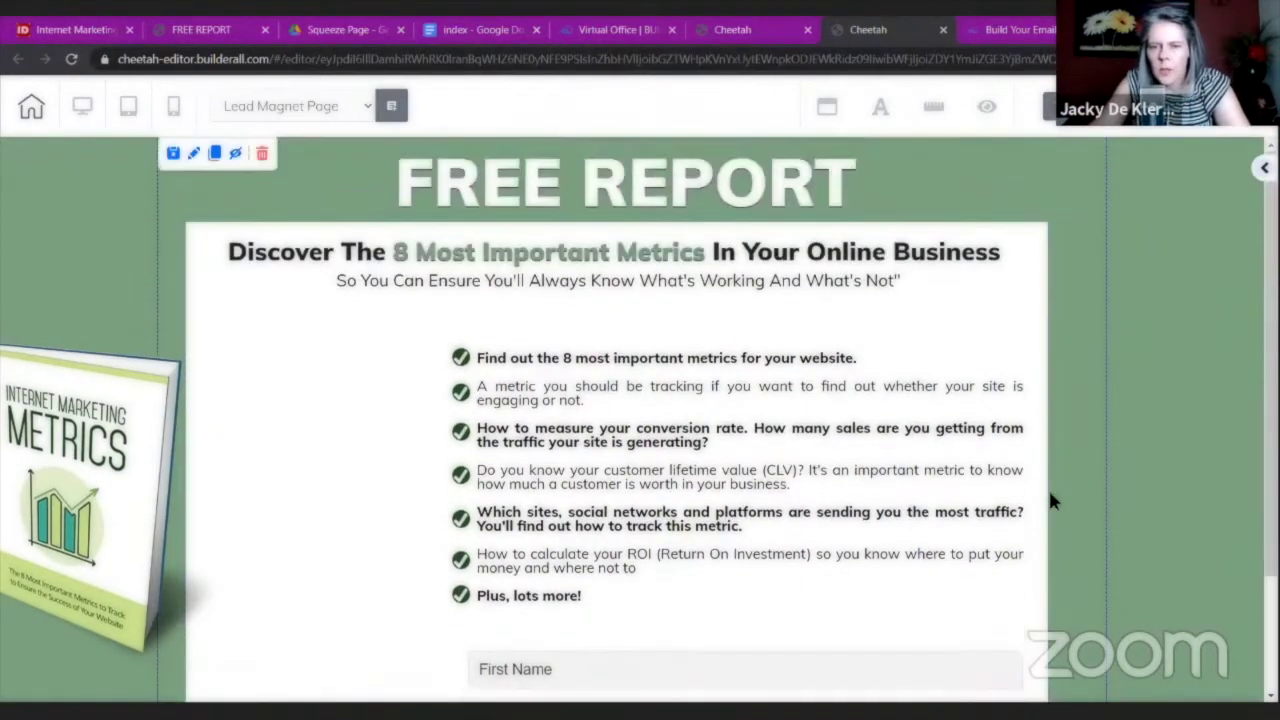
pyautogui.scroll(-3, 1048, 502)
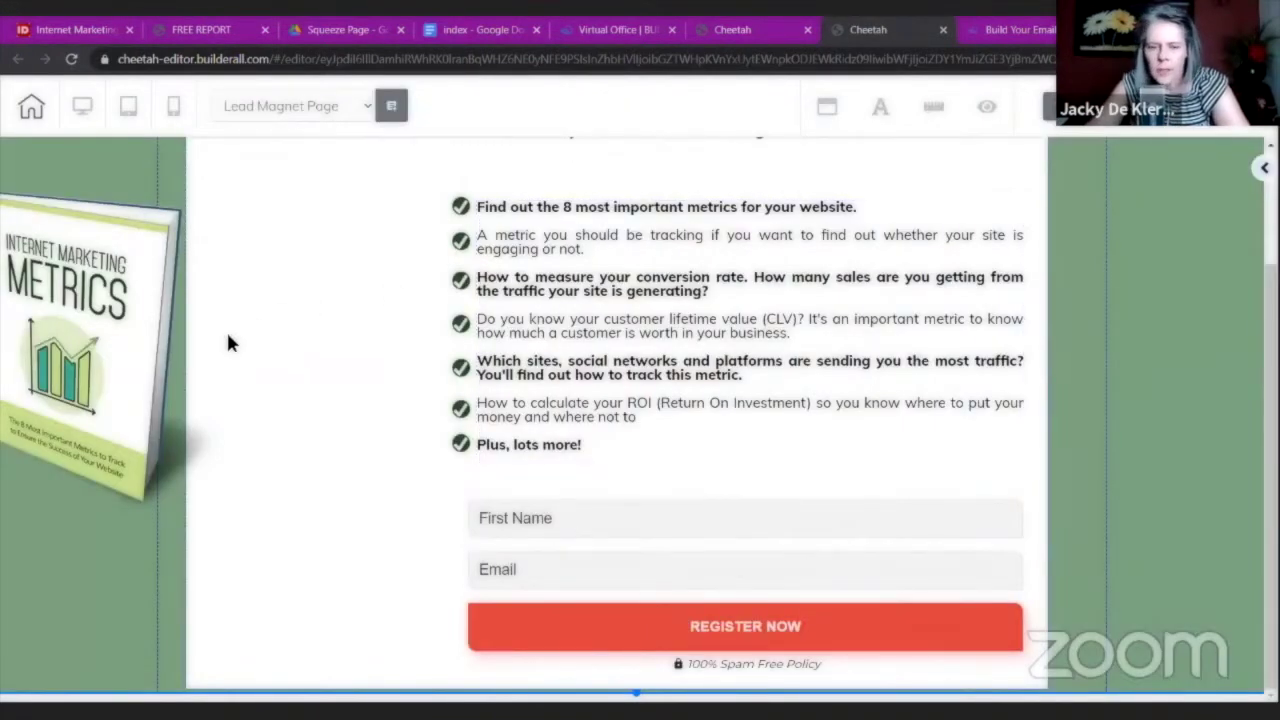
# Save and publish the page with Ctrl+S, then move the ebook cover up near the headline.
pyautogui.hotkey('ctrl', 's')
pyautogui.click(731, 457)
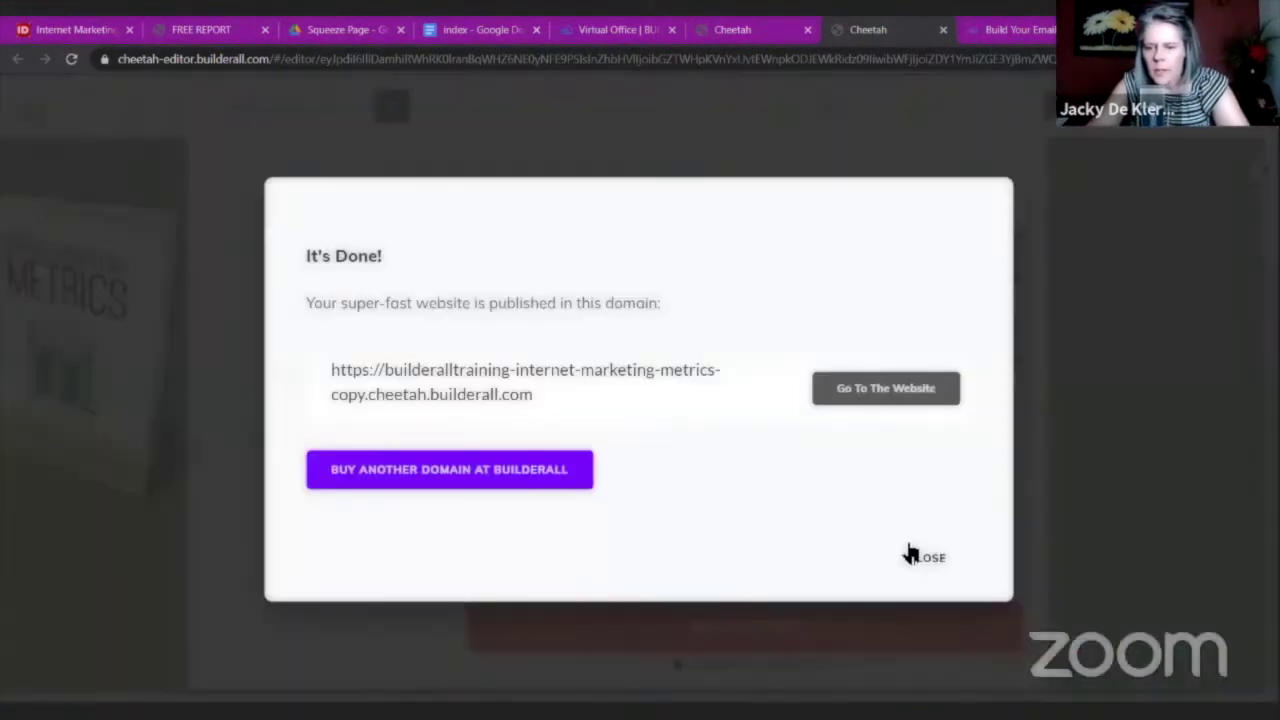
pyautogui.click(908, 553)
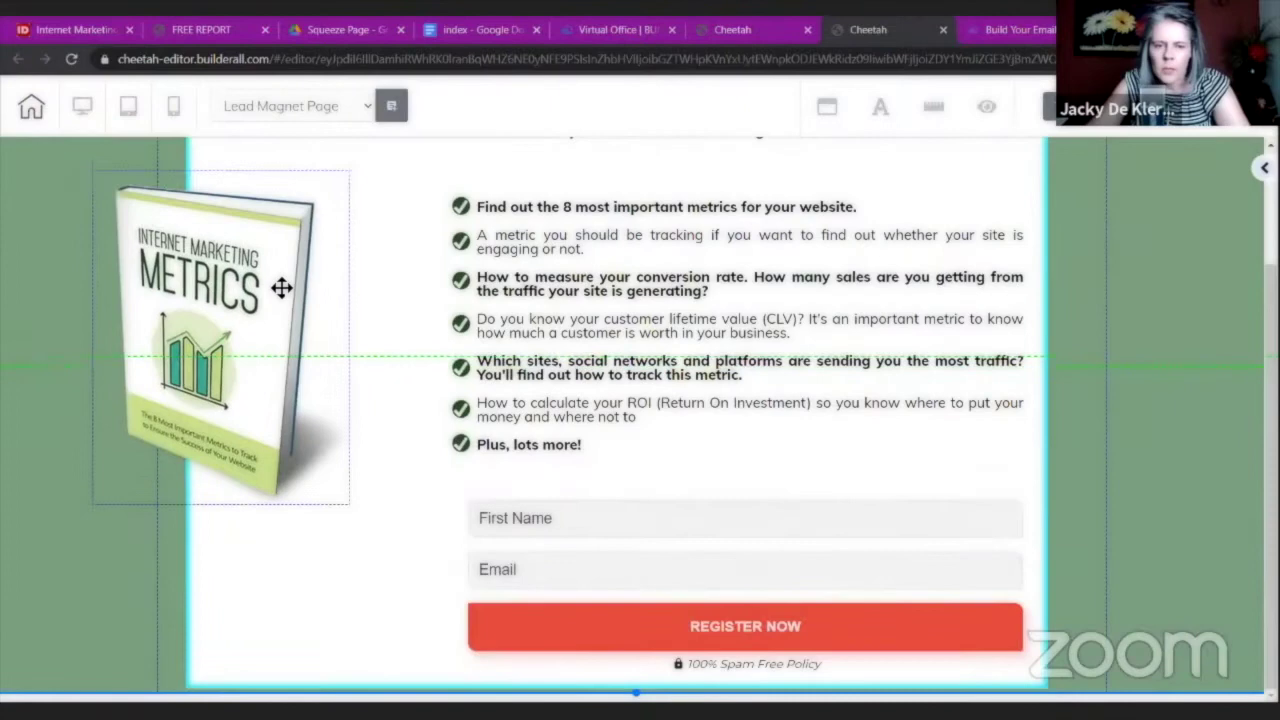
pyautogui.moveTo(281, 288); pyautogui.dragTo(175, 425)
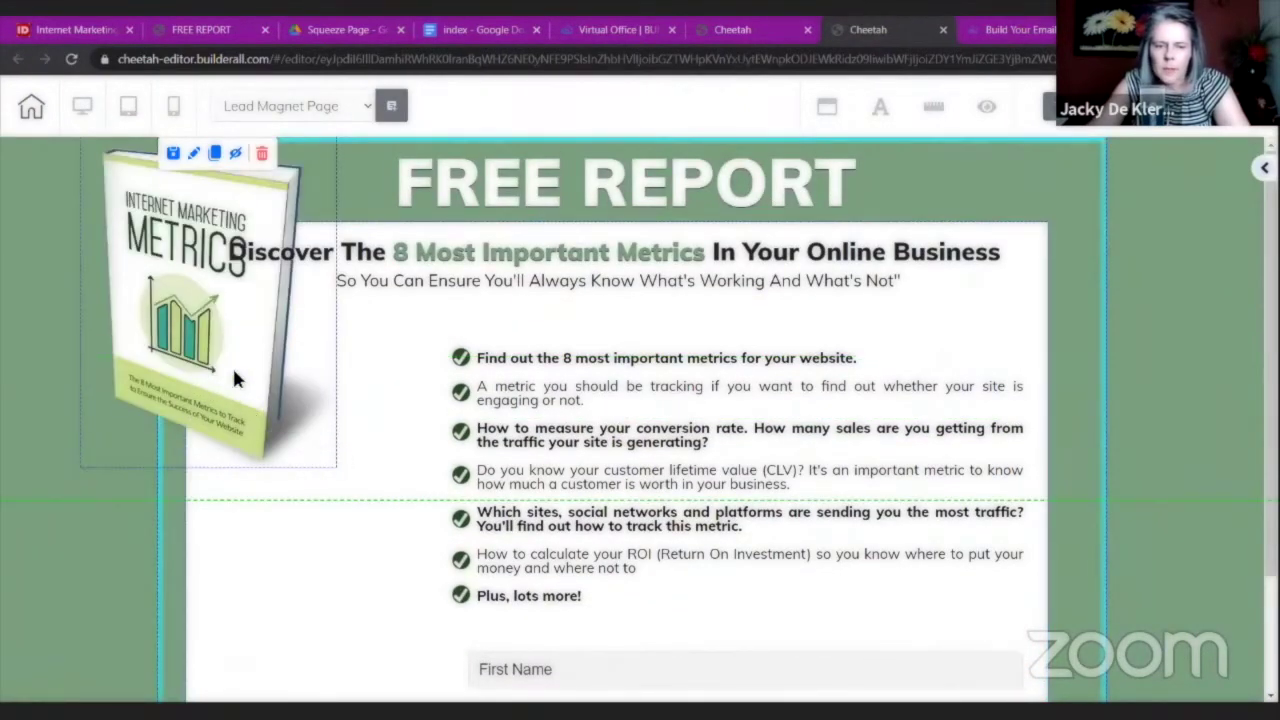
# Enlarge the ebook cover and drop it into the left column below the heading.
pyautogui.click(334, 463)
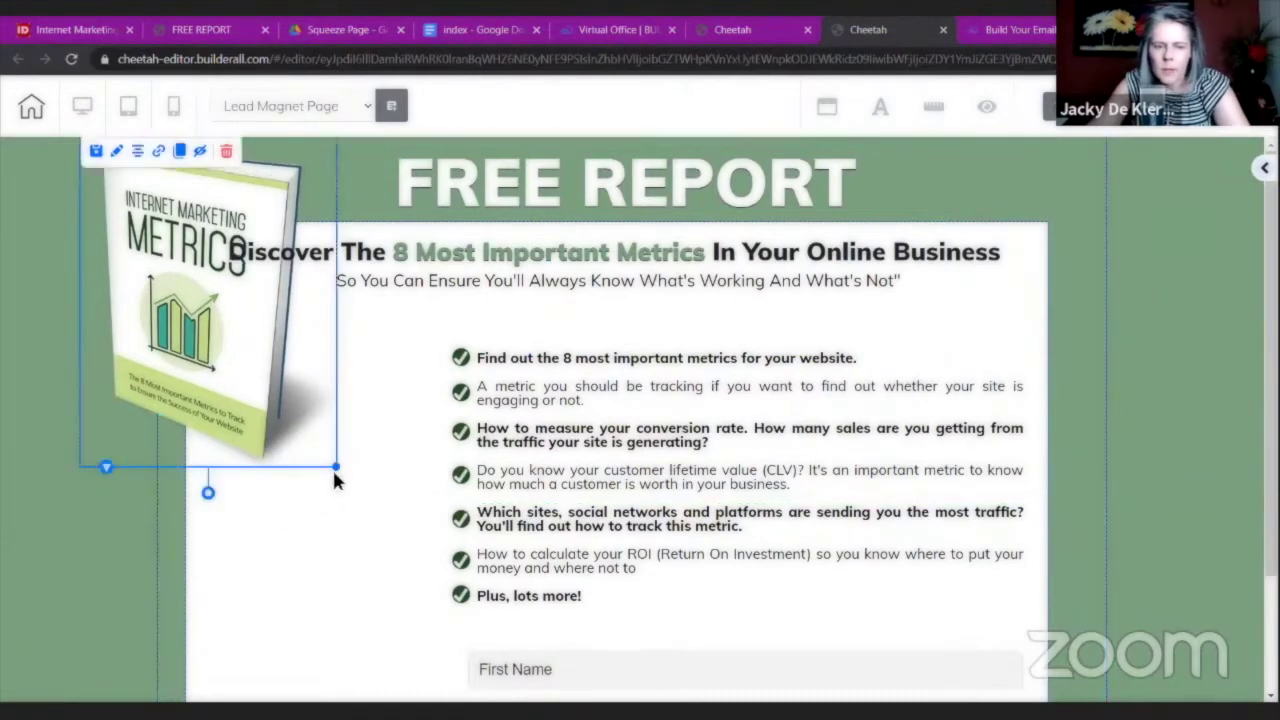
pyautogui.moveTo(335, 467); pyautogui.dragTo(486, 663)
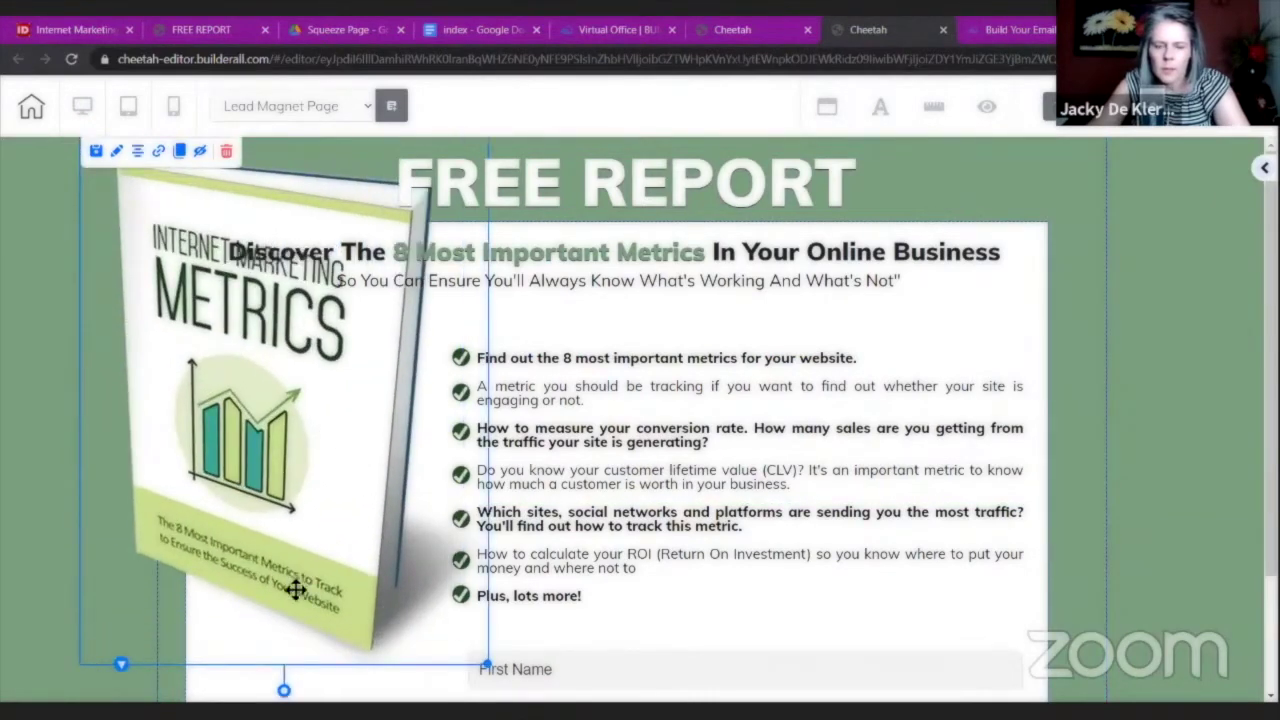
pyautogui.moveTo(295, 590); pyautogui.dragTo(290, 594)
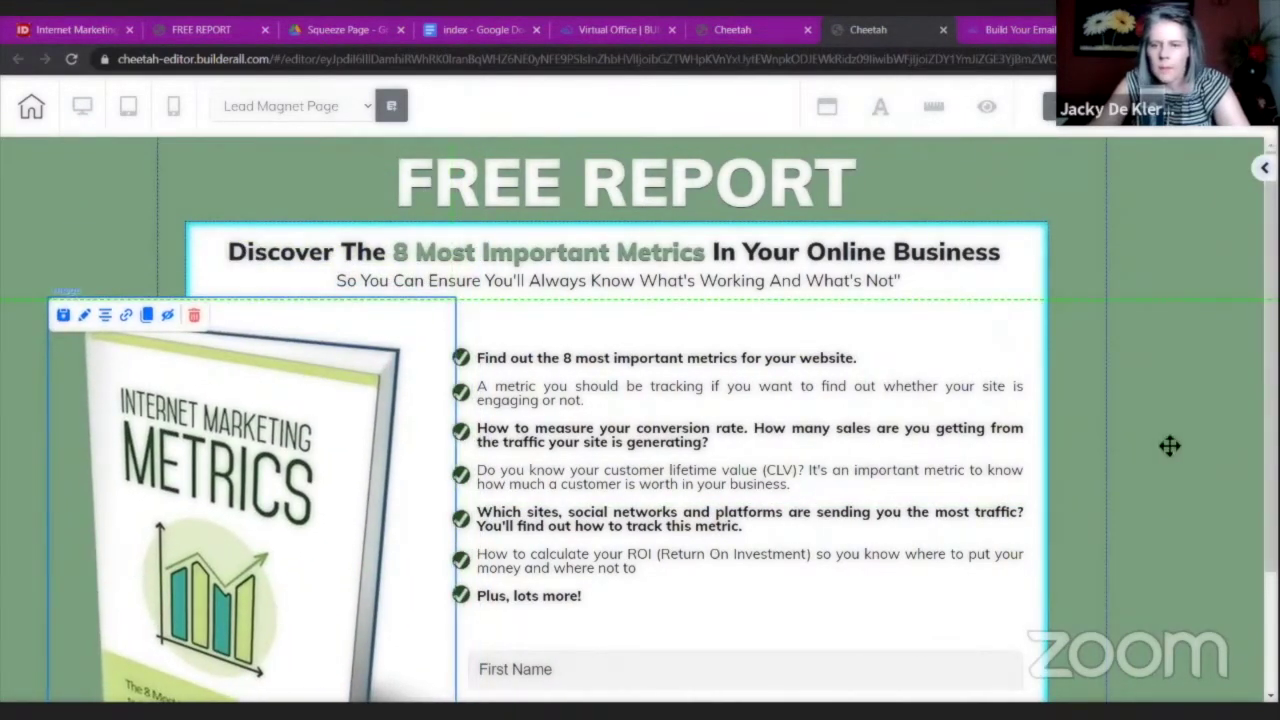
pyautogui.scroll(-2, 1152, 212)
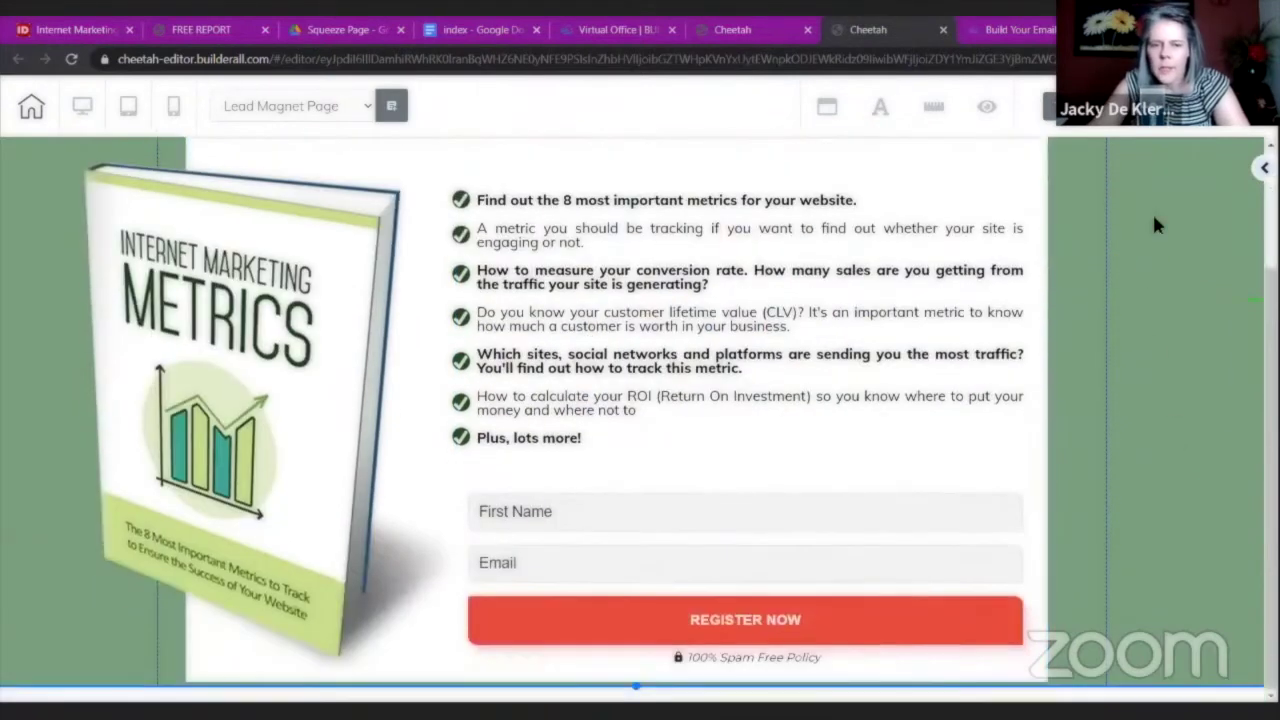
pyautogui.scroll(2, 1154, 224)
pyautogui.scroll(-2, 1154, 224)
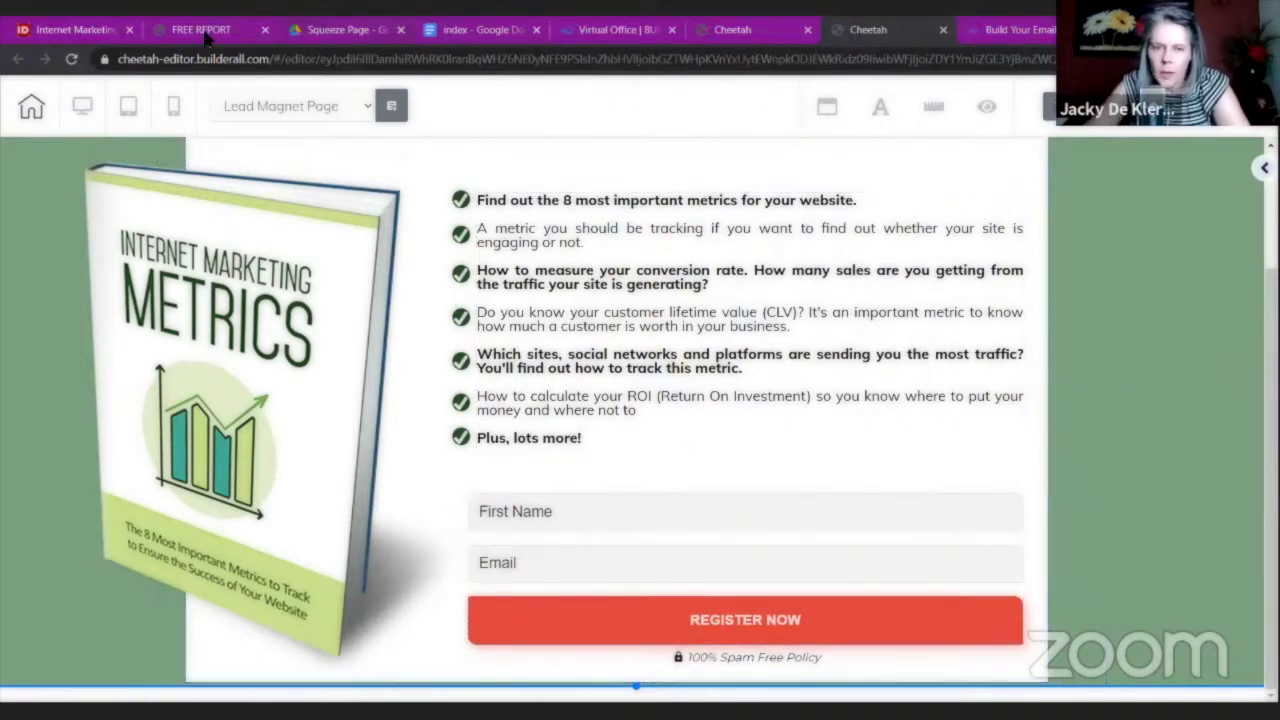
# Close the Google Docs notes and open MailingBoss from the Autoresponder entry.
pyautogui.click(473, 33)
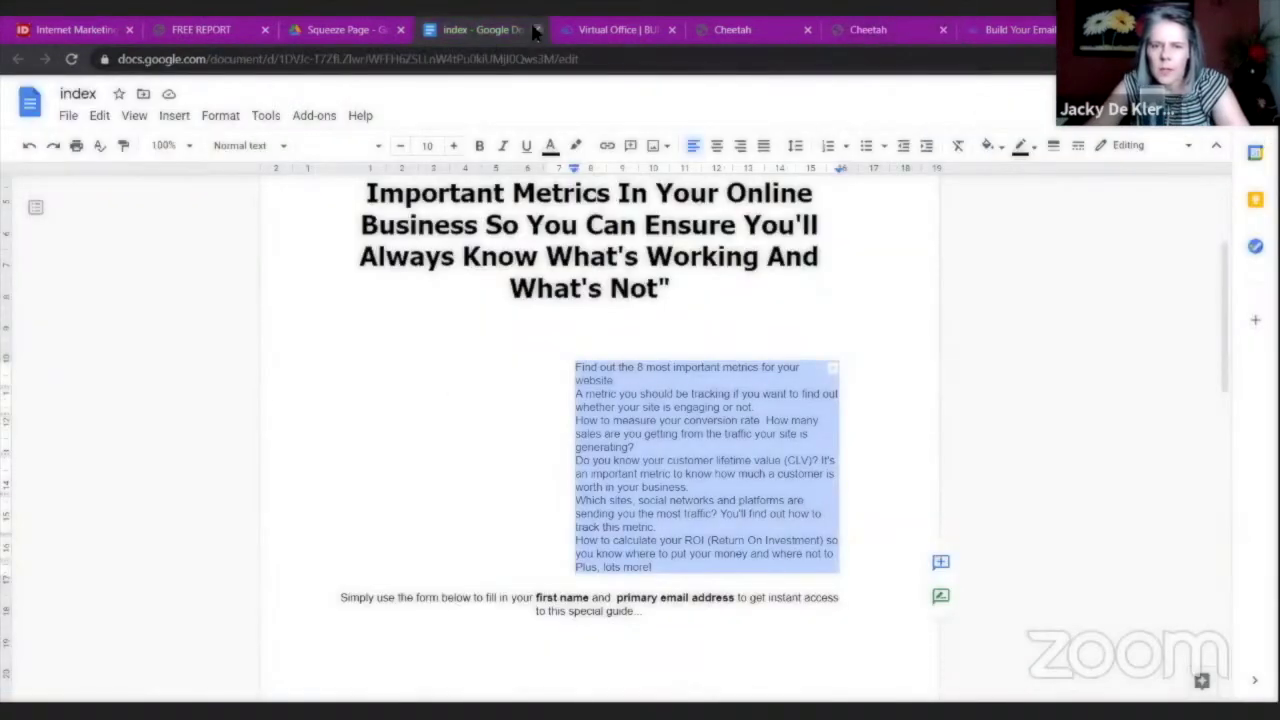
pyautogui.click(536, 30)
pyautogui.click(404, 390)
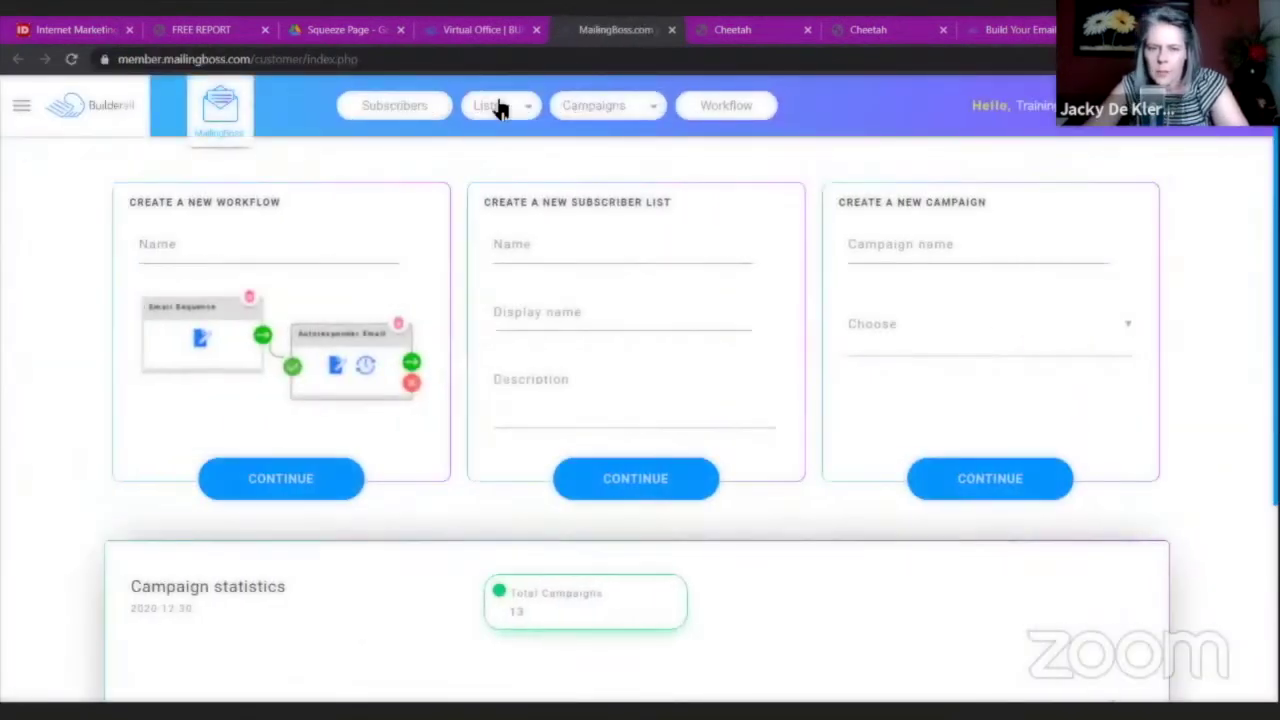
# View the Internet Marketing Metrics list's Pages settings in MailingBoss, then return to the Cheetah pages.
pyautogui.click(490, 125)
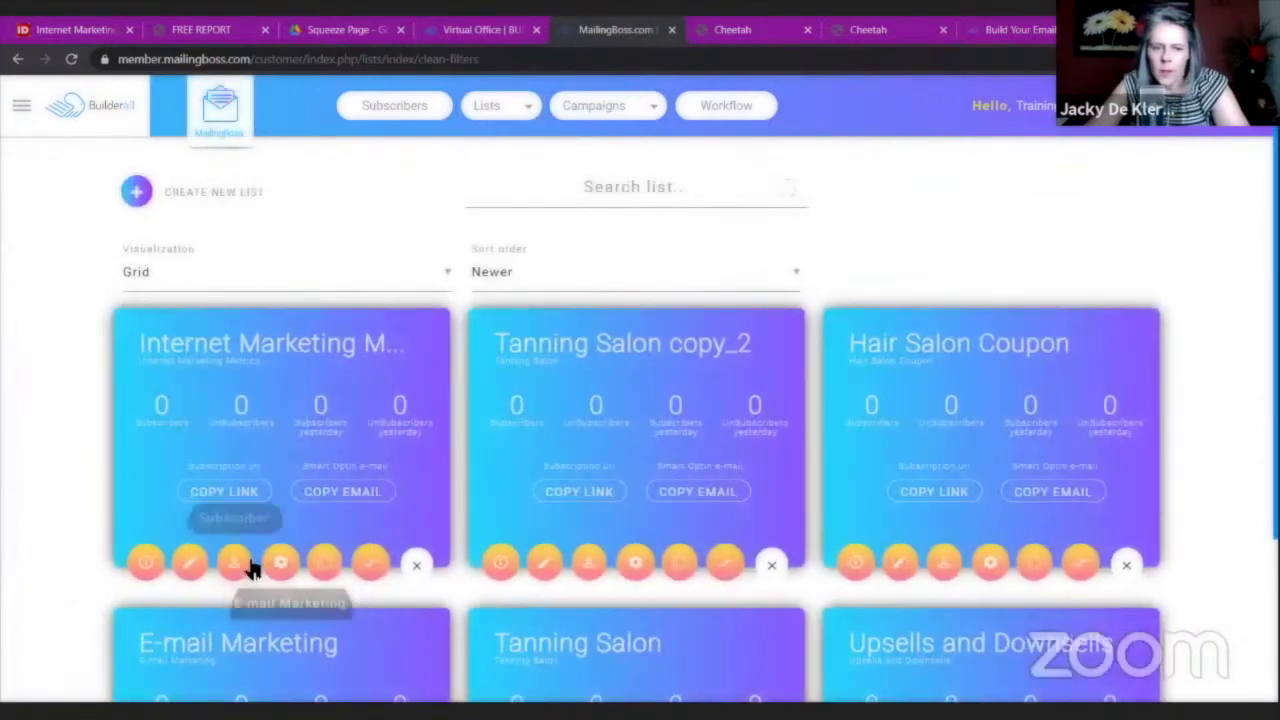
pyautogui.click(279, 566)
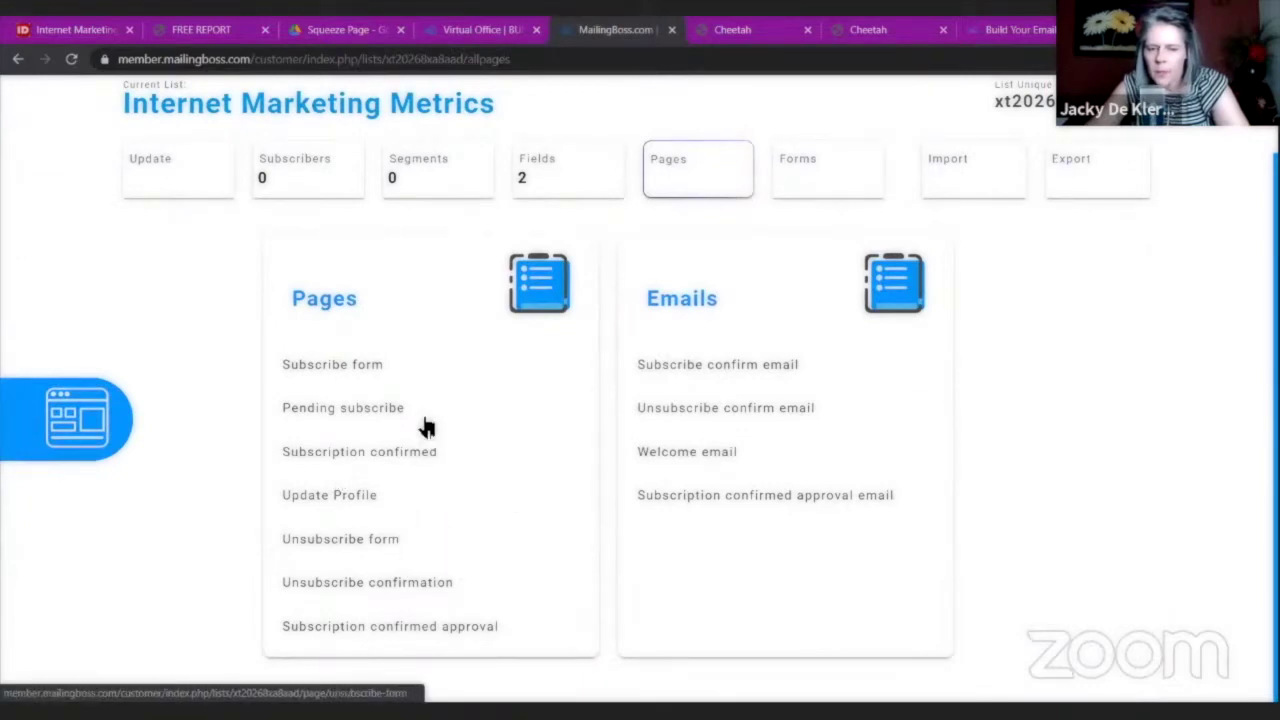
pyautogui.click(752, 28)
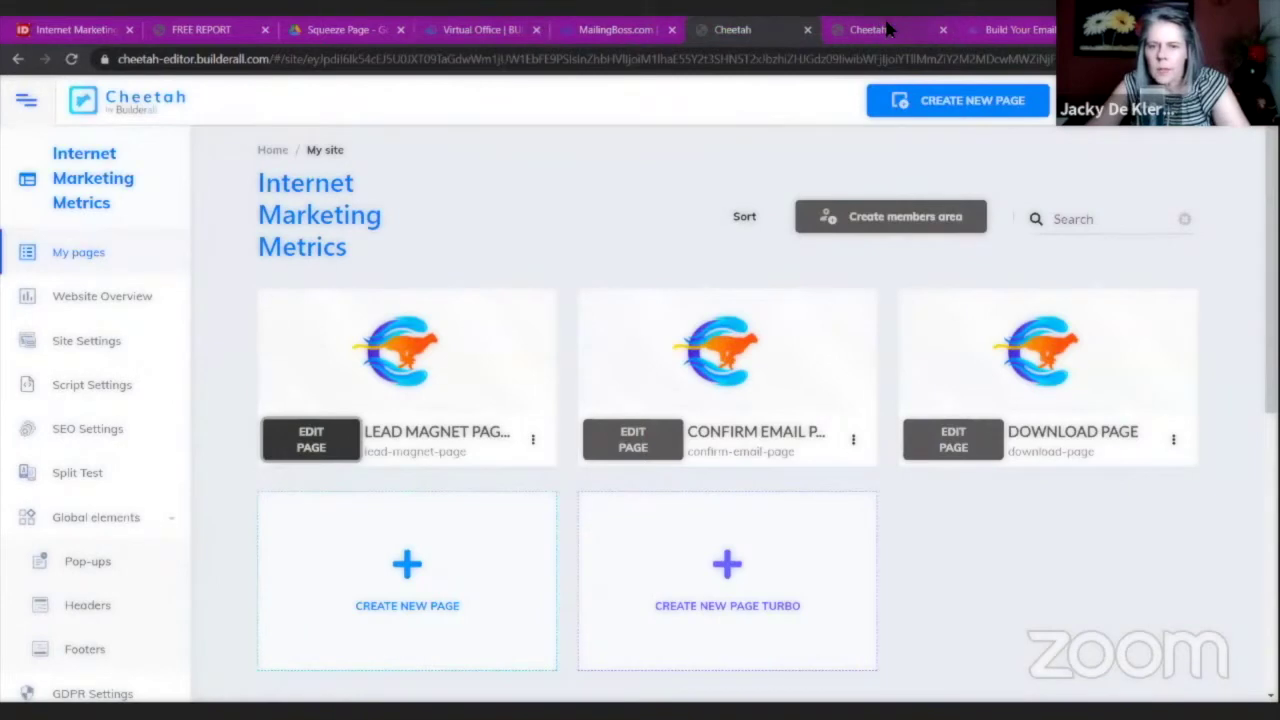
# Open the List URL settings of the MailingBoss opt-in form on the lead magnet page.
pyautogui.click(888, 30)
pyautogui.click(672, 500)
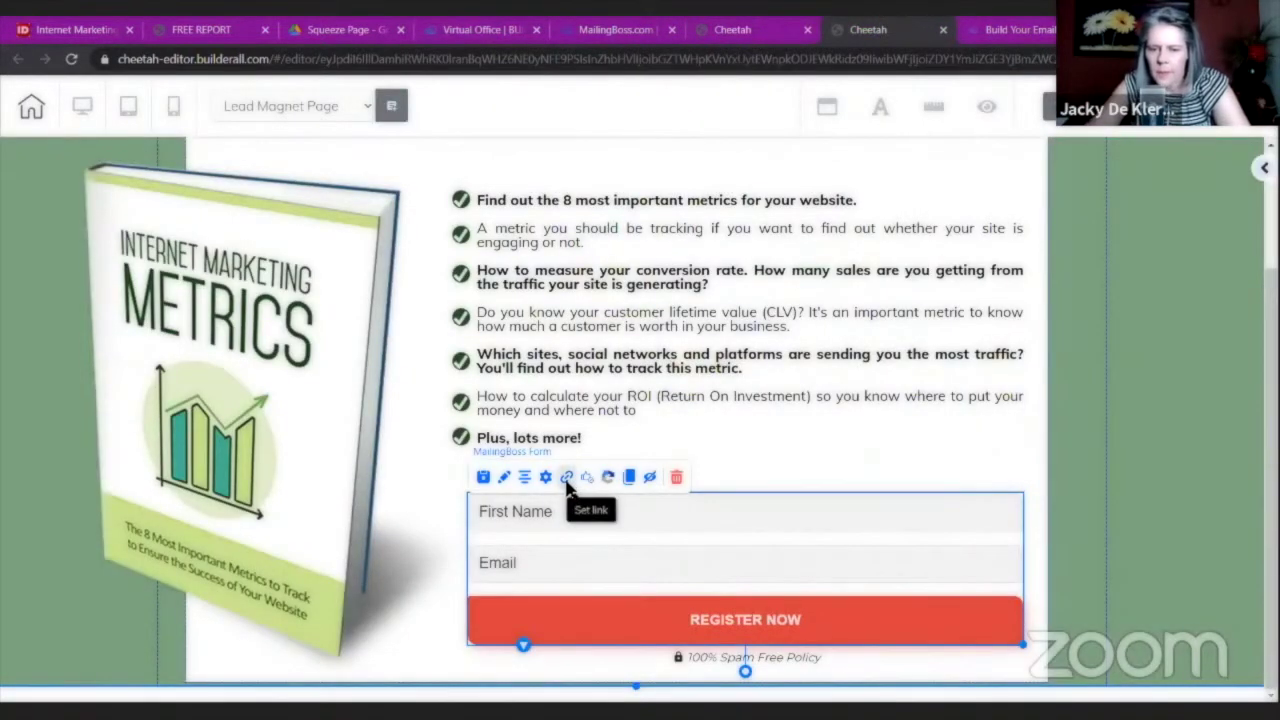
pyautogui.click(566, 479)
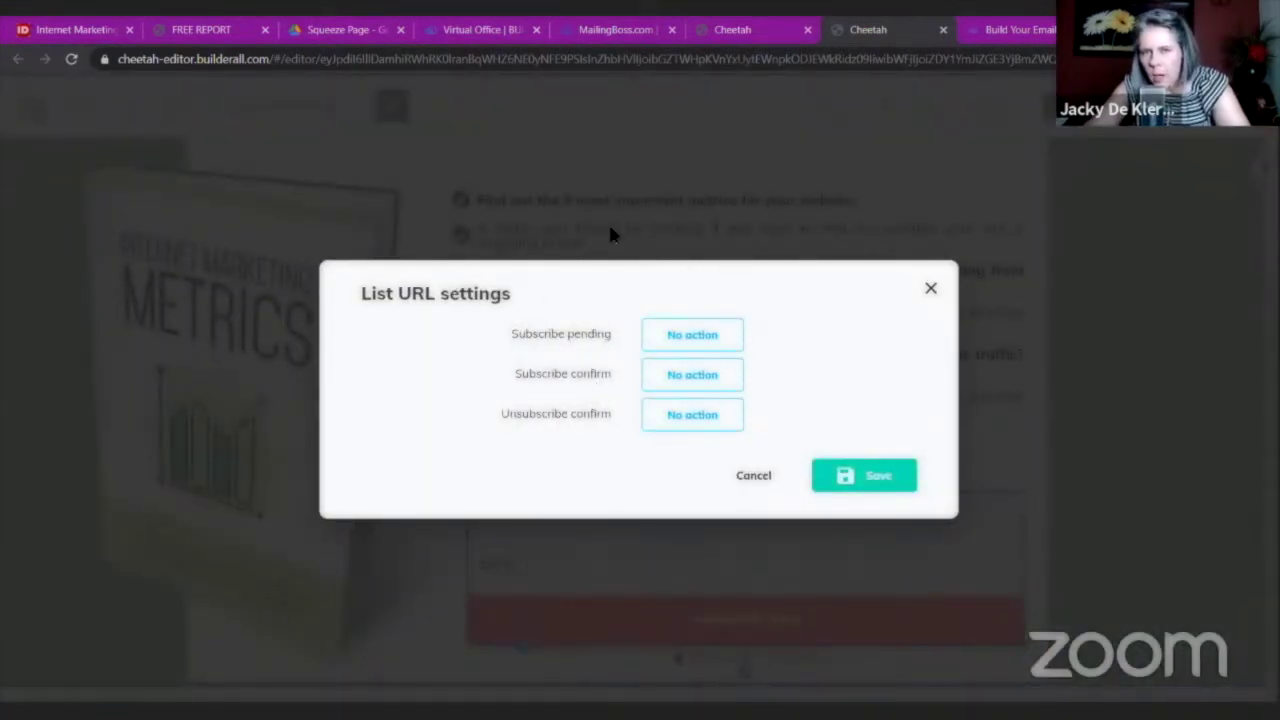
pyautogui.click(626, 30)
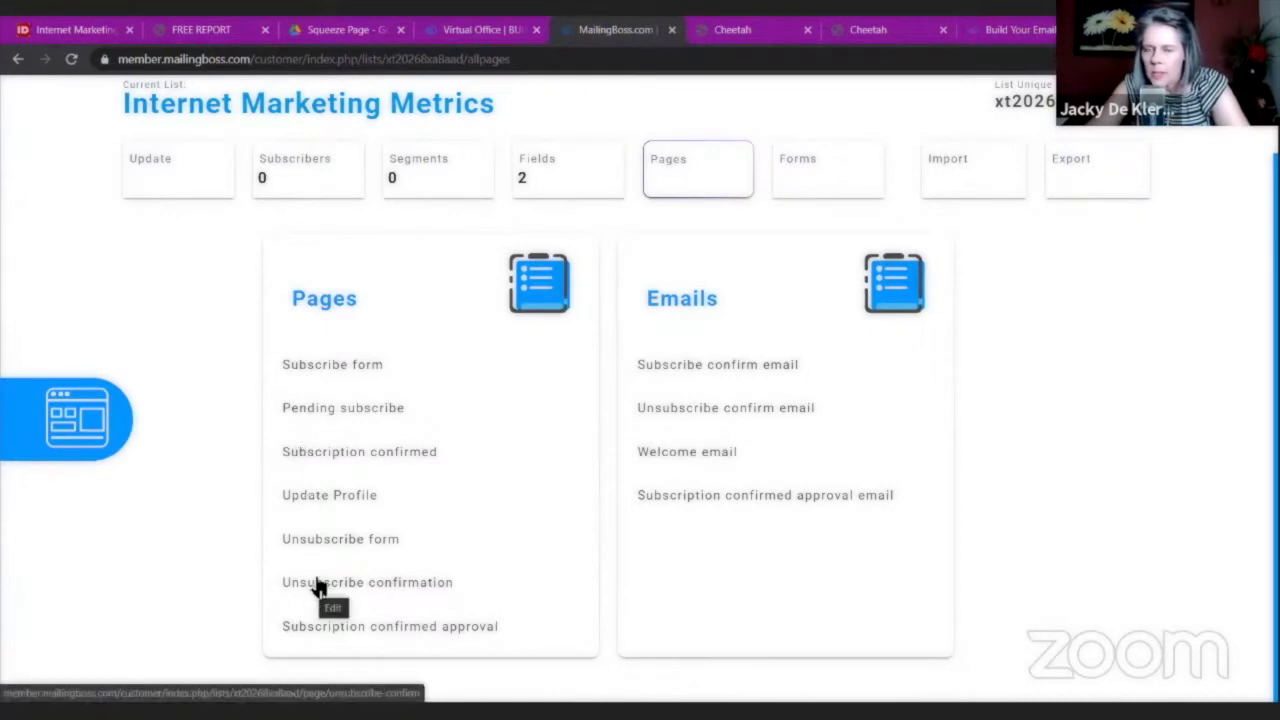
pyautogui.click(732, 29)
pyautogui.click(862, 30)
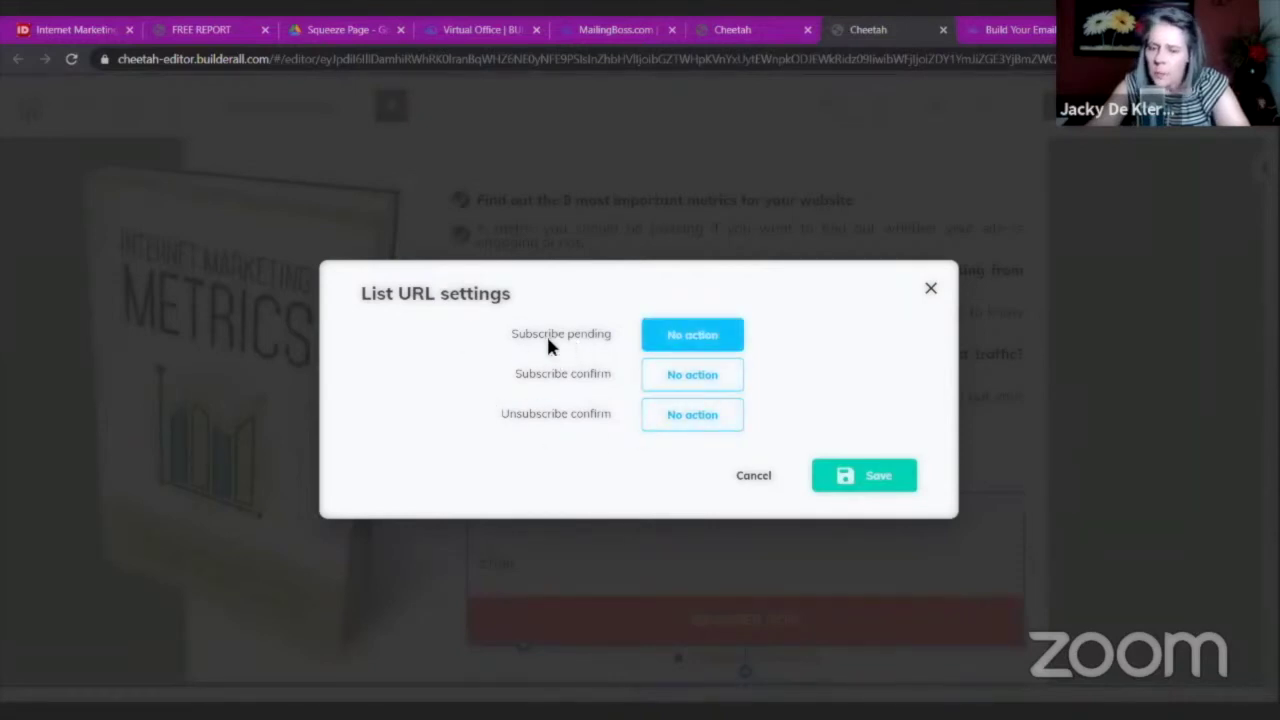
# Redirect subscribe pending to the Confirm Email Page and subscribe confirm to the Download Page, then save.
pyautogui.click(700, 340)
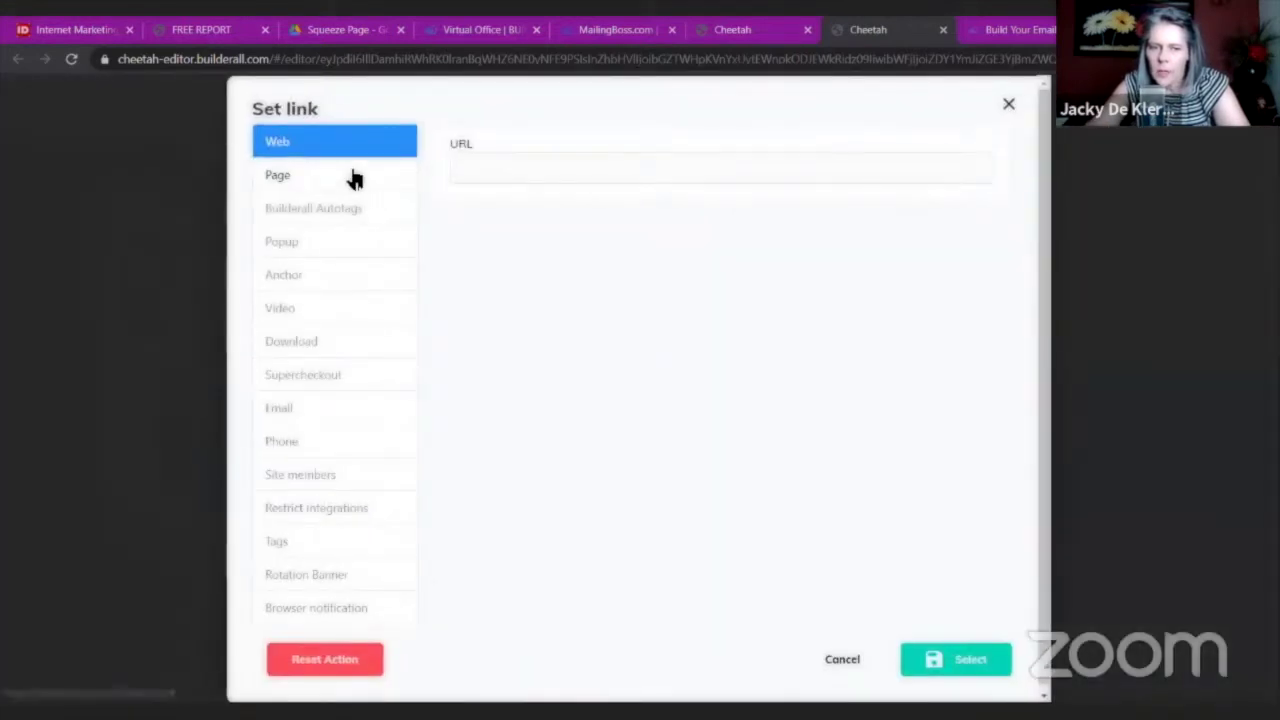
pyautogui.click(355, 178)
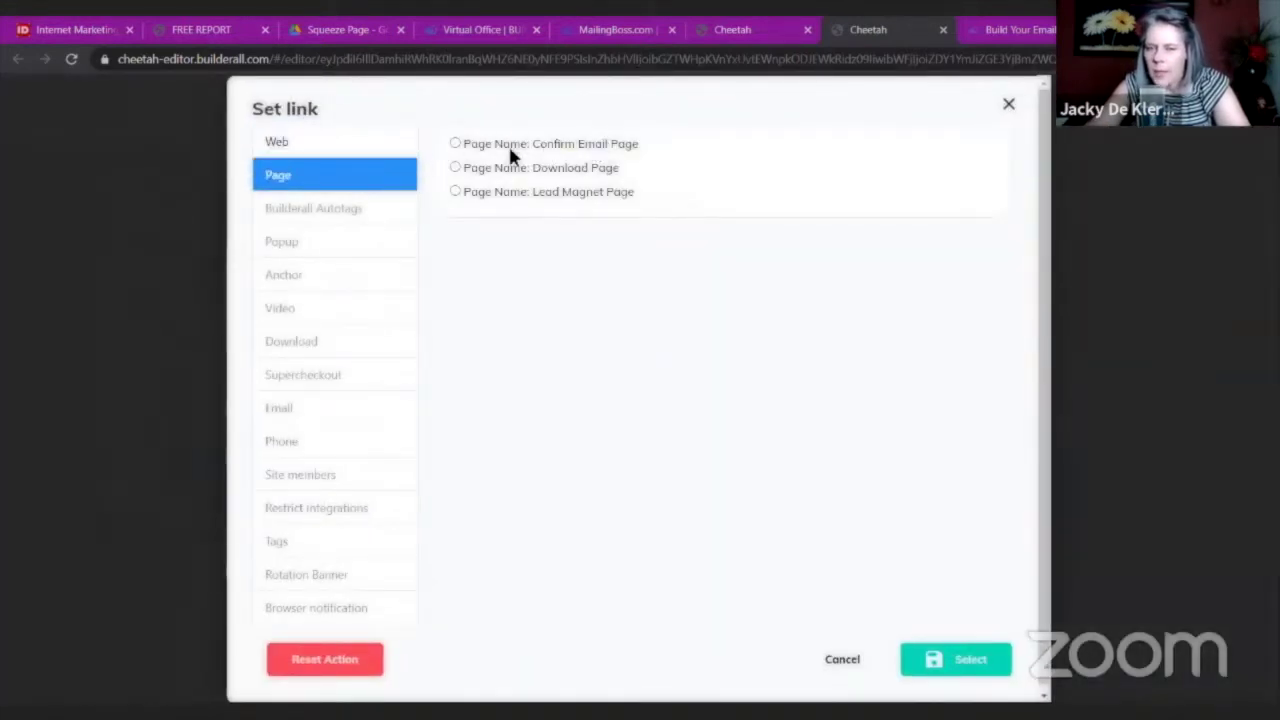
pyautogui.click(455, 144)
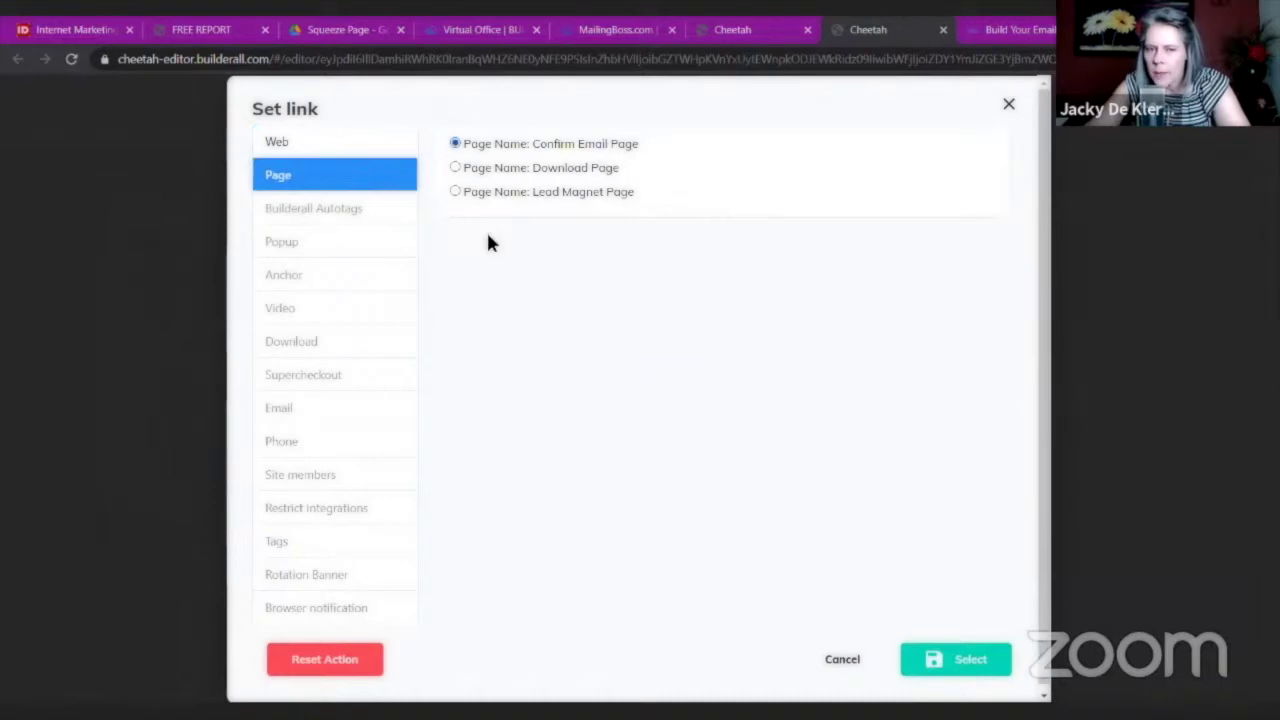
pyautogui.click(934, 663)
pyautogui.click(738, 390)
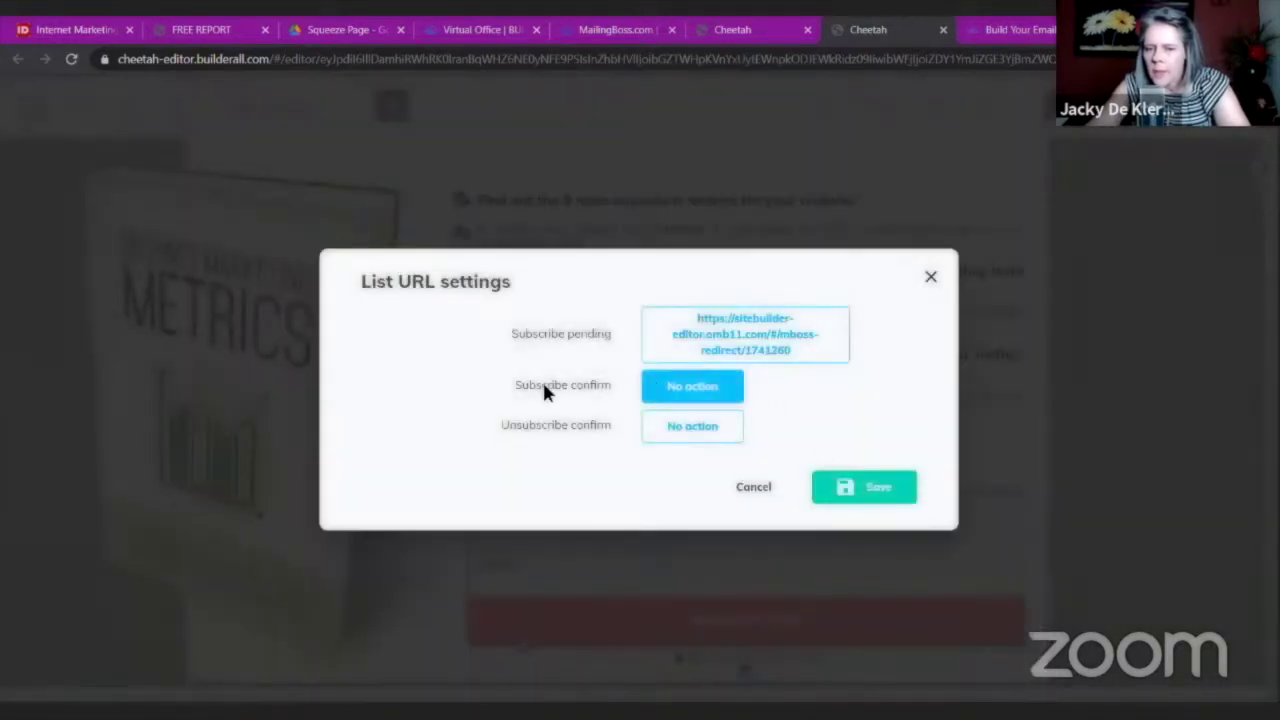
pyautogui.click(681, 393)
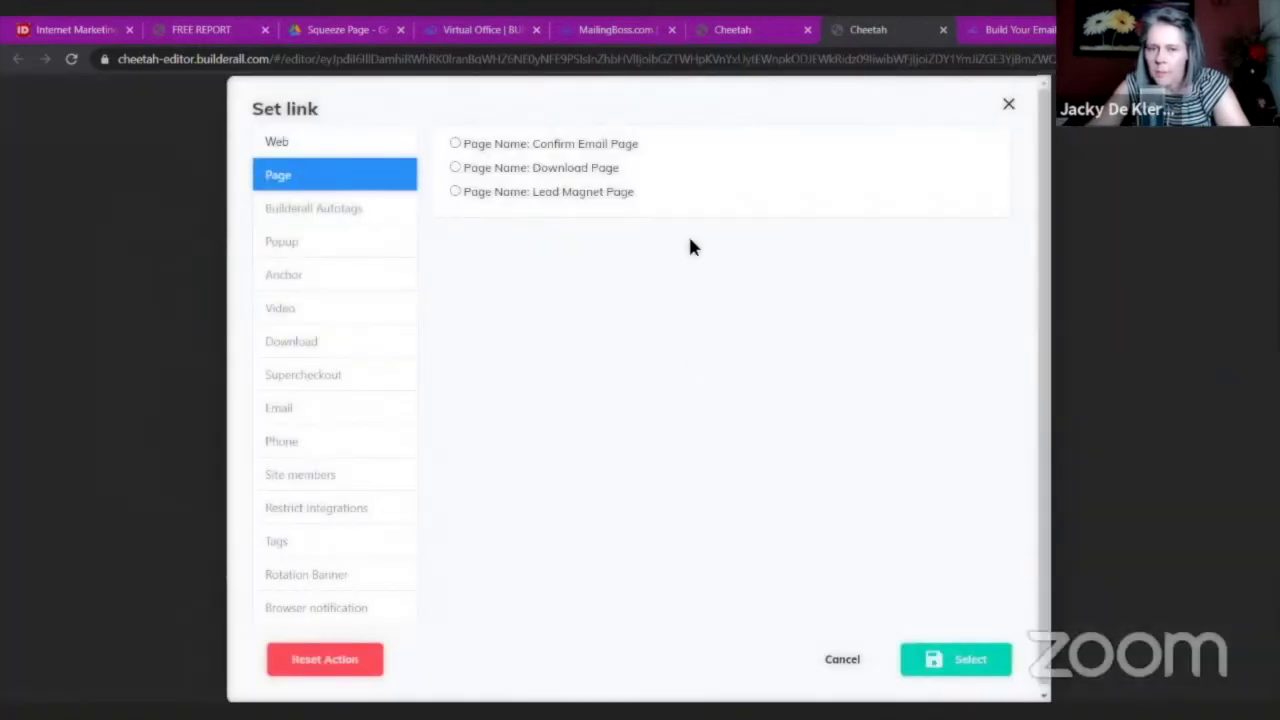
pyautogui.click(453, 166)
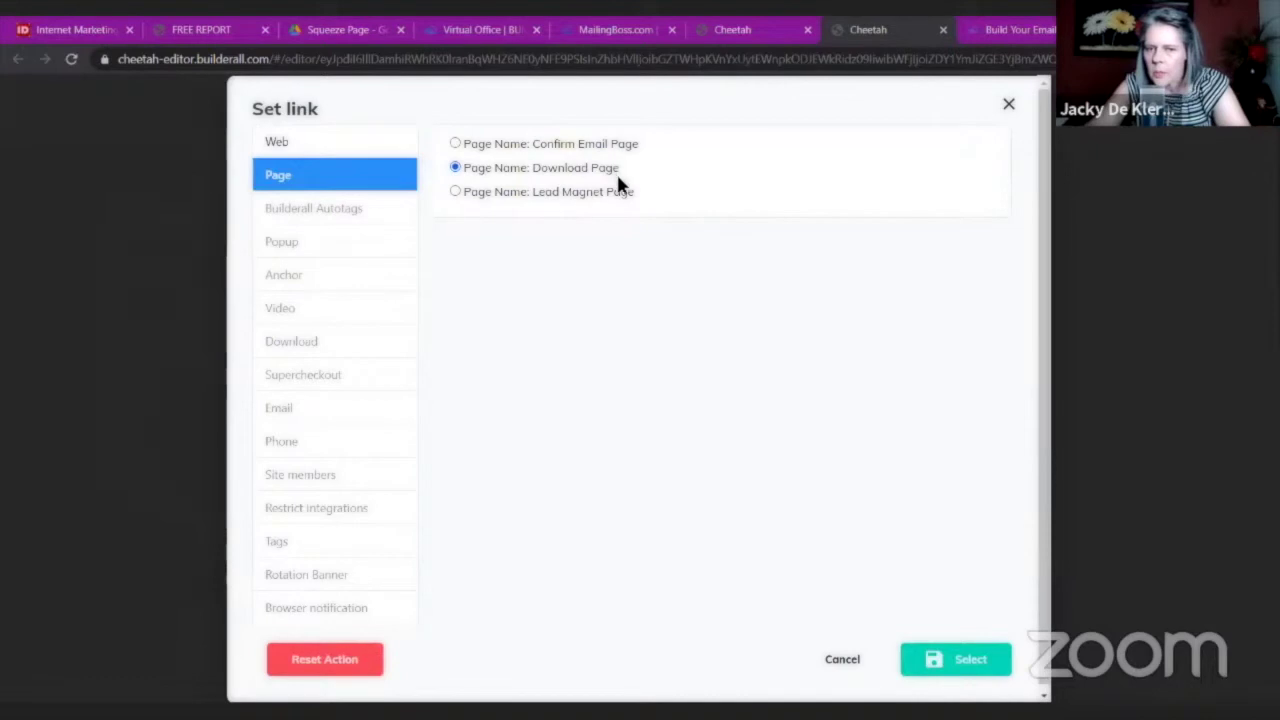
pyautogui.click(965, 664)
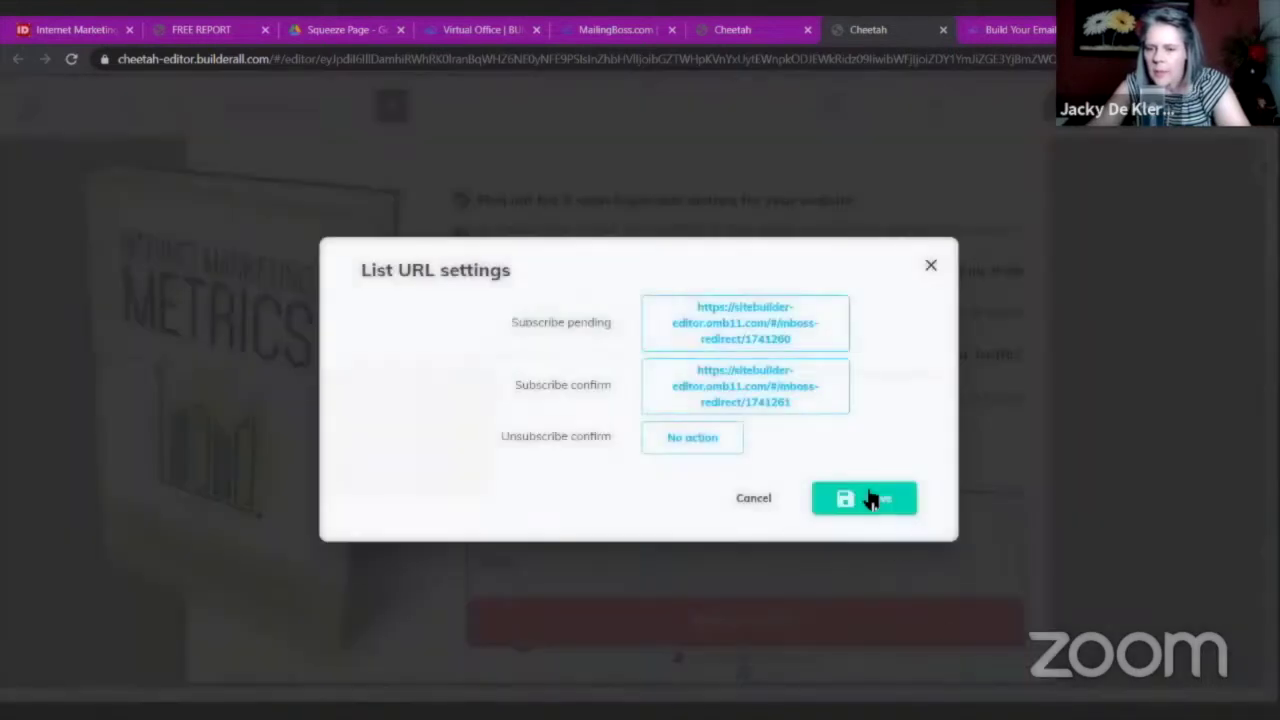
pyautogui.click(870, 498)
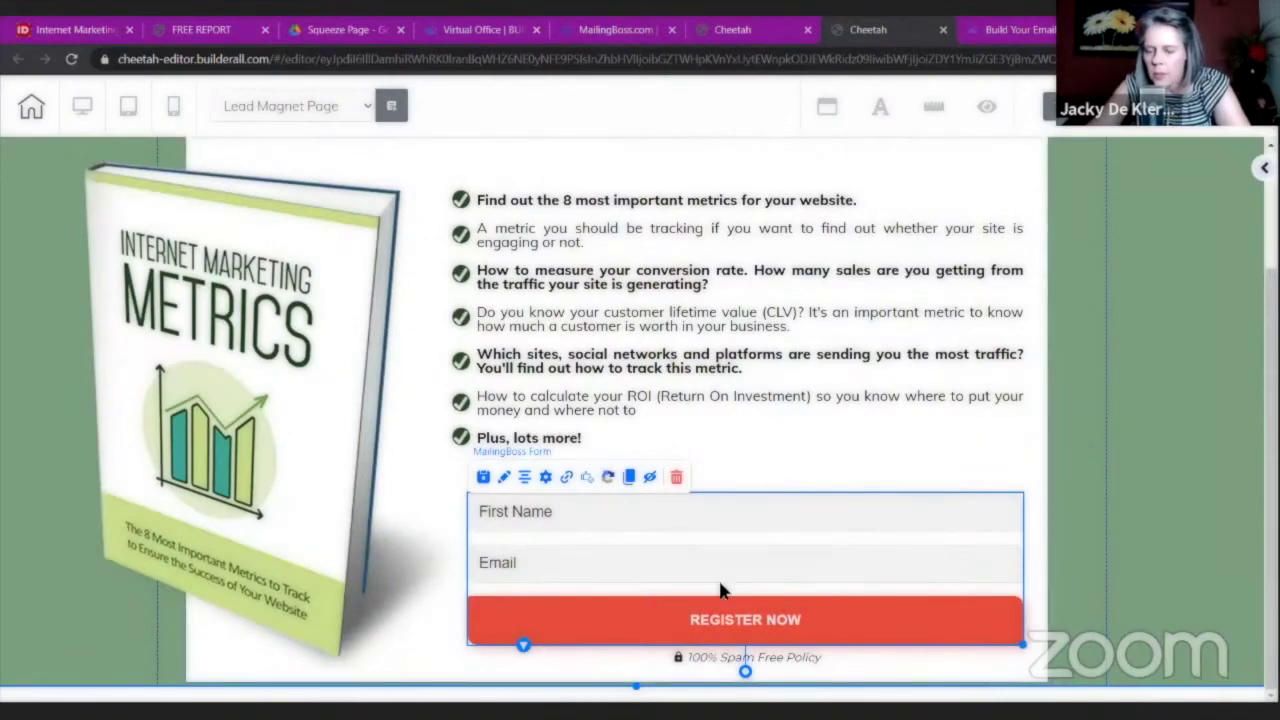
# Re-save the form's list URL settings, then save and publish the site.
pyautogui.click(567, 479)
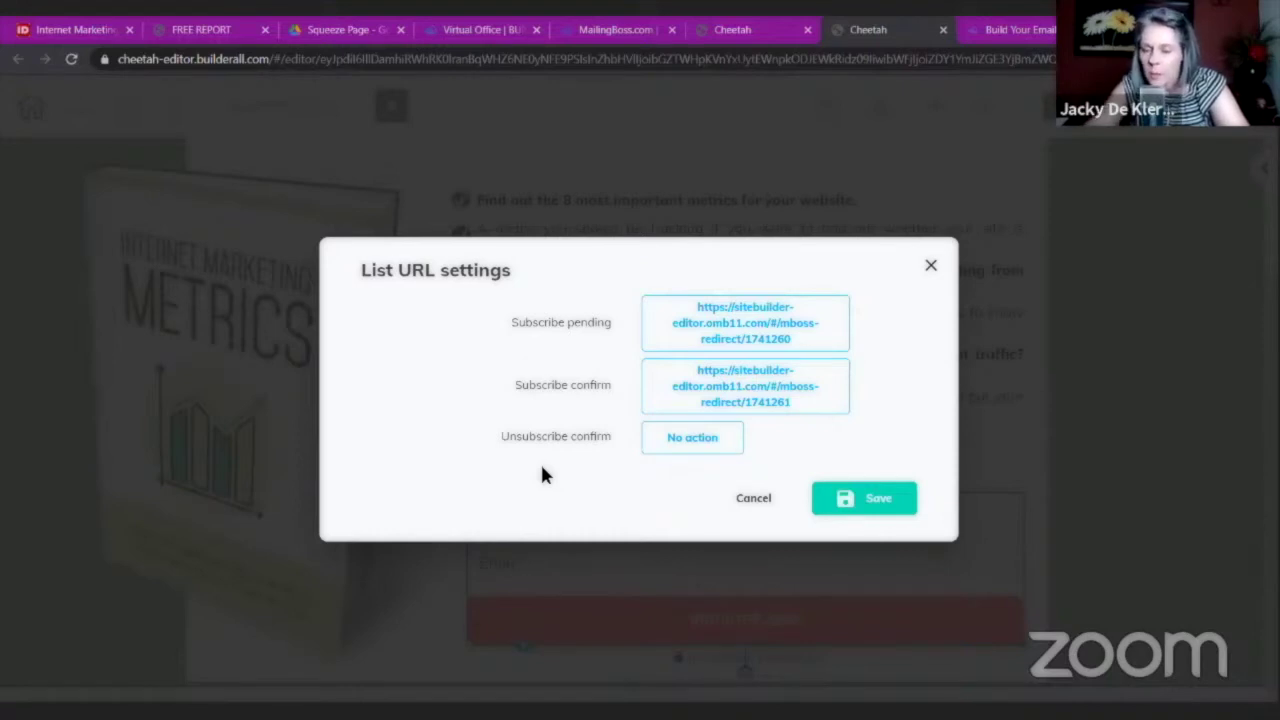
pyautogui.click(895, 502)
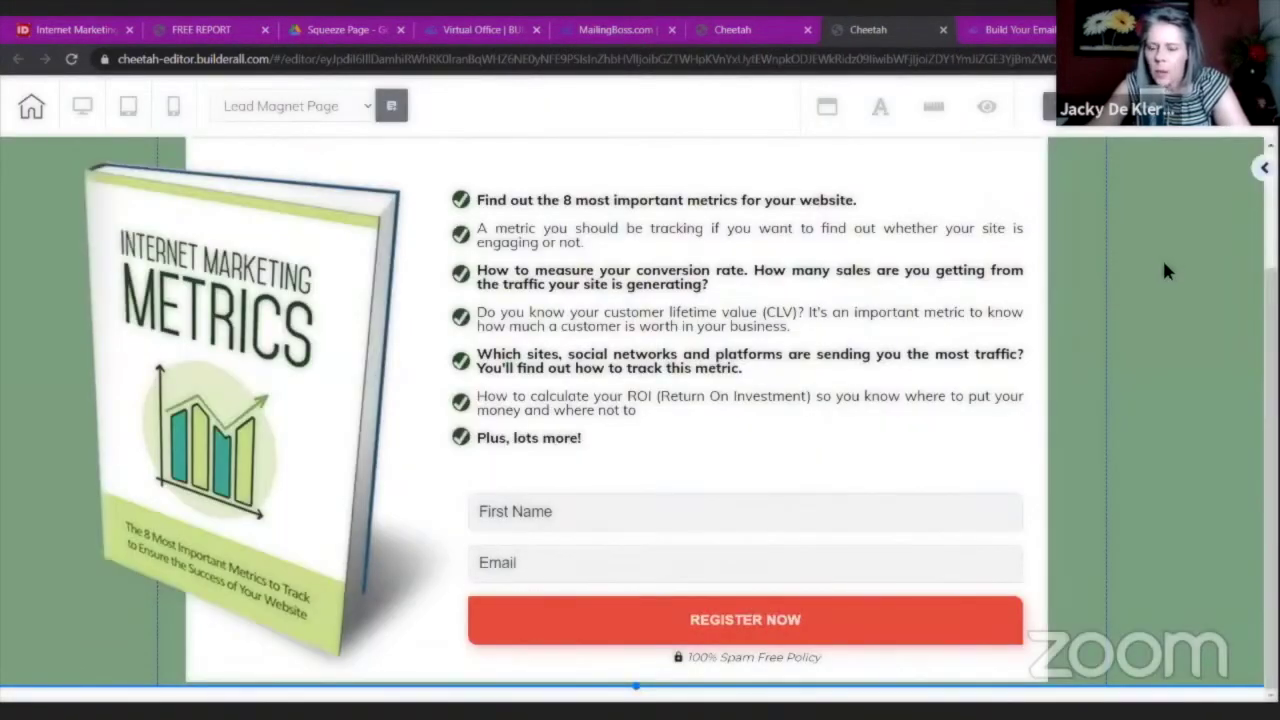
pyautogui.hotkey('ctrl', 's')
pyautogui.click(765, 463)
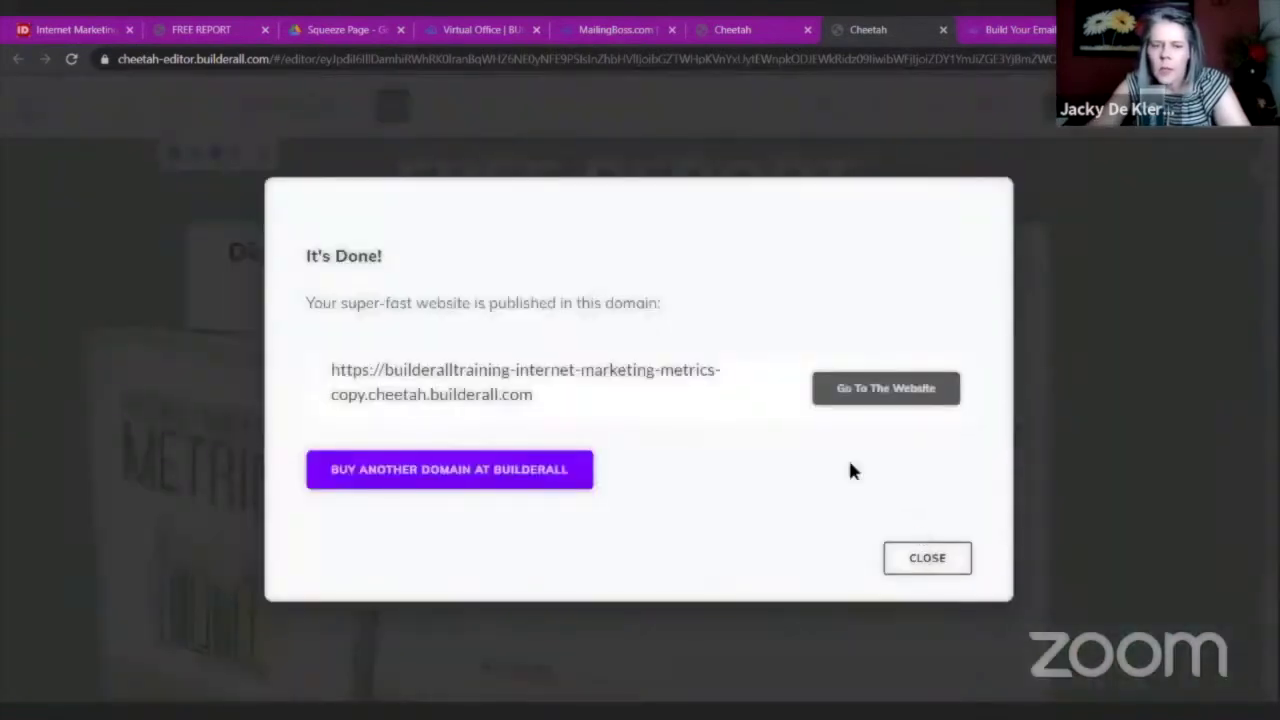
pyautogui.click(171, 119)
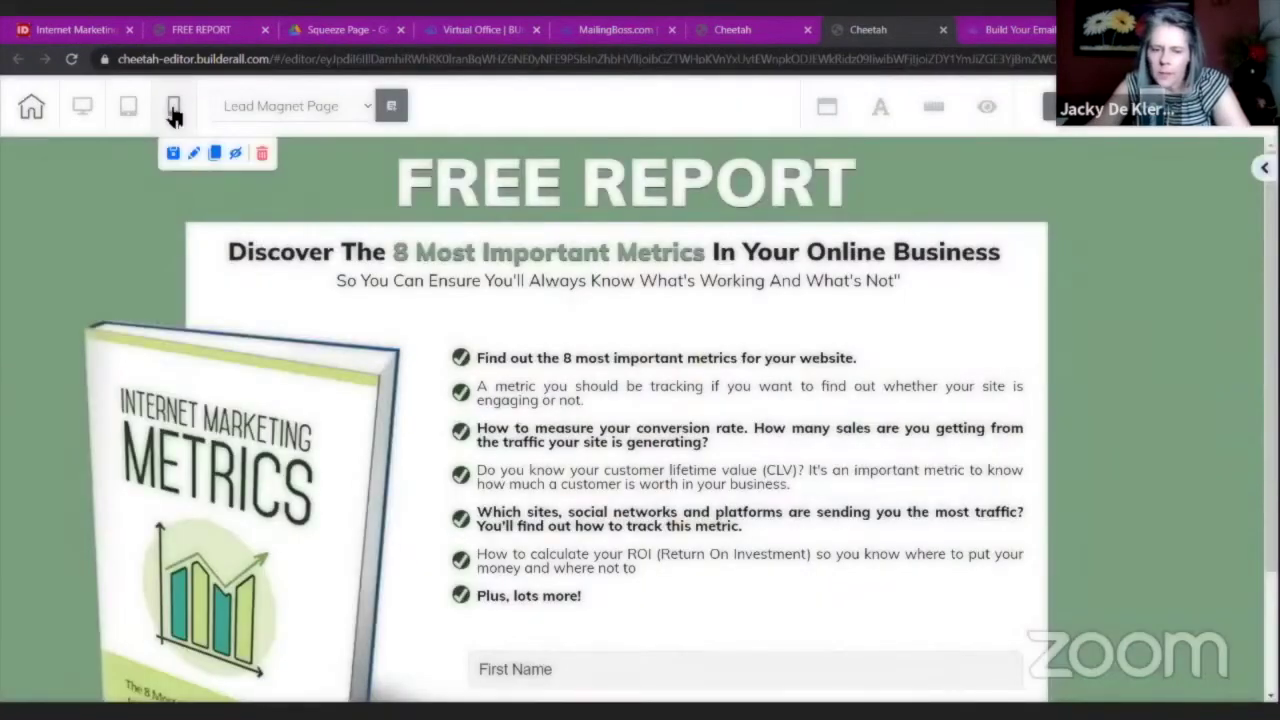
# Switch to the mobile layout and delete the first oversized green checkmark image.
pyautogui.click(173, 115)
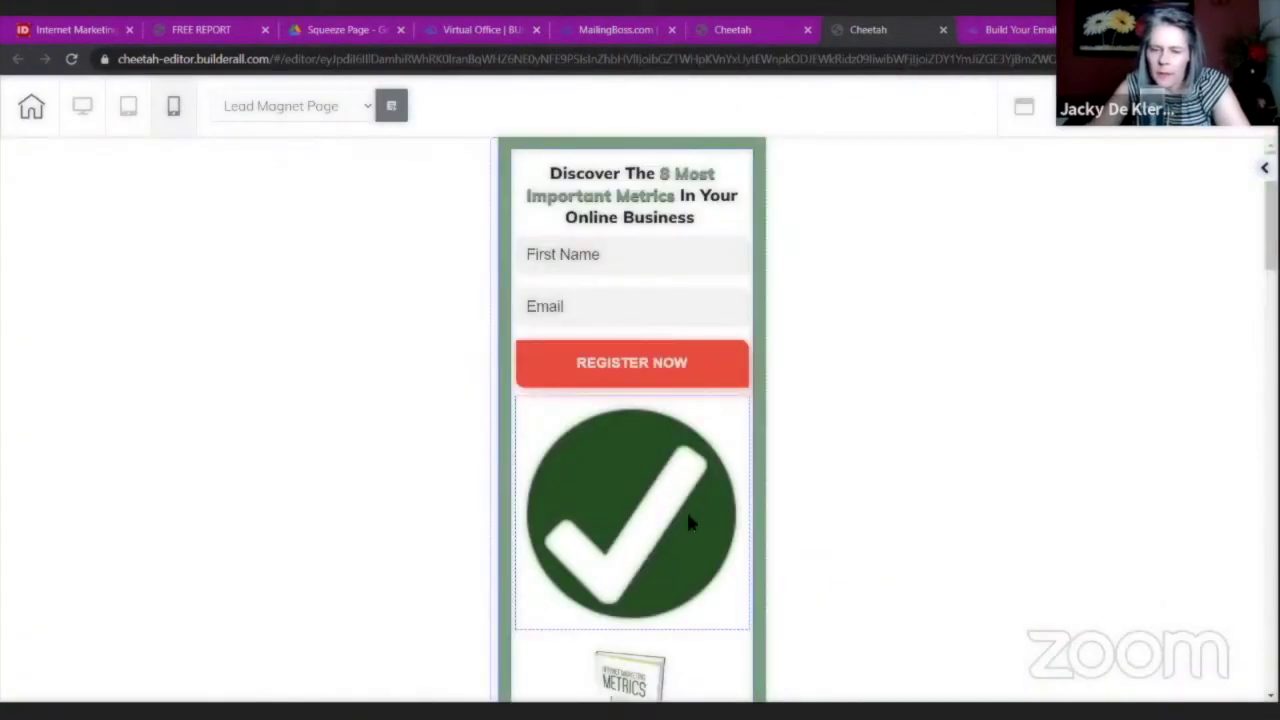
pyautogui.click(640, 508)
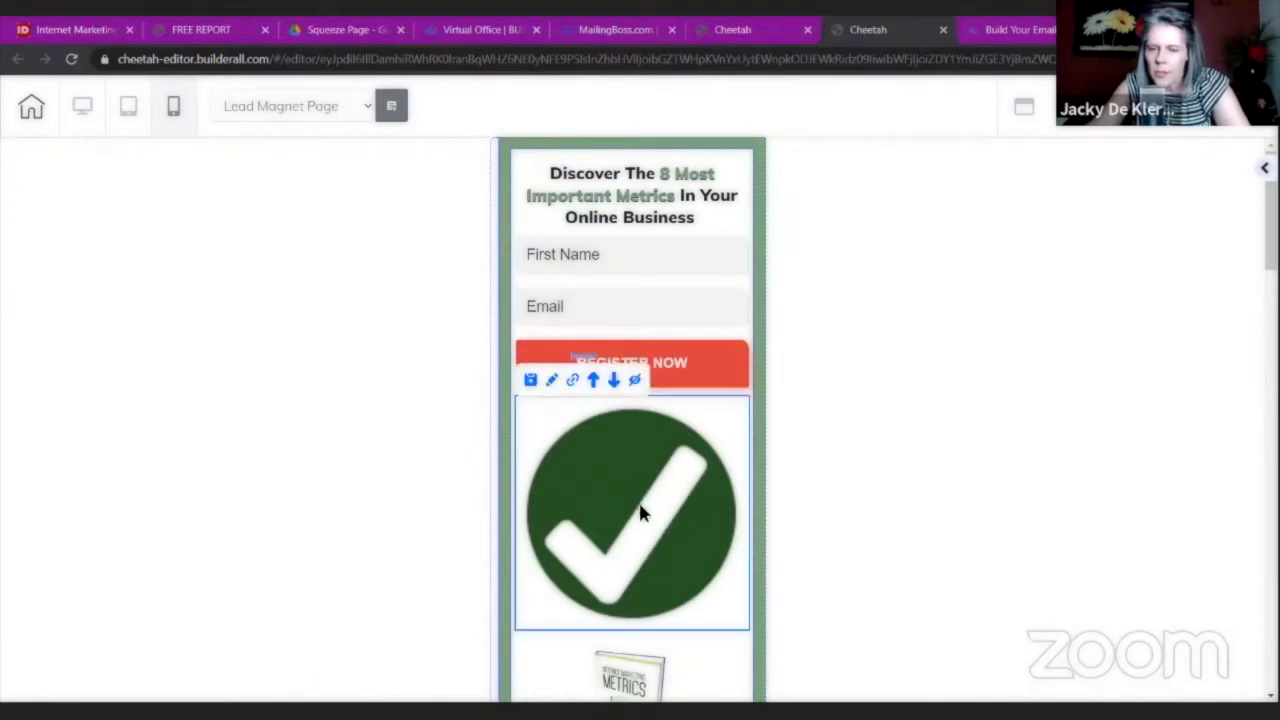
pyautogui.click(632, 388)
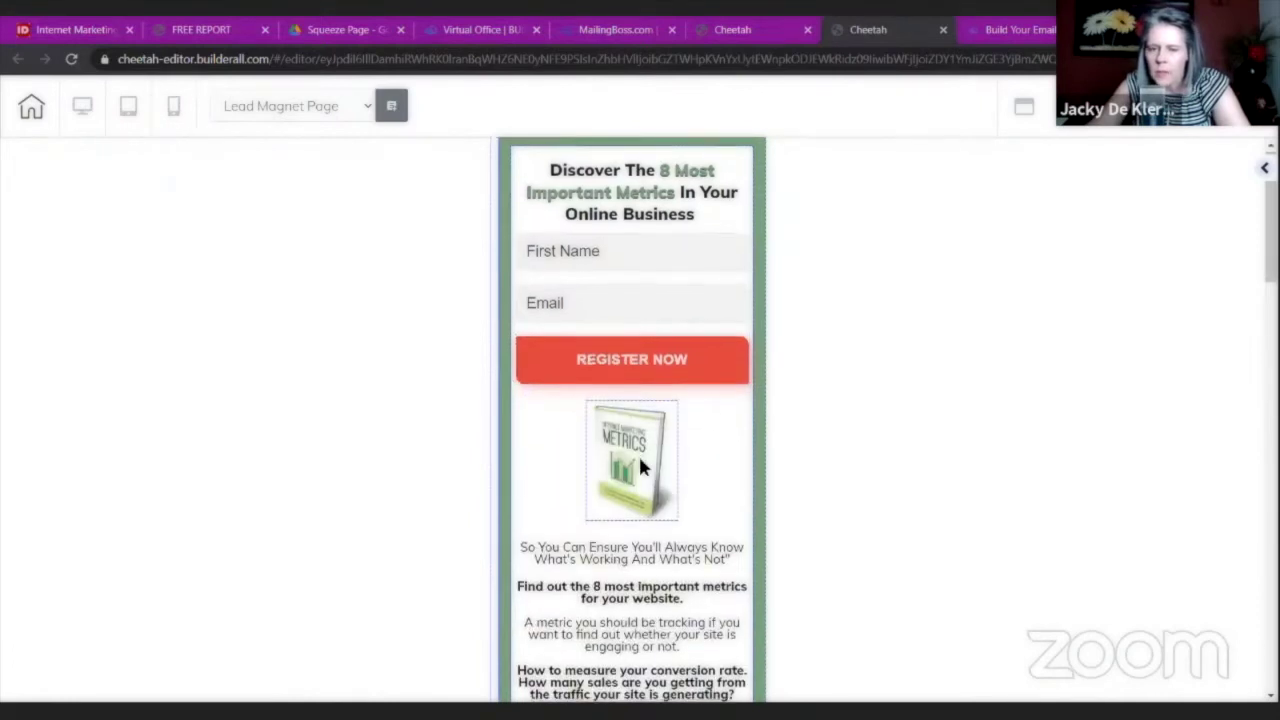
# Hide the remaining three checkmark images on mobile with Hide element.
pyautogui.scroll(-7, 640, 457)
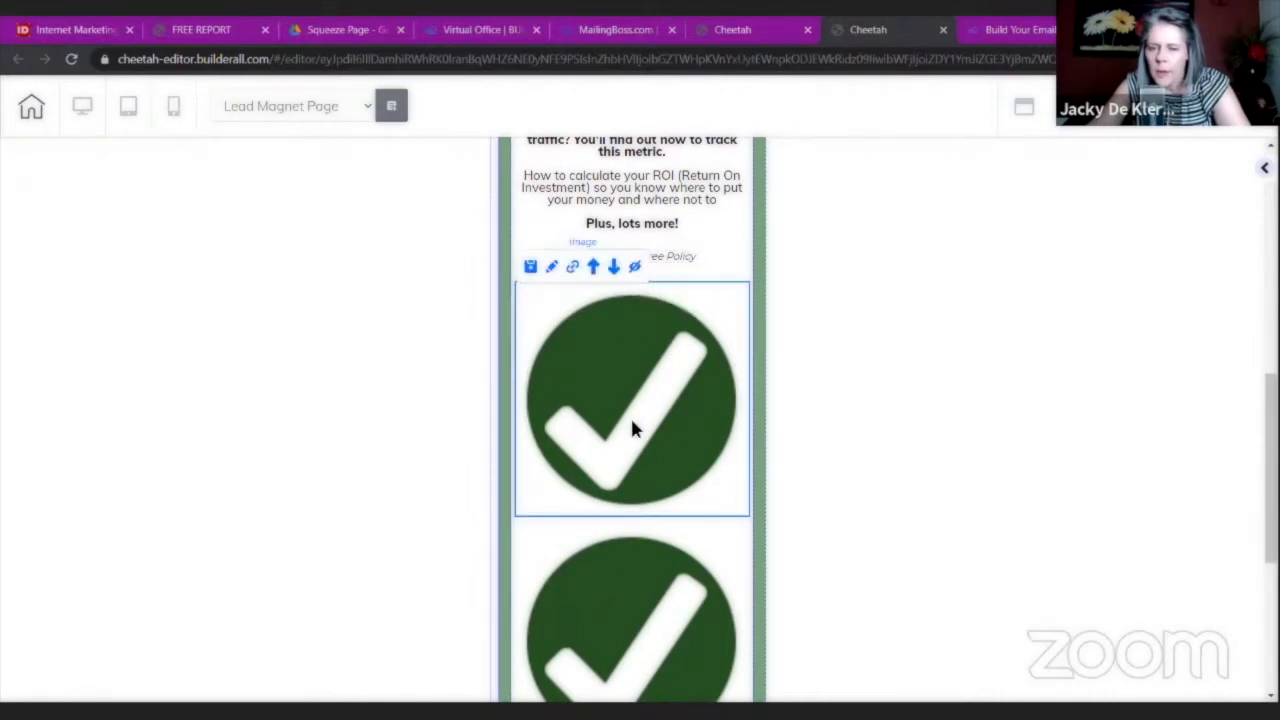
pyautogui.scroll(-2, 628, 410)
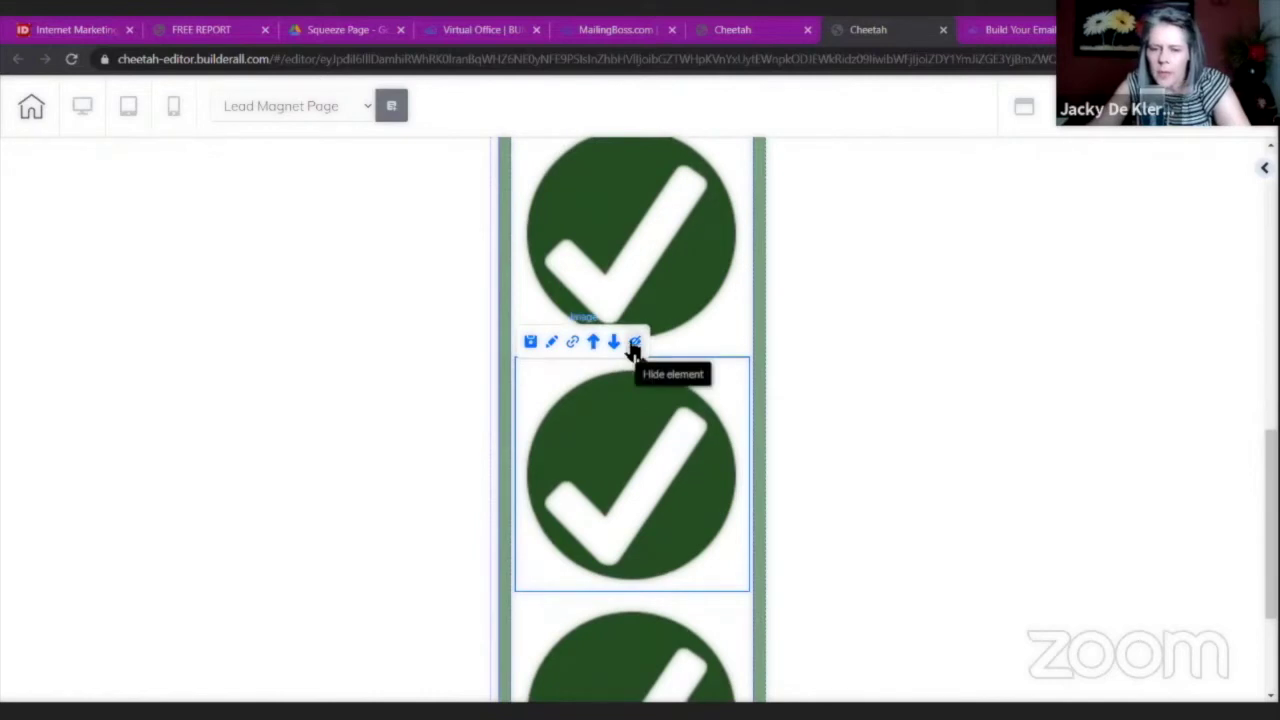
pyautogui.click(634, 343)
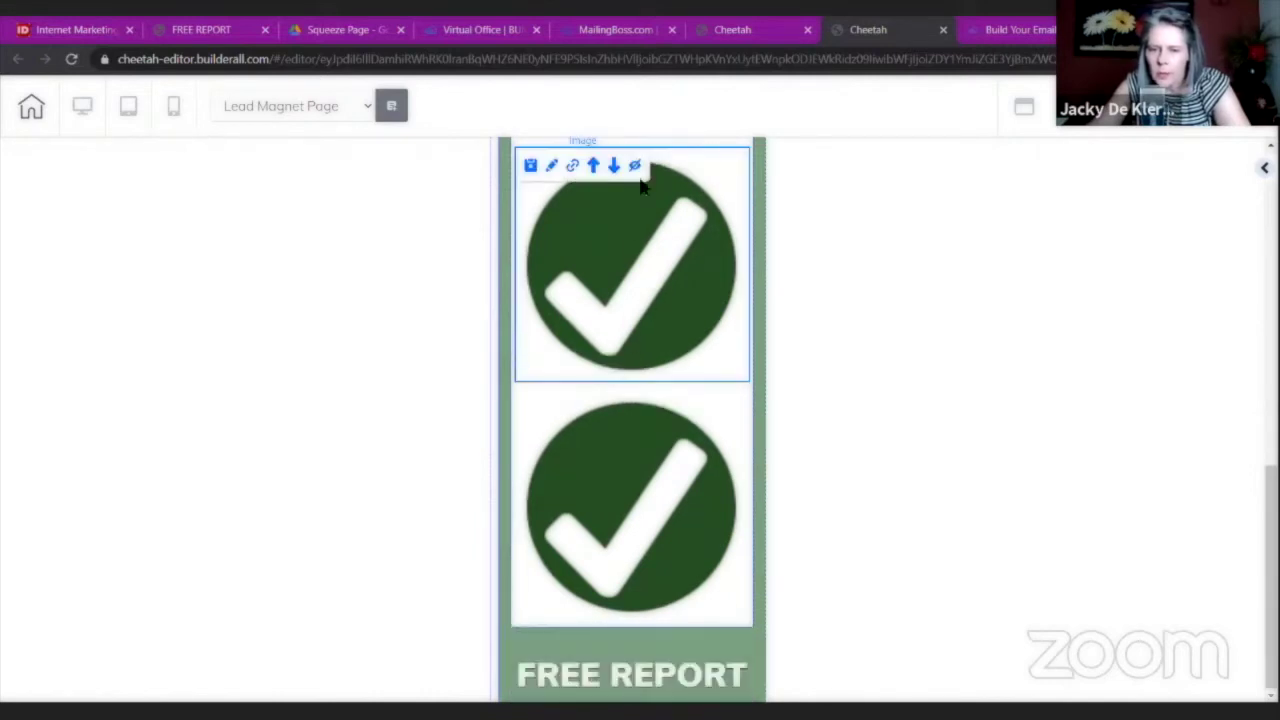
pyautogui.click(634, 166)
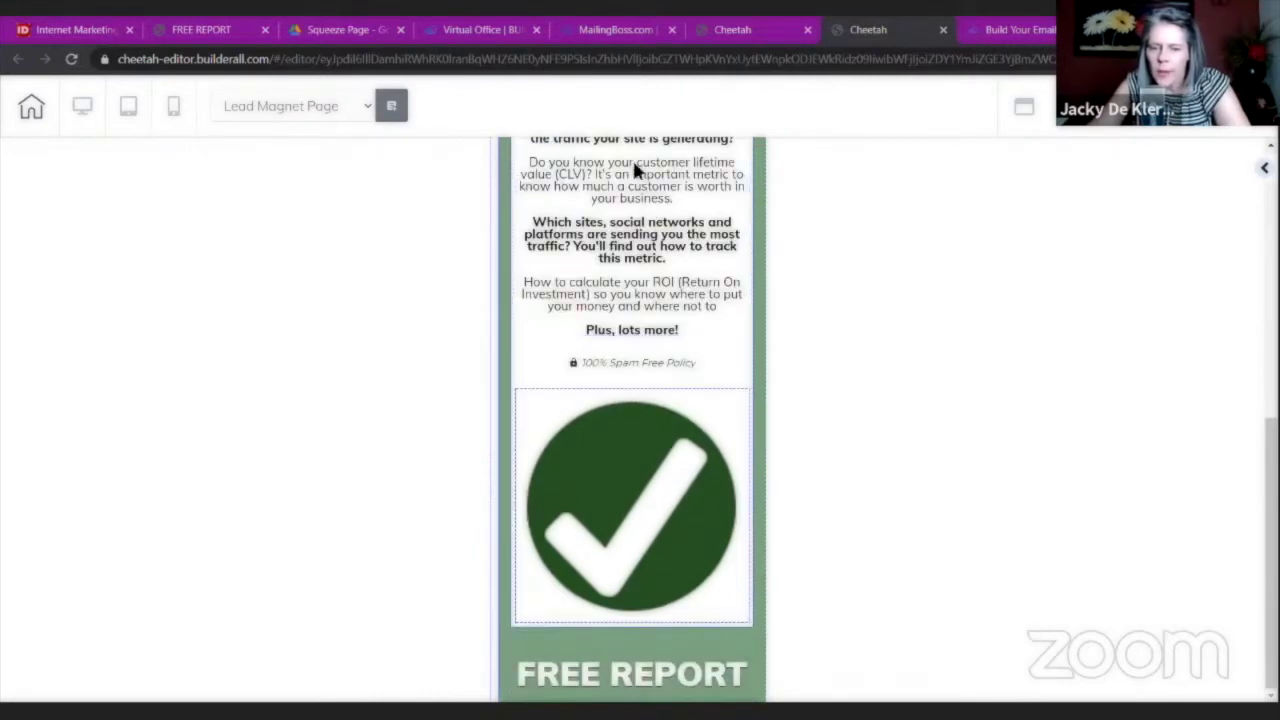
pyautogui.click(630, 520)
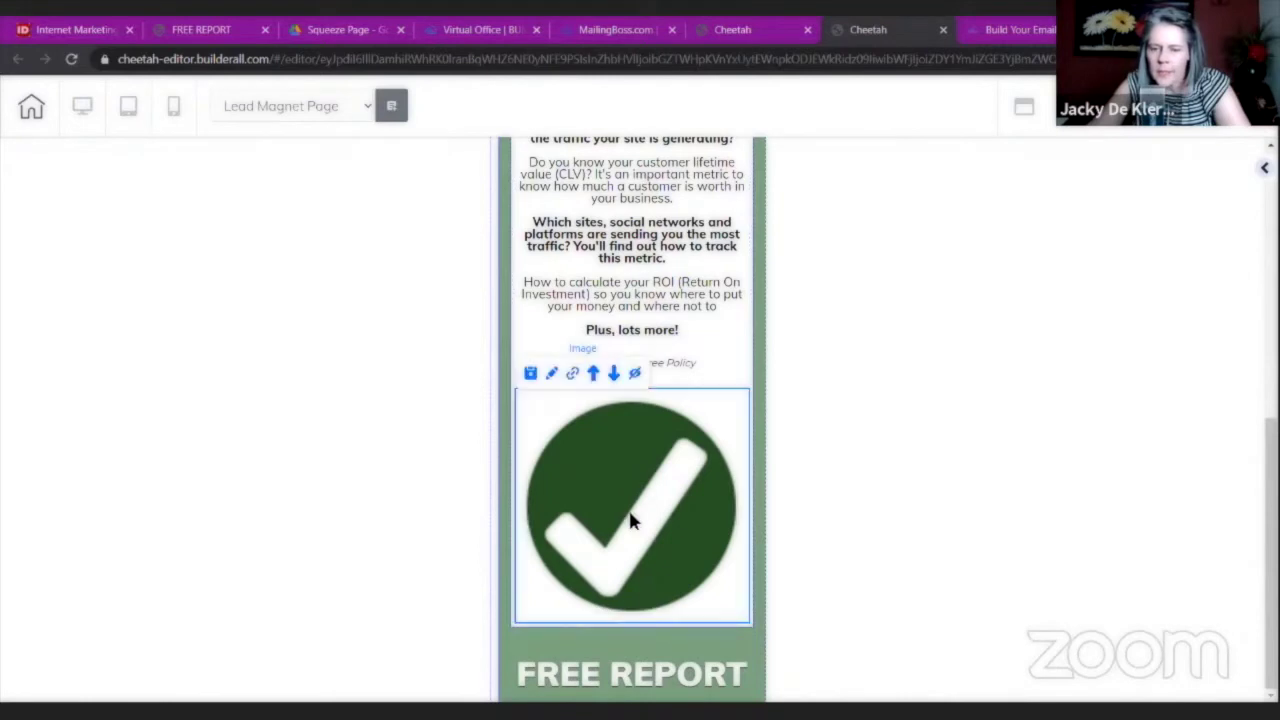
pyautogui.click(634, 372)
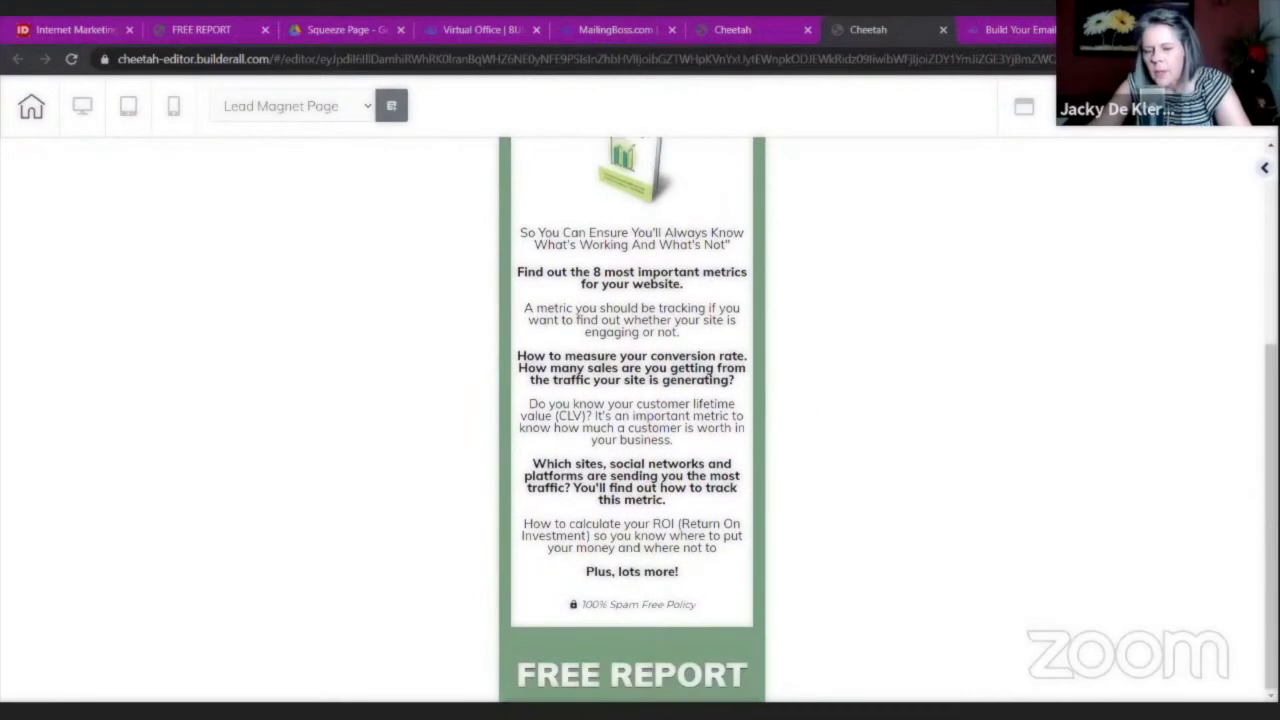
# Move the FREE REPORT heading up to the top of the mobile page.
pyautogui.moveTo(582, 645)
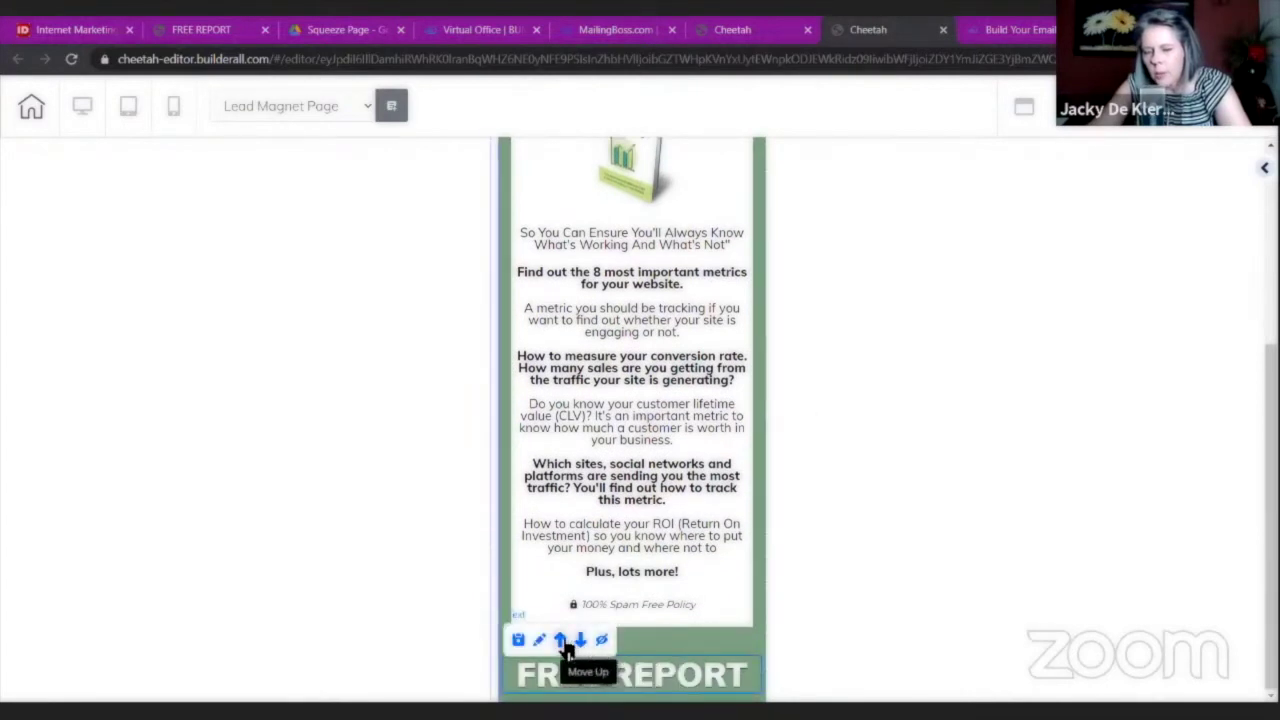
pyautogui.click(563, 645)
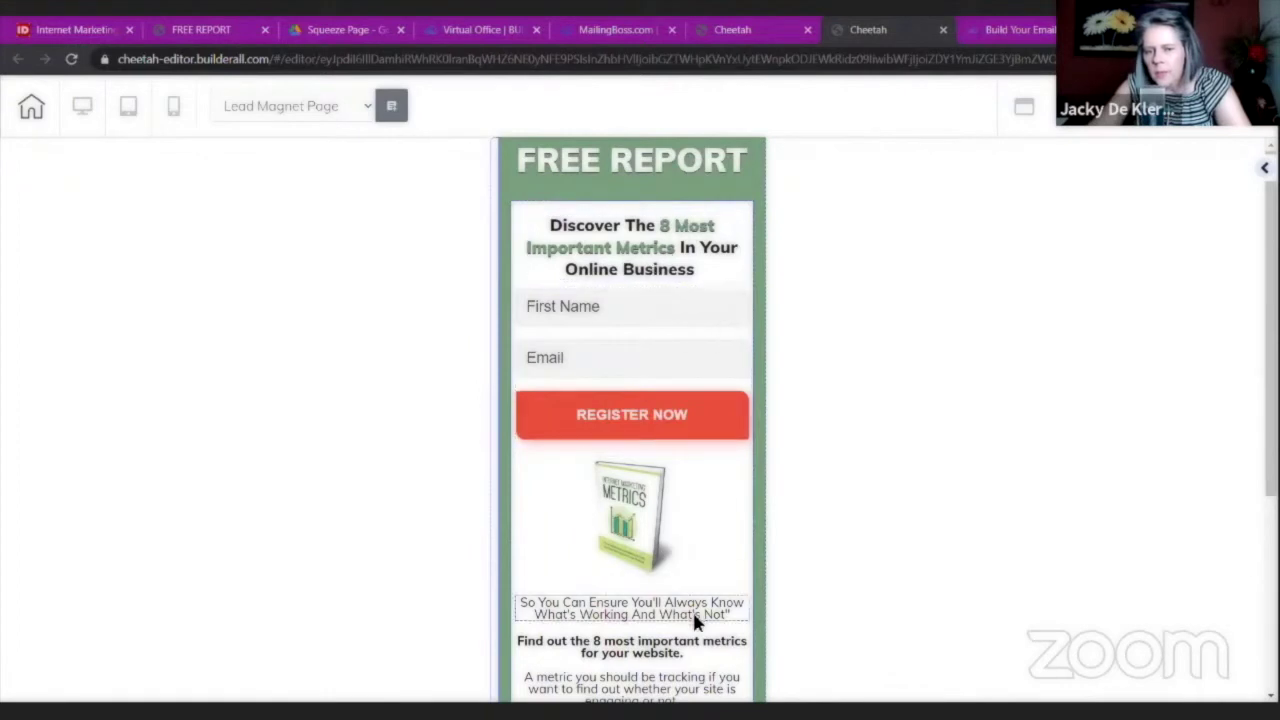
pyautogui.click(604, 332)
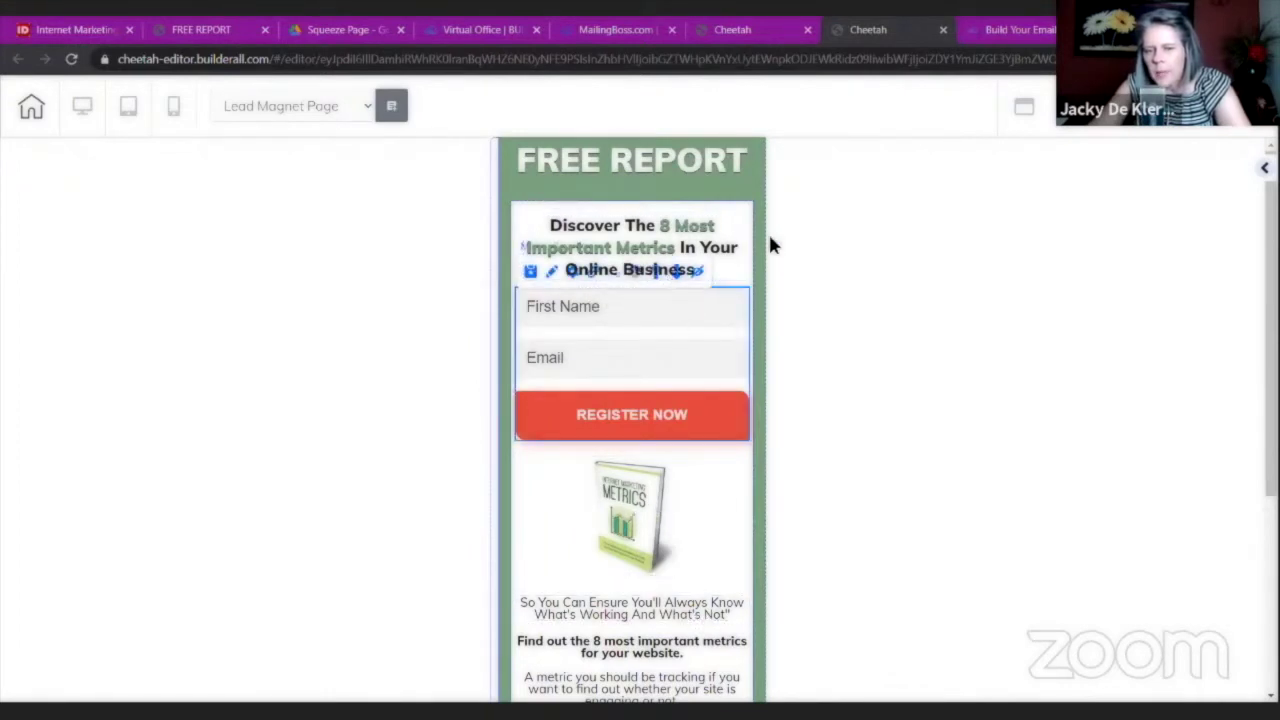
# Reduce the Discover headline's top spacing from 15 to 10 and adjust its bottom spacing.
pyautogui.click(729, 218)
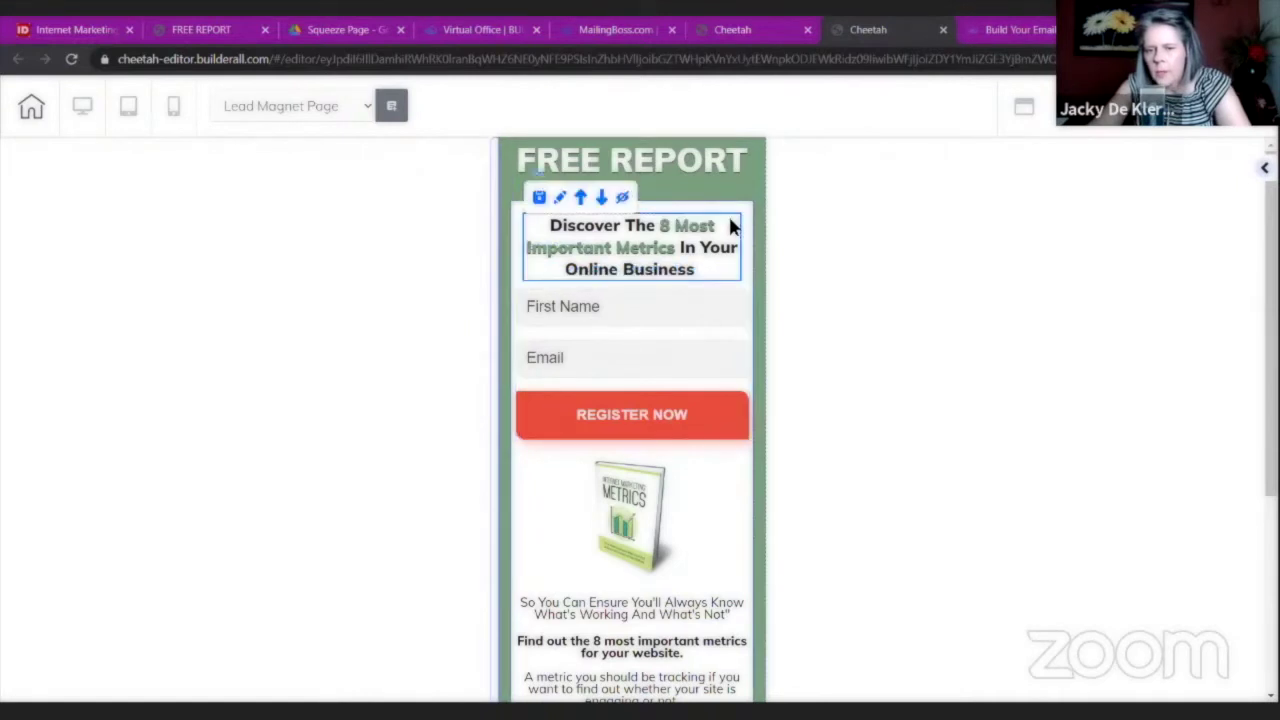
pyautogui.click(729, 222)
pyautogui.click(912, 459)
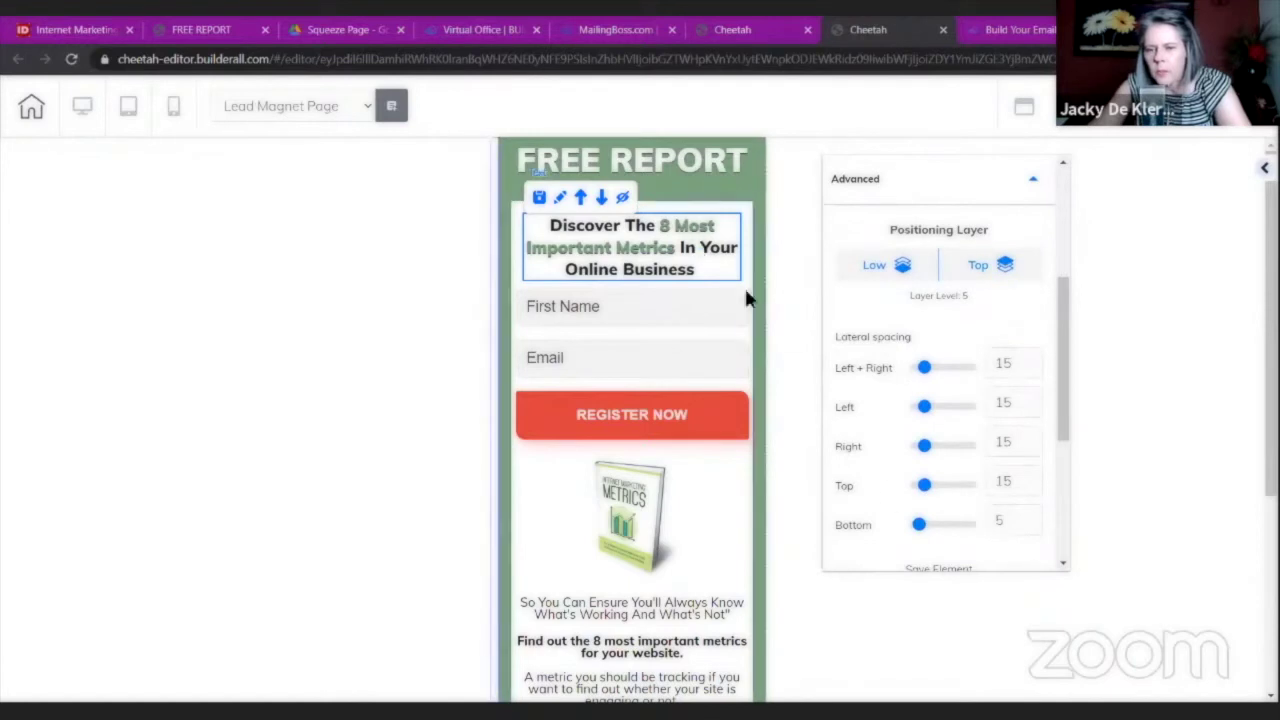
pyautogui.moveTo(922, 485); pyautogui.dragTo(921, 487)
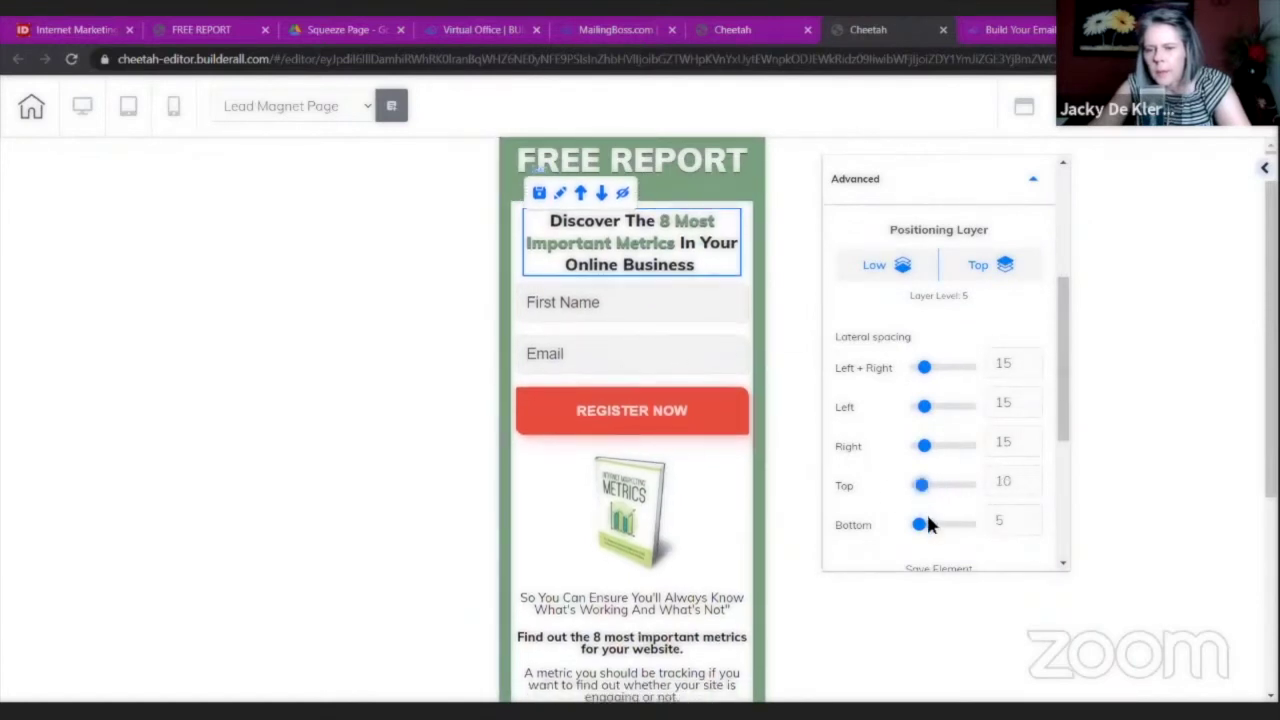
pyautogui.moveTo(918, 533); pyautogui.dragTo(929, 534)
pyautogui.click(658, 311)
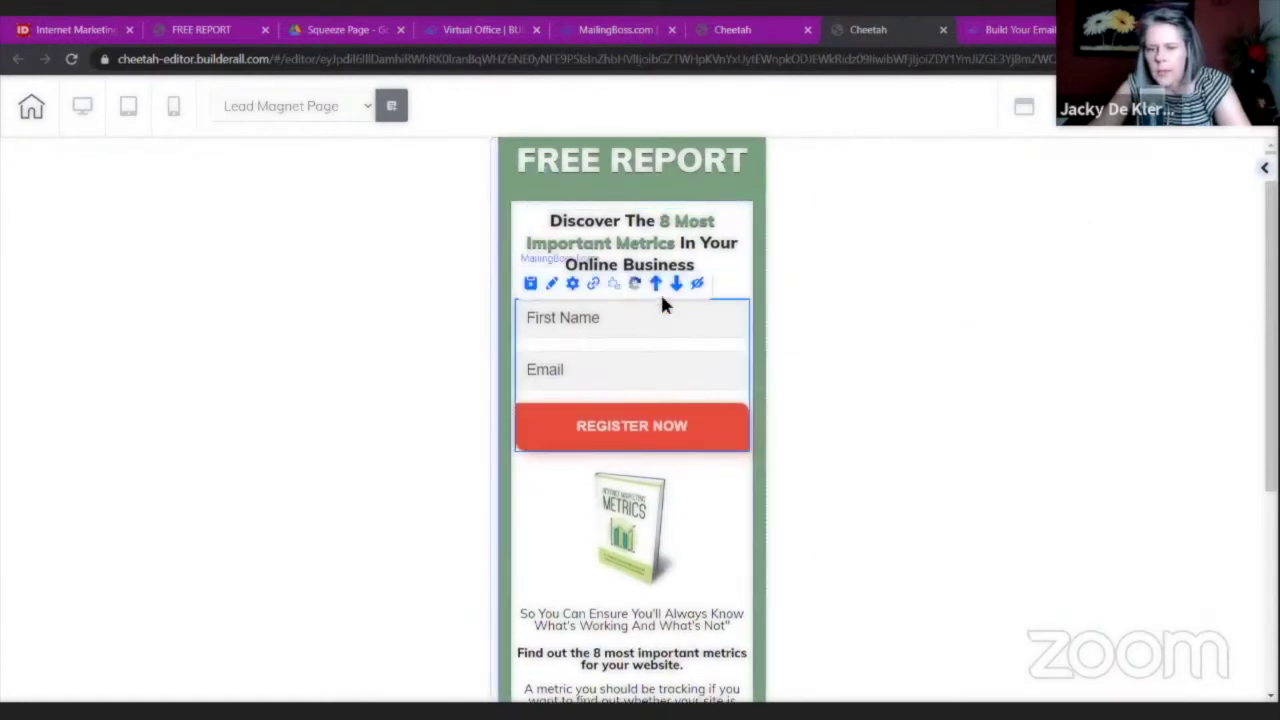
pyautogui.click(663, 326)
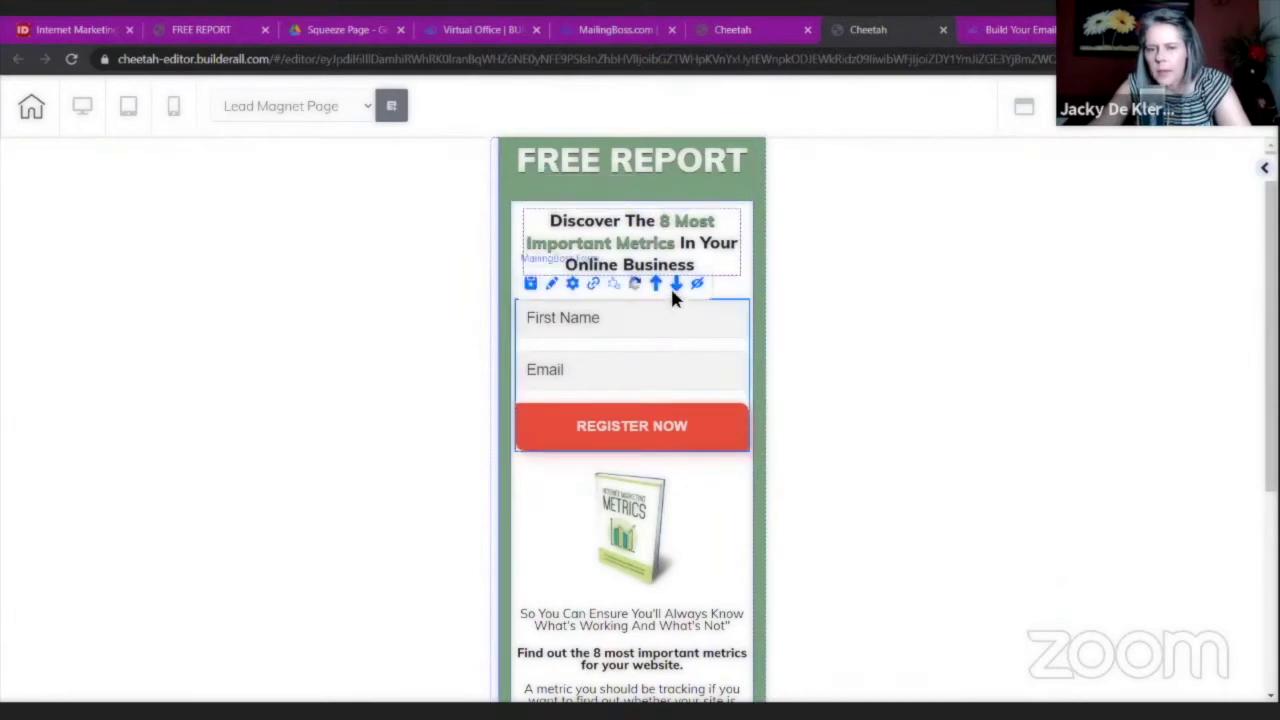
pyautogui.click(675, 288)
# Add space above the MailingBoss sign-up form and move it below the book image.
pyautogui.click(678, 323)
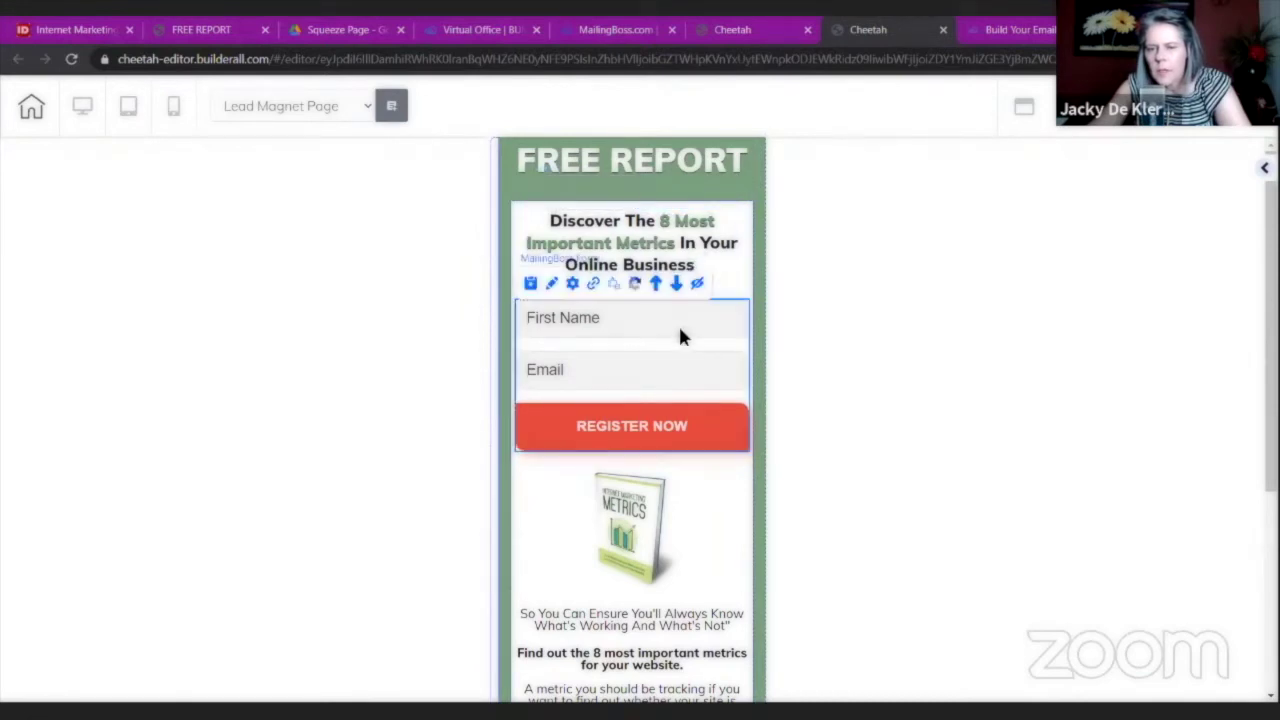
pyautogui.doubleClick(718, 366)
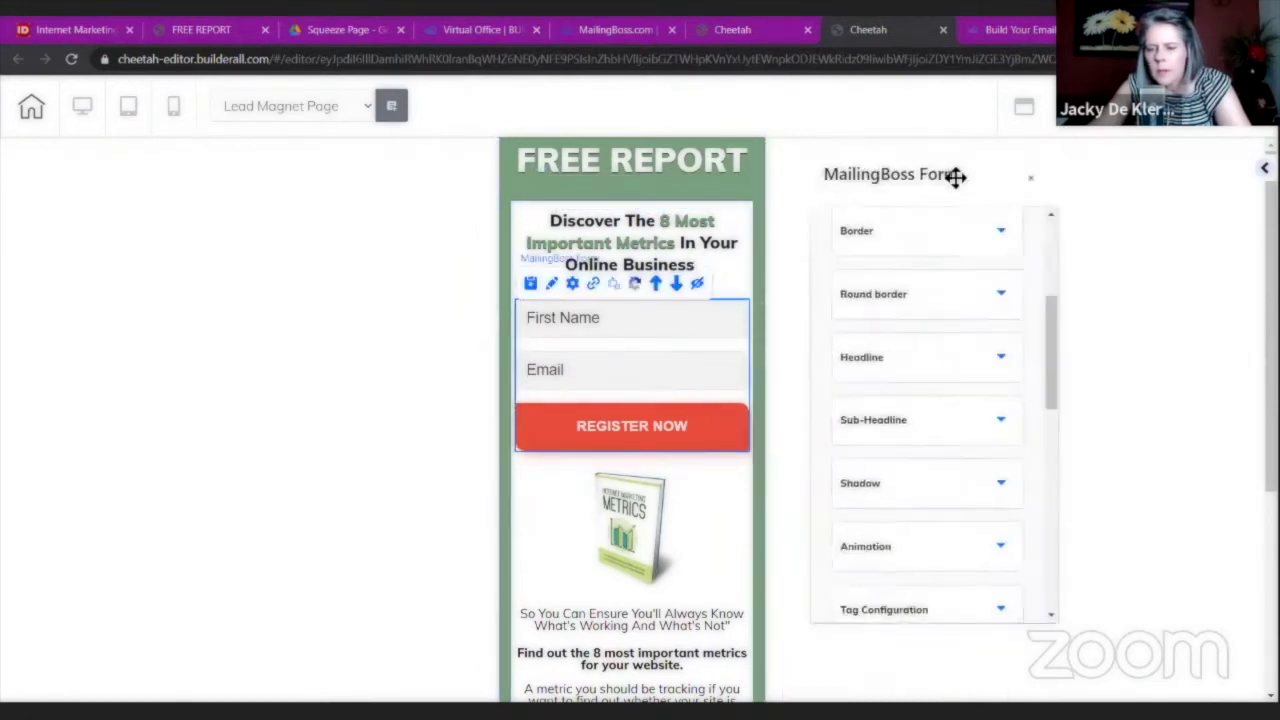
pyautogui.scroll(-5, 889, 423)
pyautogui.scroll(-3, 893, 424)
pyautogui.scroll(1, 866, 432)
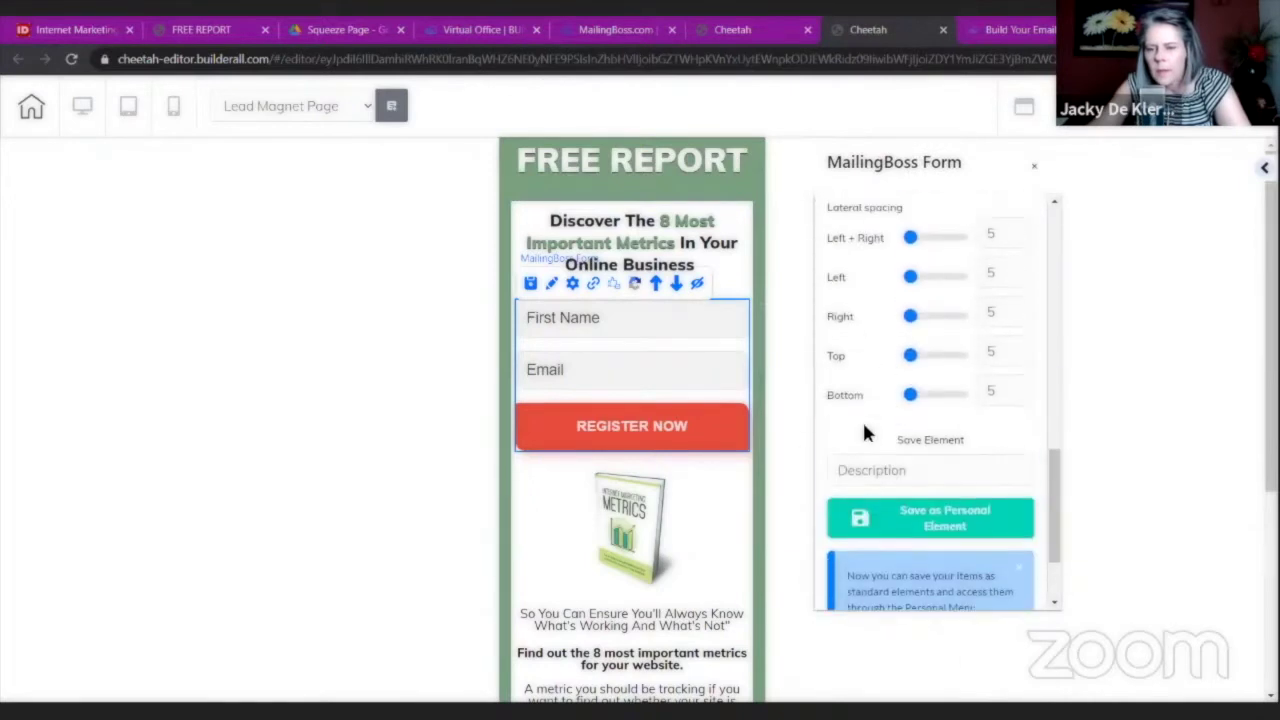
pyautogui.moveTo(908, 366); pyautogui.dragTo(926, 369)
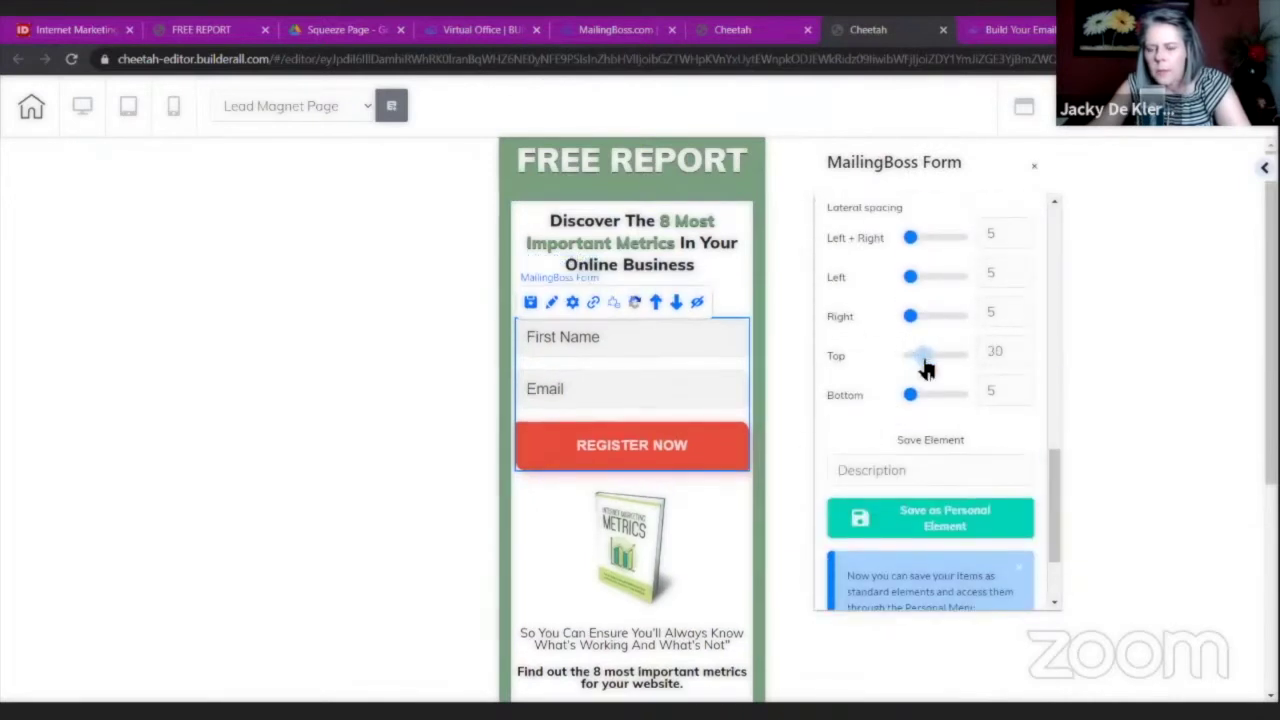
pyautogui.click(657, 403)
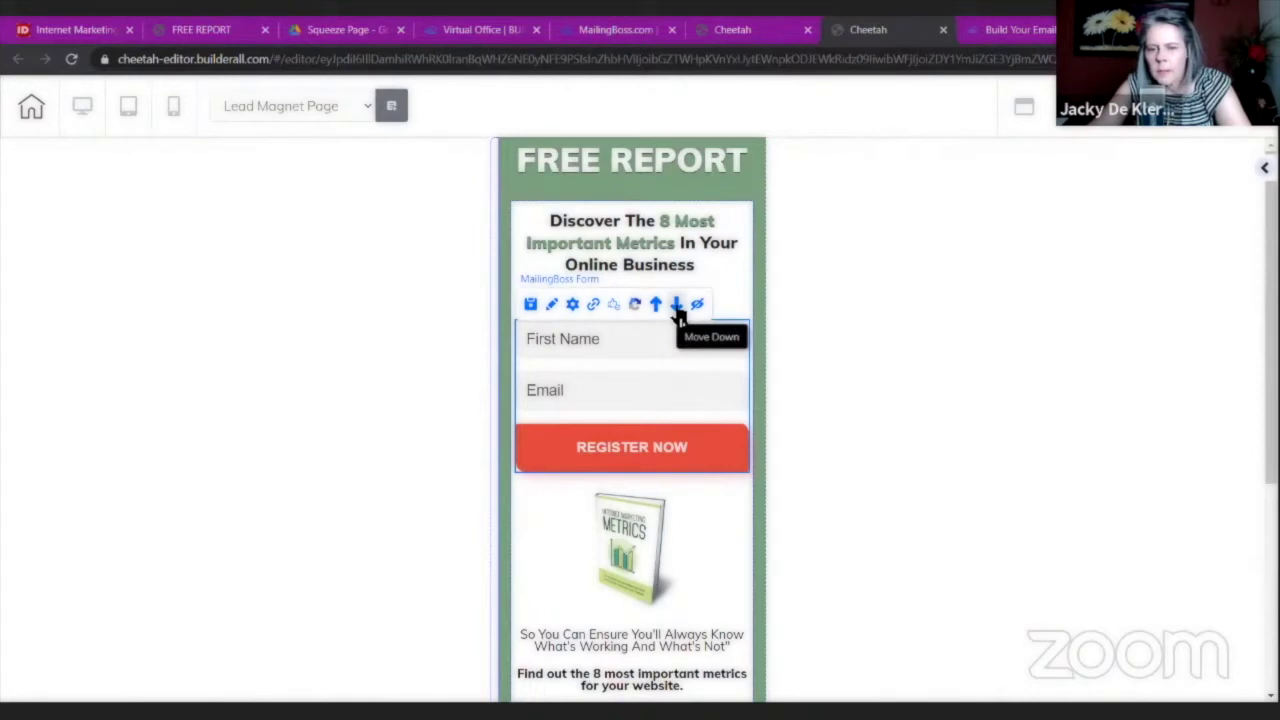
pyautogui.click(677, 305)
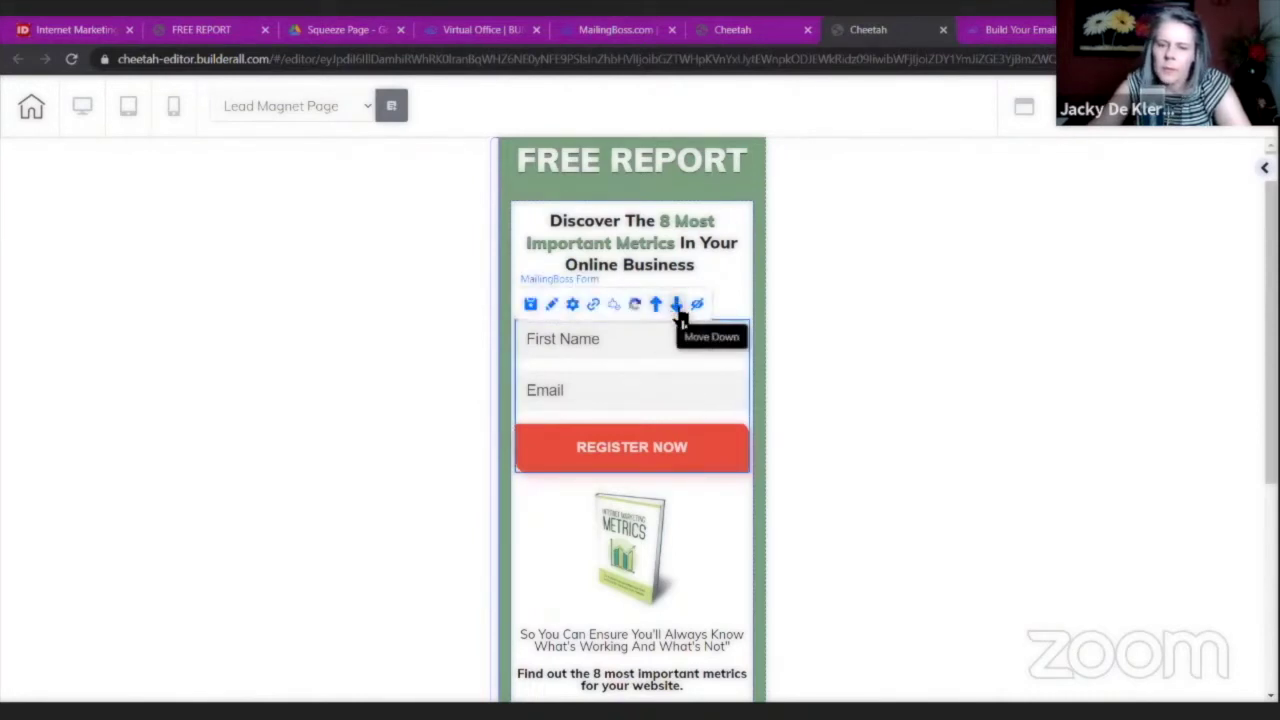
pyautogui.click(677, 308)
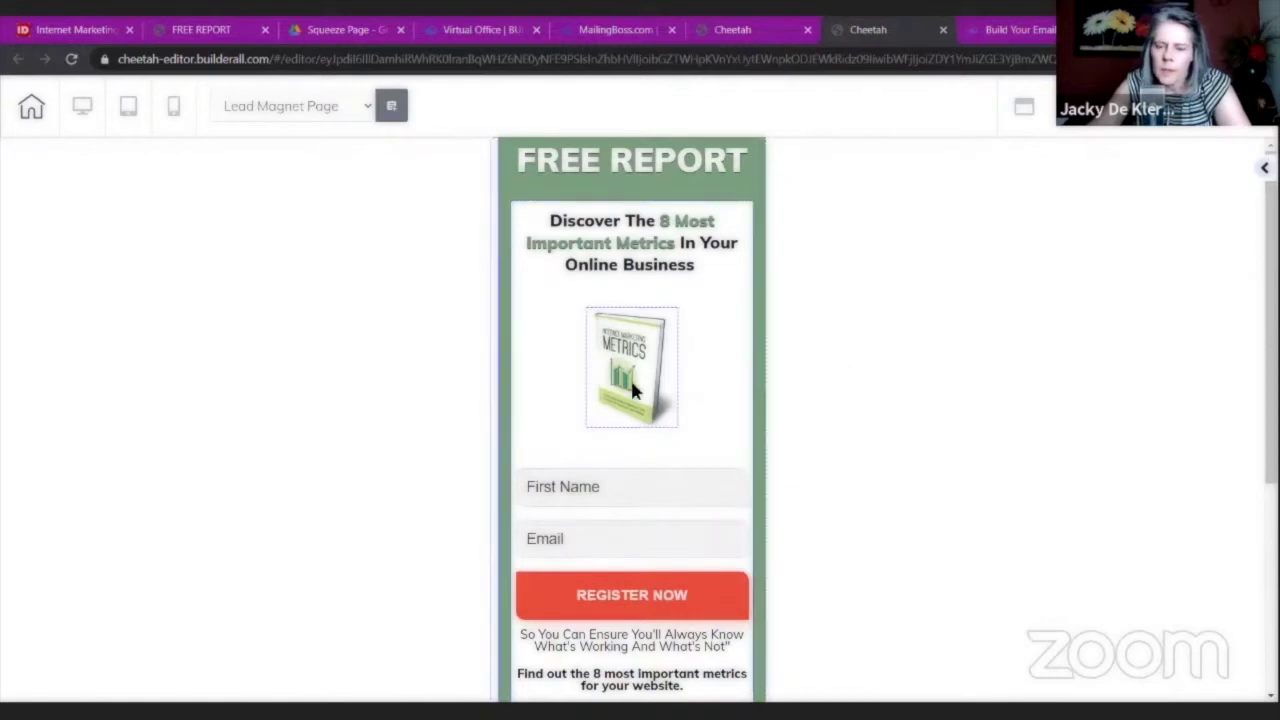
# Set the ebook cover's Left+Right lateral spacing to about 43 to enlarge it.
pyautogui.click(678, 405)
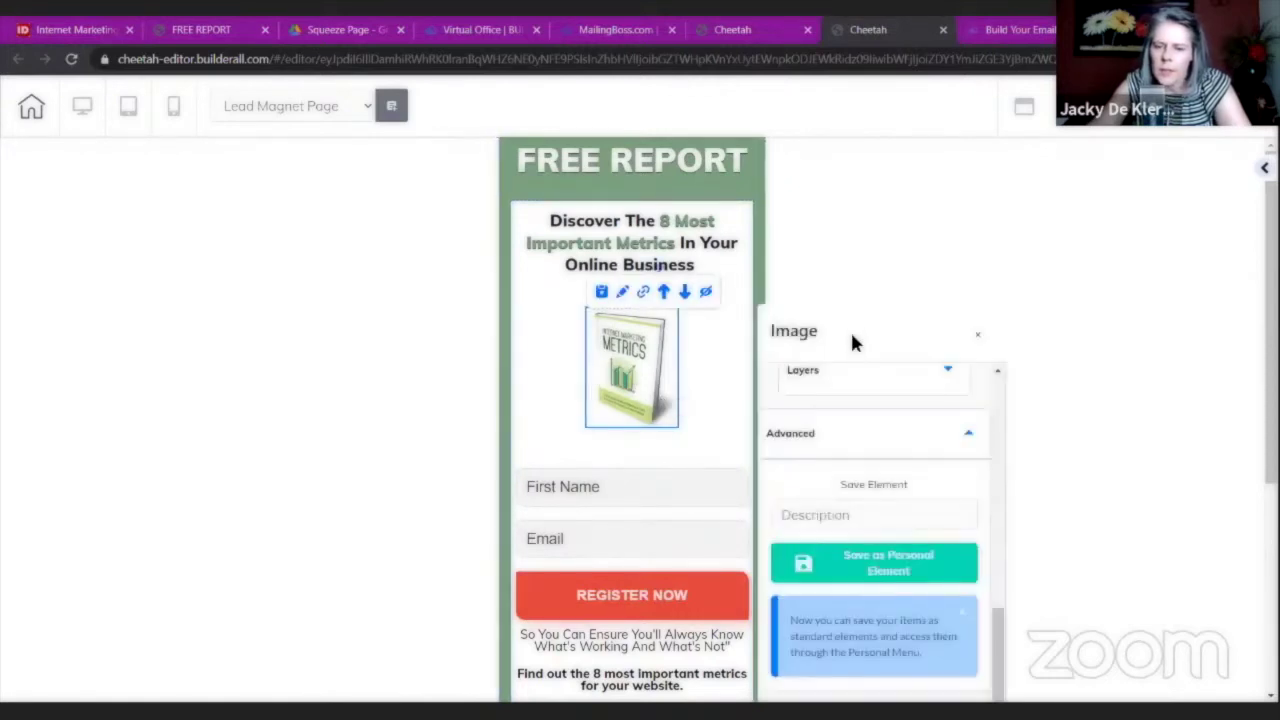
pyautogui.scroll(3, 872, 337)
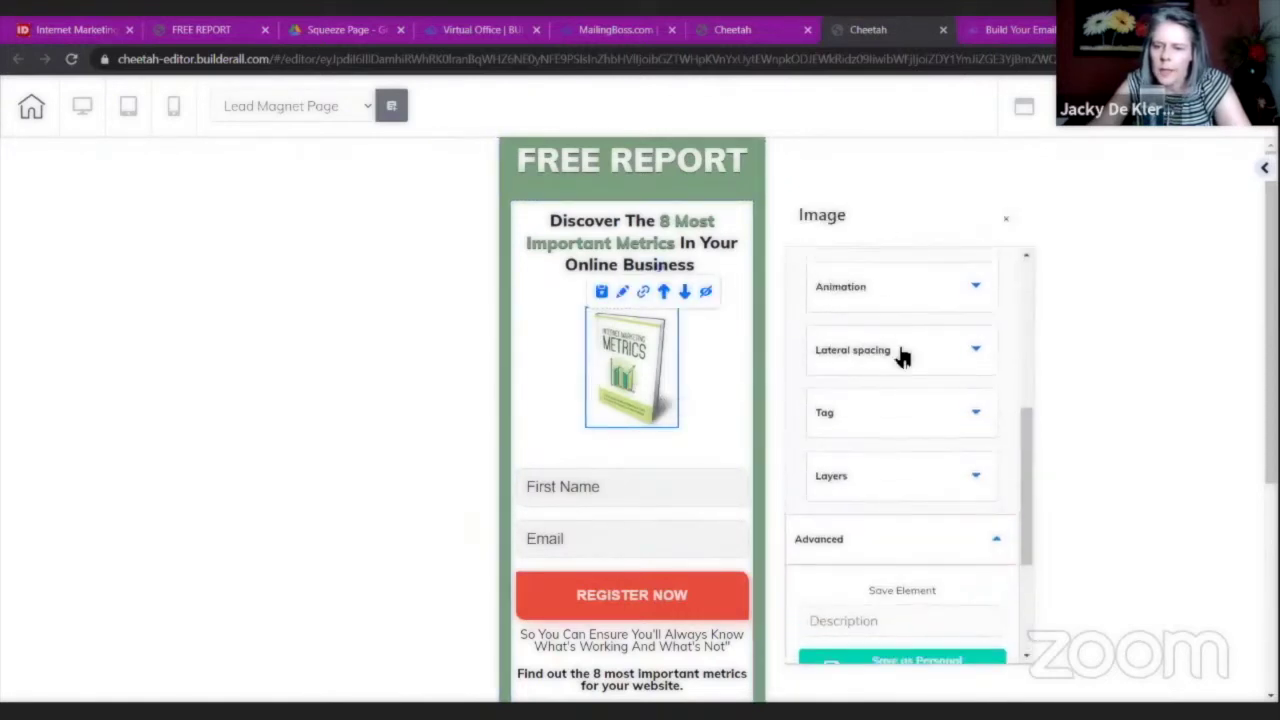
pyautogui.click(900, 352)
pyautogui.moveTo(898, 455); pyautogui.dragTo(845, 457)
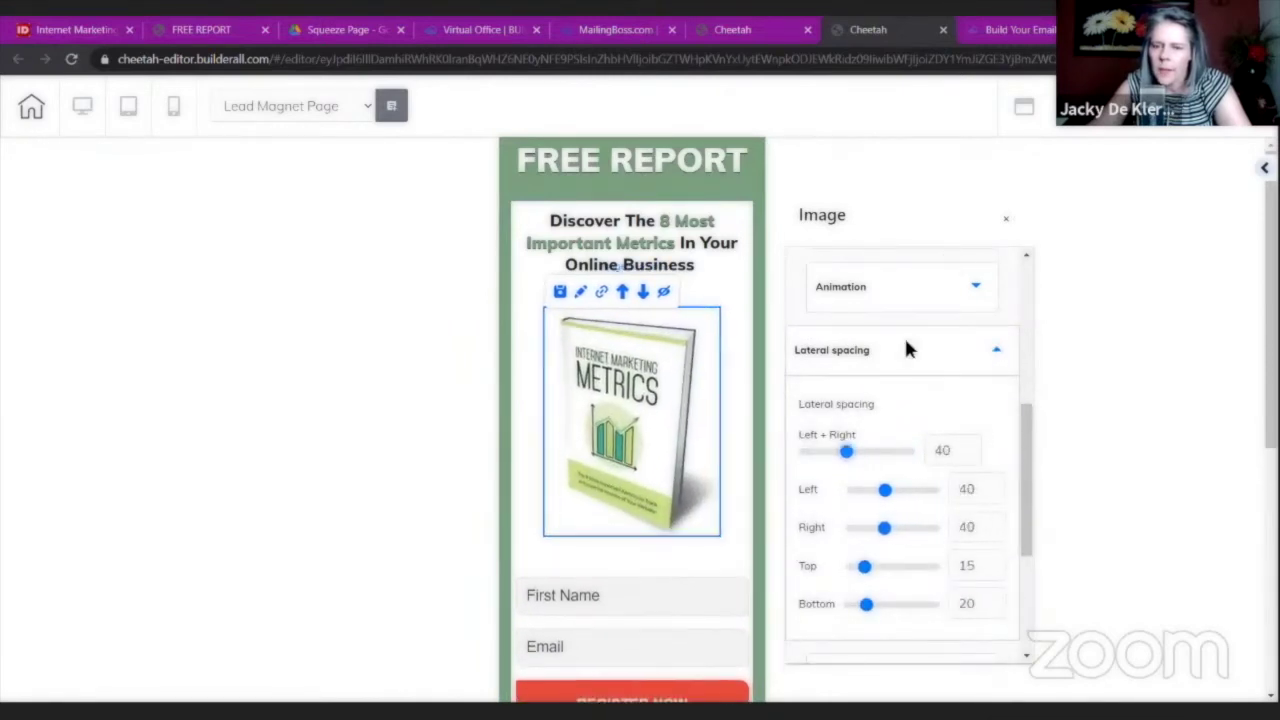
pyautogui.click(806, 409)
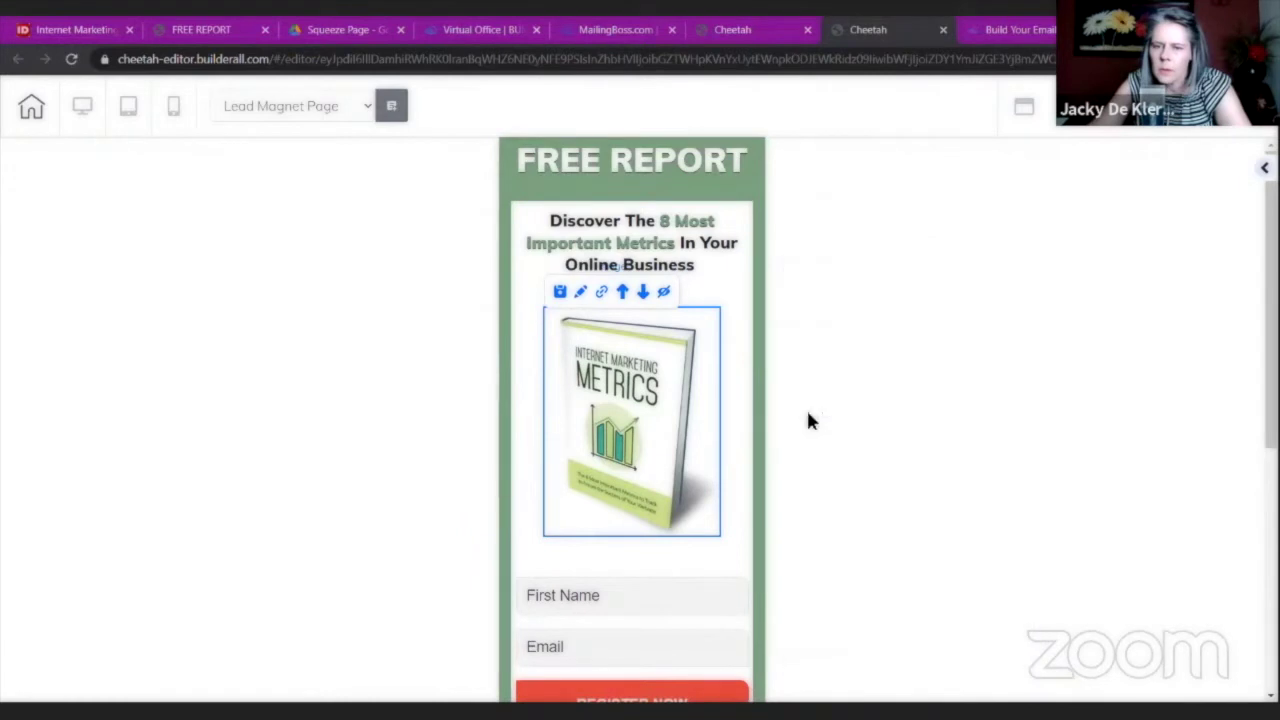
pyautogui.scroll(-3, 806, 409)
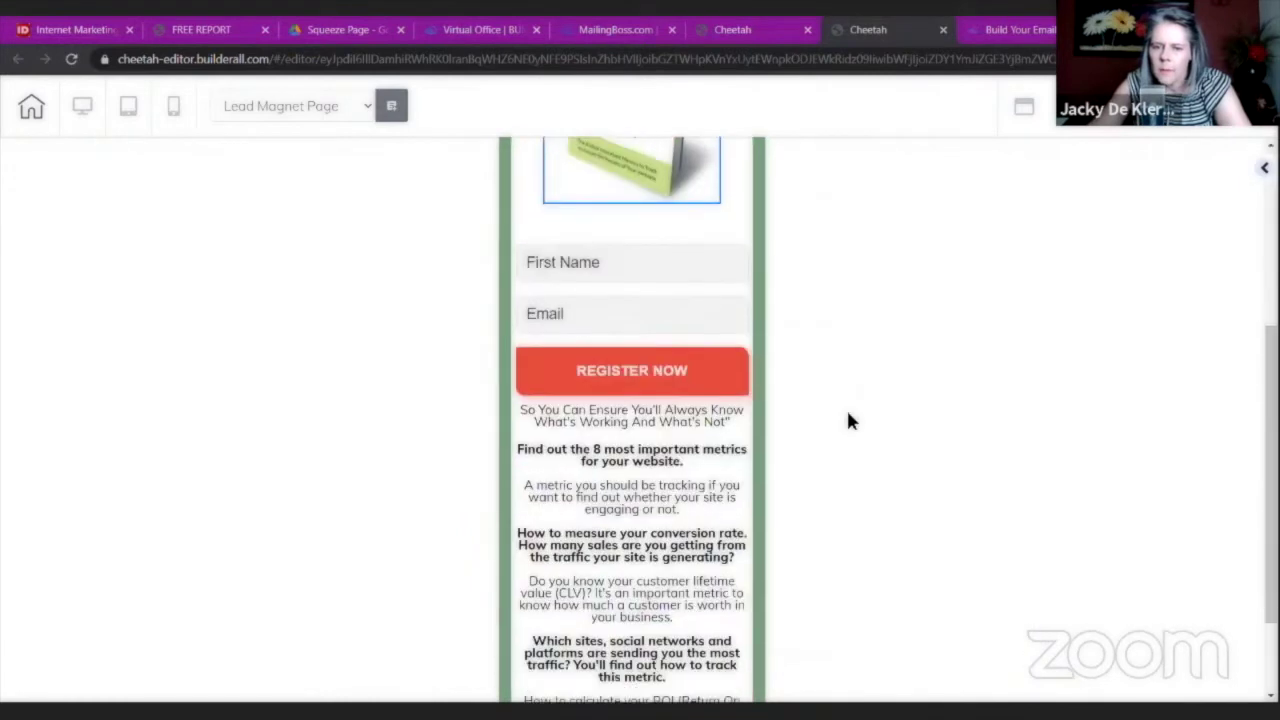
# Move the sign-up form down past the tagline to sit below the metrics list.
pyautogui.click(628, 260)
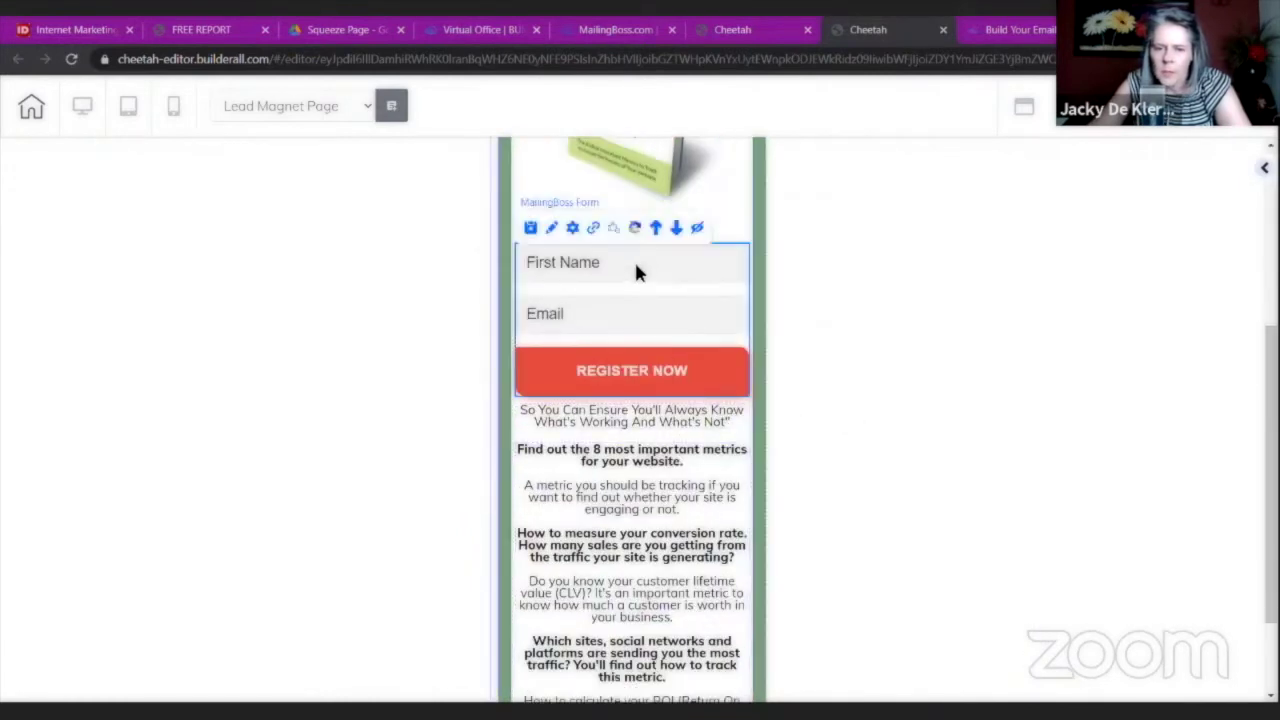
pyautogui.click(677, 232)
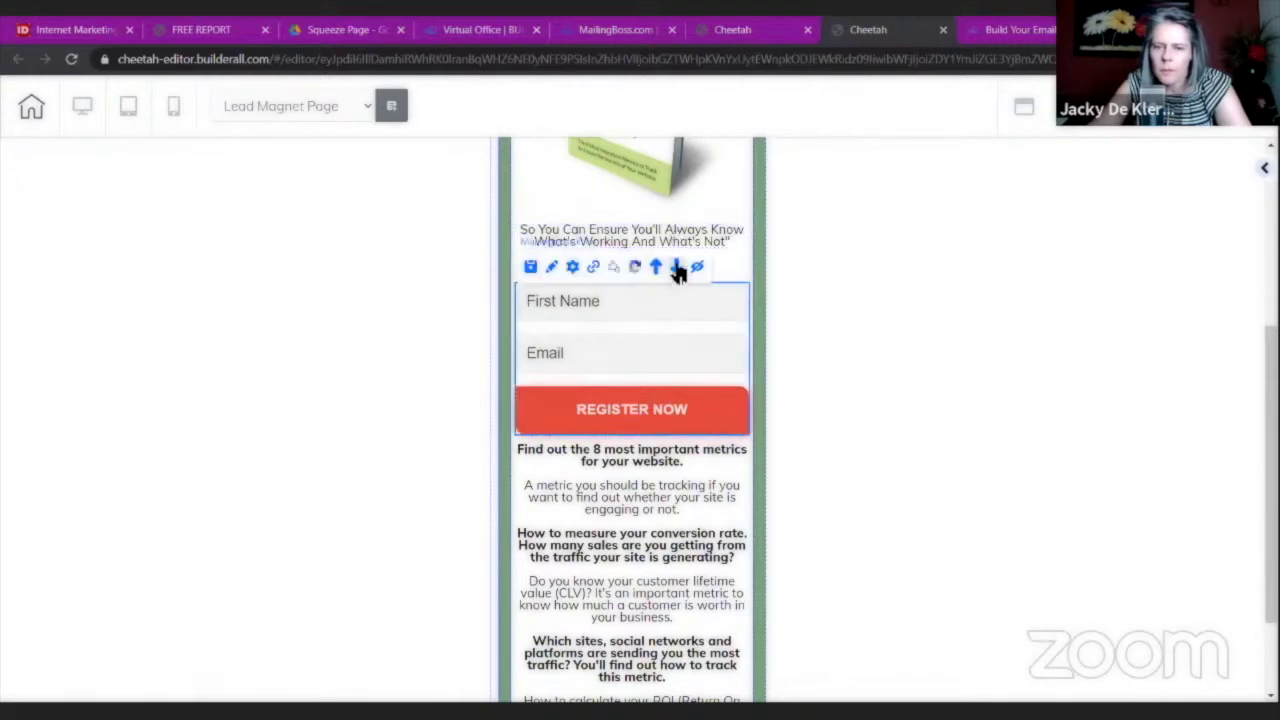
pyautogui.click(677, 268)
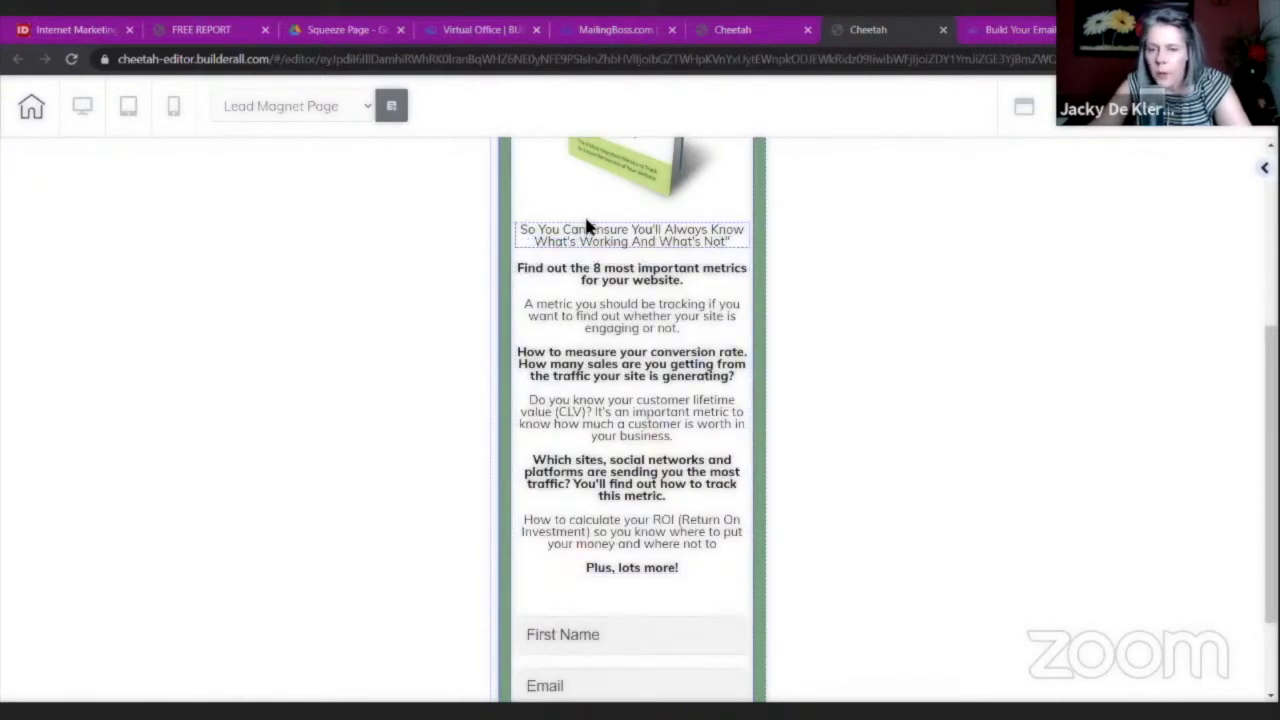
pyautogui.scroll(-2, 918, 359)
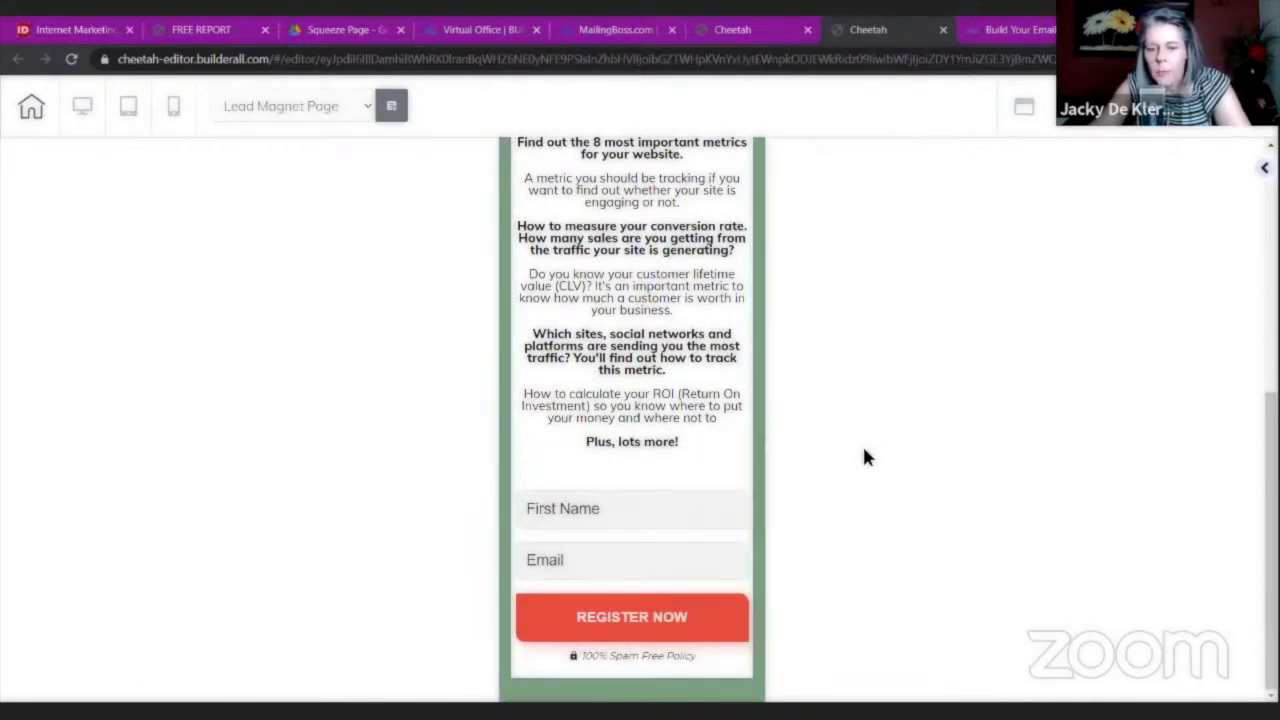
pyautogui.scroll(7, 937, 470)
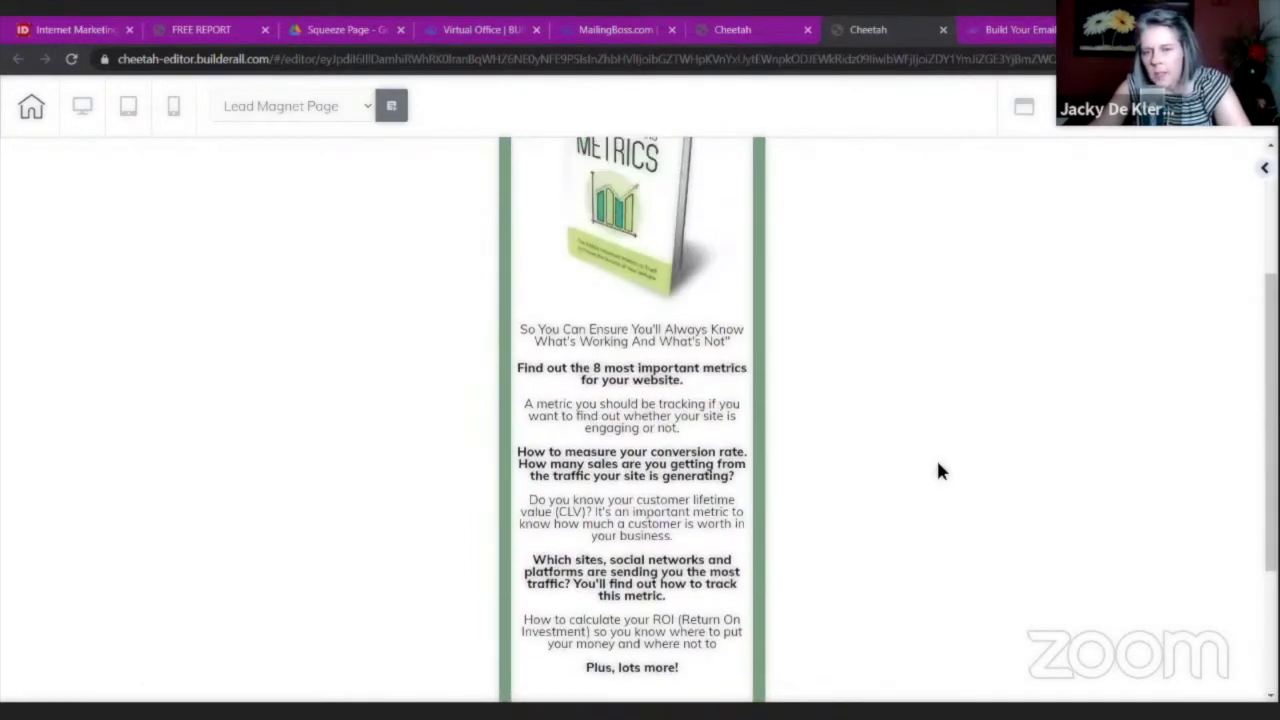
pyautogui.scroll(-5, 986, 428)
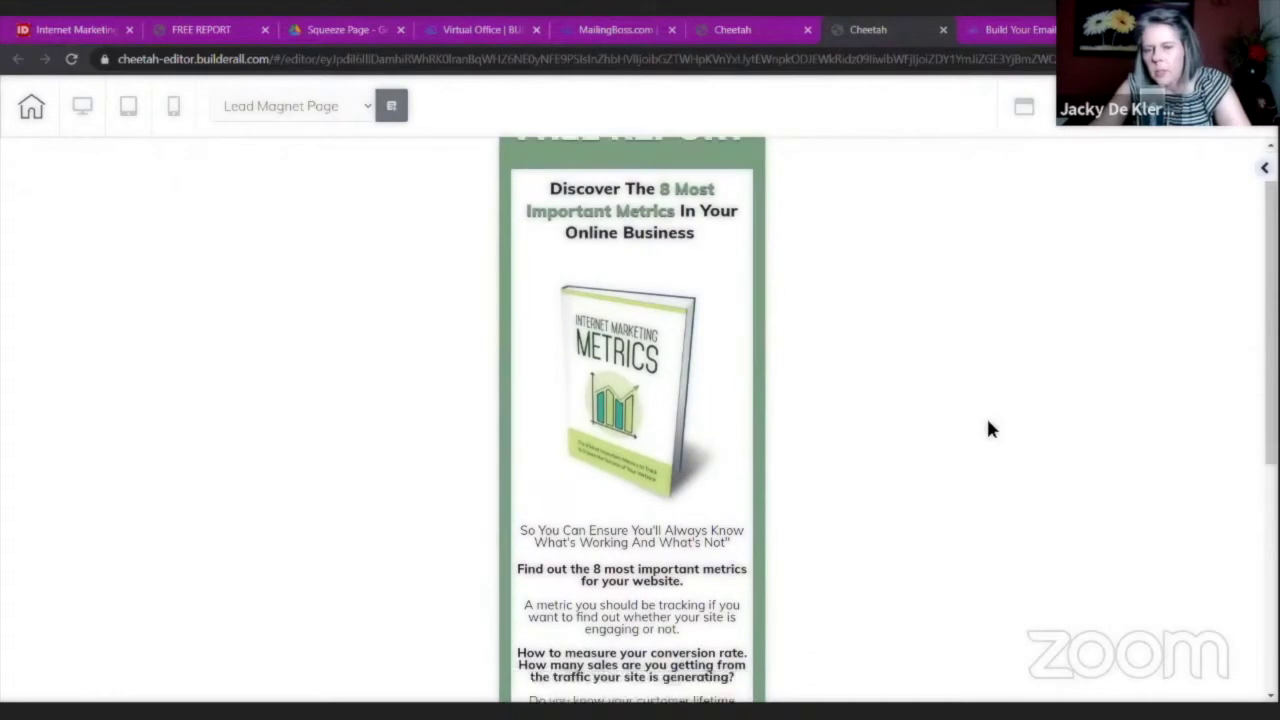
pyautogui.scroll(5, 988, 428)
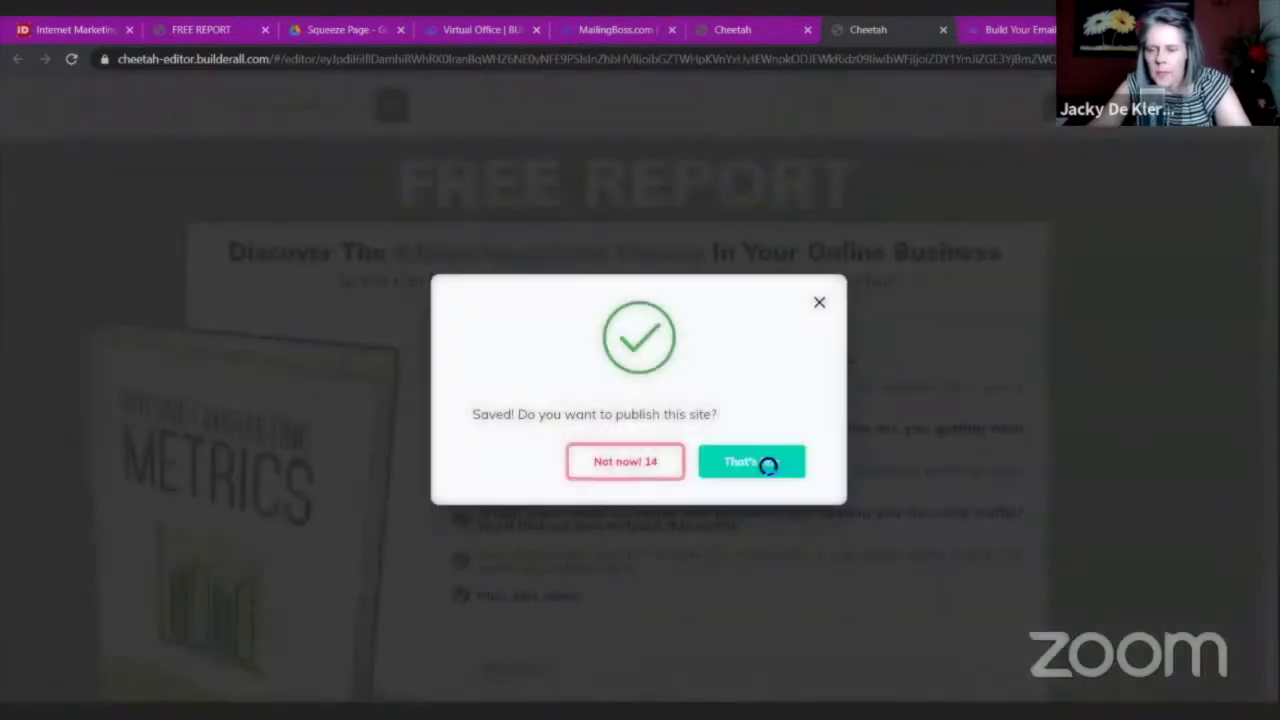
# Save and publish the squeeze page, then leave the editor for the site's page list.
pyautogui.click(766, 461)
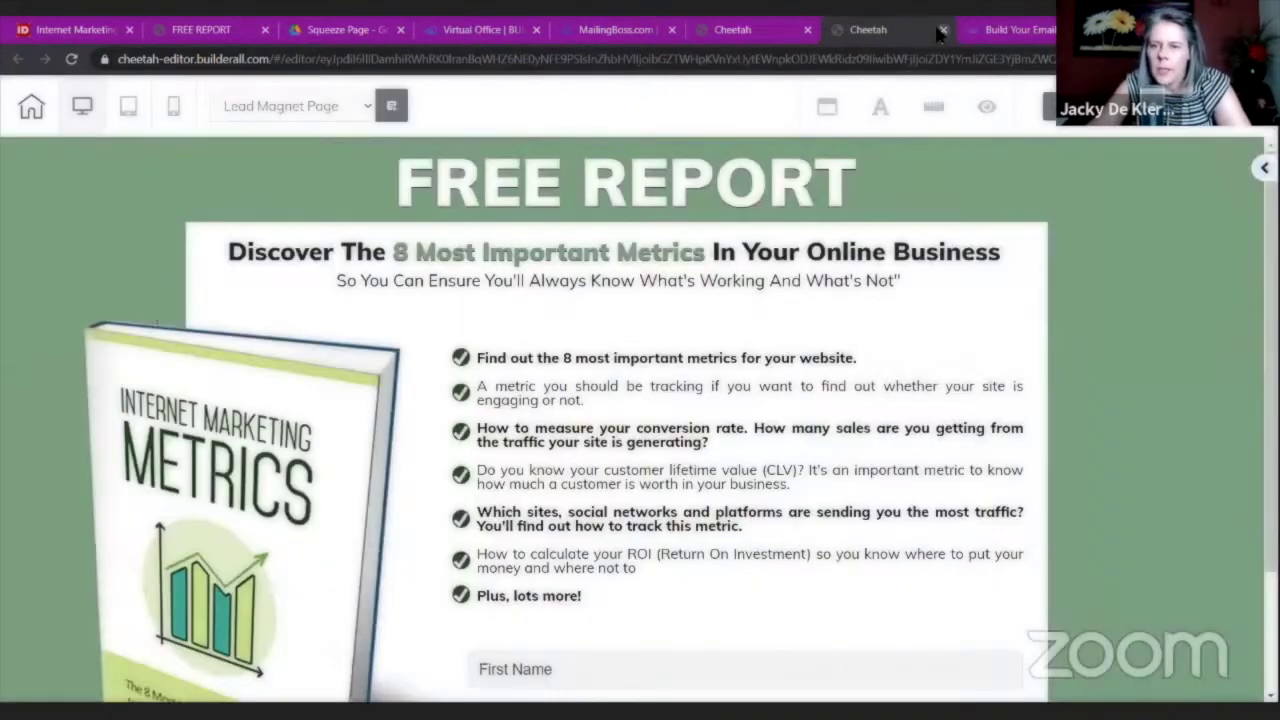
pyautogui.click(942, 31)
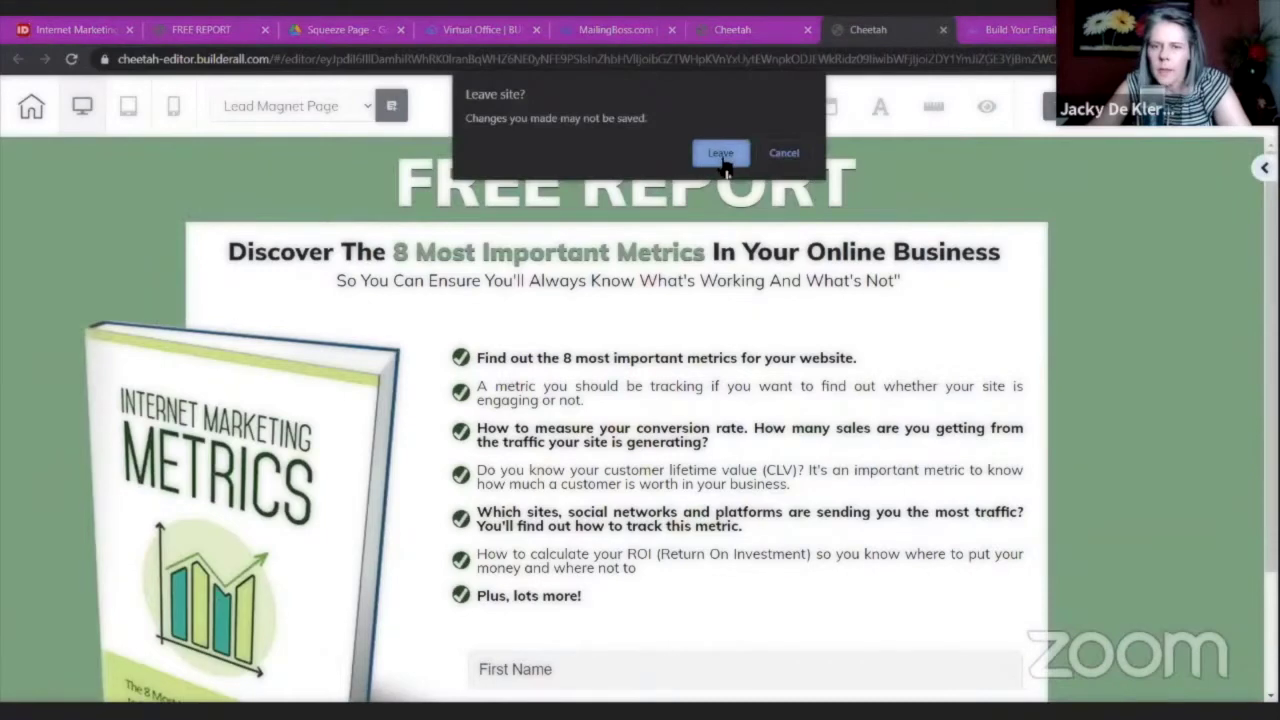
pyautogui.press('Return')
pyautogui.click(818, 30)
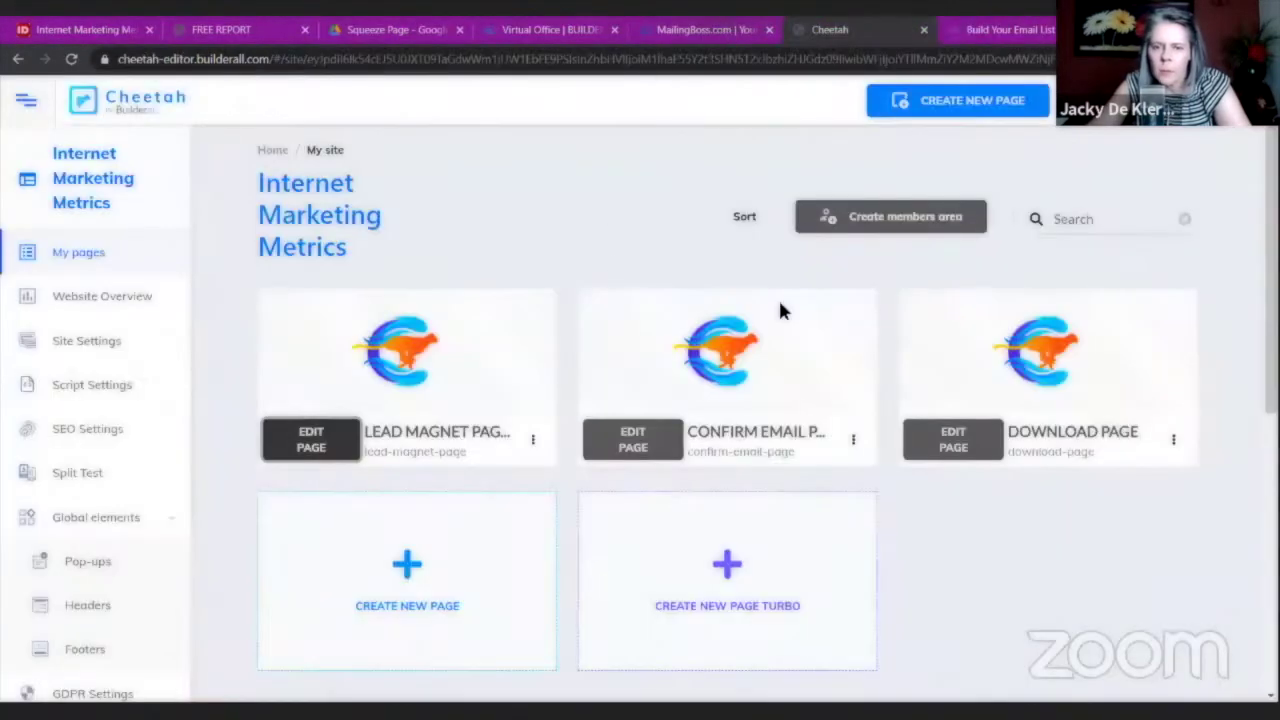
# Edit the Confirm Email page and swap its placeholder image for the ecover-large ebook cover.
pyautogui.click(638, 438)
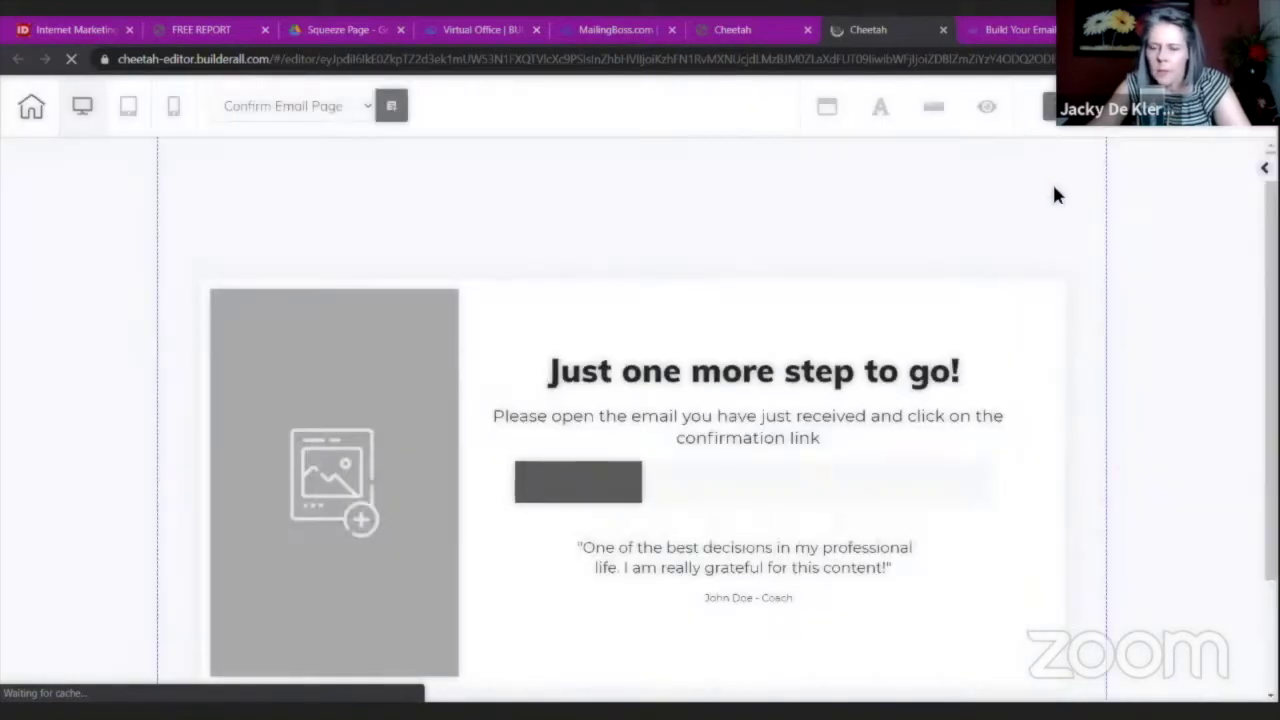
pyautogui.scroll(-1, 666, 303)
pyautogui.click(356, 348)
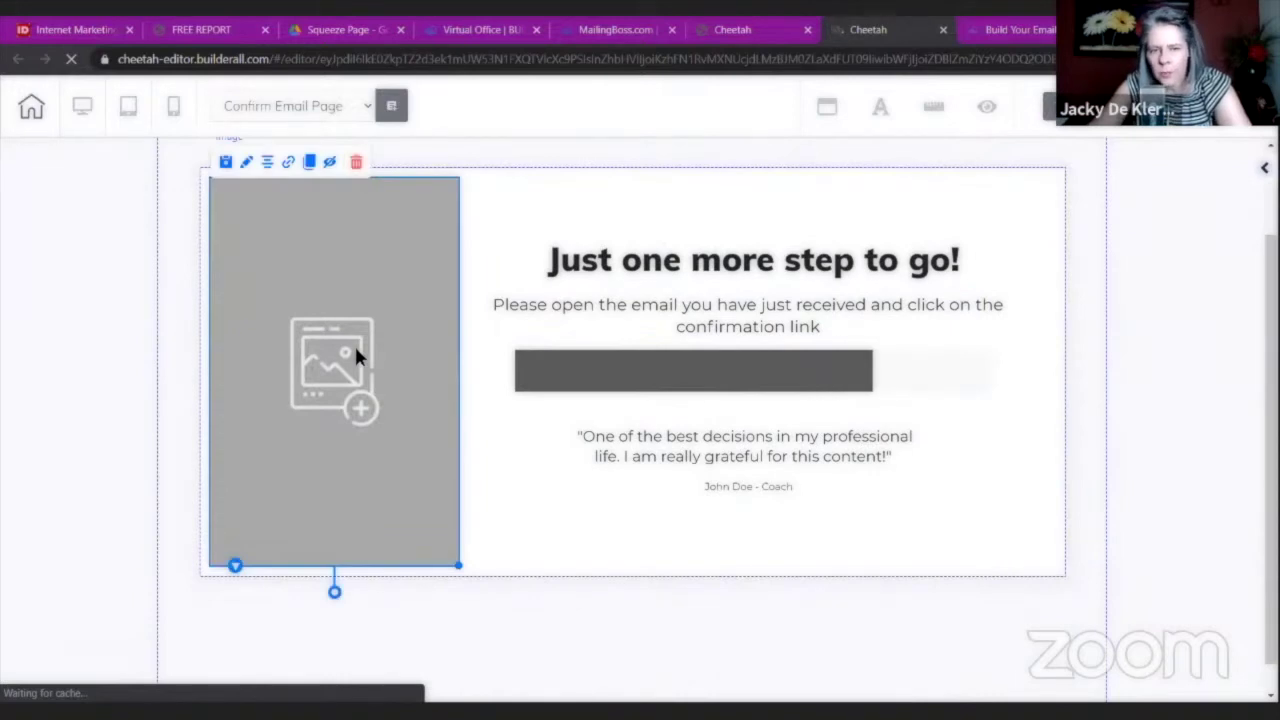
pyautogui.click(571, 300)
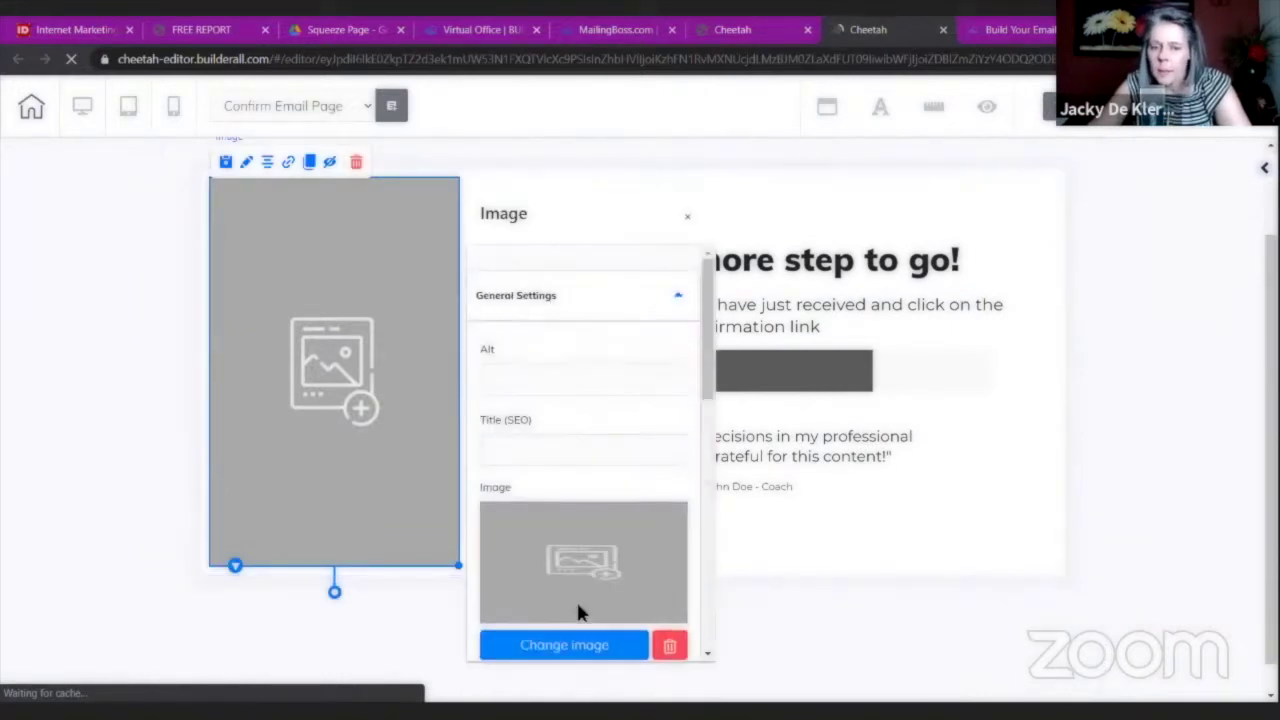
pyautogui.scroll(-2, 578, 560)
pyautogui.click(580, 479)
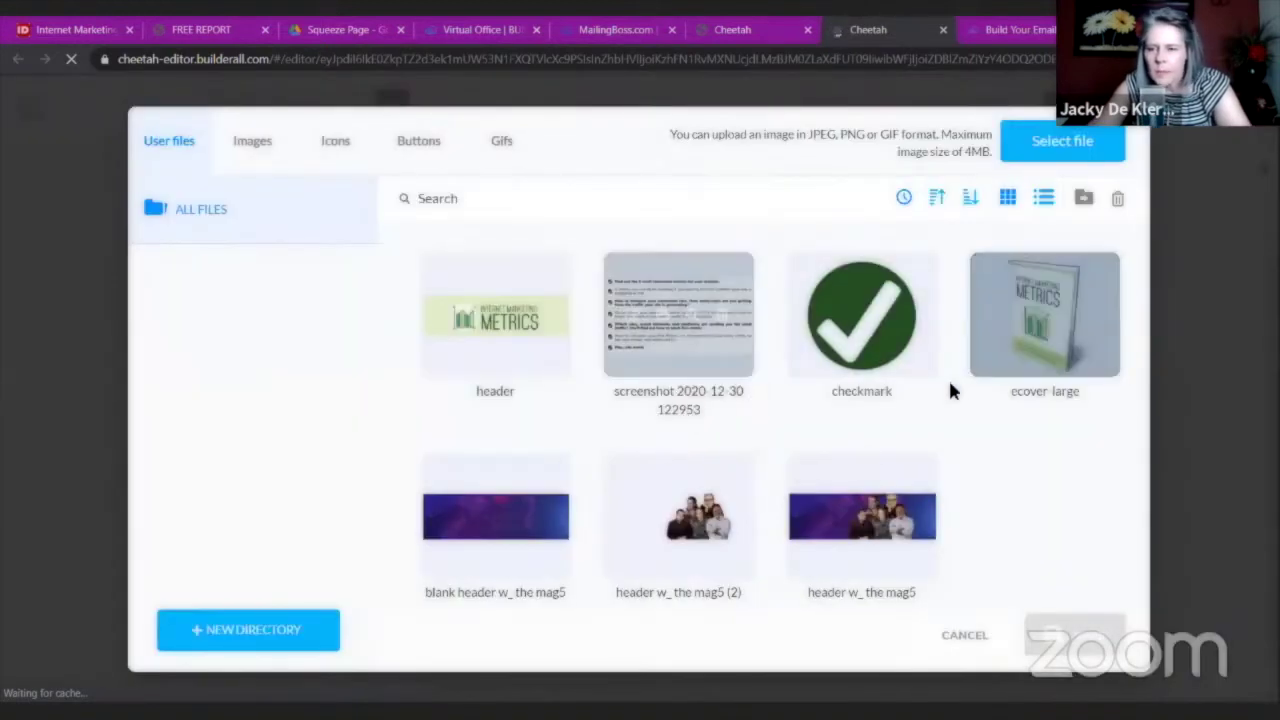
pyautogui.click(1030, 350)
pyautogui.click(1066, 628)
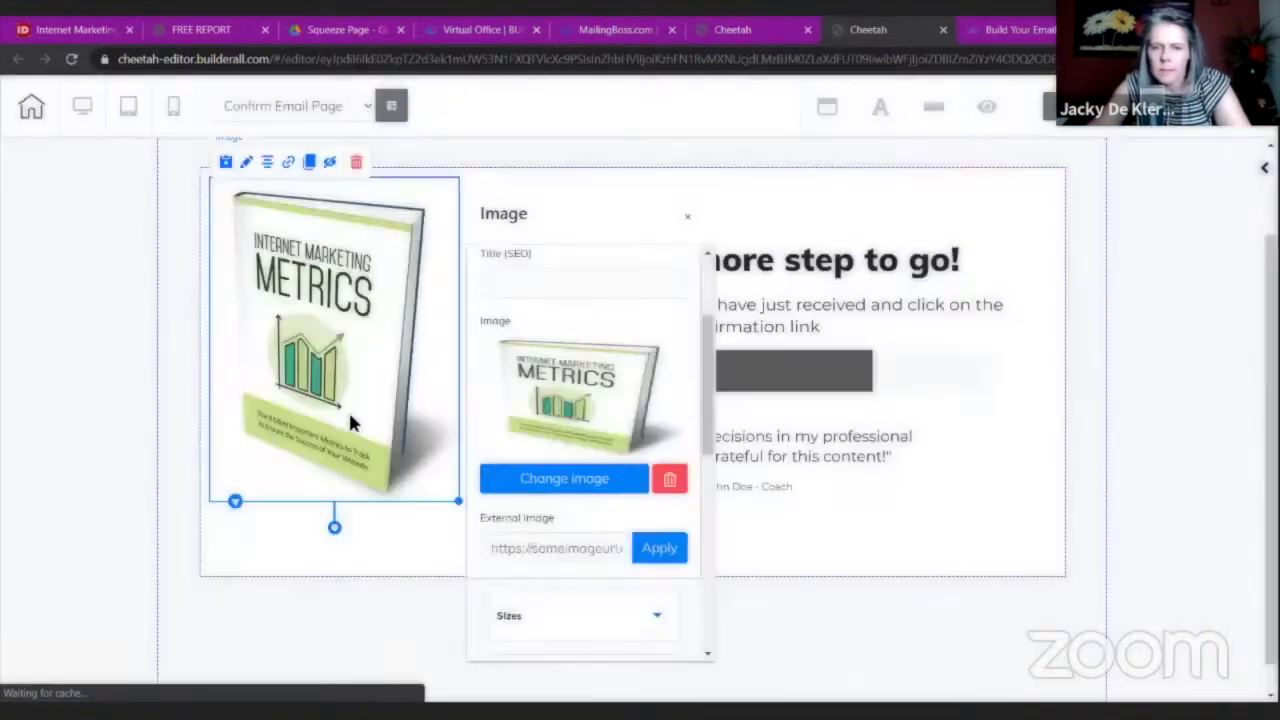
pyautogui.click(1137, 249)
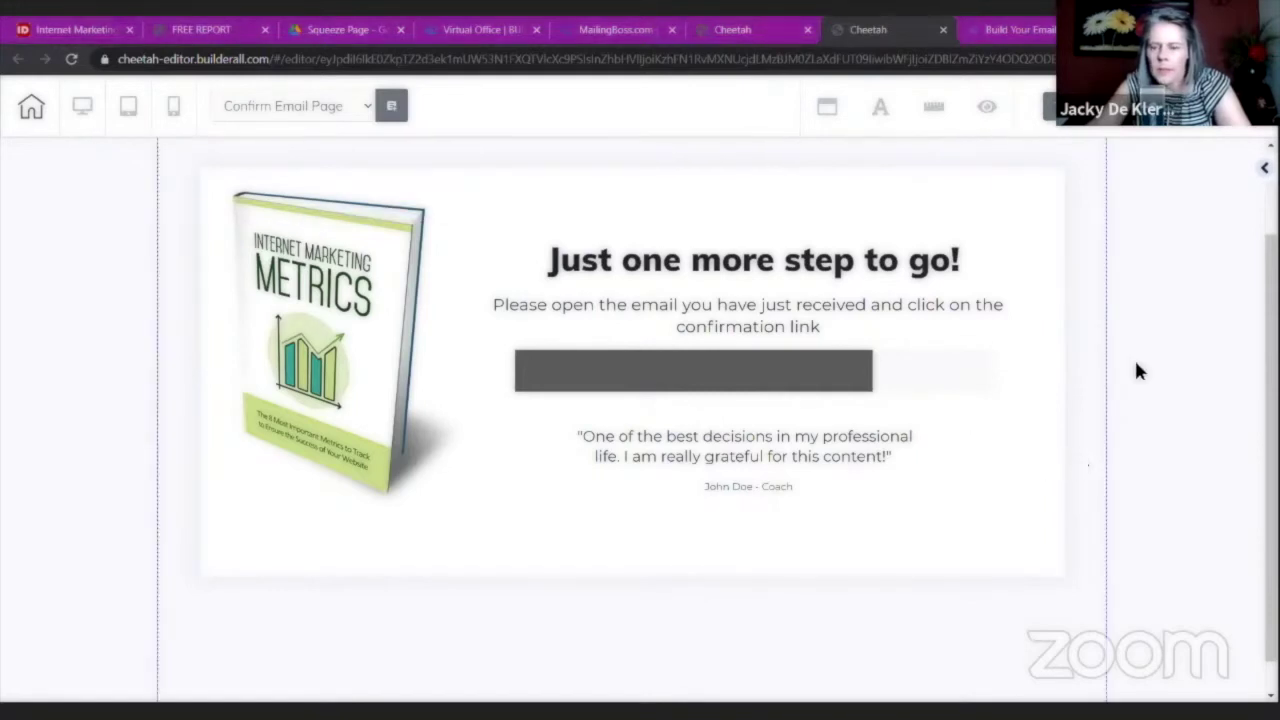
pyautogui.click(1124, 233)
pyautogui.scroll(2, 845, 520)
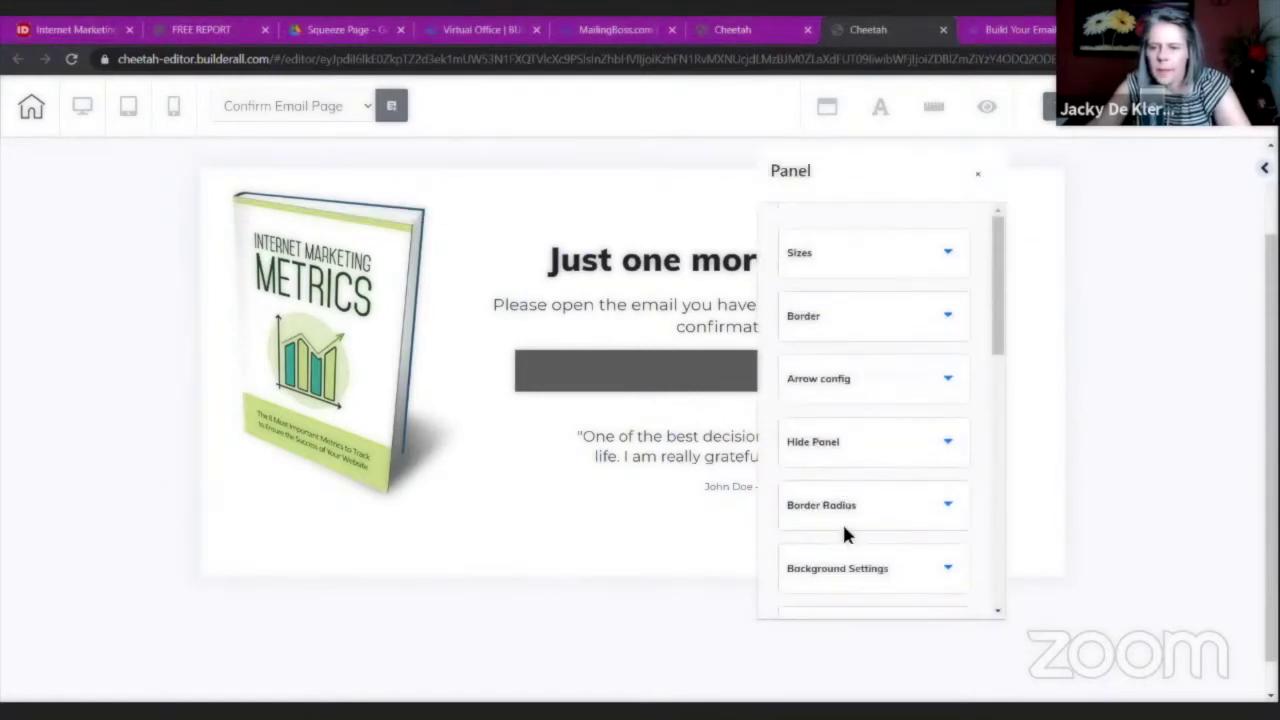
pyautogui.click(857, 575)
pyautogui.scroll(-3, 866, 430)
pyautogui.click(792, 372)
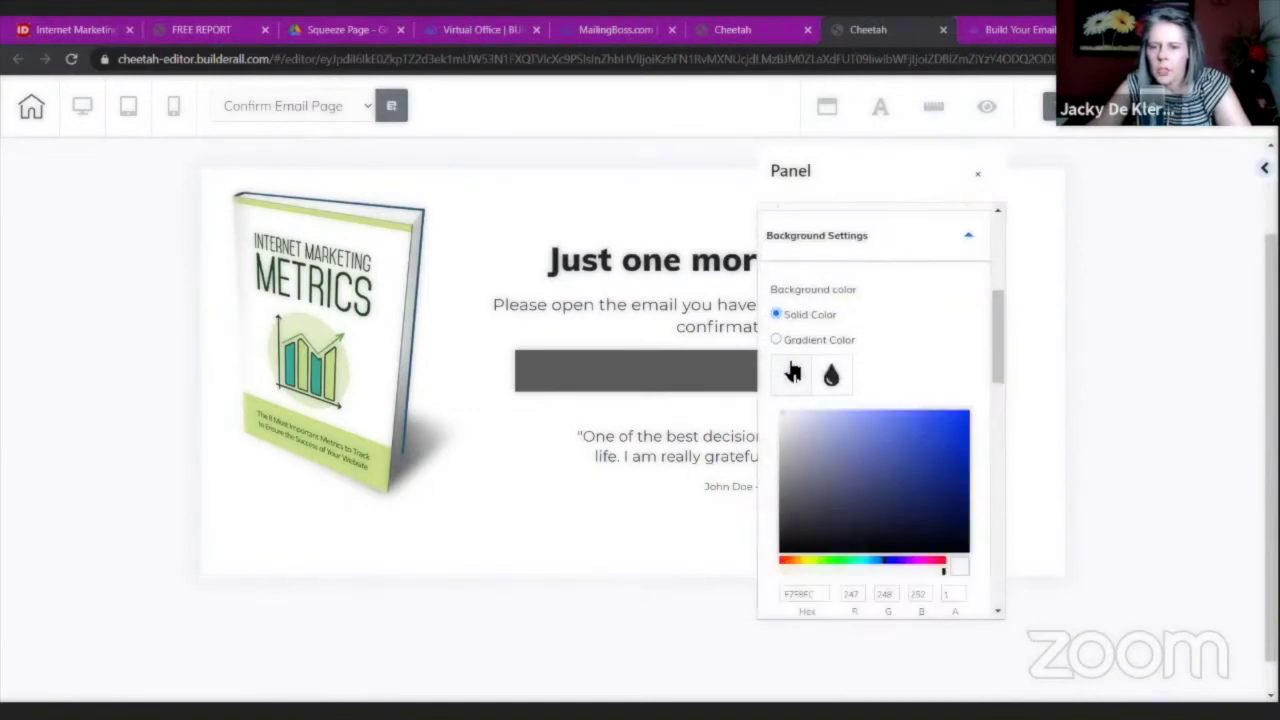
pyautogui.scroll(-1, 825, 557)
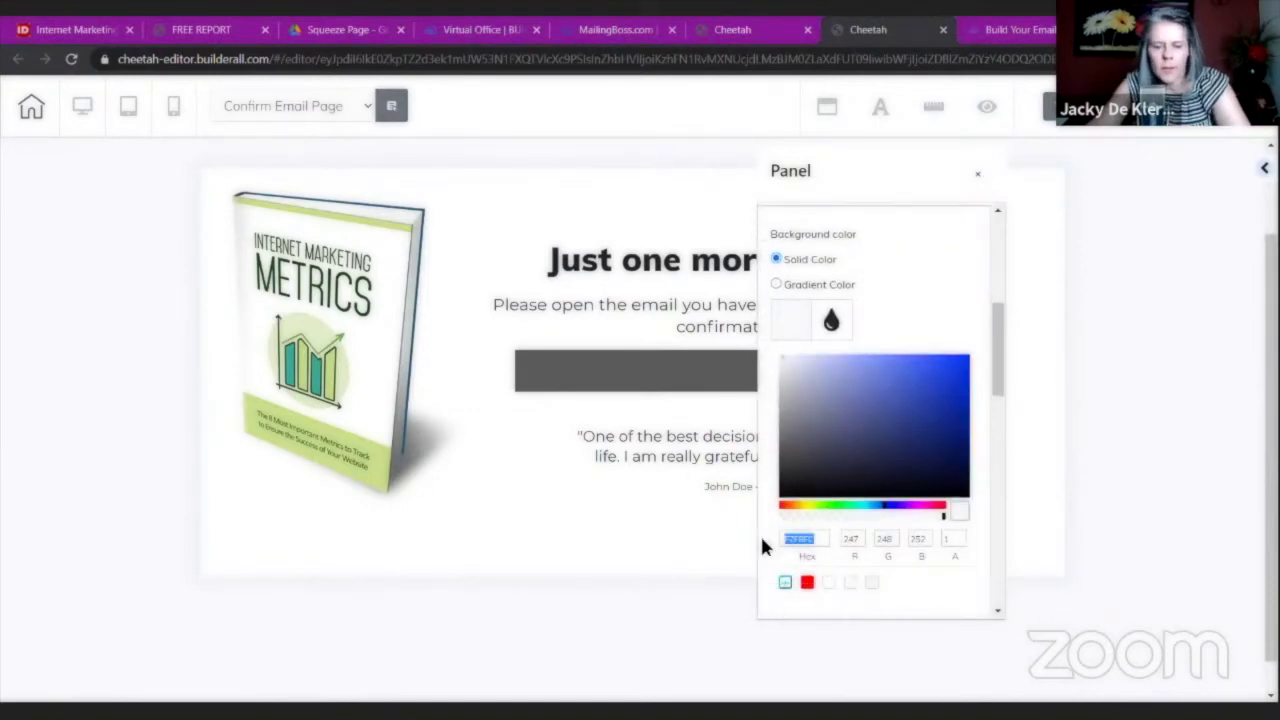
pyautogui.write('79A07F')
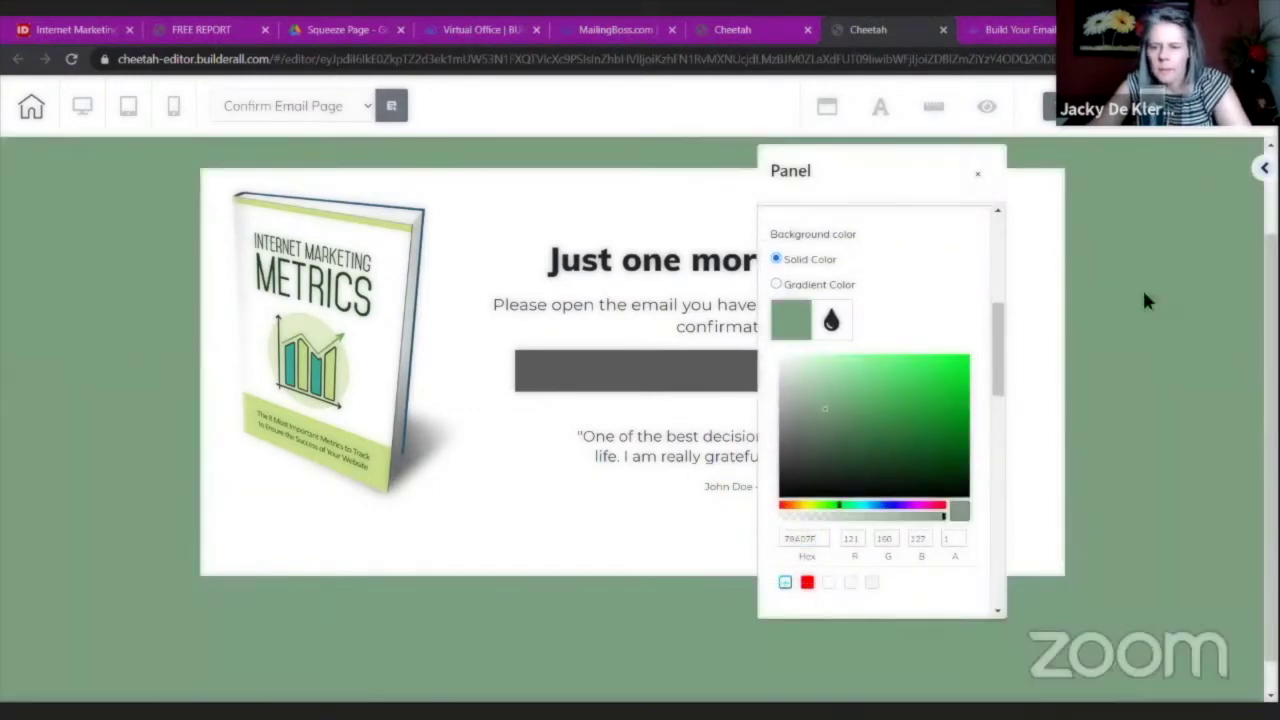
pyautogui.click(1212, 419)
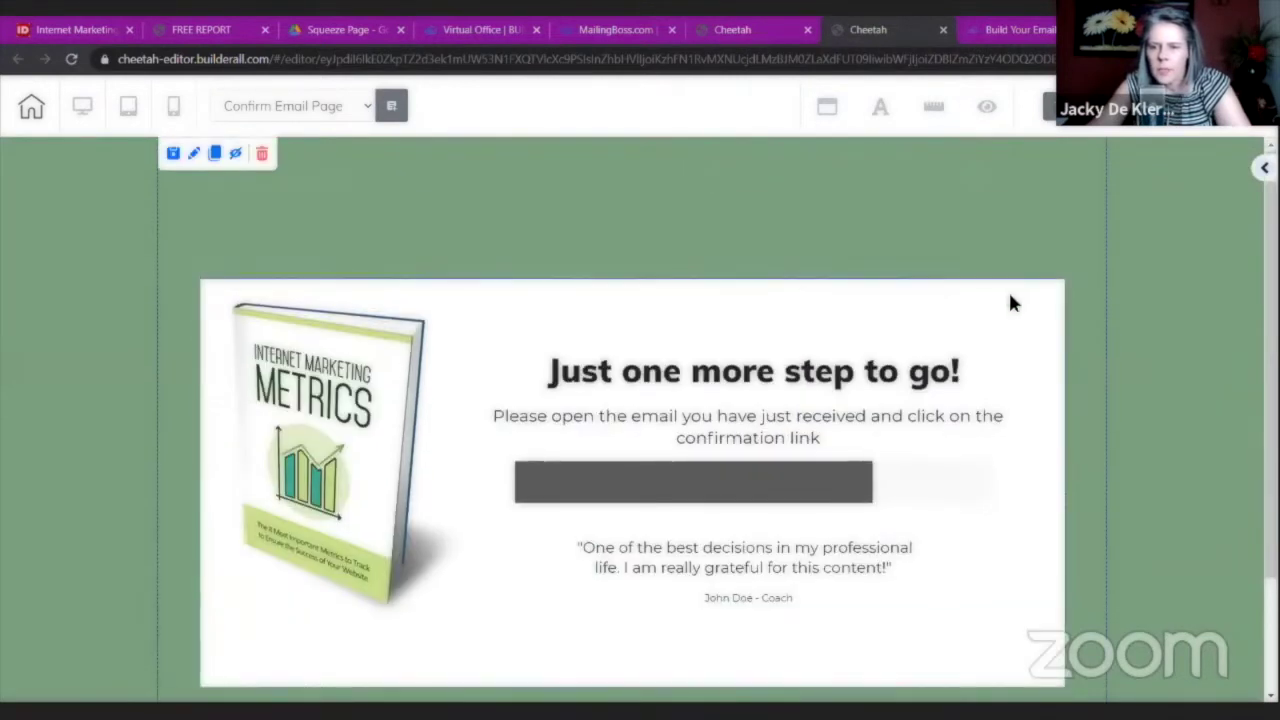
pyautogui.scroll(-1, 1008, 290)
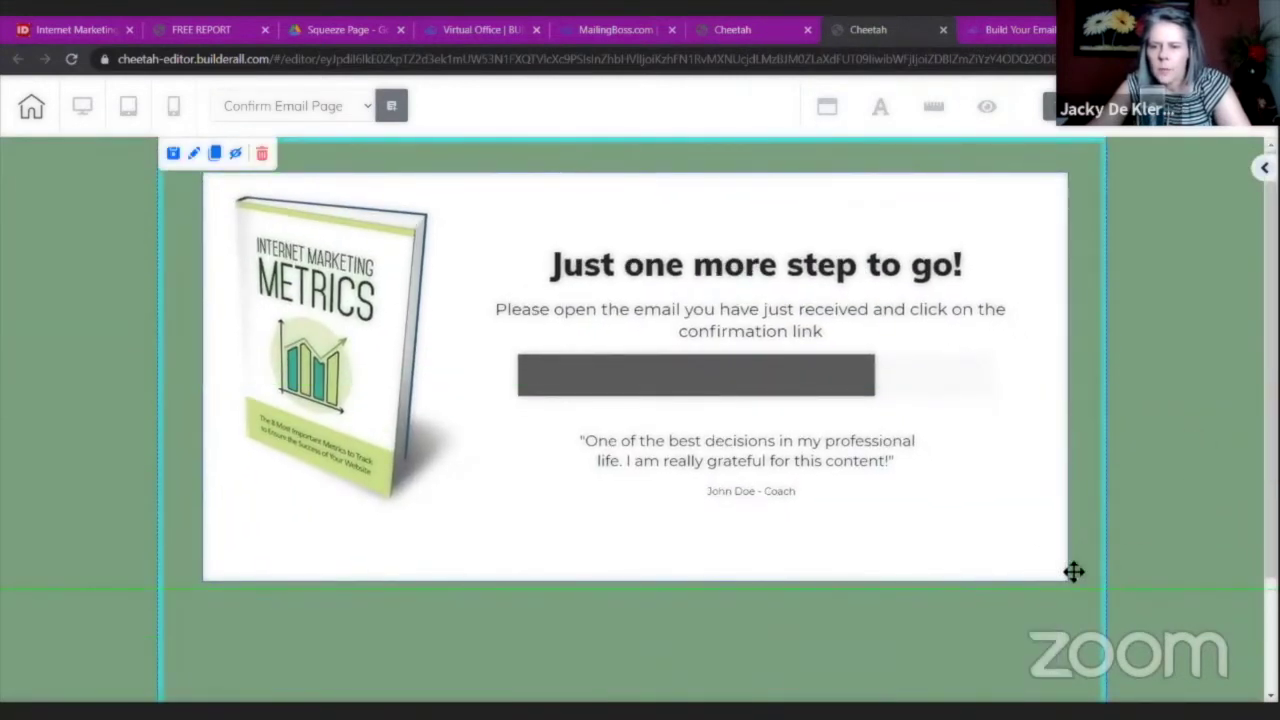
pyautogui.scroll(-1, 708, 605)
pyautogui.scroll(1, 634, 609)
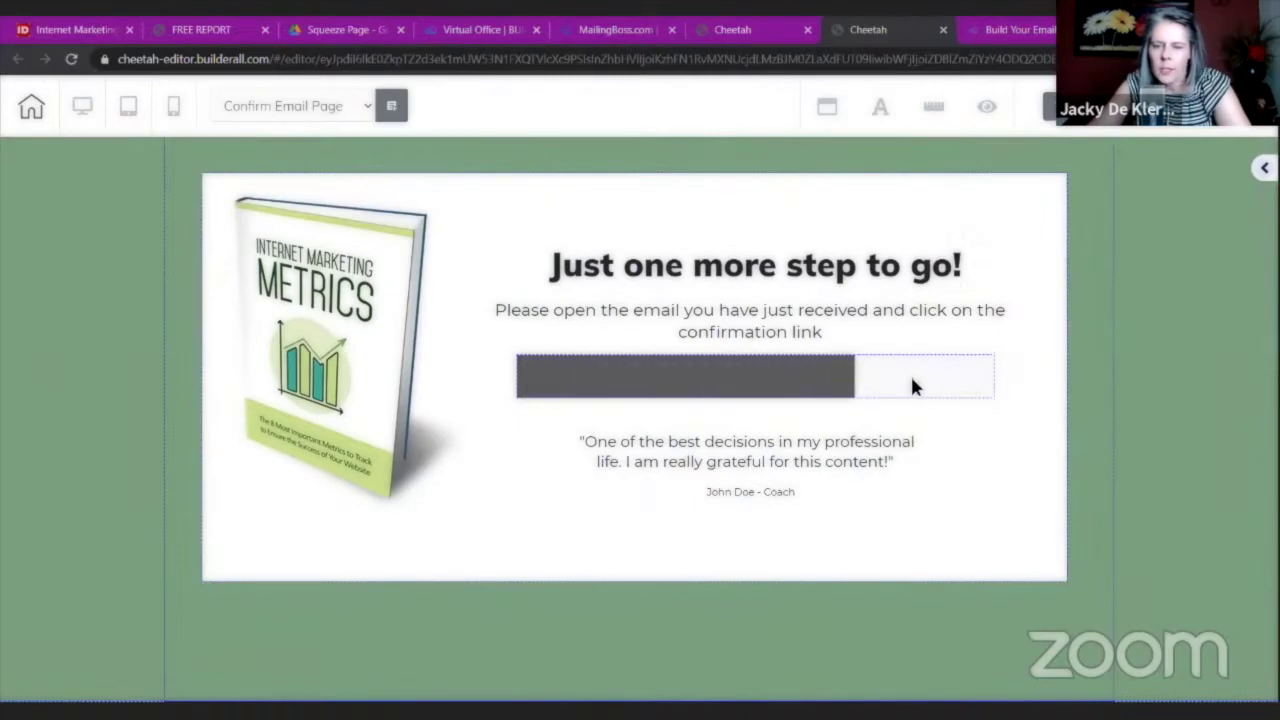
# Delete the testimonial quote and its author line from the Confirm Email Page.
pyautogui.click(740, 492)
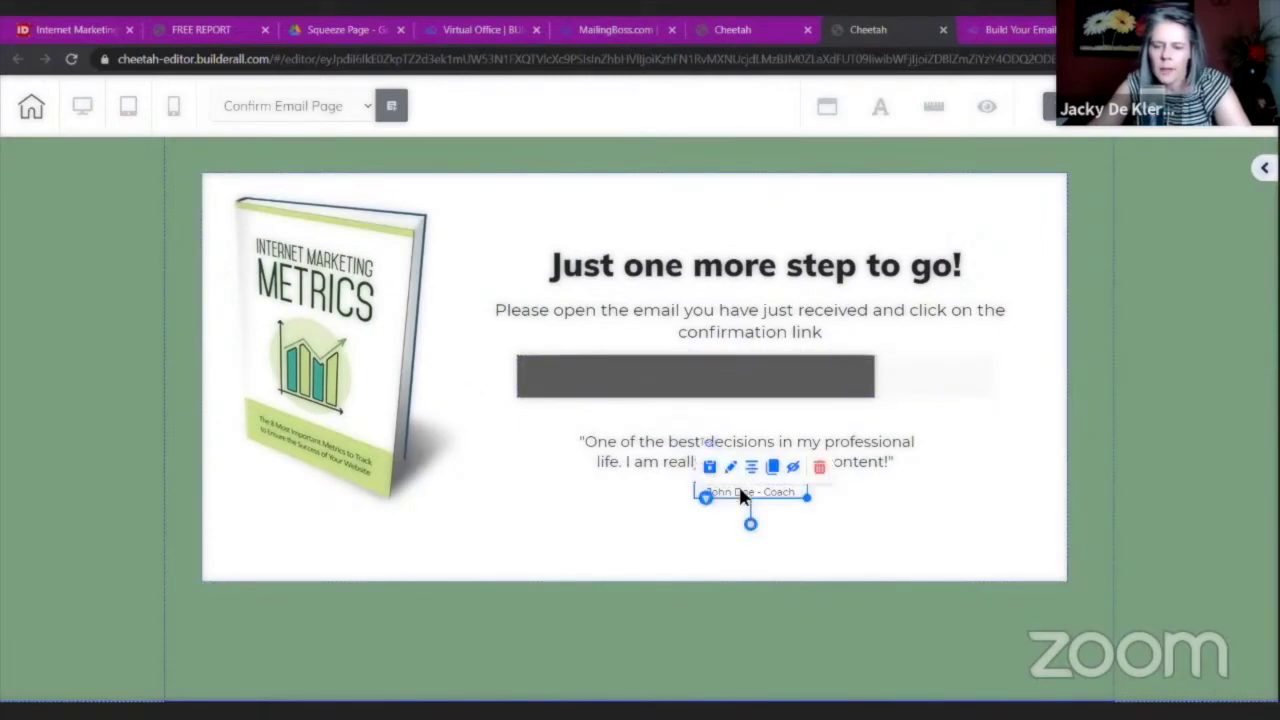
pyautogui.click(818, 467)
pyautogui.click(766, 438)
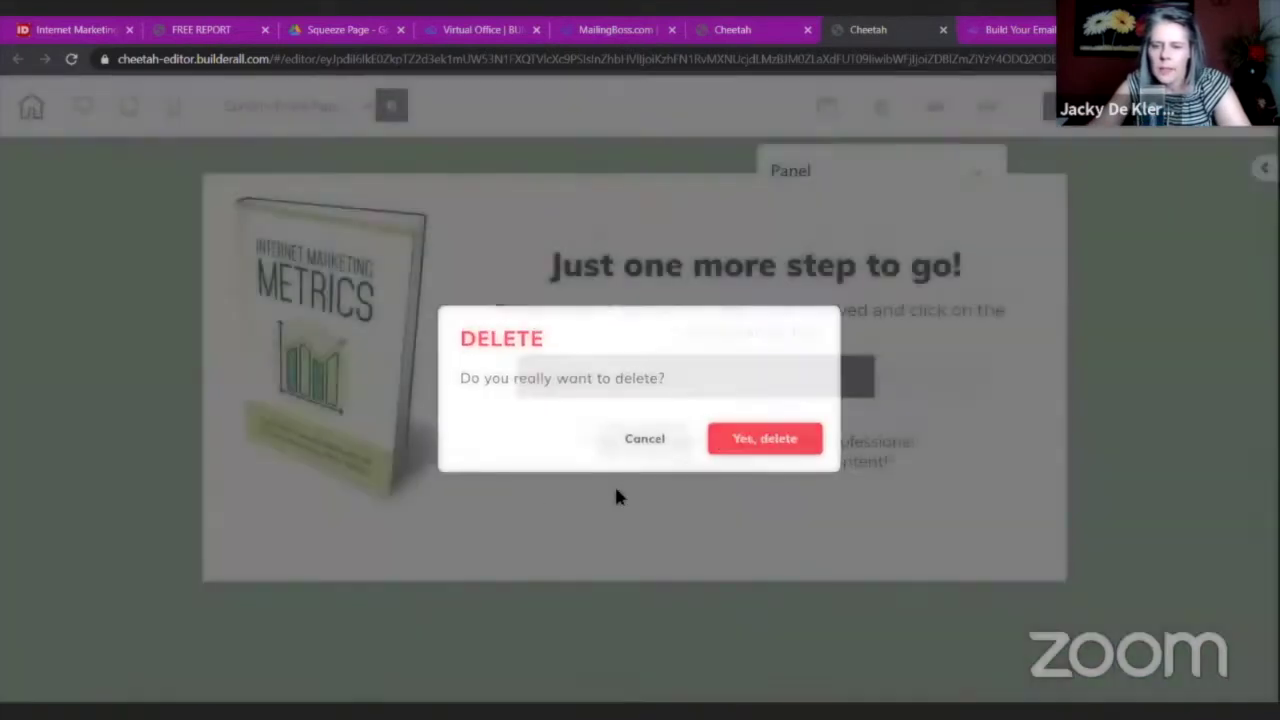
pyautogui.click(719, 440)
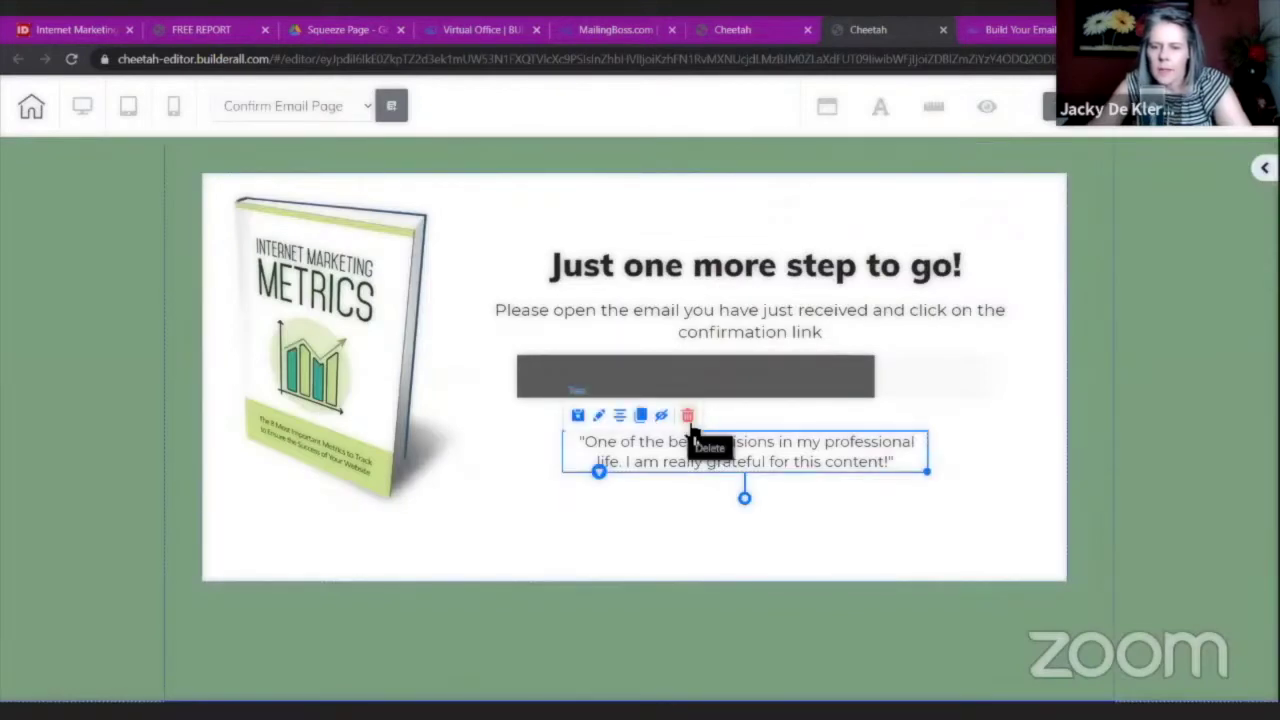
pyautogui.click(686, 417)
pyautogui.click(766, 472)
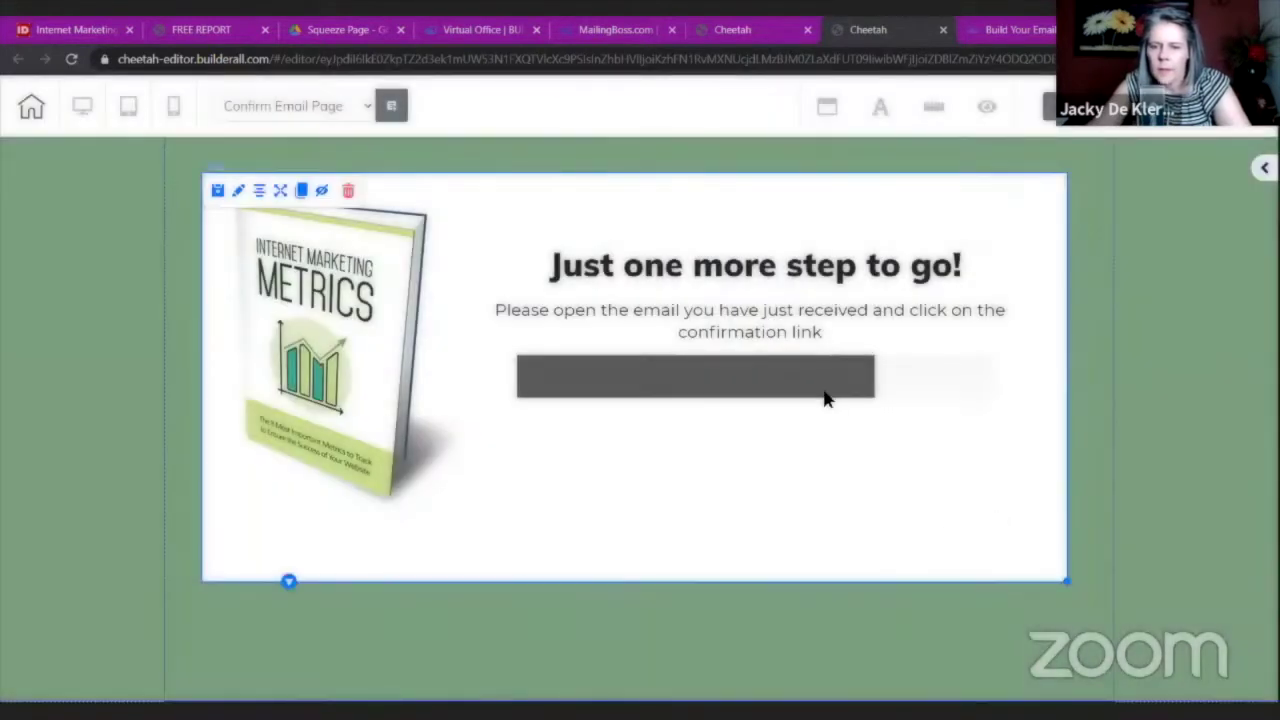
# Enlarge the book cover, lower the grey button and text, then save and publish.
pyautogui.moveTo(835, 396); pyautogui.dragTo(835, 403)
pyautogui.moveTo(797, 268); pyautogui.dragTo(797, 270)
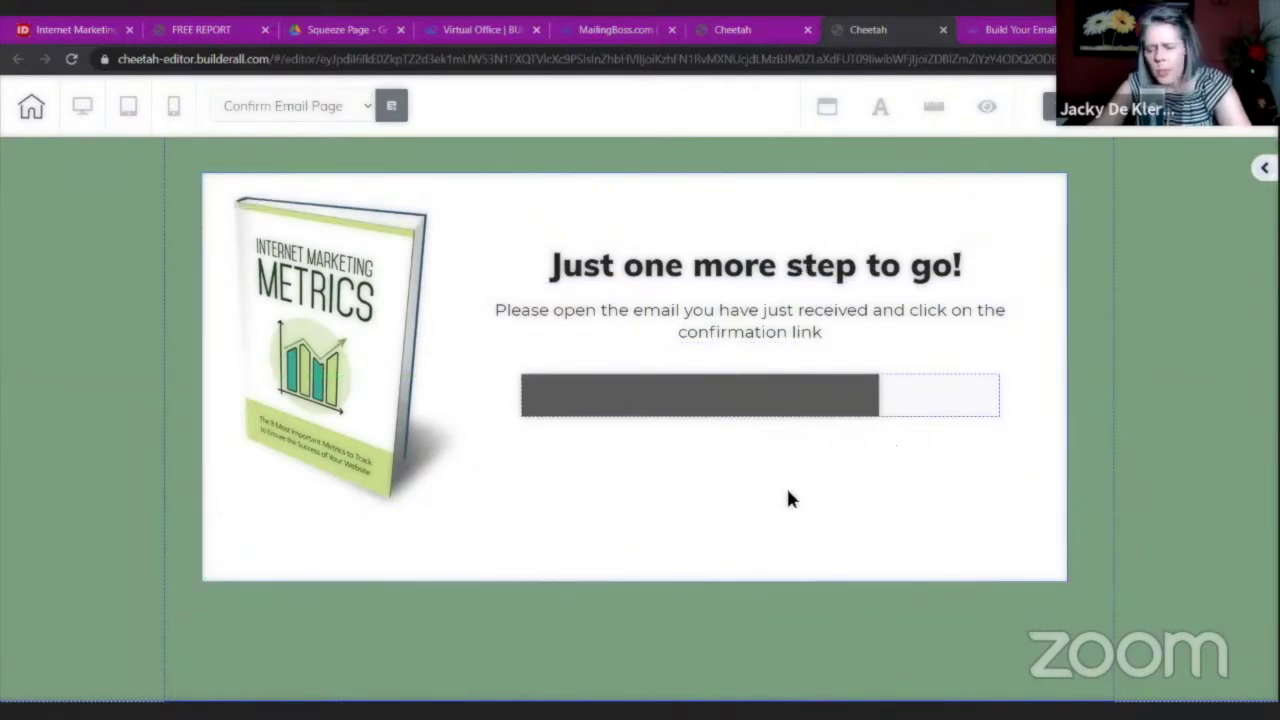
pyautogui.moveTo(461, 509); pyautogui.dragTo(543, 606)
pyautogui.moveTo(411, 449); pyautogui.dragTo(461, 562)
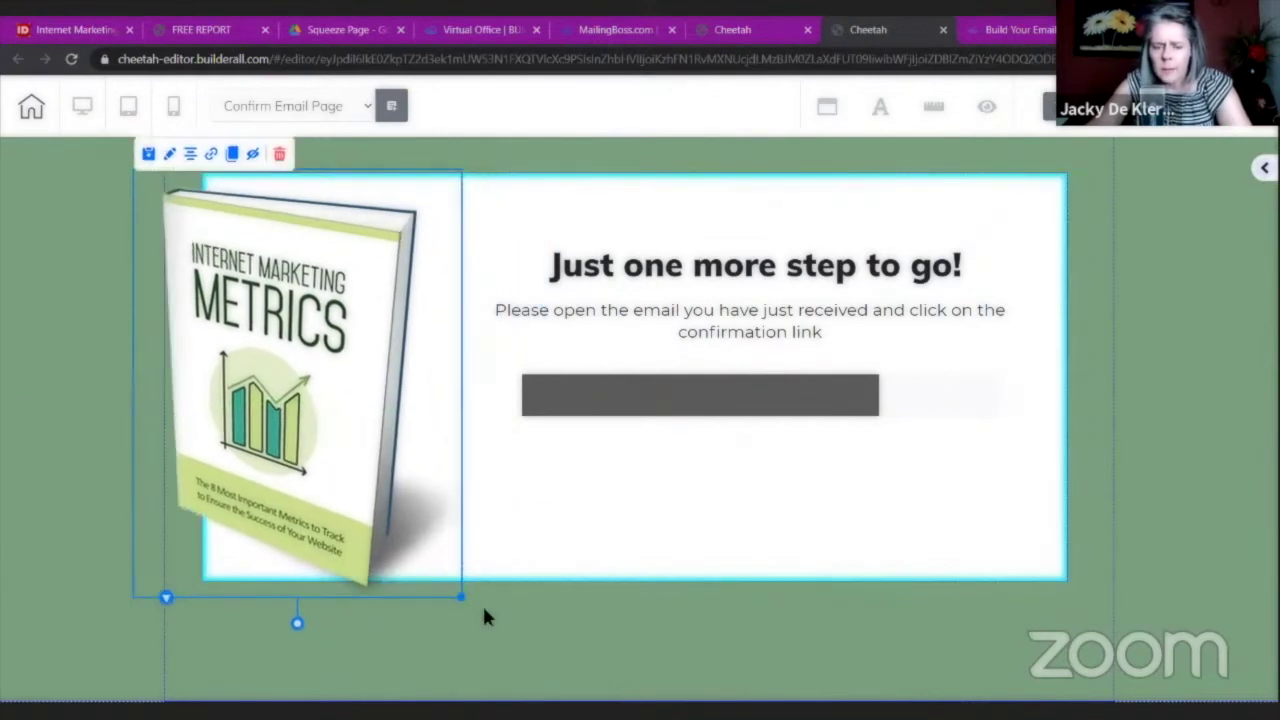
pyautogui.moveTo(484, 617); pyautogui.dragTo(478, 577)
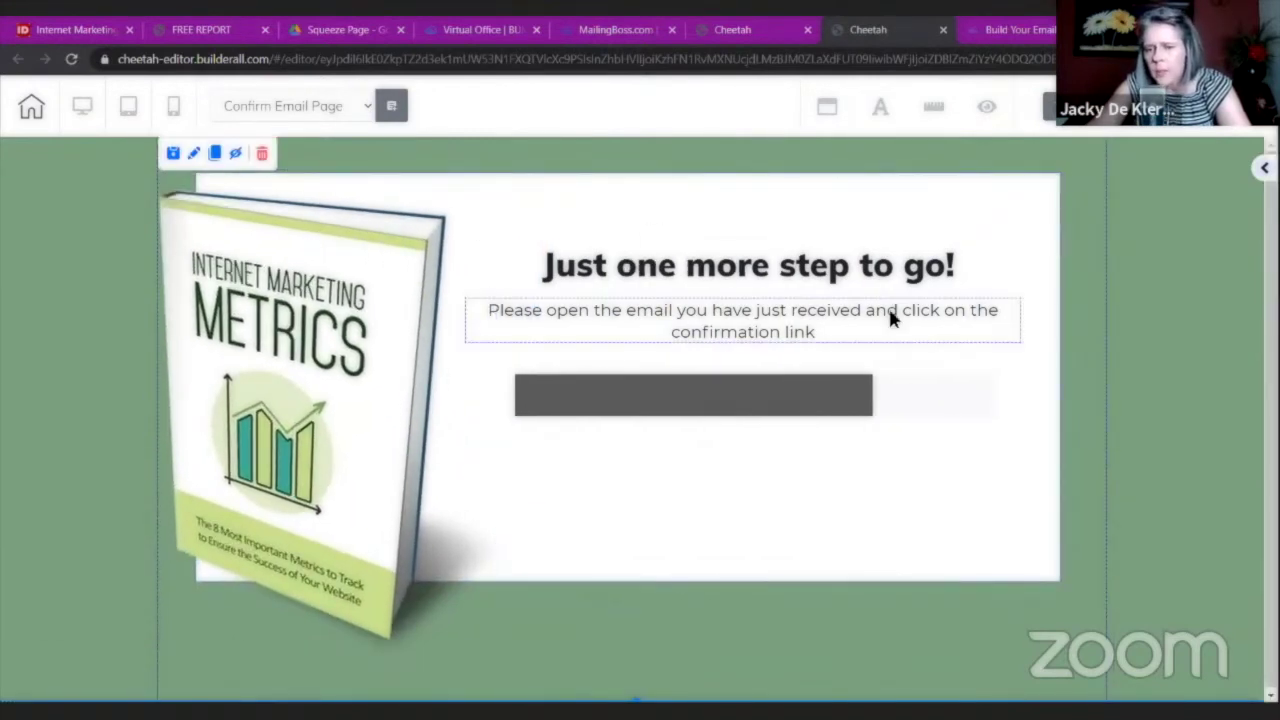
pyautogui.click(857, 463)
pyautogui.moveTo(770, 402); pyautogui.dragTo(772, 414)
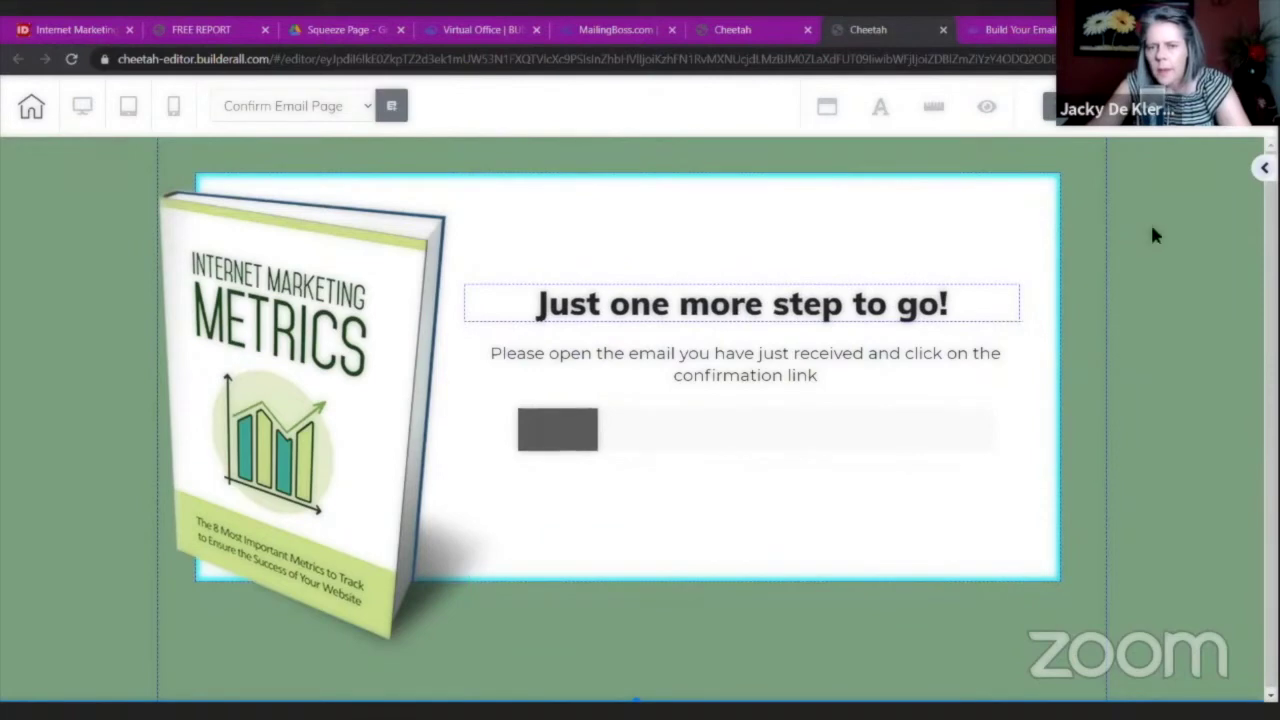
pyautogui.click(1080, 251)
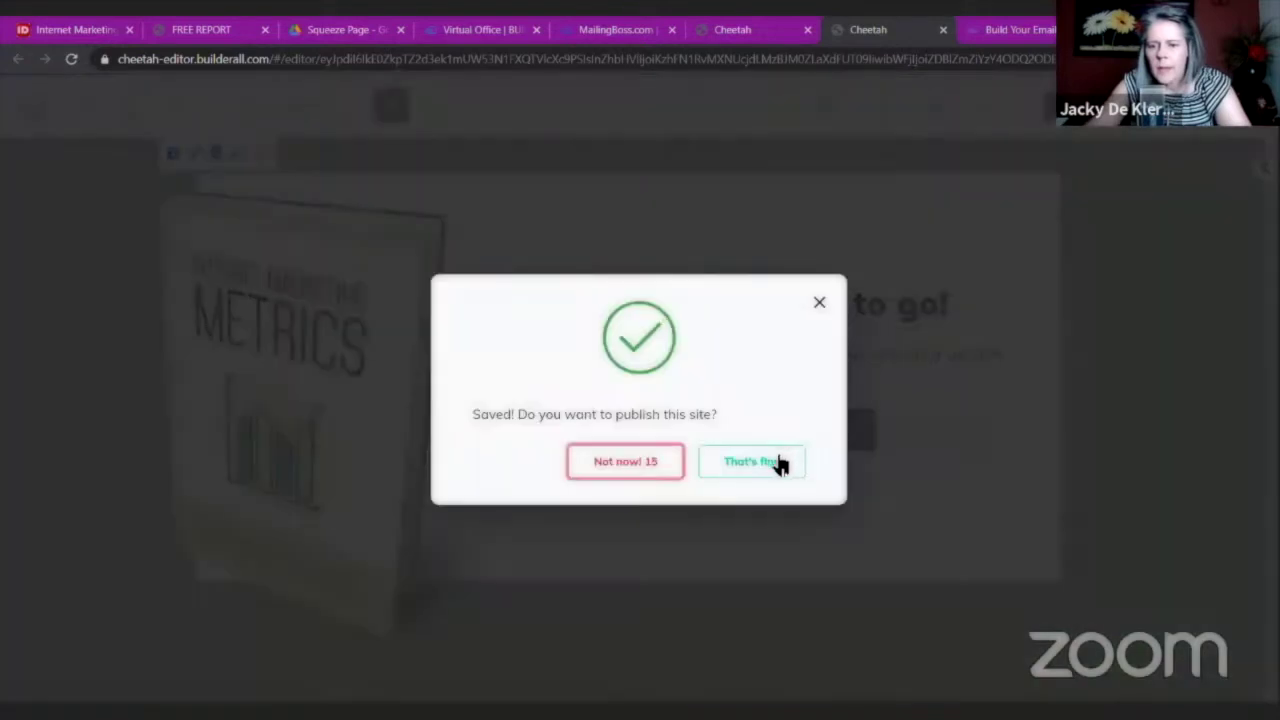
pyautogui.click(777, 463)
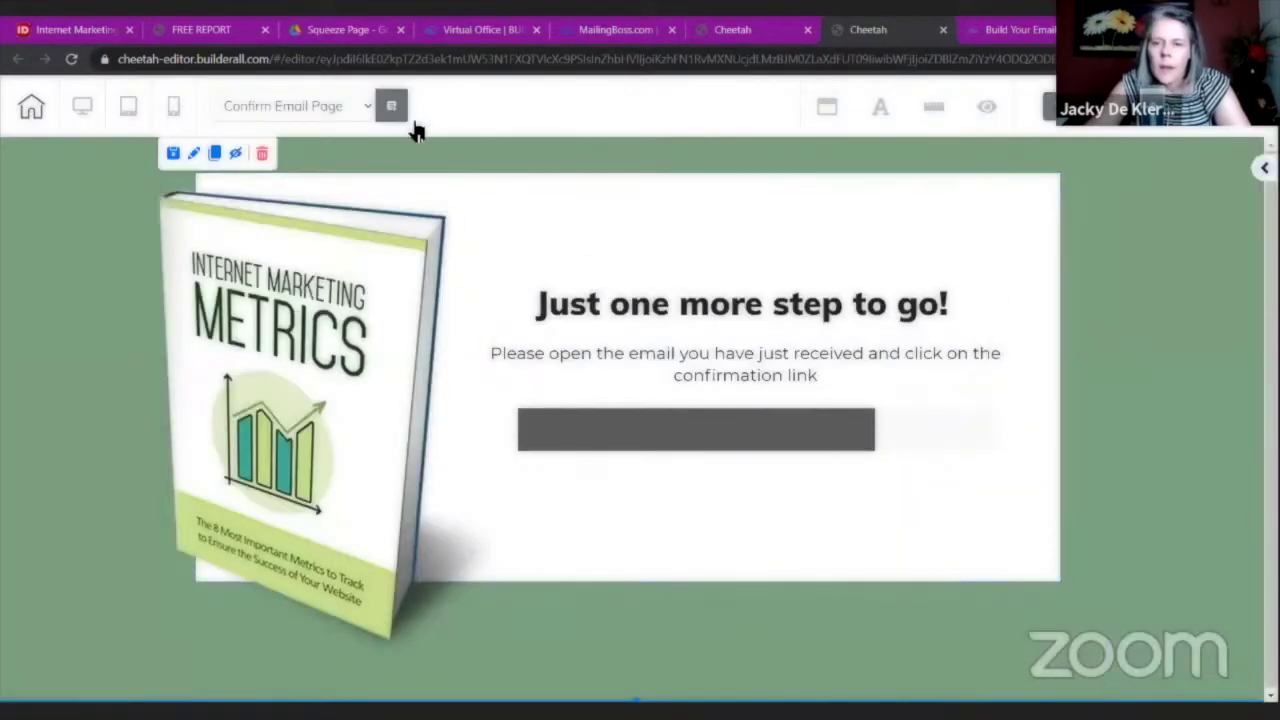
# Close the It's Done dialog and leave for the Download Page via the page dropdown.
pyautogui.click(366, 106)
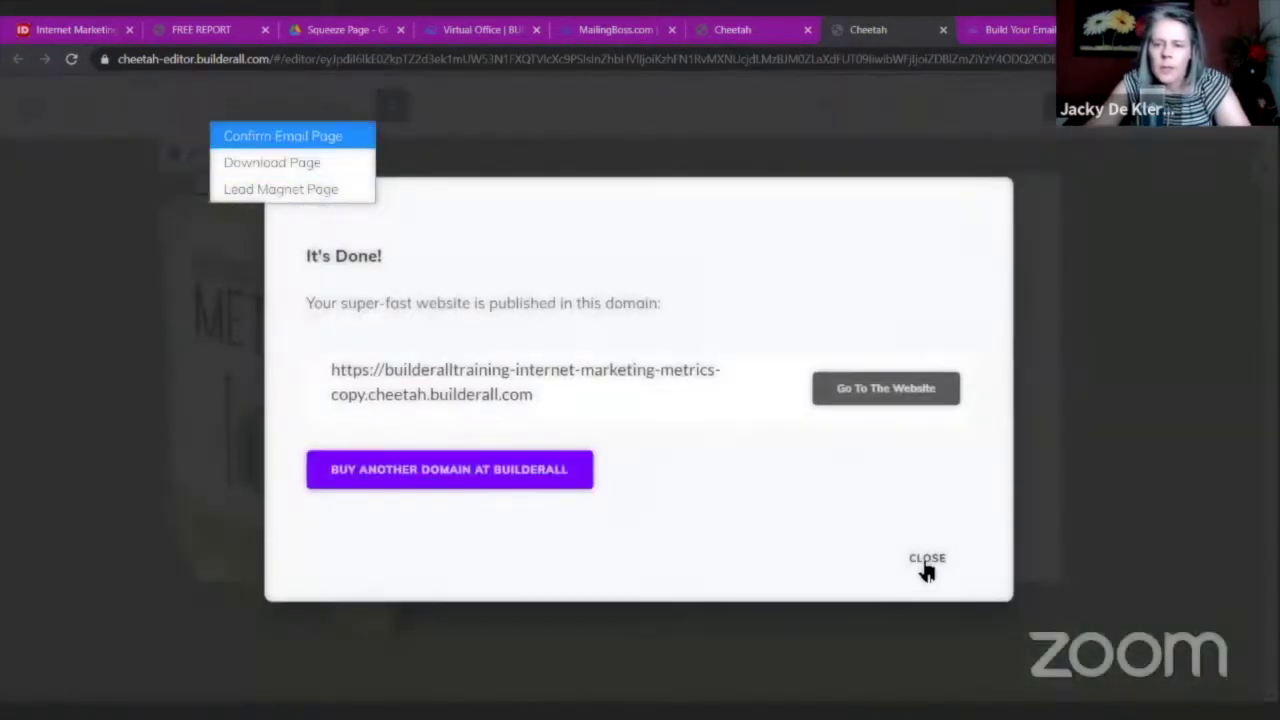
pyautogui.click(925, 565)
pyautogui.click(323, 104)
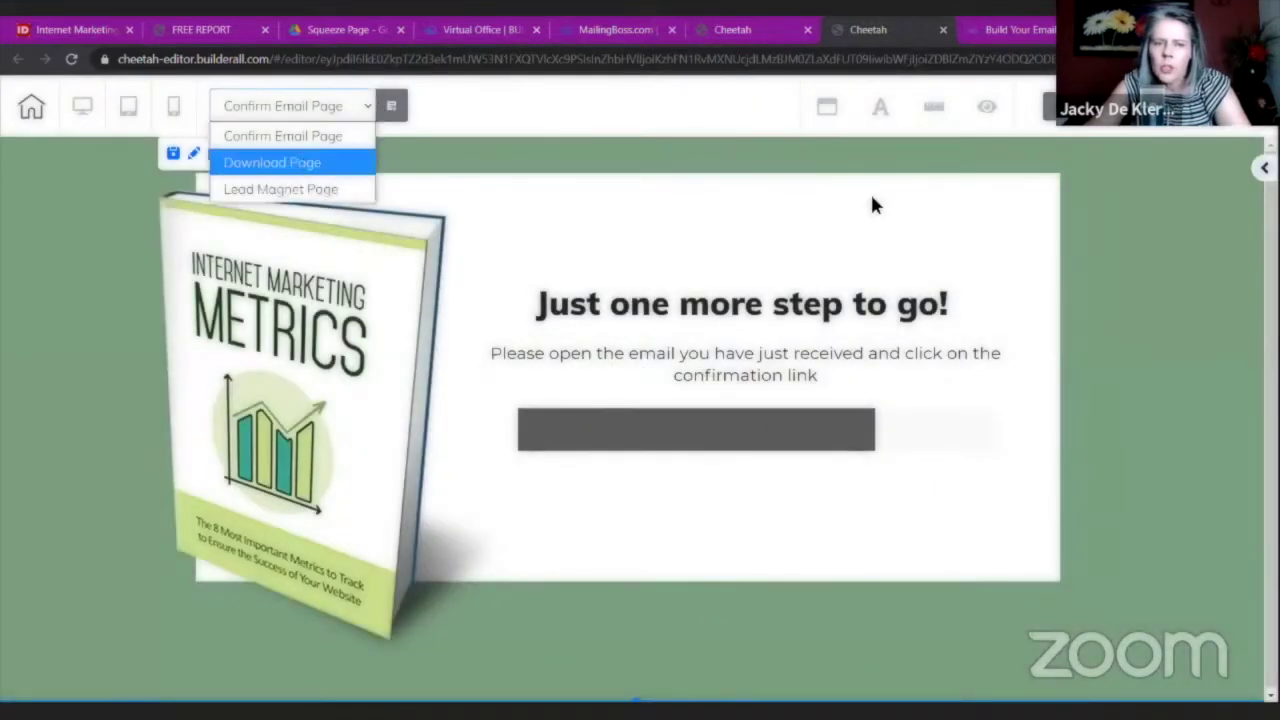
pyautogui.click(271, 163)
pyautogui.click(537, 424)
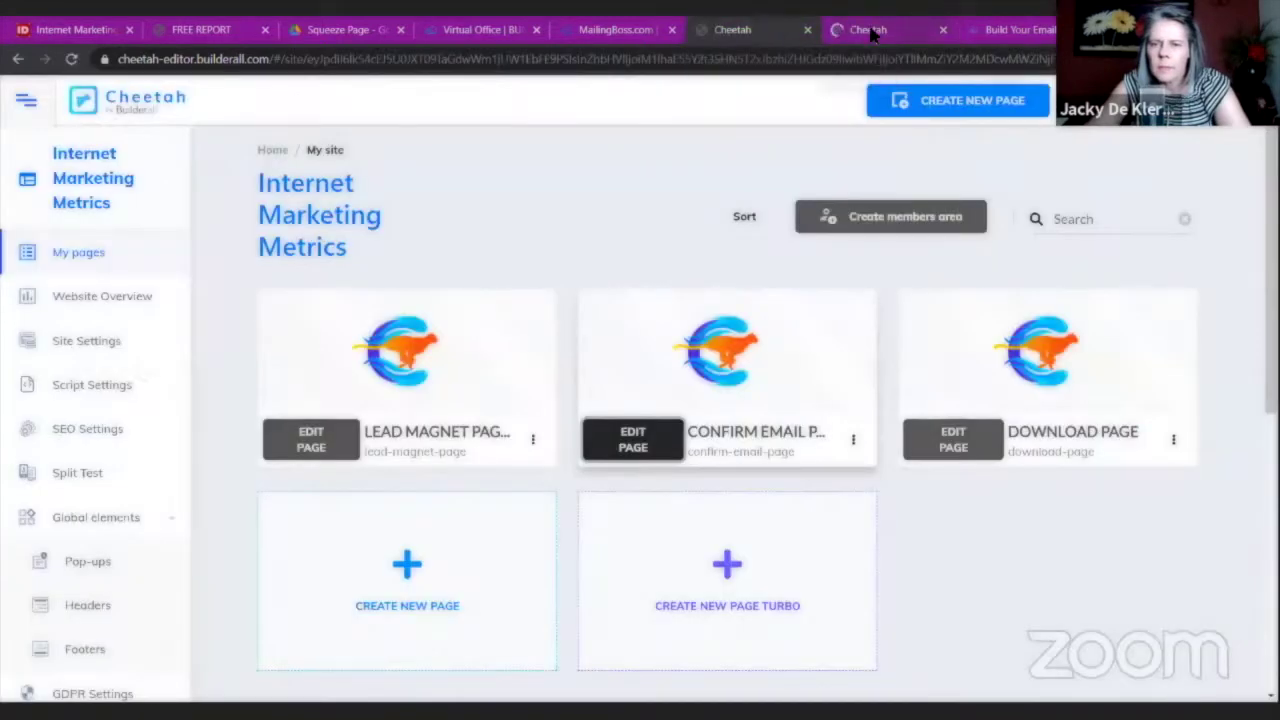
# Edit the Download Page and replace its placeholder picture with the ecover-large book cover.
pyautogui.click(967, 432)
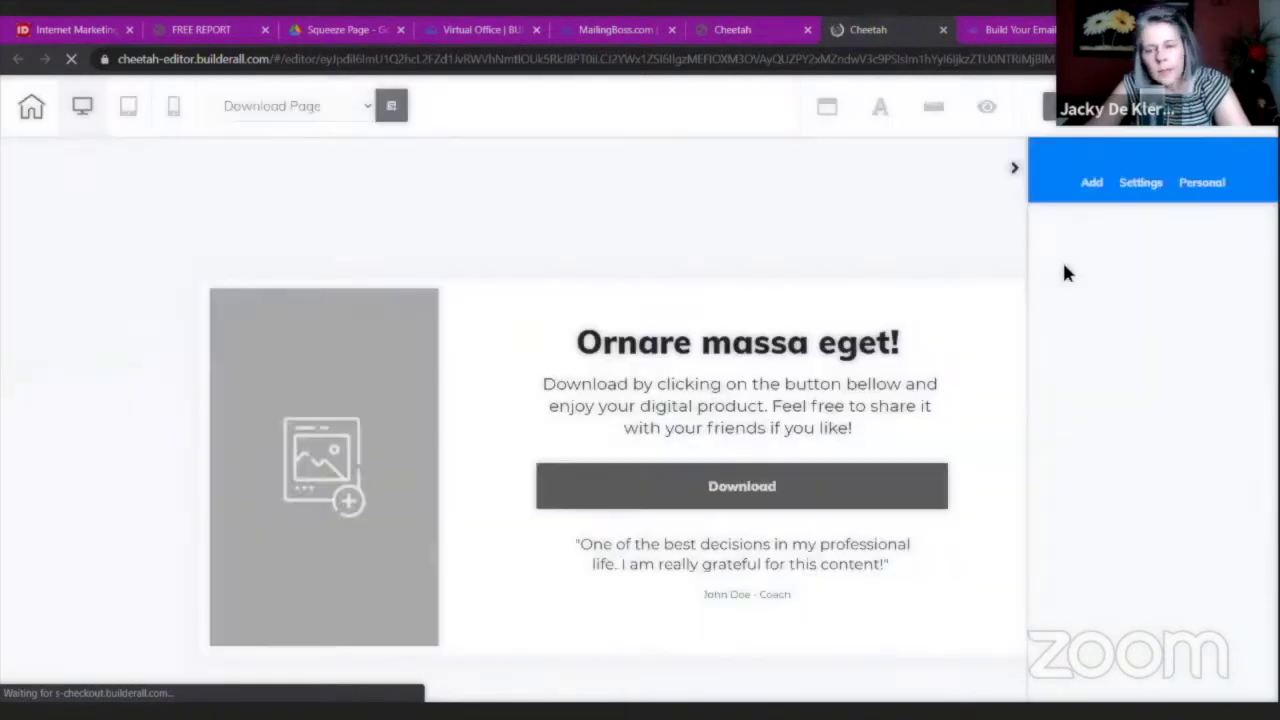
pyautogui.click(310, 400)
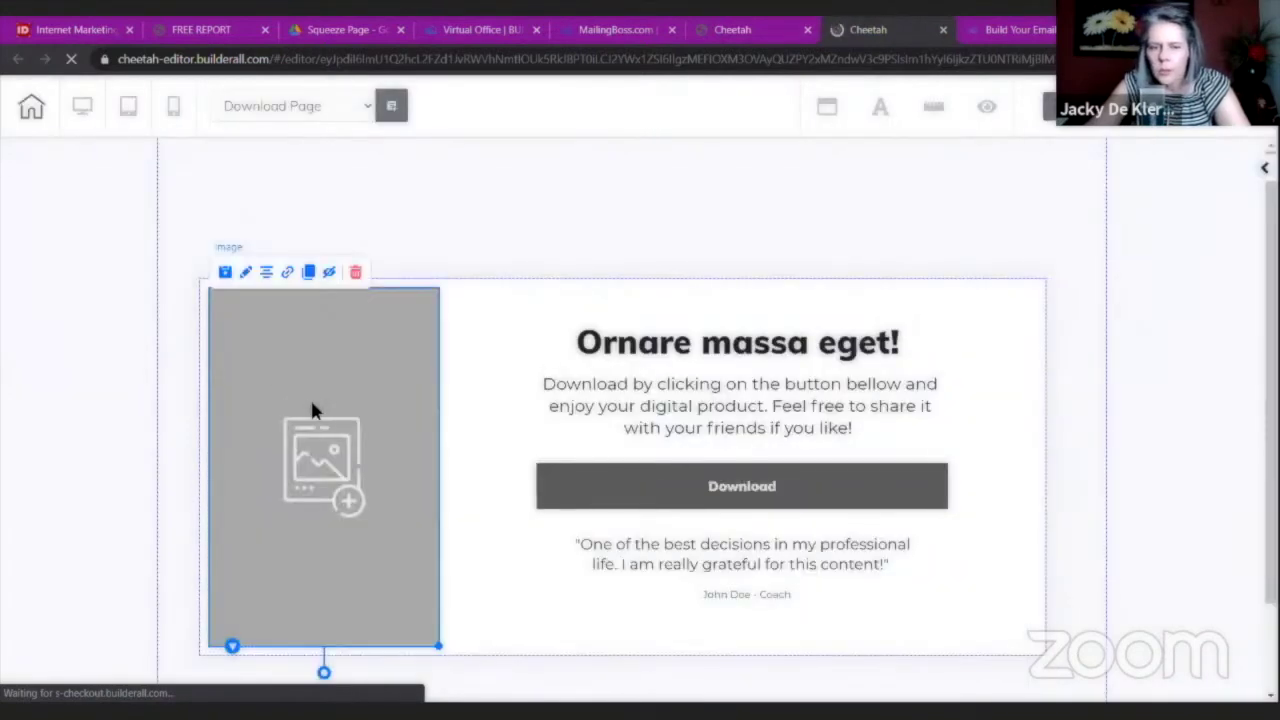
pyautogui.click(520, 408)
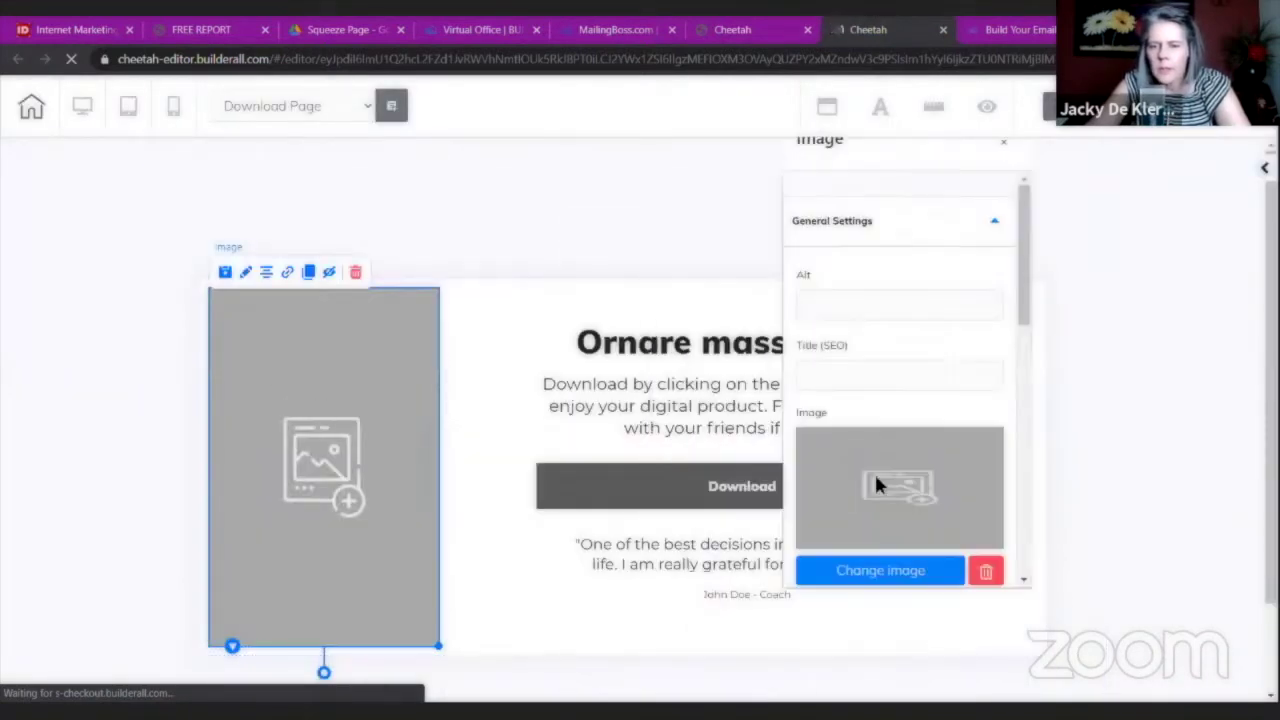
pyautogui.click(878, 570)
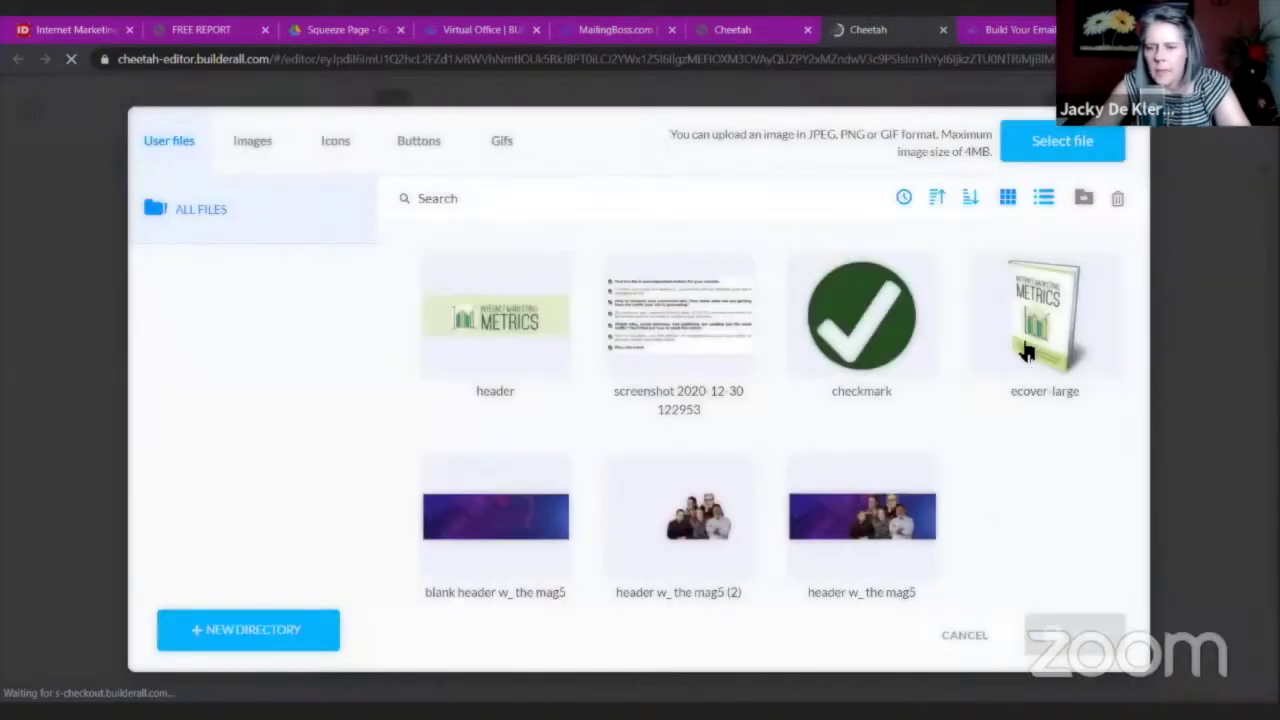
pyautogui.click(1030, 315)
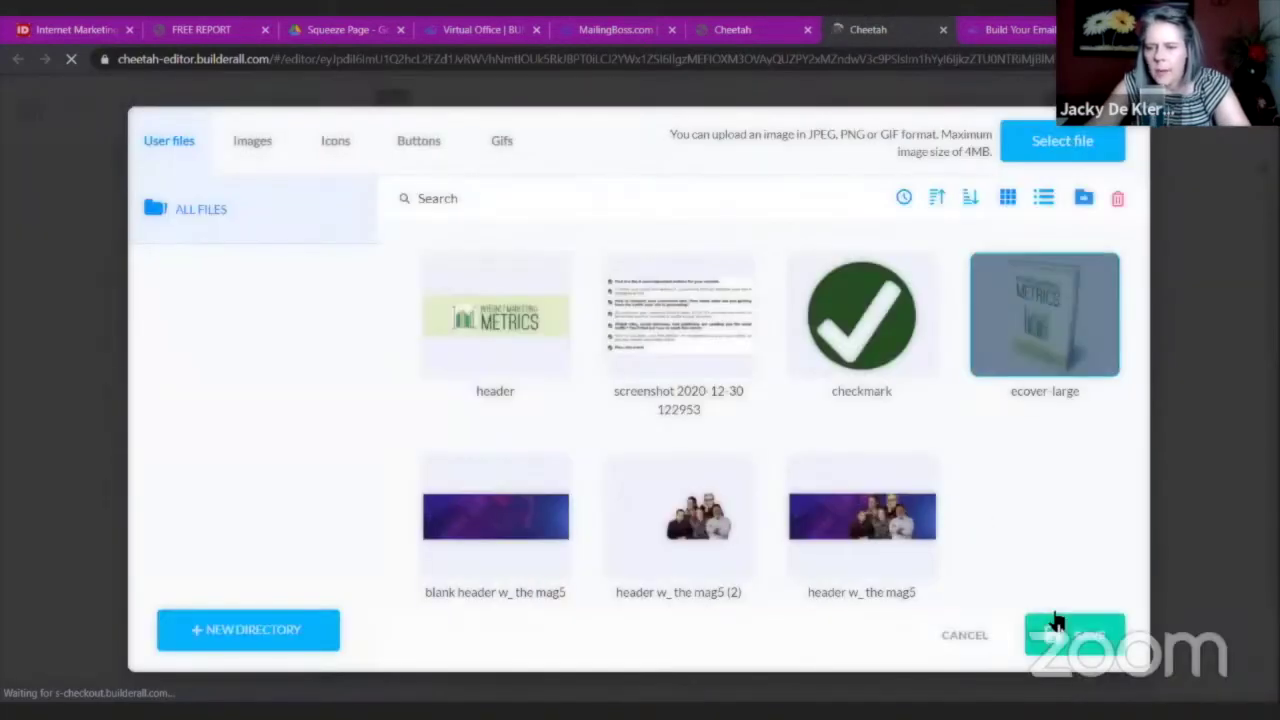
pyautogui.click(1058, 625)
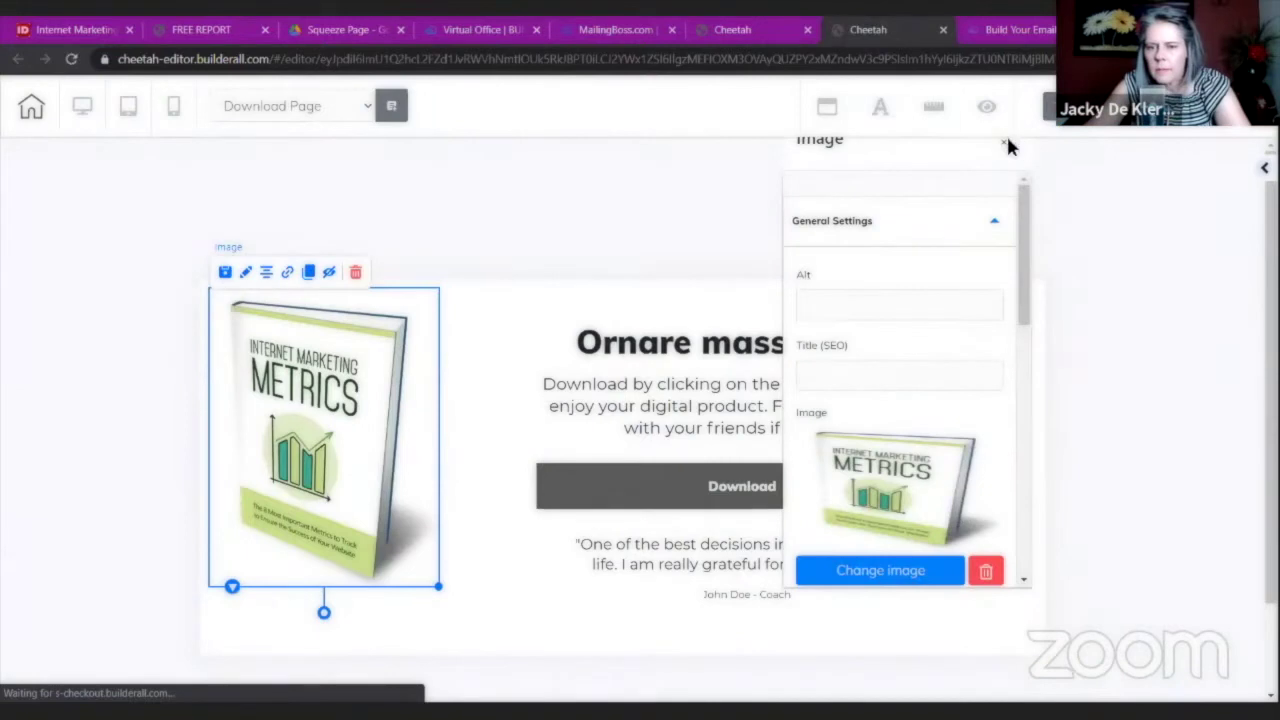
pyautogui.click(1005, 143)
pyautogui.click(610, 357)
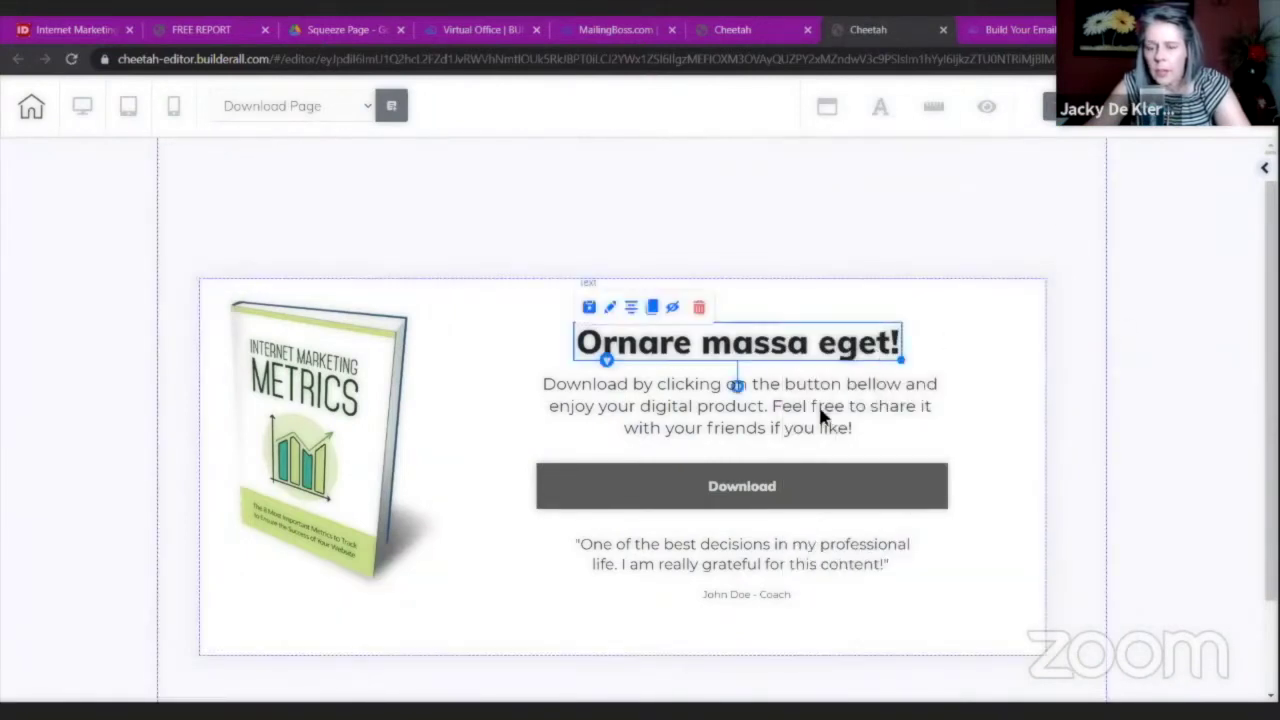
# Open the Download button's settings panel and move it to the right side.
pyautogui.click(1022, 378)
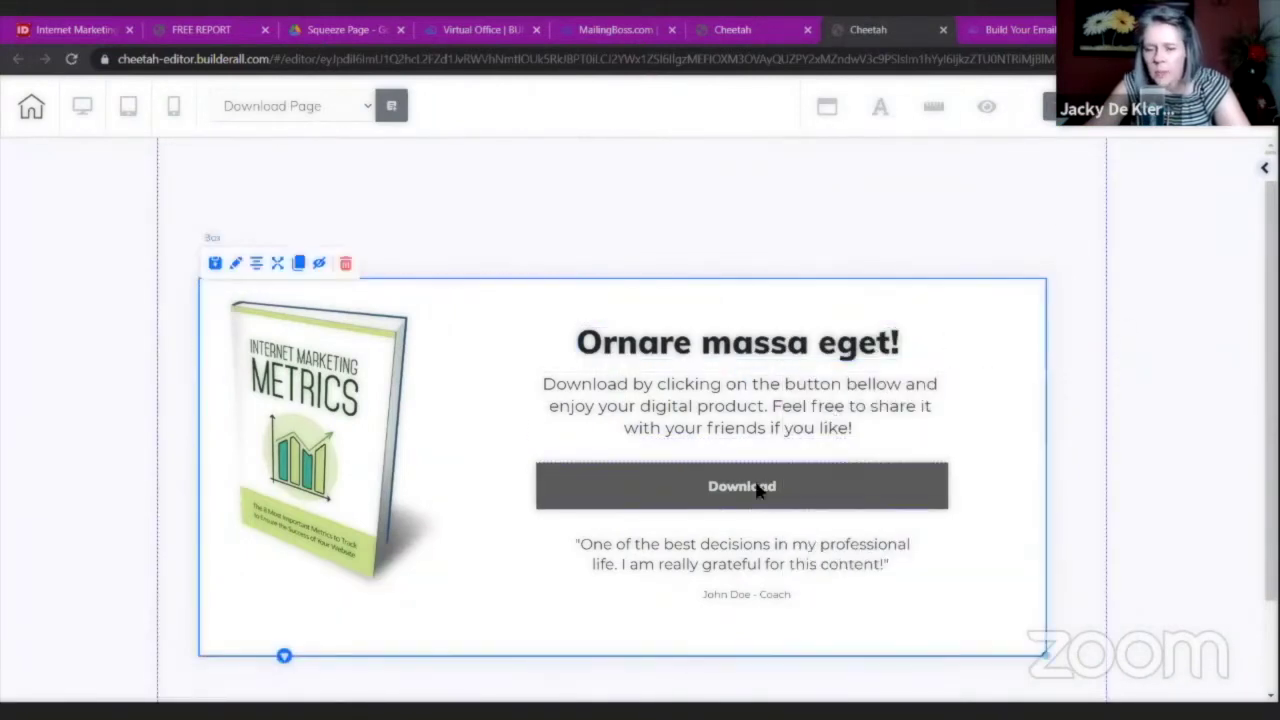
pyautogui.click(659, 491)
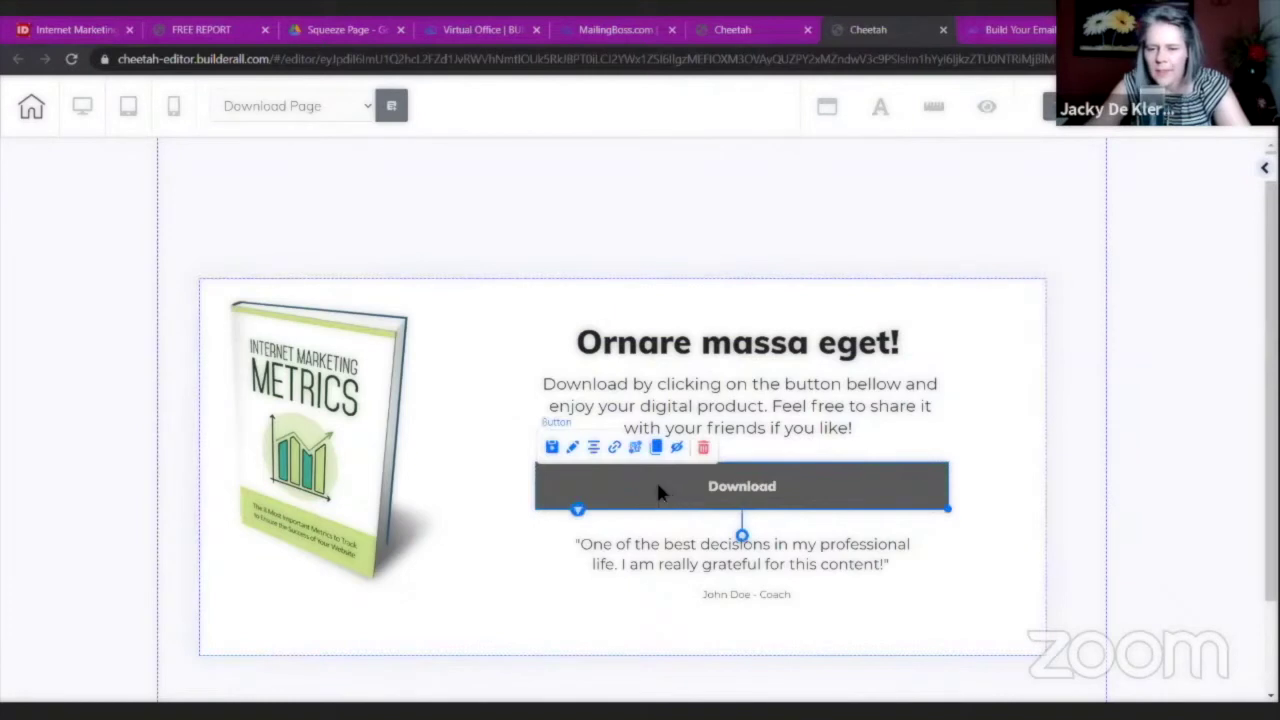
pyautogui.doubleClick(783, 488)
pyautogui.moveTo(853, 480); pyautogui.dragTo(1022, 173)
pyautogui.scroll(-3, 1036, 362)
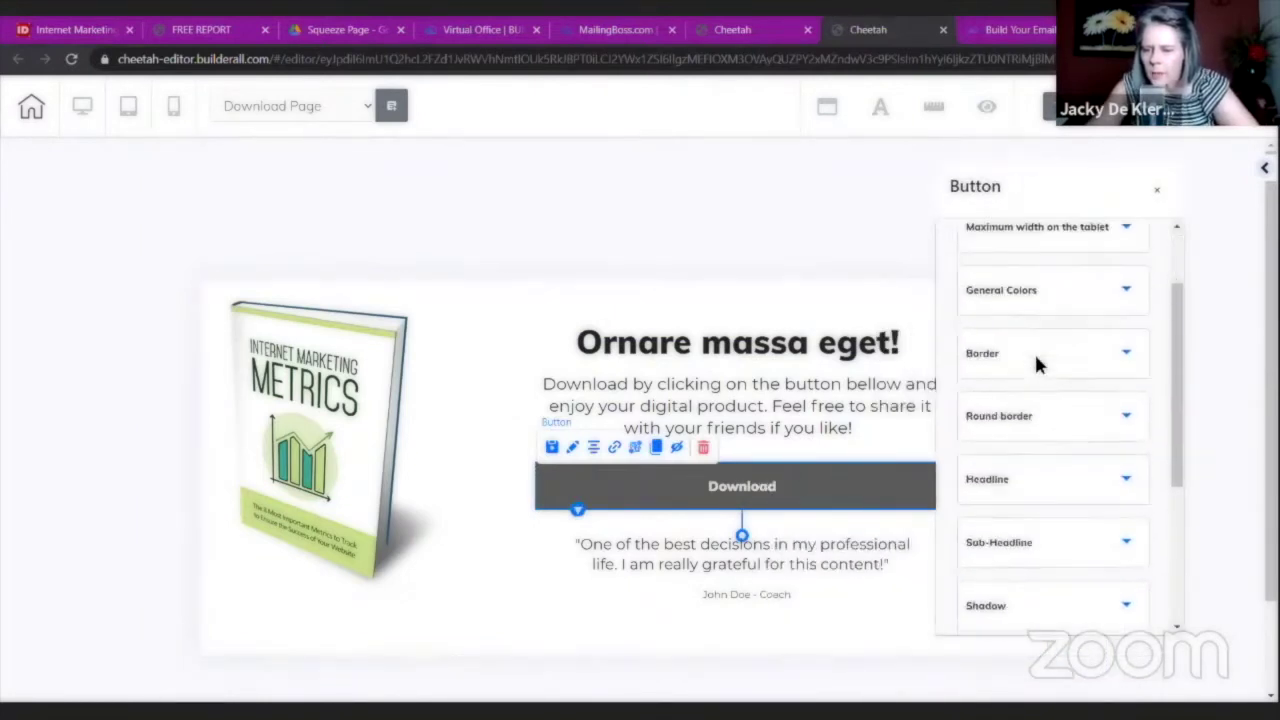
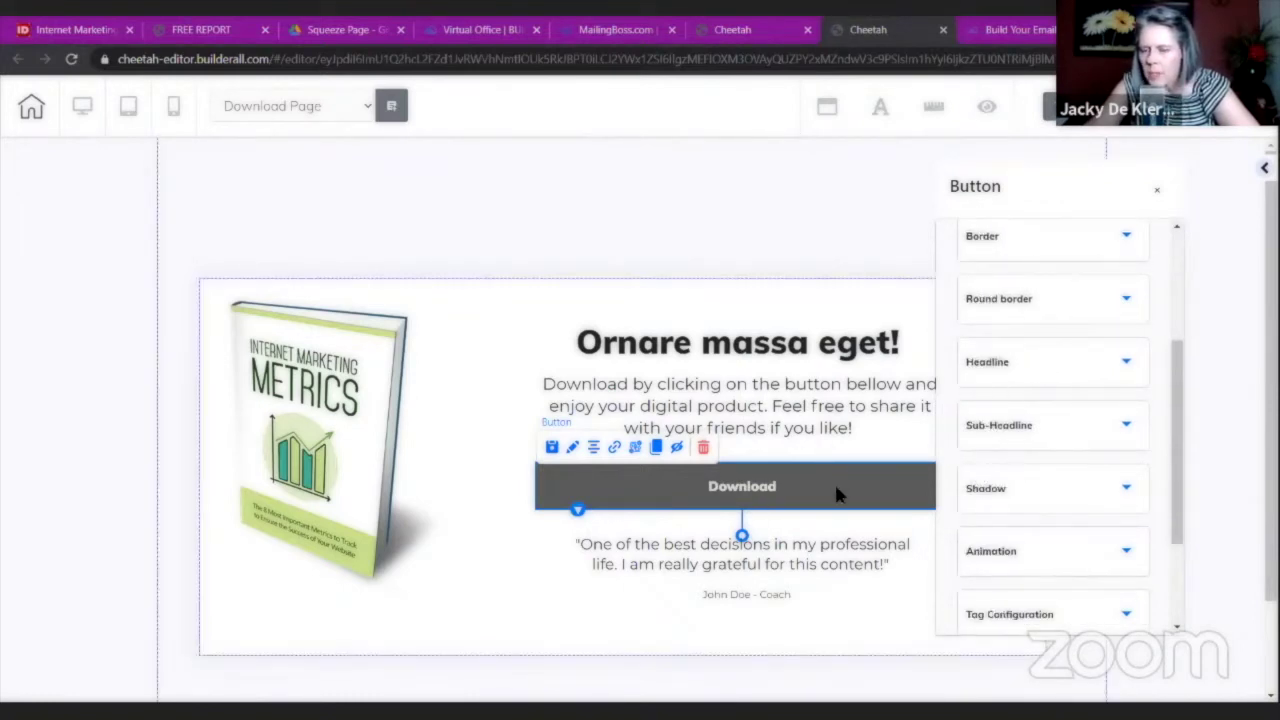
# Review the Download button's headline settings, then bring up its General Colors section.
pyautogui.scroll(-2, 995, 418)
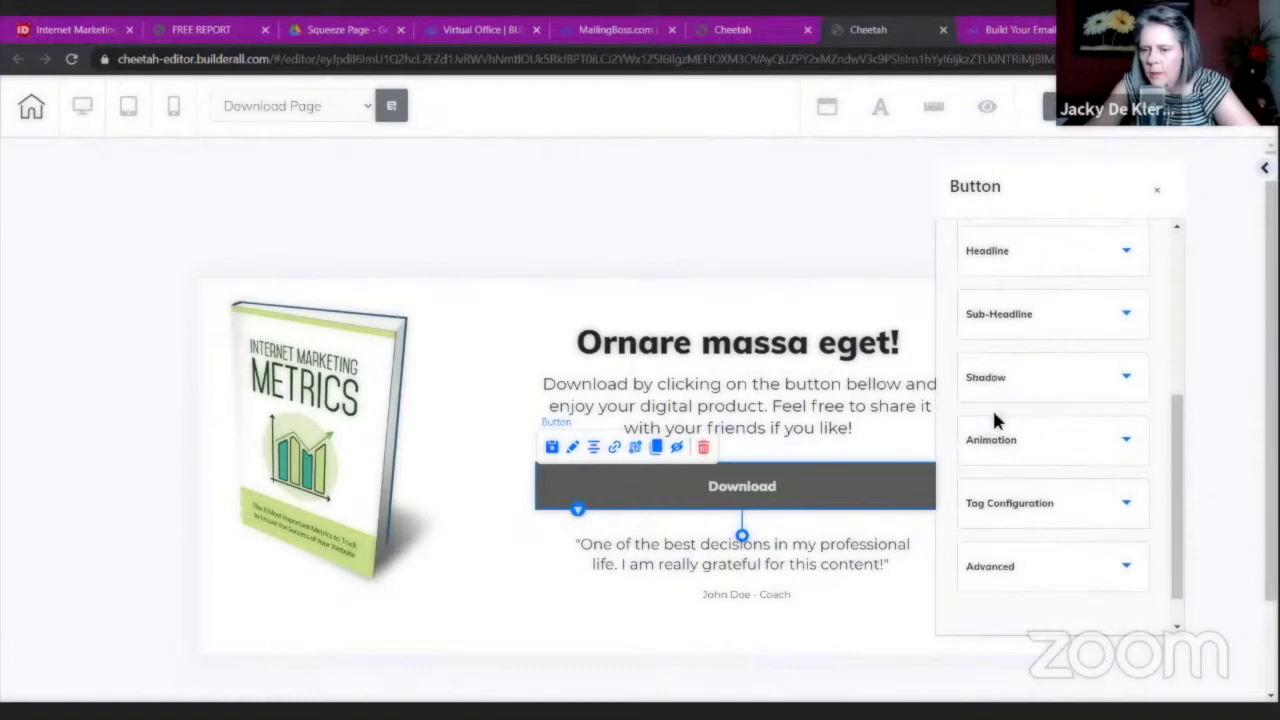
pyautogui.scroll(3, 992, 407)
pyautogui.click(1008, 376)
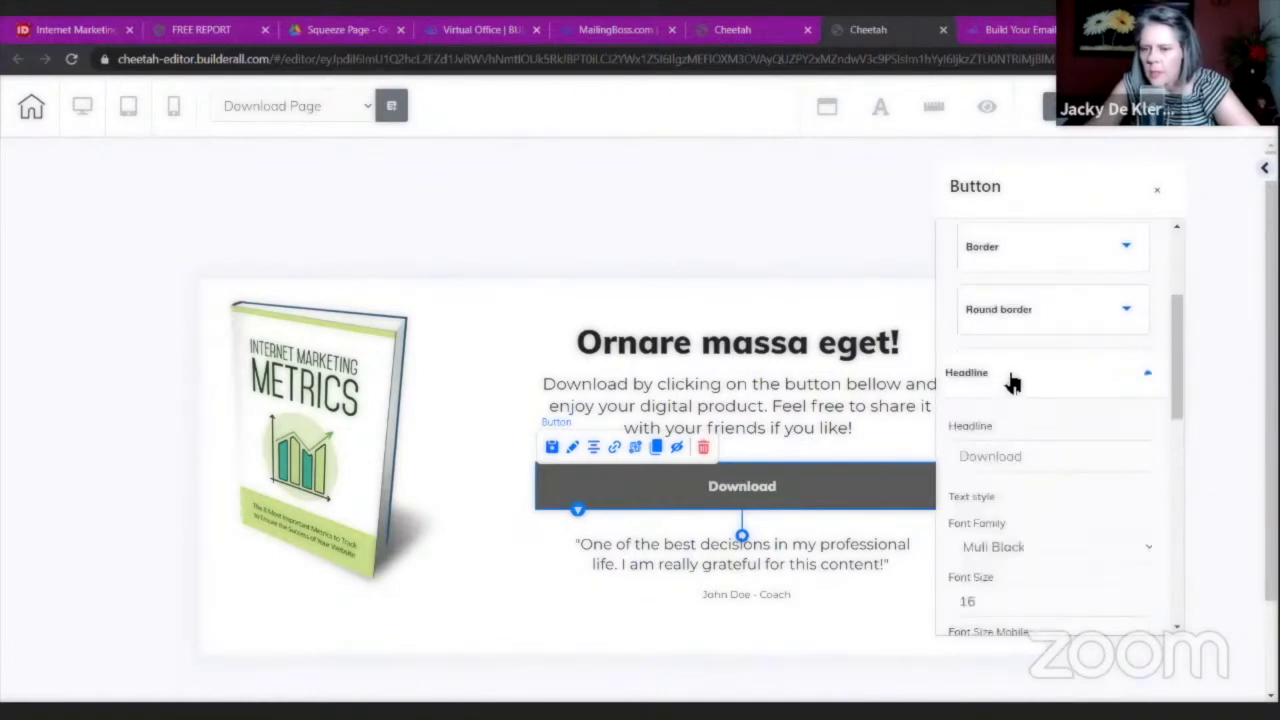
pyautogui.scroll(-5, 1014, 372)
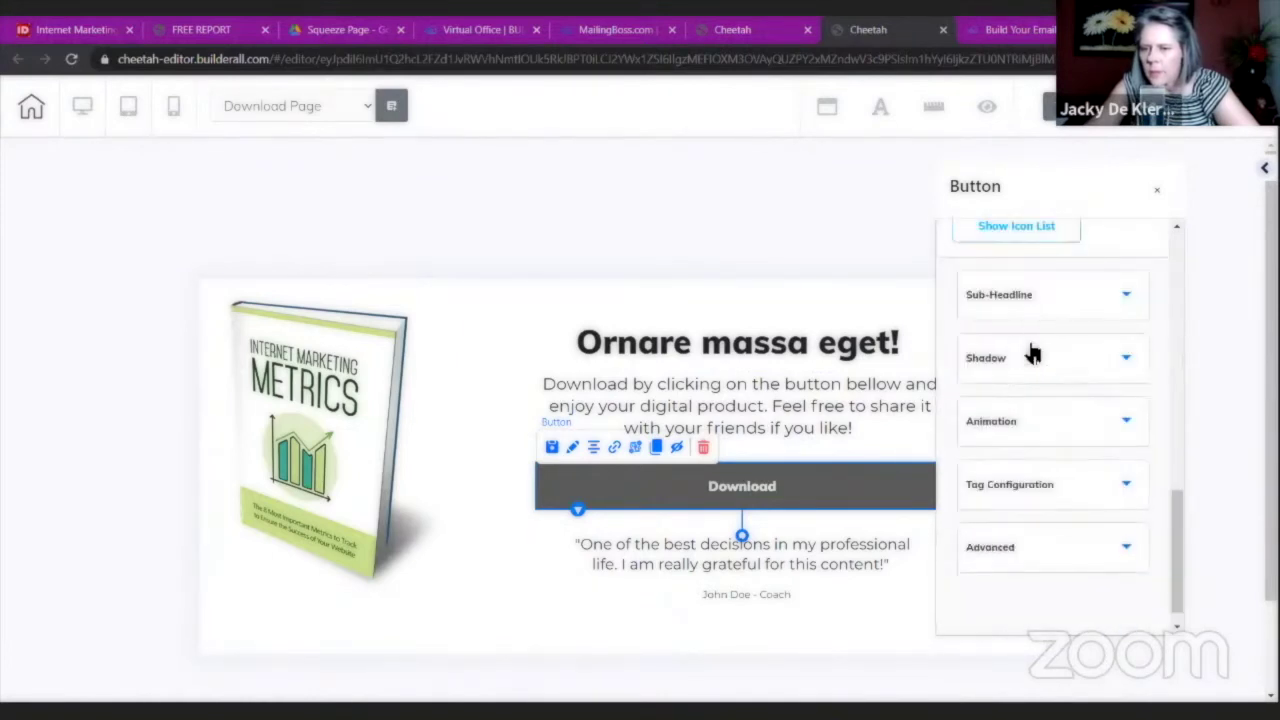
pyautogui.scroll(5, 1032, 352)
pyautogui.scroll(3, 1030, 350)
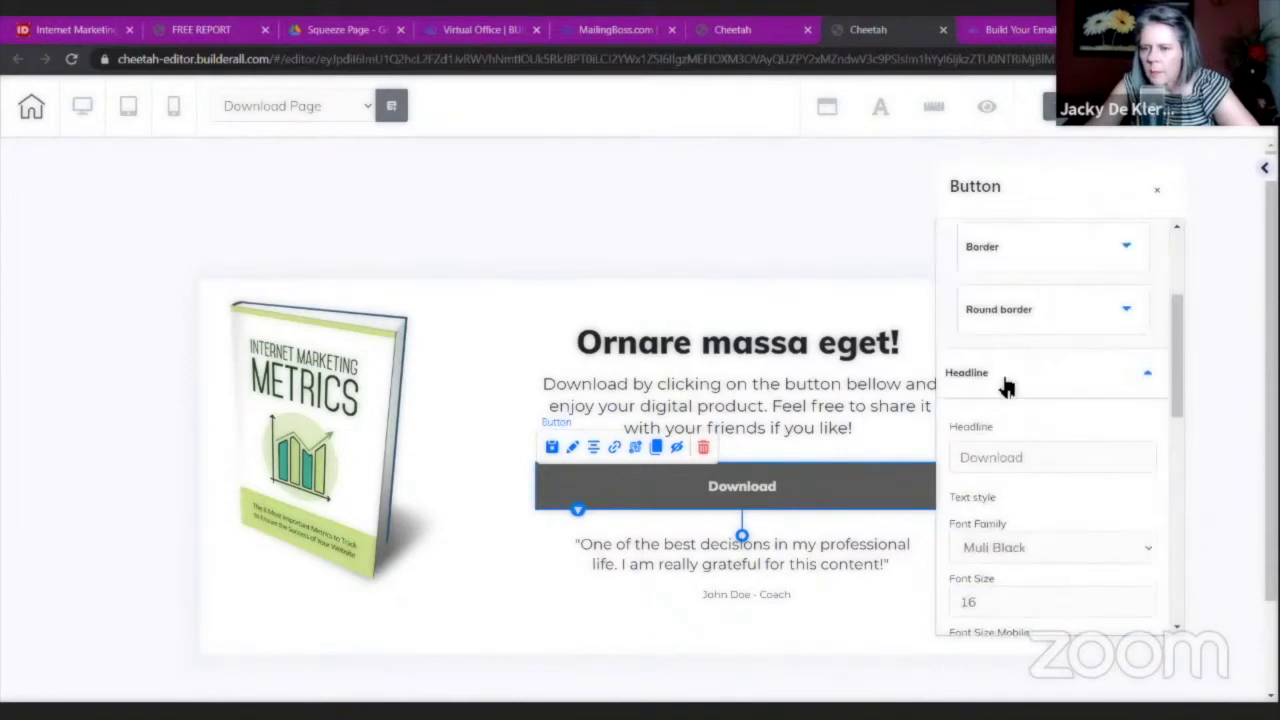
pyautogui.click(1012, 375)
pyautogui.scroll(3, 1034, 365)
pyautogui.click(1016, 396)
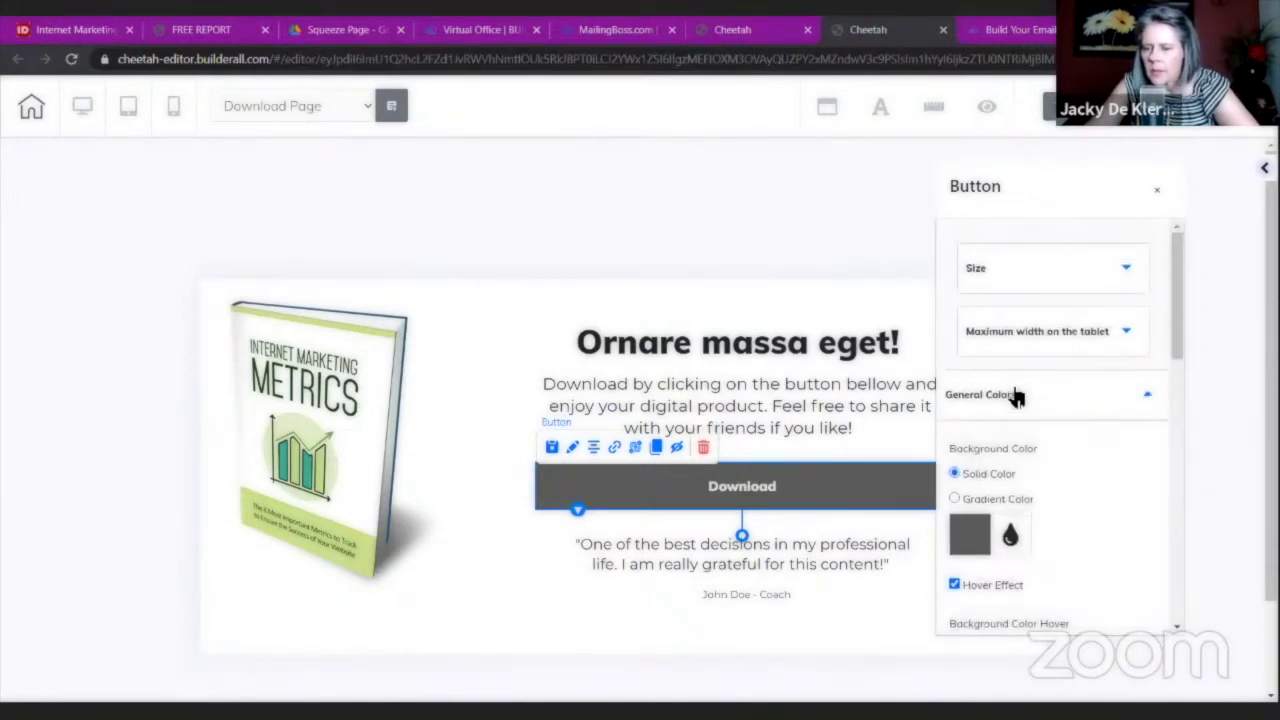
# Change the Download button's background from dark grey to orange (F57124).
pyautogui.scroll(-2, 1017, 397)
pyautogui.click(975, 418)
pyautogui.scroll(-1, 1056, 492)
pyautogui.scroll(-1, 1057, 492)
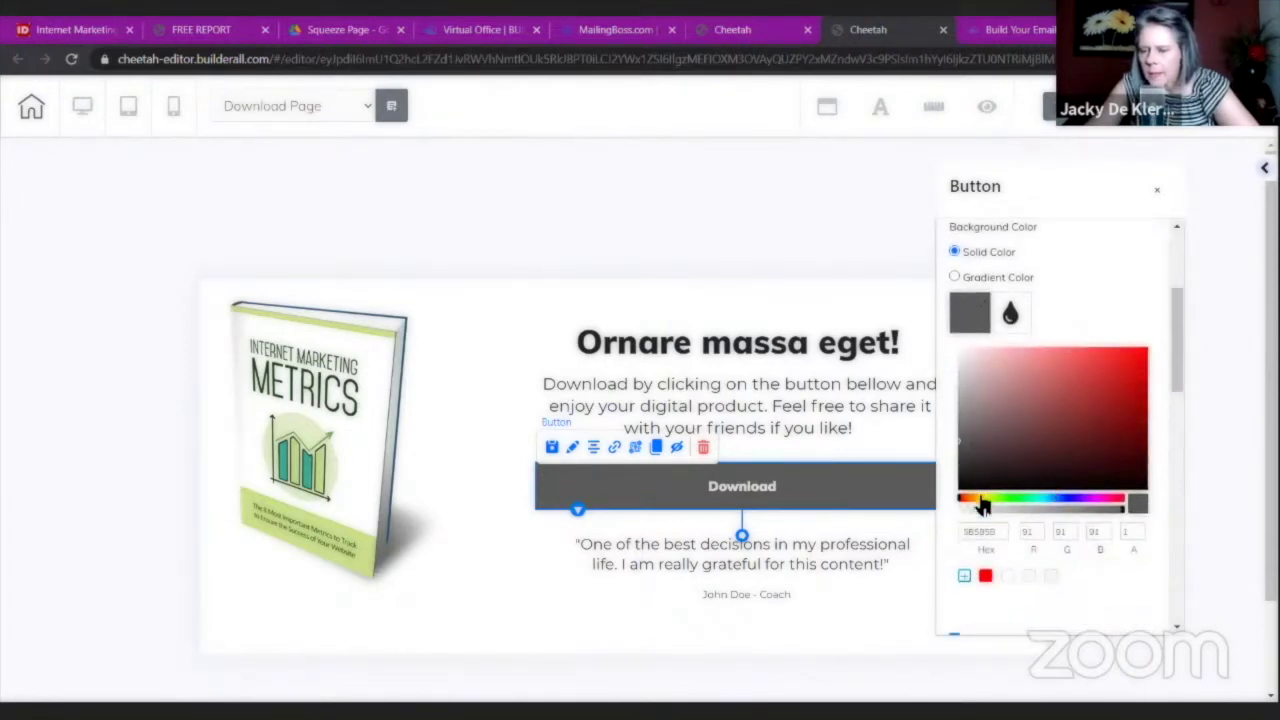
pyautogui.moveTo(976, 502); pyautogui.dragTo(971, 504)
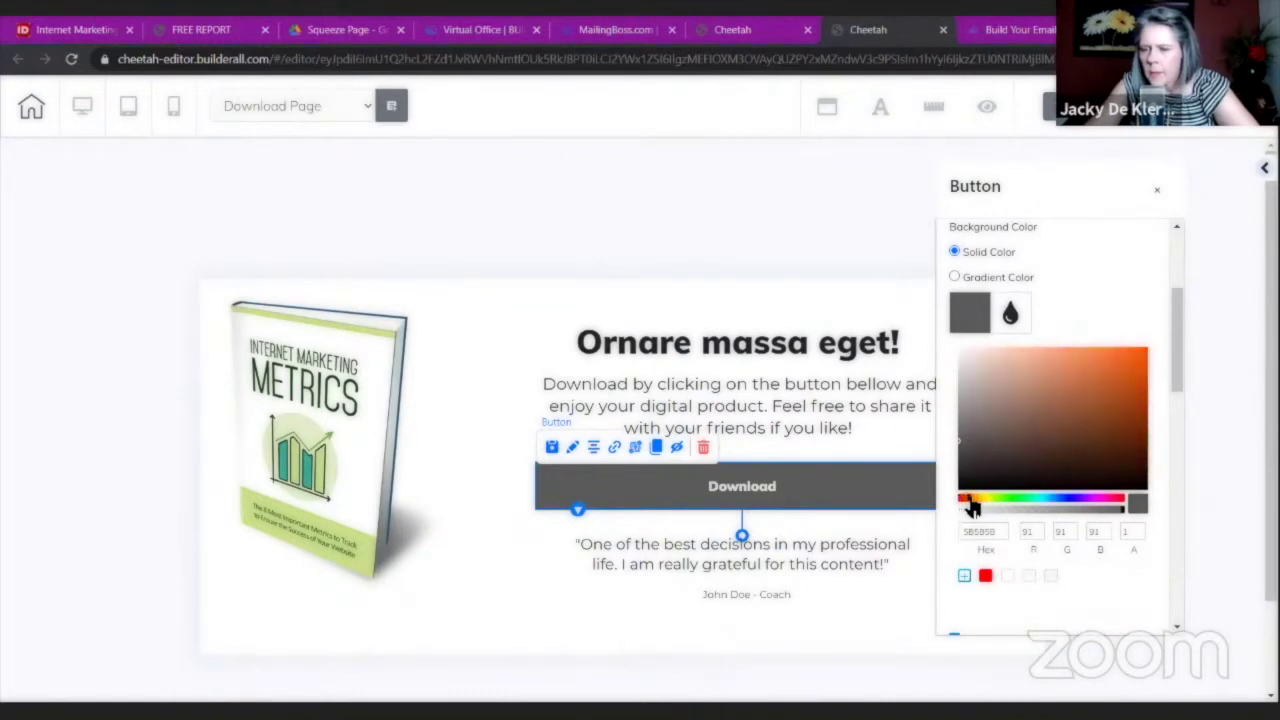
pyautogui.moveTo(1075, 390); pyautogui.dragTo(1121, 365)
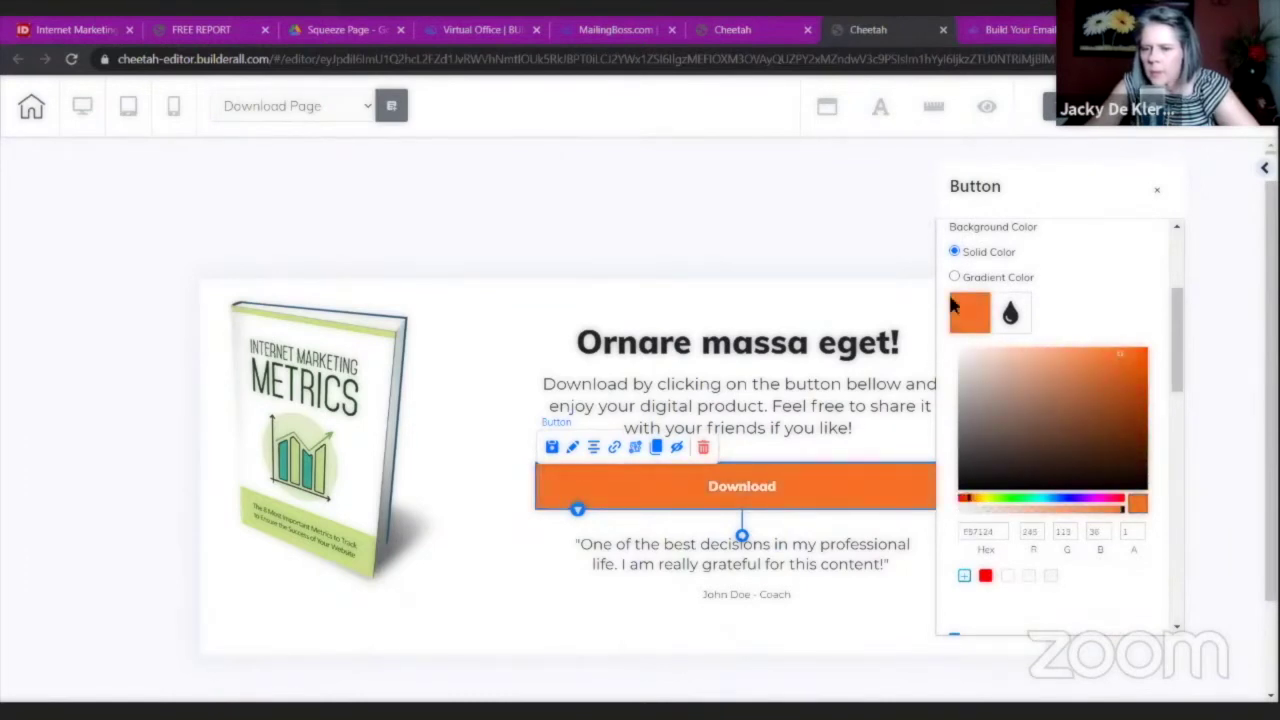
pyautogui.click(836, 211)
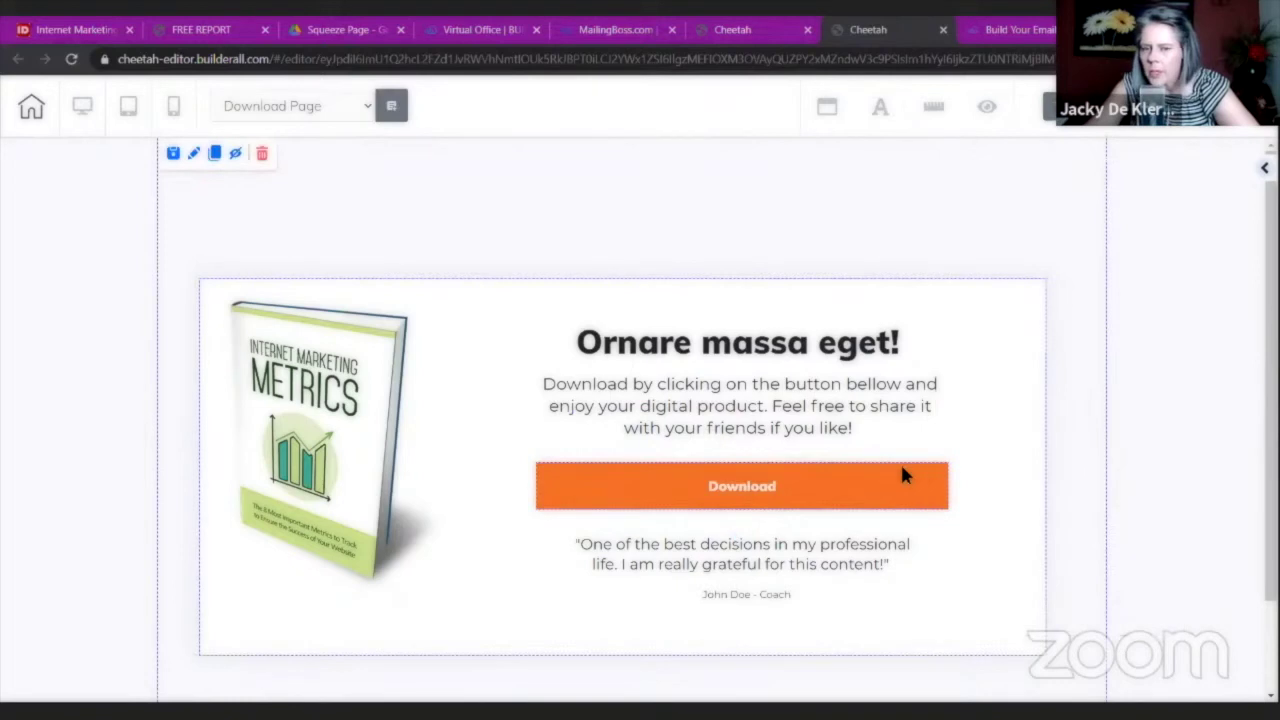
# Set the page section's background colour to the pasted green hex value.
pyautogui.doubleClick(1136, 350)
pyautogui.click(880, 350)
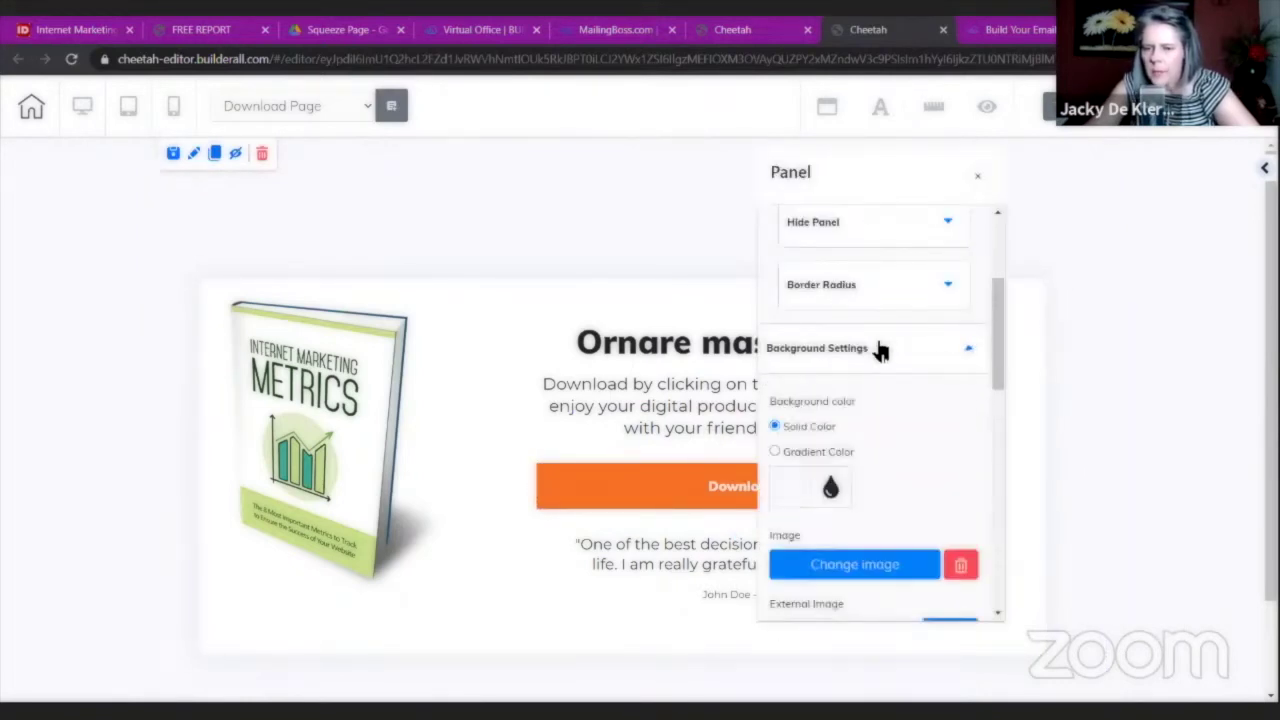
pyautogui.click(795, 488)
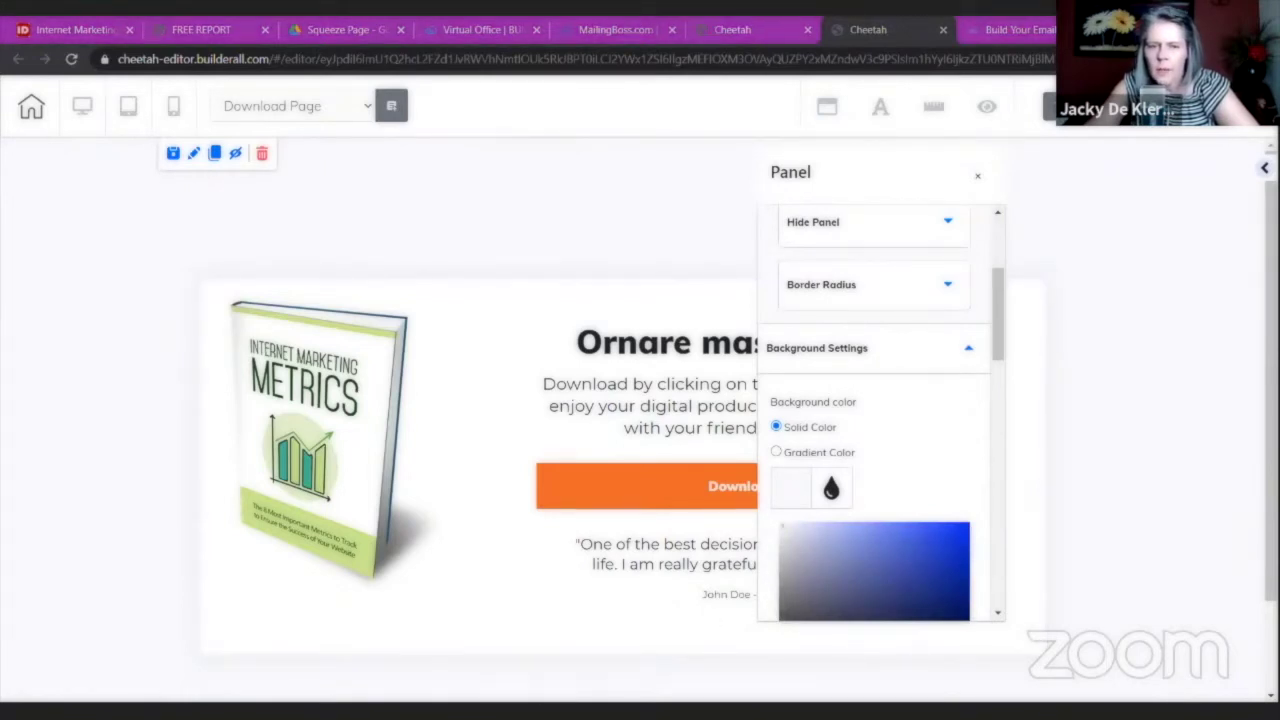
pyautogui.scroll(-1, 929, 414)
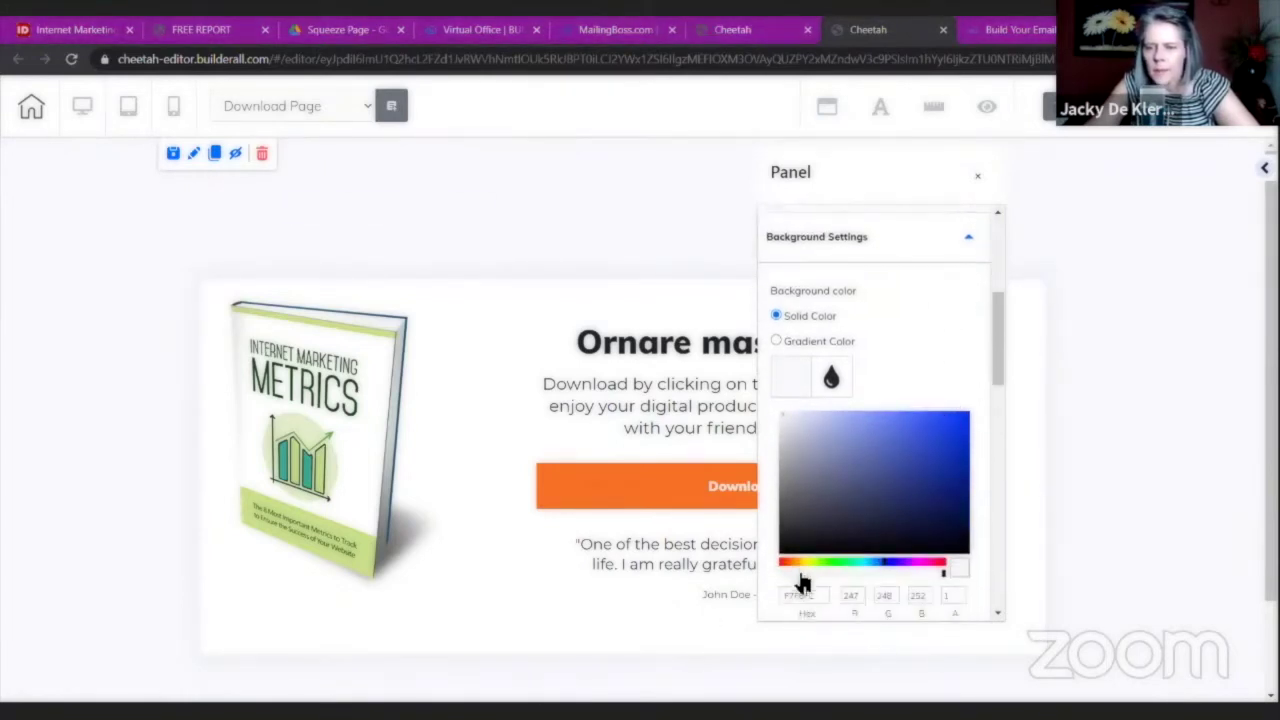
pyautogui.hotkey('ctrl', 'v')
pyautogui.click(1100, 280)
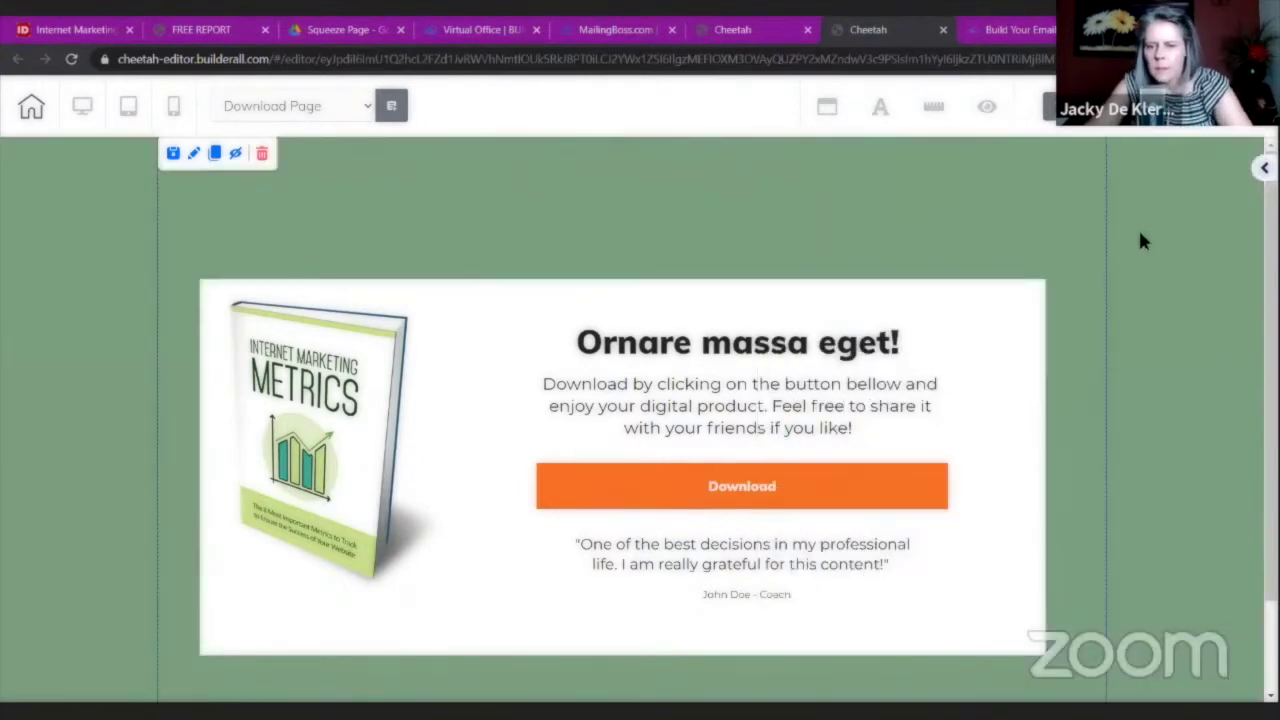
# Delete the testimonial quote and its author attribution from the download card.
pyautogui.scroll(-1, 976, 290)
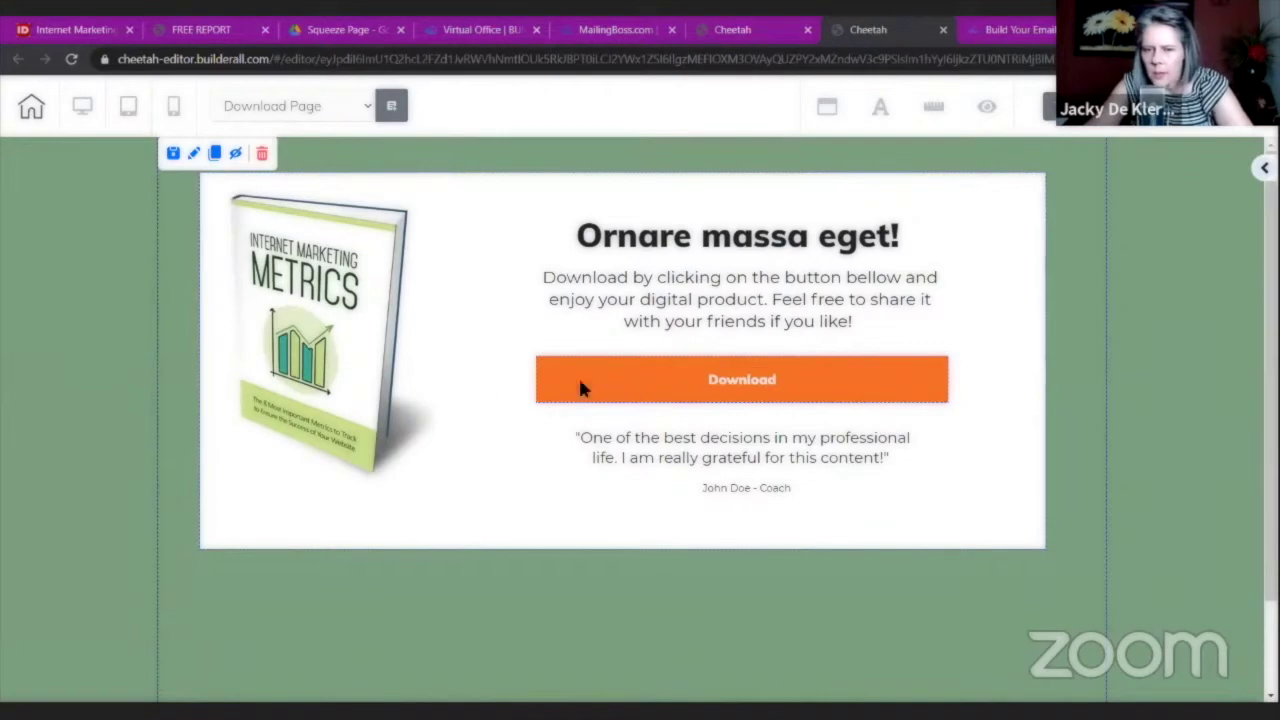
pyautogui.click(742, 441)
pyautogui.click(688, 412)
pyautogui.click(752, 452)
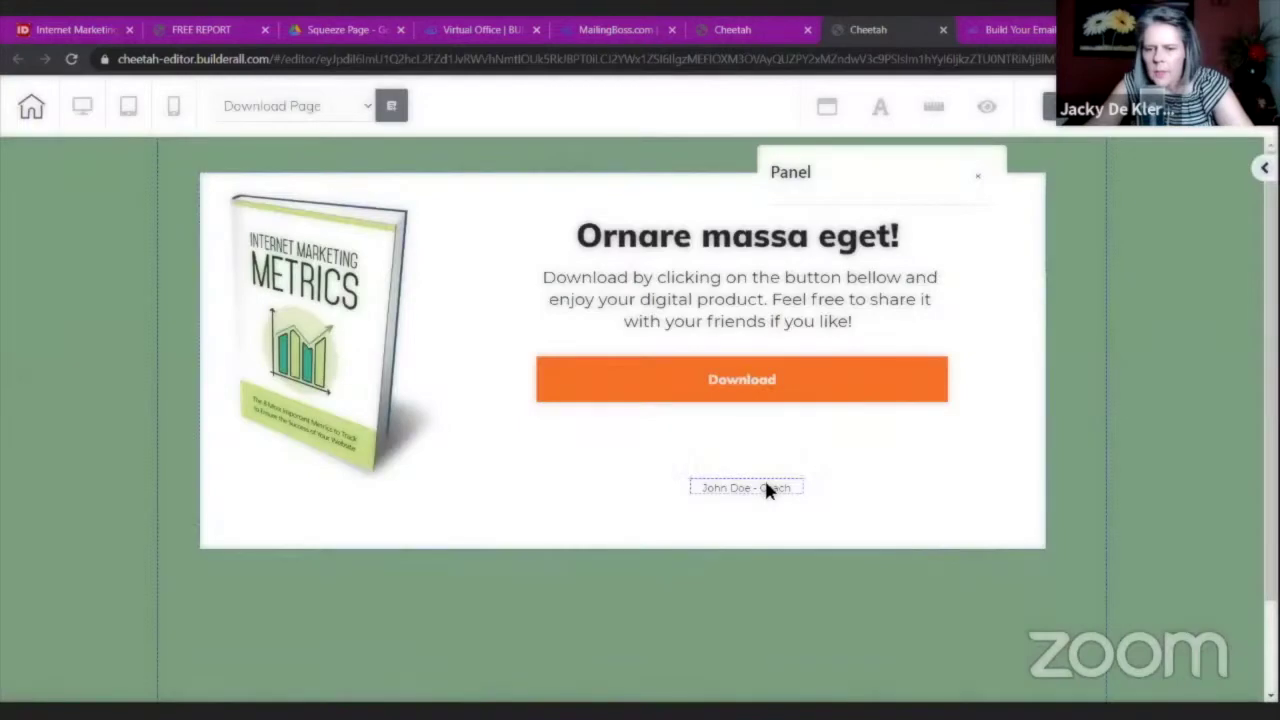
pyautogui.click(764, 482)
pyautogui.click(815, 465)
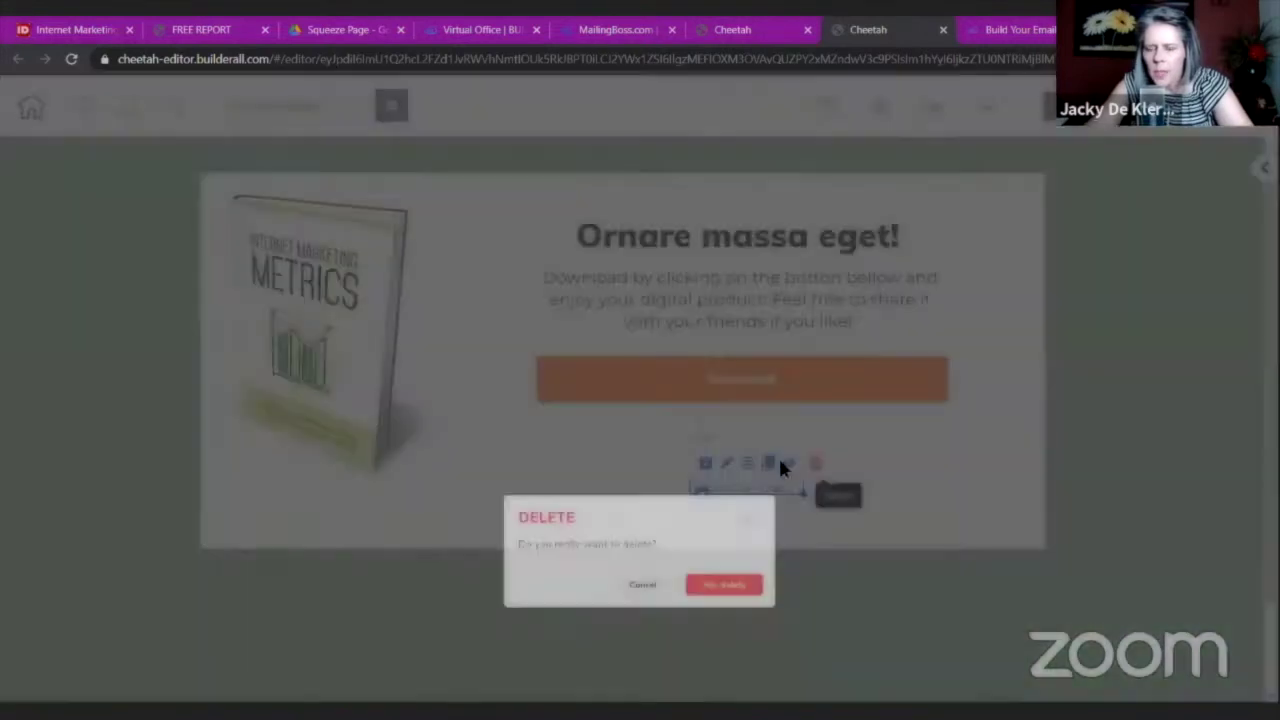
pyautogui.click(760, 440)
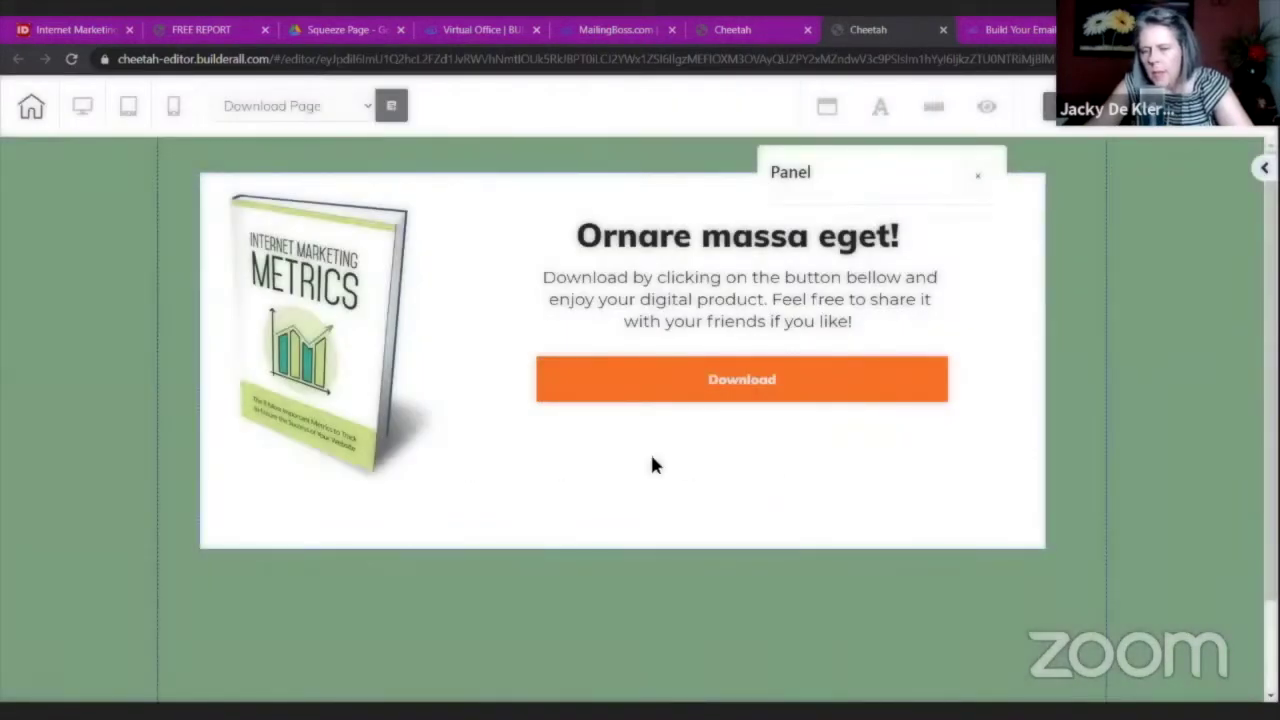
pyautogui.click(978, 181)
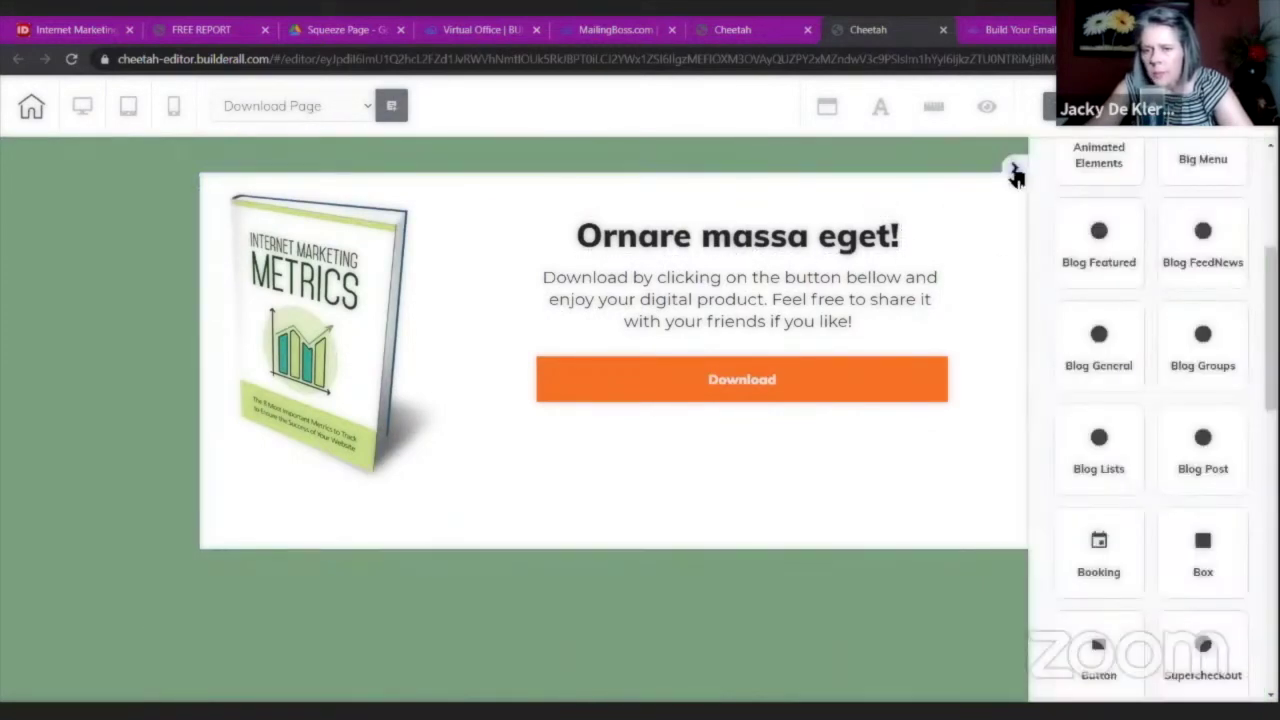
# Rename the 'Ornare massa eget!' heading to 'Internet Marketing Metrics'.
pyautogui.click(1011, 168)
pyautogui.doubleClick(780, 234)
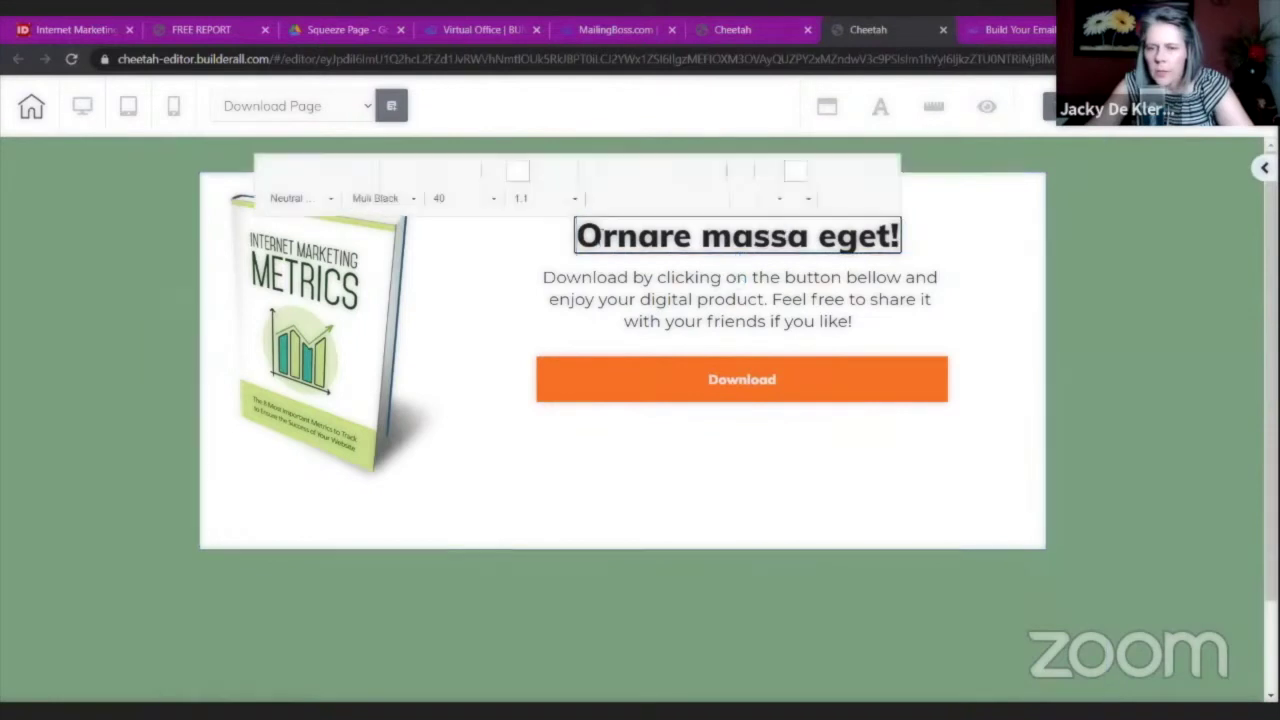
pyautogui.moveTo(577, 236); pyautogui.dragTo(914, 238)
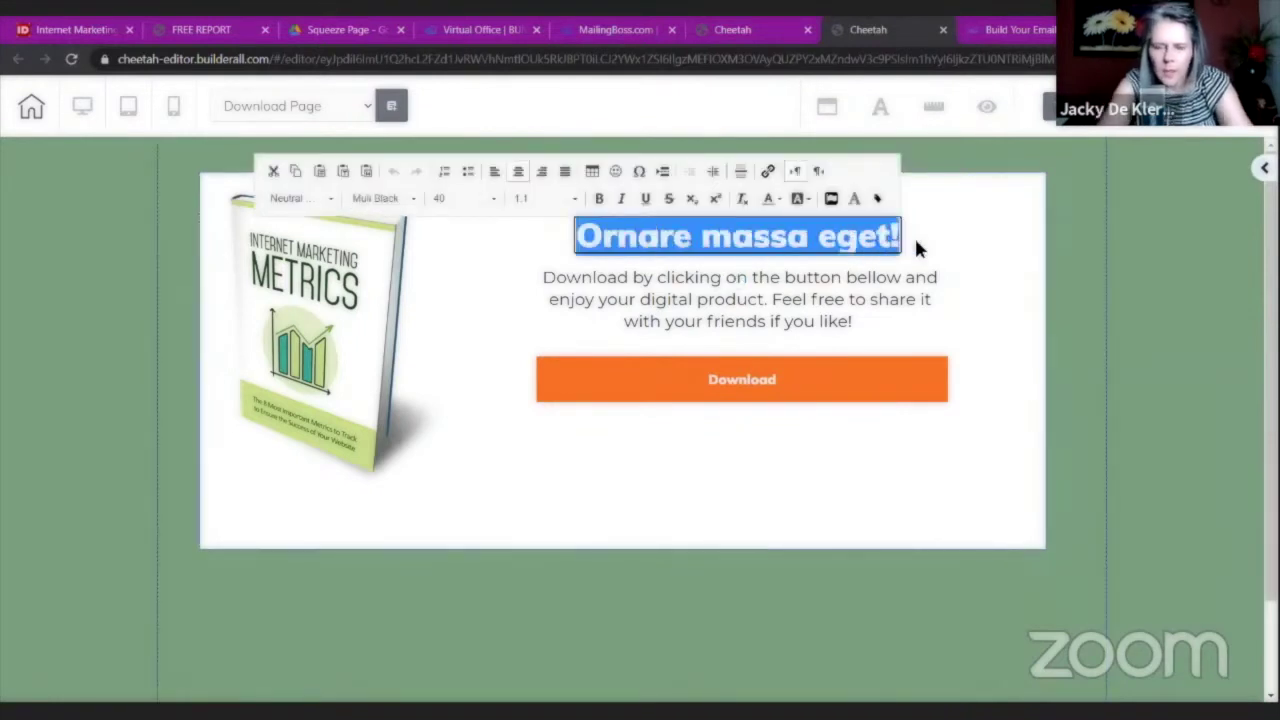
pyautogui.write('iN')
pyautogui.press('BackSpace')
pyautogui.press('BackSpace')
pyautogui.write('Intern')
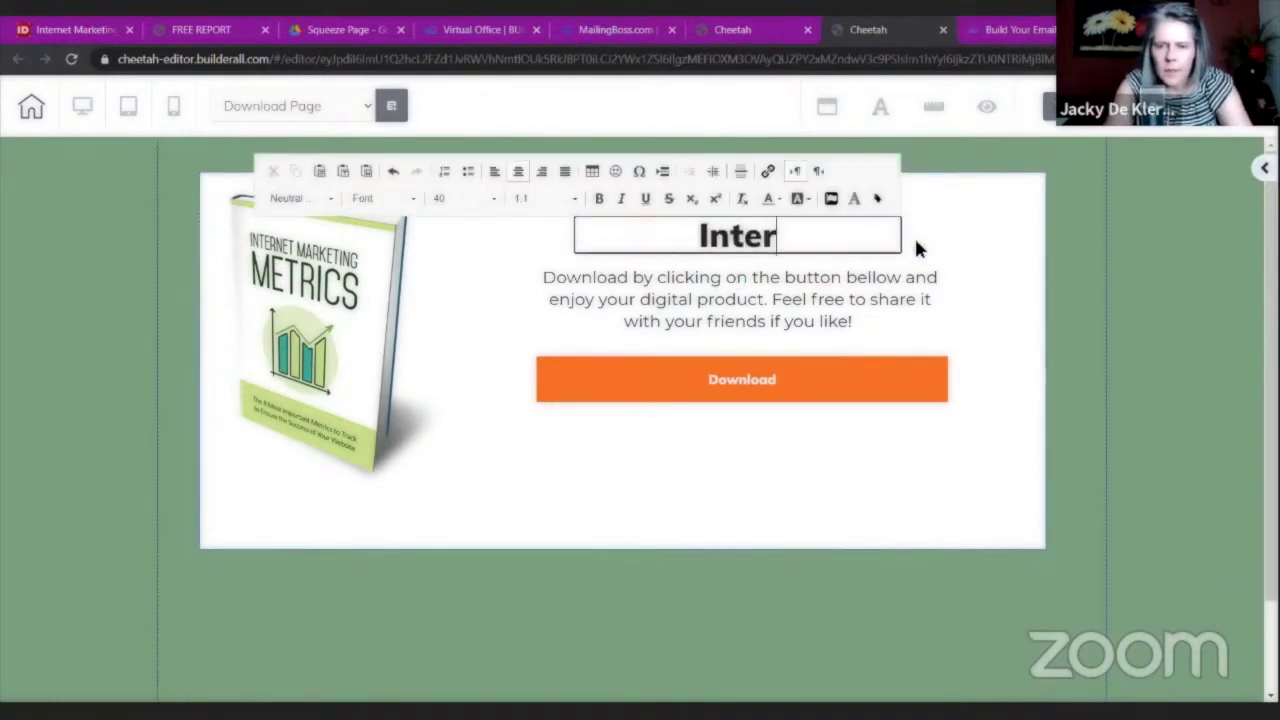
pyautogui.press('BackSpace')
pyautogui.press('BackSpace')
pyautogui.press('BackSpace')
pyautogui.press('BackSpace')
pyautogui.press('BackSpace')
pyautogui.press('BackSpace')
pyautogui.write('Dow')
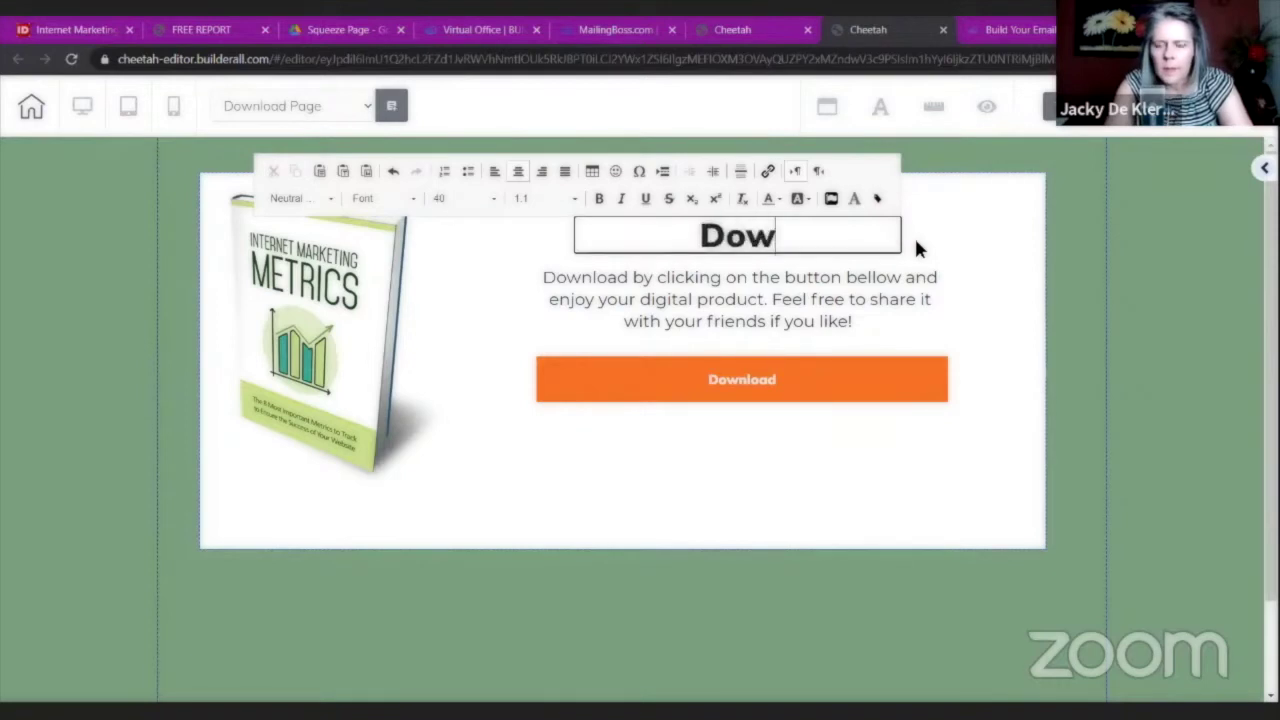
pyautogui.press('BackSpace')
pyautogui.press('BackSpace')
pyautogui.press('BackSpace')
pyautogui.write('On')
pyautogui.press('BackSpace')
pyautogui.press('BackSpace')
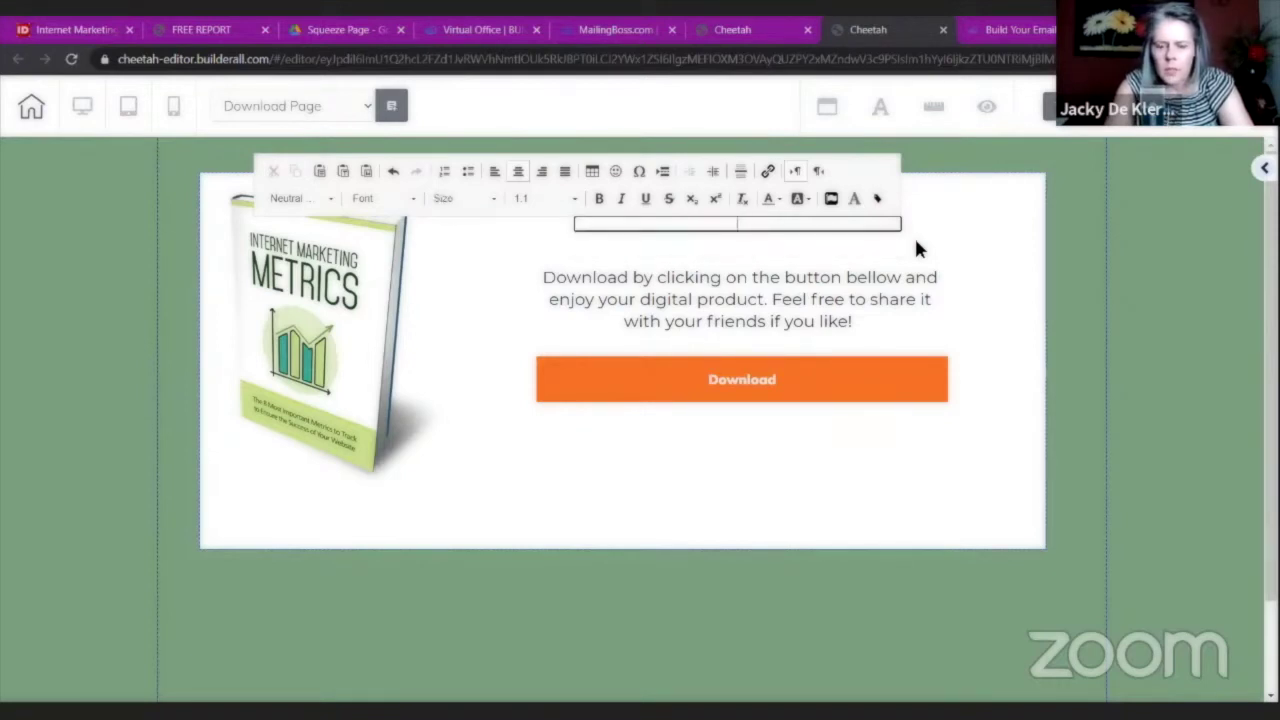
pyautogui.write('Internet Mark')
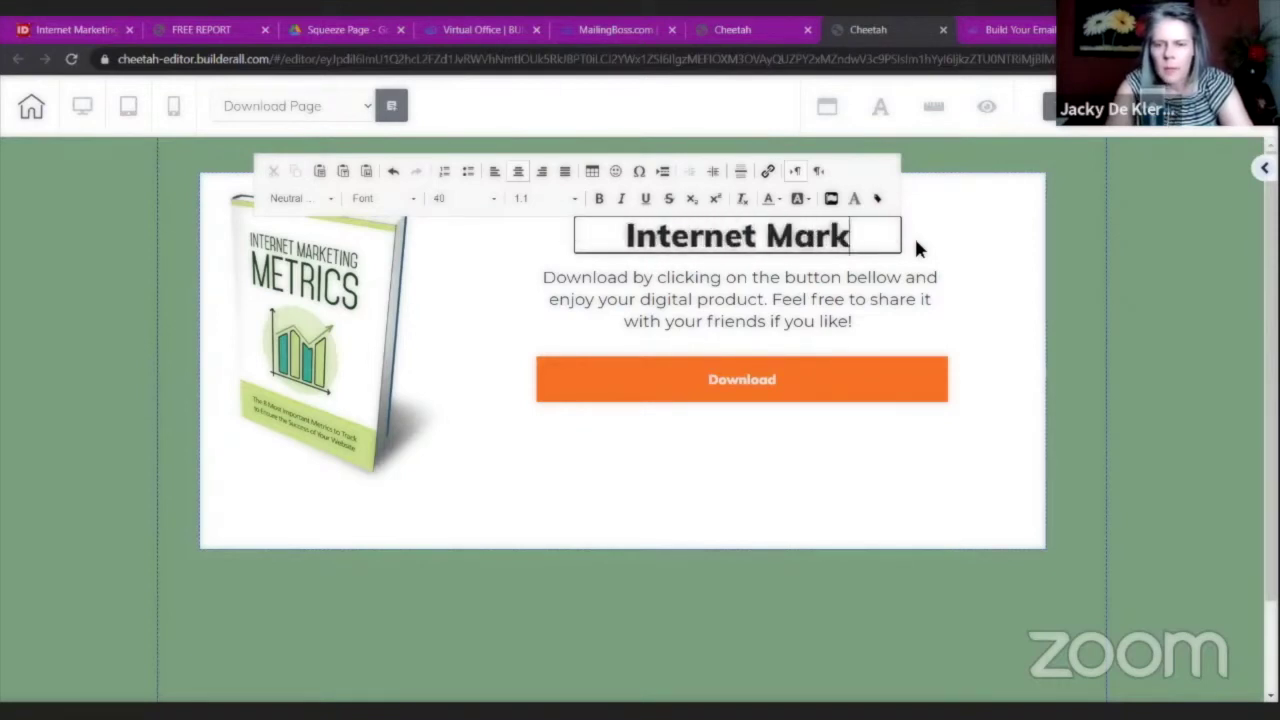
pyautogui.write('eting Metrics')
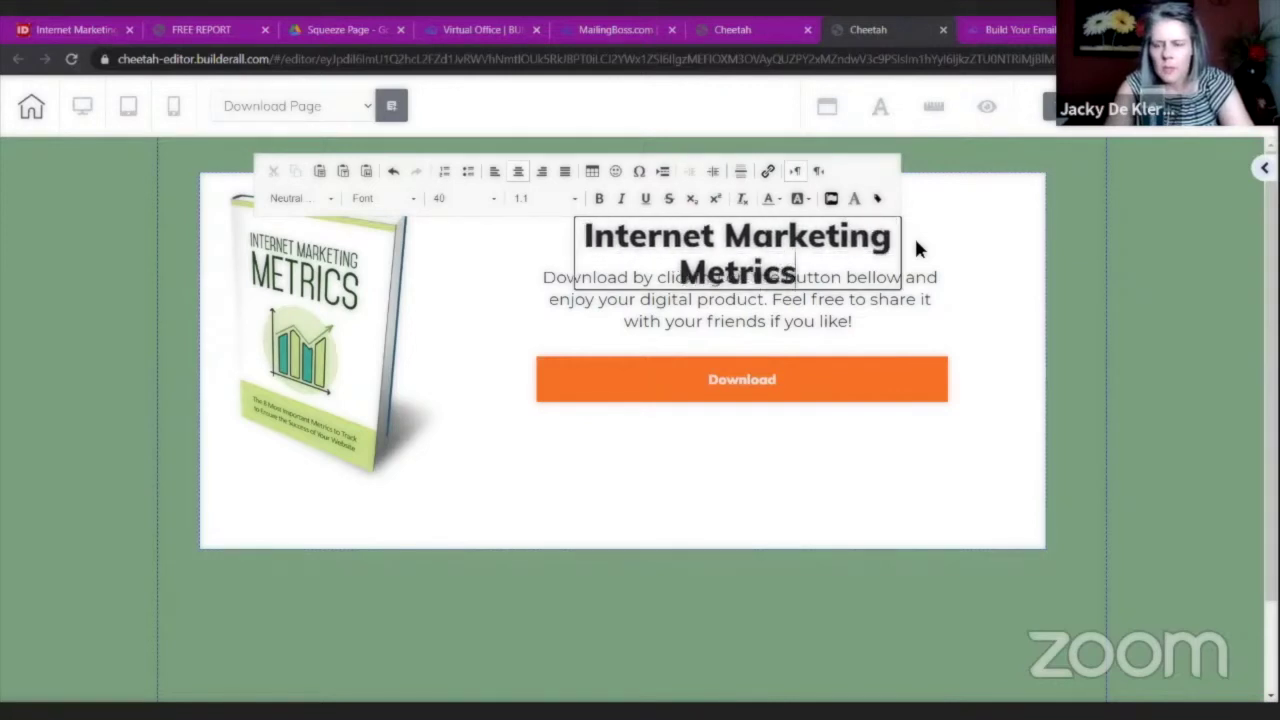
pyautogui.click(914, 250)
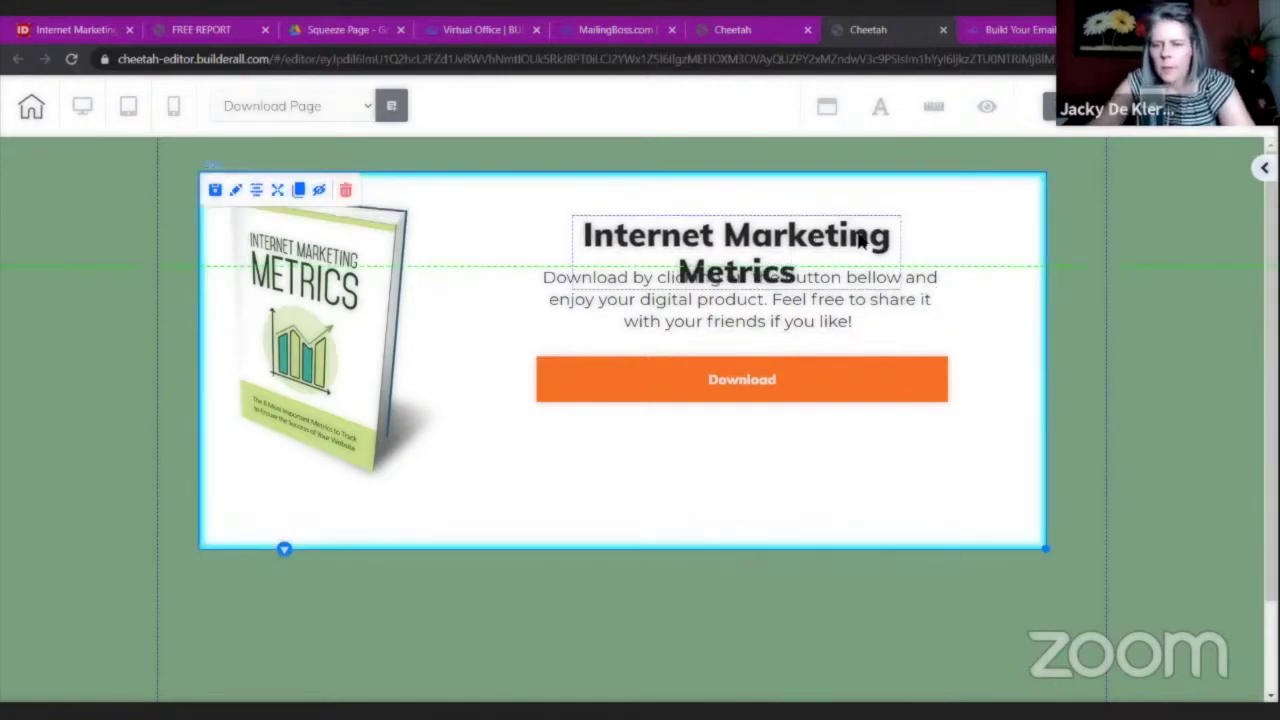
# Widen the Internet Marketing Metrics heading to one line and centre it above the description.
pyautogui.click(876, 281)
pyautogui.moveTo(895, 288); pyautogui.dragTo(800, 214)
pyautogui.moveTo(866, 257); pyautogui.dragTo(1015, 267)
pyautogui.click(1015, 267)
pyautogui.moveTo(889, 214); pyautogui.dragTo(874, 252)
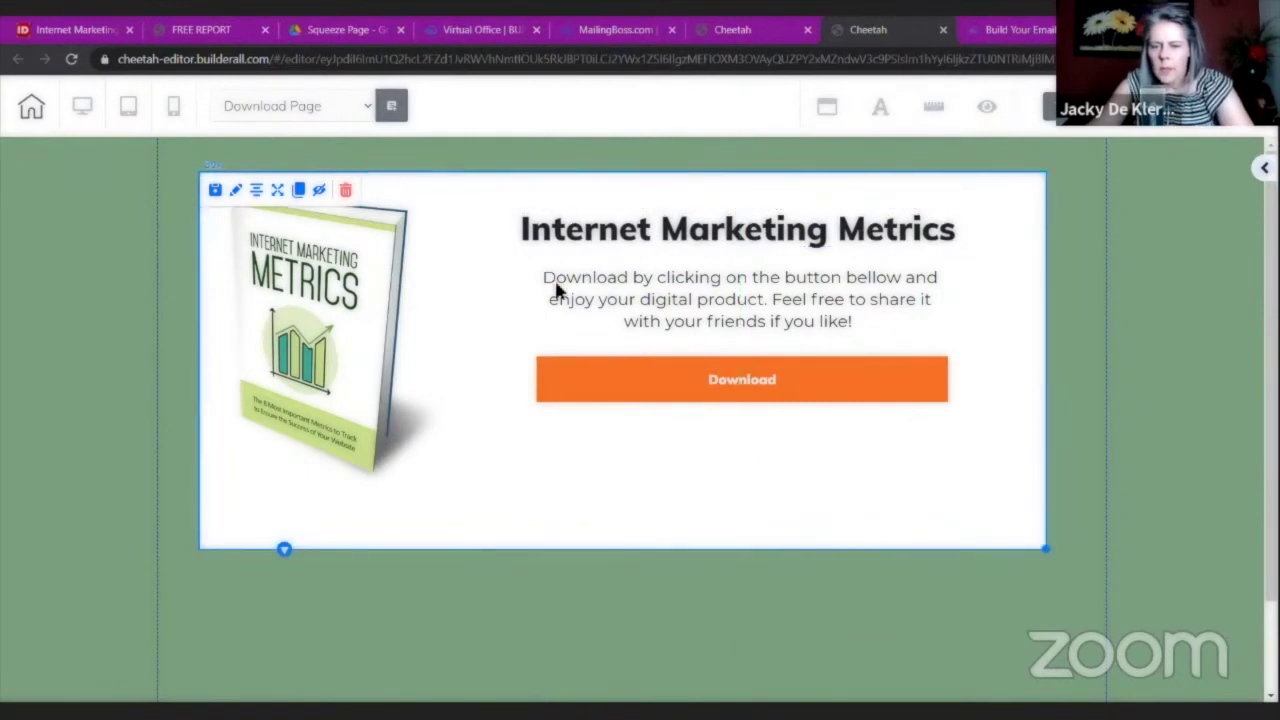
# Delete the sentence about sharing with friends from the description paragraph.
pyautogui.doubleClick(792, 309)
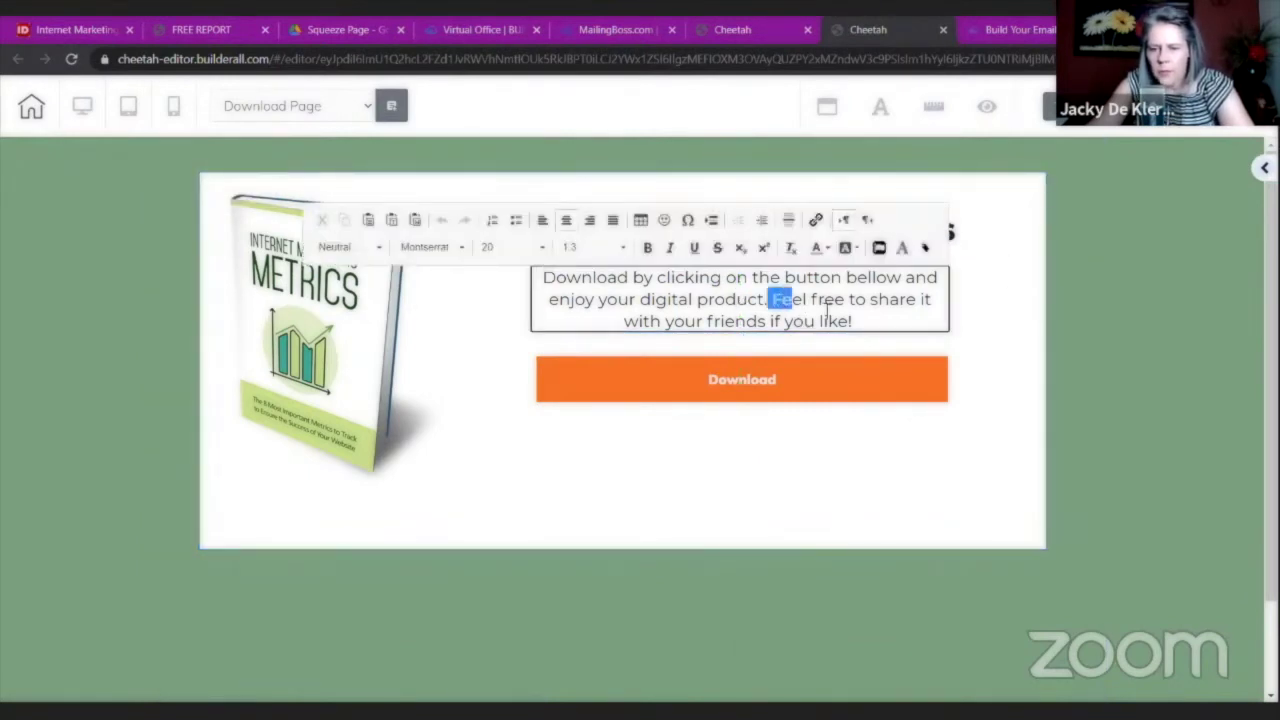
pyautogui.moveTo(827, 312); pyautogui.dragTo(871, 322)
pyautogui.press('BackSpace')
pyautogui.click(976, 327)
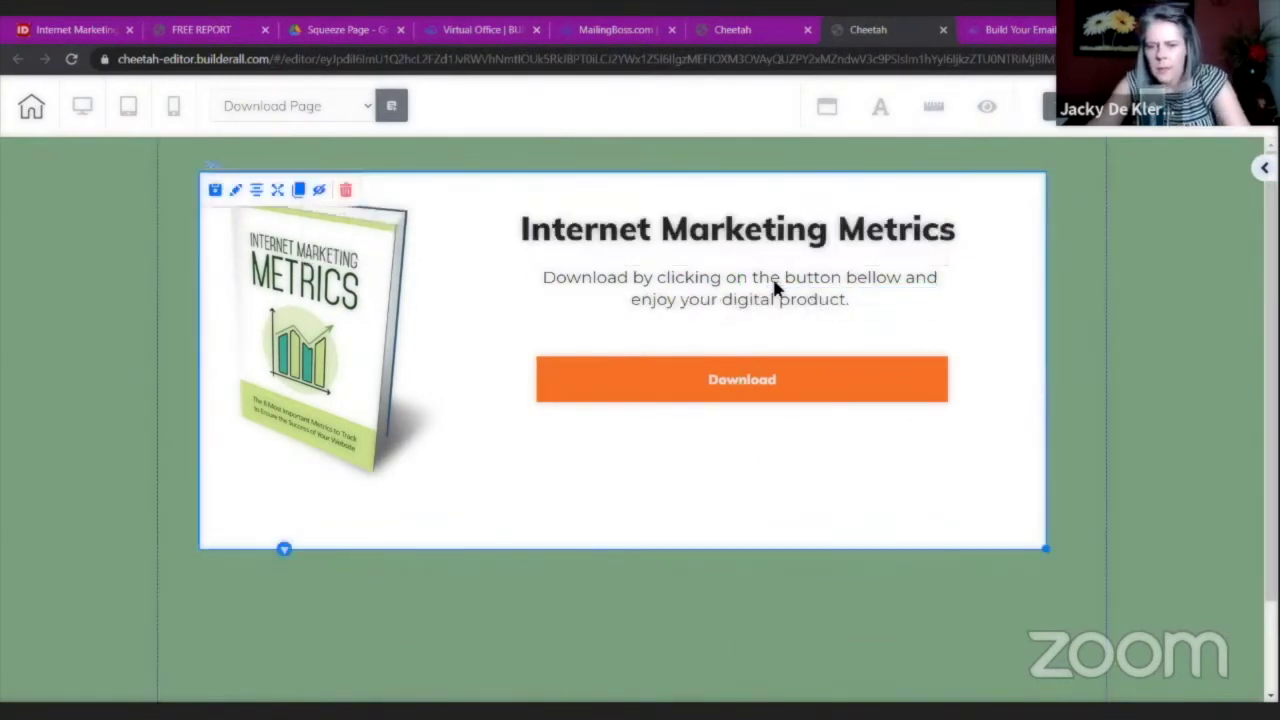
# Correct 'bellow' to 'below' in the description and move that paragraph slightly lower.
pyautogui.doubleClick(869, 285)
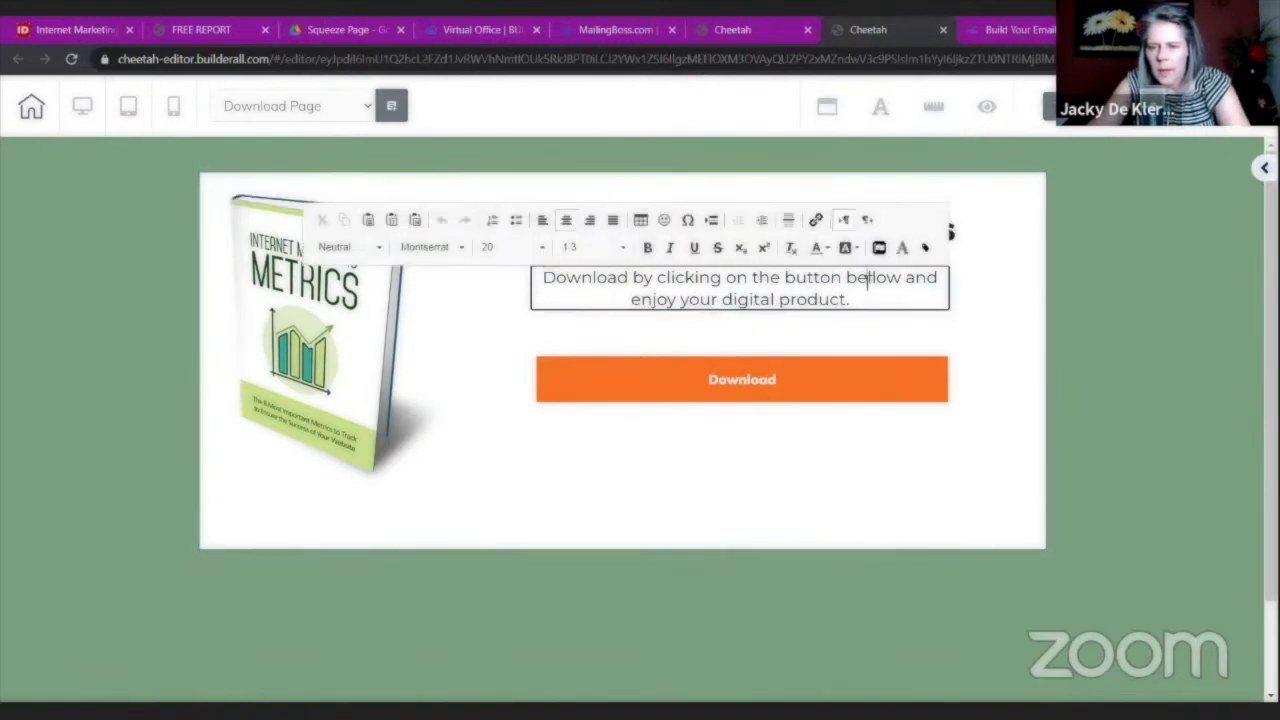
pyautogui.press('BackSpace')
pyautogui.write('e')
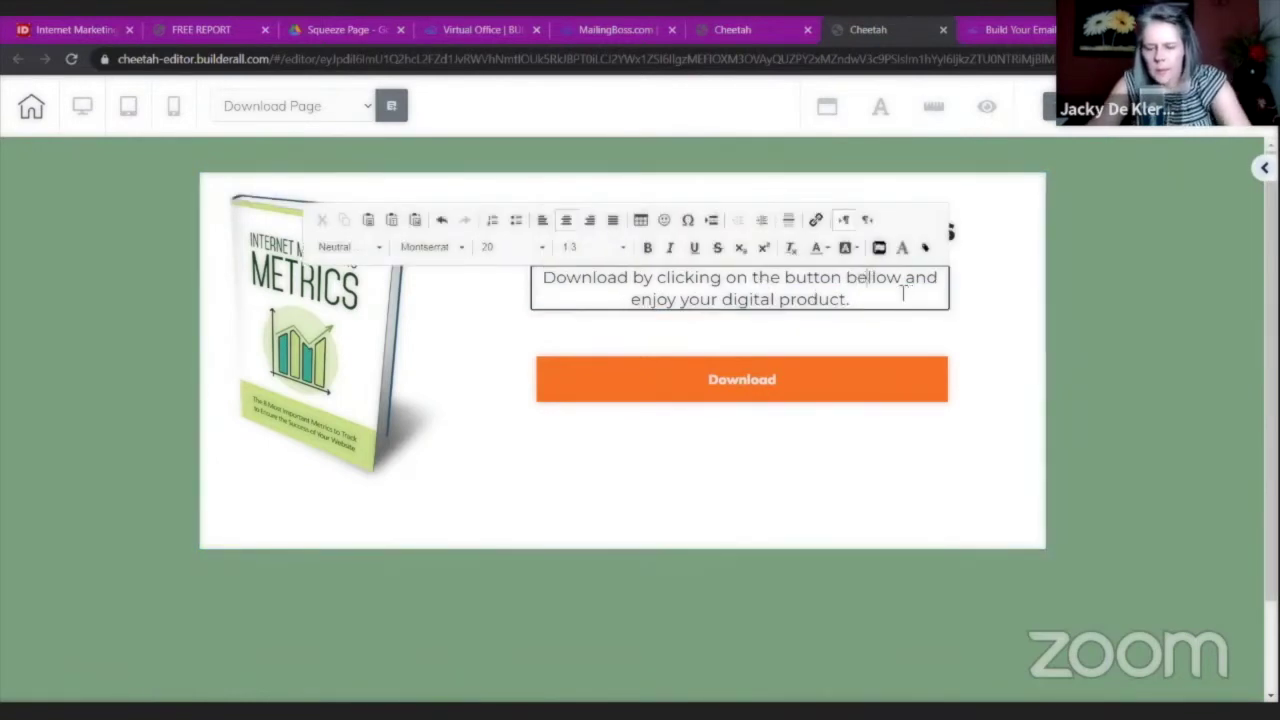
pyautogui.press('Delete')
pyautogui.click(1004, 361)
pyautogui.moveTo(838, 302); pyautogui.dragTo(834, 314)
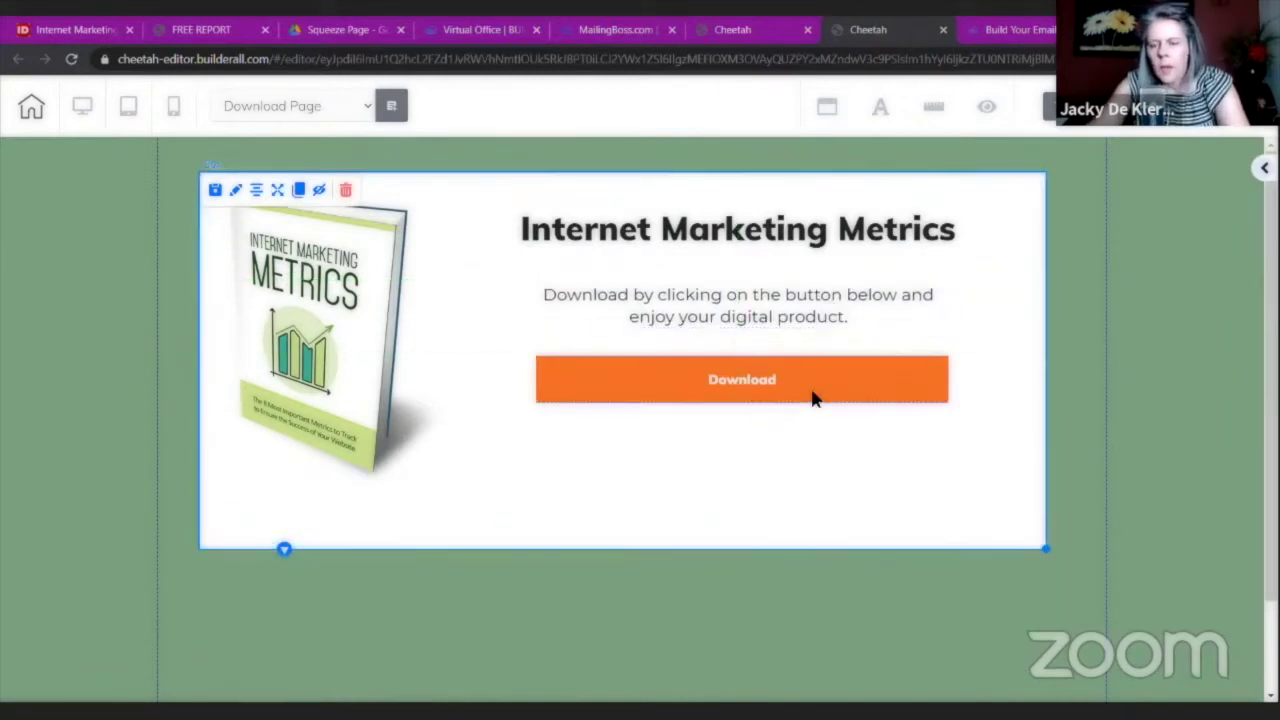
pyautogui.click(676, 370)
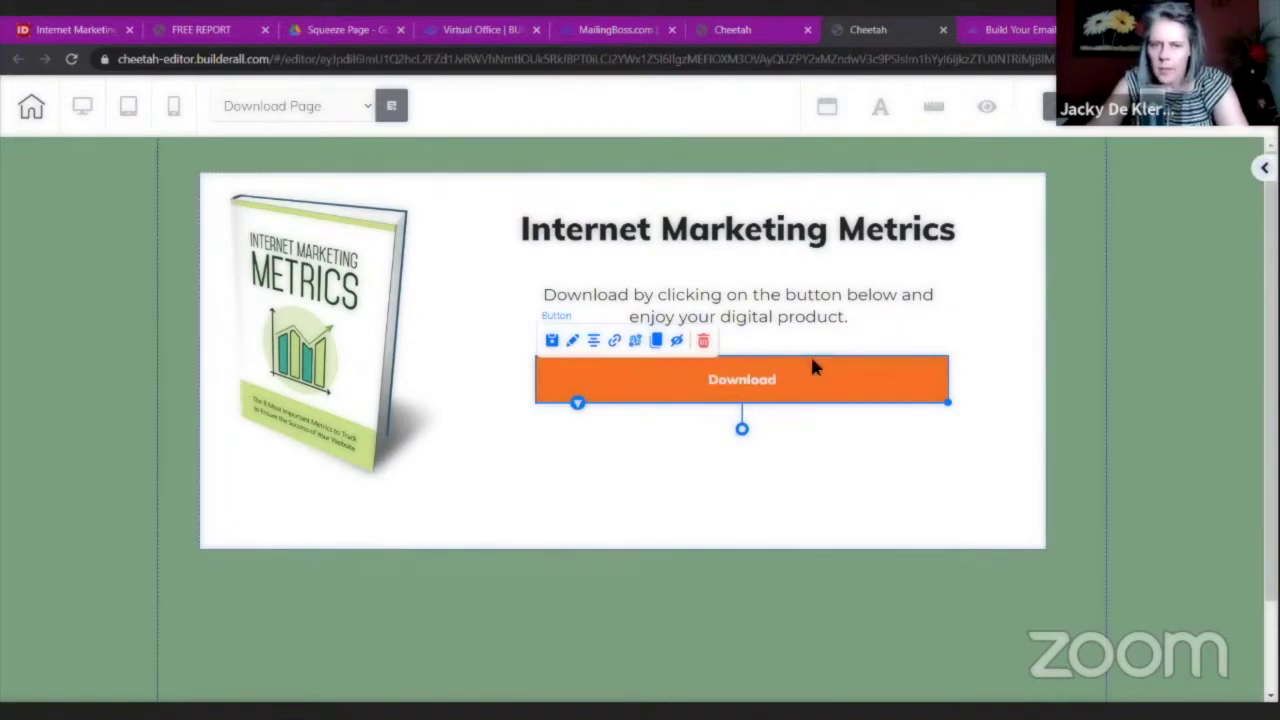
# Find the FREE REPORT squeeze page tab among the open tabs and close it.
pyautogui.click(720, 29)
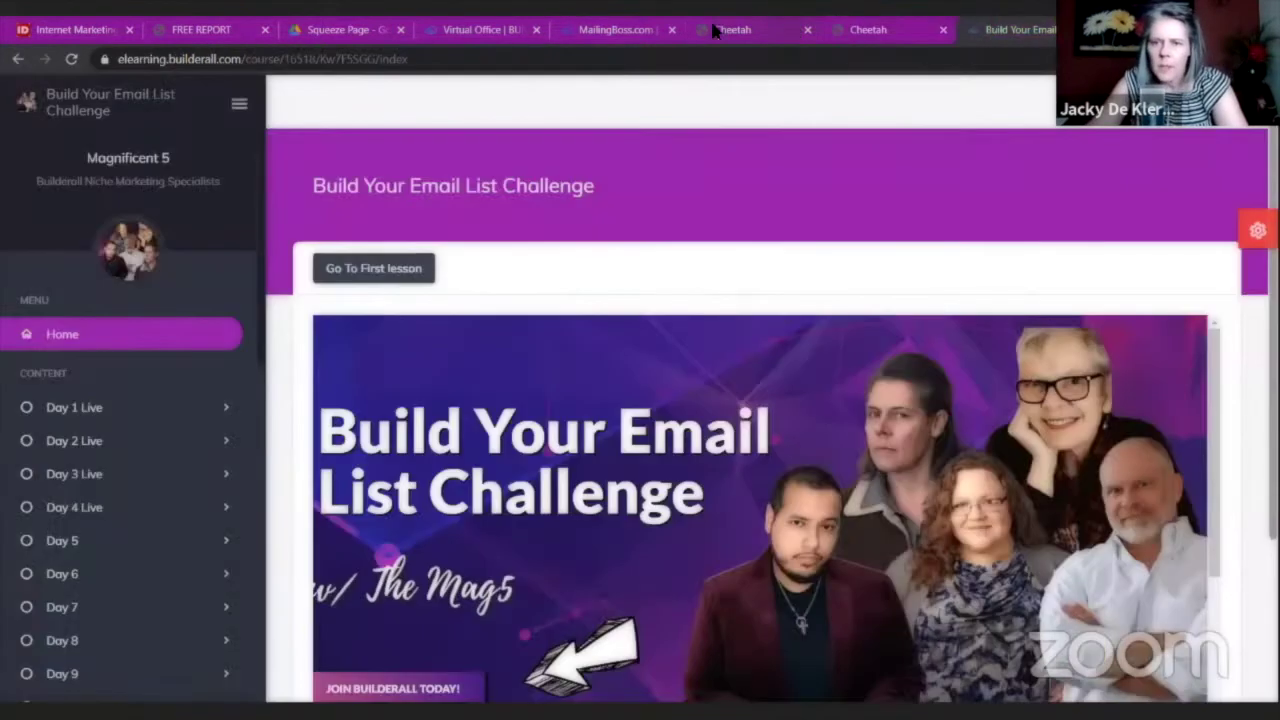
pyautogui.click(615, 29)
pyautogui.click(490, 29)
pyautogui.click(357, 31)
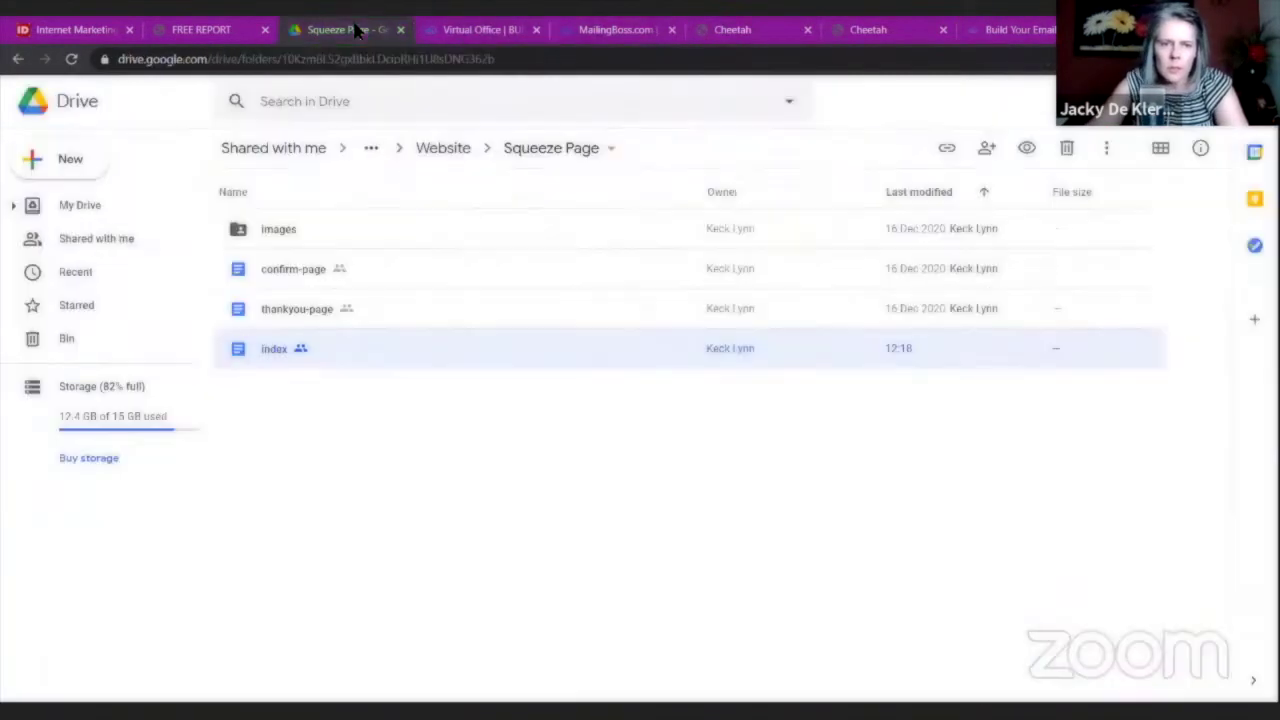
pyautogui.click(203, 29)
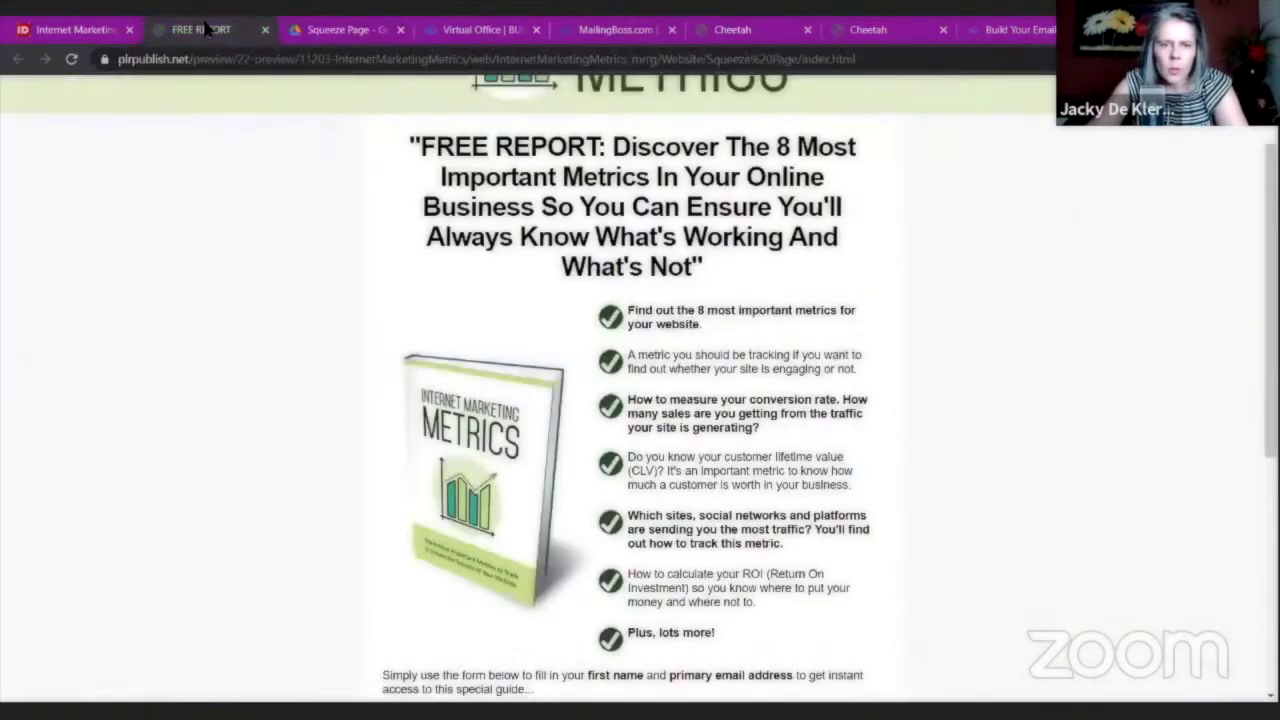
pyautogui.click(264, 29)
# Close the MailingBoss tab and bring the idplr.com Internet Marketing Metrics page to front.
pyautogui.click(83, 29)
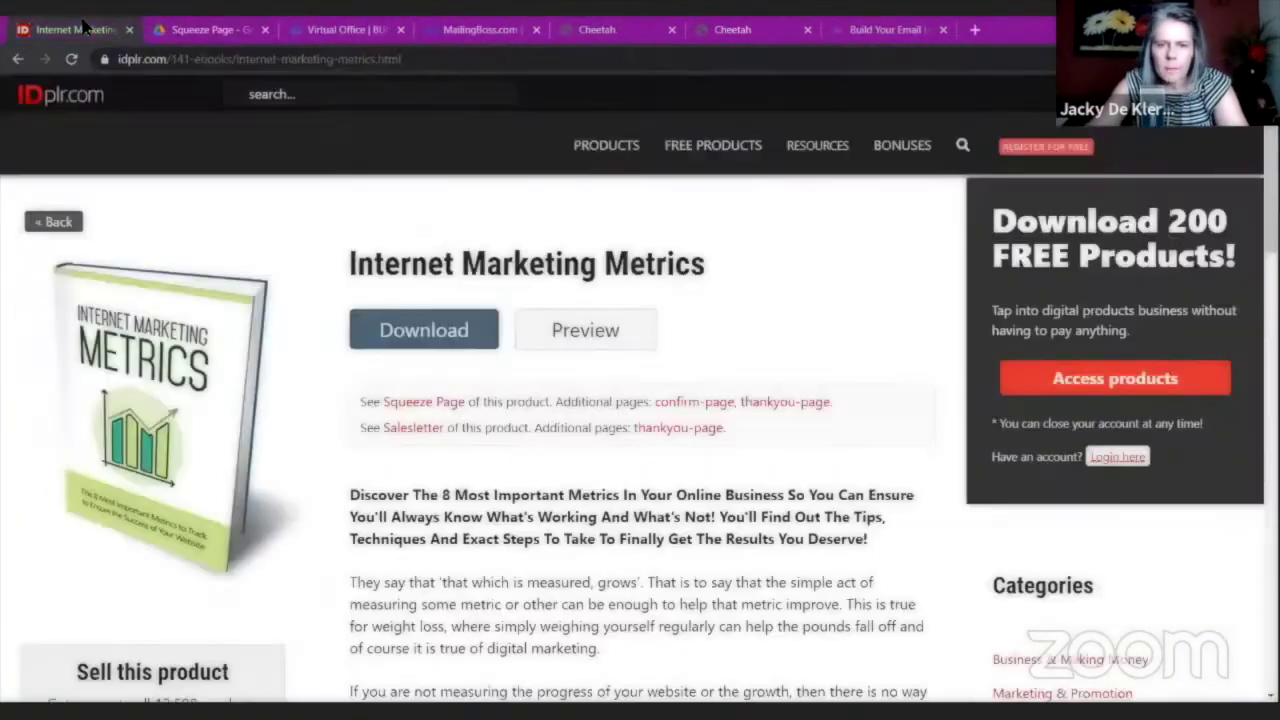
pyautogui.click(180, 31)
pyautogui.click(340, 30)
pyautogui.click(488, 31)
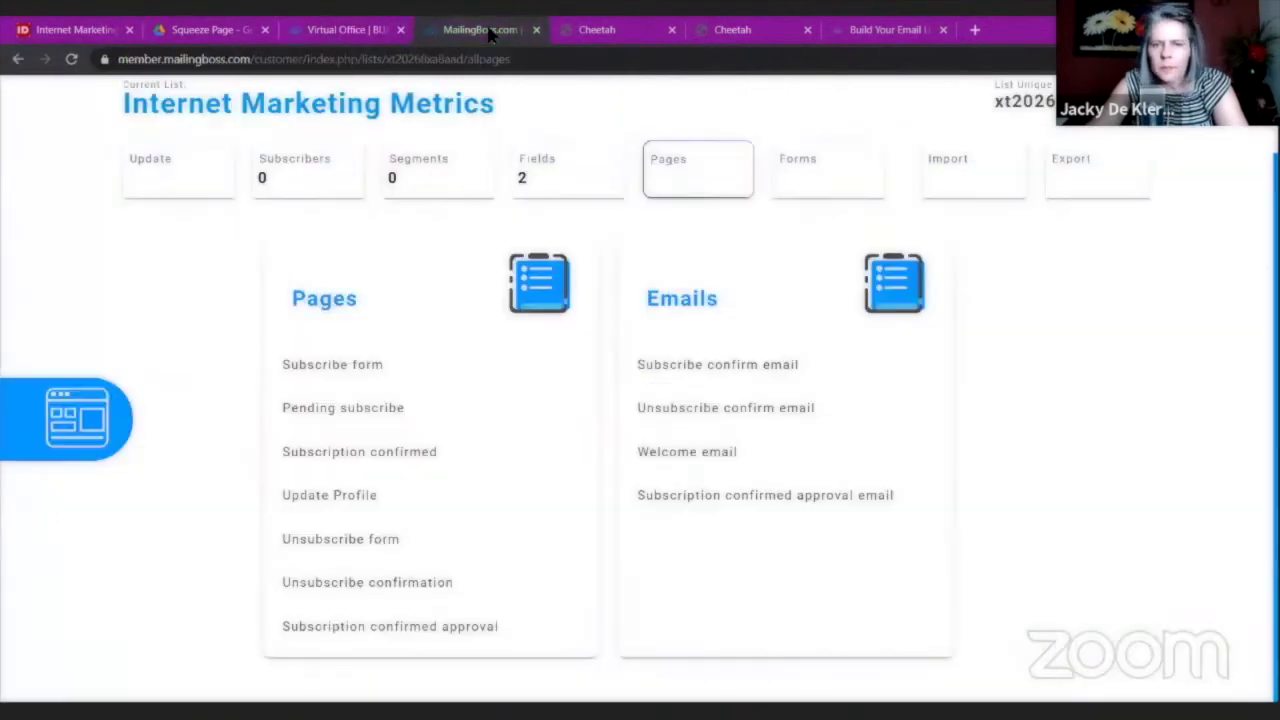
pyautogui.click(588, 31)
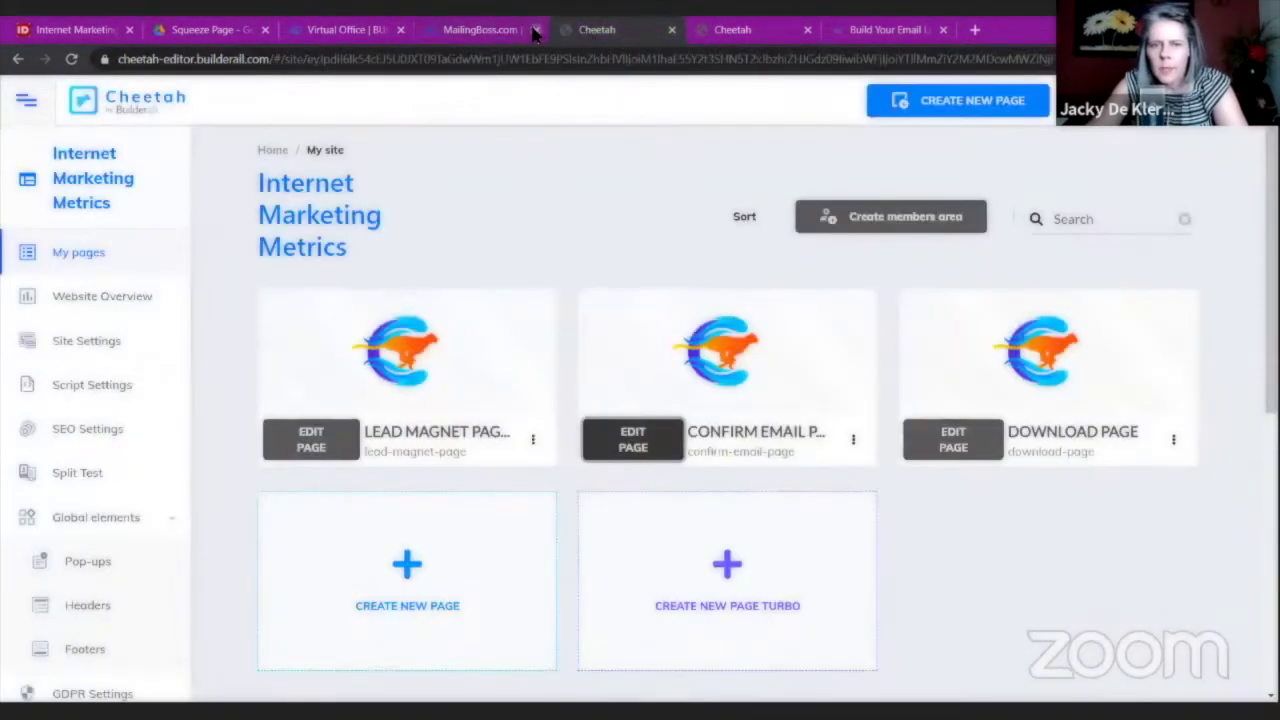
pyautogui.click(536, 30)
pyautogui.click(591, 31)
pyautogui.click(754, 30)
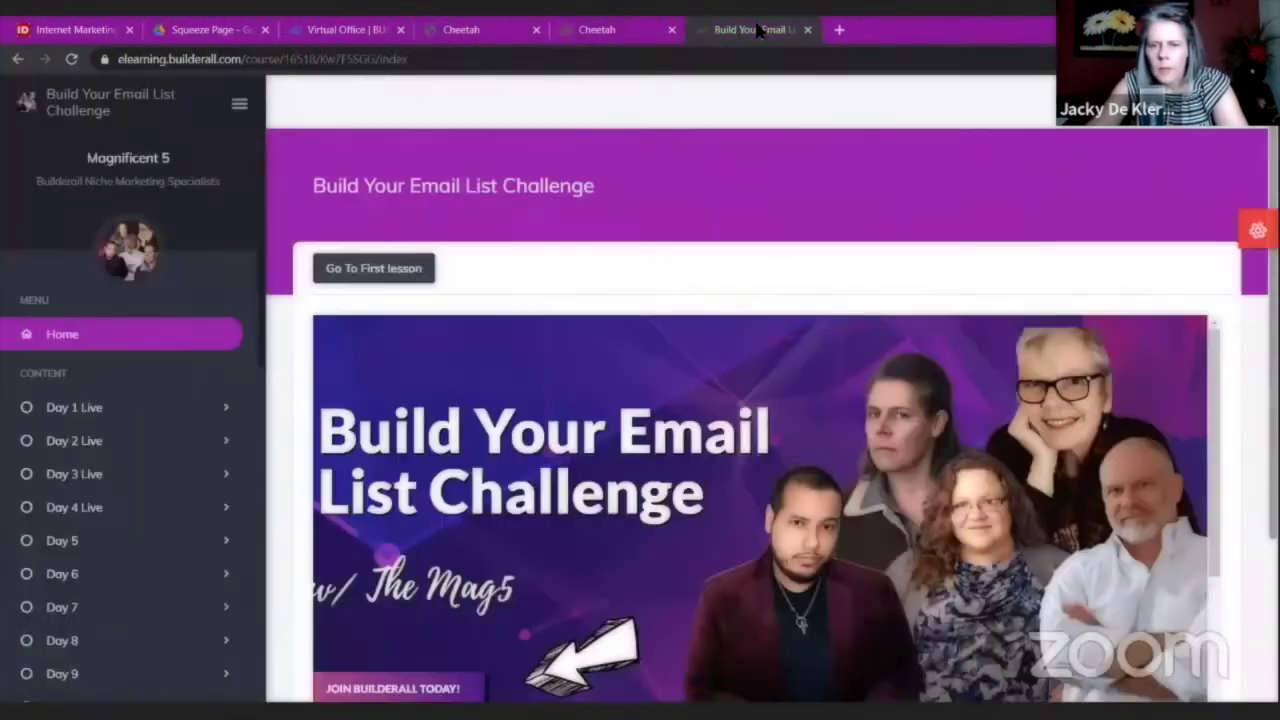
pyautogui.hotkey('ctrl', 'shift', 'Tab')
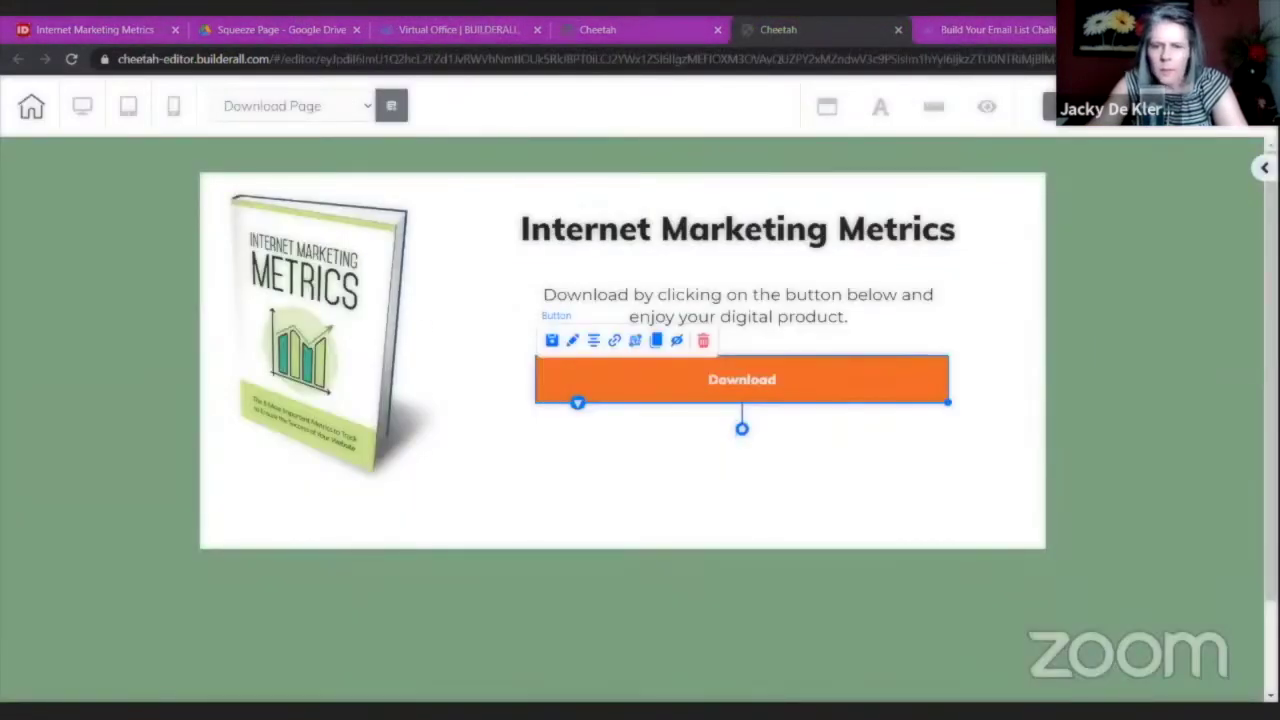
pyautogui.hotkey('ctrl', '1')
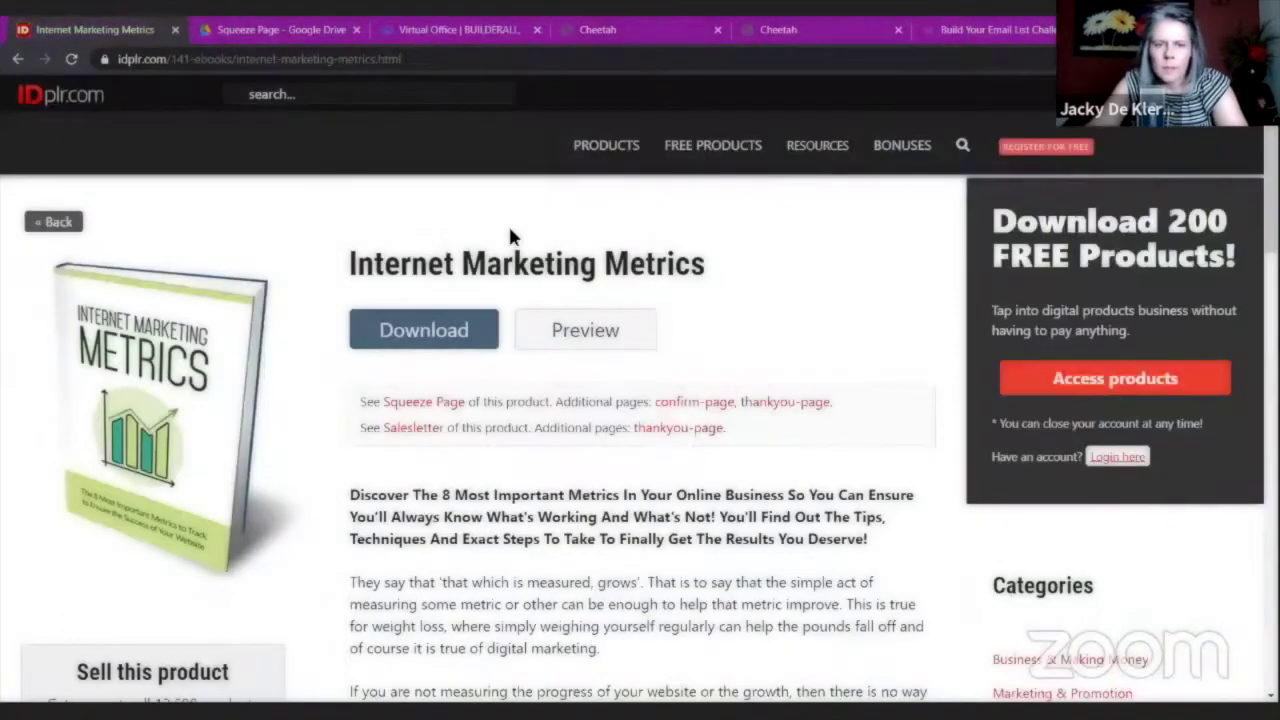
# Copy an 'Anyone with the link' share link for InternetMarketingMetrics_mrrg > Ebook > Internet Marketing Metrics.pdf.
pyautogui.click(479, 38)
pyautogui.click(280, 34)
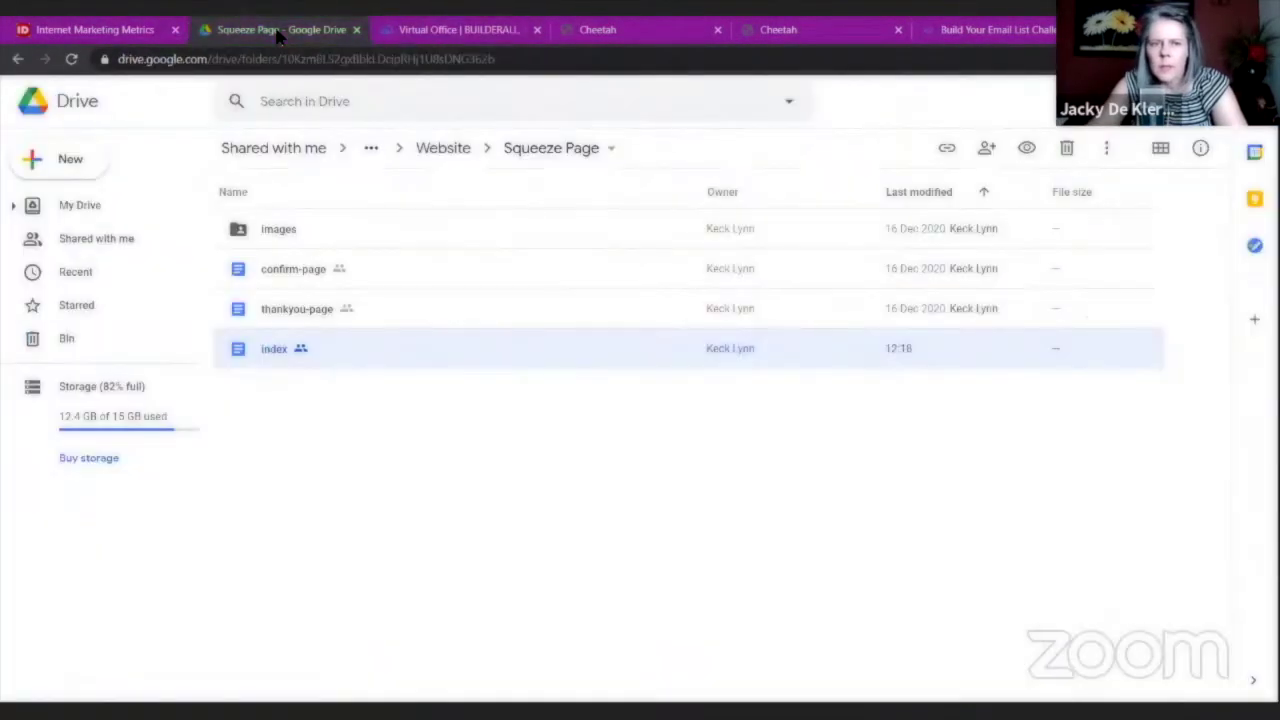
pyautogui.click(452, 147)
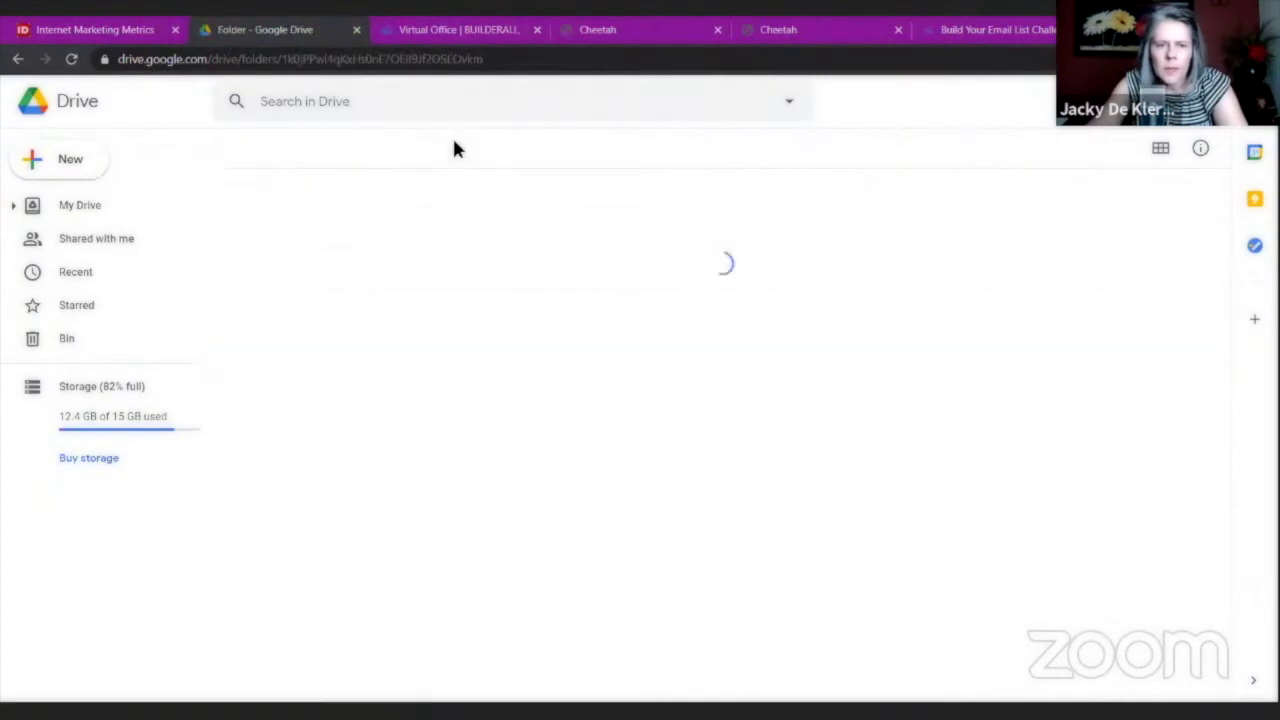
pyautogui.click(591, 147)
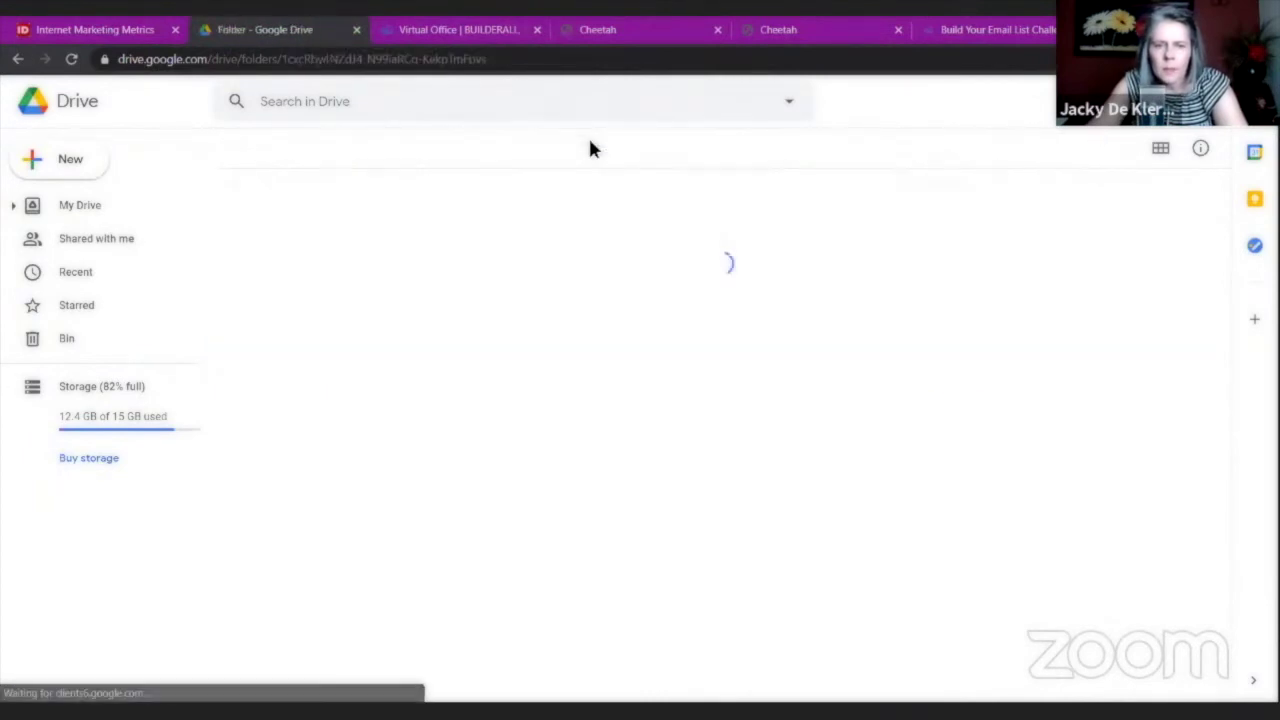
pyautogui.doubleClick(276, 269)
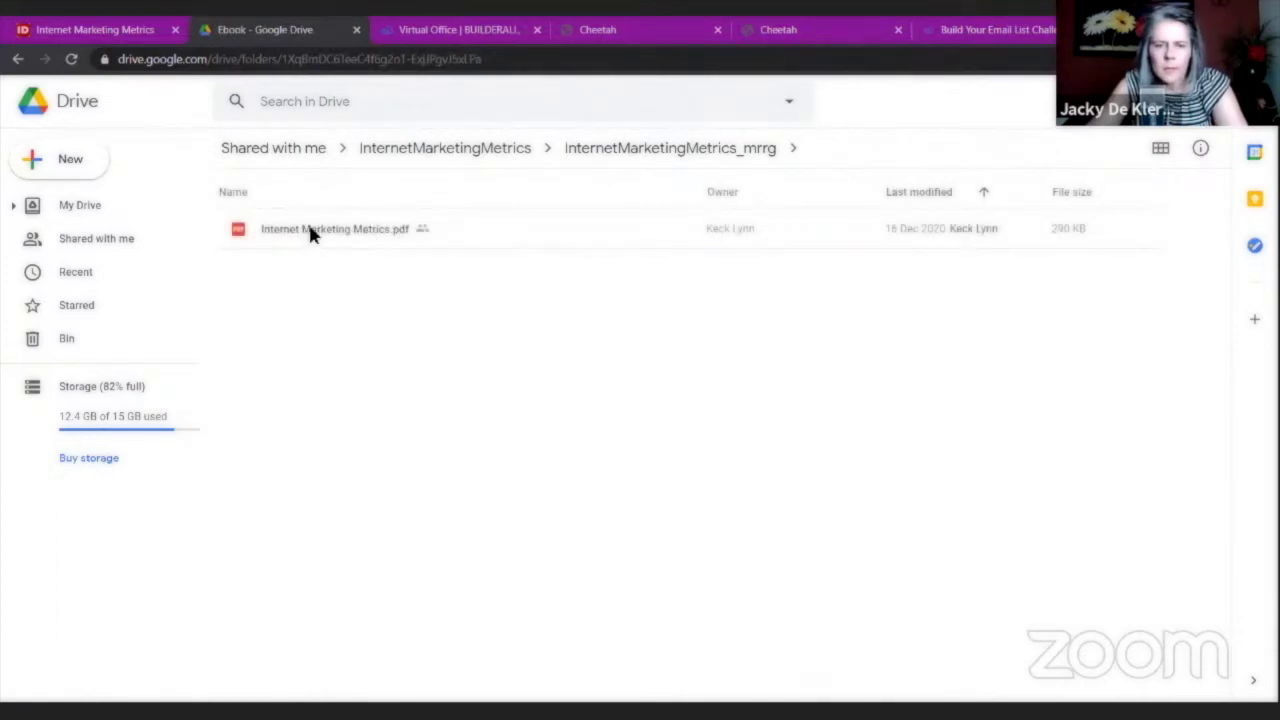
pyautogui.click(322, 231)
pyautogui.rightClick(322, 232)
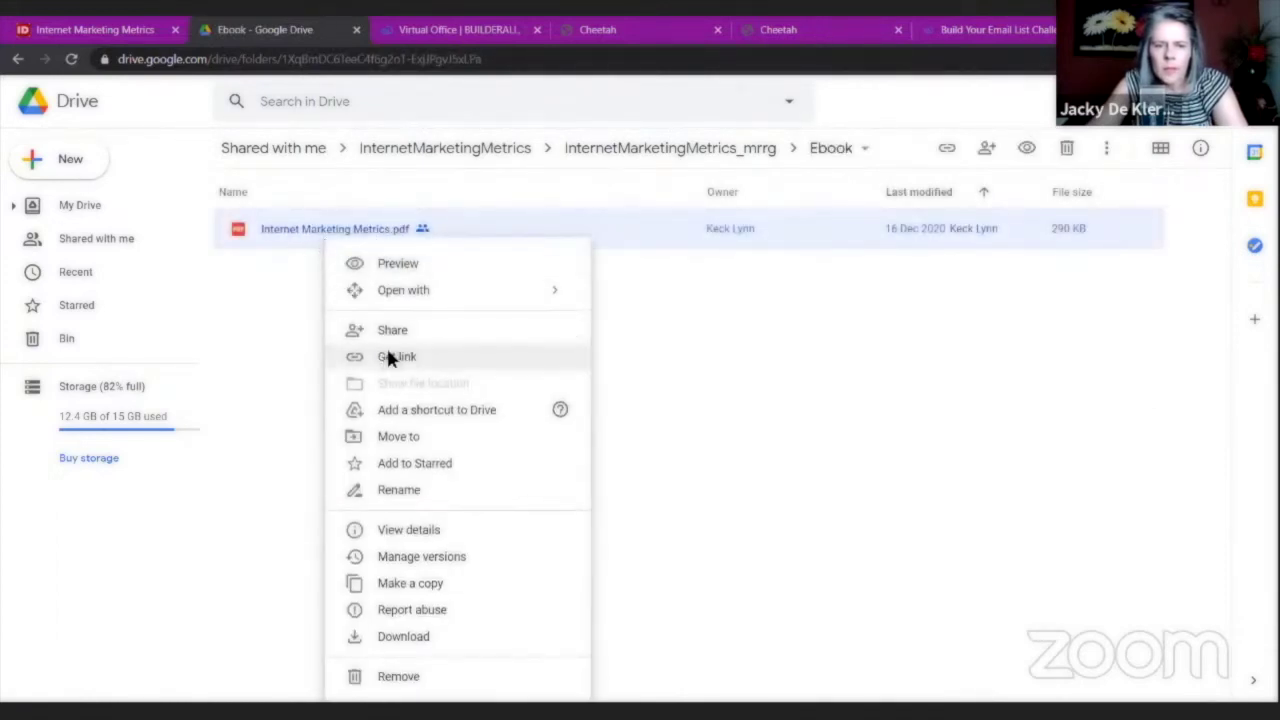
pyautogui.click(388, 354)
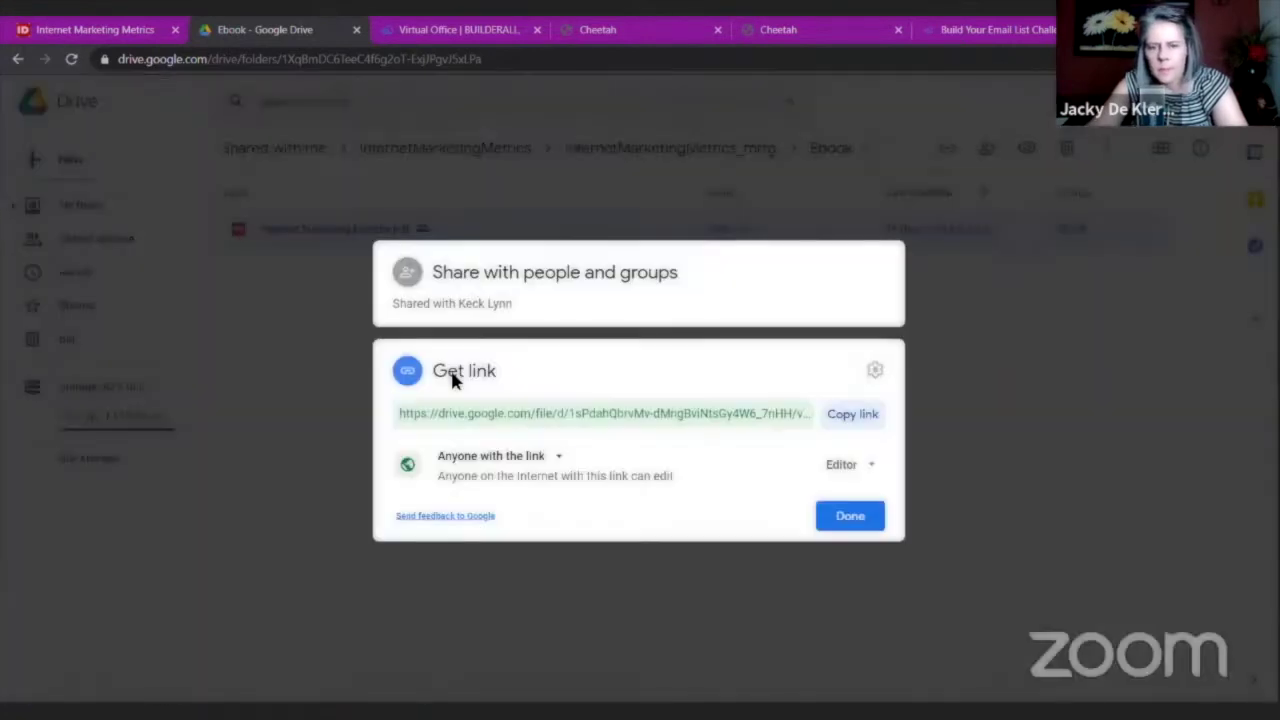
pyautogui.click(858, 414)
pyautogui.click(698, 34)
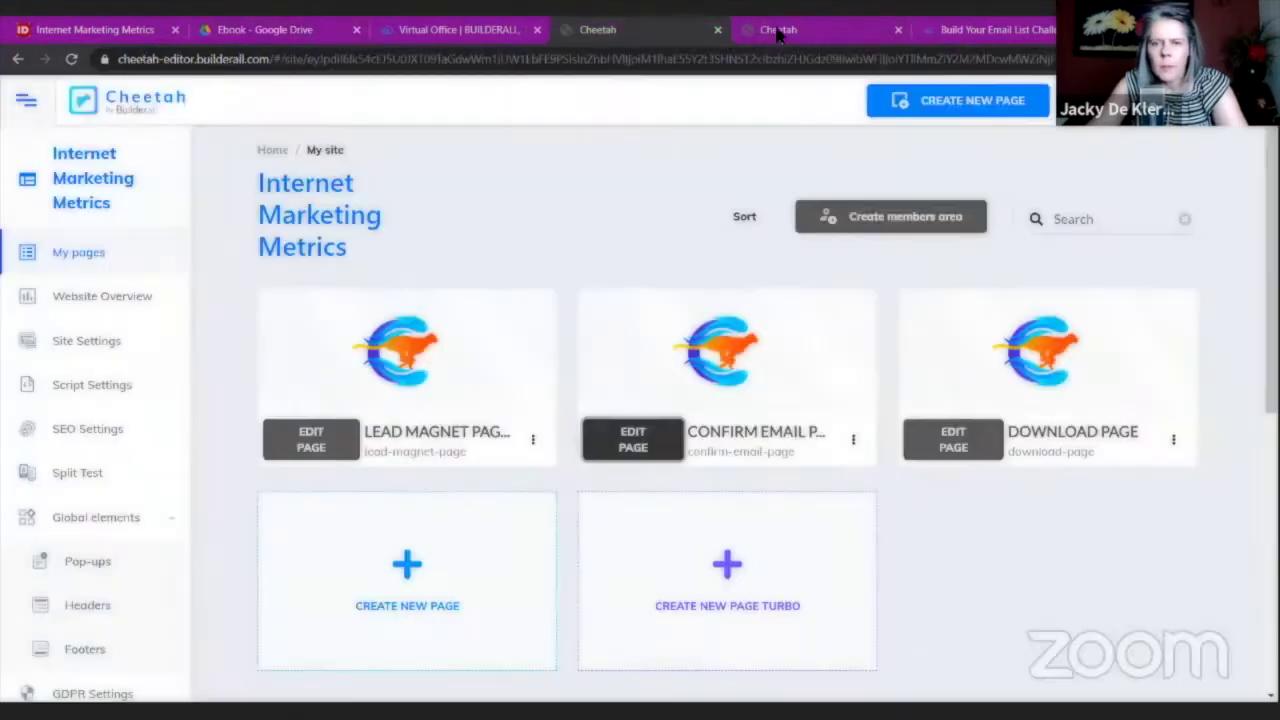
# Link the Download button to the copied Google Drive PDF URL.
pyautogui.click(778, 34)
pyautogui.click(618, 344)
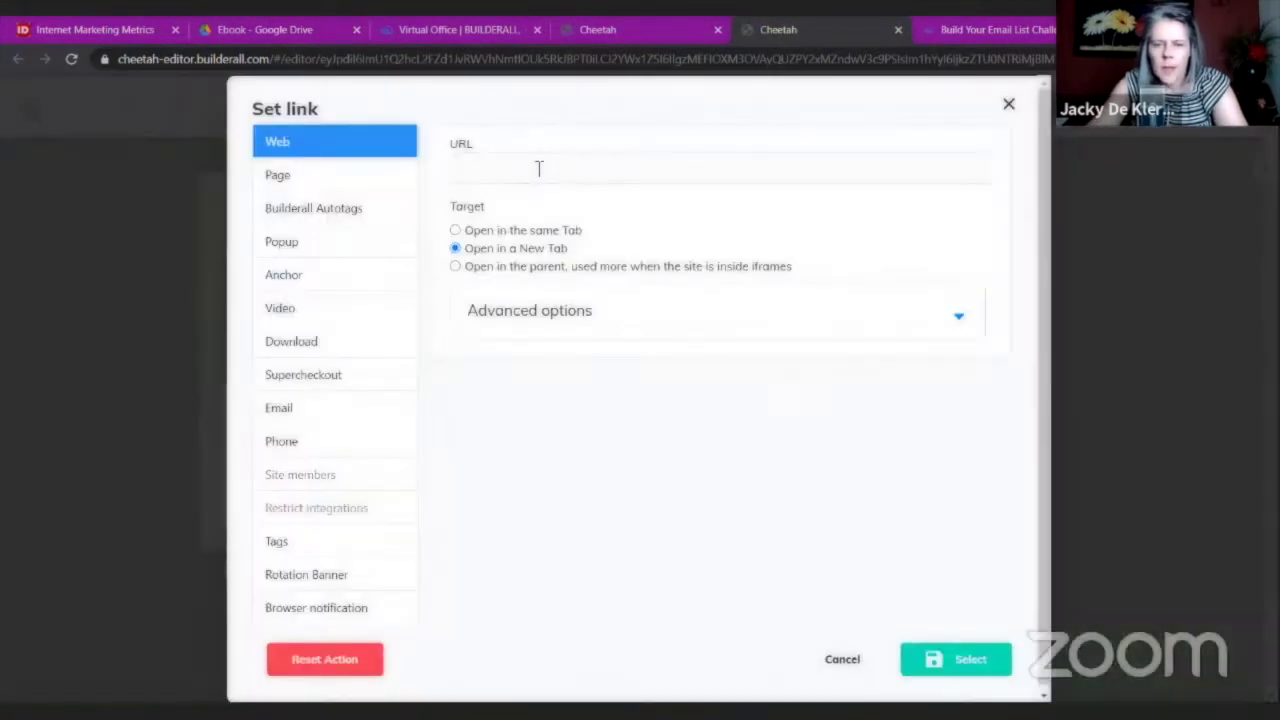
pyautogui.rightClick(537, 171)
pyautogui.click(577, 298)
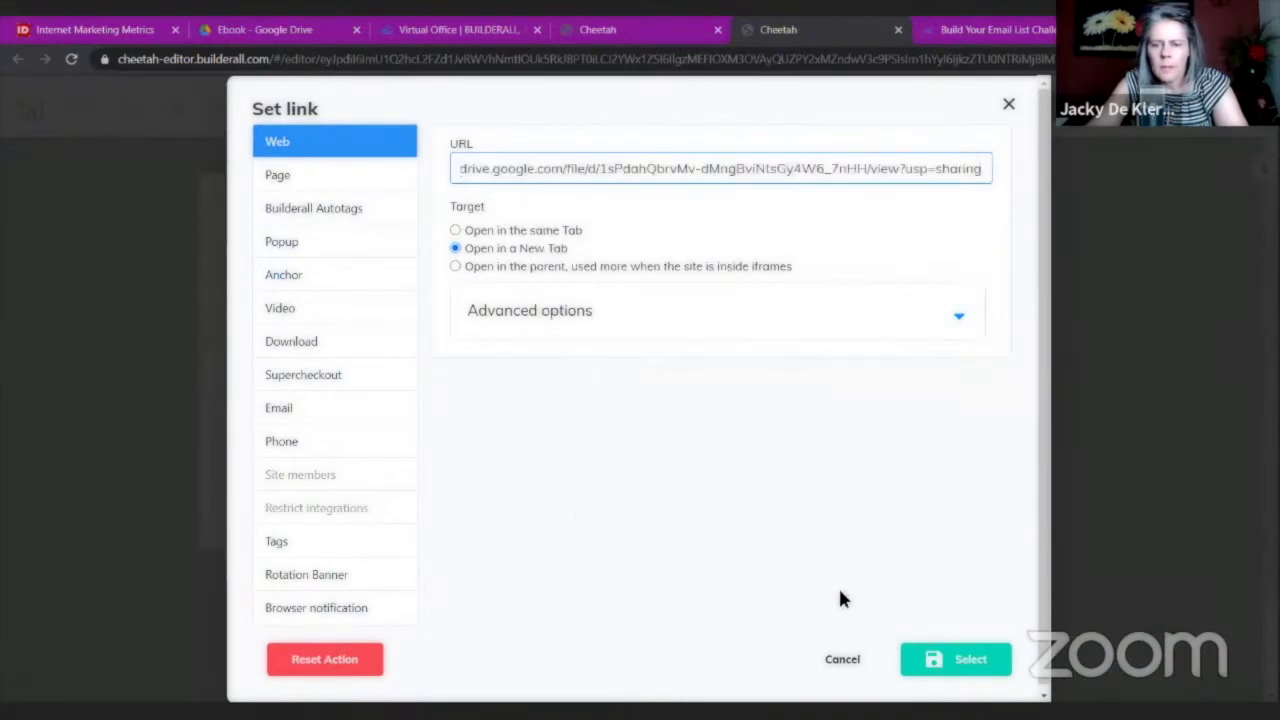
pyautogui.click(968, 660)
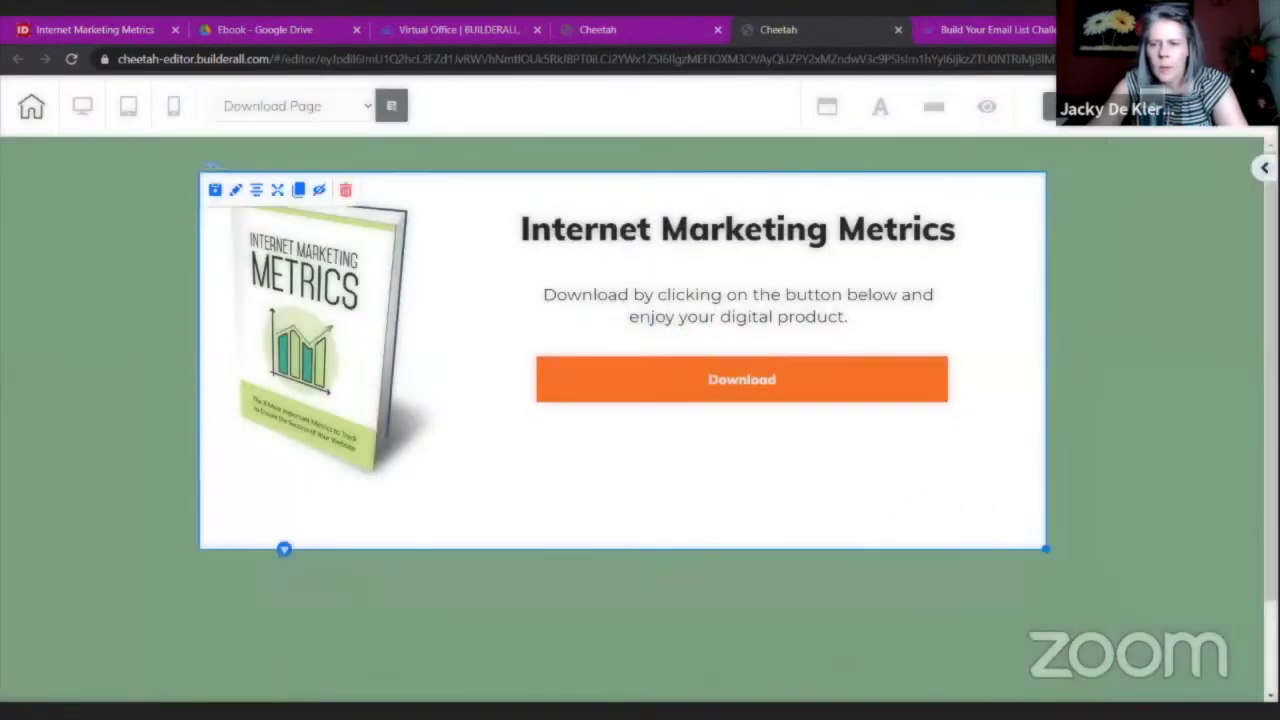
# Move the book image to the section's top-left and enlarge it.
pyautogui.moveTo(395, 390); pyautogui.dragTo(284, 371)
pyautogui.moveTo(383, 447); pyautogui.dragTo(530, 641)
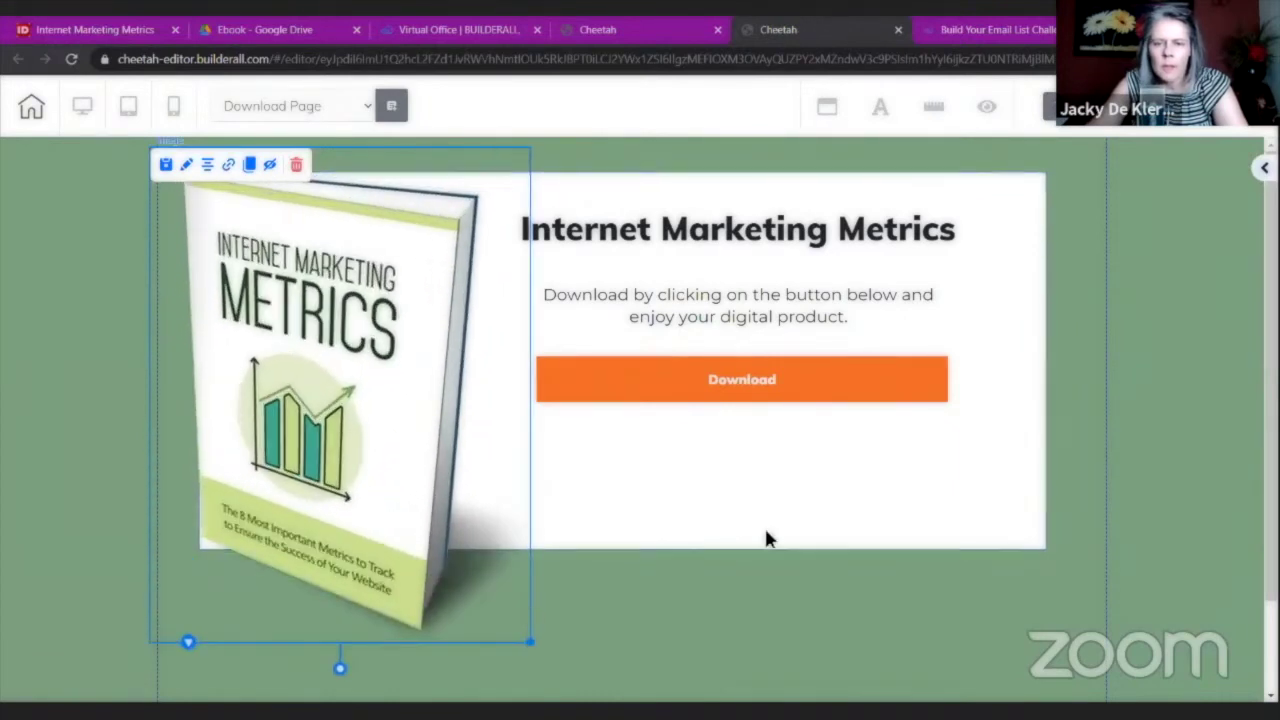
pyautogui.click(767, 540)
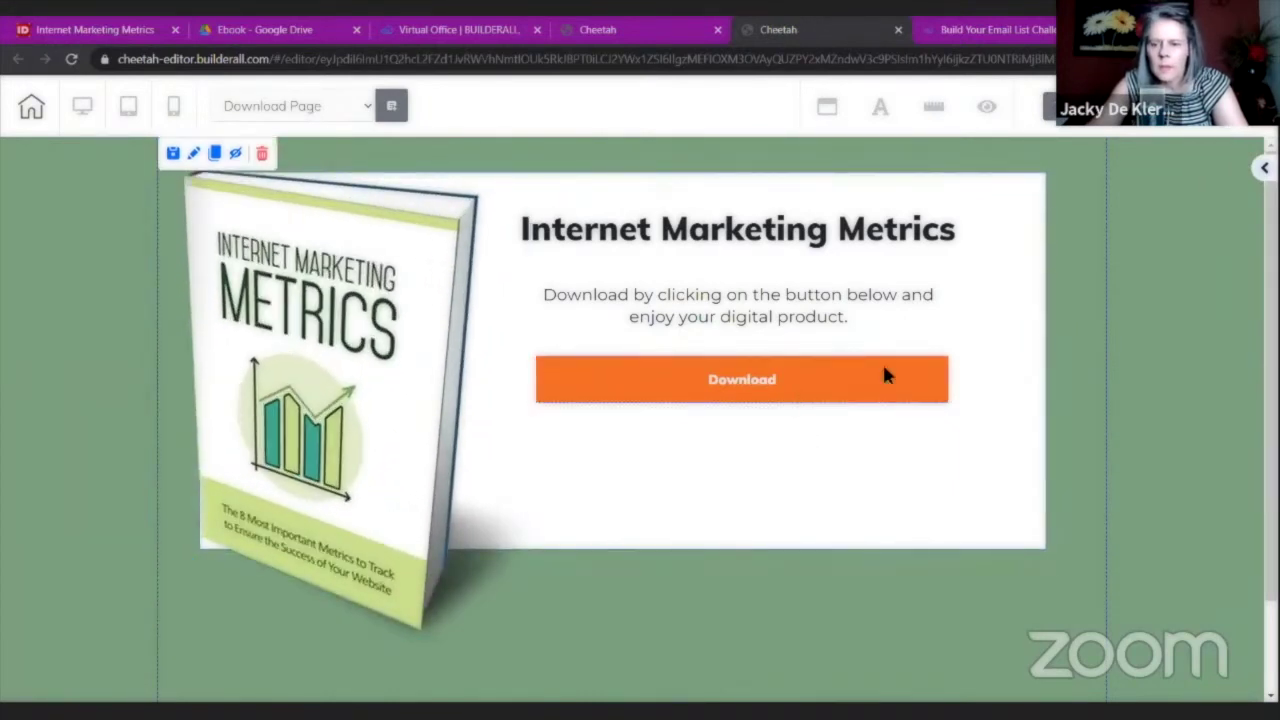
# Move the Download button, description paragraph and Internet Marketing Metrics heading lower.
pyautogui.moveTo(829, 400); pyautogui.dragTo(831, 436)
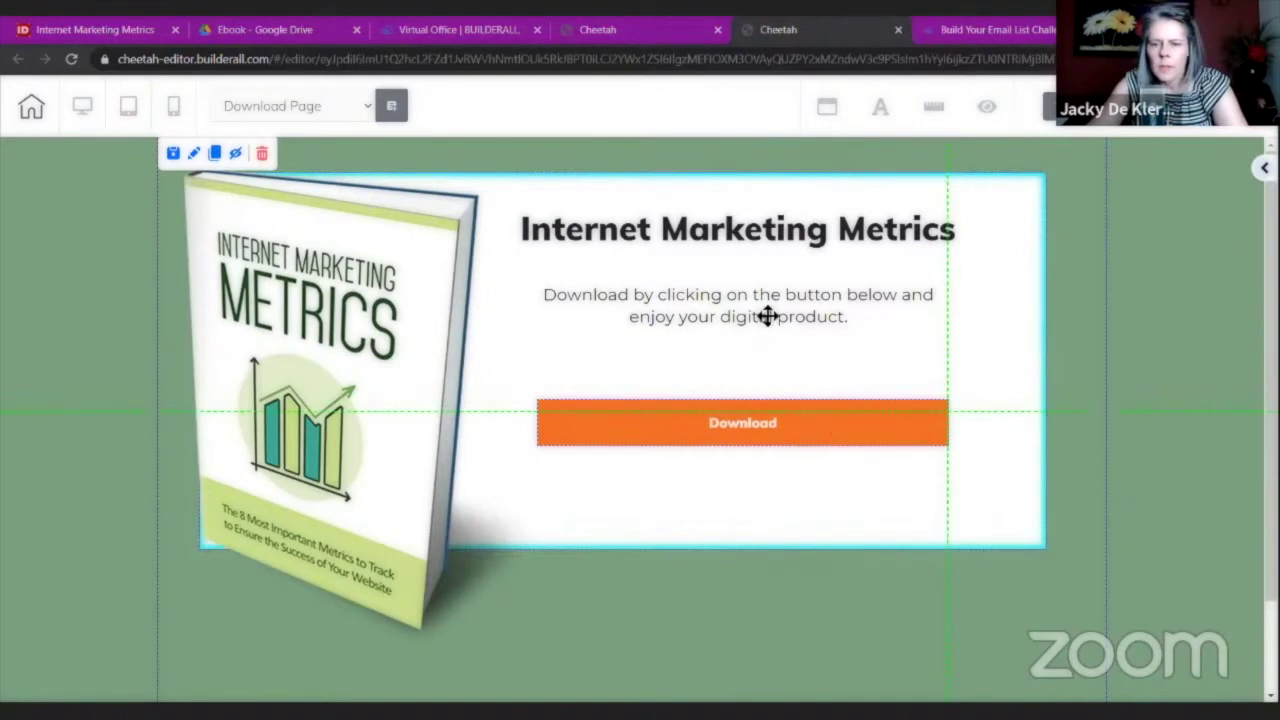
pyautogui.moveTo(767, 316); pyautogui.dragTo(763, 366)
pyautogui.moveTo(751, 240); pyautogui.dragTo(749, 303)
pyautogui.click(806, 220)
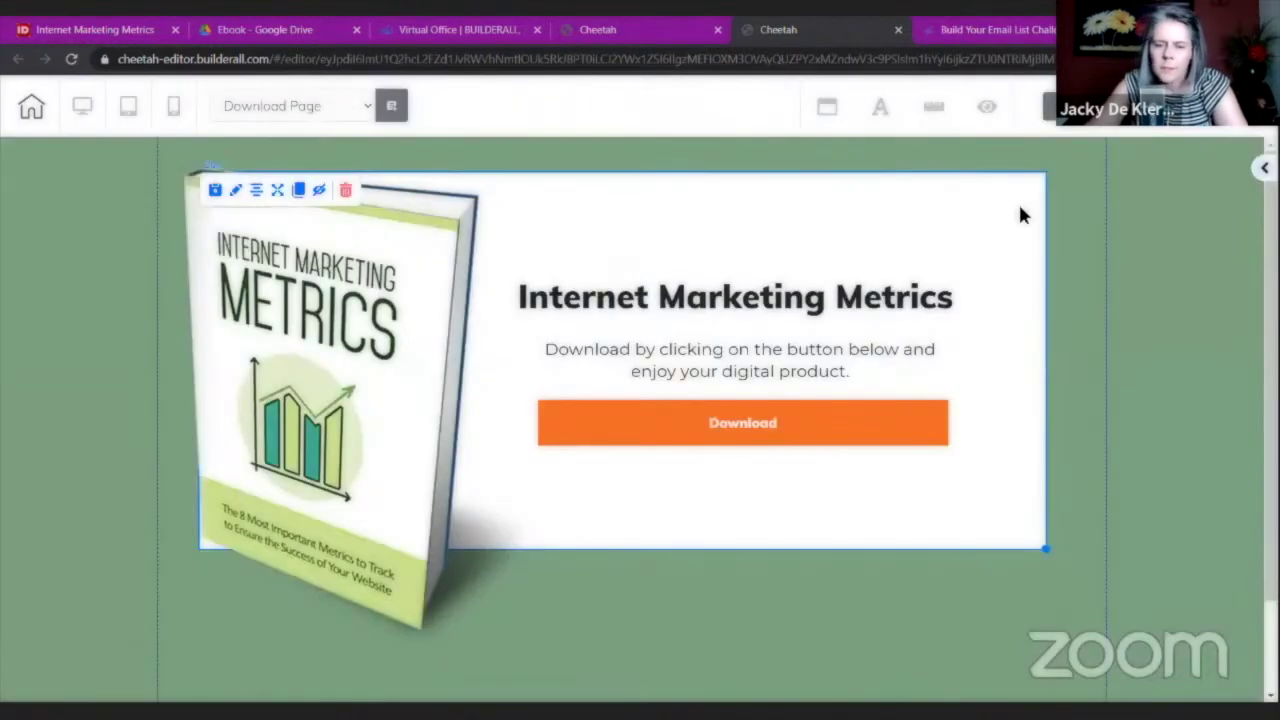
# Save the Download Page and publish the site.
pyautogui.doubleClick(760, 443)
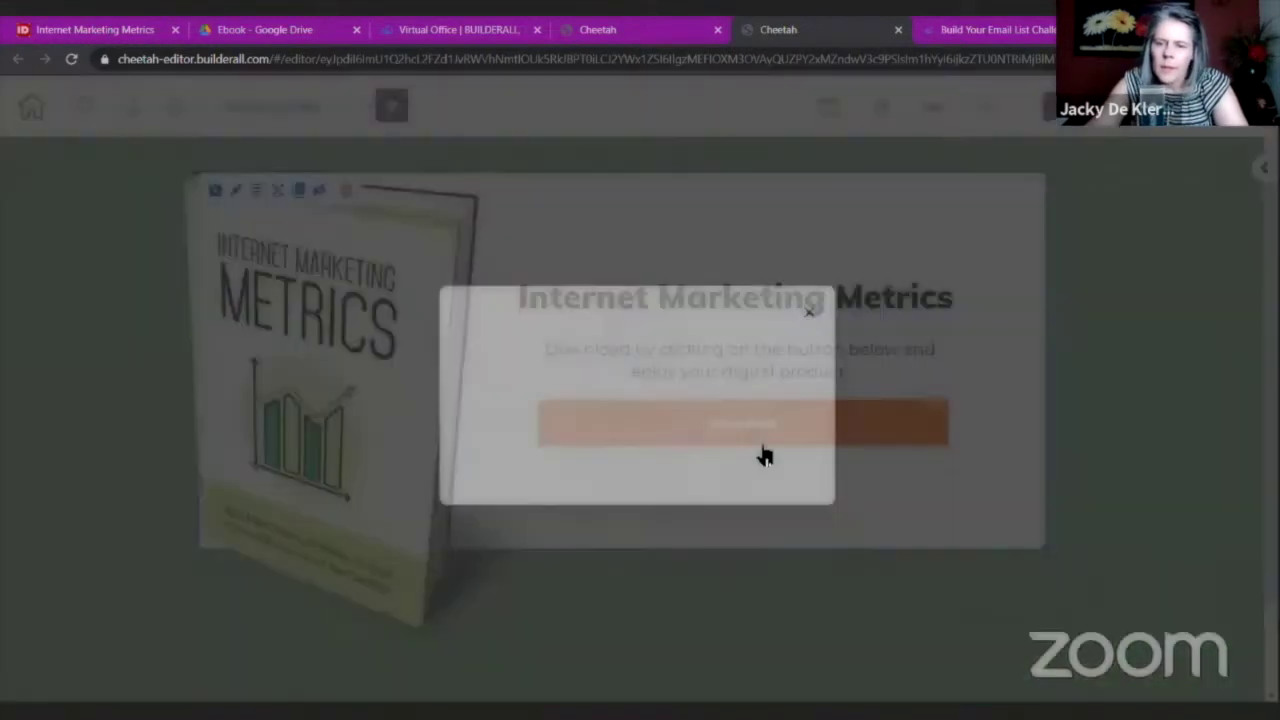
pyautogui.click(754, 462)
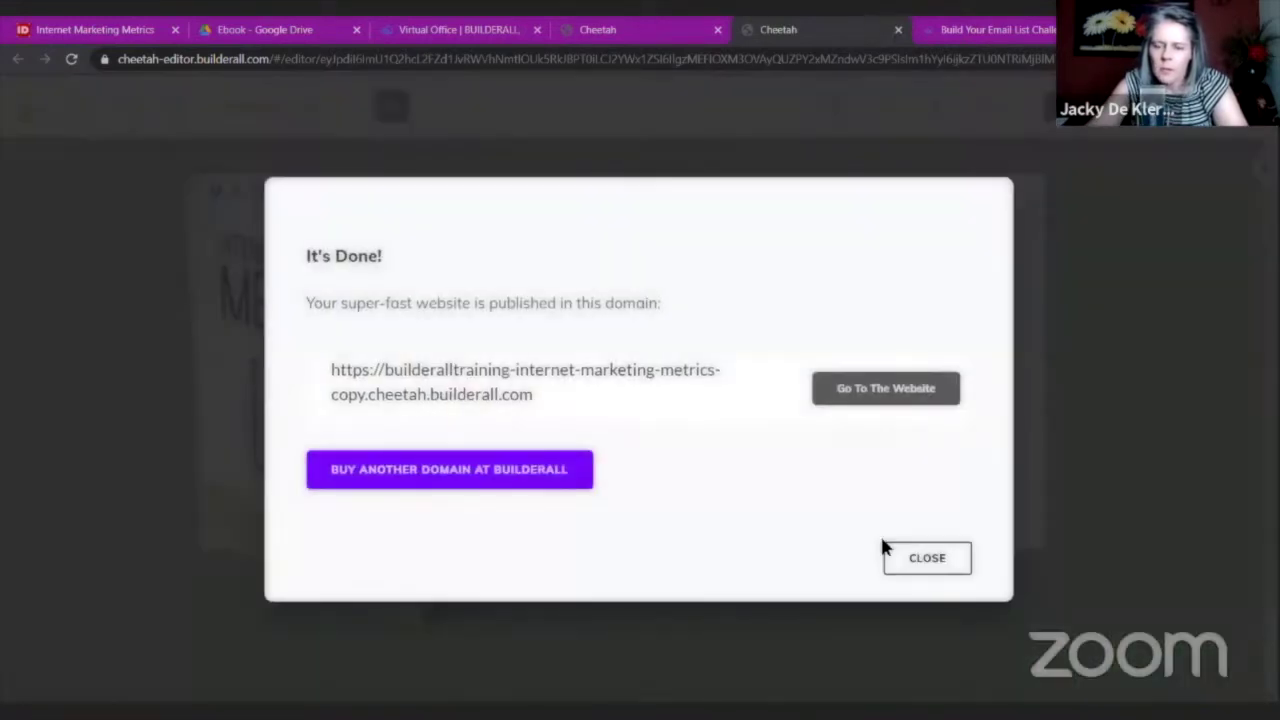
pyautogui.click(886, 548)
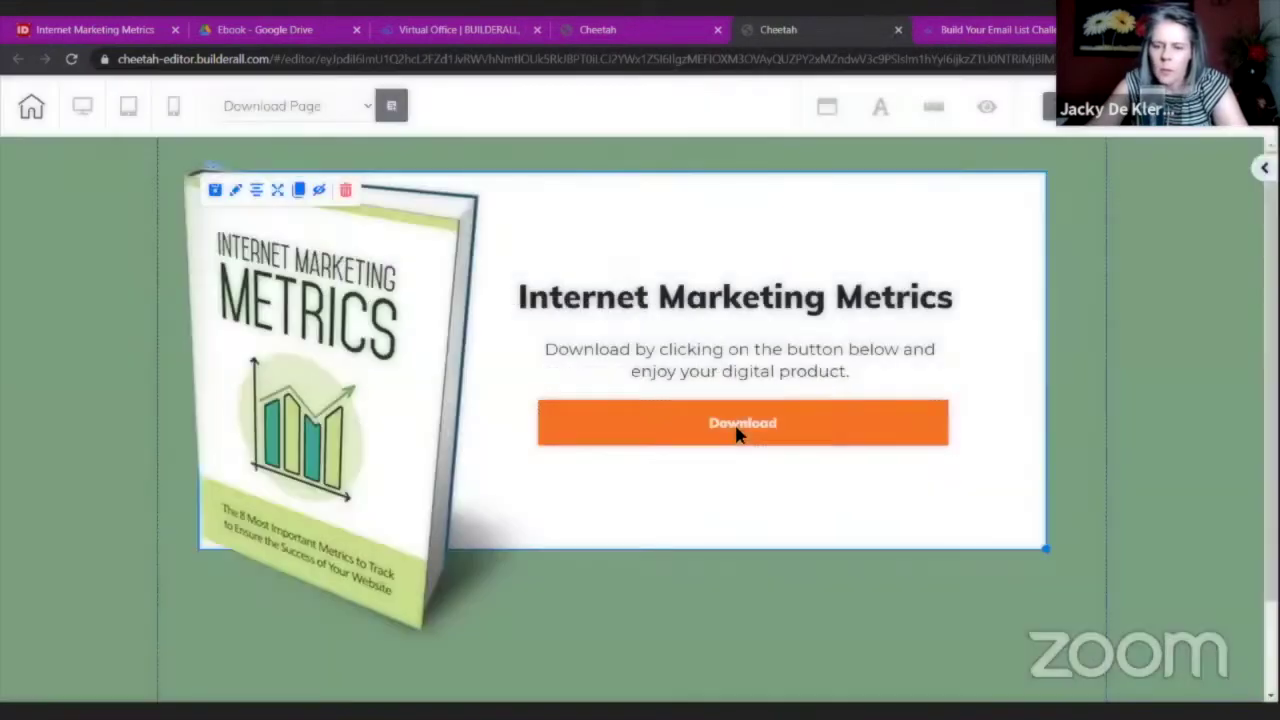
# Raise the Download button label's font size from 16 to 29 and save the page.
pyautogui.click(738, 428)
pyautogui.doubleClick(738, 432)
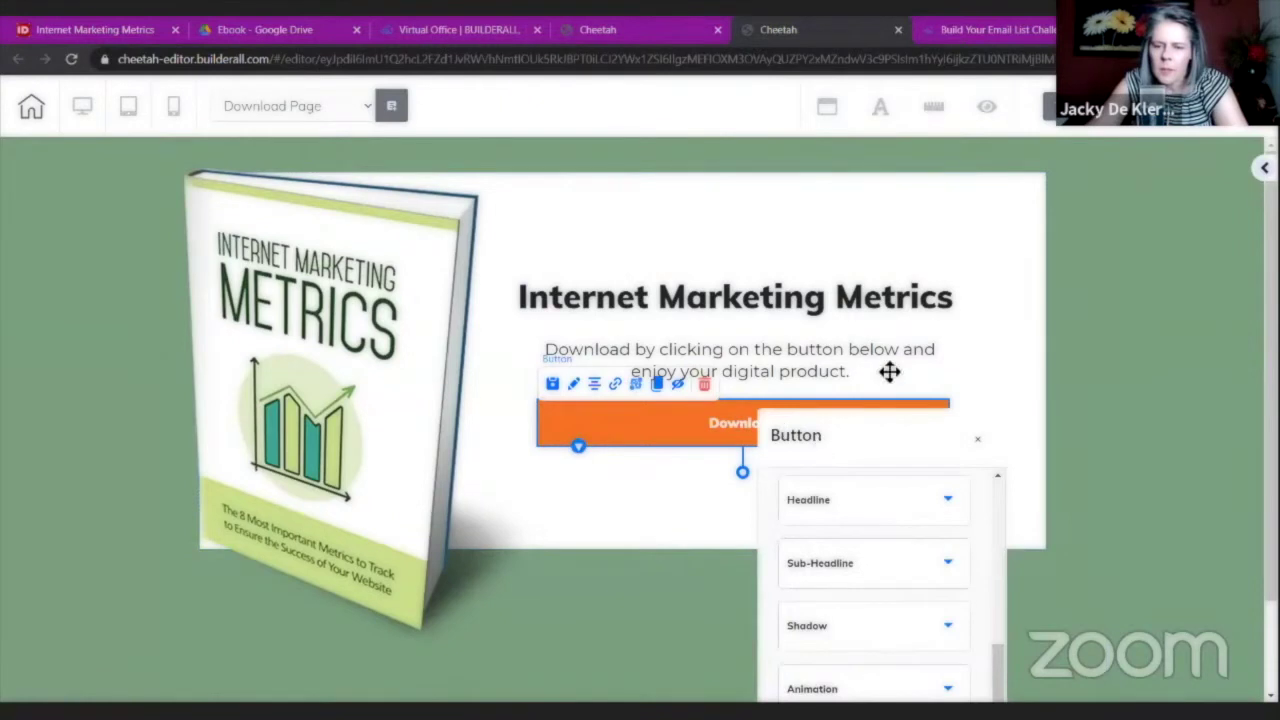
pyautogui.click(957, 312)
pyautogui.scroll(-3, 965, 310)
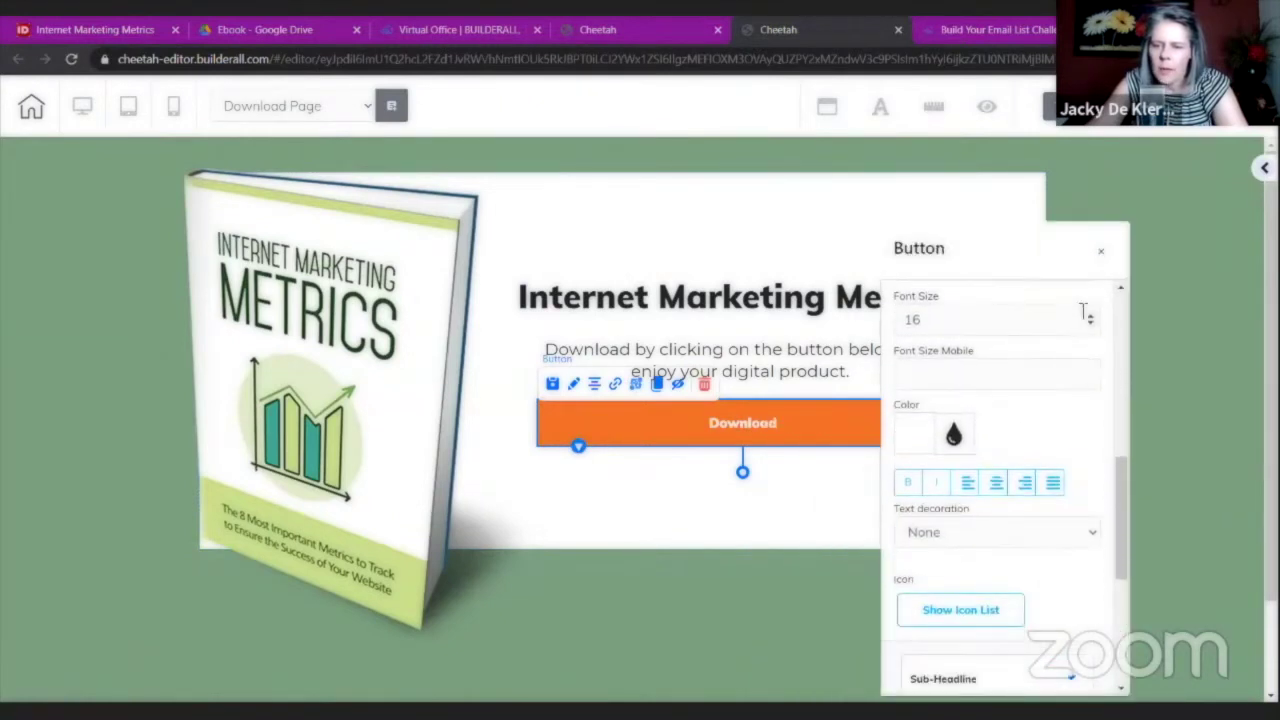
pyautogui.moveTo(1091, 316); pyautogui.dragTo(1091, 316)
pyautogui.click(1091, 318)
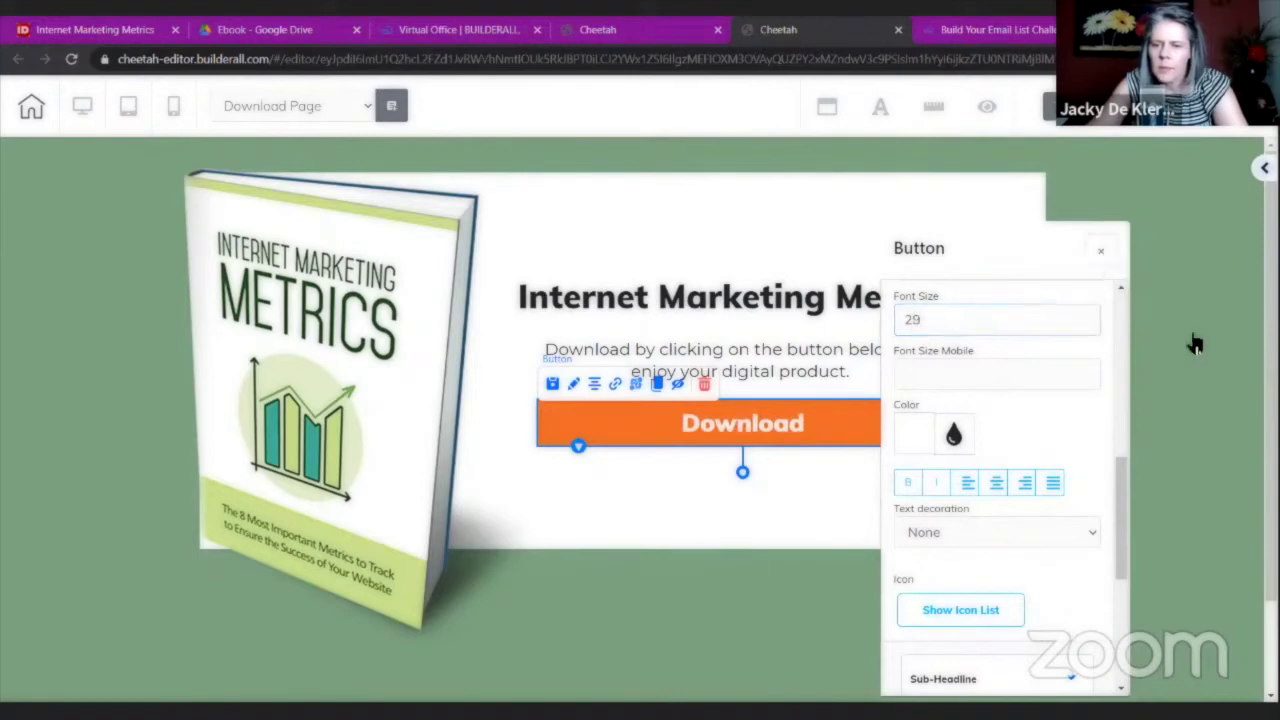
pyautogui.click(1101, 251)
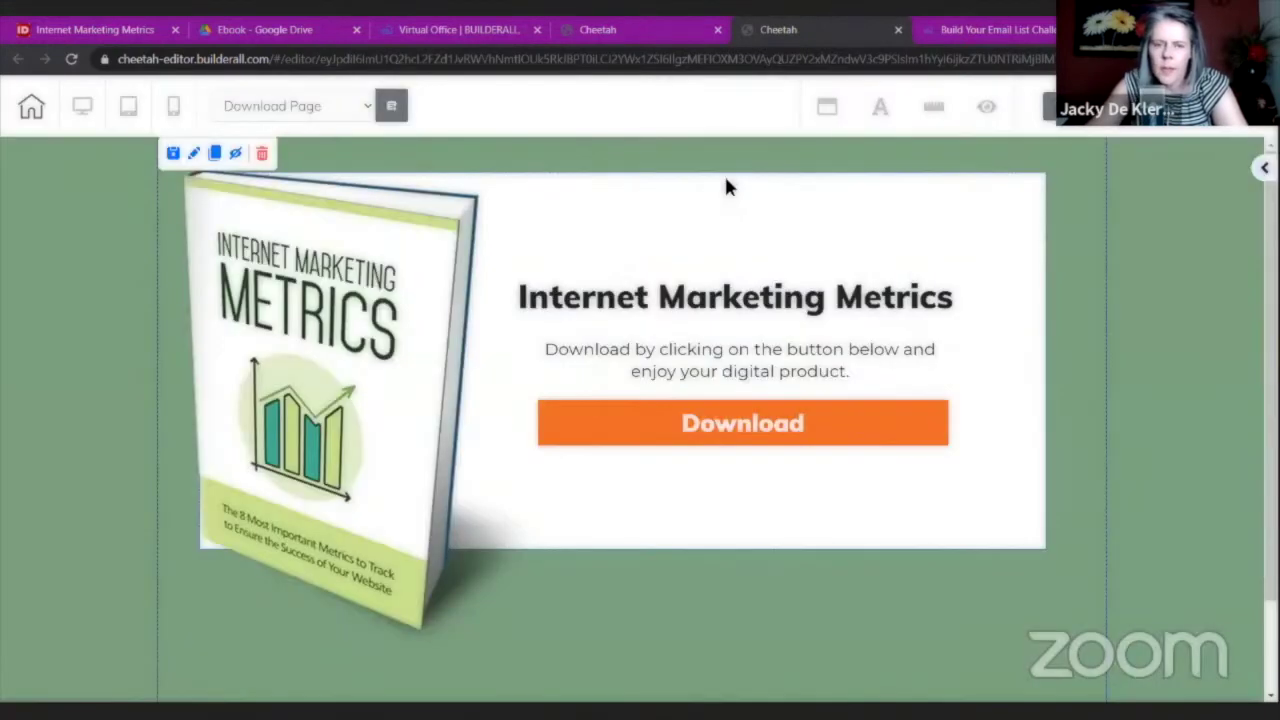
pyautogui.hotkey('ctrl', 's')
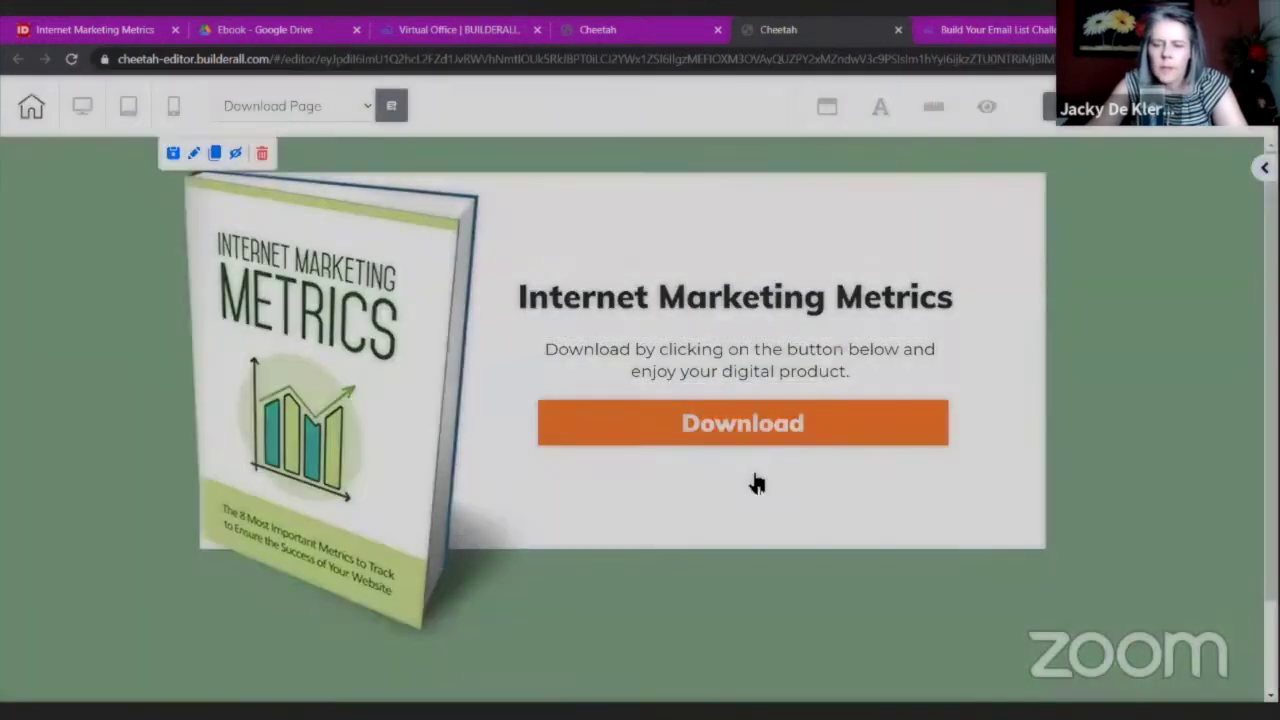
# Republish the site, then switch to the Lead Magnet Page, leaving the Download Page unsaved.
pyautogui.click(760, 463)
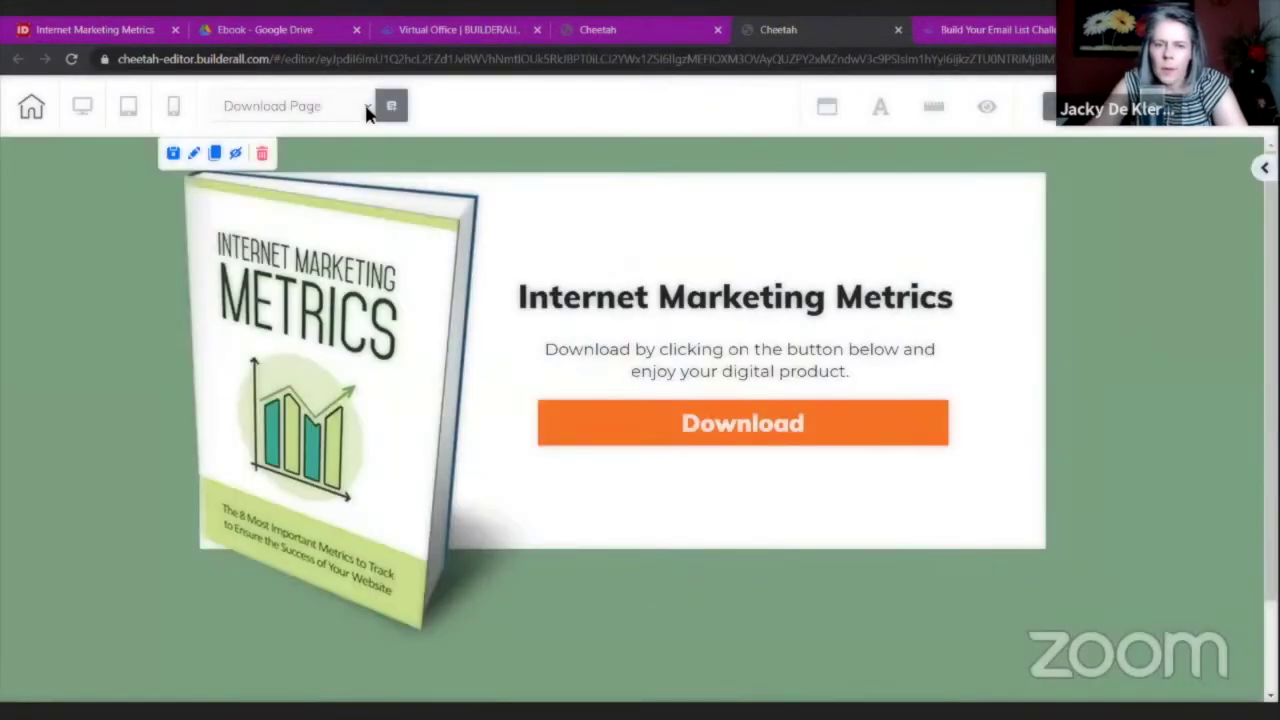
pyautogui.click(366, 113)
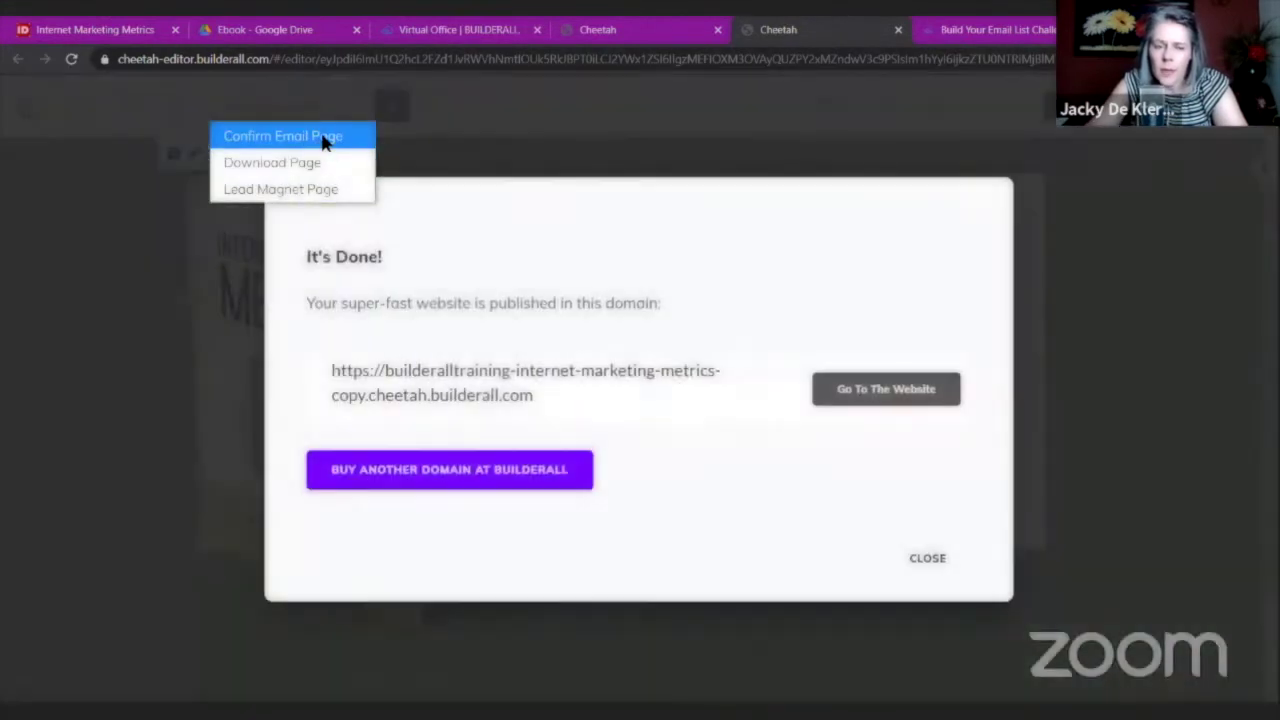
pyautogui.click(923, 558)
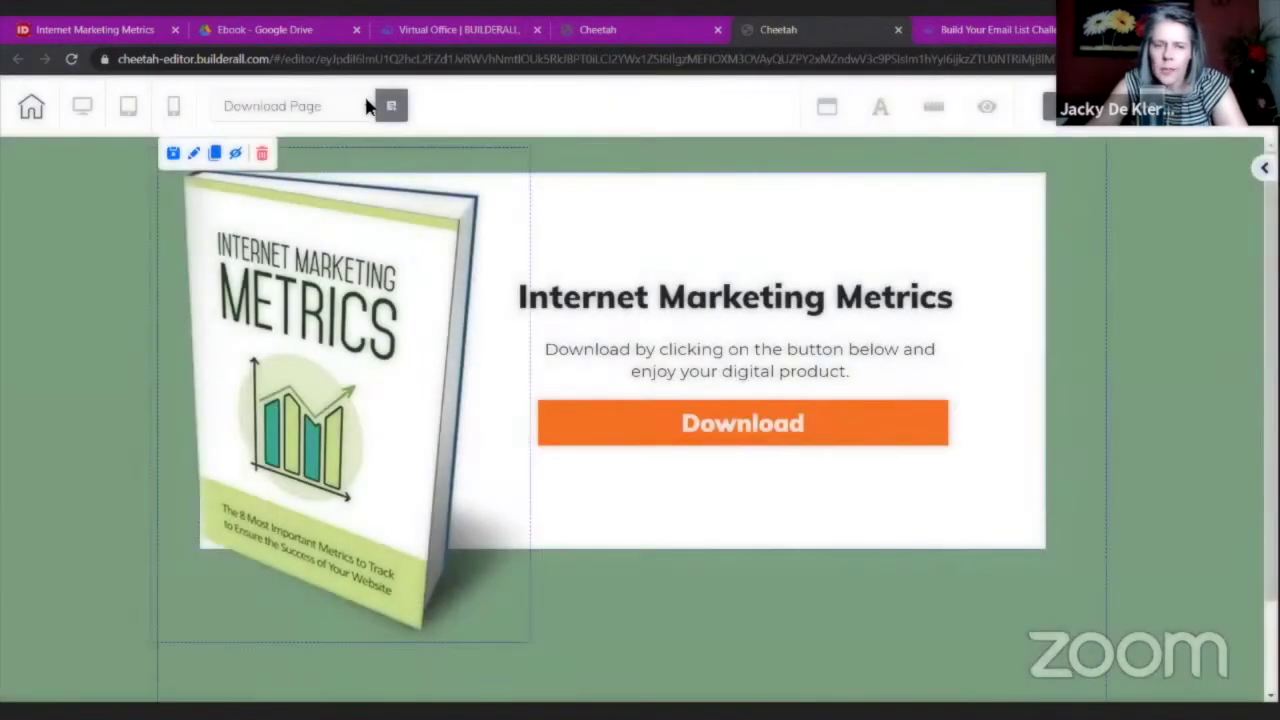
pyautogui.click(366, 106)
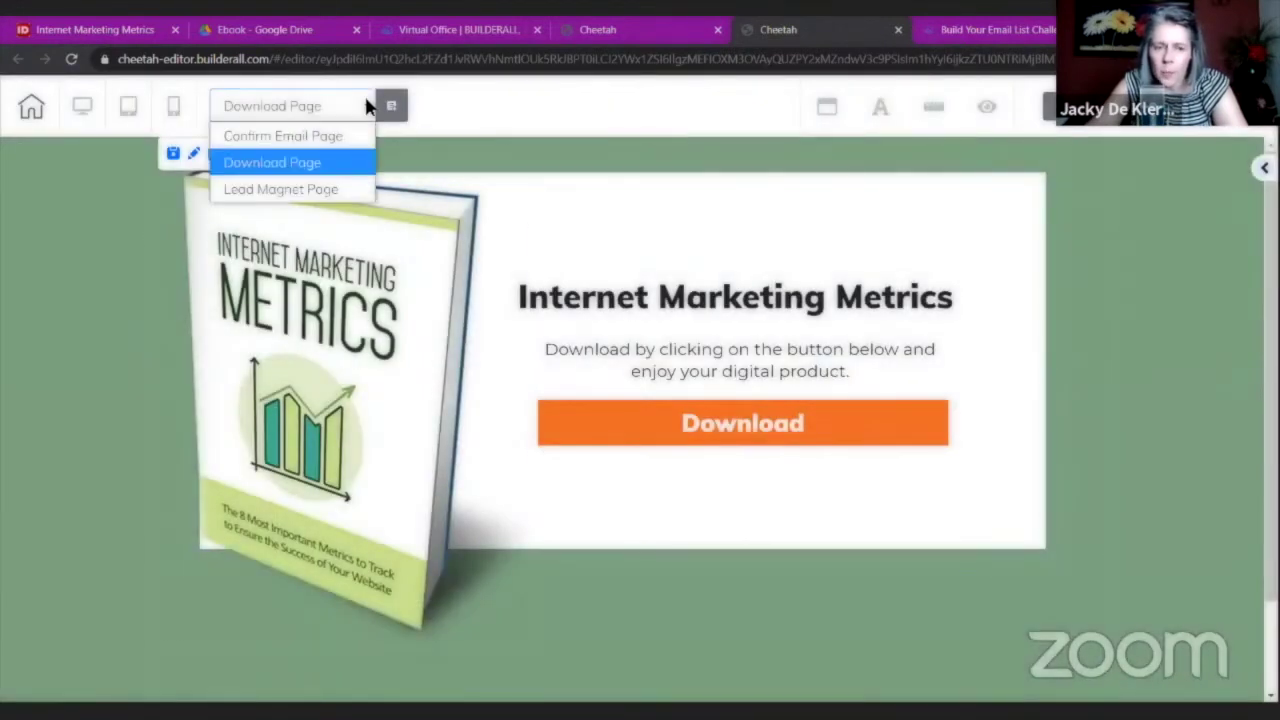
pyautogui.click(306, 190)
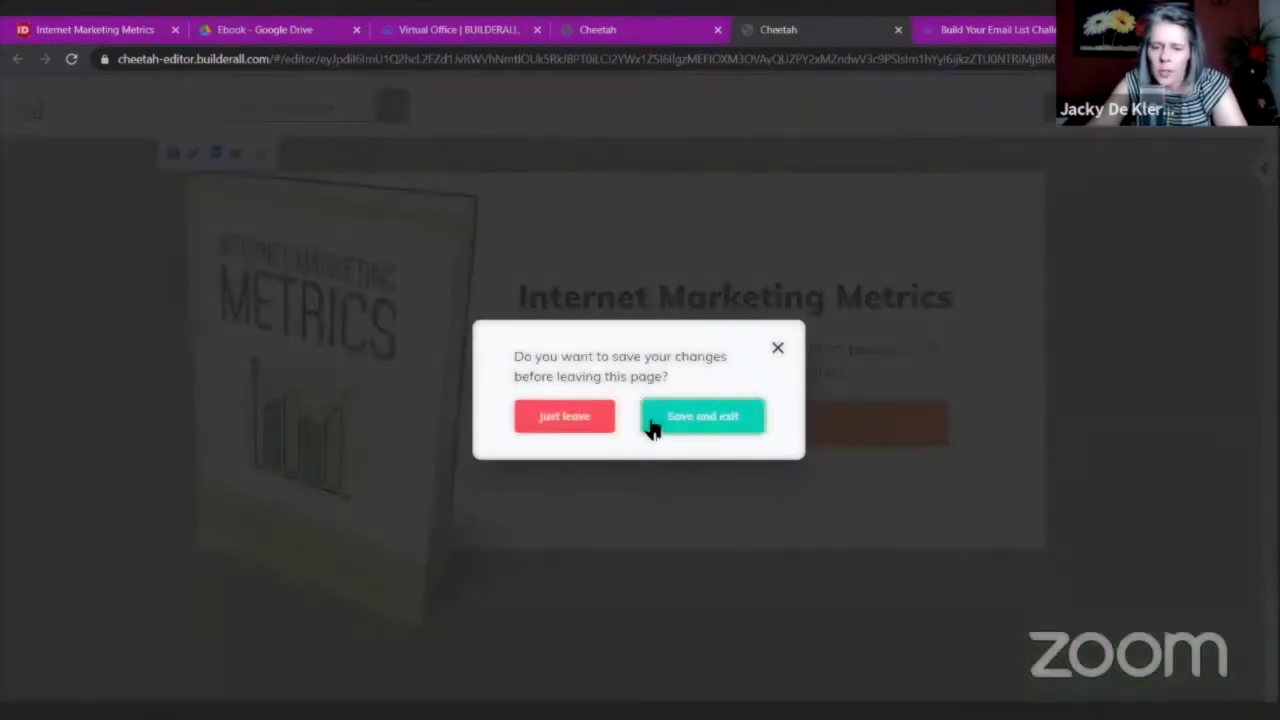
pyautogui.click(593, 426)
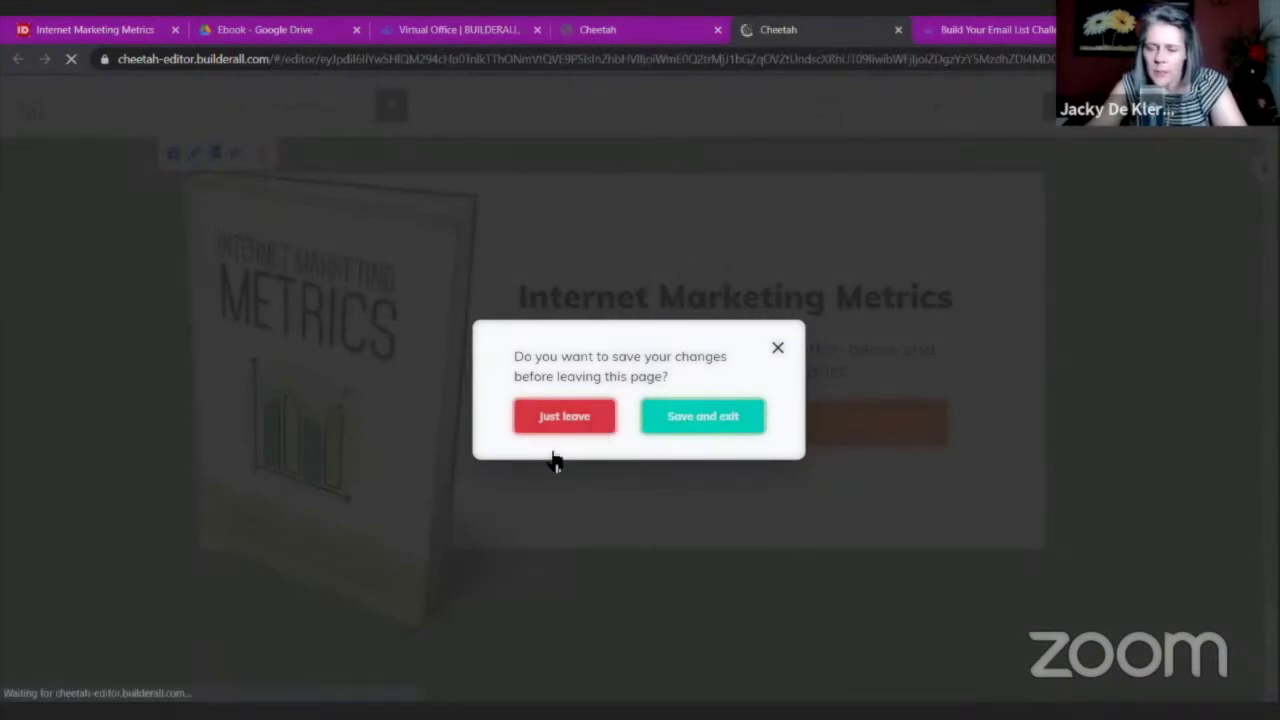
pyautogui.click(566, 427)
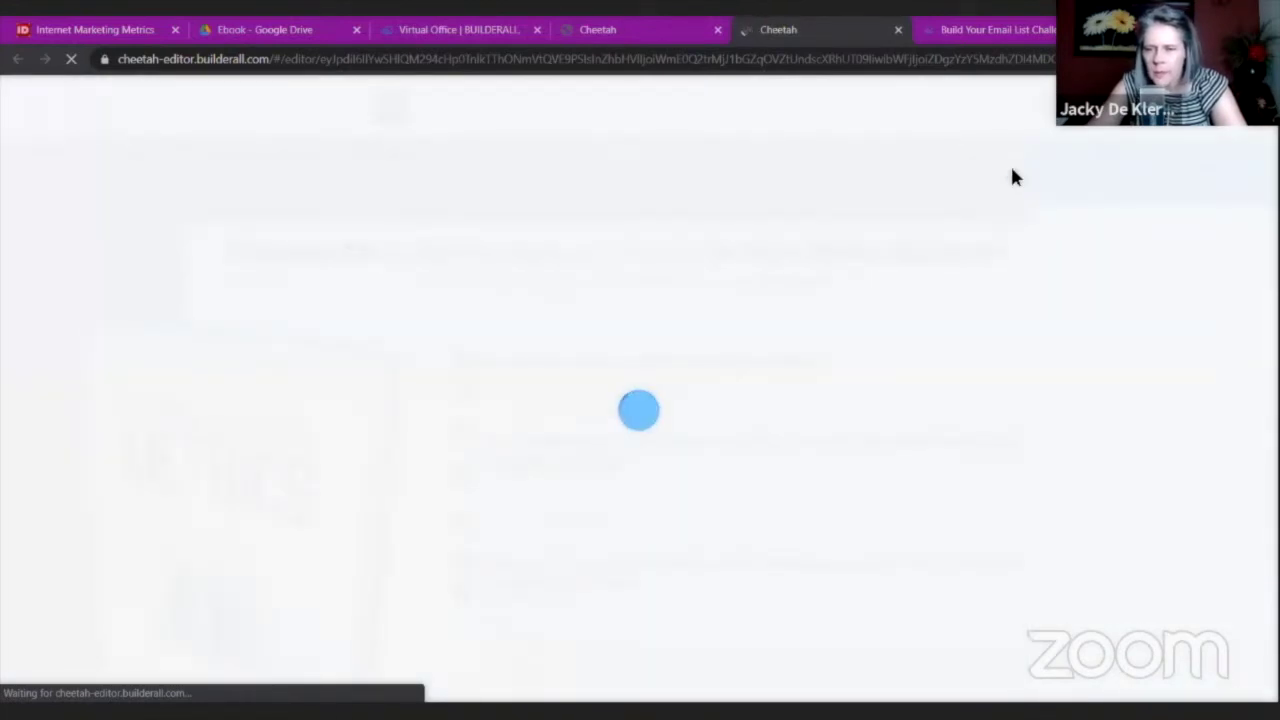
# Scroll down to the Lead Magnet Page's MailingBoss opt-in form, nudge it, and open its settings.
pyautogui.scroll(-2, 720, 410)
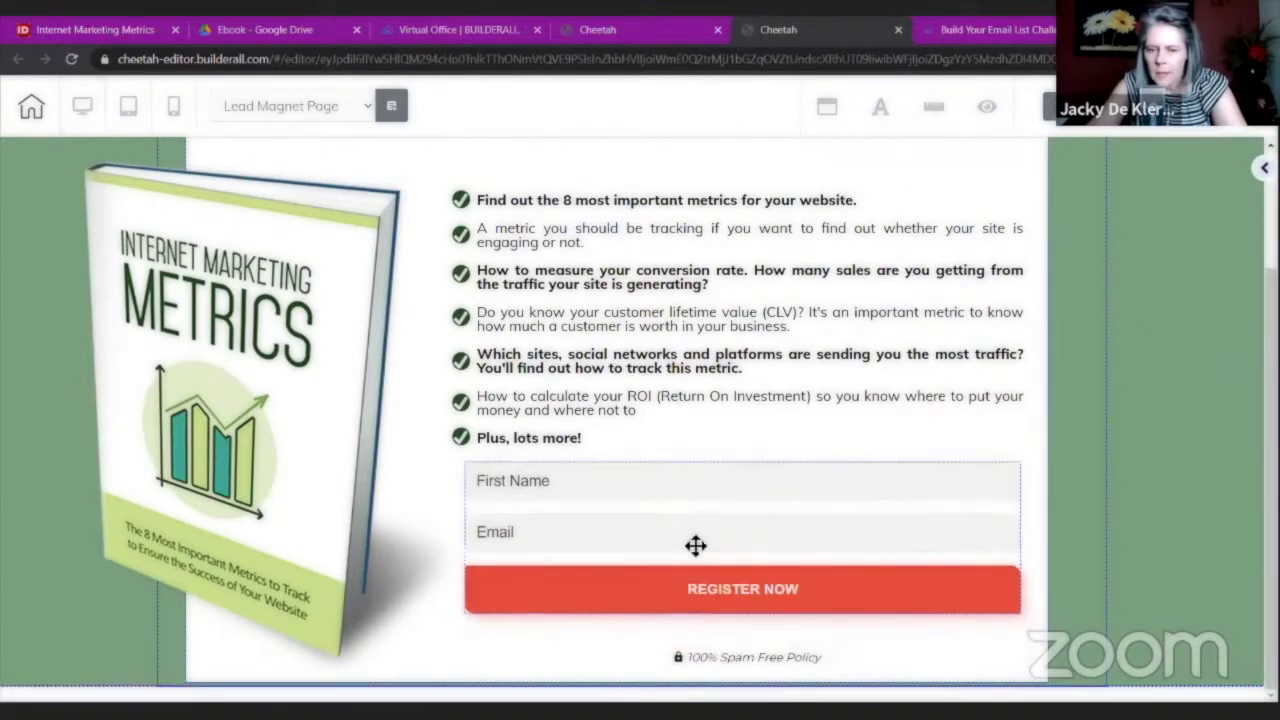
pyautogui.moveTo(694, 543); pyautogui.dragTo(712, 549)
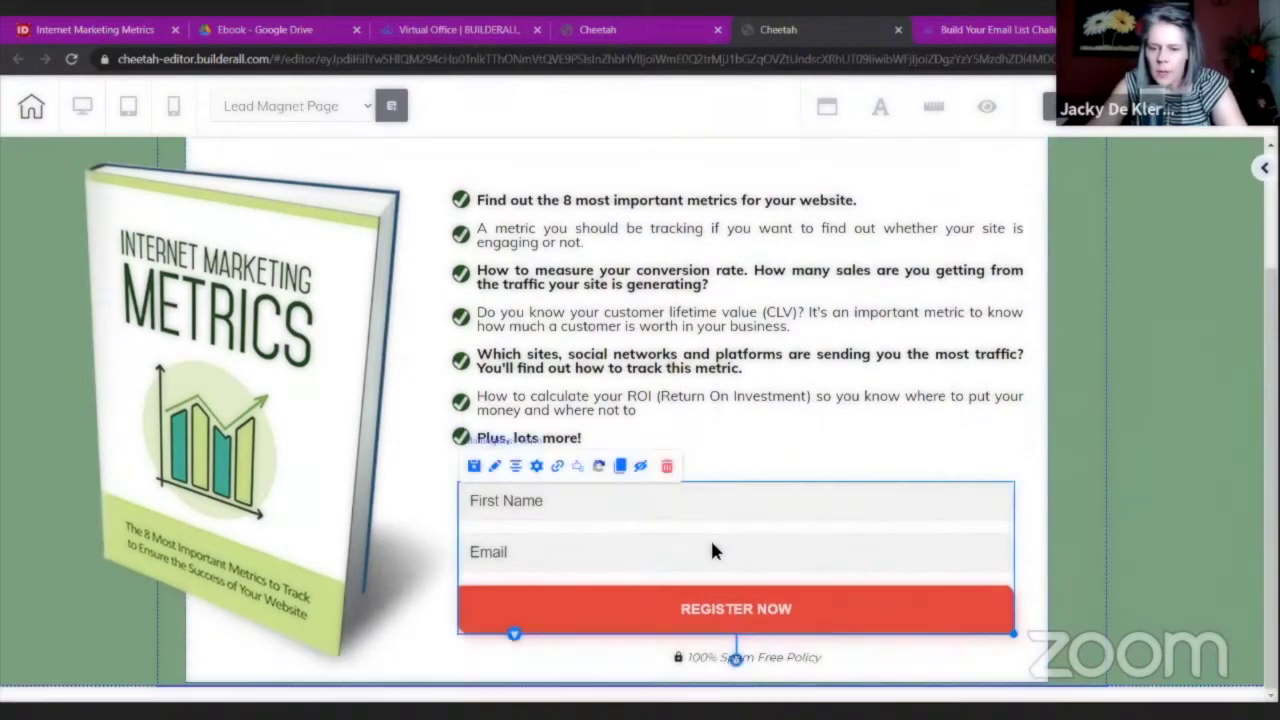
pyautogui.doubleClick(712, 549)
# Replace the form button text REGISTER NOW with 'Grab You Free Copy Now!'.
pyautogui.moveTo(804, 526); pyautogui.dragTo(884, 227)
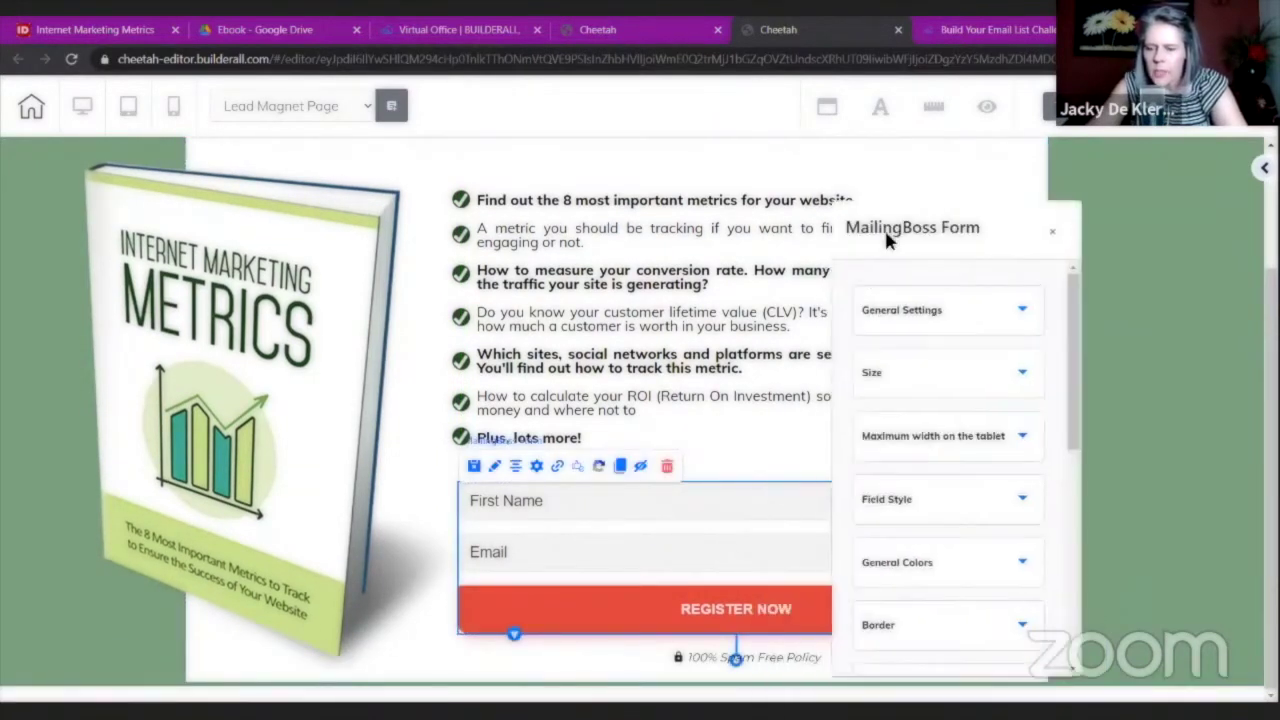
pyautogui.click(915, 330)
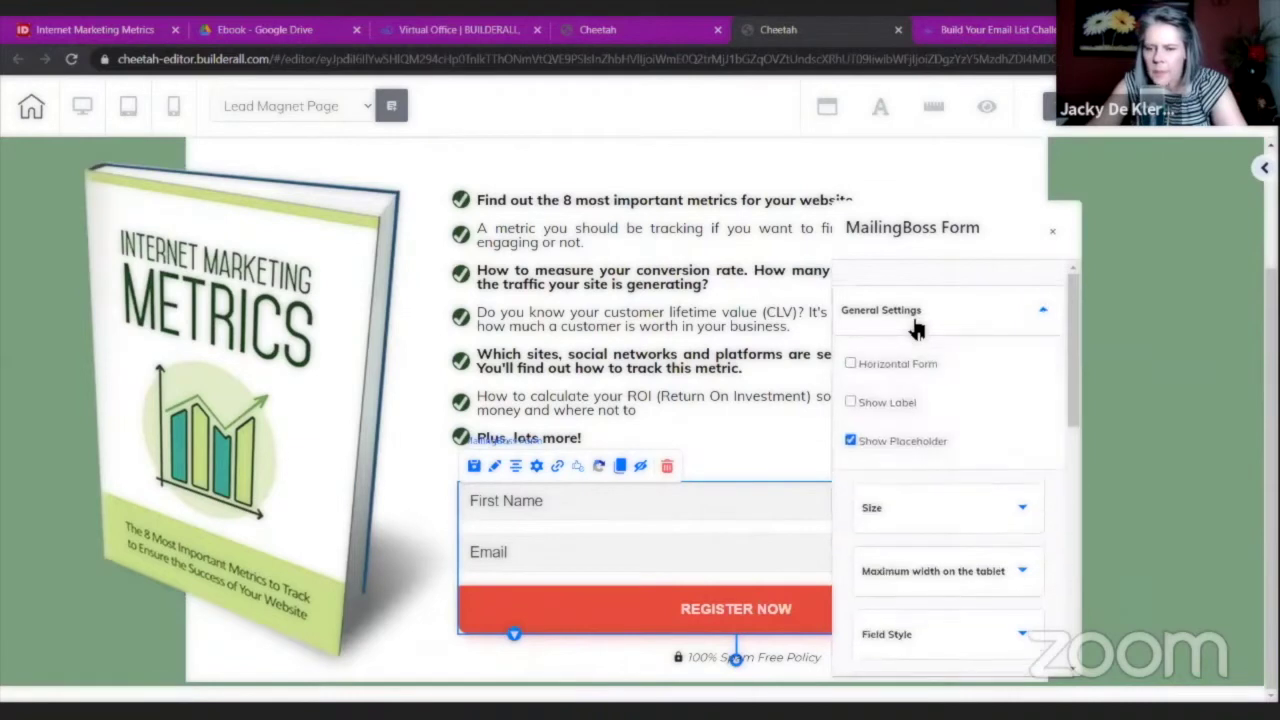
pyautogui.click(914, 329)
pyautogui.scroll(-2, 900, 580)
pyautogui.click(903, 591)
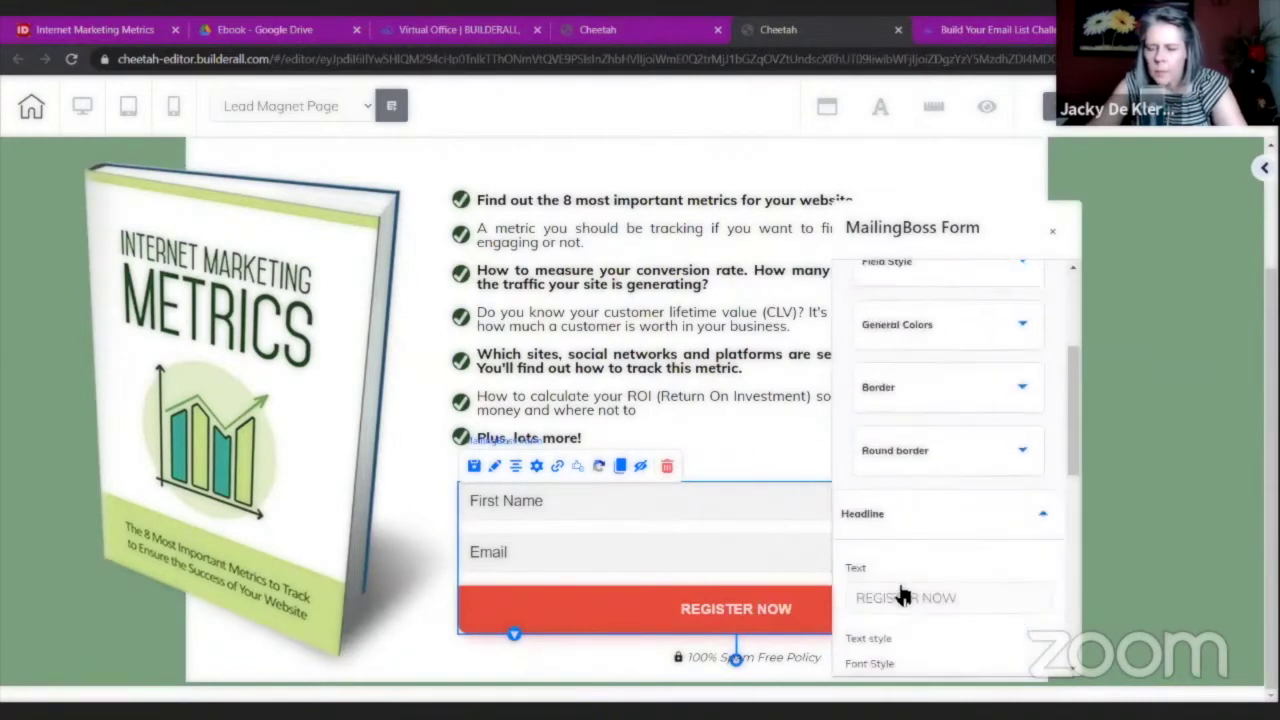
pyautogui.scroll(-2, 950, 520)
pyautogui.moveTo(982, 447); pyautogui.dragTo(798, 445)
pyautogui.write('C')
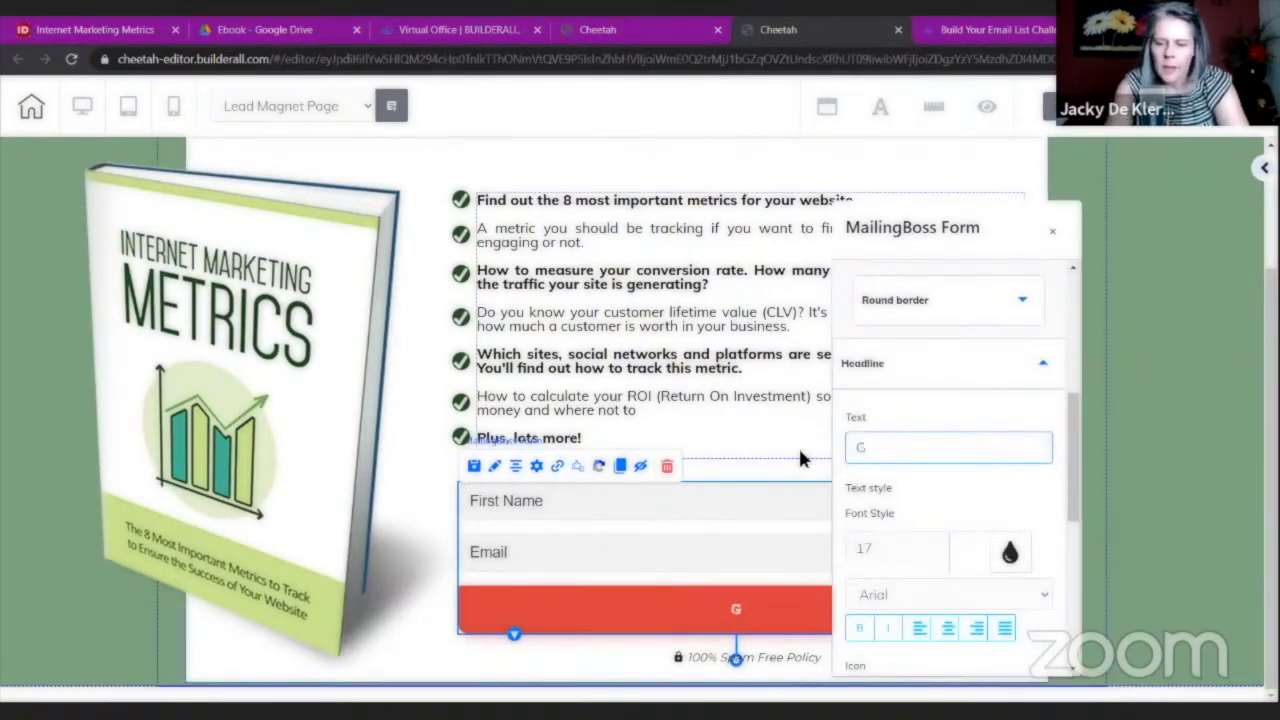
pyautogui.write('rab You Free Copy NOw')
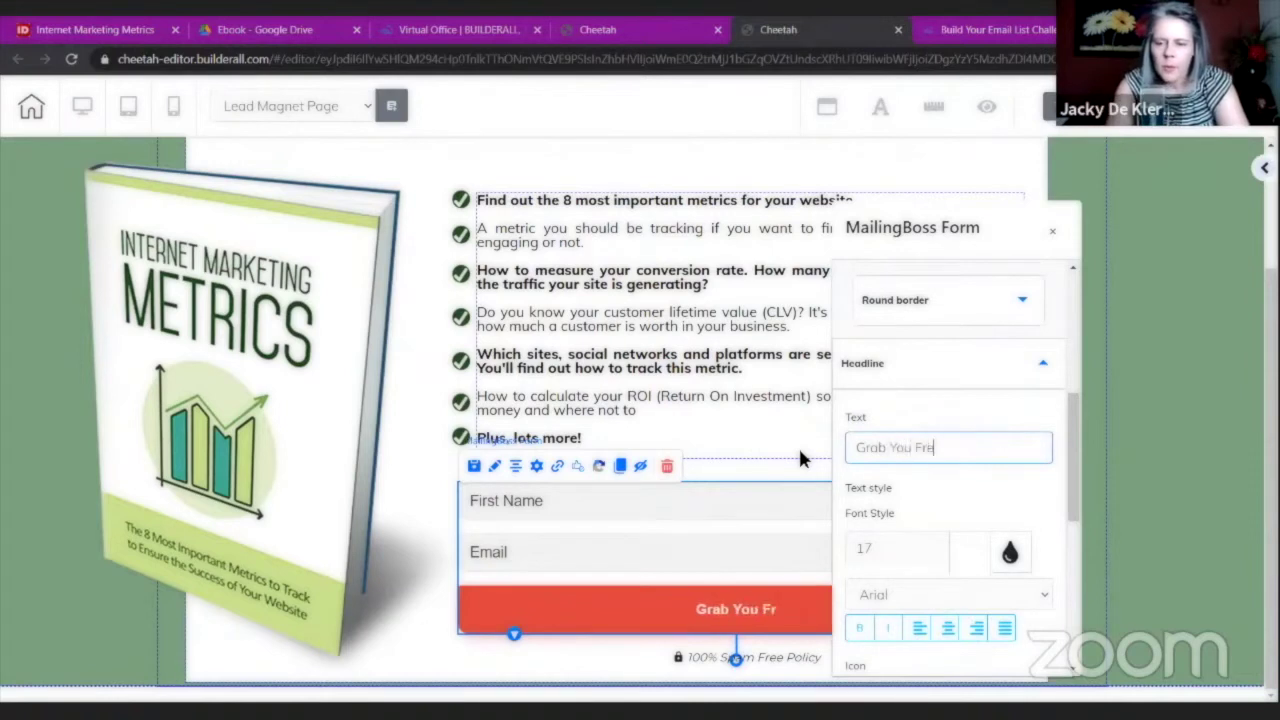
pyautogui.press('BackSpace')
pyautogui.press('BackSpace')
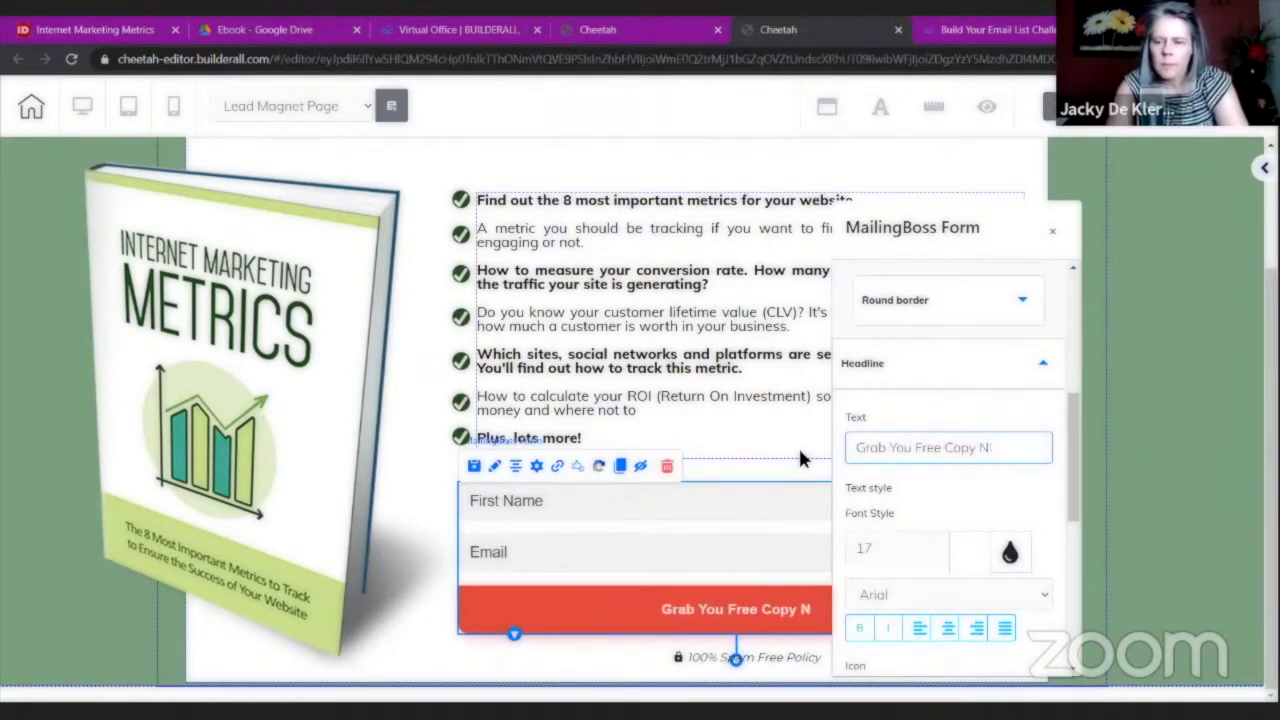
pyautogui.write('ow!')
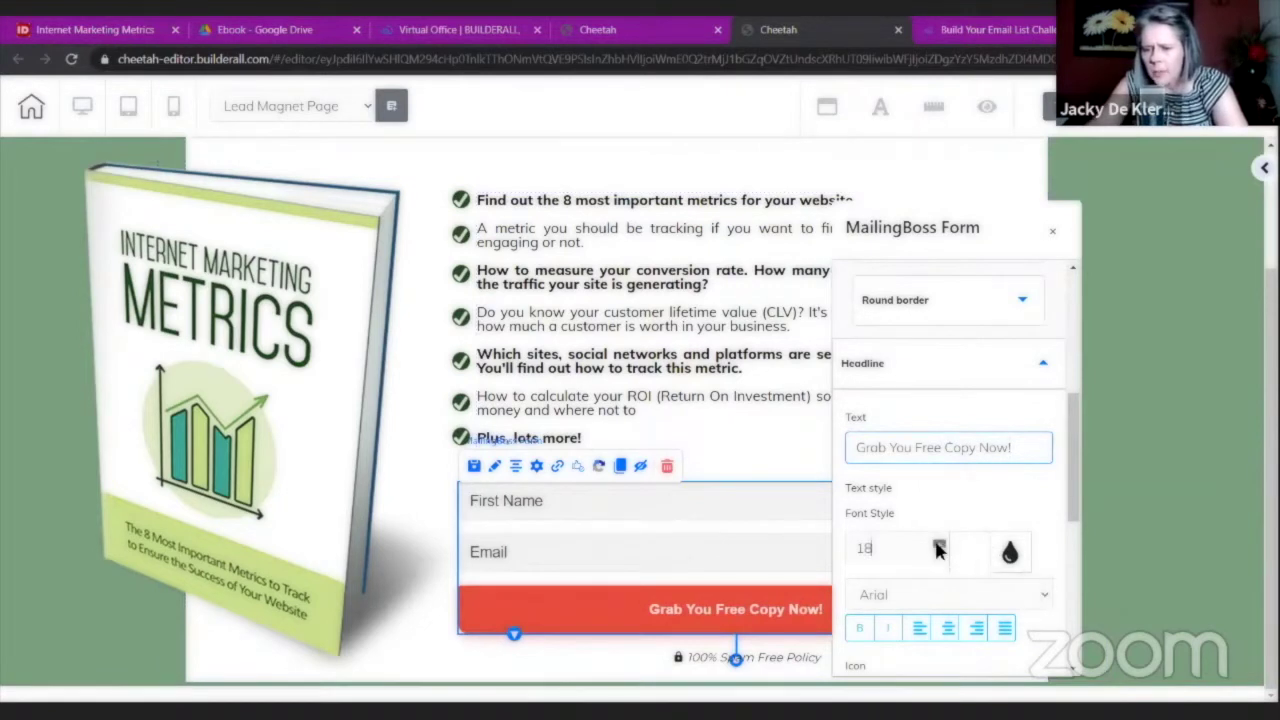
# Increase the form button label's font size to 23.
pyautogui.click(938, 545)
pyautogui.click(938, 545)
pyautogui.click(938, 545)
pyautogui.click(938, 545)
pyautogui.click(938, 545)
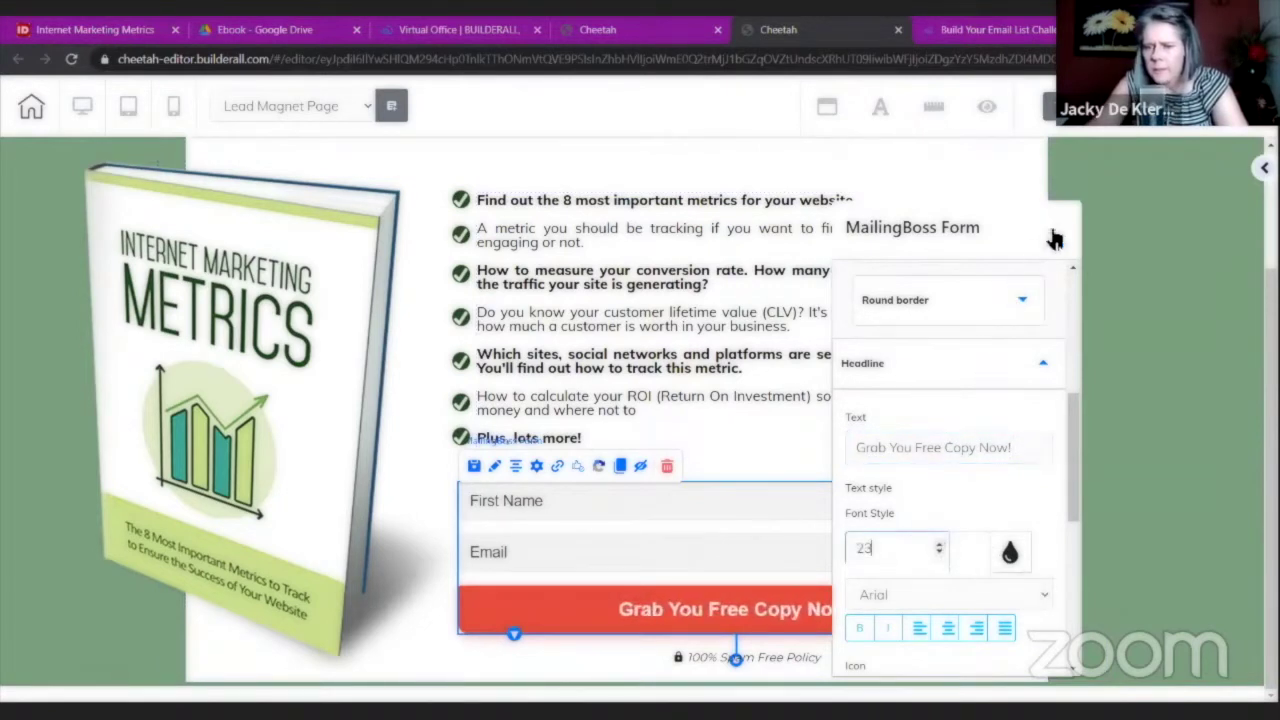
pyautogui.click(1147, 313)
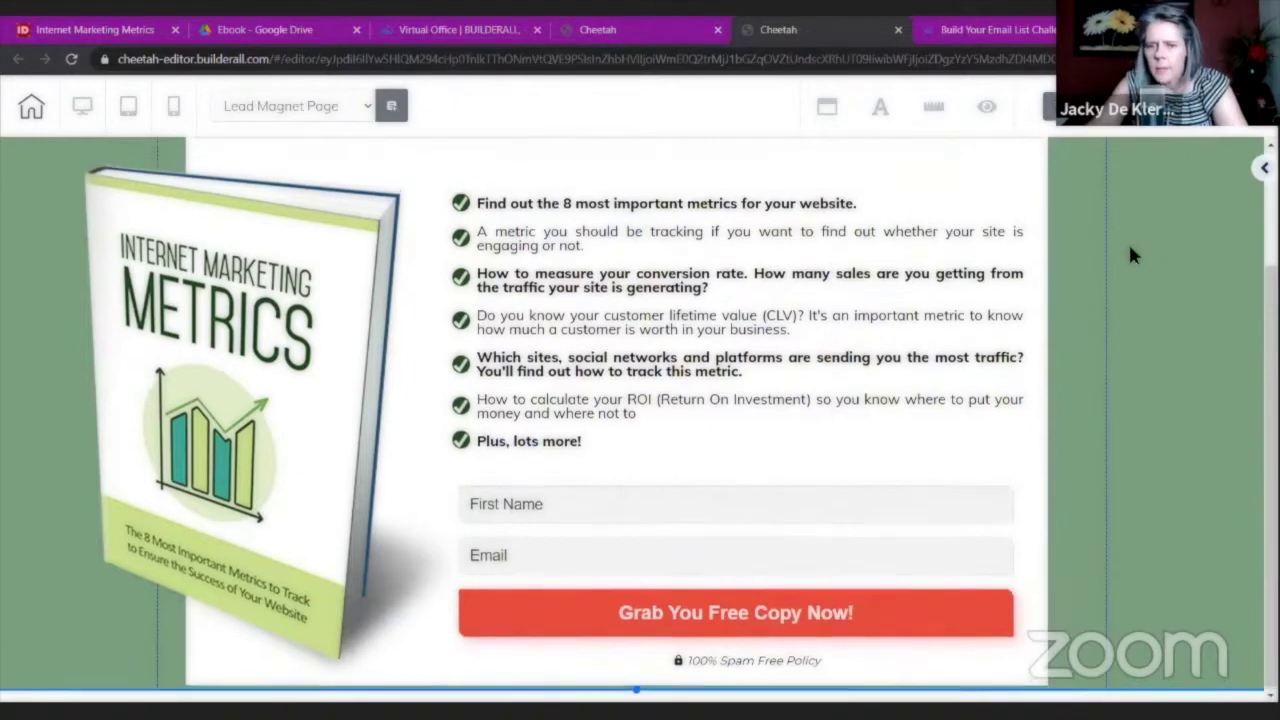
# Dismiss the publish confirmation and close the Lead Magnet Page editor, confirming Leave.
pyautogui.scroll(5, 1131, 251)
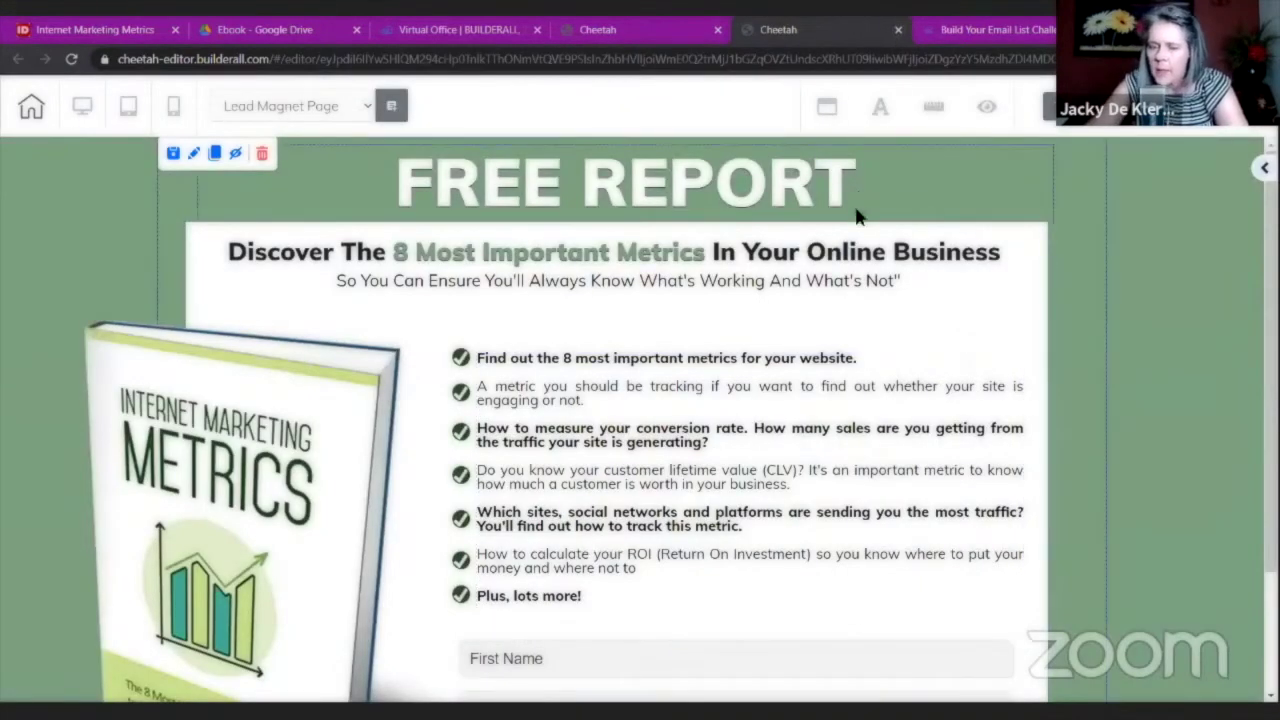
pyautogui.scroll(-2, 857, 224)
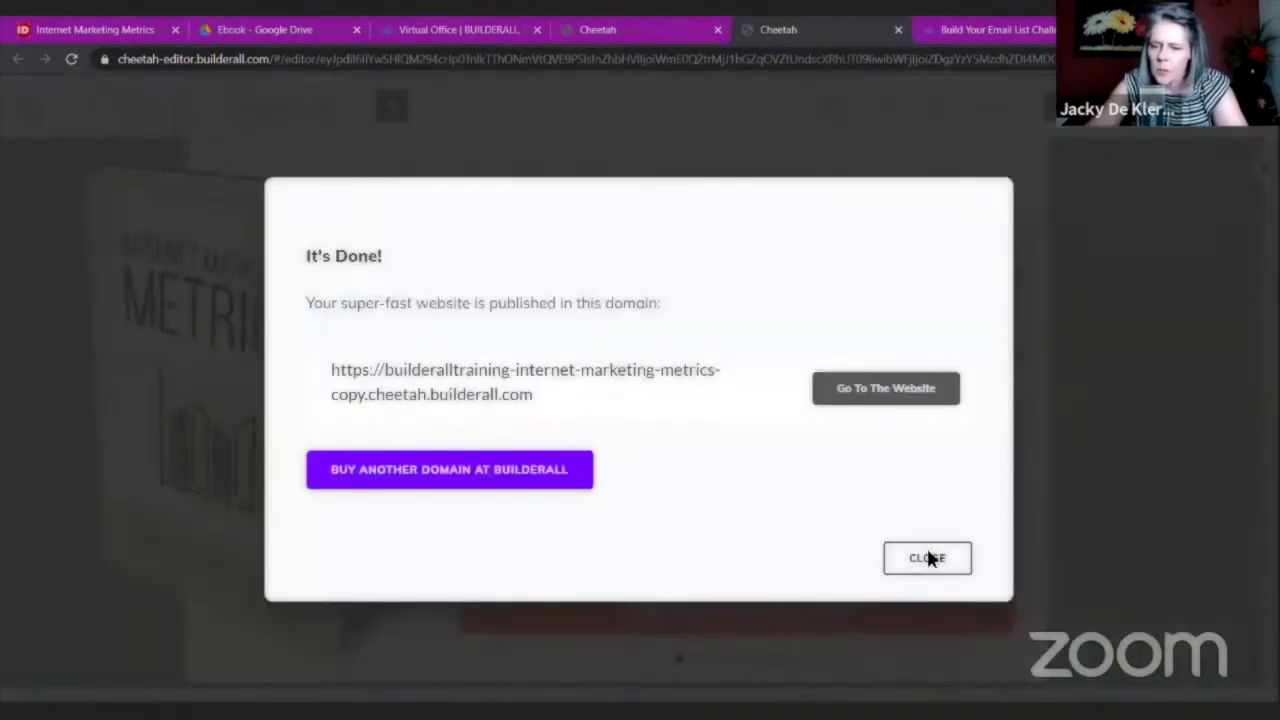
pyautogui.press('Escape')
pyautogui.scroll(3, 742, 401)
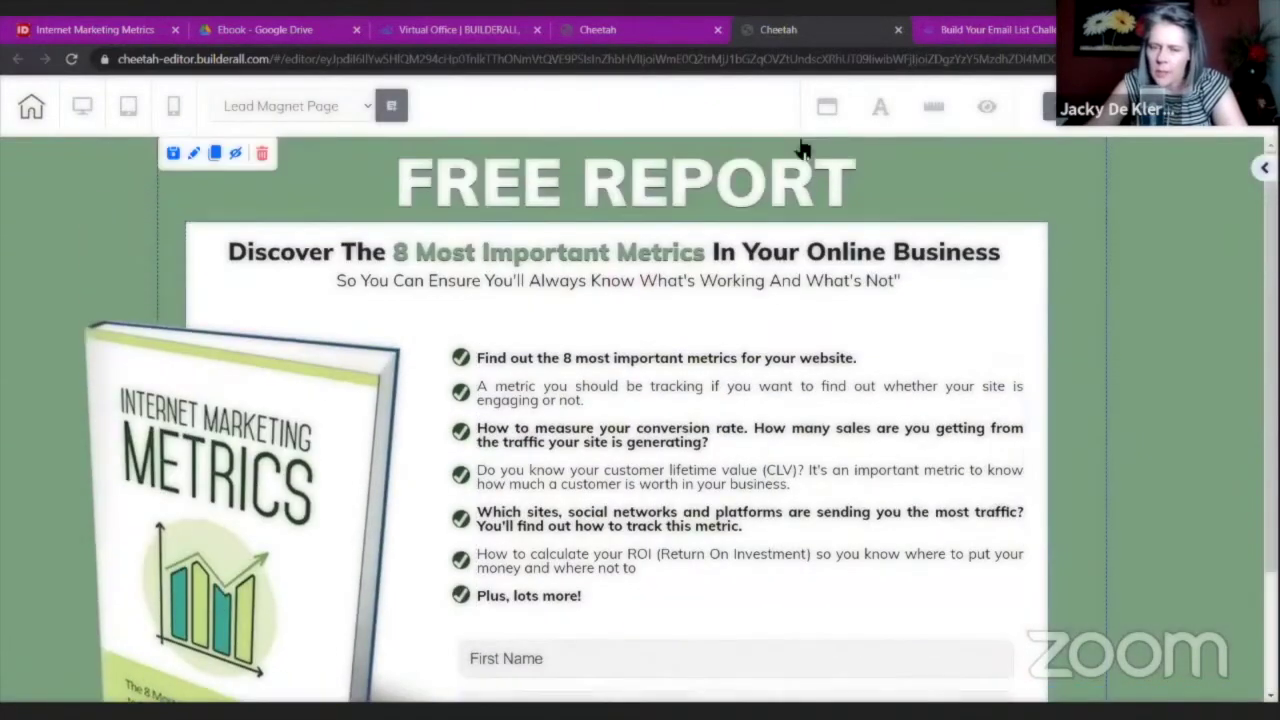
pyautogui.click(896, 30)
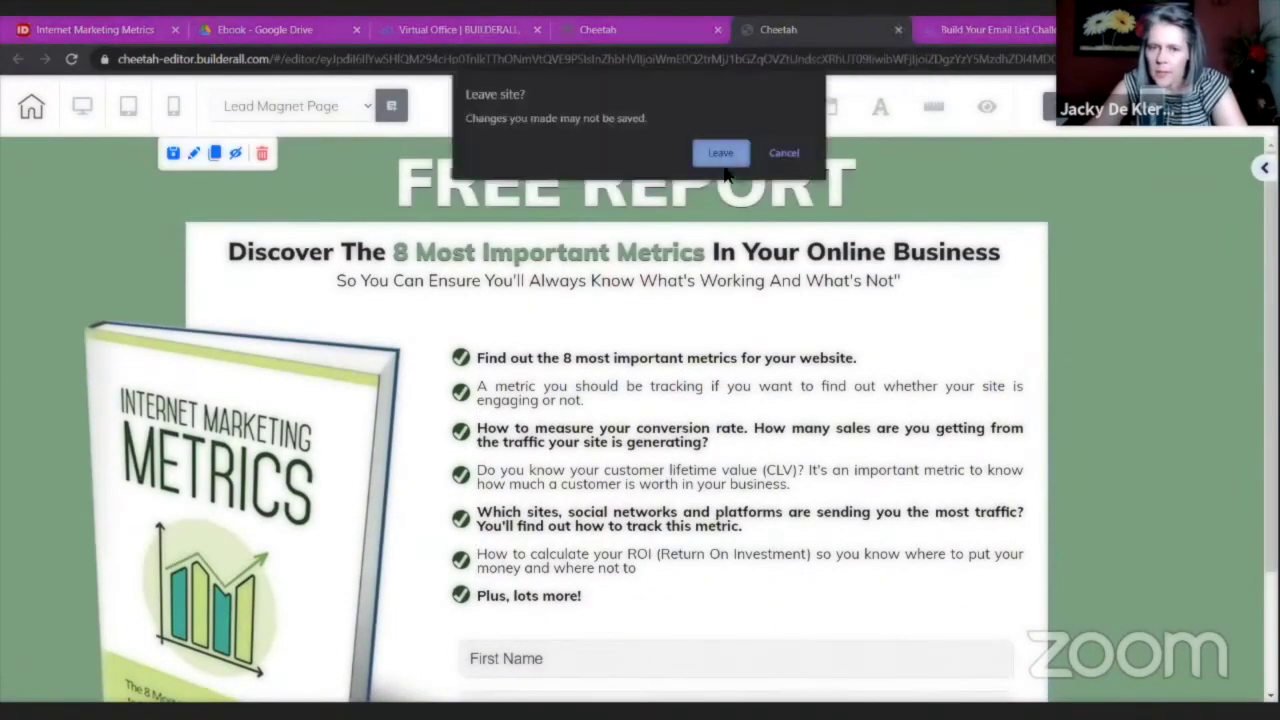
pyautogui.press('Return')
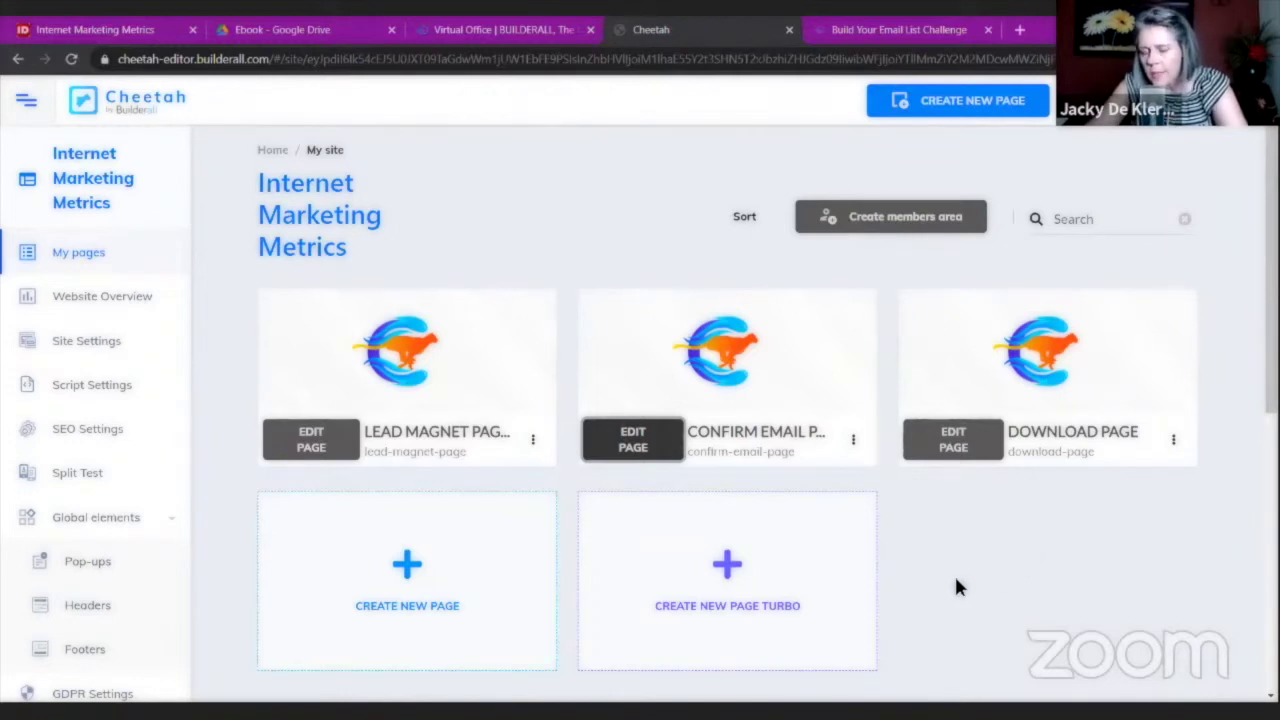
# Duplicate the Download Page and open the second Download Page for editing.
pyautogui.click(1174, 441)
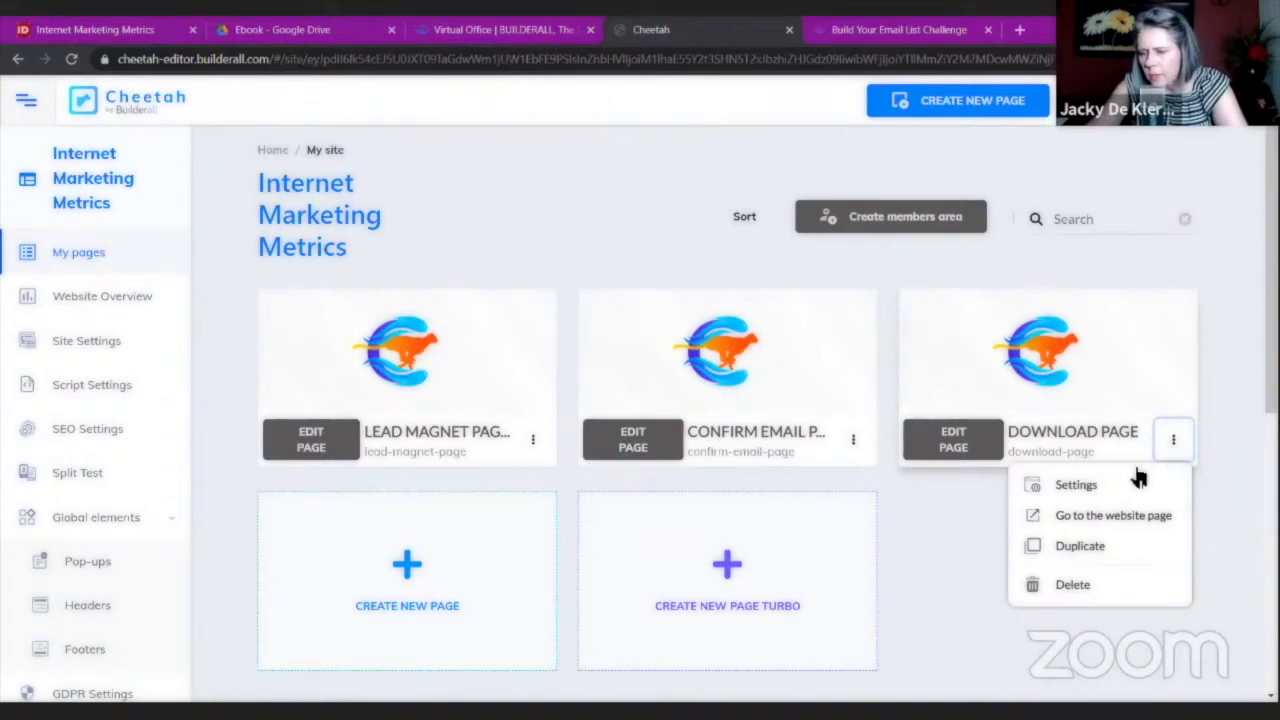
pyautogui.click(1080, 547)
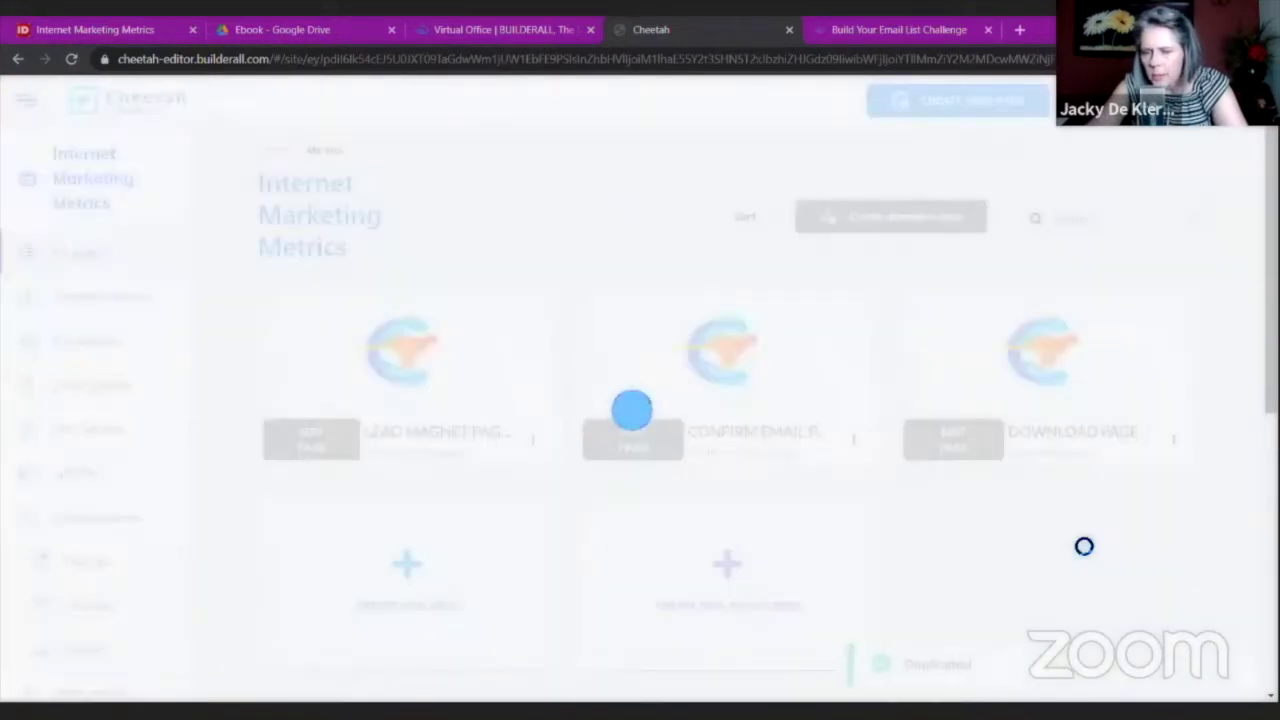
pyautogui.scroll(-2, 423, 540)
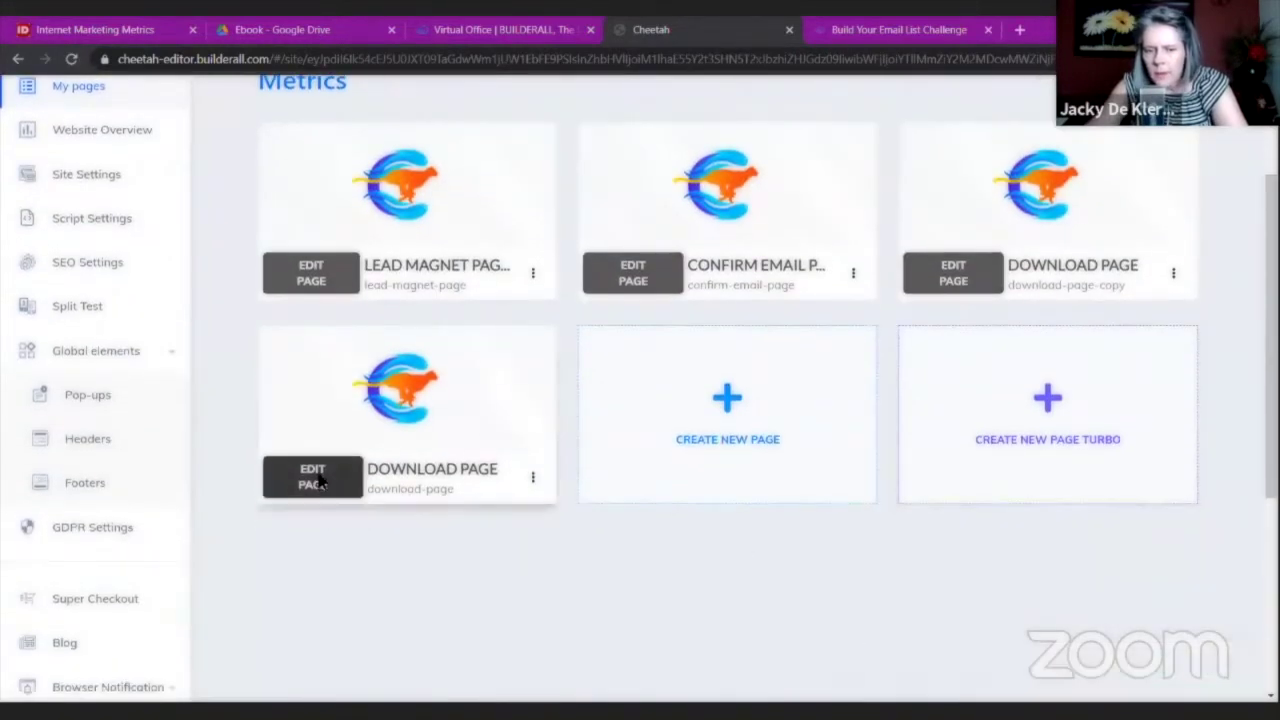
pyautogui.click(312, 472)
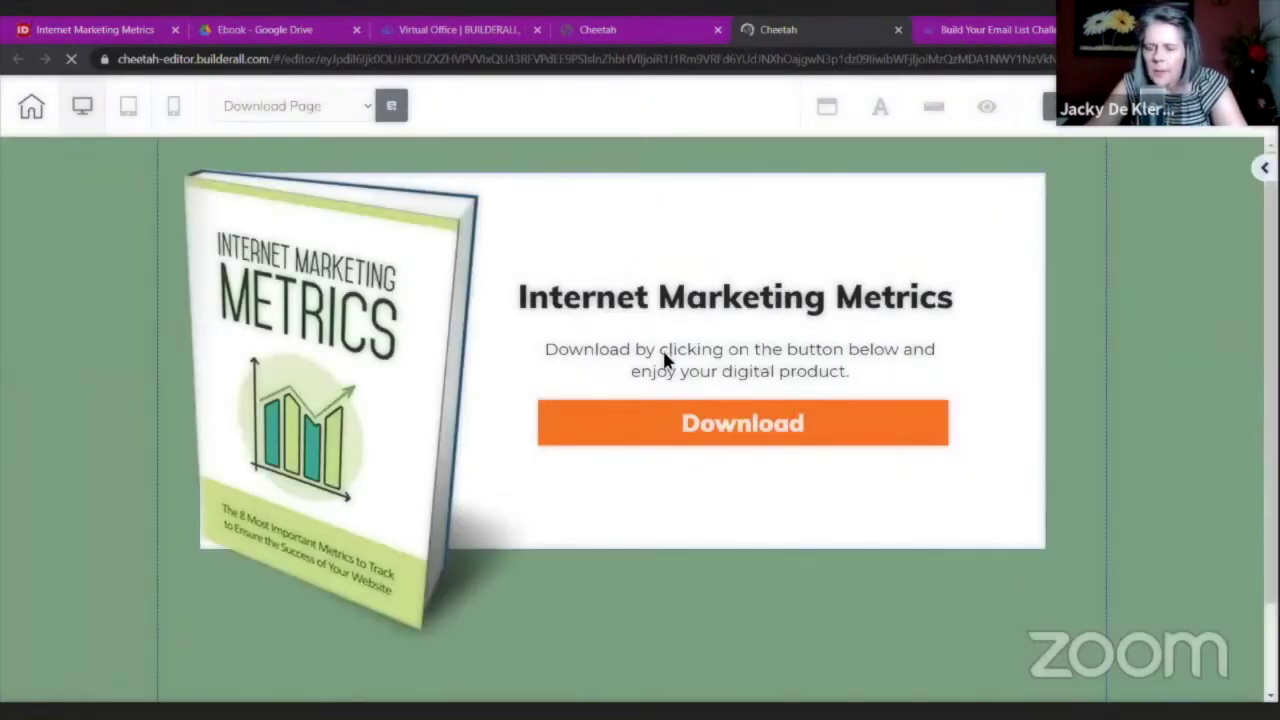
# Delete the download instructions paragraph, the Internet Marketing Metrics heading and the Download button.
pyautogui.click(672, 355)
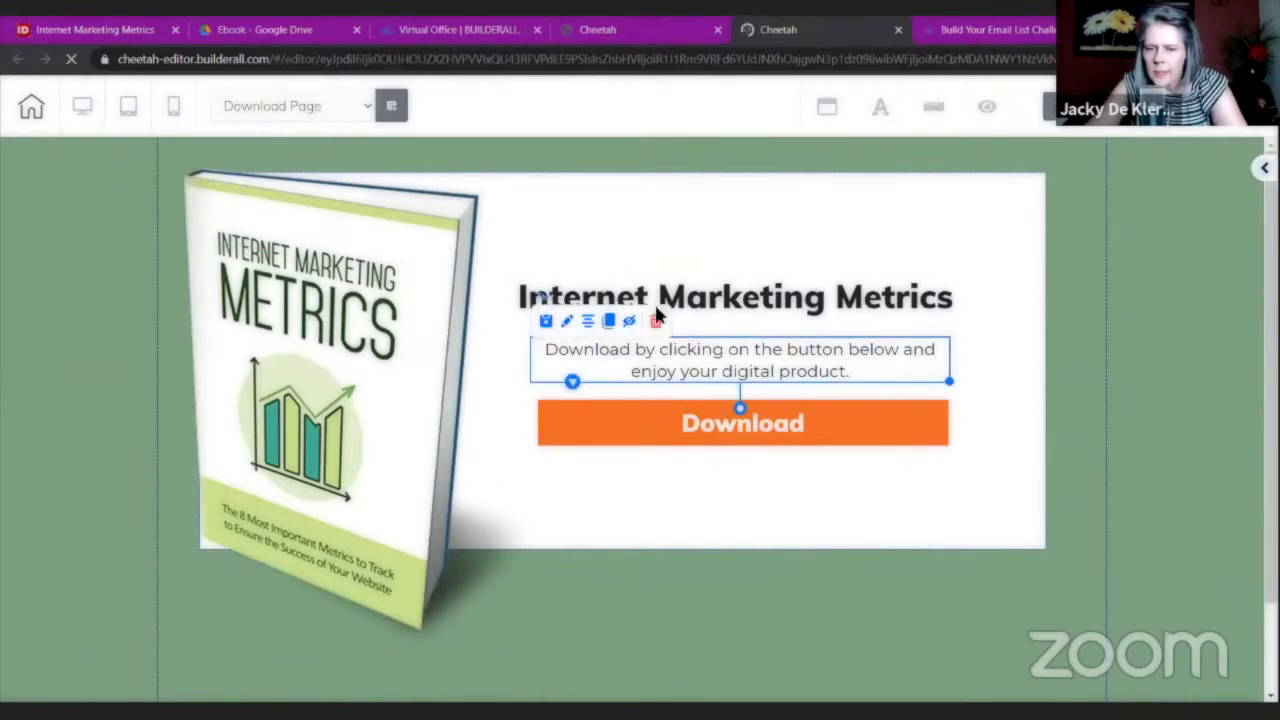
pyautogui.click(658, 333)
pyautogui.click(741, 437)
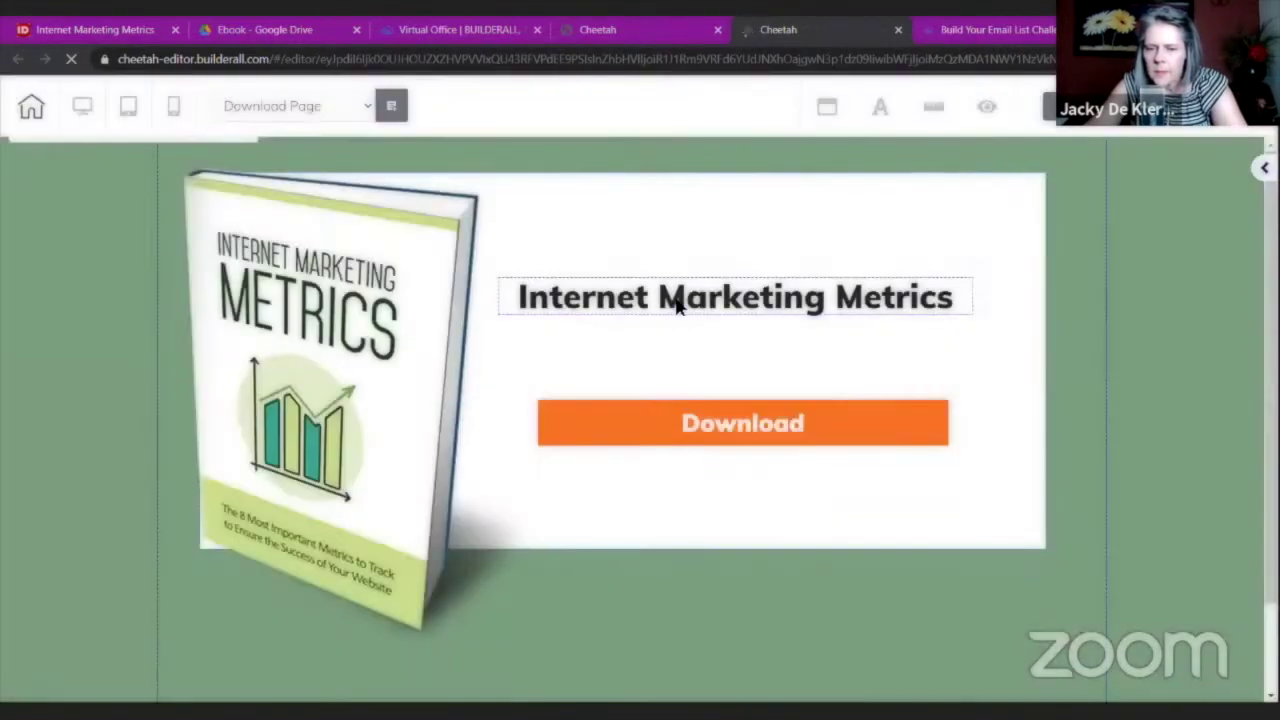
pyautogui.click(677, 295)
pyautogui.click(625, 264)
pyautogui.click(760, 446)
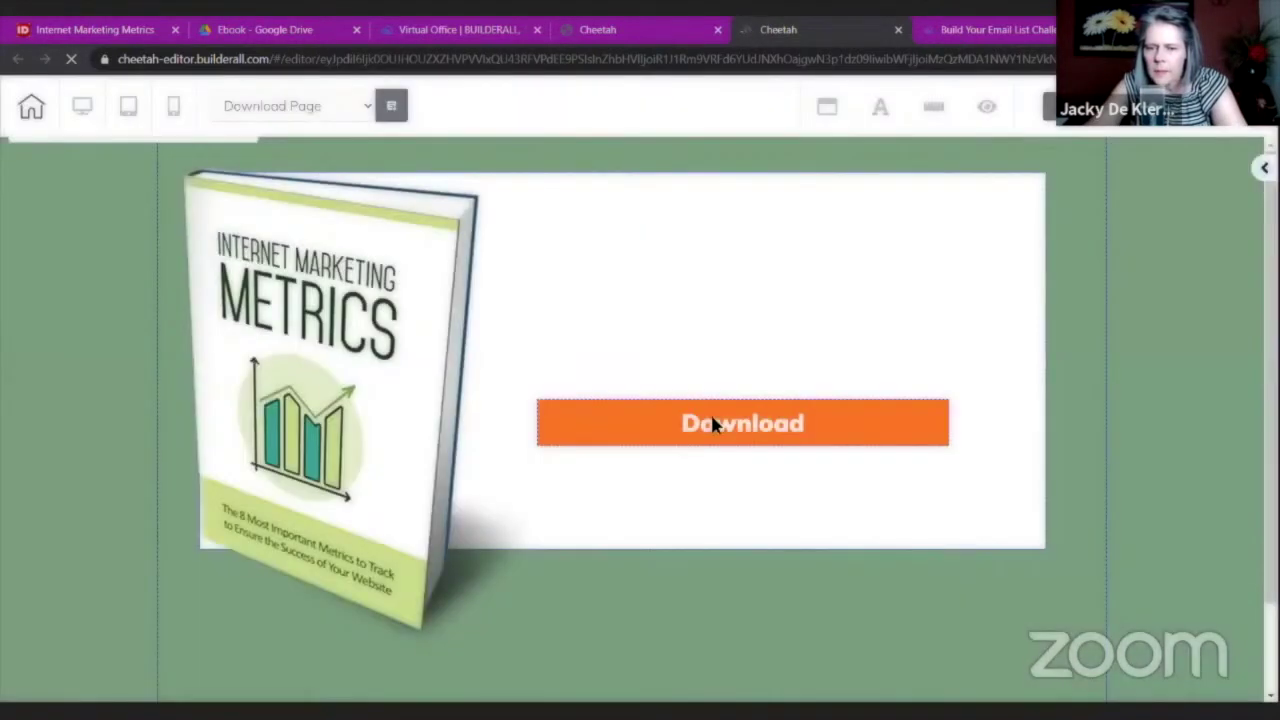
pyautogui.click(684, 421)
pyautogui.click(703, 382)
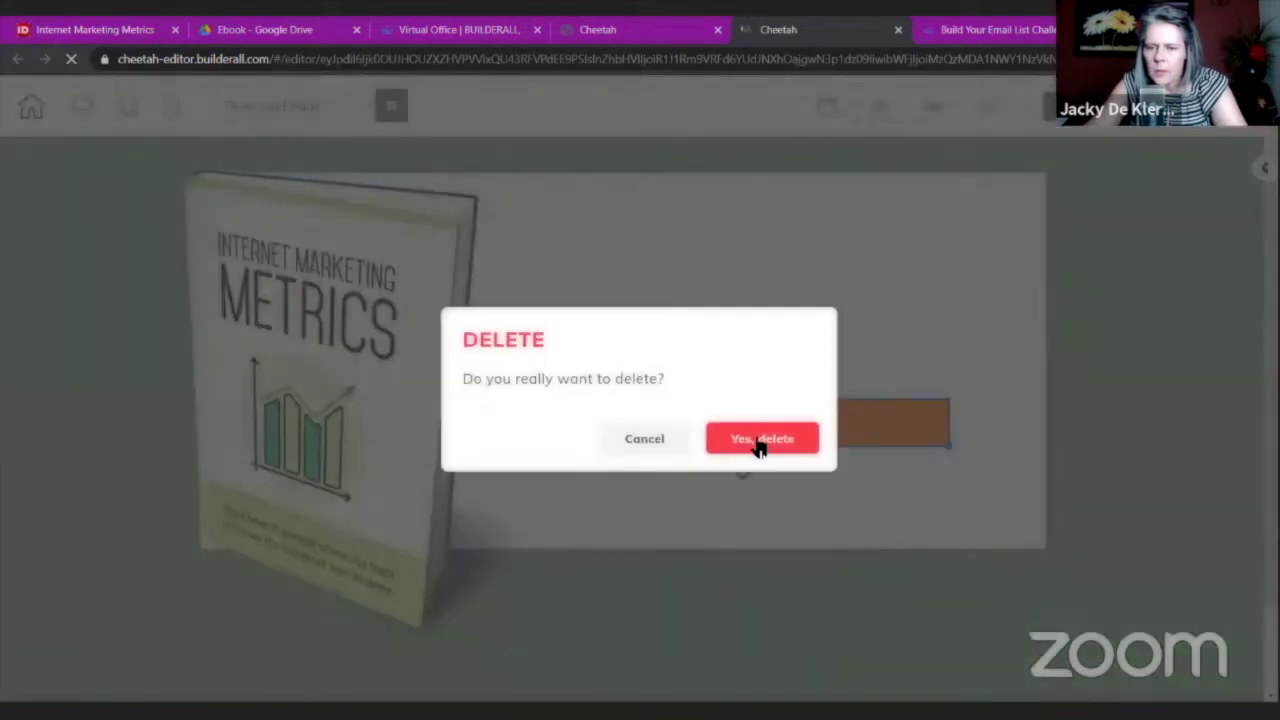
pyautogui.click(757, 446)
# Delete the book cover image and make the empty white section taller.
pyautogui.click(358, 230)
pyautogui.click(297, 163)
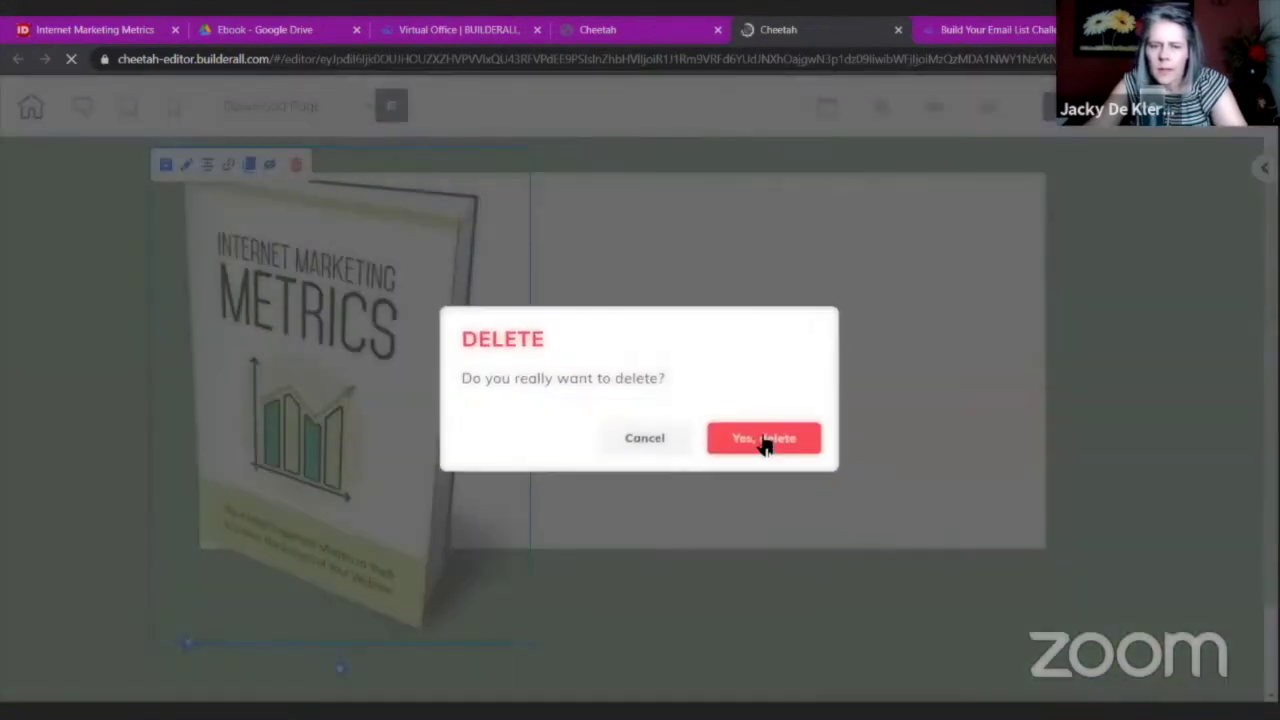
pyautogui.click(737, 438)
pyautogui.moveTo(1046, 549); pyautogui.dragTo(1041, 656)
pyautogui.click(1264, 167)
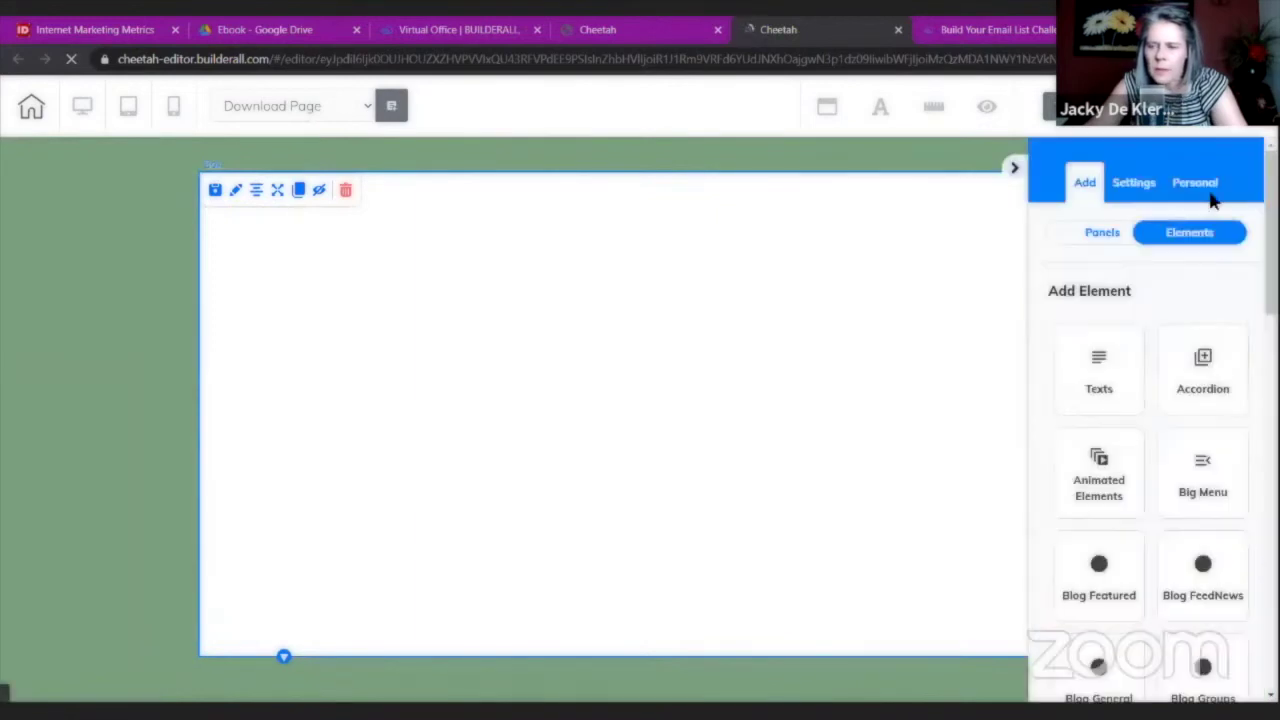
# Add the Privacy Policy template from the Legal Pages panels to the page.
pyautogui.click(1111, 238)
pyautogui.scroll(-5, 1137, 335)
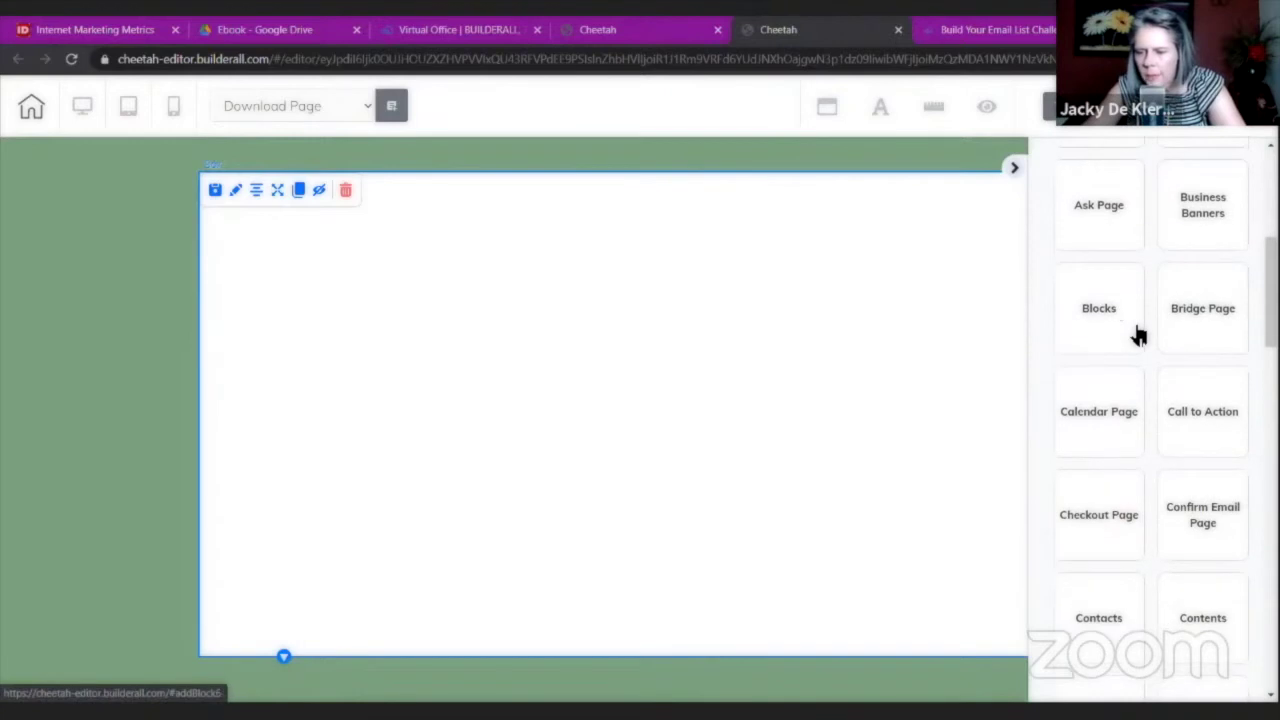
pyautogui.scroll(-7, 1138, 296)
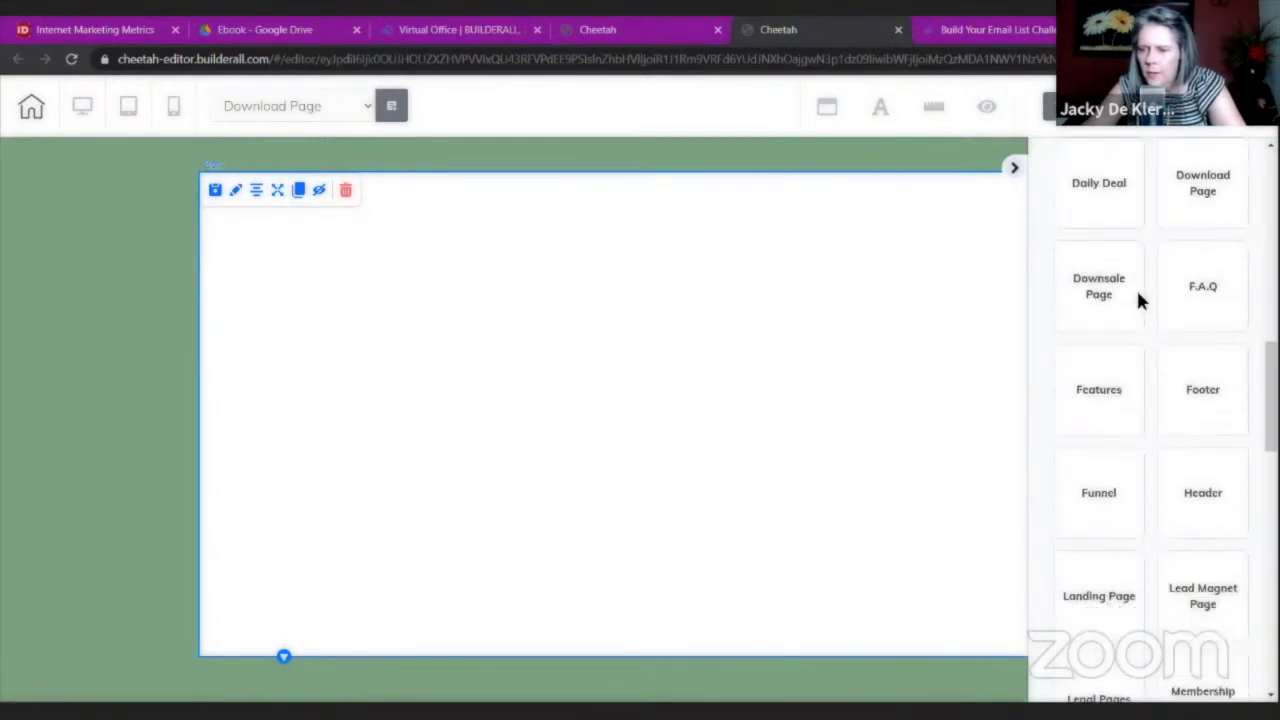
pyautogui.click(1106, 459)
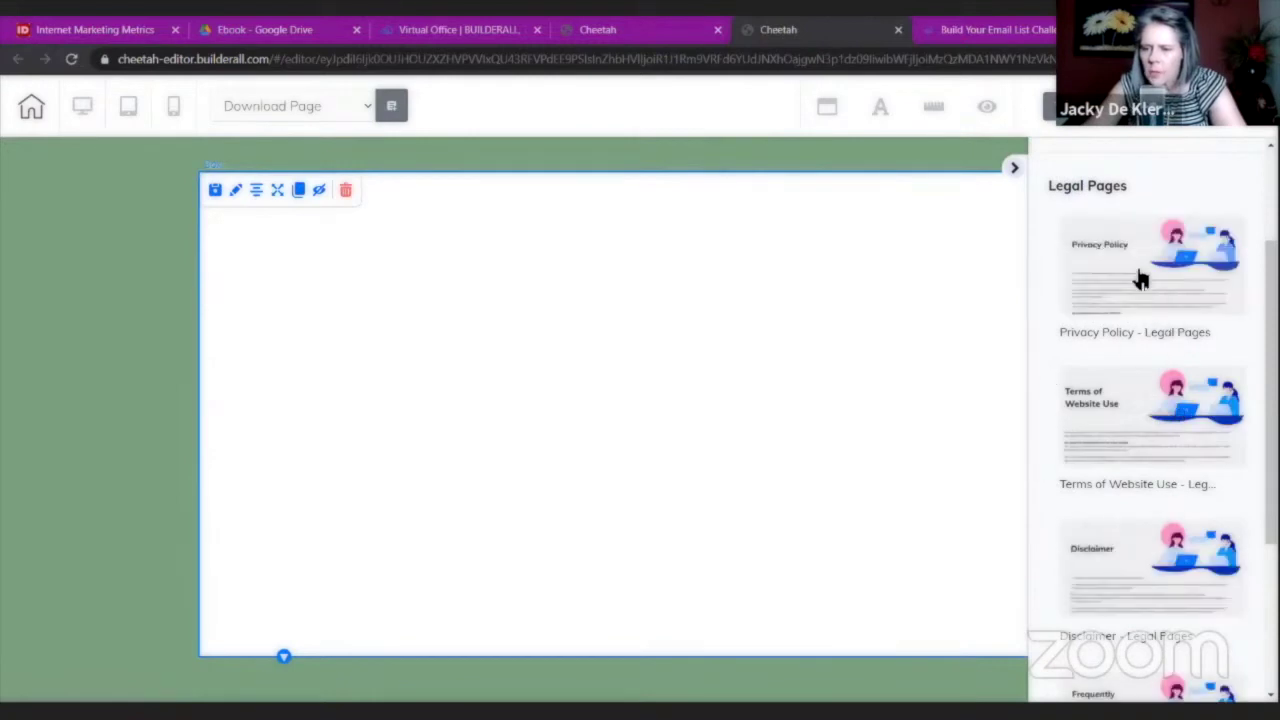
pyautogui.click(1158, 270)
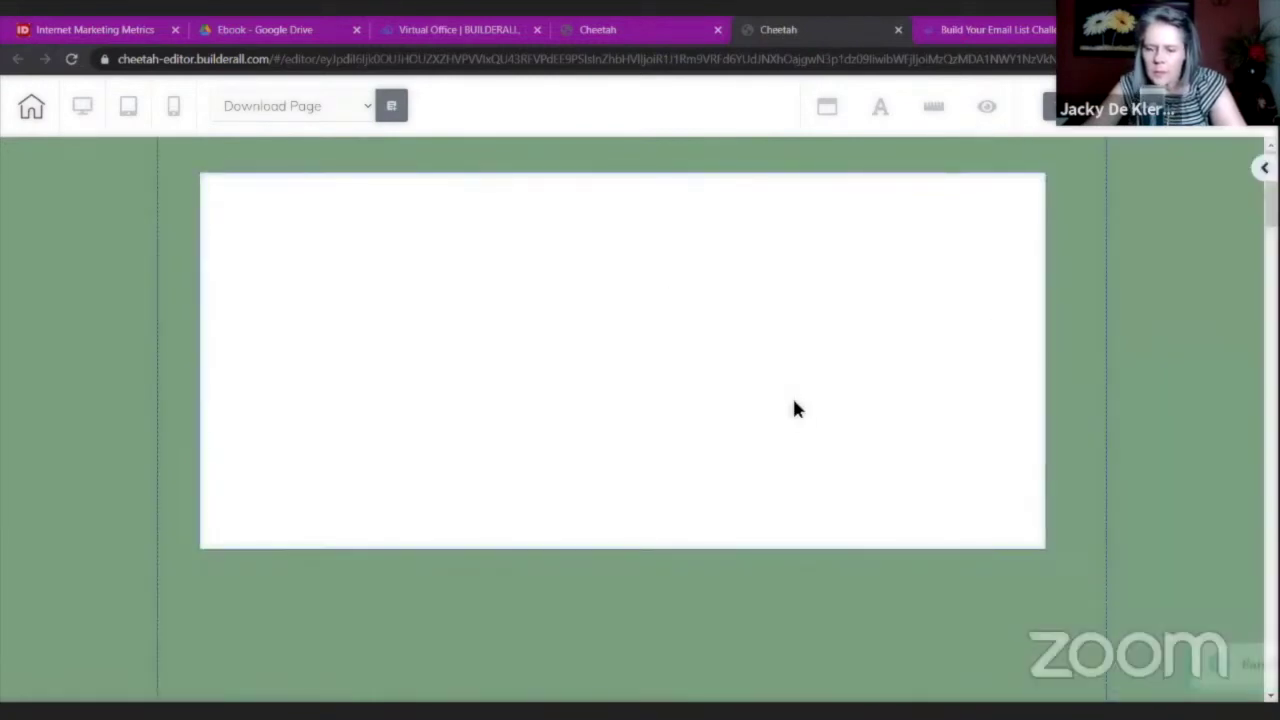
pyautogui.scroll(-5, 826, 565)
# Delete the duplicate Privacy Policy section and drag the illustration into the white box.
pyautogui.scroll(-2, 826, 578)
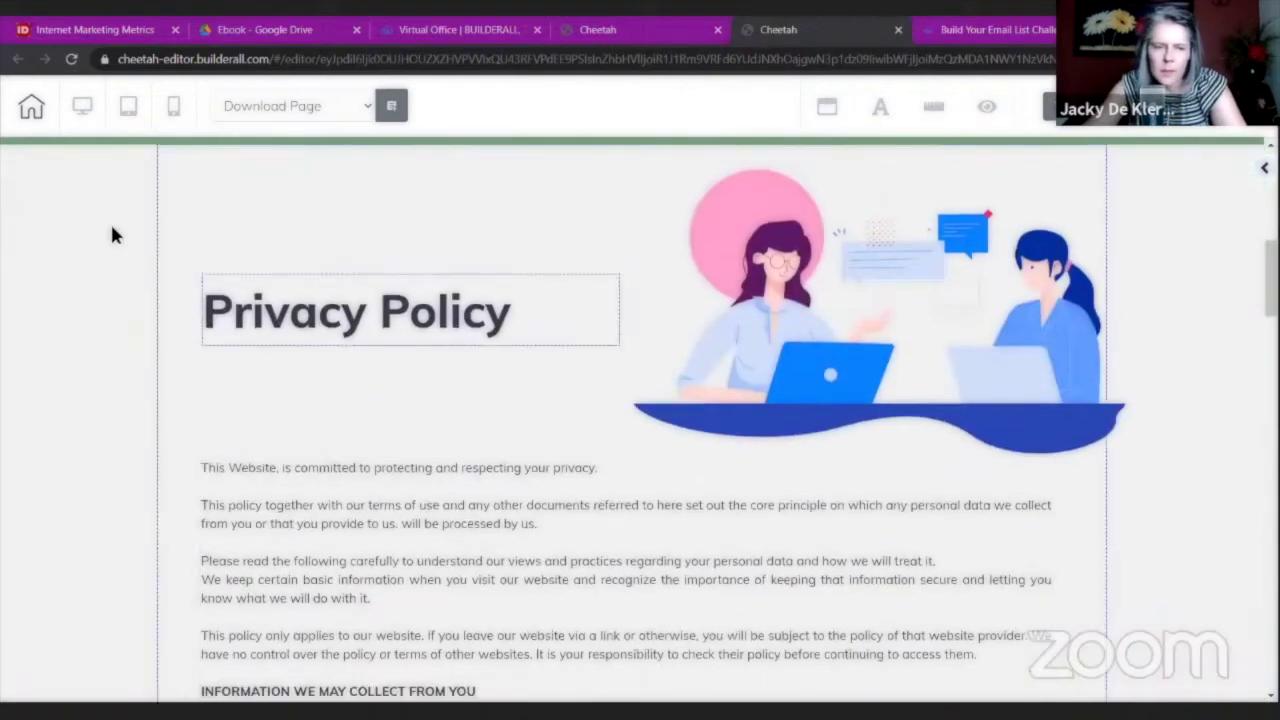
pyautogui.click(262, 162)
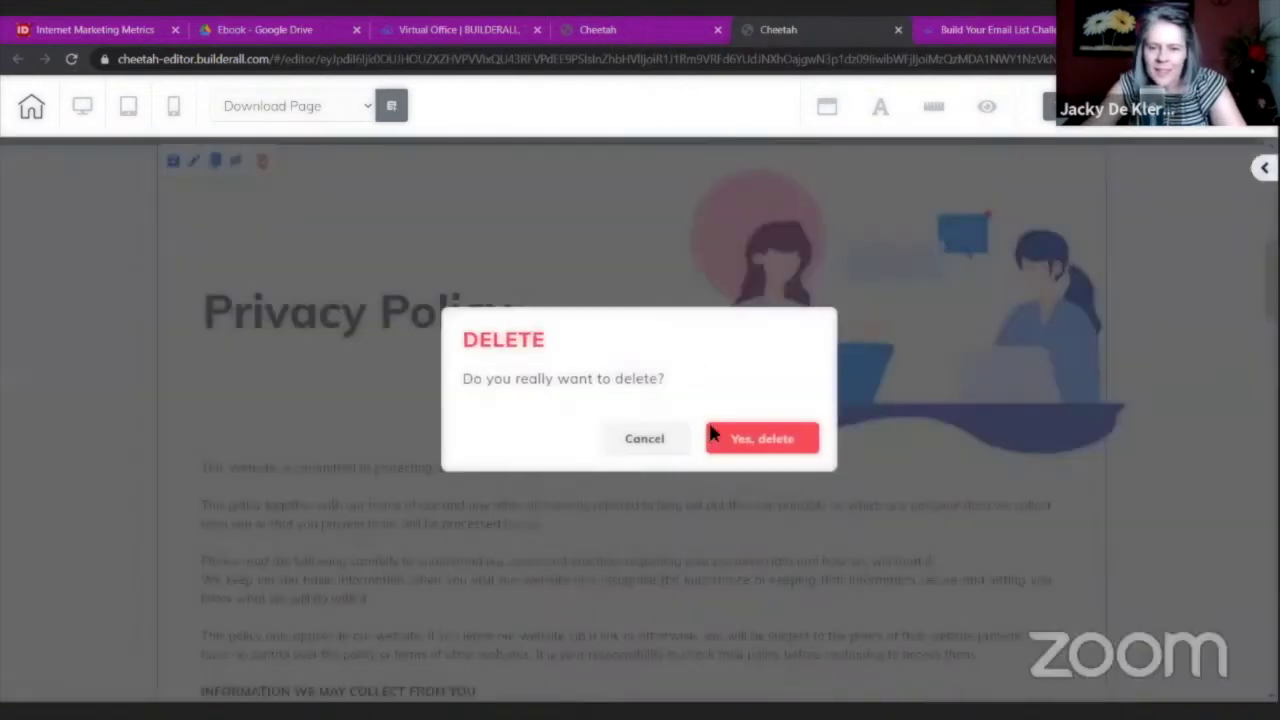
pyautogui.click(730, 449)
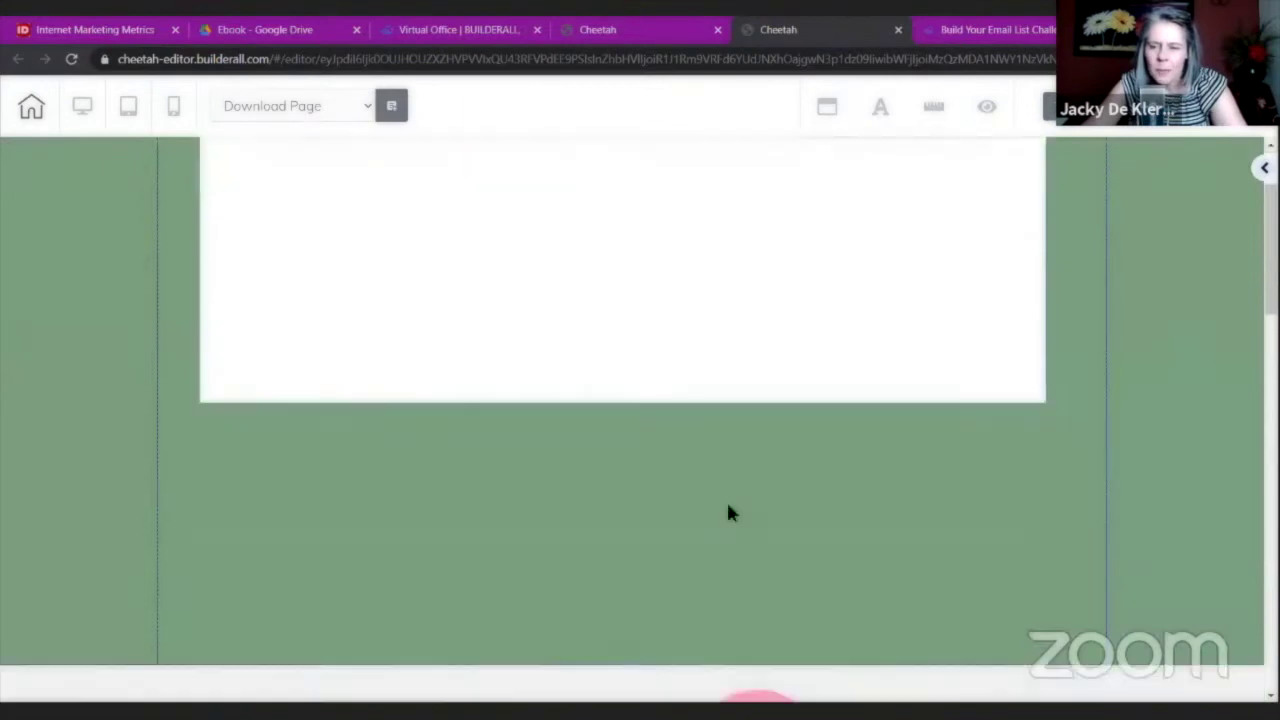
pyautogui.scroll(3, 706, 495)
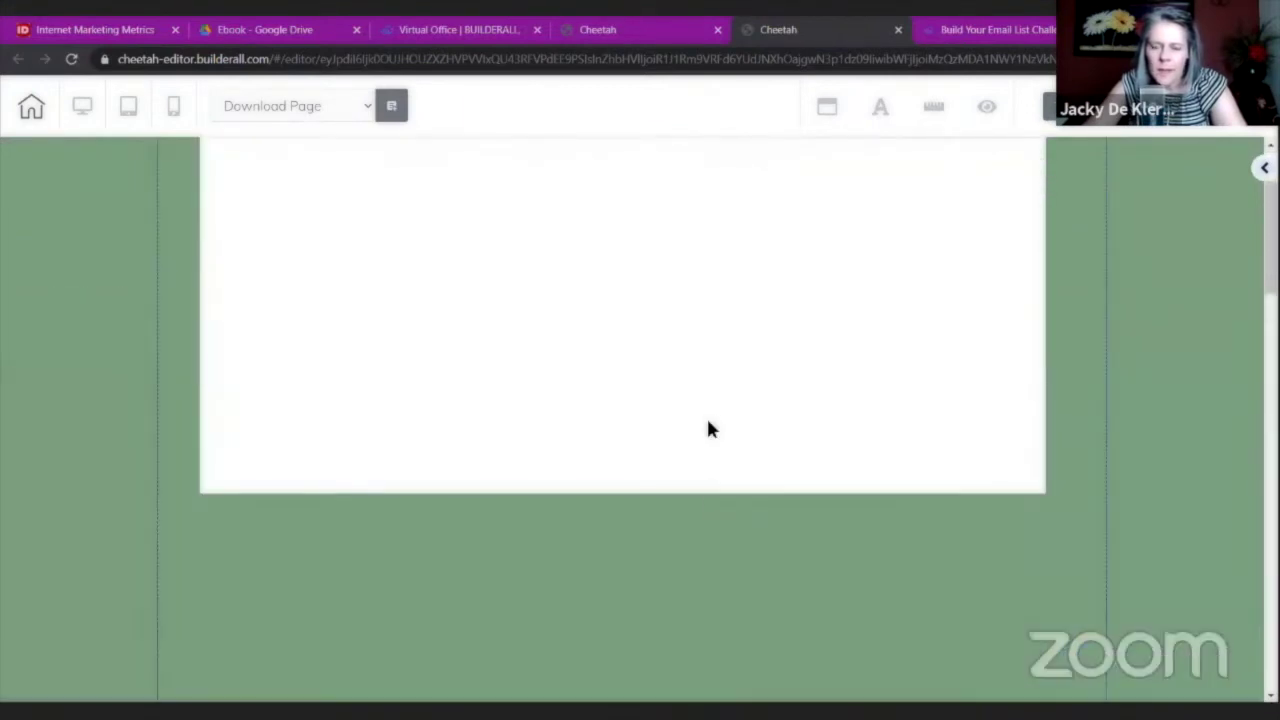
pyautogui.scroll(-3, 697, 461)
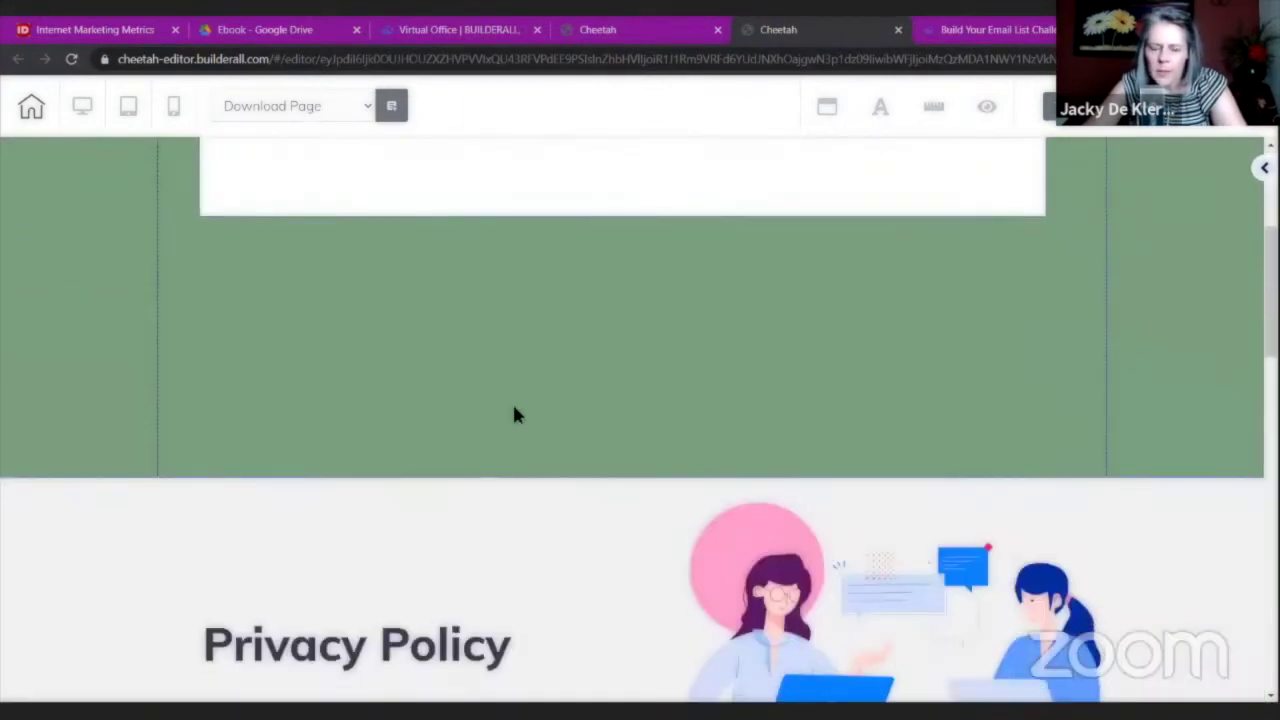
pyautogui.scroll(-2, 514, 415)
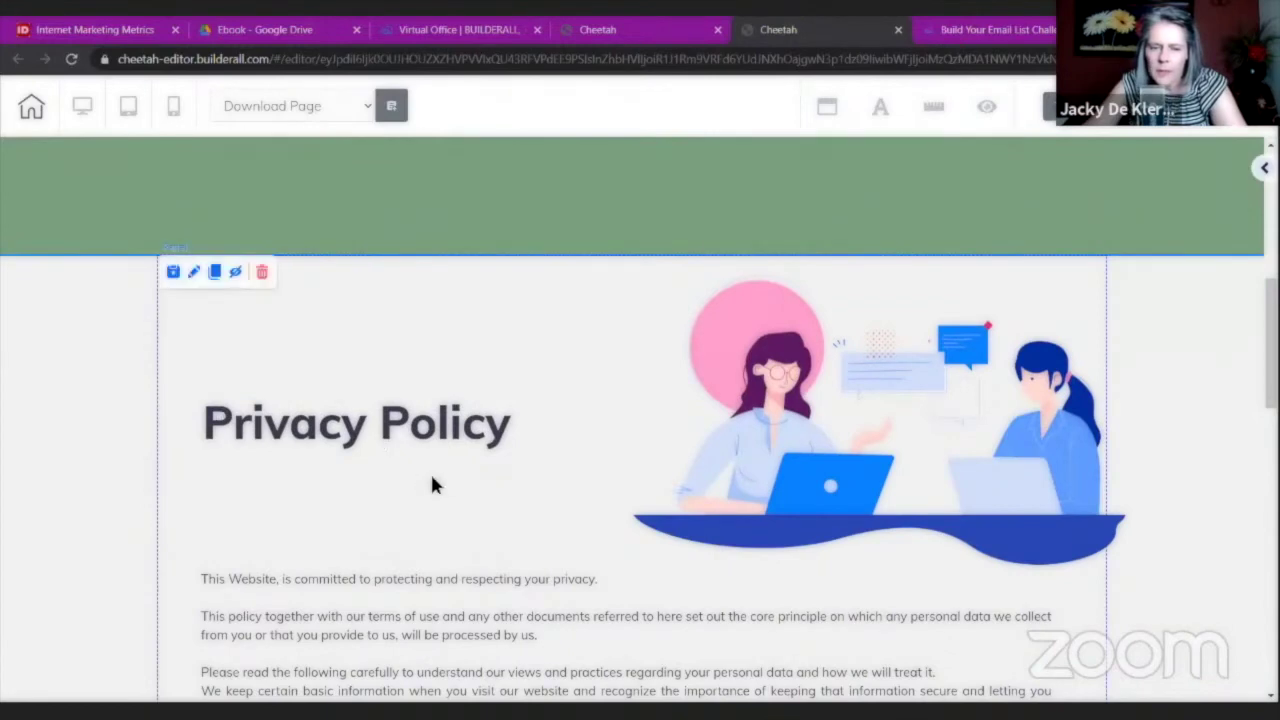
pyautogui.moveTo(797, 445); pyautogui.dragTo(594, 260)
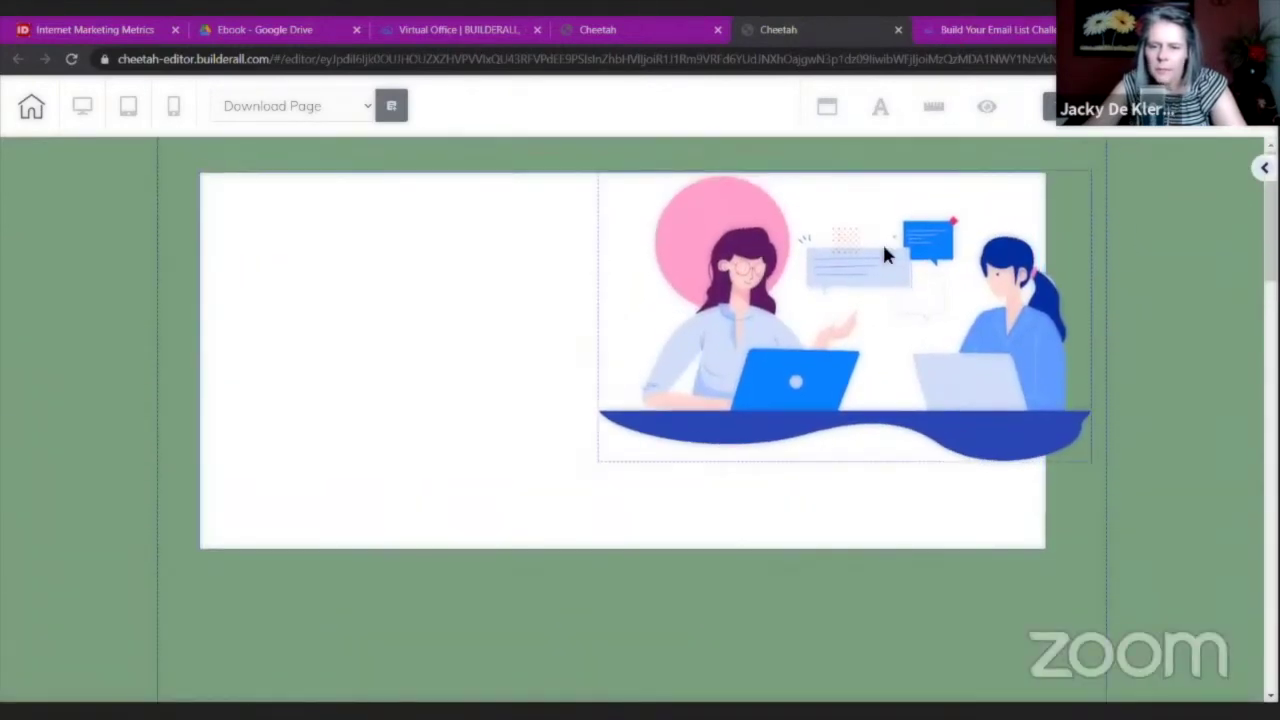
pyautogui.moveTo(886, 251); pyautogui.dragTo(862, 291)
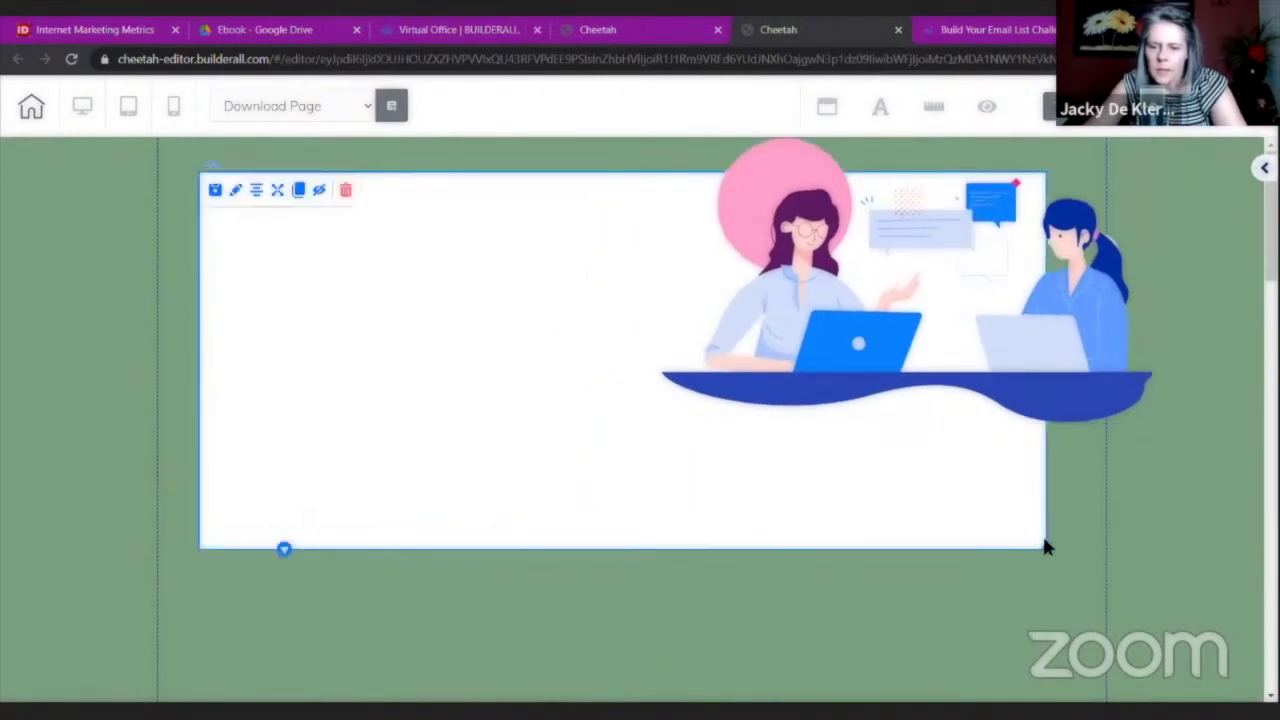
pyautogui.moveTo(1043, 546); pyautogui.dragTo(1057, 700)
pyautogui.scroll(-3, 1057, 551)
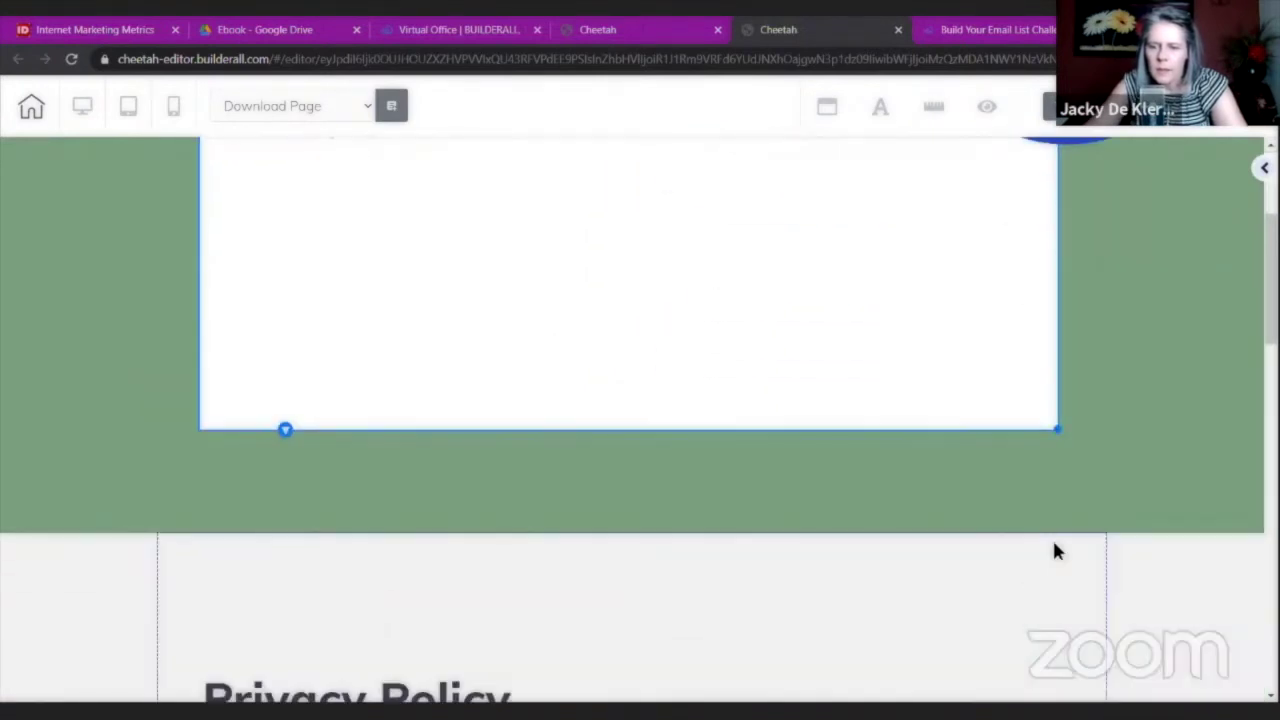
# Move the Privacy Policy heading and policy text into the white box, heading at top-left.
pyautogui.moveTo(441, 672); pyautogui.dragTo(493, 254)
pyautogui.scroll(3, 477, 474)
pyautogui.moveTo(451, 477); pyautogui.dragTo(434, 297)
pyautogui.scroll(-3, 432, 397)
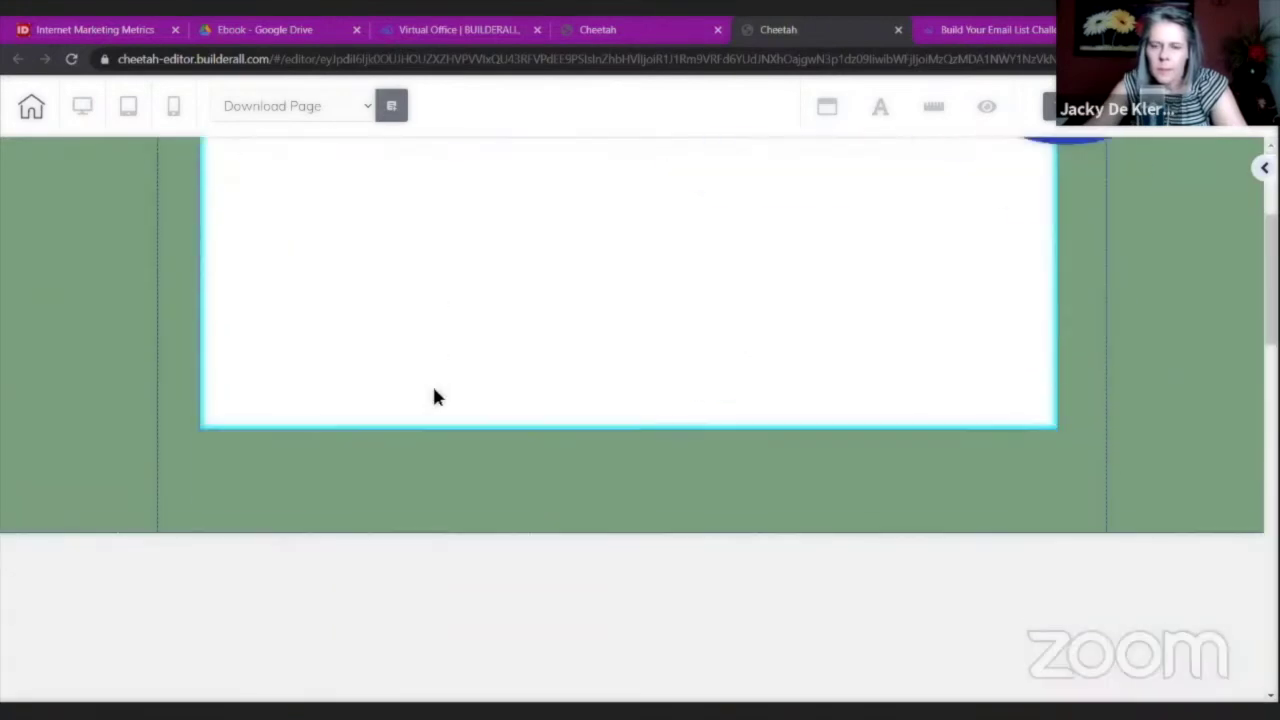
pyautogui.scroll(-3, 434, 397)
pyautogui.moveTo(446, 569); pyautogui.dragTo(463, 331)
pyautogui.scroll(3, 463, 331)
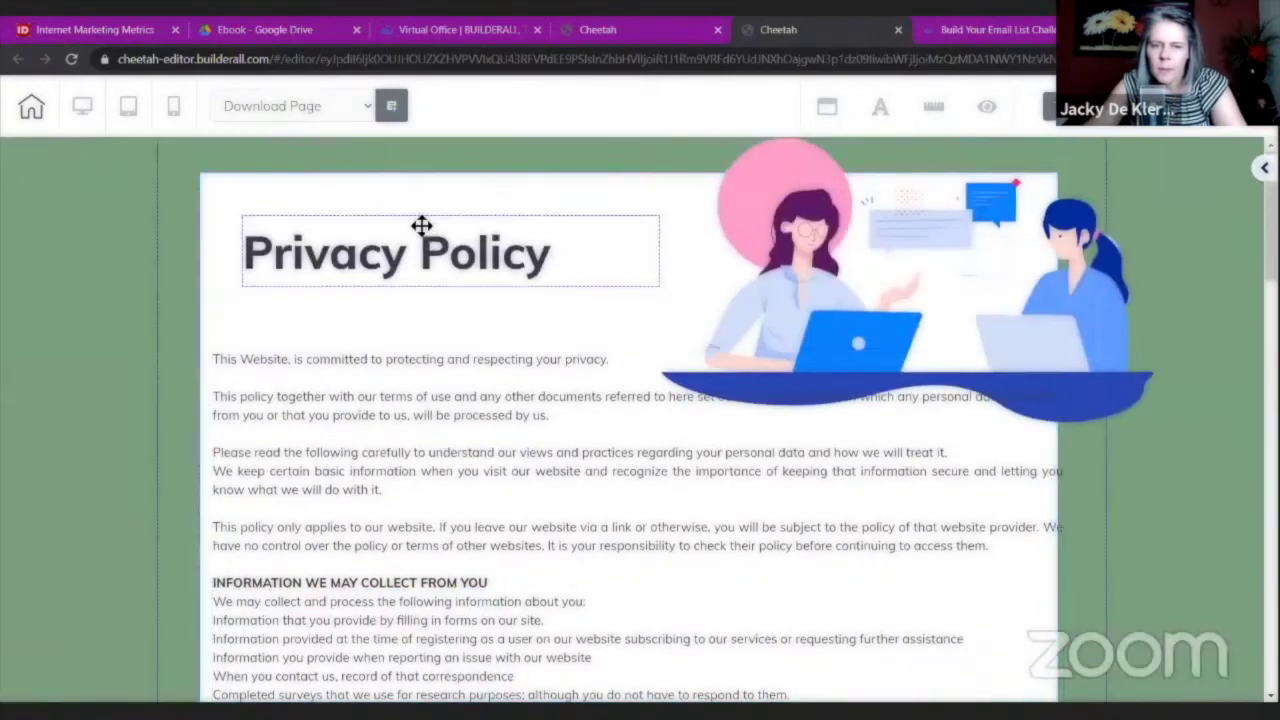
pyautogui.moveTo(421, 226); pyautogui.dragTo(414, 214)
# Shrink the illustration, settle it at the box's top right, and raise the text.
pyautogui.click(1140, 415)
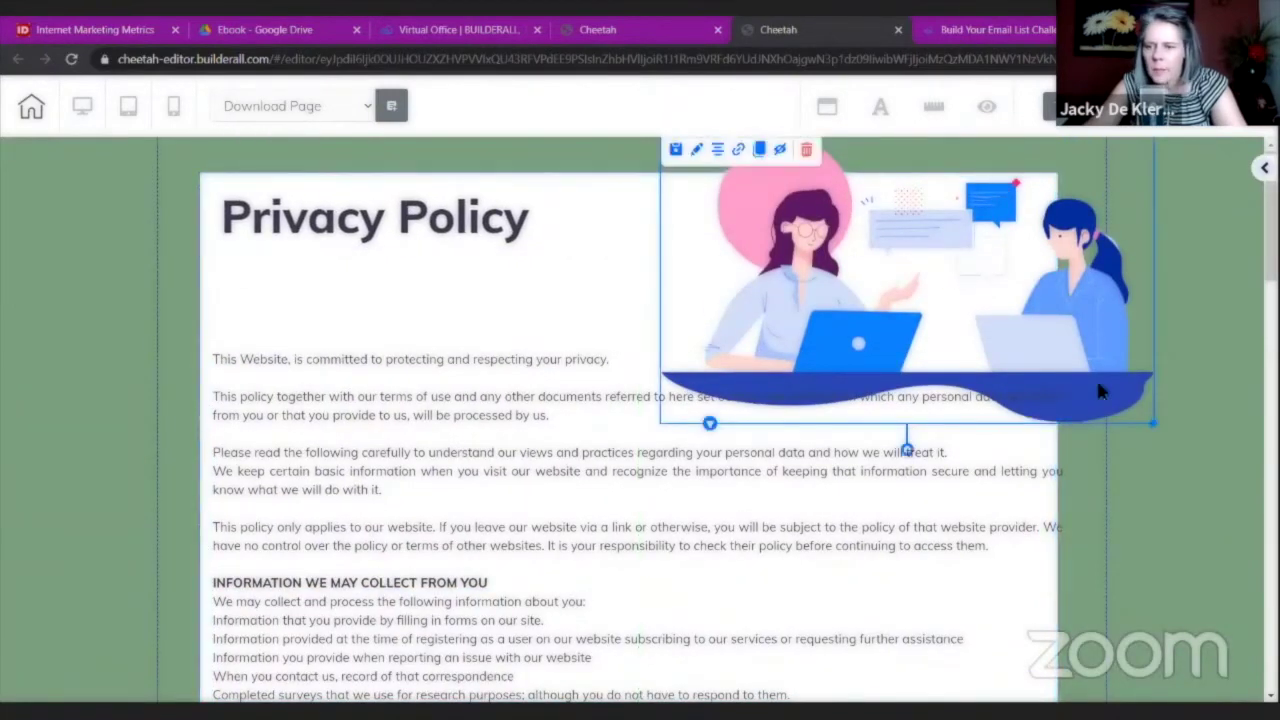
pyautogui.moveTo(1153, 423); pyautogui.dragTo(1120, 337)
pyautogui.moveTo(486, 455); pyautogui.dragTo(491, 429)
pyautogui.scroll(-3, 960, 434)
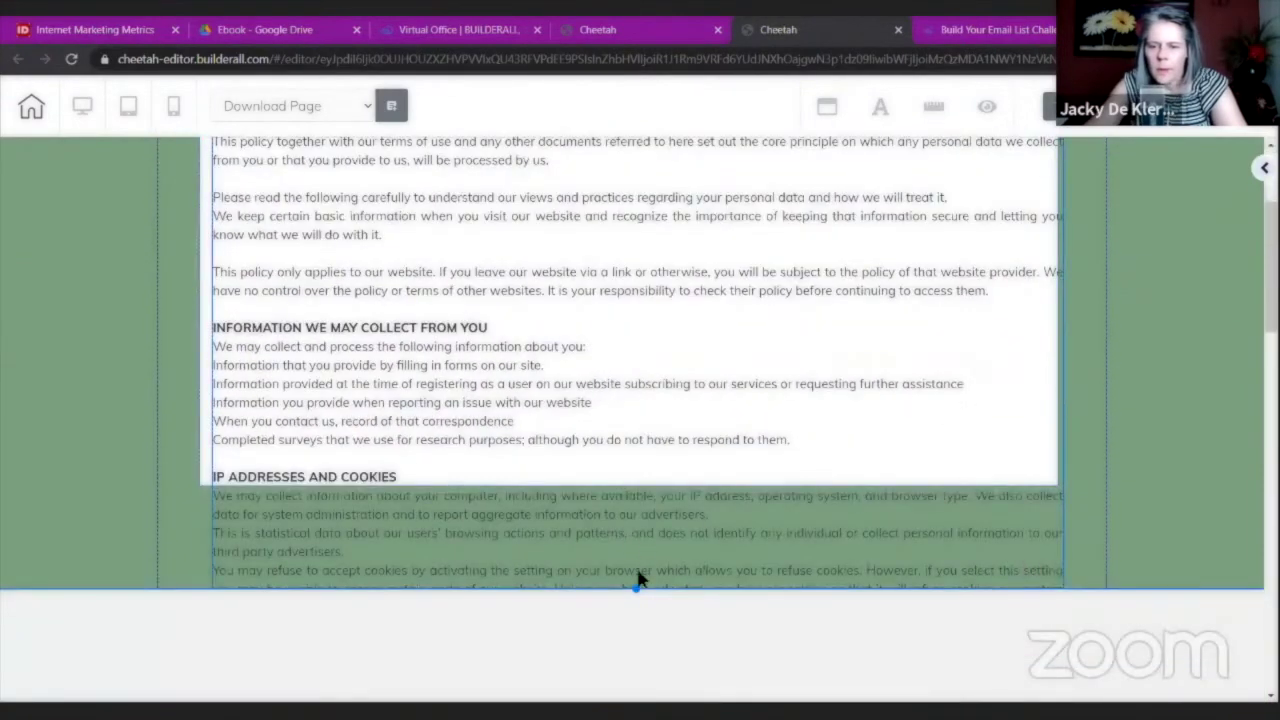
pyautogui.moveTo(635, 589); pyautogui.dragTo(632, 630)
pyautogui.scroll(-2, 135, 483)
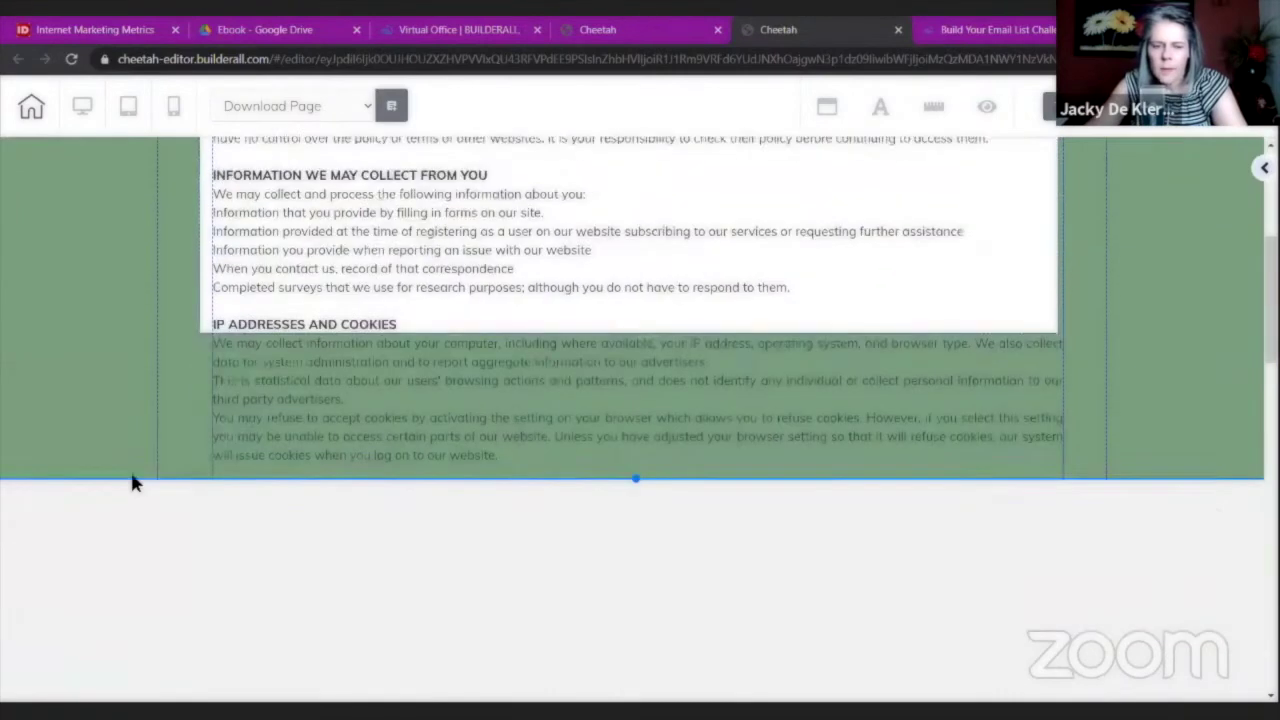
pyautogui.scroll(-1, 135, 483)
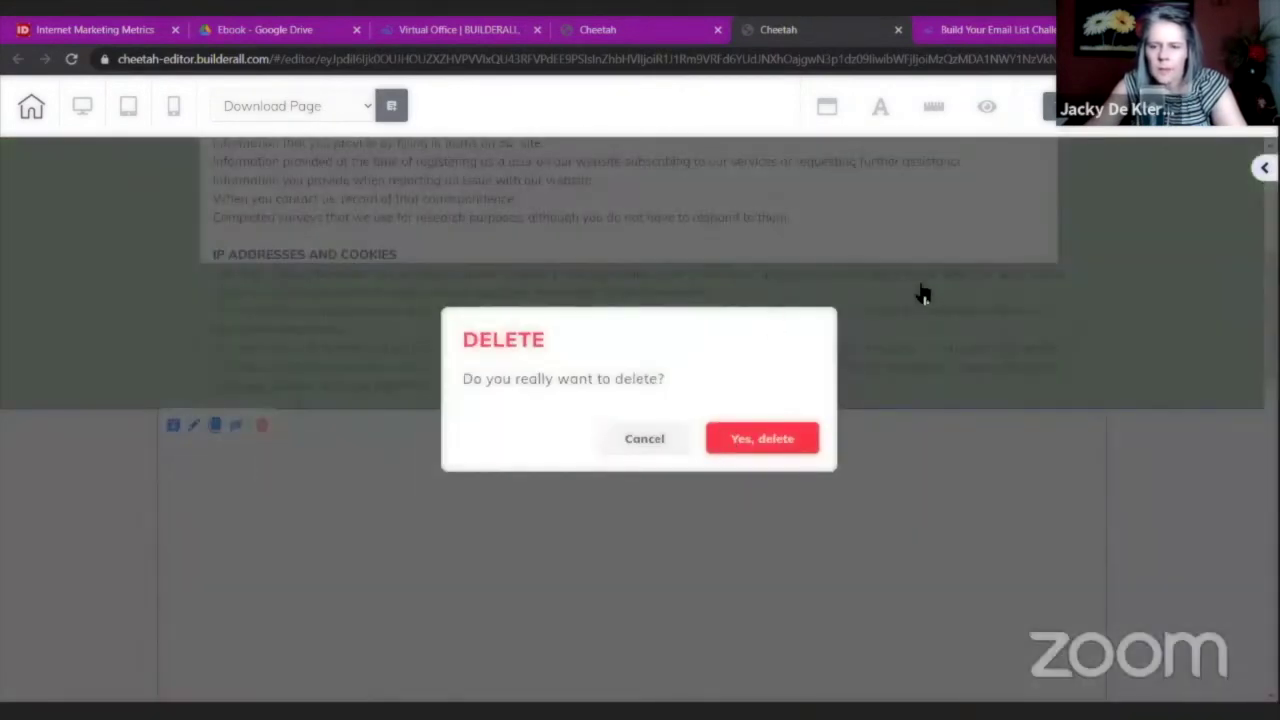
# Delete the empty section below and stretch the white box over all policy text through Contact.
pyautogui.click(728, 437)
pyautogui.scroll(-3, 674, 417)
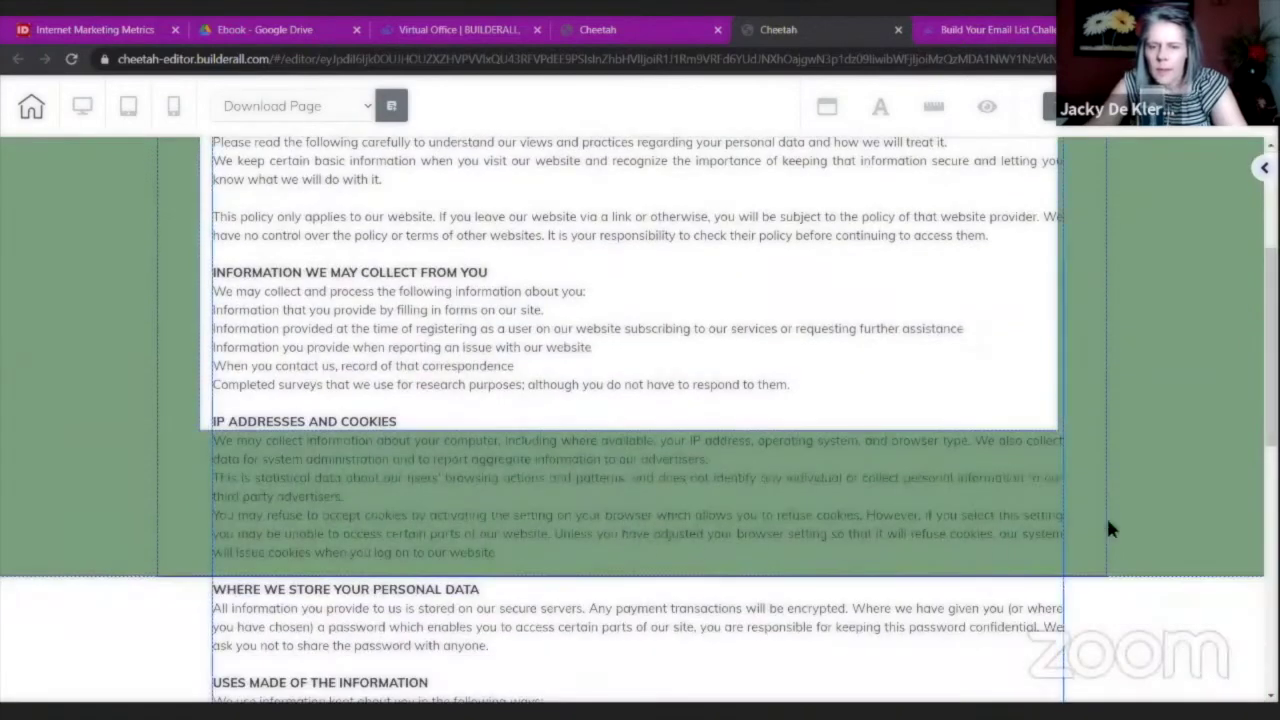
pyautogui.scroll(-8, 1106, 515)
pyautogui.scroll(1, 1146, 481)
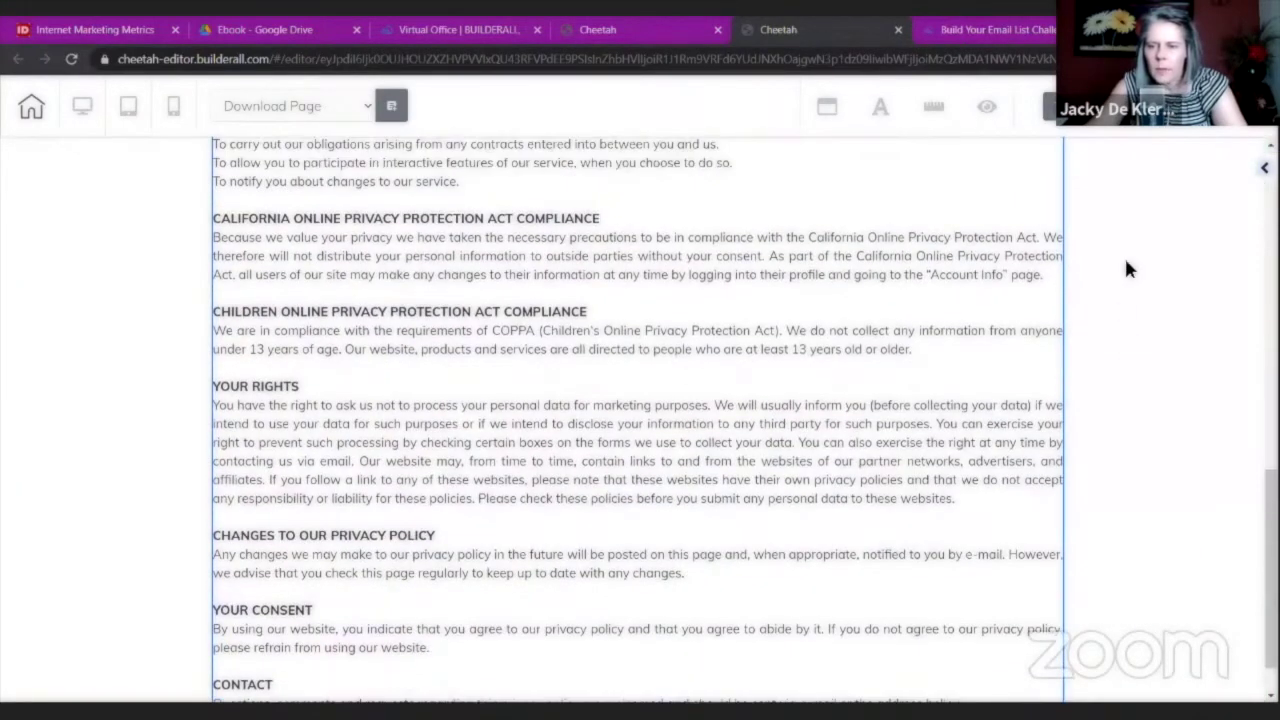
pyautogui.scroll(4, 1126, 268)
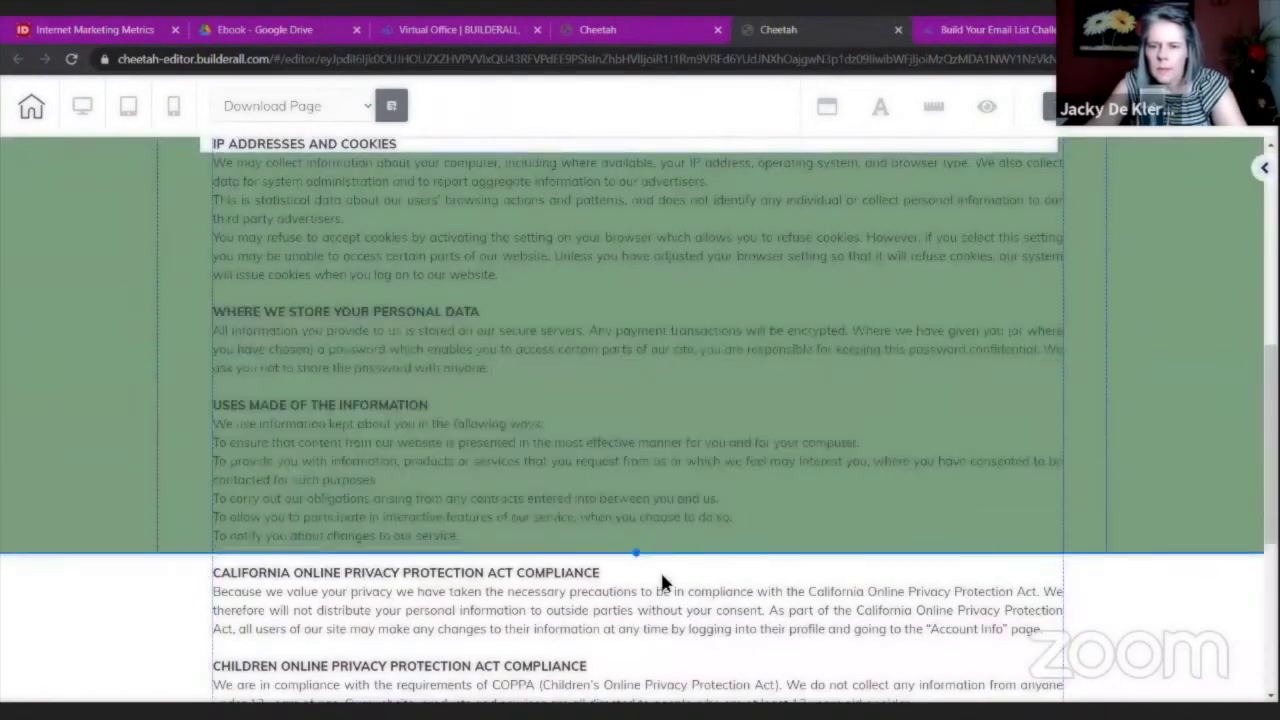
pyautogui.scroll(-4, 652, 627)
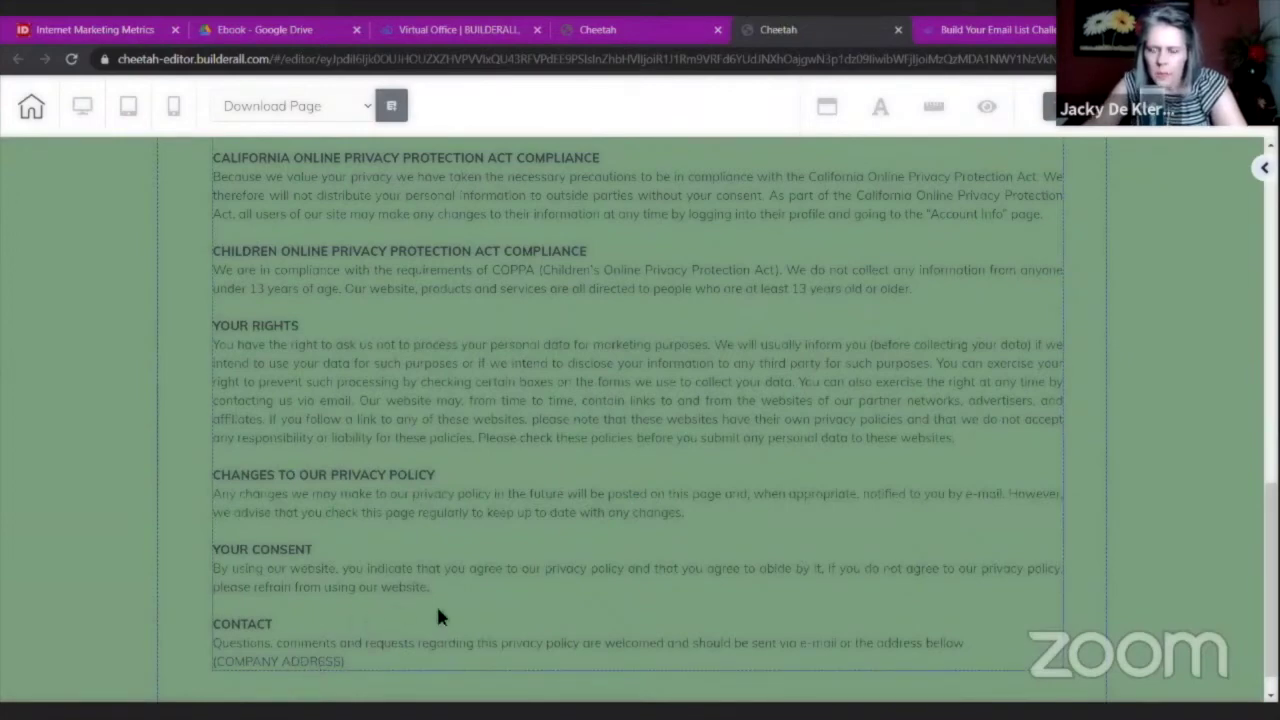
pyautogui.scroll(10, 436, 617)
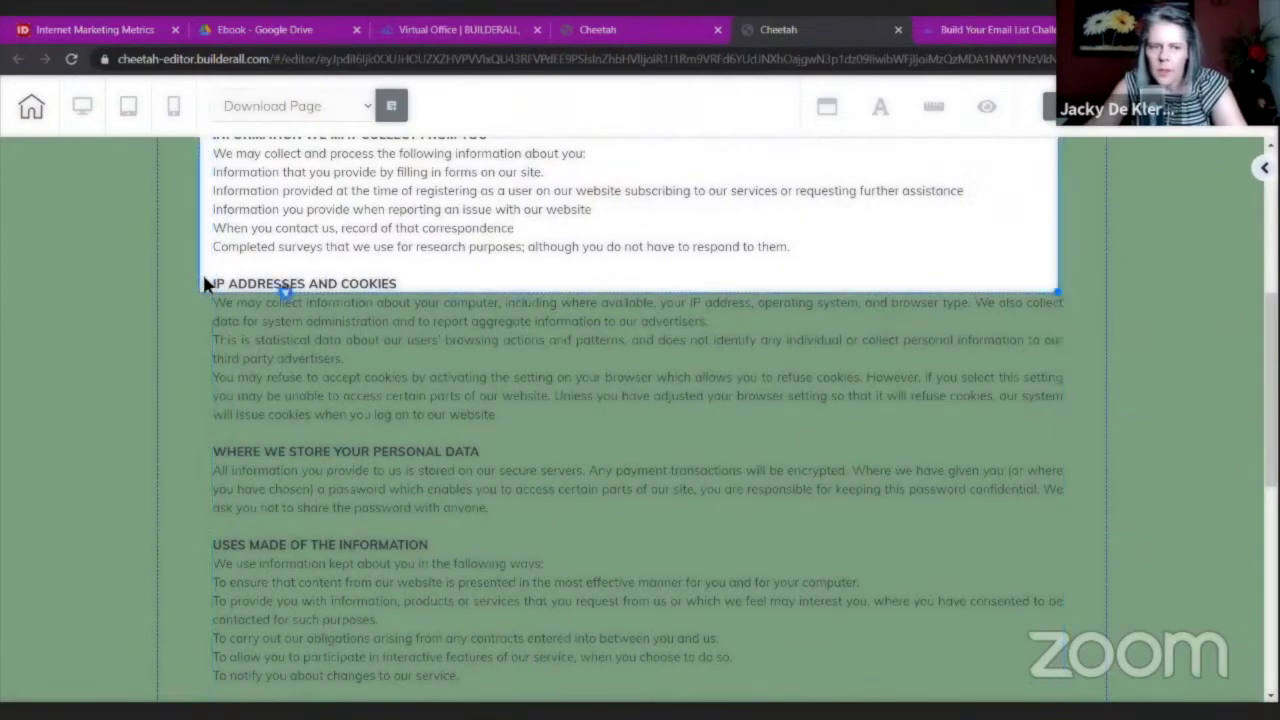
pyautogui.moveTo(1052, 290); pyautogui.dragTo(1100, 700)
pyautogui.scroll(-8, 1140, 505)
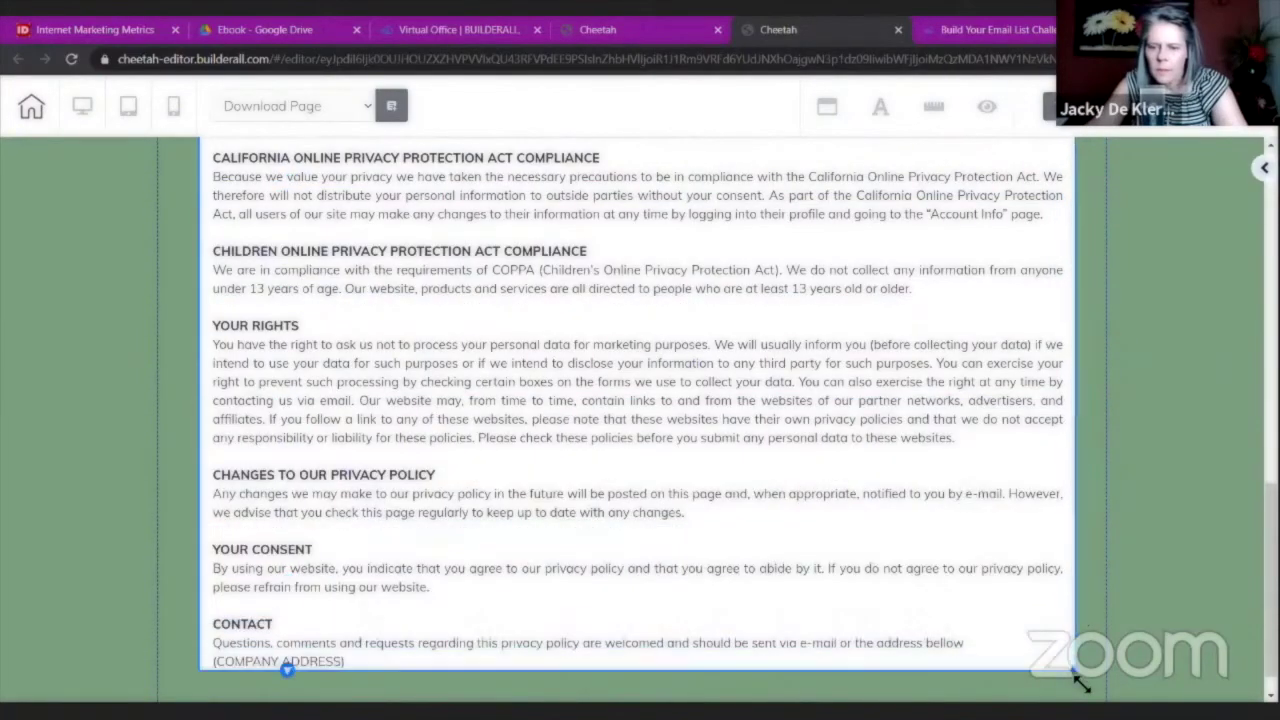
pyautogui.scroll(10, 1200, 549)
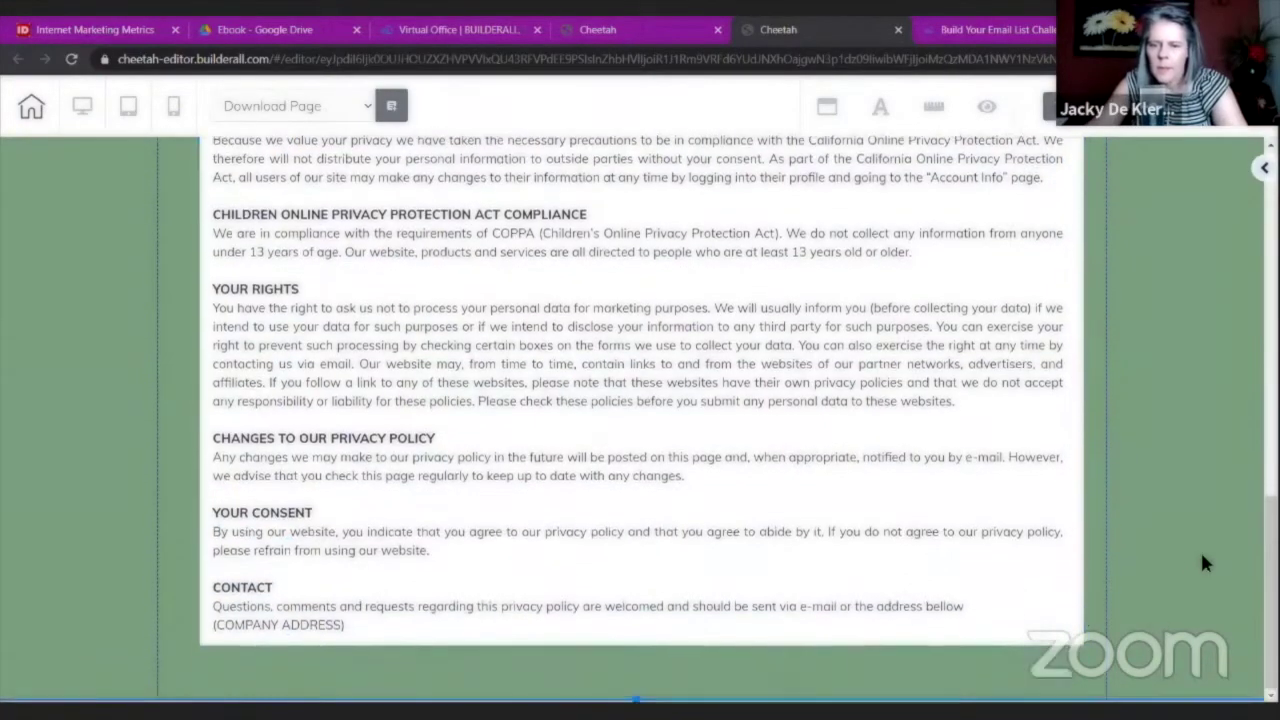
pyautogui.scroll(3, 332, 342)
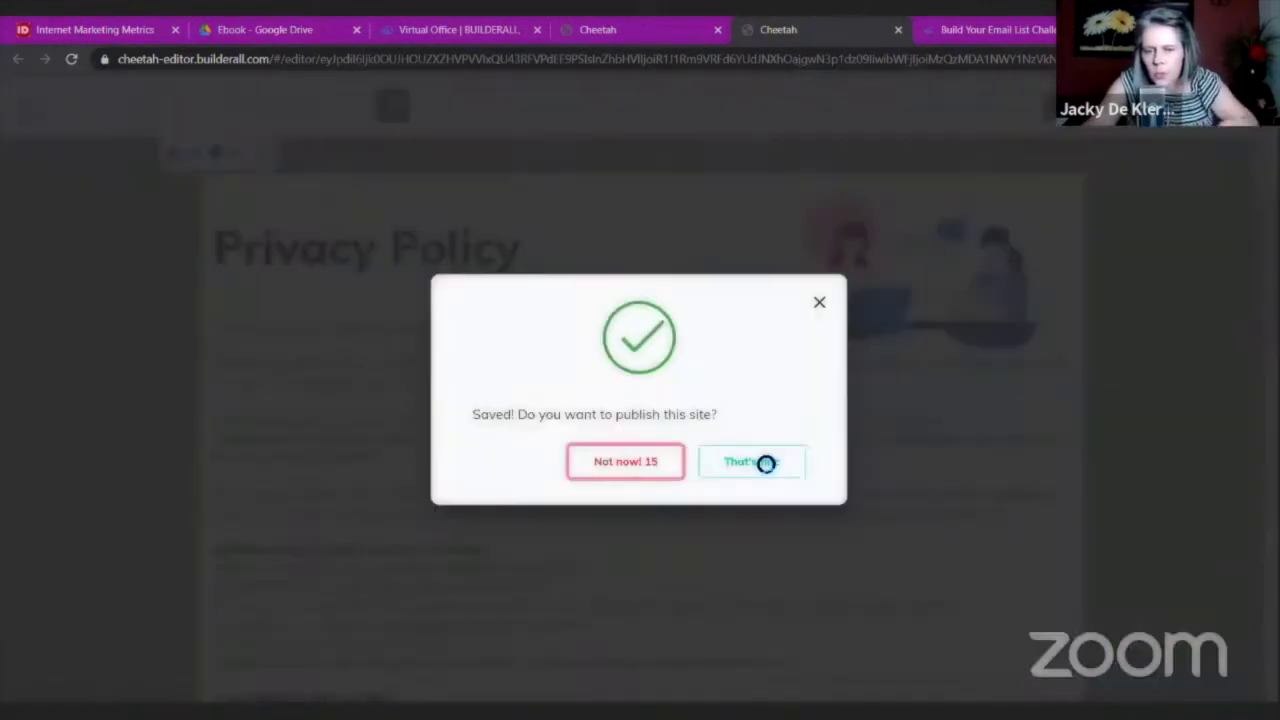
# Publish the Download Page and preview its mobile layout before returning to desktop view.
pyautogui.click(766, 463)
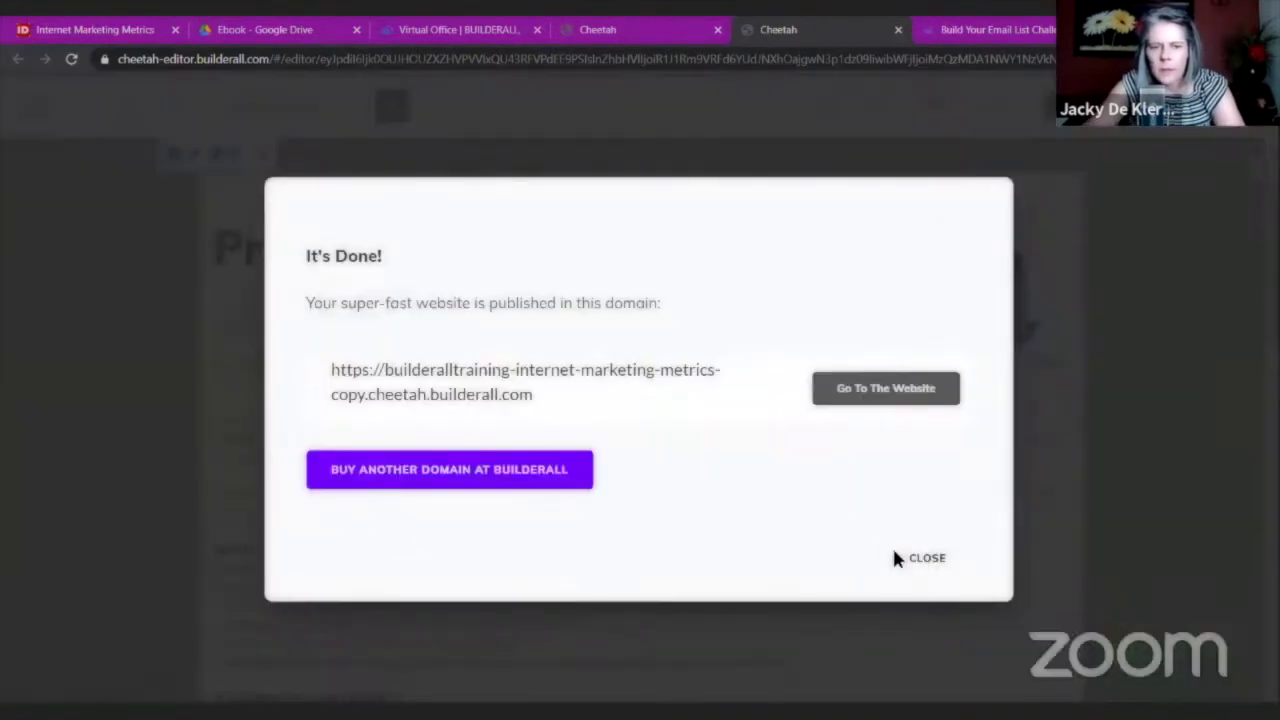
pyautogui.click(900, 557)
pyautogui.click(177, 108)
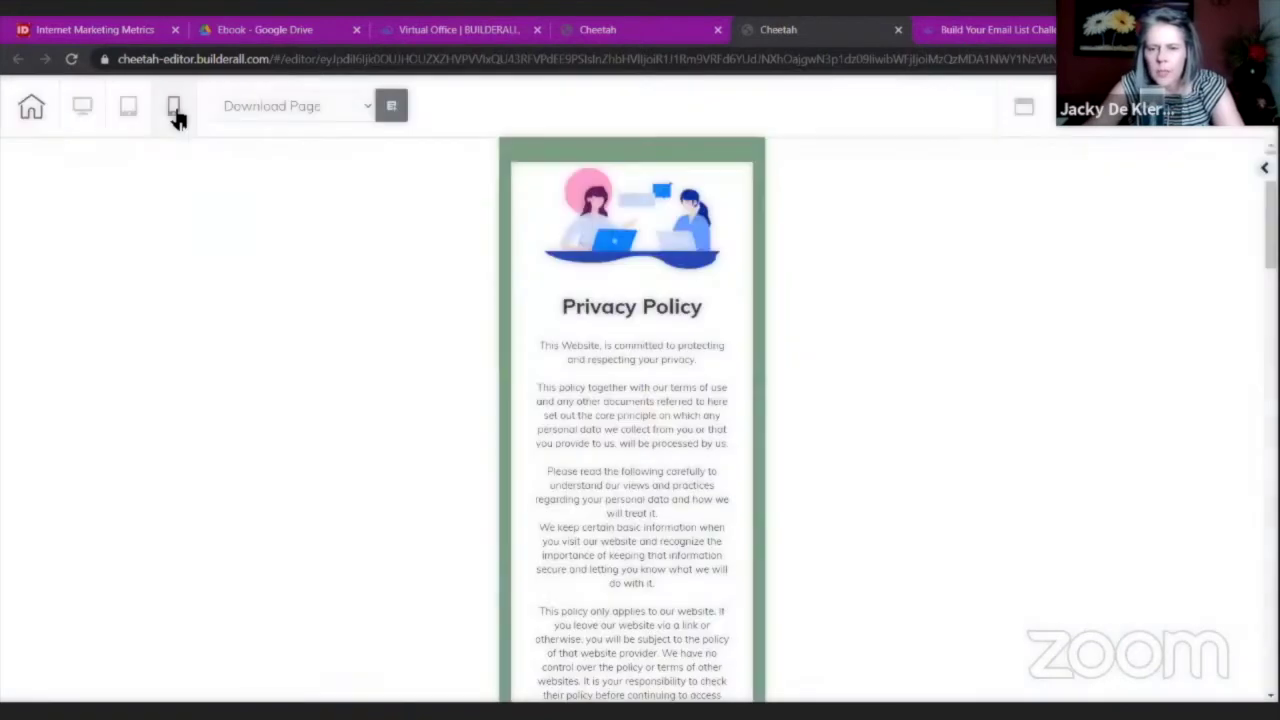
pyautogui.scroll(-5, 888, 339)
pyautogui.scroll(5, 888, 339)
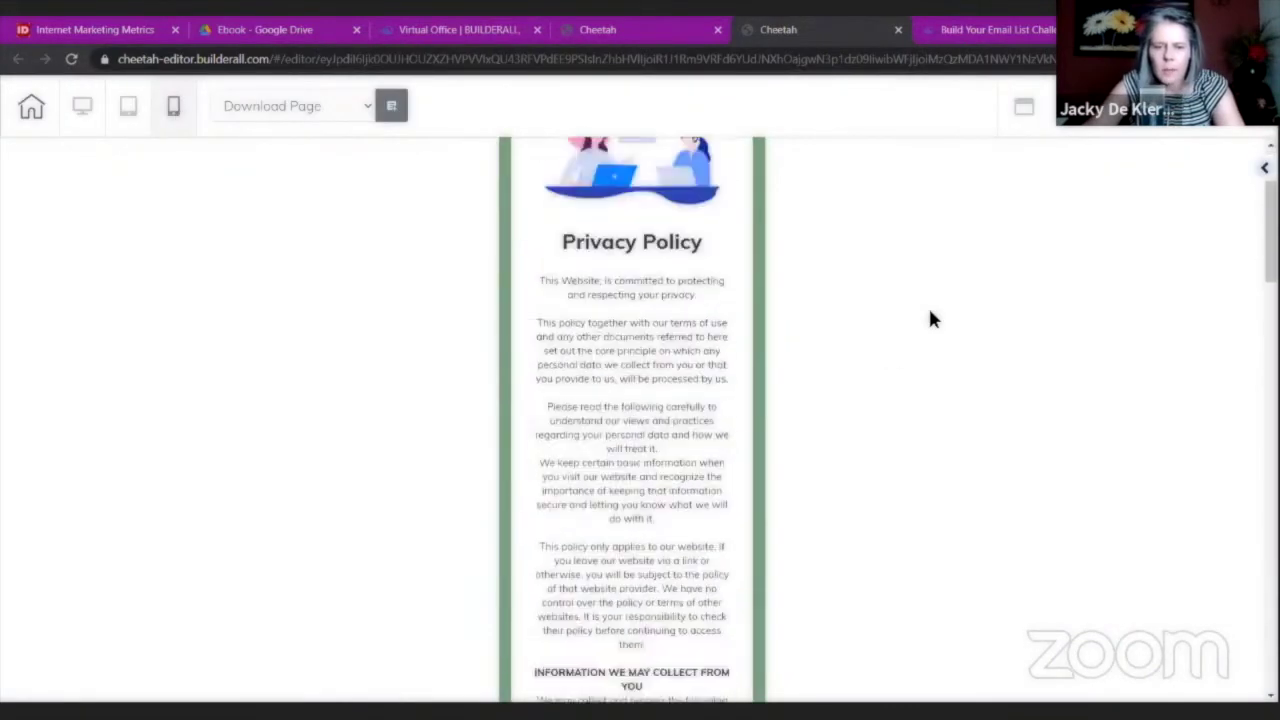
pyautogui.click(83, 110)
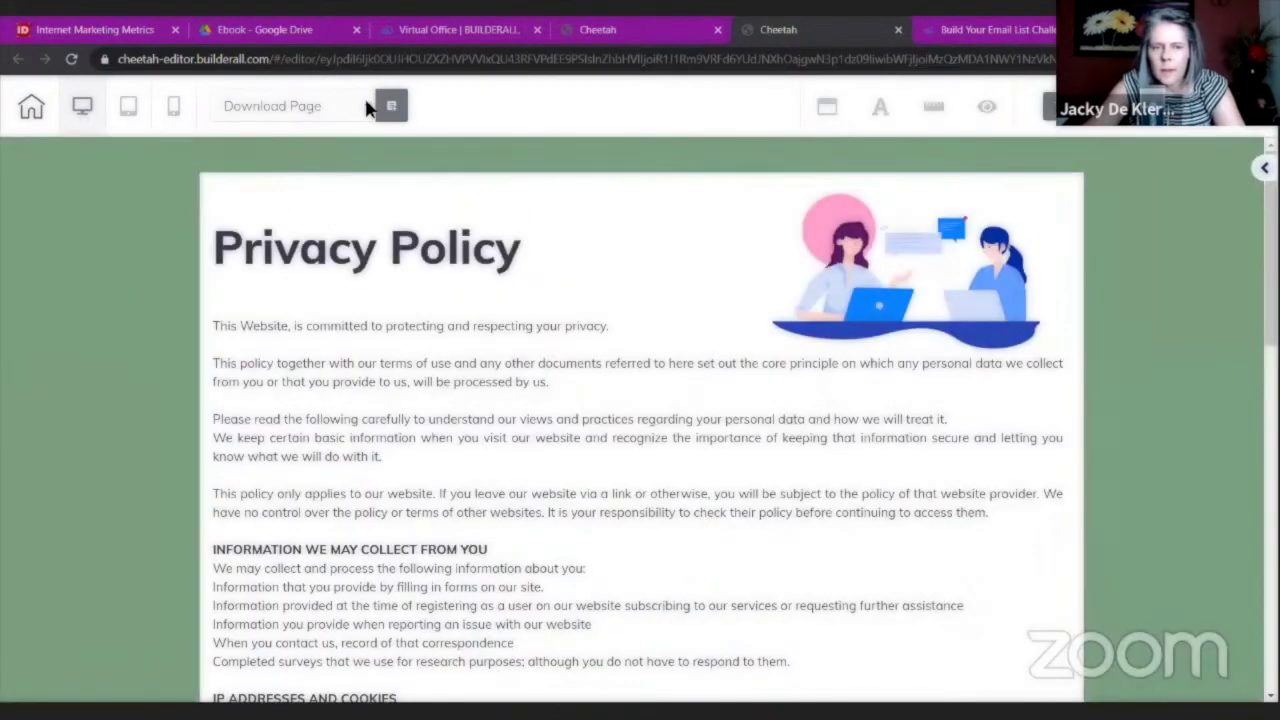
pyautogui.click(368, 108)
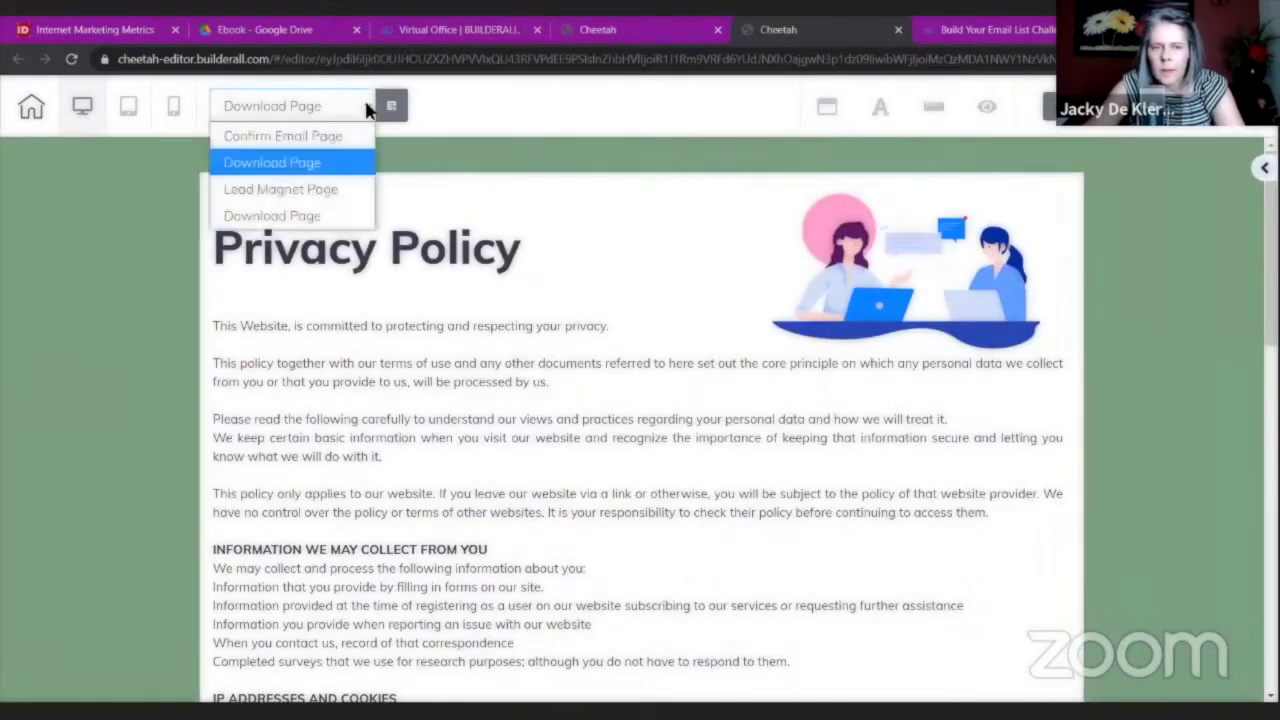
# Switch to the Confirm Email Page and, in mobile view, move the progress bar above the book image.
pyautogui.click(322, 135)
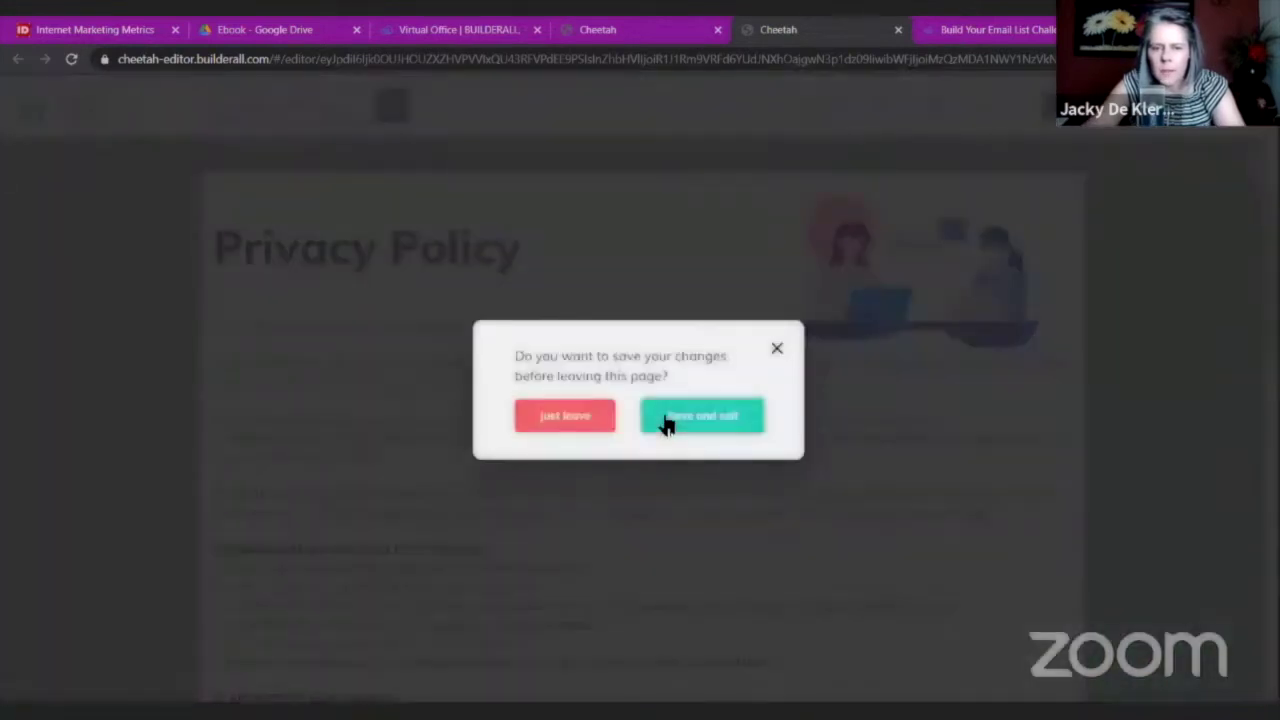
pyautogui.click(666, 423)
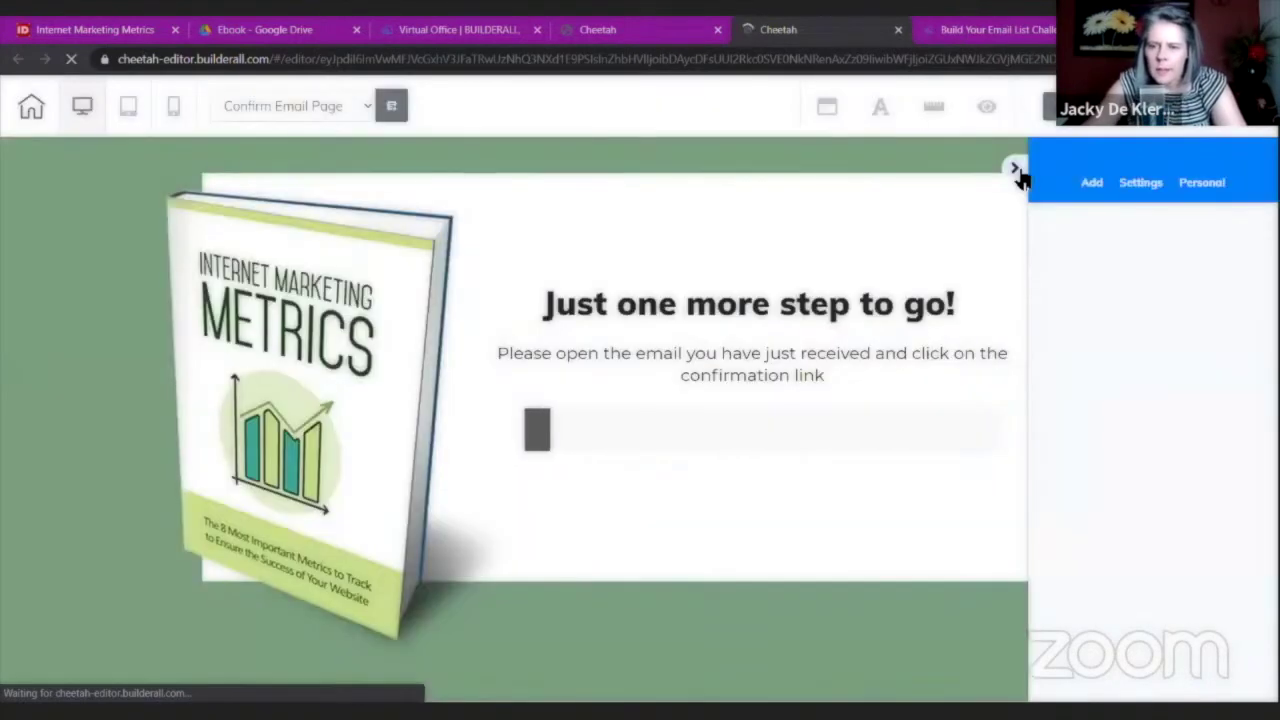
pyautogui.click(1015, 170)
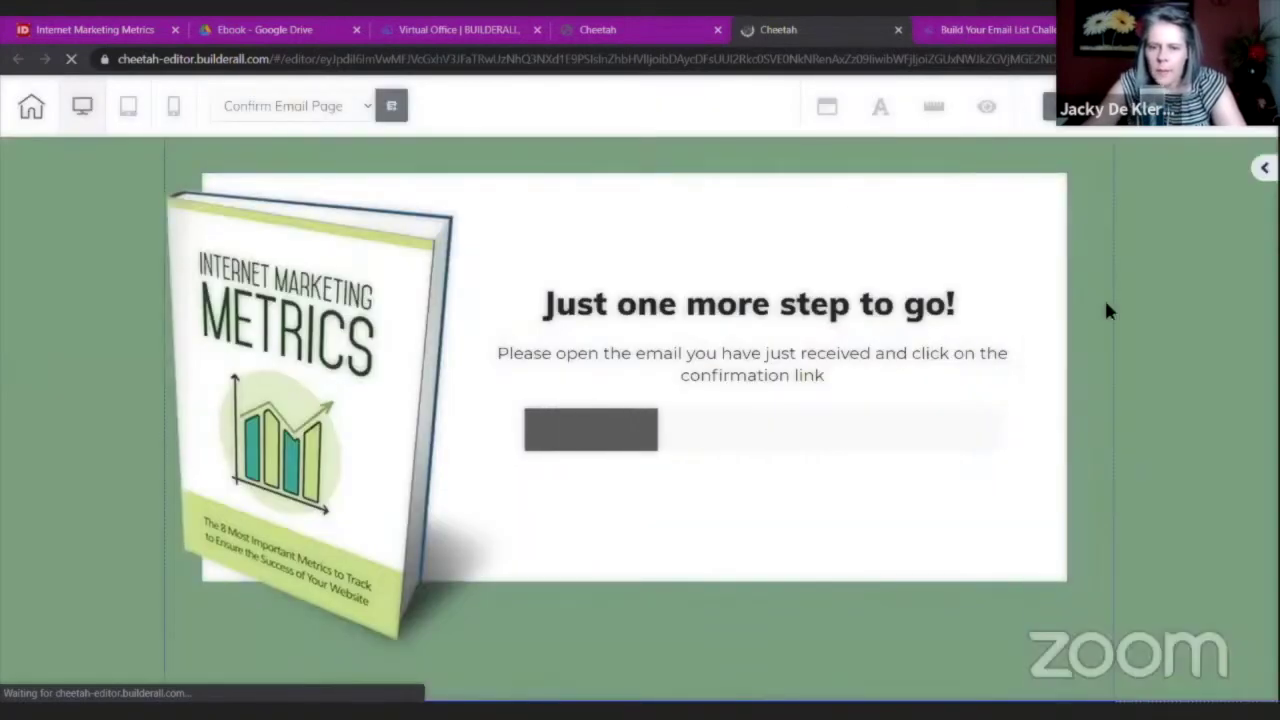
pyautogui.click(175, 107)
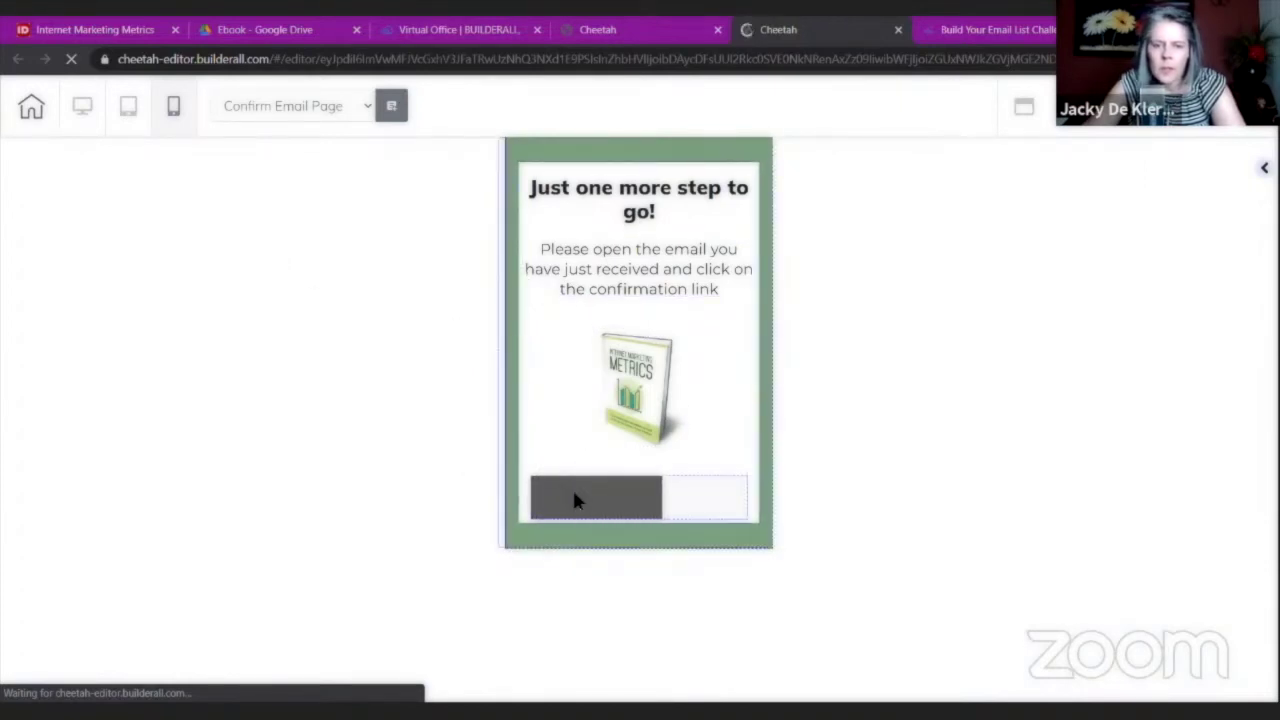
pyautogui.moveTo(600, 482)
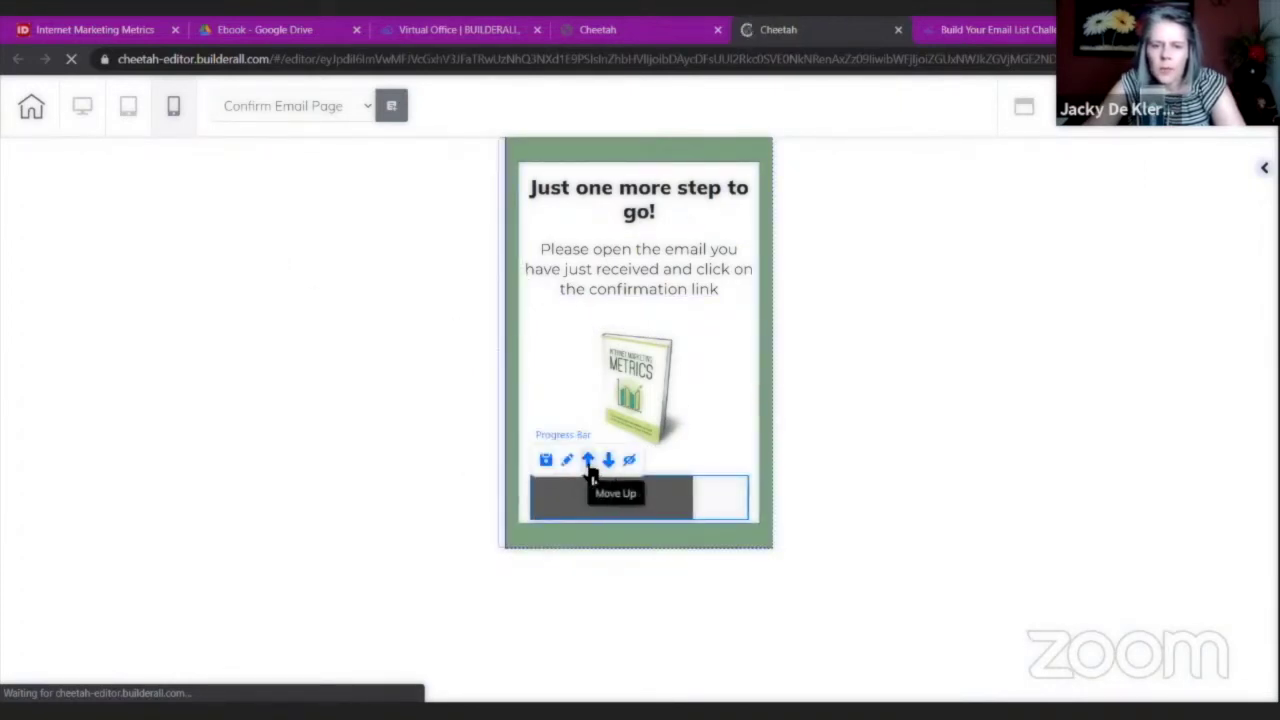
pyautogui.click(588, 462)
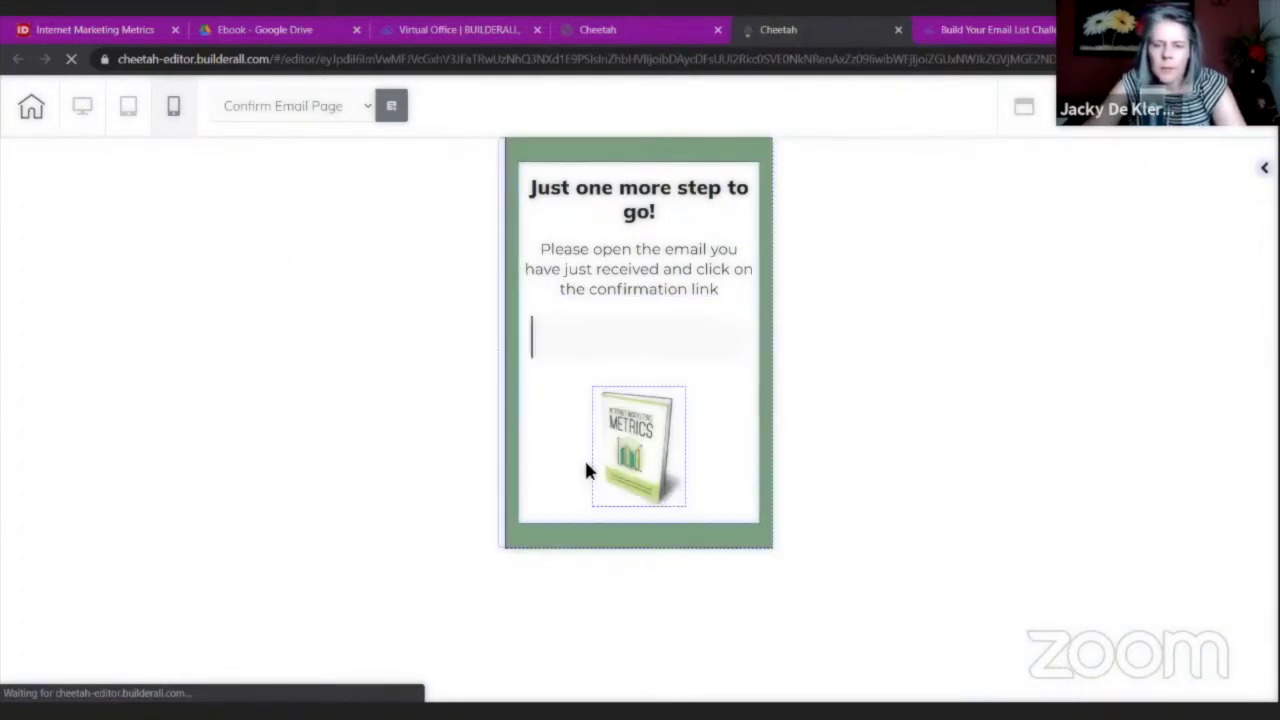
# Set the book image's lateral spacing to 61, then return to desktop layout.
pyautogui.click(658, 452)
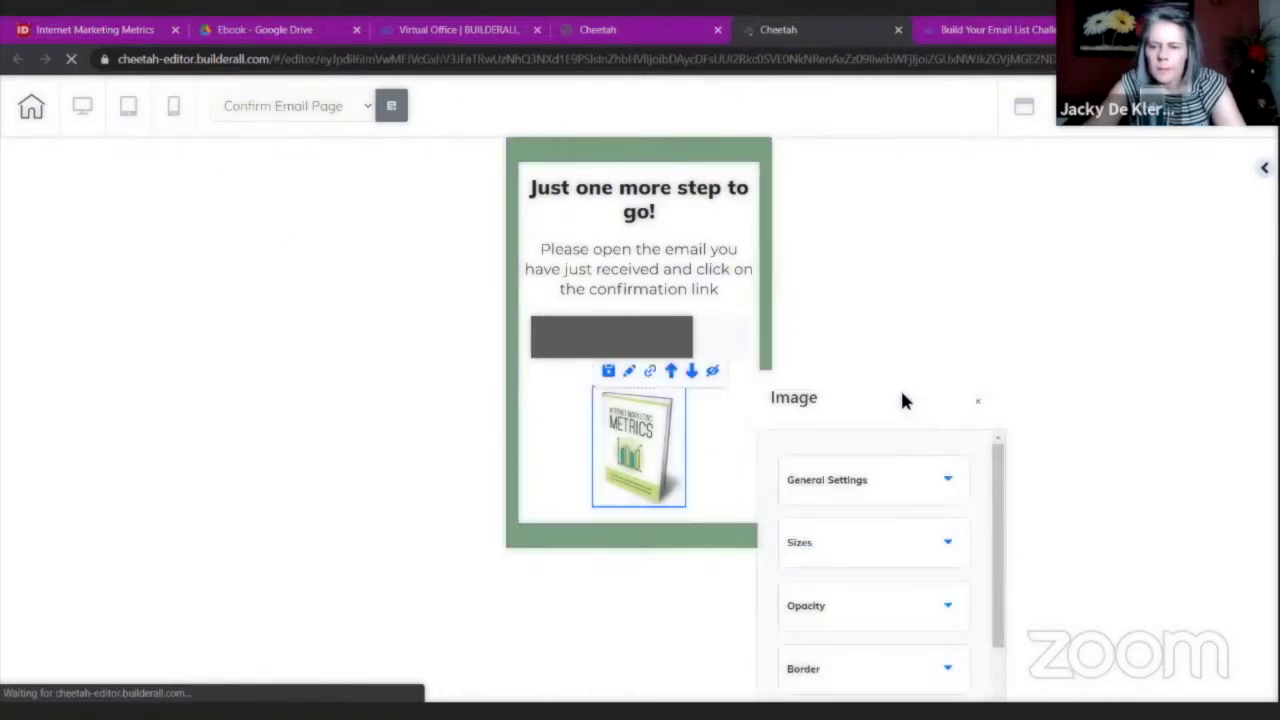
pyautogui.click(929, 328)
pyautogui.scroll(-3, 930, 334)
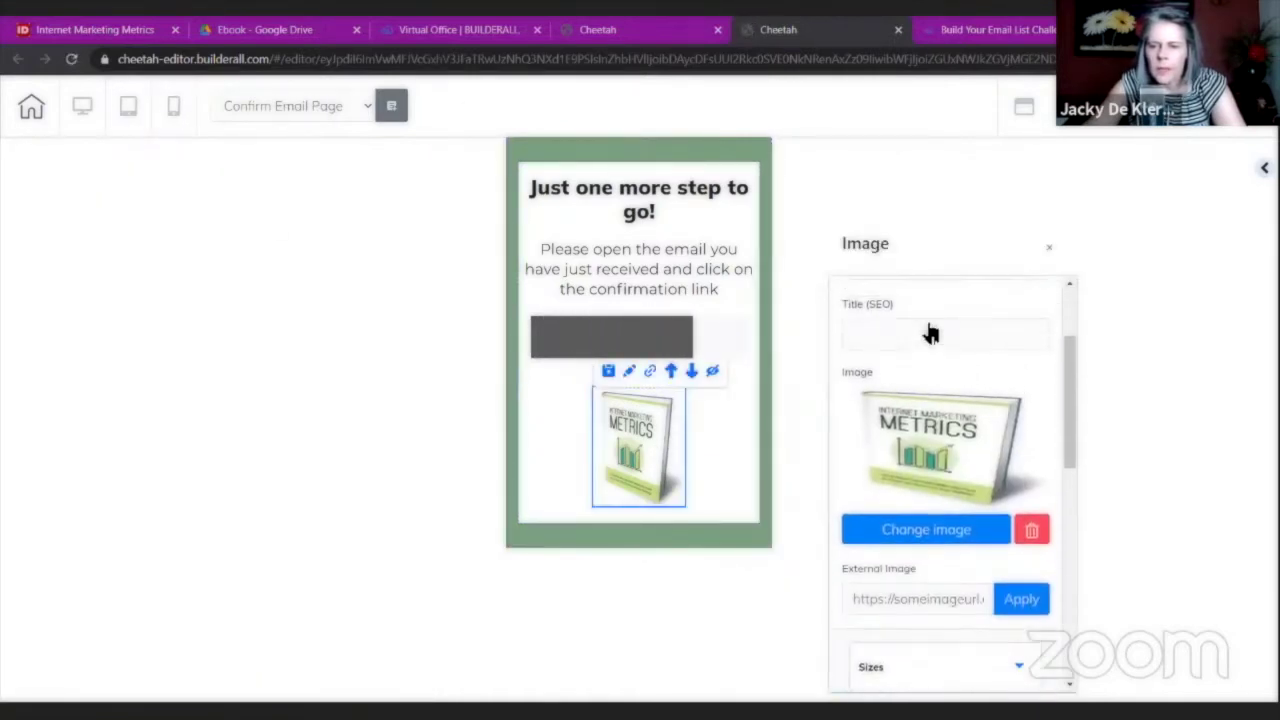
pyautogui.scroll(-10, 926, 329)
pyautogui.click(890, 391)
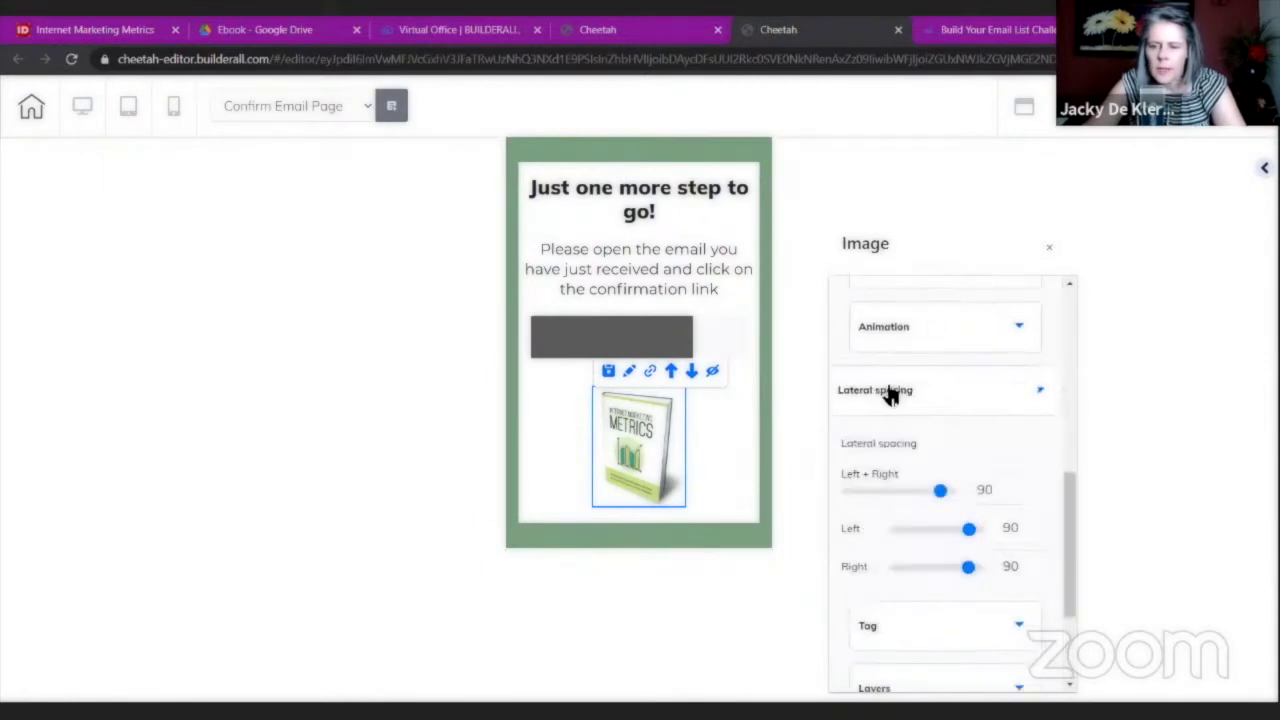
pyautogui.scroll(-2, 890, 395)
pyautogui.moveTo(940, 331); pyautogui.dragTo(911, 334)
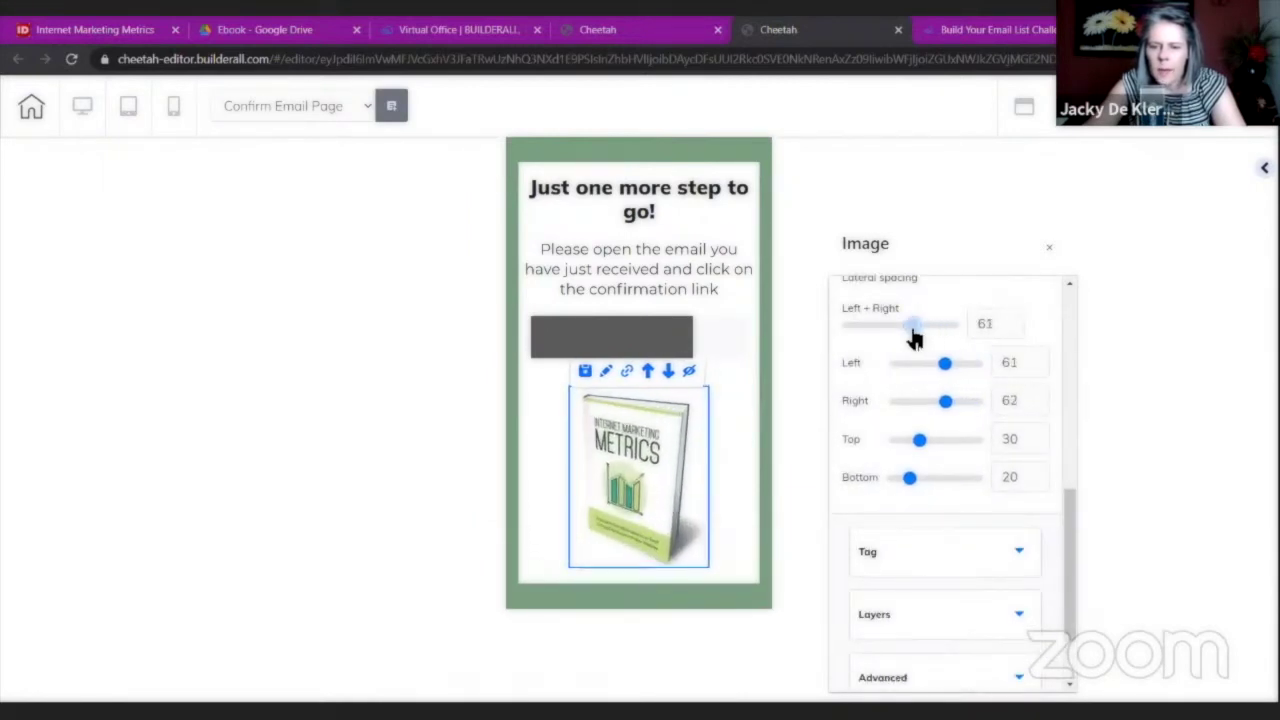
pyautogui.click(643, 111)
pyautogui.click(89, 109)
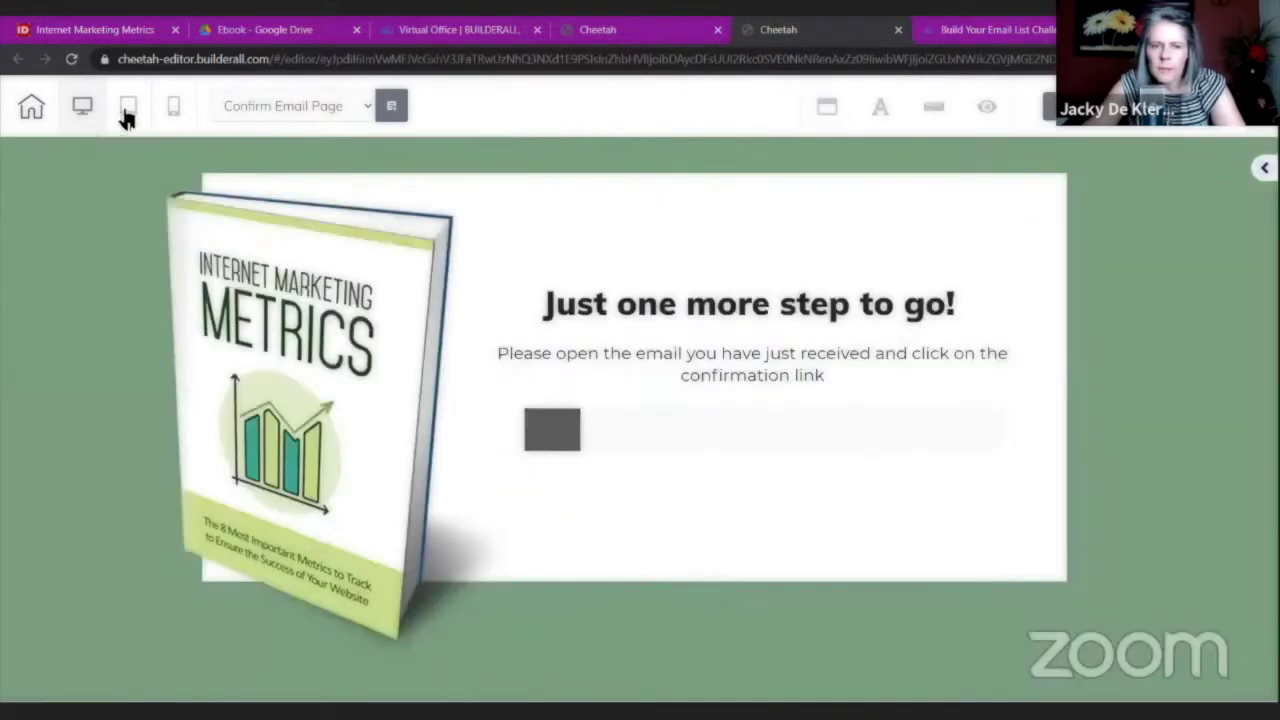
# Save the Confirm Email Page changes while switching to the Download Page.
pyautogui.click(335, 106)
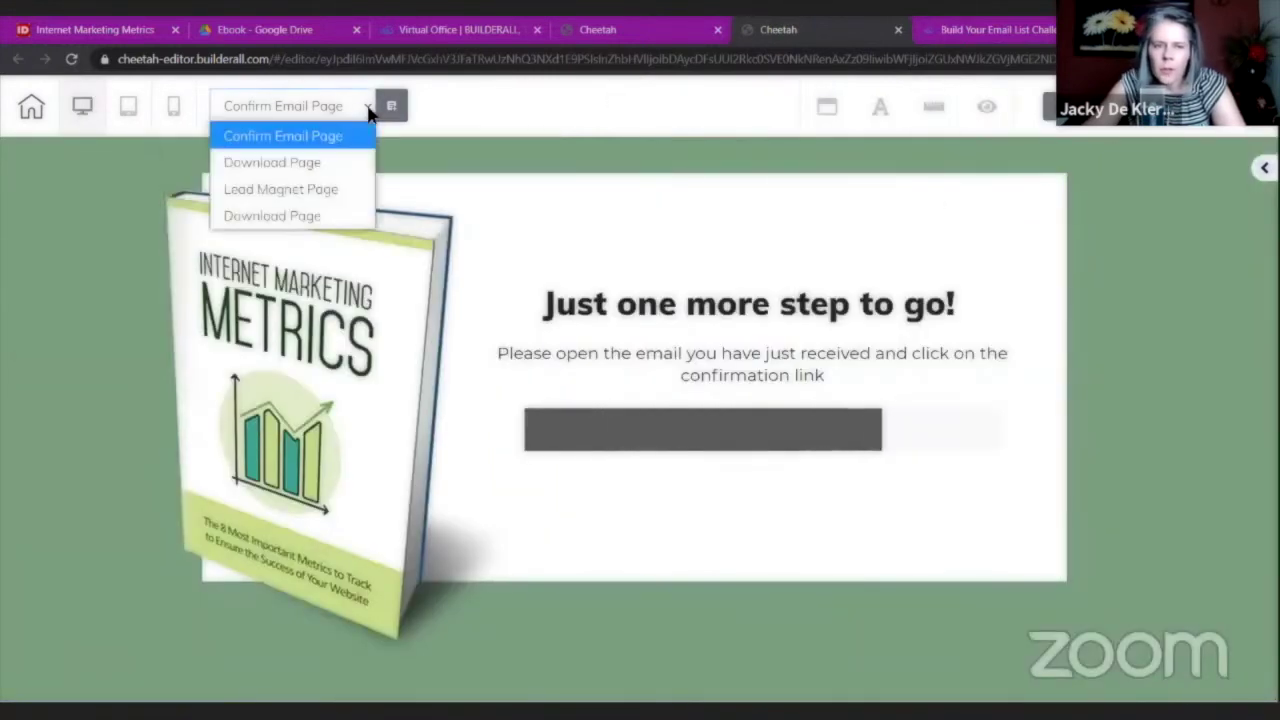
pyautogui.click(343, 164)
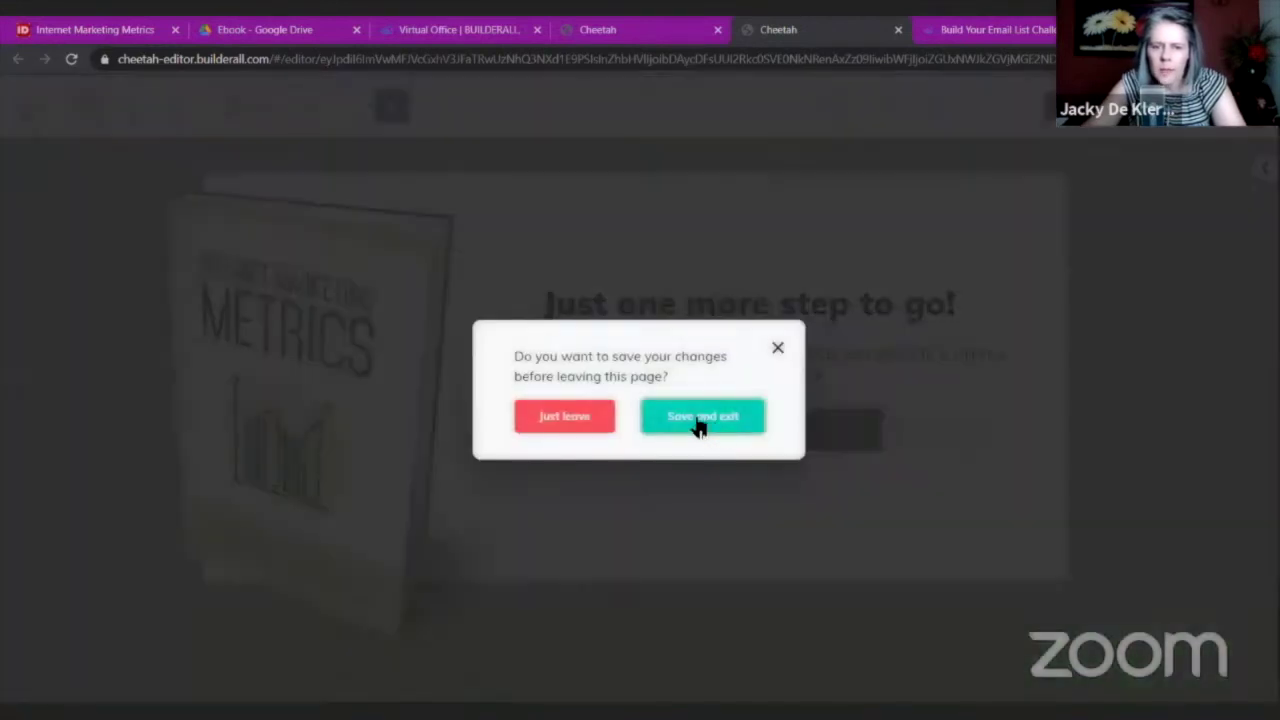
pyautogui.click(697, 425)
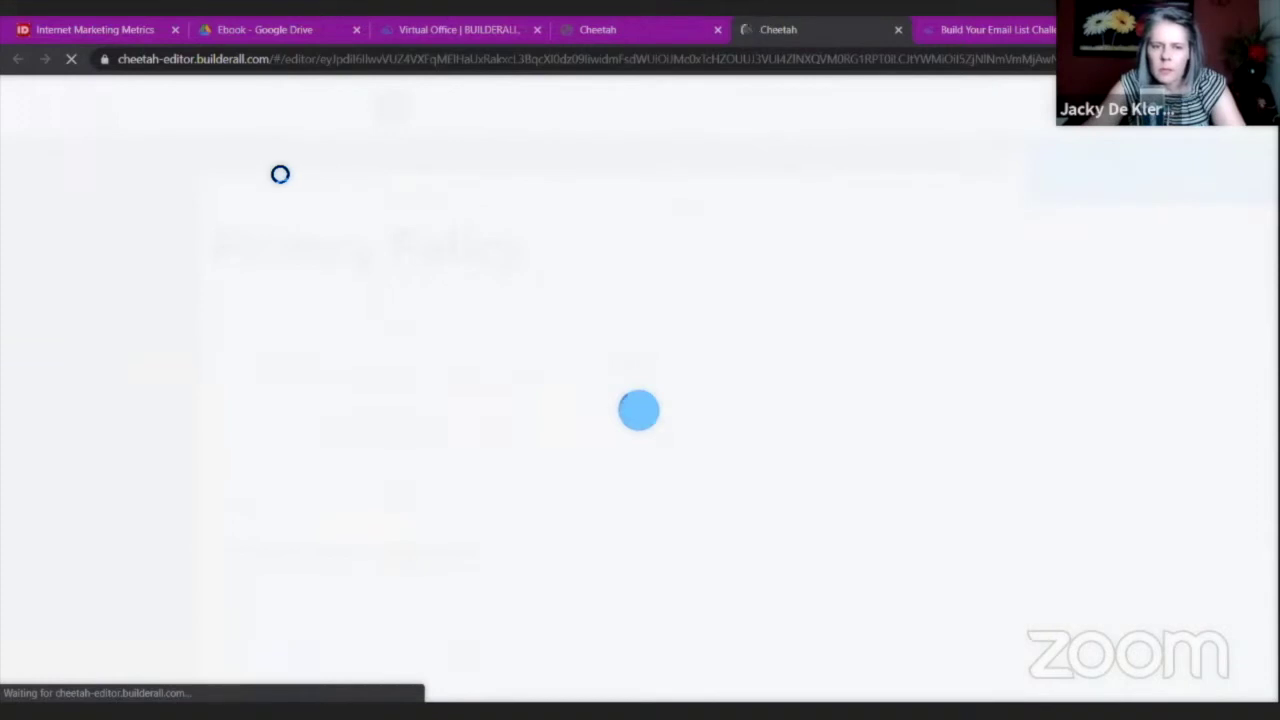
# Switch to the second Download Page, saving changes before leaving.
pyautogui.click(364, 104)
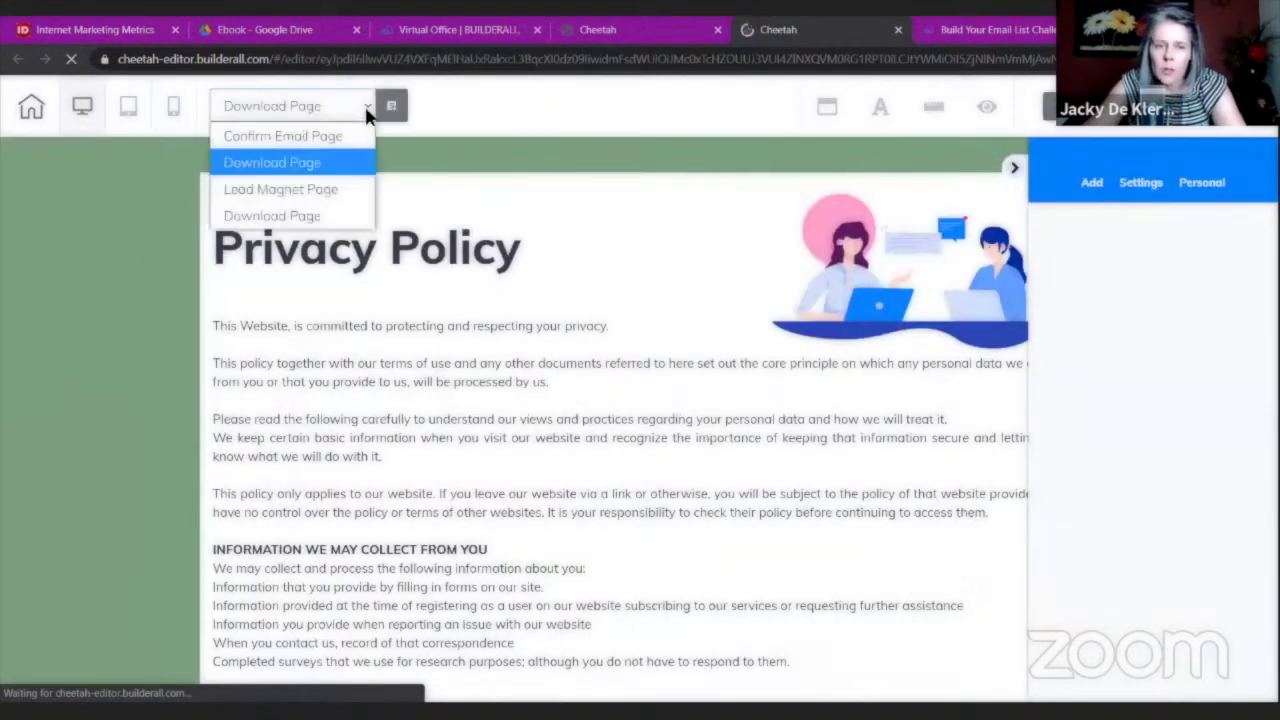
pyautogui.click(320, 212)
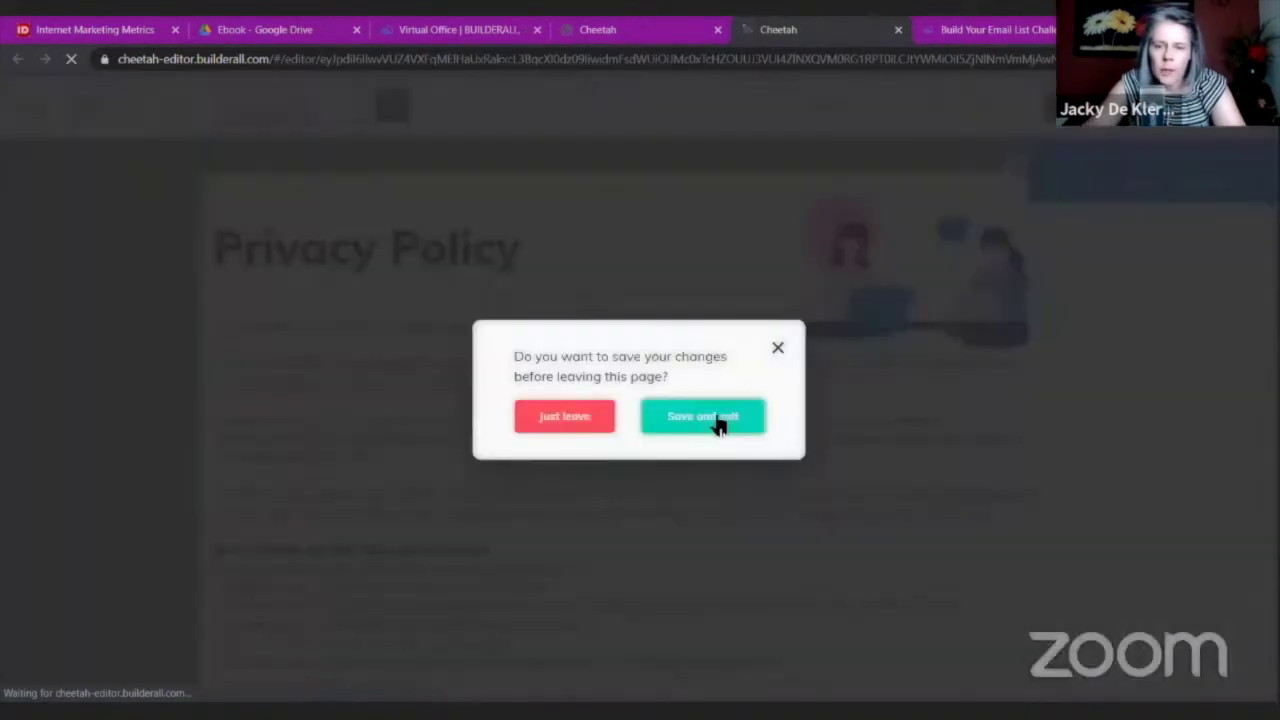
pyautogui.click(714, 423)
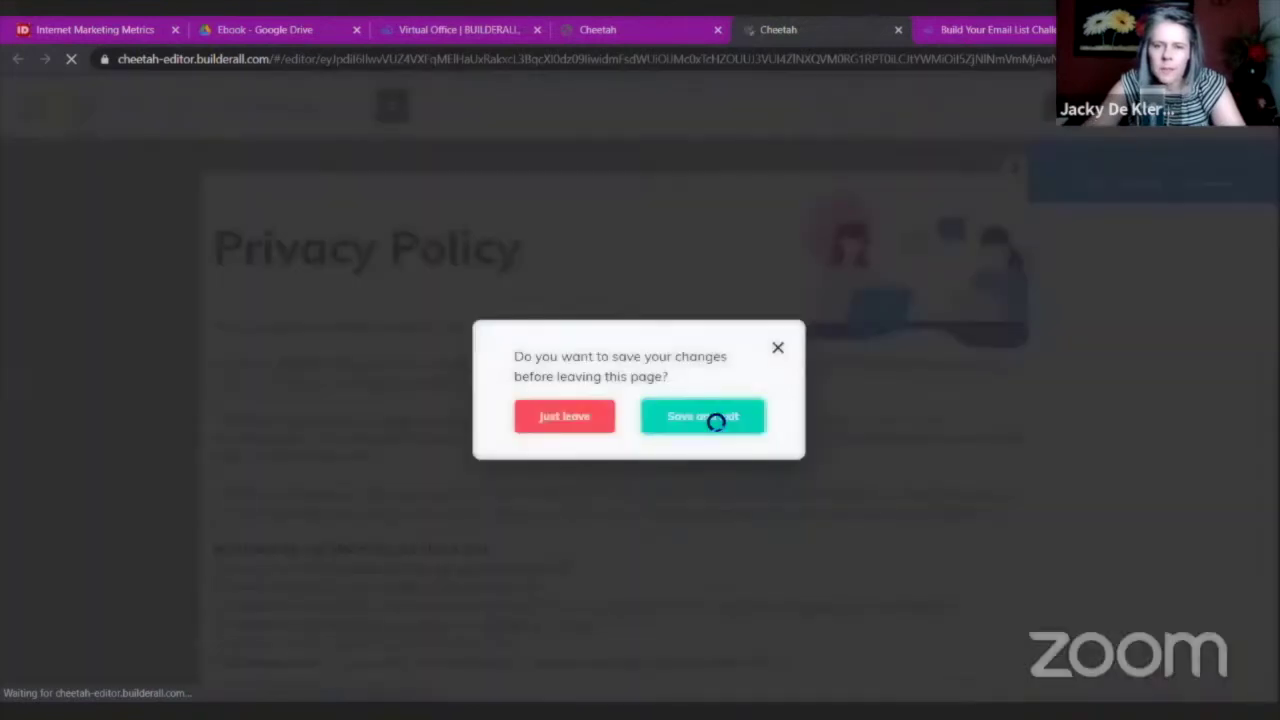
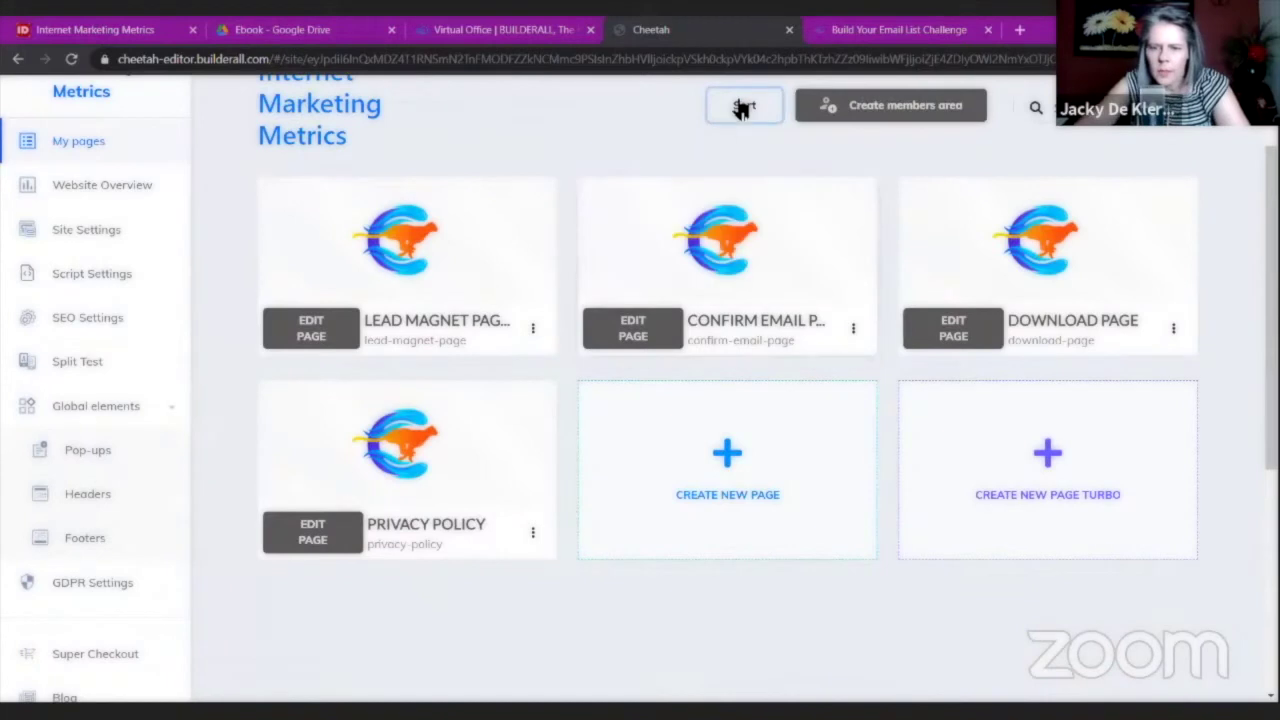
# Duplicate the Privacy Policy page and bring up the copy's settings.
pyautogui.click(533, 533)
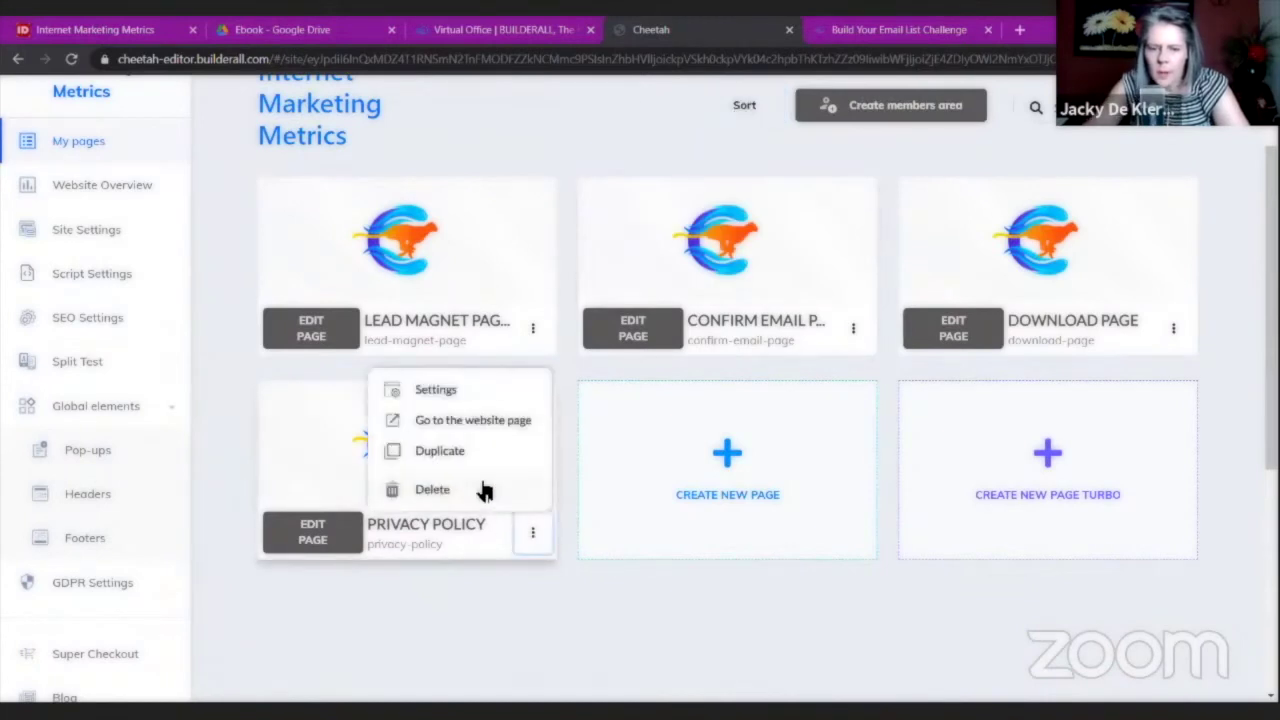
pyautogui.click(441, 451)
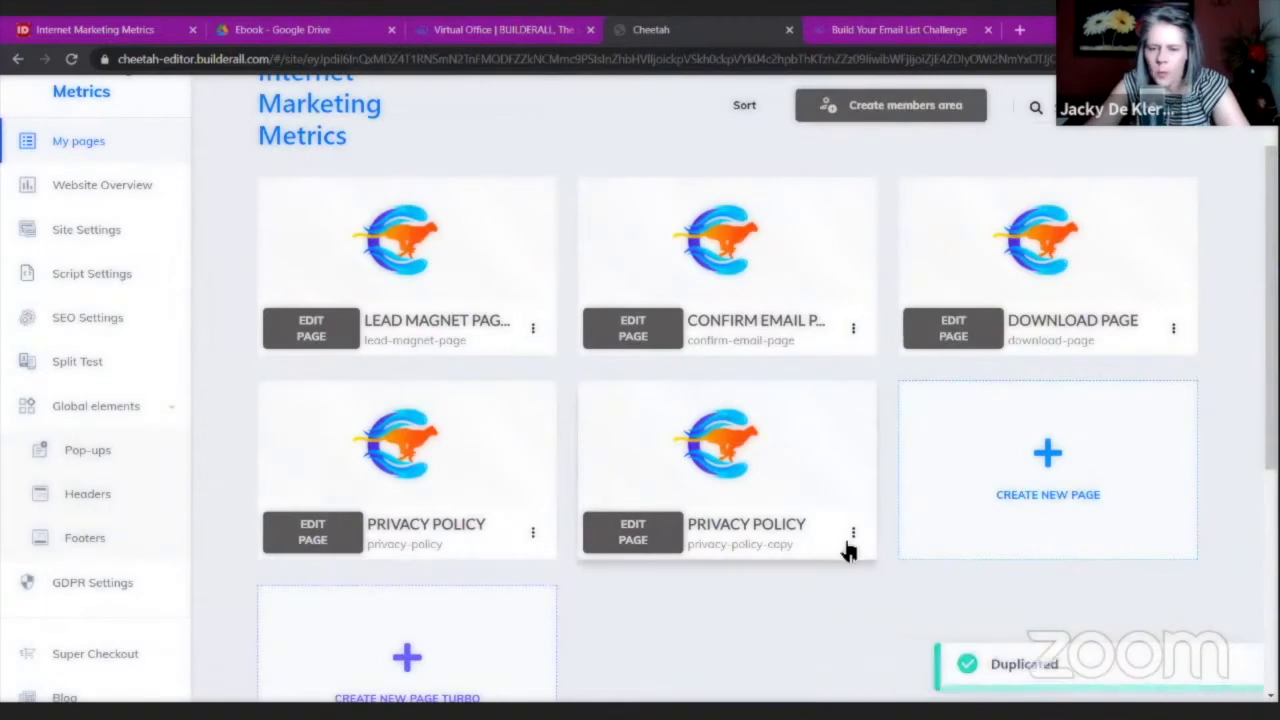
pyautogui.click(853, 535)
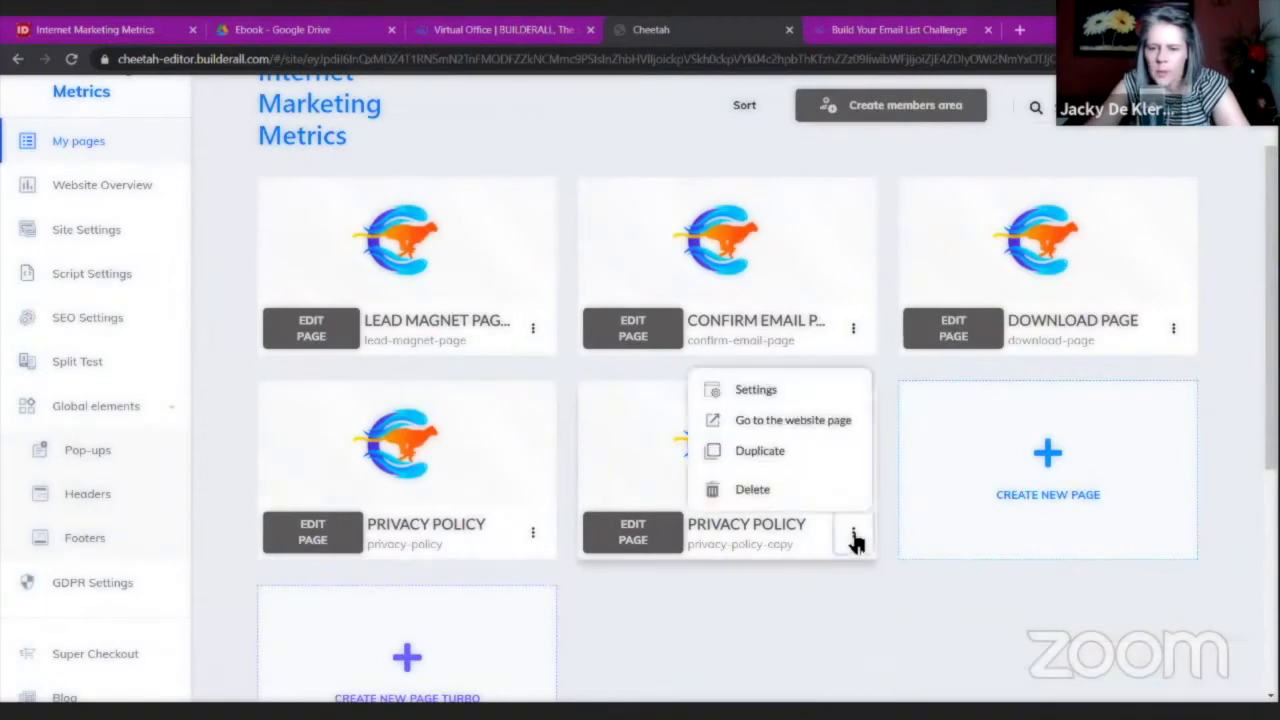
pyautogui.click(757, 390)
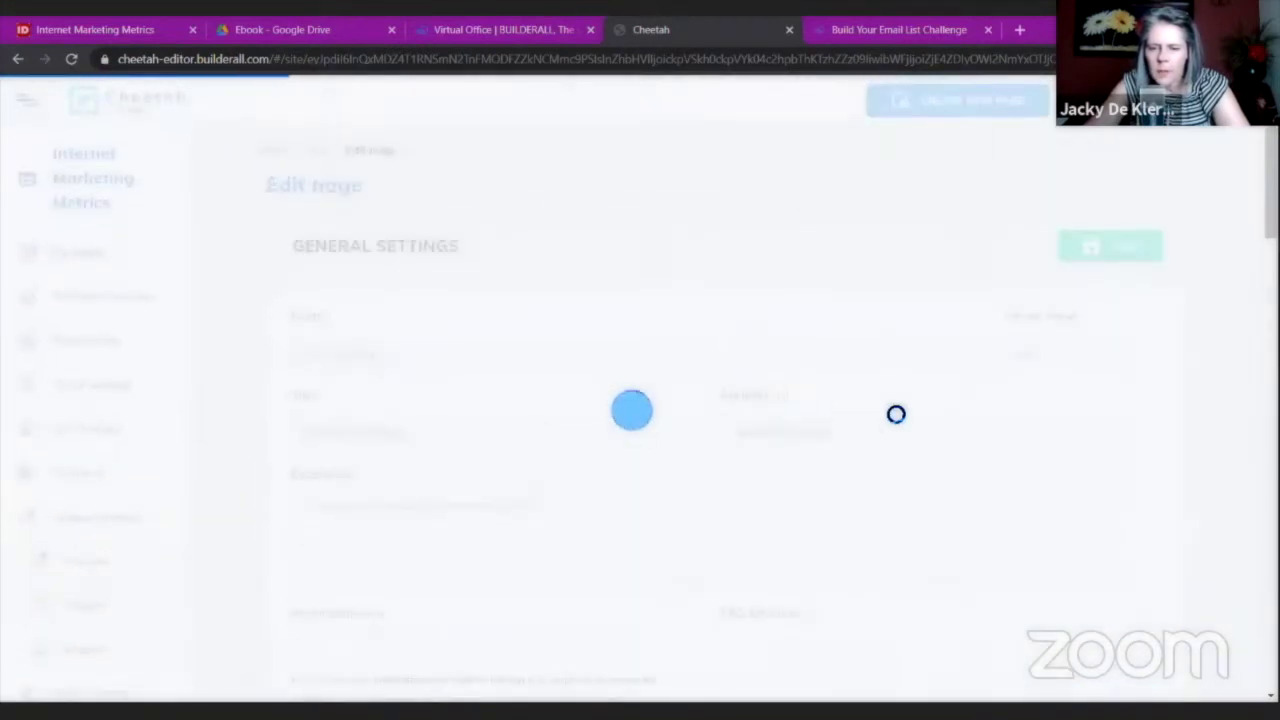
# Set the copy's name and title to Terms of Use, address Terms-of-Use, and save.
pyautogui.tripleClick(398, 350)
pyautogui.write('Terms of Use')
pyautogui.press('Tab')
pyautogui.press('Tab')
pyautogui.write('Terms of Use')
pyautogui.press('Tab')
pyautogui.write('Terms of')
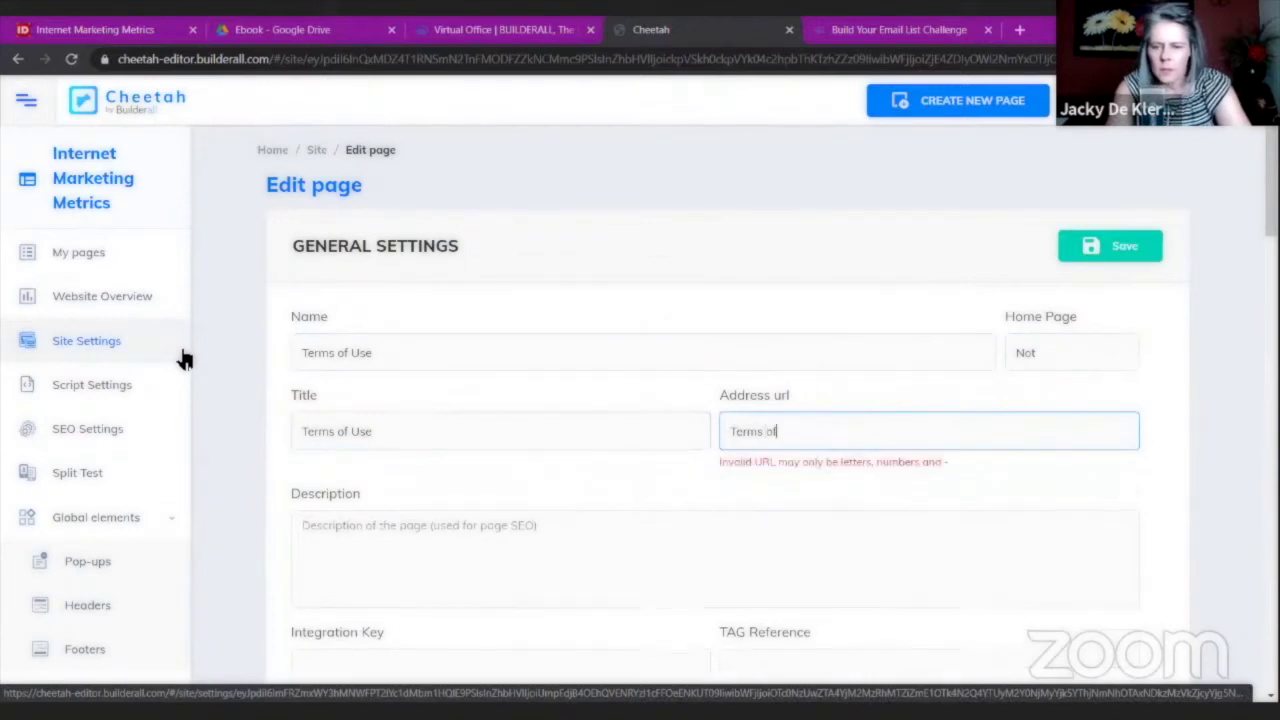
pyautogui.press('BackSpace')
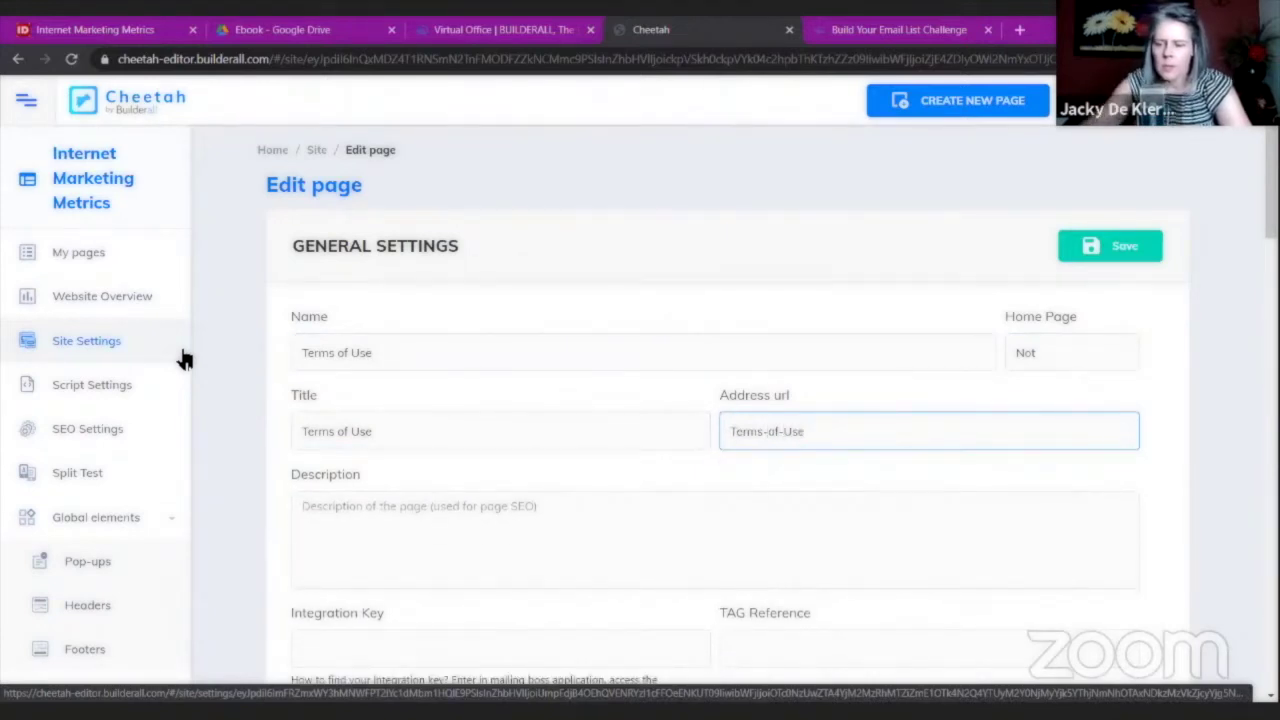
pyautogui.click(1094, 258)
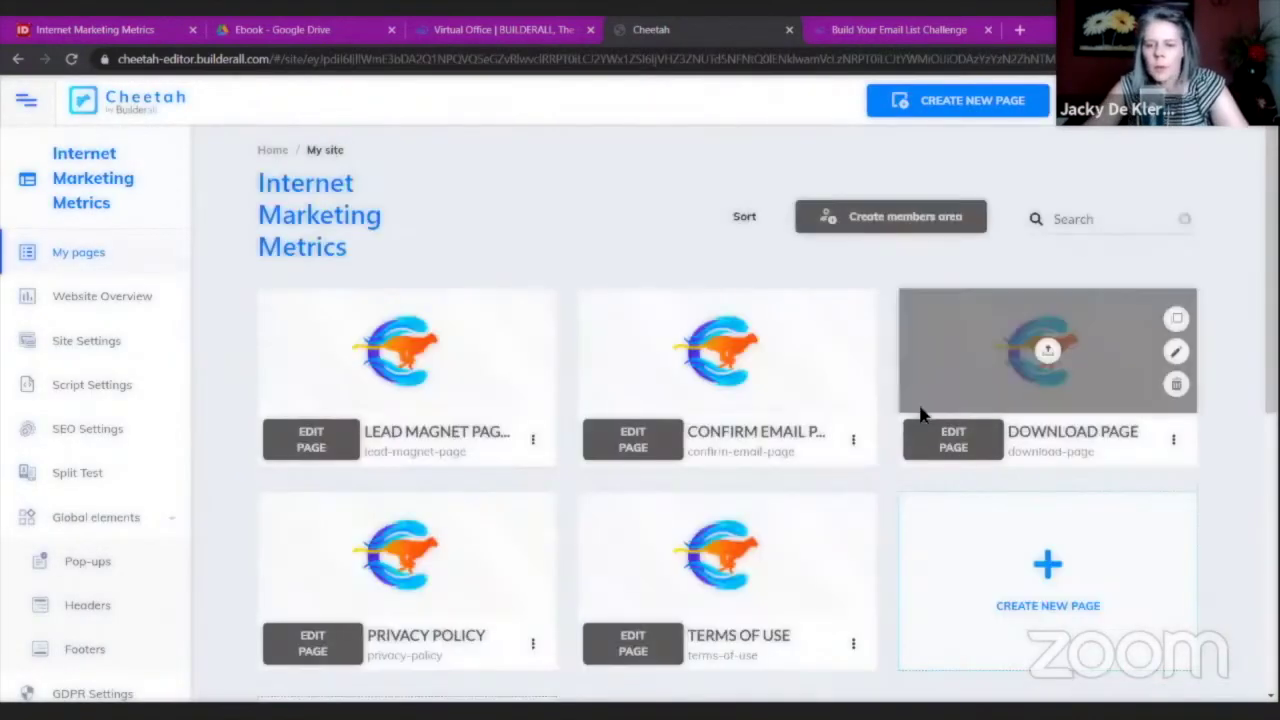
pyautogui.scroll(-3, 603, 430)
pyautogui.click(623, 378)
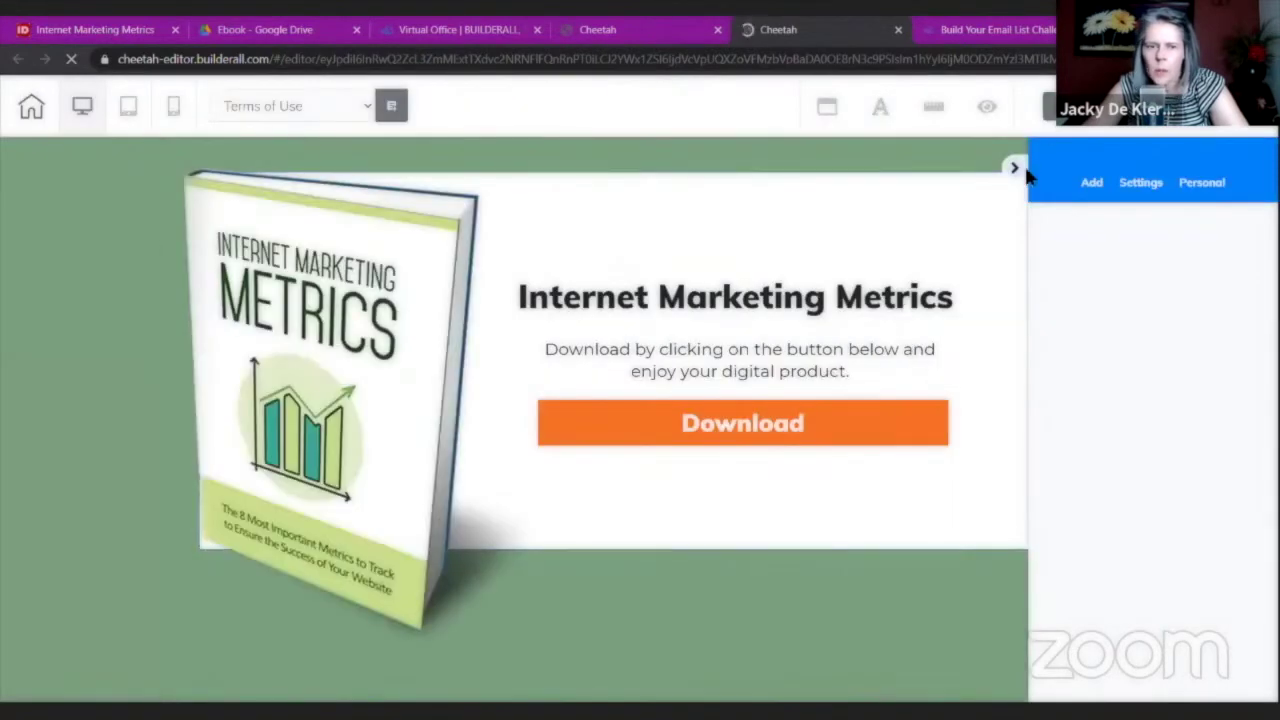
pyautogui.click(1012, 175)
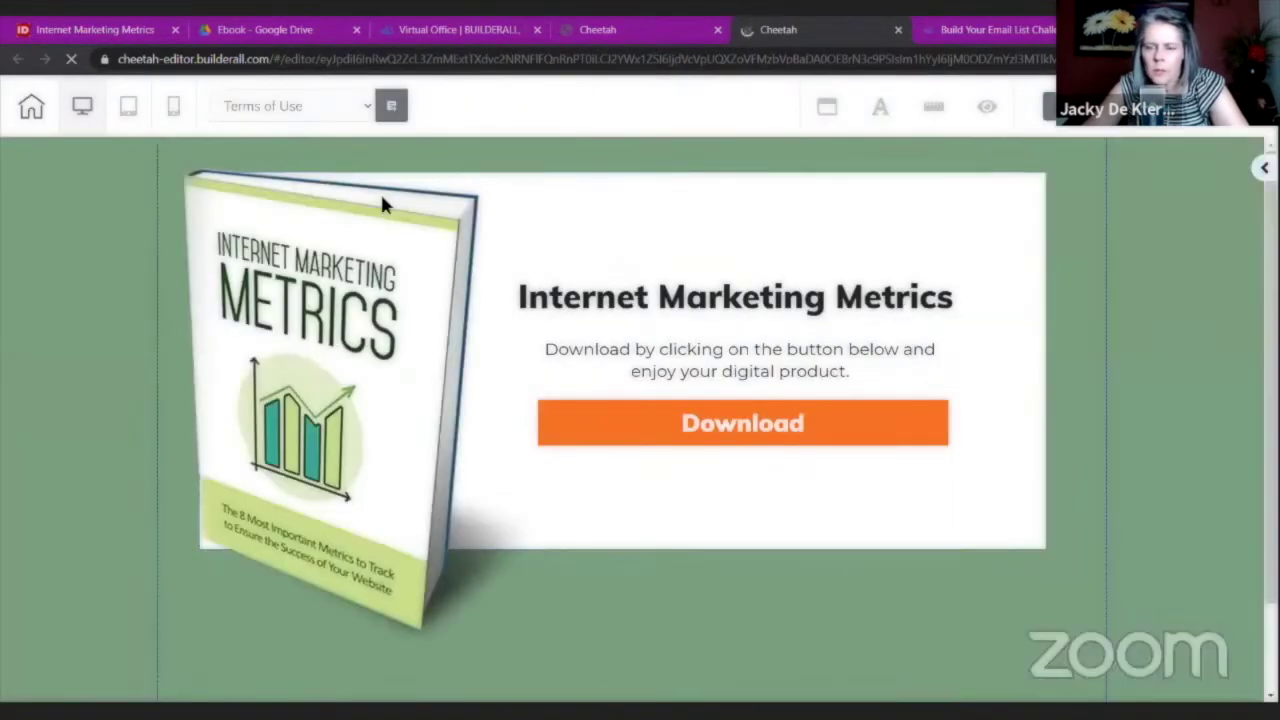
pyautogui.click(362, 106)
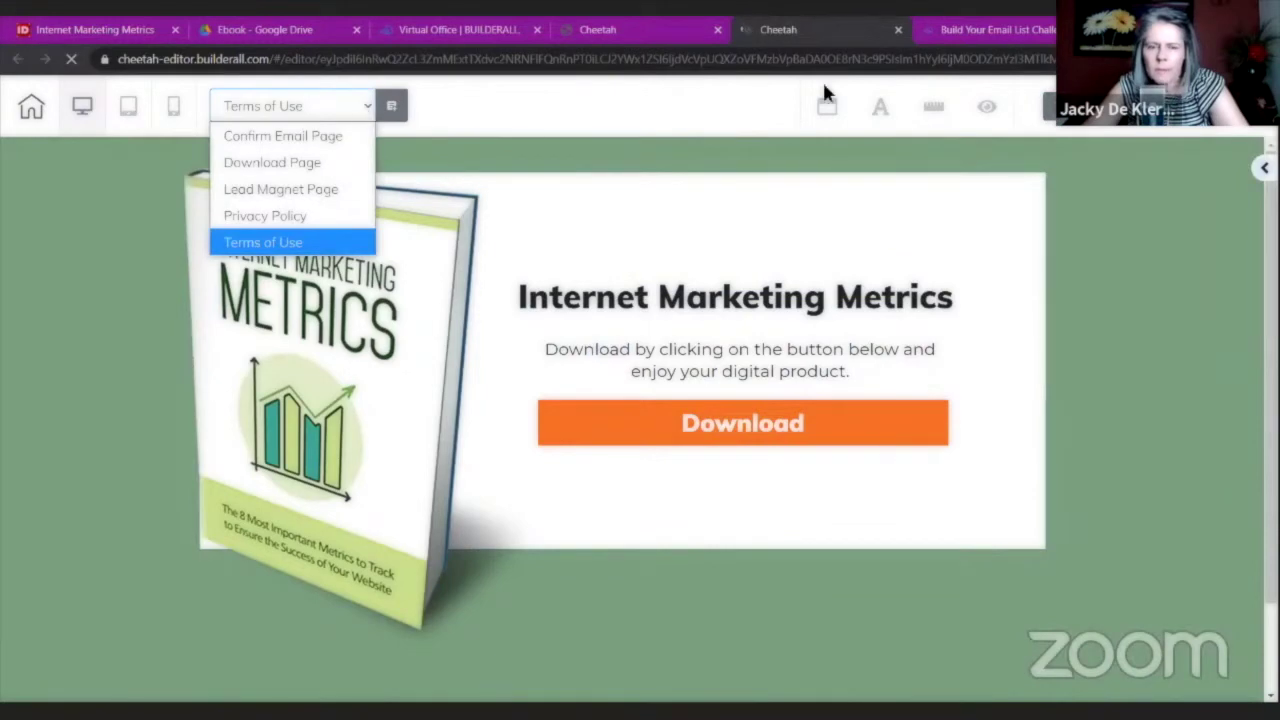
pyautogui.click(896, 31)
pyautogui.click(897, 30)
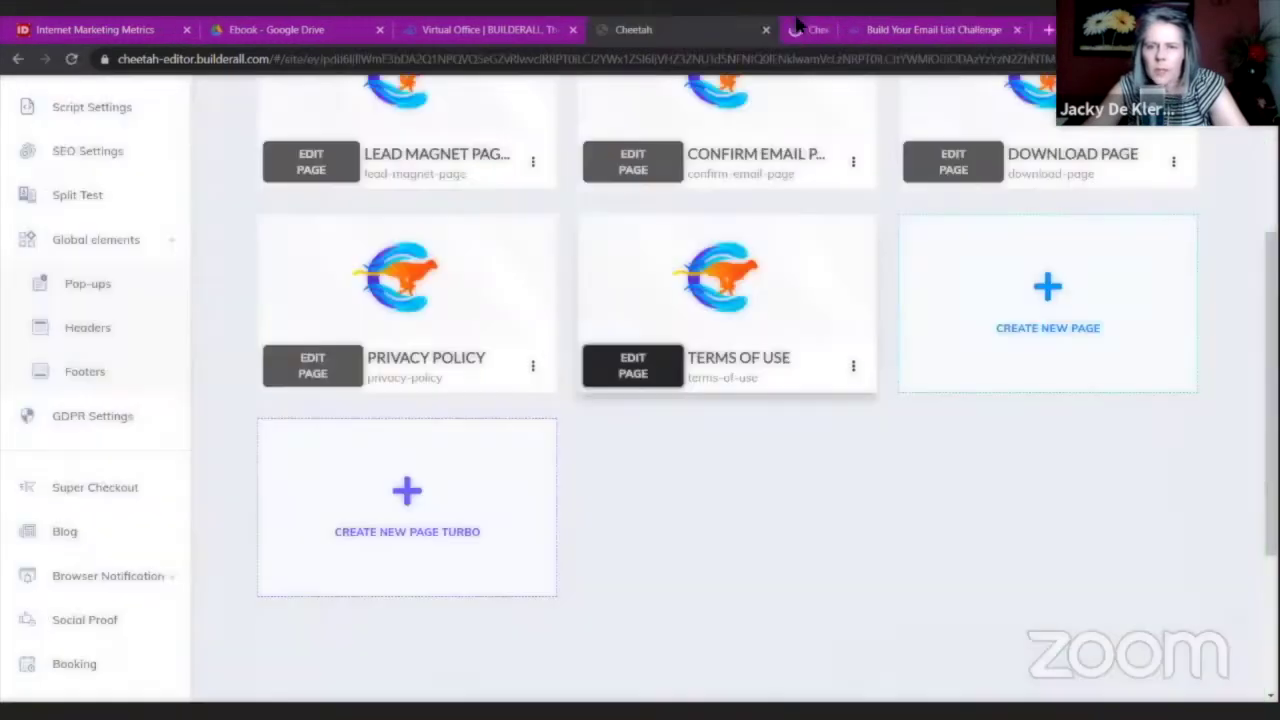
pyautogui.scroll(2, 352, 505)
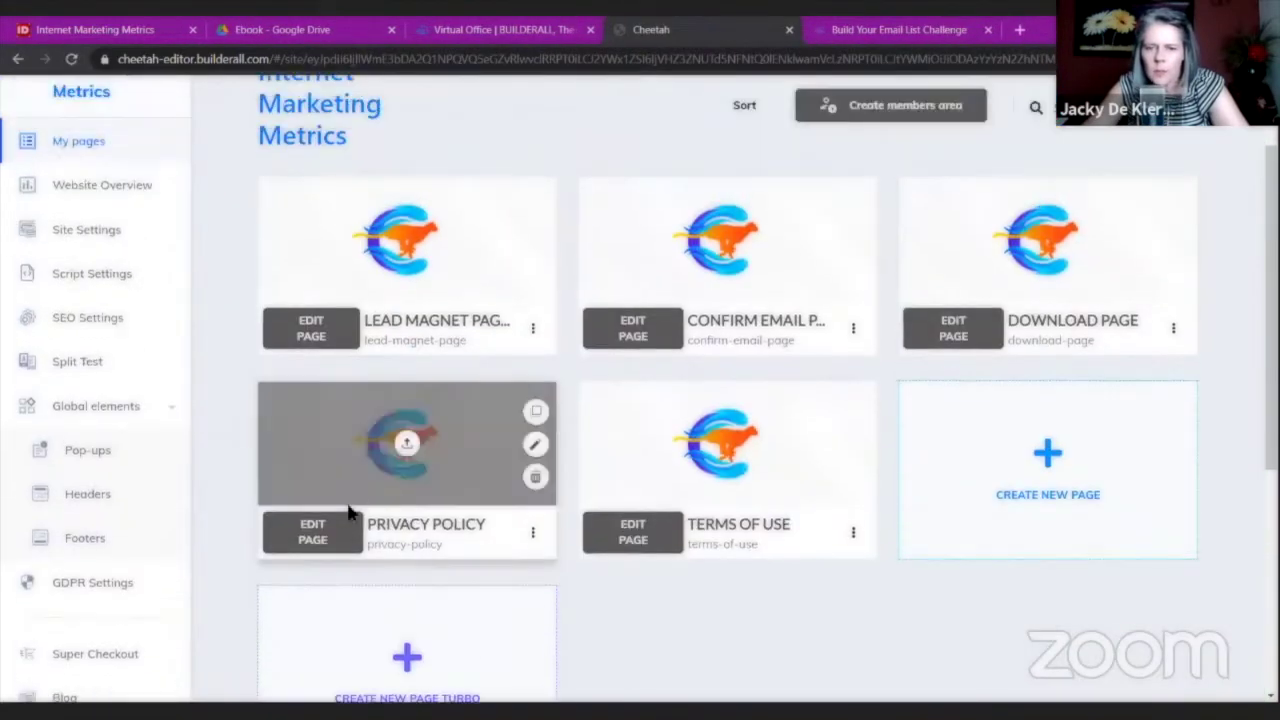
pyautogui.click(338, 541)
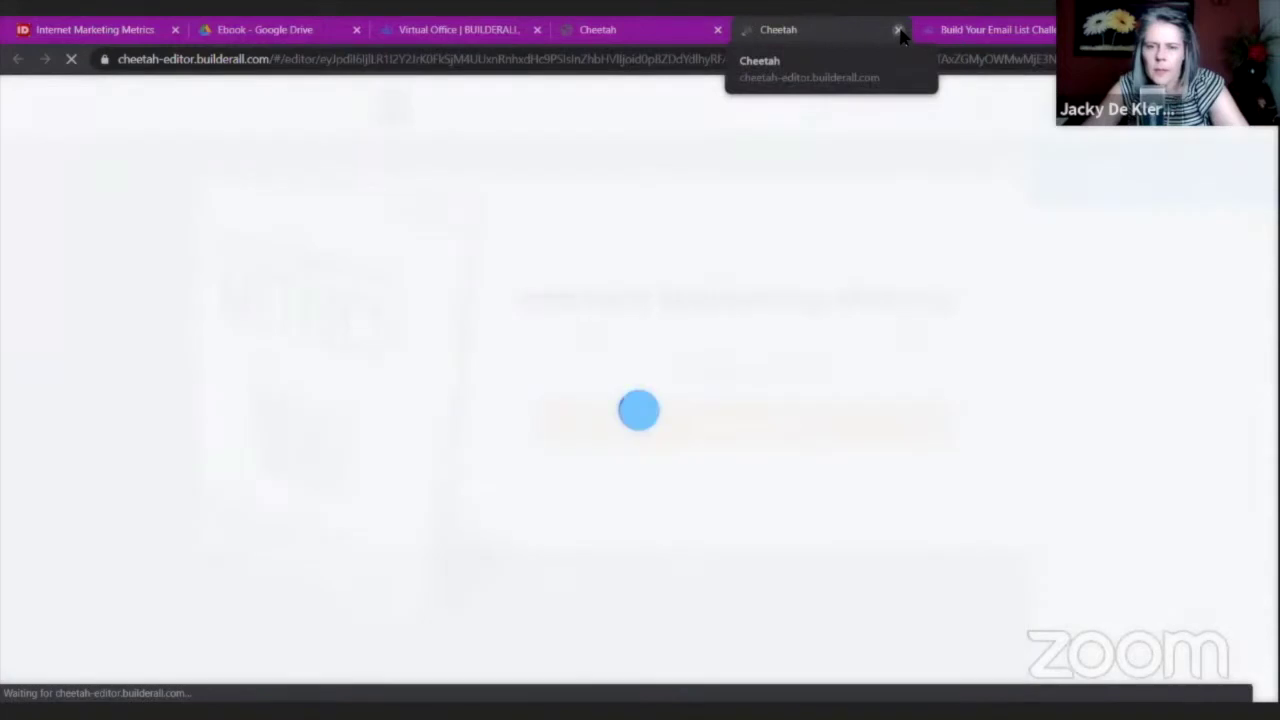
pyautogui.click(897, 31)
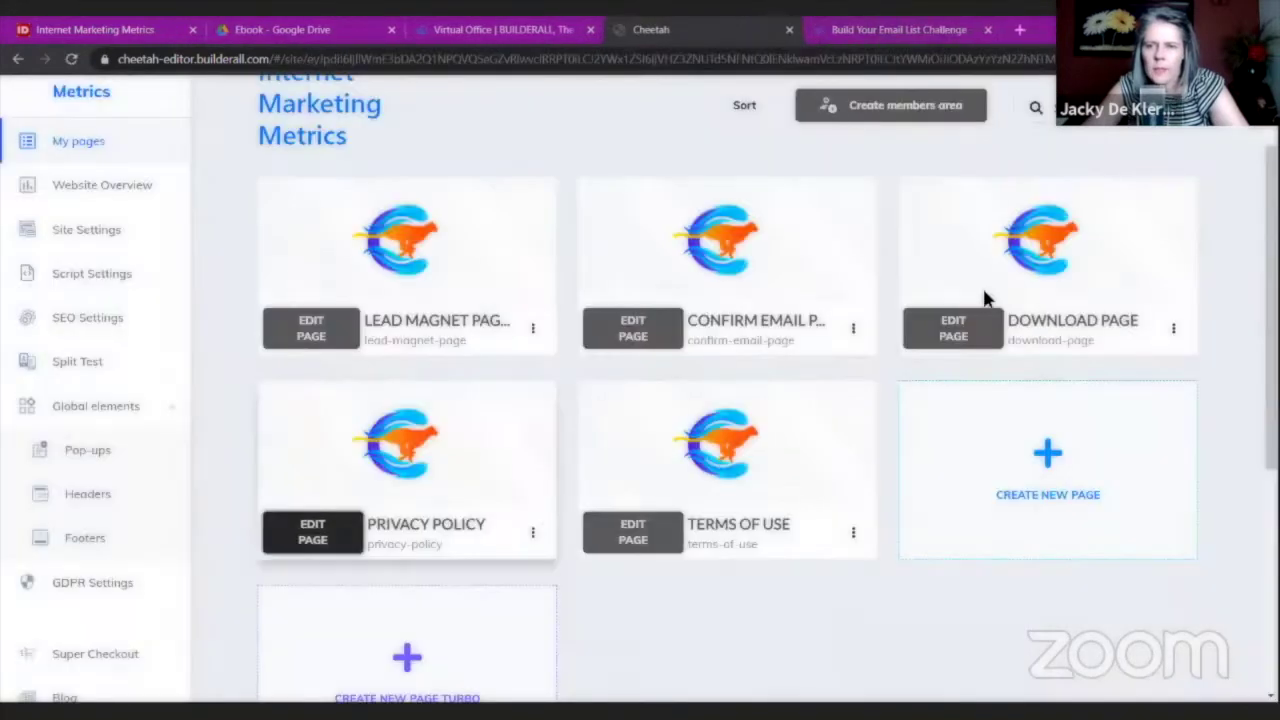
pyautogui.click(945, 333)
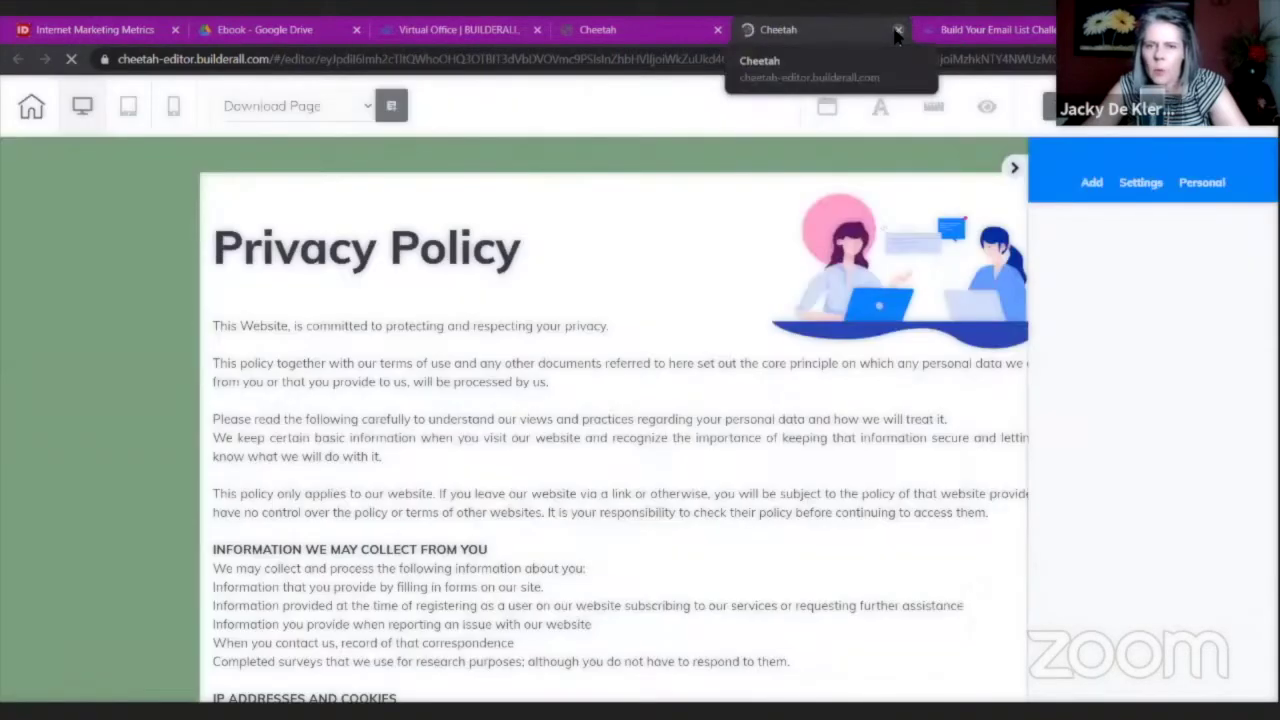
pyautogui.click(897, 34)
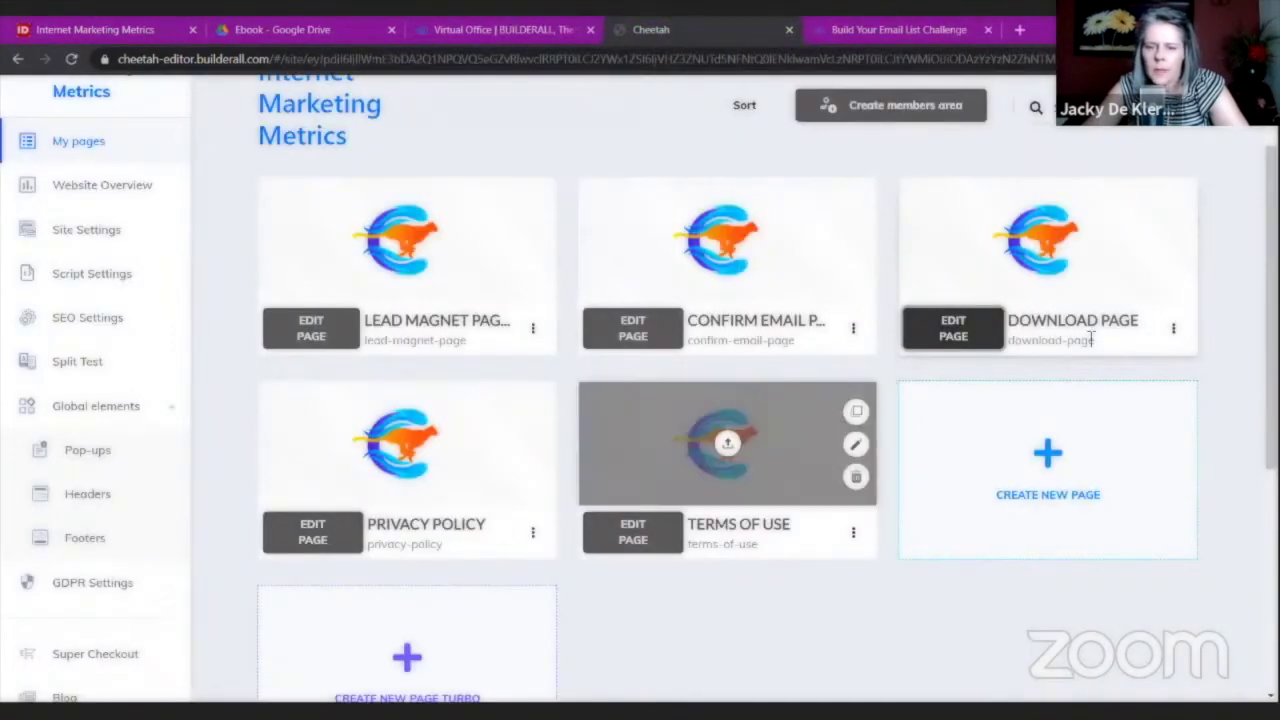
# Rename the Download Page to PrivacyP, with title and address PrivacyP, and save.
pyautogui.click(1174, 330)
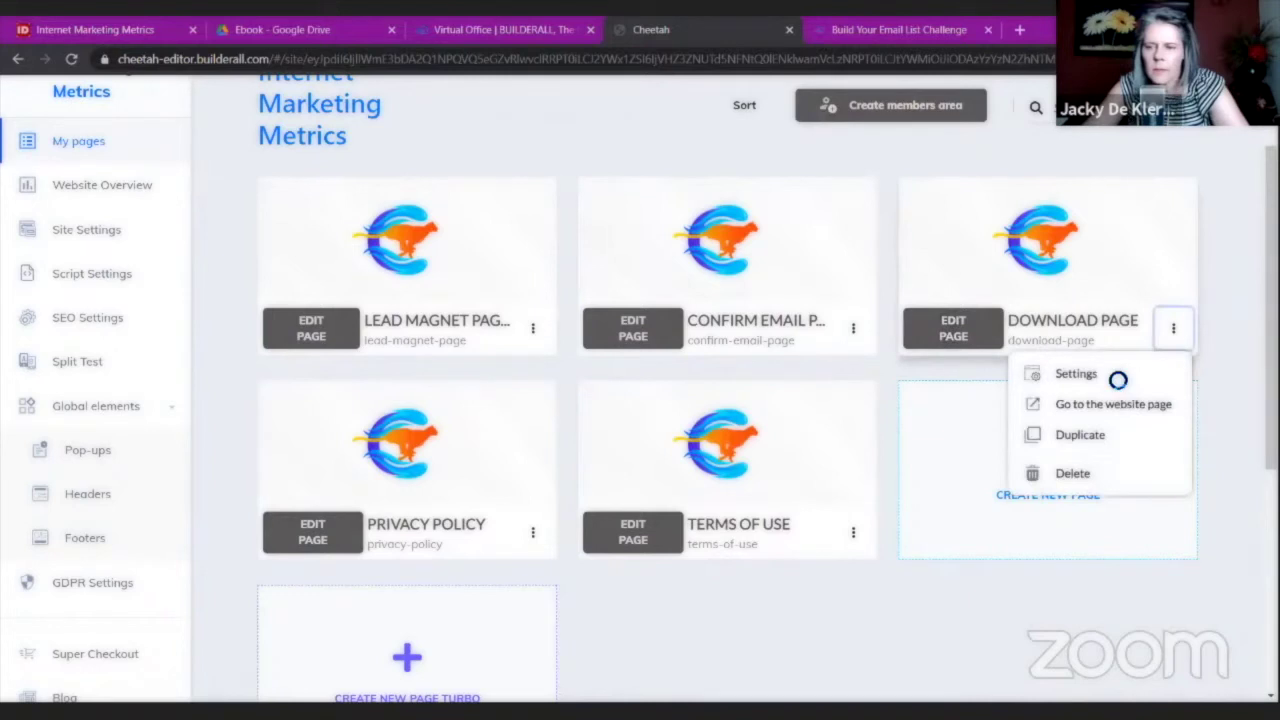
pyautogui.click(1076, 373)
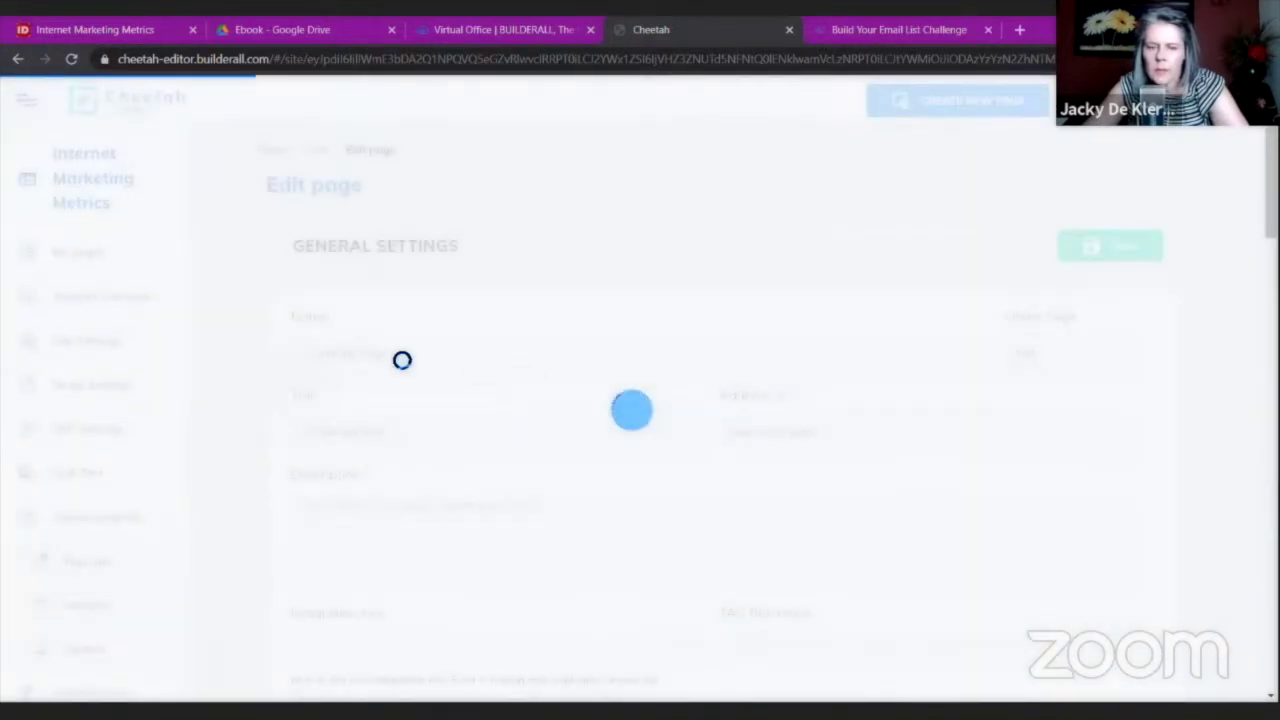
pyautogui.tripleClick(440, 358)
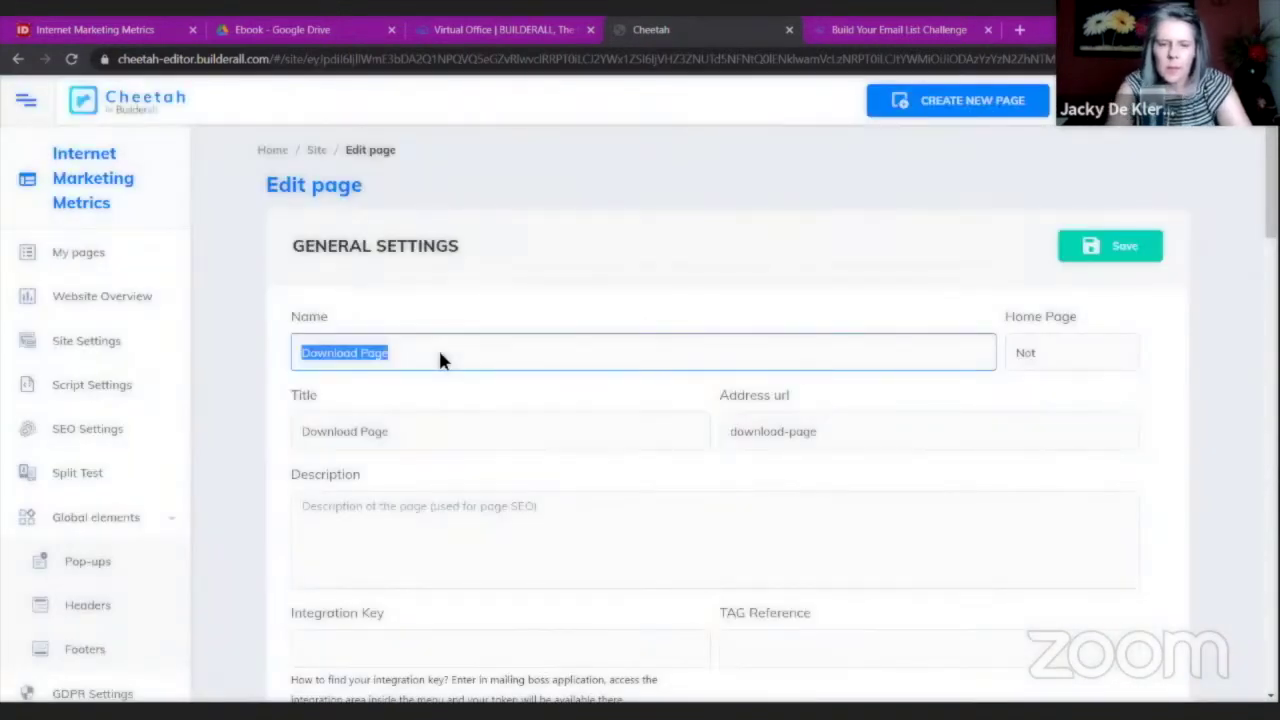
pyautogui.write('Privacy P')
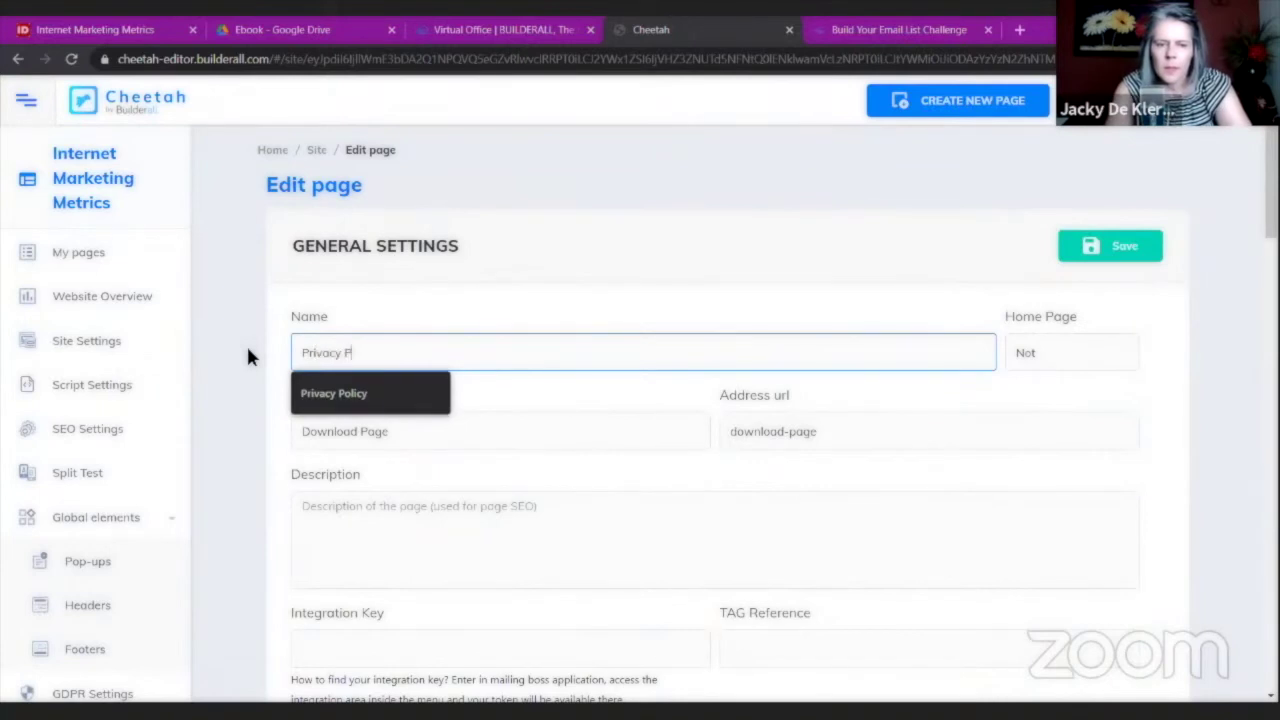
pyautogui.press('Tab')
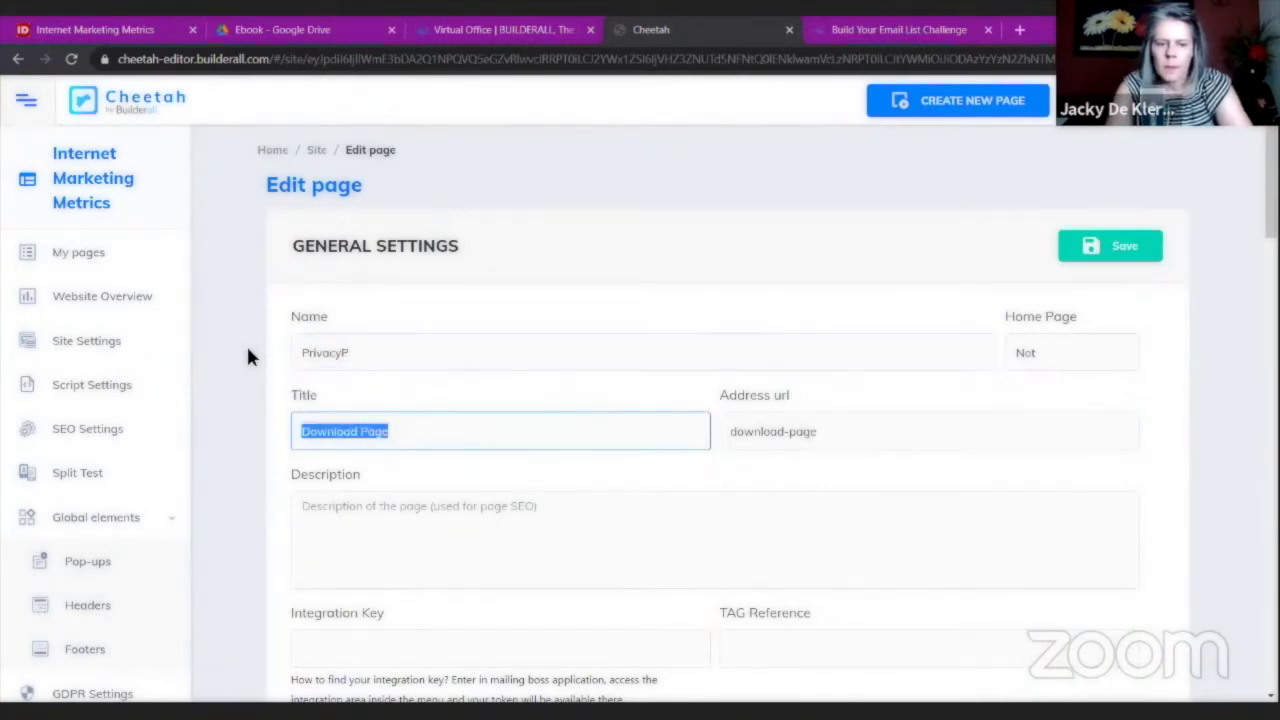
pyautogui.write('PrivacyP')
pyautogui.press('Tab')
pyautogui.write('PrivacyP')
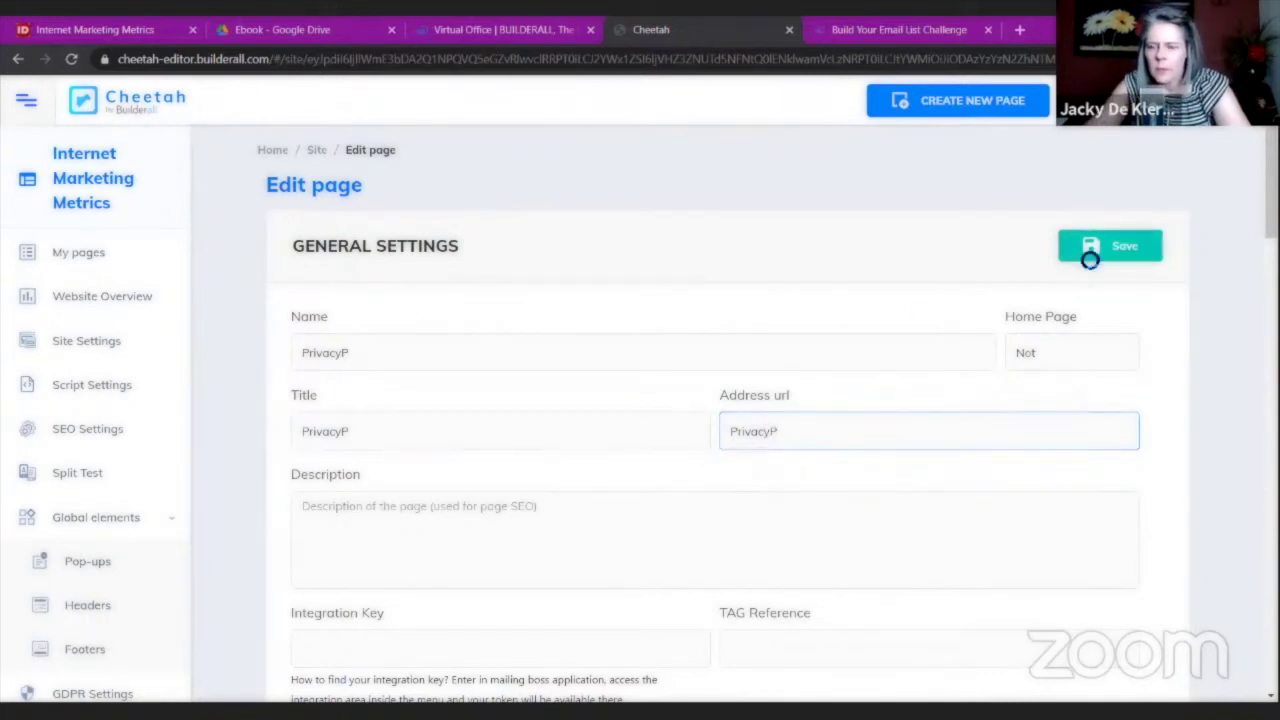
pyautogui.click(1089, 258)
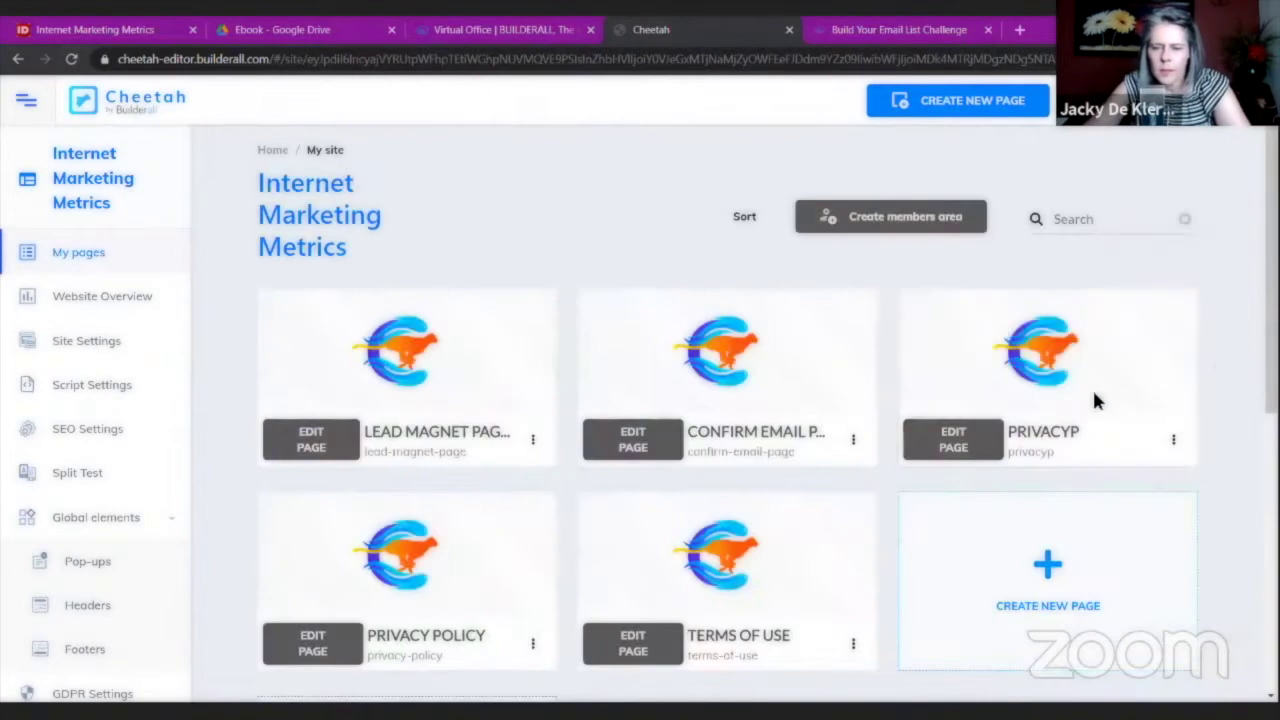
# Rename the Privacy Policy page to Download, with matching title and address, and save.
pyautogui.click(532, 643)
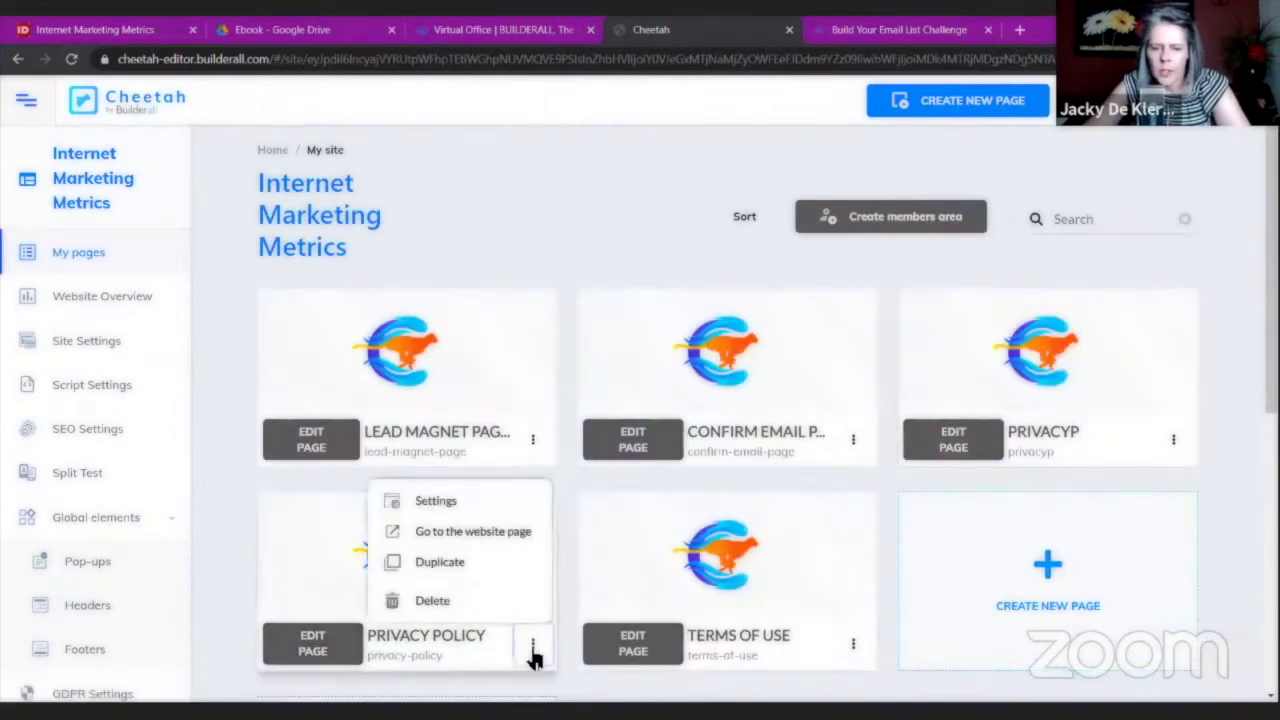
pyautogui.click(491, 500)
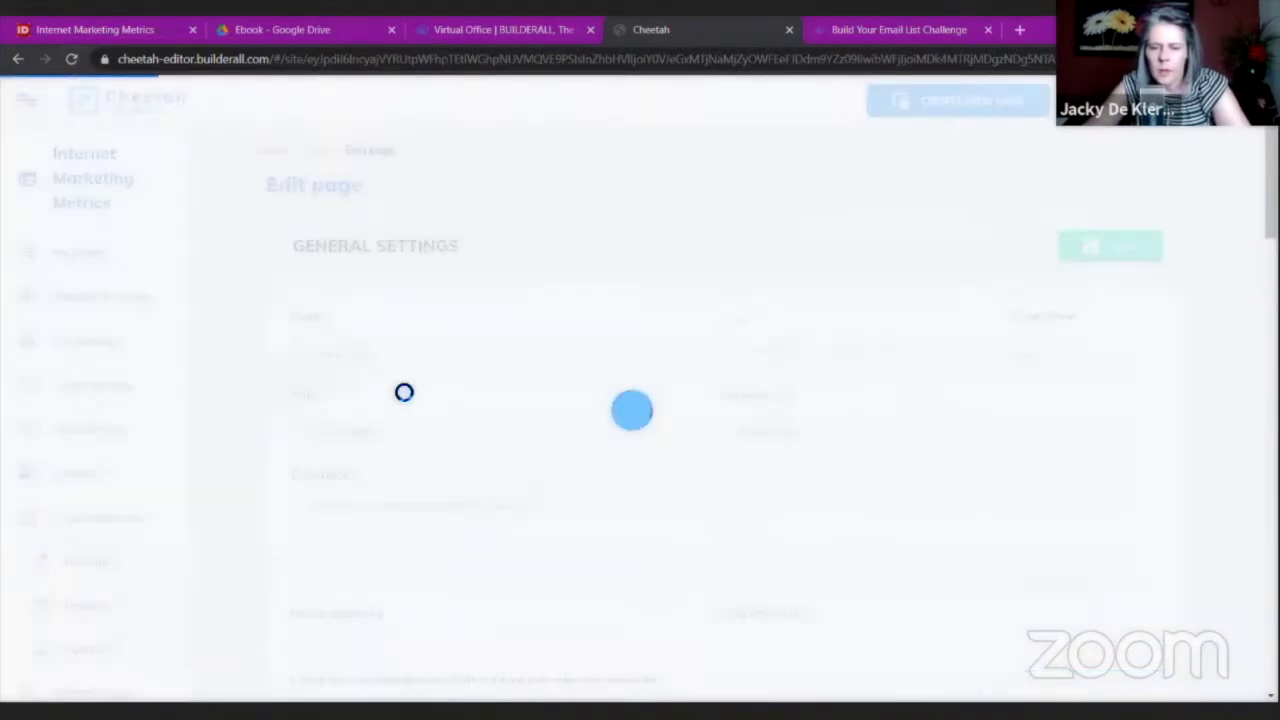
pyautogui.tripleClick(417, 352)
pyautogui.press('BackSpace')
pyautogui.write('Download')
pyautogui.press('Tab')
pyautogui.press('Tab')
pyautogui.write('Down')
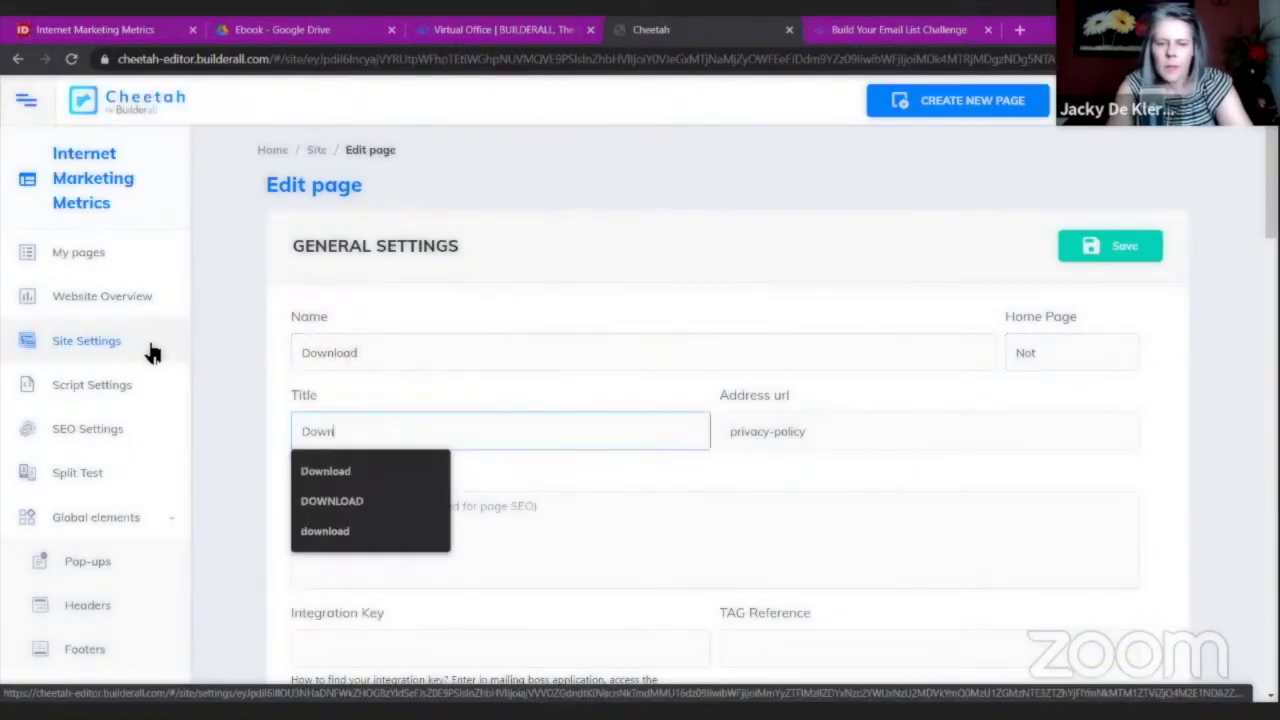
pyautogui.press('Tab')
pyautogui.write('D')
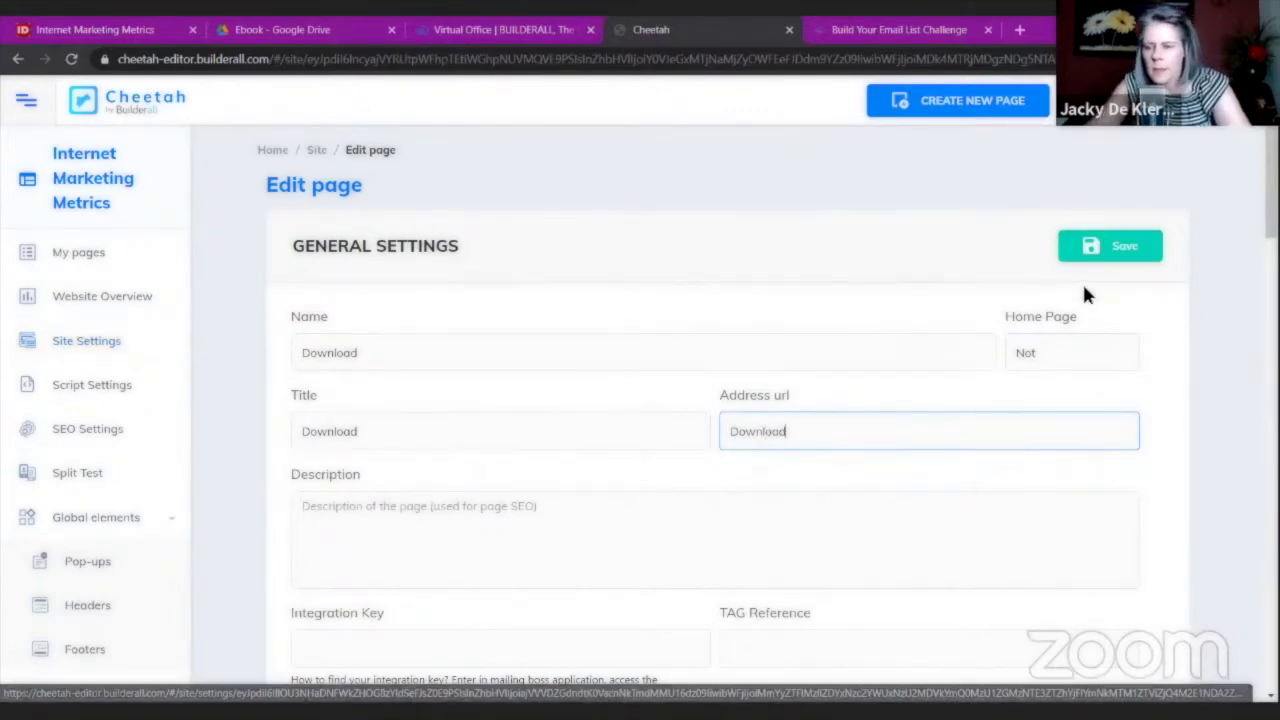
pyautogui.click(1089, 250)
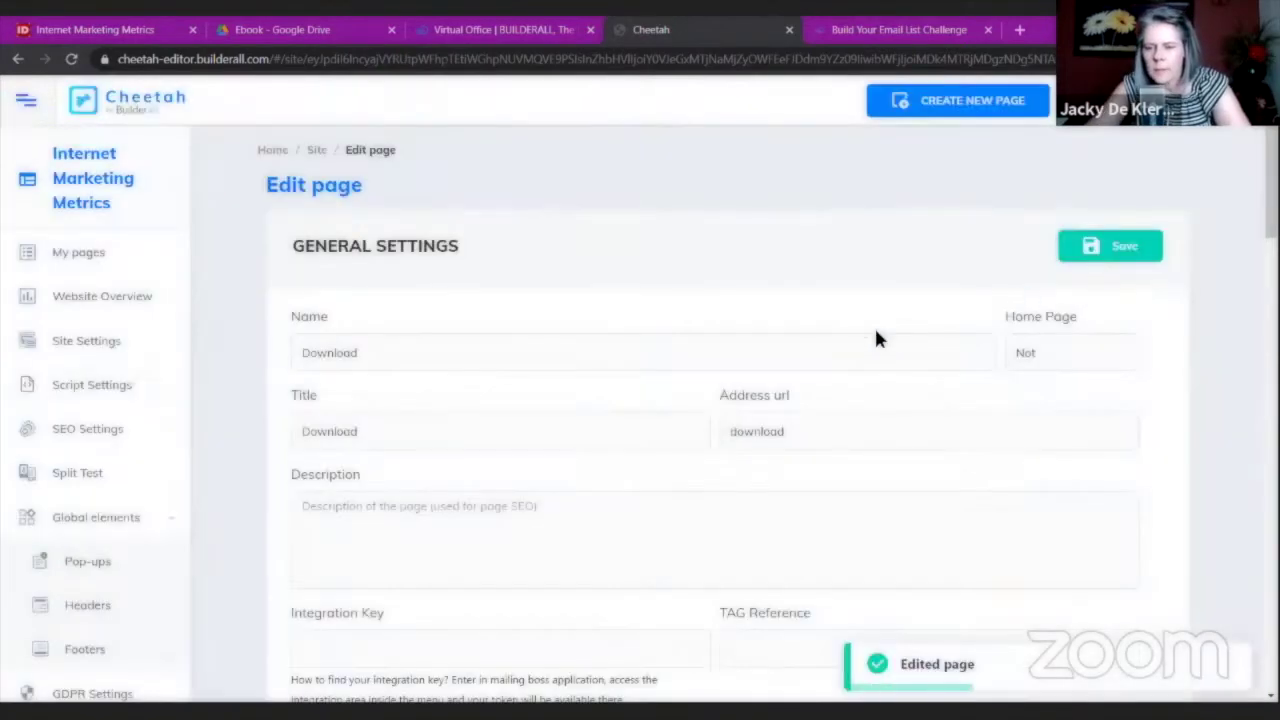
pyautogui.scroll(-3, 586, 280)
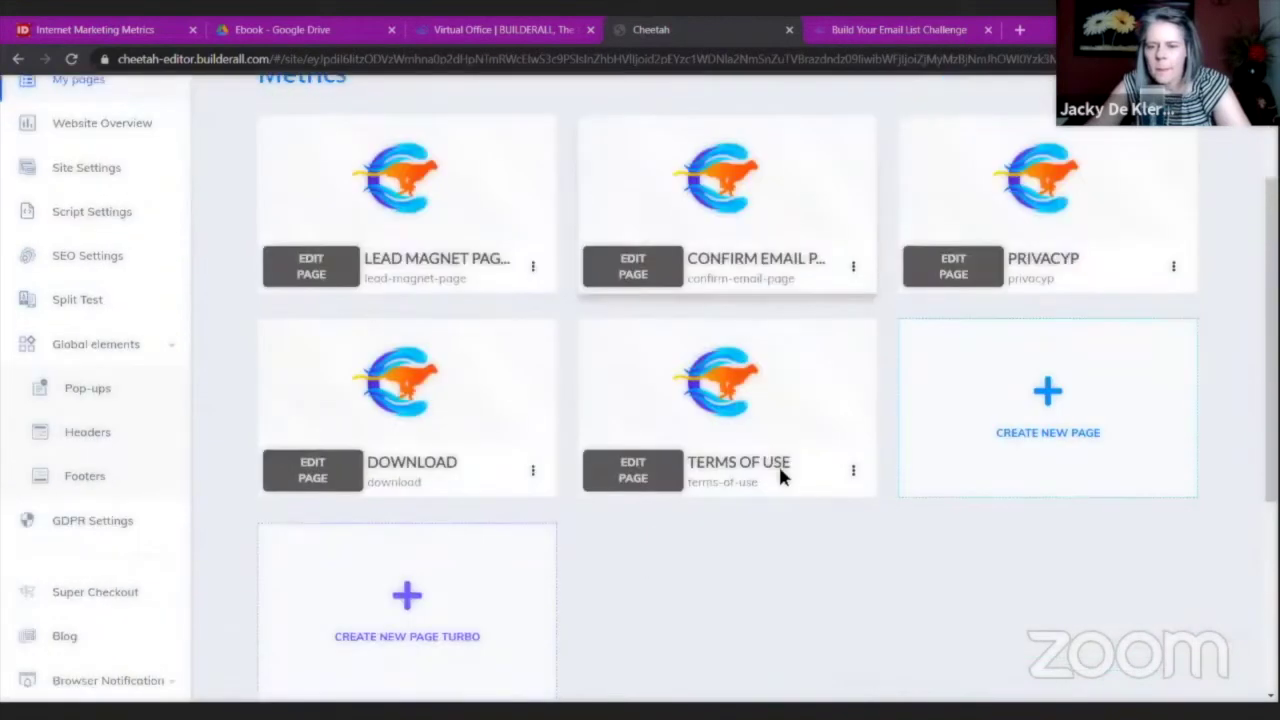
# Delete the Terms of Use page and reorder pages so DOWNLOAD precedes PRIVACYP.
pyautogui.click(853, 421)
pyautogui.click(752, 567)
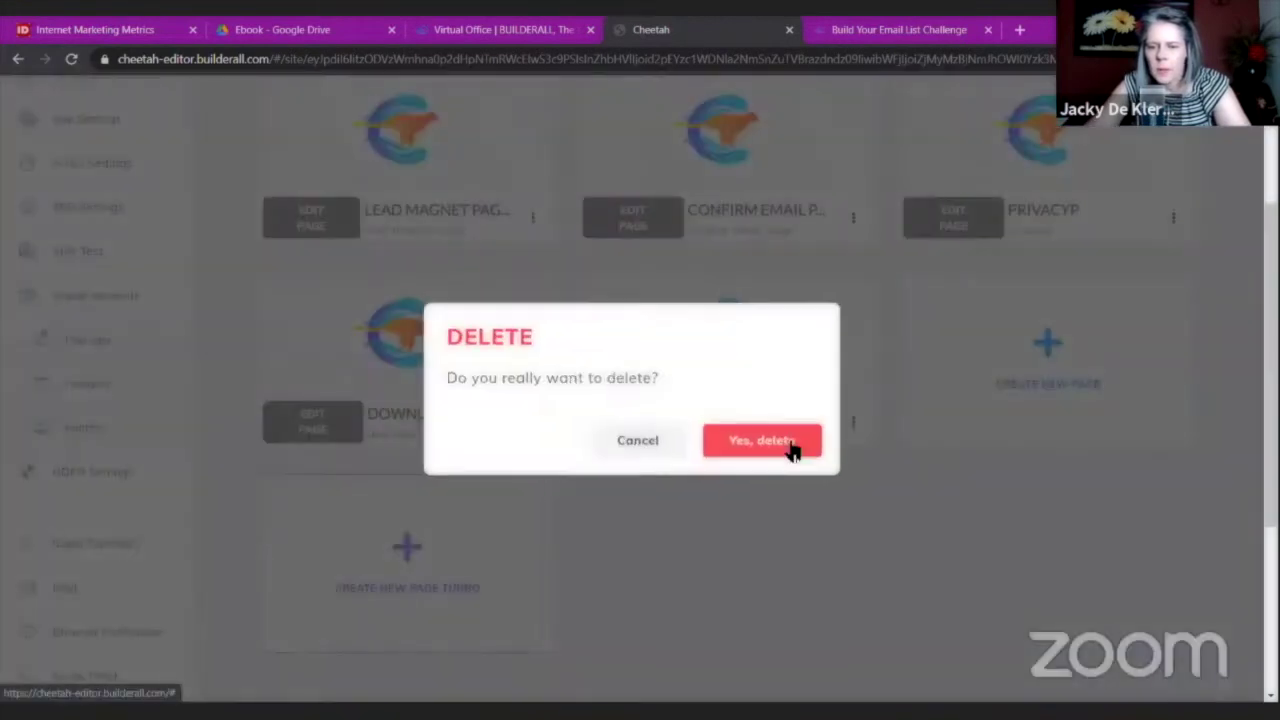
pyautogui.press('Return')
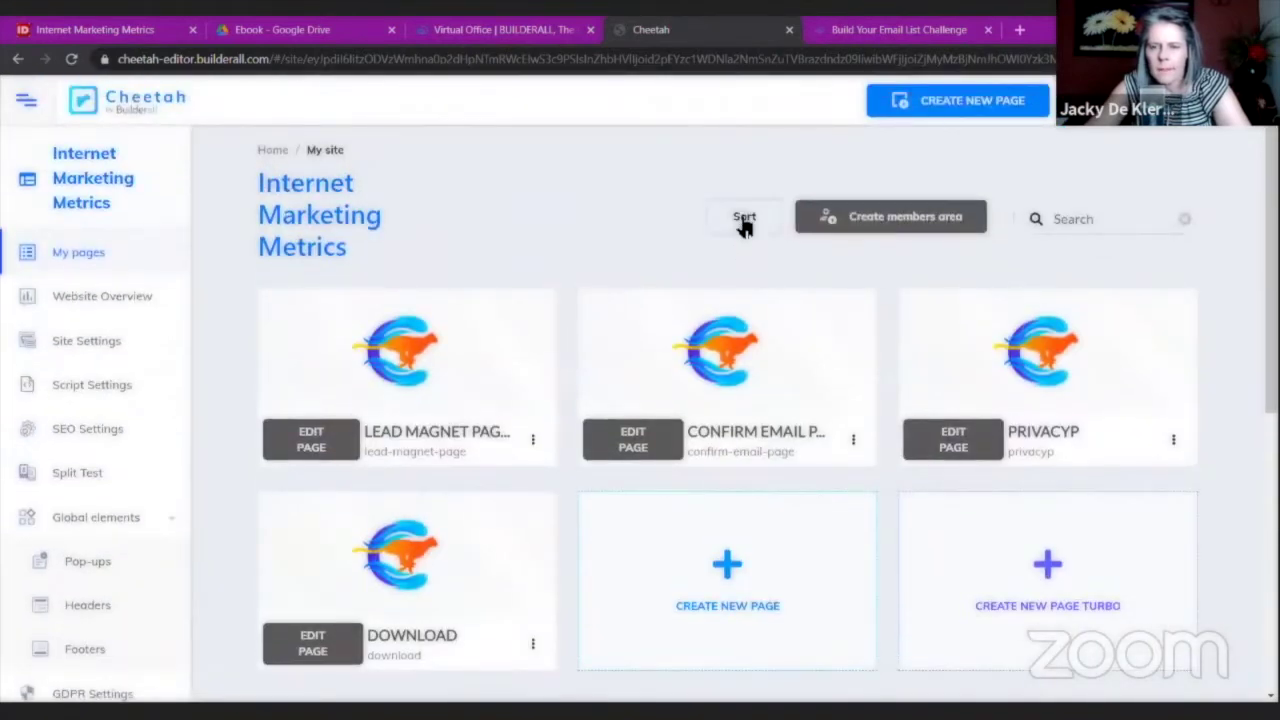
pyautogui.click(744, 220)
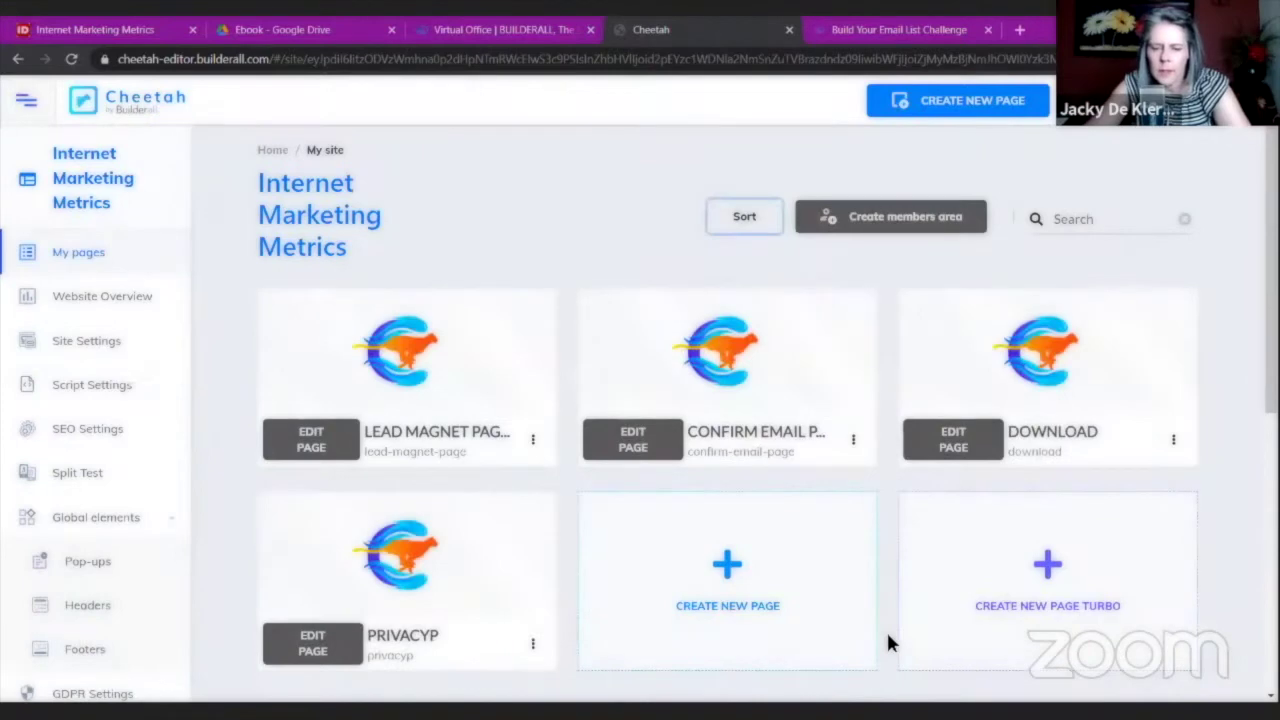
pyautogui.scroll(-3, 530, 437)
# Duplicate the PRIVACYP page and open the copy in the page editor.
pyautogui.click(533, 425)
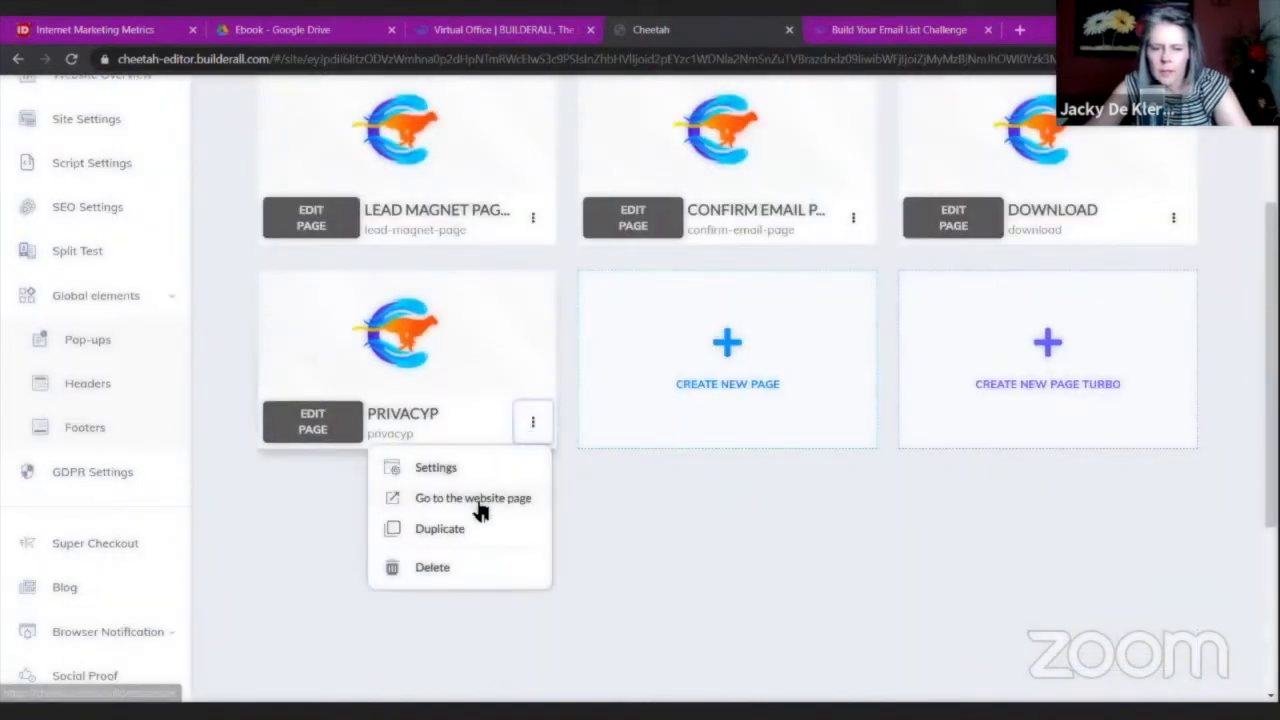
pyautogui.click(457, 530)
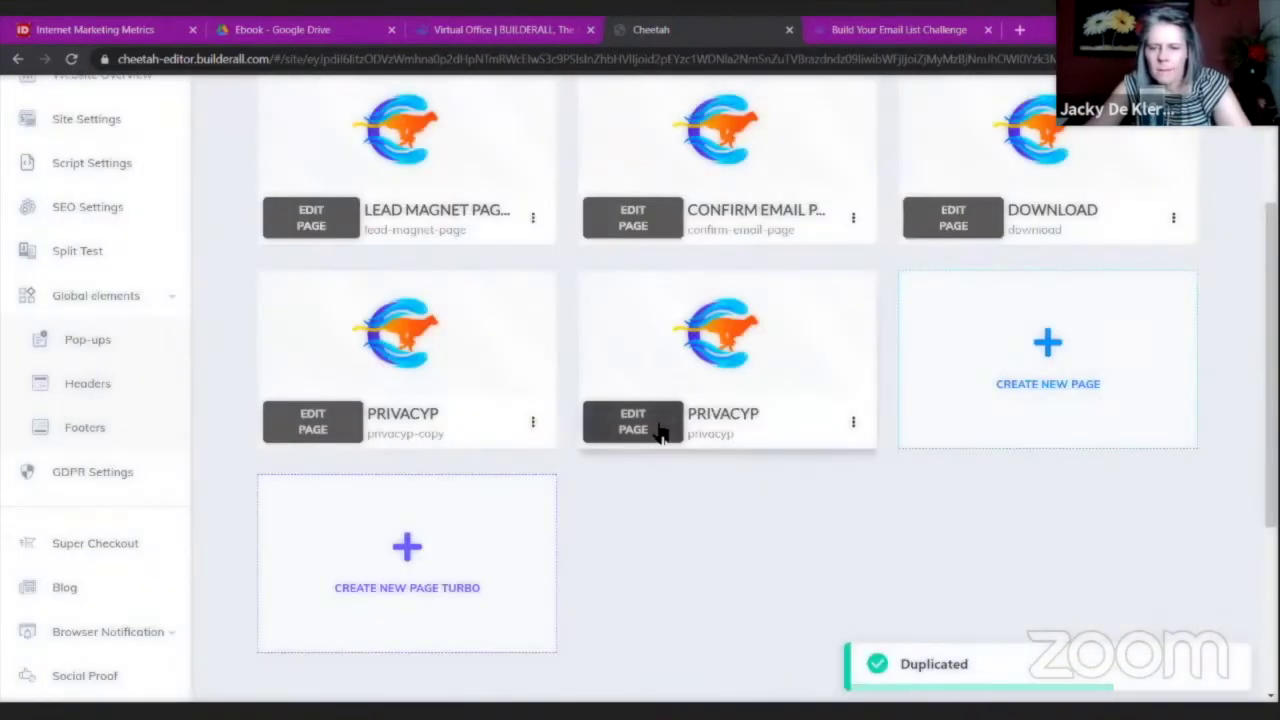
pyautogui.click(657, 429)
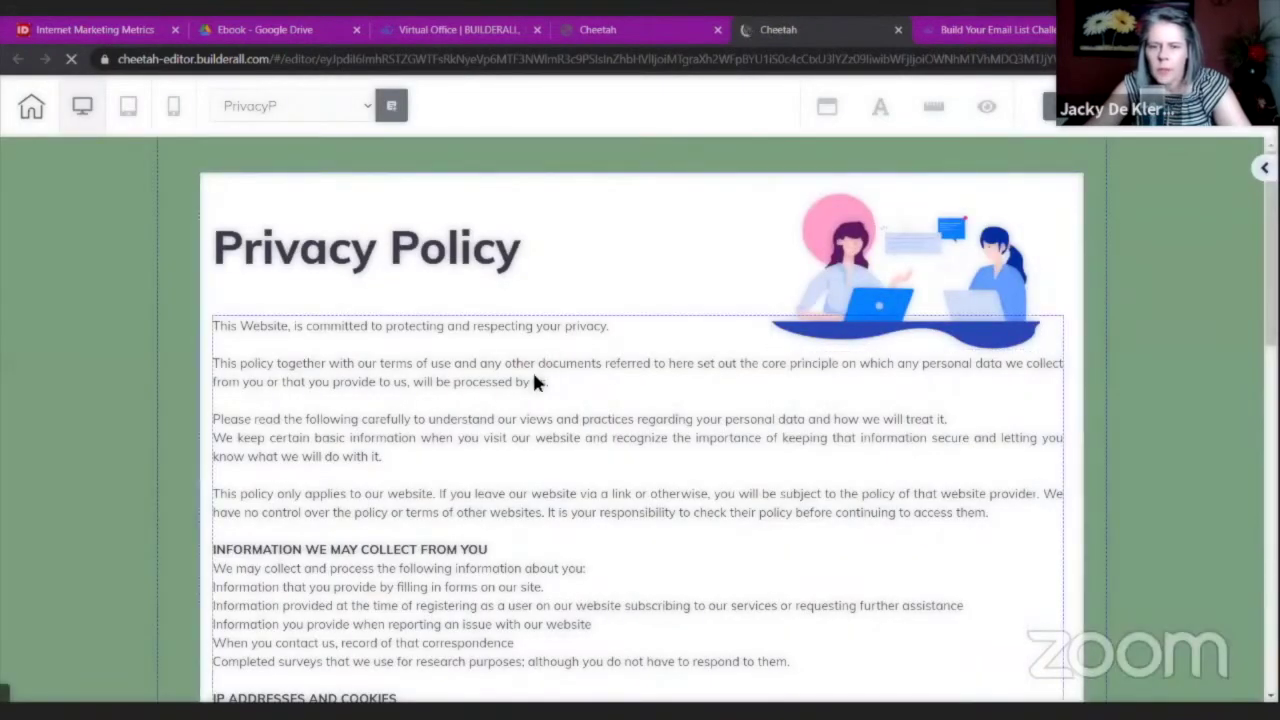
# Delete the Privacy Policy text blocks and heading from the copied page.
pyautogui.click(398, 324)
pyautogui.click(338, 296)
pyautogui.click(768, 441)
pyautogui.click(430, 250)
pyautogui.click(338, 195)
pyautogui.click(742, 450)
# Add the Legal Pages 'Terms of Website Use' panel template to the page.
pyautogui.click(1262, 167)
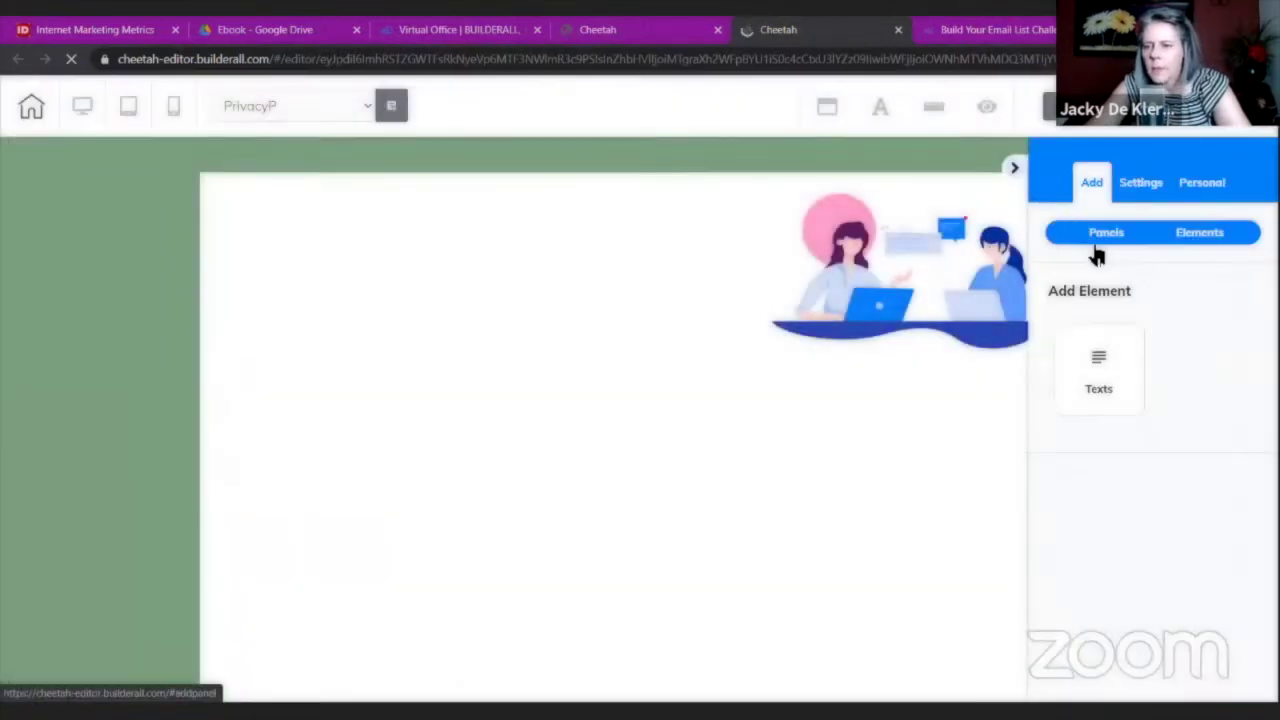
pyautogui.click(1140, 232)
pyautogui.click(1118, 340)
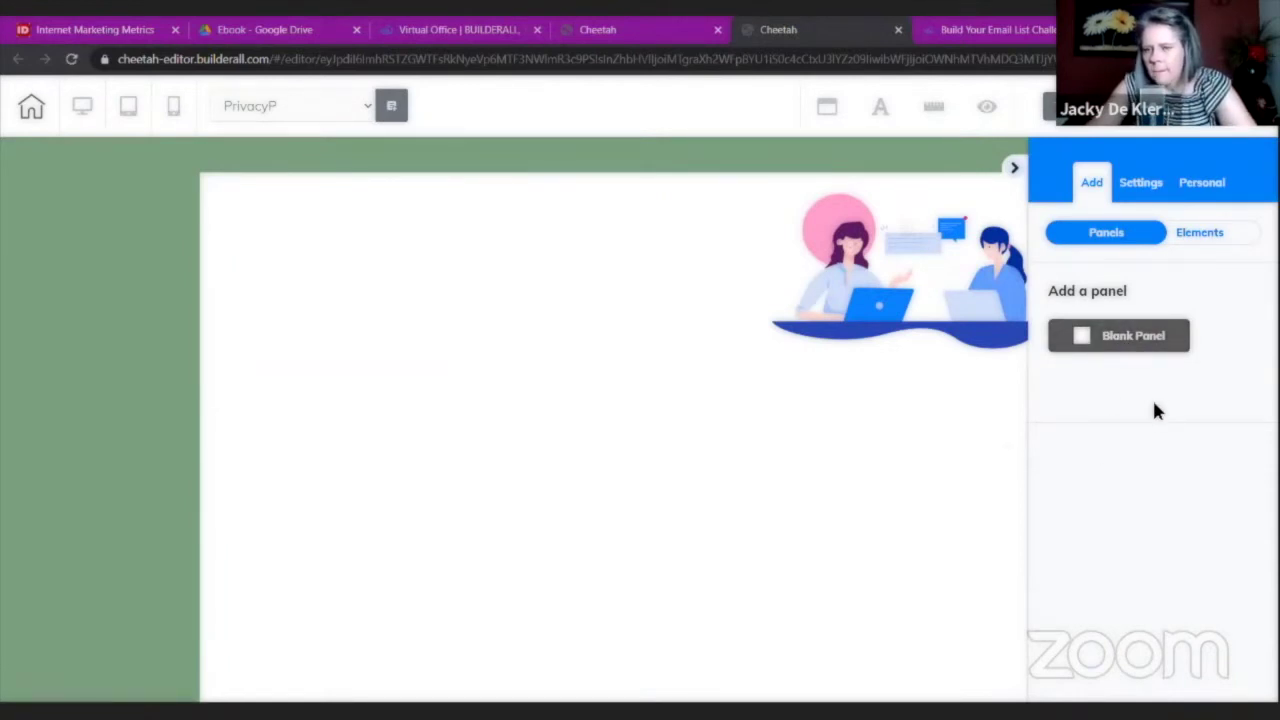
pyautogui.scroll(-5, 1150, 360)
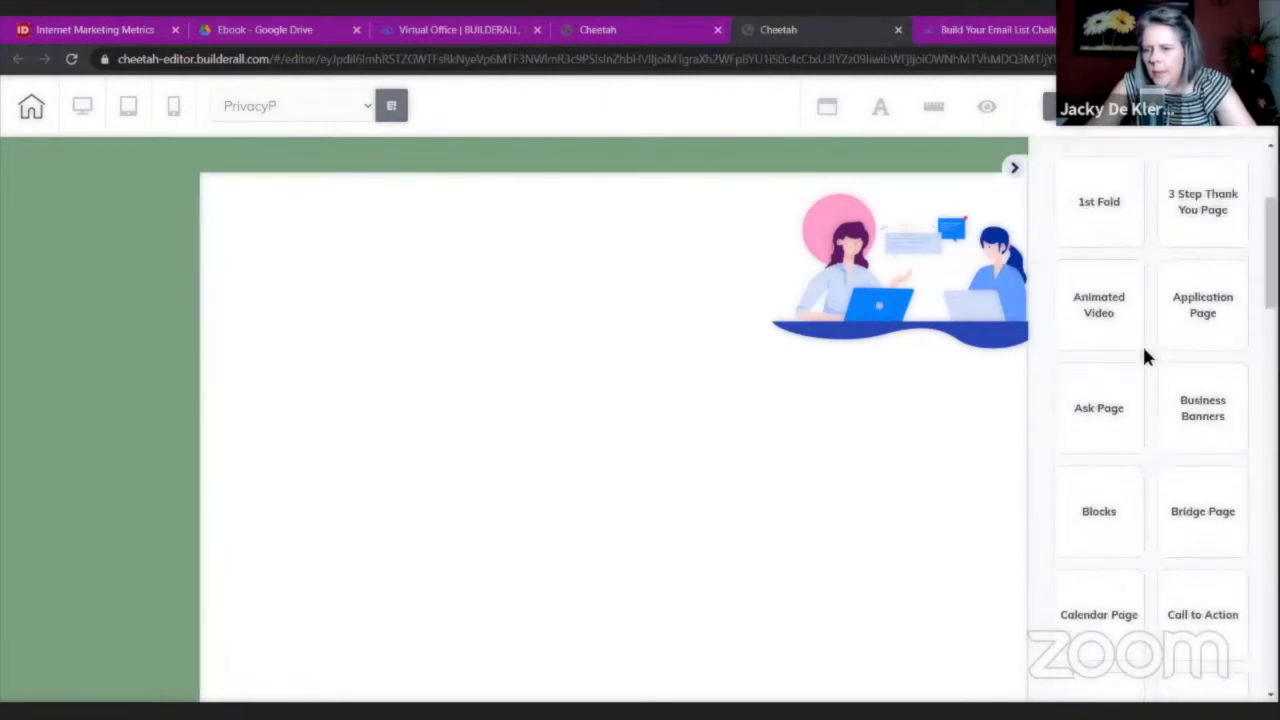
pyautogui.scroll(-6, 1143, 357)
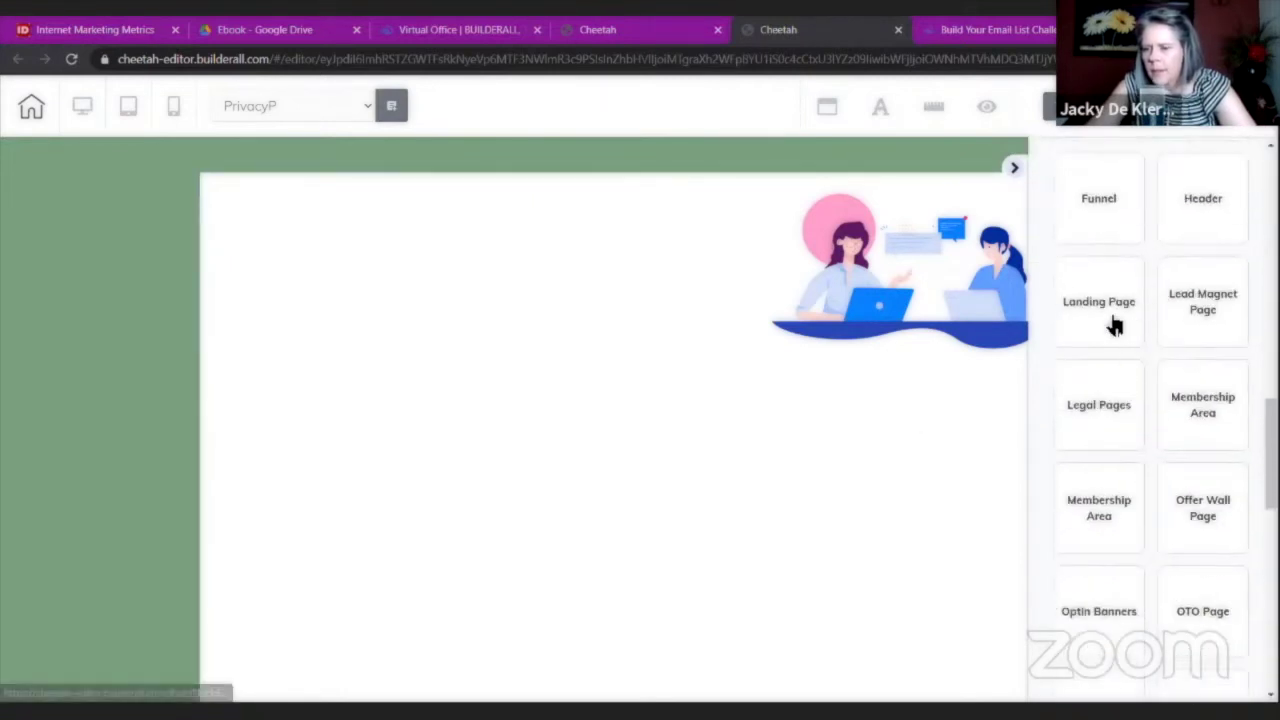
pyautogui.doubleClick(1111, 323)
pyautogui.click(1078, 291)
pyautogui.scroll(-5, 1106, 391)
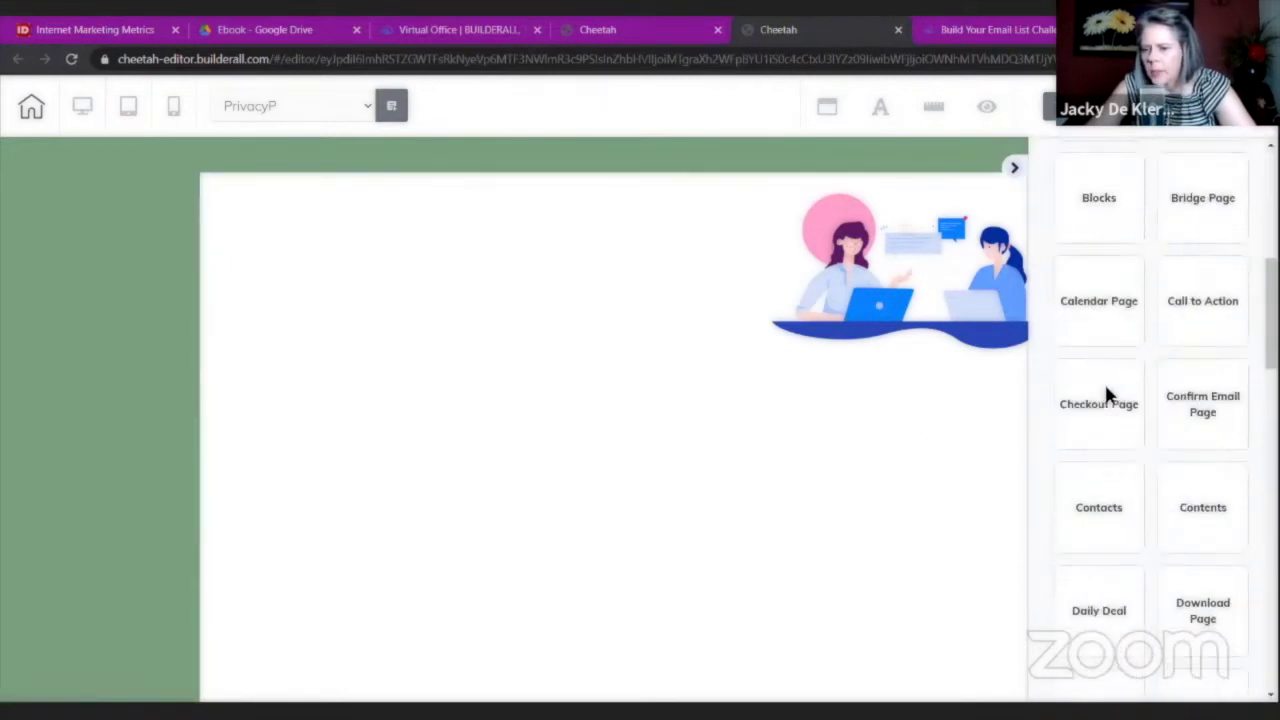
pyautogui.scroll(-5, 1108, 390)
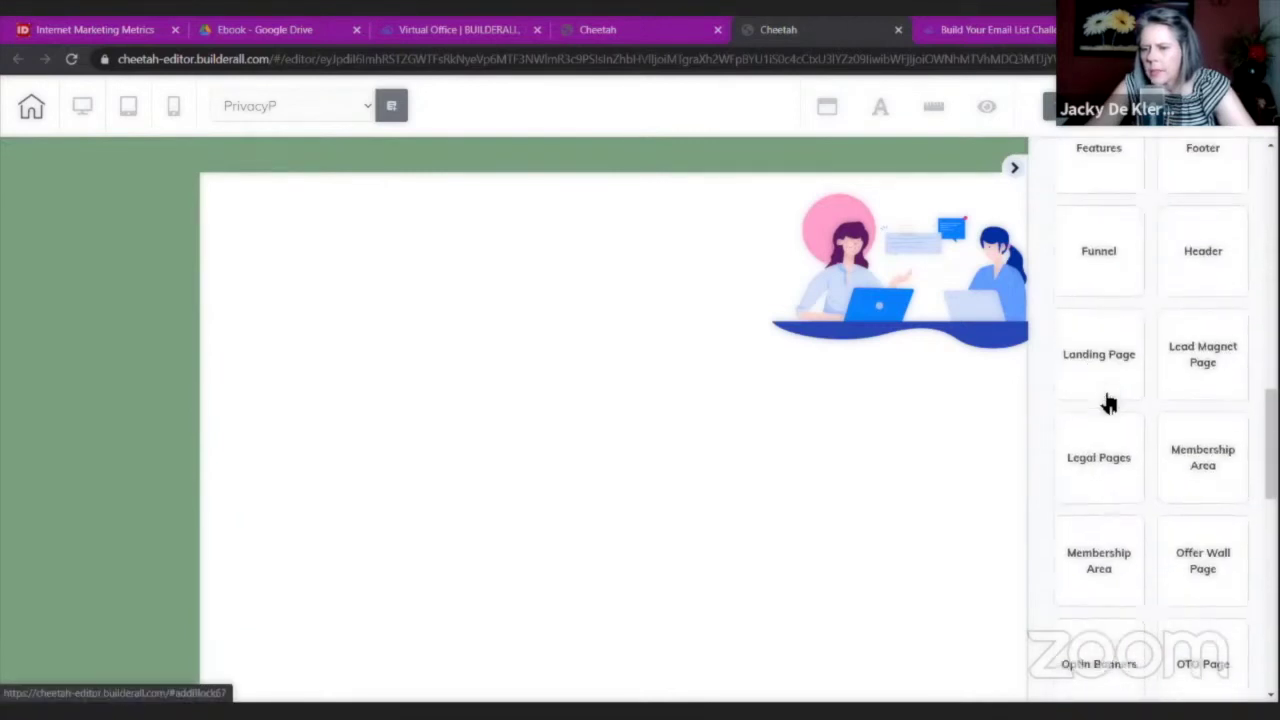
pyautogui.click(1108, 400)
pyautogui.scroll(-2, 1098, 430)
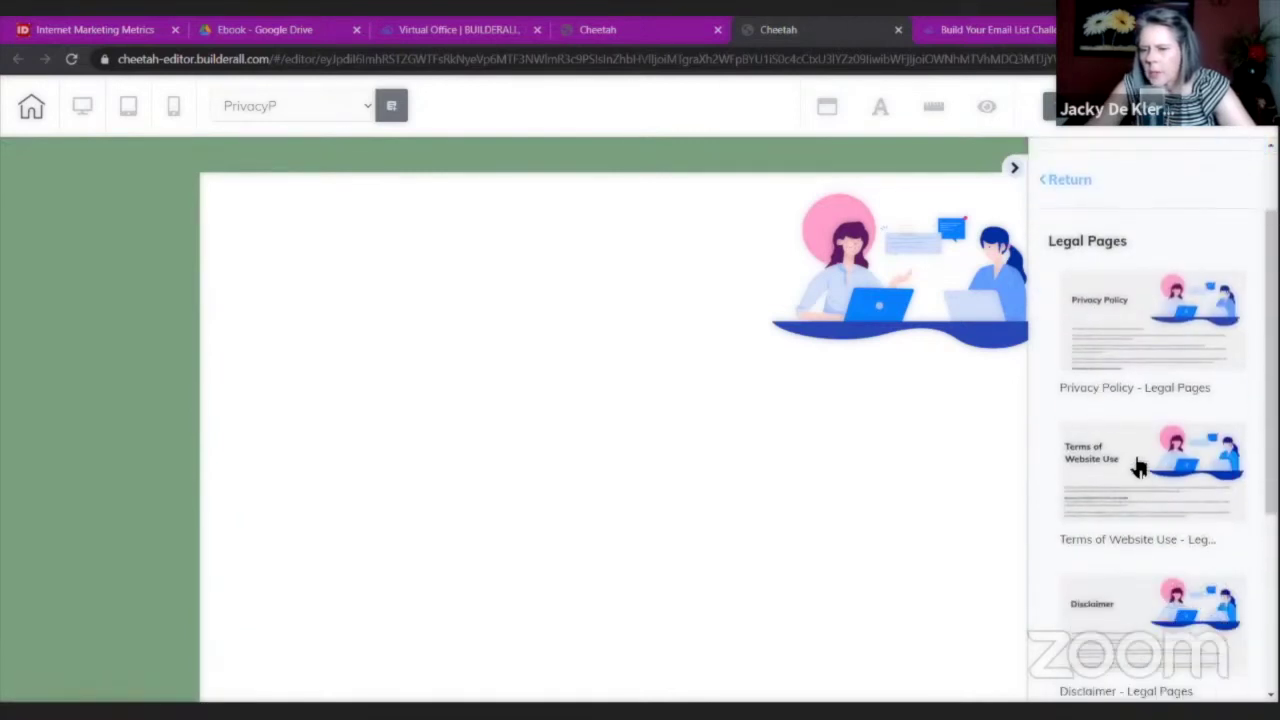
pyautogui.click(1138, 468)
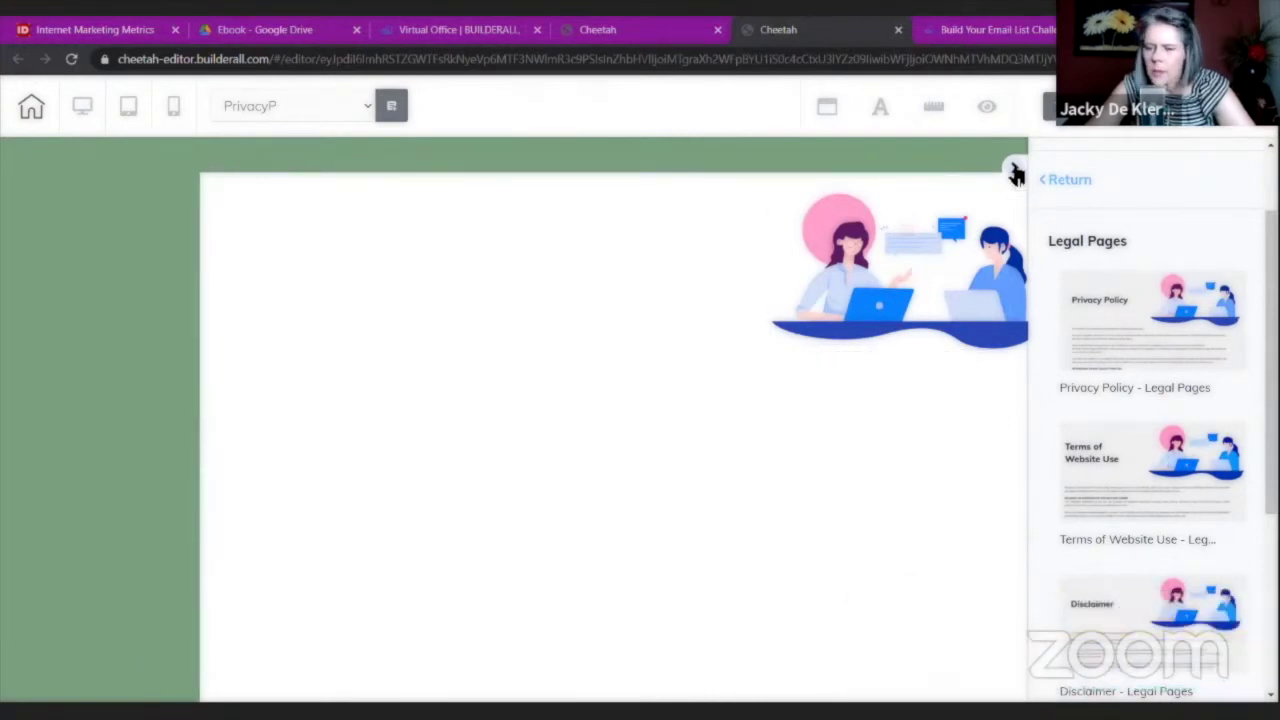
# Tidy the Terms of Website Use title by repositioning its elements.
pyautogui.click(725, 499)
pyautogui.scroll(-5, 752, 521)
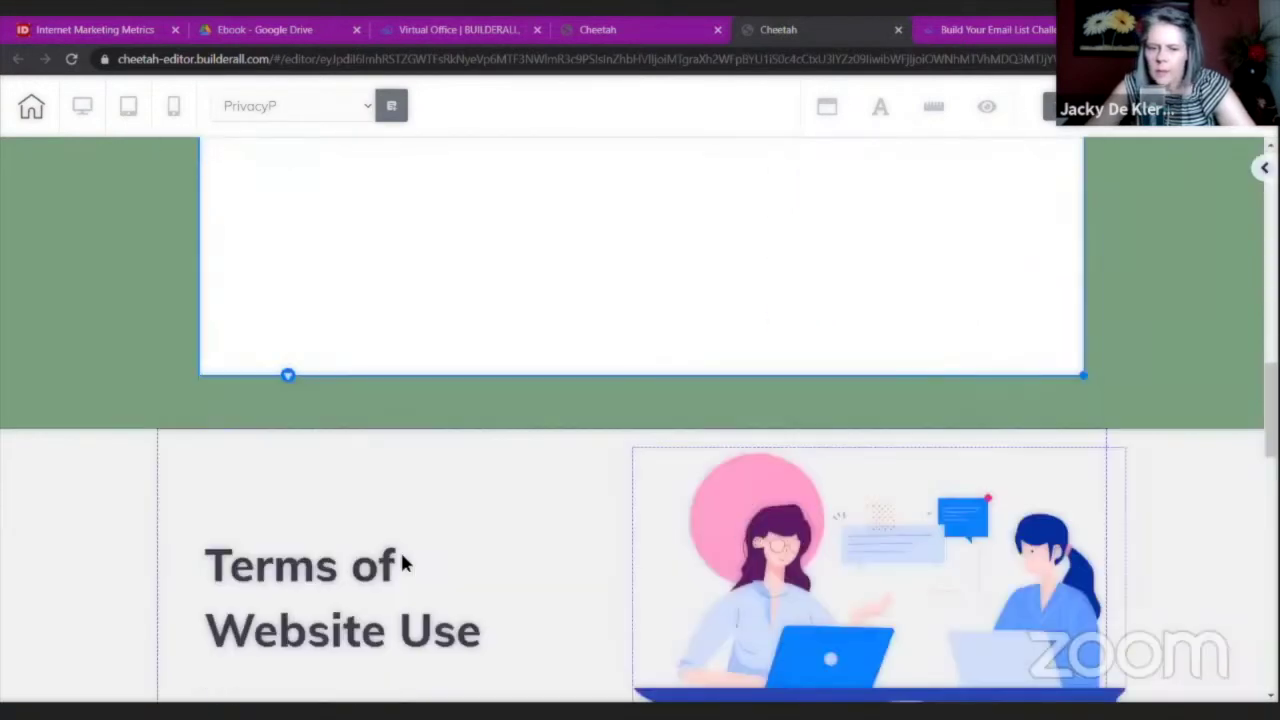
pyautogui.moveTo(400, 563); pyautogui.dragTo(517, 234)
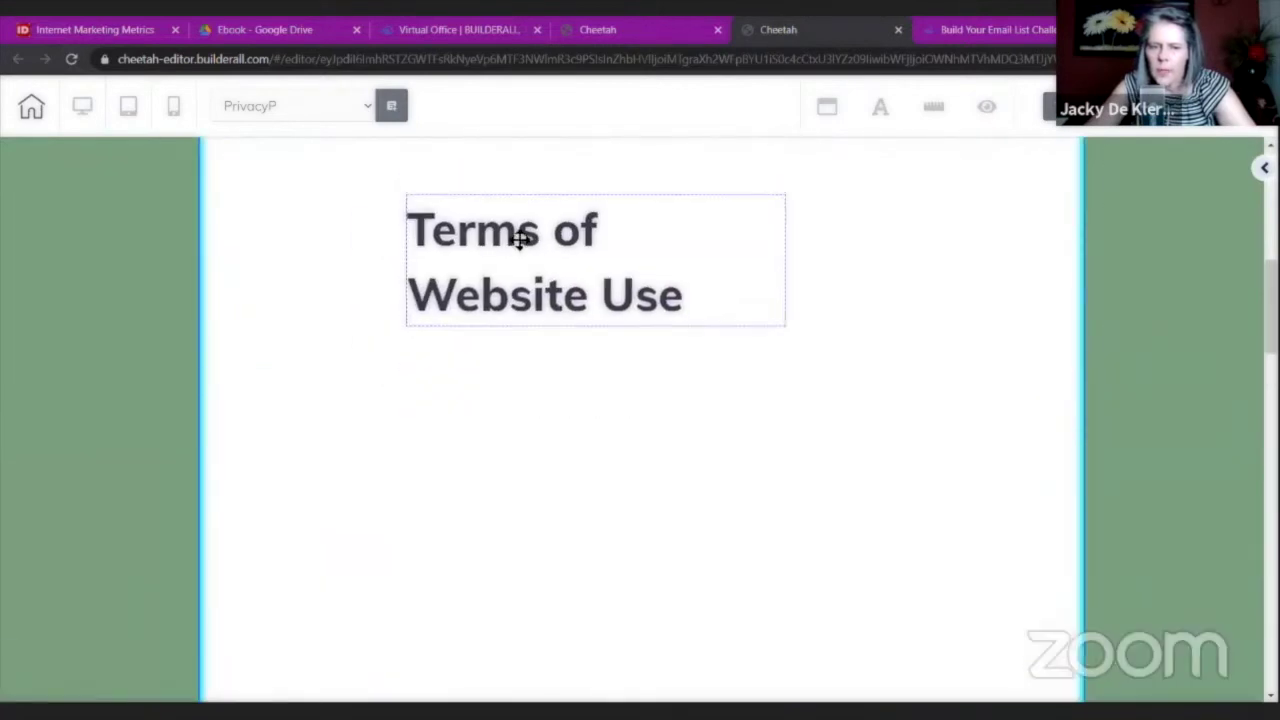
pyautogui.scroll(5, 519, 240)
pyautogui.scroll(-5, 519, 240)
pyautogui.moveTo(457, 263); pyautogui.dragTo(297, 238)
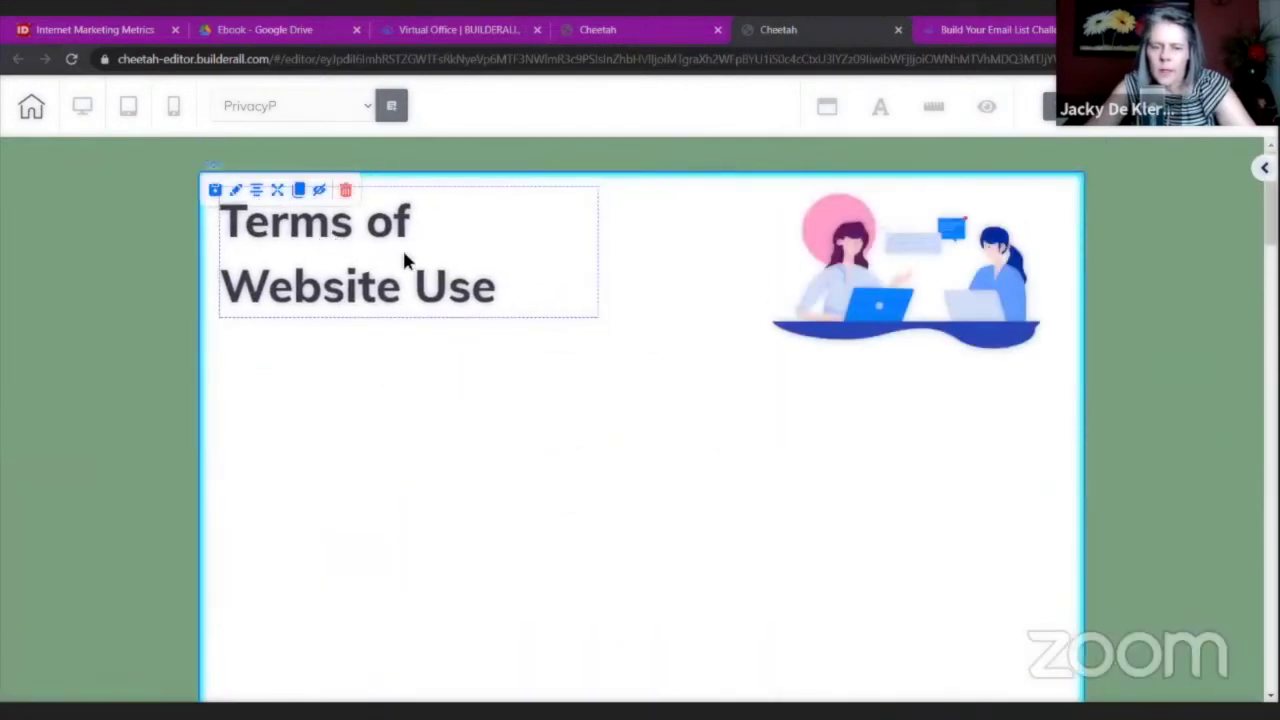
pyautogui.moveTo(598, 322); pyautogui.dragTo(775, 289)
# Delete the leftover illustration section and stretch the last section to show the address line.
pyautogui.click(592, 427)
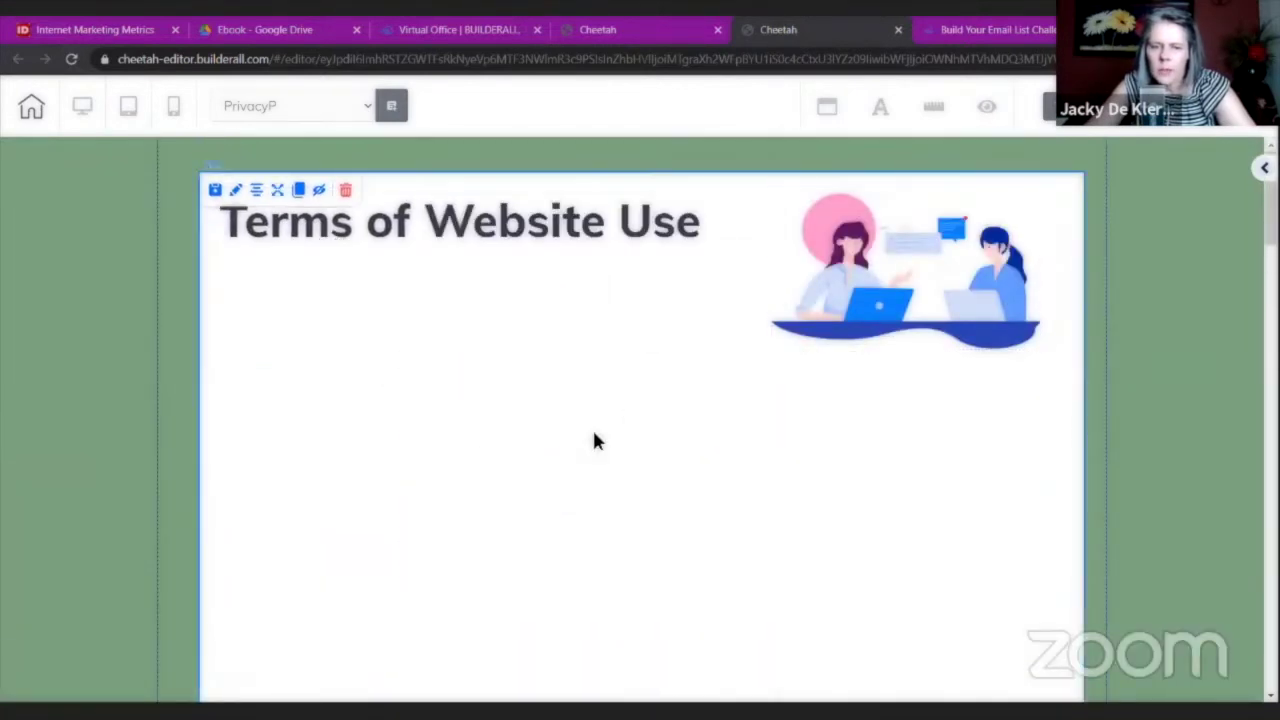
pyautogui.scroll(-5, 608, 409)
pyautogui.scroll(-5, 595, 500)
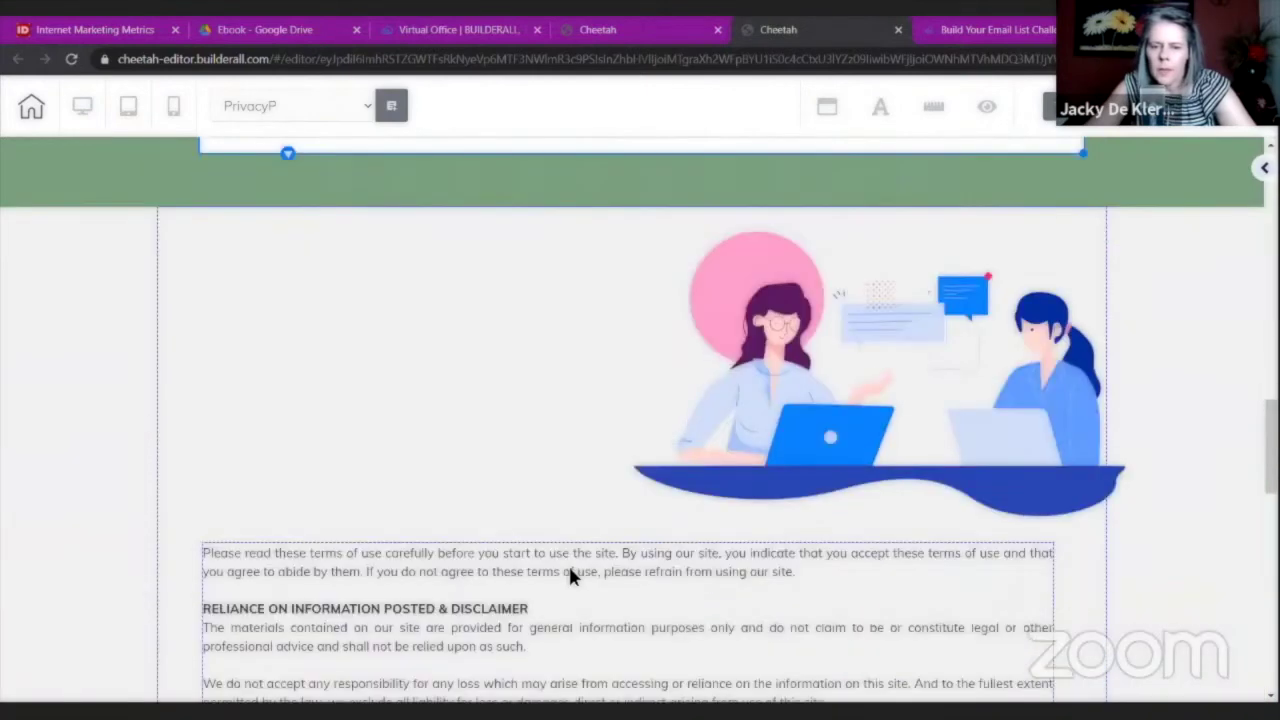
pyautogui.scroll(3, 654, 223)
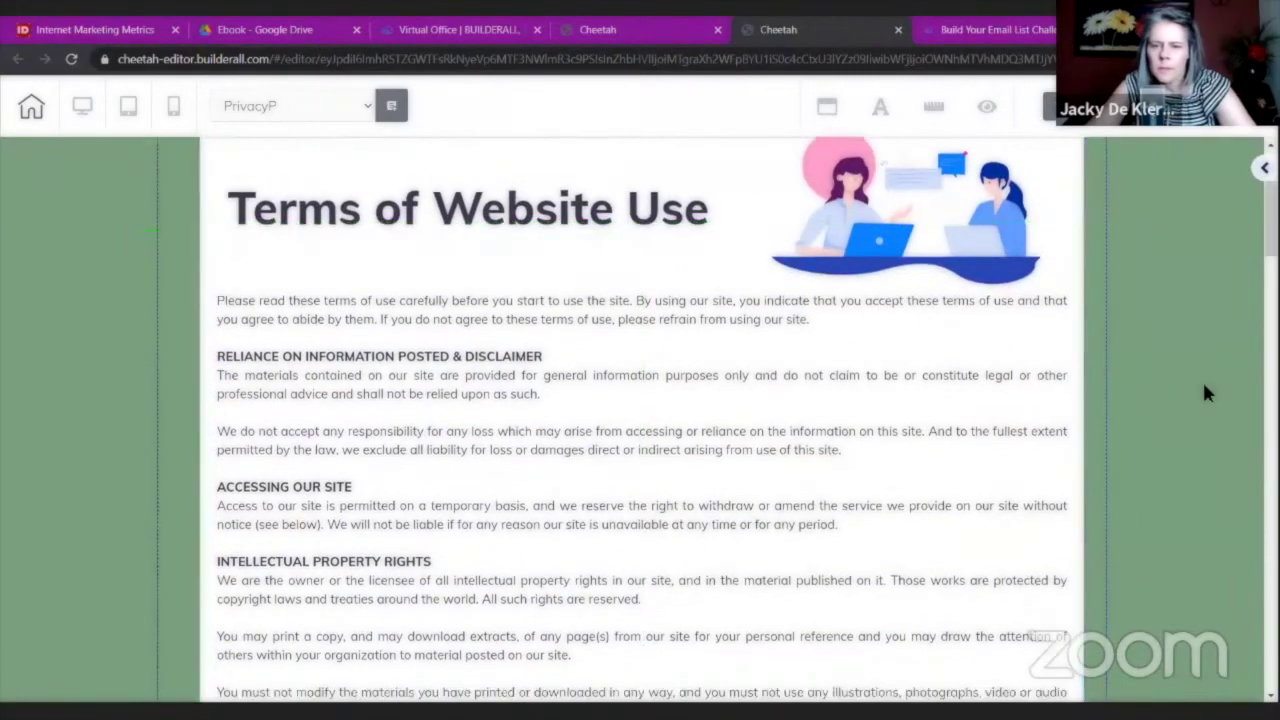
pyautogui.scroll(-5, 1204, 390)
pyautogui.scroll(-12, 294, 331)
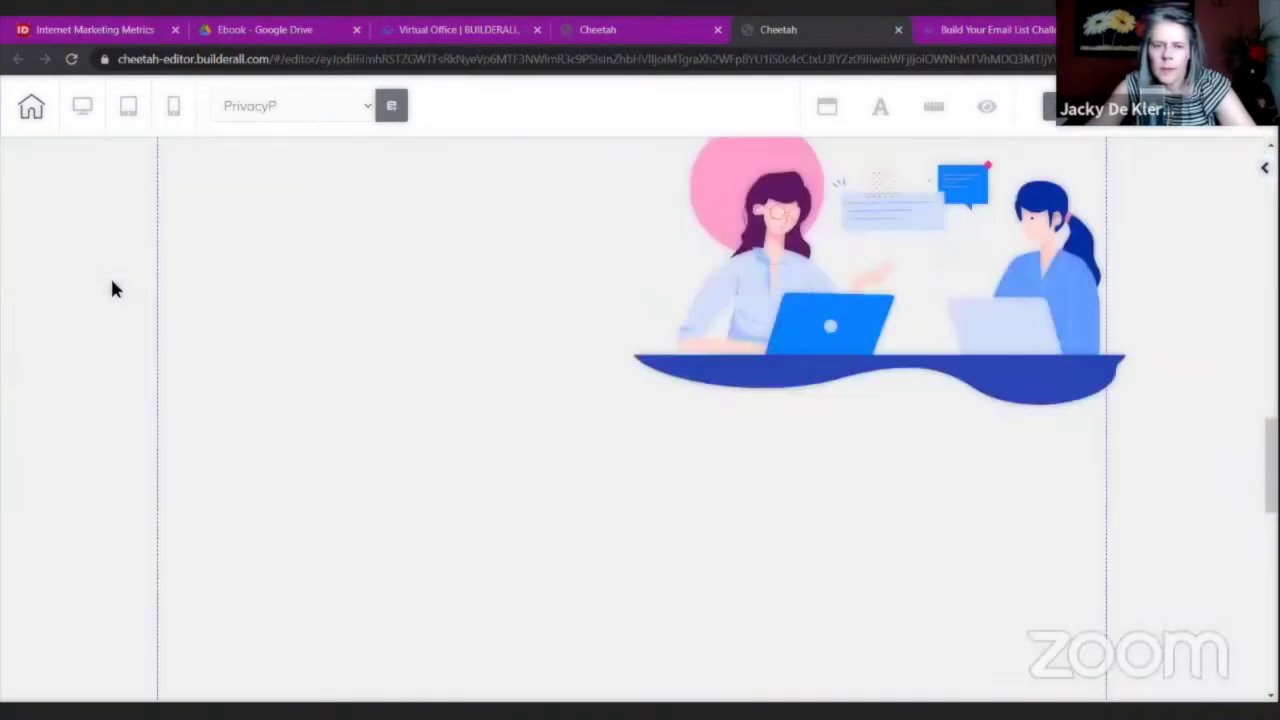
pyautogui.click(259, 282)
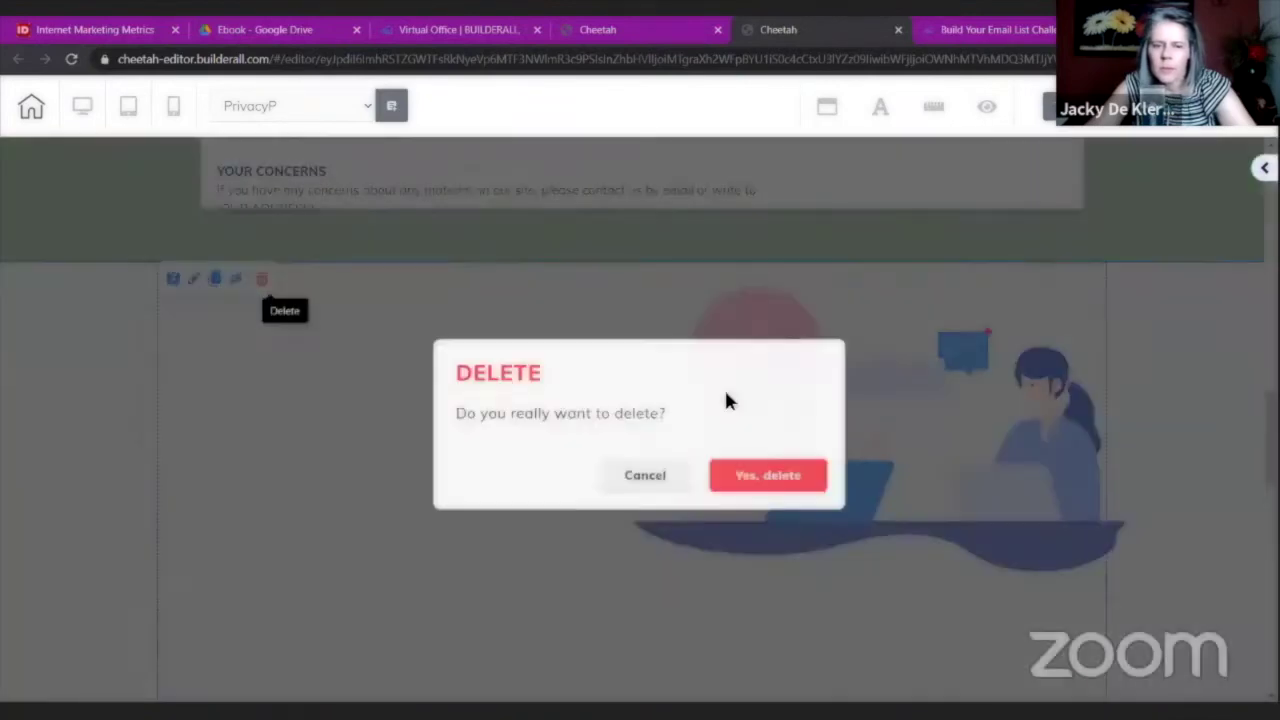
pyautogui.press('Return')
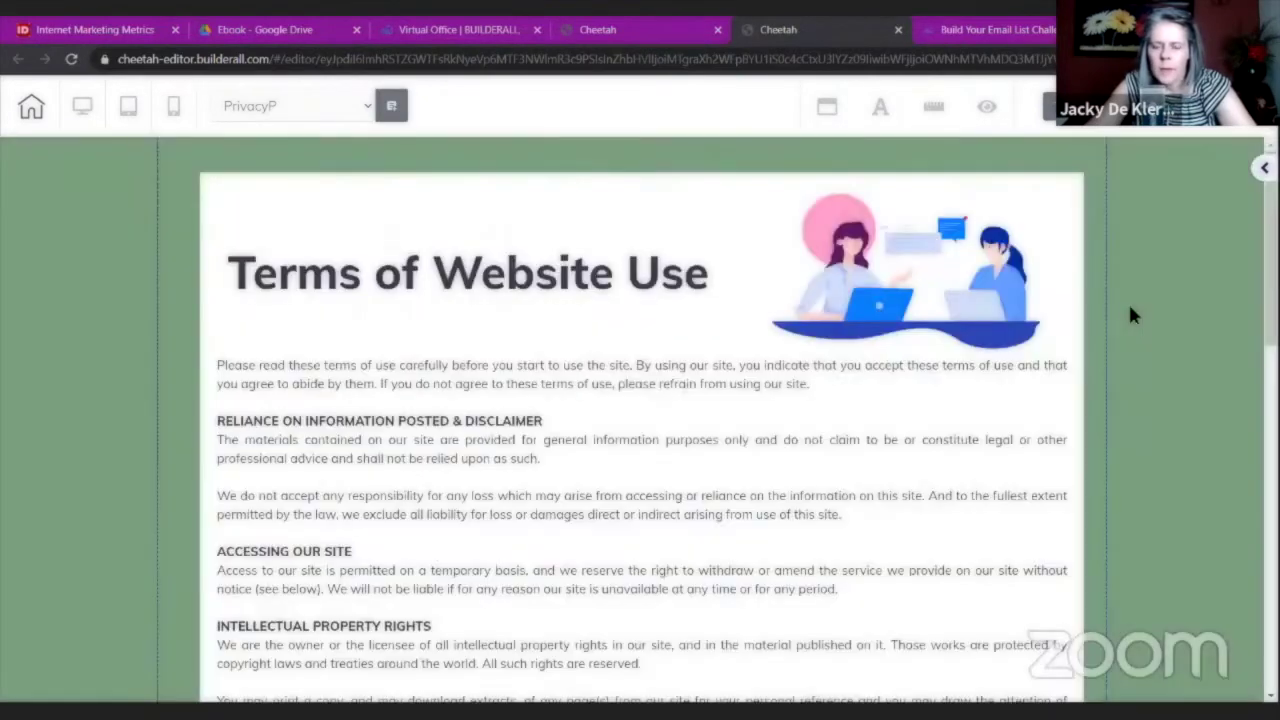
pyautogui.scroll(-10, 1128, 301)
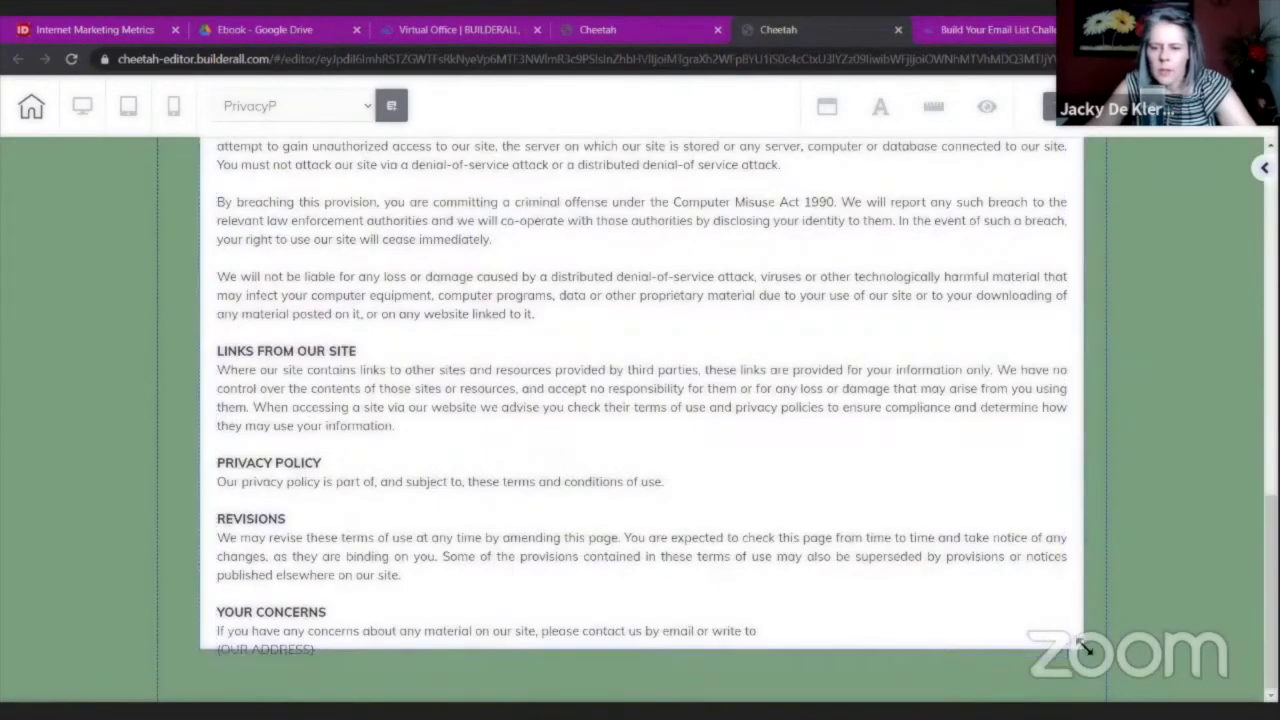
pyautogui.moveTo(286, 651); pyautogui.dragTo(286, 682)
pyautogui.scroll(10, 1082, 383)
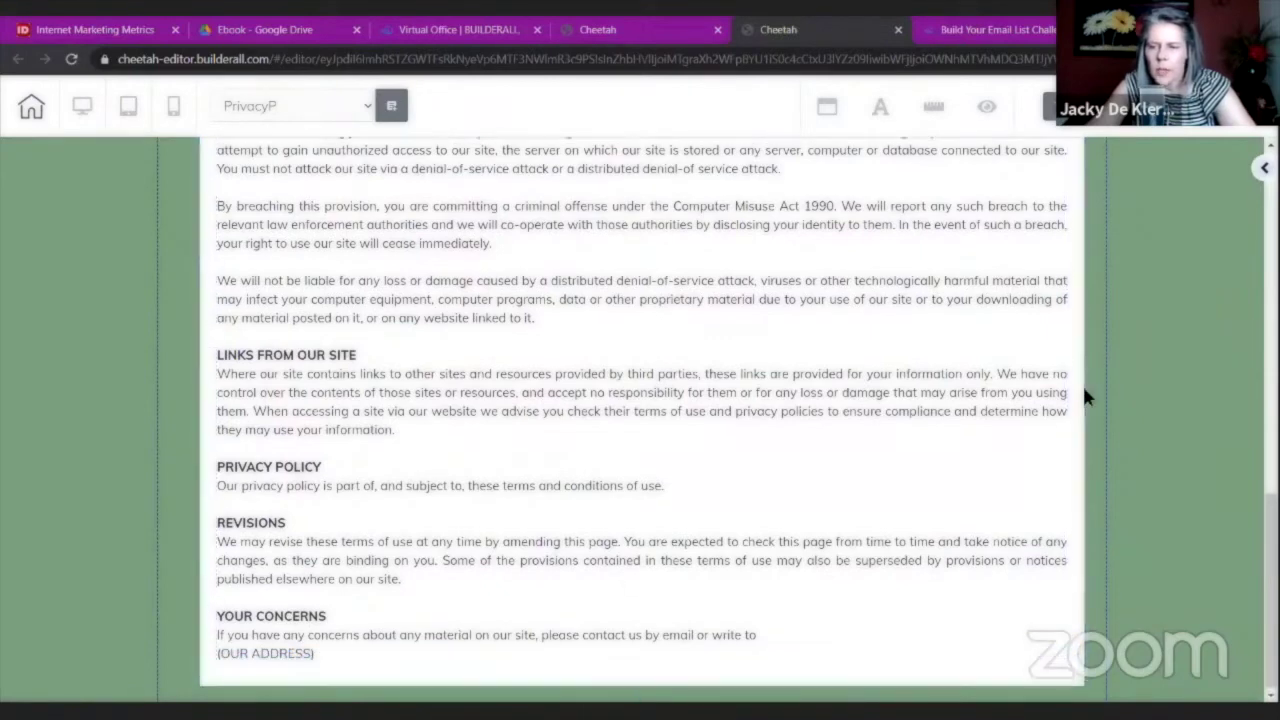
# Save the edited page and publish the site.
pyautogui.click(1209, 129)
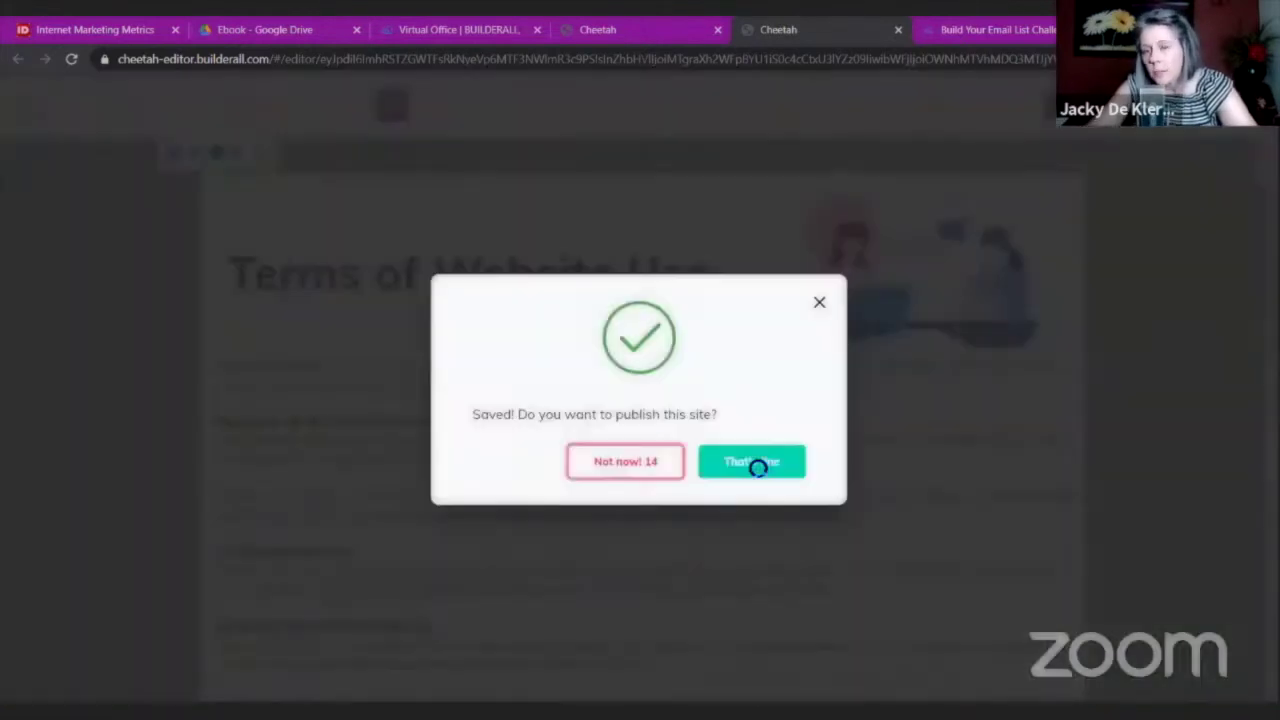
pyautogui.click(757, 467)
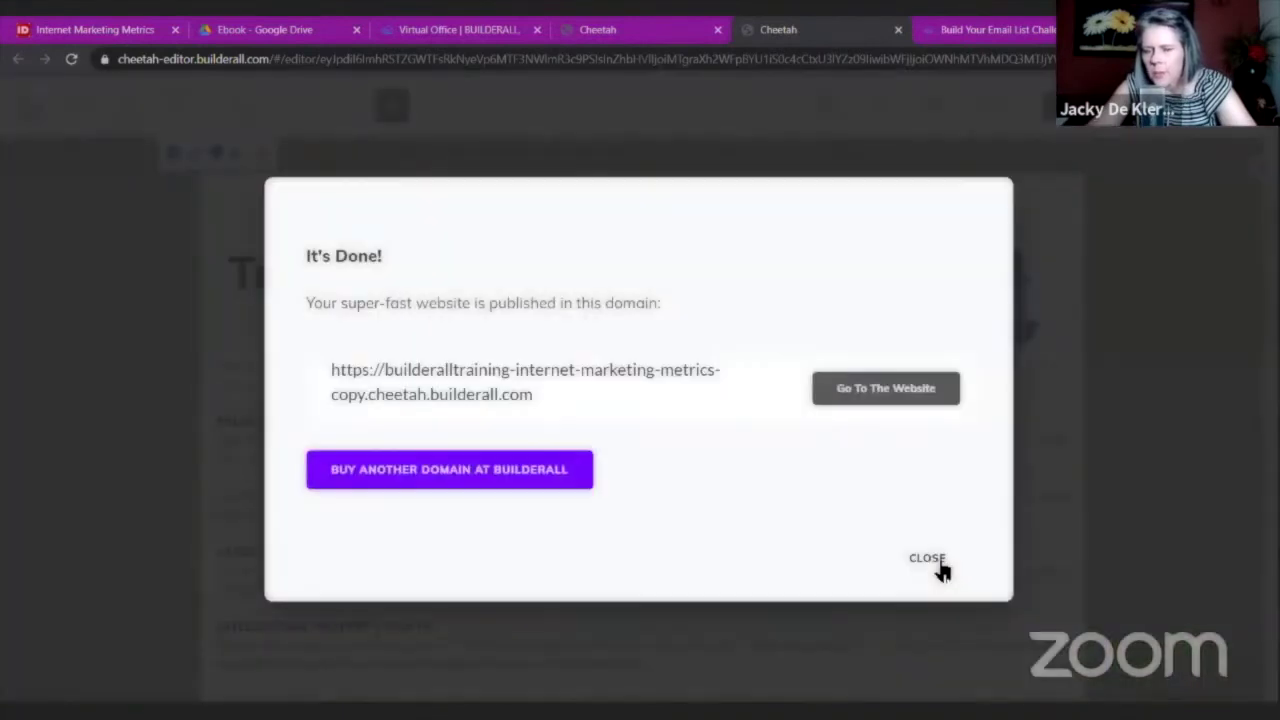
pyautogui.click(927, 557)
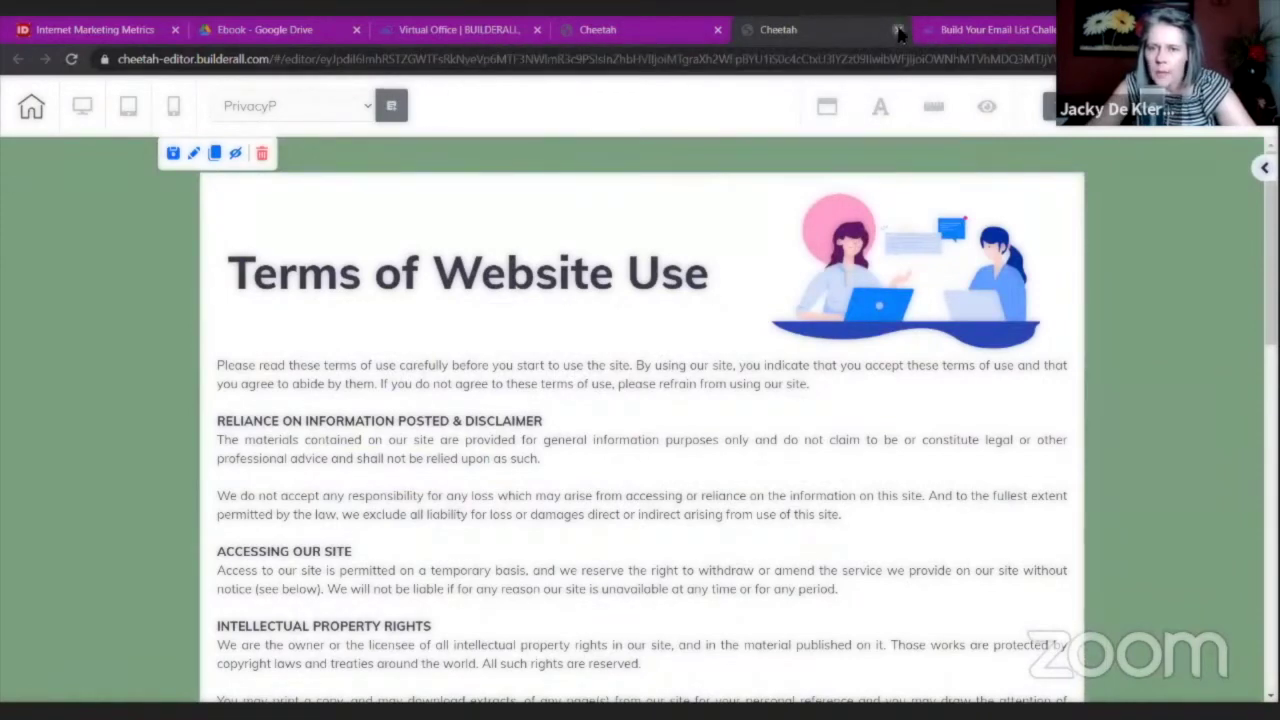
# Create a new global footer named FooterIM and open it in the footer editor.
pyautogui.click(720, 152)
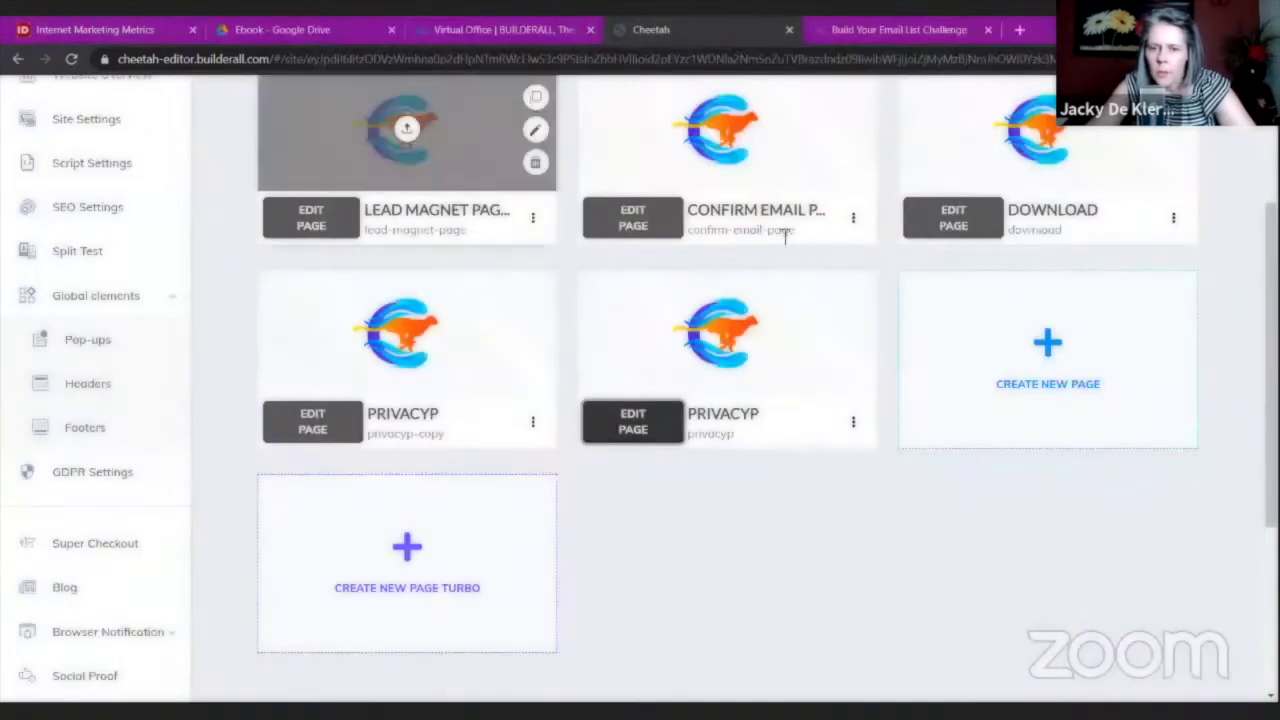
pyautogui.scroll(-1, 289, 366)
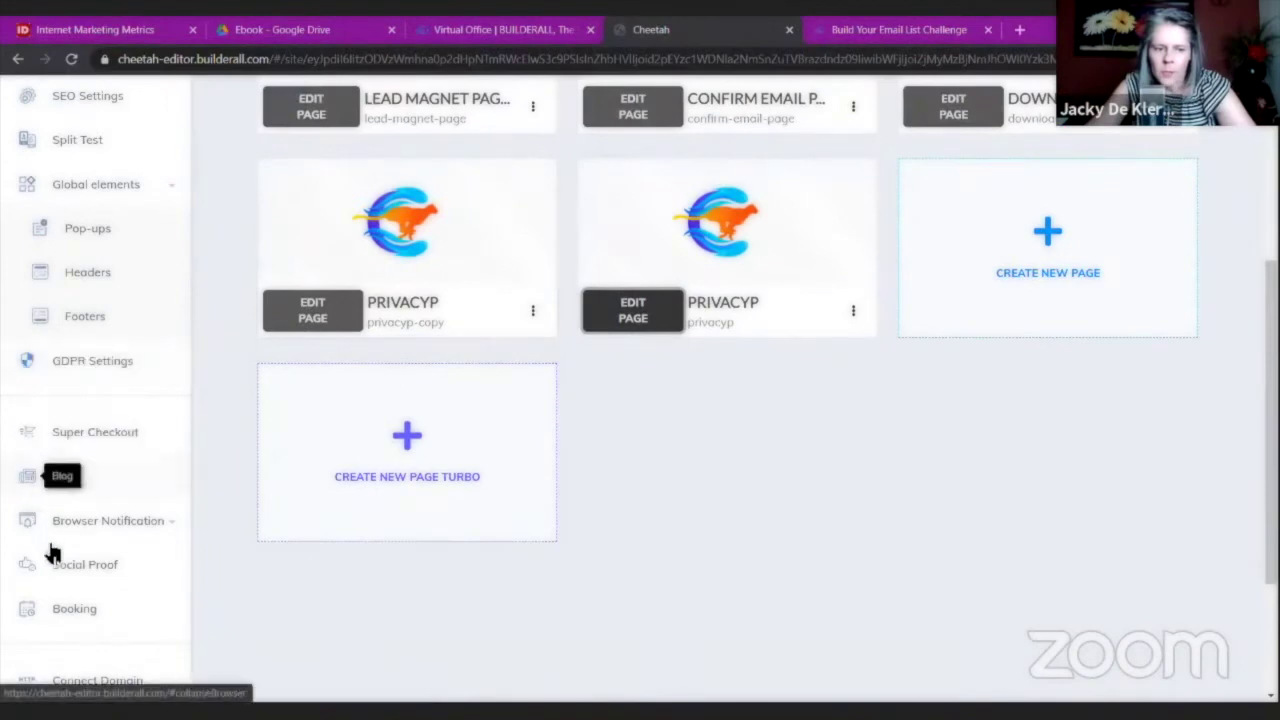
pyautogui.click(99, 326)
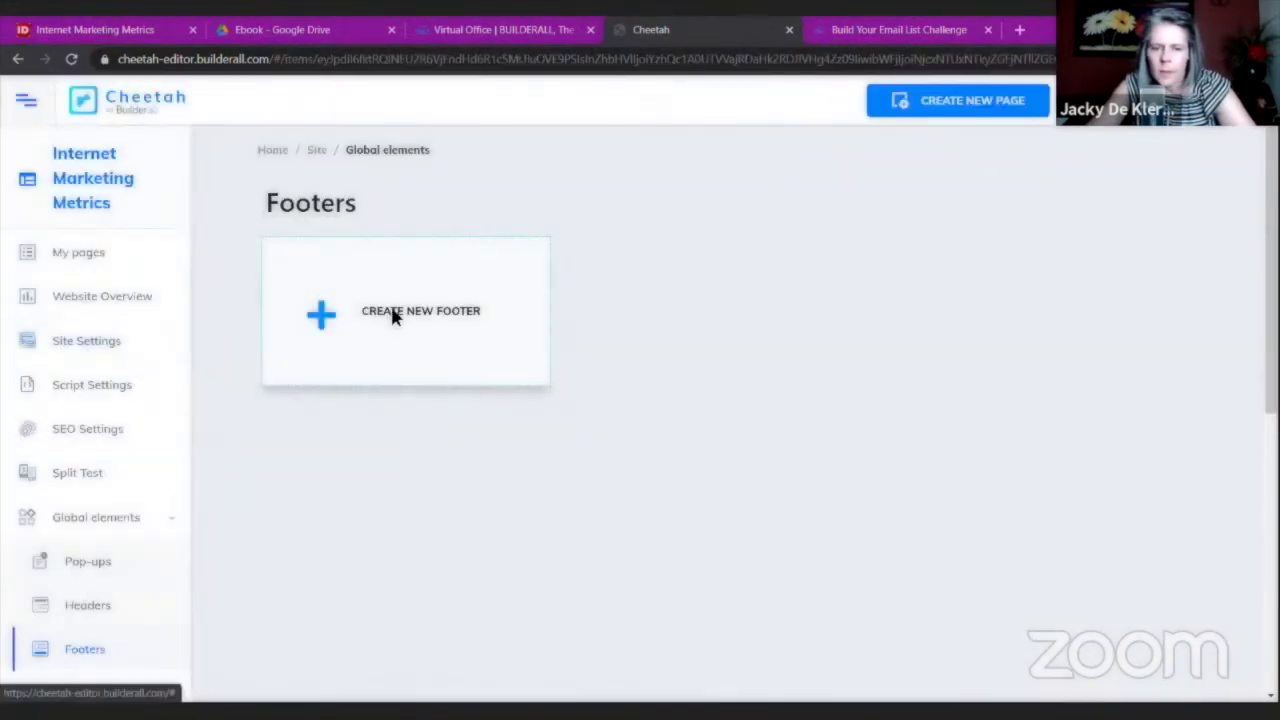
pyautogui.click(395, 316)
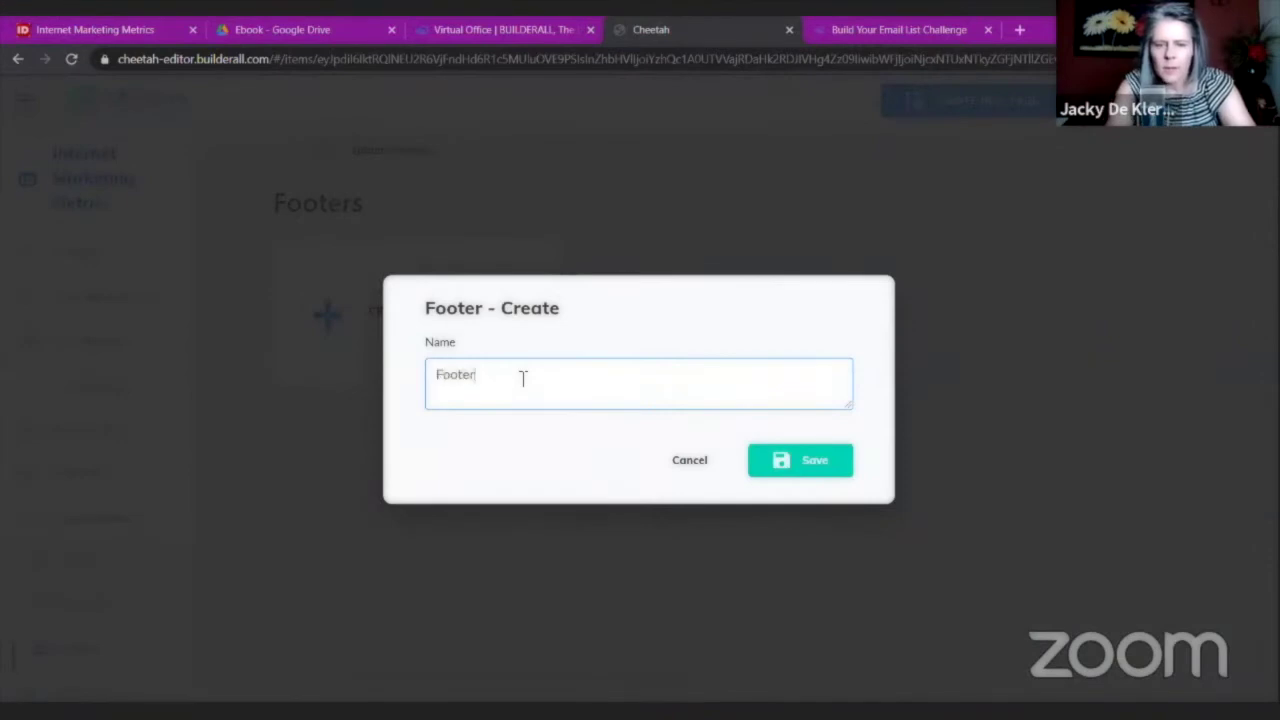
pyautogui.click(780, 464)
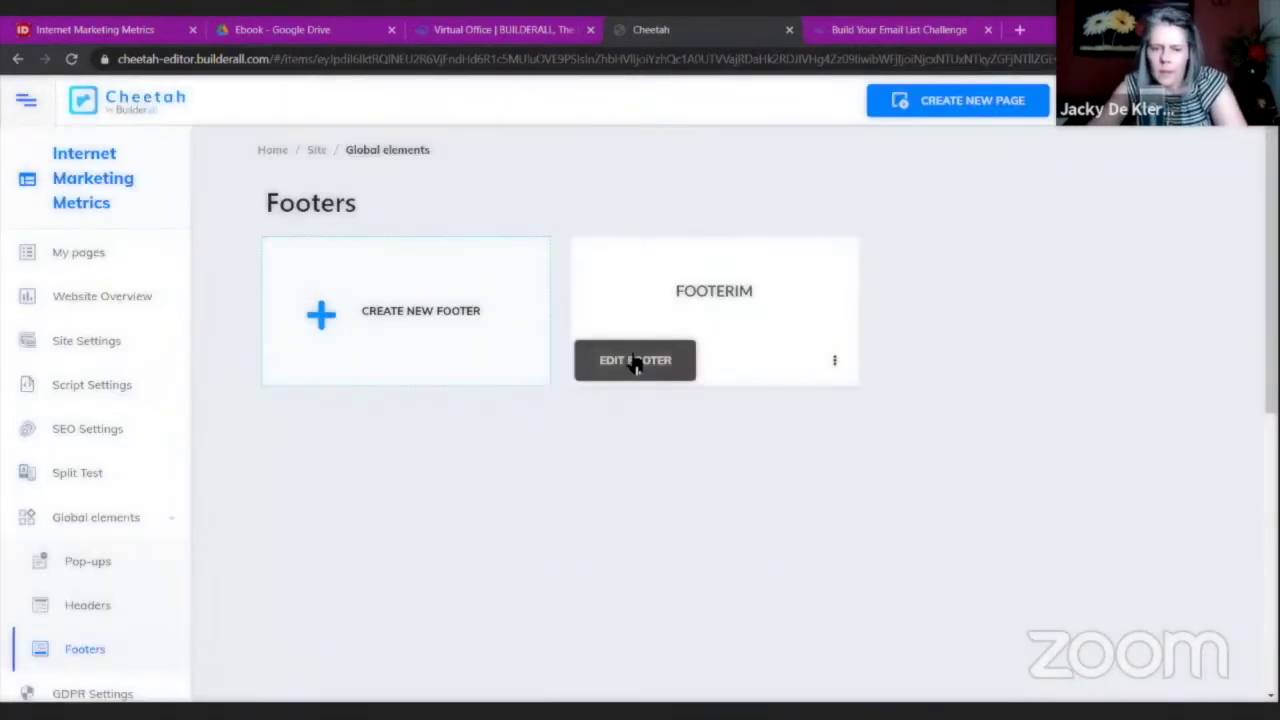
pyautogui.click(633, 362)
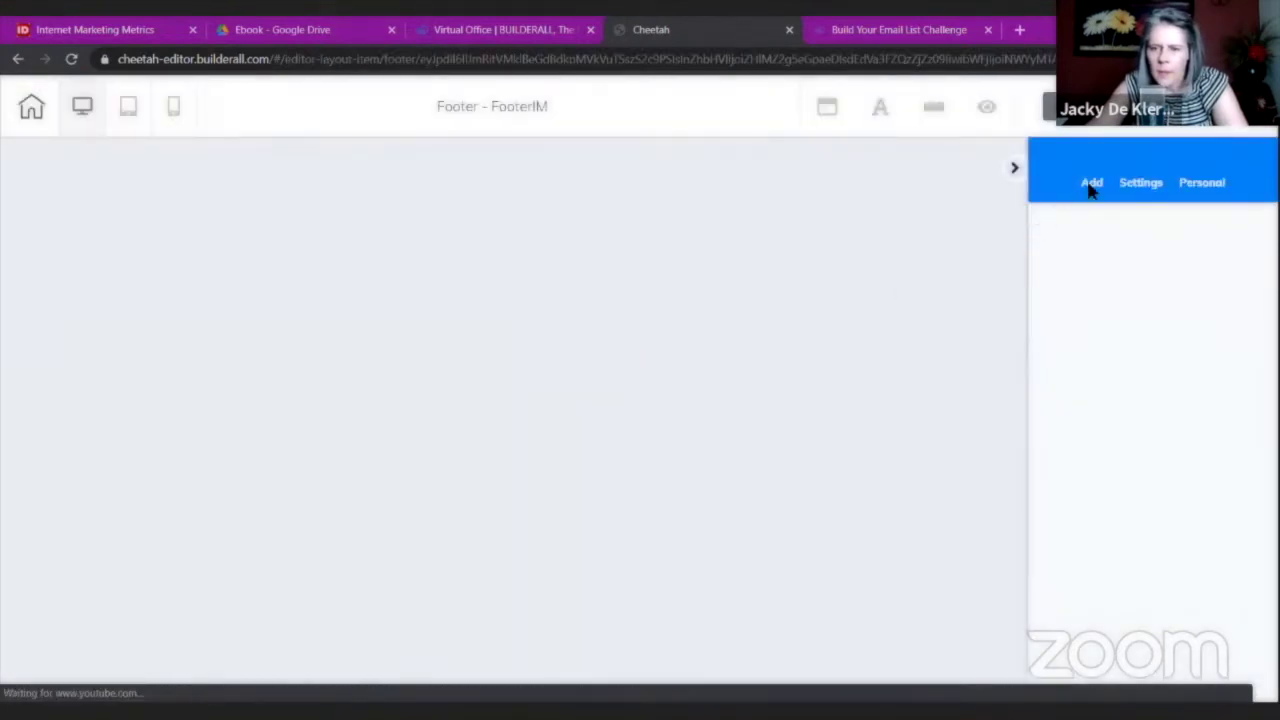
# Add a blank panel to the FooterIM footer.
pyautogui.click(1103, 246)
pyautogui.click(1089, 334)
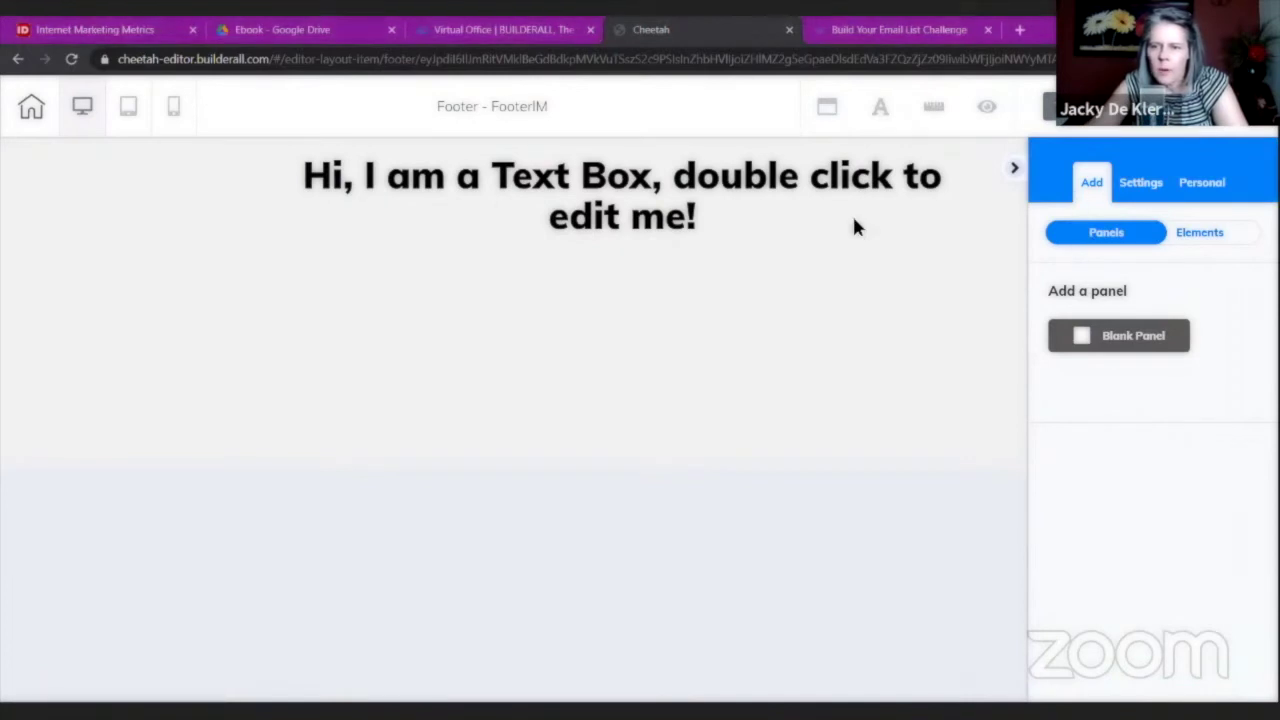
pyautogui.click(855, 226)
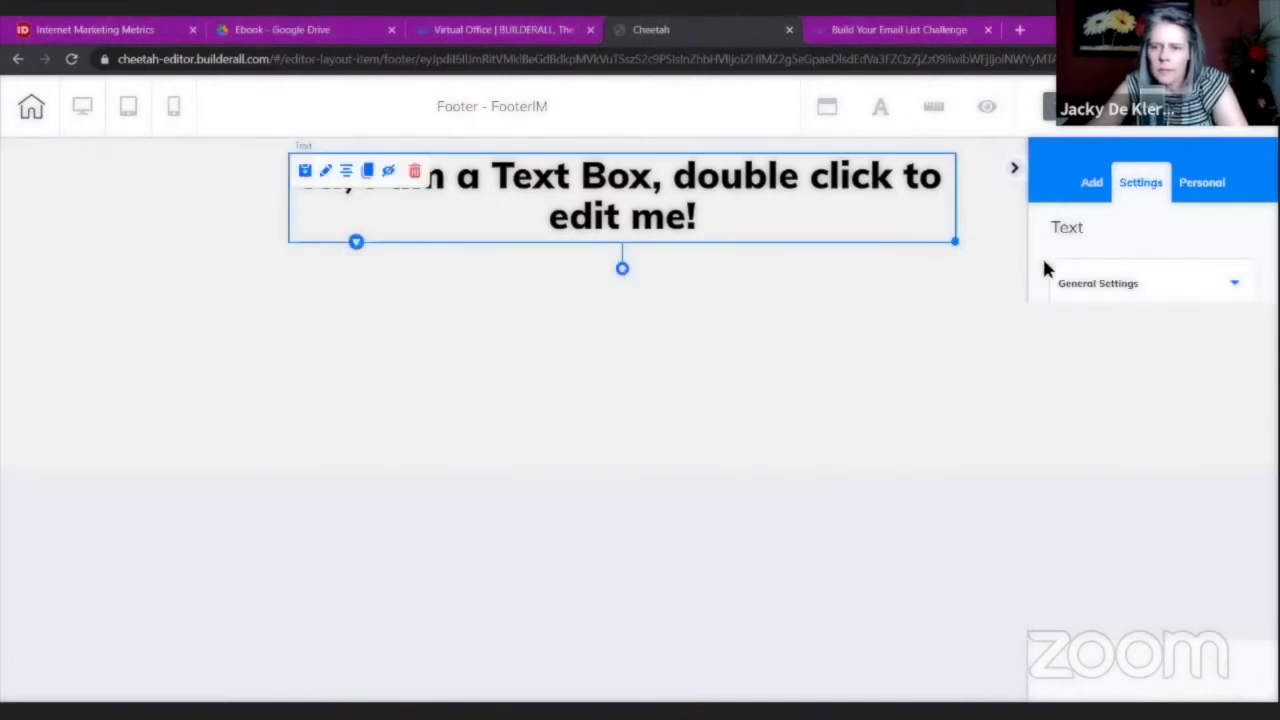
pyautogui.click(1101, 300)
pyautogui.click(1106, 283)
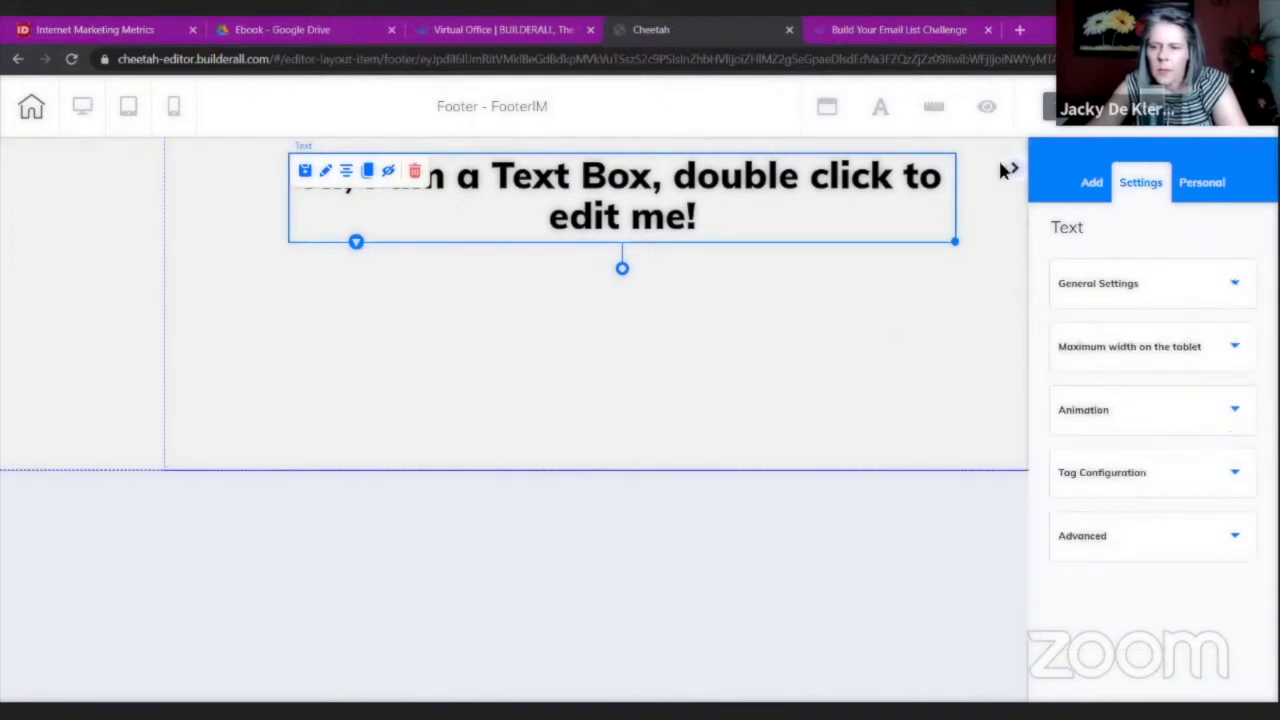
# Give the footer panel a green background (RGB 121, 180, 127).
pyautogui.click(980, 276)
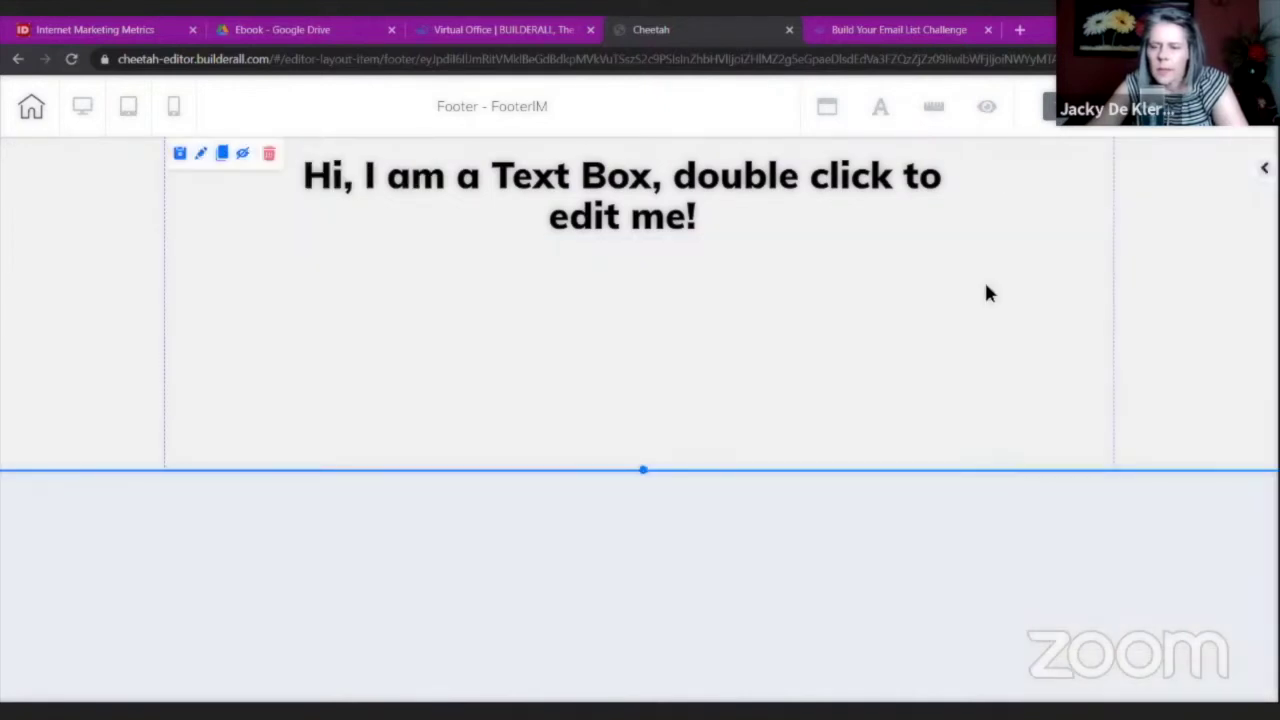
pyautogui.scroll(-1, 842, 462)
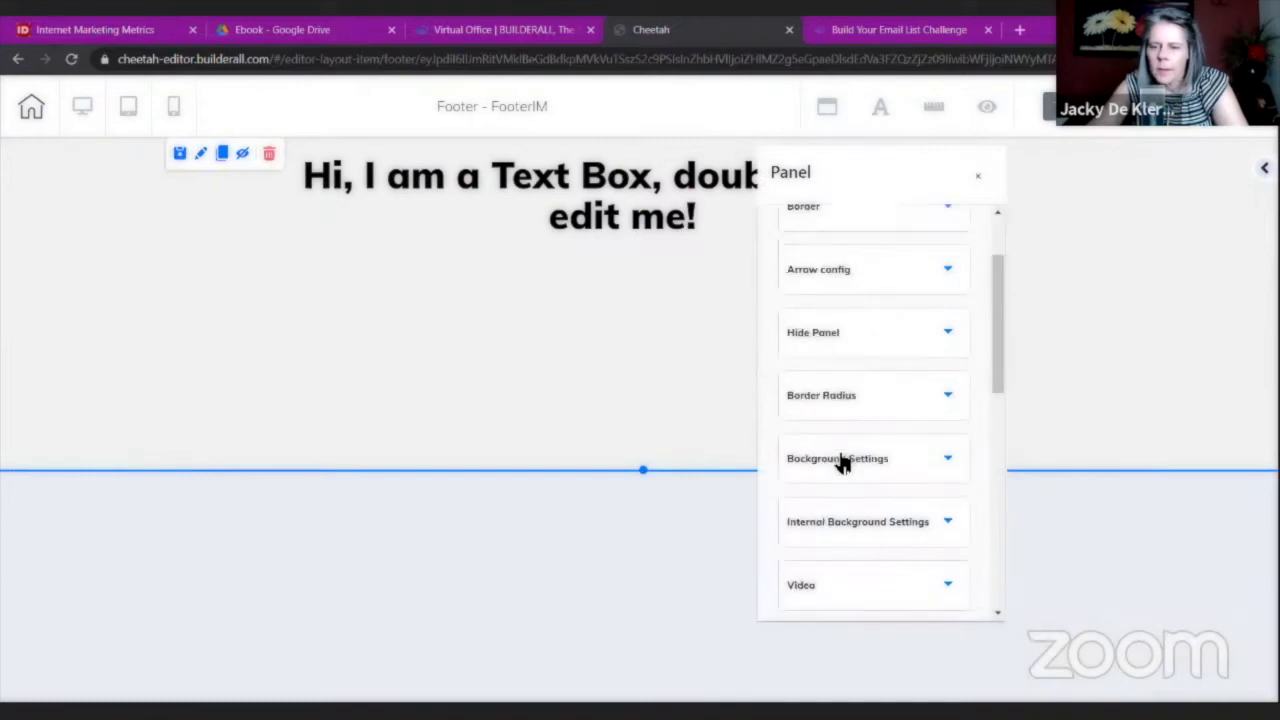
pyautogui.scroll(-2, 790, 376)
pyautogui.rightClick(787, 368)
pyautogui.click(790, 376)
pyautogui.hotkey('ctrl', 'v')
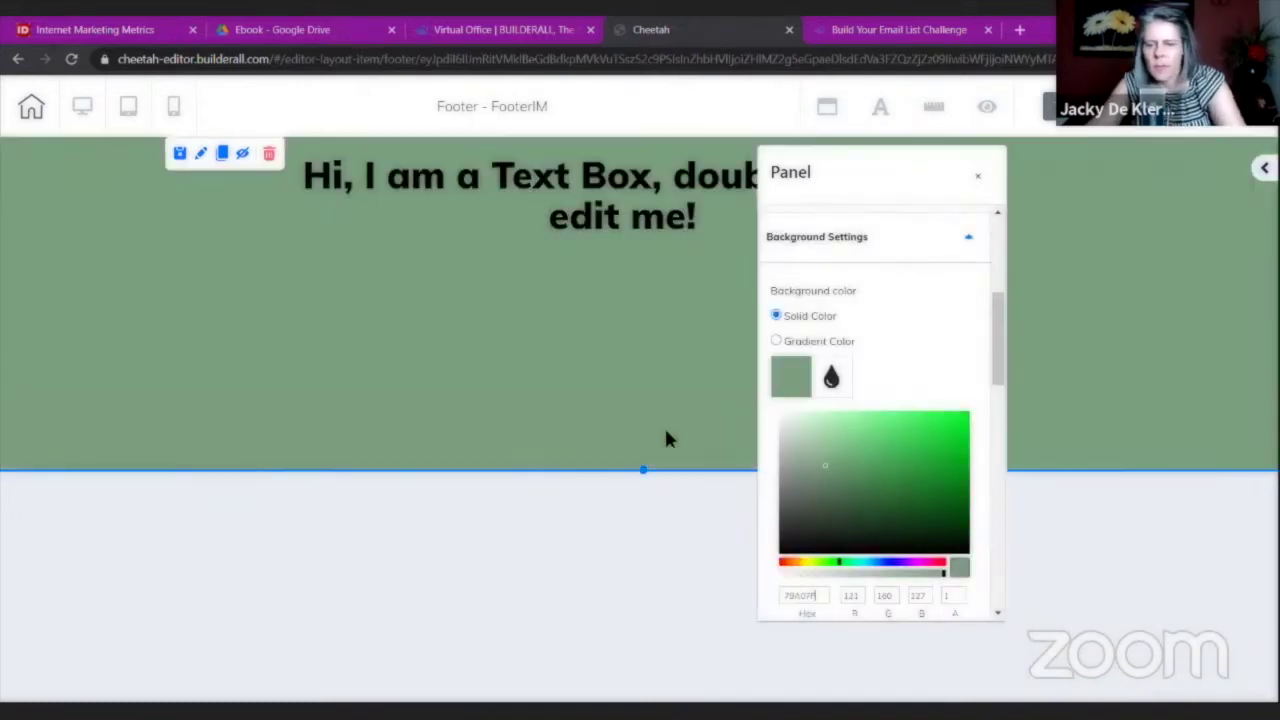
pyautogui.click(708, 494)
# Delete the panel's placeholder text box, confirming the deletion.
pyautogui.click(393, 188)
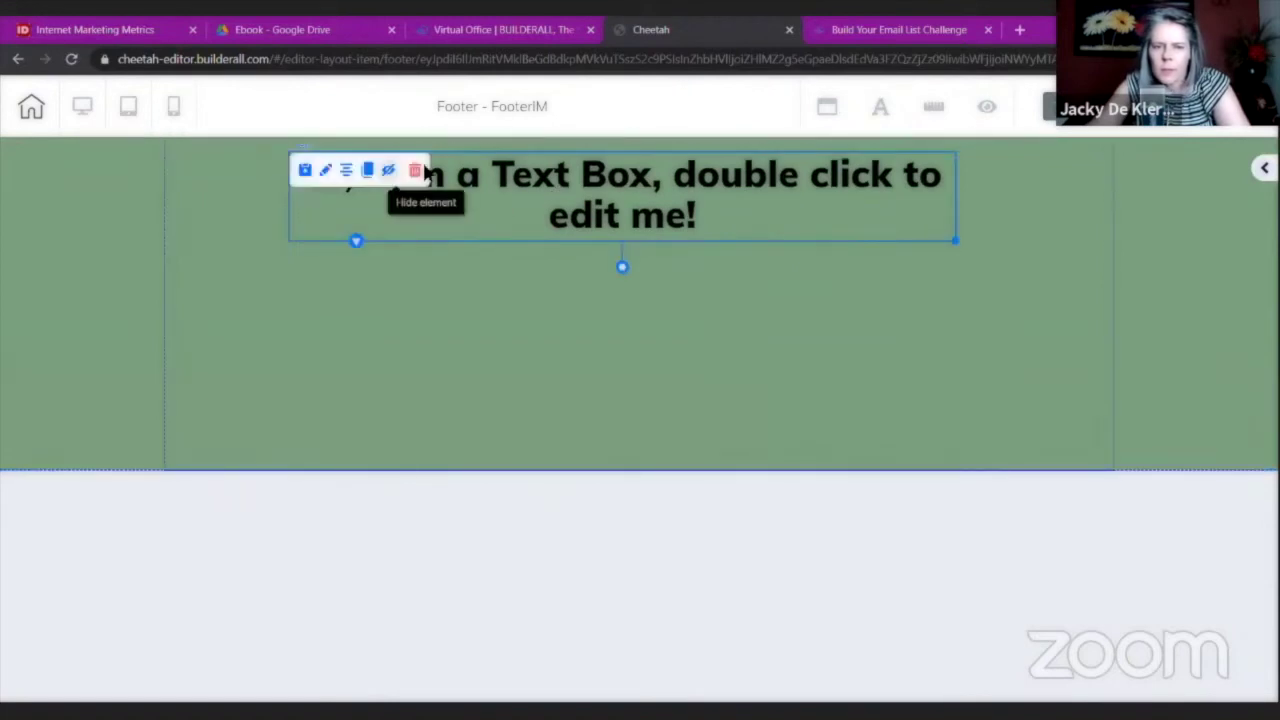
pyautogui.click(414, 170)
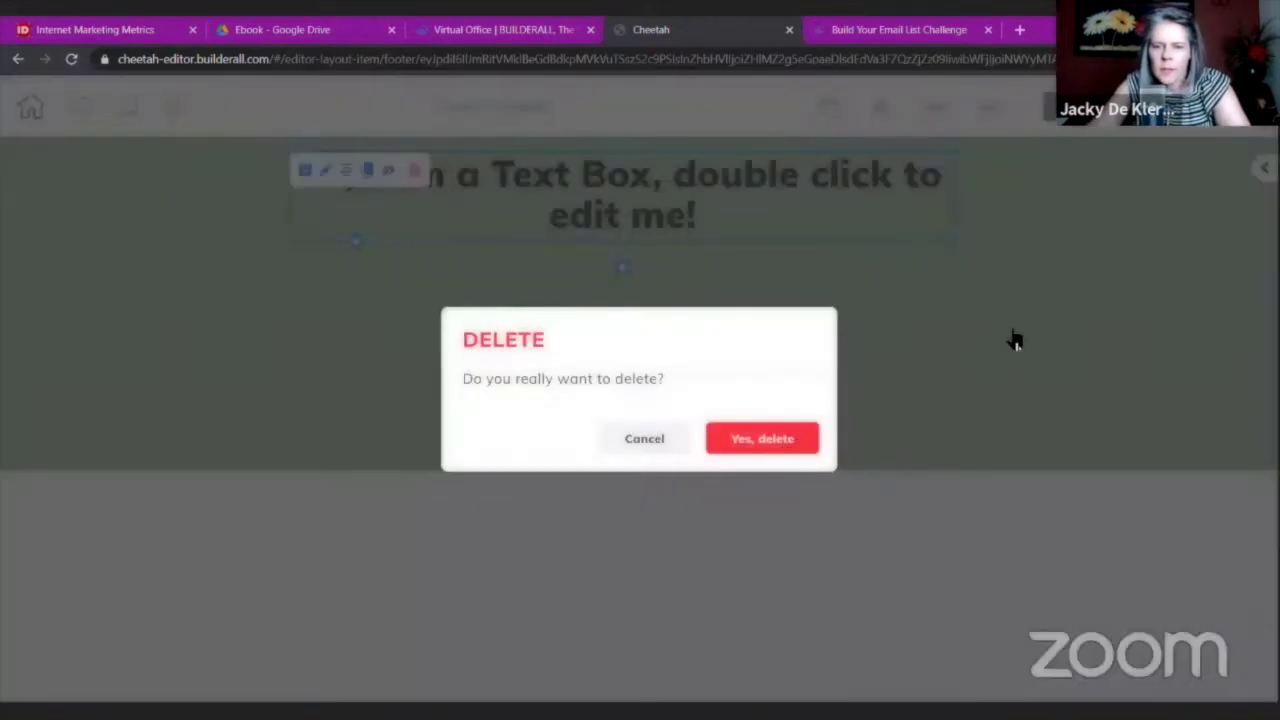
pyautogui.press('Return')
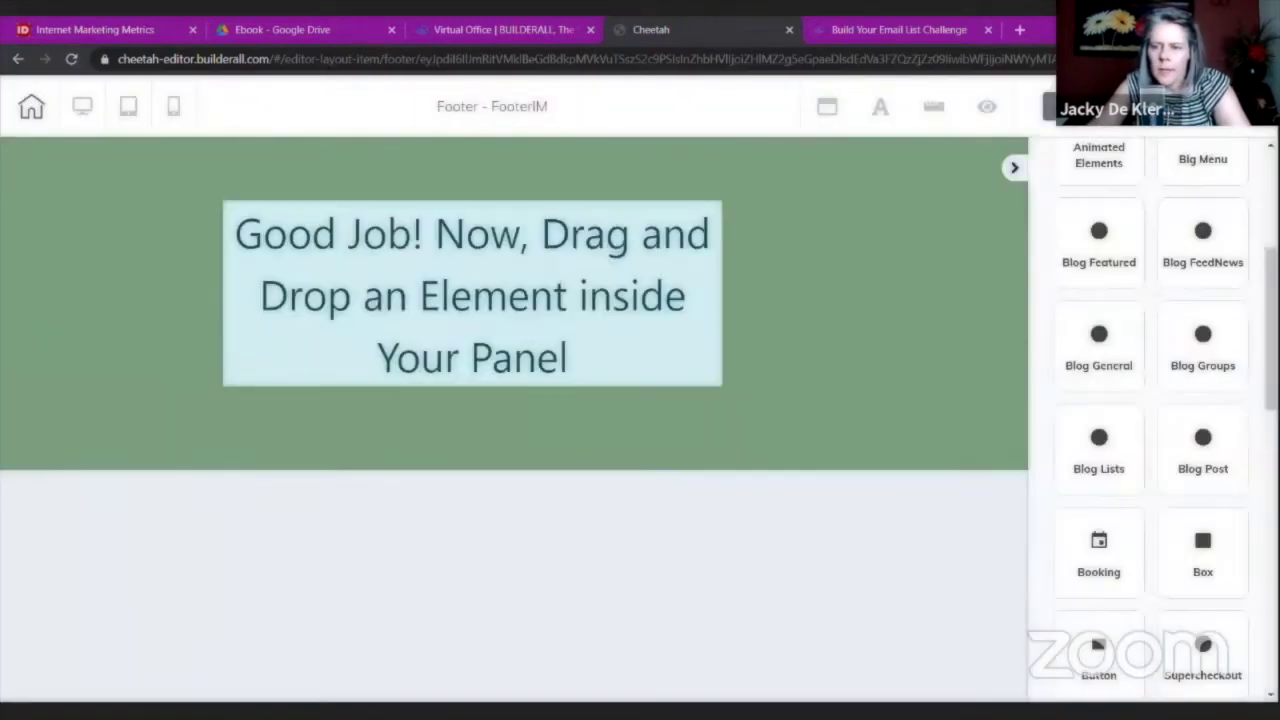
# Add a paragraph text to the footer and replace it with 'Terms of Use | Privacy Policy'.
pyautogui.scroll(3, 1140, 320)
pyautogui.click(1098, 369)
pyautogui.scroll(-1, 1112, 435)
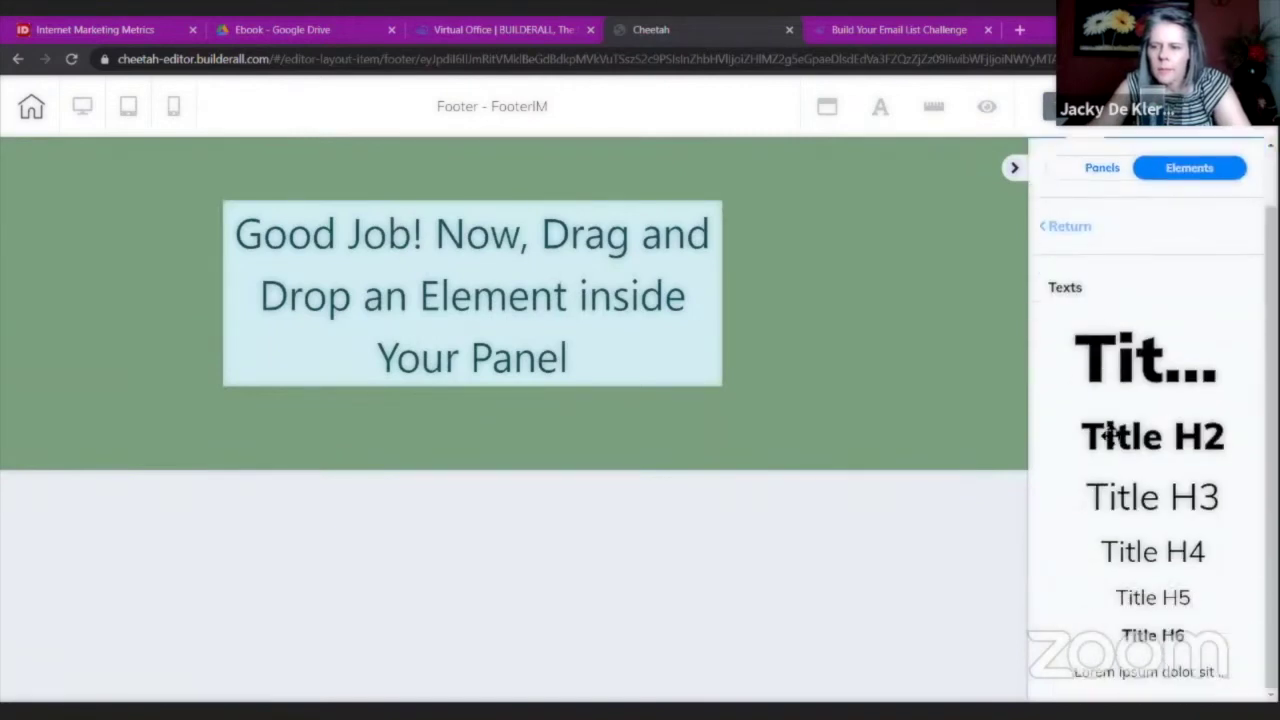
pyautogui.moveTo(1094, 671); pyautogui.dragTo(712, 436)
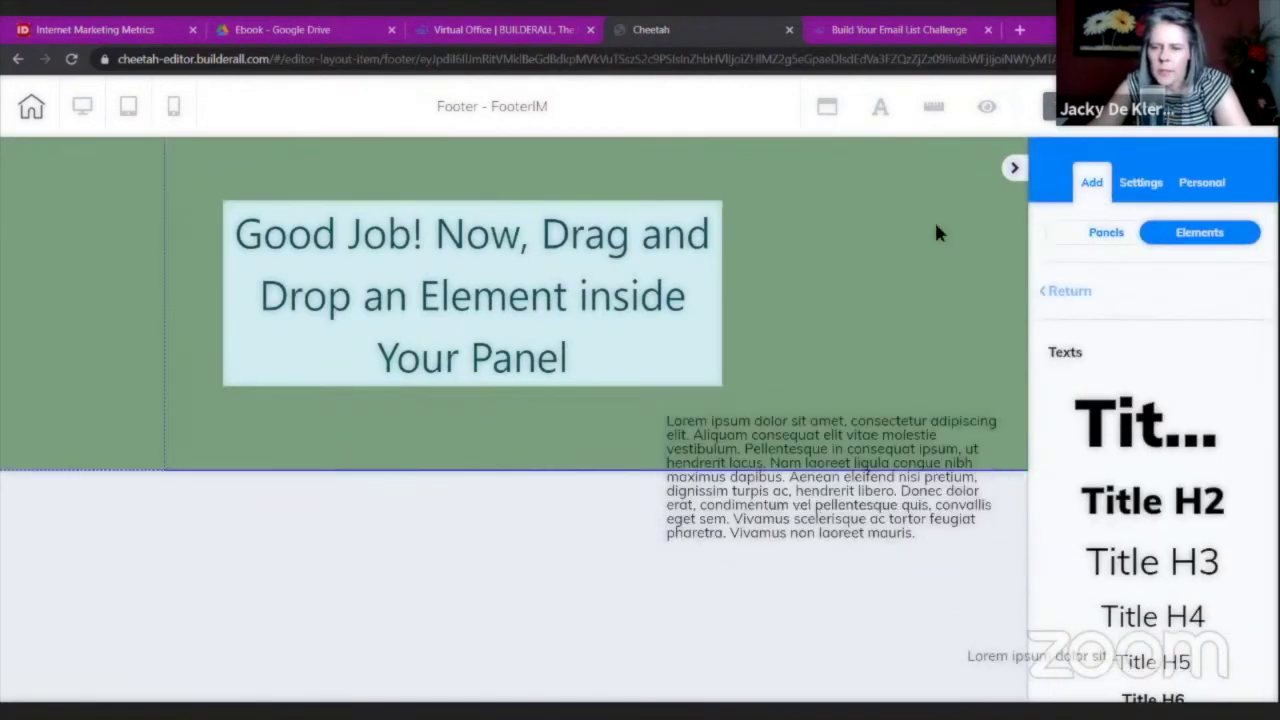
pyautogui.click(1014, 167)
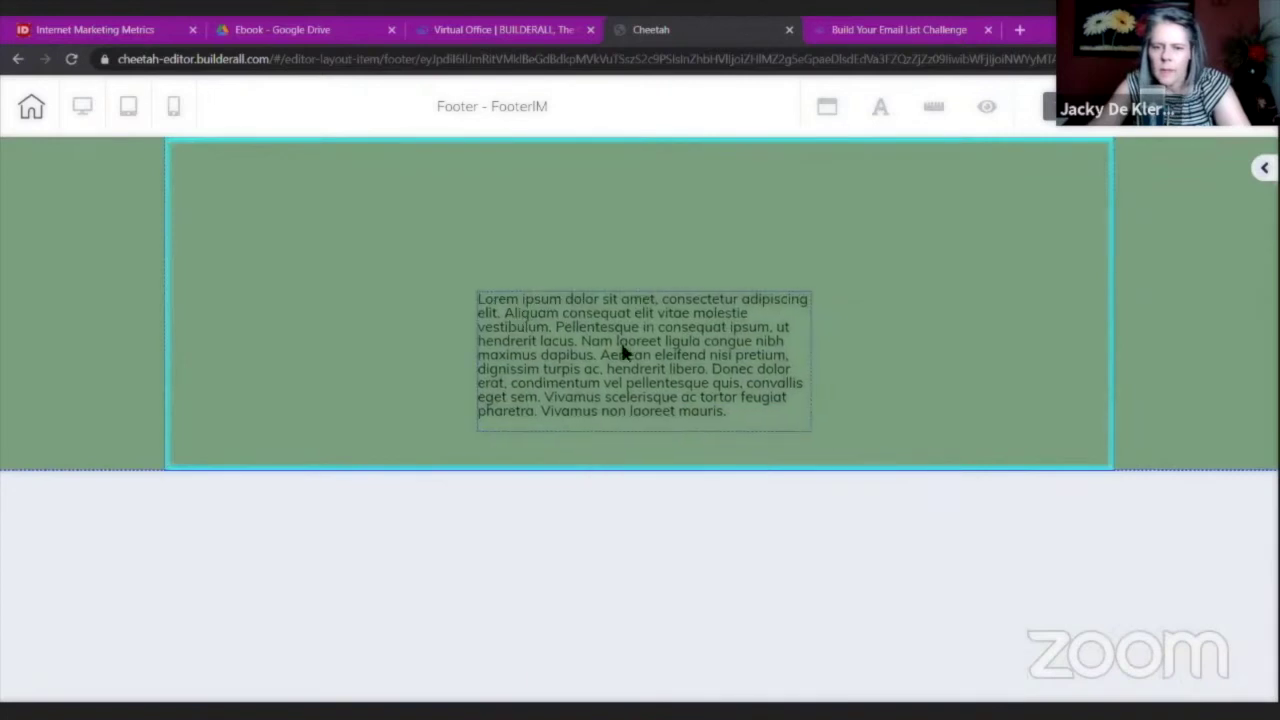
pyautogui.click(620, 345)
pyautogui.click(728, 419)
pyautogui.moveTo(740, 414); pyautogui.dragTo(460, 278)
pyautogui.write('Tel')
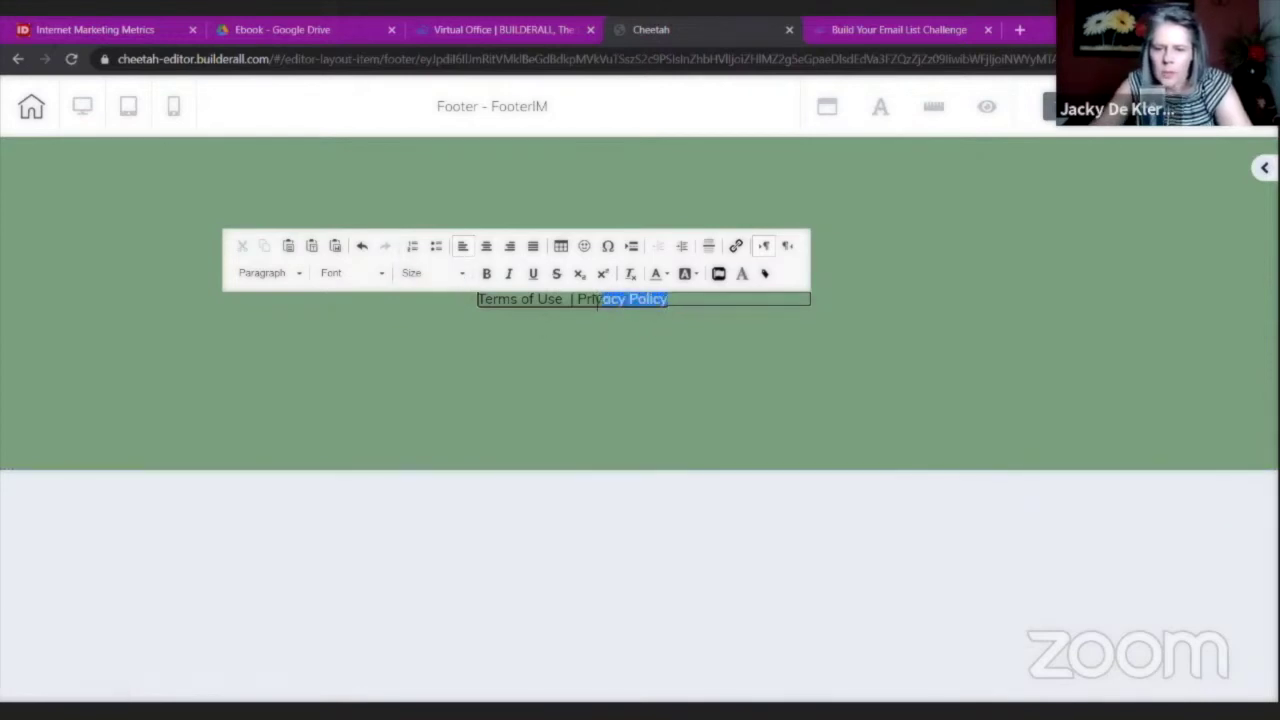
# Link the 'Privacy Policy' words to the PrivacyP page, leaving Terms of Use unlinked.
pyautogui.click(736, 247)
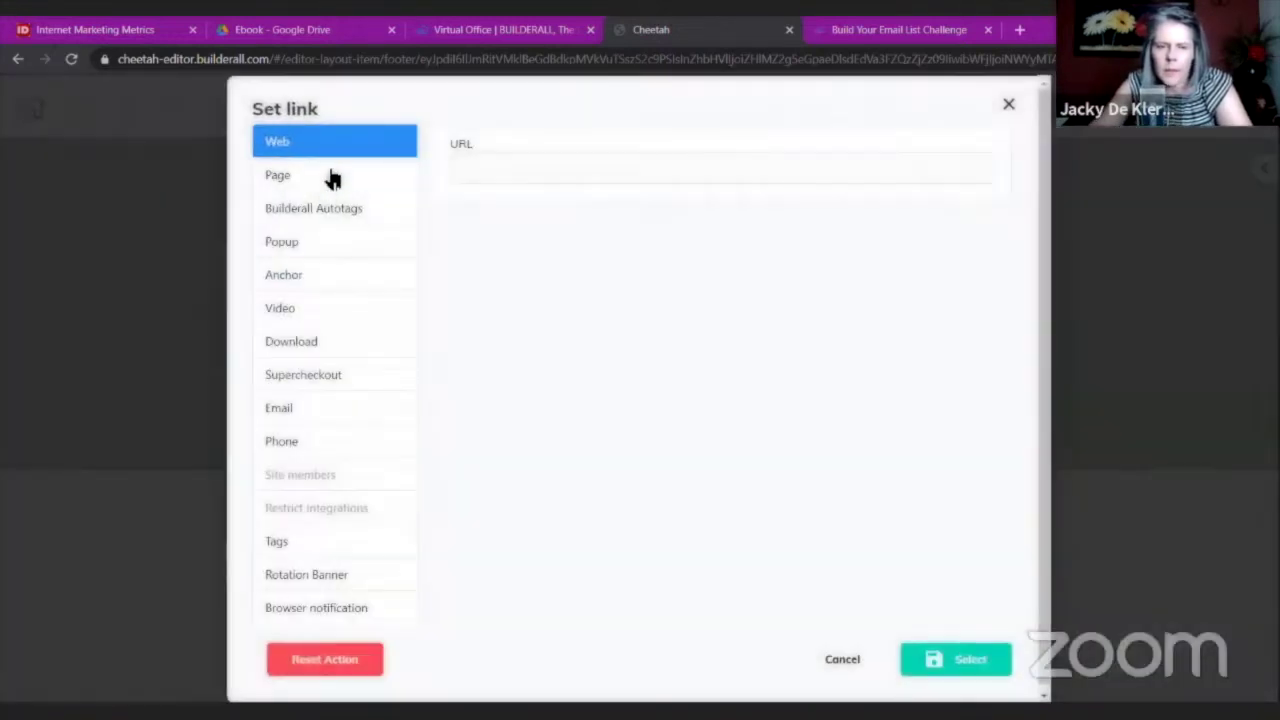
pyautogui.click(333, 178)
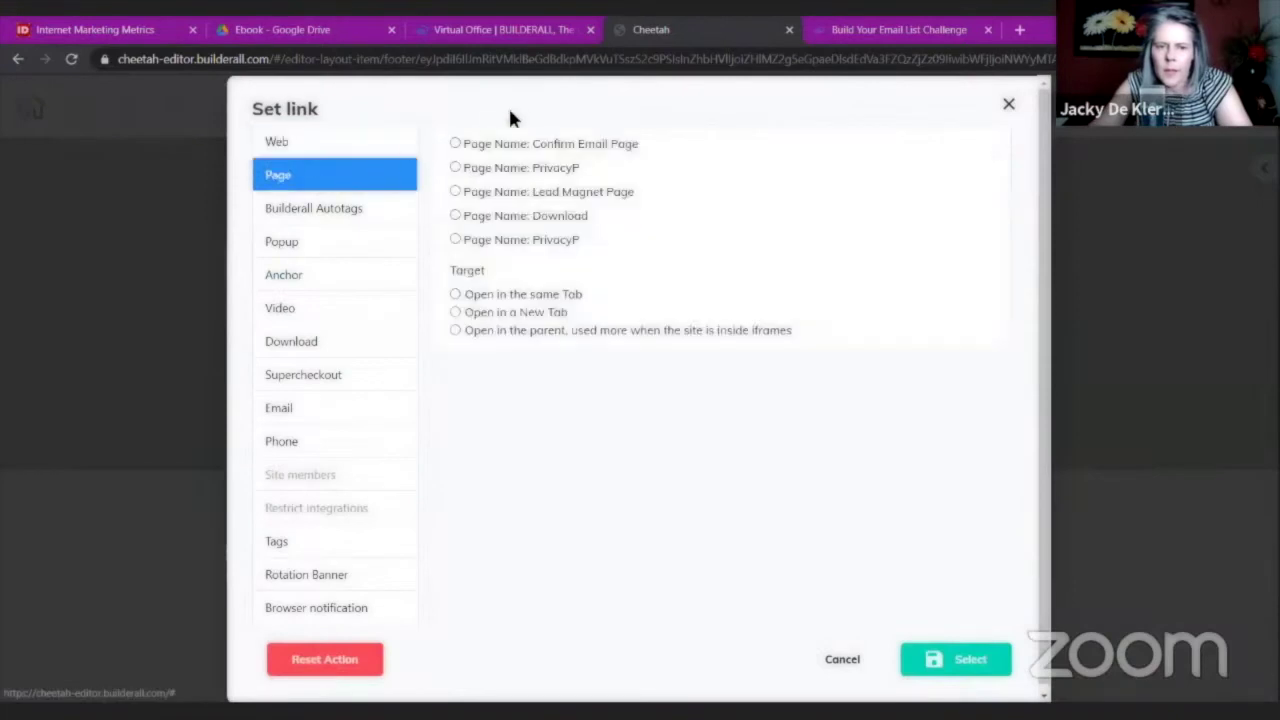
pyautogui.click(955, 662)
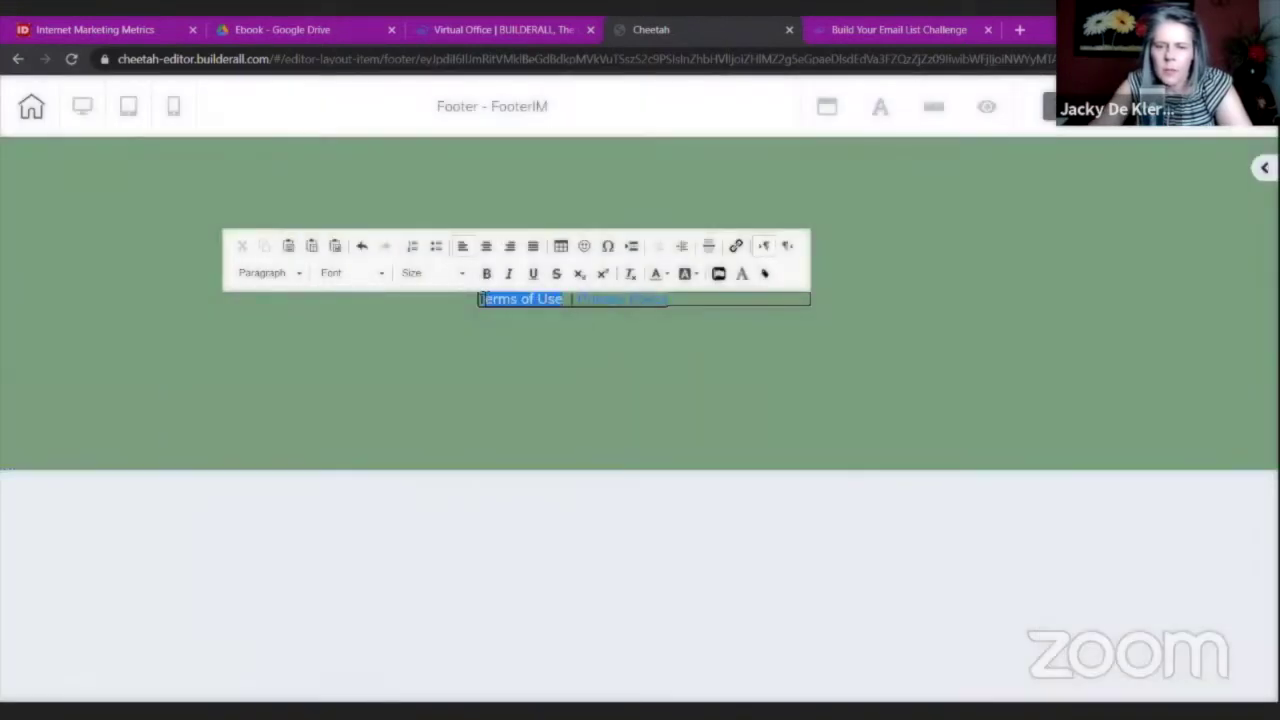
pyautogui.click(740, 248)
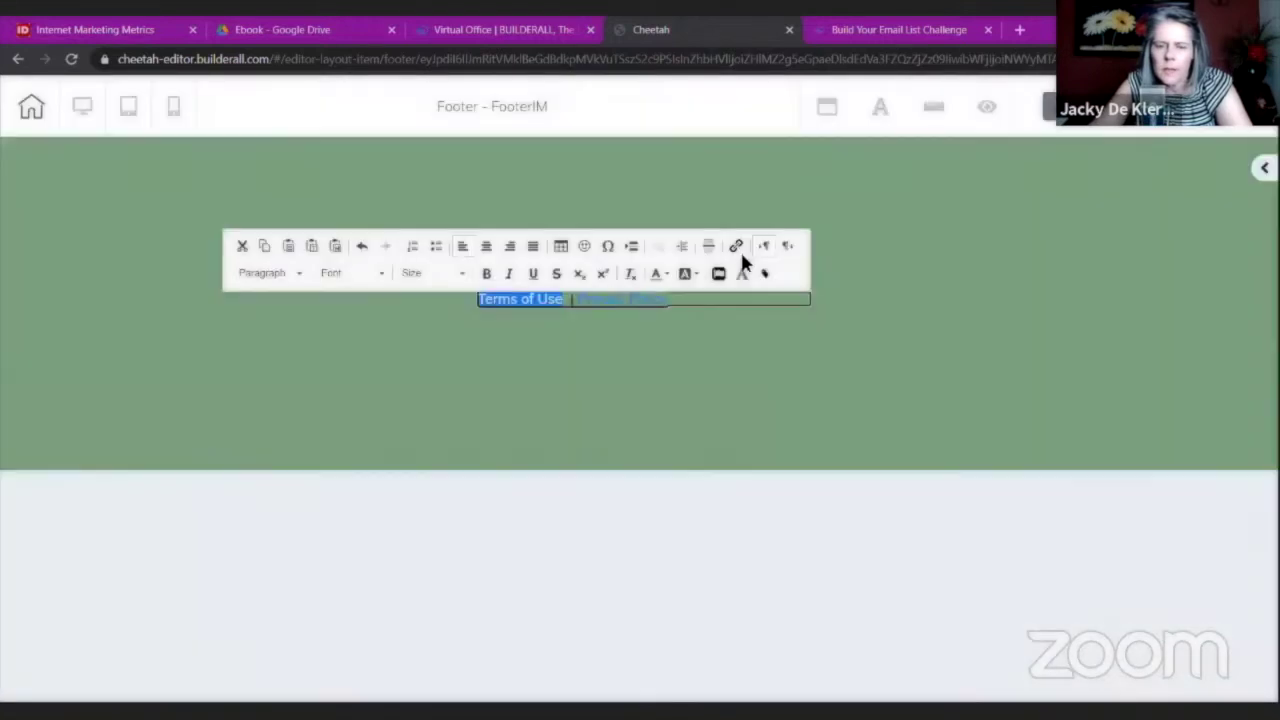
pyautogui.click(740, 249)
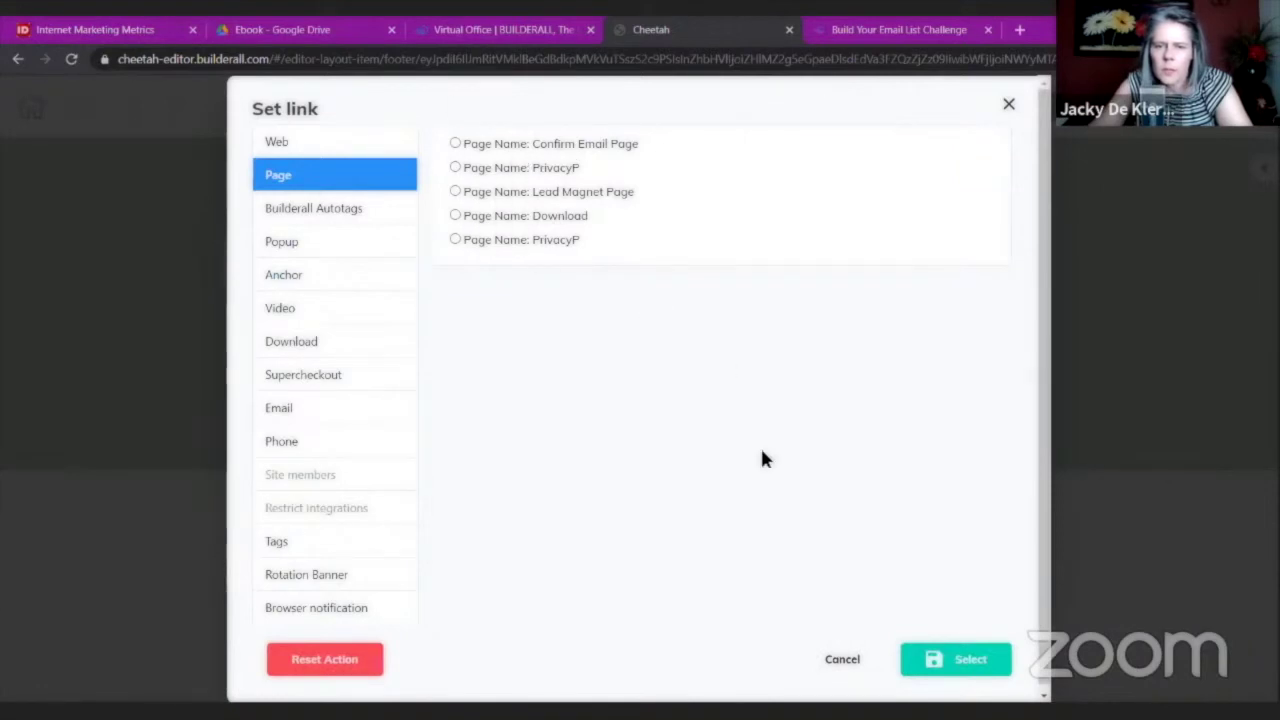
pyautogui.press('Escape')
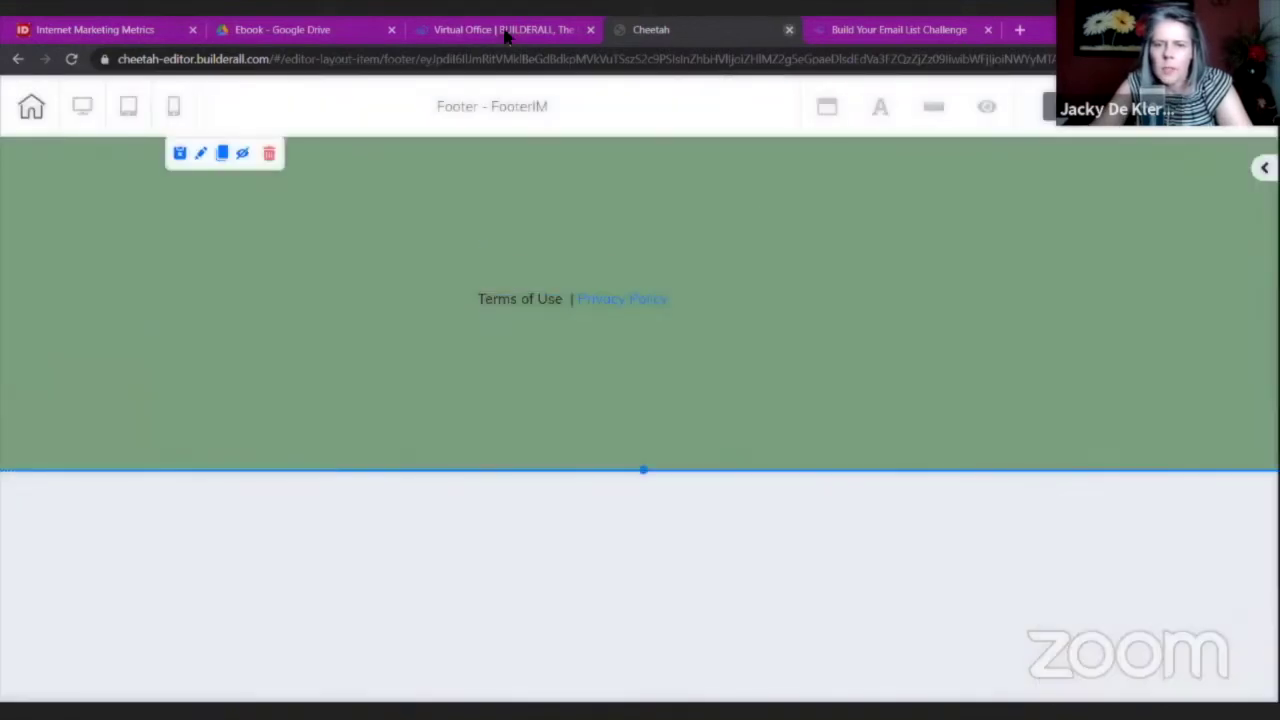
# Check the Virtual Office dashboard and the Build Your Email List Challenge course.
pyautogui.click(507, 31)
pyautogui.click(670, 30)
pyautogui.click(850, 30)
pyautogui.click(680, 30)
# Open the Internet Marketing Metrics site in Website Builder and the copied PrivacyP page's settings.
pyautogui.click(537, 33)
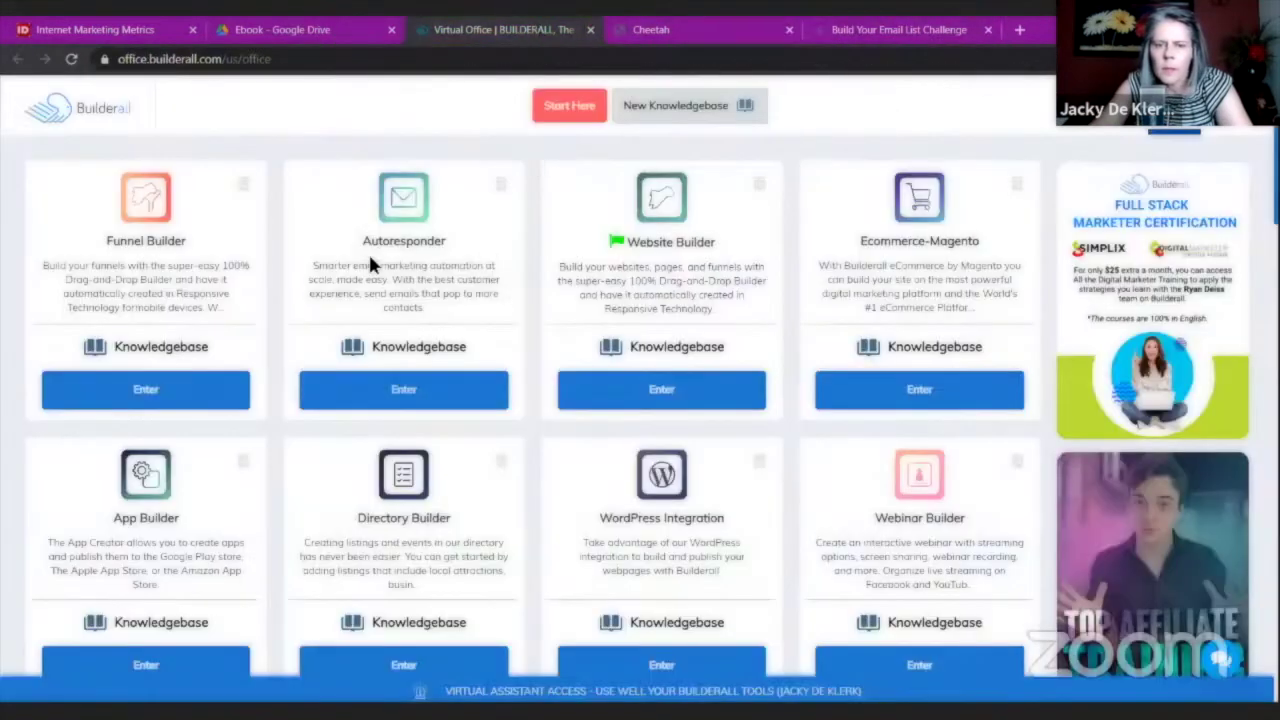
pyautogui.click(572, 400)
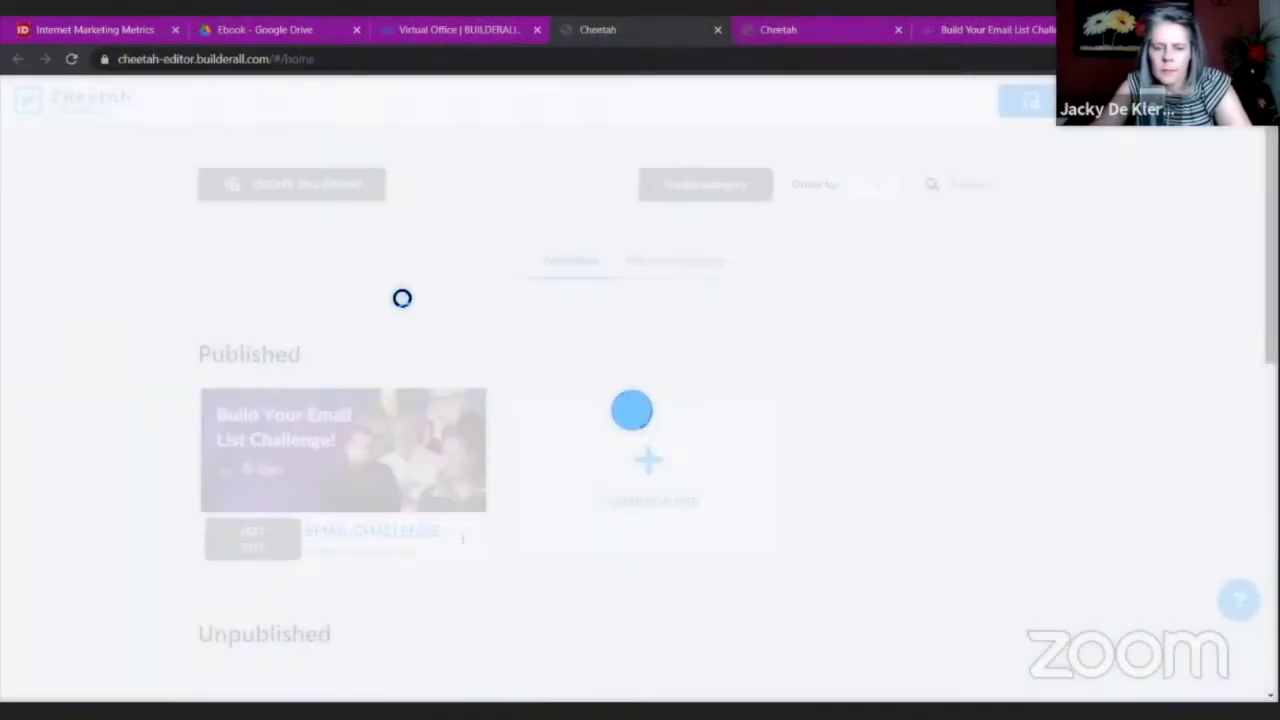
pyautogui.scroll(-3, 400, 297)
pyautogui.click(246, 563)
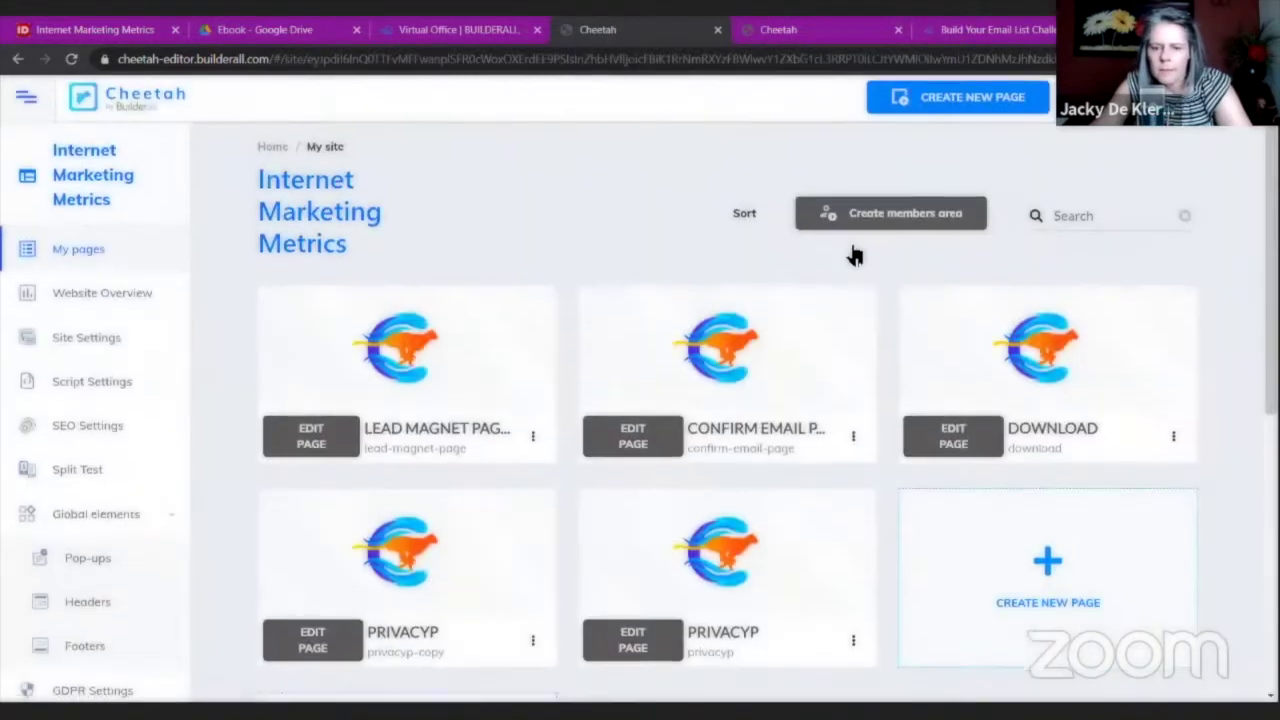
pyautogui.scroll(-3, 623, 449)
pyautogui.click(532, 424)
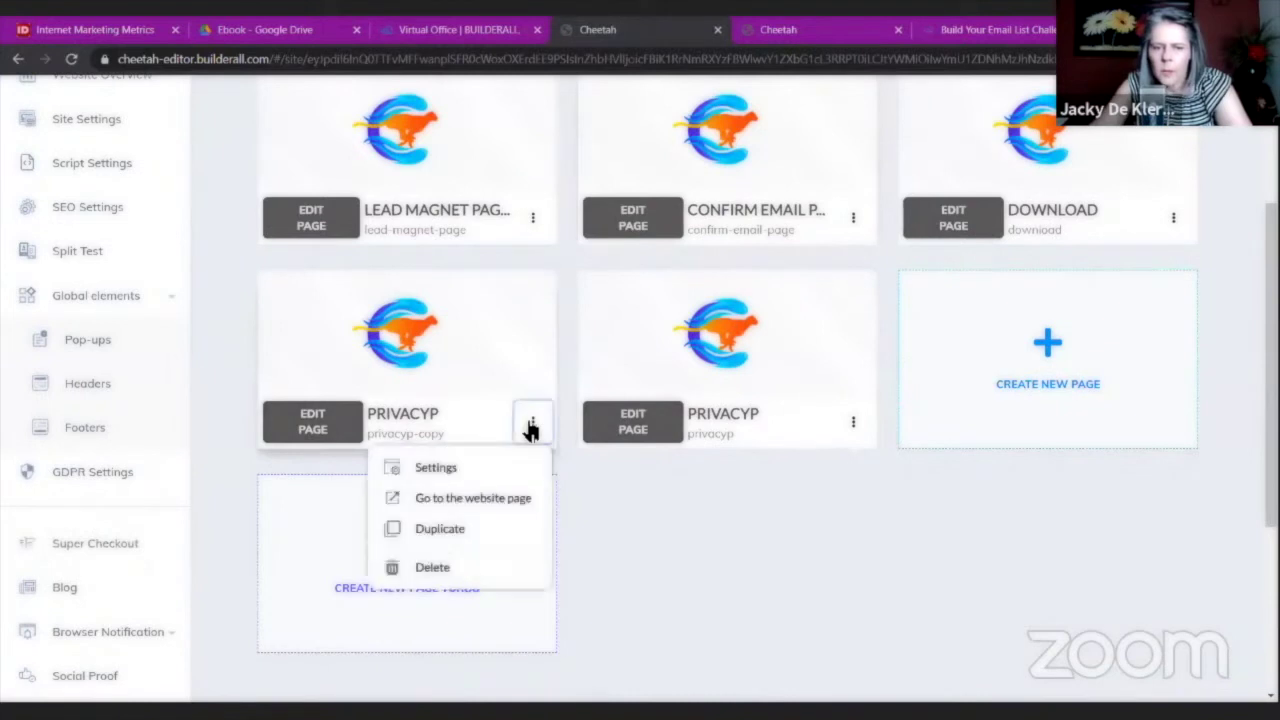
pyautogui.click(440, 471)
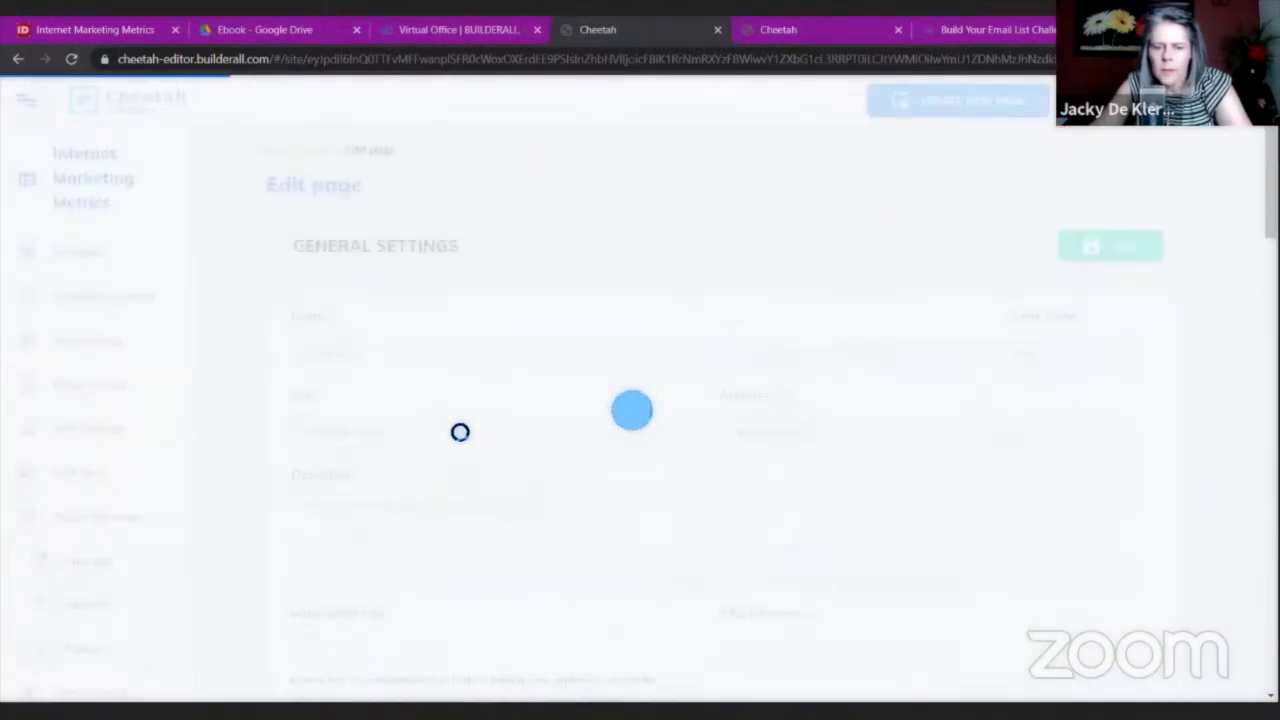
# Set the page name and title to Terms of Use, address terms-of-use, and save.
pyautogui.tripleClick(294, 352)
pyautogui.write('Te')
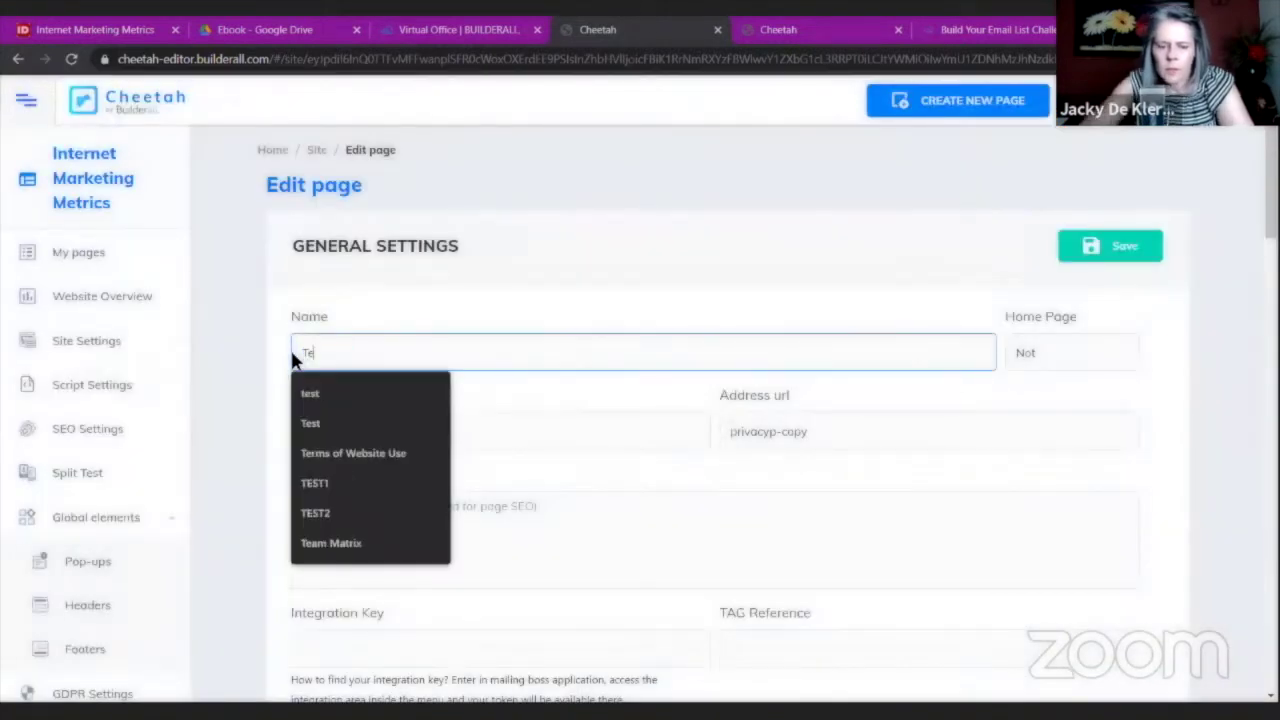
pyautogui.write('rms of U')
pyautogui.press('BackSpace')
pyautogui.write('Use')
pyautogui.press('Tab')
pyautogui.write('Terms of Use')
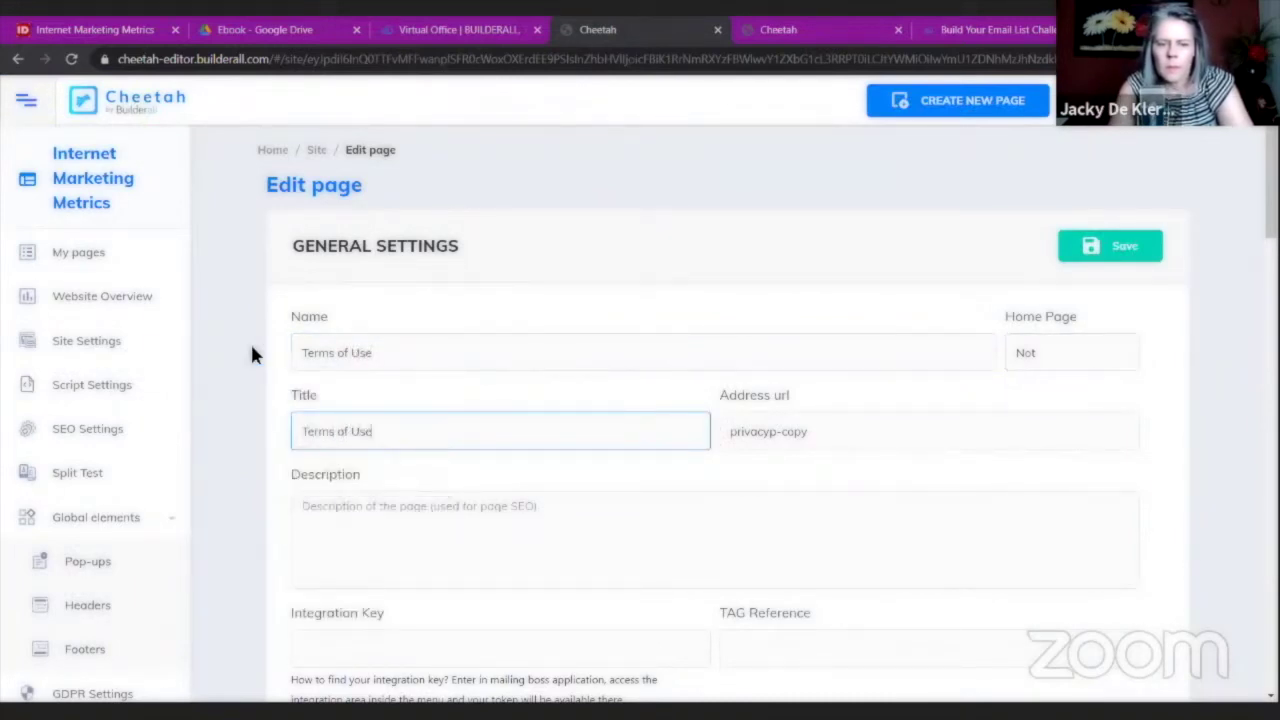
pyautogui.press('Tab')
pyautogui.write('terms')
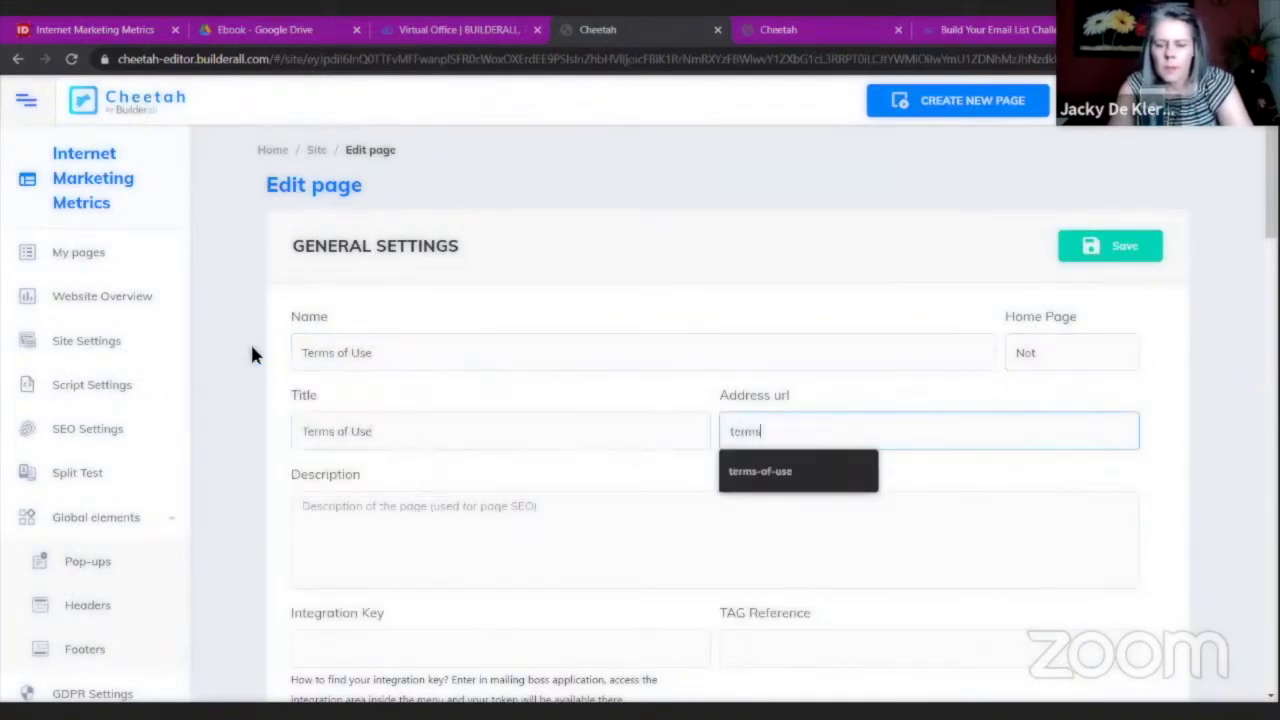
pyautogui.write('-of-use')
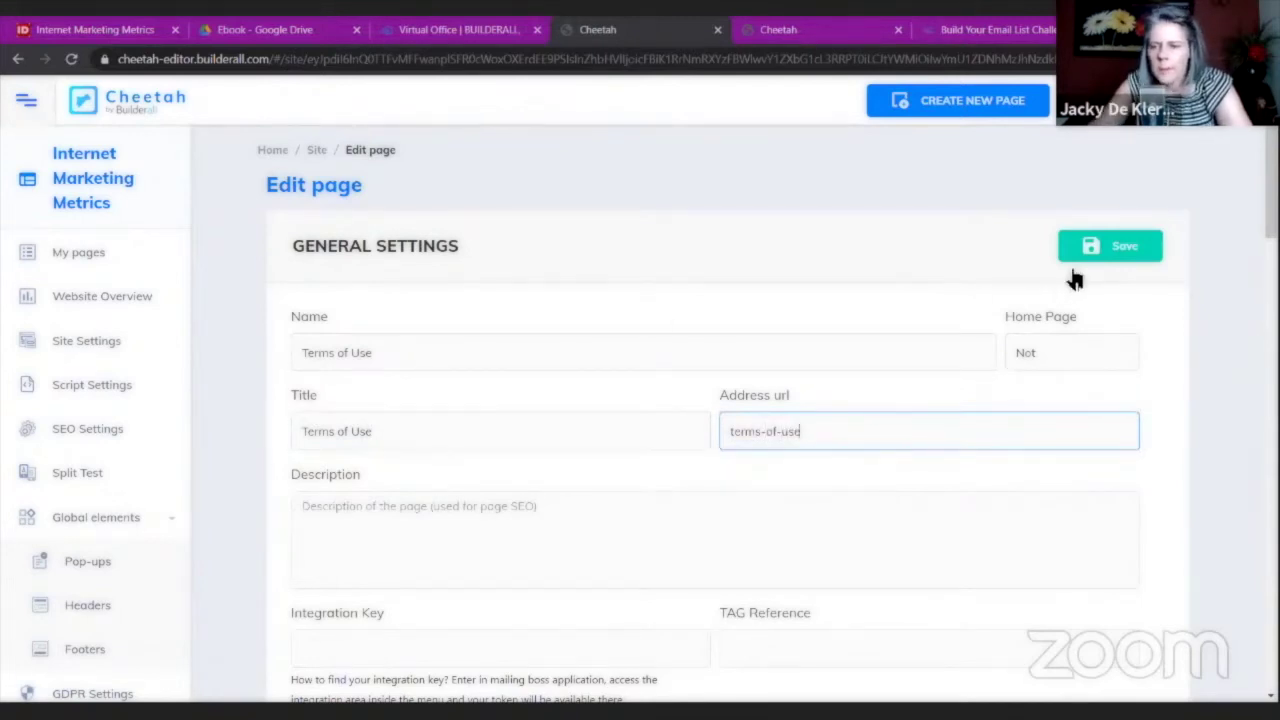
pyautogui.click(1063, 256)
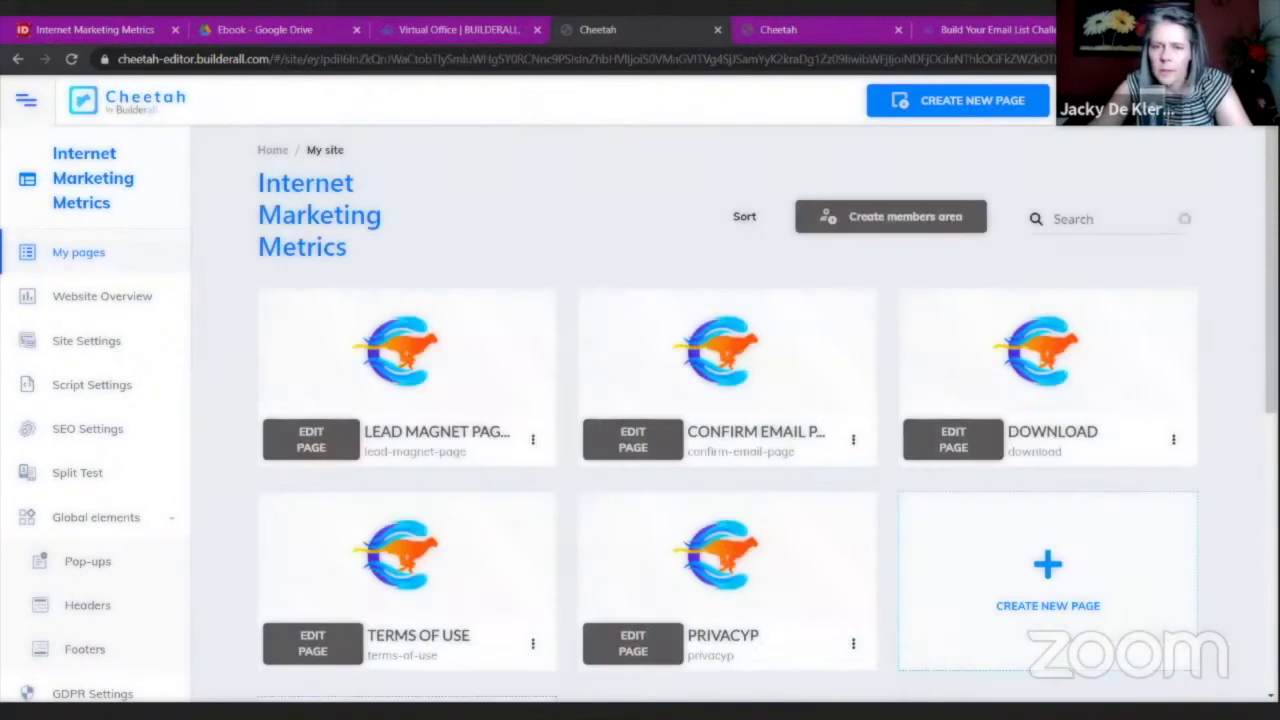
# Link the words 'Terms of Use' in the footer text to the Terms of Use page.
pyautogui.click(755, 30)
pyautogui.click(516, 306)
pyautogui.click(546, 297)
pyautogui.moveTo(574, 300); pyautogui.dragTo(474, 297)
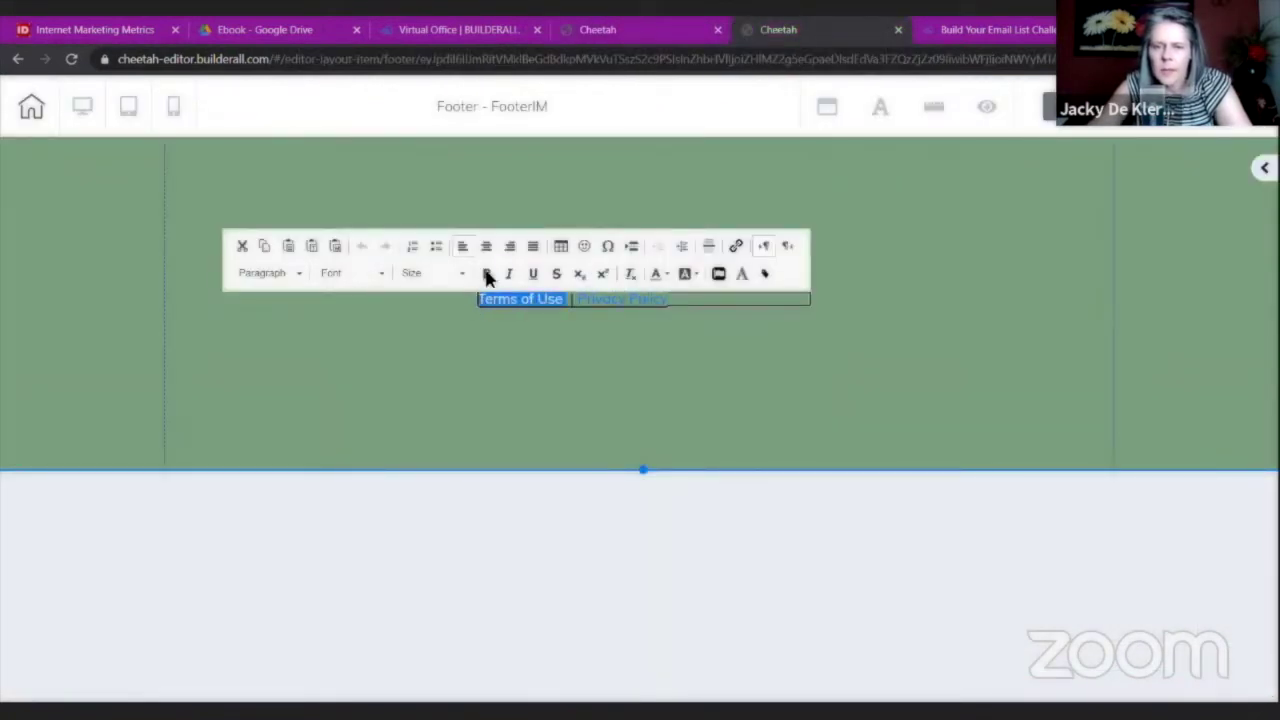
pyautogui.click(736, 247)
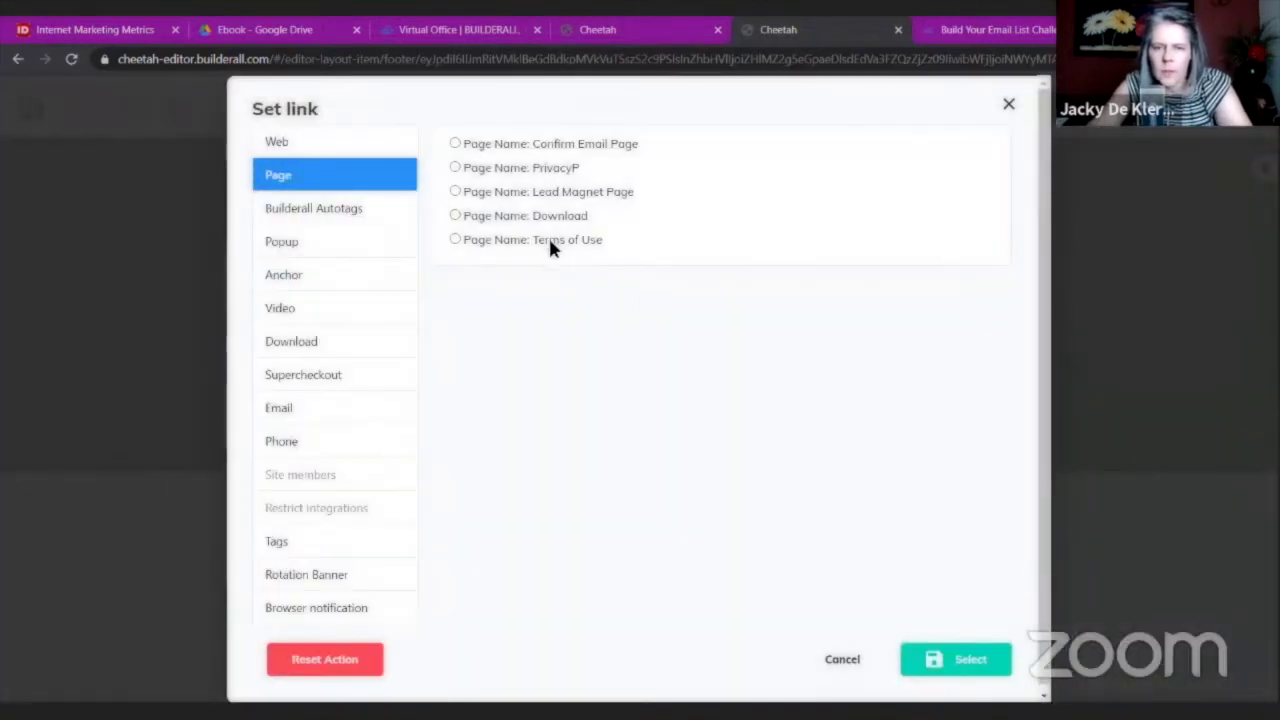
pyautogui.click(550, 248)
pyautogui.click(970, 660)
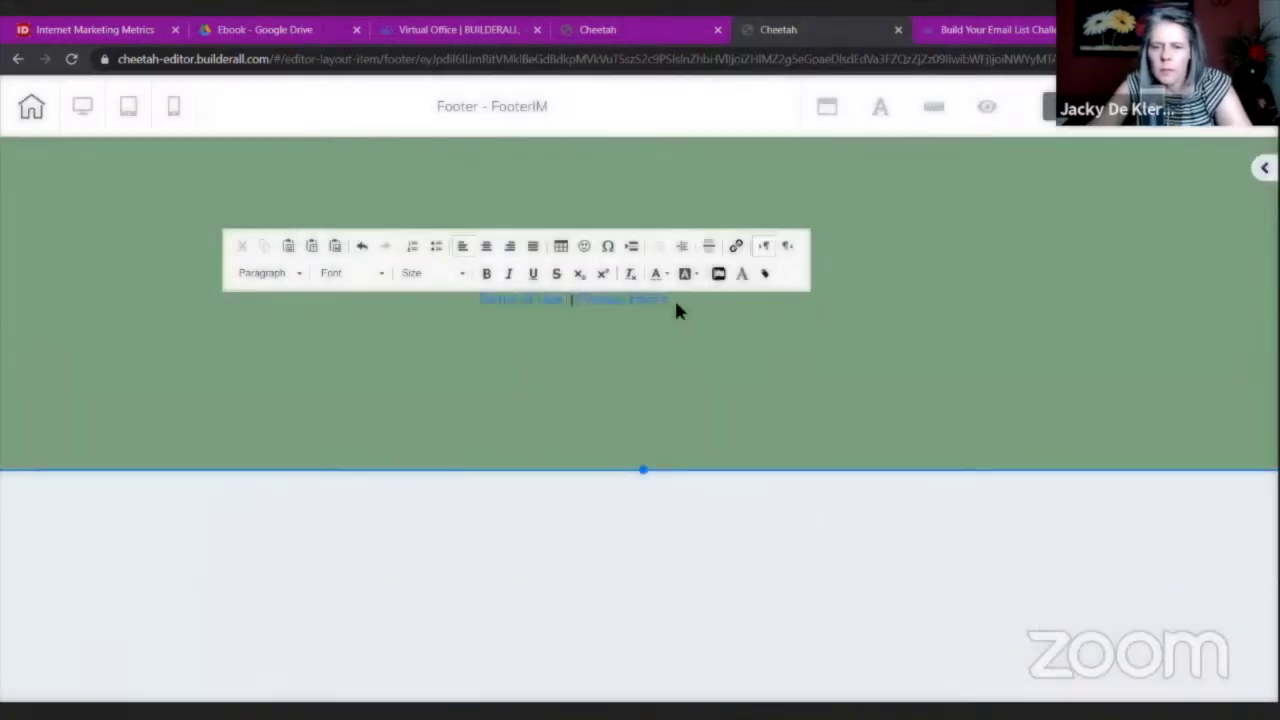
pyautogui.click(674, 297)
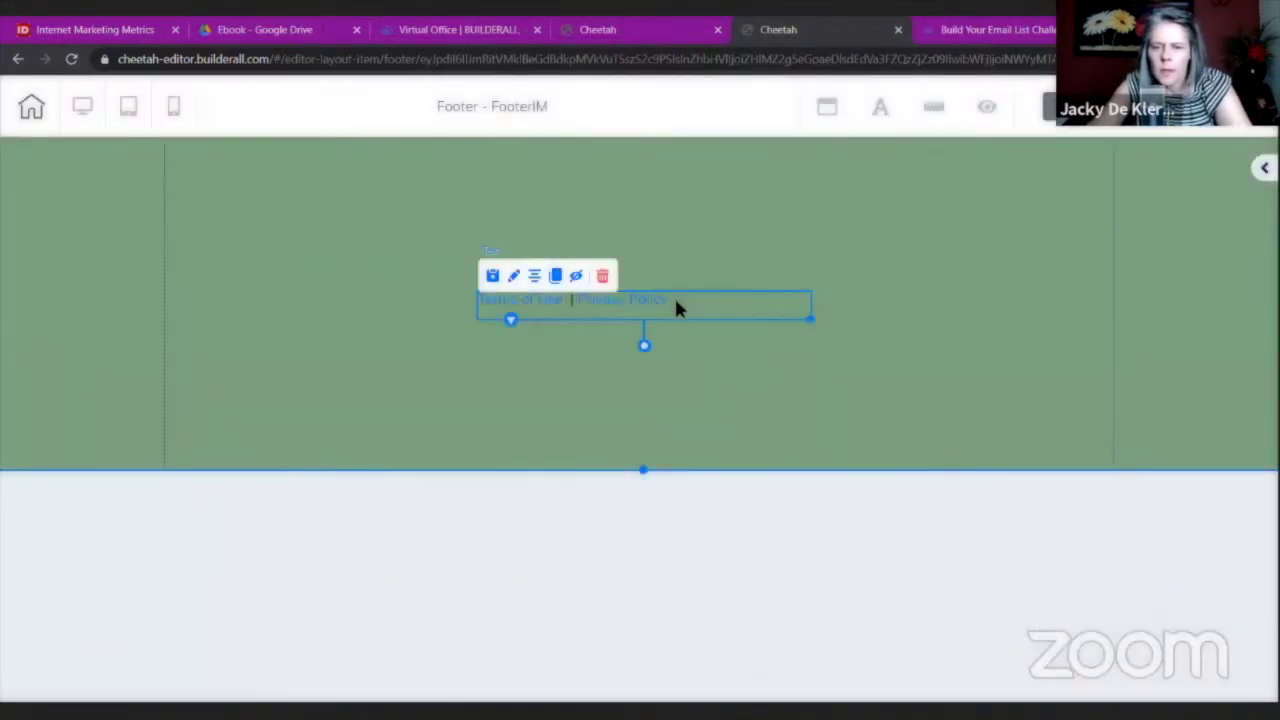
# Centre the link line, move it to the footer's top at full width, and shorten the footer.
pyautogui.moveTo(714, 305); pyautogui.dragTo(724, 240)
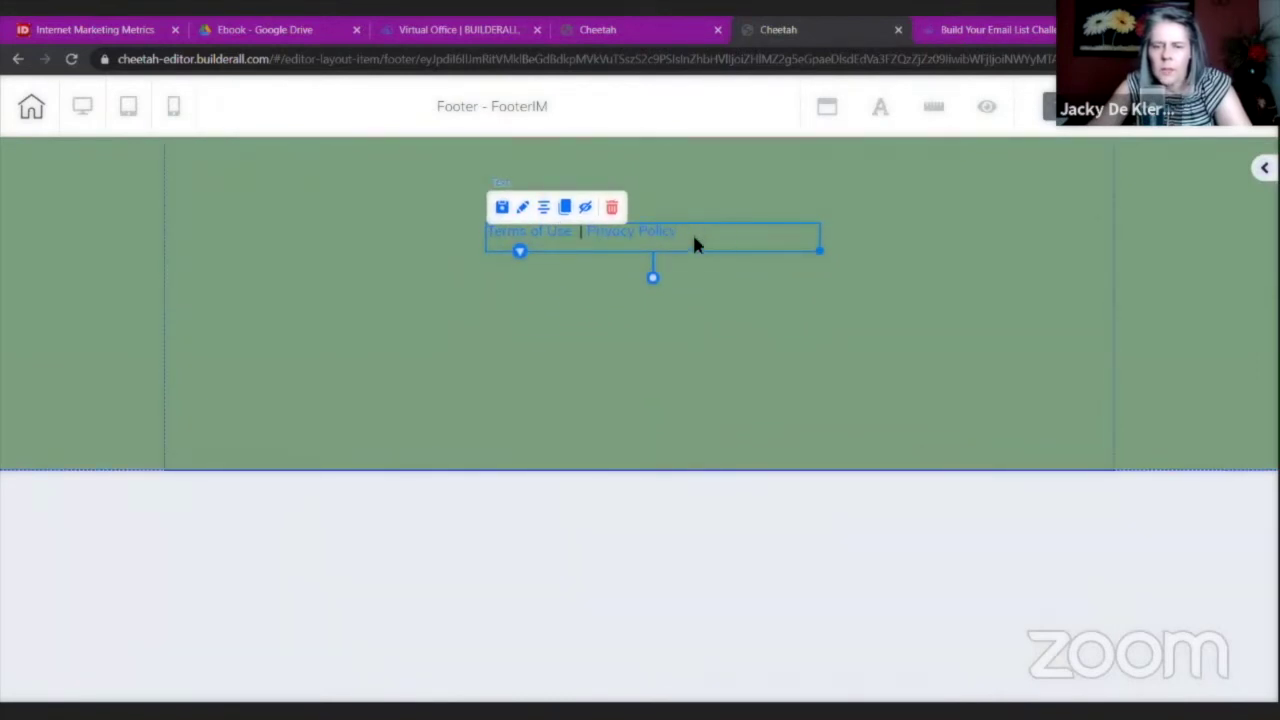
pyautogui.doubleClick(674, 232)
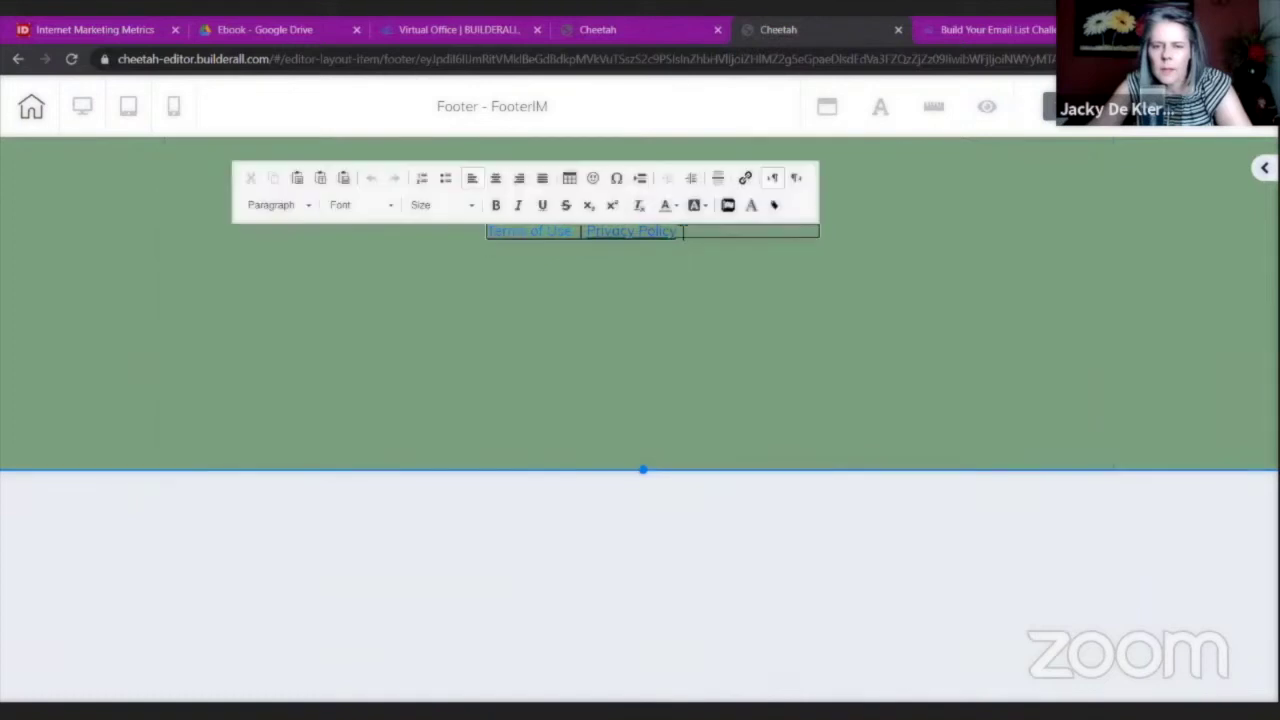
pyautogui.click(495, 178)
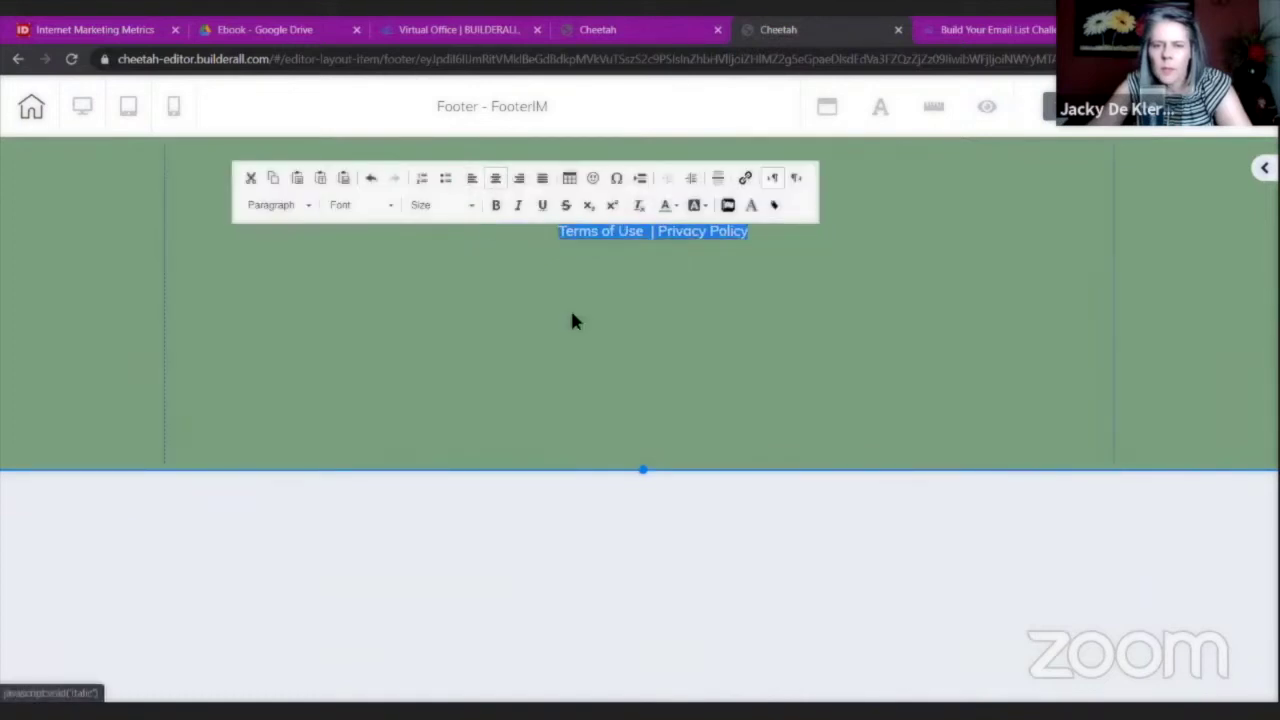
pyautogui.click(552, 313)
pyautogui.moveTo(652, 227); pyautogui.dragTo(356, 171)
pyautogui.click(471, 177)
pyautogui.moveTo(738, 186); pyautogui.dragTo(1106, 183)
pyautogui.click(690, 438)
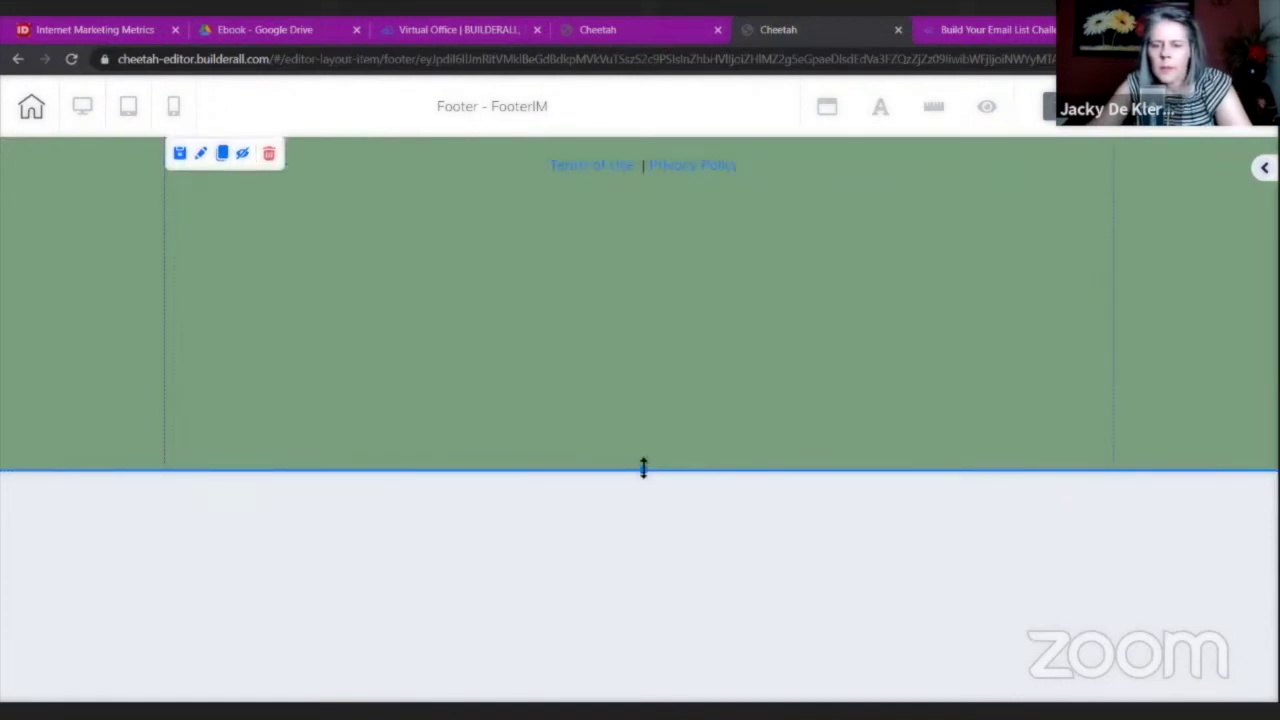
pyautogui.moveTo(643, 468); pyautogui.dragTo(643, 303)
# Set the footer's minimum height to 50 and shrink it to a thin band.
pyautogui.doubleClick(838, 220)
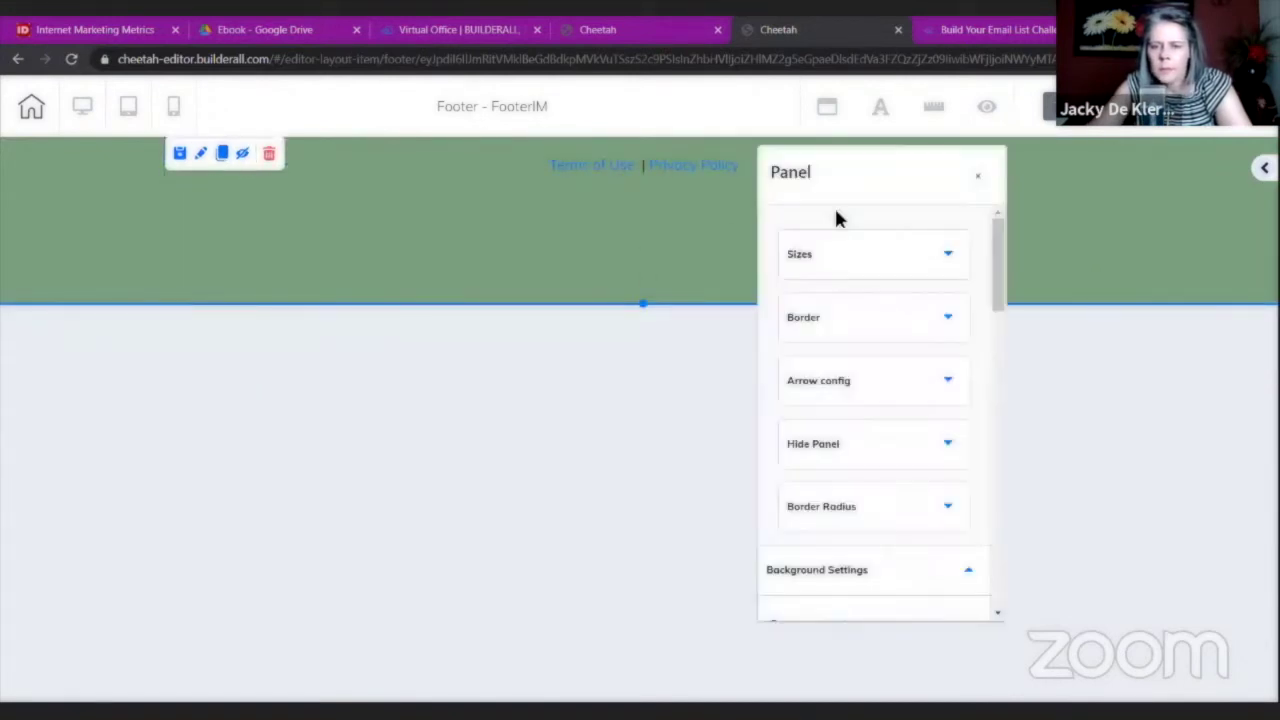
pyautogui.scroll(-5, 849, 326)
pyautogui.click(848, 316)
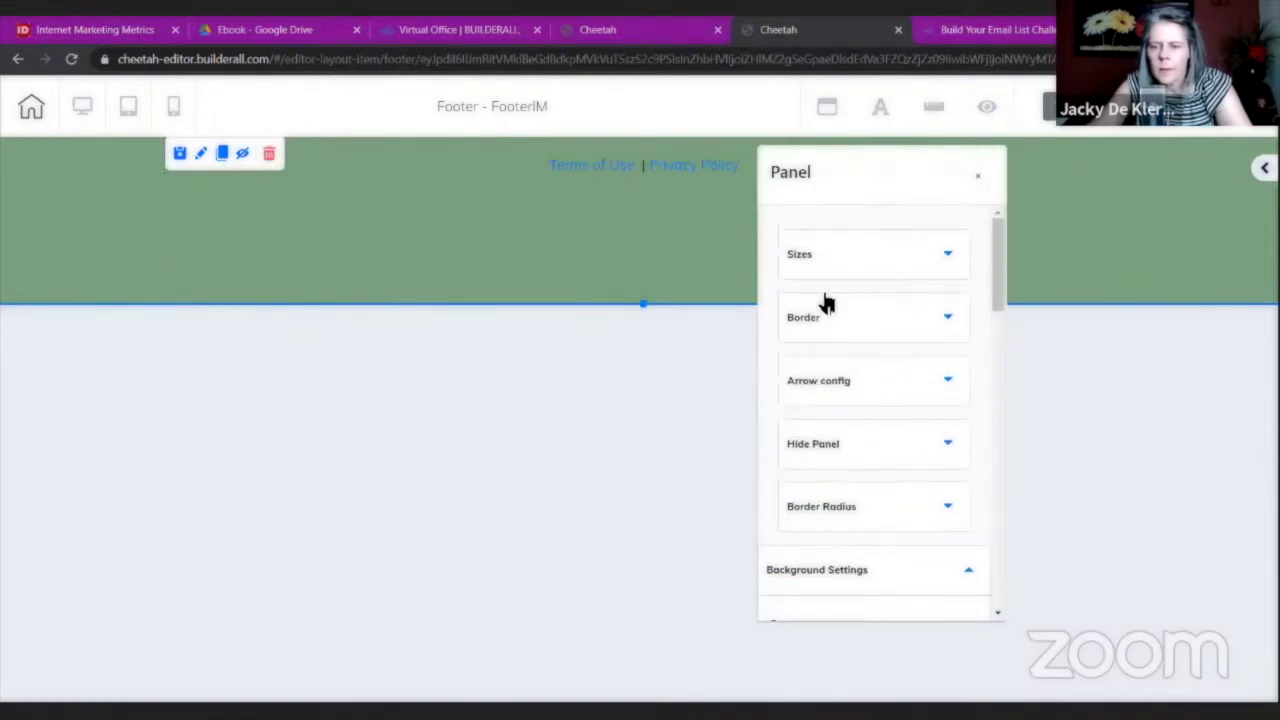
pyautogui.click(834, 258)
pyautogui.moveTo(810, 453); pyautogui.dragTo(785, 452)
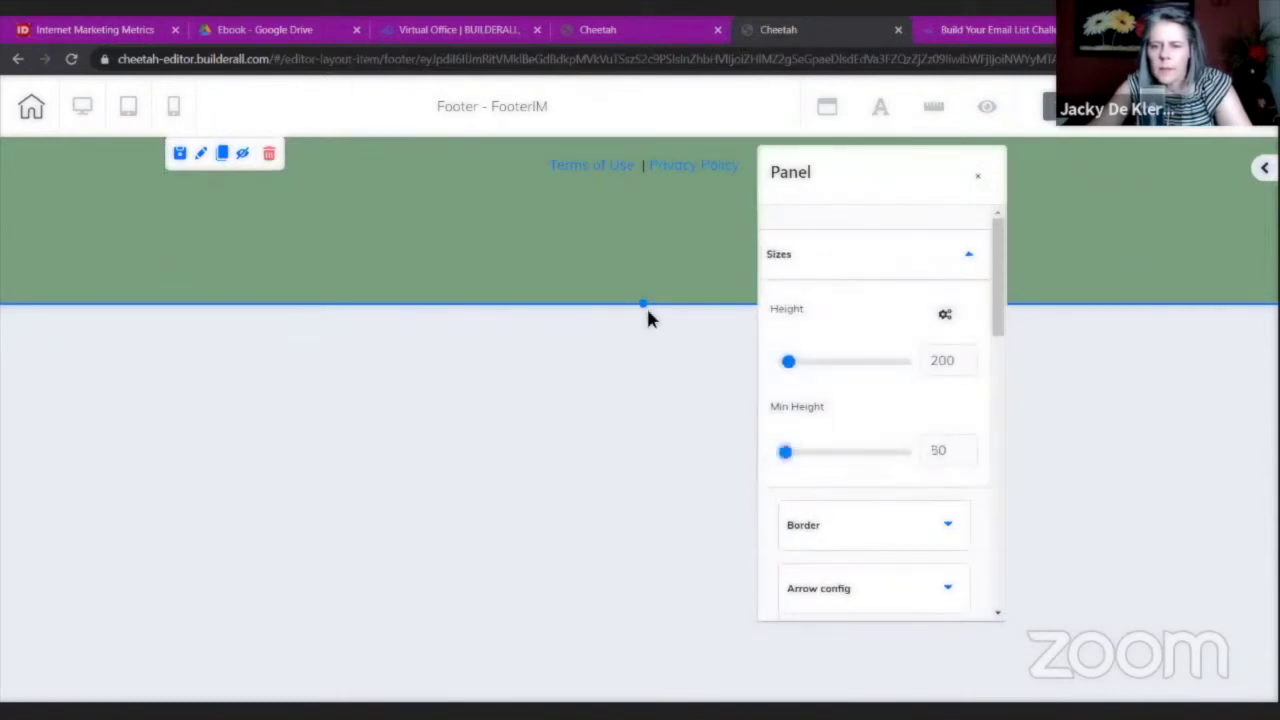
pyautogui.moveTo(643, 303); pyautogui.dragTo(646, 192)
pyautogui.click(978, 175)
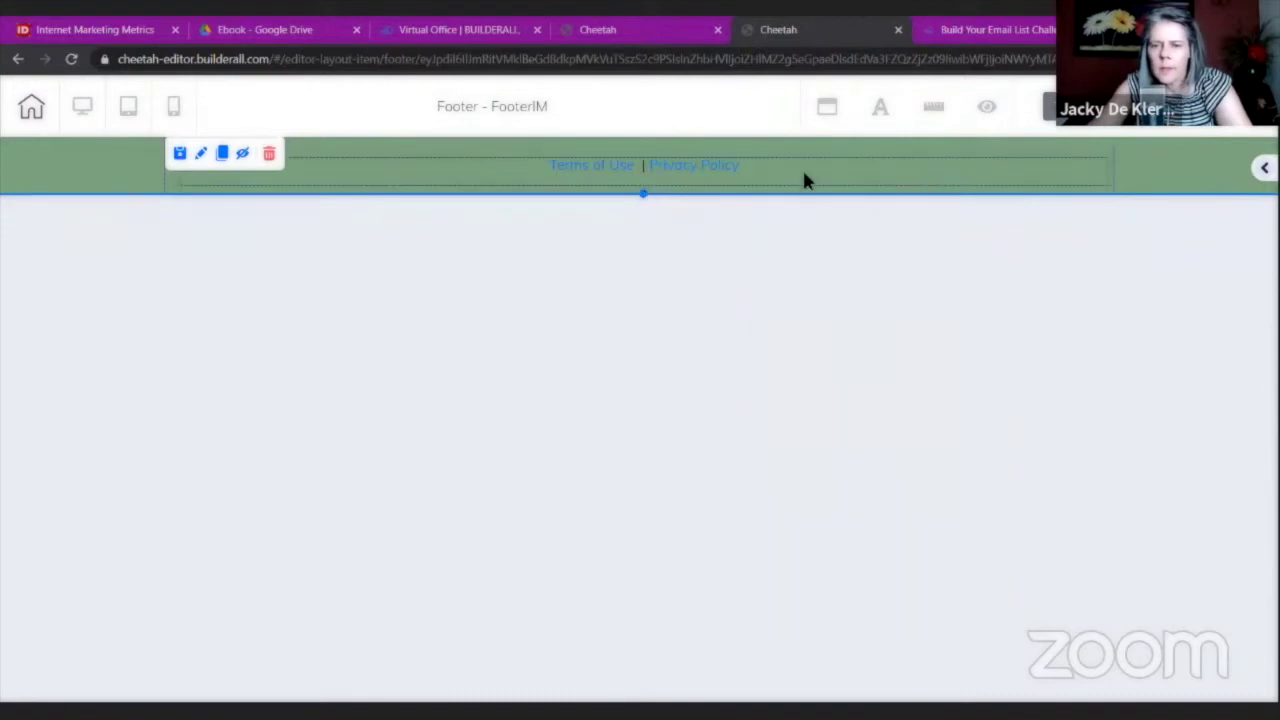
# Colour the 'Terms of Use | Privacy Policy' link text white.
pyautogui.doubleClick(761, 178)
pyautogui.moveTo(769, 183); pyautogui.dragTo(545, 184)
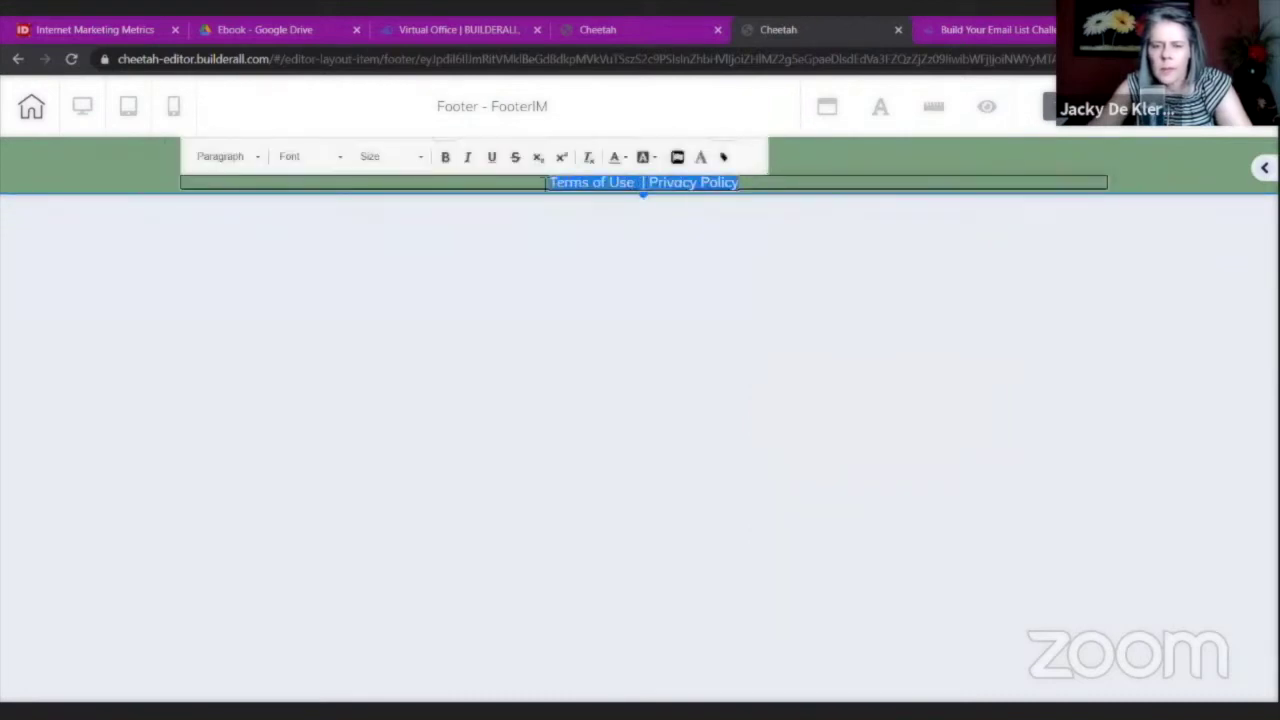
pyautogui.click(624, 157)
pyautogui.click(722, 254)
pyautogui.click(632, 217)
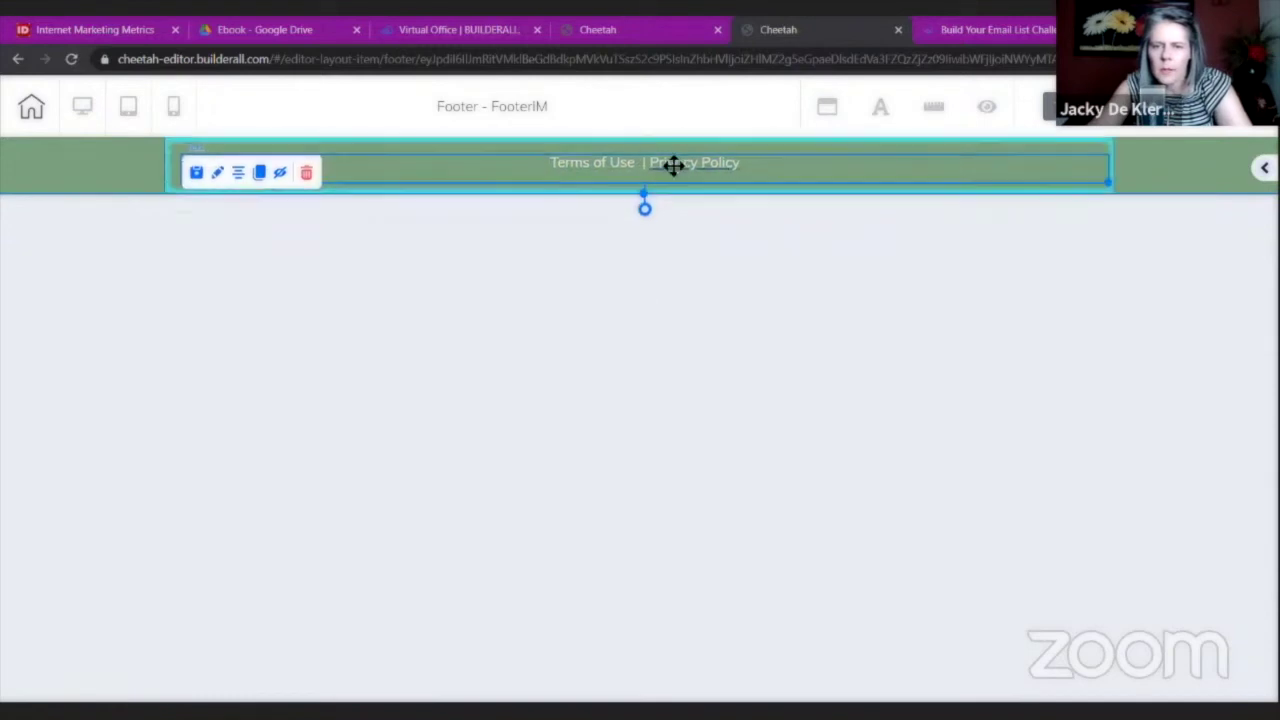
pyautogui.click(746, 260)
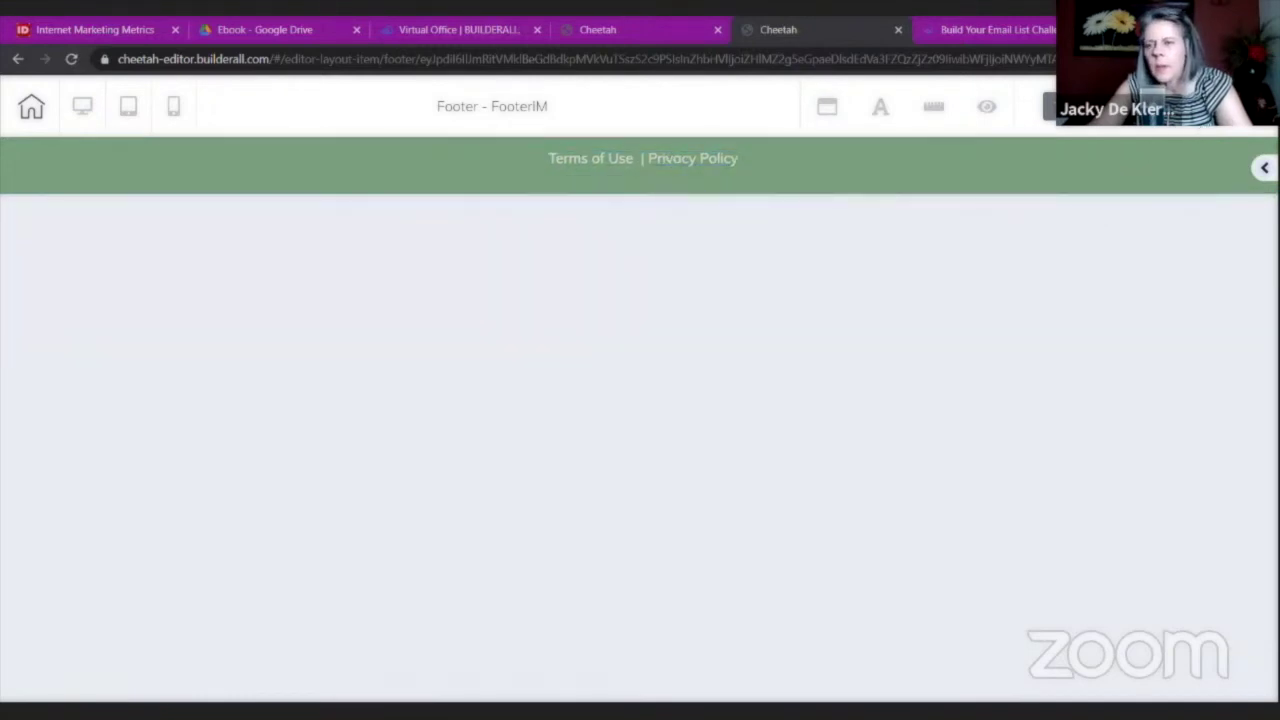
# Save the FooterIM footer, then save and exit back to the site's page list.
pyautogui.click(1100, 106)
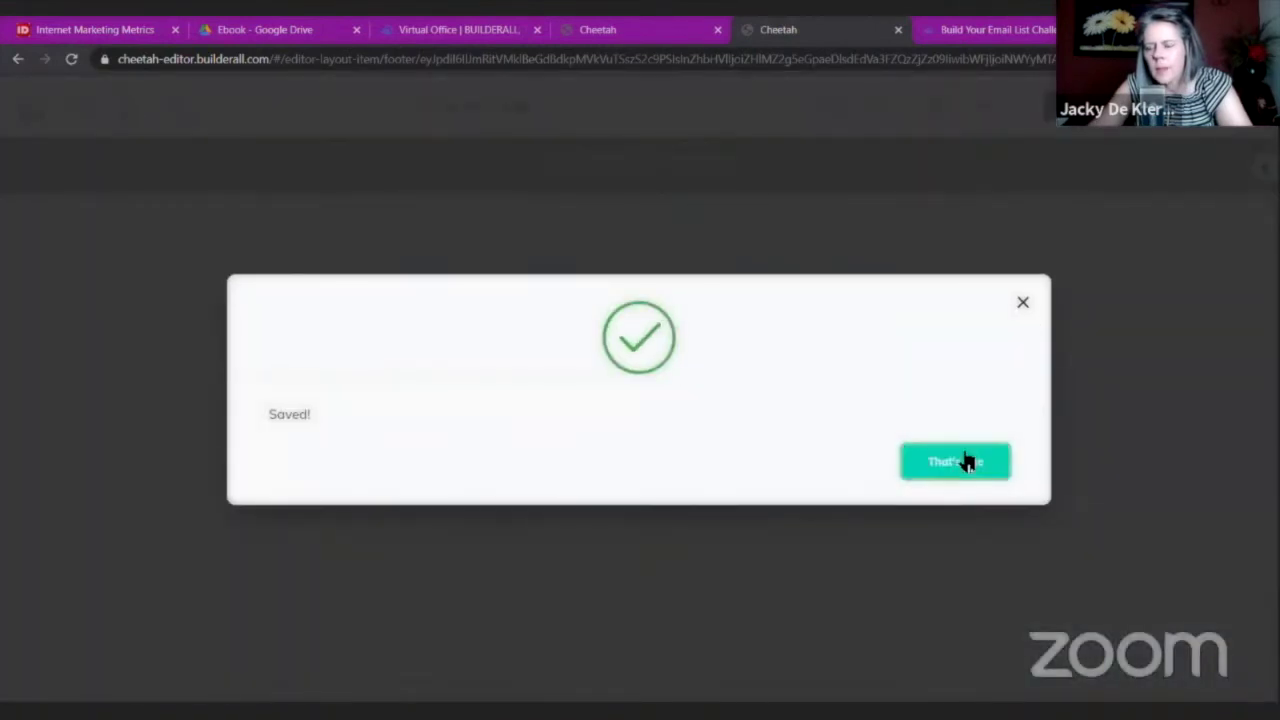
pyautogui.click(963, 460)
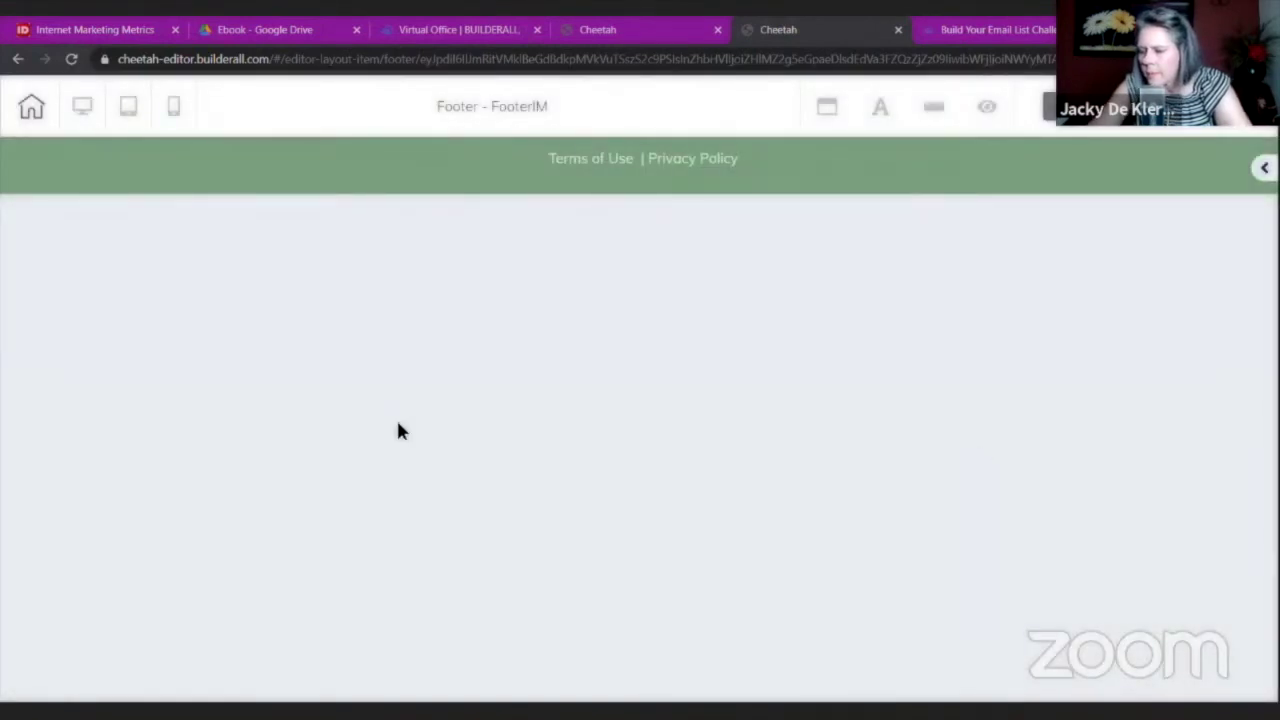
pyautogui.click(30, 107)
pyautogui.click(700, 418)
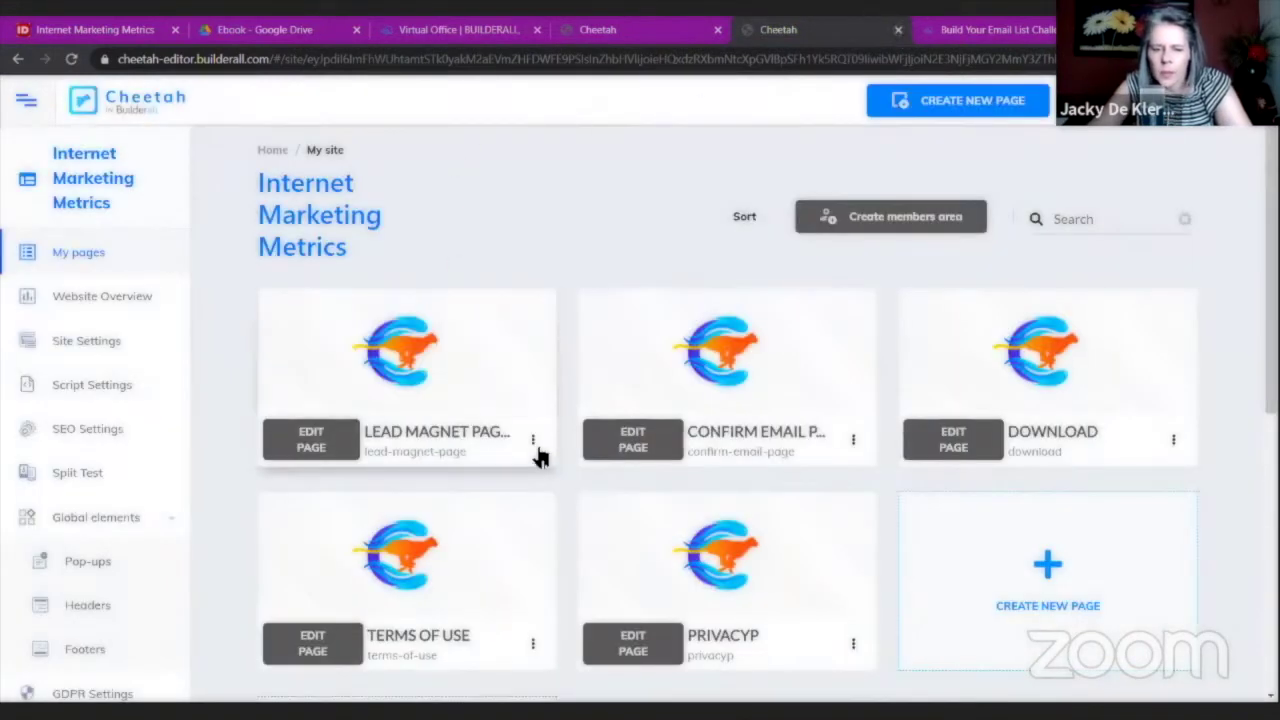
# In the Lead Magnet page settings, set the desktop and mobile header to Header IM.
pyautogui.click(533, 442)
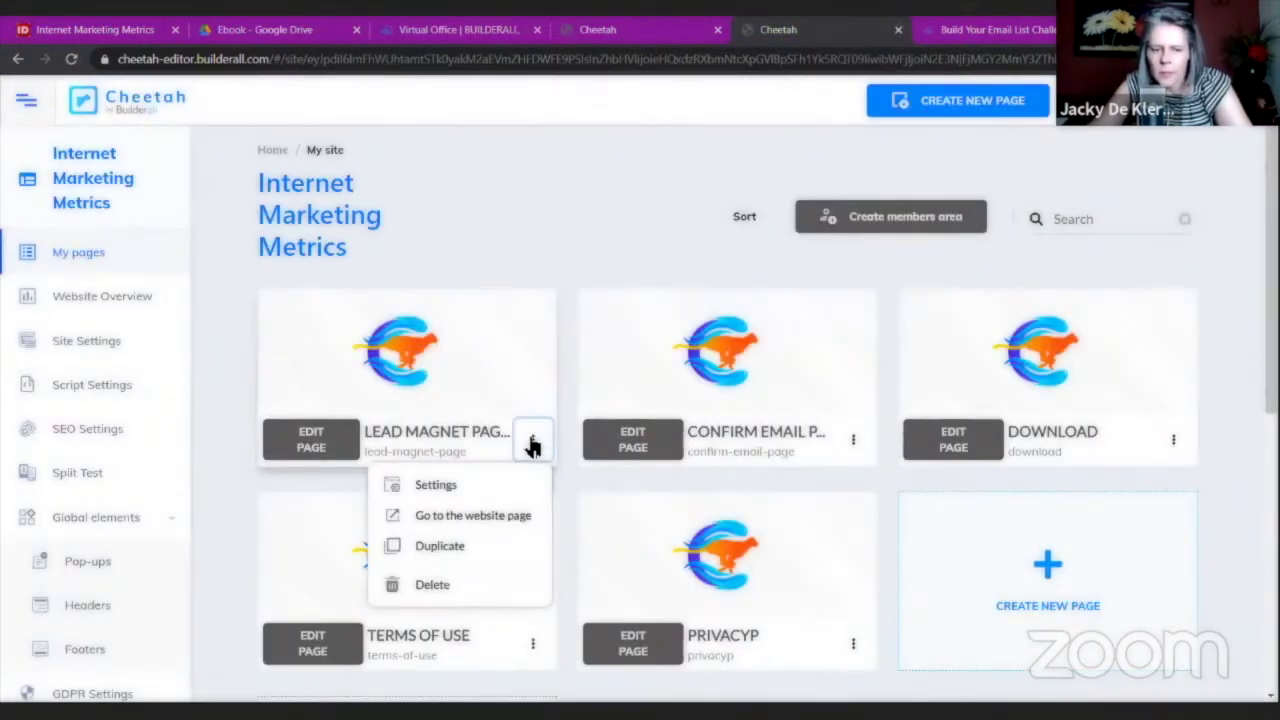
pyautogui.click(441, 490)
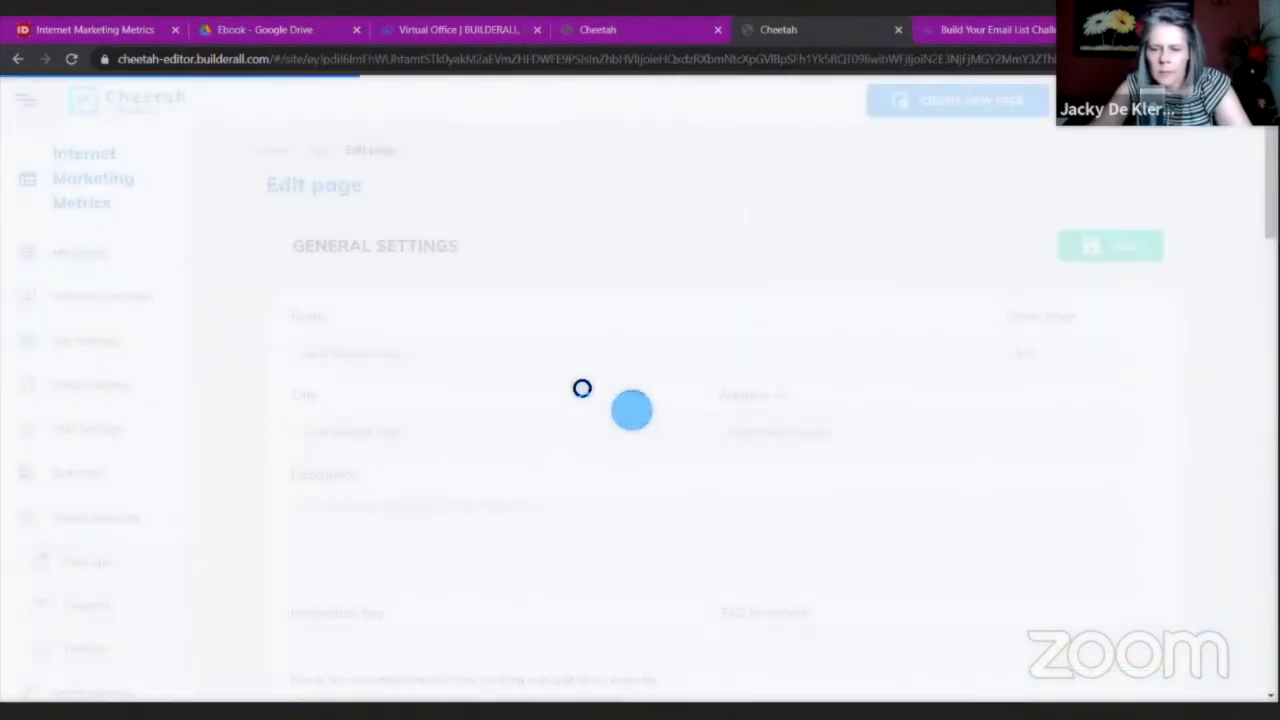
pyautogui.scroll(-3, 580, 388)
pyautogui.scroll(-12, 583, 387)
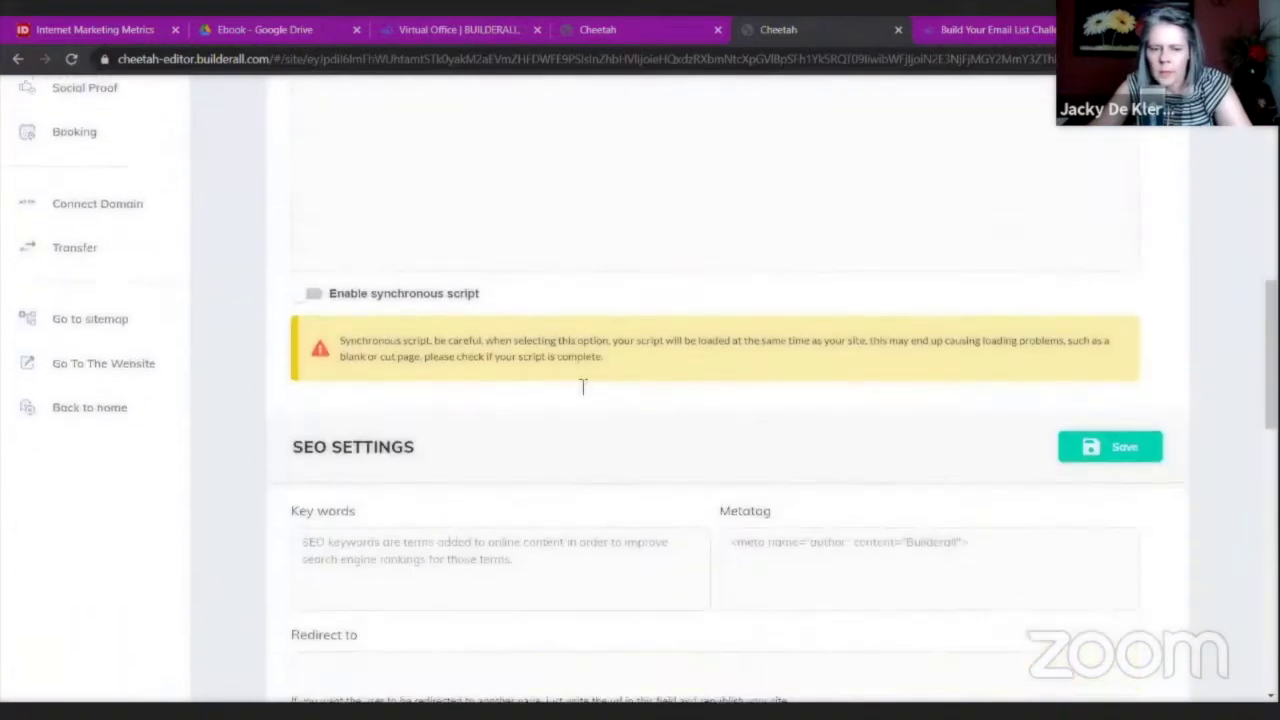
pyautogui.scroll(-5, 583, 387)
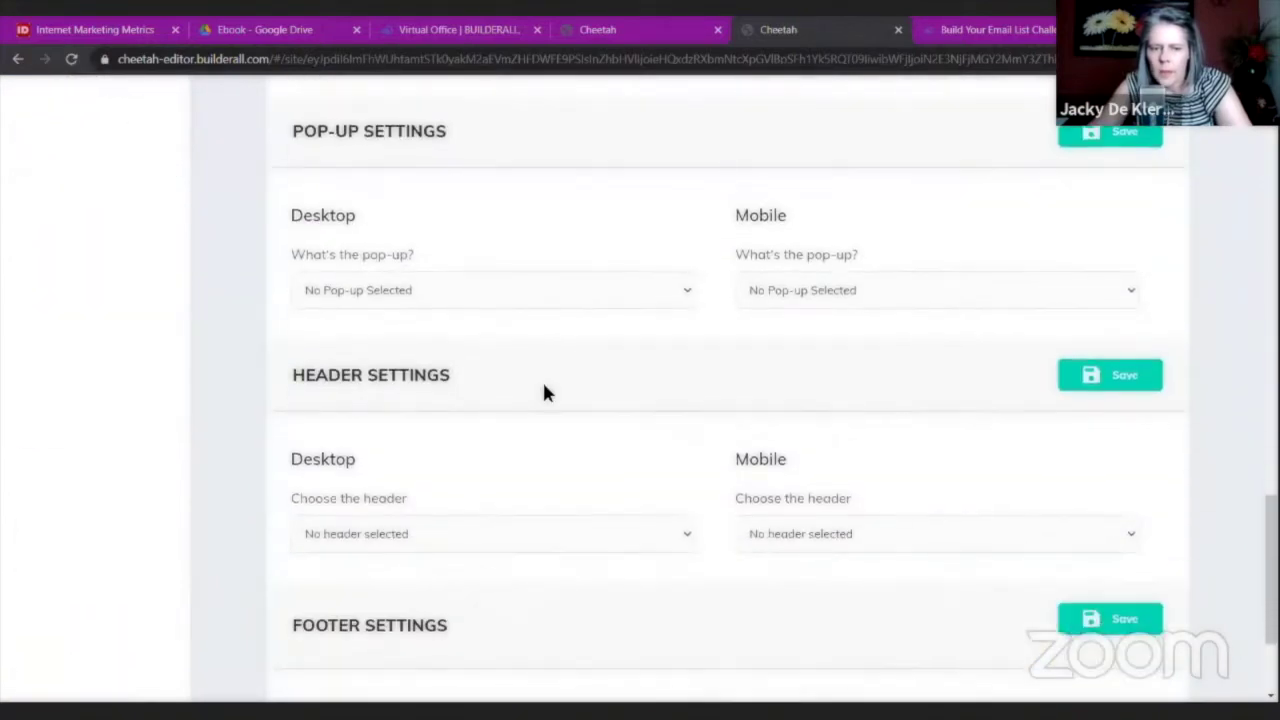
pyautogui.click(685, 369)
pyautogui.click(610, 426)
pyautogui.click(836, 372)
pyautogui.click(814, 428)
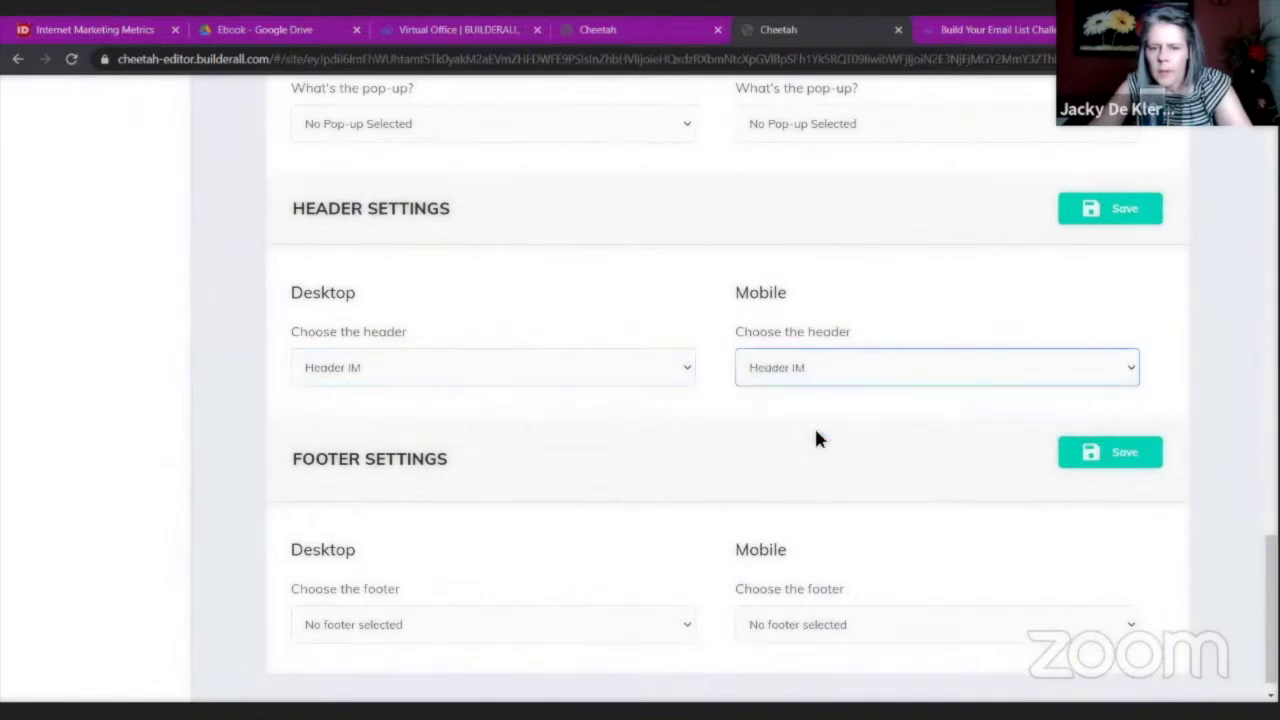
# Set the desktop and mobile footer to FooterIM and save the page settings.
pyautogui.scroll(-1, 647, 553)
pyautogui.click(648, 601)
pyautogui.click(609, 660)
pyautogui.click(884, 600)
pyautogui.click(857, 662)
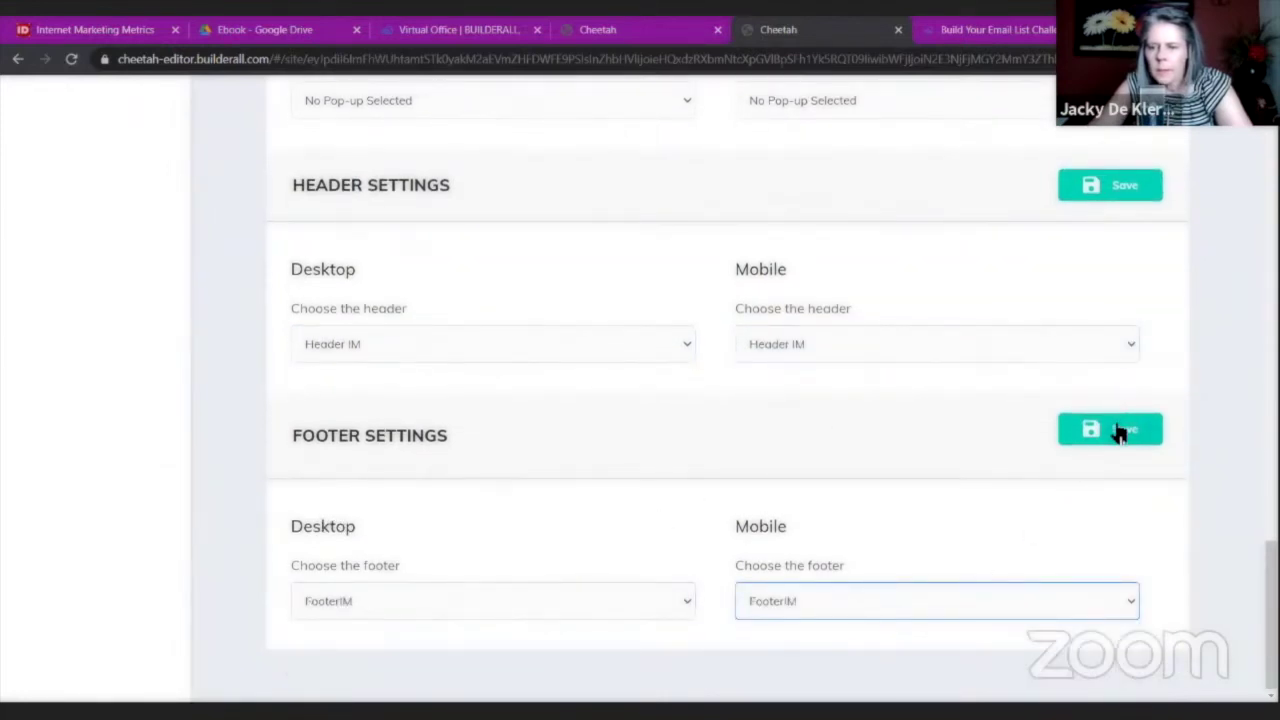
pyautogui.scroll(15, 1100, 378)
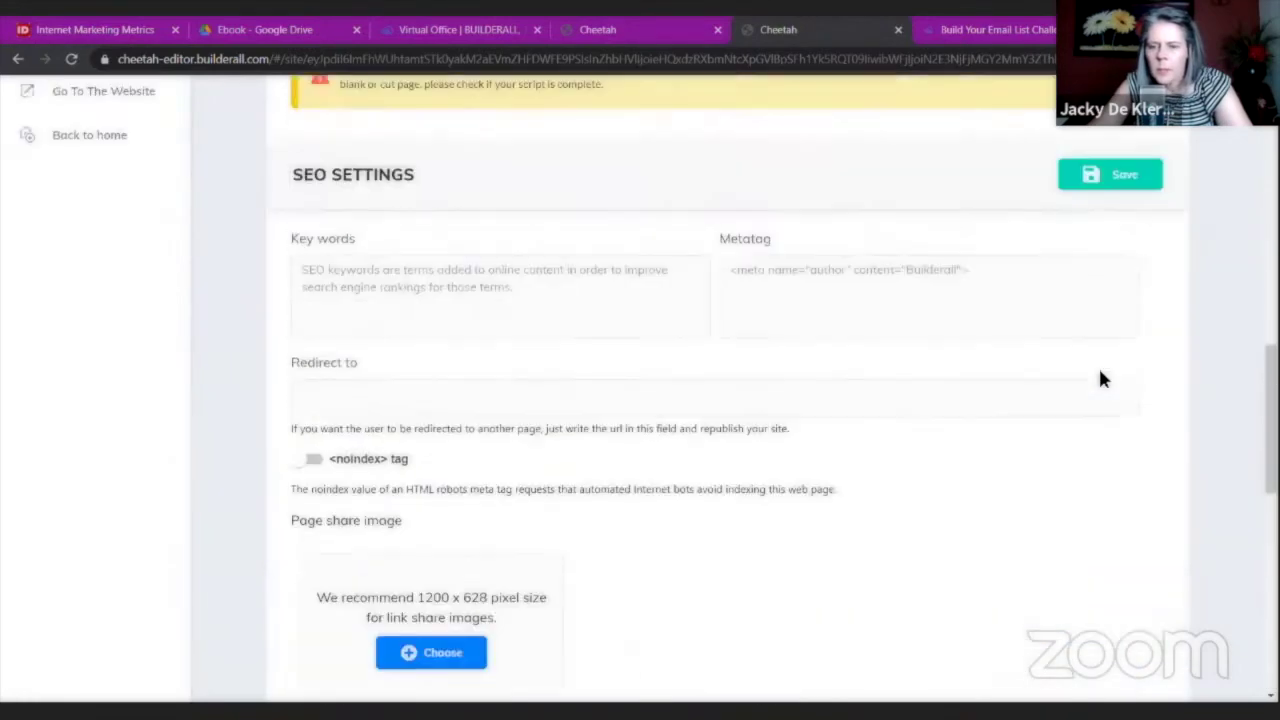
pyautogui.scroll(-10, 1100, 374)
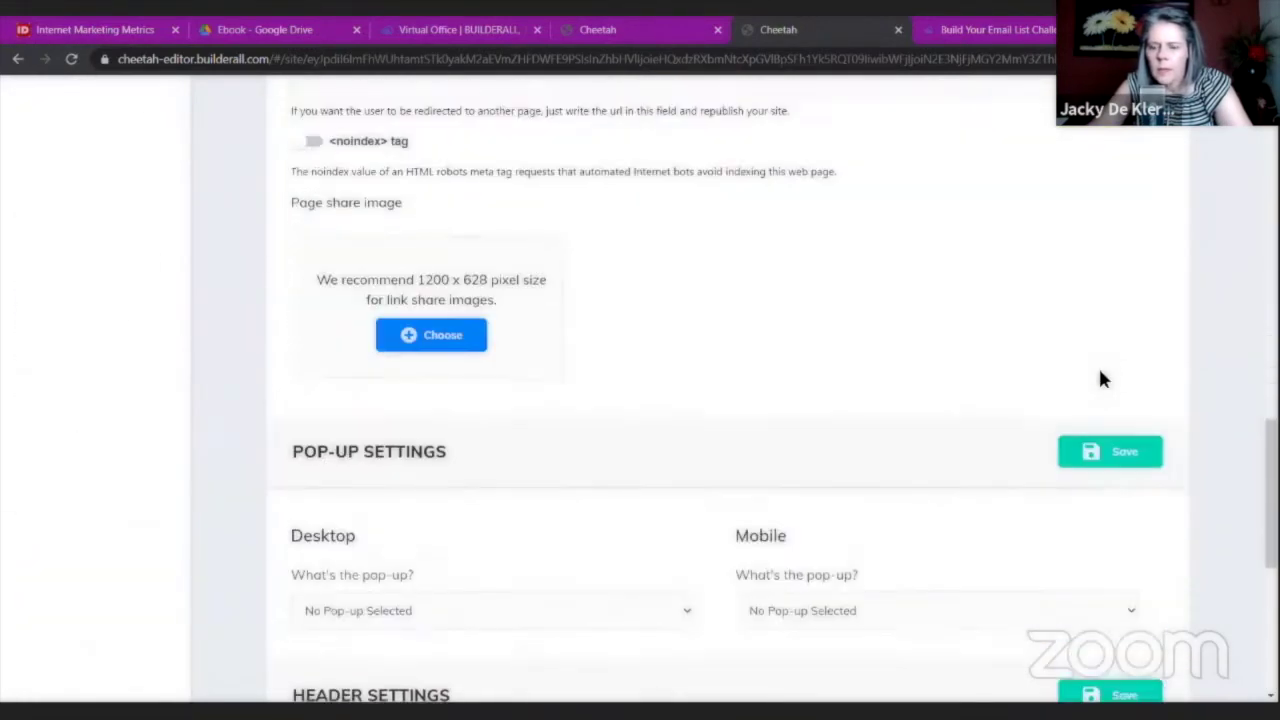
pyautogui.click(1102, 539)
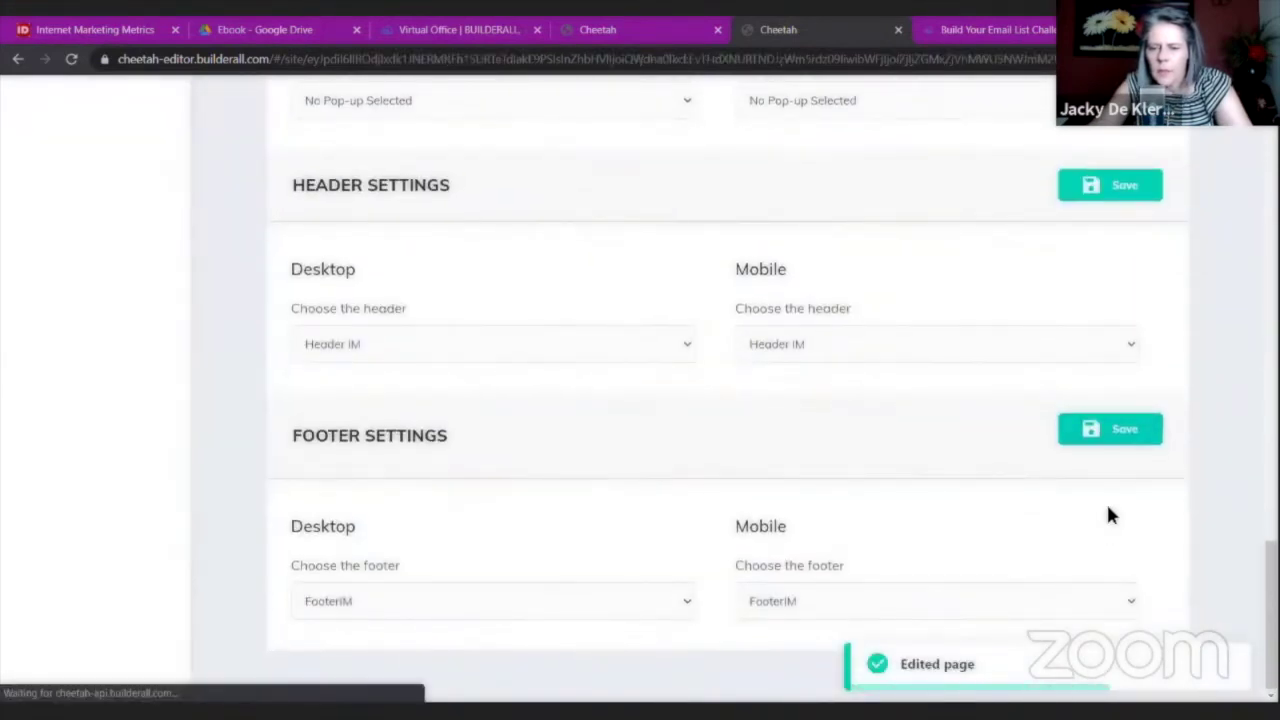
pyautogui.scroll(-3, 1117, 477)
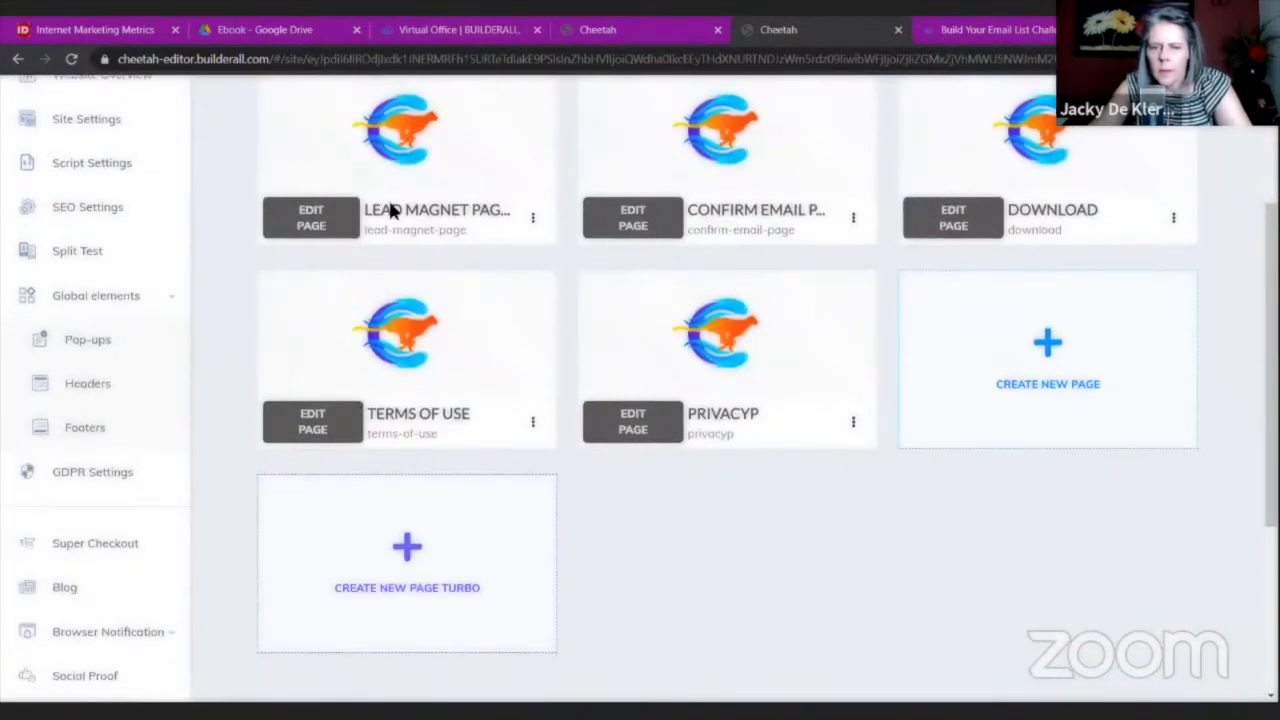
# Set the Terms of Use page's desktop header to Header IM and save.
pyautogui.click(533, 218)
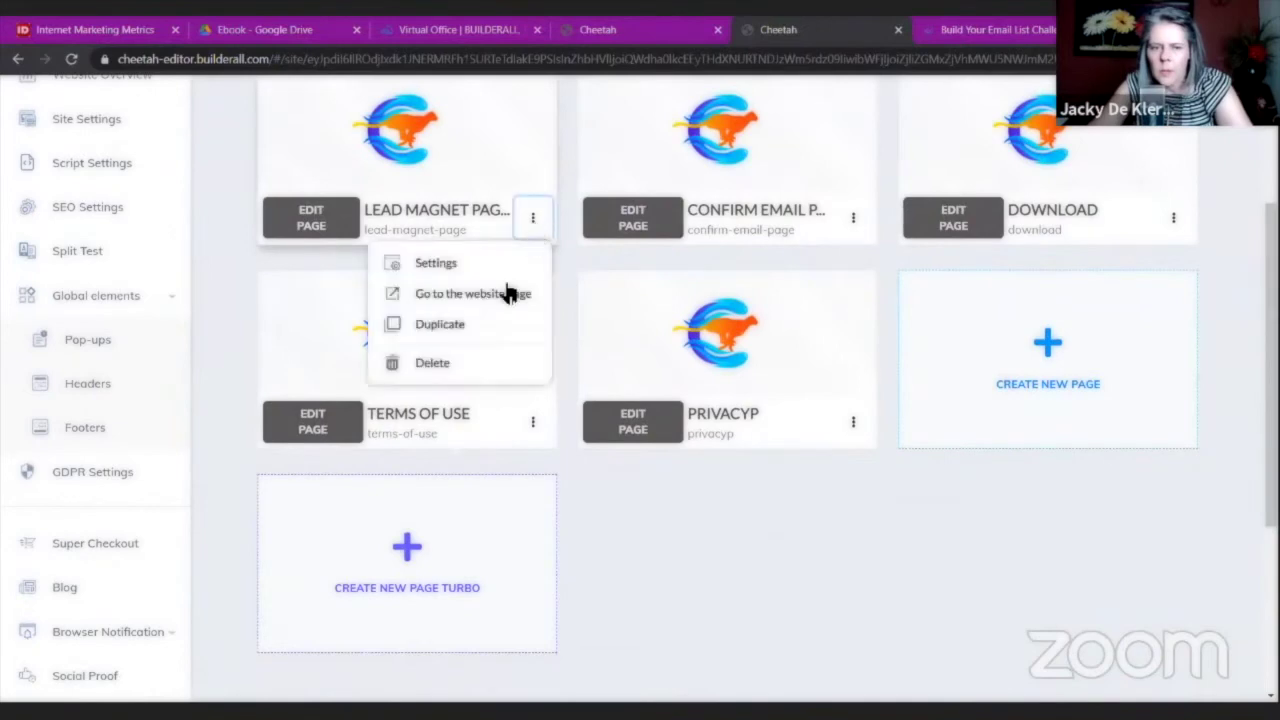
pyautogui.click(533, 421)
pyautogui.click(456, 470)
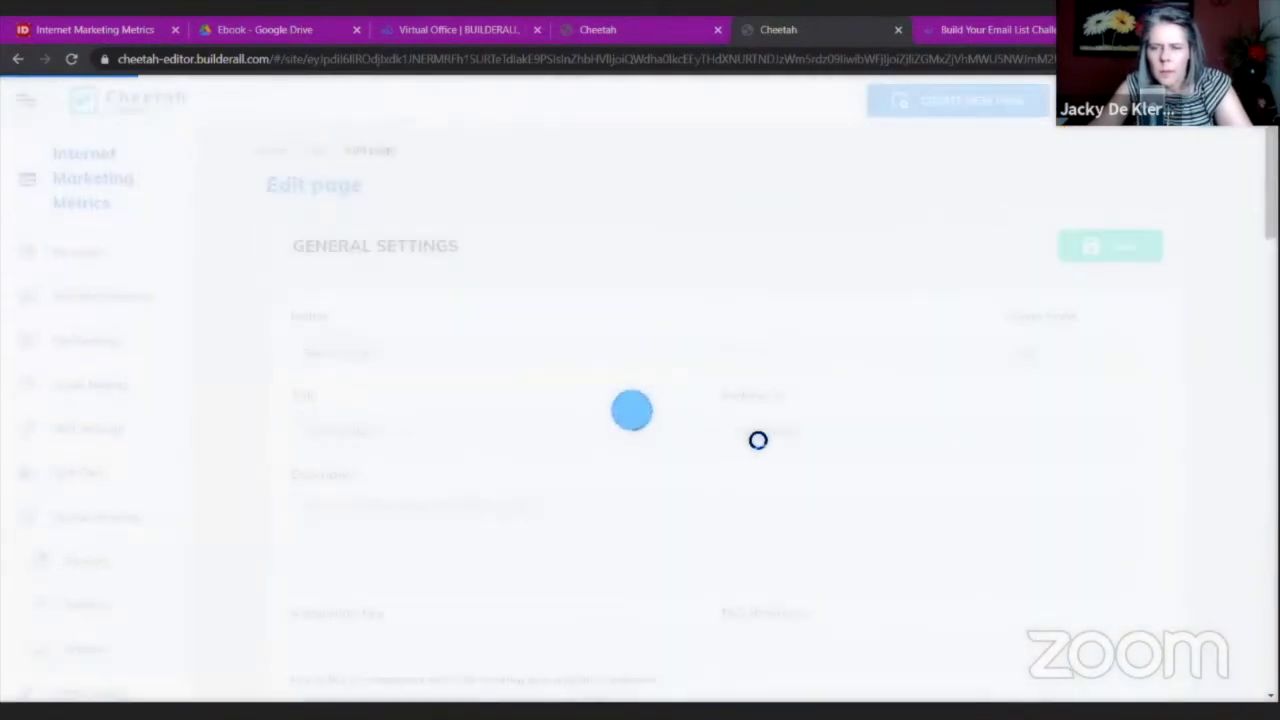
pyautogui.scroll(-10, 757, 440)
pyautogui.scroll(-10, 757, 440)
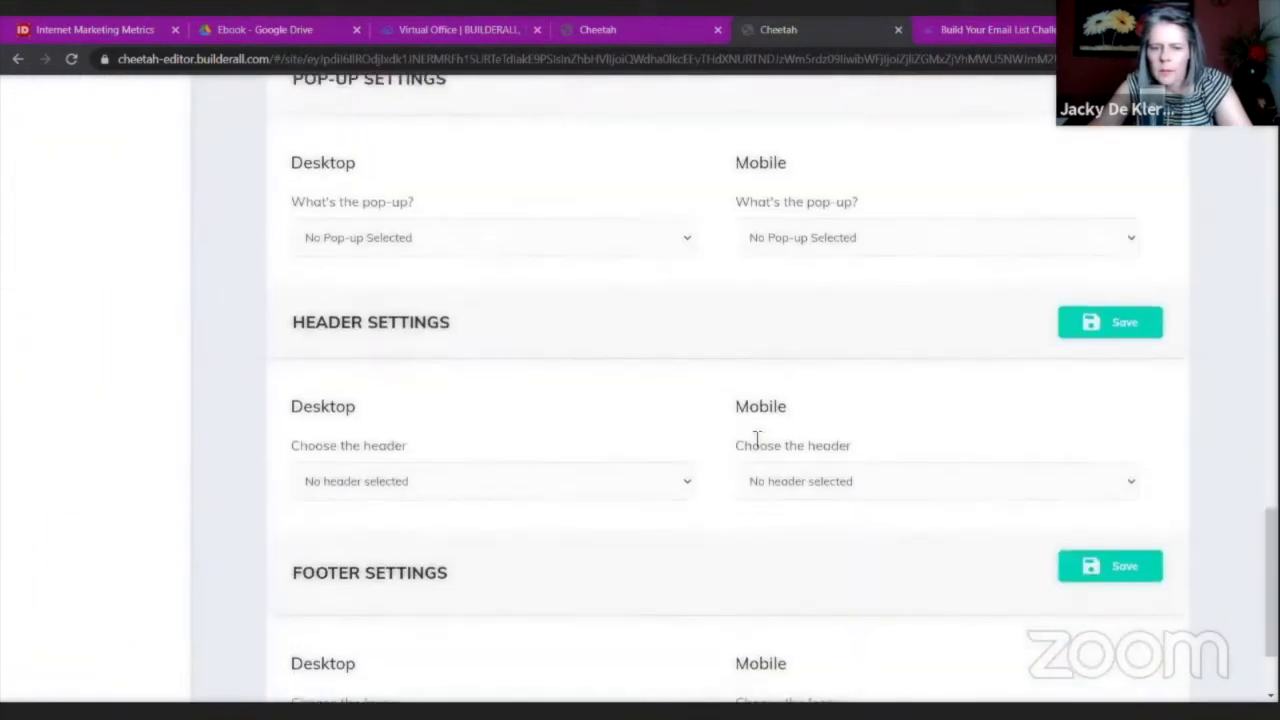
pyautogui.click(684, 428)
pyautogui.click(546, 484)
pyautogui.click(926, 432)
pyautogui.click(1090, 505)
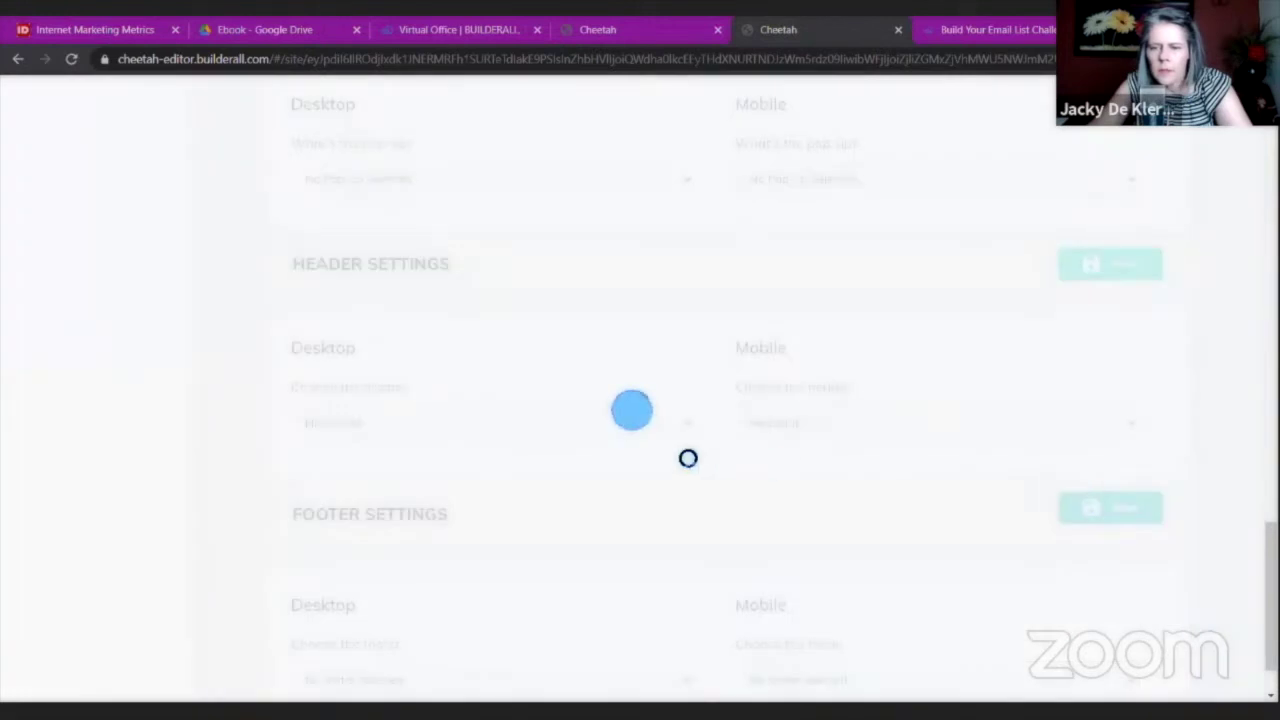
pyautogui.scroll(-1, 516, 466)
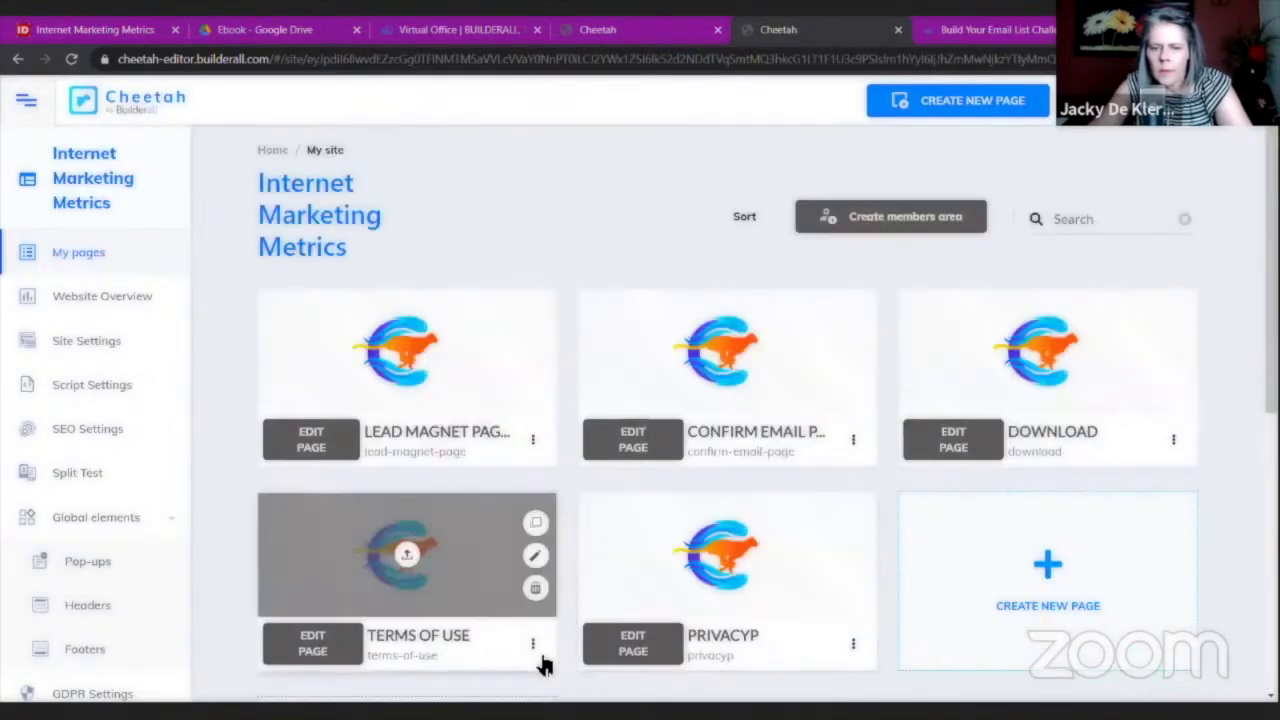
# Reopen the Terms of Use settings, choose FooterIM for desktop and mobile footer, and save.
pyautogui.click(533, 644)
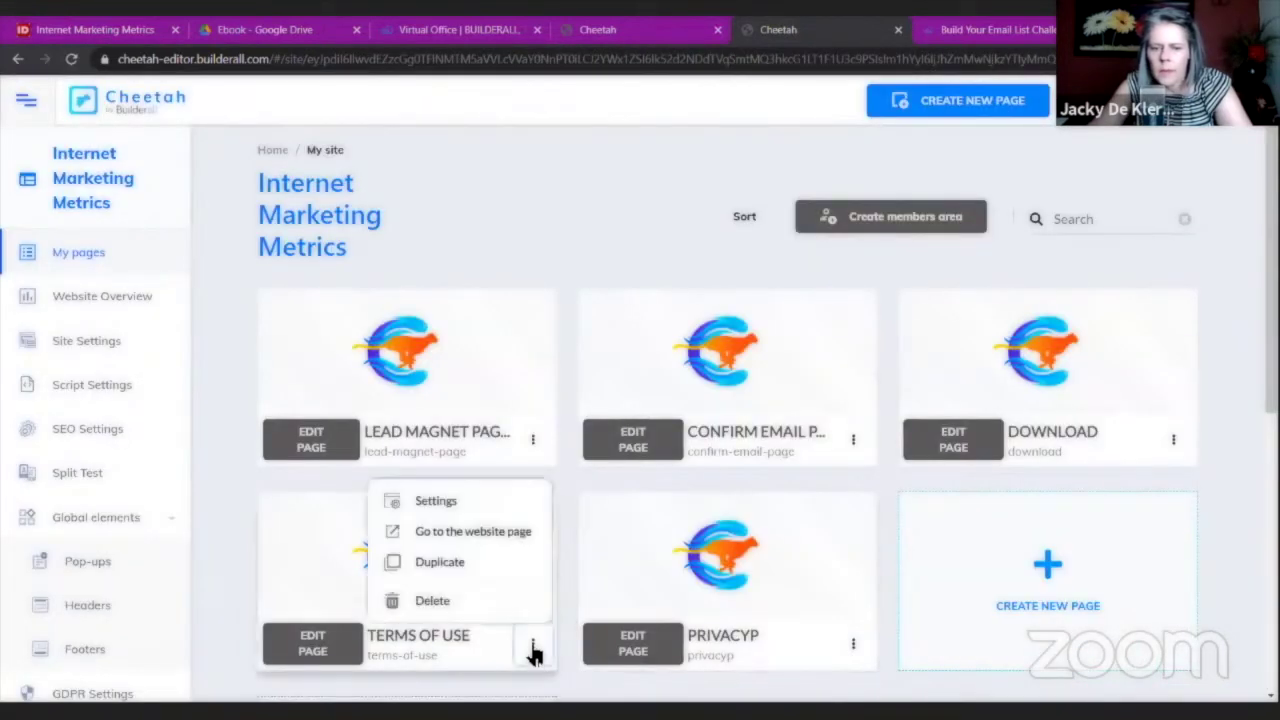
pyautogui.click(495, 512)
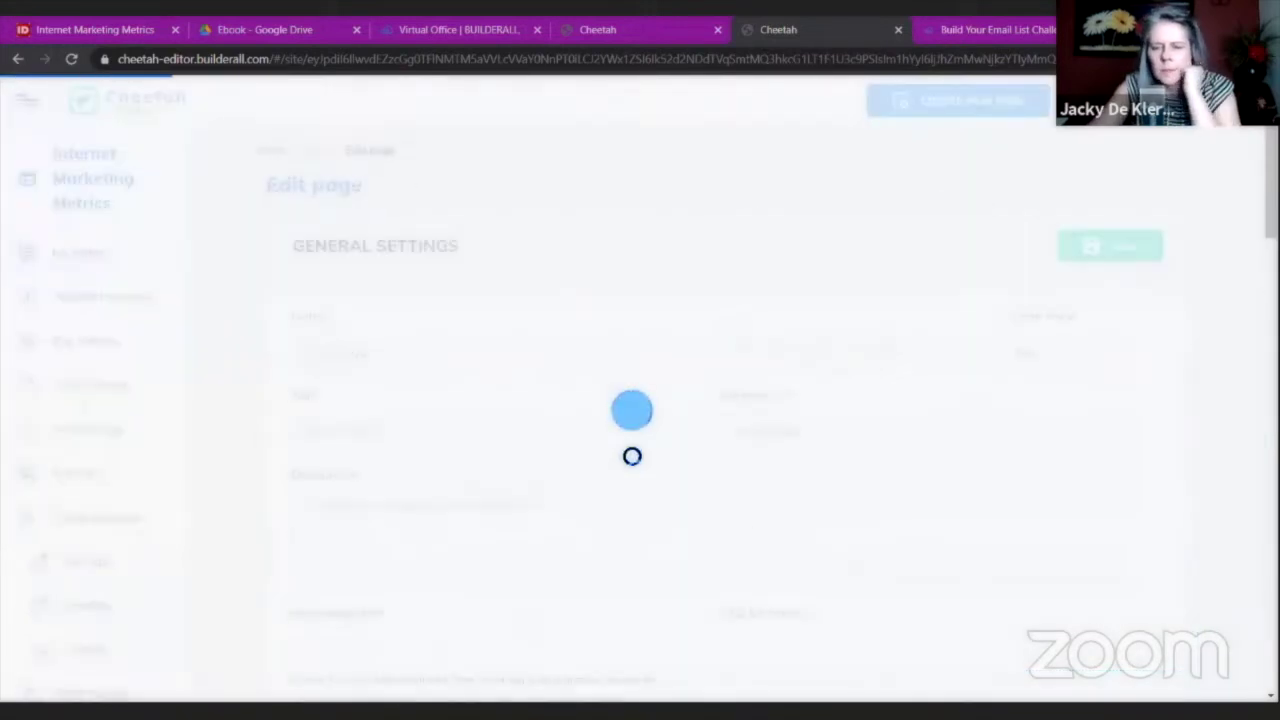
pyautogui.scroll(-4, 670, 400)
pyautogui.scroll(-15, 678, 405)
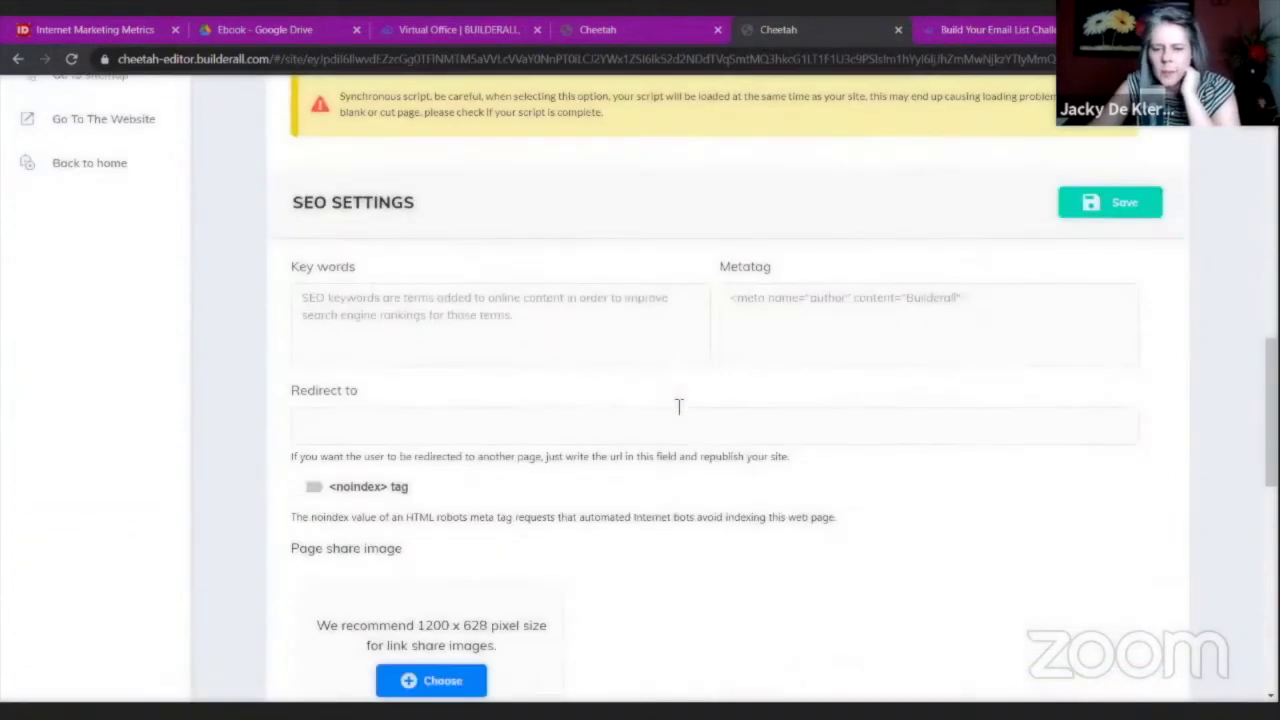
pyautogui.click(684, 597)
pyautogui.click(594, 662)
pyautogui.click(848, 600)
pyautogui.click(785, 664)
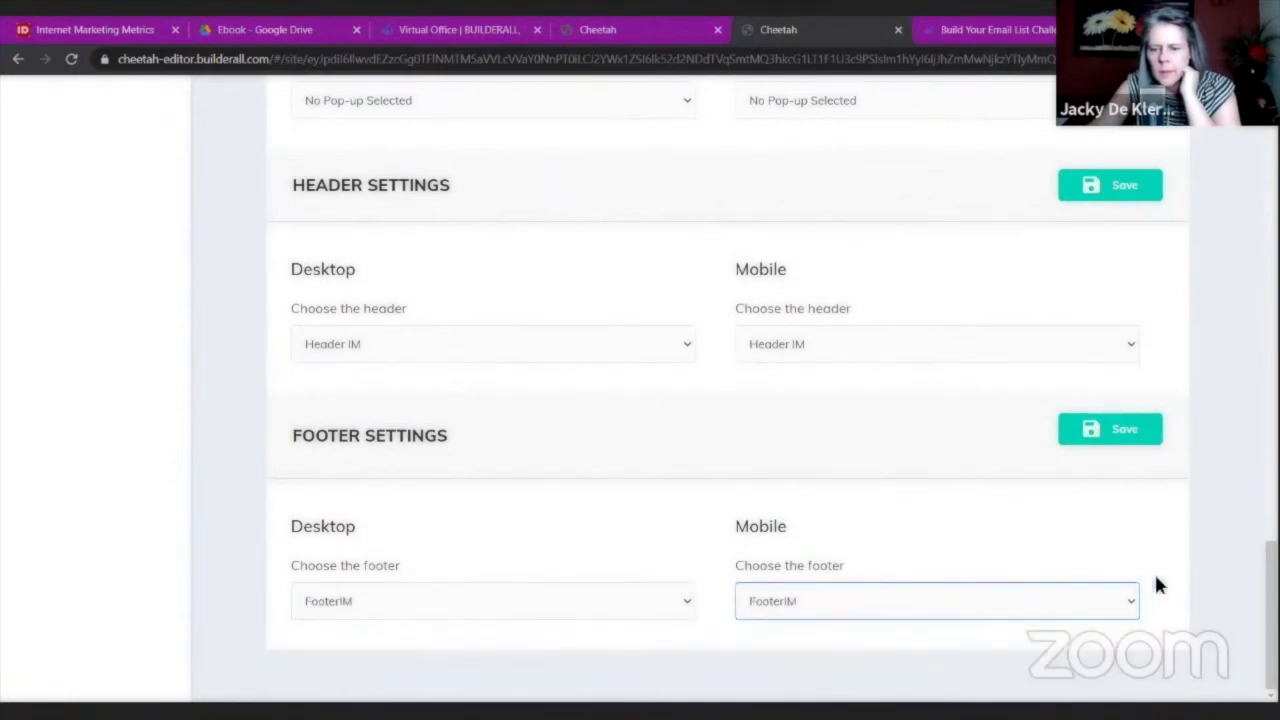
pyautogui.click(1143, 424)
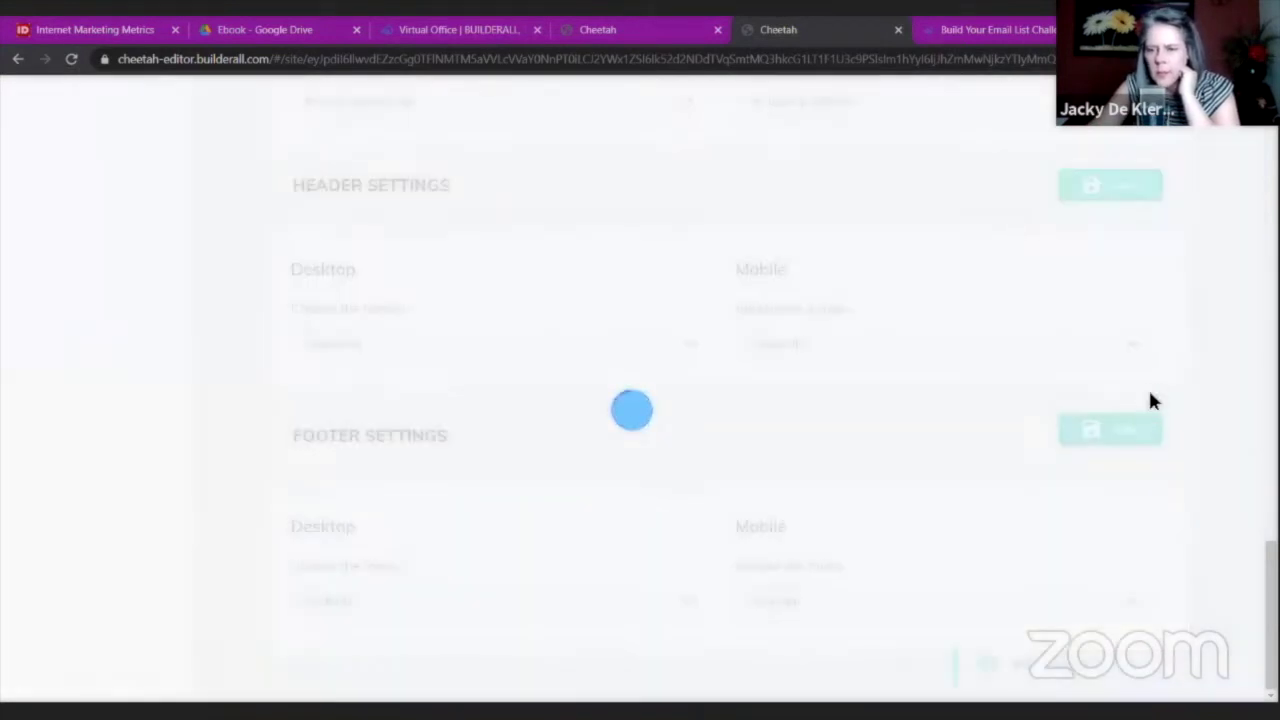
pyautogui.scroll(1, 665, 340)
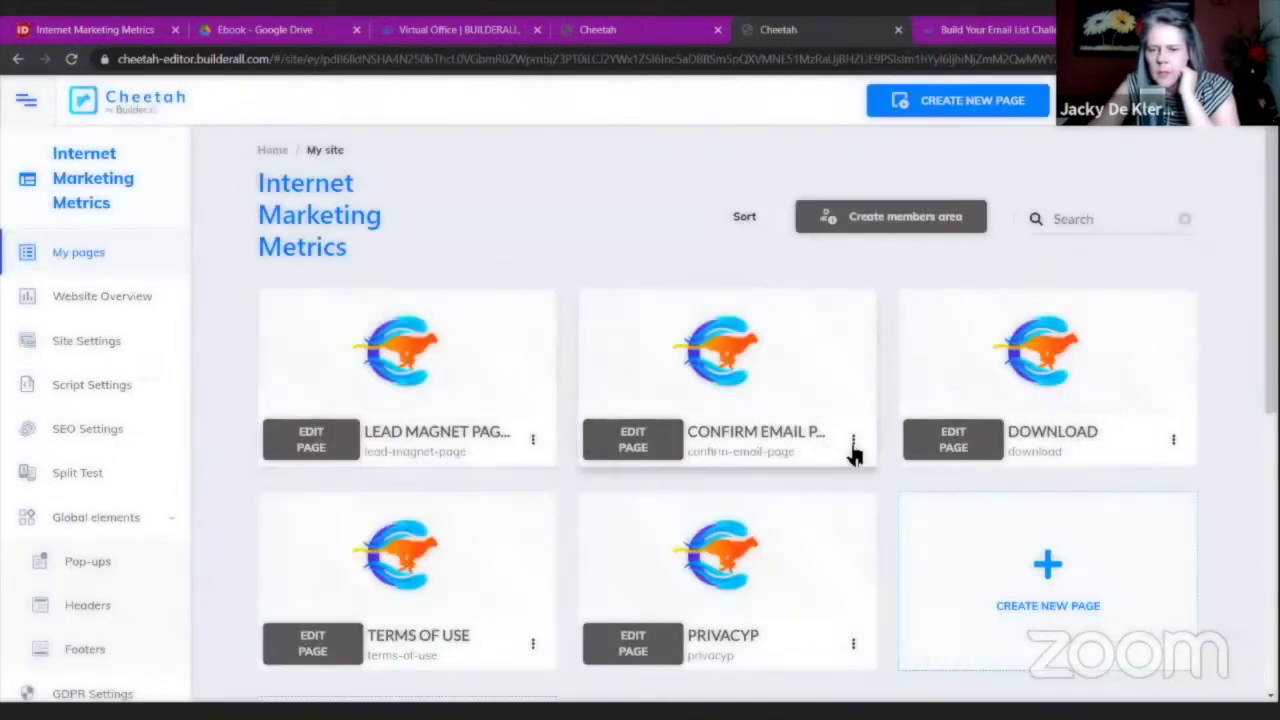
# In the Confirm Email page settings, set the desktop and mobile header to Header IM.
pyautogui.click(853, 441)
pyautogui.click(757, 486)
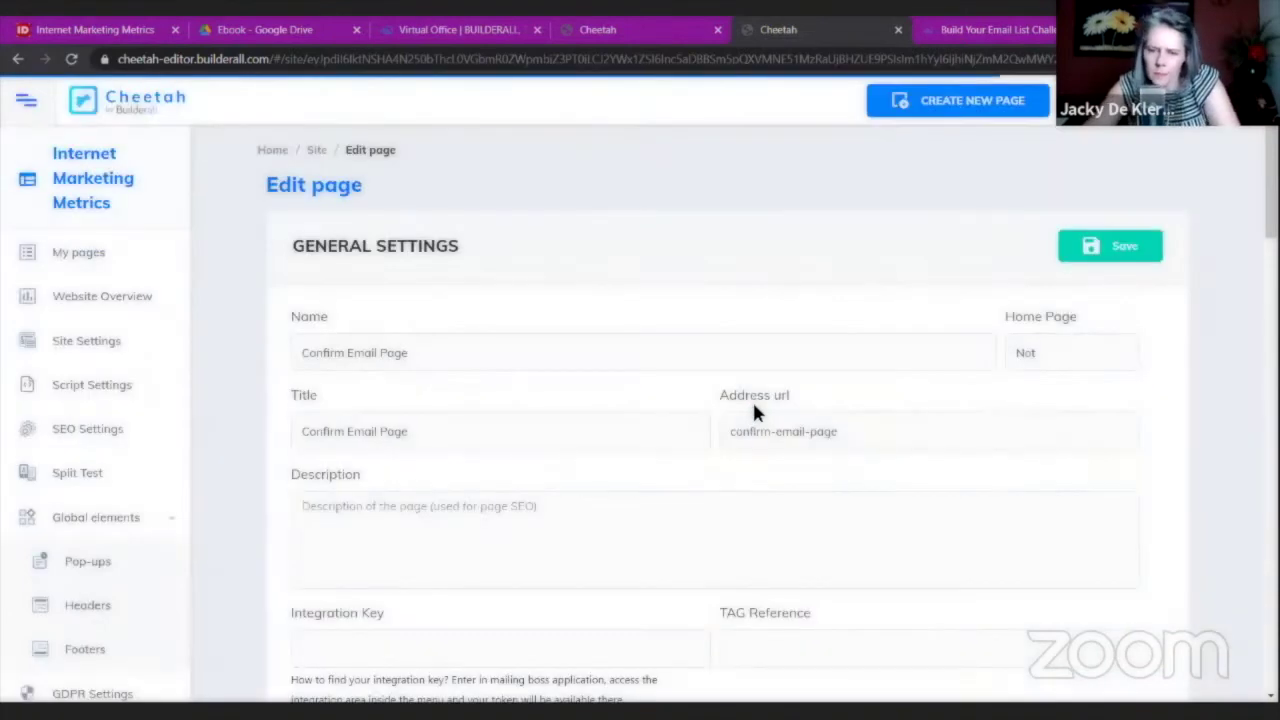
pyautogui.scroll(-13, 755, 413)
pyautogui.scroll(-5, 755, 413)
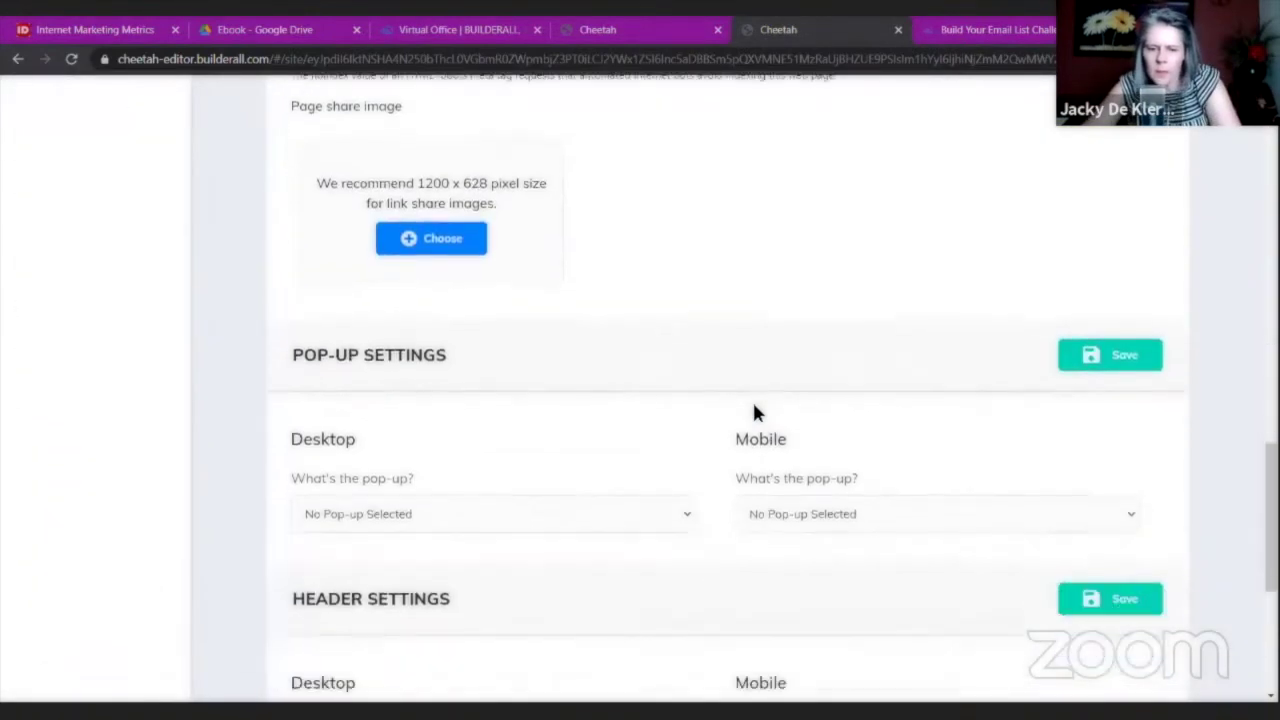
pyautogui.click(680, 347)
pyautogui.scroll(-3, 688, 454)
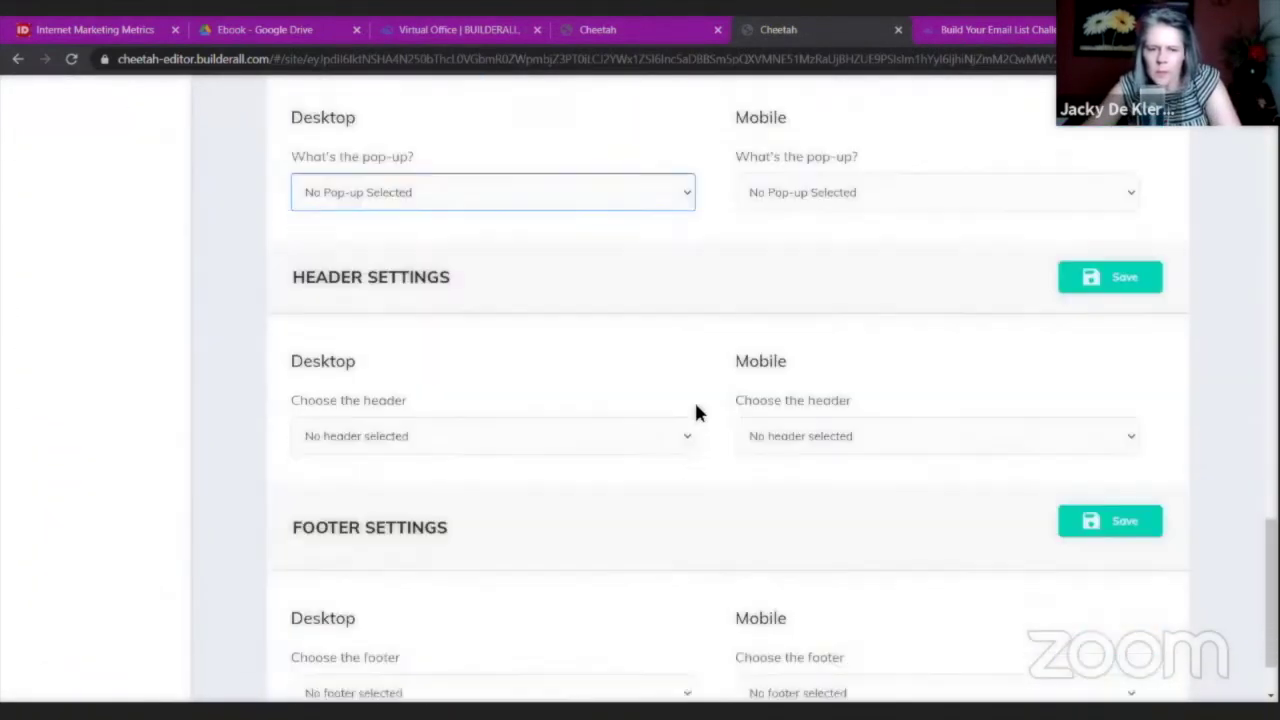
pyautogui.click(686, 367)
pyautogui.click(600, 431)
pyautogui.click(994, 367)
pyautogui.click(954, 424)
# Choose FooterIM for the mobile and desktop footer and save the settings.
pyautogui.click(930, 624)
pyautogui.click(857, 686)
pyautogui.click(655, 615)
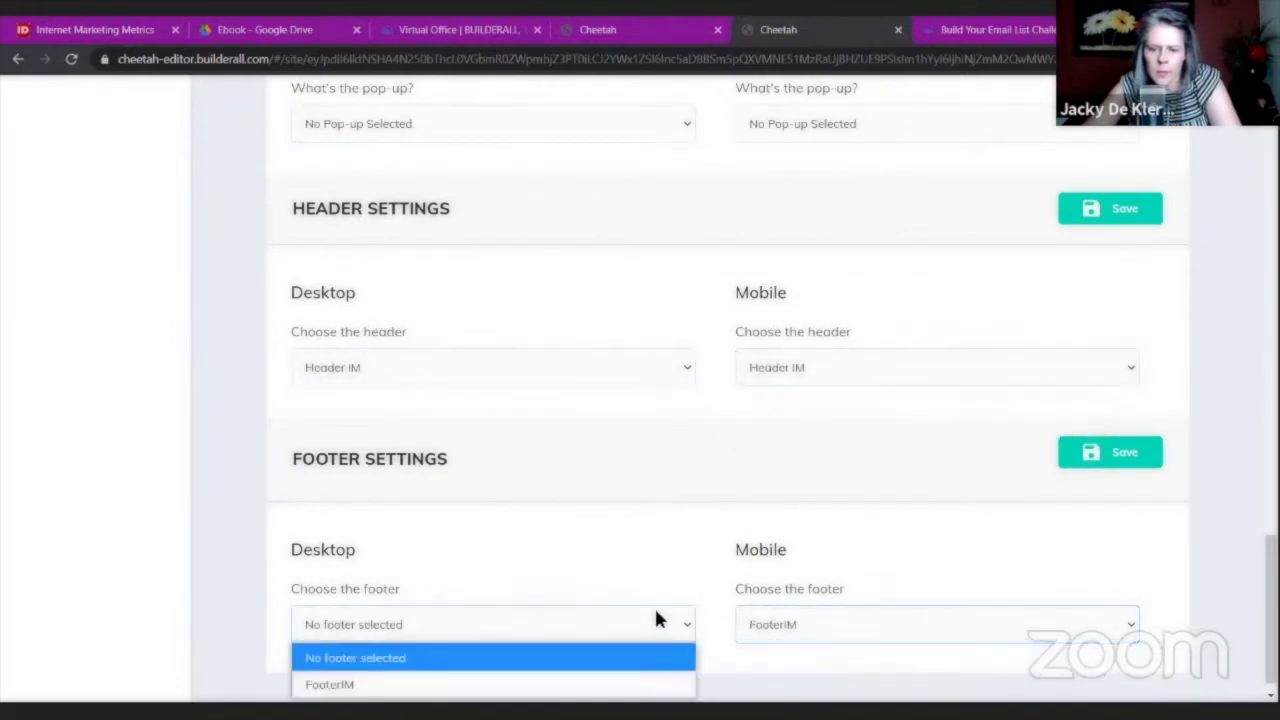
pyautogui.click(594, 684)
pyautogui.scroll(-1, 1040, 470)
pyautogui.click(1119, 440)
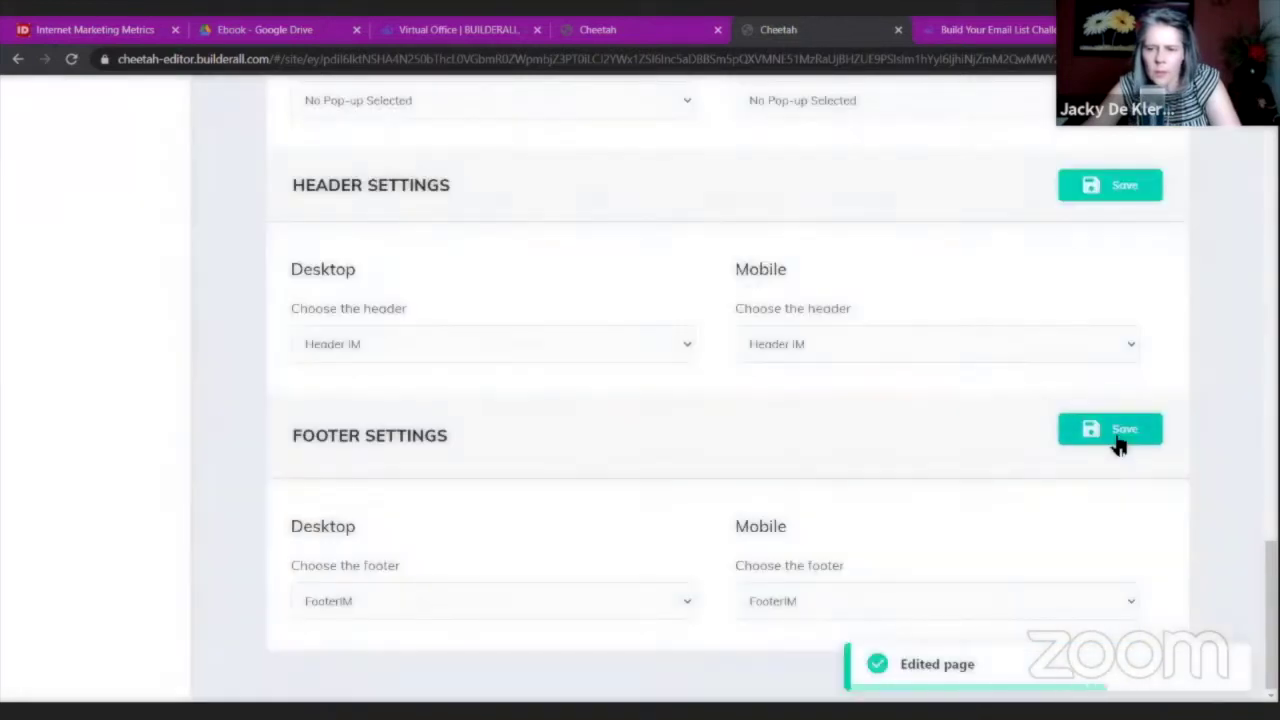
pyautogui.scroll(1, 1117, 437)
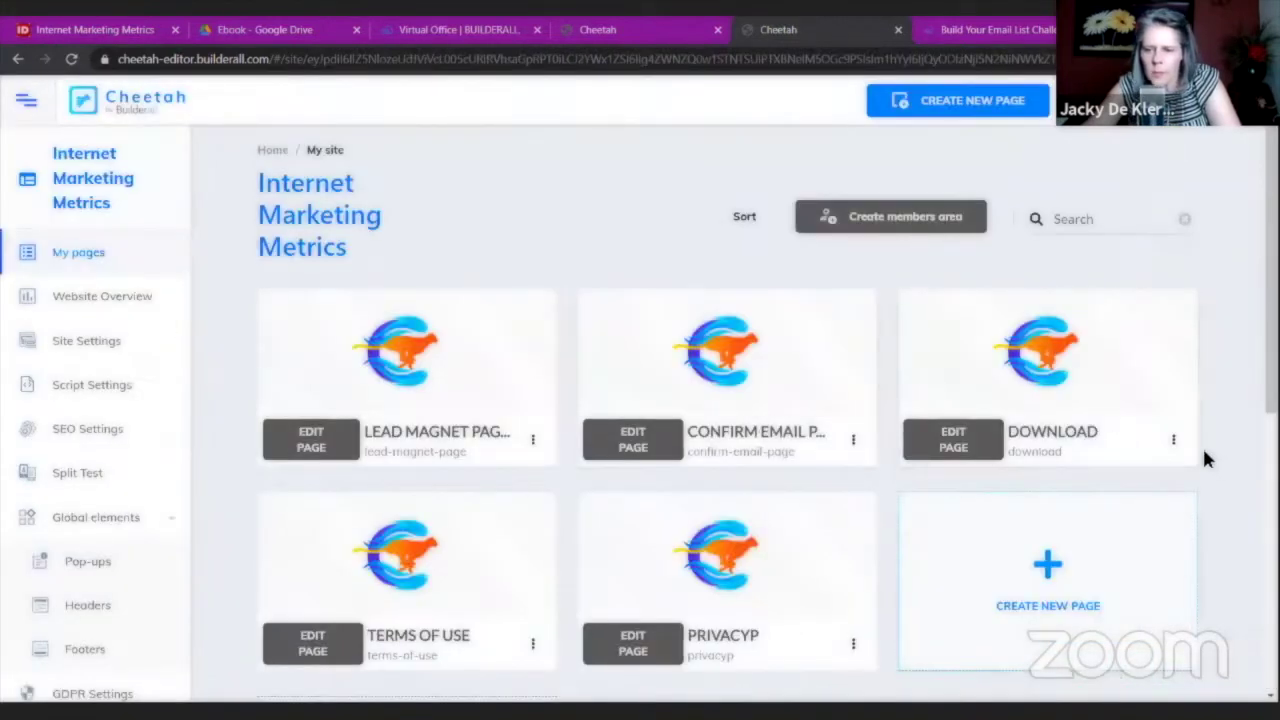
# In the Download page settings, set the desktop and mobile header to Header IM.
pyautogui.click(1174, 442)
pyautogui.click(1097, 491)
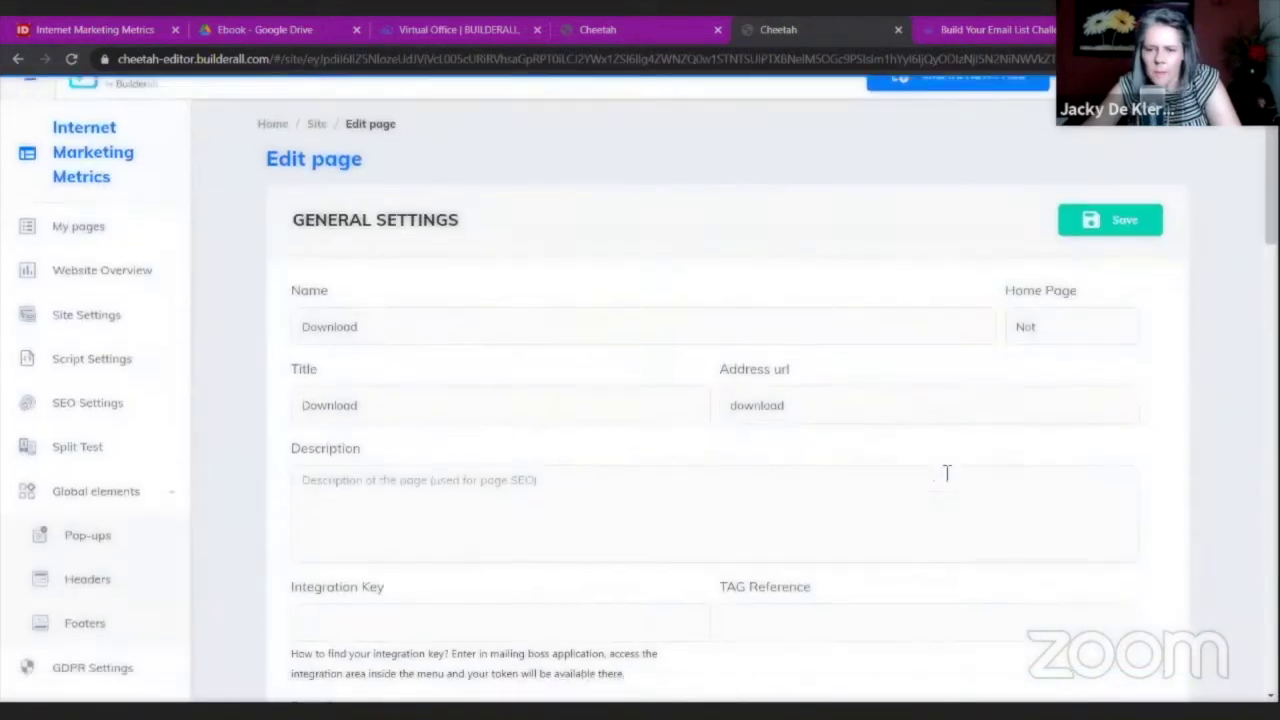
pyautogui.scroll(-15, 942, 476)
pyautogui.scroll(-8, 942, 477)
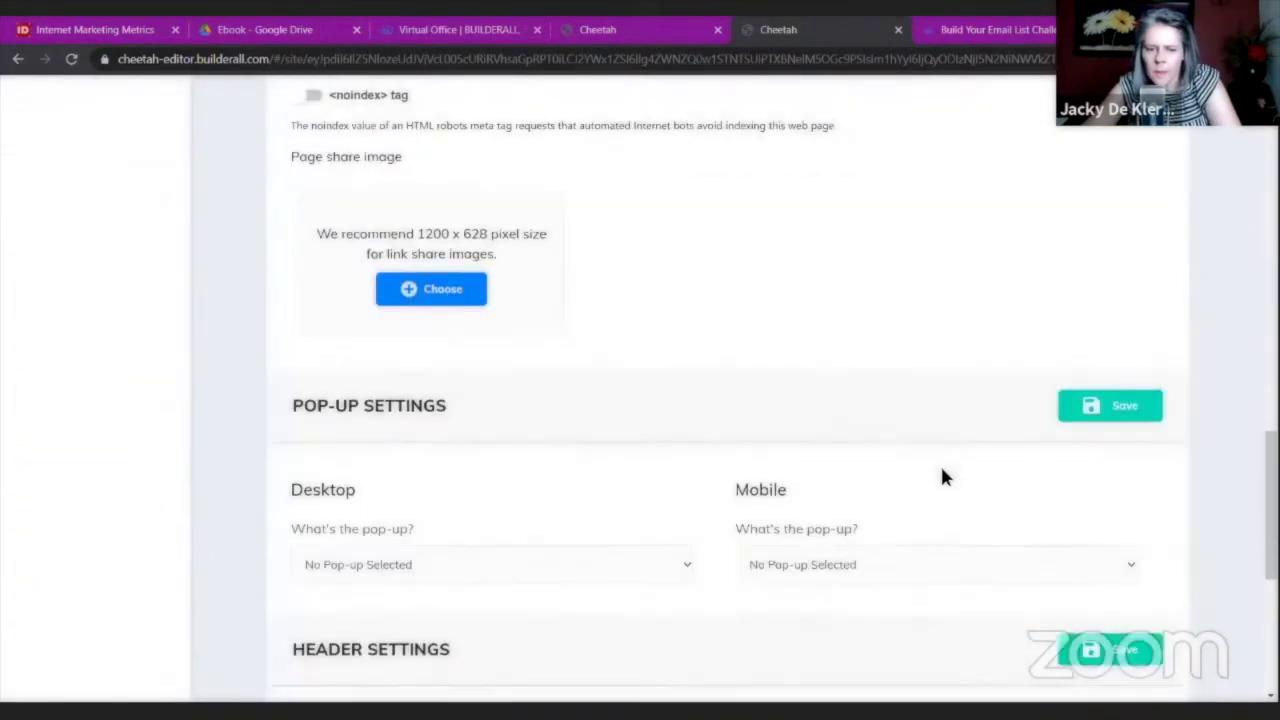
pyautogui.click(688, 345)
pyautogui.click(570, 403)
pyautogui.click(812, 343)
pyautogui.click(814, 403)
# Choose FooterIM for the mobile and desktop footer and save the settings.
pyautogui.click(875, 601)
pyautogui.click(818, 659)
pyautogui.click(610, 605)
pyautogui.click(571, 661)
pyautogui.click(1101, 432)
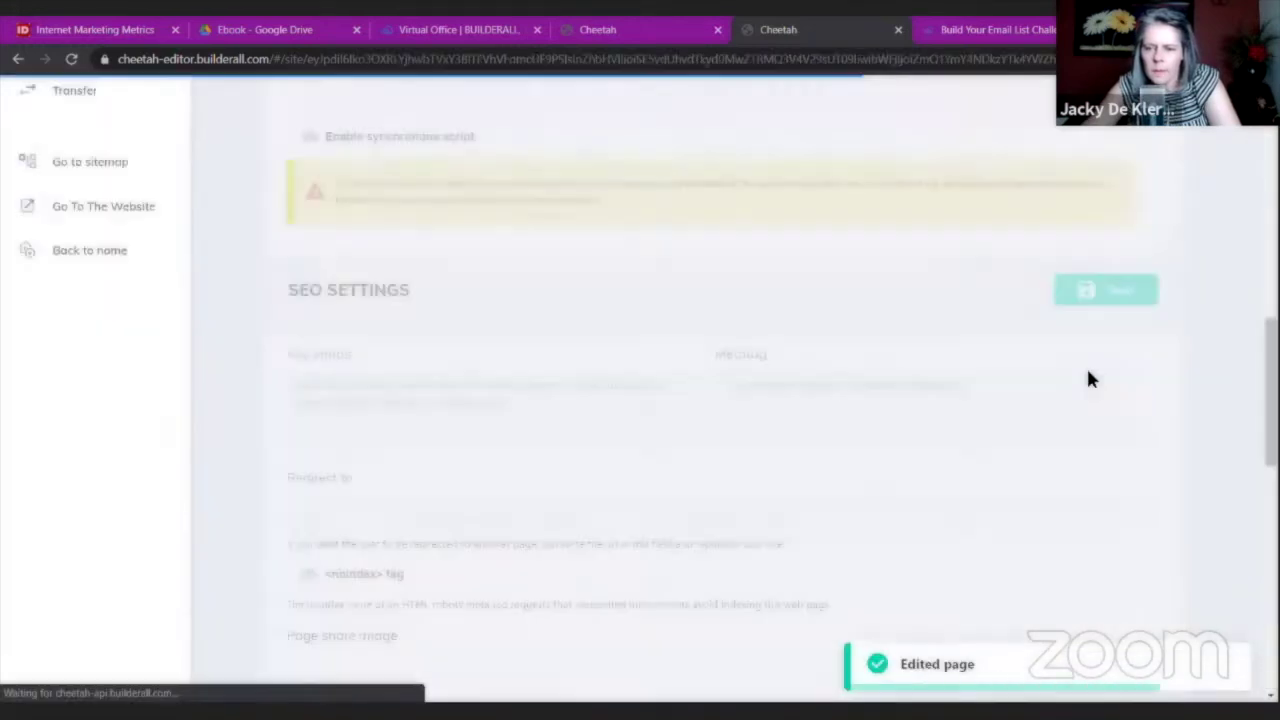
pyautogui.scroll(-2, 594, 491)
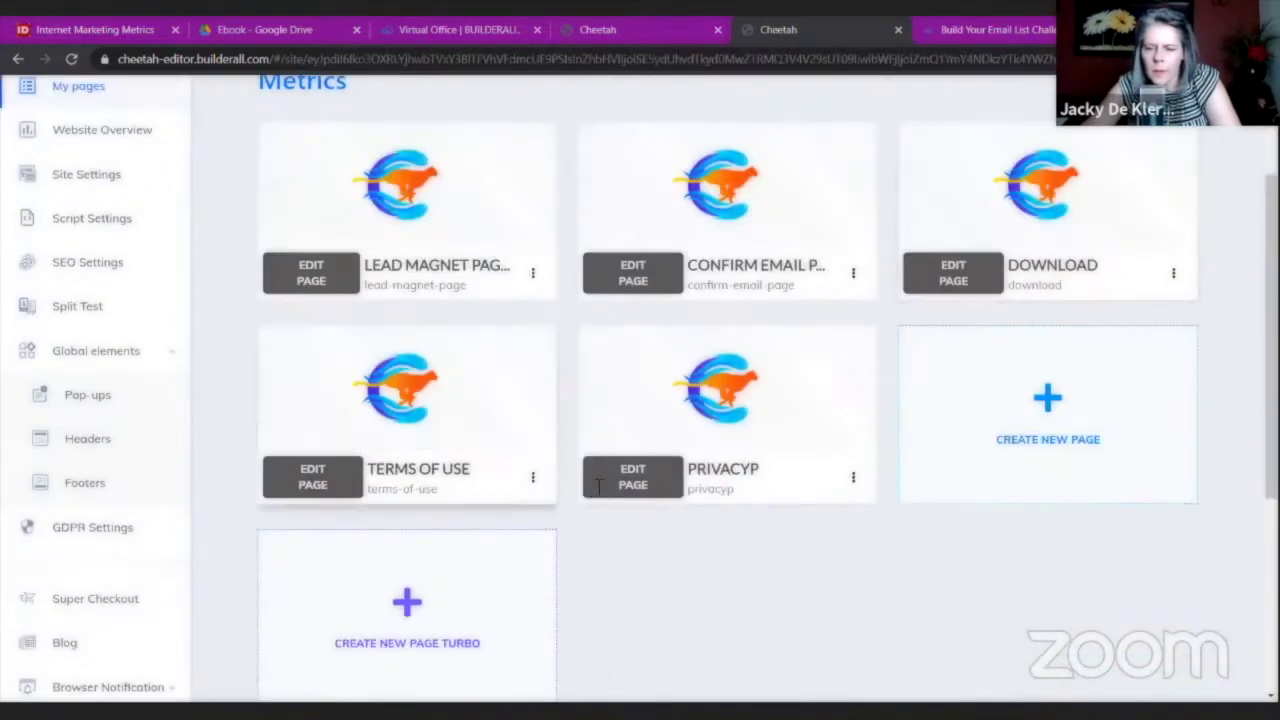
pyautogui.scroll(2, 600, 380)
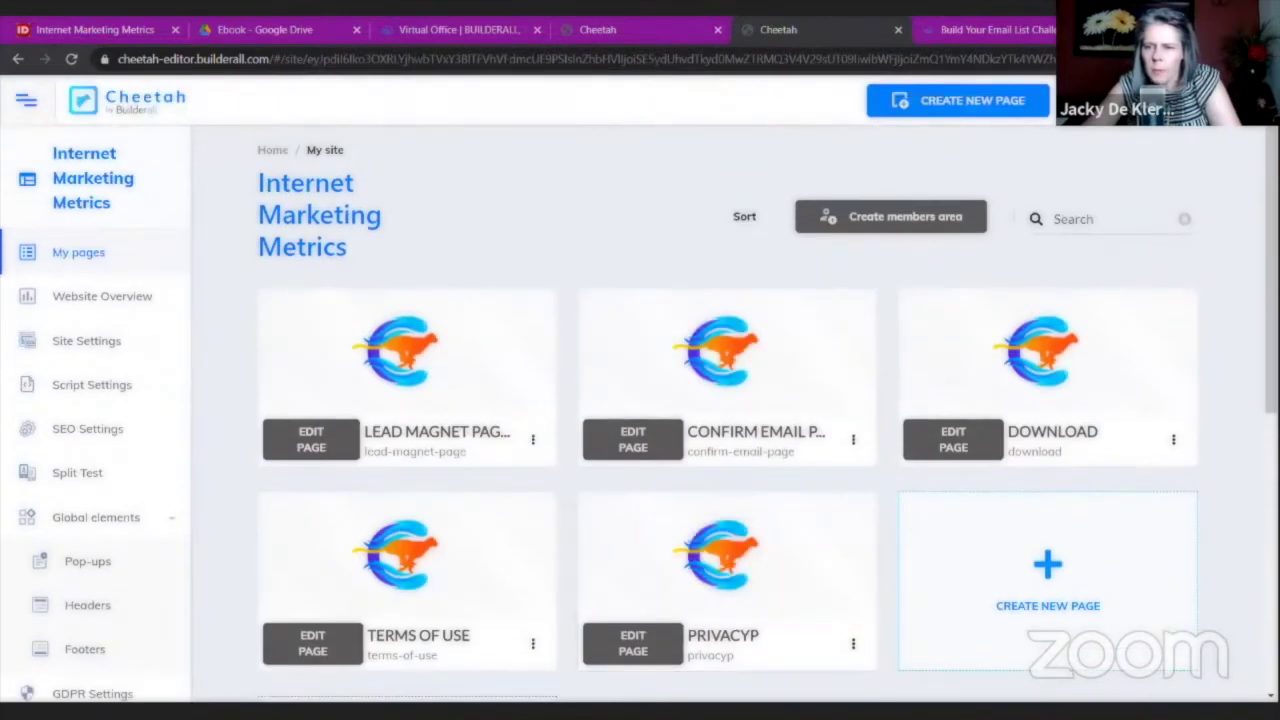
# Publish the Internet Marketing Metrics site and close the outdated duplicate editor tab.
pyautogui.click(632, 412)
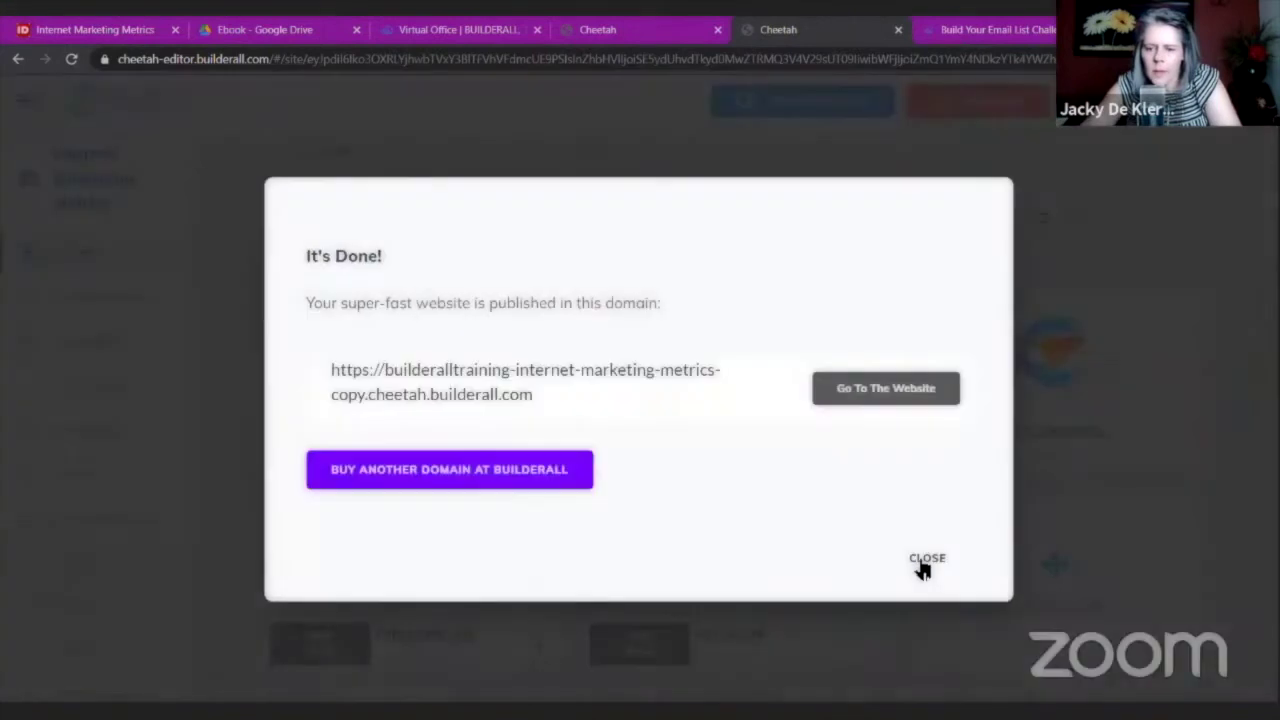
pyautogui.click(922, 562)
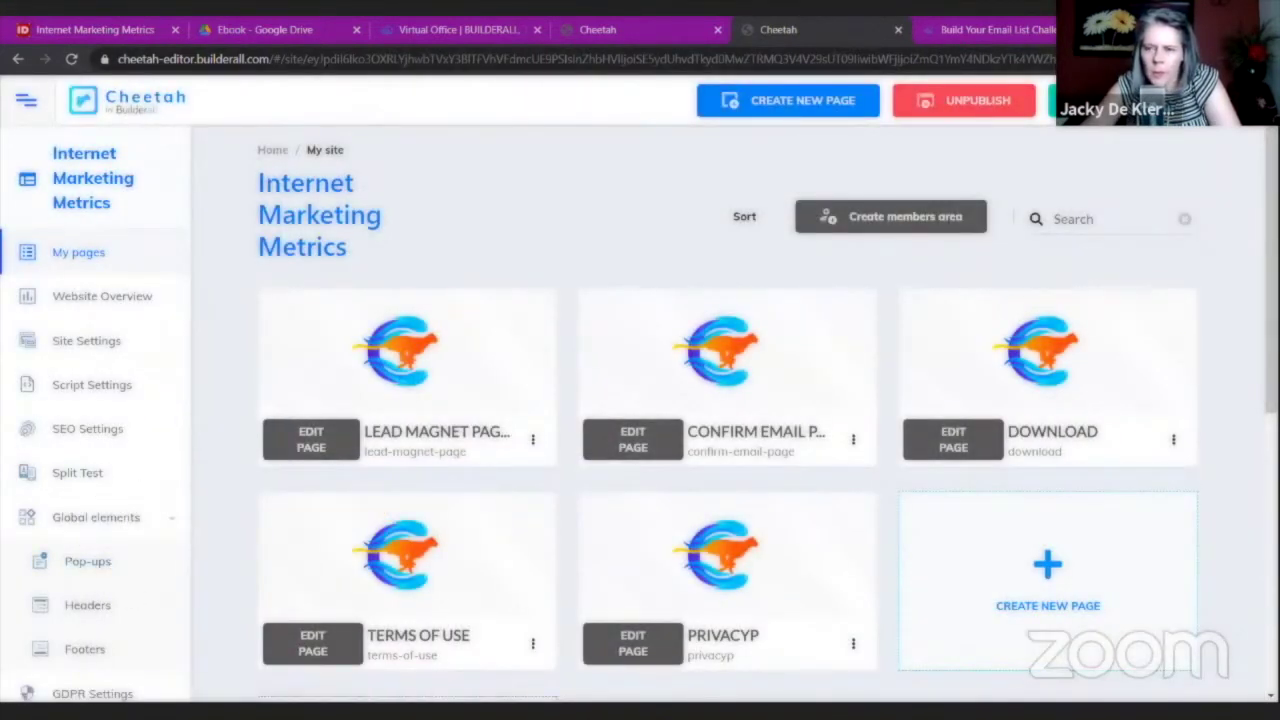
pyautogui.click(634, 32)
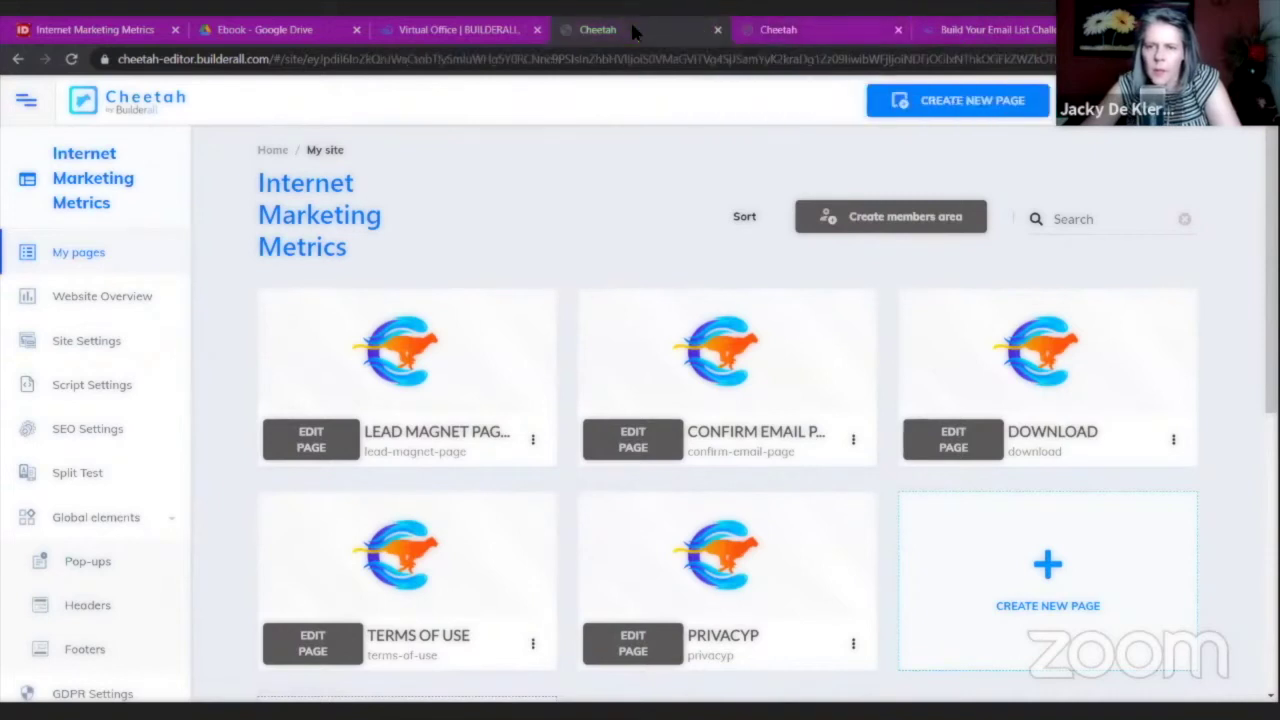
pyautogui.click(716, 31)
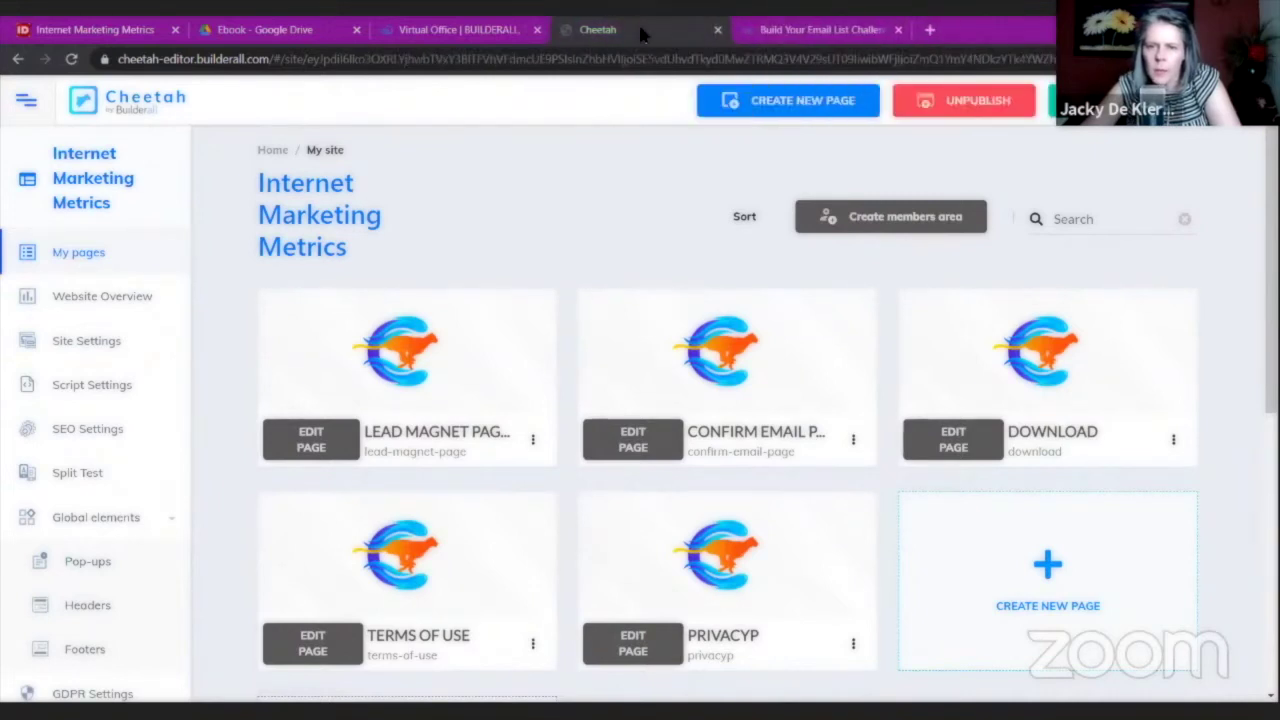
# Review the live lead magnet page, then bring up the site's Footers list.
pyautogui.click(533, 439)
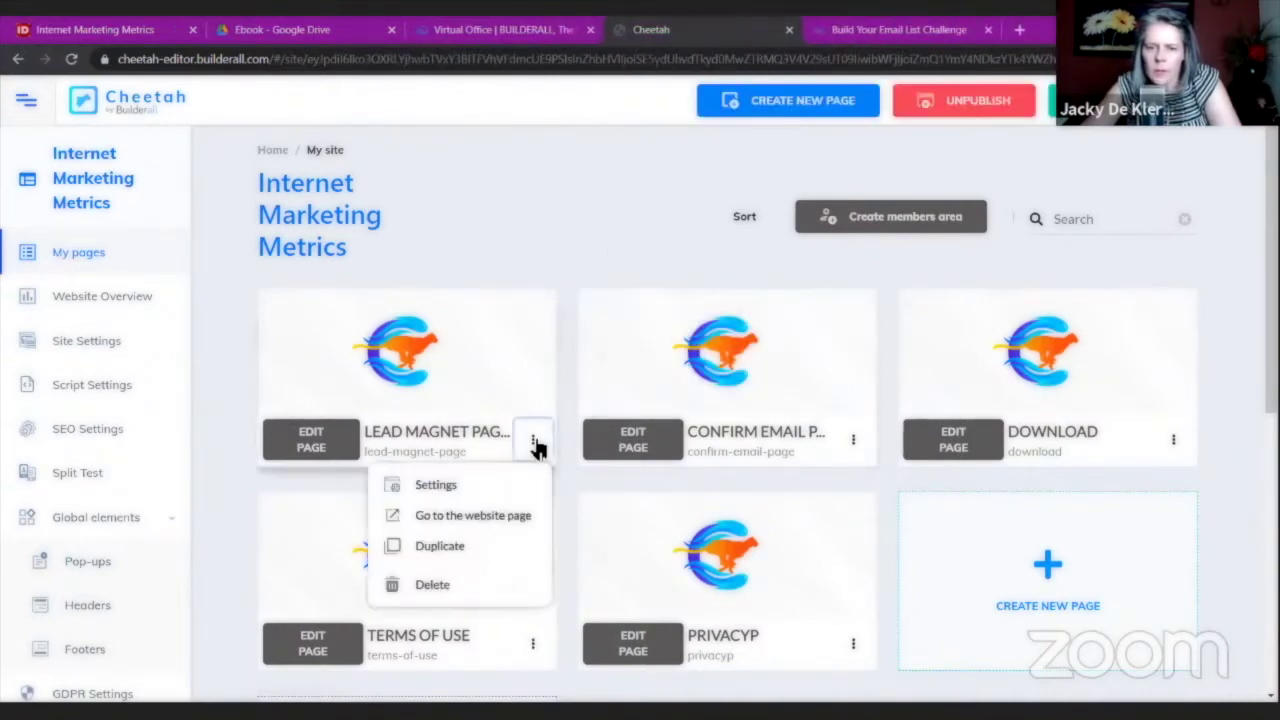
pyautogui.click(505, 517)
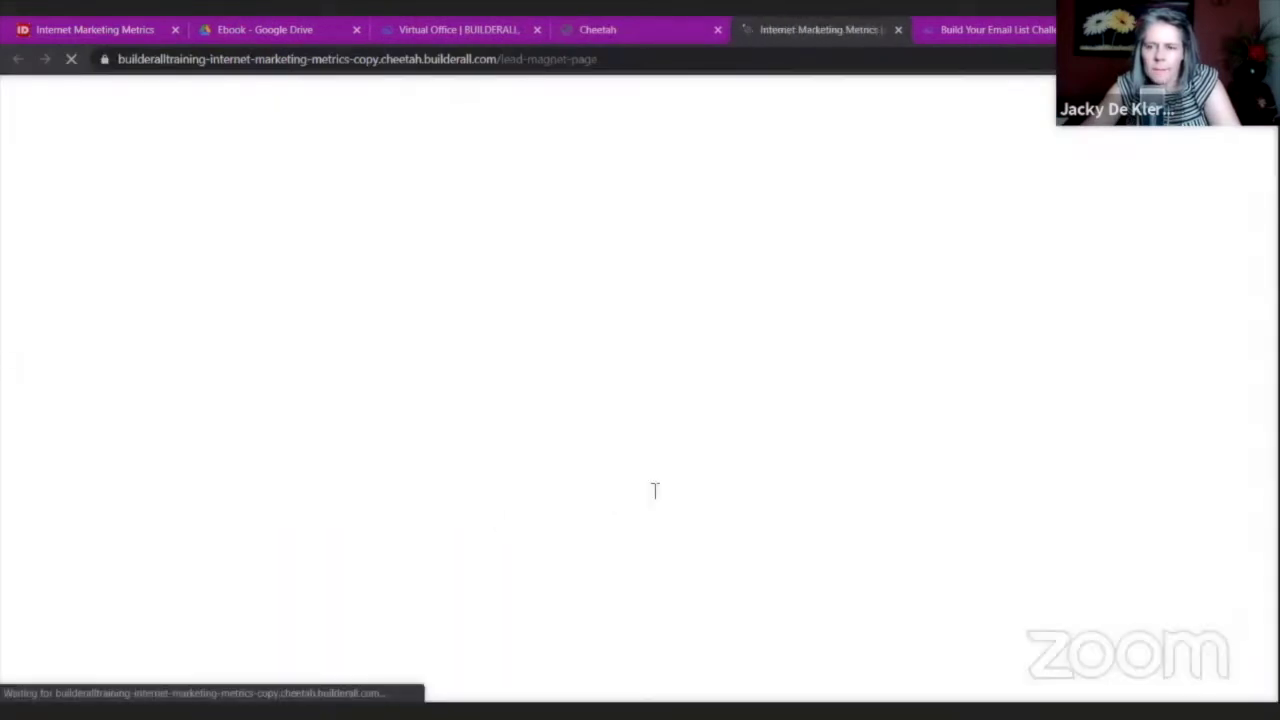
pyautogui.scroll(-3, 1238, 415)
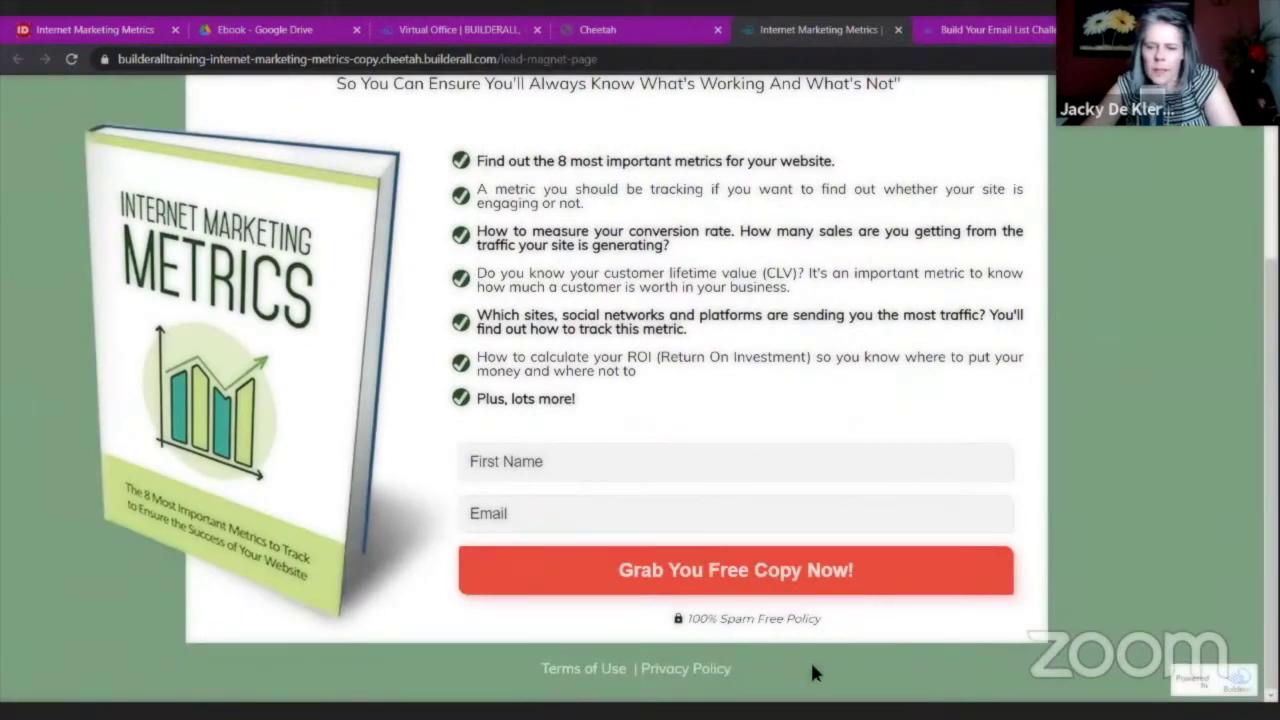
pyautogui.scroll(3, 877, 678)
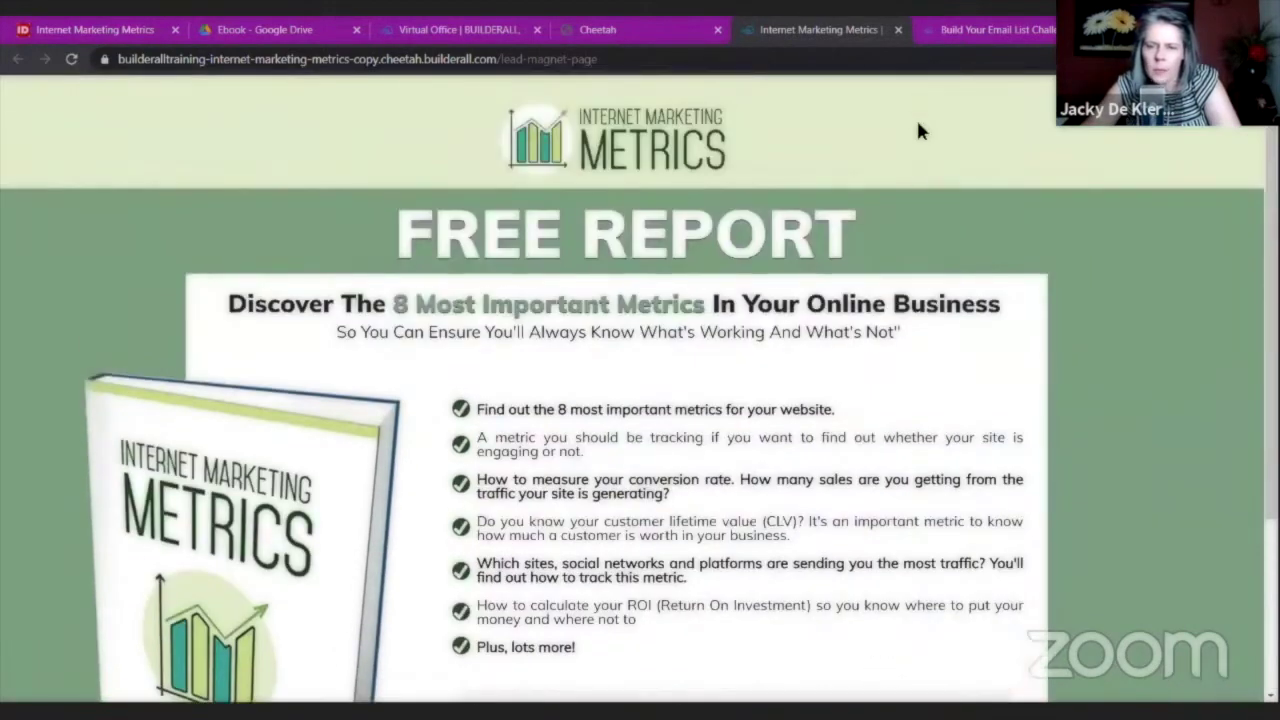
pyautogui.click(897, 30)
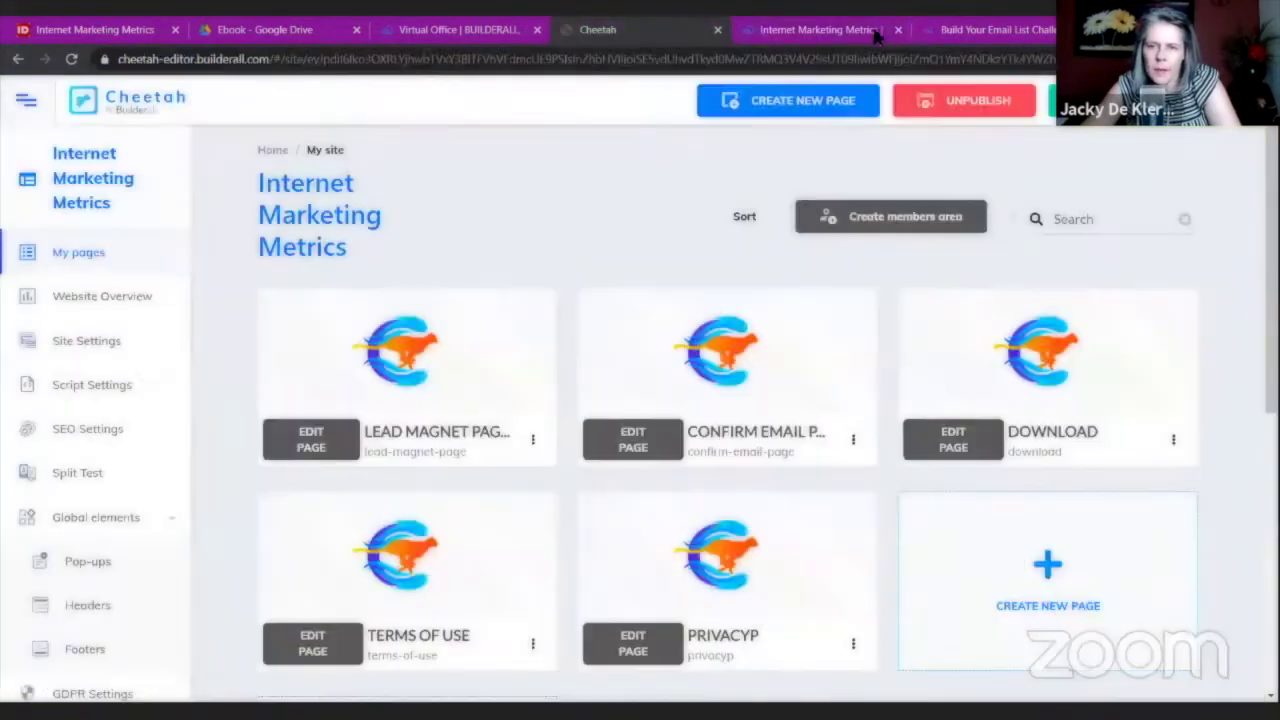
pyautogui.scroll(-2, 150, 380)
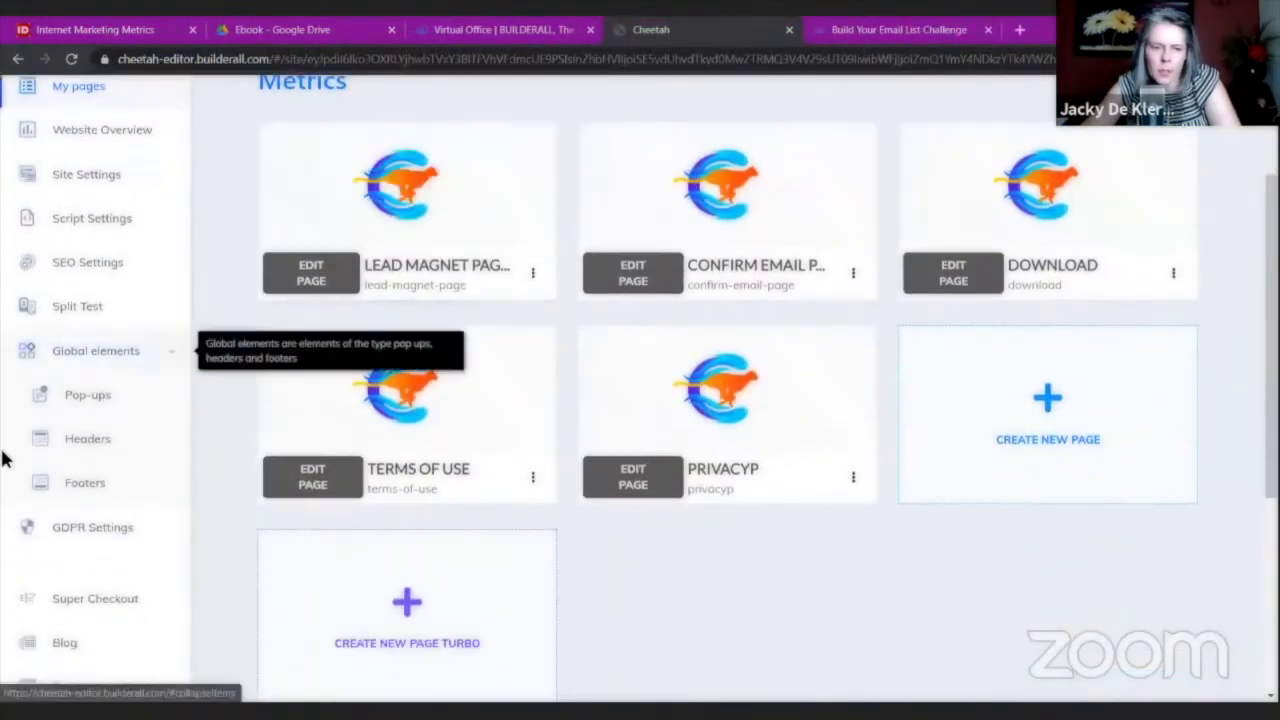
pyautogui.click(100, 488)
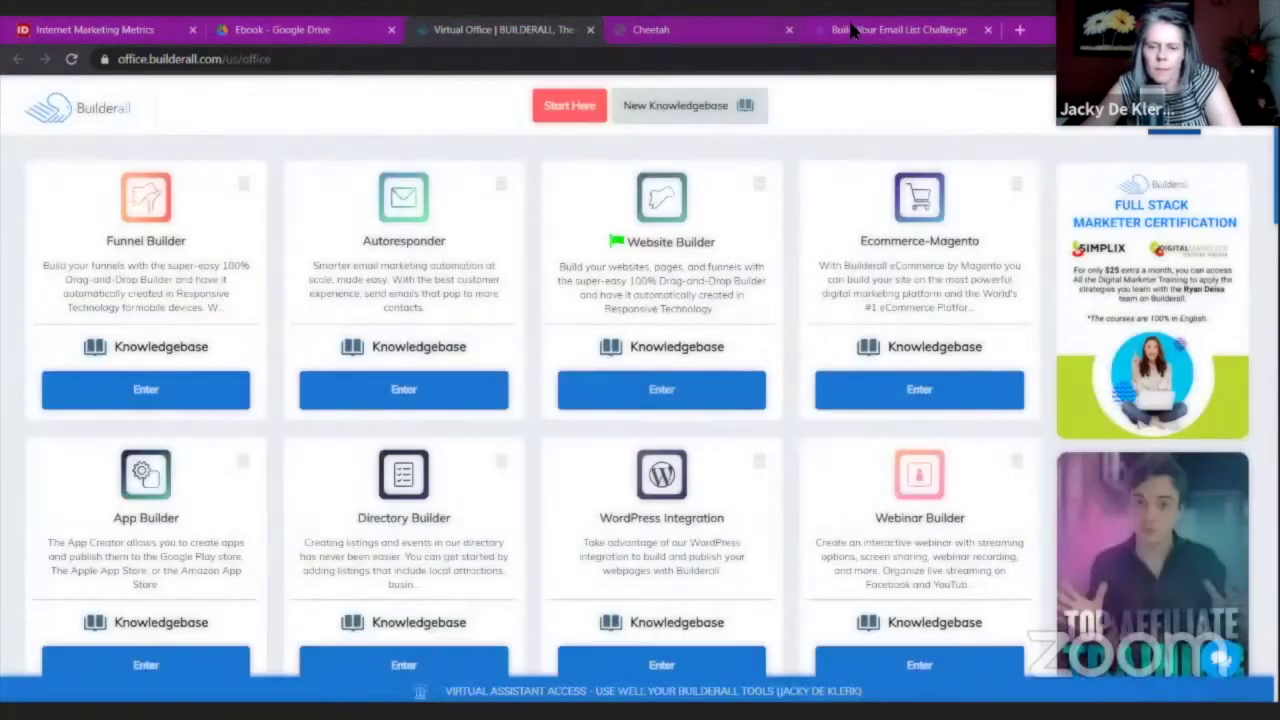
# Return to the site's footers list and open FooterIM in the footer editor.
pyautogui.click(862, 29)
pyautogui.click(468, 33)
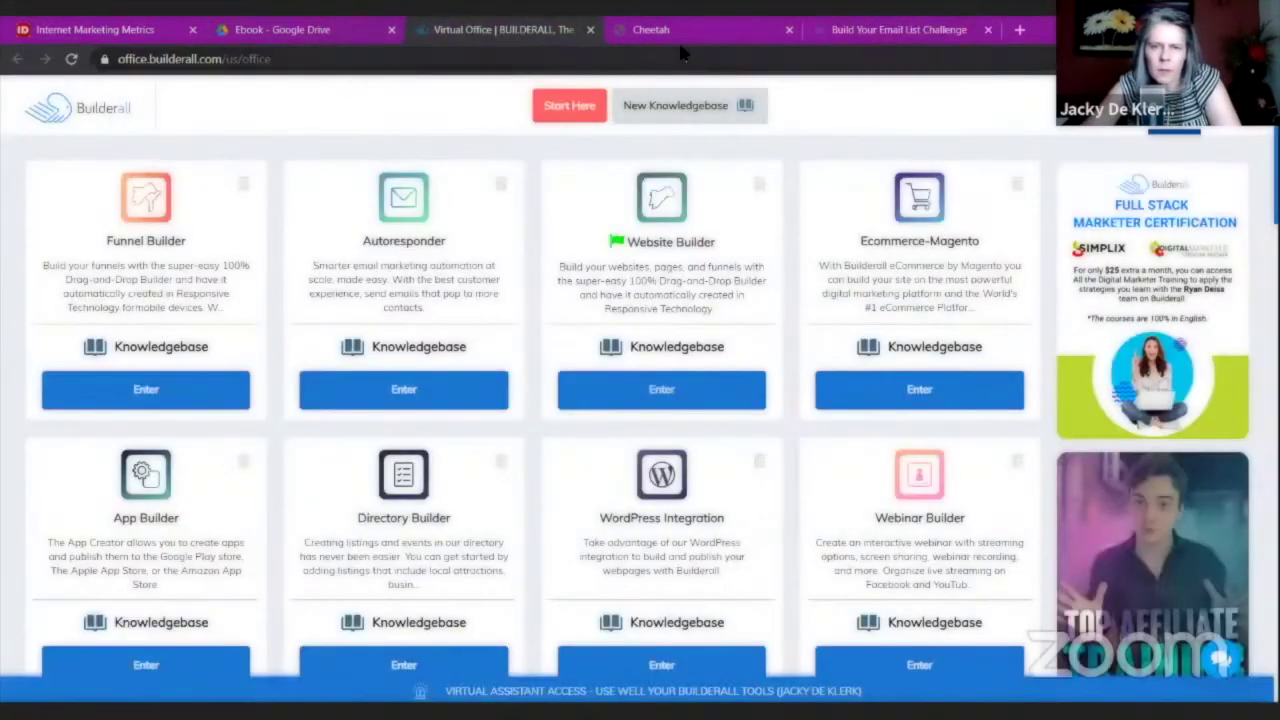
pyautogui.click(680, 30)
pyautogui.click(628, 368)
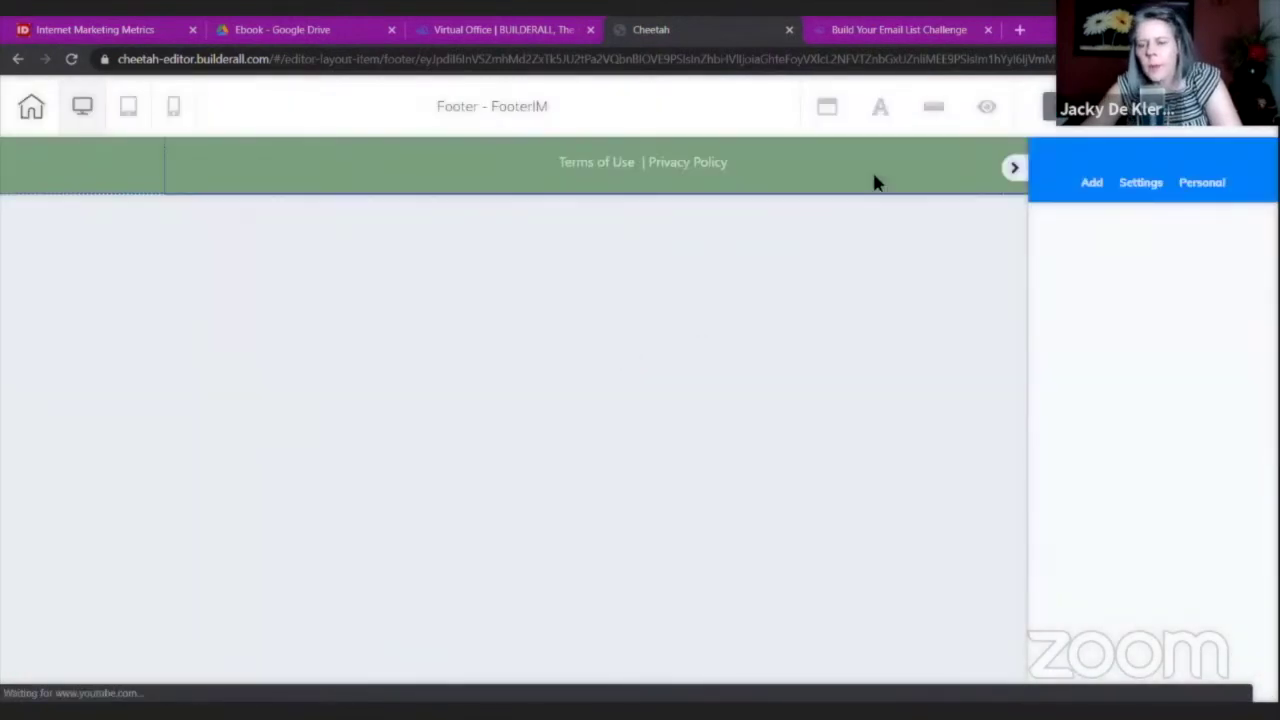
# Set the footer panel's background colour to light green E2ECCF.
pyautogui.click(878, 182)
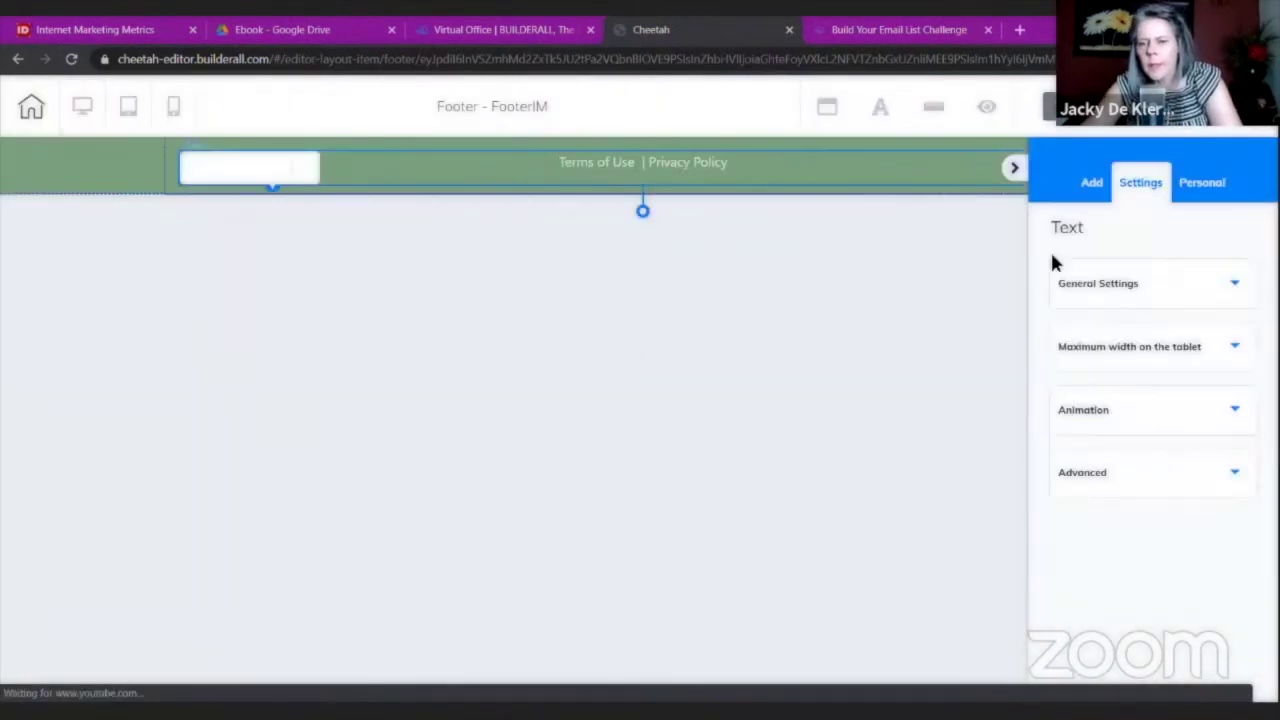
pyautogui.click(1086, 285)
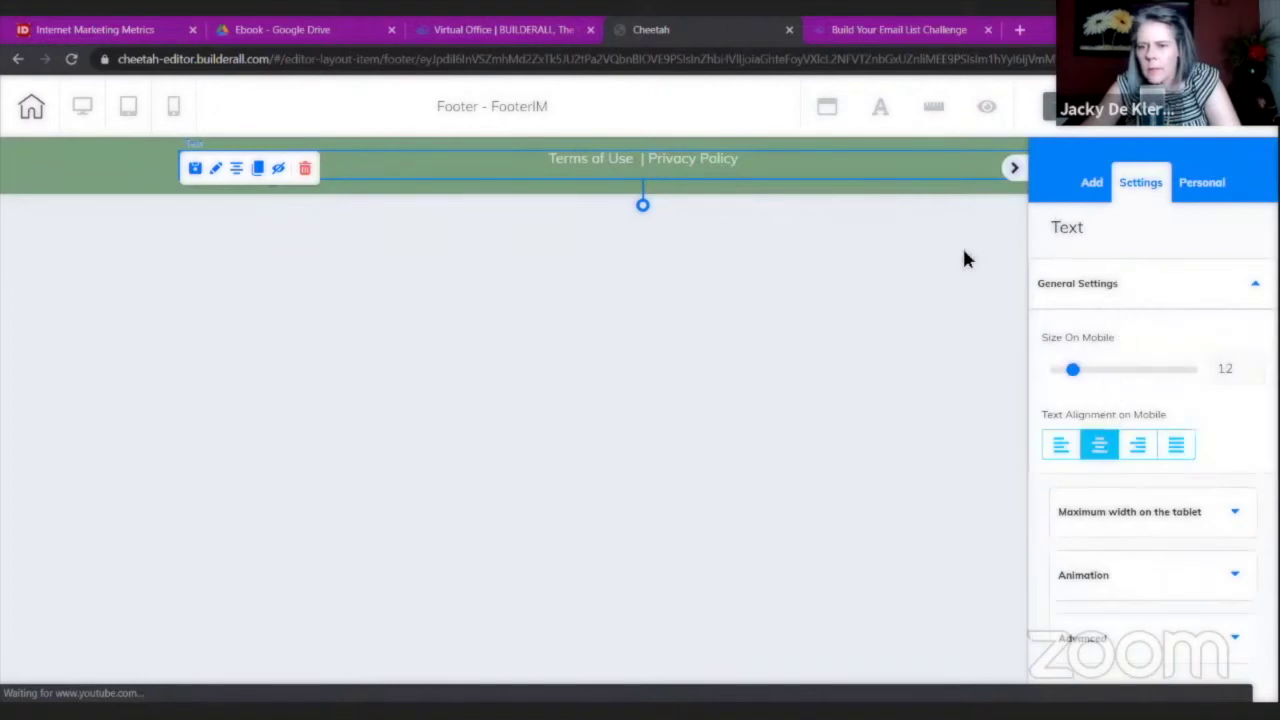
pyautogui.click(904, 193)
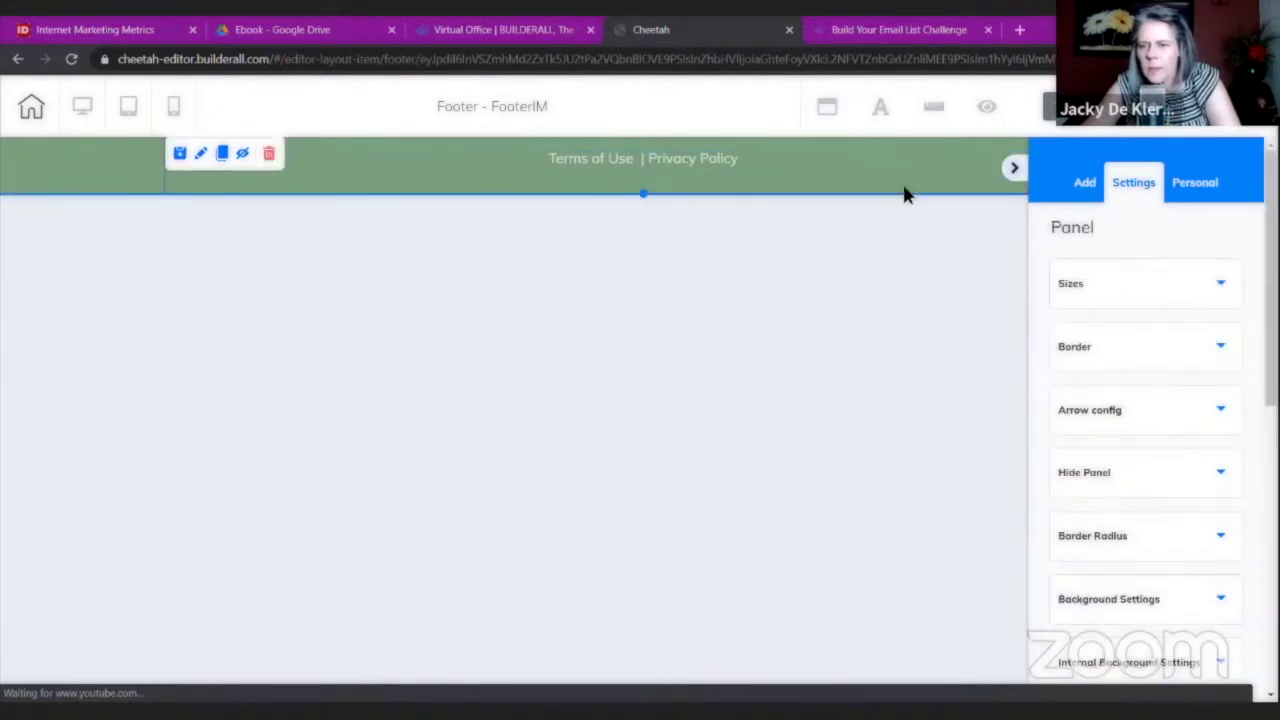
pyautogui.scroll(-3, 1100, 355)
pyautogui.click(1100, 383)
pyautogui.scroll(-2, 1085, 430)
pyautogui.click(1066, 368)
pyautogui.write('E2ECCF')
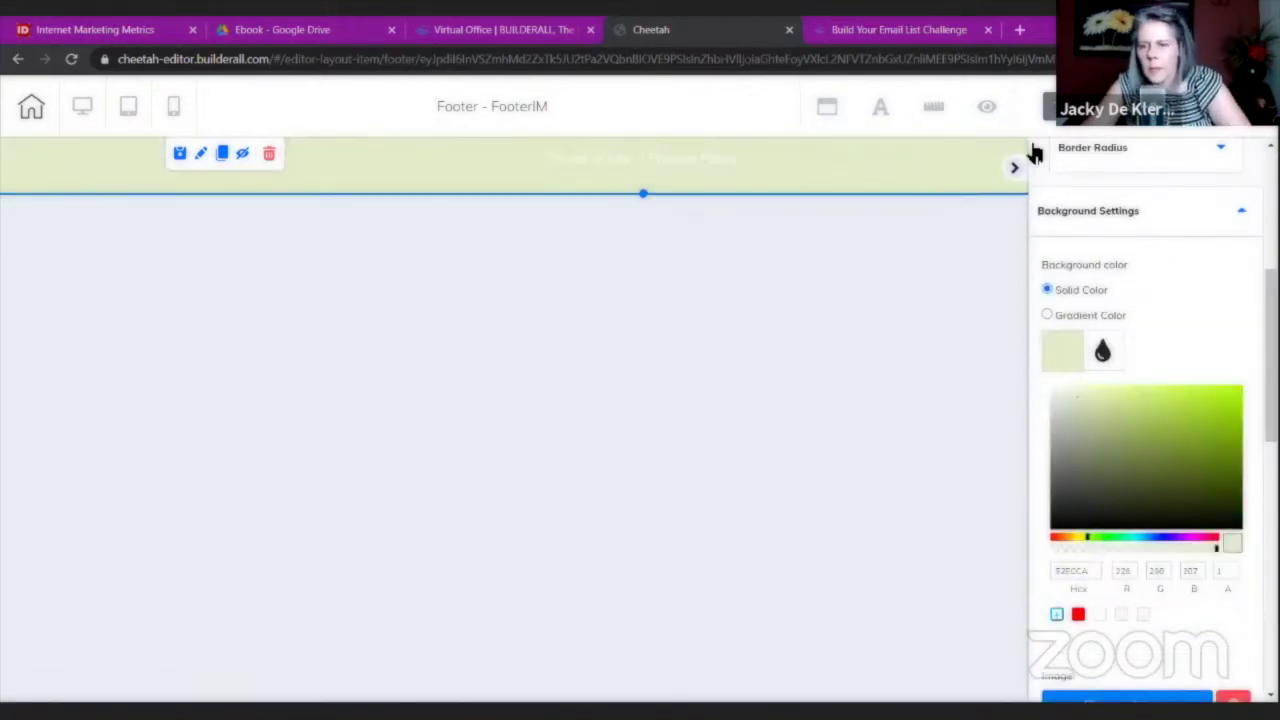
# Make the 'Terms of Use | Privacy Policy' footer text black.
pyautogui.doubleClick(757, 163)
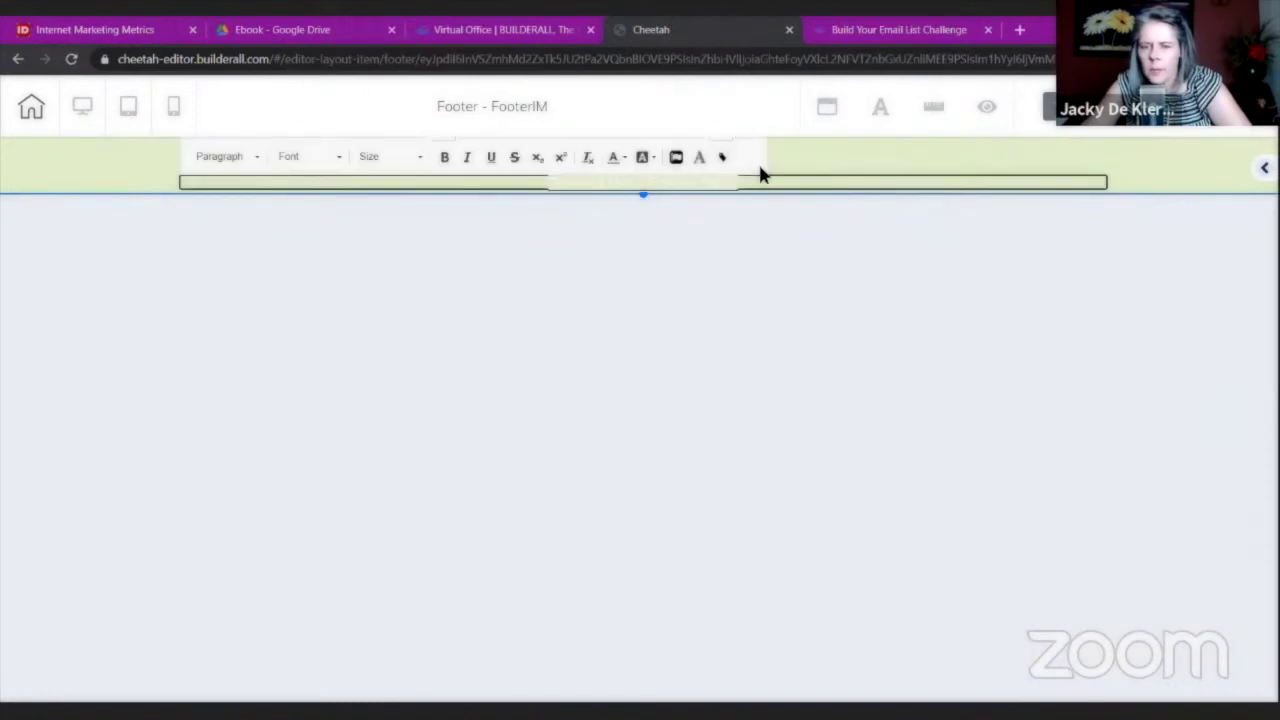
pyautogui.tripleClick(683, 183)
pyautogui.click(622, 160)
pyautogui.click(1005, 207)
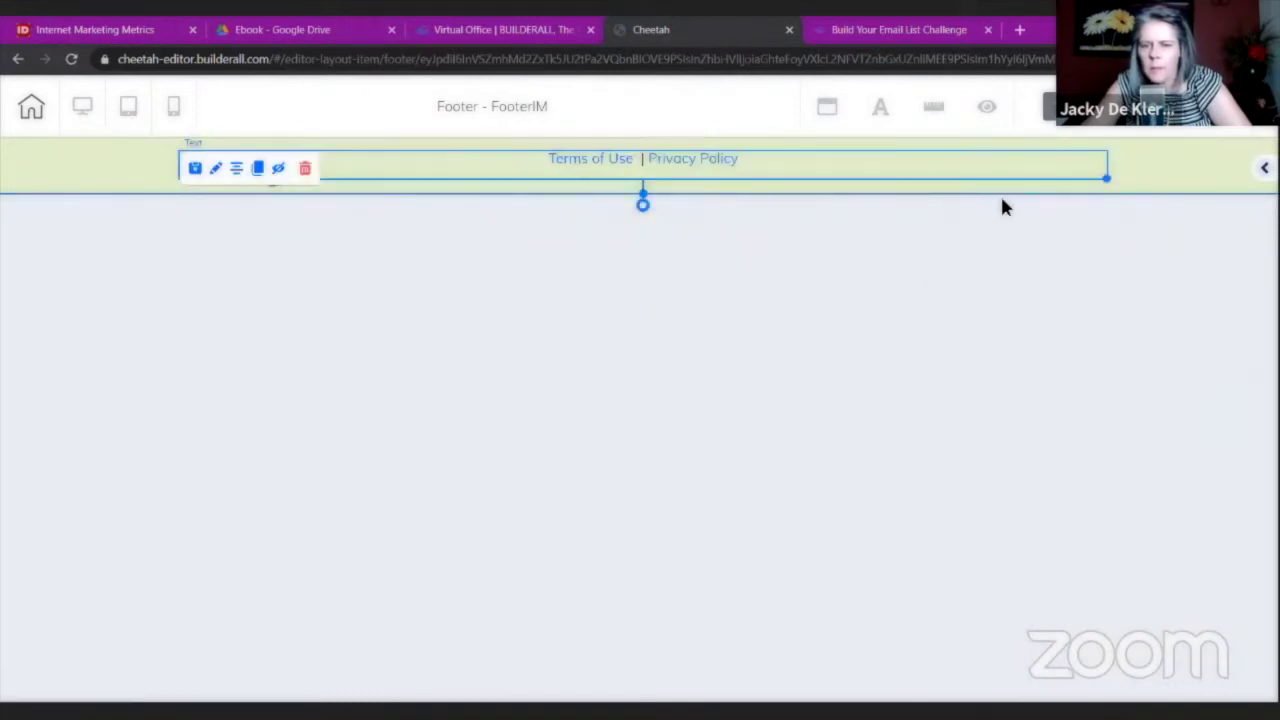
pyautogui.doubleClick(783, 170)
pyautogui.tripleClick(768, 176)
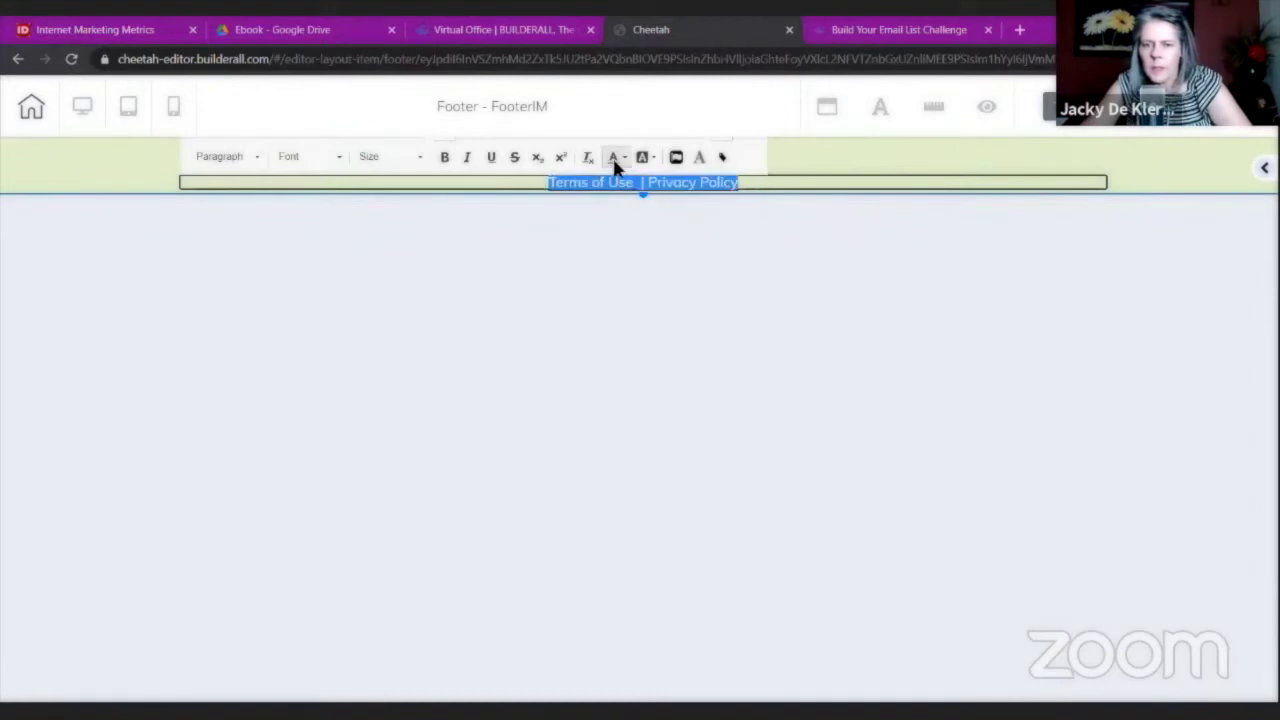
pyautogui.click(622, 157)
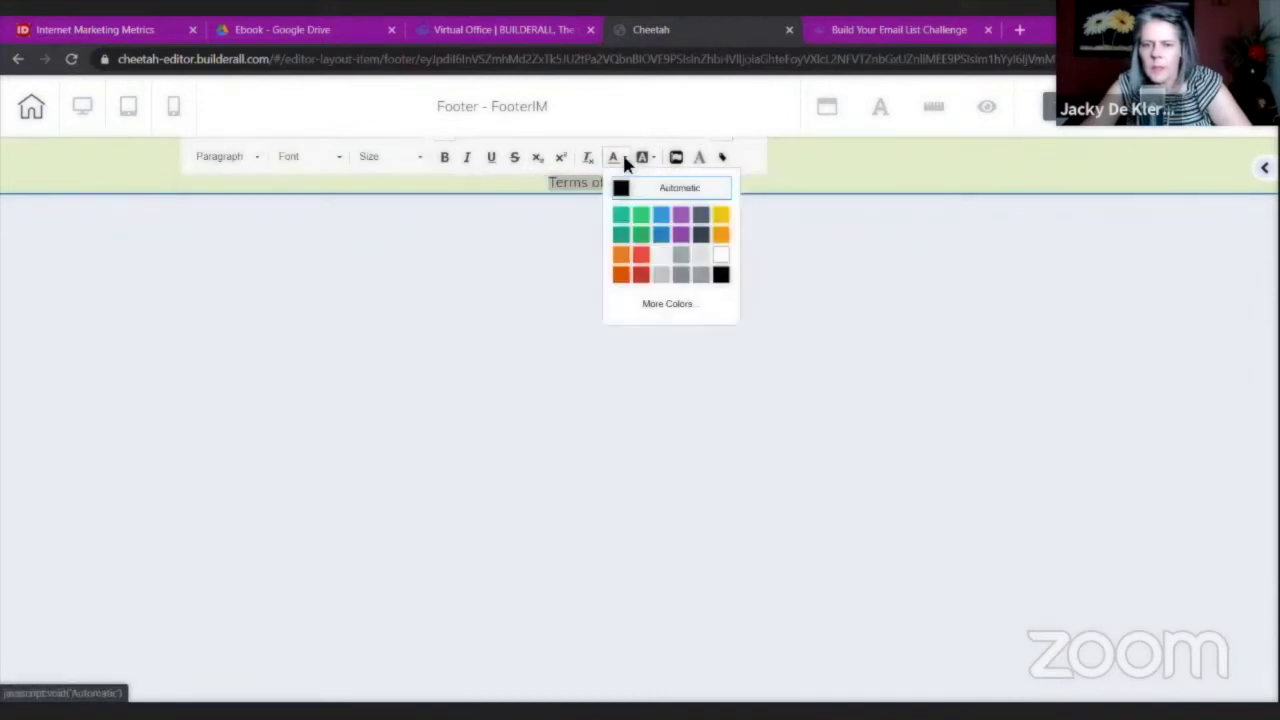
pyautogui.click(720, 276)
pyautogui.click(1080, 195)
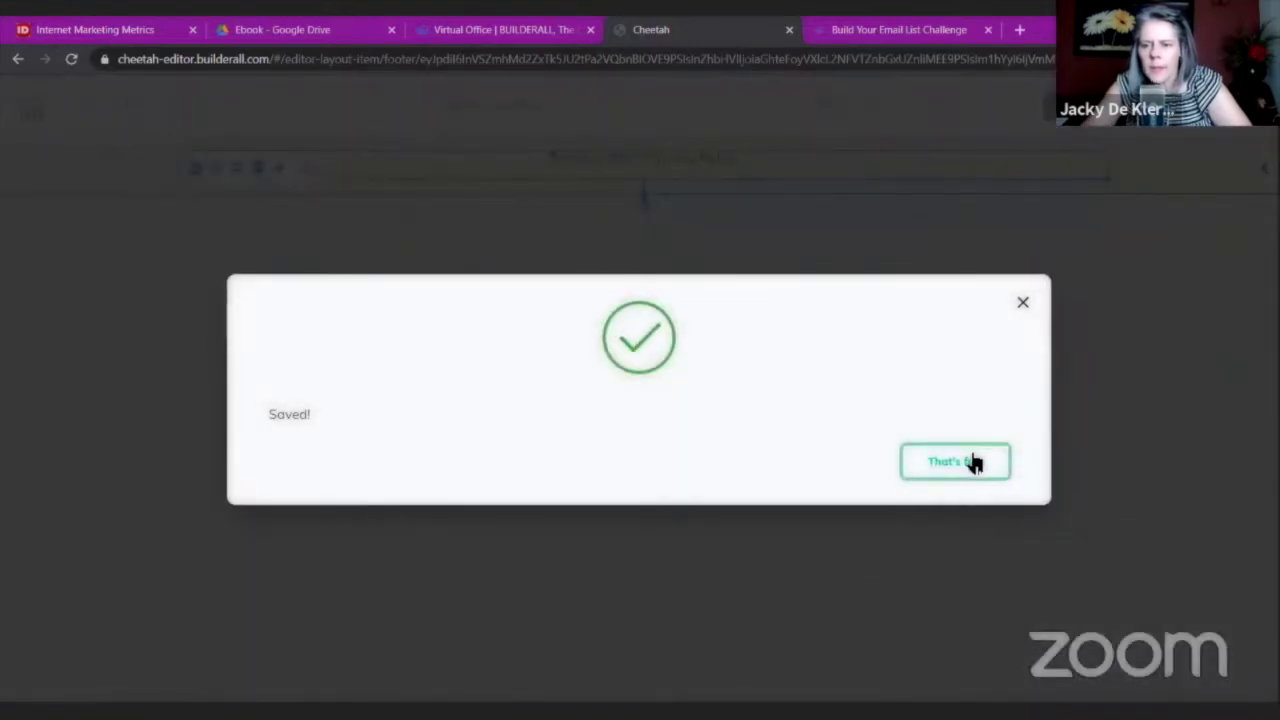
# Save the restyled footer, close the Cheetah editor, and return to the Virtual Office.
pyautogui.click(968, 460)
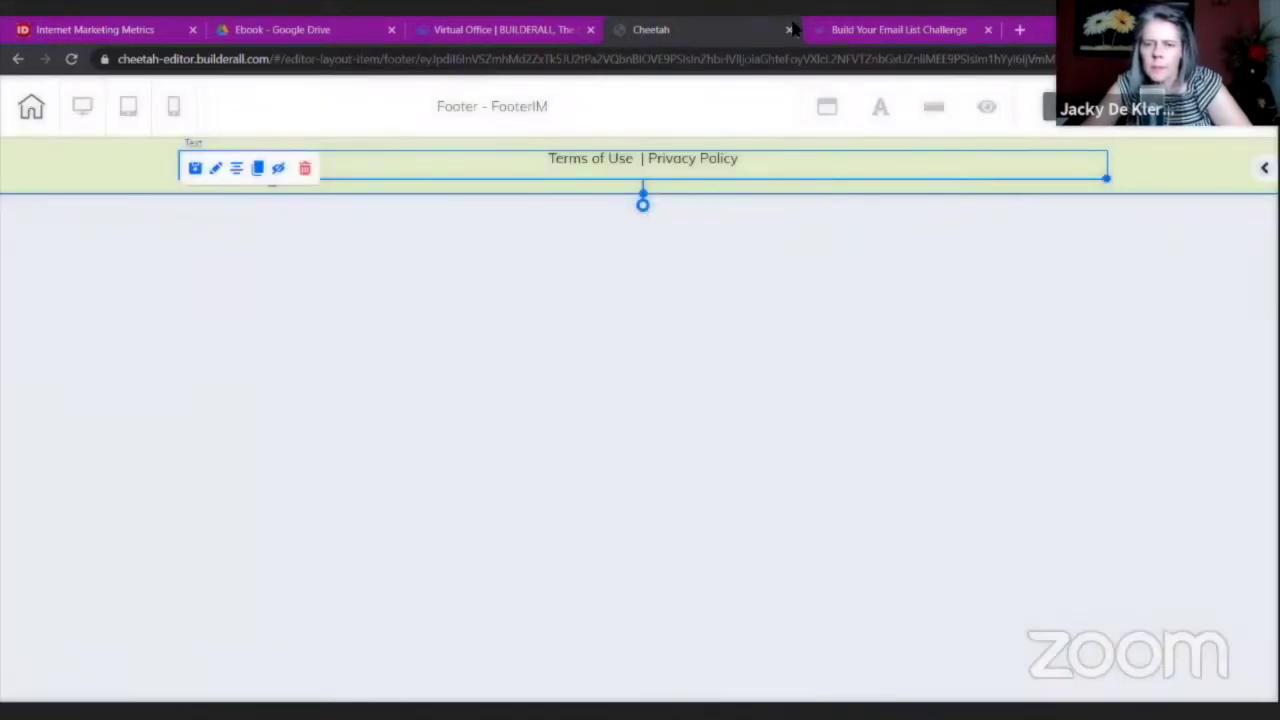
pyautogui.click(789, 31)
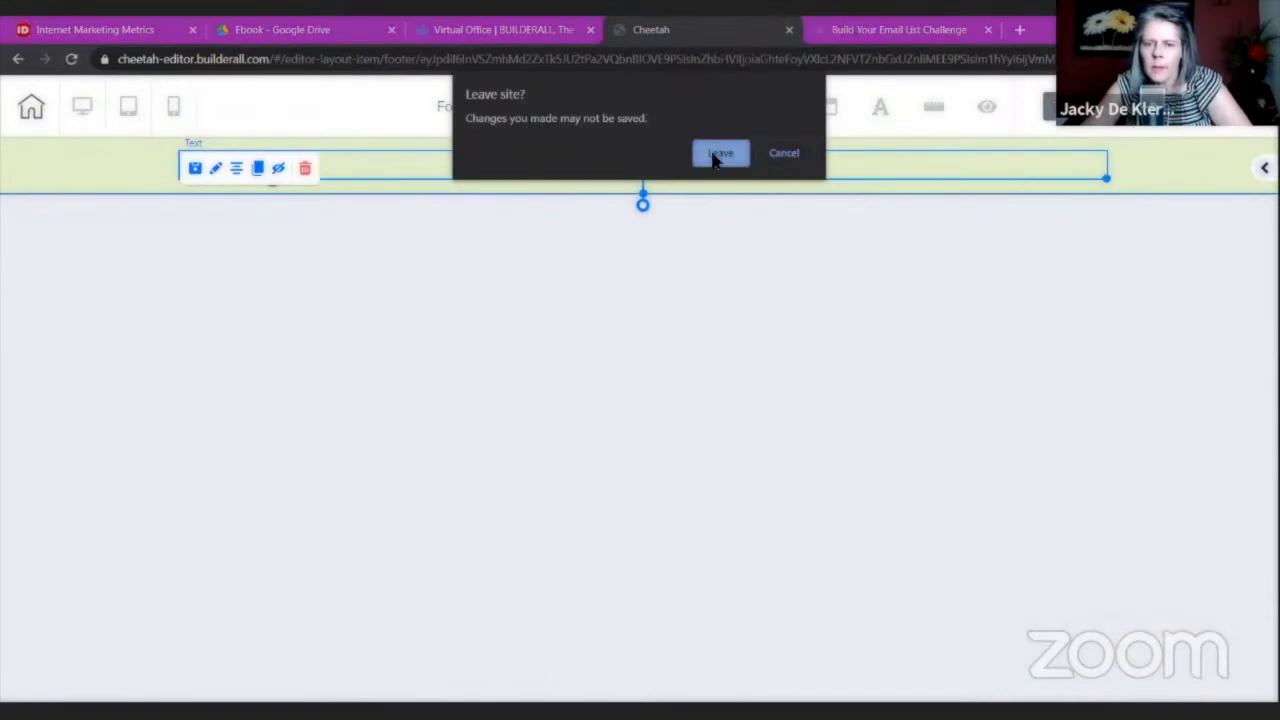
pyautogui.press('Return')
pyautogui.click(500, 30)
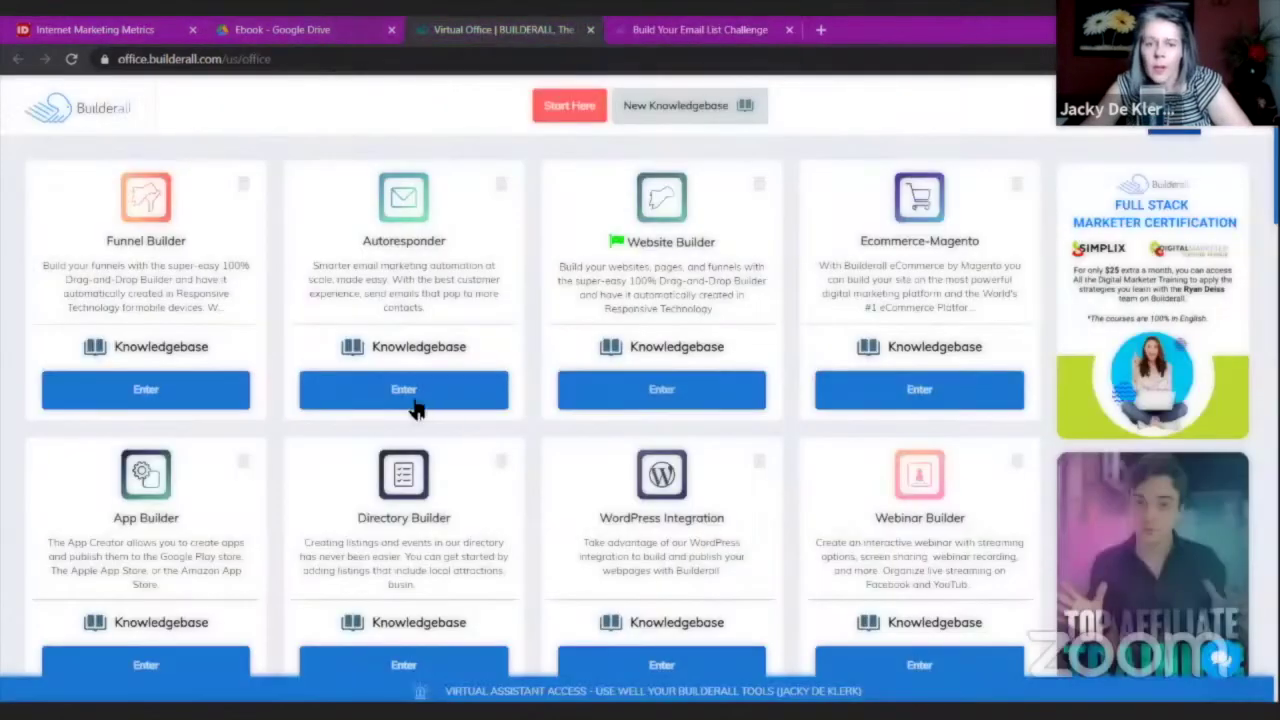
# Open the Internet Marketing Metrics site in Website Builder and view its live lead magnet page.
pyautogui.click(672, 392)
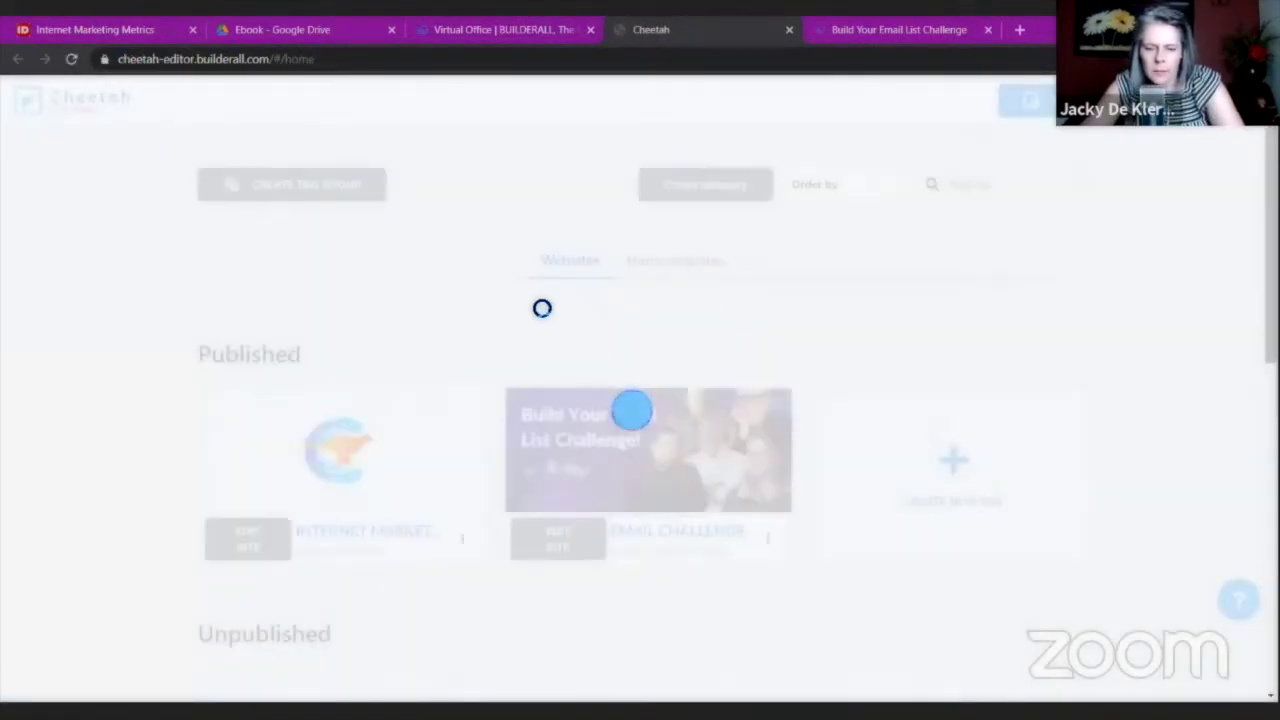
pyautogui.scroll(-1, 460, 400)
pyautogui.click(248, 488)
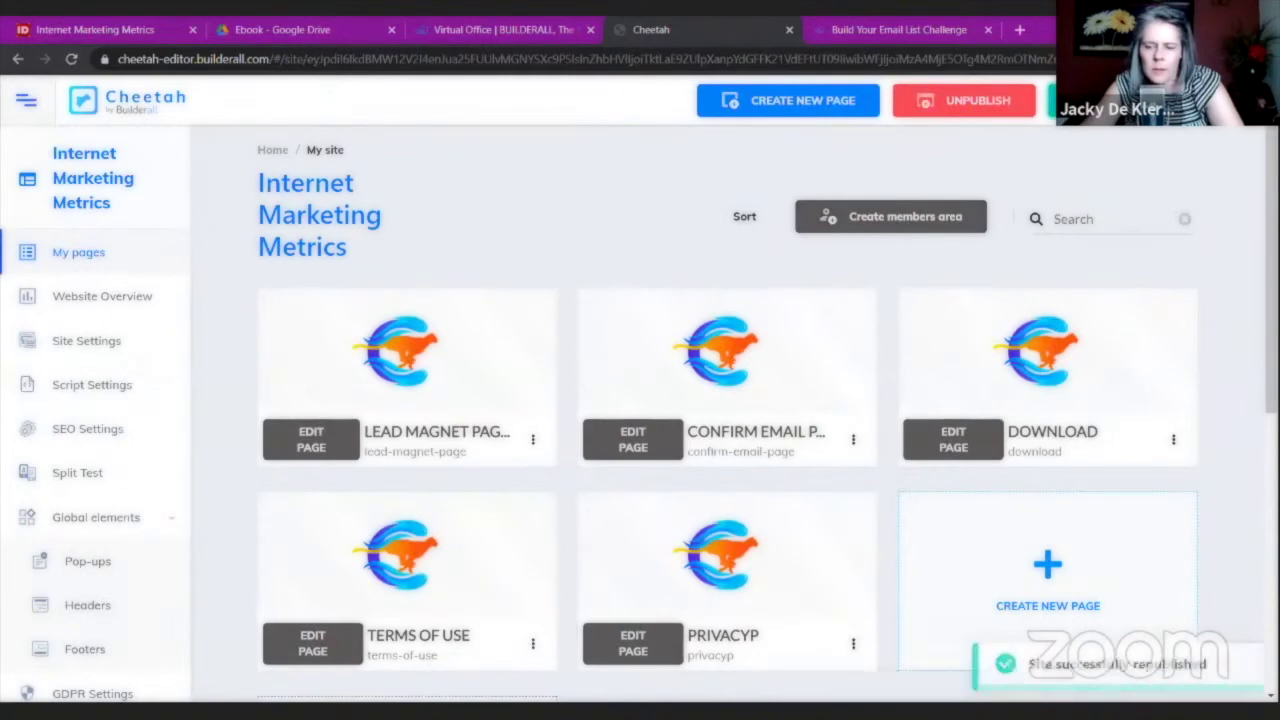
pyautogui.click(534, 441)
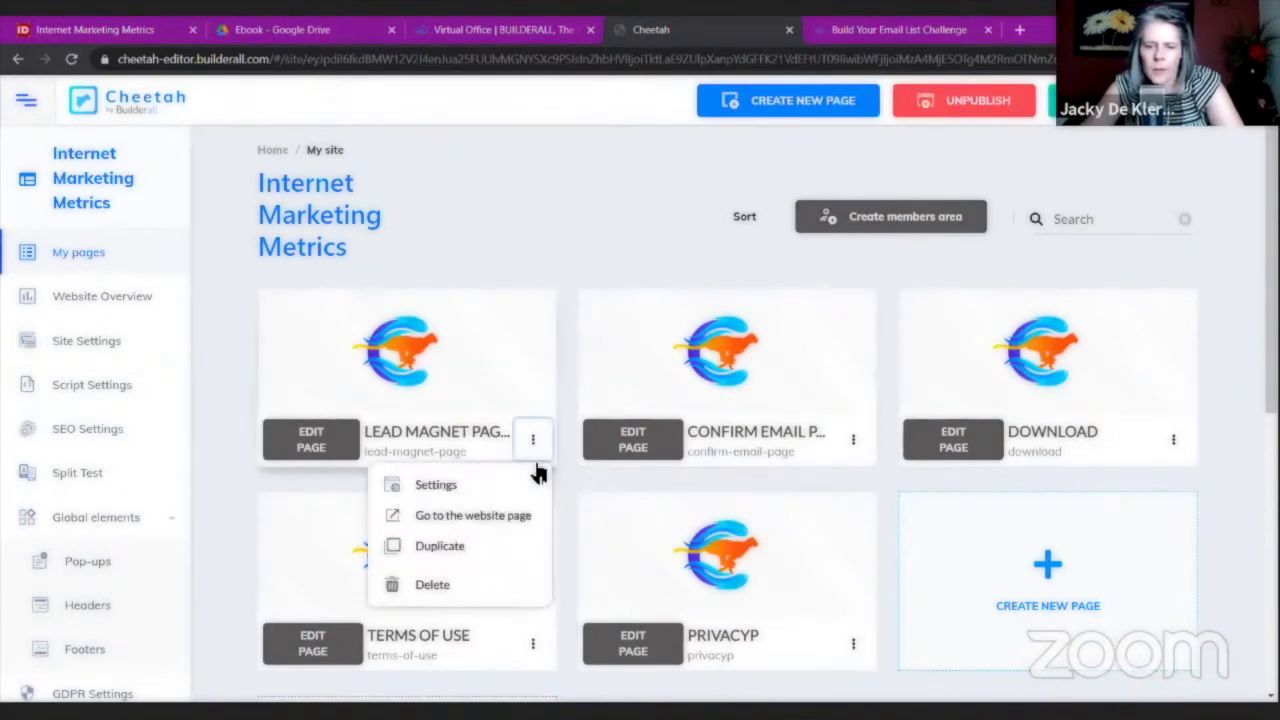
pyautogui.click(516, 515)
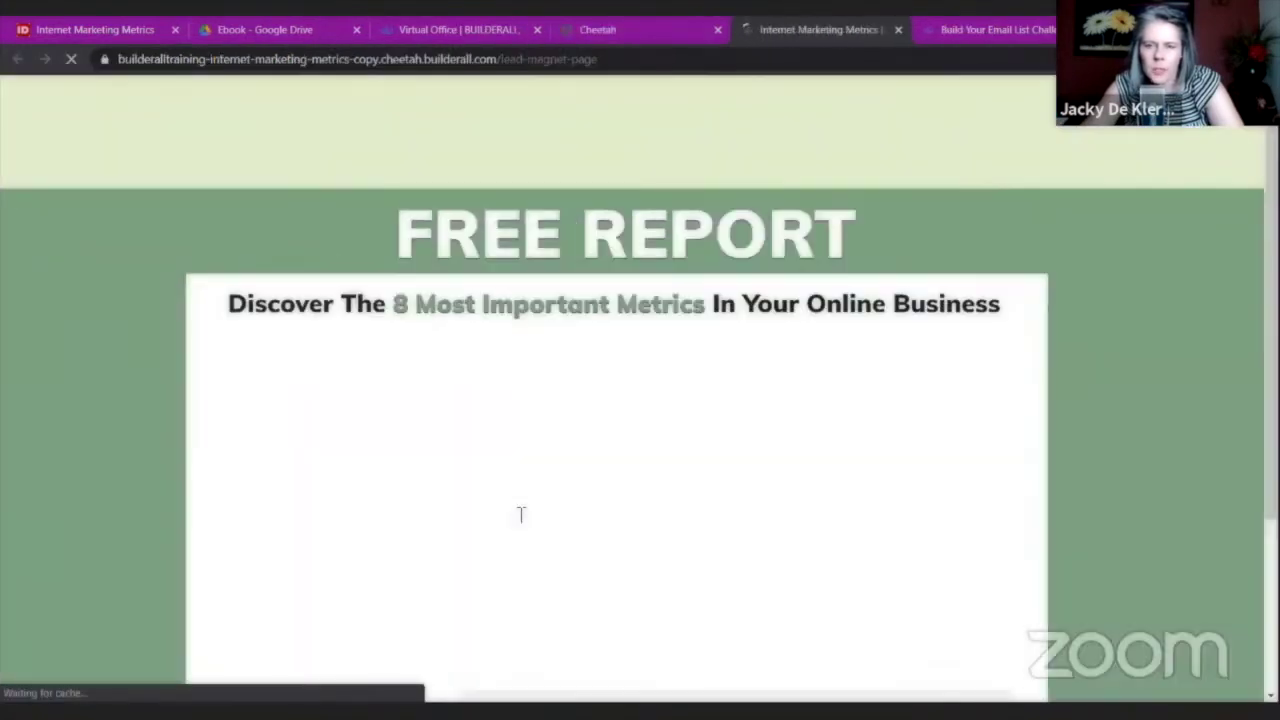
# Autofill first name and e-mail on the FREE REPORT opt-in form, submit, then close the confirmation tab.
pyautogui.scroll(-2, 1133, 318)
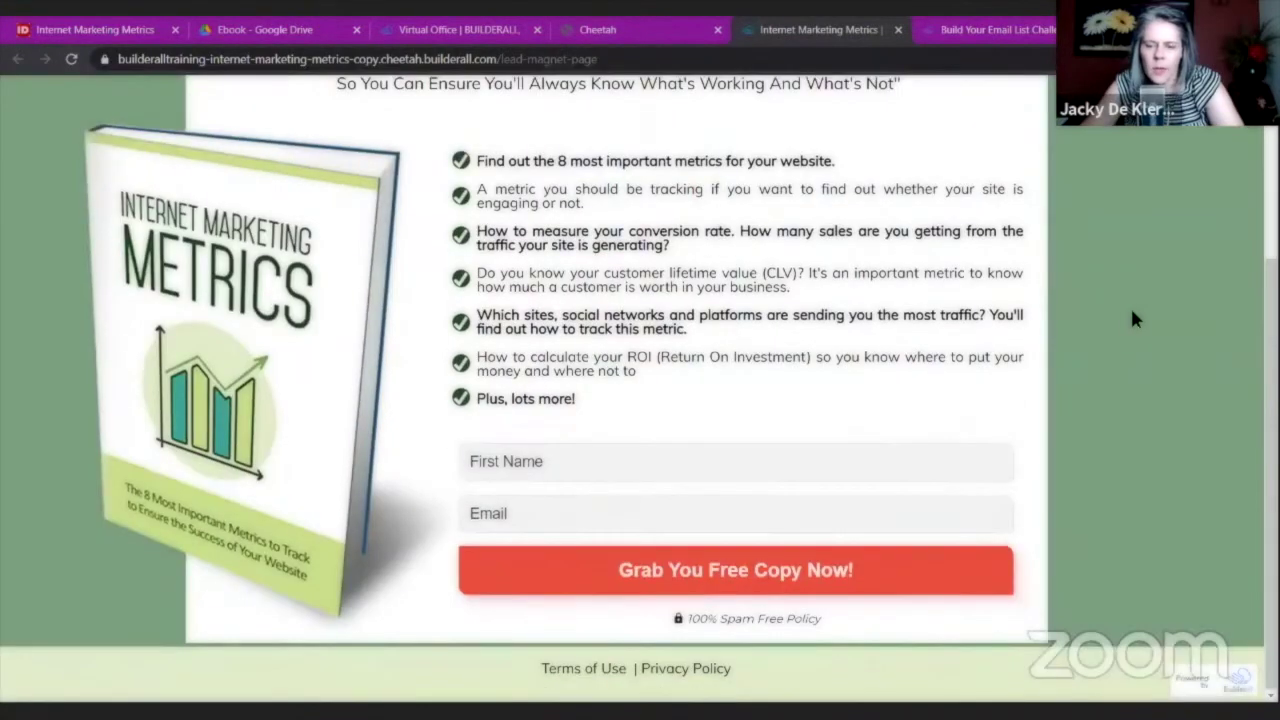
pyautogui.scroll(3, 1133, 318)
pyautogui.scroll(-3, 1133, 318)
pyautogui.scroll(3, 1133, 318)
pyautogui.scroll(-3, 1133, 318)
pyautogui.click(627, 467)
pyautogui.click(577, 501)
pyautogui.click(577, 517)
pyautogui.click(543, 403)
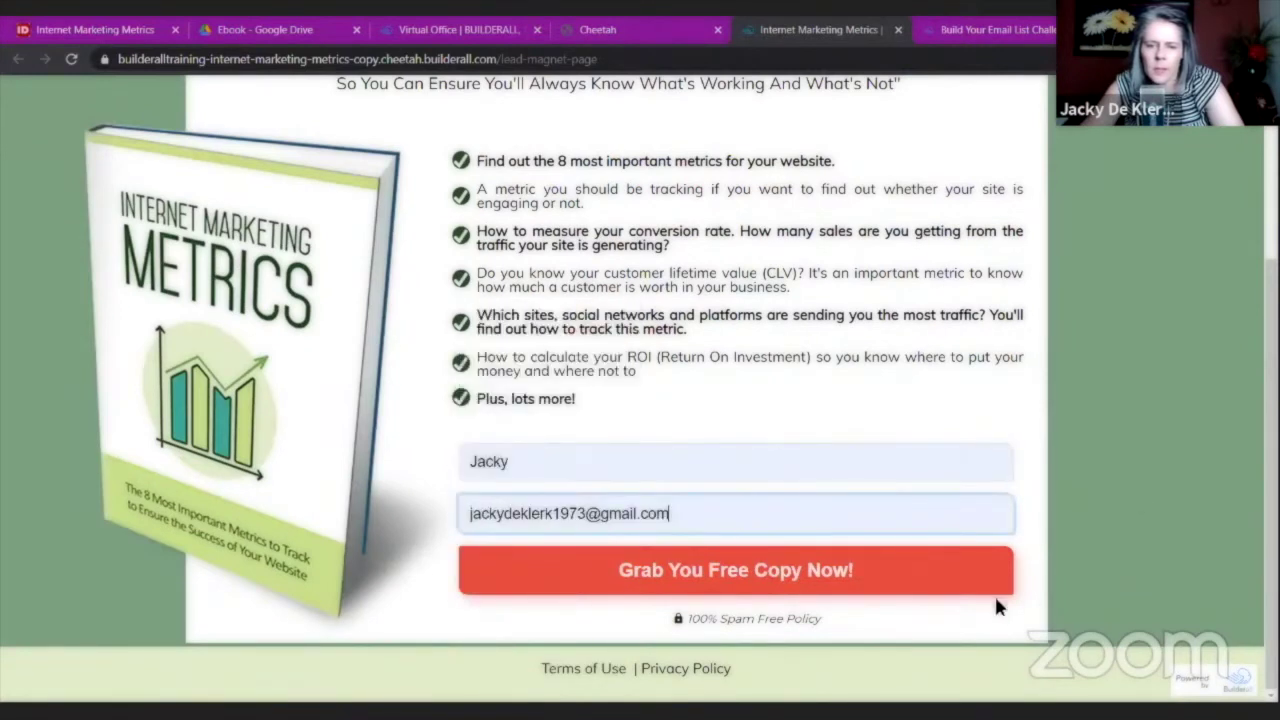
pyautogui.click(833, 590)
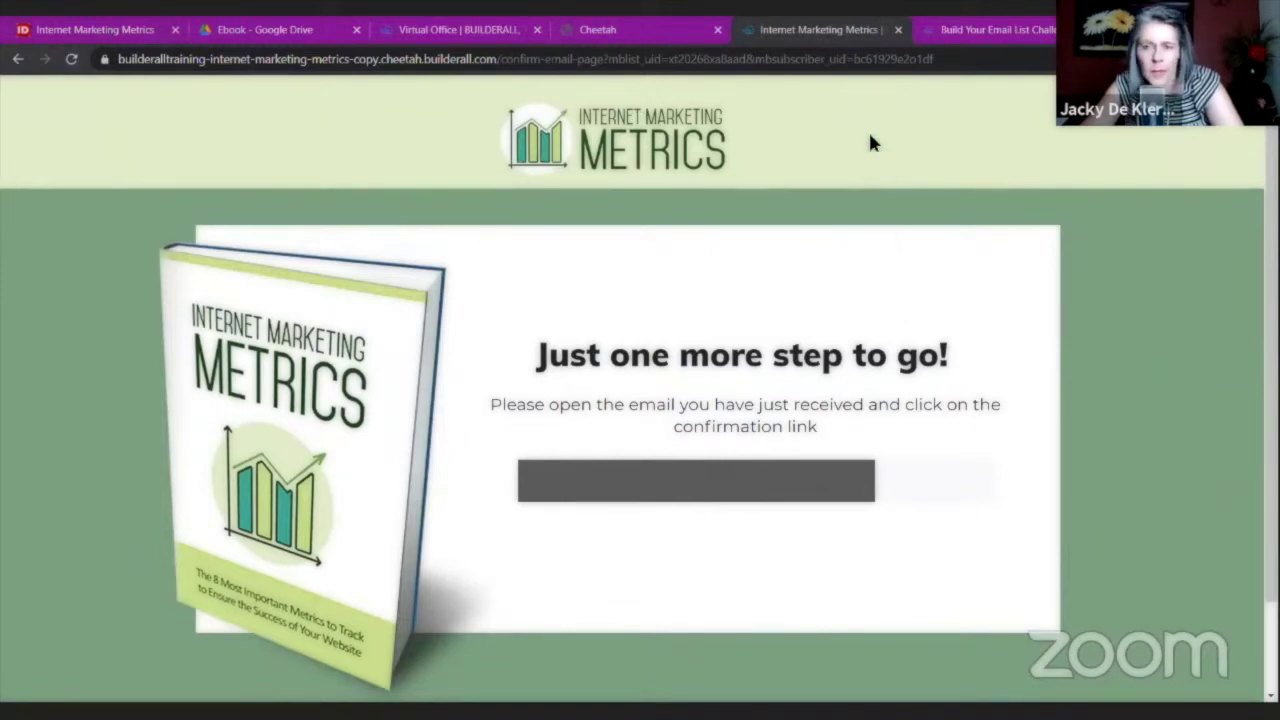
pyautogui.click(898, 31)
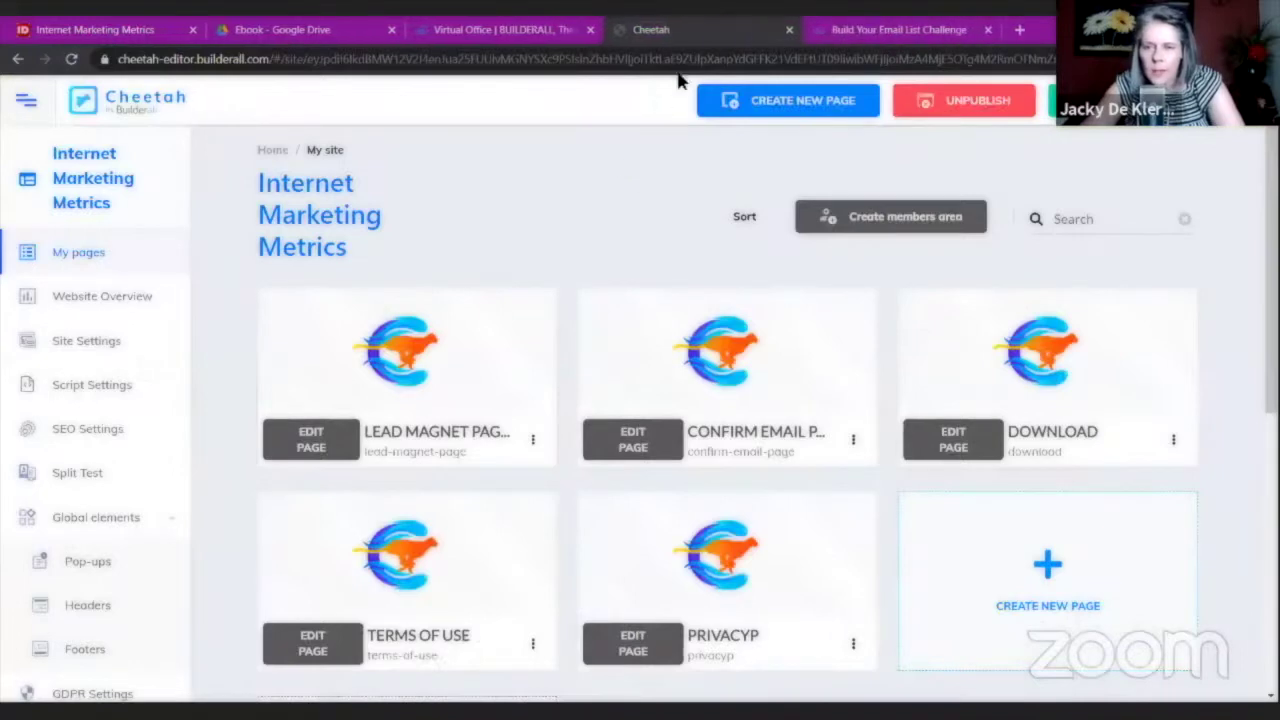
# Close the Cheetah editor, Virtual Office, Google Drive ebook and Internet Marketing Metrics tabs.
pyautogui.hotkey('ctrl', 'w')
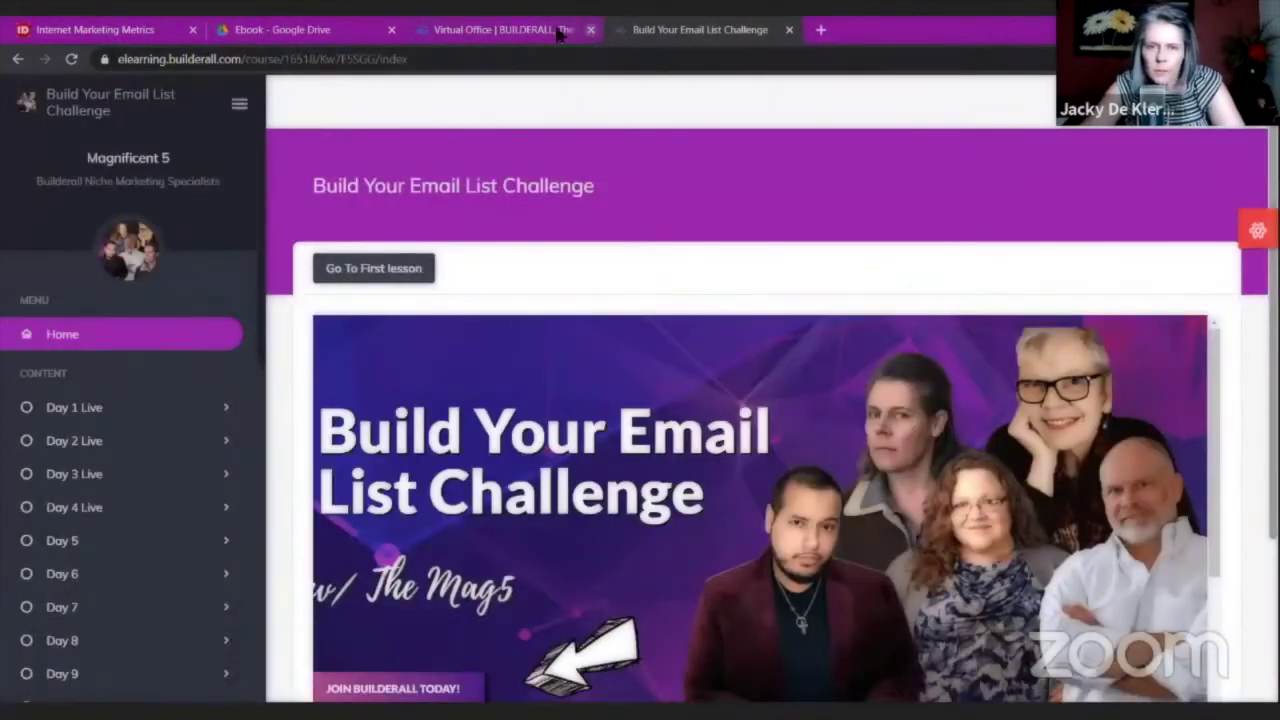
pyautogui.click(590, 30)
pyautogui.click(398, 30)
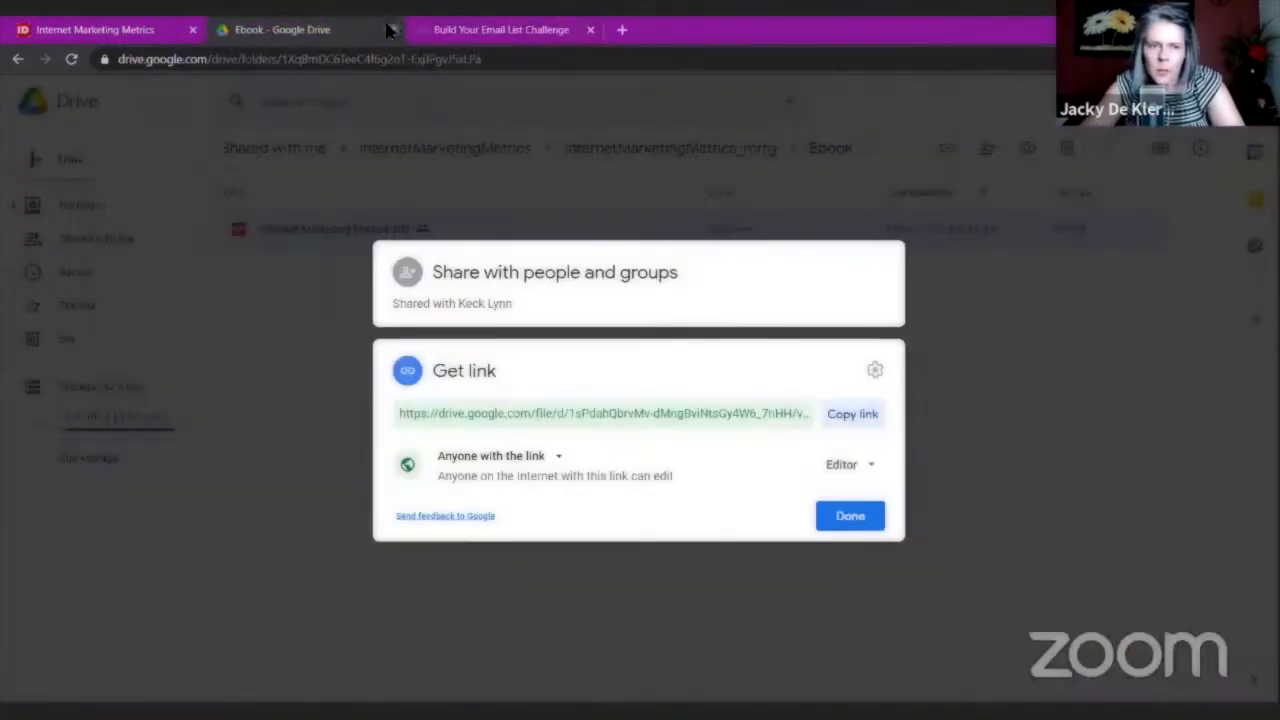
pyautogui.click(391, 30)
pyautogui.click(186, 33)
pyautogui.click(192, 30)
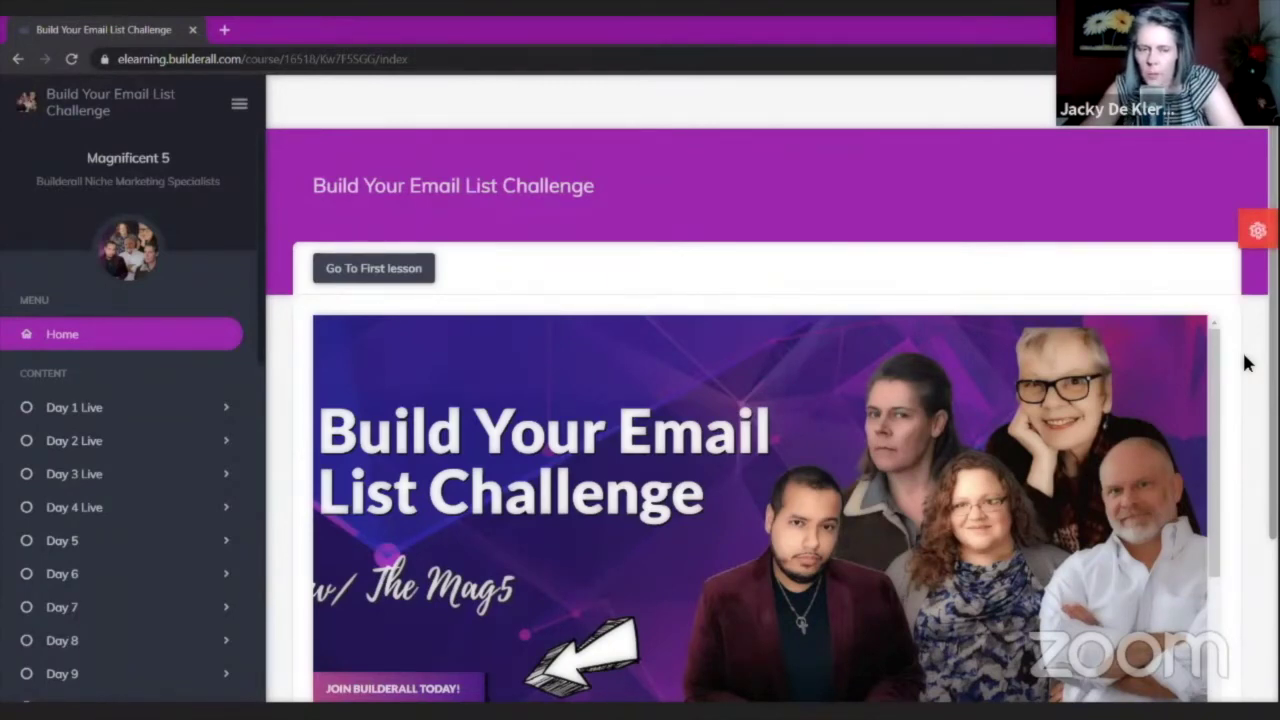
# In the course sidebar, expand and collapse Day 1 Live, then expand the Day 5 lessons.
pyautogui.scroll(-2, 1245, 363)
pyautogui.scroll(-4, 226, 439)
pyautogui.scroll(-4, 222, 440)
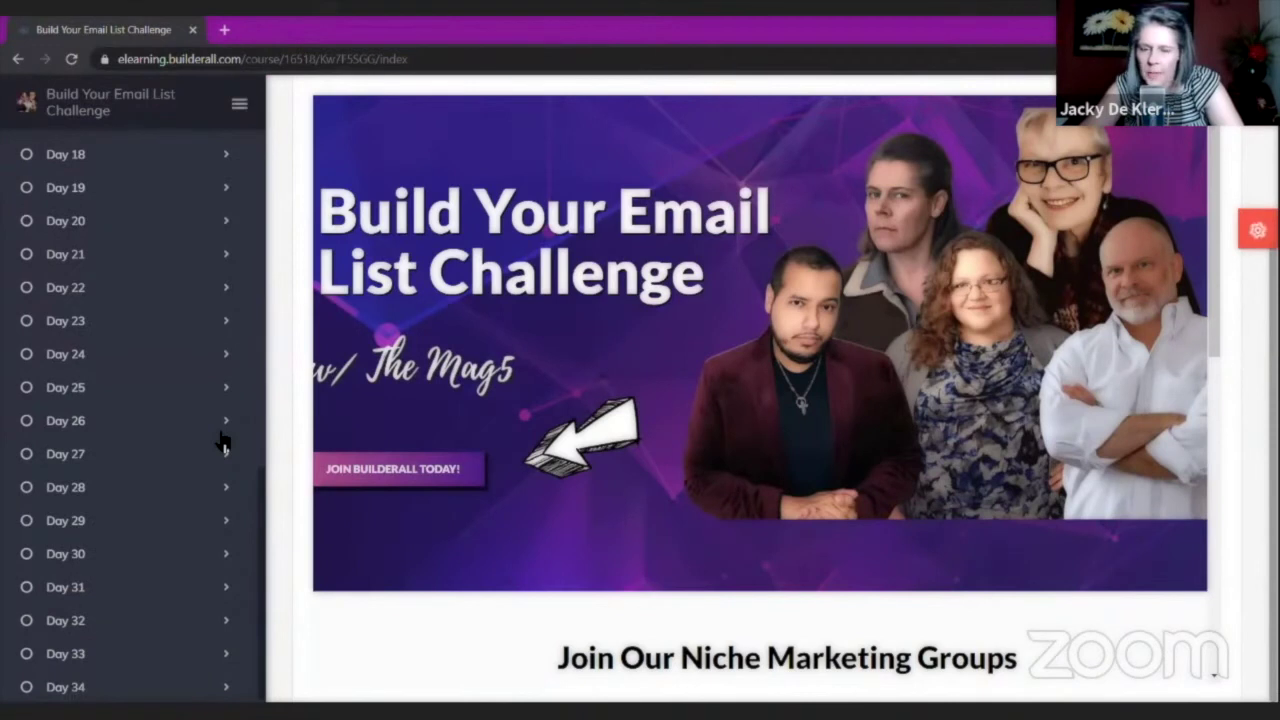
pyautogui.scroll(8, 222, 440)
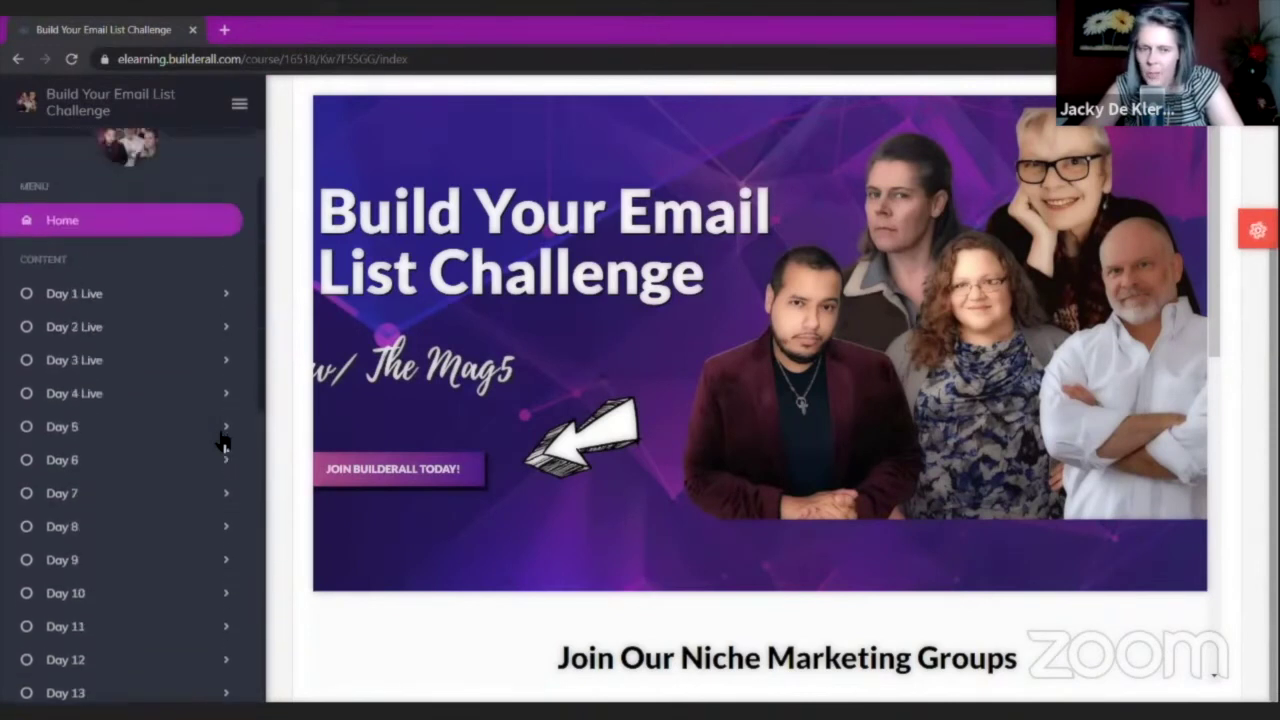
pyautogui.scroll(-1, 222, 440)
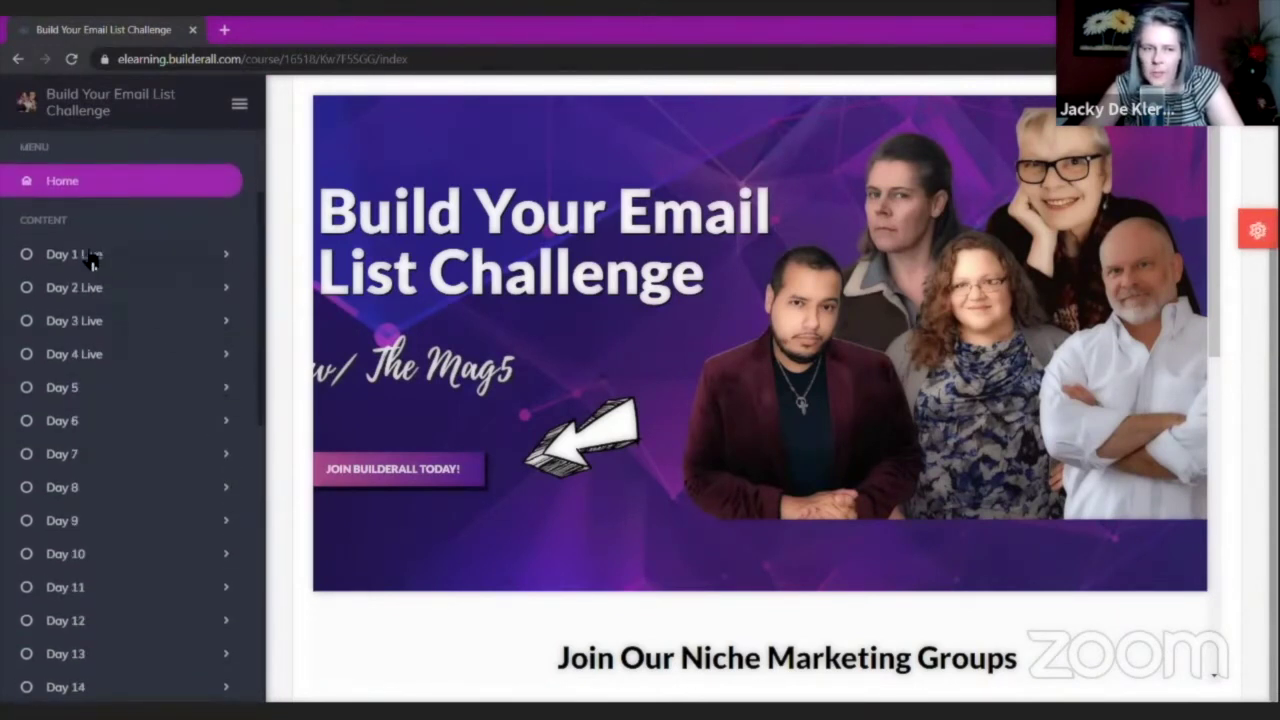
pyautogui.click(92, 256)
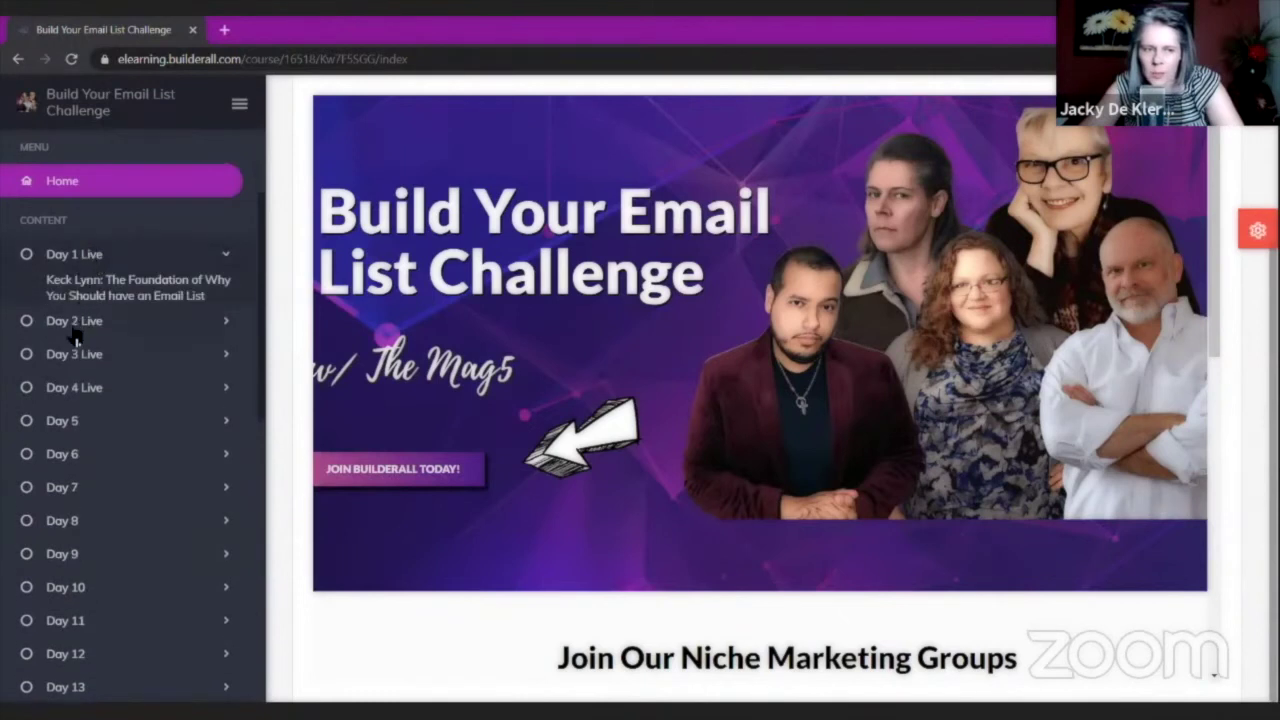
pyautogui.click(75, 262)
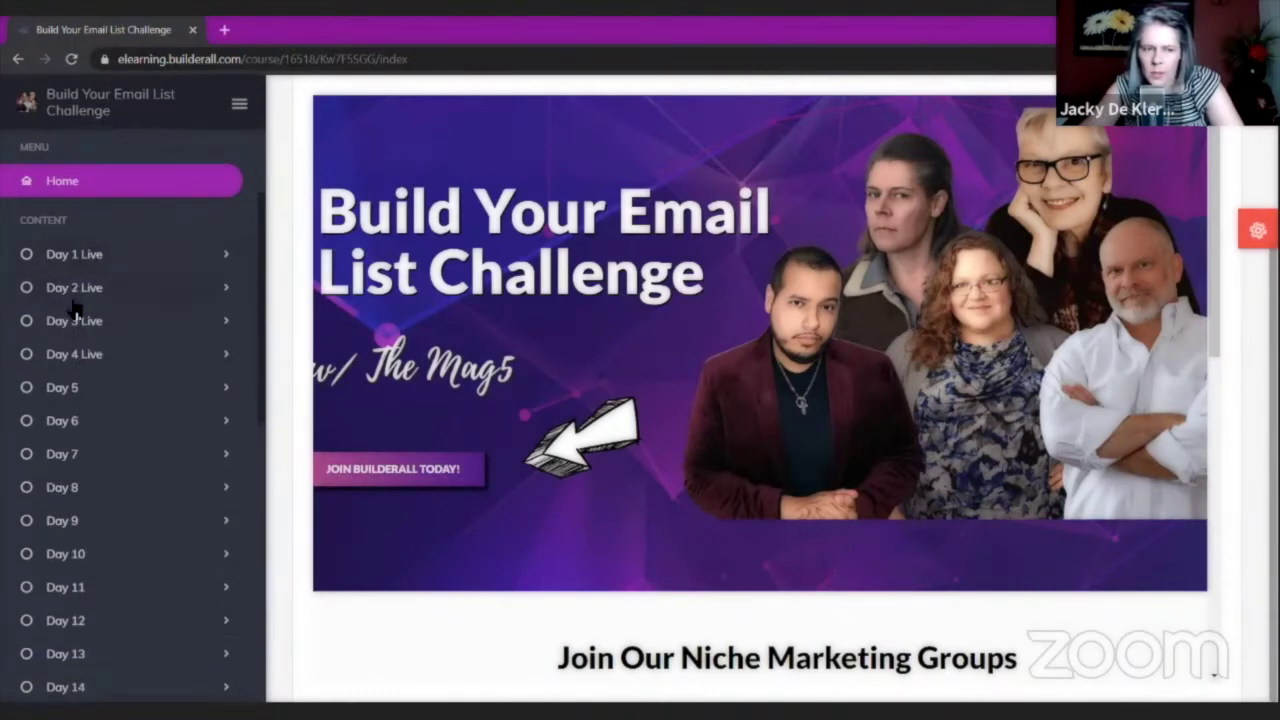
pyautogui.click(68, 390)
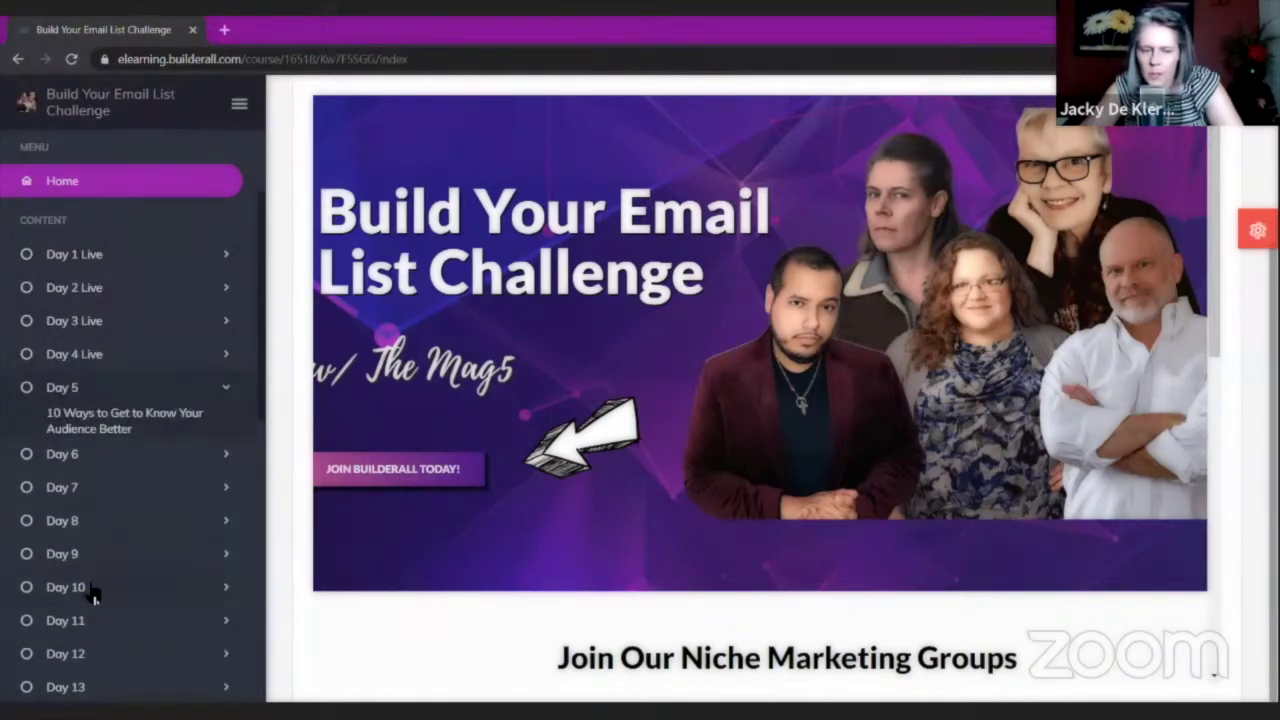
pyautogui.scroll(-5, 90, 595)
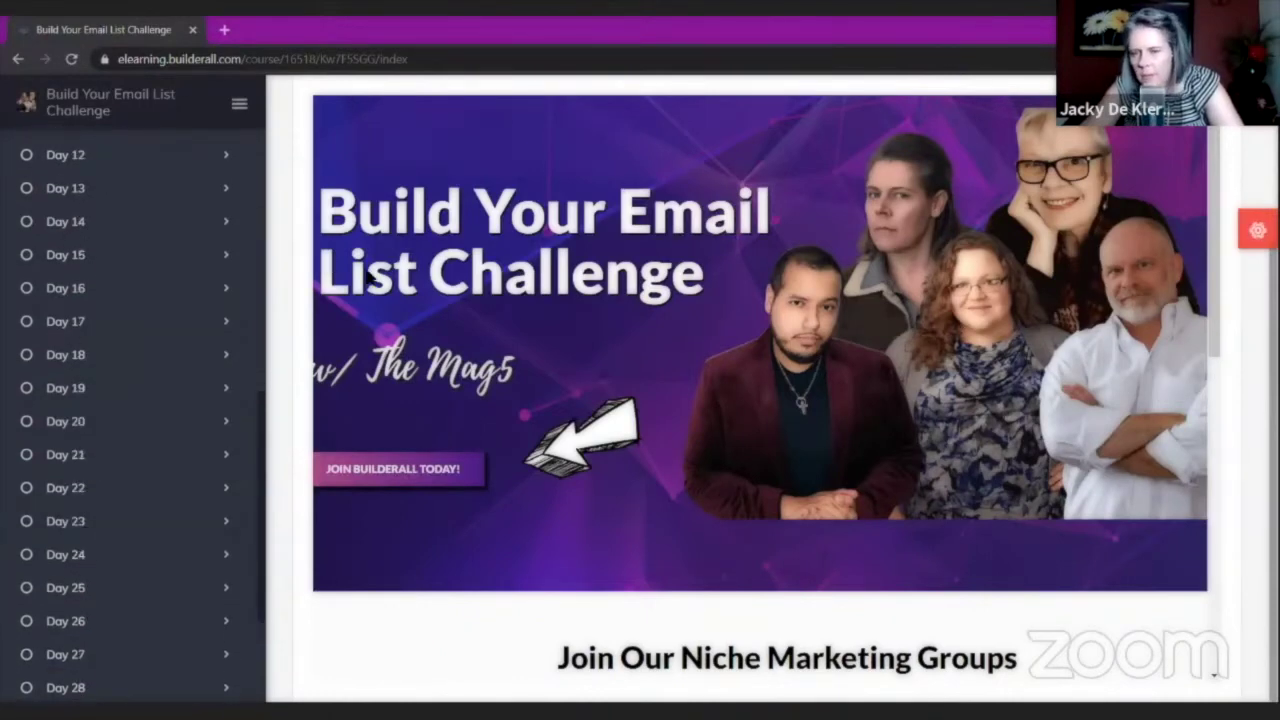
pyautogui.scroll(3, 367, 273)
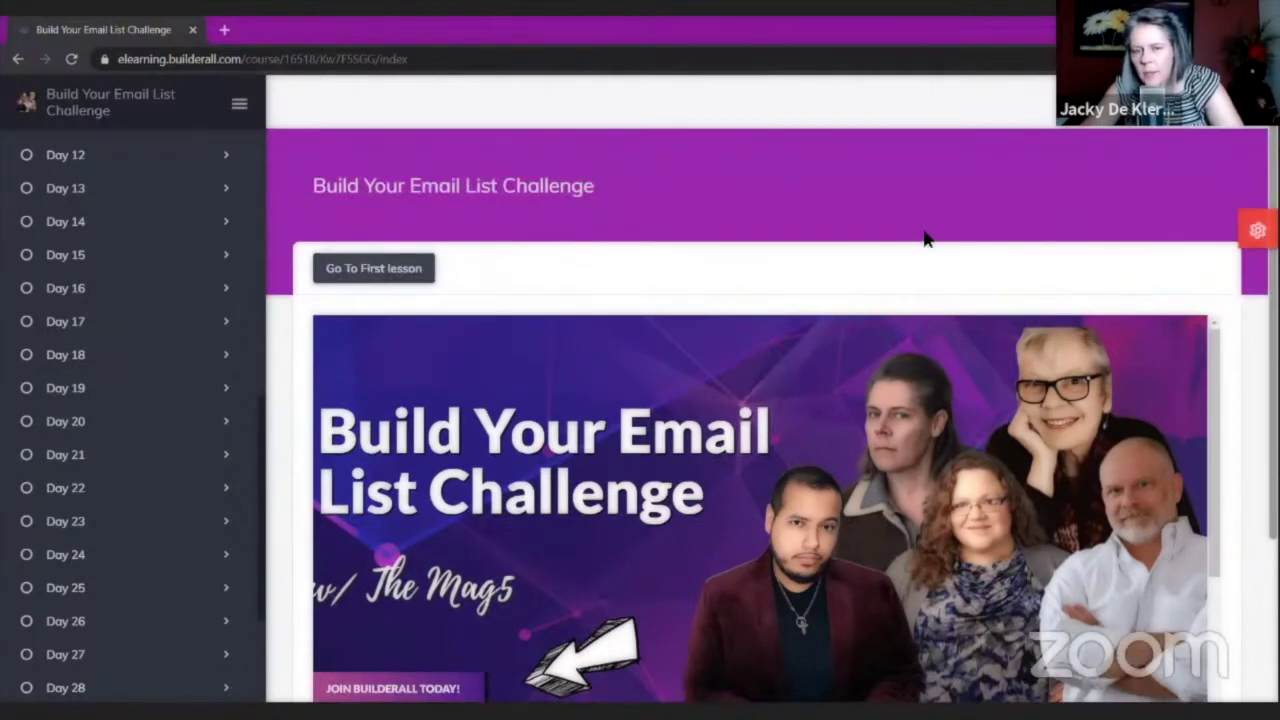
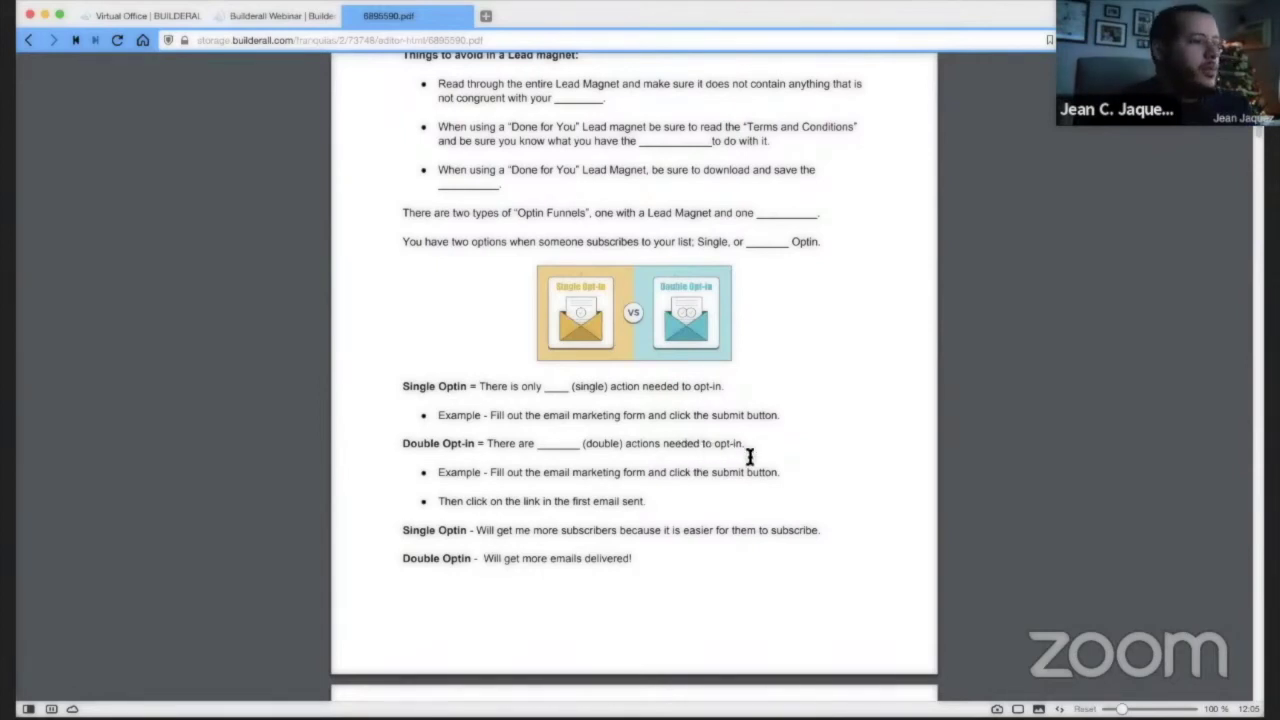
# Scroll the workbook PDF to page 13 on designing, importing and saving the sequence email.
pyautogui.scroll(-1, 750, 451)
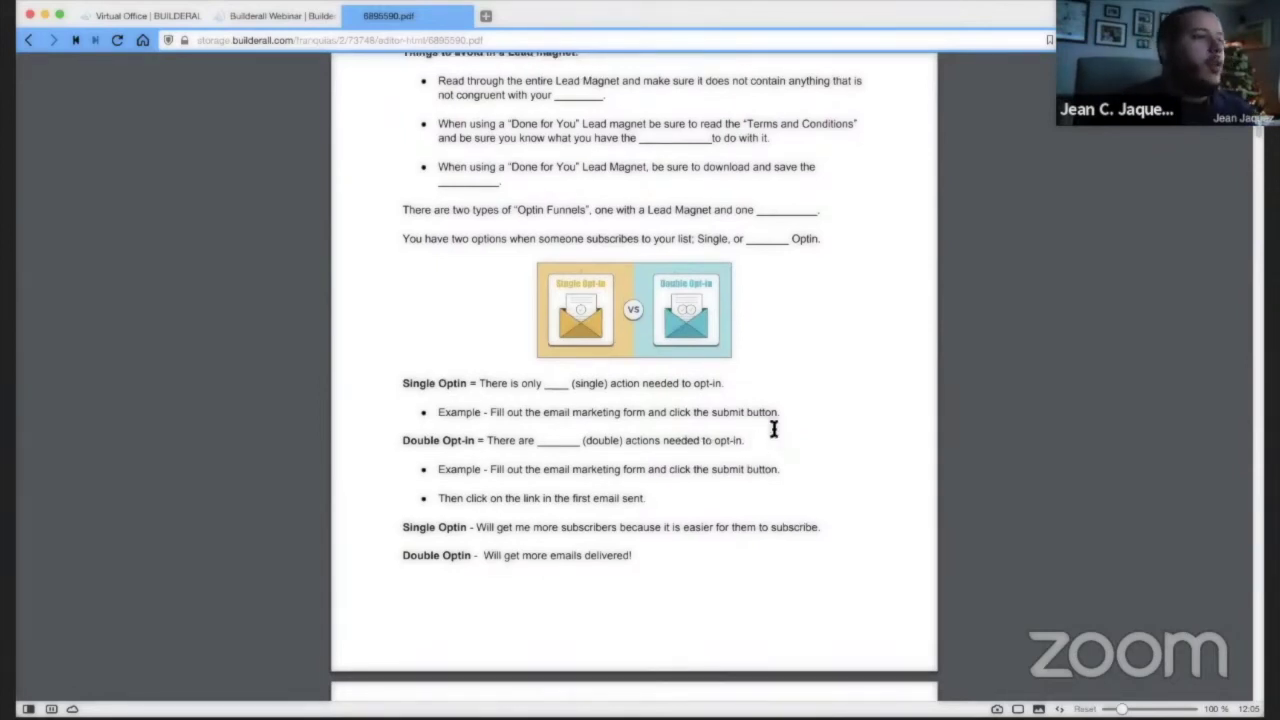
pyautogui.scroll(-1, 779, 423)
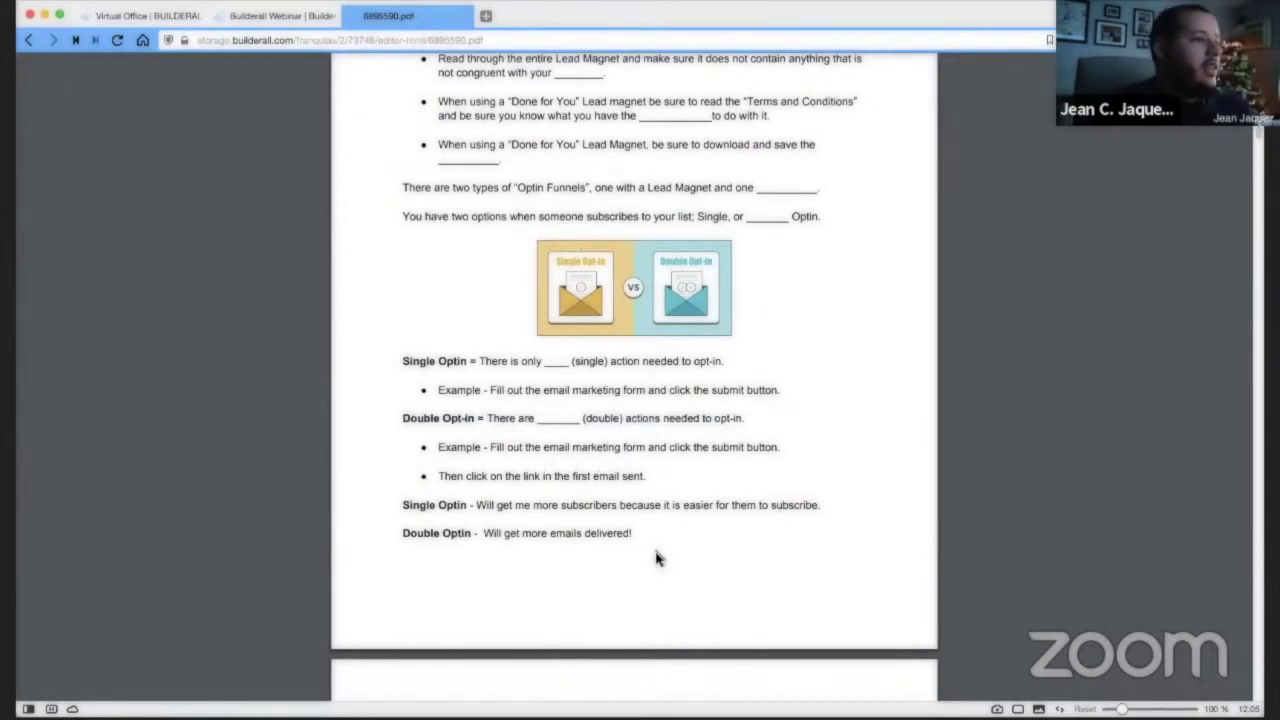
pyautogui.scroll(-3, 660, 560)
pyautogui.scroll(-10, 766, 394)
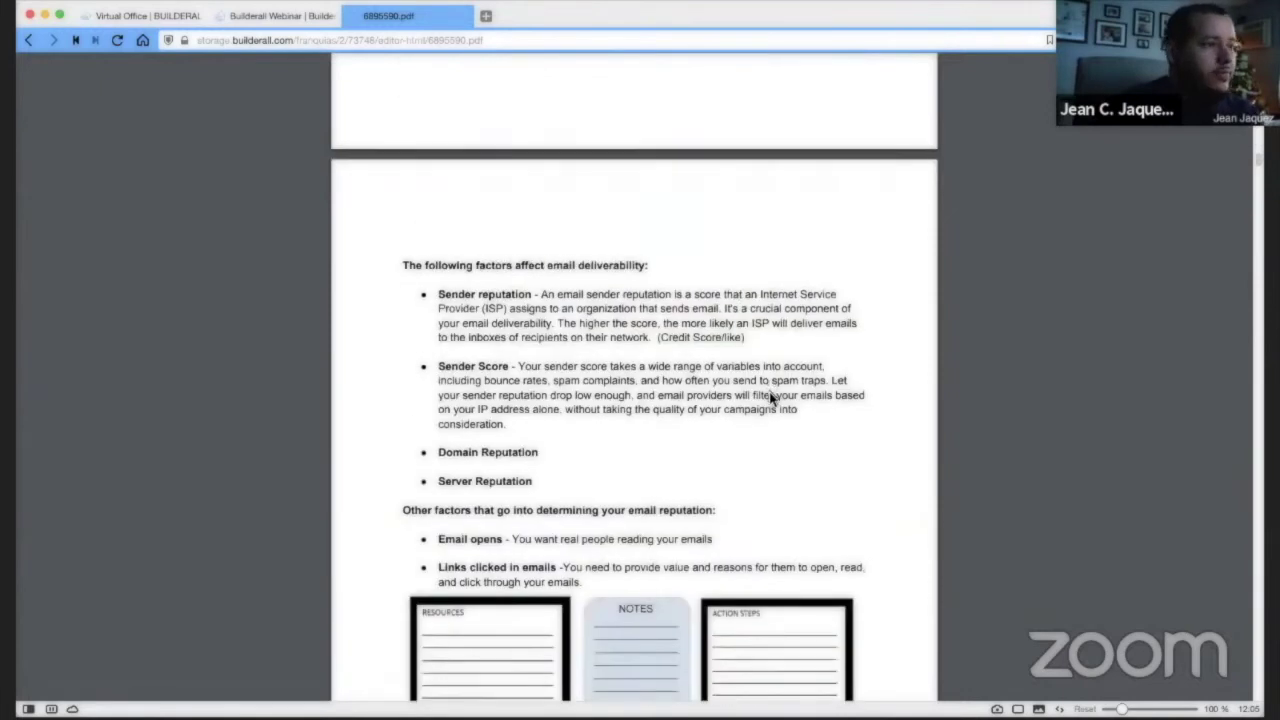
pyautogui.scroll(-15, 806, 366)
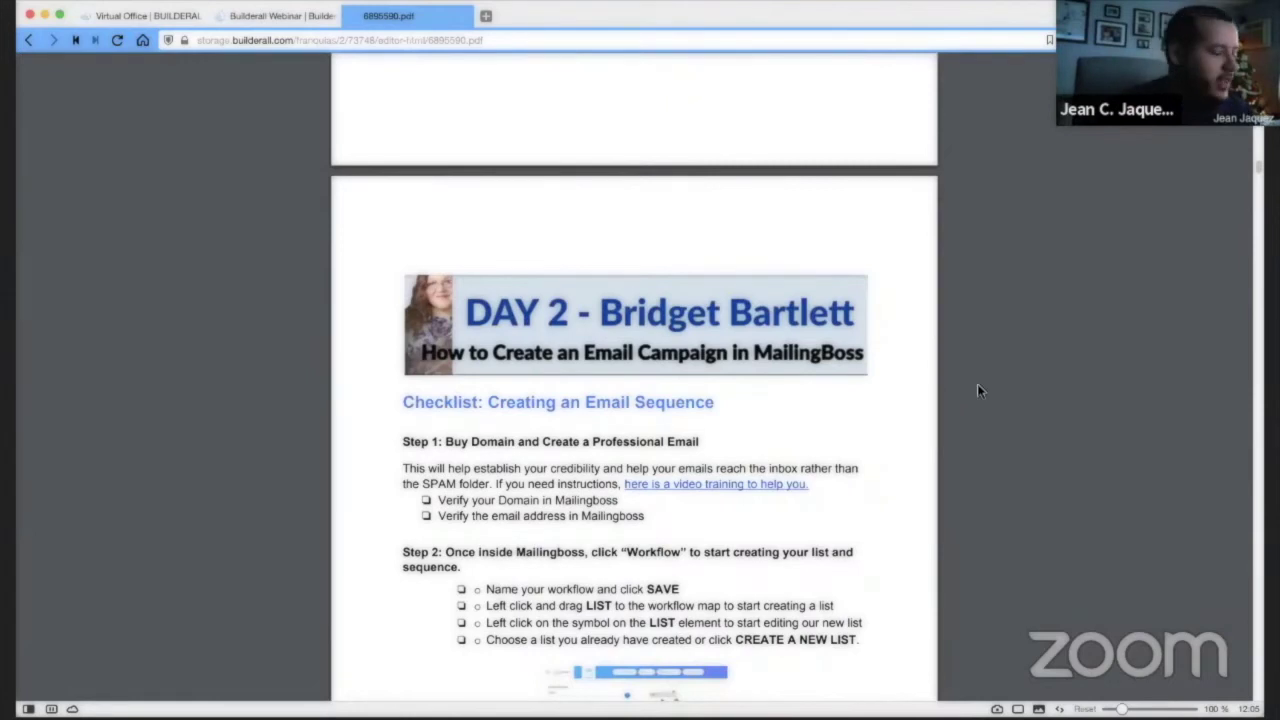
pyautogui.scroll(-10, 974, 330)
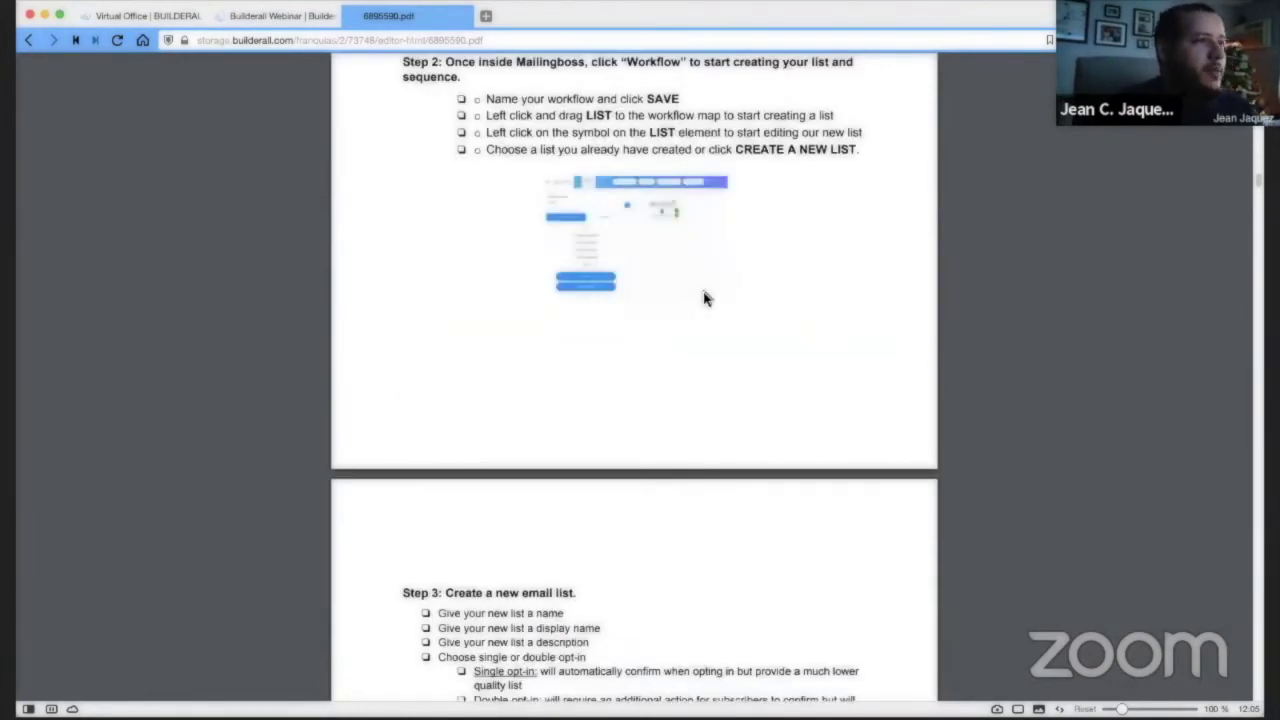
pyautogui.scroll(-1, 704, 298)
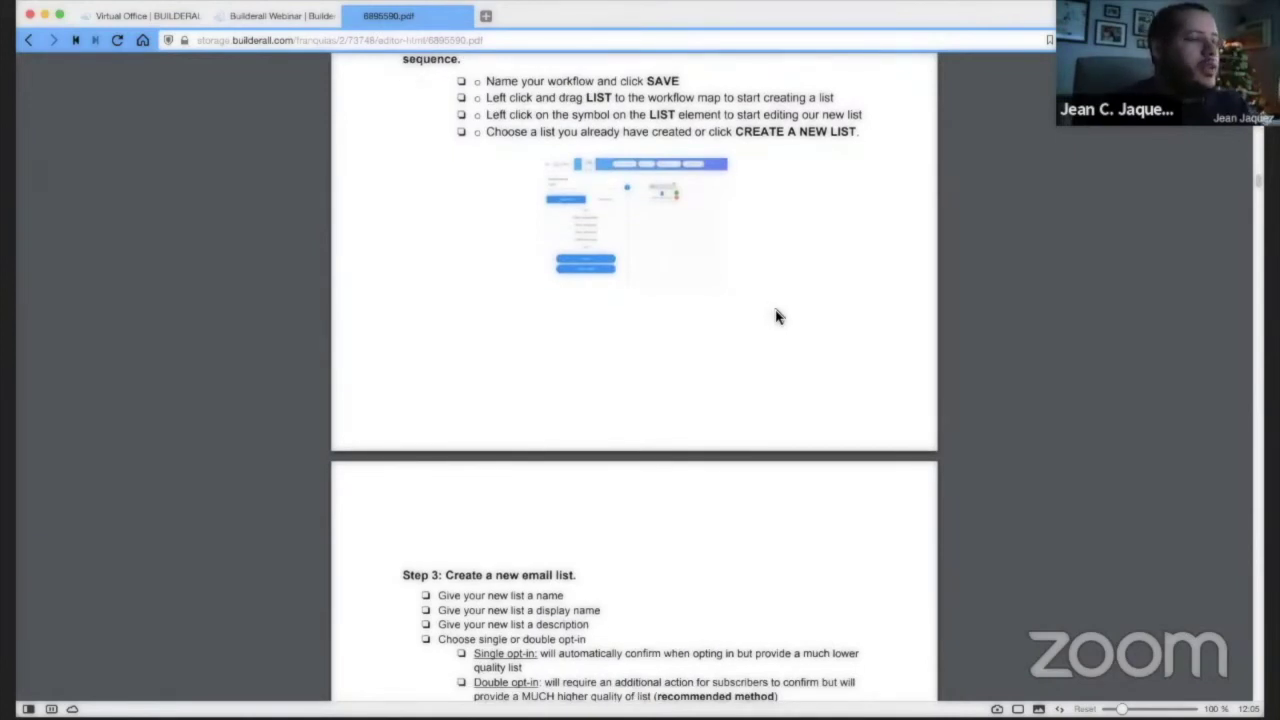
pyautogui.scroll(-1, 779, 315)
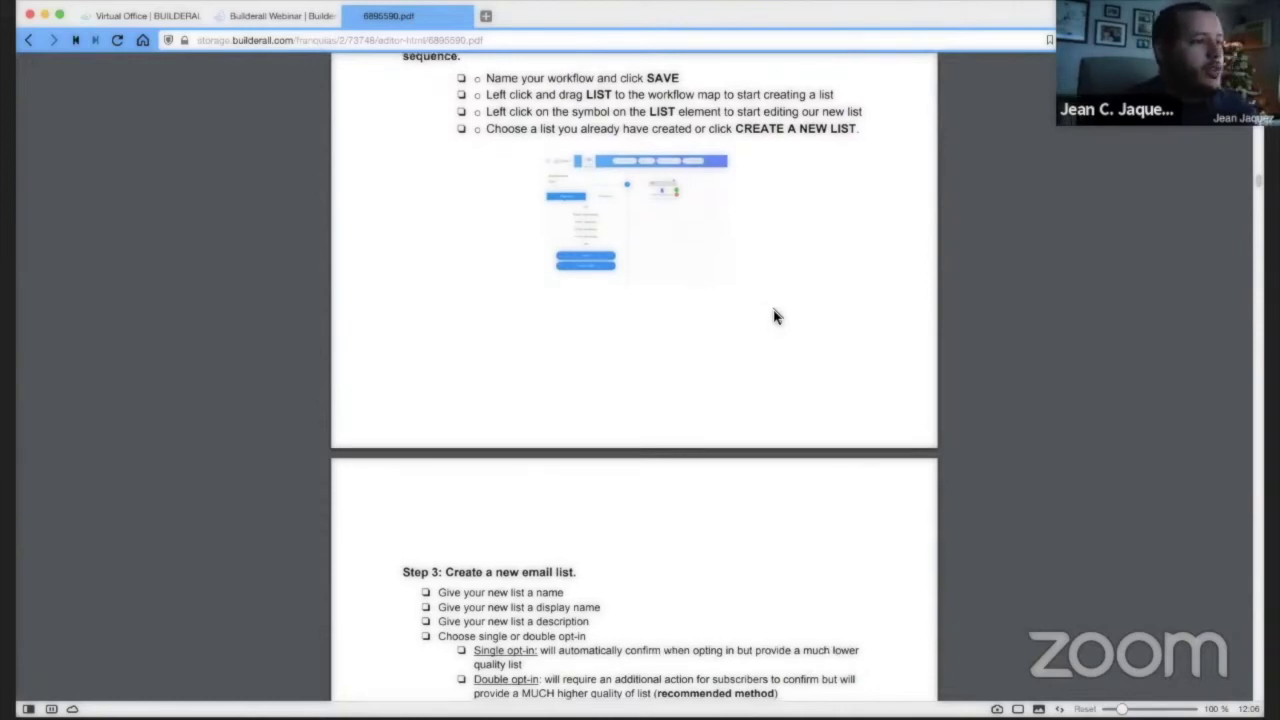
pyautogui.scroll(2, 634, 286)
pyautogui.scroll(5, 637, 341)
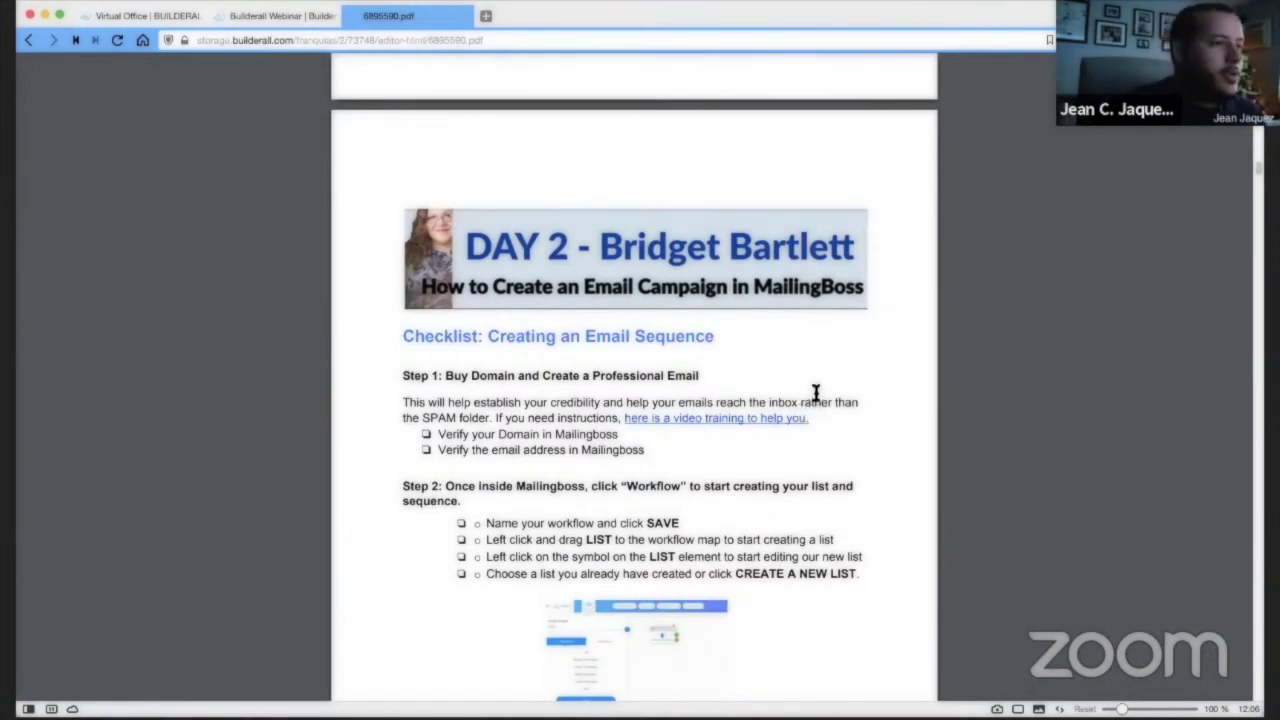
pyautogui.scroll(-3, 816, 391)
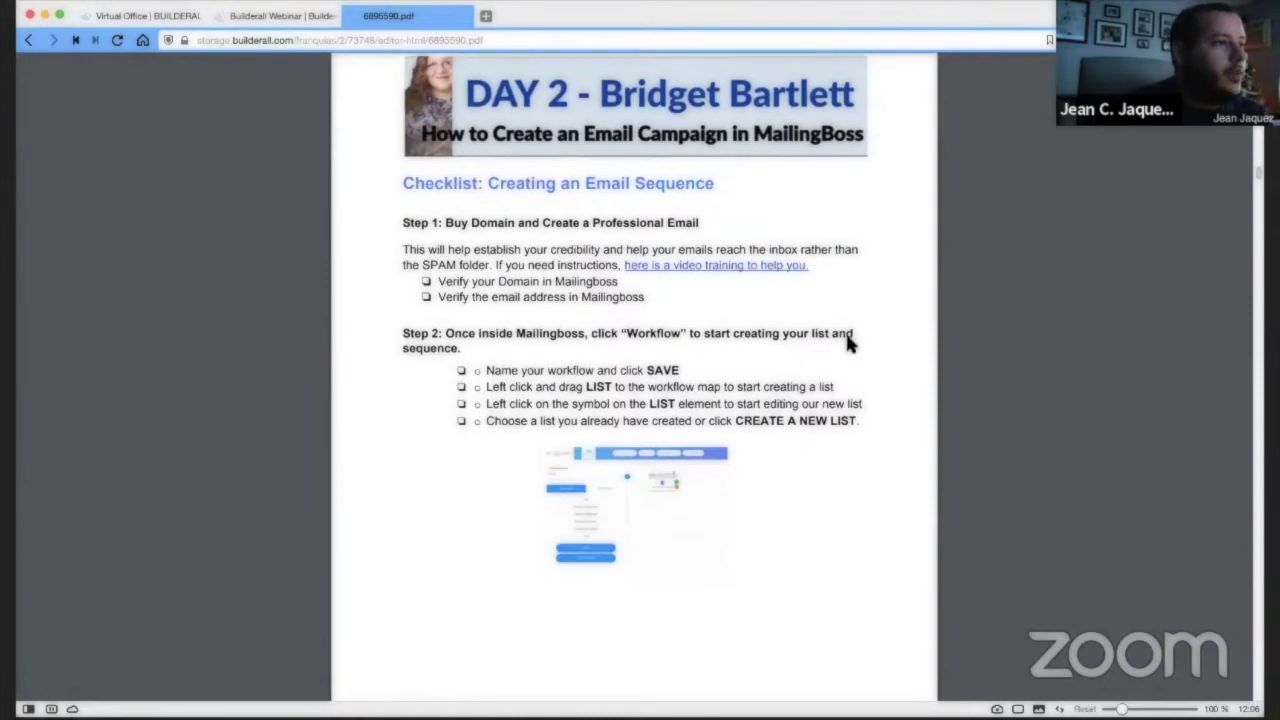
pyautogui.scroll(-5, 810, 325)
pyautogui.scroll(-7, 870, 295)
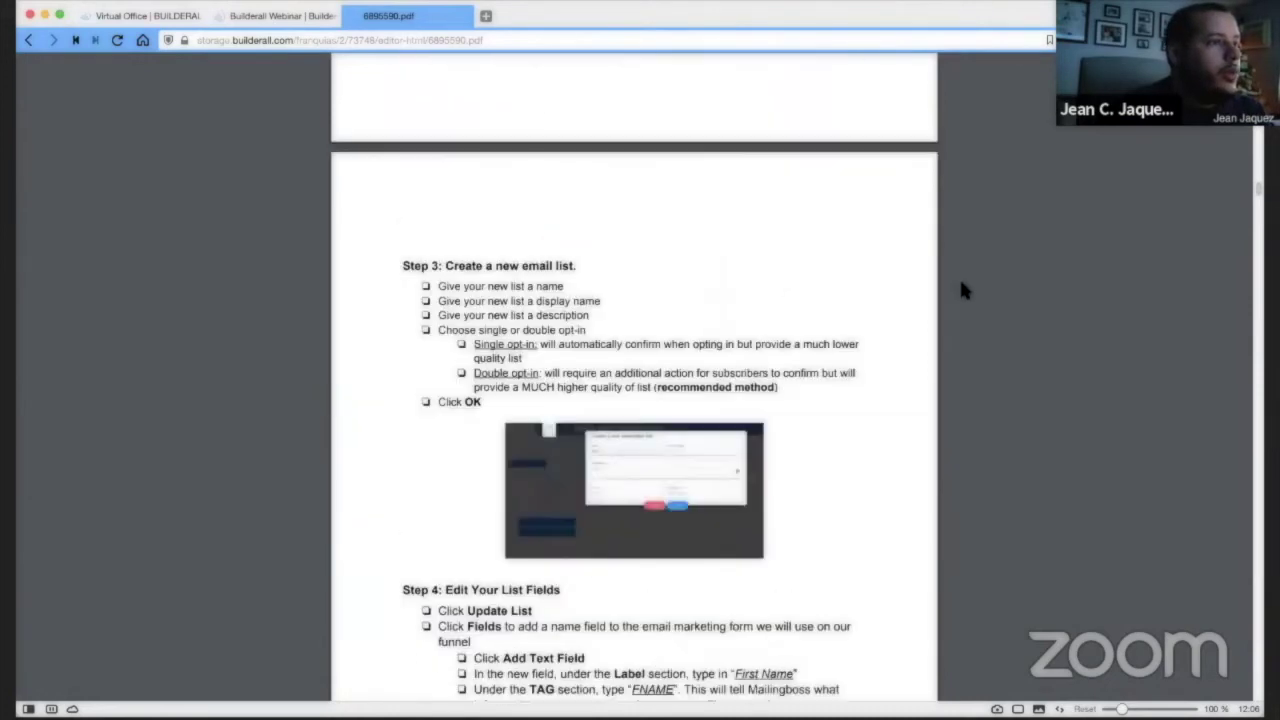
pyautogui.scroll(-5, 940, 298)
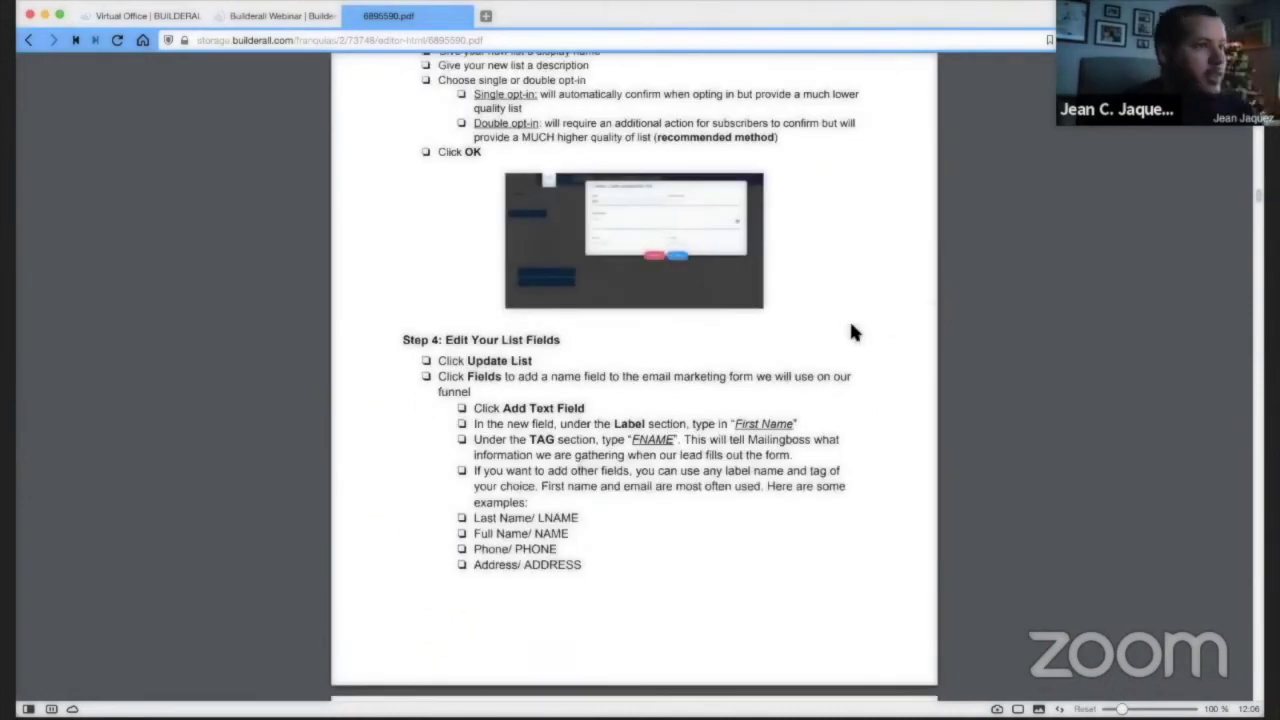
pyautogui.scroll(-5, 851, 312)
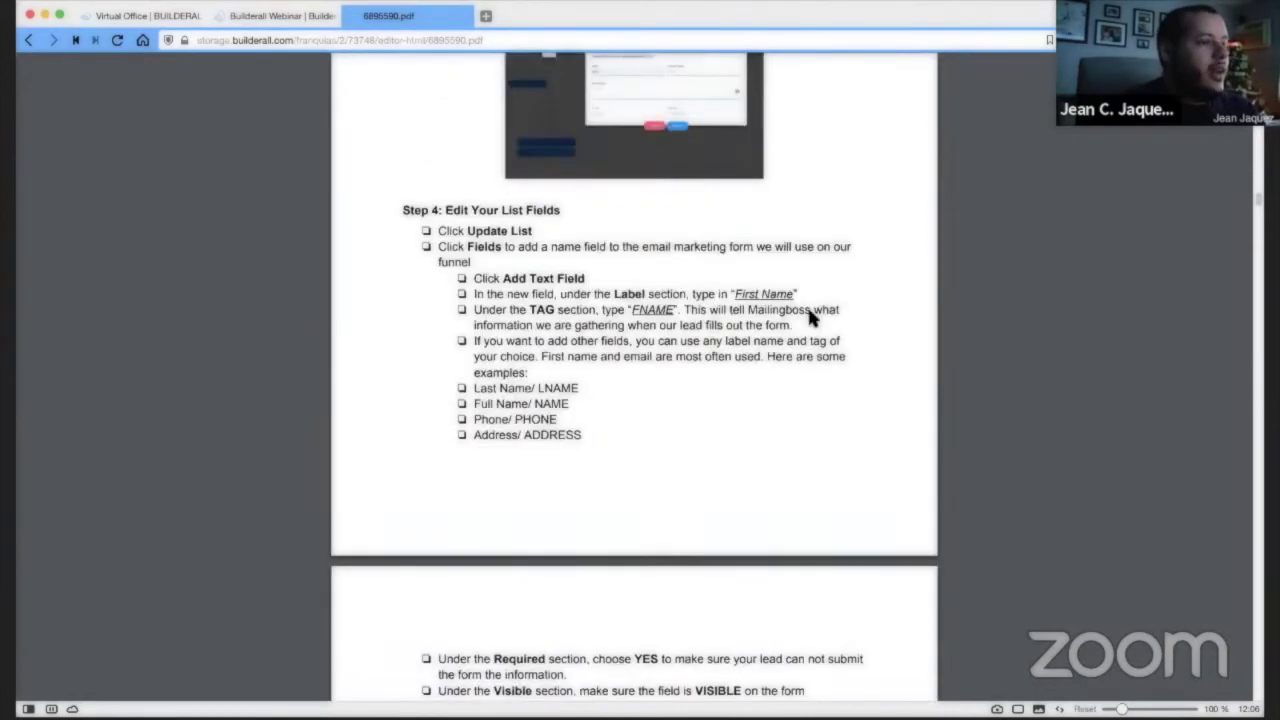
pyautogui.scroll(-1, 811, 286)
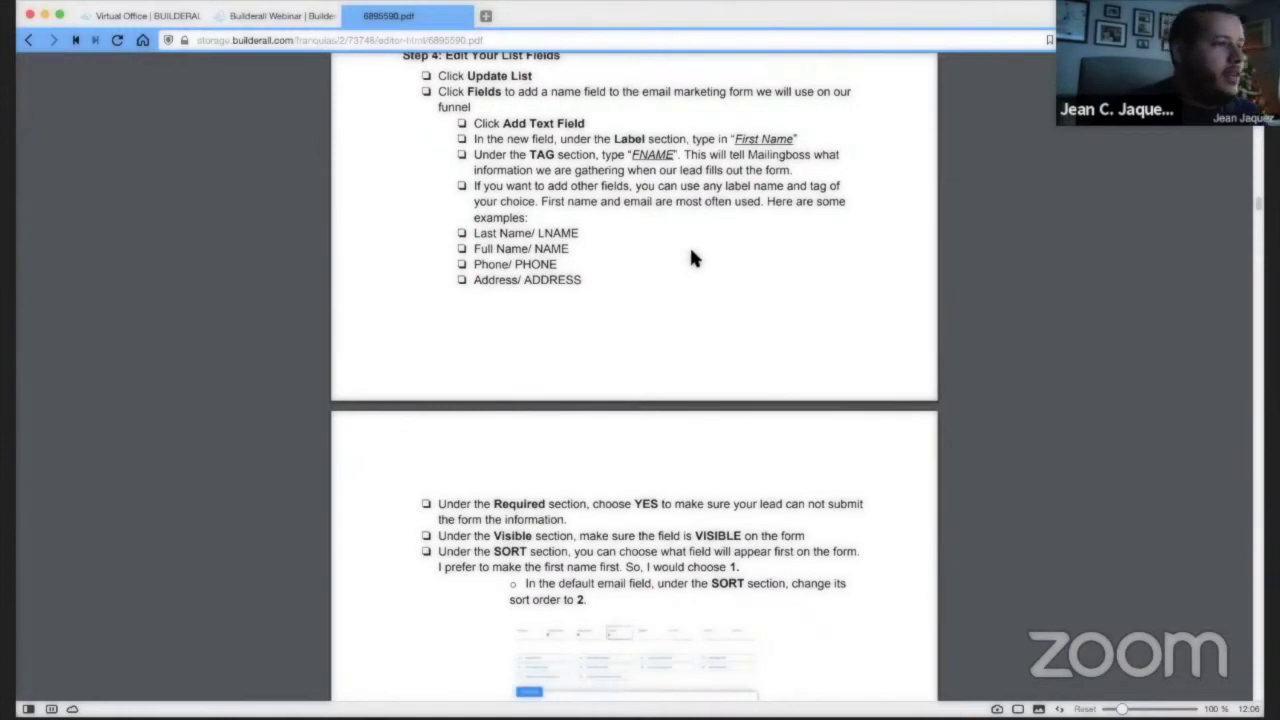
pyautogui.scroll(-2, 691, 262)
pyautogui.scroll(-10, 701, 275)
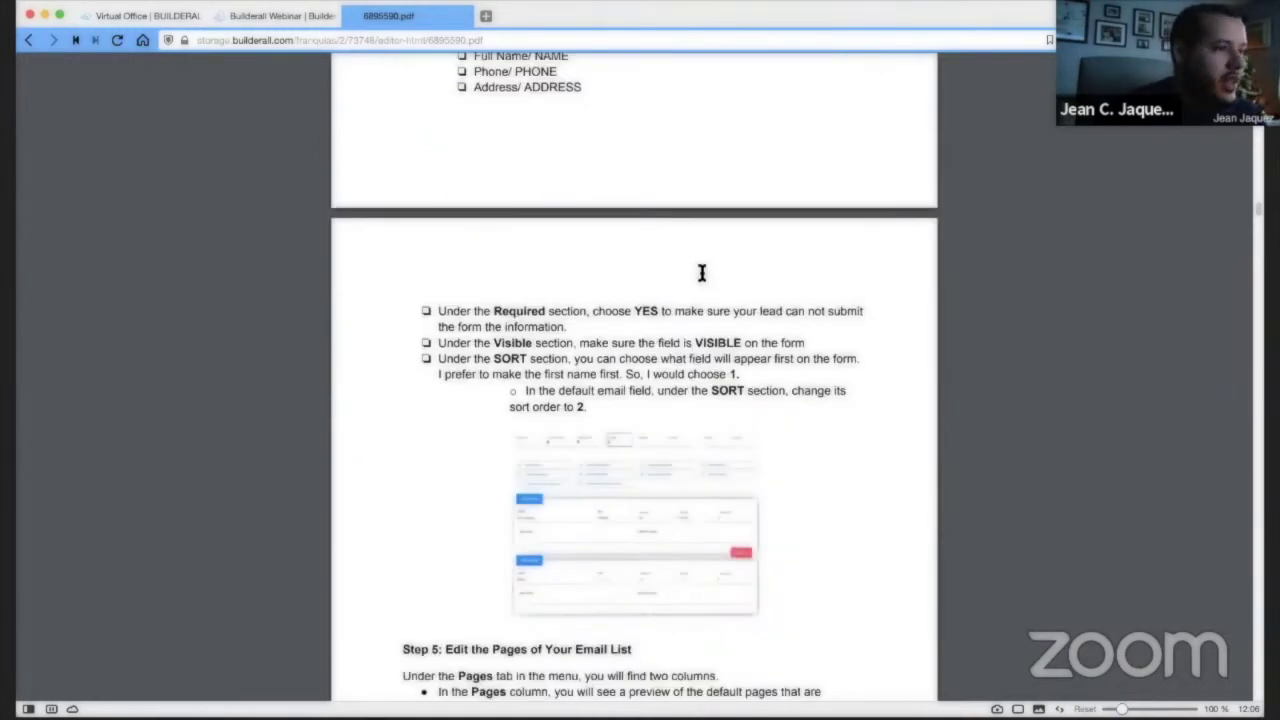
pyautogui.scroll(-7, 690, 278)
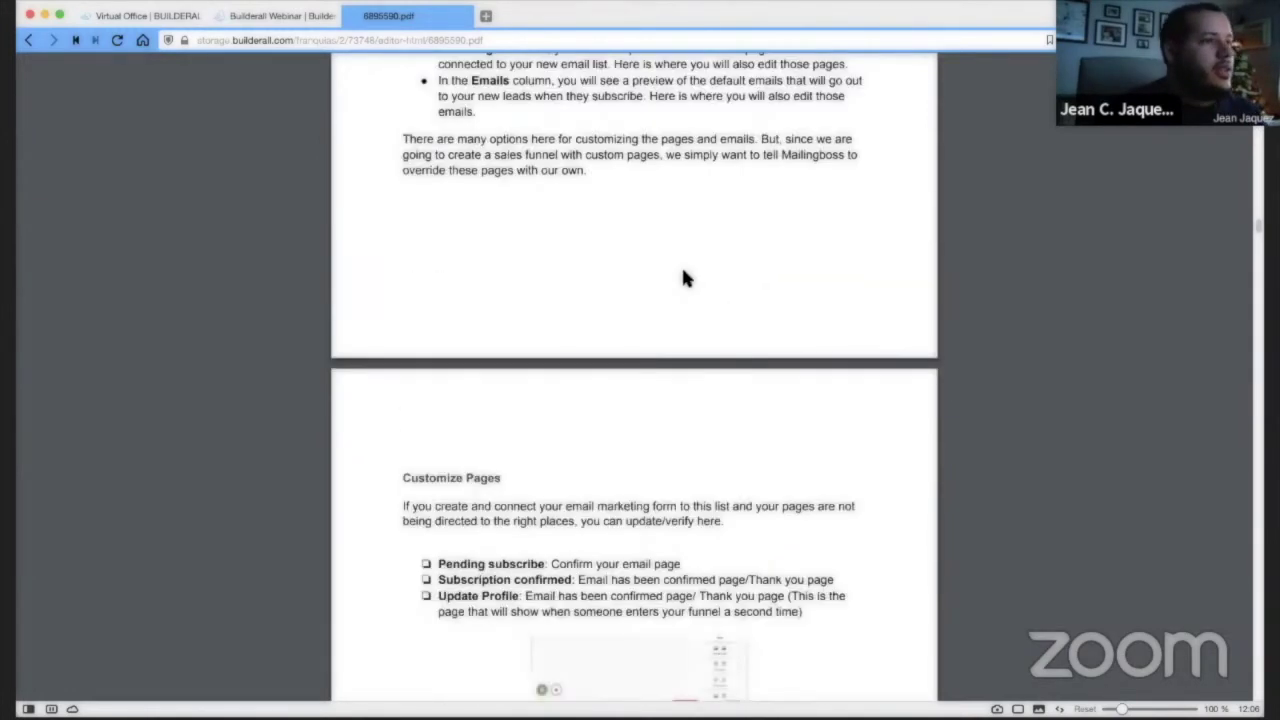
pyautogui.scroll(-11, 678, 268)
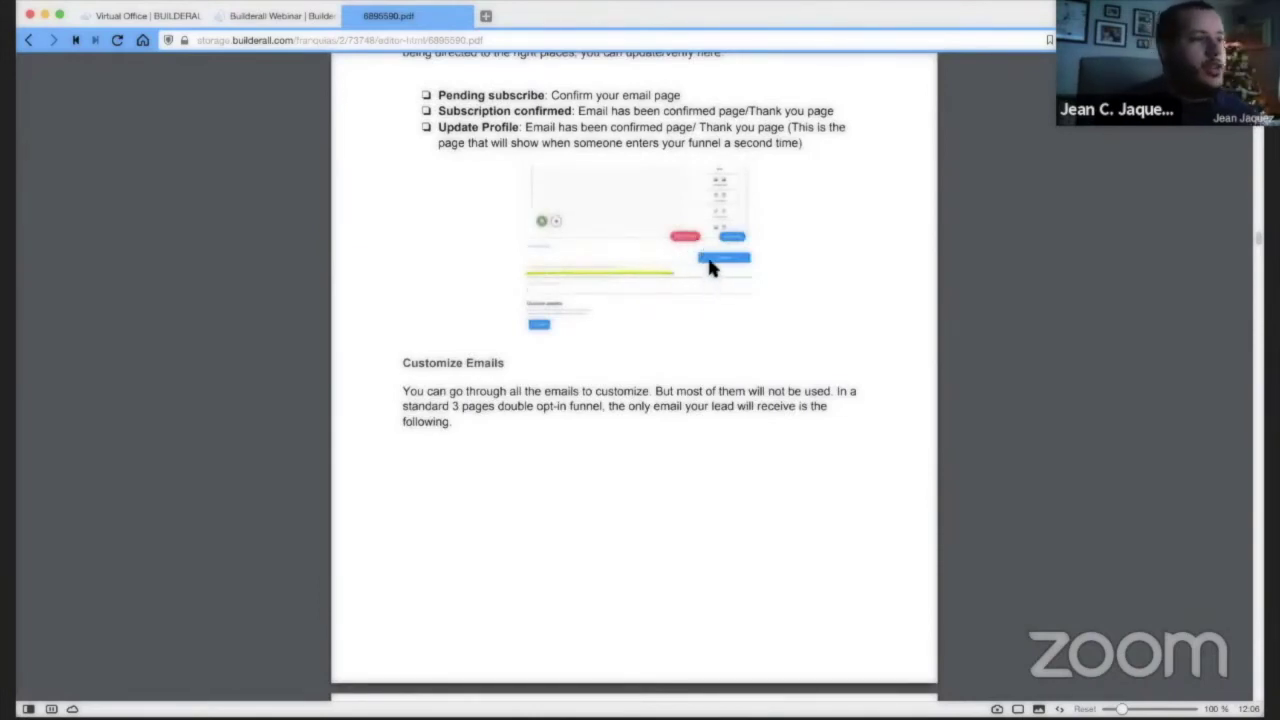
pyautogui.scroll(-7, 707, 263)
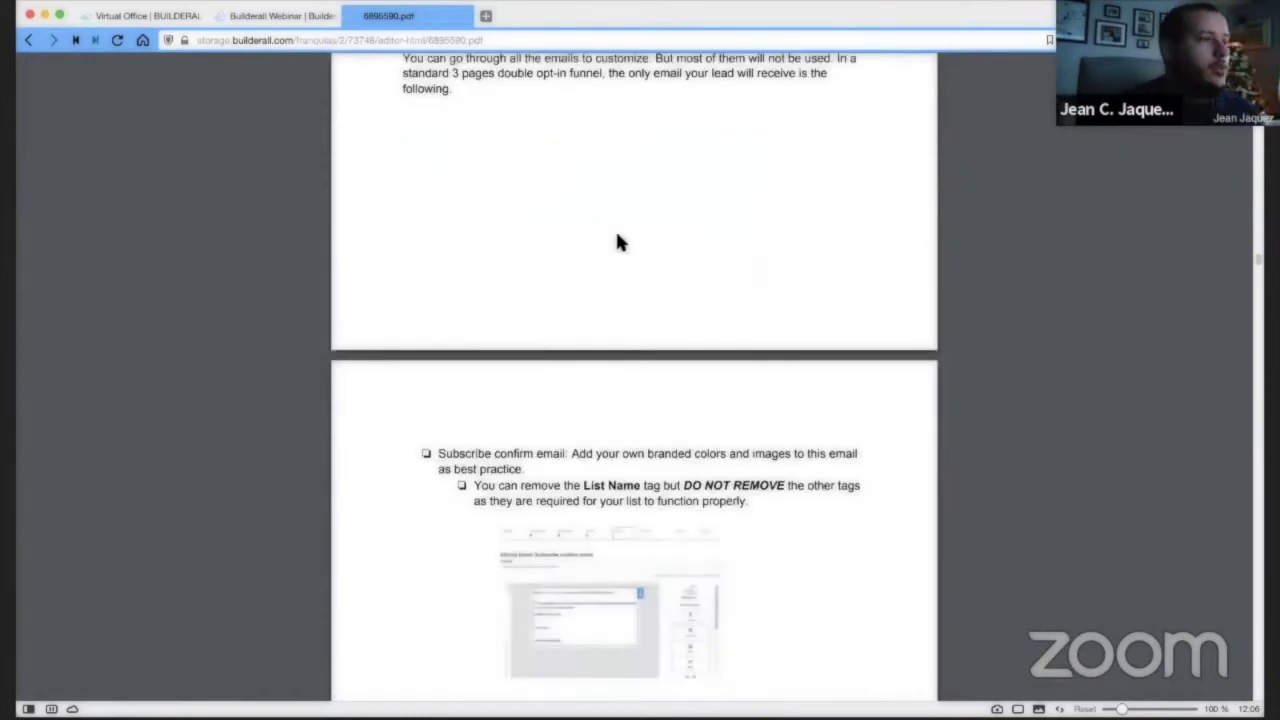
pyautogui.scroll(-9, 617, 236)
pyautogui.scroll(-20, 617, 237)
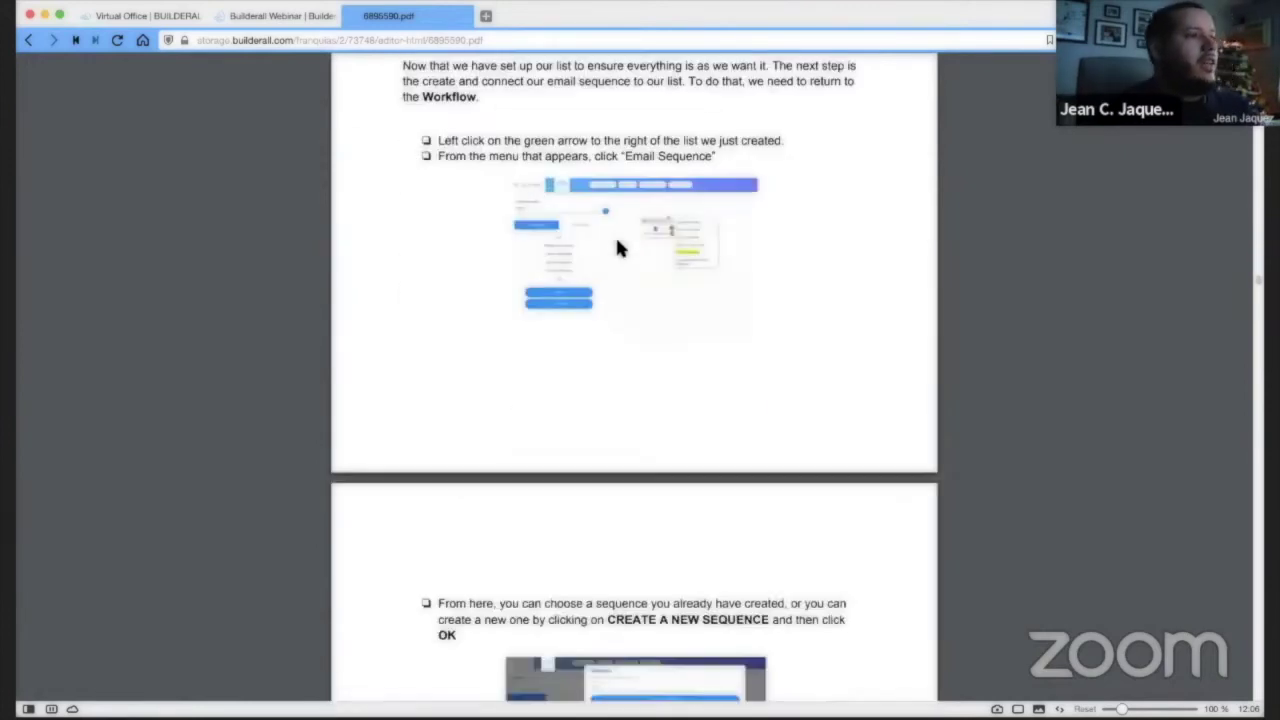
pyautogui.scroll(-10, 600, 236)
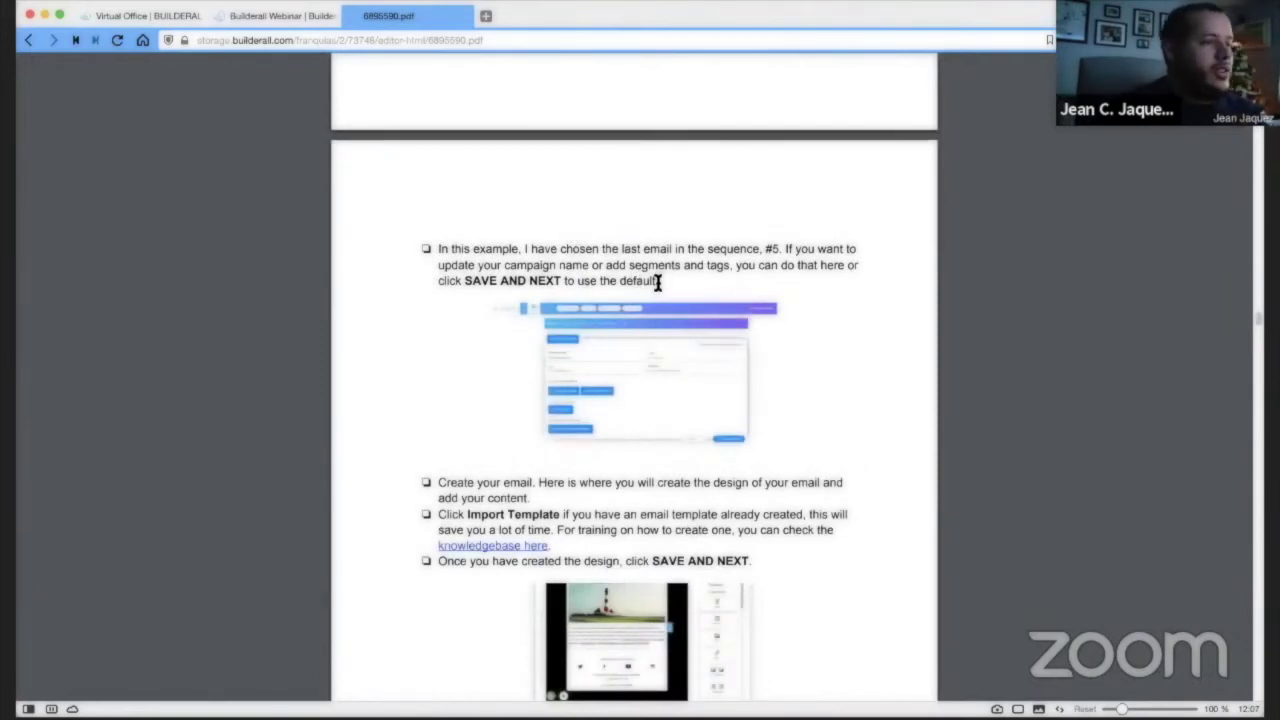
pyautogui.scroll(-1, 663, 277)
pyautogui.scroll(-5, 665, 273)
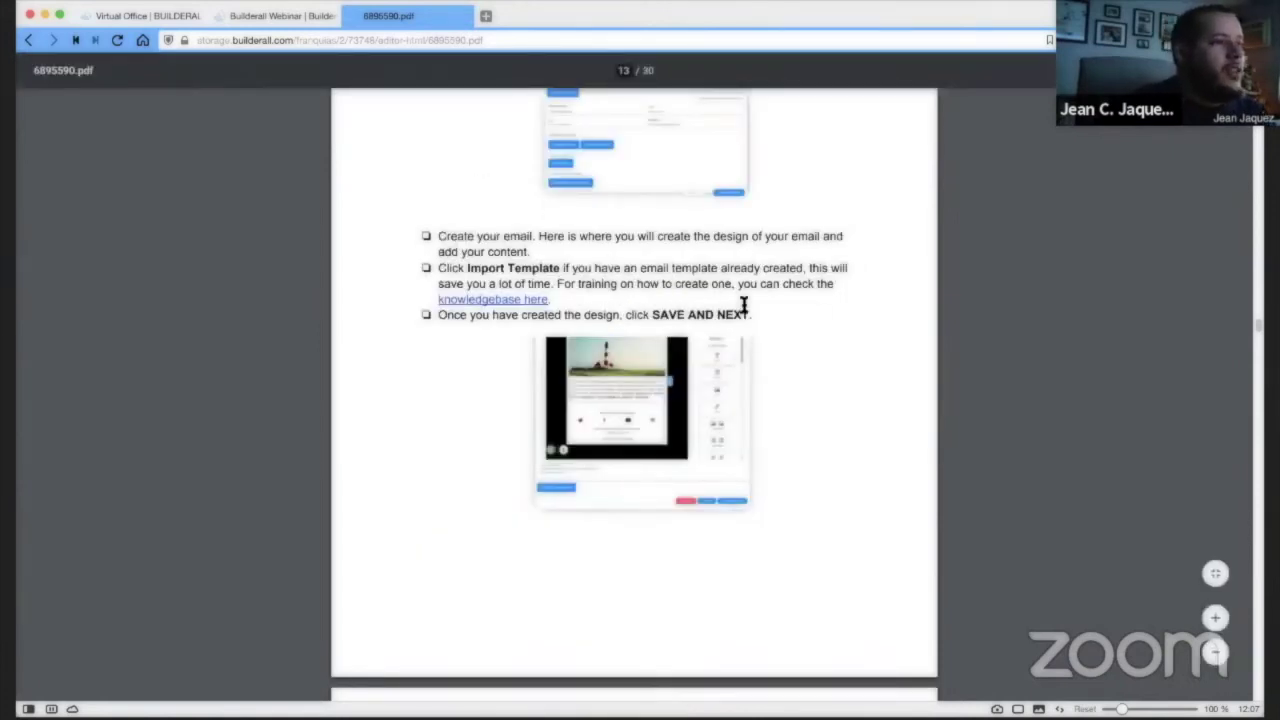
pyautogui.moveTo(130, 16)
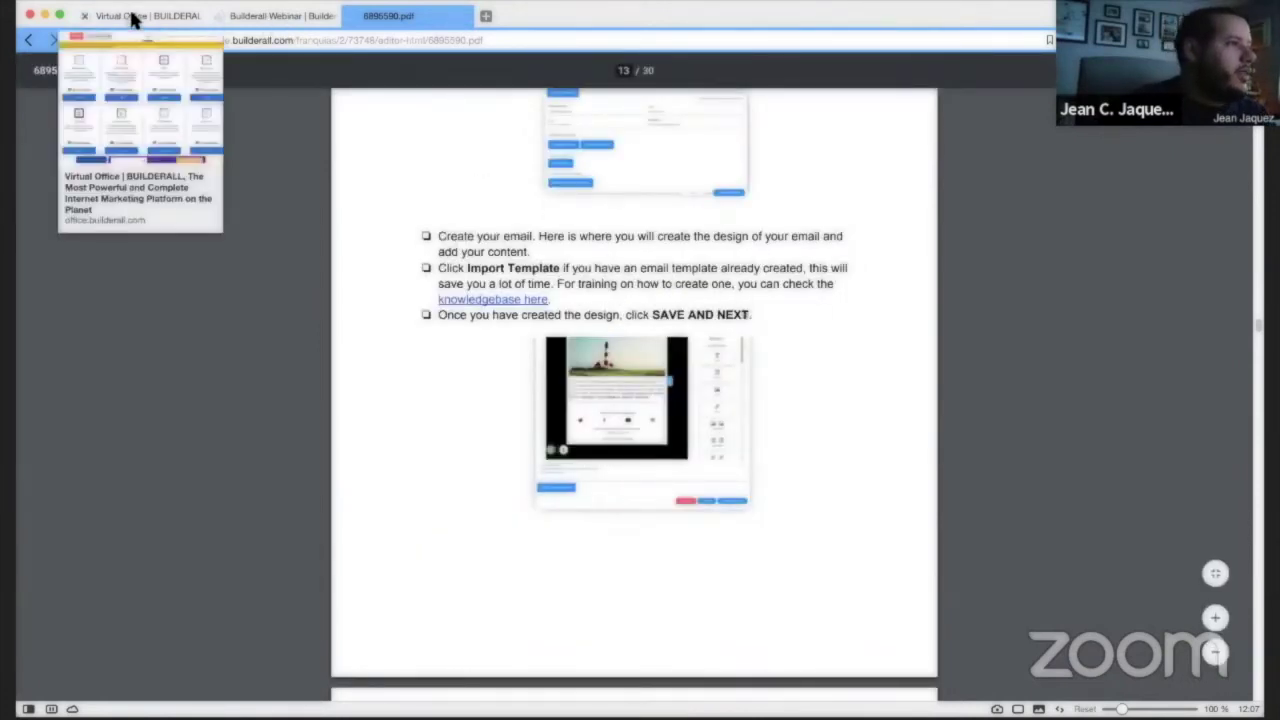
pyautogui.click(272, 15)
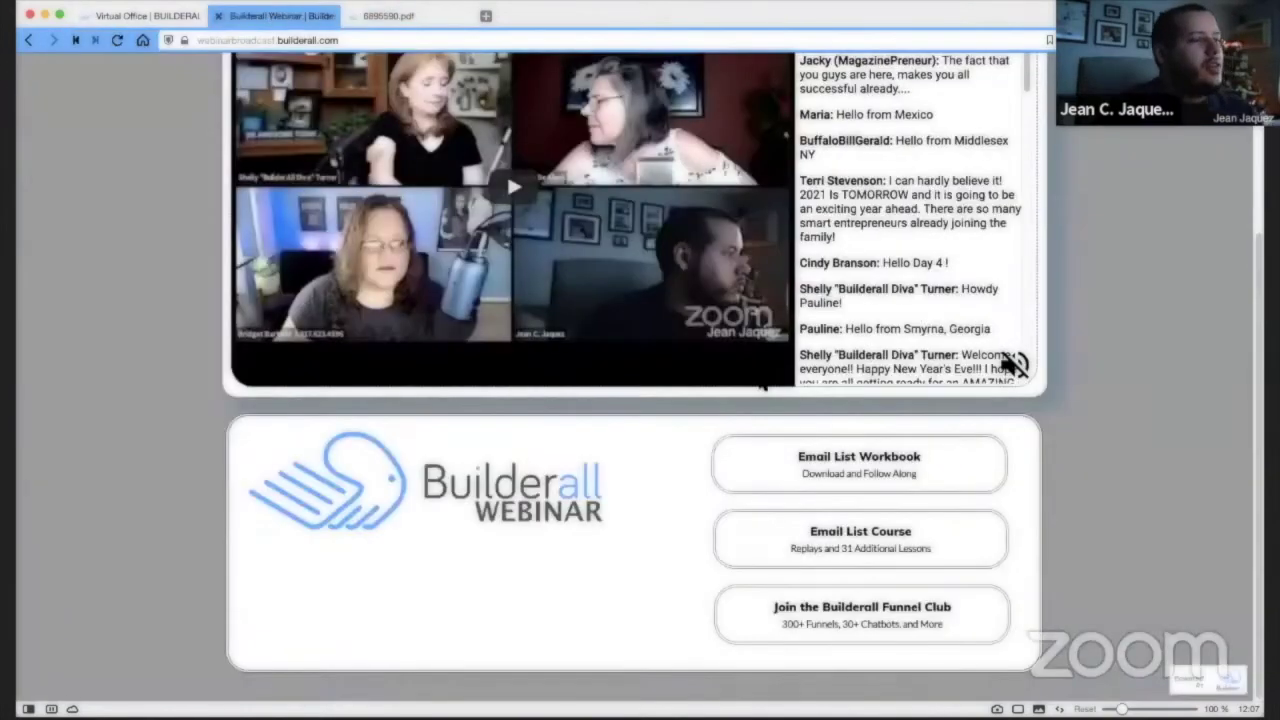
pyautogui.scroll(3, 1161, 378)
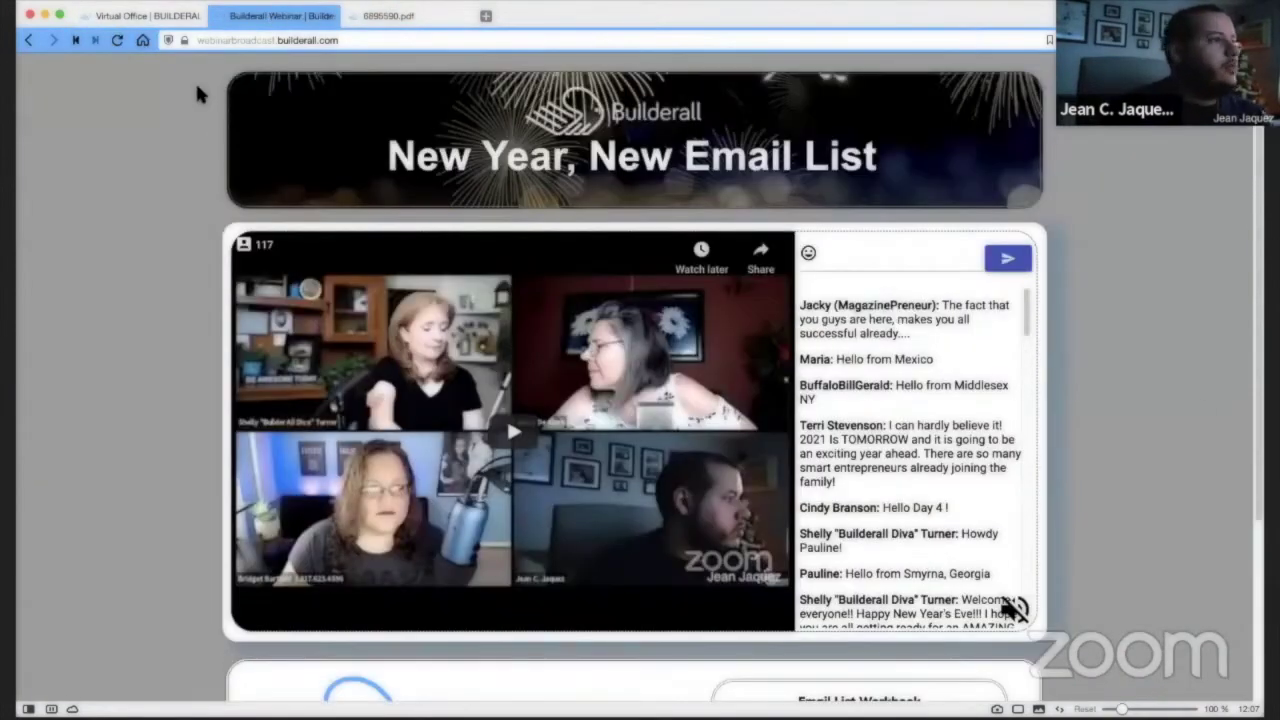
pyautogui.scroll(-2, 157, 198)
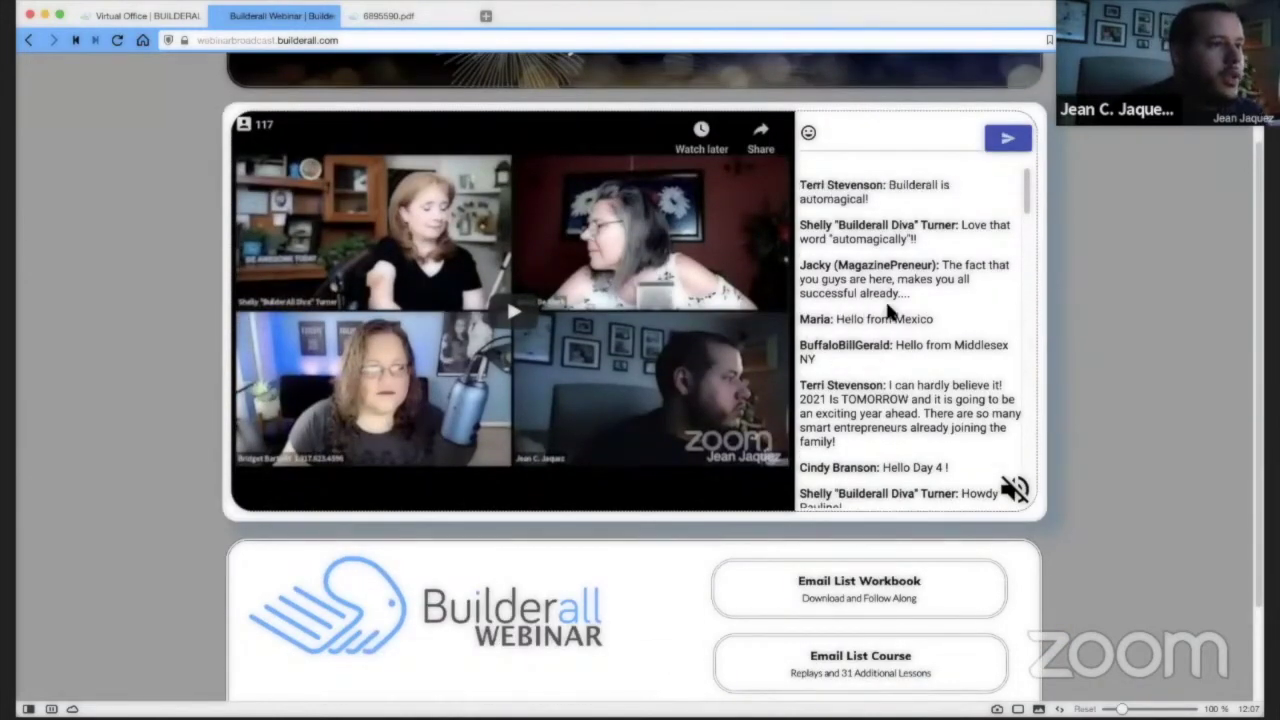
pyautogui.scroll(-3, 910, 325)
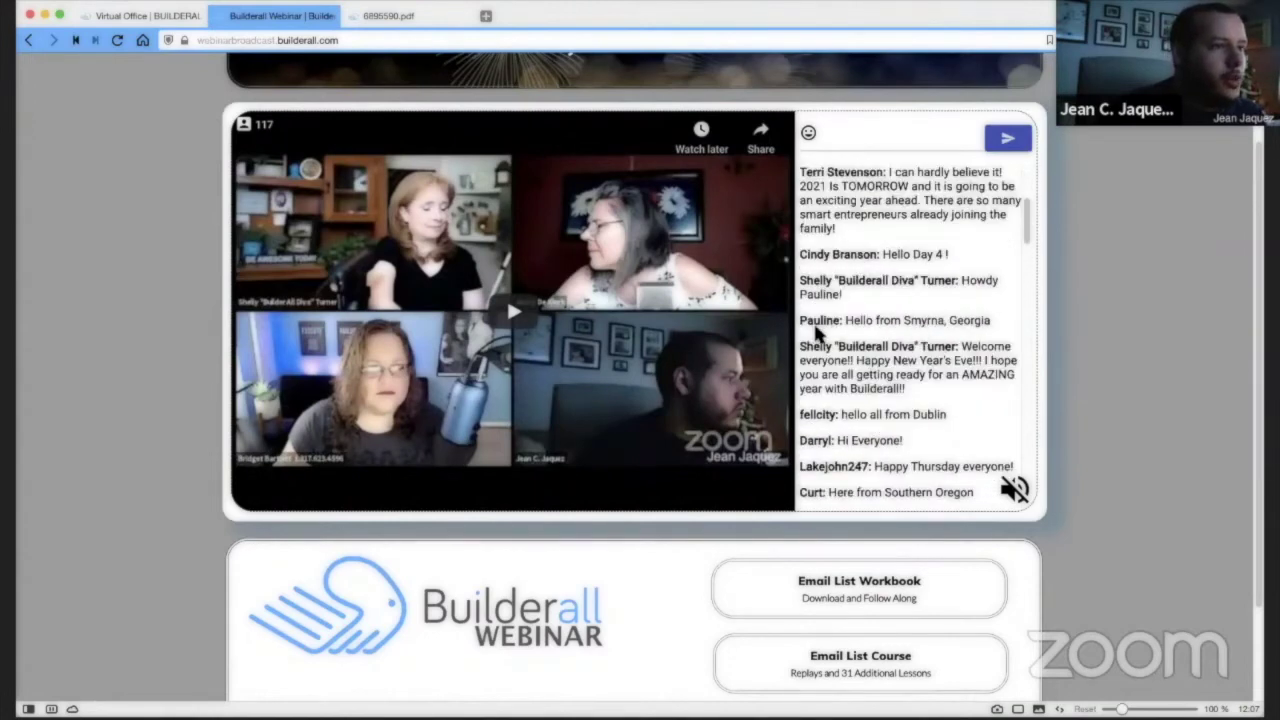
pyautogui.scroll(-1, 1000, 313)
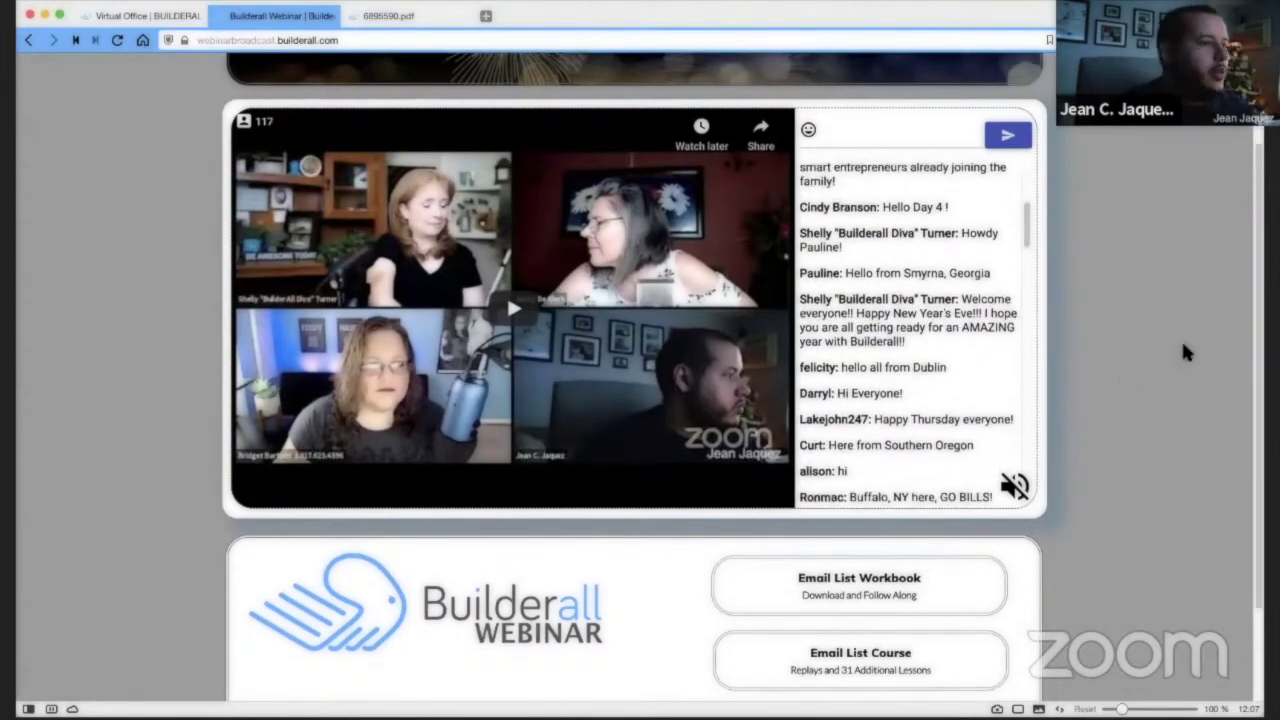
pyautogui.scroll(-2, 1195, 345)
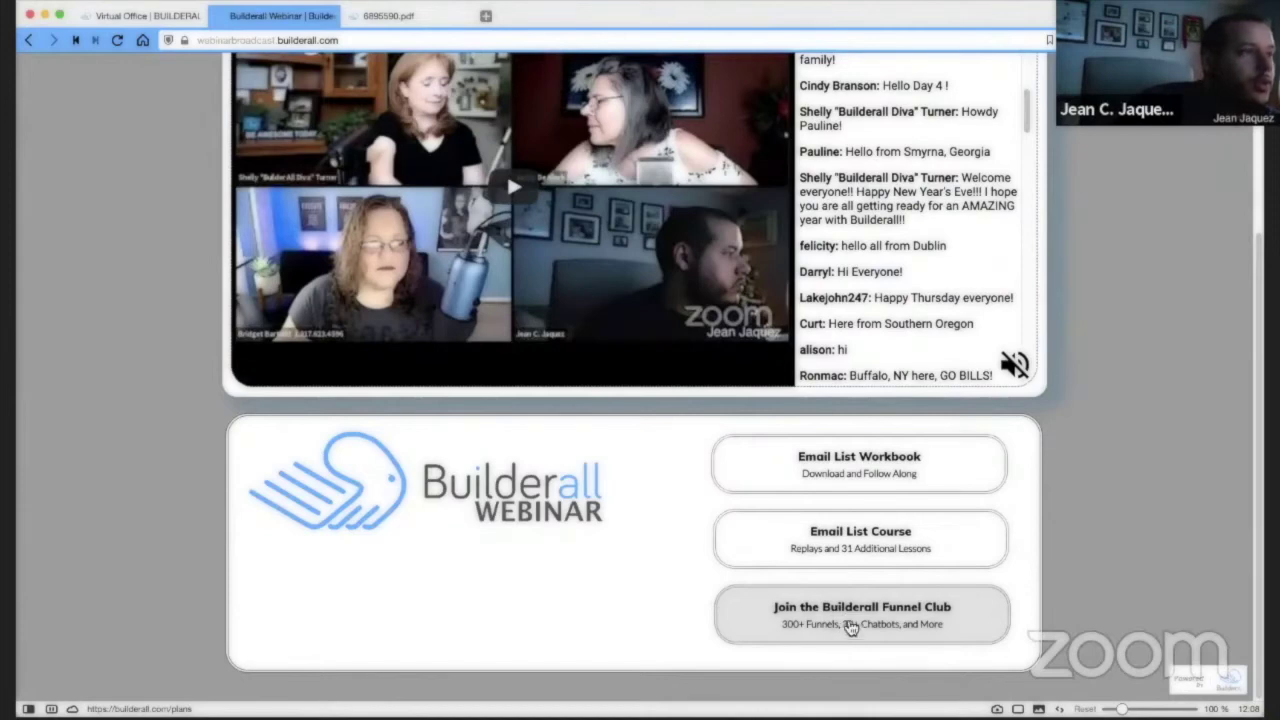
# Return to the Virtual Office and open the affiliate dashboard with its earnings estimates.
pyautogui.click(149, 17)
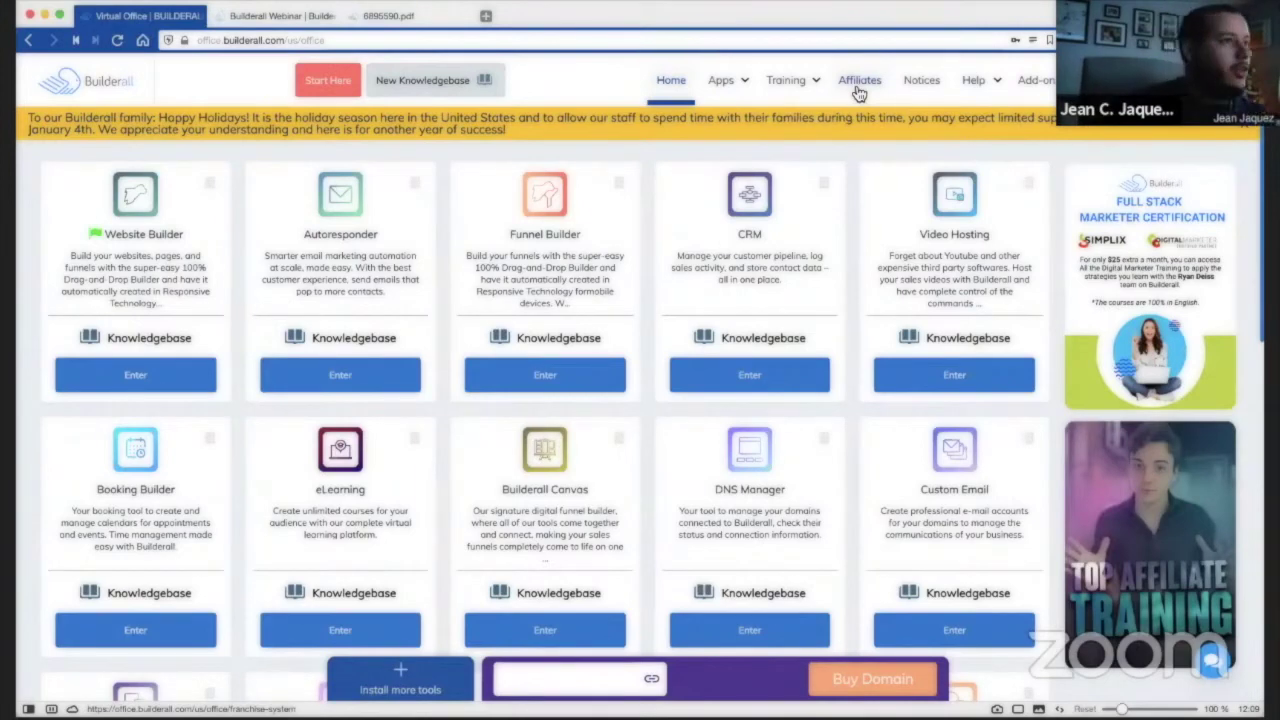
pyautogui.click(857, 88)
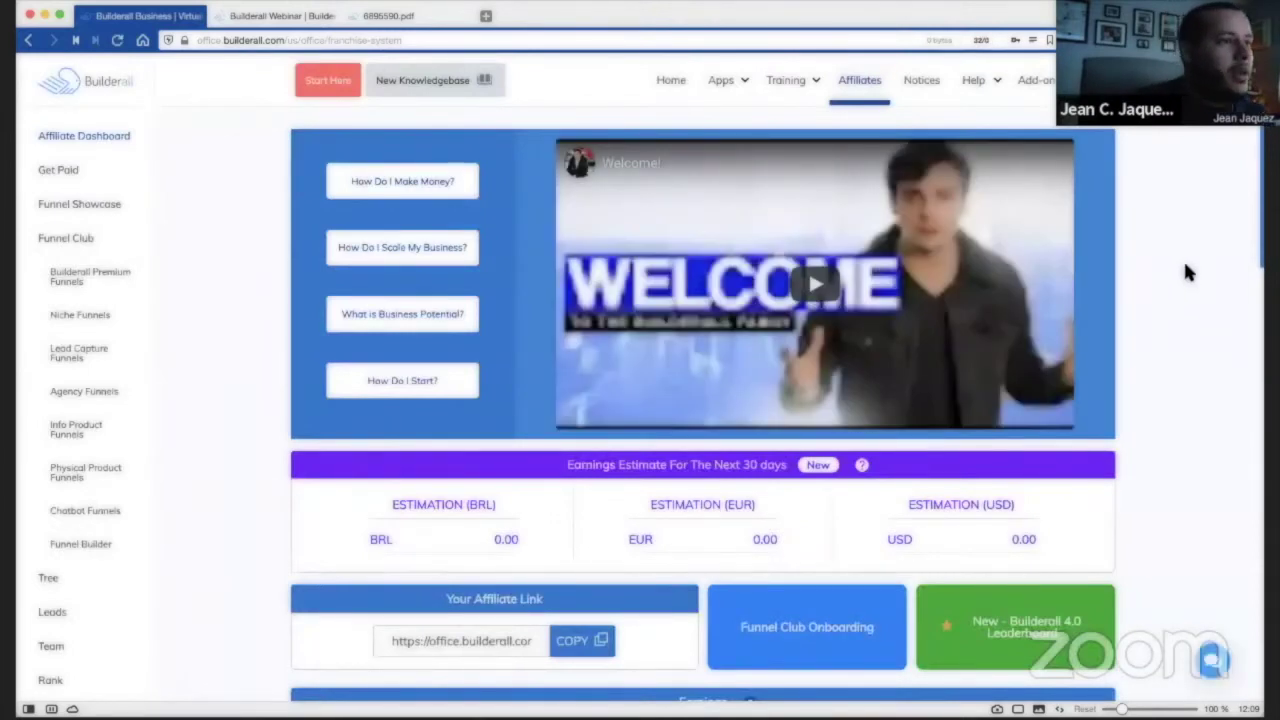
pyautogui.scroll(-3, 1183, 252)
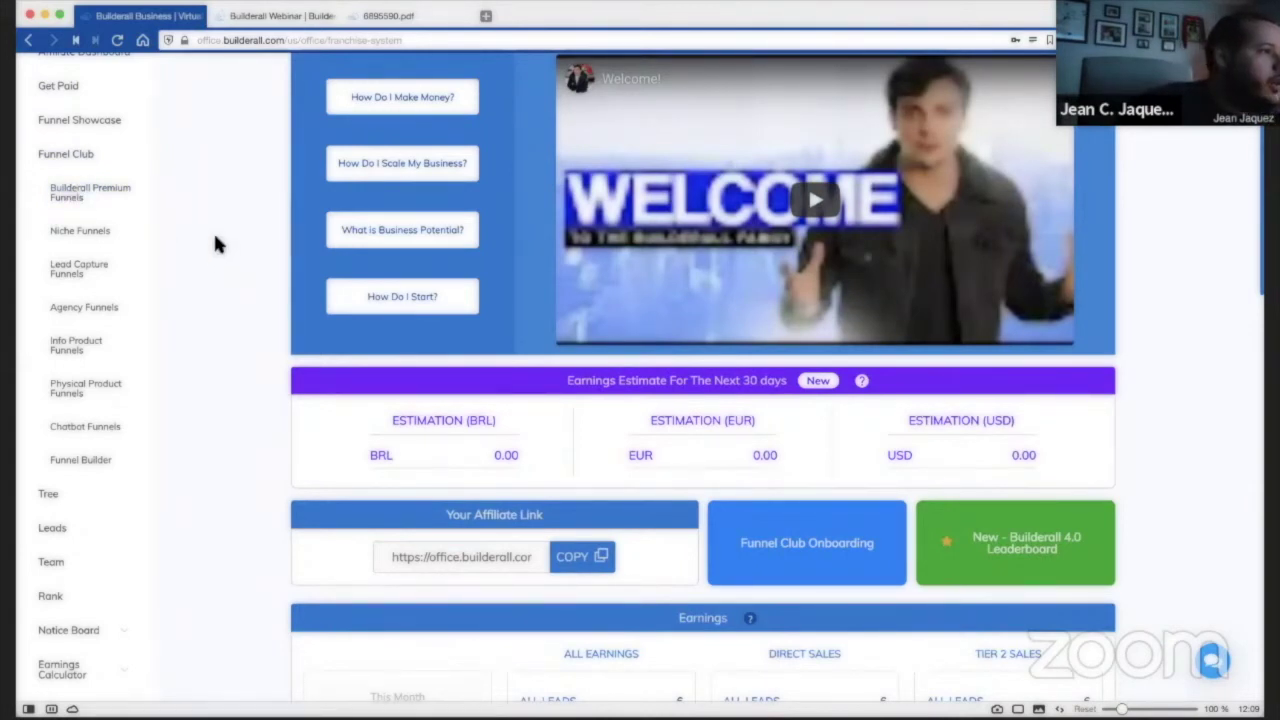
# Open the Niche Funnels list, dismissing the custom-domain popup, and browse it.
pyautogui.click(82, 234)
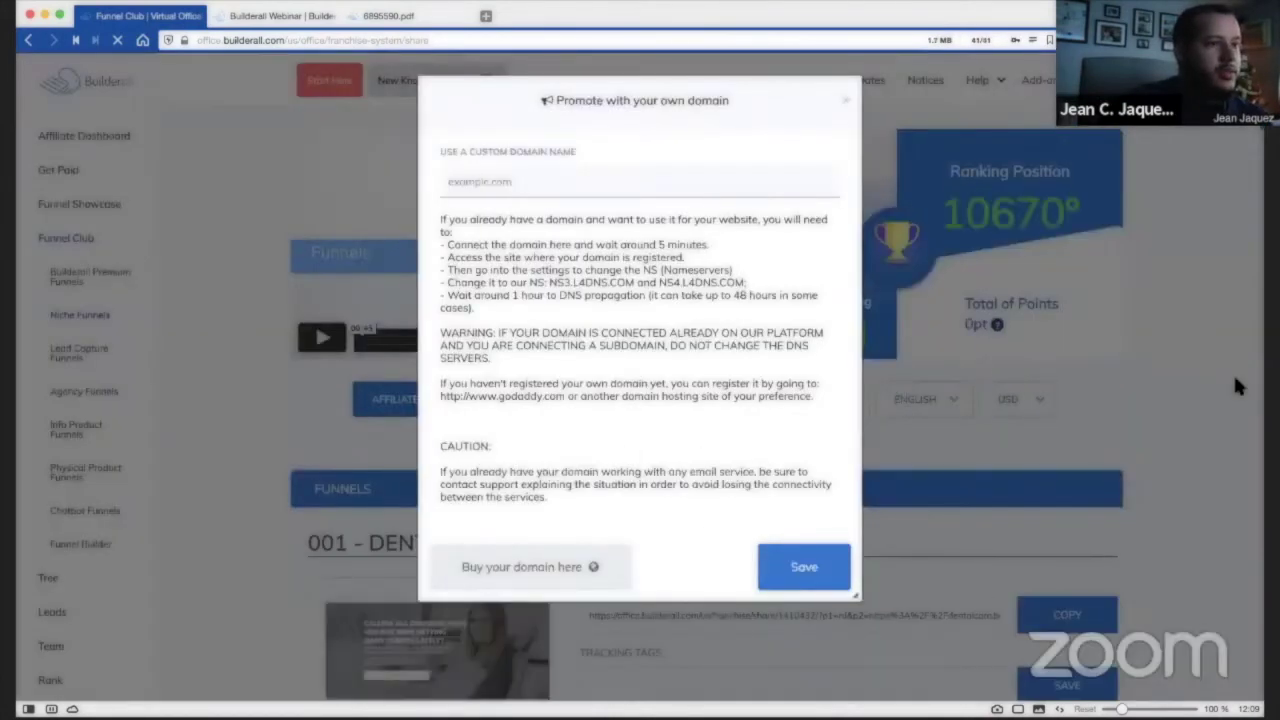
pyautogui.click(911, 138)
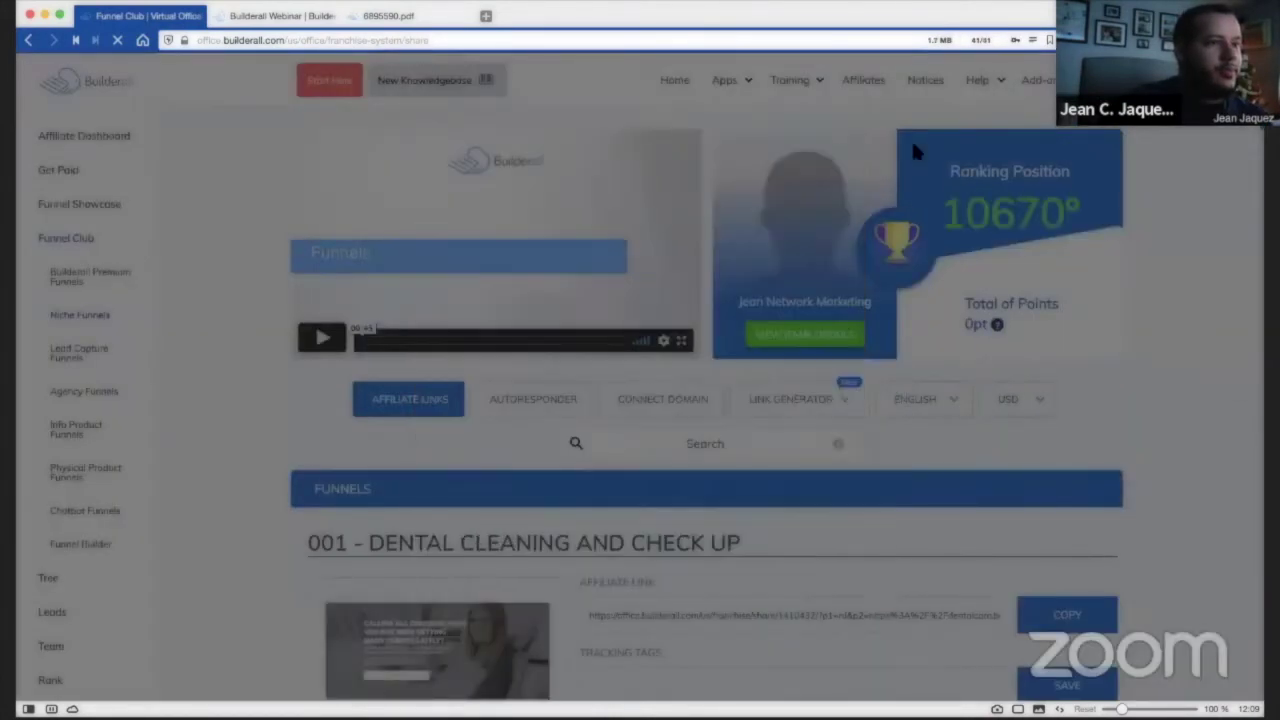
pyautogui.scroll(-4, 1153, 345)
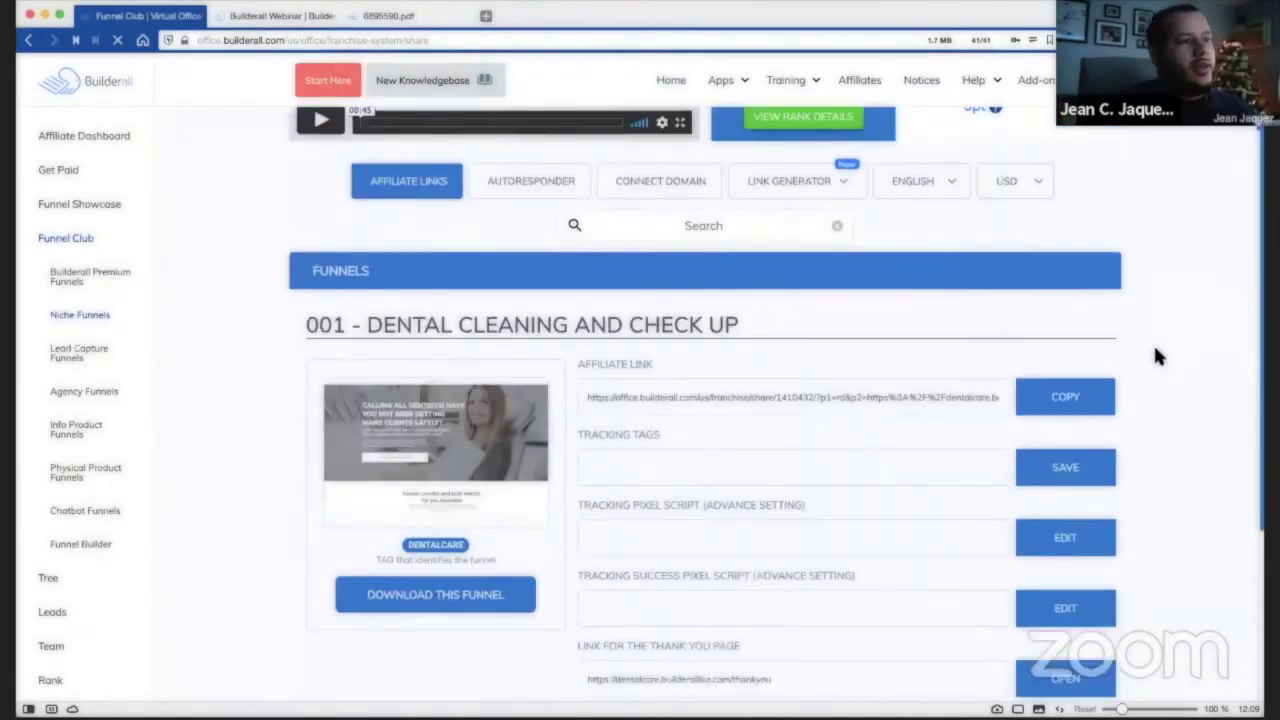
pyautogui.scroll(-5, 1155, 355)
pyautogui.scroll(-3, 1155, 355)
pyautogui.scroll(-4, 1155, 340)
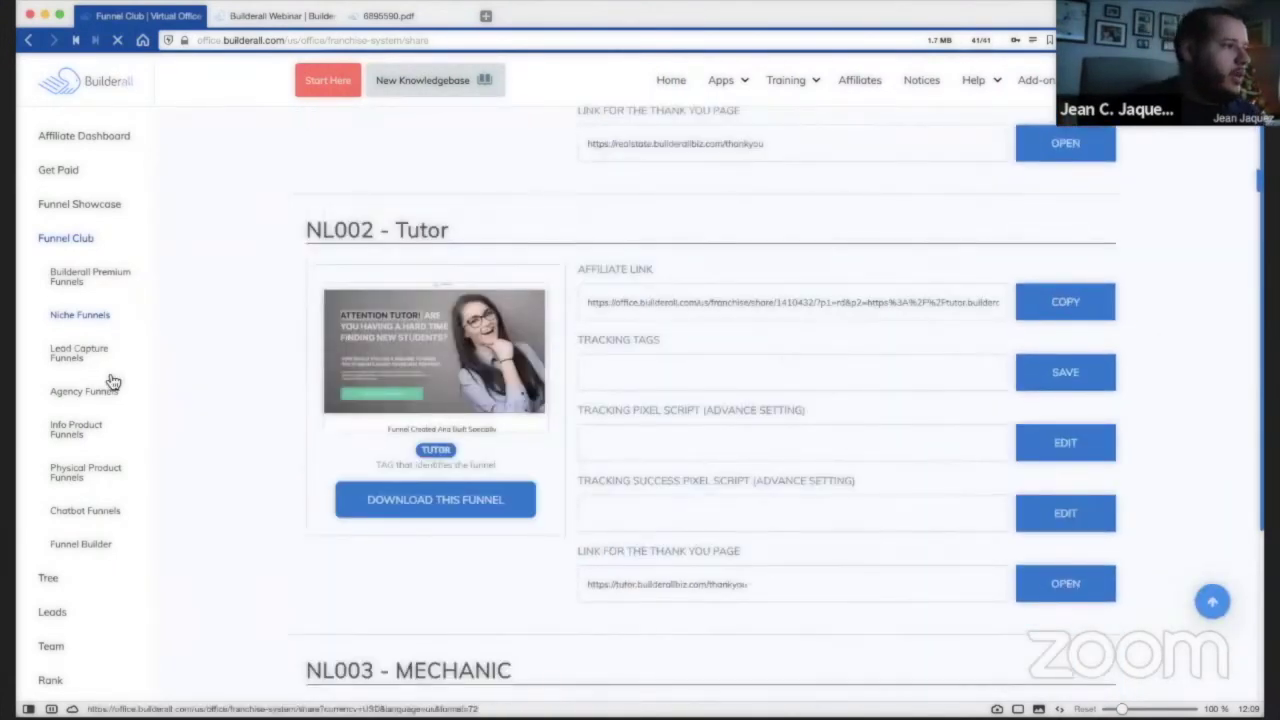
# Switch to the Info Product Funnels list, dismissing the domain popup again.
pyautogui.click(72, 432)
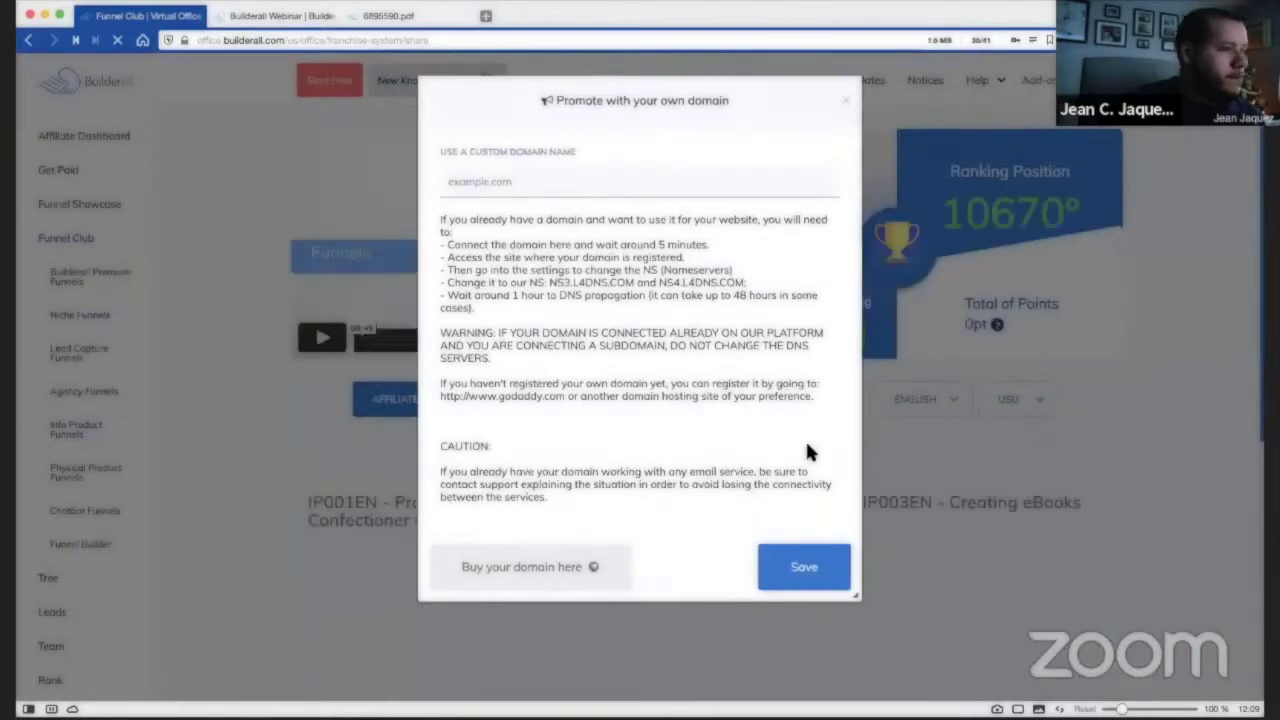
pyautogui.click(1199, 416)
pyautogui.scroll(-5, 1199, 408)
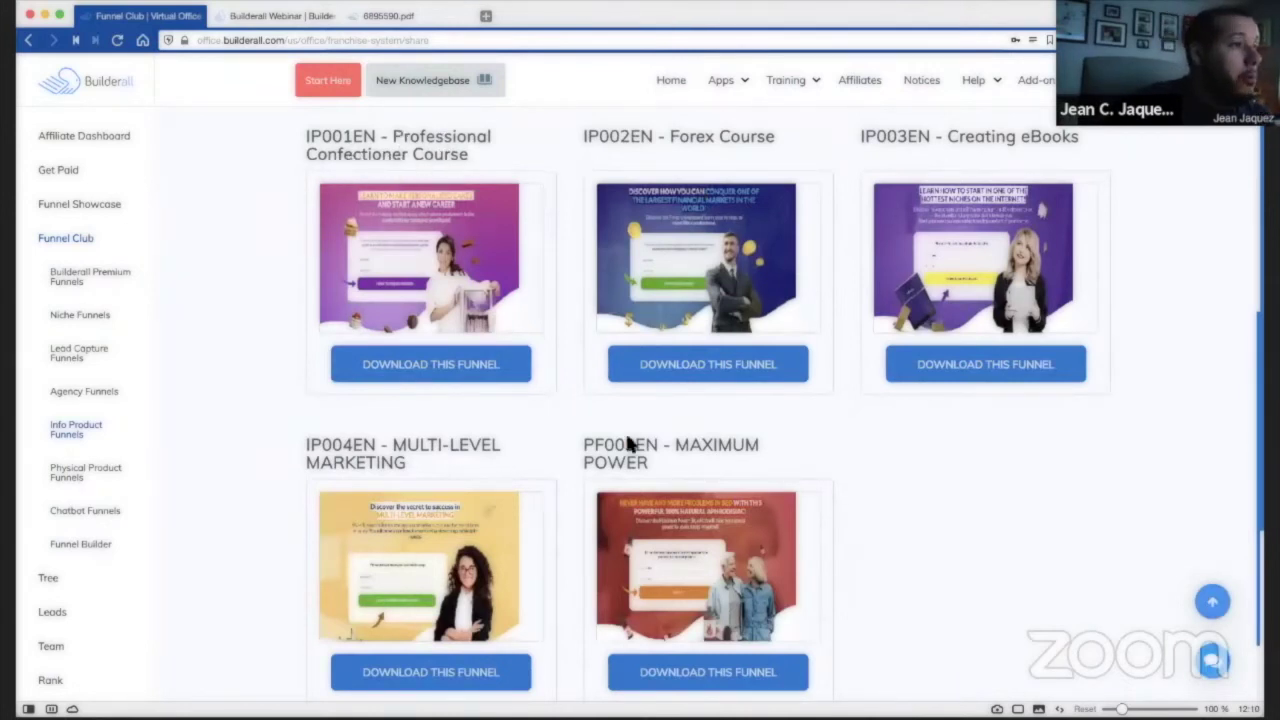
pyautogui.scroll(-2, 912, 492)
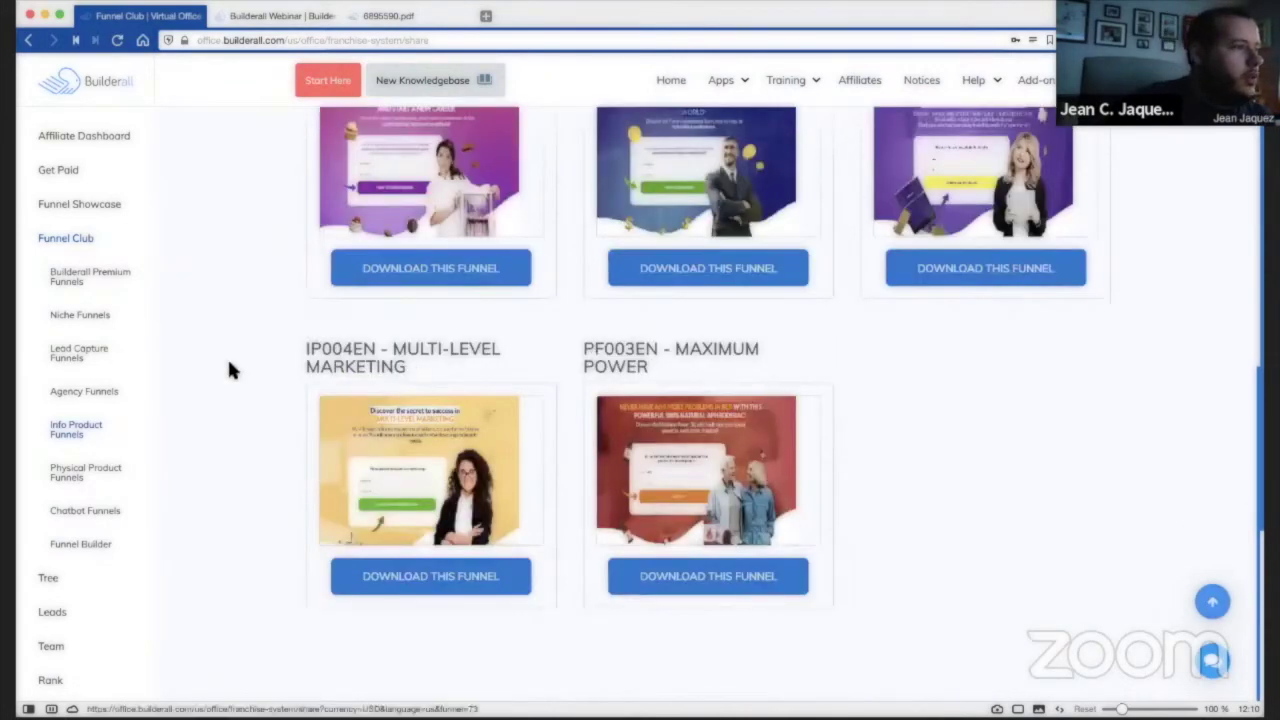
pyautogui.moveTo(419, 467)
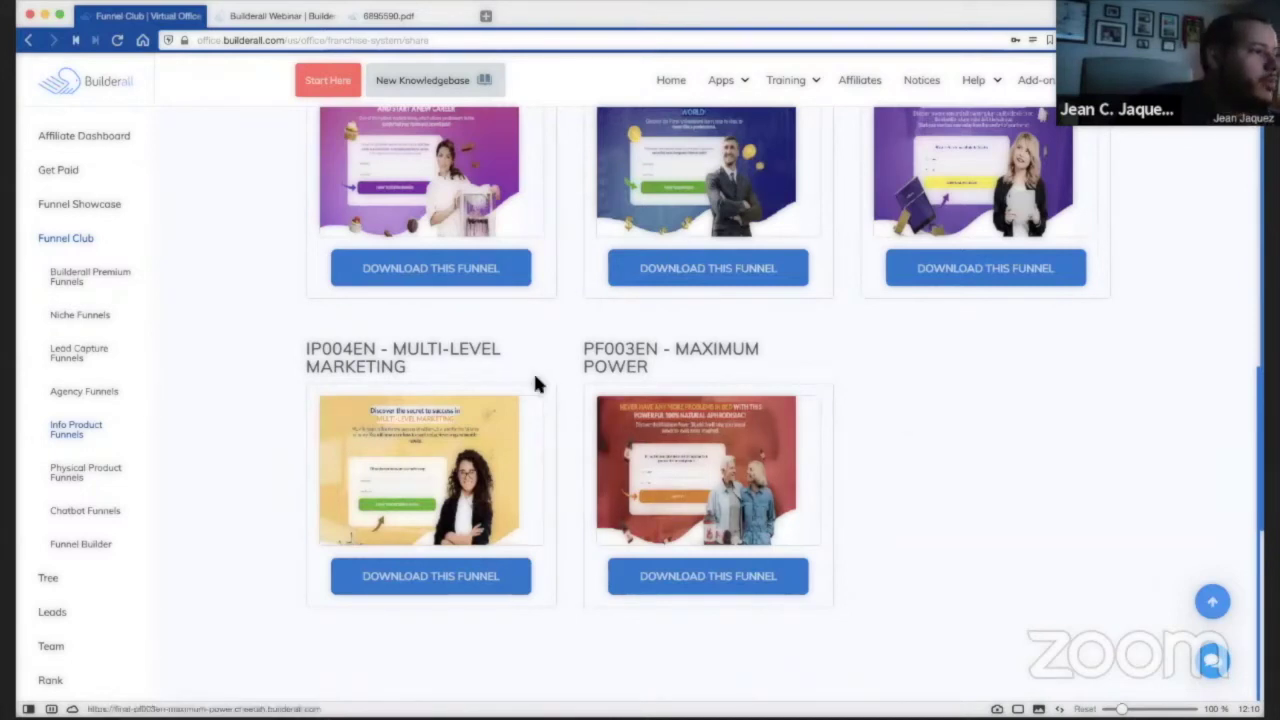
# Browse the Chatbot Funnels templates in their new tab, then go back to the Funnel Club tab.
pyautogui.click(84, 519)
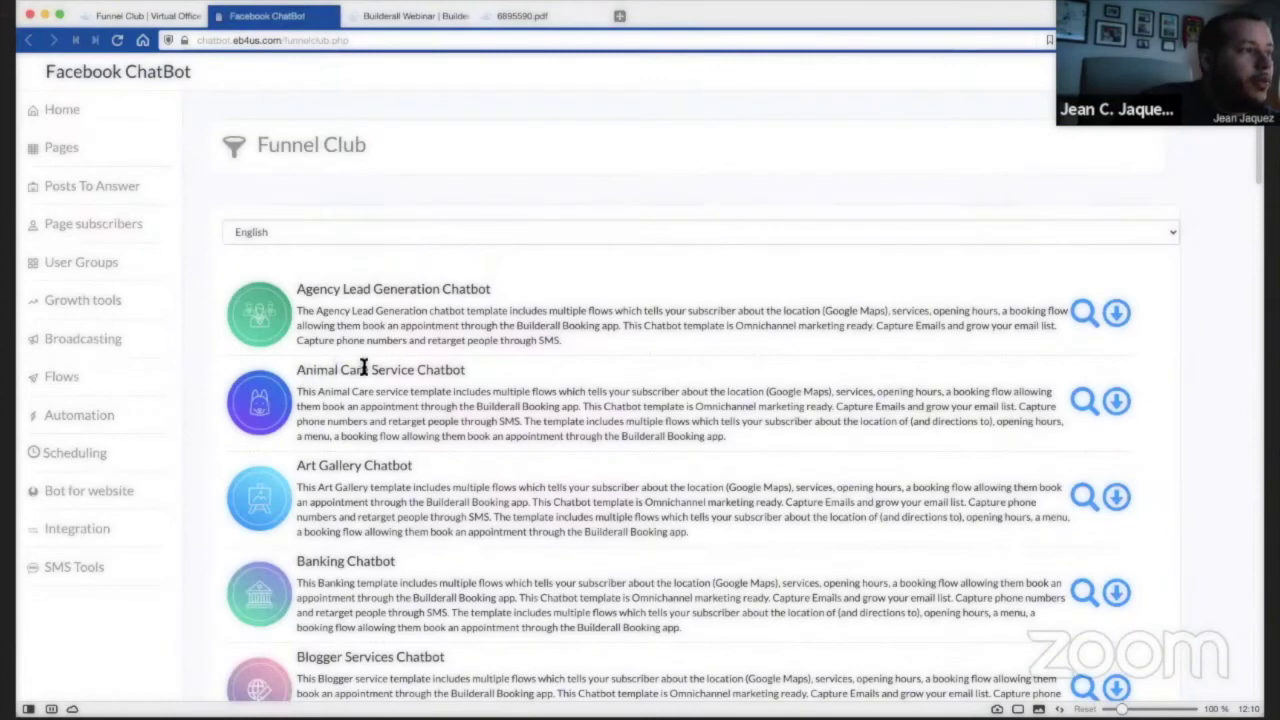
pyautogui.scroll(-4, 433, 442)
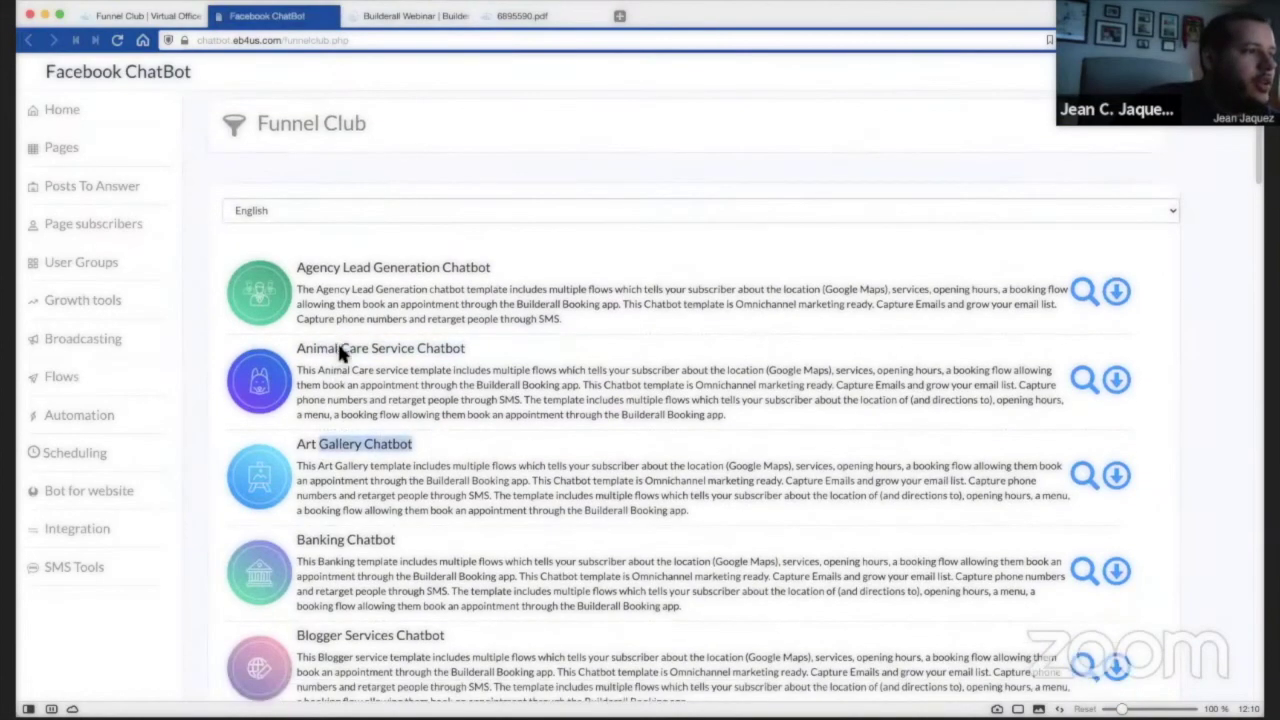
pyautogui.scroll(-17, 517, 436)
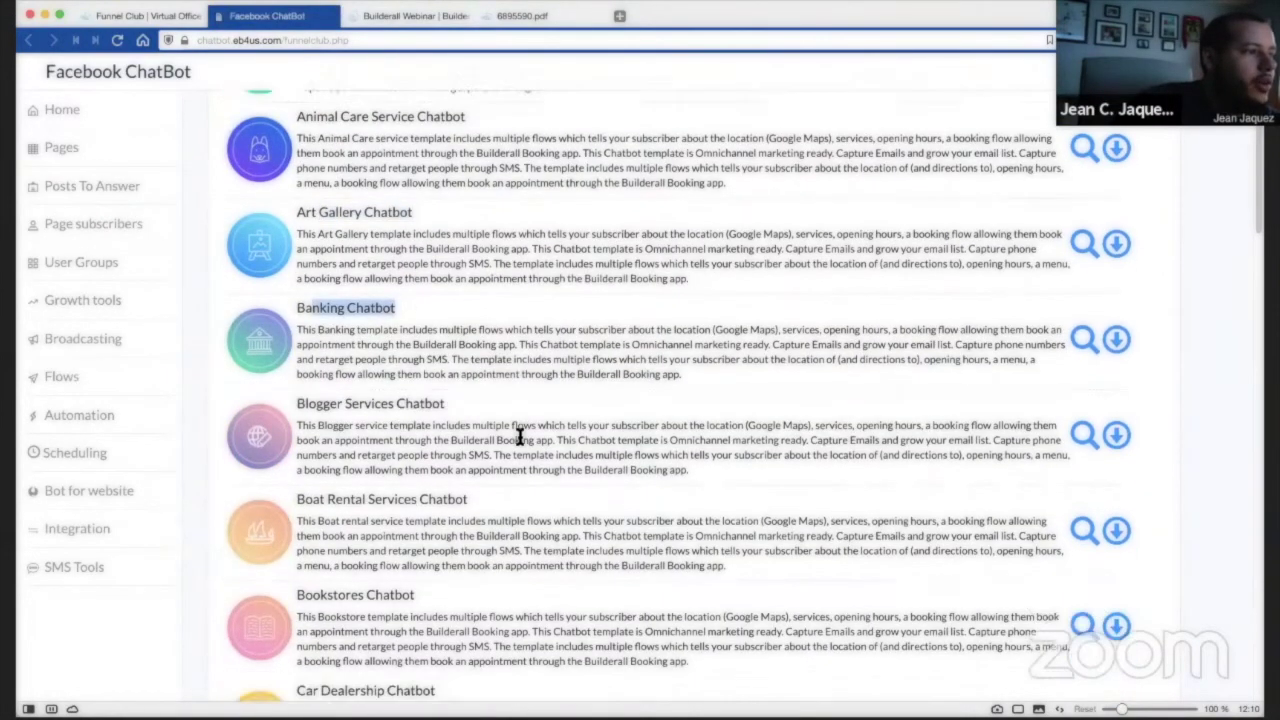
pyautogui.scroll(-20, 520, 436)
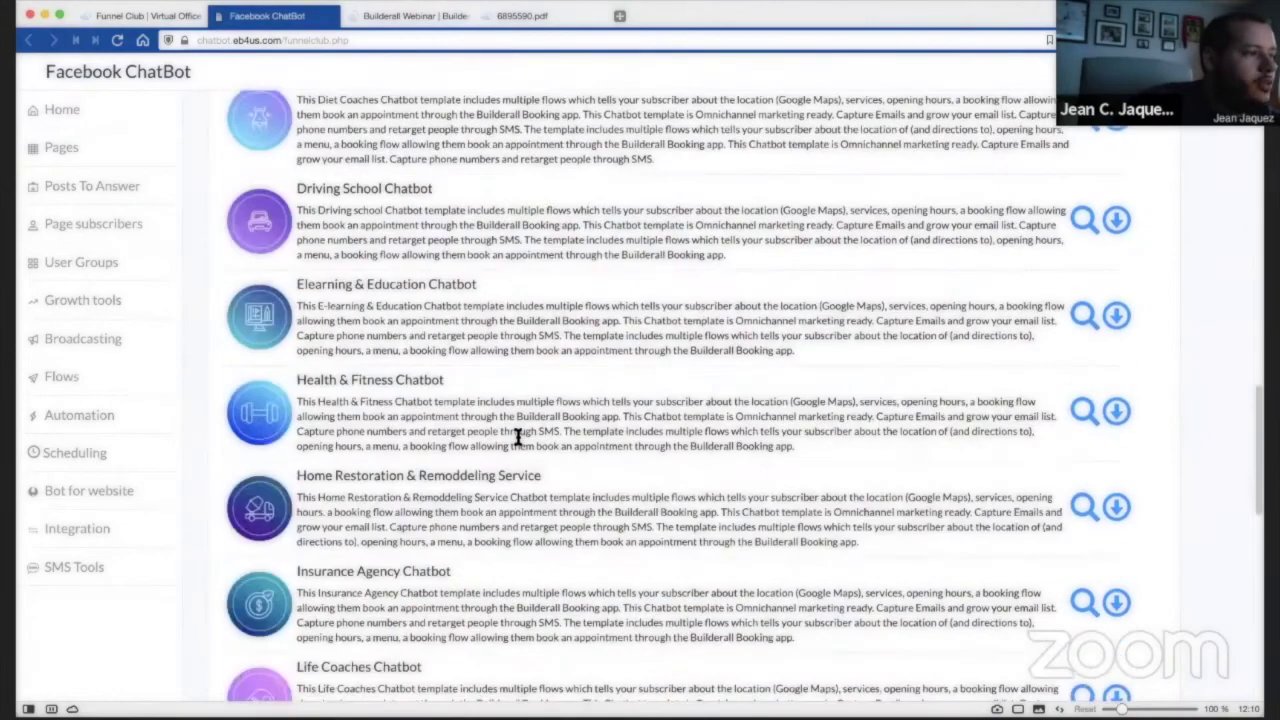
pyautogui.scroll(20, 407, 93)
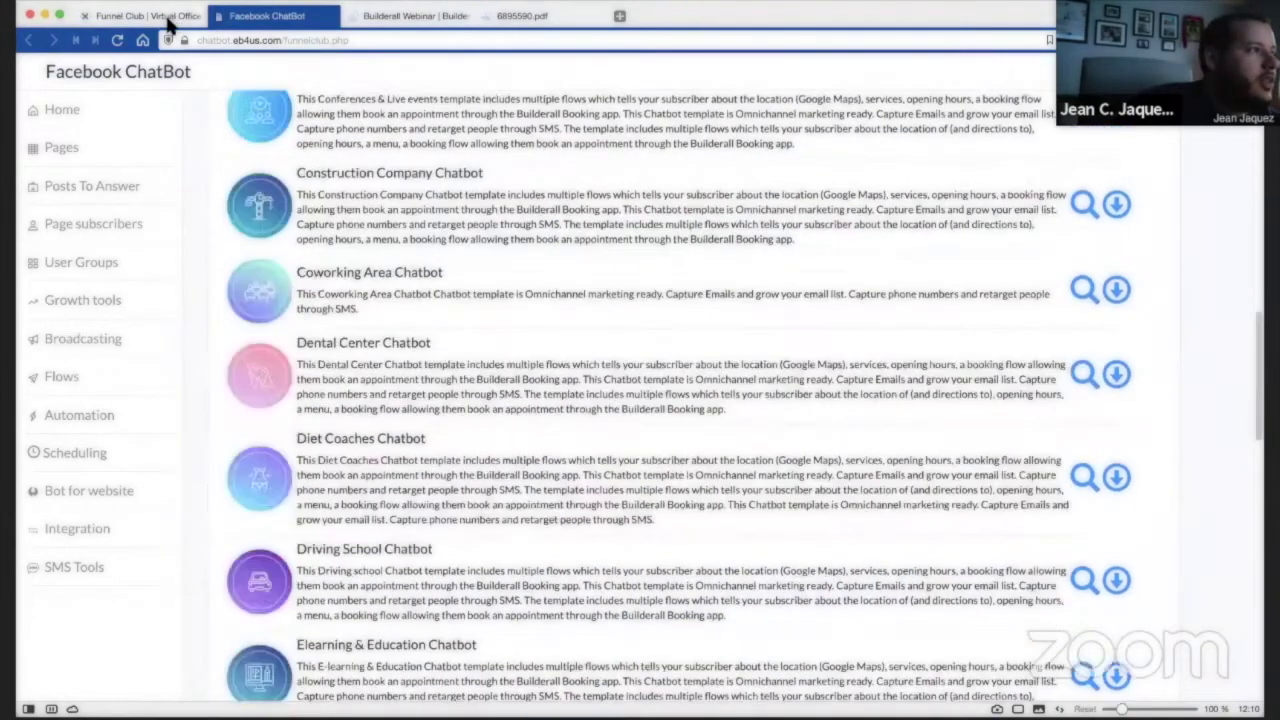
pyautogui.click(166, 20)
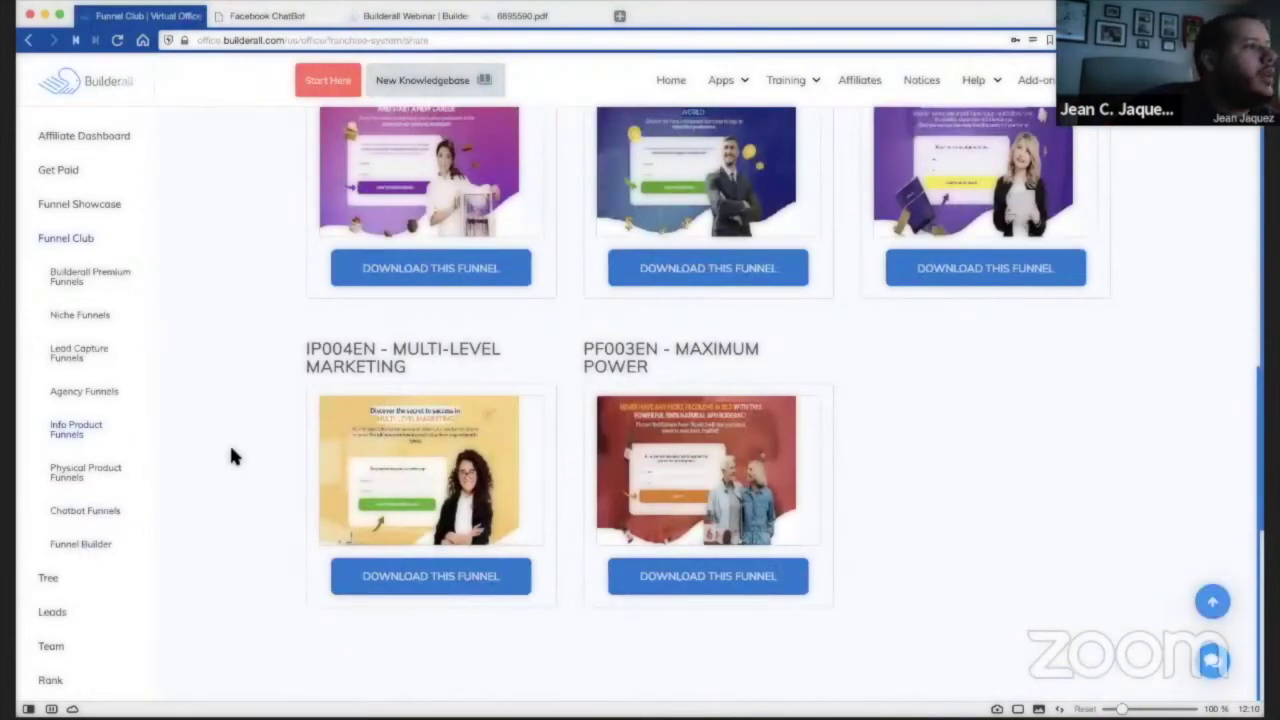
# Show the Lead Capture Funnels list with the custom-domain popup closed.
pyautogui.scroll(5, 232, 450)
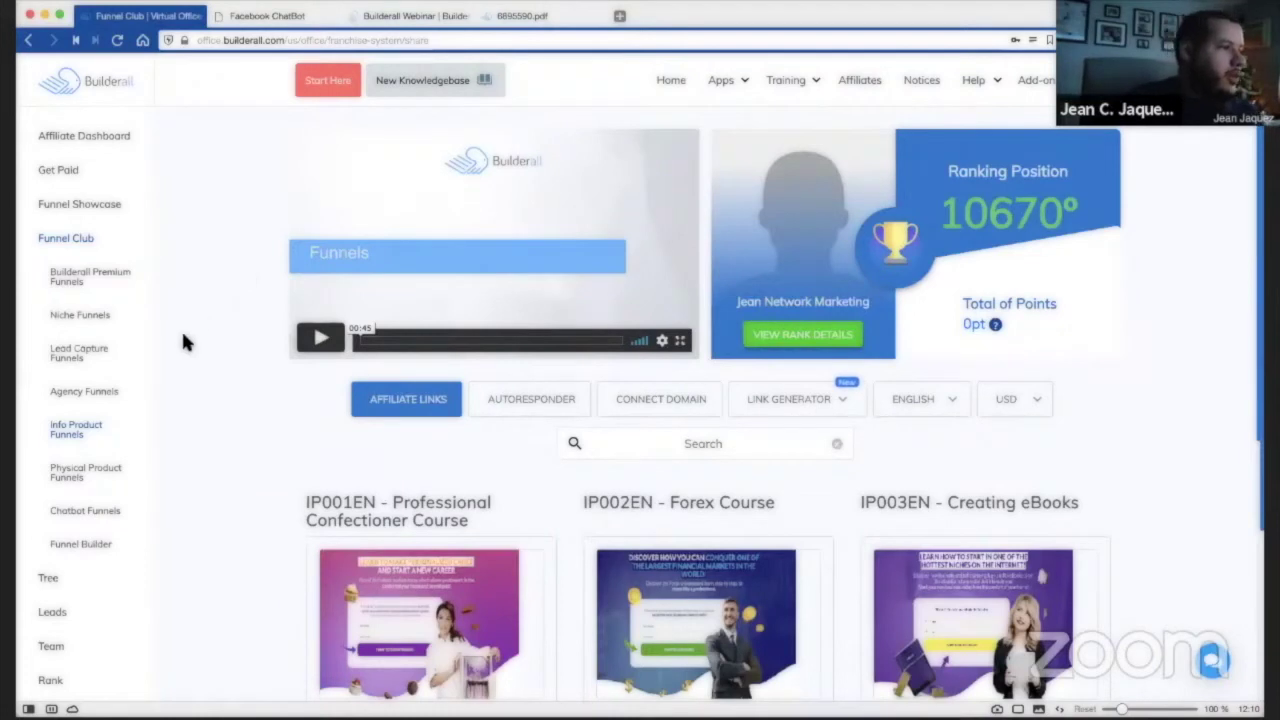
pyautogui.click(78, 356)
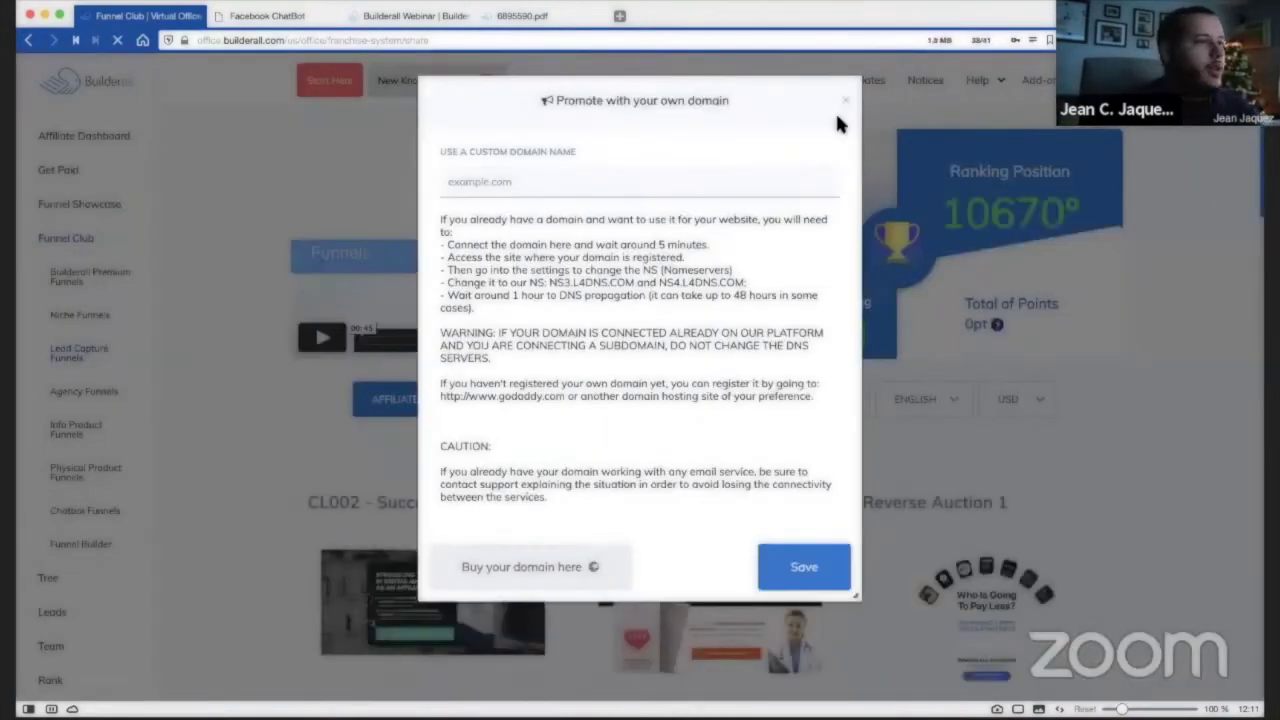
pyautogui.click(1183, 337)
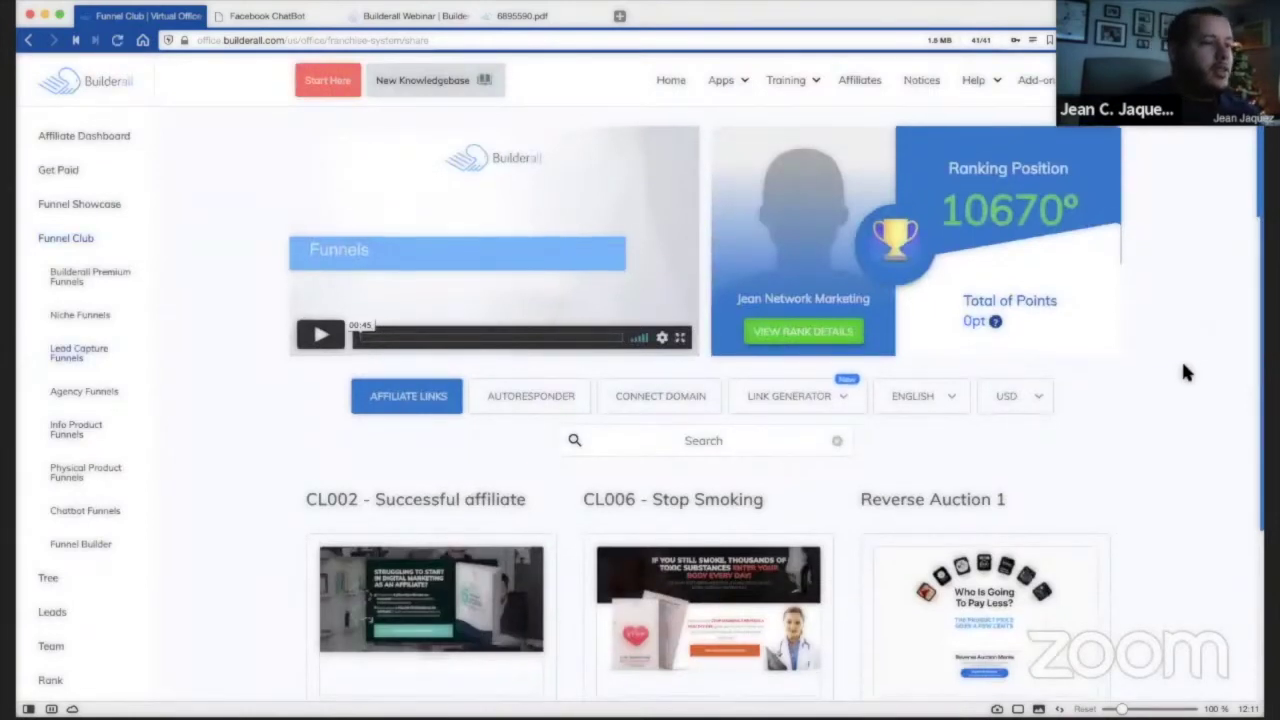
pyautogui.scroll(-2, 1188, 340)
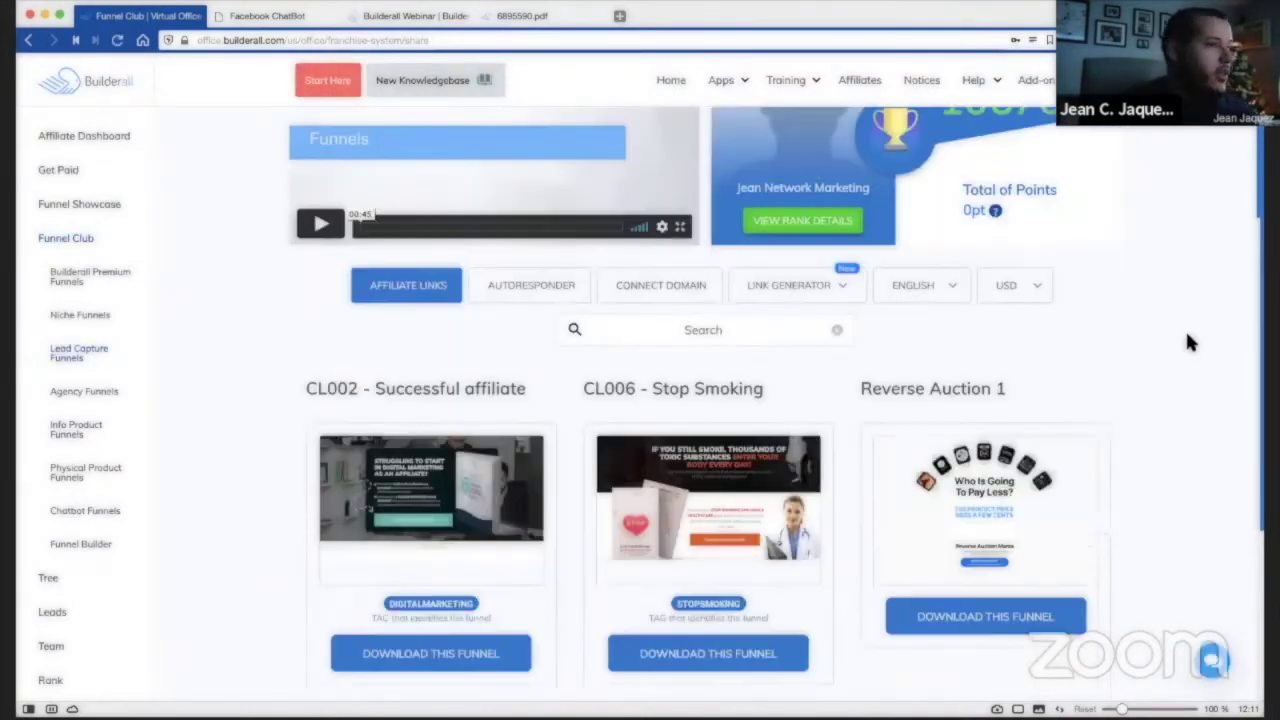
pyautogui.scroll(-3, 1187, 330)
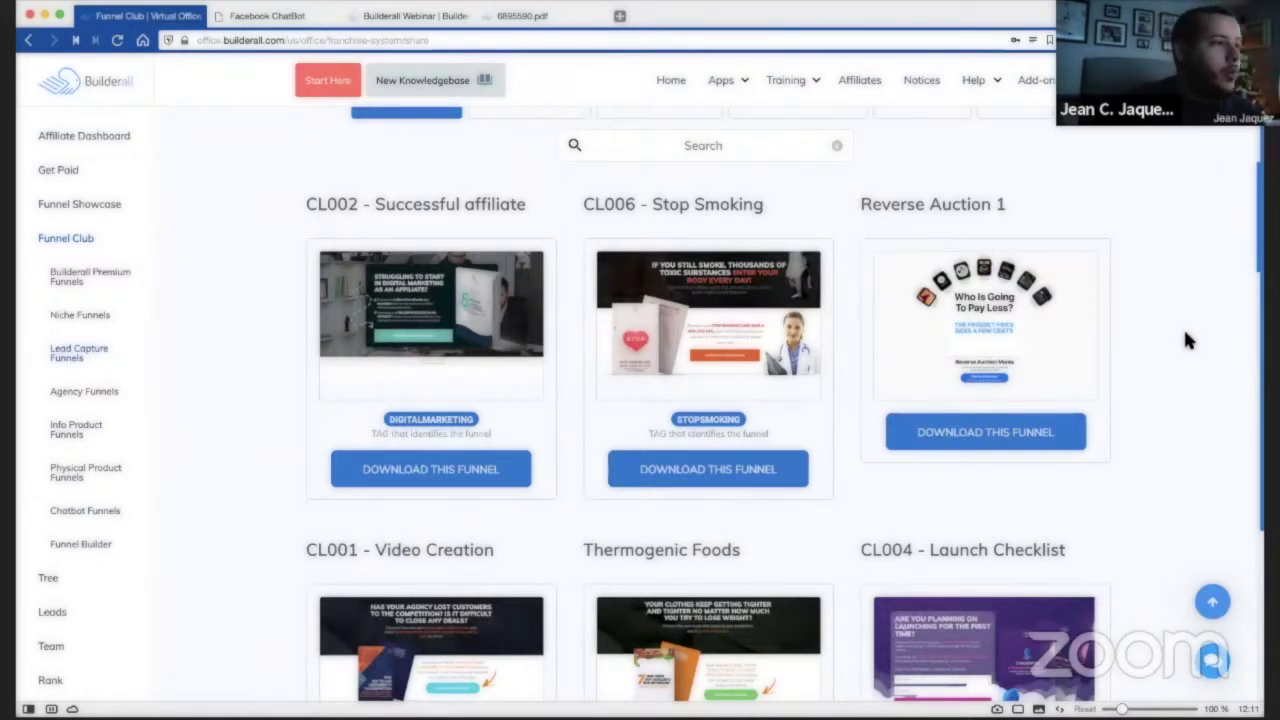
pyautogui.scroll(-1, 1181, 334)
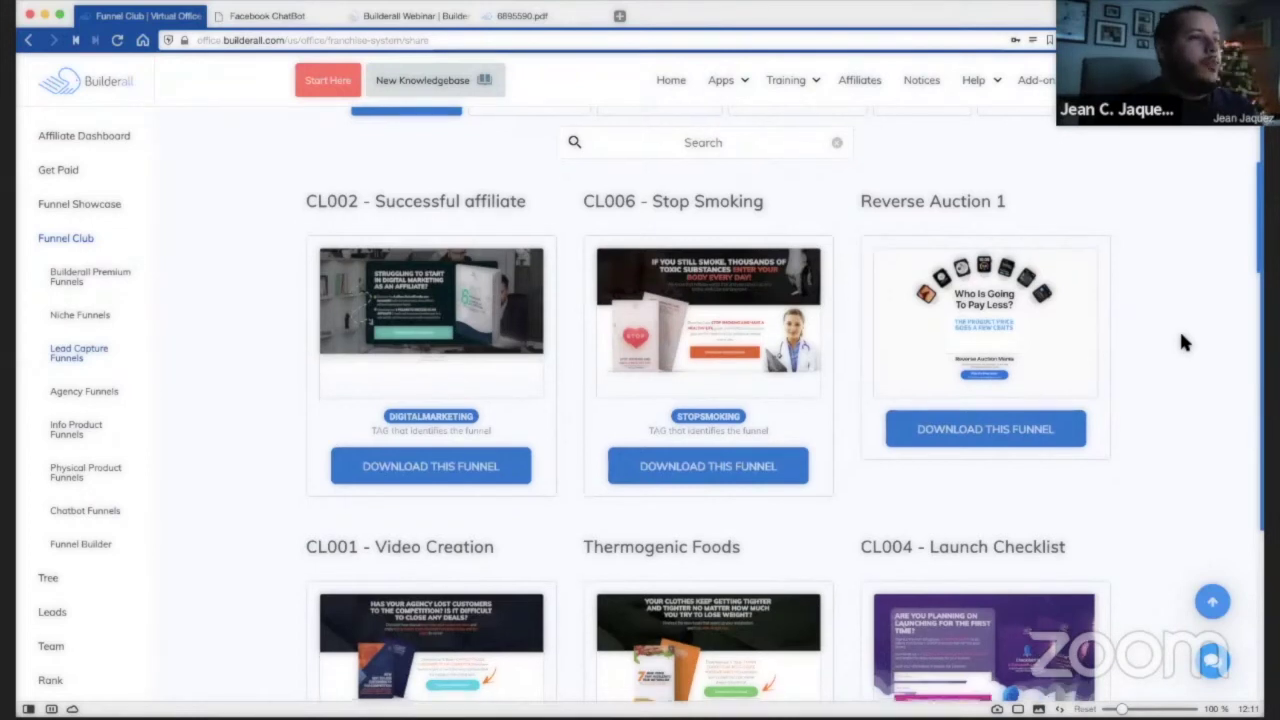
pyautogui.scroll(-2, 1181, 338)
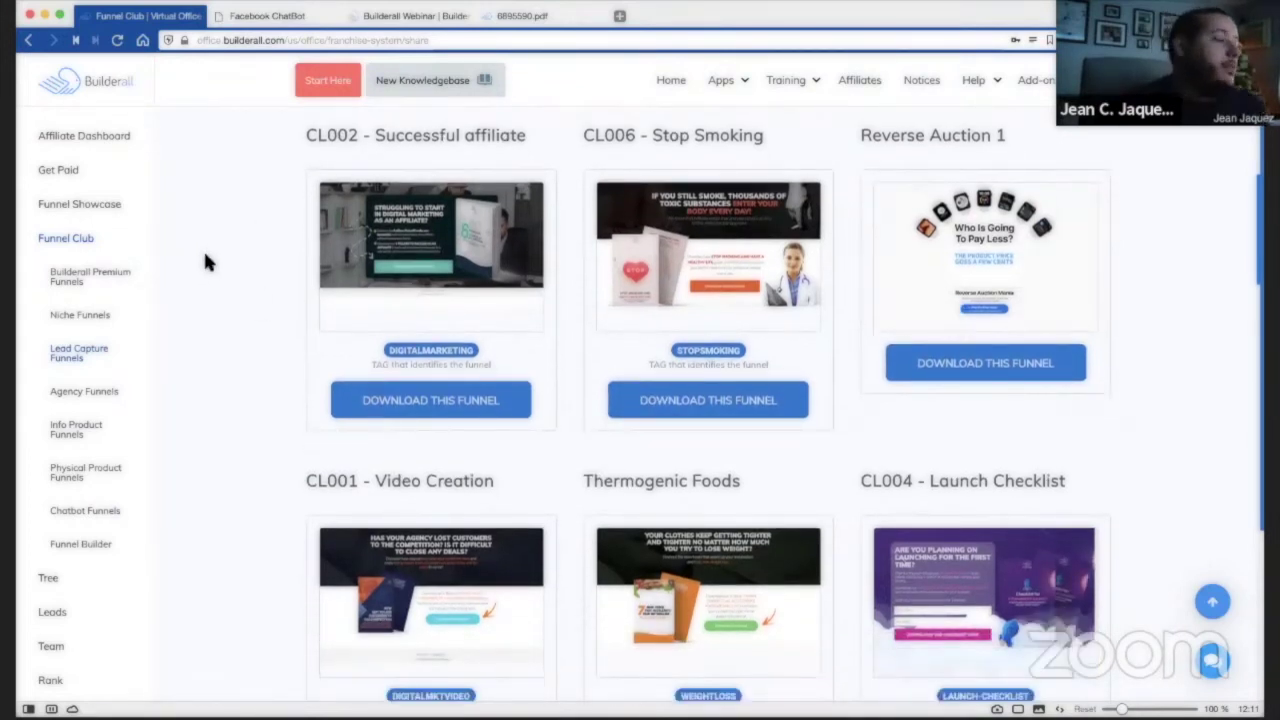
pyautogui.scroll(-5, 206, 262)
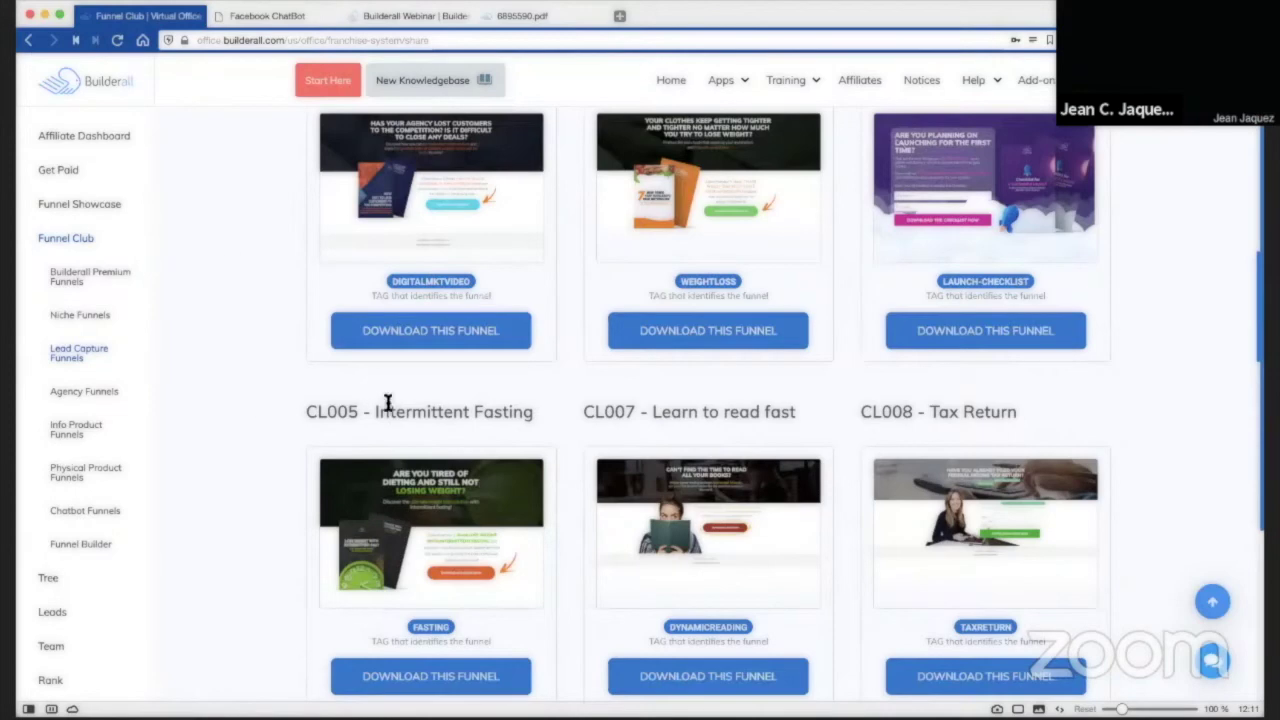
pyautogui.moveTo(372, 412); pyautogui.dragTo(533, 411)
pyautogui.scroll(-2, 925, 400)
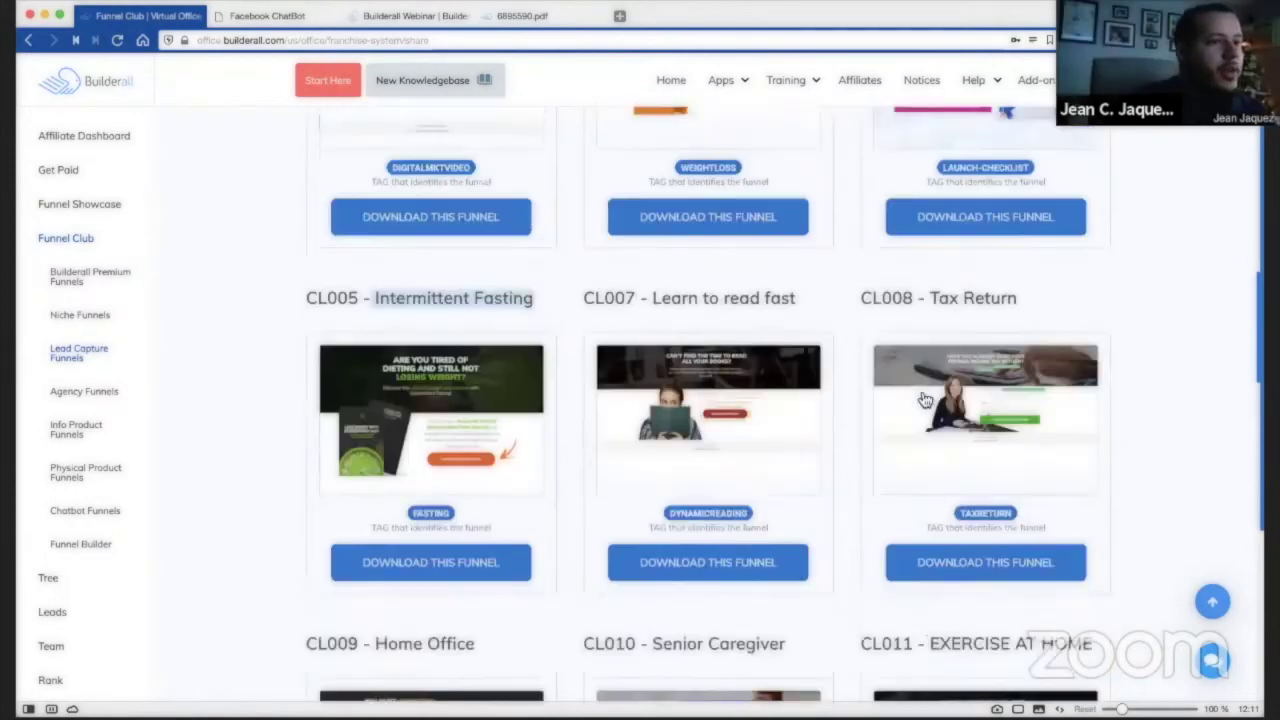
pyautogui.click(697, 291)
pyautogui.scroll(-3, 471, 430)
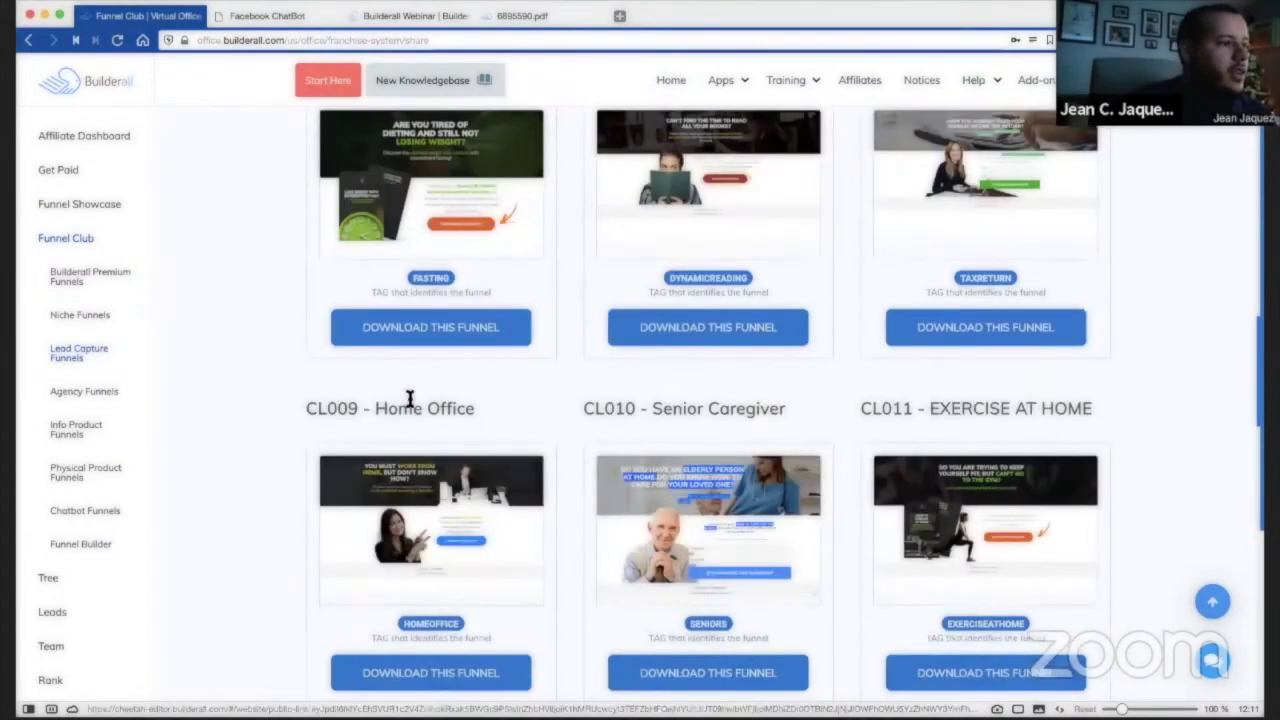
pyautogui.scroll(-3, 451, 397)
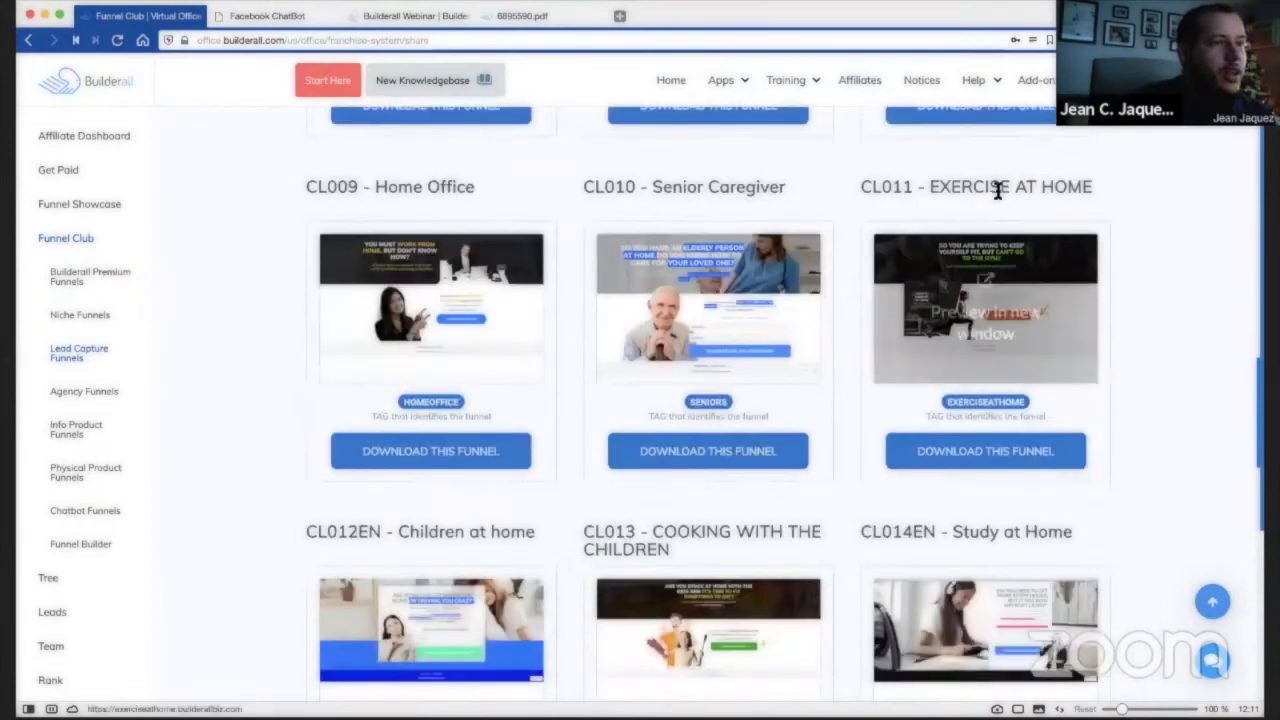
pyautogui.moveTo(925, 189); pyautogui.dragTo(1097, 187)
pyautogui.click(1097, 181)
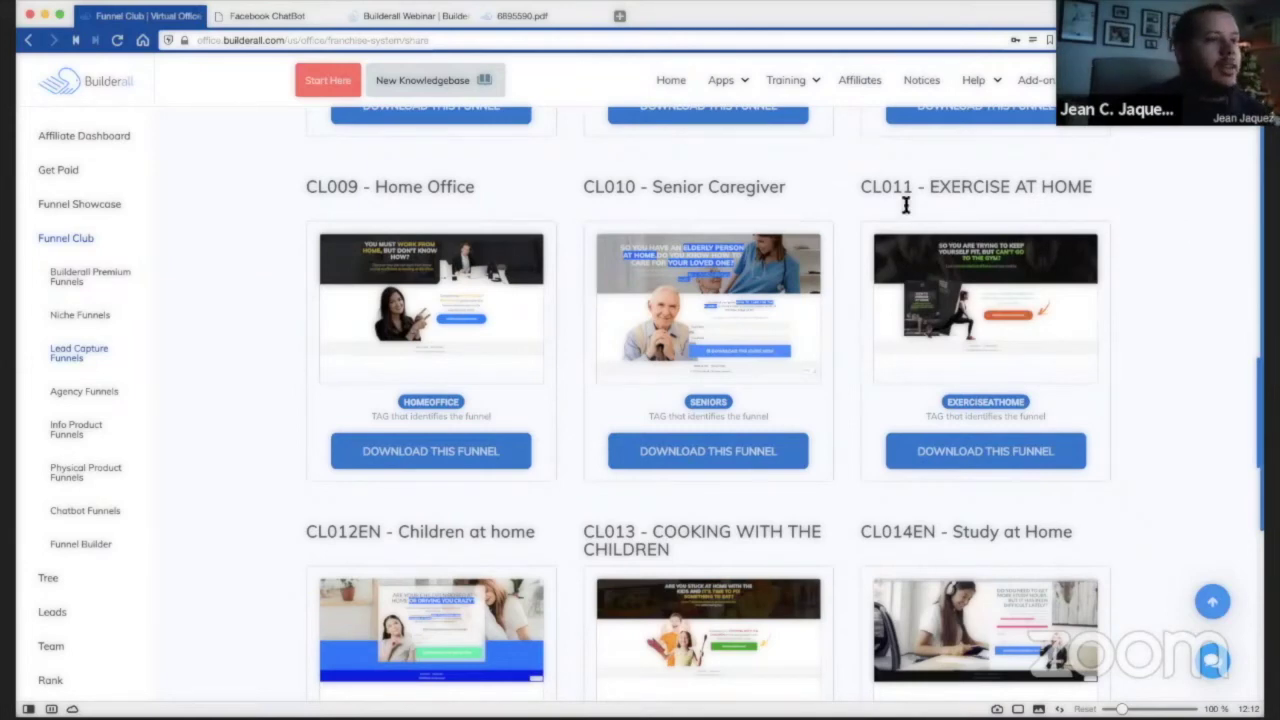
pyautogui.moveTo(928, 190); pyautogui.dragTo(1066, 192)
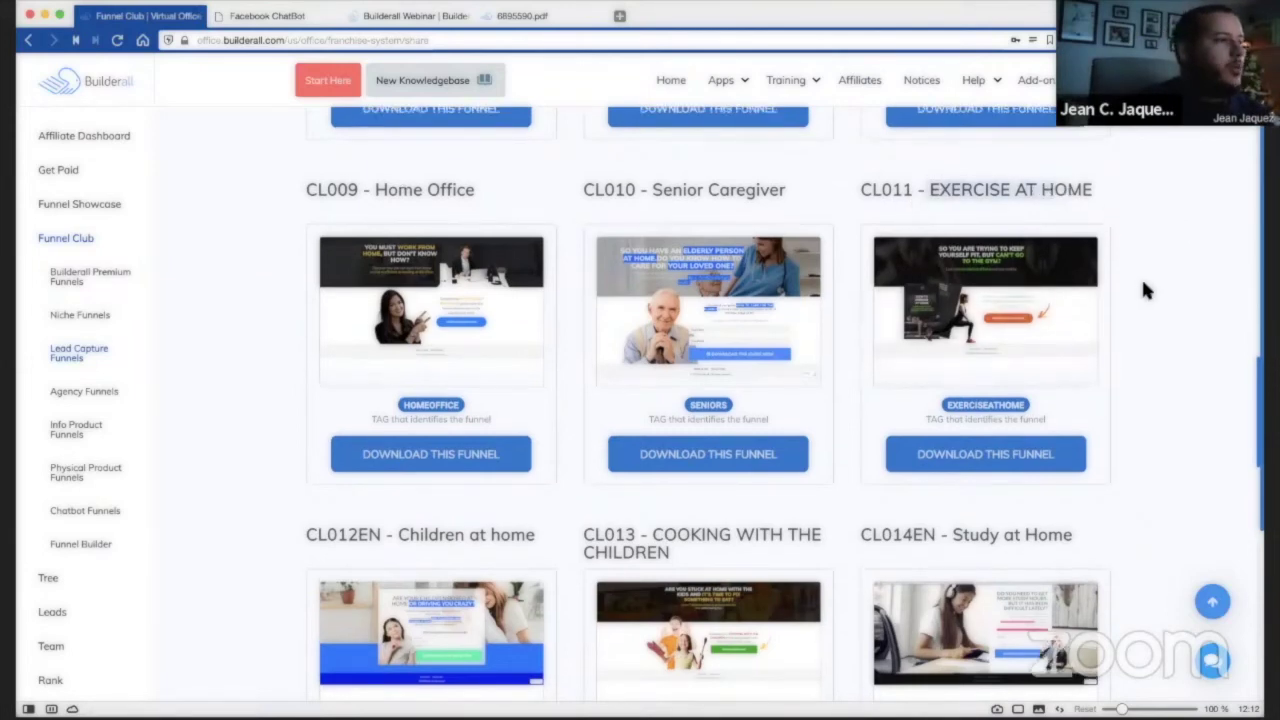
pyautogui.scroll(4, 1143, 283)
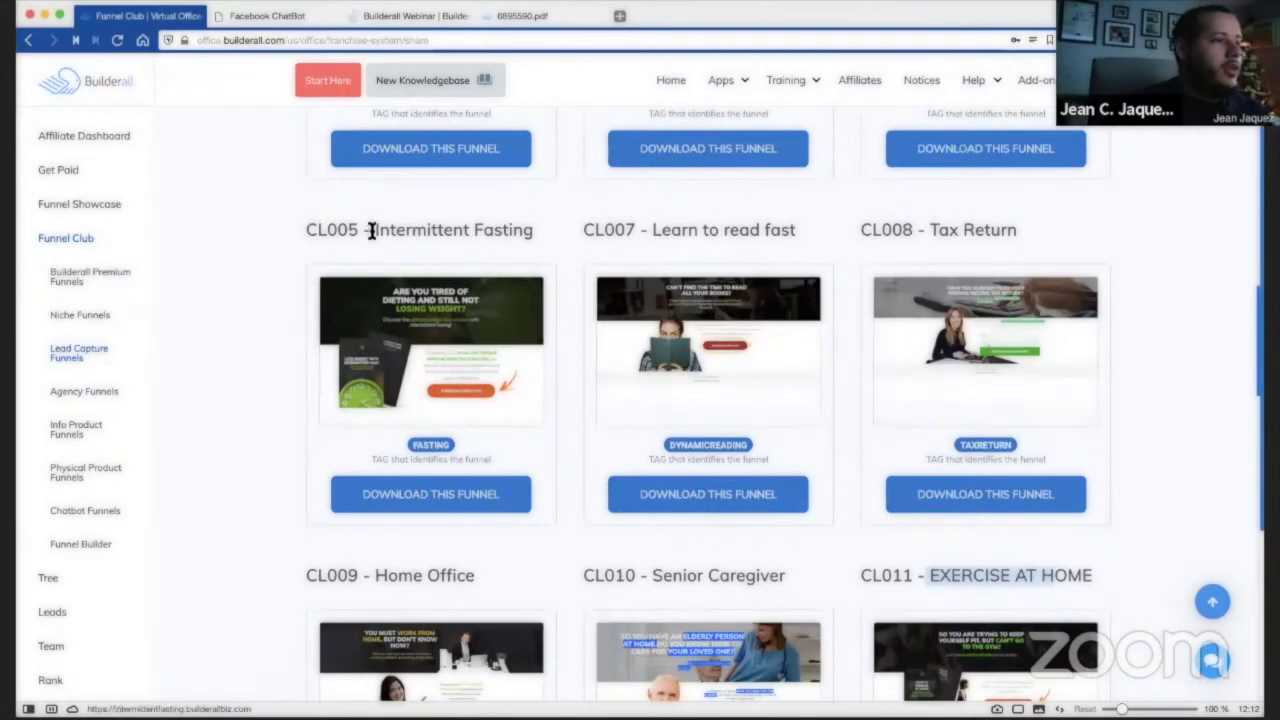
pyautogui.click(511, 230)
pyautogui.scroll(-4, 489, 242)
pyautogui.scroll(-5, 489, 246)
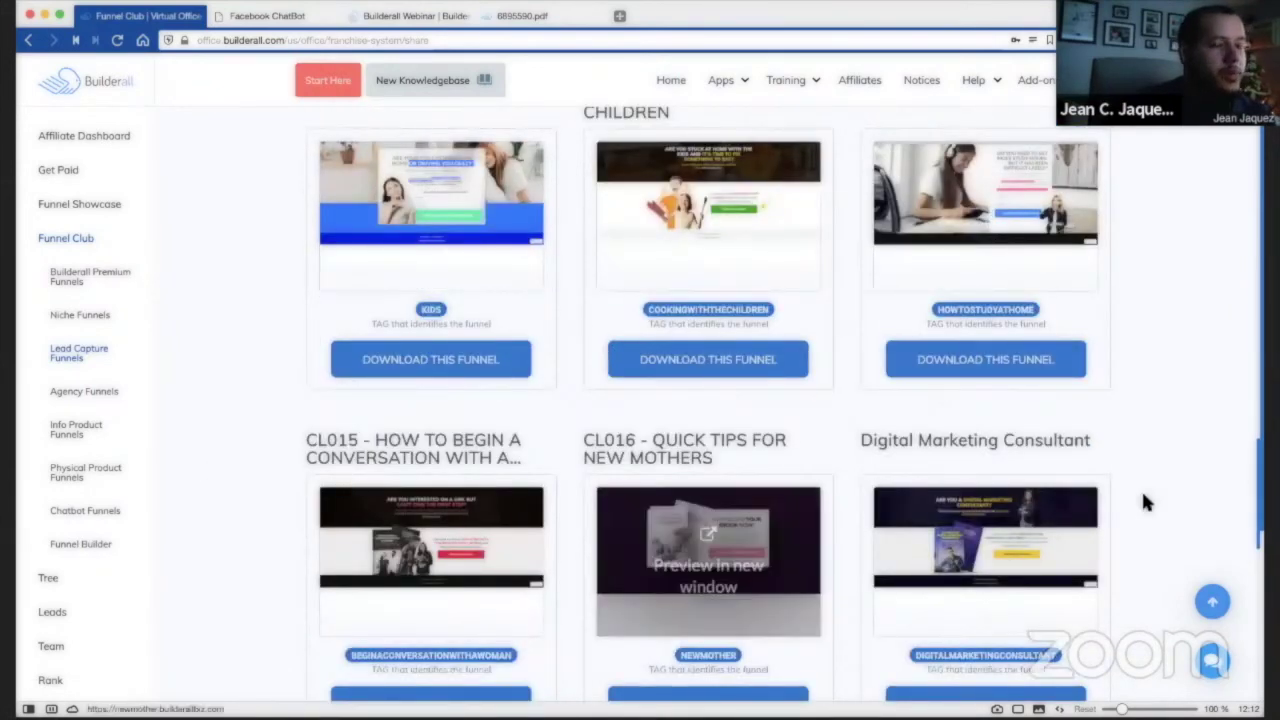
pyautogui.scroll(-2, 1120, 460)
pyautogui.scroll(-2, 1202, 316)
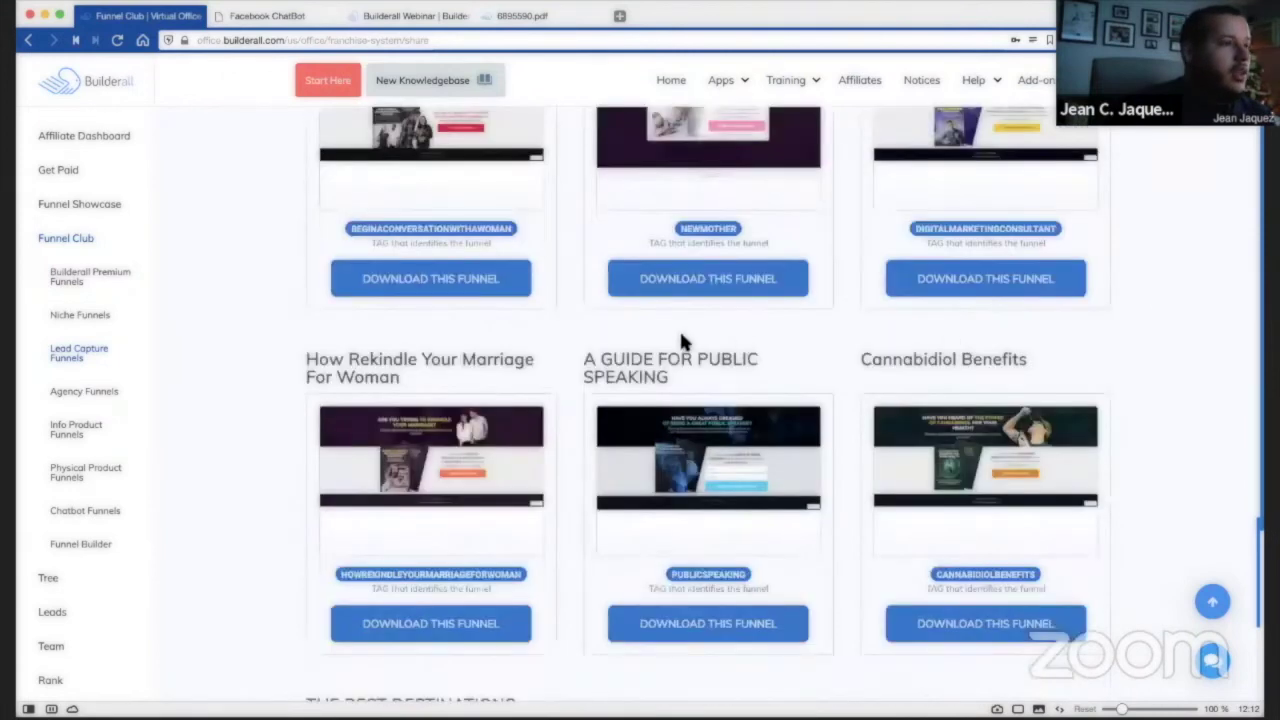
pyautogui.scroll(-2, 229, 375)
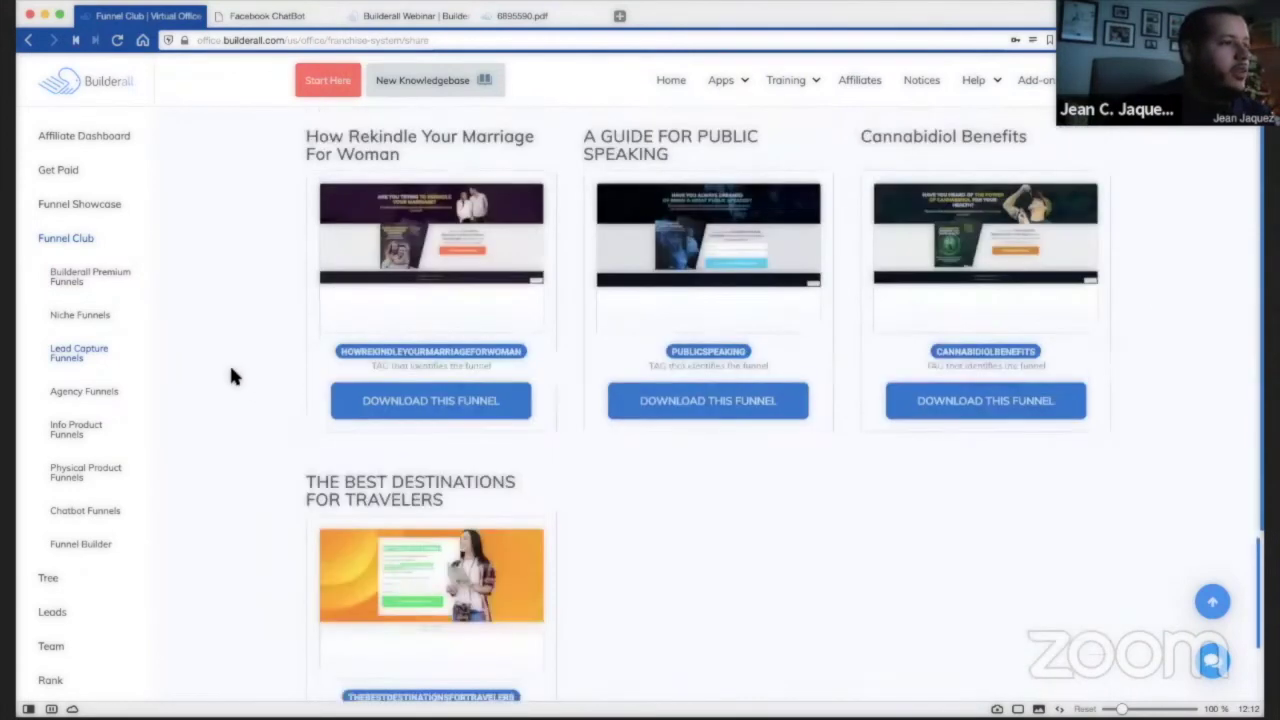
# Scroll back up the Lead Capture list to the CL005 - Intermittent Fasting card.
pyautogui.scroll(3, 229, 374)
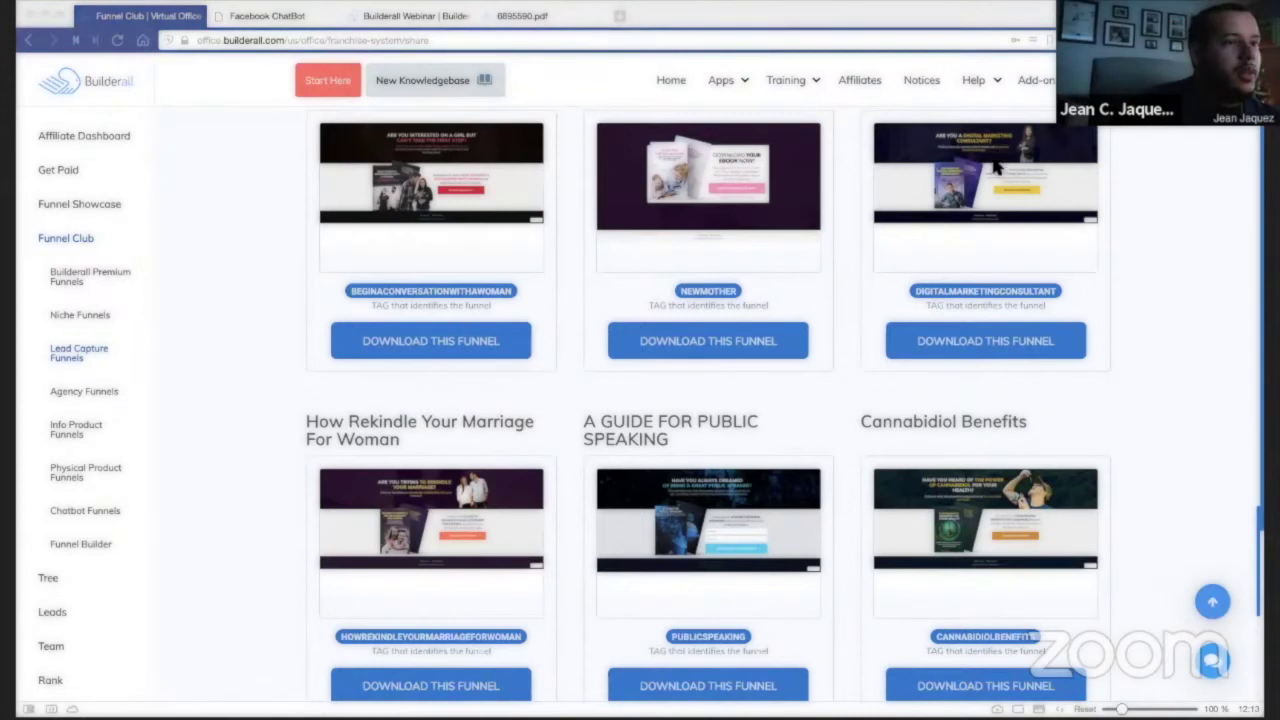
pyautogui.click(180, 587)
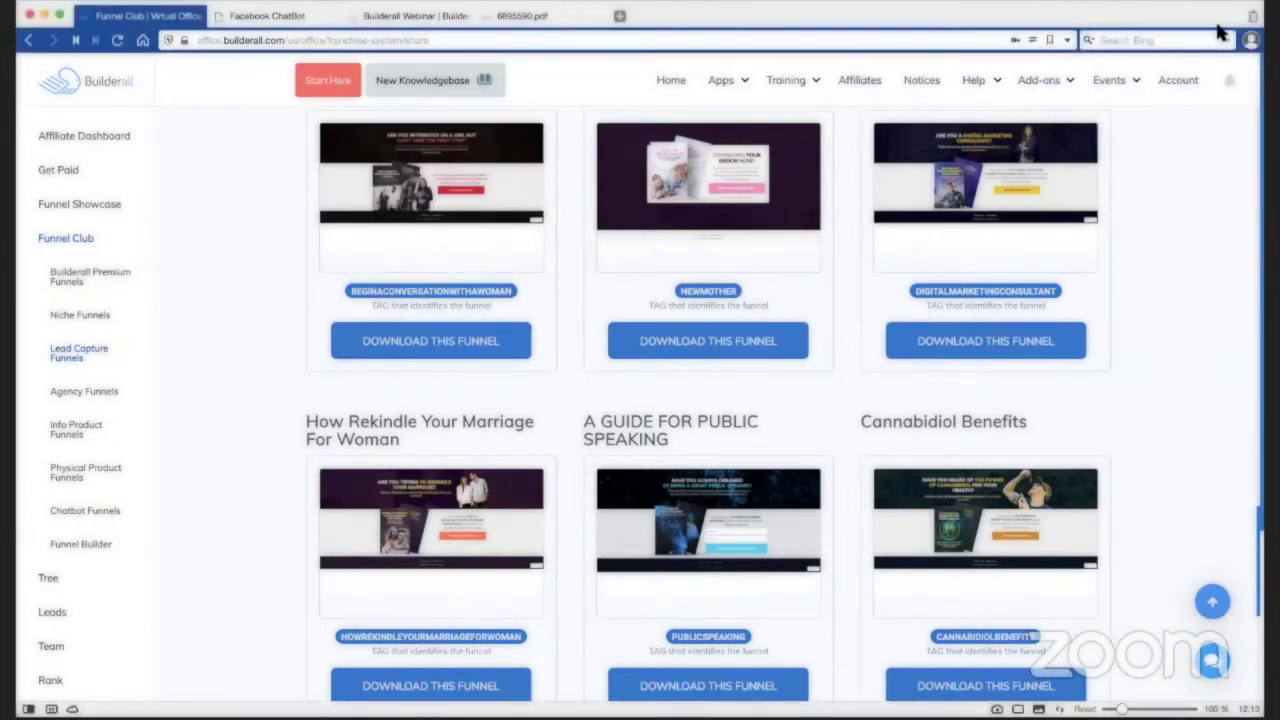
pyautogui.scroll(3, 1160, 370)
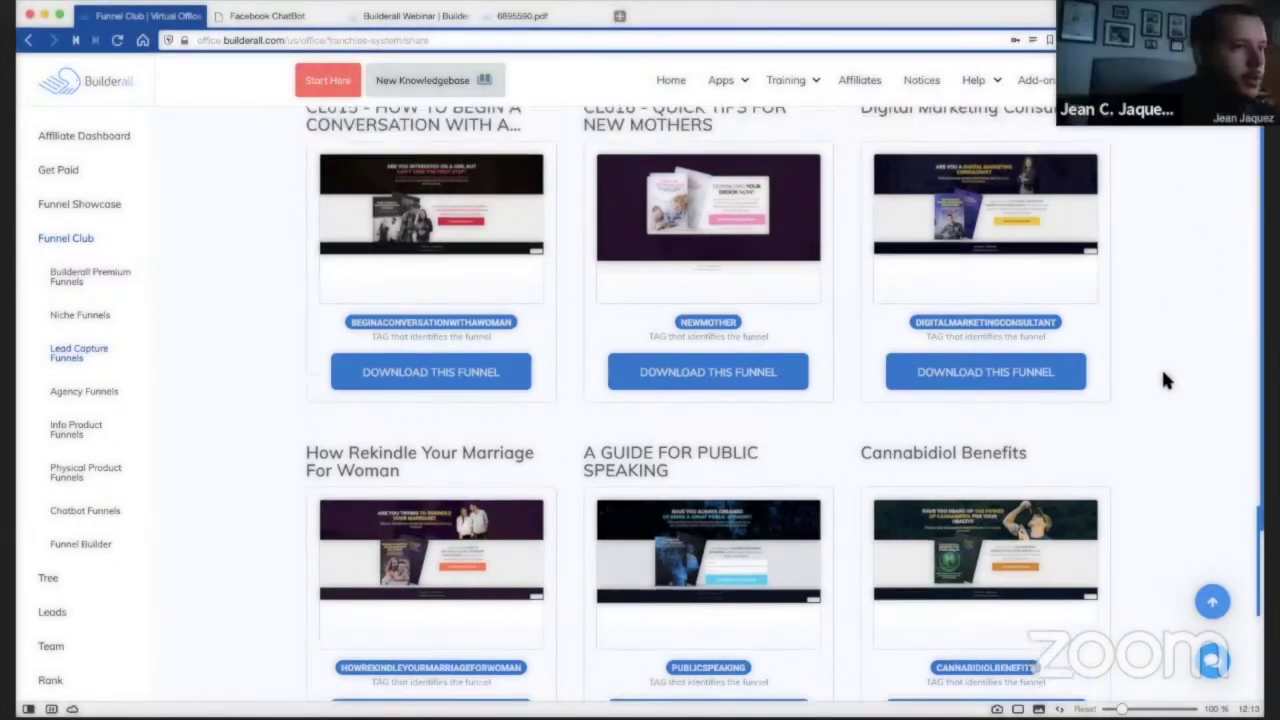
pyautogui.scroll(5, 1160, 368)
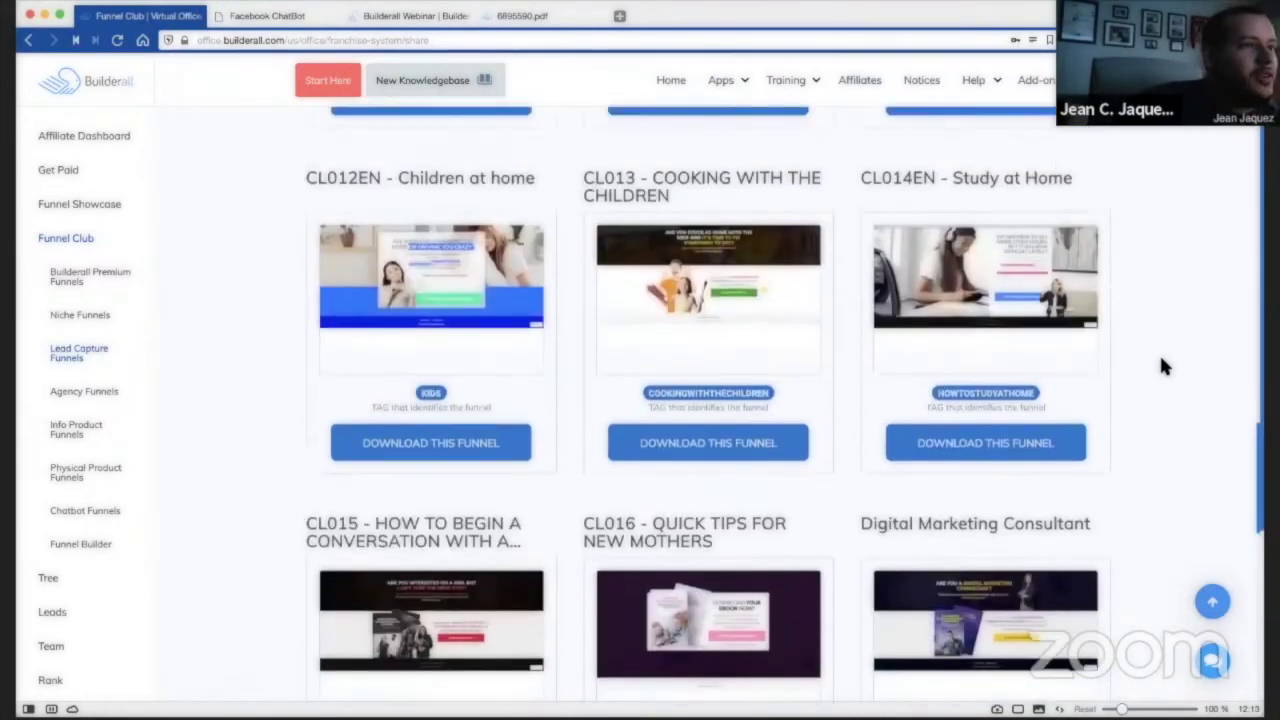
pyautogui.scroll(5, 1165, 350)
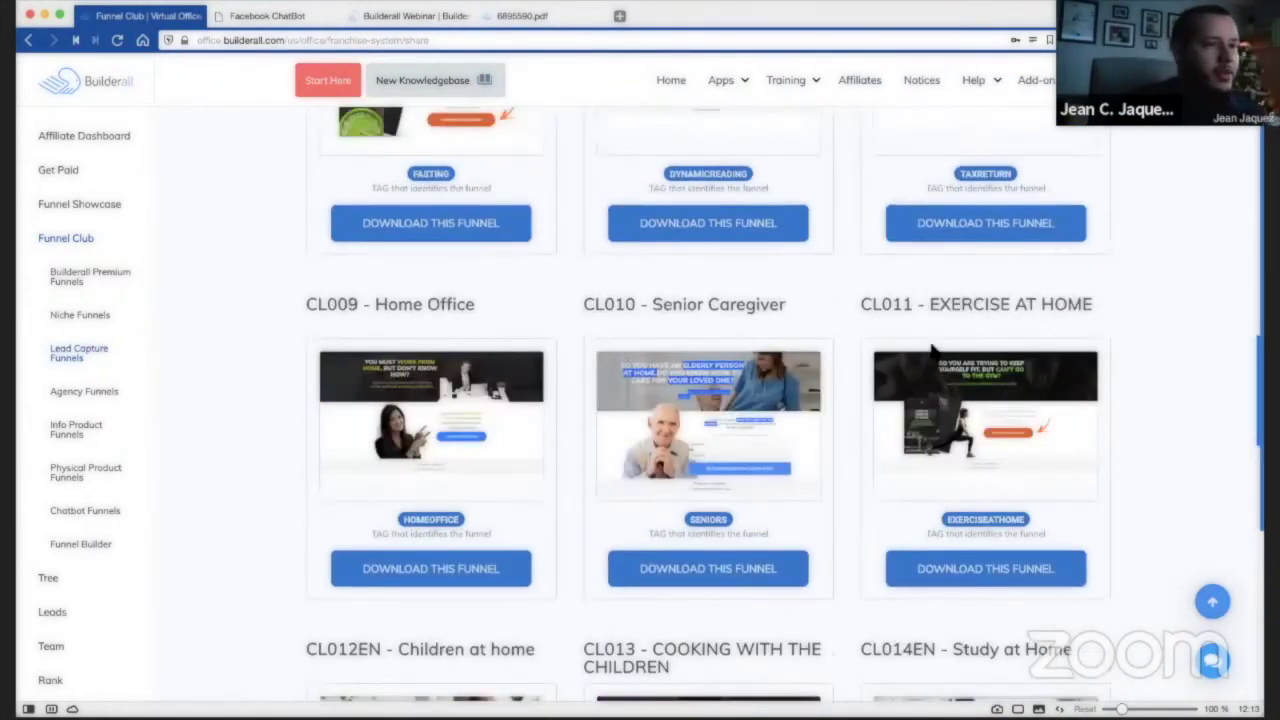
pyautogui.scroll(2, 1195, 361)
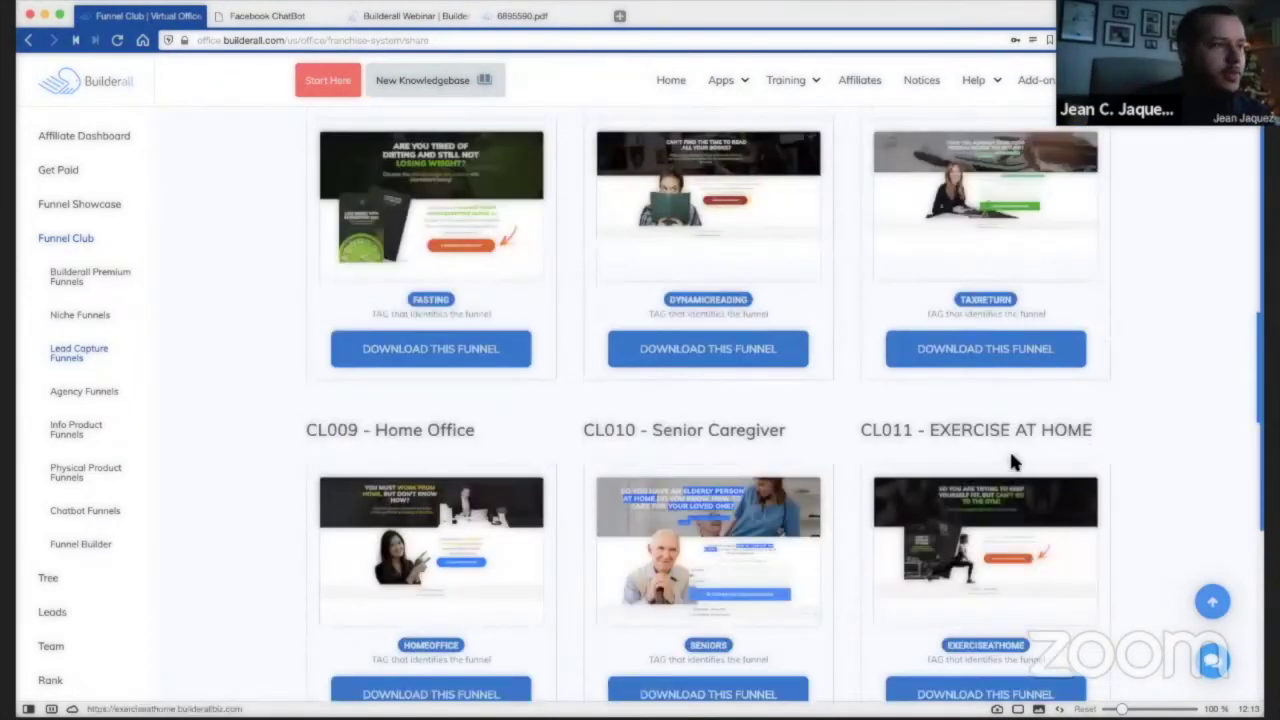
pyautogui.scroll(1, 1014, 457)
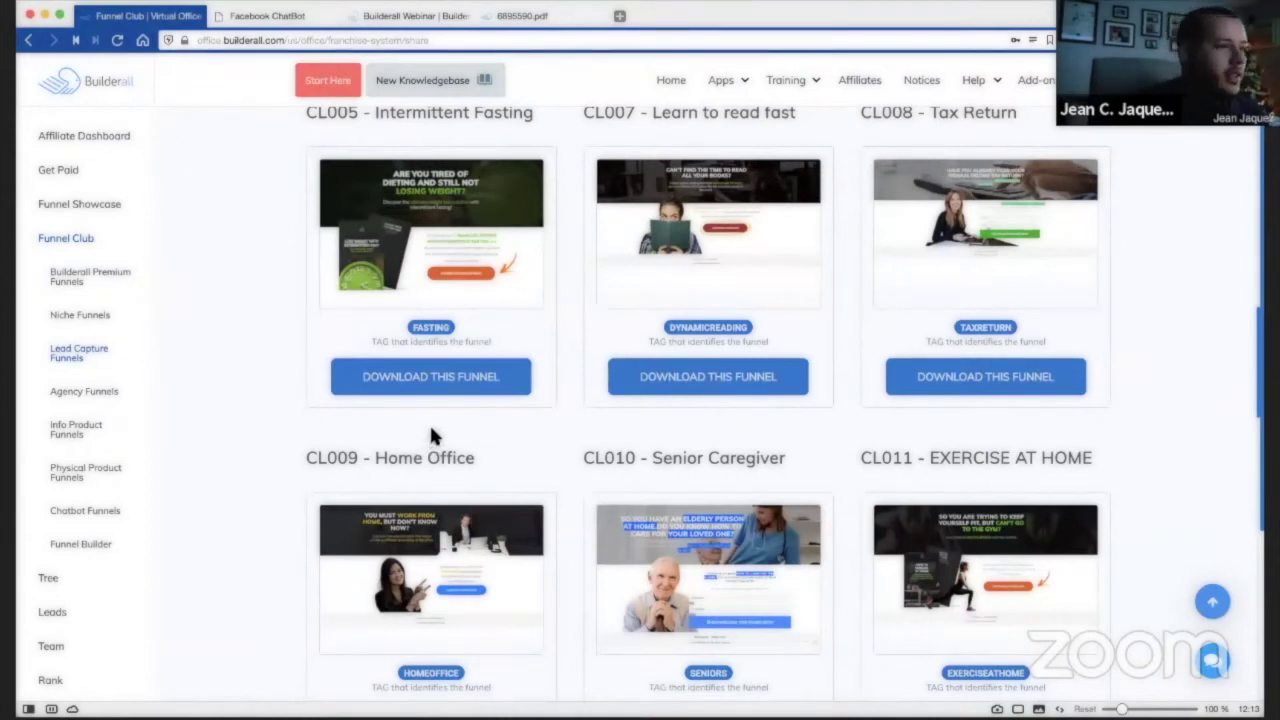
# Import the CL005 - Intermittent Fasting funnel into the account and go to its site dashboard.
pyautogui.click(479, 388)
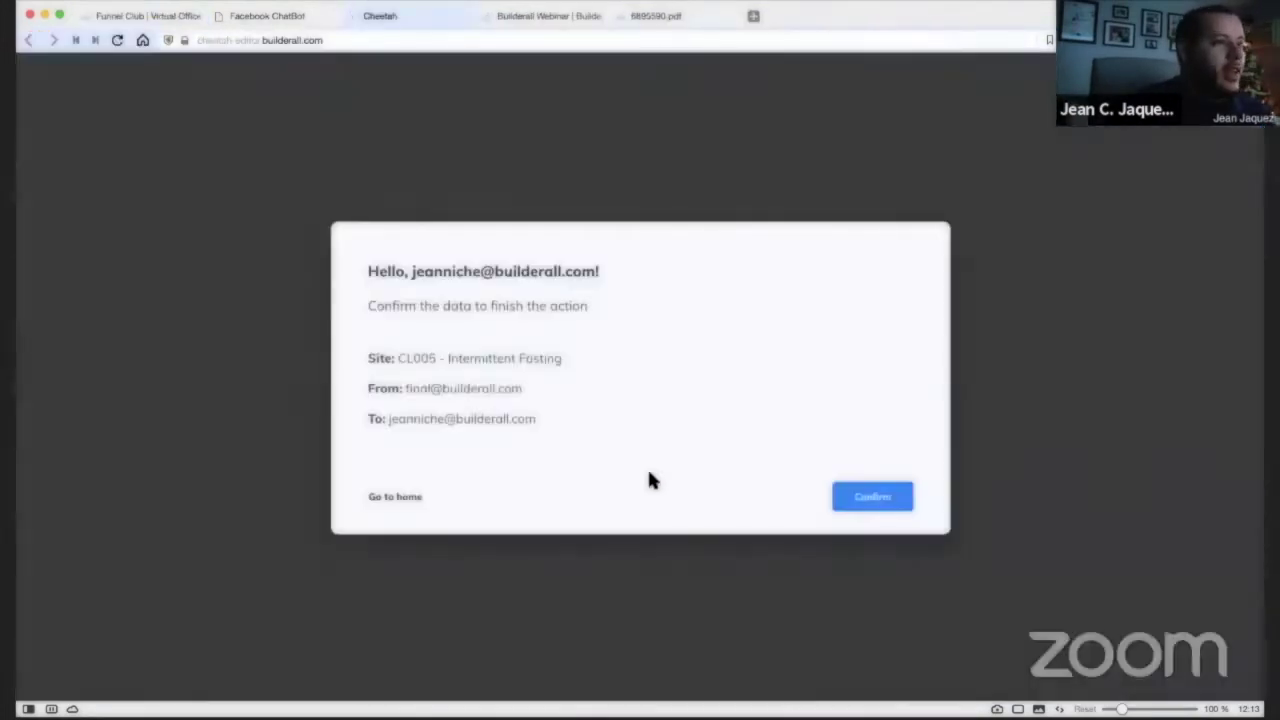
pyautogui.click(866, 500)
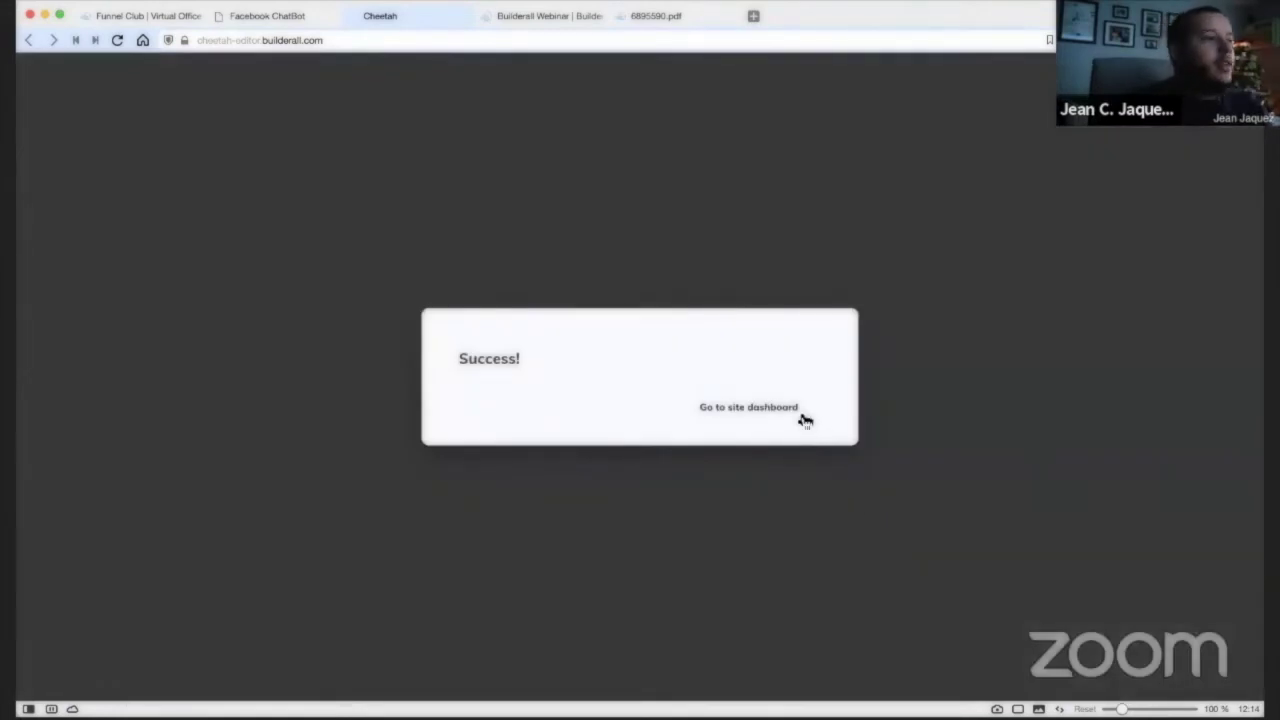
pyautogui.click(750, 418)
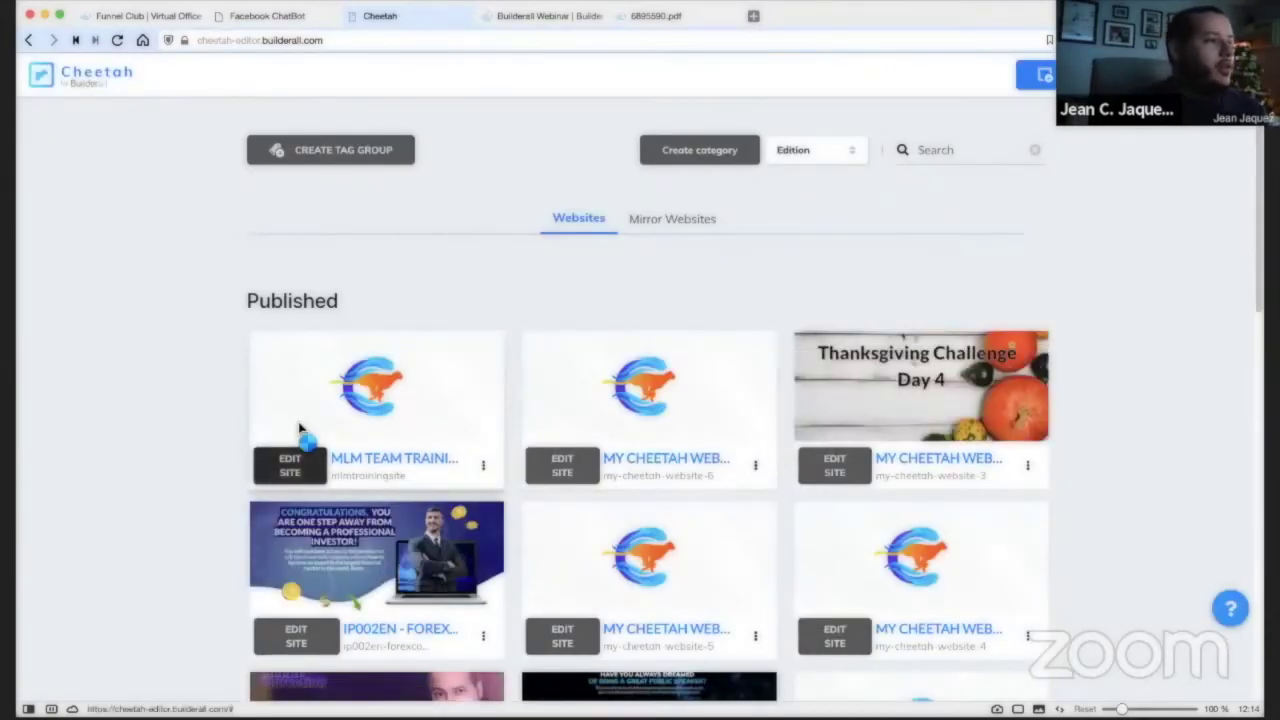
# Open the CL005 - Intermittent Fasting 1 site from the Unpublished sites to see its pages.
pyautogui.click(29, 40)
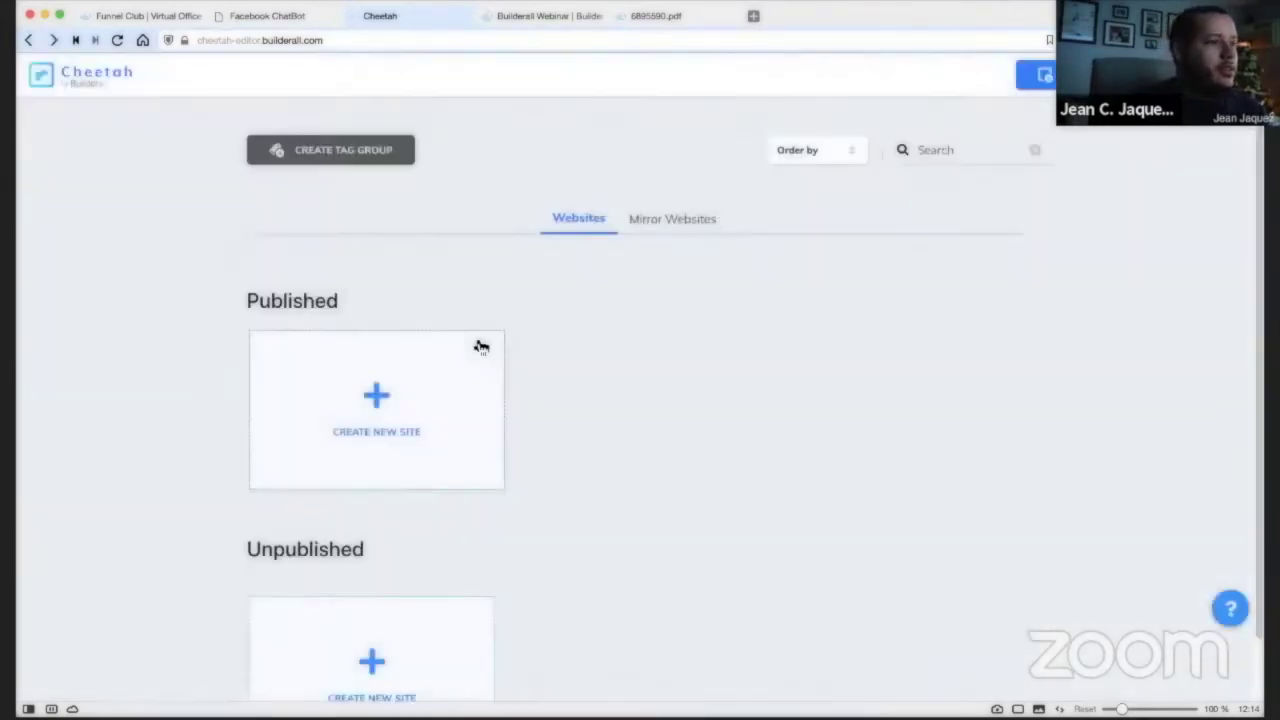
pyautogui.scroll(-10, 715, 398)
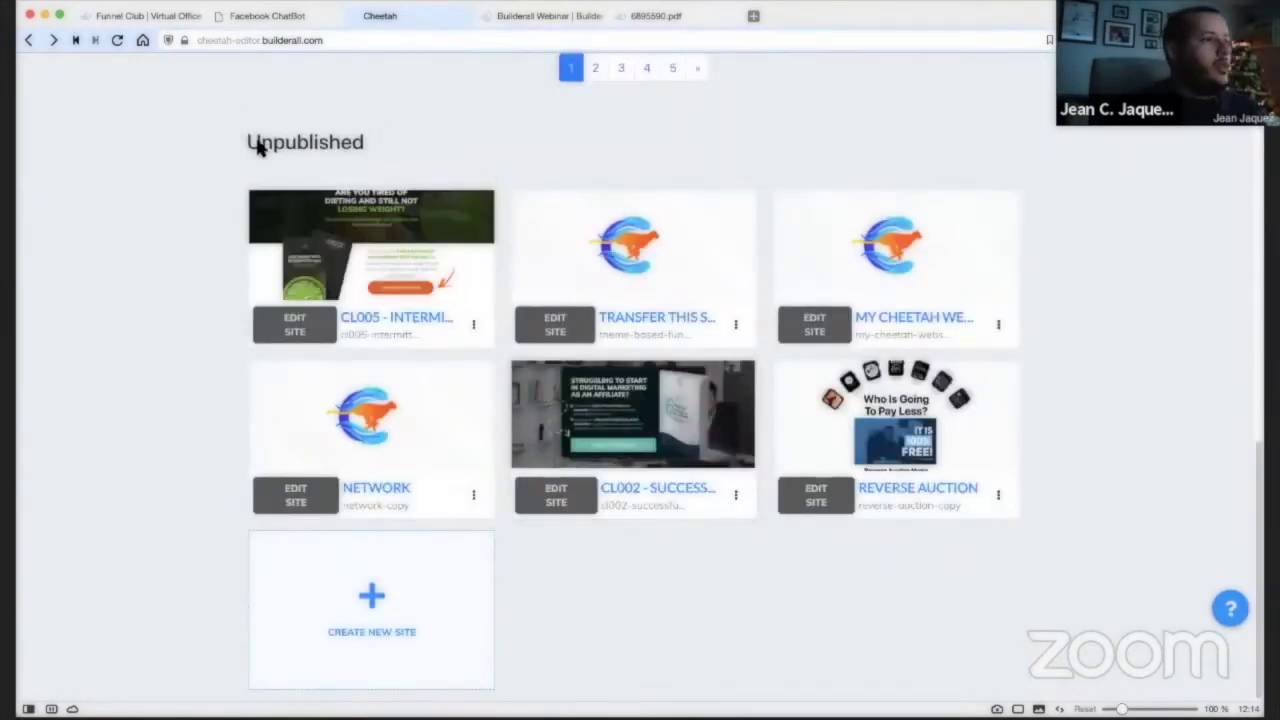
pyautogui.moveTo(251, 142); pyautogui.dragTo(392, 158)
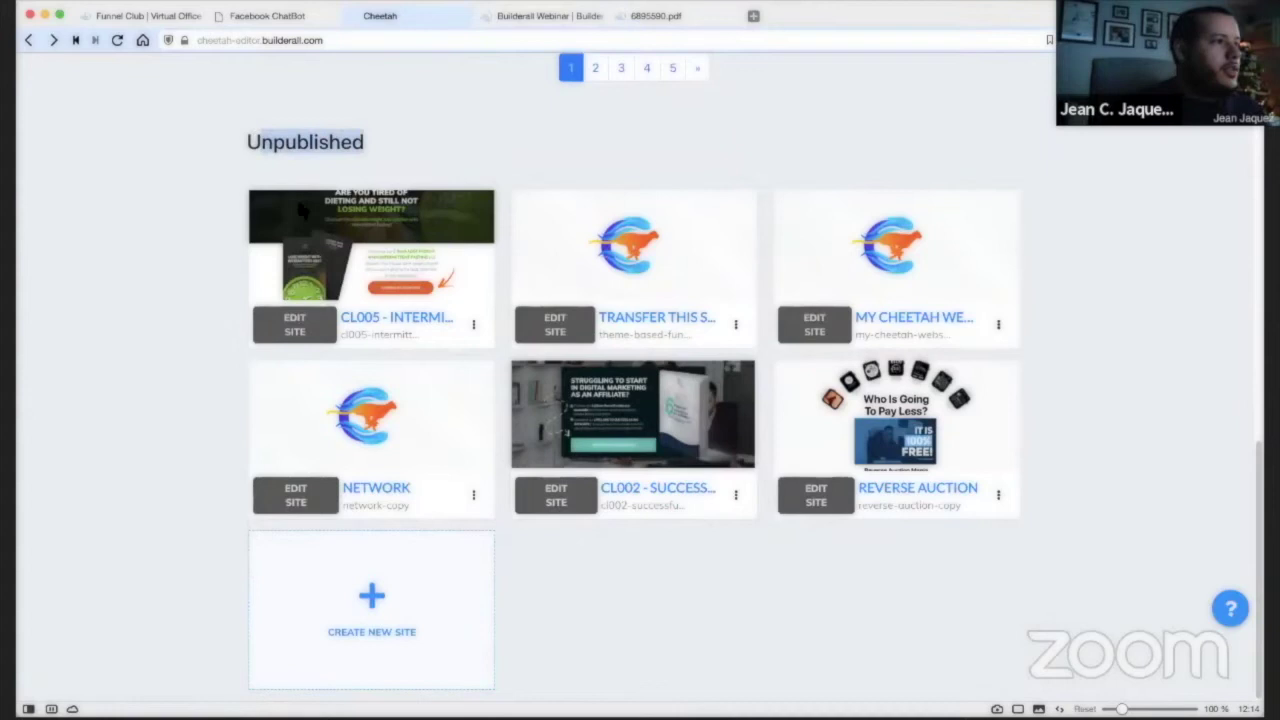
pyautogui.click(292, 330)
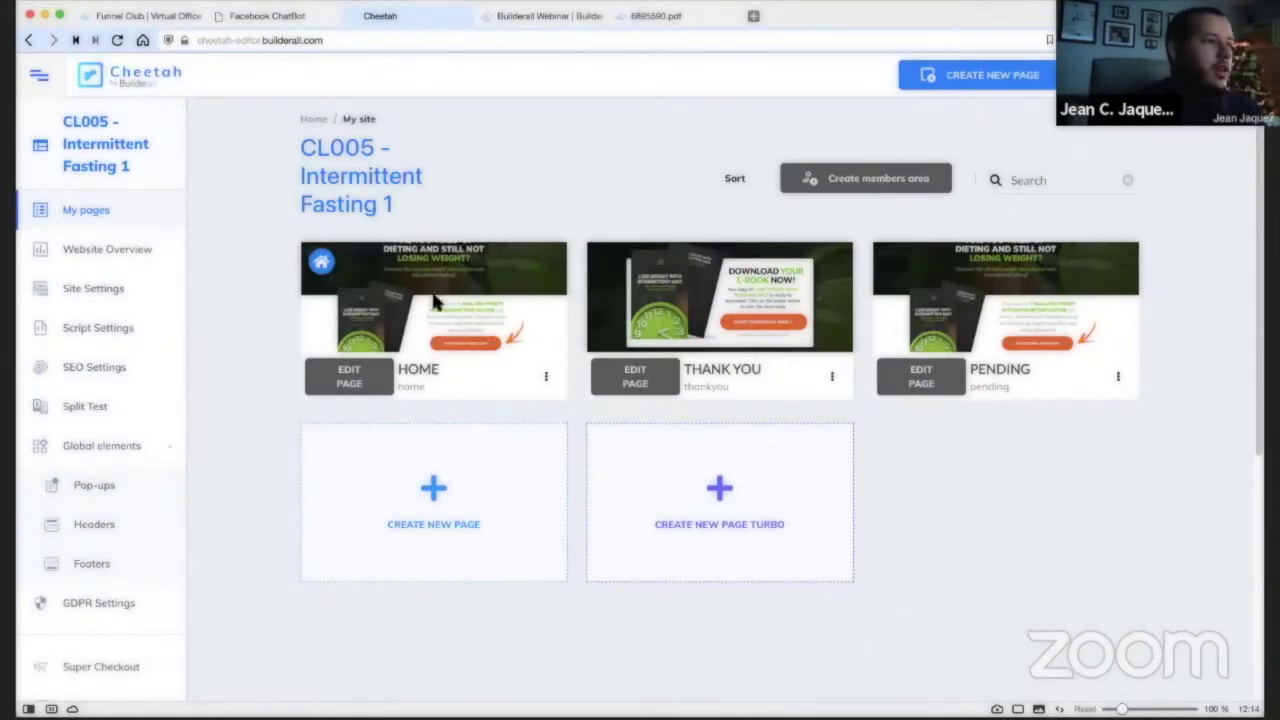
# Publish the CL005 site and view its live landing page in a new tab.
pyautogui.moveTo(463, 290)
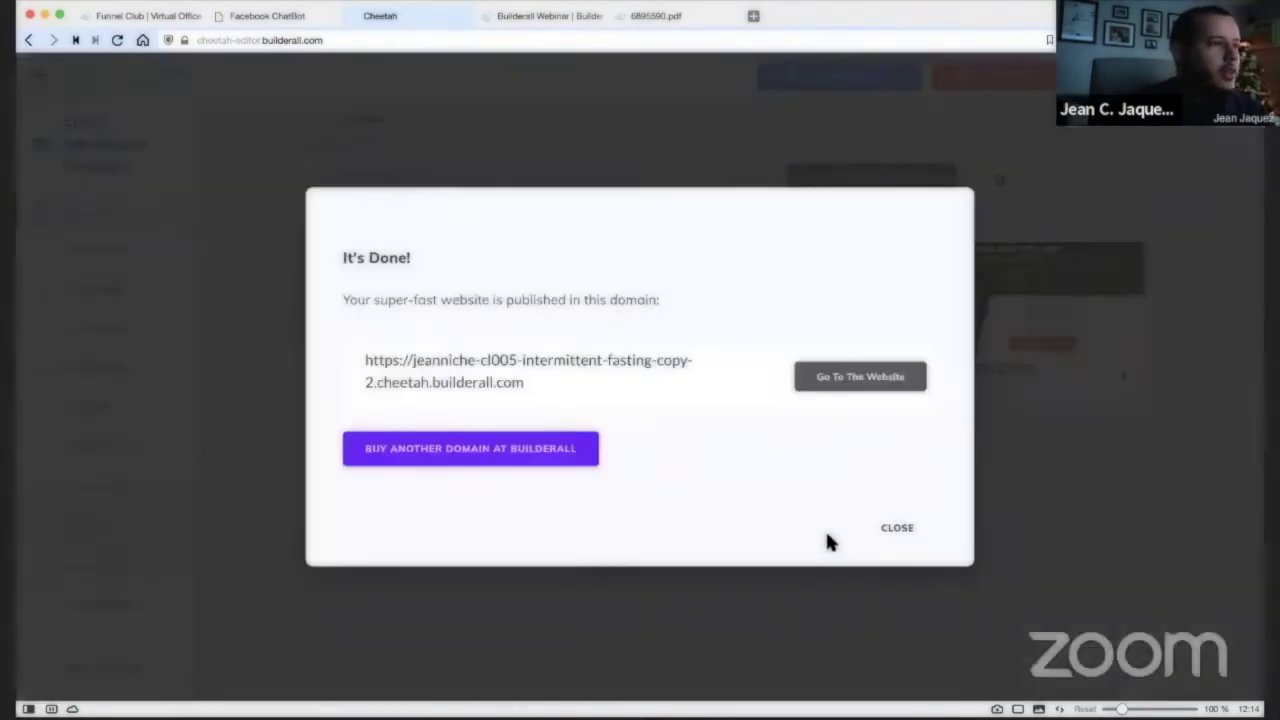
pyautogui.click(869, 377)
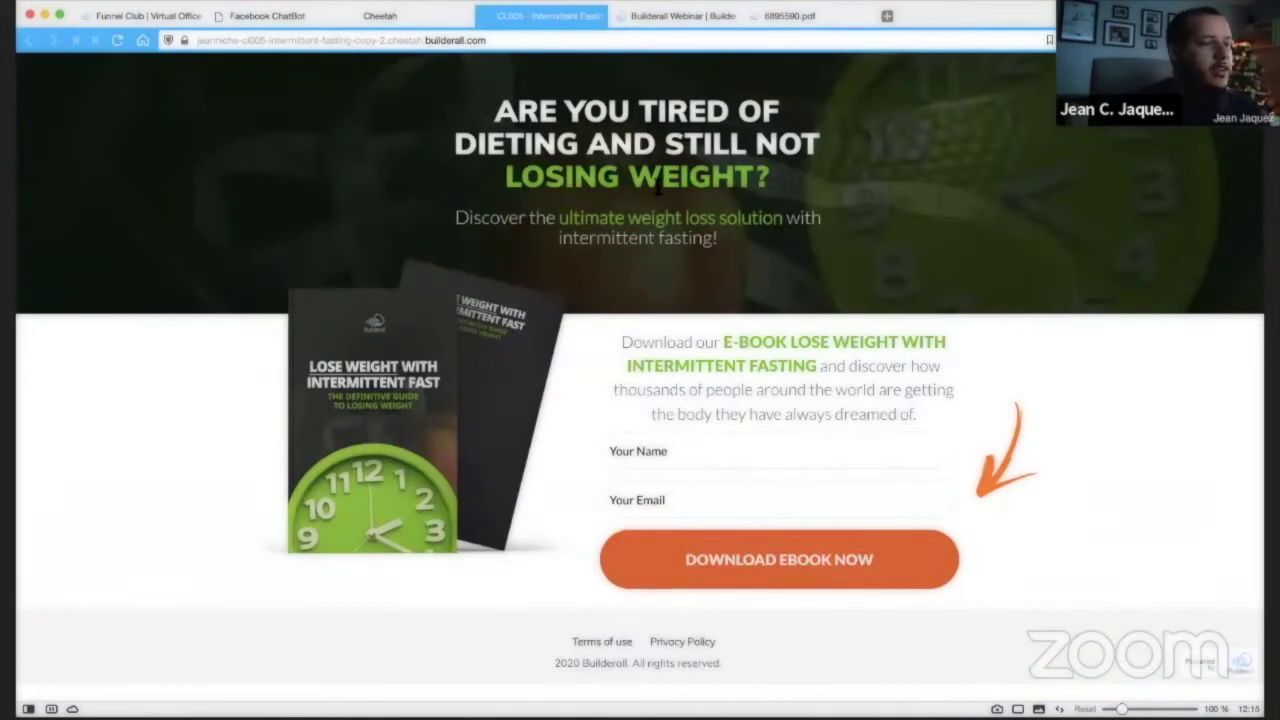
# Enter a test first name in the live page's Your Name field.
pyautogui.click(711, 456)
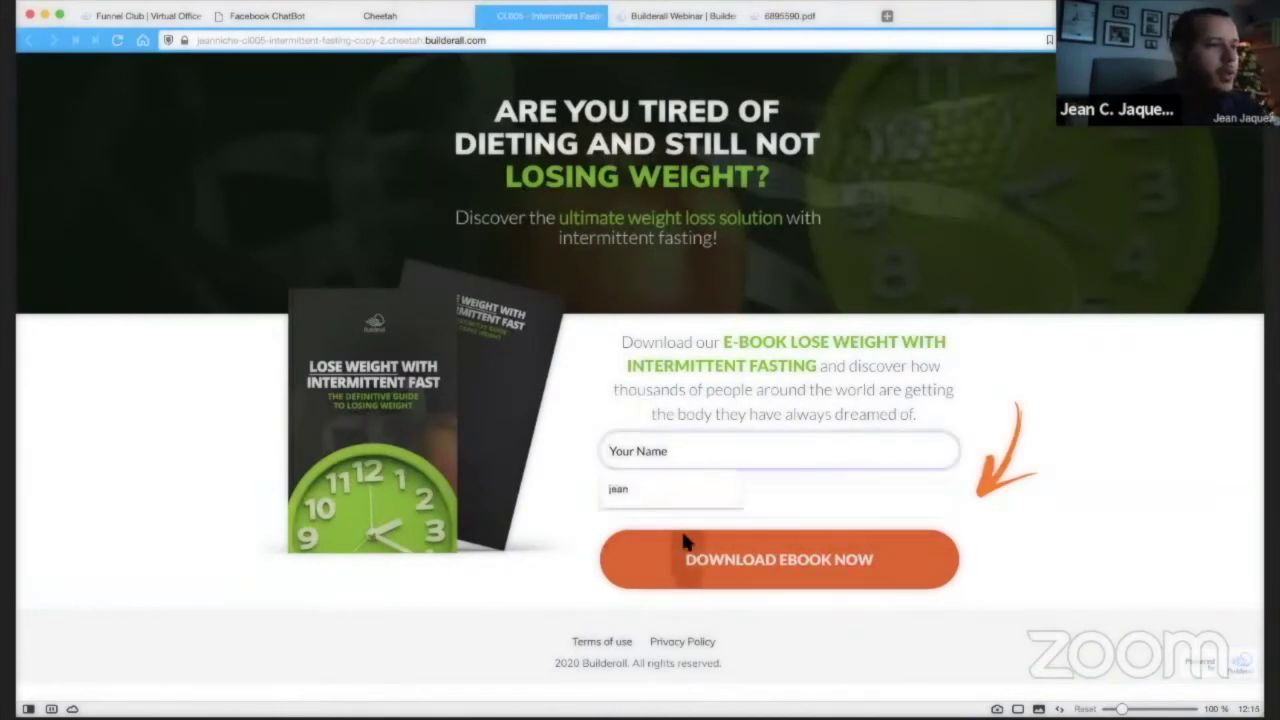
pyautogui.click(1061, 578)
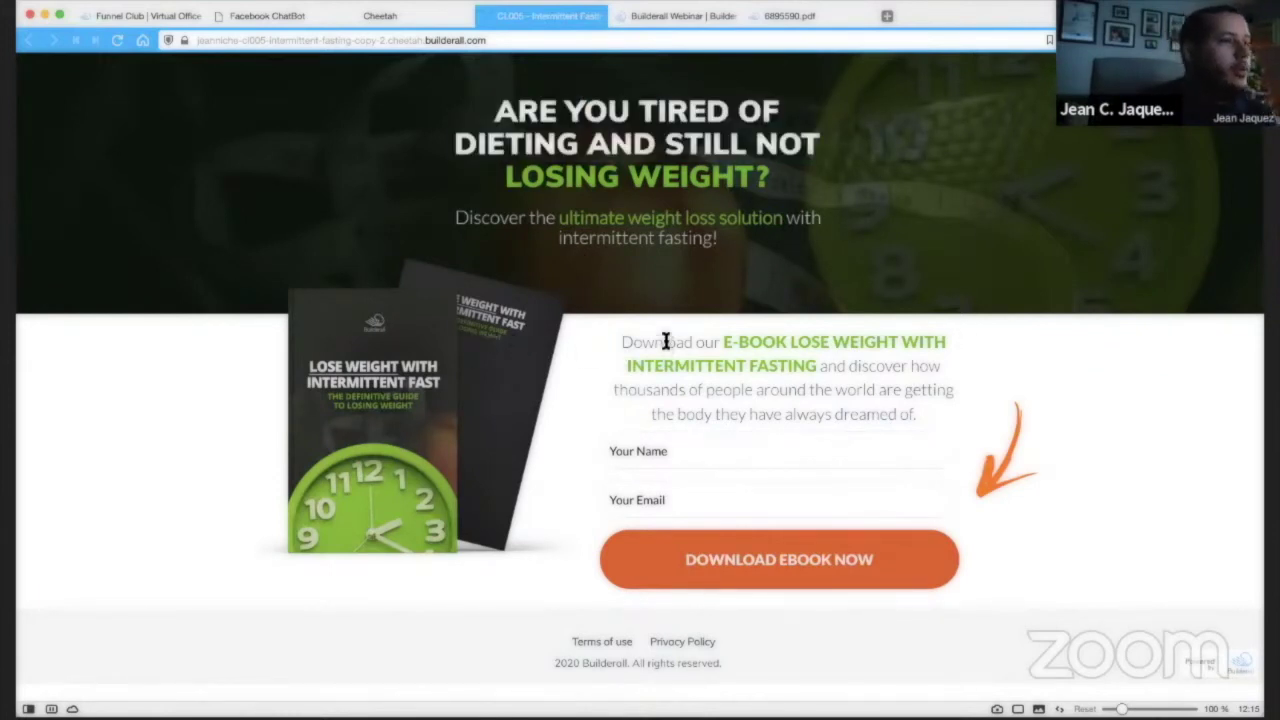
pyautogui.moveTo(622, 343); pyautogui.dragTo(843, 366)
pyautogui.click(920, 371)
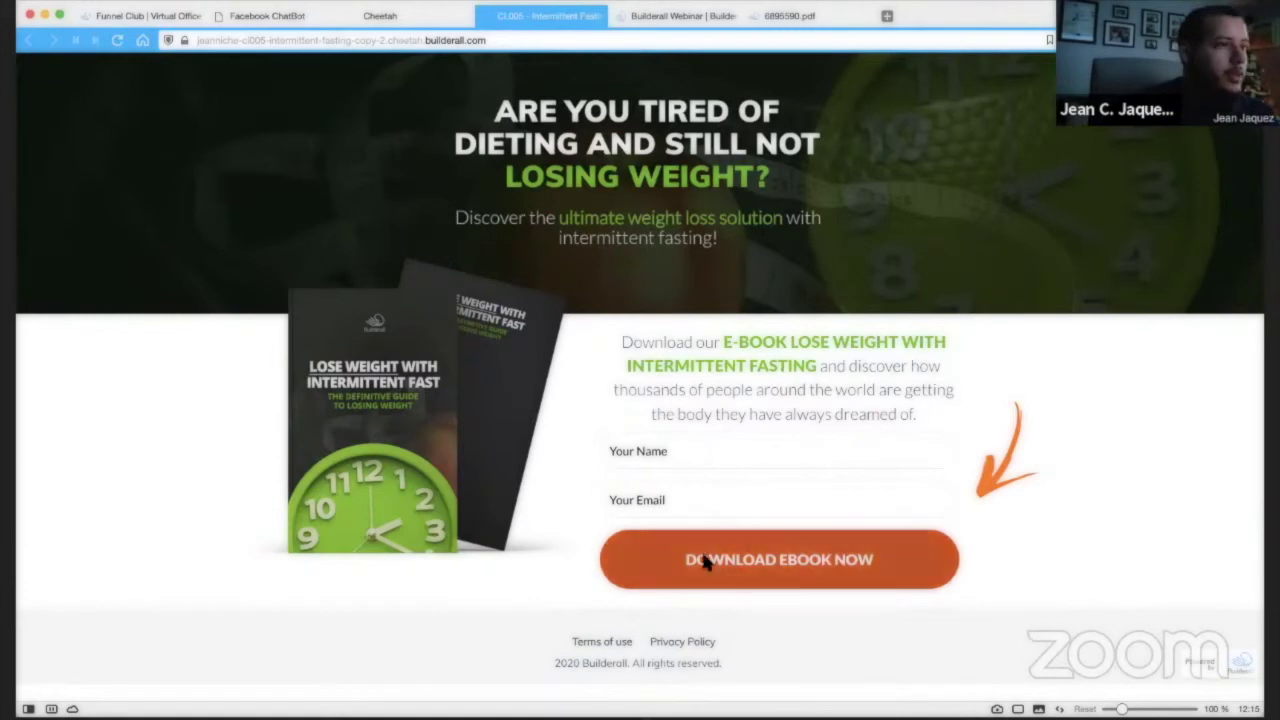
pyautogui.click(658, 451)
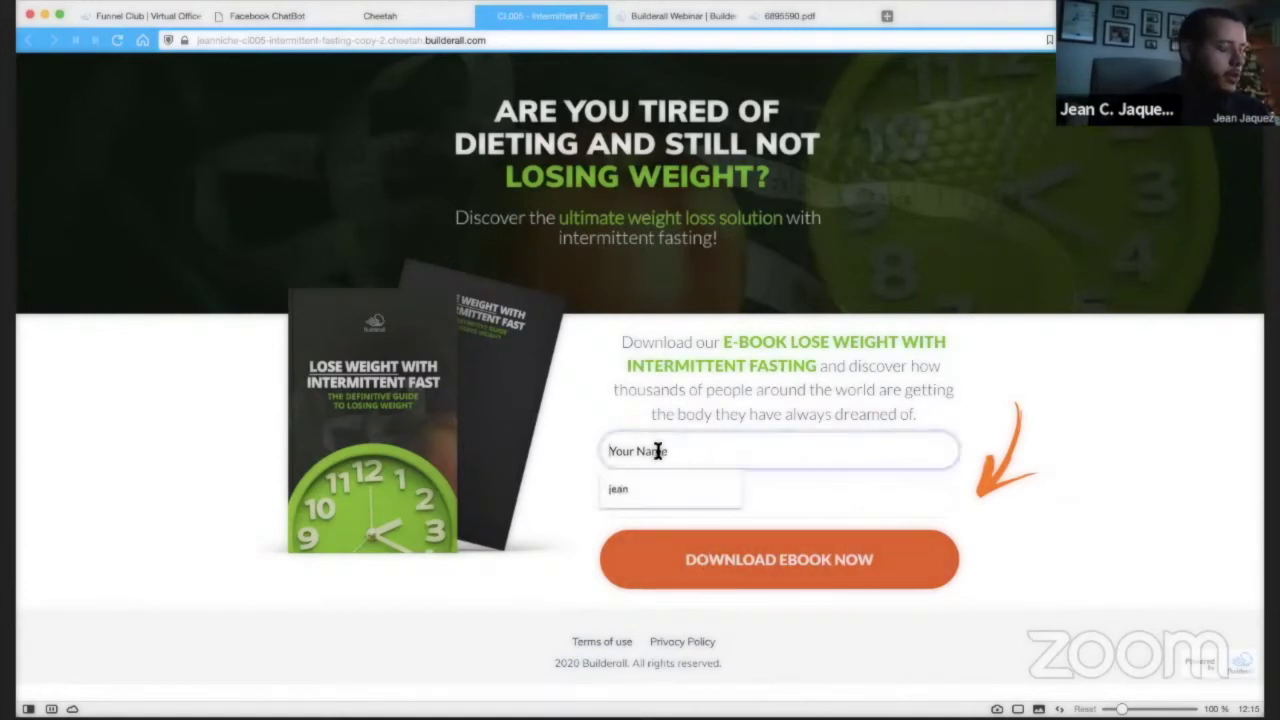
pyautogui.write('Jean')
pyautogui.press('Tab')
# Fill in a test e-mail address, submit DOWNLOAD EBOOK NOW, and return to the Cheetah tab.
pyautogui.write('Jean')
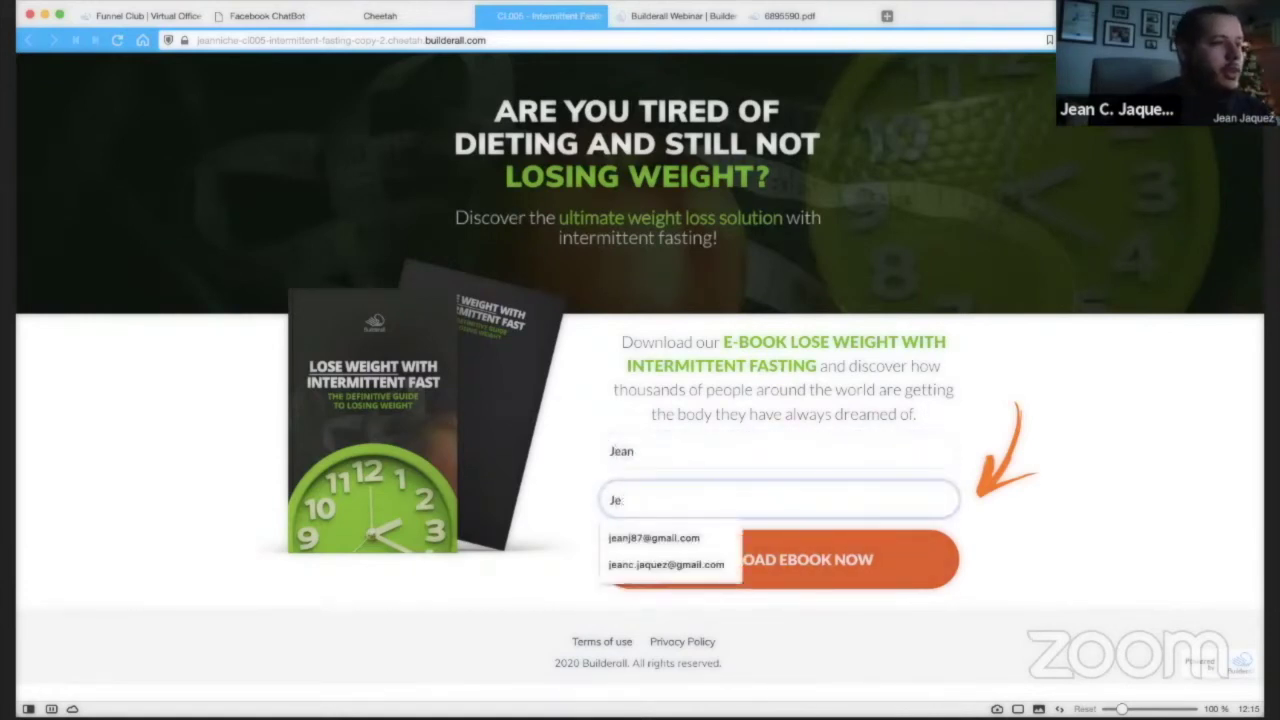
pyautogui.press('BackSpace')
pyautogui.press('BackSpace')
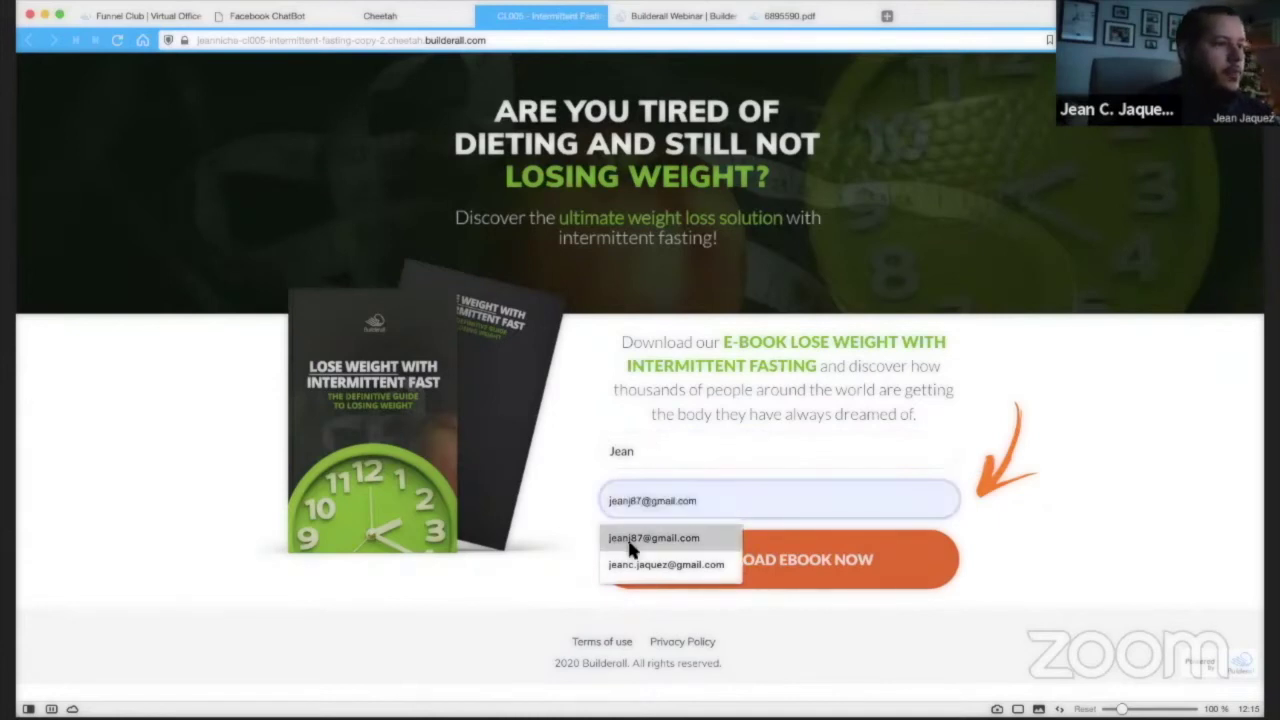
pyautogui.click(630, 540)
pyautogui.click(883, 577)
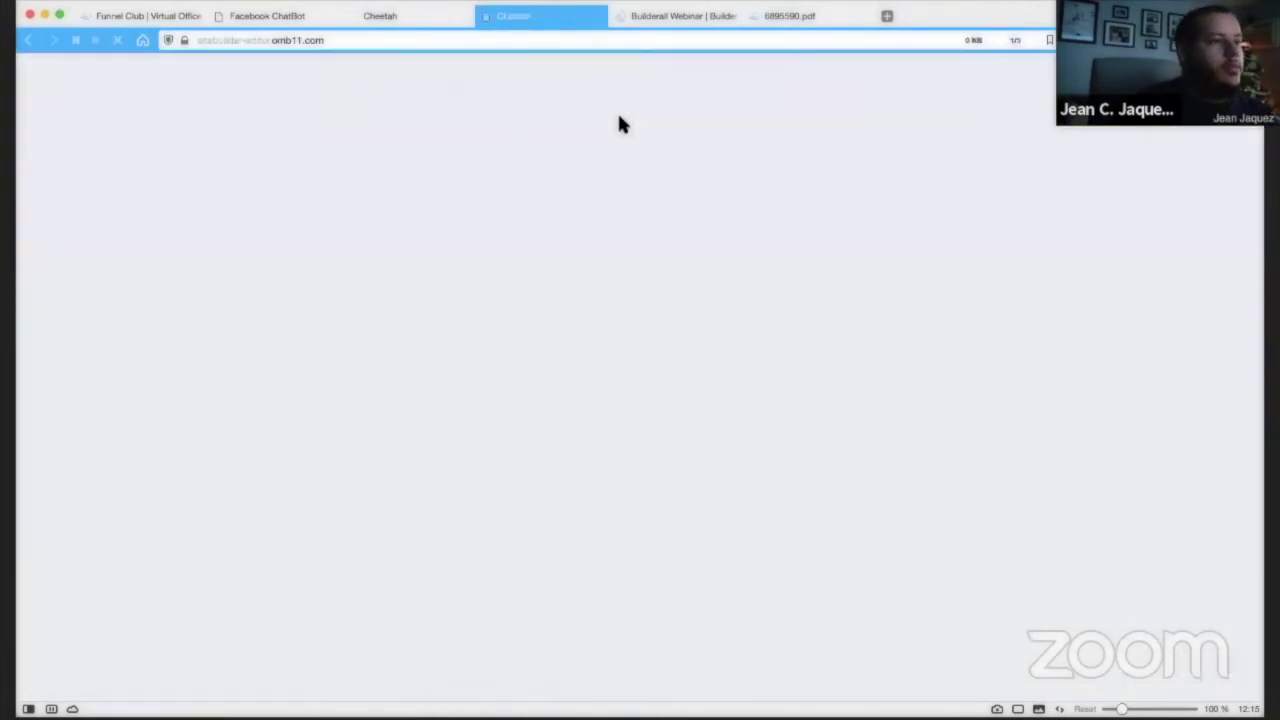
pyautogui.moveTo(405, 25)
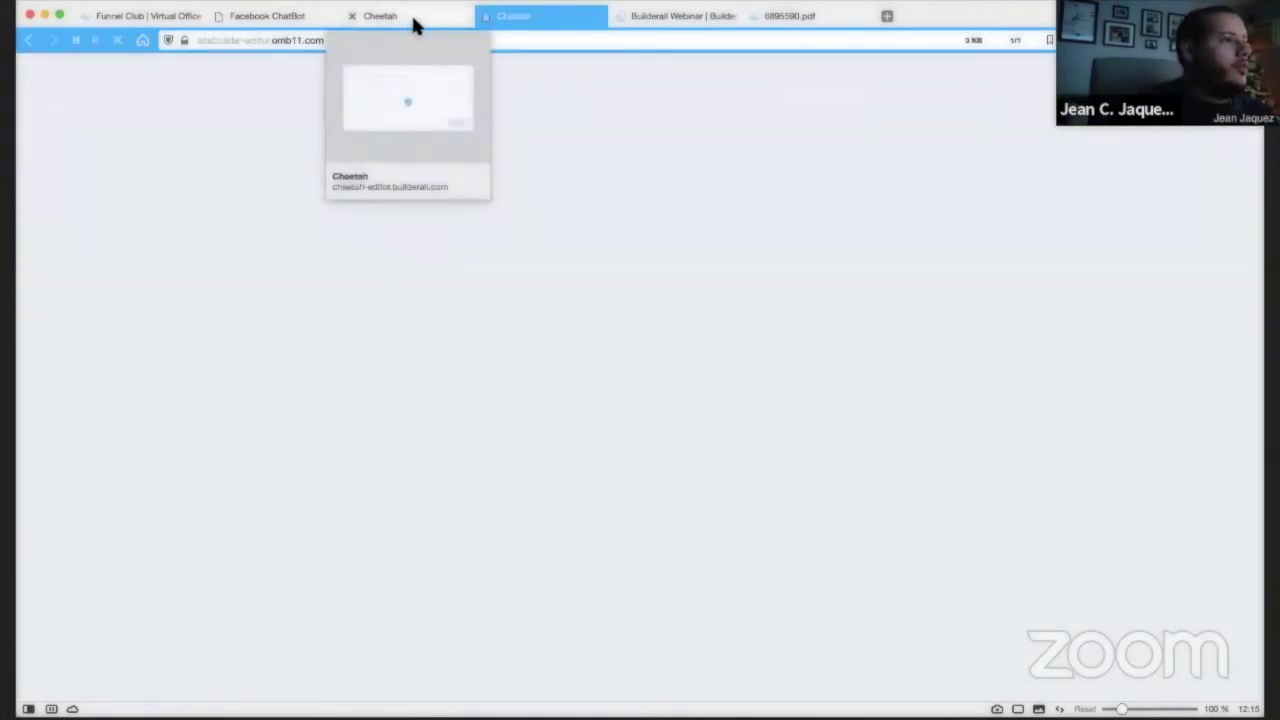
pyautogui.click(411, 13)
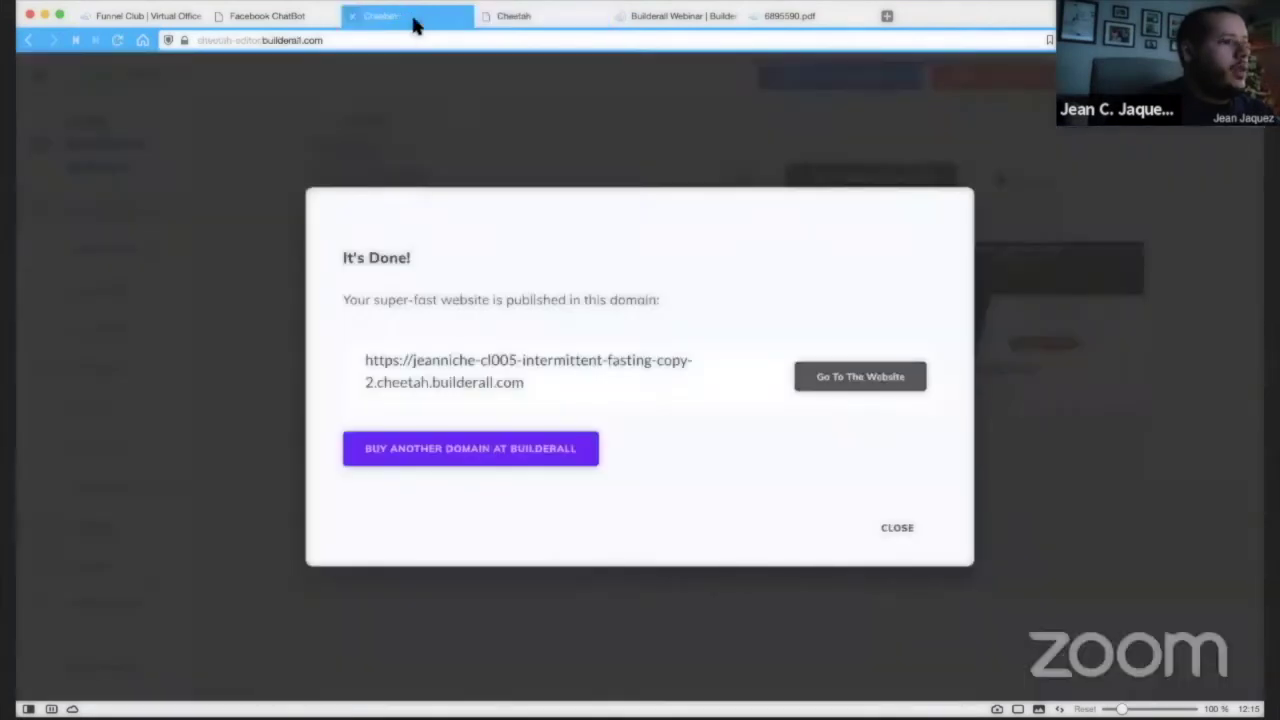
# Close the It's Done! confirmation and open the HOME page in the editor.
pyautogui.click(897, 528)
pyautogui.moveTo(507, 263)
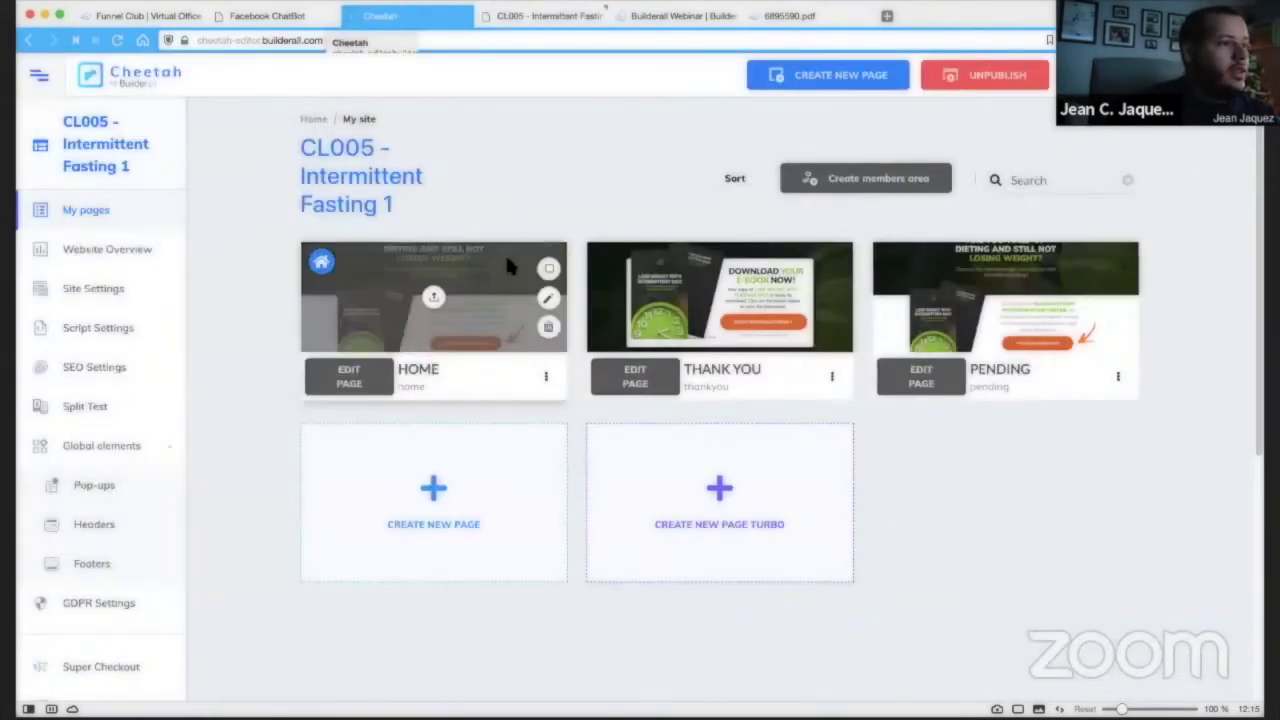
pyautogui.click(362, 388)
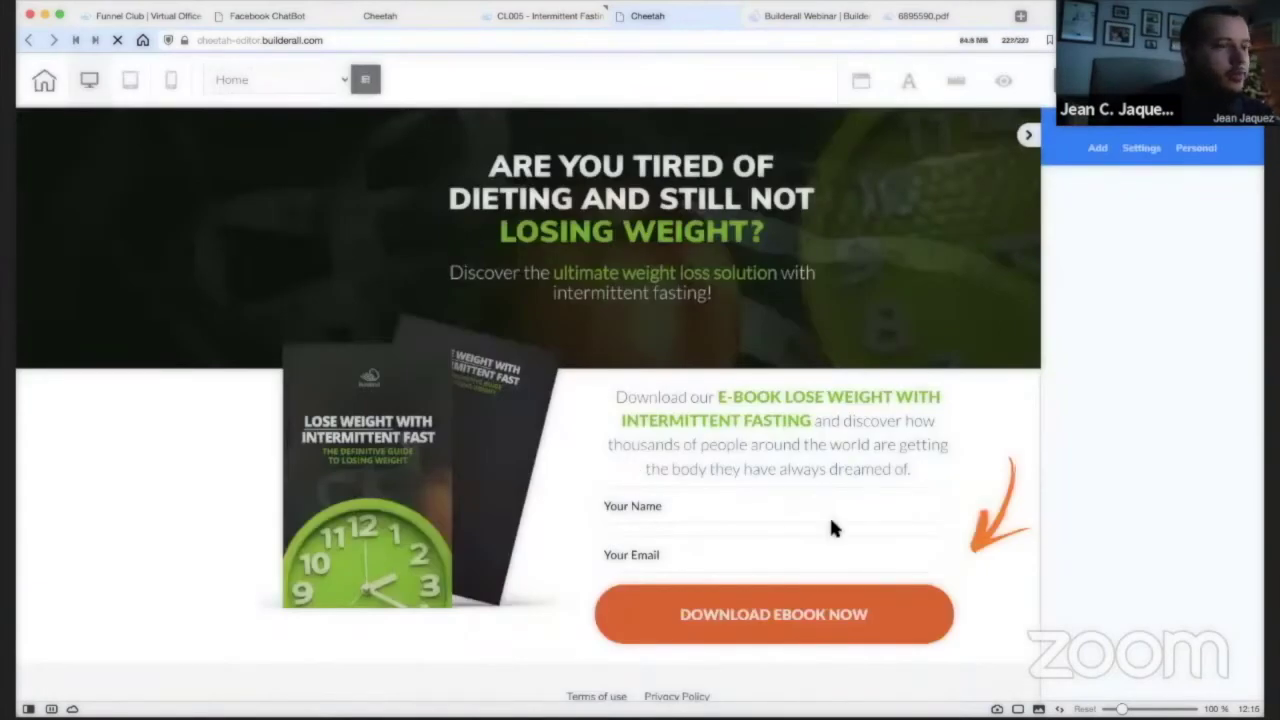
# Assign the fasting mailing list to the MailingBoss sign-up form and save it.
pyautogui.click(695, 511)
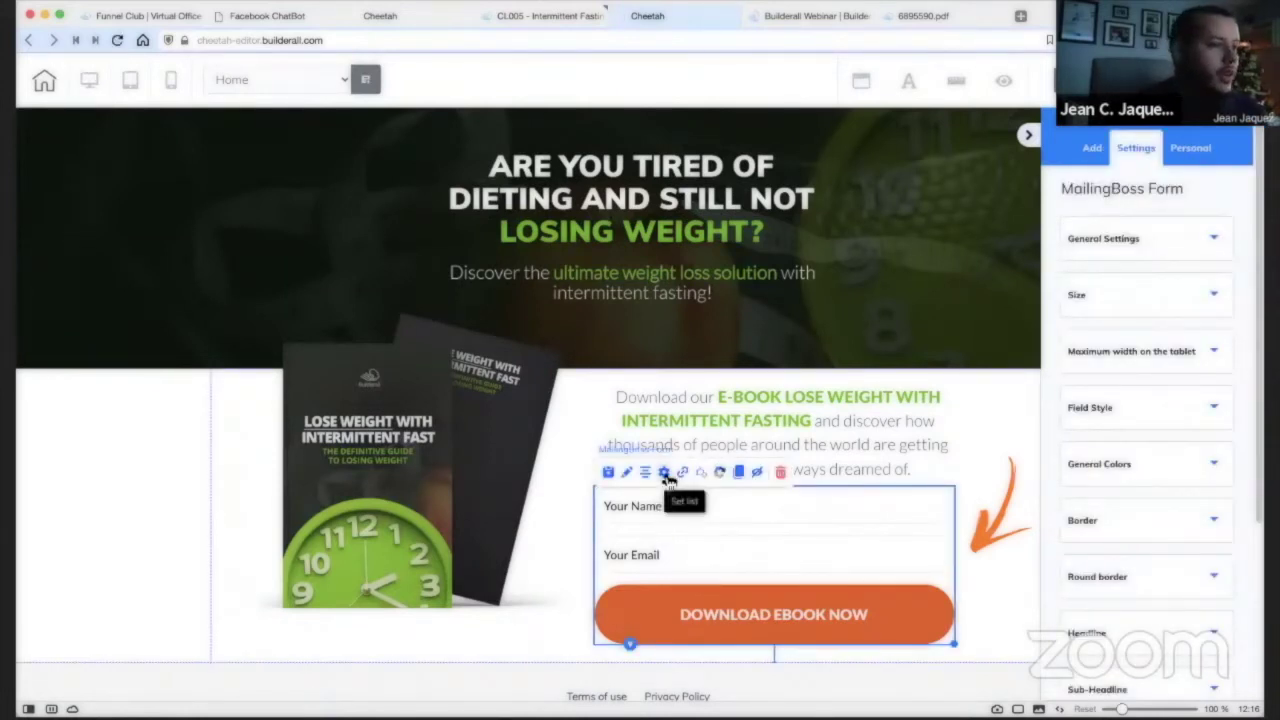
pyautogui.click(667, 480)
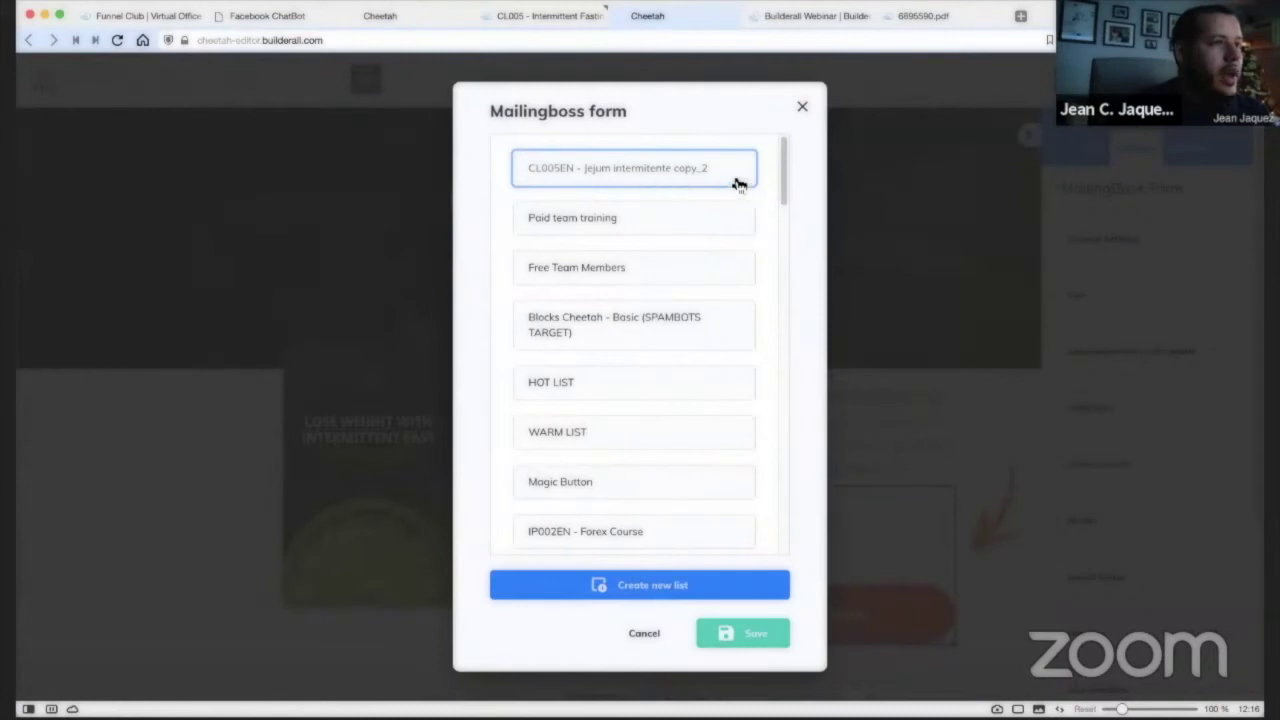
pyautogui.click(736, 638)
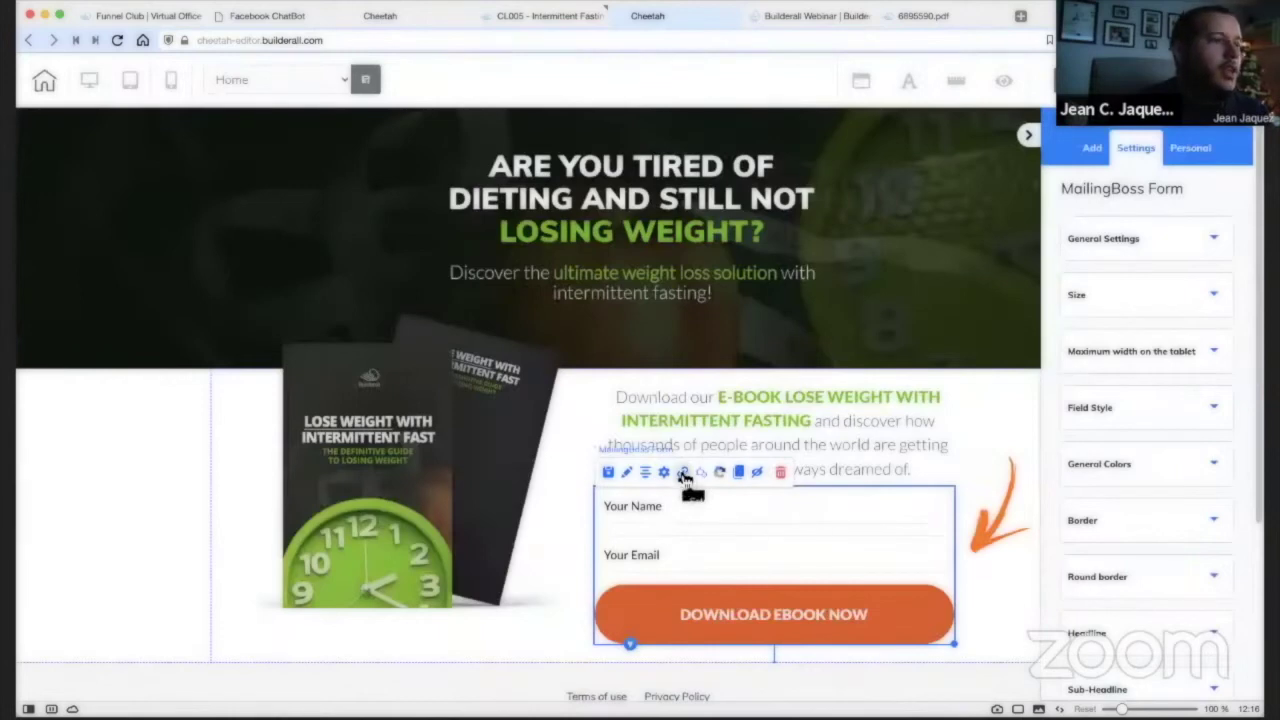
# Redirect pending subscribers to the Pending page and confirmed subscribers to the Thank You page.
pyautogui.click(683, 473)
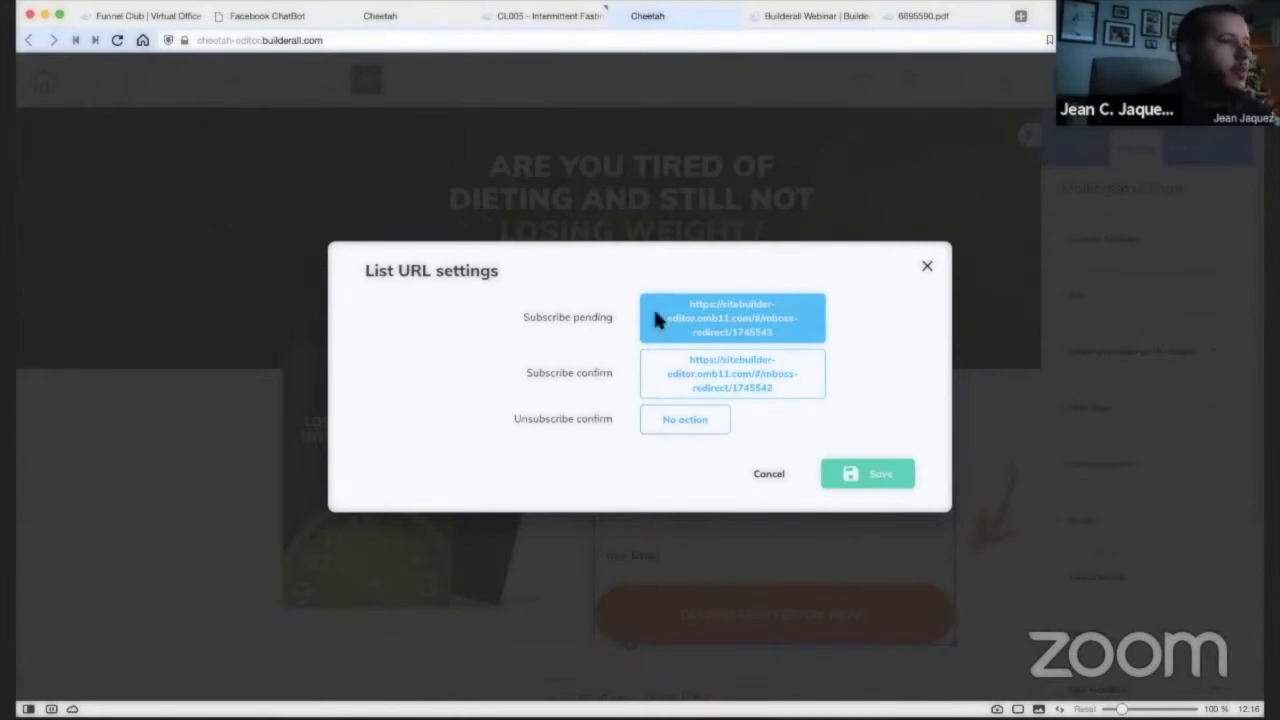
pyautogui.tripleClick(600, 317)
pyautogui.click(609, 310)
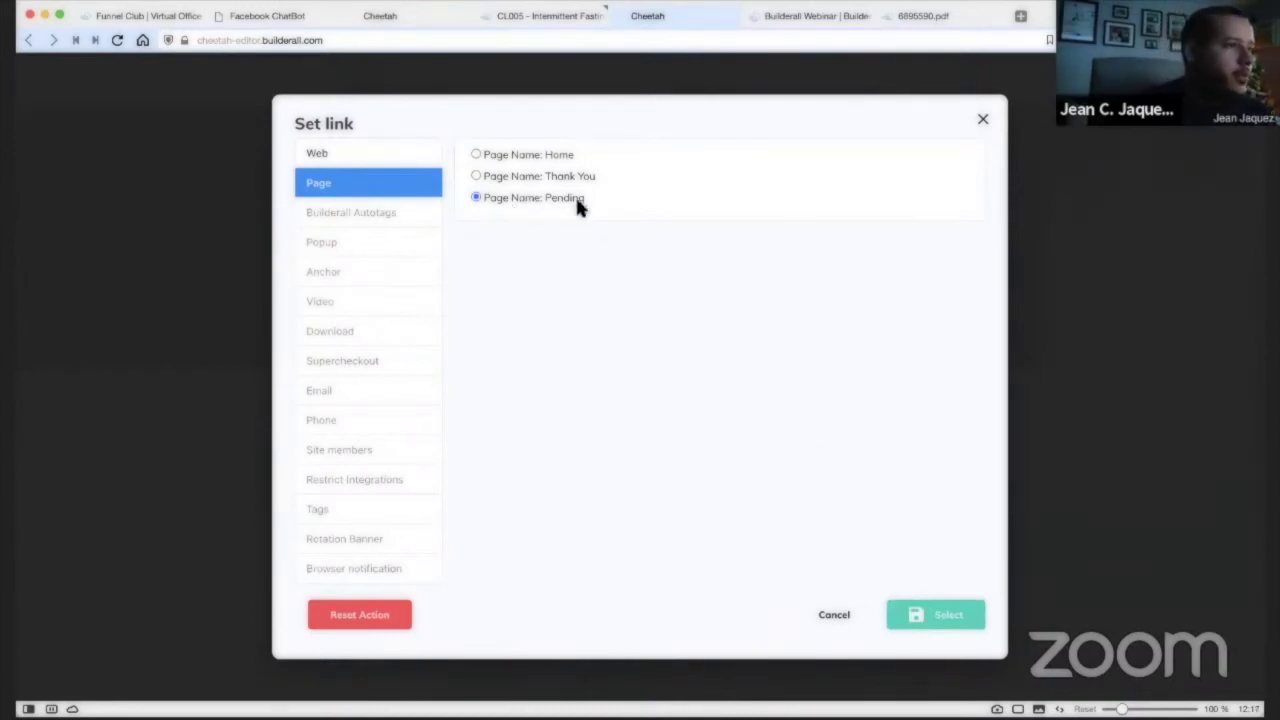
pyautogui.click(920, 612)
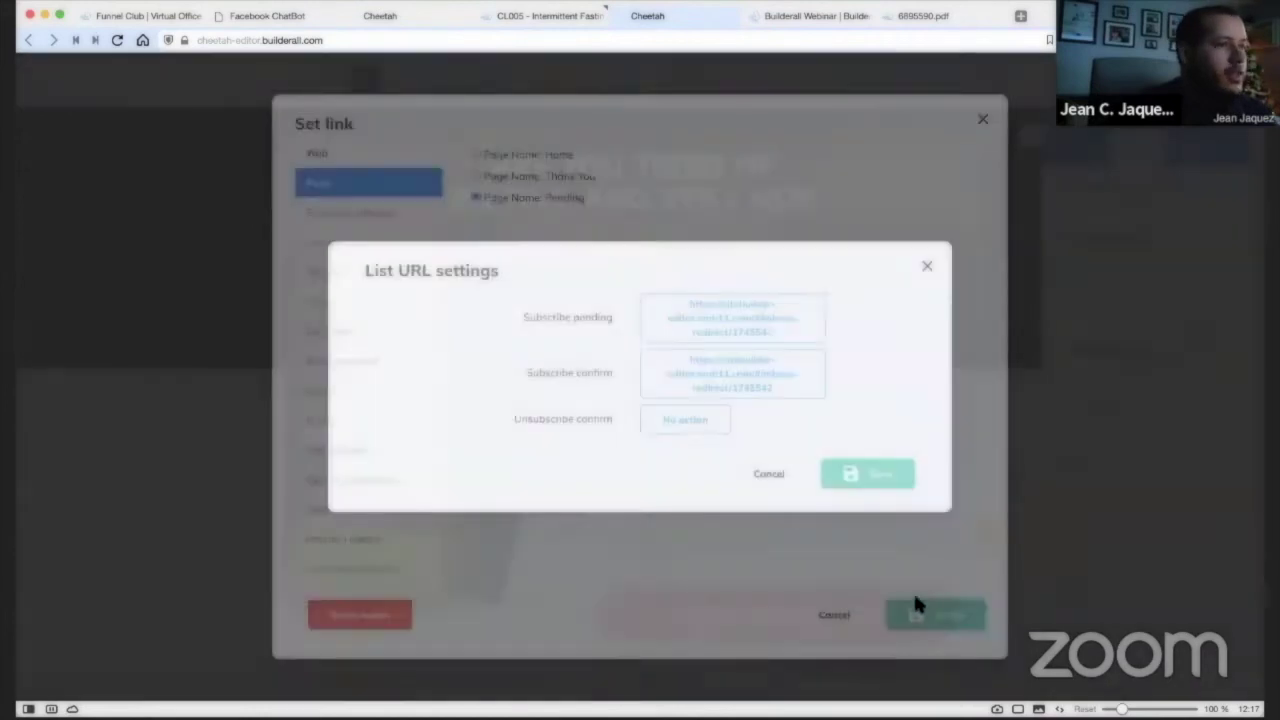
pyautogui.moveTo(523, 372); pyautogui.dragTo(611, 372)
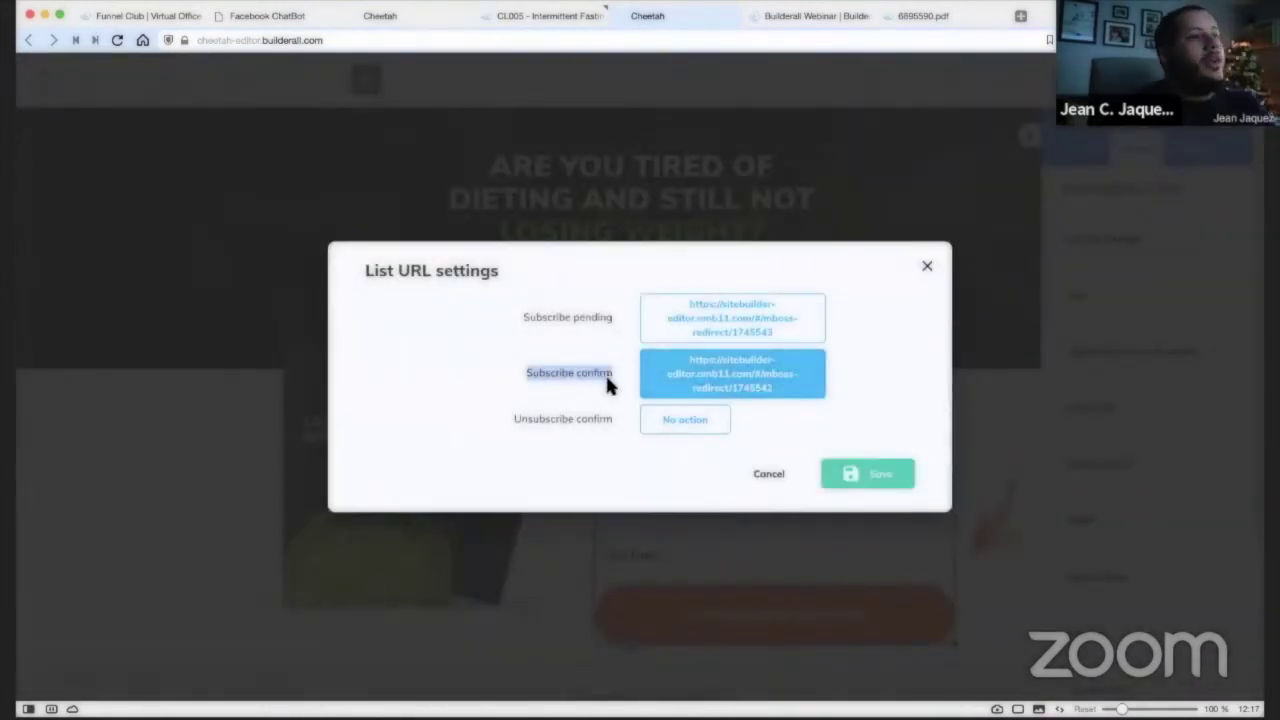
pyautogui.click(700, 372)
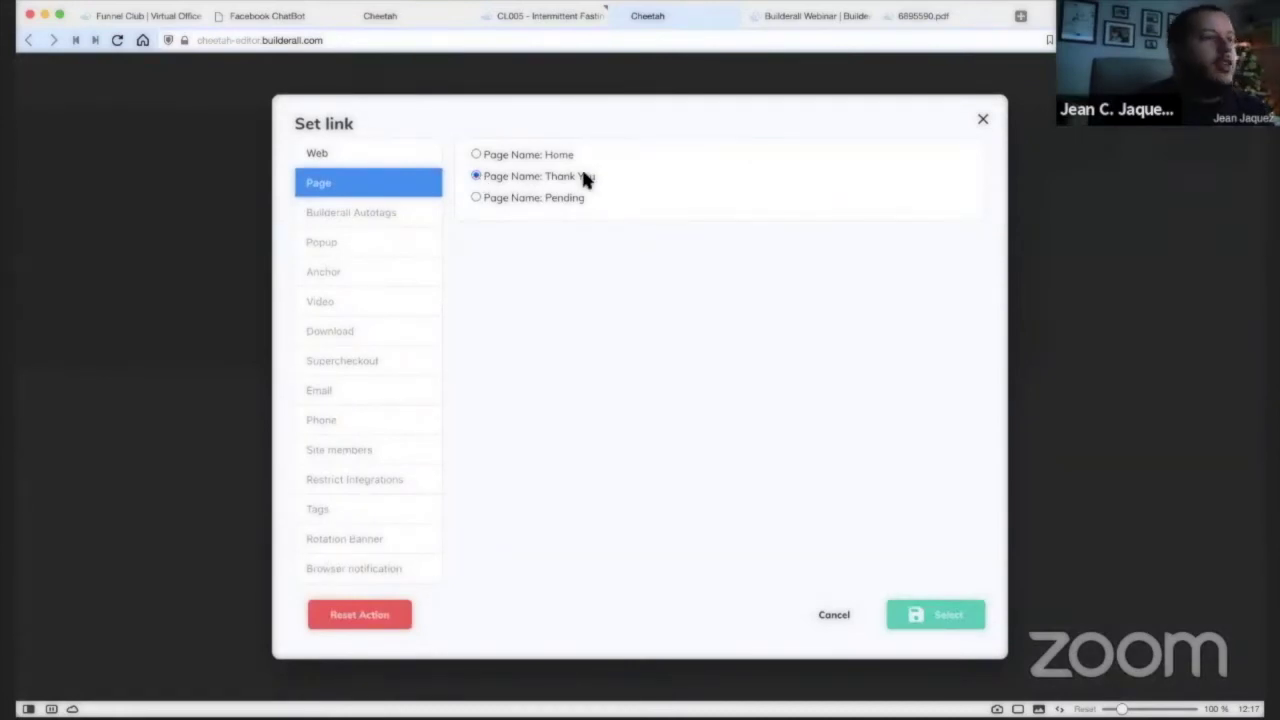
pyautogui.click(949, 614)
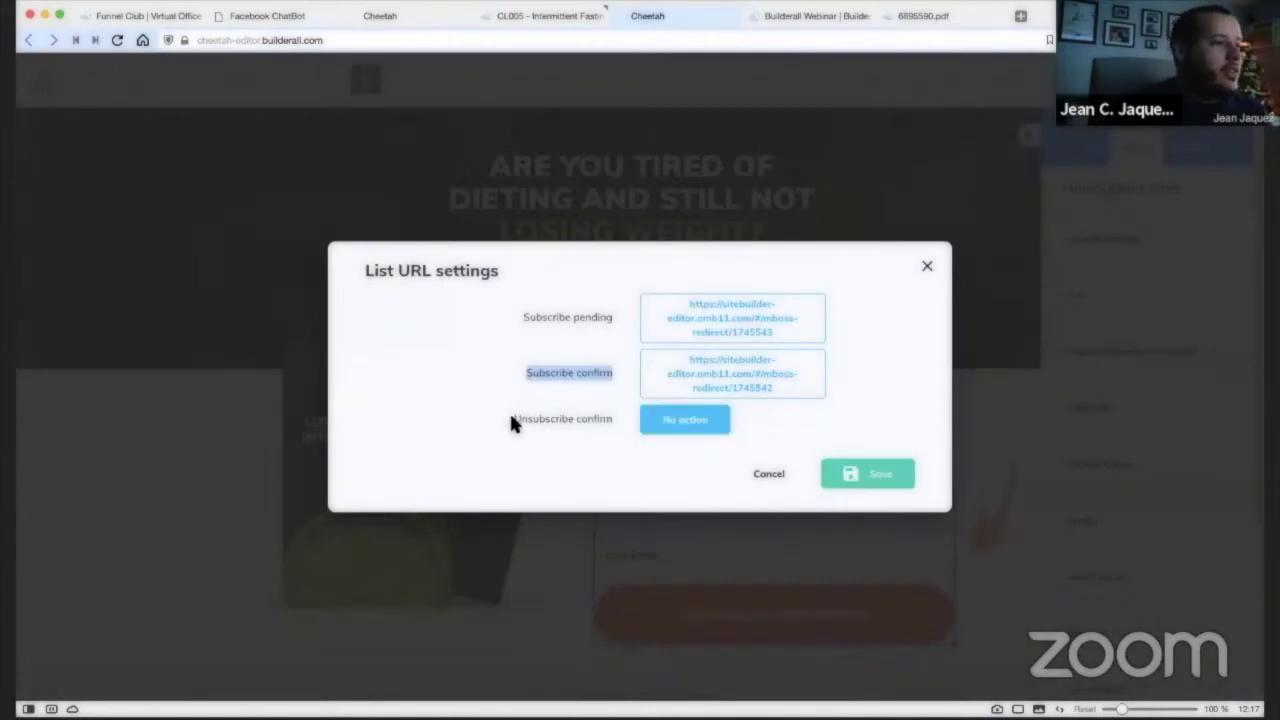
# Redirect unsubscribe confirmations to the Home page.
pyautogui.moveTo(511, 419); pyautogui.dragTo(608, 425)
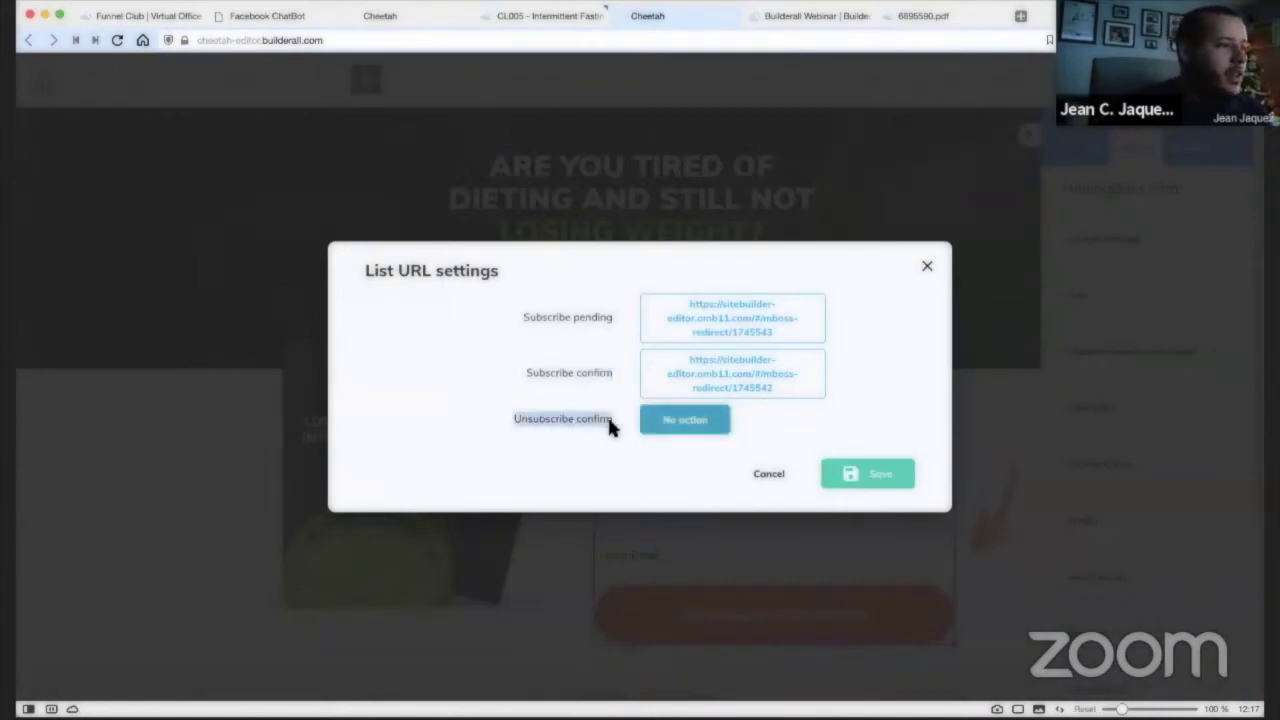
pyautogui.click(647, 462)
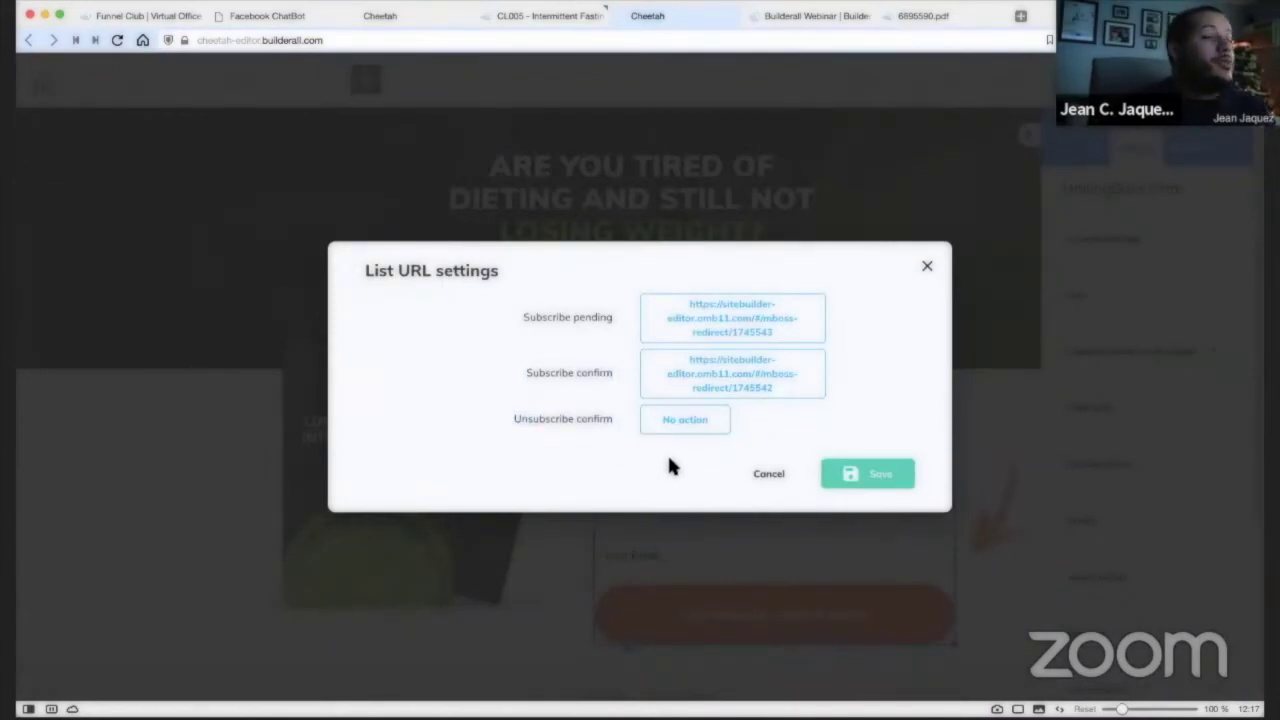
pyautogui.click(662, 426)
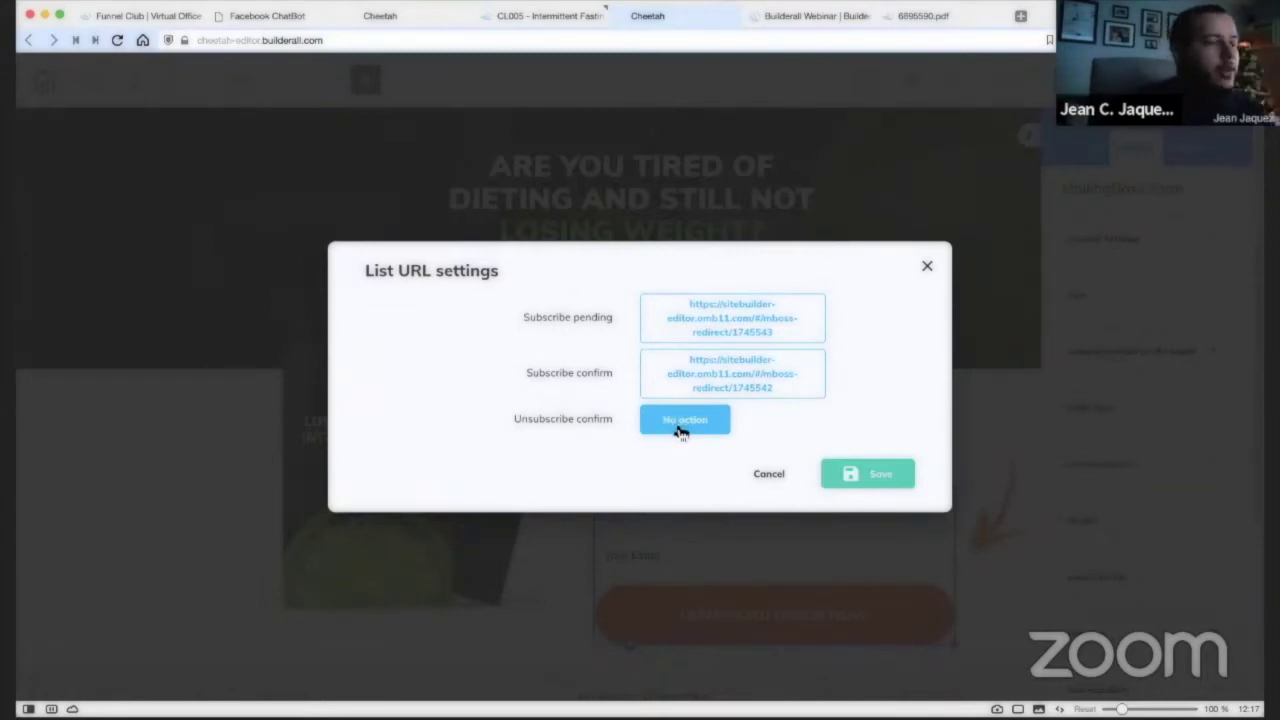
pyautogui.click(682, 427)
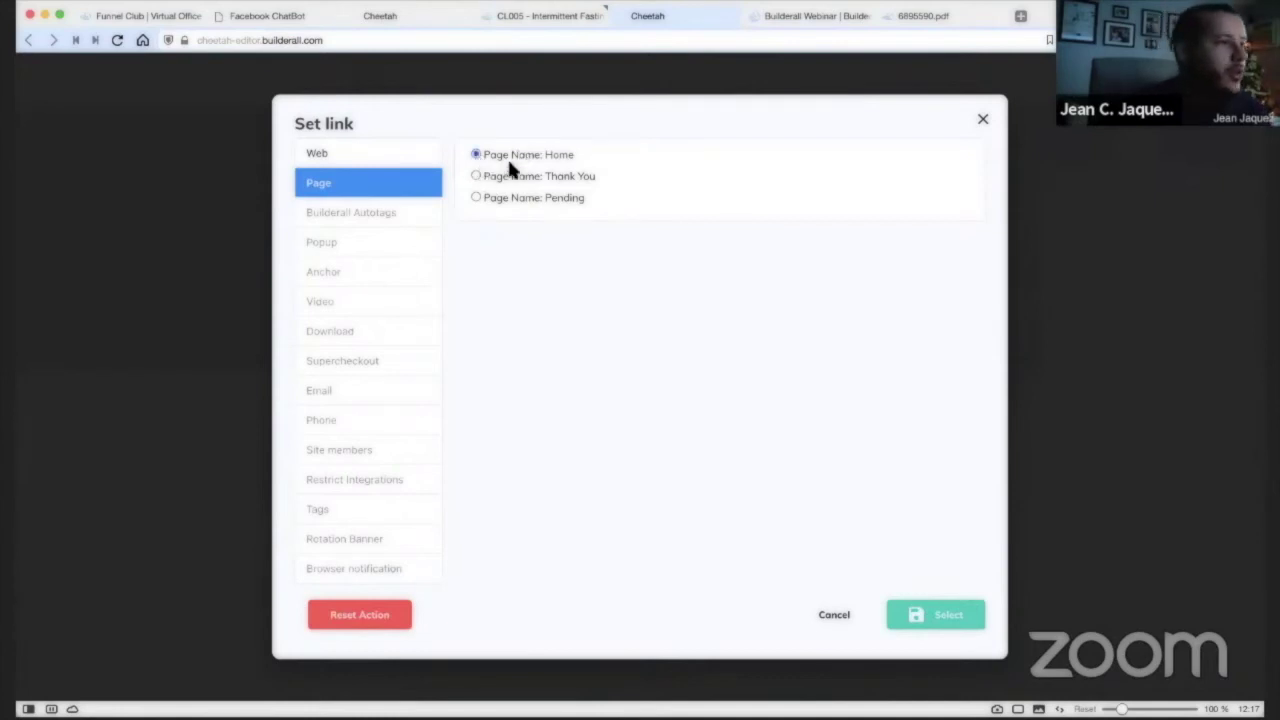
pyautogui.click(955, 615)
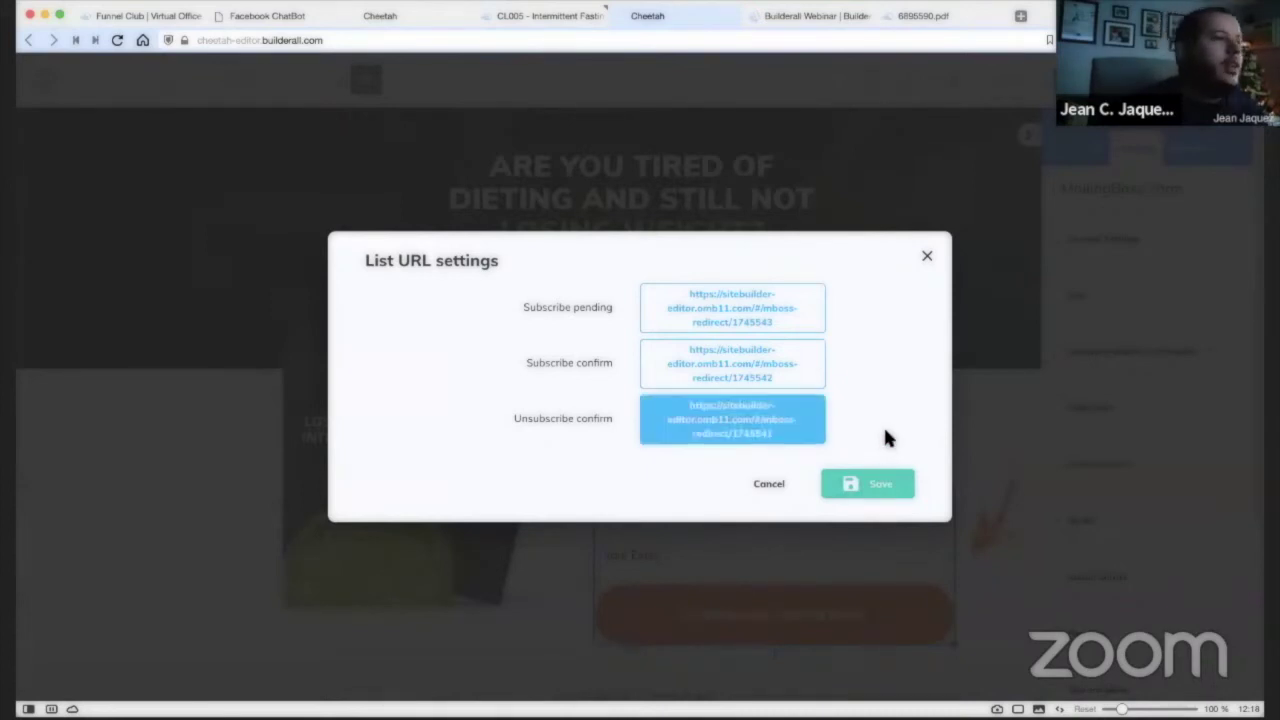
# Save the three redirect links, publish the site and open the live website.
pyautogui.click(870, 483)
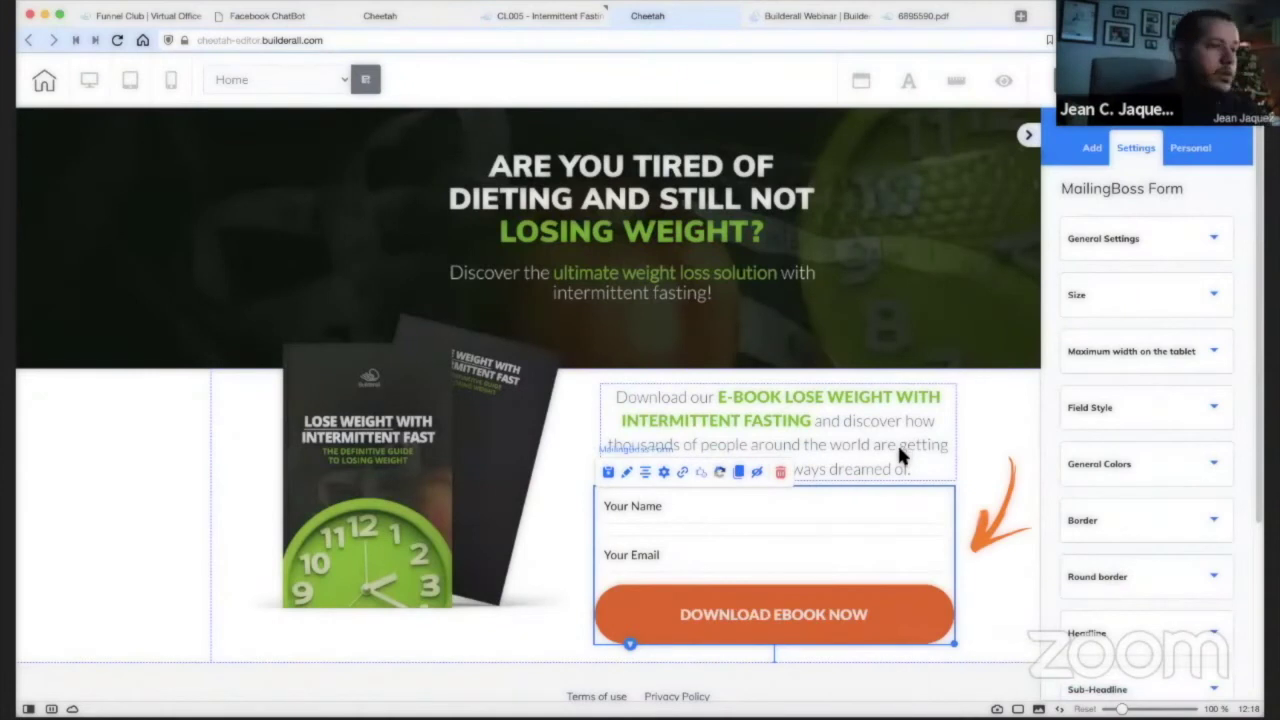
pyautogui.scroll(-1, 939, 414)
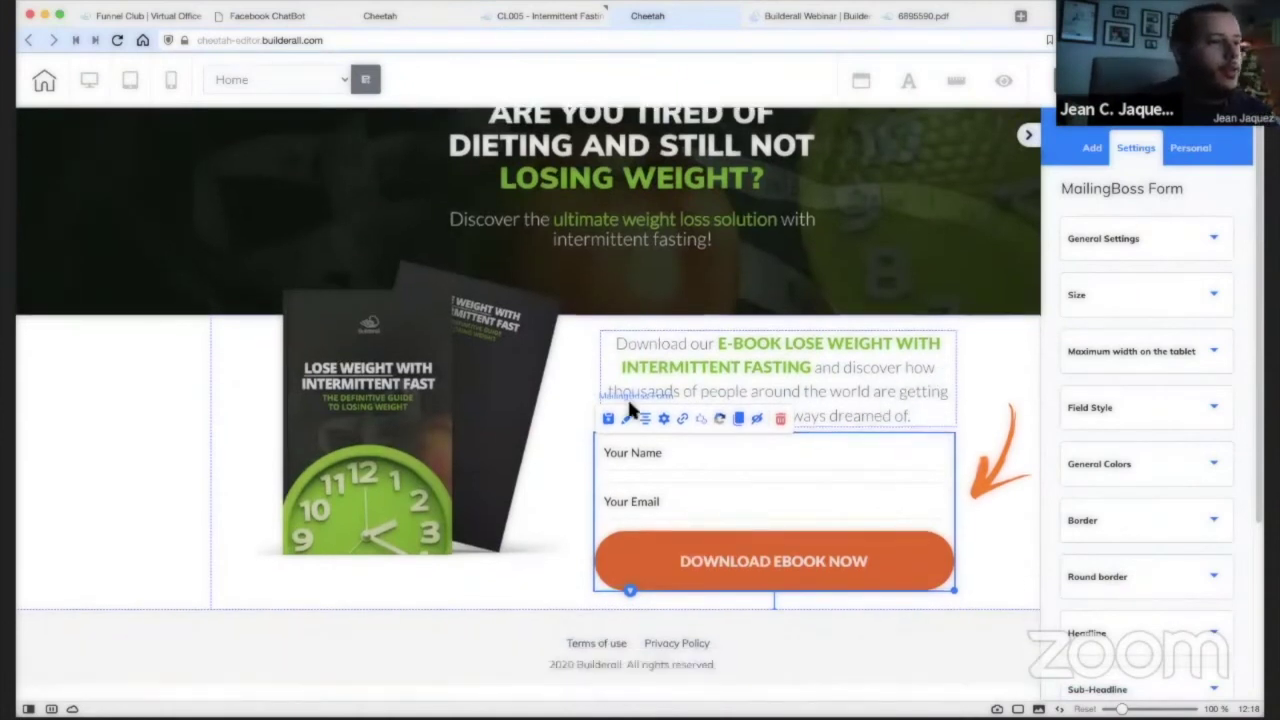
pyautogui.scroll(1, 566, 291)
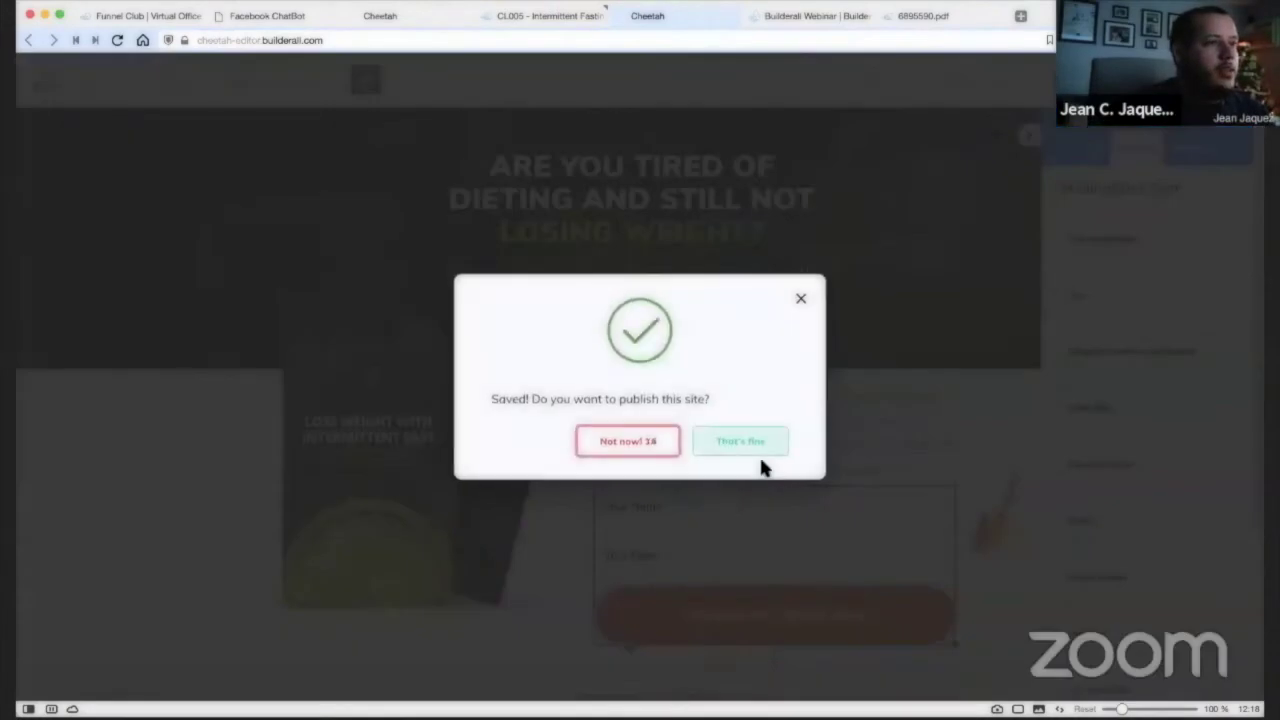
pyautogui.click(755, 445)
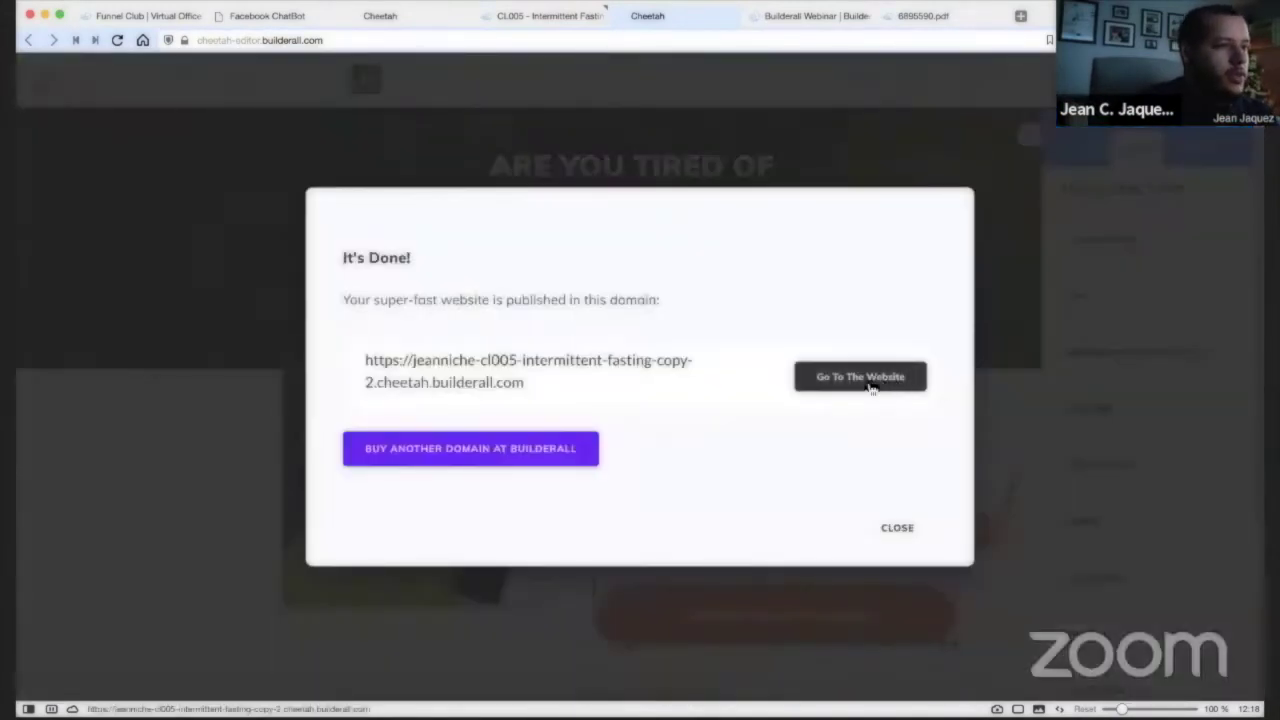
pyautogui.click(871, 379)
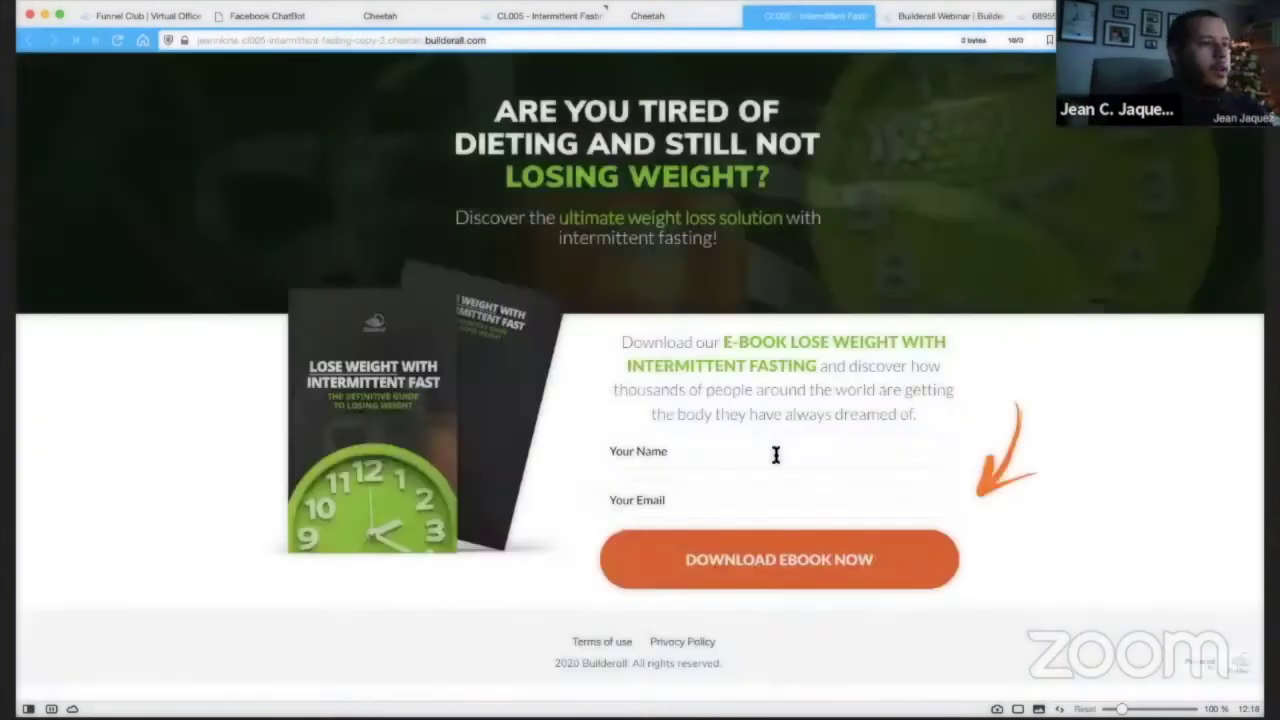
# Enter a test name and email in the sign-up form and submit it.
pyautogui.click(773, 451)
pyautogui.write('jean')
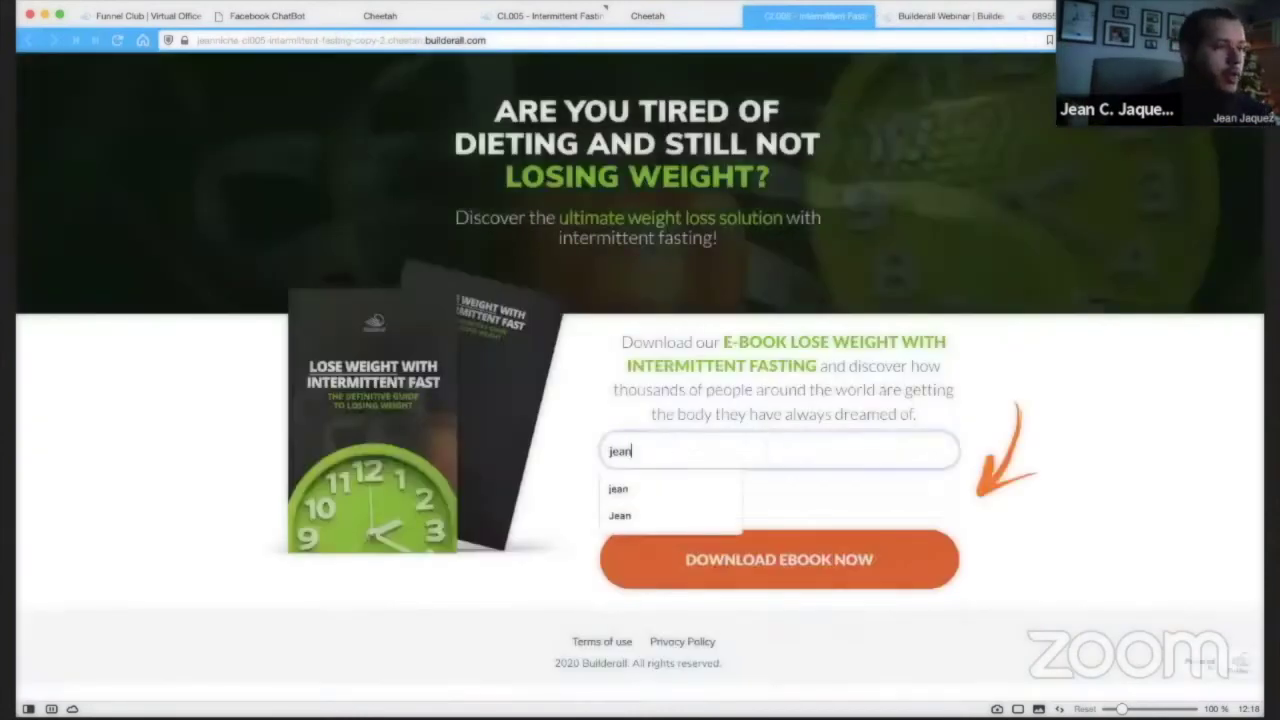
pyautogui.press('Tab')
pyautogui.write('jeanj')
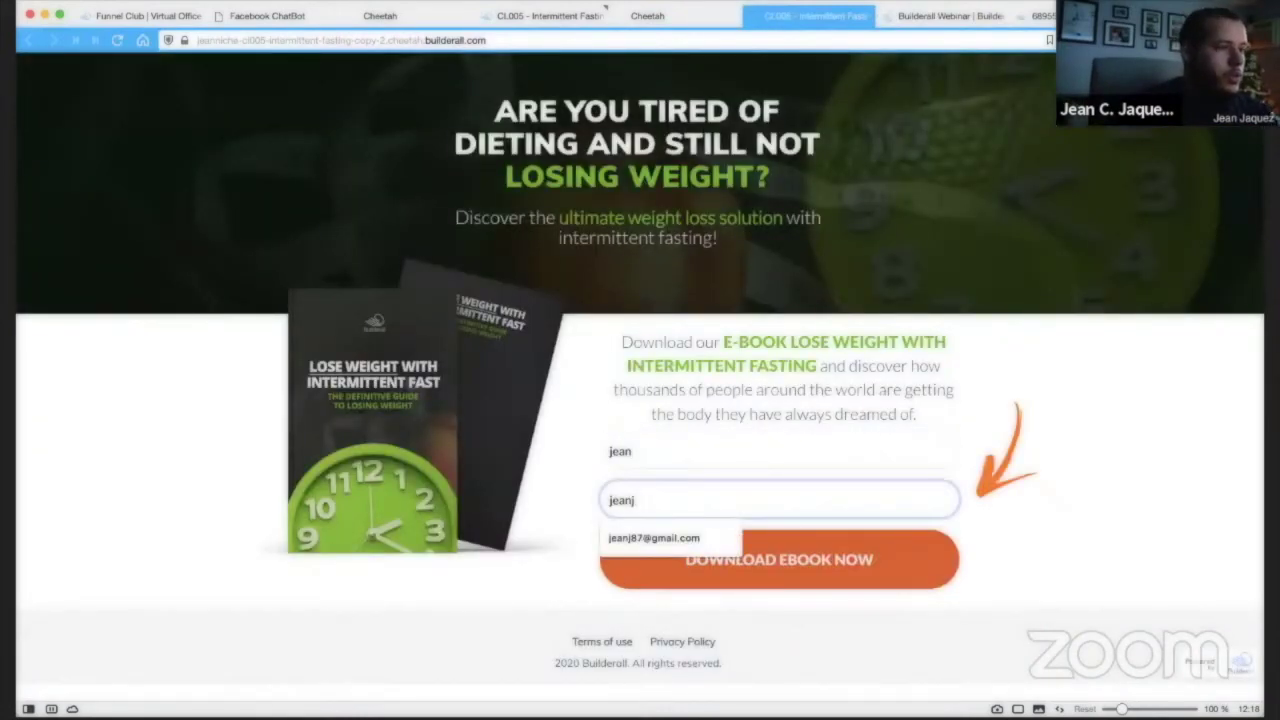
pyautogui.click(707, 534)
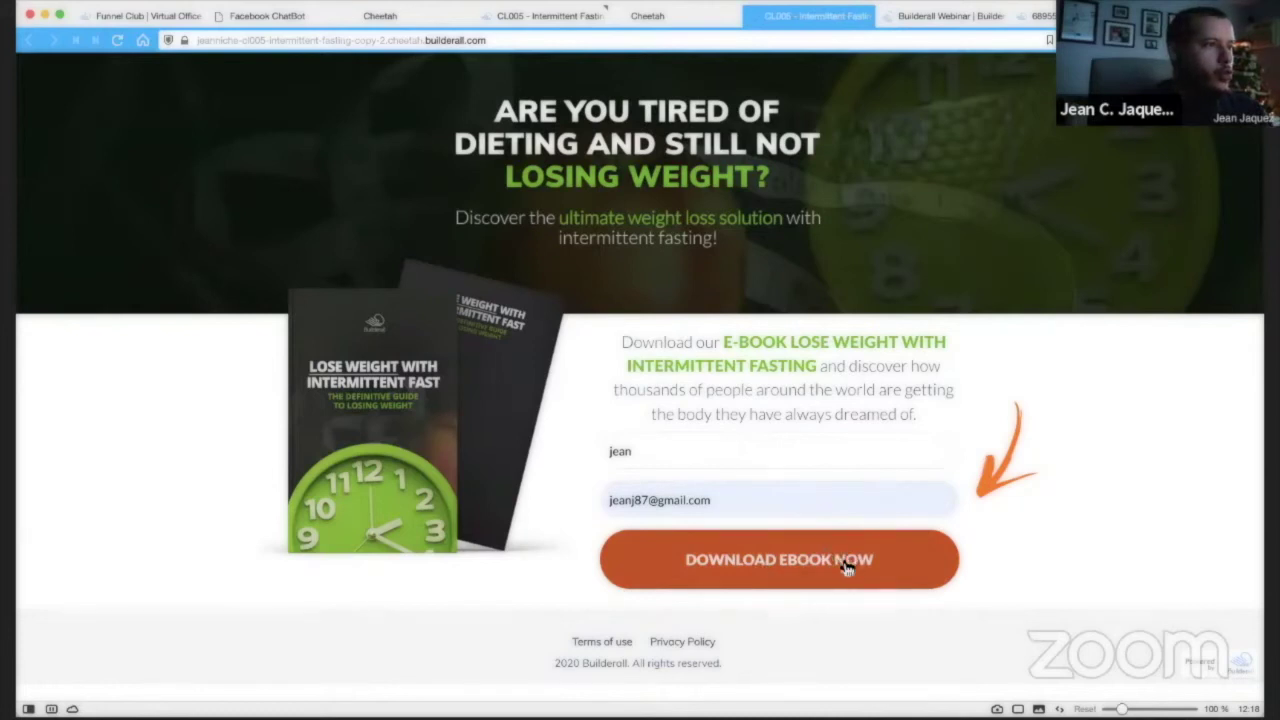
pyautogui.click(437, 42)
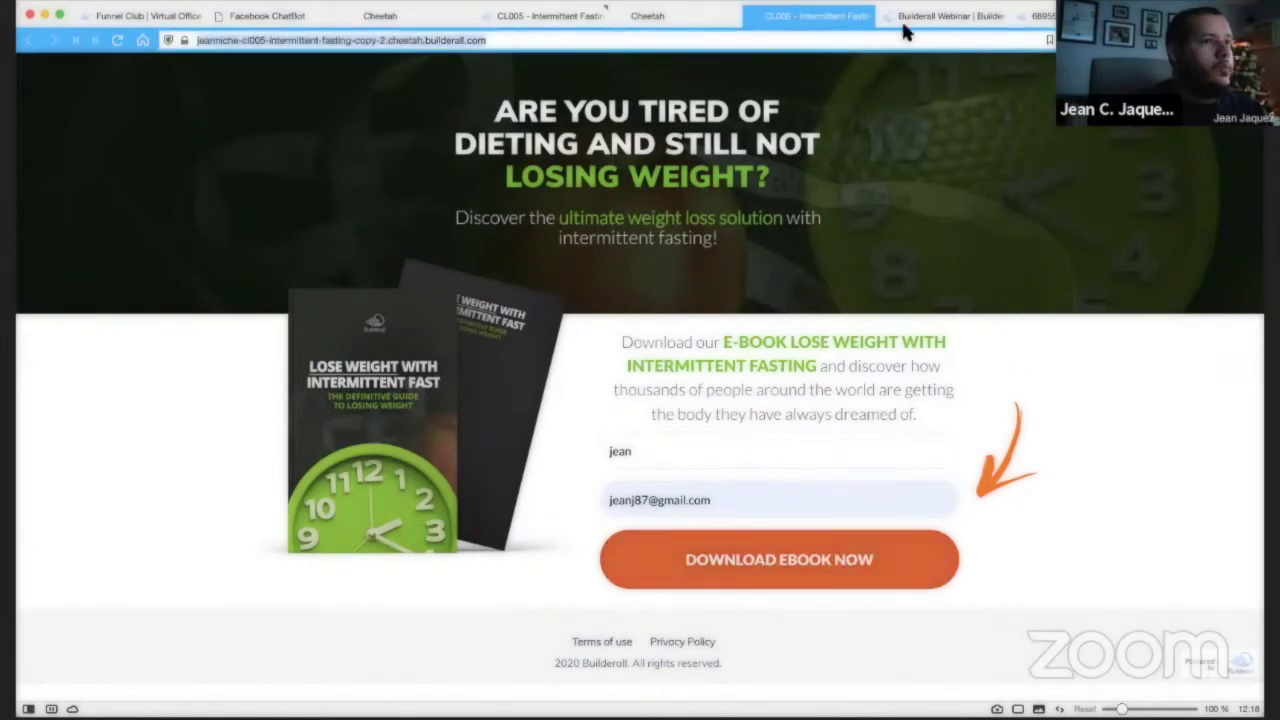
pyautogui.click(887, 16)
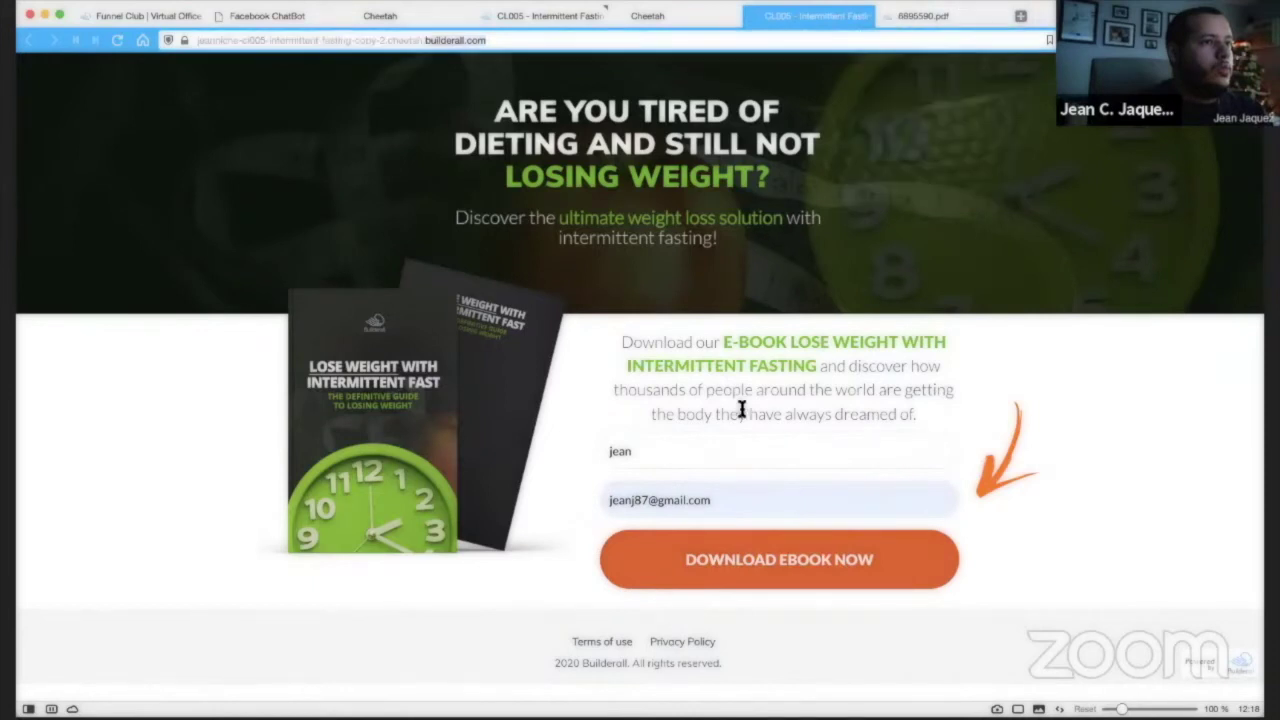
pyautogui.click(738, 440)
pyautogui.click(797, 560)
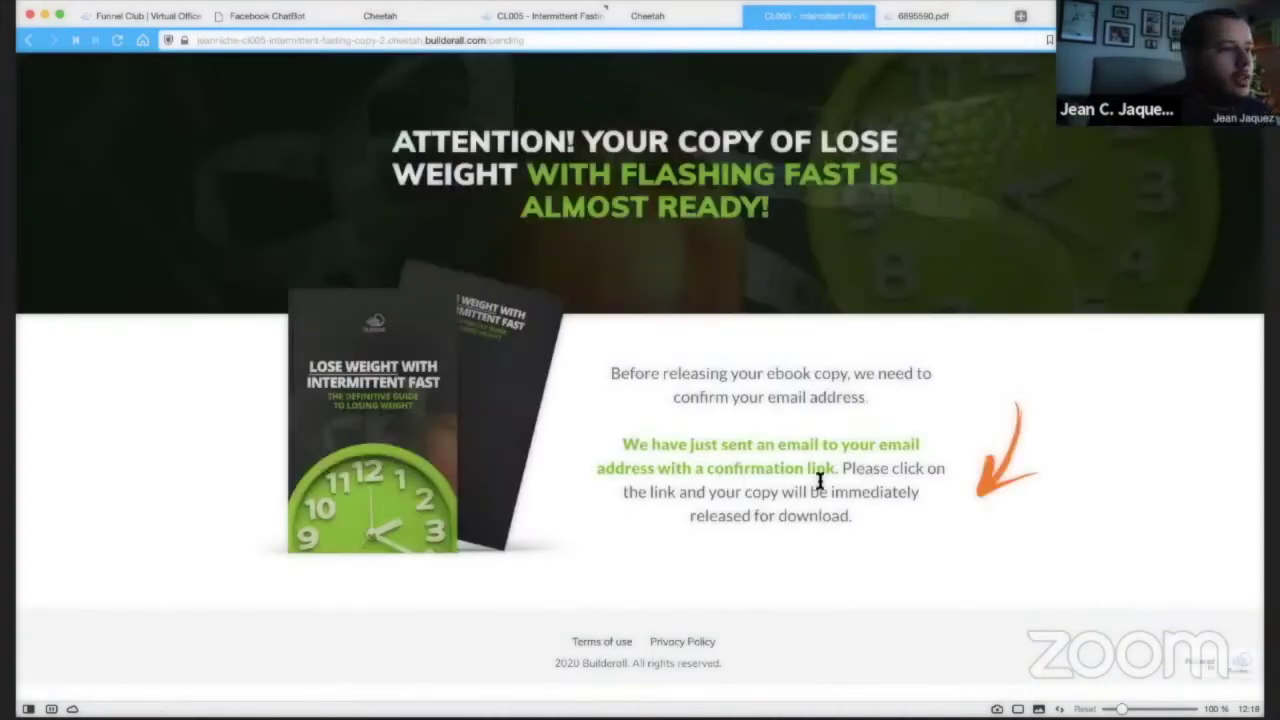
# Load gmail.com in a new tab and switch to the other mailbox.
pyautogui.click(1021, 17)
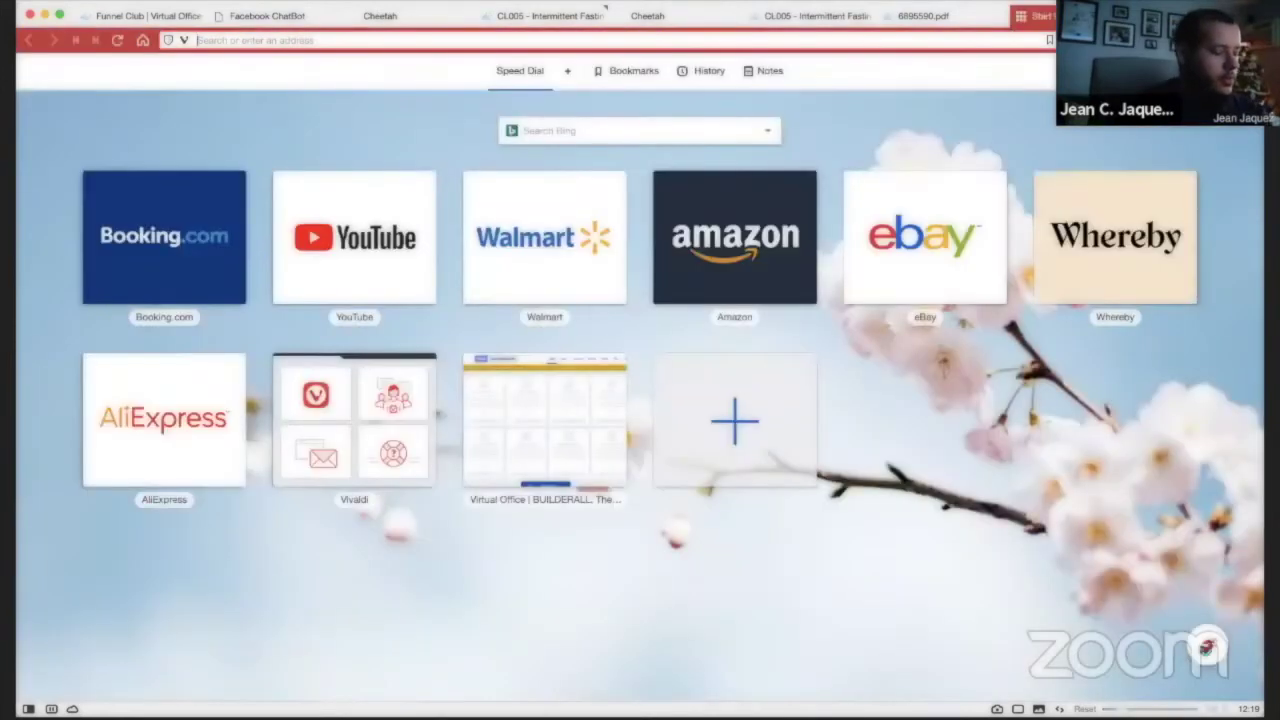
pyautogui.write('gmail.com')
pyautogui.press('Return')
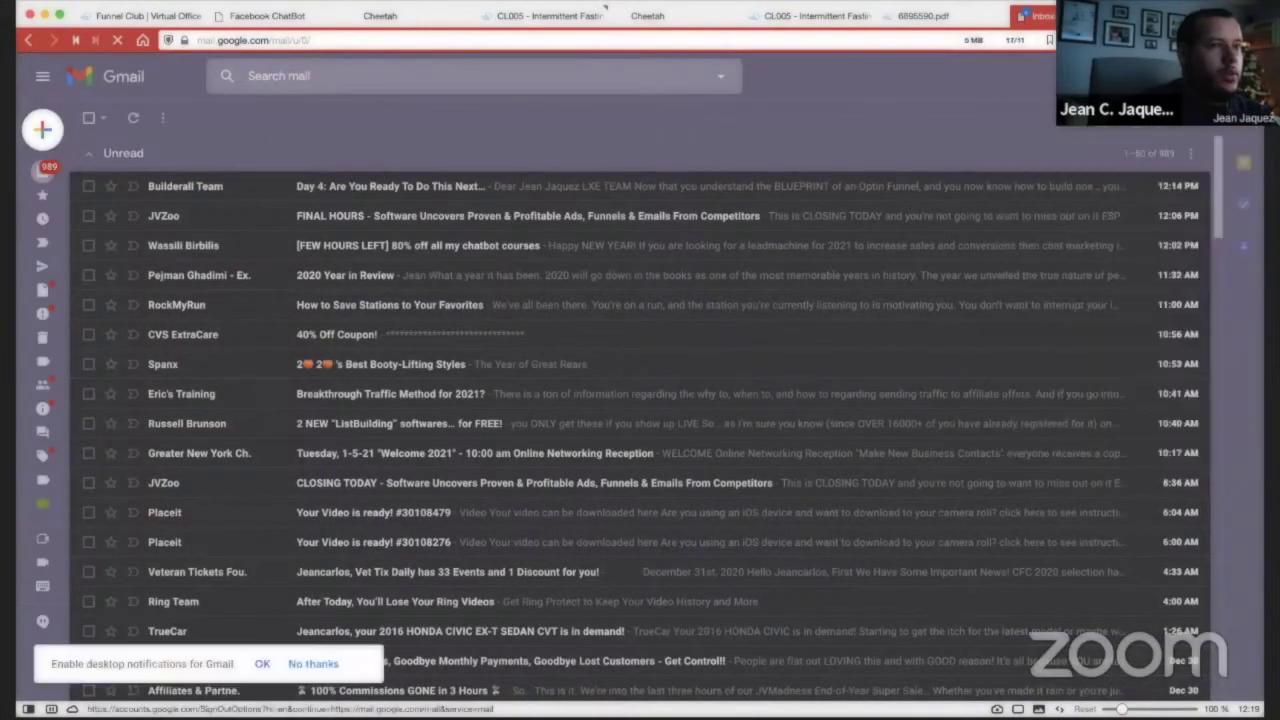
pyautogui.click(1232, 76)
pyautogui.click(1062, 305)
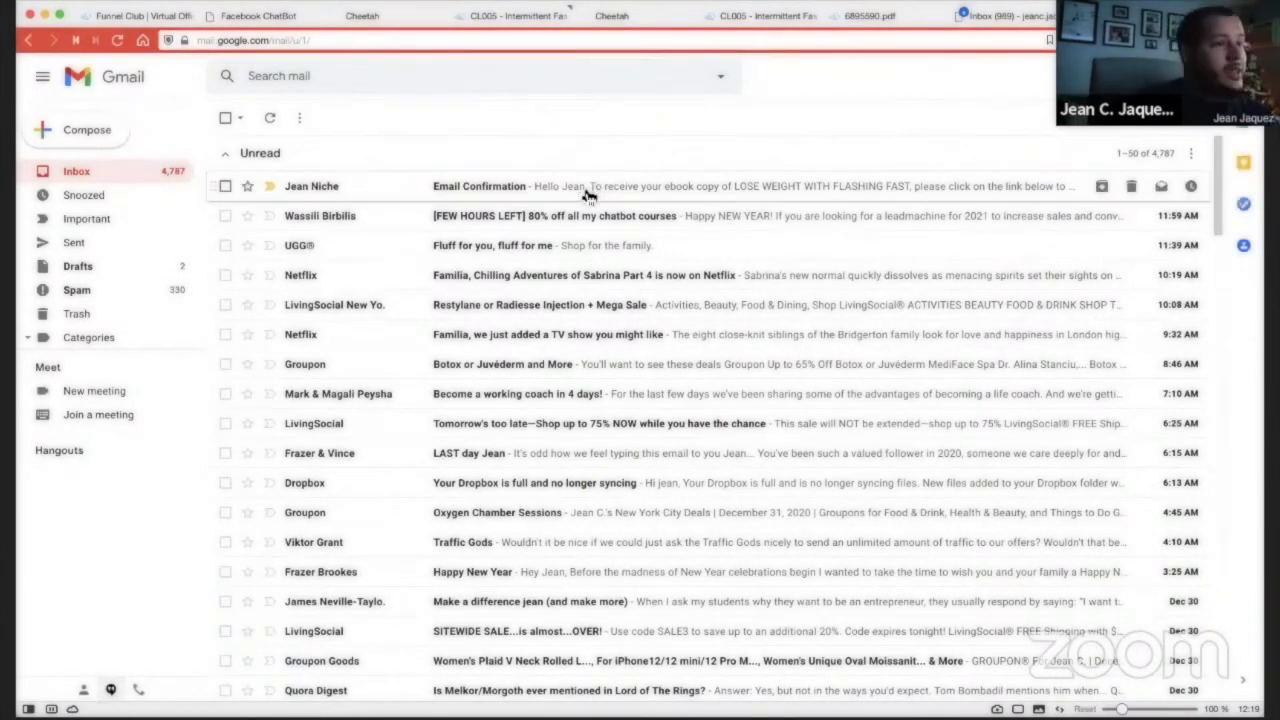
# Open the Email Confirmation message and confirm the subscriber's address.
pyautogui.click(585, 190)
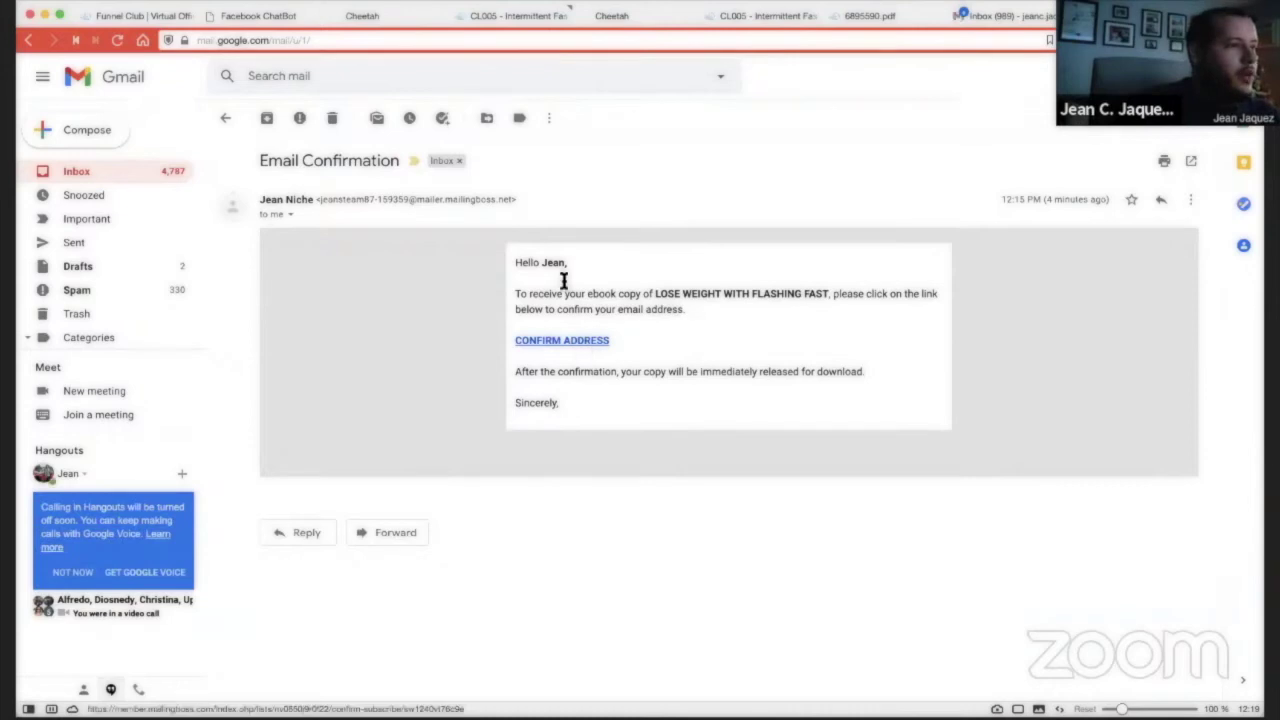
pyautogui.moveTo(513, 296); pyautogui.dragTo(904, 305)
pyautogui.click(558, 343)
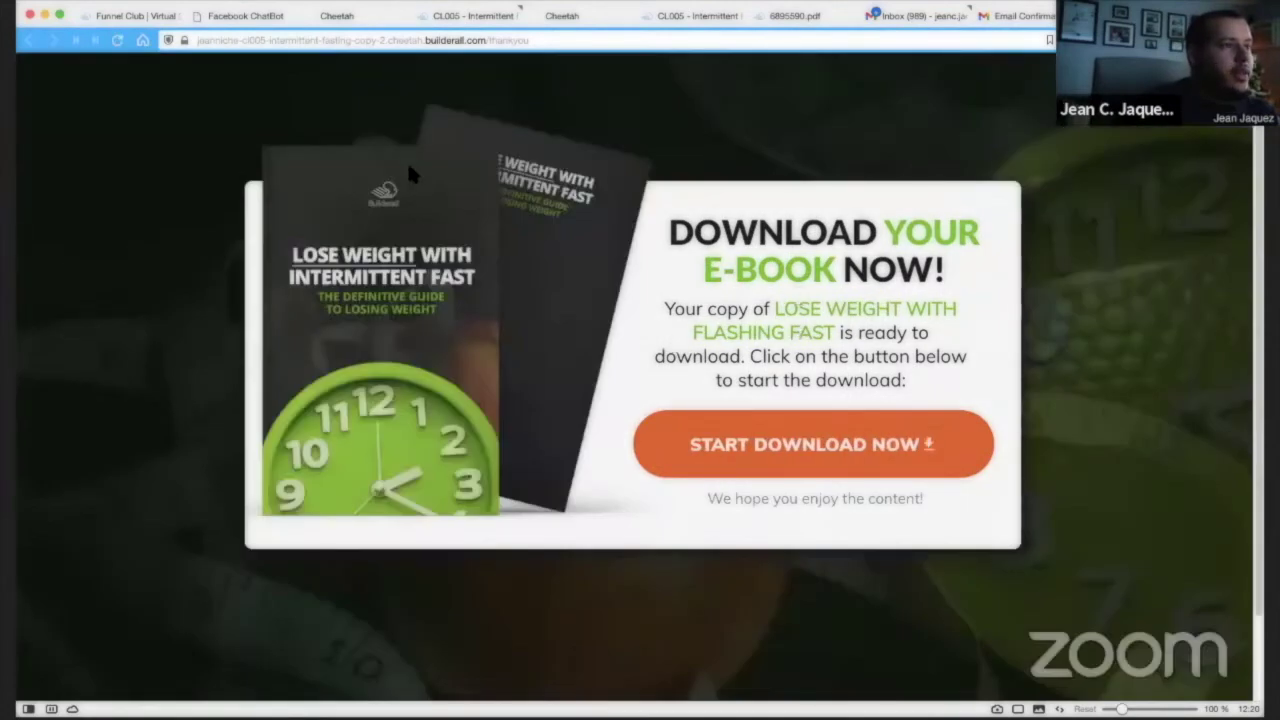
# Check the thank-you and magazine page addresses, then return to the 6895590.pdf instructions.
pyautogui.click(318, 38)
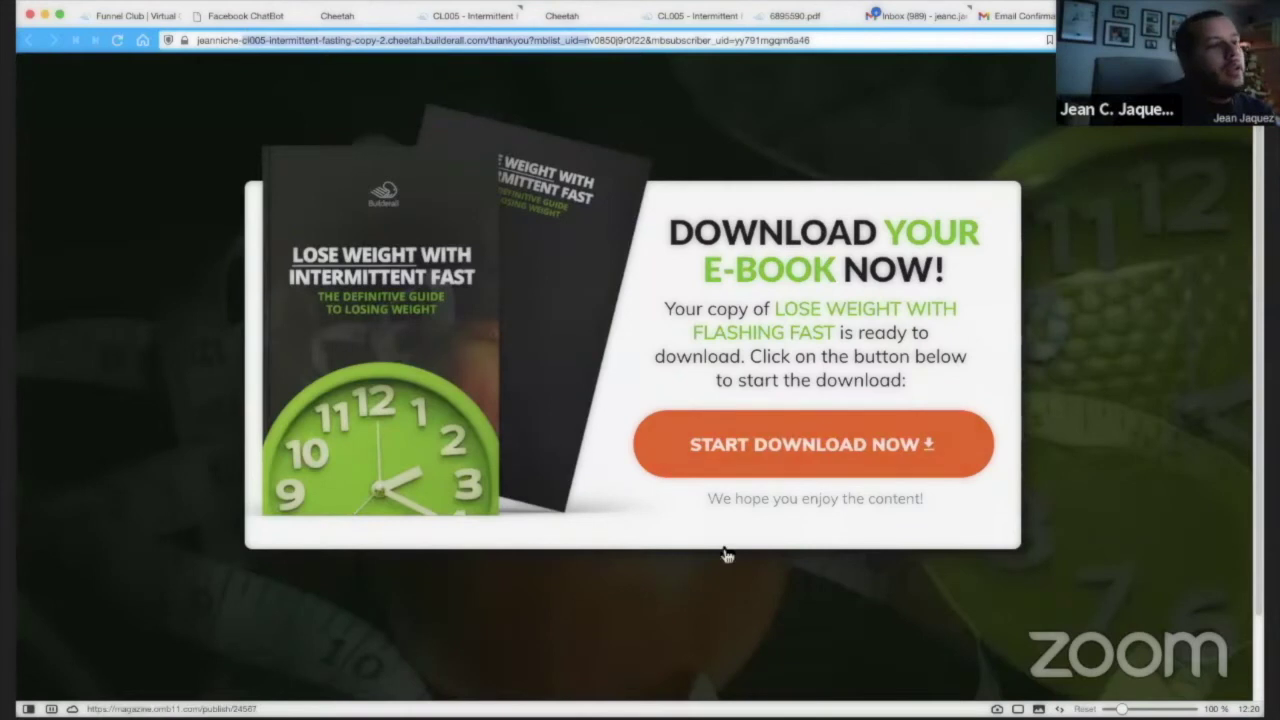
pyautogui.click(848, 455)
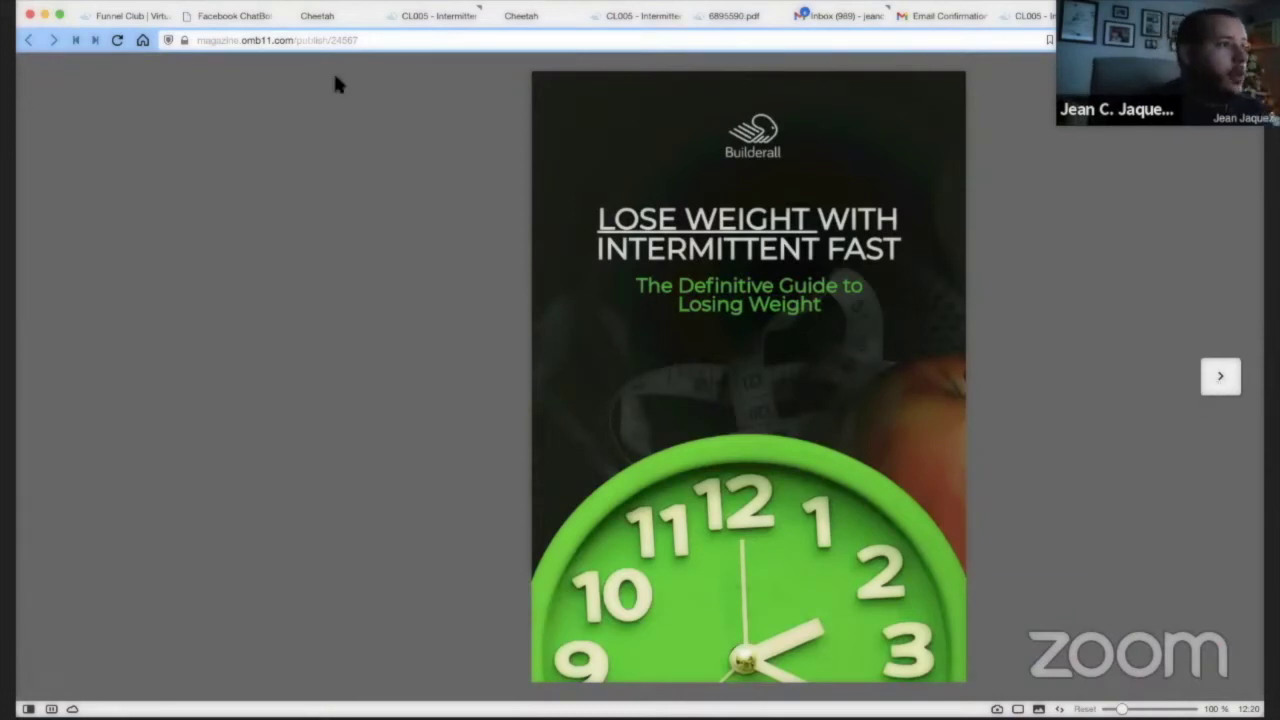
pyautogui.click(380, 40)
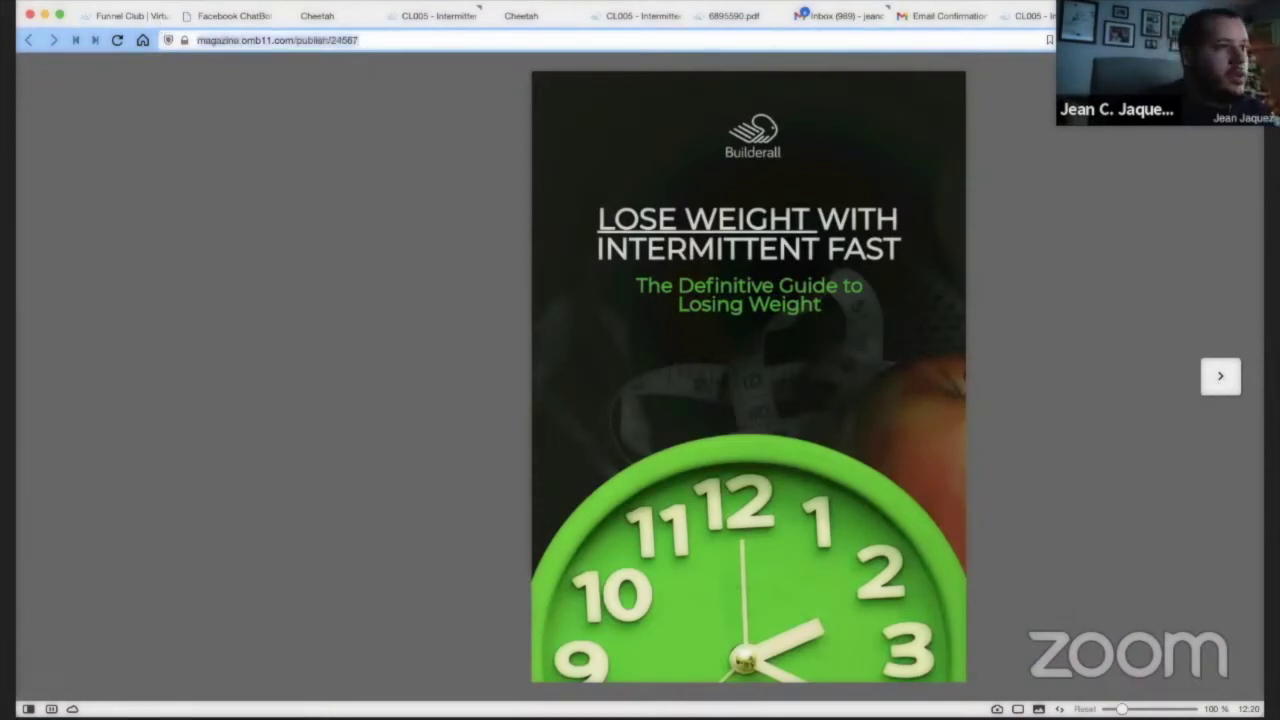
pyautogui.click(1040, 16)
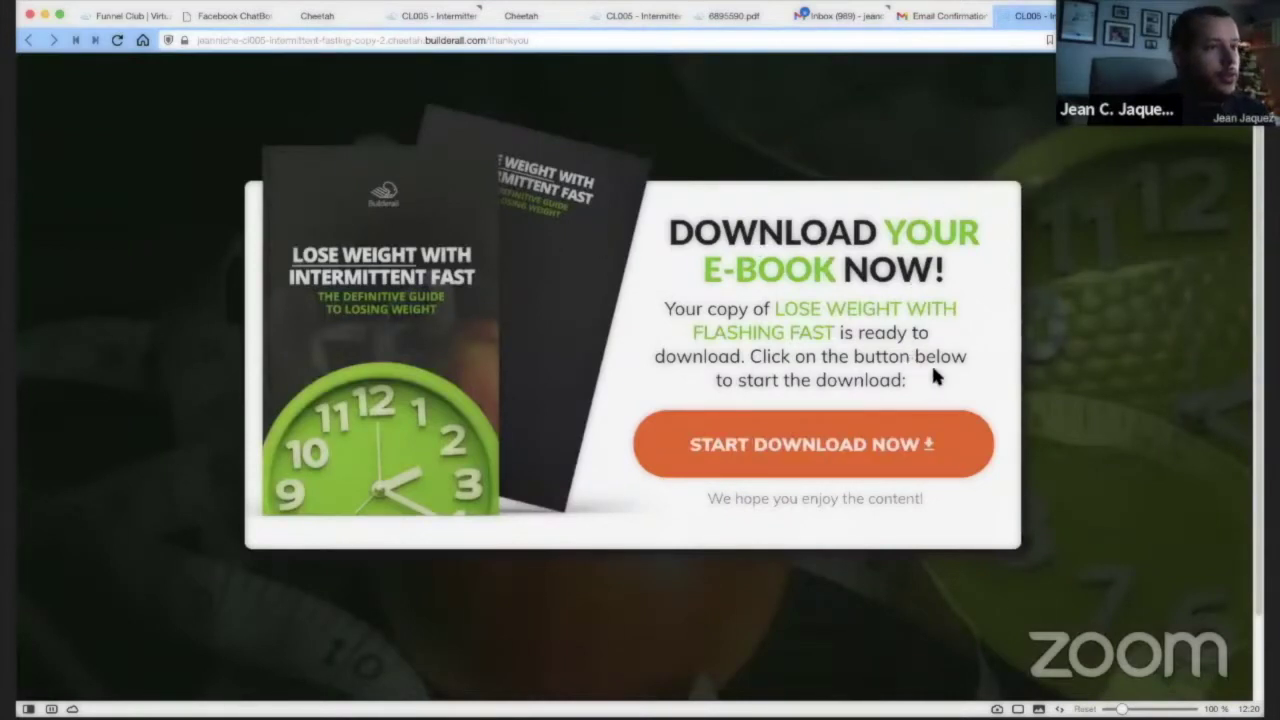
pyautogui.click(725, 14)
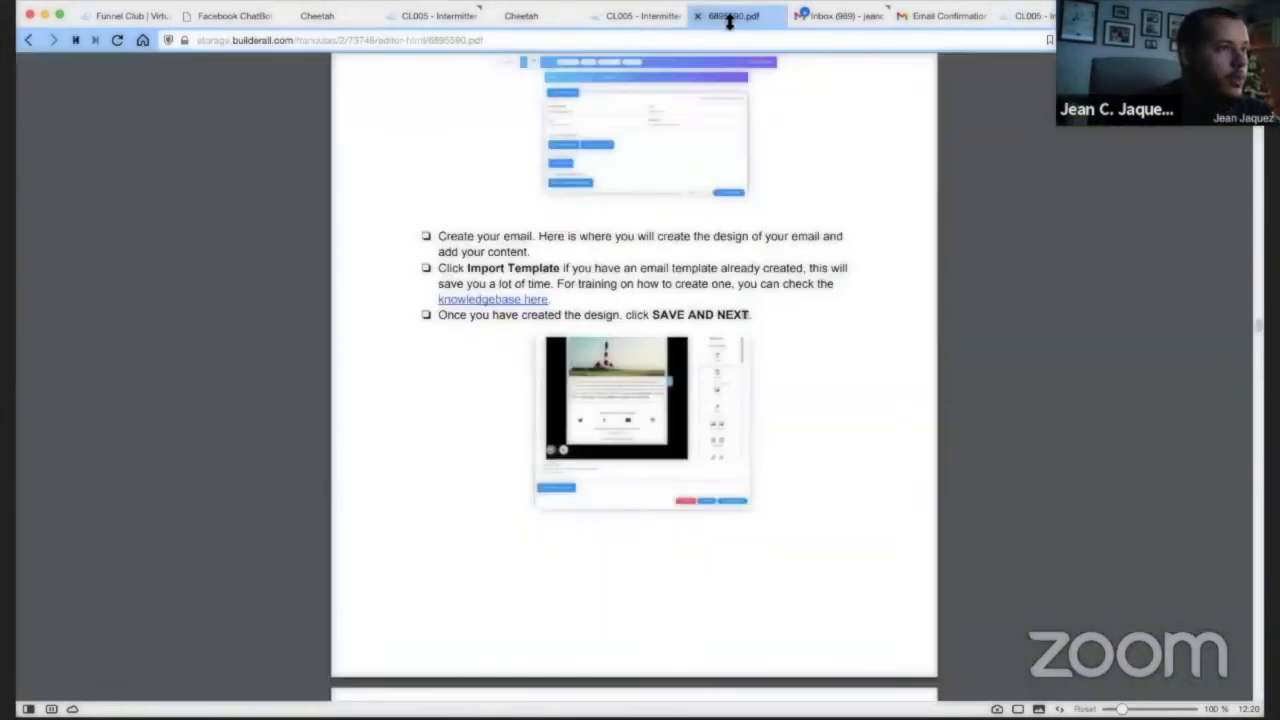
# Dismiss the publish confirmation and switch the Cheetah editor to the Thank You page, saving changes.
pyautogui.click(528, 18)
pyautogui.click(896, 527)
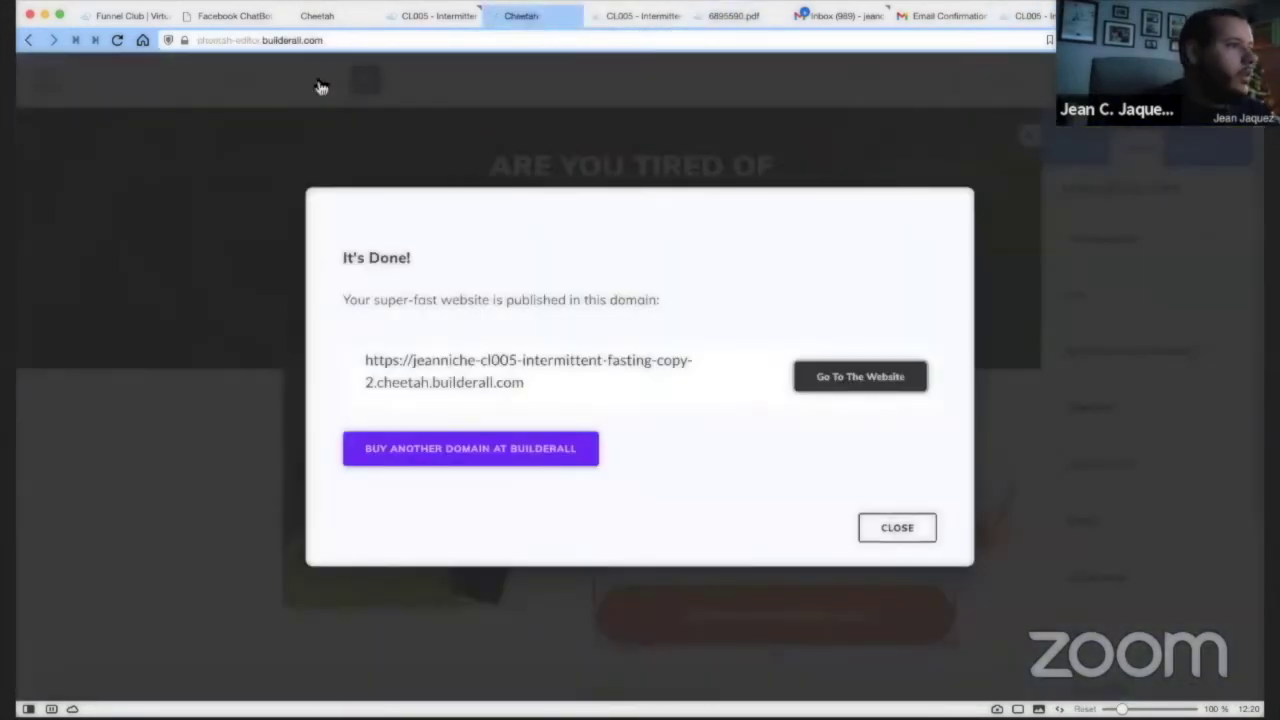
pyautogui.click(343, 82)
pyautogui.click(243, 100)
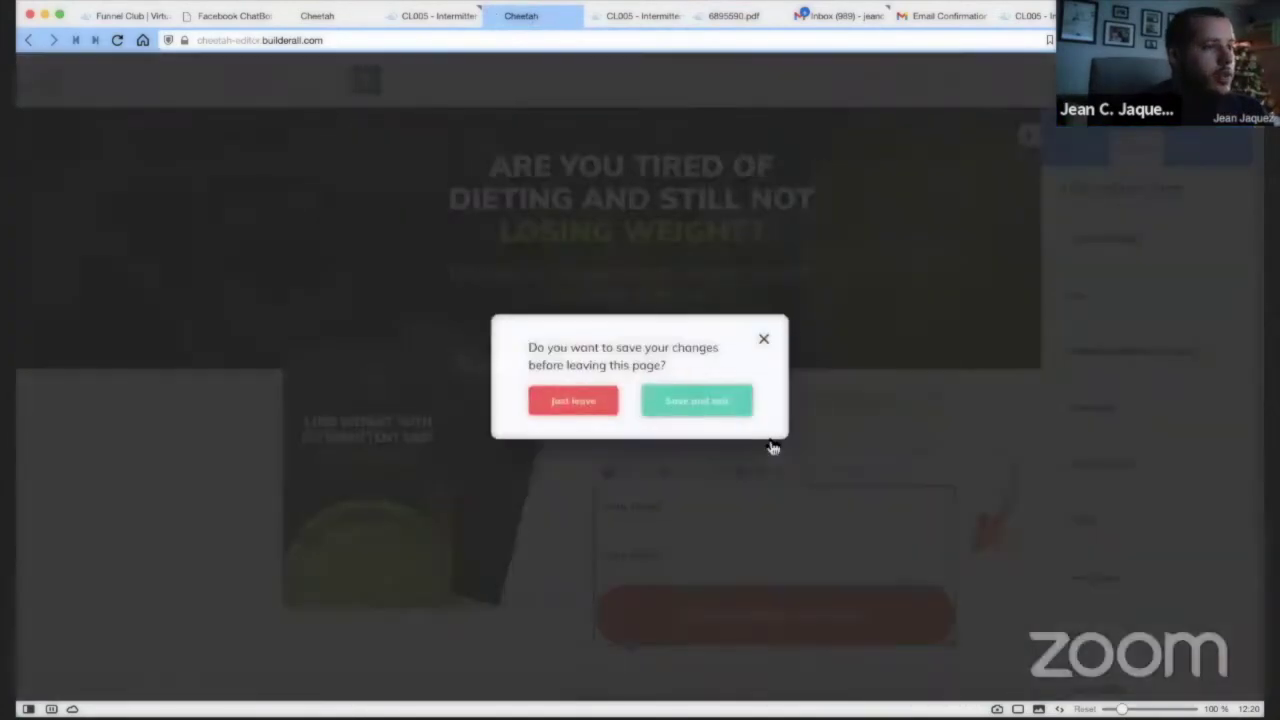
pyautogui.click(731, 404)
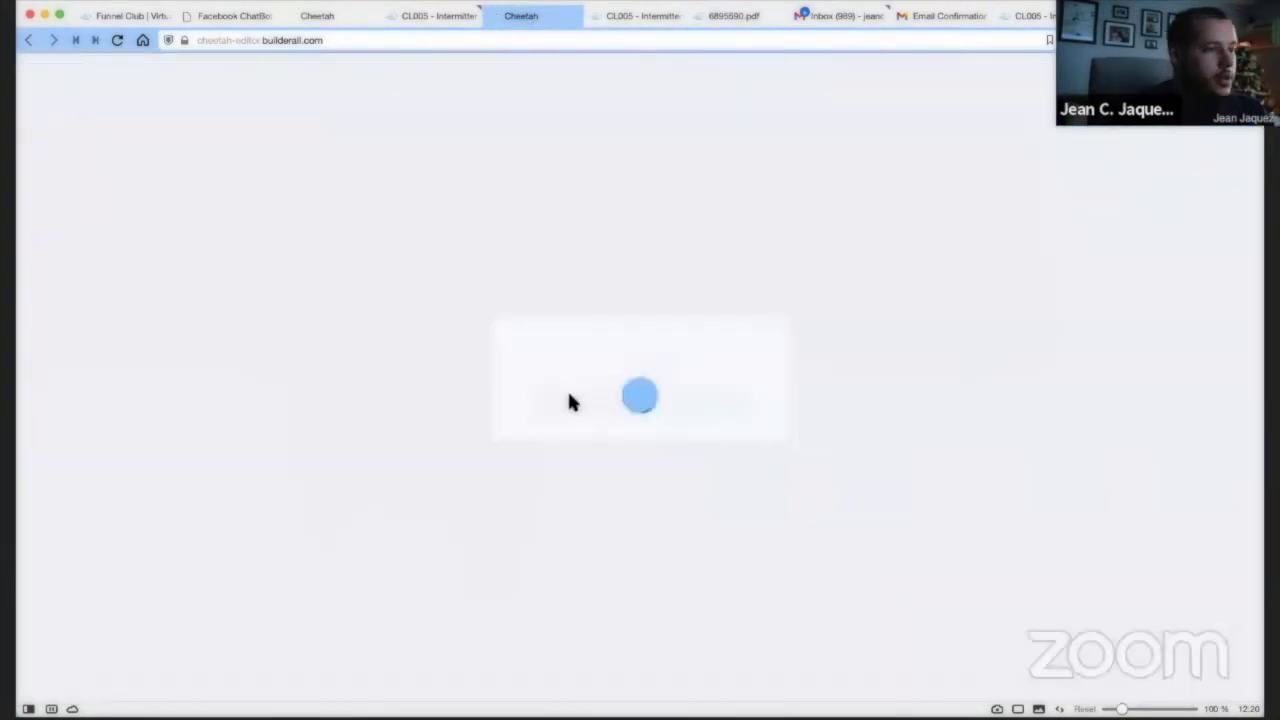
pyautogui.click(670, 412)
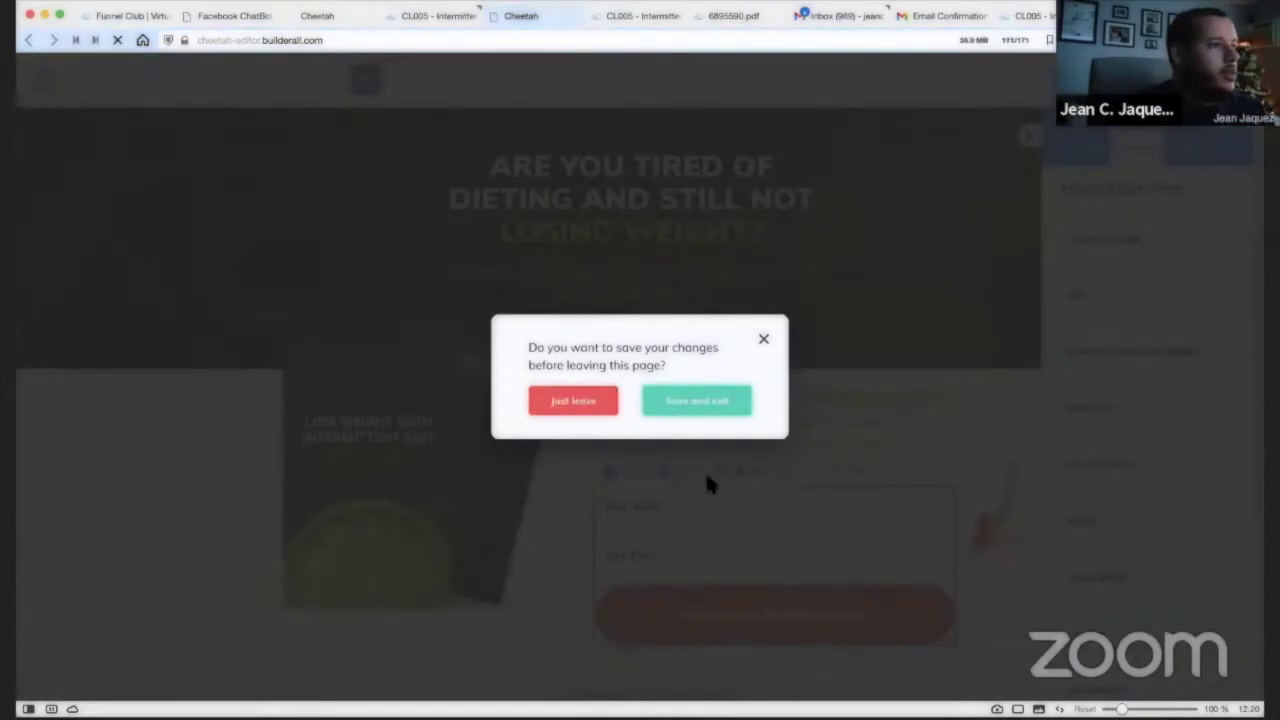
pyautogui.click(725, 408)
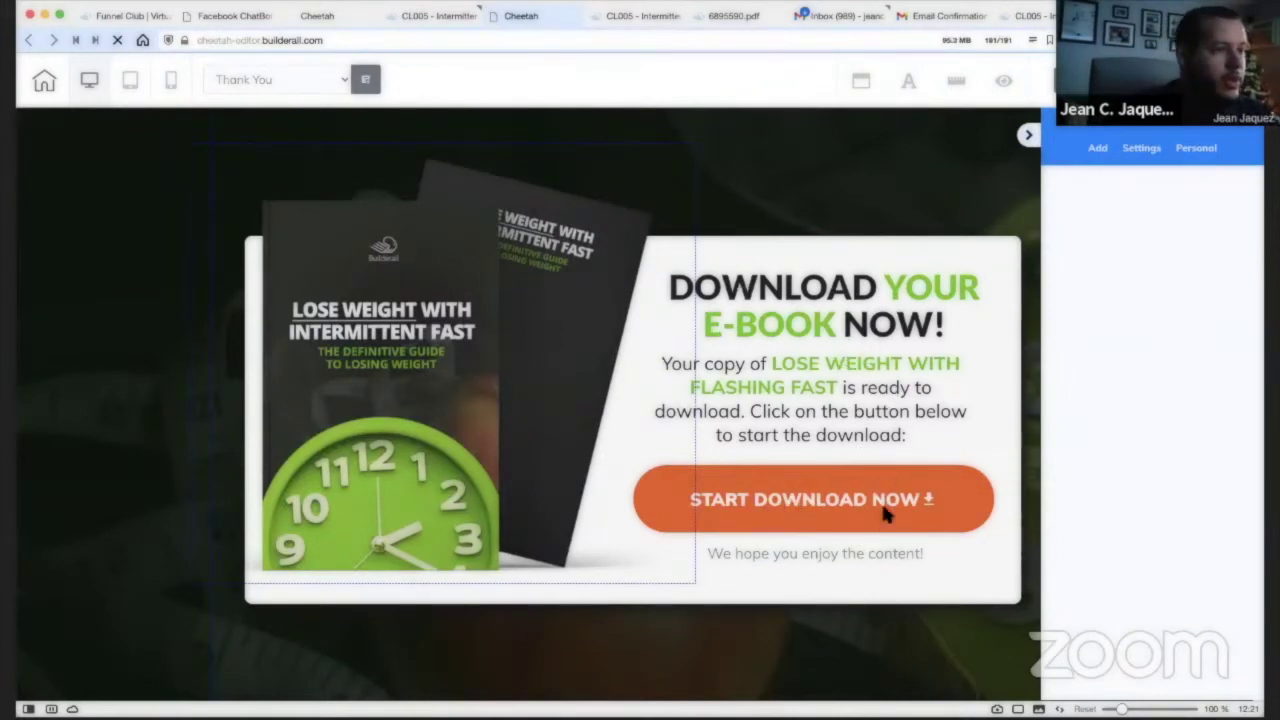
pyautogui.click(886, 514)
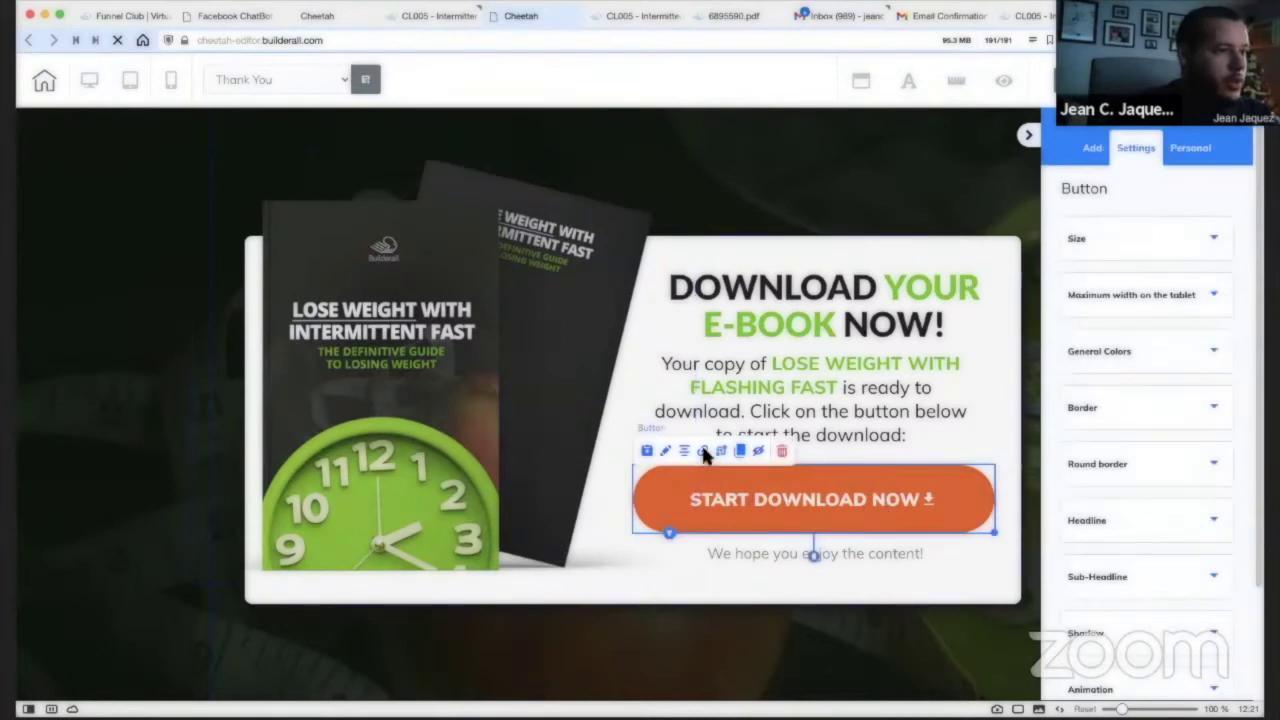
pyautogui.click(704, 452)
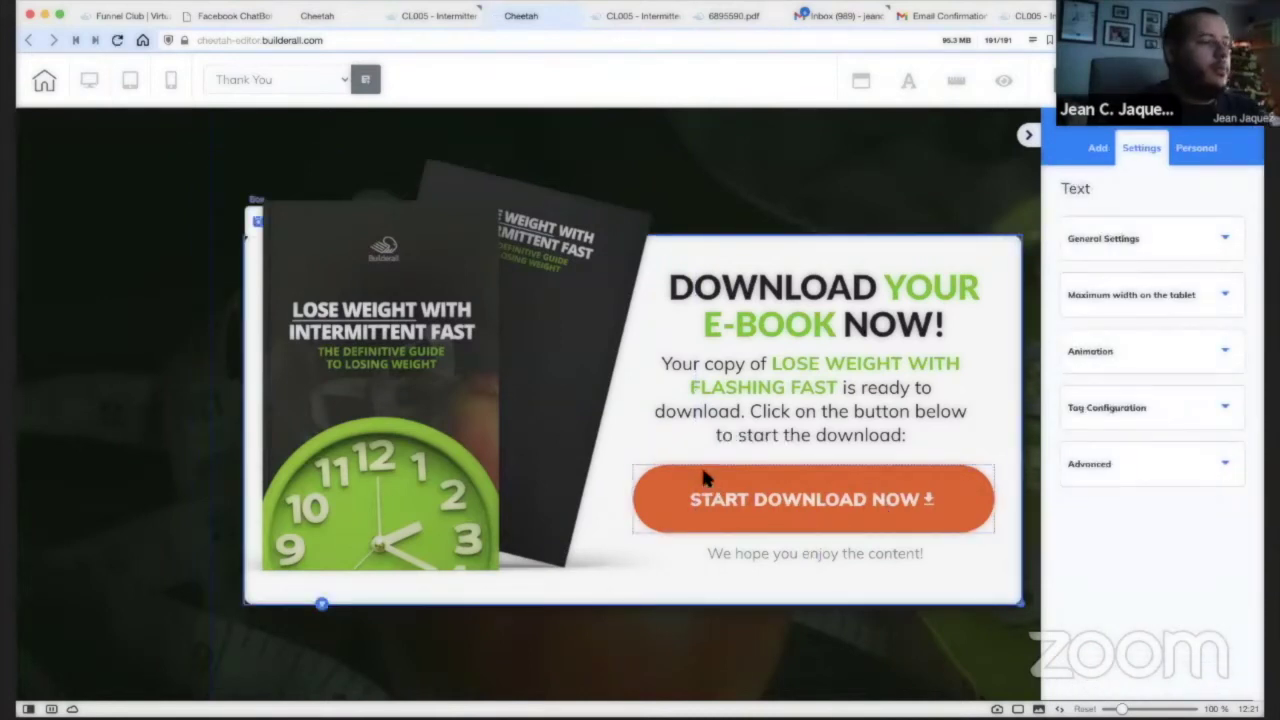
pyautogui.click(710, 472)
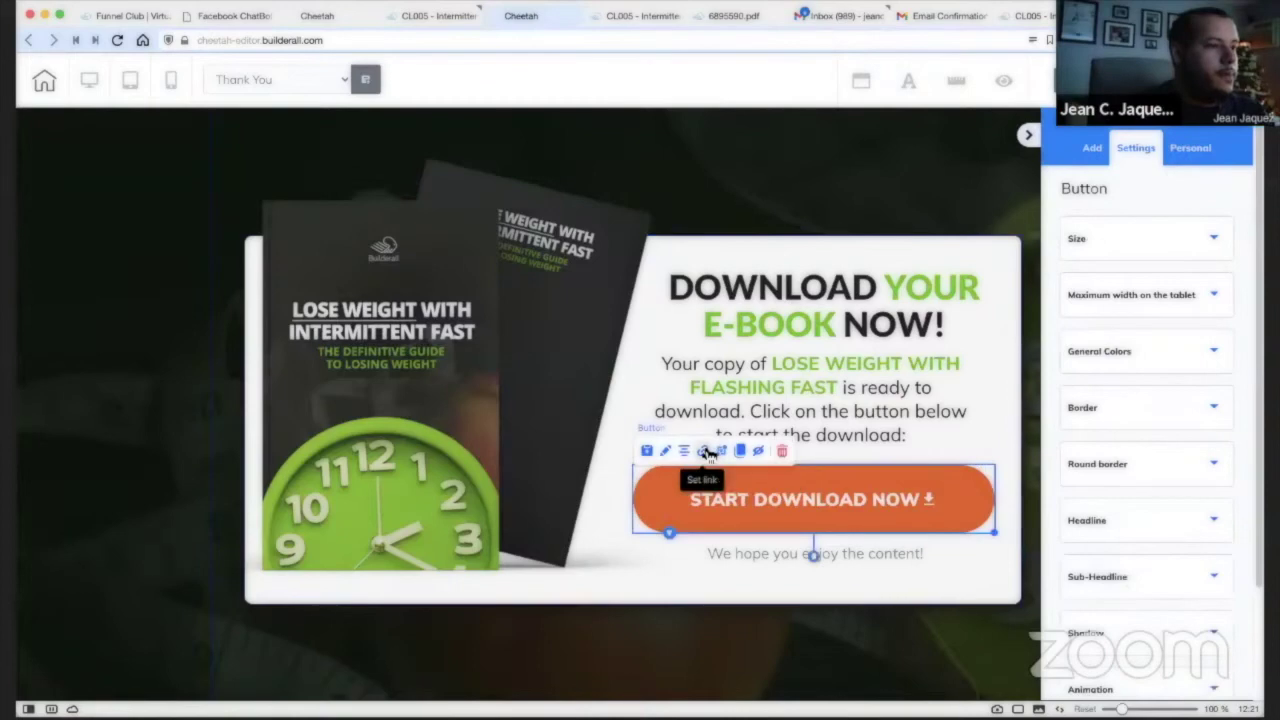
pyautogui.click(706, 452)
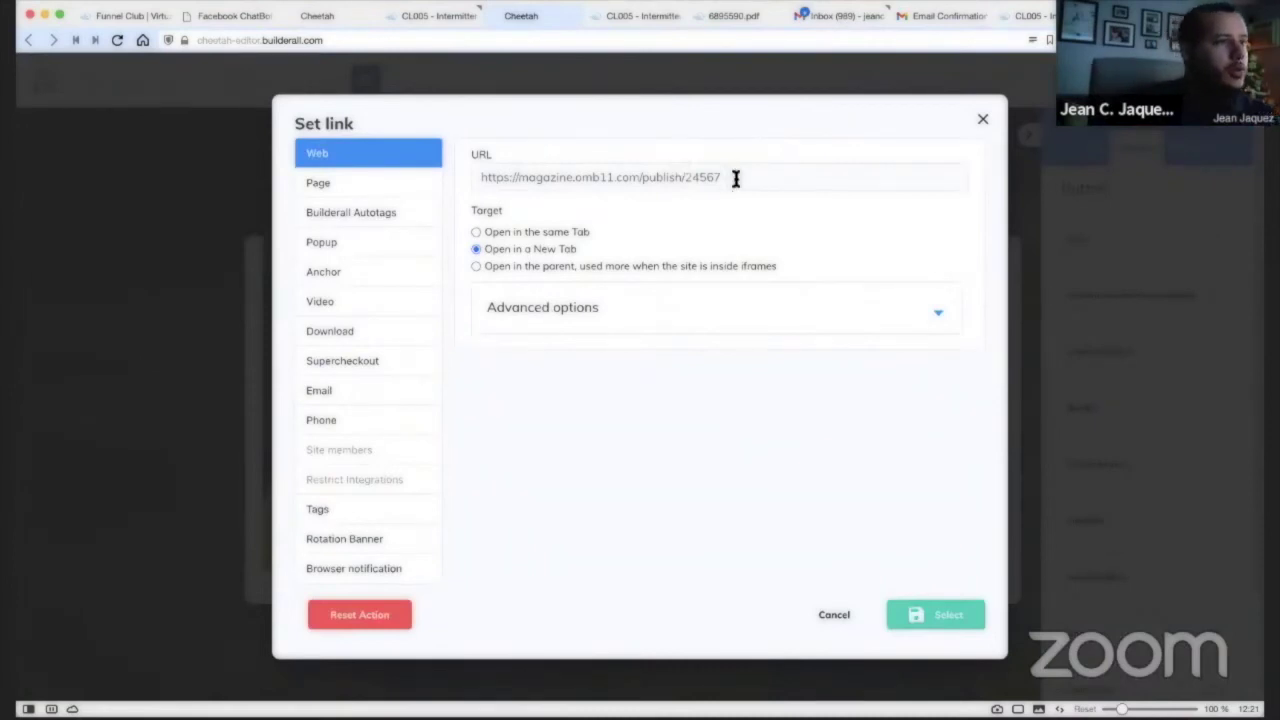
pyautogui.moveTo(734, 177); pyautogui.dragTo(501, 180)
pyautogui.click(608, 184)
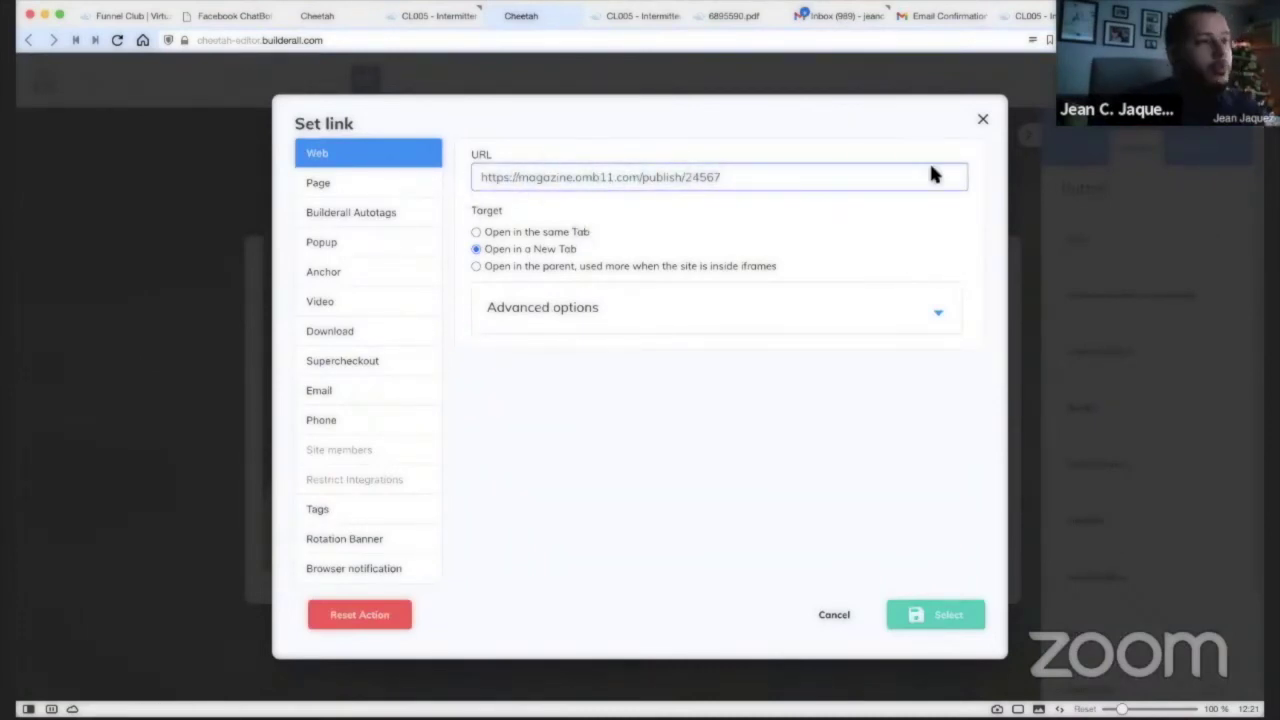
pyautogui.click(984, 122)
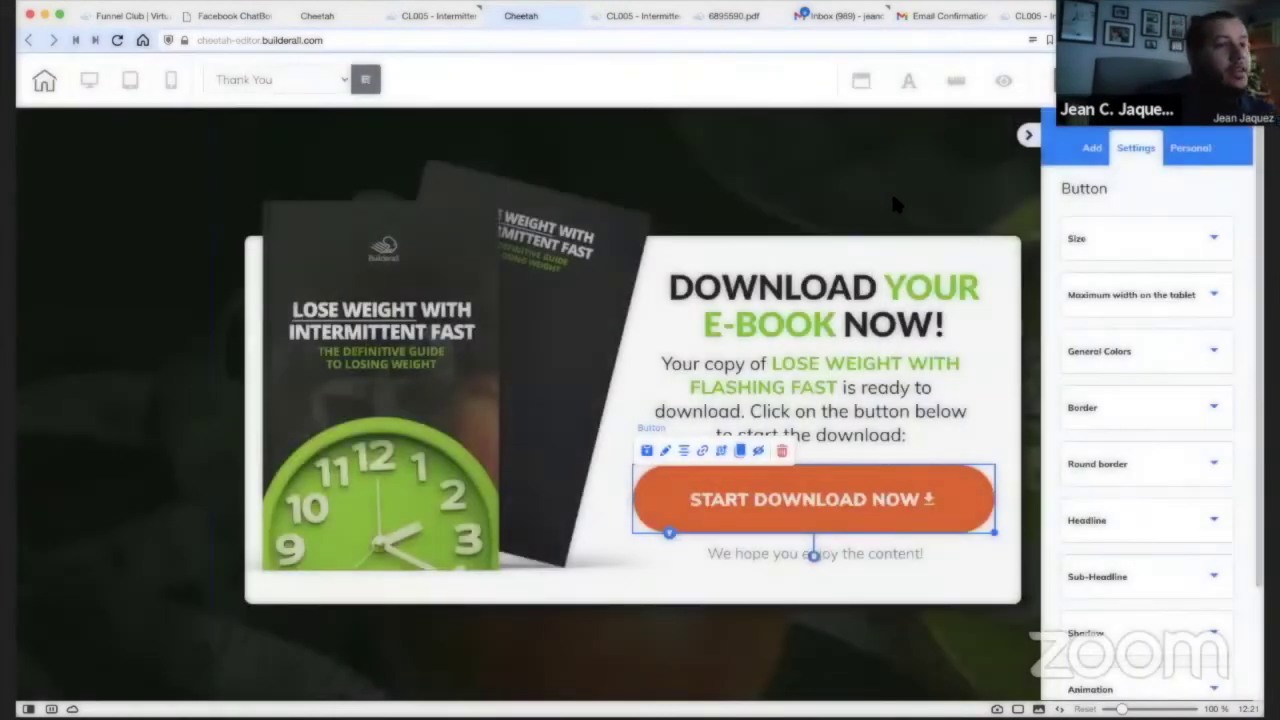
pyautogui.click(894, 196)
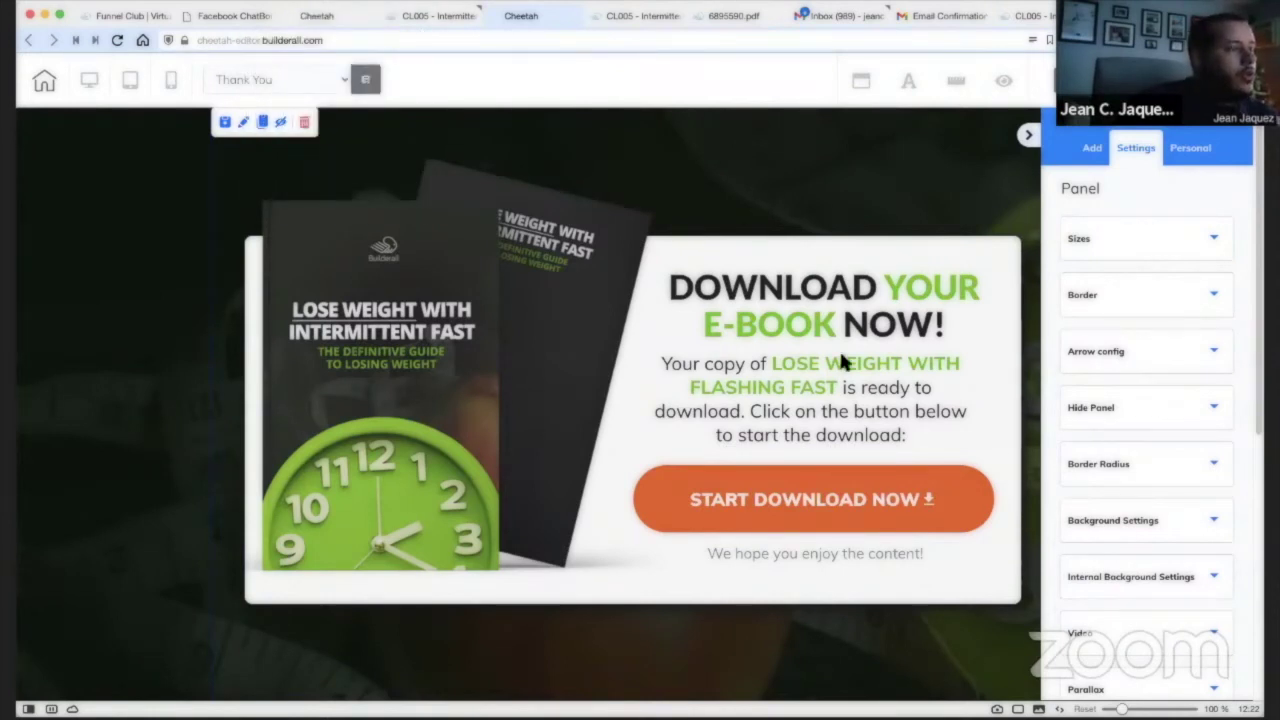
# Browse the Funnel Club Lead Capture Funnels (CL005, CL007, CL008) and show the Apps menu.
pyautogui.click(313, 18)
pyautogui.click(118, 16)
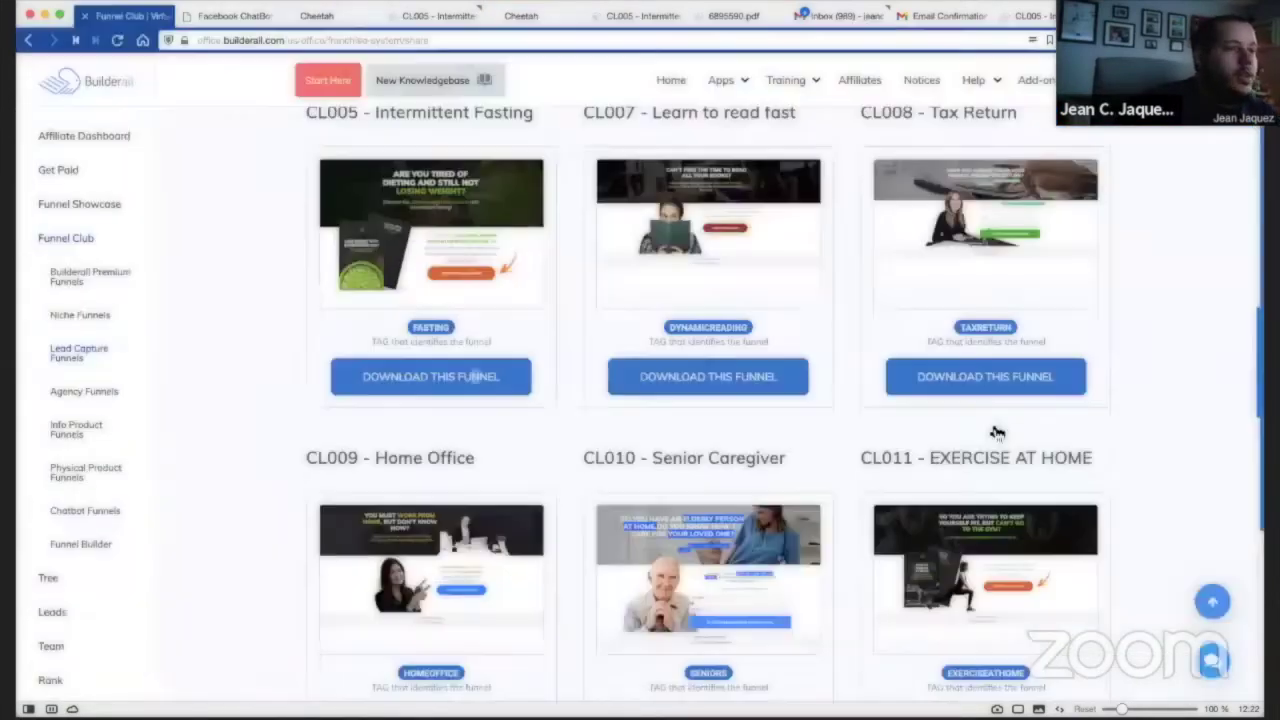
pyautogui.scroll(-2, 355, 360)
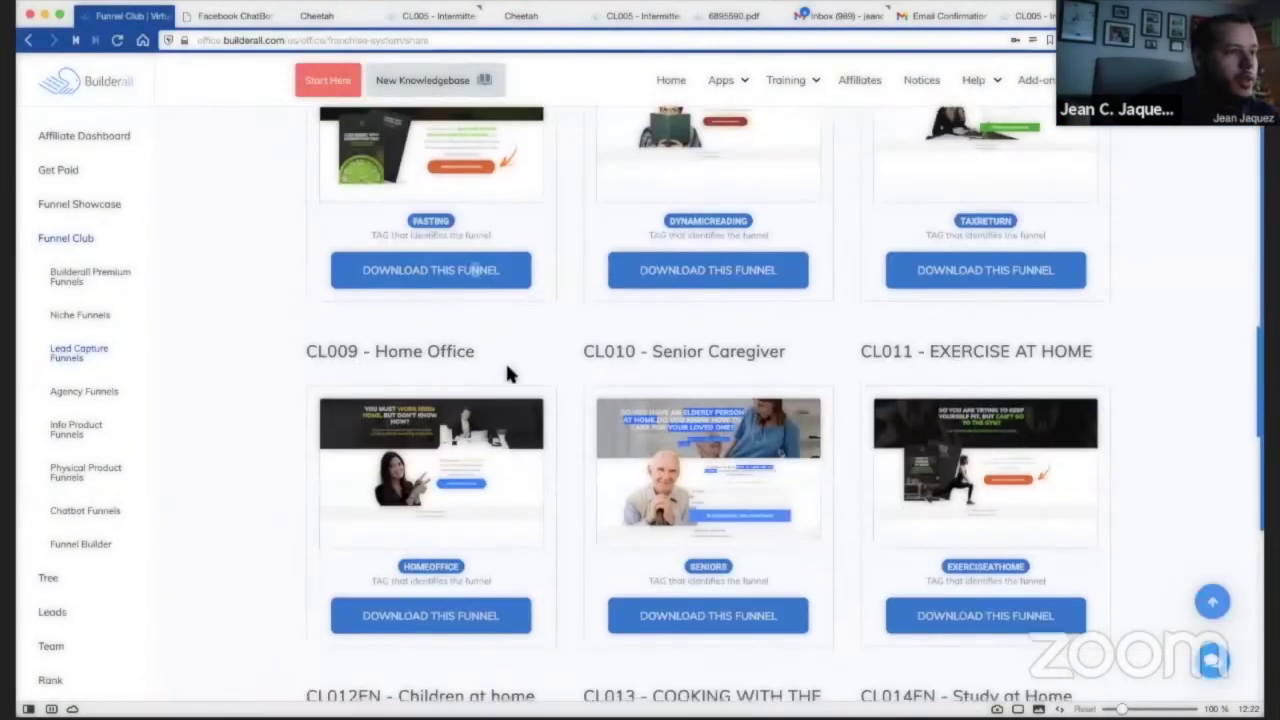
pyautogui.scroll(-2, 507, 366)
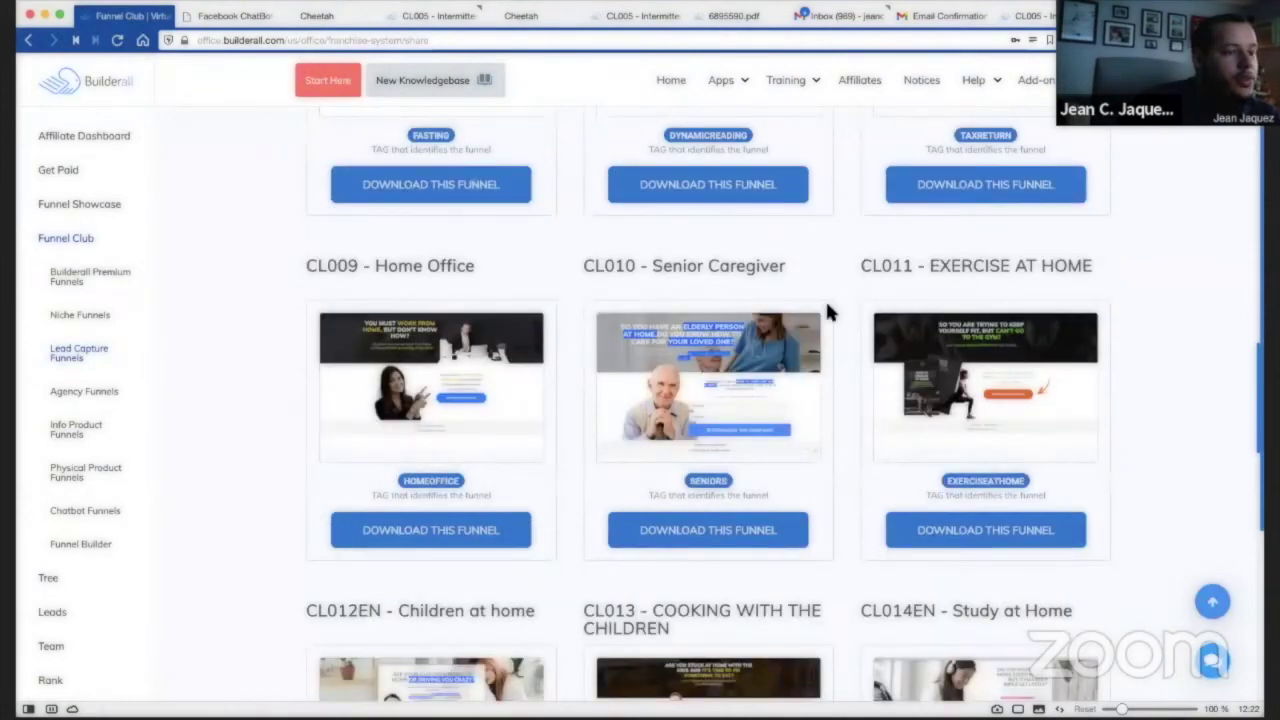
pyautogui.scroll(-8, 826, 311)
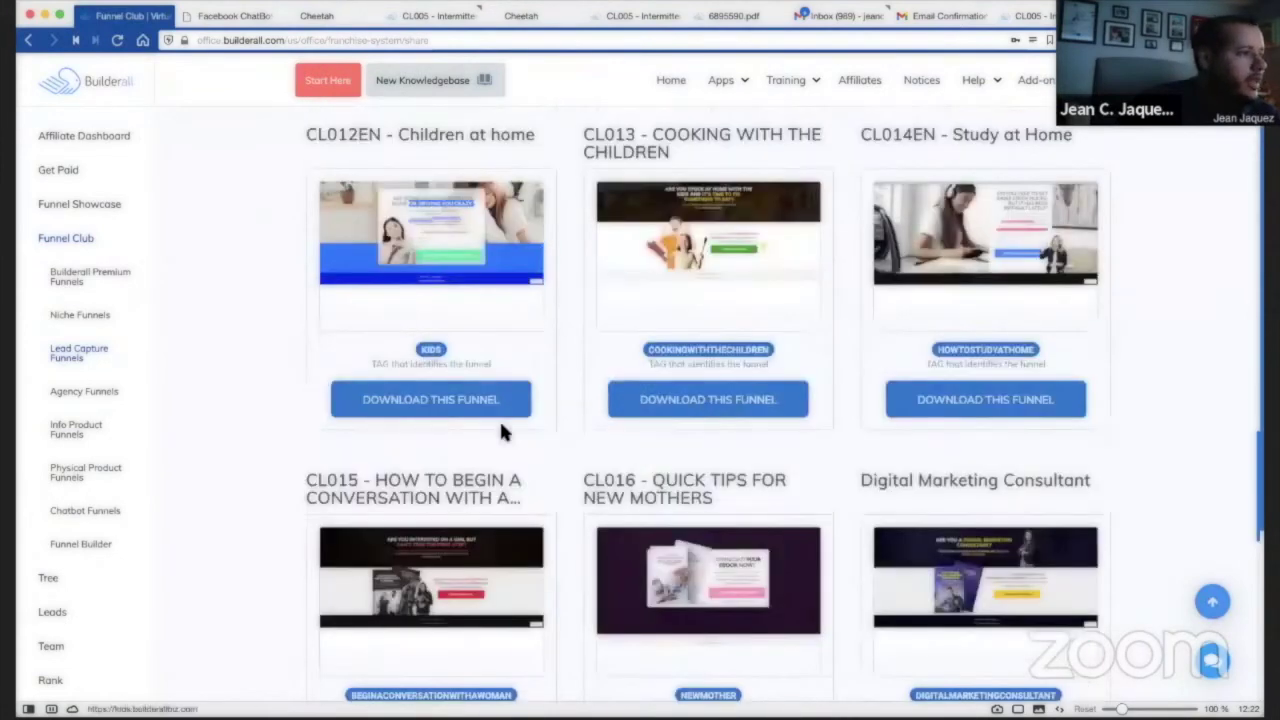
pyautogui.scroll(-4, 1143, 456)
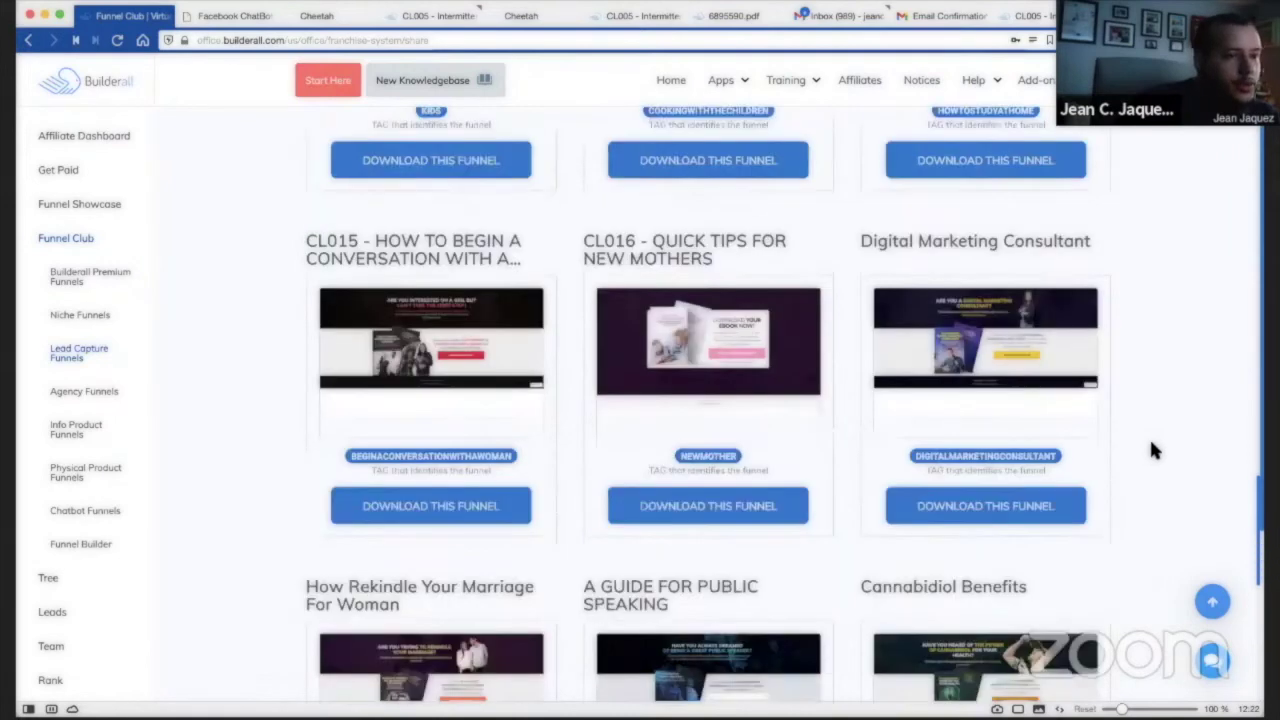
pyautogui.scroll(-1, 1151, 449)
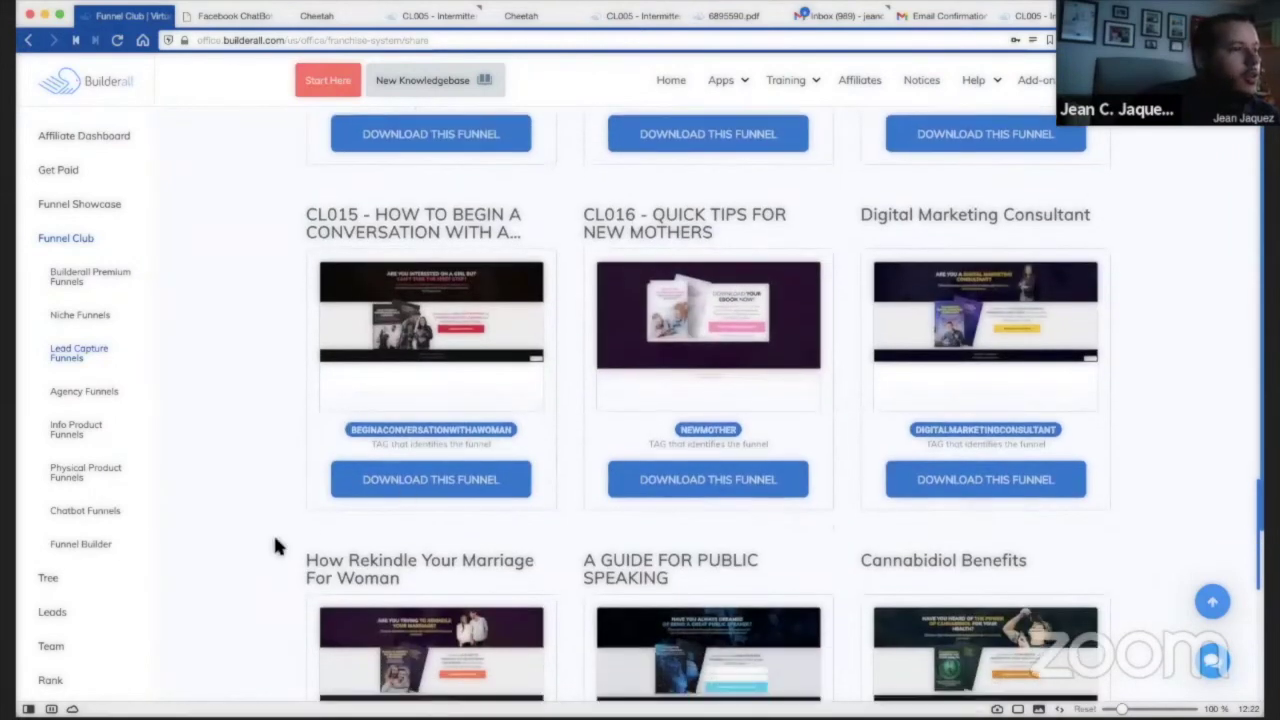
pyautogui.scroll(-1, 290, 520)
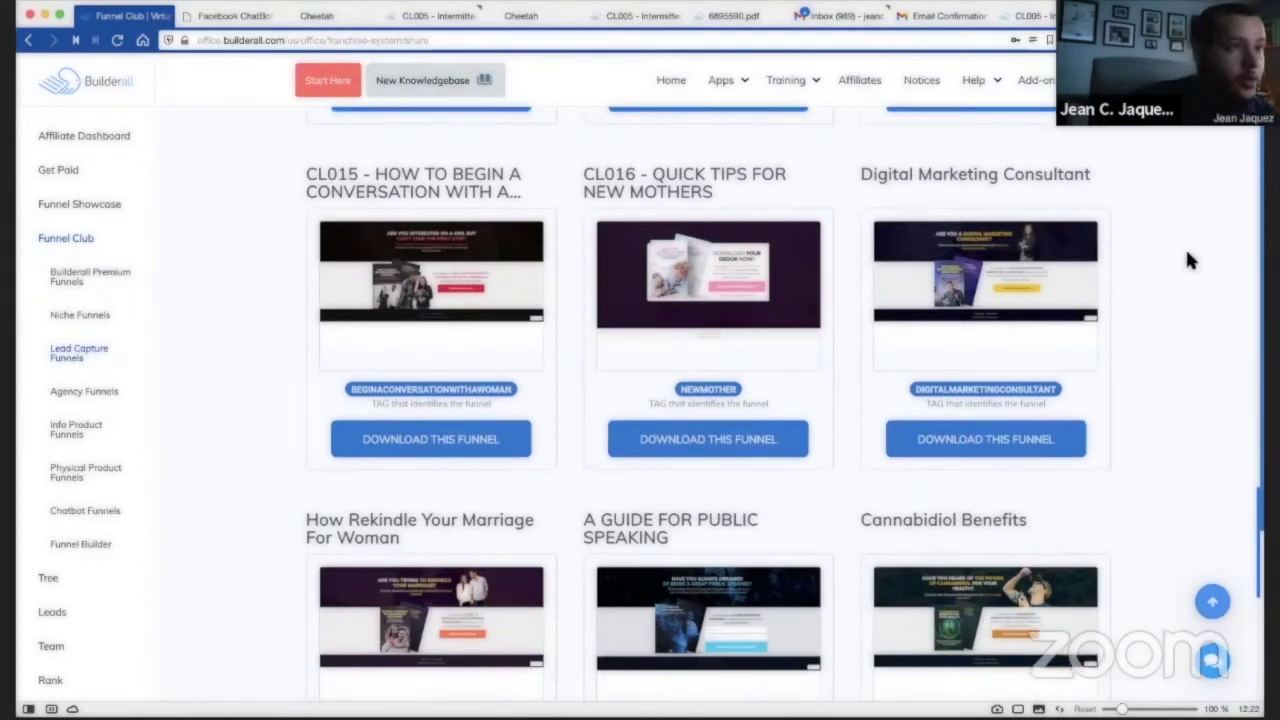
pyautogui.scroll(3, 1190, 260)
pyautogui.scroll(10, 1187, 260)
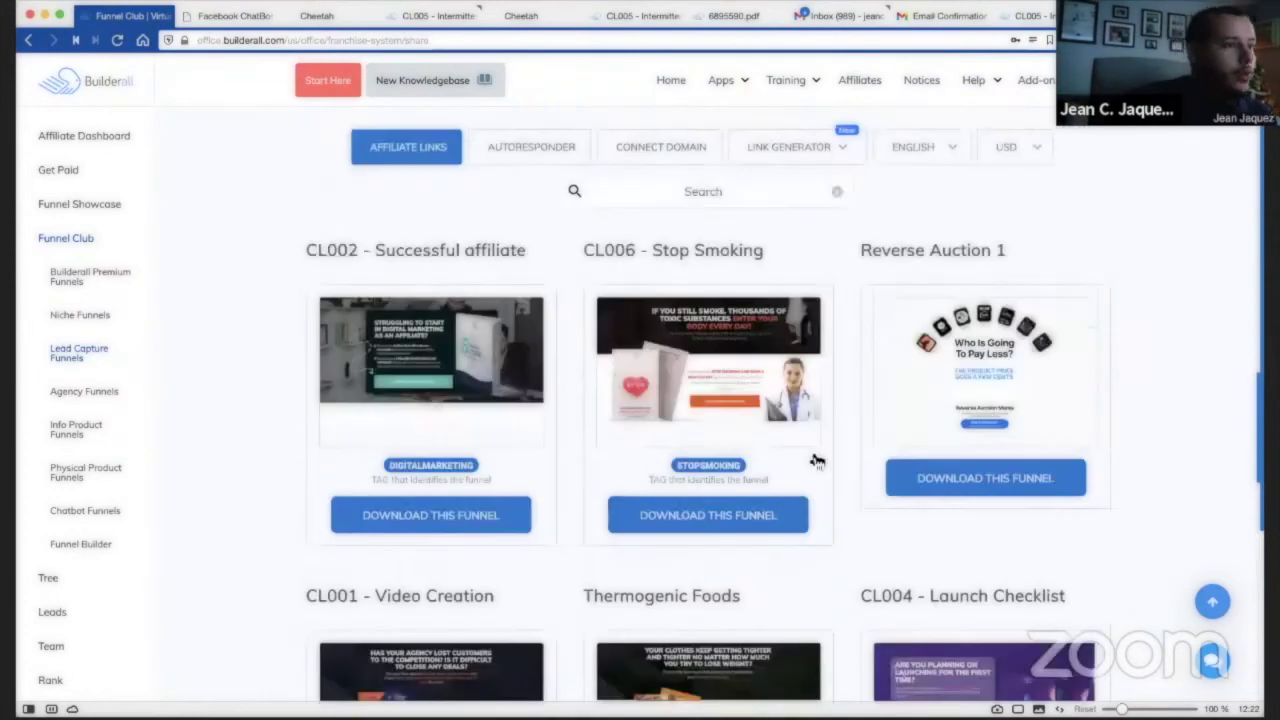
pyautogui.scroll(-4, 548, 294)
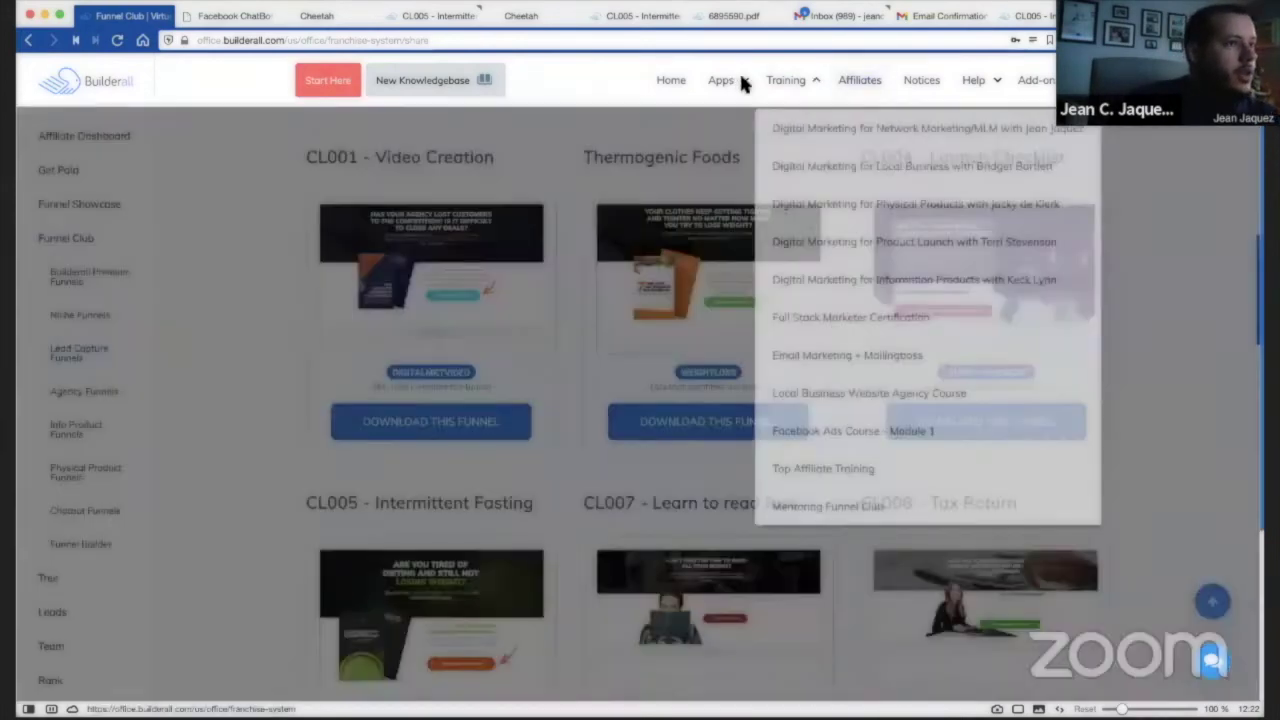
pyautogui.moveTo(740, 84)
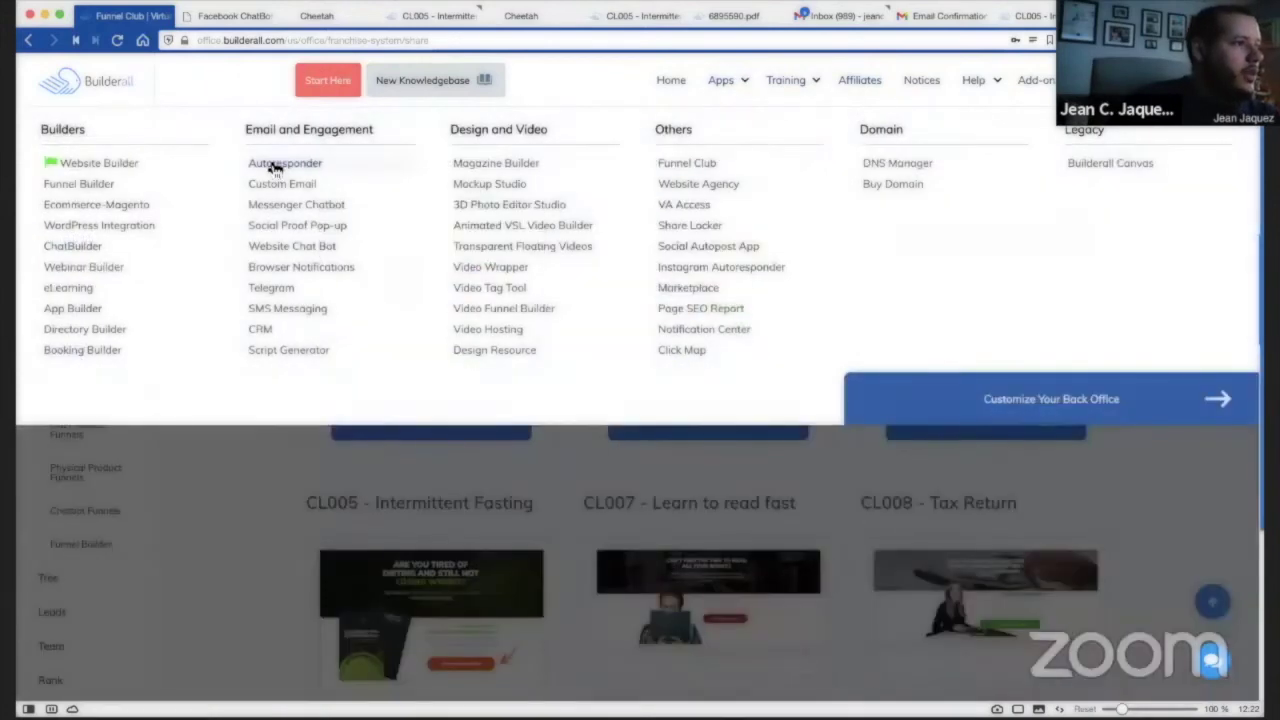
# Launch the MailingBoss Autoresponder from Apps and go to its Lists page.
pyautogui.click(272, 165)
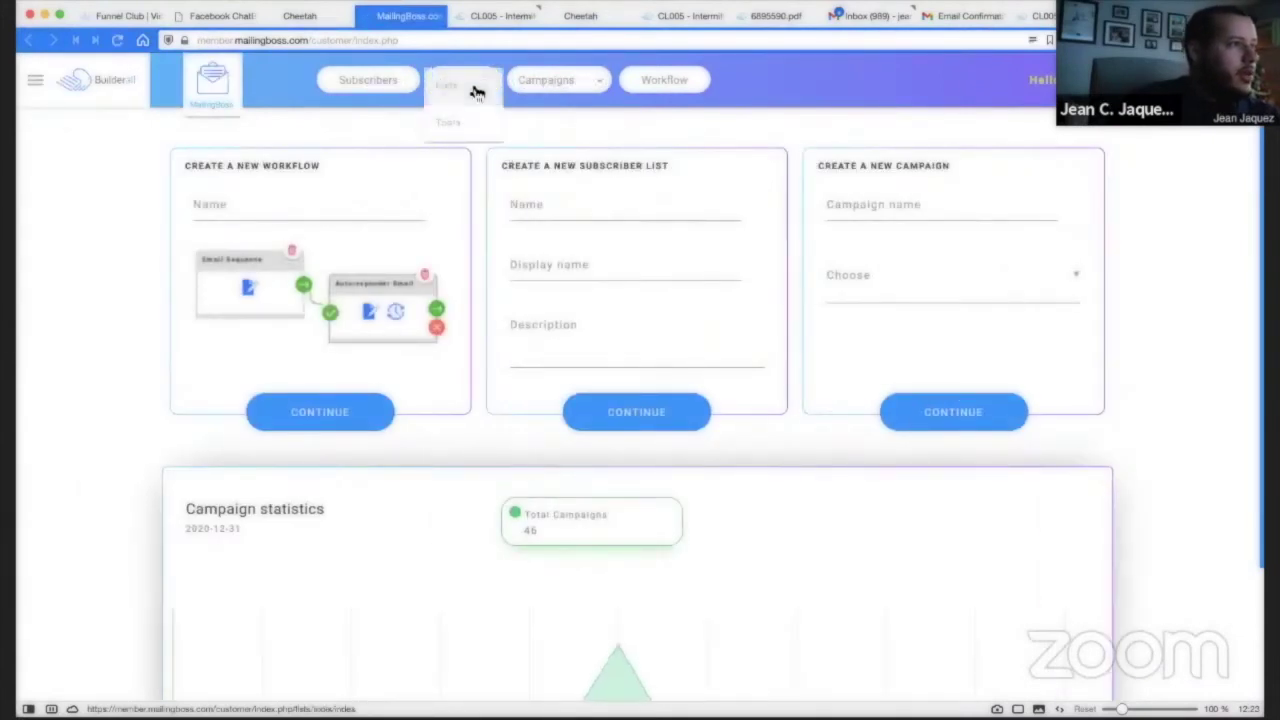
pyautogui.click(475, 86)
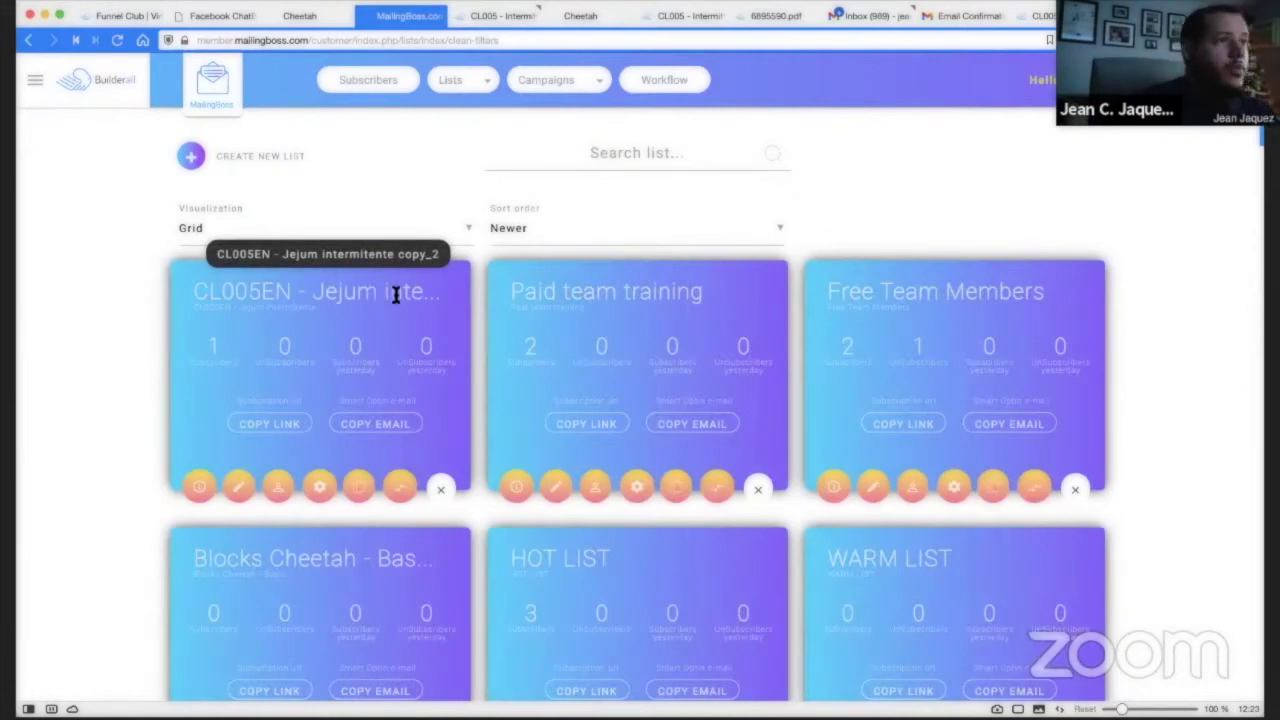
# Read the e-book's Introduction and page 02, turn to pages 03–04, then return to MailingBoss Lists.
pyautogui.click(1150, 16)
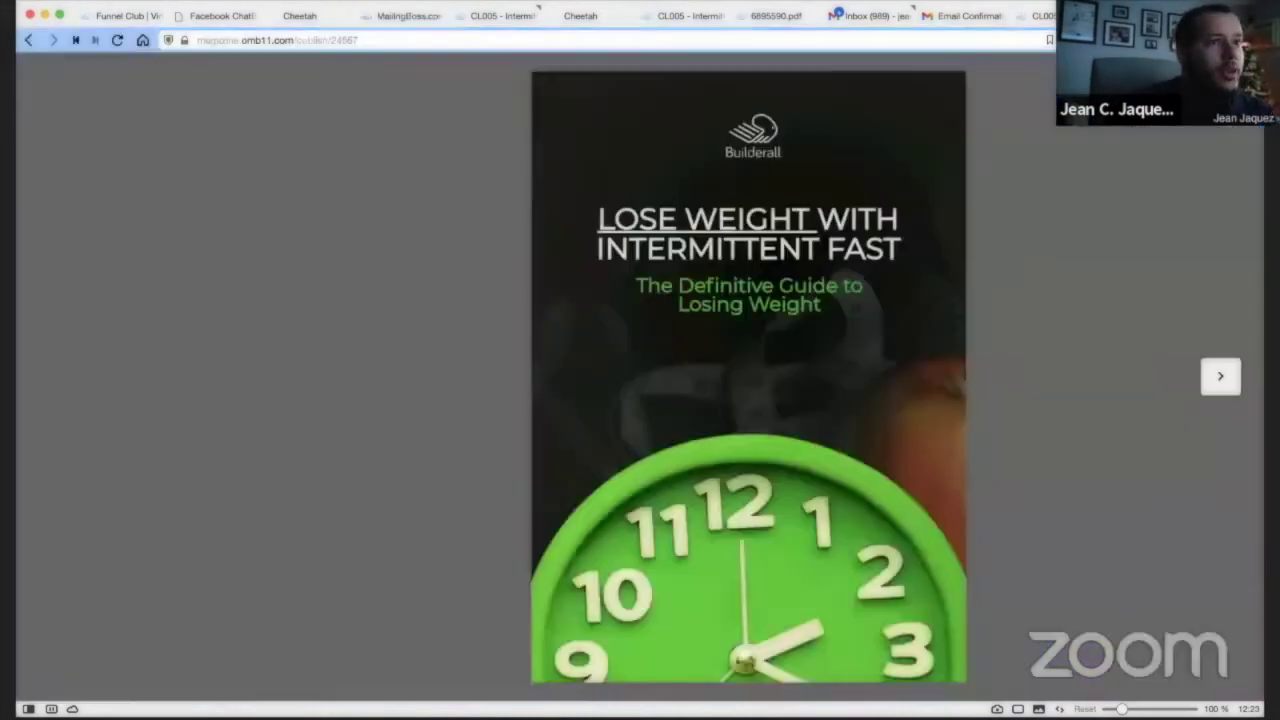
pyautogui.click(1224, 382)
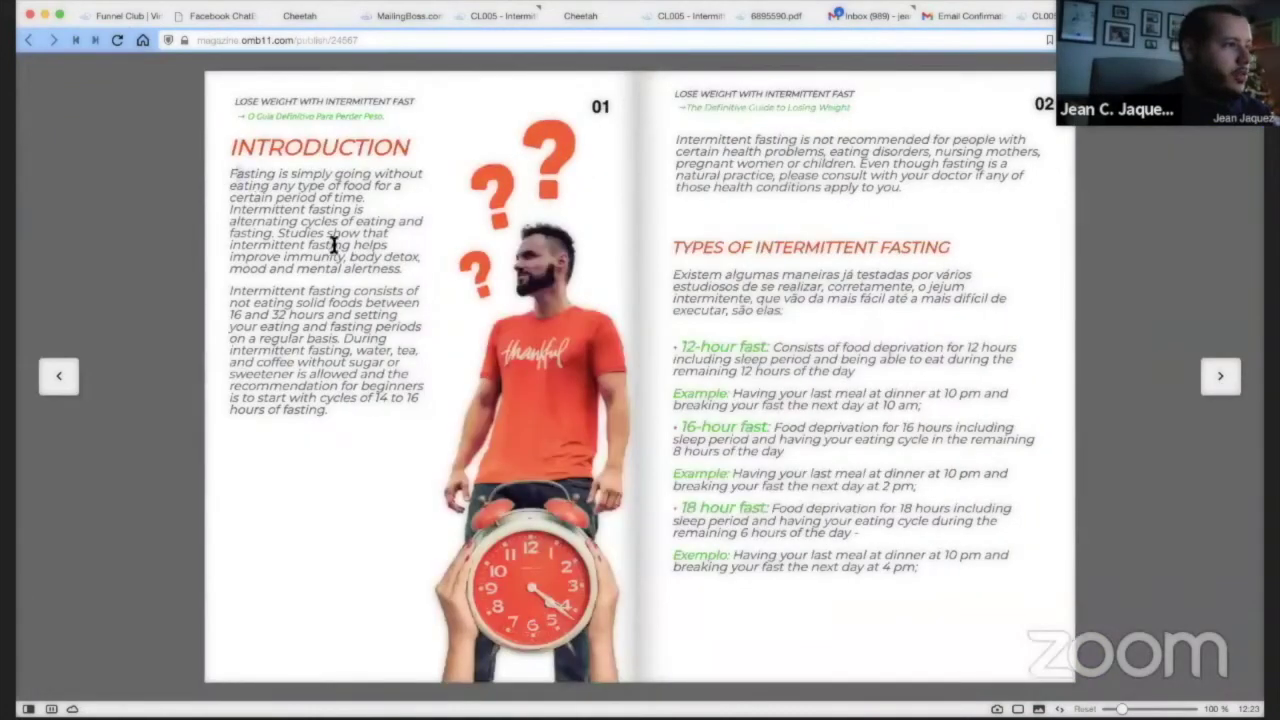
pyautogui.moveTo(230, 173); pyautogui.dragTo(340, 268)
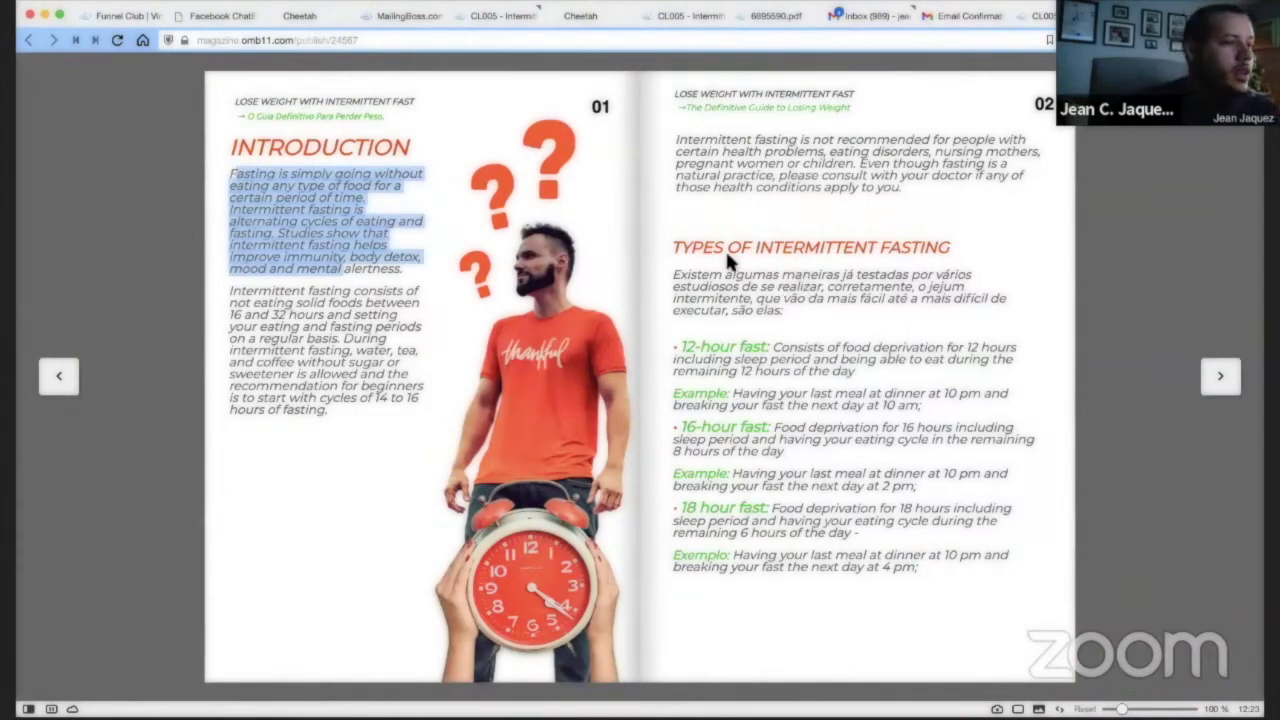
pyautogui.moveTo(689, 148); pyautogui.dragTo(849, 163)
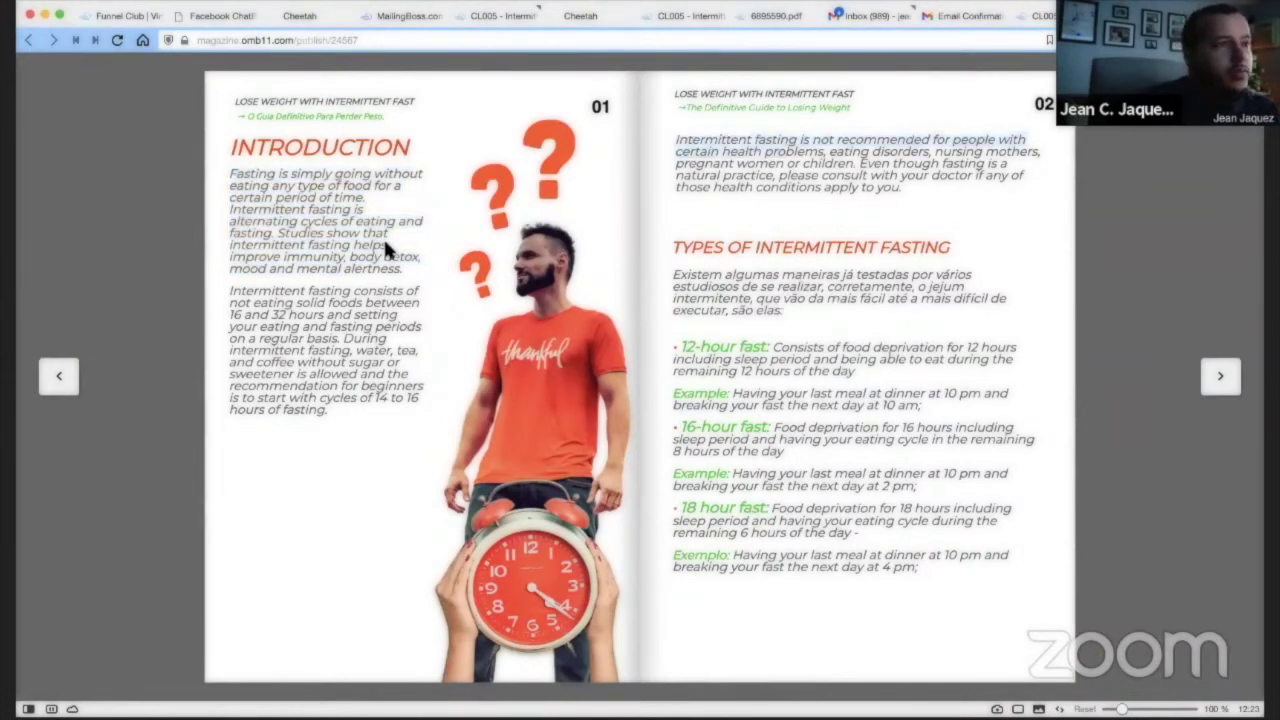
pyautogui.click(1225, 382)
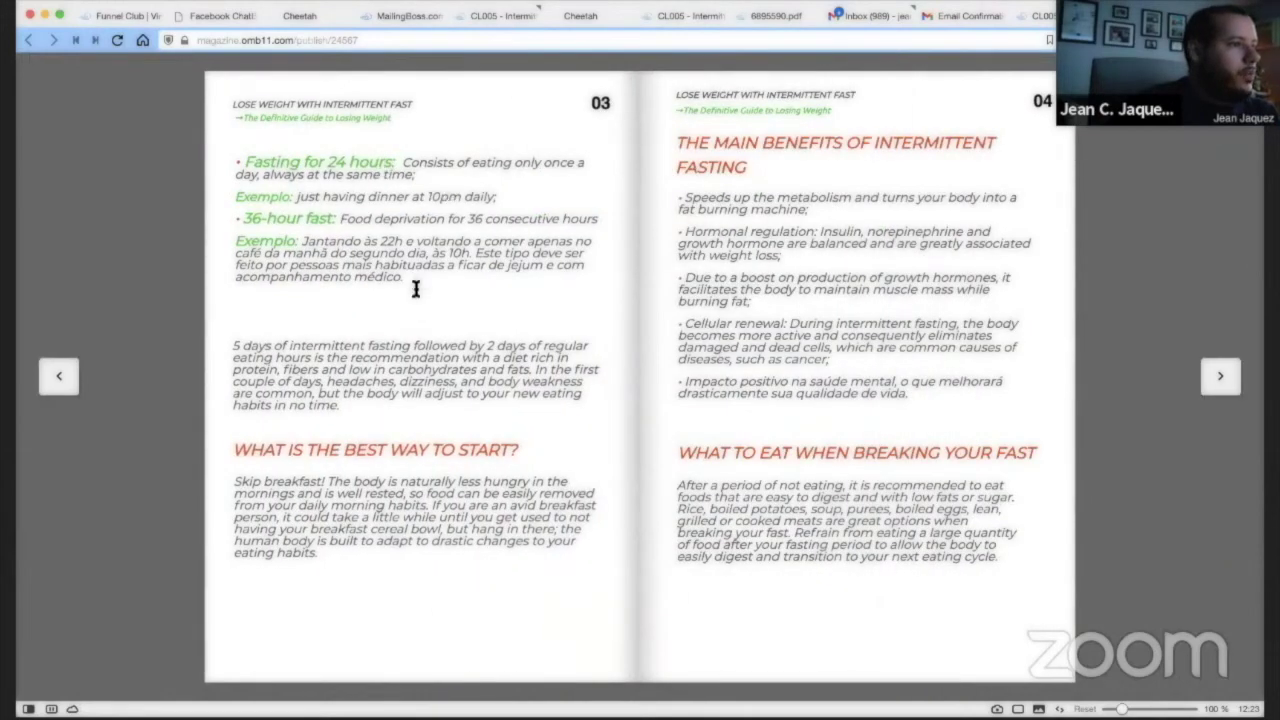
pyautogui.click(686, 16)
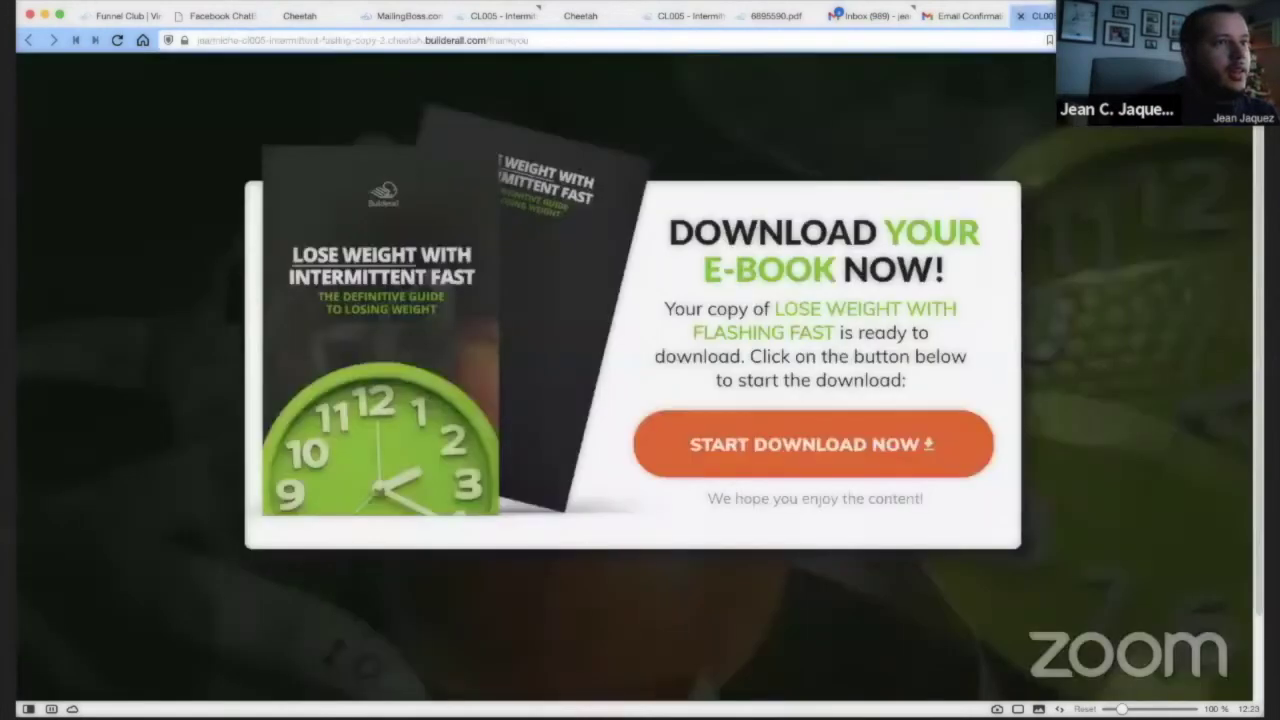
pyautogui.click(388, 16)
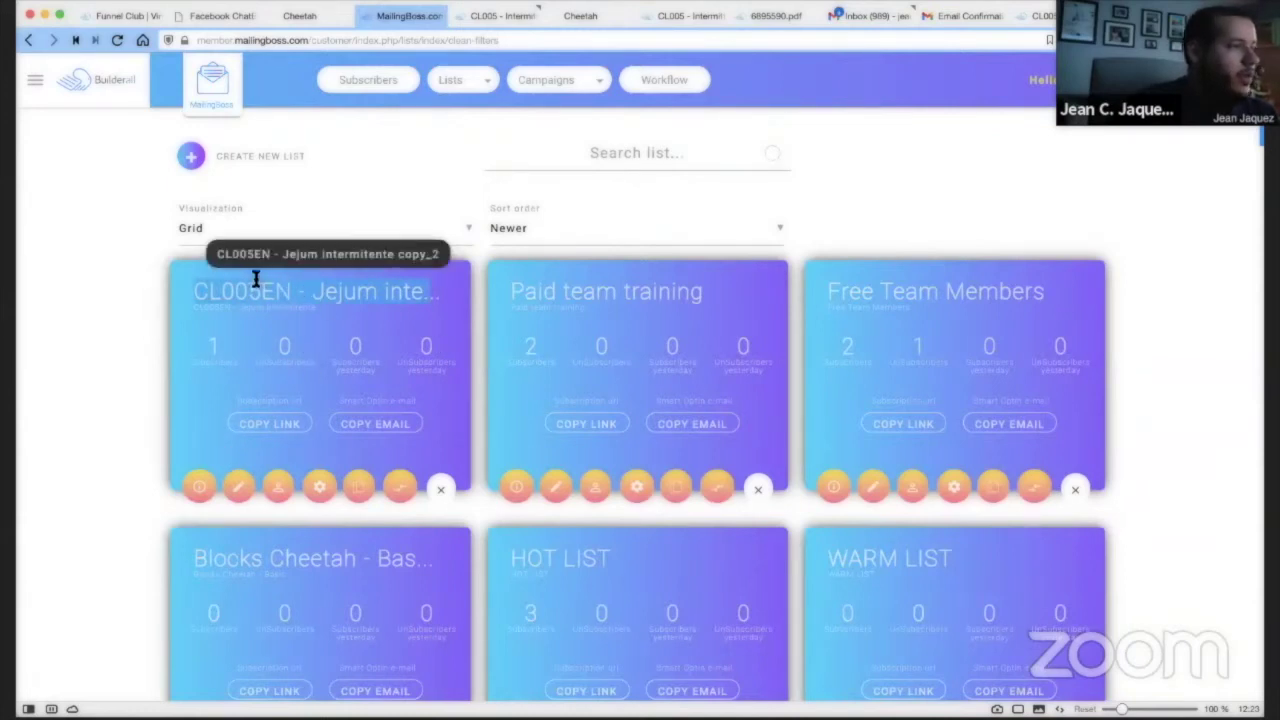
# Change the copied list's name to 'New Year New List Fasting' and copy it.
pyautogui.click(240, 489)
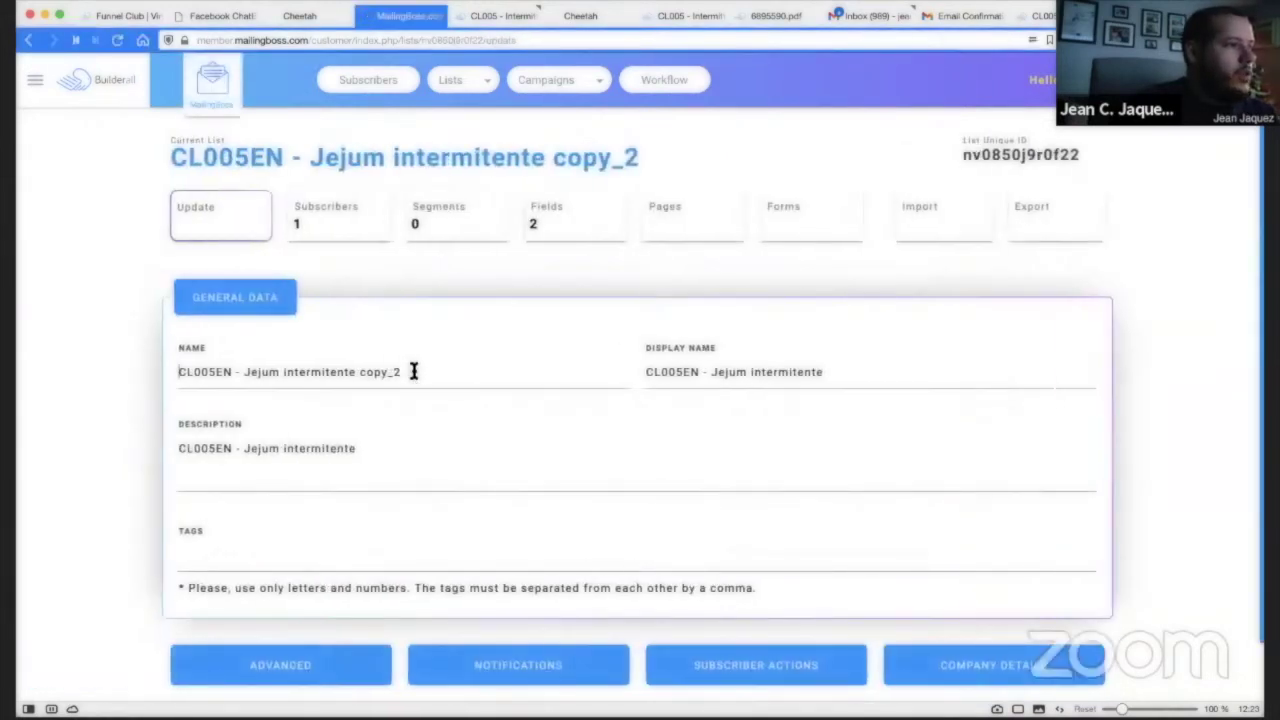
pyautogui.click(411, 369)
pyautogui.press('super+a')
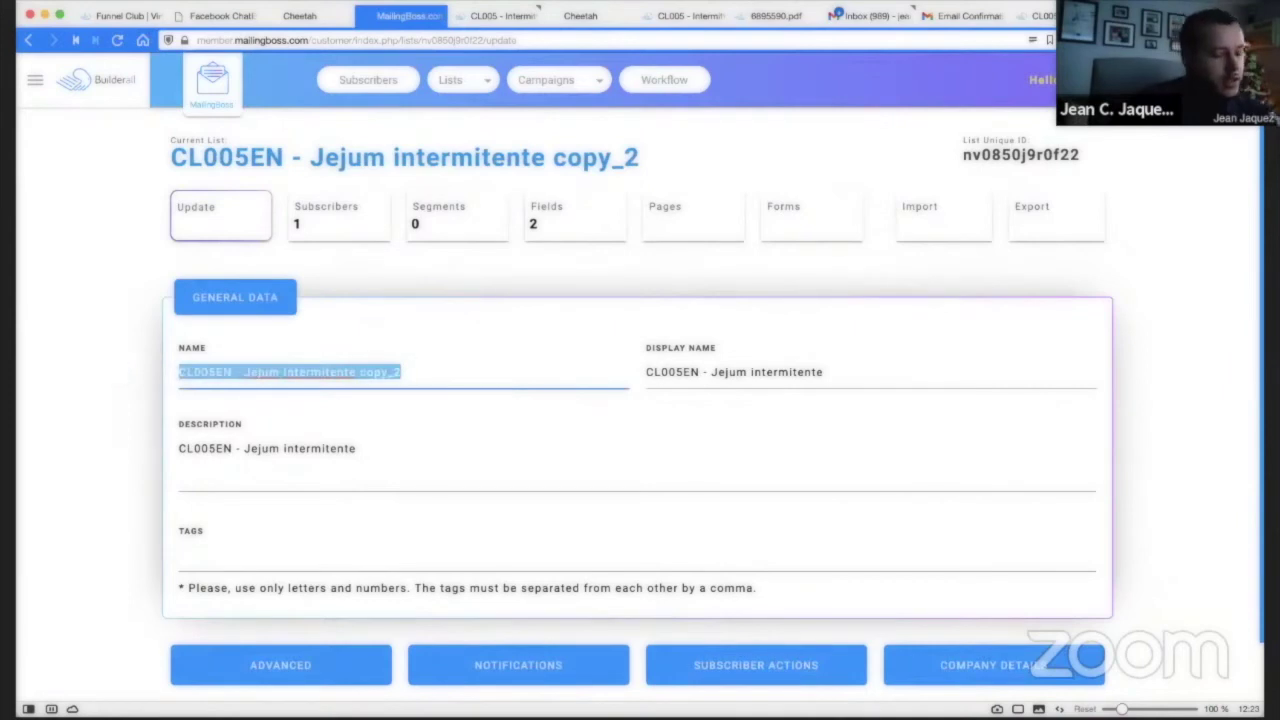
pyautogui.press('BackSpace')
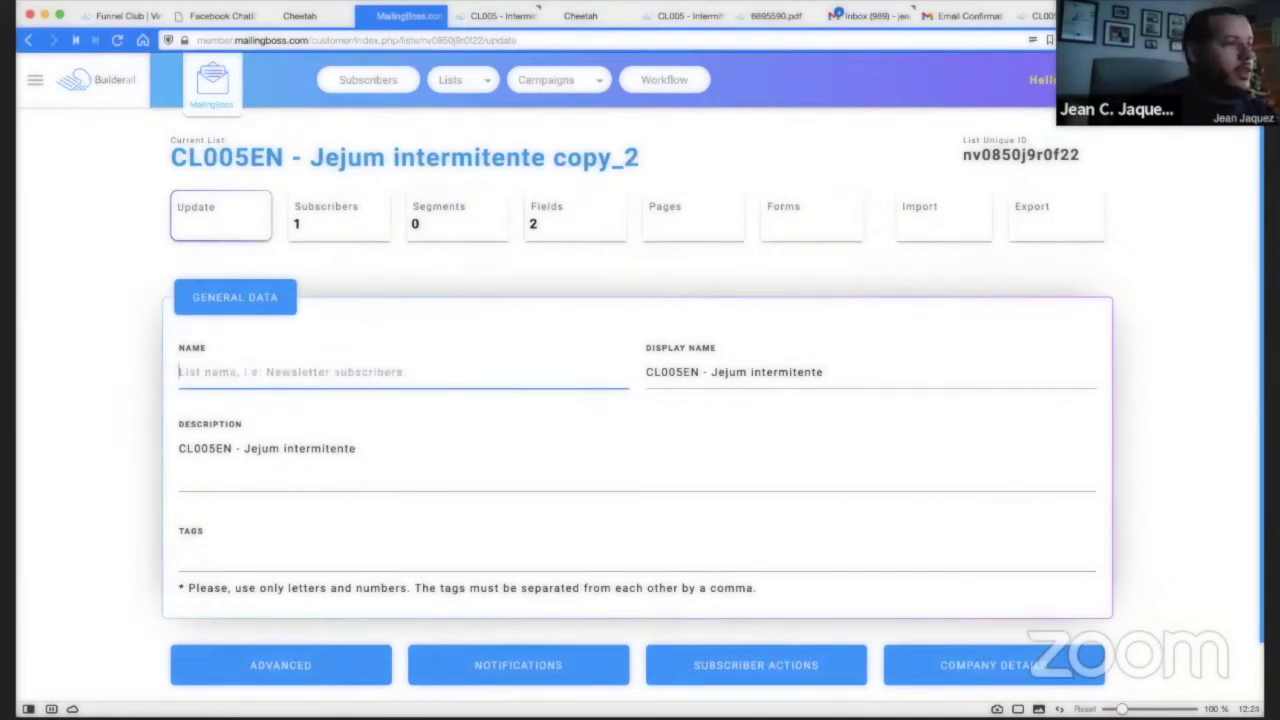
pyautogui.write('New Year New List Fasting')
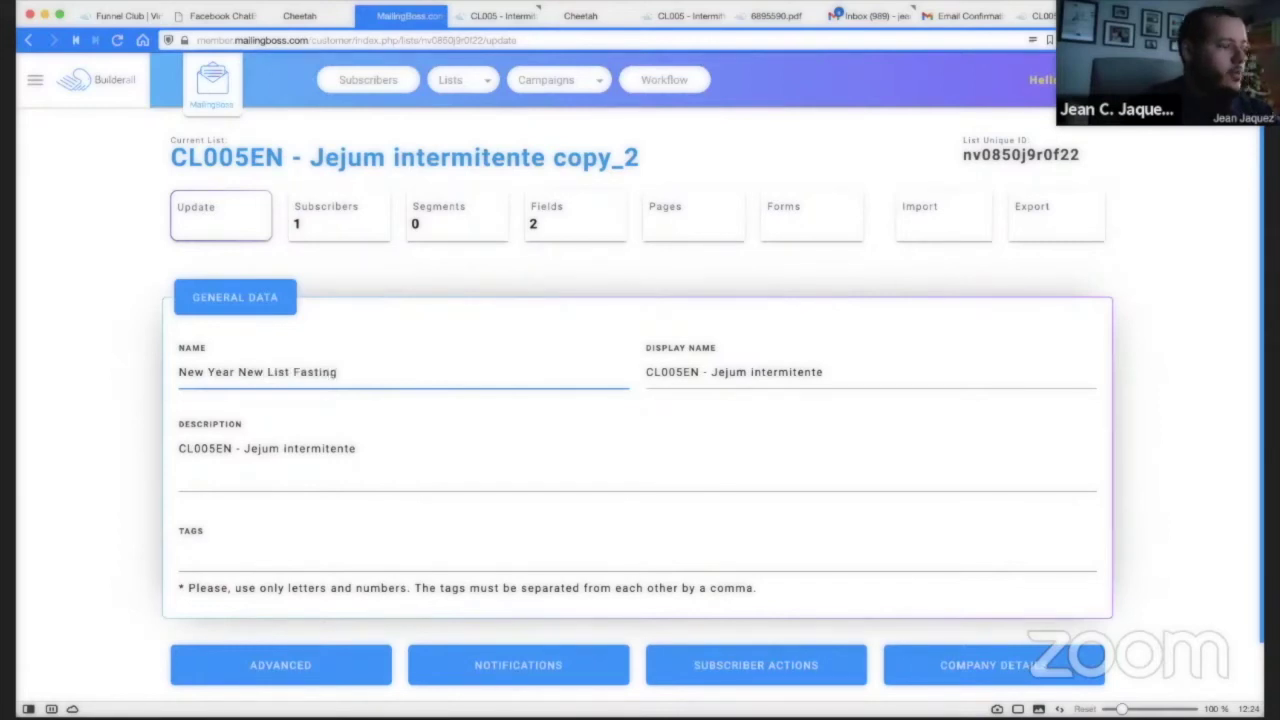
pyautogui.moveTo(338, 371); pyautogui.dragTo(112, 370)
pyautogui.hotkey('ctrl', 'c')
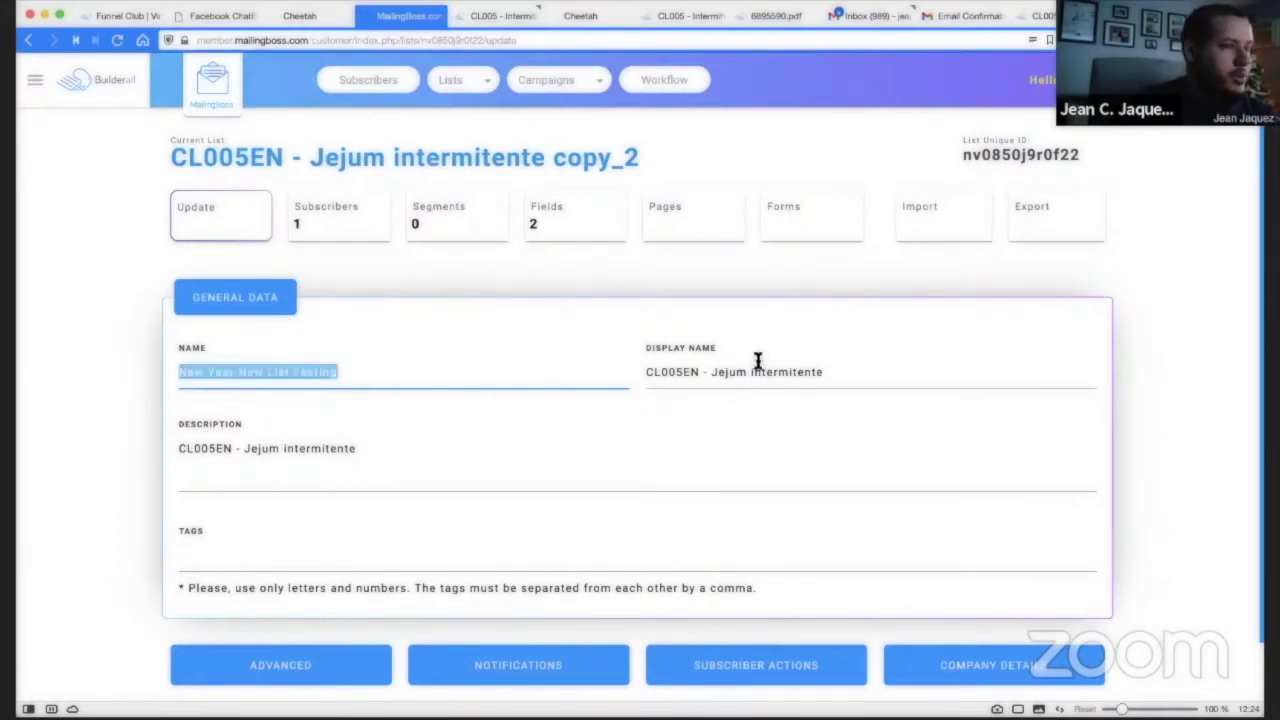
# Paste 'New Year New List Fasting' into Display Name and Description, then save the list.
pyautogui.click(757, 370)
pyautogui.hotkey('ctrl', 'a')
pyautogui.hotkey('ctrl', 'v')
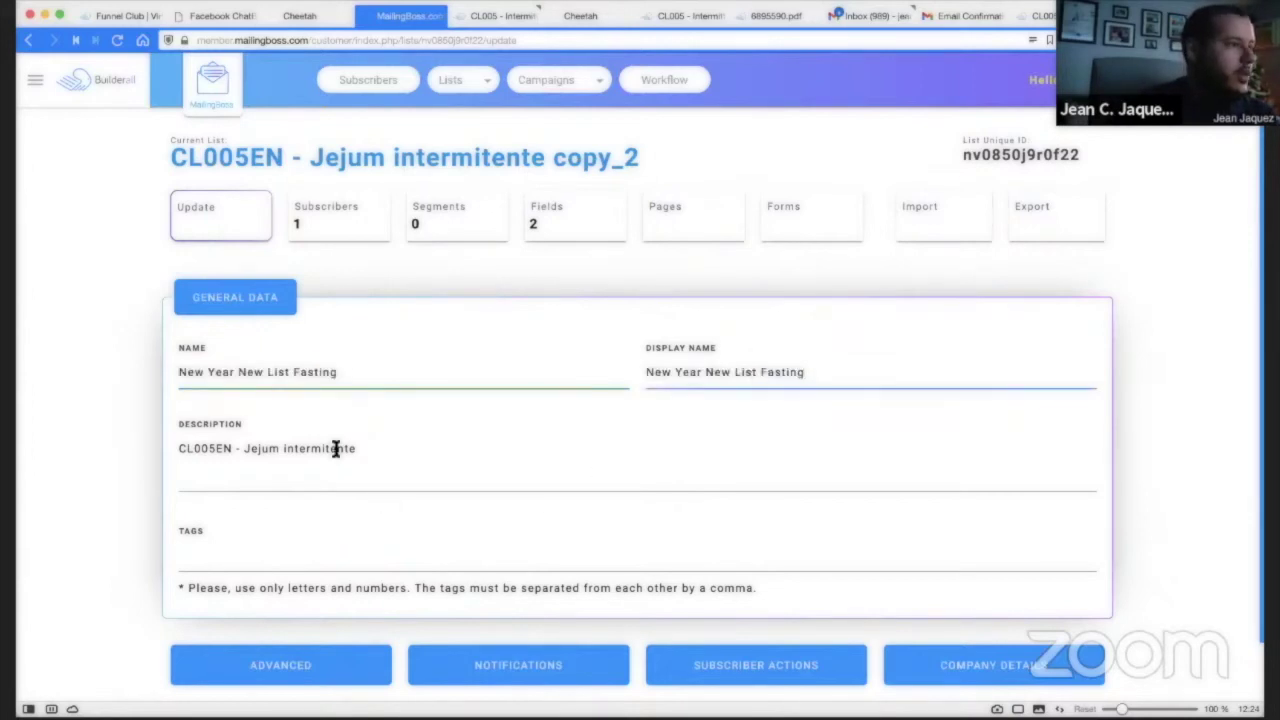
pyautogui.click(337, 449)
pyautogui.hotkey('ctrl', 'a')
pyautogui.hotkey('ctrl', 'v')
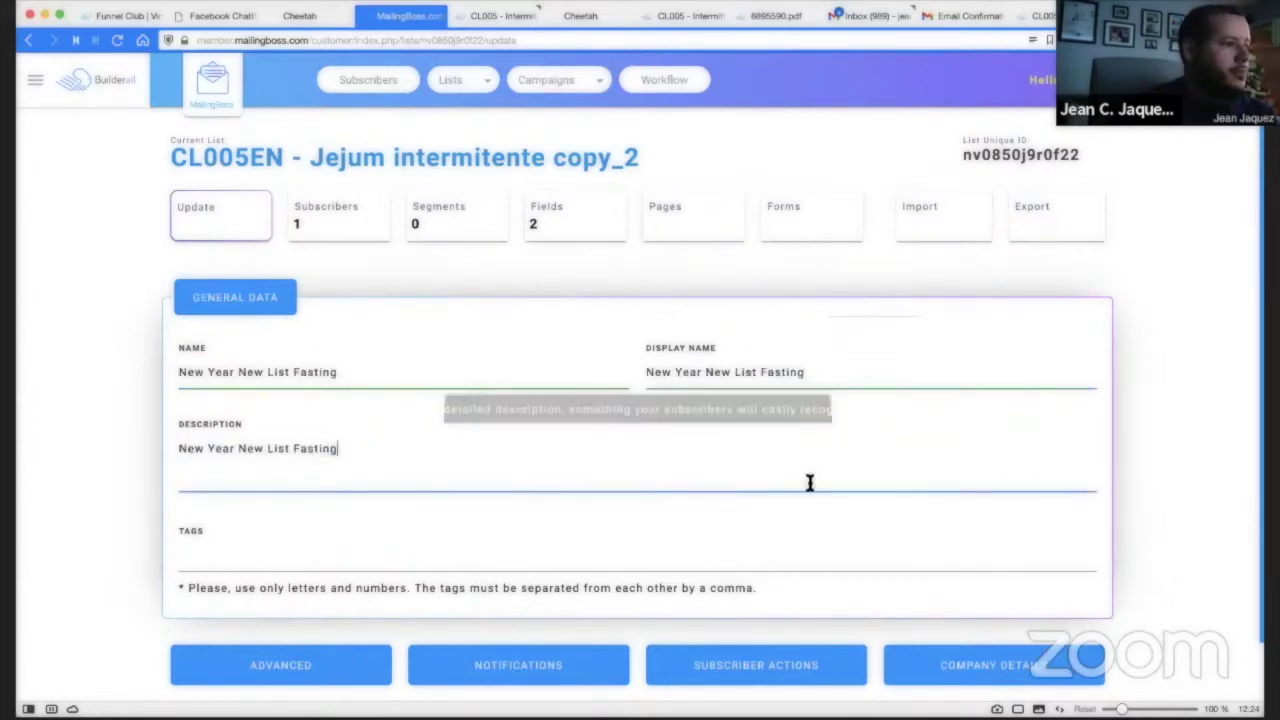
pyautogui.scroll(-1, 1050, 520)
pyautogui.click(878, 668)
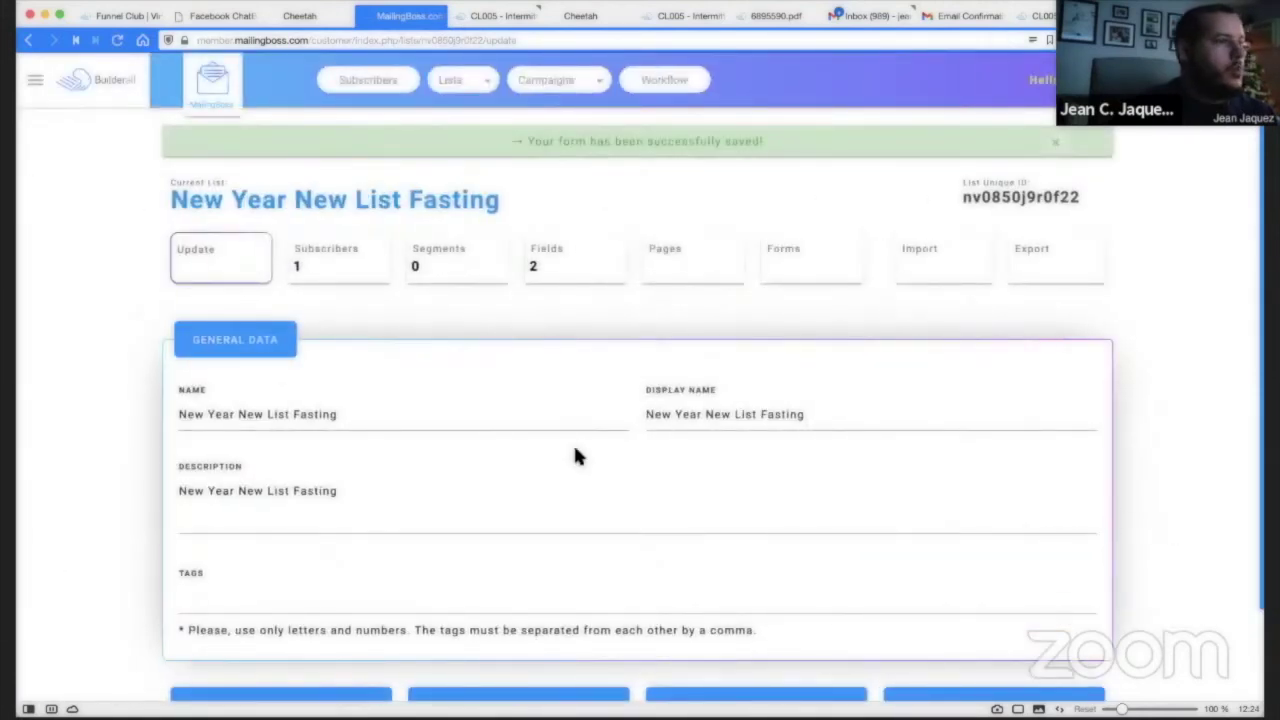
# Review the list's Fields, then bring up its Pages section of subscribe pages and emails.
pyautogui.click(557, 256)
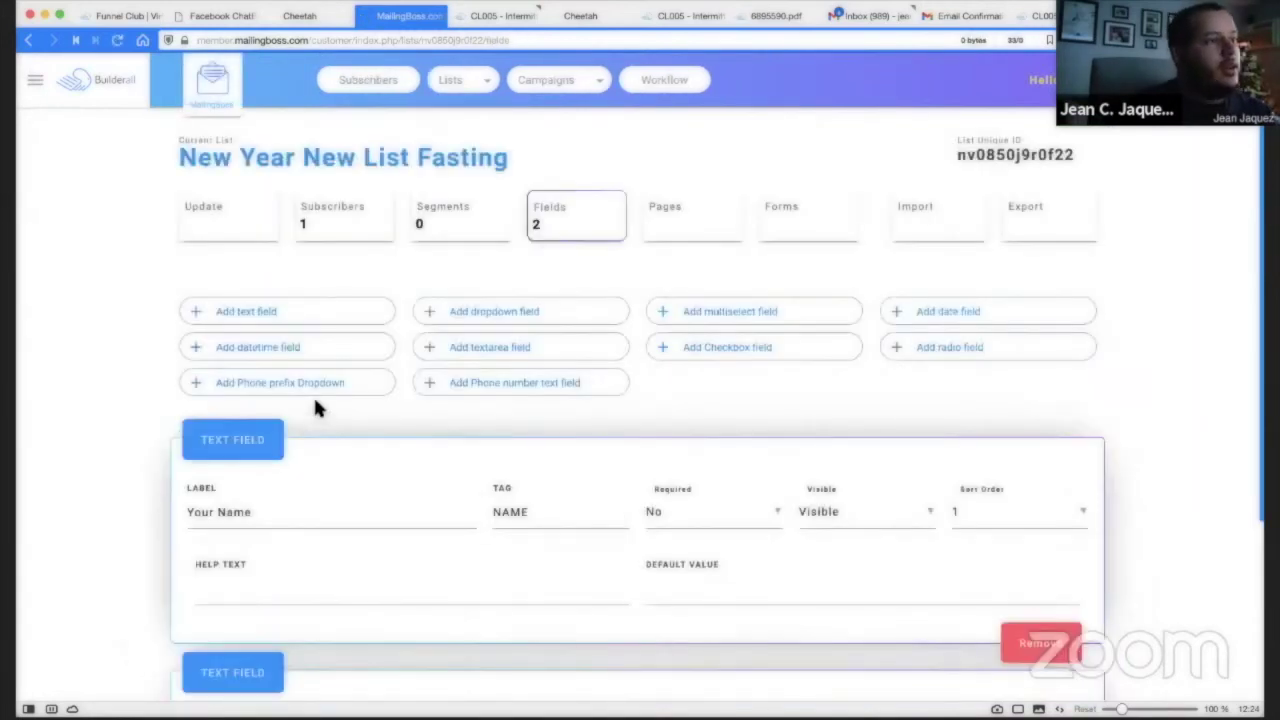
pyautogui.scroll(-5, 205, 512)
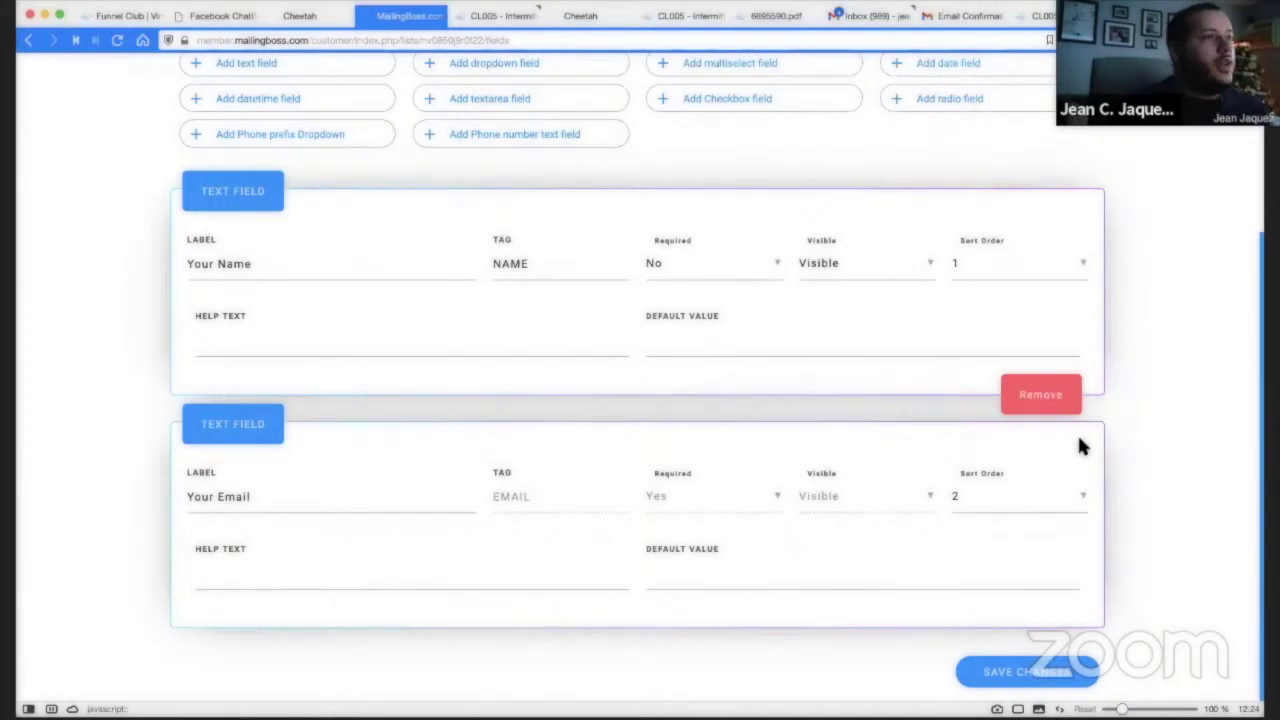
pyautogui.scroll(5, 1050, 440)
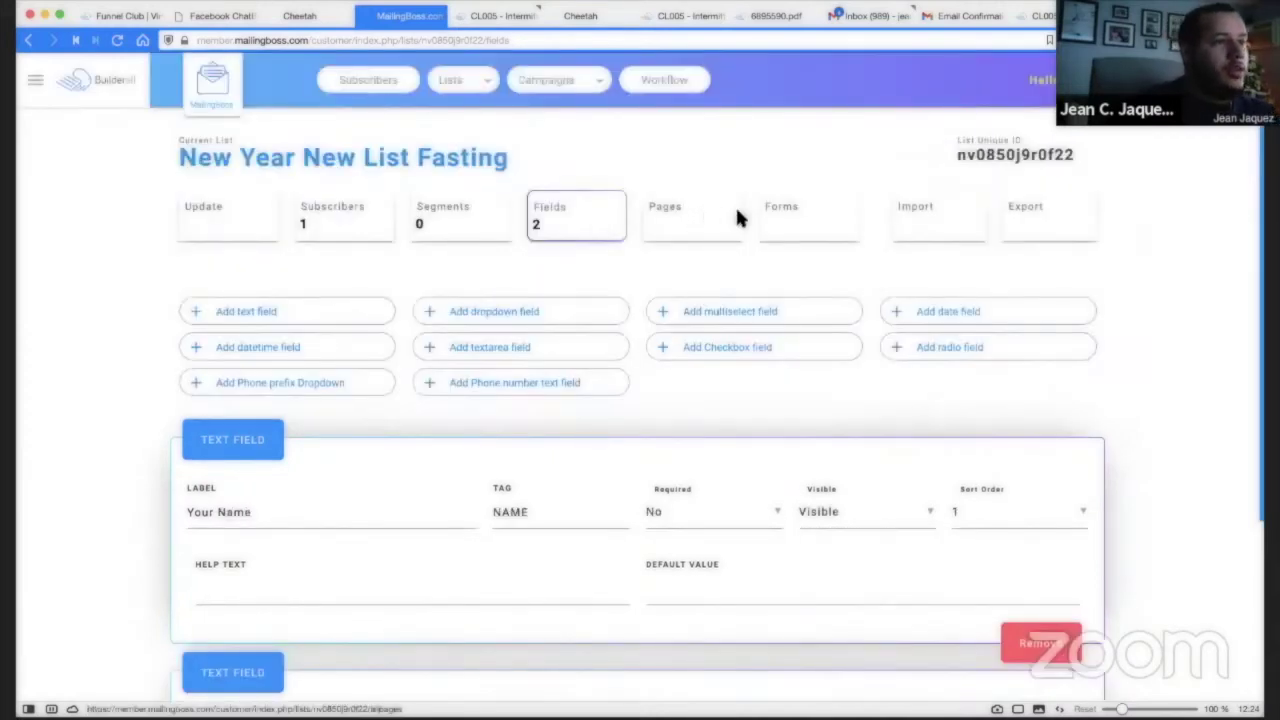
pyautogui.click(678, 218)
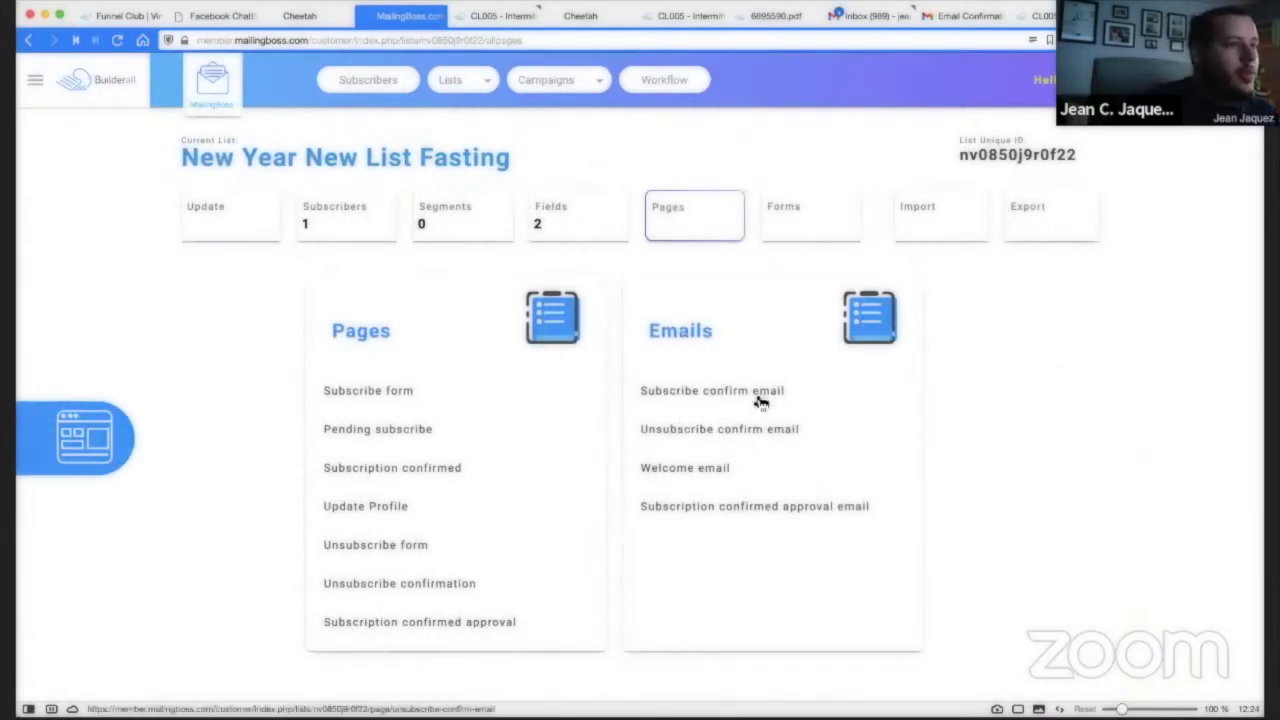
# In the confirmation email, replace the old title with a bold 'New Year New List Fasting'.
pyautogui.click(672, 395)
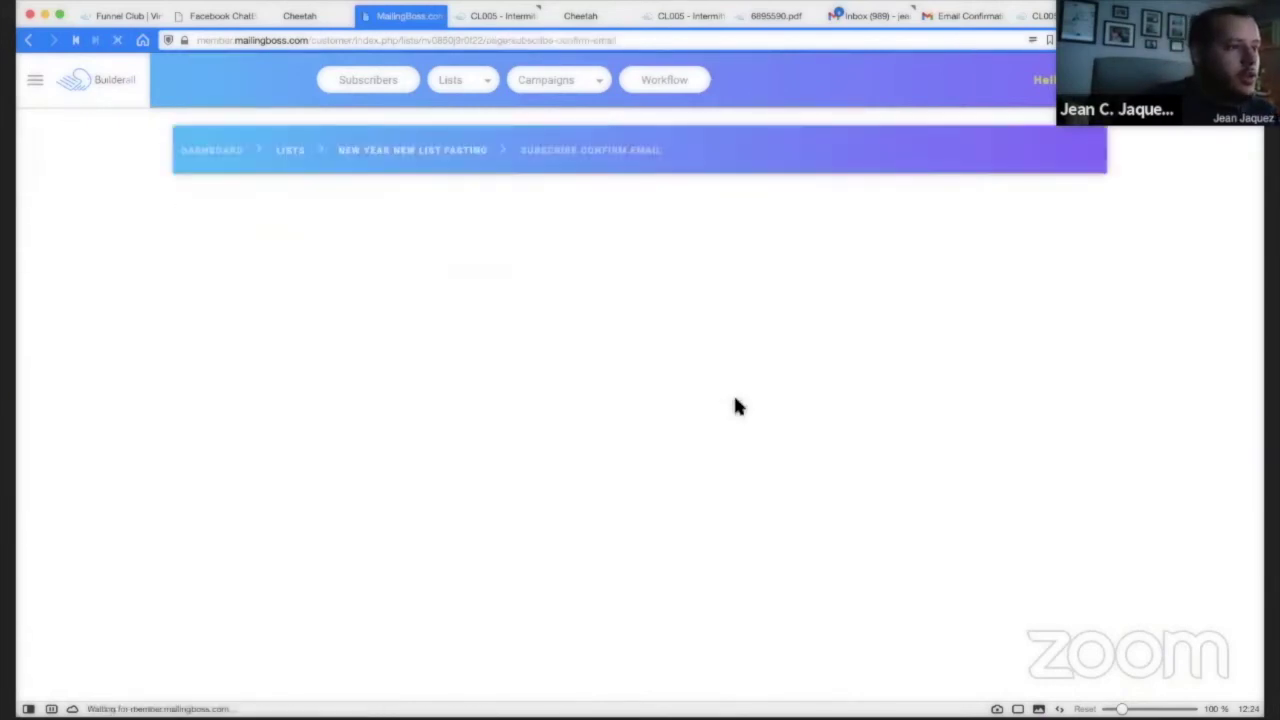
pyautogui.scroll(-3, 352, 362)
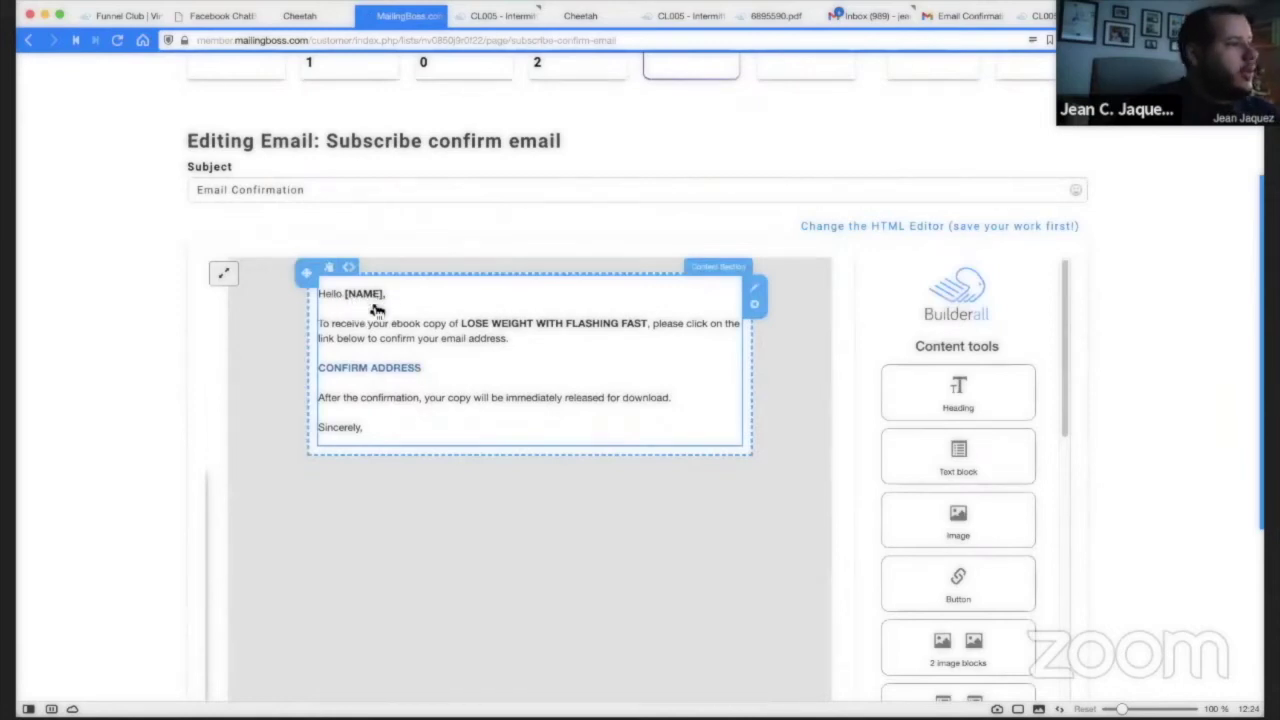
pyautogui.click(580, 324)
pyautogui.moveTo(461, 324); pyautogui.dragTo(648, 326)
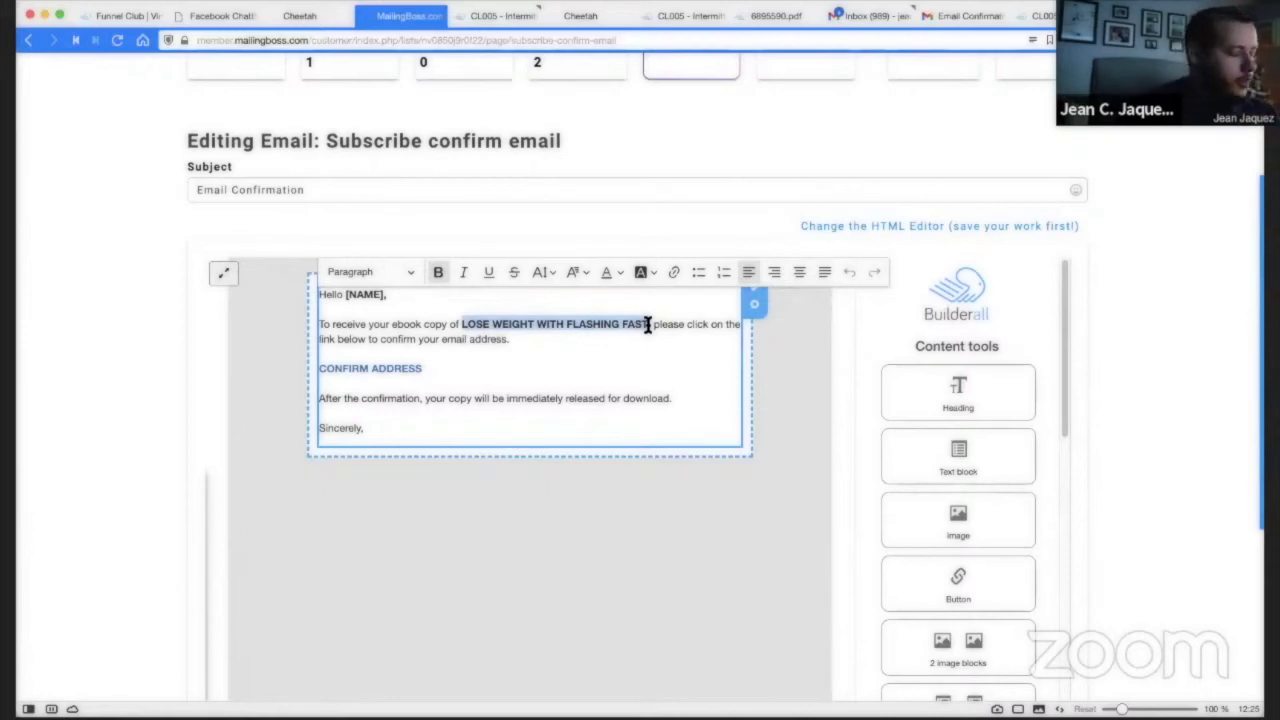
pyautogui.press('BackSpace')
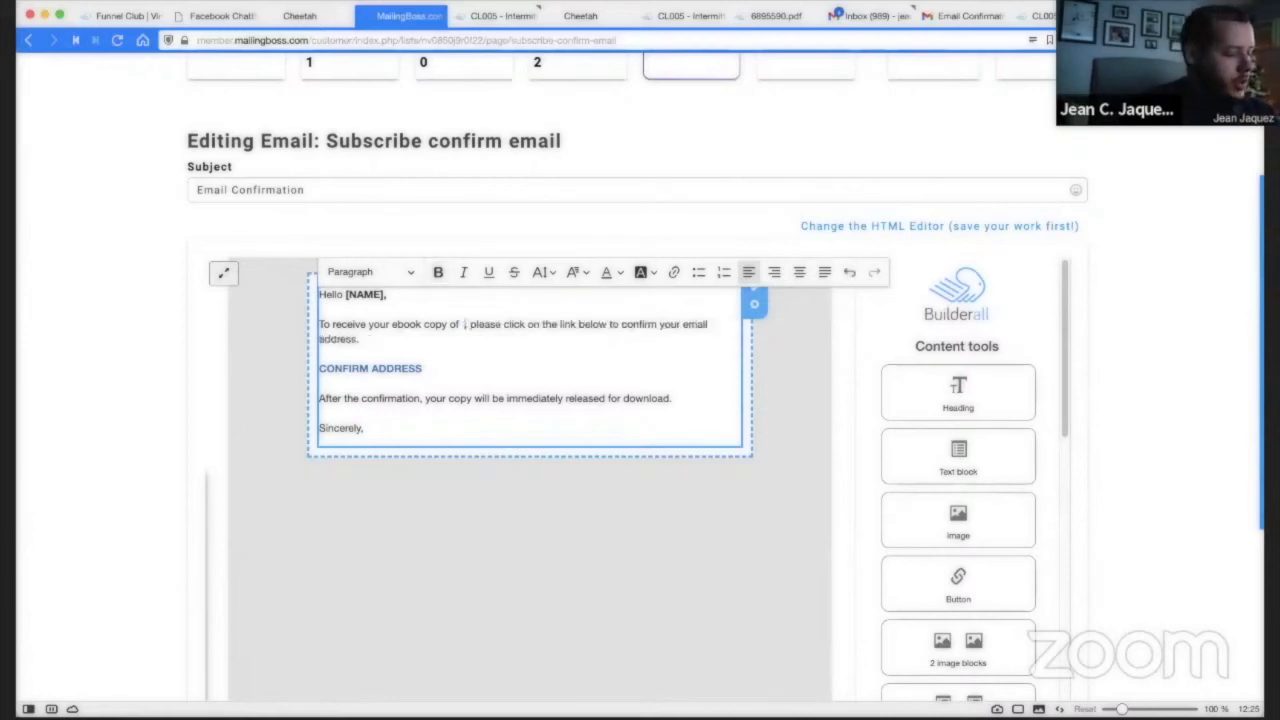
pyautogui.press('super+v')
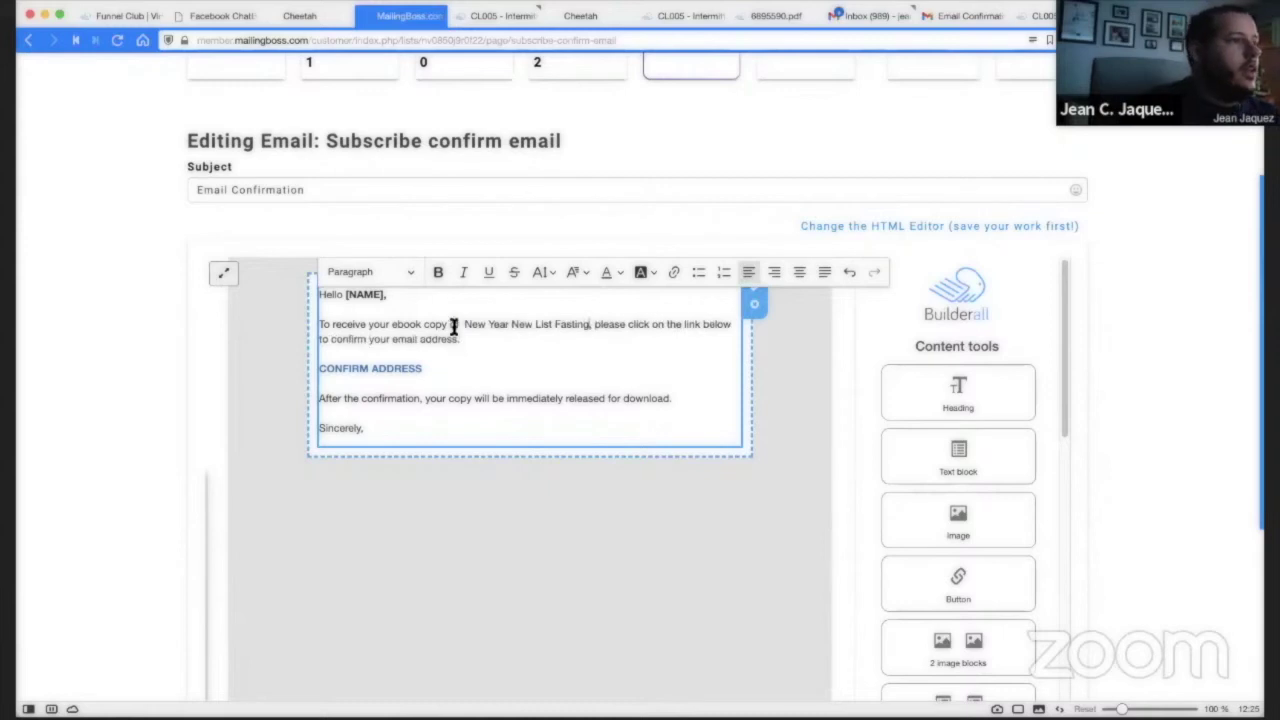
pyautogui.moveTo(463, 324); pyautogui.dragTo(592, 324)
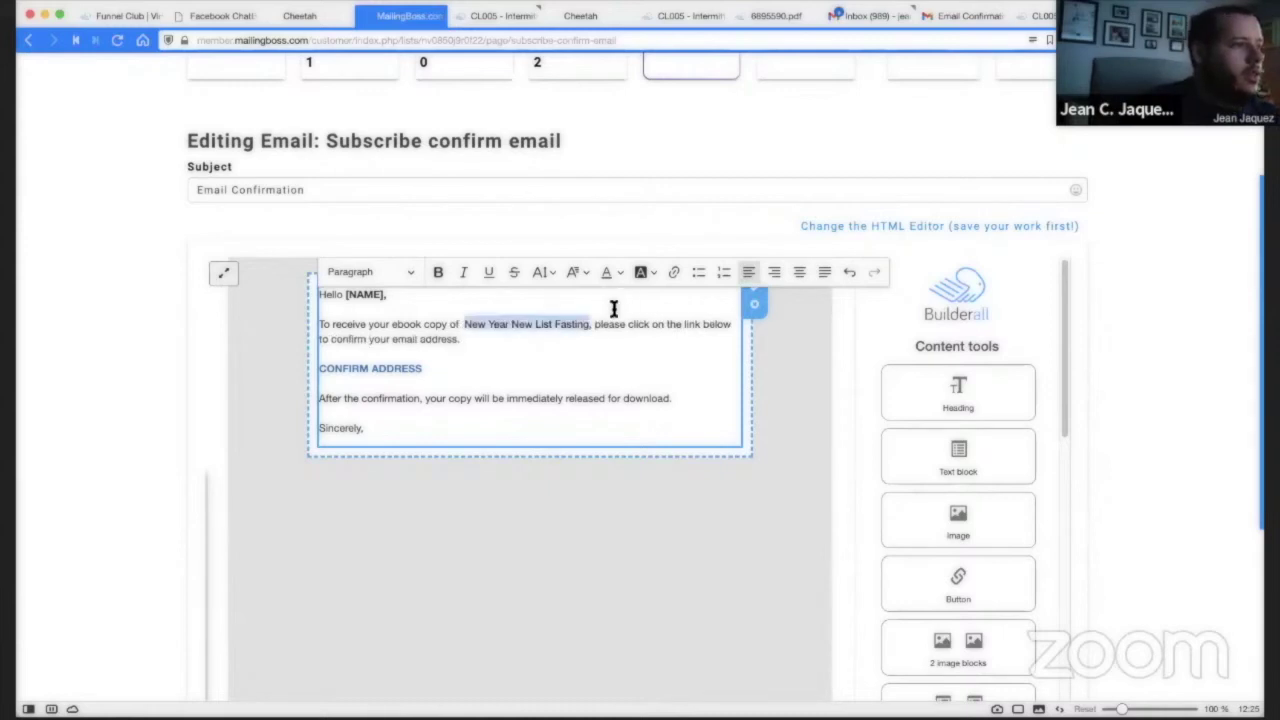
pyautogui.click(439, 273)
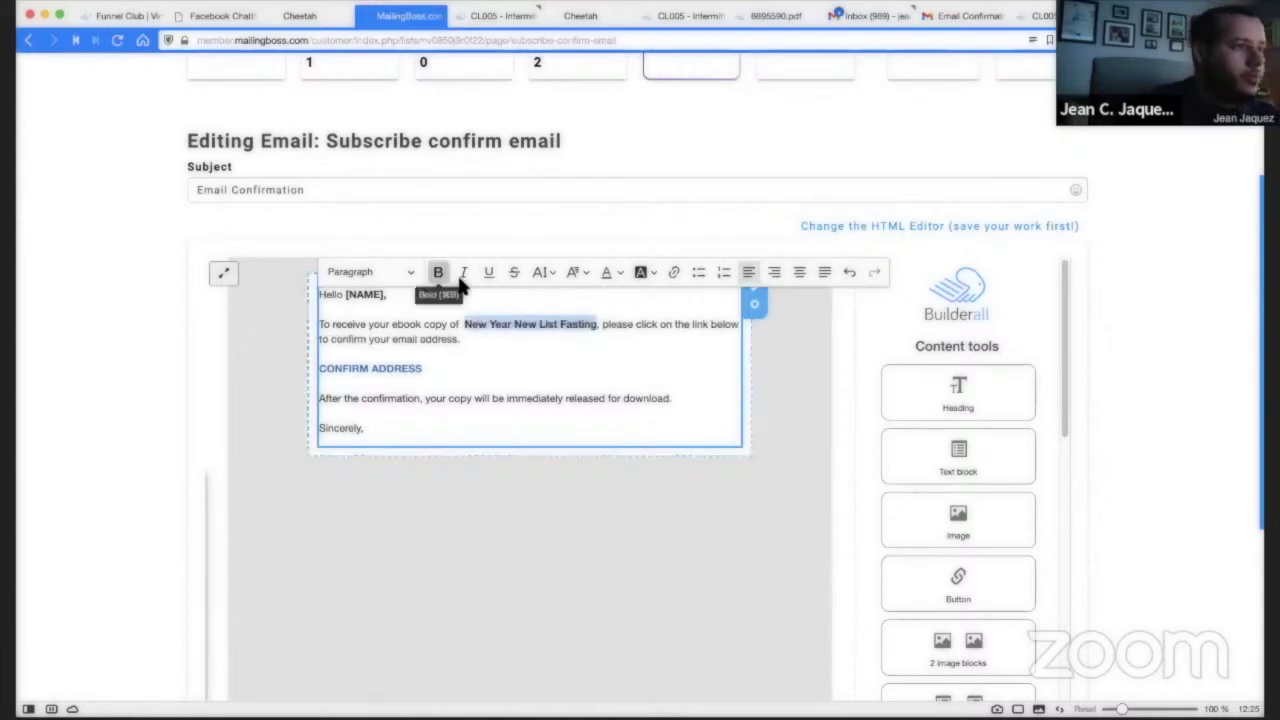
pyautogui.click(593, 330)
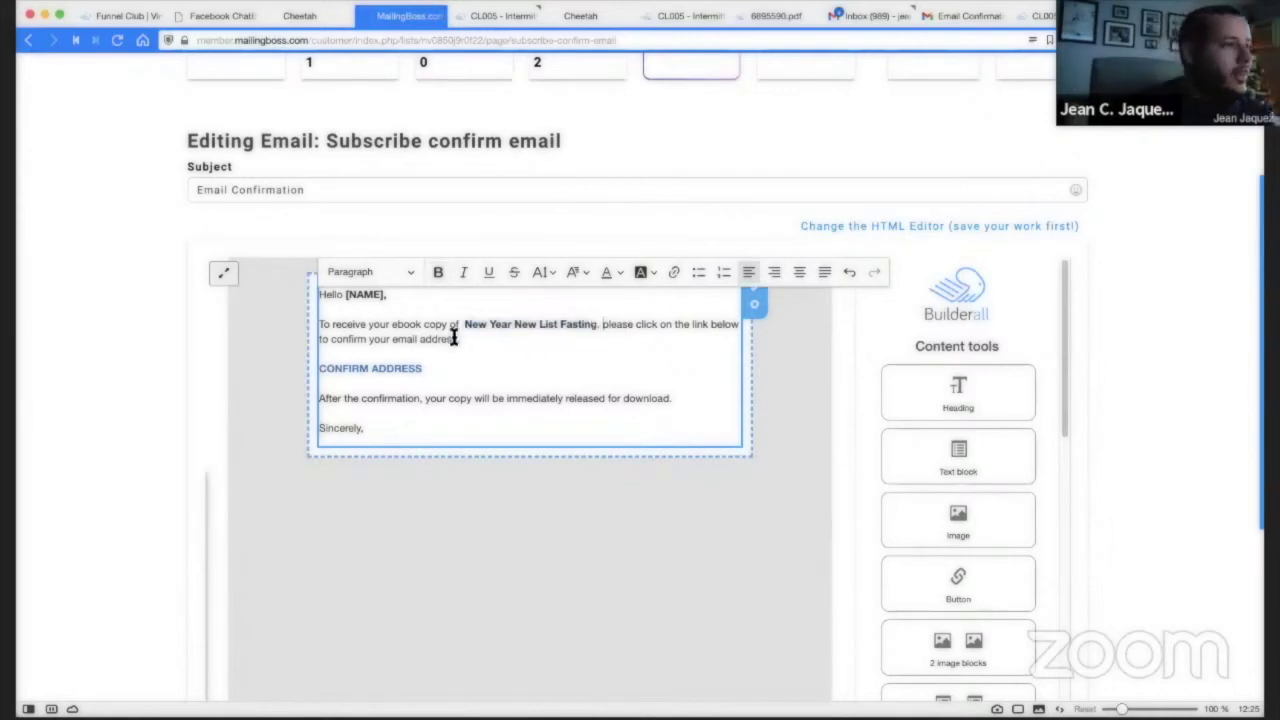
# Reword the CONFIRM ADDRESS link text to 'CONFIRM TO GET YOUR EMAILS', keeping the link intact.
pyautogui.click(362, 369)
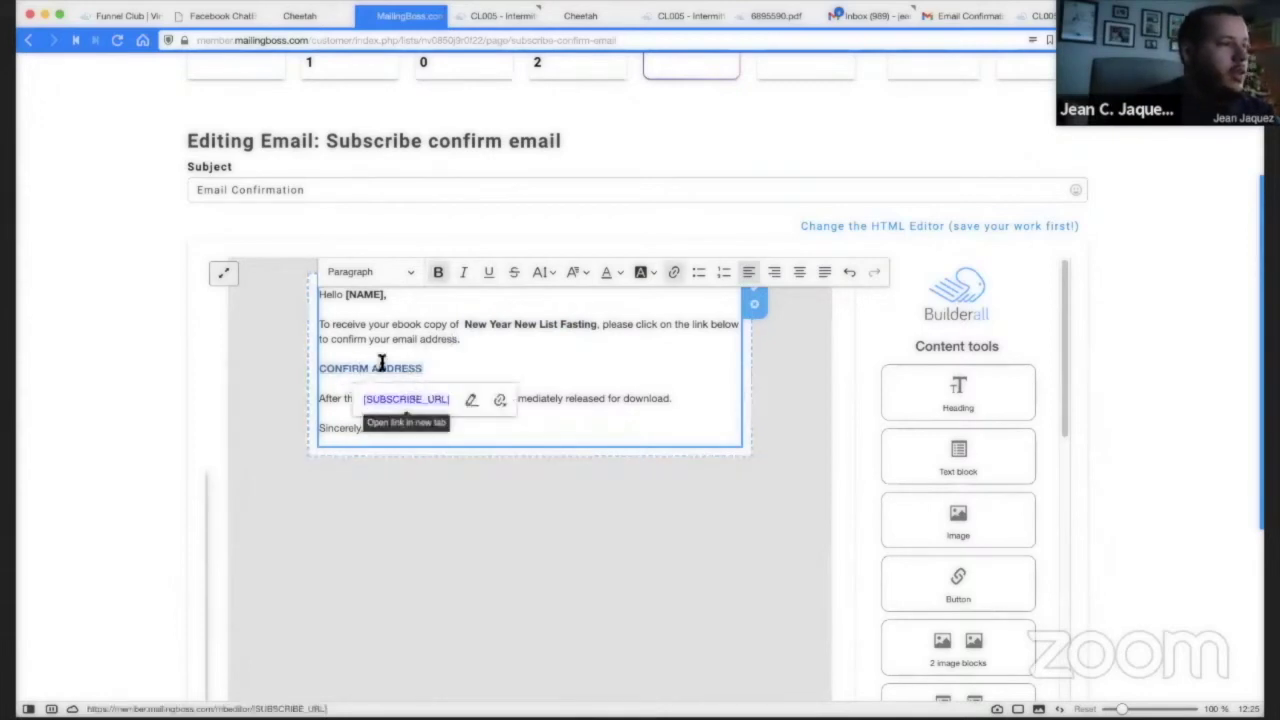
pyautogui.moveTo(423, 369); pyautogui.dragTo(320, 369)
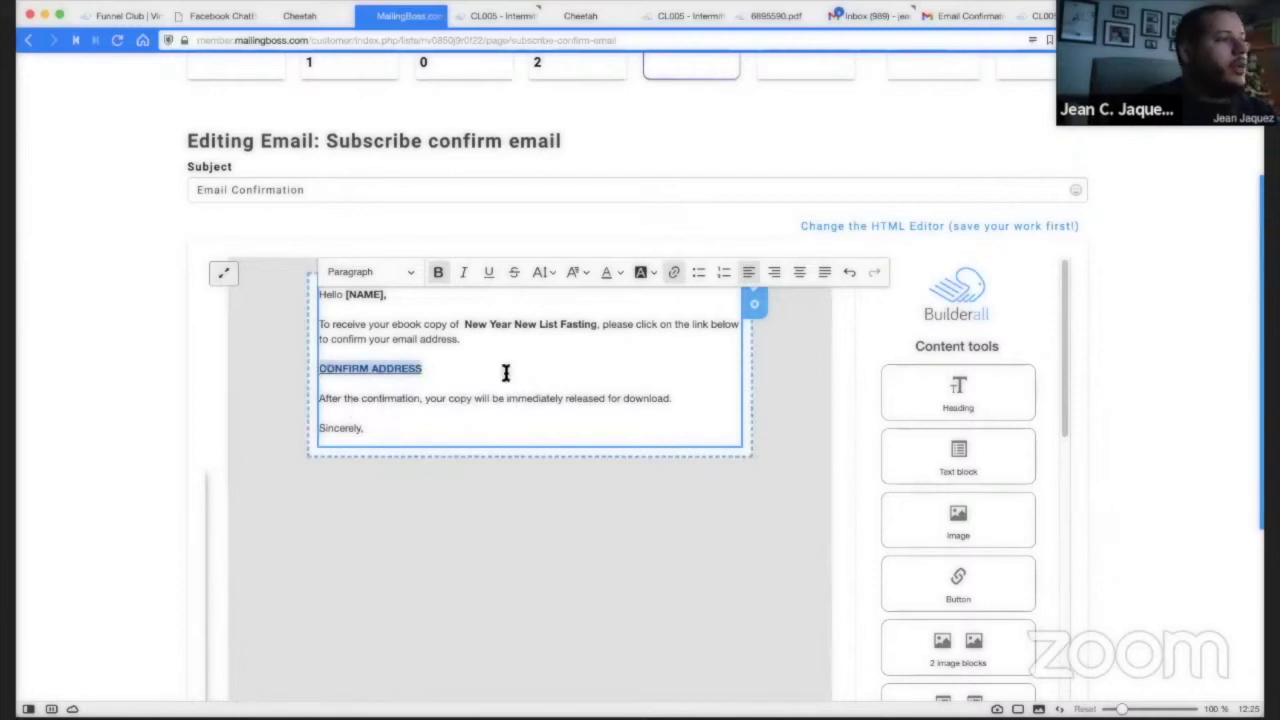
pyautogui.click(354, 371)
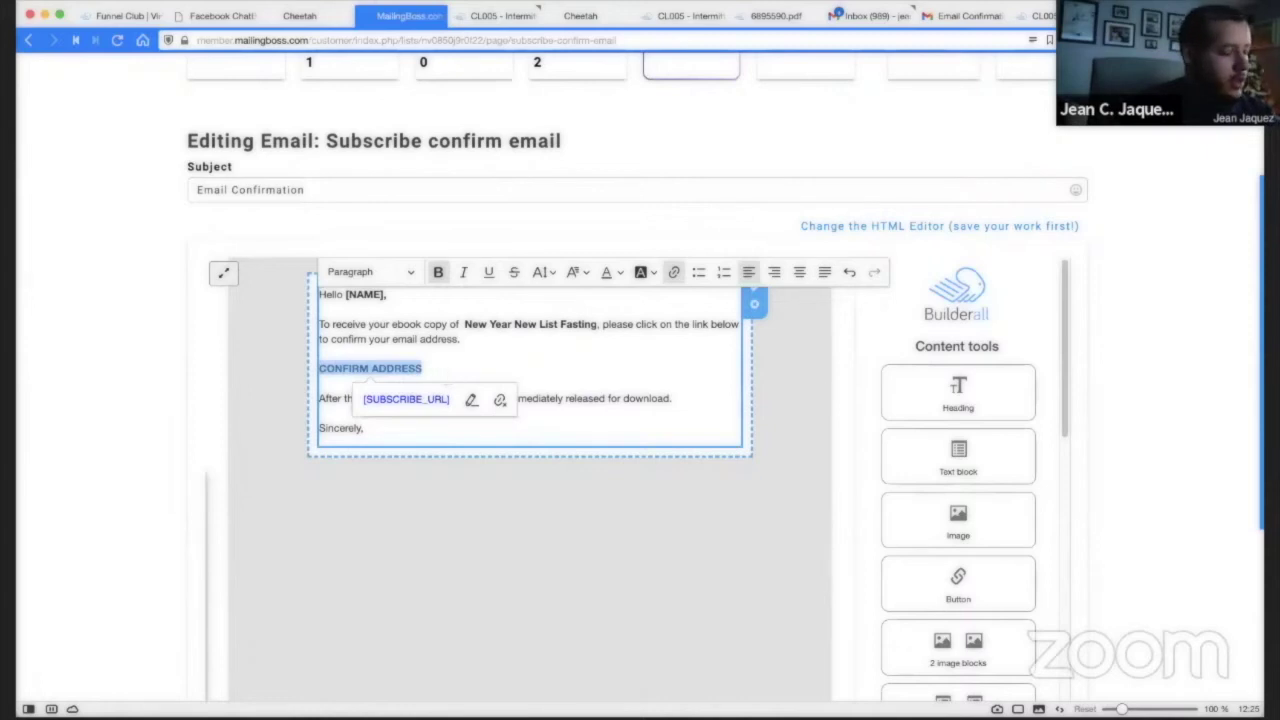
pyautogui.write('CON')
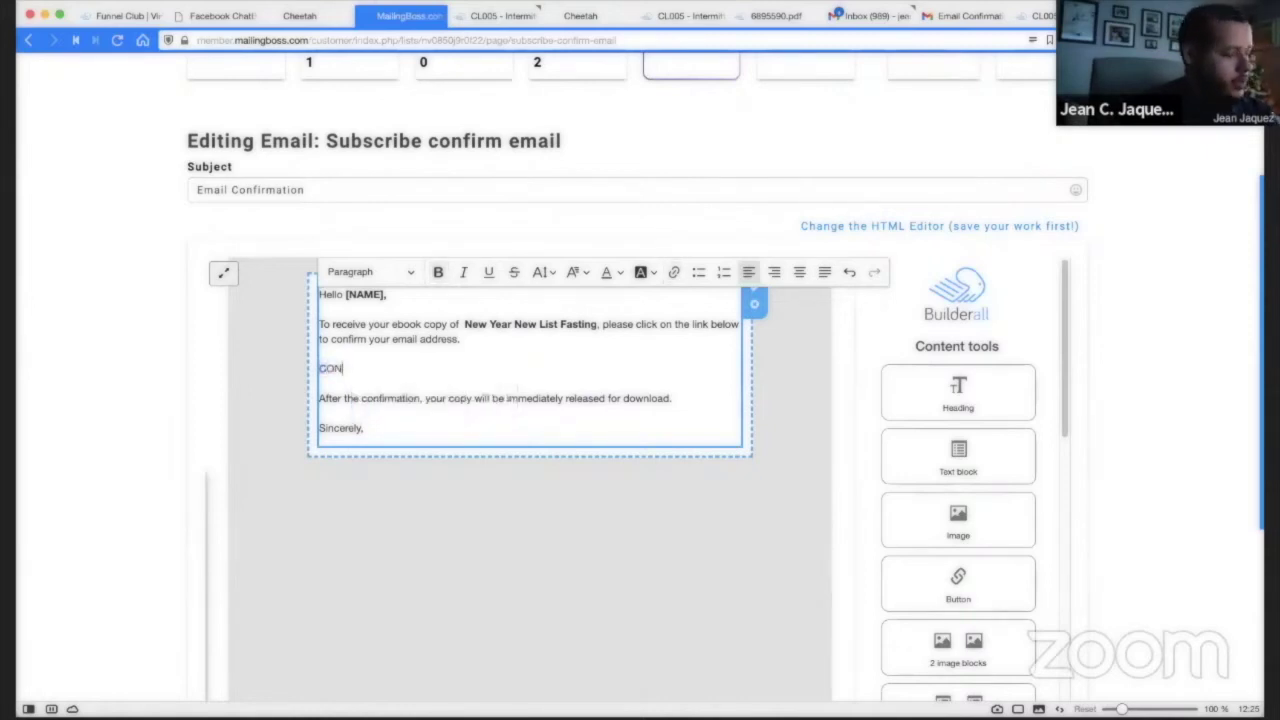
pyautogui.hotkey('ctrl', 'z')
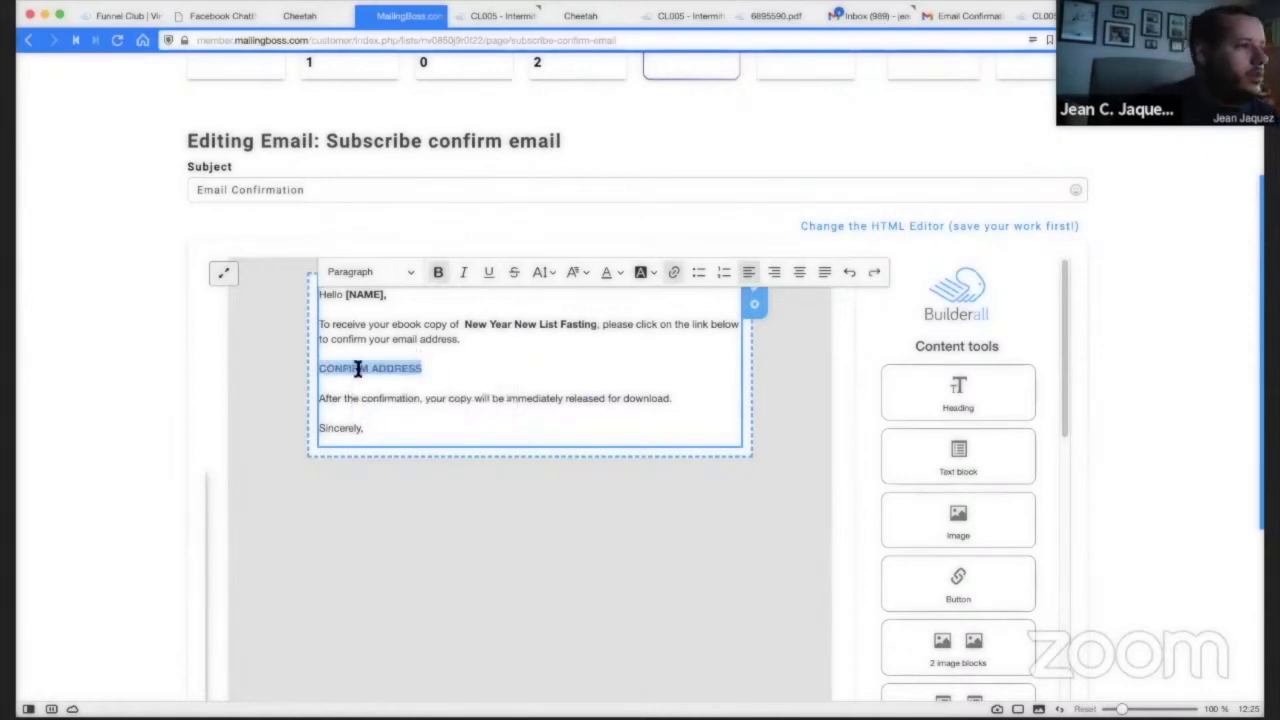
pyautogui.click(357, 369)
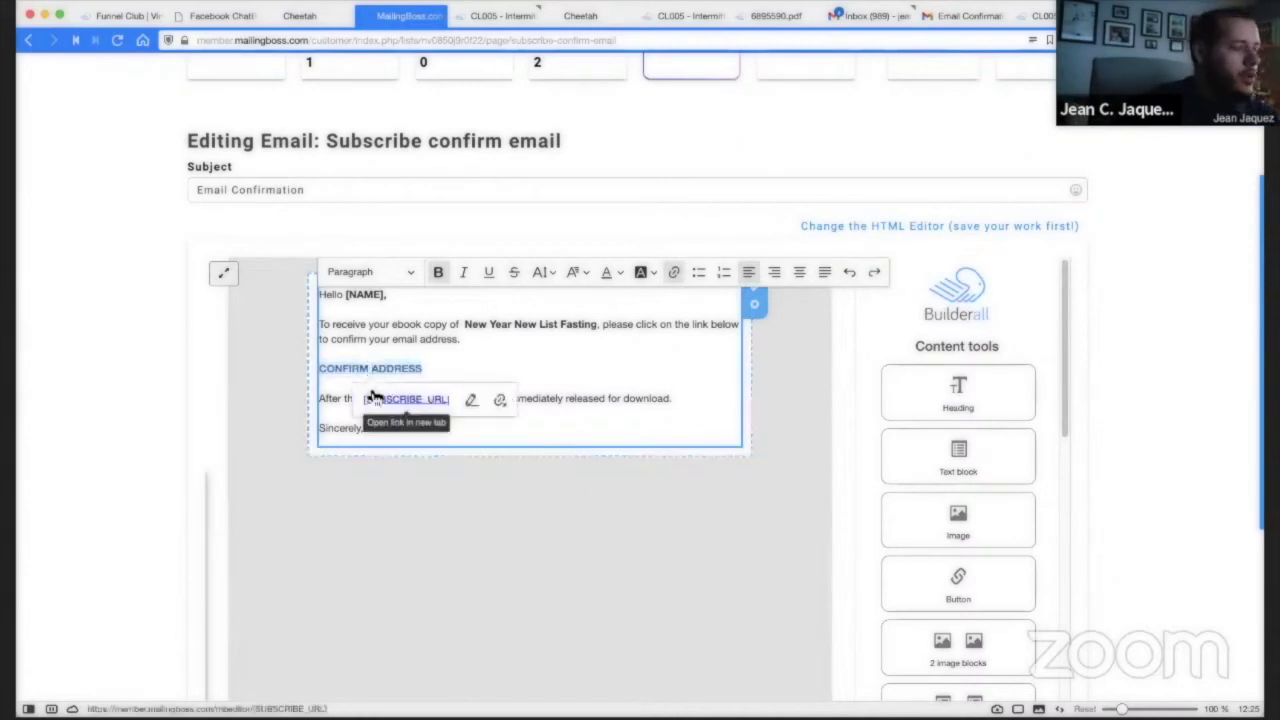
pyautogui.write('TO ')
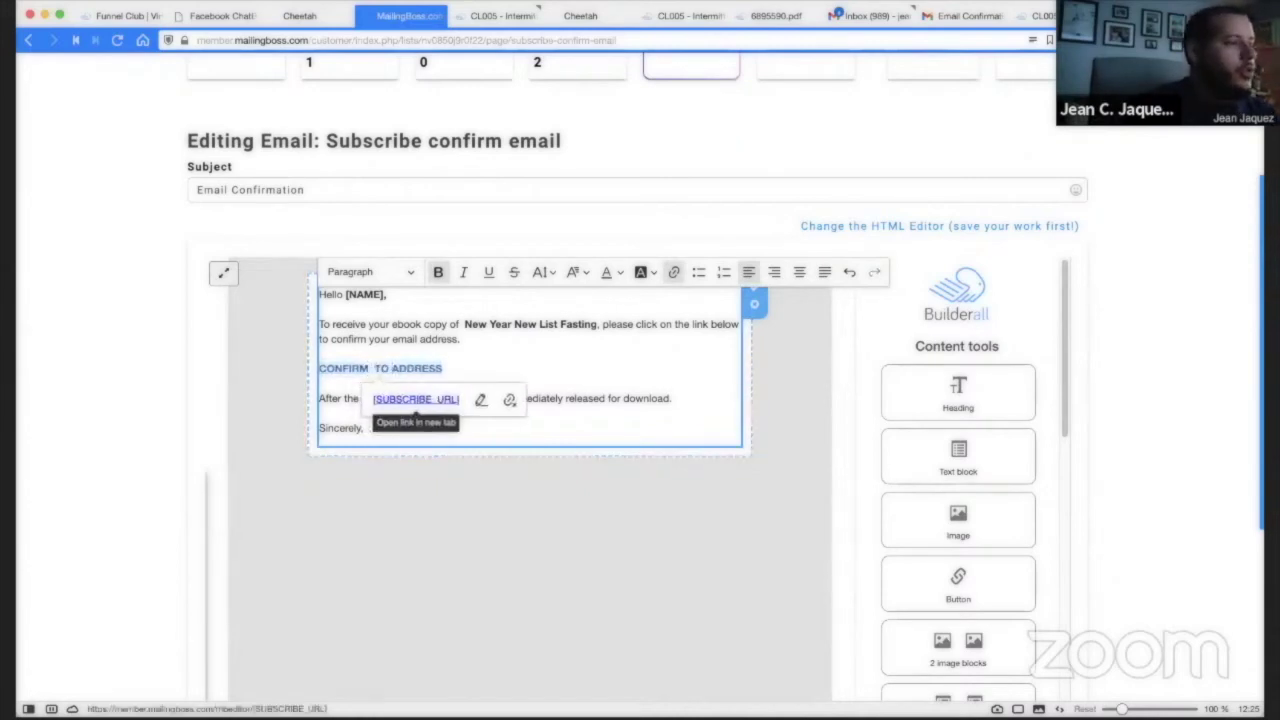
pyautogui.write('RECE')
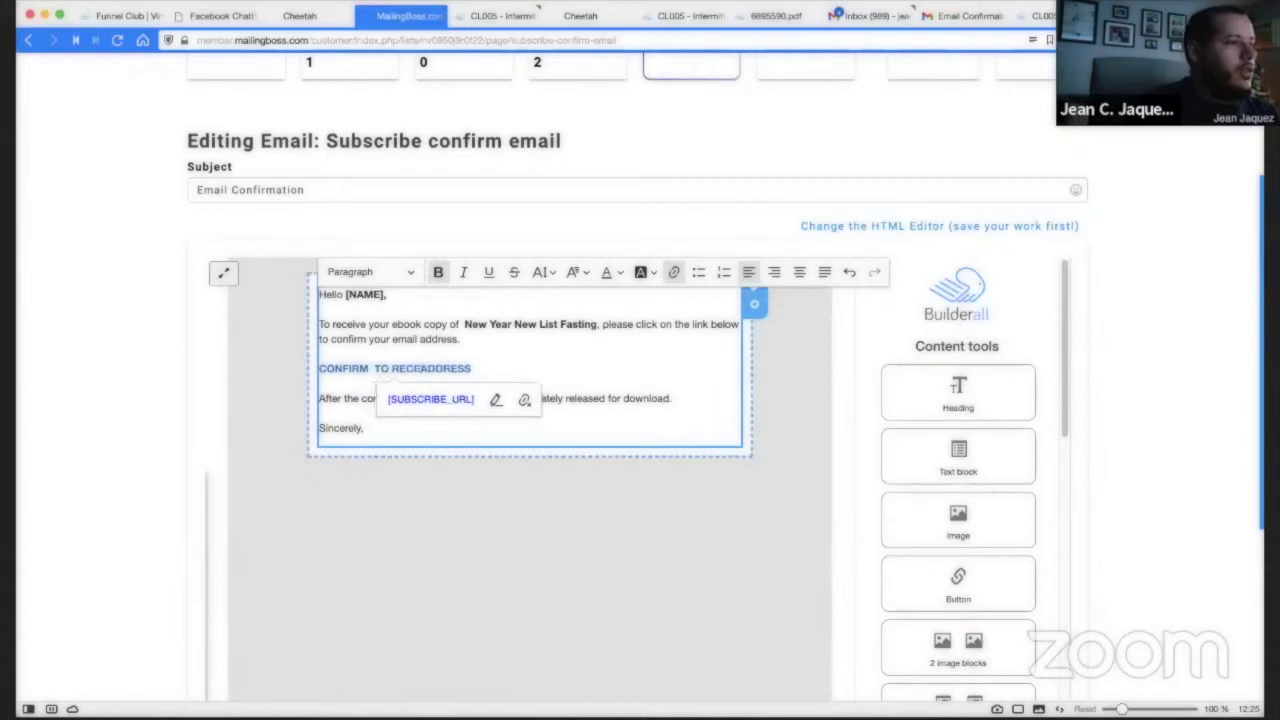
pyautogui.write('IVE ')
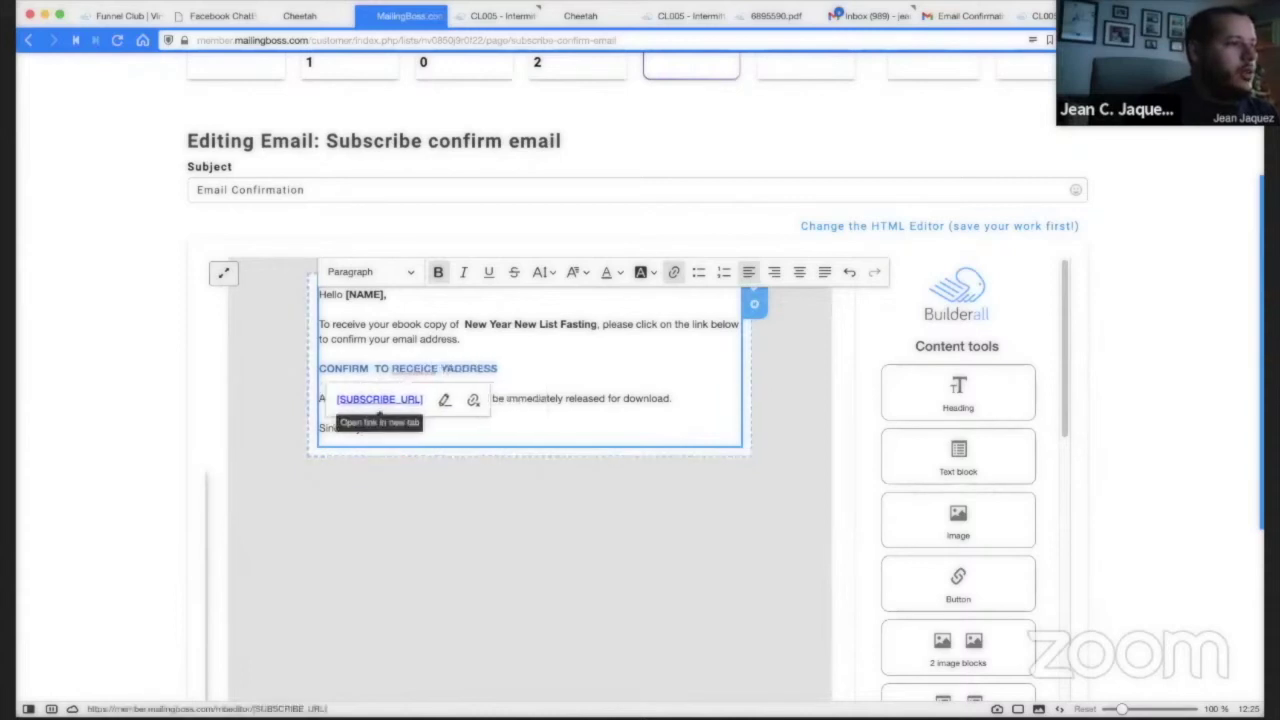
pyautogui.write('EMAIL')
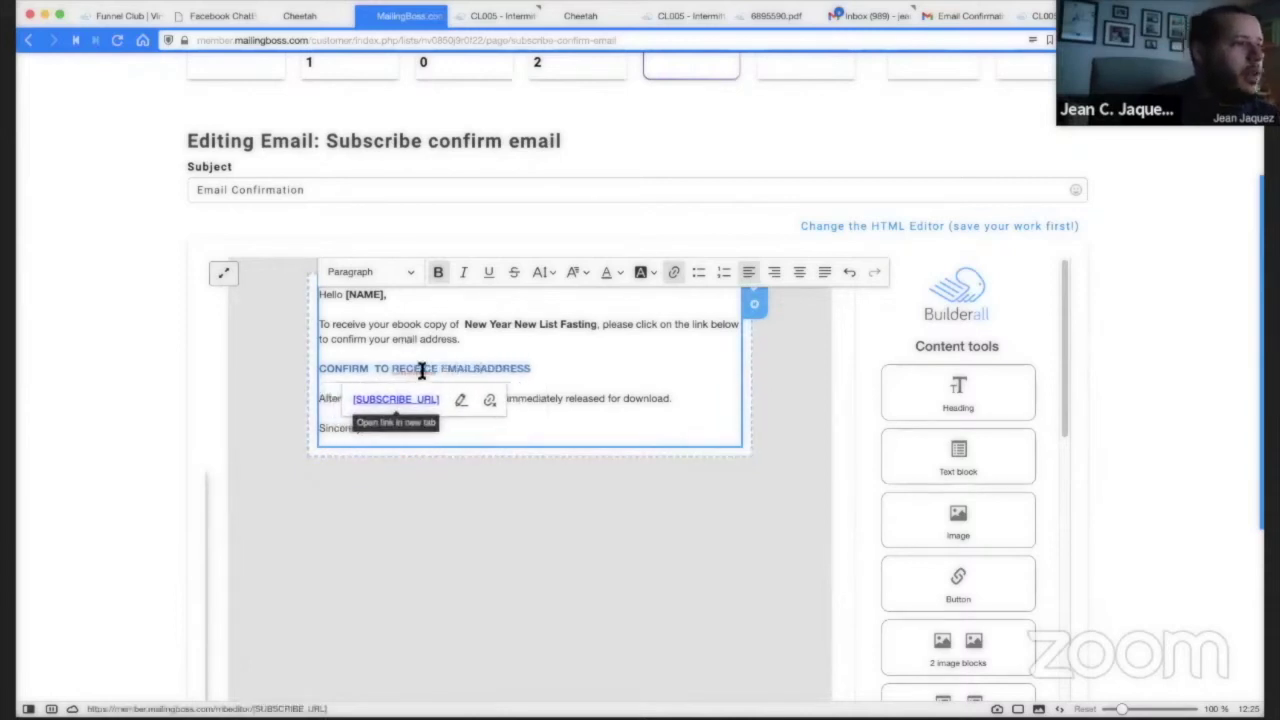
pyautogui.rightClick(423, 368)
pyautogui.press('Escape')
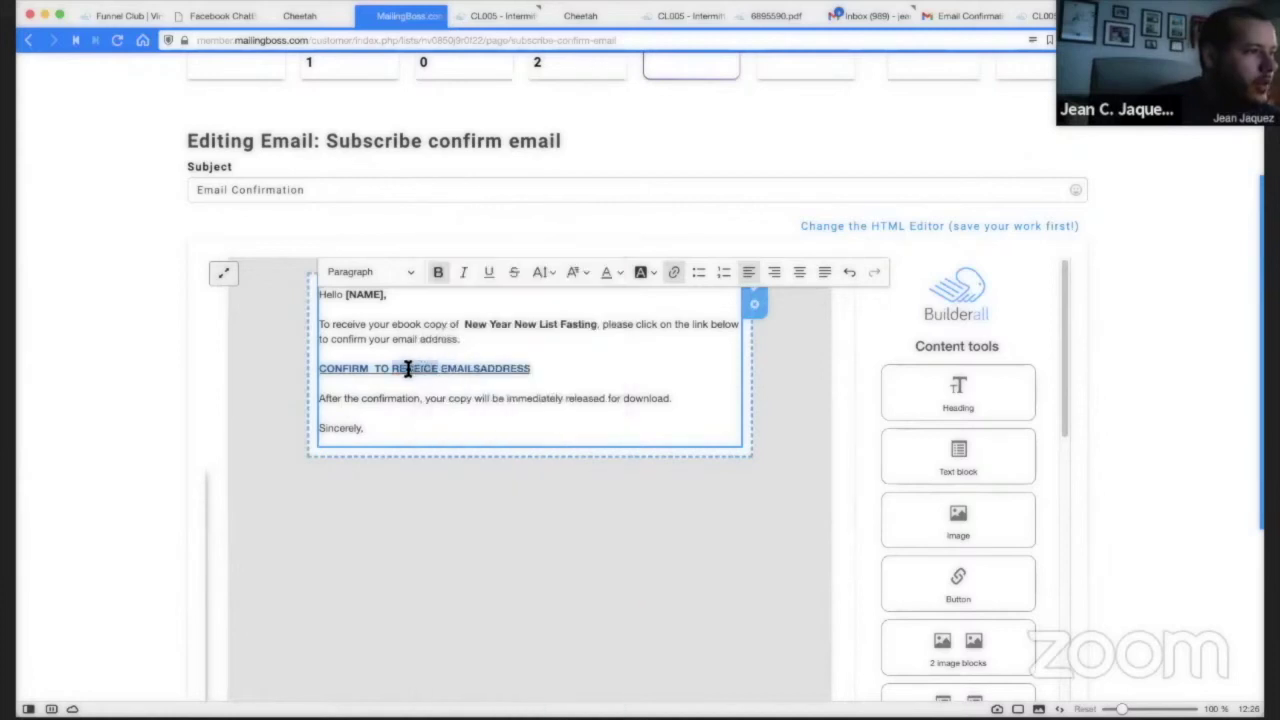
pyautogui.click(411, 368)
pyautogui.rightClick(411, 368)
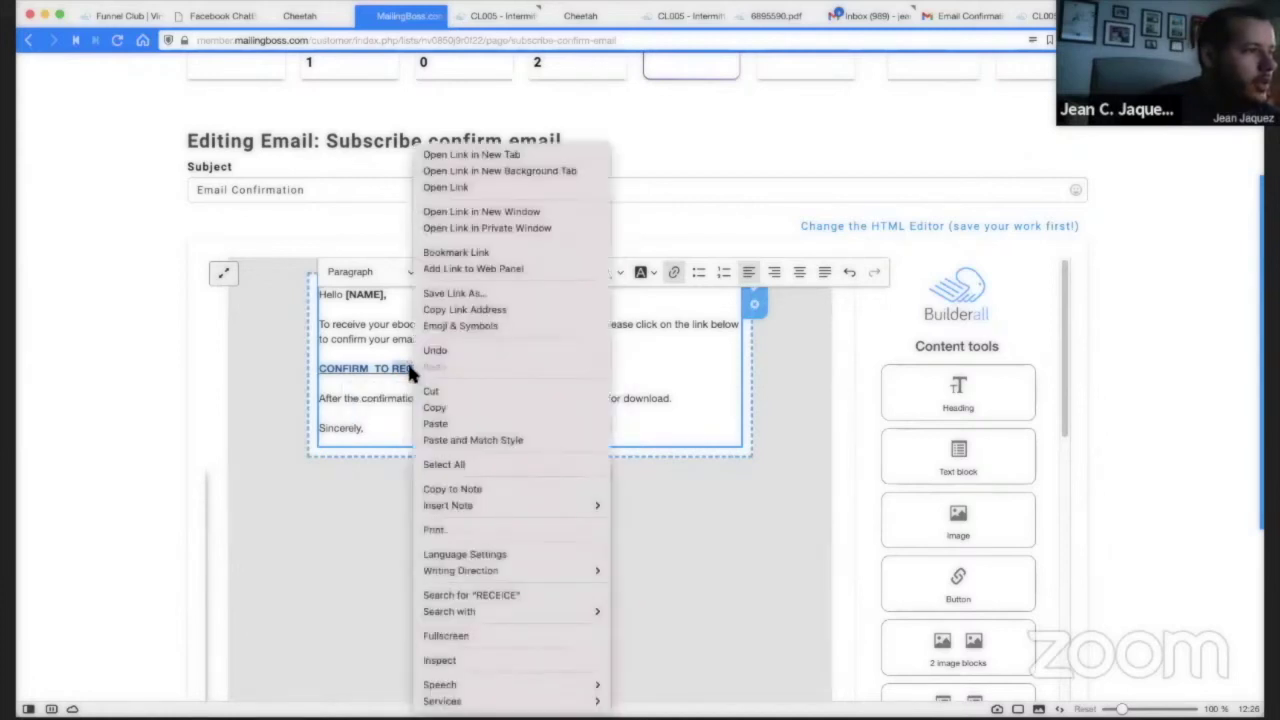
pyautogui.press('Escape')
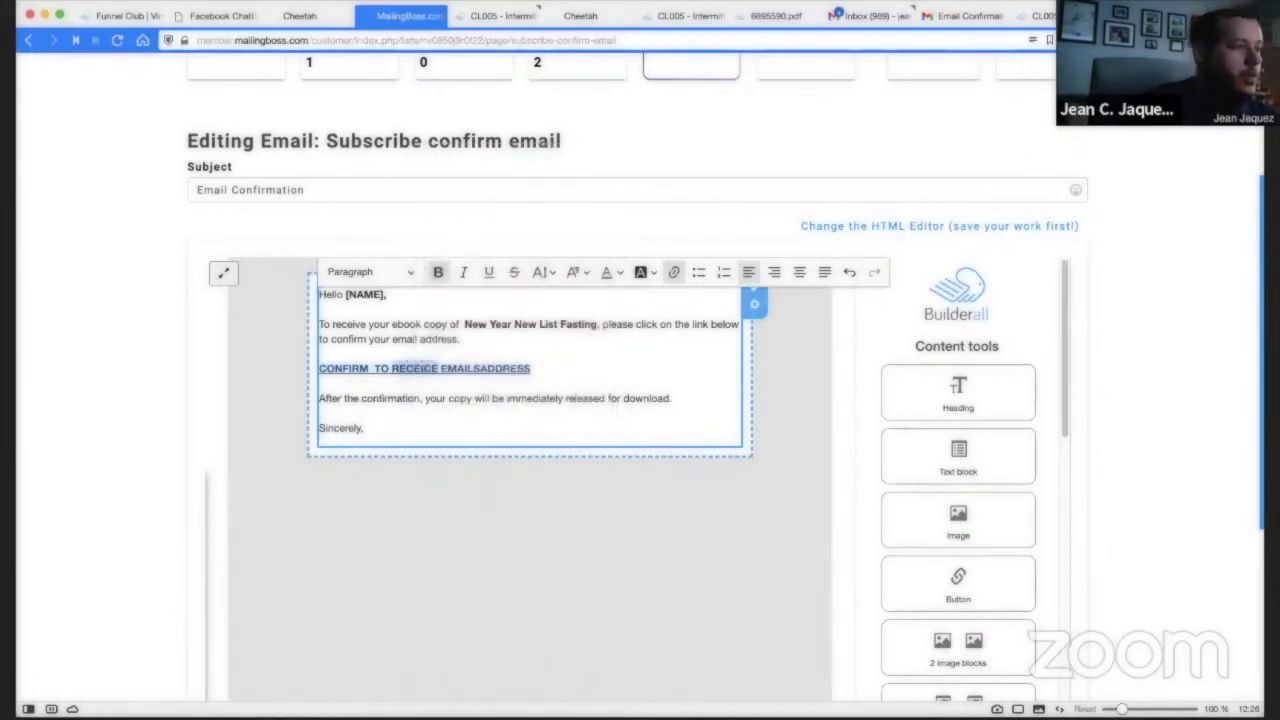
pyautogui.press('BackSpace')
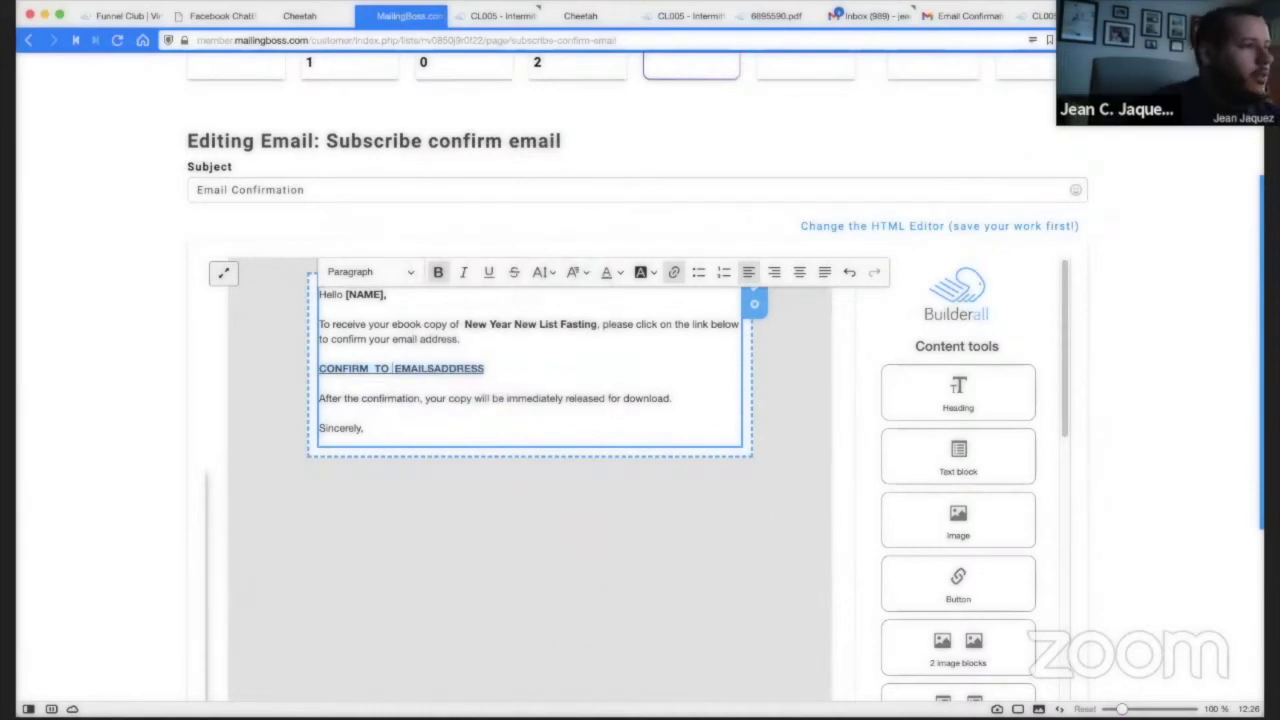
pyautogui.write('GET')
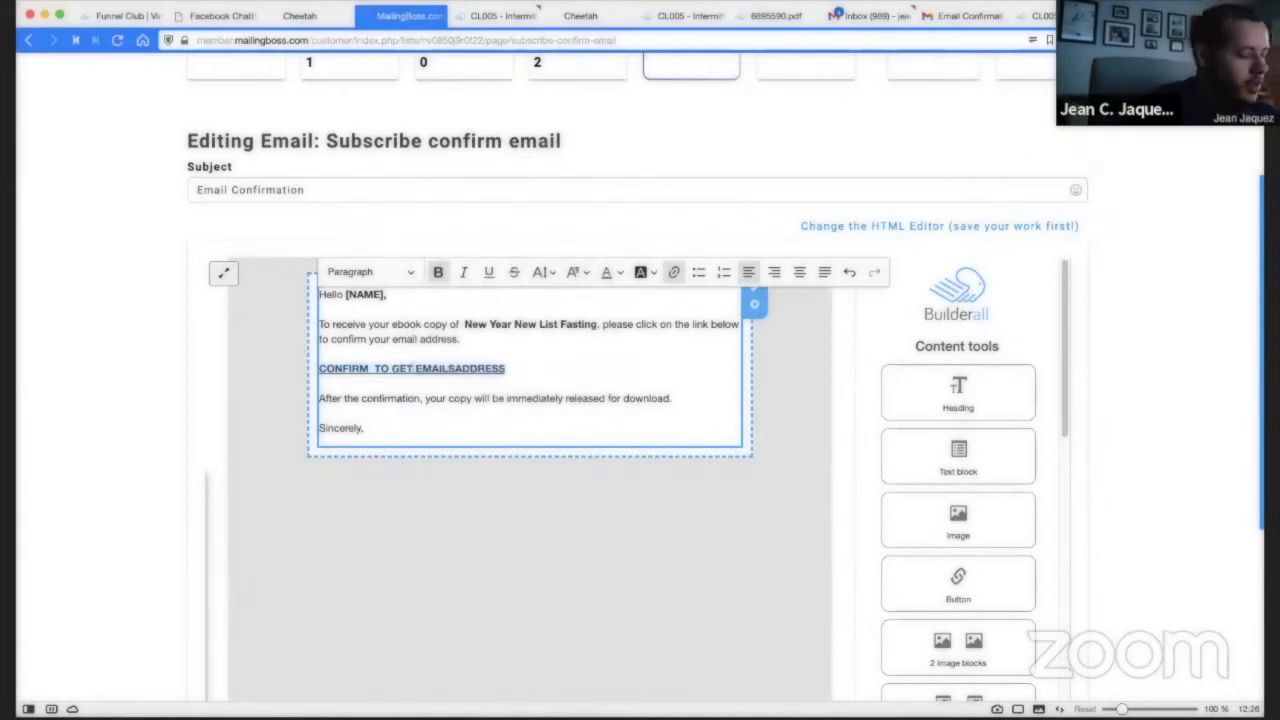
pyautogui.write(' YOUR')
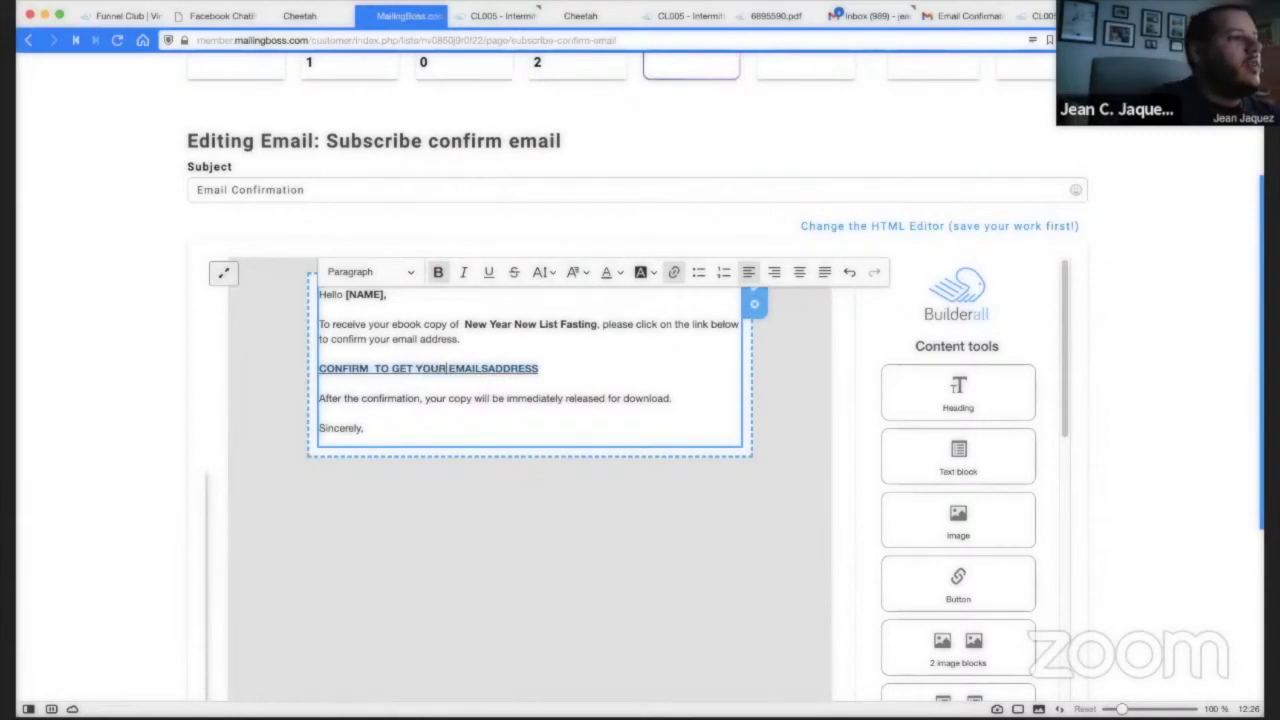
pyautogui.moveTo(482, 370); pyautogui.dragTo(553, 369)
pyautogui.press('BackSpace')
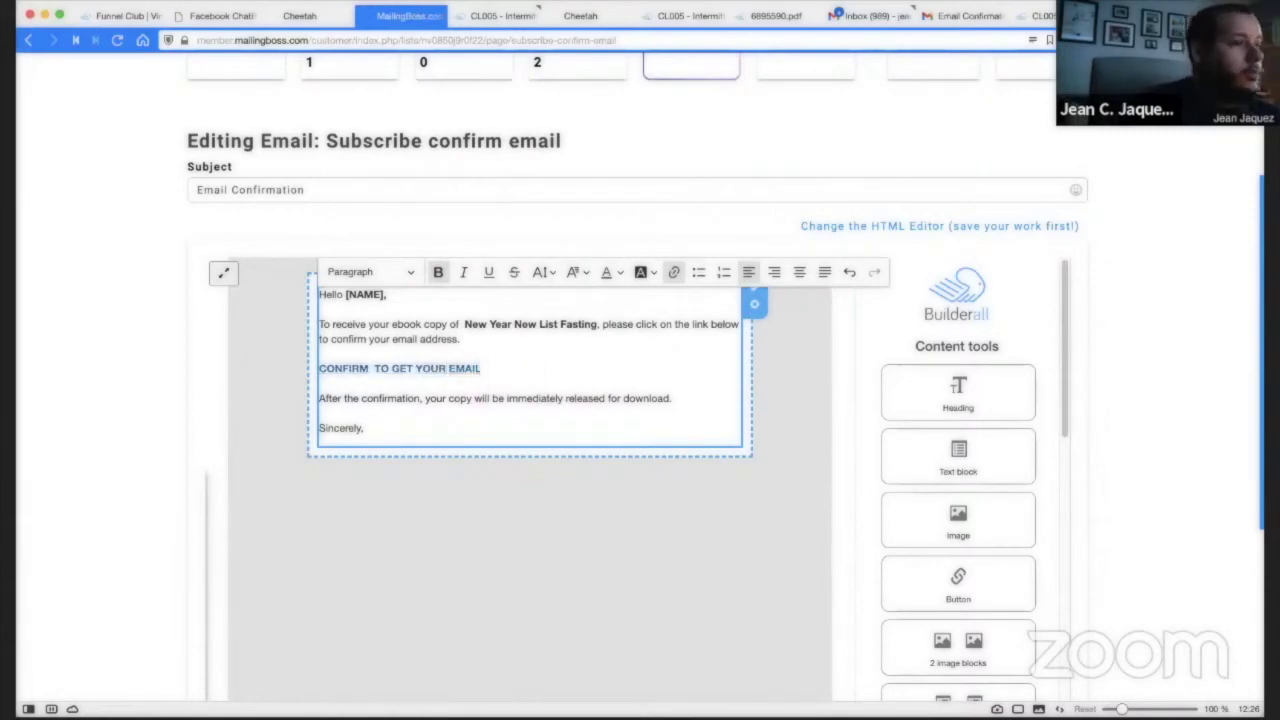
pyautogui.write('S')
# Add the sender's name on a new line under 'Sincerely,' and save the email.
pyautogui.click(504, 400)
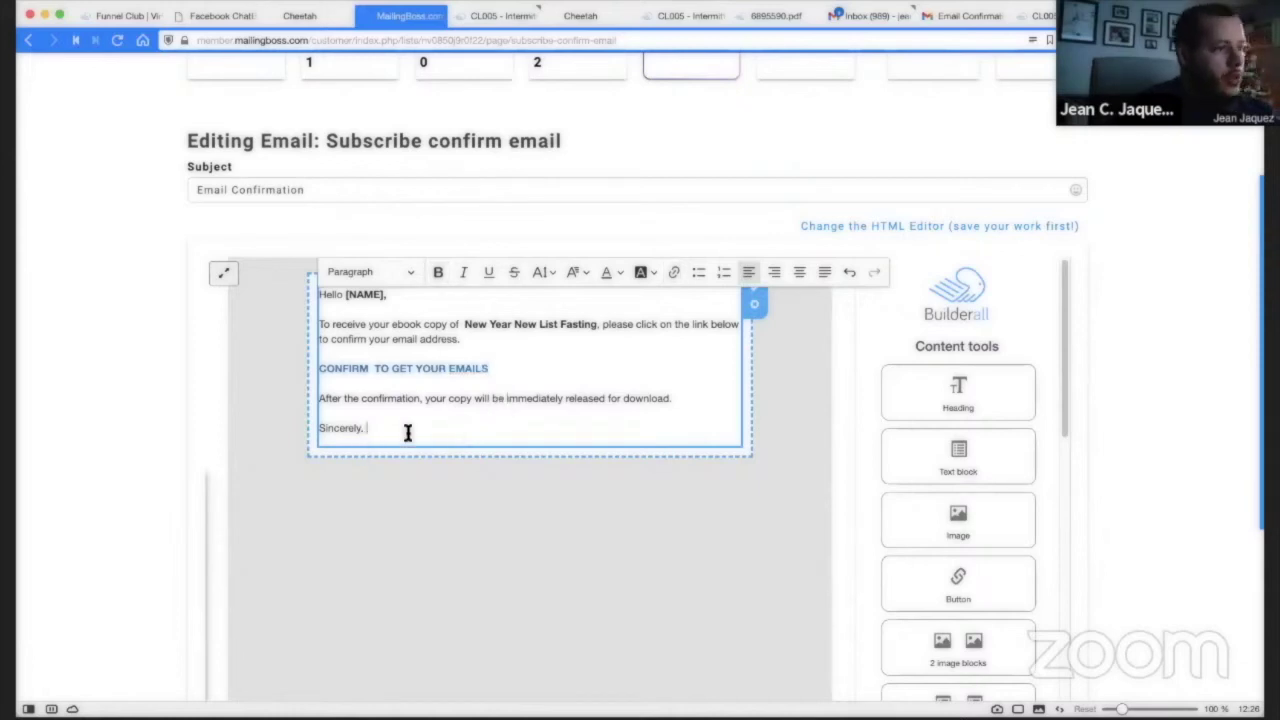
pyautogui.press('Return')
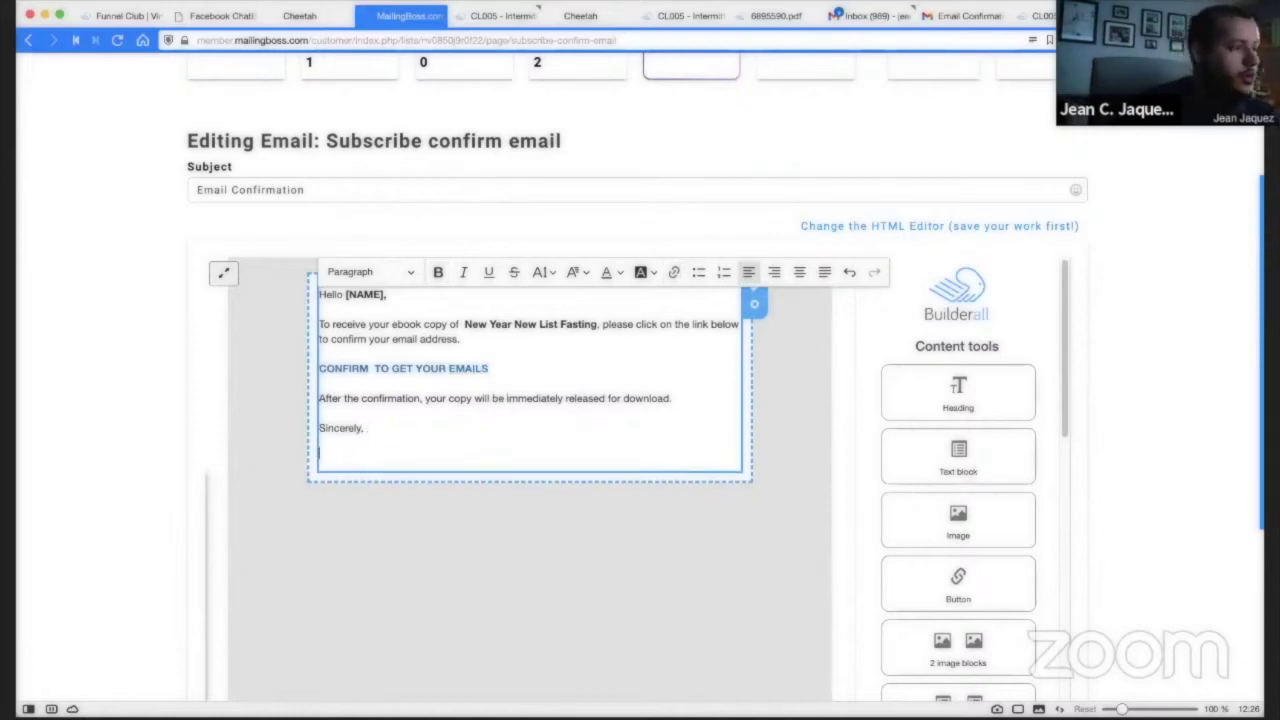
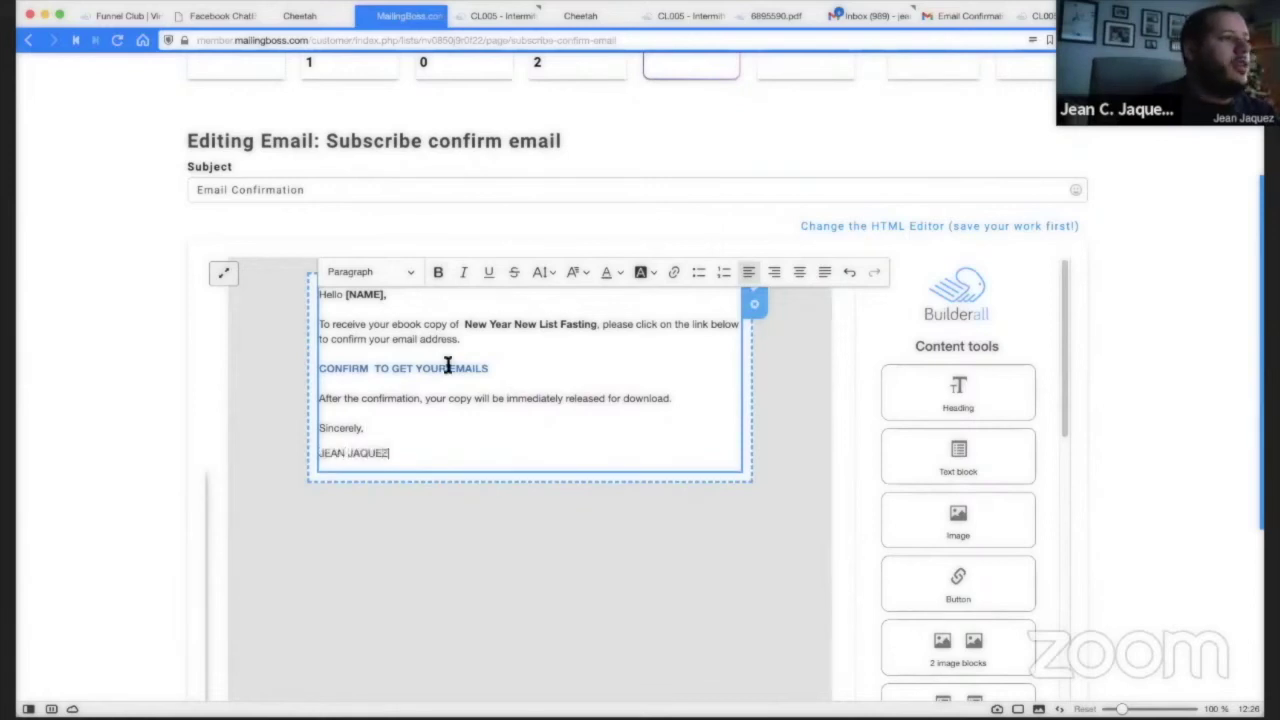
pyautogui.scroll(-3, 1034, 400)
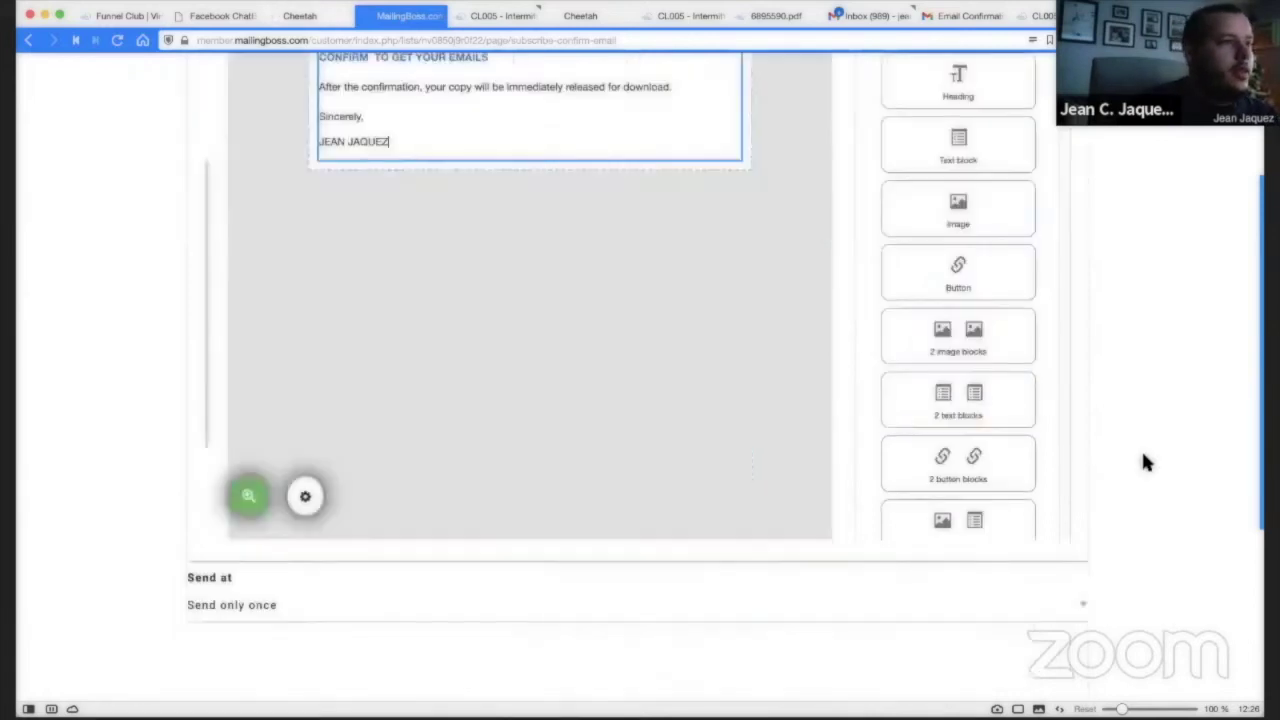
pyautogui.click(1010, 572)
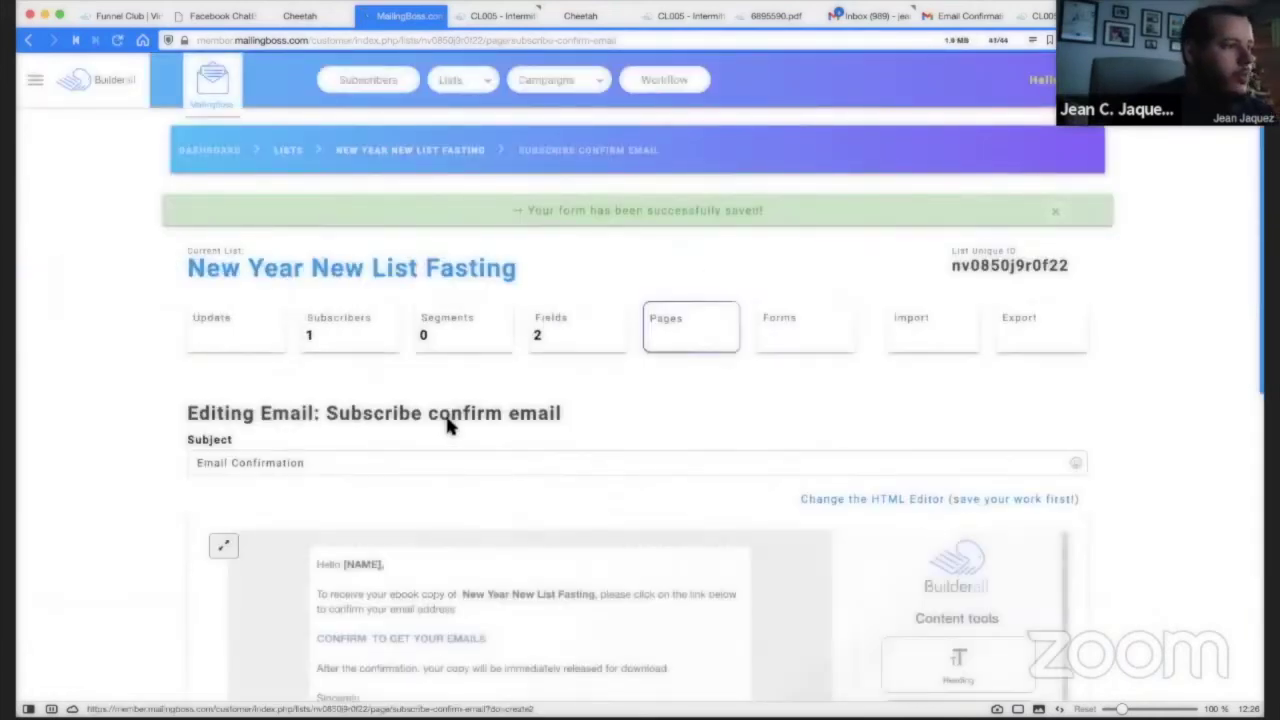
pyautogui.scroll(-1, 425, 408)
pyautogui.scroll(-1, 425, 408)
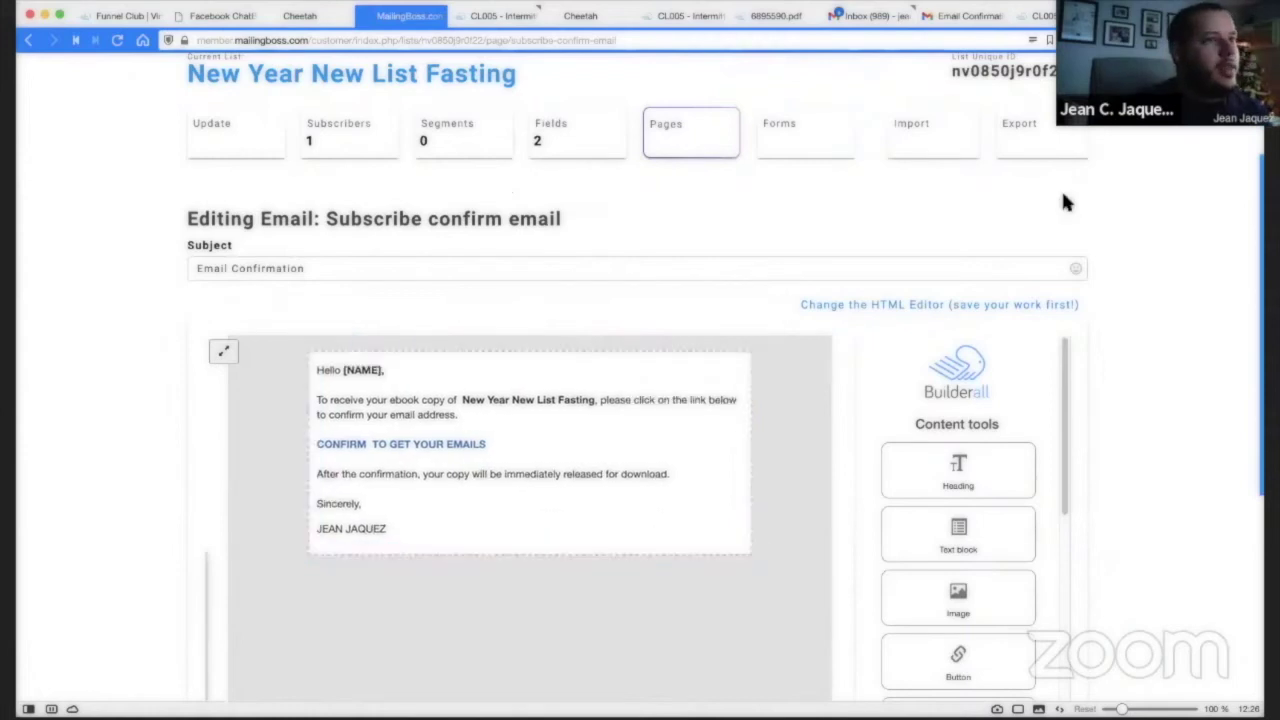
pyautogui.click(966, 17)
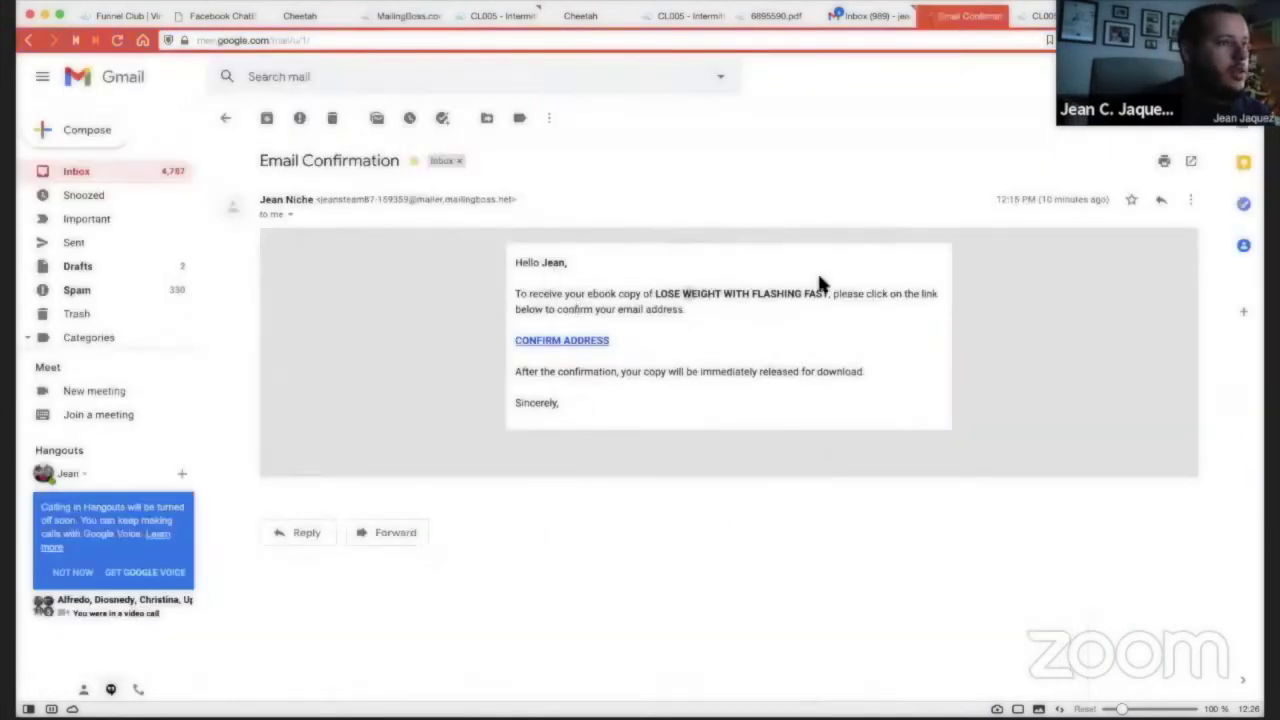
pyautogui.moveTo(681, 293); pyautogui.dragTo(1049, 37)
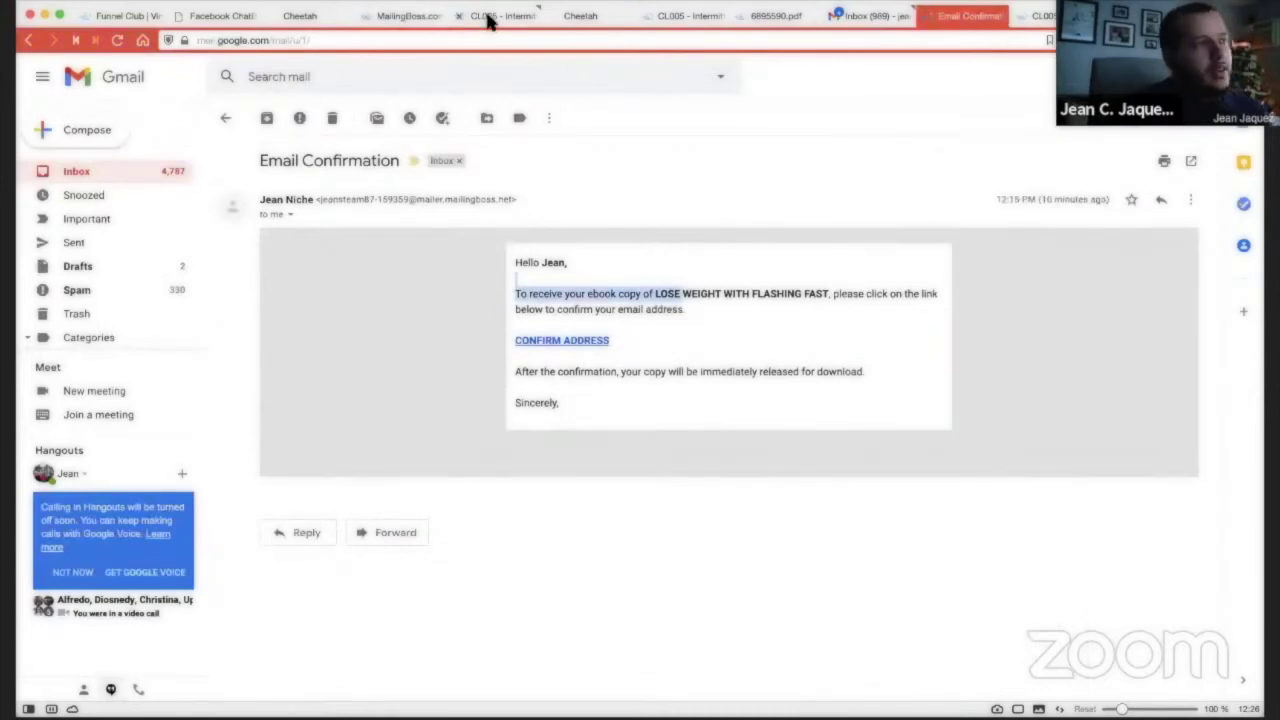
pyautogui.click(388, 16)
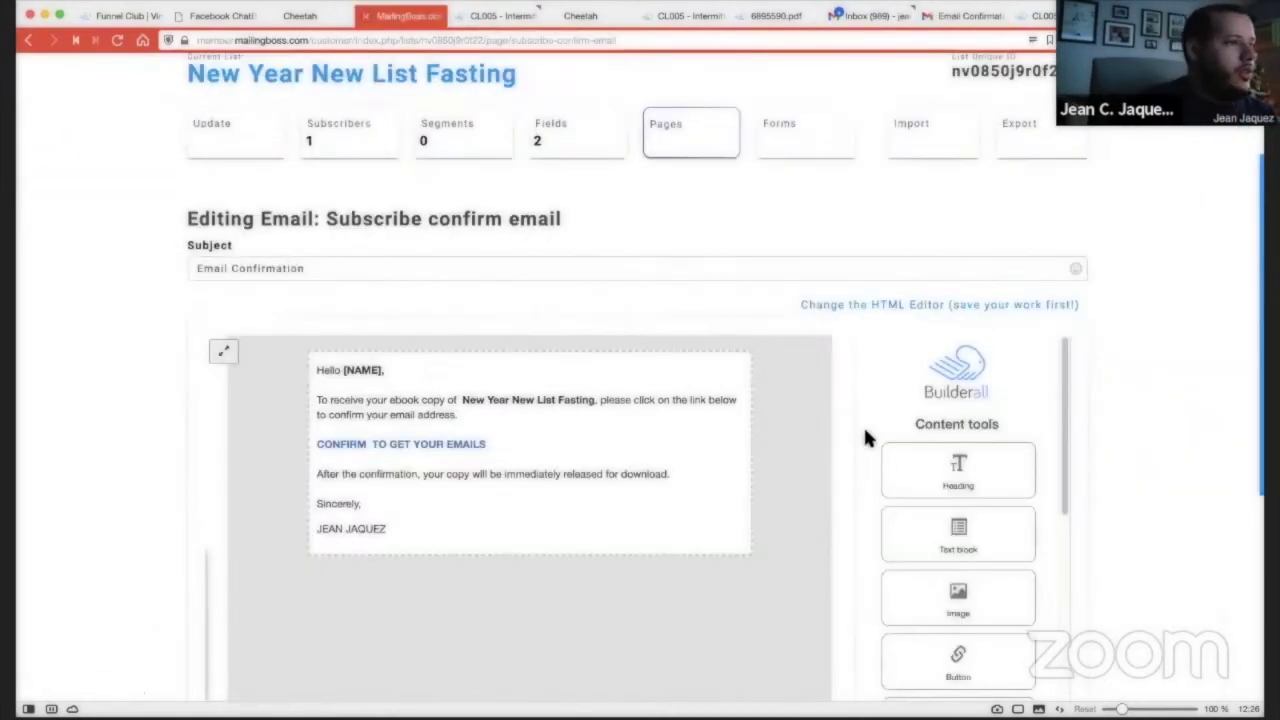
pyautogui.scroll(2, 650, 200)
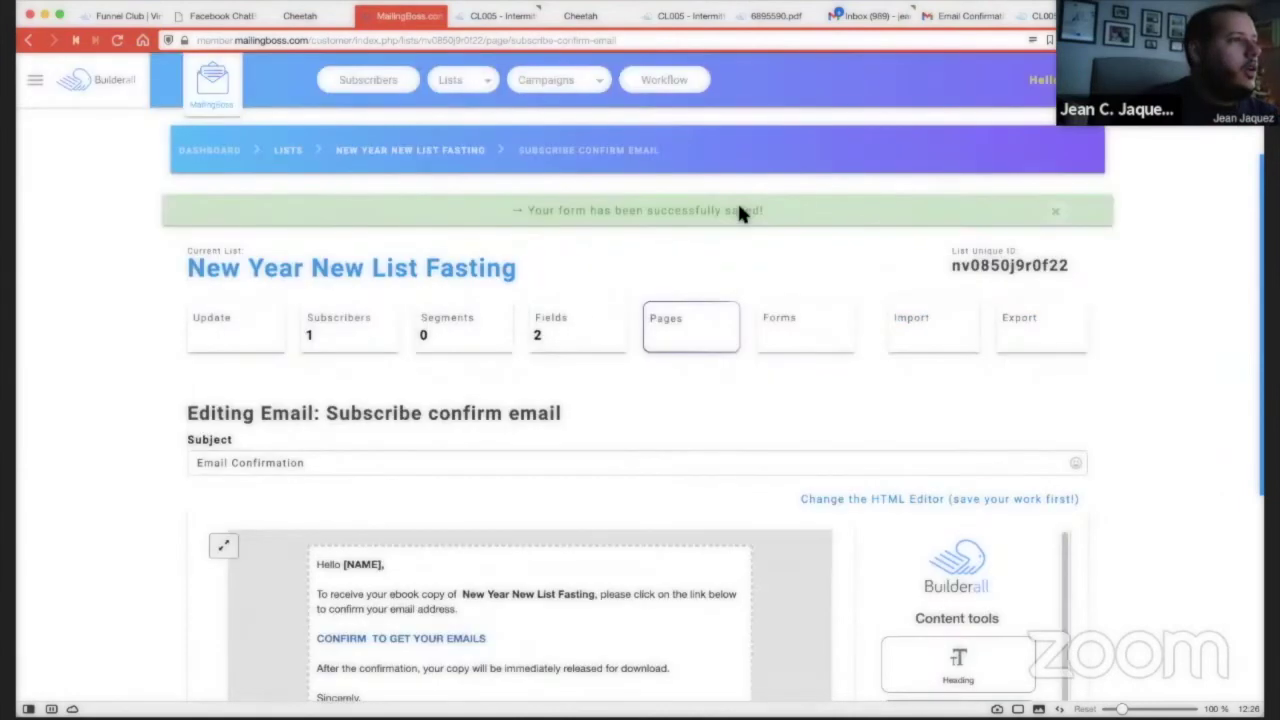
# From the MailingBoss dashboard, start a new workflow named FASTING.
pyautogui.click(220, 158)
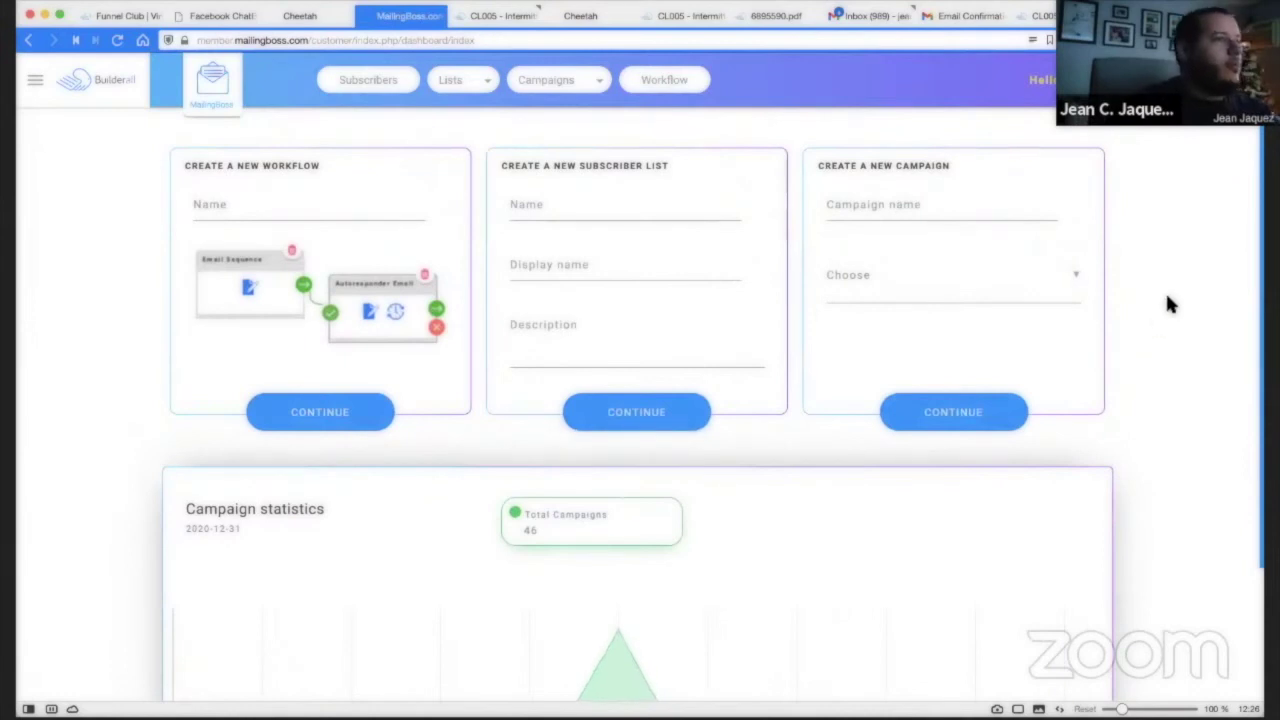
pyautogui.click(677, 85)
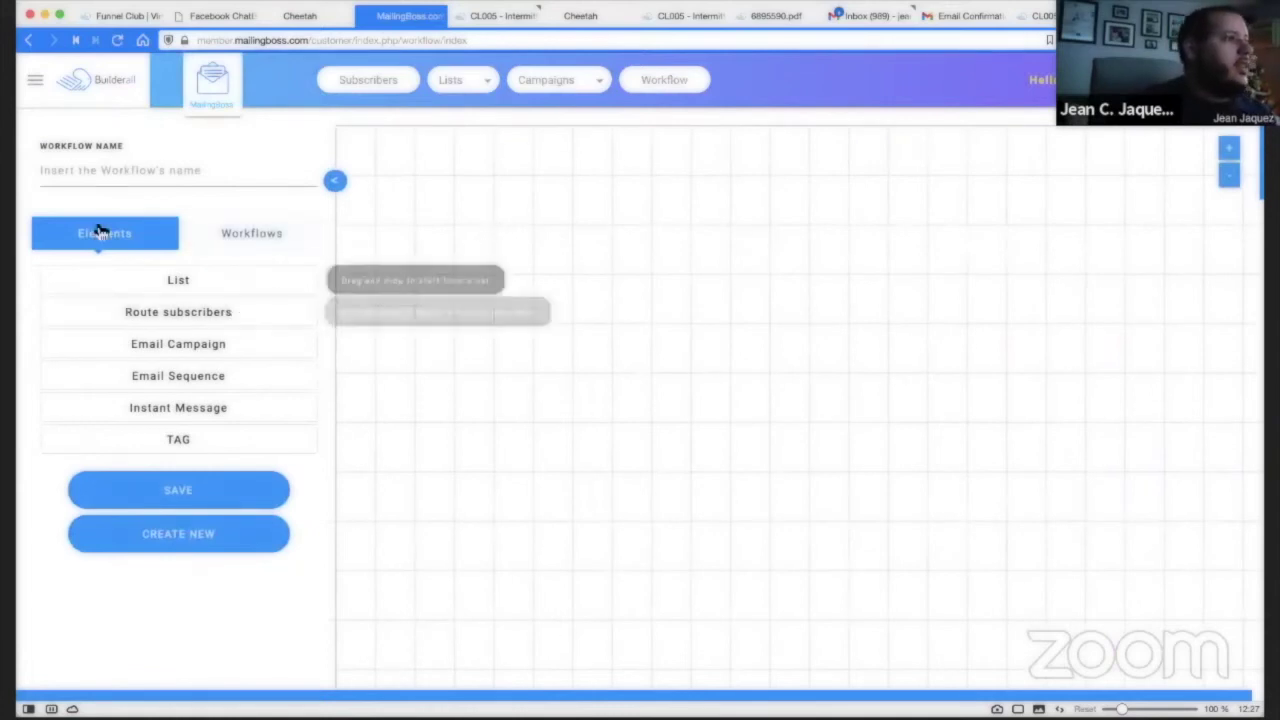
pyautogui.click(238, 178)
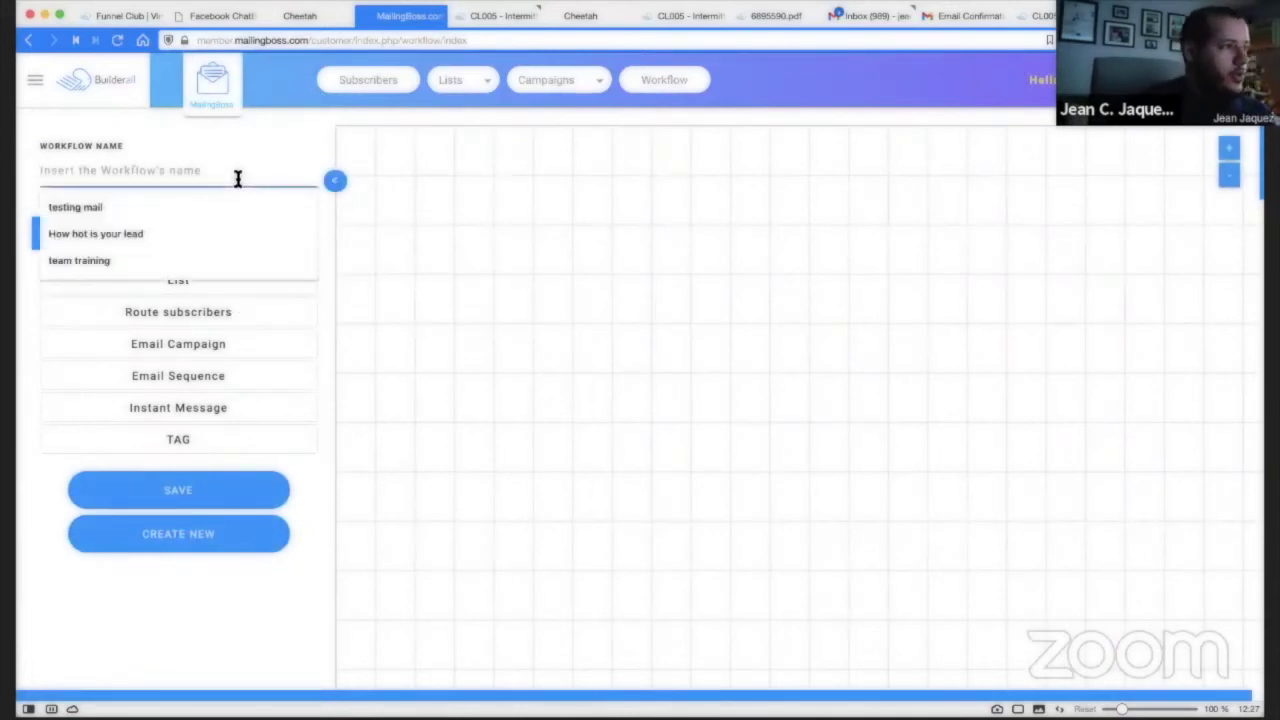
pyautogui.write('FASTING')
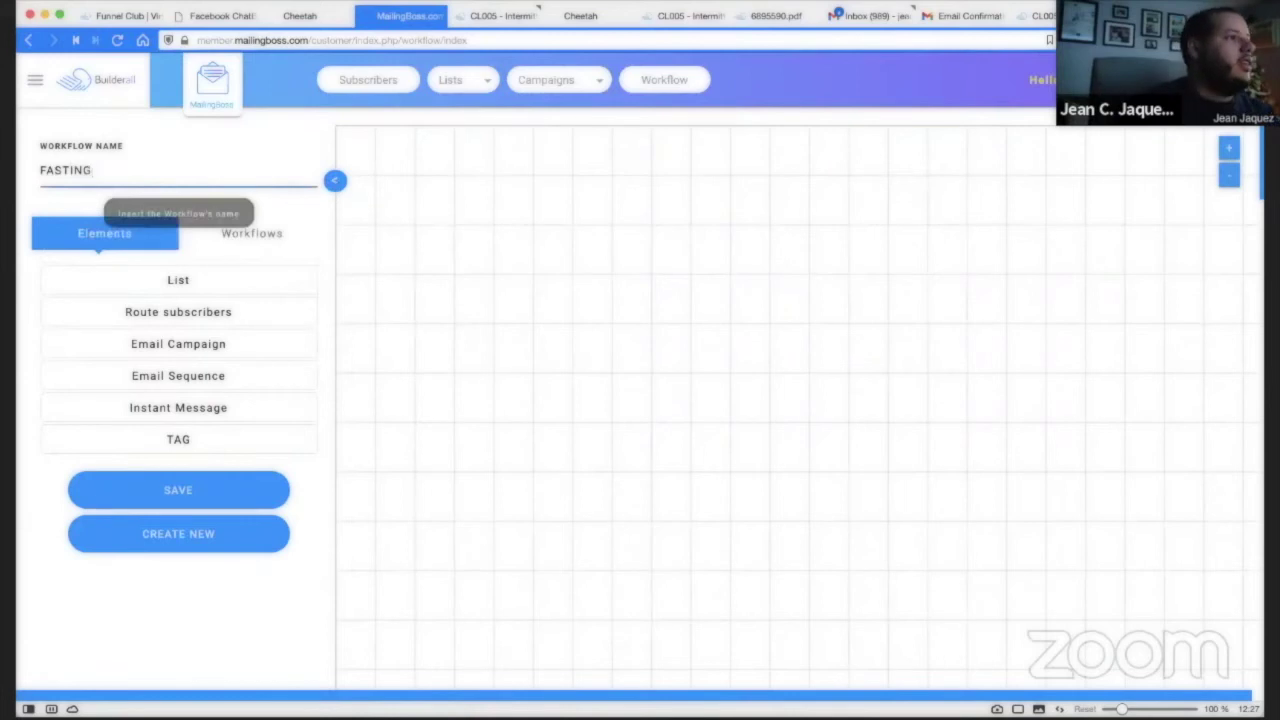
# Add a List node set to New Year New List Fasting and attach an Email Sequence step.
pyautogui.moveTo(166, 283); pyautogui.dragTo(564, 272)
pyautogui.click(447, 279)
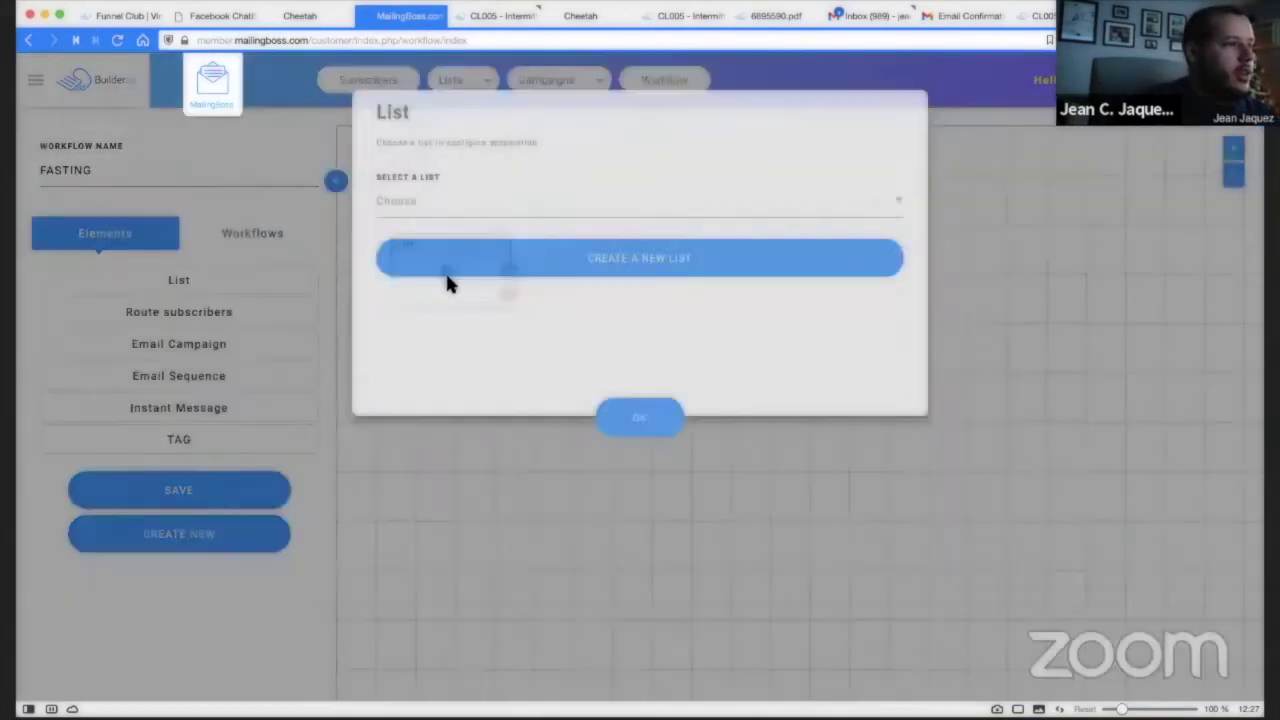
pyautogui.click(397, 205)
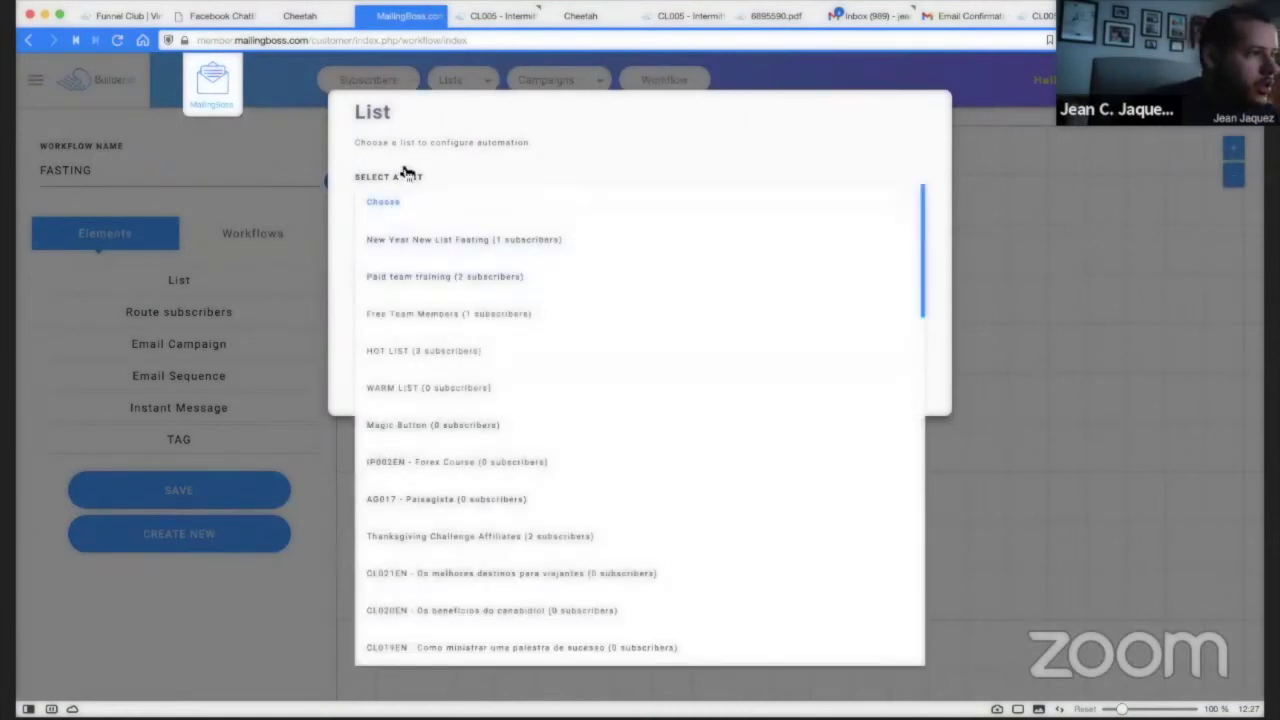
pyautogui.click(406, 174)
pyautogui.click(465, 211)
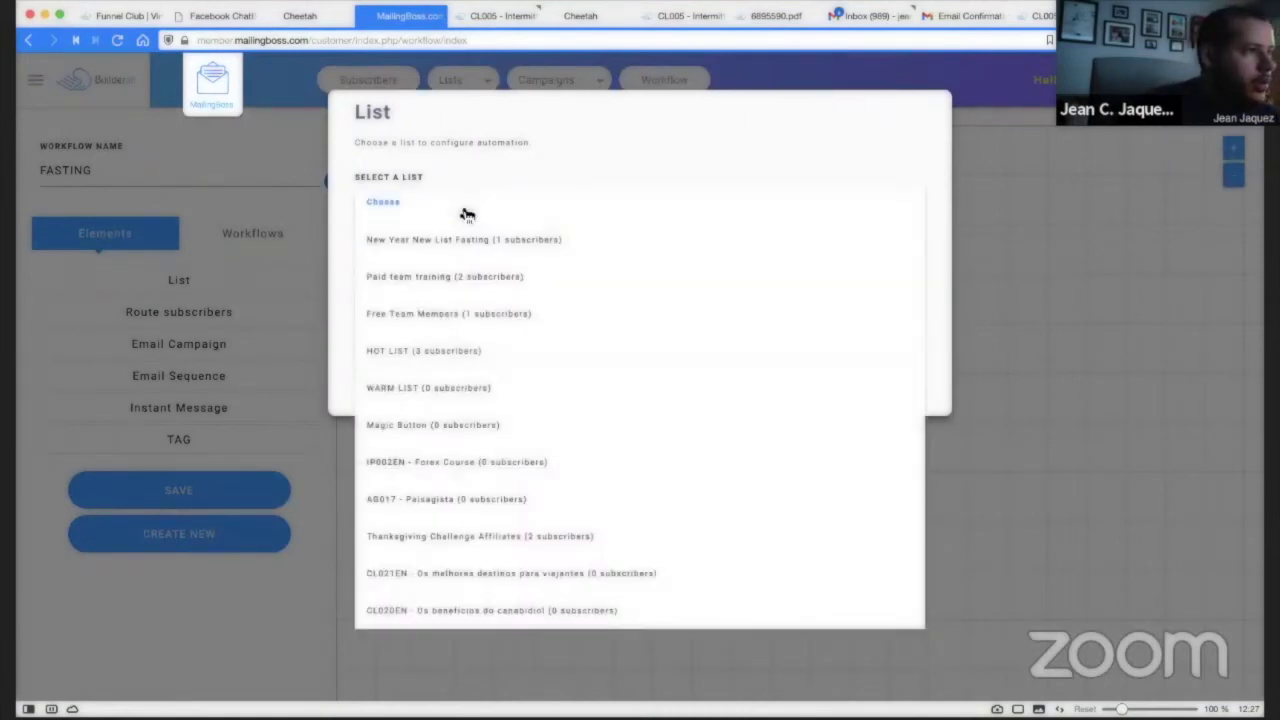
pyautogui.click(405, 242)
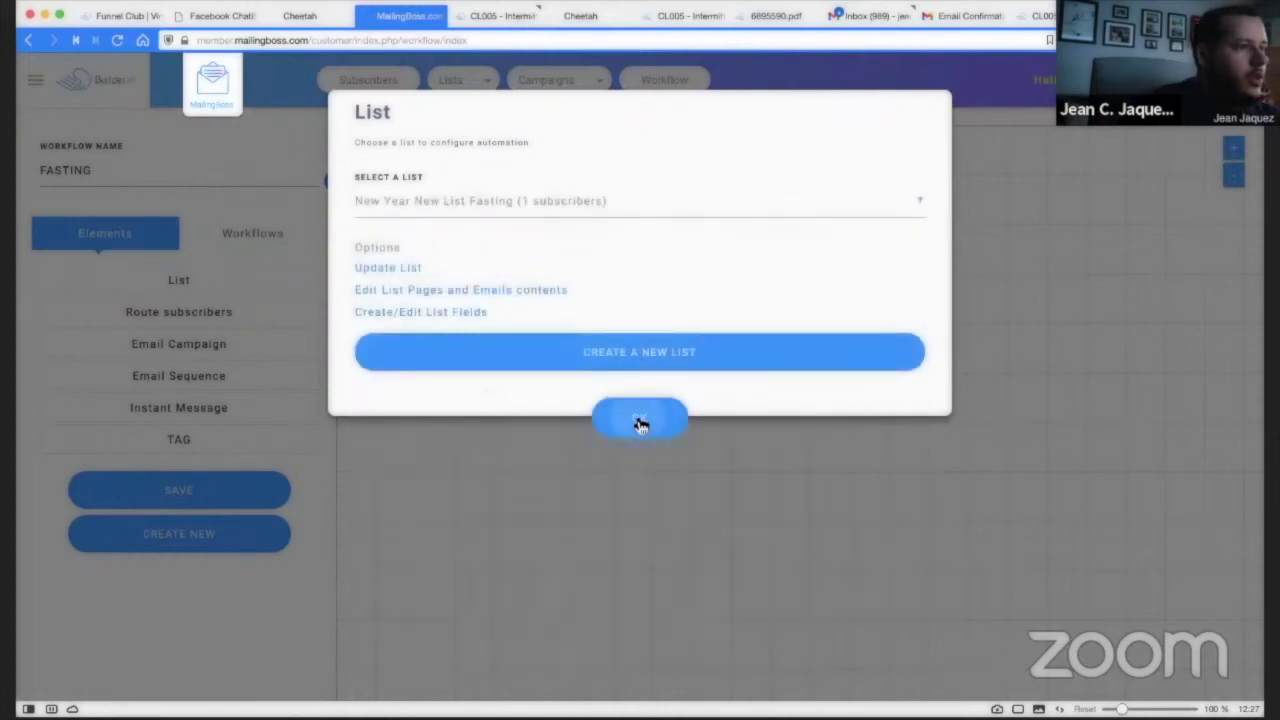
pyautogui.click(640, 422)
pyautogui.moveTo(471, 254); pyautogui.dragTo(474, 203)
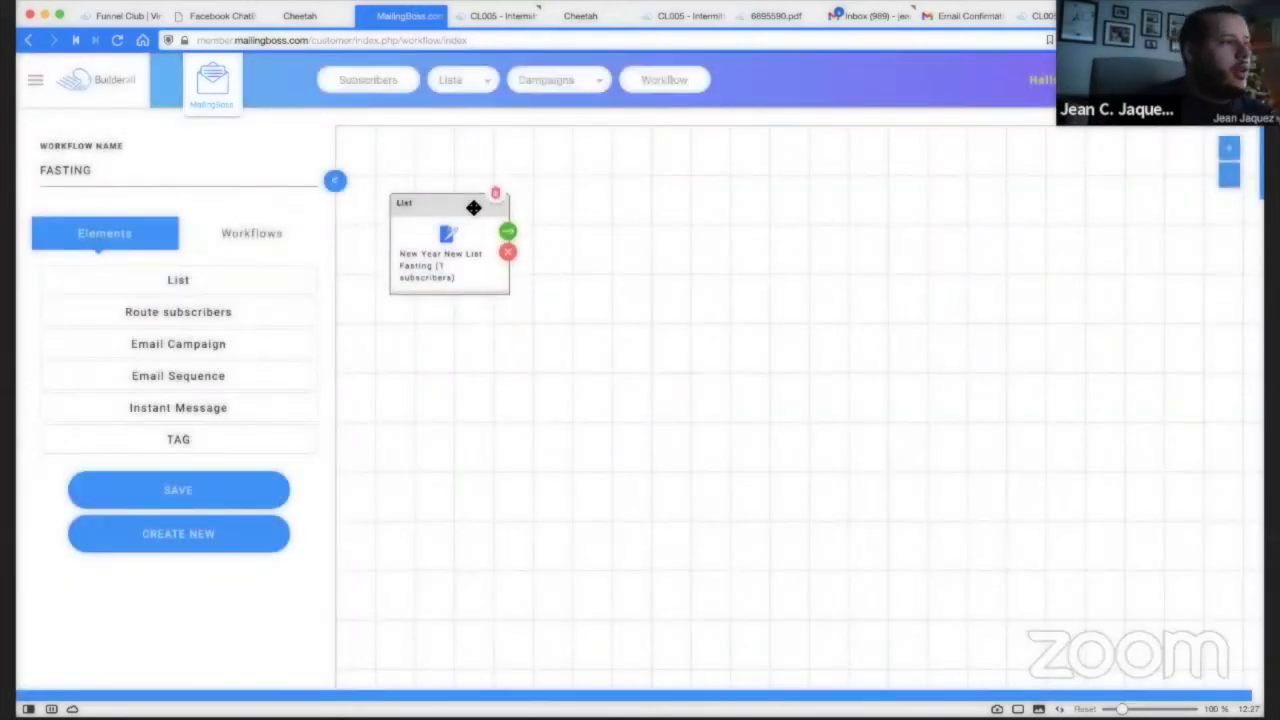
pyautogui.click(508, 232)
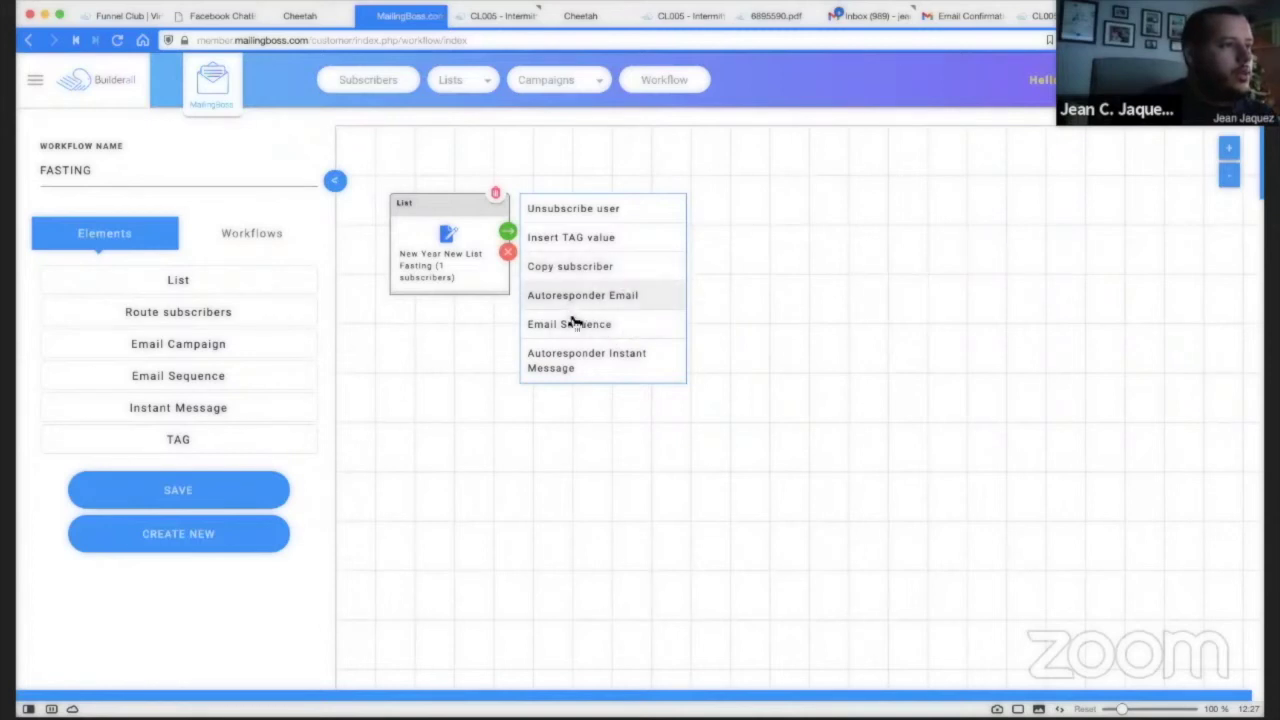
pyautogui.click(600, 324)
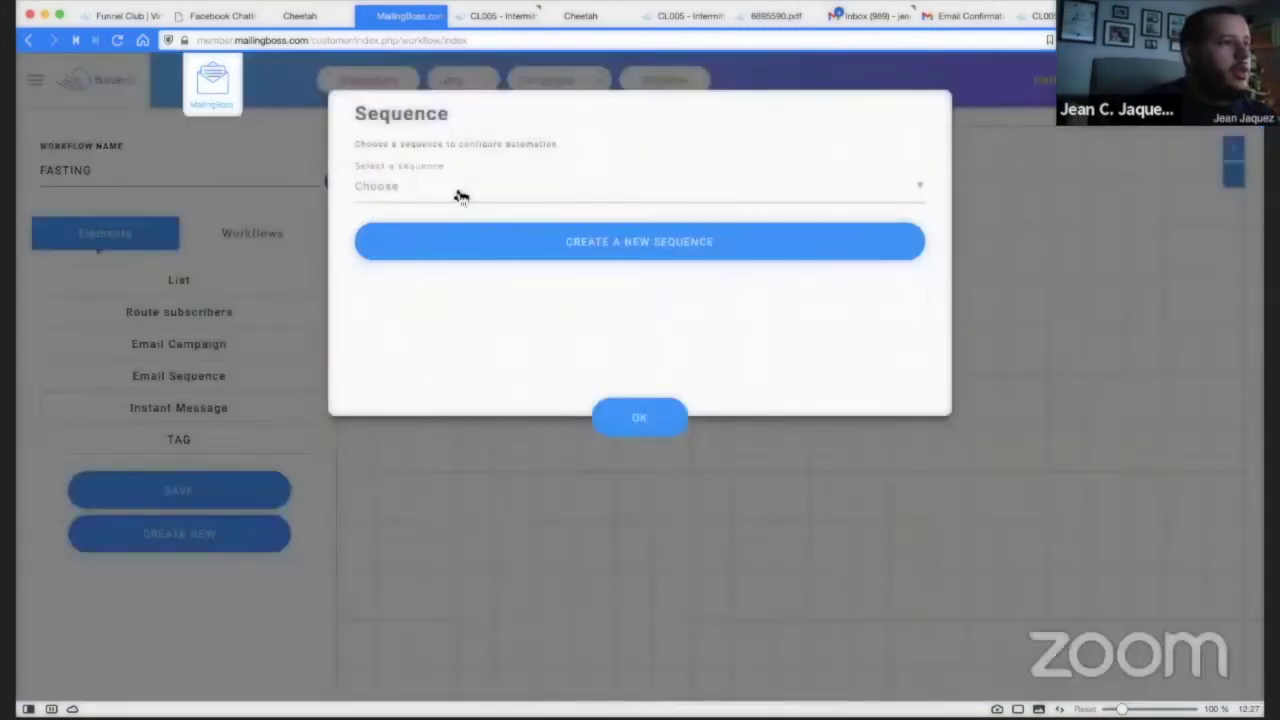
# Create a new FASTING sequence with 6 messages sent to current and future subscribers.
pyautogui.click(461, 196)
pyautogui.click(390, 190)
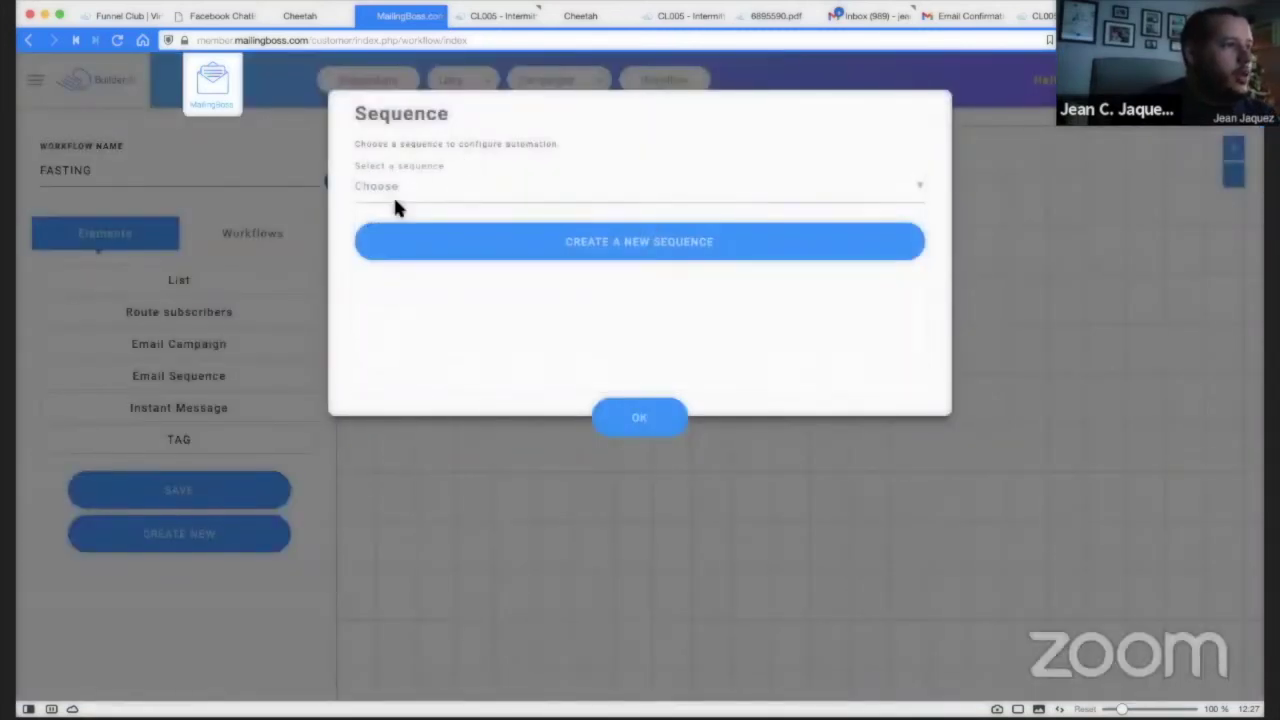
pyautogui.click(620, 247)
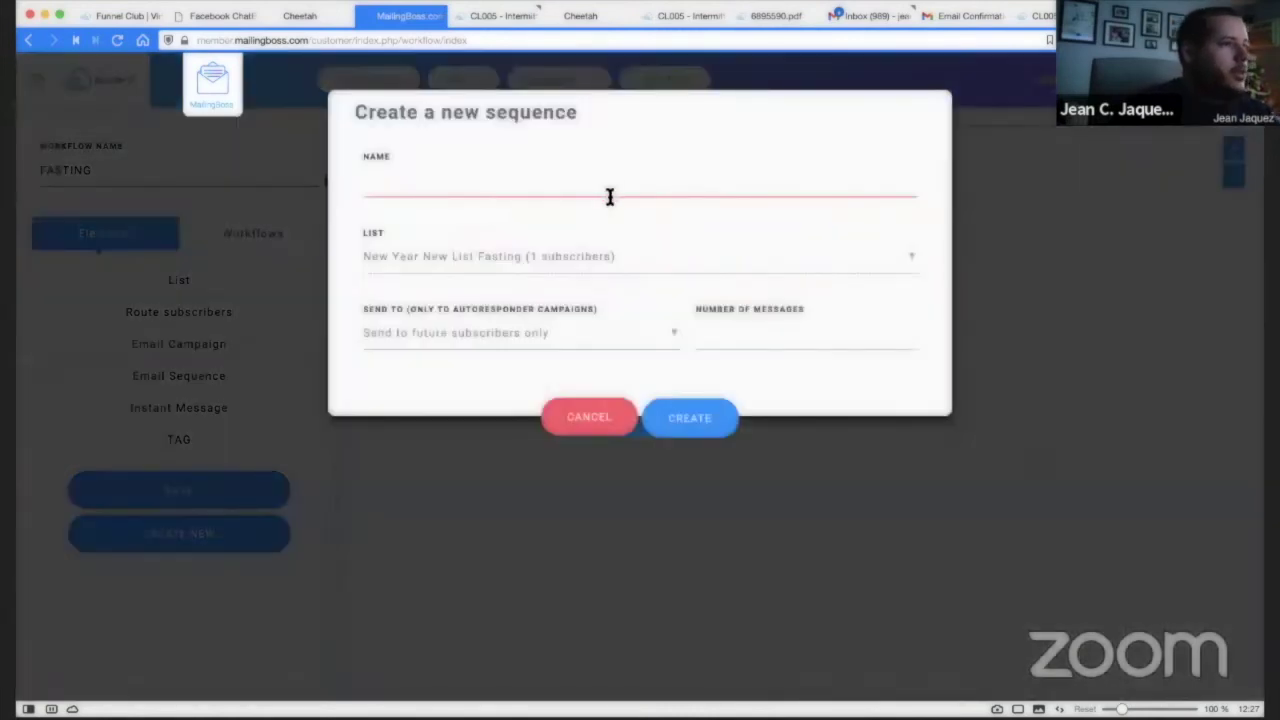
pyautogui.click(549, 187)
pyautogui.write('FASTING')
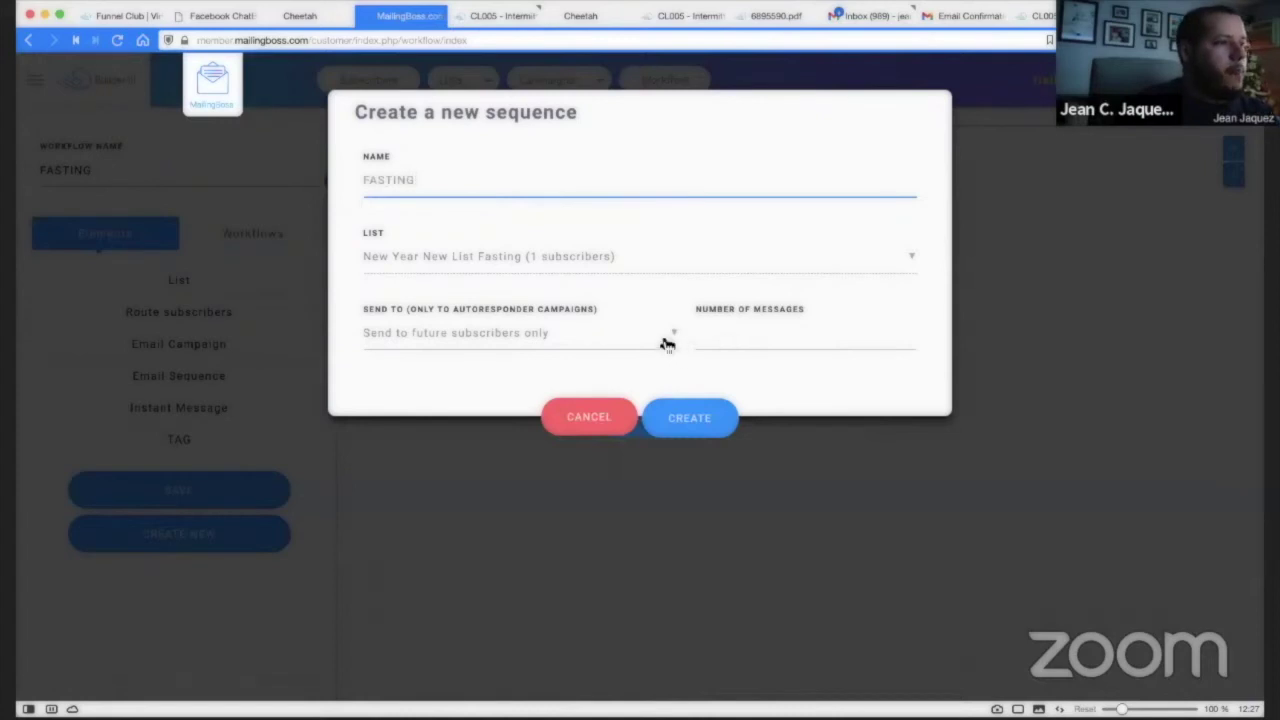
pyautogui.click(737, 337)
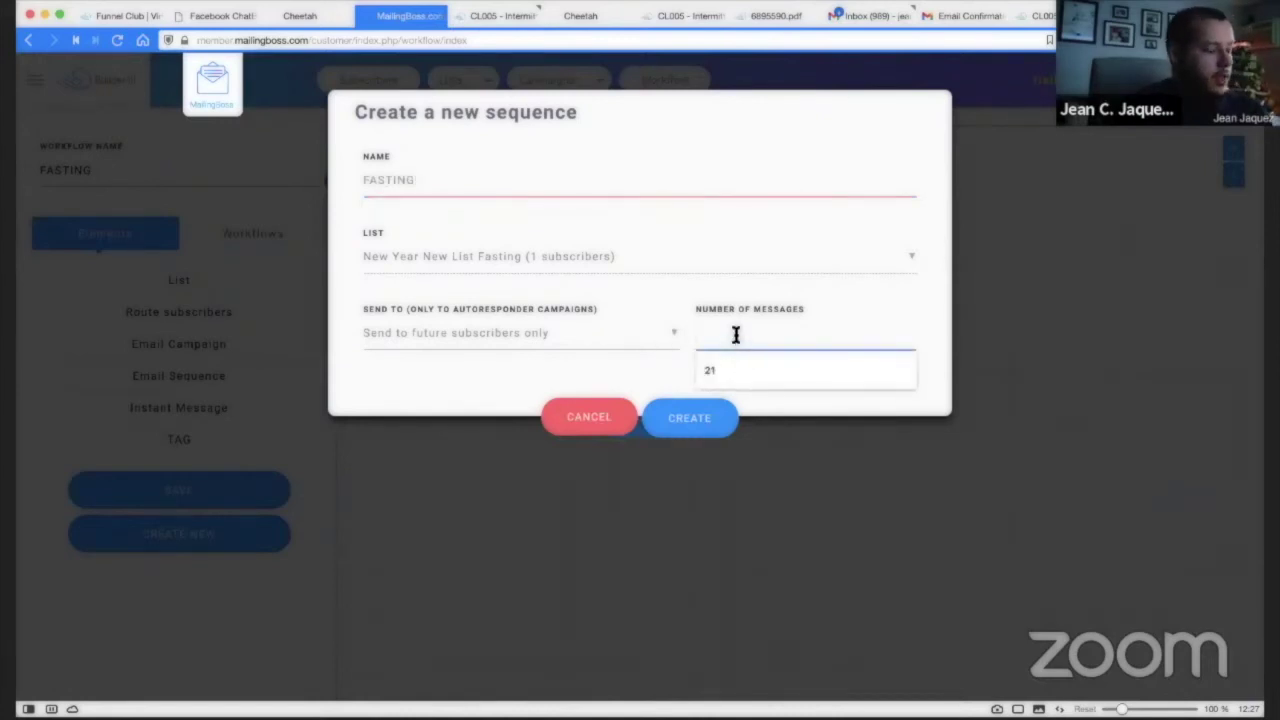
pyautogui.write('6')
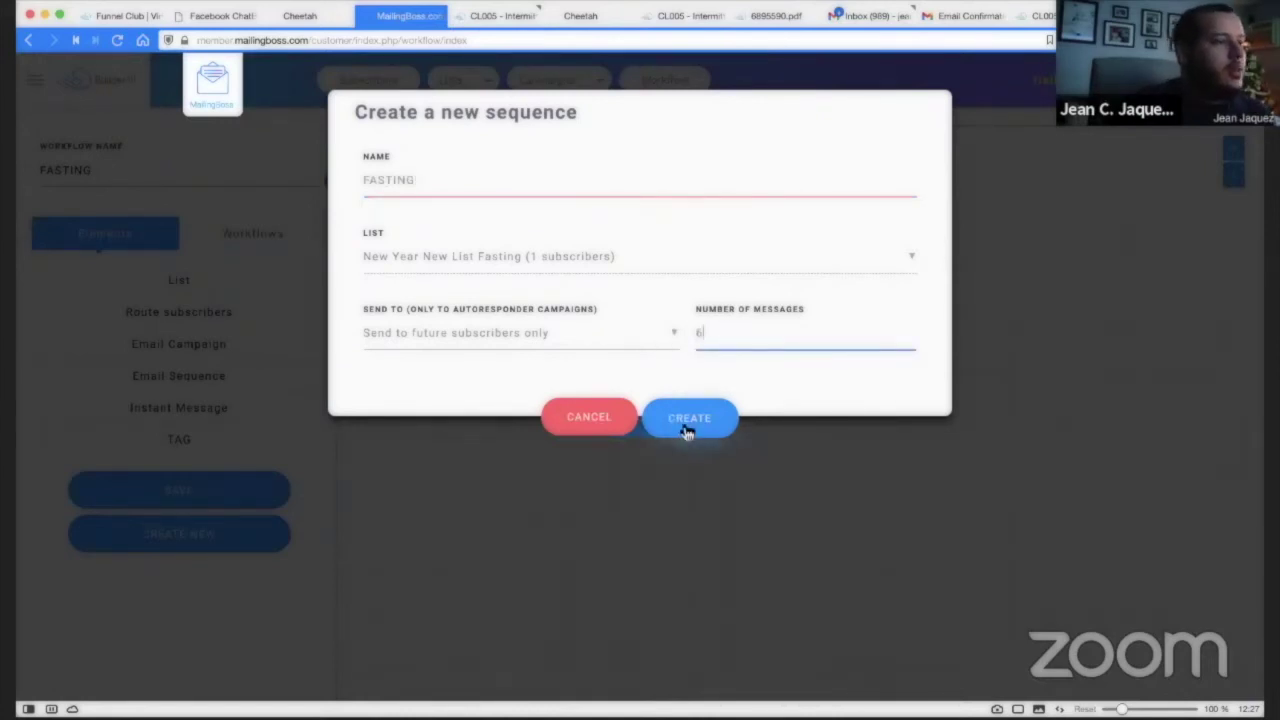
pyautogui.click(395, 336)
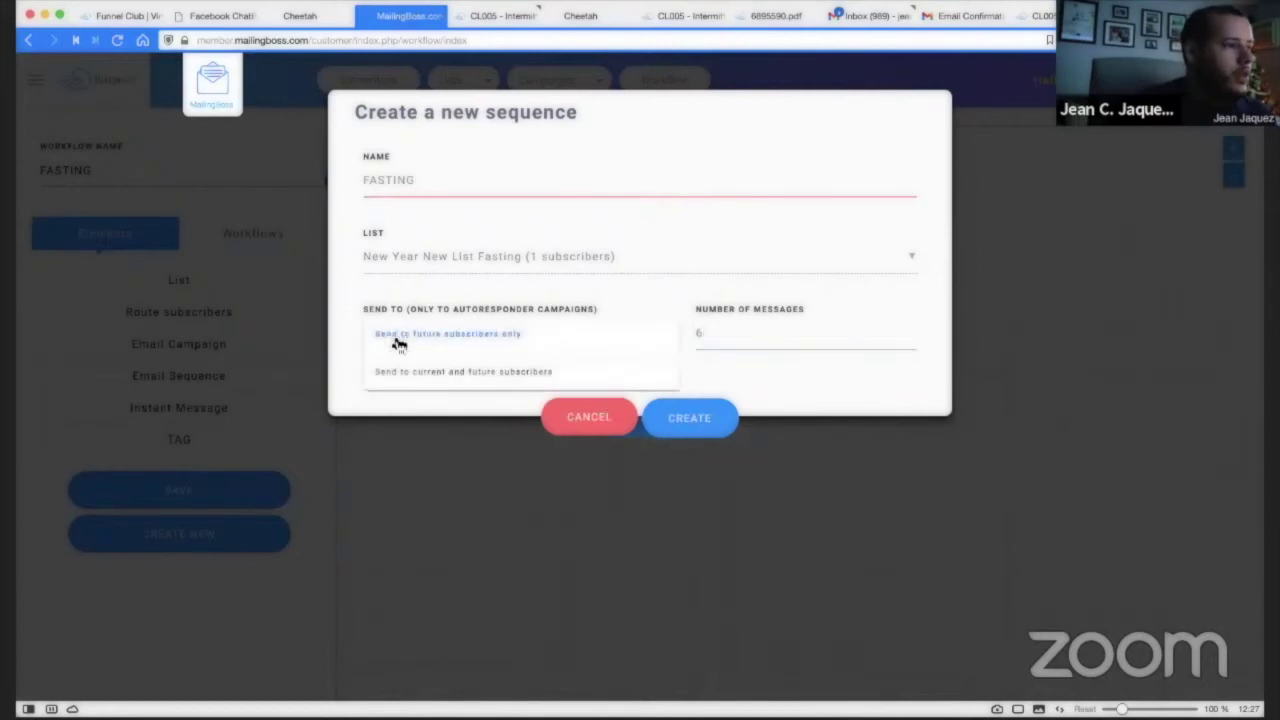
pyautogui.click(434, 377)
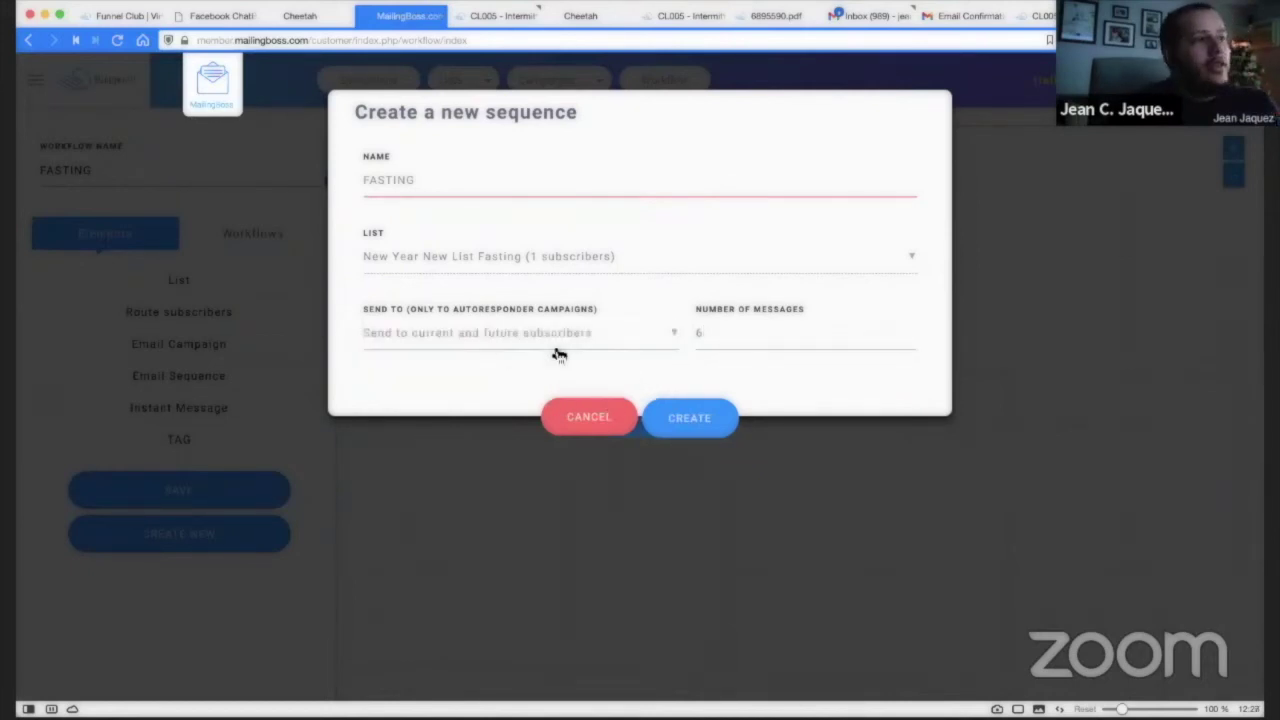
pyautogui.click(694, 424)
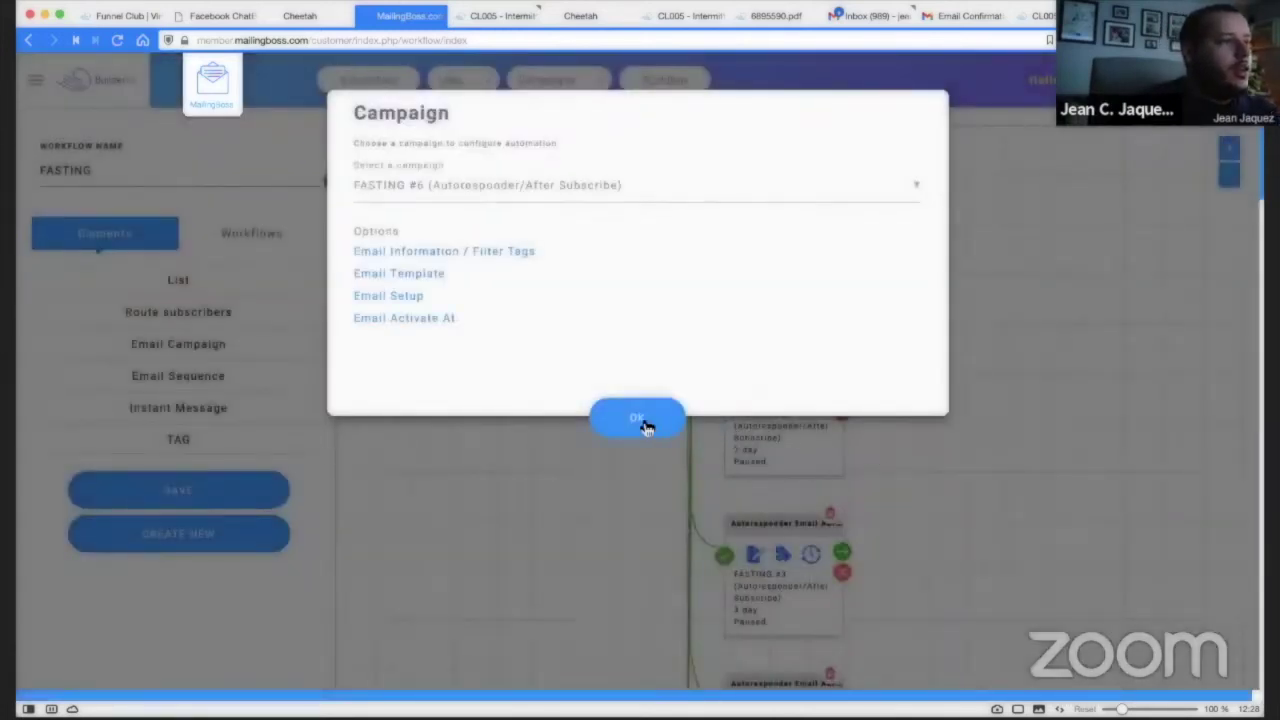
# Accept the campaign settings and rearrange the FASTING #1 and #2 email nodes in the workflow.
pyautogui.click(643, 421)
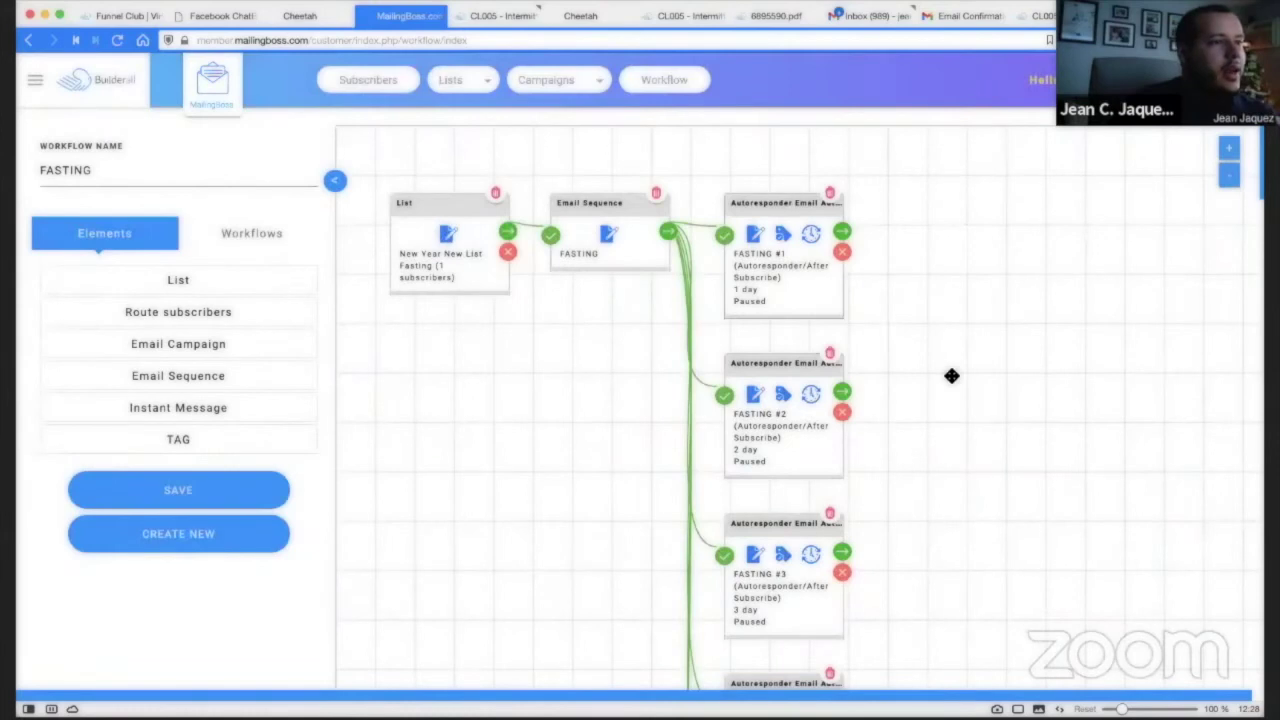
pyautogui.scroll(-6, 943, 363)
pyautogui.scroll(6, 943, 363)
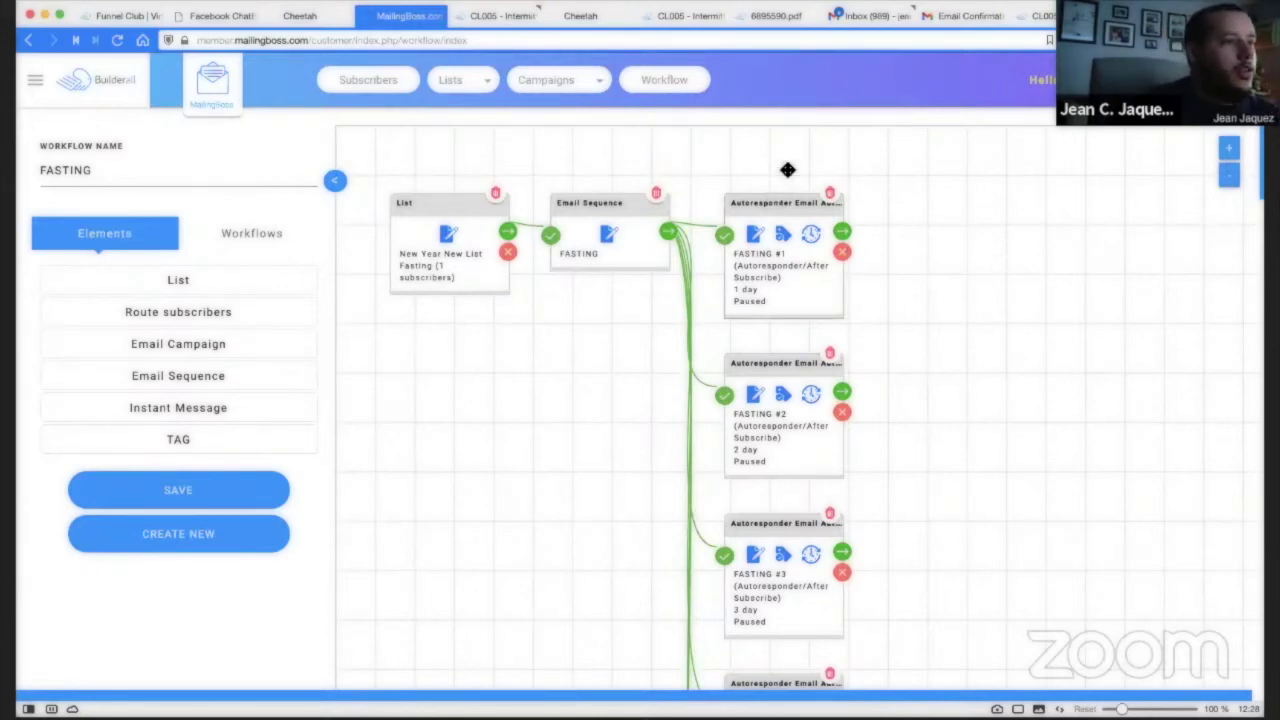
pyautogui.moveTo(775, 210); pyautogui.dragTo(788, 170)
pyautogui.moveTo(766, 362); pyautogui.dragTo(846, 322)
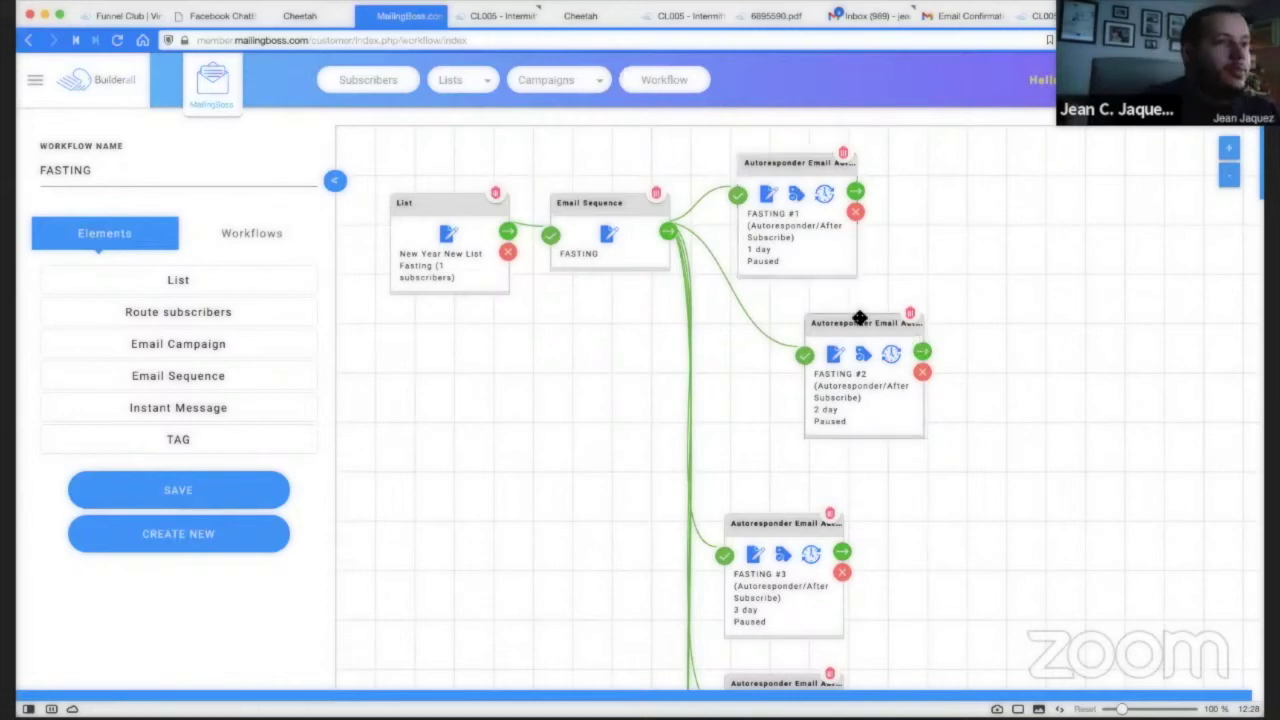
pyautogui.click(226, 16)
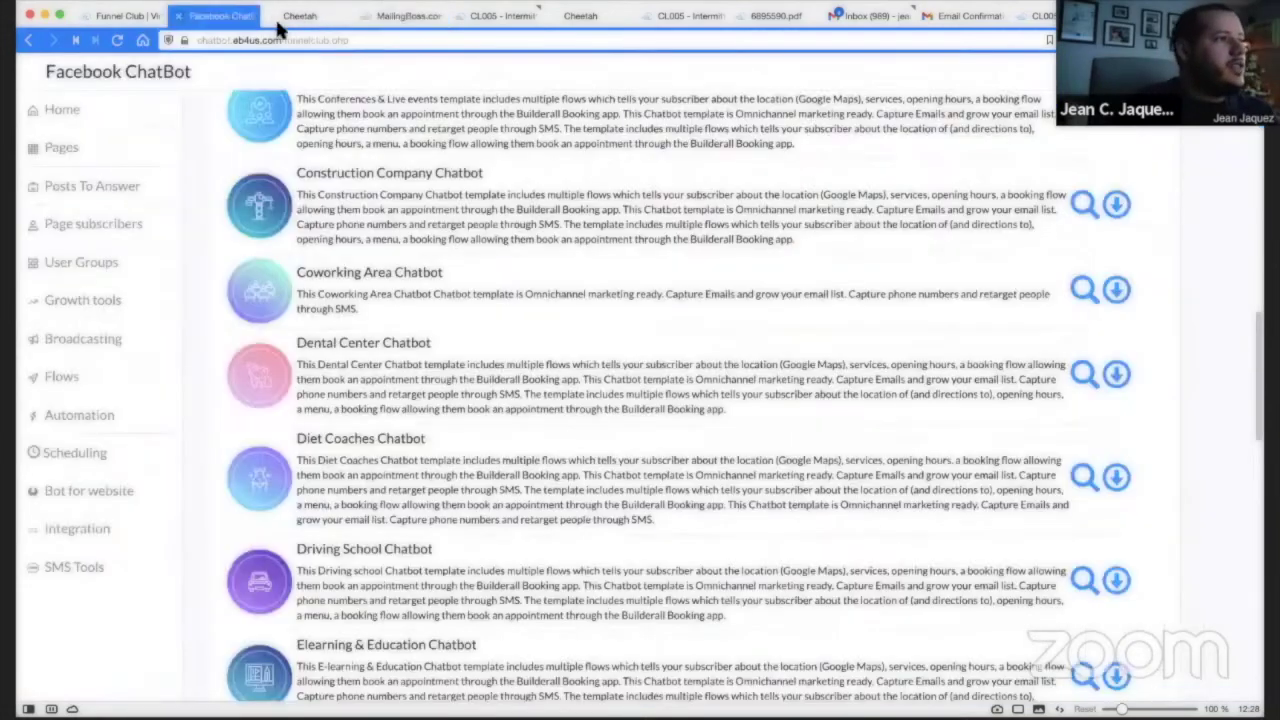
pyautogui.click(120, 17)
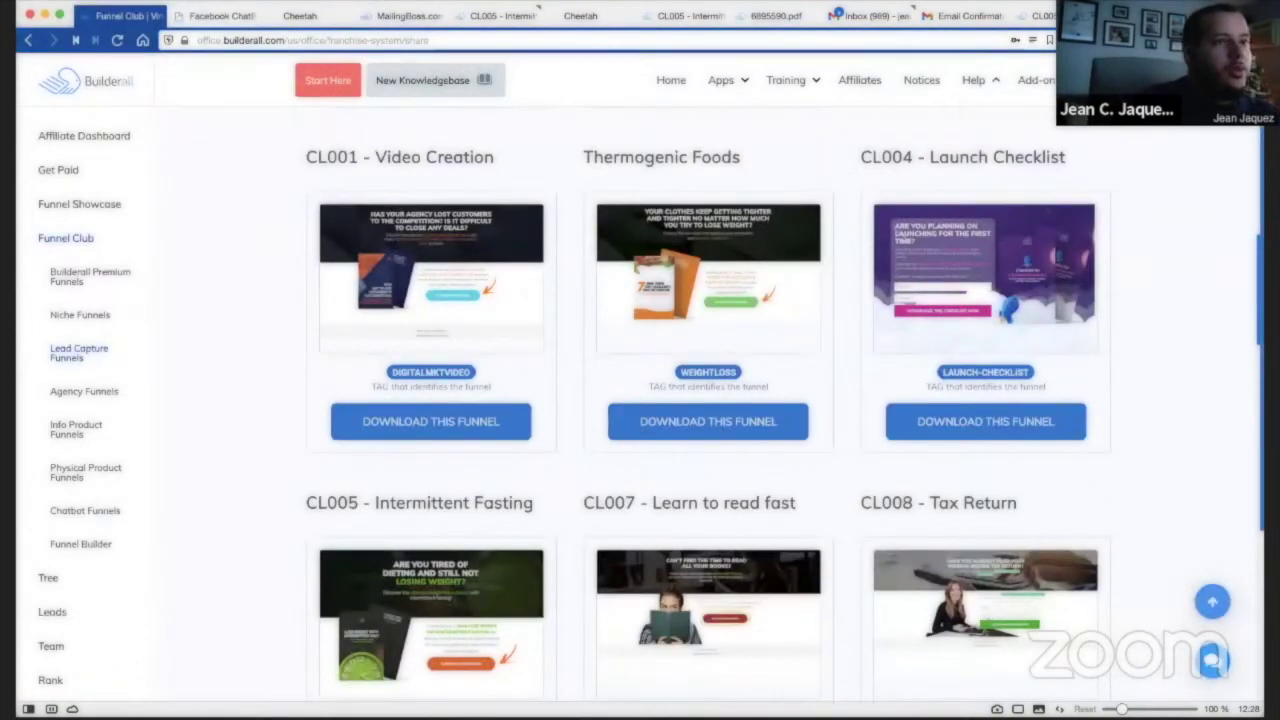
pyautogui.moveTo(220, 16)
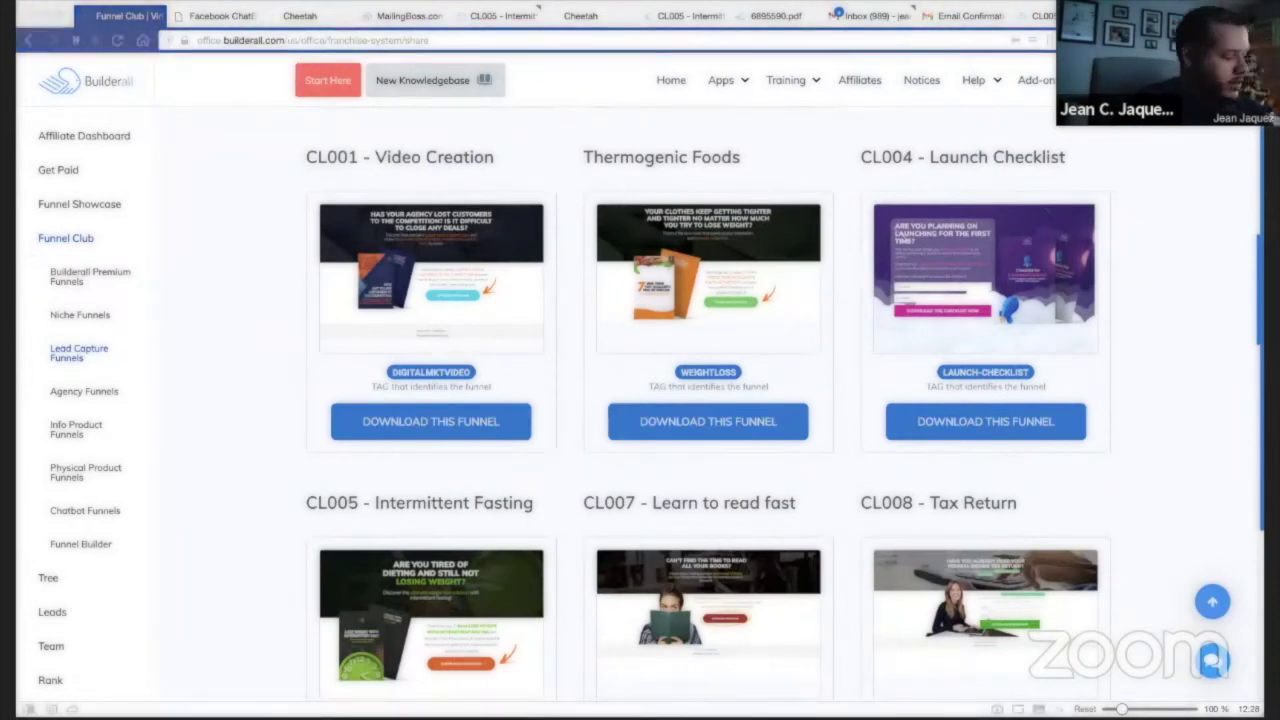
pyautogui.click(915, 38)
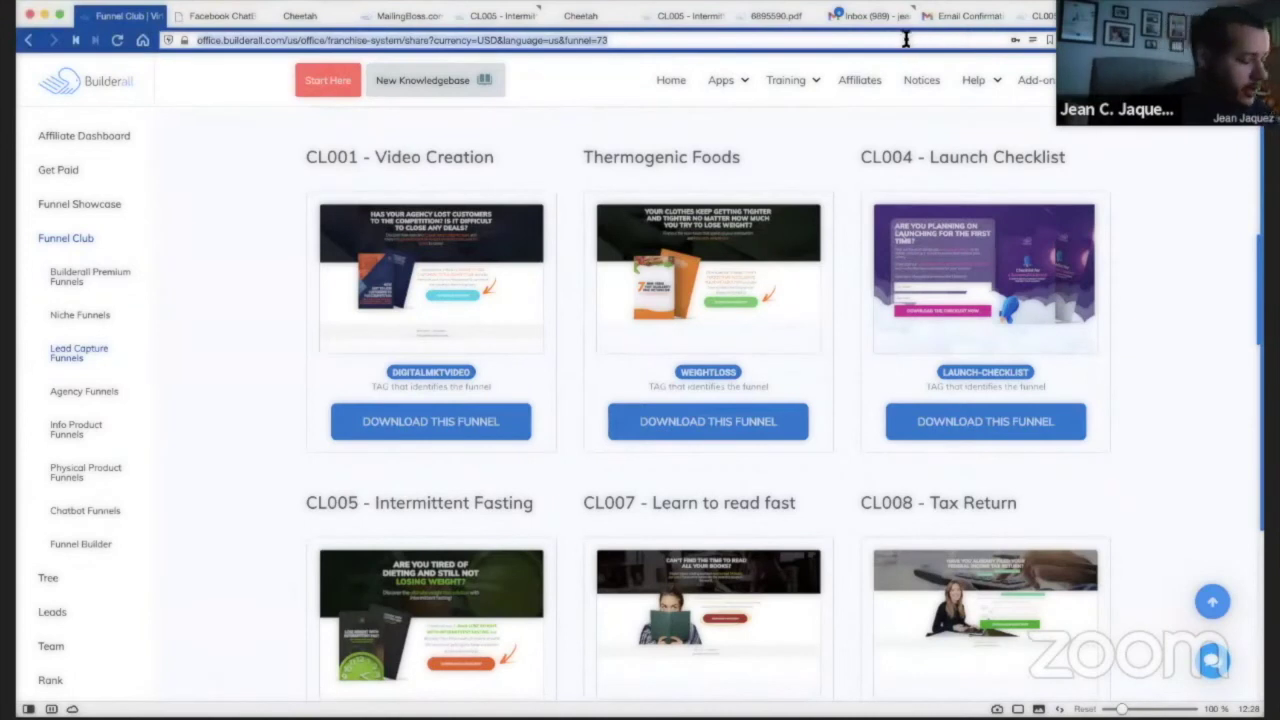
pyautogui.write('https://webinarbroadcast.builderall.com')
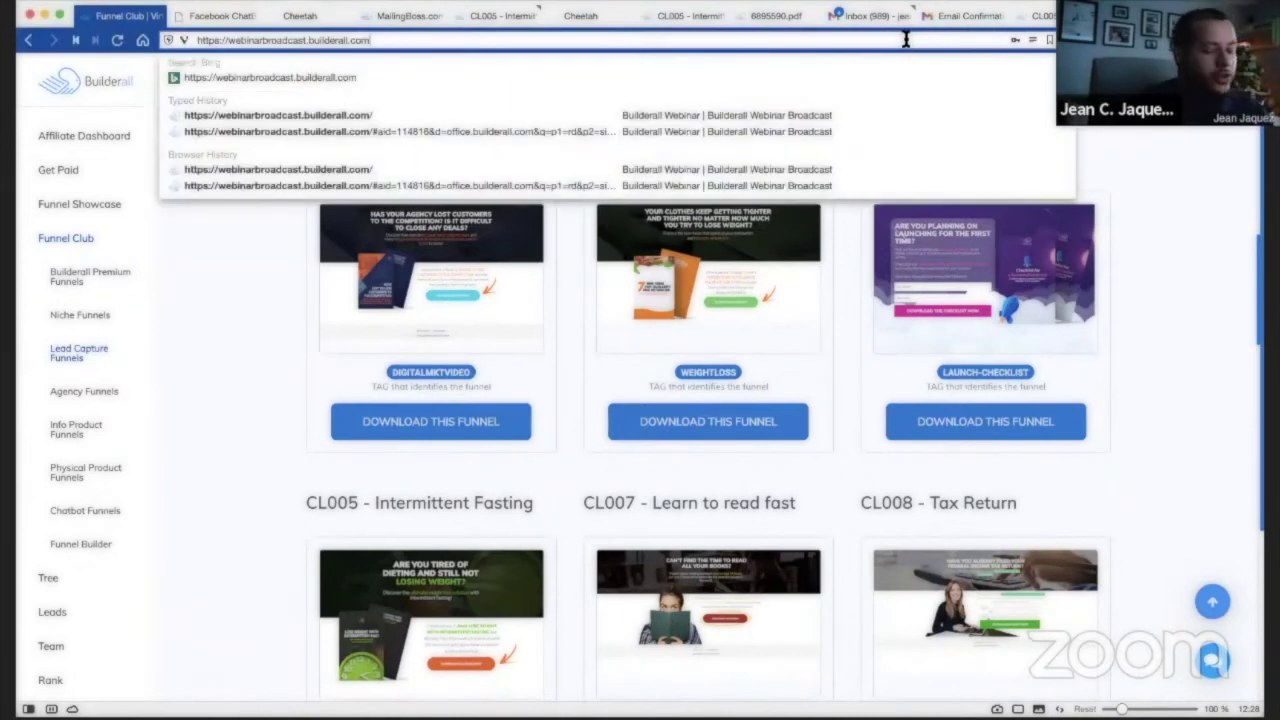
# Load the webinar broadcast page and open the Build Your Email List Challenge course.
pyautogui.press('Return')
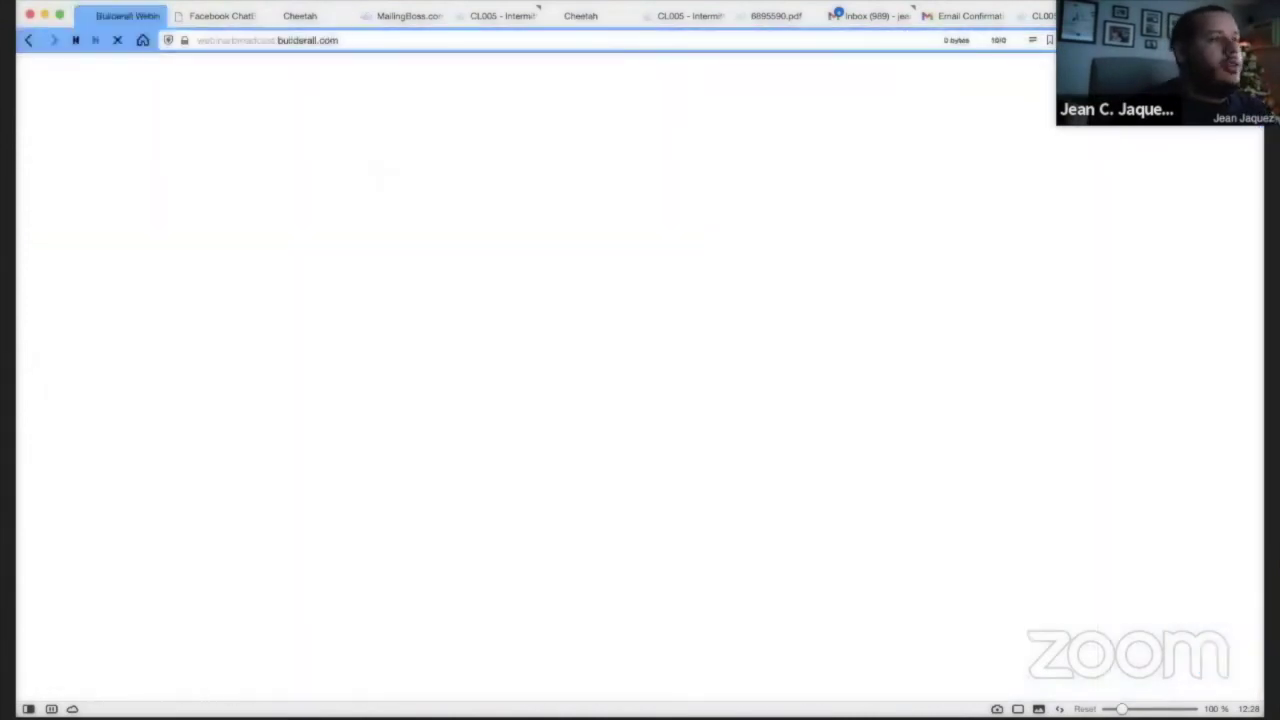
pyautogui.scroll(-3, 1143, 256)
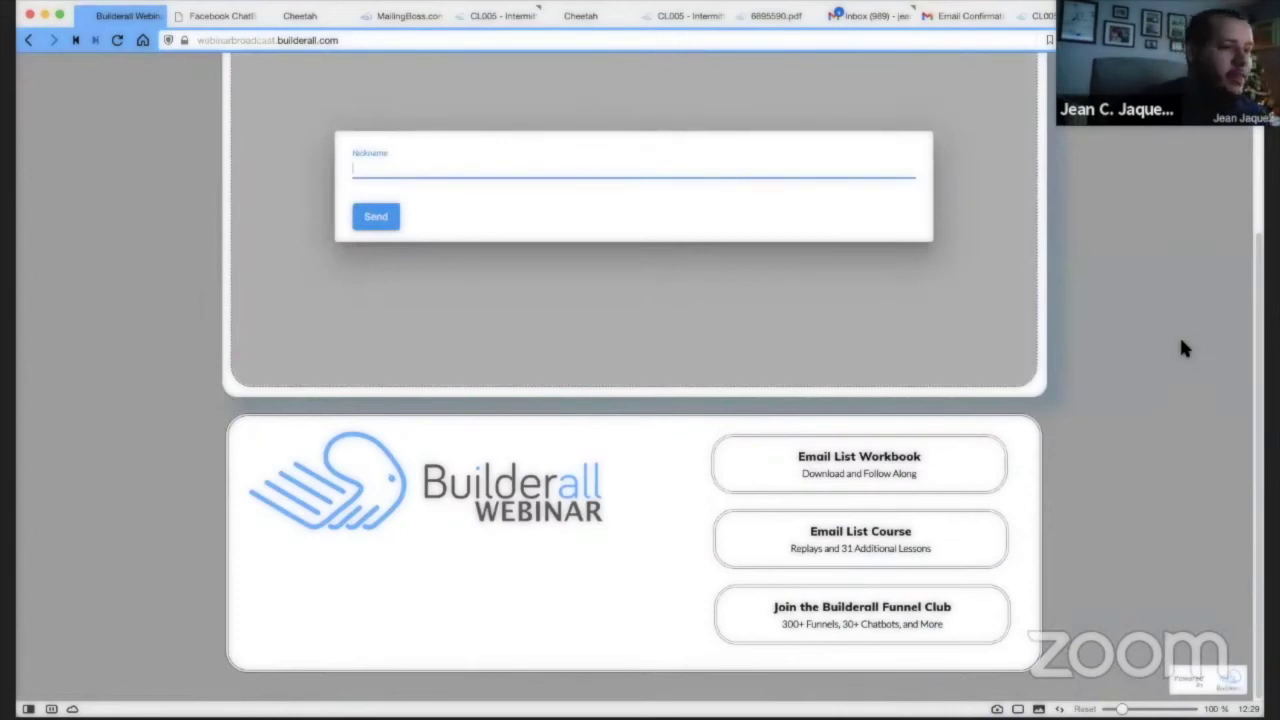
pyautogui.click(1183, 348)
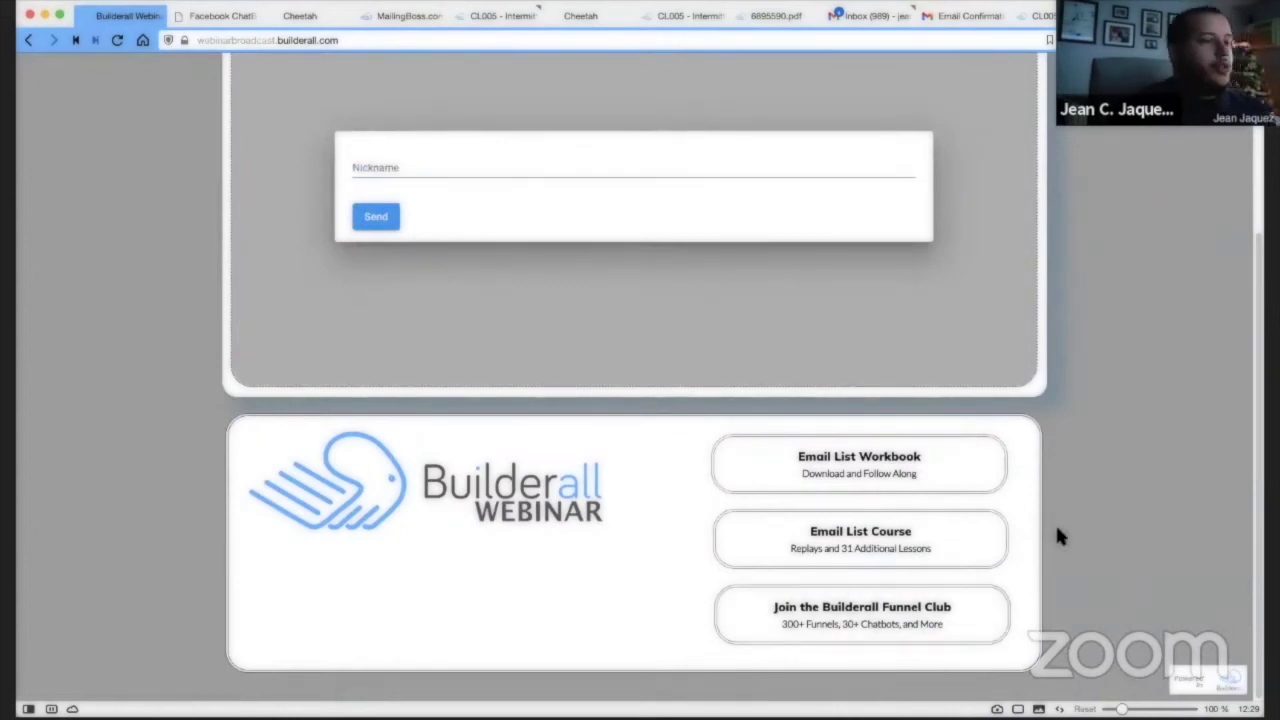
pyautogui.click(890, 546)
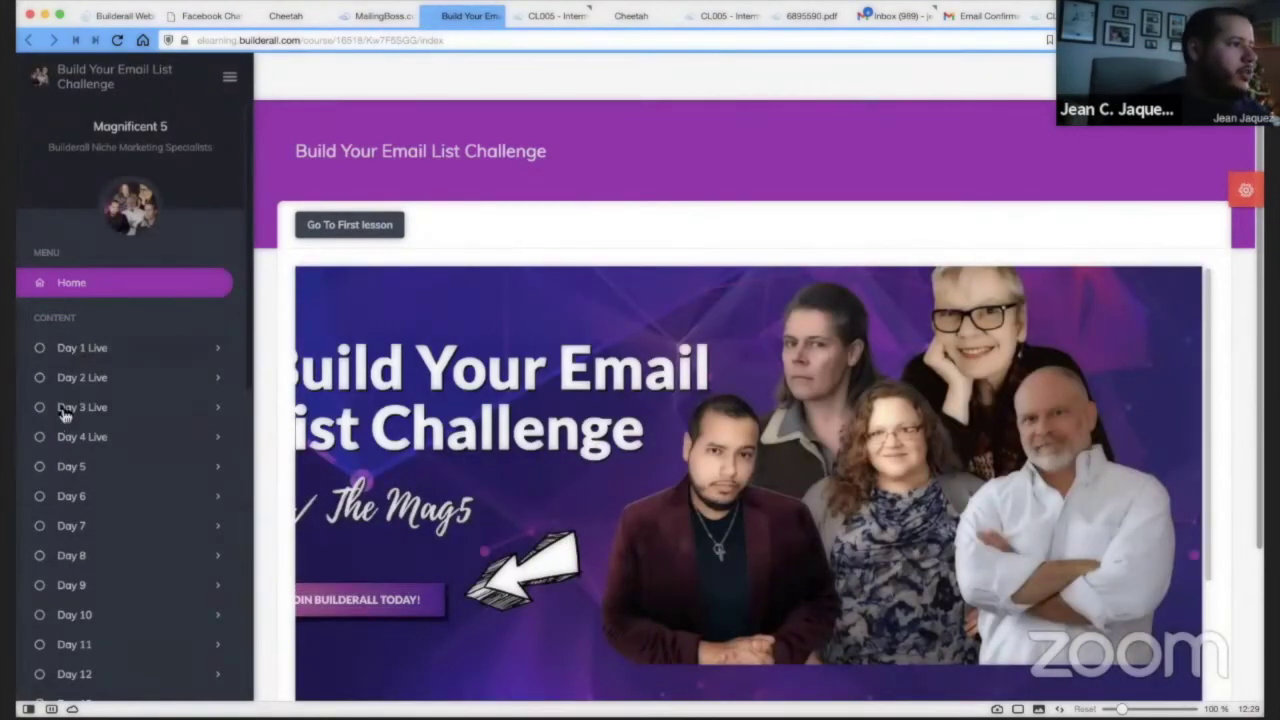
pyautogui.scroll(-4, 145, 425)
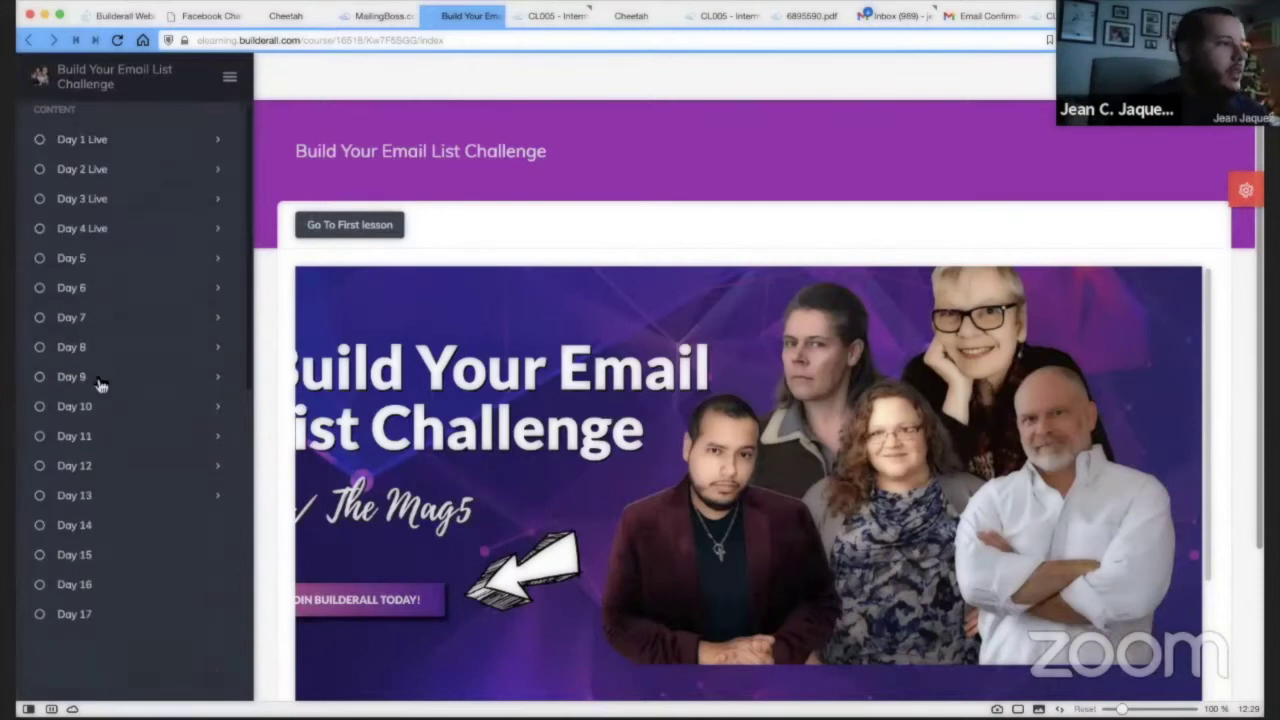